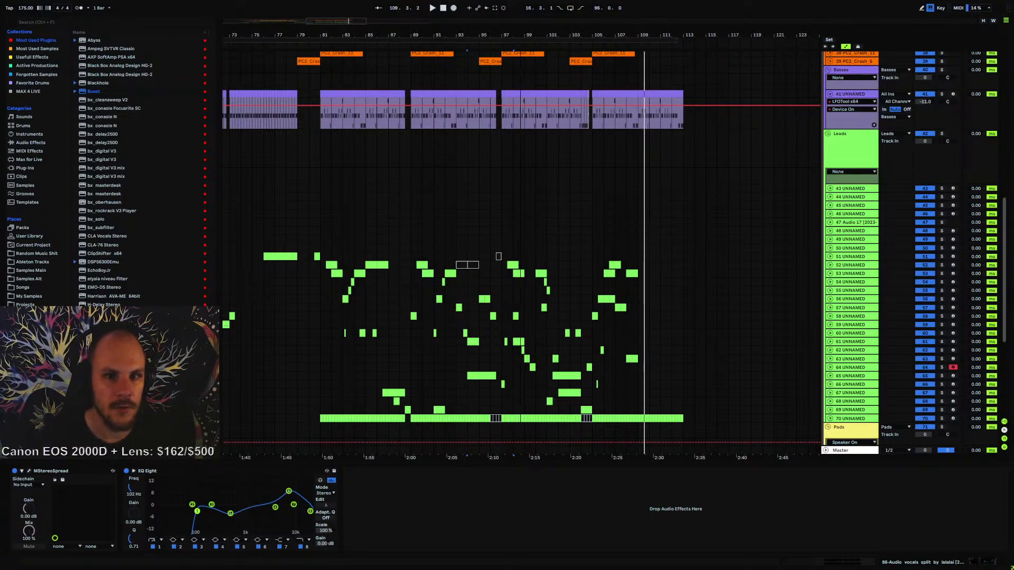
# - Collapse the 41 UNNAMED bass track and the 30 Audio drum track in the arrangement
pyautogui.moveTo(521, 34); pyautogui.dragTo(521, 2)
pyautogui.click(247, 150)
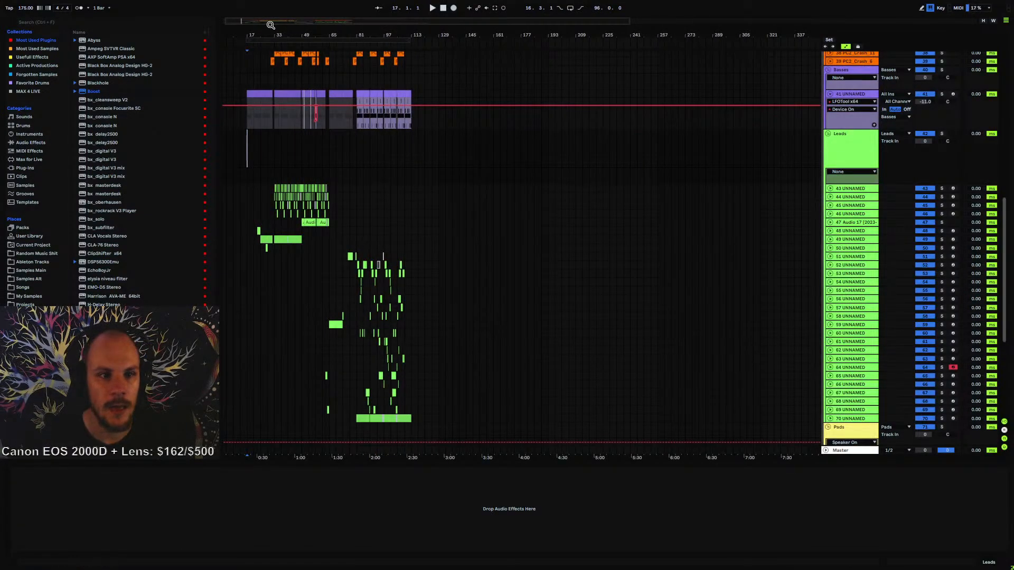
pyautogui.moveTo(260, 33); pyautogui.dragTo(269, 66)
pyautogui.scroll(3, 573, 178)
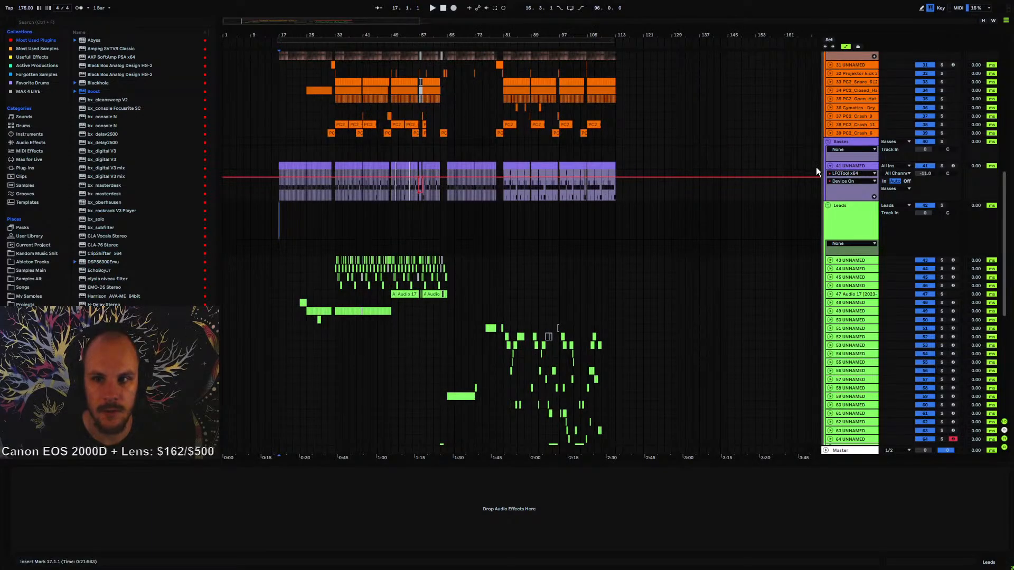
pyautogui.click(830, 165)
pyautogui.scroll(-5, 550, 224)
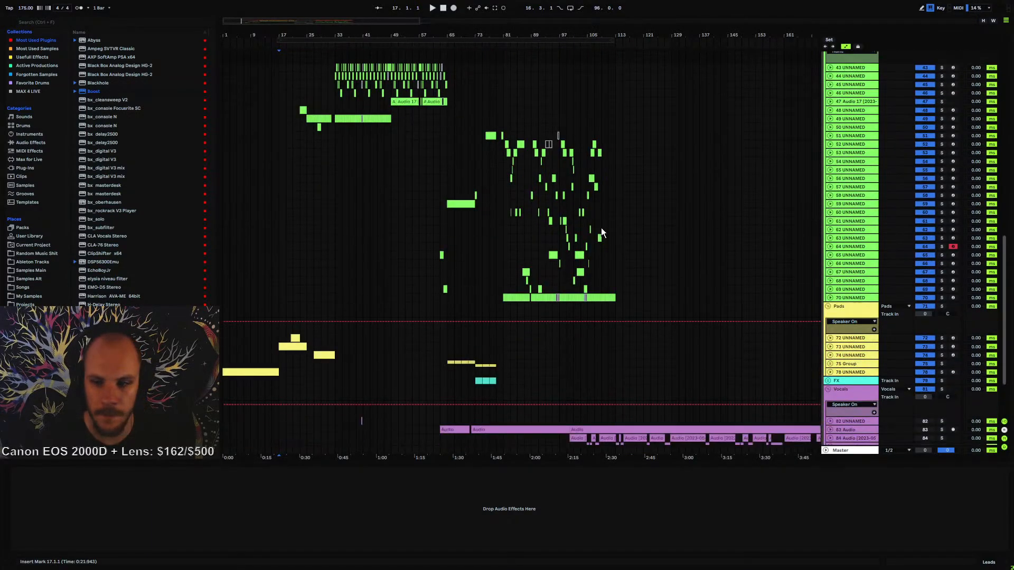
pyautogui.scroll(14, 601, 232)
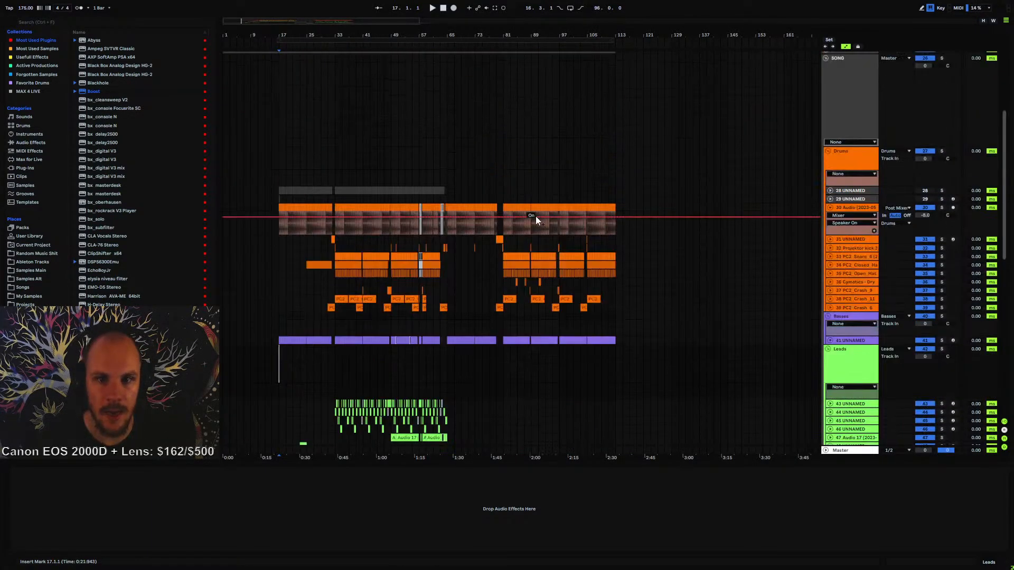
pyautogui.click(830, 207)
# - Play the arrangement from the very beginning at bar 1
pyautogui.scroll(-13, 454, 243)
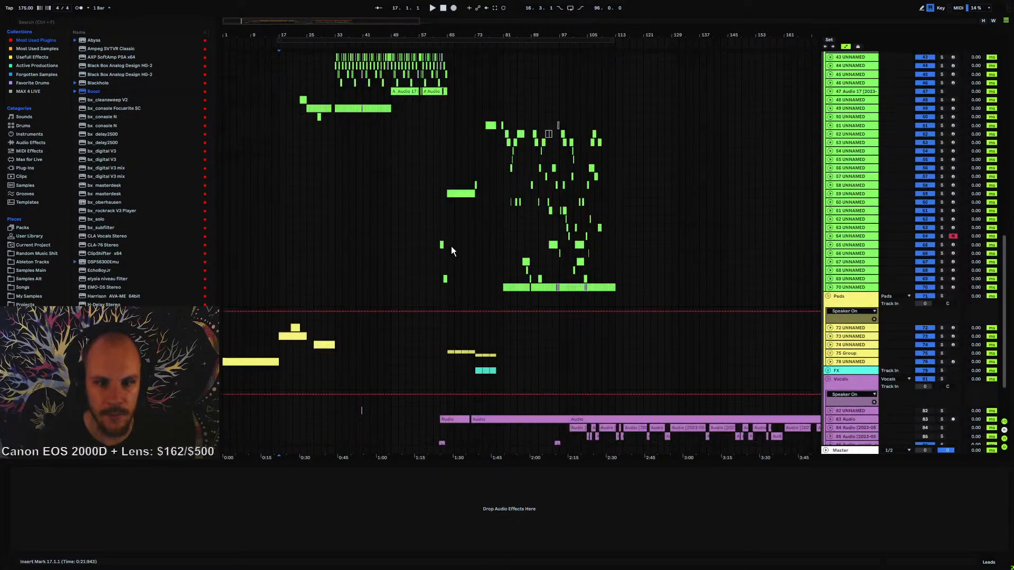
pyautogui.scroll(-3, 451, 246)
pyautogui.scroll(10, 464, 253)
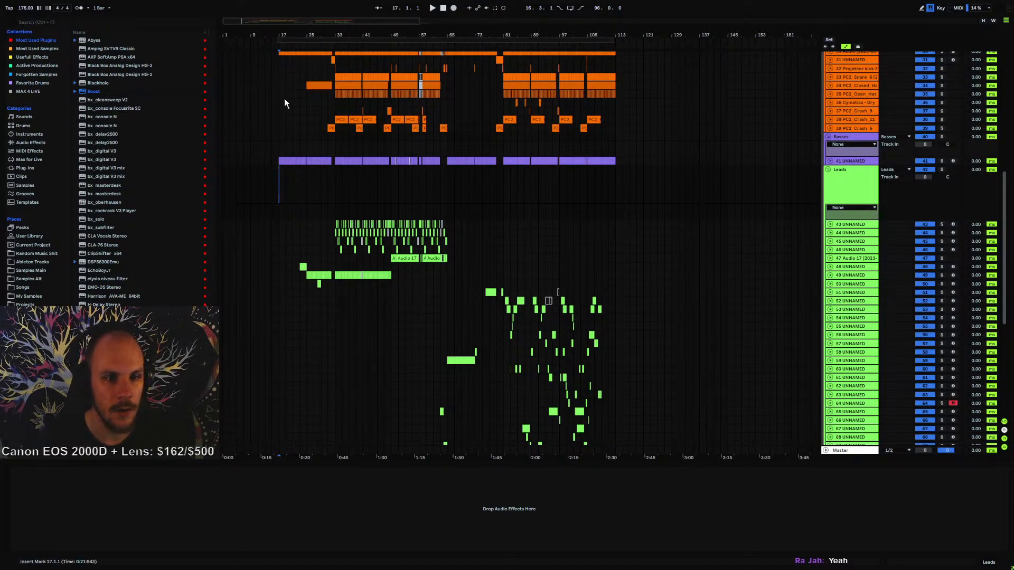
pyautogui.scroll(-8, 266, 211)
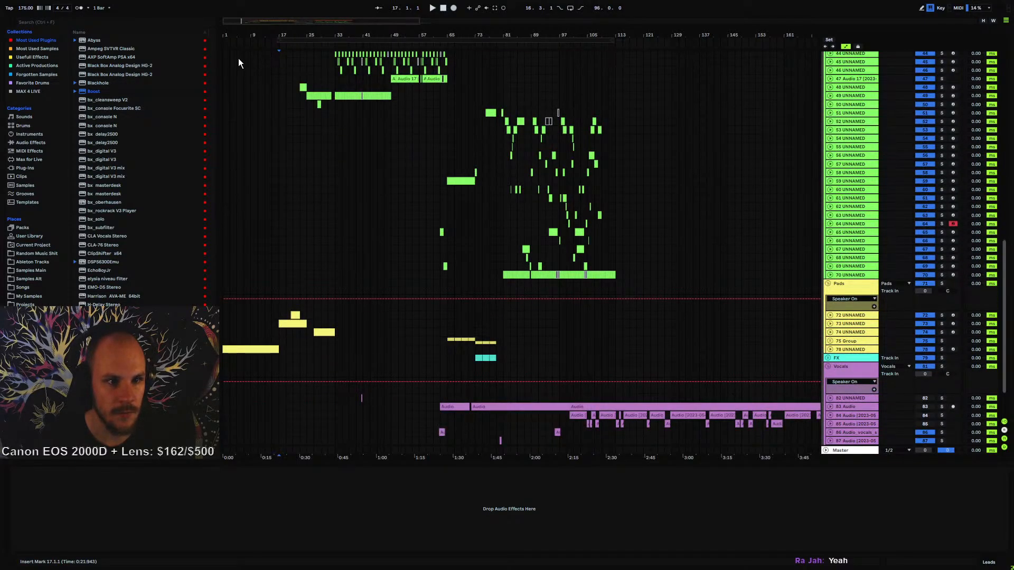
pyautogui.click(224, 89)
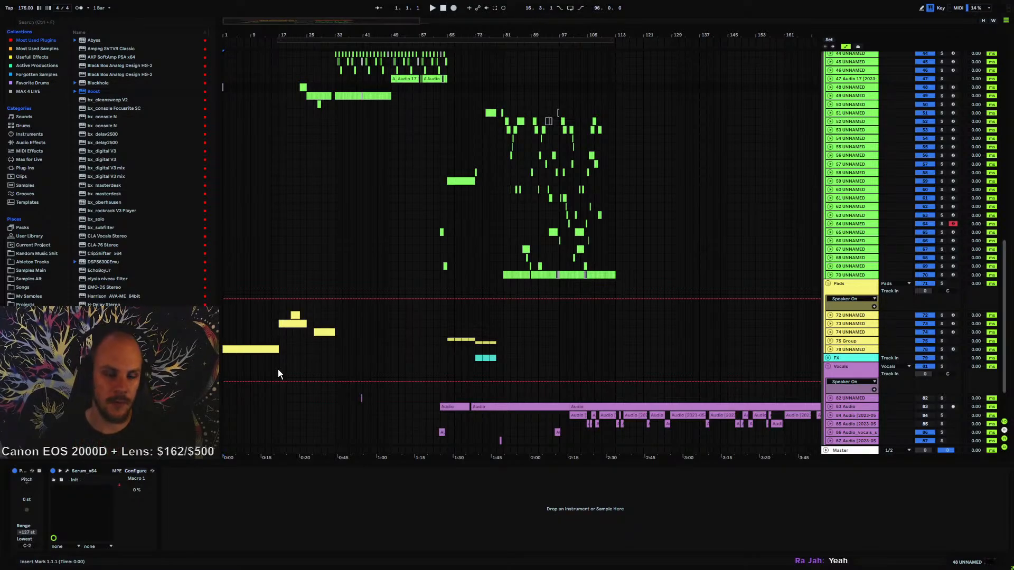
pyautogui.press('space')
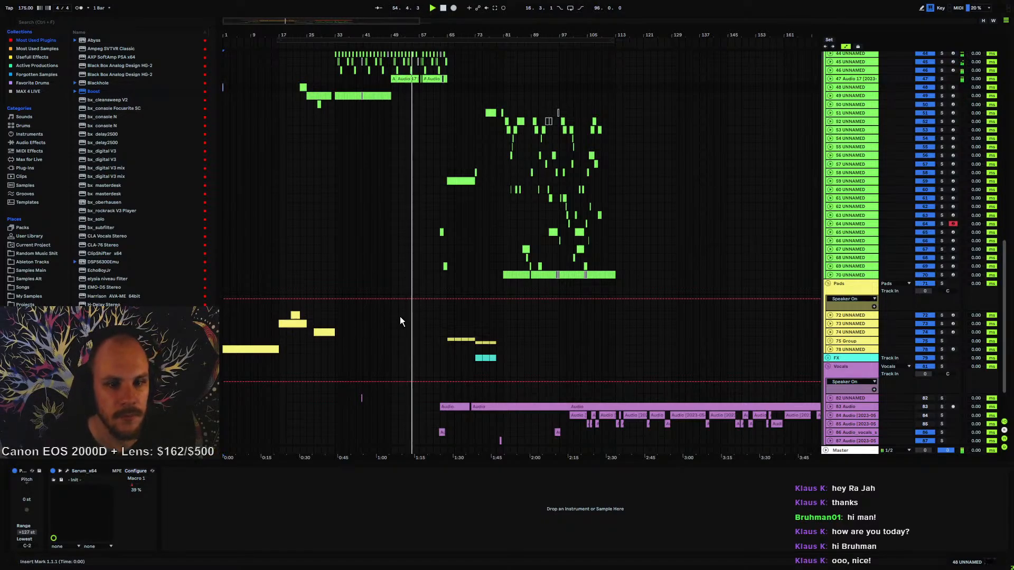
# - Examine the drum, bass, lead, pad and vocal tracks during playback, and stop playing at bar 113
pyautogui.scroll(10, 415, 318)
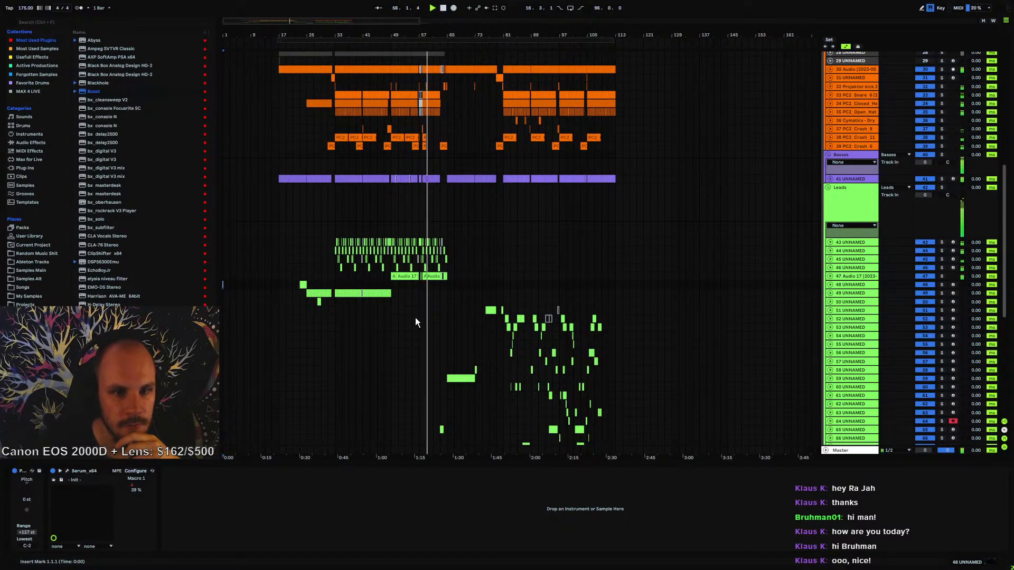
pyautogui.scroll(2, 443, 311)
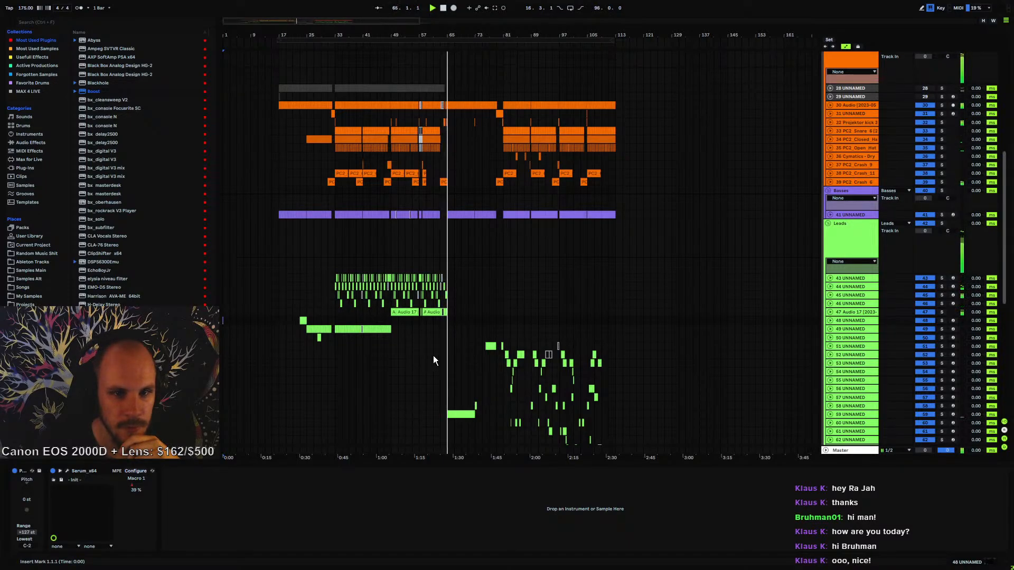
pyautogui.scroll(-6, 433, 359)
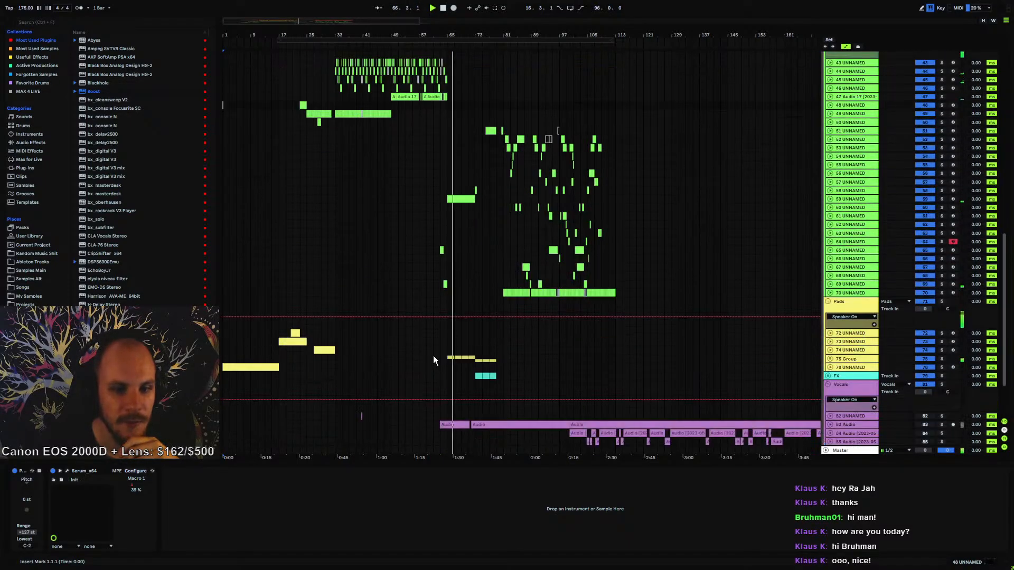
pyautogui.scroll(-2, 433, 360)
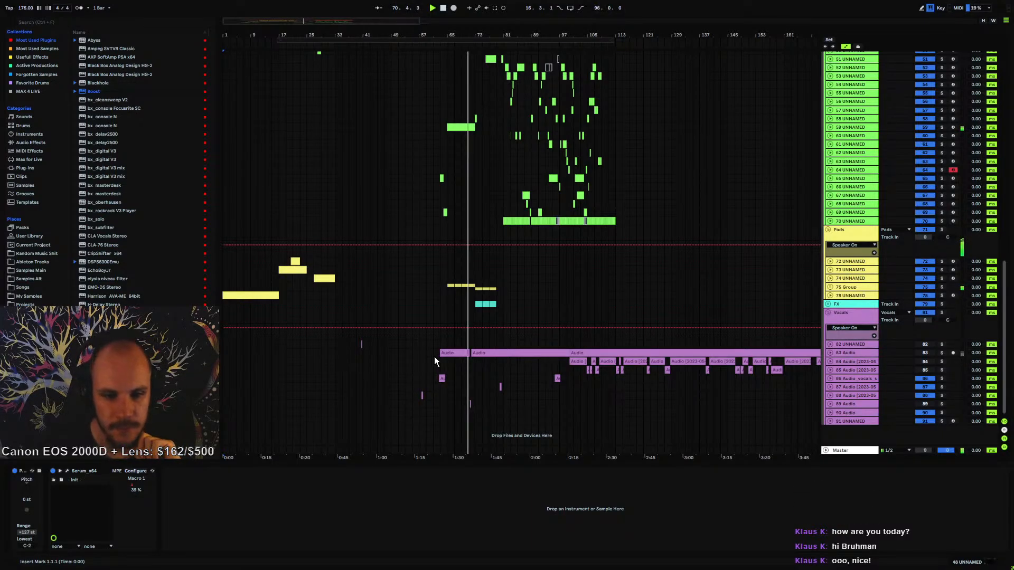
pyautogui.scroll(3, 434, 358)
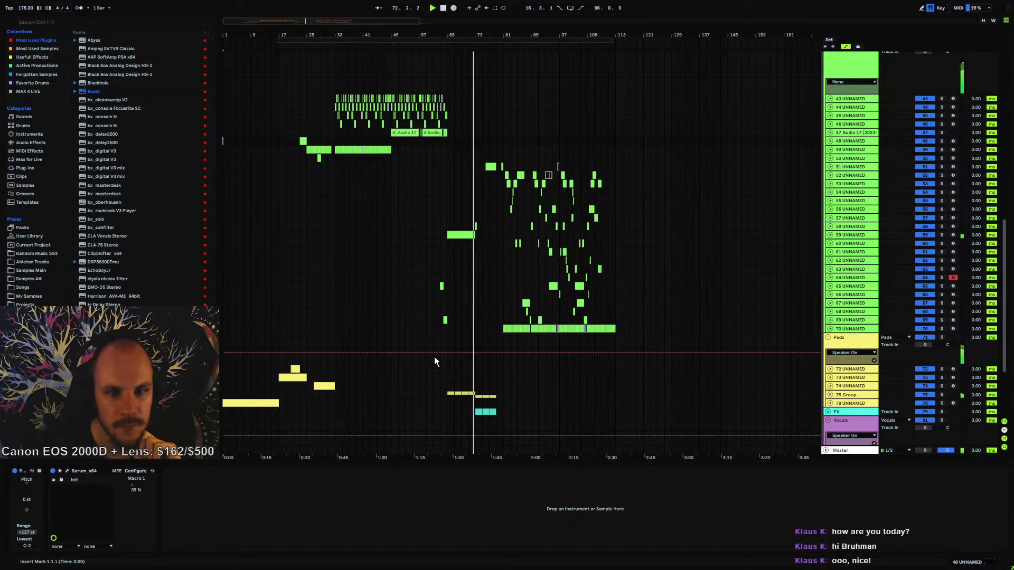
pyautogui.scroll(2, 434, 357)
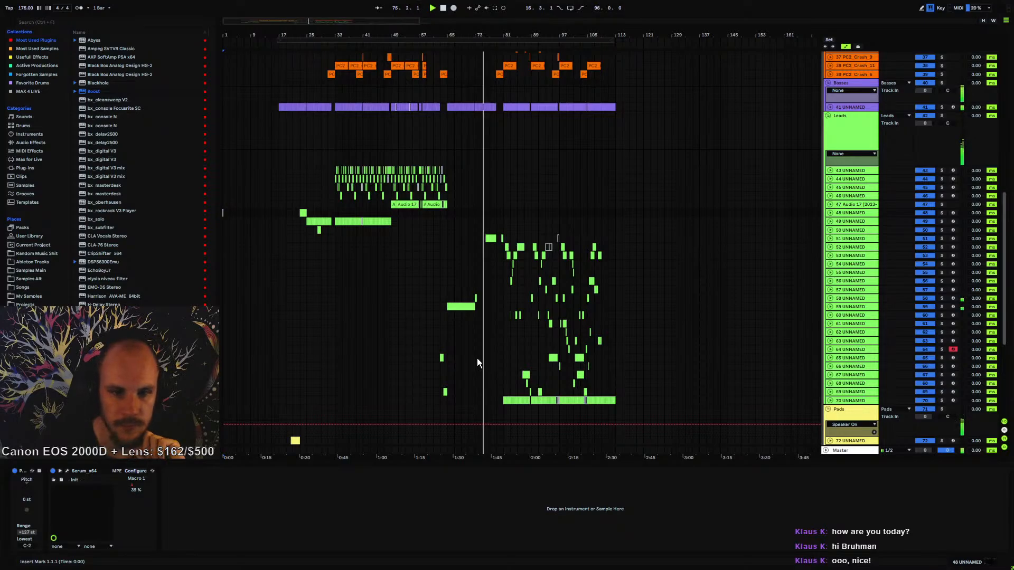
pyautogui.scroll(1, 477, 362)
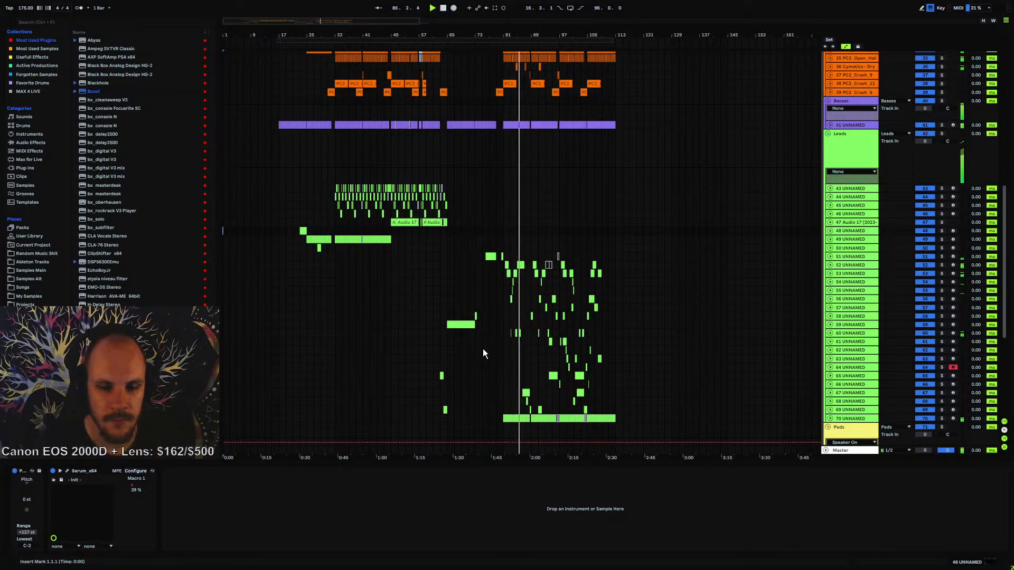
pyautogui.scroll(-3, 483, 324)
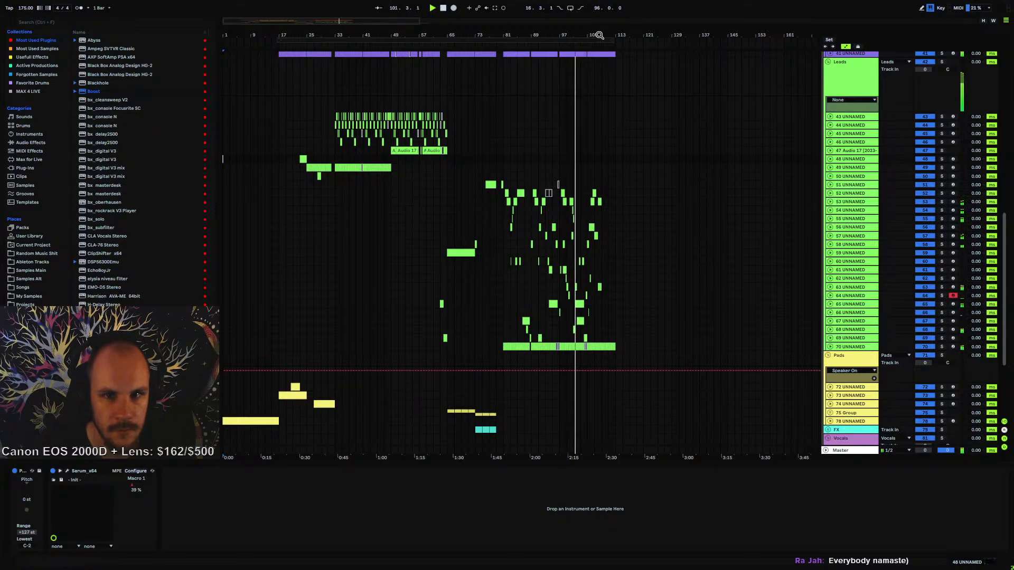
pyautogui.moveTo(600, 35); pyautogui.dragTo(623, 110)
pyautogui.scroll(2, 587, 191)
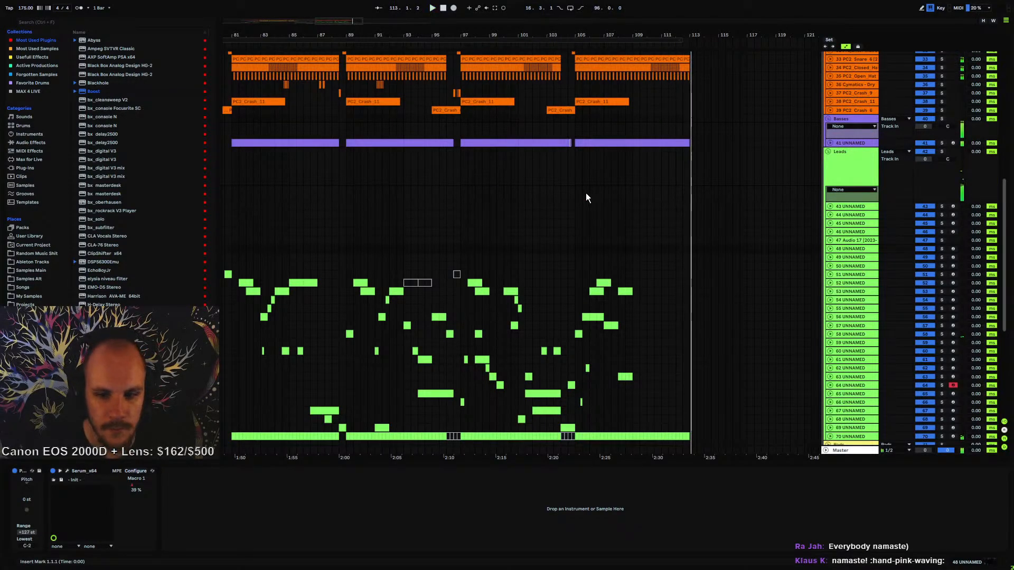
pyautogui.press('space')
# - Extend the end of the arrangement loop to bar 113, making the loop 96.2.0 long
pyautogui.click(547, 224)
pyautogui.moveTo(682, 40); pyautogui.dragTo(689, 40)
pyautogui.scroll(-4, 581, 255)
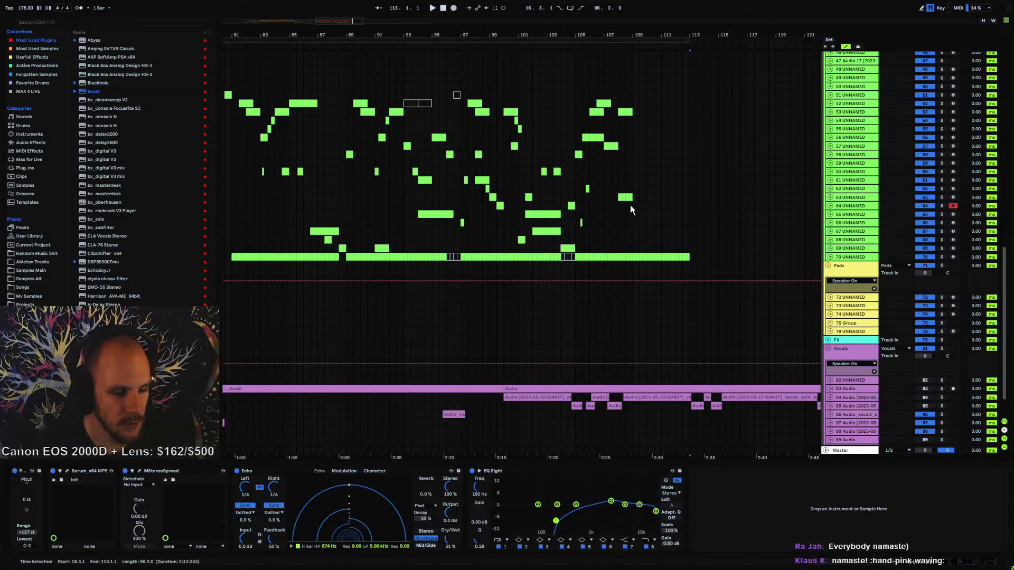
# - Place the insert marker at the start of bar 105 on the 45 UNNAMED lead track
pyautogui.moveTo(670, 35); pyautogui.dragTo(670, 61)
pyautogui.scroll(5, 580, 175)
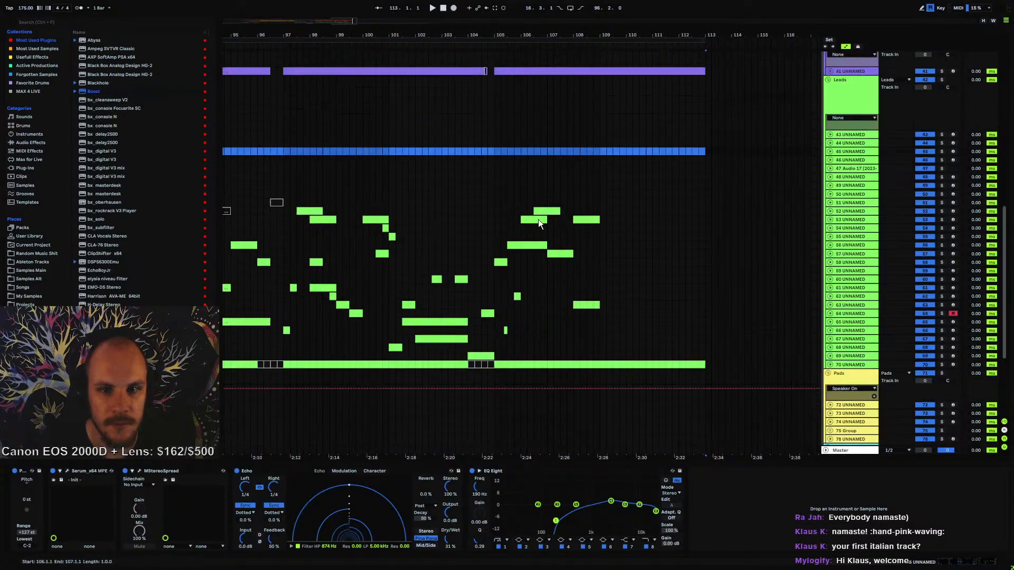
pyautogui.click(496, 206)
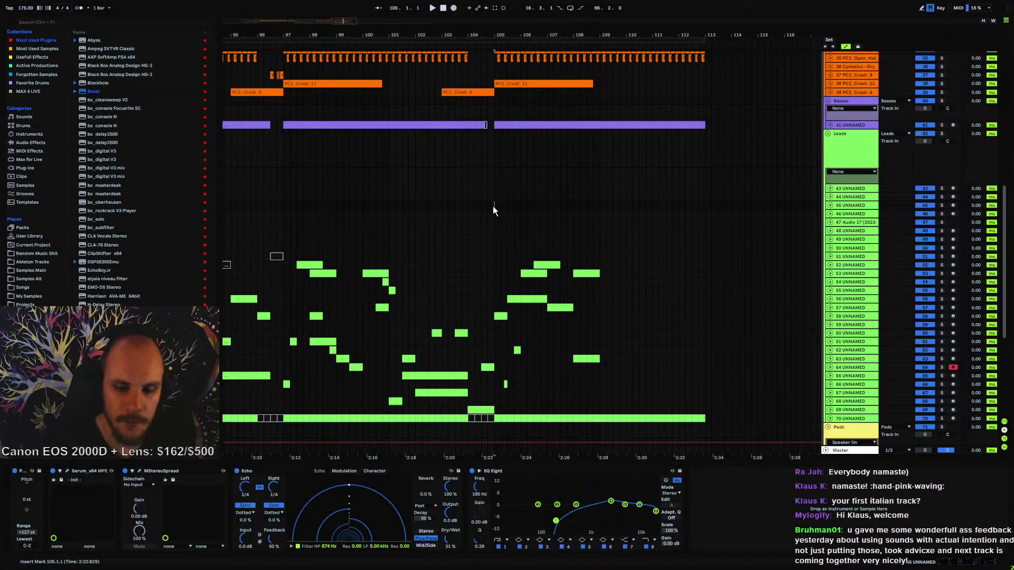
pyautogui.scroll(-4, 493, 206)
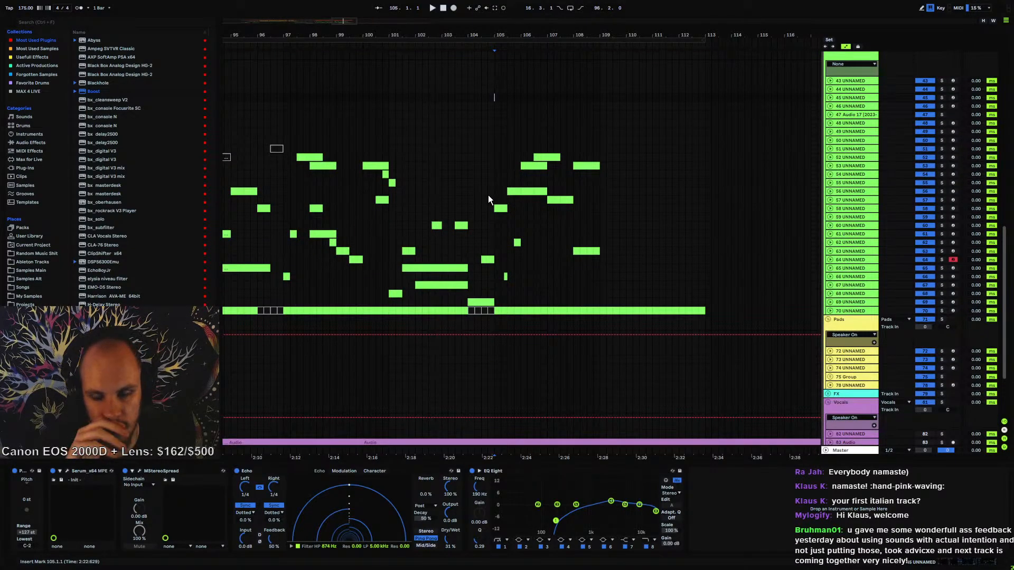
pyautogui.scroll(-3, 496, 136)
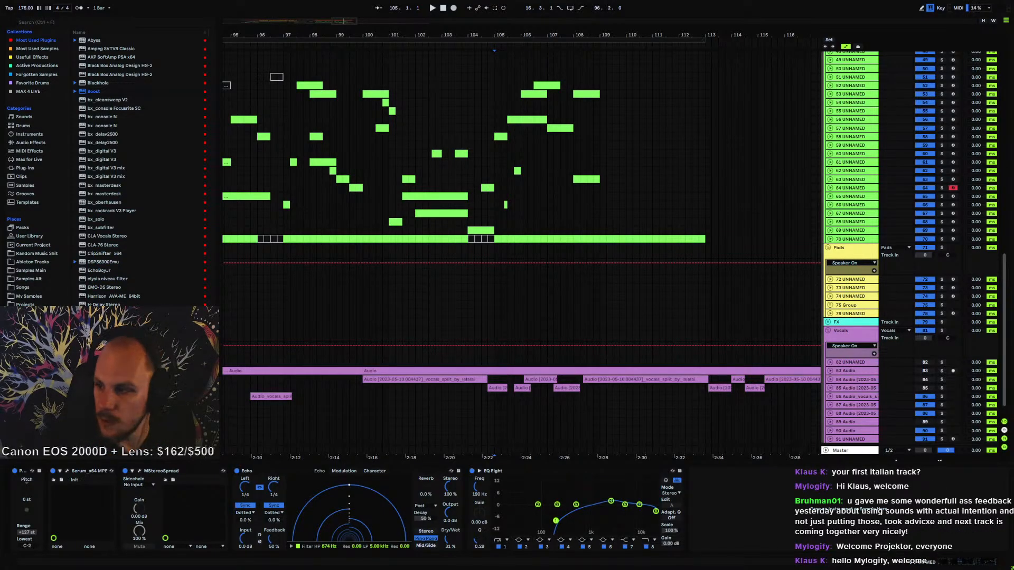
# - Bring up the SoundCloud profile Experimentor in Chrome and look through its recent challenge tracks
pyautogui.moveTo(1013, 215); pyautogui.dragTo(1013, 68)
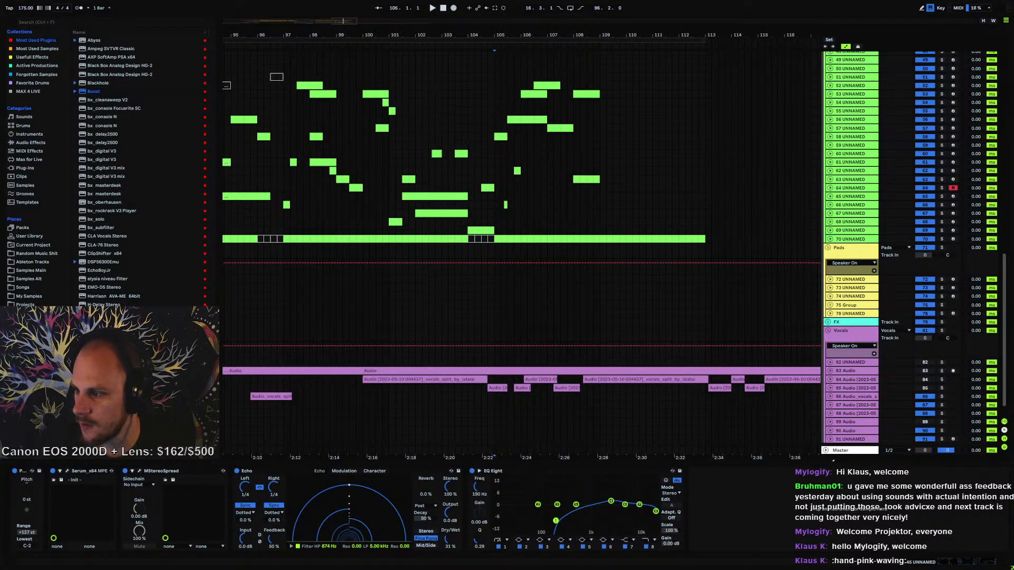
pyautogui.moveTo(1013, 84); pyautogui.dragTo(483, 55)
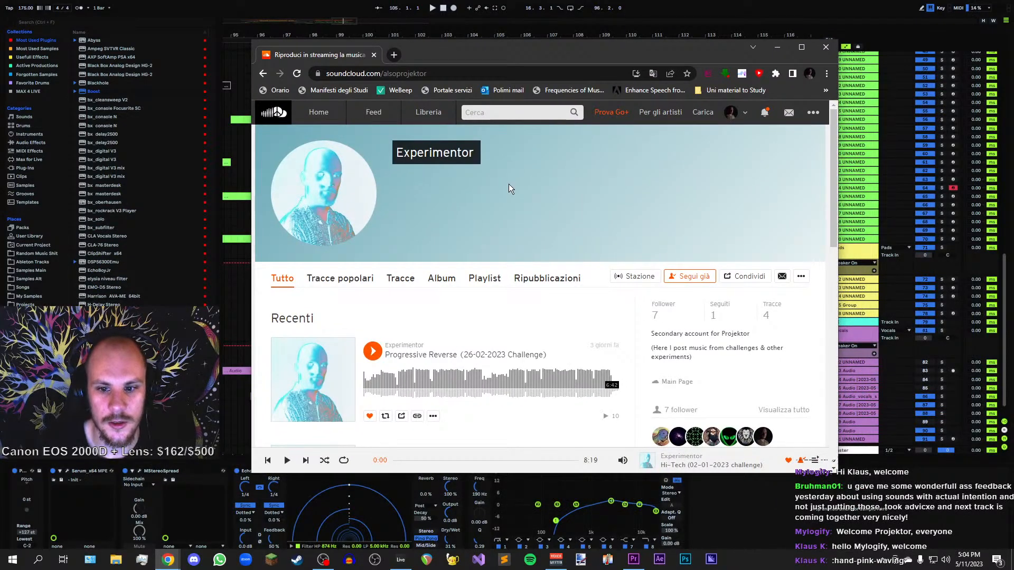
pyautogui.scroll(-2, 509, 188)
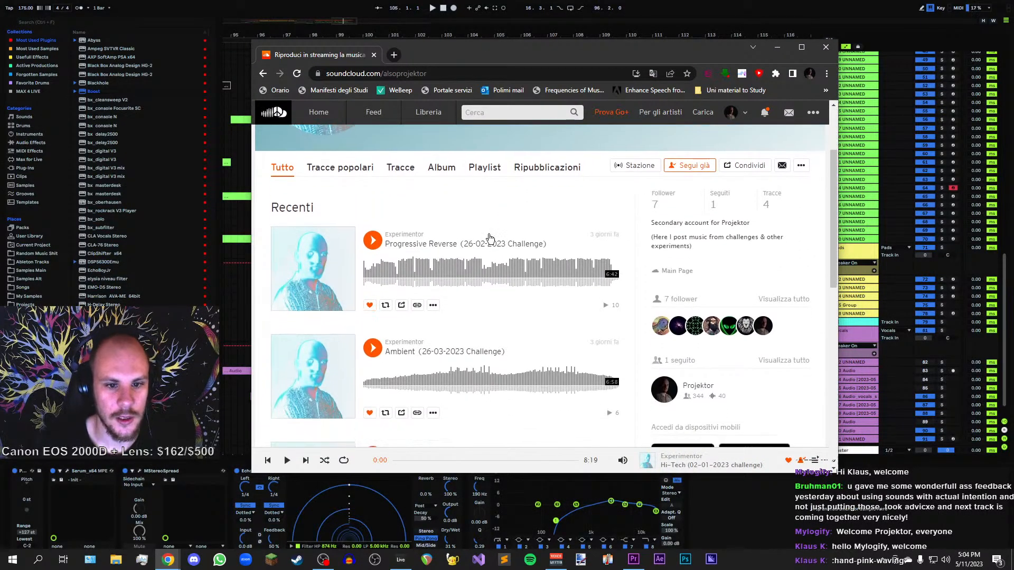
pyautogui.scroll(-2, 518, 253)
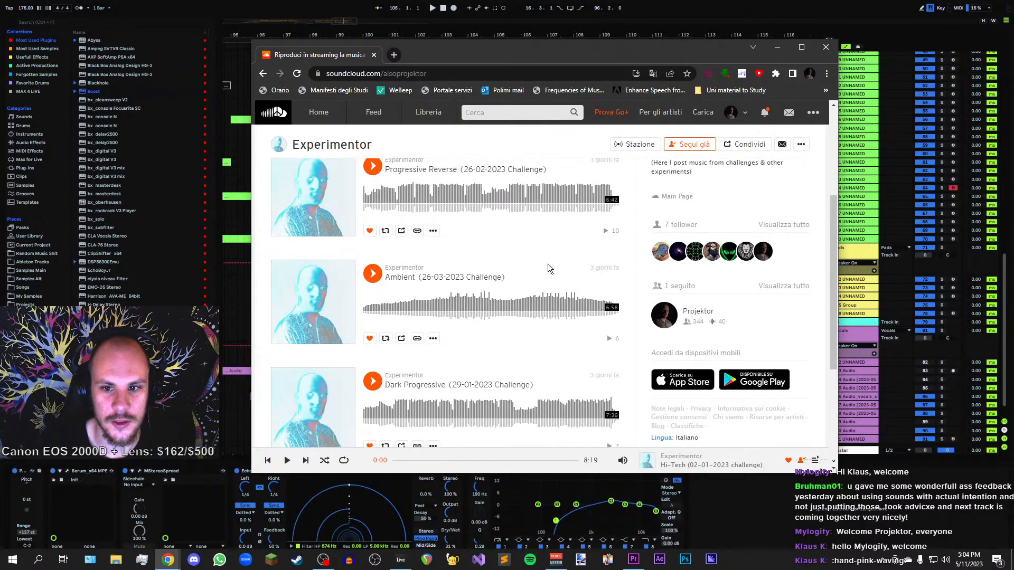
pyautogui.scroll(-2, 547, 264)
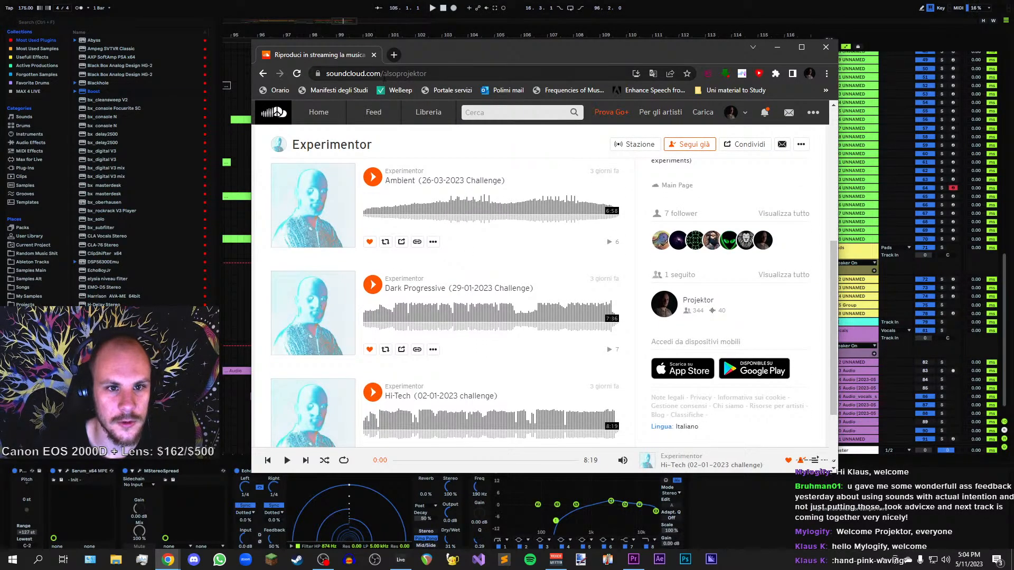
# - Highlight the profile name in the SoundCloud page address, and return to the Ableton Live arrangement
pyautogui.doubleClick(385, 74)
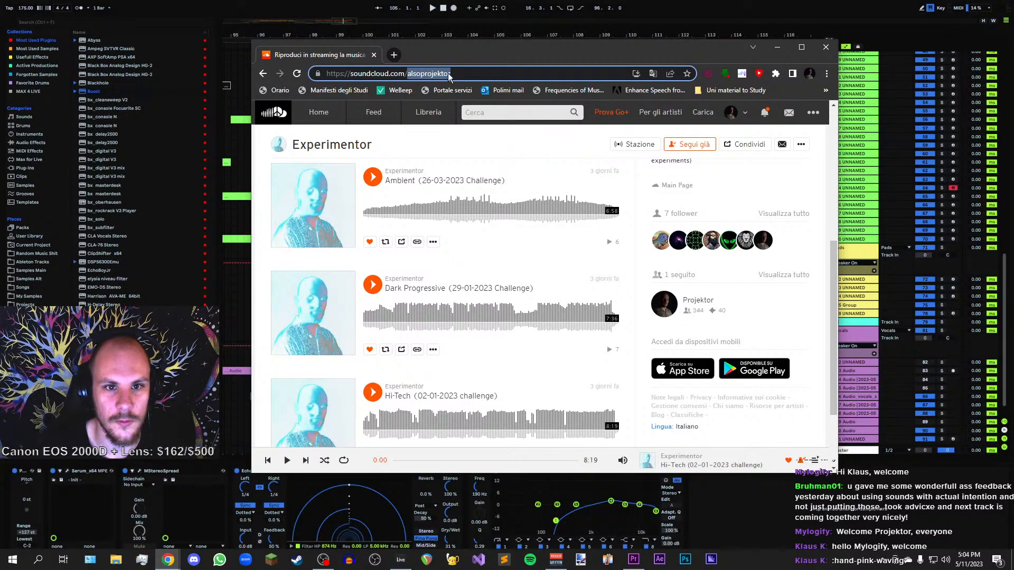
pyautogui.click(450, 74)
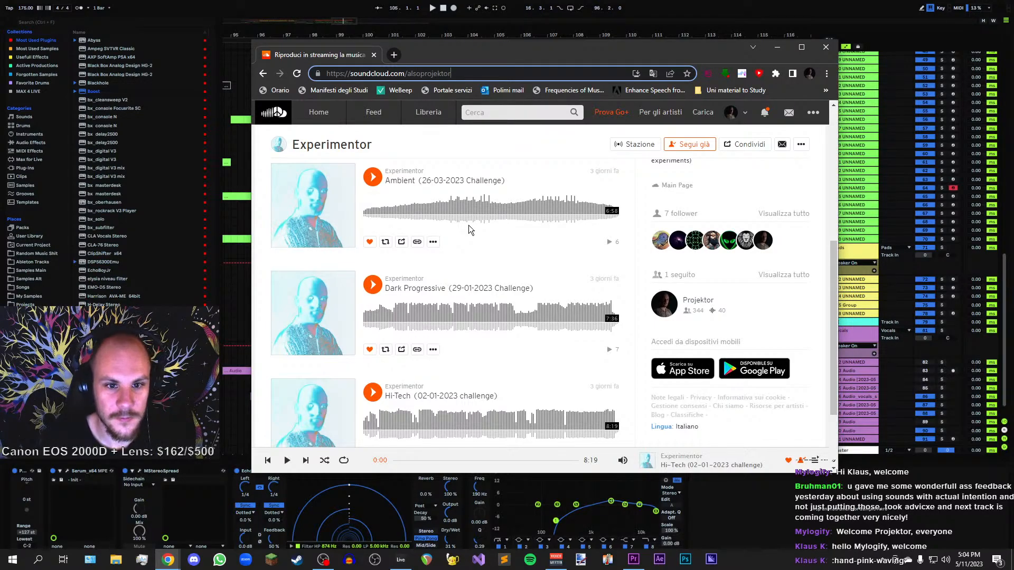
pyautogui.click(777, 47)
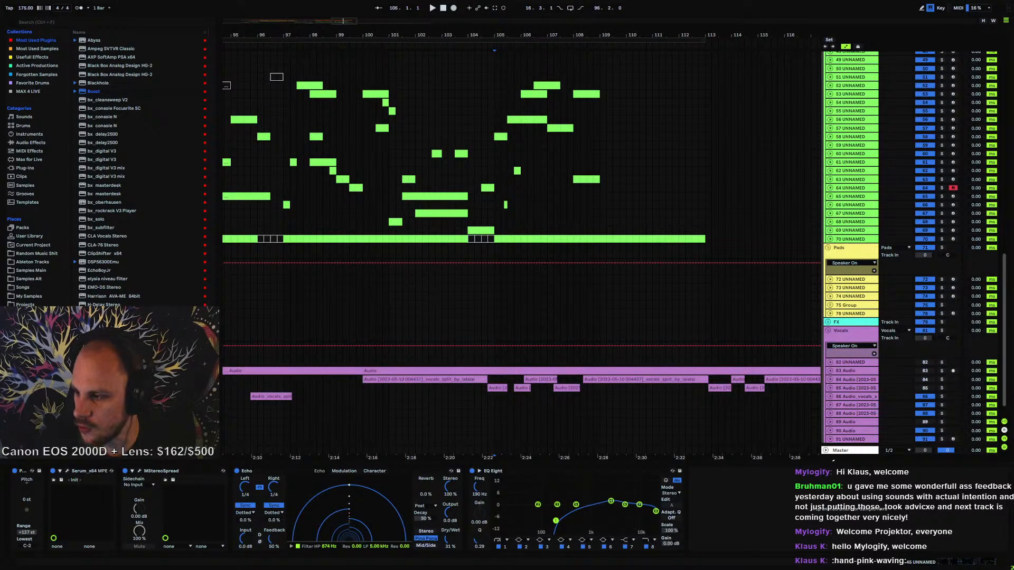
pyautogui.hotkey('alt', 'Tab')
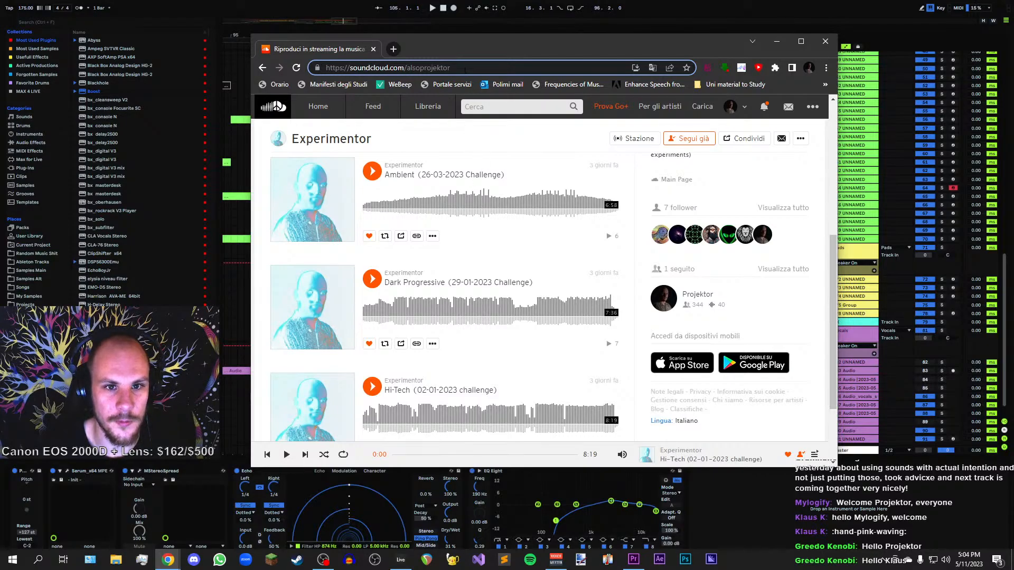
pyautogui.hotkey('alt', 'Tab')
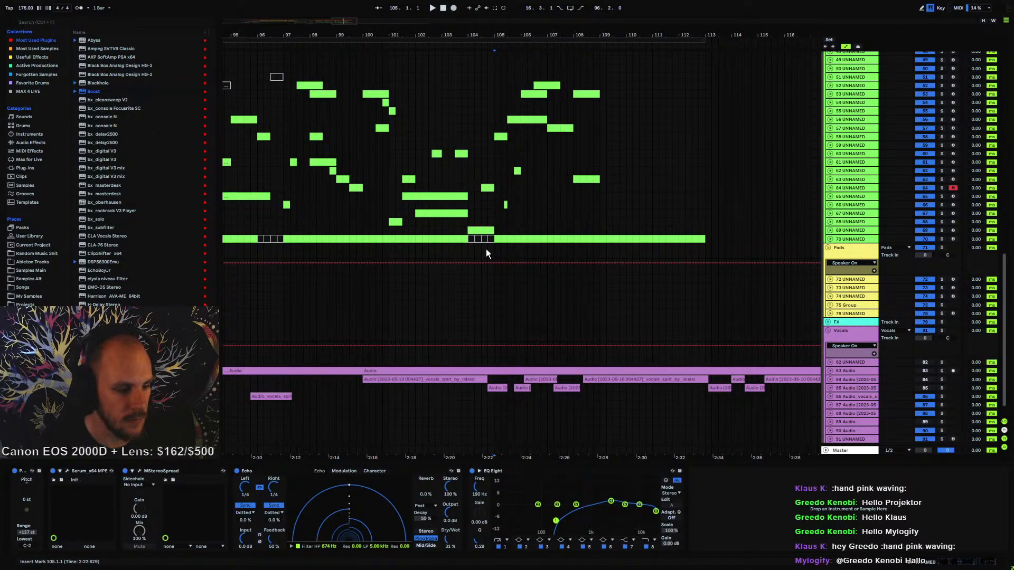
pyautogui.moveTo(478, 37); pyautogui.dragTo(554, 19)
pyautogui.scroll(1, 571, 180)
pyautogui.scroll(3, 572, 185)
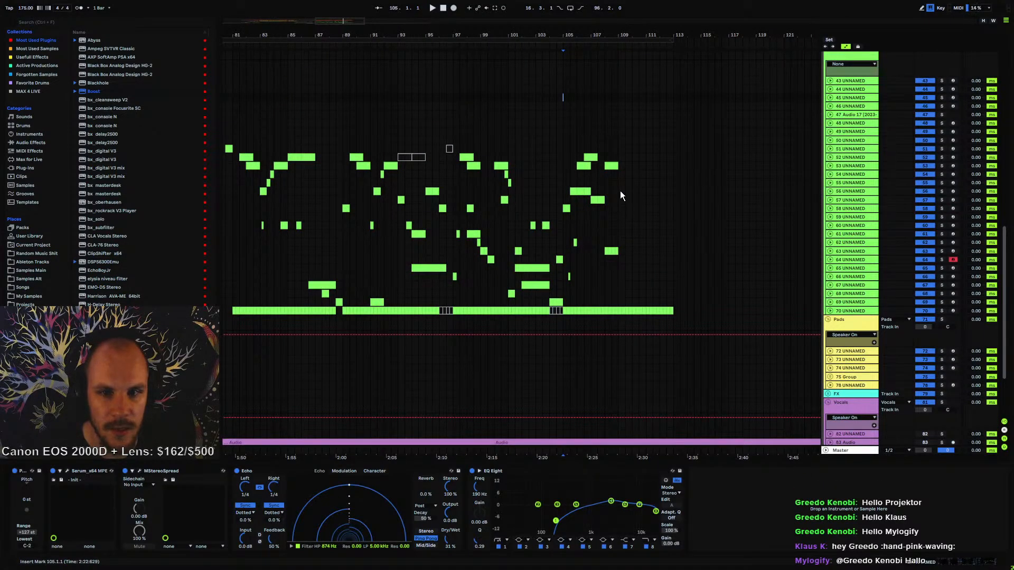
pyautogui.moveTo(624, 36); pyautogui.dragTo(647, 36)
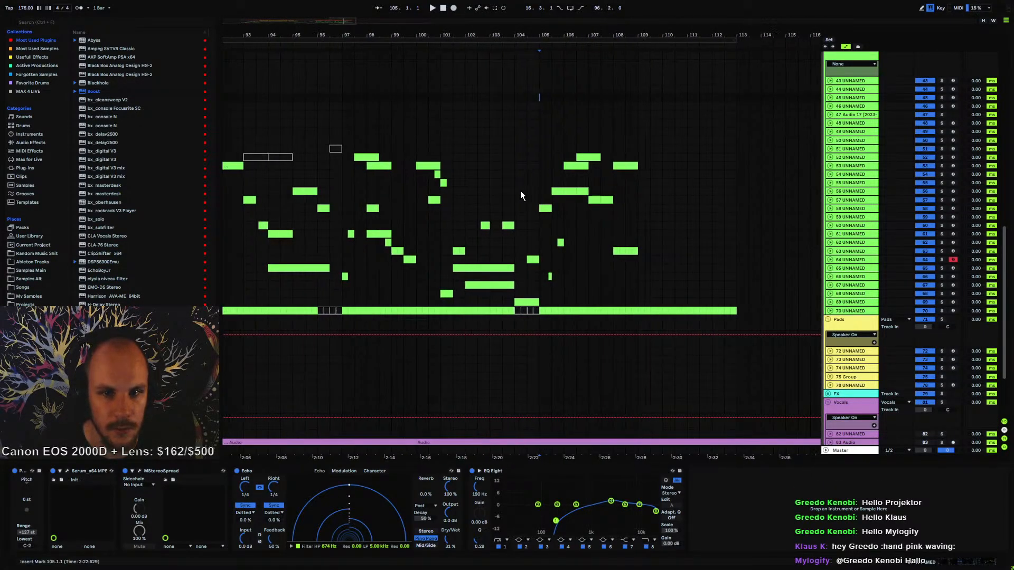
# - Play the arrangement from bar 103 through the existing lead clips to bar 109 and listen to the passage
pyautogui.click(491, 194)
pyautogui.press('space')
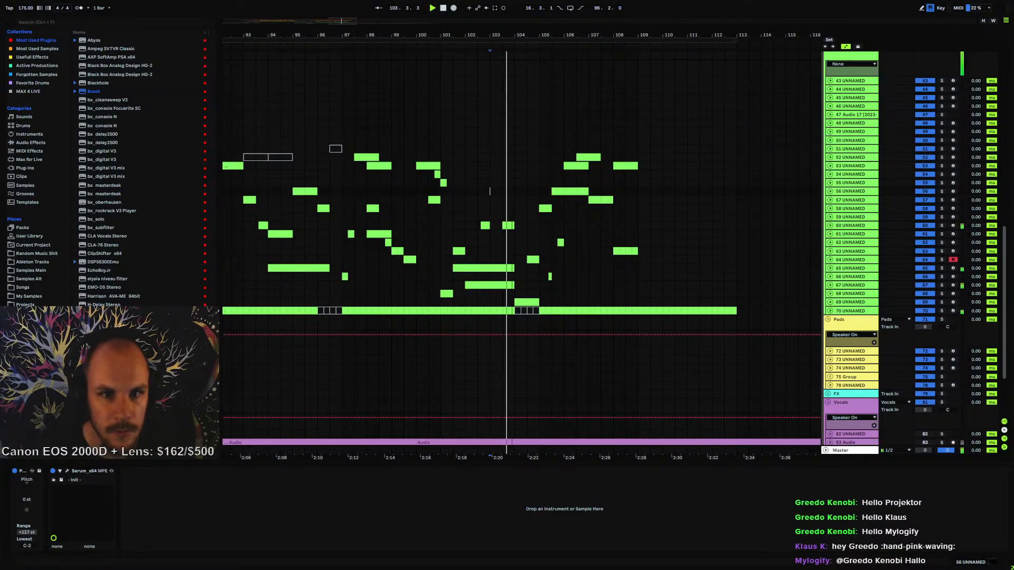
pyautogui.moveTo(527, 35)
pyautogui.mouseDown()
pyautogui.moveTo(528, 51)
pyautogui.moveTo(465, 35)
pyautogui.mouseUp()
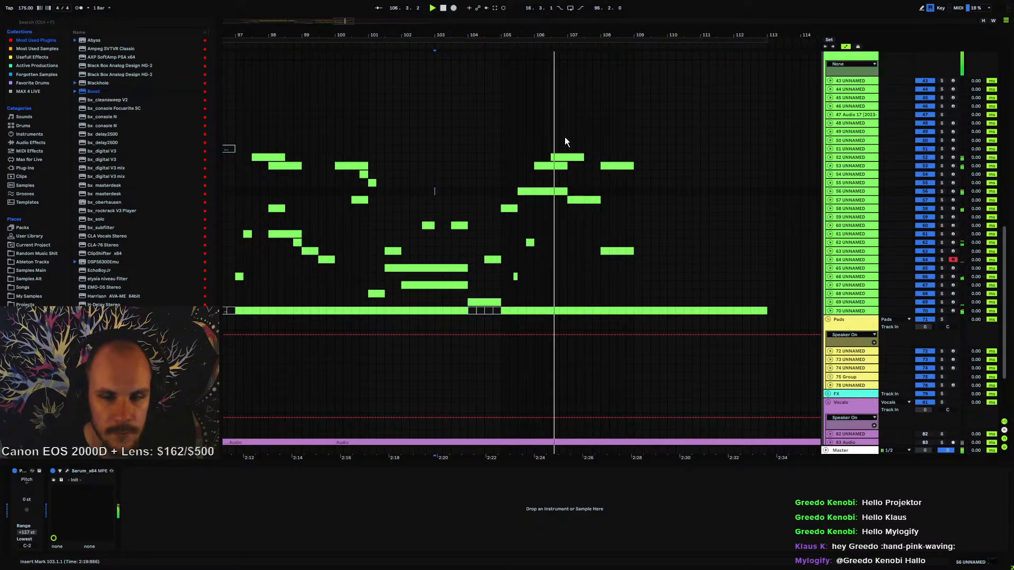
pyautogui.moveTo(587, 36); pyautogui.dragTo(413, 50)
pyautogui.press('space')
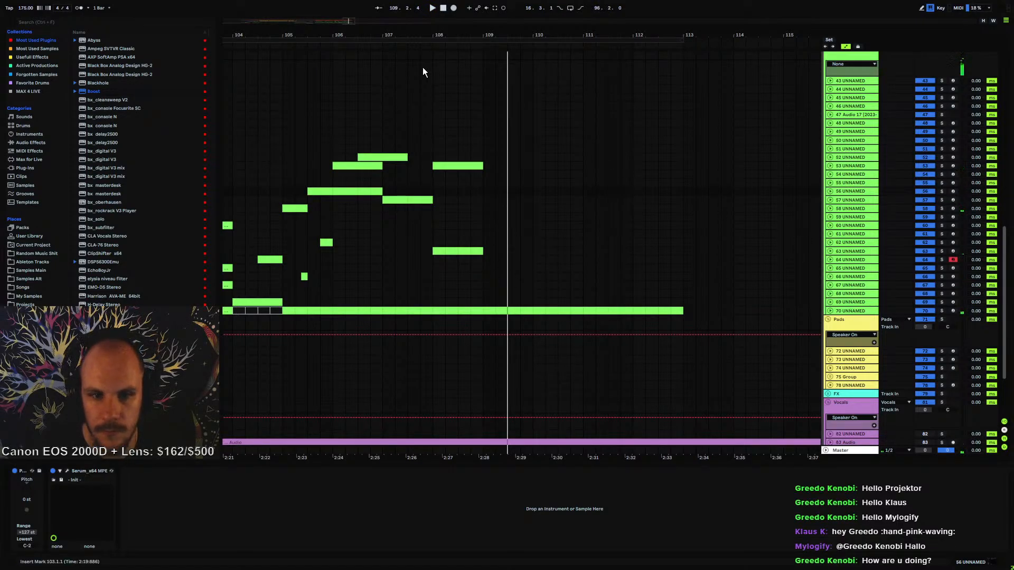
pyautogui.moveTo(436, 36); pyautogui.dragTo(561, 9)
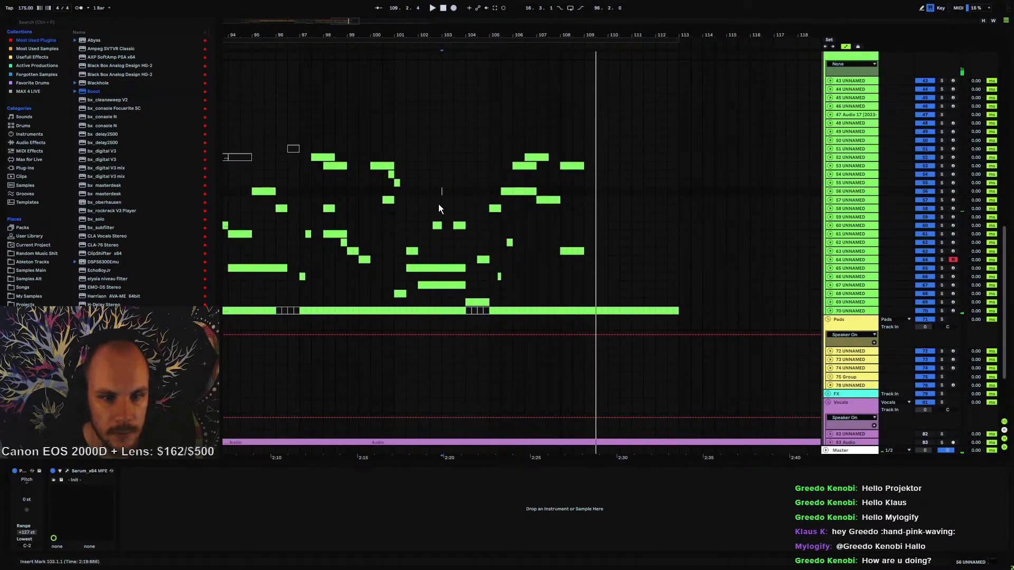
# - Copy the half-bar clip at 103.3 on the 60 UNNAMED track to bar 109 on the same track, and listen
pyautogui.click(459, 226)
pyautogui.press('space')
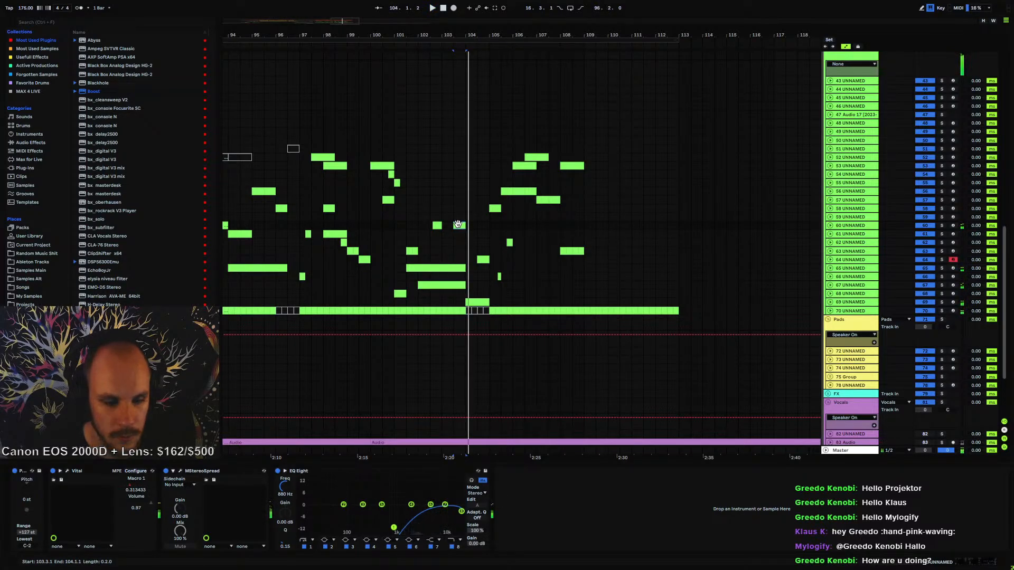
pyautogui.click(588, 222)
pyautogui.hotkey('ctrl', 'v')
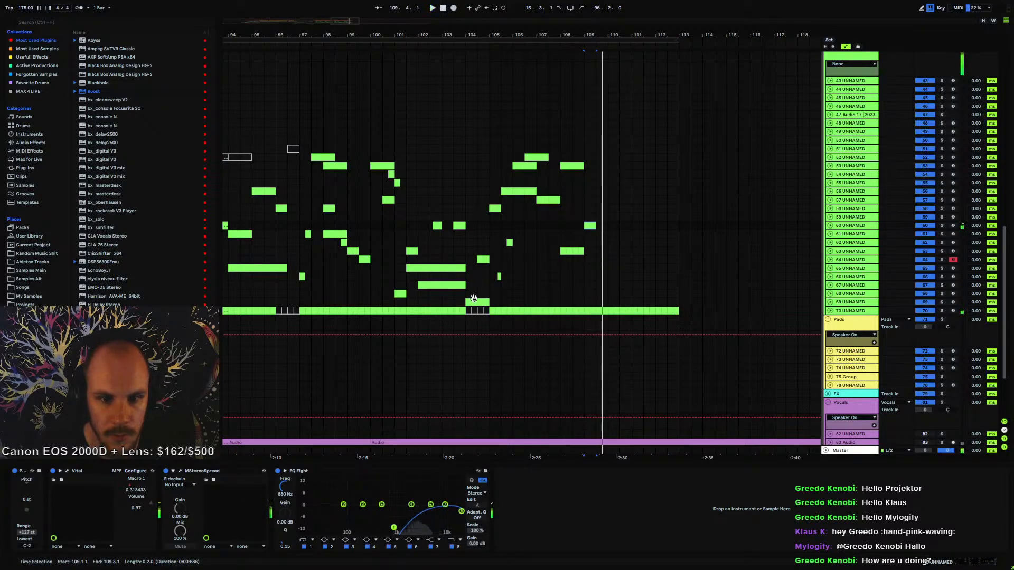
# - Copy the half-bar clip at bar 101 on the 68 UNNAMED track to 109.3 on the same track and play it
pyautogui.press('space')
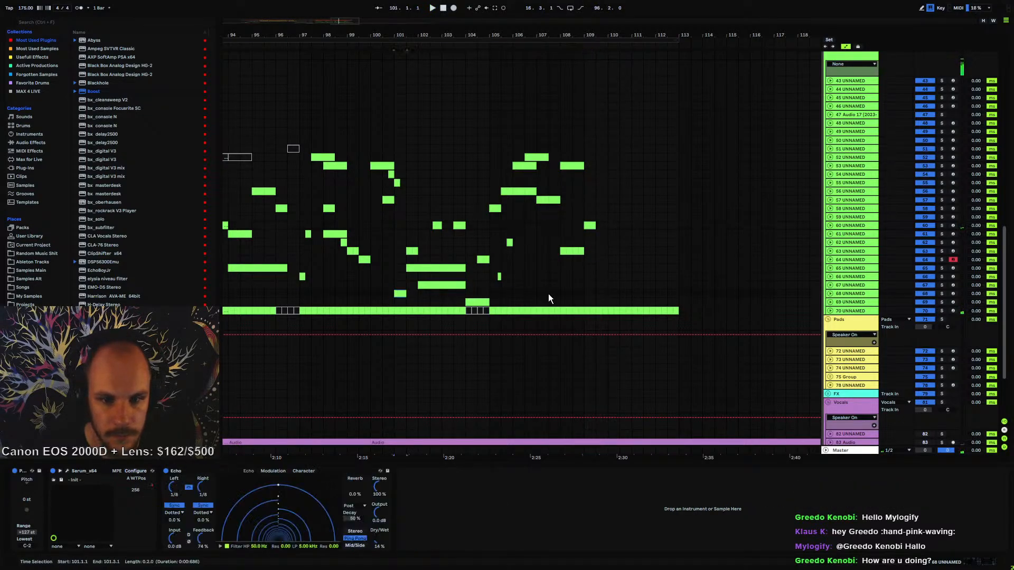
pyautogui.click(597, 285)
pyautogui.click(599, 293)
pyautogui.hotkey('ctrl', 'v')
pyautogui.press('space')
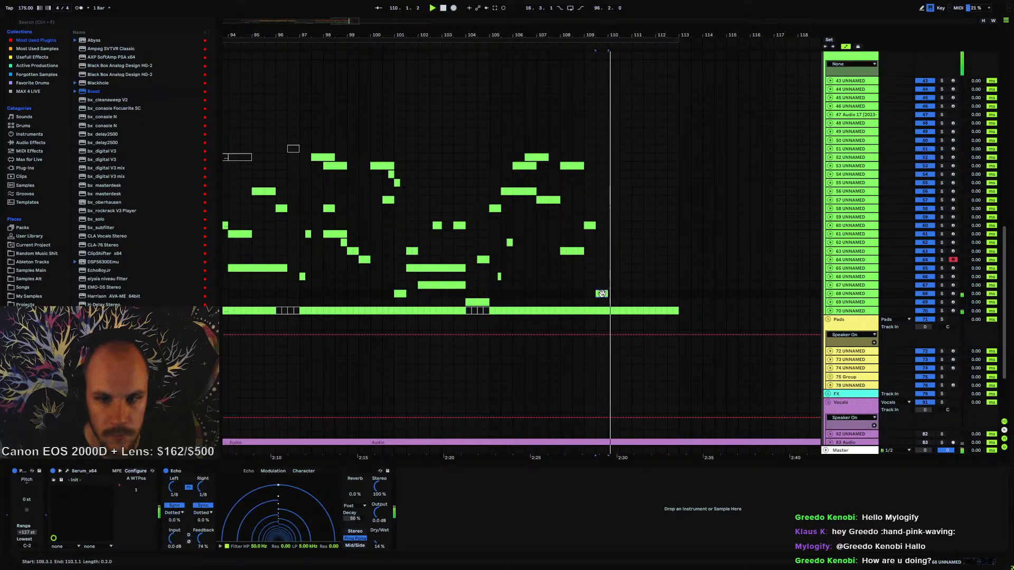
# - Reshape the Serum A WTPos automation under the 109.3 clip on the 68 UNNAMED track, playing it from bar 109
pyautogui.click(830, 294)
pyautogui.press('space')
pyautogui.click(588, 303)
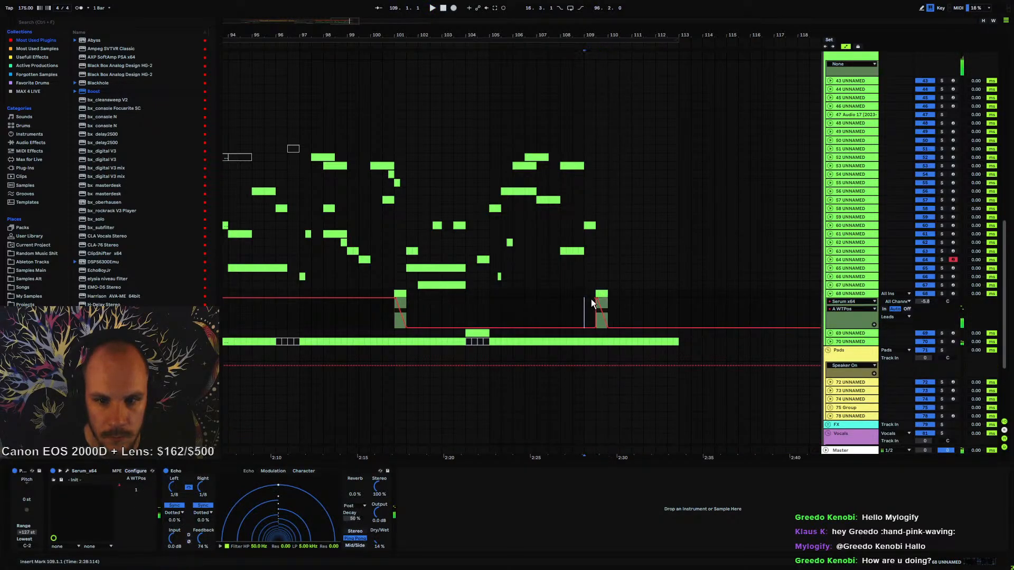
pyautogui.click(596, 297)
pyautogui.press('space')
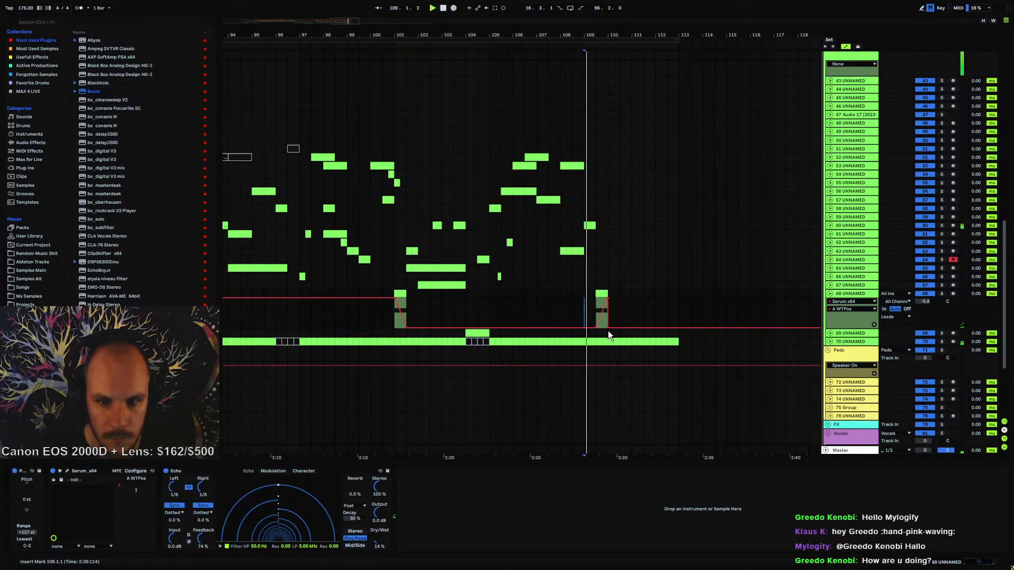
pyautogui.moveTo(607, 328)
pyautogui.mouseDown()
pyautogui.moveTo(608, 297)
pyautogui.moveTo(597, 315)
pyautogui.mouseUp()
pyautogui.click(831, 294)
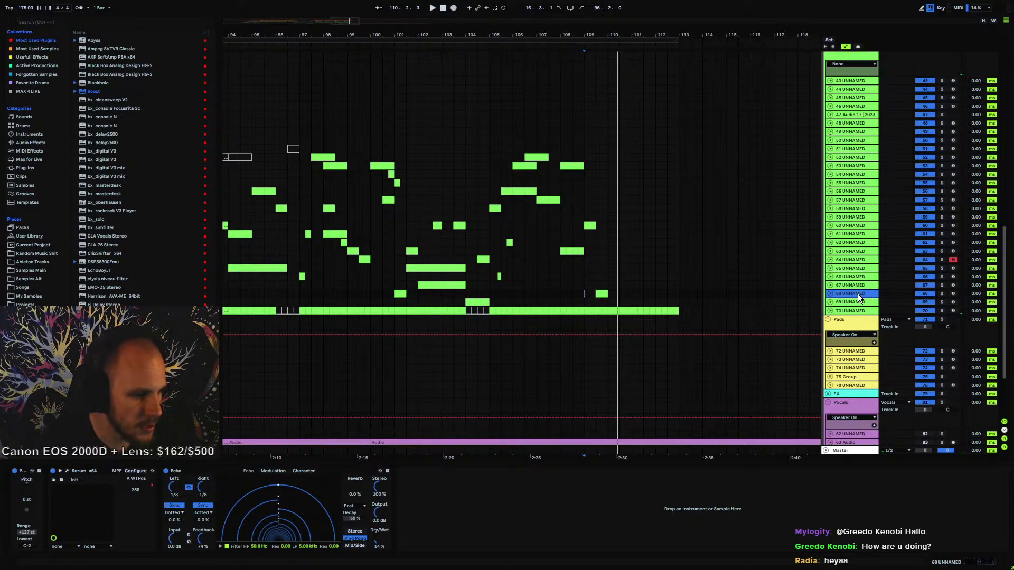
# - Inspect the oscillator and effects settings of Serum on the 52 UNNAMED track
pyautogui.click(536, 157)
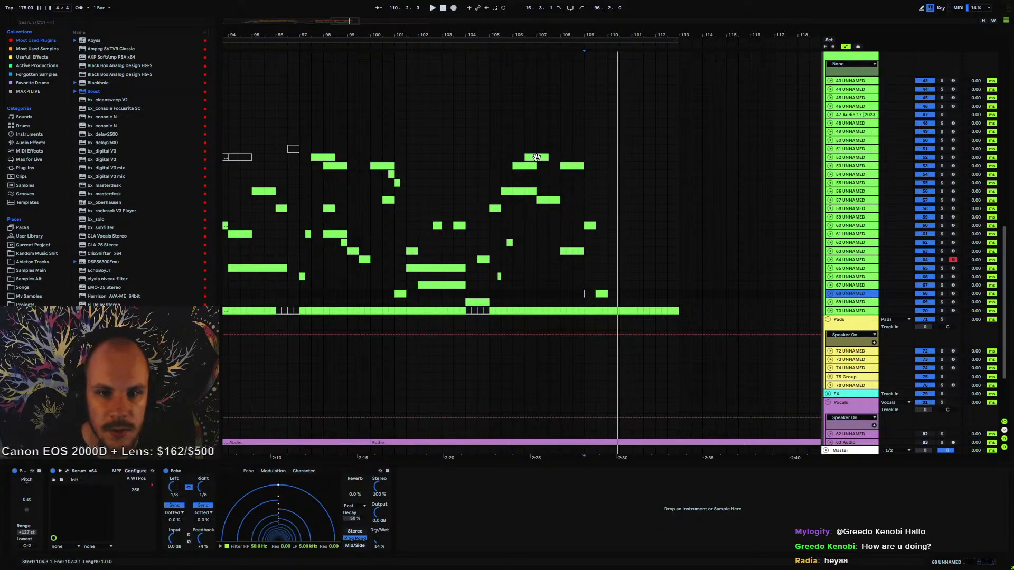
pyautogui.click(67, 470)
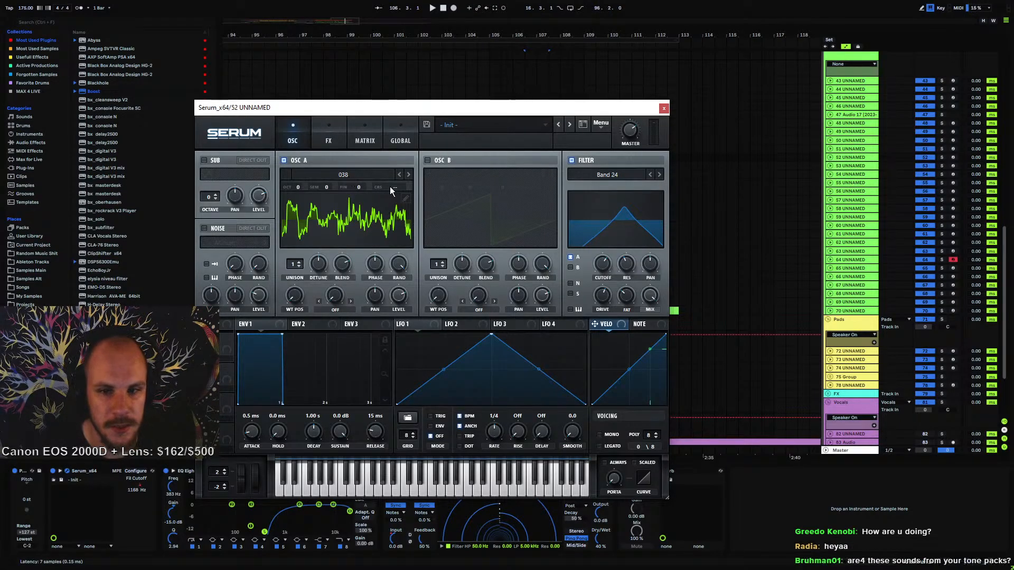
pyautogui.click(323, 141)
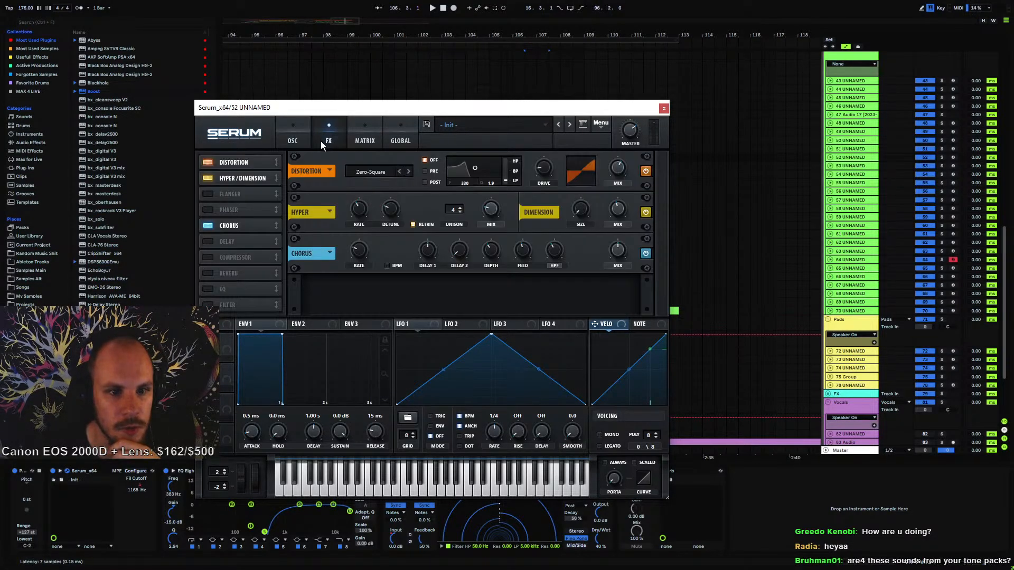
pyautogui.click(664, 108)
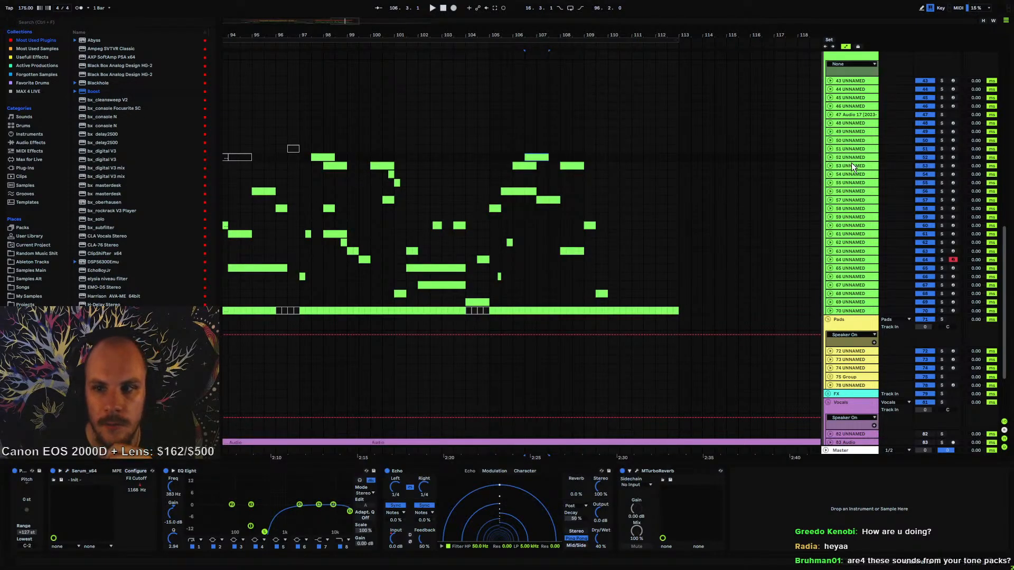
# - Check the oscillator A wavetable and the wavetable folders in Serum on the 53 UNNAMED track
pyautogui.click(851, 166)
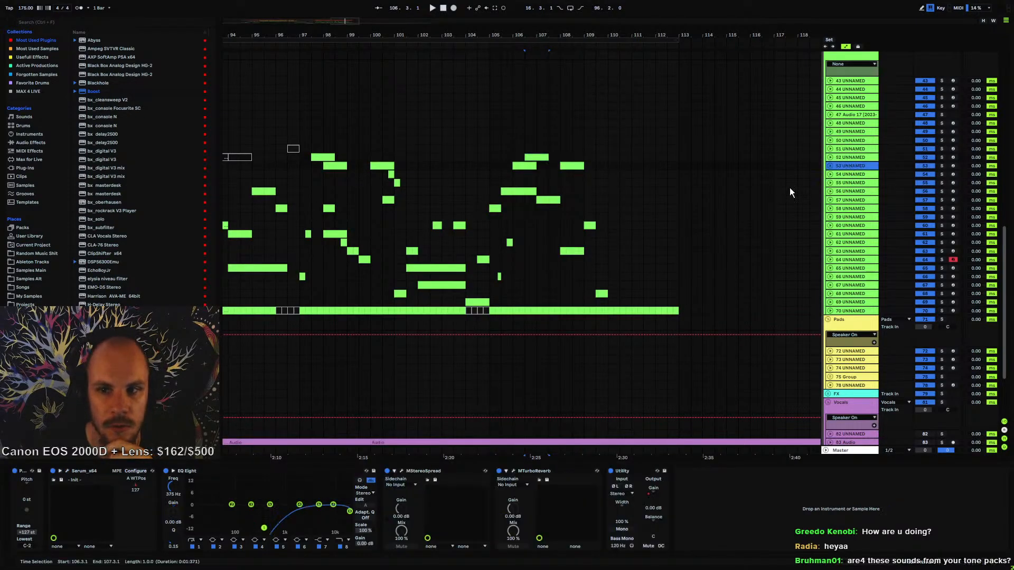
pyautogui.click(65, 471)
pyautogui.click(342, 195)
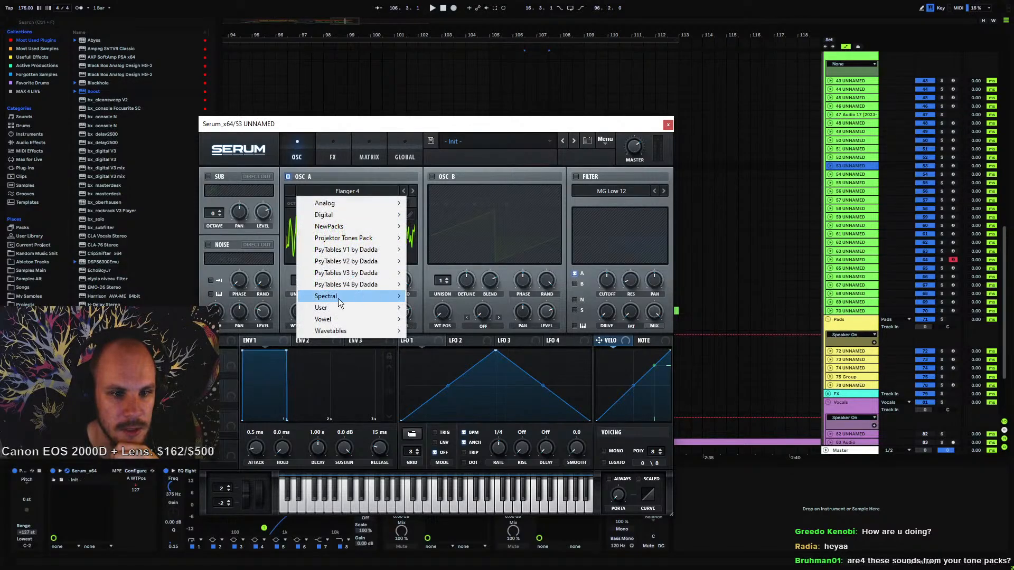
pyautogui.click(668, 125)
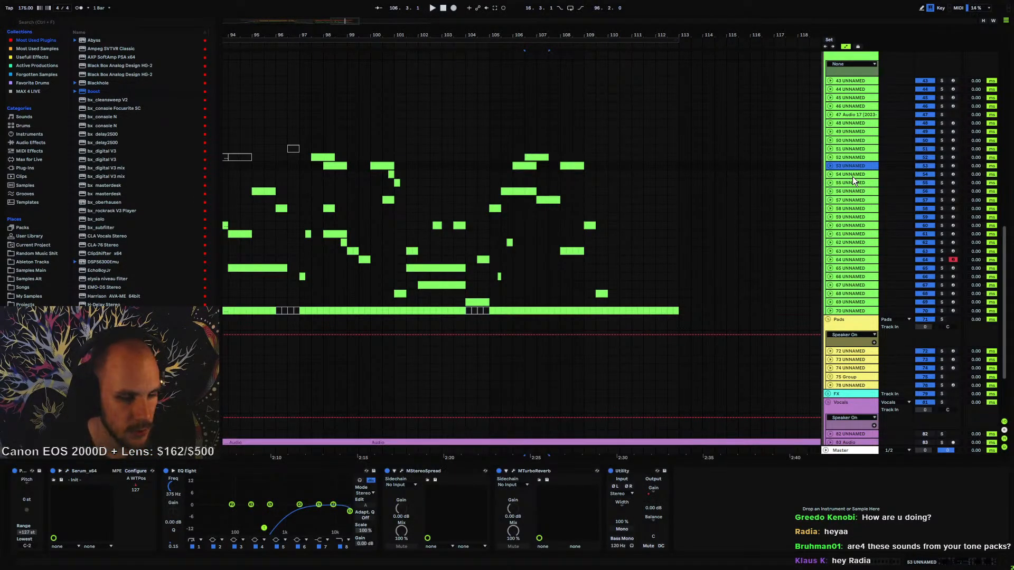
# - Look through the Projektor Tones Pack wavetables for oscillator A and the effects in Serum on the 54 UNNAMED track
pyautogui.click(852, 174)
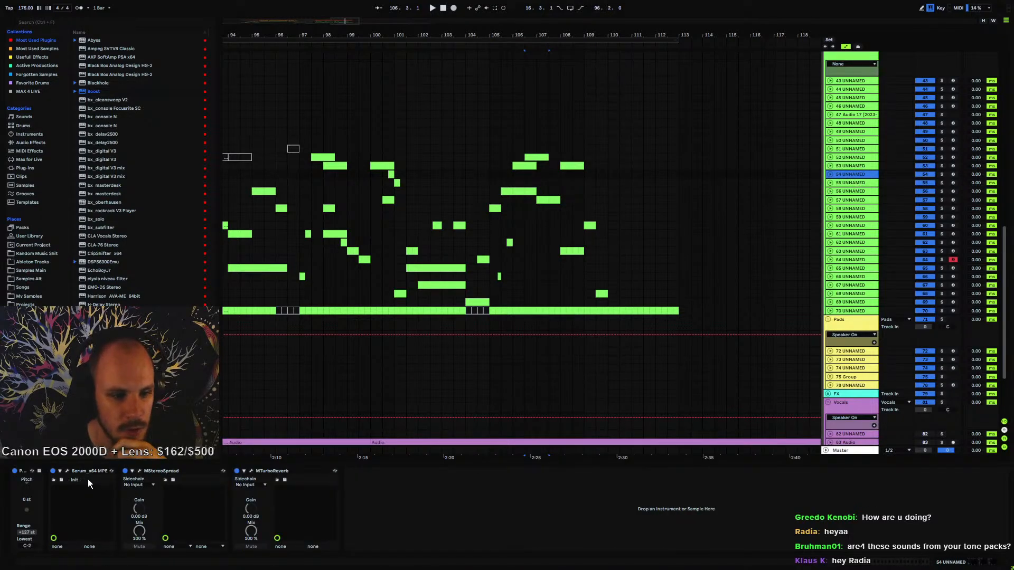
pyautogui.click(66, 470)
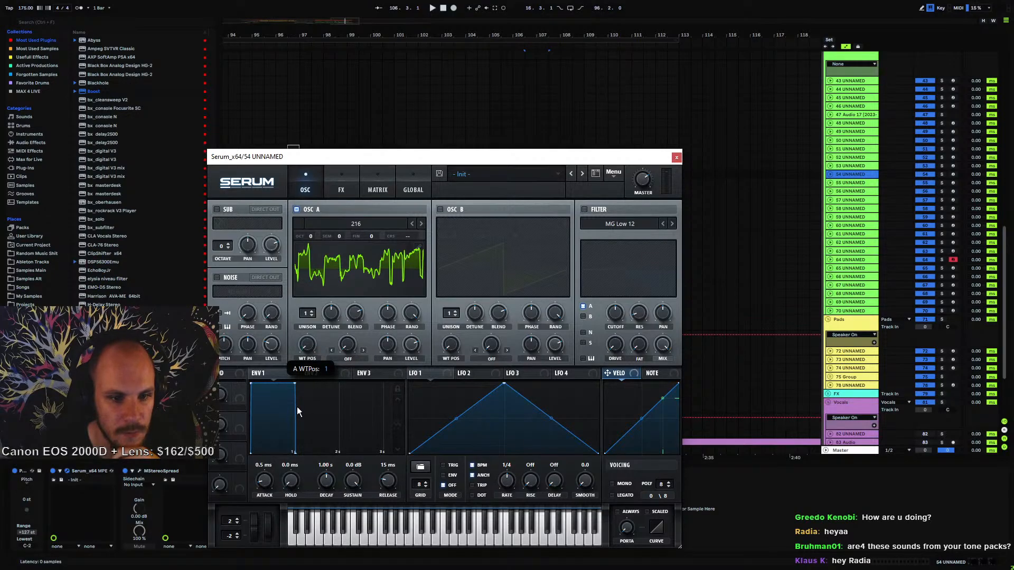
pyautogui.click(346, 224)
pyautogui.moveTo(370, 274)
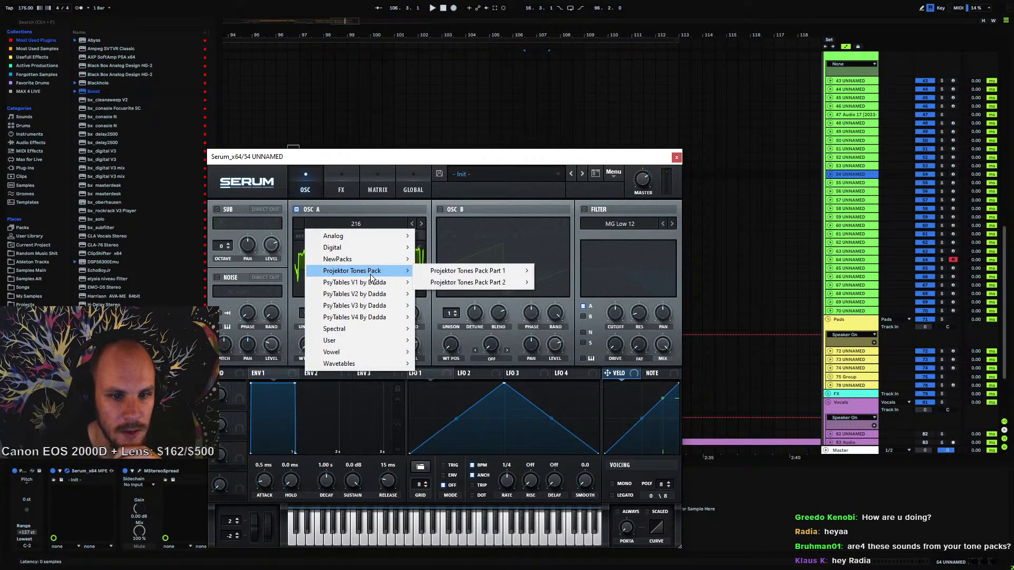
pyautogui.moveTo(505, 271)
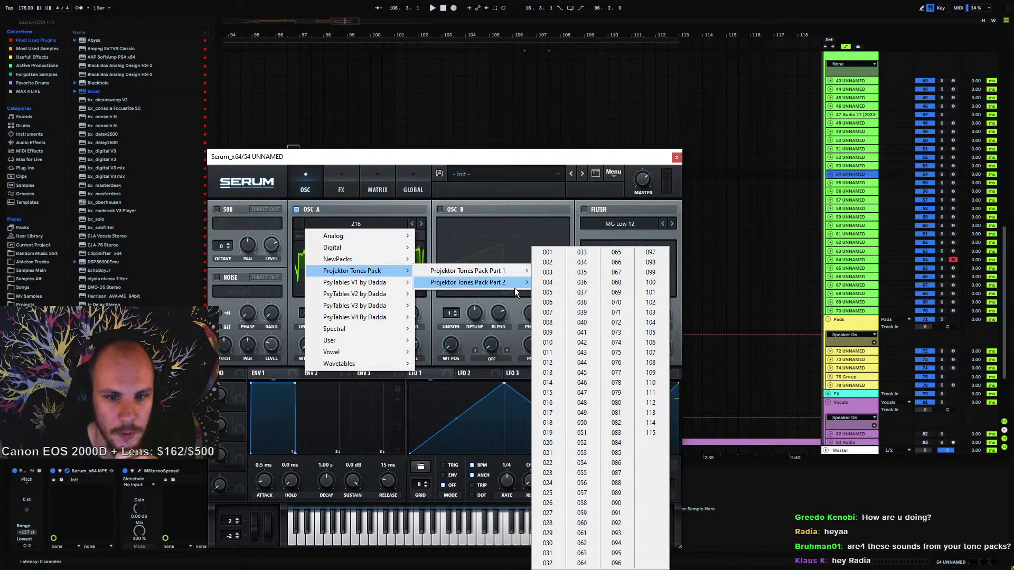
pyautogui.click(457, 214)
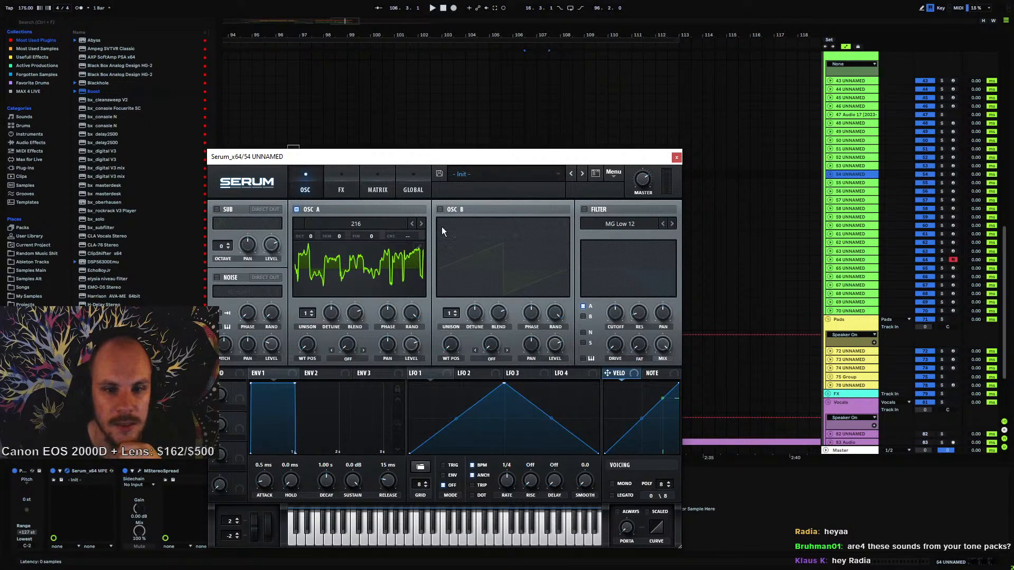
pyautogui.click(341, 193)
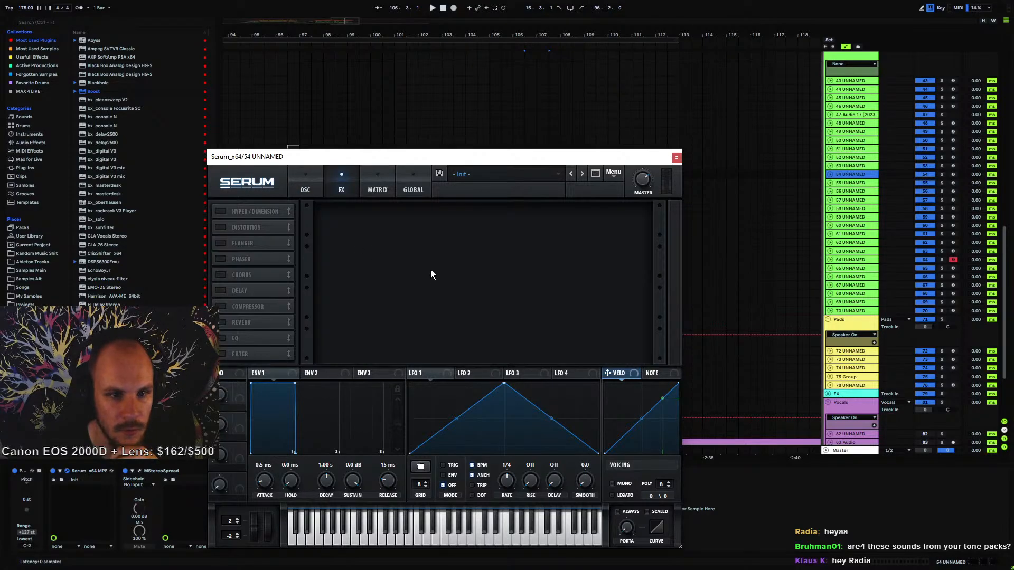
pyautogui.click(314, 188)
pyautogui.click(676, 157)
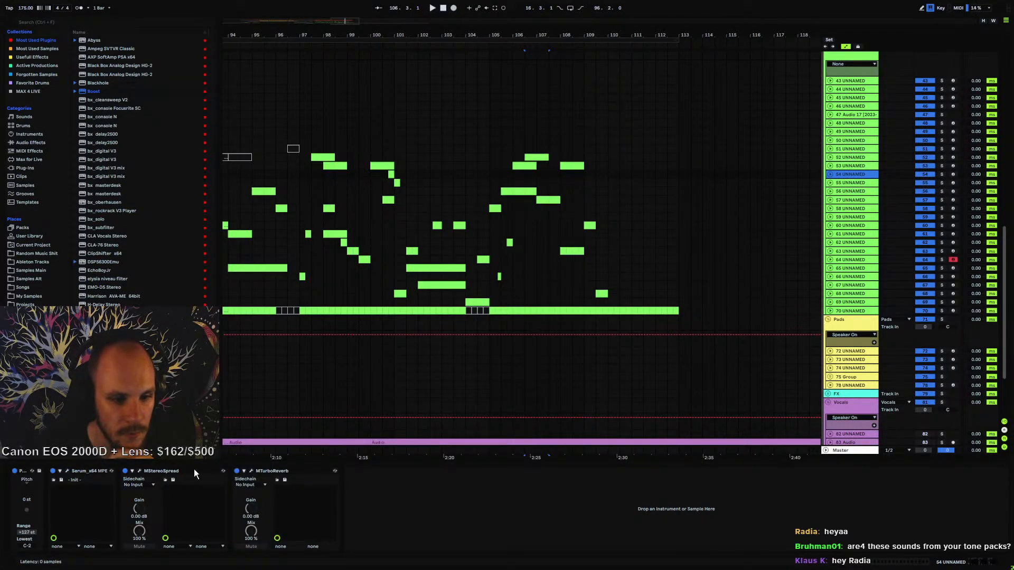
# - Check the MStereoSpread and MTurboReverb devices on the 54 UNNAMED track, and audition its clip at 100.4 temporarily soloed
pyautogui.click(207, 471)
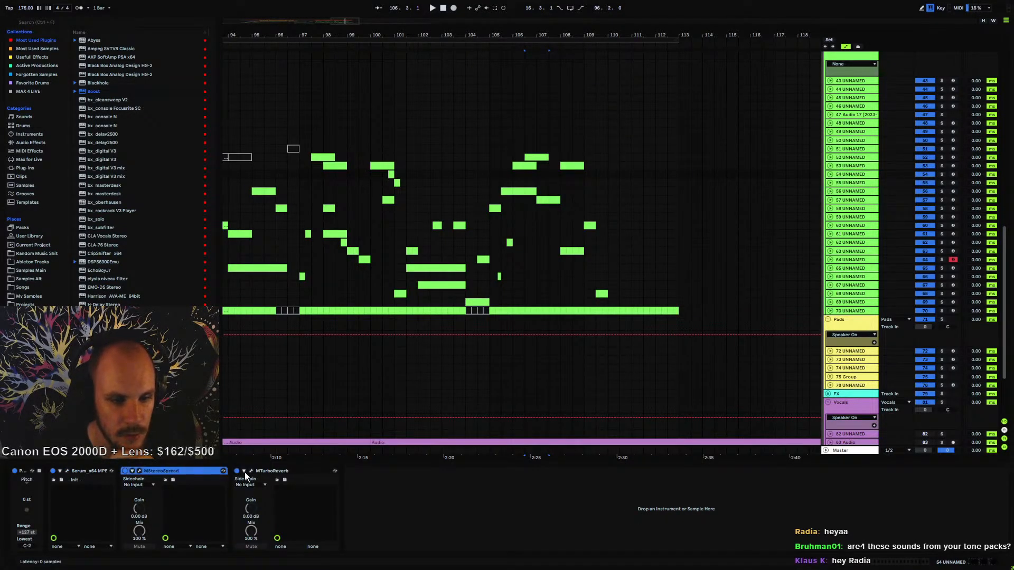
pyautogui.click(286, 473)
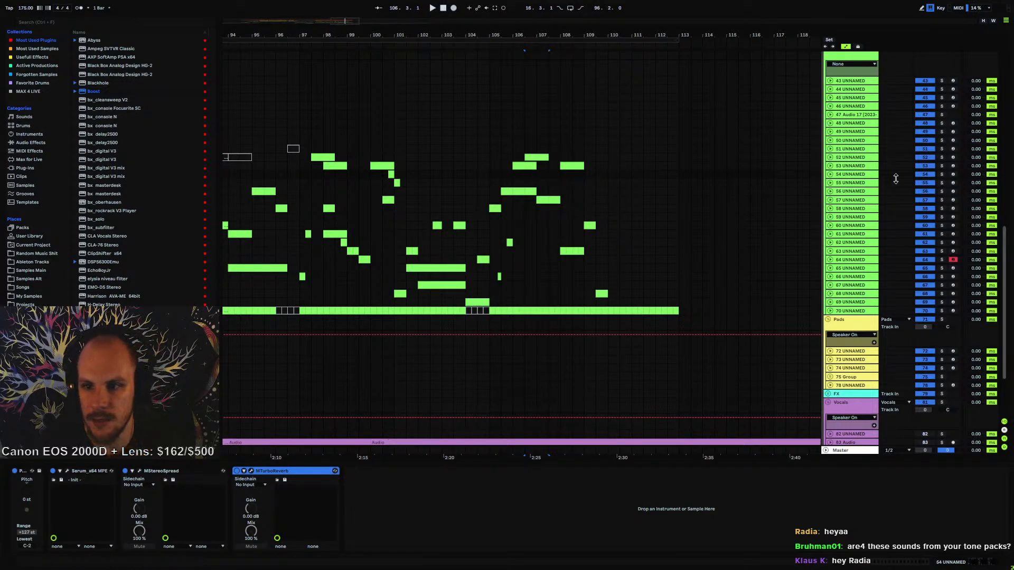
pyautogui.click(940, 174)
pyautogui.click(391, 178)
pyautogui.press('space')
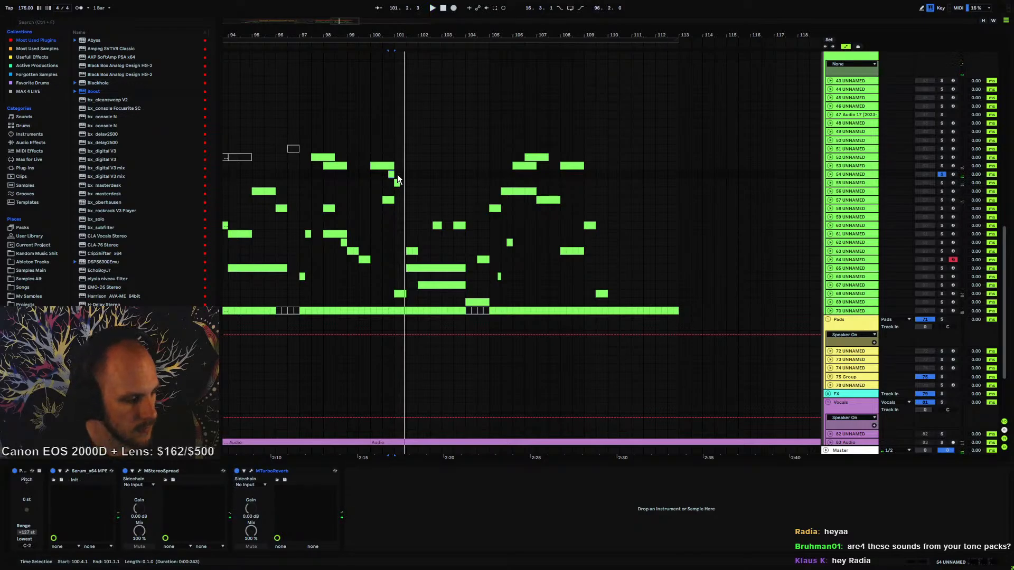
pyautogui.click(375, 175)
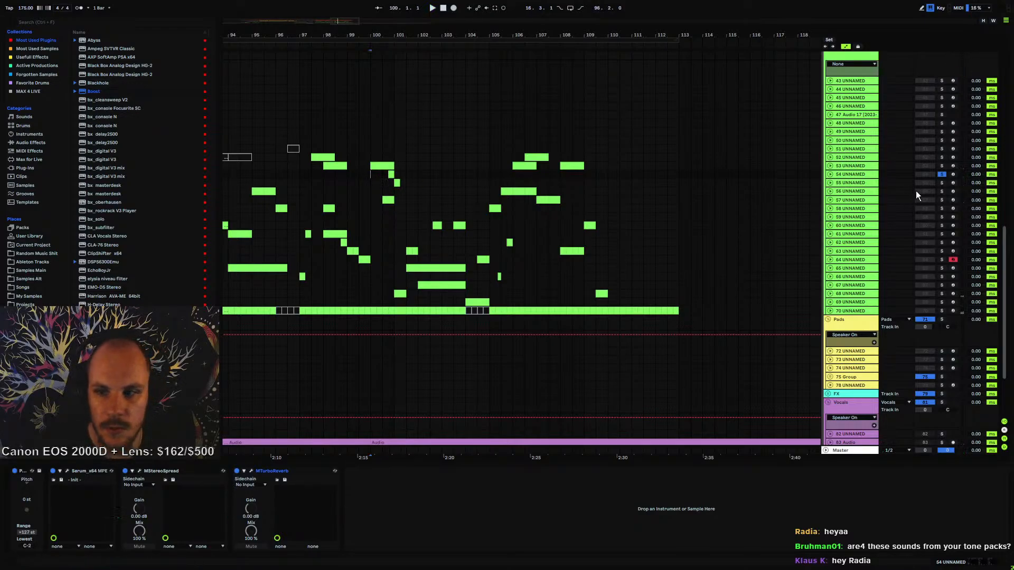
pyautogui.click(942, 174)
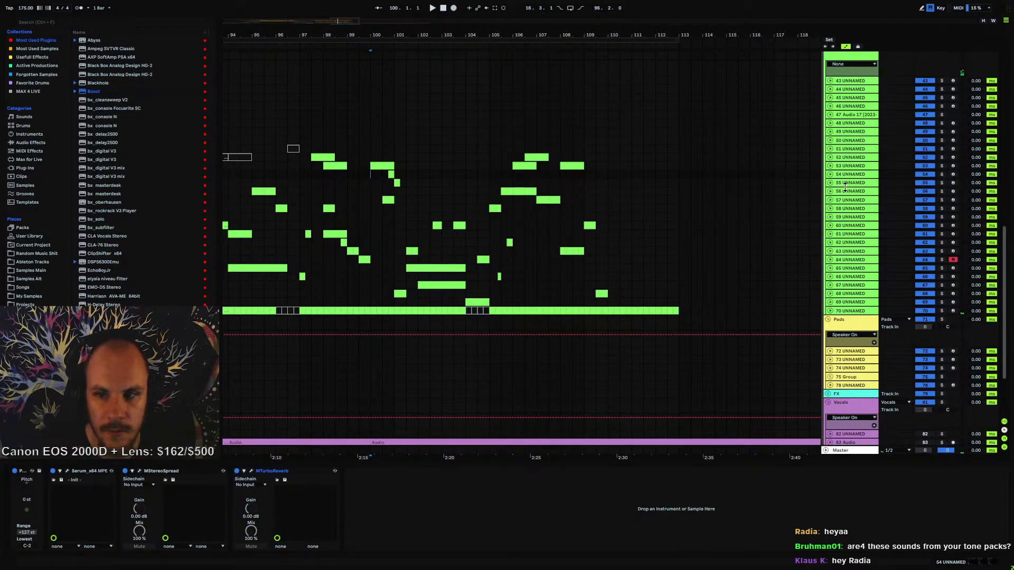
# - Inspect Serum's oscillator and effects settings on the 64 UNNAMED track, and bring up the 63 UNNAMED track's devices
pyautogui.click(483, 259)
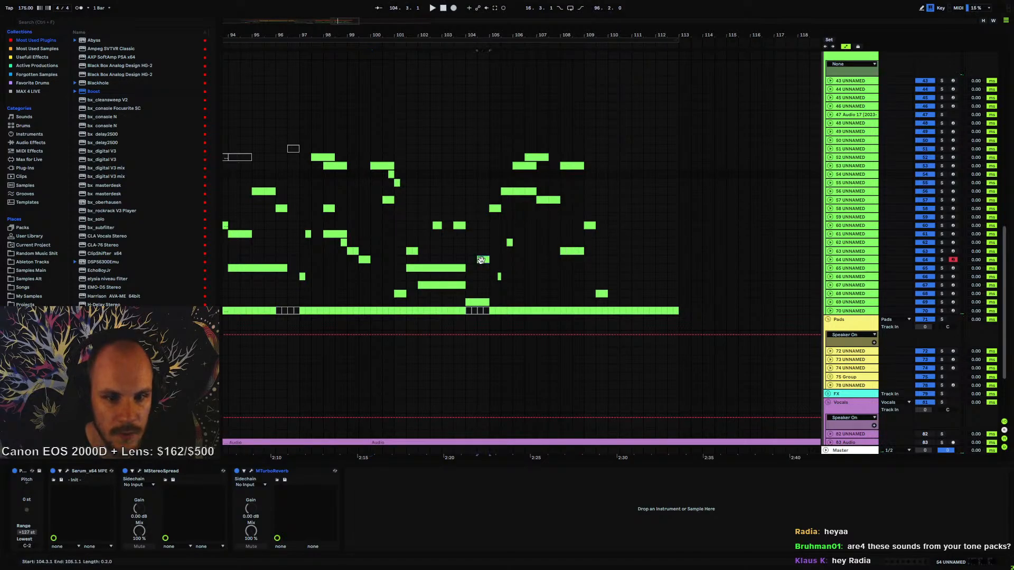
pyautogui.click(67, 471)
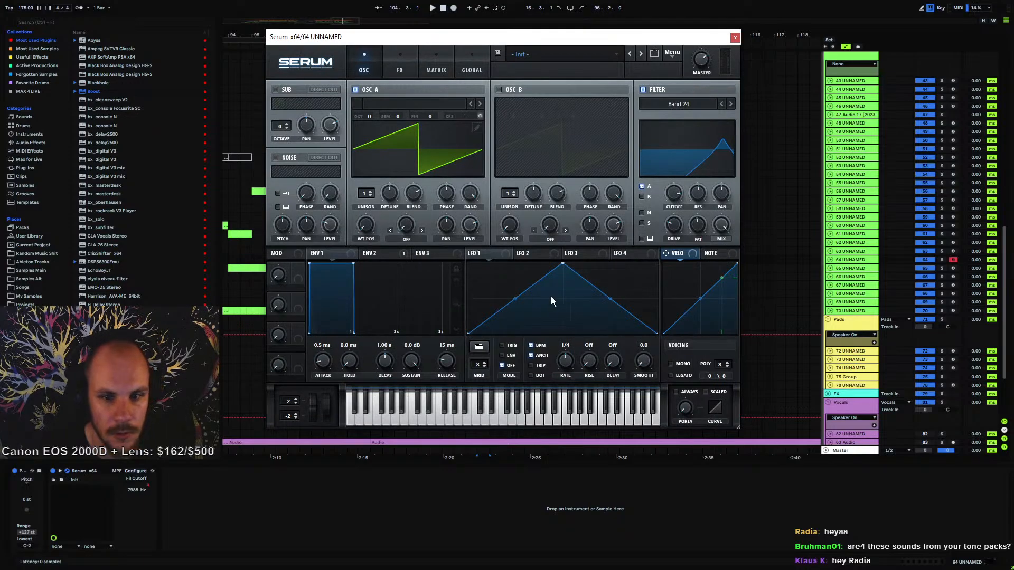
pyautogui.click(414, 65)
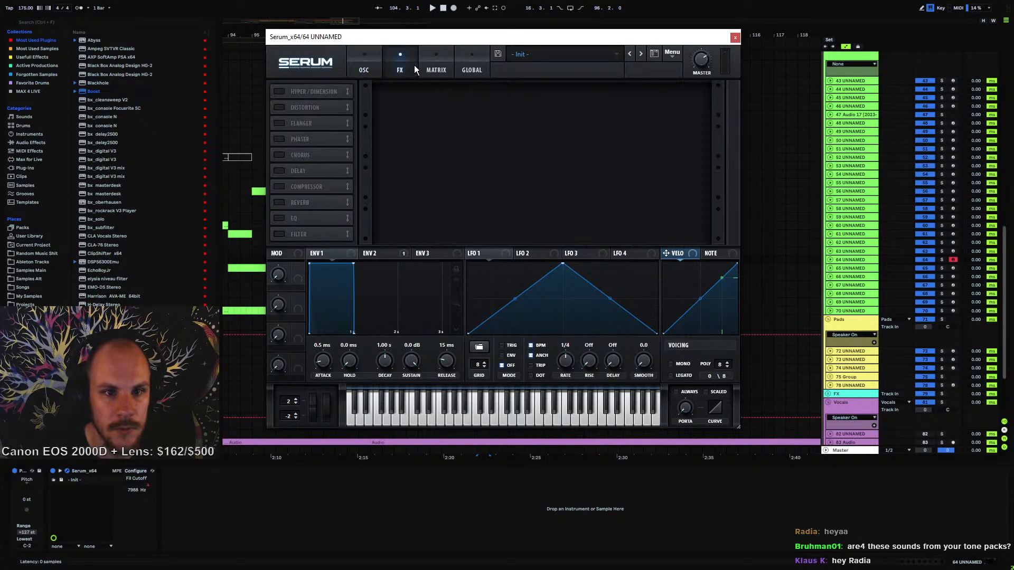
pyautogui.click(734, 37)
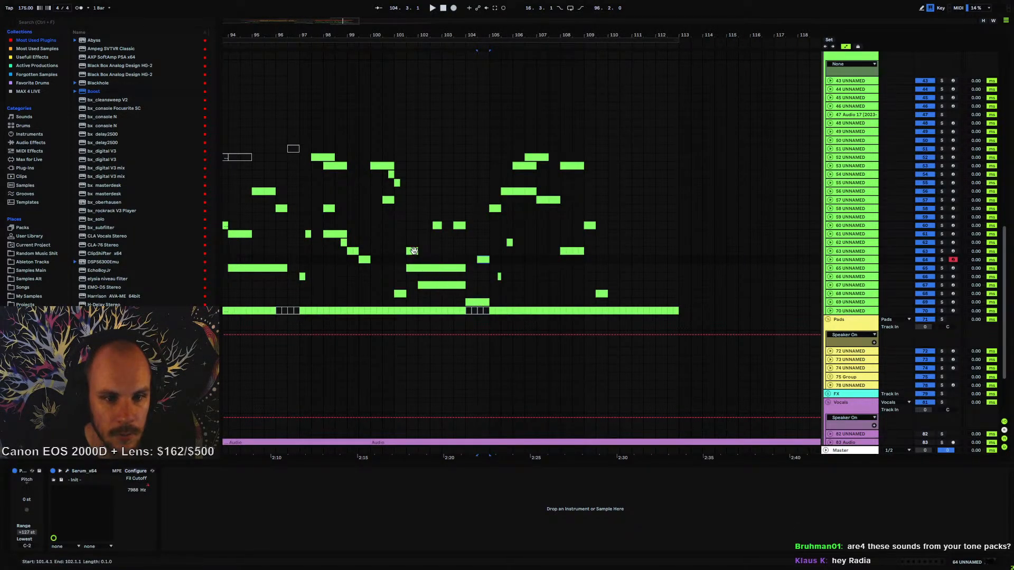
pyautogui.click(848, 251)
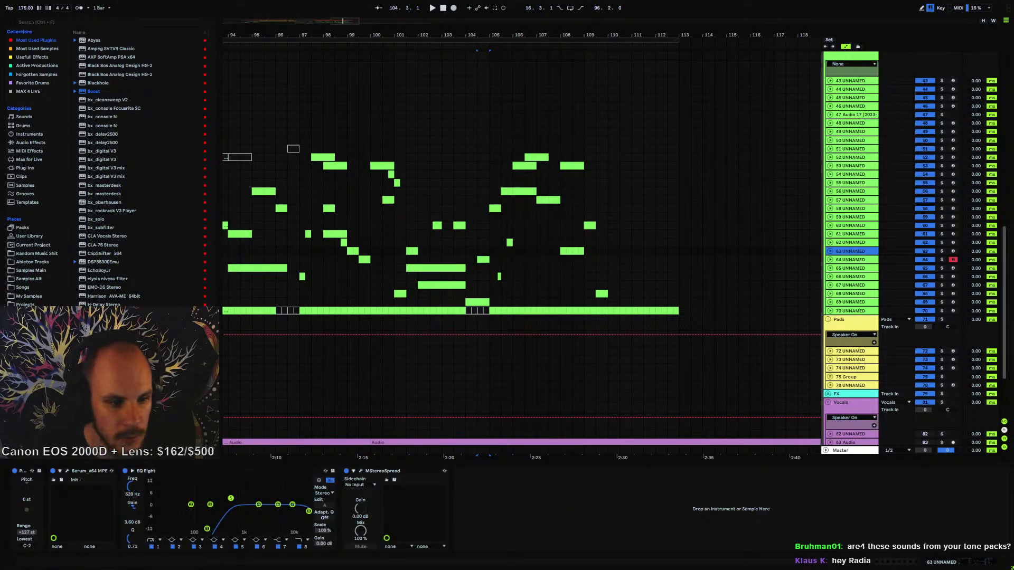
# - Inspect Serum's oscillator settings on the 63 UNNAMED track and audition its clip at 108.1 with the track soloed
pyautogui.click(67, 471)
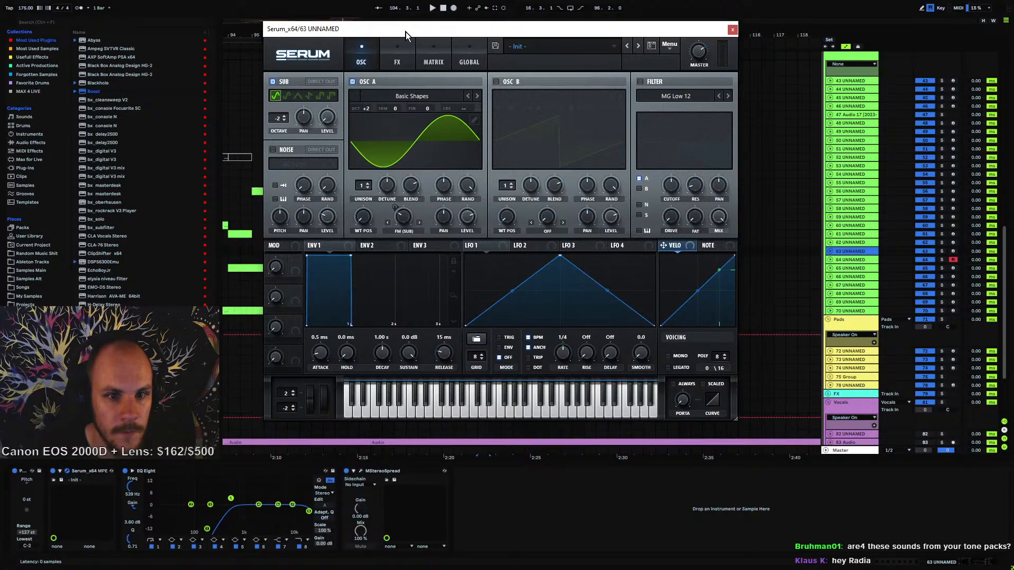
pyautogui.click(943, 252)
pyautogui.press('space')
pyautogui.hotkey('ctrl', 'alt', 'p')
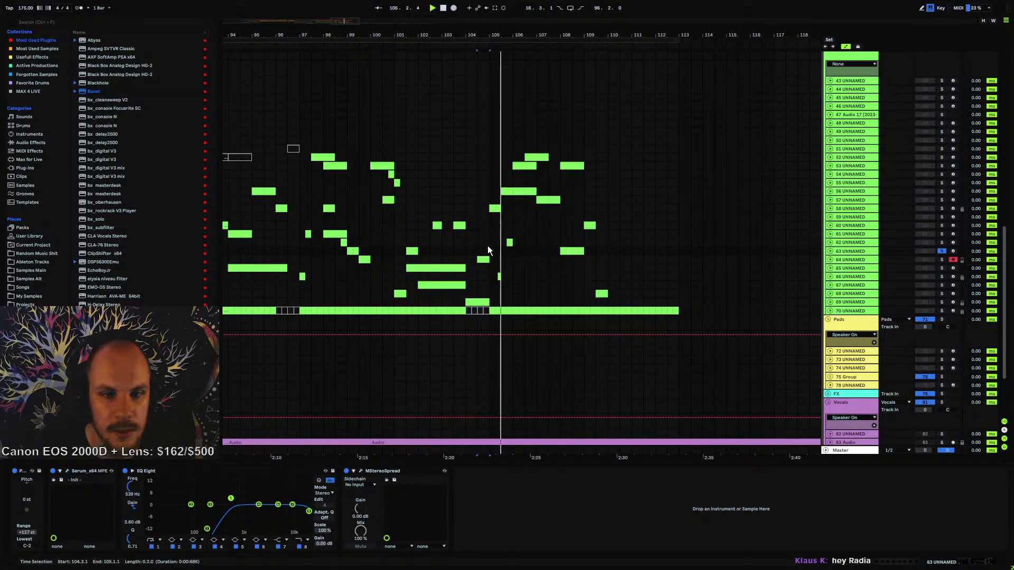
pyautogui.click(564, 250)
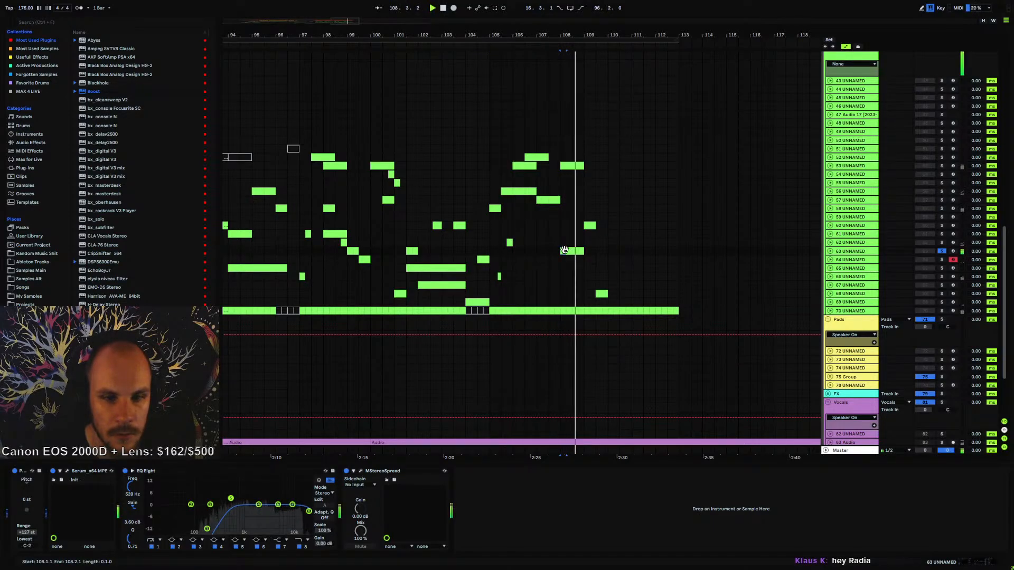
pyautogui.click(442, 289)
# - Audition the 69 UNNAMED track's clip at 104.1 soloed, and inspect its Serum oscillator and LFO settings
pyautogui.click(478, 302)
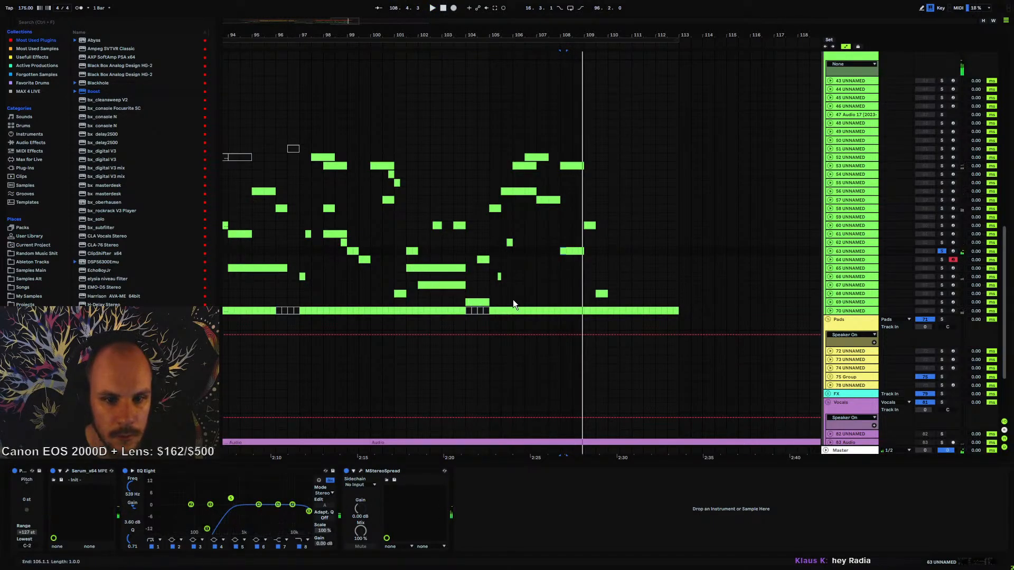
pyautogui.click(865, 303)
pyautogui.click(942, 303)
pyautogui.click(480, 301)
pyautogui.press('space')
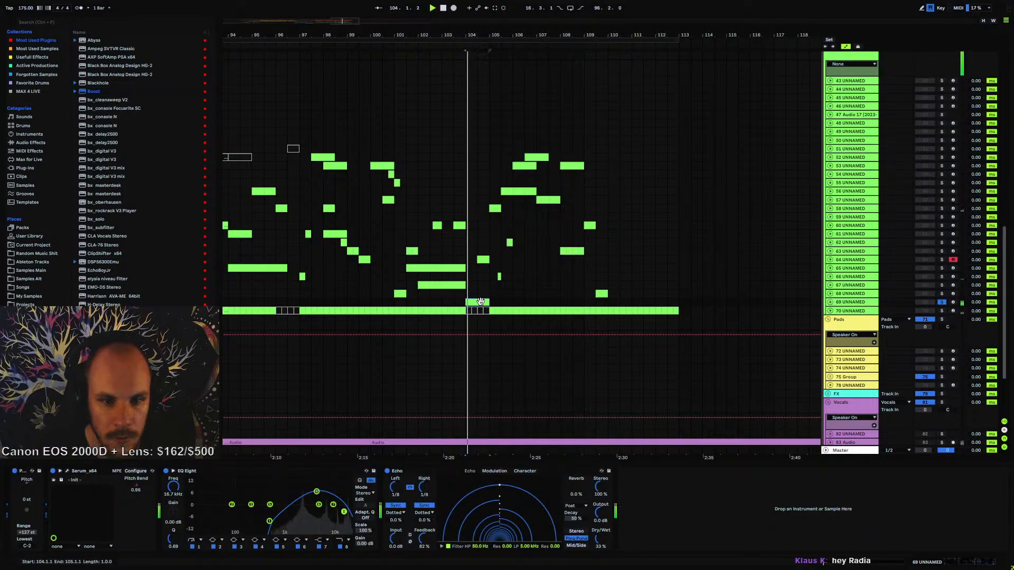
pyautogui.click(68, 472)
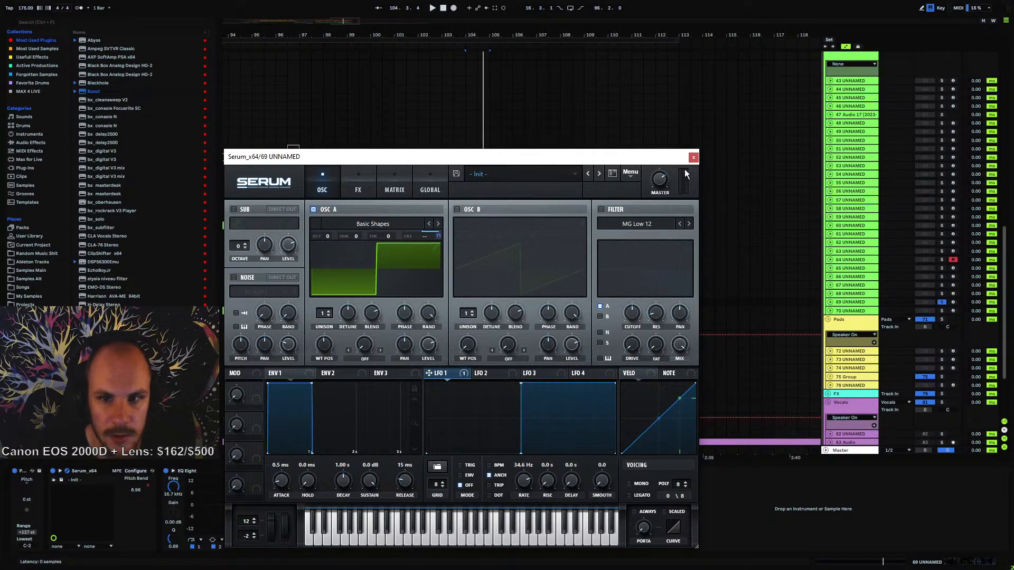
pyautogui.click(694, 157)
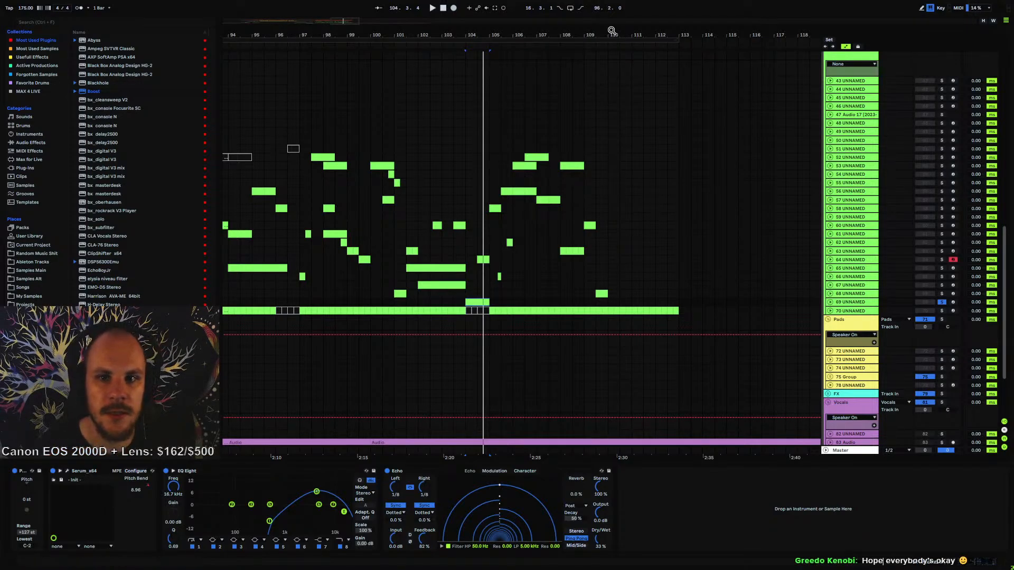
# - Copy the 58 UNNAMED track's half-bar clip from 98.1 to 110.1
pyautogui.moveTo(611, 30); pyautogui.dragTo(593, 14)
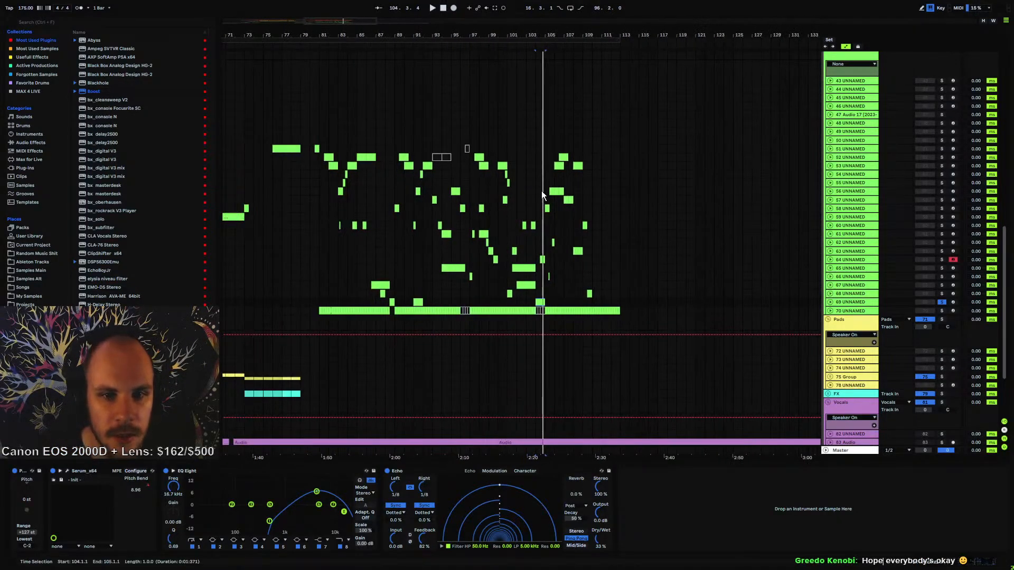
pyautogui.click(485, 209)
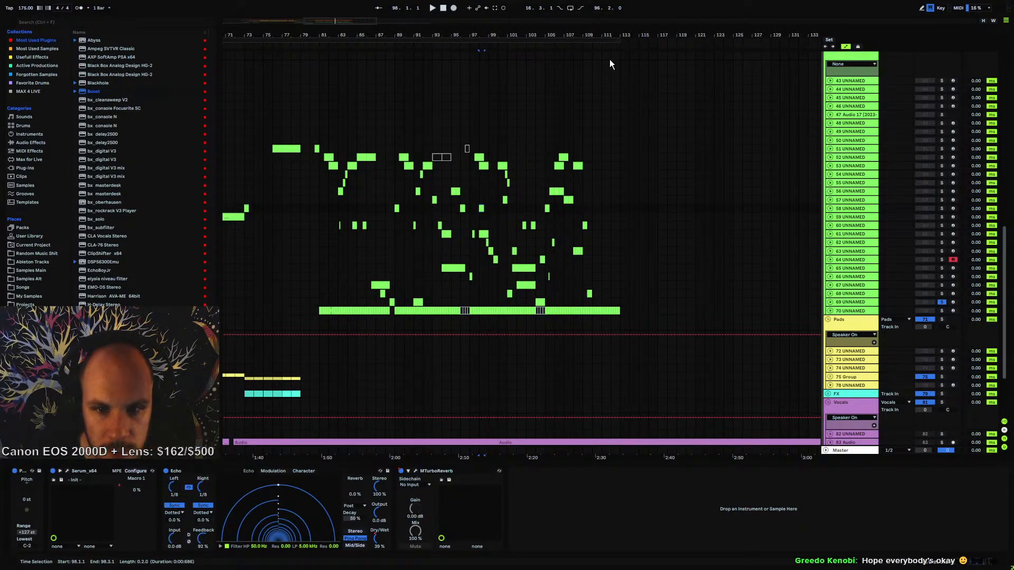
pyautogui.scroll(3, 592, 220)
pyautogui.click(590, 214)
pyautogui.doubleClick(592, 208)
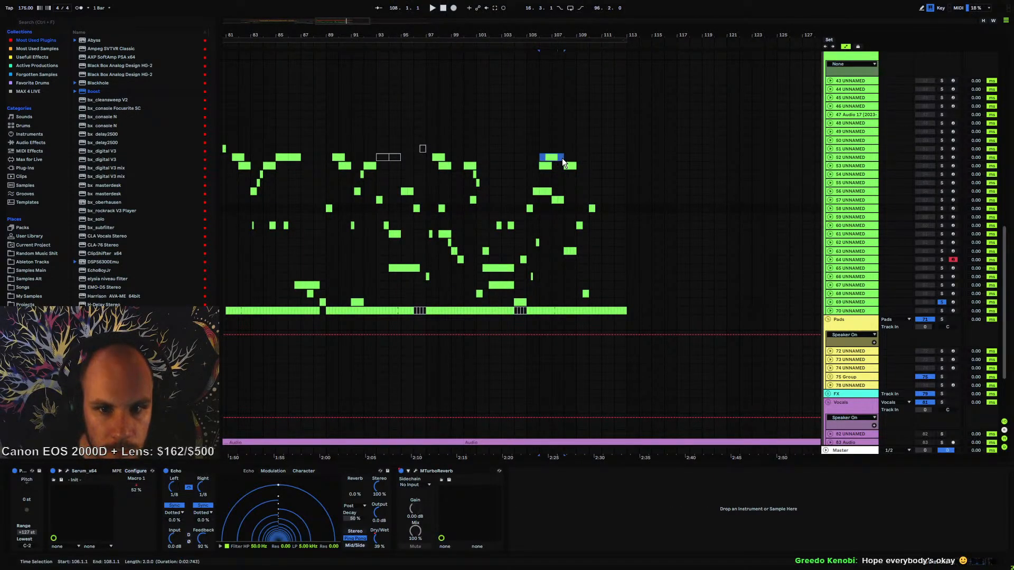
# - Copy the 52 UNNAMED track's two bars from 85.1 to 110.1, and move the second bar over the first
pyautogui.click(581, 158)
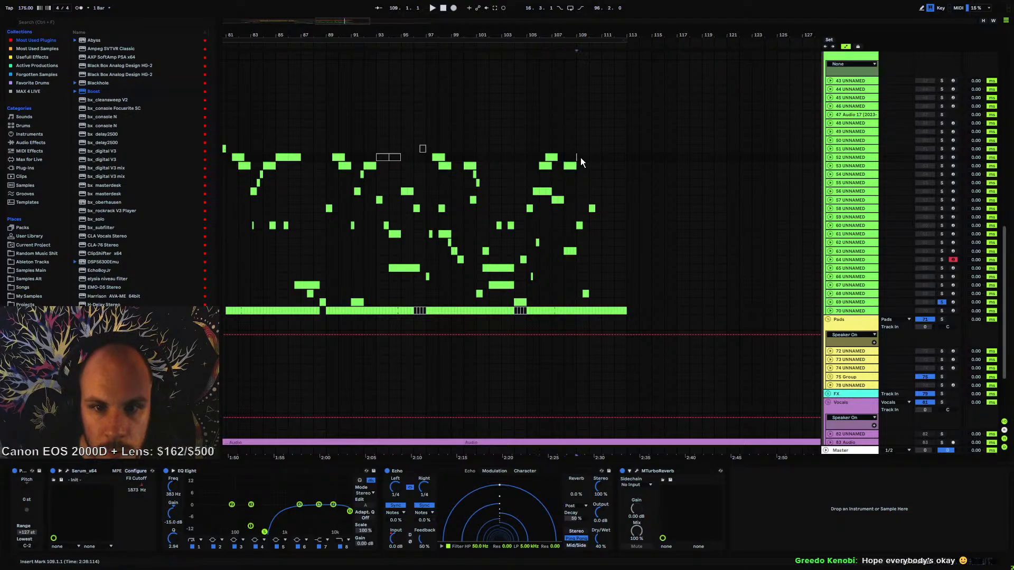
pyautogui.click(280, 156)
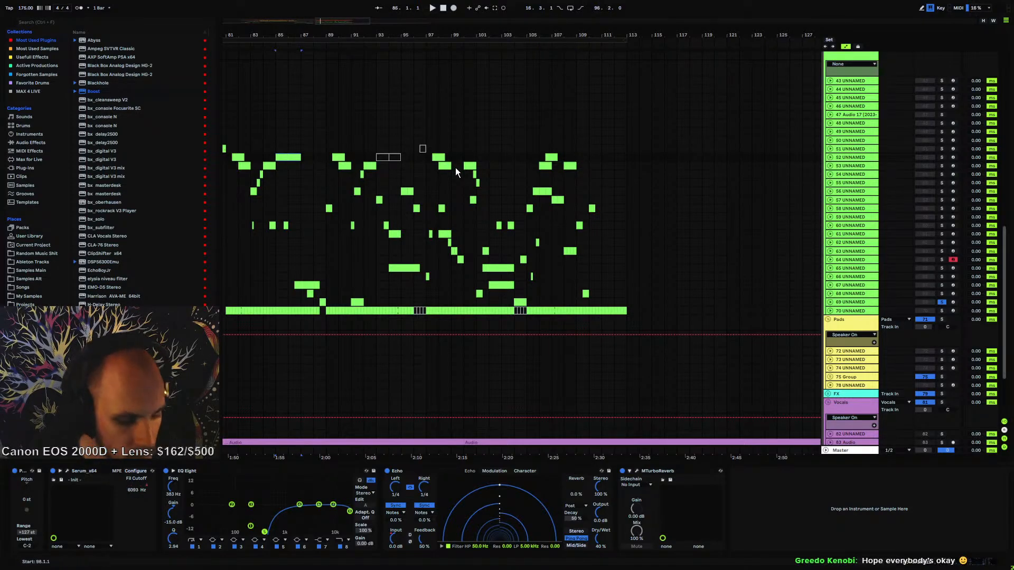
pyautogui.click(594, 158)
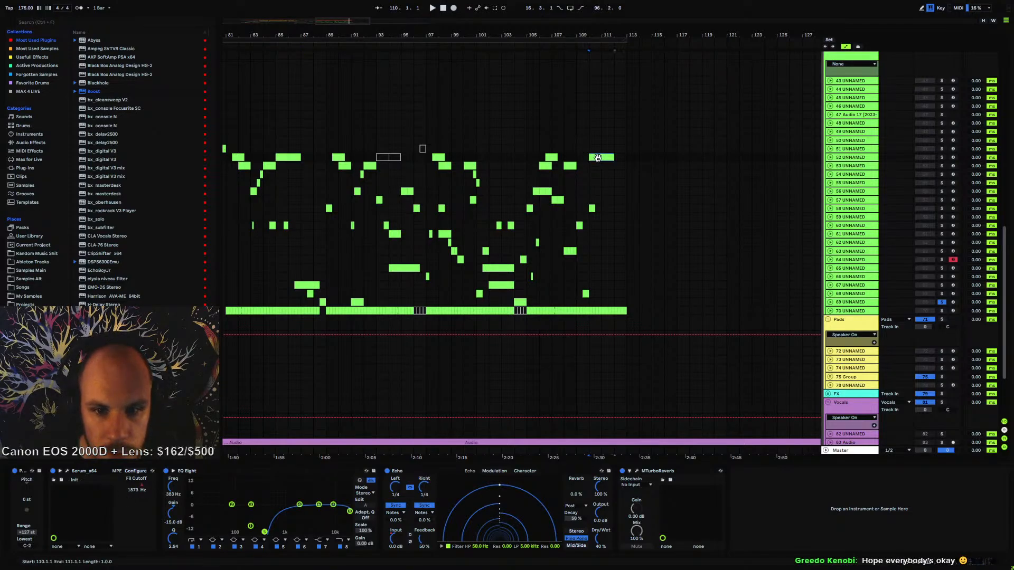
pyautogui.click(598, 158)
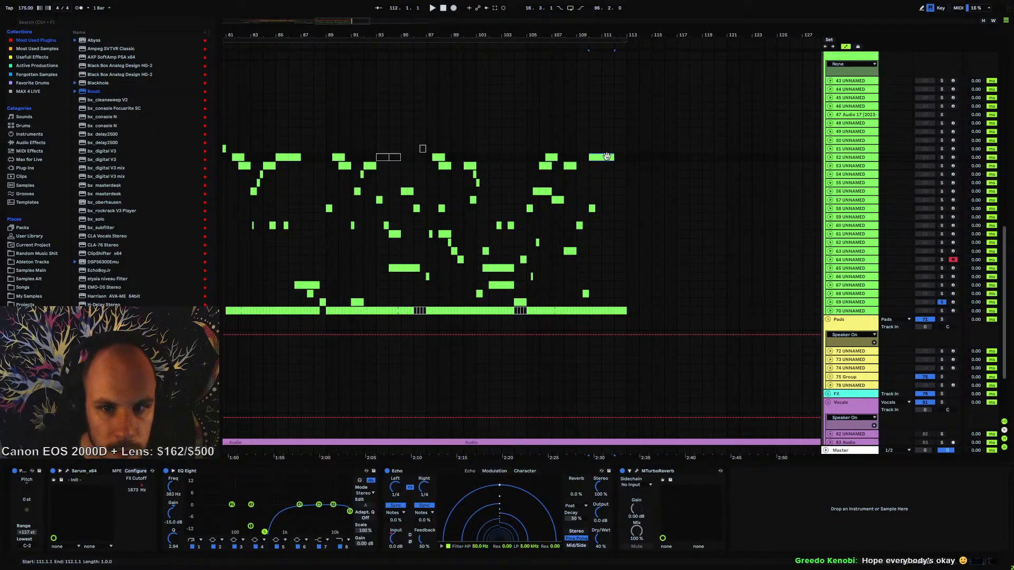
pyautogui.click(608, 156)
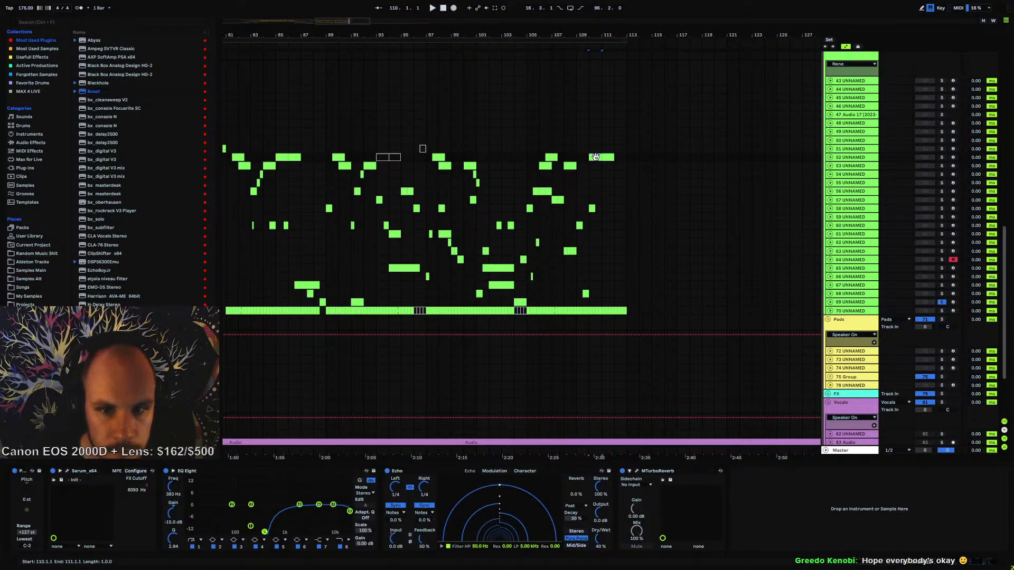
pyautogui.moveTo(609, 157); pyautogui.dragTo(597, 157)
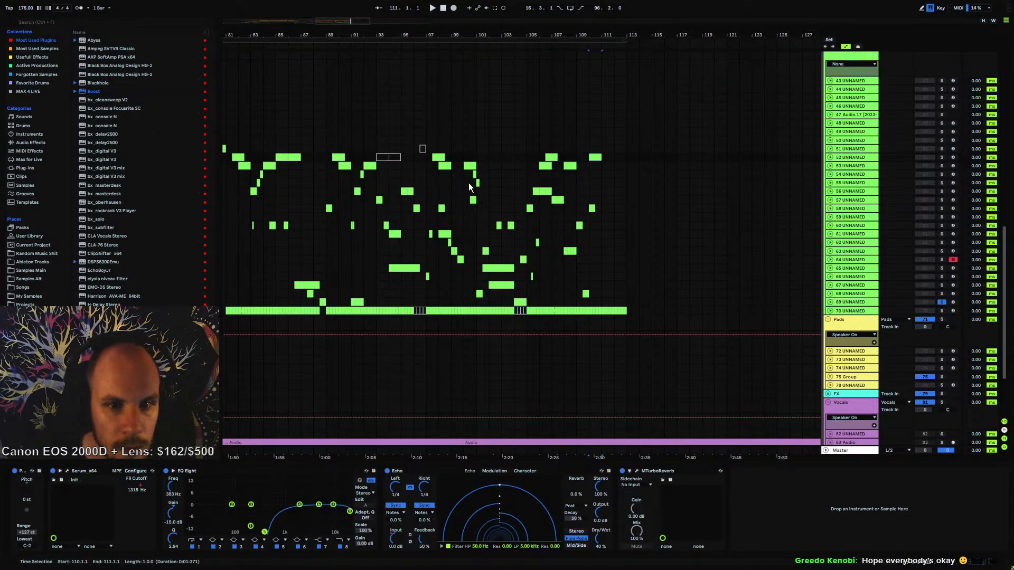
# - Paste the 55 UNNAMED track's one-beat clip at 111.1, audition the result and turn off the 69 UNNAMED track's solo
pyautogui.click(597, 185)
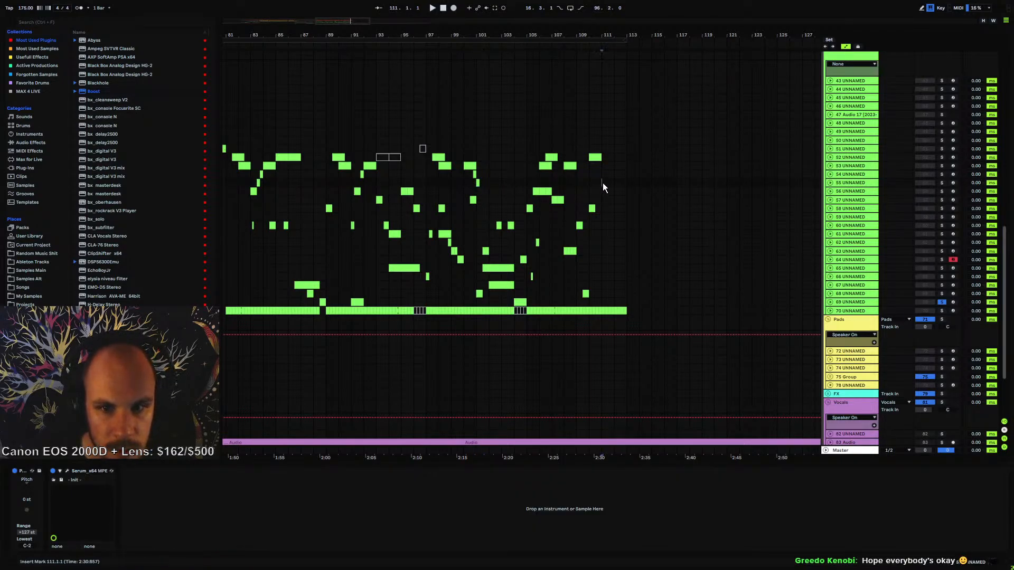
pyautogui.hotkey('ctrl', 'v')
pyautogui.press('space')
pyautogui.moveTo(604, 36)
pyautogui.mouseDown()
pyautogui.moveTo(602, 53)
pyautogui.moveTo(584, 34)
pyautogui.mouseUp()
pyautogui.press('space')
pyautogui.click(942, 302)
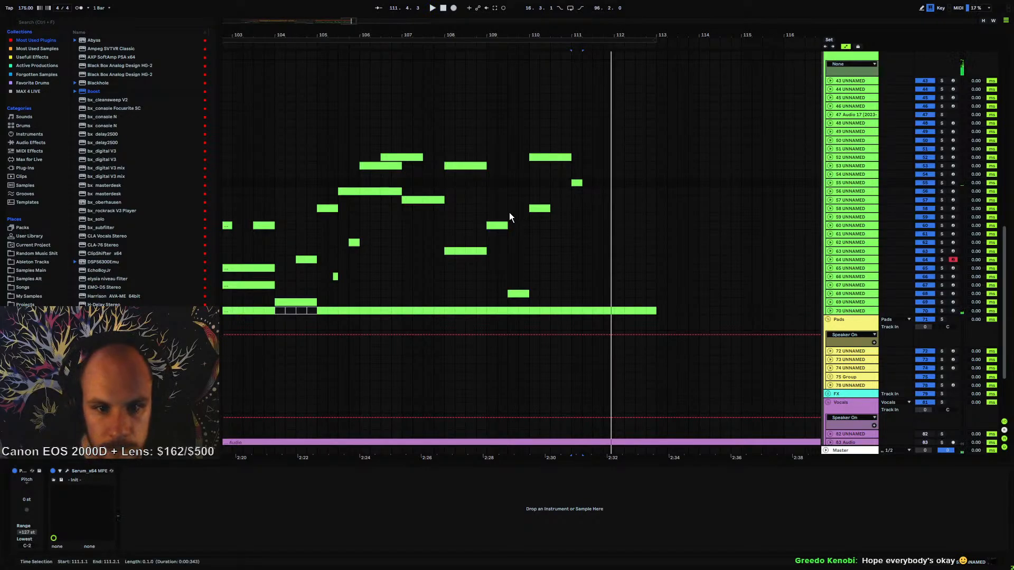
# - Lower Serum's Fil Cutoff automation early in the 52 UNNAMED track's clip at bar 110, auditioning from 109.1
pyautogui.click(488, 200)
pyautogui.press('space')
pyautogui.scroll(2, 488, 200)
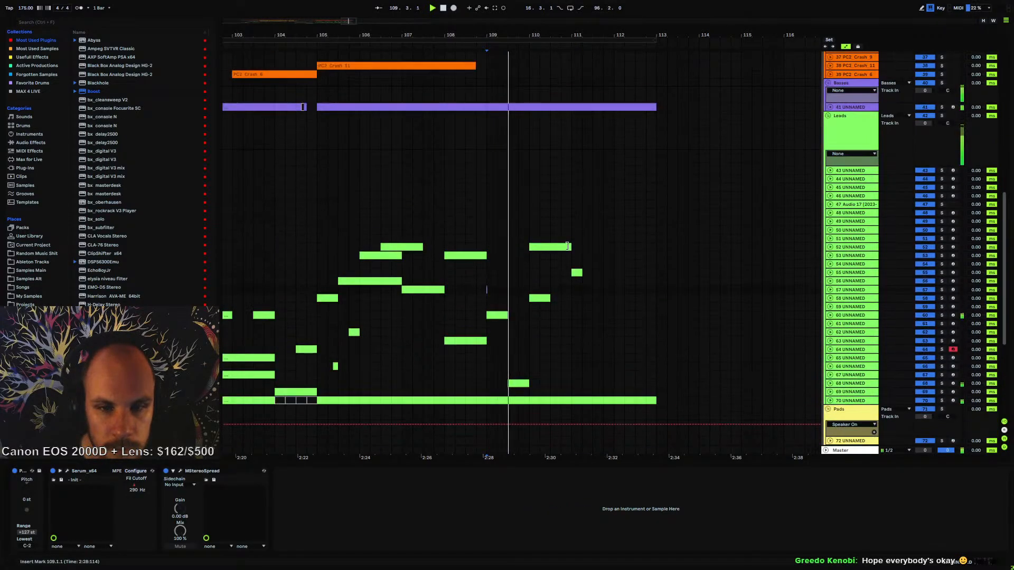
pyautogui.click(833, 251)
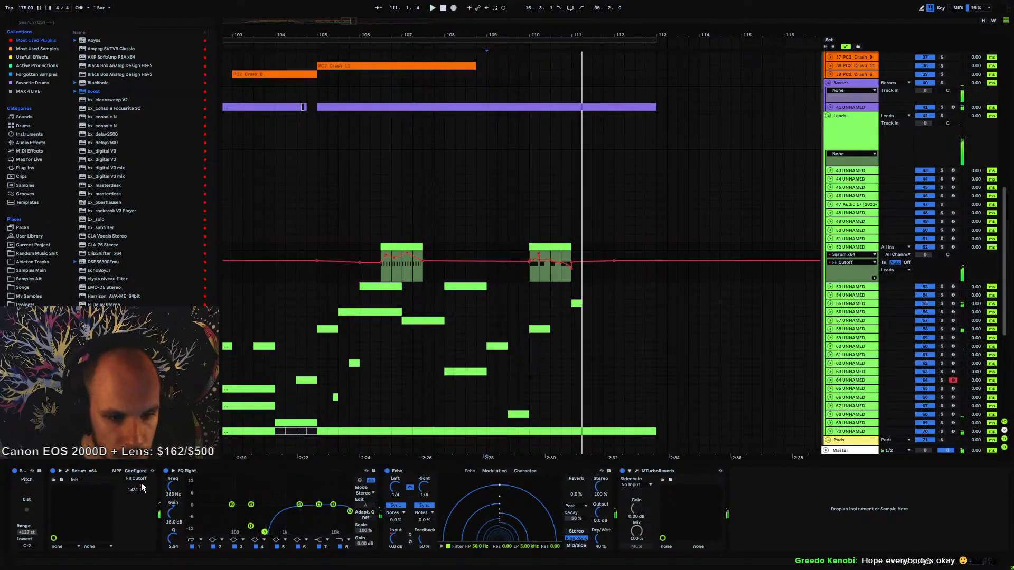
pyautogui.press('space')
pyautogui.press('space')
pyautogui.moveTo(539, 255); pyautogui.dragTo(538, 268)
pyautogui.press('space')
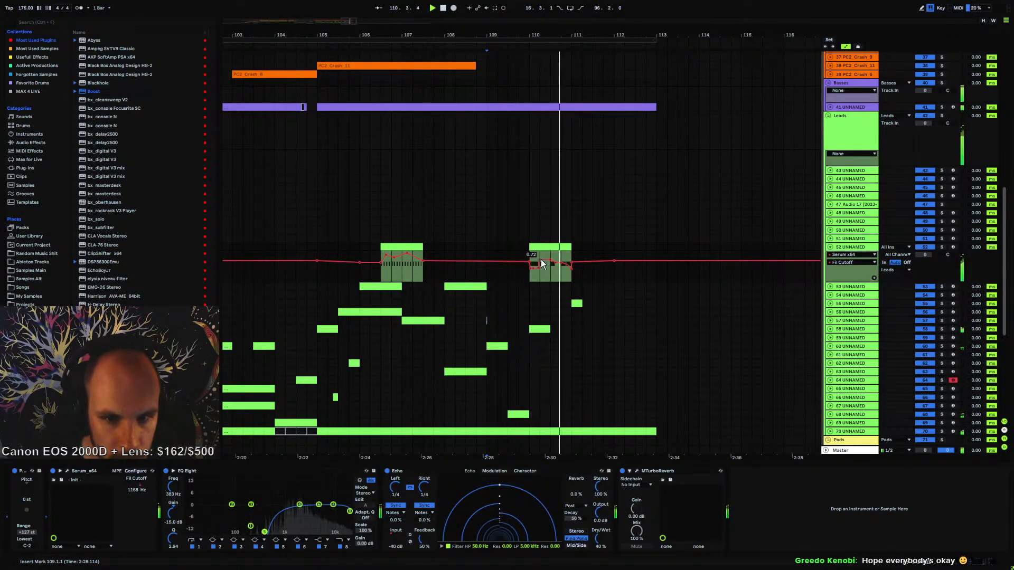
pyautogui.press('space')
pyautogui.press('space')
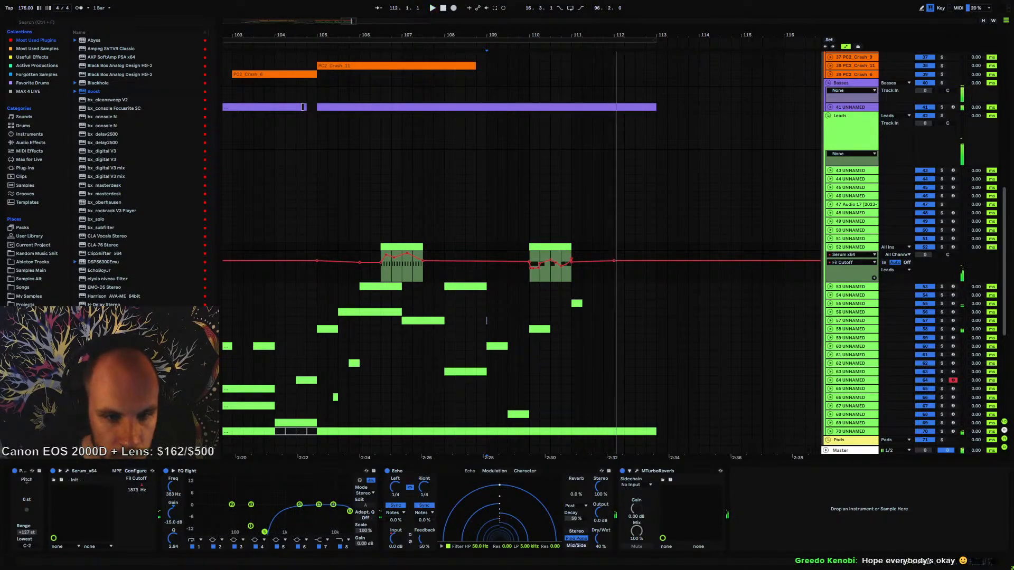
# - Automate the 52 UNNAMED track's EQ Eight output gain down to -6.01 dB just before its clip at bar 110
pyautogui.click(365, 544)
pyautogui.press('space')
pyautogui.press('space')
pyautogui.click(498, 266)
pyautogui.moveTo(515, 266); pyautogui.dragTo(515, 273)
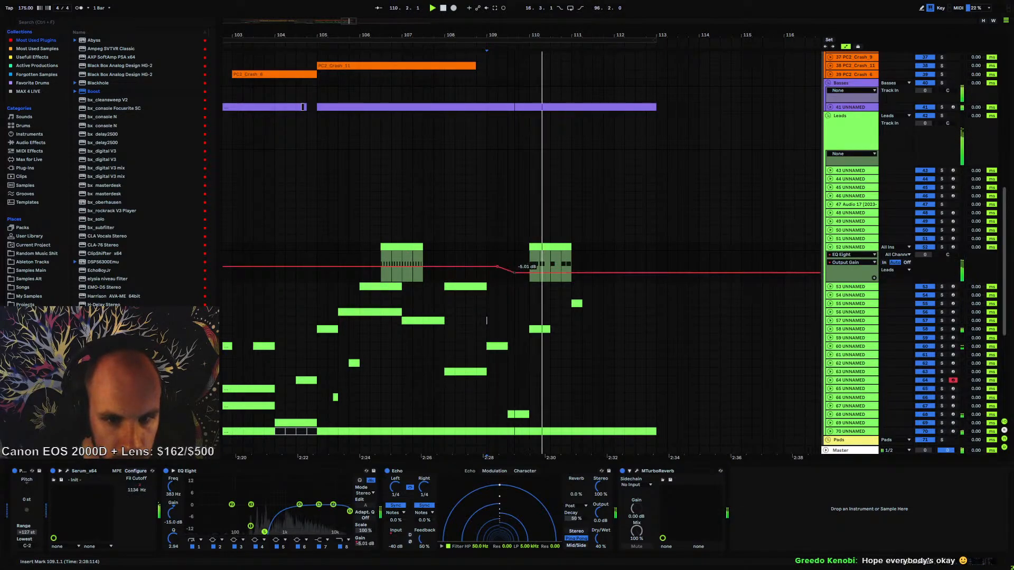
pyautogui.click(830, 248)
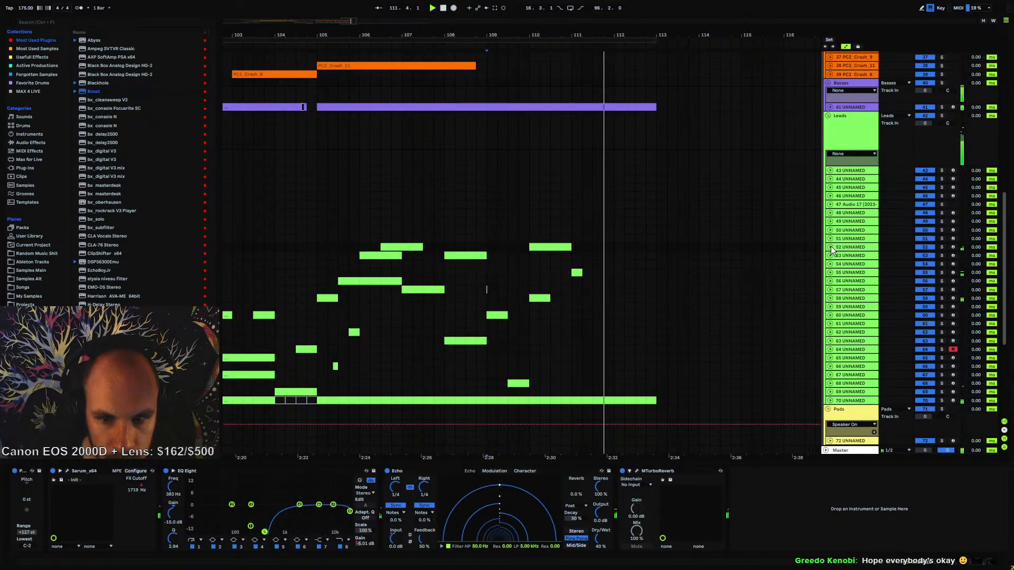
# - Set an EQ Eight band on the 52 UNNAMED track to 1.19 kHz, -13.3 dB and Q 2.82 while auditioning from 108.1
pyautogui.click(442, 317)
pyautogui.scroll(-3, 459, 309)
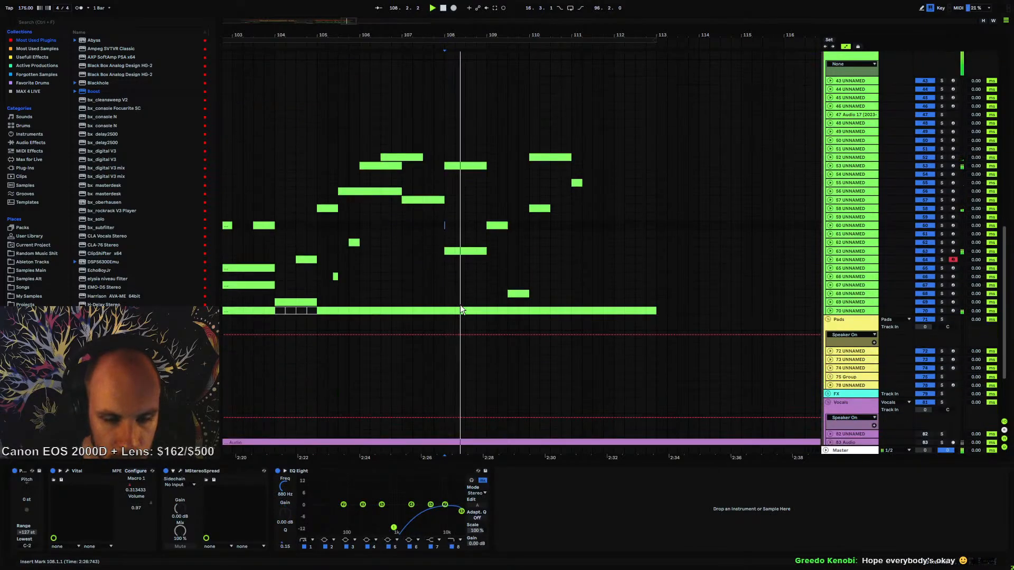
pyautogui.scroll(-3, 460, 306)
pyautogui.moveTo(483, 35); pyautogui.dragTo(579, 4)
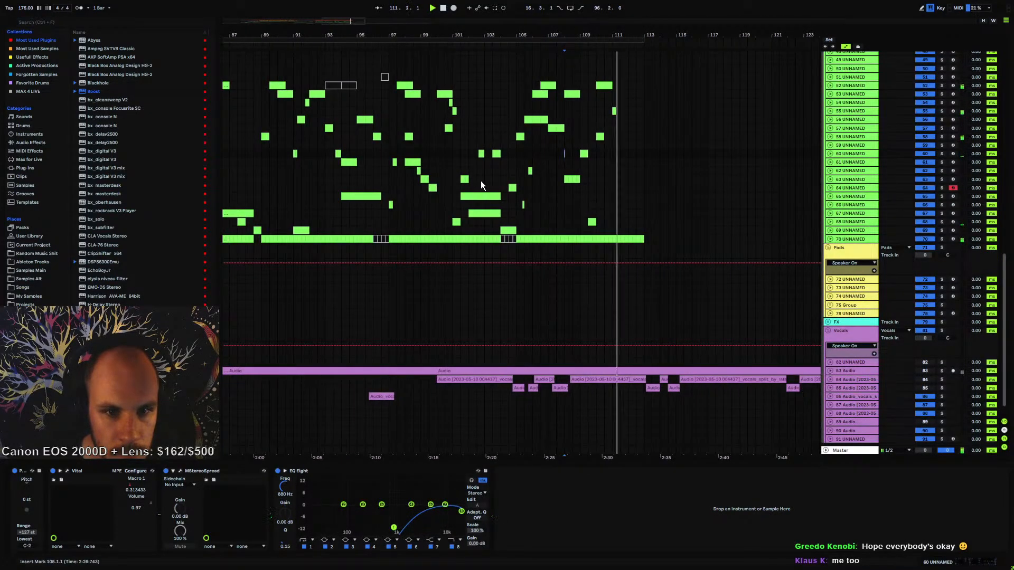
pyautogui.click(841, 86)
pyautogui.press('space')
pyautogui.press('space')
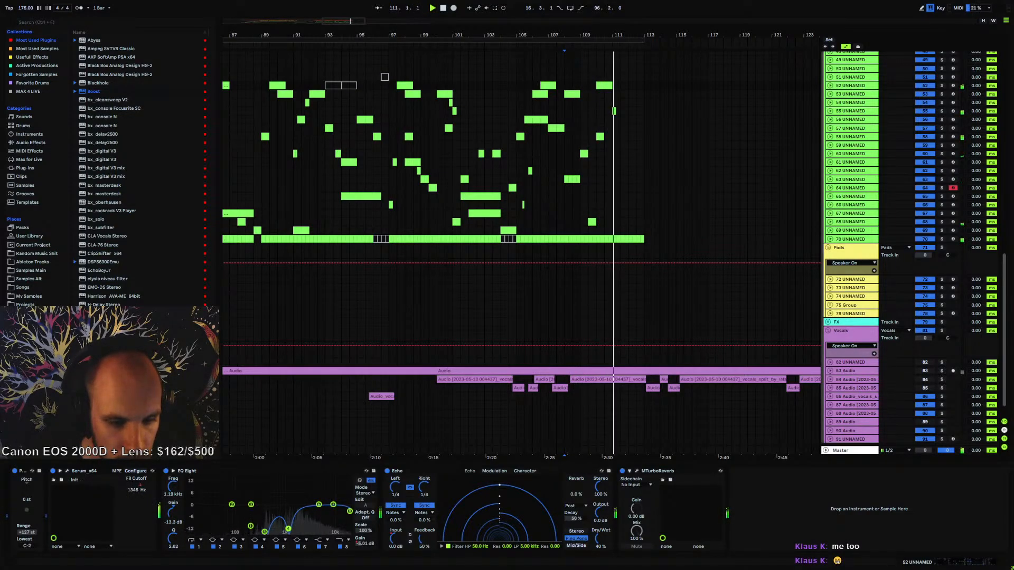
pyautogui.press('space')
# - Audition the arrangement around bar 108 and the 64 UNNAMED track's clip at 104.3
pyautogui.click(574, 218)
pyautogui.press('space')
pyautogui.press('space')
pyautogui.click(510, 187)
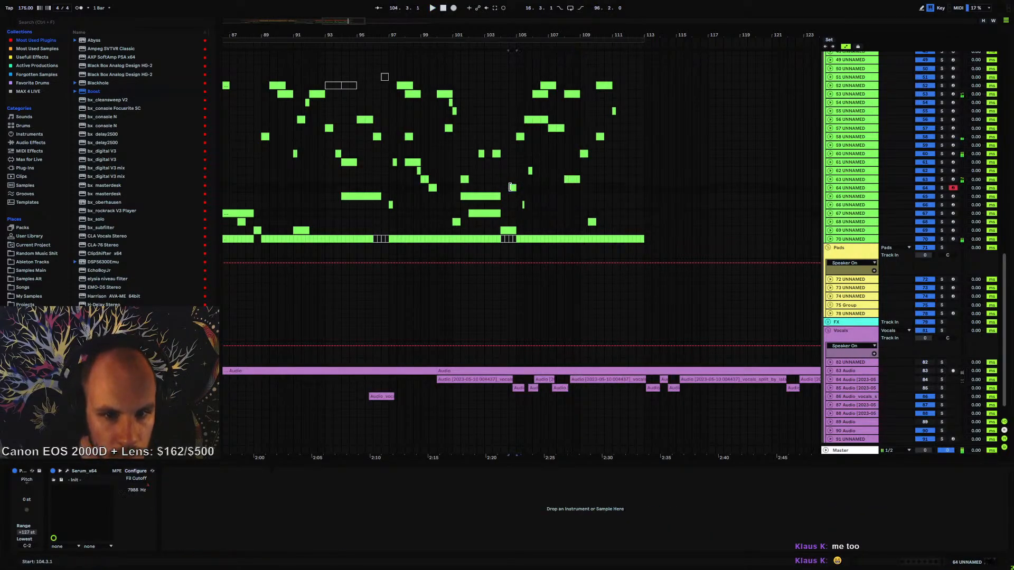
pyautogui.press('space')
pyautogui.press('space')
pyautogui.press('space')
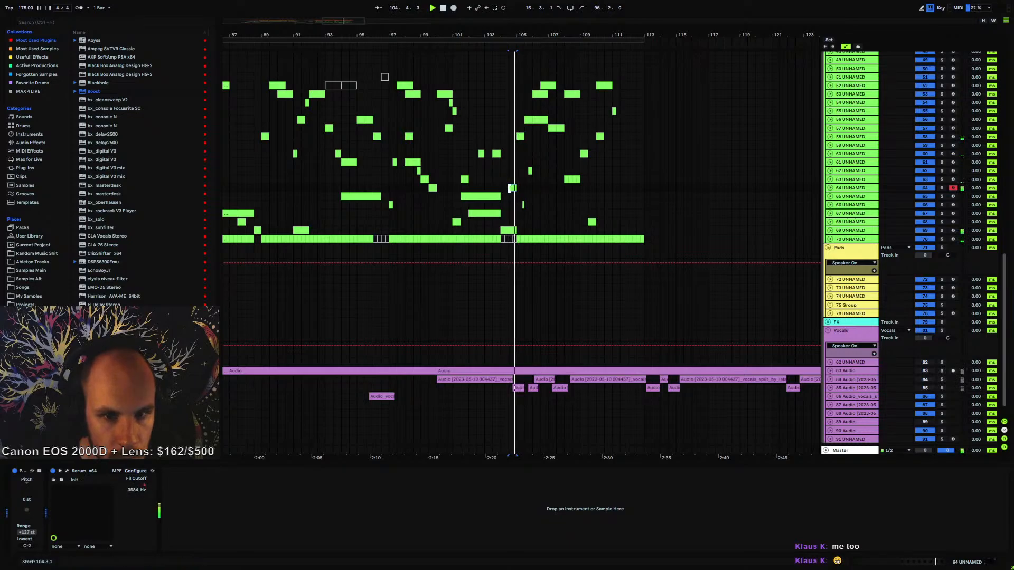
pyautogui.press('space')
# - Copy the 64 UNNAMED track's one-bar range from 99.3 to 111.1 and audition it
pyautogui.moveTo(443, 189); pyautogui.dragTo(432, 189)
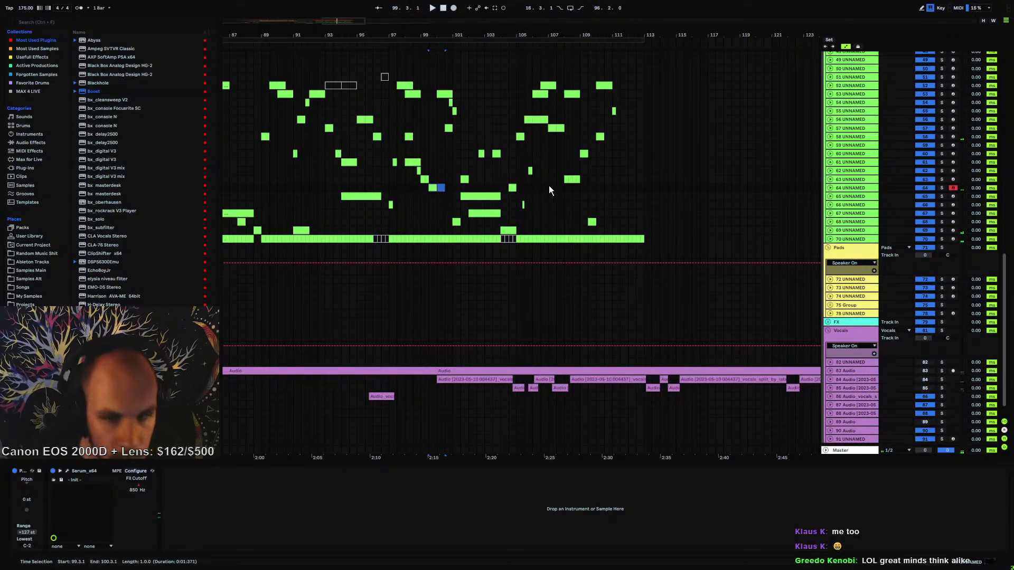
pyautogui.click(614, 185)
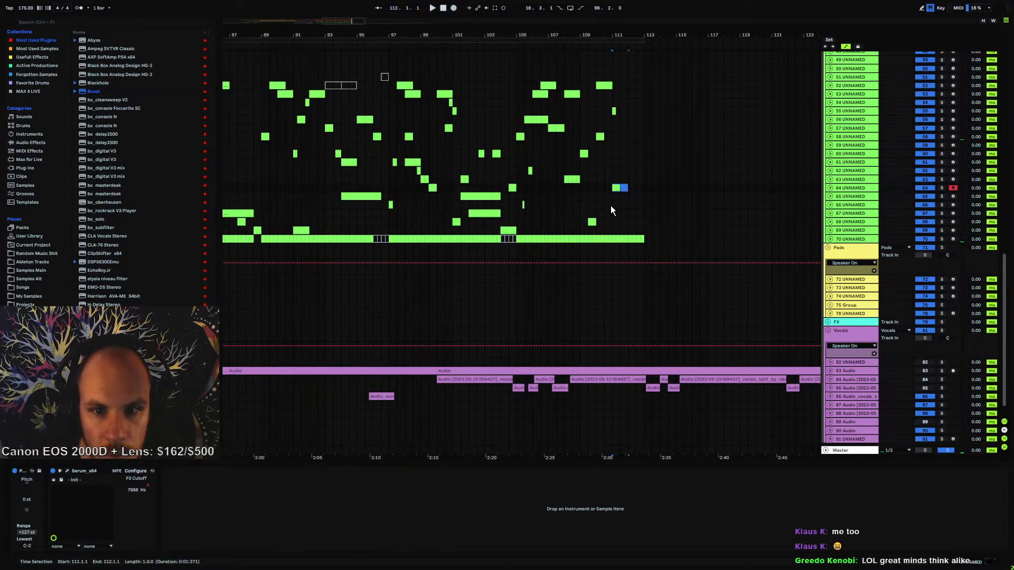
pyautogui.press('space')
pyautogui.press('space')
pyautogui.press('space')
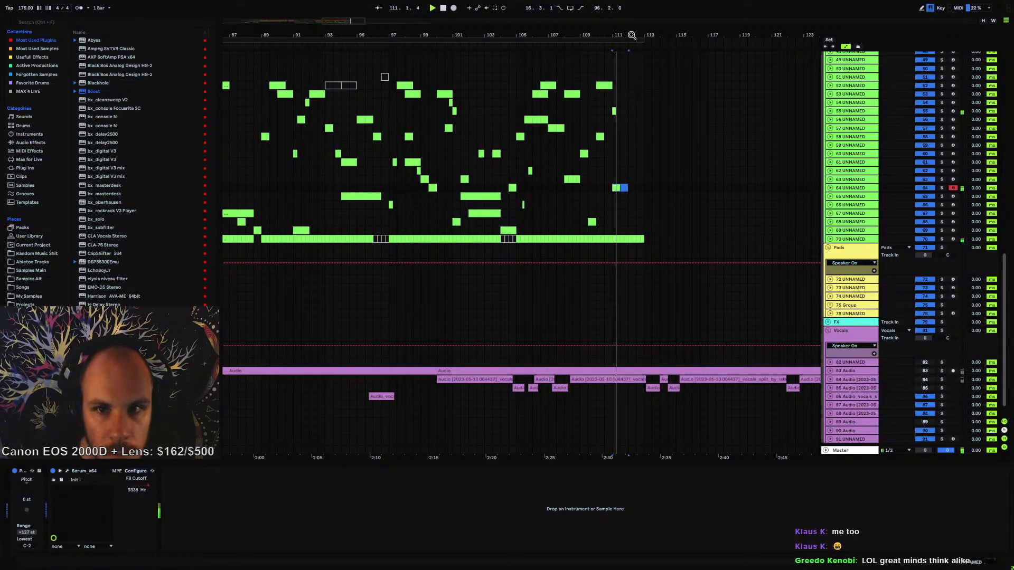
# - Duplicate the 64 UNNAMED track's half-bar clip at 111.1 to 111.3 and play it back
pyautogui.moveTo(631, 36); pyautogui.dragTo(629, 38)
pyautogui.press('space')
pyautogui.click(520, 187)
pyautogui.hotkey('ctrl', 'd')
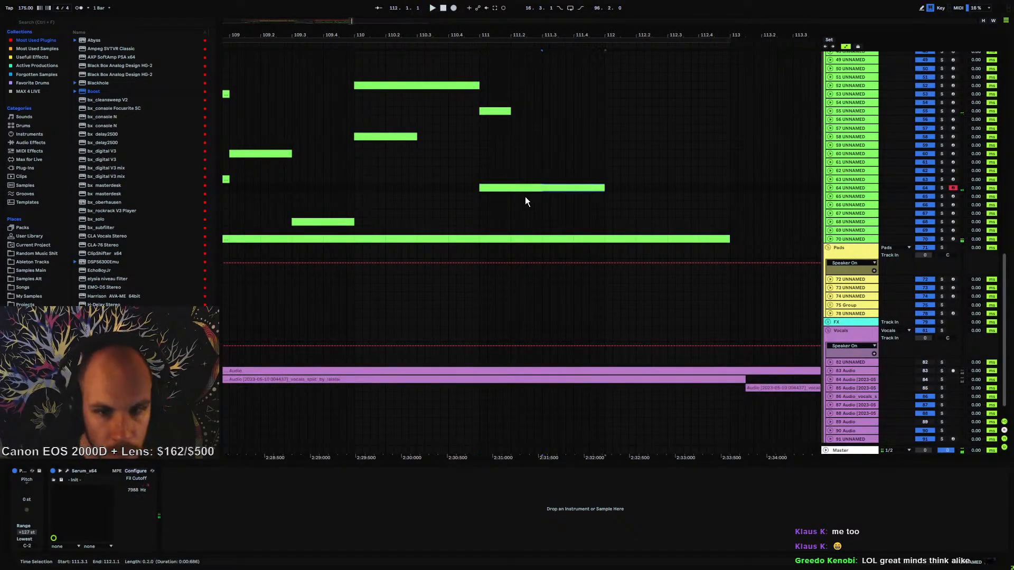
pyautogui.press('space')
# - Deactivate the 41 UNNAMED bass clip from 111.3.2 to 112.1 and play the section back
pyautogui.scroll(10, 554, 178)
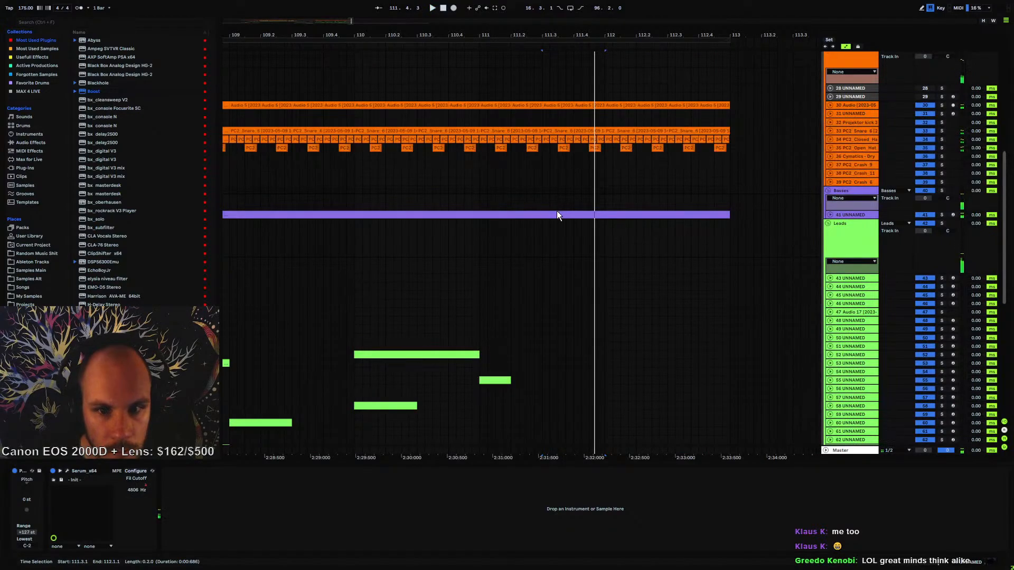
pyautogui.press('space')
pyautogui.click(553, 214)
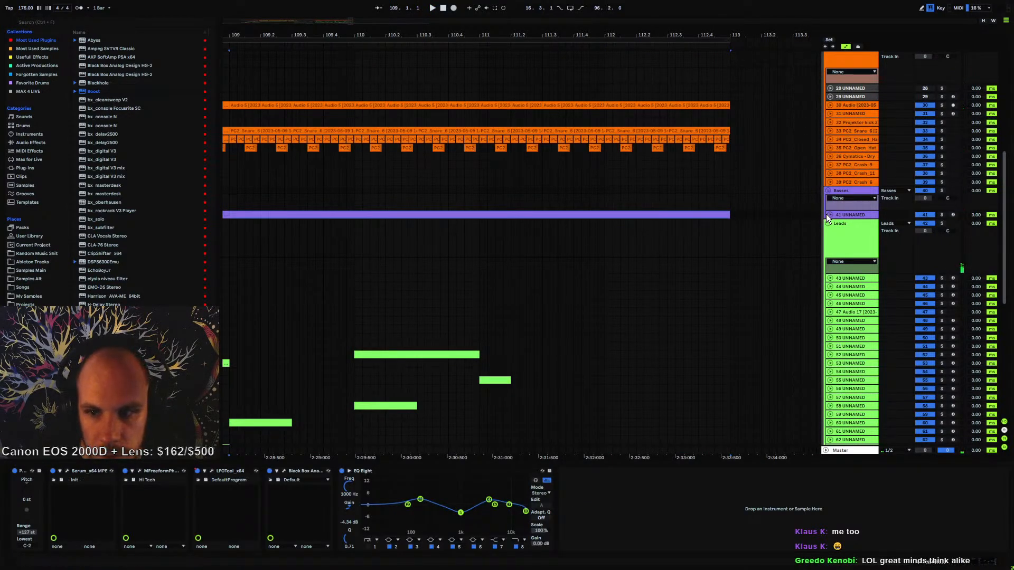
pyautogui.press('u')
pyautogui.click(543, 245)
pyautogui.moveTo(553, 244); pyautogui.dragTo(605, 214)
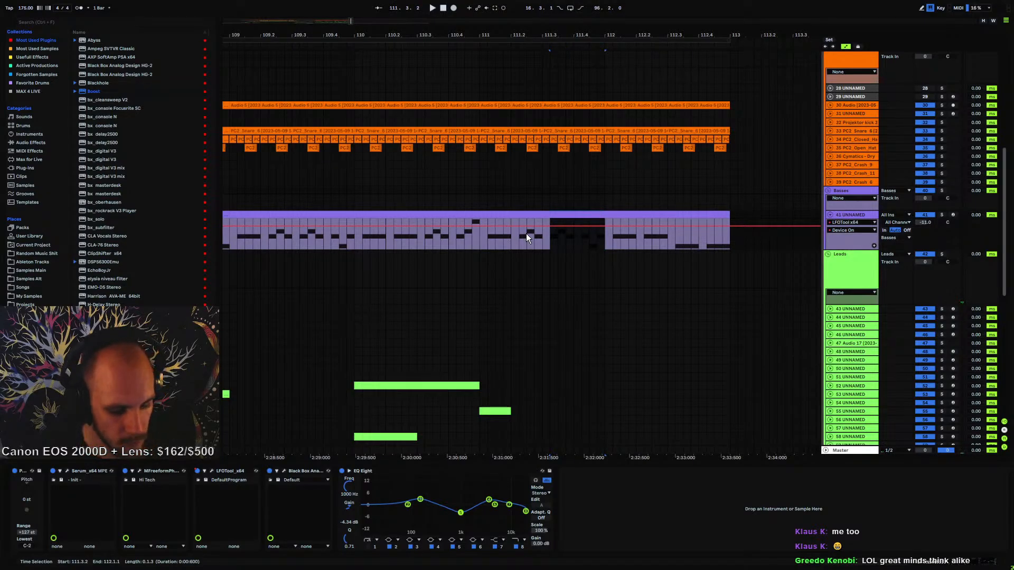
pyautogui.press('0')
pyautogui.press('space')
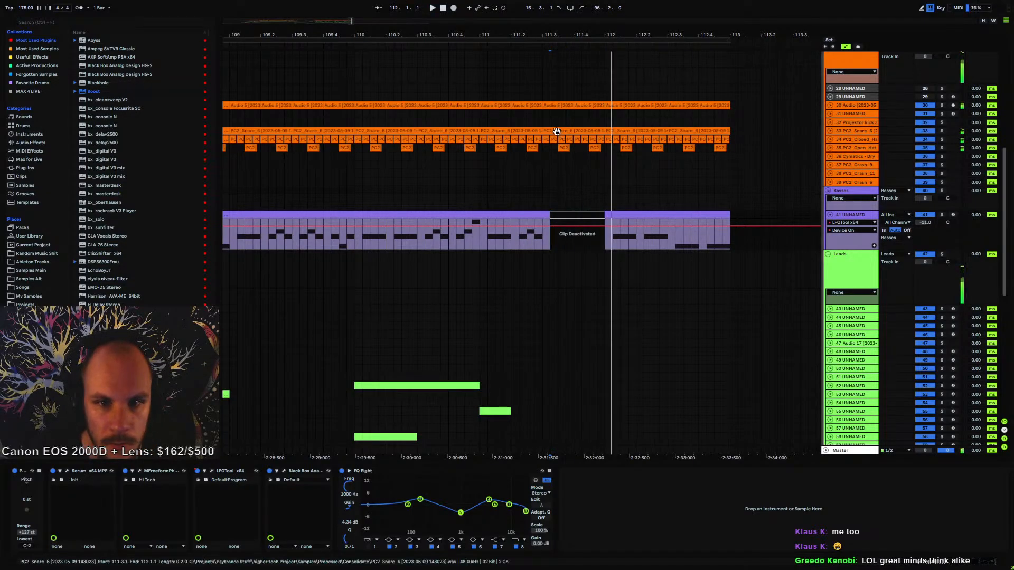
pyautogui.press('space')
# - Deactivate the snare, closed hat and open hat clips from 111.3 to 112.1 and audition the change
pyautogui.moveTo(542, 149); pyautogui.dragTo(606, 151)
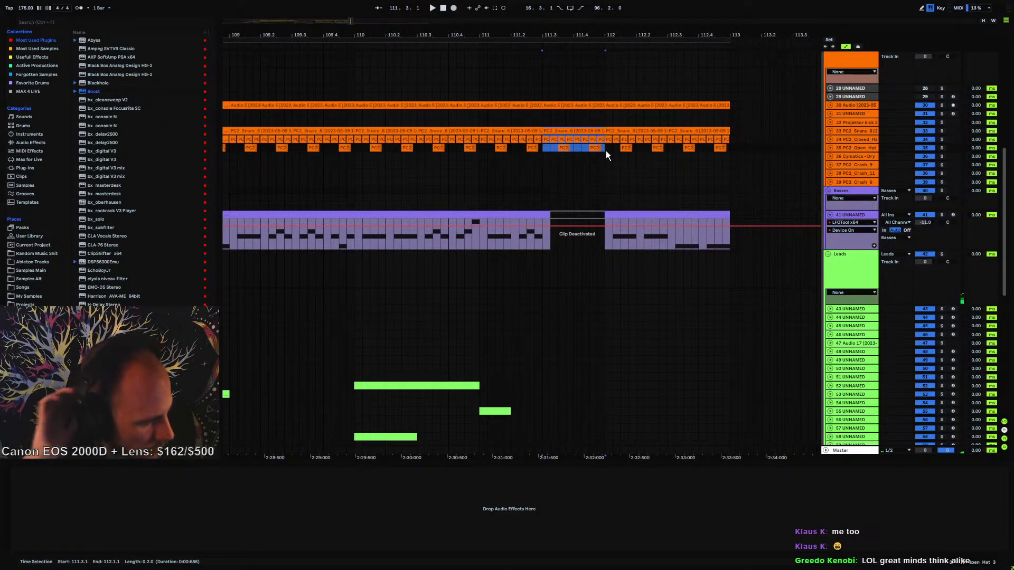
pyautogui.press('0')
pyautogui.press('space')
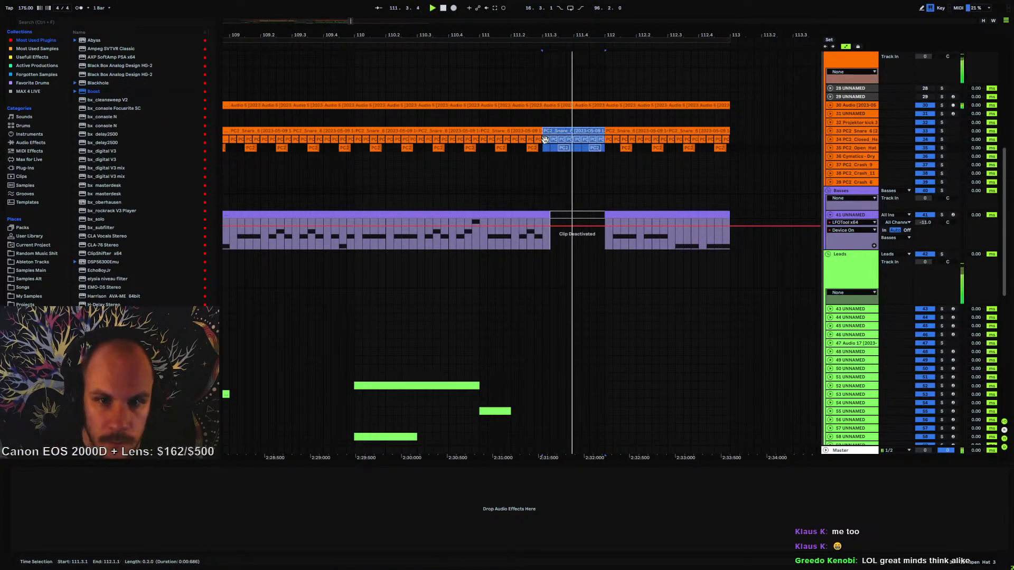
pyautogui.press('space')
# - Fill 111.3 to 112.1 on the 30 Audio kick track with repeated sixteenth-note kicks and play it back
pyautogui.moveTo(568, 36); pyautogui.dragTo(568, 42)
pyautogui.click(576, 104)
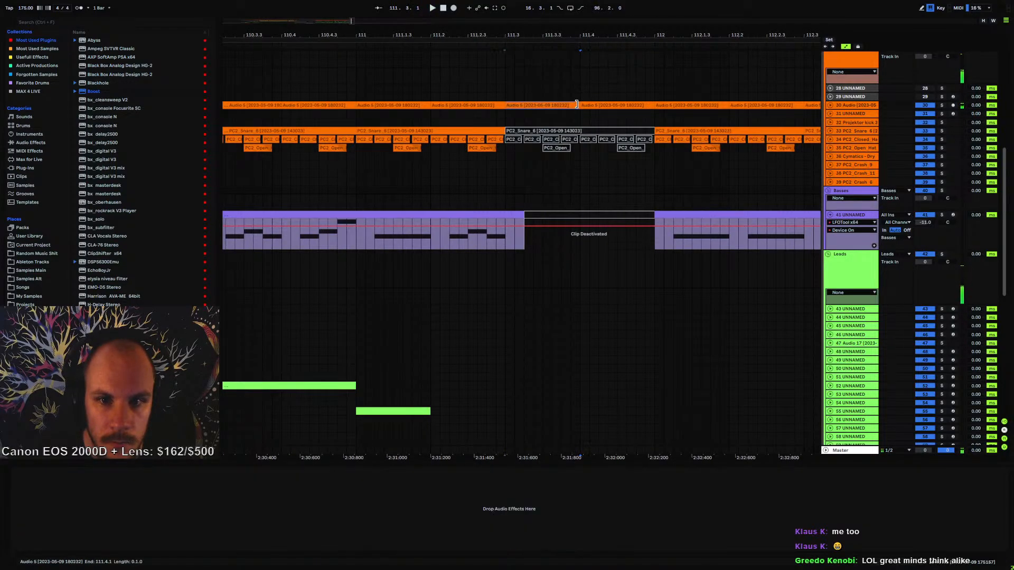
pyautogui.hotkey('ctrl', 'd')
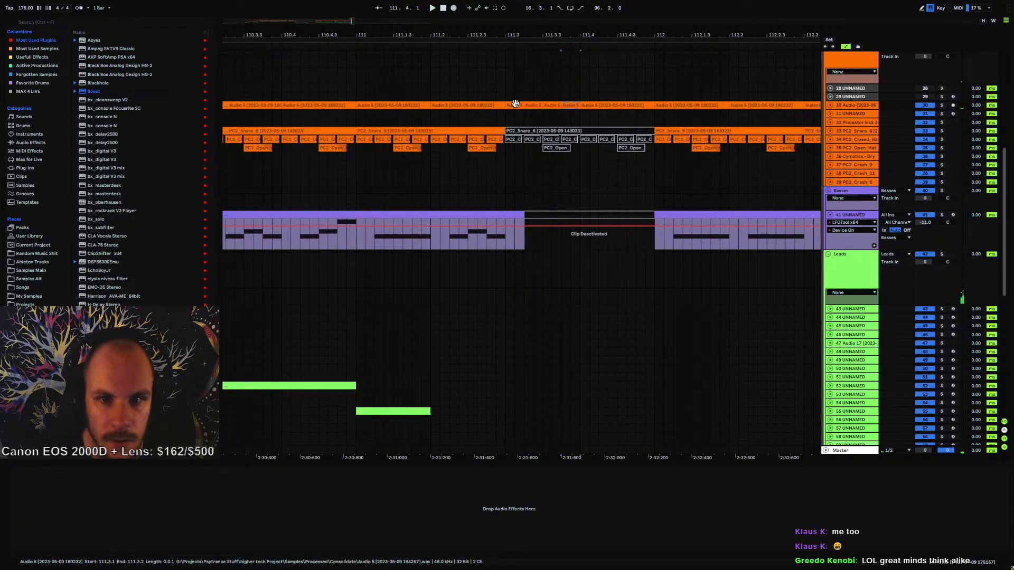
pyautogui.press('space')
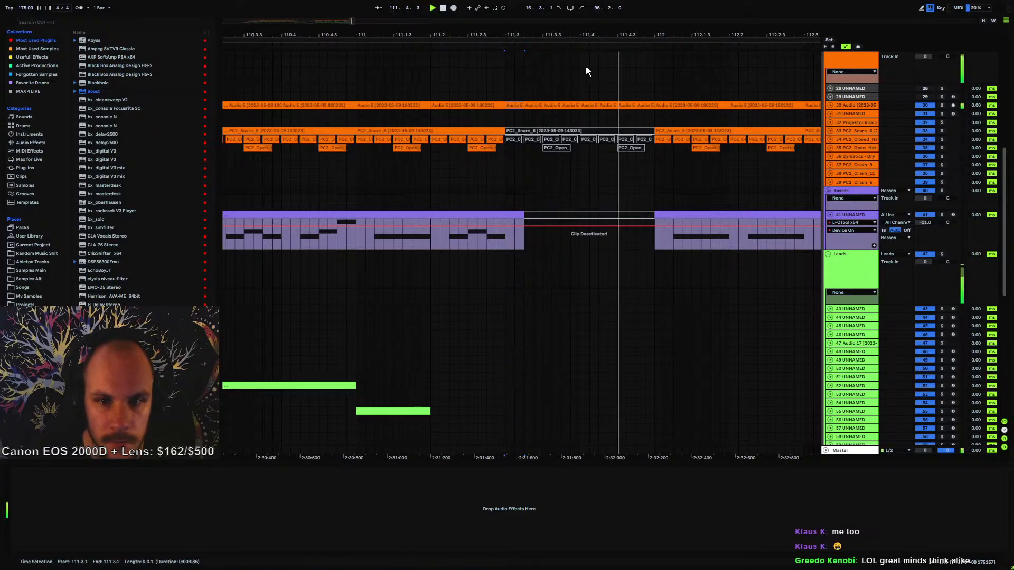
pyautogui.press('space')
# - Delete the snare, hat and bass clips from 112.1 to 113.1, keeping the kick track
pyautogui.scroll(-2, 397, 104)
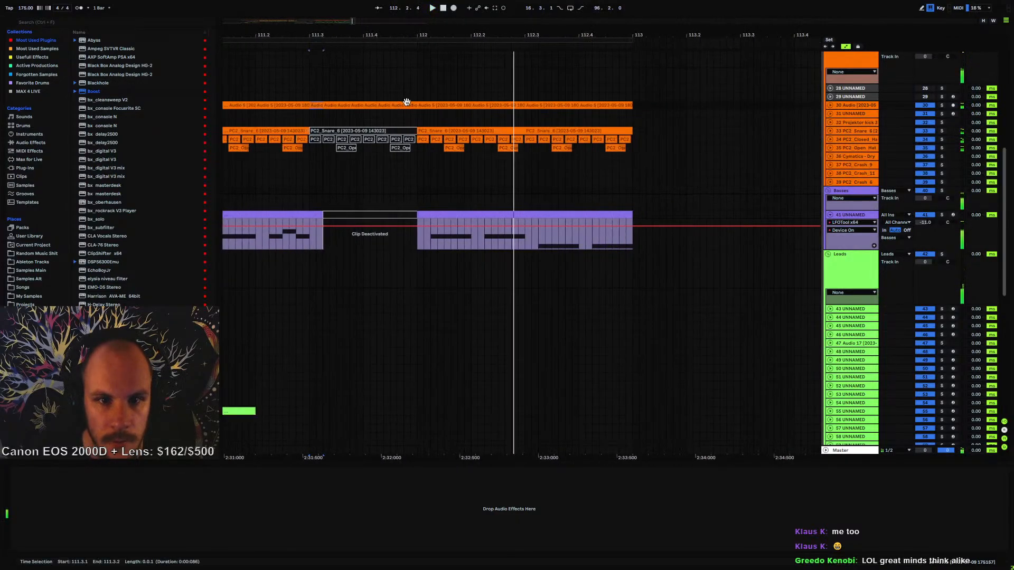
pyautogui.click(435, 106)
pyautogui.click(421, 133)
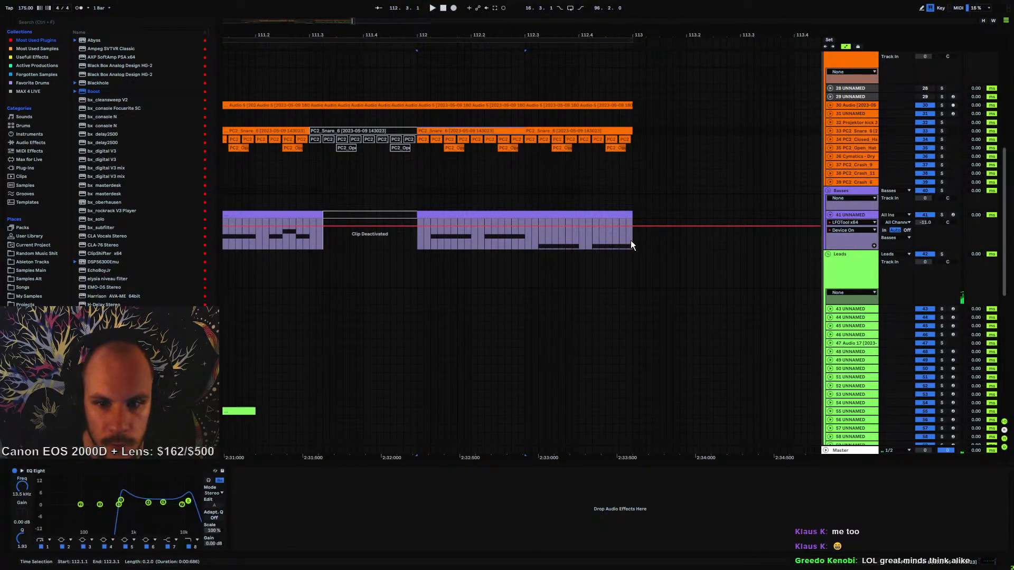
pyautogui.keyDown('shift'); pyautogui.click(633, 239); pyautogui.keyUp('shift')
pyautogui.press('Delete')
# - Remove the 30 Audio track's kicks between 112.1.2 and 112.3, leaving a single sixteenth hit at 112.1
pyautogui.moveTo(435, 104); pyautogui.dragTo(500, 104)
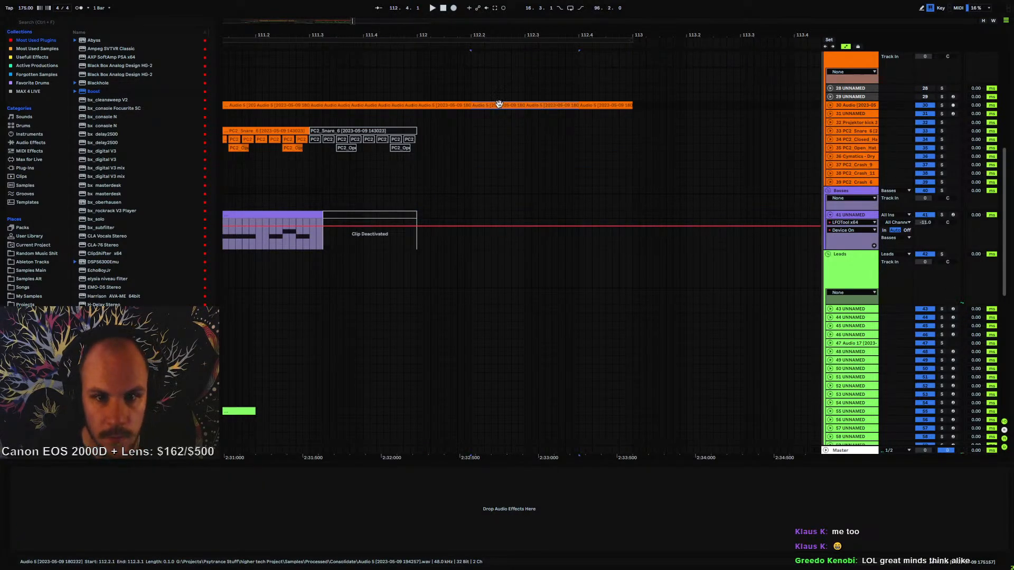
pyautogui.click(499, 105)
pyautogui.press('Delete')
pyautogui.click(417, 113)
pyautogui.press('space')
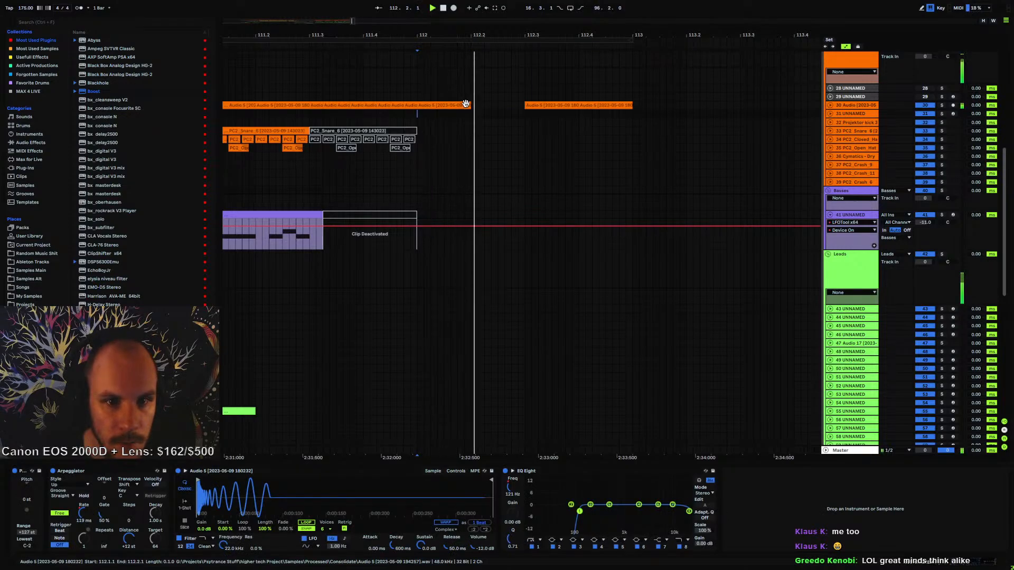
pyautogui.moveTo(468, 105); pyautogui.dragTo(433, 109)
pyautogui.press('space')
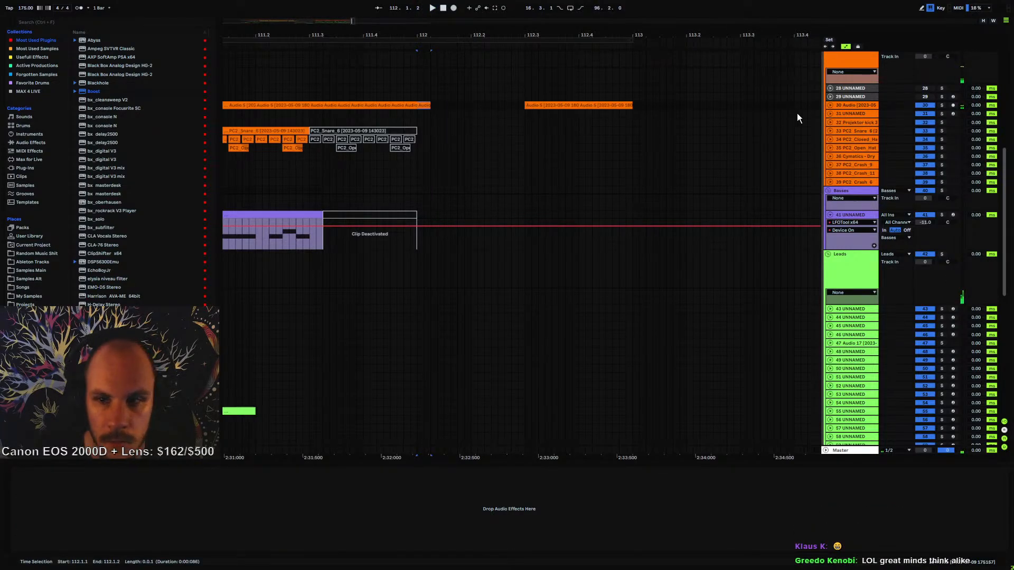
# - Unfold the 30 Audio kick track and delete its material from 112.3.3 to 112.4
pyautogui.click(829, 104)
pyautogui.press('space')
pyautogui.moveTo(573, 105); pyautogui.dragTo(551, 106)
pyautogui.hotkey('ctrl', 'd')
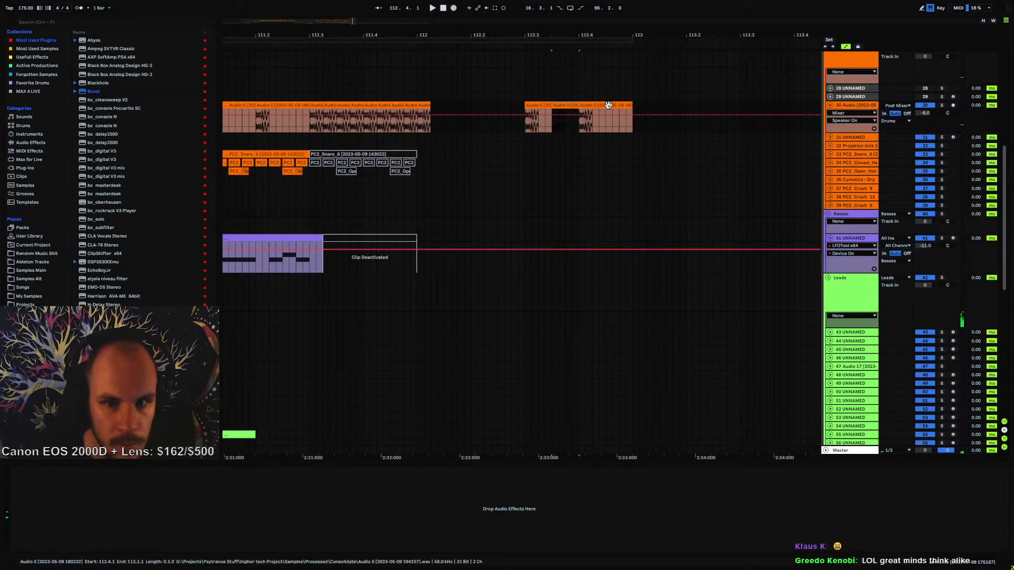
pyautogui.press('Delete')
# - Copy the sixteenth-note kick at 112.4.1 to 112.4.4 and audition the ending from 112.3
pyautogui.moveTo(587, 125); pyautogui.dragTo(592, 120)
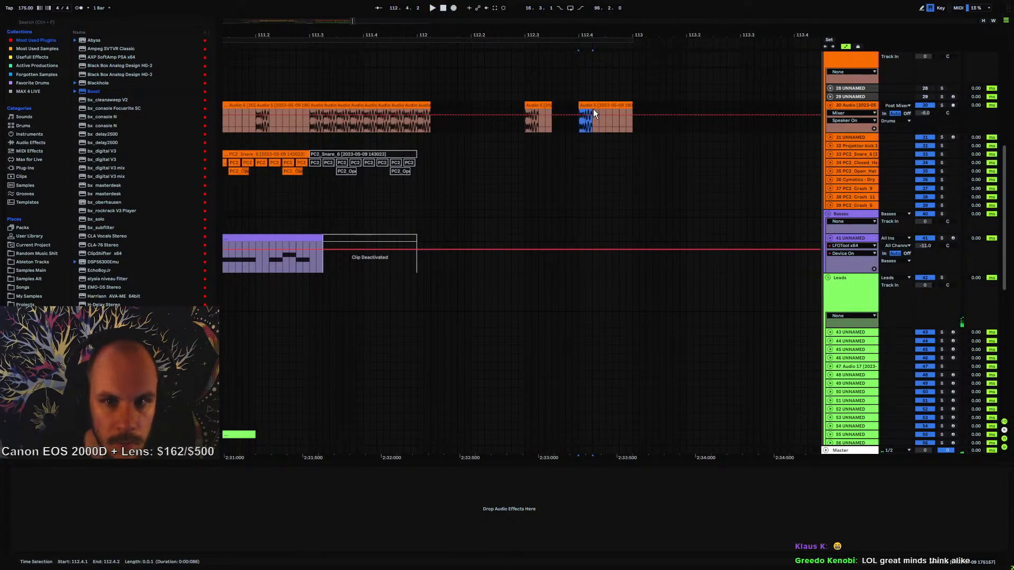
pyautogui.hotkey('ctrl', 'c')
pyautogui.click(620, 122)
pyautogui.hotkey('ctrl', 'v')
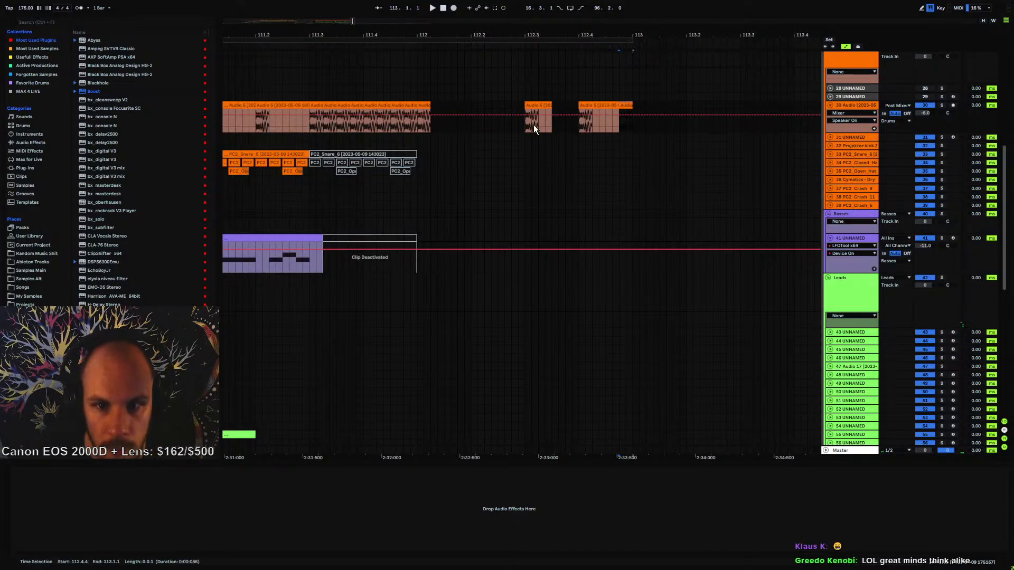
pyautogui.click(522, 125)
pyautogui.press('space')
pyautogui.moveTo(509, 32); pyautogui.dragTo(602, 0)
pyautogui.press('space')
# - Copy the 32 Projektor kick track's reversed kick range from 104.3 to 105.1 to 112.3 and audition it
pyautogui.moveTo(430, 145); pyautogui.dragTo(441, 145)
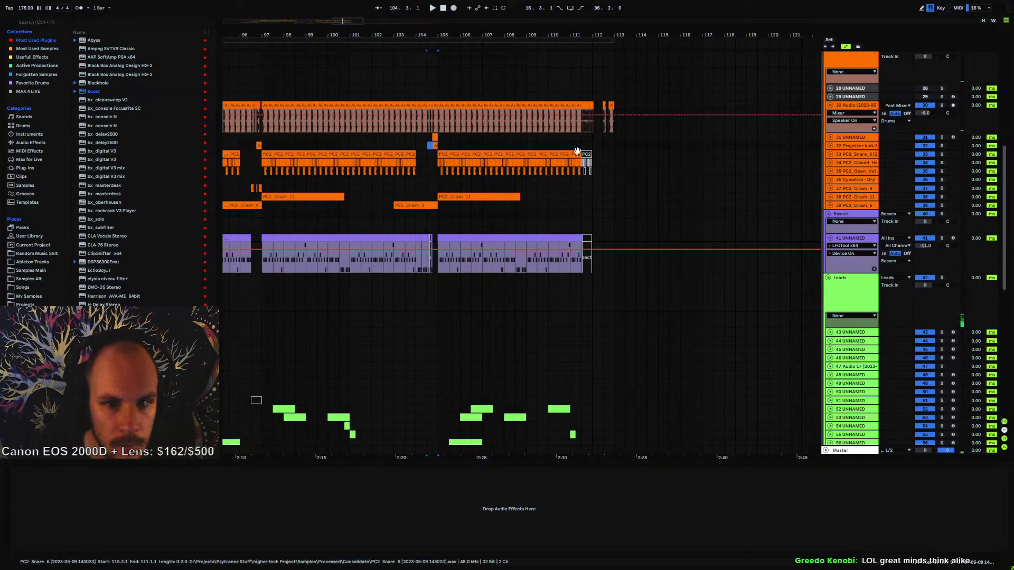
pyautogui.hotkey('ctrl', 'c')
pyautogui.click(606, 147)
pyautogui.hotkey('ctrl', 'v')
pyautogui.press('space')
pyautogui.moveTo(620, 34); pyautogui.dragTo(619, 53)
pyautogui.press('space')
# - Reposition the reversed kick clip on the 32 Projektor kick track to span 112.3 to 112.4 and play it back
pyautogui.moveTo(574, 154); pyautogui.dragTo(545, 152)
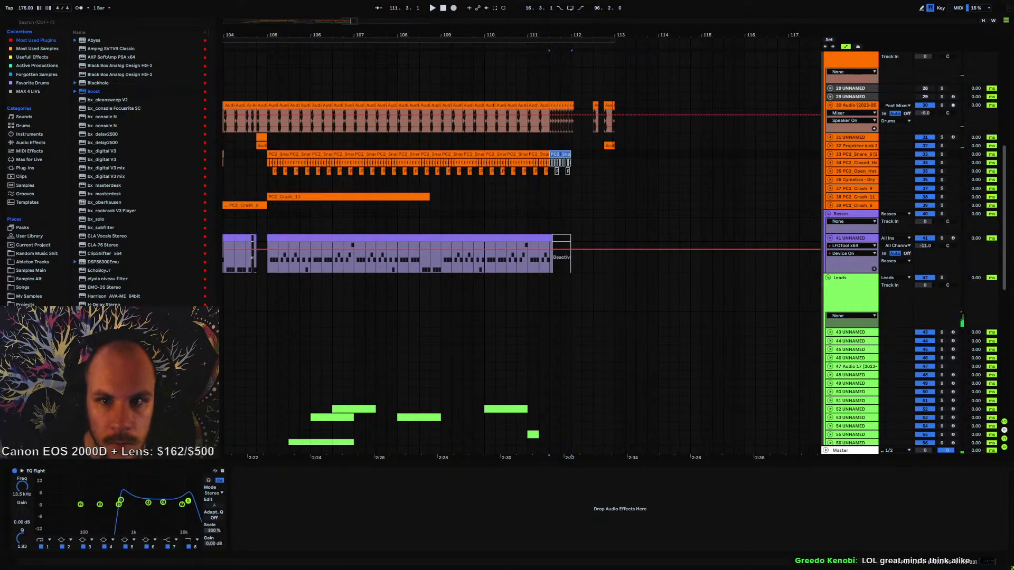
pyautogui.moveTo(614, 35); pyautogui.dragTo(614, 64)
pyautogui.moveTo(596, 145); pyautogui.dragTo(571, 147)
pyautogui.moveTo(582, 43); pyautogui.dragTo(612, 60)
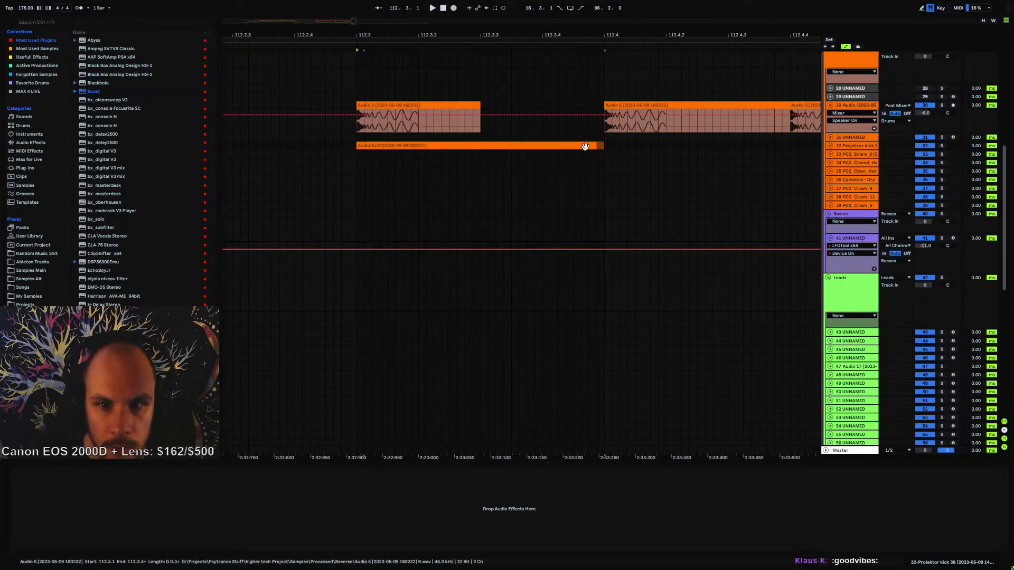
pyautogui.press('space')
pyautogui.moveTo(527, 36); pyautogui.dragTo(522, 35)
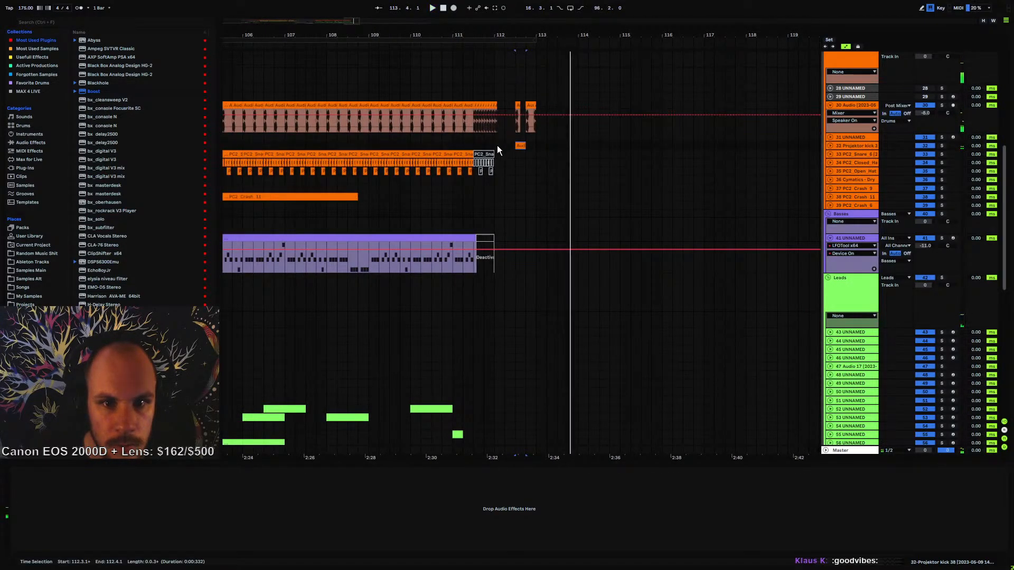
# - Deactivate the 70 UNNAMED track's clips from 111.1 to 113.1 and audition the drop's ending
pyautogui.click(434, 148)
pyautogui.scroll(-5, 485, 258)
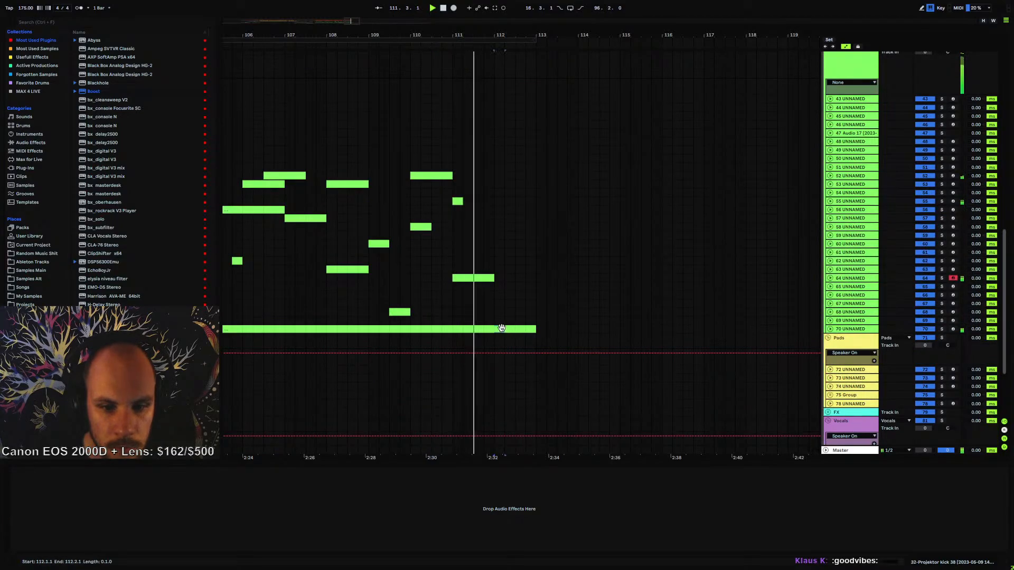
pyautogui.moveTo(500, 329); pyautogui.dragTo(458, 329)
pyautogui.press('space')
pyautogui.press('space')
pyautogui.click(459, 330)
pyautogui.scroll(5, 467, 235)
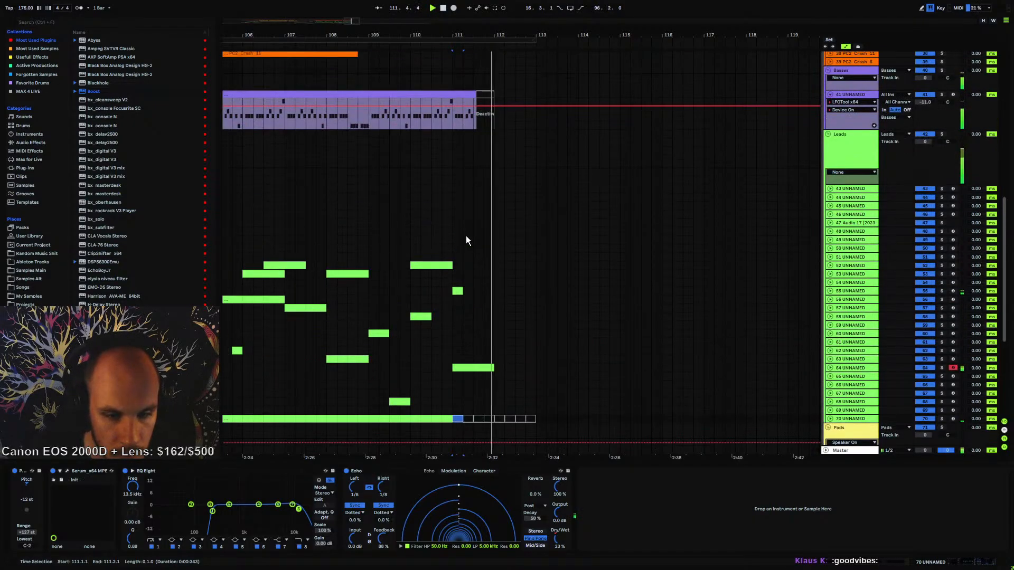
pyautogui.scroll(5, 467, 233)
pyautogui.scroll(-11, 468, 231)
pyautogui.press('space')
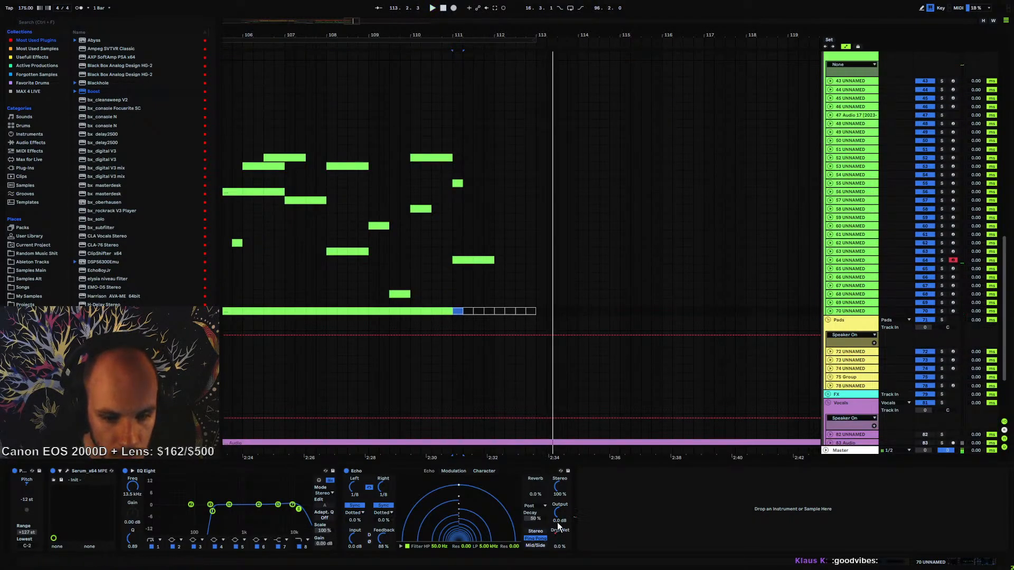
# - Set the Echo Dry/Wet automation on the 70 UNNAMED track to 0.0 % from 111.1 to 113.1
pyautogui.click(556, 535)
pyautogui.click(830, 312)
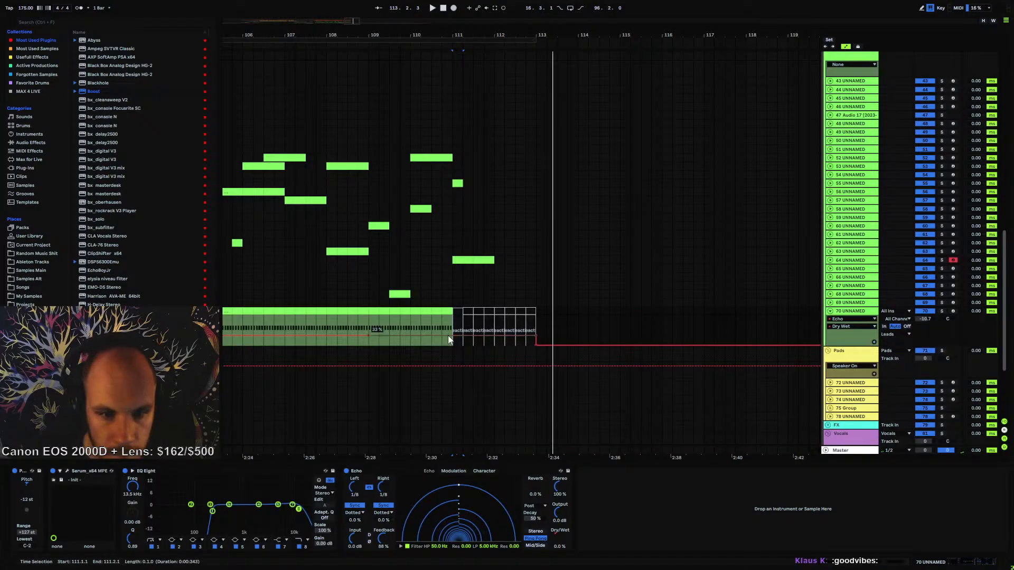
pyautogui.press('b')
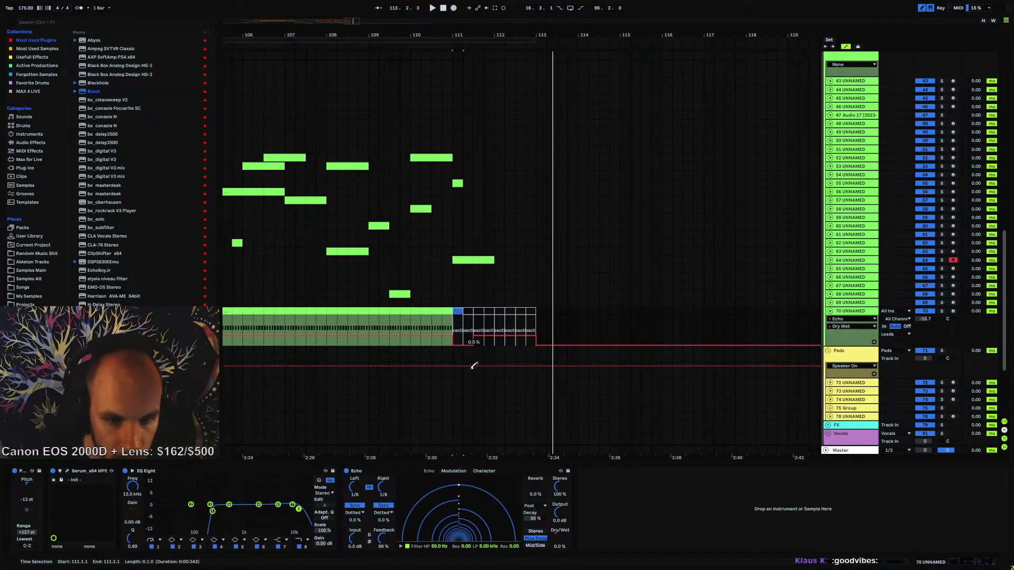
pyautogui.moveTo(474, 365); pyautogui.dragTo(525, 369)
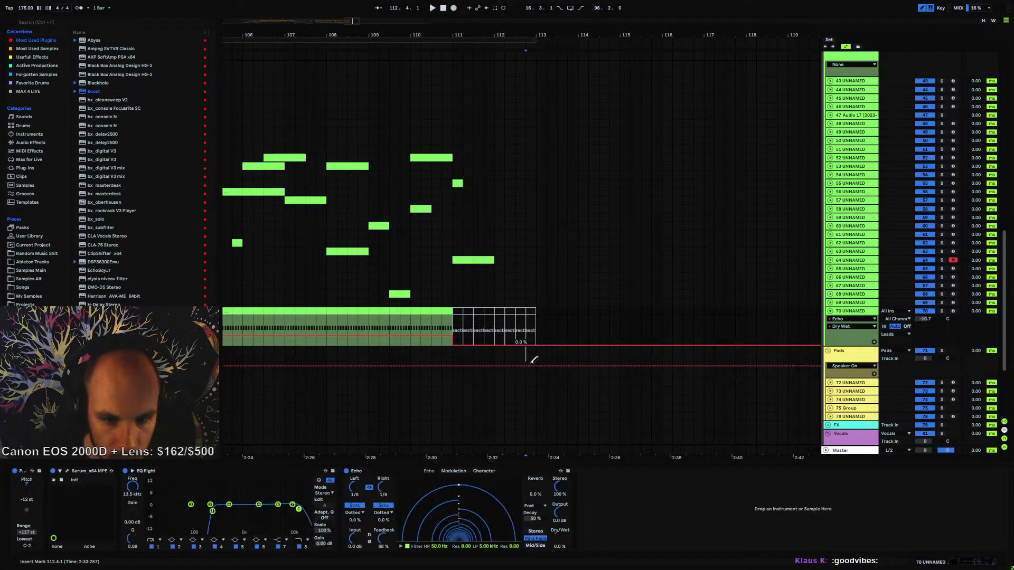
pyautogui.click(830, 311)
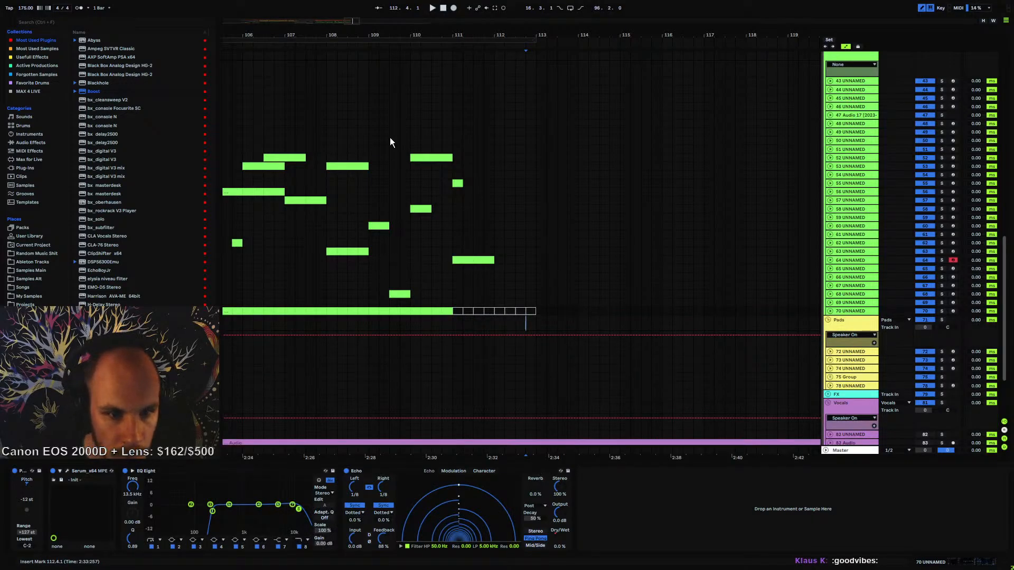
# - Audition the 62 UNNAMED track's range from 98.3 to 99.1 and copy it to 111.1
pyautogui.press('-')
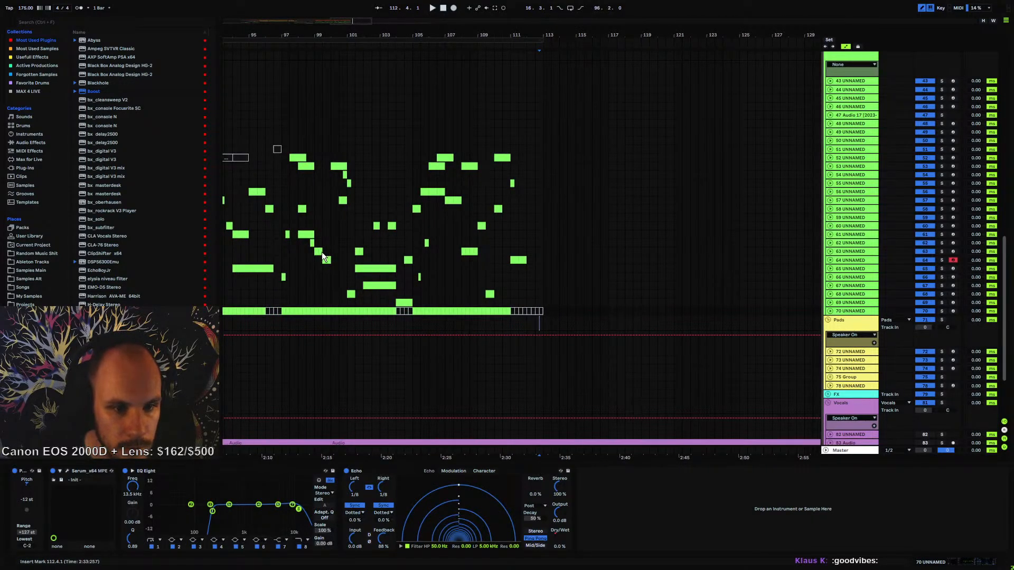
pyautogui.click(310, 245)
pyautogui.moveTo(307, 242); pyautogui.dragTo(315, 243)
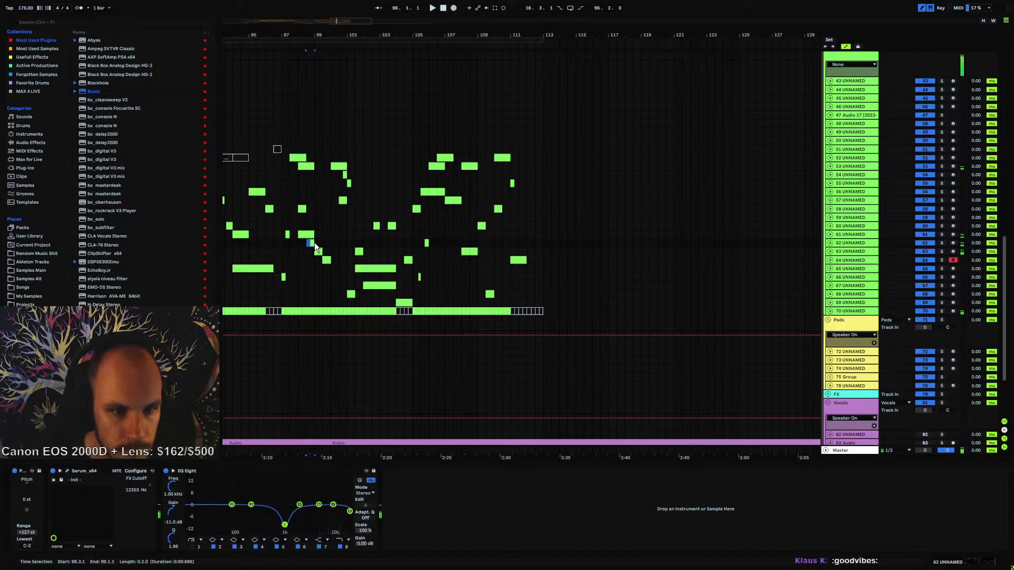
pyautogui.press('space')
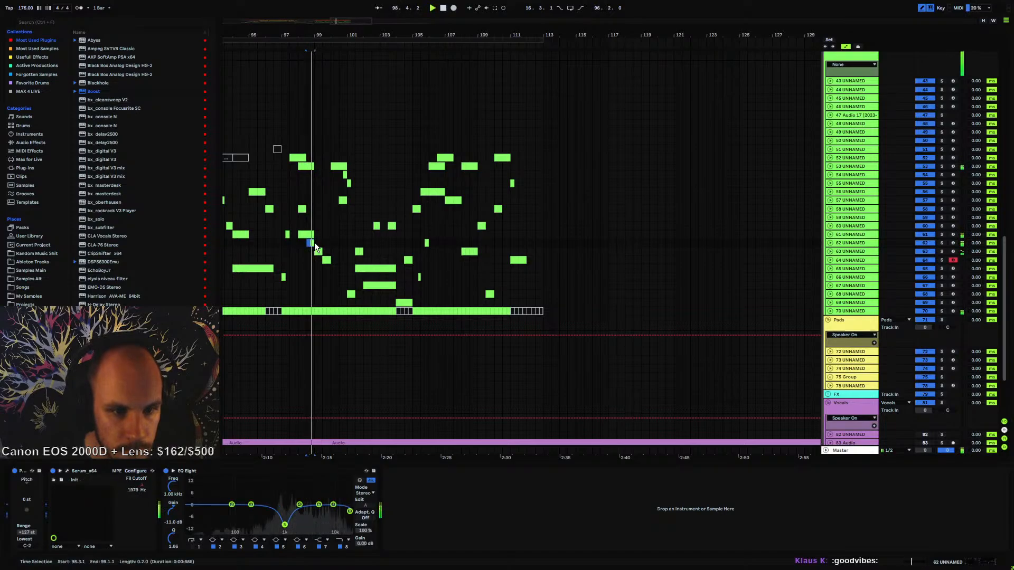
pyautogui.click(510, 244)
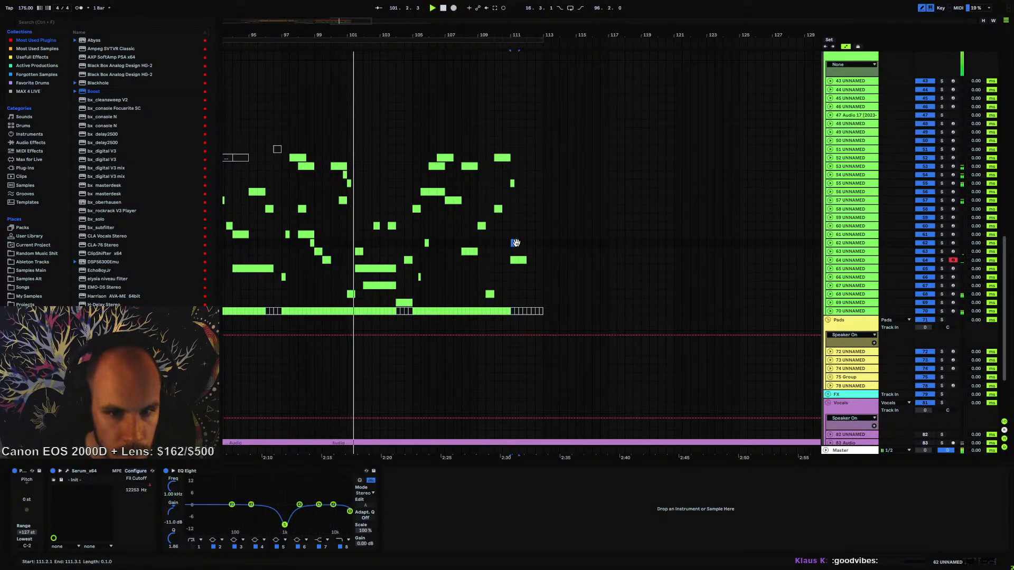
# - Reshape the 62 UNNAMED track's Fil Cutoff automation to ramp downward from 111.2 to 111.3 and audition it
pyautogui.click(830, 243)
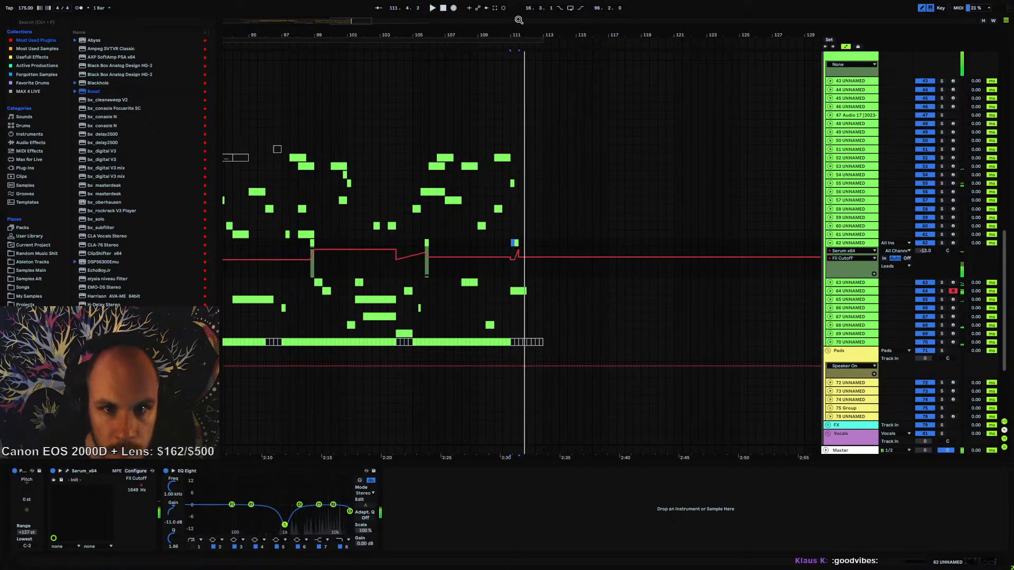
pyautogui.moveTo(519, 20); pyautogui.dragTo(545, 214)
pyautogui.click(555, 217)
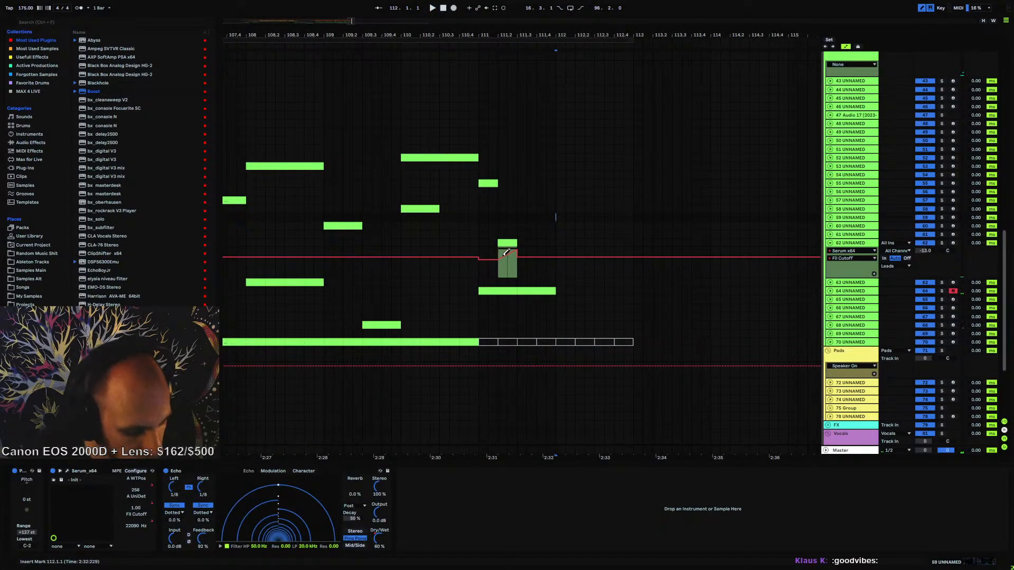
pyautogui.moveTo(516, 249); pyautogui.dragTo(516, 270)
pyautogui.press('space')
pyautogui.press('space')
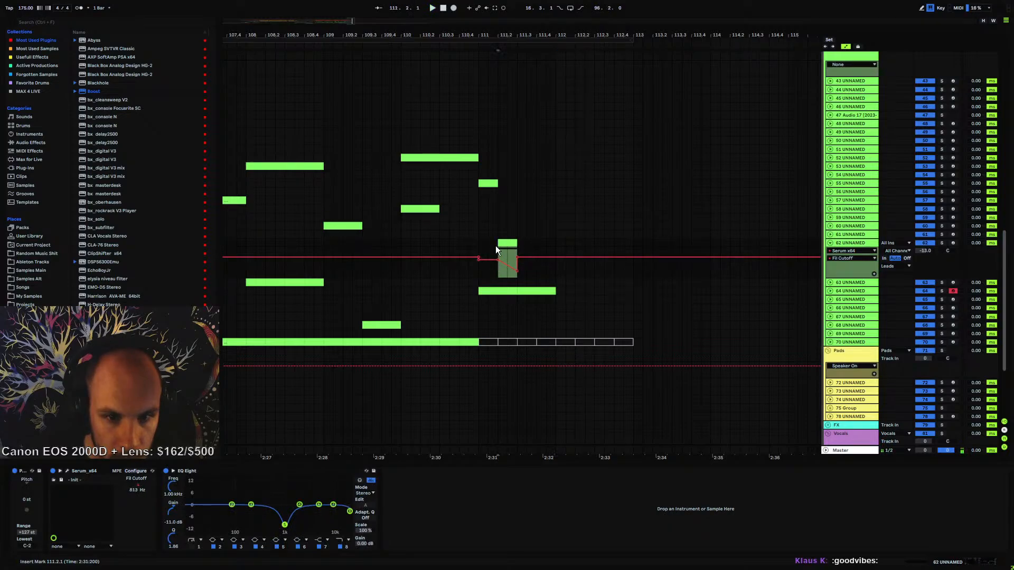
# - Try the note of the 62 UNNAMED clip at 111.2 one octave lower, audition it and restore the pitch
pyautogui.click(507, 242)
pyautogui.press('space')
pyautogui.doubleClick(508, 242)
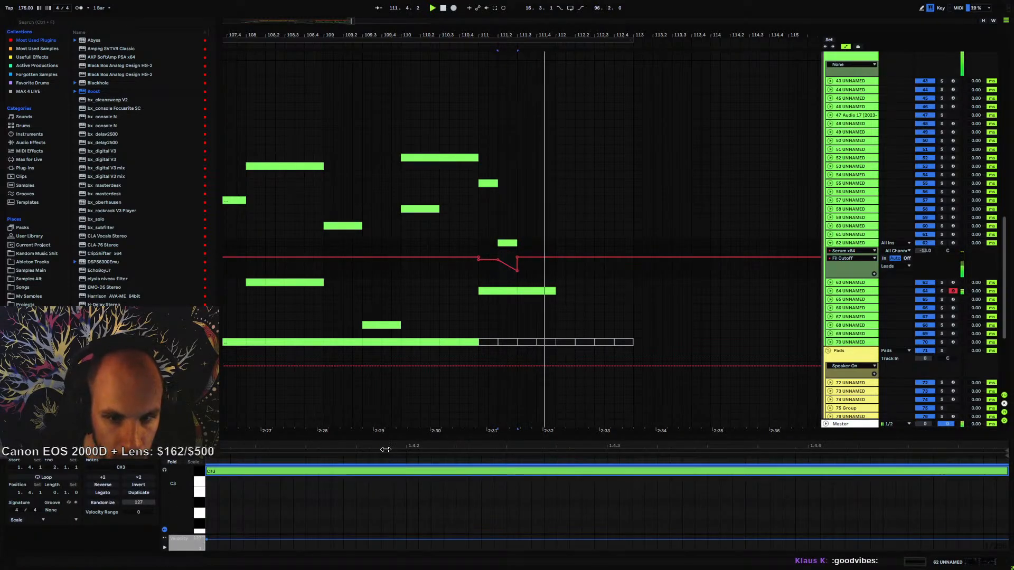
pyautogui.hotkey('shift', 'Down')
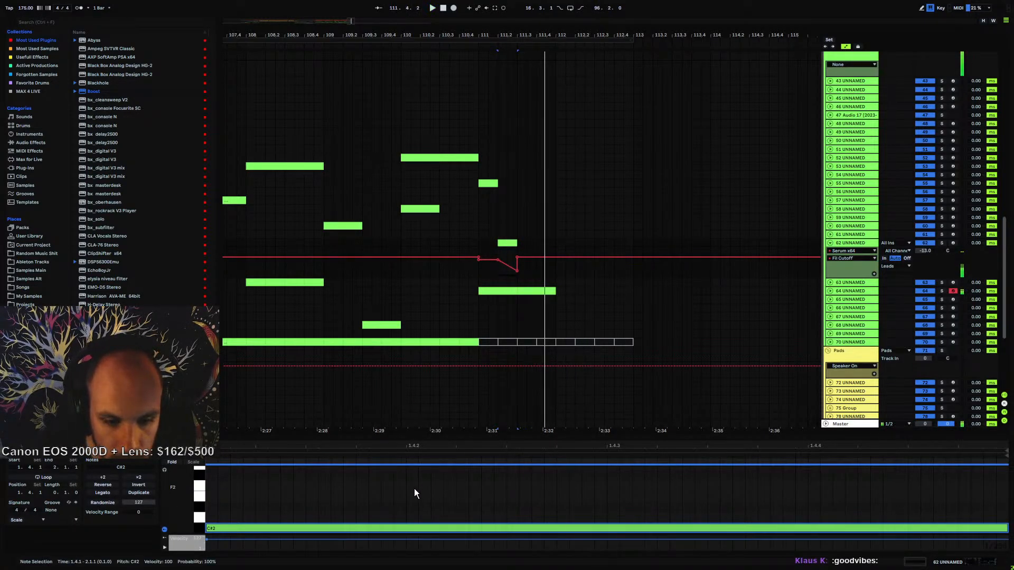
pyautogui.hotkey('shift', 'Up')
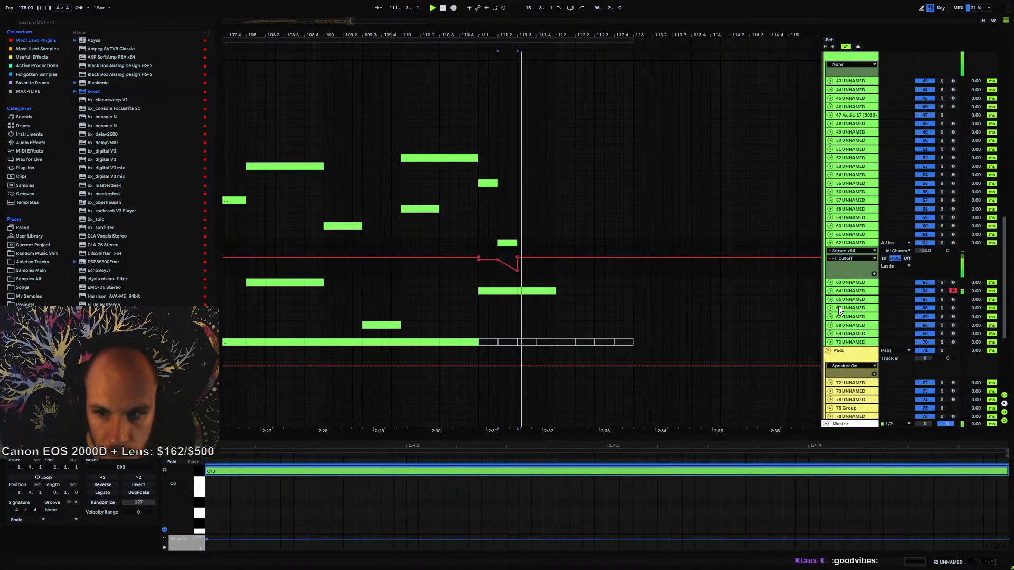
# - Reshape the 62 UNNAMED track's Fil Cutoff automation to peak at 111.2 and fall to 0.67 at 111.3, audition it and fold the lane
pyautogui.click(852, 258)
pyautogui.click(845, 271)
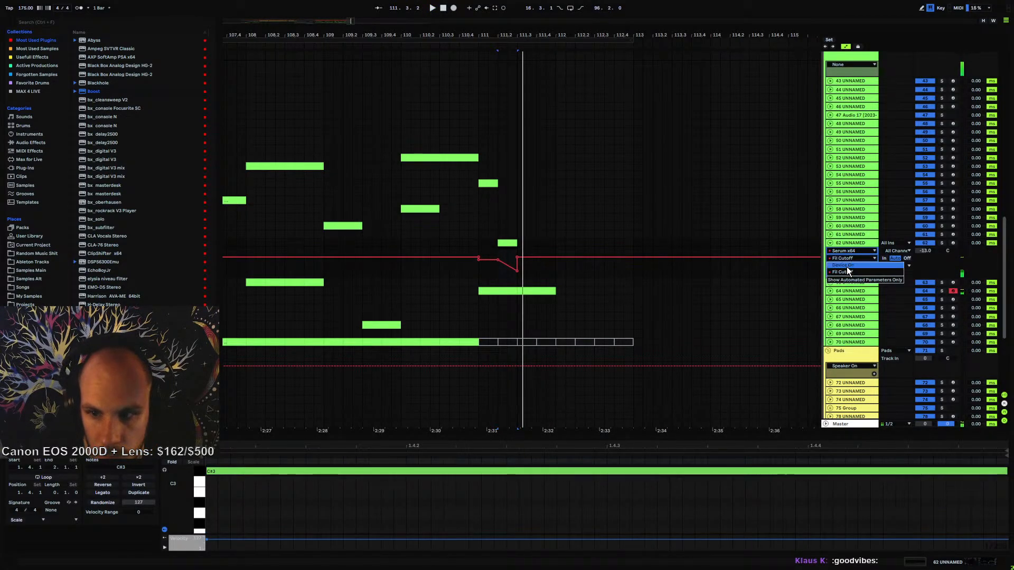
pyautogui.click(488, 255)
pyautogui.press('space')
pyautogui.moveTo(498, 252); pyautogui.dragTo(518, 260)
pyautogui.press('space')
pyautogui.press('space')
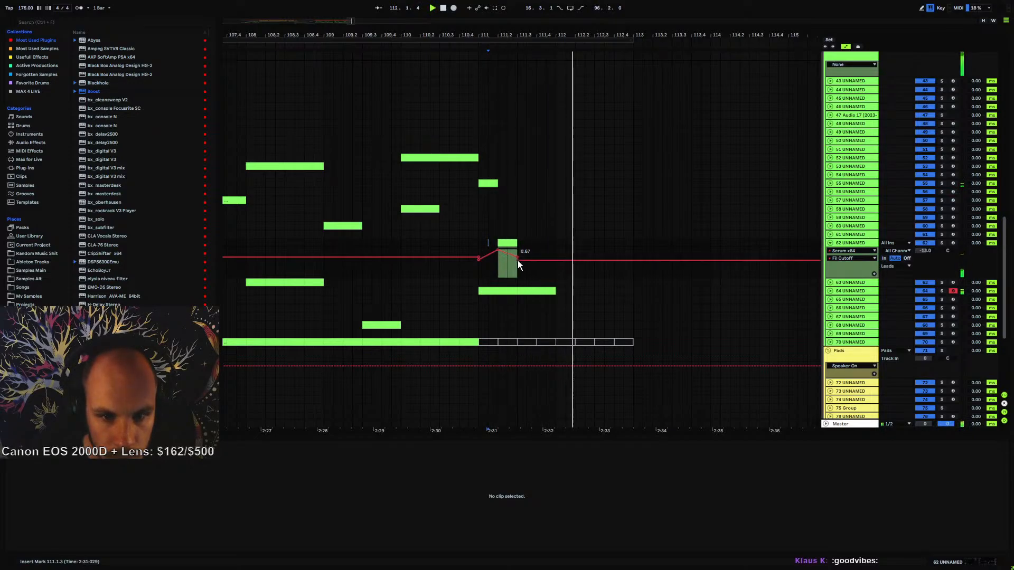
pyautogui.press('space')
pyautogui.press('space')
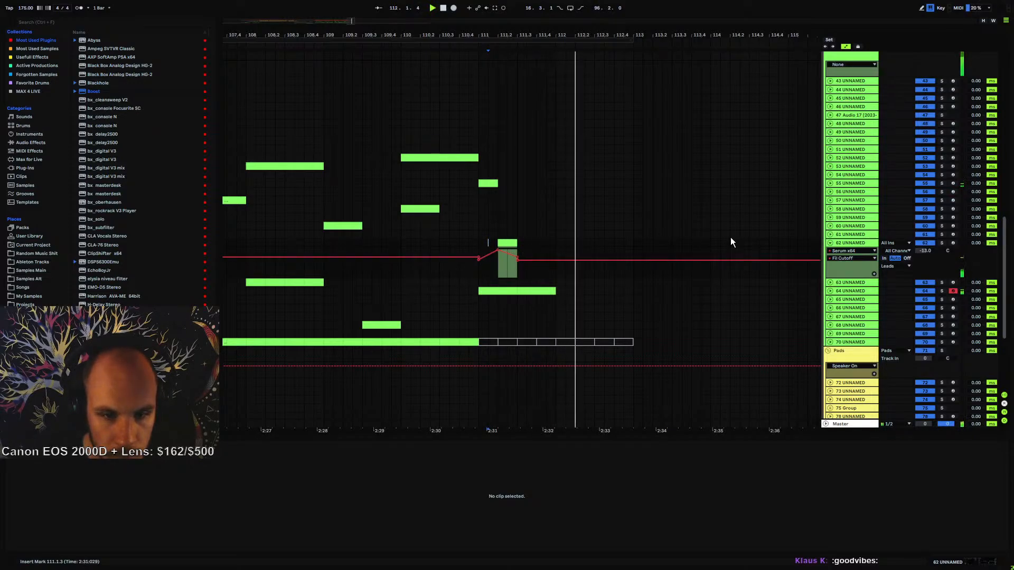
pyautogui.click(830, 243)
pyautogui.press('space')
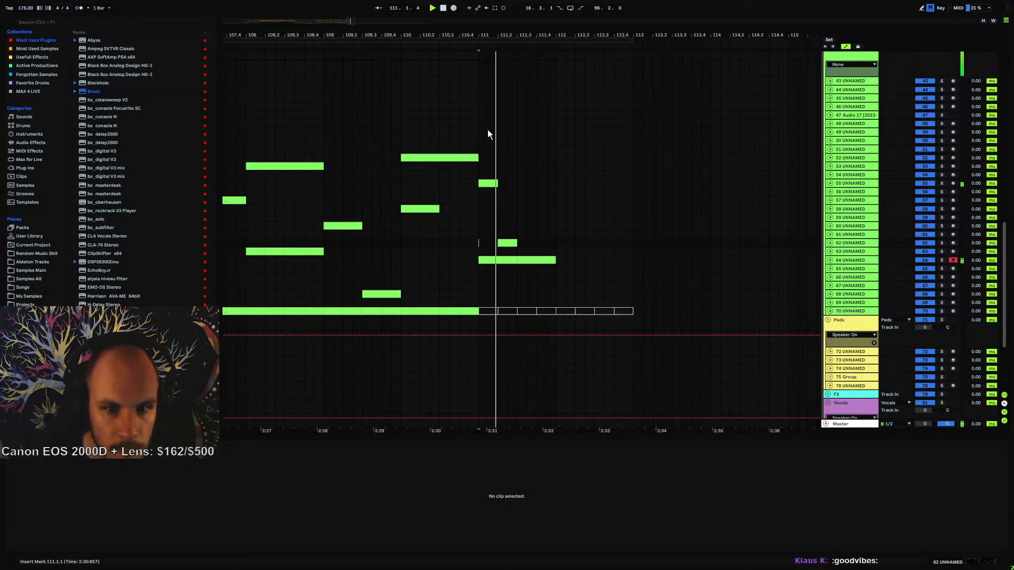
# - Audition the drop's ending from 109.1 and review the drum, bass and lead arrangement around it
pyautogui.moveTo(476, 40); pyautogui.dragTo(589, 11)
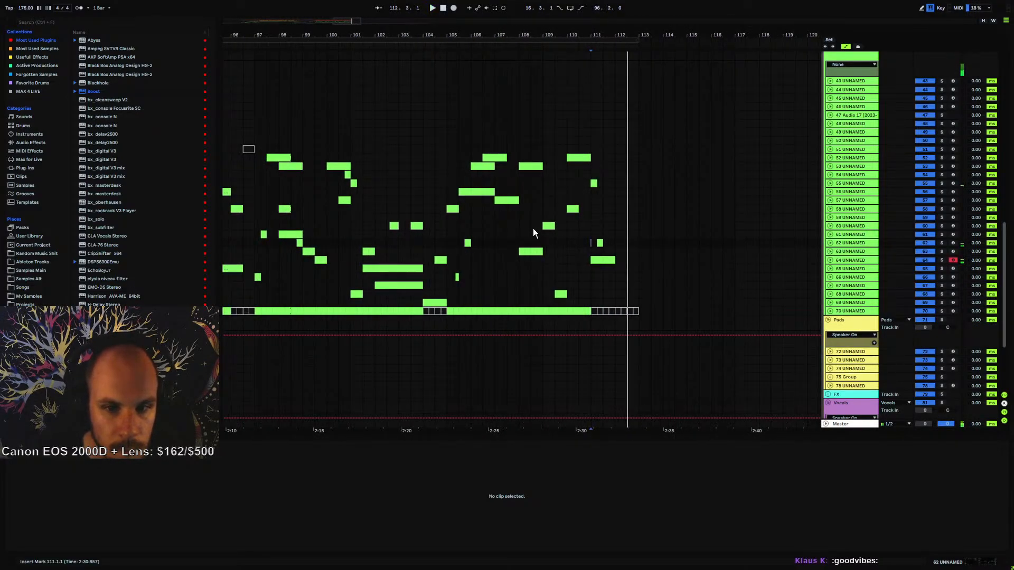
pyautogui.click(542, 232)
pyautogui.scroll(3, 588, 273)
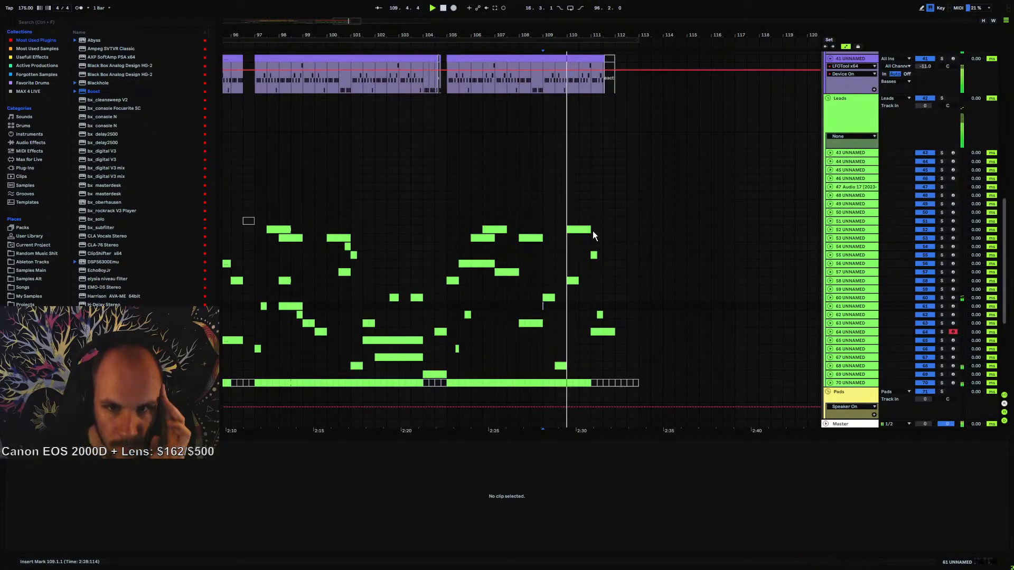
pyautogui.scroll(5, 588, 218)
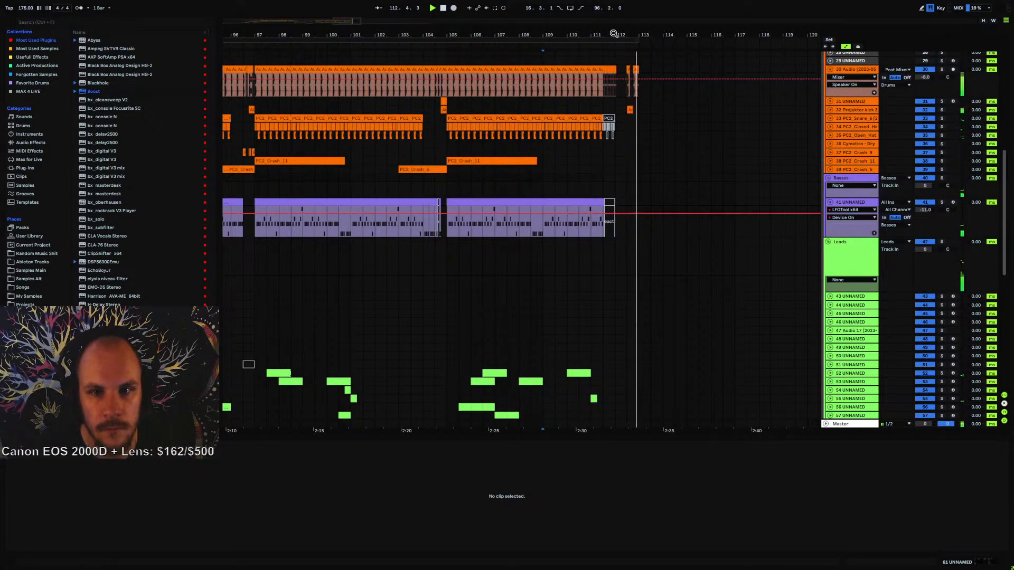
pyautogui.moveTo(613, 34); pyautogui.dragTo(613, 7)
pyautogui.scroll(-10, 591, 316)
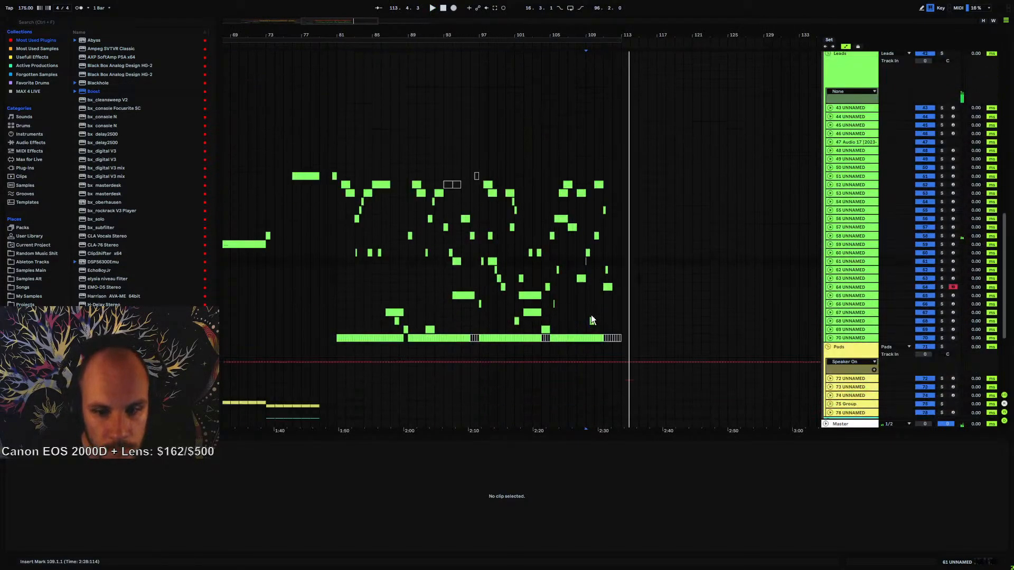
pyautogui.scroll(3, 589, 200)
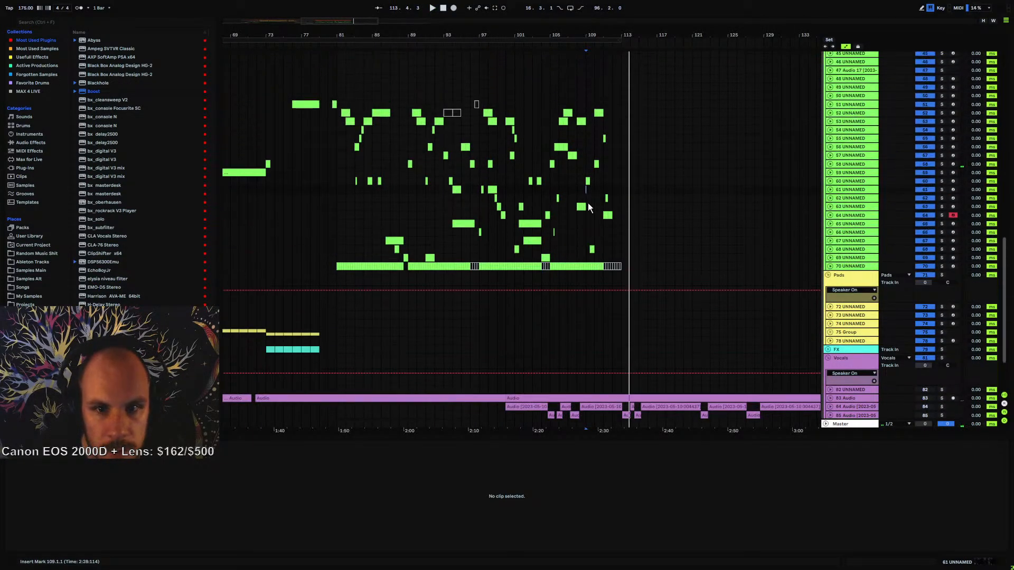
# - Lower the Echo Feedback on the 52 UNNAMED track to 29 % while auditioning its clip at 110.1
pyautogui.click(598, 113)
pyautogui.press('space')
pyautogui.click(830, 113)
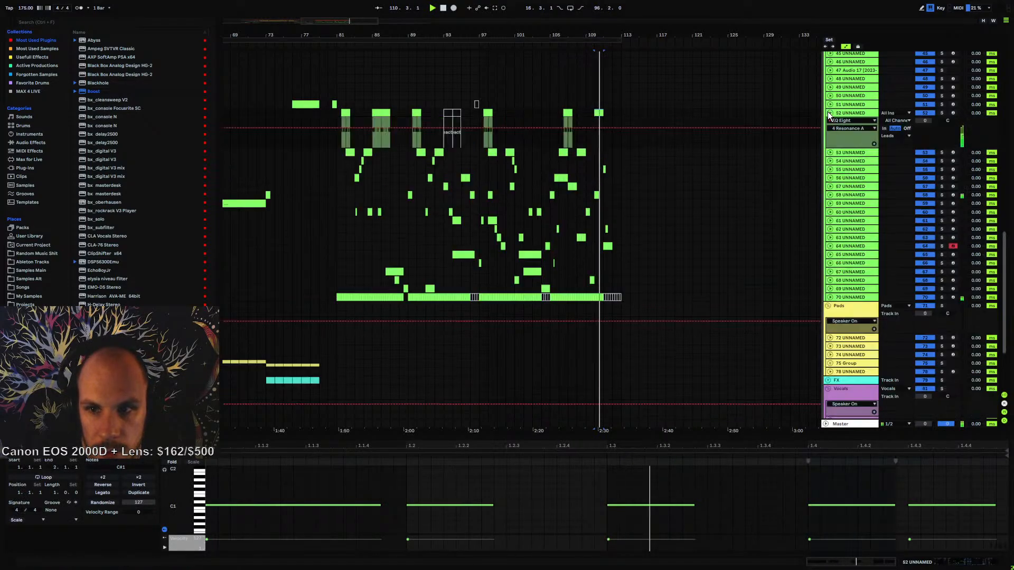
pyautogui.doubleClick(848, 114)
pyautogui.click(597, 539)
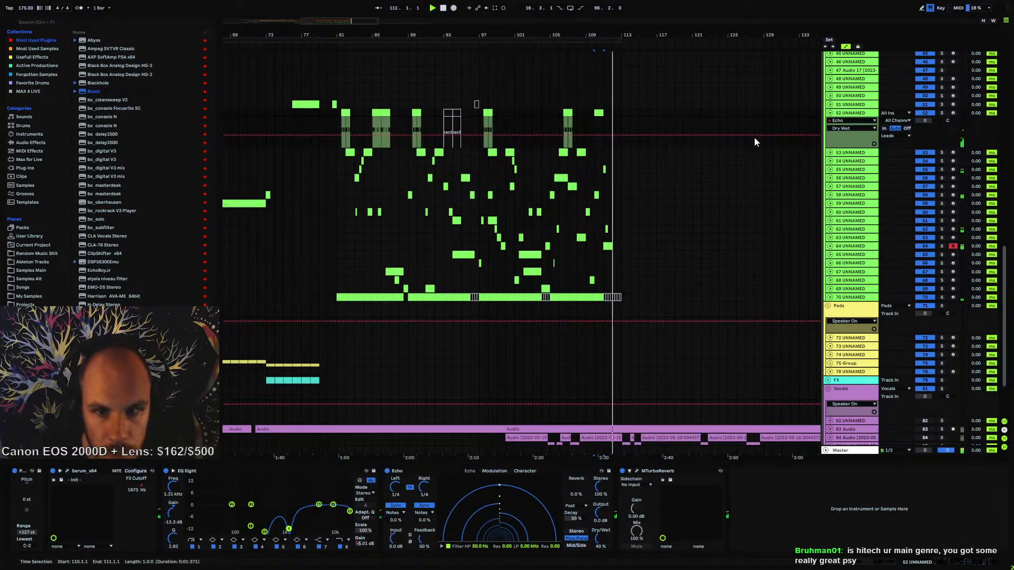
pyautogui.moveTo(599, 539); pyautogui.dragTo(599, 547)
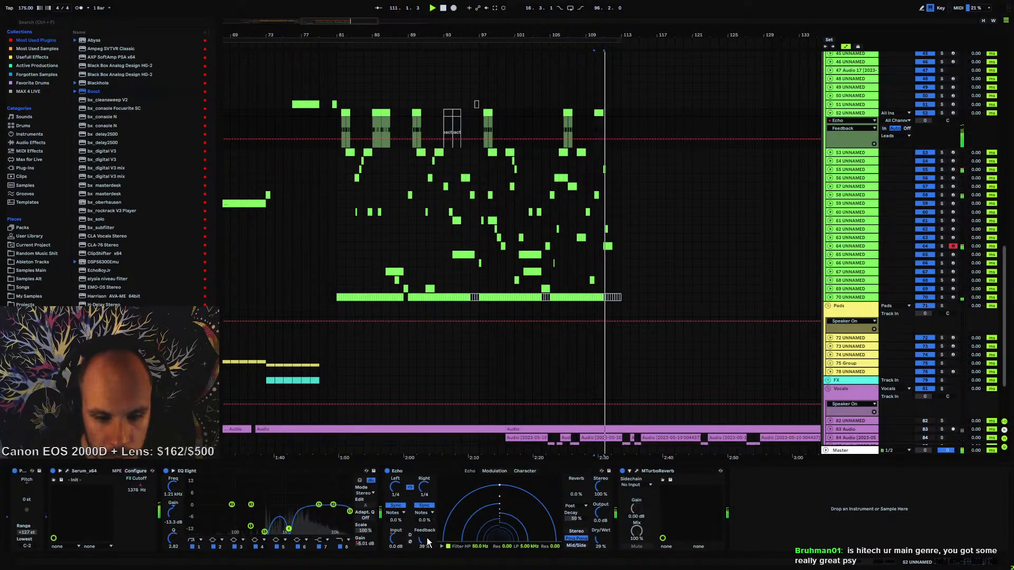
pyautogui.moveTo(423, 539); pyautogui.dragTo(423, 554)
# - Set the Echo Dry/Wet on the 52 UNNAMED track to 41 %, comparing the clips at 110.1 and 85.1
pyautogui.moveTo(598, 539); pyautogui.dragTo(598, 545)
pyautogui.press('space')
pyautogui.press('space')
pyautogui.click(374, 127)
pyautogui.press('space')
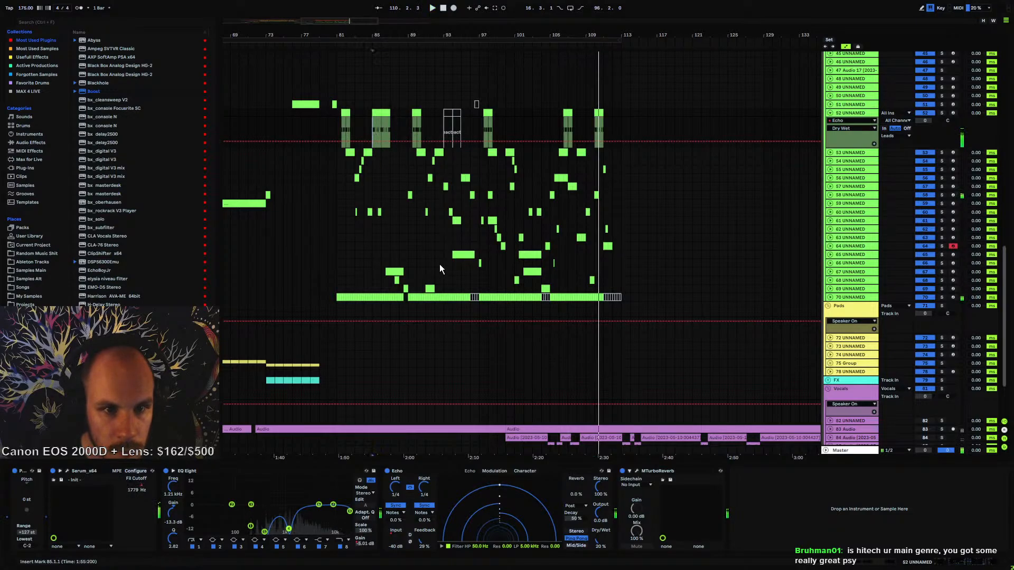
pyautogui.press('space')
pyautogui.moveTo(598, 540); pyautogui.dragTo(599, 526)
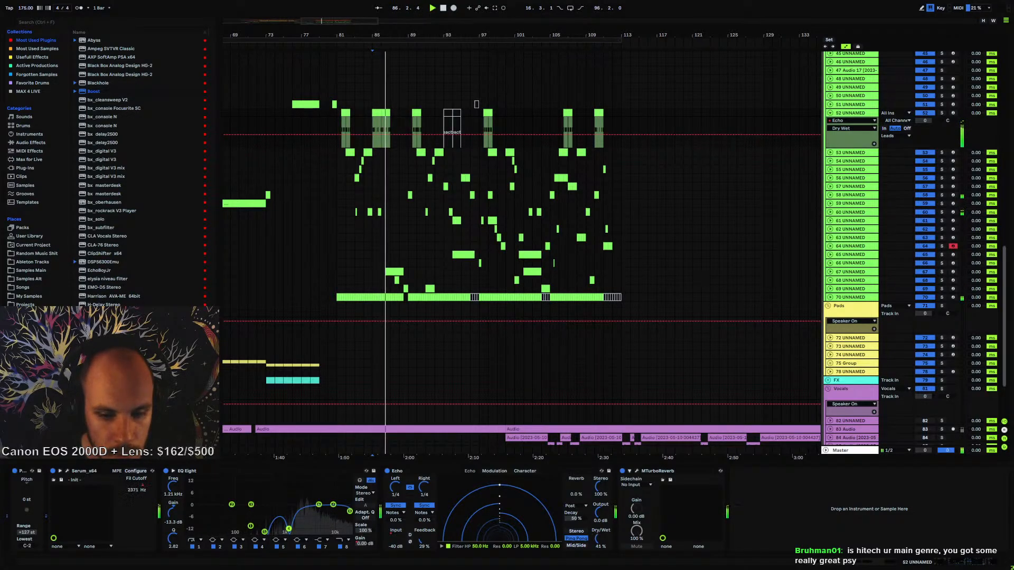
pyautogui.press('space')
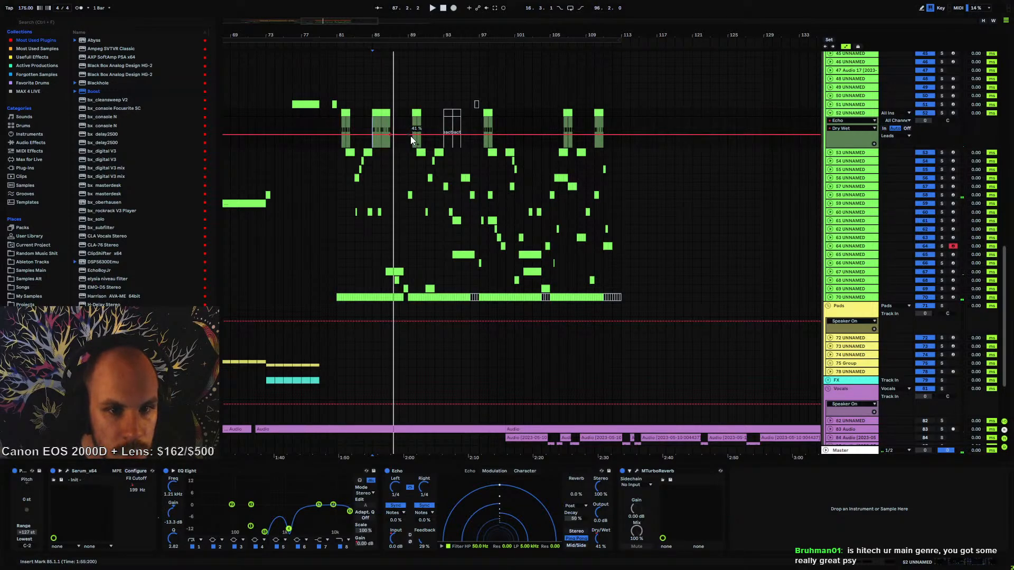
# - Curve the 52 UNNAMED track's Echo Dry/Wet automation downward from 87.1 to 89.1, copy it to 111.1 and fold the lane
pyautogui.moveTo(407, 135)
pyautogui.mouseDown()
pyautogui.moveTo(400, 147)
pyautogui.moveTo(390, 122)
pyautogui.mouseUp()
pyautogui.click(407, 122)
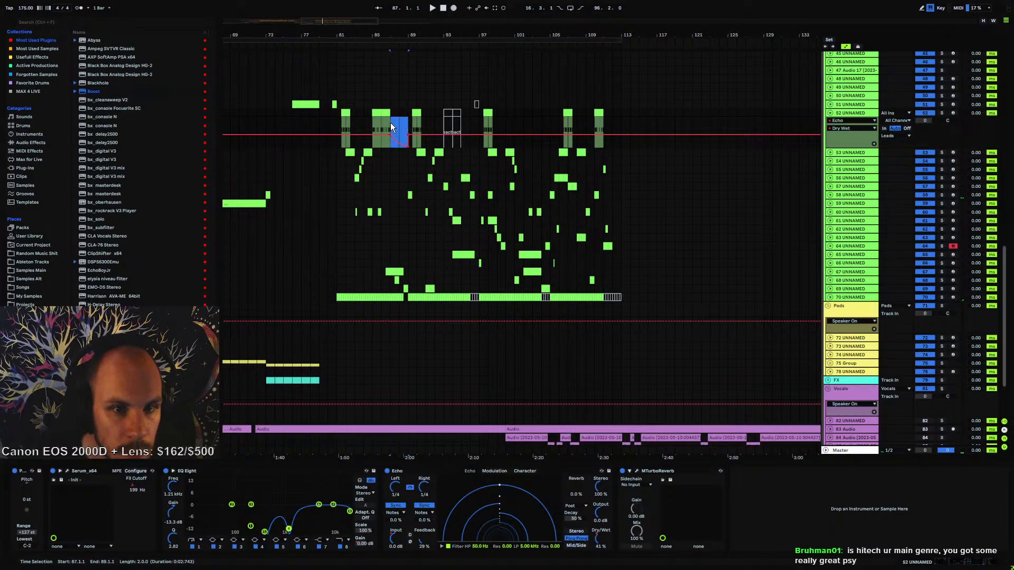
pyautogui.click(606, 126)
pyautogui.hotkey('ctrl', 'v')
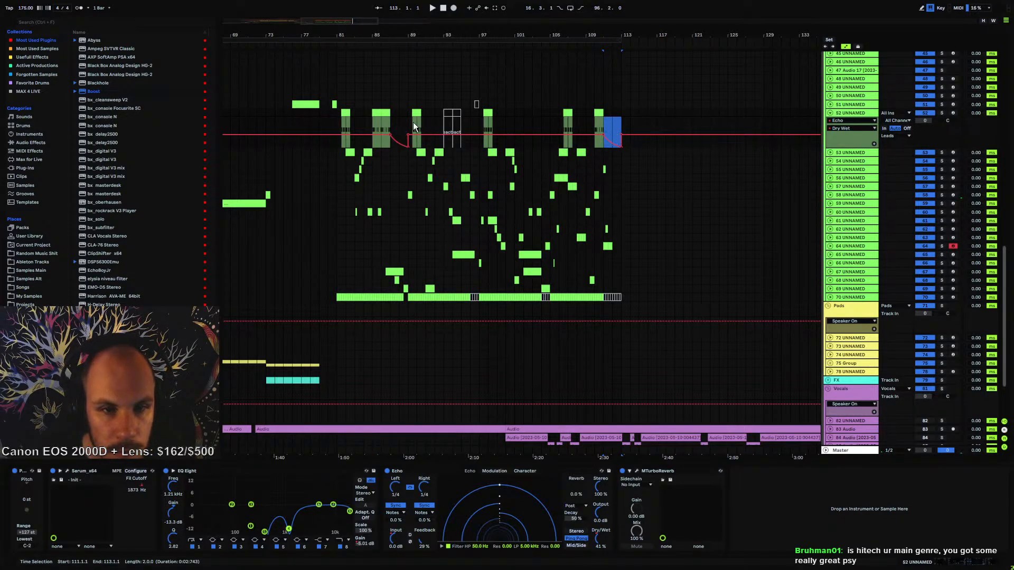
pyautogui.click(383, 123)
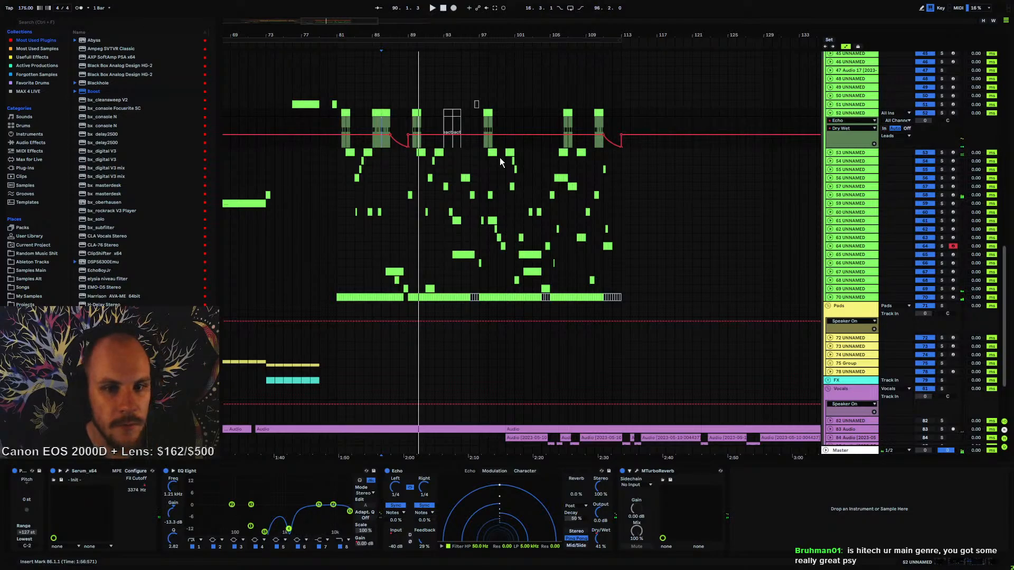
pyautogui.click(830, 113)
# - Audition the drop's ending from 109.3 and check the 52 UNNAMED track's Echo Dry/Wet automation
pyautogui.scroll(5, 549, 210)
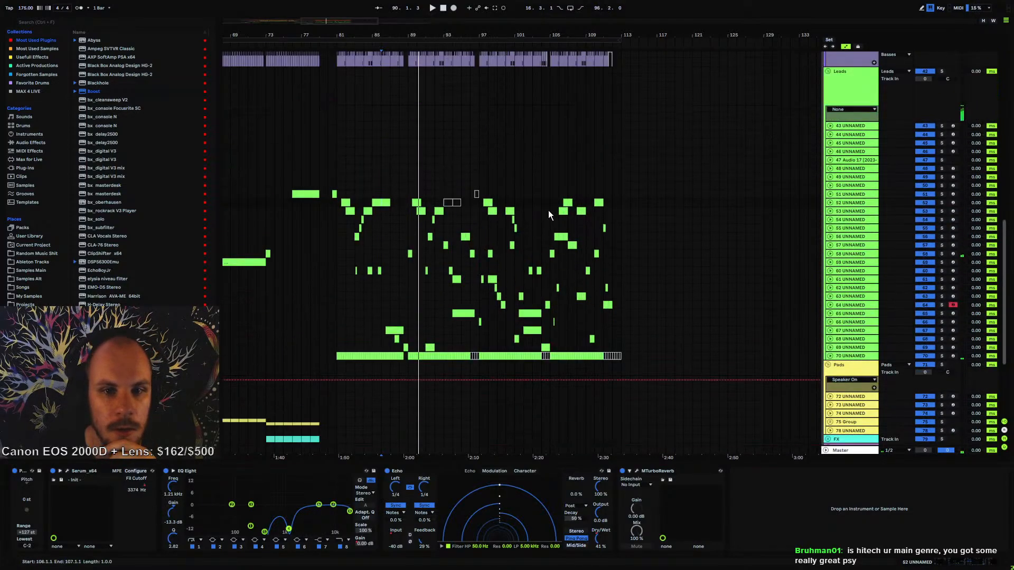
pyautogui.scroll(-5, 523, 235)
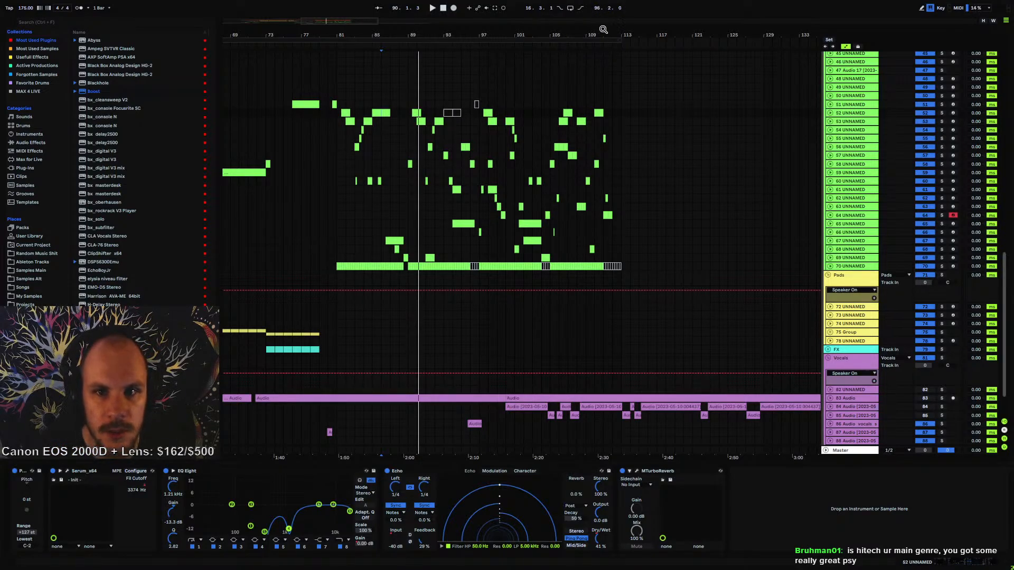
pyautogui.moveTo(603, 29); pyautogui.dragTo(488, 220)
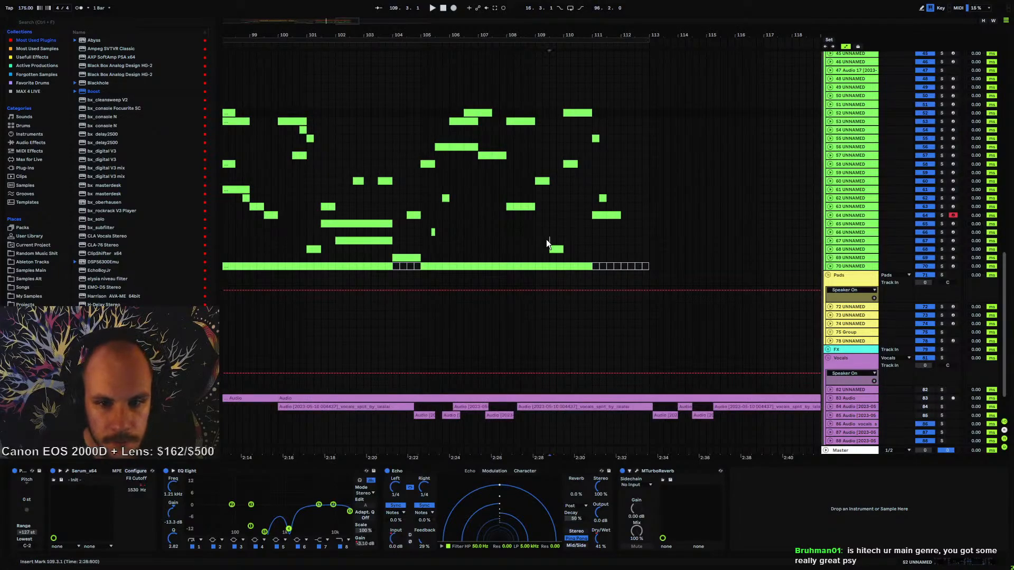
pyautogui.press('space')
pyautogui.moveTo(590, 35); pyautogui.dragTo(509, 208)
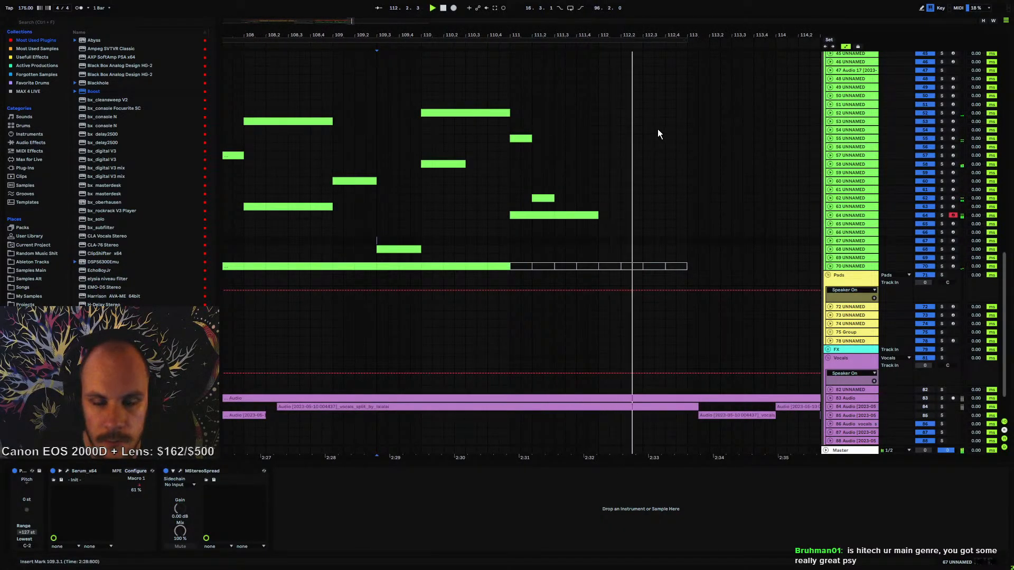
pyautogui.click(830, 113)
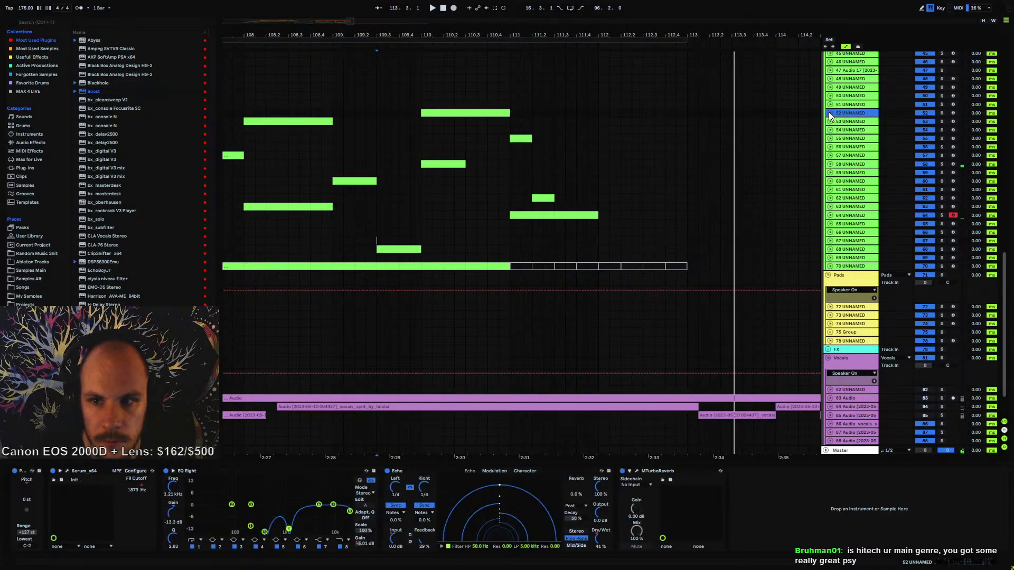
pyautogui.click(601, 535)
pyautogui.press('space')
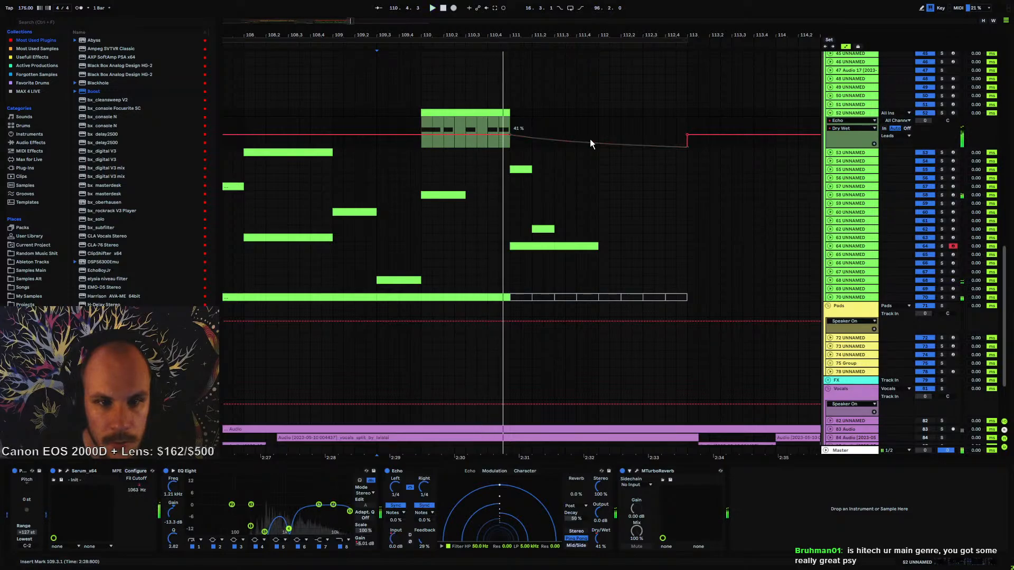
pyautogui.press('space')
pyautogui.press('space')
# - Solo the 58 UNNAMED track and audition its clip and Echo tail from 110.1
pyautogui.click(437, 195)
pyautogui.press('space')
pyautogui.press('space')
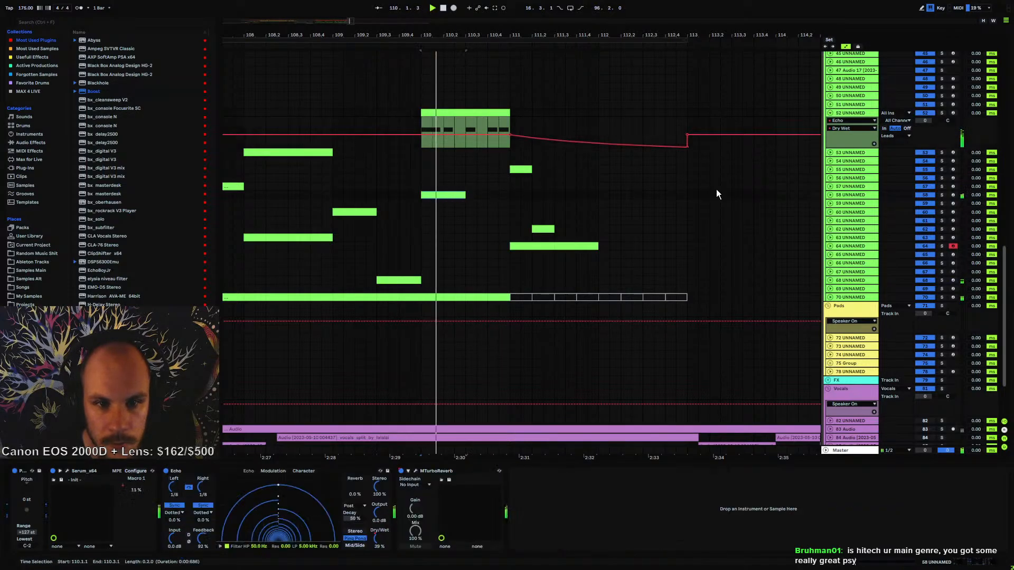
pyautogui.press('space')
pyautogui.click(941, 196)
pyautogui.press('space')
pyautogui.click(862, 196)
pyautogui.press('space')
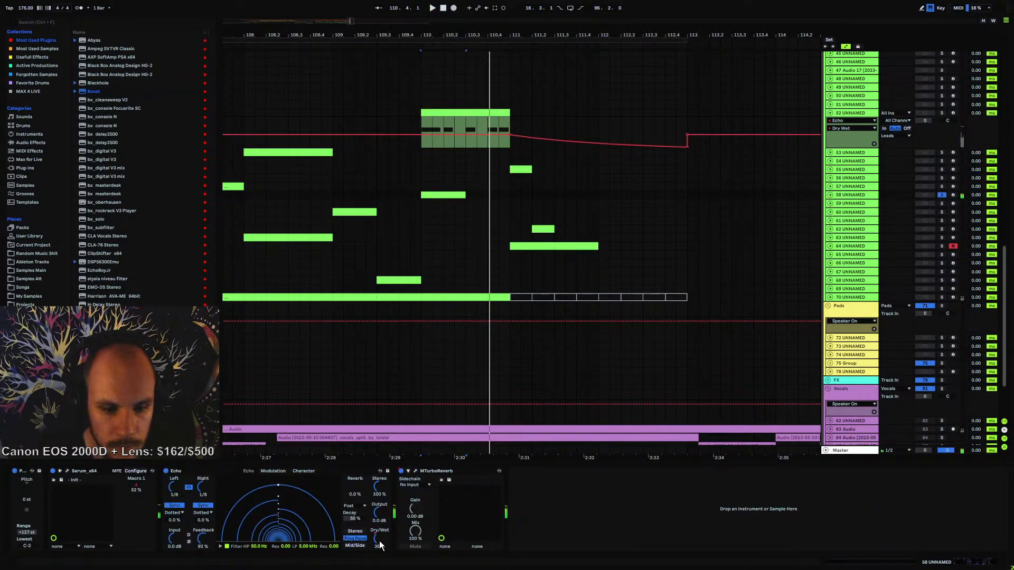
# - Add an Echo Dry/Wet automation breakpoint on the 58 UNNAMED track at 112.1, audition the tail and unsolo the track
pyautogui.click(830, 195)
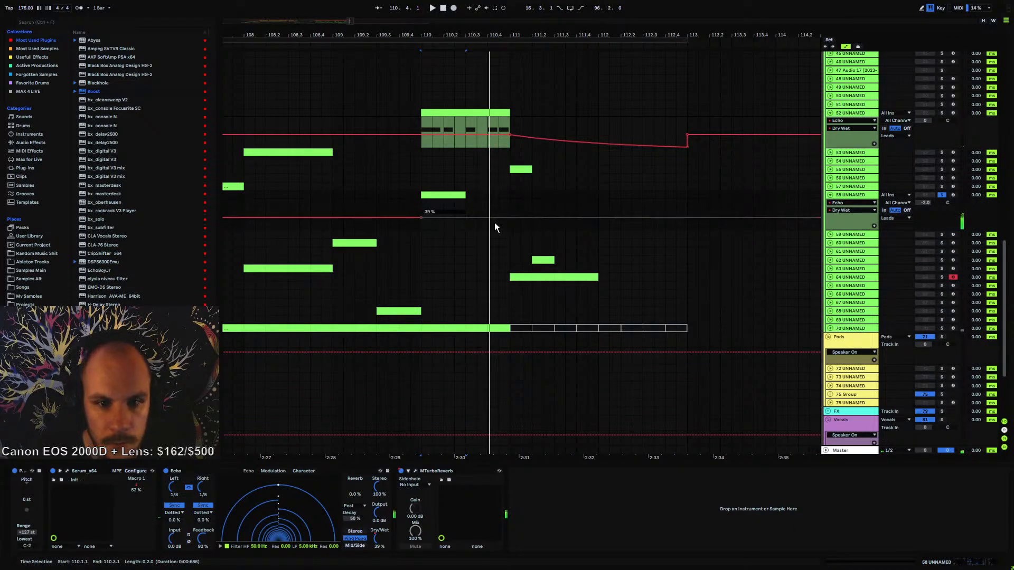
pyautogui.rightClick(595, 477)
pyautogui.click(591, 464)
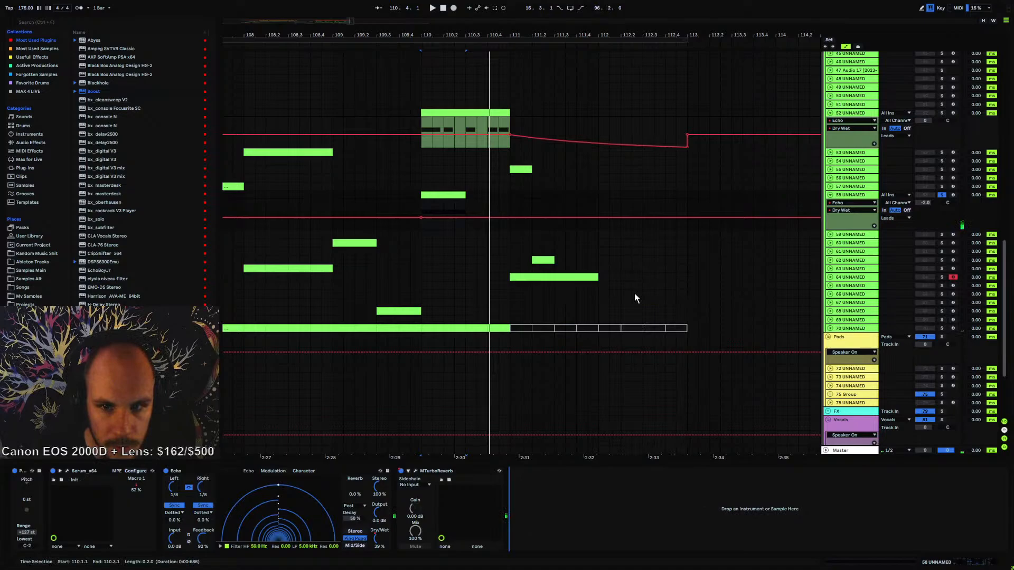
pyautogui.click(688, 220)
pyautogui.moveTo(686, 218); pyautogui.dragTo(655, 217)
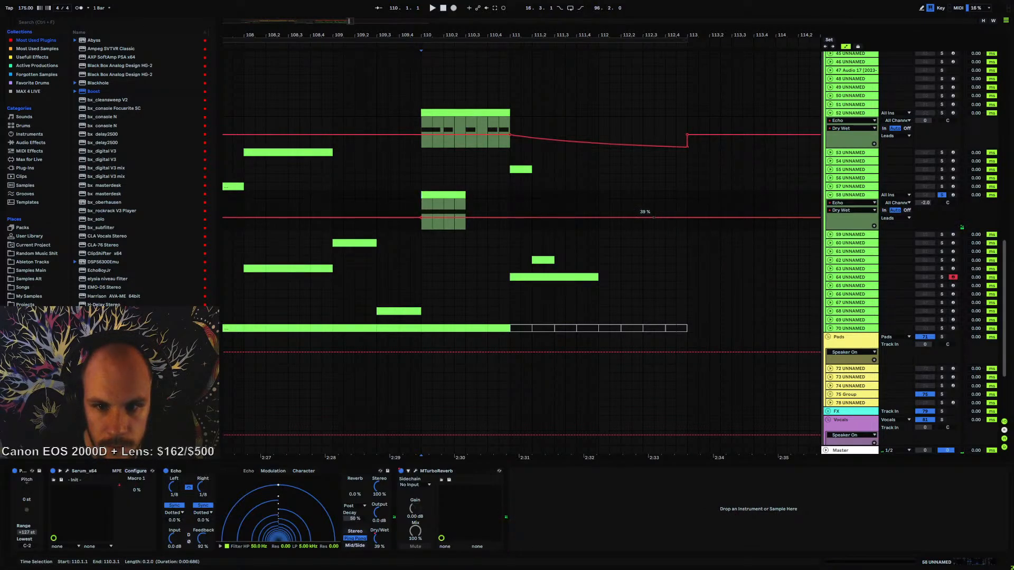
pyautogui.click(559, 196)
pyautogui.press('space')
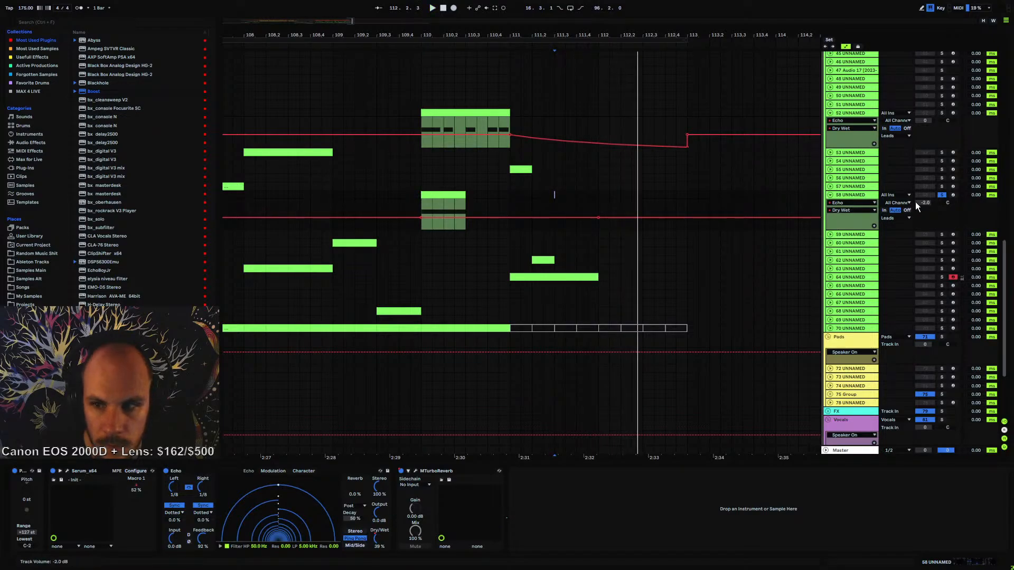
pyautogui.click(942, 195)
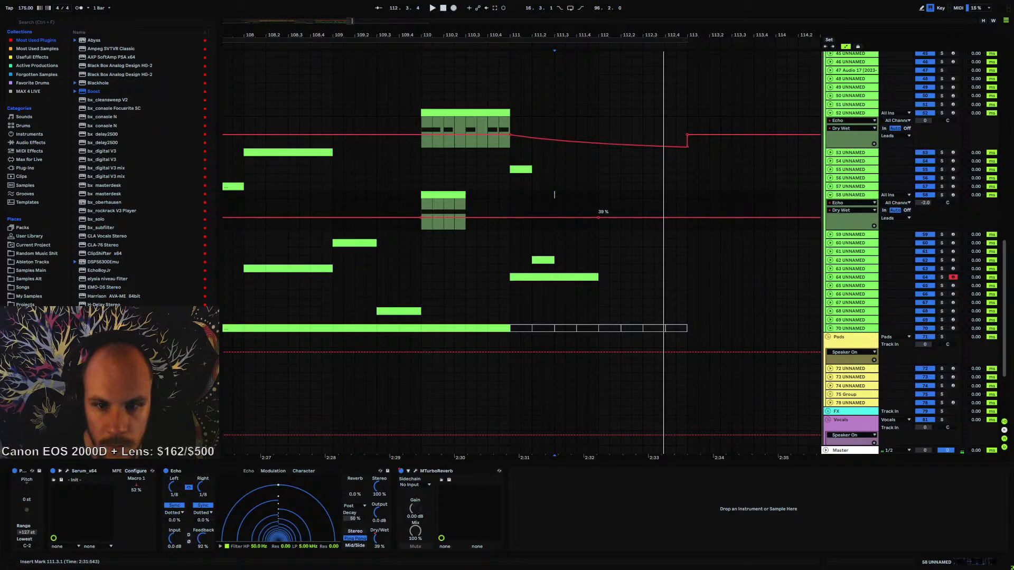
# - Curve the 58 UNNAMED track's Echo Dry/Wet automation upward to 112.1 with a drop to minimum there, and audition it from 110.1
pyautogui.moveTo(605, 217)
pyautogui.mouseDown()
pyautogui.moveTo(604, 229)
pyautogui.moveTo(598, 211)
pyautogui.mouseUp()
pyautogui.click(435, 211)
pyautogui.press('space')
# - Add the MFreqShifter plug-in to the 58 UNNAMED track and raise its Shift while auditioning from 110.1
pyautogui.rightClick(569, 512)
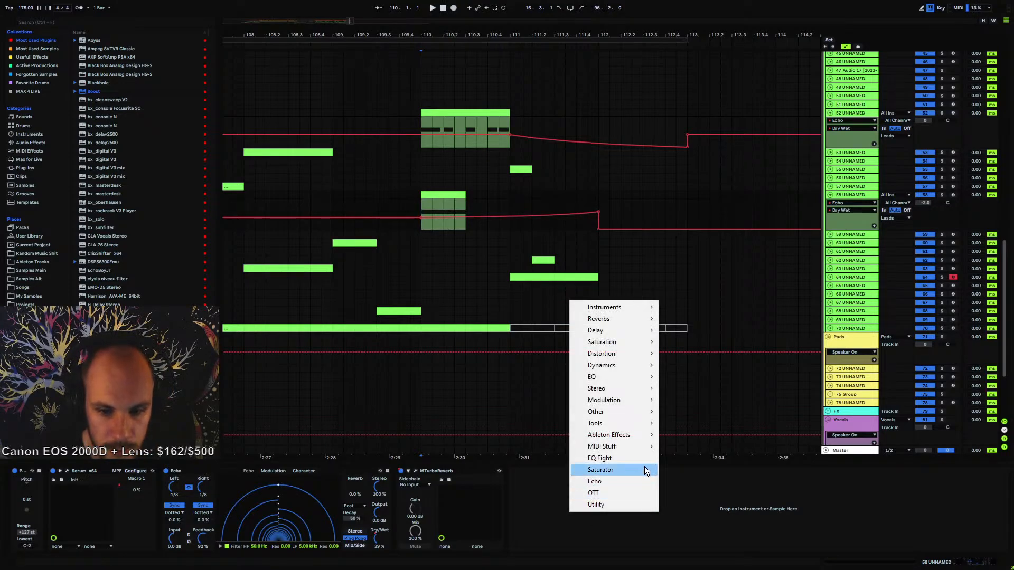
pyautogui.moveTo(616, 400)
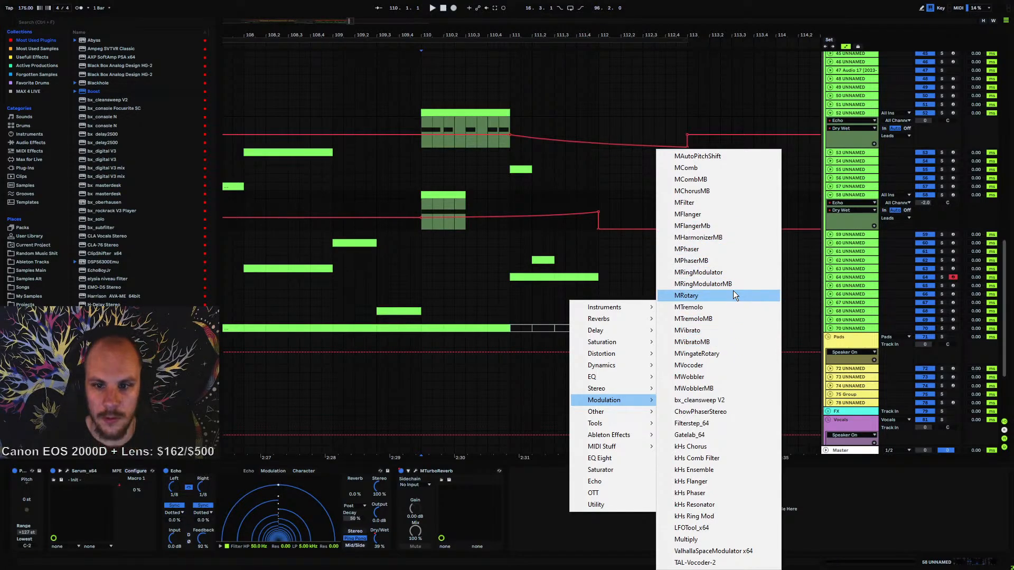
pyautogui.moveTo(611, 379)
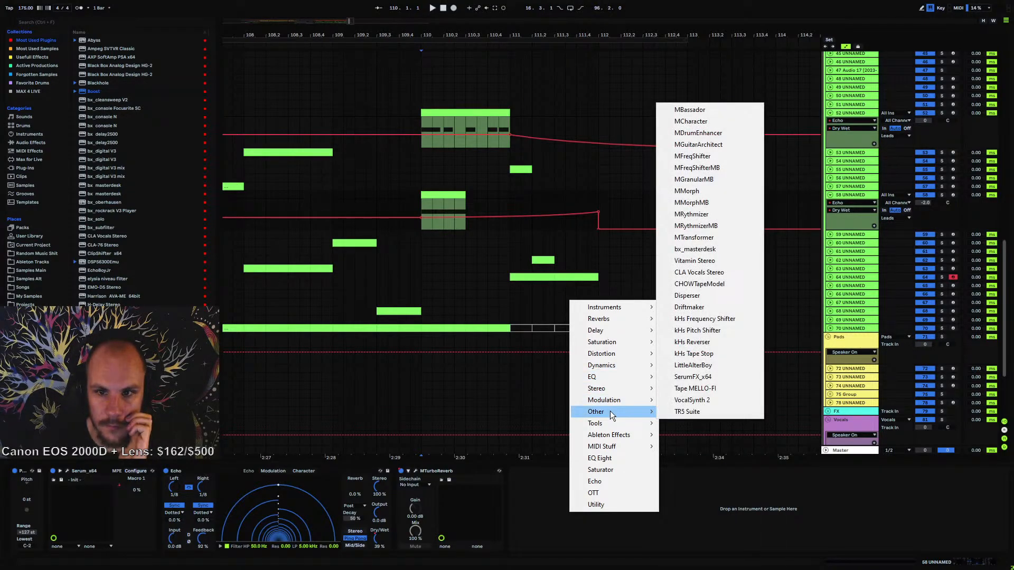
pyautogui.click(736, 158)
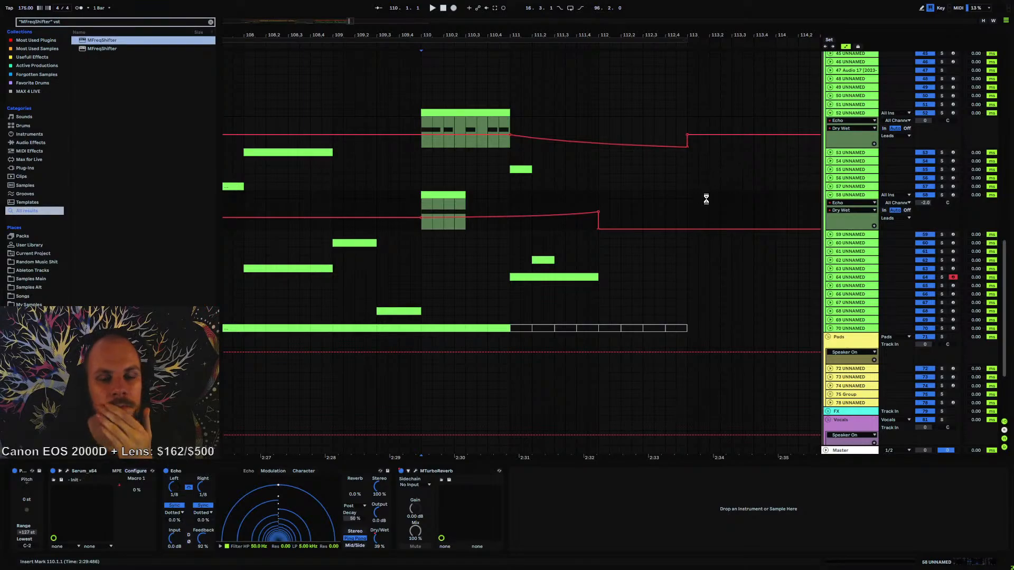
pyautogui.press('space')
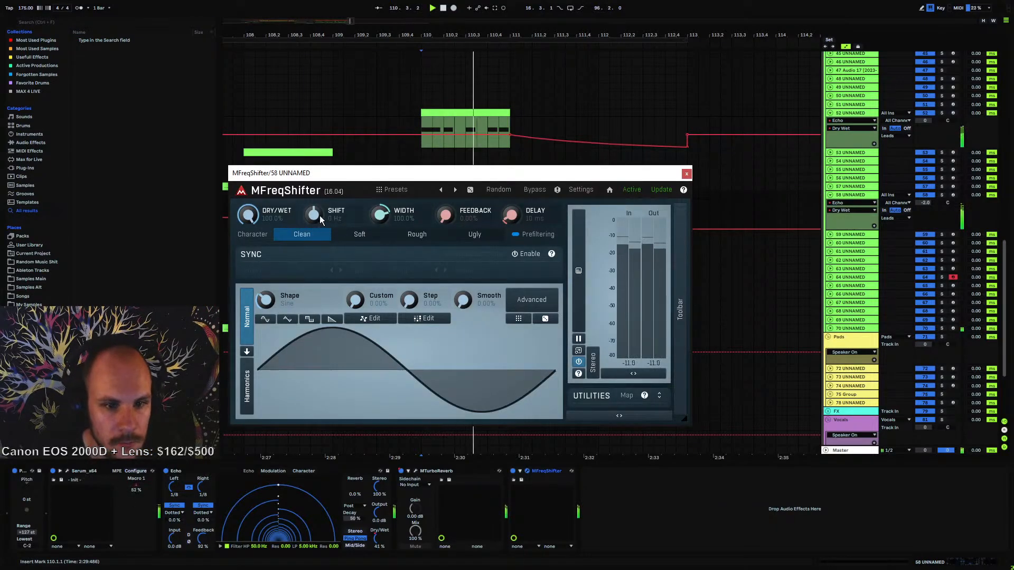
pyautogui.moveTo(313, 214); pyautogui.dragTo(314, 193)
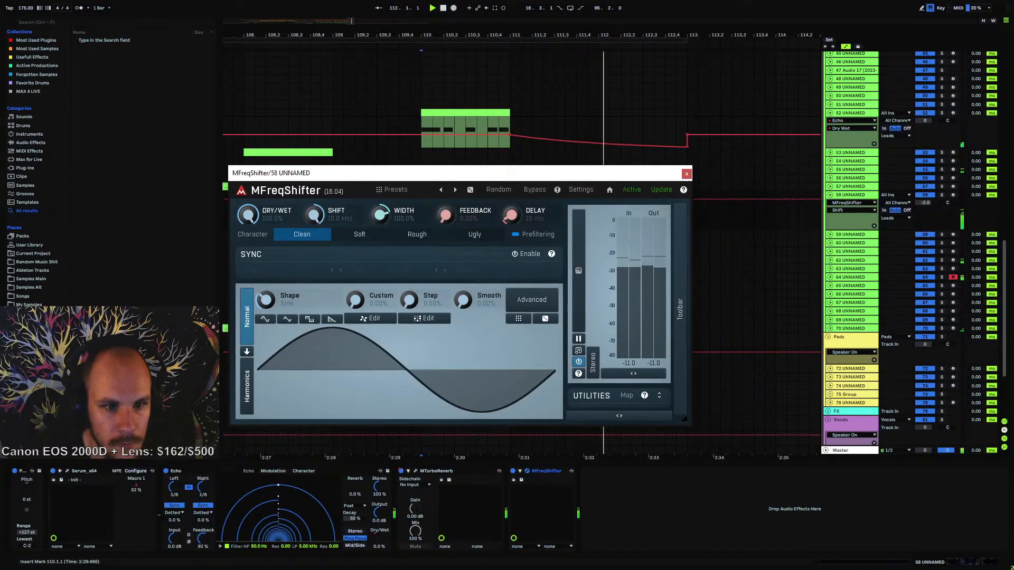
pyautogui.click(686, 174)
# - Automate MFreqShifter's Shift on 58 UNNAMED from 0.5 at 110.3 in an upward curve to 112.1, and audition it
pyautogui.click(602, 200)
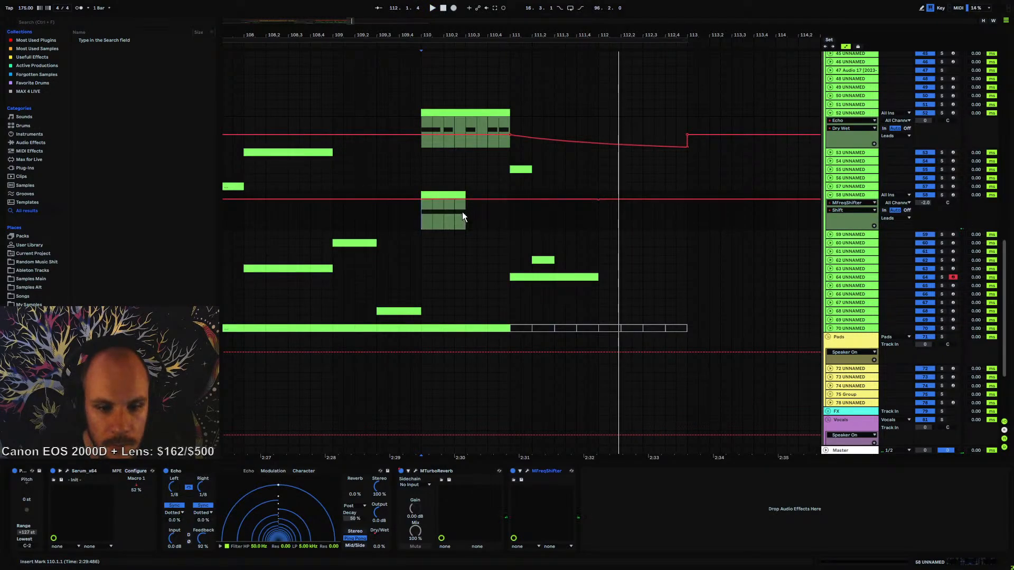
pyautogui.moveTo(465, 200); pyautogui.dragTo(465, 213)
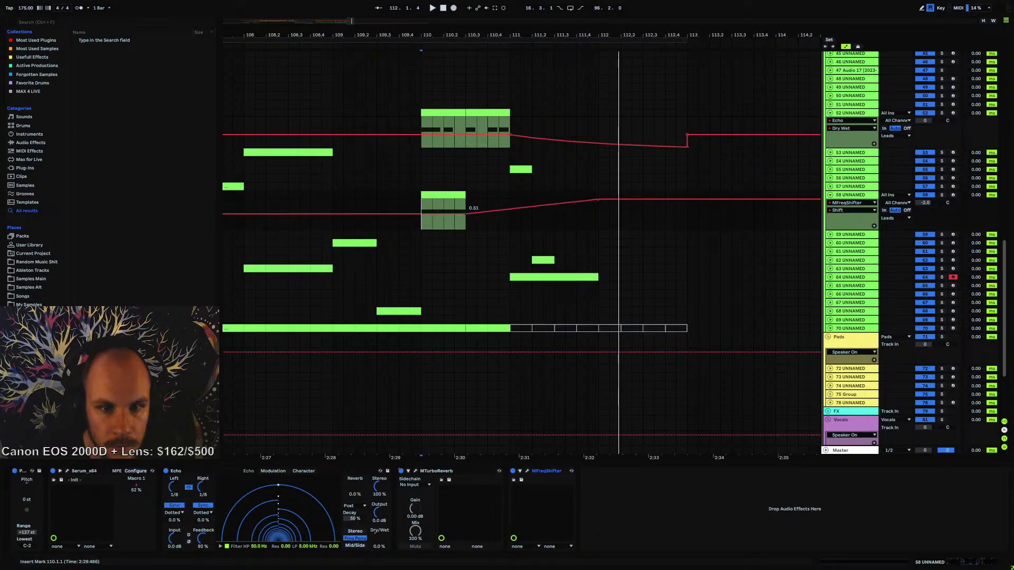
pyautogui.click(467, 220)
pyautogui.press('space')
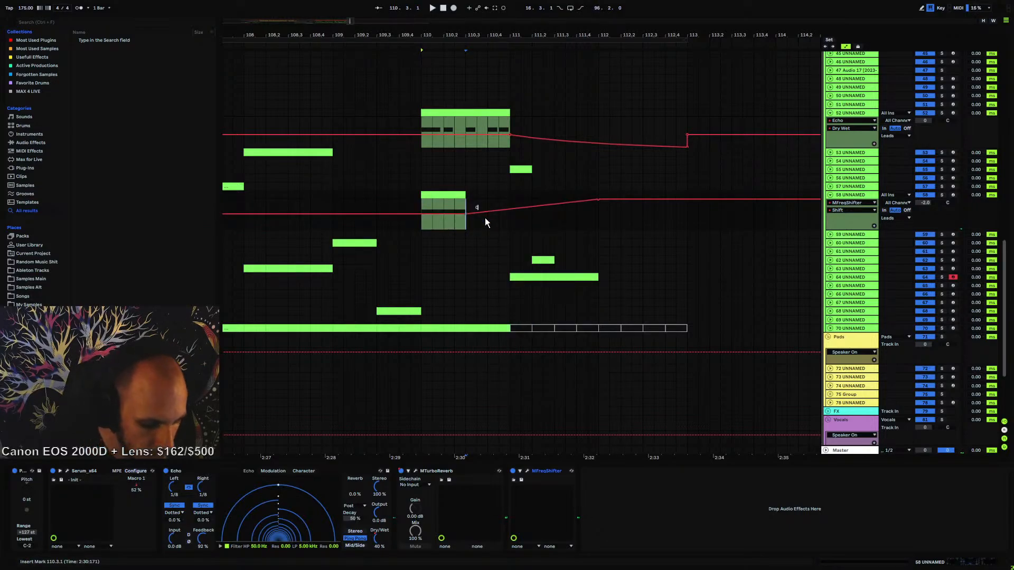
pyautogui.write('0.5')
pyautogui.press('Return')
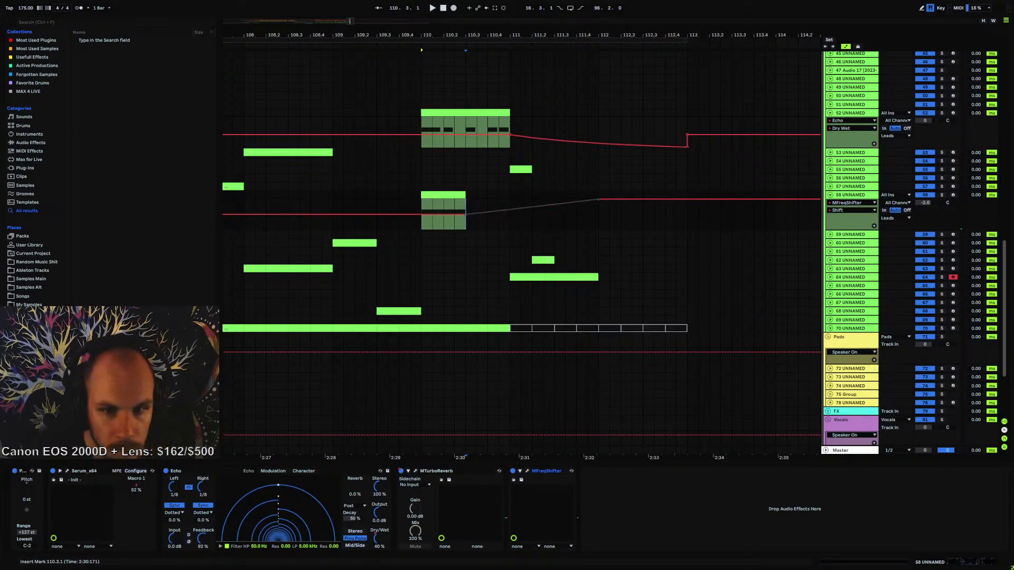
pyautogui.moveTo(510, 210); pyautogui.dragTo(510, 222)
pyautogui.press('space')
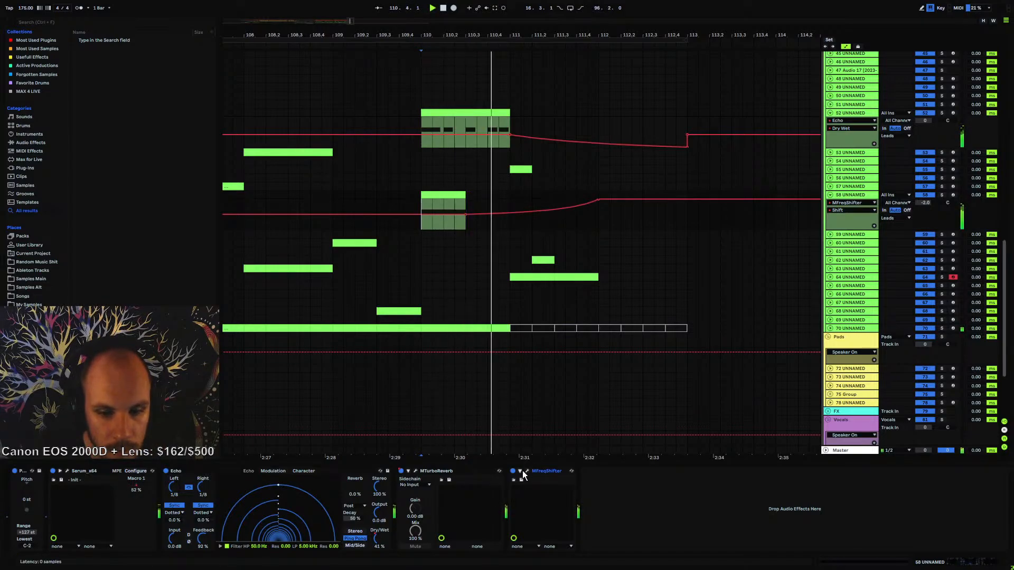
# - Automate MTurboReverb's Device On parameter on the 58 UNNAMED track to switch off between 112.1 and 113
pyautogui.click(416, 471)
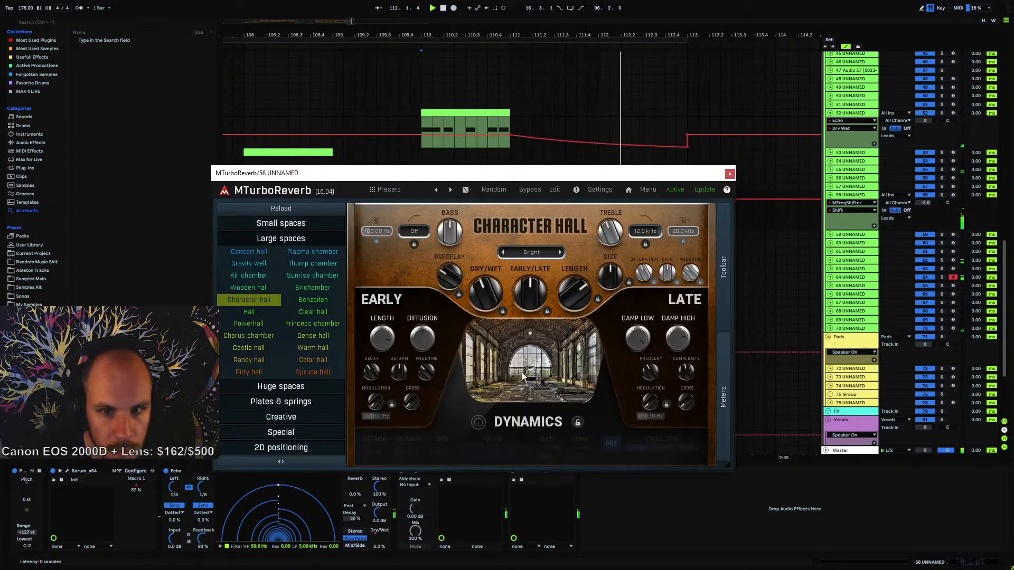
pyautogui.click(729, 174)
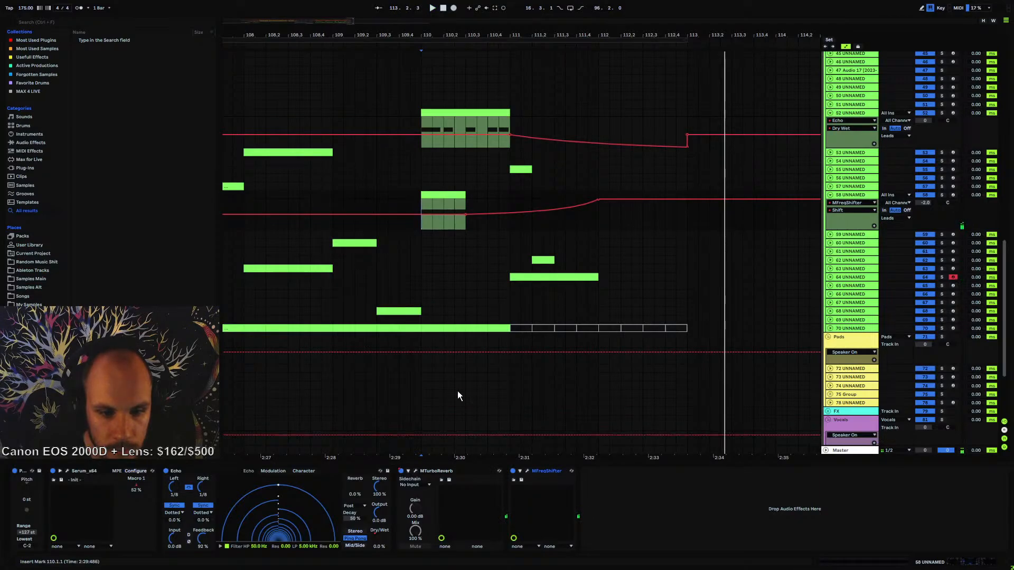
pyautogui.click(401, 471)
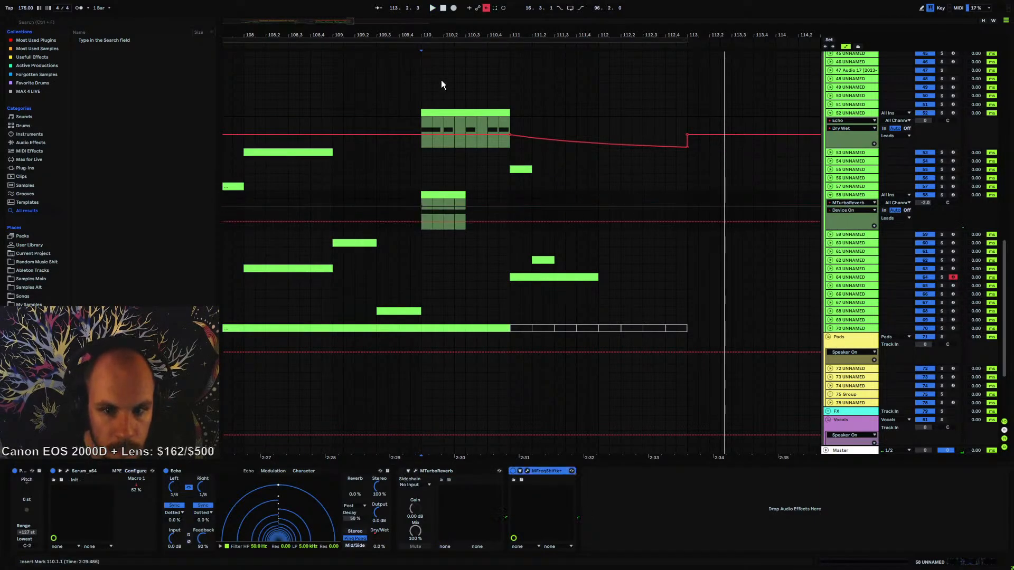
pyautogui.click(486, 8)
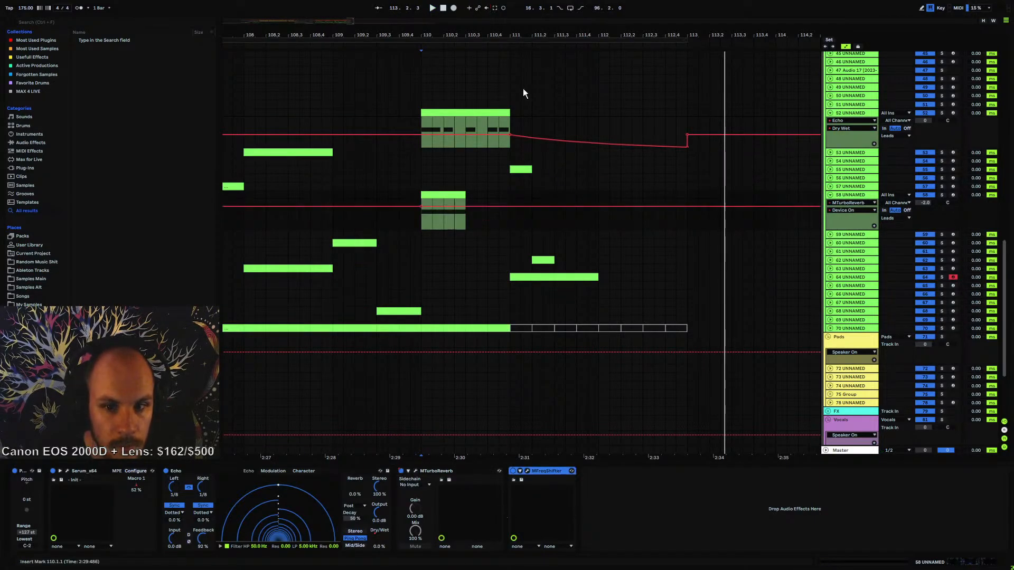
pyautogui.click(609, 220)
pyautogui.press('b')
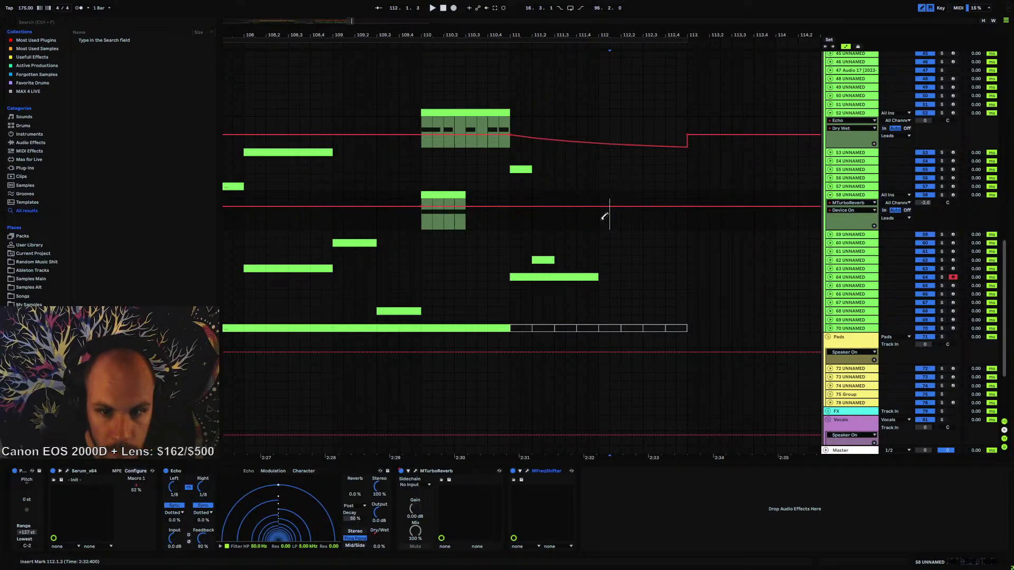
pyautogui.moveTo(605, 219); pyautogui.dragTo(684, 216)
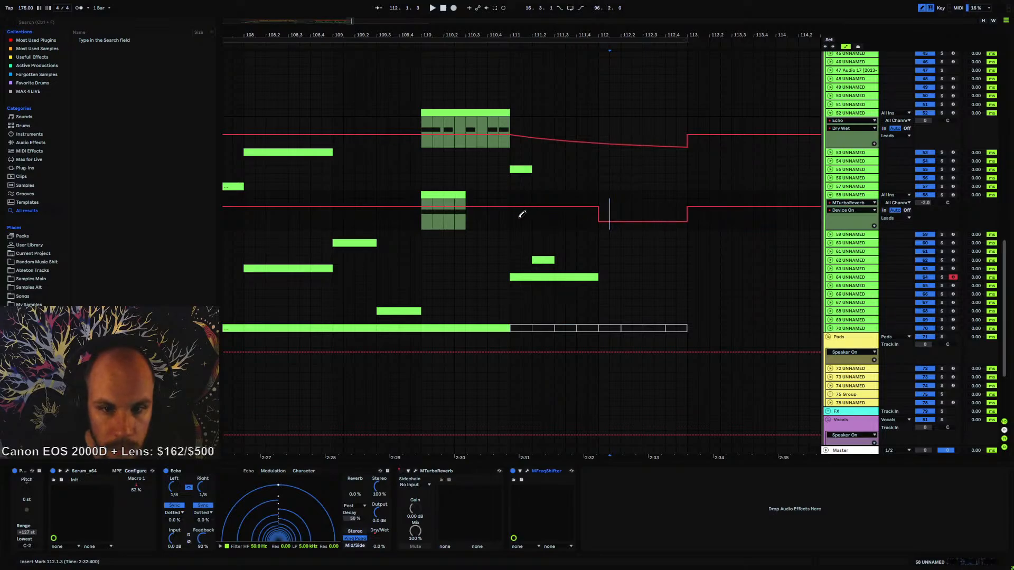
# - Audition the ending from 110.1 and fold the 58 UNNAMED and 52 UNNAMED tracks
pyautogui.click(423, 219)
pyautogui.press('space')
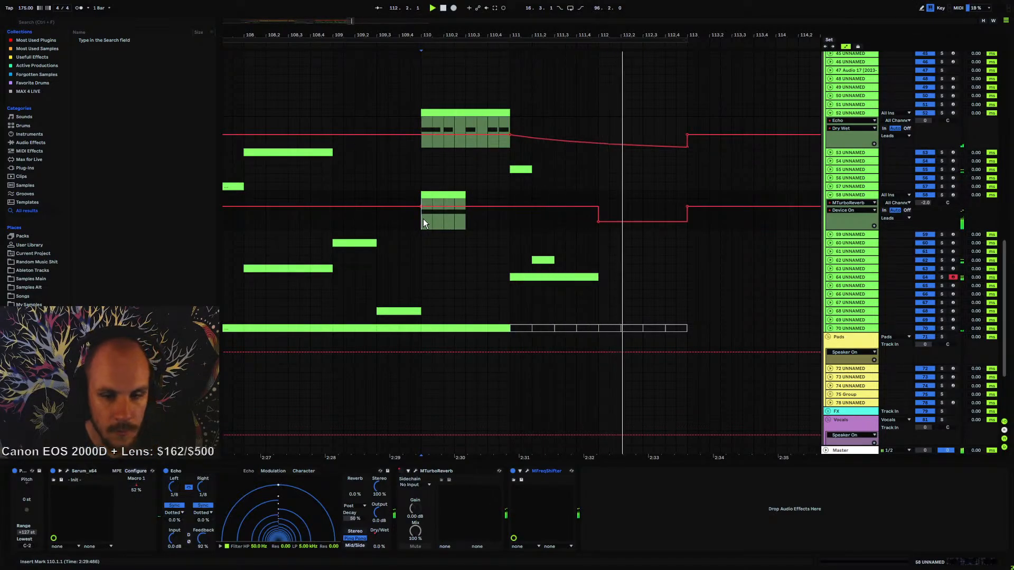
pyautogui.click(830, 195)
pyautogui.press('space')
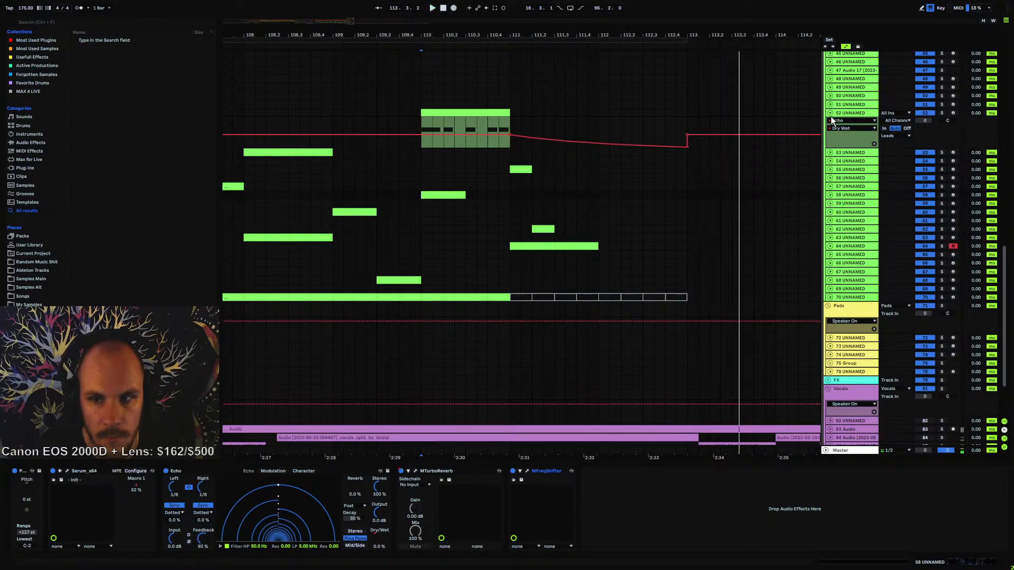
pyautogui.click(830, 113)
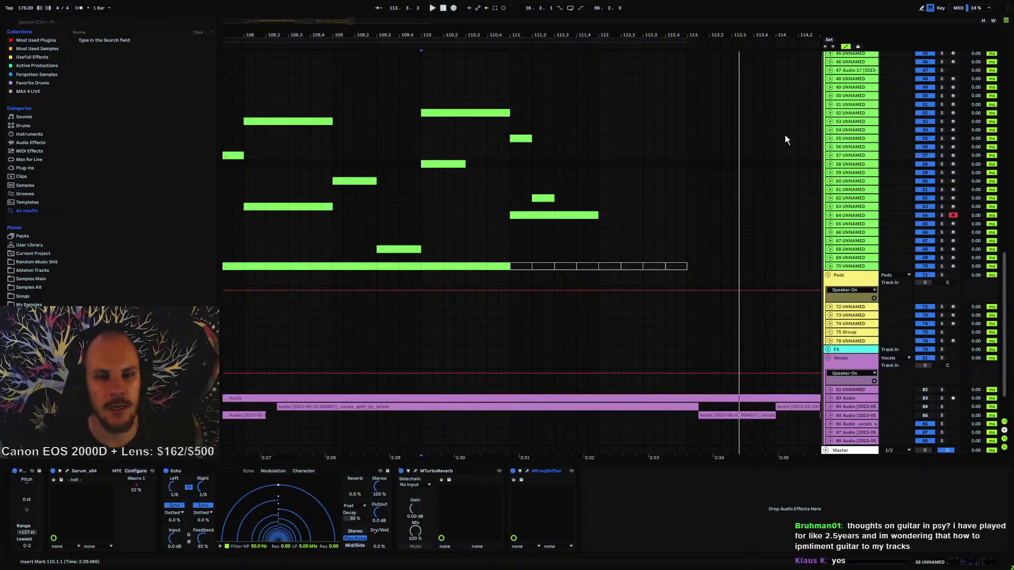
# - Audition the final section of the drop from 105.1 through its ending
pyautogui.moveTo(505, 35); pyautogui.dragTo(527, 38)
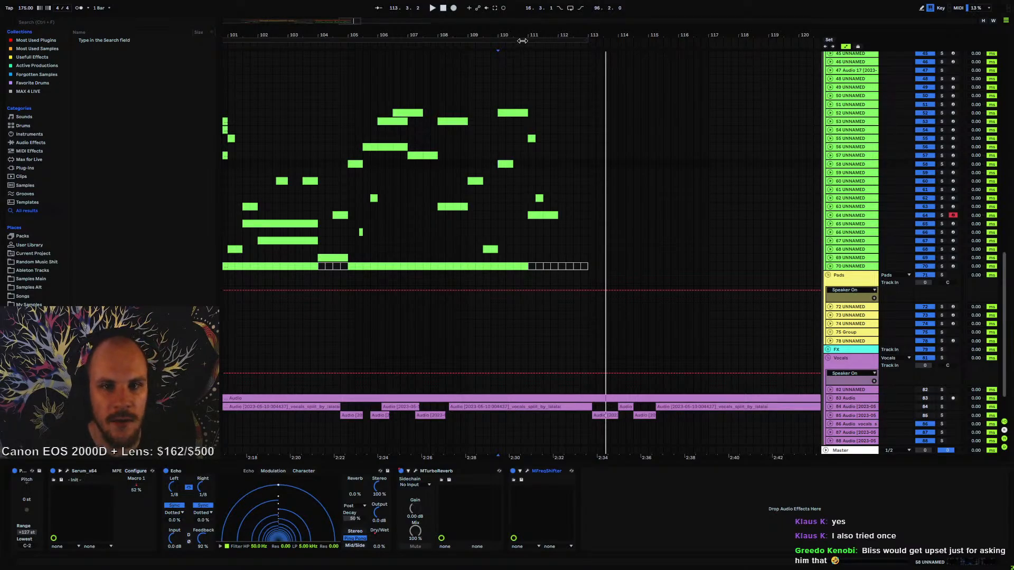
pyautogui.moveTo(524, 33); pyautogui.dragTo(598, 12)
pyautogui.scroll(4, 492, 181)
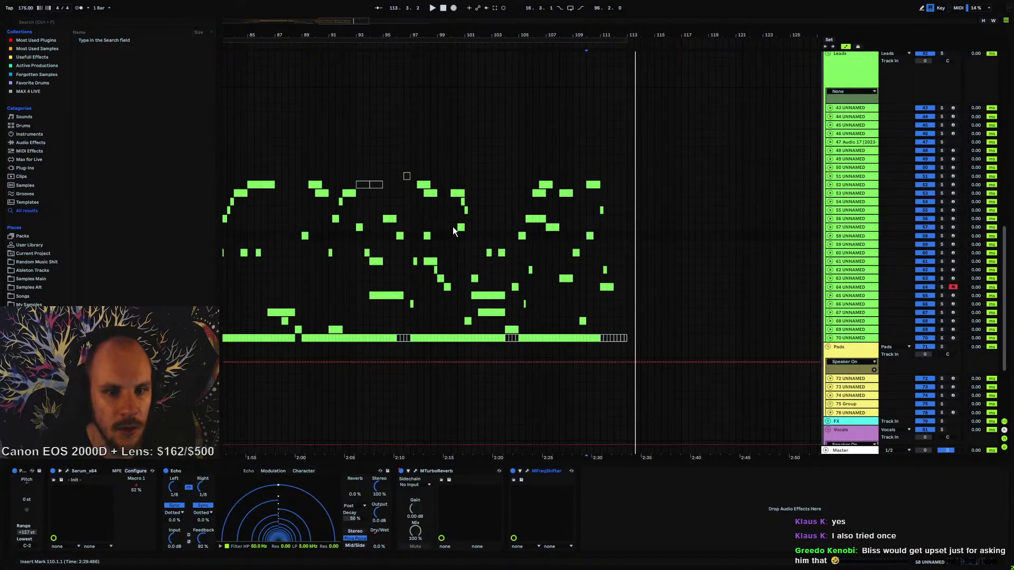
pyautogui.moveTo(444, 35); pyautogui.dragTo(495, 35)
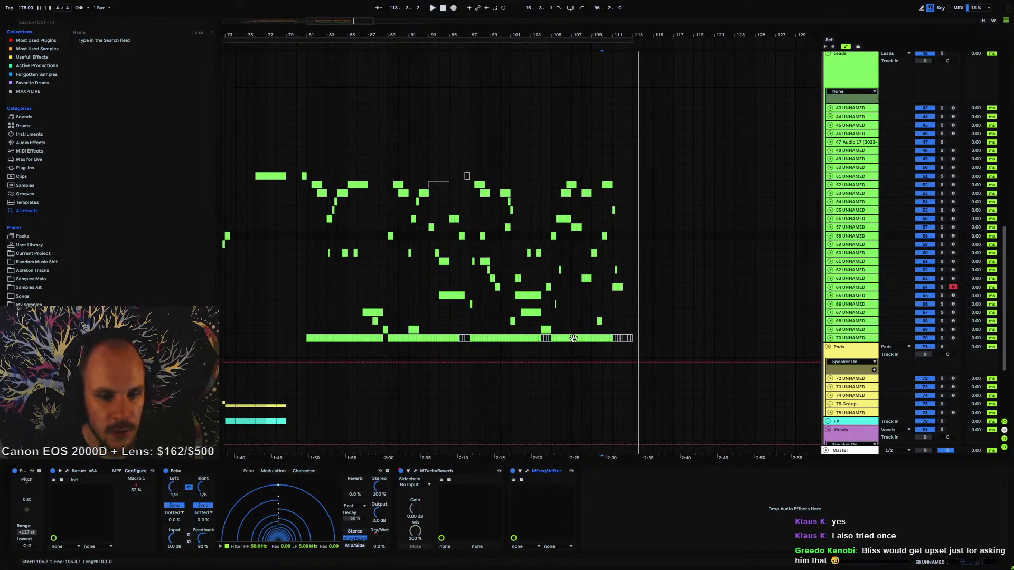
pyautogui.click(582, 321)
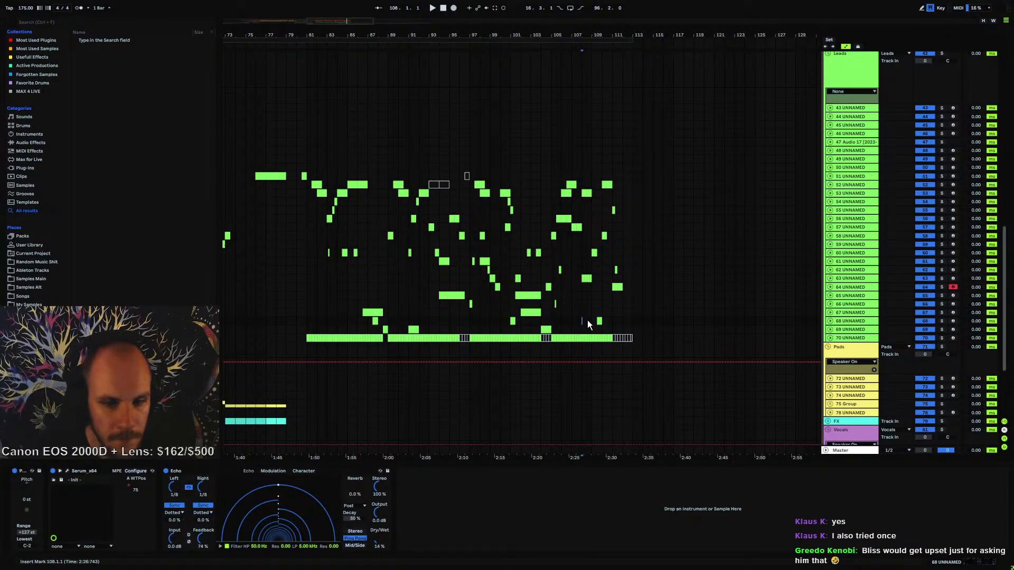
pyautogui.click(551, 320)
pyautogui.press('space')
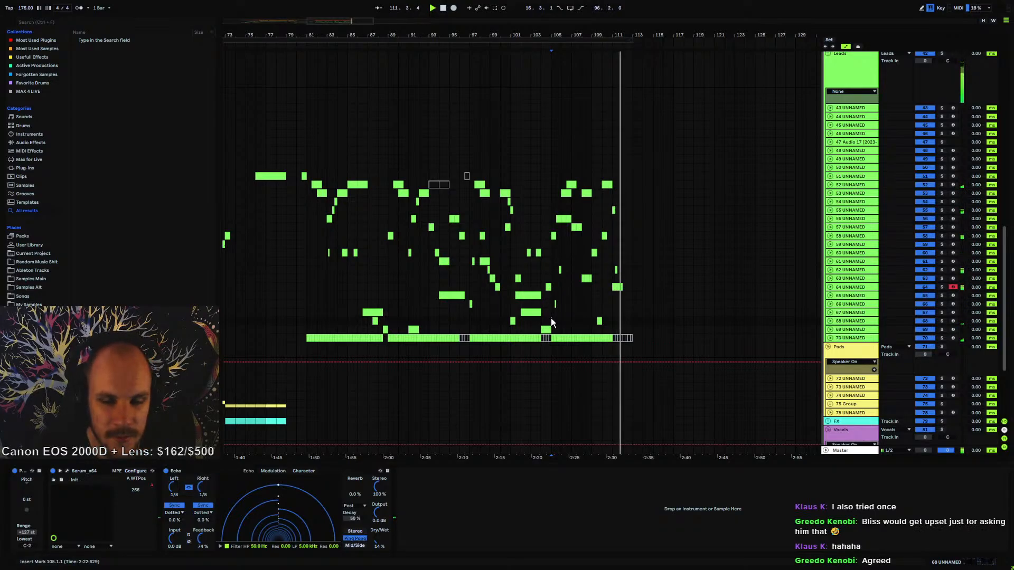
pyautogui.moveTo(625, 31); pyautogui.dragTo(564, 68)
pyautogui.press('space')
# - Copy the PC2 Crash 9 clip from 96.4.2 to 111.3.1 on its own track and audition it
pyautogui.scroll(6, 572, 189)
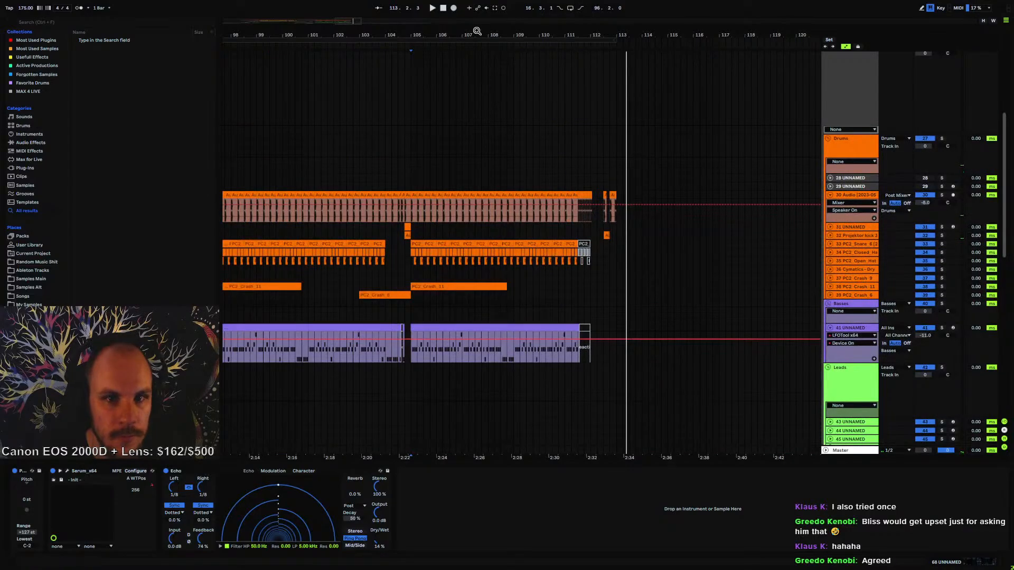
pyautogui.moveTo(477, 31)
pyautogui.mouseDown()
pyautogui.moveTo(641, 22)
pyautogui.moveTo(639, 9)
pyautogui.mouseUp()
pyautogui.click(487, 276)
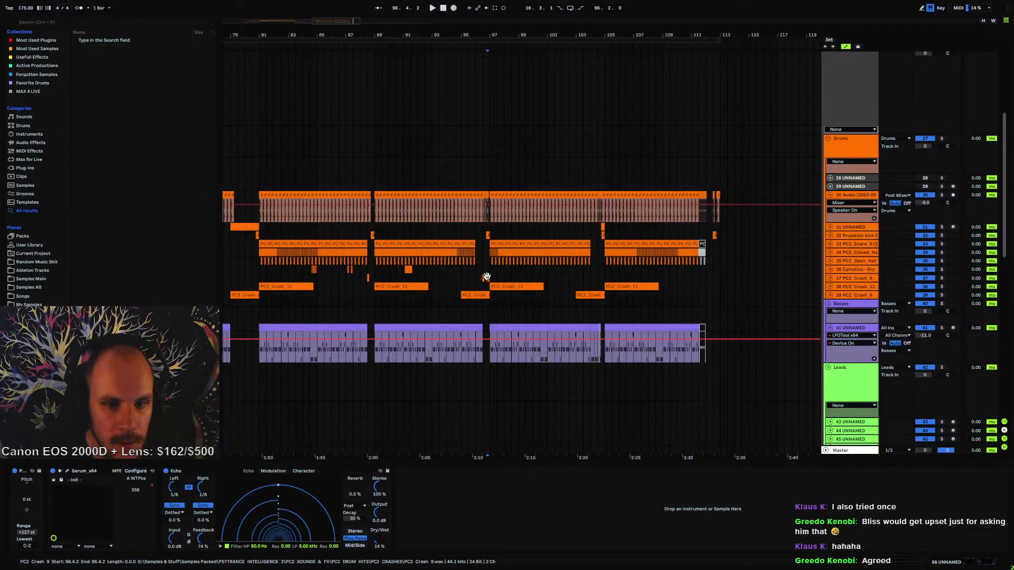
pyautogui.moveTo(715, 35); pyautogui.dragTo(695, 111)
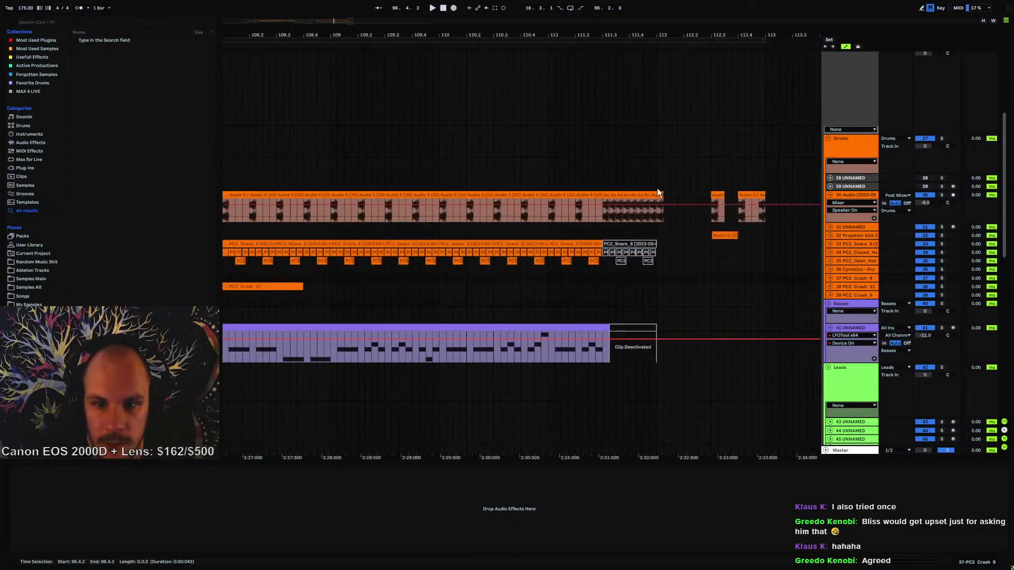
pyautogui.click(604, 278)
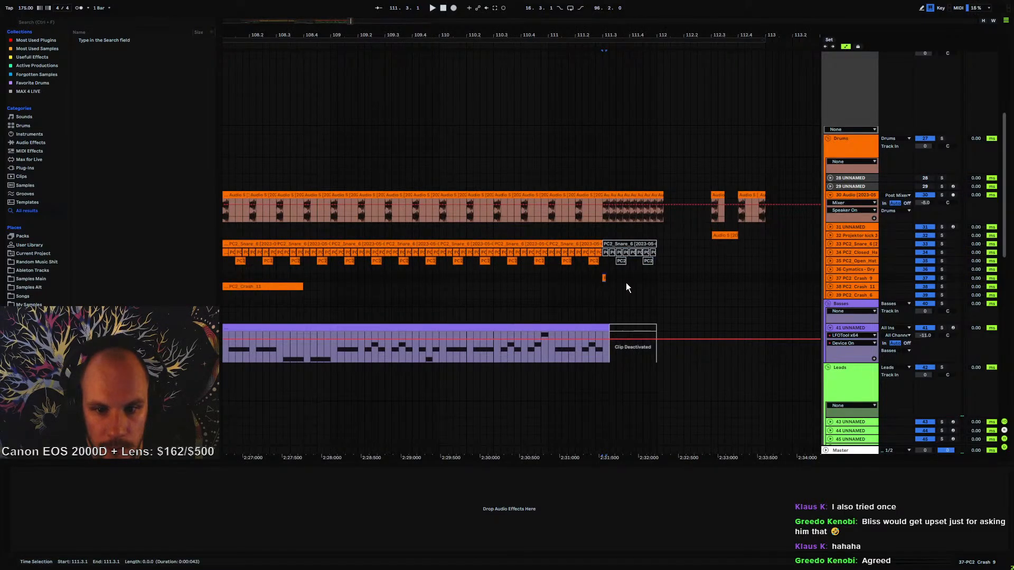
pyautogui.press('space')
# - Lengthen the PC2 Crash 9 clip at 111.3.1 to one sixteenth, duplicate it eight times through 112.1.2, and audition the fill
pyautogui.scroll(3, 626, 283)
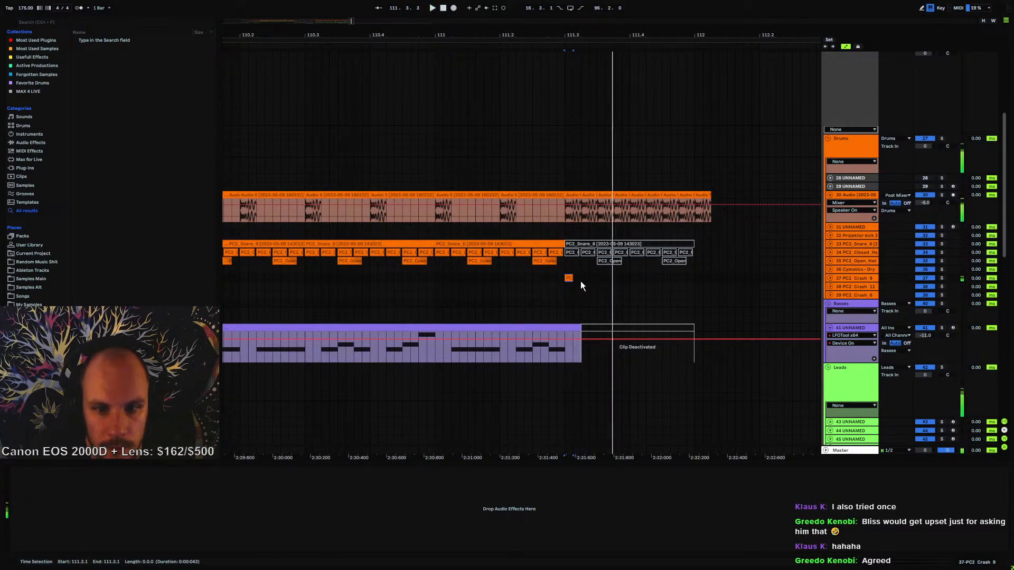
pyautogui.moveTo(572, 278); pyautogui.dragTo(578, 278)
pyautogui.press('space')
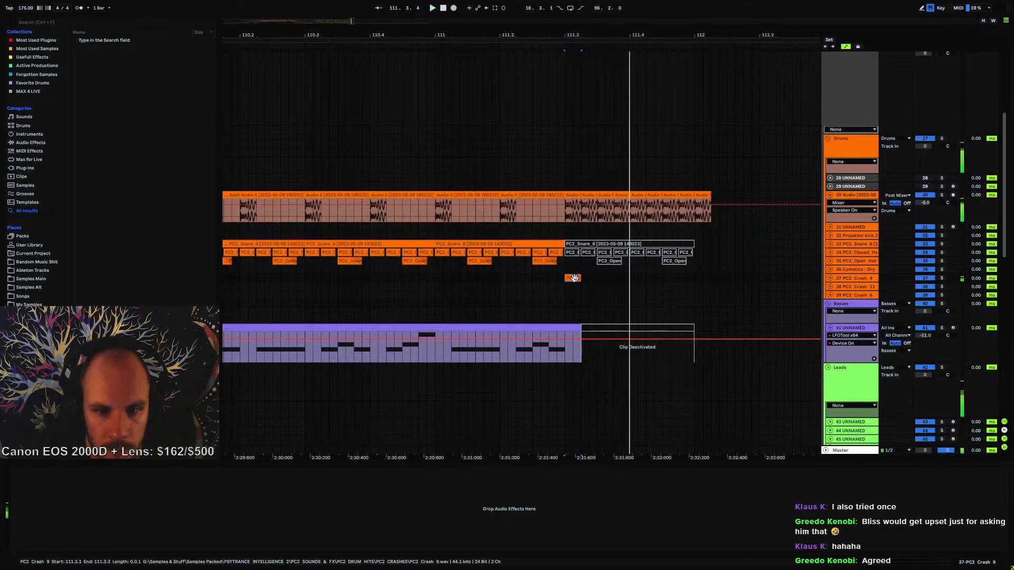
pyautogui.hotkey('ctrl', 'd')
pyautogui.hotkey('ctrl', 'd')
pyautogui.hotkey('ctrl', 'd')
pyautogui.hotkey('ctrl', 'd')
pyautogui.hotkey('ctrl', 'd')
pyautogui.hotkey('ctrl', 'd')
pyautogui.hotkey('ctrl', 'd')
pyautogui.hotkey('ctrl', 'd')
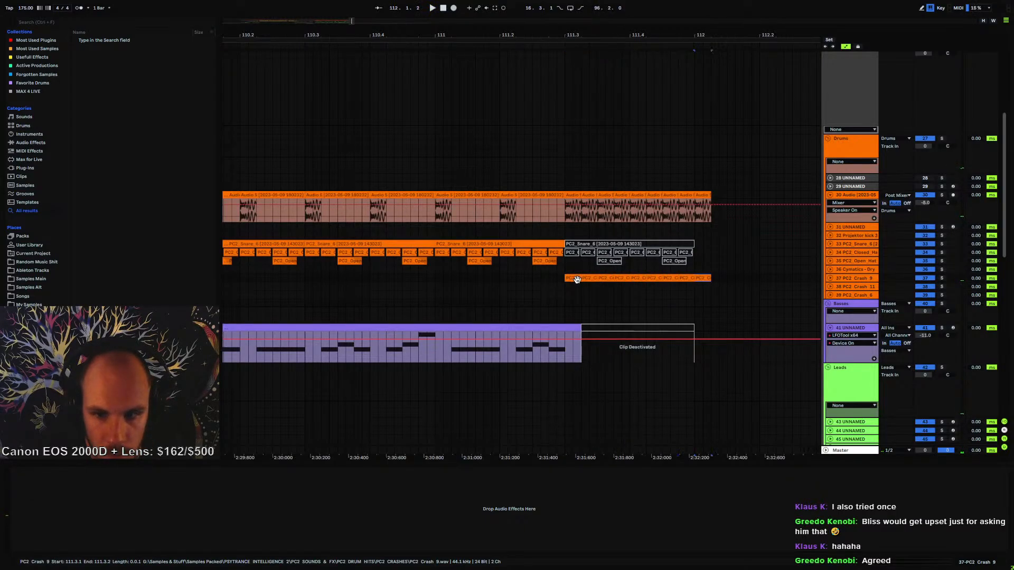
pyautogui.press('space')
pyautogui.press('space')
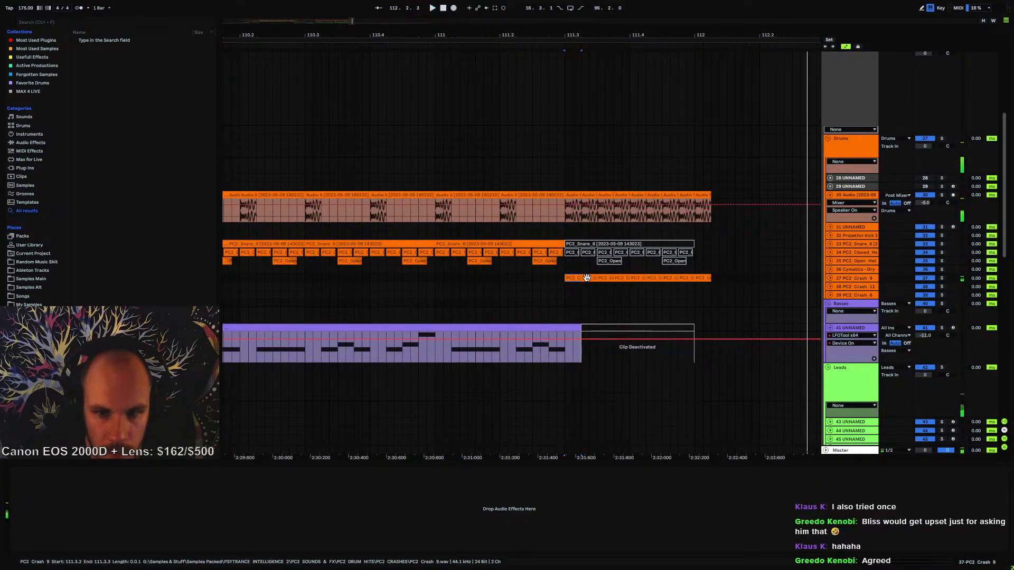
# - Shorten the PC2 Crash 9 clip at 111.3.1 to one thirty-second and delete the crash copies from 111.3.2 onward
pyautogui.press('space')
pyautogui.moveTo(589, 35); pyautogui.dragTo(590, 76)
pyautogui.press('space')
pyautogui.press('space')
pyautogui.moveTo(564, 277); pyautogui.dragTo(549, 277)
pyautogui.press('space')
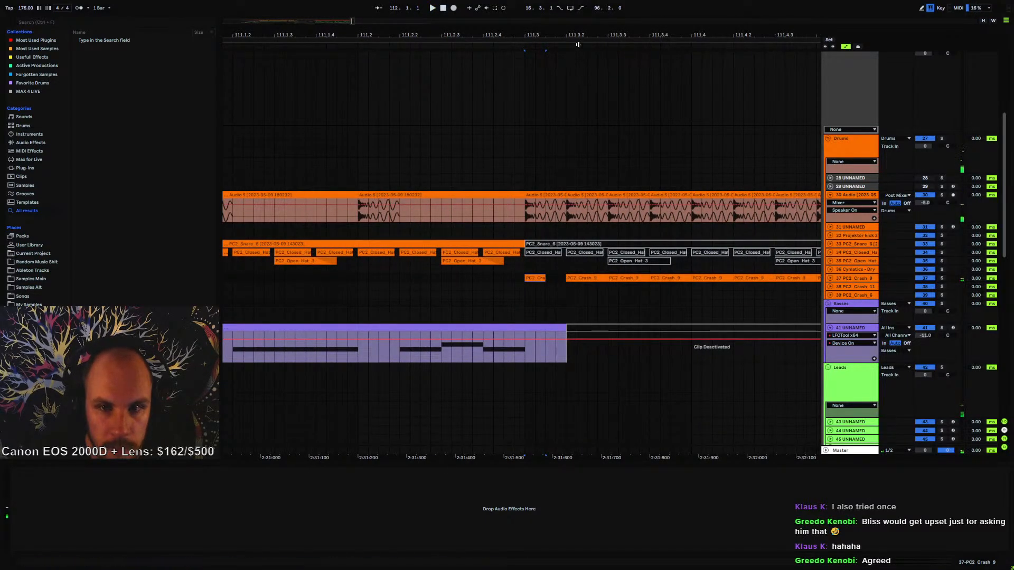
pyautogui.moveTo(577, 41); pyautogui.dragTo(424, 8)
pyautogui.click(428, 278)
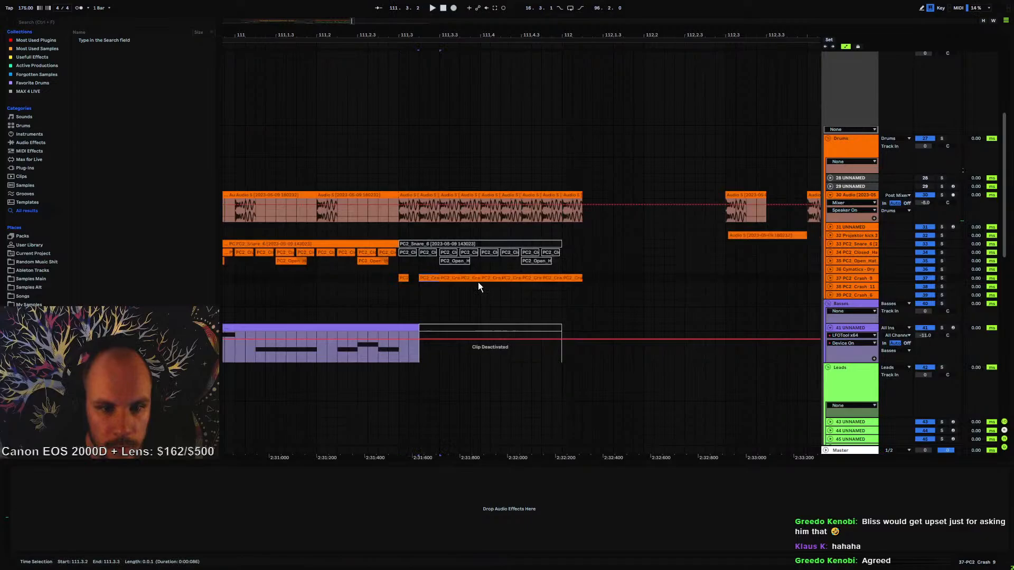
pyautogui.keyDown('shift'); pyautogui.click(575, 277); pyautogui.keyUp('shift')
pyautogui.press('Delete')
# - Repeat the shortened PC2 Crash 9 hit every sixteenth from 111.3.1 to the end of bar 111 and audition the fill
pyautogui.click(406, 278)
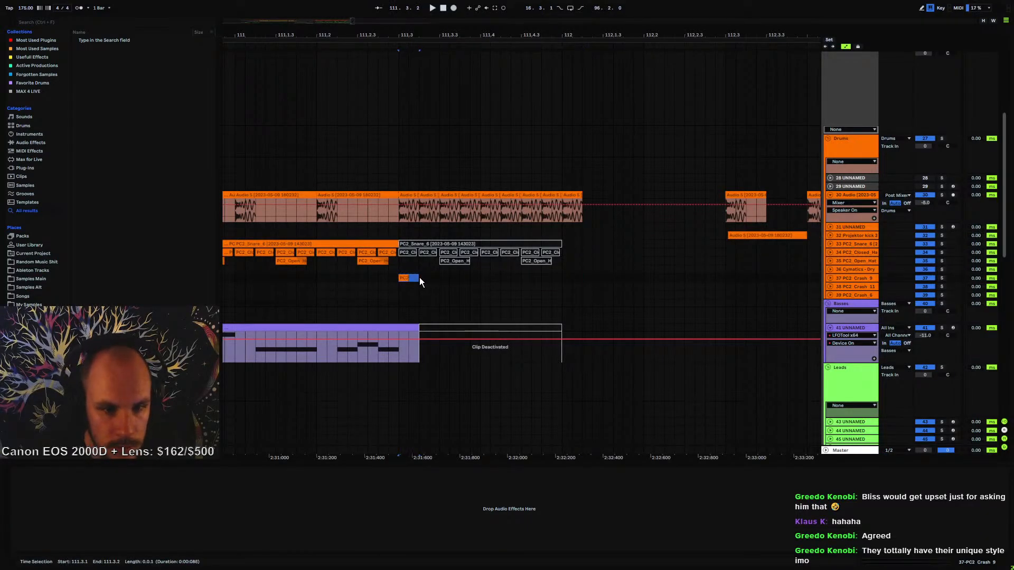
pyautogui.hotkey('ctrl', 'd')
pyautogui.hotkey('ctrl', 'd')
pyautogui.hotkey('ctrl', 'd')
pyautogui.hotkey('ctrl', 'd')
pyautogui.hotkey('ctrl', 'd')
pyautogui.hotkey('ctrl', 'd')
pyautogui.hotkey('ctrl', 'd')
pyautogui.hotkey('ctrl', 'd')
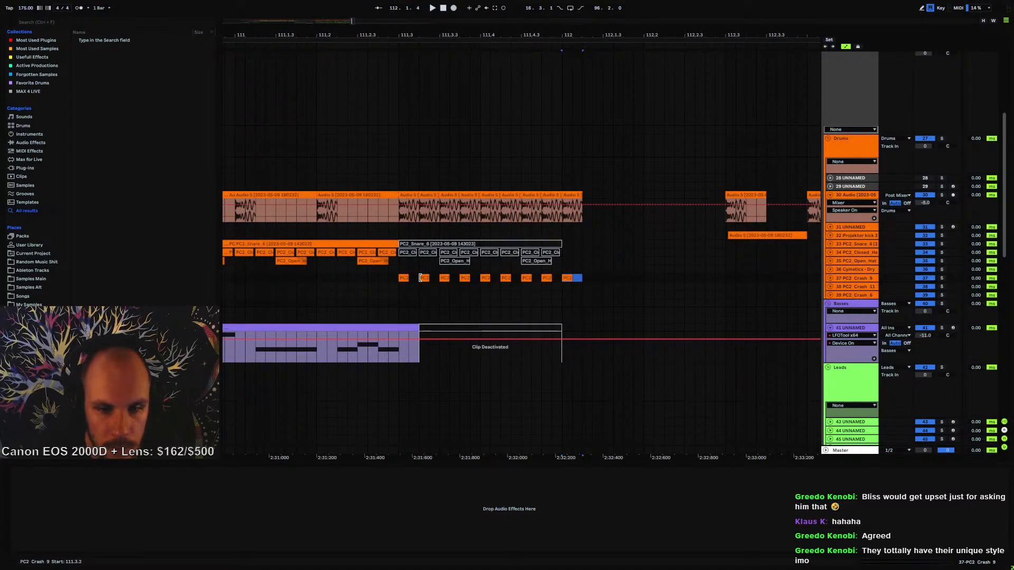
pyautogui.press('Delete')
pyautogui.click(394, 277)
pyautogui.press('space')
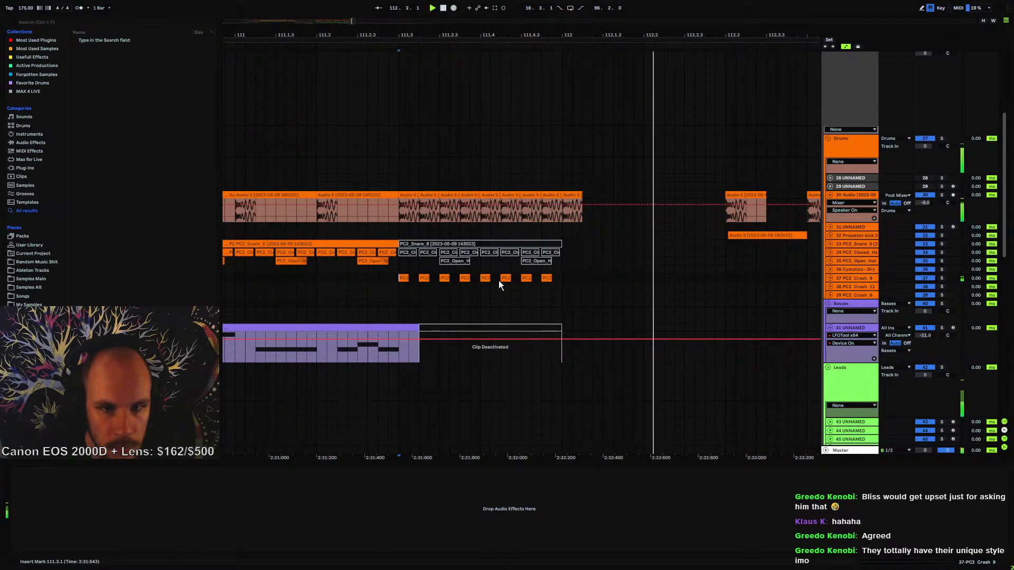
pyautogui.press('space')
pyautogui.press('space')
# - Copy the PC2 Crash 6 reverse clip that leads into bar 105 to 110.1.1 on the same track and audition it
pyautogui.moveTo(491, 35); pyautogui.dragTo(536, 5)
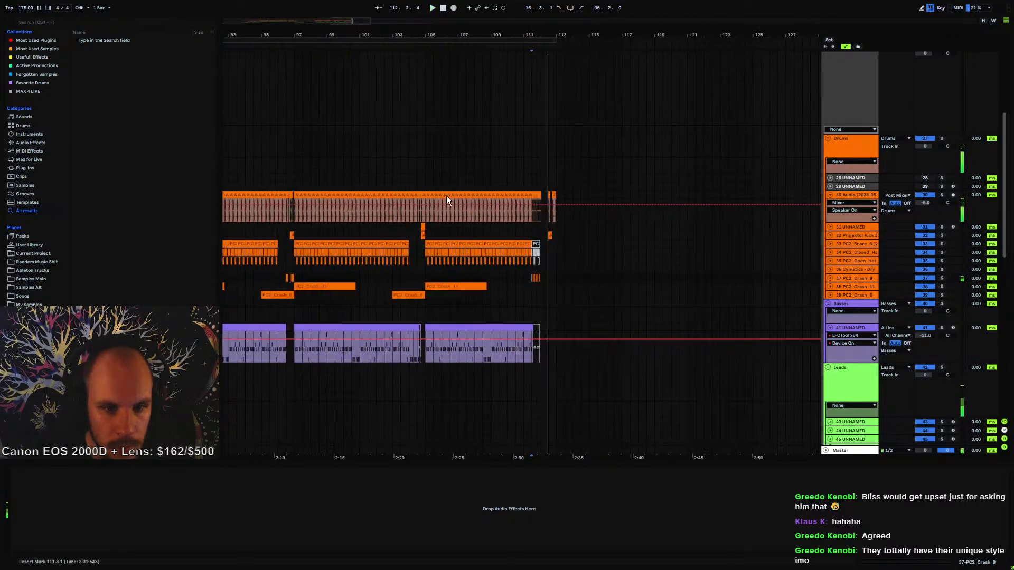
pyautogui.press('space')
pyautogui.click(408, 296)
pyautogui.hotkey('ctrl', 'c')
pyautogui.click(519, 305)
pyautogui.click(505, 294)
pyautogui.hotkey('ctrl', 'v')
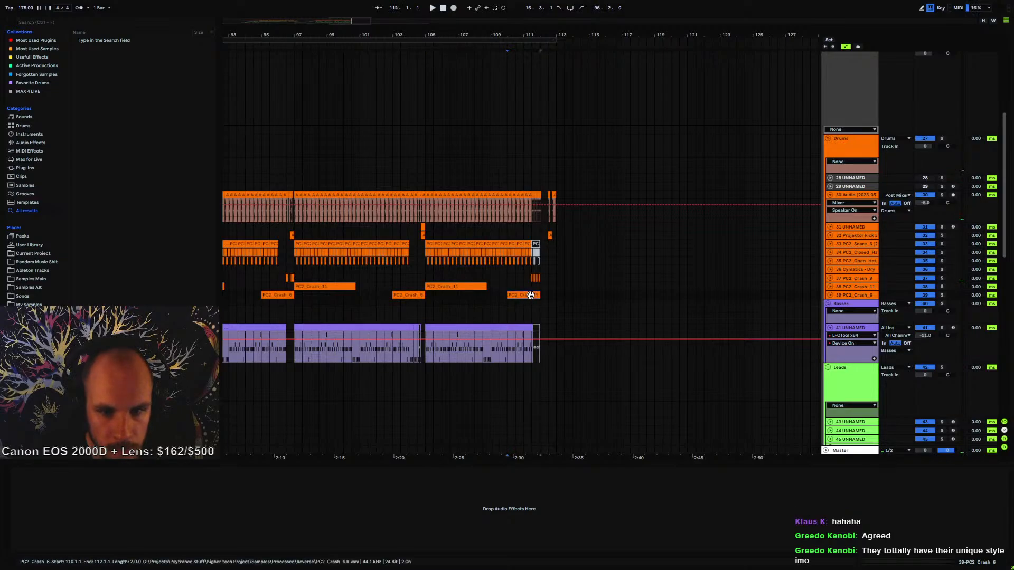
pyautogui.press('space')
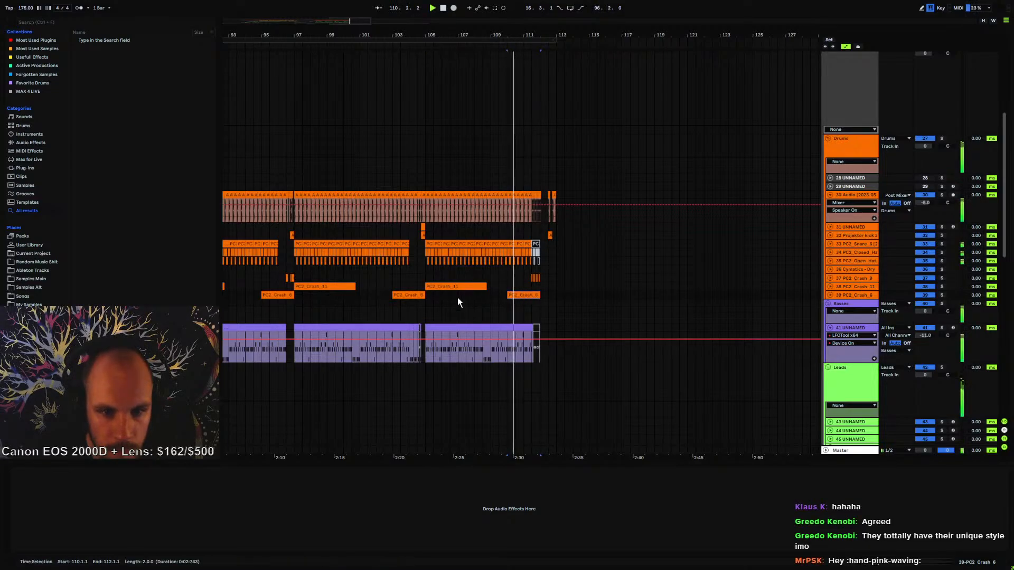
pyautogui.click(311, 285)
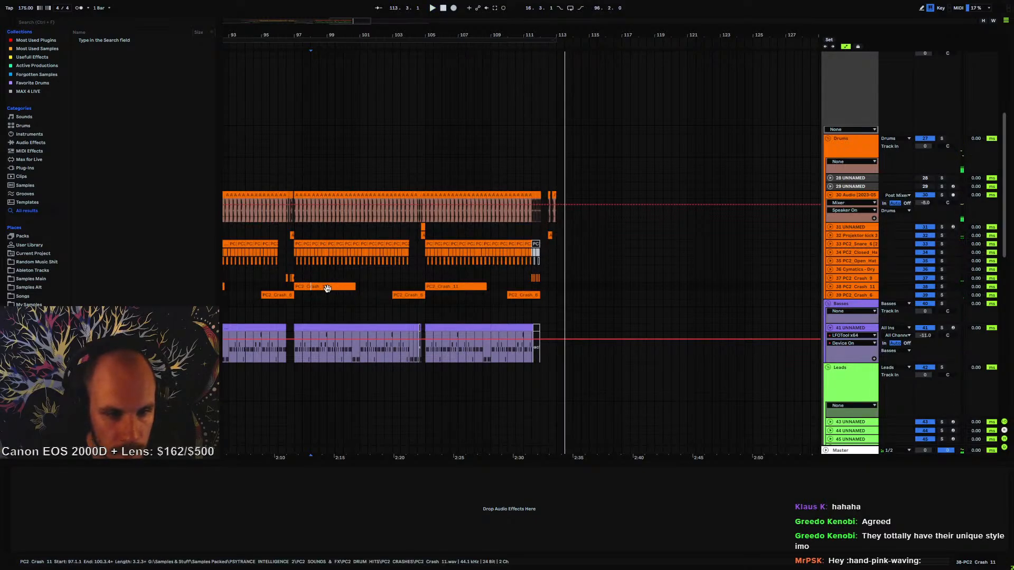
pyautogui.click(327, 288)
pyautogui.scroll(-5, 542, 286)
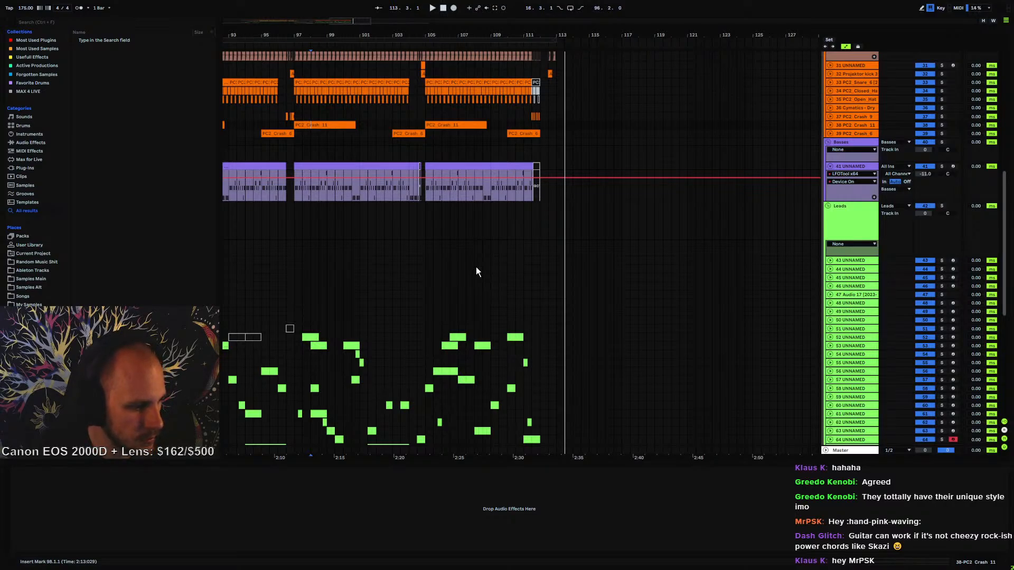
pyautogui.click(430, 218)
pyautogui.scroll(-3, 502, 201)
pyautogui.hscroll(-2, 508, 55)
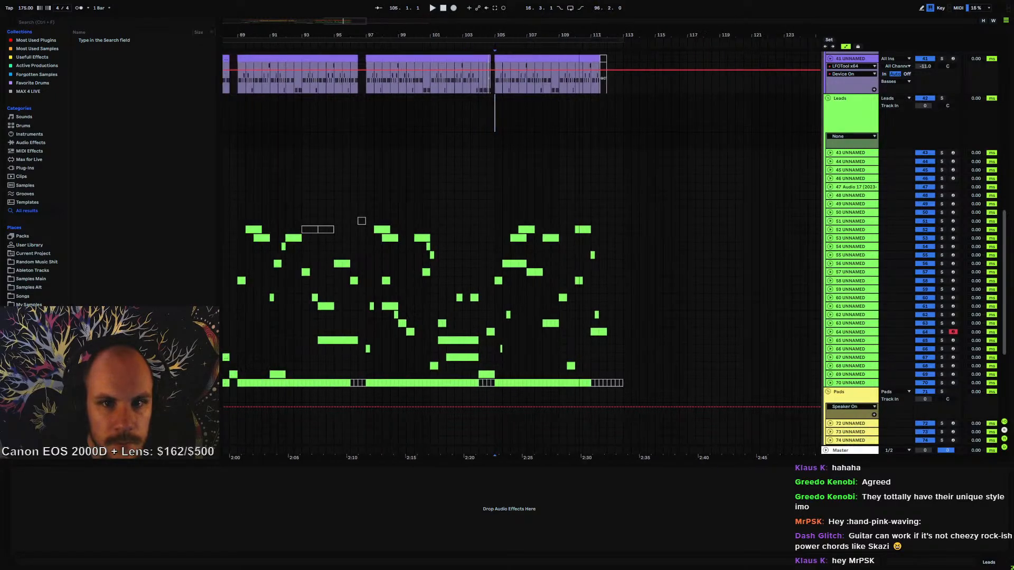
# - Copy the two bars of bass from 65.1.1 to 67.1.1 on the 41 UNNAMED track to 113.1.1
pyautogui.moveTo(495, 36); pyautogui.dragTo(586, 13)
pyautogui.scroll(6, 347, 175)
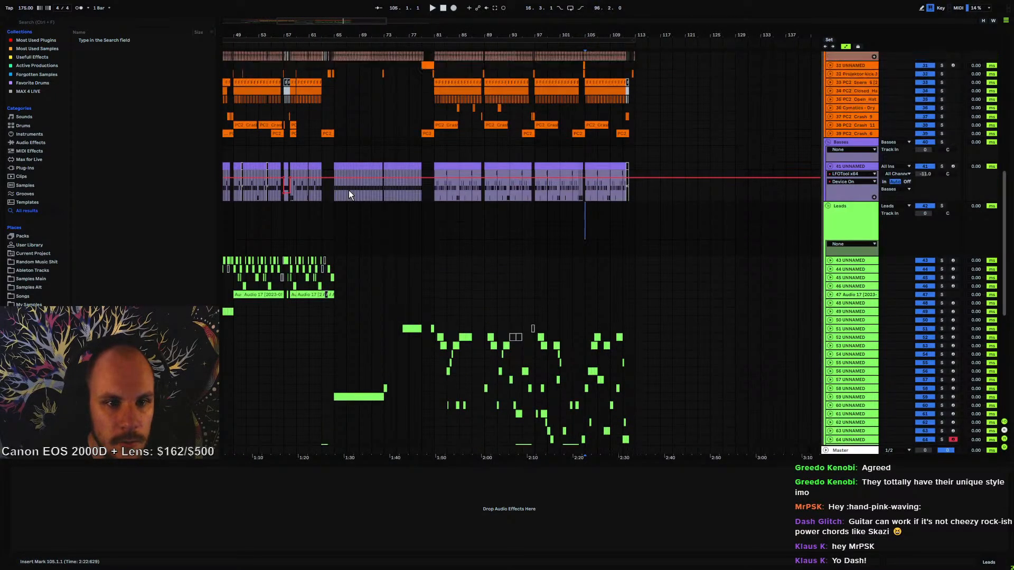
pyautogui.scroll(2, 348, 194)
pyautogui.moveTo(334, 219); pyautogui.dragTo(343, 220)
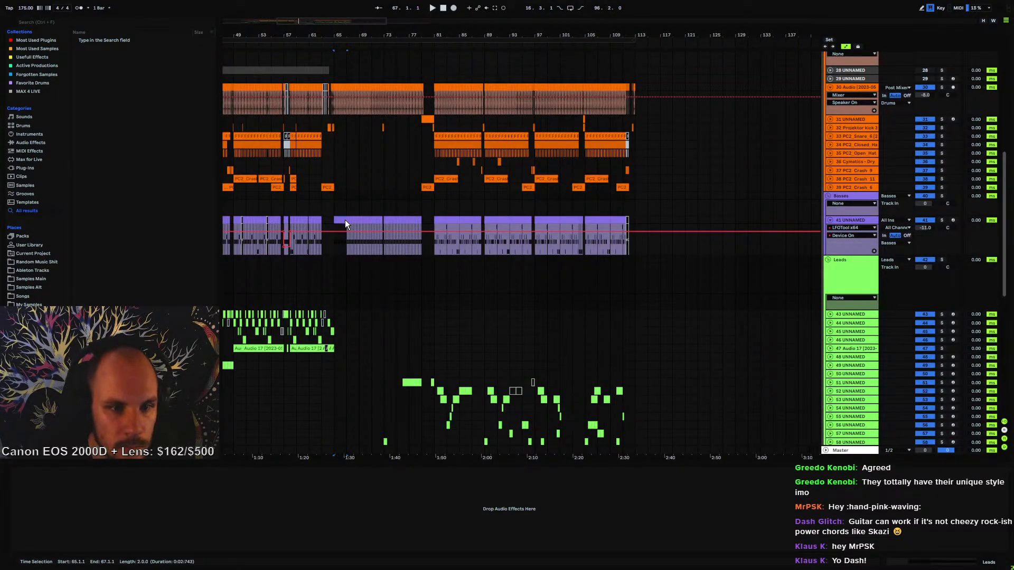
pyautogui.hotkey('ctrl', 'c')
pyautogui.click(637, 220)
pyautogui.hotkey('ctrl', 'v')
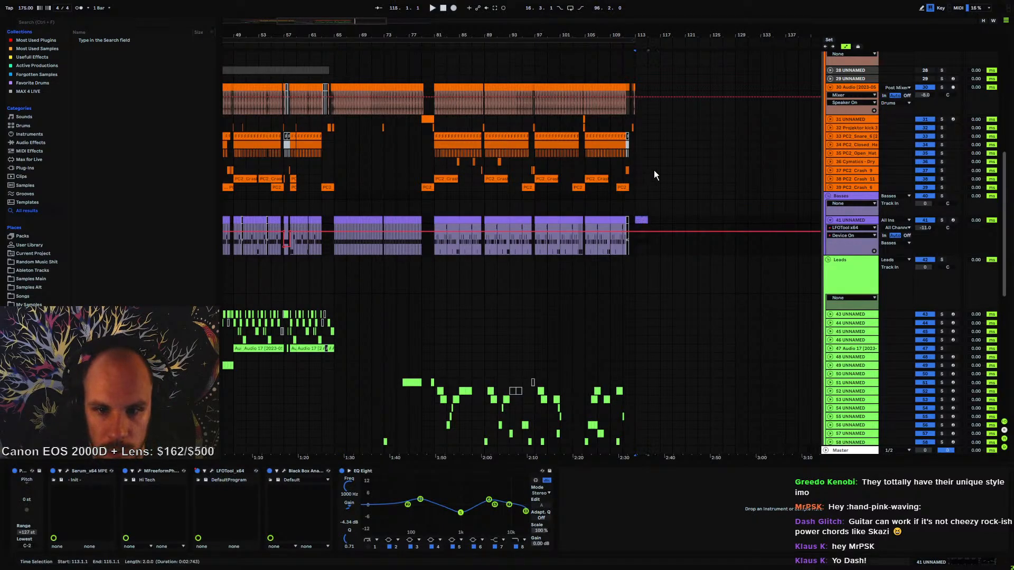
# - Copy two kick bars from 81.1.1 to 113.1.1, duplicate kick and bass together through bar 128, and audition from 113.1.1
pyautogui.moveTo(432, 88); pyautogui.dragTo(445, 86)
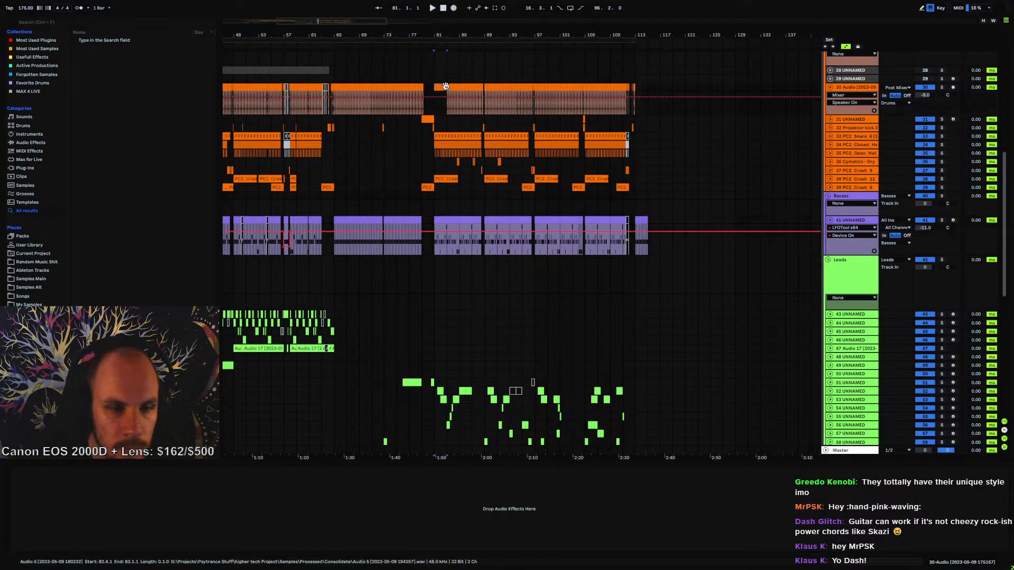
pyautogui.click(638, 86)
pyautogui.hotkey('ctrl', 'v')
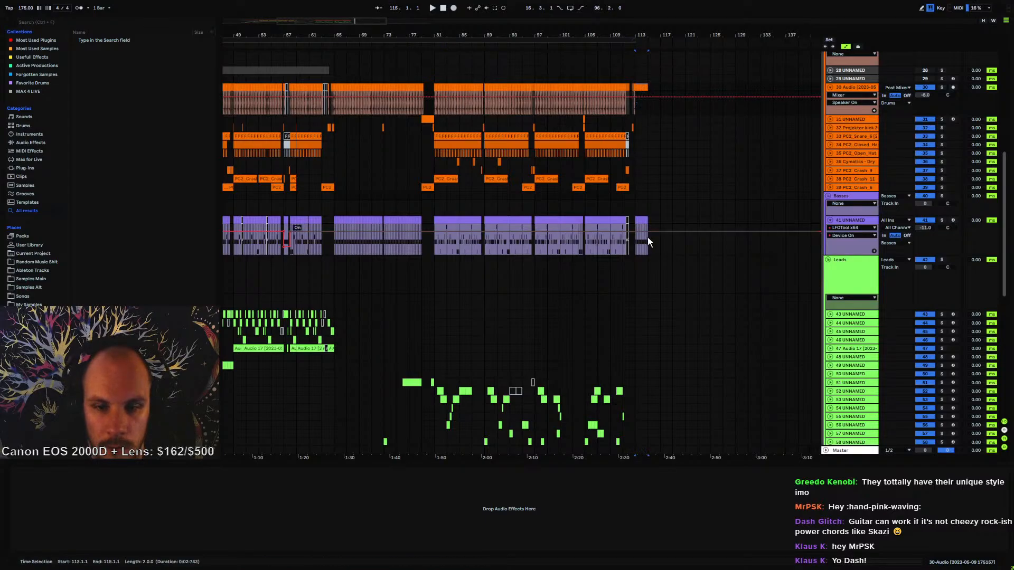
pyautogui.keyDown('shift'); pyautogui.click(647, 220); pyautogui.keyUp('shift')
pyautogui.hotkey('ctrl', 'd')
pyautogui.hotkey('ctrl', 'd')
pyautogui.hotkey('ctrl', 'd')
pyautogui.hotkey('ctrl', 'd')
pyautogui.hotkey('ctrl', 'd')
pyautogui.hotkey('ctrl', 'd')
pyautogui.hotkey('ctrl', 'd')
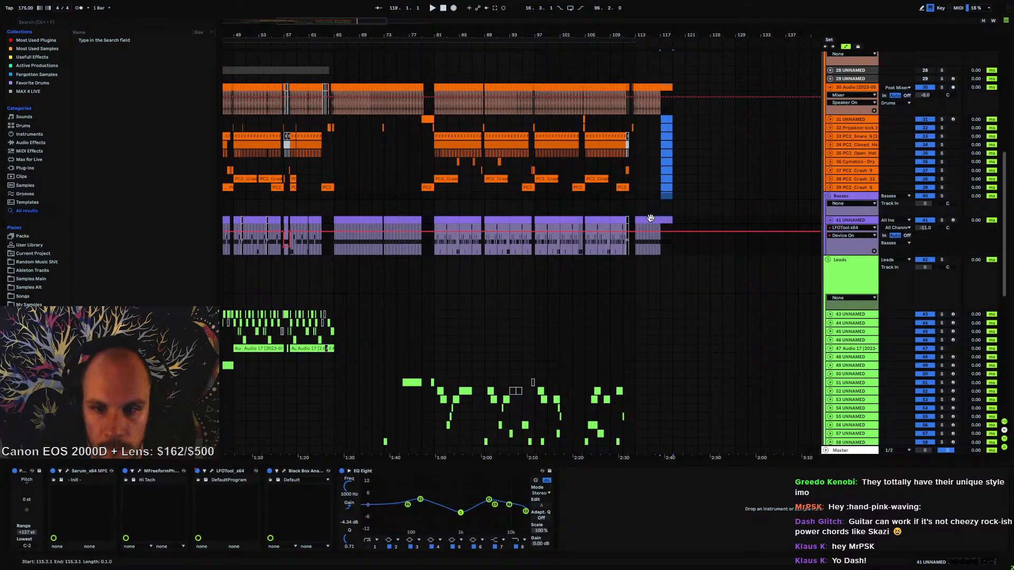
pyautogui.click(635, 220)
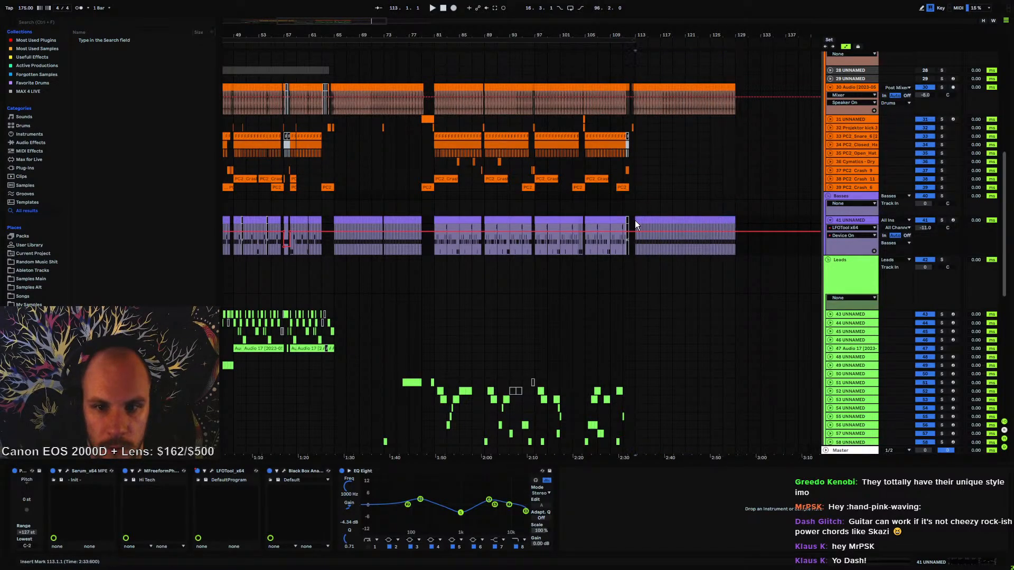
pyautogui.press('space')
pyautogui.press('space')
# - Copy the four bars of snare, closed hat and open hat from 97.1.1 to 113.1.1, repeat them through bar 128, and audition the section
pyautogui.click(534, 137)
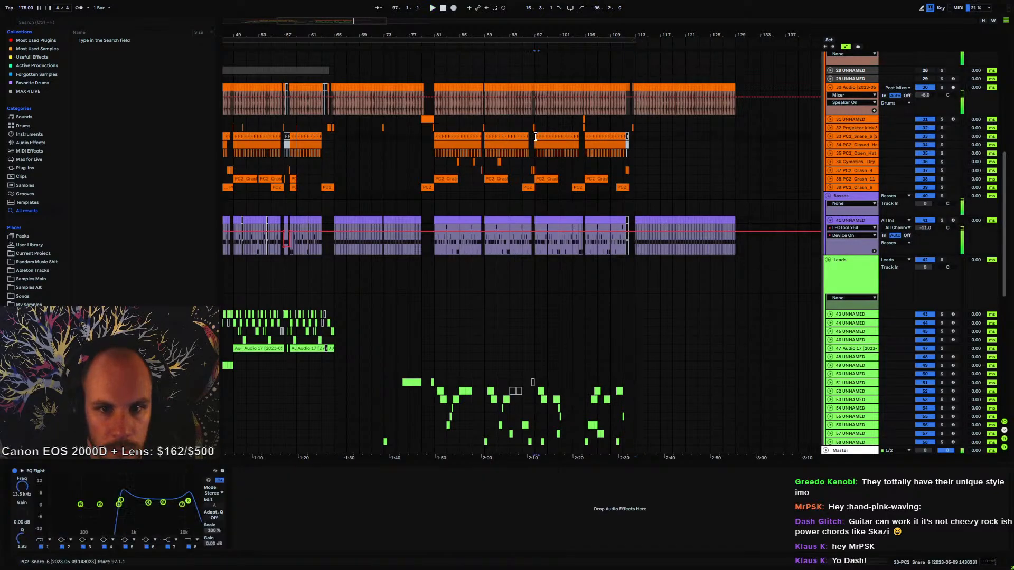
pyautogui.moveTo(534, 137); pyautogui.dragTo(560, 157)
pyautogui.hotkey('ctrl', 'd')
pyautogui.hotkey('ctrl', 'd')
pyautogui.hotkey('ctrl', 'd')
pyautogui.hotkey('ctrl', 'd')
pyautogui.hotkey('ctrl', 'd')
pyautogui.hotkey('ctrl', 'd')
pyautogui.hotkey('ctrl', 'd')
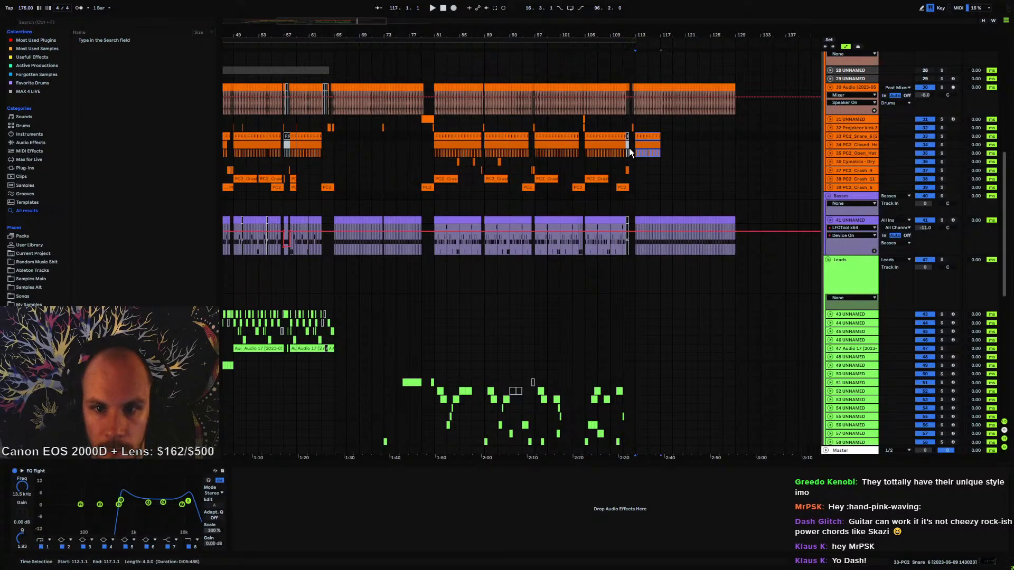
pyautogui.click(636, 139)
pyautogui.press('space')
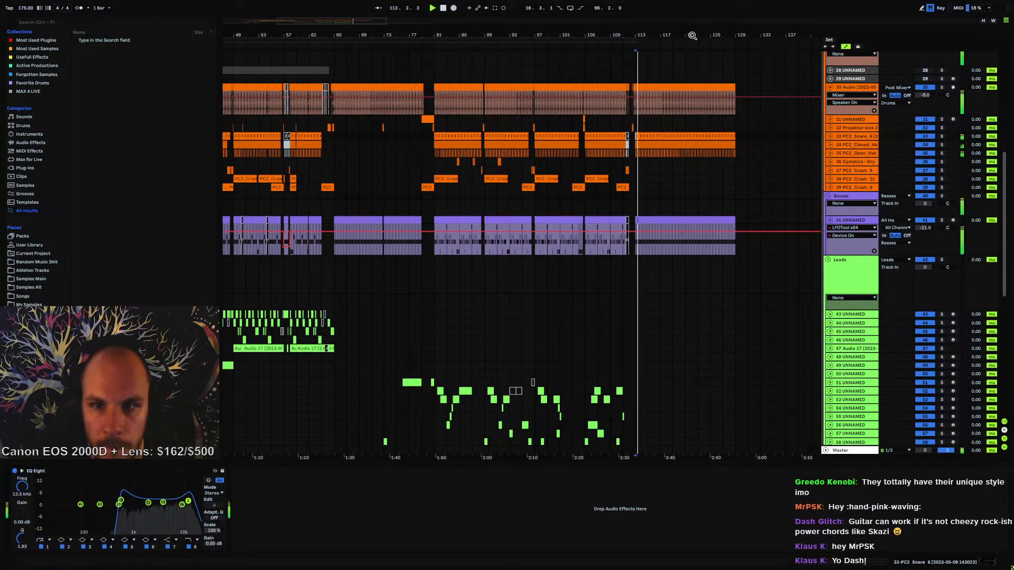
pyautogui.moveTo(692, 36); pyautogui.dragTo(550, 46)
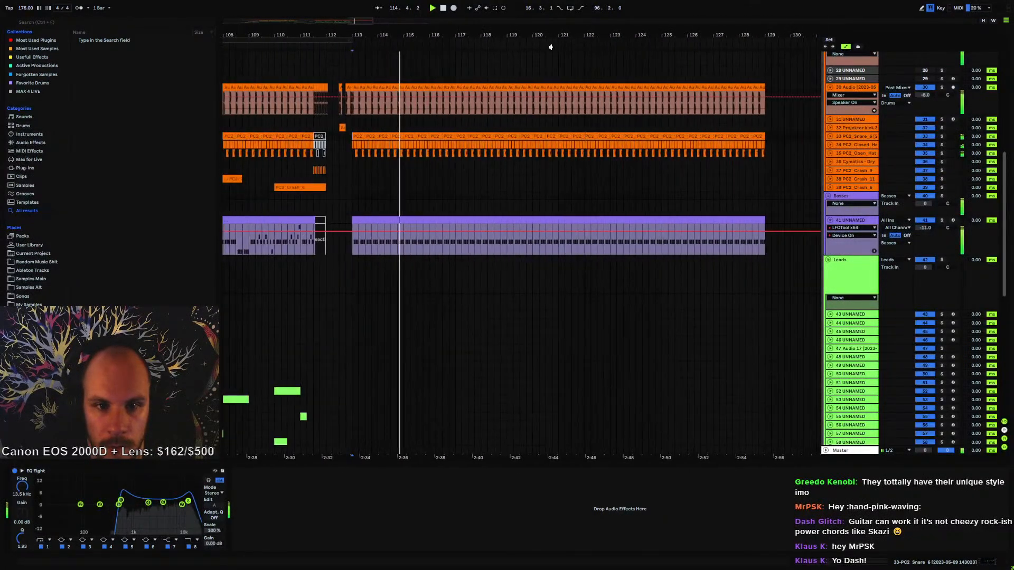
pyautogui.moveTo(380, 35); pyautogui.dragTo(582, 34)
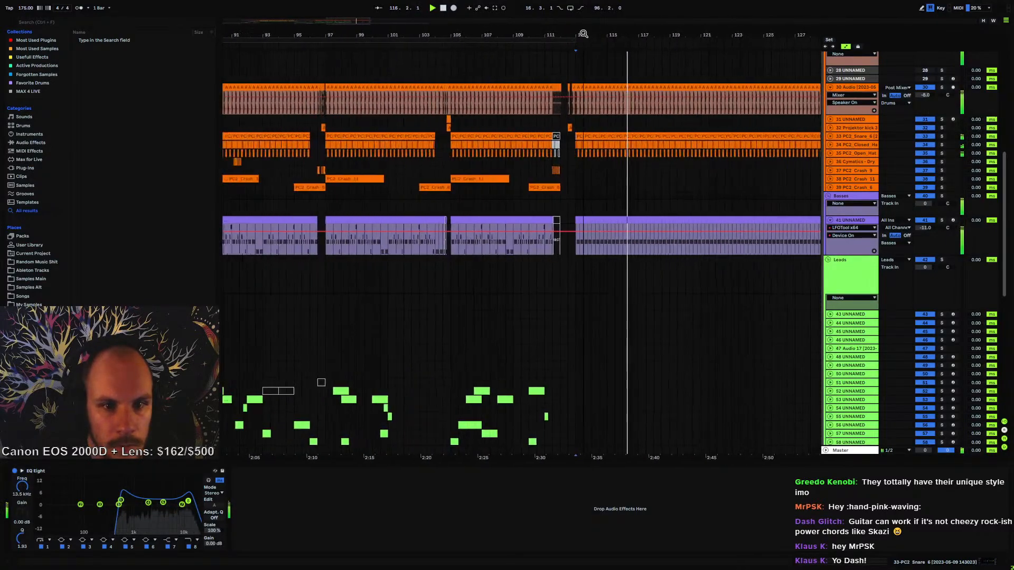
pyautogui.press('space')
# - Audition the Cymatics dry snare fill in bar 91 and copy one of its hits to 93.3.3 on the same track
pyautogui.moveTo(339, 38); pyautogui.dragTo(564, 62)
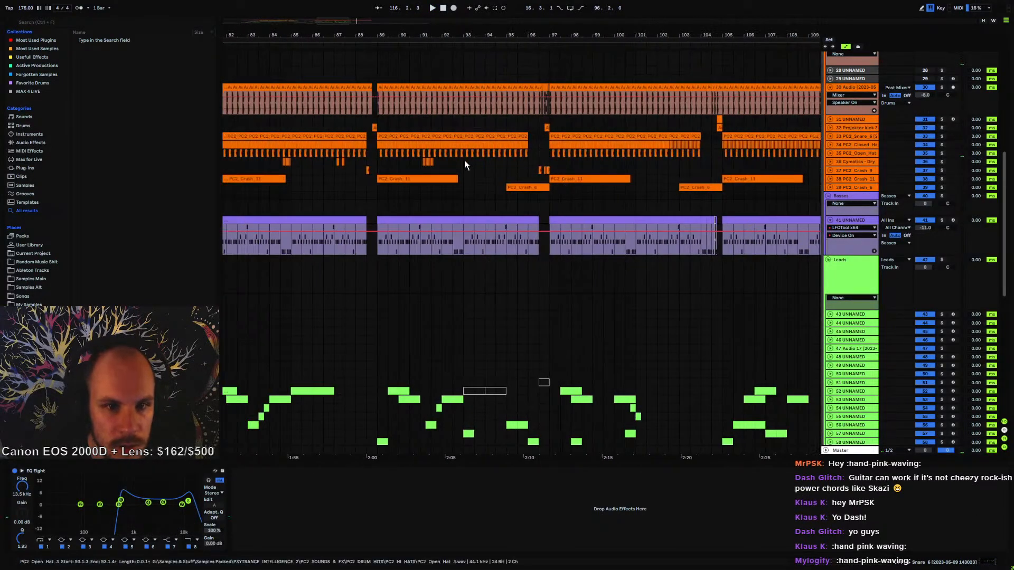
pyautogui.click(422, 161)
pyautogui.press('space')
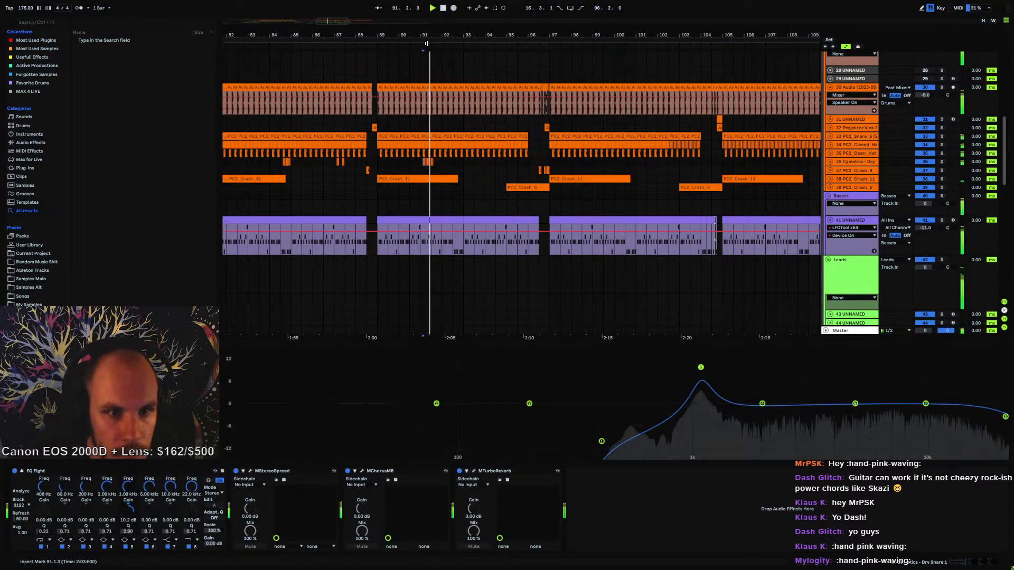
pyautogui.moveTo(428, 40); pyautogui.dragTo(426, 99)
pyautogui.moveTo(393, 160); pyautogui.dragTo(451, 160)
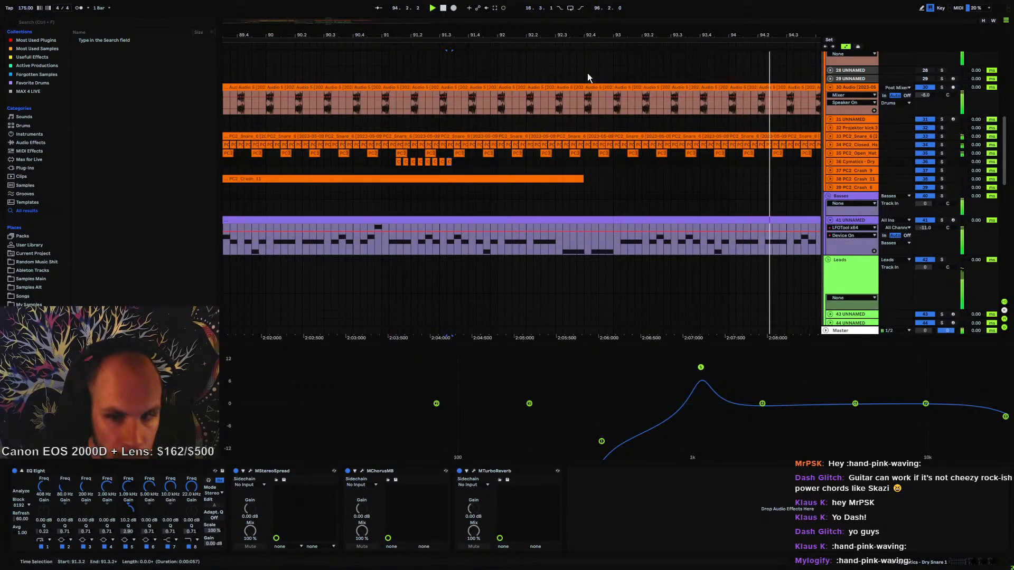
pyautogui.click(488, 161)
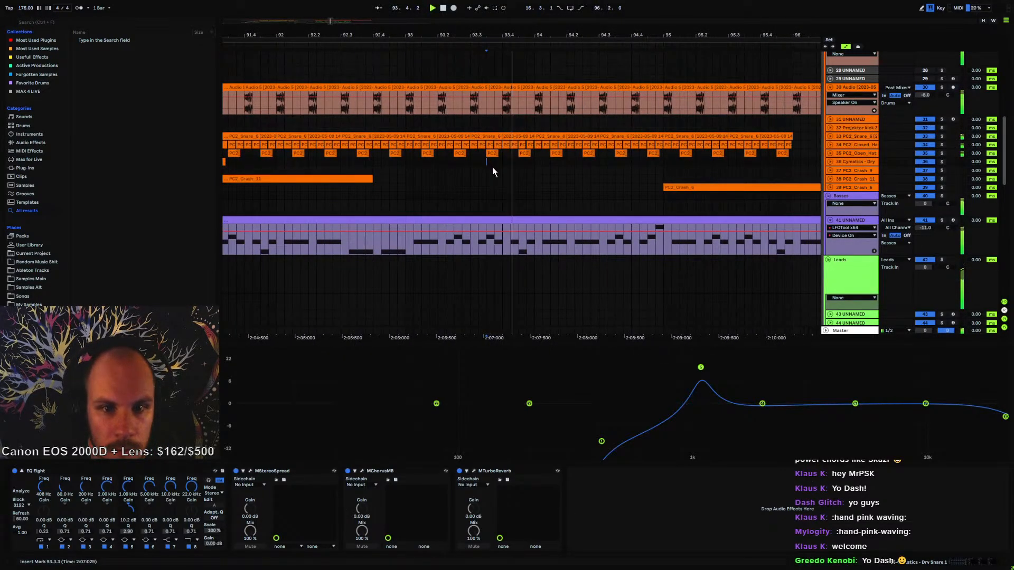
pyautogui.click(472, 162)
pyautogui.press('space')
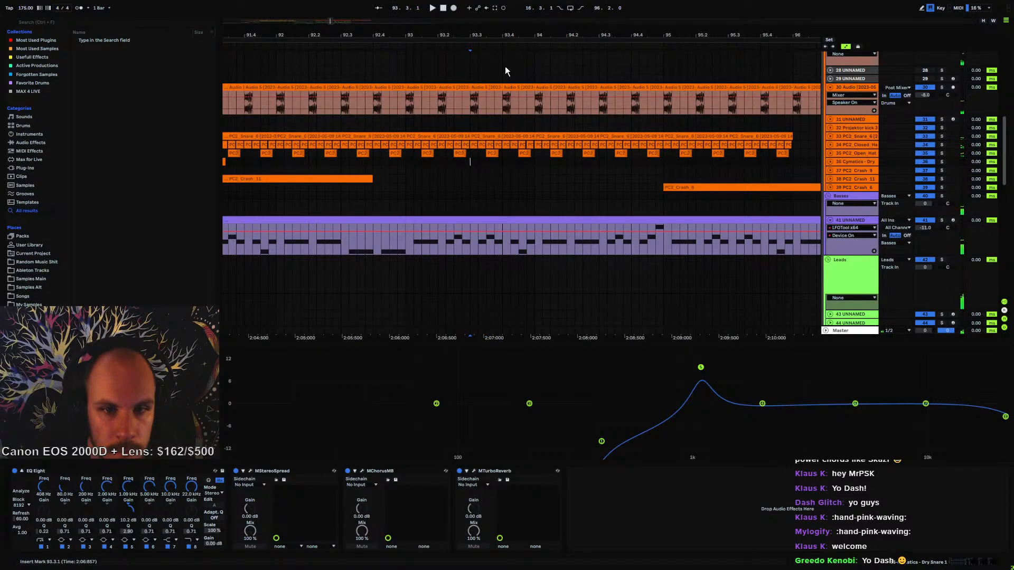
pyautogui.moveTo(503, 35); pyautogui.dragTo(483, 159)
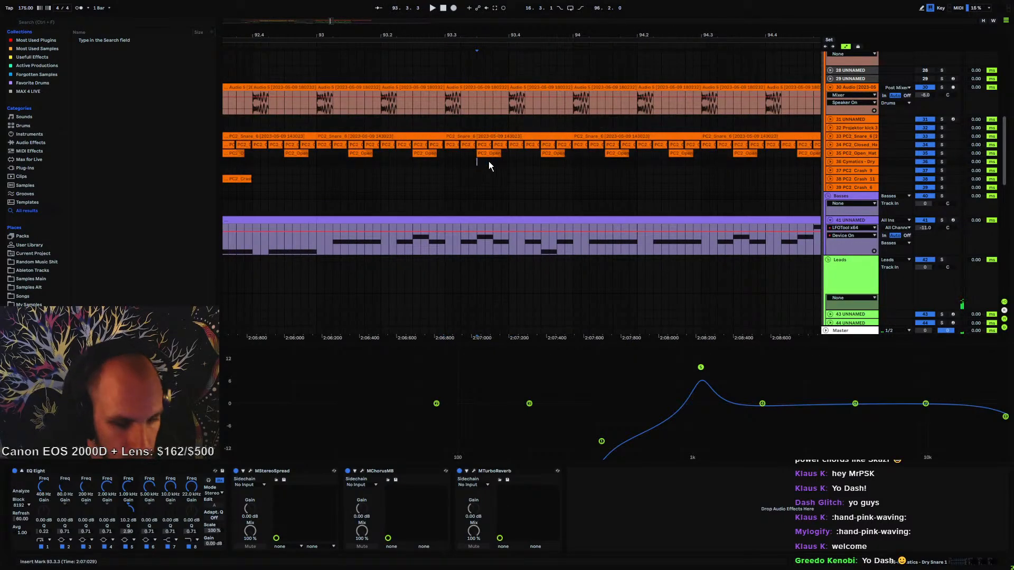
pyautogui.click(480, 161)
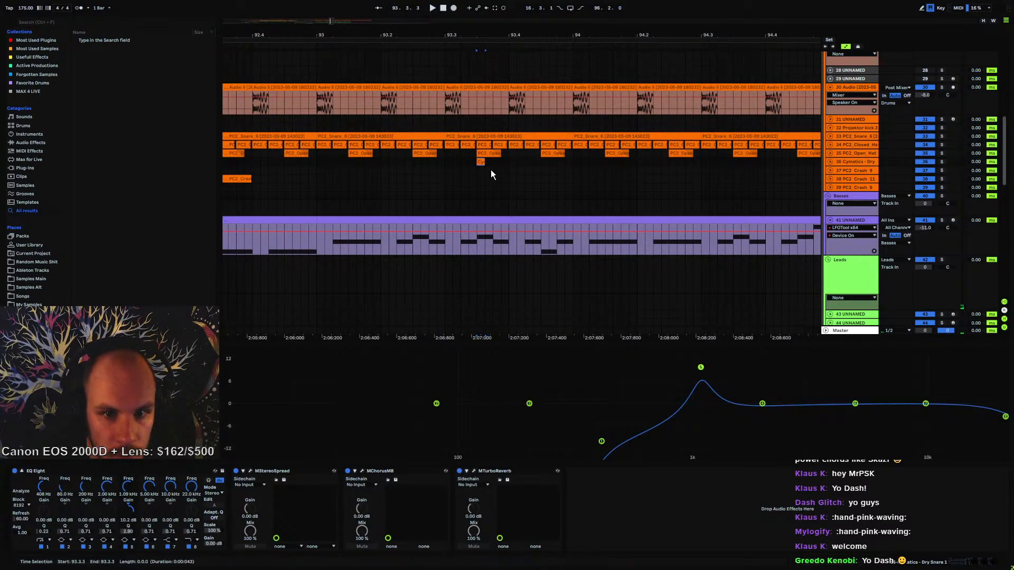
# - Repeat the dry snare hit as four thirty-seconds at 93.3.3, duplicate the group to 93.4.3, and audition from 93.3.1
pyautogui.hotkey('ctrl', 'd')
pyautogui.hotkey('ctrl', 'd')
pyautogui.hotkey('ctrl', 'd')
pyautogui.click(481, 161)
pyautogui.press('space')
pyautogui.press('space')
pyautogui.moveTo(509, 163); pyautogui.dragTo(446, 163)
pyautogui.hotkey('ctrl', 'd')
pyautogui.click(446, 161)
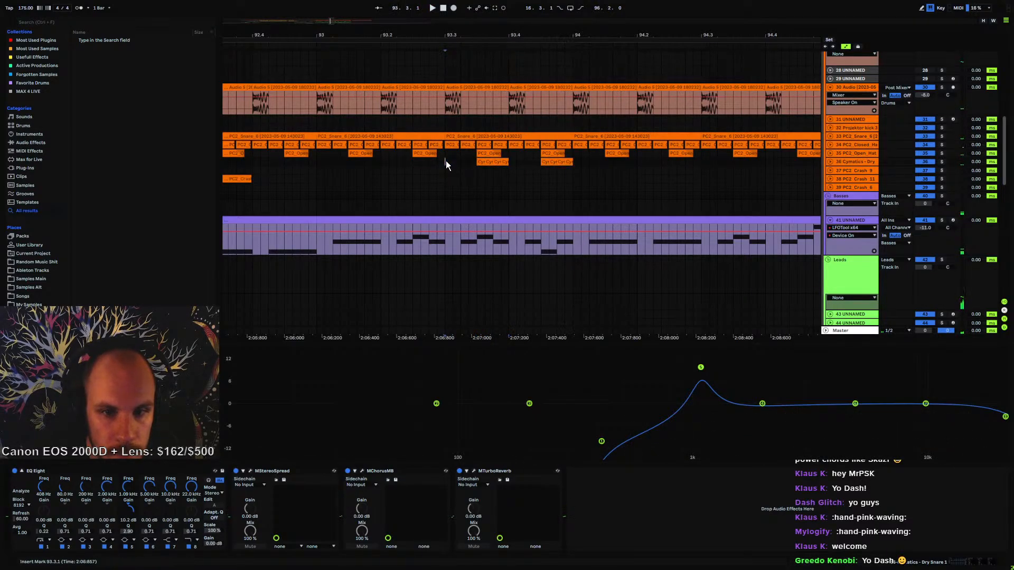
pyautogui.press('space')
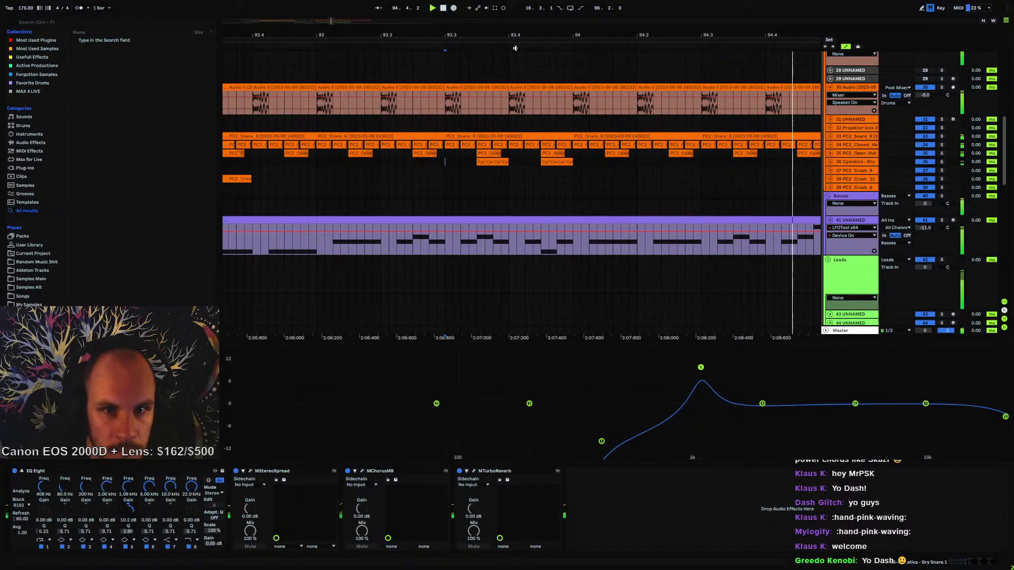
# - Duplicate the Cymatics dry snare track's fills from 81.1.1–97.1.1 onto 97.1.1–113.1.1
pyautogui.moveTo(496, 38); pyautogui.dragTo(485, 19)
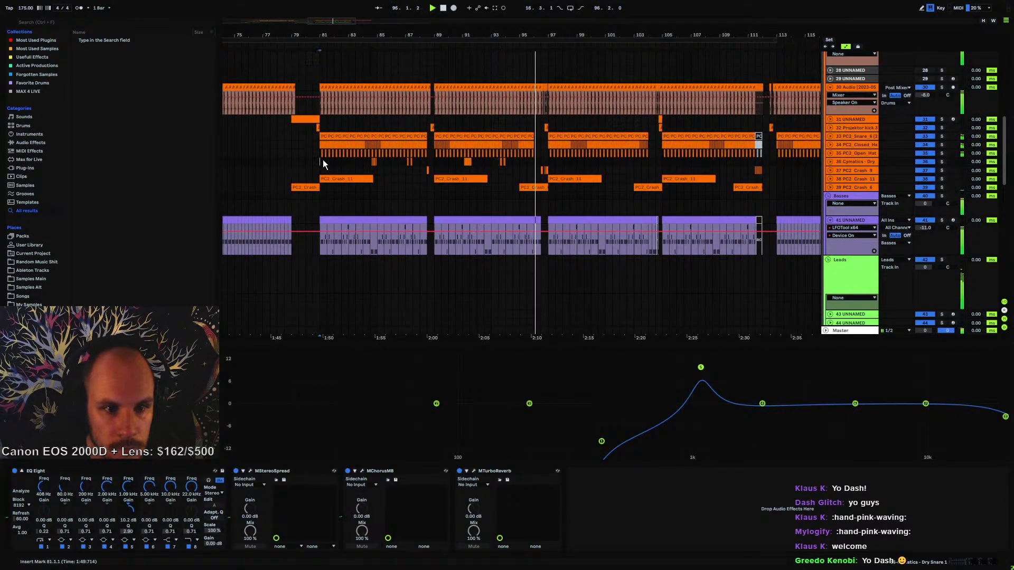
pyautogui.moveTo(320, 161); pyautogui.dragTo(550, 158)
pyautogui.hotkey('ctrl', 'd')
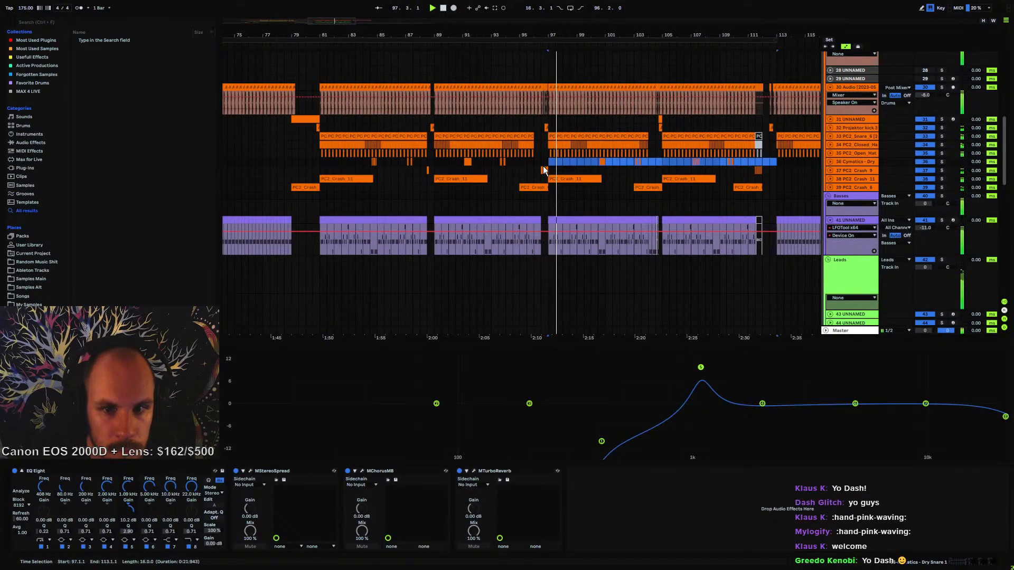
pyautogui.click(854, 161)
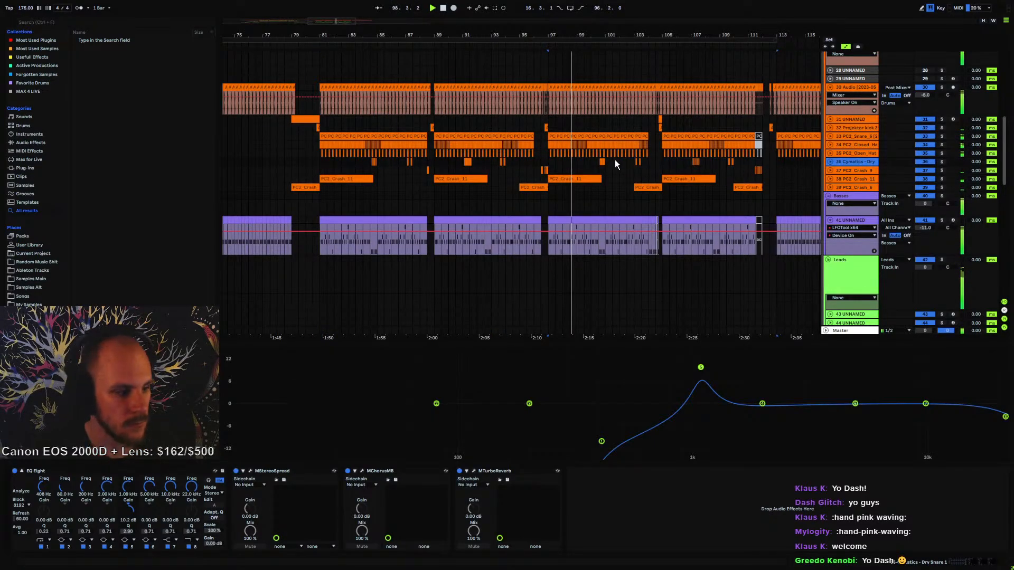
# - Insert an audio track below the Cymatics dry snare track and open the PC2_PERCS folder in the PSYTRANCE_INTELLIGENCE_2 drum hits
pyautogui.hotkey('ctrl', 't')
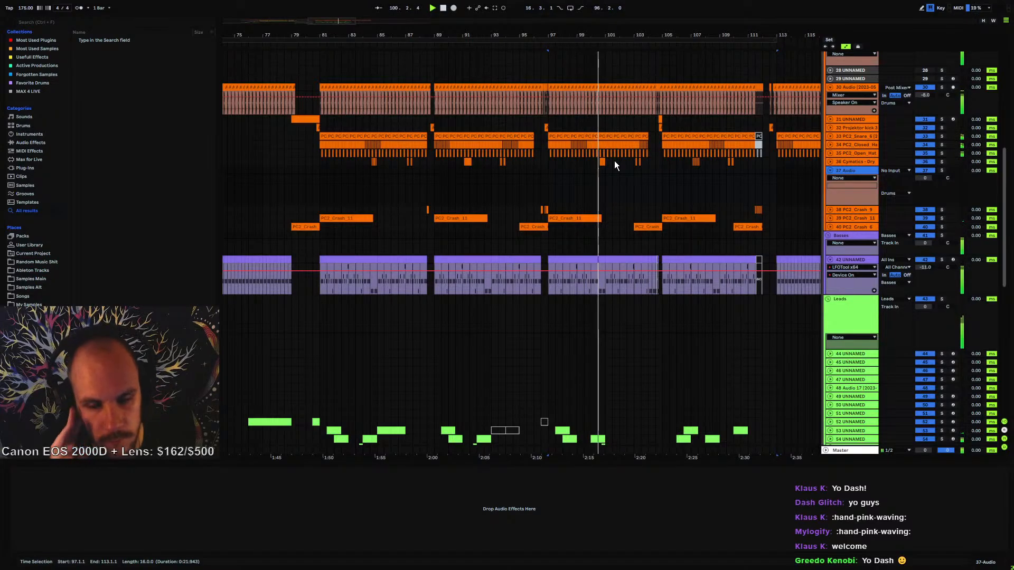
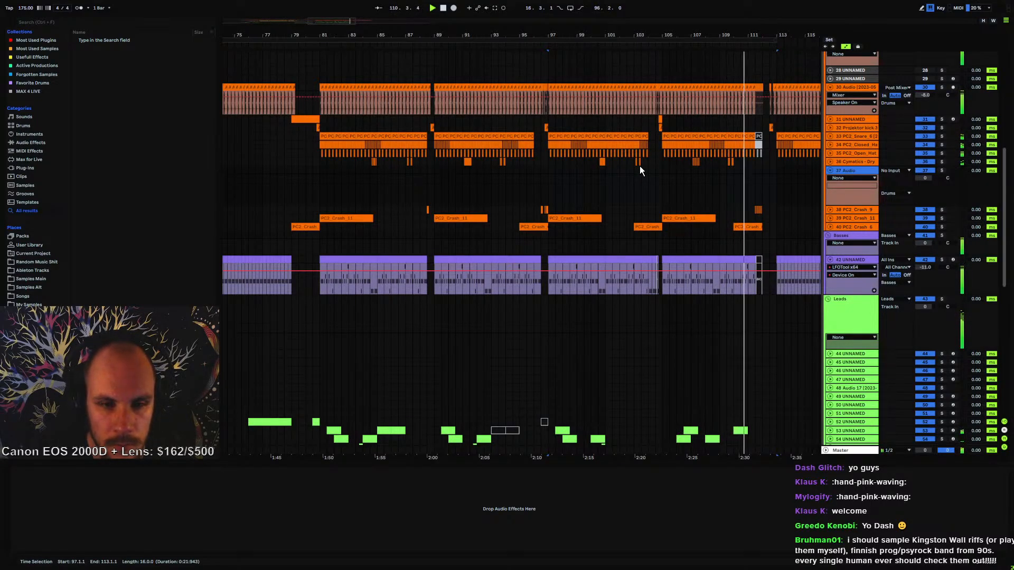
pyautogui.click(52, 279)
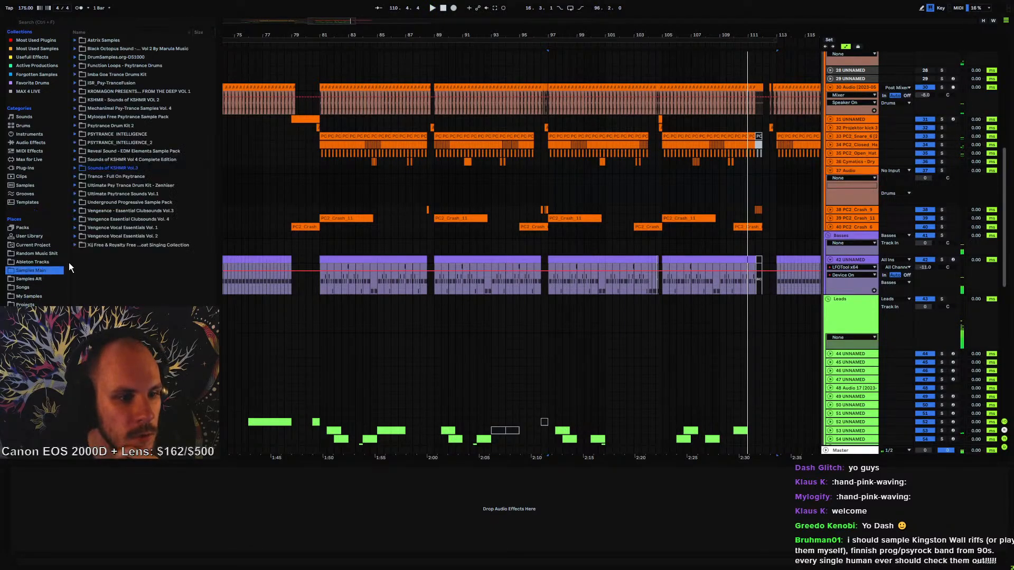
pyautogui.click(106, 143)
pyautogui.click(75, 142)
pyautogui.click(80, 176)
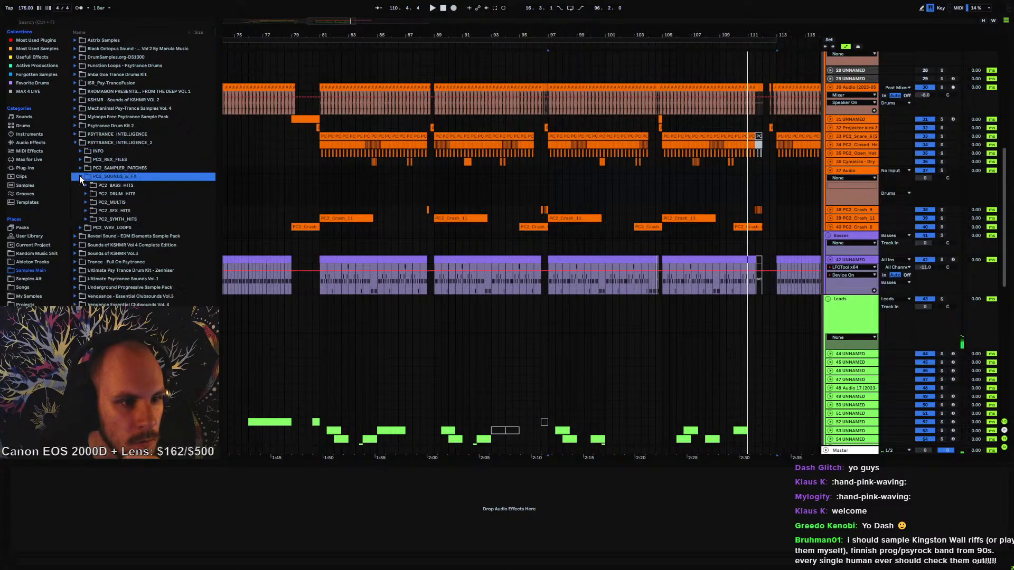
pyautogui.click(86, 194)
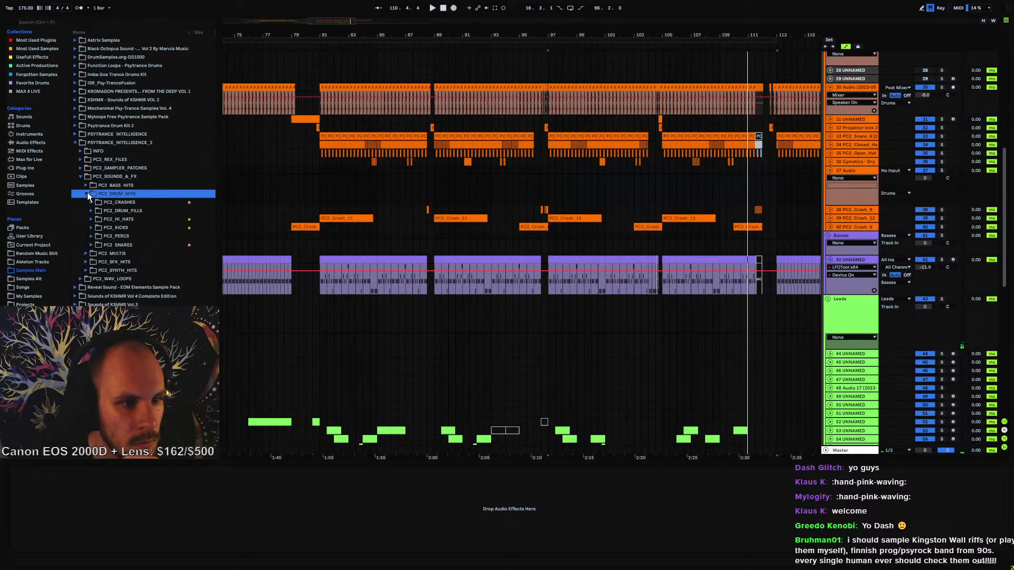
pyautogui.click(92, 237)
# - Audition the perc, snap, tom and clap samples in PC2_PERCS
pyautogui.click(126, 279)
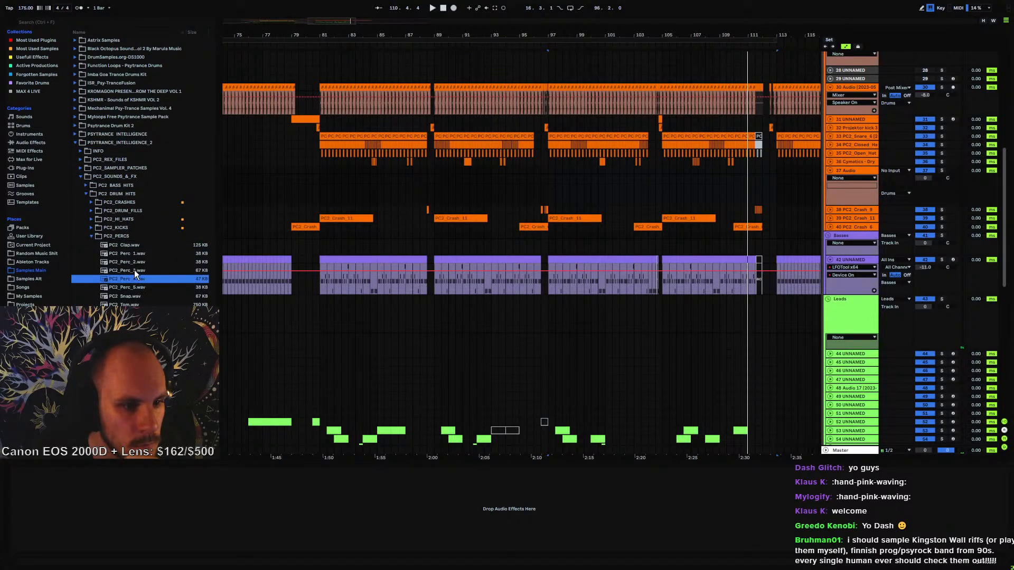
pyautogui.click(136, 263)
pyautogui.click(134, 254)
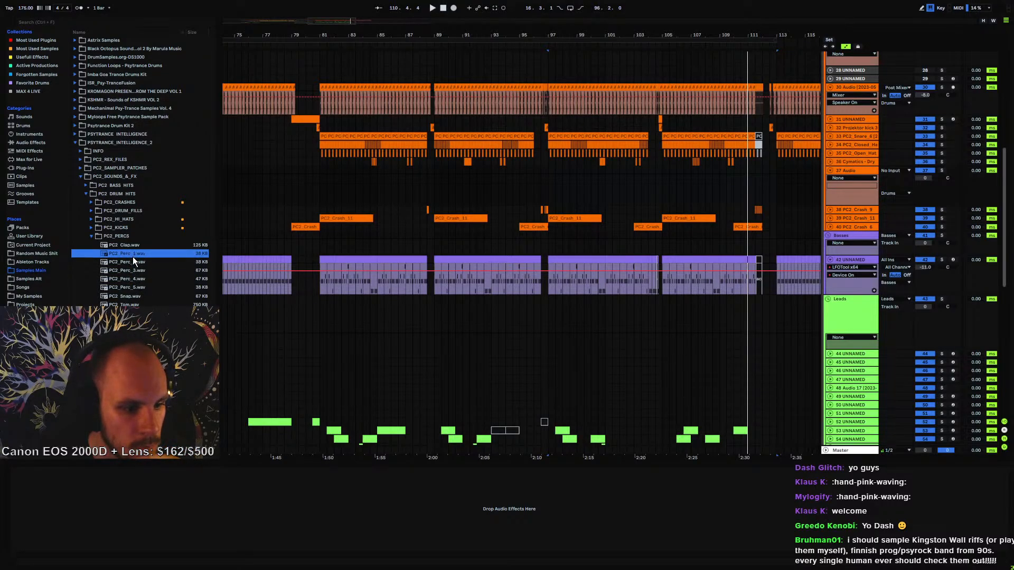
pyautogui.click(135, 287)
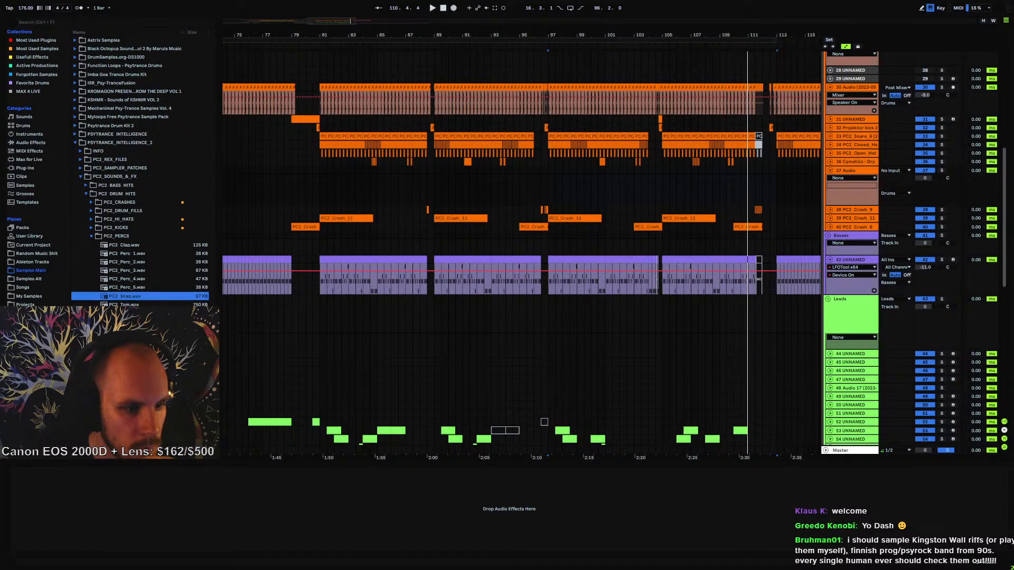
pyautogui.click(136, 304)
pyautogui.click(129, 246)
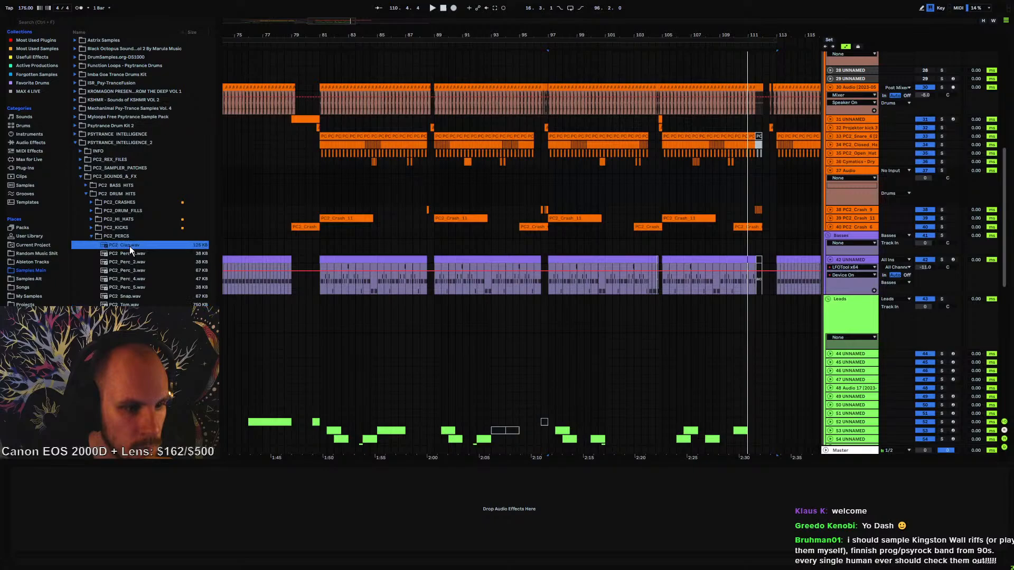
# - Open the NIA_PERCUSSION folder inside the NIA_DRUM_HITS of the PSYTRANCE_INTELLIGENCE pack
pyautogui.click(92, 237)
pyautogui.click(80, 177)
pyautogui.click(75, 134)
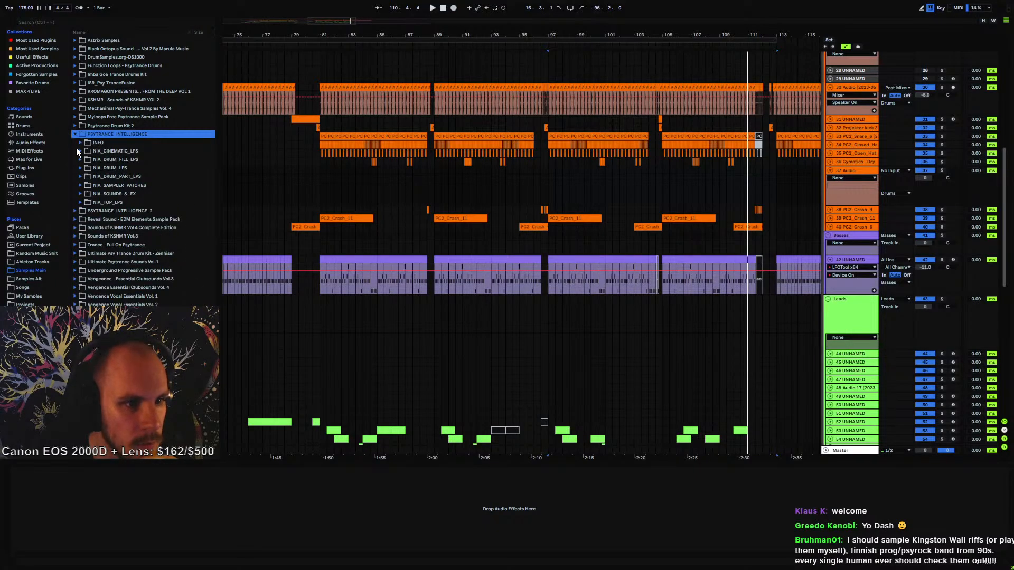
pyautogui.click(78, 204)
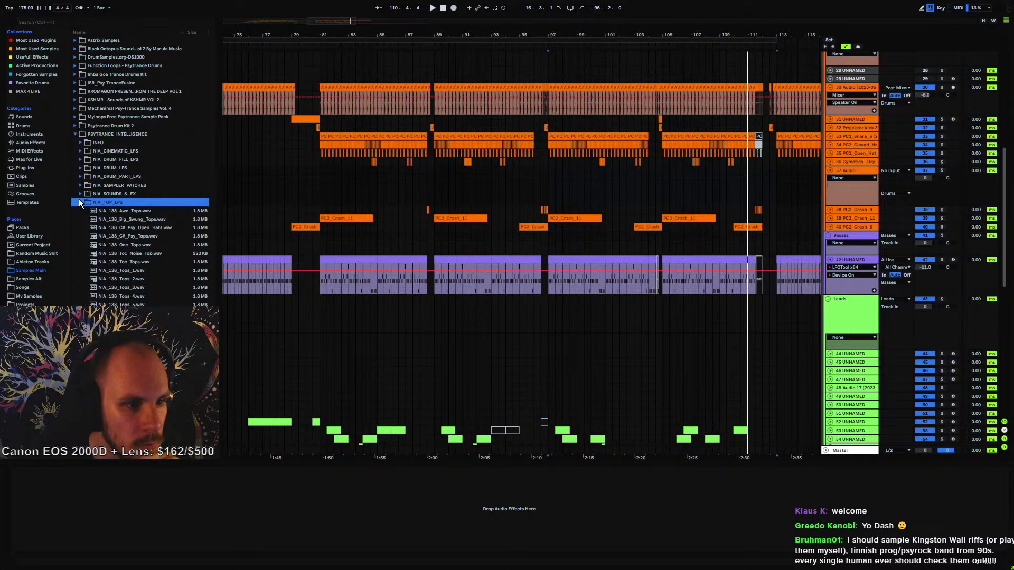
pyautogui.click(81, 193)
pyautogui.click(87, 211)
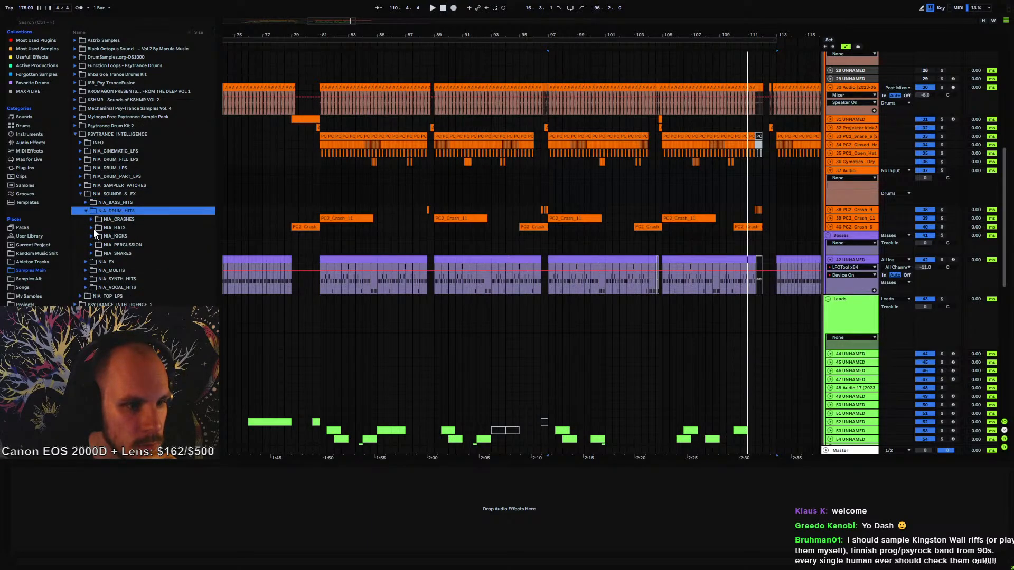
pyautogui.click(92, 244)
# - Audition the NIA_Timpani_Perc samples and collapse the PSYTRANCE_INTELLIGENCE pack
pyautogui.click(114, 278)
pyautogui.click(142, 270)
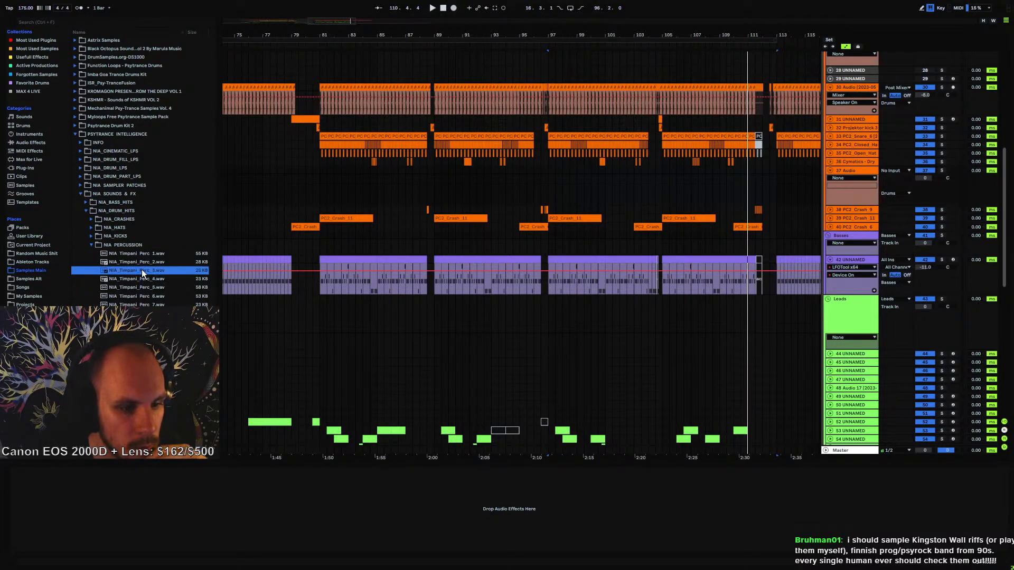
pyautogui.click(145, 262)
pyautogui.click(156, 254)
pyautogui.click(150, 322)
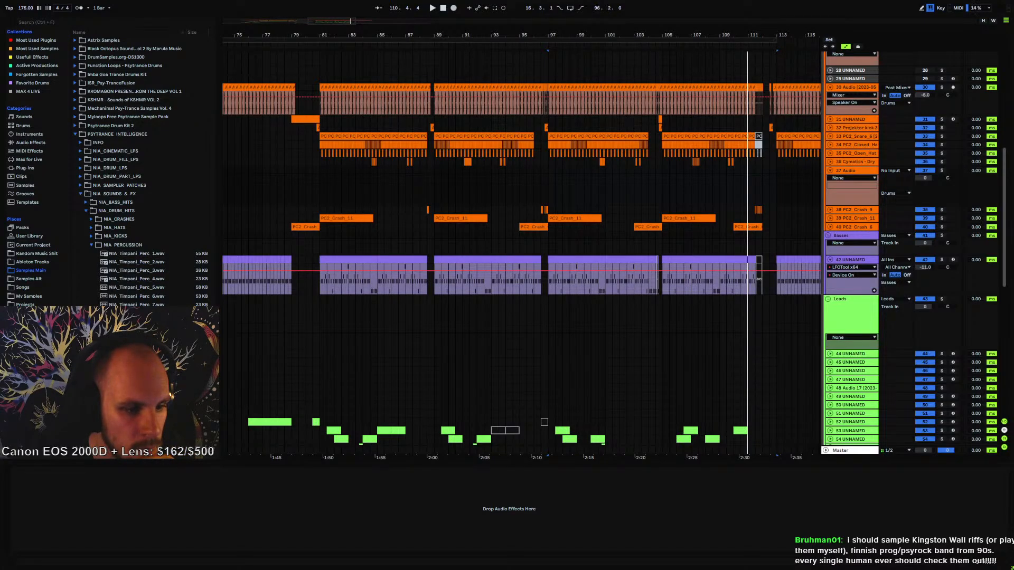
pyautogui.click(80, 193)
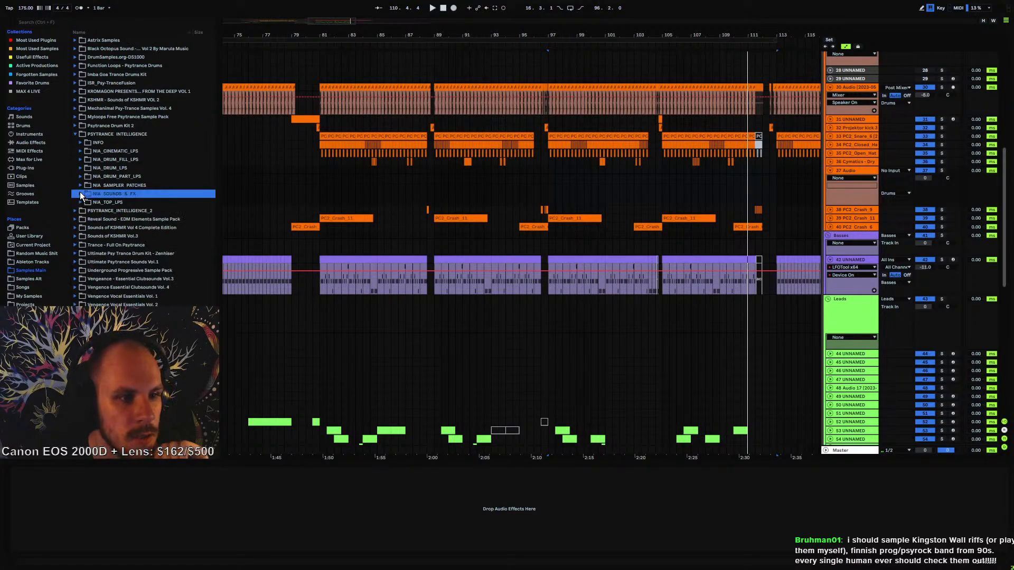
pyautogui.click(74, 135)
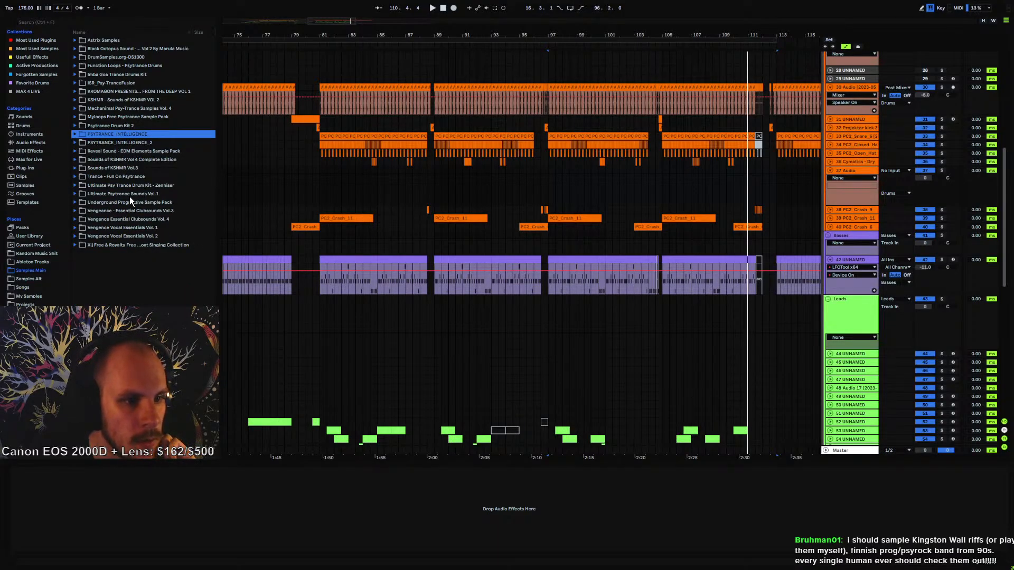
# - Open the KSHMR_Percussion_High folder in the drums of Sounds of KSHMR Vol.3
pyautogui.click(85, 176)
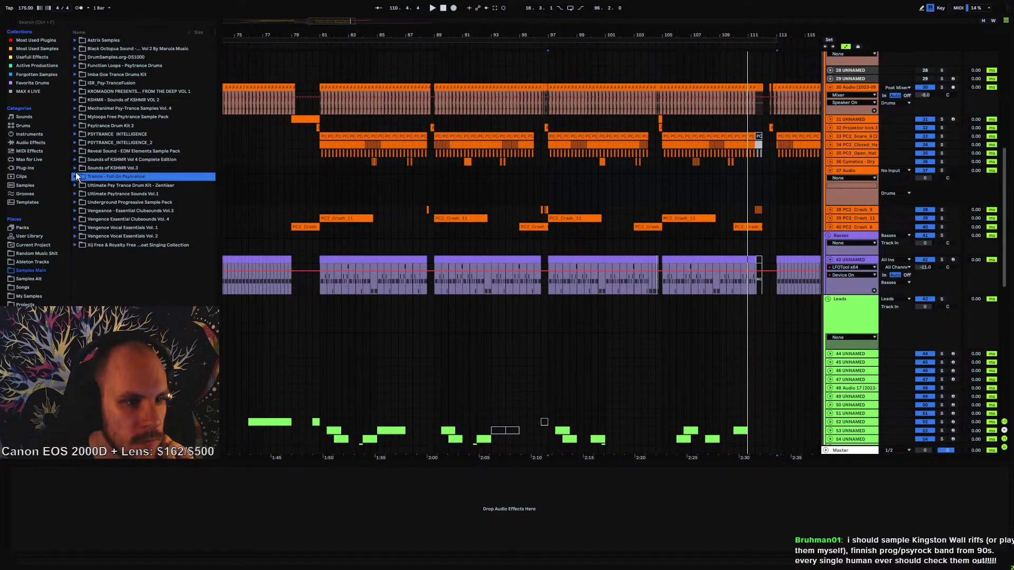
pyautogui.click(75, 167)
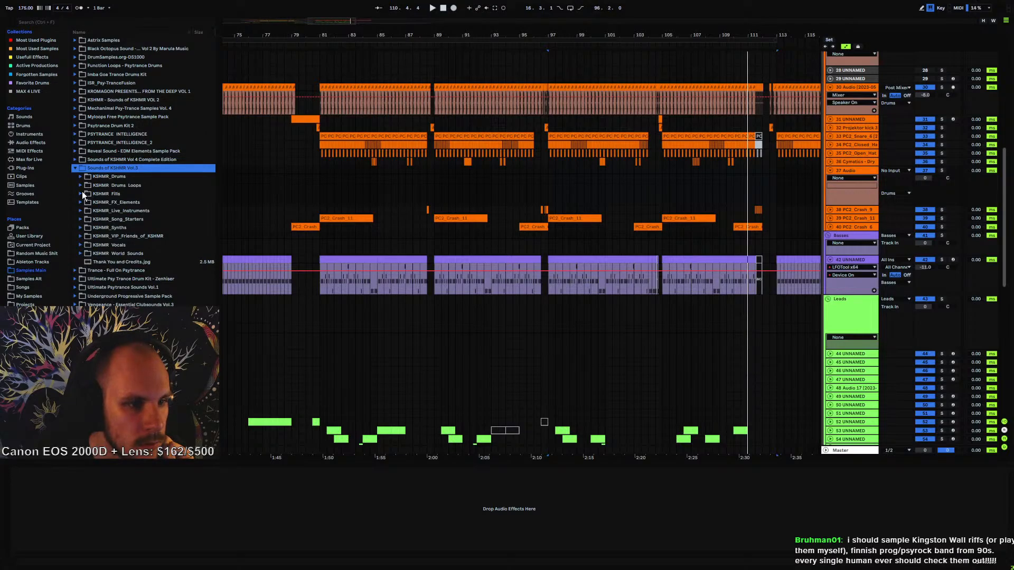
pyautogui.click(79, 176)
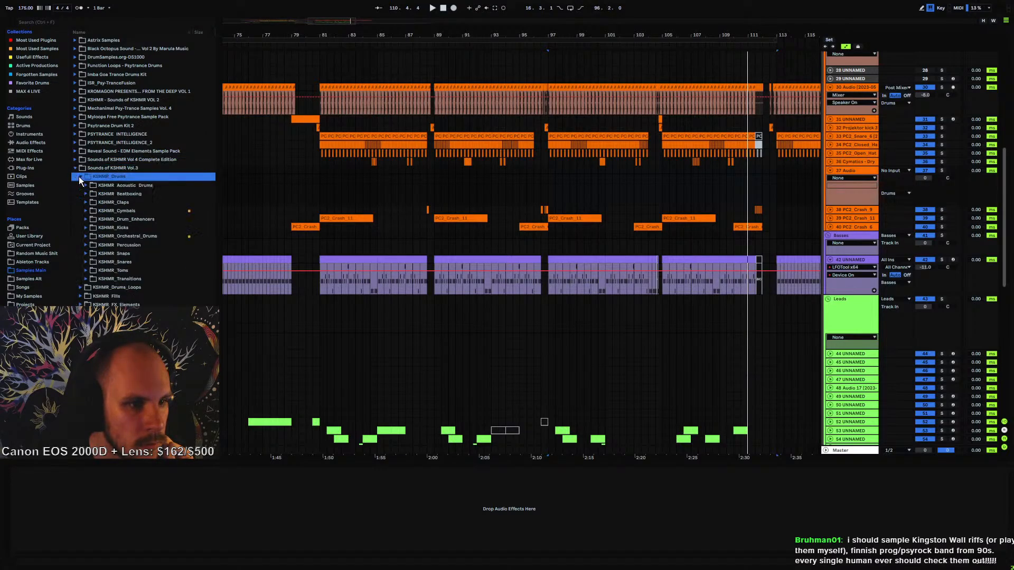
pyautogui.click(86, 245)
pyautogui.click(91, 271)
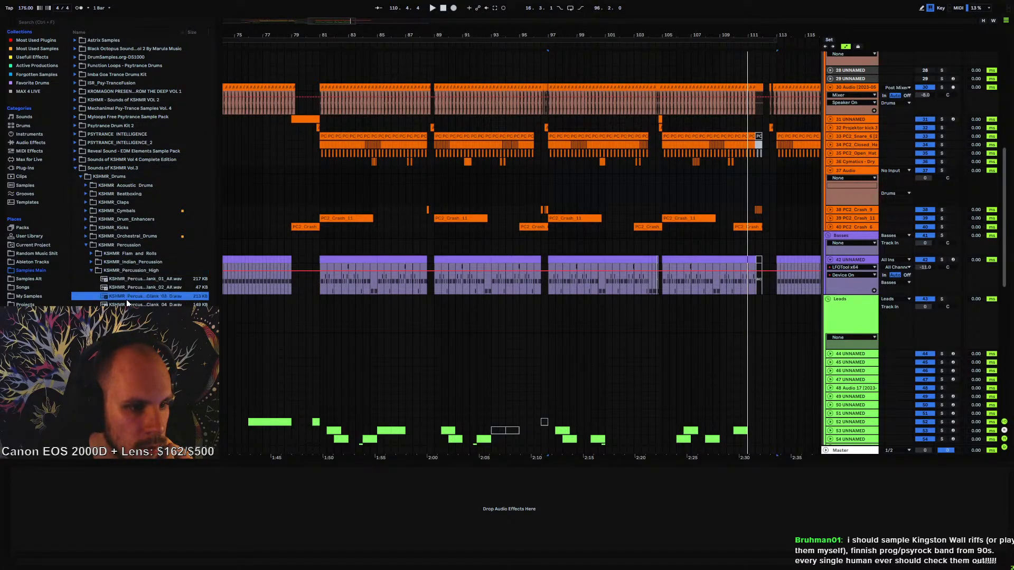
# - Audition the Clank and Conga samples in KSHMR_Percussion_High
pyautogui.click(171, 293)
pyautogui.click(175, 192)
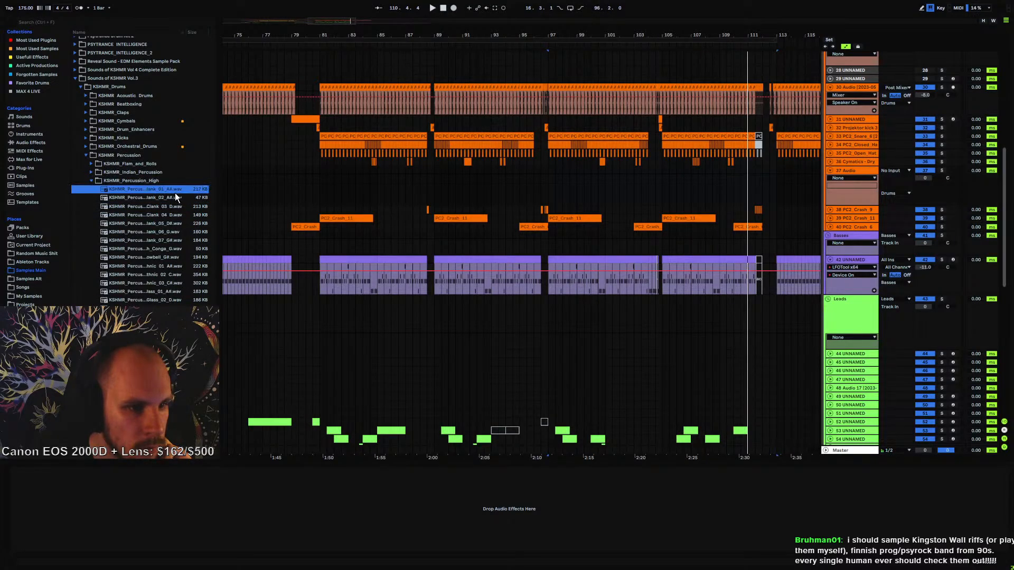
pyautogui.click(175, 198)
pyautogui.click(164, 250)
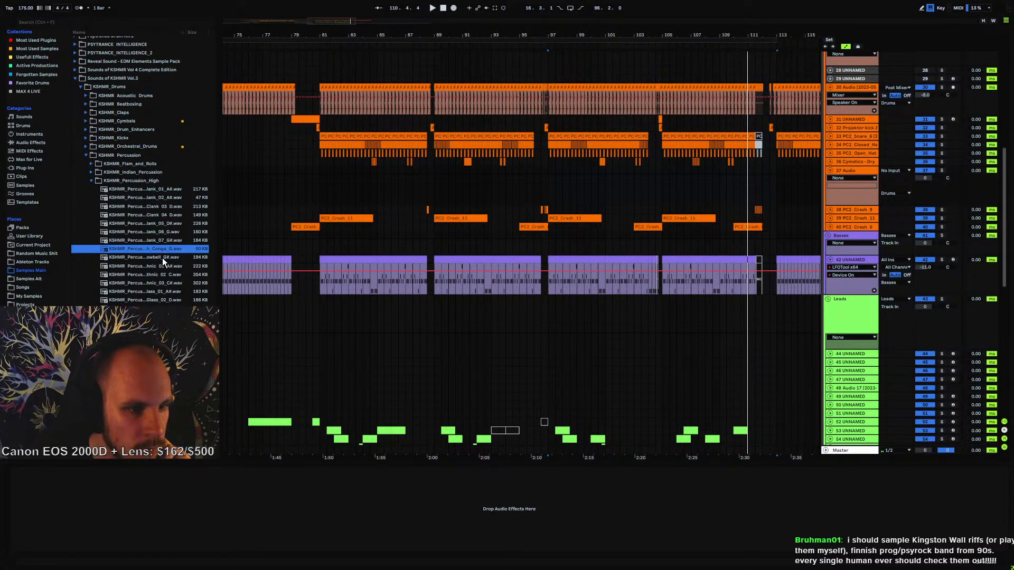
pyautogui.click(174, 240)
pyautogui.click(174, 232)
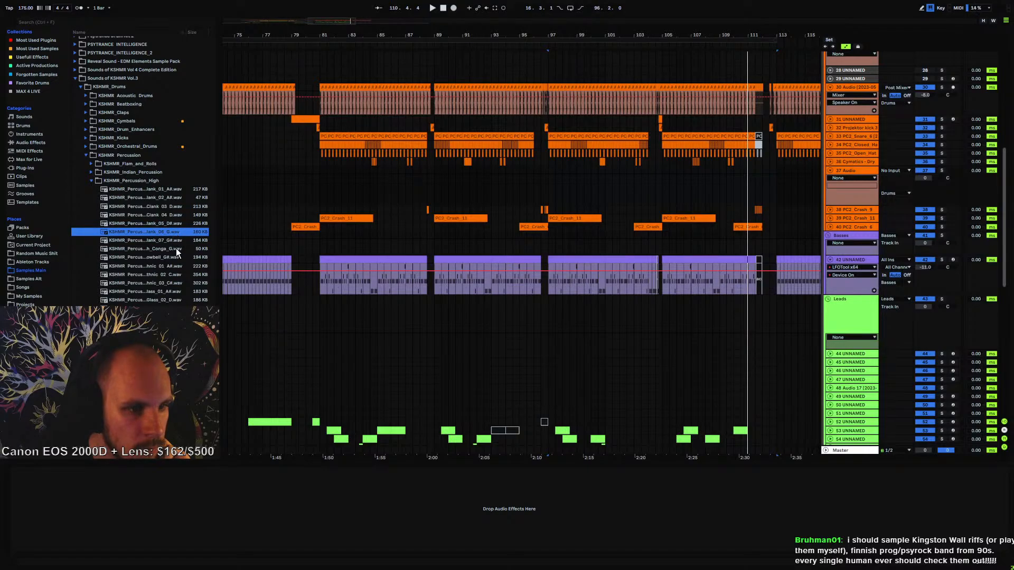
pyautogui.click(170, 224)
pyautogui.click(176, 248)
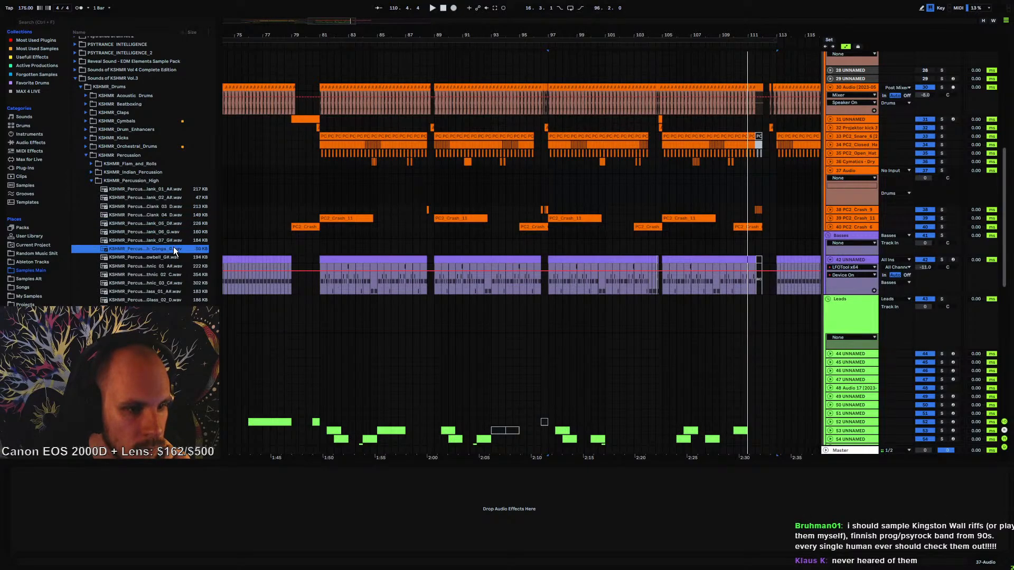
# - Audition the Cowbell sample and compare the Ethnic 01, 02 and 03 samples in KSHMR_Percussion_High
pyautogui.click(173, 257)
pyautogui.click(172, 266)
pyautogui.click(172, 275)
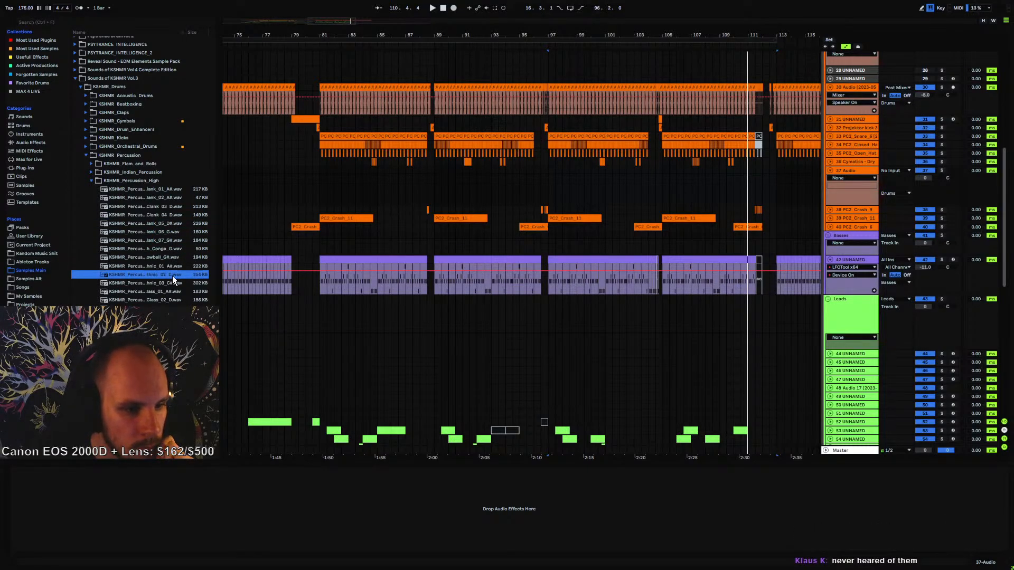
pyautogui.click(173, 283)
pyautogui.click(175, 275)
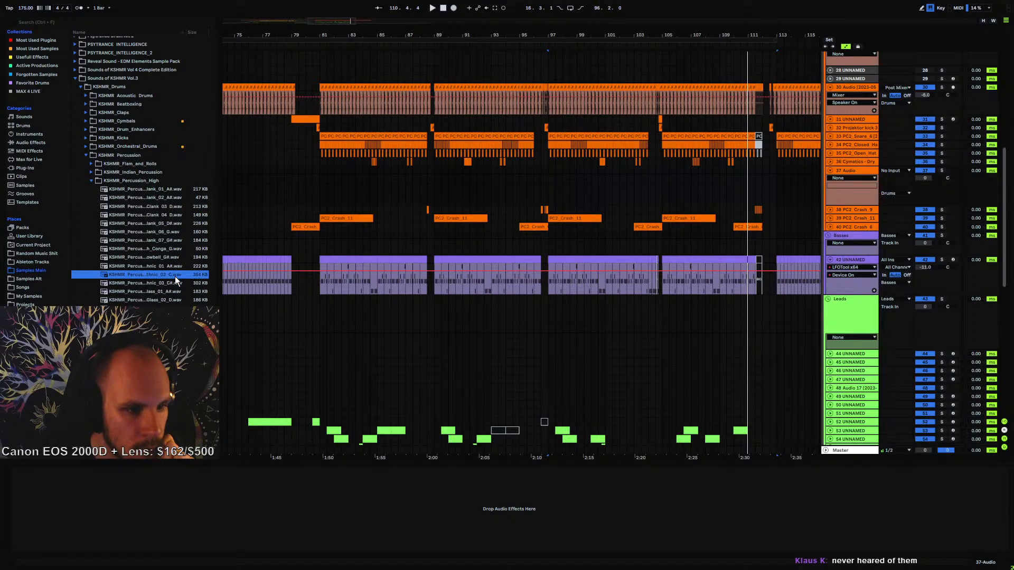
pyautogui.click(173, 283)
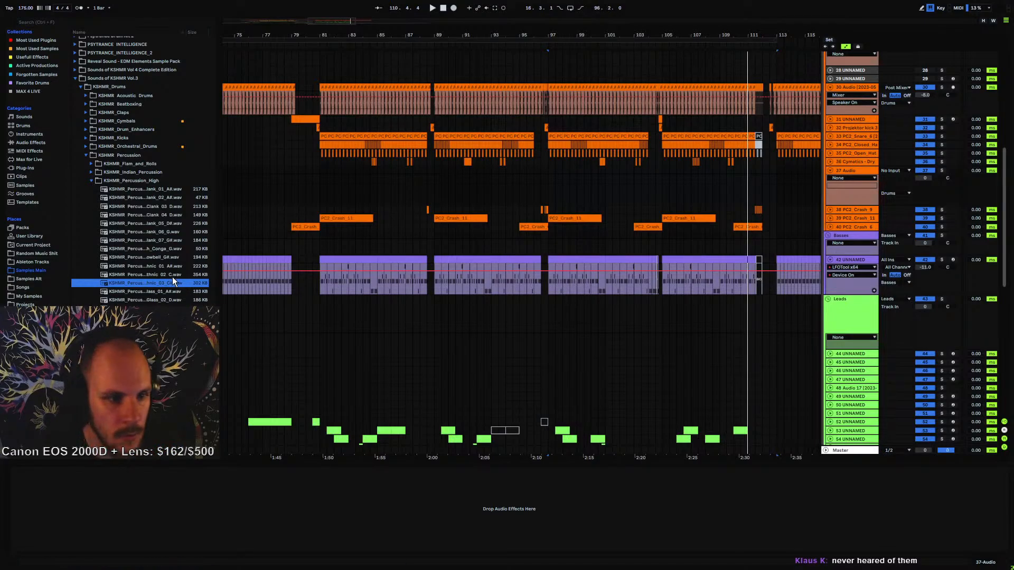
# - Place Ethnic 03 C# at 85.3.1 on the new audio track and Ethnic 02 C at 85.1.1 on another new track below
pyautogui.moveTo(172, 283); pyautogui.dragTo(390, 170)
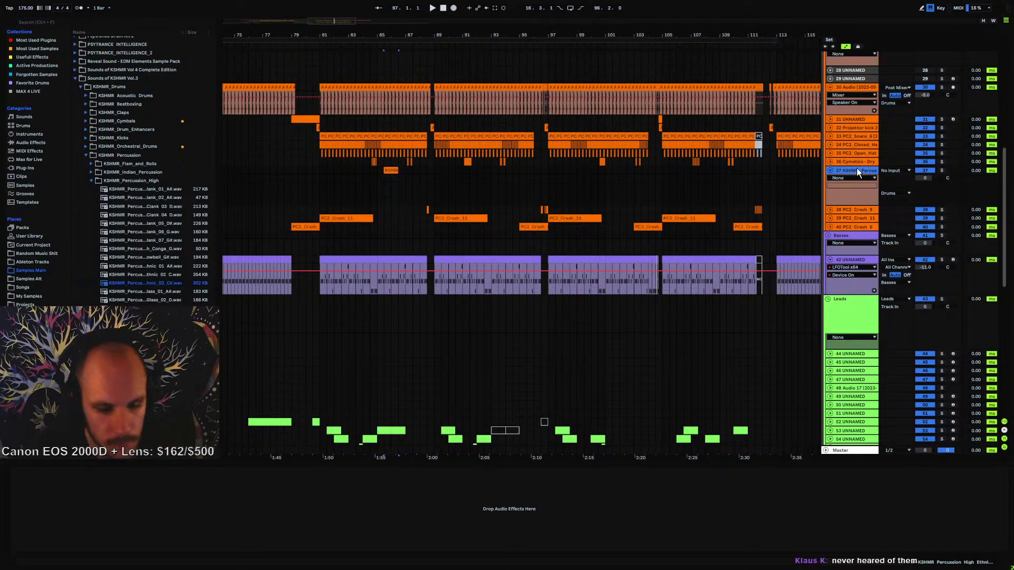
pyautogui.hotkey('ctrl', 't')
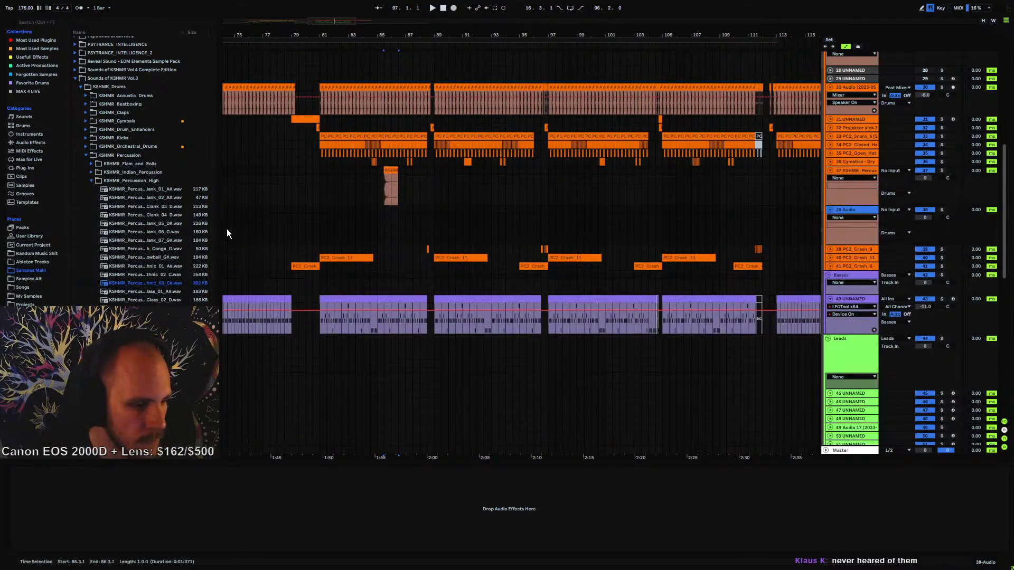
pyautogui.click(153, 276)
pyautogui.moveTo(239, 264); pyautogui.dragTo(377, 218)
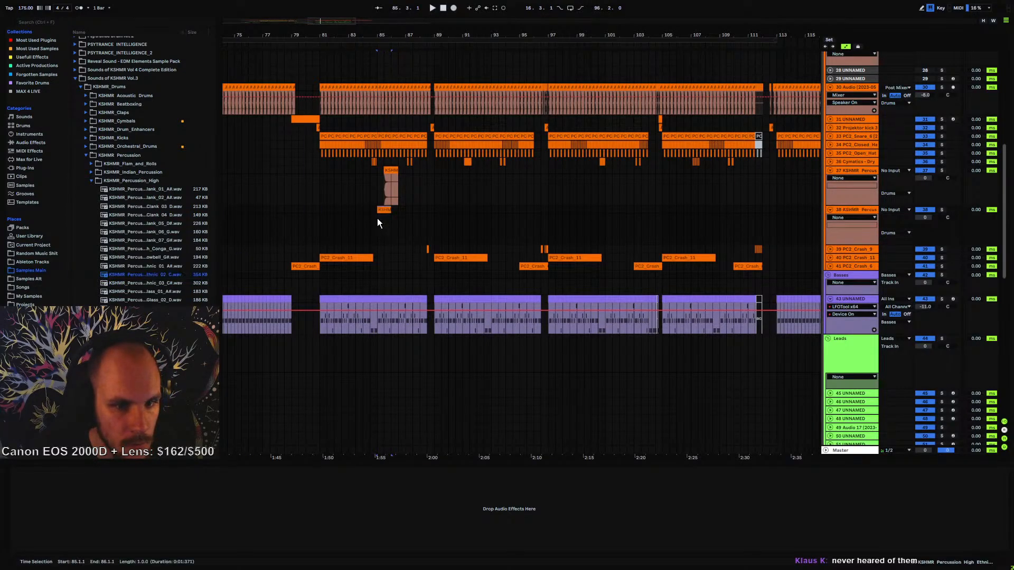
# - Turn off warping for the Ethnic 02 clip and transpose it up 1 semitone
pyautogui.doubleClick(385, 218)
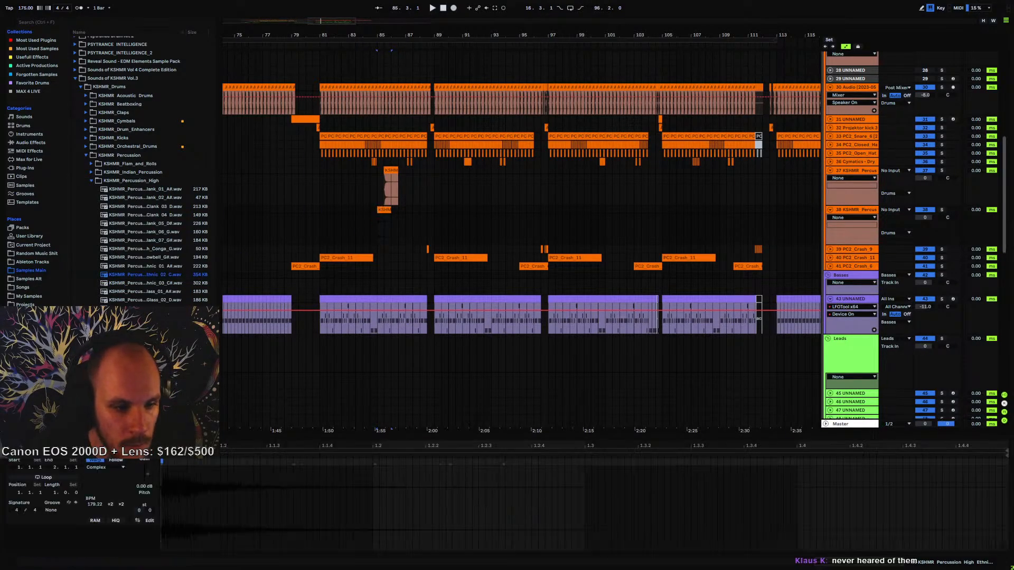
pyautogui.moveTo(139, 511); pyautogui.dragTo(139, 506)
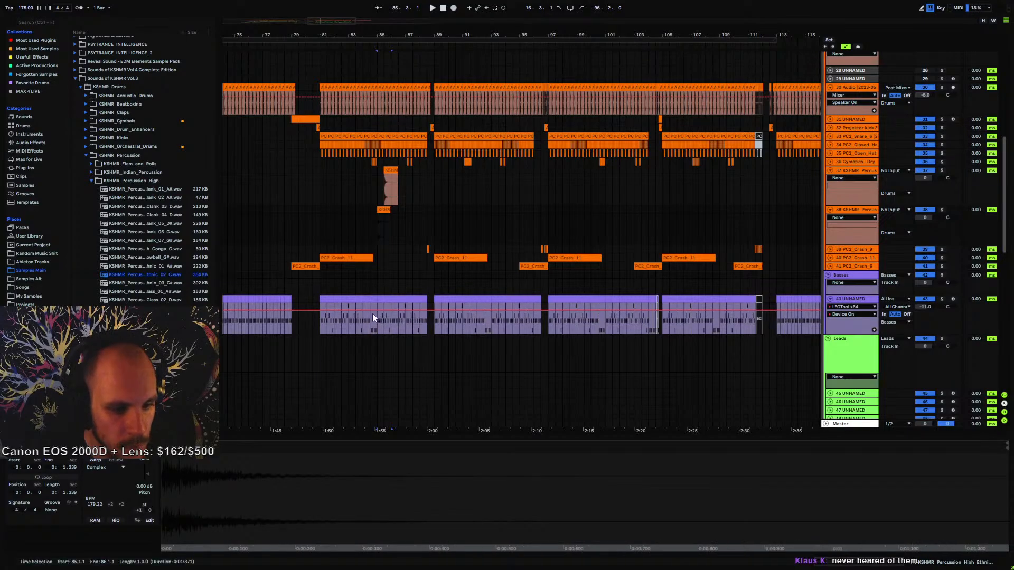
pyautogui.press('space')
# - Move the Ethnic 02 clip to 85.3.1 and audition it from there
pyautogui.moveTo(378, 34)
pyautogui.mouseDown()
pyautogui.moveTo(418, 90)
pyautogui.moveTo(520, 74)
pyautogui.moveTo(516, 64)
pyautogui.mouseUp()
pyautogui.click(488, 230)
pyautogui.moveTo(526, 210); pyautogui.dragTo(551, 211)
pyautogui.press('space')
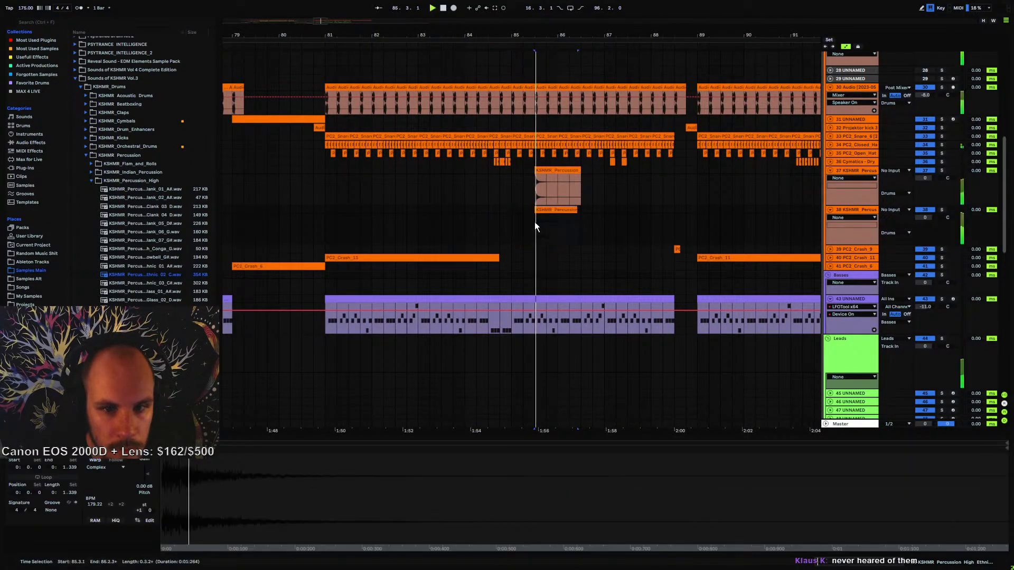
pyautogui.press('space')
# - Move the Ethnic 03 clip to 85.3.3, just after the start of the Ethnic 02 clip
pyautogui.moveTo(549, 169); pyautogui.dragTo(562, 170)
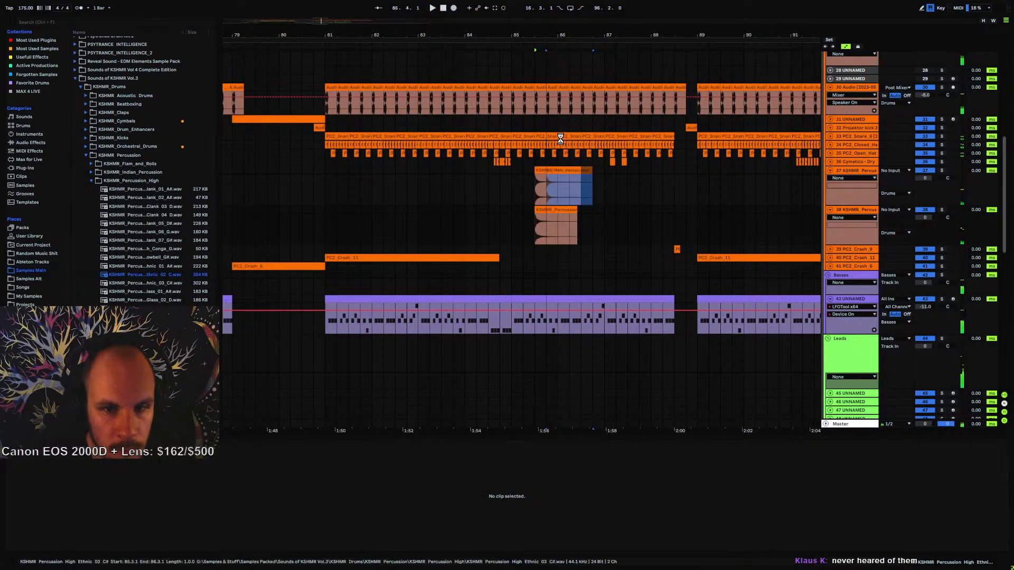
pyautogui.moveTo(551, 35); pyautogui.dragTo(533, 170)
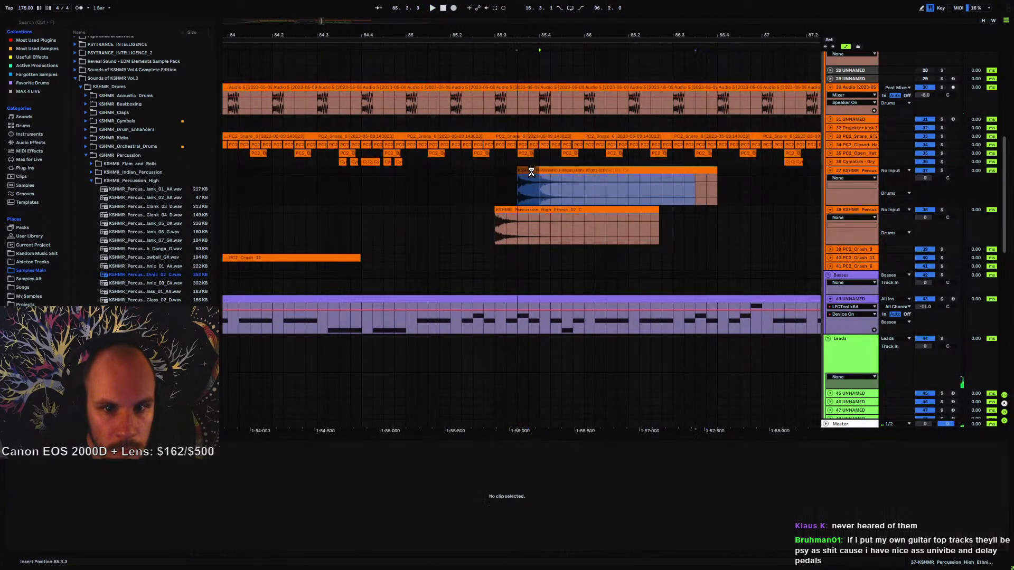
# - Play from 85.3.1, lowering the Ethnic 02 track's volume and setting the Ethnic 03 track's volume to -3.4 dB
pyautogui.click(497, 218)
pyautogui.press('space')
pyautogui.moveTo(924, 218); pyautogui.dragTo(925, 232)
pyautogui.press('space')
pyautogui.moveTo(925, 178); pyautogui.dragTo(925, 184)
pyautogui.press('space')
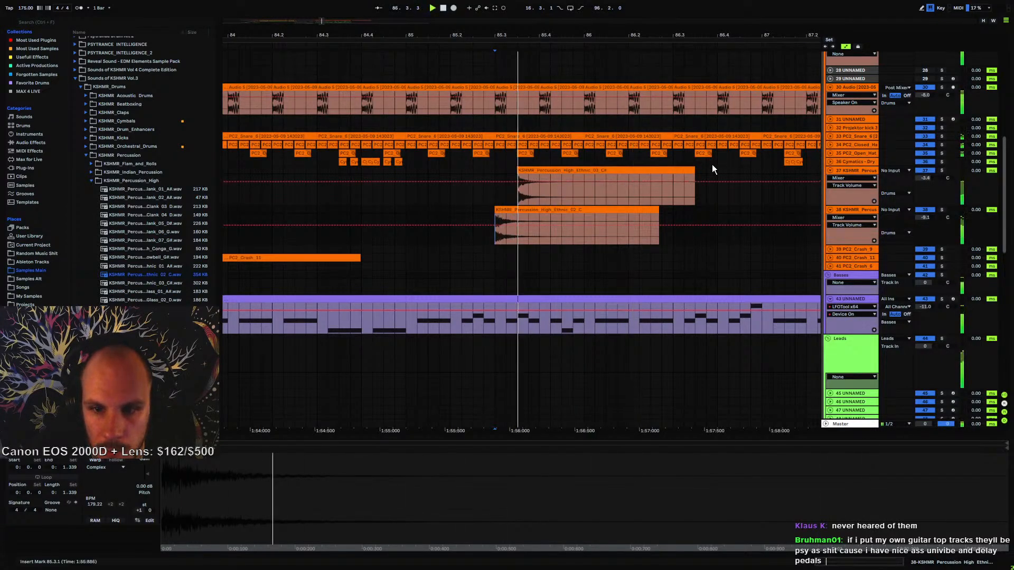
# - Trim the end of the Ethnic 03 clip to 85.4.3, leaving it one beat long
pyautogui.moveTo(694, 170); pyautogui.dragTo(562, 170)
pyautogui.press('space')
pyautogui.press('space')
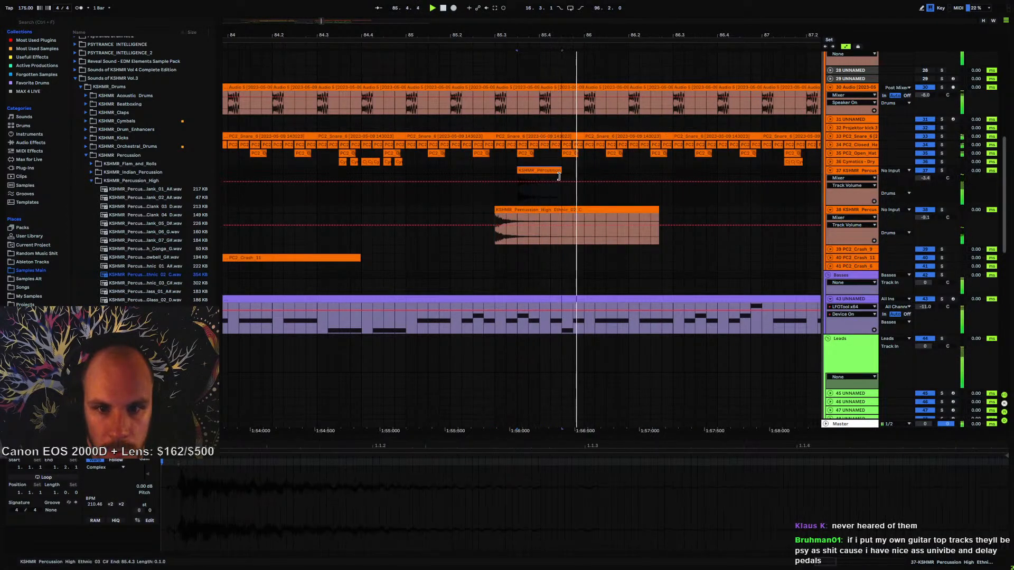
# - Duplicate the shortened Ethnic 03 clip, move the copy to 86.1.1 and audition from 85.3.1
pyautogui.hotkey('ctrl', 'd')
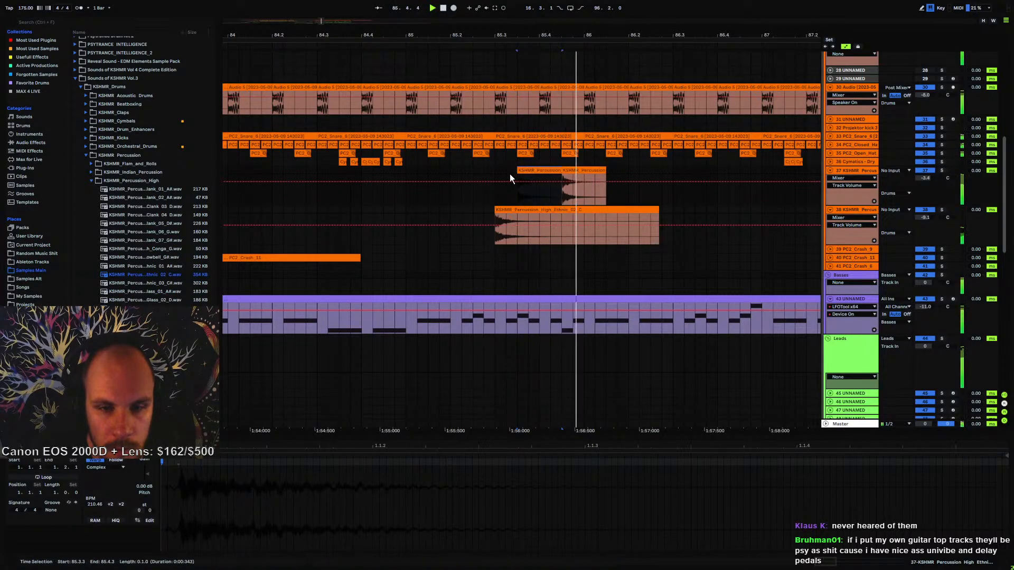
pyautogui.moveTo(586, 171); pyautogui.dragTo(602, 170)
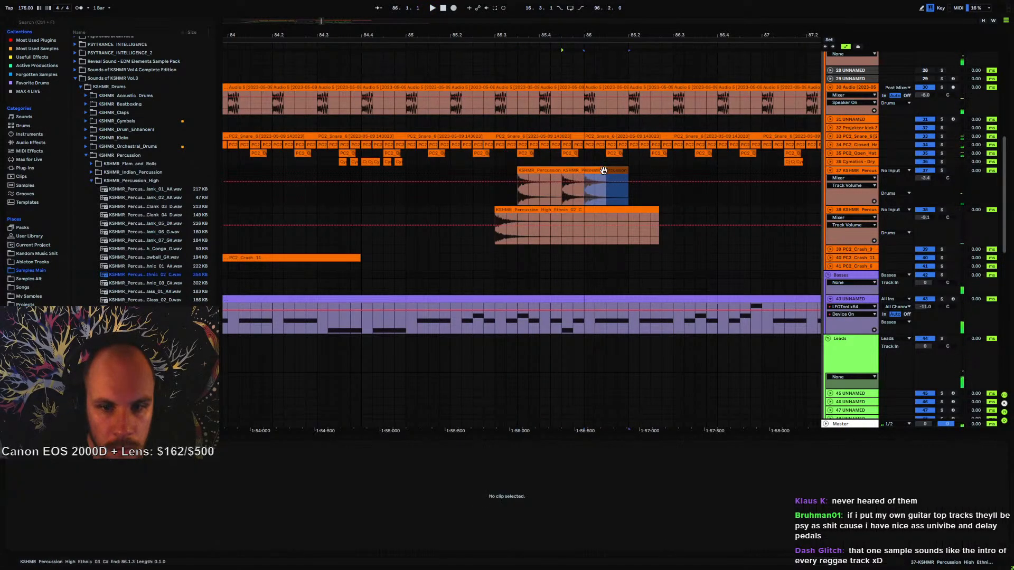
pyautogui.click(496, 170)
pyautogui.press('space')
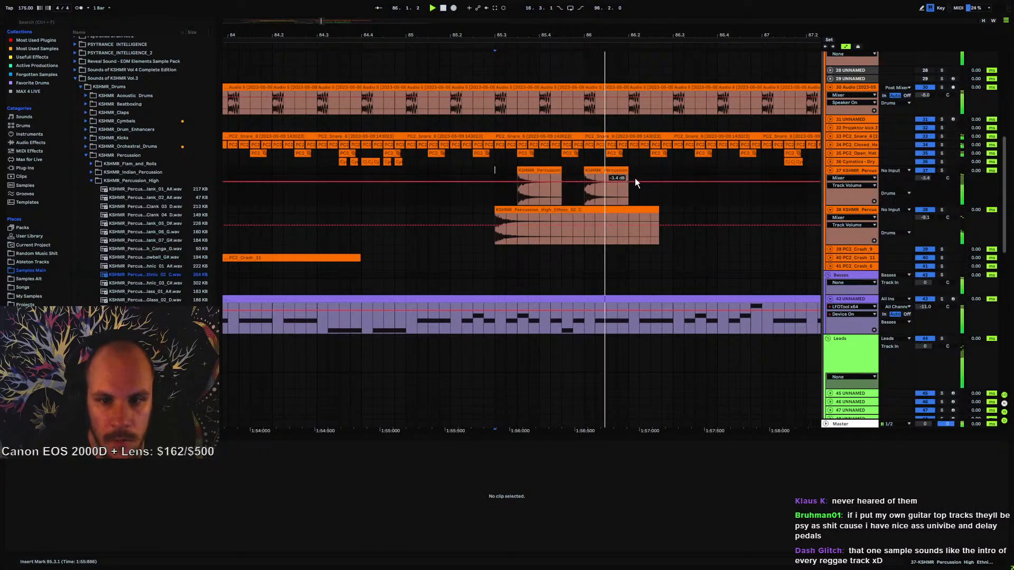
# - Fold the two Ethnic percussion tracks and audition the fill in context from 85.3.1 and from 85.1.1
pyautogui.click(830, 171)
pyautogui.press('space')
pyautogui.click(830, 179)
pyautogui.press('space')
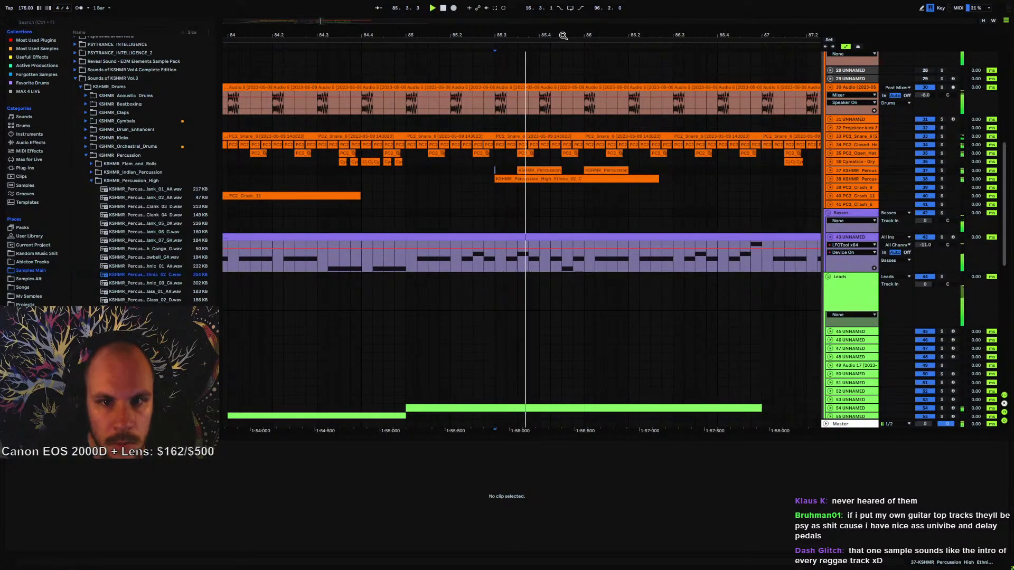
pyautogui.moveTo(563, 36); pyautogui.dragTo(452, 26)
pyautogui.press('space')
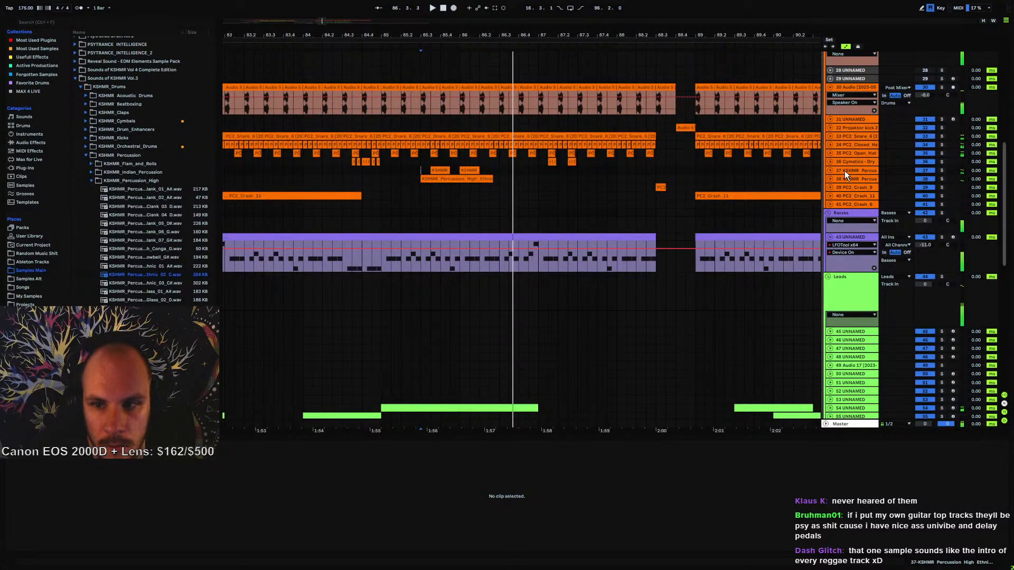
pyautogui.press('space')
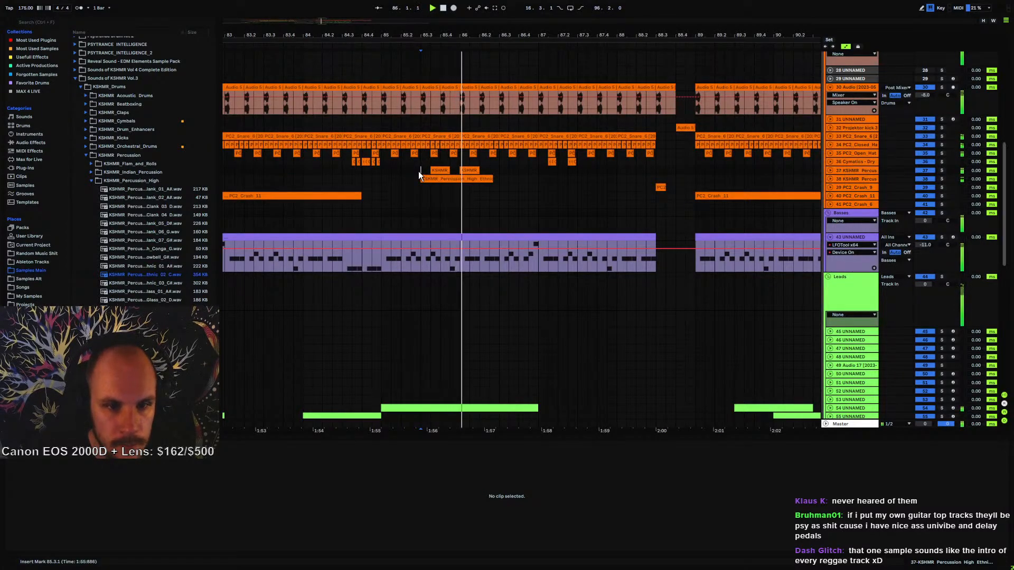
pyautogui.moveTo(461, 36); pyautogui.dragTo(460, 21)
pyautogui.press('space')
pyautogui.press('space')
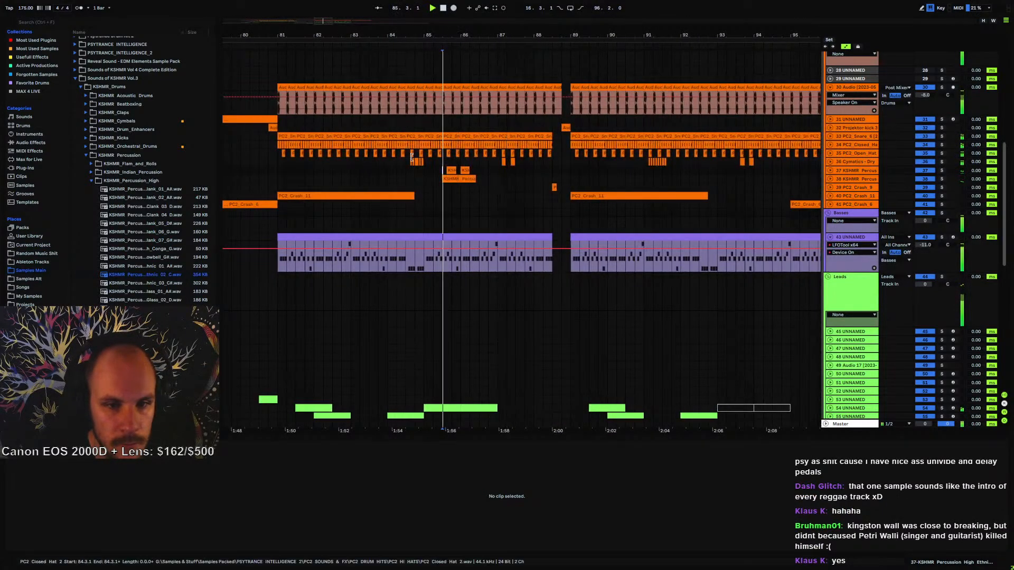
pyautogui.click(425, 170)
pyautogui.press('space')
pyautogui.press('space')
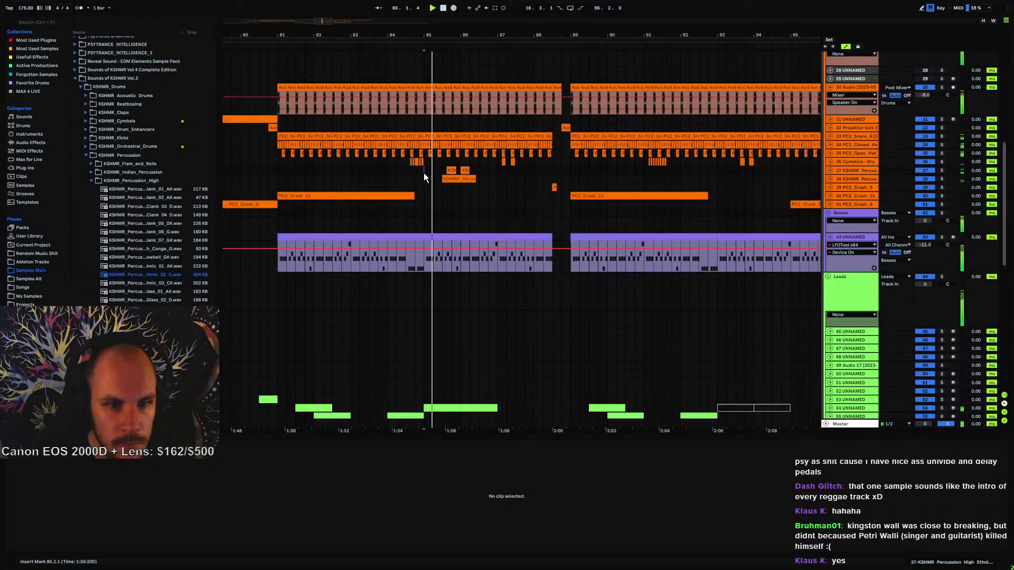
# - Unfold both Ethnic percussion tracks and lower their volumes together, bringing Ethnic 03 to -9.6 dB, then audition
pyautogui.press('space')
pyautogui.keyDown('shift'); pyautogui.click(844, 179); pyautogui.keyUp('shift')
pyautogui.click(830, 171)
pyautogui.moveTo(924, 179); pyautogui.dragTo(925, 186)
pyautogui.press('space')
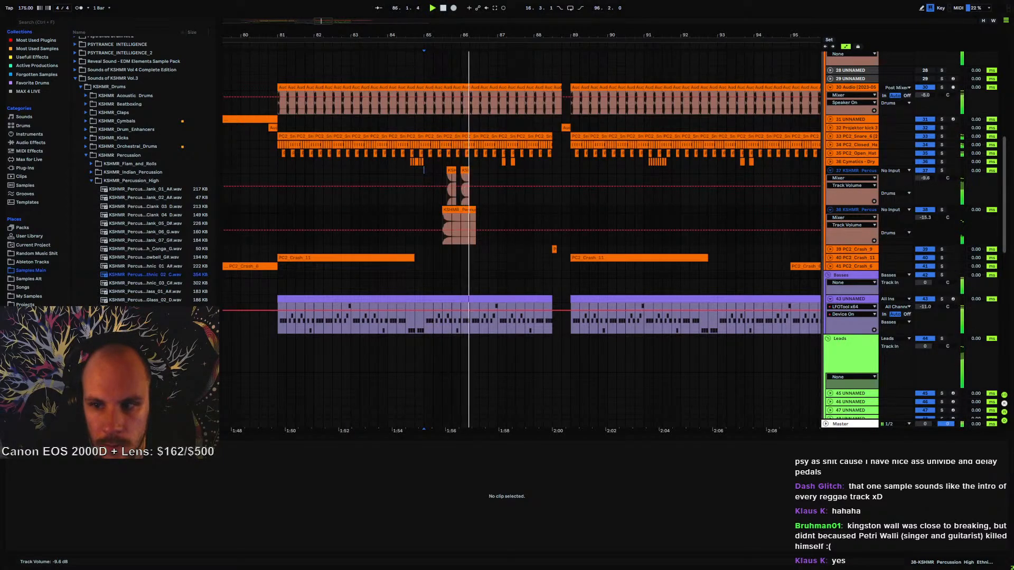
pyautogui.press('space')
pyautogui.press('space')
# - Set only the Ethnic 02 track's volume to -10.4 dB and audition the fill
pyautogui.click(850, 209)
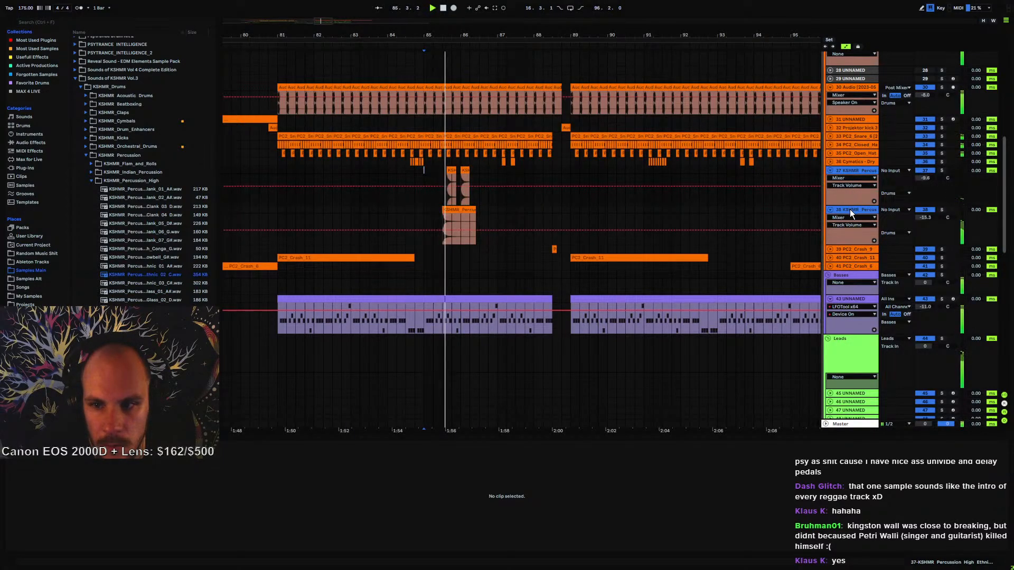
pyautogui.moveTo(925, 218); pyautogui.dragTo(925, 212)
pyautogui.press('space')
pyautogui.press('space')
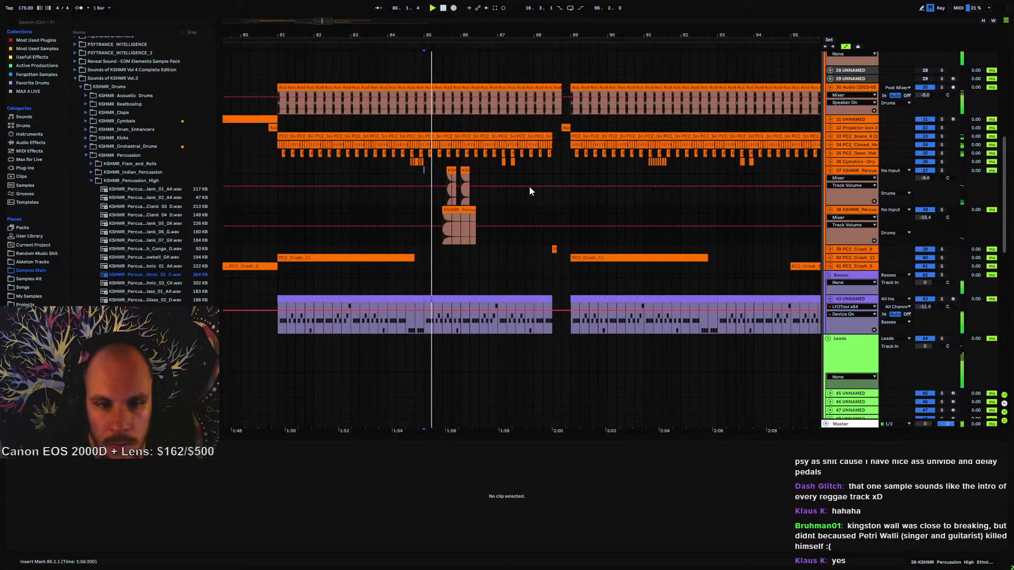
# - Trim the end of the Ethnic 02 clip to 86.1.1 and audition the fill
pyautogui.moveTo(475, 210); pyautogui.dragTo(460, 210)
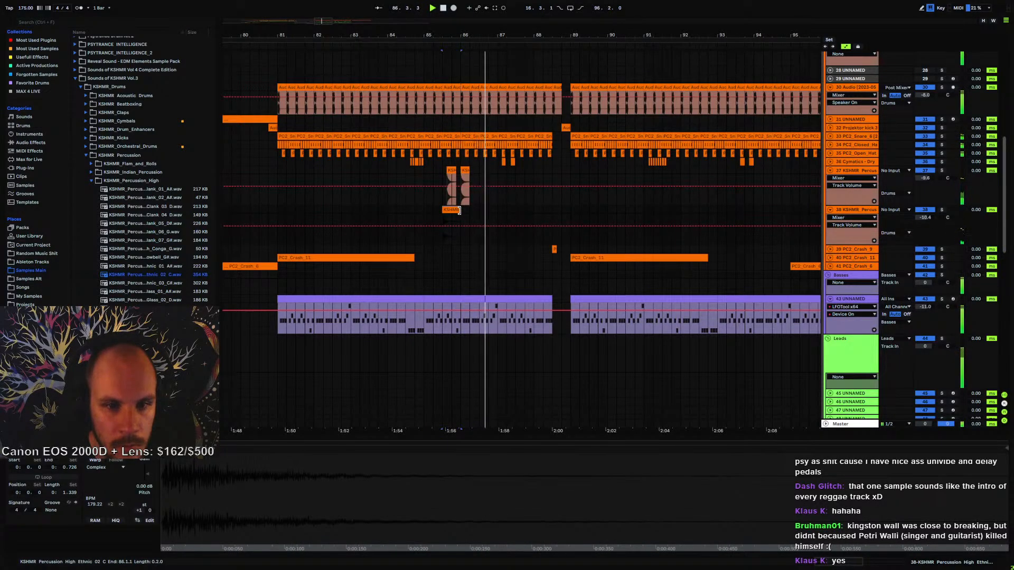
pyautogui.press('space')
pyautogui.press('space')
pyautogui.press('space')
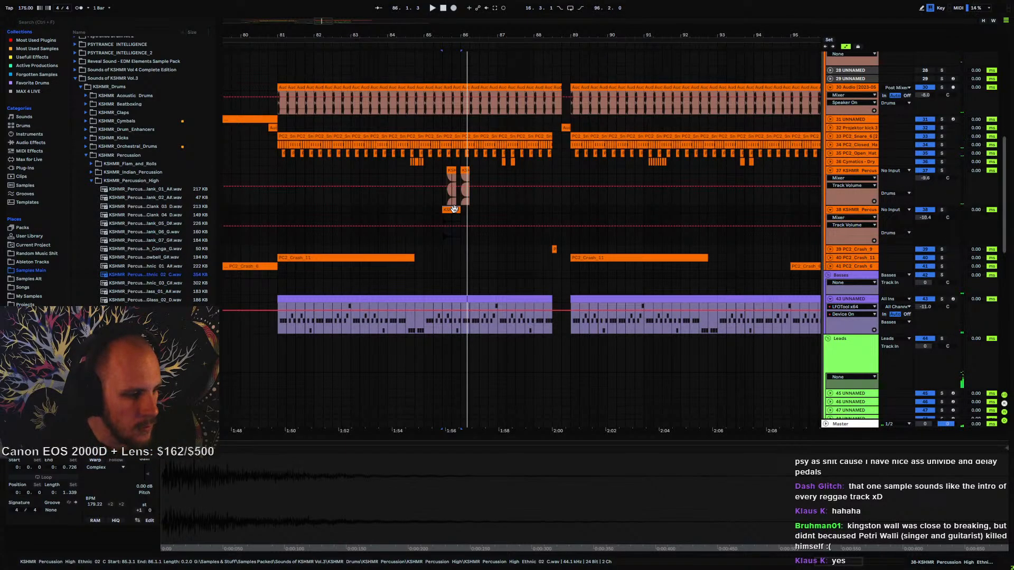
# - Insert a new audio track below the Ethnic 02 track and preview further KSHMR high percussion samples
pyautogui.click(857, 210)
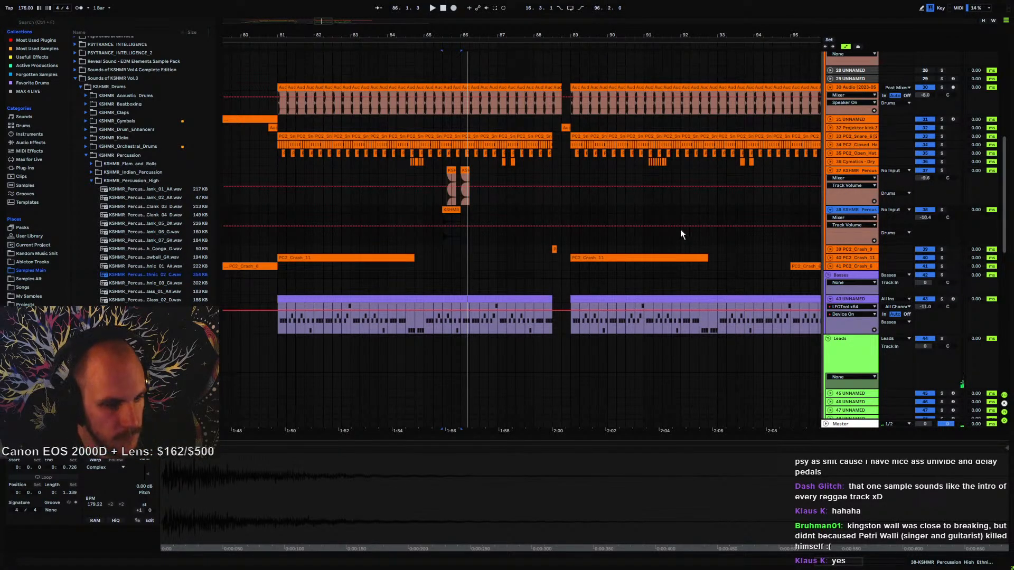
pyautogui.hotkey('ctrl', 't')
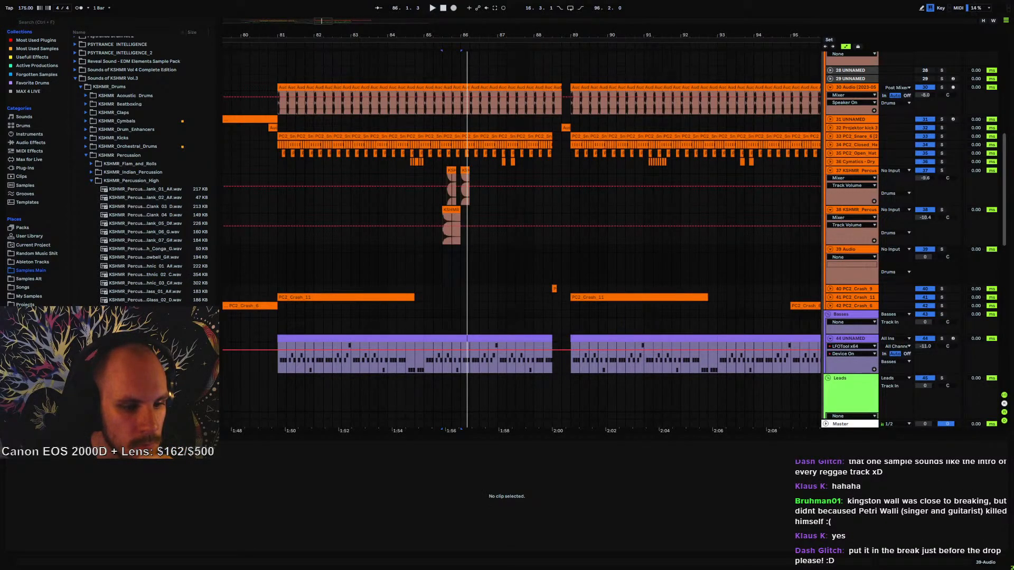
pyautogui.scroll(-4, 132, 169)
pyautogui.scroll(-4, 140, 211)
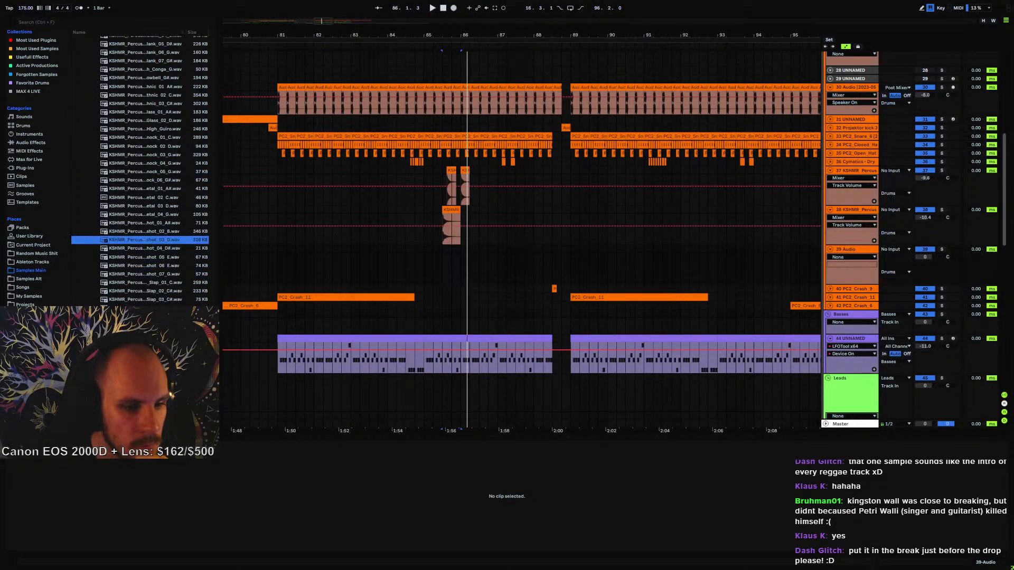
pyautogui.click(140, 342)
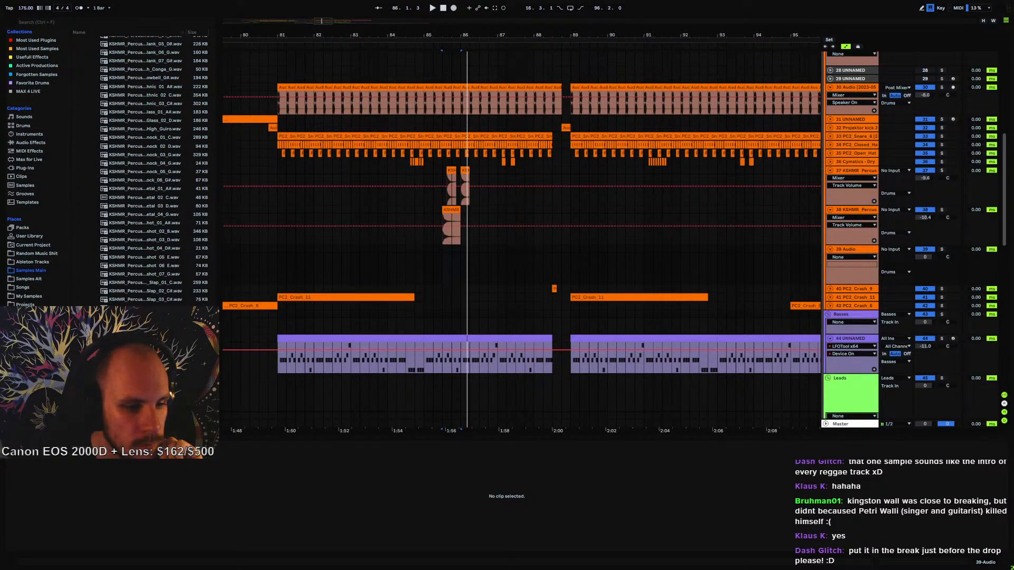
# - Close the Sounds of KSHMR Vol.3 folder and open FL_PSD_Perc under the One_Shots of Function Loops - Psytrance Drums
pyautogui.scroll(9, 150, 217)
pyautogui.click(75, 96)
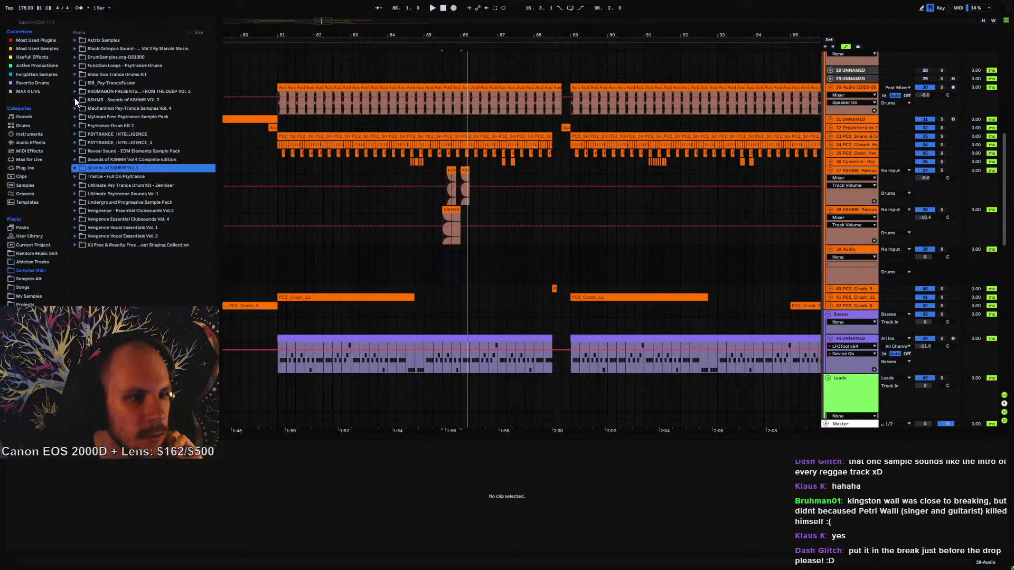
pyautogui.click(93, 75)
pyautogui.click(75, 75)
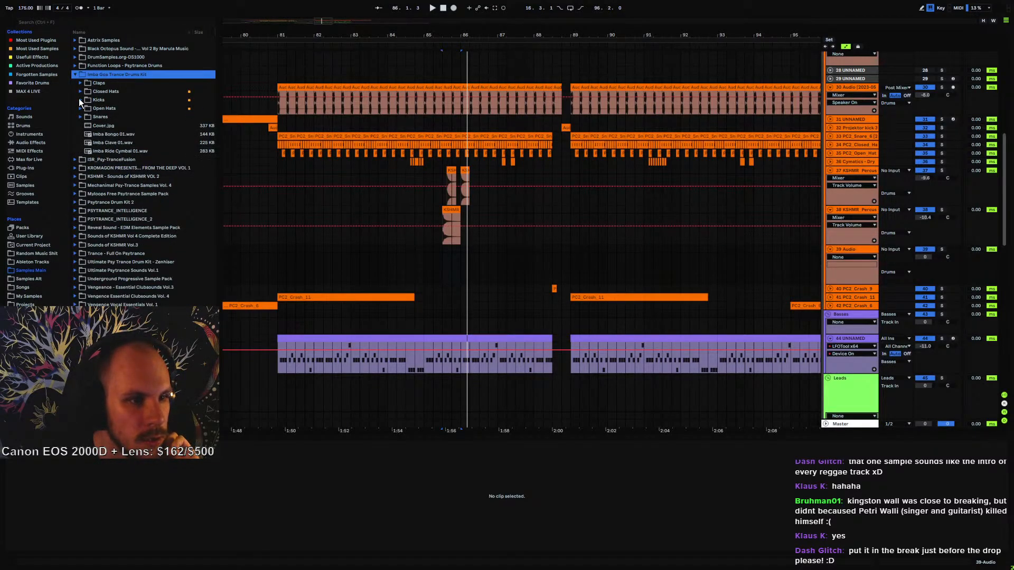
pyautogui.click(74, 67)
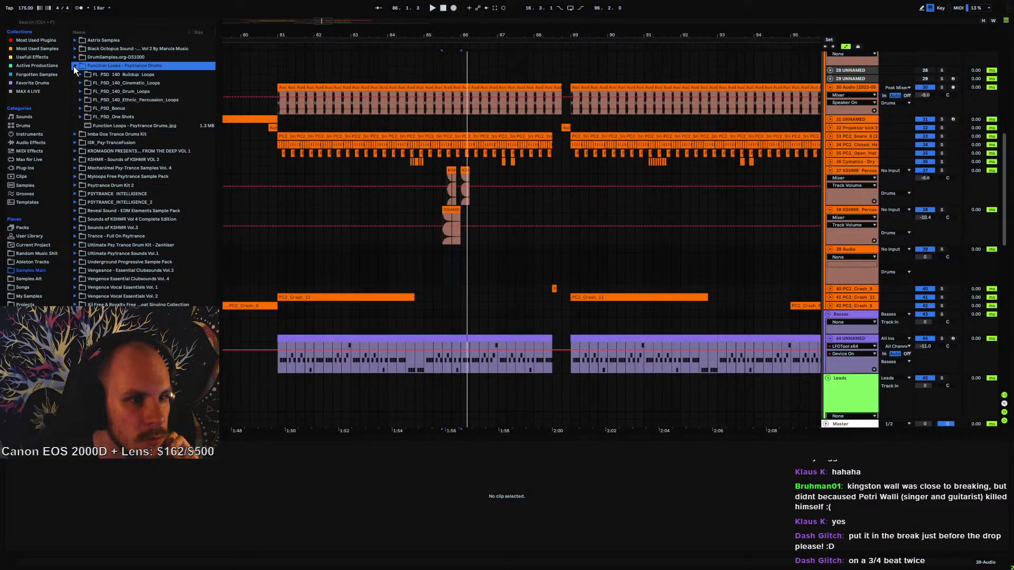
pyautogui.click(79, 117)
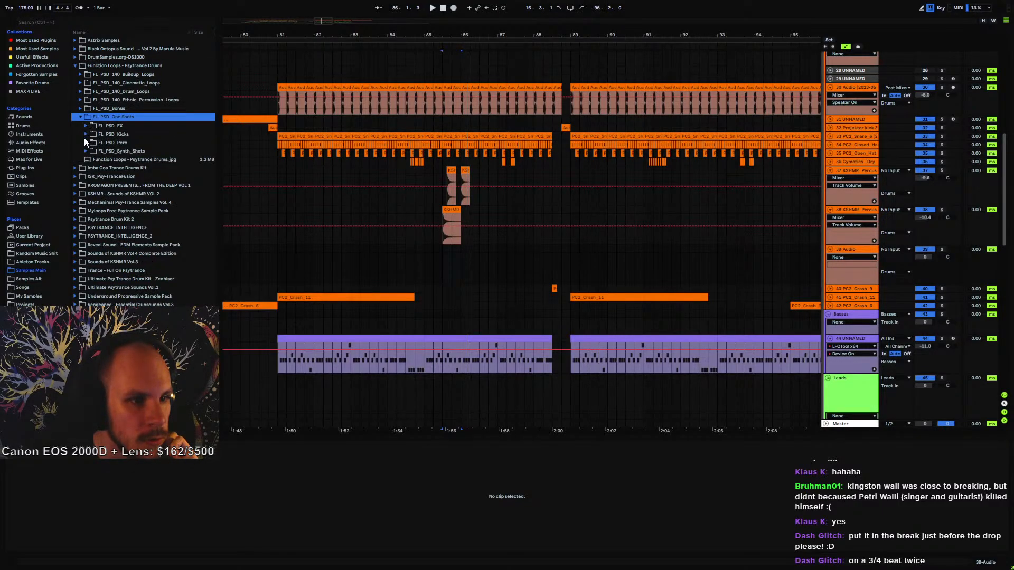
pyautogui.click(85, 142)
# - Preview the FL_PSD percussion one-shots and place One_Shot_07 on the new audio track at about 86.4.1
pyautogui.click(144, 167)
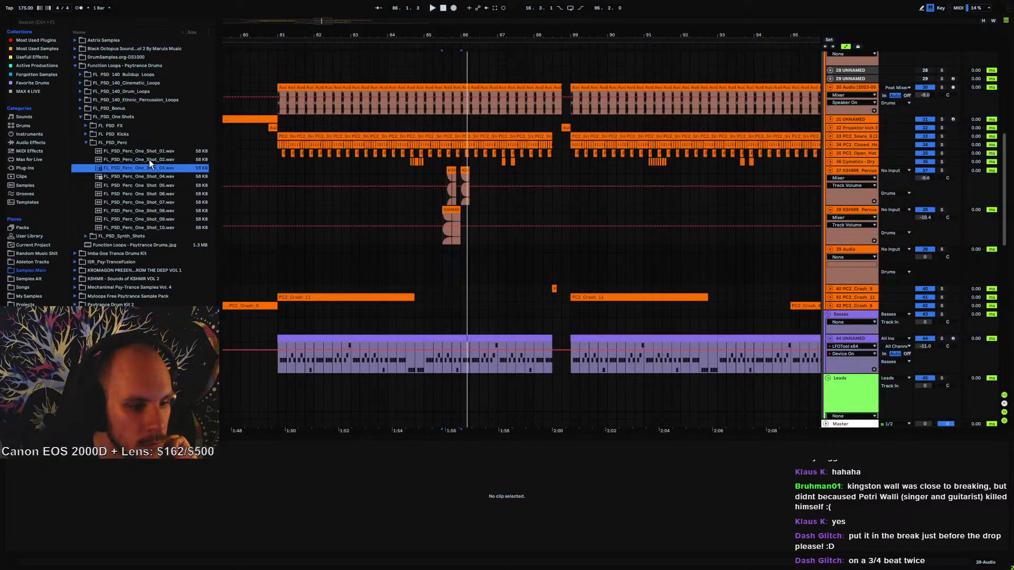
pyautogui.click(151, 159)
pyautogui.click(157, 151)
pyautogui.click(166, 202)
pyautogui.click(168, 211)
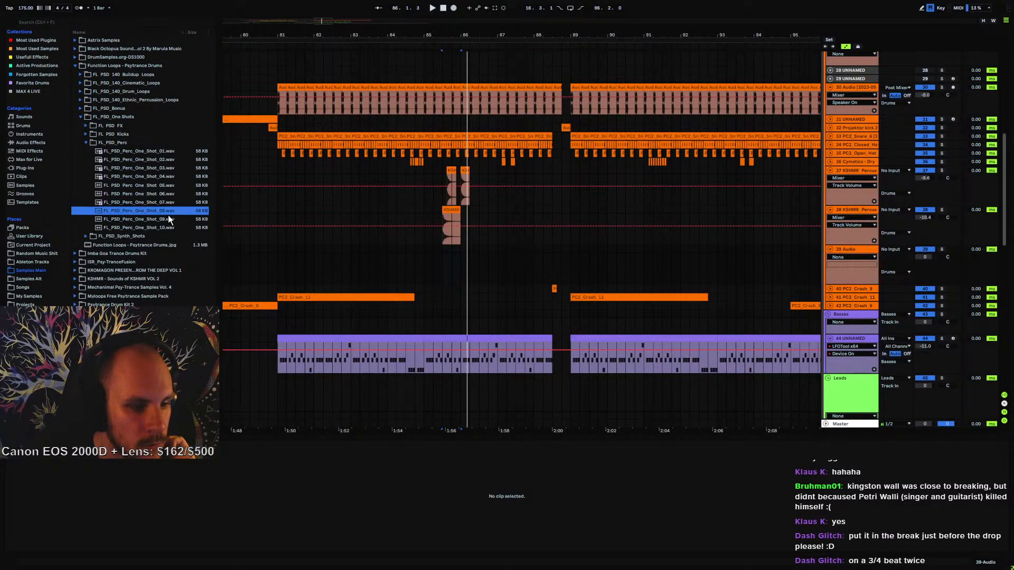
pyautogui.click(166, 203)
pyautogui.moveTo(138, 200); pyautogui.dragTo(455, 267)
# - Insert another audio track below, preview more percussion one-shots and place FL_PSD_Perc_One_Shot_03 on it at about 86.2.1
pyautogui.click(849, 248)
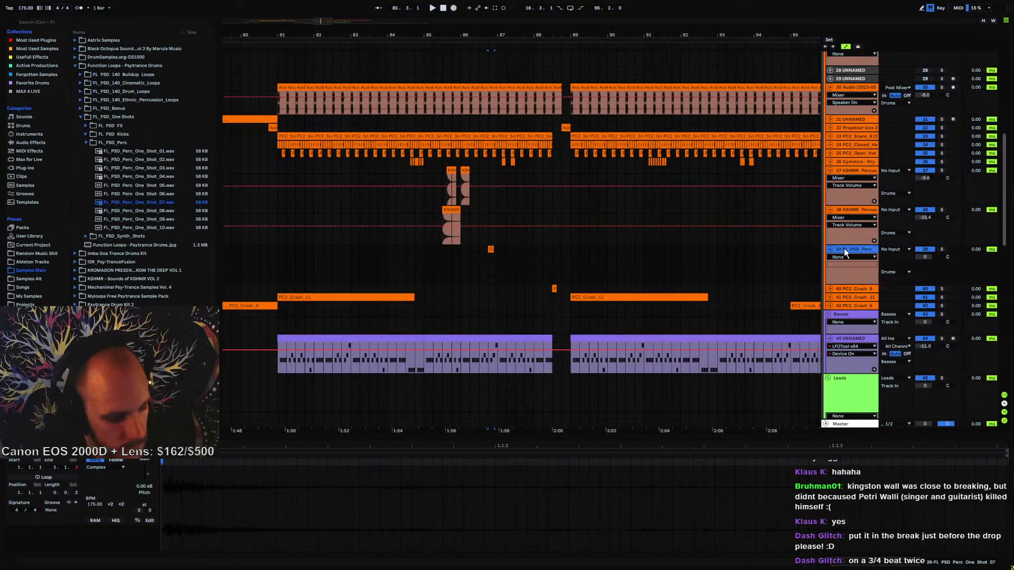
pyautogui.hotkey('ctrl', 't')
pyautogui.click(163, 227)
pyautogui.click(163, 222)
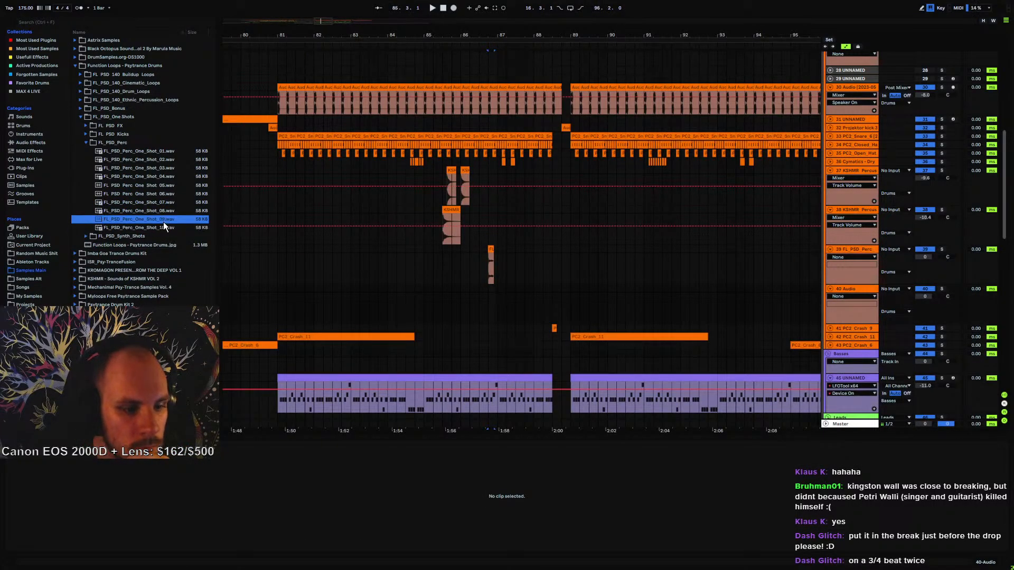
pyautogui.click(167, 215)
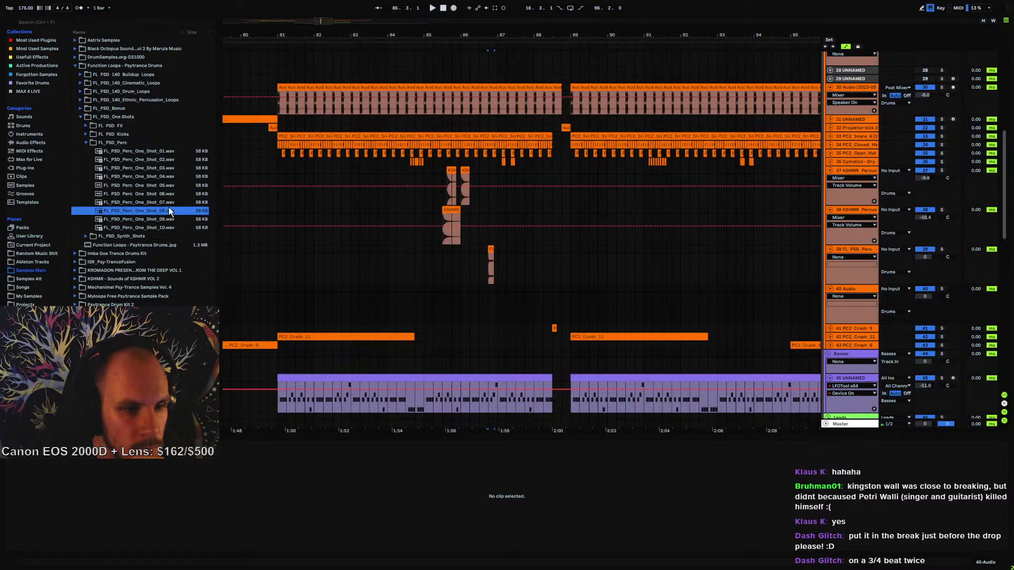
pyautogui.click(170, 204)
pyautogui.click(173, 187)
pyautogui.click(176, 178)
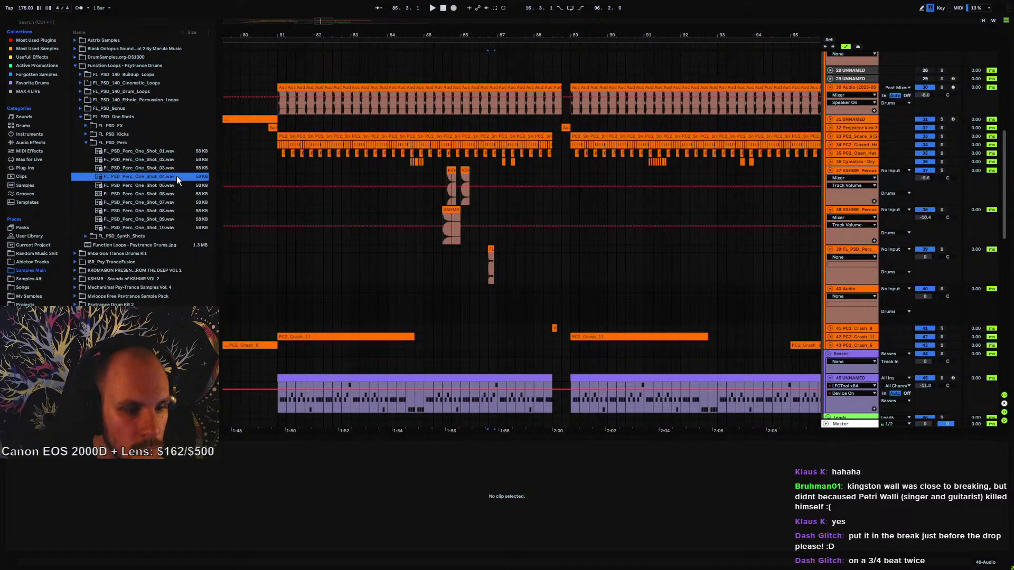
pyautogui.click(169, 166)
pyautogui.click(162, 160)
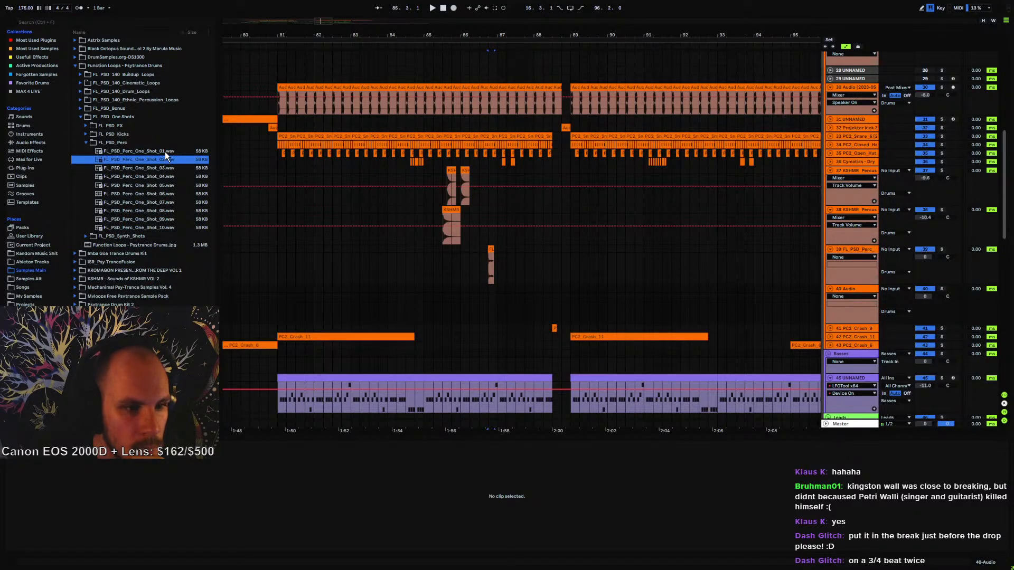
pyautogui.moveTo(156, 167); pyautogui.dragTo(470, 291)
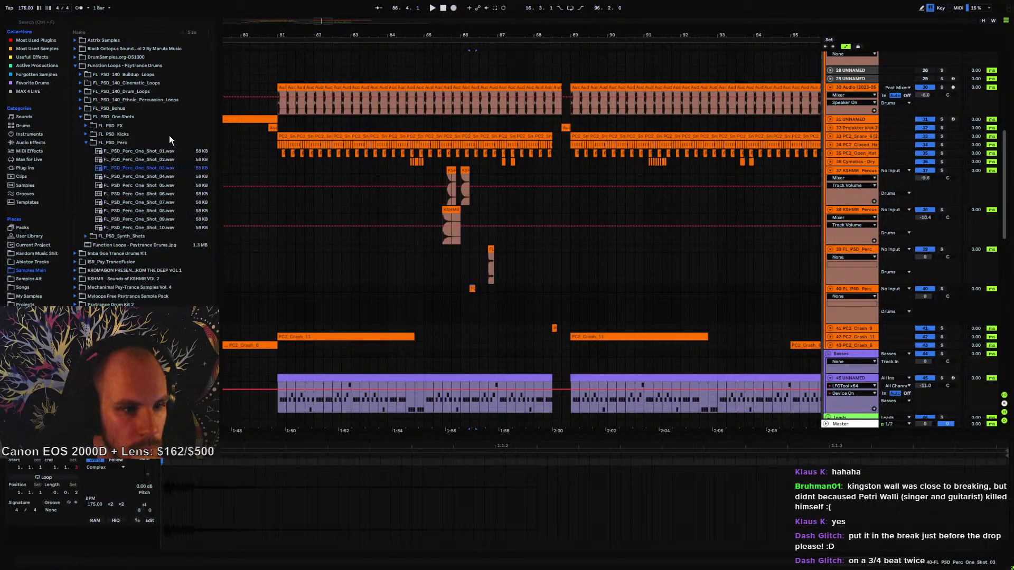
# - Insert a further audio track and place FL_PSD_Perc_One_Shot_01 on it at about 85.1.1
pyautogui.click(149, 153)
pyautogui.click(865, 291)
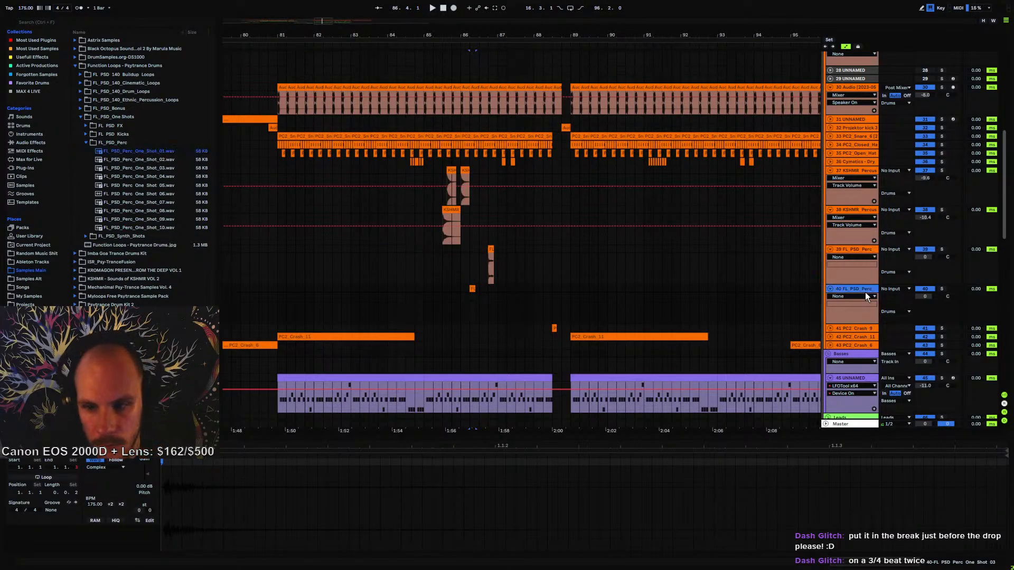
pyautogui.moveTo(151, 150); pyautogui.dragTo(426, 336)
# - Close the Function Loops percussion folder and look through the 135Am folder of the Underground Progressive Sample Pack
pyautogui.click(84, 141)
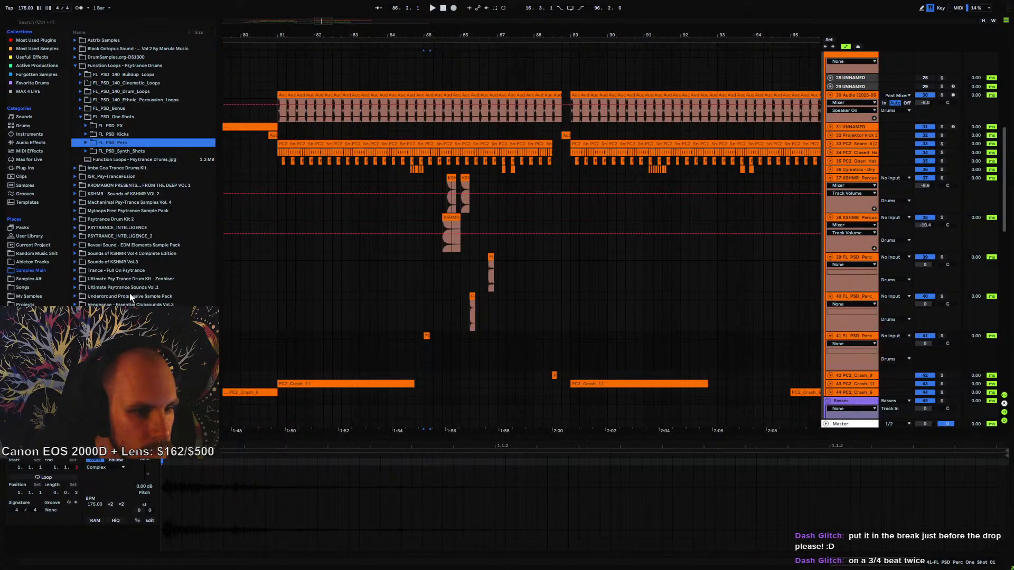
pyautogui.click(75, 296)
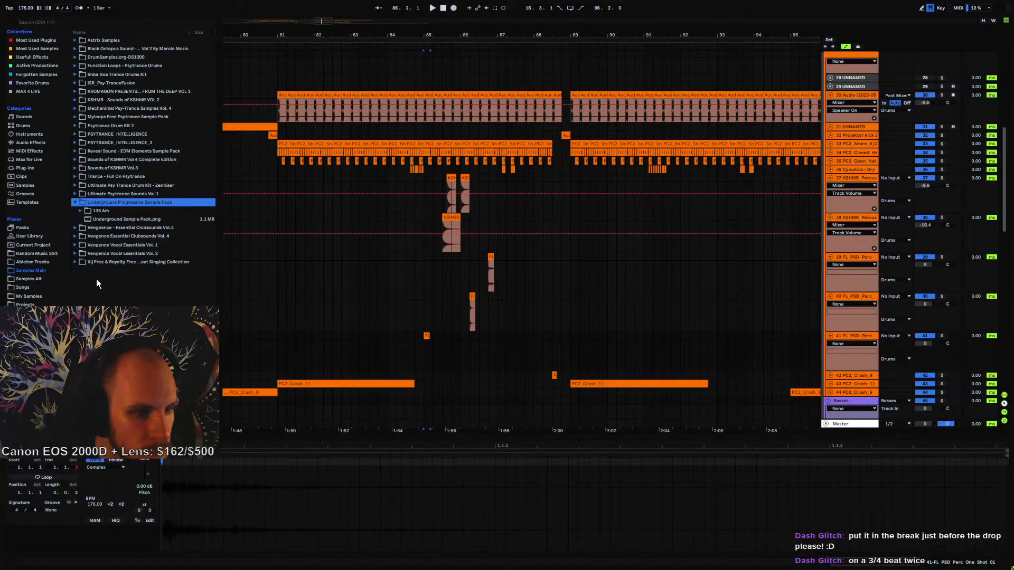
pyautogui.click(80, 211)
pyautogui.scroll(-4, 160, 258)
pyautogui.scroll(3, 103, 192)
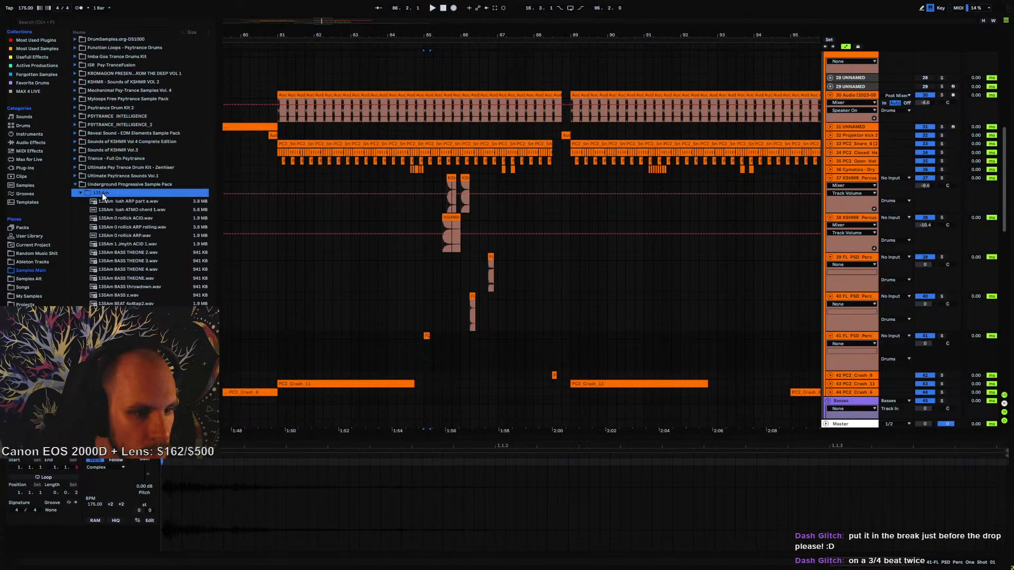
# - Open the Percs folder of Ultimate Psytrance Sounds Vol.1 and preview samples from its Conga folder
pyautogui.click(73, 185)
pyautogui.click(75, 193)
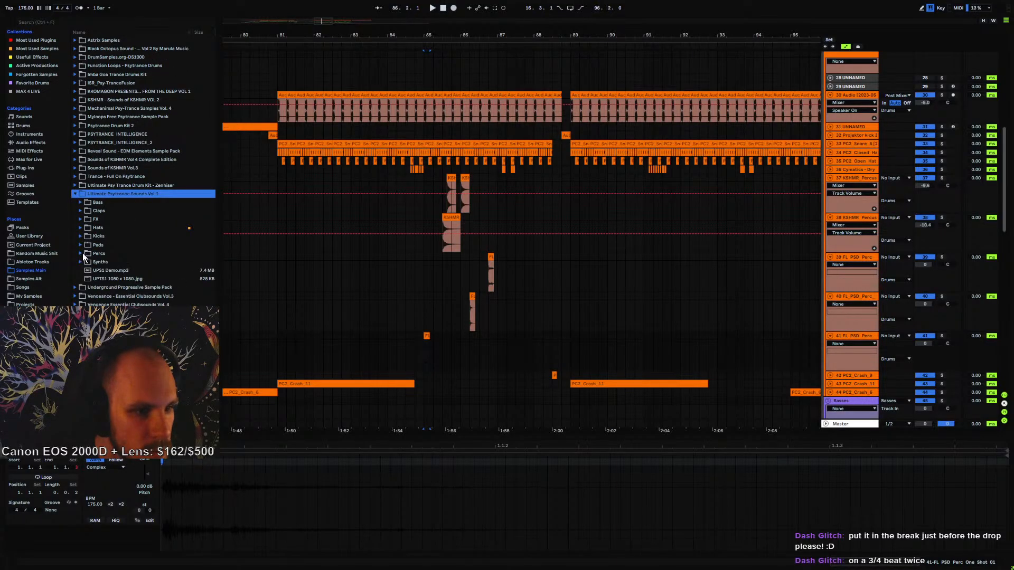
pyautogui.click(81, 254)
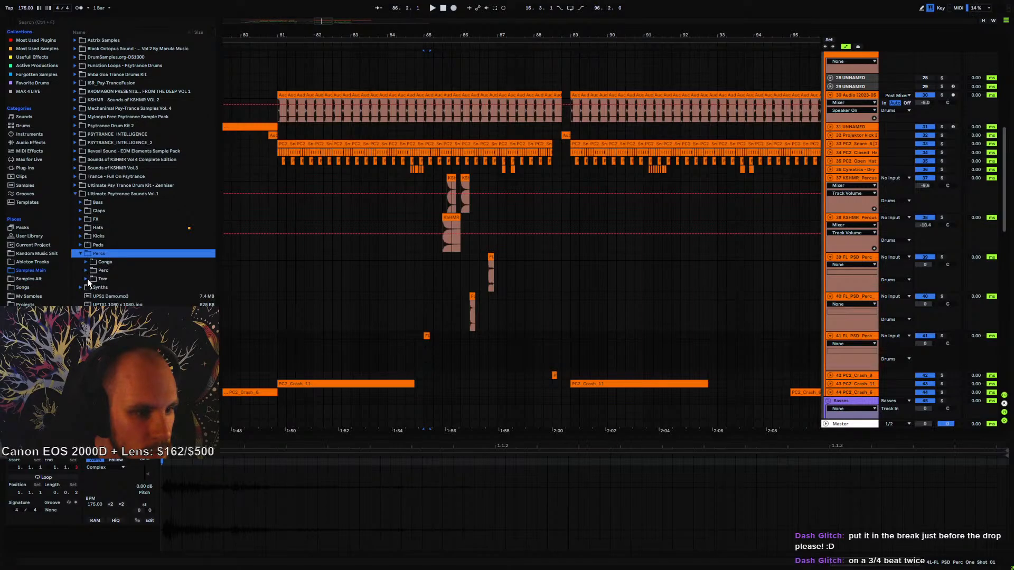
pyautogui.click(86, 263)
pyautogui.click(113, 288)
pyautogui.click(129, 313)
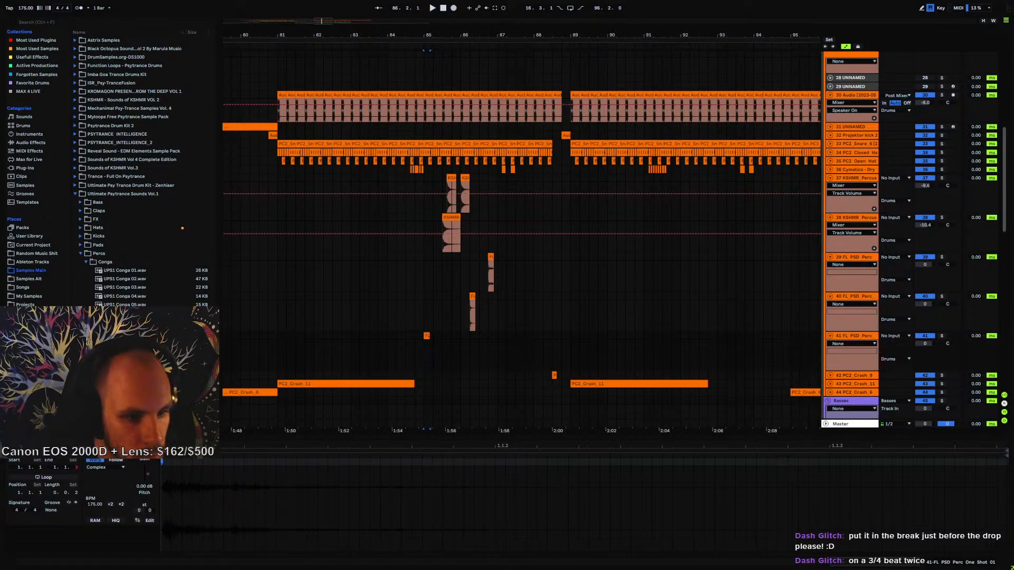
# - Close the Conga folder, open the Perc folder and preview the UPS1 Perc samples between 01 and 16
pyautogui.click(86, 262)
pyautogui.click(87, 270)
pyautogui.scroll(-4, 129, 238)
pyautogui.click(128, 299)
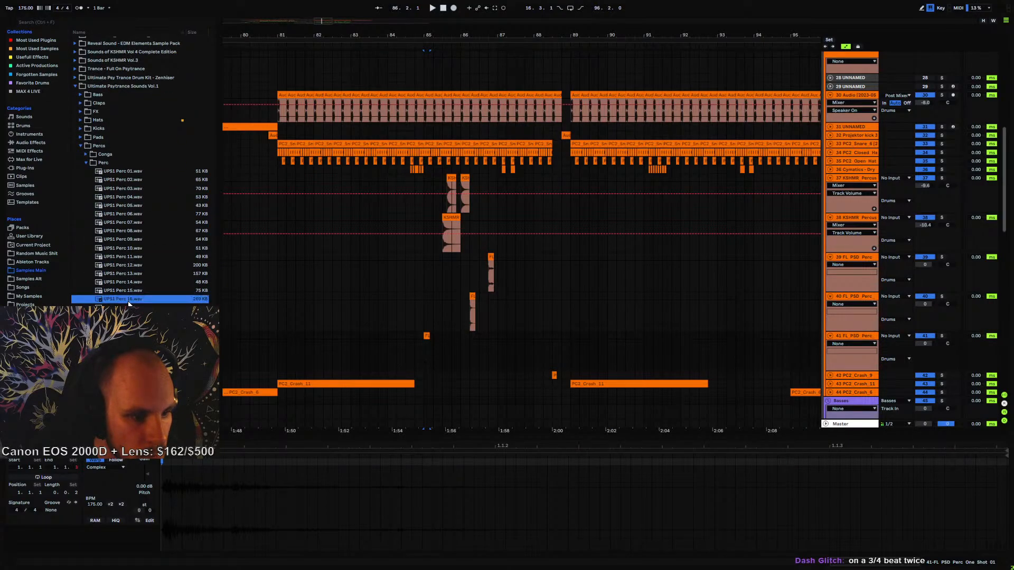
pyautogui.click(128, 275)
pyautogui.click(133, 266)
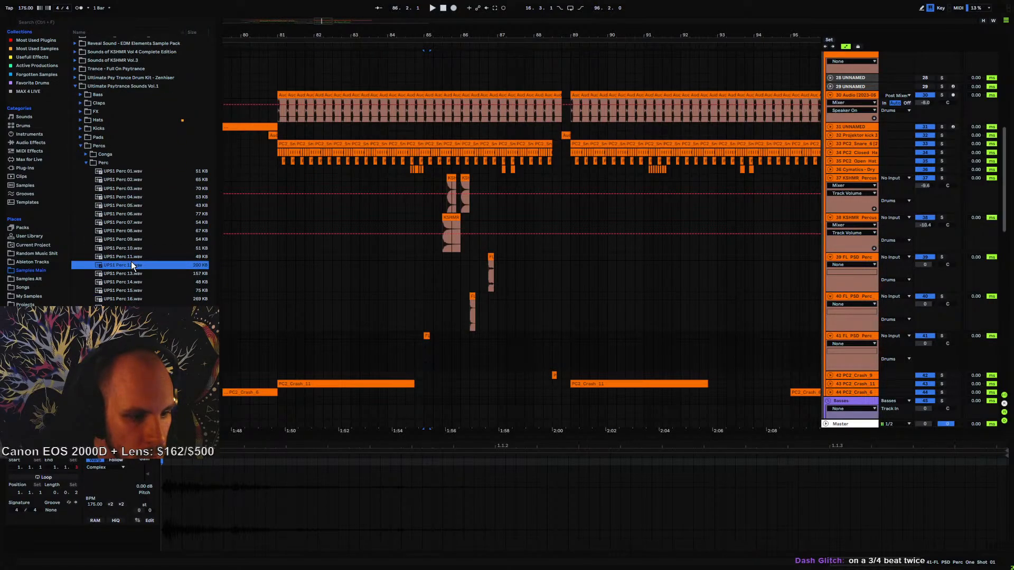
pyautogui.click(133, 248)
pyautogui.click(134, 231)
pyautogui.click(135, 222)
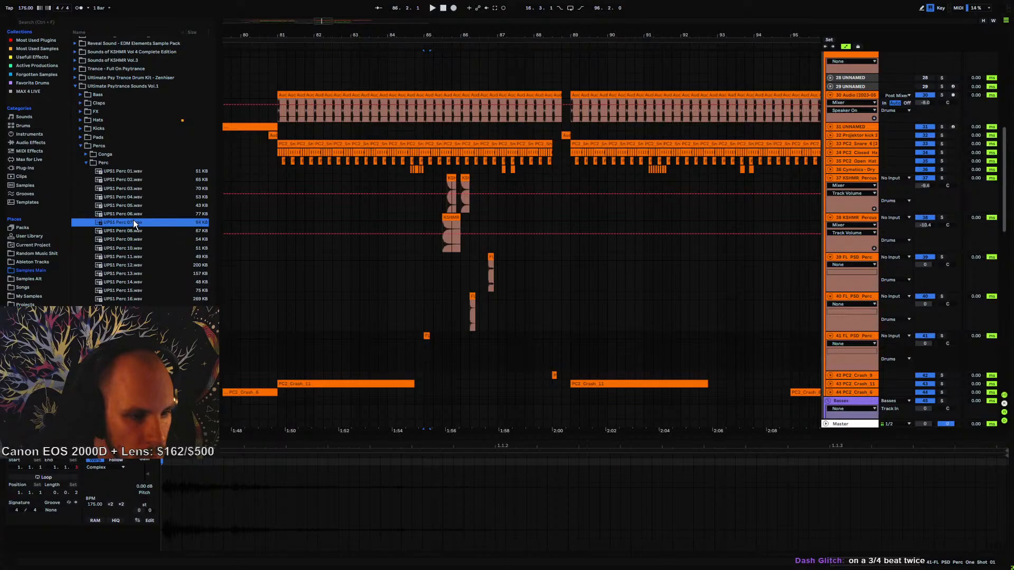
pyautogui.click(136, 214)
pyautogui.click(136, 189)
pyautogui.click(135, 181)
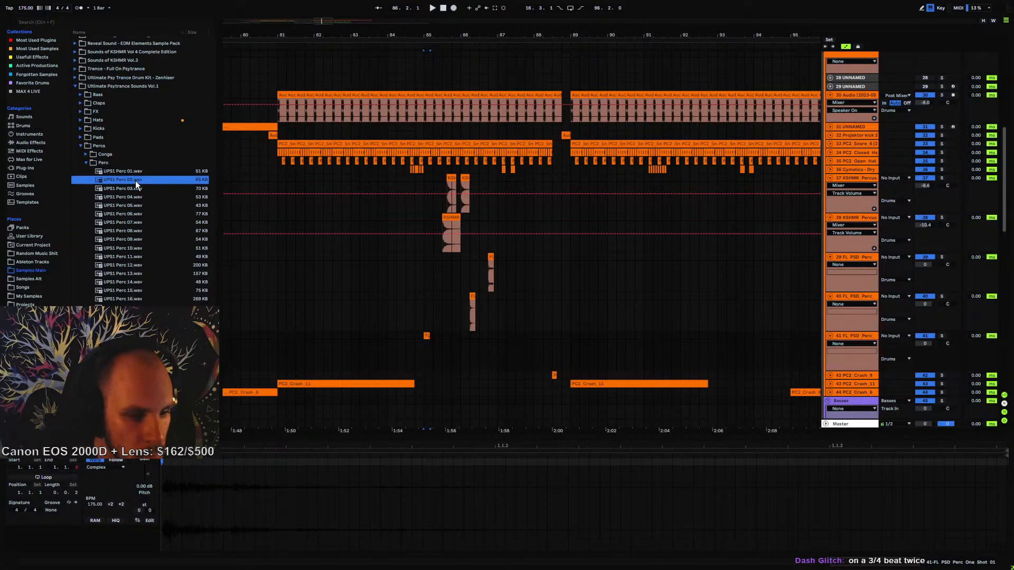
pyautogui.click(130, 173)
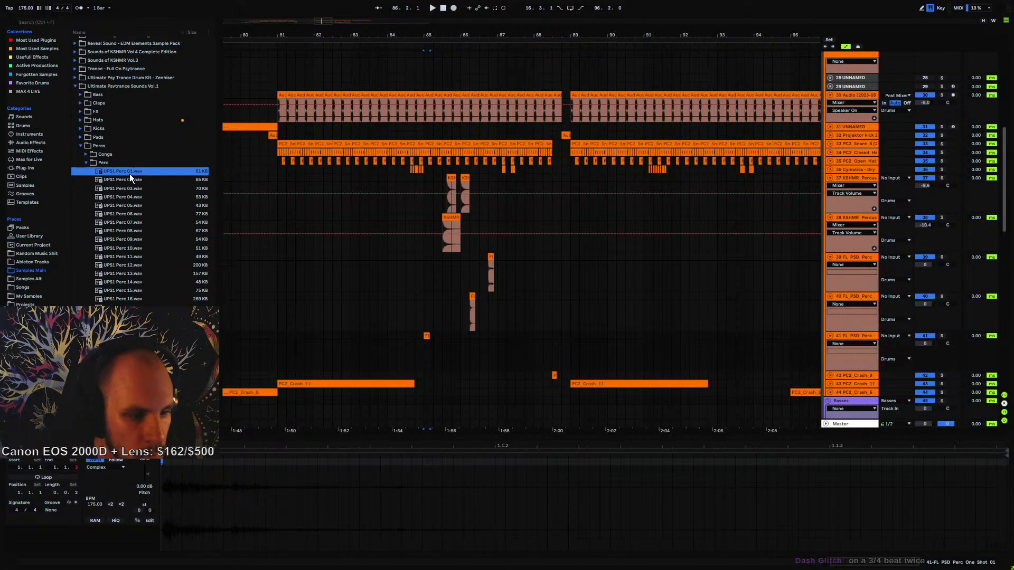
# - Preview more UPS1 Perc one-shots further down the folder, comparing the samples around 31 and 32
pyautogui.click(135, 299)
pyautogui.click(135, 316)
pyautogui.scroll(-2, 135, 370)
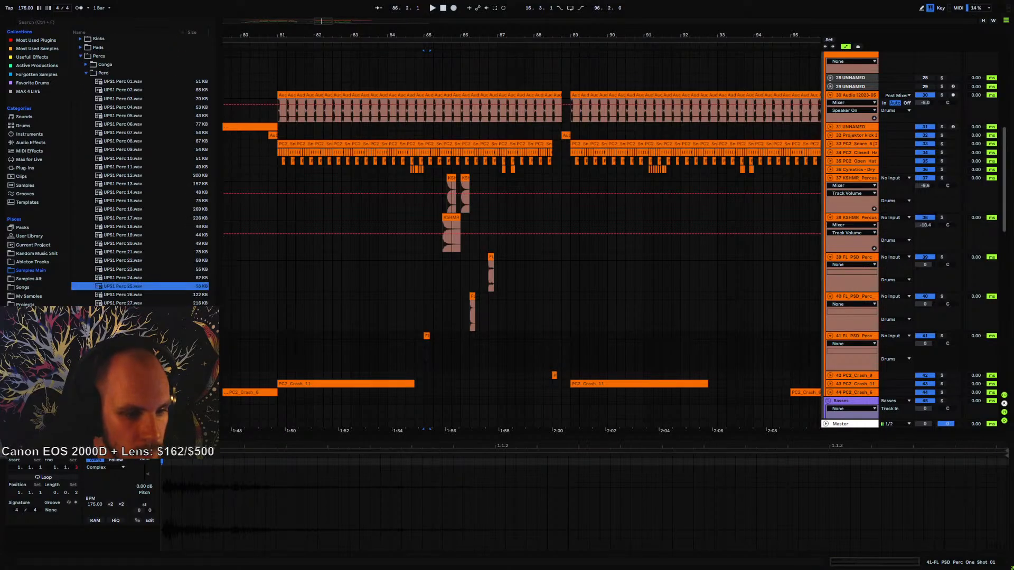
pyautogui.click(135, 363)
pyautogui.scroll(-2, 135, 363)
pyautogui.click(140, 264)
pyautogui.click(140, 257)
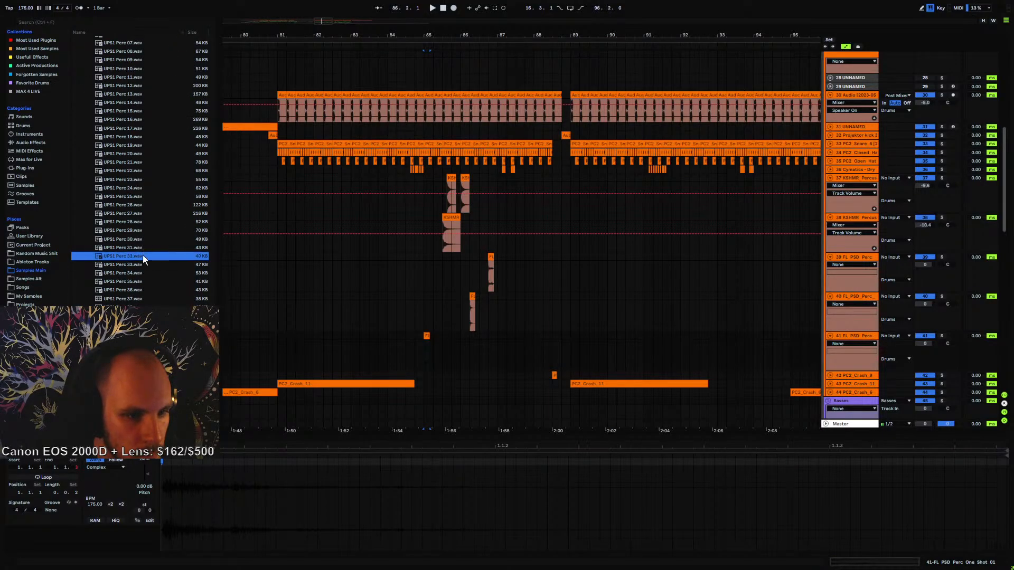
pyautogui.click(141, 248)
pyautogui.click(135, 256)
# - Add UPS1 Perc 32 to the arrangement at 86.2.1 and move it onto a newly inserted audio track
pyautogui.moveTo(482, 376); pyautogui.dragTo(470, 344)
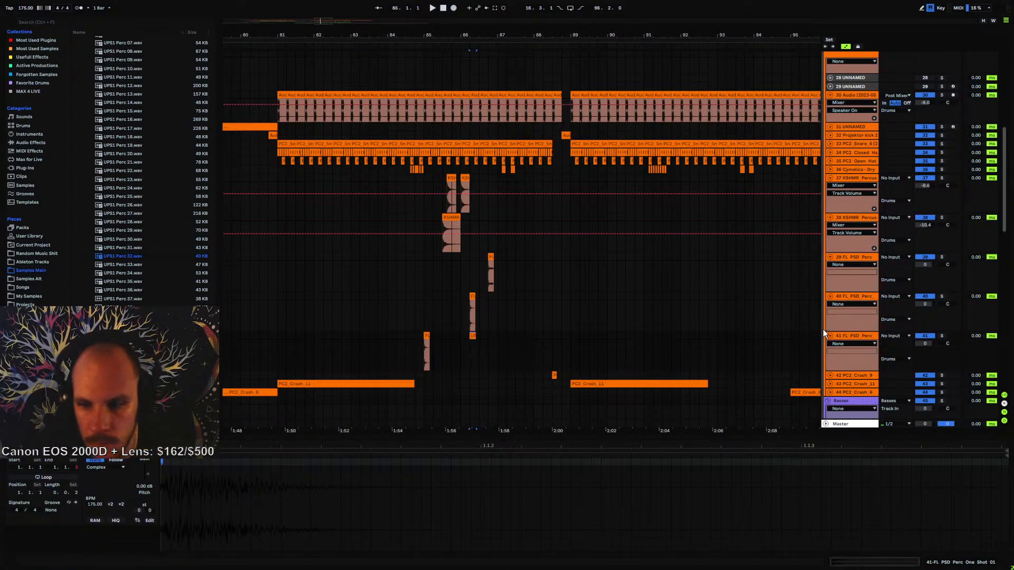
pyautogui.hotkey('ctrl', 't')
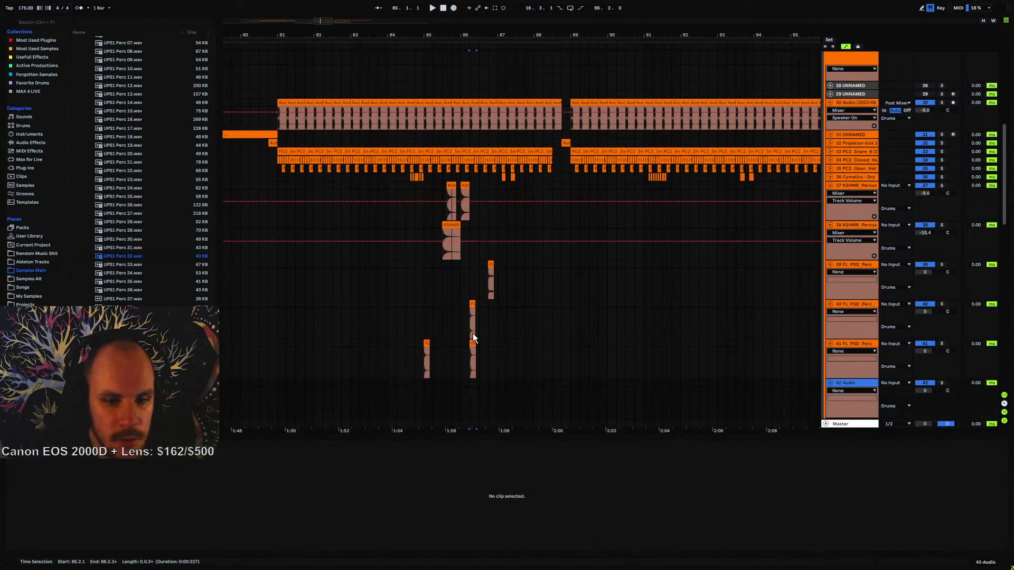
pyautogui.moveTo(471, 341); pyautogui.dragTo(472, 382)
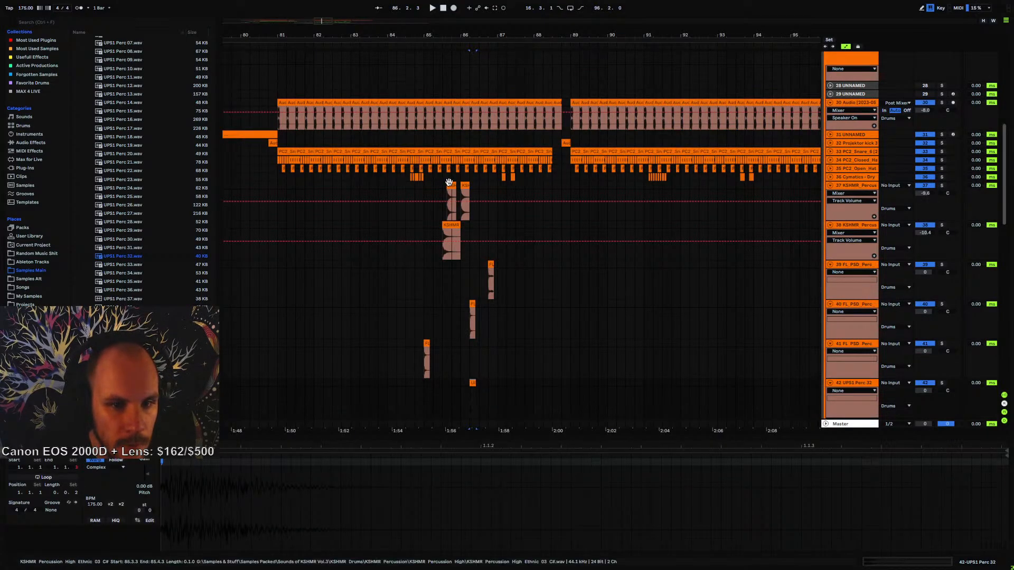
# - Move the KSHMR ethnic percussion clips back to start at 81.1.1 and set both of their track volumes to 0 dB
pyautogui.moveTo(449, 185); pyautogui.dragTo(300, 190)
pyautogui.moveTo(448, 227); pyautogui.dragTo(283, 229)
pyautogui.moveTo(929, 206); pyautogui.dragTo(929, 198)
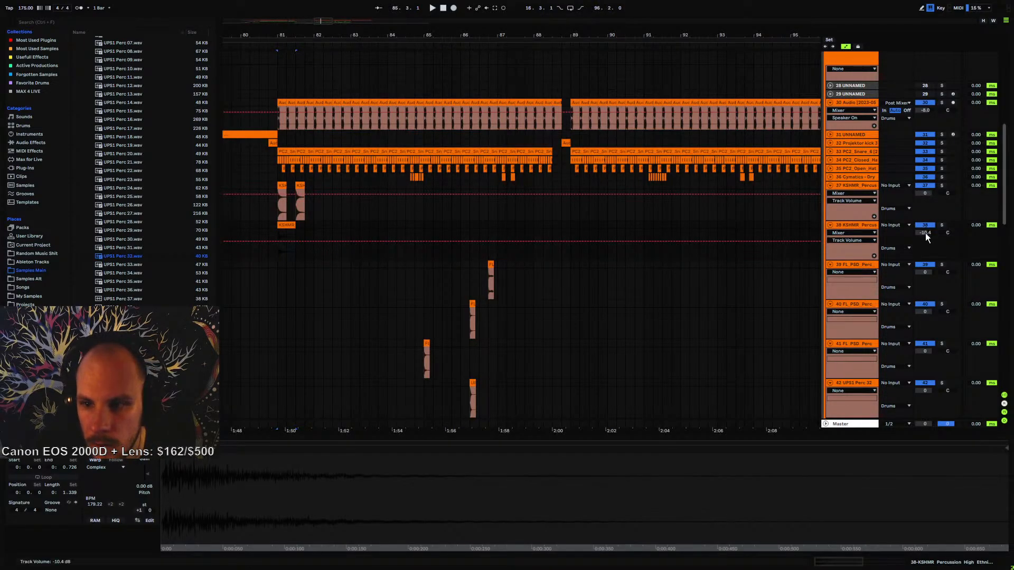
pyautogui.moveTo(927, 238); pyautogui.dragTo(926, 231)
# - Group the KSHMR, FL PSD and UPS1 percussion tracks, fold the grouped tracks and set the group volume to -10 dB
pyautogui.keyDown('shift'); pyautogui.click(854, 384); pyautogui.keyUp('shift')
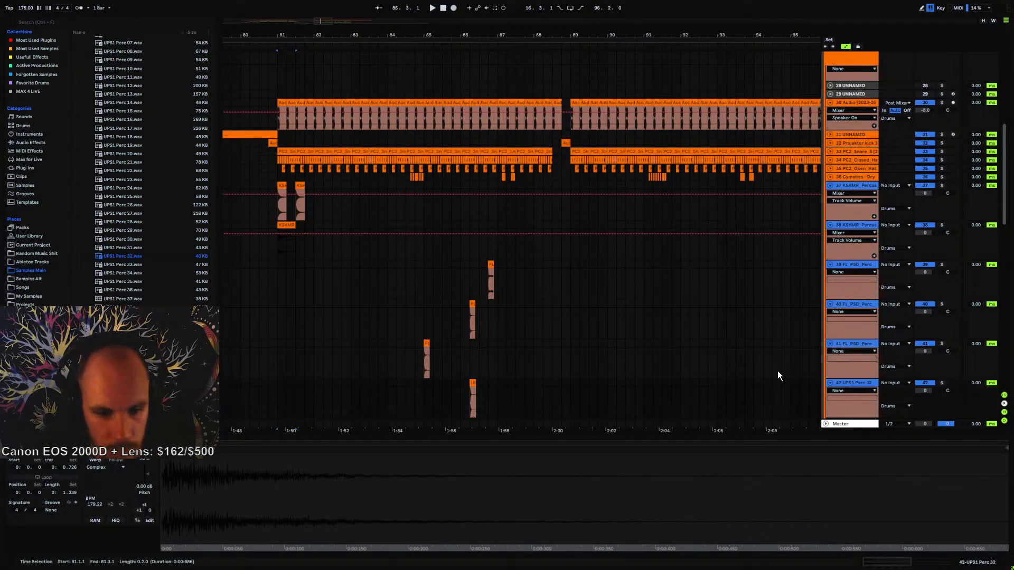
pyautogui.hotkey('ctrl', 'g')
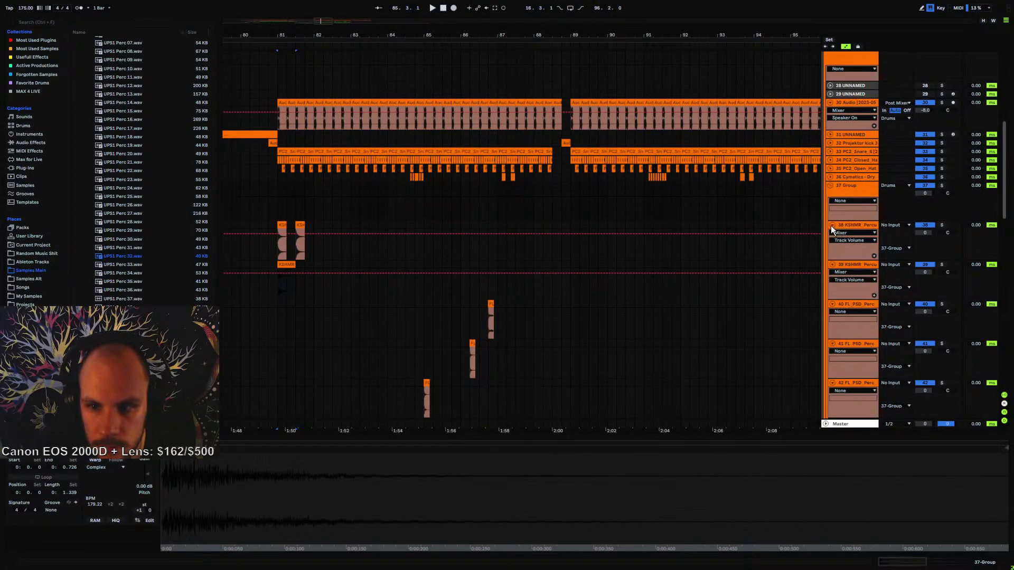
pyautogui.keyDown('alt'); pyautogui.click(832, 226); pyautogui.keyUp('alt')
pyautogui.click(921, 194)
pyautogui.write('-1')
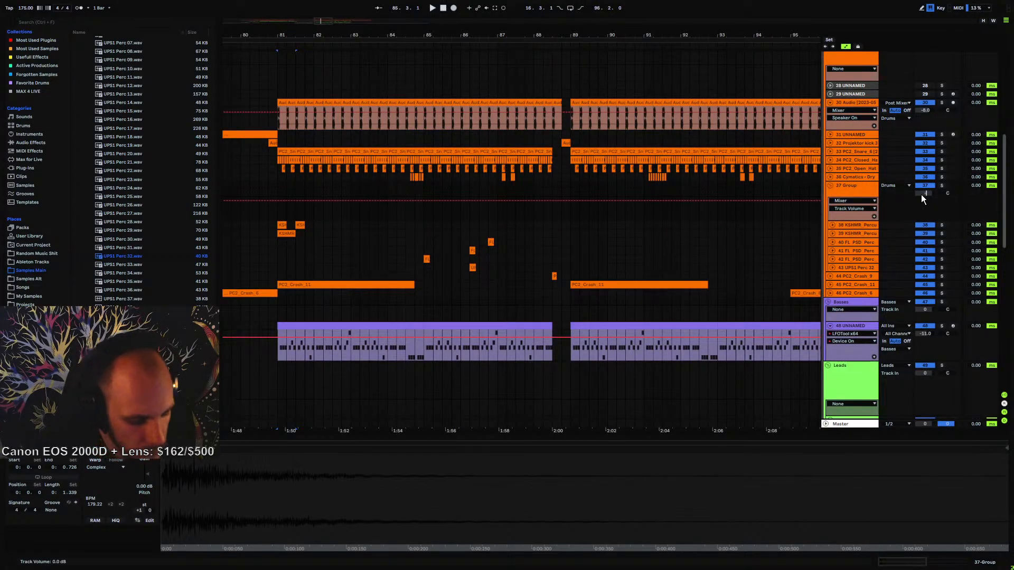
pyautogui.write('0')
pyautogui.press('Return')
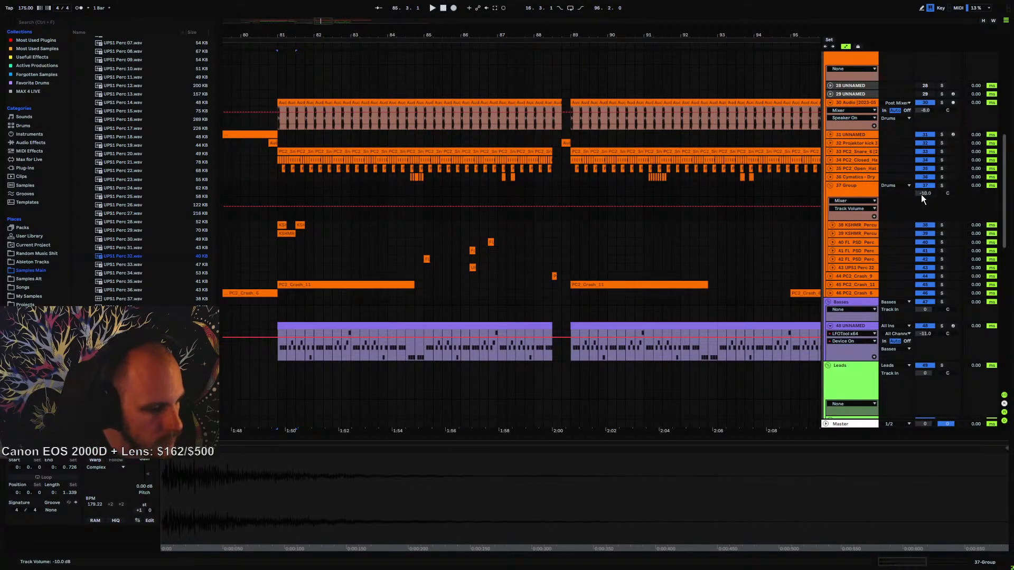
# - Play back the break into the drop from about bar 80 to hear the ethnic percussion at bar 81
pyautogui.click(277, 195)
pyautogui.moveTo(281, 39); pyautogui.dragTo(407, 31)
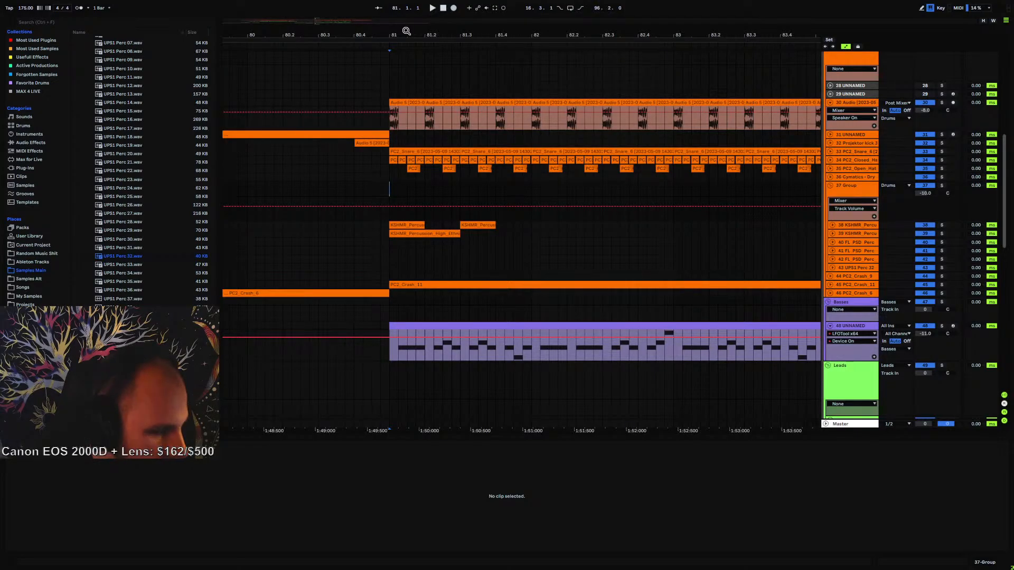
pyautogui.moveTo(449, 37); pyautogui.dragTo(450, 24)
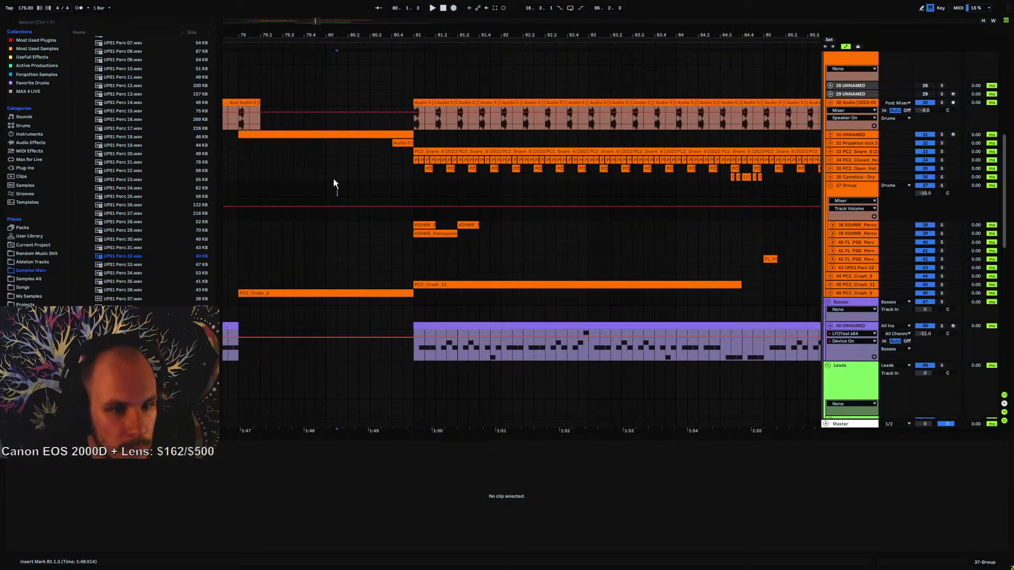
pyautogui.moveTo(338, 36); pyautogui.dragTo(522, 58)
pyautogui.press('space')
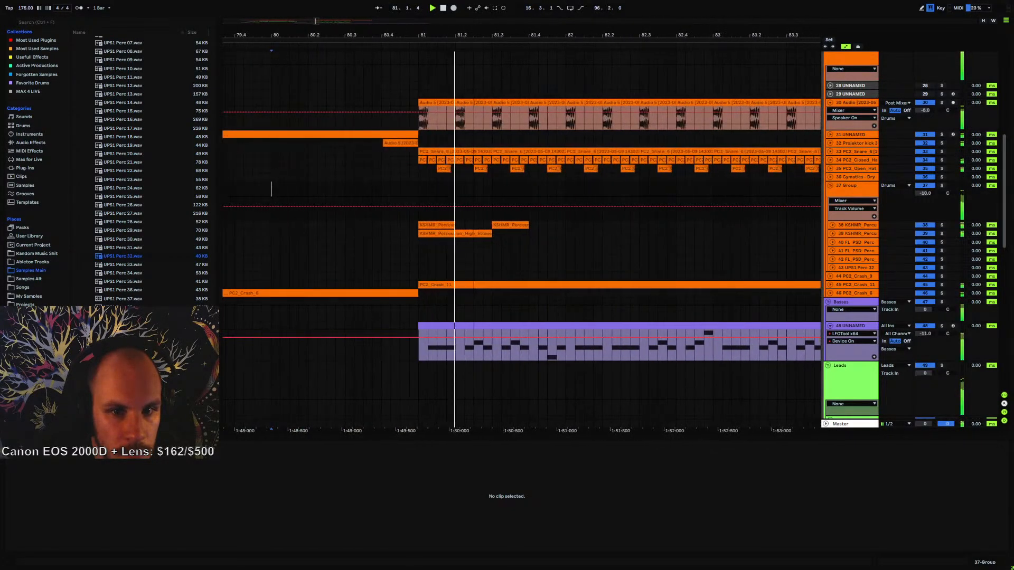
pyautogui.moveTo(418, 58); pyautogui.dragTo(395, 52)
pyautogui.press('space')
# - Move the longer KSHMR ethnic clip to 80.3.1 and the first shorter one to about 80.3.3, before the drop
pyautogui.click(406, 234)
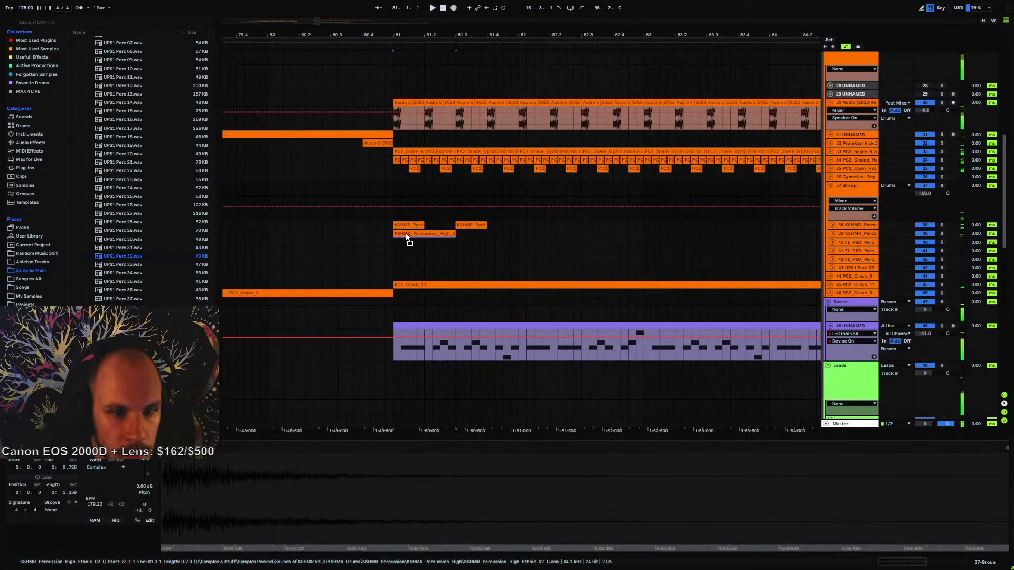
pyautogui.moveTo(405, 233); pyautogui.dragTo(382, 232)
pyautogui.press('space')
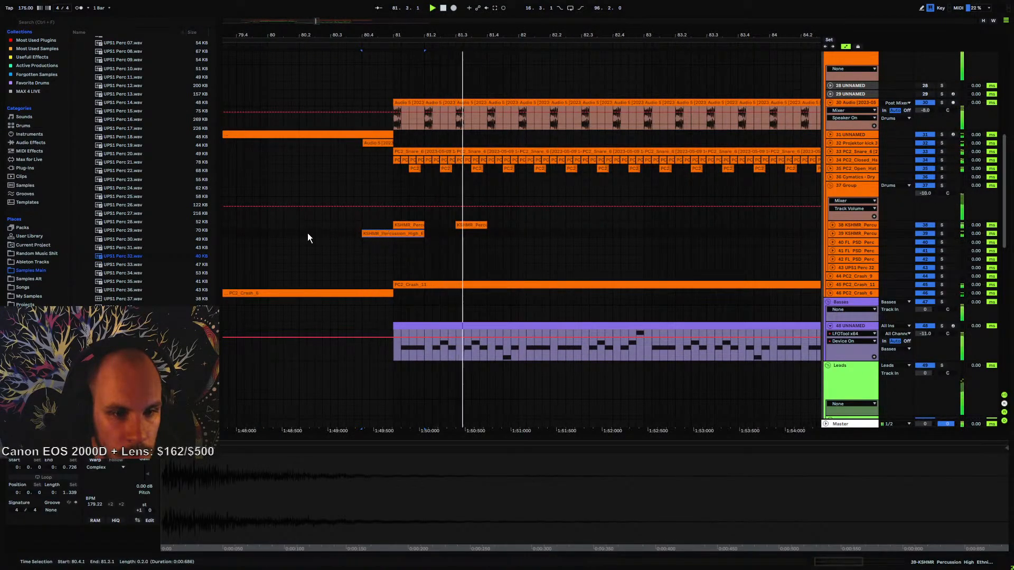
pyautogui.click(269, 234)
pyautogui.moveTo(362, 233)
pyautogui.mouseDown()
pyautogui.moveTo(347, 235)
pyautogui.moveTo(375, 225)
pyautogui.moveTo(357, 226)
pyautogui.mouseUp()
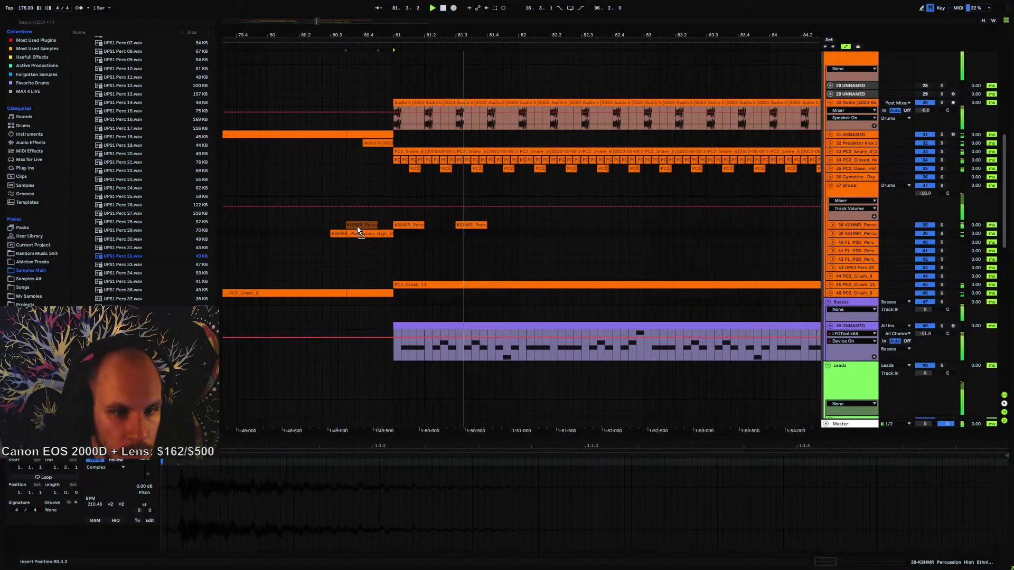
pyautogui.click(328, 220)
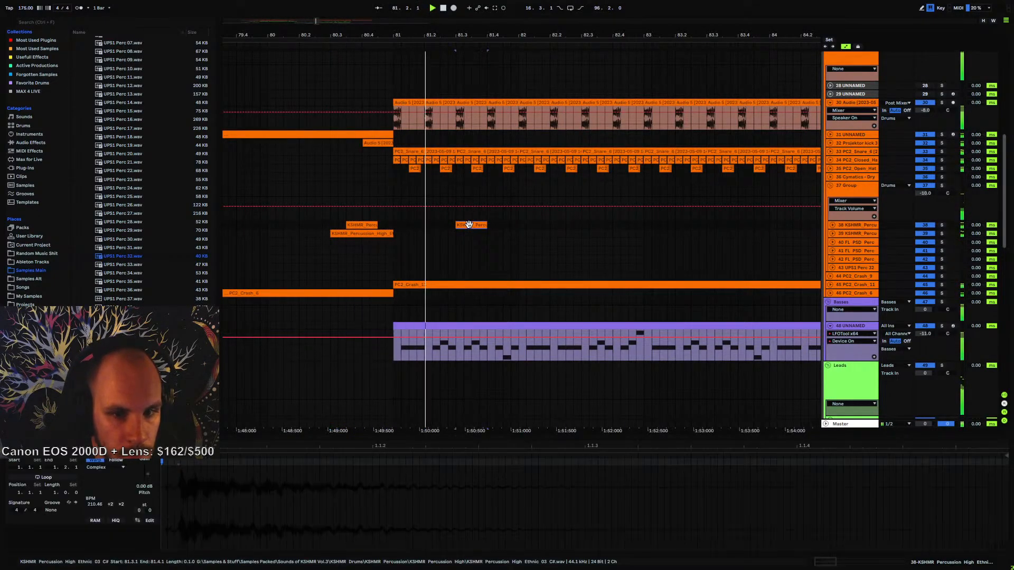
# - Delete the remaining KSHMR ethnic percussion clip at 81.3.1 and play the fill from 80.3.1
pyautogui.click(473, 226)
pyautogui.press('Delete')
pyautogui.click(333, 227)
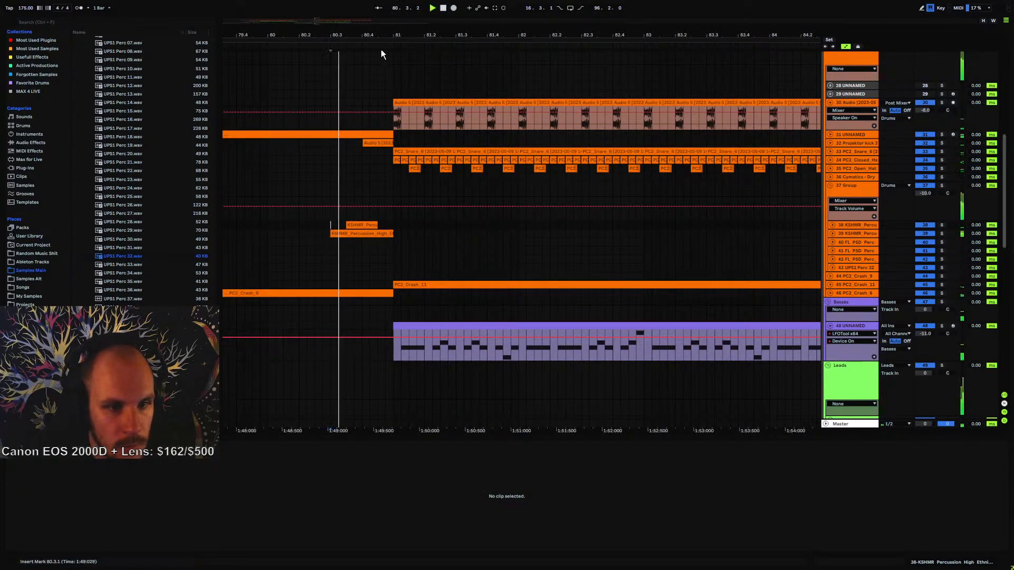
# - Copy the first half beat of track 30's audio at 81.1.1 to 80.4.3 and set the copy's gain to -3 dB
pyautogui.moveTo(398, 119); pyautogui.dragTo(404, 122)
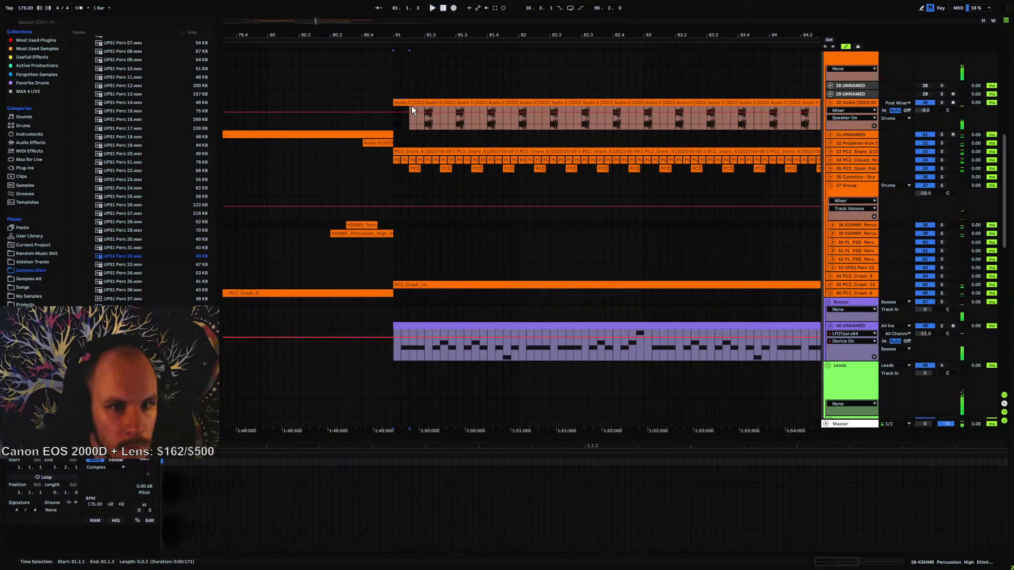
pyautogui.hotkey('ctrl', 'c')
pyautogui.click(377, 102)
pyautogui.hotkey('ctrl', 'v')
pyautogui.press('space')
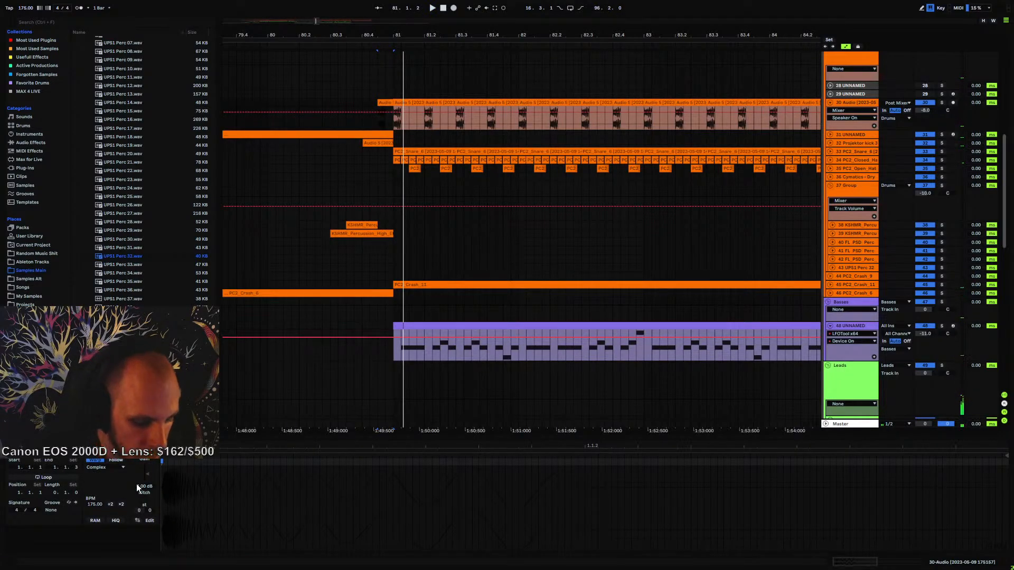
pyautogui.moveTo(136, 483); pyautogui.dragTo(136, 497)
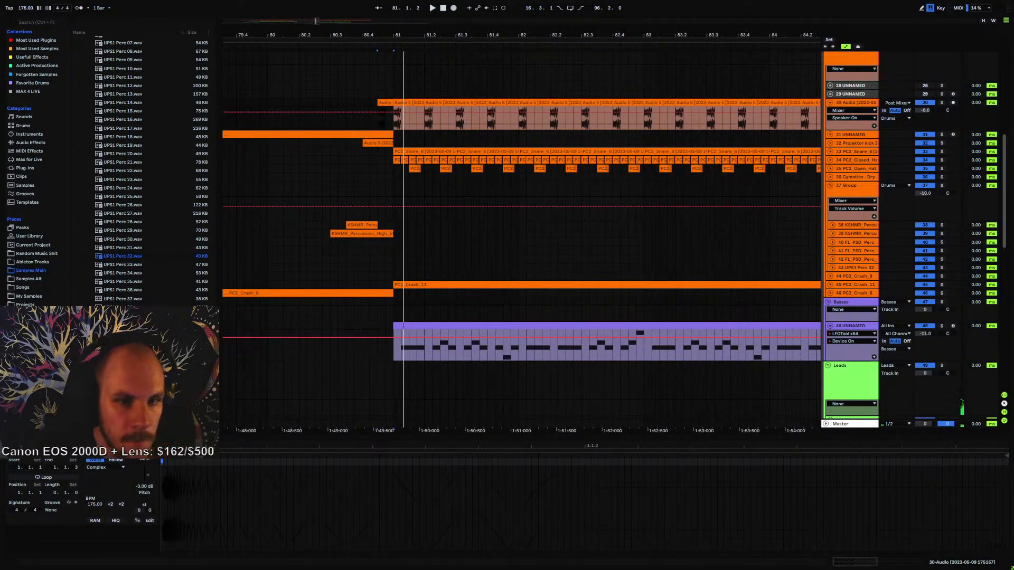
# - Play back the transition into the drop from 80.3.1 and again from 79.1.1
pyautogui.click(329, 100)
pyautogui.press('space')
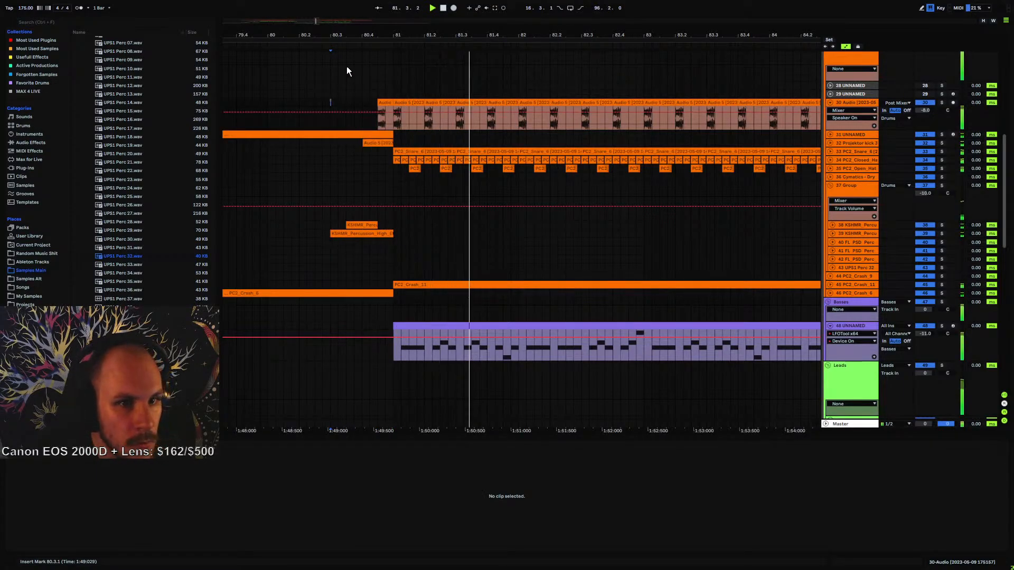
pyautogui.moveTo(357, 35); pyautogui.dragTo(415, 13)
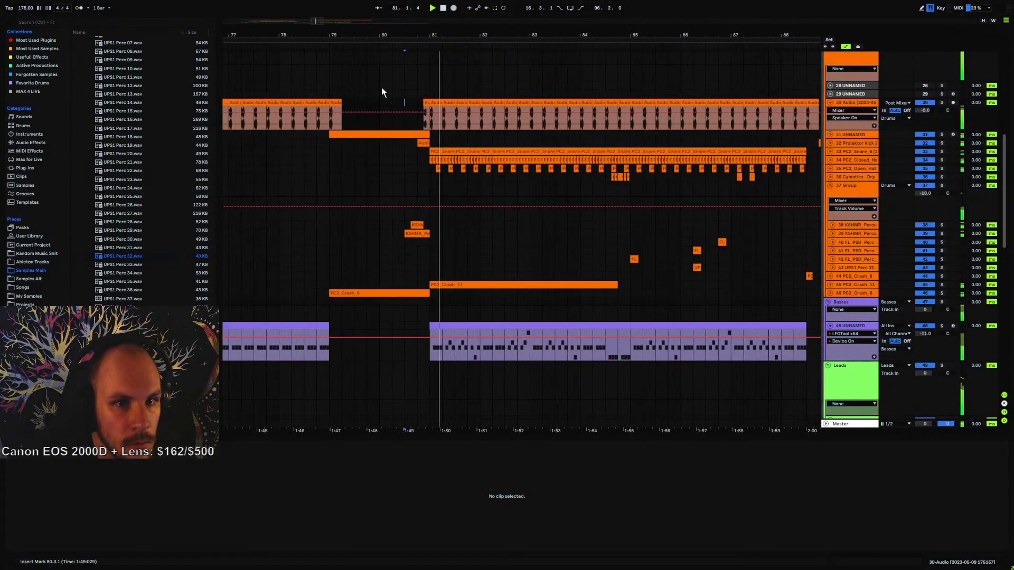
pyautogui.click(329, 91)
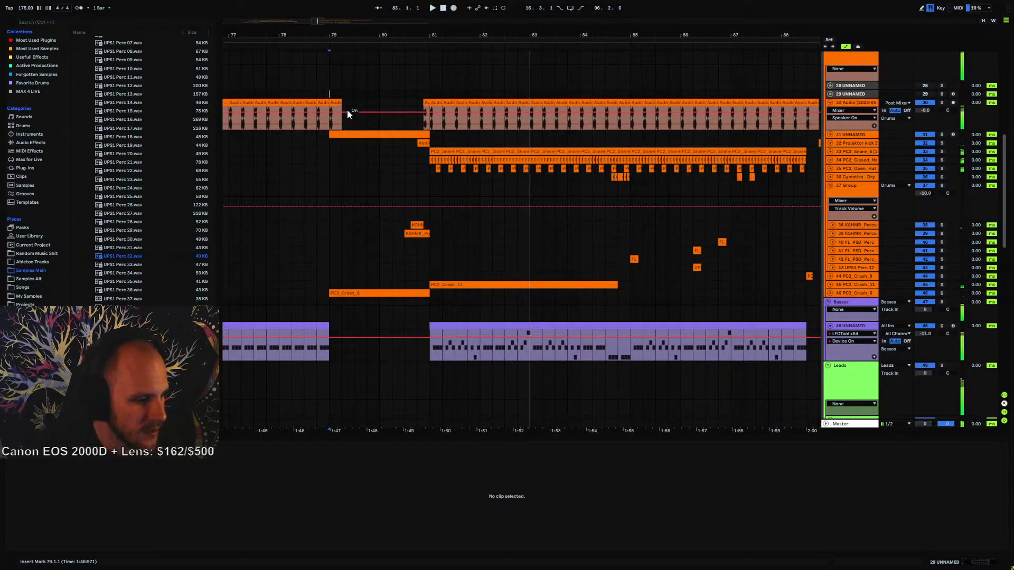
pyautogui.press('space')
pyautogui.press('space')
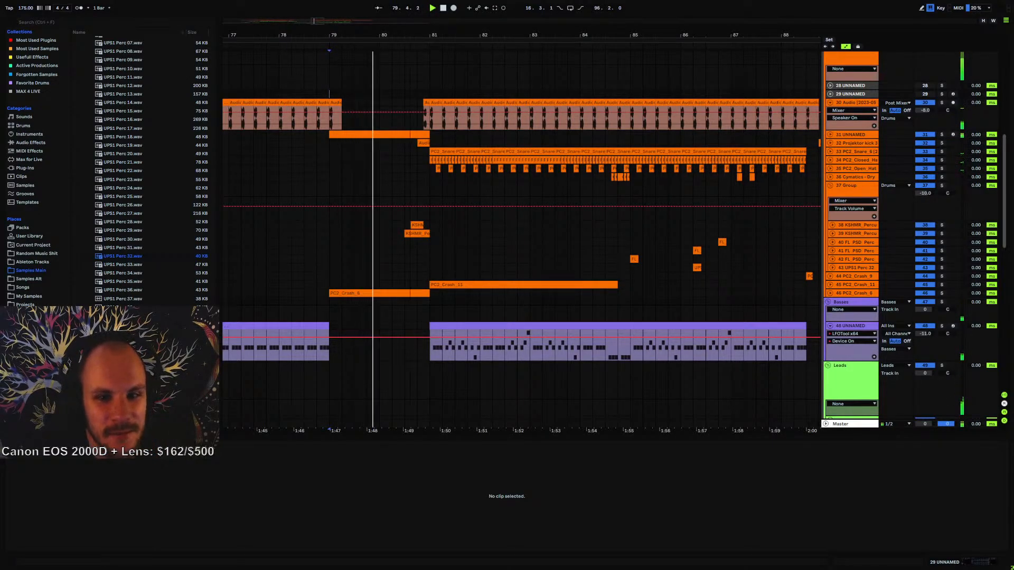
# - Move the FL_PSD_Perc_One_Shot_01 clip from bar 85 to about 81.1.3 at the start of the drop
pyautogui.moveTo(400, 36); pyautogui.dragTo(261, 41)
pyautogui.moveTo(521, 257); pyautogui.dragTo(302, 259)
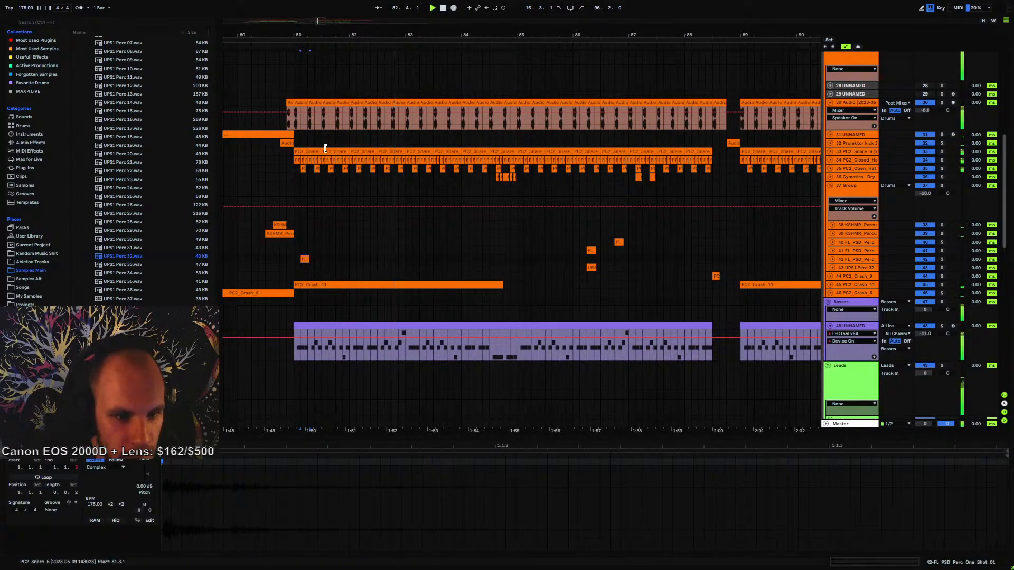
pyautogui.moveTo(406, 36); pyautogui.dragTo(501, 59)
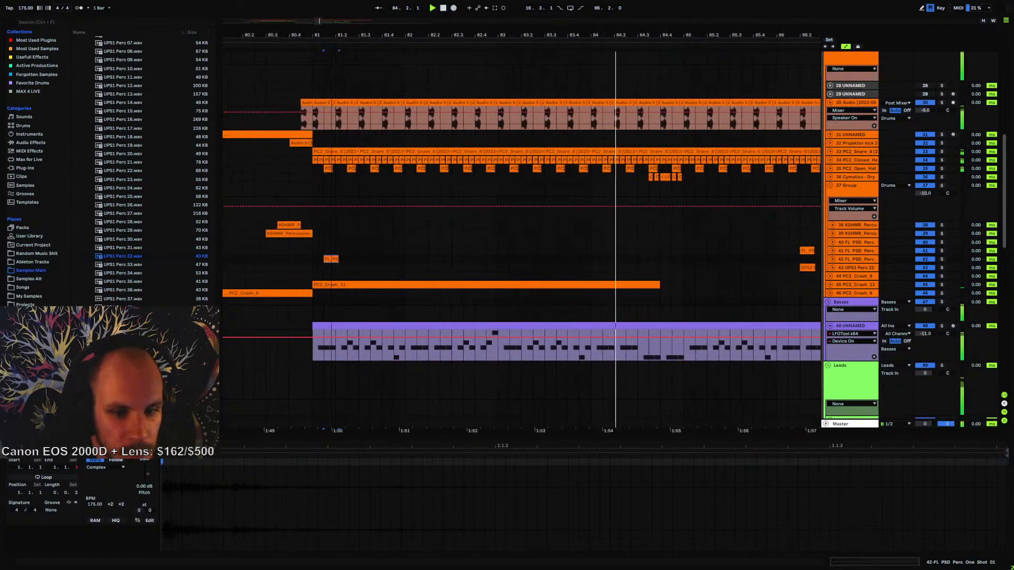
# - Play back the drop opening from the one-shot clip at 81.1.3 and from 81.1.1
pyautogui.press('space')
pyautogui.moveTo(486, 349); pyautogui.dragTo(506, 351)
pyautogui.click(486, 352)
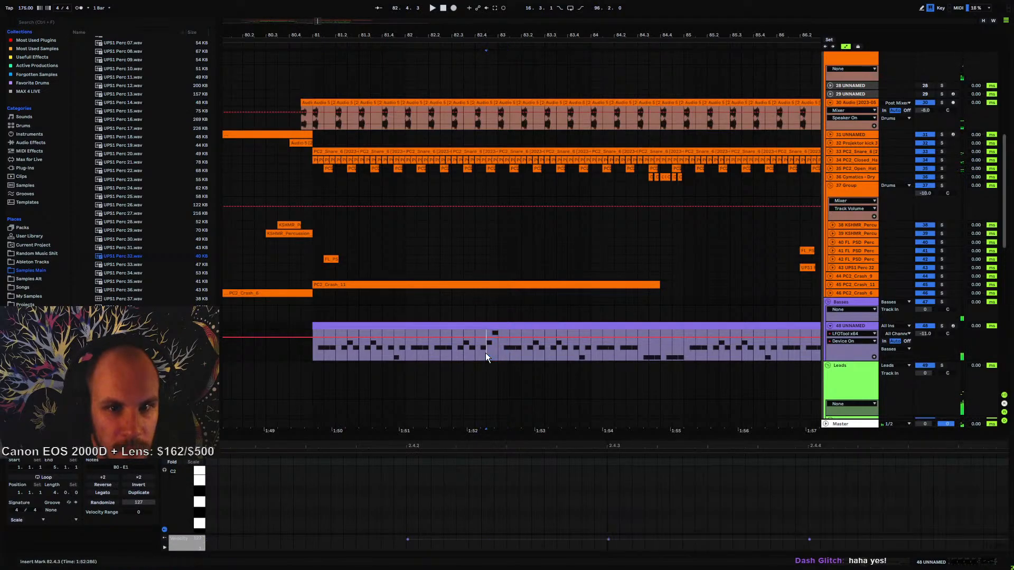
pyautogui.click(332, 259)
pyautogui.press('space')
pyautogui.click(314, 260)
pyautogui.press('space')
pyautogui.press('space')
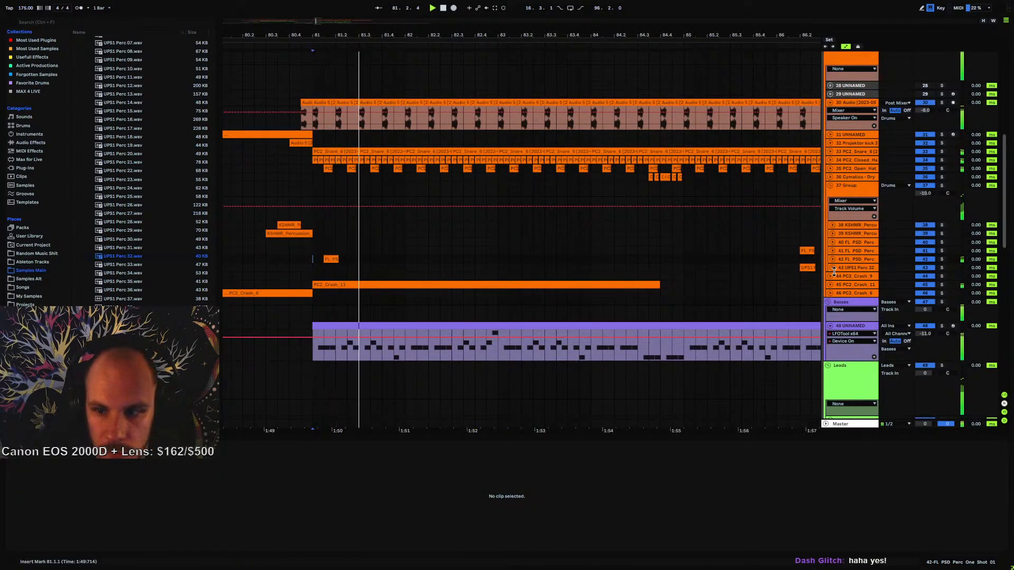
# - Solo the 37 Group, move the FL_PSD_Perc_One_Shot_03 clip from bar 86 to 81.2.1, and audition it
pyautogui.click(943, 186)
pyautogui.click(807, 251)
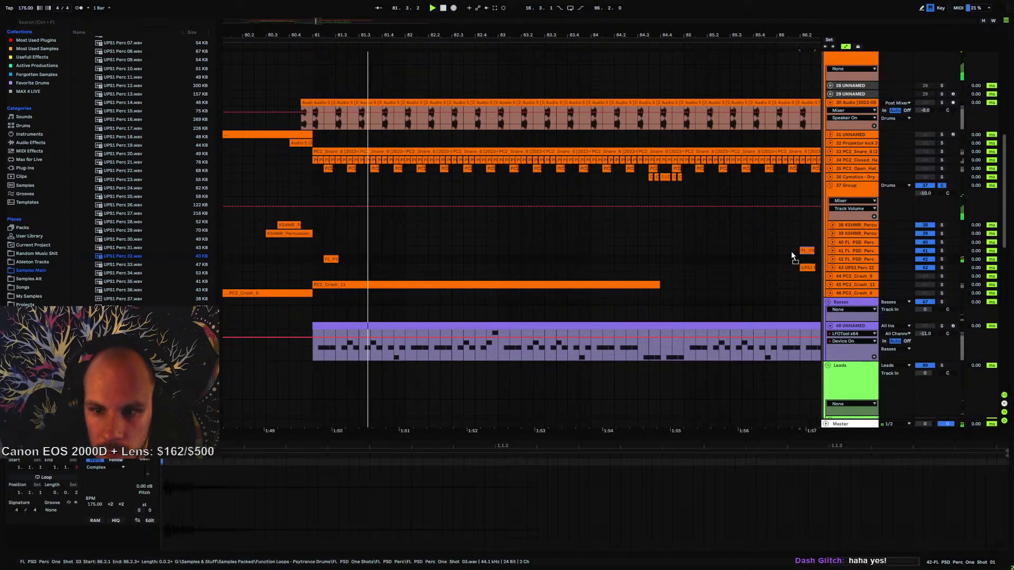
pyautogui.moveTo(791, 252); pyautogui.dragTo(338, 255)
pyautogui.press('space')
pyautogui.press('space')
pyautogui.press('space')
pyautogui.press('space')
# - Move the UPS1 Perc 32 clip from bar 86 to about 81.2.3 and play it back
pyautogui.moveTo(807, 268); pyautogui.dragTo(353, 269)
pyautogui.press('space')
pyautogui.press('space')
pyautogui.press('space')
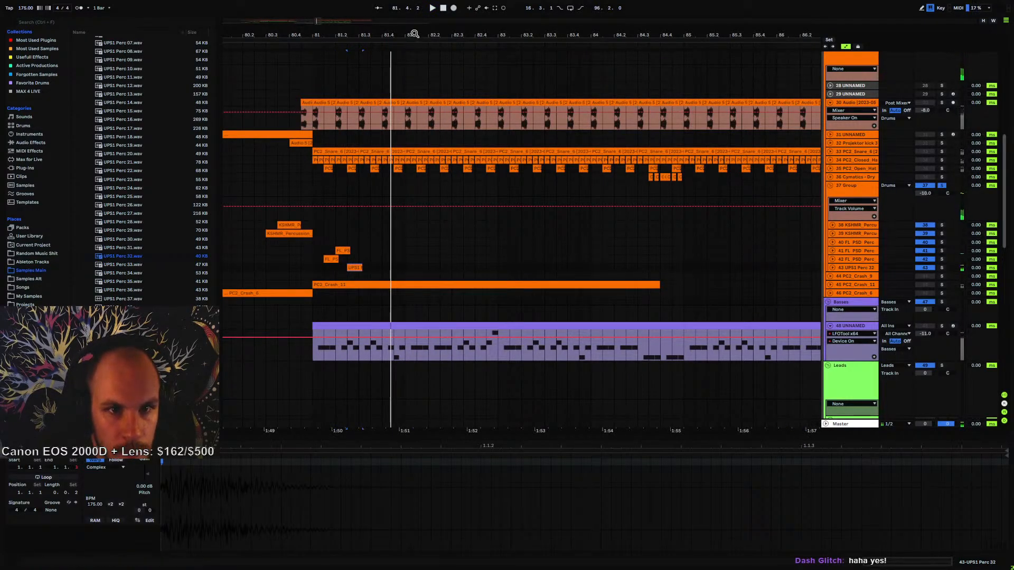
# - Move the FL_PSD_Perc_One_Shot_07 clip to 81.3.3 and UPS1 Perc 32 to 81.4.1, then play from 81.1.1 and unsolo the group
pyautogui.moveTo(414, 35); pyautogui.dragTo(366, 40)
pyautogui.moveTo(714, 244)
pyautogui.mouseDown()
pyautogui.moveTo(343, 254)
pyautogui.moveTo(313, 244)
pyautogui.moveTo(309, 252)
pyautogui.moveTo(328, 242)
pyautogui.moveTo(343, 268)
pyautogui.mouseUp()
pyautogui.click(311, 266)
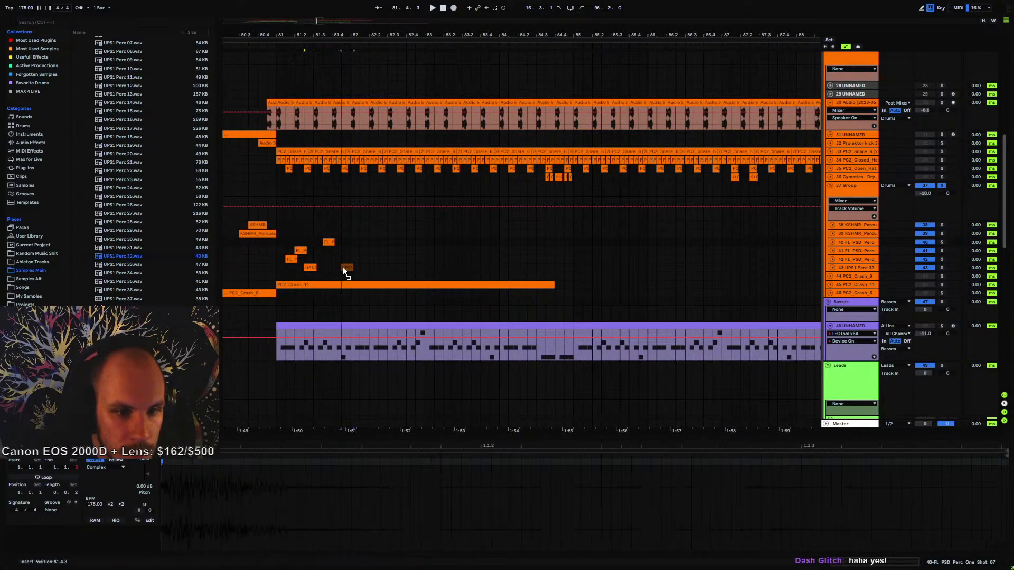
pyautogui.click(277, 242)
pyautogui.press('space')
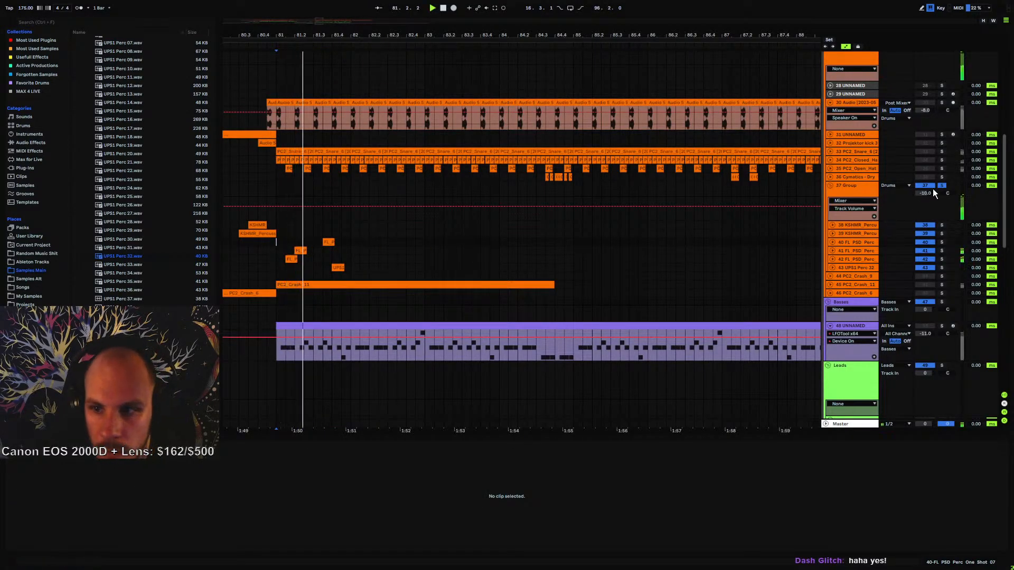
pyautogui.press('space')
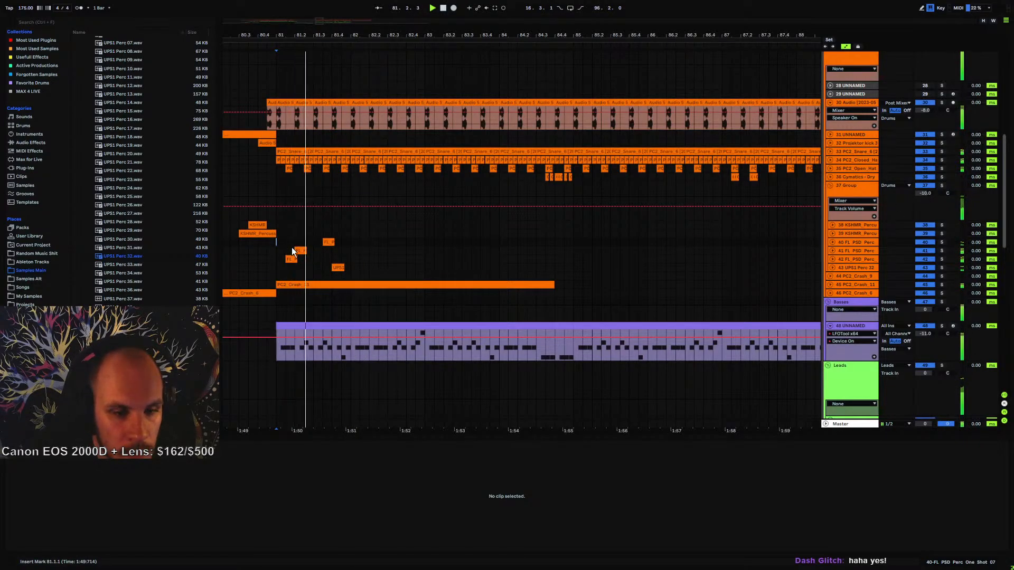
# - Move the UPS1 Perc 32 clip to 81.3.1 and play the fill from 81.1.1
pyautogui.click(336, 267)
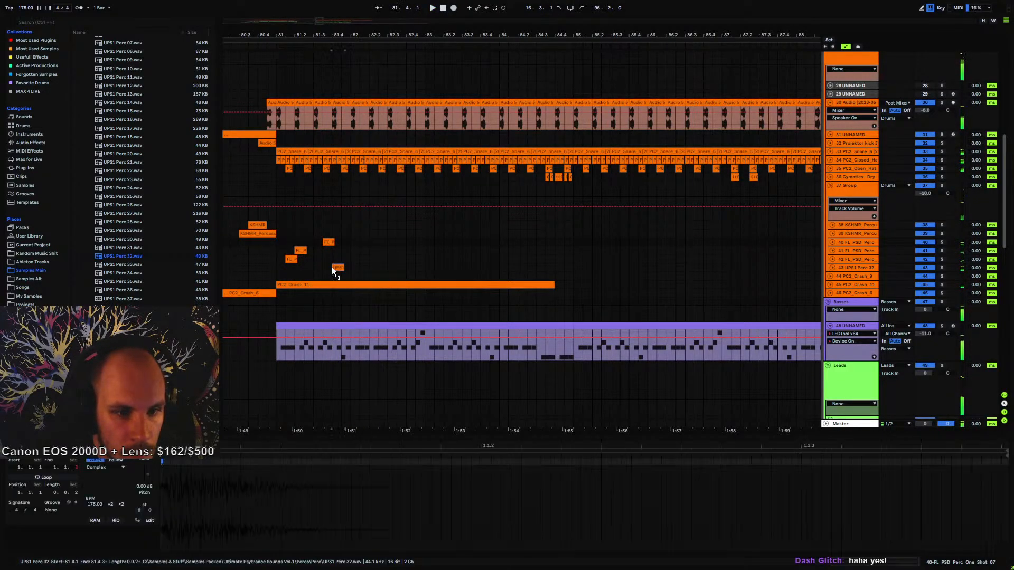
pyautogui.moveTo(332, 267); pyautogui.dragTo(320, 268)
pyautogui.press('space')
pyautogui.click(276, 268)
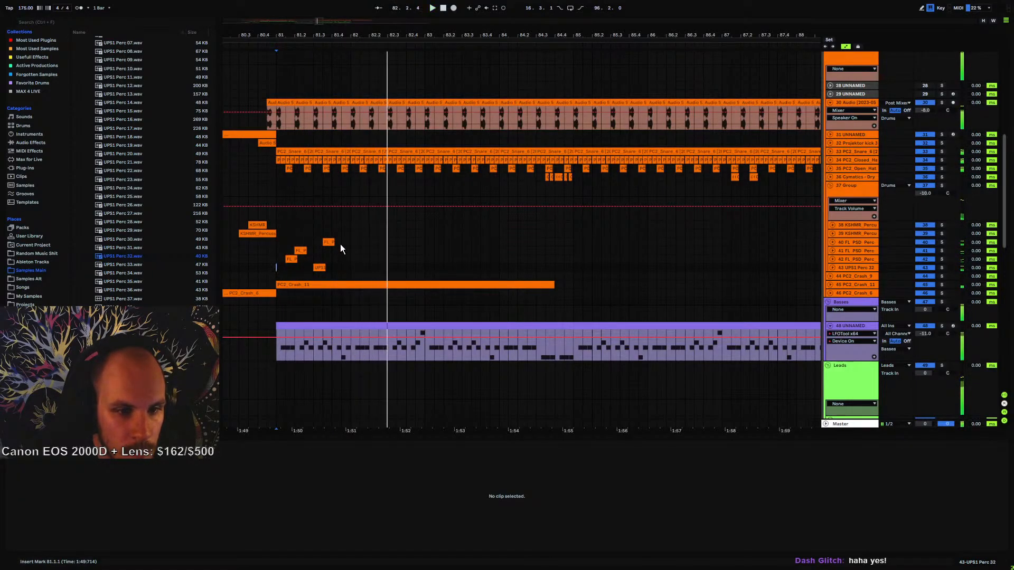
pyautogui.press('space')
pyautogui.press('space')
# - Swap the last two hits, placing FL_PSD_Perc_One_Shot_07 at 81.3.1 and UPS1 Perc 32 at 81.3.3, and play the fill
pyautogui.moveTo(328, 243); pyautogui.dragTo(324, 268)
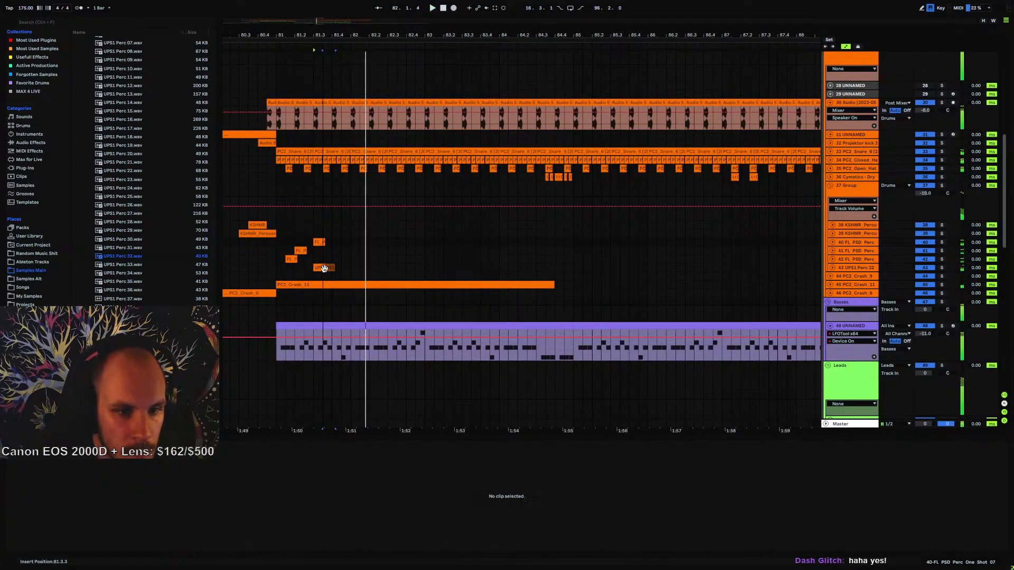
pyautogui.click(276, 268)
pyautogui.press('space')
pyautogui.press('space')
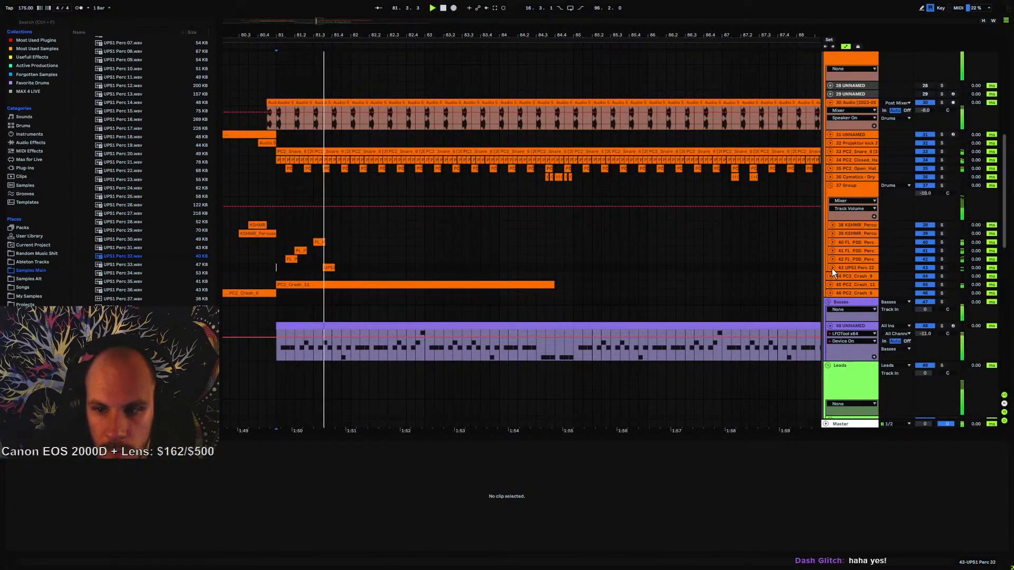
# - Unfold track 43 to check UPS1 Perc 32 while replaying the fill from 81.1.1, and fold it again
pyautogui.click(833, 268)
pyautogui.press('space')
pyautogui.press('space')
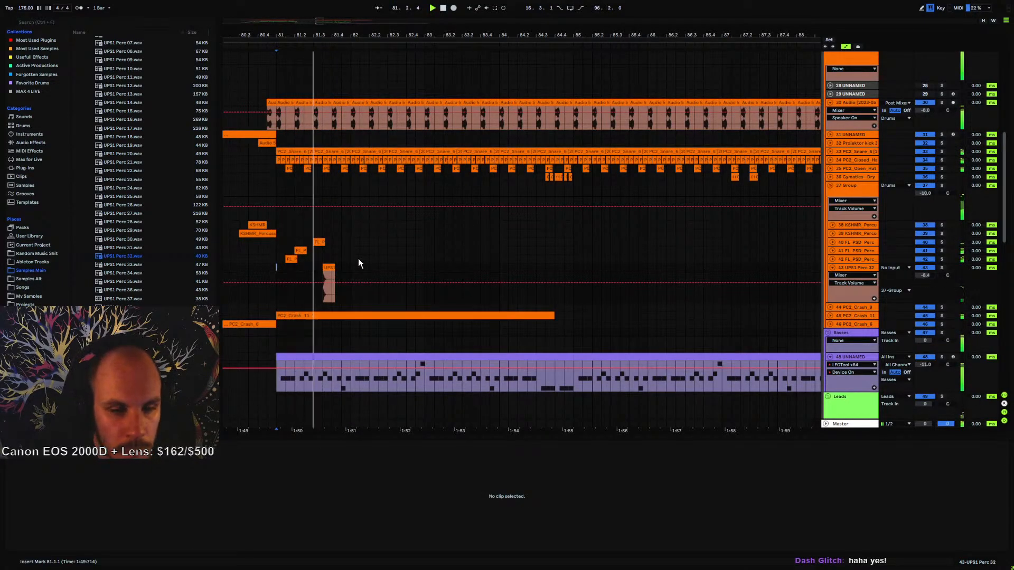
pyautogui.press('space')
pyautogui.press('space')
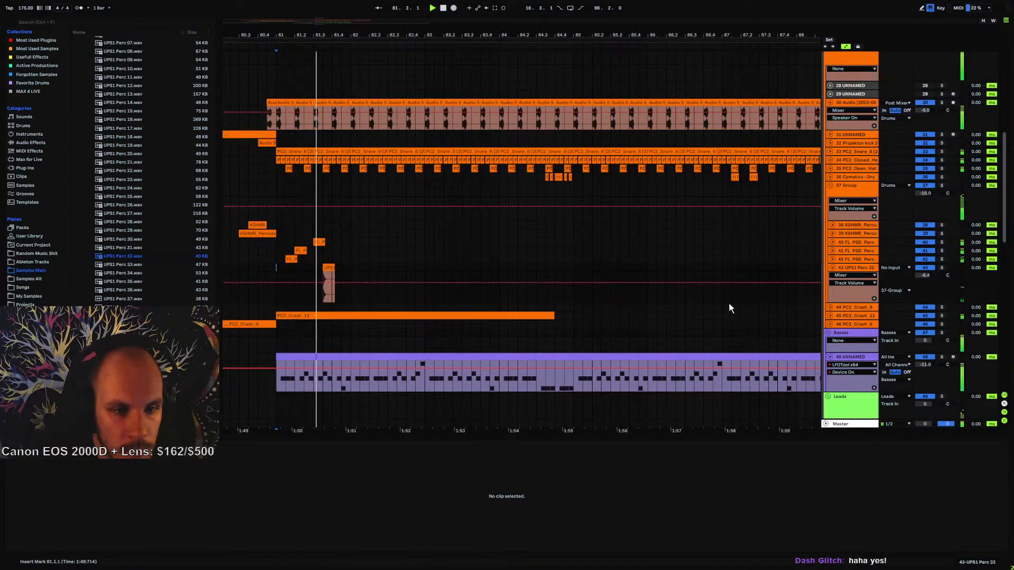
pyautogui.click(833, 268)
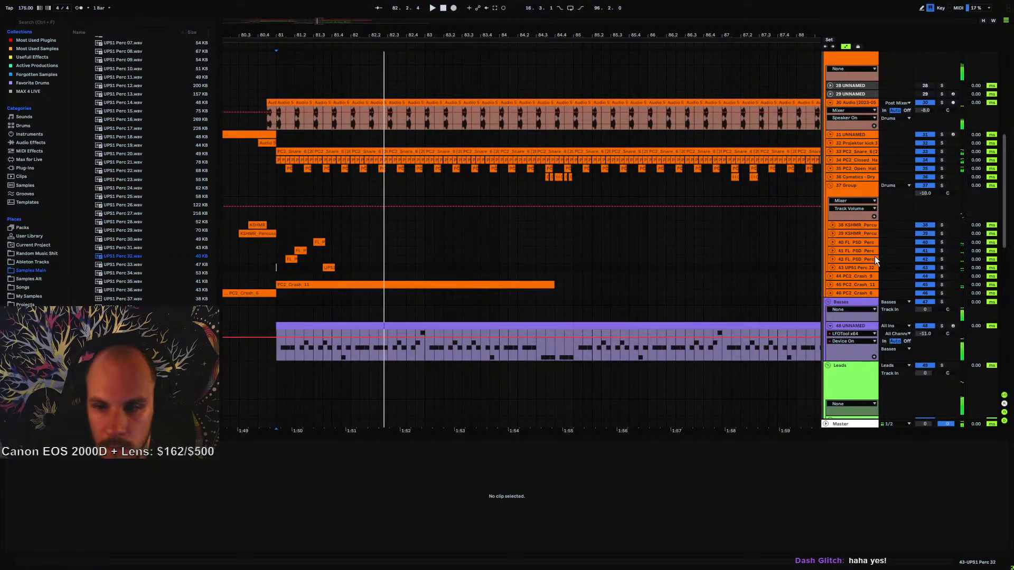
# - Insert an audio track below track 43, place the UPS1 Perc 48 sample on it at 81.3.1, and play the fill
pyautogui.click(853, 268)
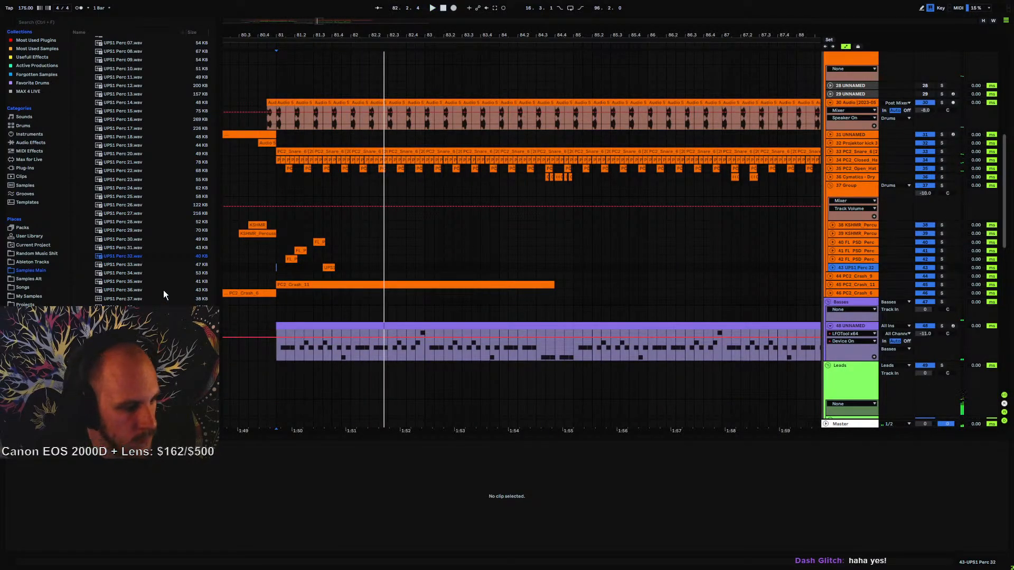
pyautogui.hotkey('ctrl', 't')
pyautogui.click(121, 284)
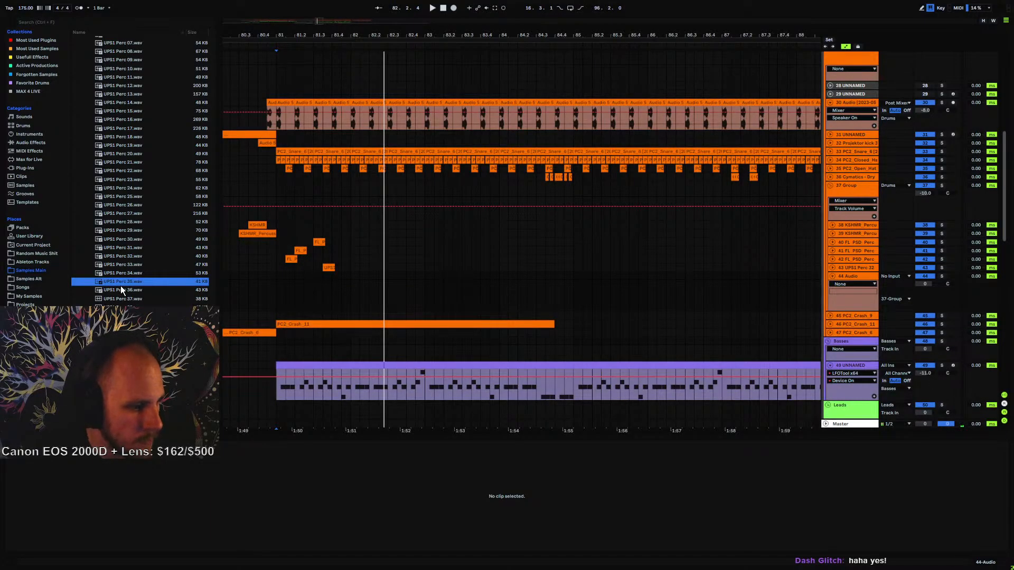
pyautogui.click(127, 308)
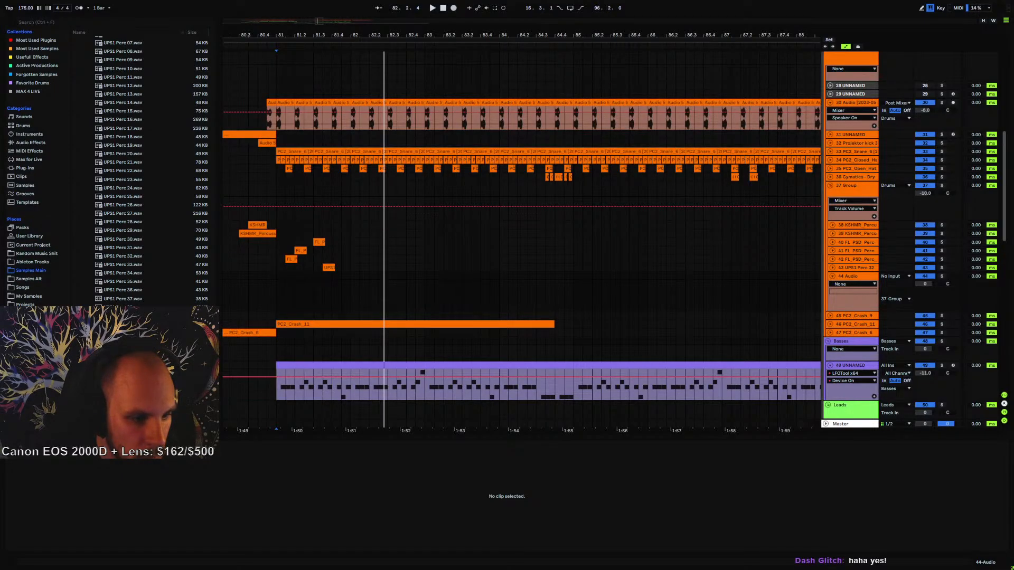
pyautogui.moveTo(128, 307); pyautogui.dragTo(336, 333)
pyautogui.moveTo(318, 283); pyautogui.dragTo(313, 284)
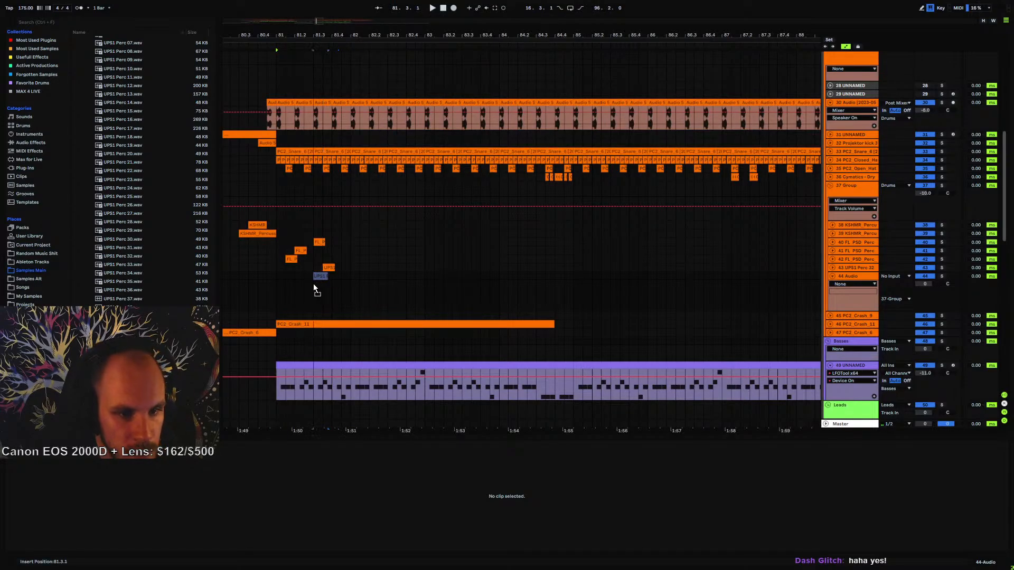
pyautogui.click(285, 280)
pyautogui.press('space')
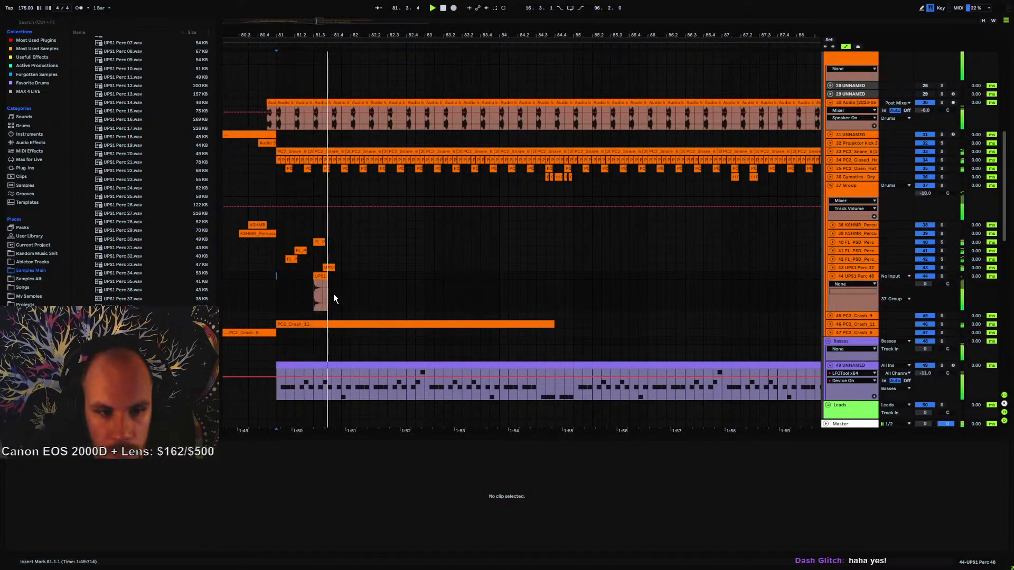
# - Try the FL_PSD_Perc_One_Shot_07 clip at 81.3.3, 81.3.1 and 81.3.2, and play from 81.3.1
pyautogui.click(329, 244)
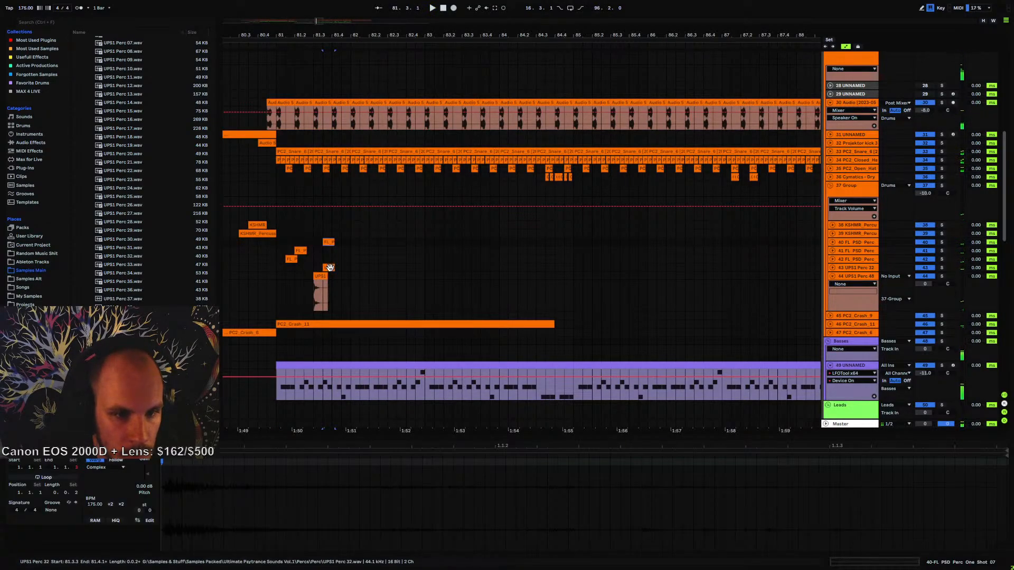
pyautogui.click(314, 242)
pyautogui.moveTo(316, 243); pyautogui.dragTo(316, 242)
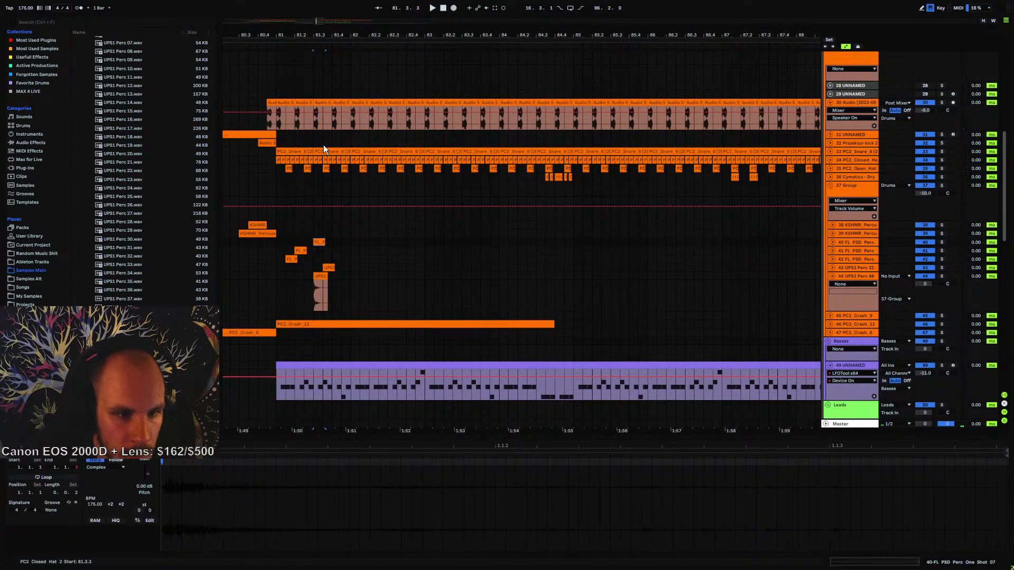
pyautogui.scroll(3, 318, 259)
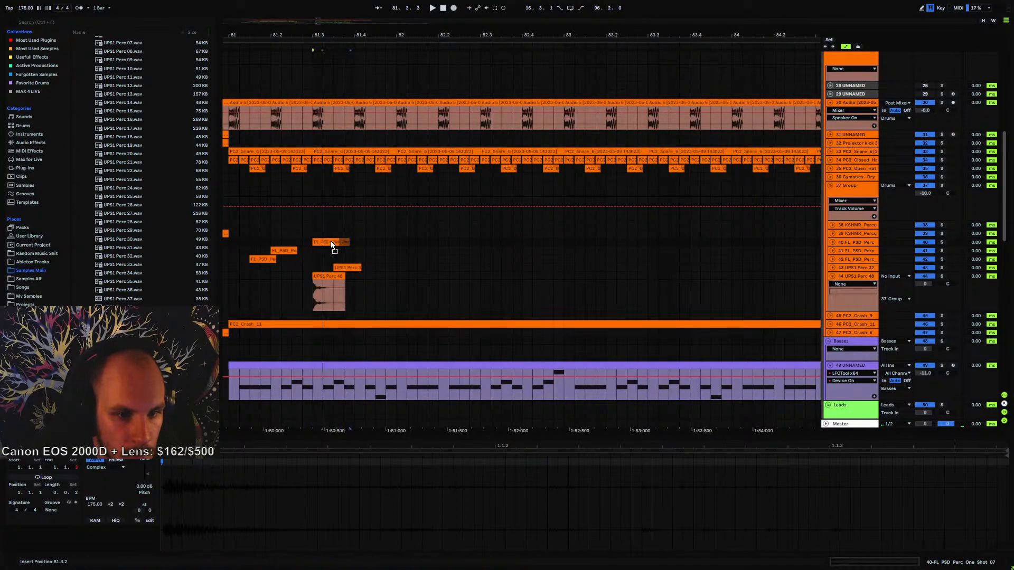
pyautogui.click(332, 243)
pyautogui.press('space')
pyautogui.press('space')
pyautogui.click(316, 266)
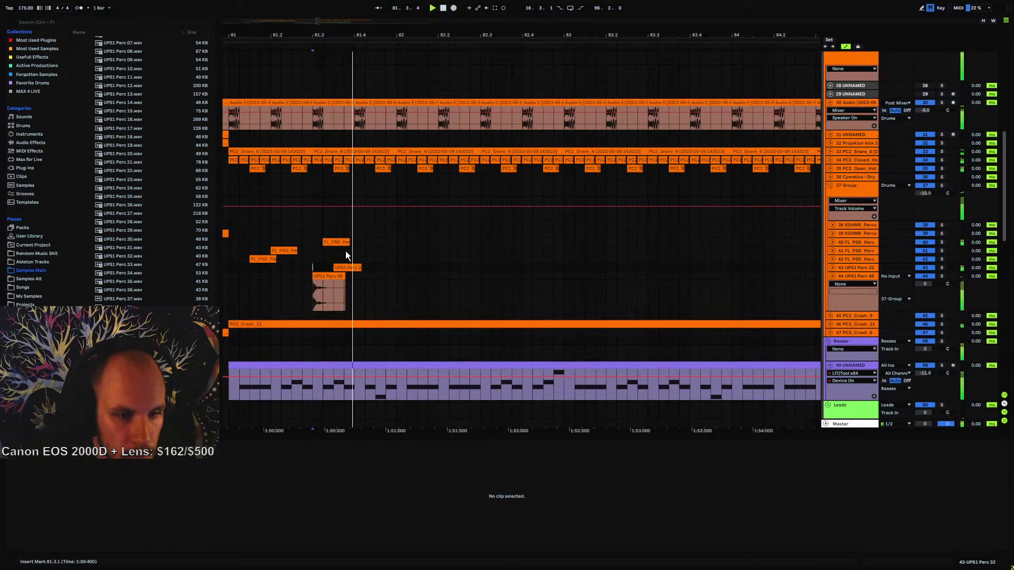
# - Move the FL_PSD_Perc_One_Shot_07 clip to 81.2.4 and replay the end of the fill from UPS1 Perc 32
pyautogui.press('space')
pyautogui.moveTo(336, 243); pyautogui.dragTo(315, 243)
pyautogui.press('space')
pyautogui.click(349, 267)
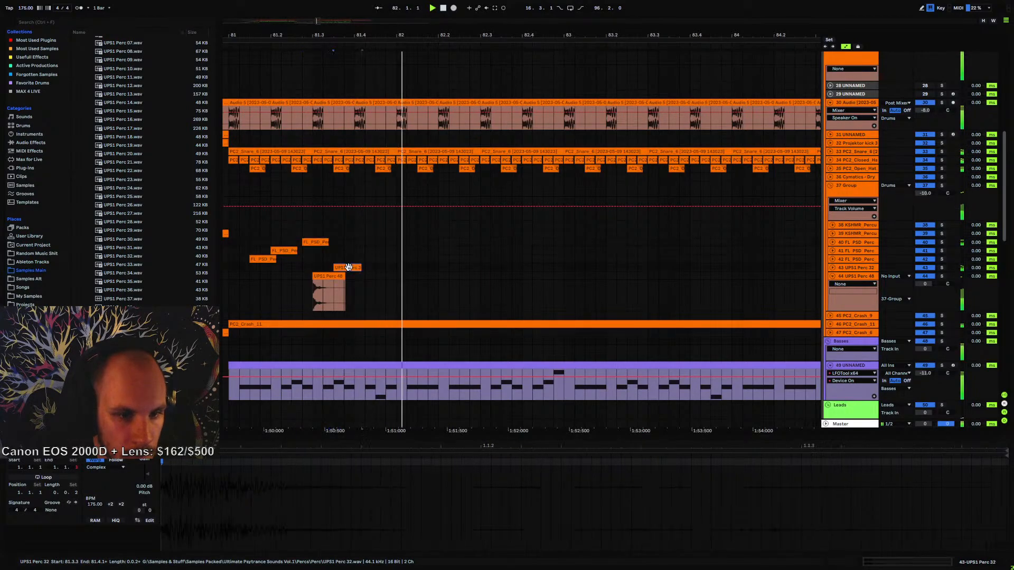
pyautogui.press('space')
pyautogui.press('space')
pyautogui.press('space')
pyautogui.press('space')
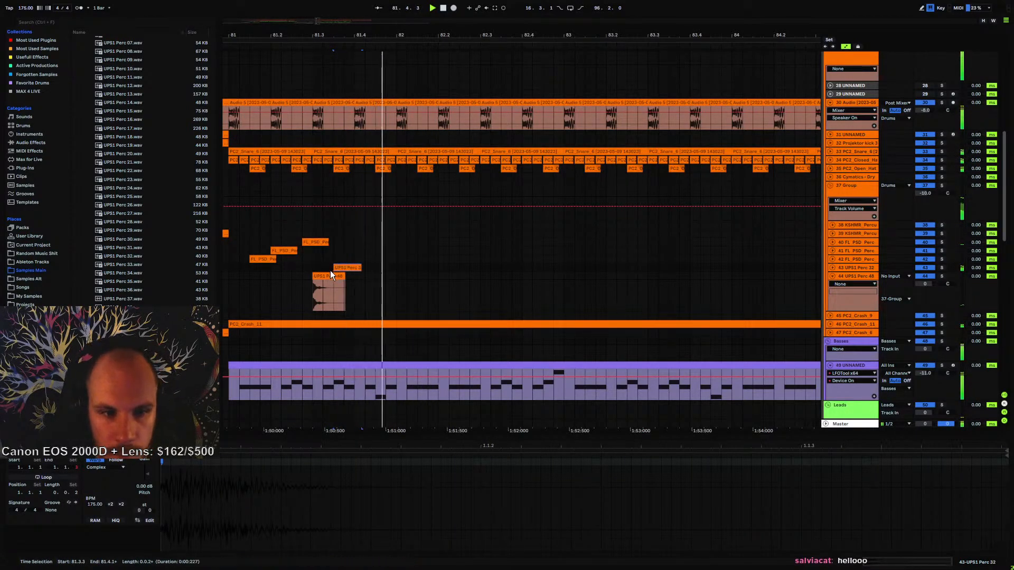
# - Play back from the UPS1 Perc 48 clip and the whole fill from 81.1.1, with track 43 unfolded
pyautogui.click(331, 274)
pyautogui.press('space')
pyautogui.press('space')
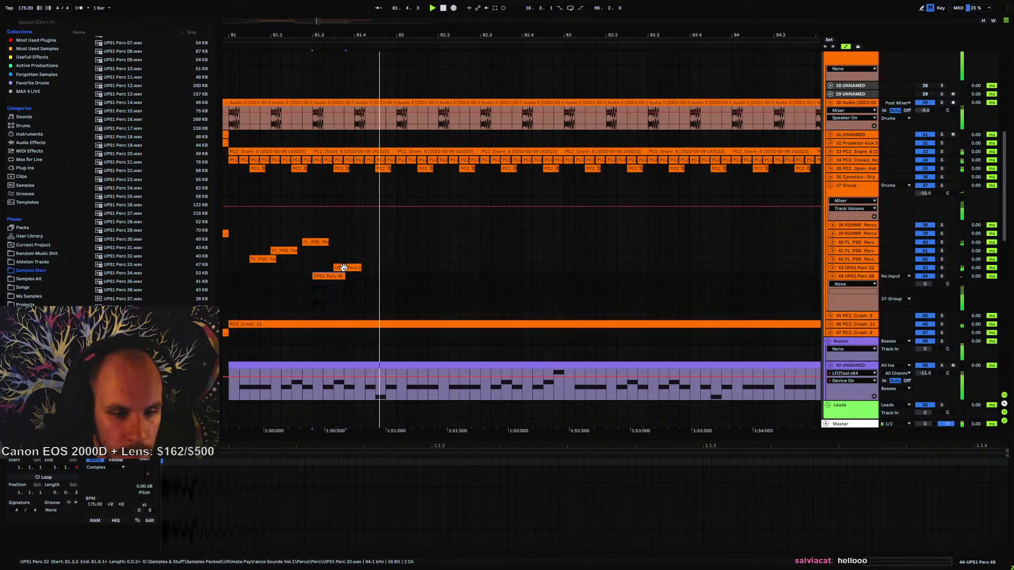
pyautogui.press('space')
pyautogui.click(229, 268)
pyautogui.press('space')
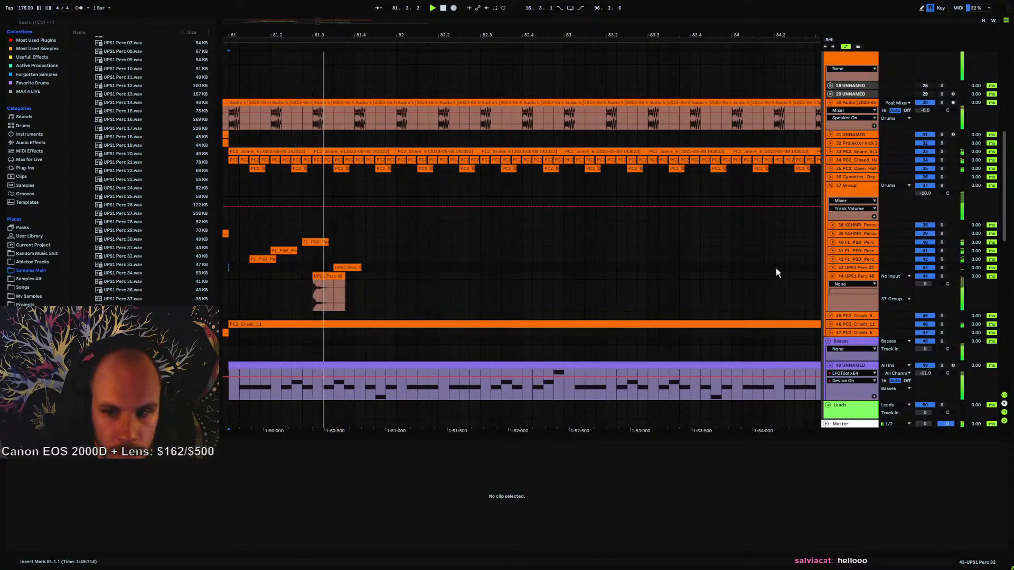
pyautogui.click(831, 268)
pyautogui.press('space')
pyautogui.press('space')
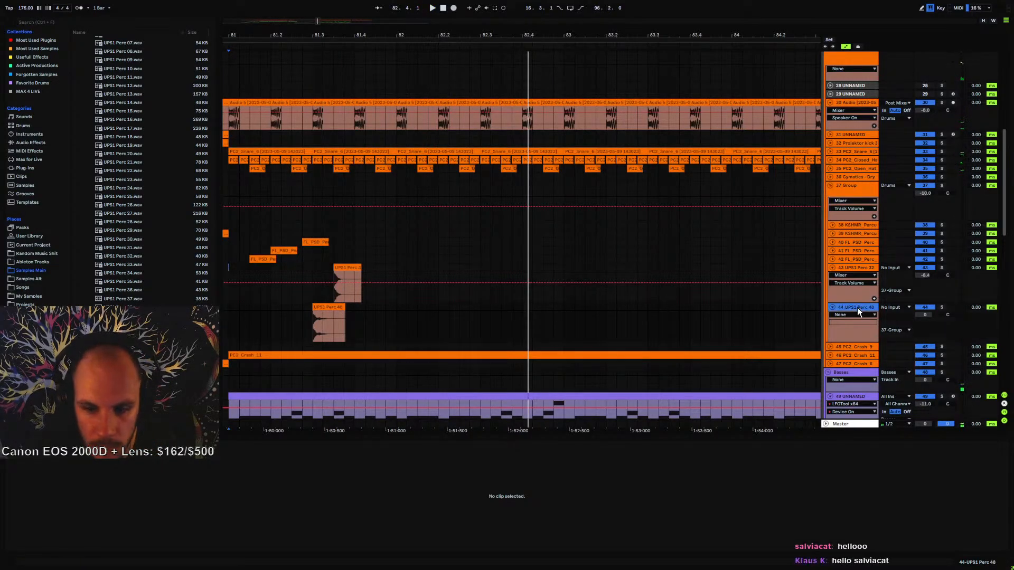
# - Insert an audio track below the UPS1 Perc 48 track and delete the UPS1 Perc 32 clip from track 43
pyautogui.click(858, 307)
pyautogui.hotkey('ctrl', 't')
pyautogui.click(343, 267)
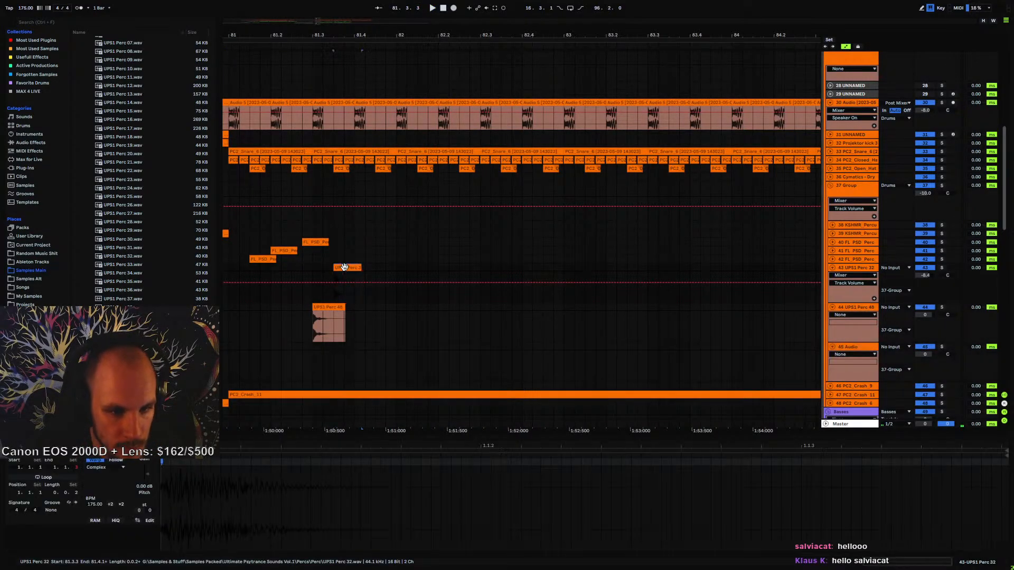
pyautogui.press('Delete')
# - Audition percussion one-shots from the Perc folder, including UPS1 Perc 29, 18, 06, 07 and 08
pyautogui.scroll(-4, 140, 171)
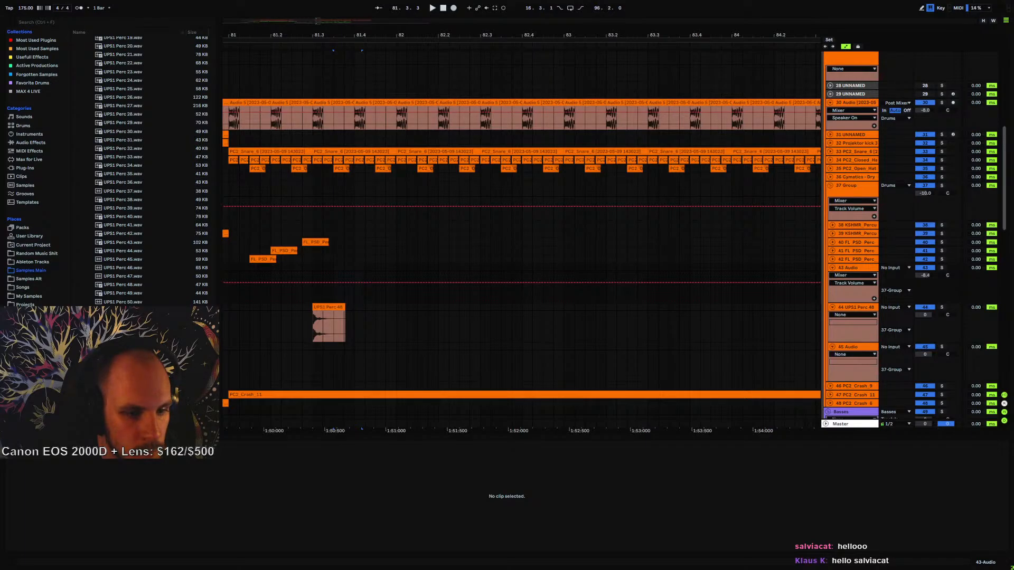
pyautogui.scroll(5, 149, 202)
pyautogui.click(145, 214)
pyautogui.scroll(4, 149, 232)
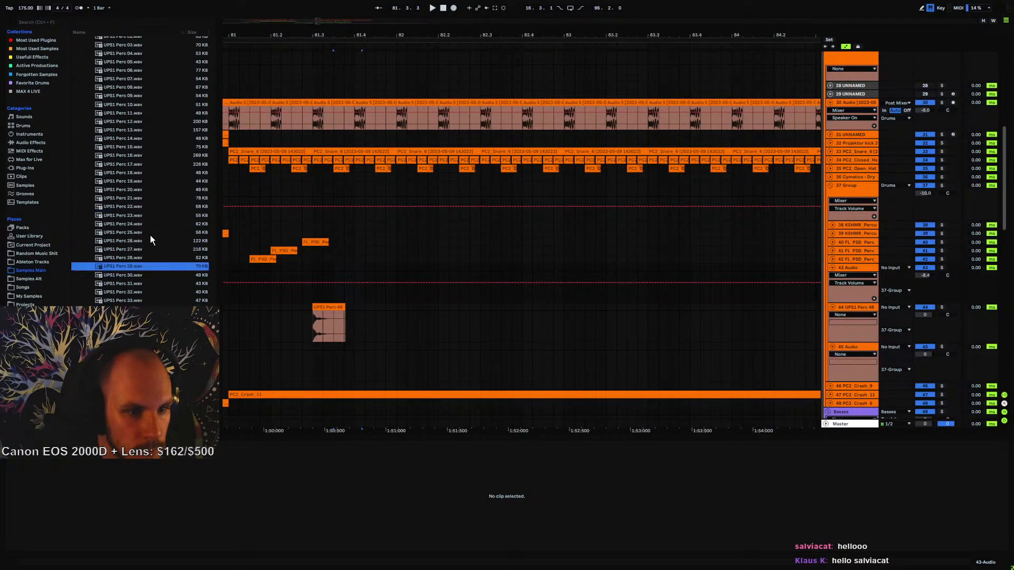
pyautogui.click(150, 191)
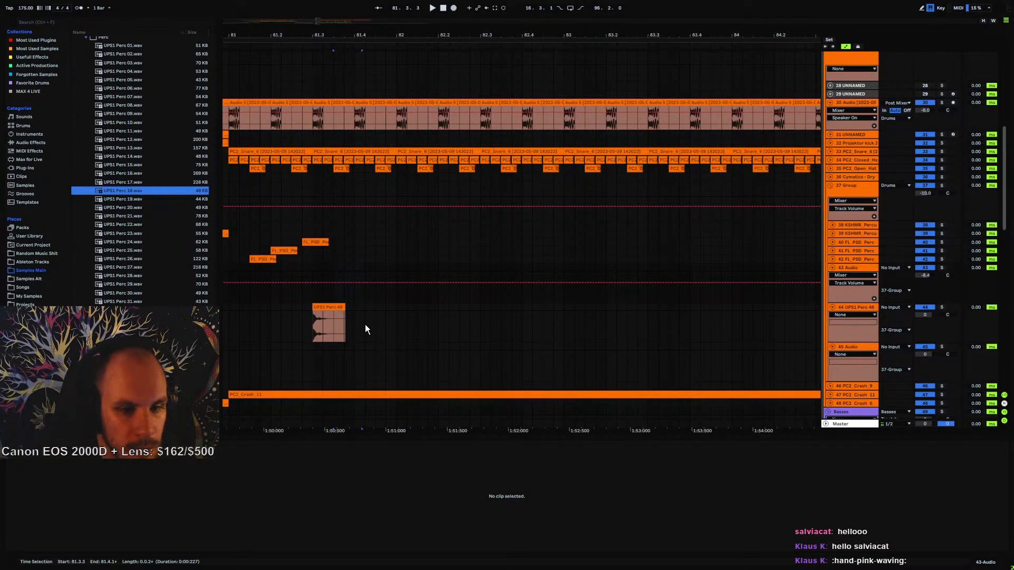
pyautogui.scroll(3, 157, 150)
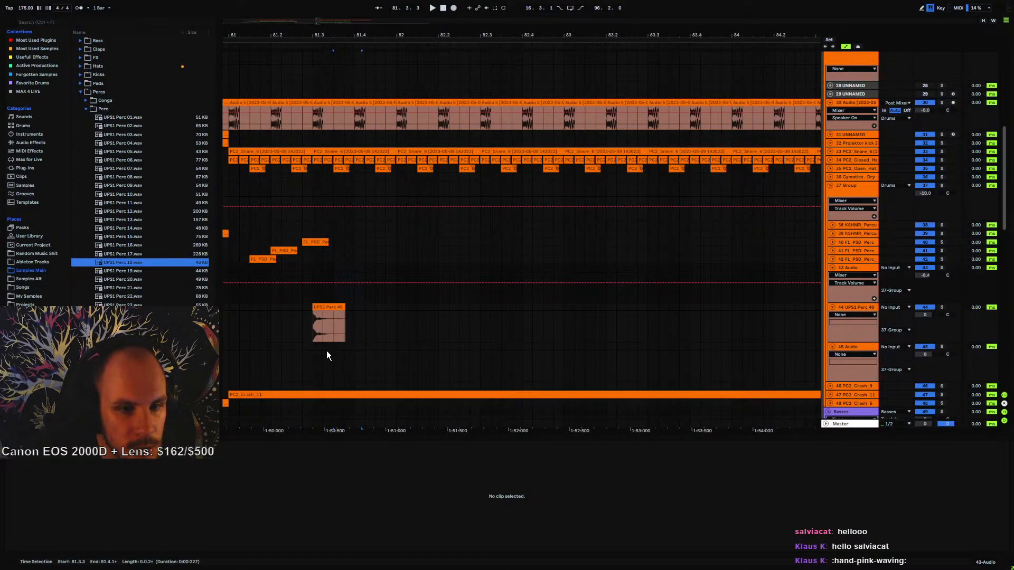
pyautogui.click(113, 159)
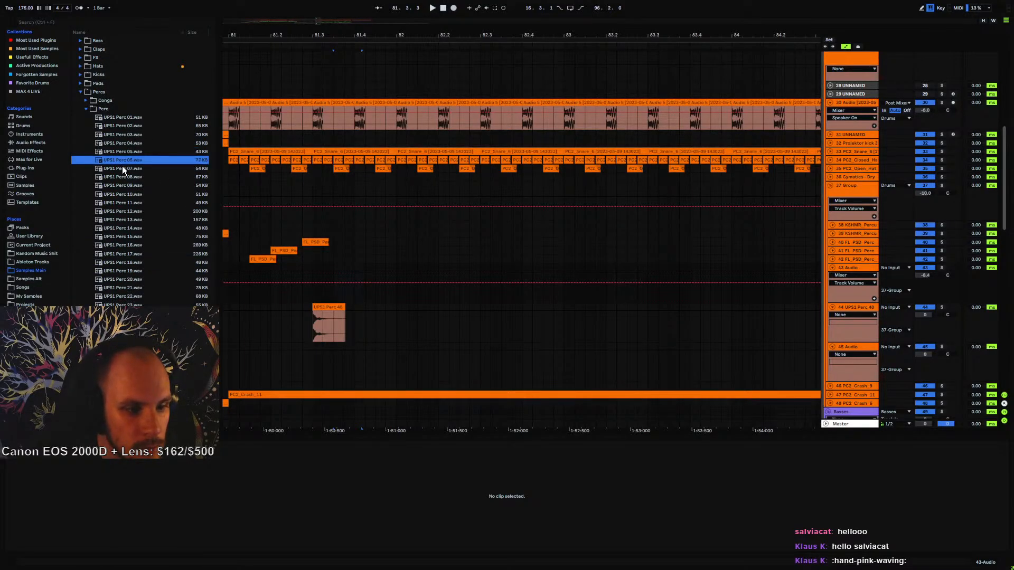
pyautogui.click(125, 171)
pyautogui.click(125, 178)
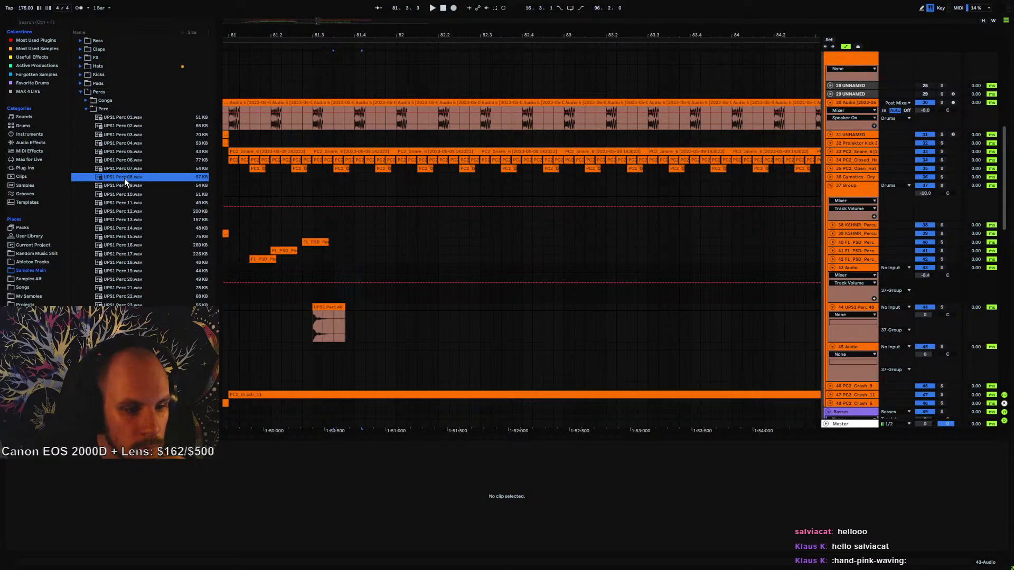
# - Place UPS1 Perc 07 on track 43 at 81.3.4 and play the fill back from 81.1.1
pyautogui.click(126, 169)
pyautogui.moveTo(126, 169); pyautogui.dragTo(345, 343)
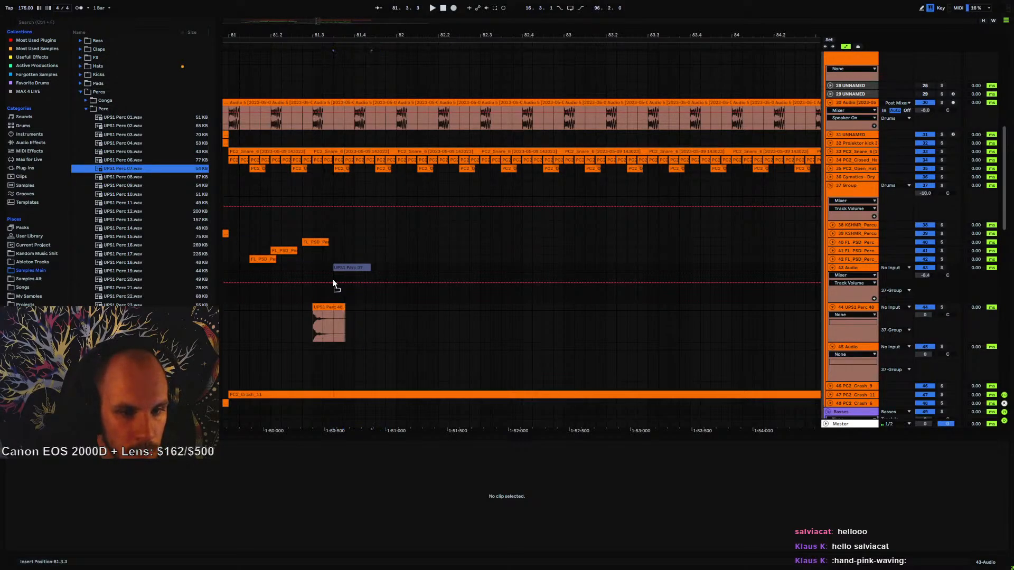
pyautogui.moveTo(333, 280); pyautogui.dragTo(348, 279)
pyautogui.press('space')
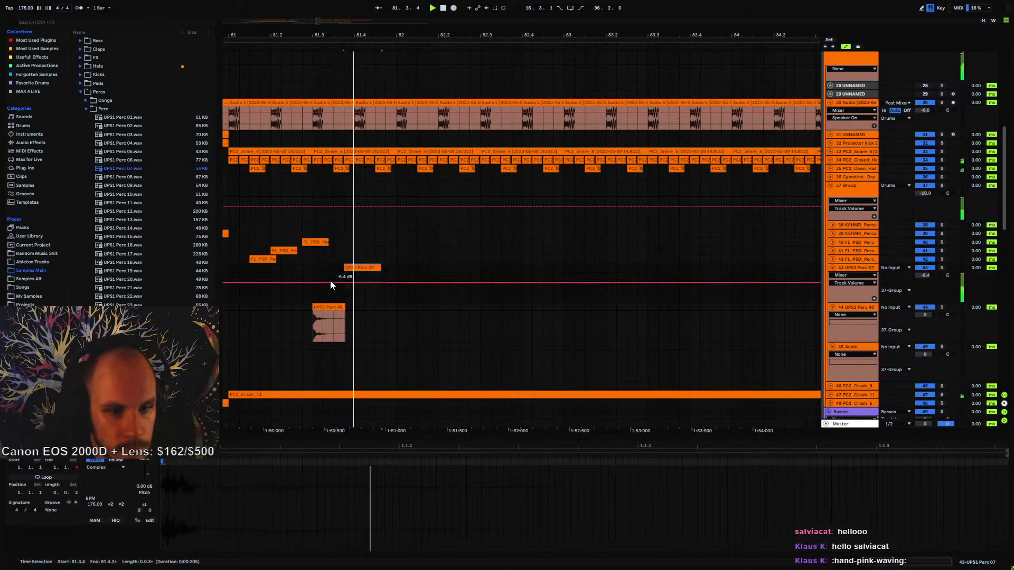
pyautogui.click(312, 267)
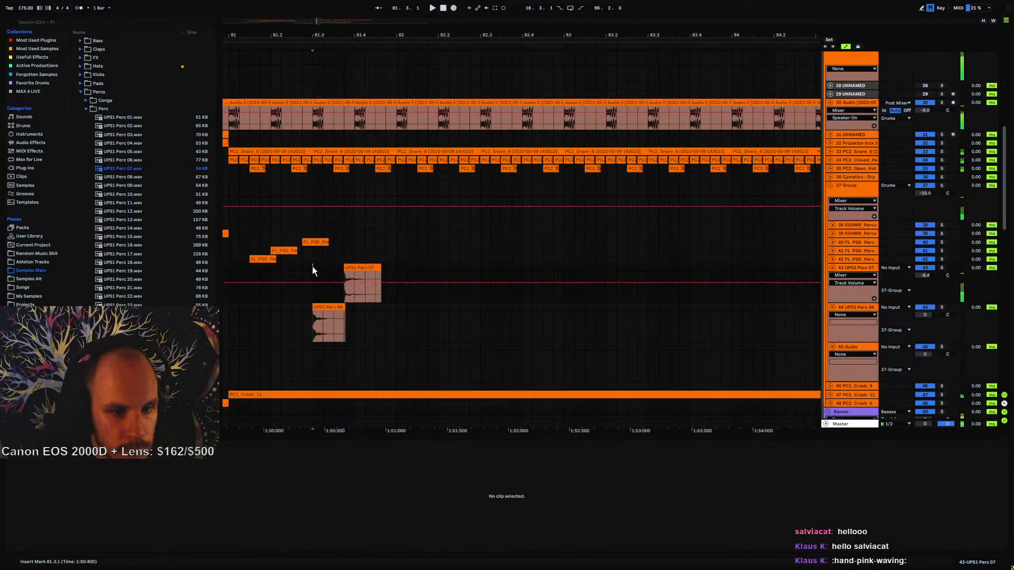
pyautogui.click(231, 272)
# - Add UPS1 Perc 11 to empty track 45 at 81.4.1 and play the end of the fill repeatedly
pyautogui.click(125, 203)
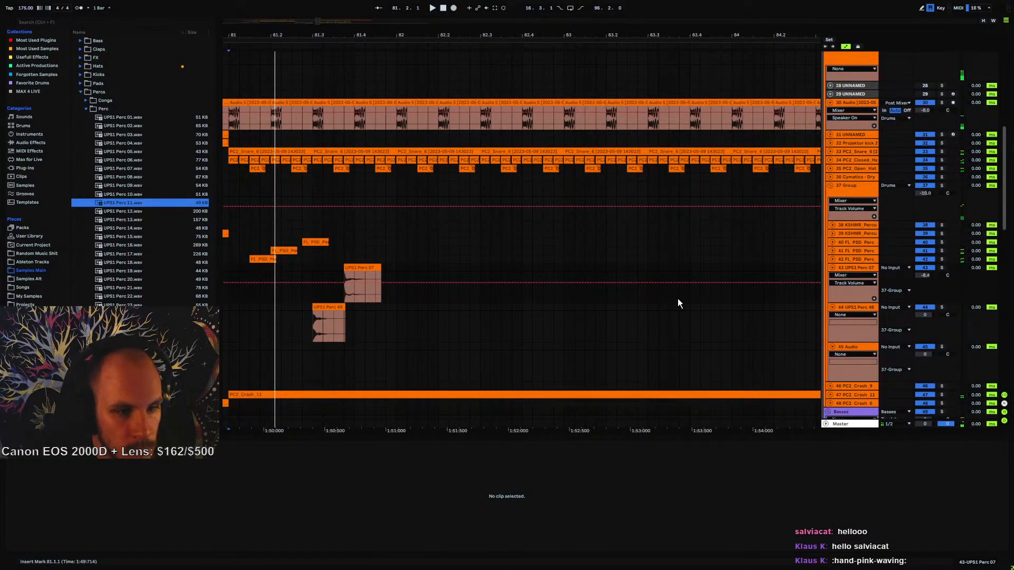
pyautogui.click(854, 308)
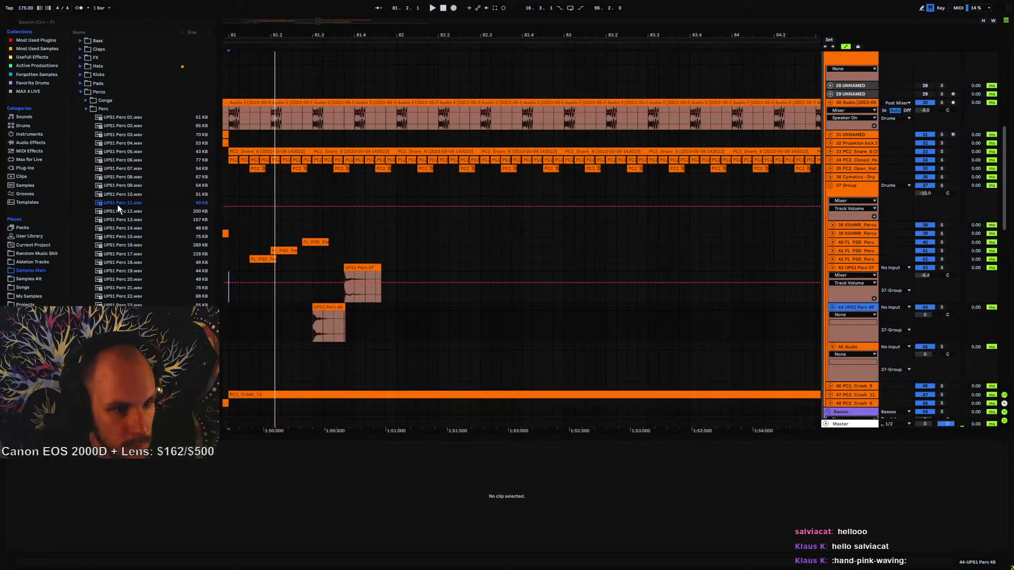
pyautogui.moveTo(118, 206)
pyautogui.mouseDown()
pyautogui.moveTo(371, 363)
pyautogui.moveTo(353, 357)
pyautogui.moveTo(399, 347)
pyautogui.moveTo(374, 347)
pyautogui.mouseUp()
pyautogui.press('space')
pyautogui.click(355, 354)
pyautogui.press('space')
pyautogui.press('space')
pyautogui.press('space')
pyautogui.press('space')
pyautogui.press('space')
pyautogui.press('space')
# - Repeat the short UPS1 Perc 11 hit at 81.4.2, delete its leftover tail up to 81.4.4, and play the result
pyautogui.click(353, 356)
pyautogui.press('space')
pyautogui.press('space')
pyautogui.click(381, 347)
pyautogui.press('Delete')
pyautogui.press('space')
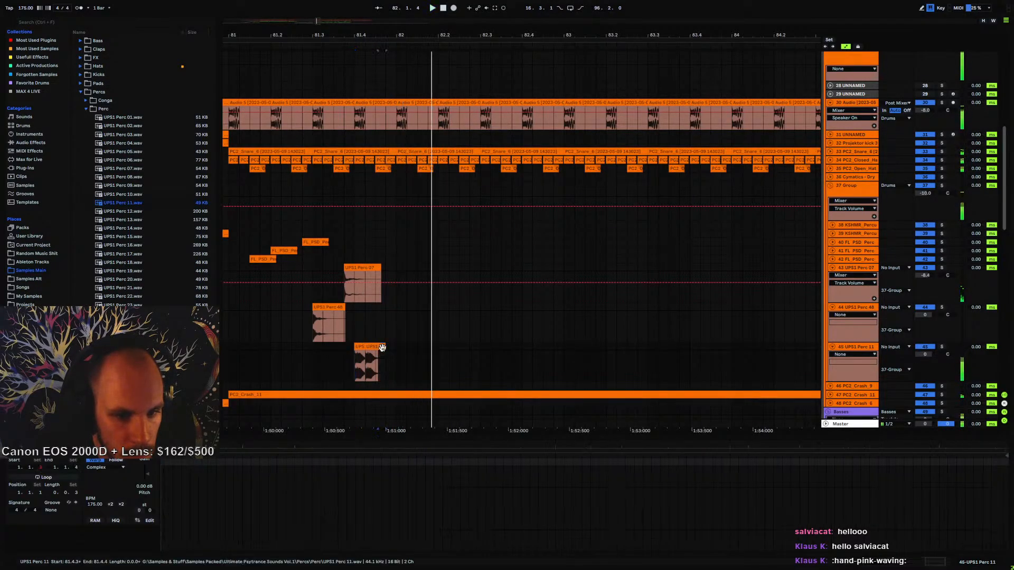
pyautogui.press('space')
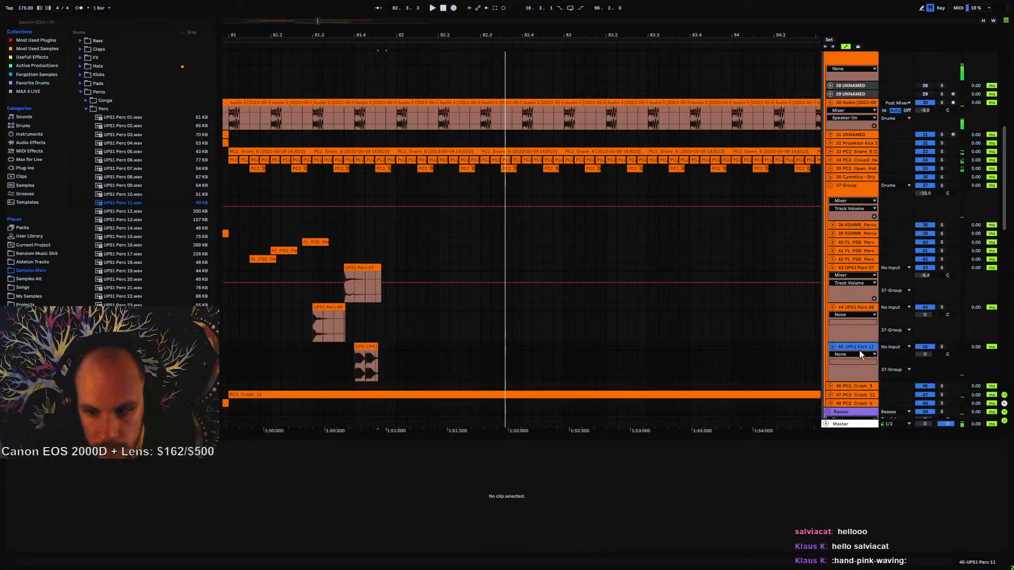
# - Insert an audio track below the UPS1 Perc 11 track and audition UPS1 Perc 19, 17, 16 and 15 for it
pyautogui.hotkey('ctrl', 't')
pyautogui.click(129, 271)
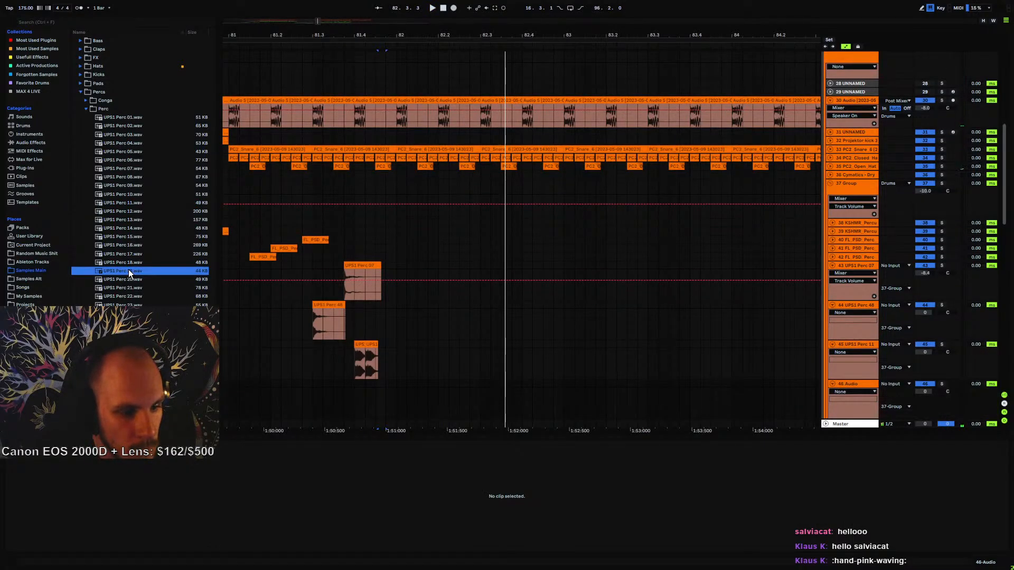
pyautogui.click(128, 255)
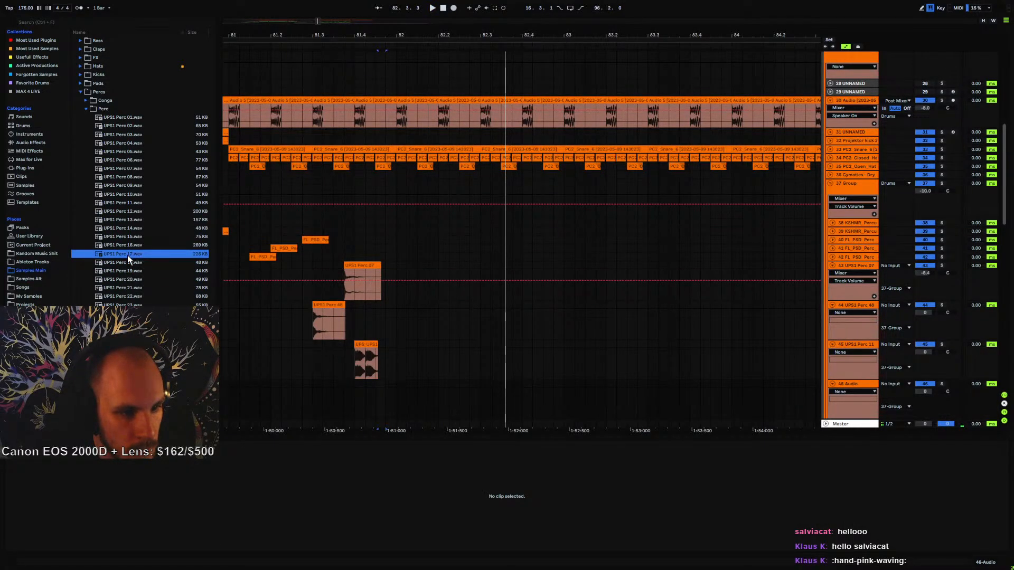
pyautogui.click(128, 247)
pyautogui.click(131, 240)
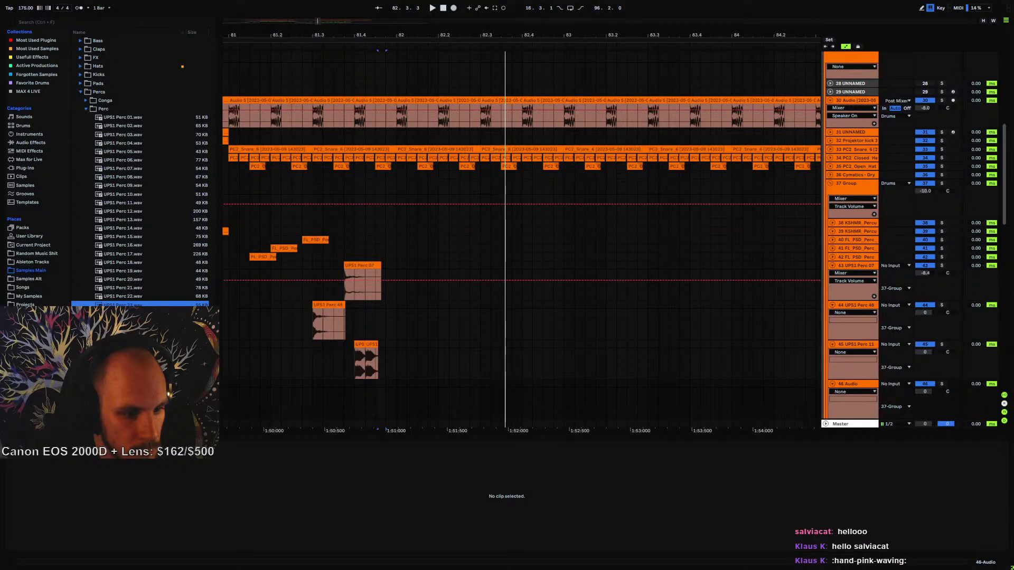
# - Audition the remaining UPS1 Perc samples, place UPS1 Perc 30.wav on the empty audio track at 81.4.3, and play it in context
pyautogui.press('Down')
pyautogui.press('Down')
pyautogui.press('Down')
pyautogui.press('Down')
pyautogui.press('Down')
pyautogui.press('Down')
pyautogui.press('Down')
pyautogui.press('Down')
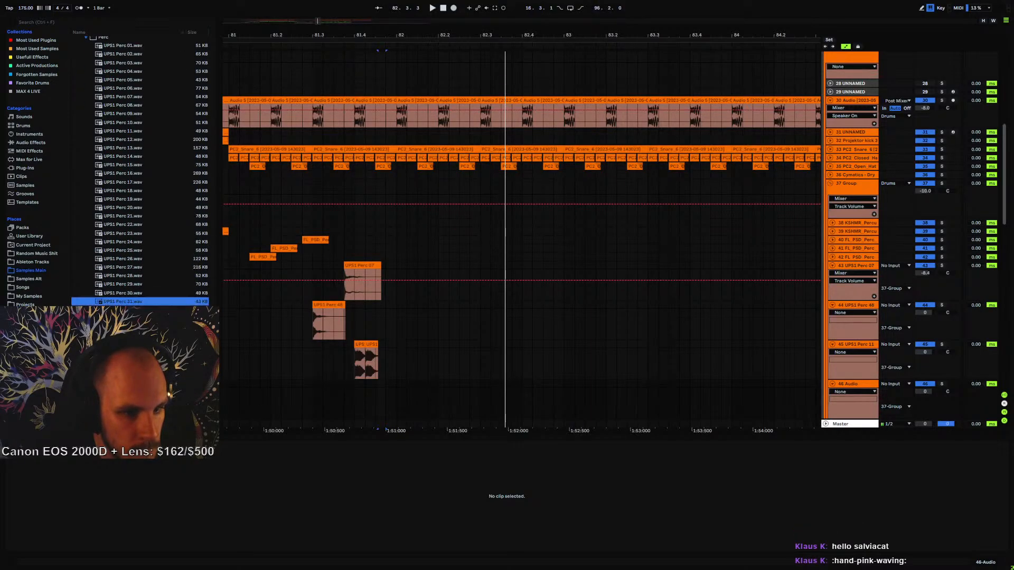
pyautogui.click(128, 290)
pyautogui.click(133, 284)
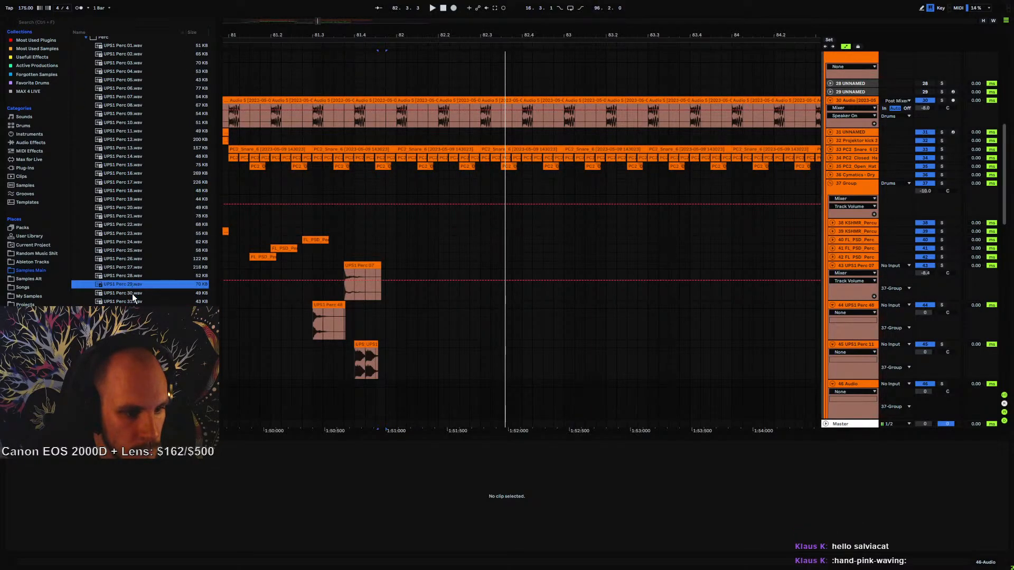
pyautogui.click(132, 293)
pyautogui.moveTo(114, 293); pyautogui.dragTo(376, 391)
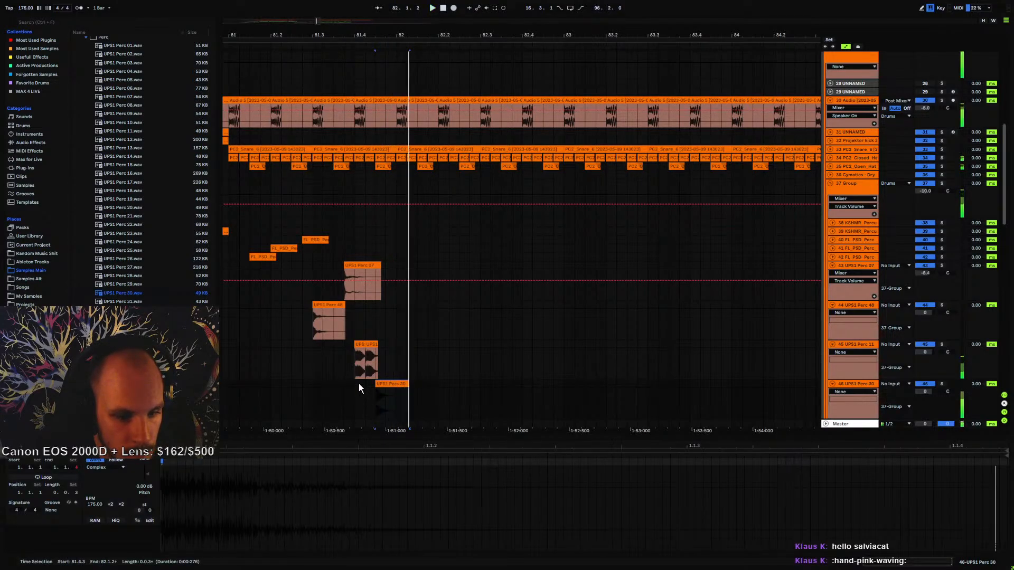
pyautogui.click(354, 392)
pyautogui.press('space')
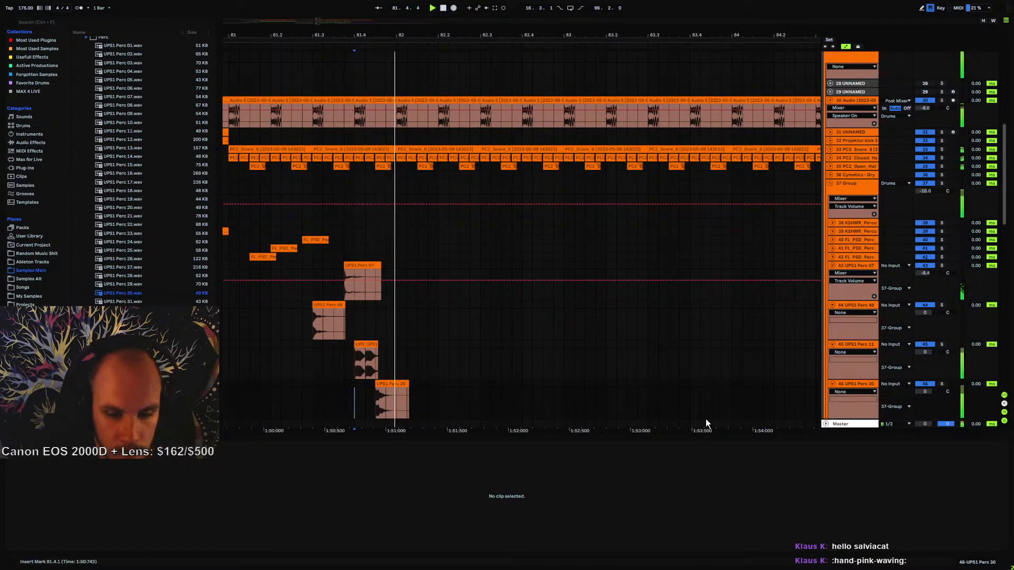
# - Fold the percussion group's tracks and play the percussion sequence from bar 81
pyautogui.keyDown('alt'); pyautogui.click(832, 306); pyautogui.keyUp('alt')
pyautogui.click(230, 307)
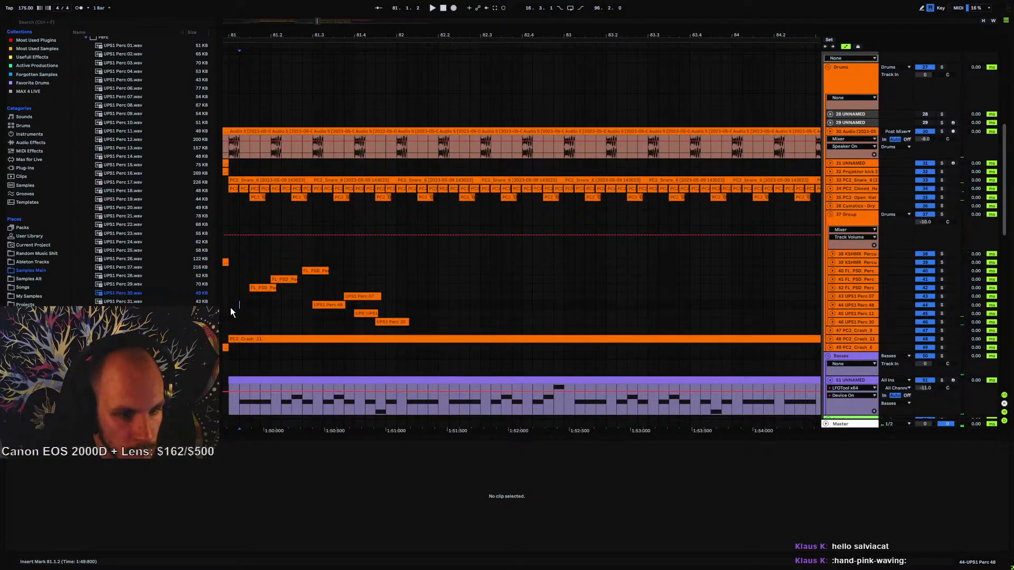
pyautogui.press('space')
pyautogui.moveTo(507, 35); pyautogui.dragTo(573, 29)
pyautogui.press('space')
pyautogui.press('space')
# - Unfold the UPS1 Perc 30 and UPS1 Perc 11 tracks and lower the UPS1 Perc 11 track volume to about -10 dB while replaying
pyautogui.click(833, 322)
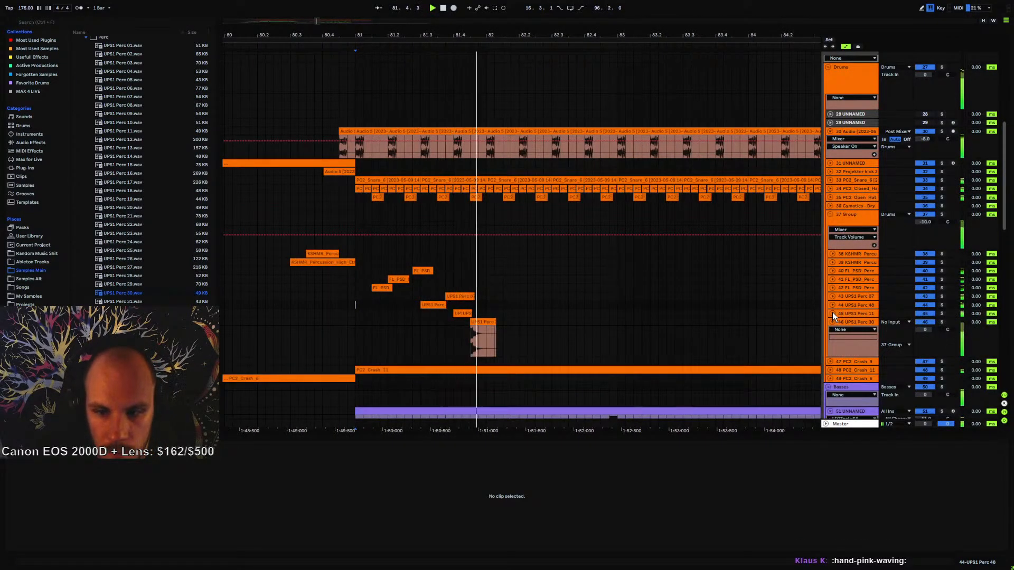
pyautogui.click(833, 314)
pyautogui.press('space')
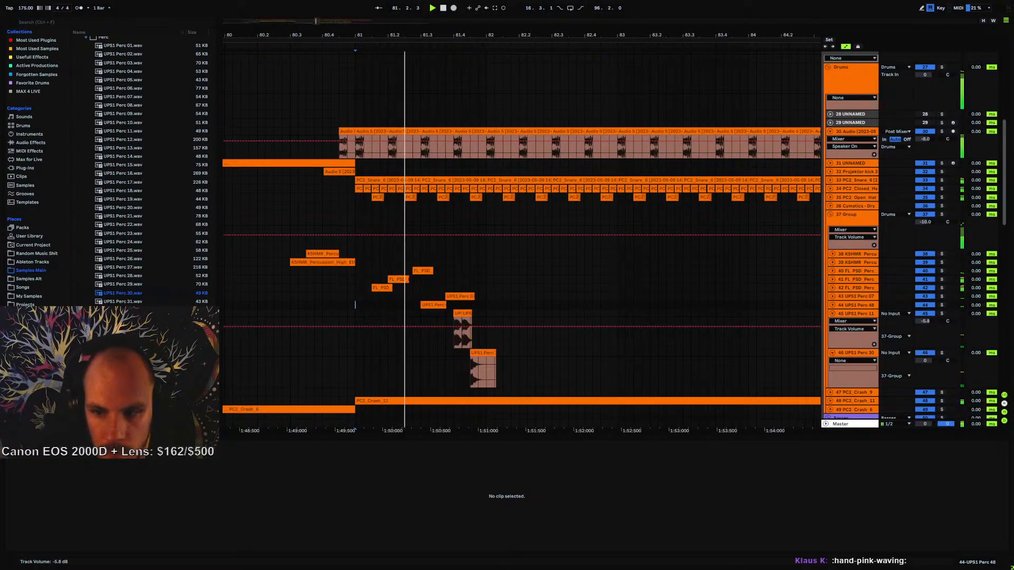
pyautogui.click(832, 314)
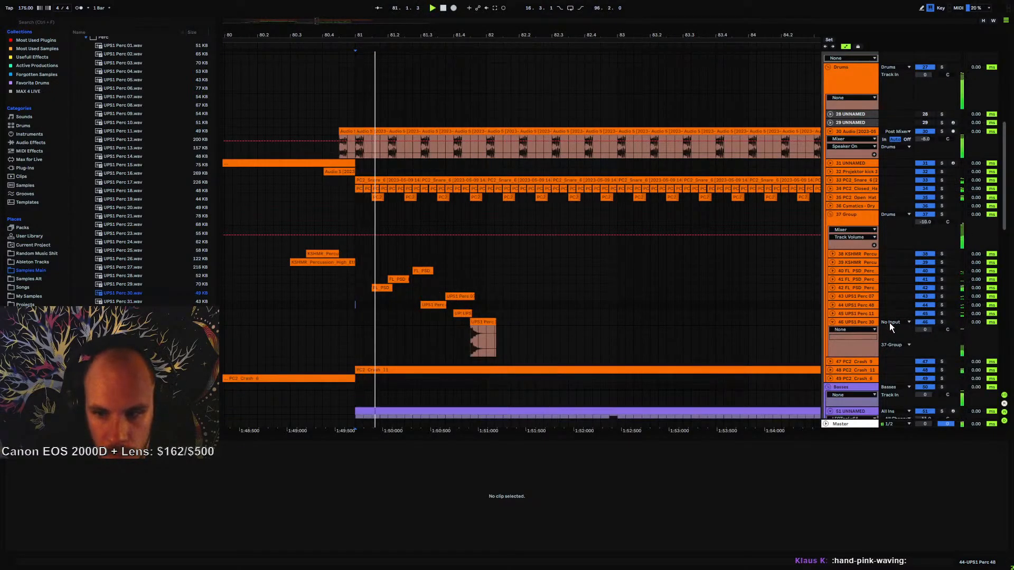
pyautogui.click(831, 314)
pyautogui.press('space')
pyautogui.moveTo(925, 321); pyautogui.dragTo(925, 330)
pyautogui.press('space')
pyautogui.click(832, 314)
pyautogui.click(833, 315)
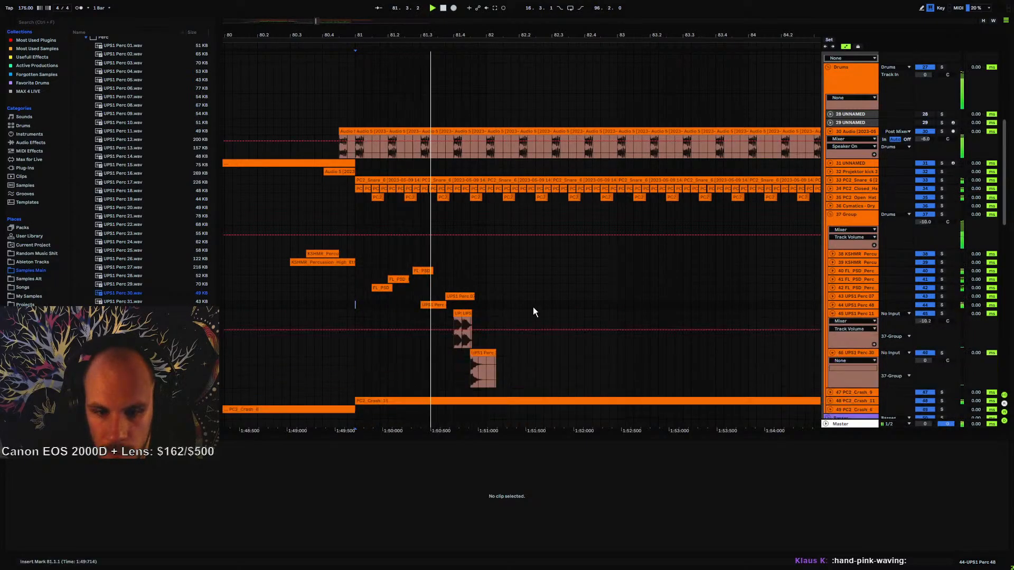
# - Reduce the UPS1 Perc 11 clip gain to -5.69 dB, set its track volume to -6.8 dB, and fold both unfolded percussion tracks
pyautogui.click(458, 314)
pyautogui.moveTo(147, 467); pyautogui.dragTo(146, 474)
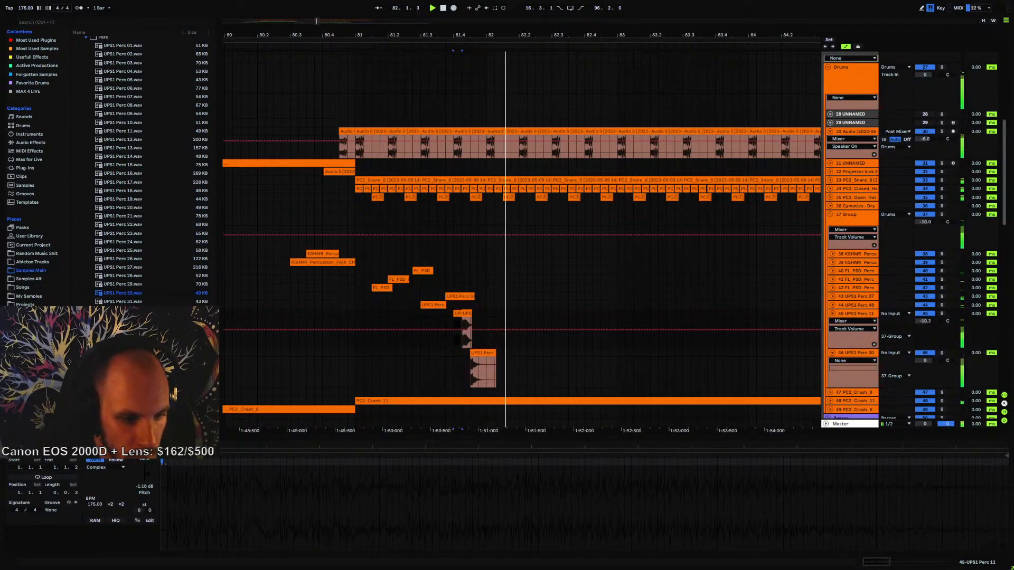
pyautogui.moveTo(924, 321); pyautogui.dragTo(925, 316)
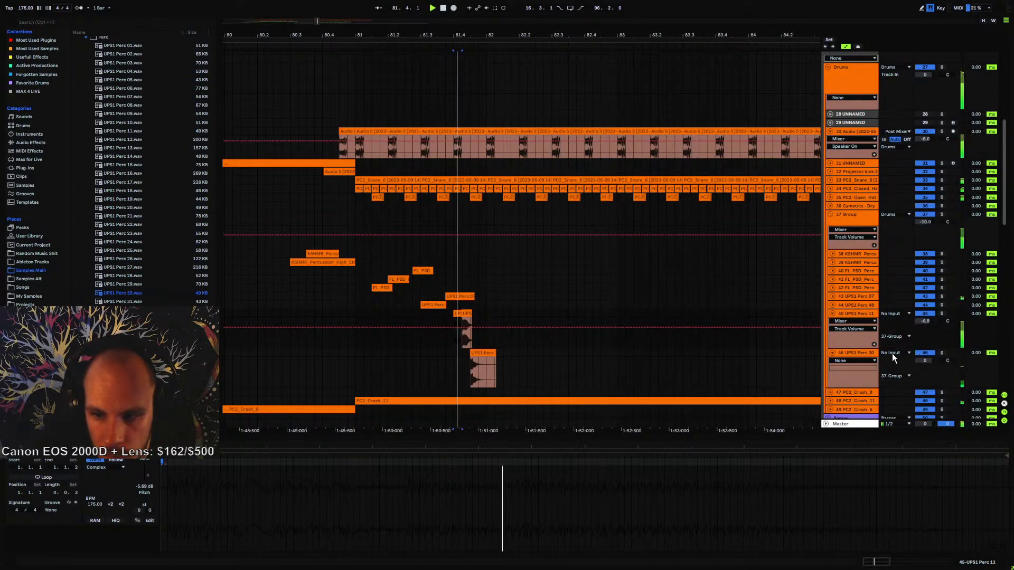
pyautogui.click(832, 315)
pyautogui.click(834, 323)
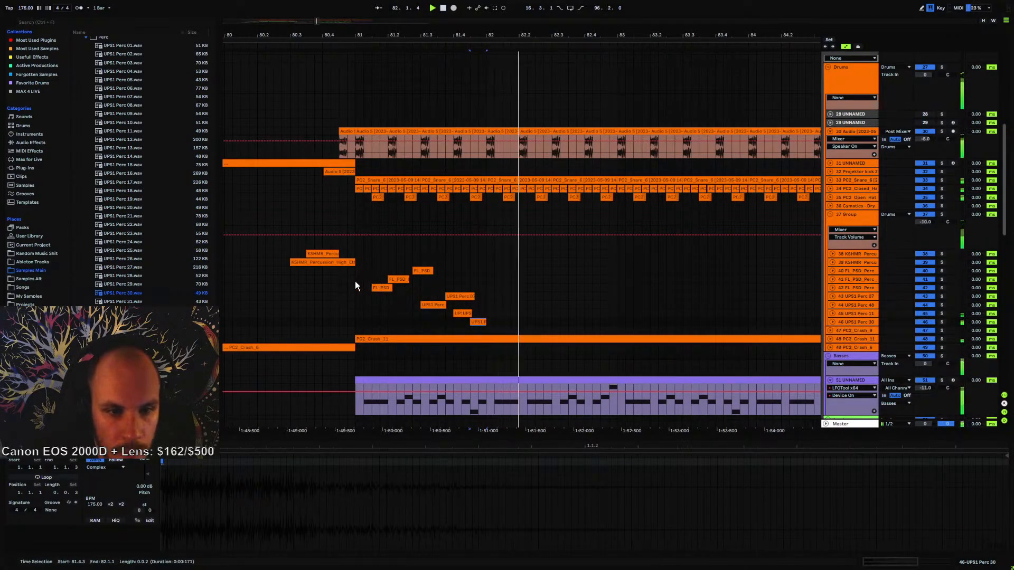
# - Duplicate the bar 81 clips on the four UPS1 Perc tracks into bar 82 and play the result
pyautogui.moveTo(357, 295); pyautogui.dragTo(487, 322)
pyautogui.hotkey('ctrl', 'd')
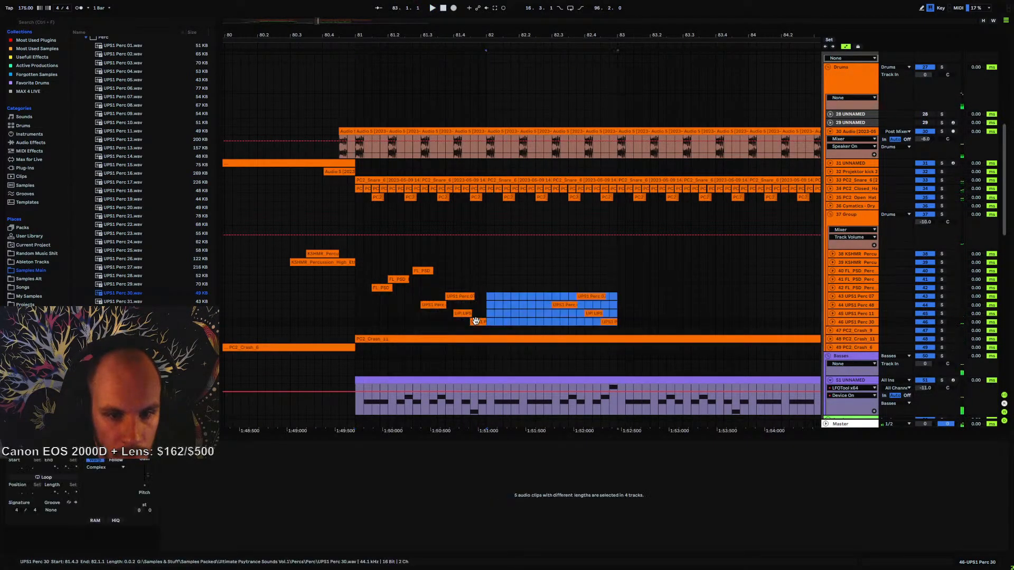
pyautogui.press('space')
# - Copy the FL PSD Perc clip on track 41 to 82.2.1 and play from bar 82
pyautogui.click(401, 280)
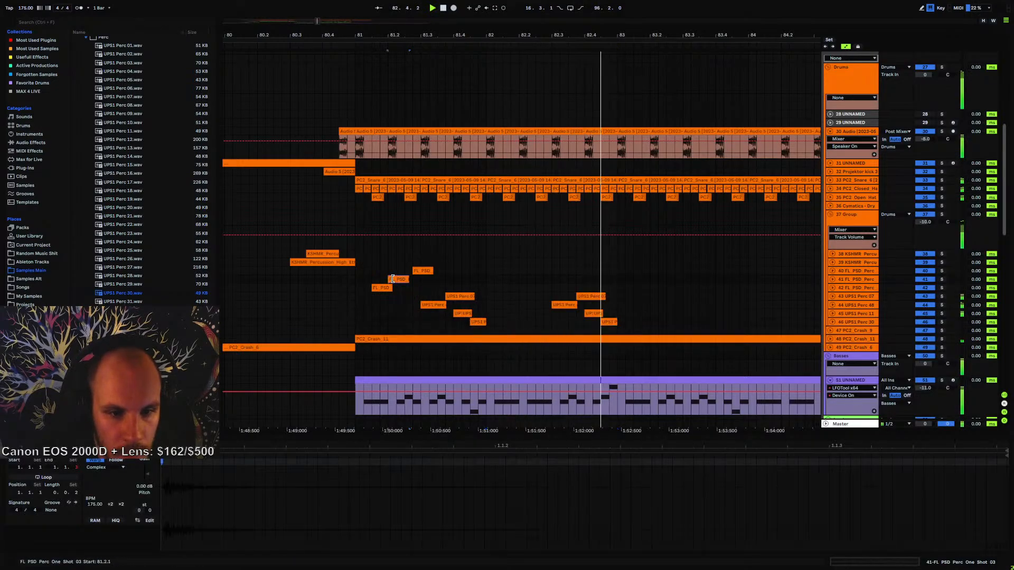
pyautogui.click(520, 281)
pyautogui.hotkey('ctrl', 'd')
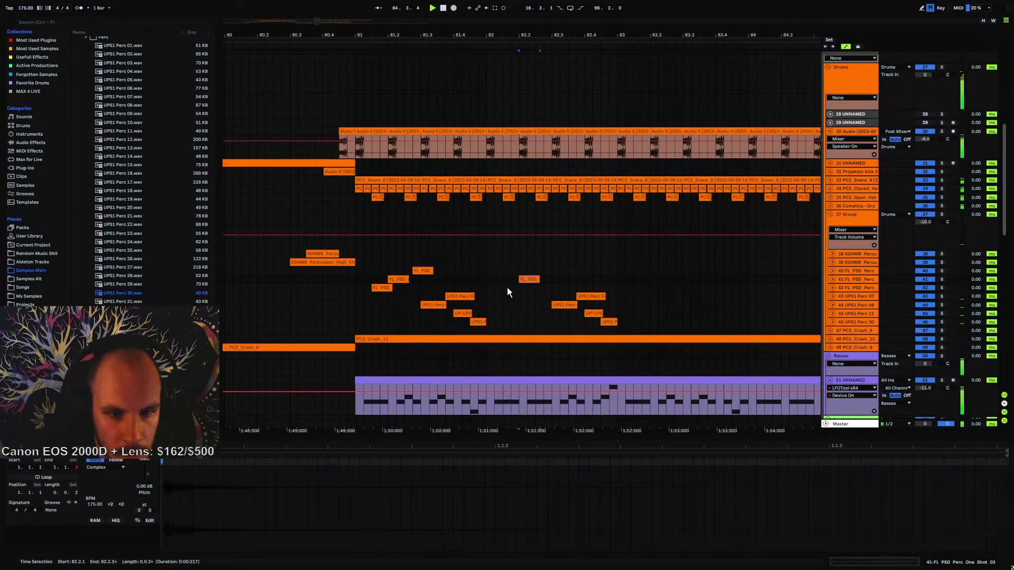
pyautogui.click(492, 278)
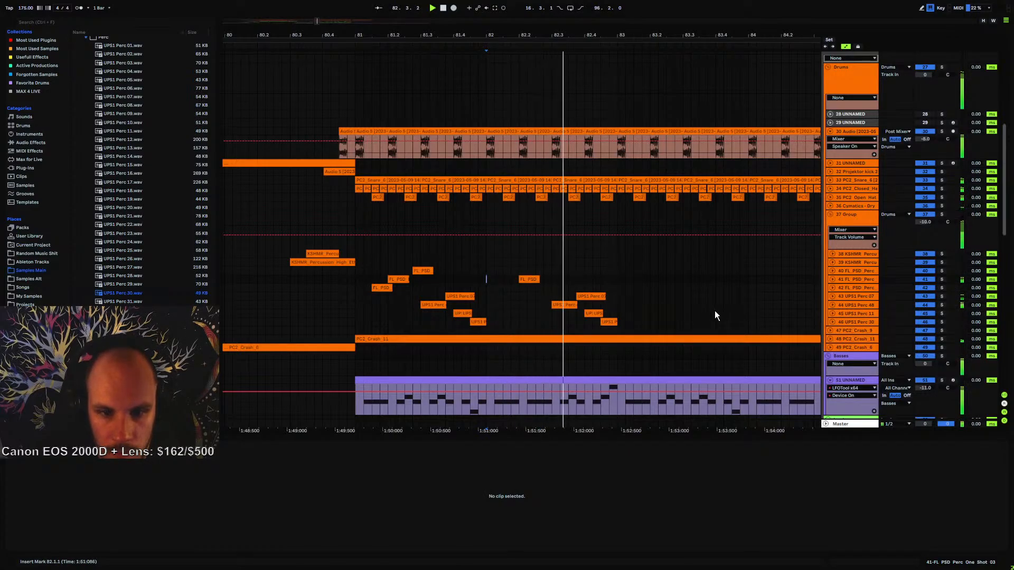
# - Insert an audio track below UPS1 Perc 30 and open ISR_Psy-TranceFusion's PF_Perc Shots sample folder in place of the Ultimate Psytrance Sounds folder
pyautogui.click(845, 320)
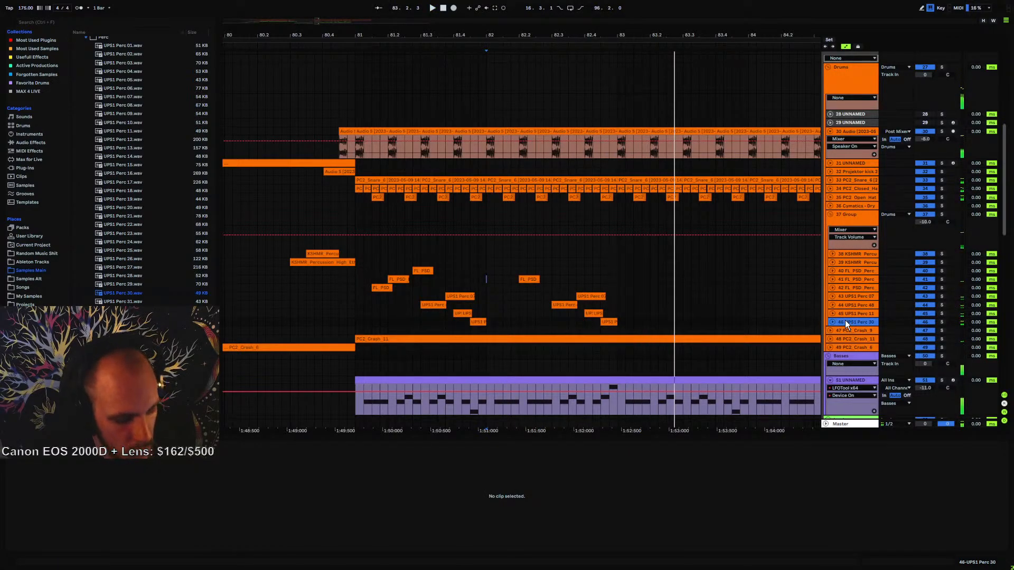
pyautogui.hotkey('ctrl', 't')
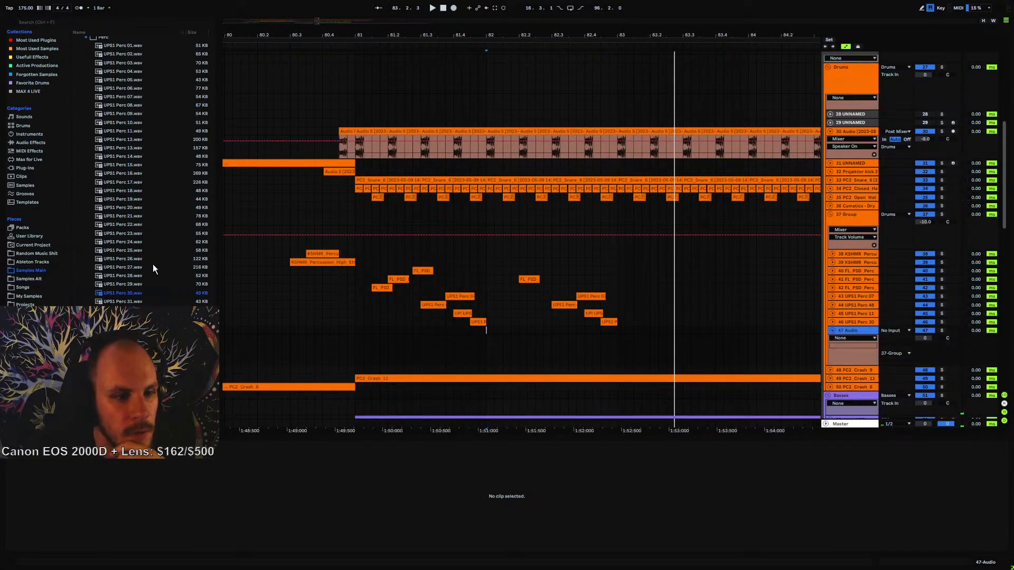
pyautogui.scroll(5, 147, 280)
pyautogui.click(81, 162)
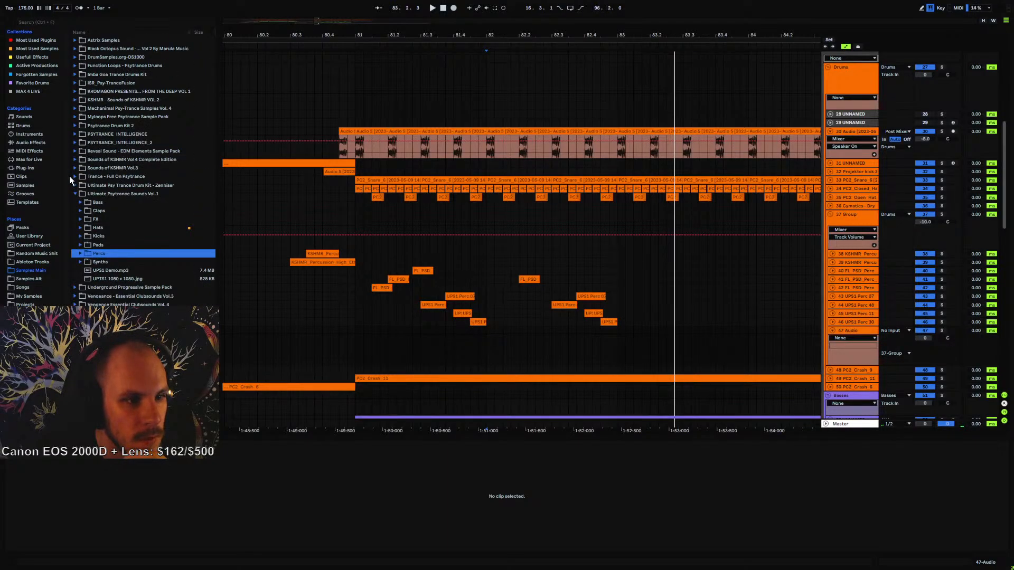
pyautogui.click(75, 193)
pyautogui.click(76, 186)
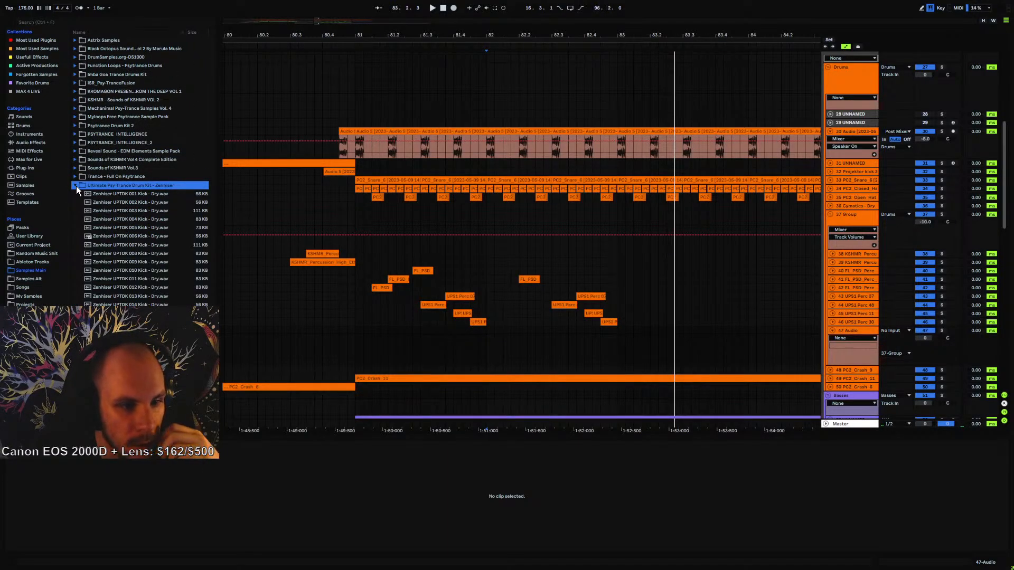
pyautogui.click(76, 185)
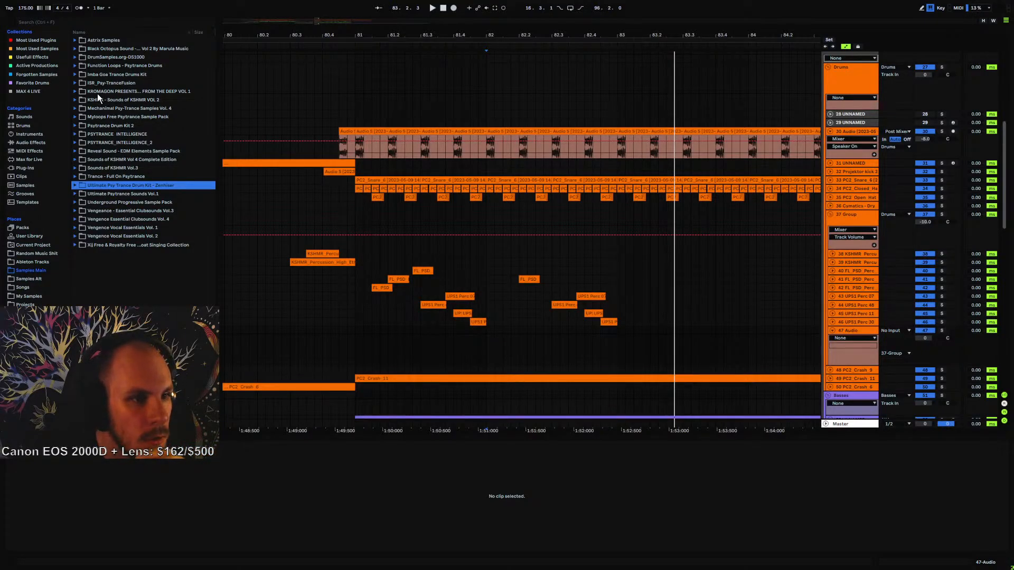
pyautogui.click(74, 83)
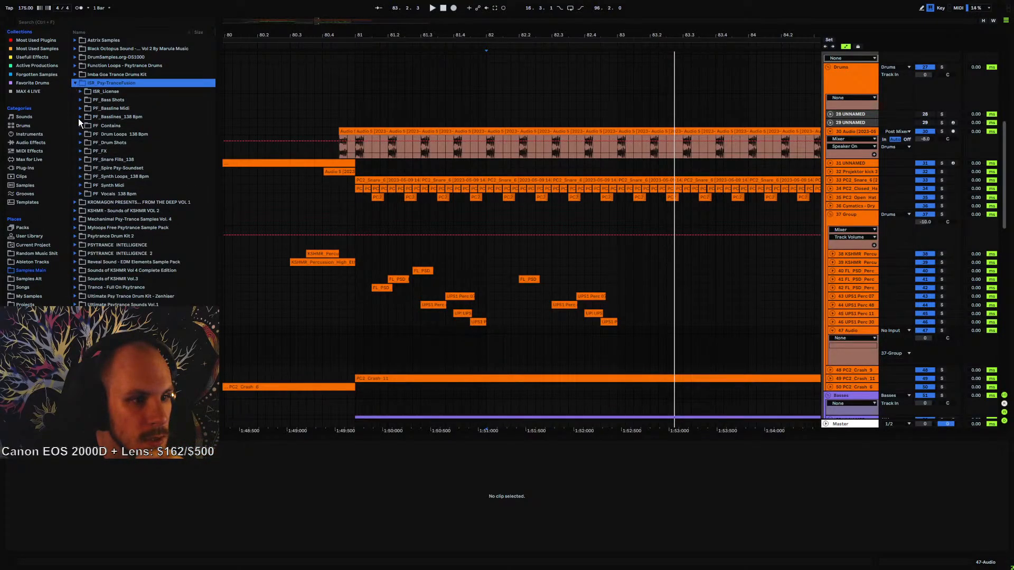
pyautogui.click(80, 143)
pyautogui.click(86, 176)
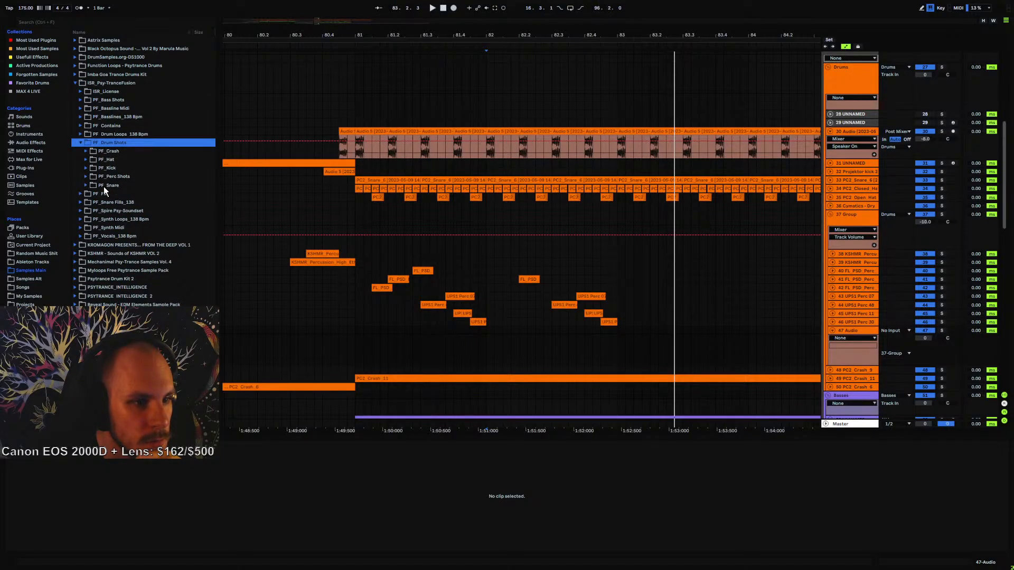
# - Audition the PsyTools percussion shots, place 10_PsyTools_Perc.wav on the new audio track at 82.1.2, and reverse the clip
pyautogui.click(125, 228)
pyautogui.click(139, 220)
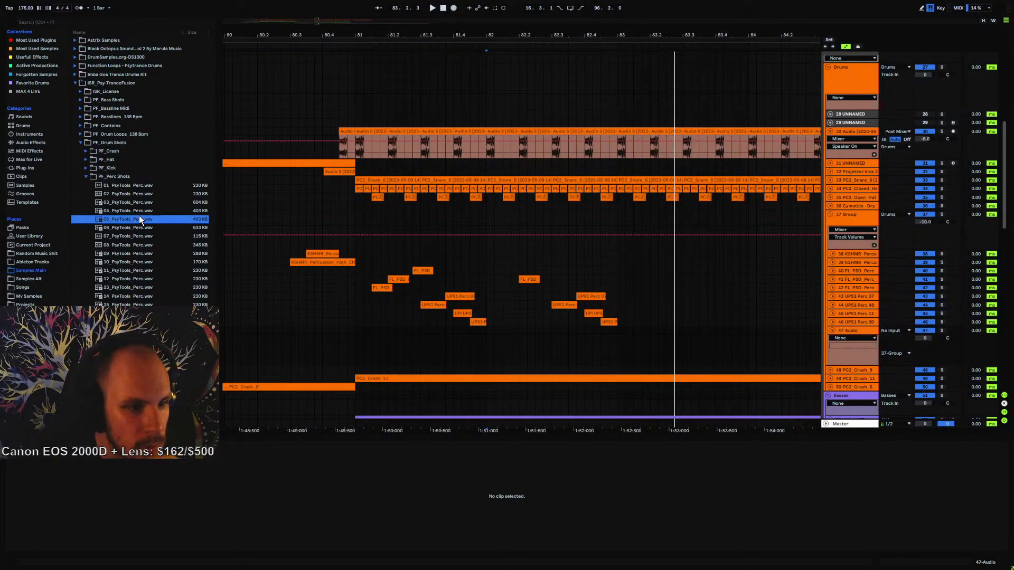
pyautogui.click(146, 204)
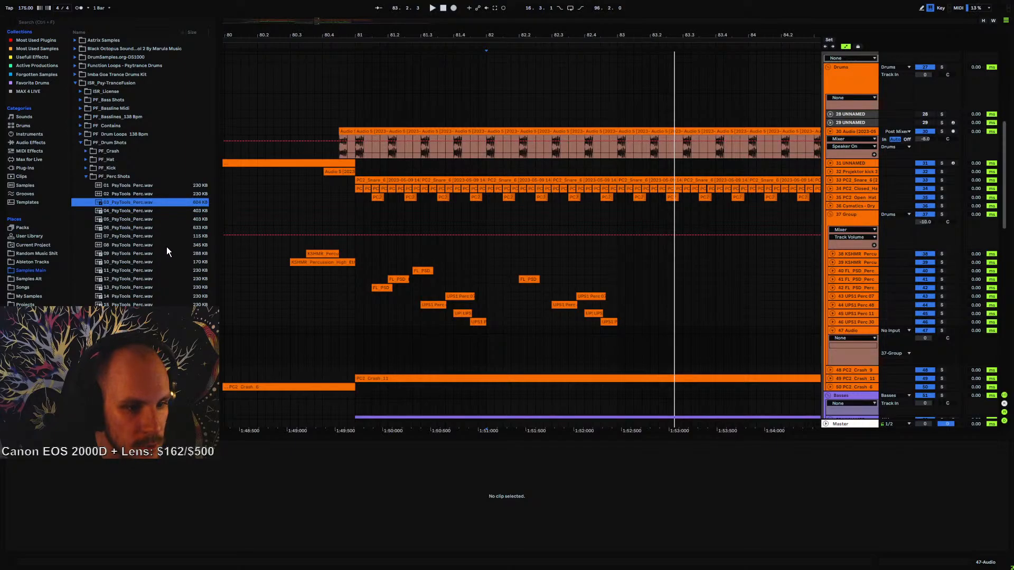
pyautogui.click(161, 286)
pyautogui.click(157, 272)
pyautogui.click(154, 263)
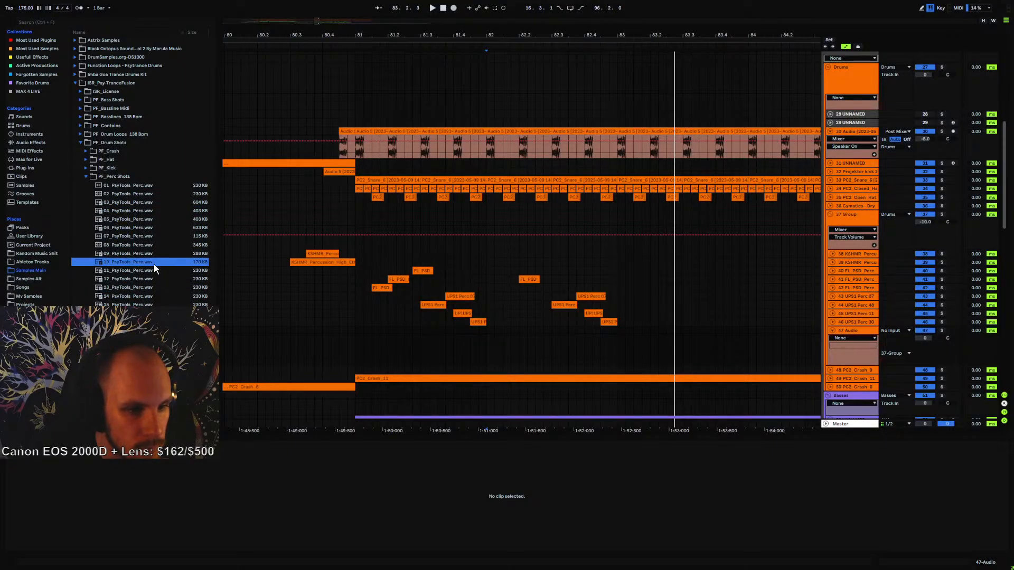
pyautogui.moveTo(142, 262); pyautogui.dragTo(492, 347)
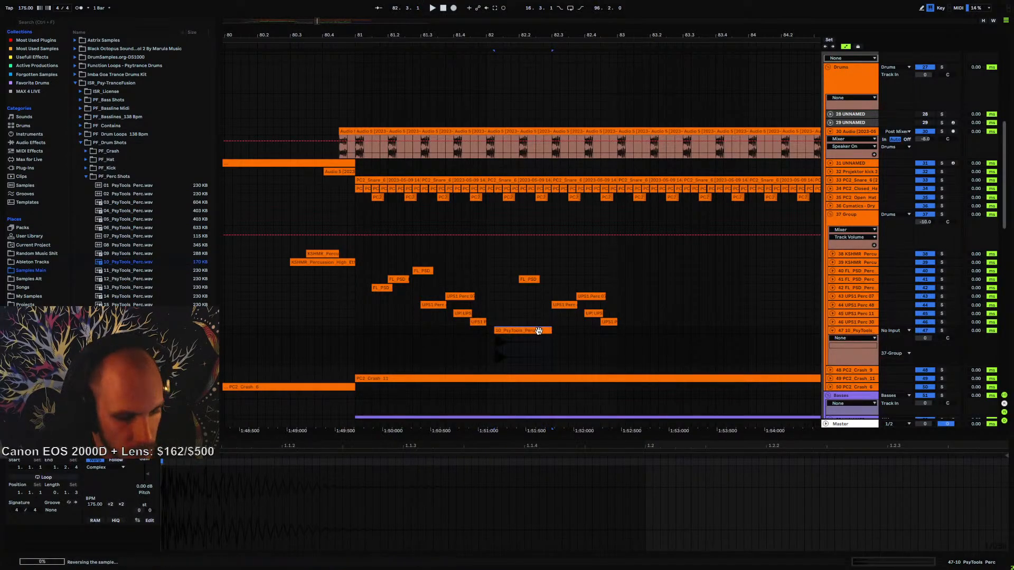
# - Lower the 10_PsyTools_Perc track volume to -10.2 dB while playing the reversed clip
pyautogui.click(507, 349)
pyautogui.press('space')
pyautogui.moveTo(924, 339); pyautogui.dragTo(924, 354)
pyautogui.press('space')
pyautogui.press('space')
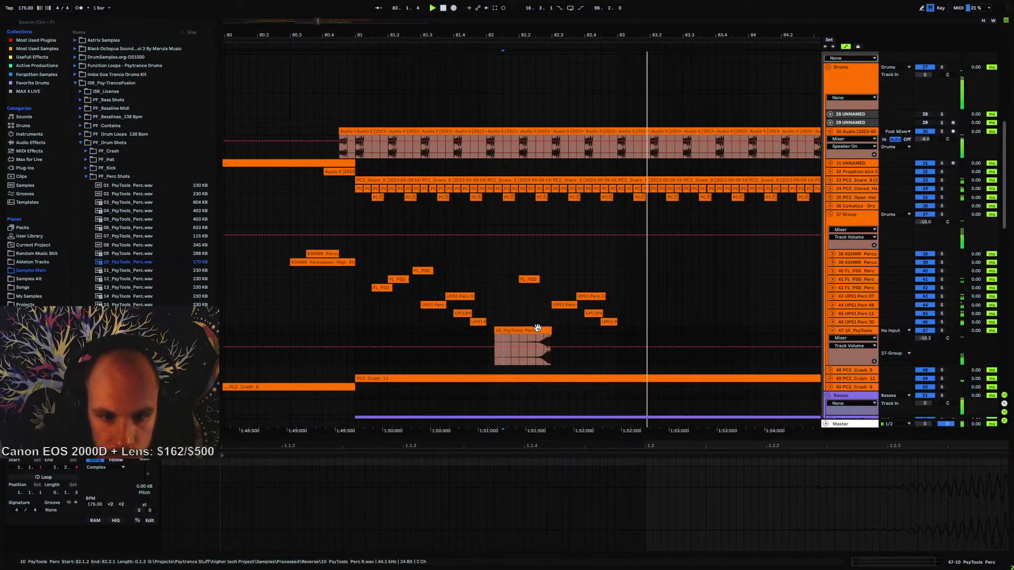
# - Move the reversed 10_PsyTools_Perc clip to start at 81.4.4, replay it, and fold its track
pyautogui.moveTo(544, 327); pyautogui.dragTo(528, 329)
pyautogui.press('space')
pyautogui.press('space')
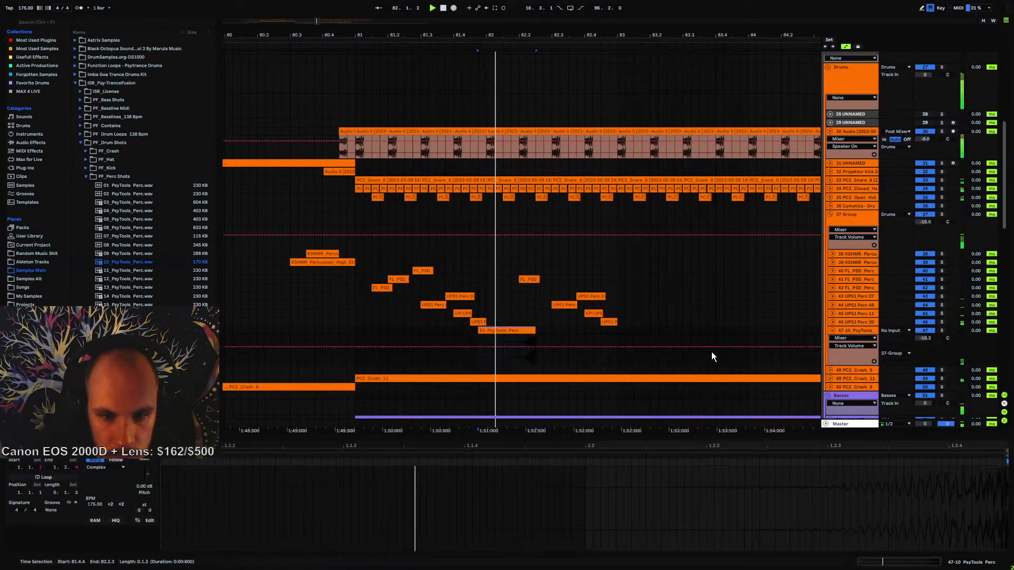
pyautogui.click(831, 329)
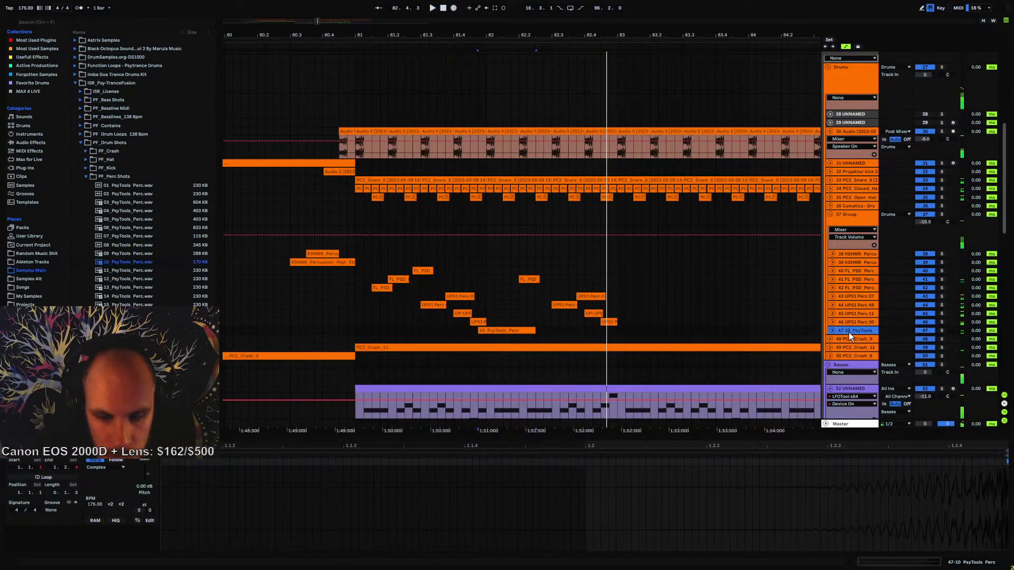
# - Insert another audio track in the percussion group, audition more PsyTools shots, and place 14_PsyTools_Perc.wav on it at 82.2.3
pyautogui.hotkey('ctrl', 't')
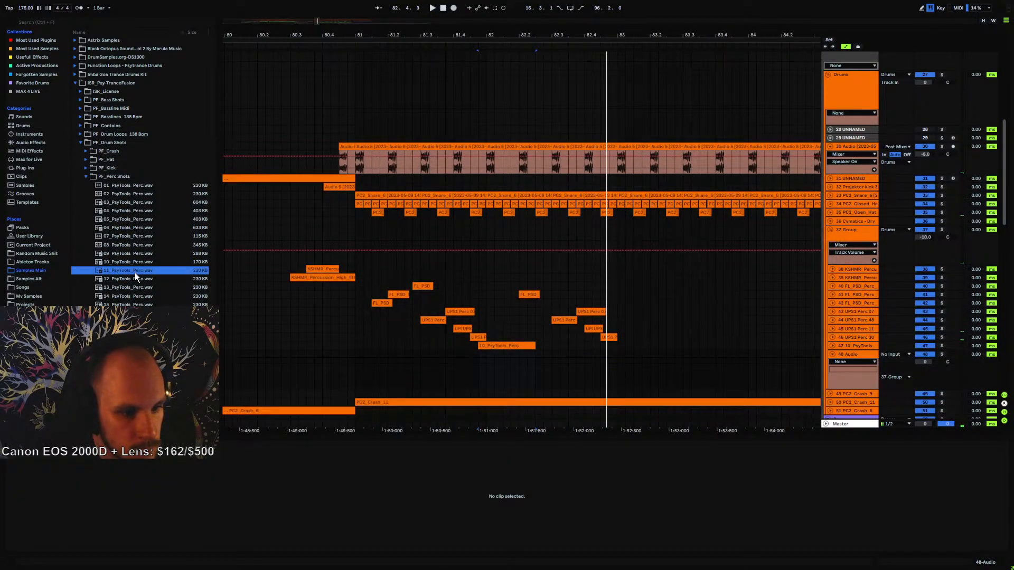
pyautogui.click(135, 279)
pyautogui.click(135, 287)
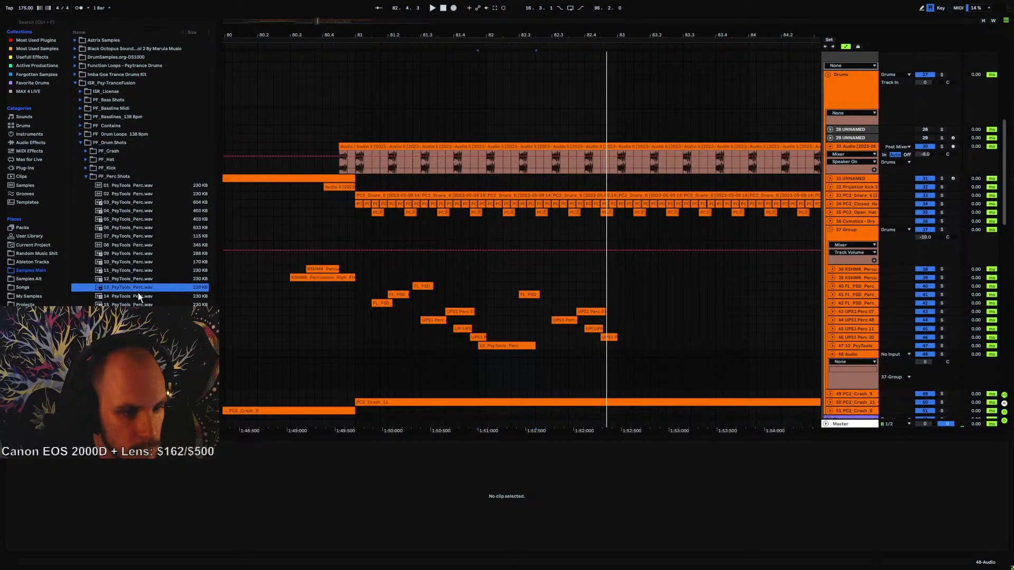
pyautogui.click(140, 296)
pyautogui.moveTo(143, 298); pyautogui.dragTo(531, 361)
# - Set the 14_PsyTools_Perc track volume to -6.8 dB during playback and replay the percussion sequence from bar 81
pyautogui.press('space')
pyautogui.moveTo(927, 364); pyautogui.dragTo(926, 372)
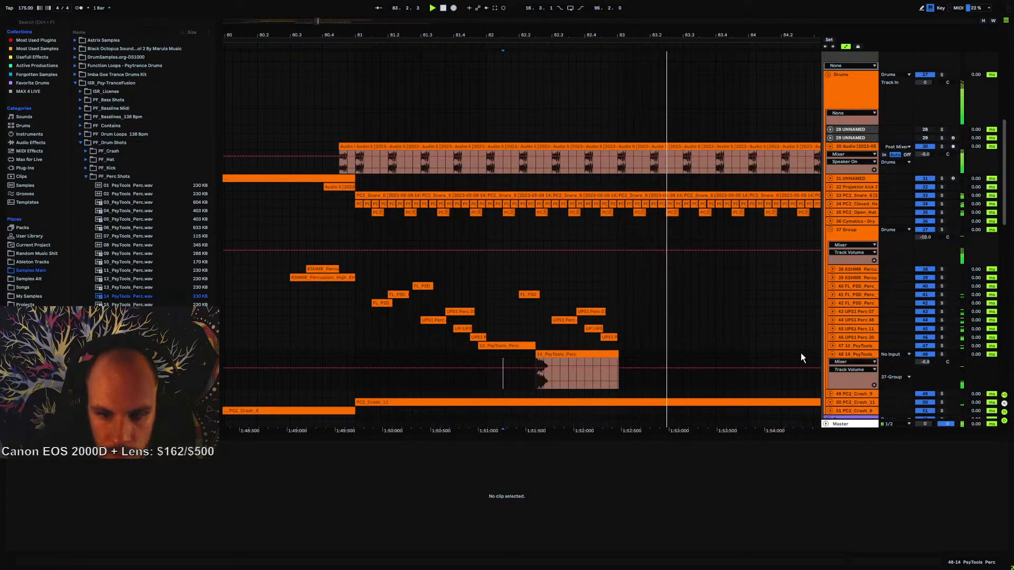
pyautogui.click(355, 352)
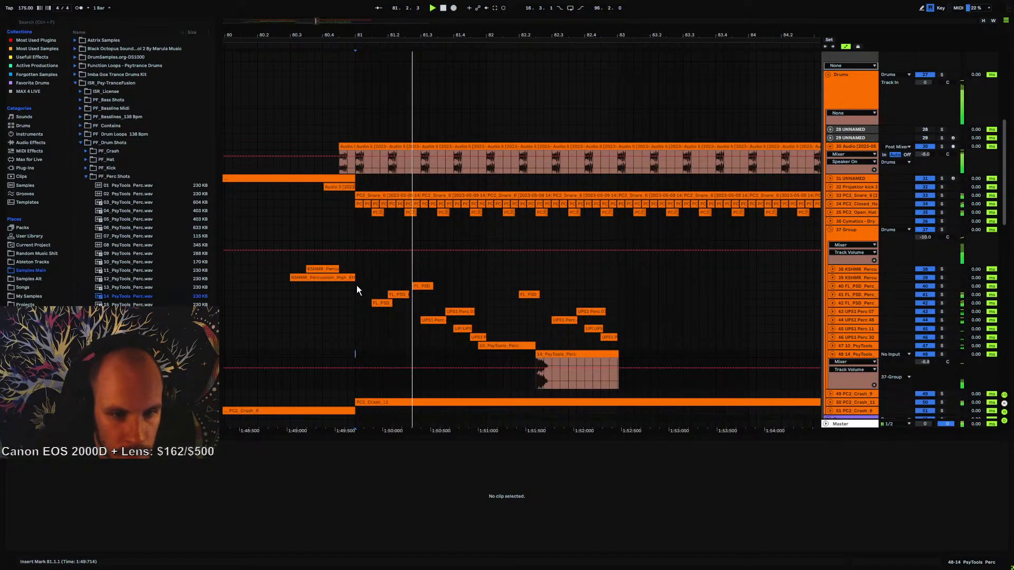
pyautogui.moveTo(356, 285); pyautogui.dragTo(619, 356)
pyautogui.click(622, 355)
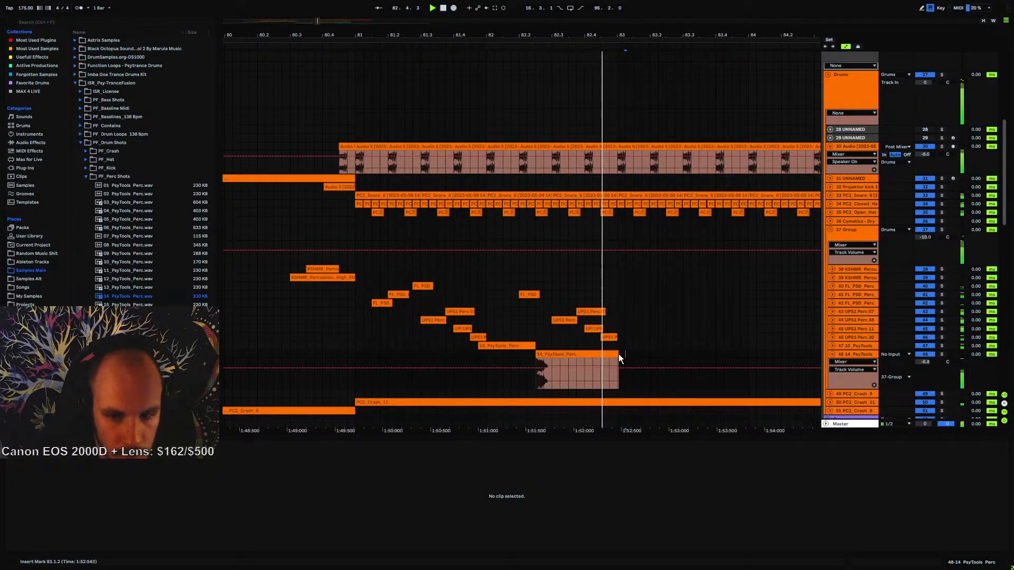
# - Replay the percussion from bar 81 and move the second phrase, from the clip at 82.2.1 through 14_PsyTools_Perc, one bar later
pyautogui.click(617, 354)
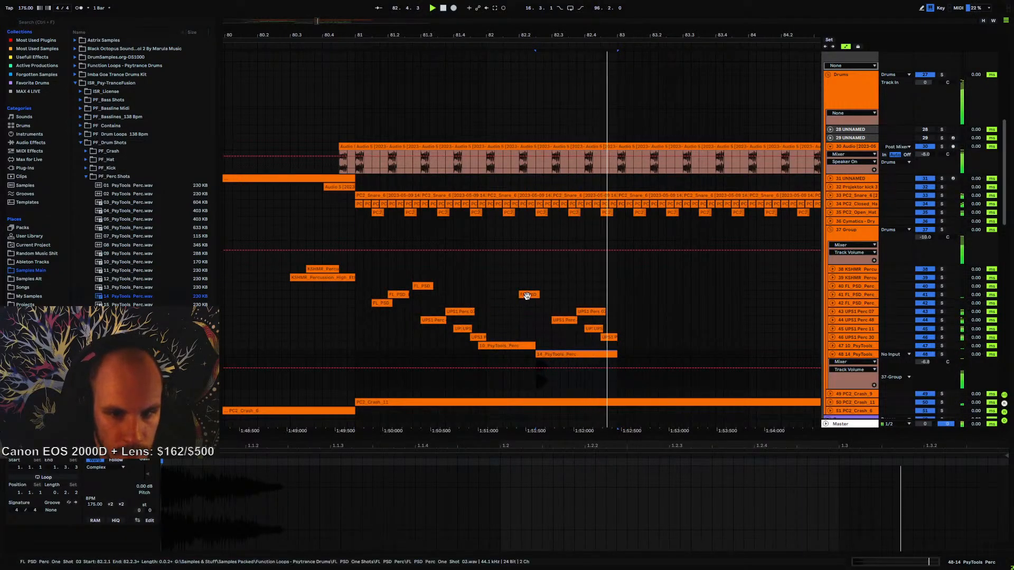
pyautogui.click(357, 289)
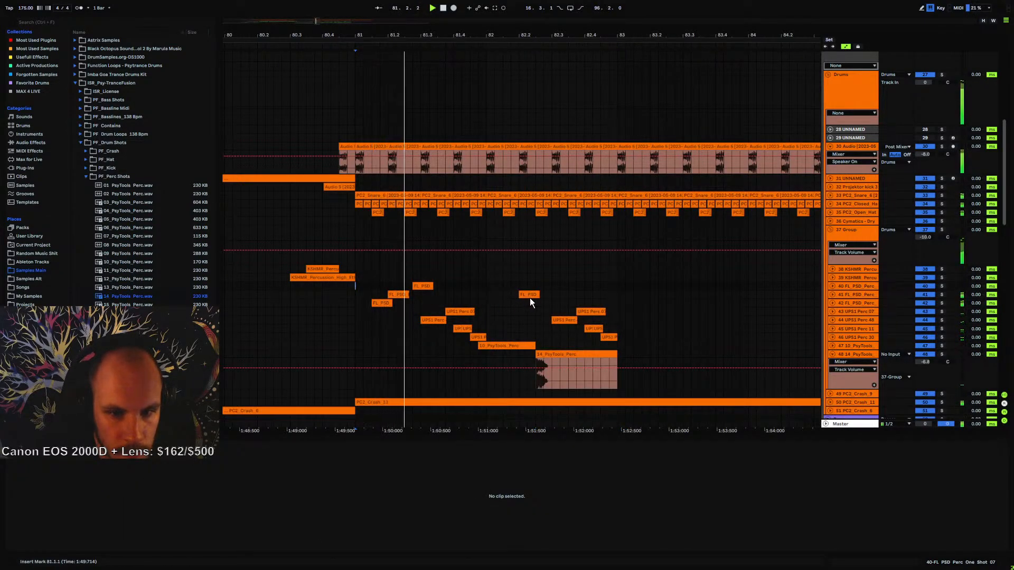
pyautogui.moveTo(344, 35); pyautogui.dragTo(411, 33)
pyautogui.click(410, 293)
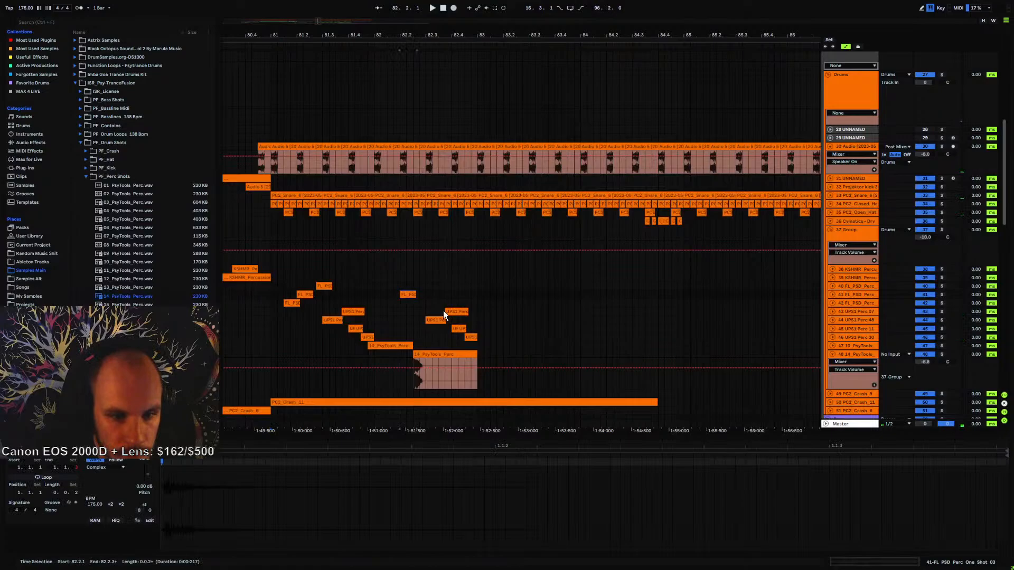
pyautogui.keyDown('shift'); pyautogui.click(479, 356); pyautogui.keyUp('shift')
pyautogui.moveTo(463, 353)
pyautogui.mouseDown()
pyautogui.moveTo(550, 355)
pyautogui.moveTo(468, 345)
pyautogui.mouseUp()
# - Place the reversed 10_PsyTools_Perc clip at 82.4.4, delete its earlier part at 81.4.4, and replay the sequence from 81.3.1
pyautogui.click(488, 345)
pyautogui.click(389, 345)
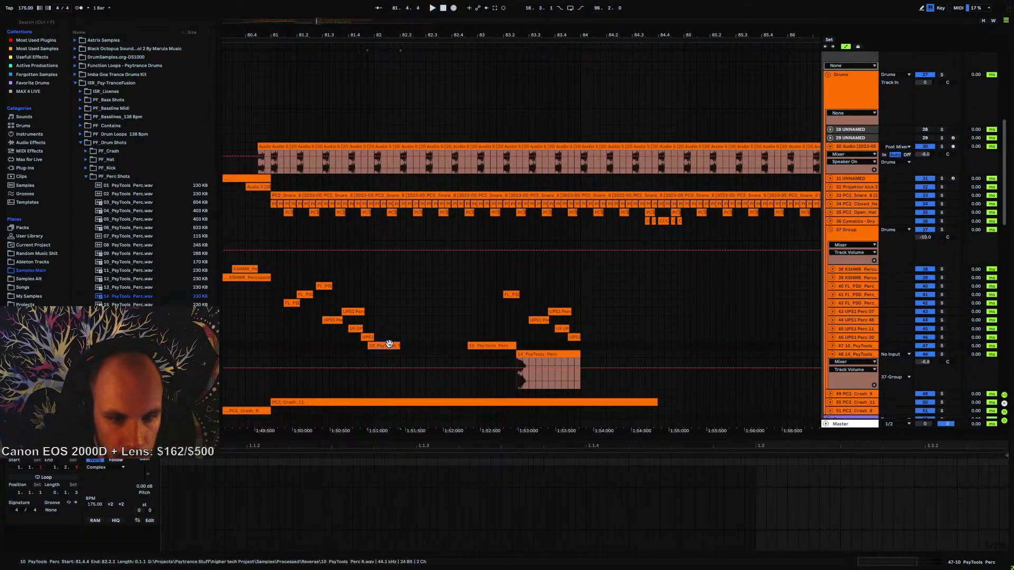
pyautogui.press('Delete')
pyautogui.click(322, 338)
pyautogui.press('space')
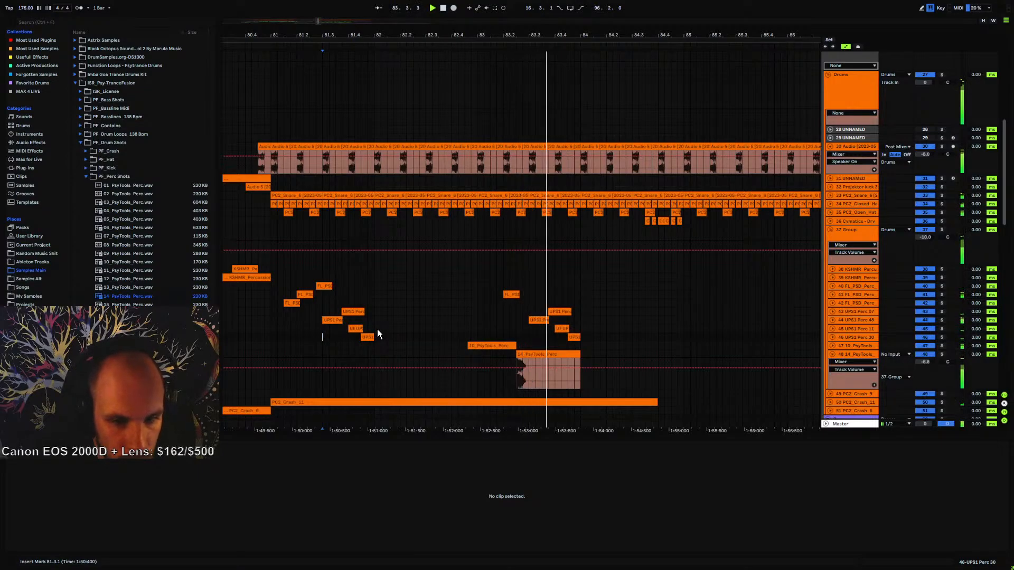
pyautogui.click(832, 355)
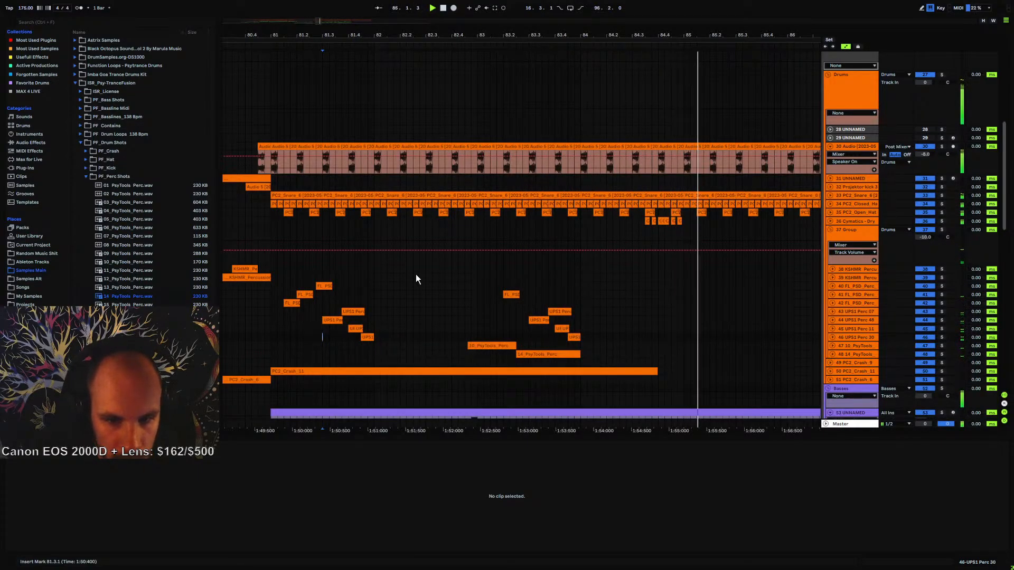
pyautogui.press('space')
# - Duplicate the four-bar percussion pattern spanning 81.1.1 to 85.1.1 repeatedly along the arrangement up to bar 129
pyautogui.moveTo(271, 289); pyautogui.dragTo(684, 355)
pyautogui.hotkey('ctrl', 'd')
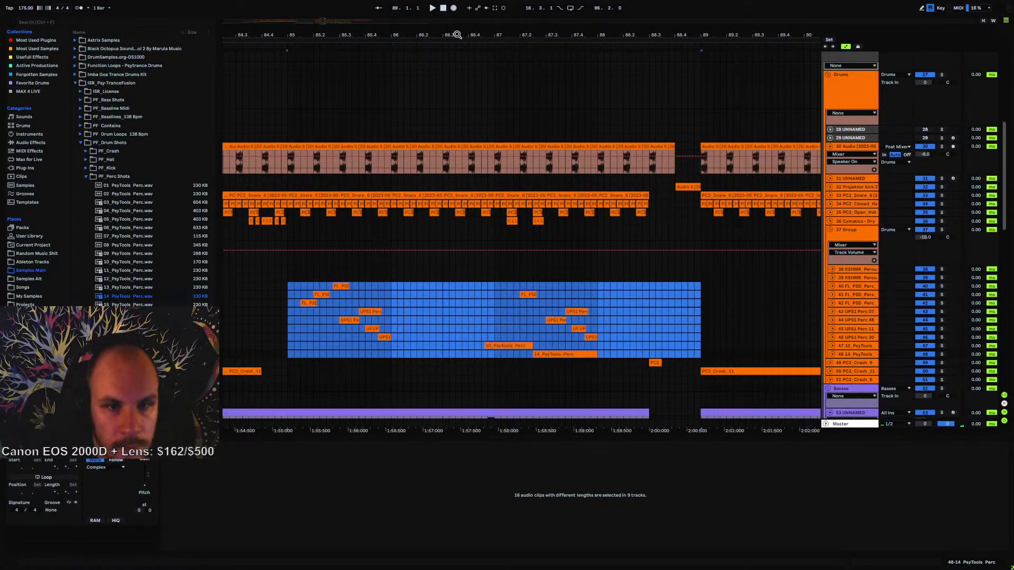
pyautogui.moveTo(457, 35); pyautogui.dragTo(458, 8)
pyautogui.hotkey('ctrl', 'd')
pyautogui.hotkey('ctrl', 'd')
pyautogui.hotkey('ctrl', 'd')
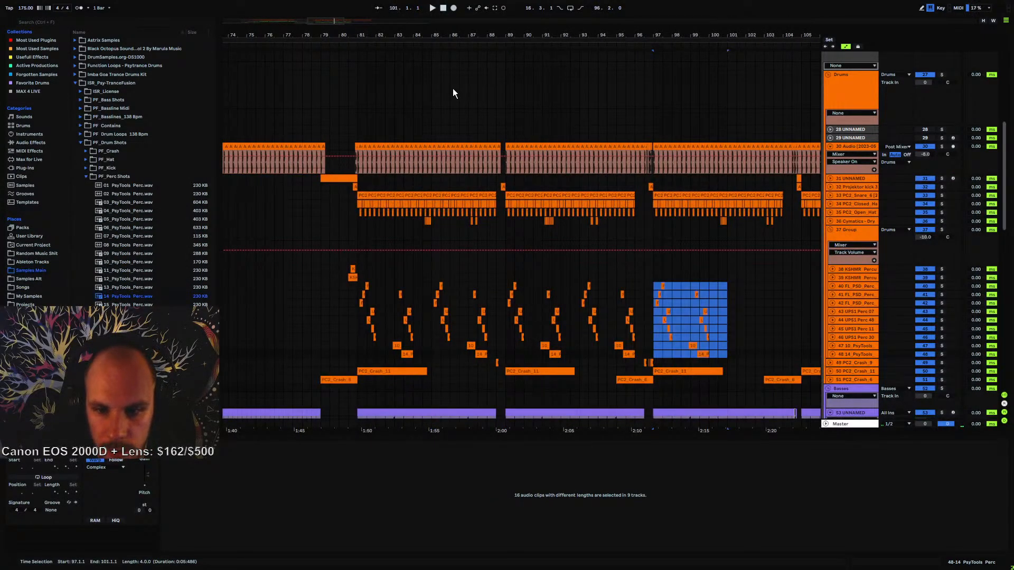
pyautogui.hotkey('ctrl', 'd')
pyautogui.hotkey('ctrl', 'd')
pyautogui.hotkey('ctrl', 'd')
pyautogui.hotkey('ctrl', 'd')
pyautogui.hotkey('ctrl', 'd')
pyautogui.hotkey('ctrl', 'd')
pyautogui.hotkey('ctrl', 'd')
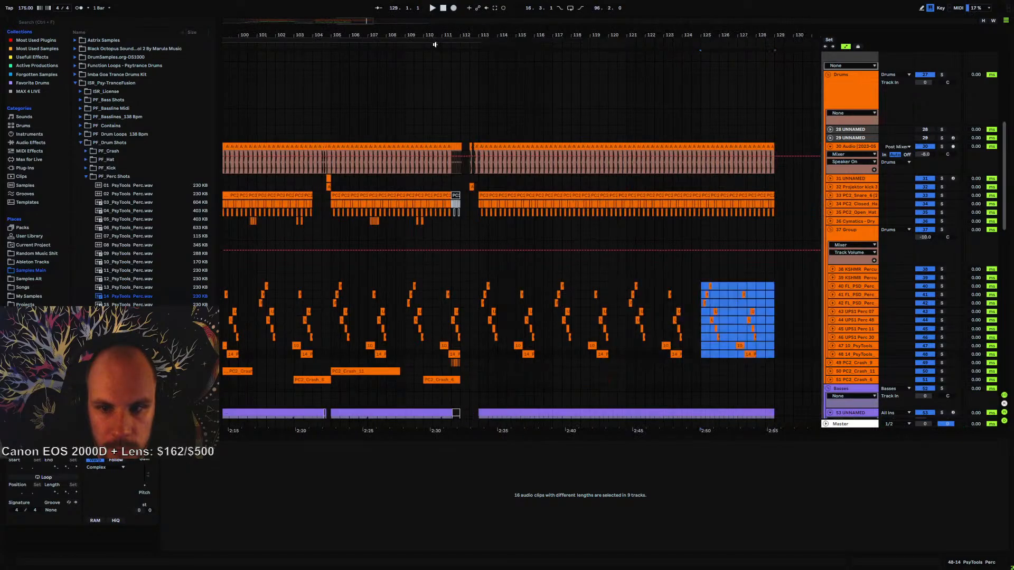
# - Undo the last four pattern duplications so the percussion ends at bar 113
pyautogui.hotkey('ctrl', 'z')
pyautogui.hotkey('ctrl', 'z')
pyautogui.hotkey('ctrl', 'z')
pyautogui.hotkey('ctrl', 'z')
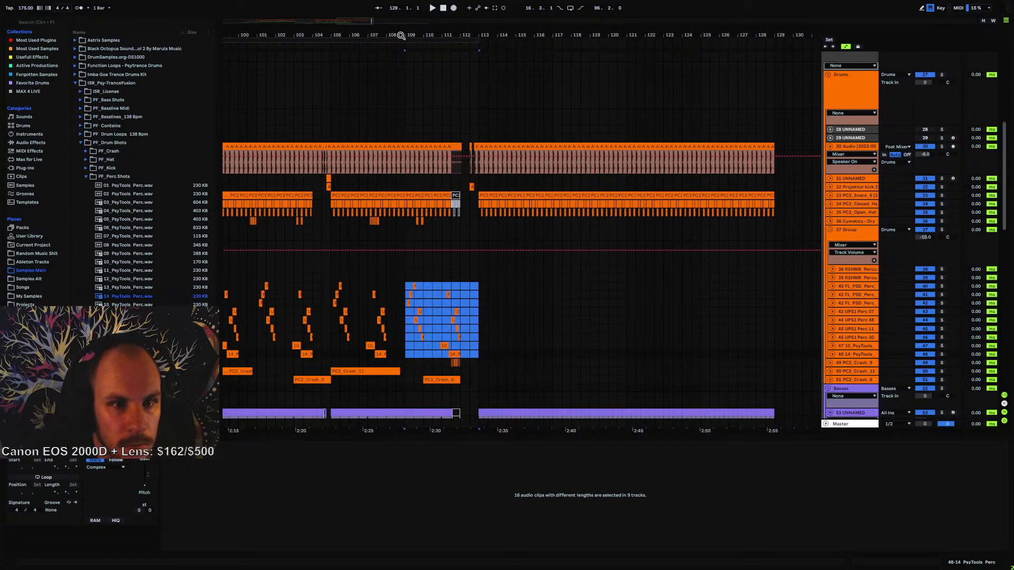
# - Play the arrangement from bar 81, fold the percussion group, and set the group volume to -10.5 dB
pyautogui.moveTo(402, 36); pyautogui.dragTo(783, 31)
pyautogui.click(324, 286)
pyautogui.press('space')
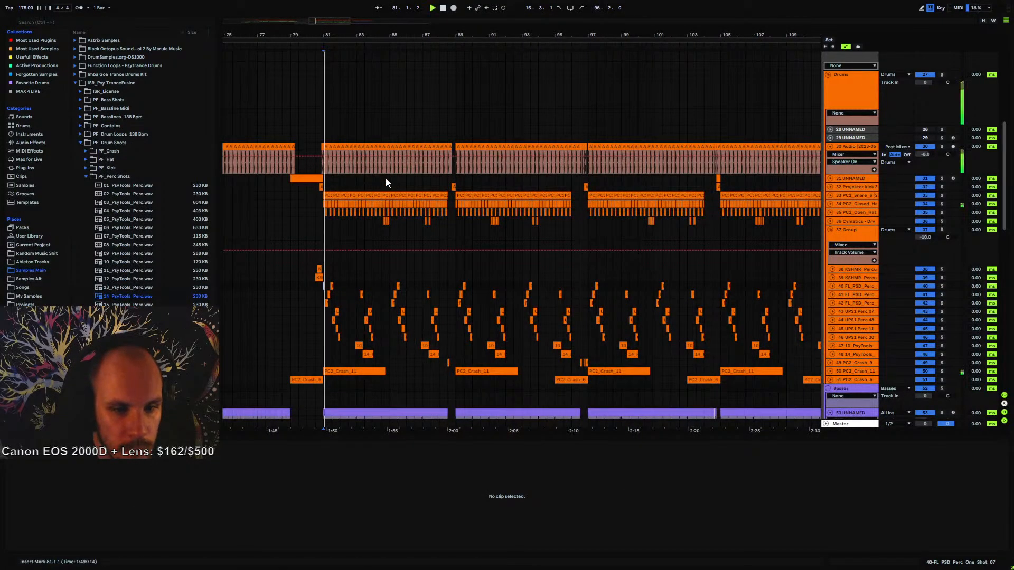
pyautogui.click(830, 229)
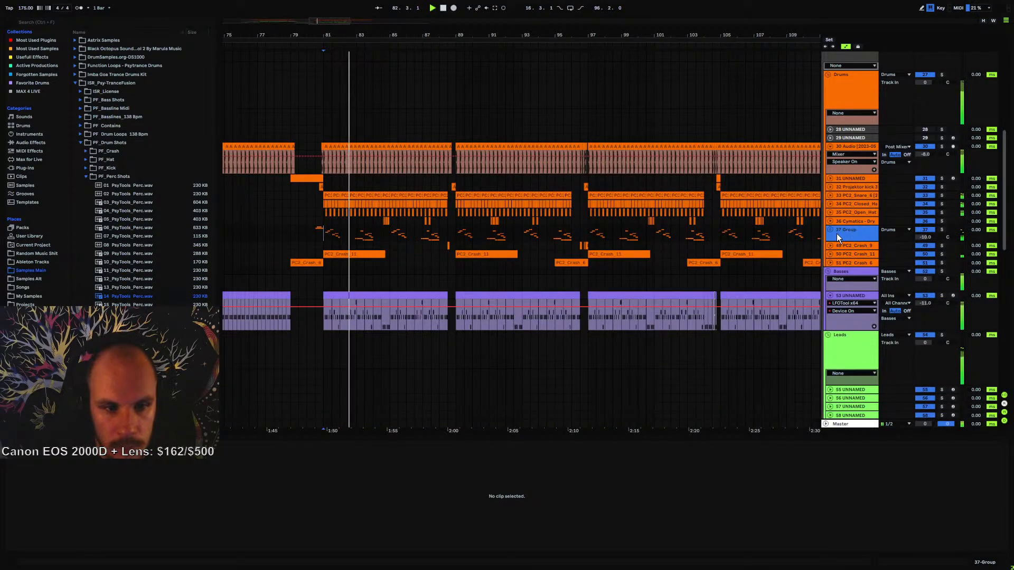
pyautogui.moveTo(919, 237); pyautogui.dragTo(919, 239)
# - Add the MStereoSpread stereo effect to the percussion group
pyautogui.doubleClick(848, 232)
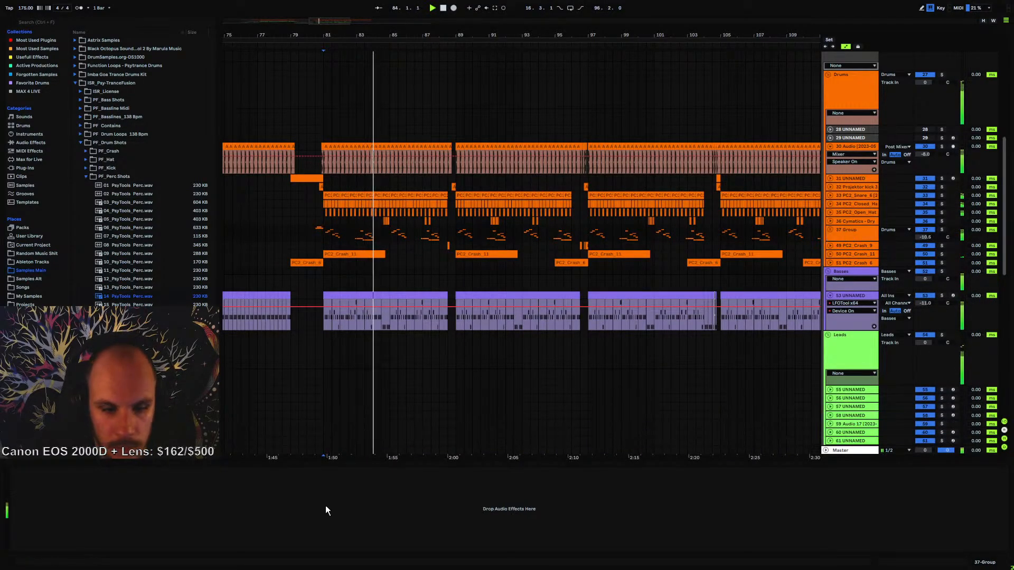
pyautogui.rightClick(272, 506)
pyautogui.moveTo(297, 390)
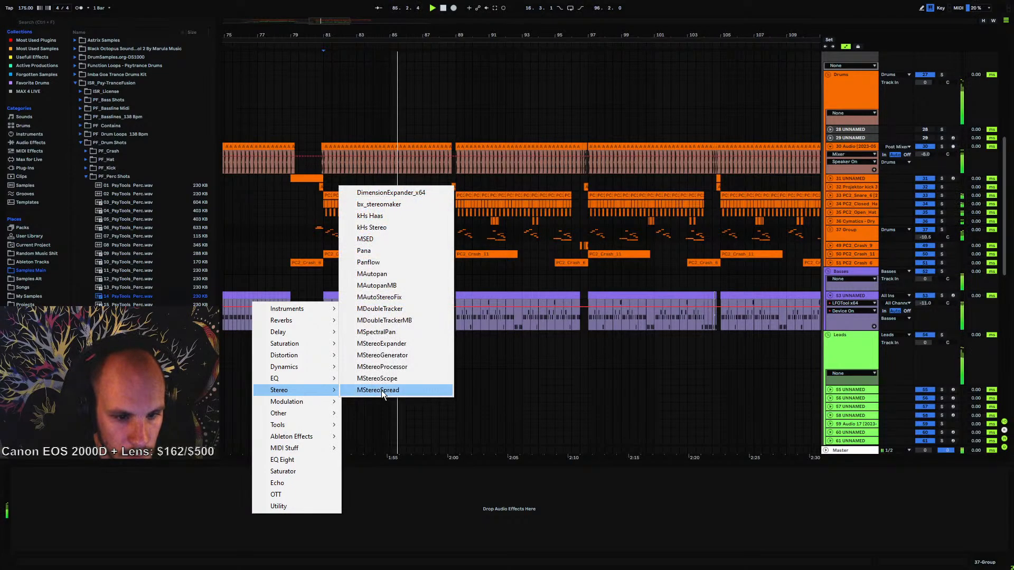
pyautogui.click(382, 390)
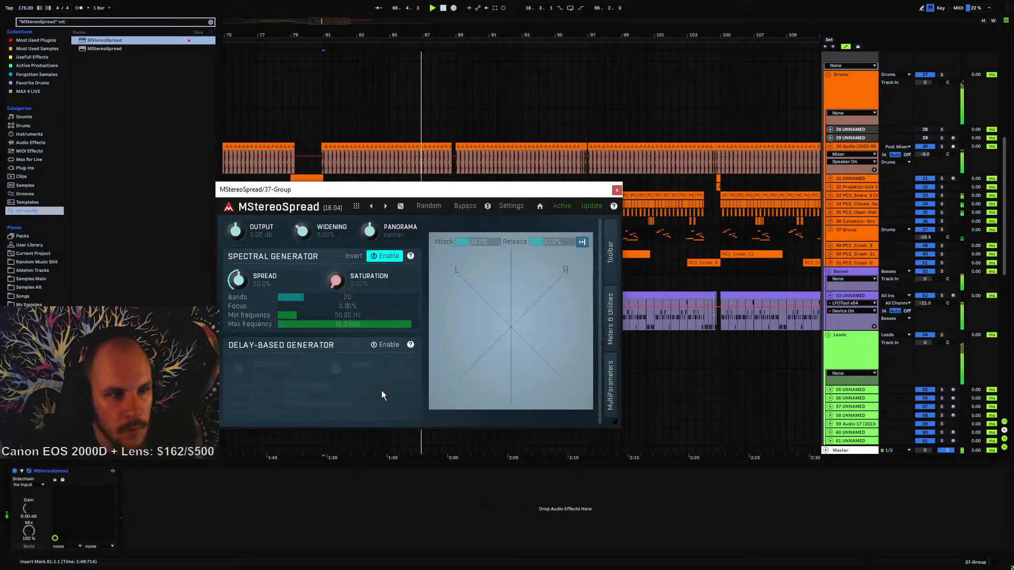
# - Set MStereoSpread to 29 bands, minimum frequency about 76 Hz, spread about 58% and widening 30%, and close its window
pyautogui.moveTo(333, 316)
pyautogui.mouseDown()
pyautogui.moveTo(343, 315)
pyautogui.moveTo(333, 298)
pyautogui.mouseUp()
pyautogui.moveTo(239, 280); pyautogui.dragTo(239, 272)
pyautogui.moveTo(302, 231); pyautogui.dragTo(302, 215)
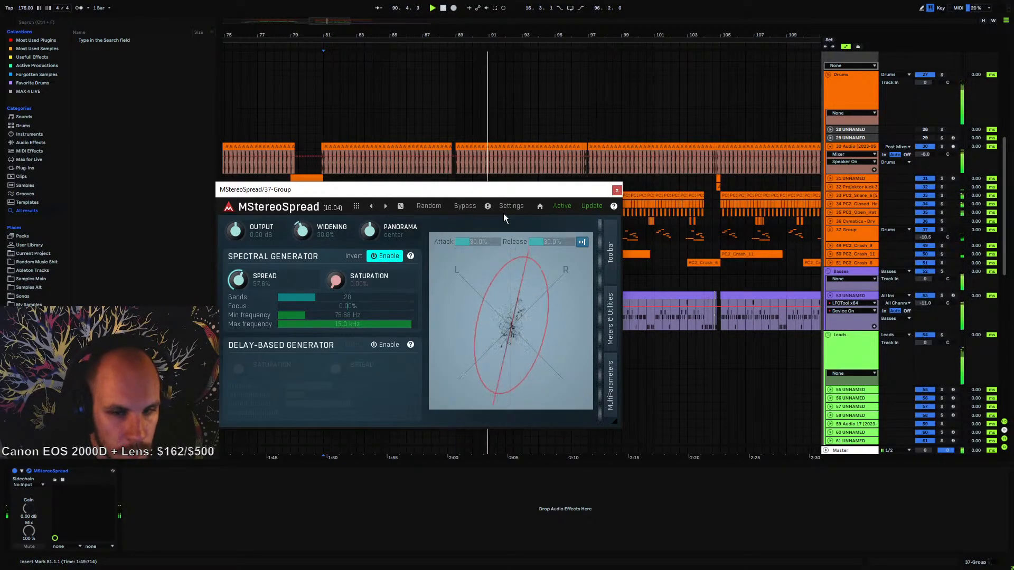
pyautogui.click(616, 189)
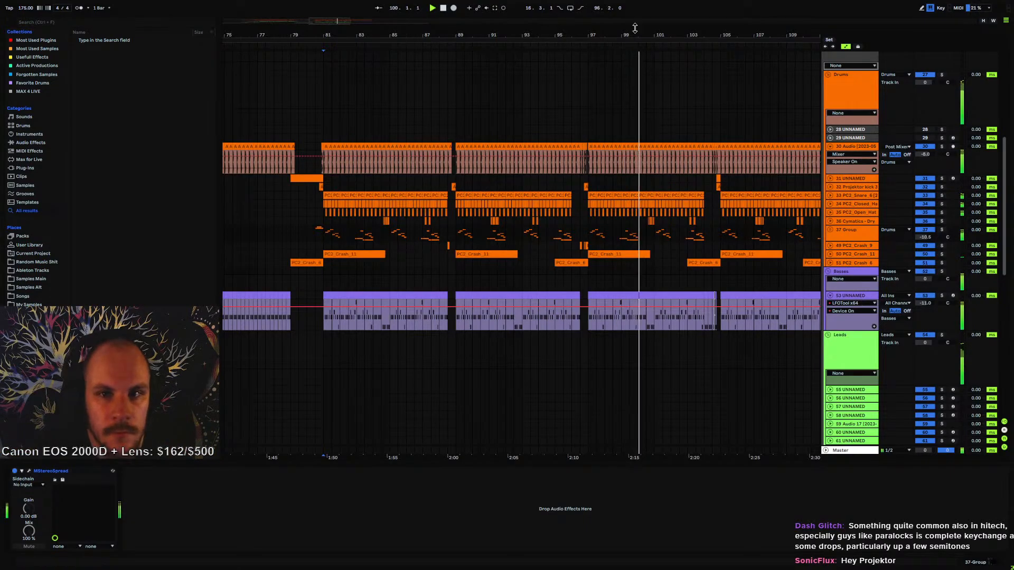
# - Follow the playback through bars 97 to 112 and examine the arrangement around the drop at bar 113
pyautogui.moveTo(636, 30); pyautogui.dragTo(425, 31)
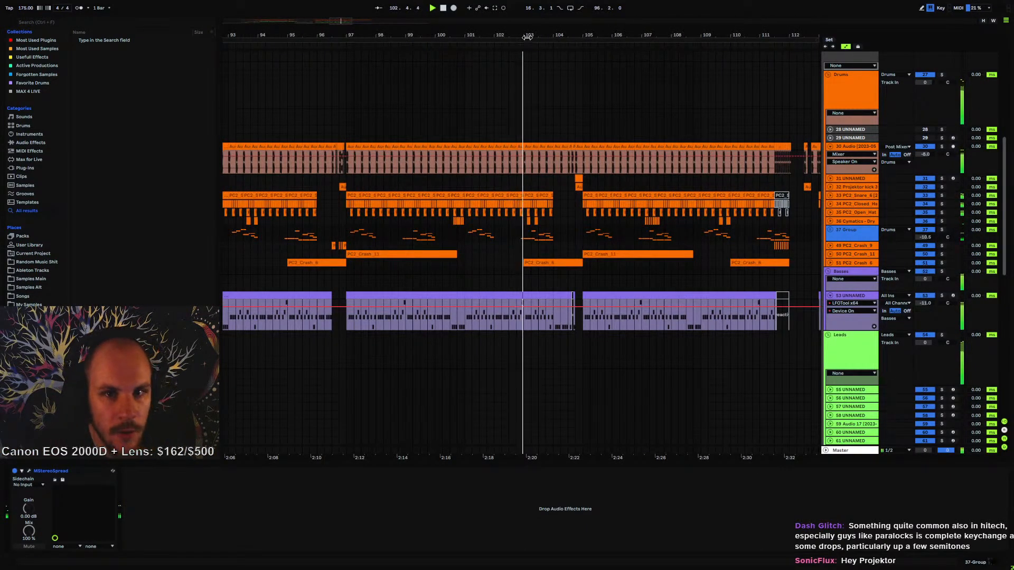
pyautogui.moveTo(530, 34); pyautogui.dragTo(429, 21)
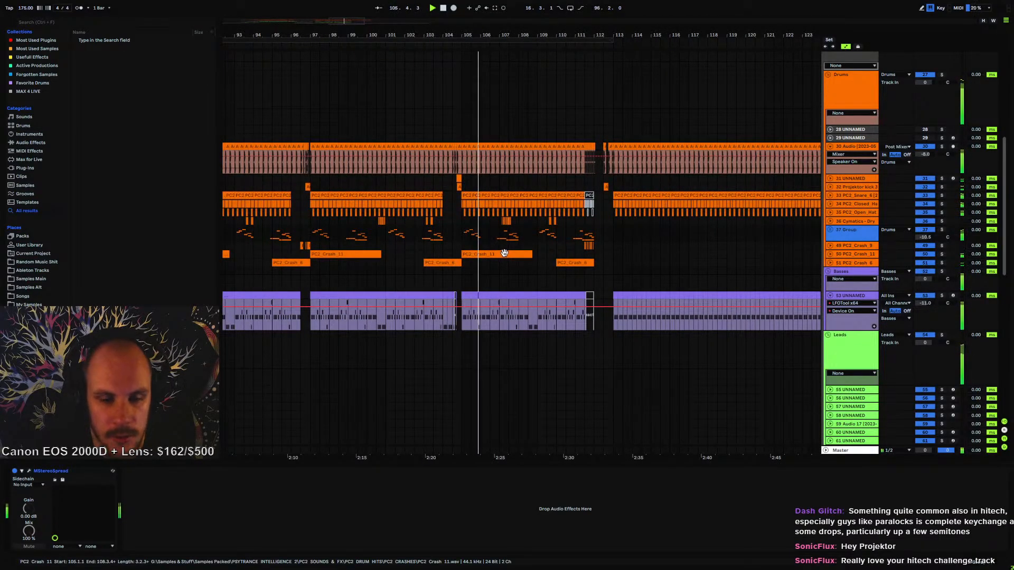
pyautogui.moveTo(506, 36); pyautogui.dragTo(185, 37)
pyautogui.scroll(-3, 509, 179)
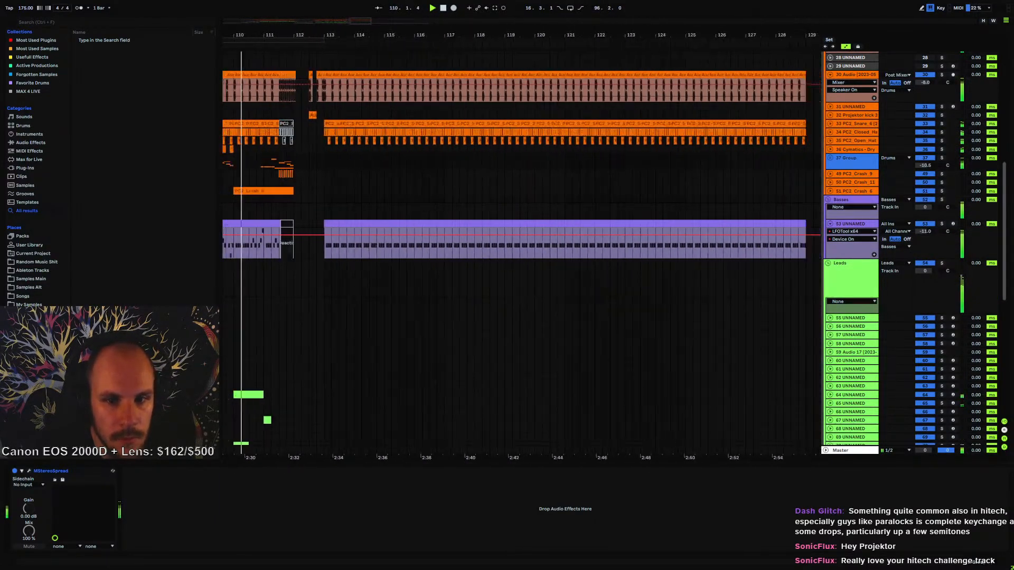
pyautogui.moveTo(324, 36); pyautogui.dragTo(426, 21)
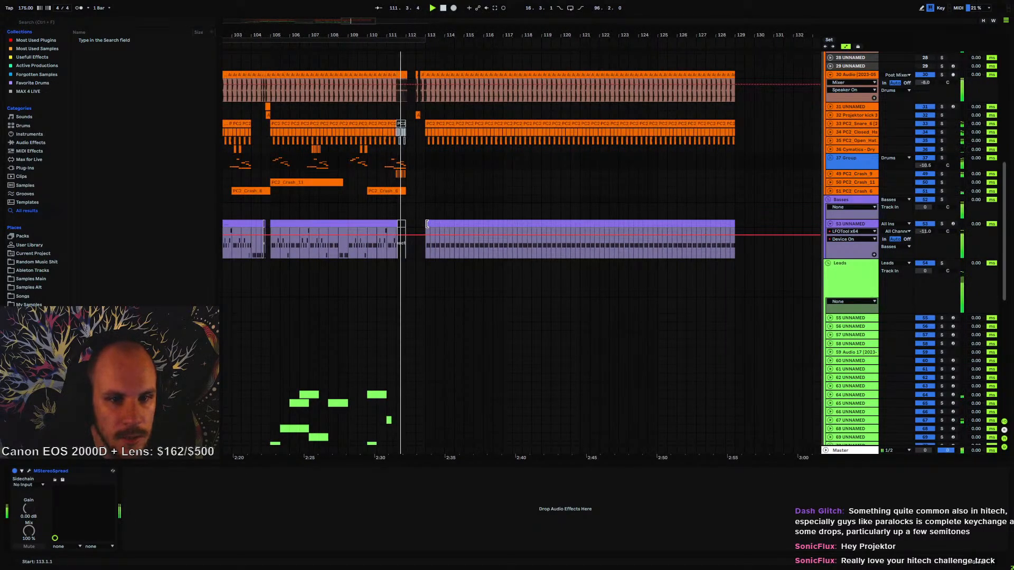
# - Open the short bass clip starting at 113.1.1 in an enlarged note editor, select its notes, and play from bar 113
pyautogui.click(427, 224)
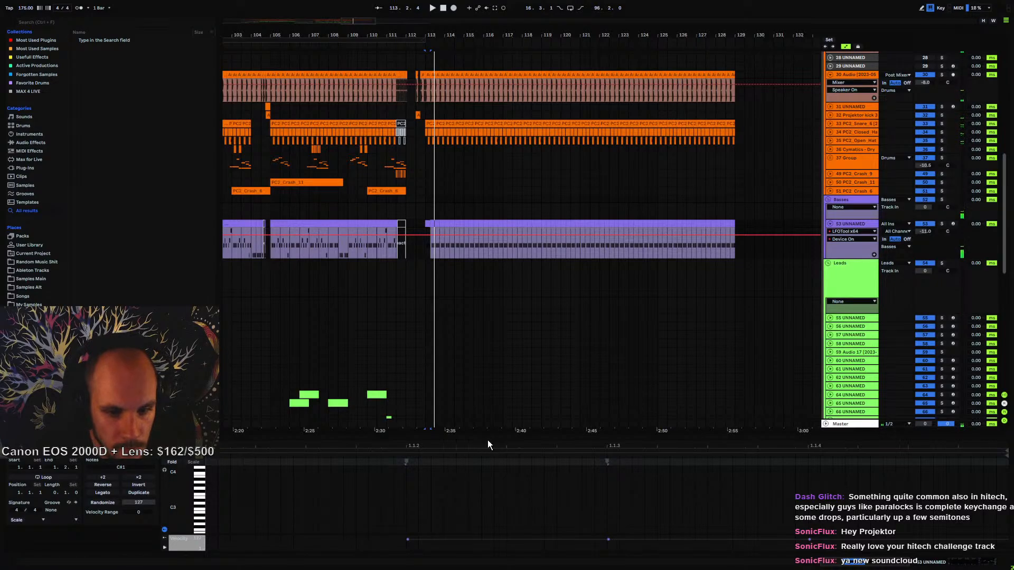
pyautogui.moveTo(488, 441); pyautogui.dragTo(495, 211)
pyautogui.press('space')
pyautogui.moveTo(490, 362); pyautogui.dragTo(896, 474)
pyautogui.press('space')
pyautogui.press('space')
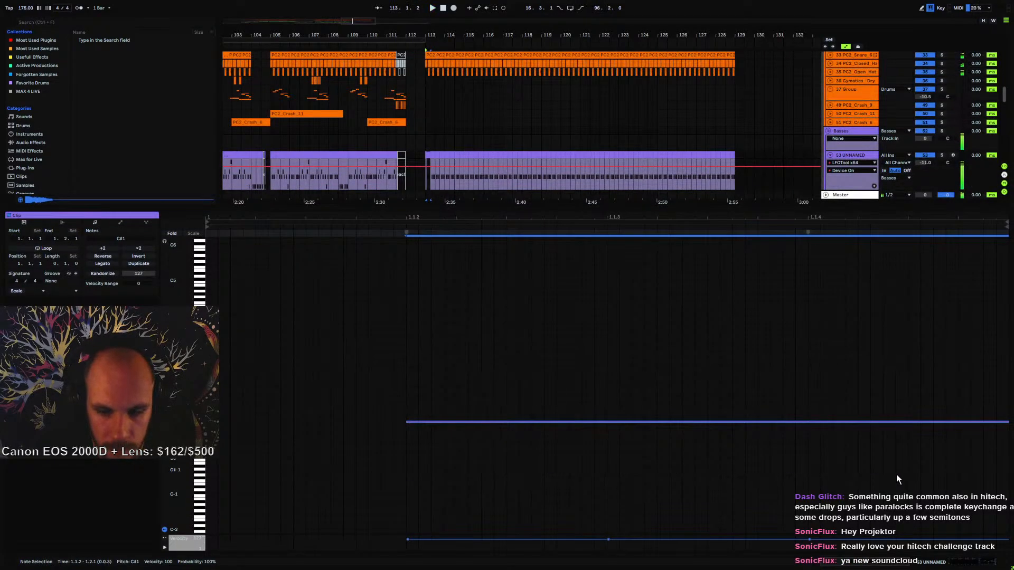
# - Try the selected bass notes at A#0 and B0 during playback and return them to C#1
pyautogui.press('Down')
pyautogui.press('Down')
pyautogui.press('Down')
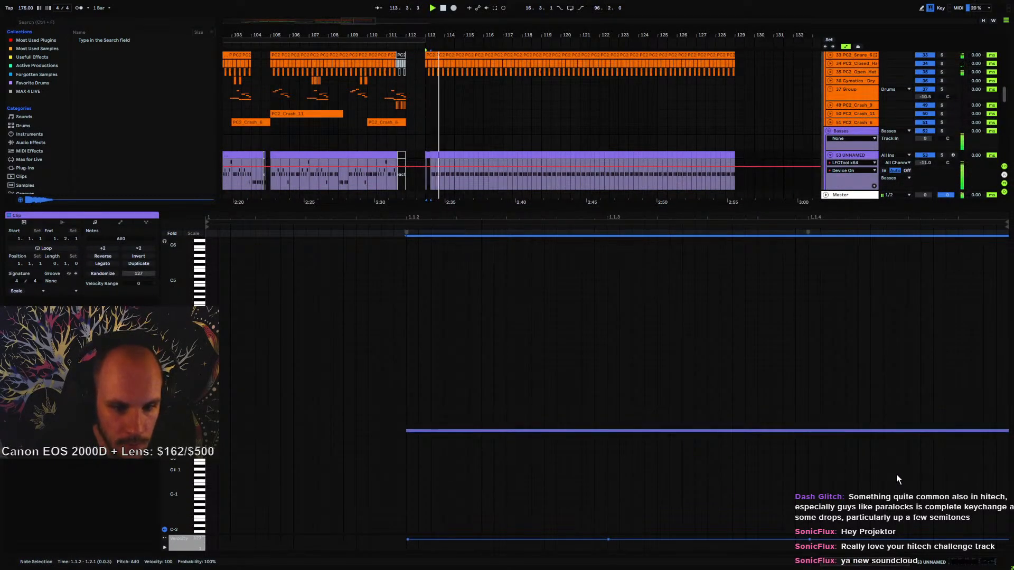
pyautogui.press('Up')
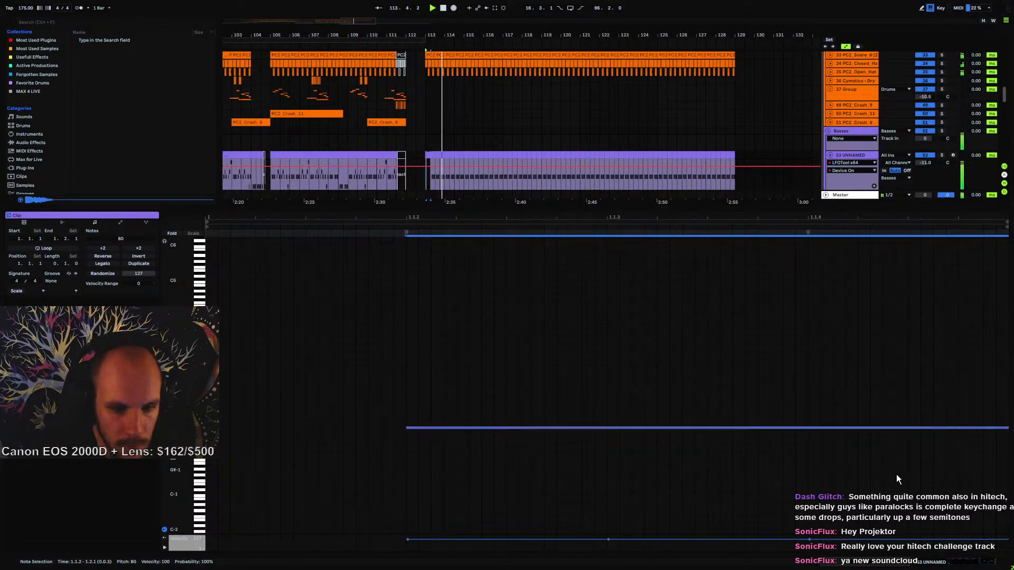
pyautogui.press('Up')
pyautogui.press('Up')
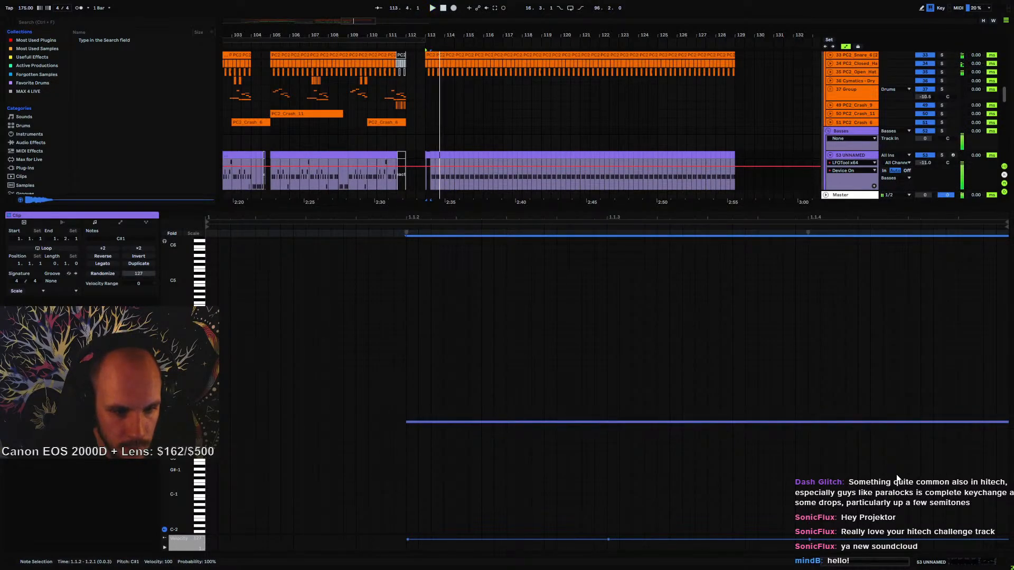
# - Try the selected bass notes at F1 and D#1 with playback and bring them back to C#1
pyautogui.press('Up')
pyautogui.press('Up')
pyautogui.press('Up')
pyautogui.press('Up')
pyautogui.press('Up')
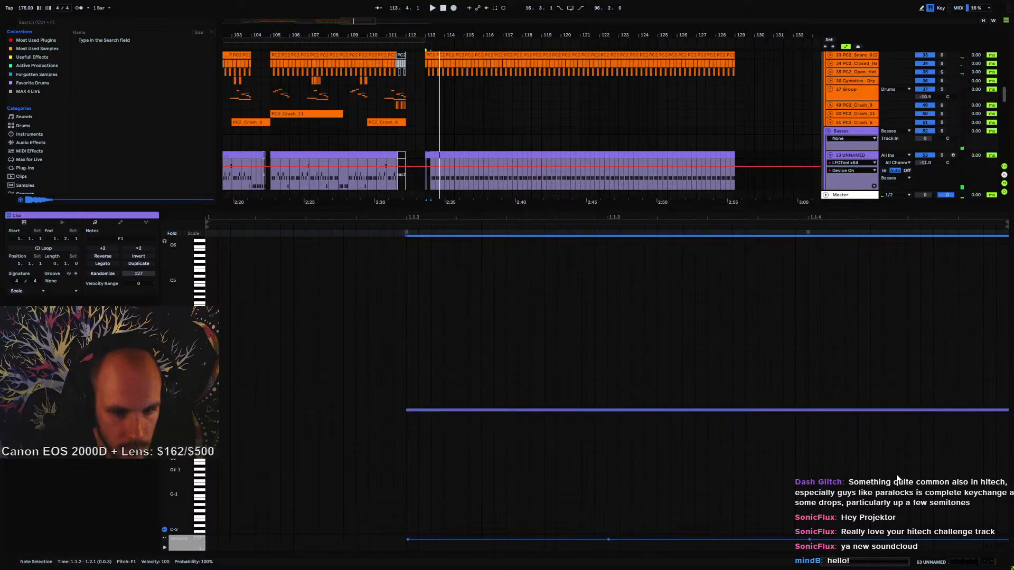
pyautogui.press('Down')
pyautogui.press('Down')
pyautogui.press('Down')
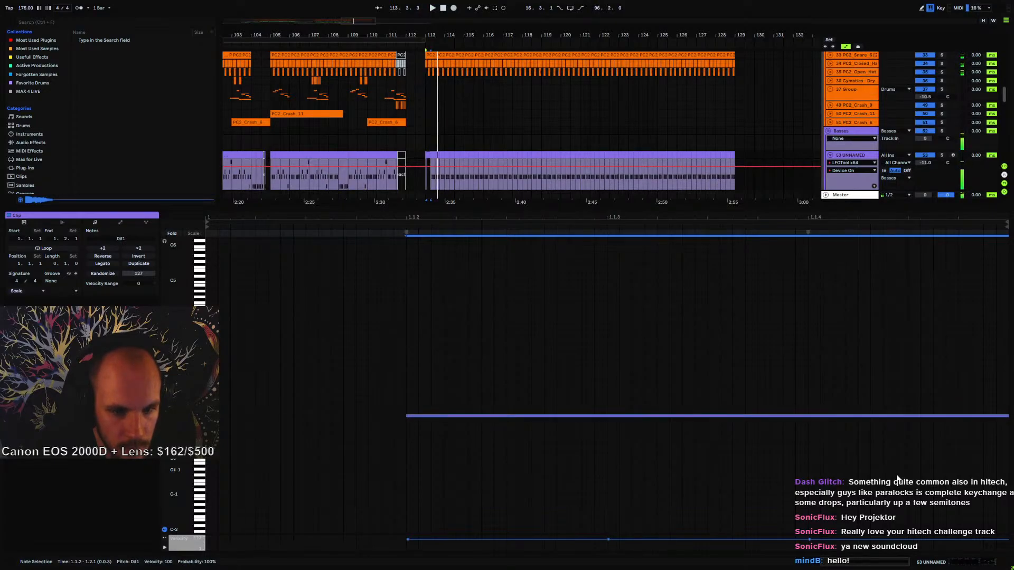
pyautogui.press('Down')
pyautogui.press('Down')
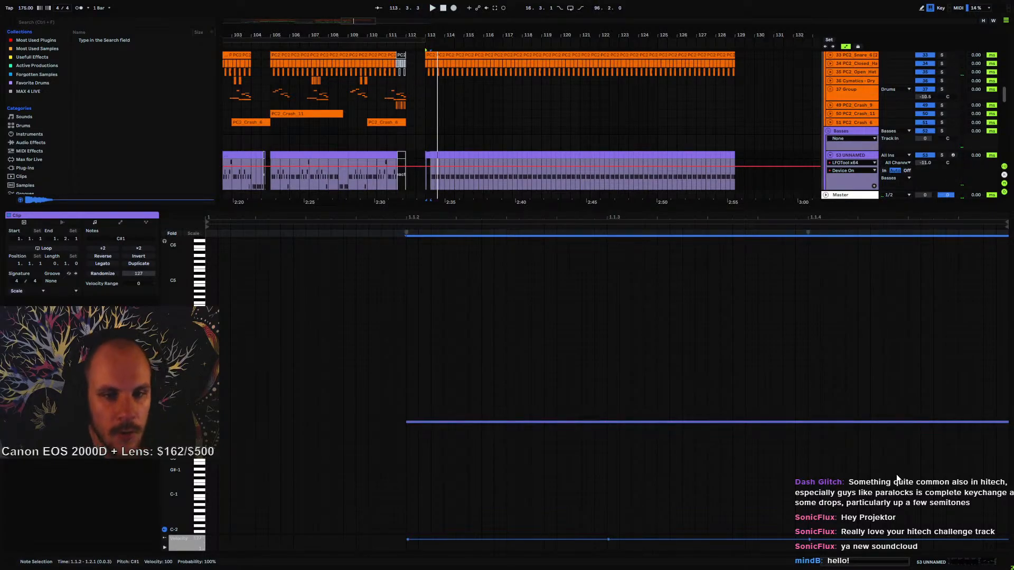
# - Audition the selected bass notes at B0, lower them to G#0, and return to the arrangement
pyautogui.press('Down')
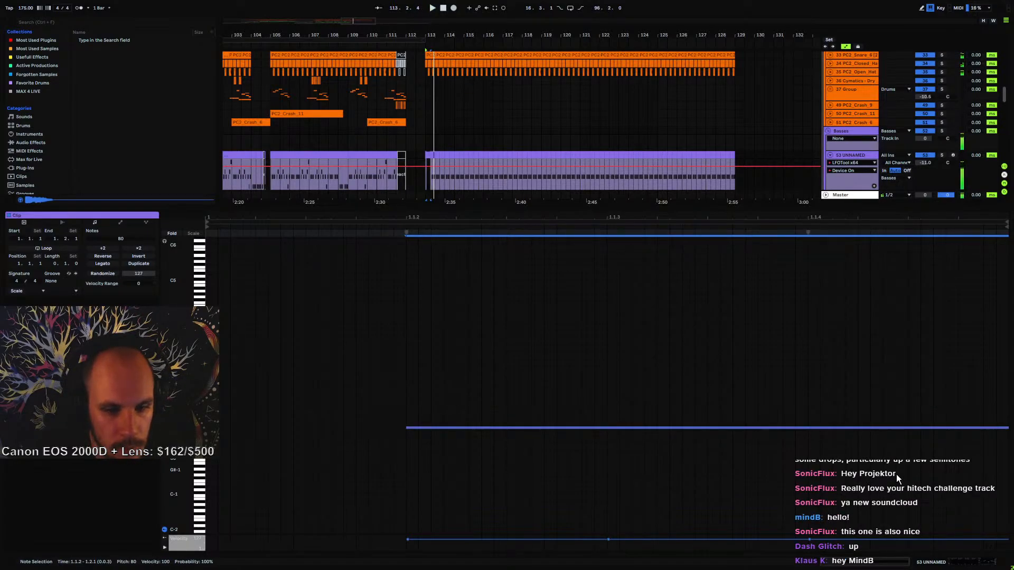
pyautogui.press('Down')
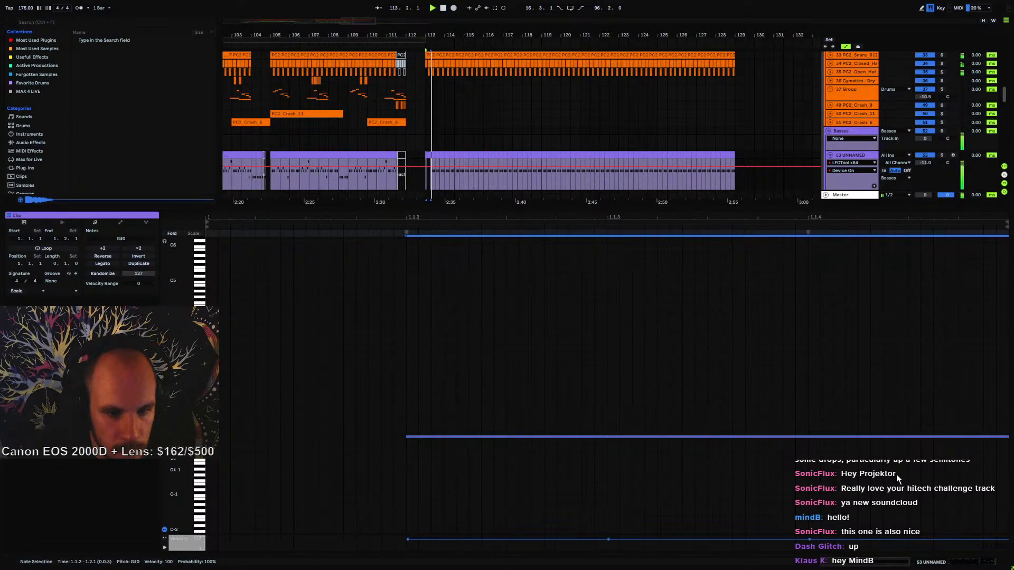
pyautogui.click(442, 185)
# - Play the transition into bar 113 from 108.3.1 and look over the drum, bass and lead tracks around it
pyautogui.moveTo(423, 35); pyautogui.dragTo(419, 25)
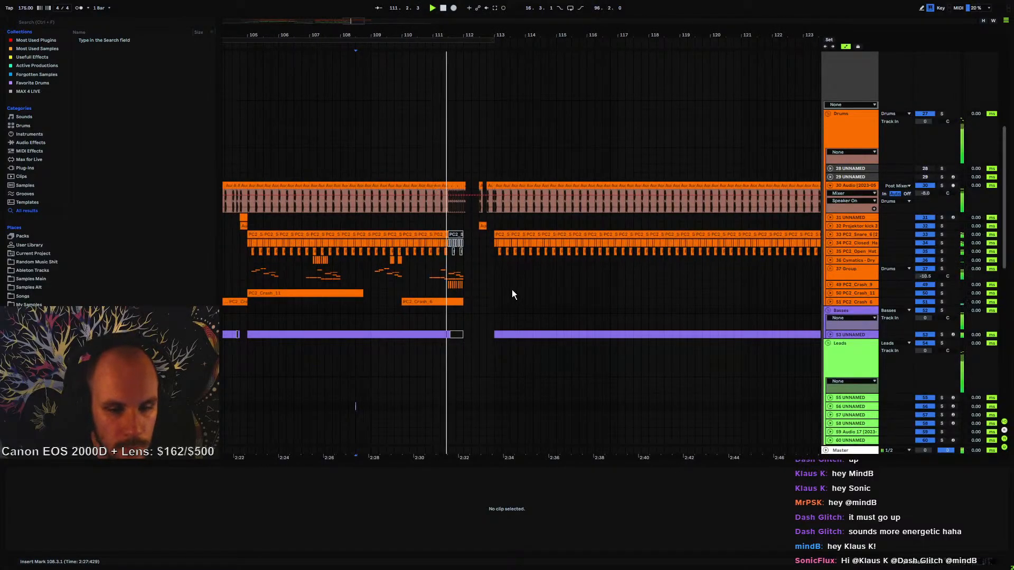
pyautogui.scroll(-4, 486, 259)
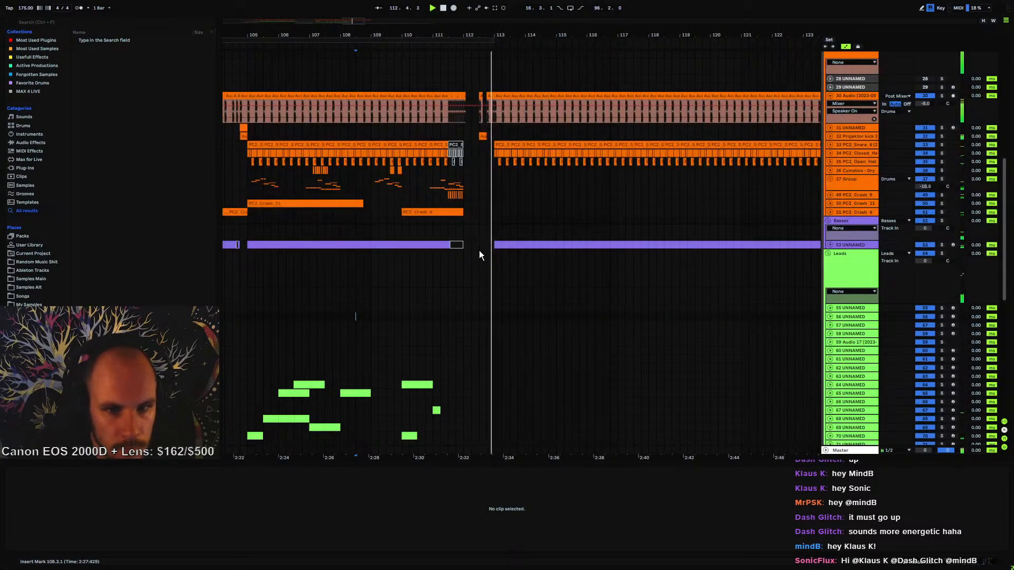
pyautogui.scroll(-4, 481, 252)
pyautogui.scroll(4, 486, 252)
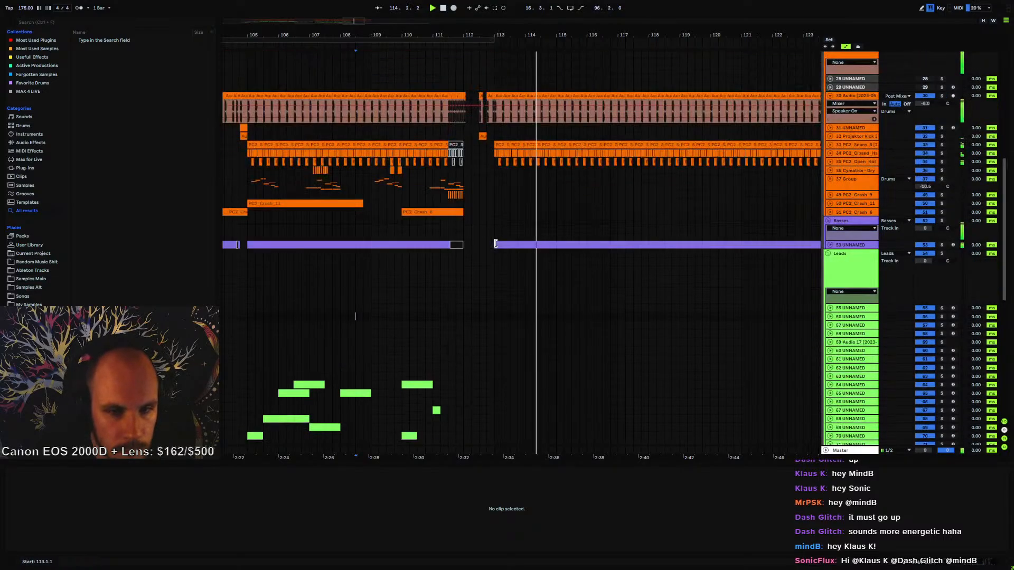
pyautogui.scroll(-9, 496, 240)
pyautogui.scroll(4, 555, 211)
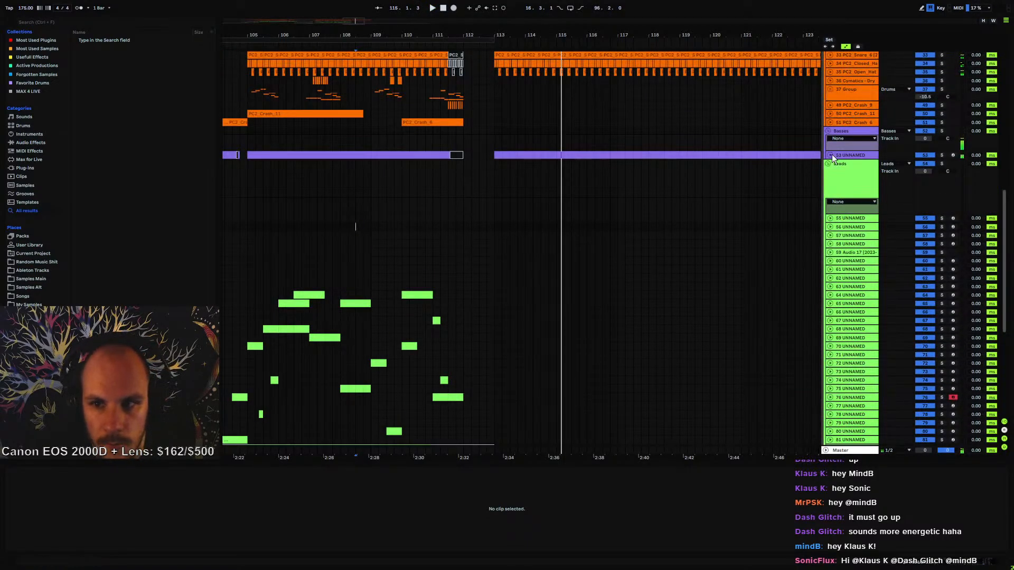
# - Add a new MIDI track beneath the last lead track and create an empty one-bar clip from 112.1.1 to 113.1.1
pyautogui.scroll(-9, 468, 226)
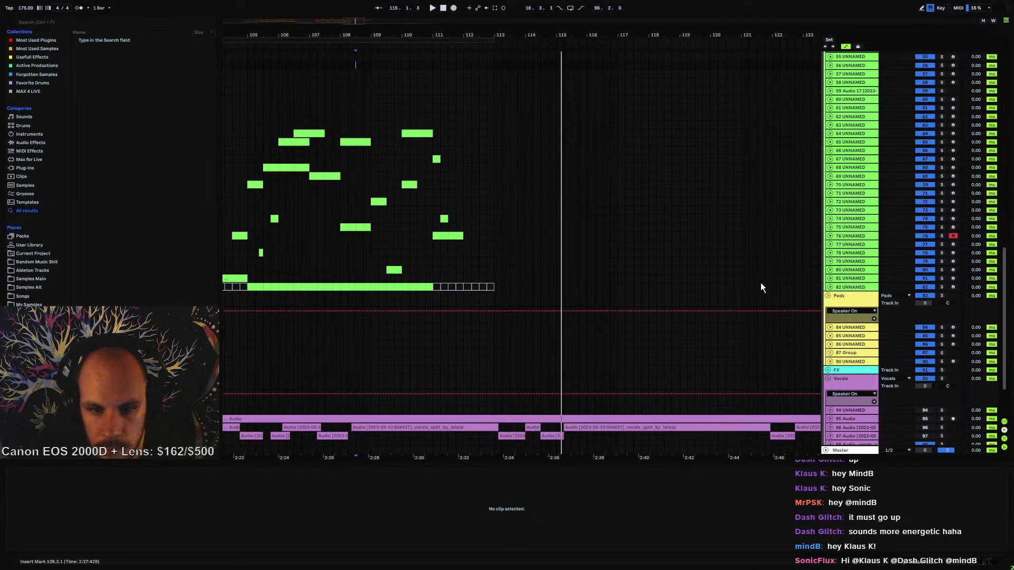
pyautogui.scroll(-4, 760, 288)
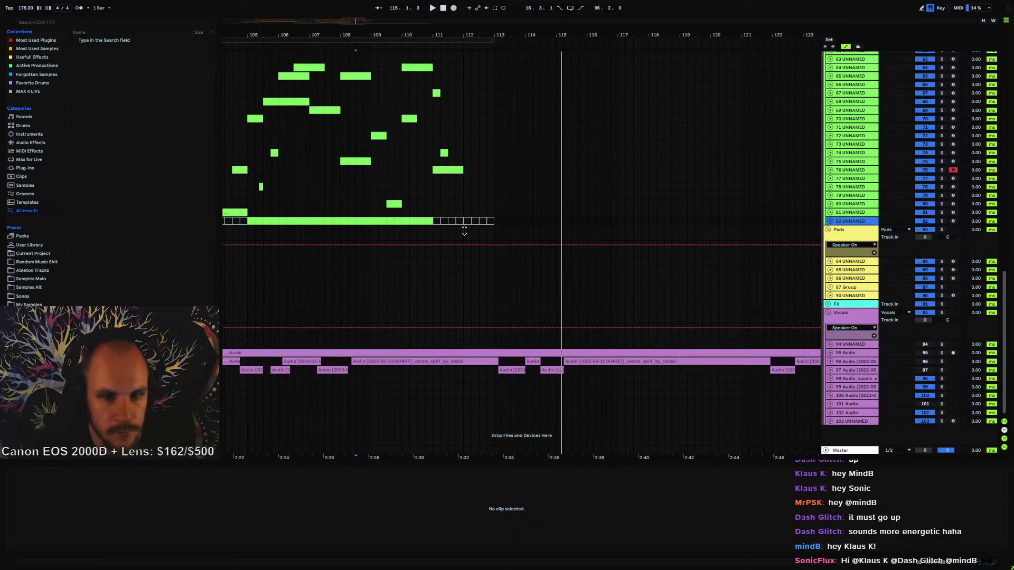
pyautogui.hotkey('ctrl', 'shift', 't')
pyautogui.moveTo(463, 237); pyautogui.dragTo(495, 239)
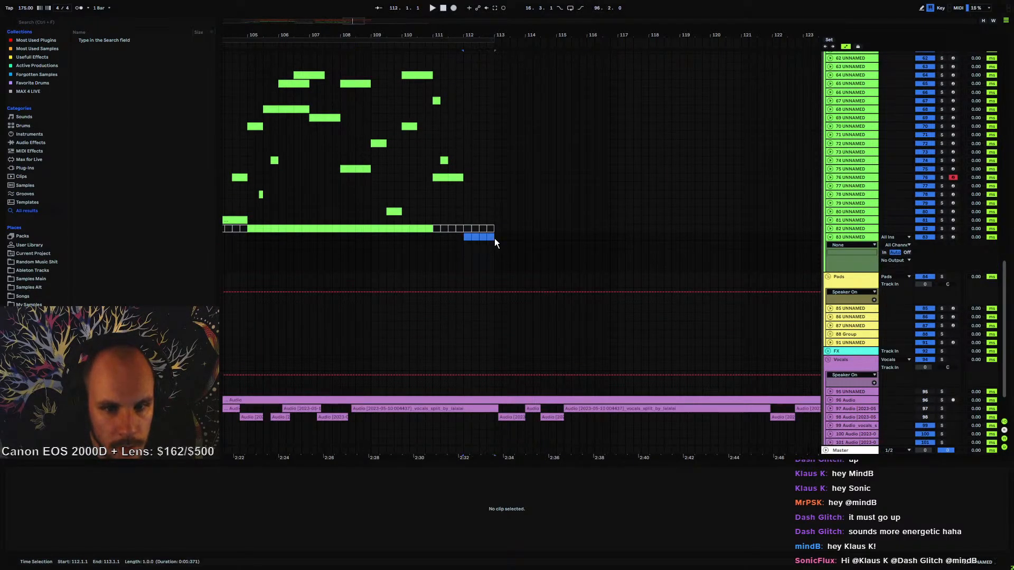
pyautogui.hotkey('ctrl', 'shift', 'm')
# - Load the Serum instrument on the new lead track
pyautogui.rightClick(496, 250)
pyautogui.rightClick(496, 249)
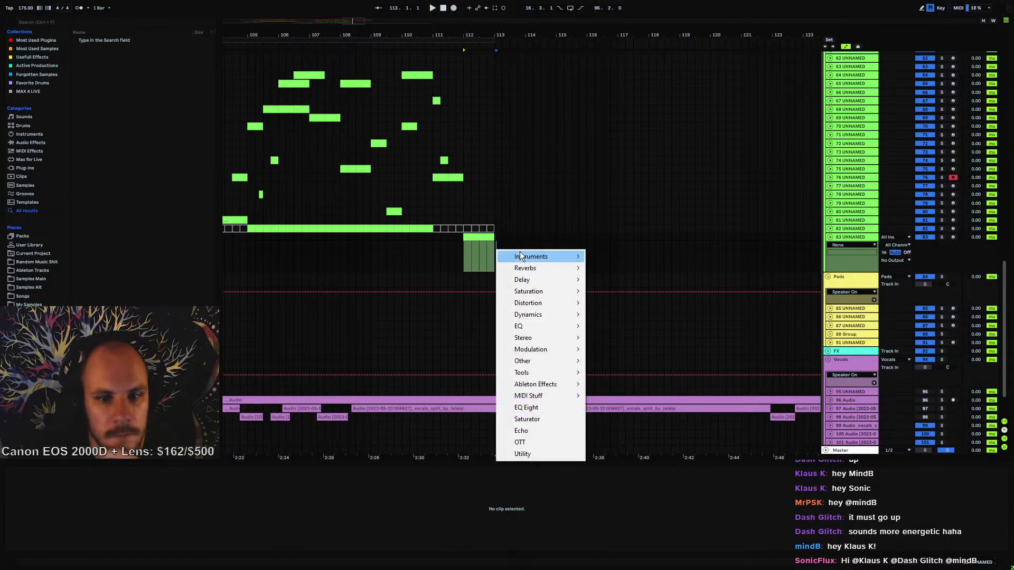
pyautogui.moveTo(531, 255)
pyautogui.click(615, 256)
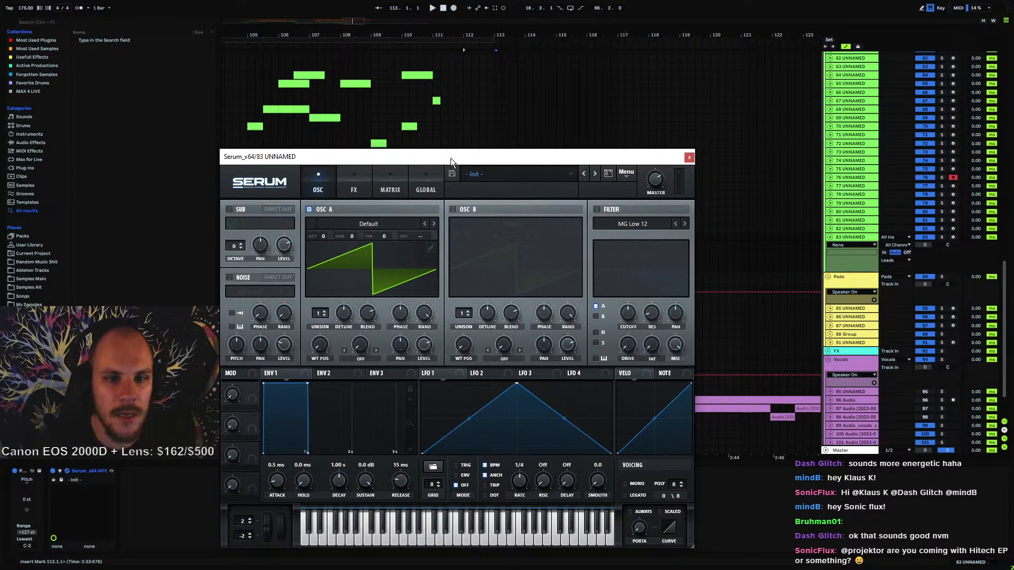
# - Load the Basic Shapes wavetable in oscillator A, shift its wavetable position to the triangle wave, and arm the new track
pyautogui.click(401, 226)
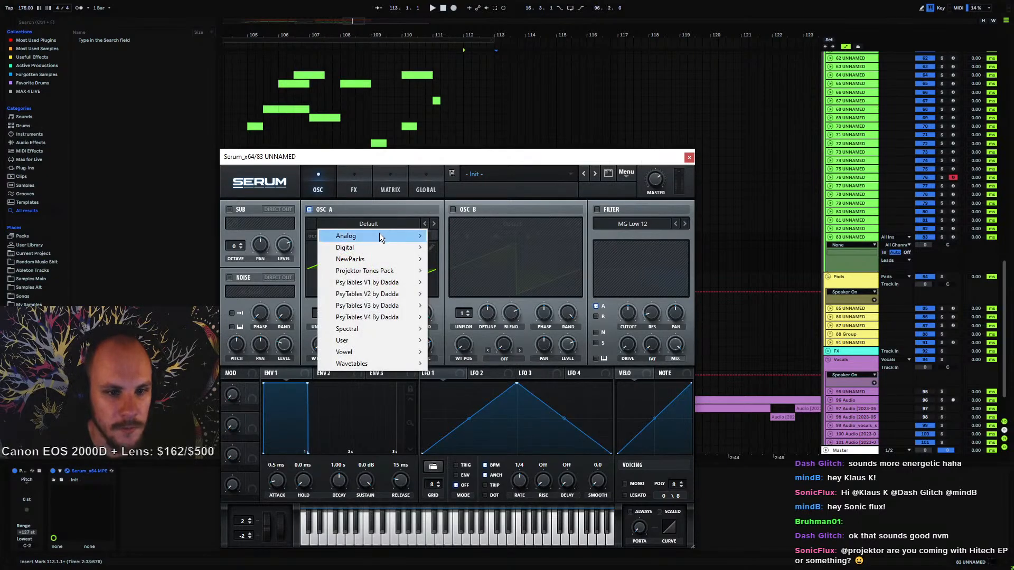
pyautogui.moveTo(380, 233)
pyautogui.click(469, 285)
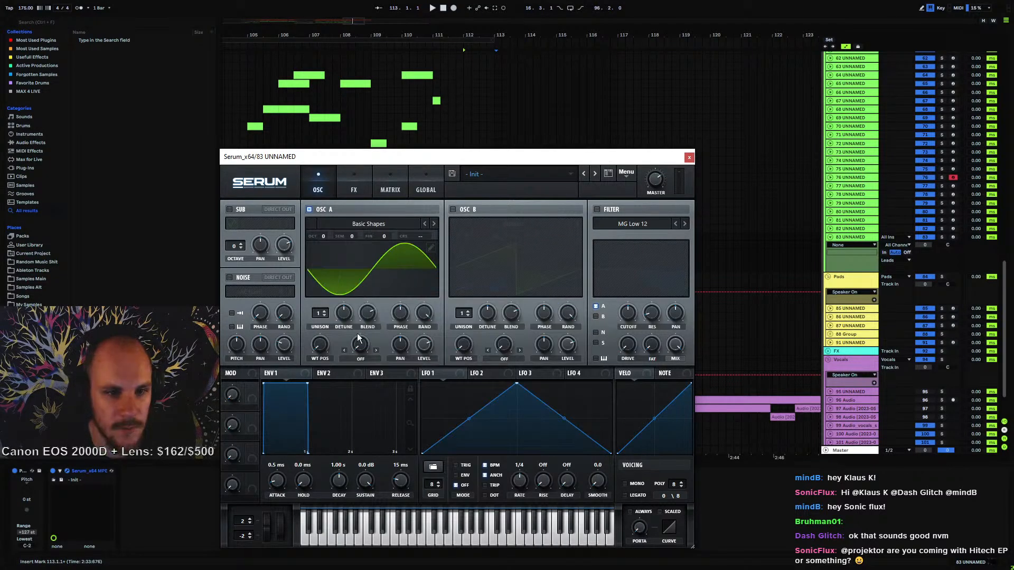
pyautogui.moveTo(320, 342); pyautogui.dragTo(328, 312)
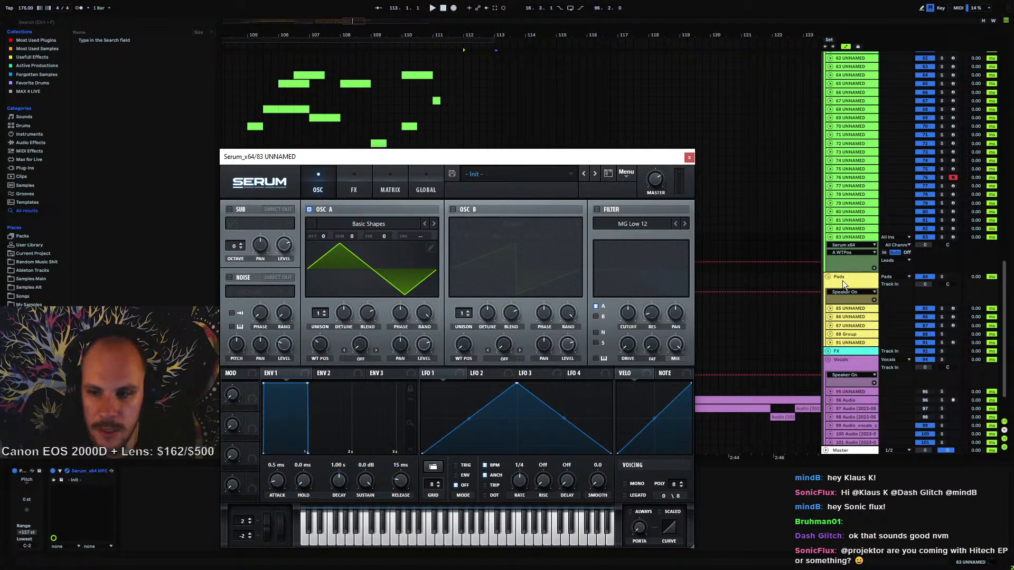
pyautogui.click(953, 237)
pyautogui.moveTo(439, 157); pyautogui.dragTo(473, 124)
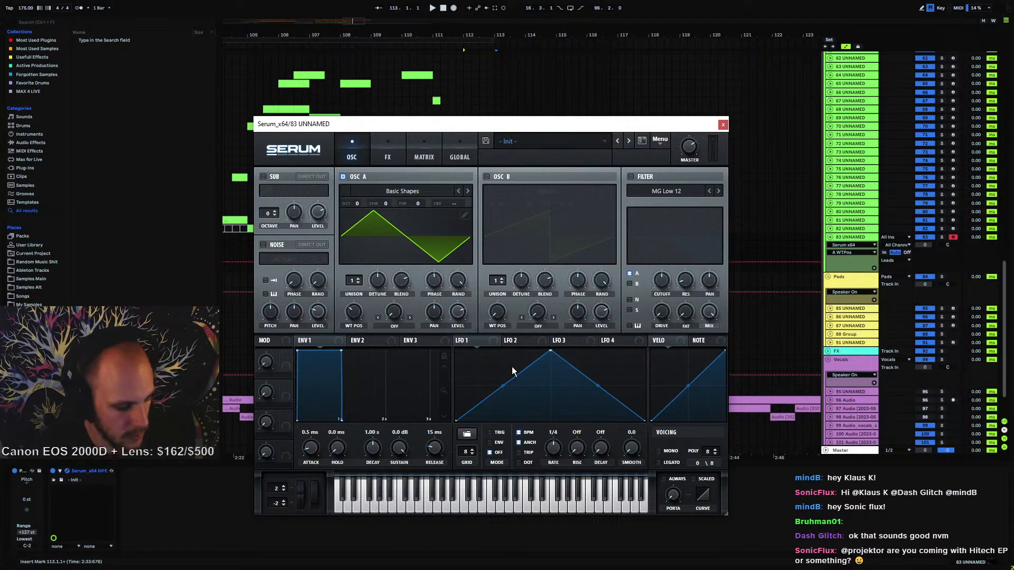
# - Reshape LFO 1 into a square that stays high for the first half and low for the second half
pyautogui.moveTo(478, 369); pyautogui.dragTo(479, 338)
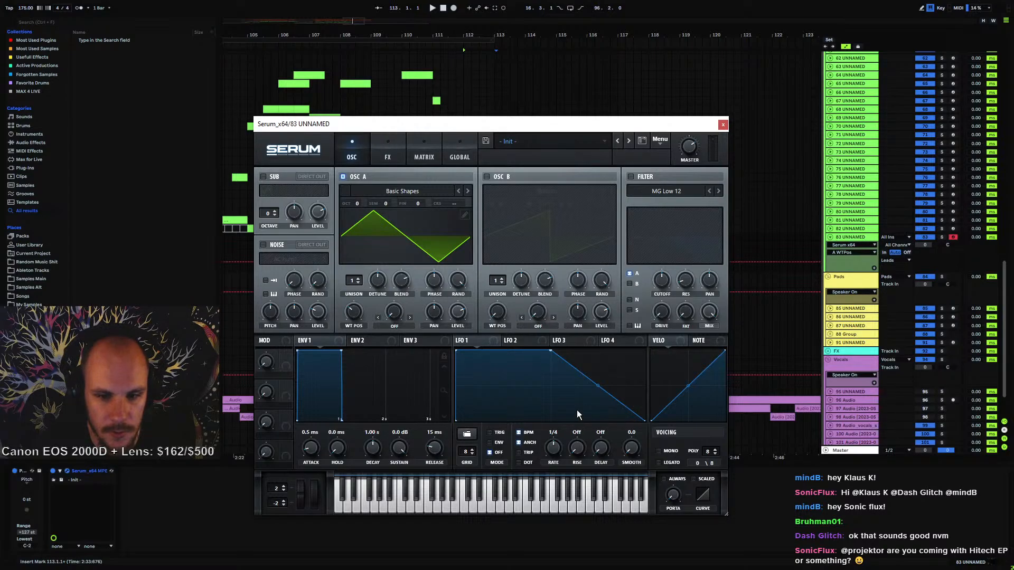
pyautogui.moveTo(577, 410); pyautogui.dragTo(549, 474)
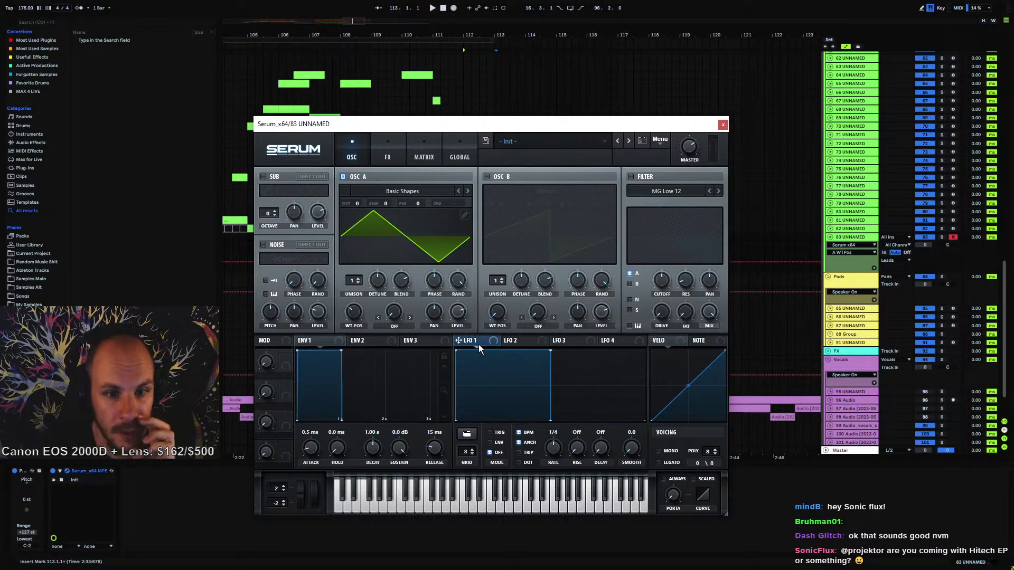
pyautogui.click(554, 434)
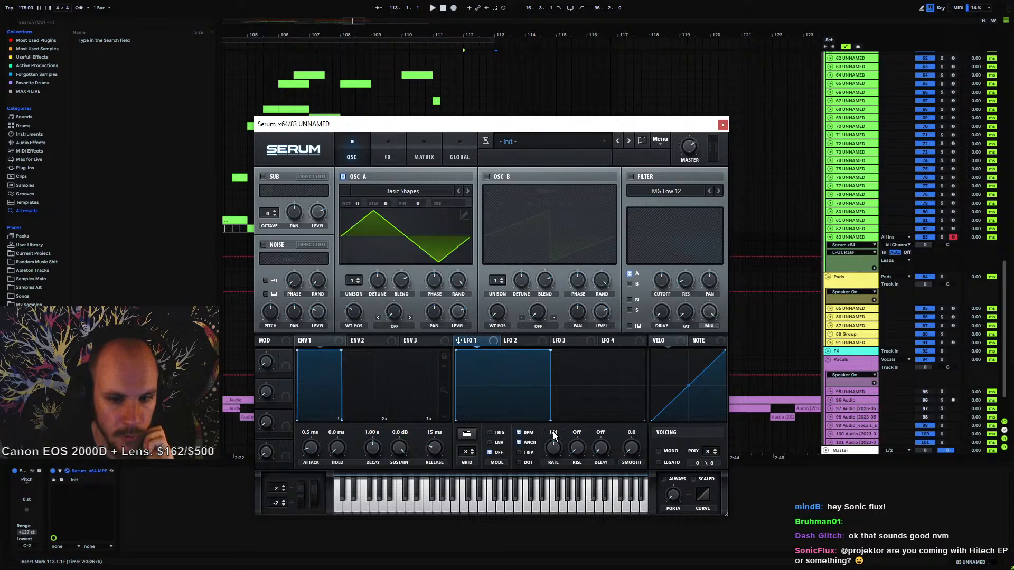
pyautogui.click(723, 125)
# - Look up the LFO 1 rate in the Serum instance on track 81
pyautogui.click(849, 220)
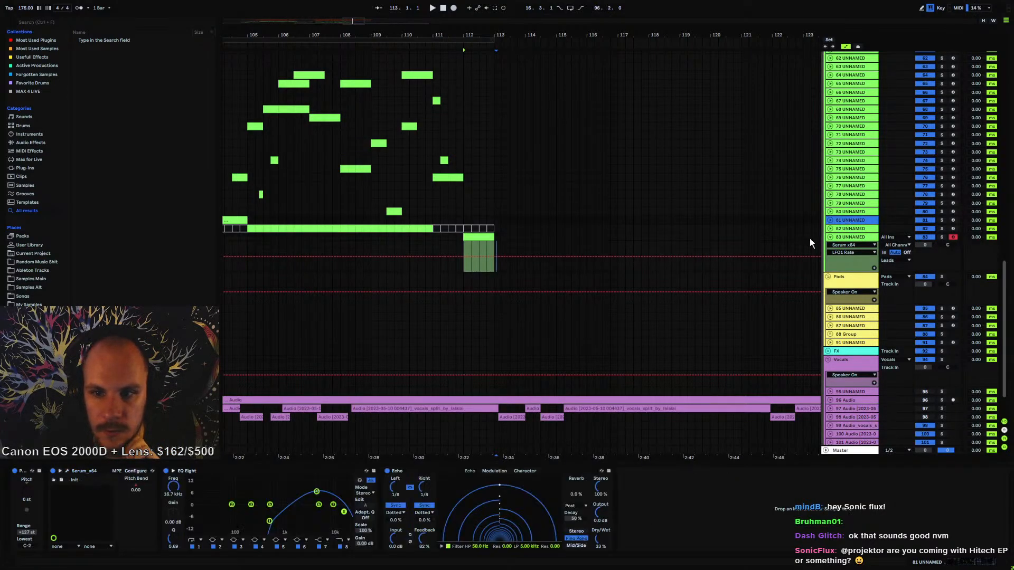
pyautogui.click(67, 470)
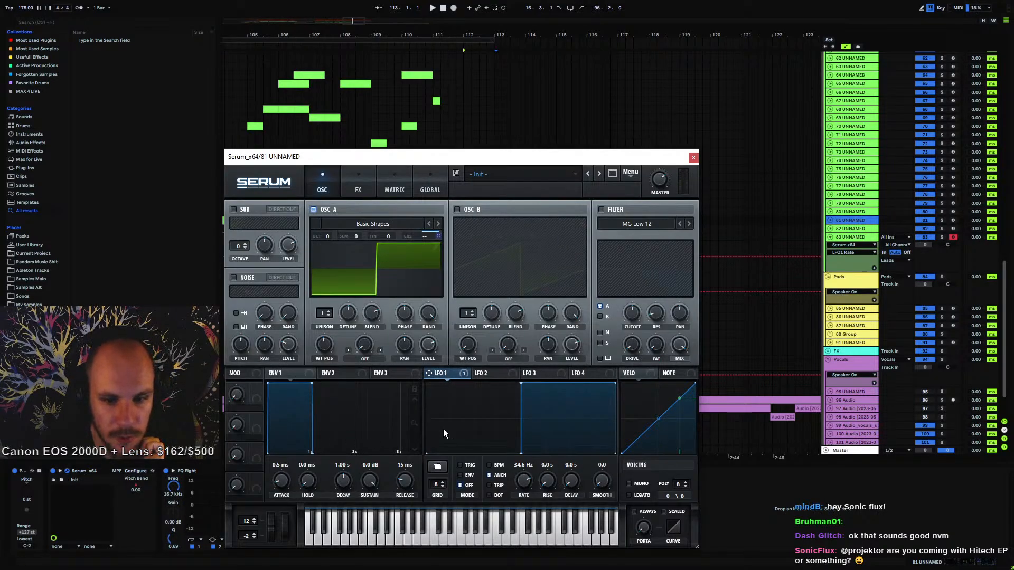
pyautogui.doubleClick(520, 467)
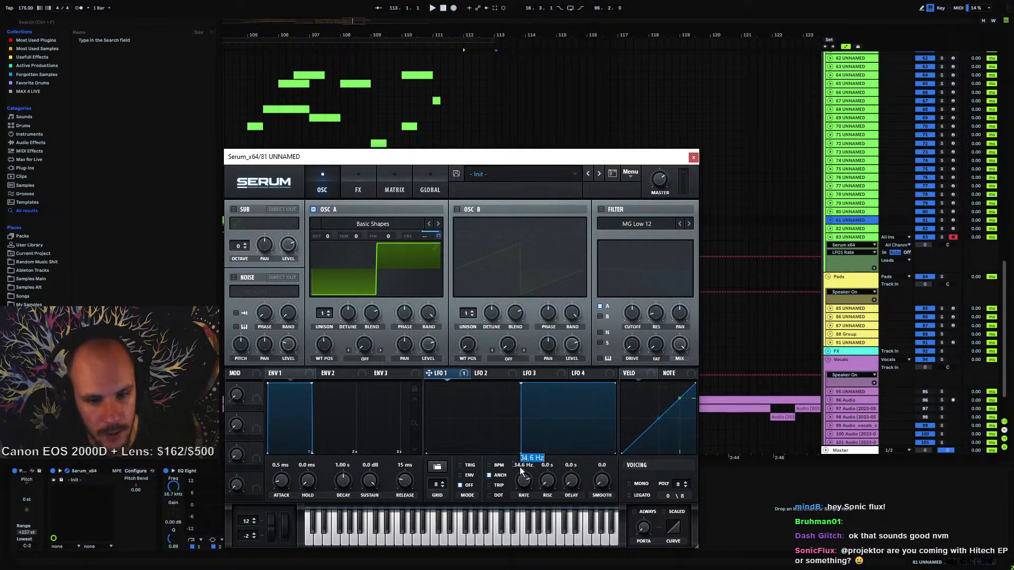
pyautogui.click(693, 157)
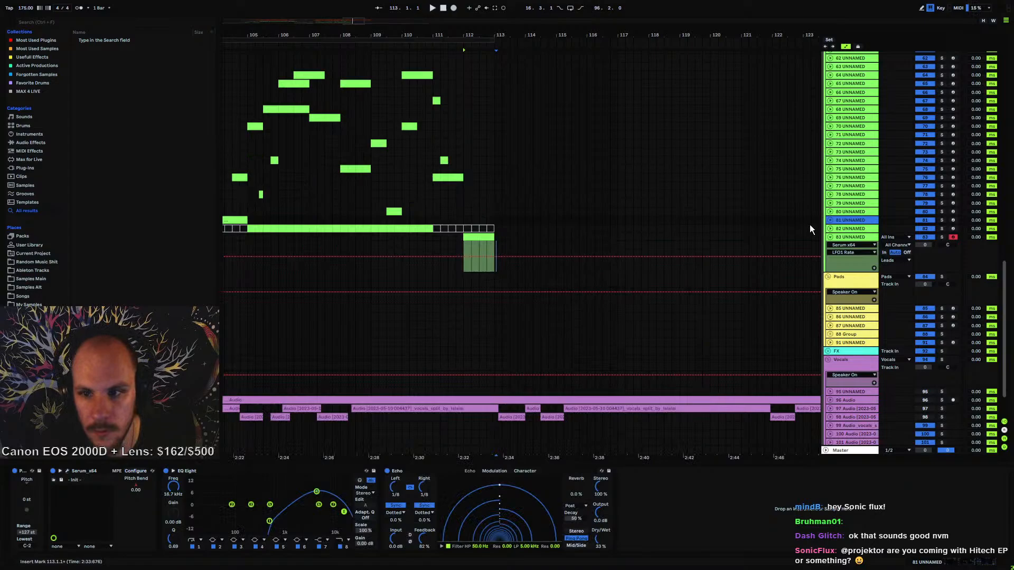
# - Turn off tempo sync for LFO 1 in track 83's Serum and set its rate to 34.6 Hz
pyautogui.click(853, 237)
pyautogui.click(68, 471)
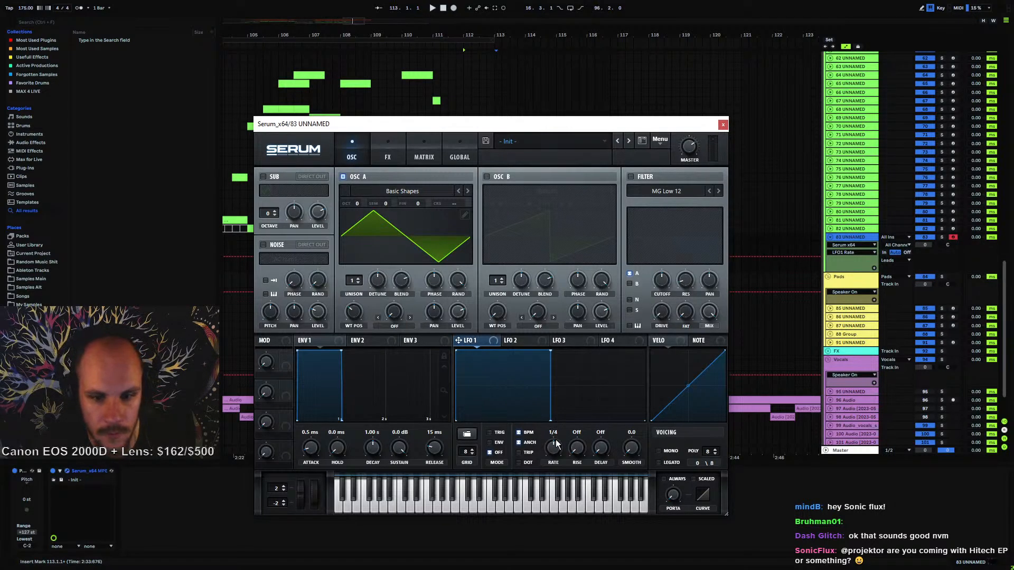
pyautogui.moveTo(554, 443); pyautogui.dragTo(556, 499)
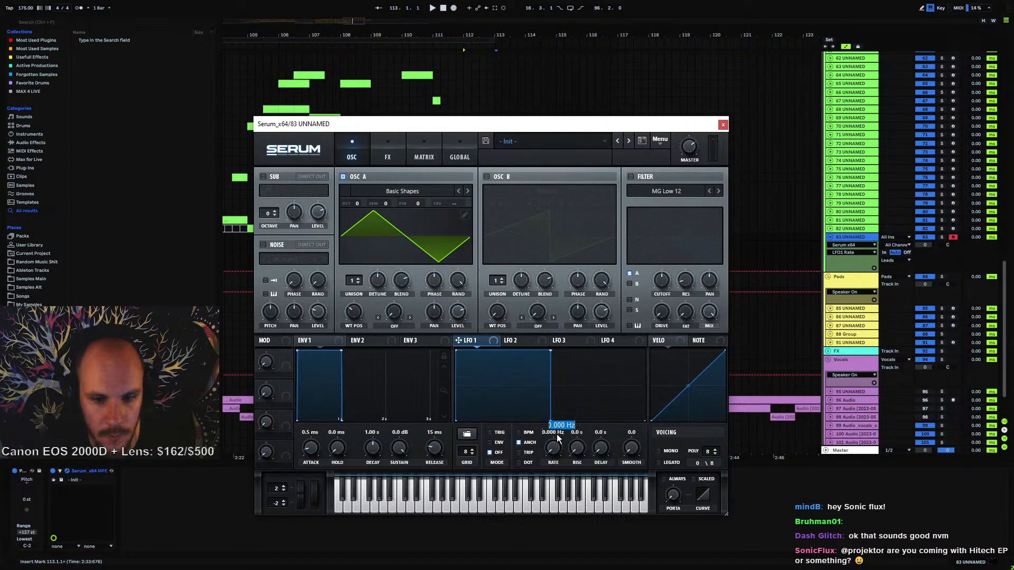
pyautogui.write('34.6')
pyautogui.press('Return')
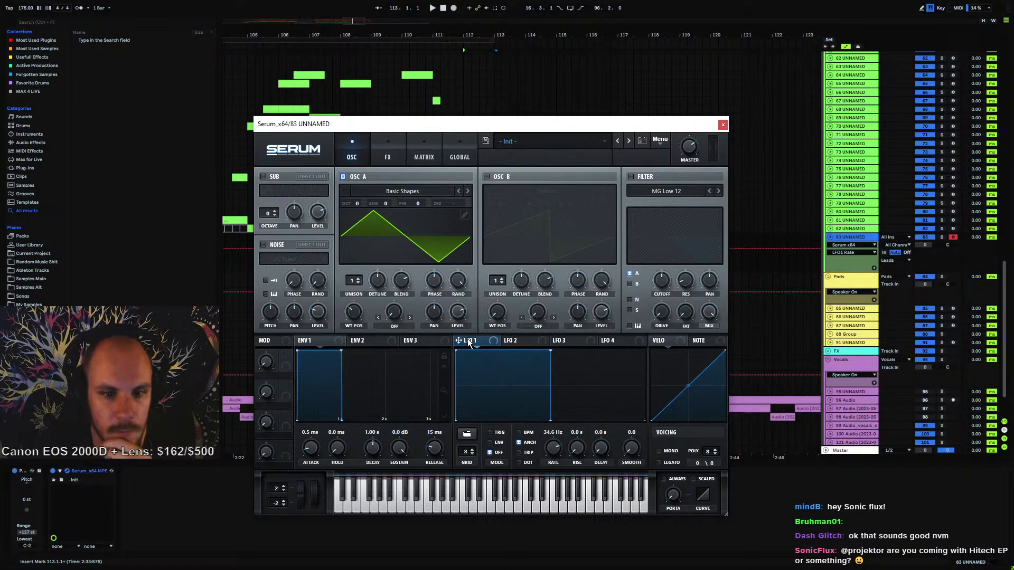
# - Assign LFO 1 to the coarse pitch of oscillator A and audition the modulated sound with a few notes
pyautogui.moveTo(469, 342); pyautogui.dragTo(470, 204)
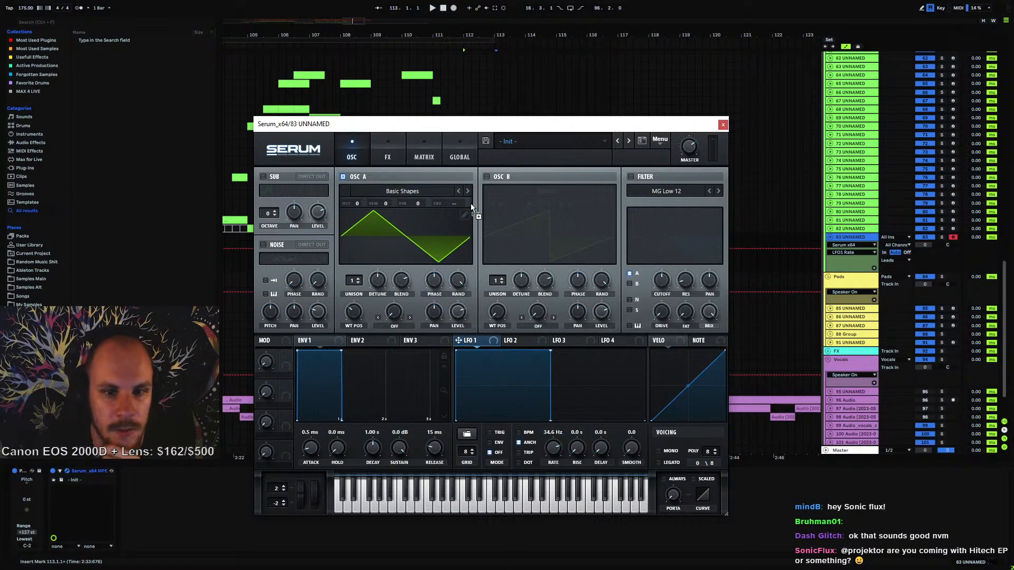
pyautogui.click(847, 241)
pyautogui.press('u')
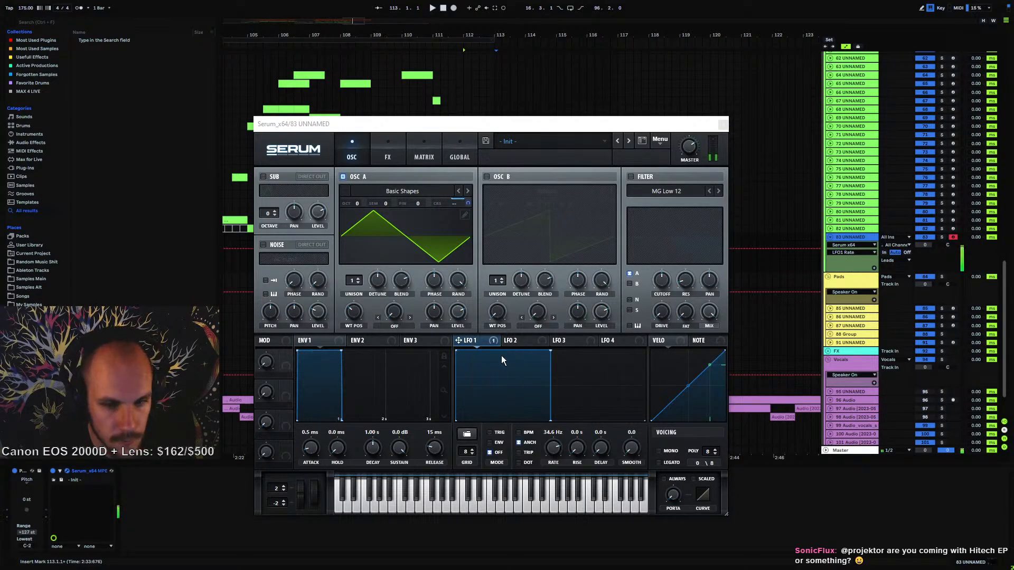
pyautogui.press('w')
pyautogui.press('x')
pyautogui.press('w')
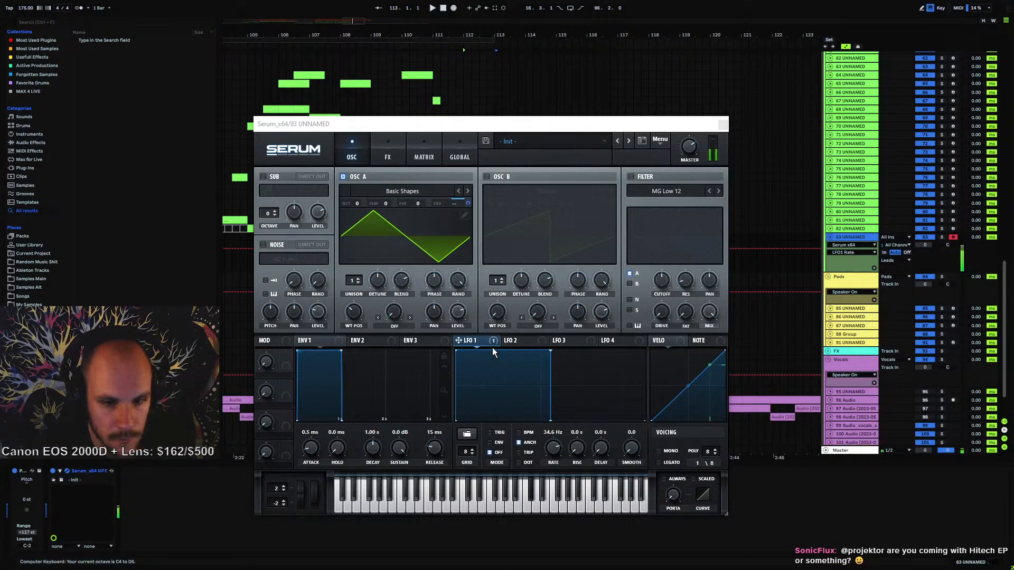
# - Set Serum's upward pitch bend range to 24 semitones and test it with the pitch wheel
pyautogui.moveTo(299, 493); pyautogui.dragTo(296, 474)
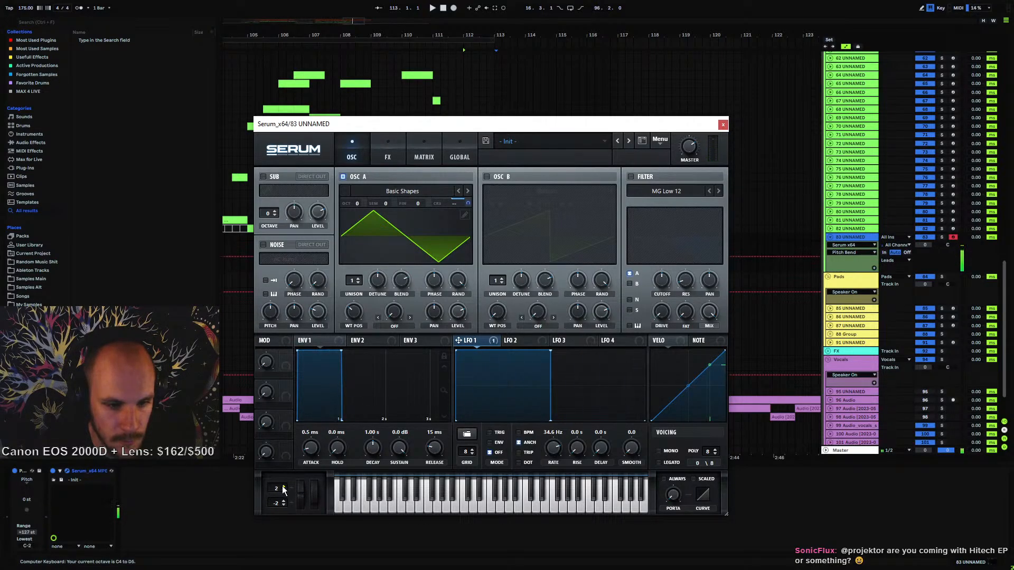
pyautogui.scroll(13, 284, 489)
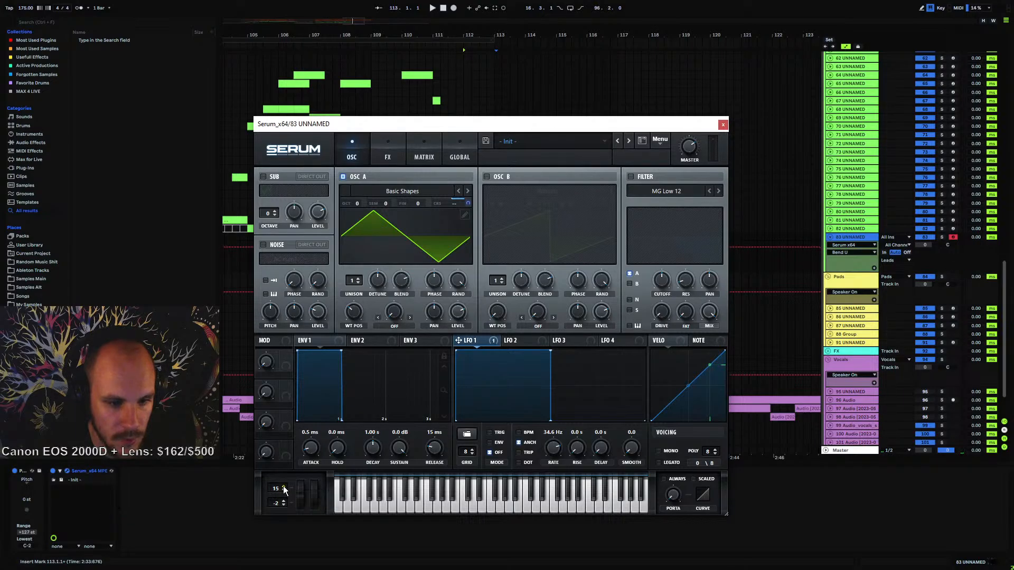
pyautogui.scroll(9, 284, 489)
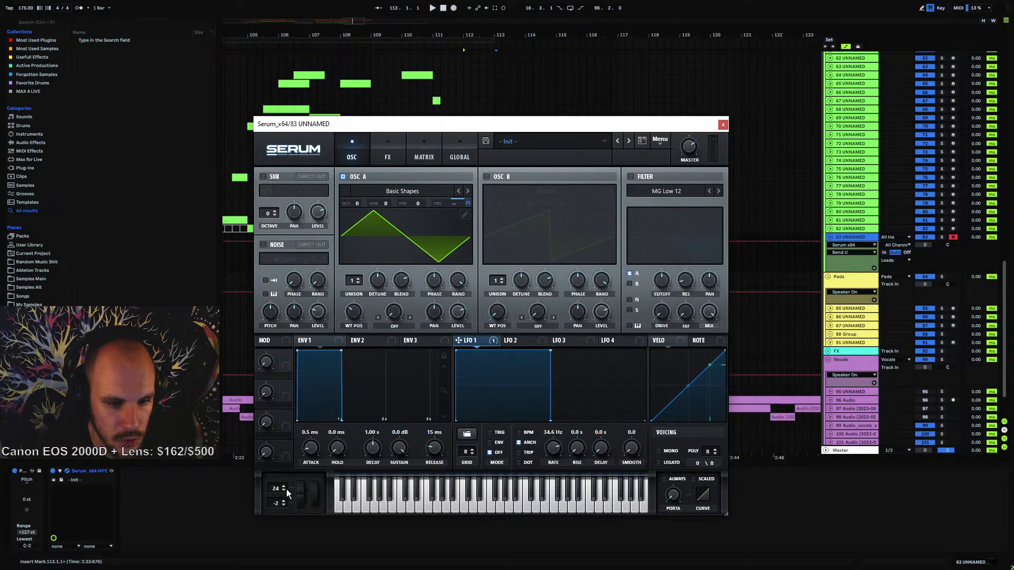
pyautogui.moveTo(298, 498); pyautogui.dragTo(332, 430)
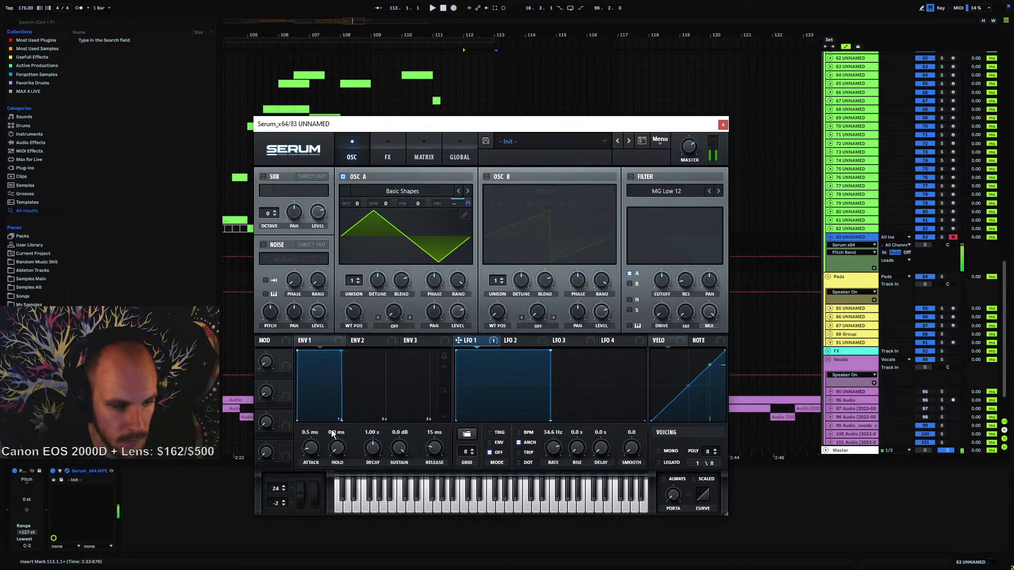
pyautogui.click(722, 124)
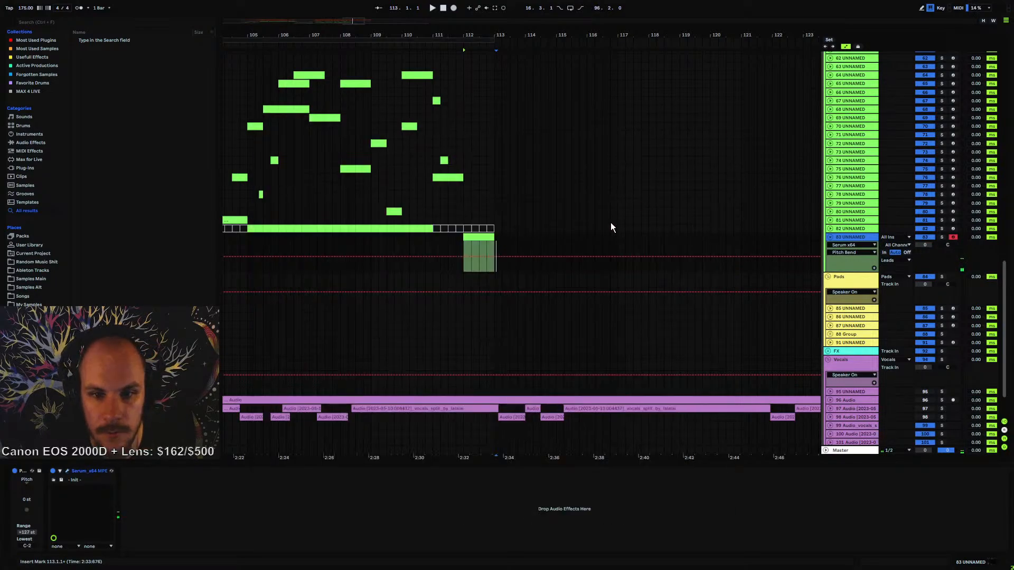
# - Draw a C#4 note spanning the whole bar-112 clip on track 83 and play it back
pyautogui.doubleClick(480, 246)
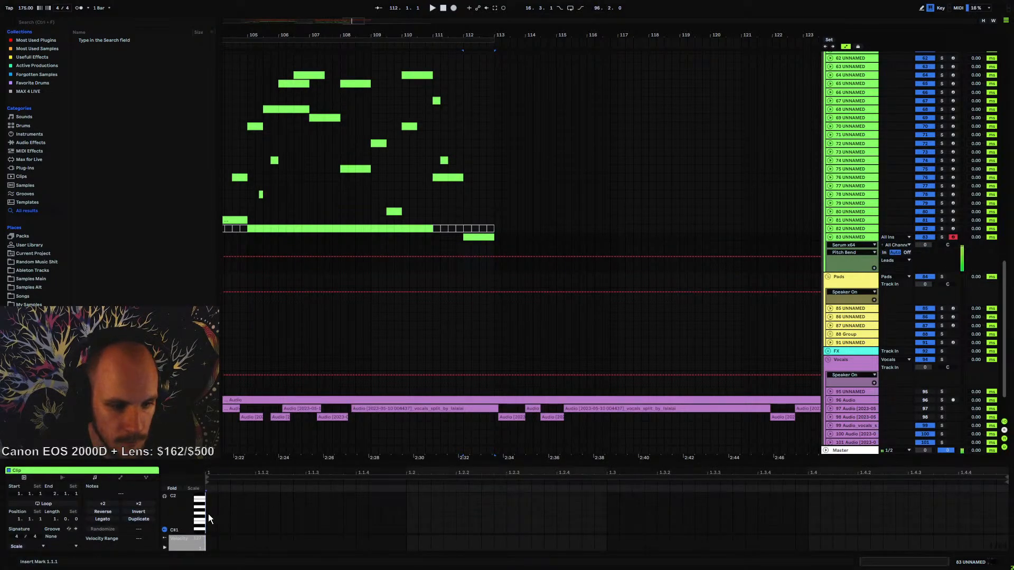
pyautogui.scroll(8, 208, 515)
pyautogui.moveTo(212, 527); pyautogui.dragTo(1006, 514)
pyautogui.press('space')
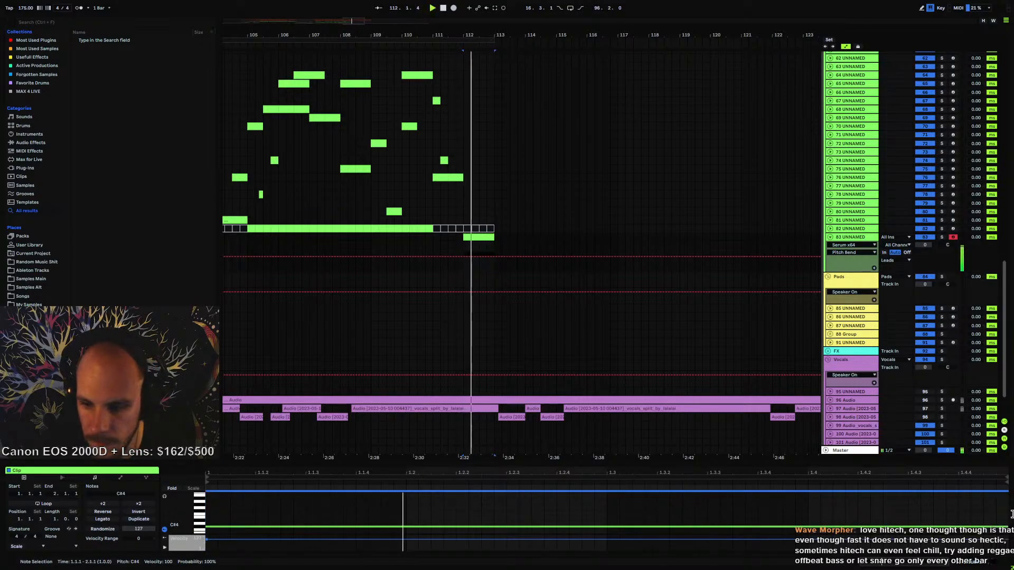
pyautogui.press('space')
# - Automate track 83's pitch bend to fall from 24 at bar 112 to 0 at bar 113, and play the sweep
pyautogui.click(495, 258)
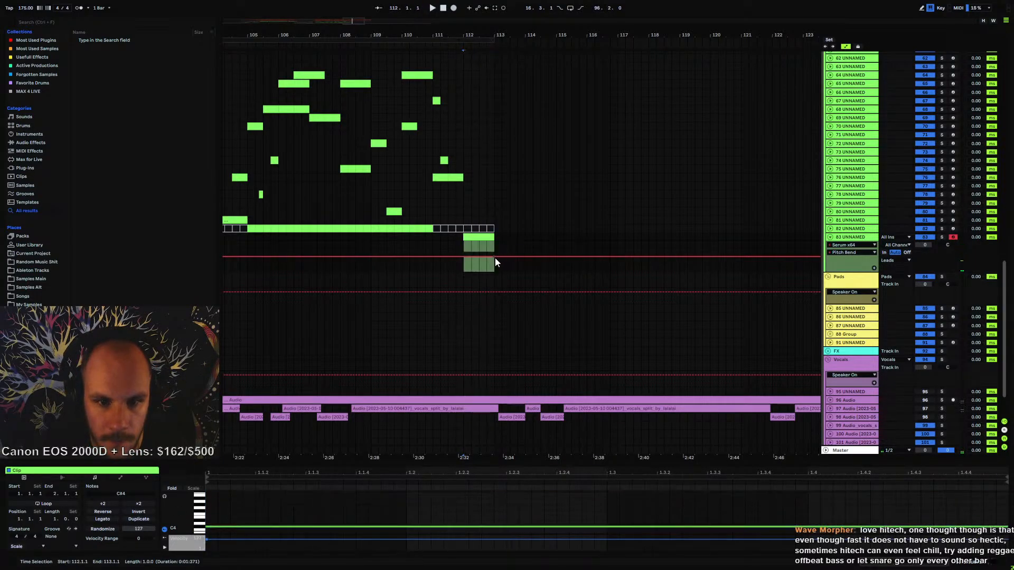
pyautogui.moveTo(462, 257); pyautogui.dragTo(462, 241)
pyautogui.press('space')
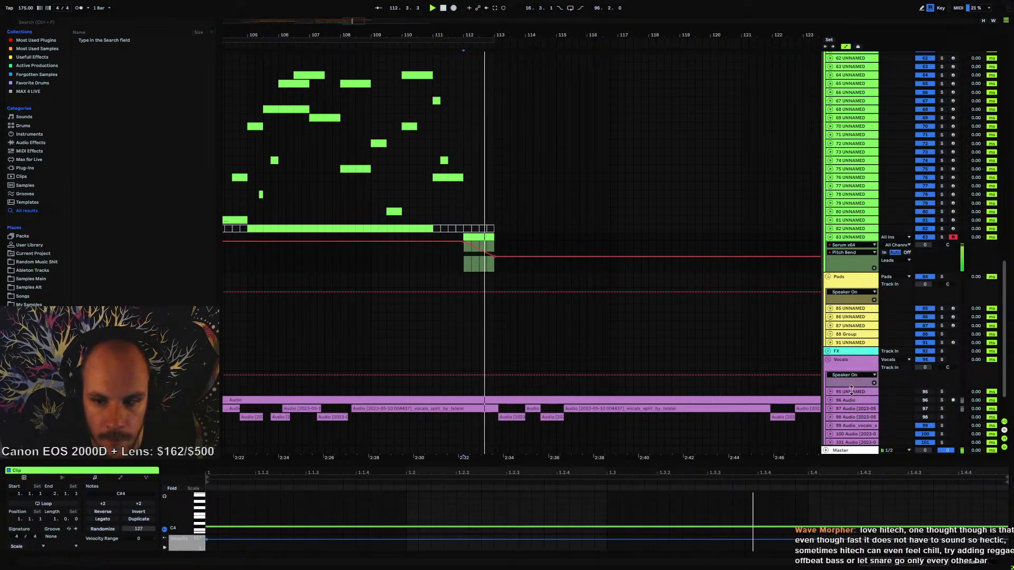
pyautogui.press('space')
# - Open track 83's bar-112 clip and check the pitch of its note
pyautogui.click(848, 239)
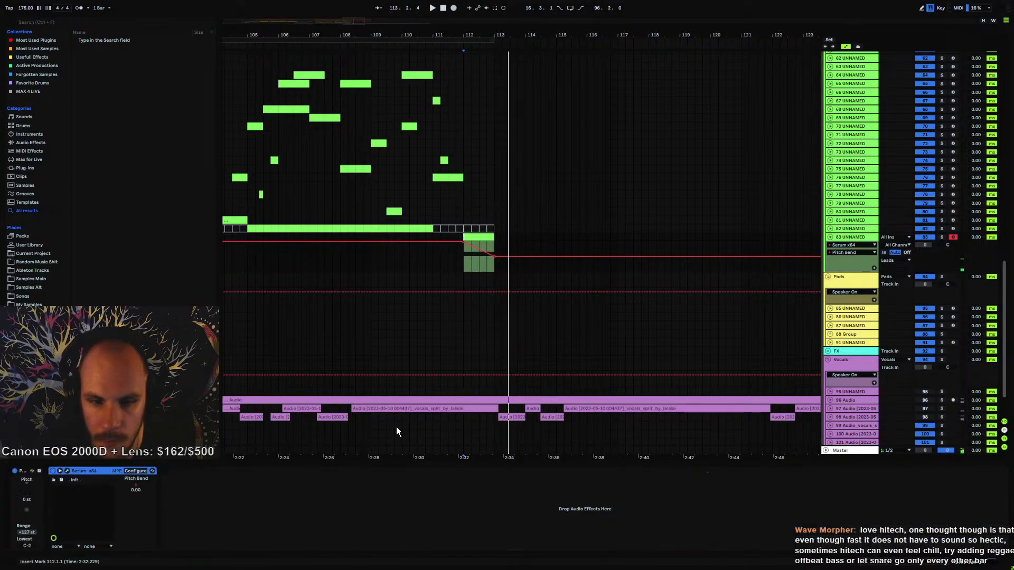
pyautogui.doubleClick(478, 238)
pyautogui.click(408, 537)
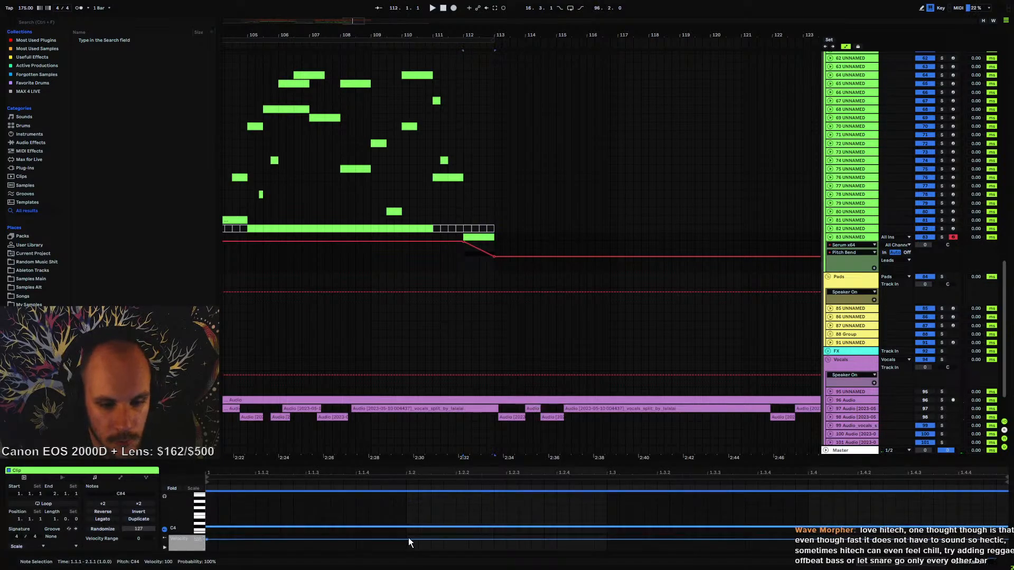
# - Bring up the automation lane for Serum's LFO 1 rate on track 83
pyautogui.click(841, 256)
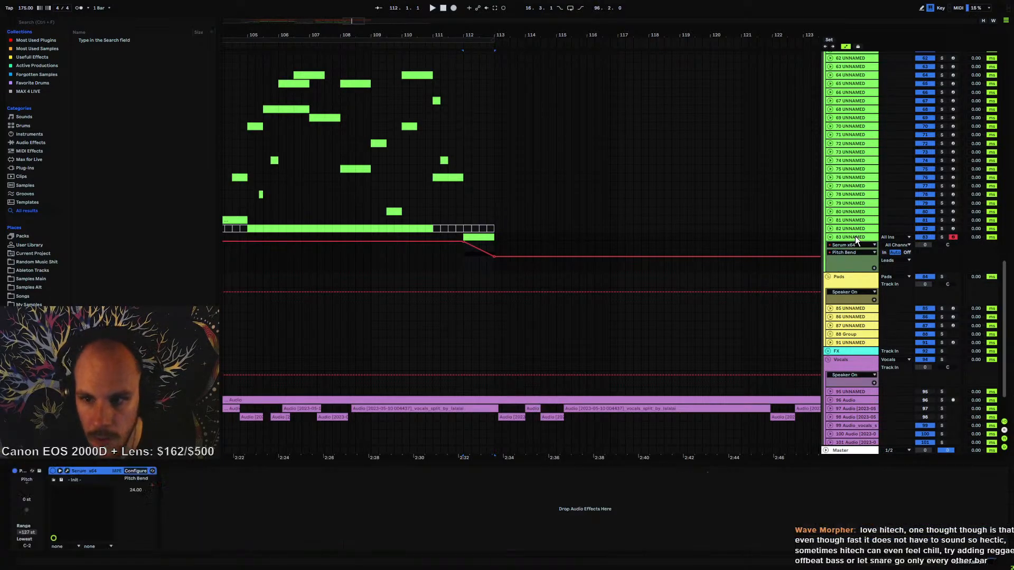
pyautogui.click(68, 471)
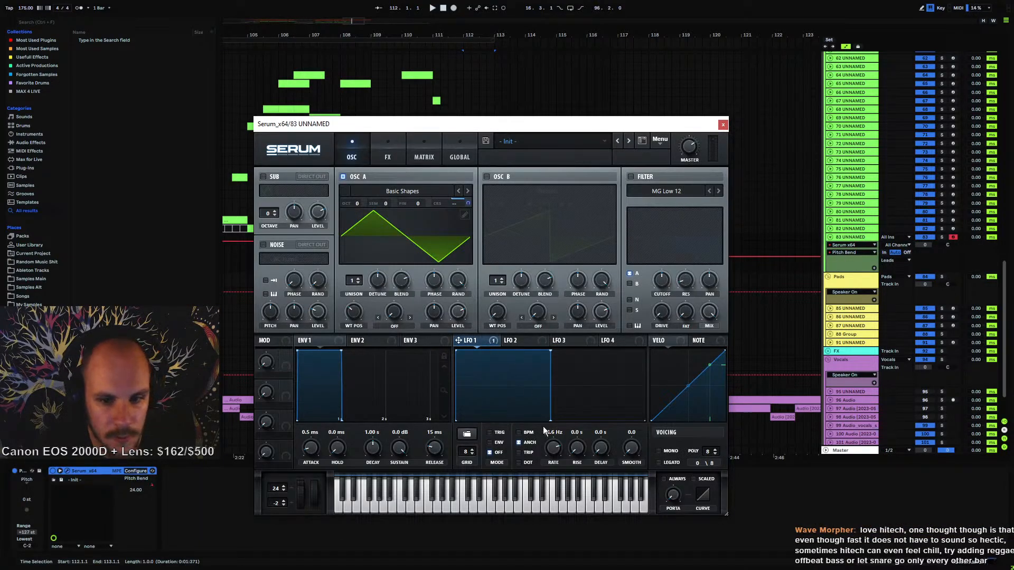
pyautogui.click(553, 447)
pyautogui.click(724, 128)
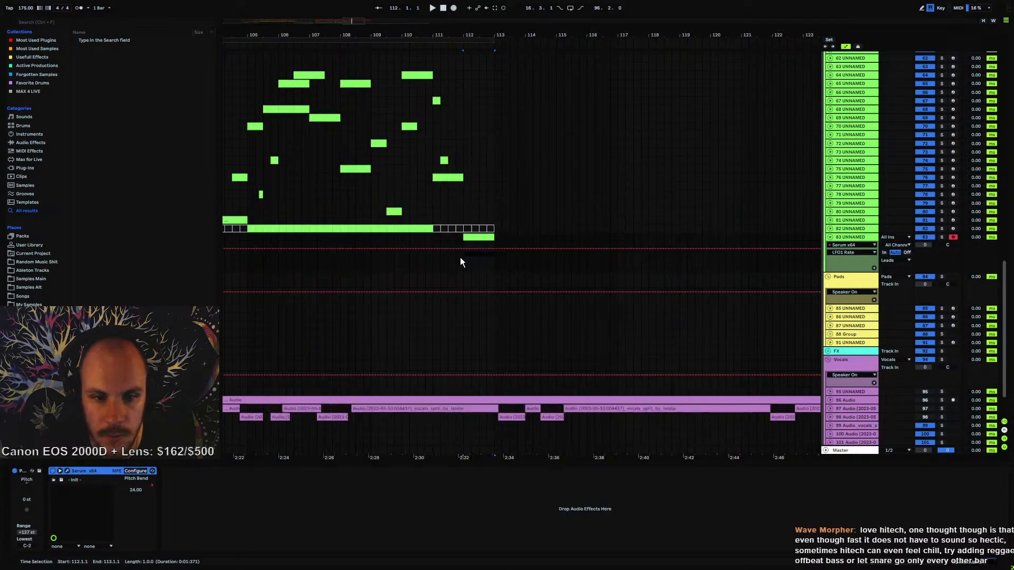
pyautogui.click(473, 250)
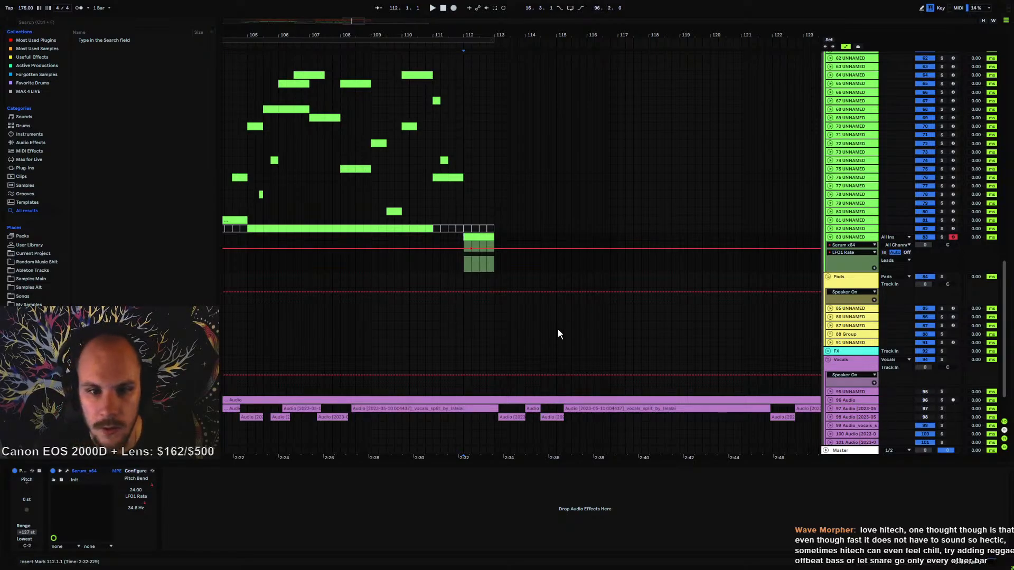
# - Examine the bass clip at the start of bar 113 to find the pitch of its notes
pyautogui.scroll(6, 531, 148)
pyautogui.click(498, 108)
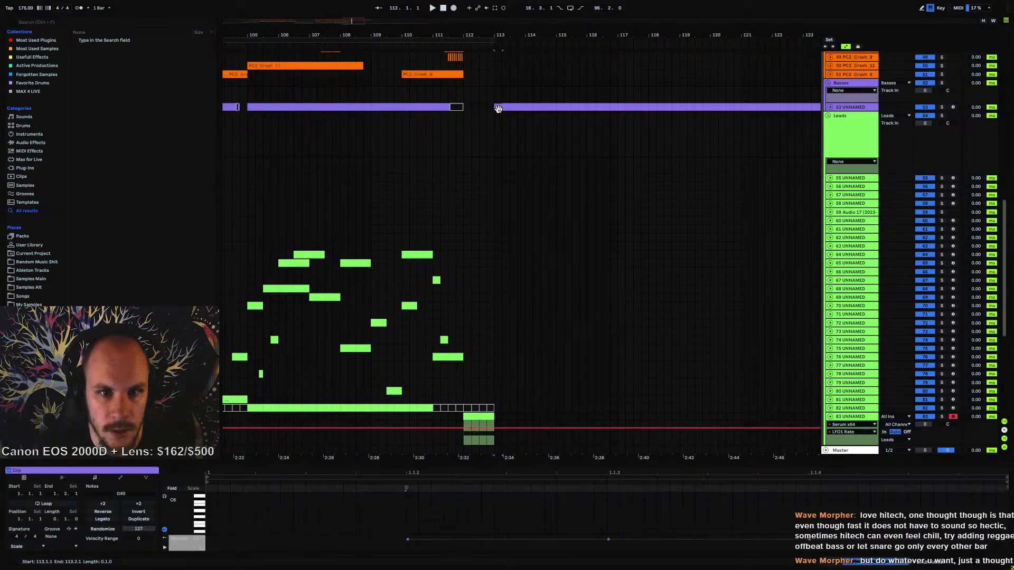
pyautogui.scroll(-6, 486, 517)
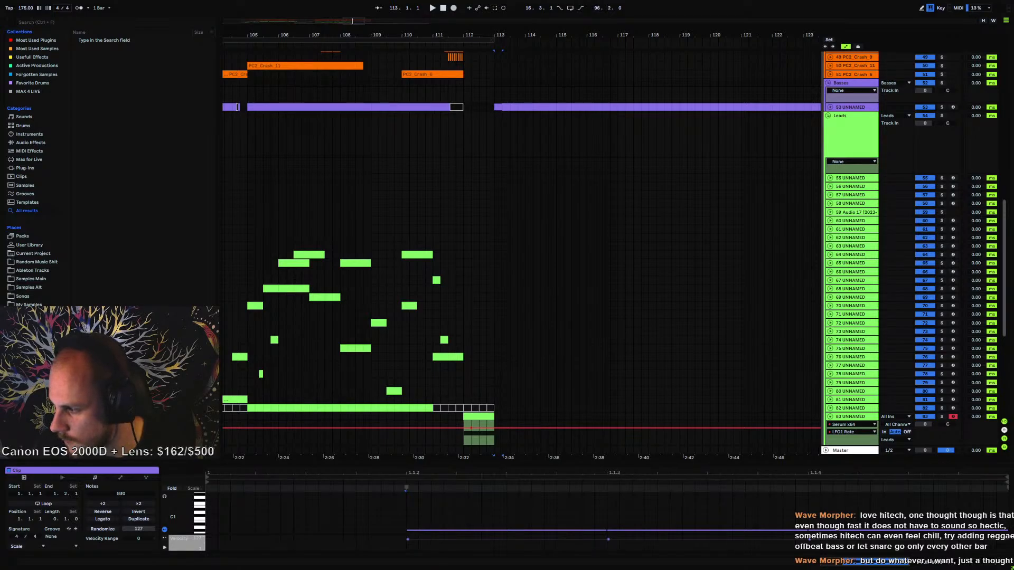
pyautogui.scroll(-3, 695, 349)
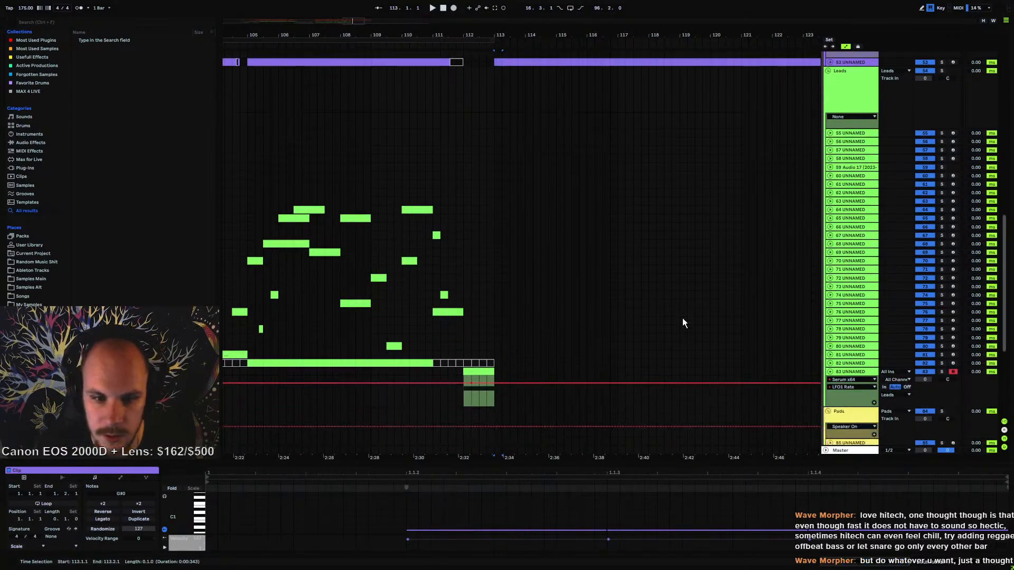
# - Set the rate of LFO 1 in track 83's Serum to 26 Hz
pyautogui.doubleClick(851, 373)
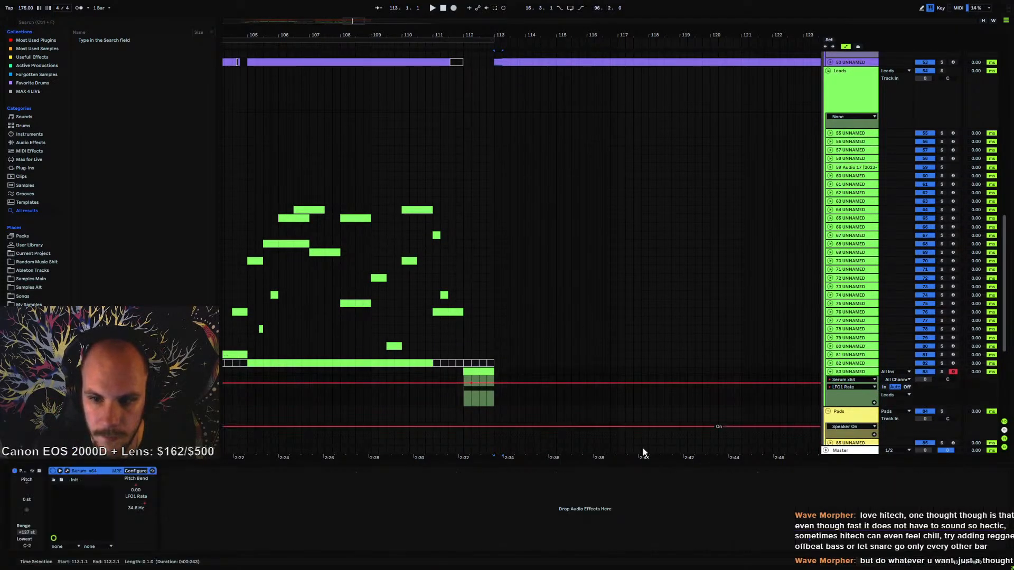
pyautogui.click(67, 471)
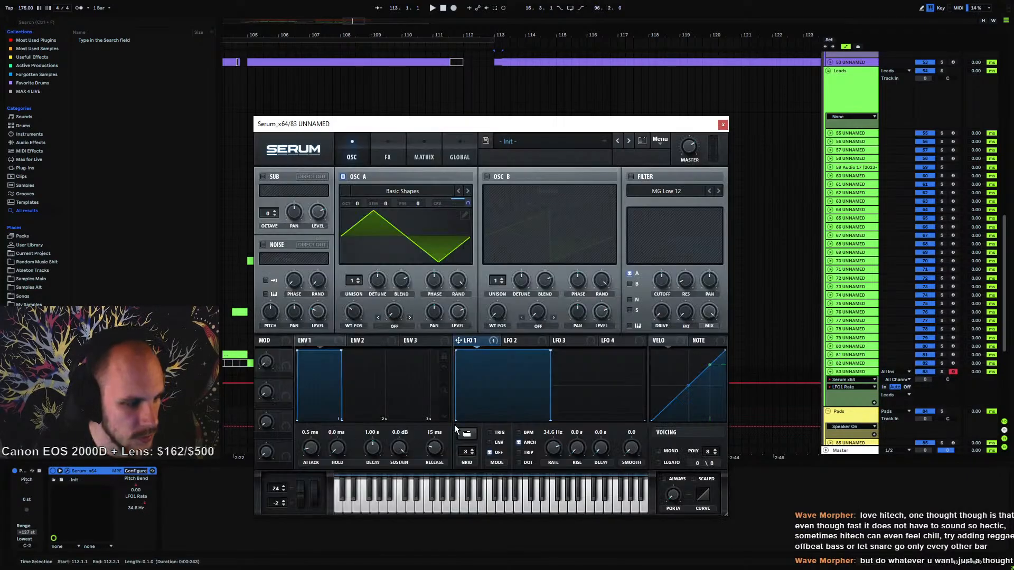
pyautogui.click(556, 447)
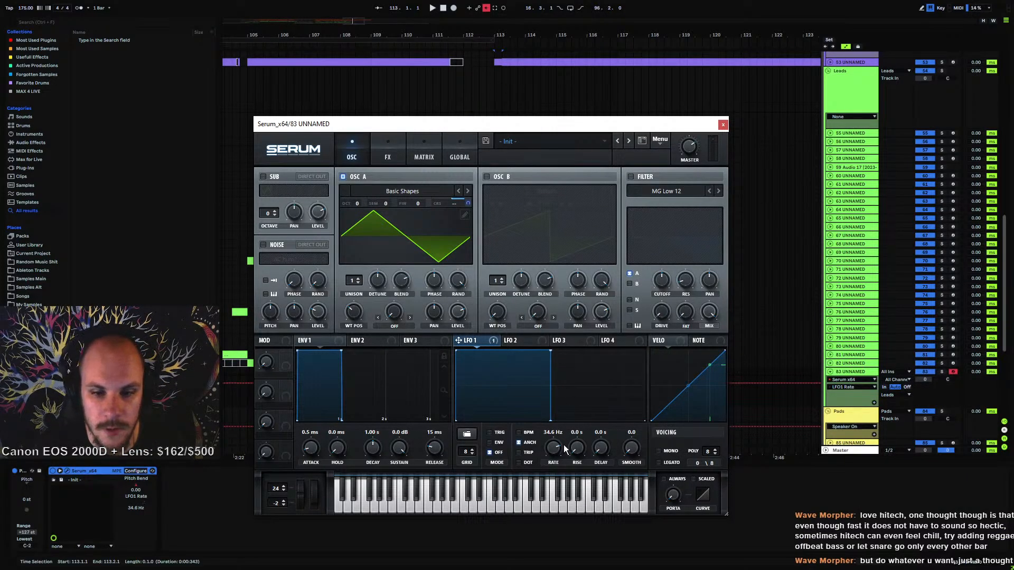
pyautogui.moveTo(554, 447); pyautogui.dragTo(553, 455)
pyautogui.doubleClick(551, 432)
pyautogui.write('26.7 Hz')
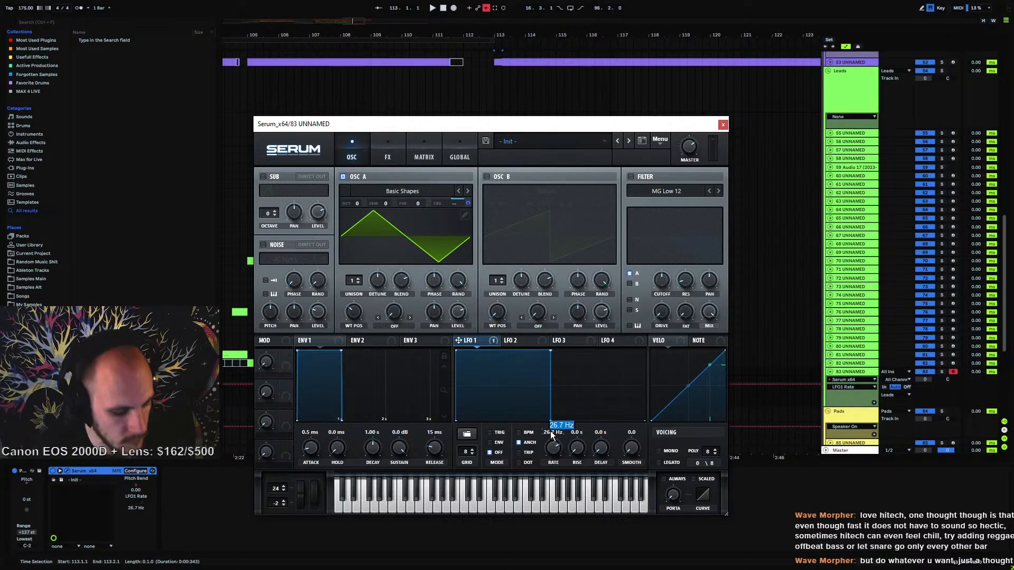
pyautogui.press('Return')
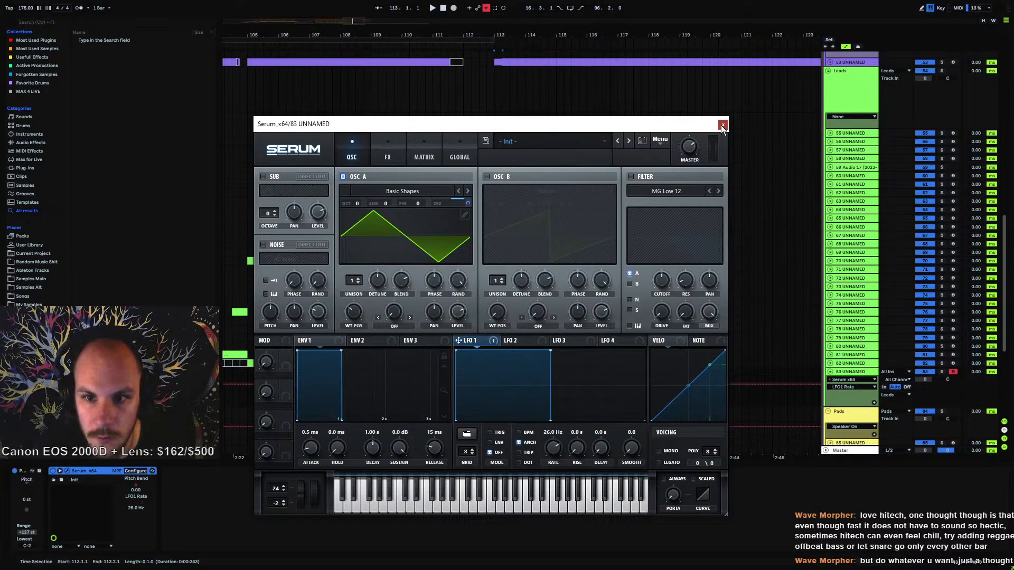
pyautogui.click(723, 124)
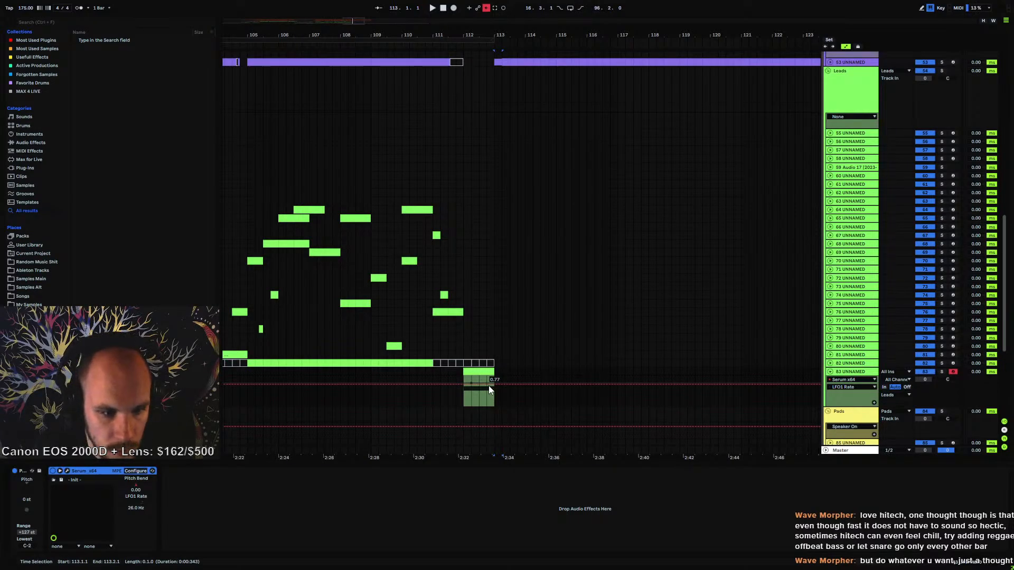
# - Automate track 83's LFO 1 rate to fall across bar 112 to about 27 Hz at bar 113
pyautogui.rightClick(141, 502)
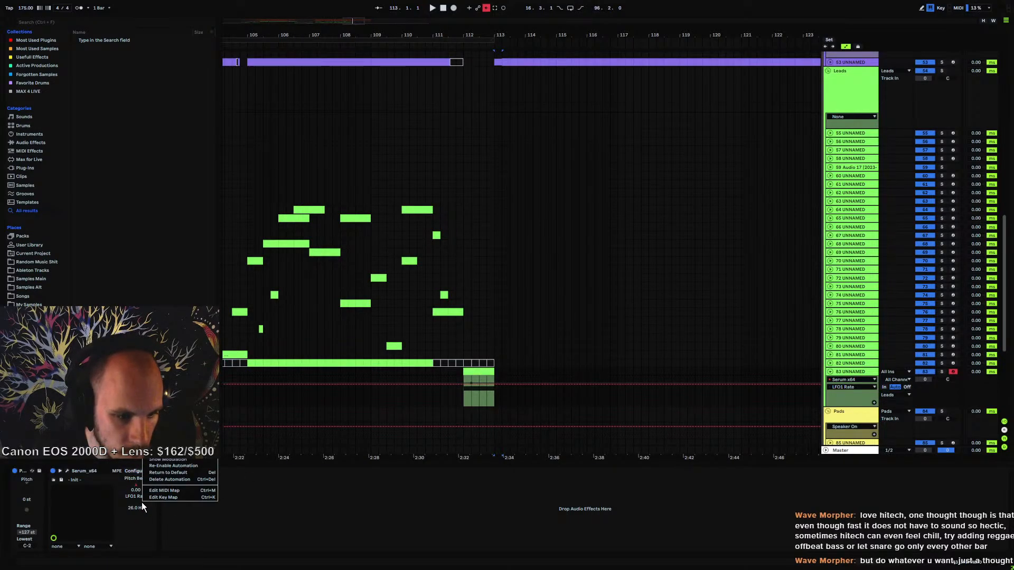
pyautogui.click(496, 376)
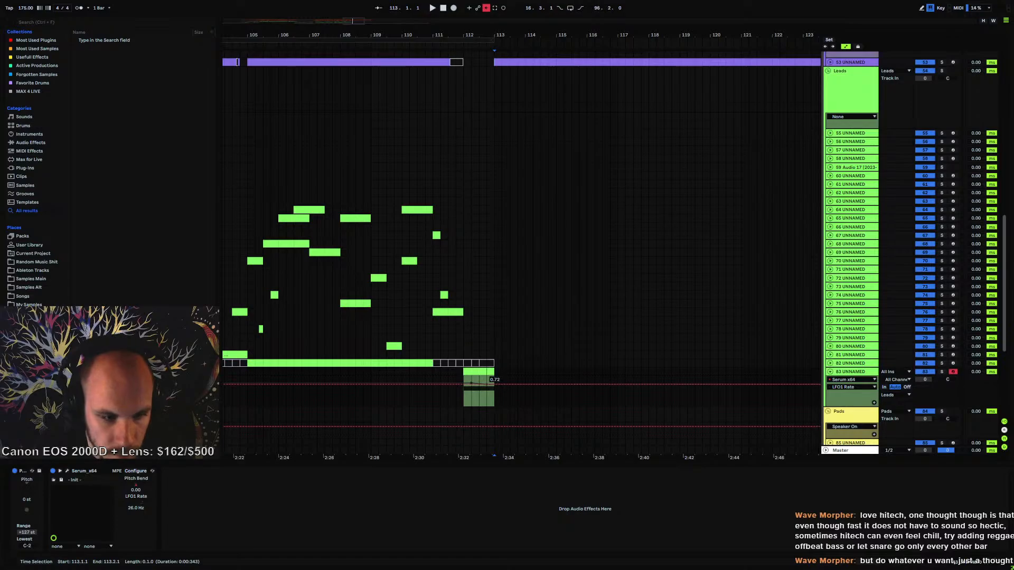
pyautogui.click(486, 378)
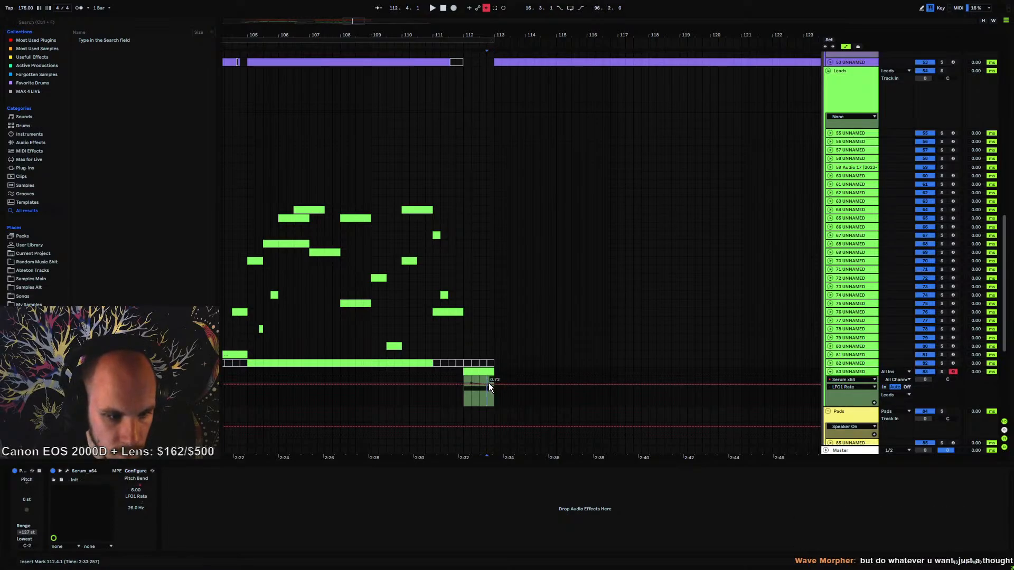
pyautogui.moveTo(489, 385); pyautogui.dragTo(489, 384)
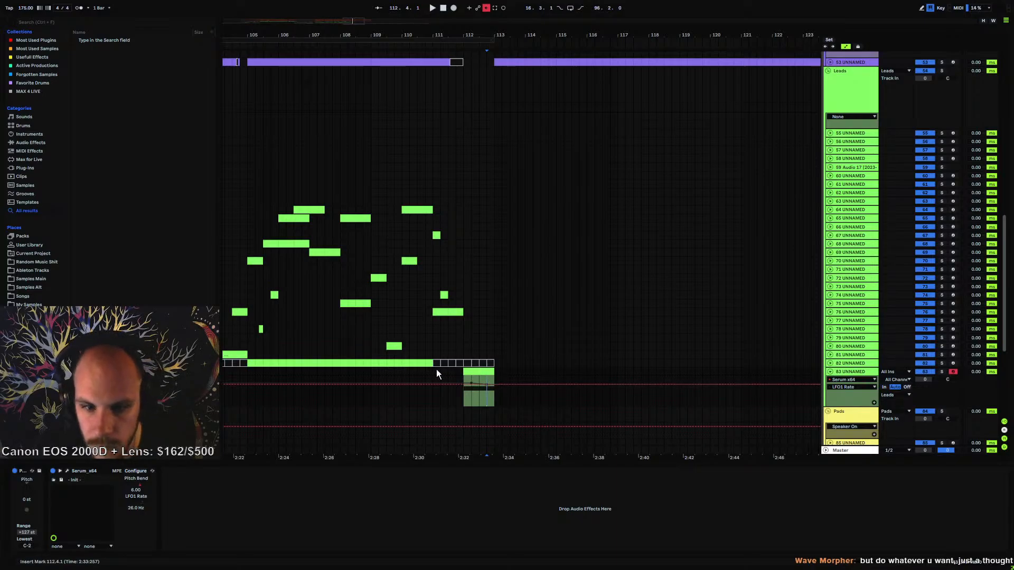
pyautogui.click(477, 398)
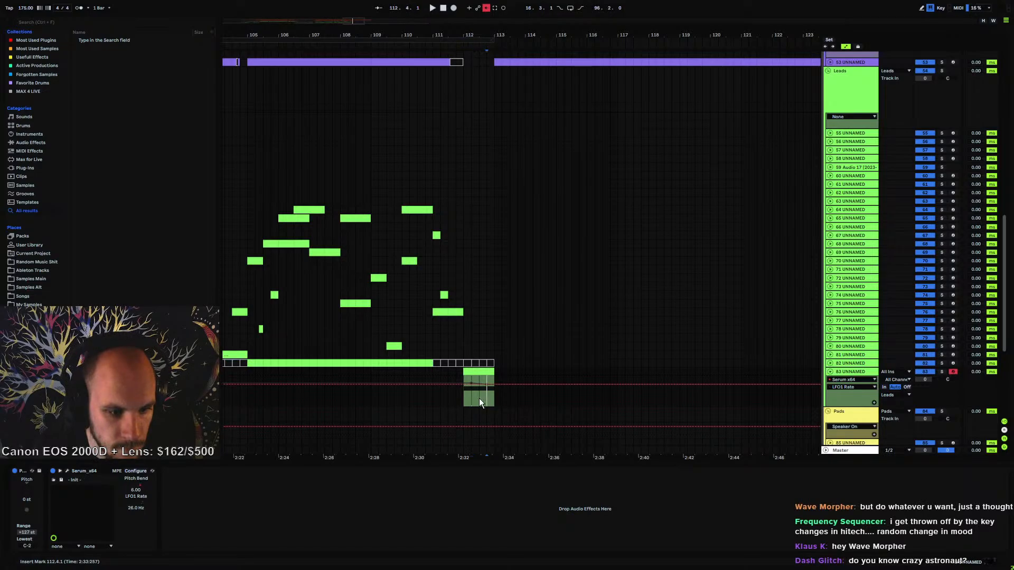
# - Re-enable the overridden automation and play the LFO rate sweep from just before bar 112
pyautogui.click(437, 394)
pyautogui.press('space')
pyautogui.press('space')
pyautogui.click(485, 9)
pyautogui.press('space')
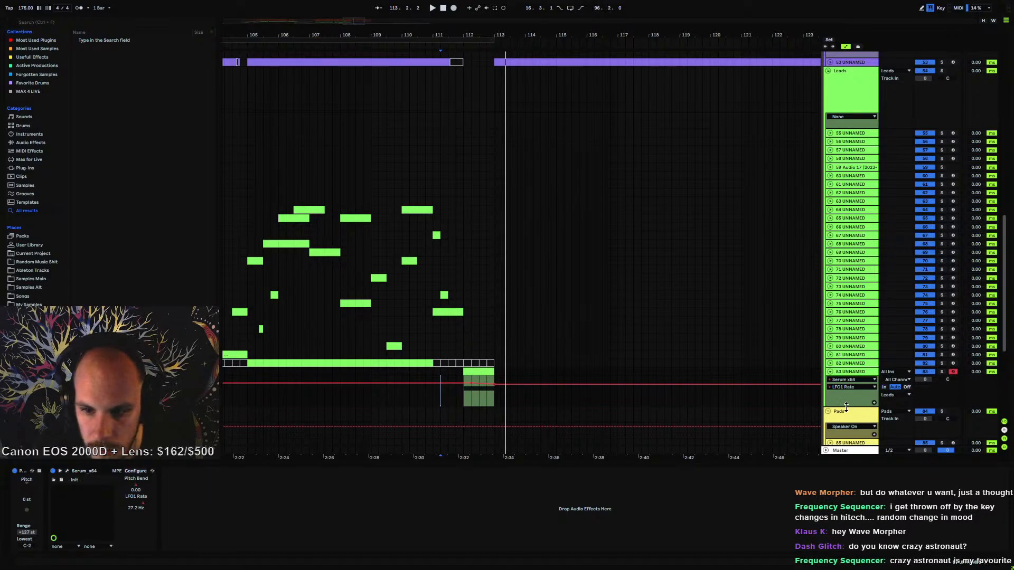
# - Enlarge track 83's automation lane and lower the LFO 1 rate at bar 113 to 25.9 Hz
pyautogui.moveTo(845, 406); pyautogui.dragTo(845, 567)
pyautogui.scroll(-6, 588, 315)
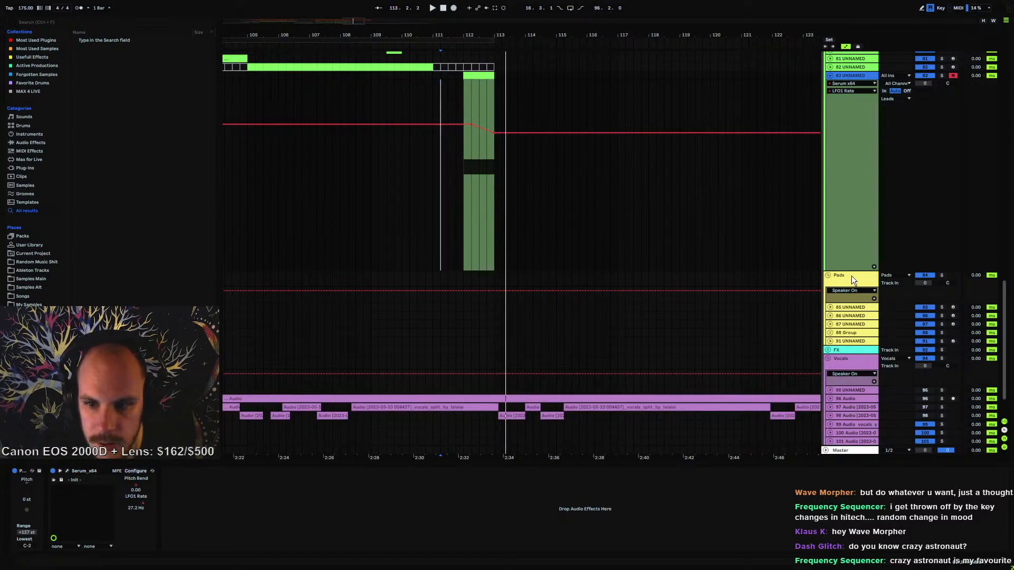
pyautogui.click(492, 107)
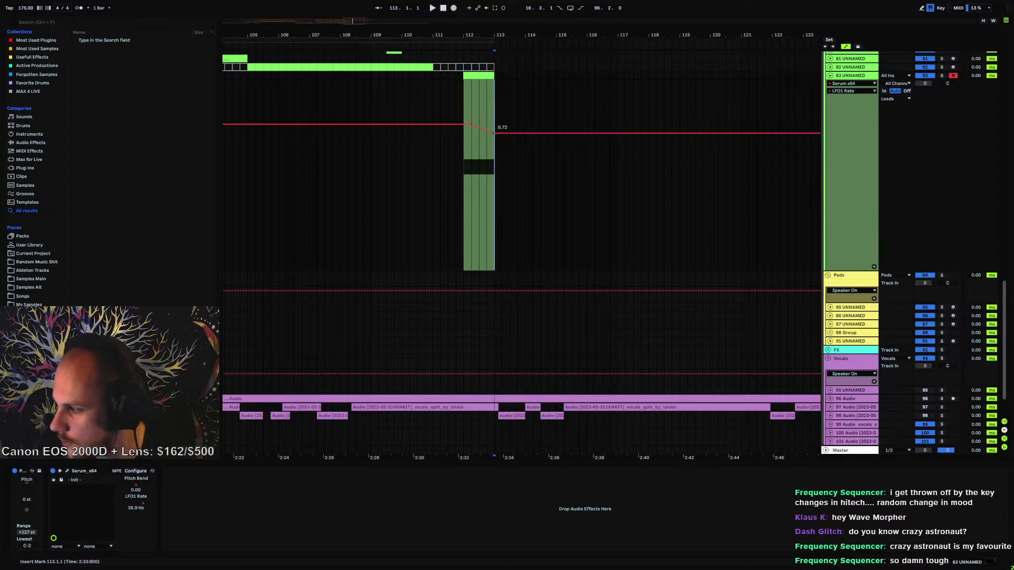
pyautogui.moveTo(493, 133); pyautogui.dragTo(494, 134)
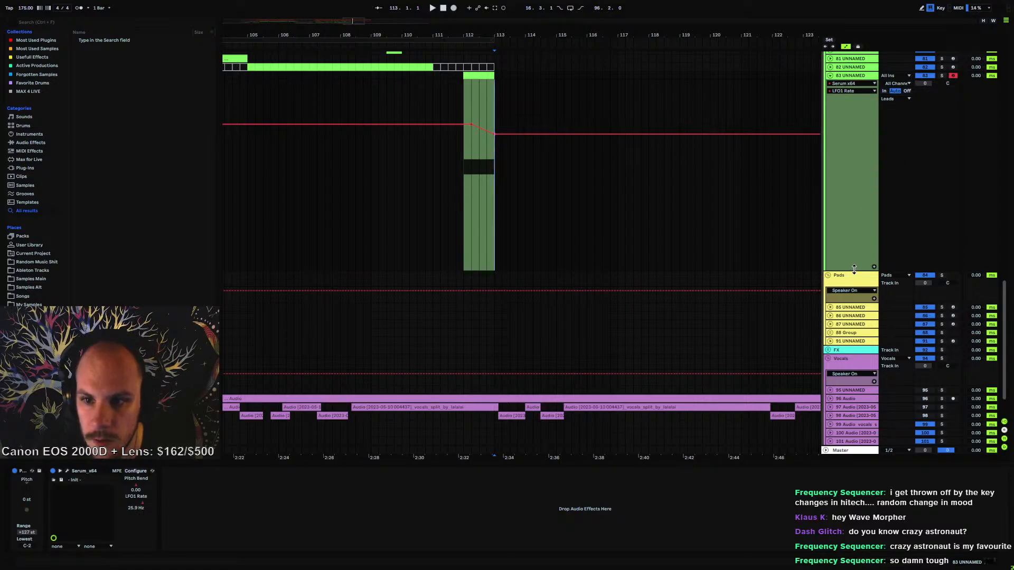
# - Play the bar-112 sweep and shrink track 83 back to a single row
pyautogui.press('space')
pyautogui.moveTo(853, 270); pyautogui.dragTo(854, 80)
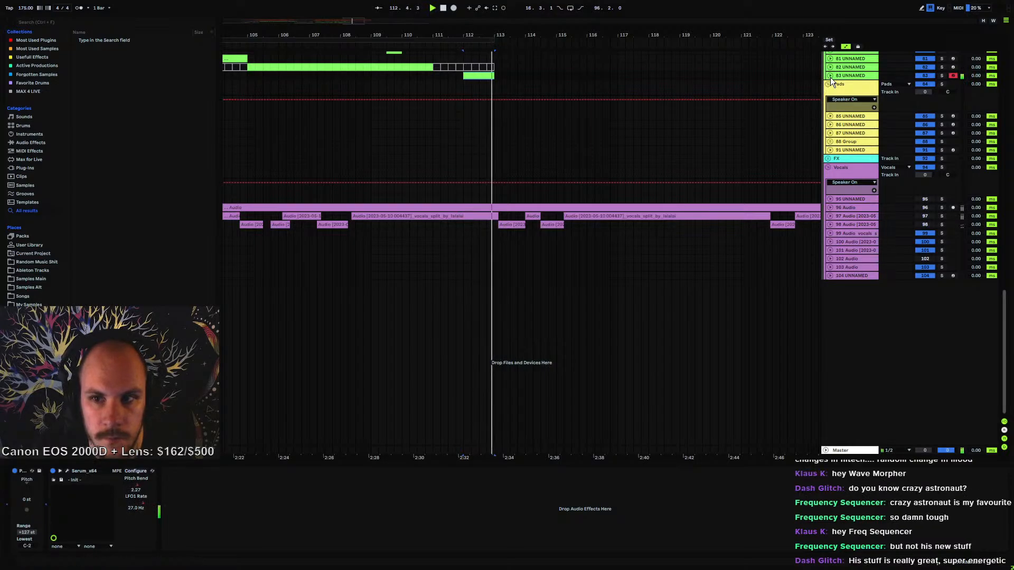
pyautogui.scroll(4, 537, 186)
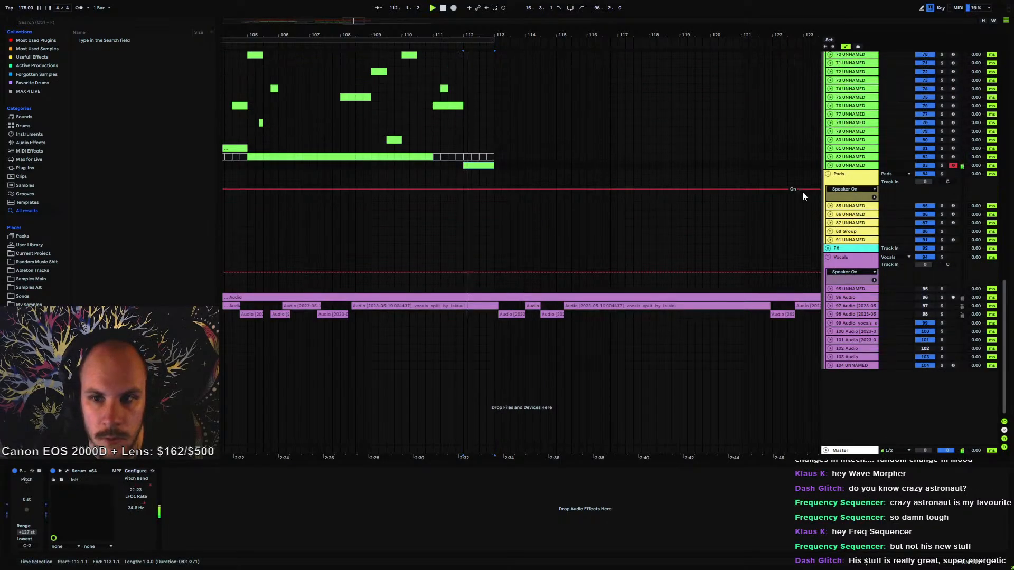
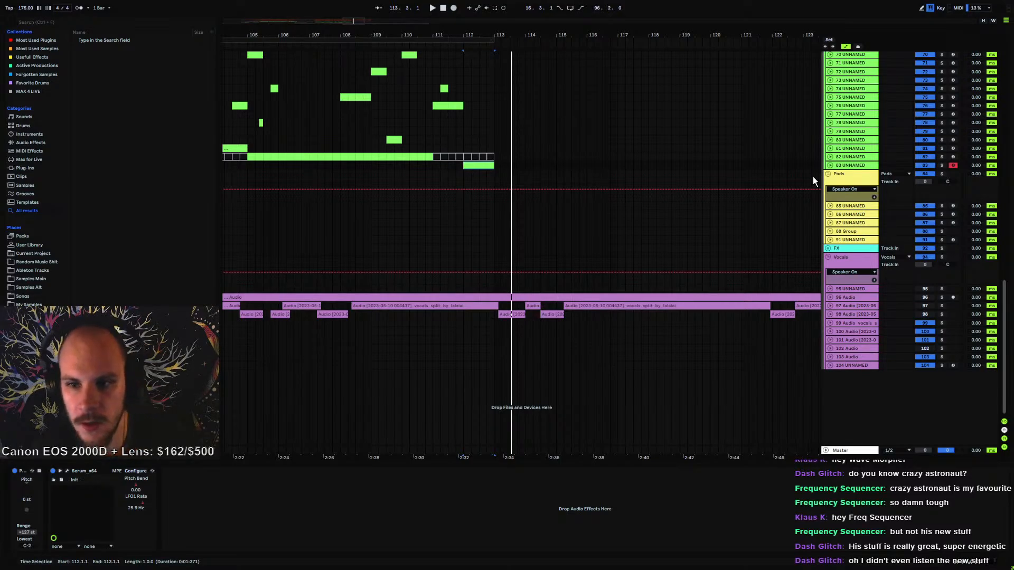
# - Play the arrangement from bar 108 through the transition into the bar 113 drop
pyautogui.scroll(-3, 490, 115)
pyautogui.scroll(5, 483, 156)
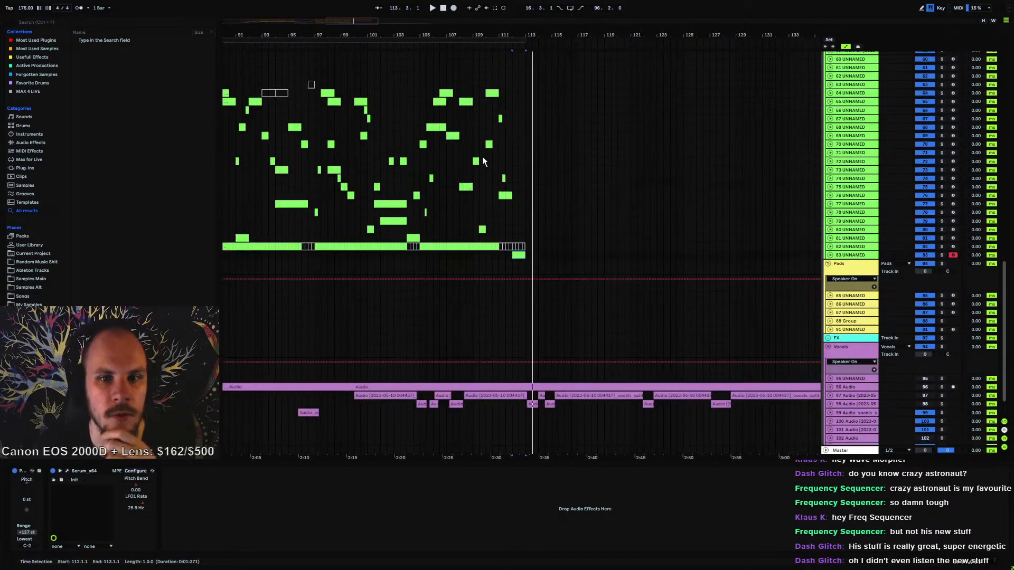
pyautogui.scroll(3, 503, 188)
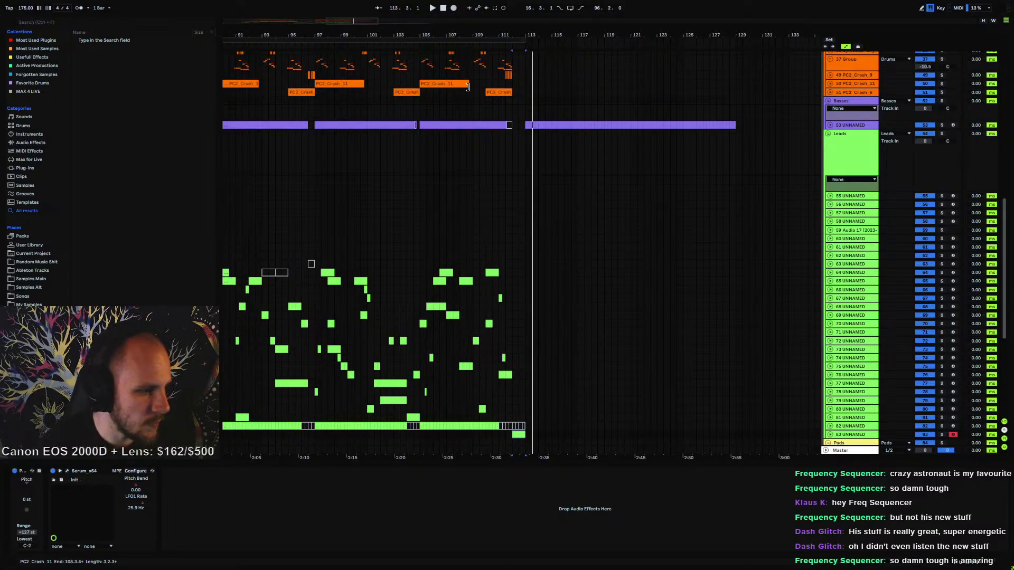
pyautogui.click(479, 263)
pyautogui.press('space')
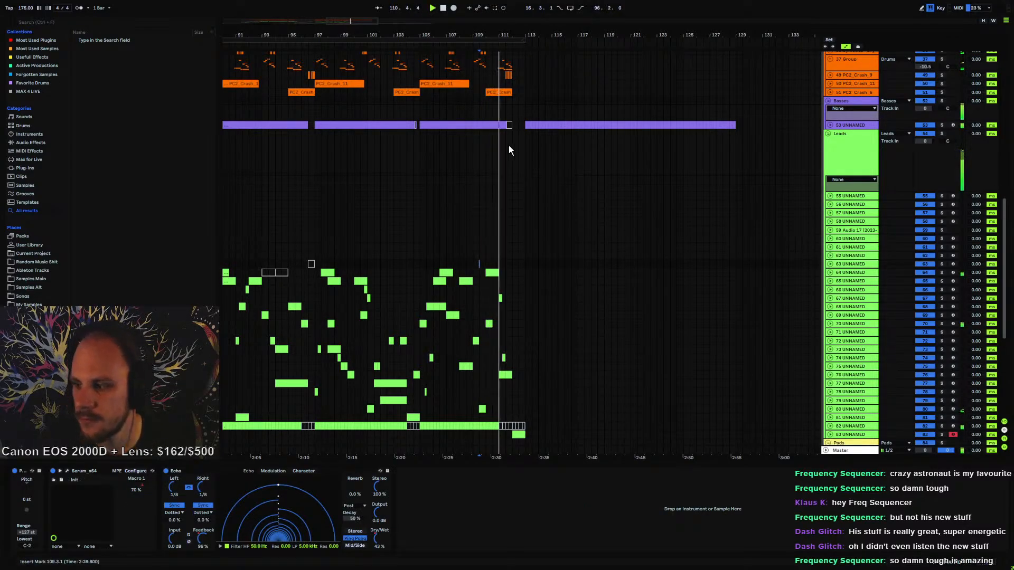
pyautogui.moveTo(516, 37); pyautogui.dragTo(420, 39)
pyautogui.scroll(3, 530, 189)
pyautogui.scroll(2, 530, 189)
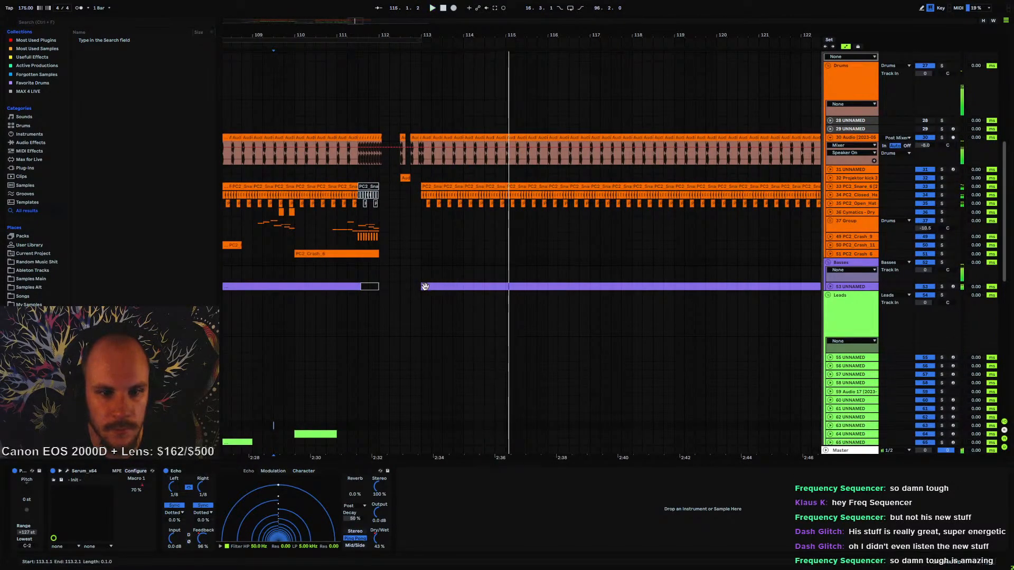
# - Raise the 1.1.3 note in the bass clip on beat 4 of bar 113 to A0 while auditioning it
pyautogui.click(456, 287)
pyautogui.press('space')
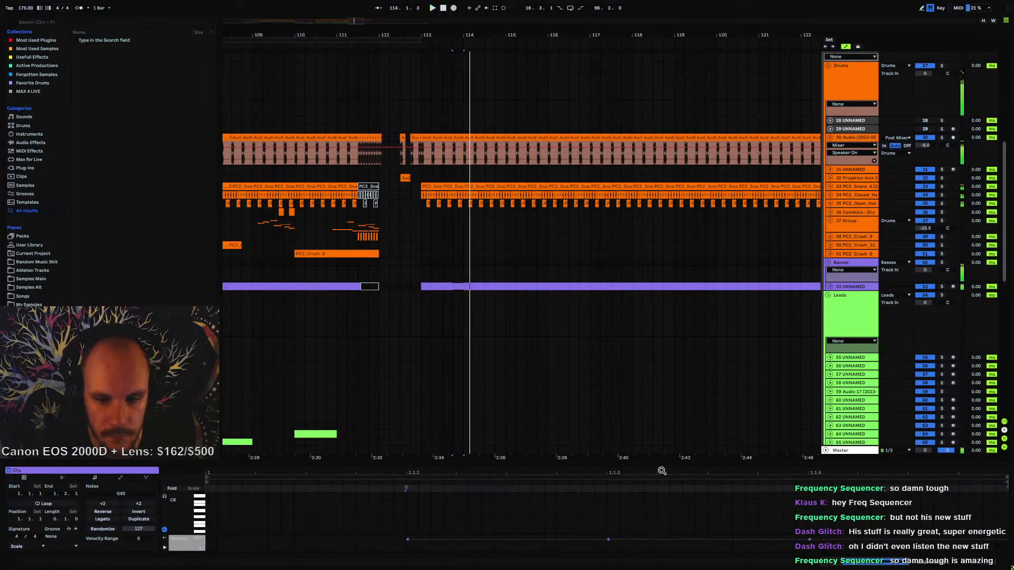
pyautogui.moveTo(659, 462); pyautogui.dragTo(653, 324)
pyautogui.scroll(-3, 652, 445)
pyautogui.click(661, 464)
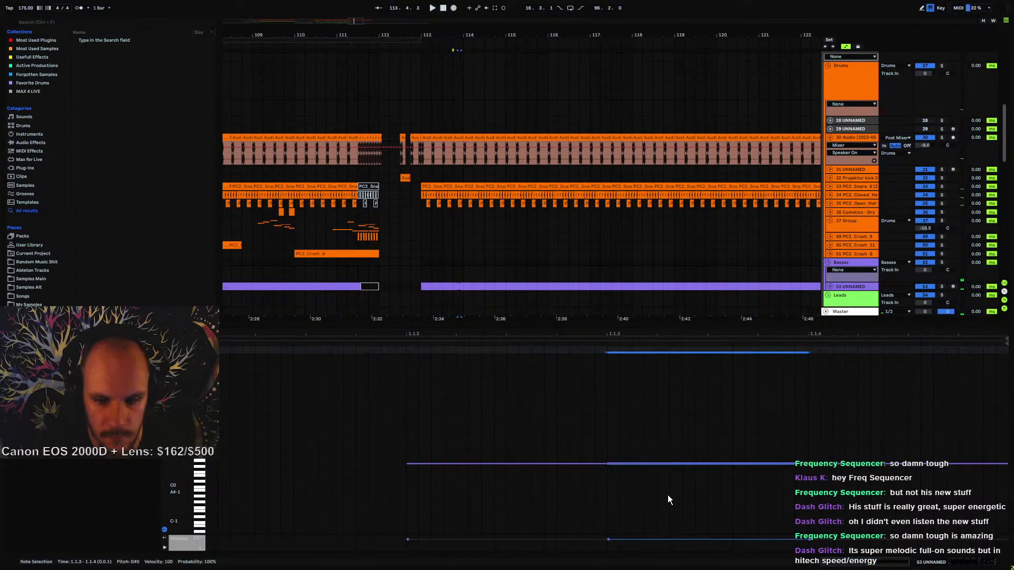
pyautogui.press('Up')
pyautogui.press('Up')
pyautogui.press('space')
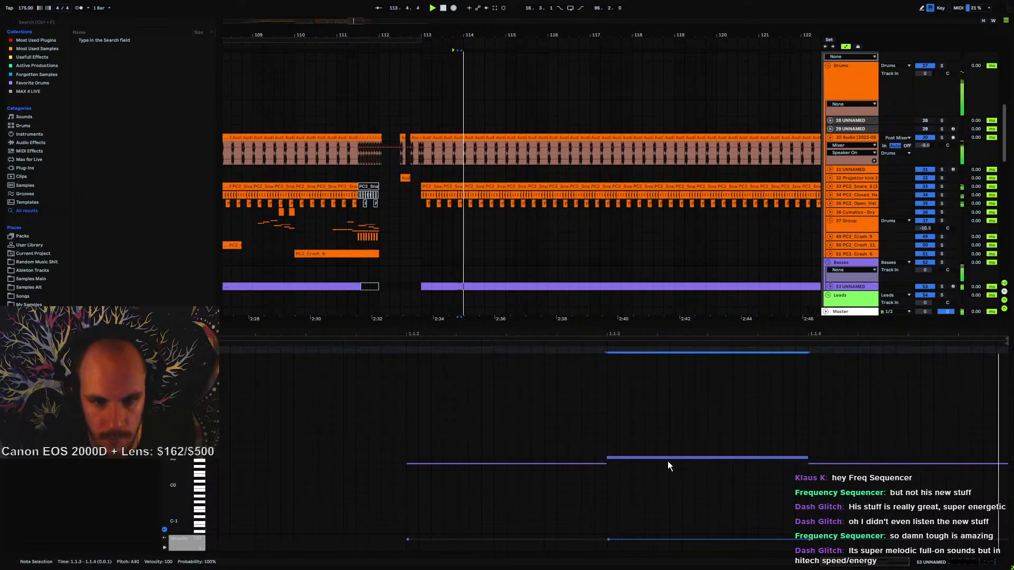
pyautogui.press('Down')
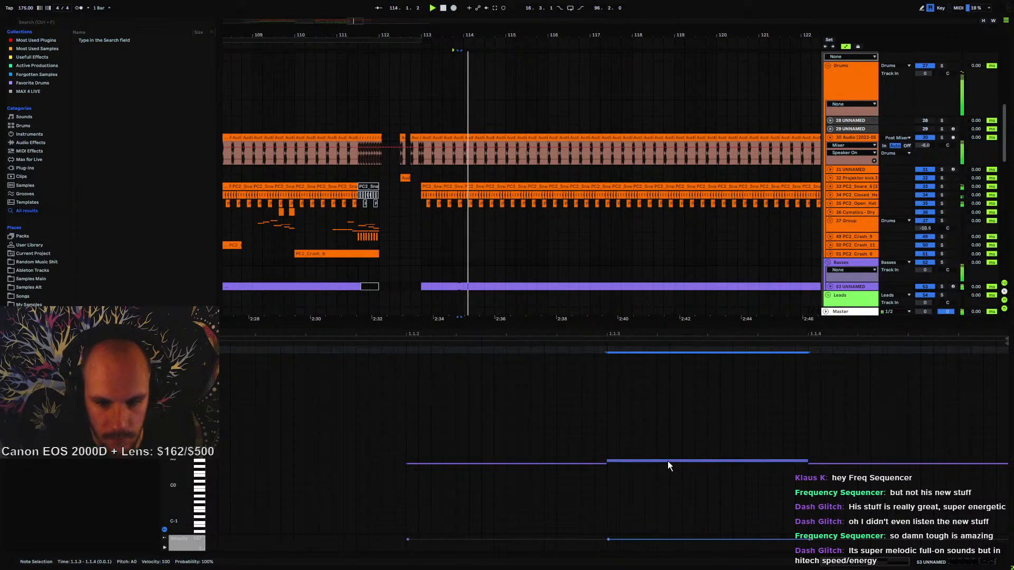
# - Try raising the 1.1.4 note in the bar 113 beat-4 bass clip to A0 while auditioning it
pyautogui.press('space')
pyautogui.press('space')
pyautogui.click(857, 463)
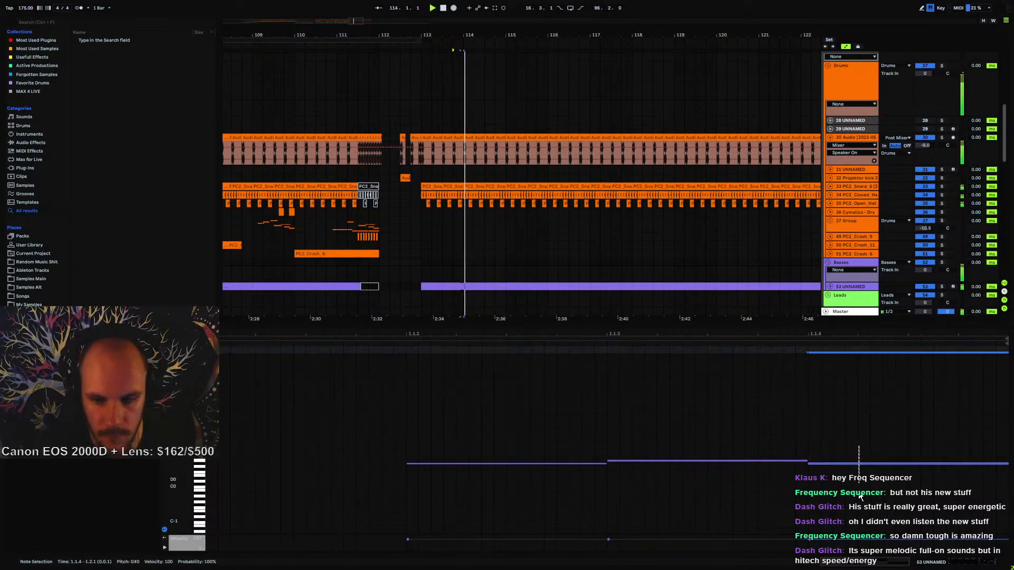
pyautogui.press('Up')
pyautogui.press('space')
pyautogui.press('space')
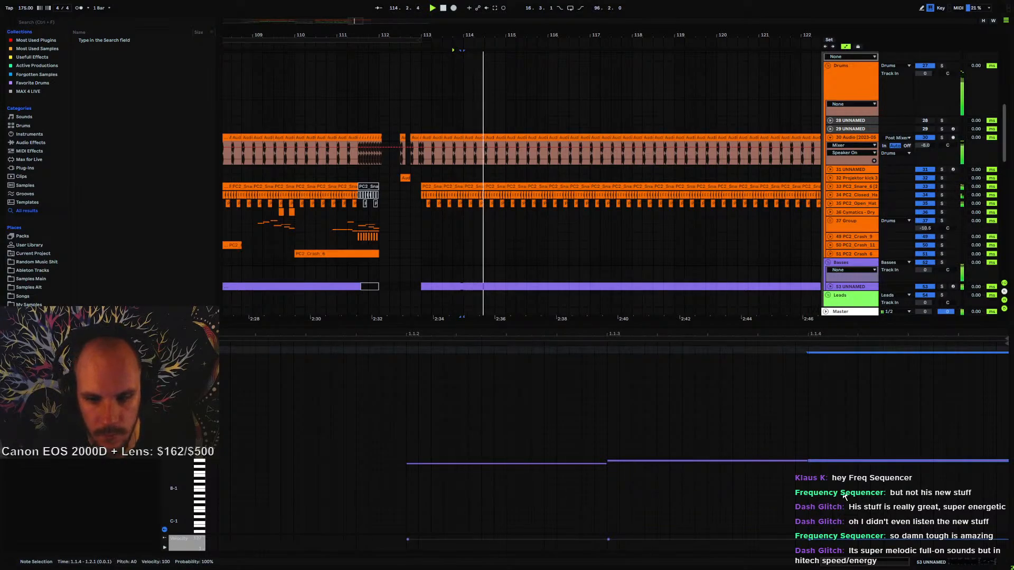
# - Try the 1.1.3 note in the bar 113 beat-4 bass clip at B0 and play the result
pyautogui.press('space')
pyautogui.click(761, 478)
pyautogui.press('Up')
pyautogui.press('Up')
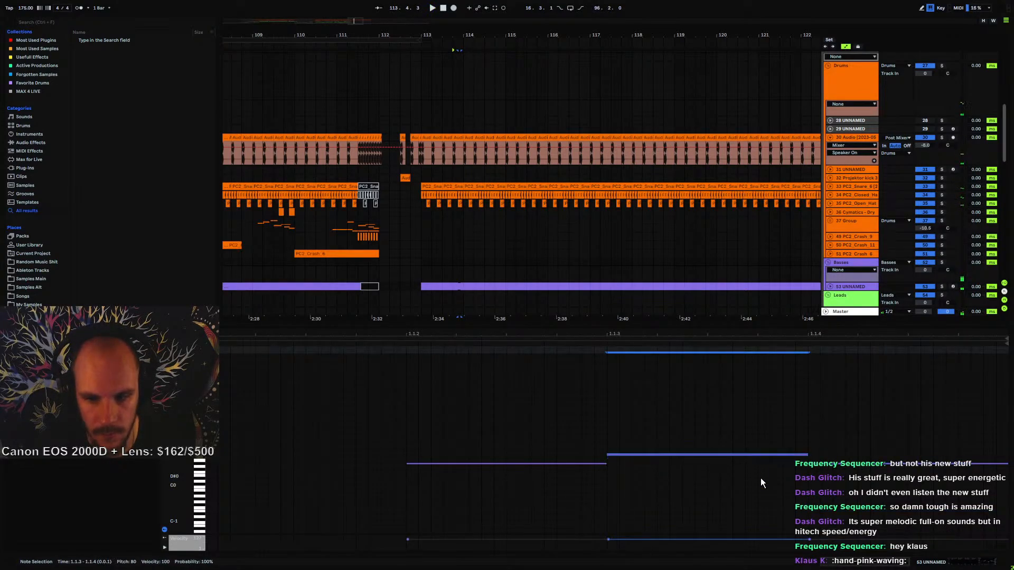
pyautogui.press('space')
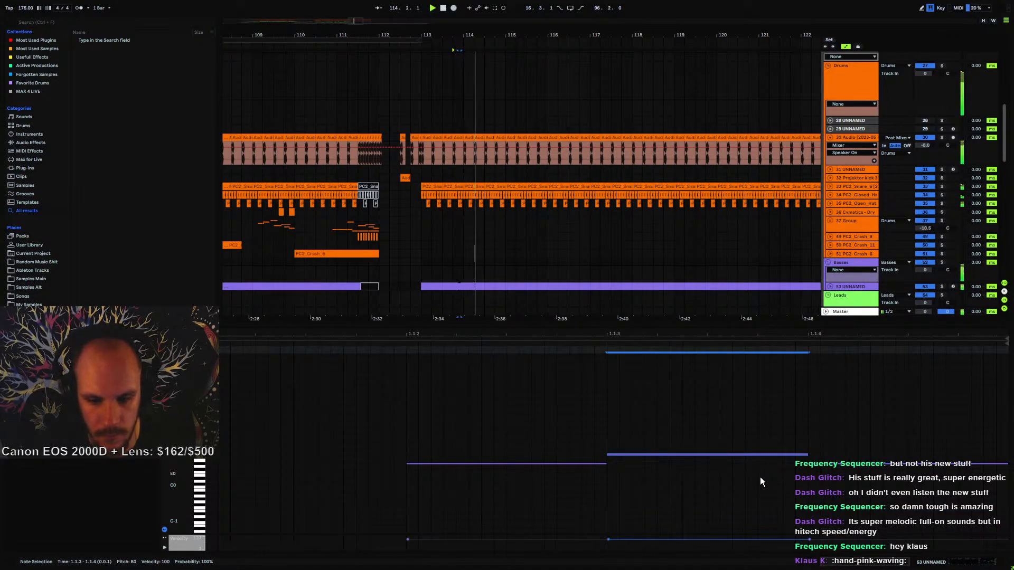
pyautogui.click(460, 289)
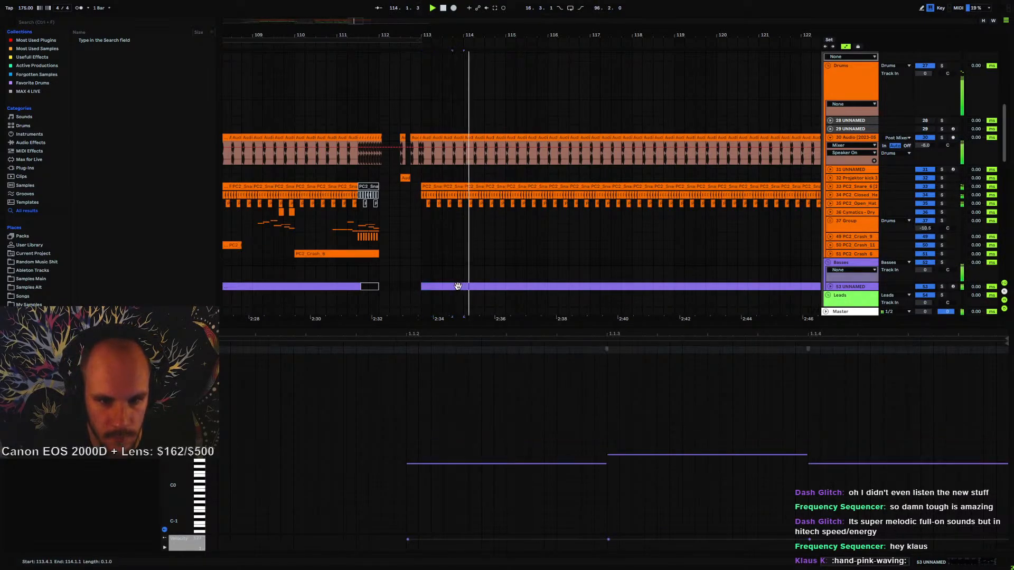
# - Set the 1.1.3 note in the bar 113 beat-4 bass clip to A#0 and play from bar 113
pyautogui.click(659, 454)
pyautogui.press('Down')
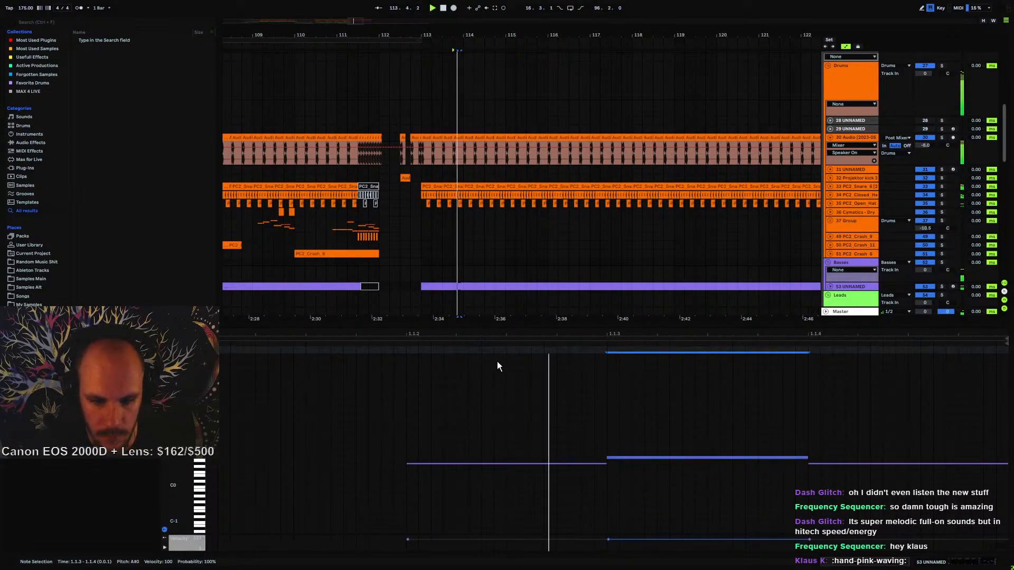
pyautogui.press('space')
pyautogui.click(423, 287)
pyautogui.press('space')
pyautogui.press('space')
pyautogui.click(456, 289)
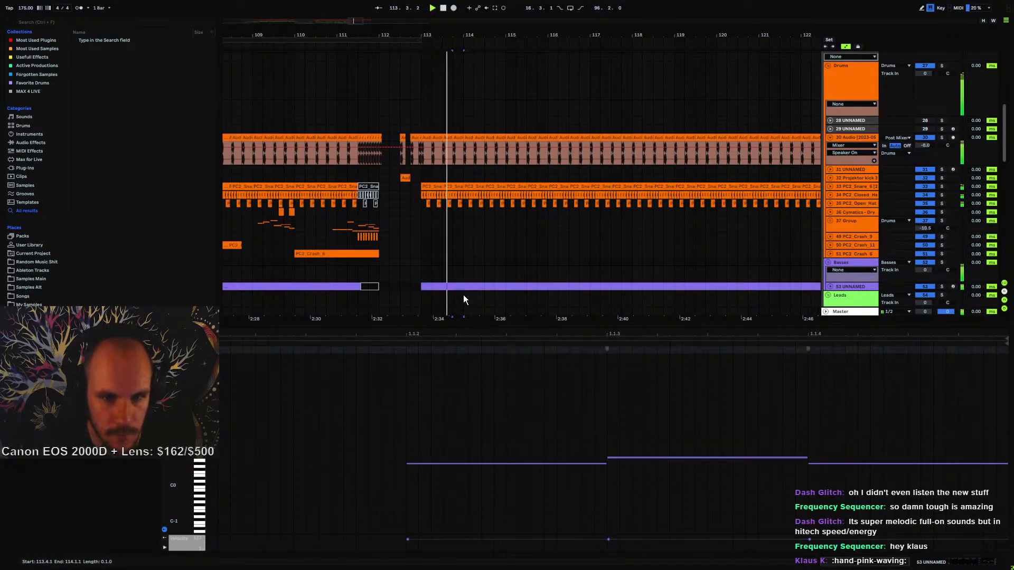
pyautogui.press('space')
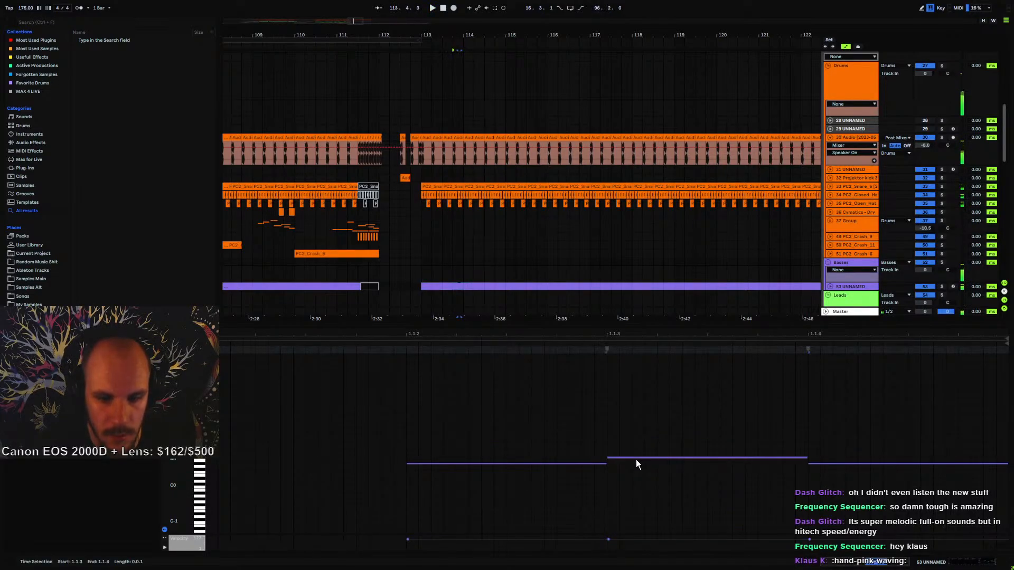
# - Duplicate bar 113 of the bassline into bar 114
pyautogui.click(632, 458)
pyautogui.click(633, 459)
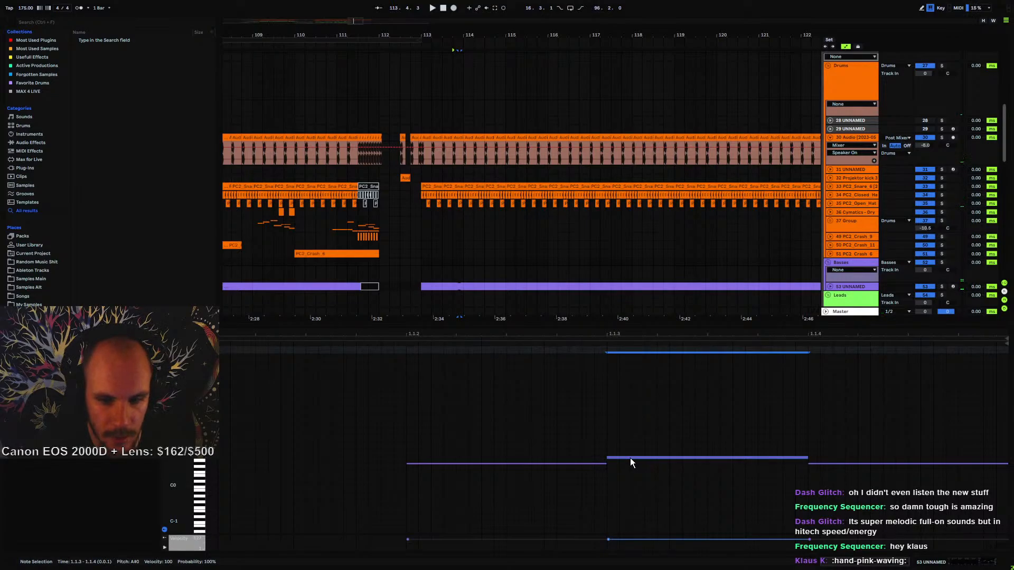
pyautogui.click(458, 287)
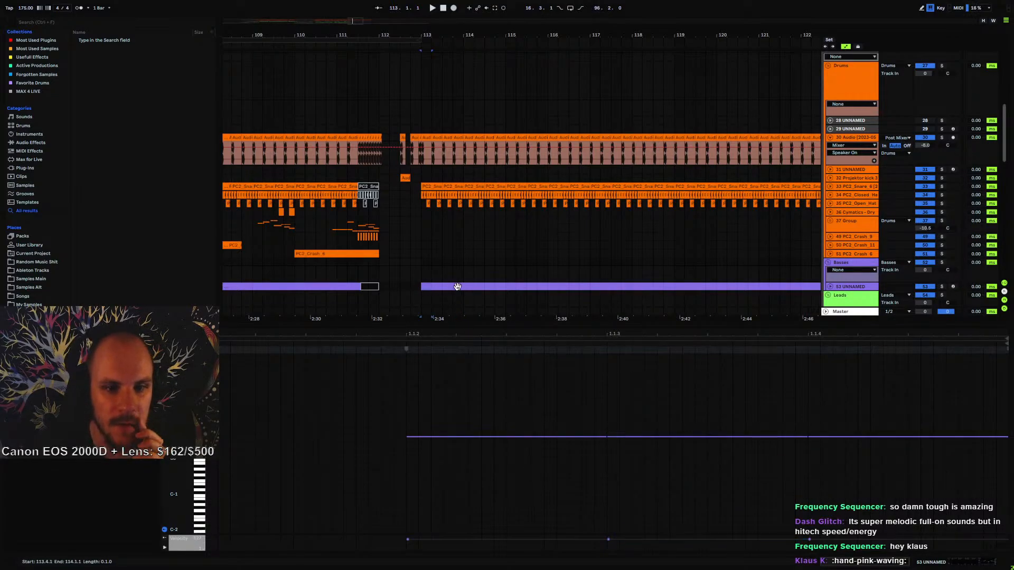
pyautogui.keyDown('shift'); pyautogui.click(457, 287); pyautogui.keyUp('shift')
pyautogui.hotkey('ctrl', 'd')
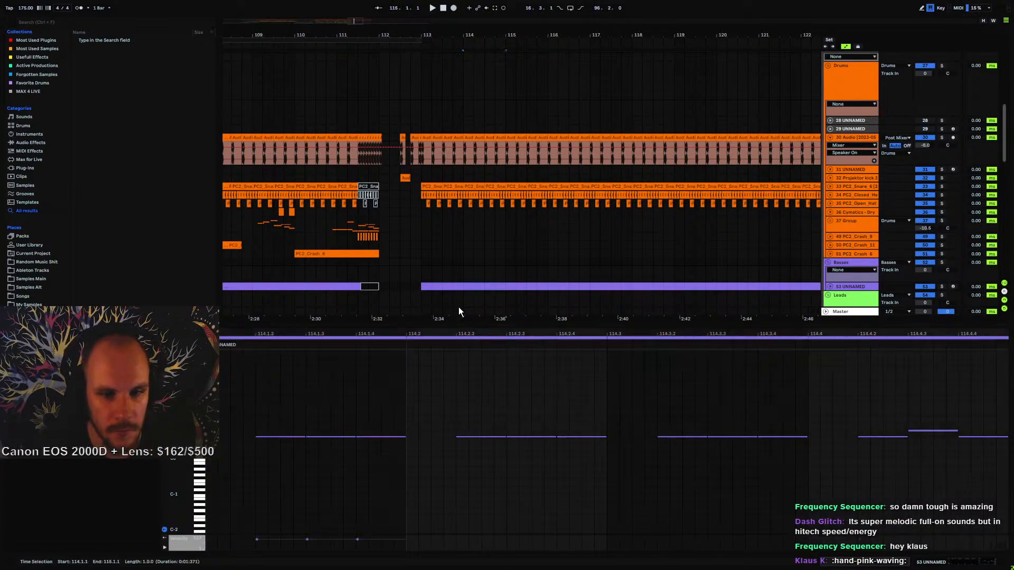
# - Repeat bar 114's beat-4 bass variation on beat 3 and duplicate bassline bars 113–114 into bars 115–116
pyautogui.click(489, 287)
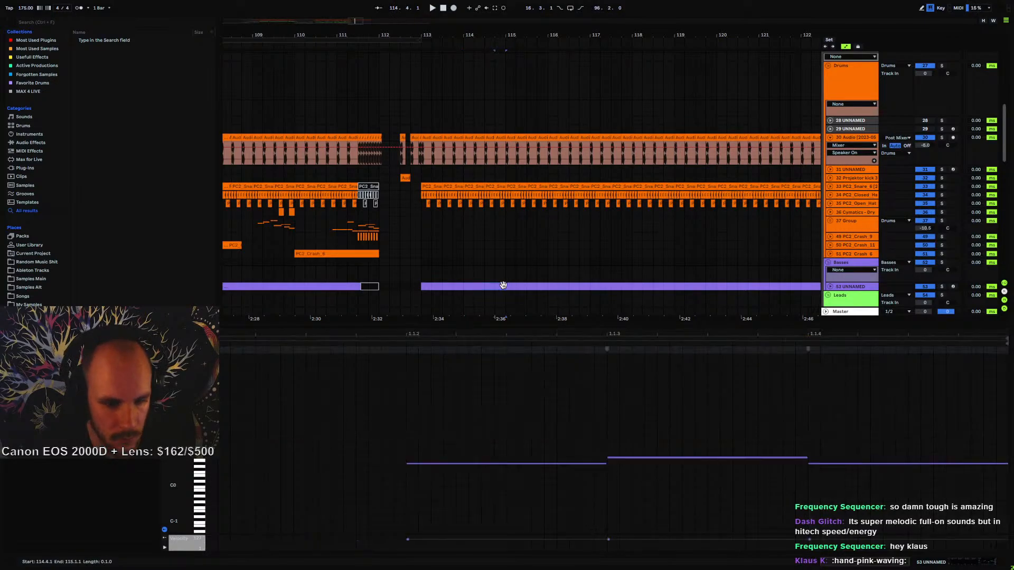
pyautogui.click(421, 288)
pyautogui.press('space')
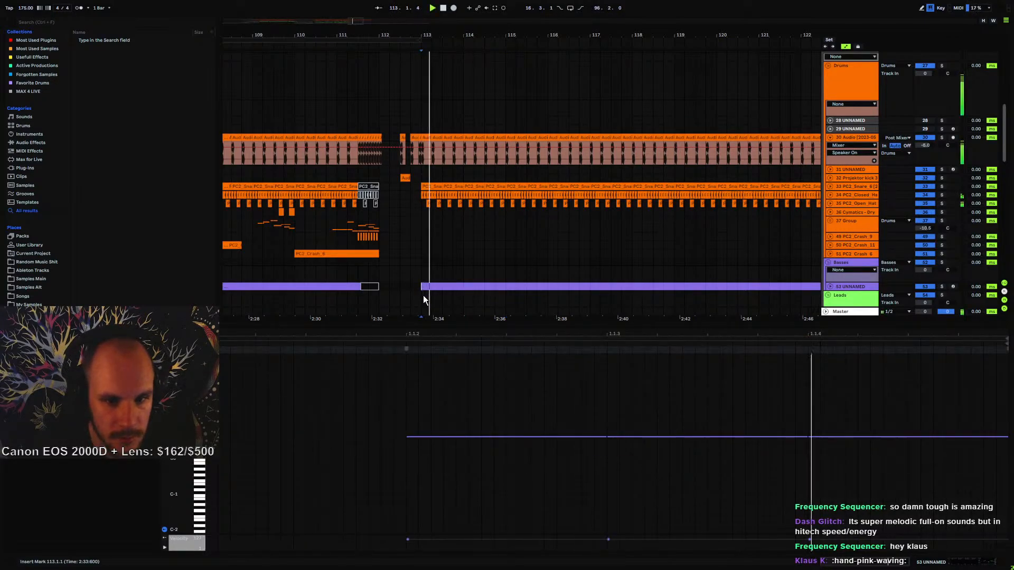
pyautogui.keyDown('shift'); pyautogui.click(497, 286); pyautogui.keyUp('shift')
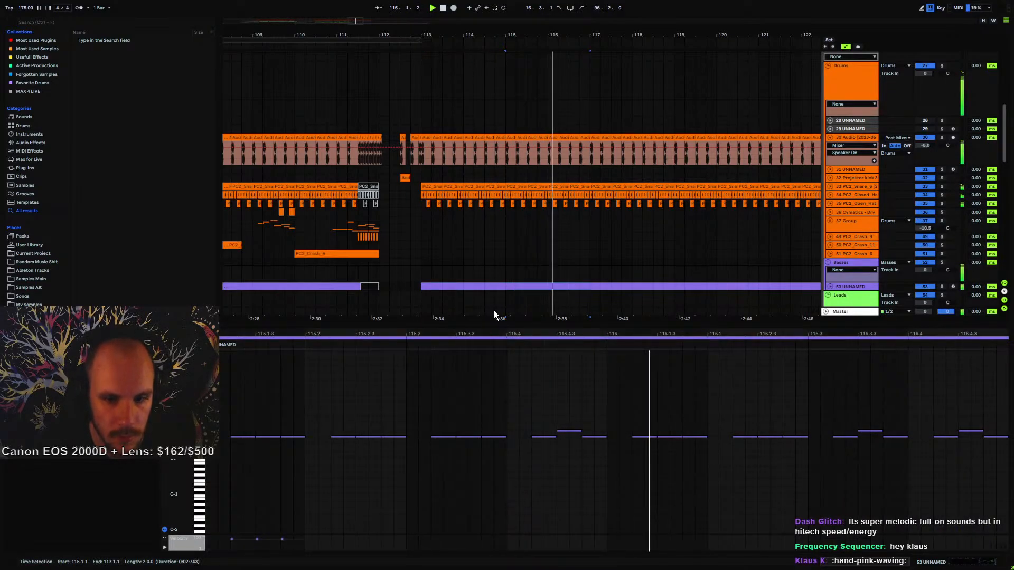
# - Lower the bass notes at 116.4.3 and 116.4.4 to two semitones below the base note and play from bar 115
pyautogui.click(859, 418)
pyautogui.click(873, 431)
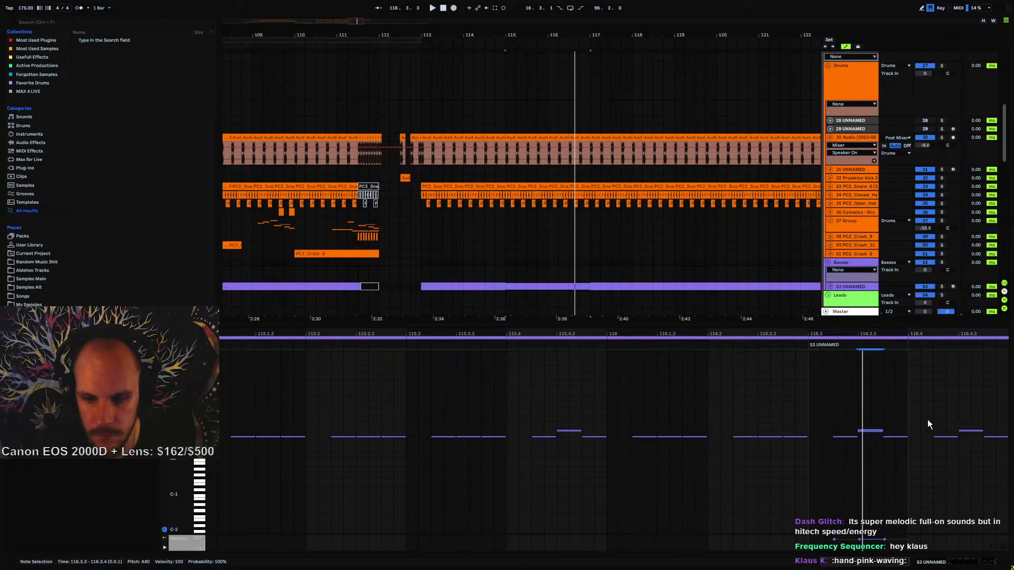
pyautogui.click(971, 431)
pyautogui.press('Down')
pyautogui.press('Down')
pyautogui.press('Down')
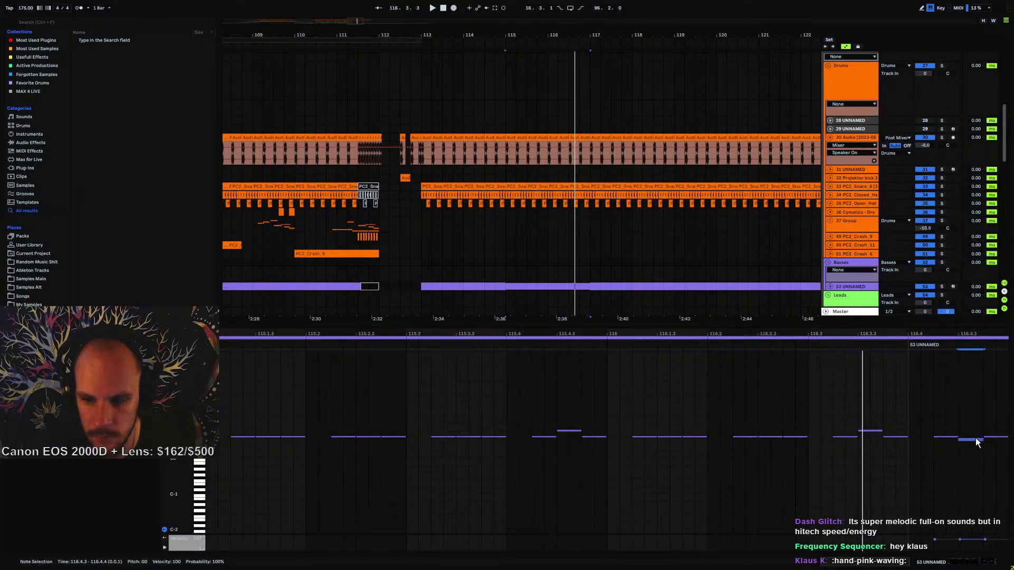
pyautogui.hotkey('ctrl', 'd')
pyautogui.press('space')
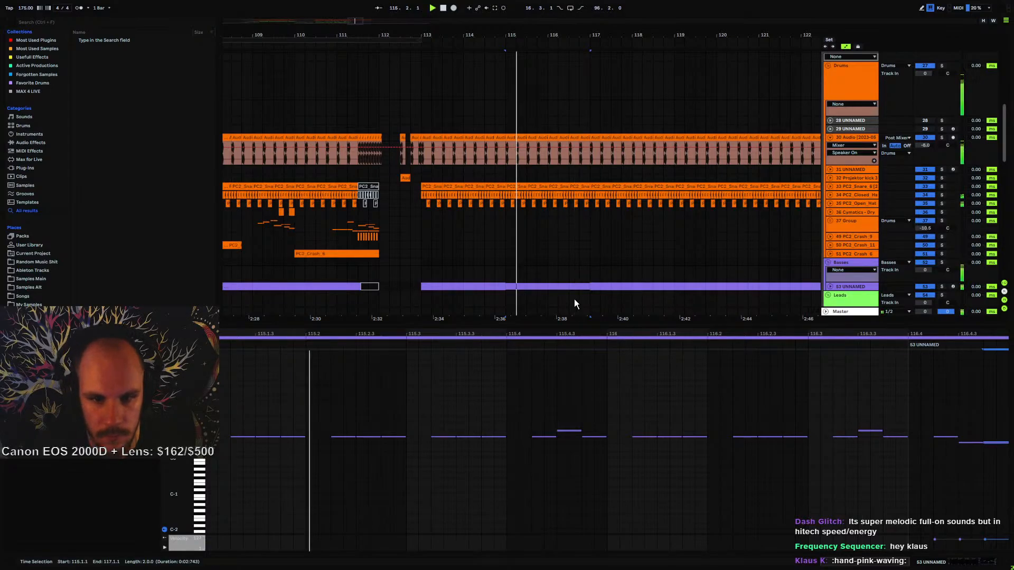
# - Duplicate the four-bar bassline of bars 113–116 three times, filling the track through bar 128
pyautogui.click(426, 286)
pyautogui.hotkey('ctrl', 'd')
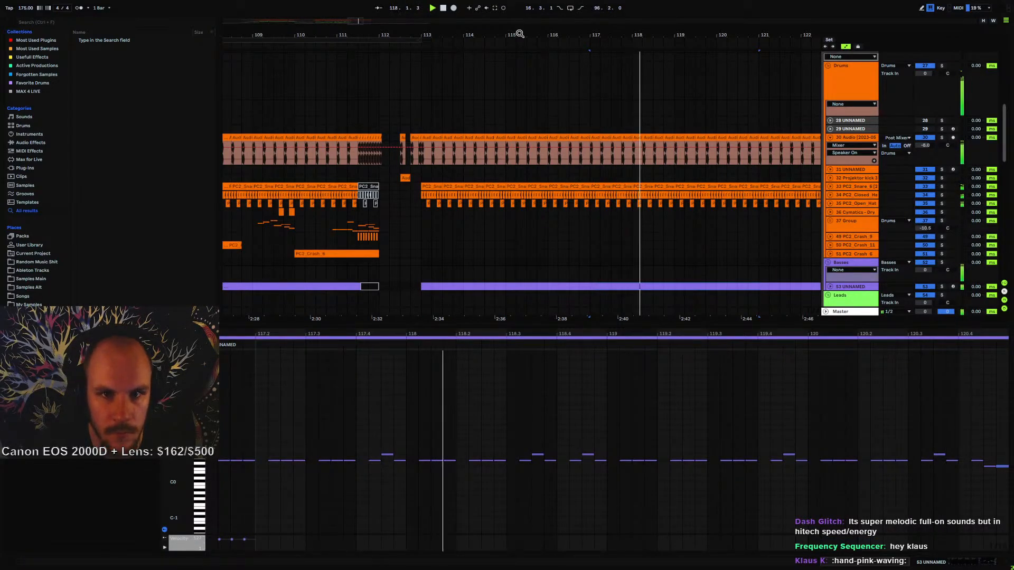
pyautogui.moveTo(518, 34); pyautogui.dragTo(405, 34)
pyautogui.hotkey('ctrl', 'd')
pyautogui.hotkey('ctrl', 'd')
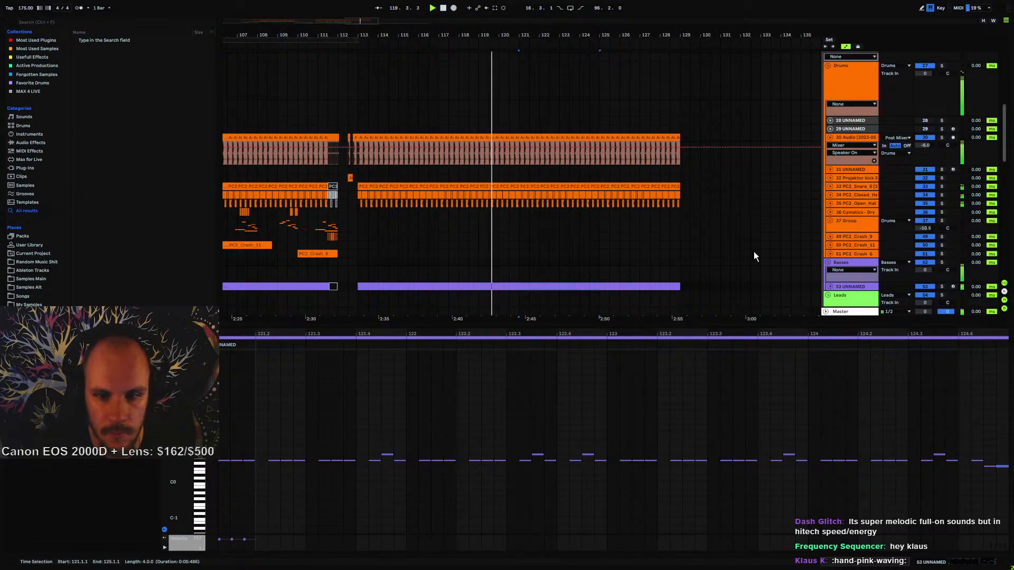
# - Play the arrangement from beat 3 of bar 110 through the bar 113 drop
pyautogui.click(830, 286)
pyautogui.scroll(-5, 524, 256)
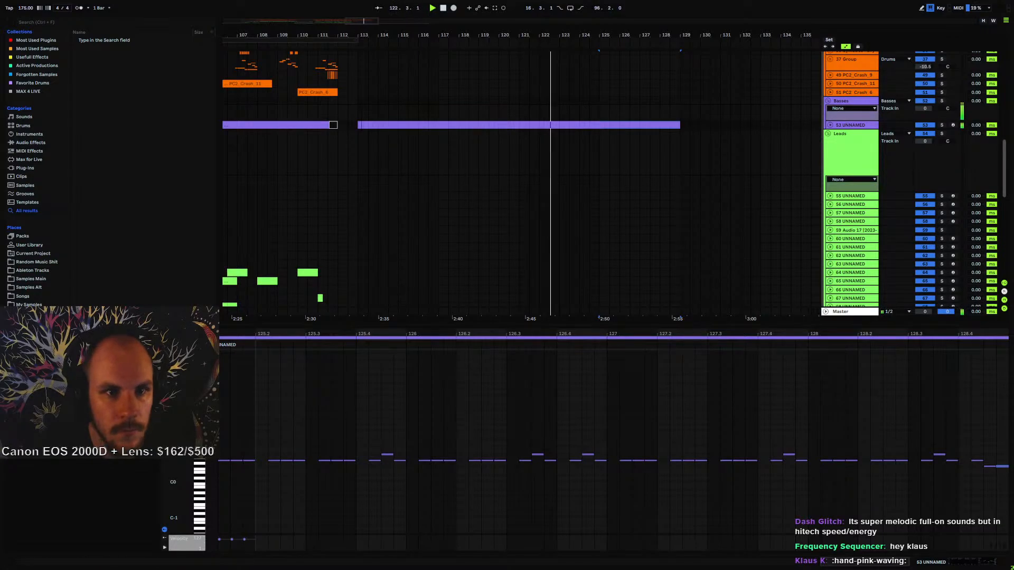
pyautogui.moveTo(423, 35); pyautogui.dragTo(608, 38)
pyautogui.click(482, 111)
pyautogui.press('space')
pyautogui.press('space')
pyautogui.scroll(3, 538, 210)
pyautogui.scroll(-2, 537, 208)
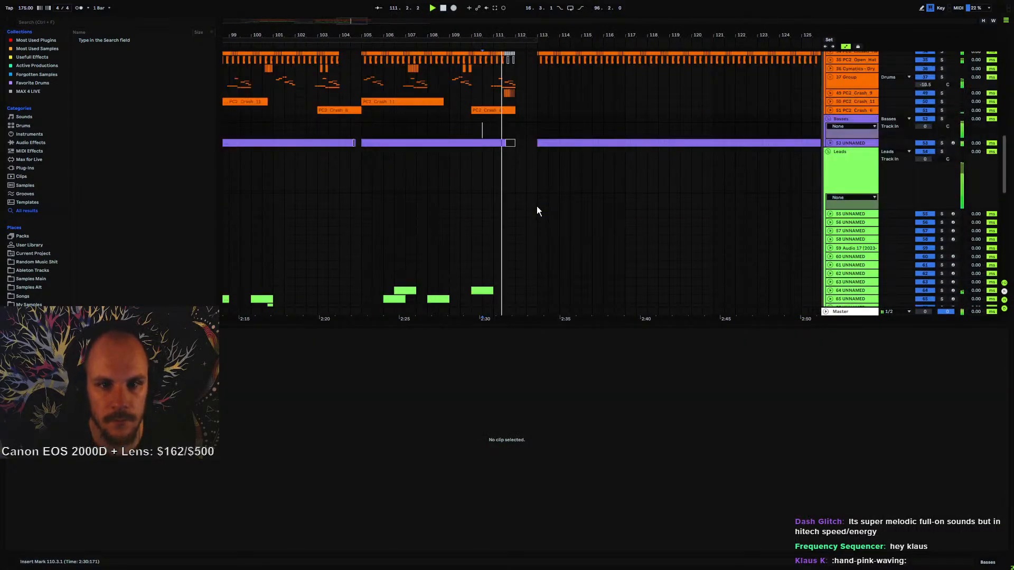
pyautogui.scroll(2, 537, 202)
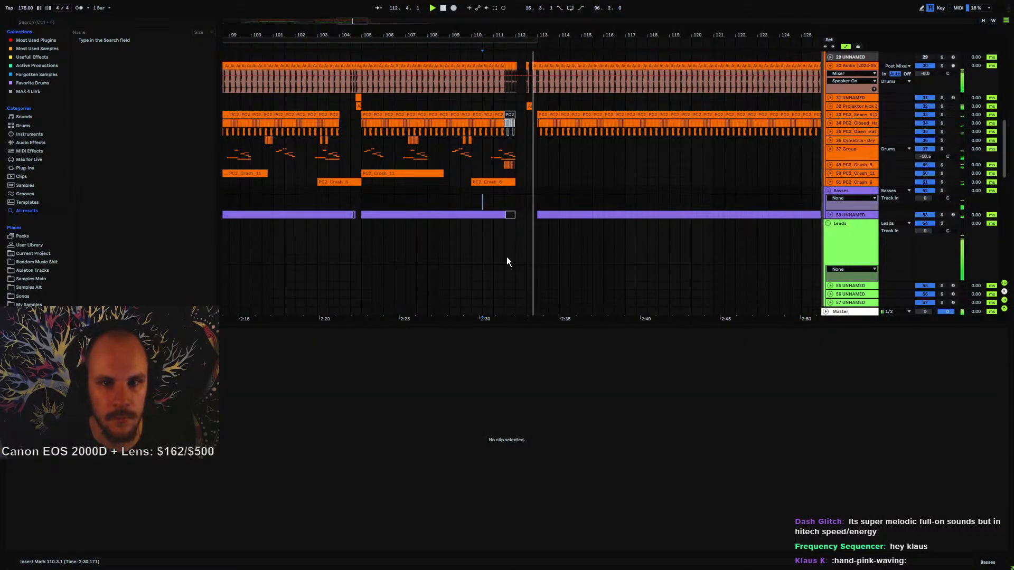
pyautogui.scroll(-2, 562, 236)
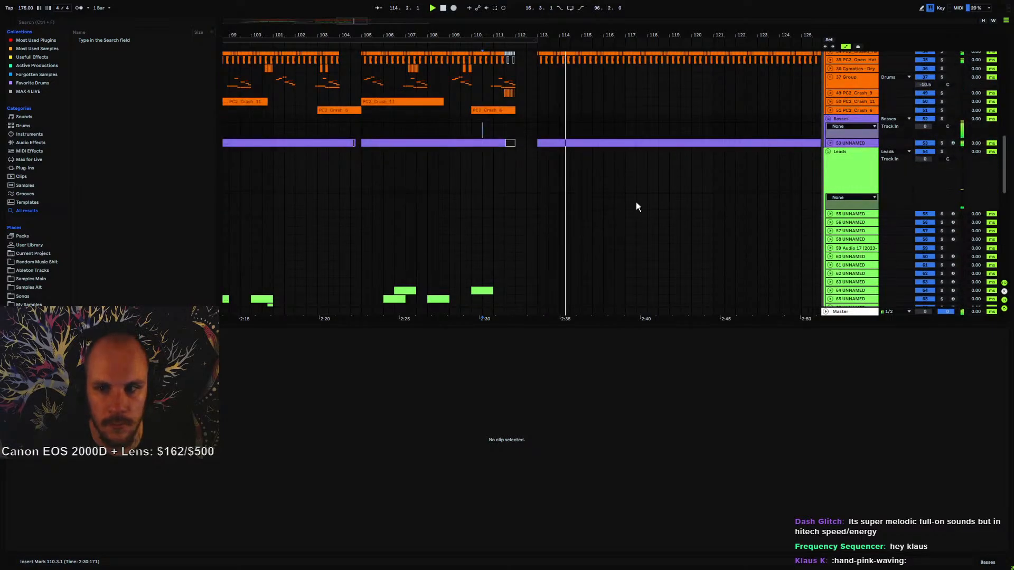
# - Insert a new MIDI track below track 83 and load the DSP56300Emu (Osirus) synth on it
pyautogui.scroll(-7, 634, 203)
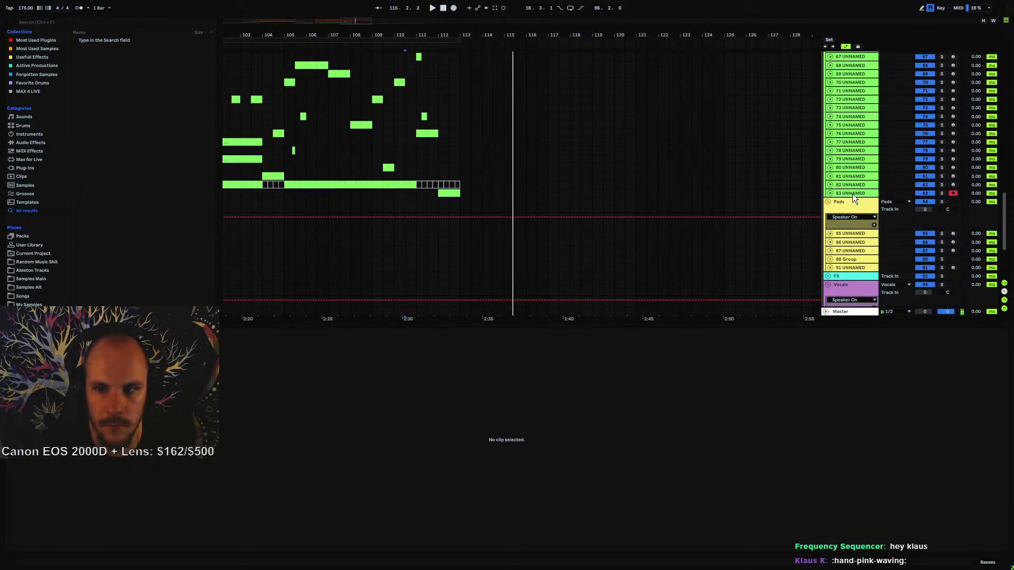
pyautogui.hotkey('ctrl', 'shift', 't')
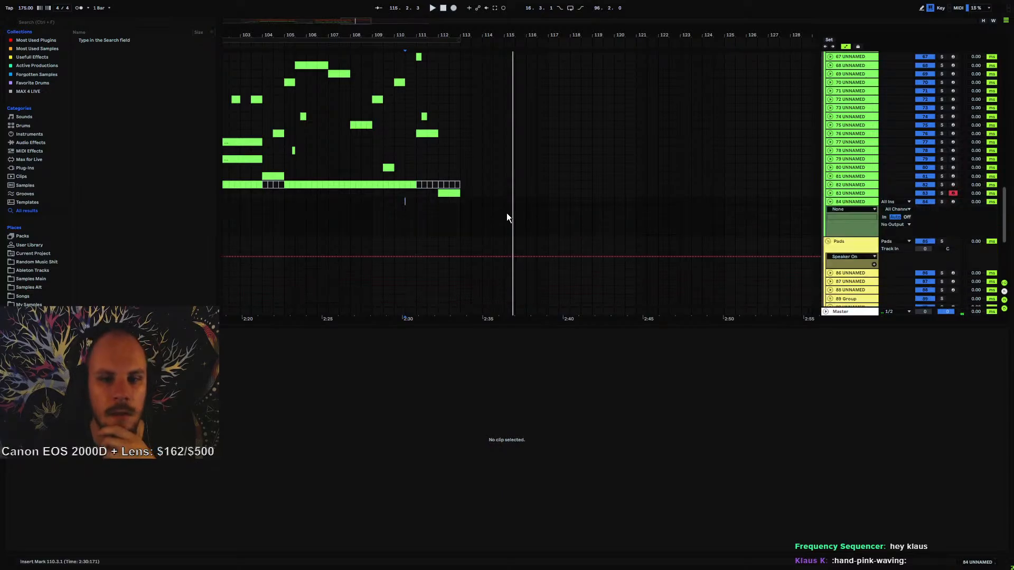
pyautogui.rightClick(495, 213)
pyautogui.rightClick(495, 213)
pyautogui.moveTo(539, 219)
pyautogui.click(636, 266)
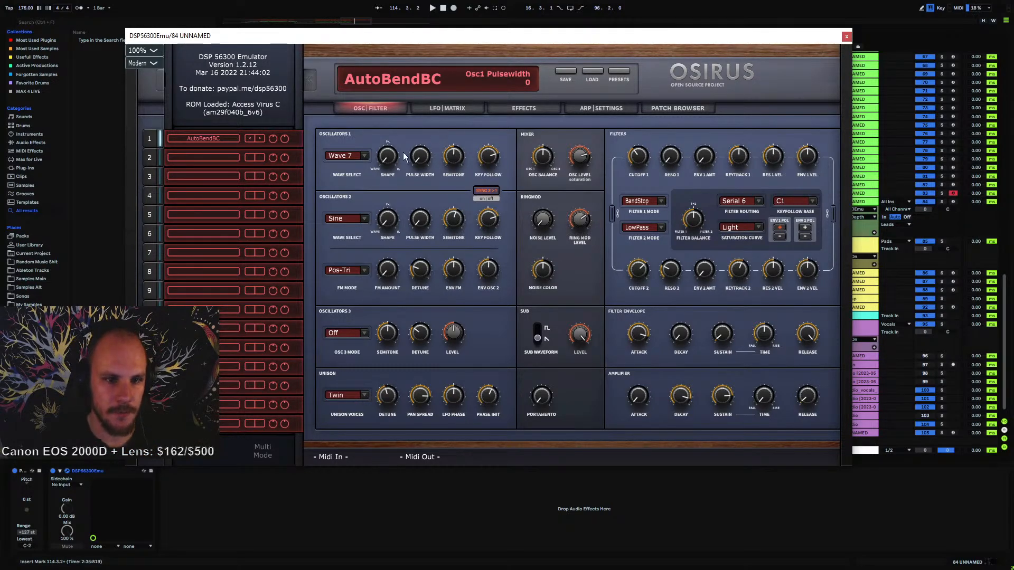
# - Set the AutoBendBC patch's oscillator 1 to Wave 48 and oscillator 2 to Wave 57
pyautogui.click(369, 157)
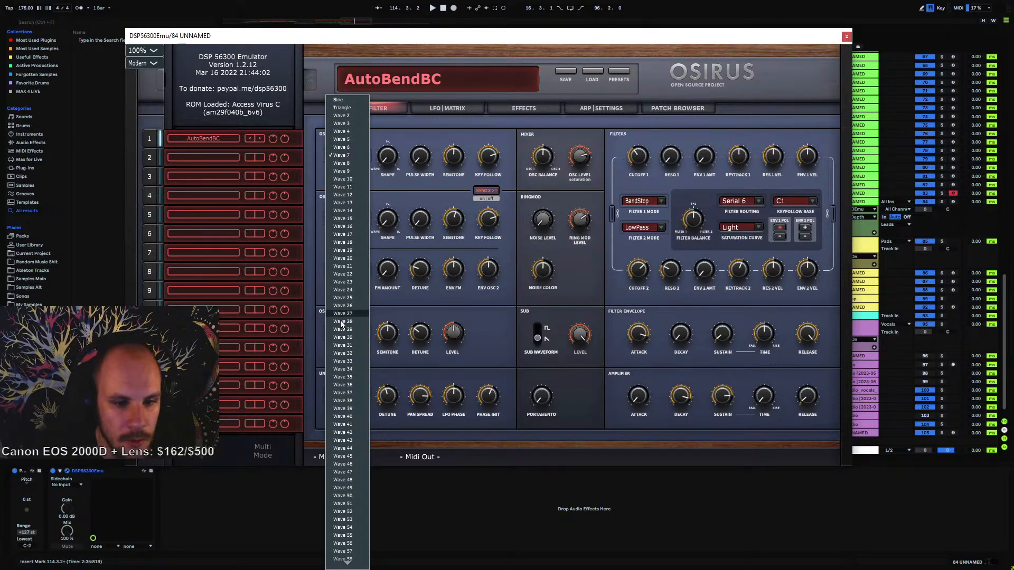
pyautogui.click(363, 476)
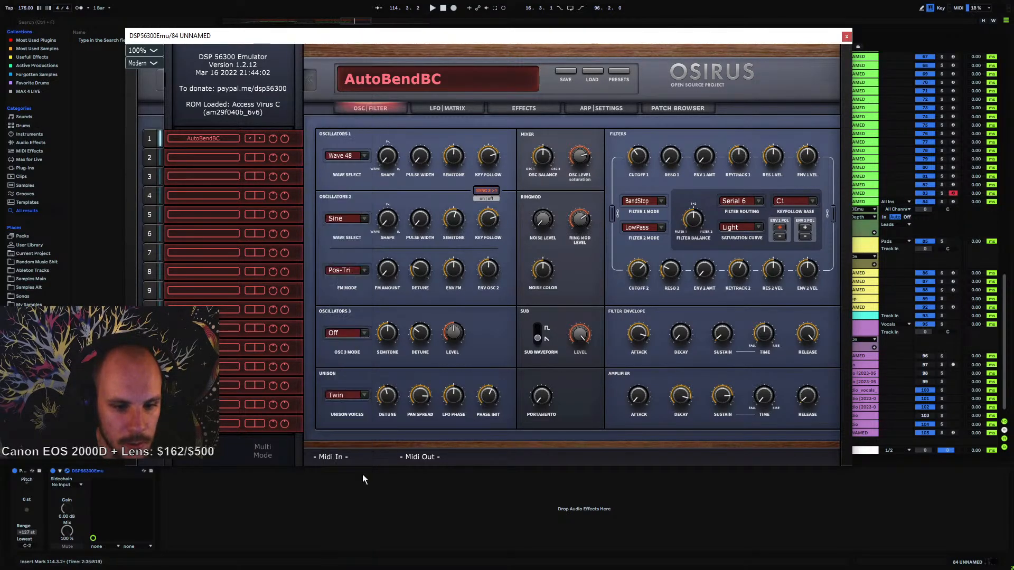
pyautogui.click(359, 217)
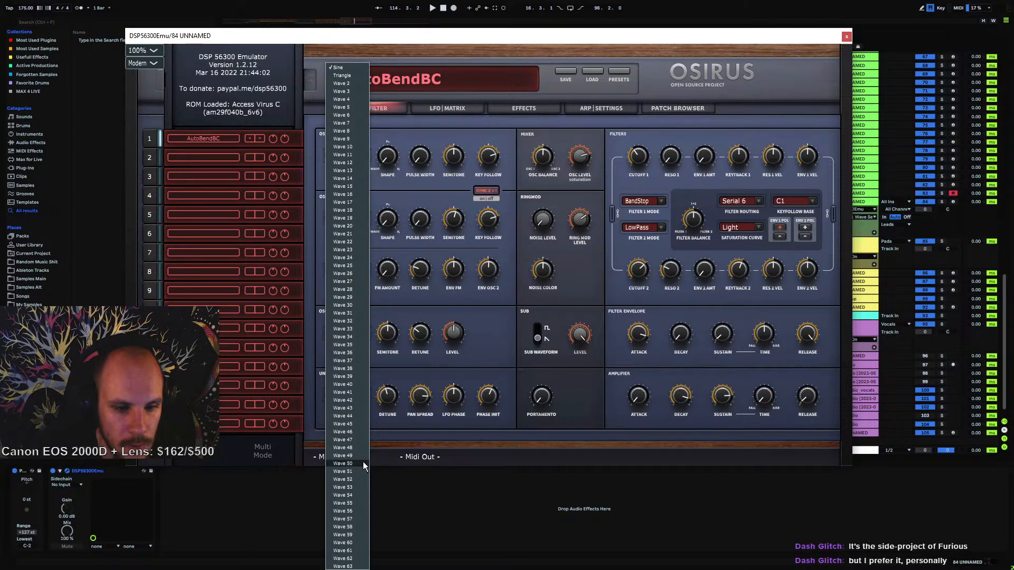
pyautogui.click(348, 515)
# - Set the AutoBendBC patch's FM mode to Wave and lower oscillator 2's detune
pyautogui.click(354, 270)
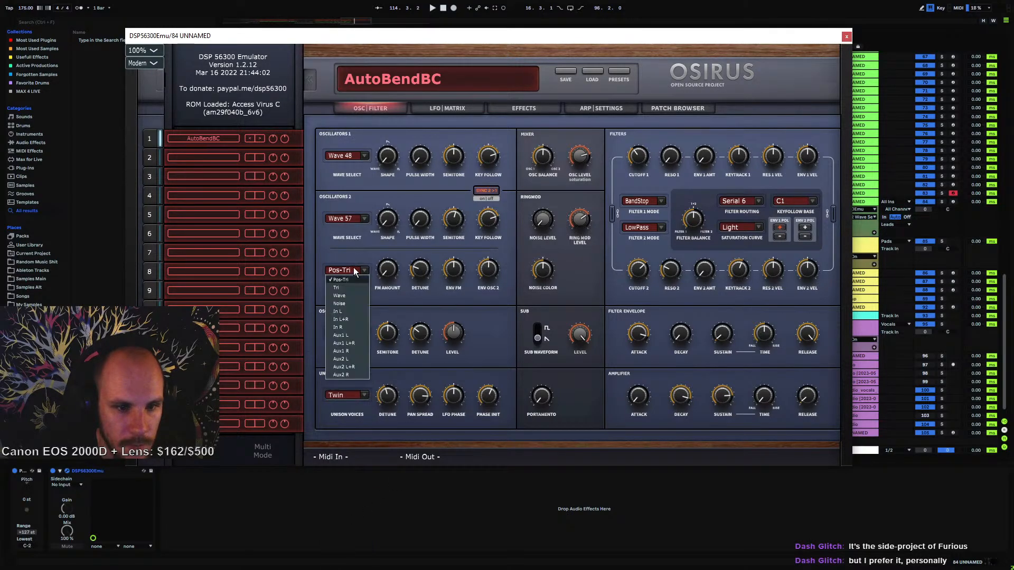
pyautogui.click(350, 296)
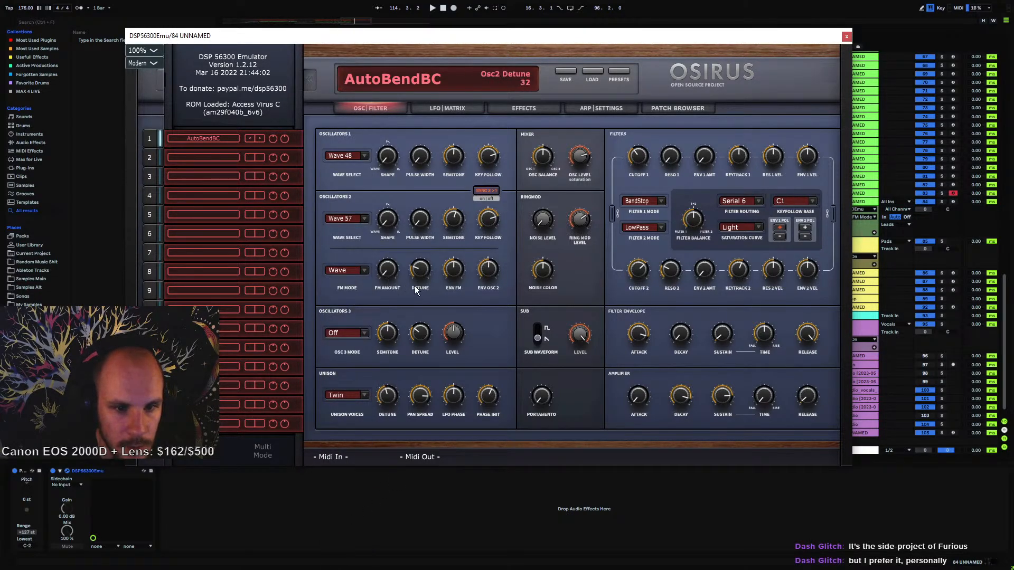
pyautogui.moveTo(422, 268); pyautogui.dragTo(417, 340)
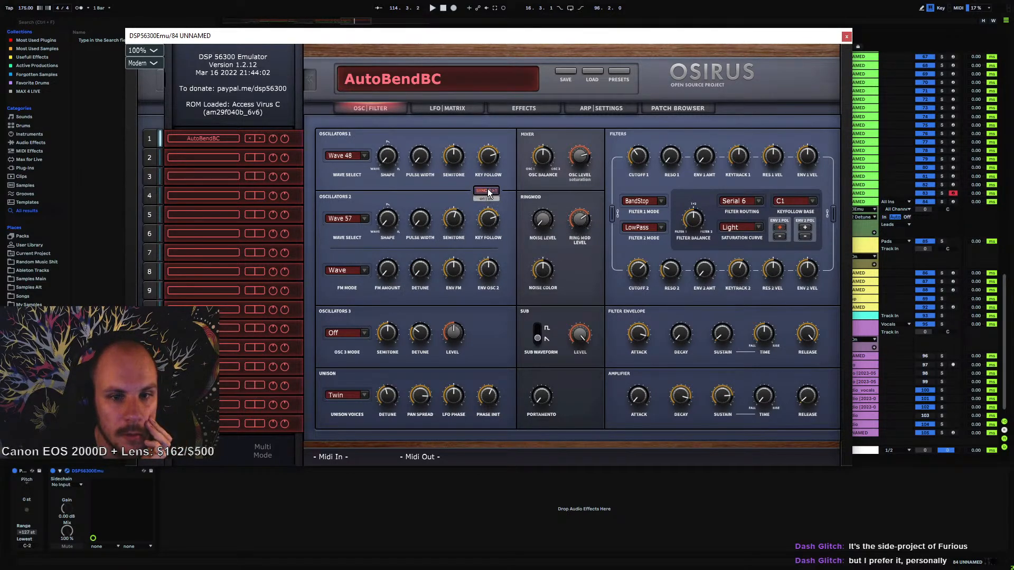
# - Load the "- Init -" patch from Bank A into part 1 of the Osirus synth
pyautogui.click(210, 137)
pyautogui.moveTo(239, 146)
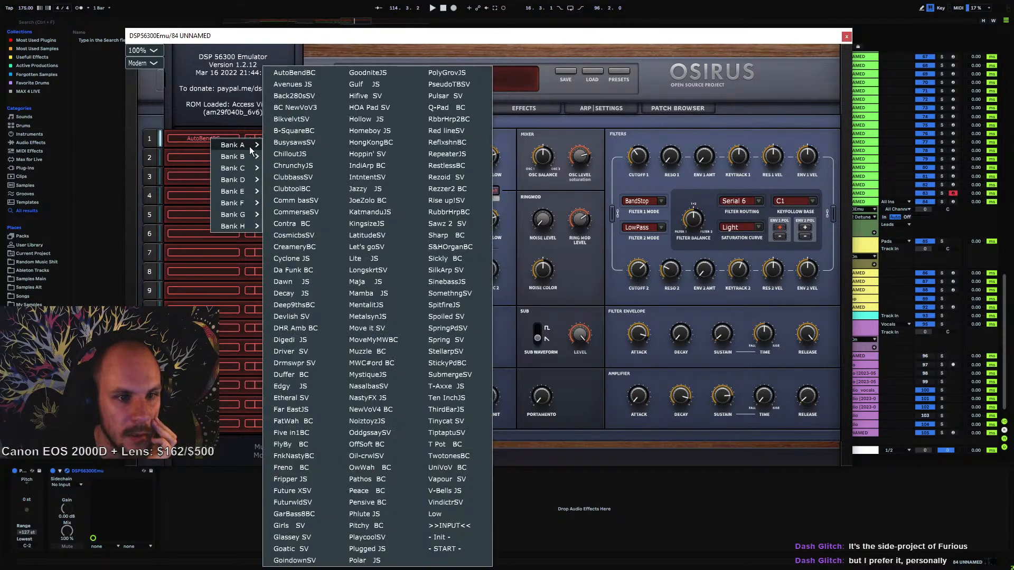
pyautogui.click(444, 538)
# - Set oscillator 1 to Wave 48 with a lower semitone and oscillator 2 to Wave 57, and enable oscillator sync
pyautogui.click(364, 156)
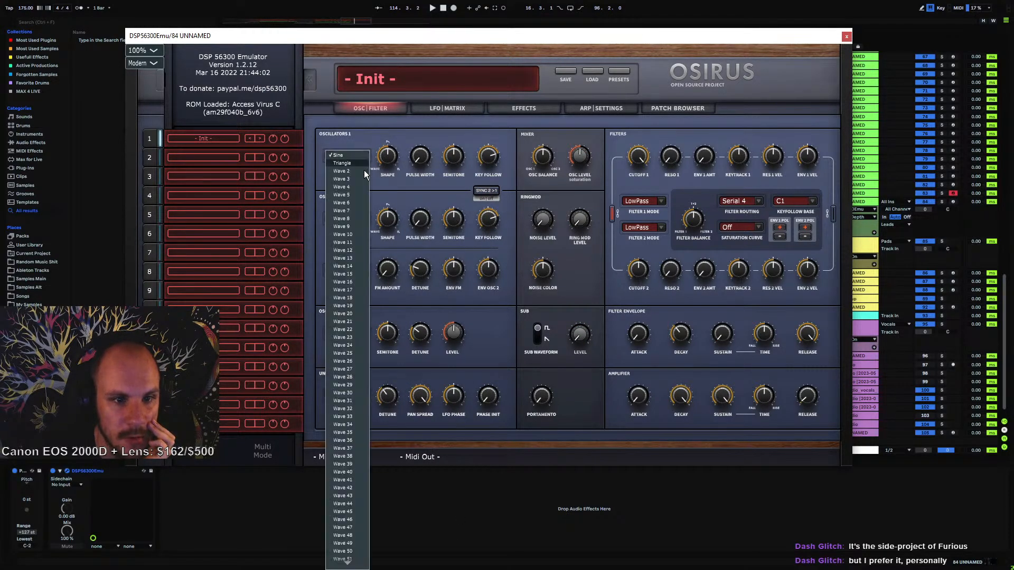
pyautogui.click(353, 535)
pyautogui.click(347, 220)
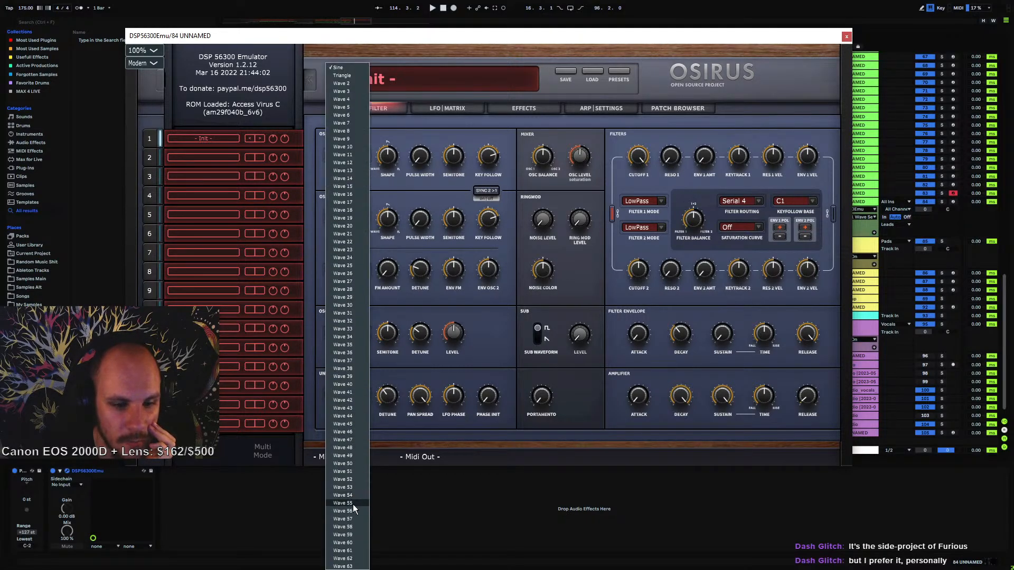
pyautogui.click(357, 519)
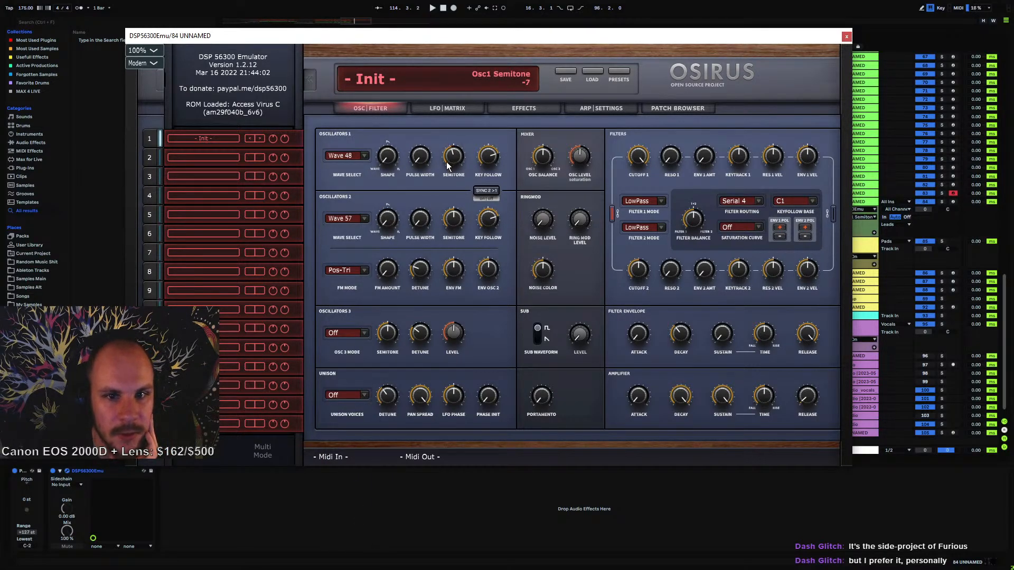
pyautogui.moveTo(446, 162); pyautogui.dragTo(445, 163)
pyautogui.click(486, 191)
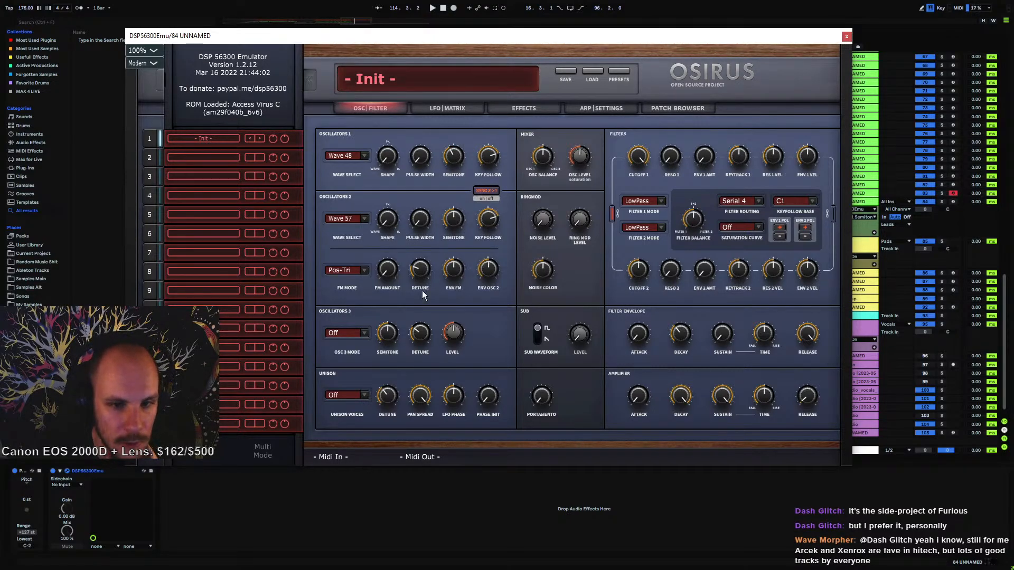
# - Set the FM mode to Wave with the FM amount at maximum, and turn the oscillator balance fully to oscillator 2
pyautogui.click(346, 270)
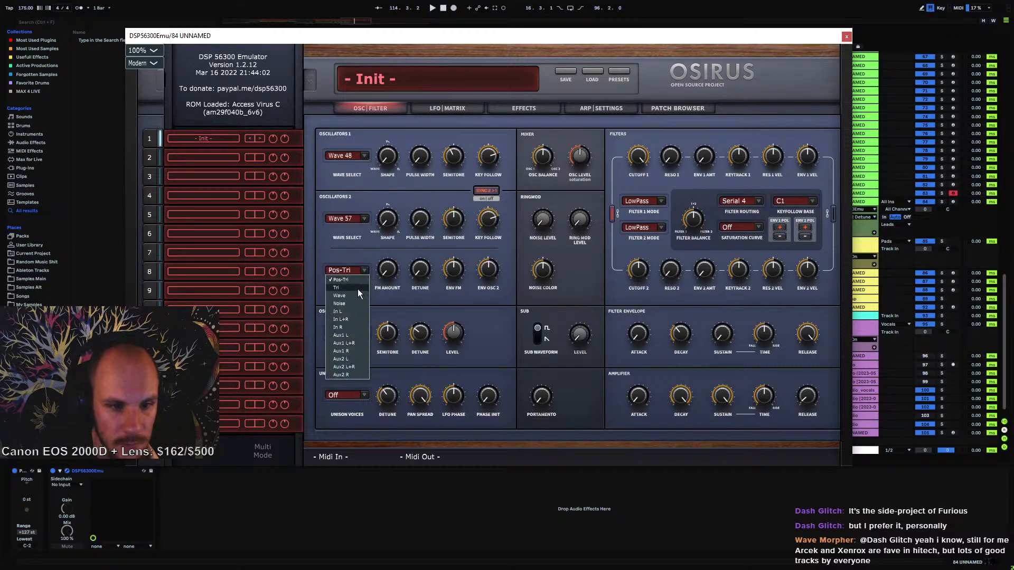
pyautogui.click(351, 296)
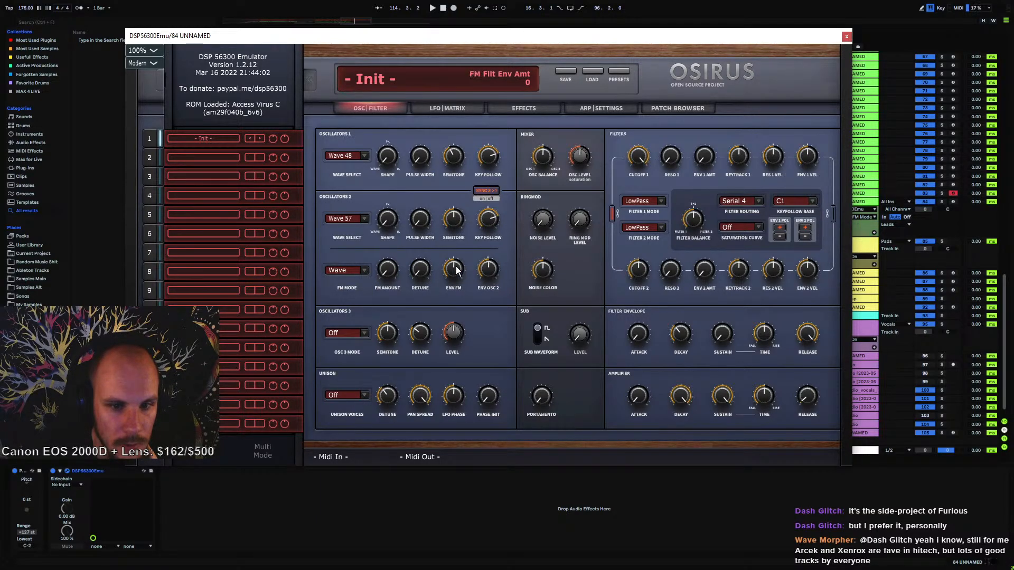
pyautogui.moveTo(457, 270); pyautogui.dragTo(453, 347)
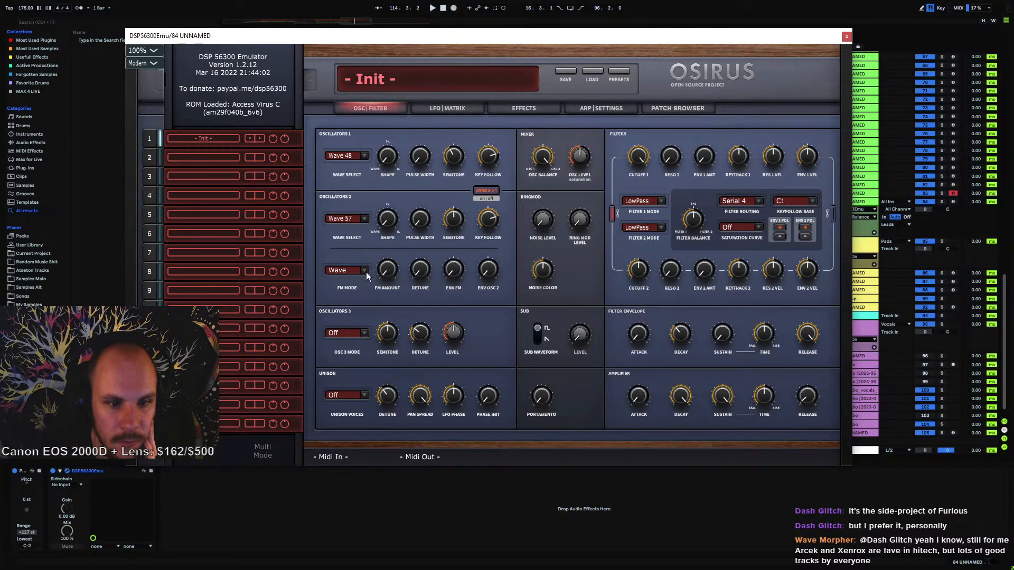
pyautogui.moveTo(420, 157); pyautogui.dragTo(384, 323)
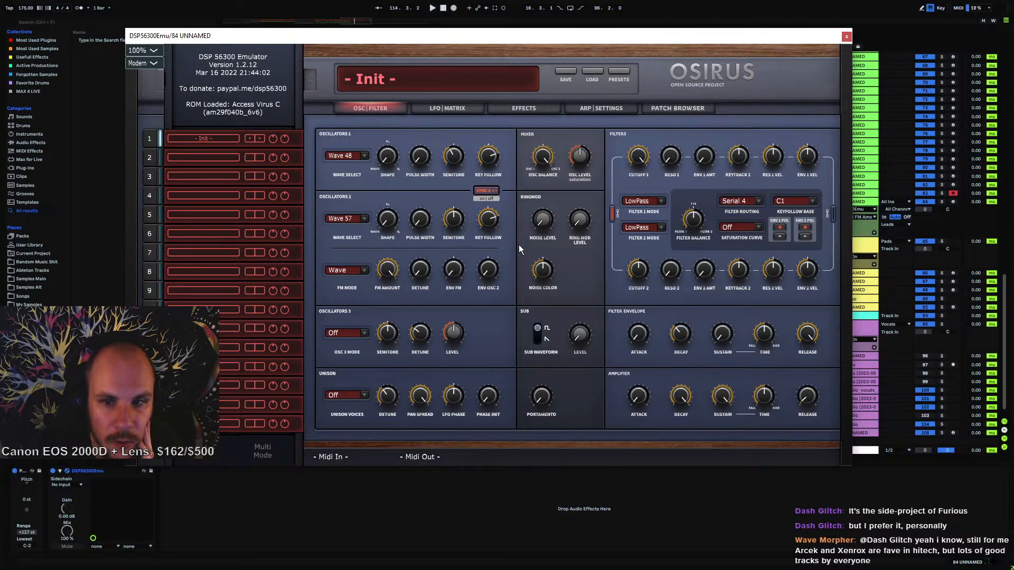
# - Set the filter routing to Serial 6, filter 1 to HighPass and saturation to Light, and lower filter 1's cutoff
pyautogui.click(740, 201)
pyautogui.click(745, 217)
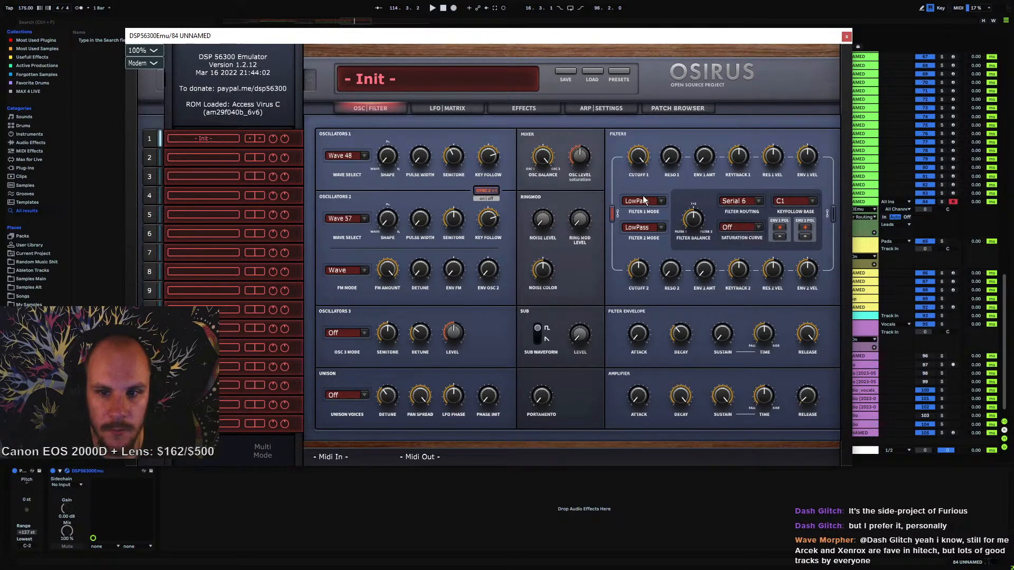
pyautogui.click(642, 201)
pyautogui.click(645, 216)
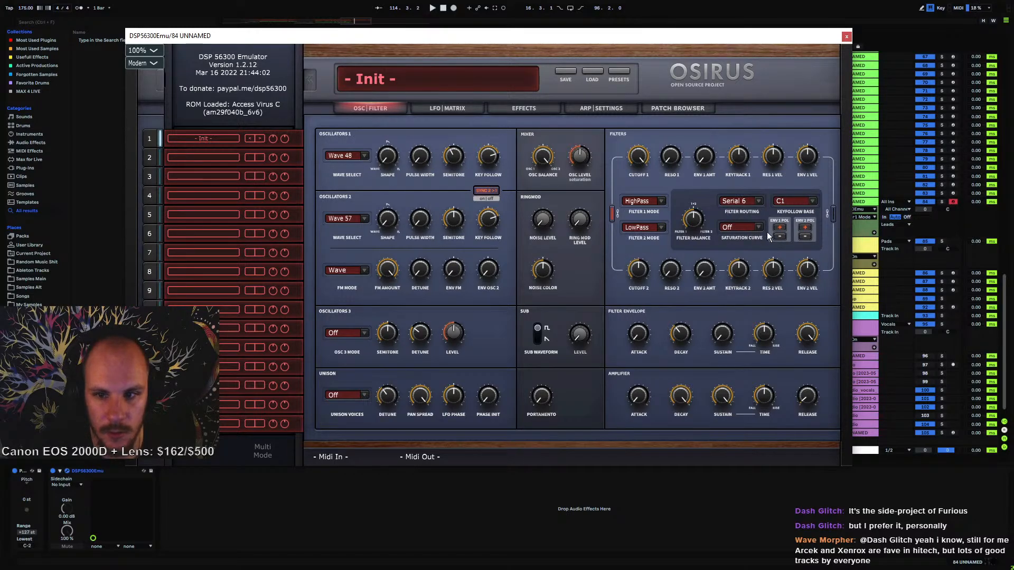
pyautogui.click(745, 227)
pyautogui.click(743, 245)
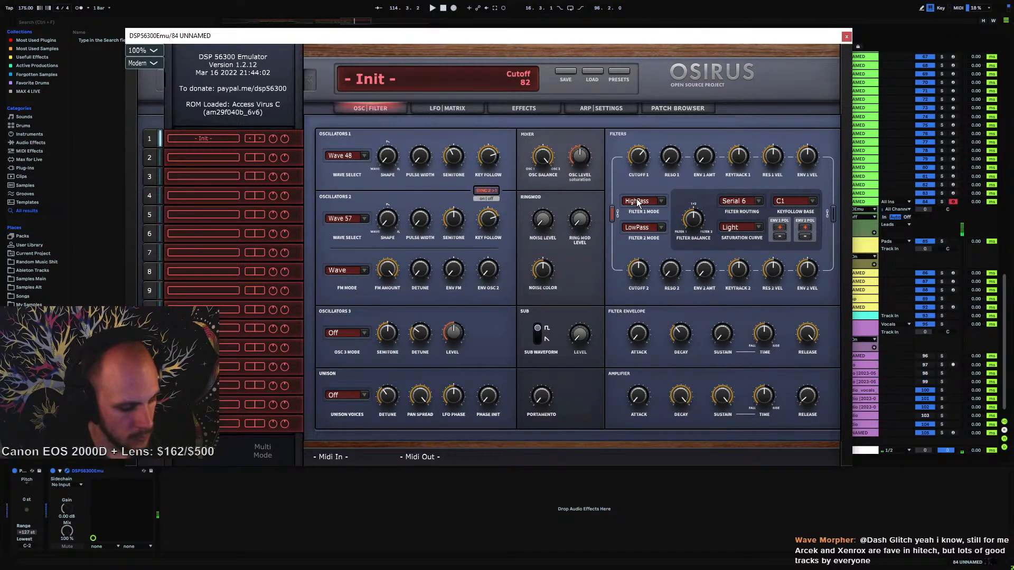
pyautogui.moveTo(636, 199)
pyautogui.mouseDown()
pyautogui.moveTo(633, 219)
pyautogui.moveTo(637, 199)
pyautogui.mouseUp()
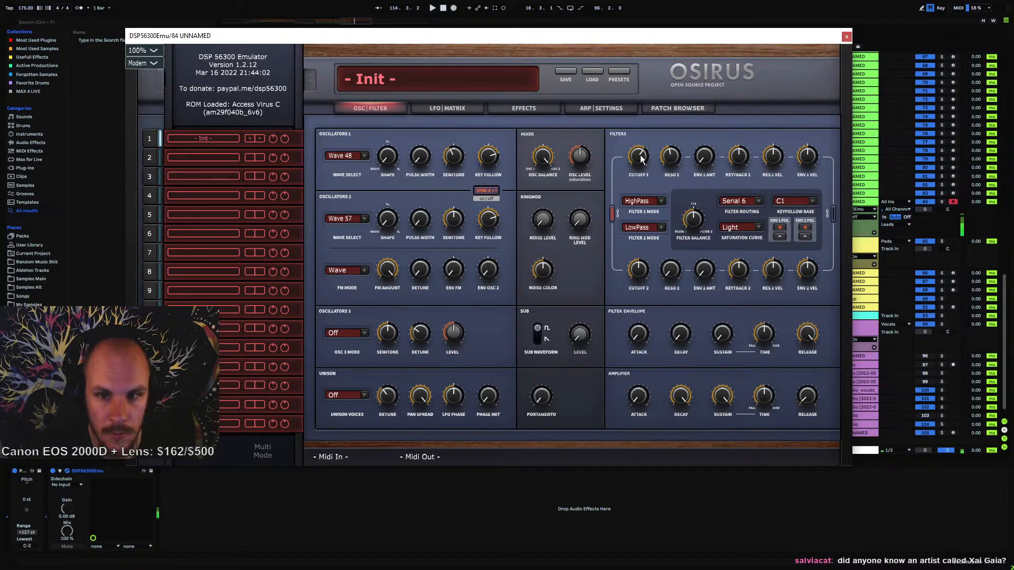
# - Close the synth window and create an empty four-bar MIDI clip on track 84 starting at bar 113
pyautogui.click(845, 37)
pyautogui.click(460, 204)
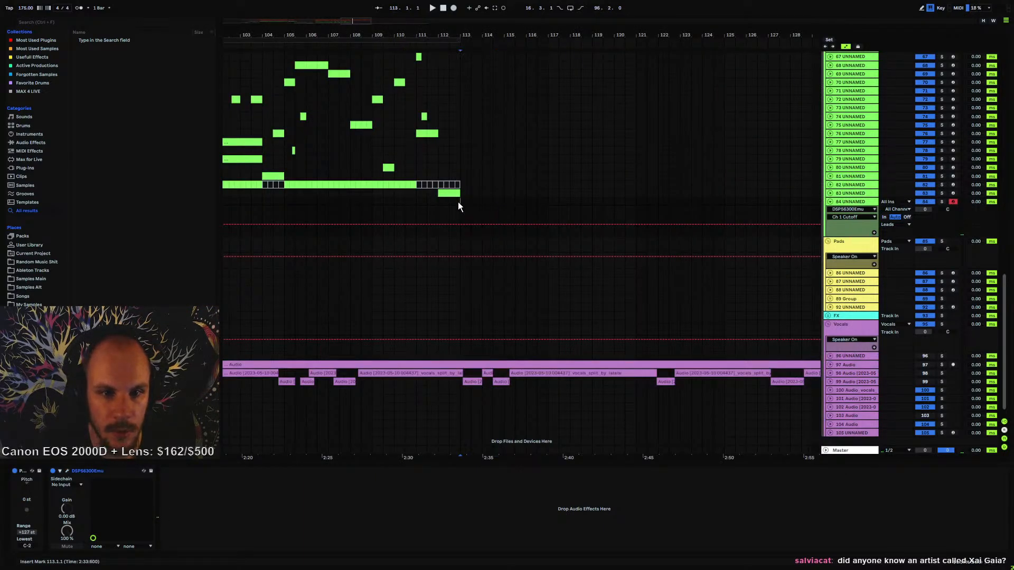
pyautogui.doubleClick(544, 202)
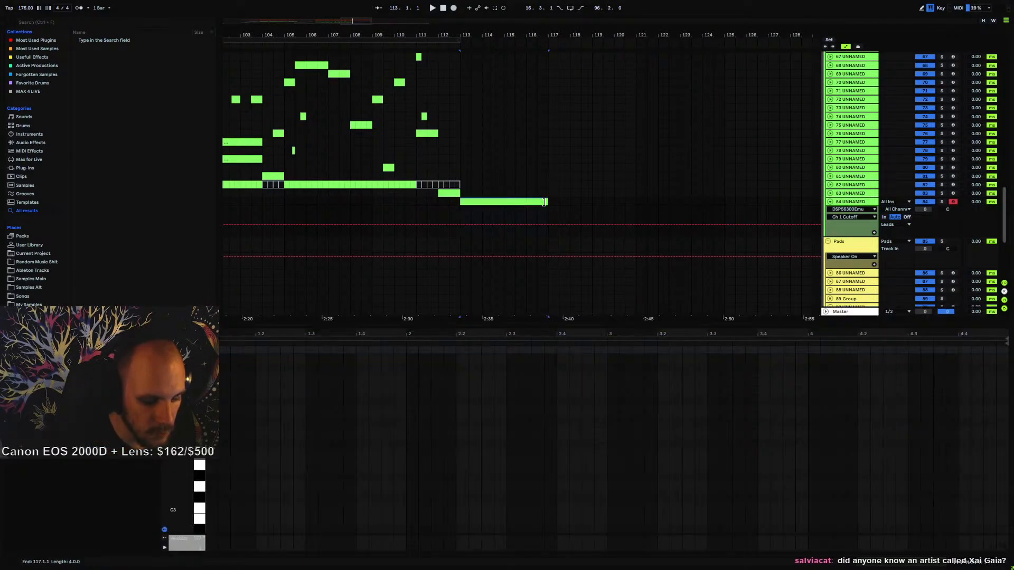
# - Place G#1 notes at 1.1.1, 1.1.2 and 1.1.3 in the new clip, lengthening the third
pyautogui.scroll(-5, 214, 472)
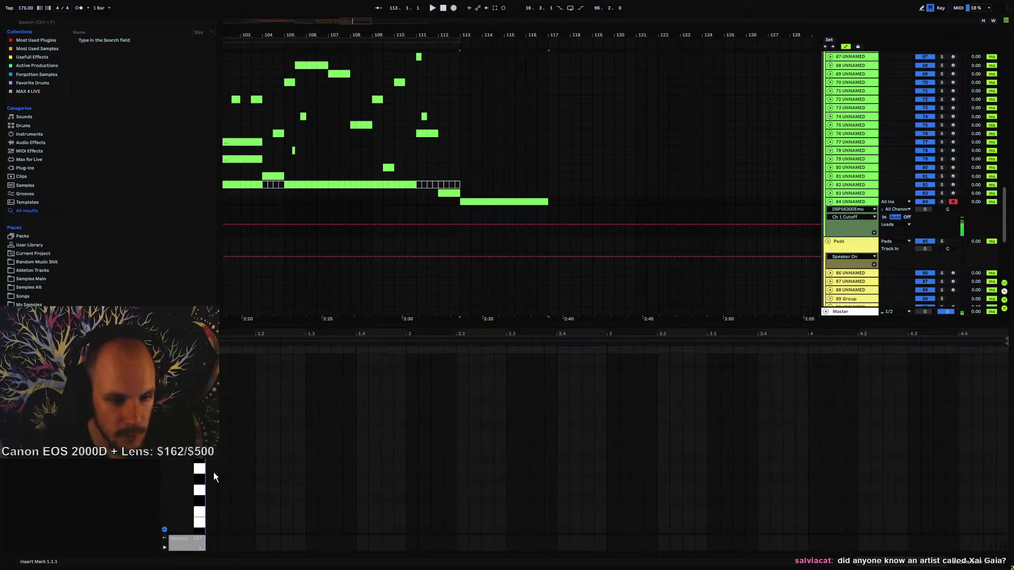
pyautogui.doubleClick(213, 466)
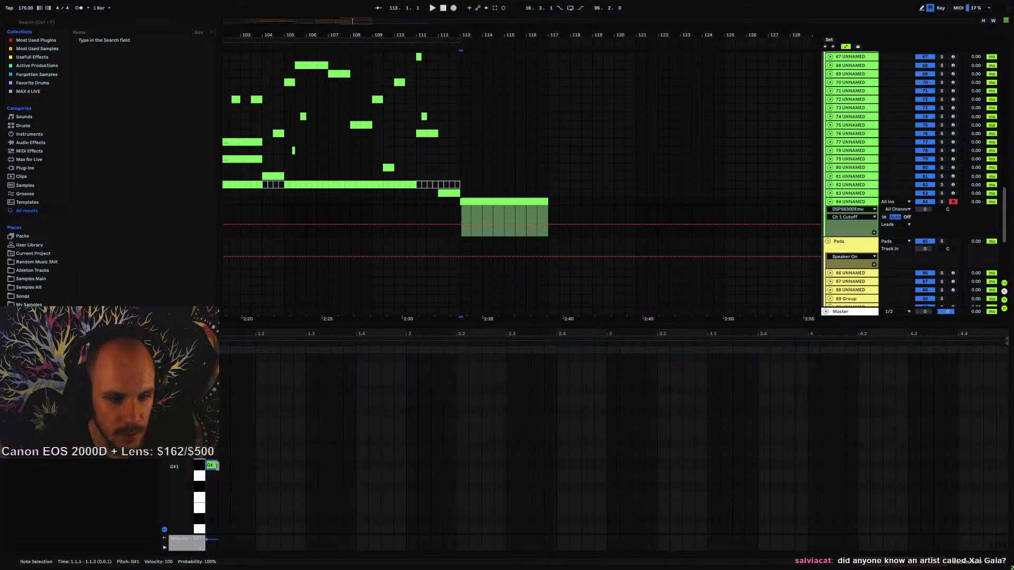
pyautogui.doubleClick(223, 465)
pyautogui.click(230, 467)
pyautogui.press('space')
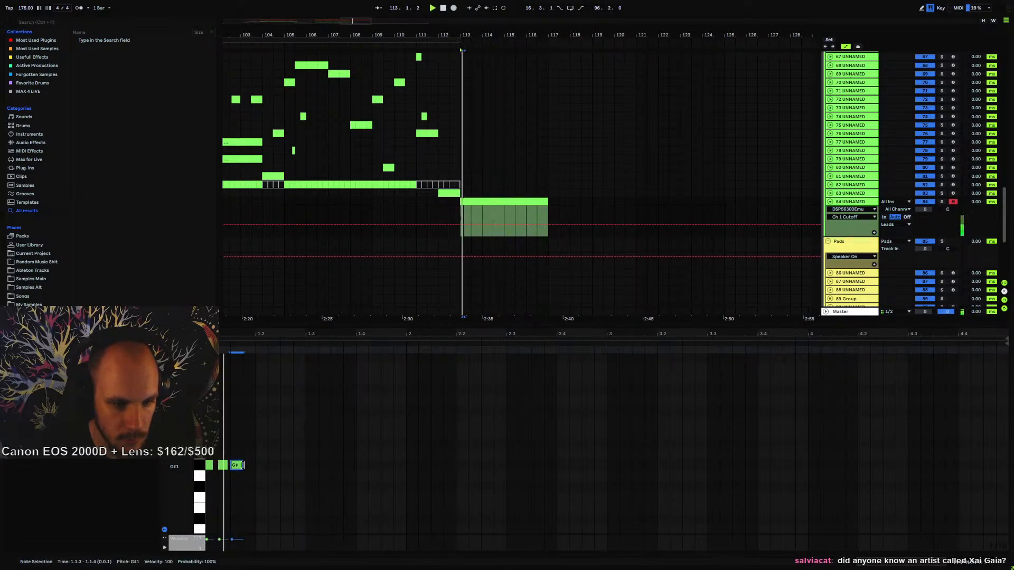
pyautogui.doubleClick(236, 467)
# - Add G#1 notes of varied length on all four sixteenths of beat 1.2
pyautogui.doubleClick(261, 465)
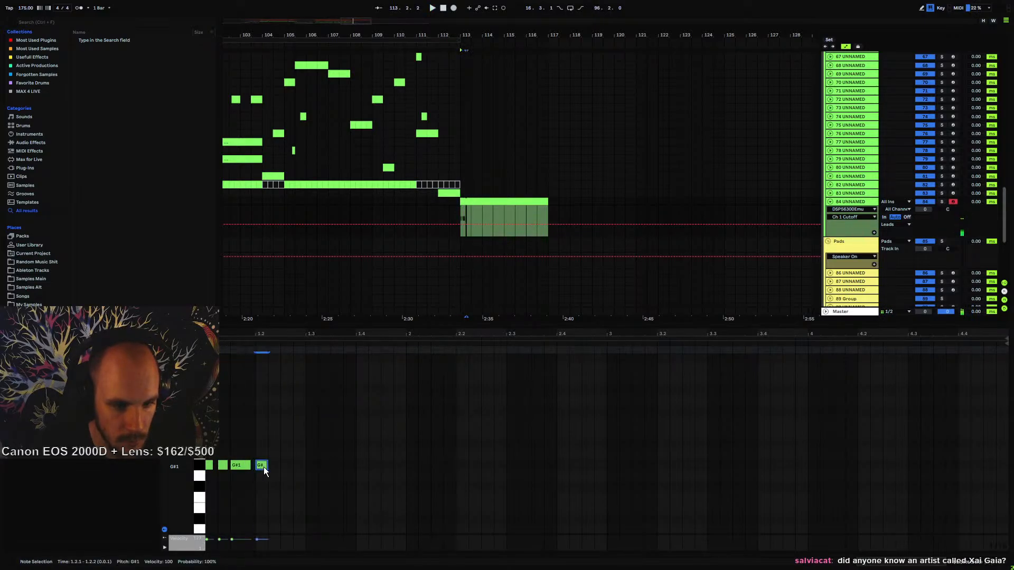
pyautogui.doubleClick(272, 465)
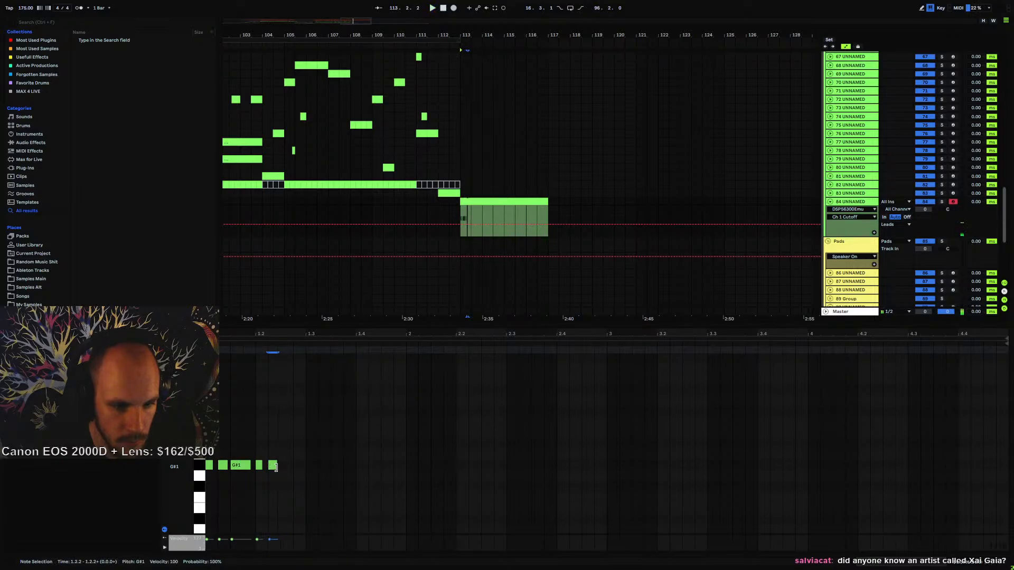
pyautogui.doubleClick(288, 465)
pyautogui.click(301, 469)
pyautogui.doubleClick(297, 466)
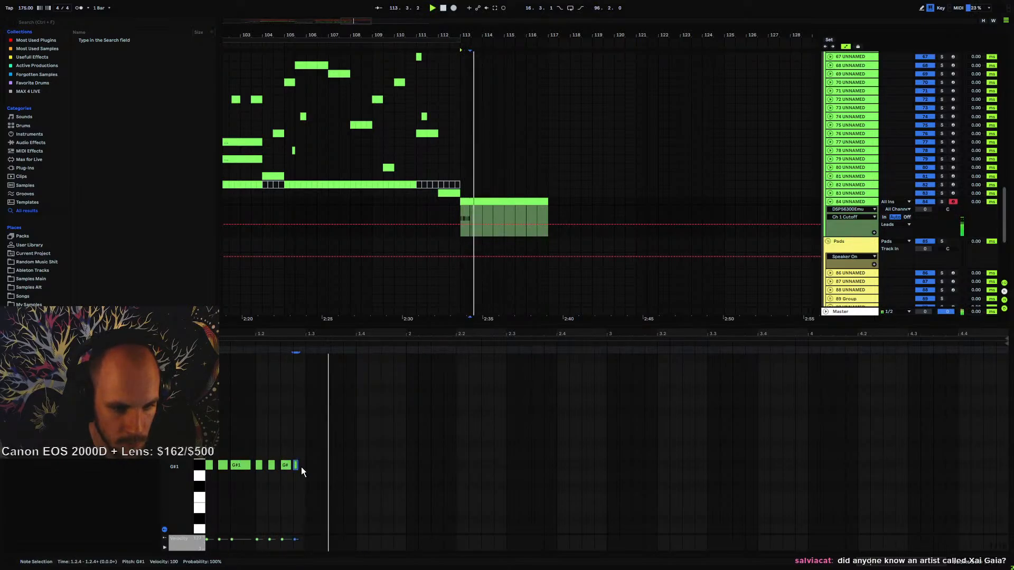
# - Add G#1 notes on all four sixteenths of beat 1.3, lengthening the first and shortening the last
pyautogui.doubleClick(308, 465)
pyautogui.doubleClick(320, 466)
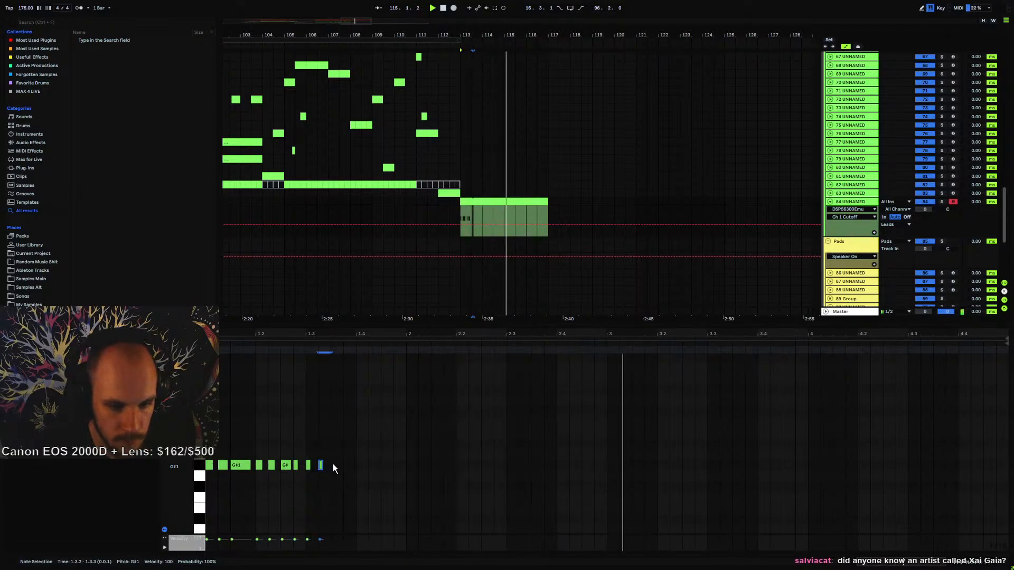
pyautogui.click(331, 468)
pyautogui.doubleClick(335, 466)
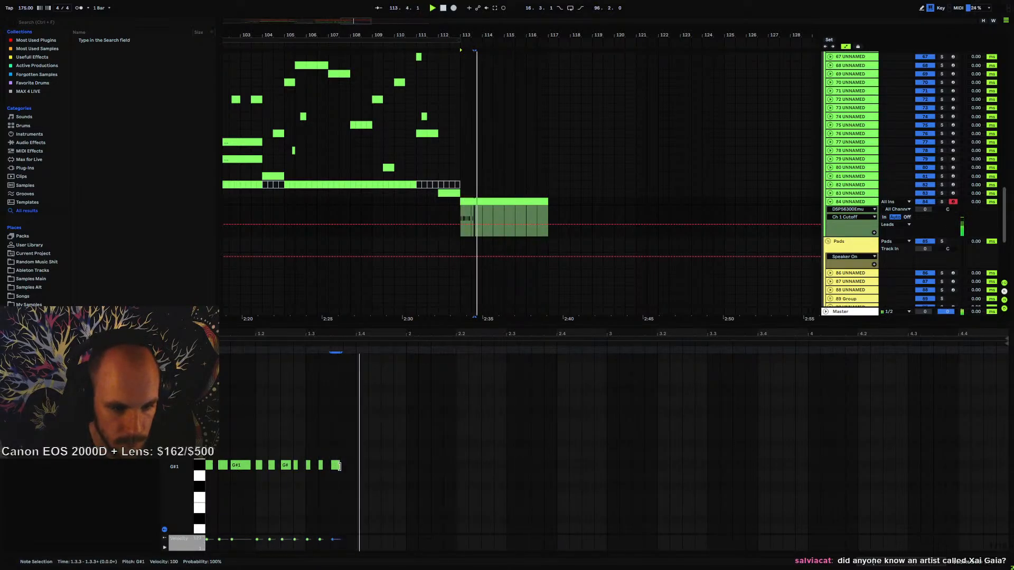
pyautogui.doubleClick(350, 467)
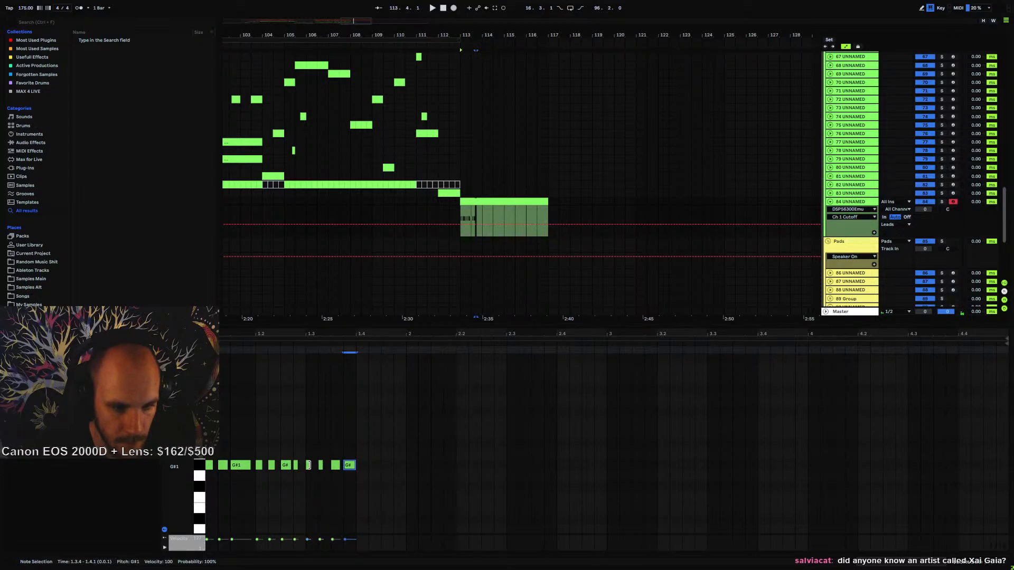
pyautogui.click(309, 465)
pyautogui.press('space')
pyautogui.doubleClick(354, 466)
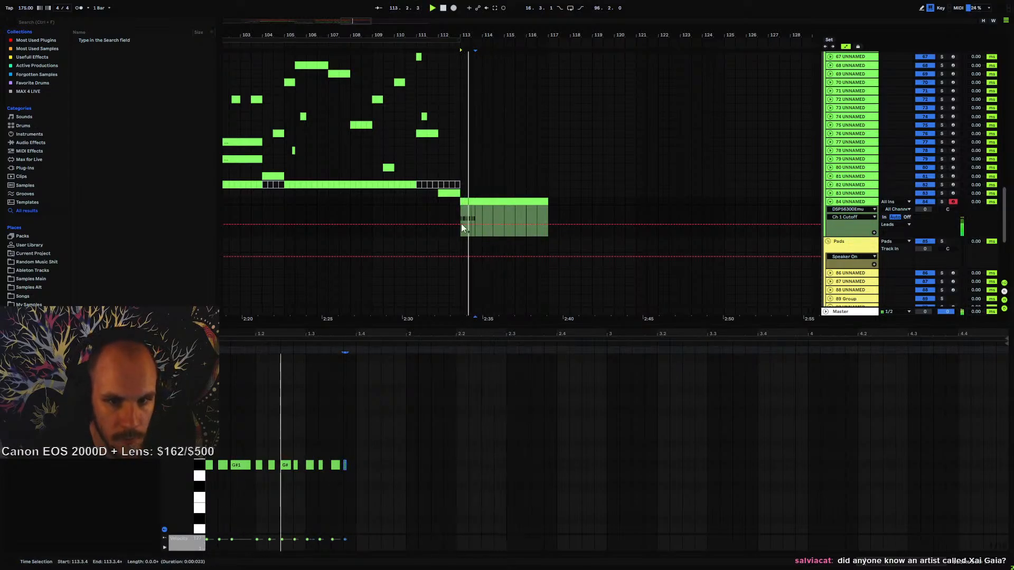
# - Add a G#1 note at 1.4.1 extended past 1.4.2 and a short one at the end of beat 1.4
pyautogui.doubleClick(361, 465)
pyautogui.press('space')
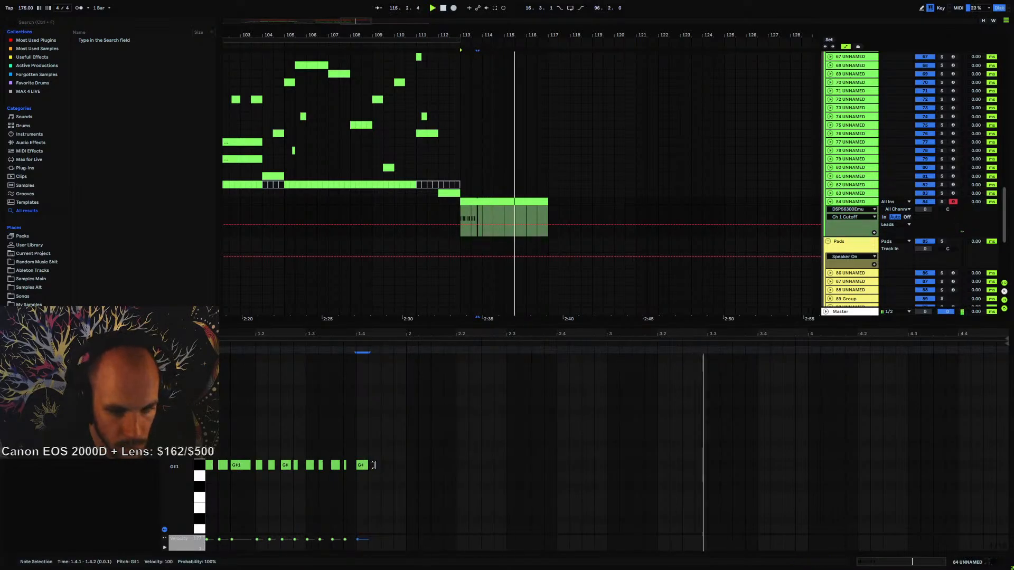
pyautogui.moveTo(371, 465); pyautogui.dragTo(376, 464)
pyautogui.press('space')
pyautogui.press('space')
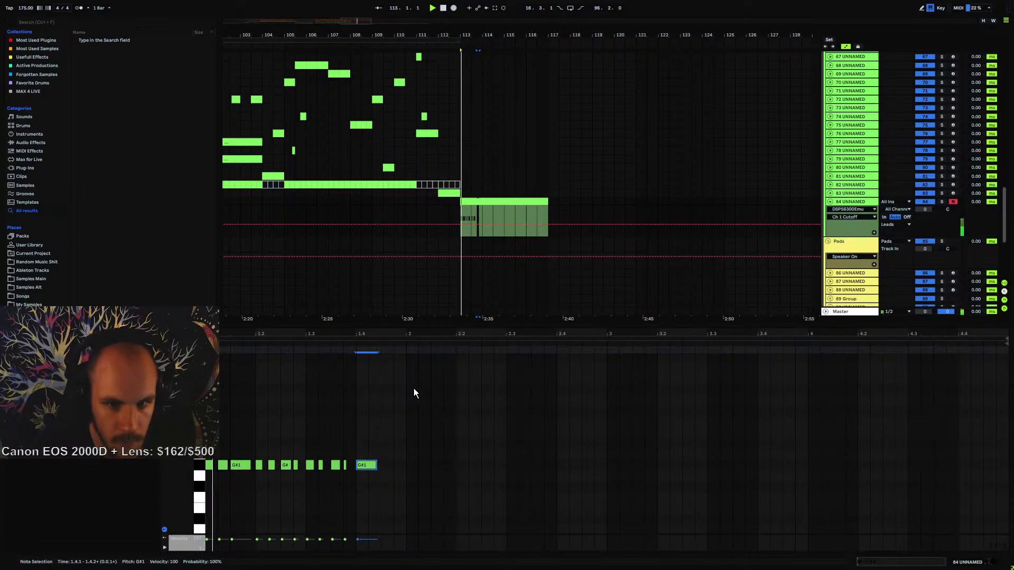
pyautogui.press('space')
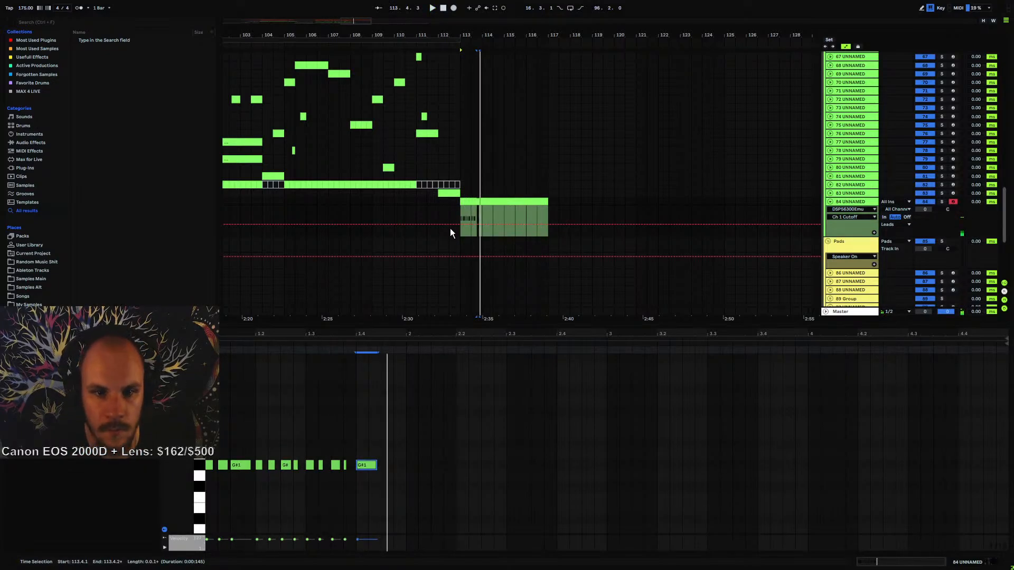
pyautogui.doubleClick(389, 465)
pyautogui.moveTo(393, 464); pyautogui.dragTo(386, 464)
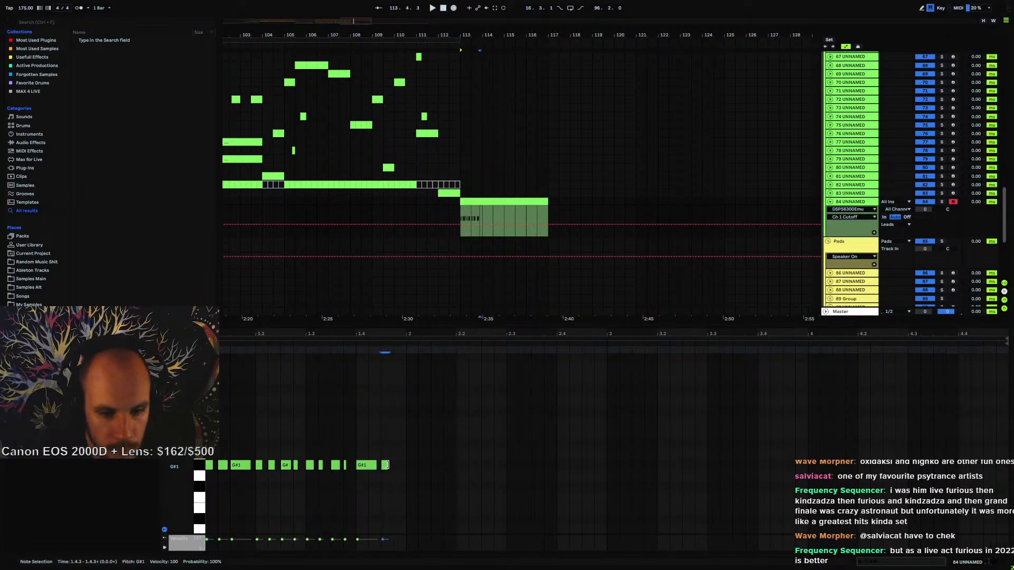
# - Continue the rhythm into the clip's second bar with G#1 notes at 2.1.1, 2.1.3 and 2.1.4
pyautogui.doubleClick(412, 465)
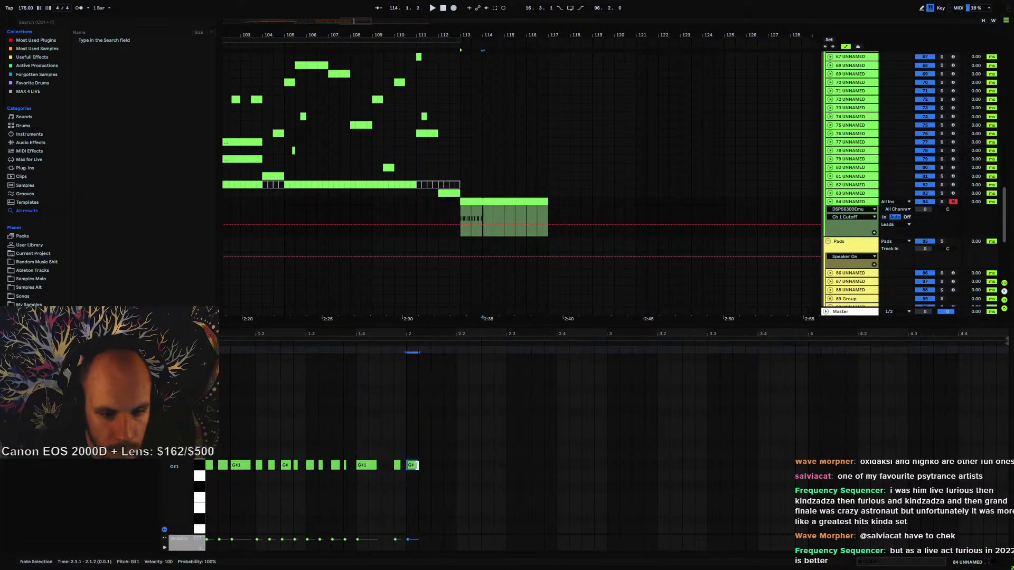
pyautogui.press('space')
pyautogui.doubleClick(438, 465)
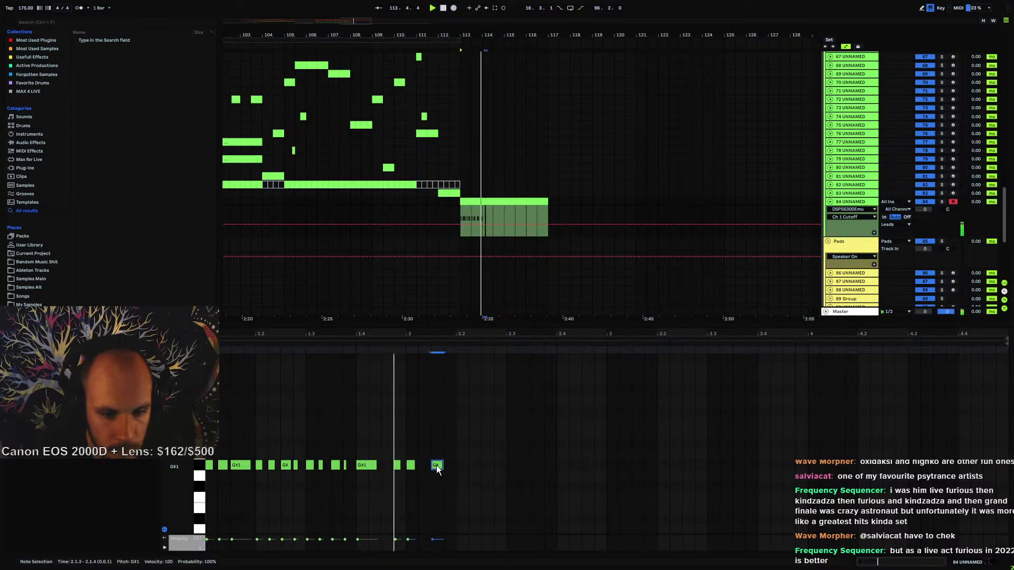
pyautogui.doubleClick(450, 465)
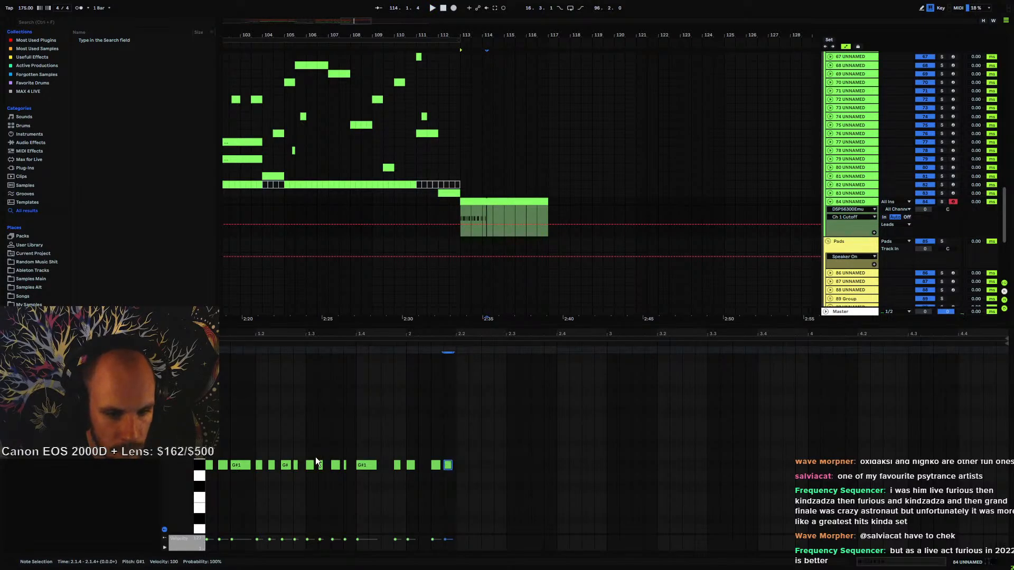
# - Add a short G#1 note at 2.2.1, duplicate it three times across beat 2.2, and play the clip back
pyautogui.doubleClick(457, 464)
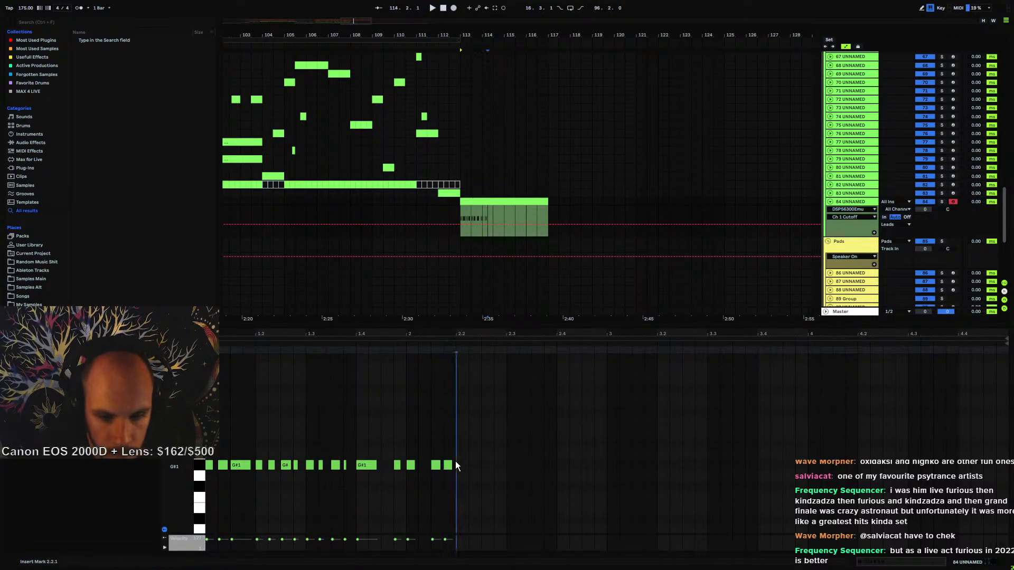
pyautogui.hotkey('ctrl', 'd')
pyautogui.hotkey('ctrl', 'd')
pyautogui.hotkey('ctrl', 'd')
pyautogui.hotkey('ctrl', 'z')
pyautogui.hotkey('ctrl', 'z')
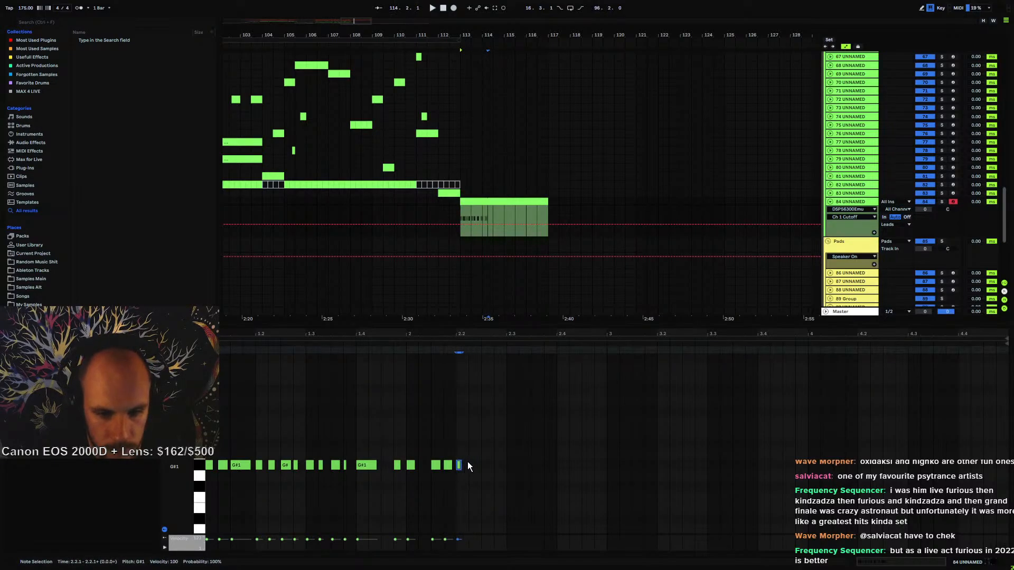
pyautogui.hotkey('ctrl', 'd')
pyautogui.hotkey('ctrl', 'd')
pyautogui.hotkey('ctrl', 'd')
pyautogui.press('space')
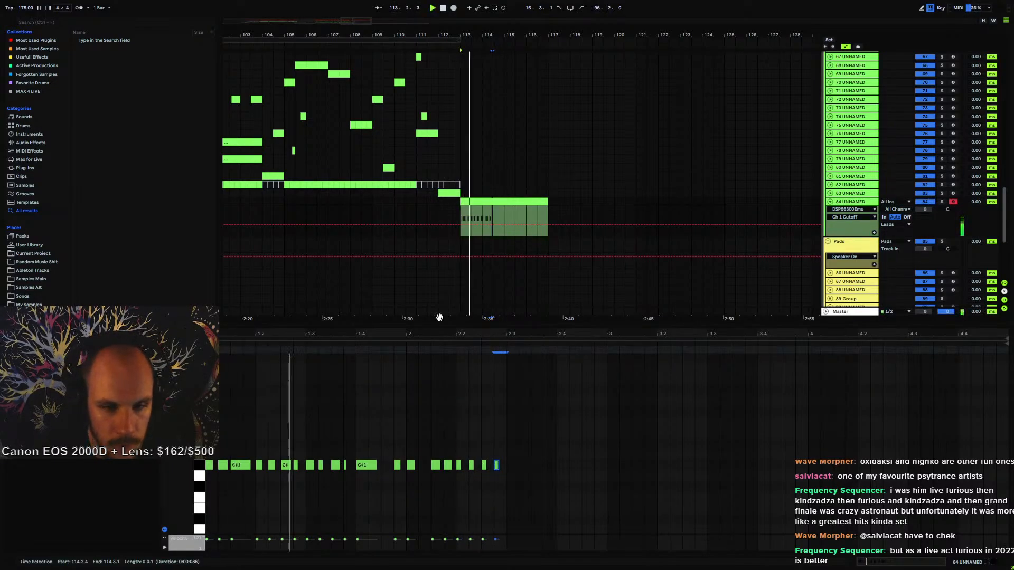
pyautogui.press('space')
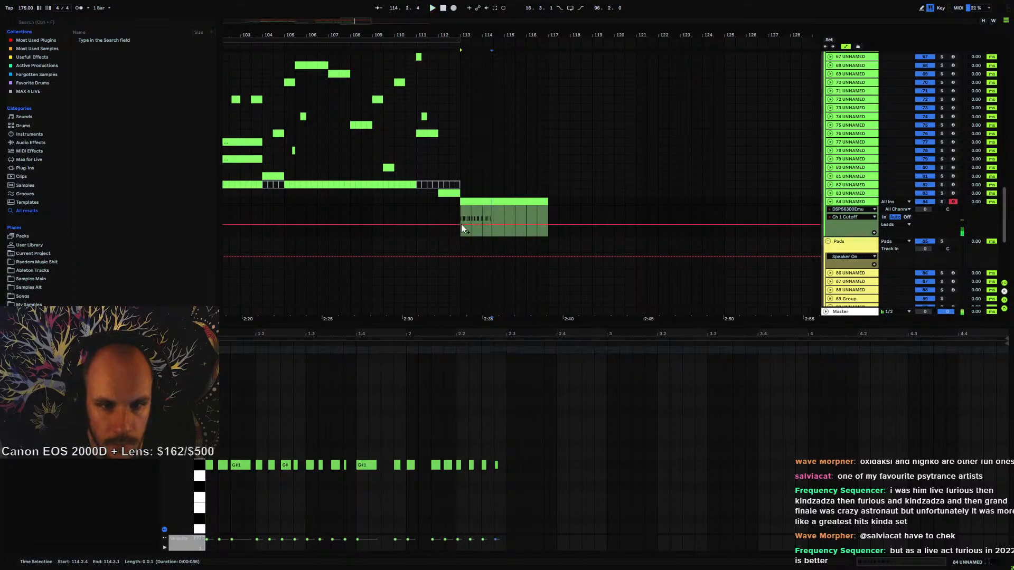
# - Try a slightly higher Ch 1 Cutoff automation level on track 84 during playback, and undo the change
pyautogui.press('space')
pyautogui.moveTo(461, 223); pyautogui.dragTo(461, 221)
pyautogui.press('space')
pyautogui.hotkey('ctrl', 'z')
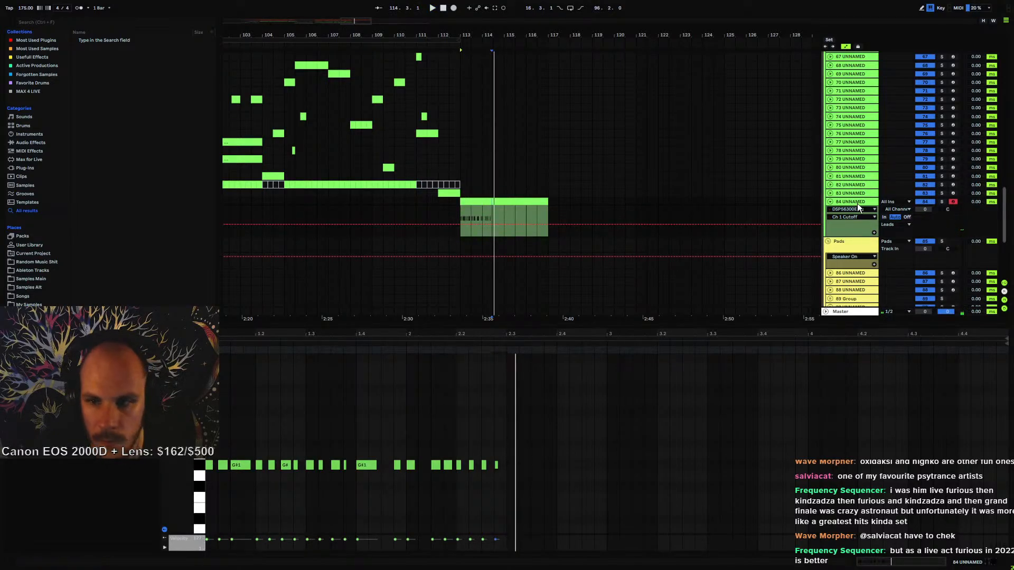
# - Add an LFO device after DSP56300Emu on track 84 and map it to Ch 1 Cutoff
pyautogui.click(858, 204)
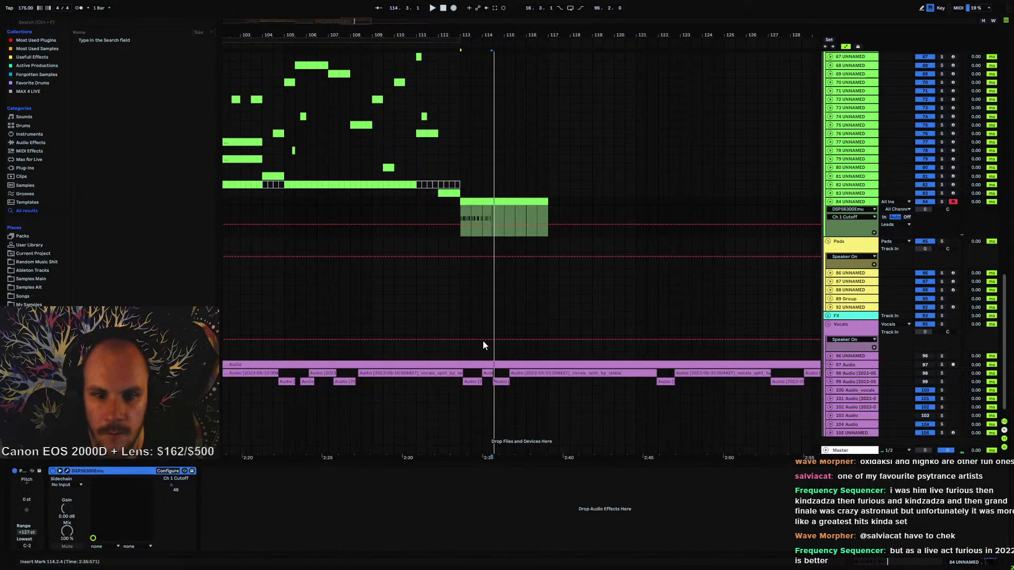
pyautogui.click(32, 144)
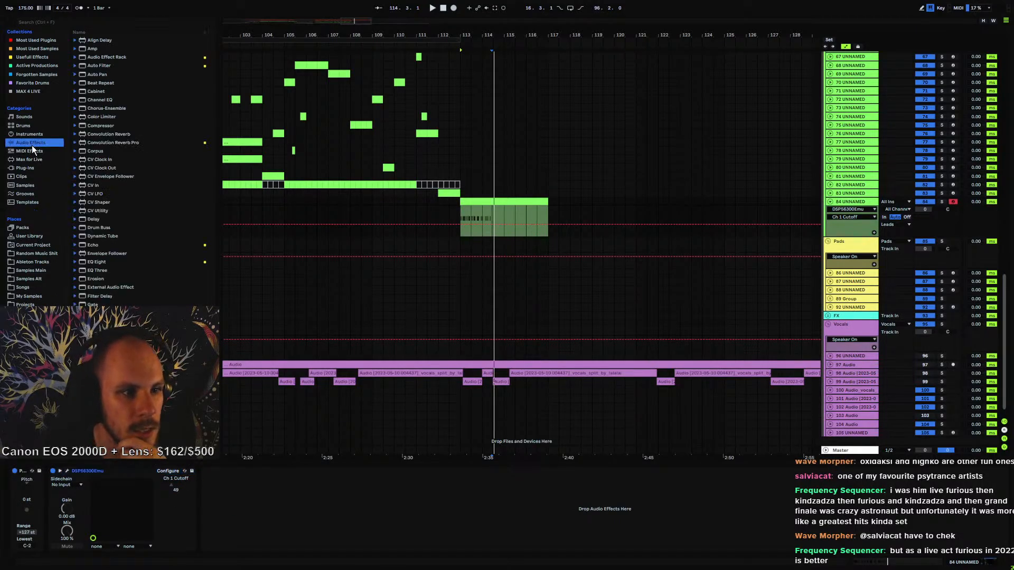
pyautogui.scroll(-3, 137, 169)
pyautogui.moveTo(92, 284); pyautogui.dragTo(230, 486)
pyautogui.click(179, 485)
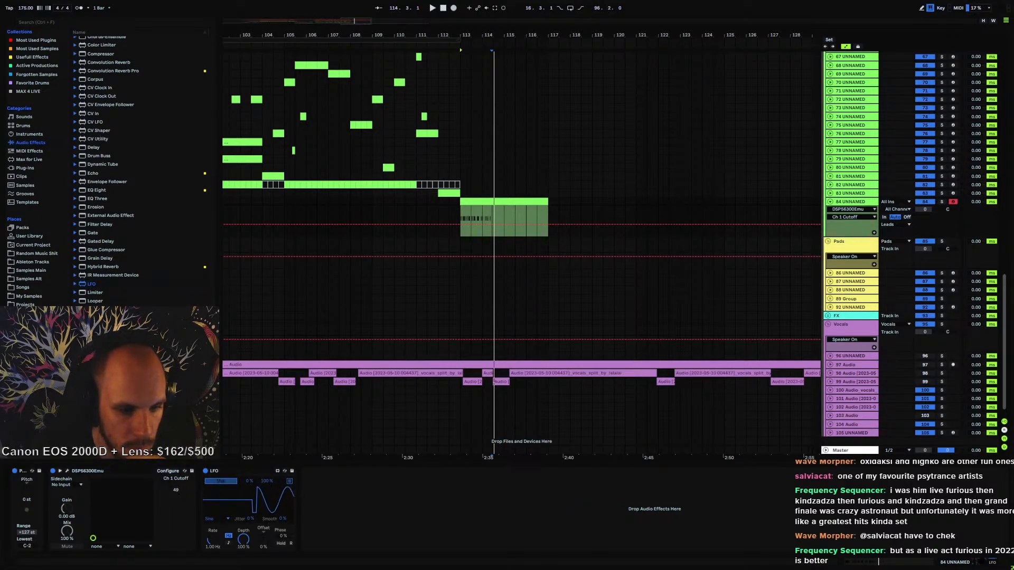
# - Set the LFO to the Random waveform with 100% smoothing and a rate of about 4.08 Hz
pyautogui.click(227, 520)
pyautogui.click(219, 505)
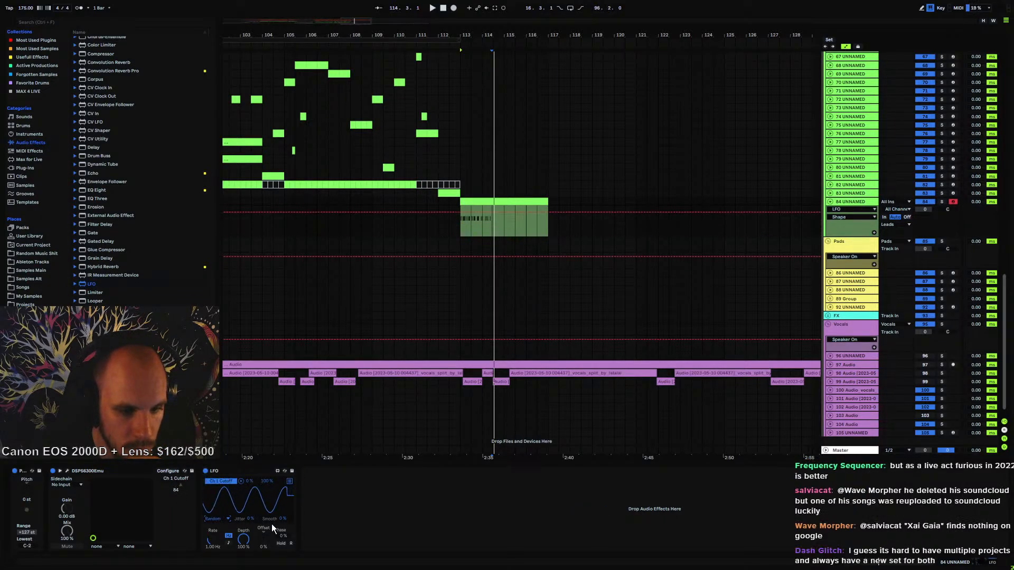
pyautogui.moveTo(284, 519); pyautogui.dragTo(284, 497)
pyautogui.moveTo(211, 541)
pyautogui.mouseDown()
pyautogui.moveTo(211, 554)
pyautogui.moveTo(210, 534)
pyautogui.mouseUp()
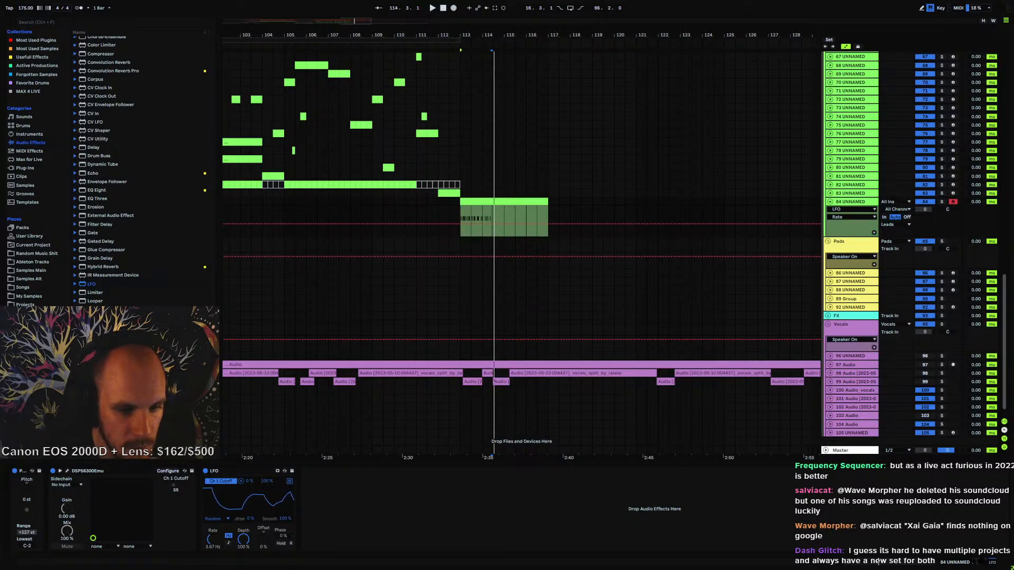
pyautogui.moveTo(211, 540); pyautogui.dragTo(212, 534)
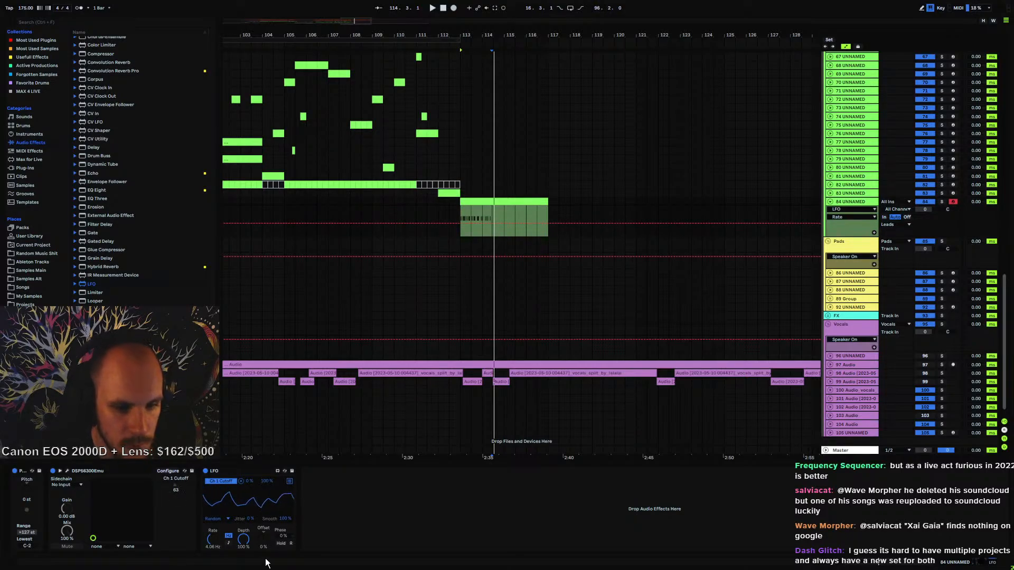
# - Play from bar 113 and narrow the LFO's modulation range on Ch 1 Cutoff by lowering its maximum
pyautogui.click(459, 212)
pyautogui.press('space')
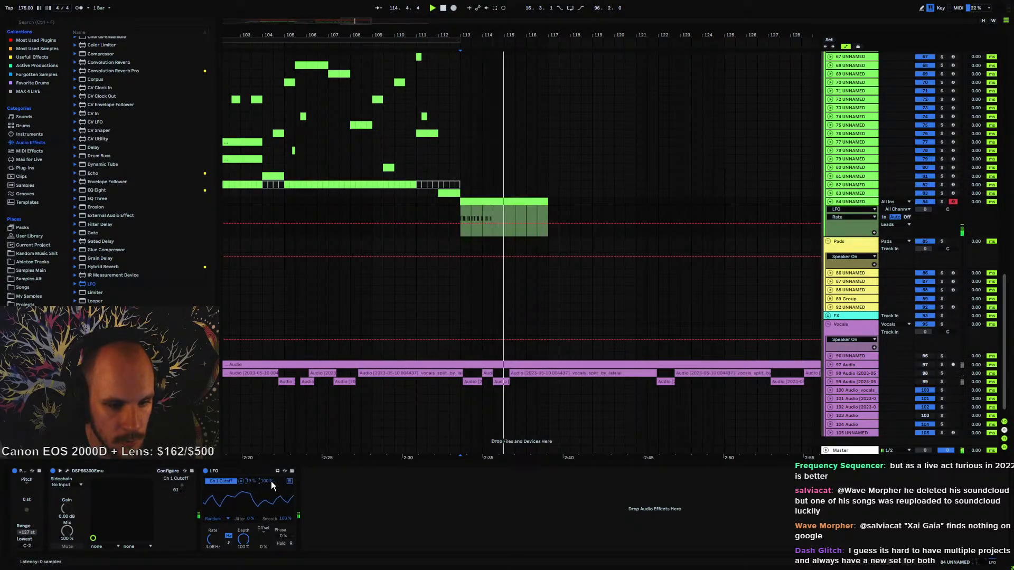
pyautogui.moveTo(268, 482); pyautogui.dragTo(268, 487)
pyautogui.press('space')
pyautogui.press('space')
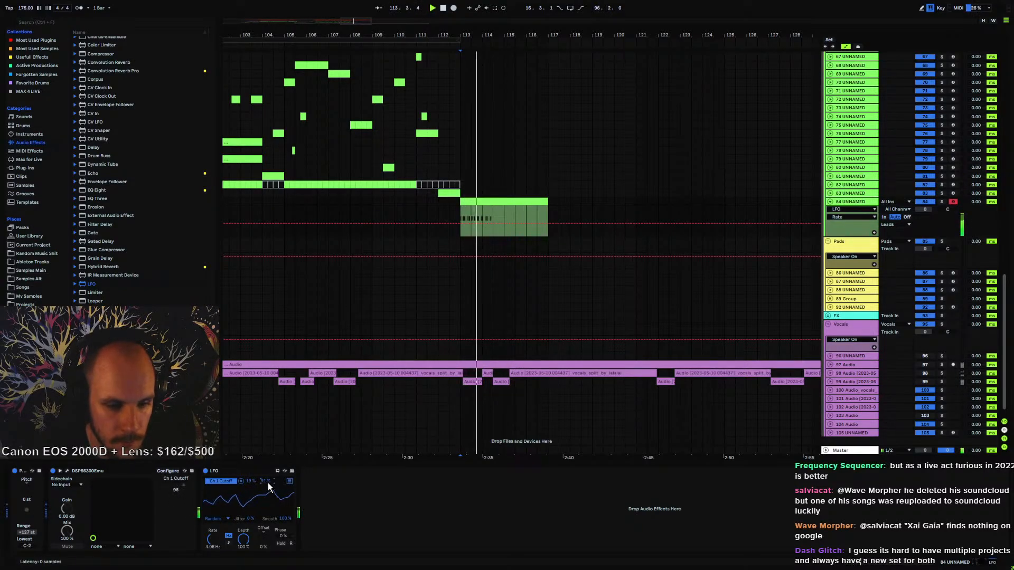
# - Open the track 84 clip and add G#1 notes at 2.3.1, 2.3.3, 2.4.1 and 2.4.3, each lengthened slightly past a sixteenth
pyautogui.doubleClick(490, 201)
pyautogui.press('space')
pyautogui.press('space')
pyautogui.click(508, 466)
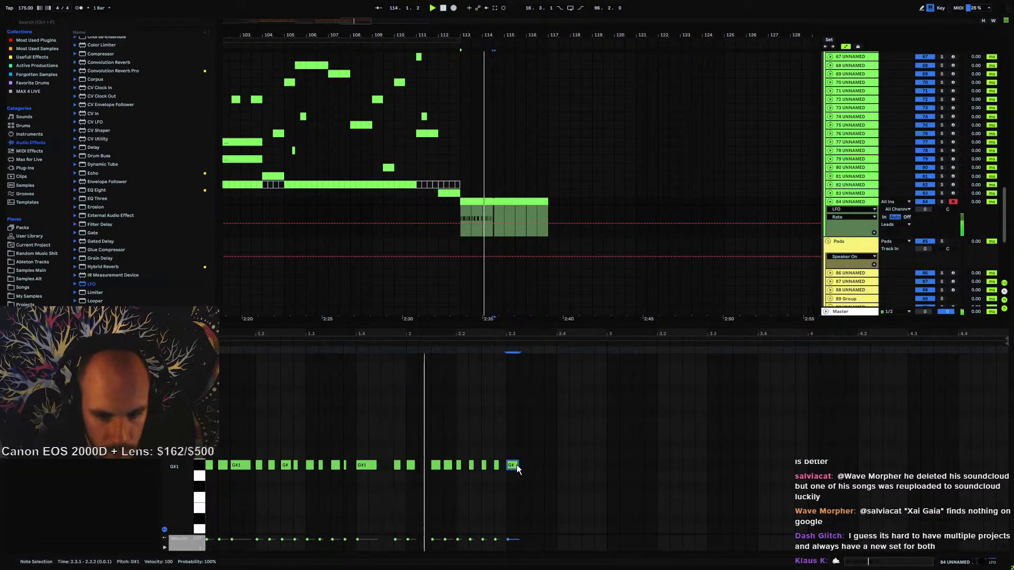
pyautogui.doubleClick(537, 466)
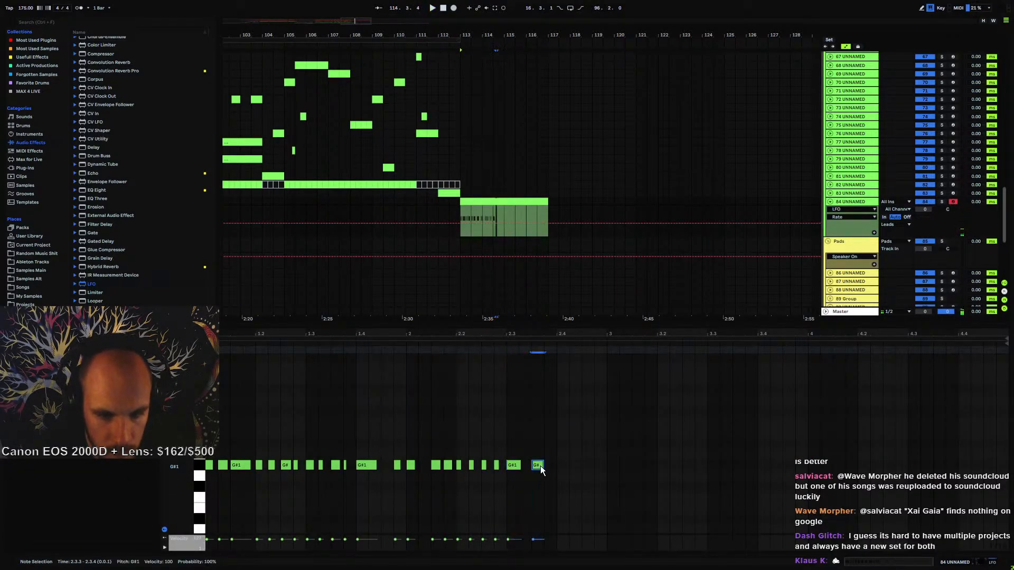
pyautogui.press('space')
pyautogui.doubleClick(563, 465)
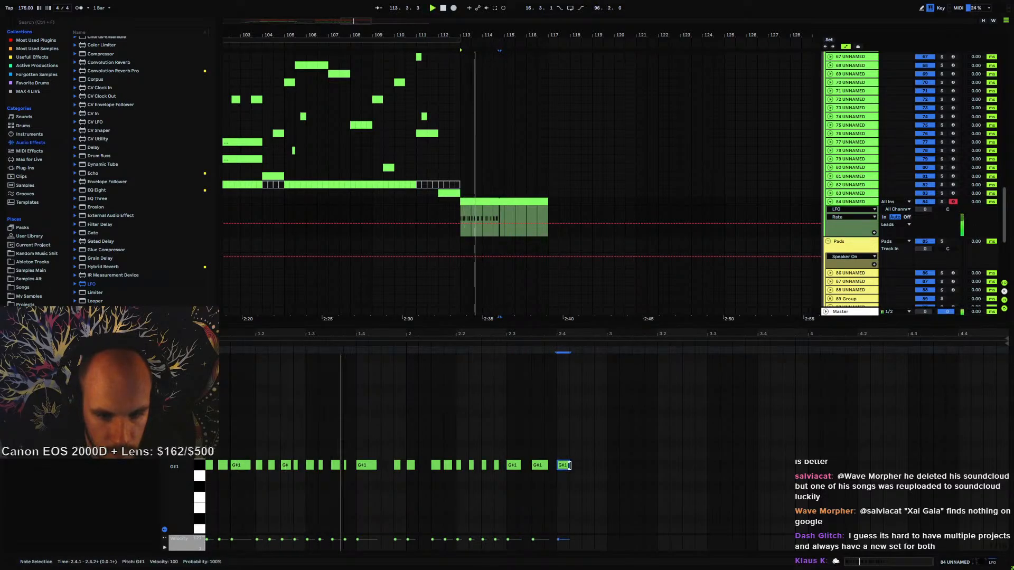
pyautogui.doubleClick(587, 465)
pyautogui.moveTo(591, 466); pyautogui.dragTo(601, 467)
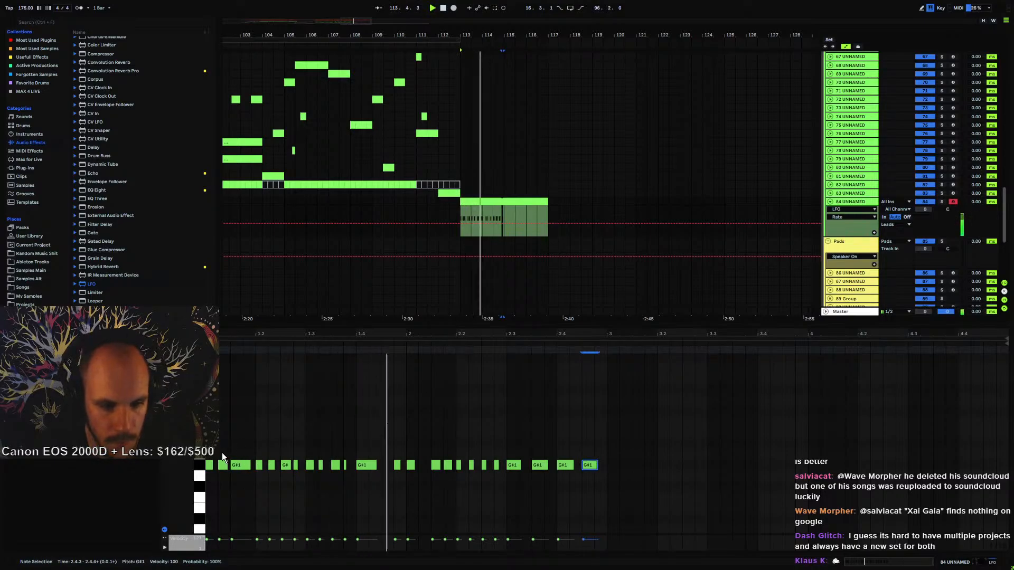
# - Copy the clip's first two G#1 notes to the start of its third bar at 3.1.1
pyautogui.moveTo(223, 453); pyautogui.dragTo(211, 474)
pyautogui.hotkey('ctrl', 'c')
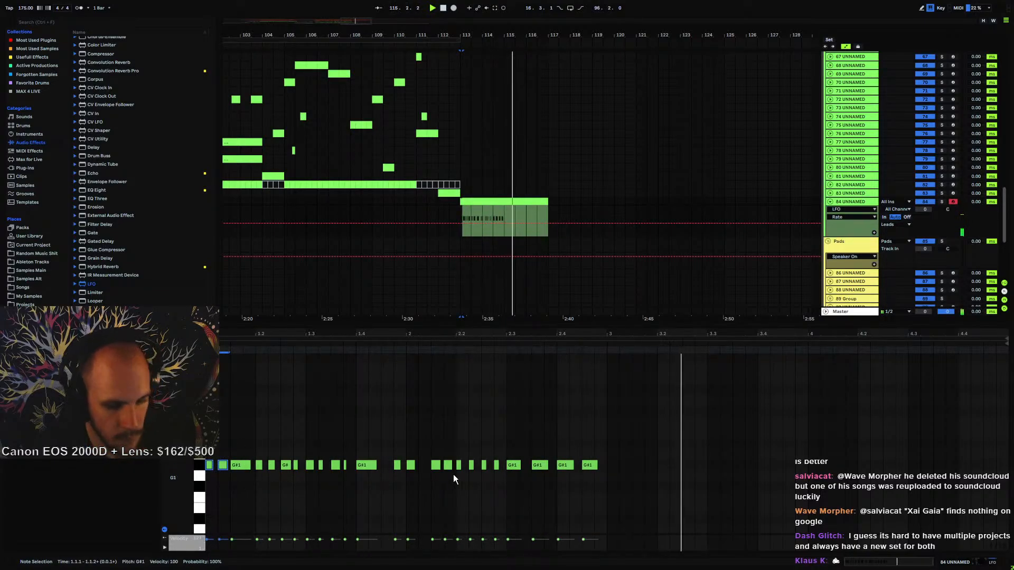
pyautogui.click(608, 452)
pyautogui.hotkey('ctrl', 'v')
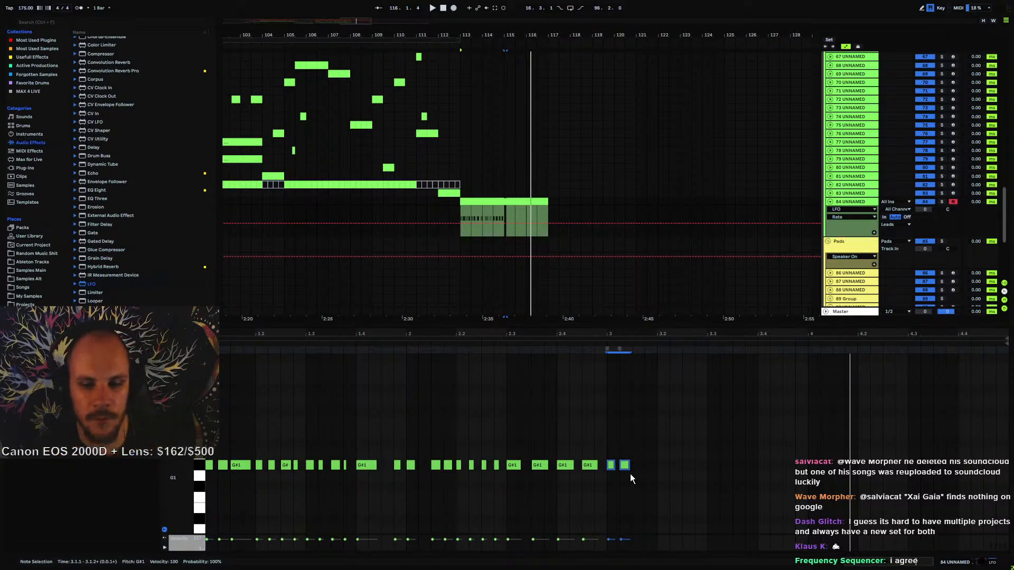
pyautogui.click(633, 465)
pyautogui.click(625, 465)
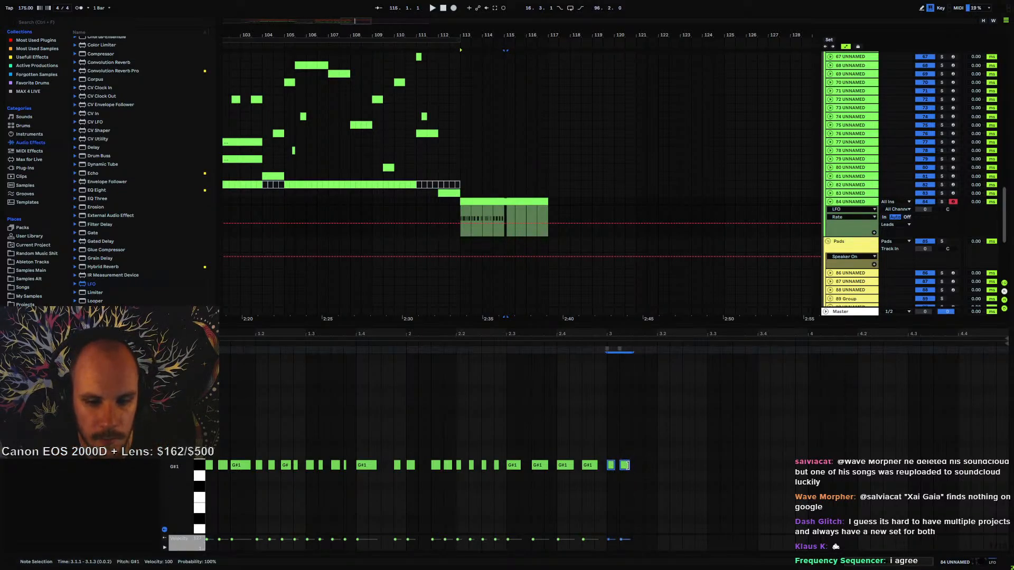
pyautogui.moveTo(628, 465); pyautogui.dragTo(628, 466)
# - Add G#1 notes at 3.1.3 and 3.1.4, shorten the second, and duplicate it four times across beat 3.2
pyautogui.doubleClick(637, 465)
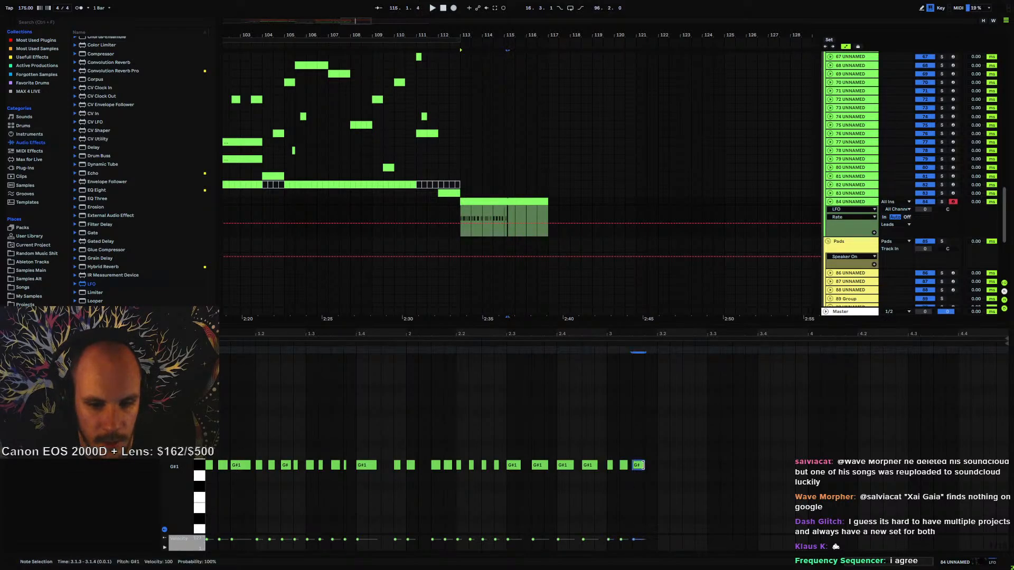
pyautogui.doubleClick(649, 466)
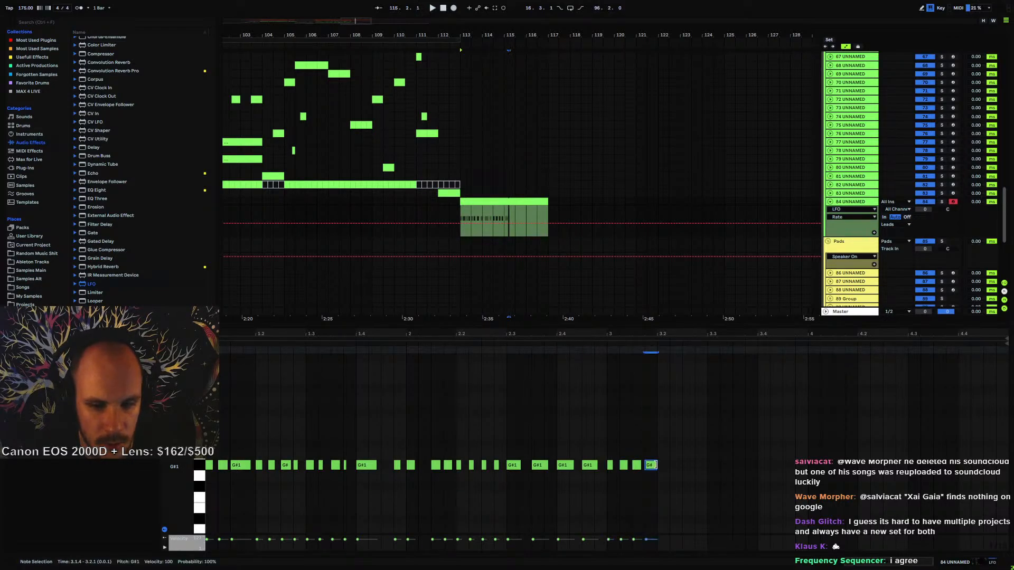
pyautogui.hotkey('ctrl', 'd')
pyautogui.hotkey('ctrl', 'd')
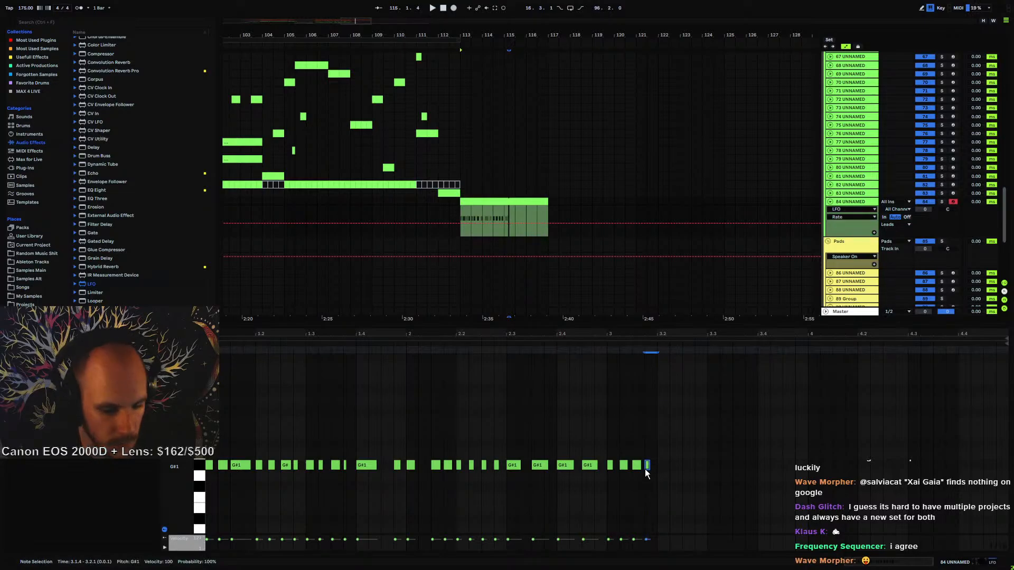
pyautogui.hotkey('ctrl', 'd')
pyautogui.hotkey('ctrl', 'd')
pyautogui.press('space')
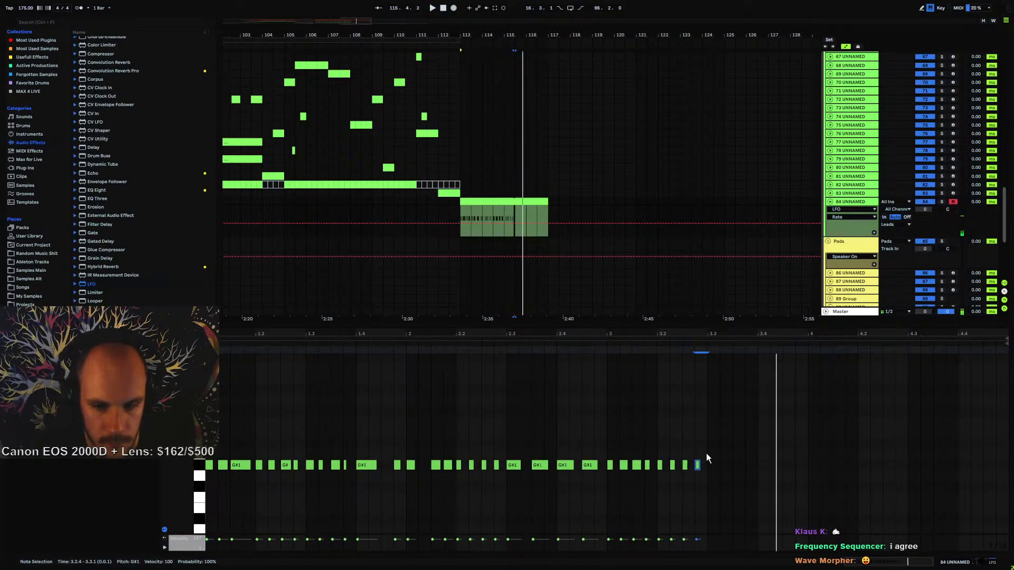
# - Duplicate the four short notes of beat 3.2 into beat 3.3, and add lengthened G#1 notes at 3.4.1 and 3.4.3
pyautogui.press('space')
pyautogui.moveTo(708, 458); pyautogui.dragTo(668, 475)
pyautogui.hotkey('ctrl', 'd')
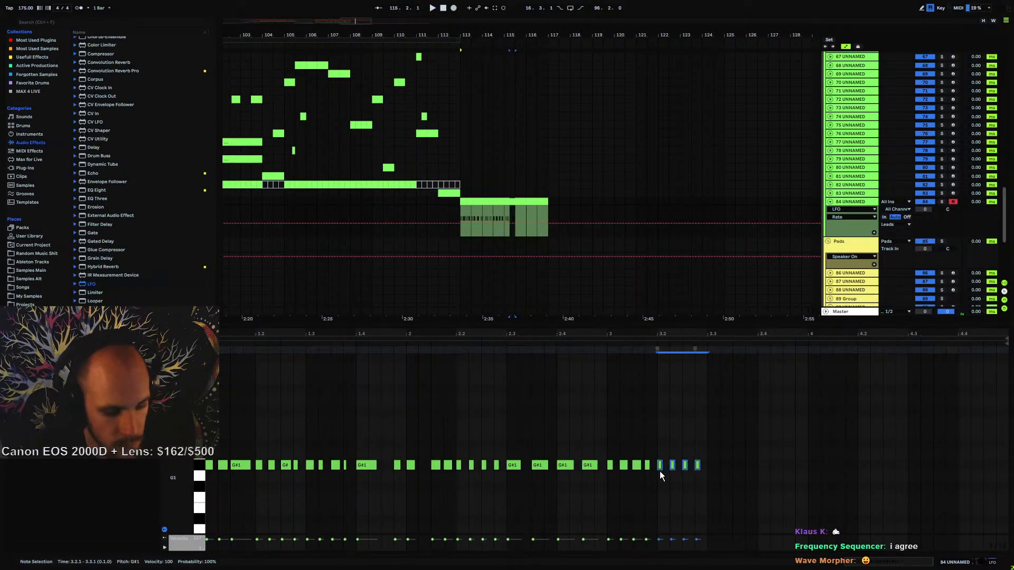
pyautogui.doubleClick(768, 466)
pyautogui.press('space')
pyautogui.moveTo(770, 466); pyautogui.dragTo(801, 465)
pyautogui.doubleClick(789, 466)
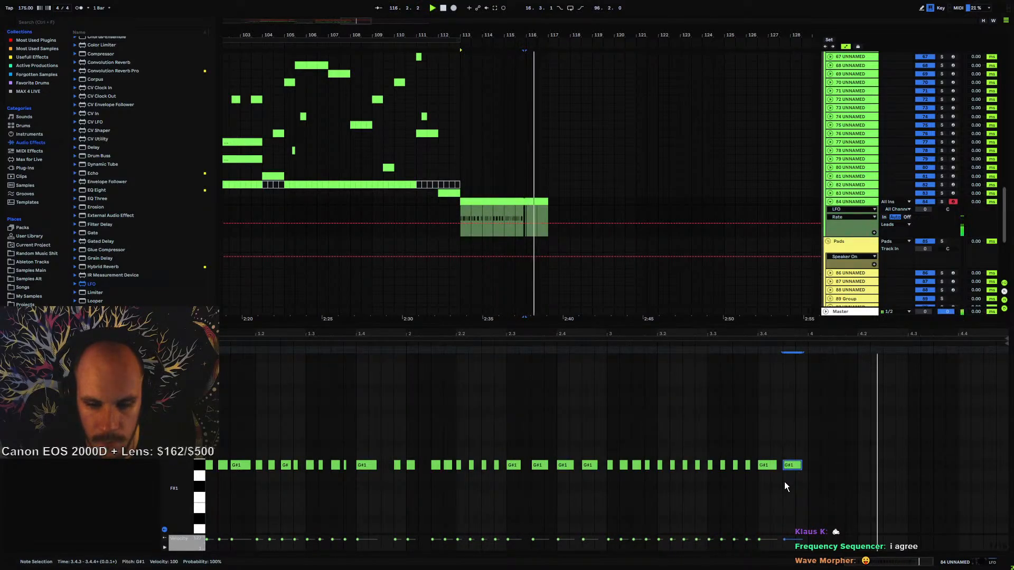
# - Add G#1 notes at 4.1.1, 4.1.3 and 4.1.4, and play the clip back
pyautogui.doubleClick(814, 466)
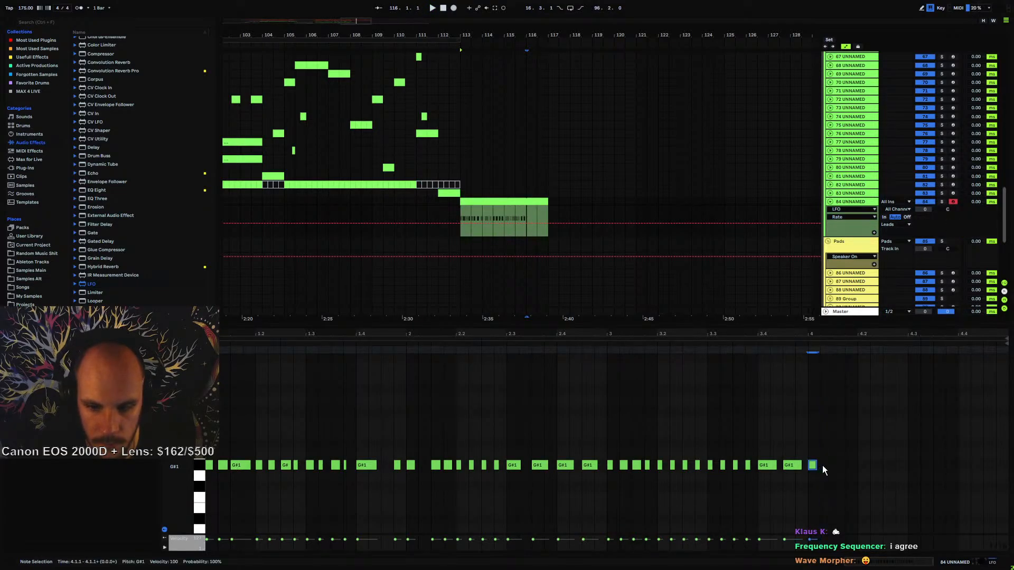
pyautogui.doubleClick(837, 466)
pyautogui.doubleClick(847, 466)
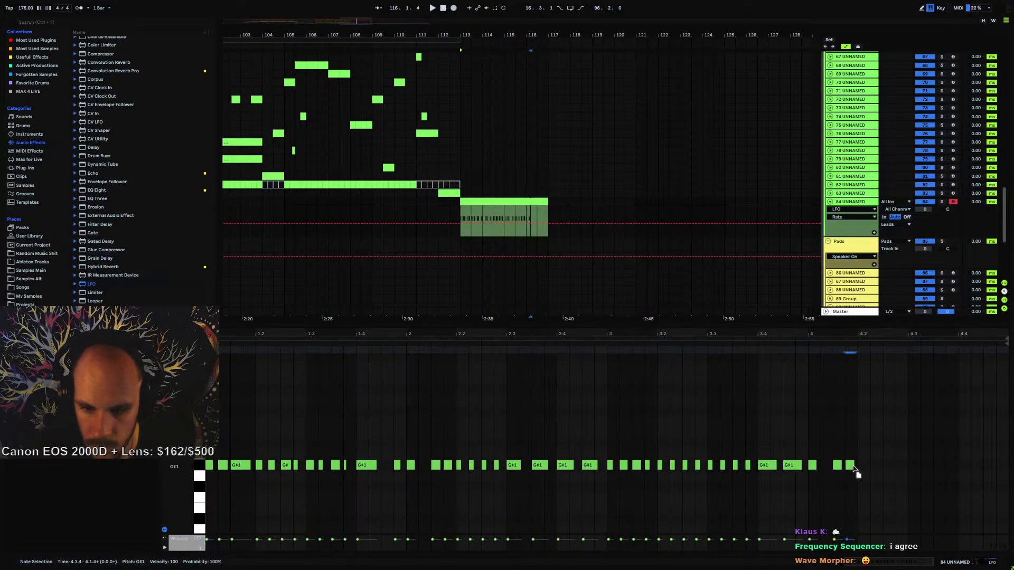
pyautogui.press('space')
# - Duplicate the notes of beat 4.1 into beat 4.2 and extend the note at 4.2.1 past 4.2.2
pyautogui.moveTo(840, 467); pyautogui.dragTo(860, 469)
pyautogui.hotkey('ctrl', 'd')
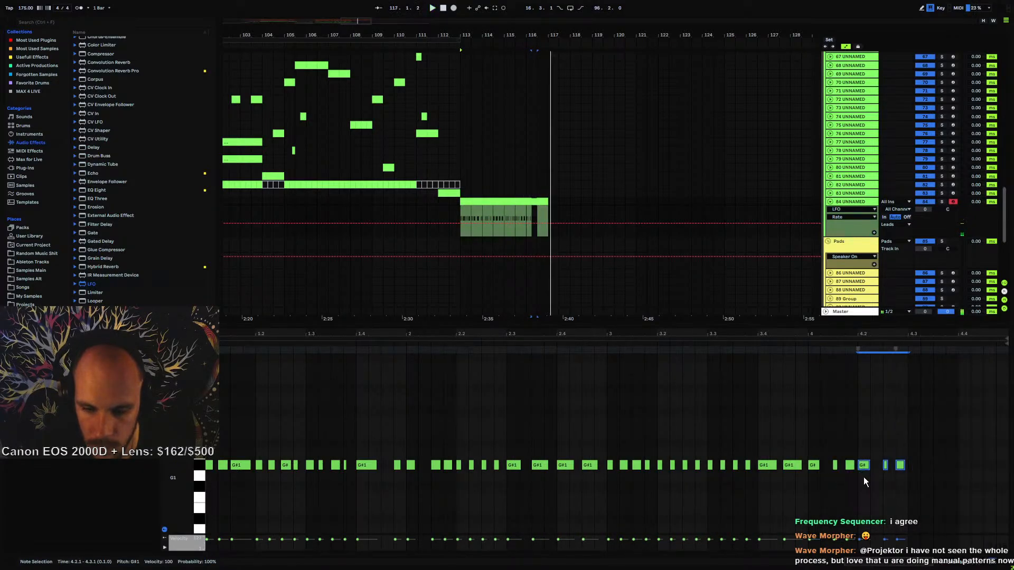
pyautogui.click(871, 482)
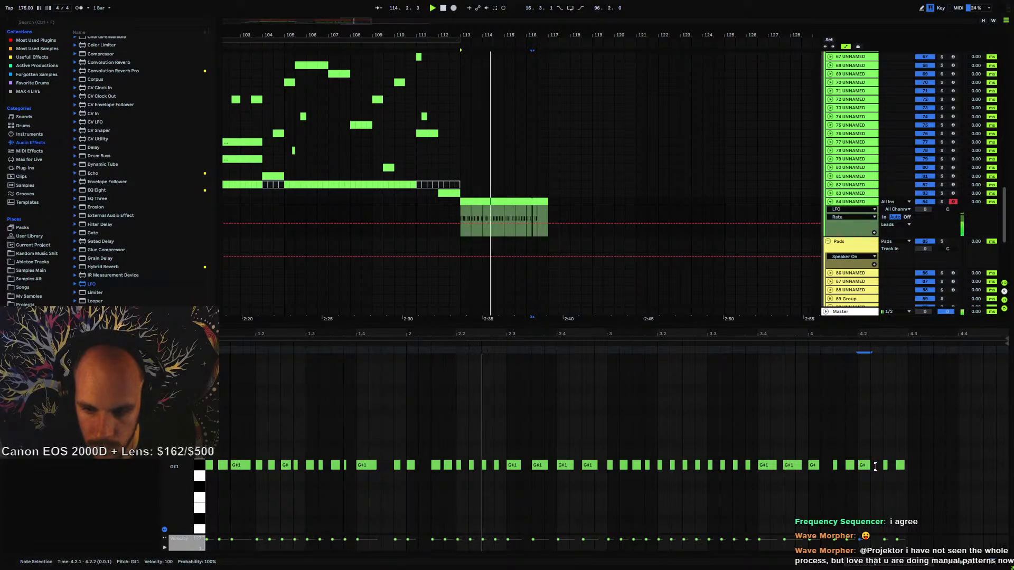
pyautogui.click(868, 466)
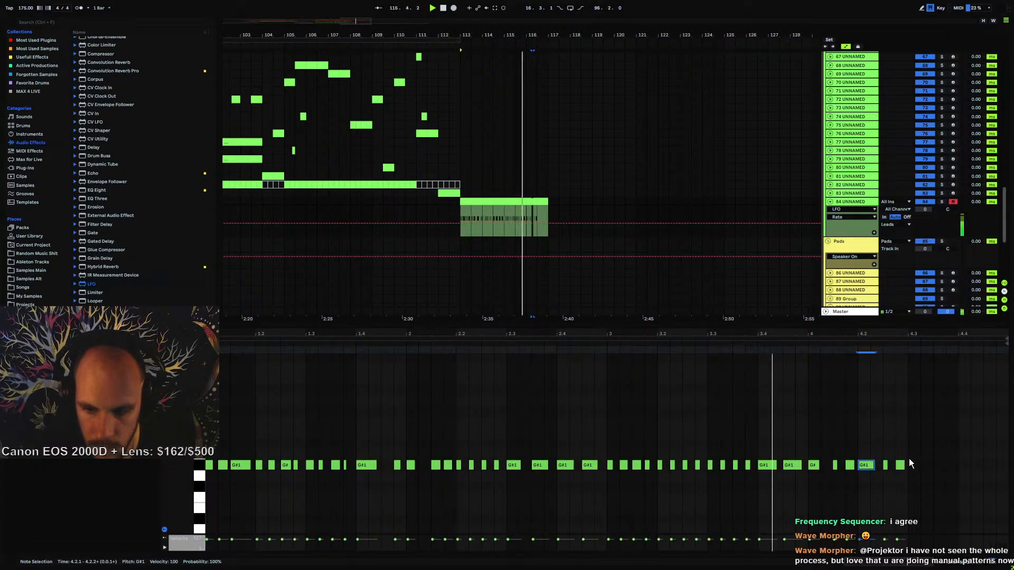
pyautogui.moveTo(909, 458); pyautogui.dragTo(869, 470)
# - Finish the clip's fourth bar with lengthened G#1 notes at 4.3.1, 4.3.4 and 4.4.3
pyautogui.doubleClick(913, 463)
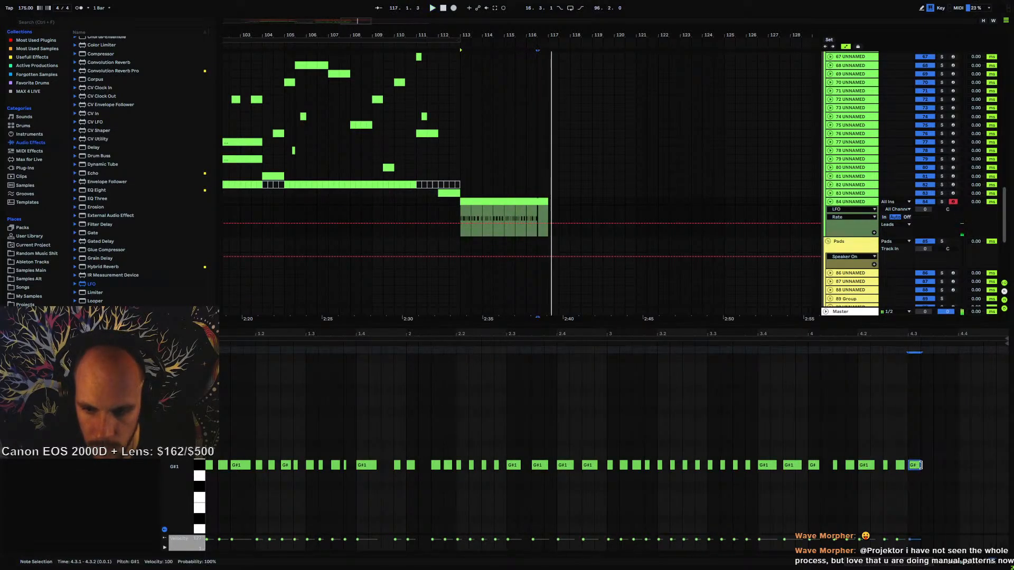
pyautogui.doubleClick(951, 467)
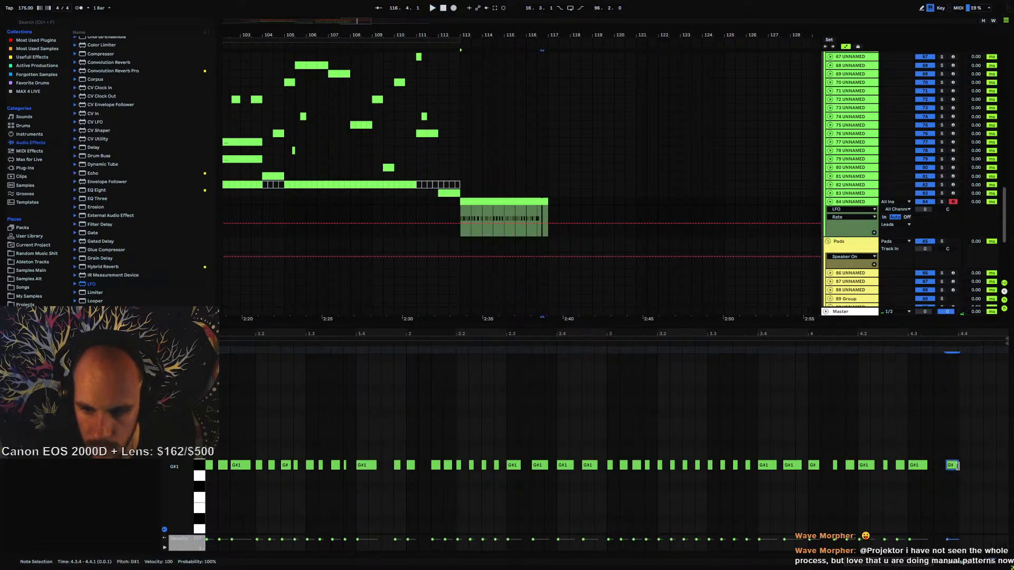
pyautogui.press('space')
pyautogui.moveTo(958, 466); pyautogui.dragTo(1003, 467)
pyautogui.doubleClick(989, 468)
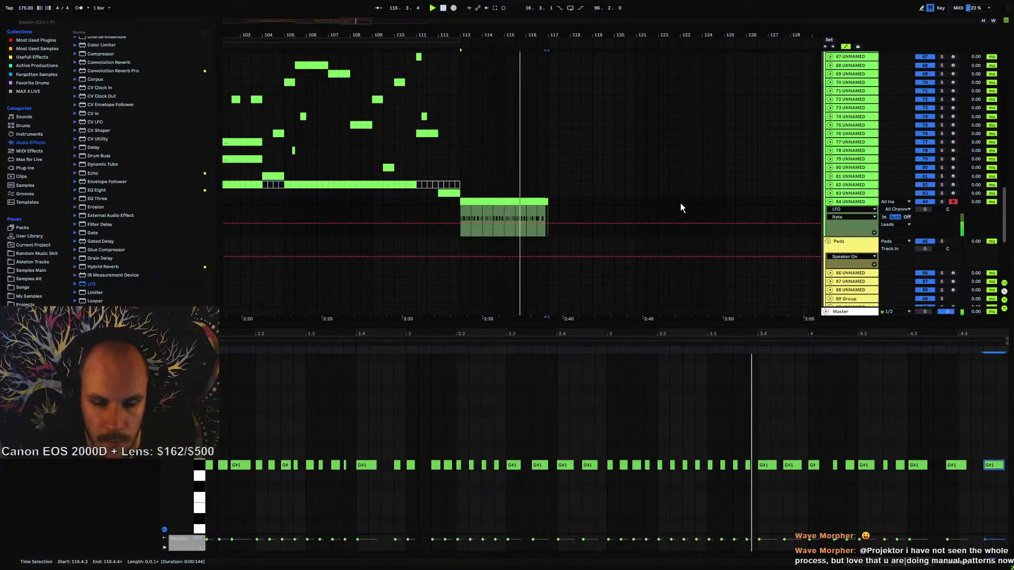
# - Try removing the drum audio between 116.4.3 and 117.1.1 on track 30, and reselect that half beat
pyautogui.scroll(3, 566, 180)
pyautogui.scroll(2, 545, 180)
pyautogui.scroll(13, 543, 168)
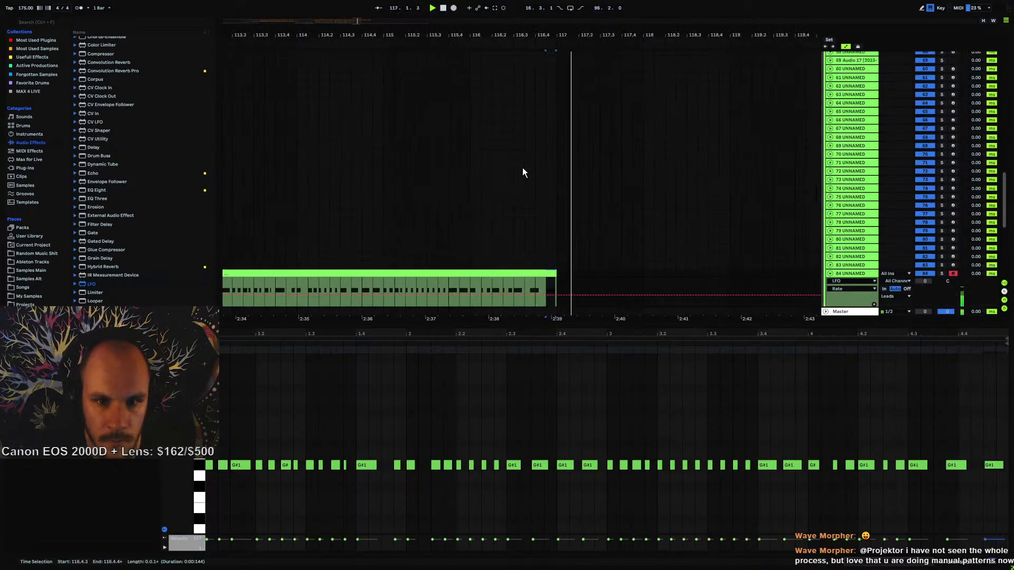
pyautogui.press('space')
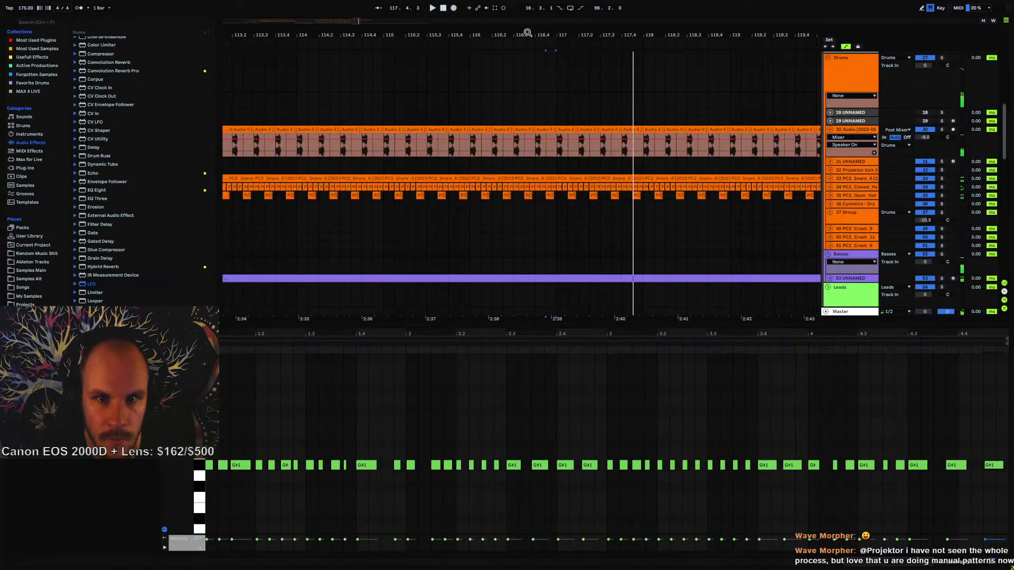
pyautogui.moveTo(527, 34); pyautogui.dragTo(531, 64)
pyautogui.moveTo(560, 128); pyautogui.dragTo(582, 129)
pyautogui.click(554, 141)
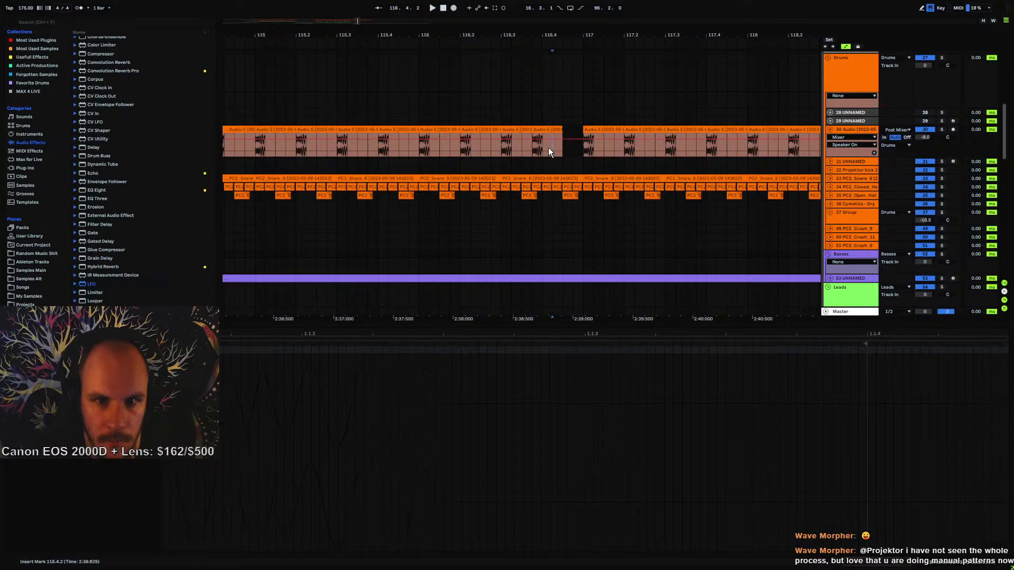
pyautogui.moveTo(581, 138); pyautogui.dragTo(567, 131)
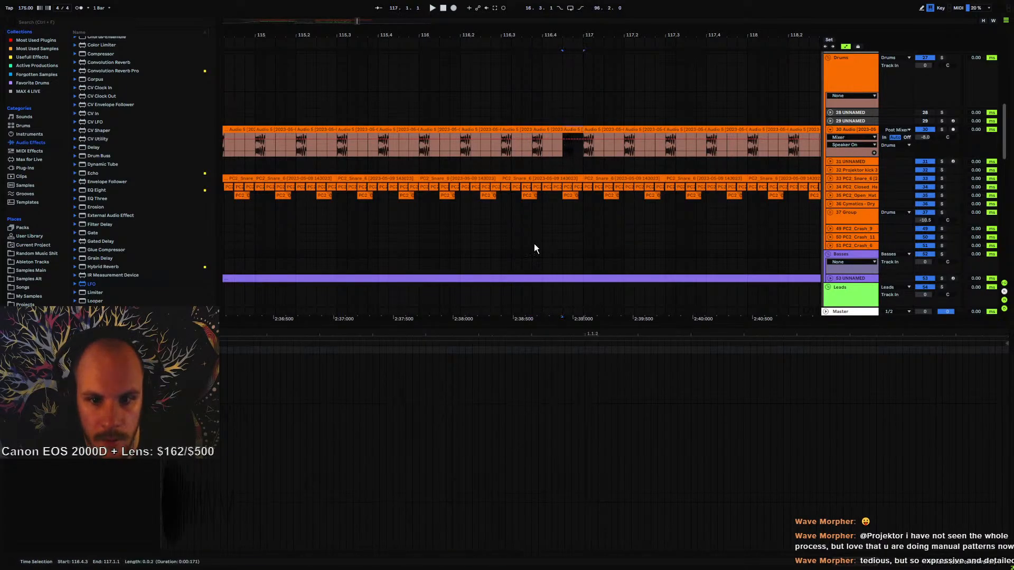
# - On bass track 53, clear the clip from 116.4.3 to 117.1.1 and paste the sixteenth from 116.4.1 at 116.4.4
pyautogui.scroll(-2, 535, 245)
pyautogui.click(830, 207)
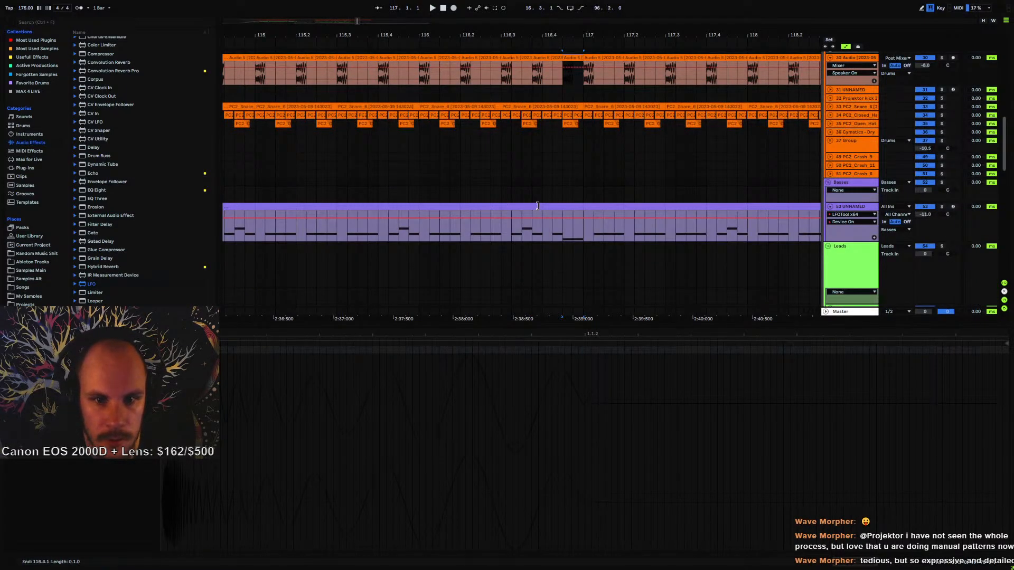
pyautogui.moveTo(537, 206); pyautogui.dragTo(565, 207)
pyautogui.click(572, 206)
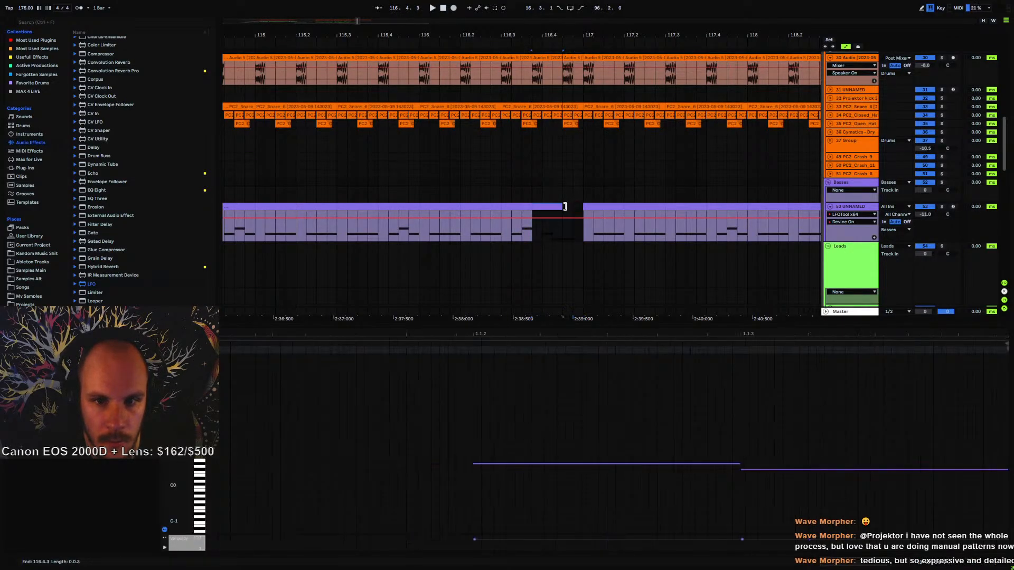
pyautogui.click(545, 235)
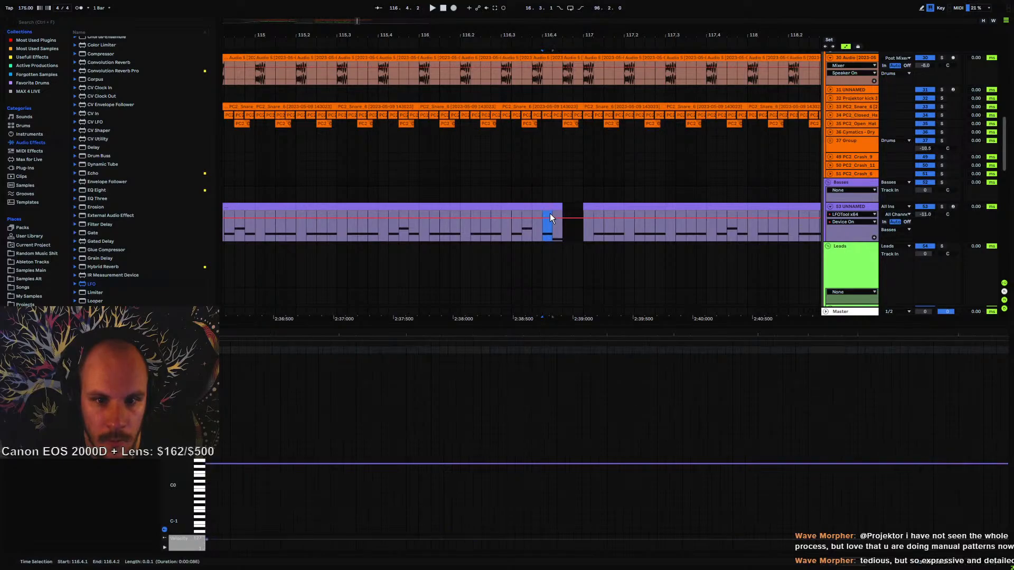
pyautogui.click(574, 206)
pyautogui.hotkey('ctrl', 'v')
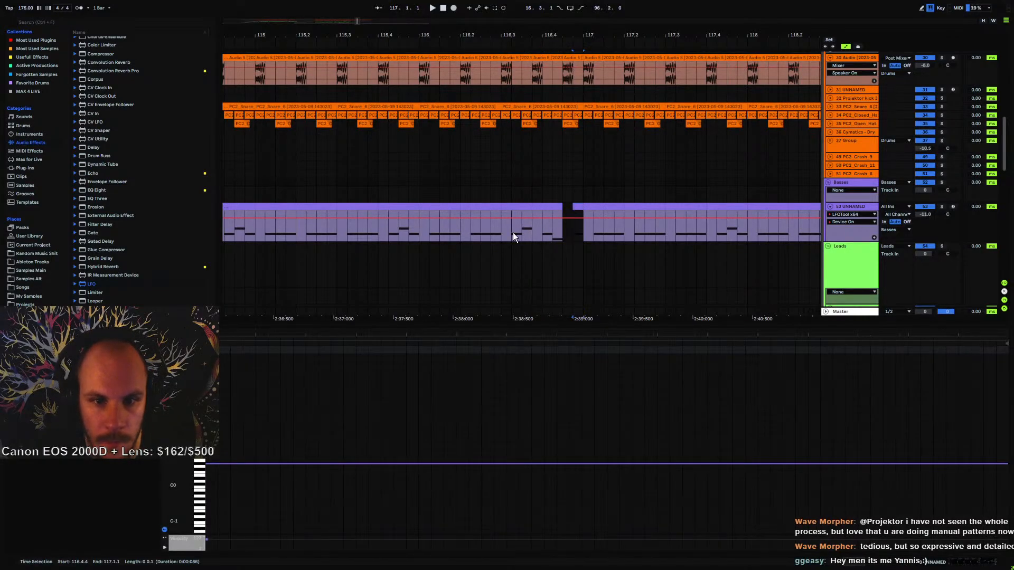
# - Play the bass fill from 116.3.1 and automate LFOTool's Device On to Off between 116.3.2 and 117.1.1 on track 53
pyautogui.click(496, 232)
pyautogui.press('space')
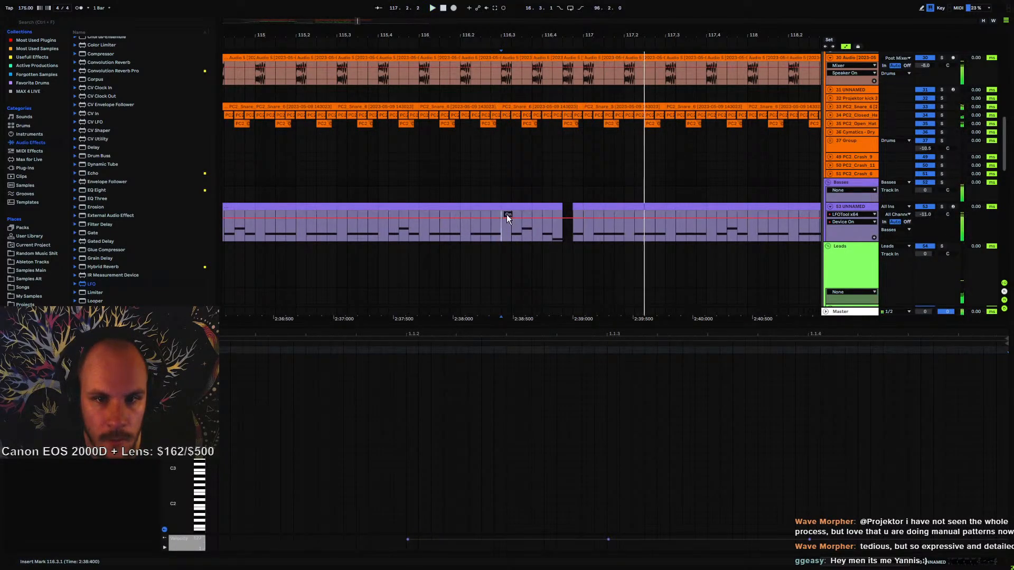
pyautogui.keyDown('shift'); pyautogui.click(521, 206); pyautogui.keyUp('shift')
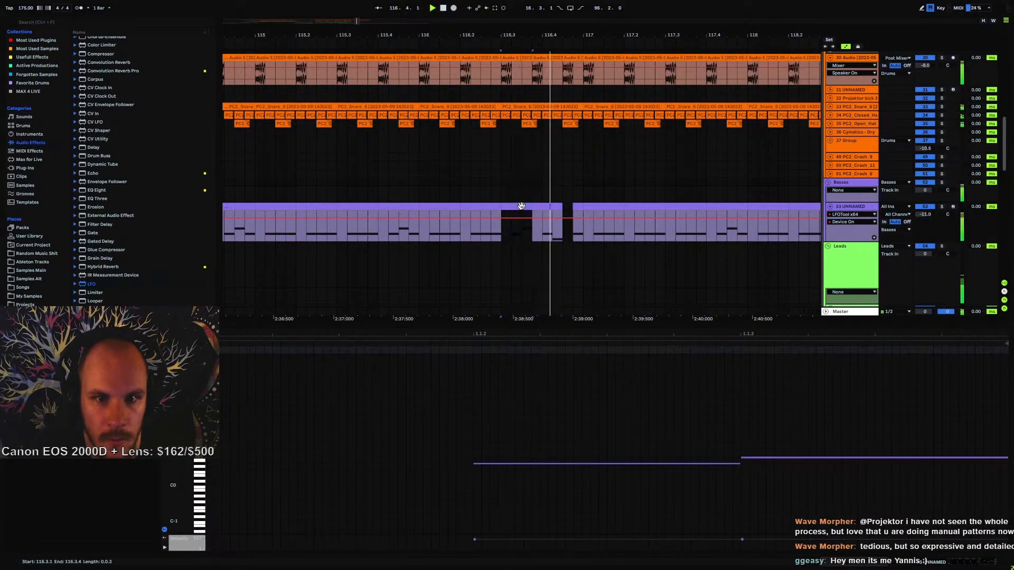
pyautogui.click(855, 207)
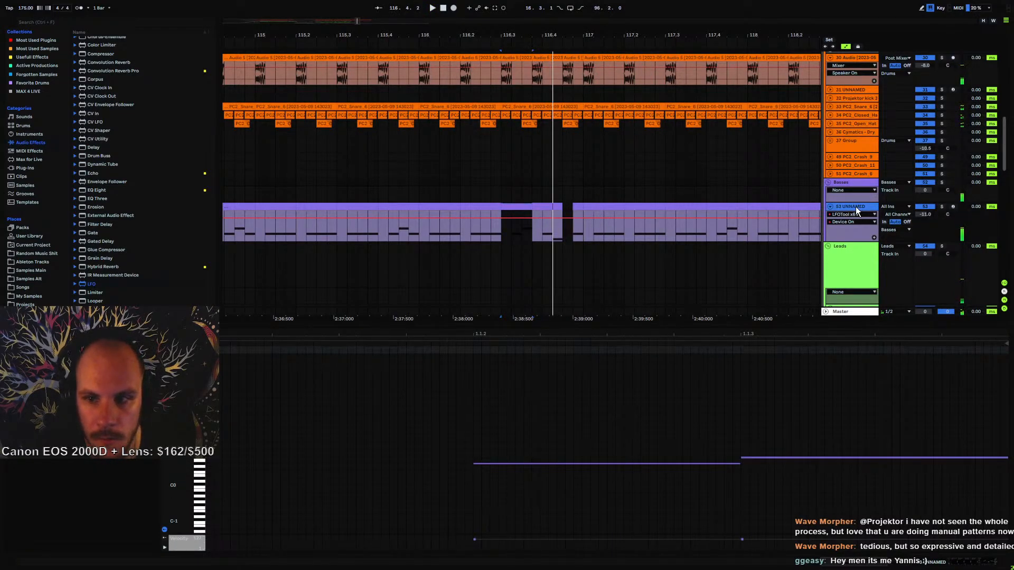
pyautogui.press('b')
pyautogui.moveTo(511, 230); pyautogui.dragTo(581, 235)
pyautogui.press('b')
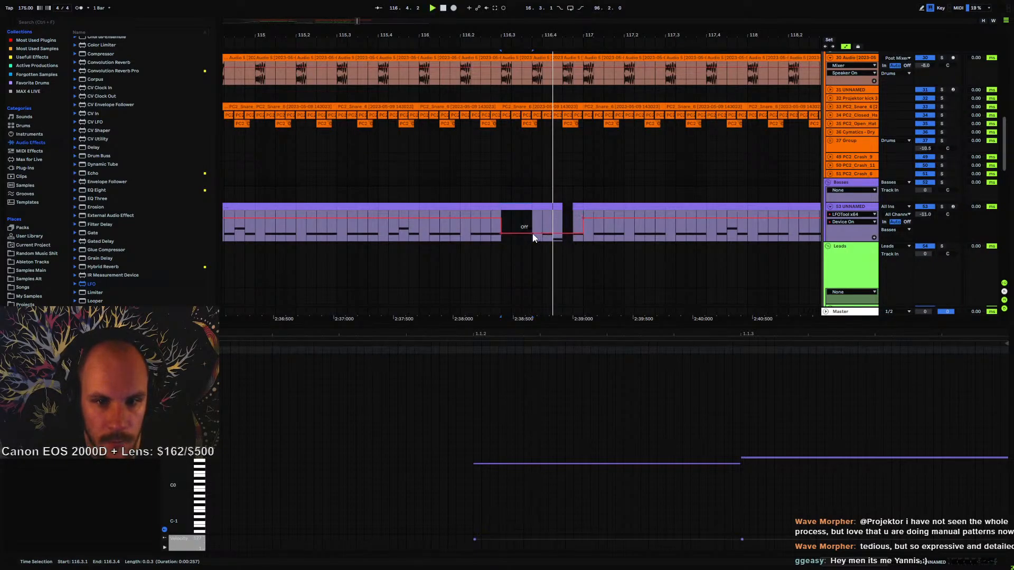
pyautogui.press('b')
pyautogui.click(507, 216)
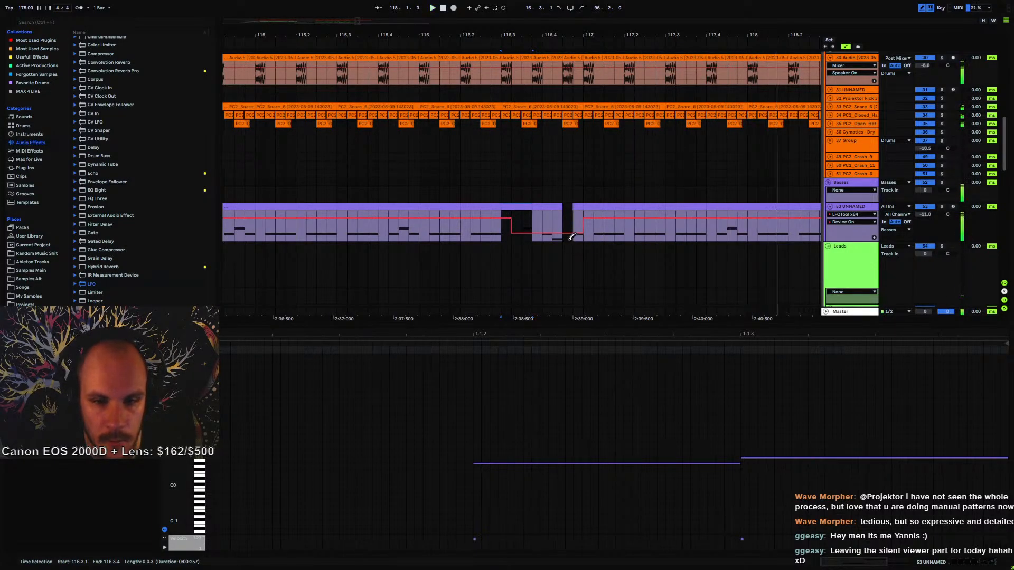
pyautogui.press('b')
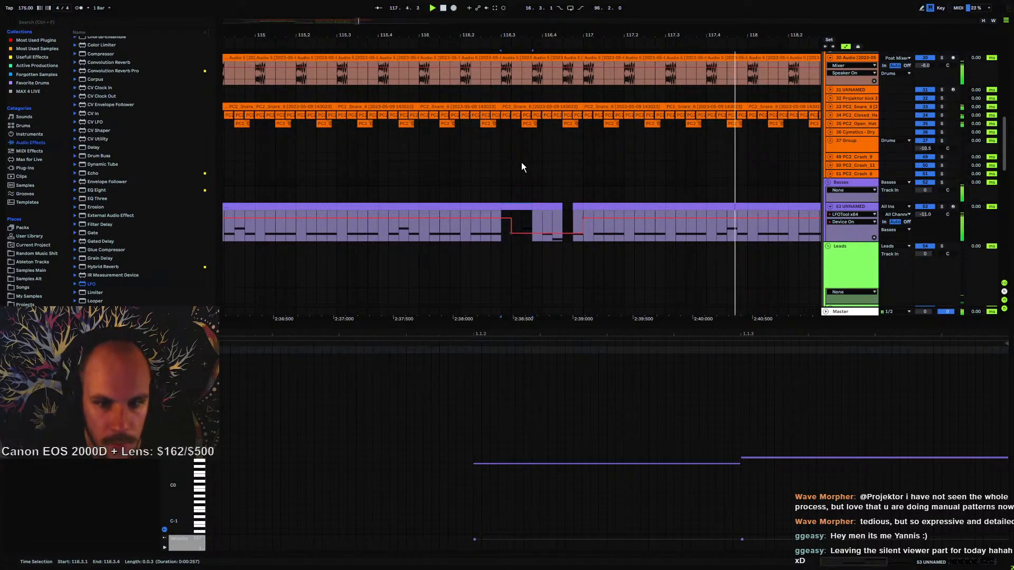
# - Loop the lead clip on track 84 from 113.1.1 to 117.1.1 and play it back
pyautogui.click(525, 43)
pyautogui.moveTo(525, 35)
pyautogui.mouseDown()
pyautogui.moveTo(526, 27)
pyautogui.moveTo(608, 21)
pyautogui.mouseUp()
pyautogui.scroll(-8, 456, 217)
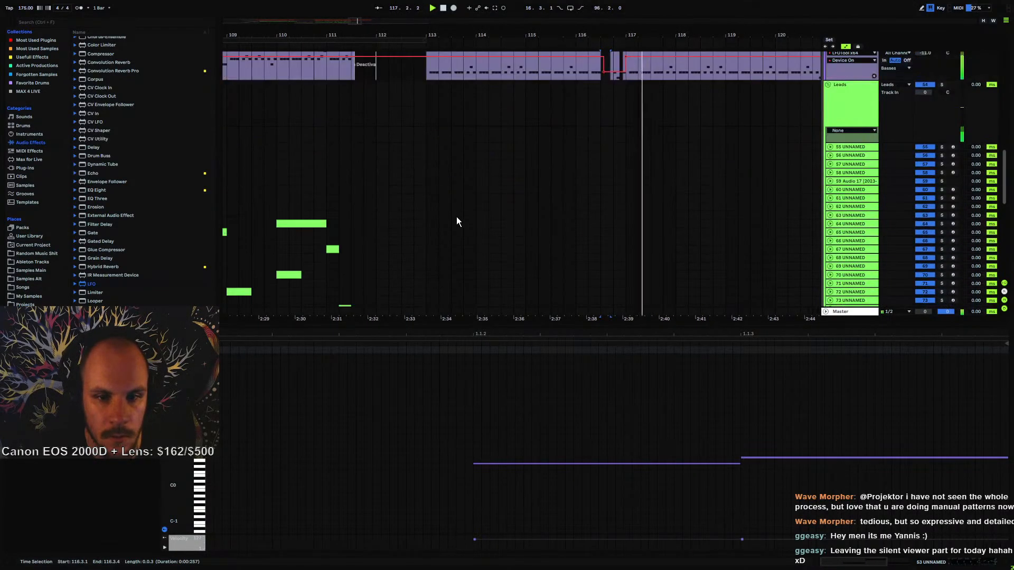
pyautogui.press('space')
pyautogui.click(426, 207)
pyautogui.click(868, 200)
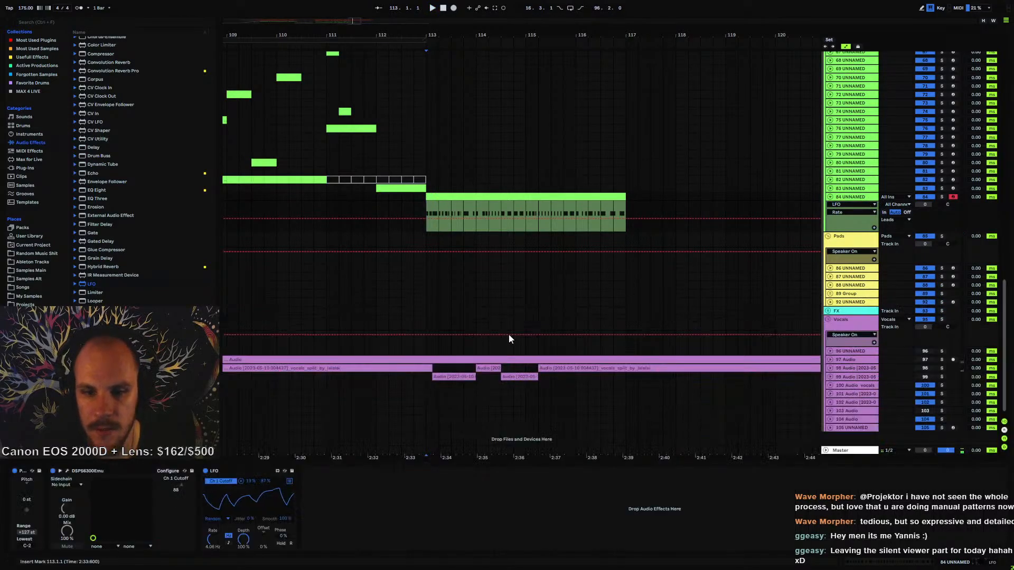
pyautogui.click(445, 197)
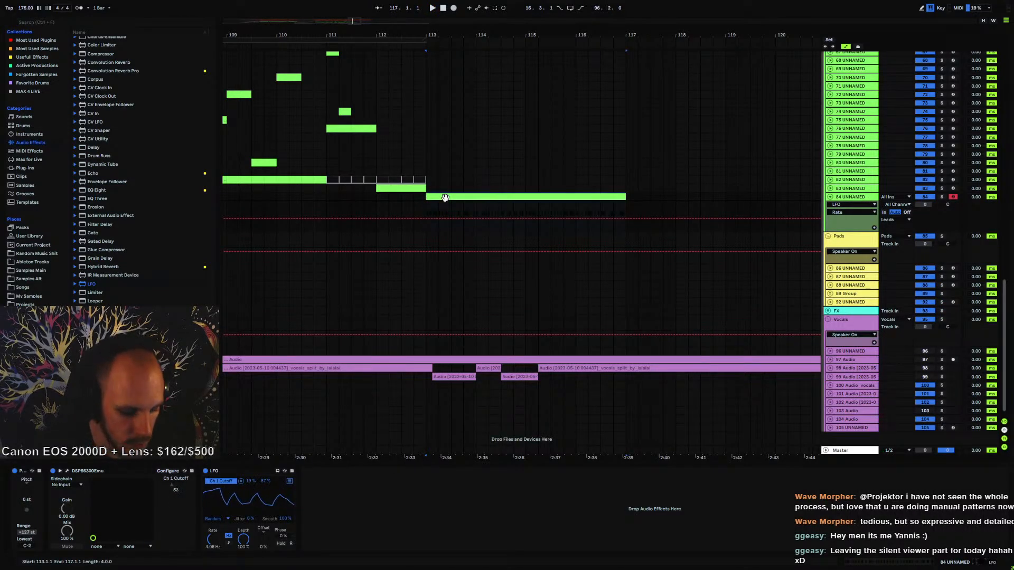
pyautogui.hotkey('ctrl', 'l')
pyautogui.press('space')
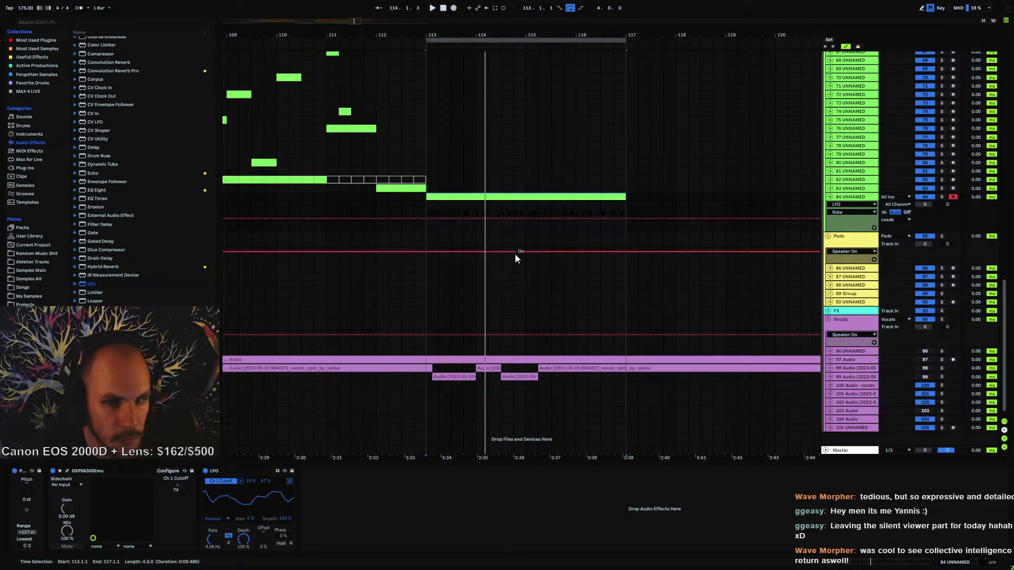
# - Review the drum and bass parts around the loop, selecting bars 113 to 117 on the open hat track 35
pyautogui.click(650, 215)
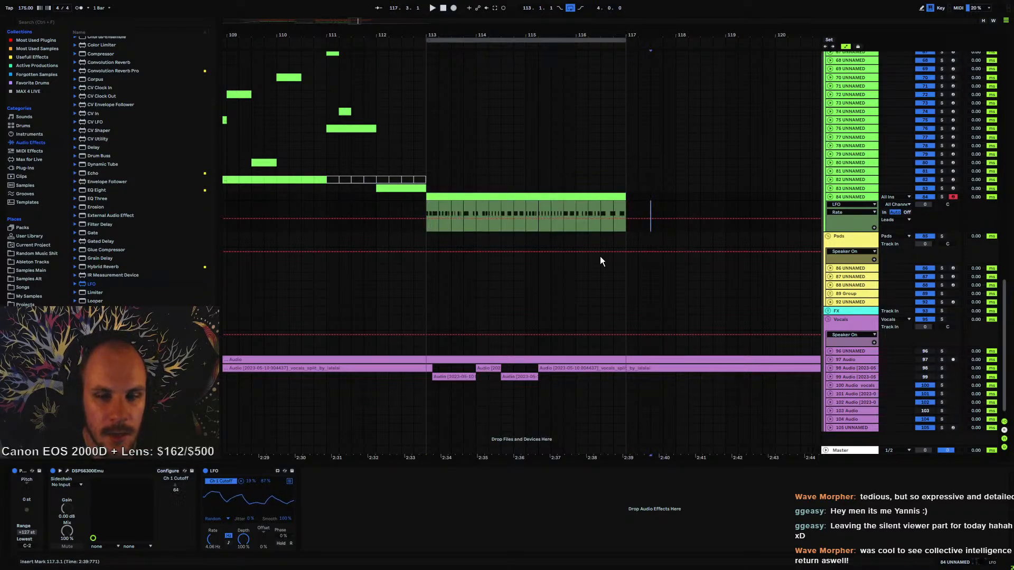
pyautogui.scroll(12, 600, 258)
pyautogui.scroll(-10, 534, 204)
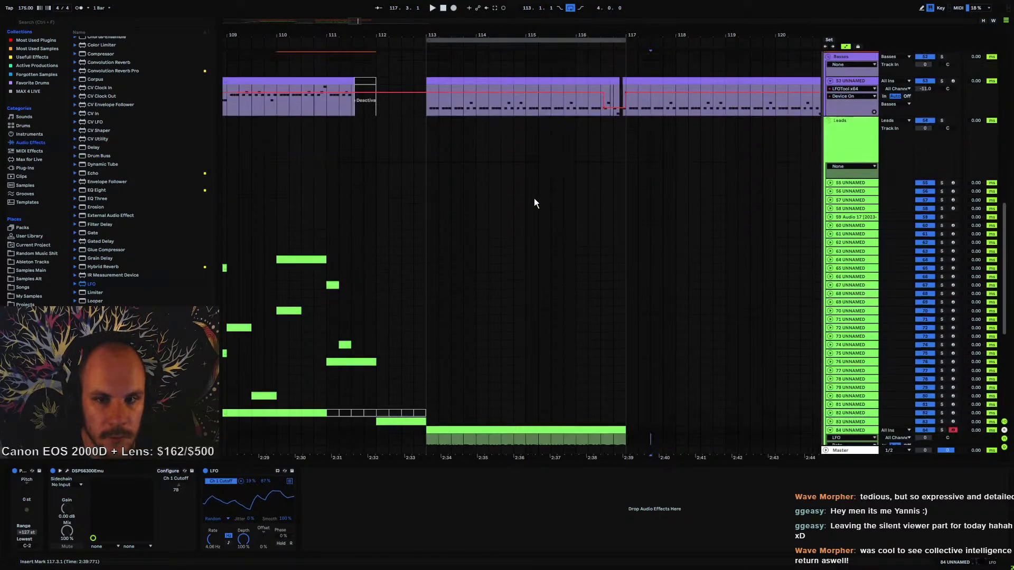
pyautogui.scroll(6, 524, 217)
pyautogui.scroll(6, 521, 220)
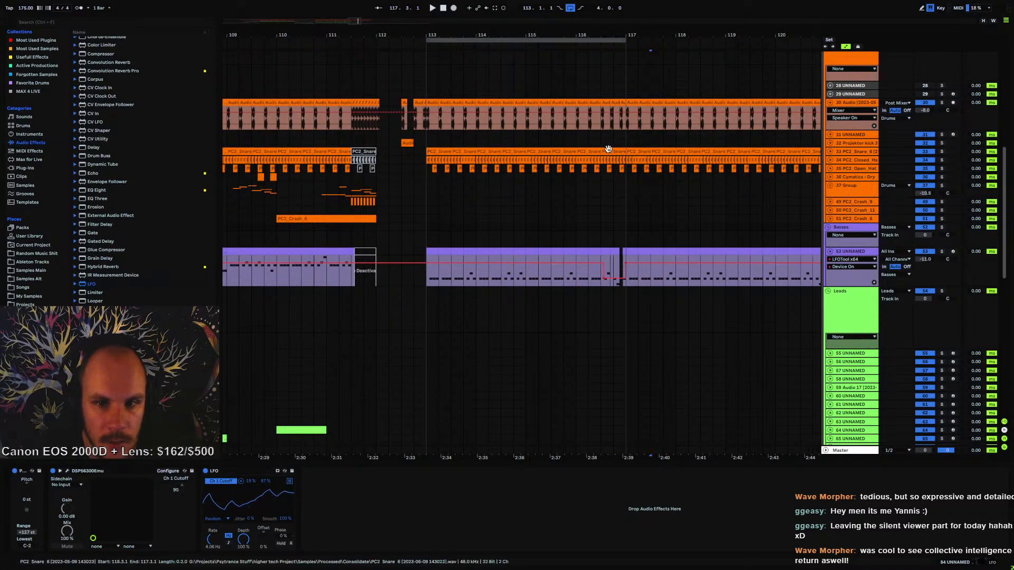
pyautogui.moveTo(428, 168); pyautogui.dragTo(627, 170)
# - Solo and play the Audio 17 lead on track 59 from bar 49, examine its Beat Repeat automation, and turn solo off again
pyautogui.scroll(-12, 548, 210)
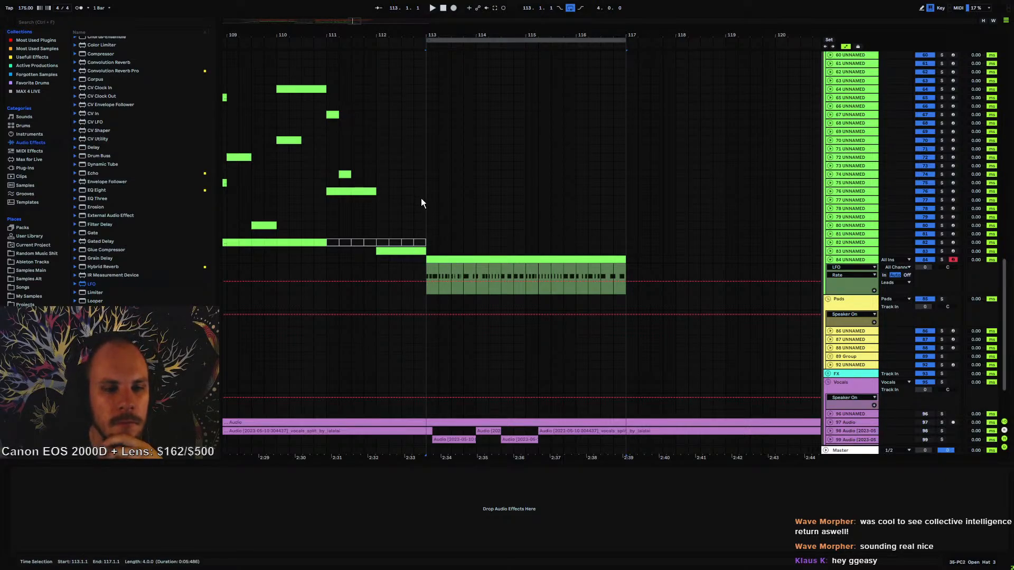
pyautogui.moveTo(468, 29); pyautogui.dragTo(704, 32)
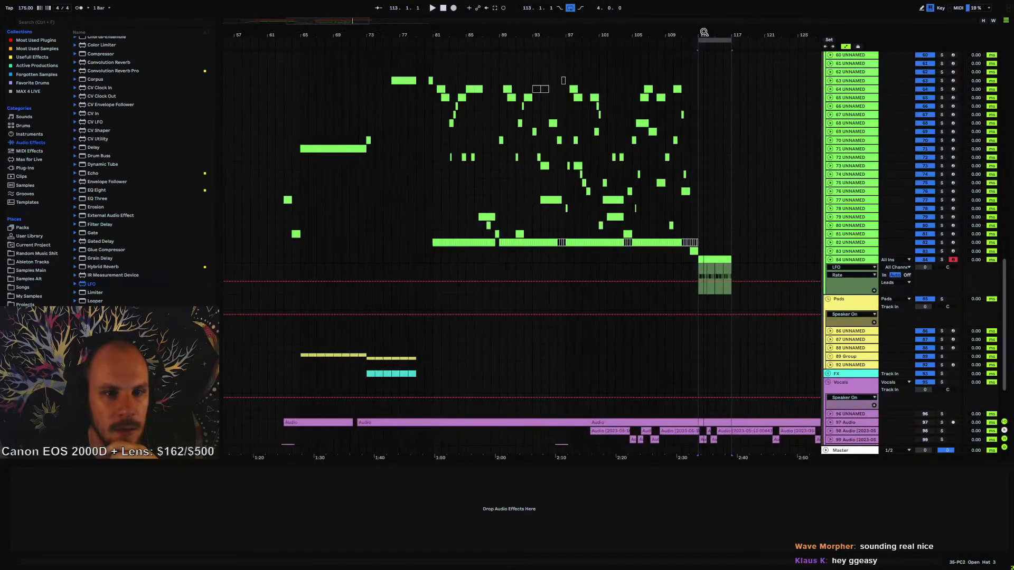
pyautogui.scroll(5, 351, 170)
pyautogui.moveTo(274, 35); pyautogui.dragTo(516, 35)
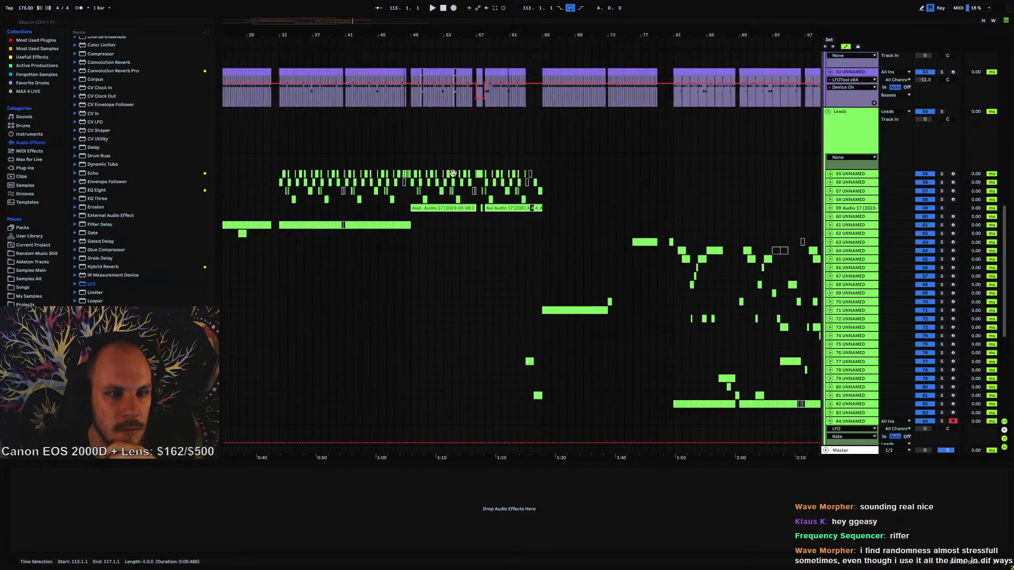
pyautogui.click(410, 213)
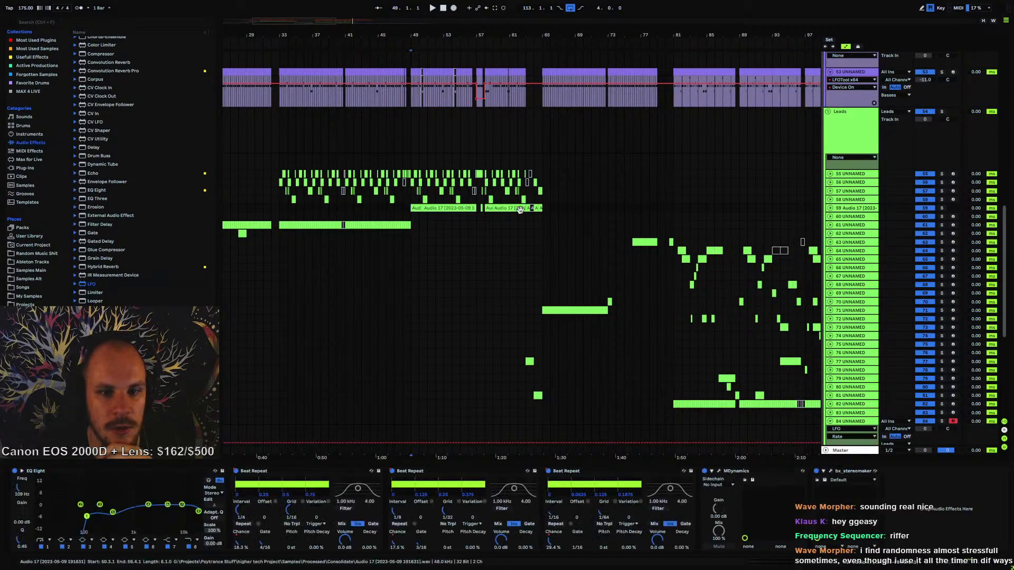
pyautogui.click(942, 208)
pyautogui.click(830, 208)
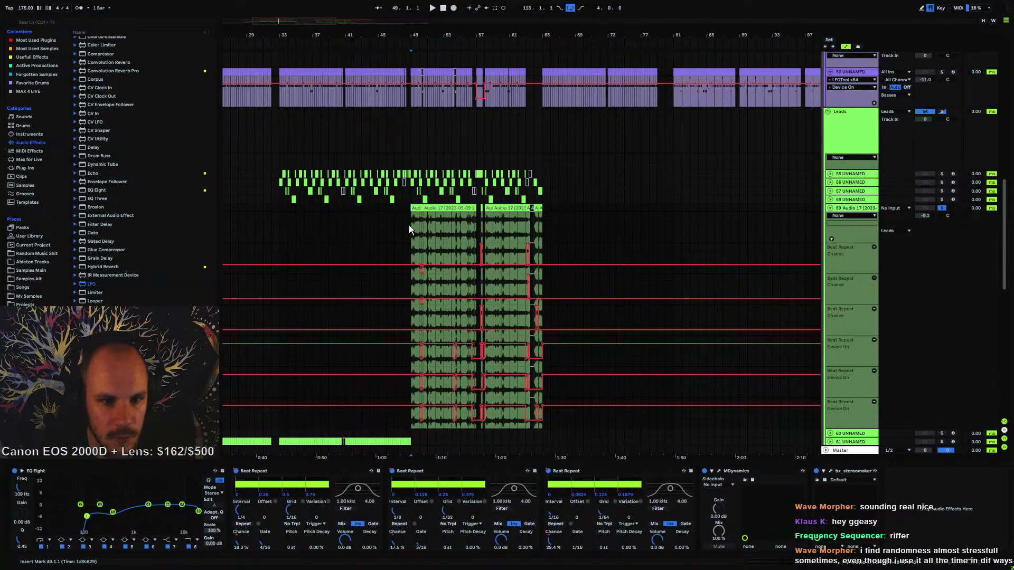
pyautogui.press('space')
pyautogui.moveTo(426, 34); pyautogui.dragTo(411, 79)
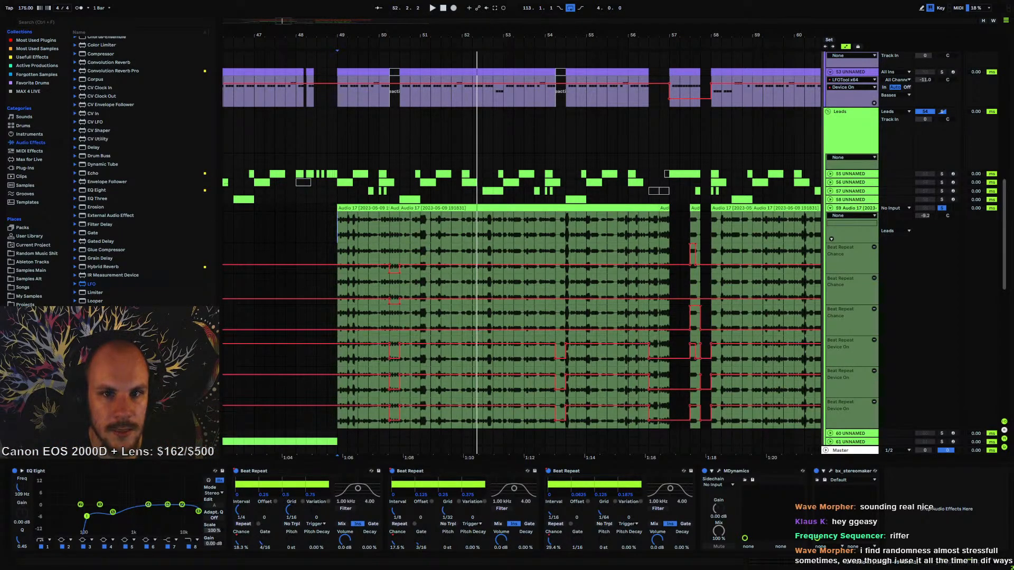
pyautogui.moveTo(508, 37); pyautogui.dragTo(412, 20)
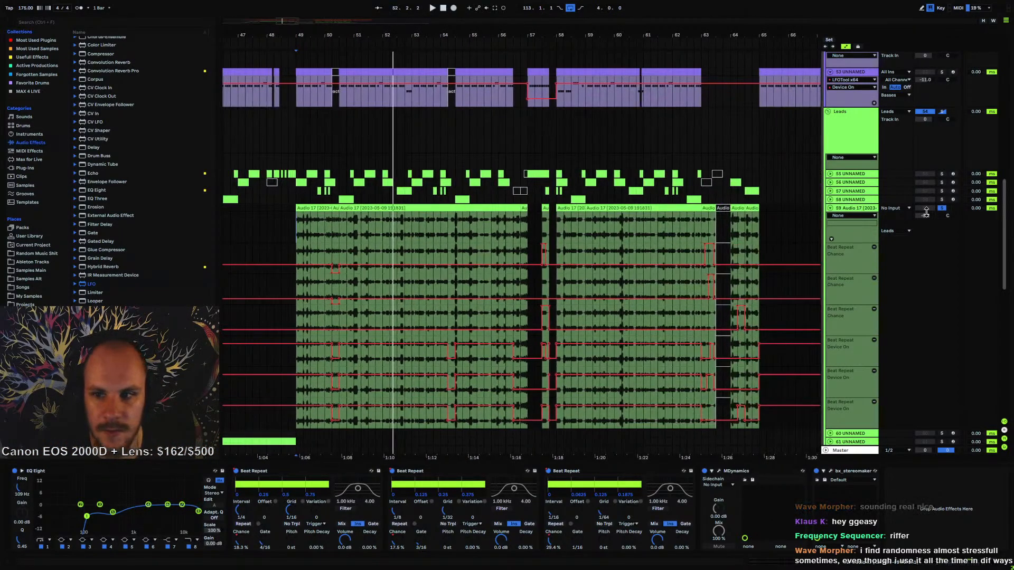
pyautogui.click(830, 208)
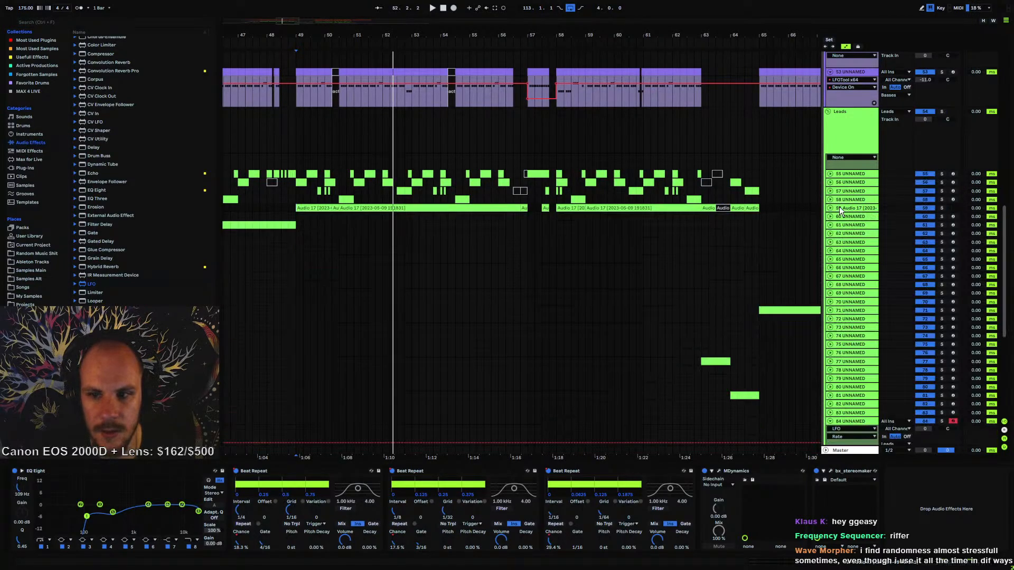
pyautogui.click(291, 205)
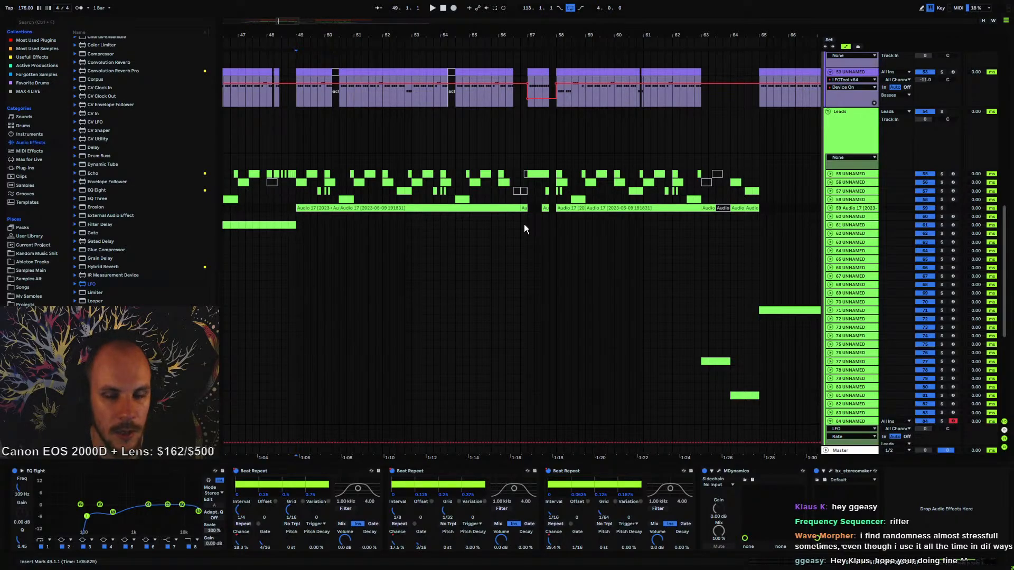
# - Return to bar 113 and play back the lead on track 84
pyautogui.moveTo(545, 35); pyautogui.dragTo(224, 35)
pyautogui.scroll(-3, 650, 331)
pyautogui.scroll(-1, 650, 331)
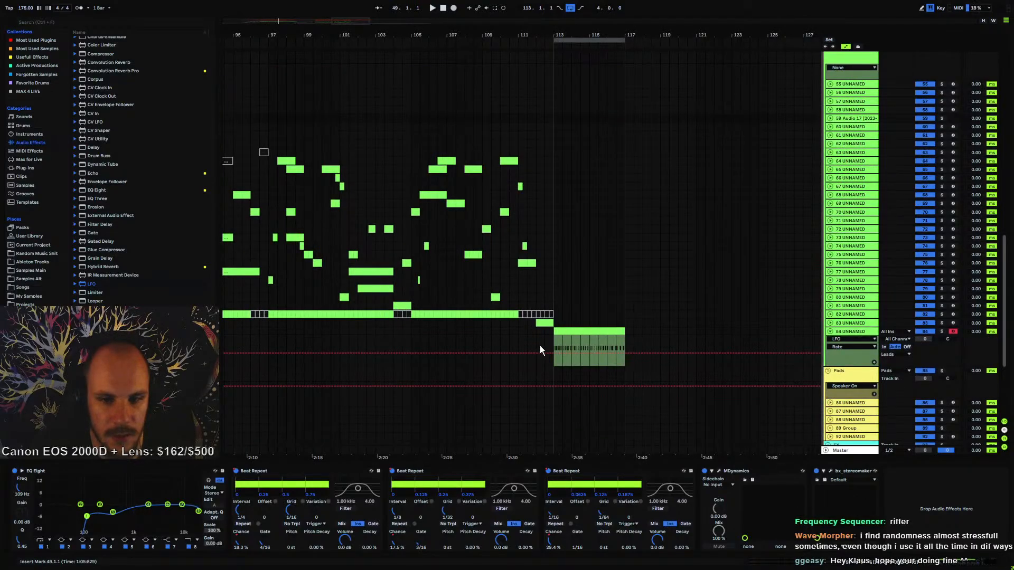
pyautogui.click(553, 342)
pyautogui.click(858, 330)
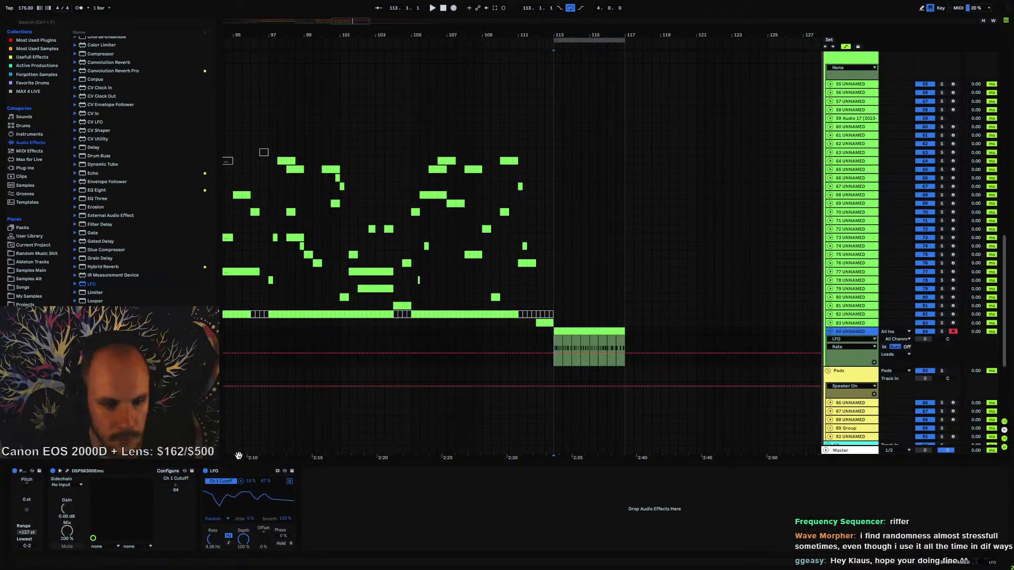
pyautogui.press('space')
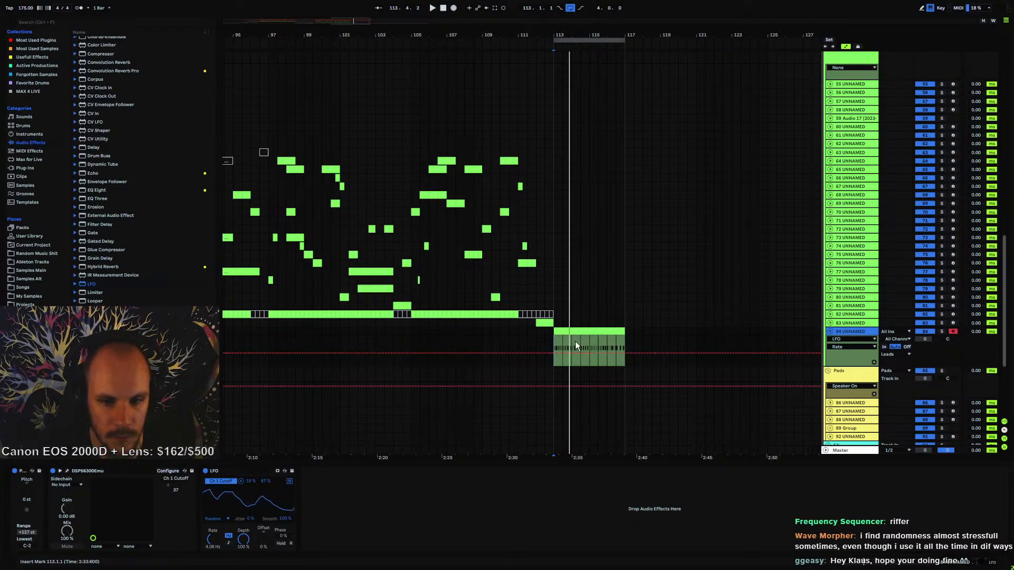
# - In track 84's Osirus synth effects, set the distortion curve to Middle and raise its intensity
pyautogui.click(68, 471)
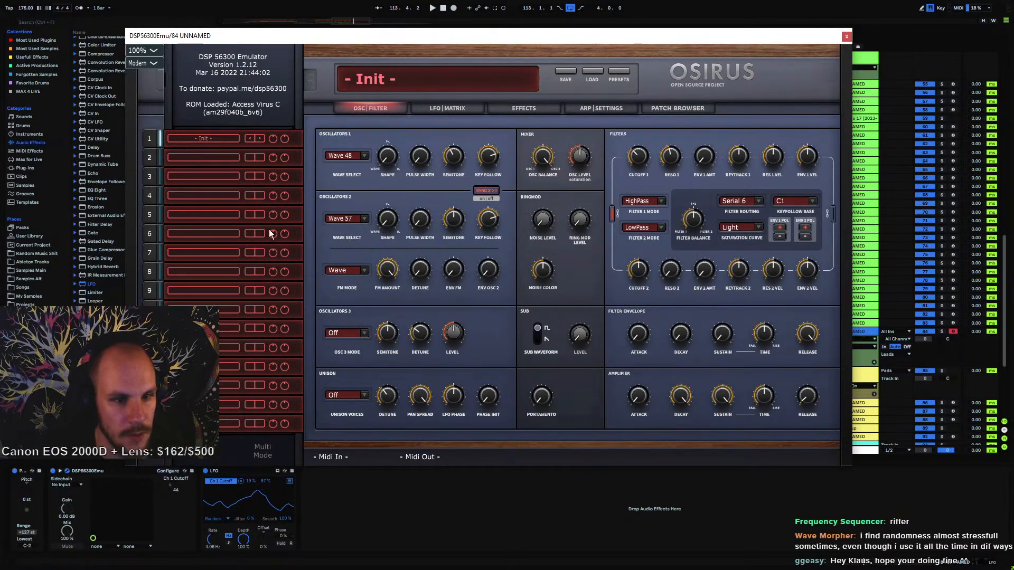
pyautogui.click(523, 110)
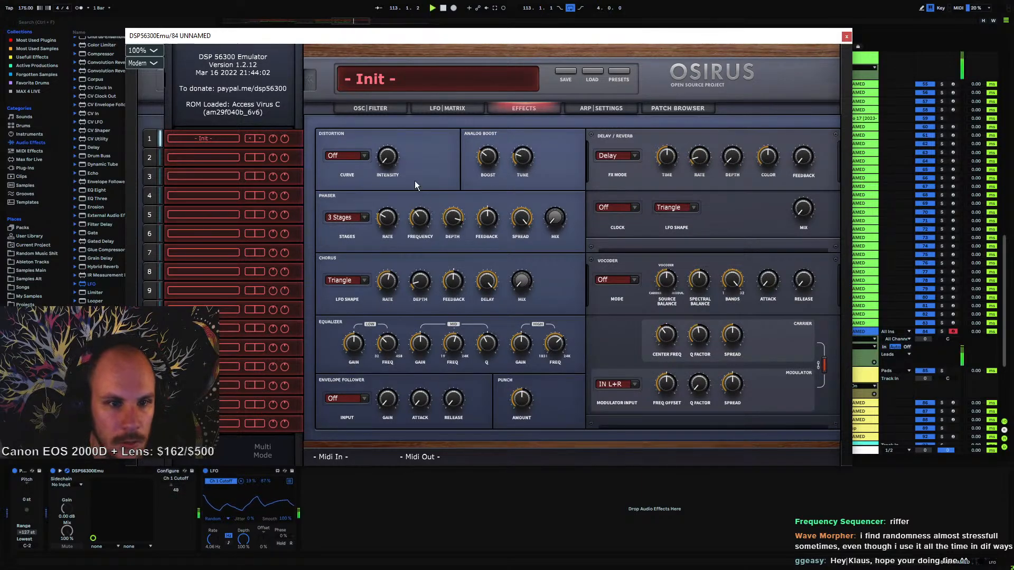
pyautogui.click(346, 156)
pyautogui.click(346, 190)
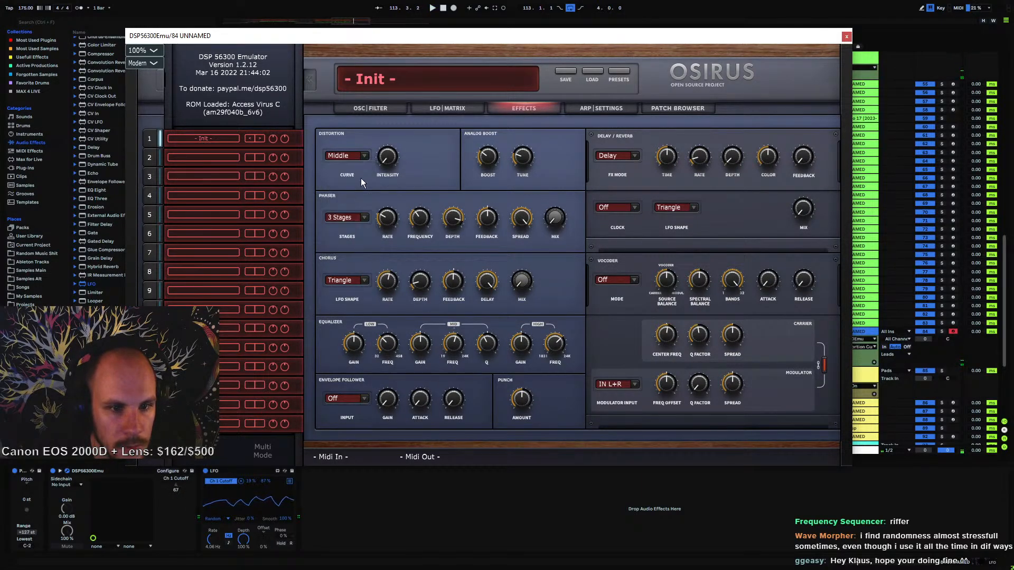
pyautogui.moveTo(401, 129); pyautogui.dragTo(400, 132)
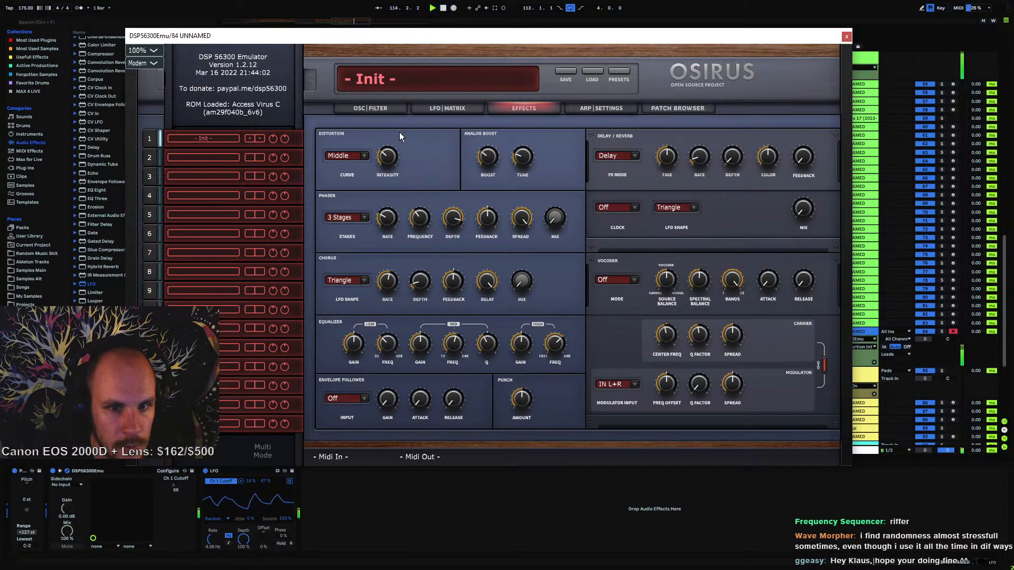
# - Raise the analog boost slightly and bring in the chorus with more mix and less feedback and delay
pyautogui.moveTo(490, 157); pyautogui.dragTo(496, 145)
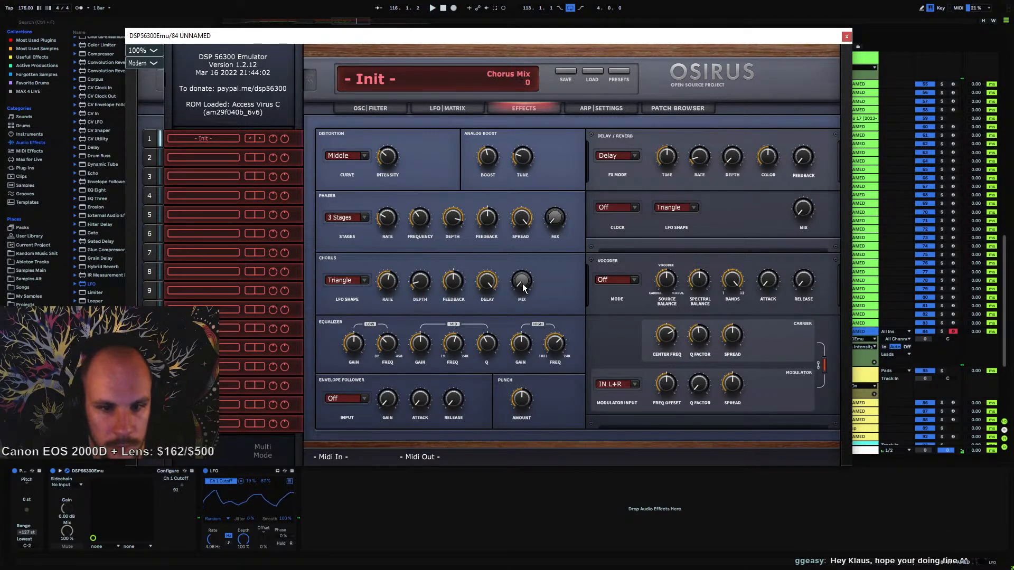
pyautogui.moveTo(521, 284)
pyautogui.mouseDown()
pyautogui.moveTo(535, 229)
pyautogui.moveTo(492, 308)
pyautogui.moveTo(515, 295)
pyautogui.mouseUp()
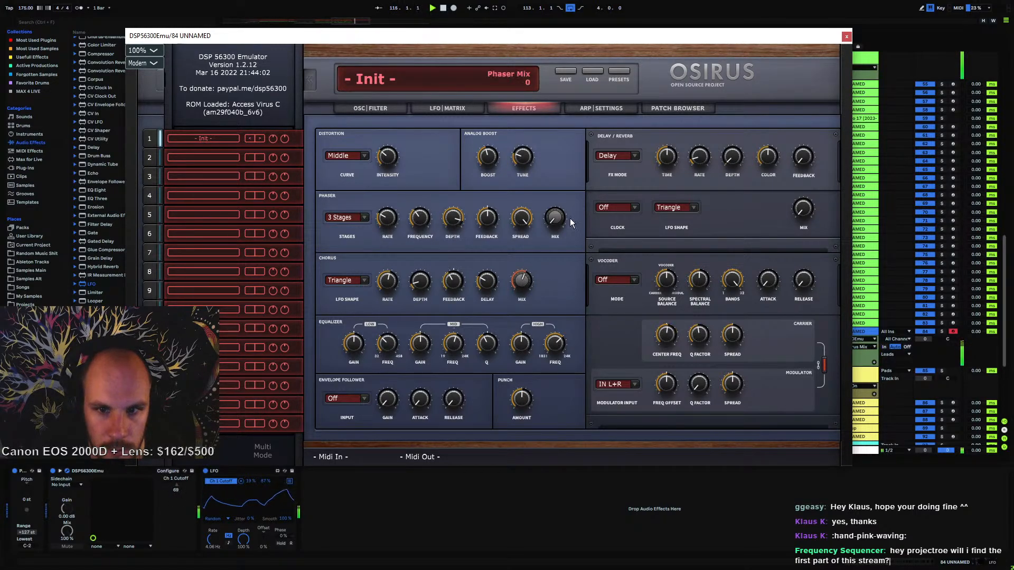
# - Switch the Osirus delay/reverb effect to Reverb with Small Room size, less predelay, and more mix, damping, color and feedback
pyautogui.click(634, 159)
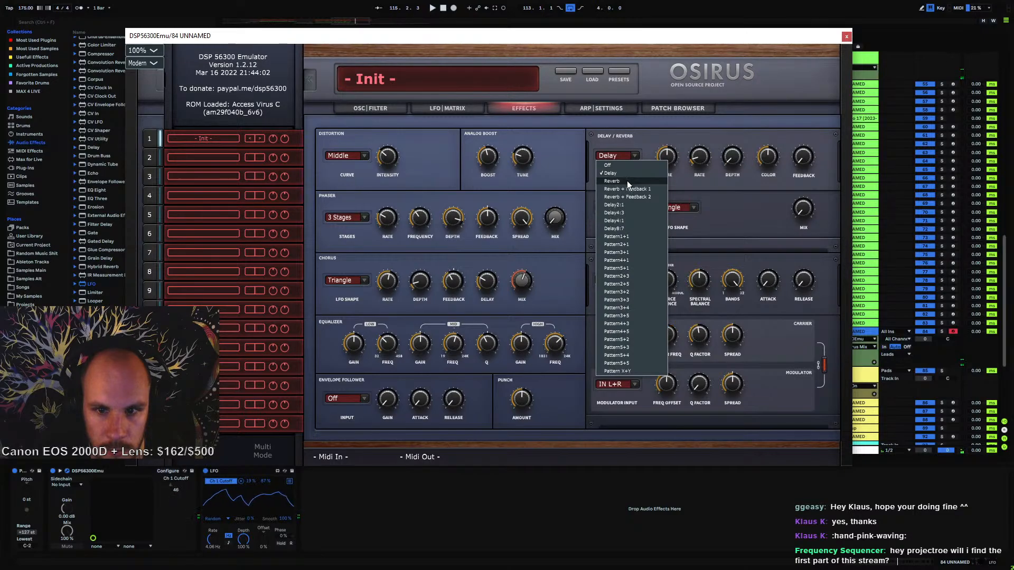
pyautogui.click(626, 180)
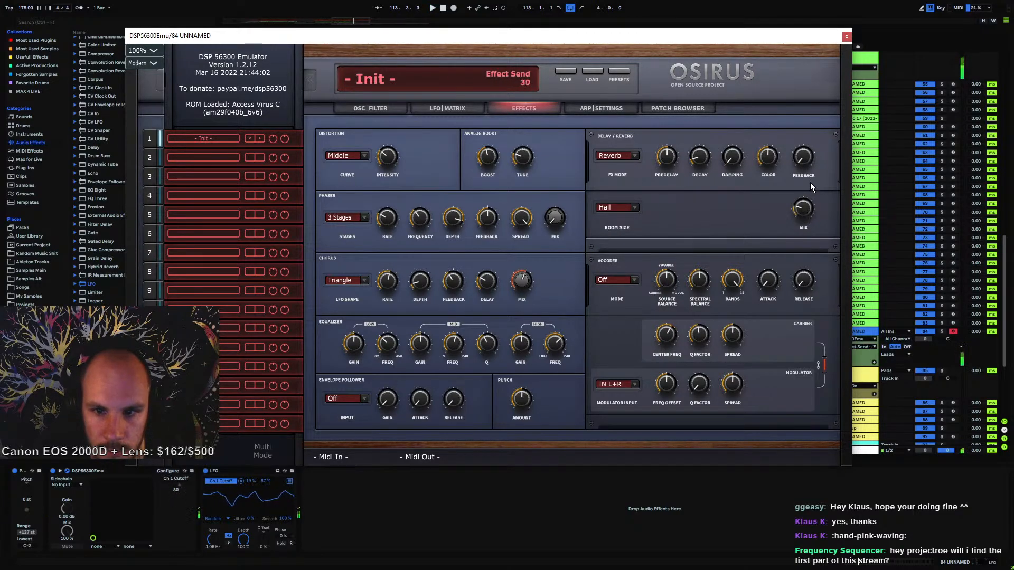
pyautogui.click(616, 207)
pyautogui.click(616, 225)
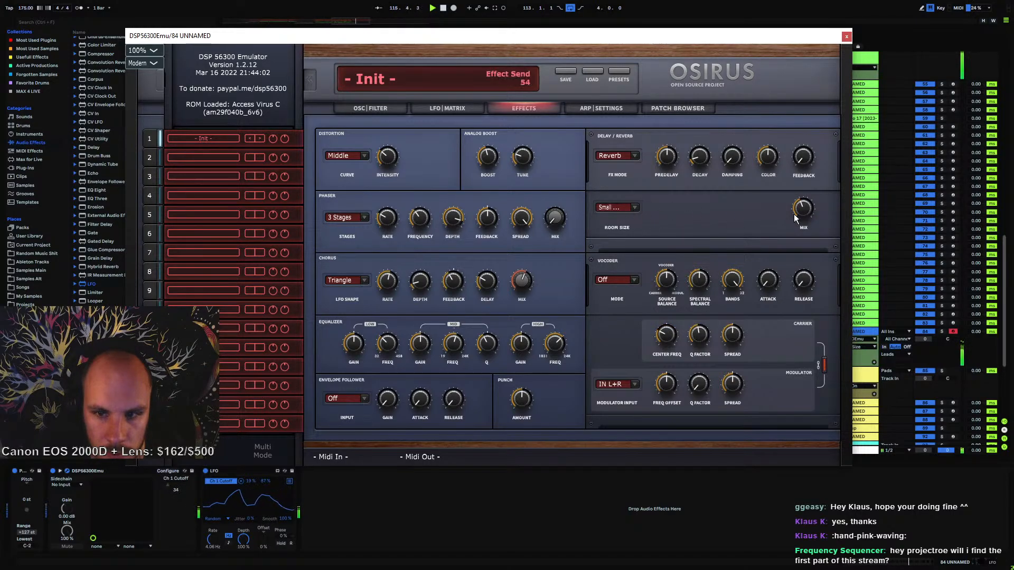
pyautogui.click(630, 207)
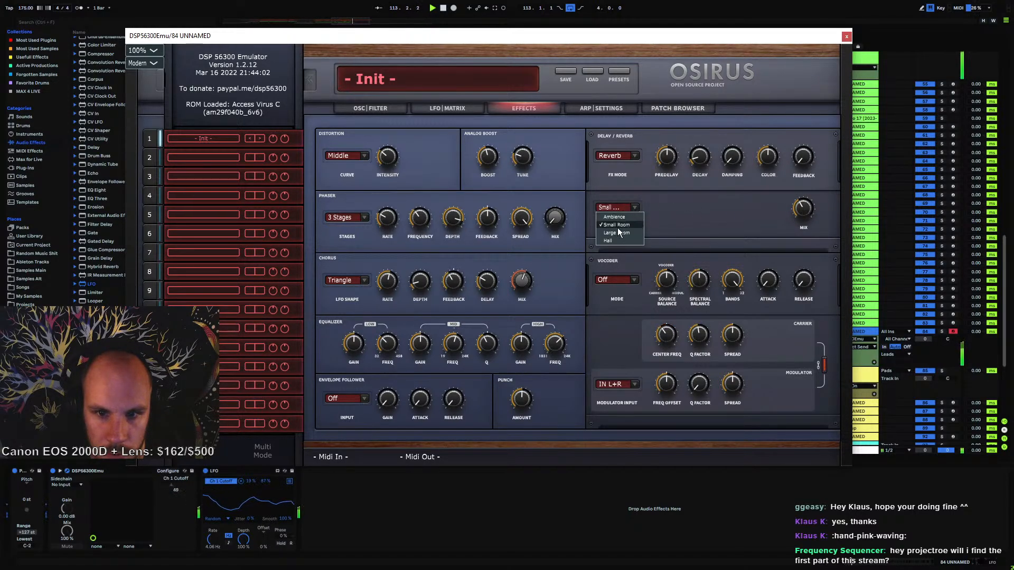
pyautogui.click(616, 233)
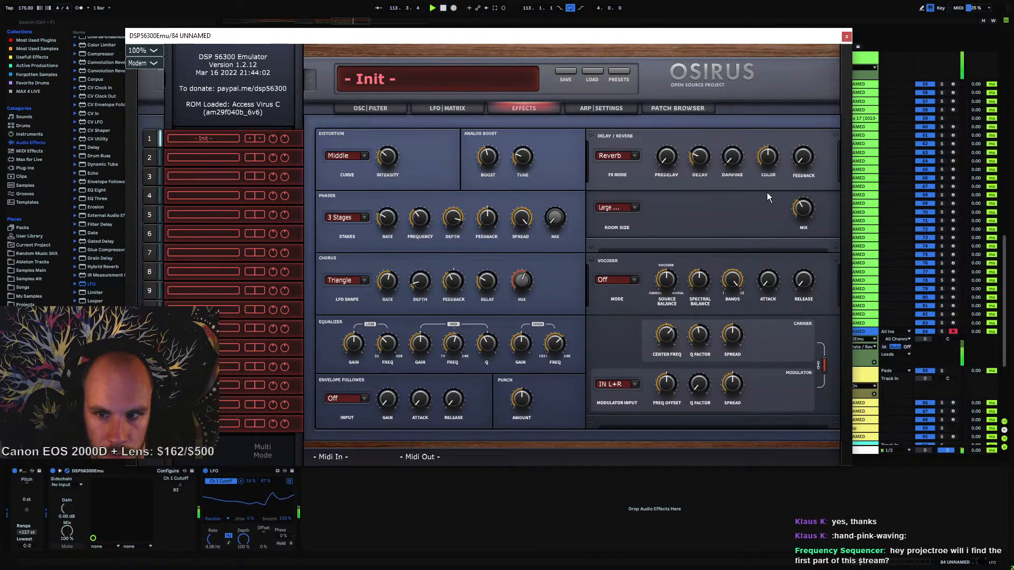
pyautogui.click(634, 208)
pyautogui.click(623, 226)
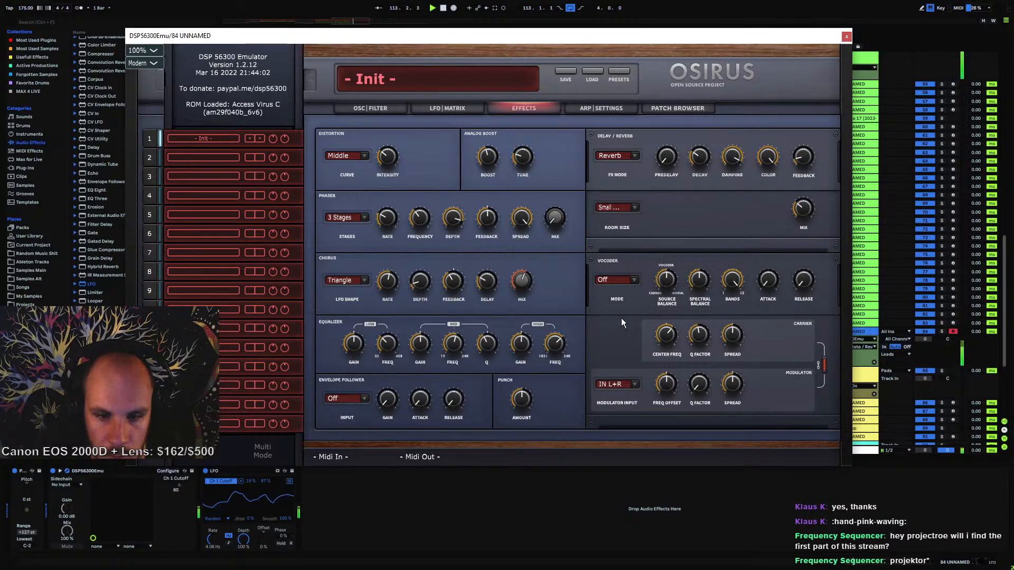
# - Try the vocoder in Oscillator, Osc Hold and In L modes, turn it off again, and test the phaser mix
pyautogui.click(625, 280)
pyautogui.click(618, 297)
pyautogui.click(633, 281)
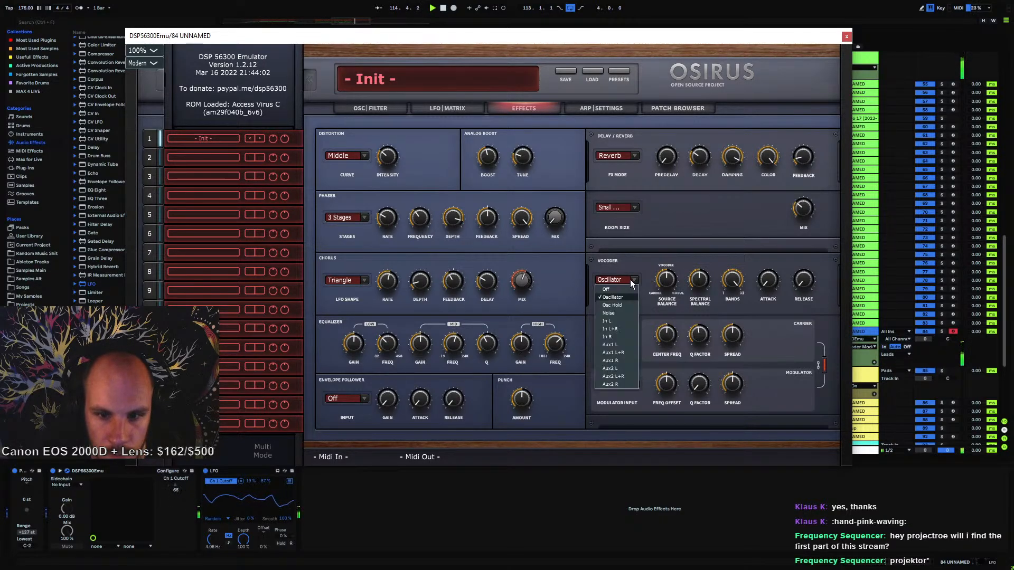
pyautogui.click(620, 305)
pyautogui.click(628, 279)
pyautogui.click(617, 321)
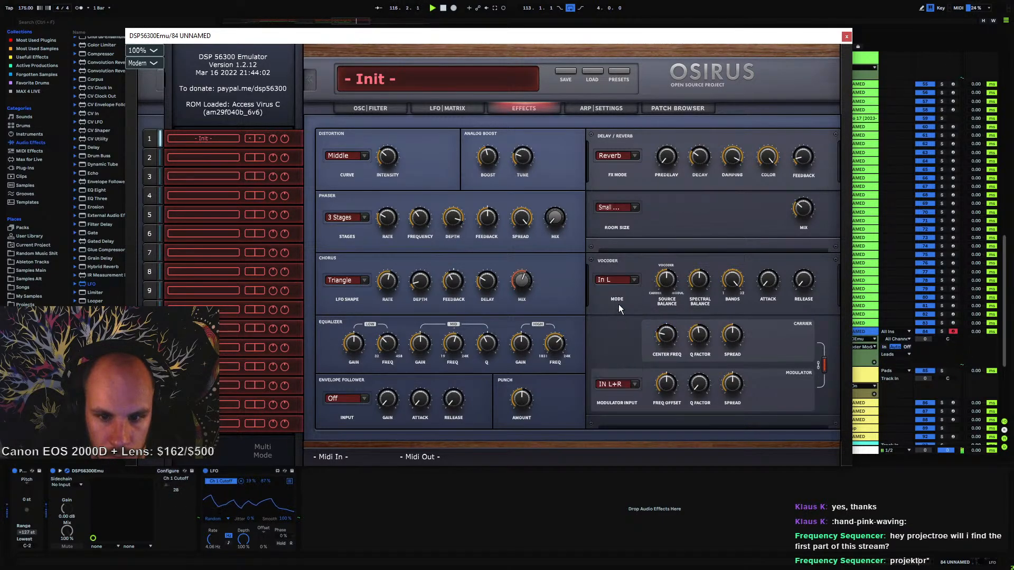
pyautogui.click(622, 282)
pyautogui.click(613, 288)
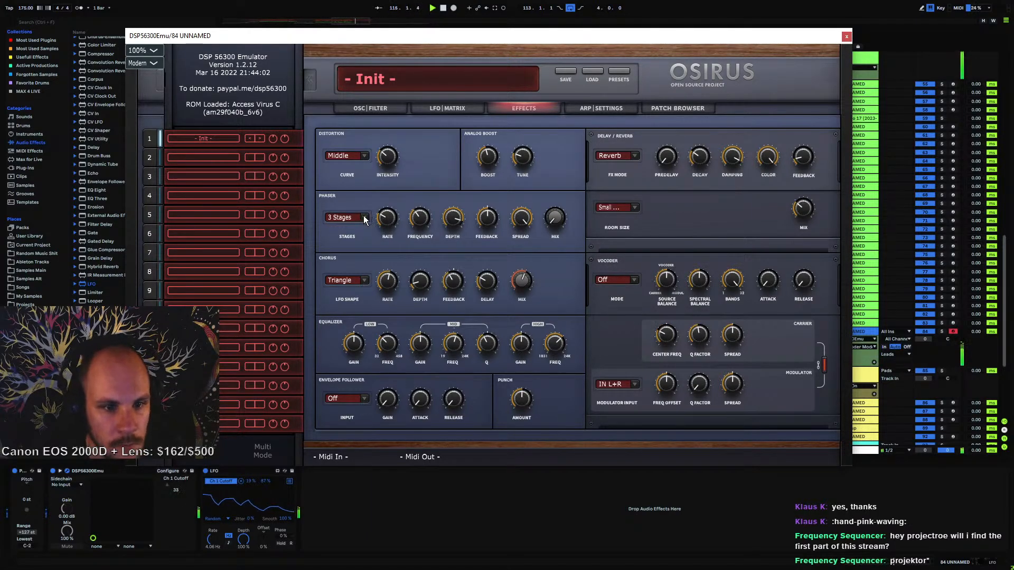
pyautogui.moveTo(559, 214); pyautogui.dragTo(565, 116)
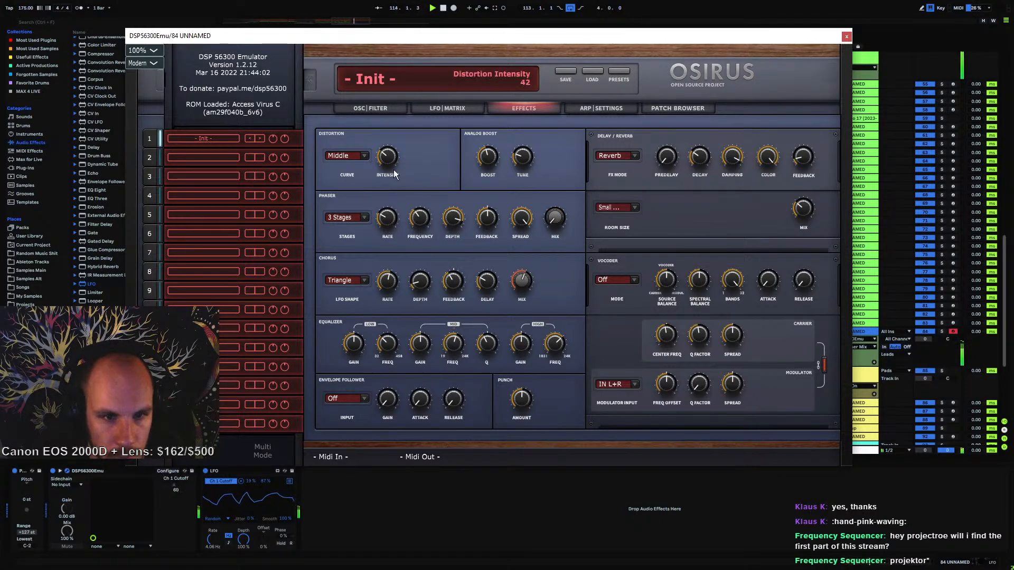
# - In the oscillator settings, set oscillator 3 to Saw, test the ring modulator level, and raise the oscillator level slightly
pyautogui.click(382, 108)
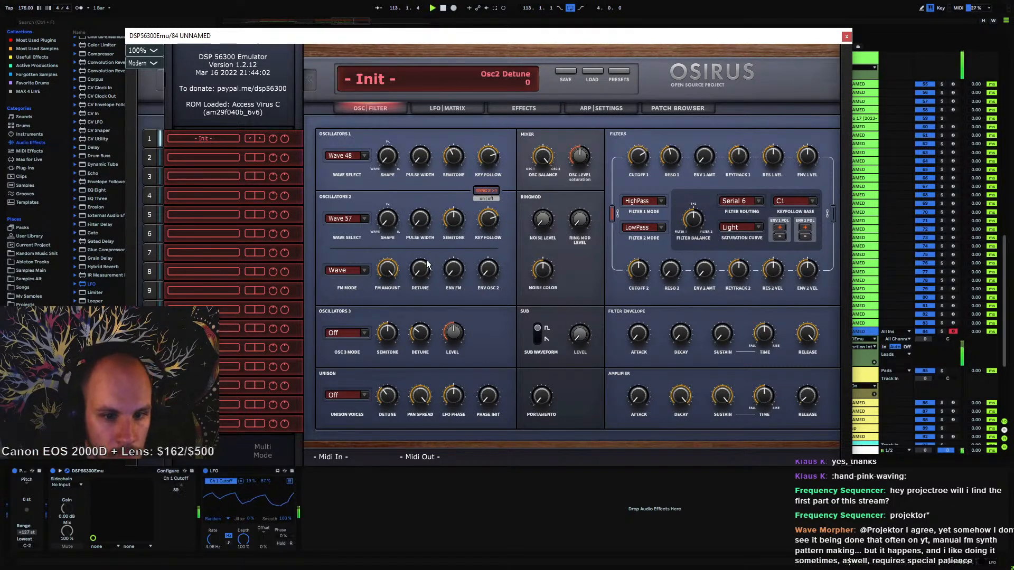
pyautogui.moveTo(421, 257); pyautogui.dragTo(437, 329)
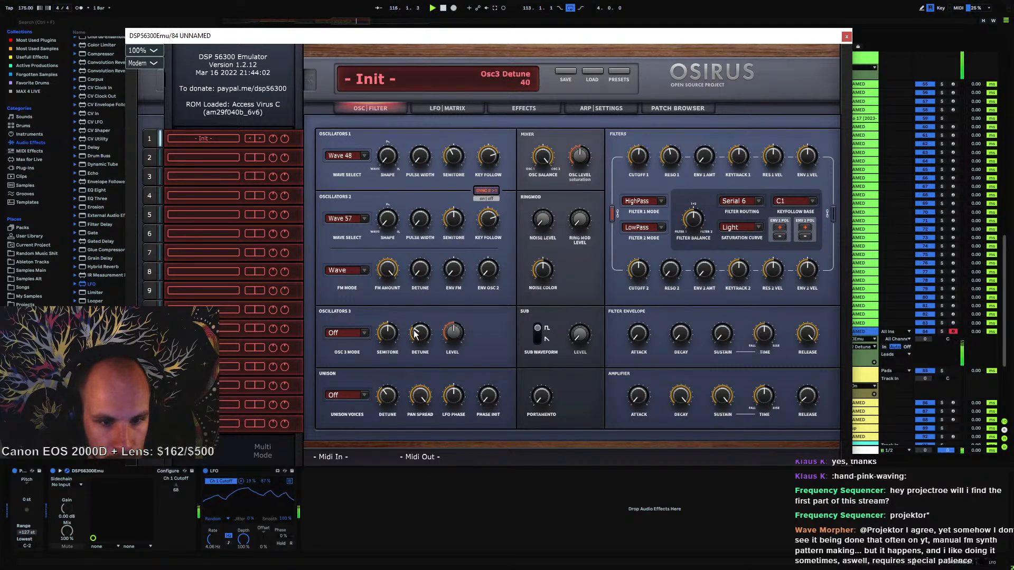
pyautogui.click(349, 332)
pyautogui.click(346, 349)
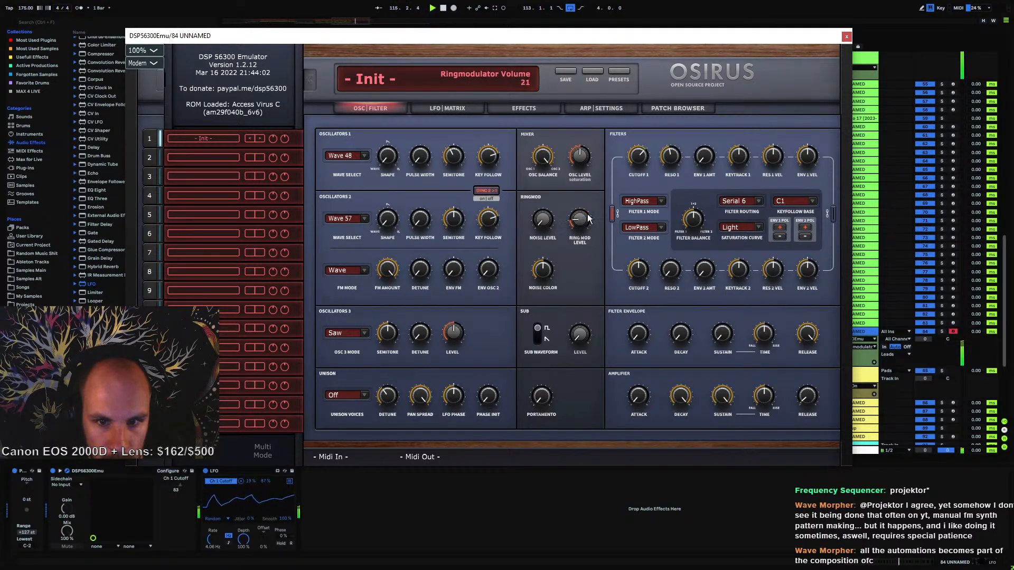
pyautogui.moveTo(540, 219); pyautogui.dragTo(573, 101)
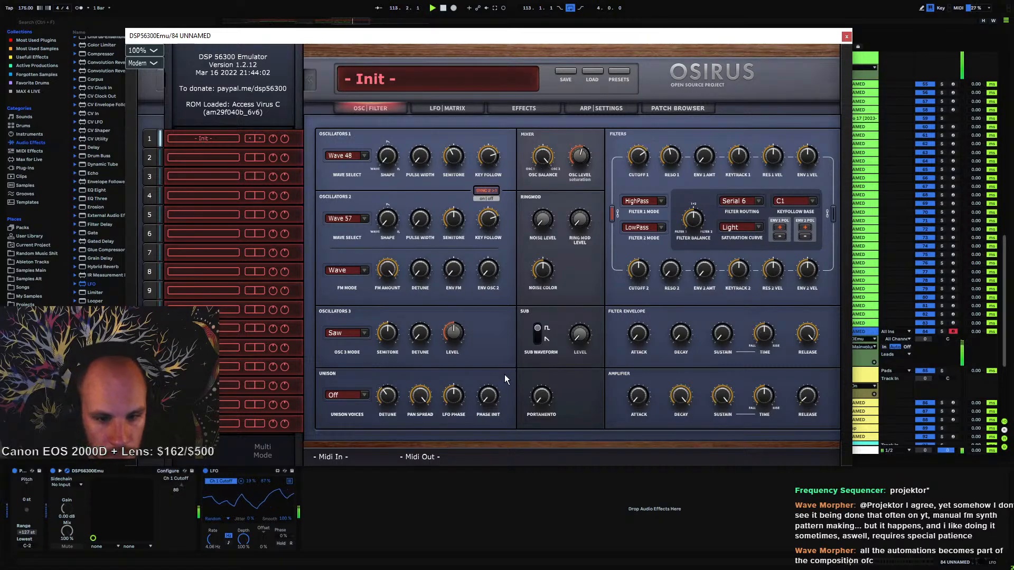
# - Set unison to 3 voices with less detune, a pan spread of 73 and a raised initial phase, and close the synth window
pyautogui.click(366, 396)
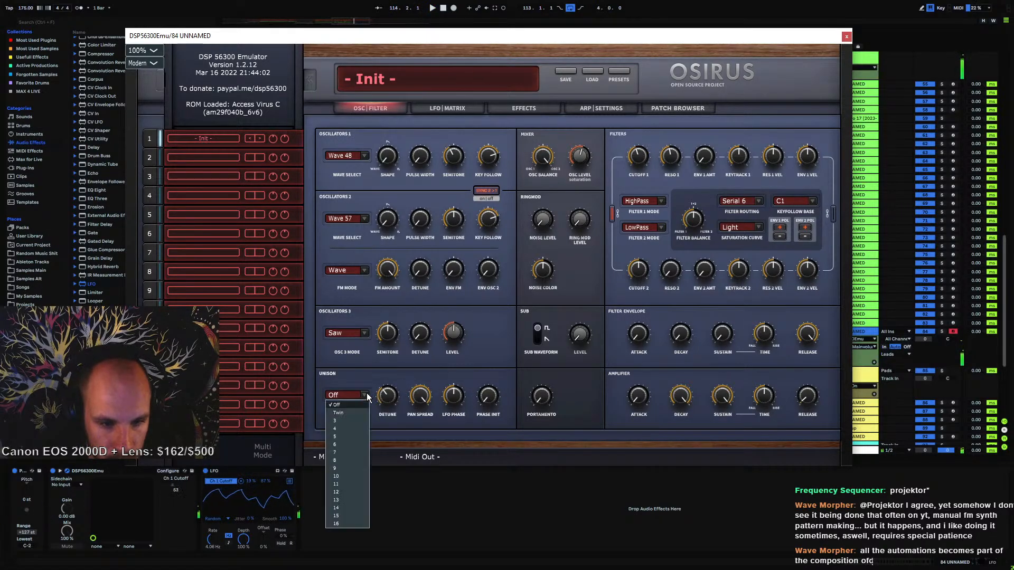
pyautogui.click(350, 413)
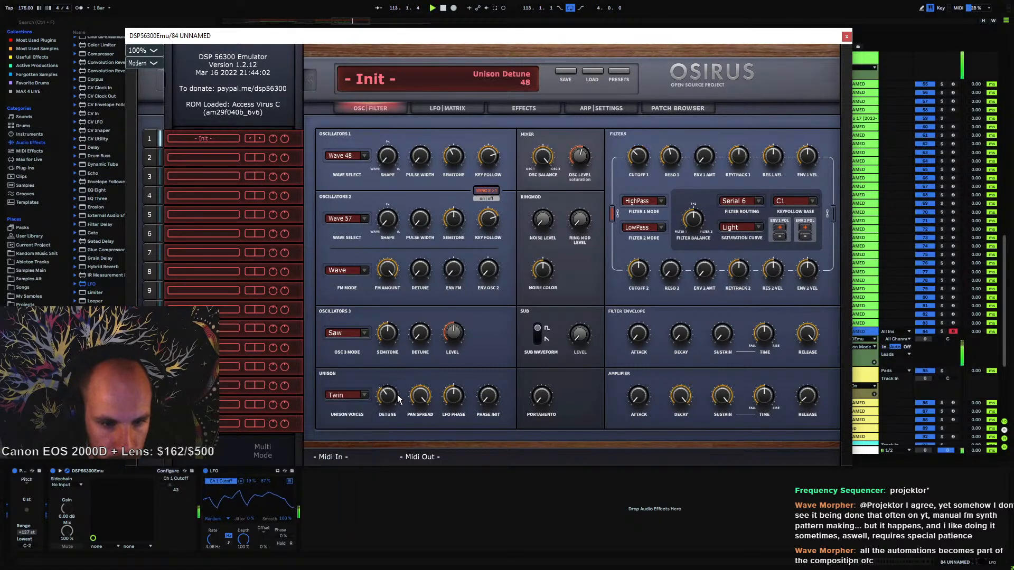
pyautogui.click(366, 396)
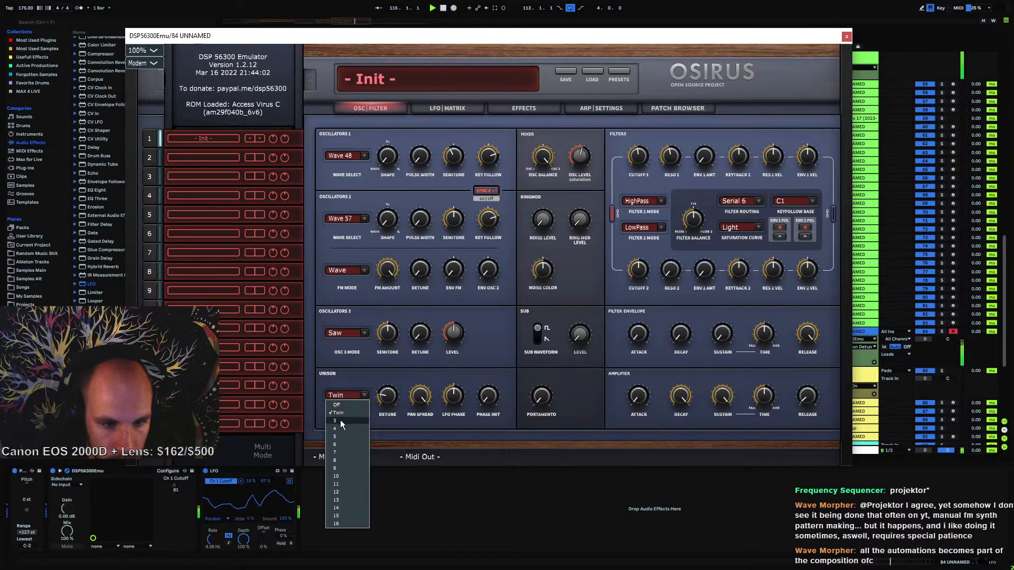
pyautogui.click(341, 421)
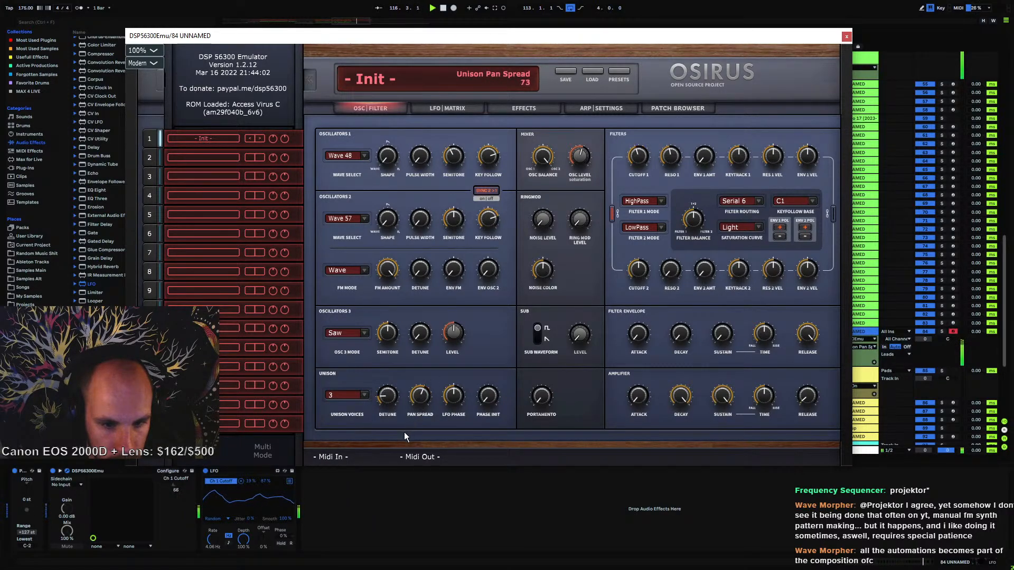
pyautogui.moveTo(475, 408); pyautogui.dragTo(503, 375)
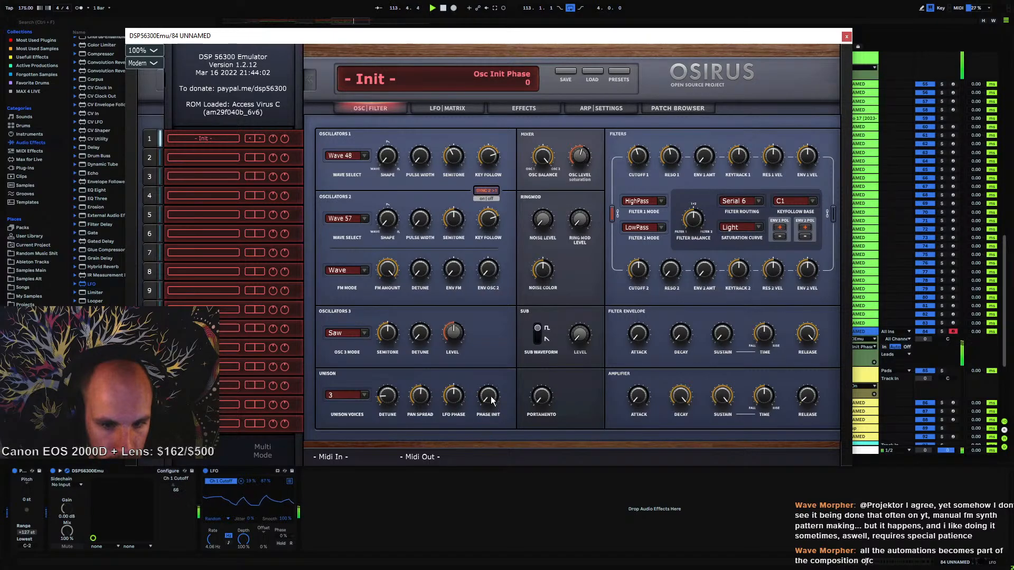
pyautogui.moveTo(508, 321); pyautogui.dragTo(497, 343)
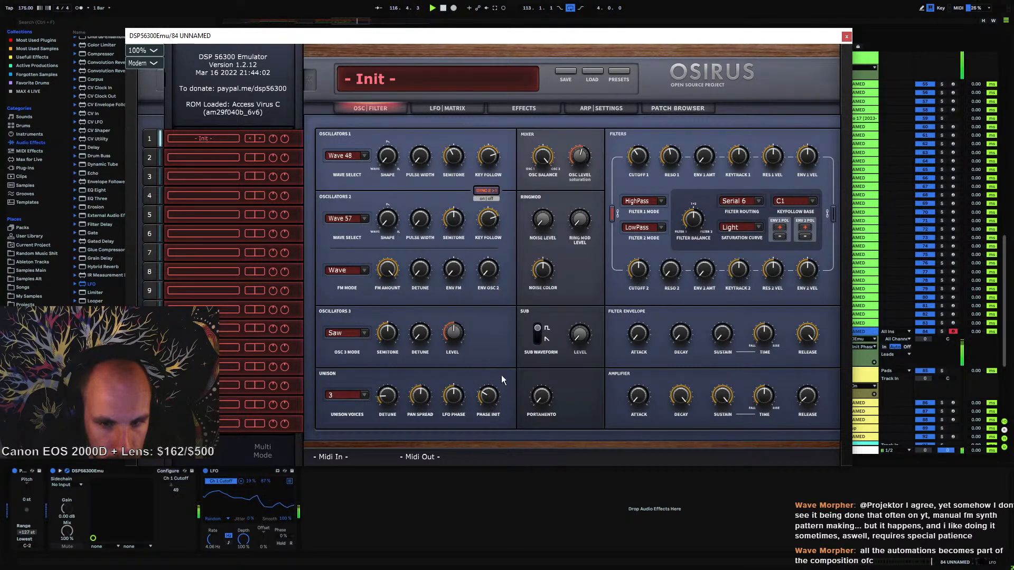
pyautogui.click(846, 36)
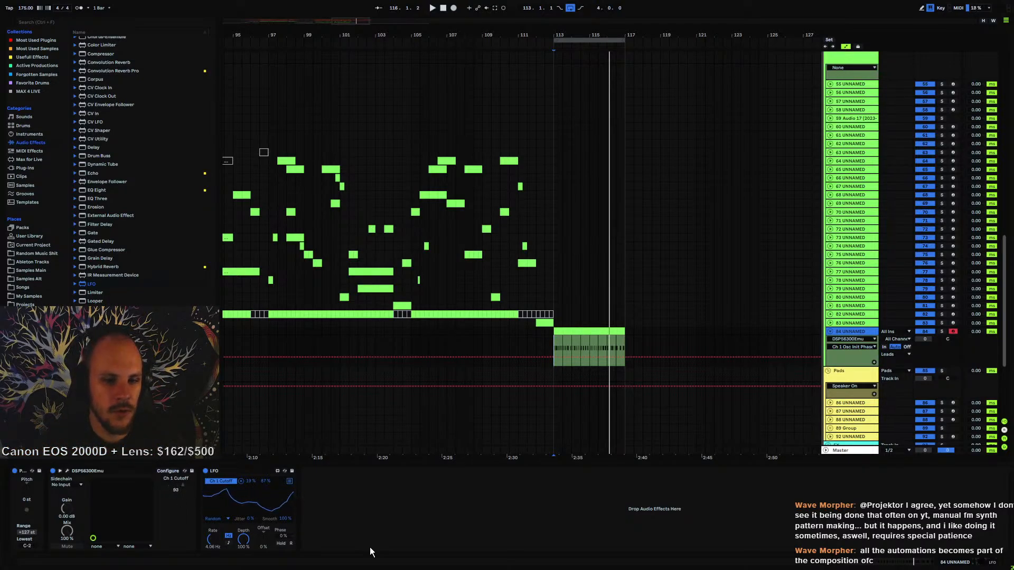
# - Extend track 84's lead clip from bar 117 to bar 129 and lengthen the loop region to match
pyautogui.moveTo(626, 35); pyautogui.dragTo(533, 67)
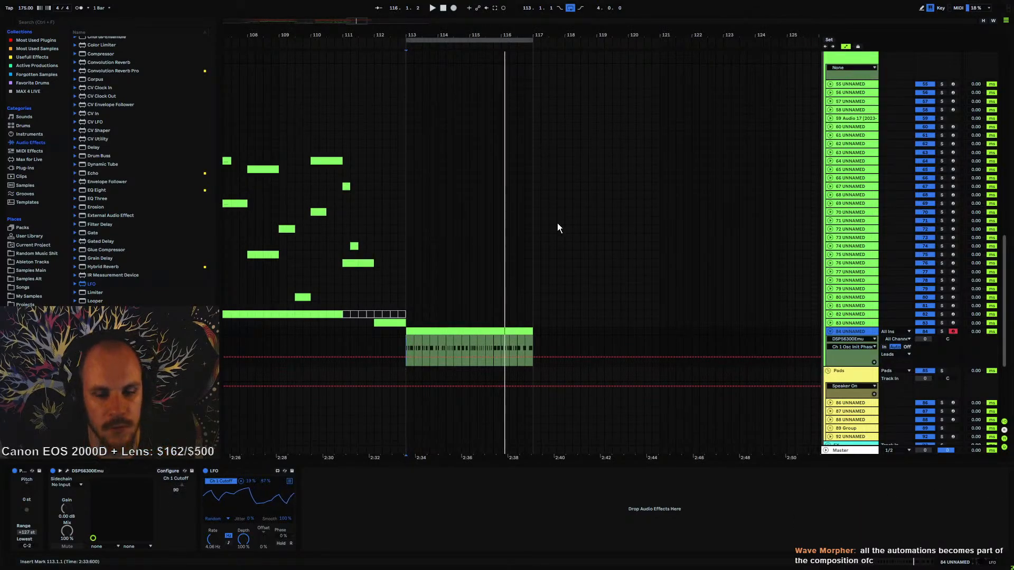
pyautogui.click(527, 332)
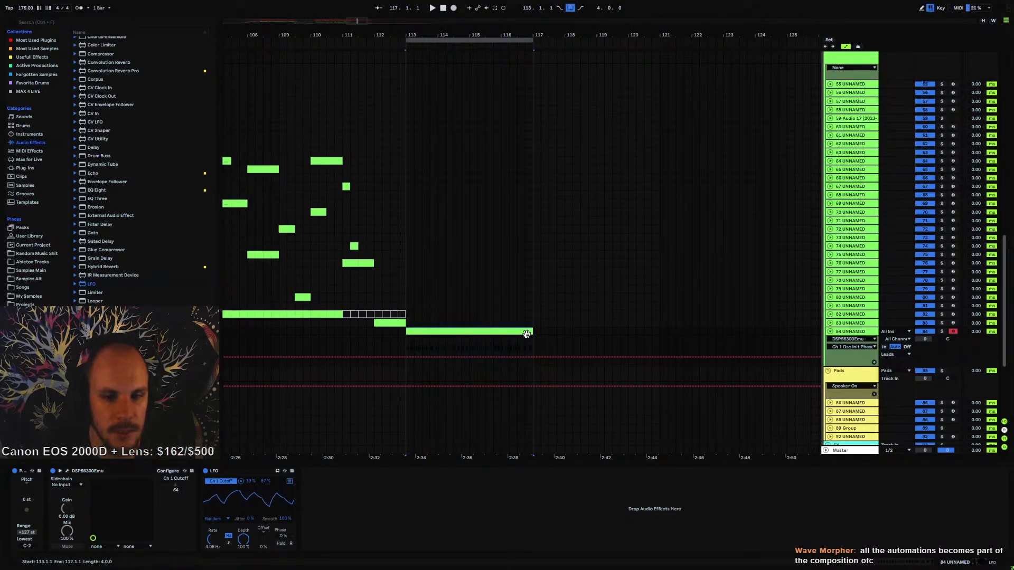
pyautogui.moveTo(606, 36); pyautogui.dragTo(469, 89)
pyautogui.click(405, 344)
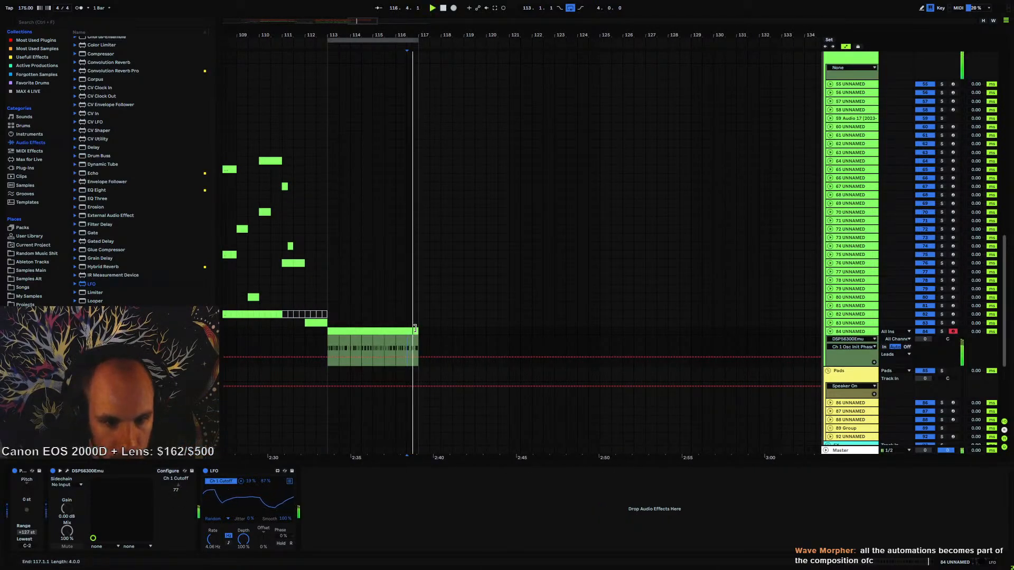
pyautogui.press('space')
pyautogui.moveTo(418, 336); pyautogui.dragTo(691, 331)
pyautogui.press('space')
pyautogui.moveTo(421, 40); pyautogui.dragTo(691, 40)
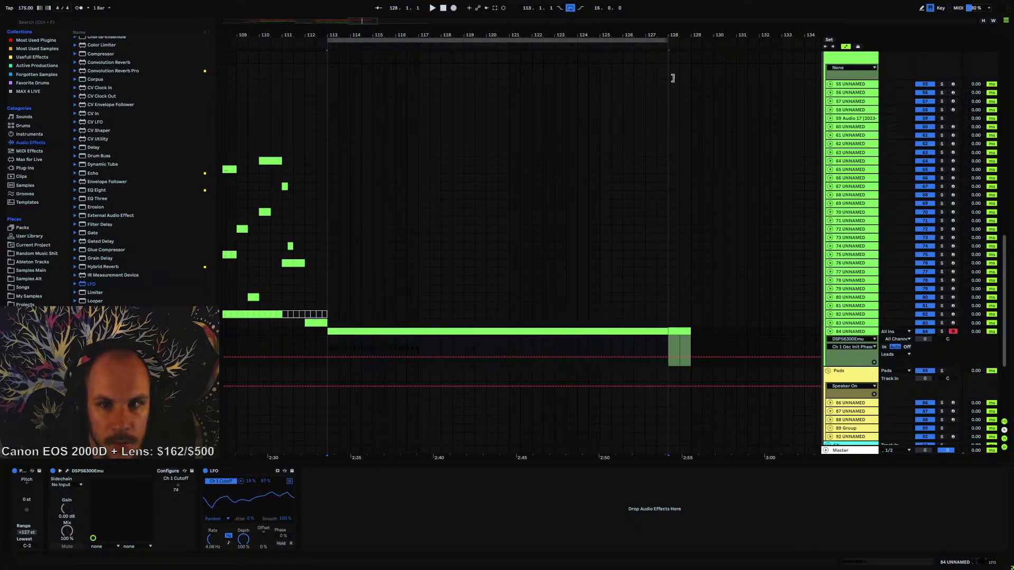
# - Open the extended lead clip's notes and add short G#1 notes at 5.1.1, 5.1.2, 5.1.3 and 5.1.4, shortening the 5.1.3 note
pyautogui.click(407, 341)
pyautogui.doubleClick(424, 332)
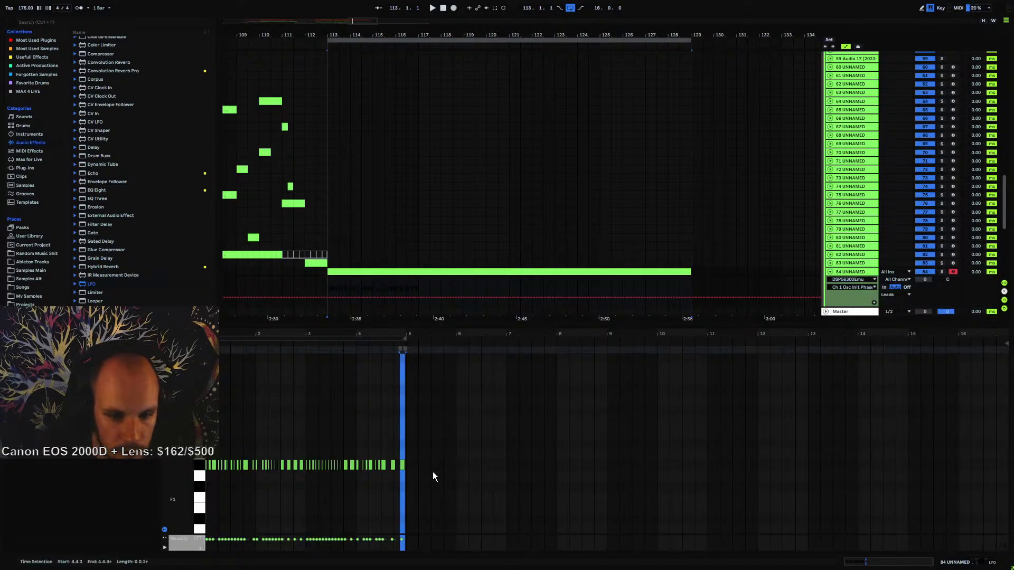
pyautogui.press('space')
pyautogui.moveTo(413, 340); pyautogui.dragTo(412, 385)
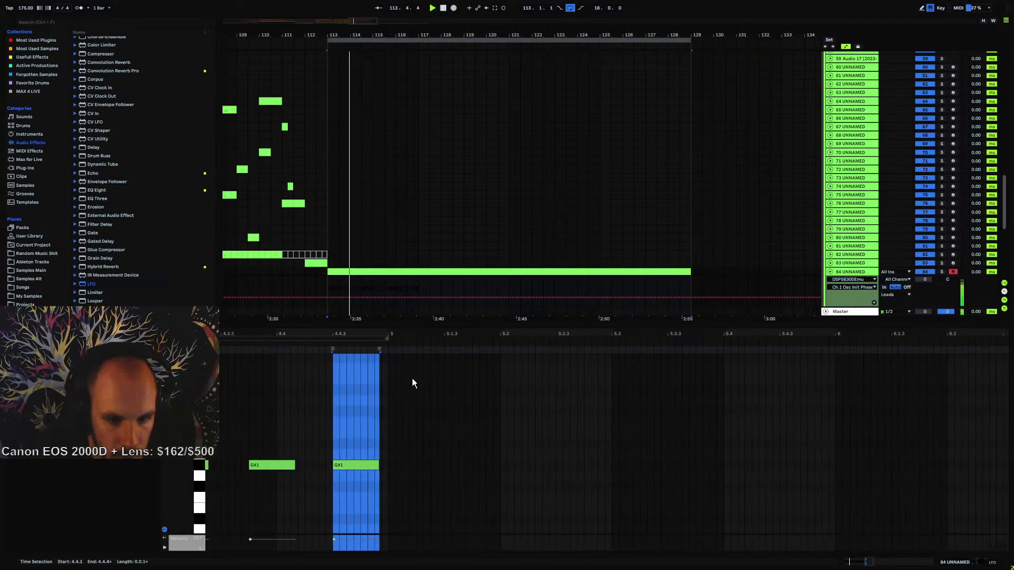
pyautogui.doubleClick(391, 464)
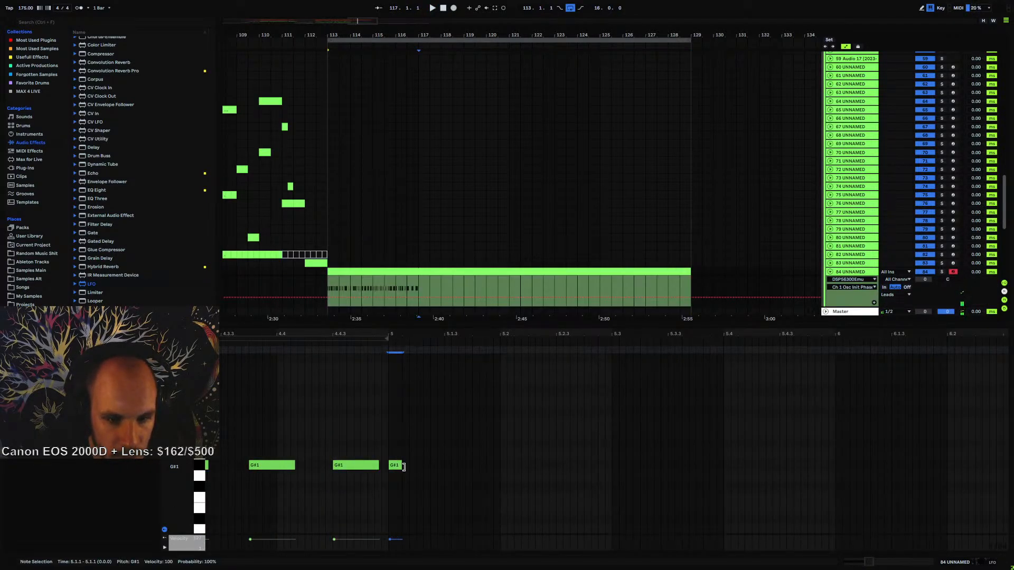
pyautogui.press('space')
pyautogui.press('-')
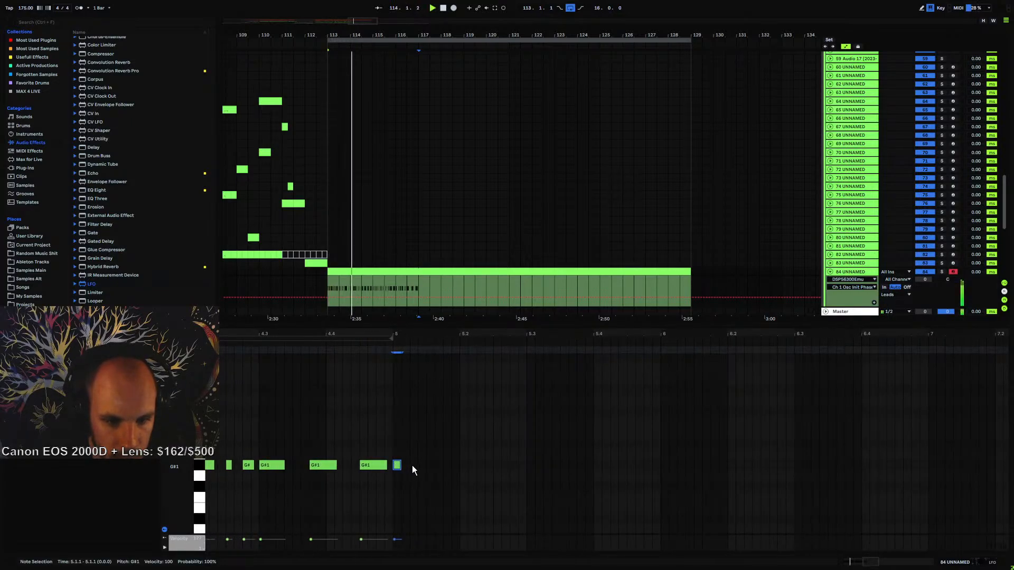
pyautogui.doubleClick(414, 465)
pyautogui.doubleClick(431, 465)
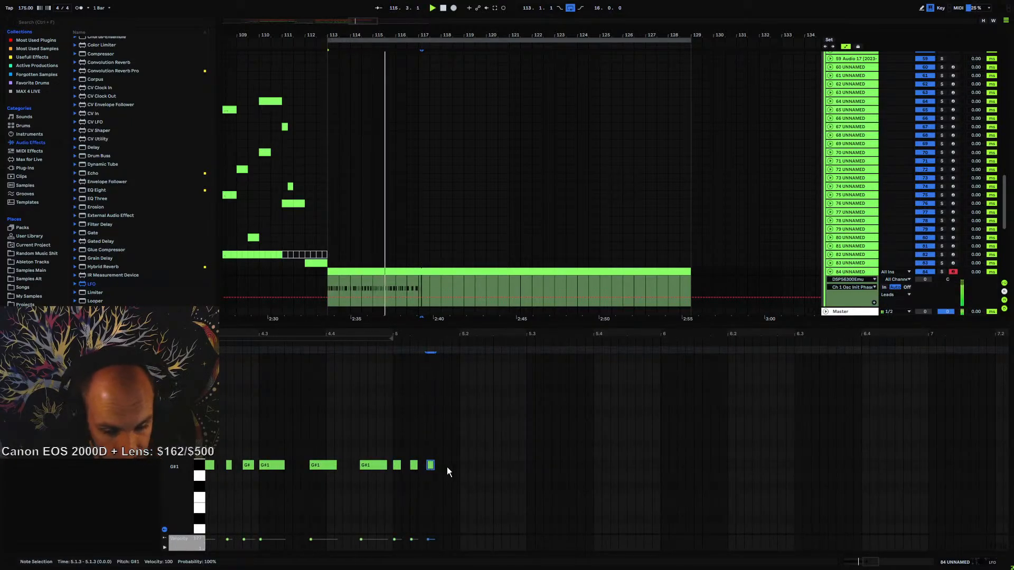
pyautogui.doubleClick(447, 469)
pyautogui.moveTo(434, 467); pyautogui.dragTo(429, 468)
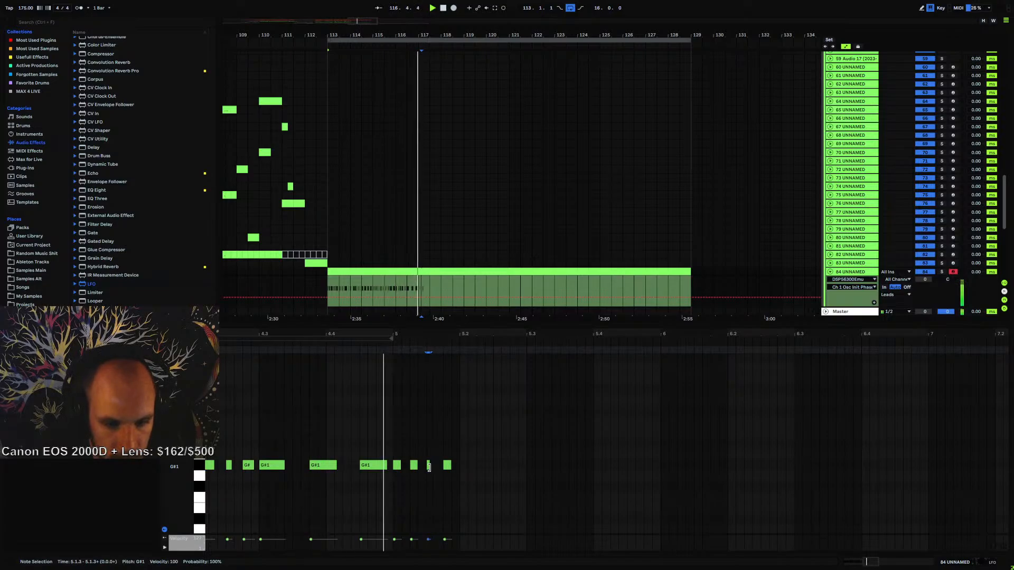
# - Add a long G#1 note at 5.2.1, short ones at 5.2.3 and 5.2.4, and a slightly lengthened one at 5.3.1
pyautogui.doubleClick(464, 467)
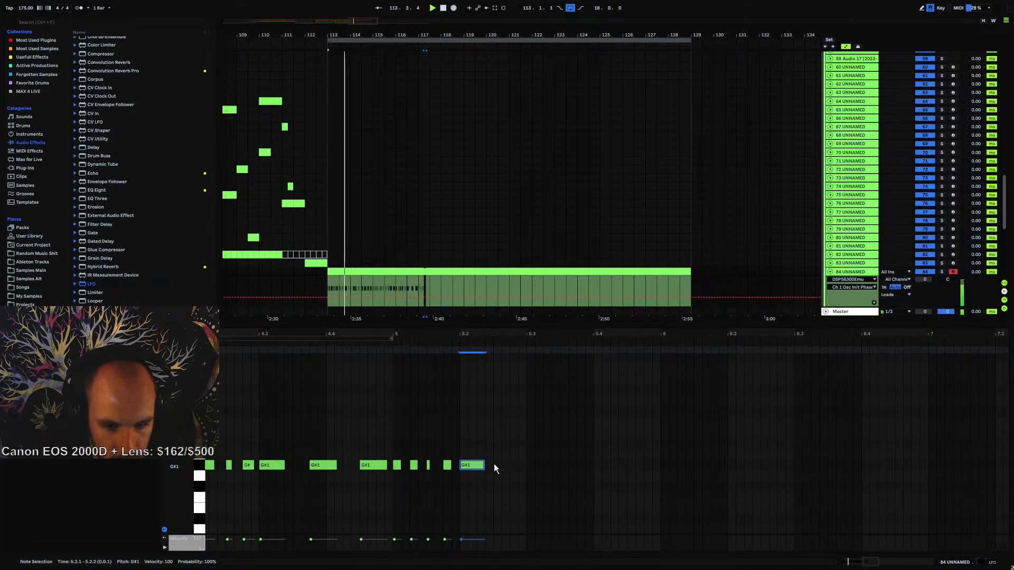
pyautogui.doubleClick(497, 466)
pyautogui.doubleClick(512, 465)
pyautogui.doubleClick(531, 466)
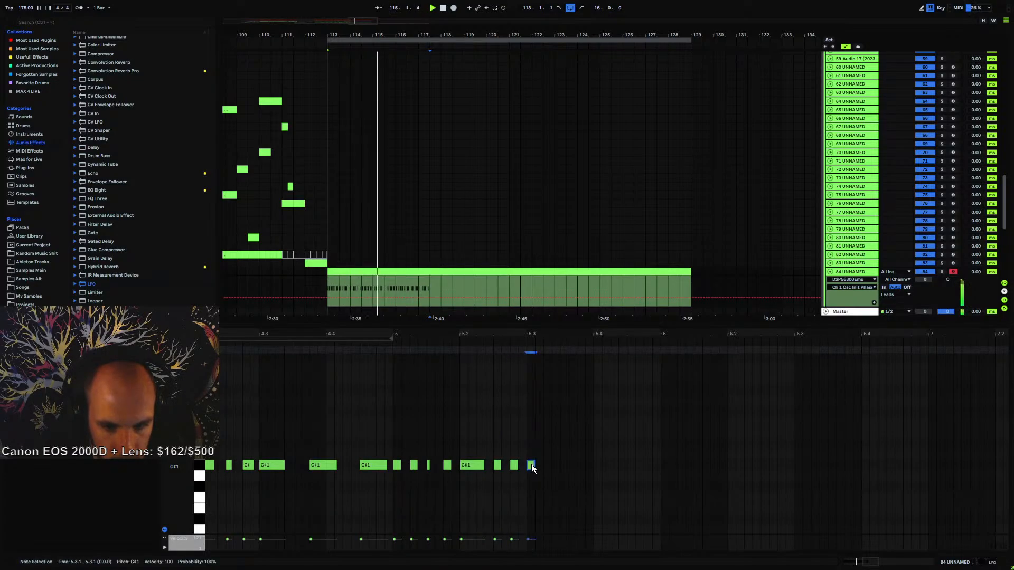
pyautogui.moveTo(534, 466); pyautogui.dragTo(539, 466)
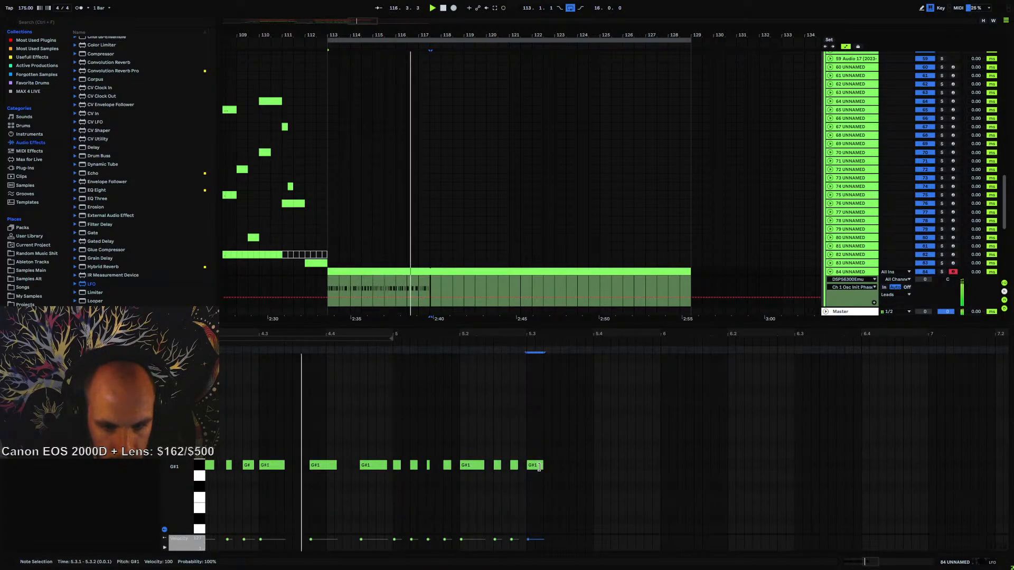
# - Add short G#1 notes at 5.3.2 and 5.3.4 and a longer one at 5.3.3
pyautogui.doubleClick(546, 465)
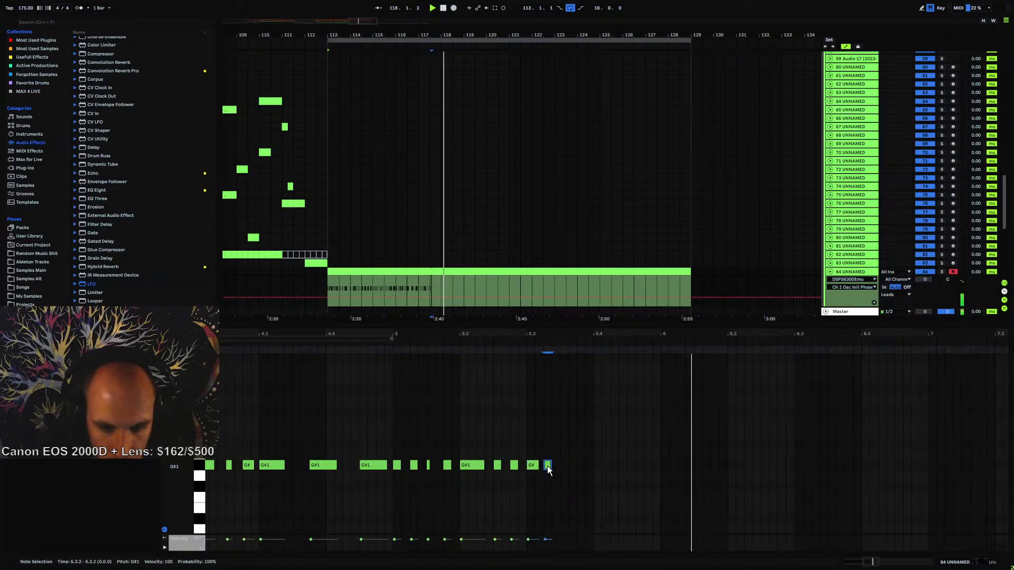
pyautogui.doubleClick(563, 465)
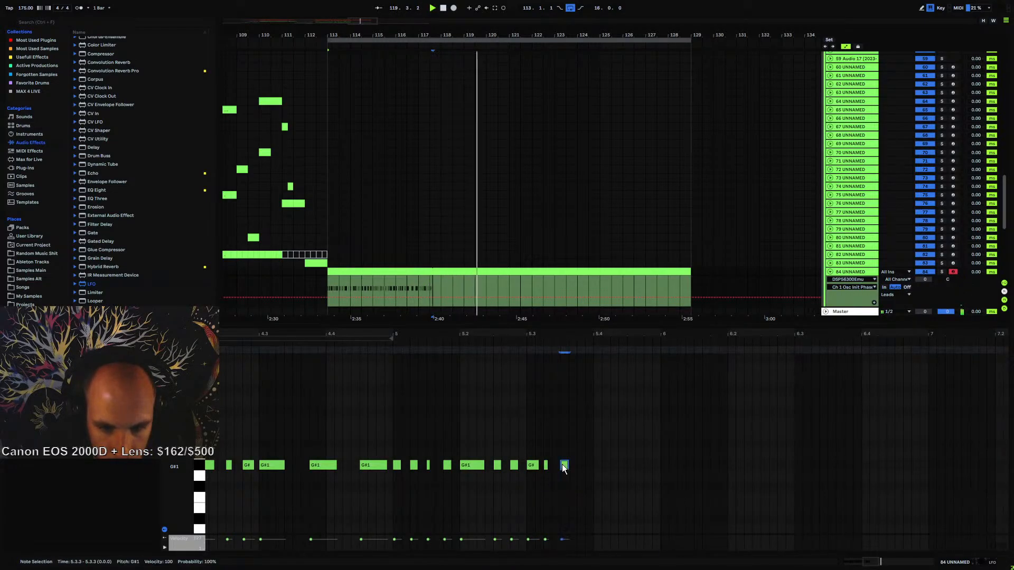
pyautogui.moveTo(568, 466); pyautogui.dragTo(573, 465)
pyautogui.doubleClick(580, 465)
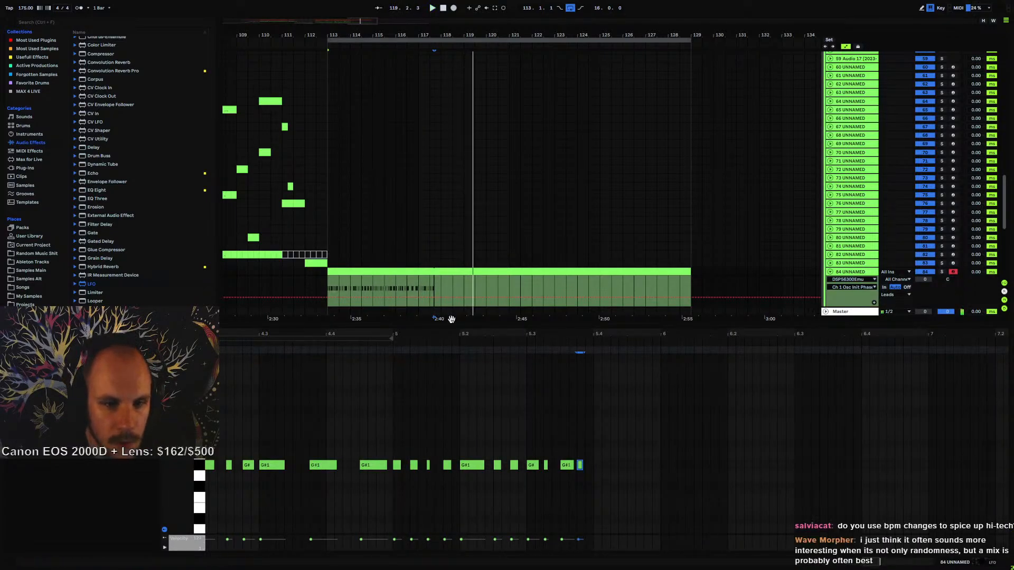
# - Audition the pattern from bar 117 and add two longer G#1 notes at 5.4.1 and 5.4.3, adjusting their lengths by ear
pyautogui.click(417, 284)
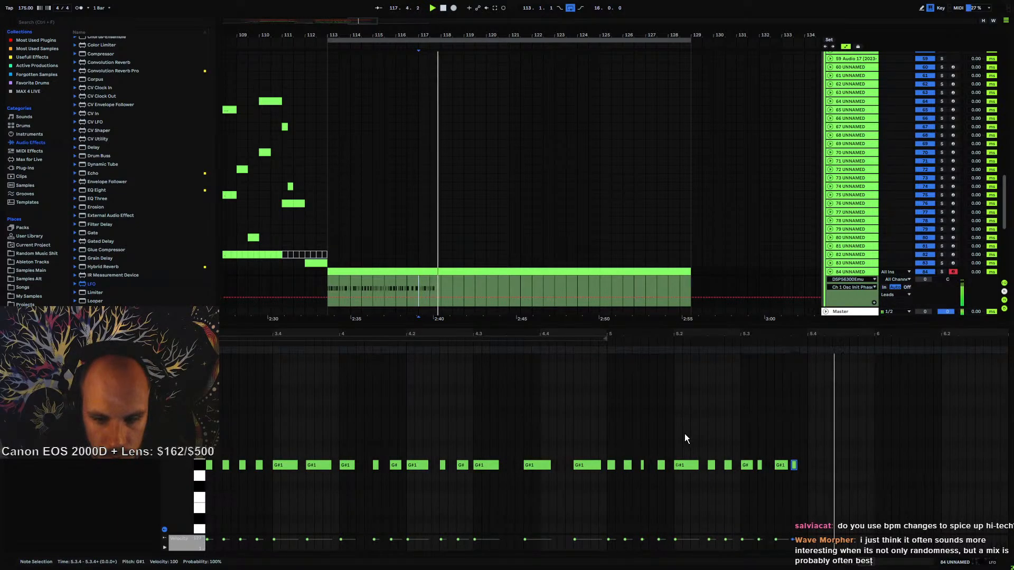
pyautogui.moveTo(812, 465); pyautogui.dragTo(867, 468)
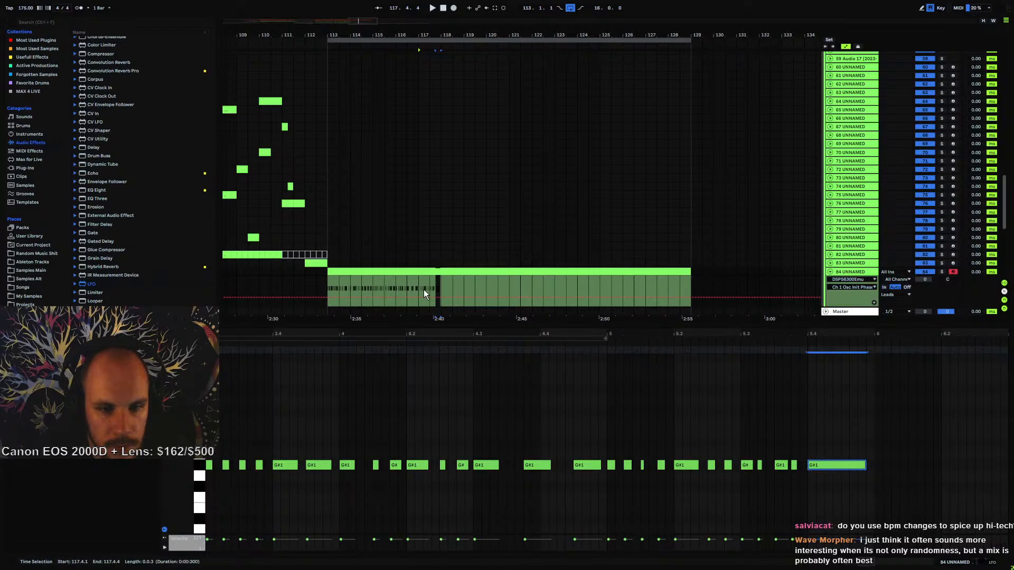
pyautogui.press('space')
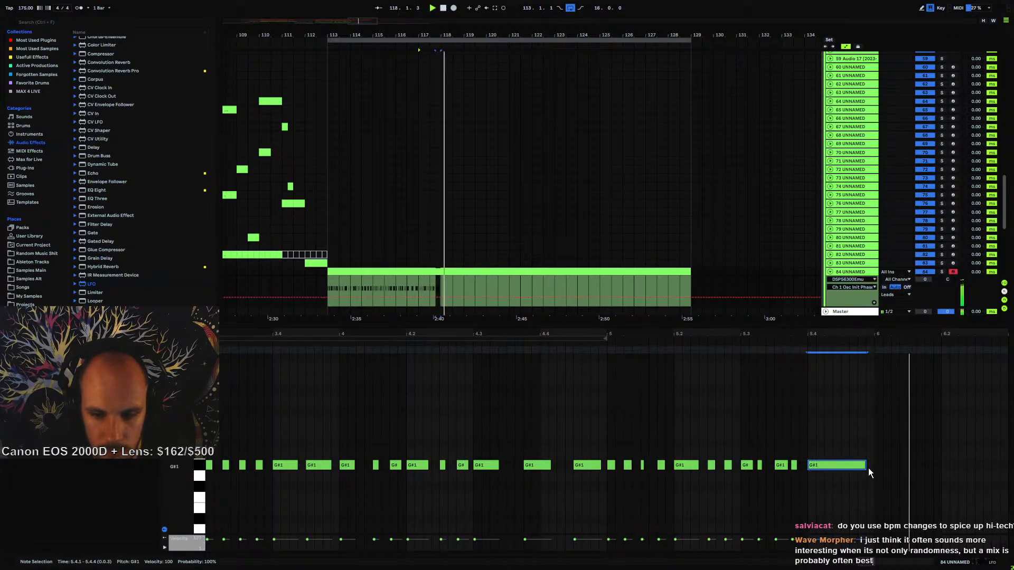
pyautogui.moveTo(868, 468); pyautogui.dragTo(826, 468)
pyautogui.press('space')
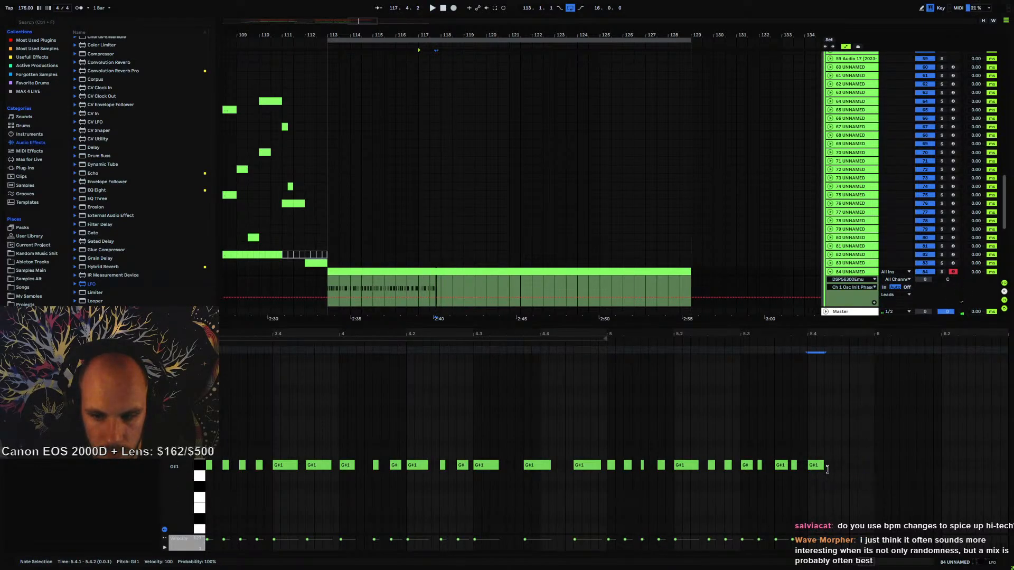
pyautogui.doubleClick(847, 468)
pyautogui.press('space')
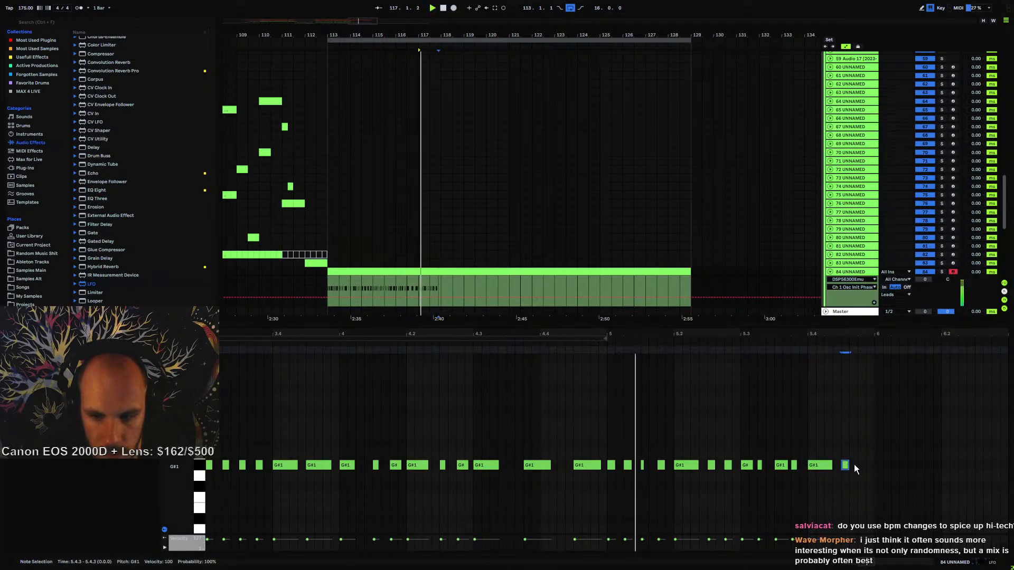
pyautogui.moveTo(850, 468); pyautogui.dragTo(866, 467)
pyautogui.press('space')
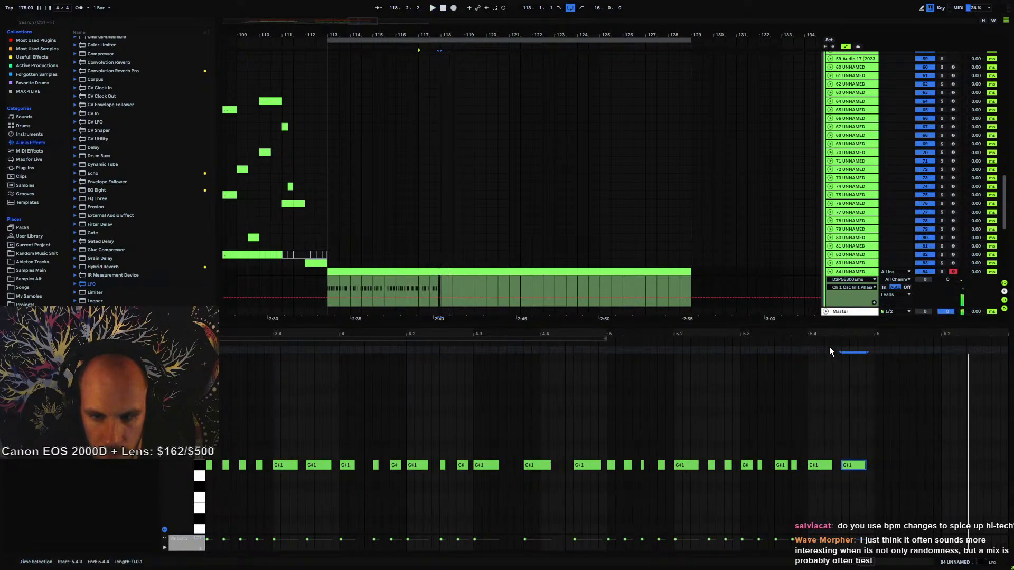
# - Add G#1 notes at 6.1.1, 6.1.2, 6.1.3 and 6.1.4, keeping the first and last short and the middle two longer
pyautogui.moveTo(831, 338); pyautogui.dragTo(484, 358)
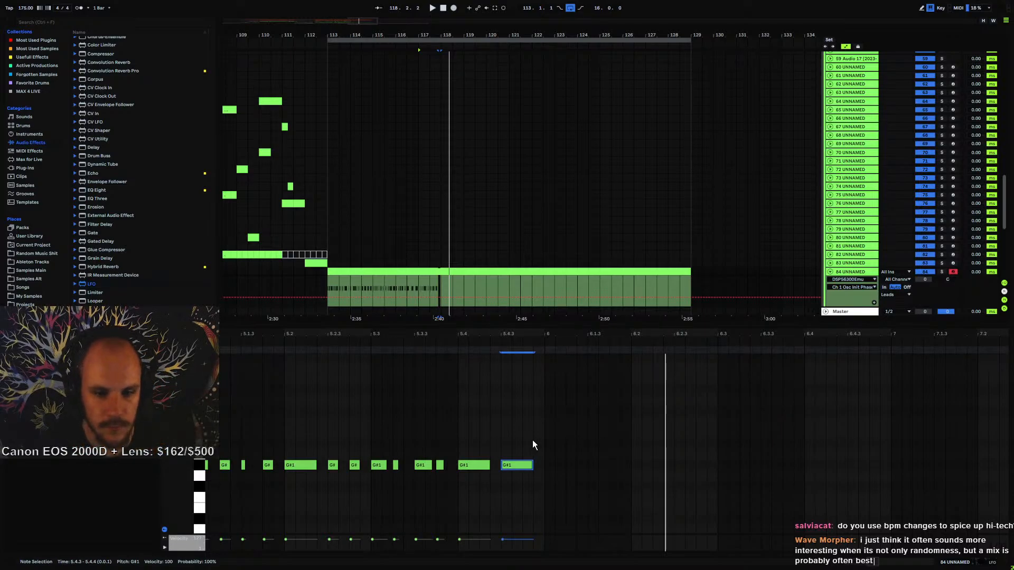
pyautogui.doubleClick(550, 465)
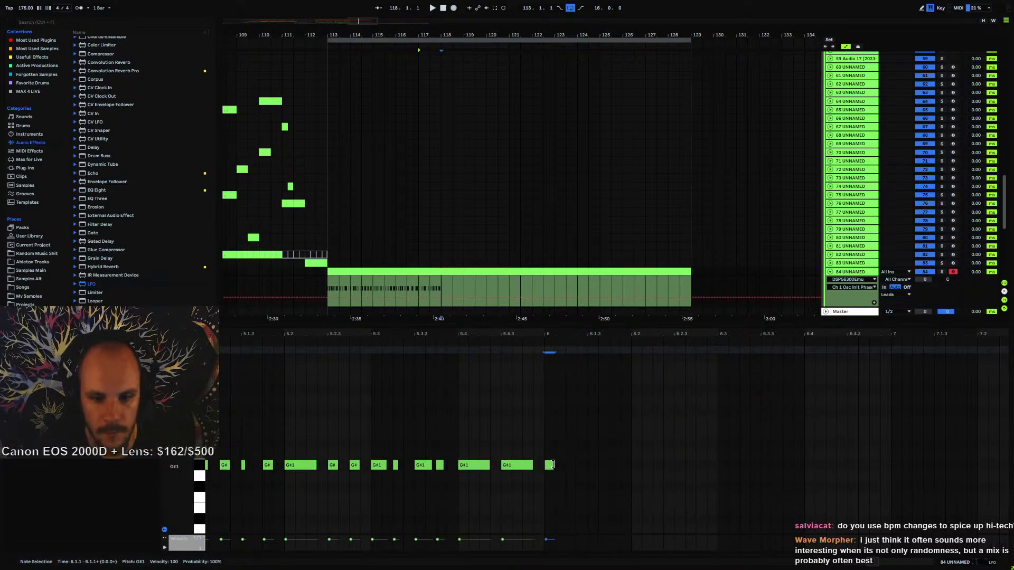
pyautogui.doubleClick(581, 465)
pyautogui.moveTo(577, 468); pyautogui.dragTo(581, 465)
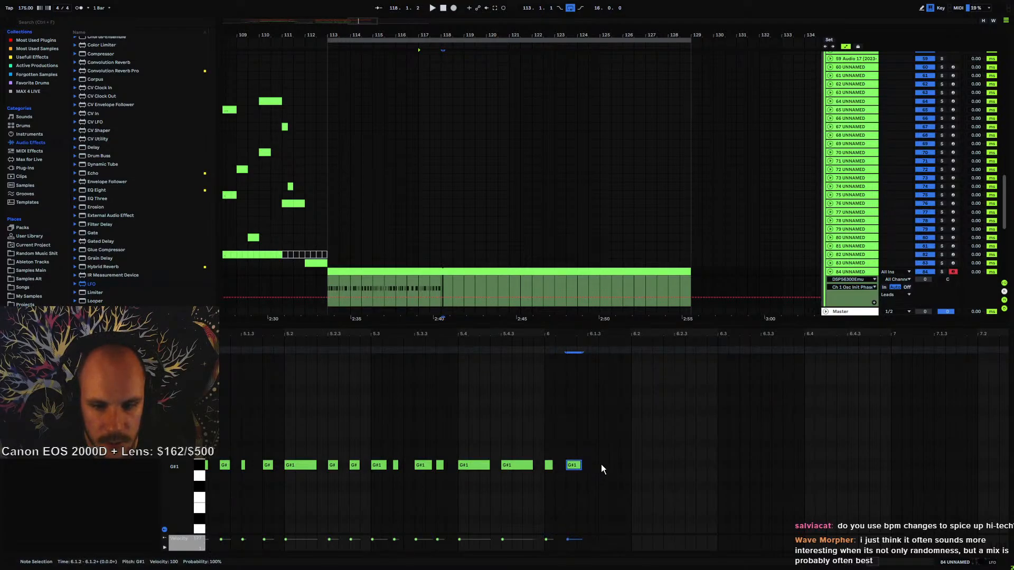
pyautogui.doubleClick(597, 465)
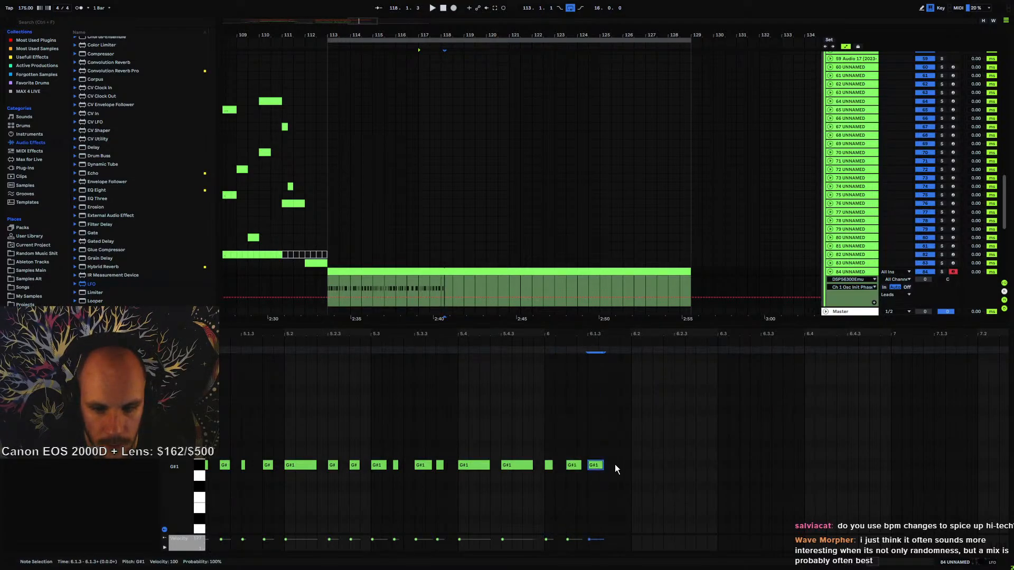
pyautogui.doubleClick(616, 466)
pyautogui.moveTo(619, 465); pyautogui.dragTo(616, 466)
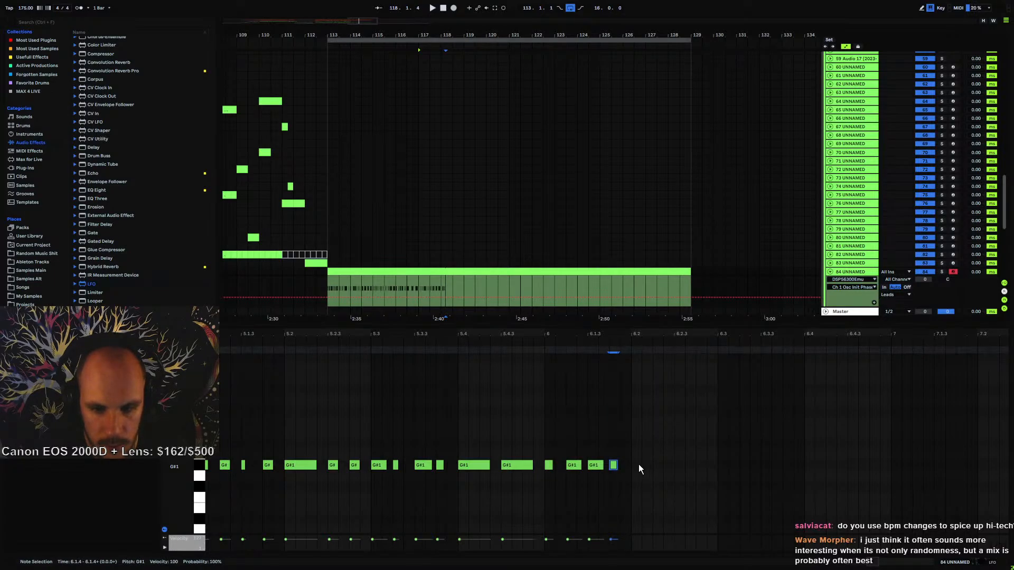
# - Add G#1 notes at 6.2.1, 6.2.2, 6.2.3 and 6.2.4, with longer ones at 6.2.1 and 6.2.4
pyautogui.doubleClick(639, 467)
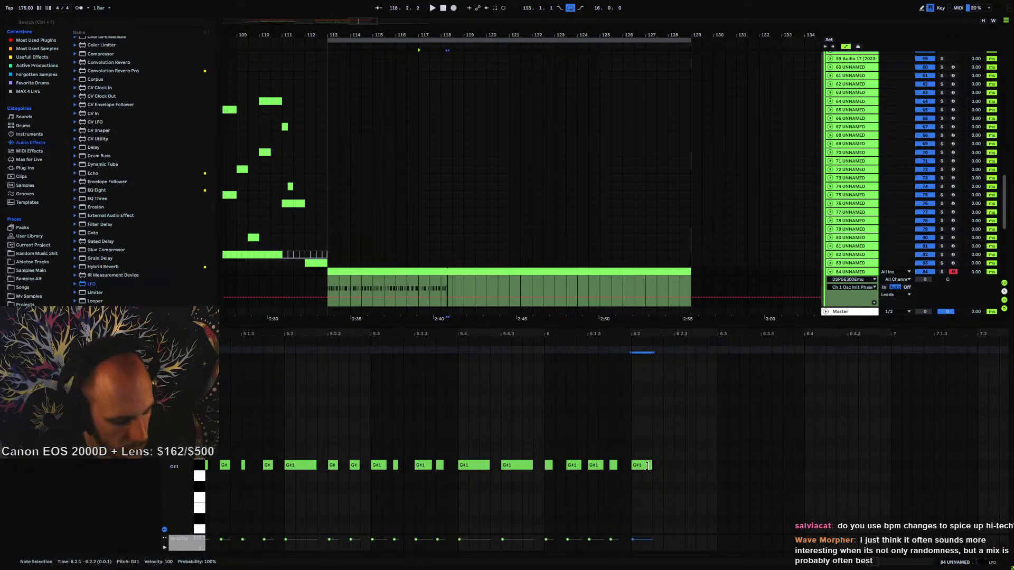
pyautogui.moveTo(647, 465); pyautogui.dragTo(658, 465)
pyautogui.doubleClick(658, 466)
pyautogui.doubleClick(678, 466)
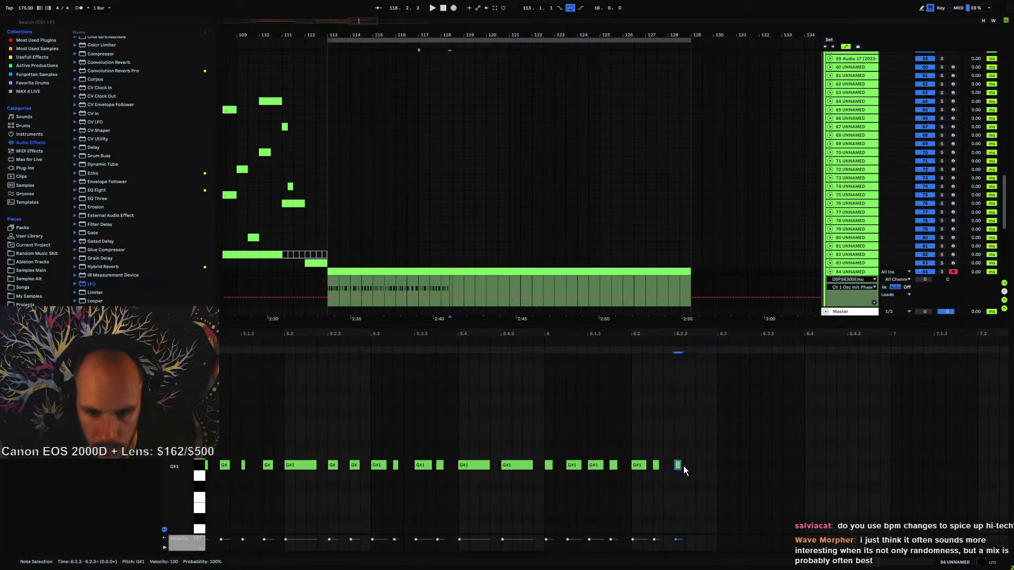
pyautogui.doubleClick(697, 466)
pyautogui.moveTo(700, 466); pyautogui.dragTo(724, 466)
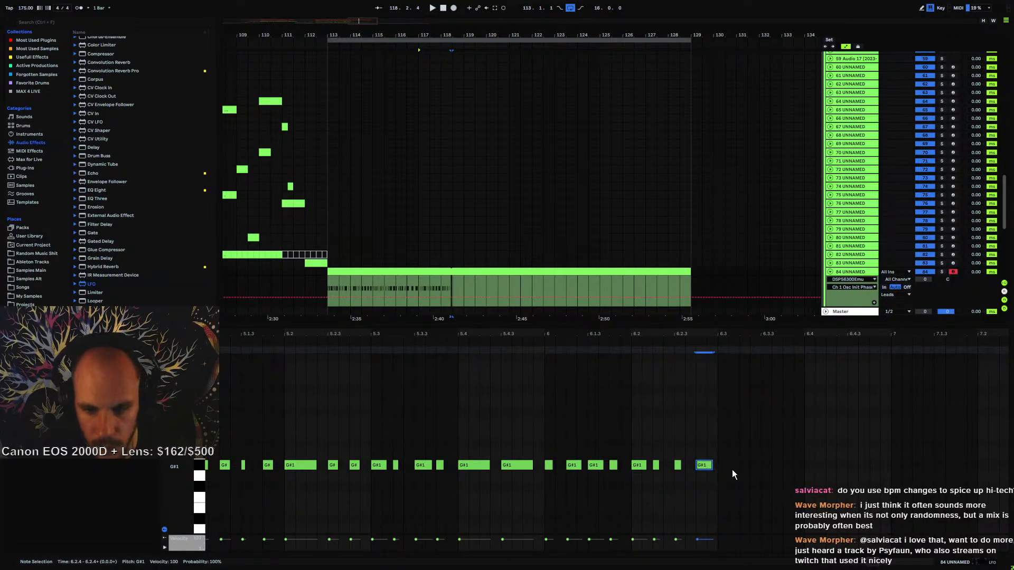
# - Add G#1 notes at 6.3.1, 6.3.2, 6.3.3 and 6.3.4, making the 6.3.3 note the longest
pyautogui.click(723, 466)
pyautogui.doubleClick(724, 465)
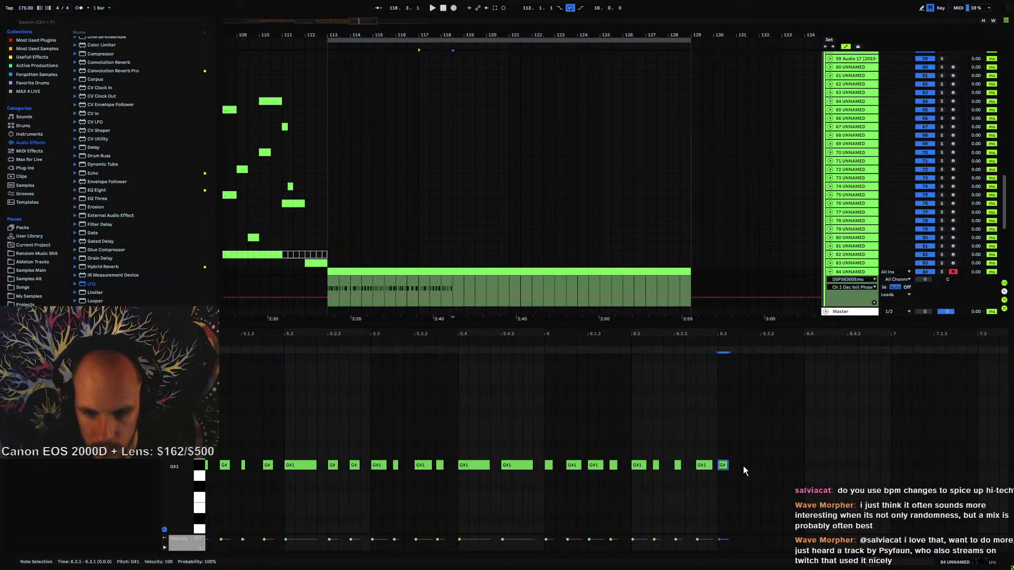
pyautogui.click(741, 465)
pyautogui.doubleClick(742, 465)
pyautogui.doubleClick(766, 465)
pyautogui.moveTo(777, 466); pyautogui.dragTo(864, 465)
pyautogui.doubleClick(789, 467)
# - Finish bar 6 with short G#1 notes at 6.4.1 and 6.4.4 and a long one at 6.4.2, and play the pattern
pyautogui.doubleClick(812, 467)
pyautogui.doubleClick(832, 467)
pyautogui.doubleClick(874, 466)
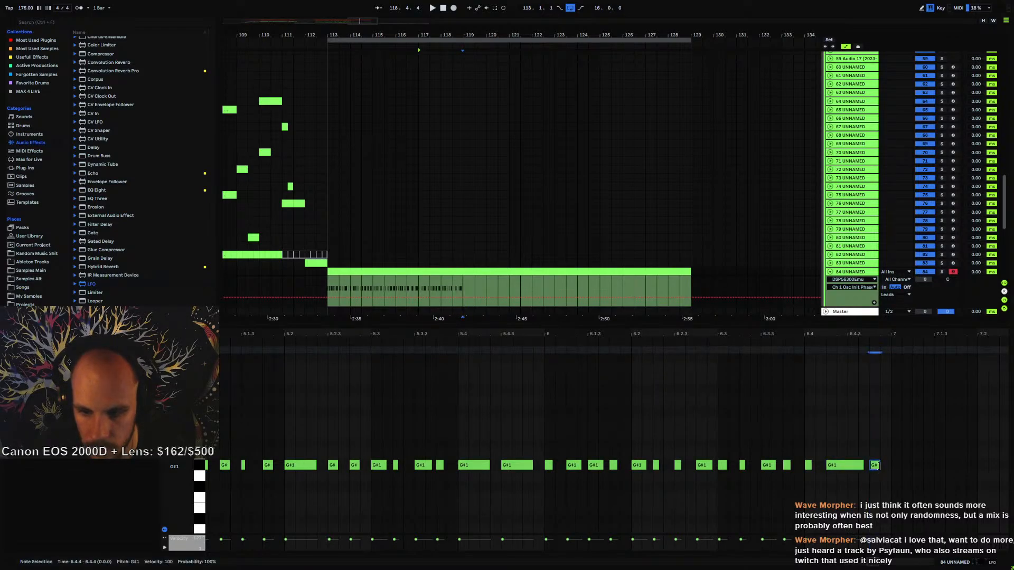
pyautogui.press('space')
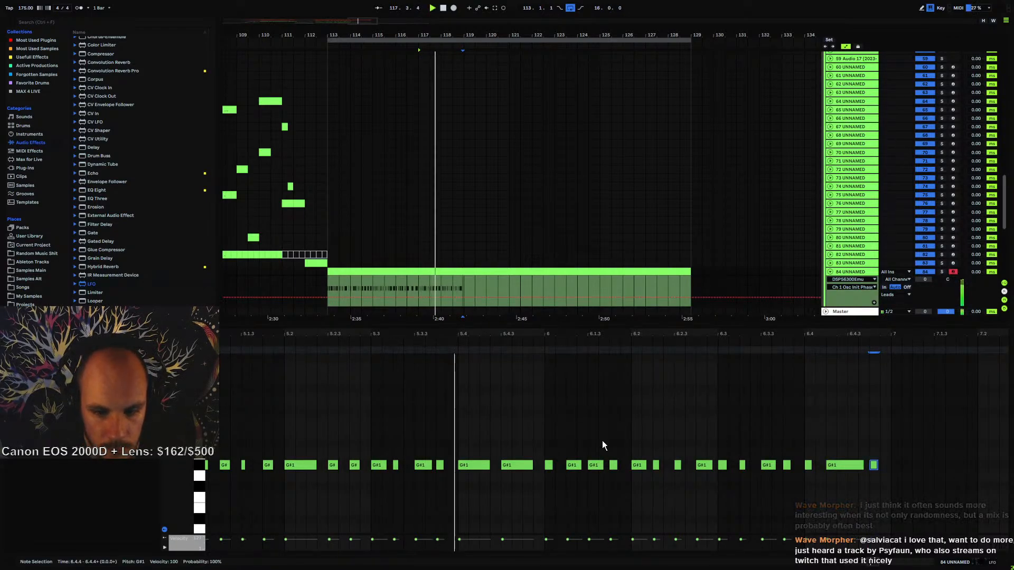
# - Add evenly spaced longer G#1 notes at 7.1.1, 7.1.3, 7.2.1 and 7.2.3, and play the pattern
pyautogui.moveTo(555, 337); pyautogui.dragTo(347, 314)
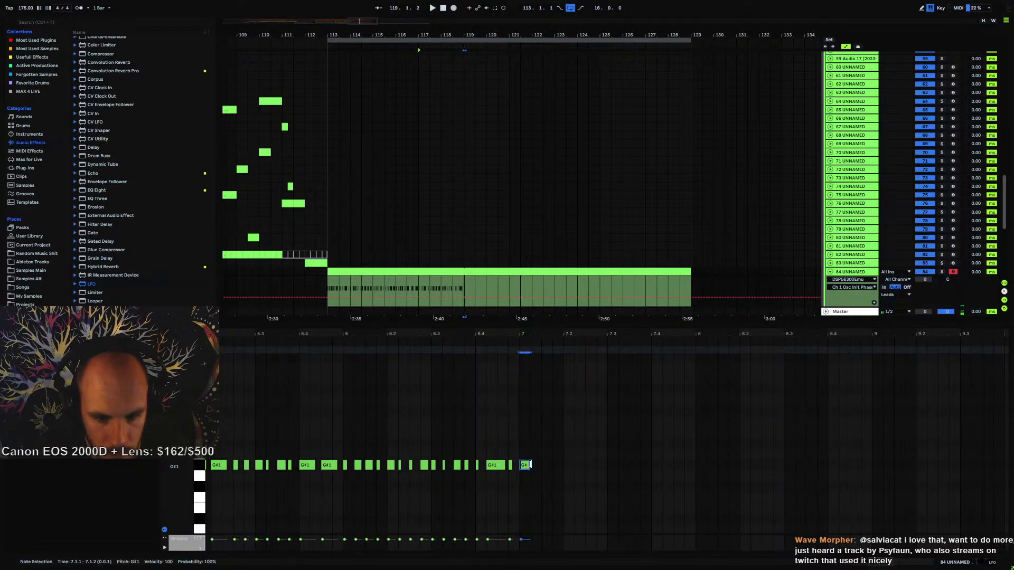
pyautogui.moveTo(525, 464); pyautogui.dragTo(535, 465)
pyautogui.click(552, 466)
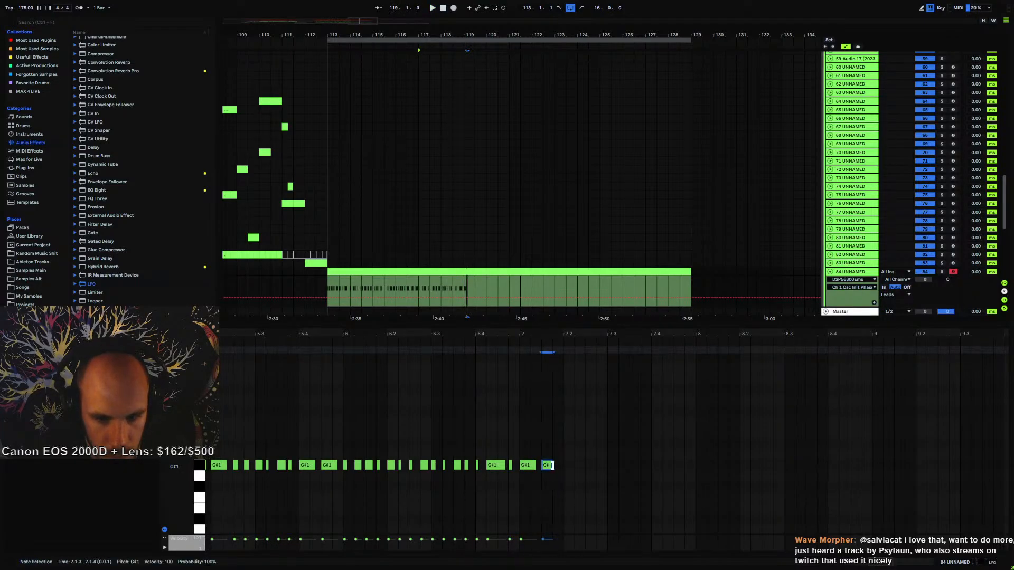
pyautogui.doubleClick(550, 465)
pyautogui.click(571, 468)
pyautogui.doubleClick(571, 467)
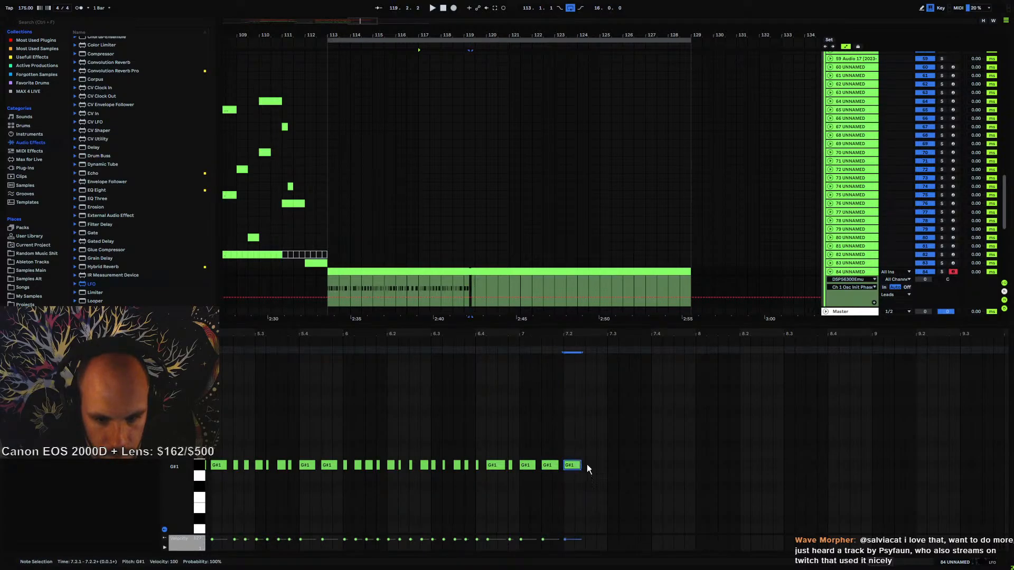
pyautogui.doubleClick(592, 466)
pyautogui.press('space')
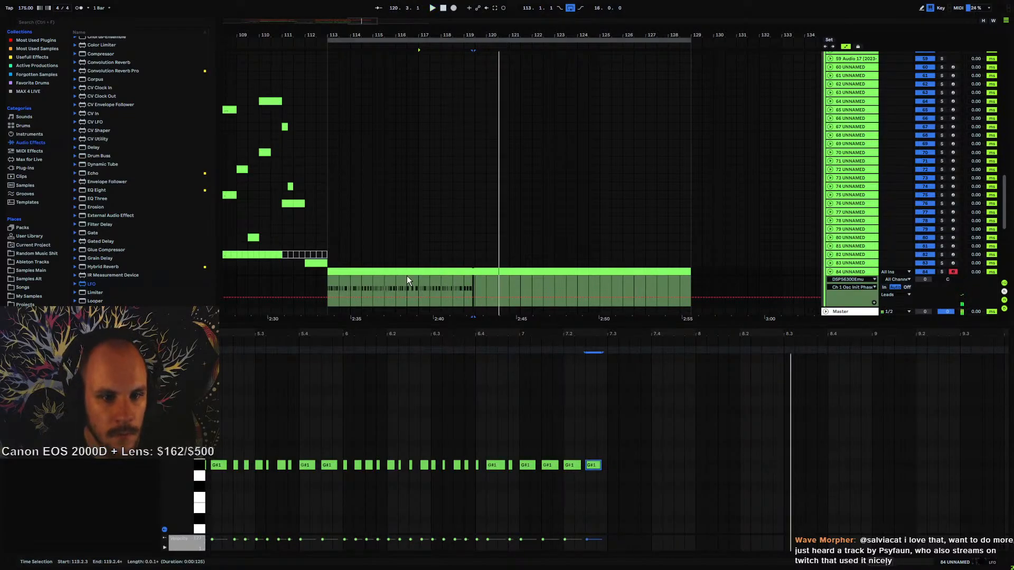
# - Audition the lead clip from bars 114 and 119, and duplicate the run of short G#1 notes from early bar 3 to 7.3.1
pyautogui.click(363, 290)
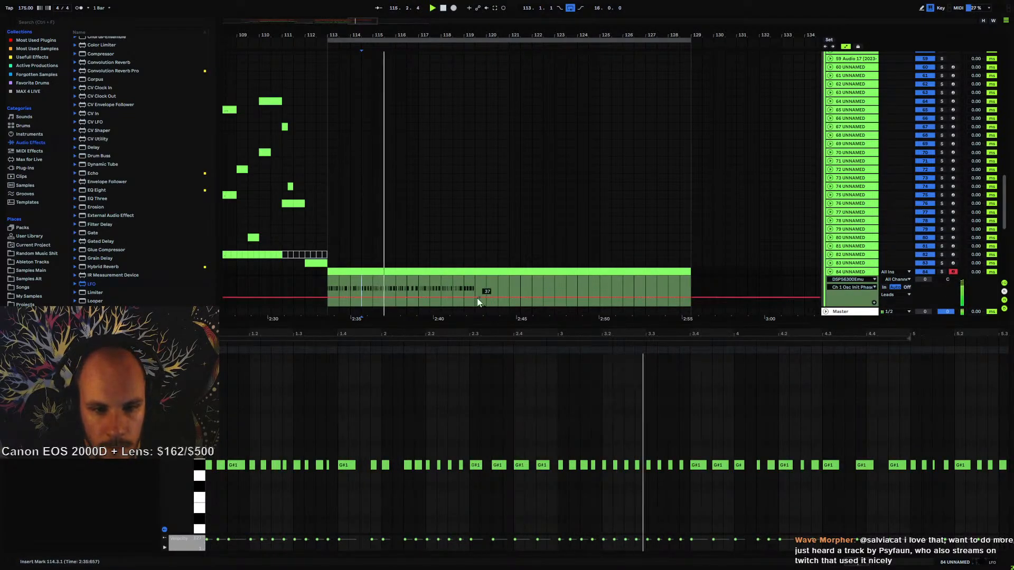
pyautogui.click(462, 289)
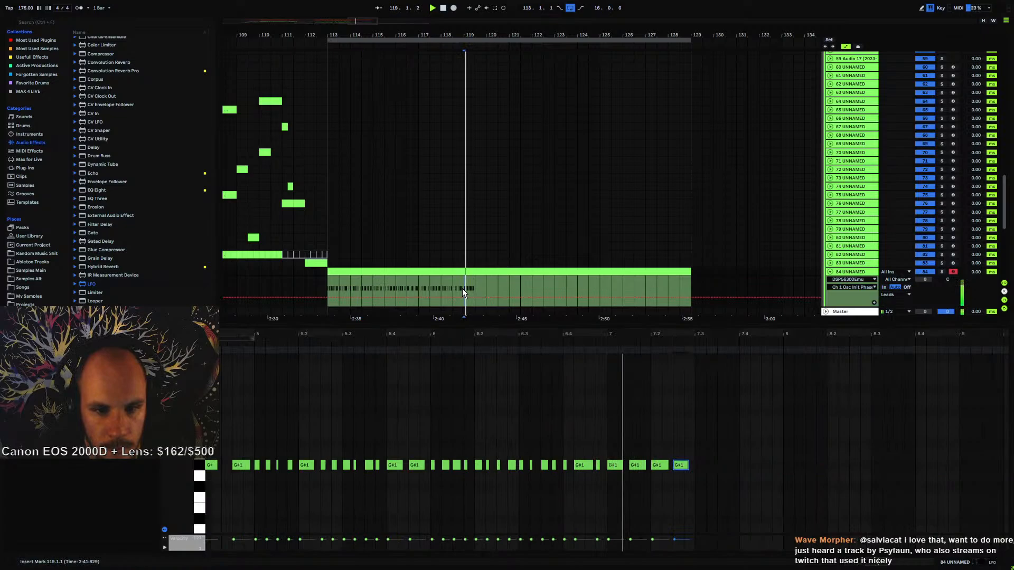
pyautogui.doubleClick(546, 334)
pyautogui.moveTo(305, 453); pyautogui.dragTo(341, 473)
pyautogui.click(534, 457)
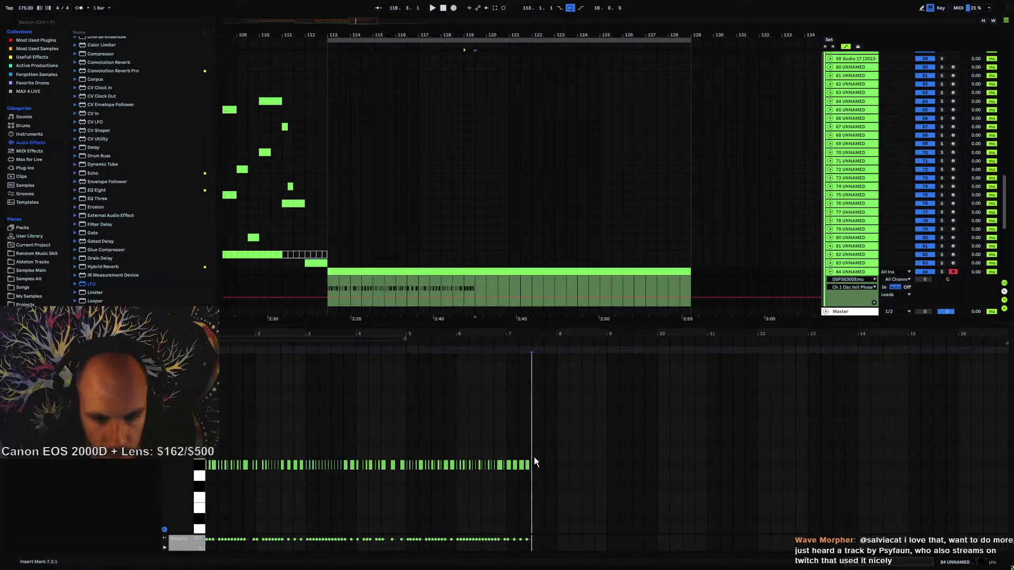
pyautogui.hotkey('ctrl', 'v')
# - Copy the G#1 notes between 5.2.1 and 5.4.1 to 8.2.1 and play back the new section
pyautogui.moveTo(419, 452); pyautogui.dragTo(441, 470)
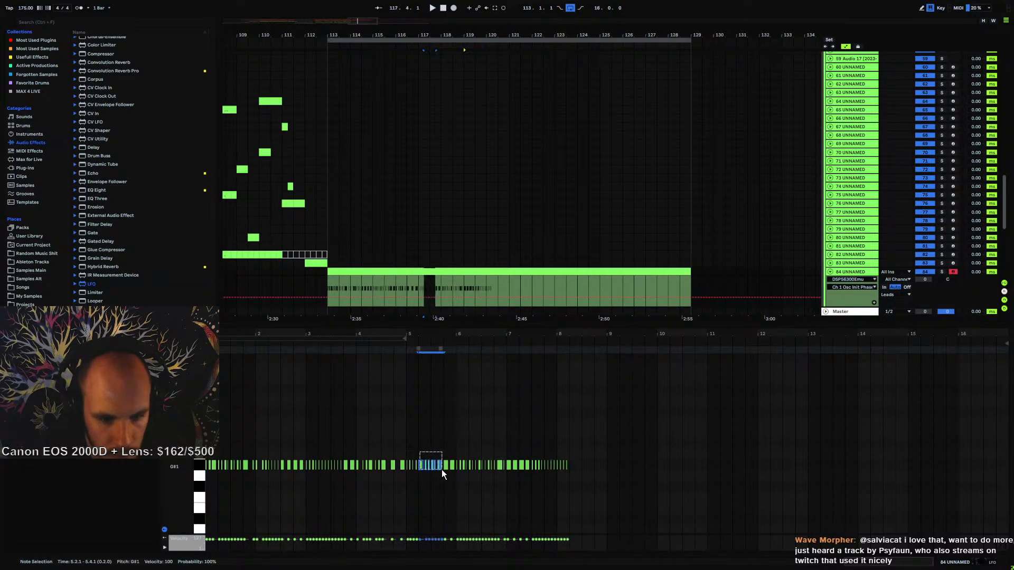
pyautogui.hotkey('ctrl', 'c')
pyautogui.click(571, 453)
pyautogui.hotkey('ctrl', 'v')
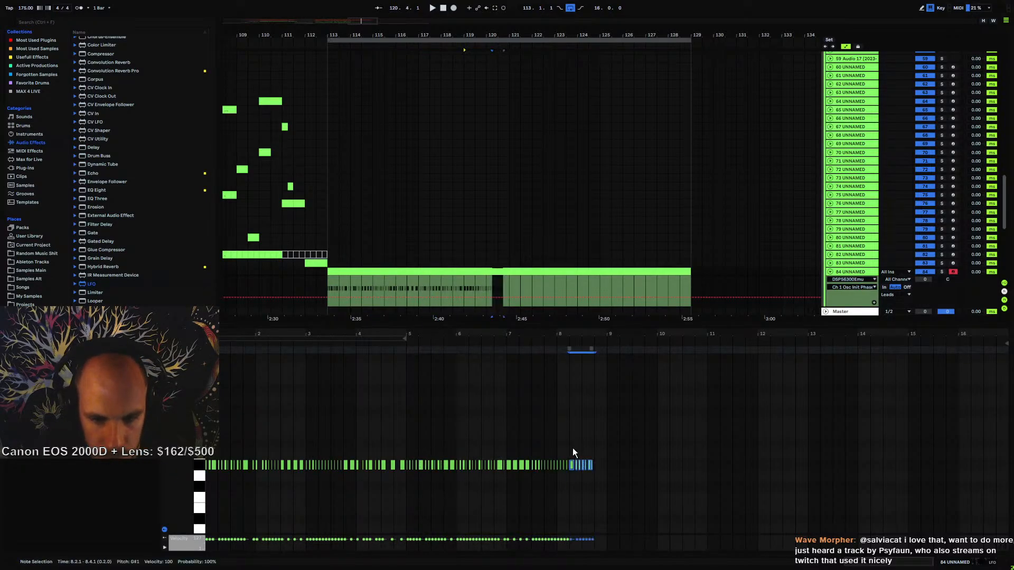
pyautogui.moveTo(570, 334); pyautogui.dragTo(496, 451)
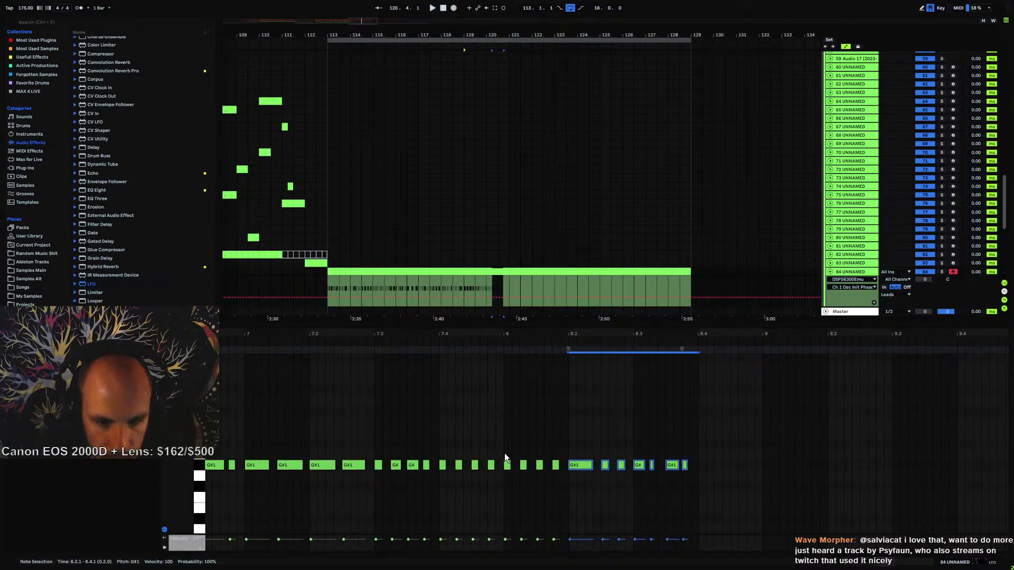
pyautogui.click(439, 450)
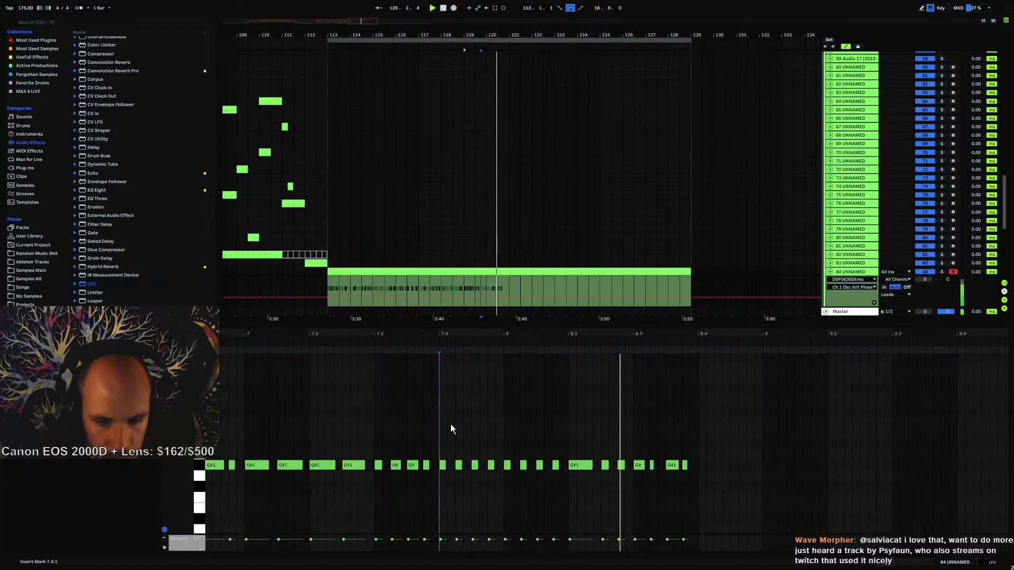
pyautogui.press('space')
# - Add a long G#1 note at 8.4.1 that nearly fills the beat, and play the pattern
pyautogui.moveTo(595, 334); pyautogui.dragTo(396, 330)
pyautogui.doubleClick(491, 465)
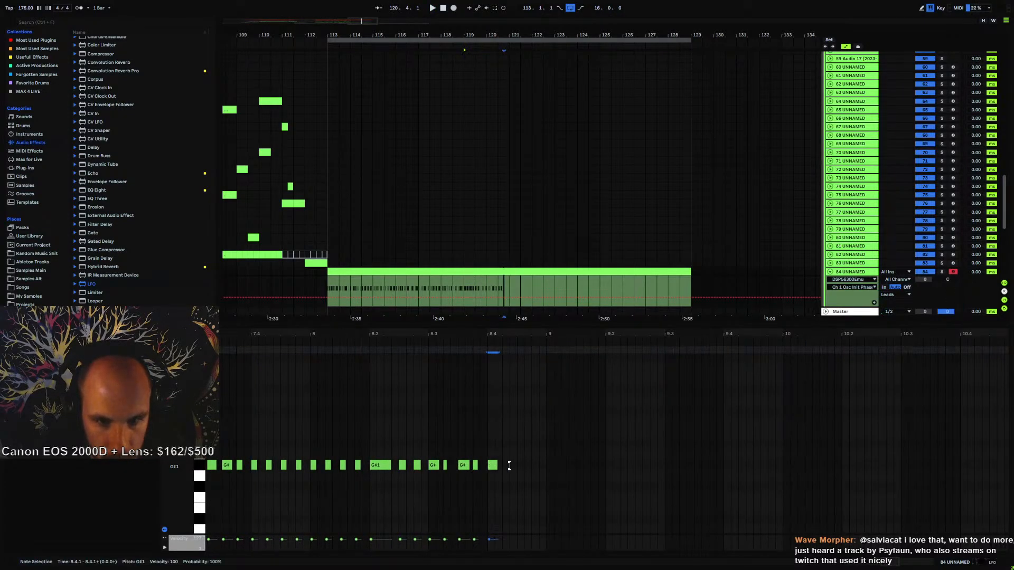
pyautogui.moveTo(498, 465); pyautogui.dragTo(539, 465)
pyautogui.press('space')
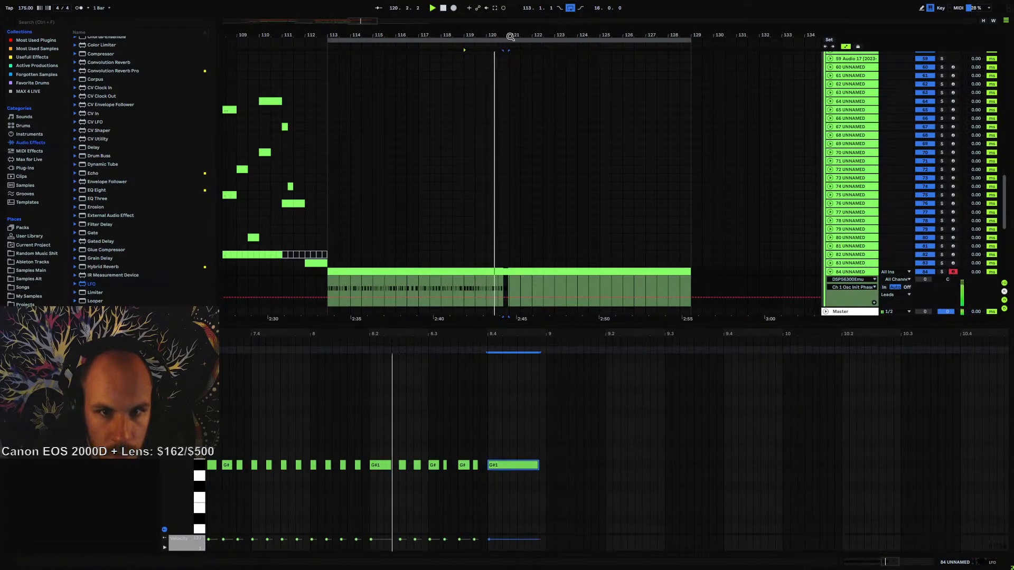
# - Try cutting the bass clip from 120.3.1 to 121.1.1, play the gap, and undo the deletion
pyautogui.moveTo(509, 36); pyautogui.dragTo(554, 37)
pyautogui.scroll(3, 520, 204)
pyautogui.scroll(4, 521, 199)
pyautogui.press('space')
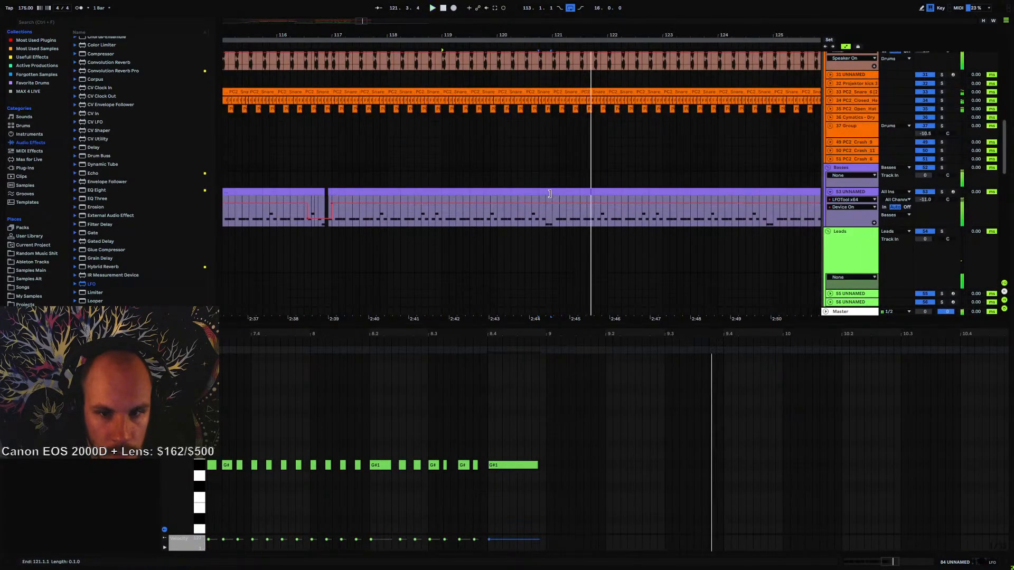
pyautogui.click(545, 193)
pyautogui.keyDown('shift'); pyautogui.click(530, 194); pyautogui.keyUp('shift')
pyautogui.press('Delete')
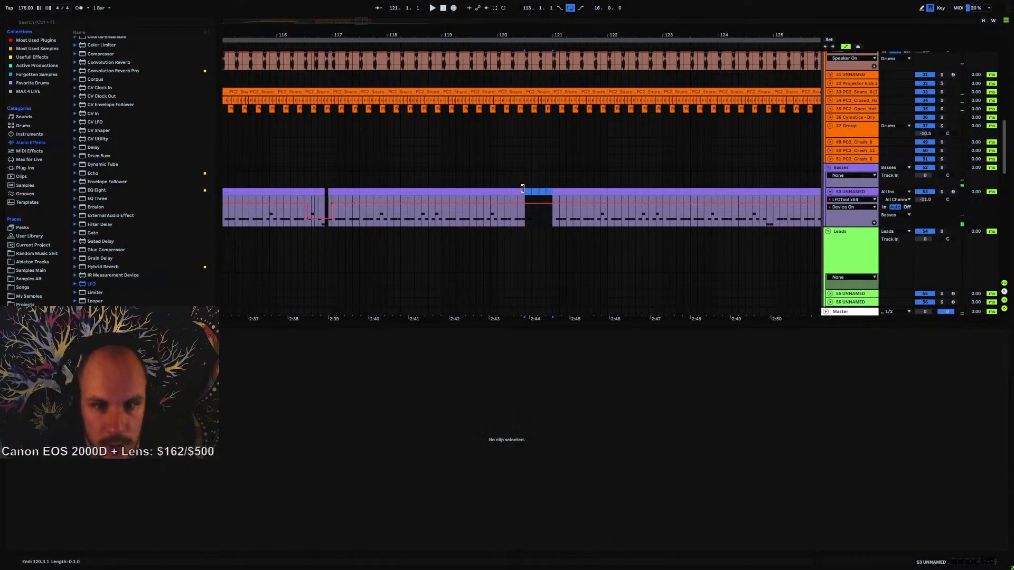
pyautogui.scroll(3, 532, 191)
pyautogui.press('space')
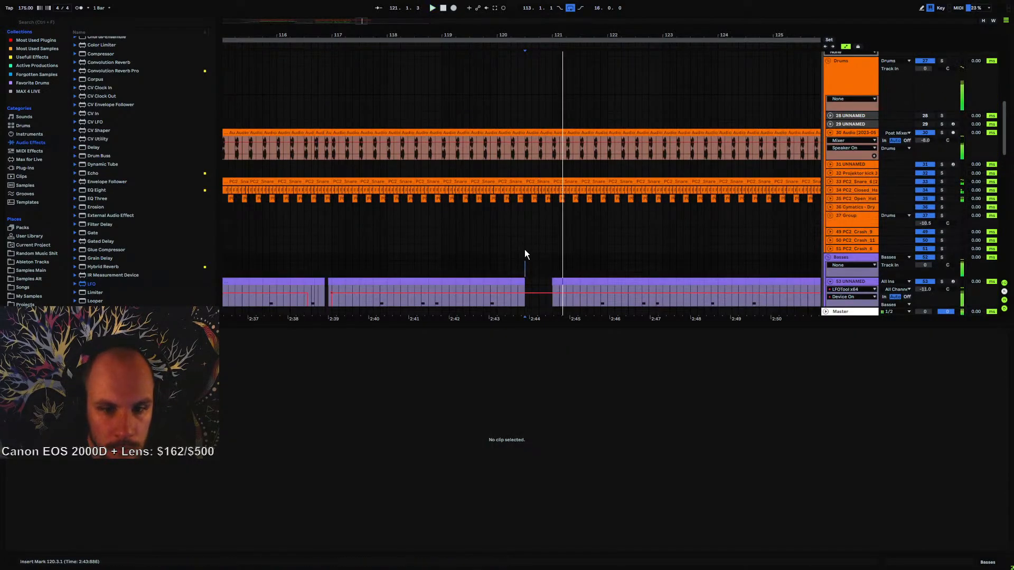
pyautogui.click(517, 279)
pyautogui.press('space')
pyautogui.scroll(-4, 522, 248)
pyautogui.hotkey('ctrl', 'z')
# - Delete the bass, snare and hi-hat clips from 120.4.1 to 121.1.1, and play from bar 120
pyautogui.click(543, 208)
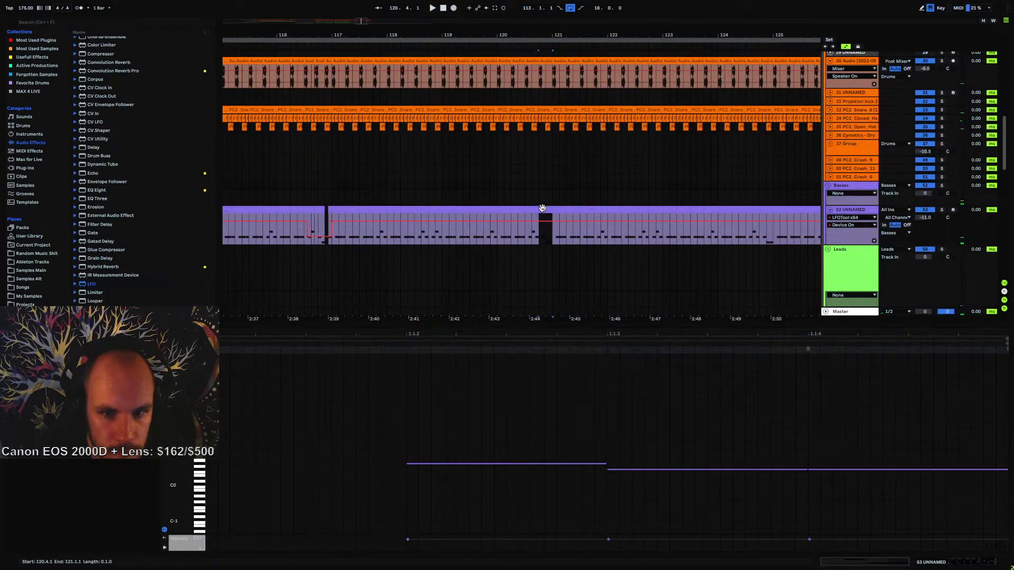
pyautogui.press('Delete')
pyautogui.click(546, 134)
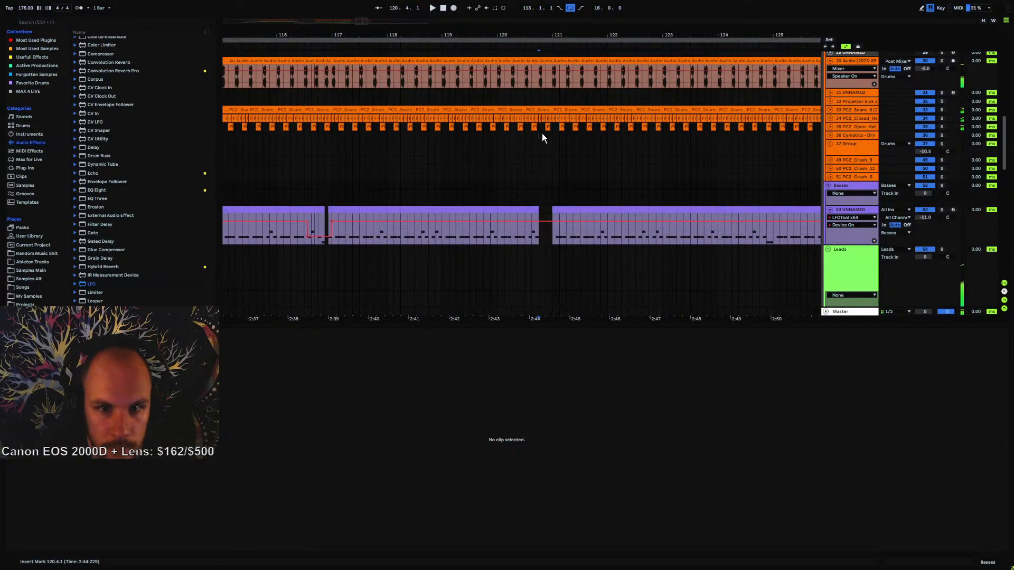
pyautogui.press('Delete')
pyautogui.click(504, 153)
pyautogui.press('space')
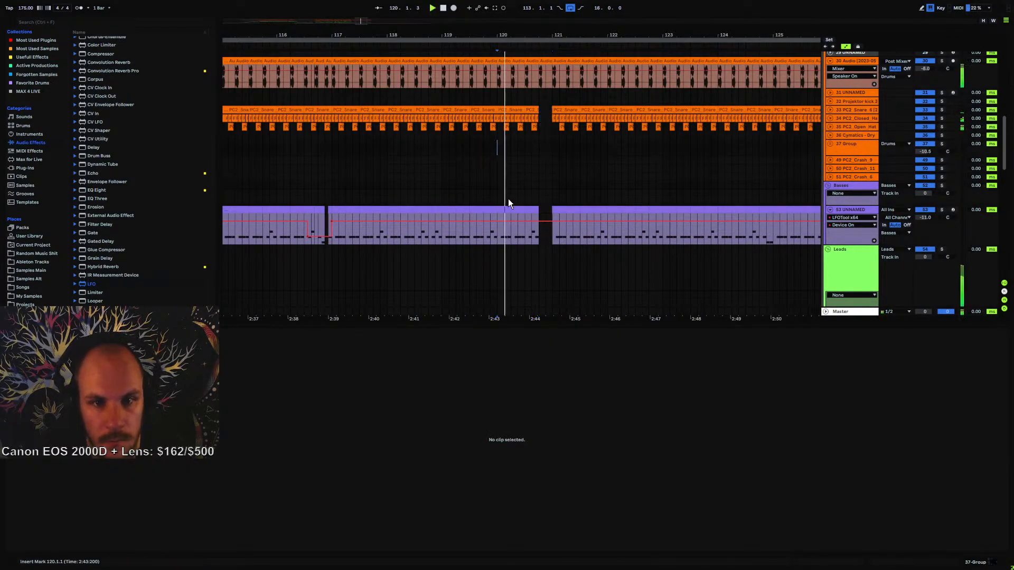
# - Extend track 84's long G#1 note at 8.4.1 to end at 9.1.1, and play from bar 120.4.1
pyautogui.scroll(-5, 510, 192)
pyautogui.scroll(-3, 509, 191)
pyautogui.press('space')
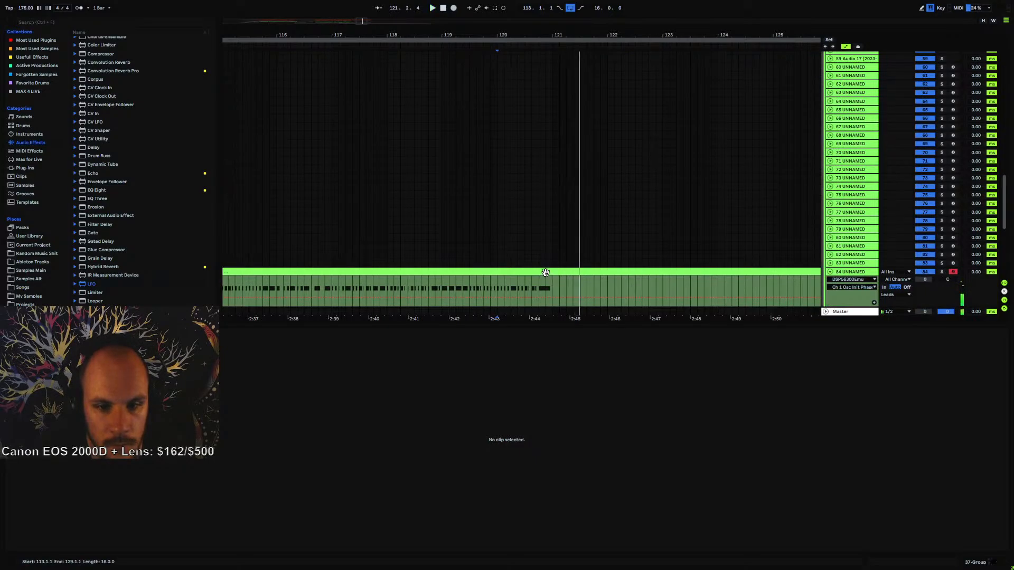
pyautogui.click(546, 272)
pyautogui.click(606, 465)
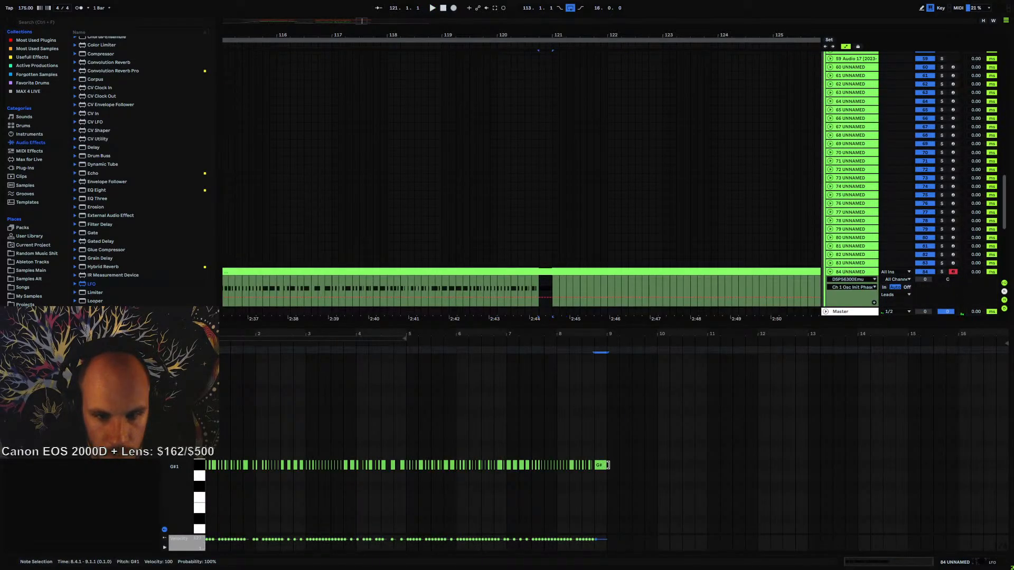
pyautogui.click(541, 286)
pyautogui.press('space')
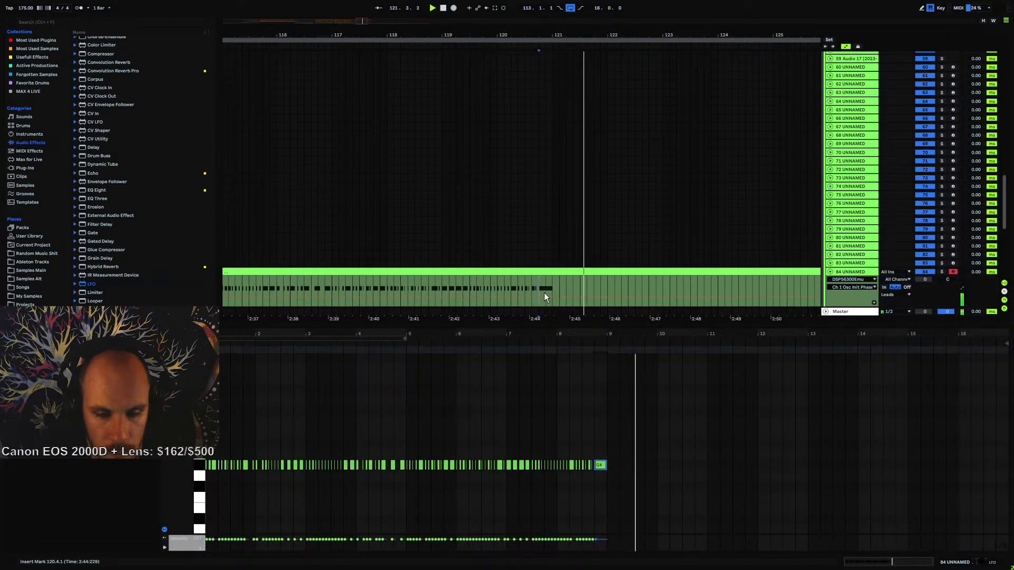
pyautogui.press('space')
# - Add a short G#1 note at 9.1.1 and a longer one from 9.1.2 into 9.1.3, and play the pattern
pyautogui.moveTo(619, 337); pyautogui.dragTo(515, 452)
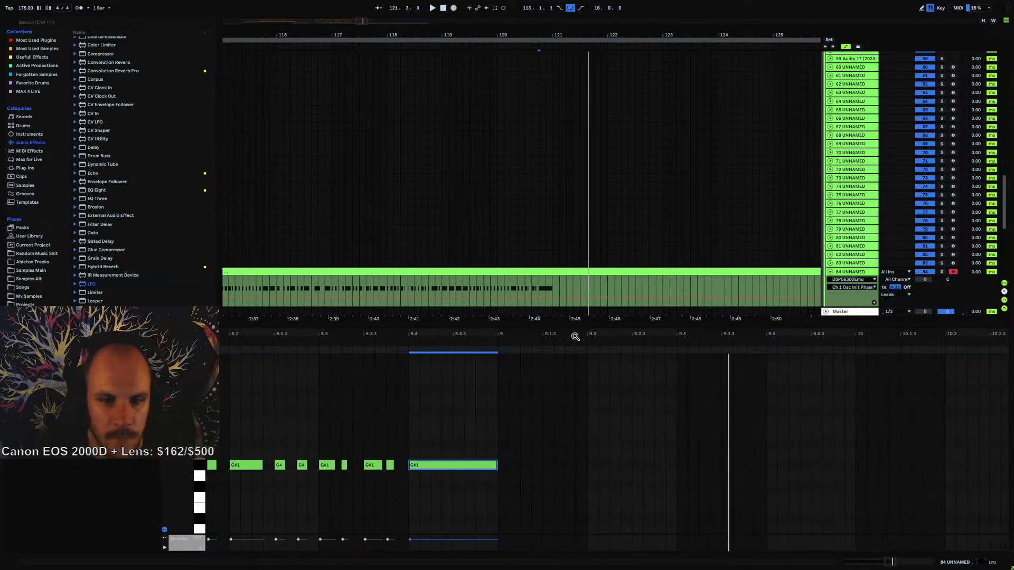
pyautogui.click(501, 464)
pyautogui.doubleClick(503, 465)
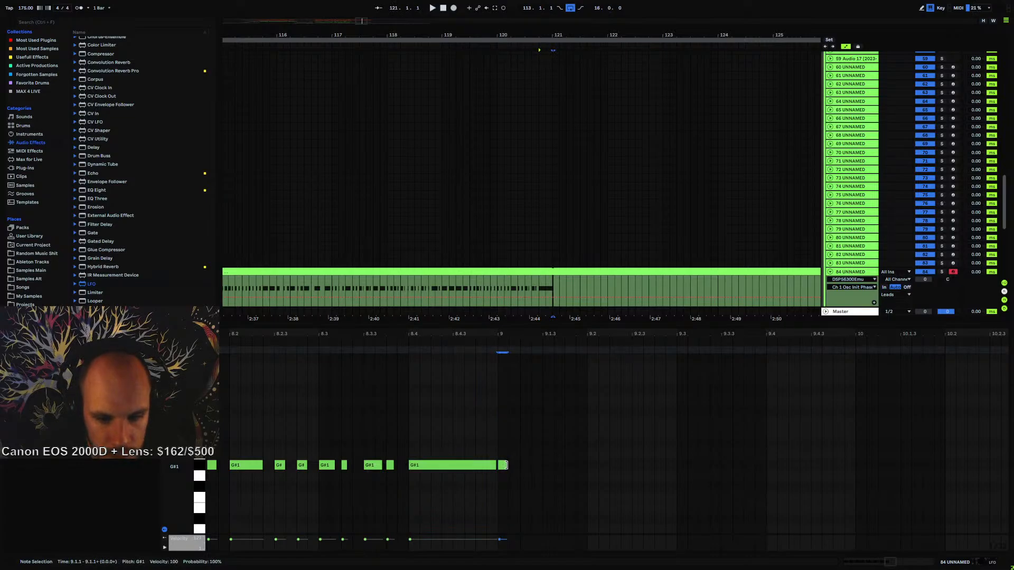
pyautogui.doubleClick(525, 465)
pyautogui.press('space')
pyautogui.moveTo(527, 465); pyautogui.dragTo(562, 466)
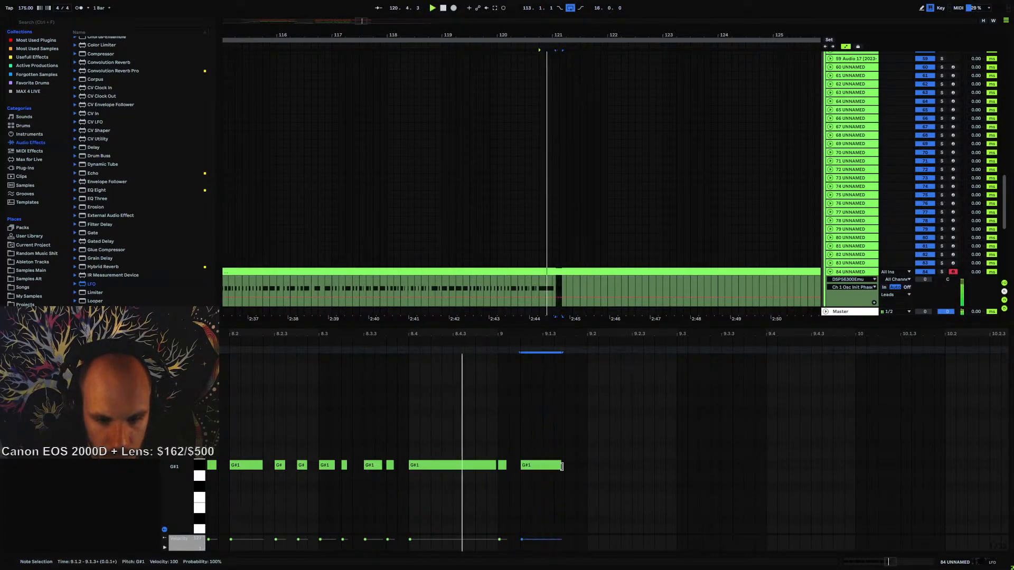
# - Add a short G#1 note at 9.1.4 and a longer one from 9.2.1 into 9.2.2
pyautogui.doubleClick(570, 465)
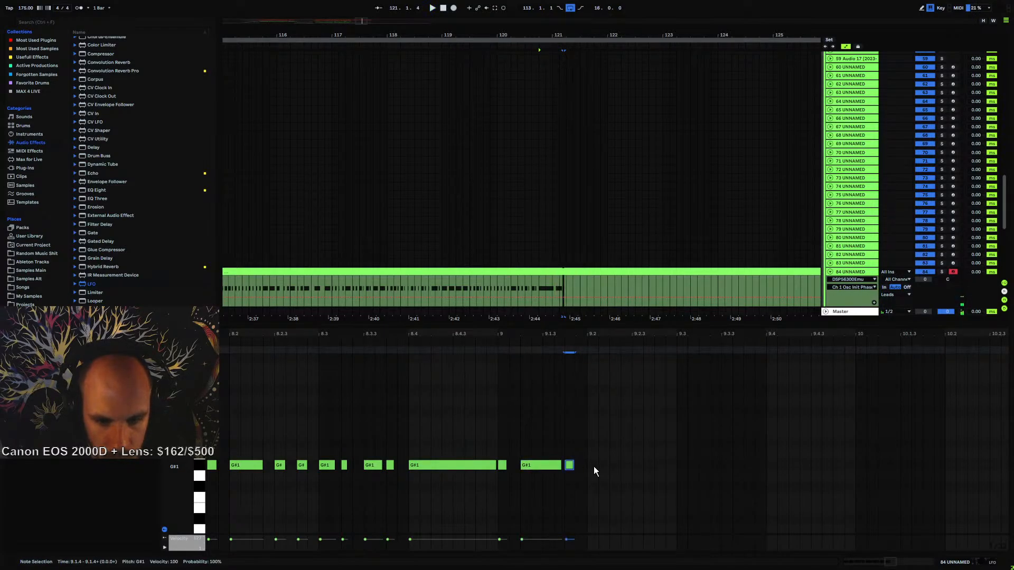
pyautogui.doubleClick(591, 465)
pyautogui.doubleClick(615, 465)
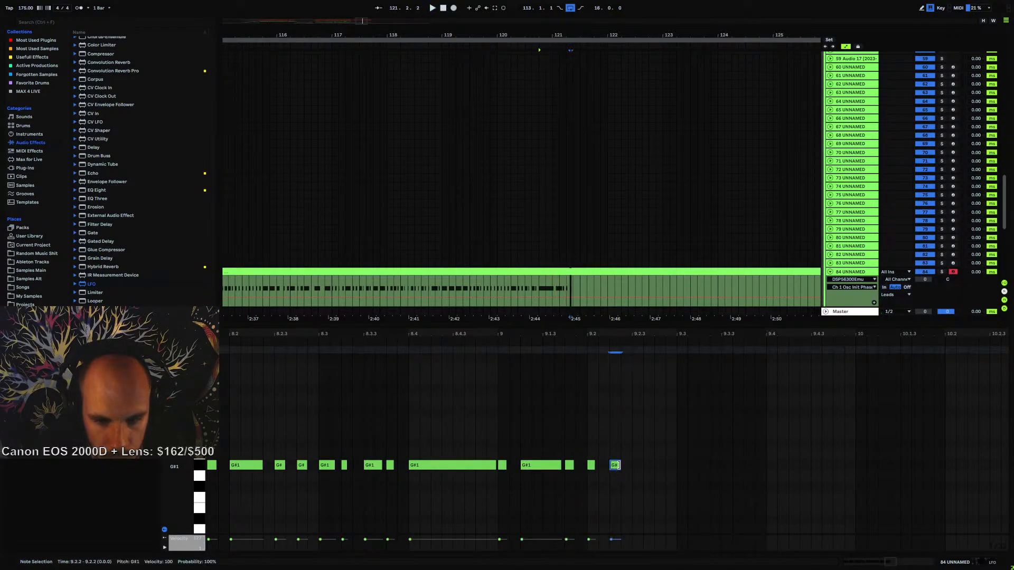
pyautogui.moveTo(615, 465)
pyautogui.mouseDown()
pyautogui.moveTo(651, 466)
pyautogui.moveTo(611, 465)
pyautogui.mouseUp()
# - Add a short G#1 note at 9.2.3 and a slightly longer one at 9.2.4, and play the pattern
pyautogui.doubleClick(649, 465)
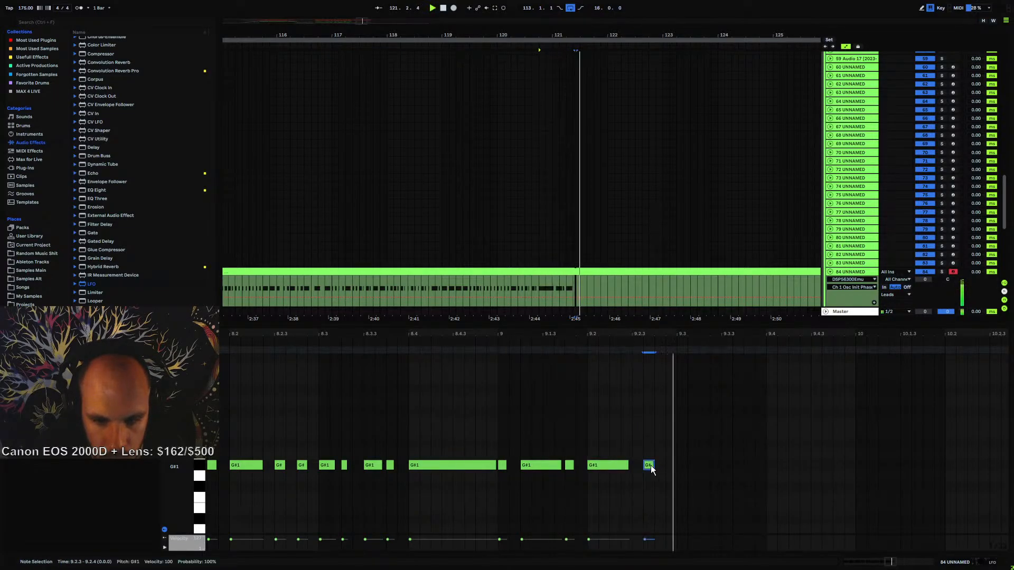
pyautogui.moveTo(645, 466)
pyautogui.mouseDown()
pyautogui.moveTo(636, 468)
pyautogui.moveTo(657, 466)
pyautogui.mouseUp()
pyautogui.press('space')
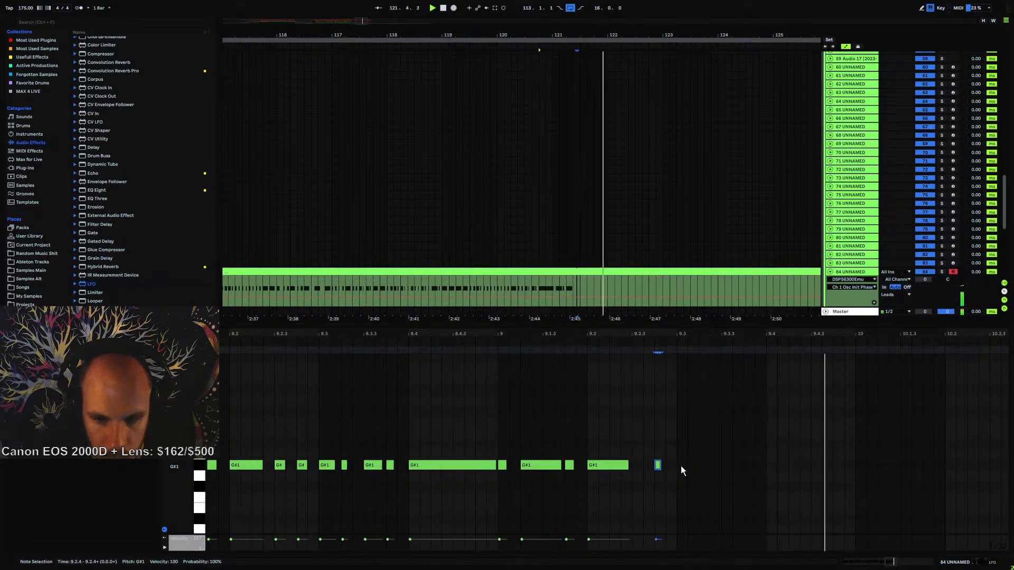
pyautogui.moveTo(661, 466); pyautogui.dragTo(715, 467)
pyautogui.press('space')
pyautogui.doubleClick(638, 467)
pyautogui.press('space')
pyautogui.press('space')
# - Add a G#1 note at 9.3.1, shorten it, duplicate it to 9.3.2 and 9.3.3, and lengthen the last copy into 9.3.4
pyautogui.doubleClick(683, 465)
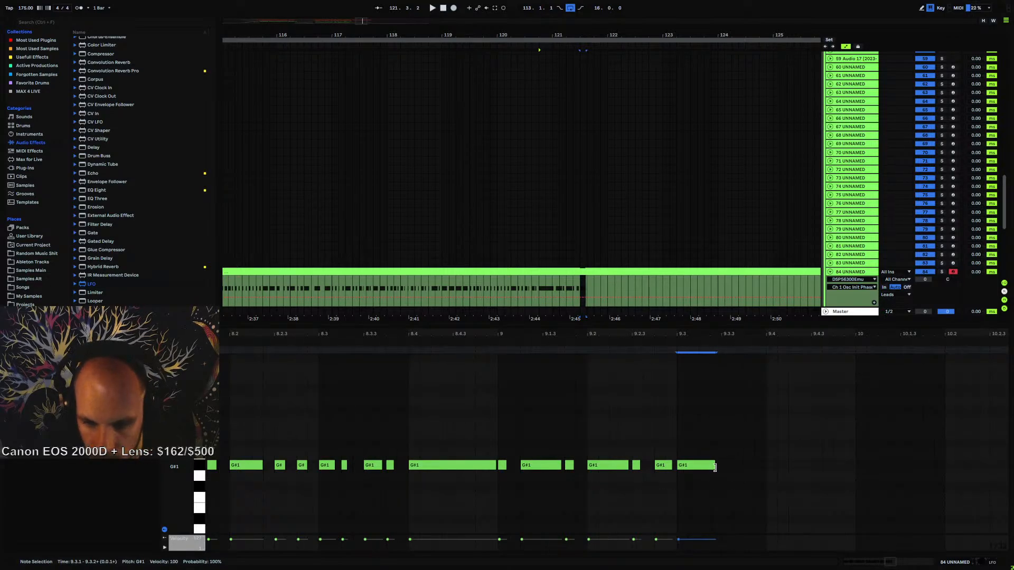
pyautogui.press('space')
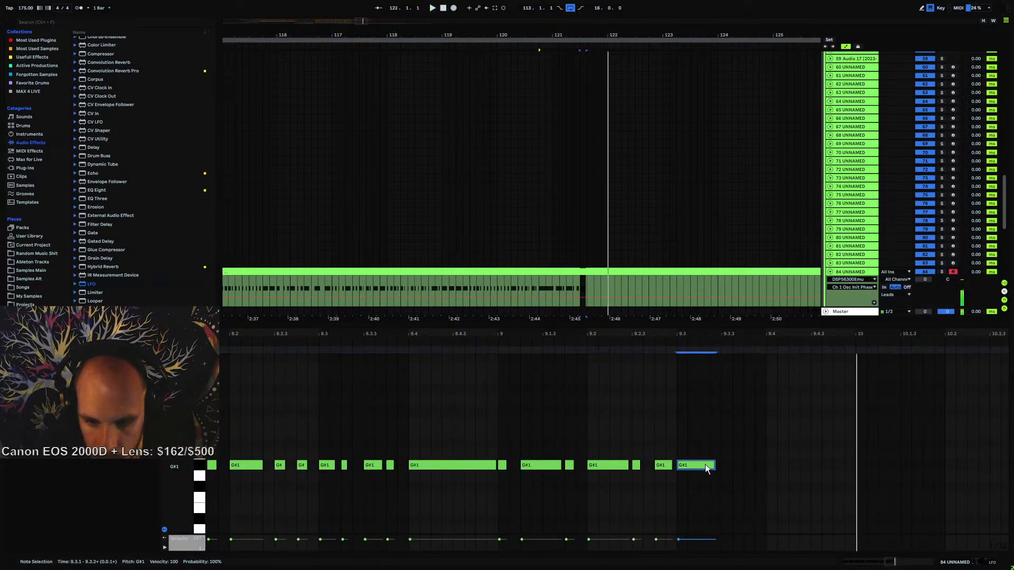
pyautogui.moveTo(715, 465); pyautogui.dragTo(691, 466)
pyautogui.press('space')
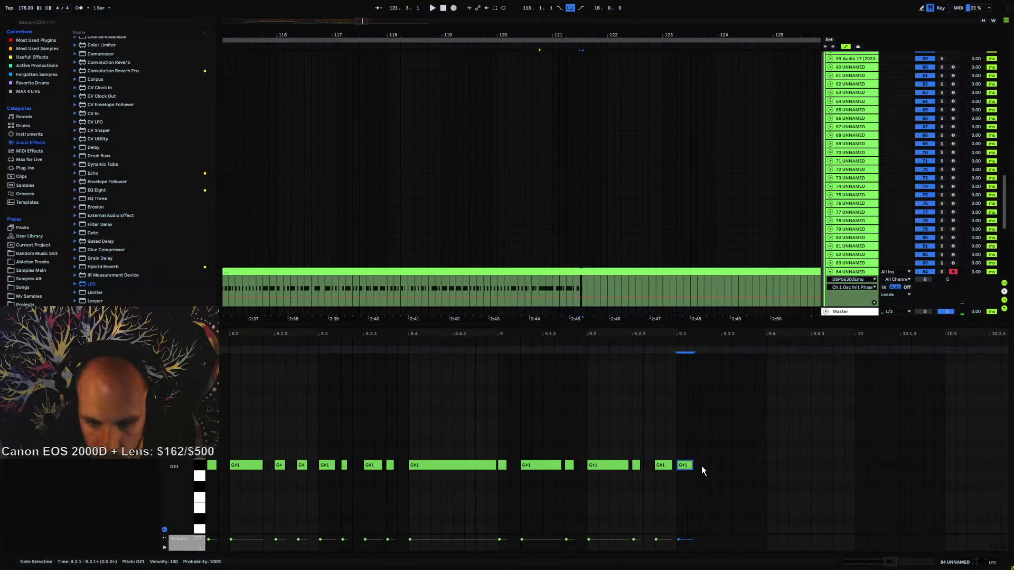
pyautogui.hotkey('ctrl', 'd')
pyautogui.hotkey('ctrl', 'd')
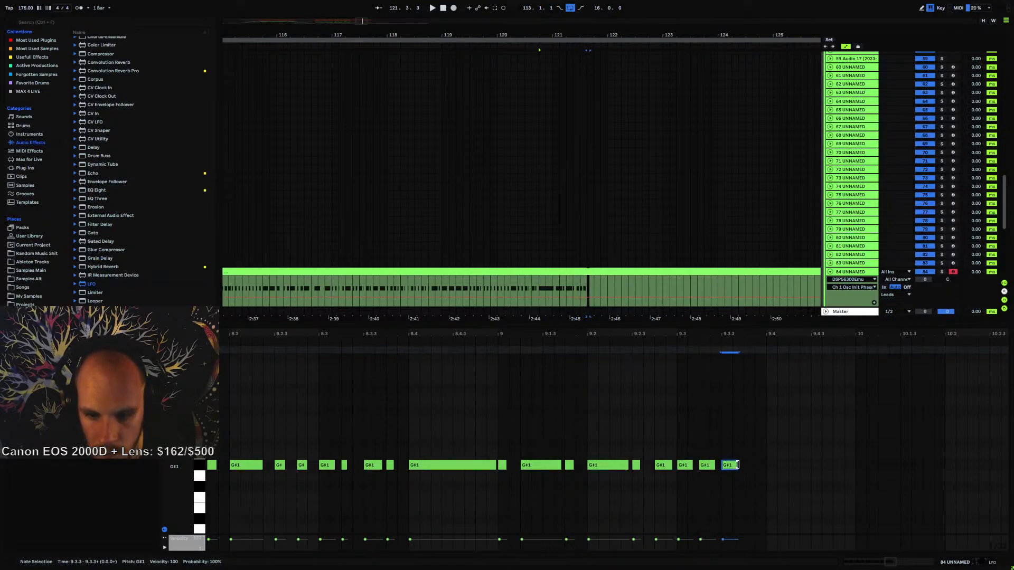
# - Add short G#1 notes at 9.4.1, 9.4.2, 9.4.3 and 9.4.4, and play the pattern
pyautogui.doubleClick(770, 464)
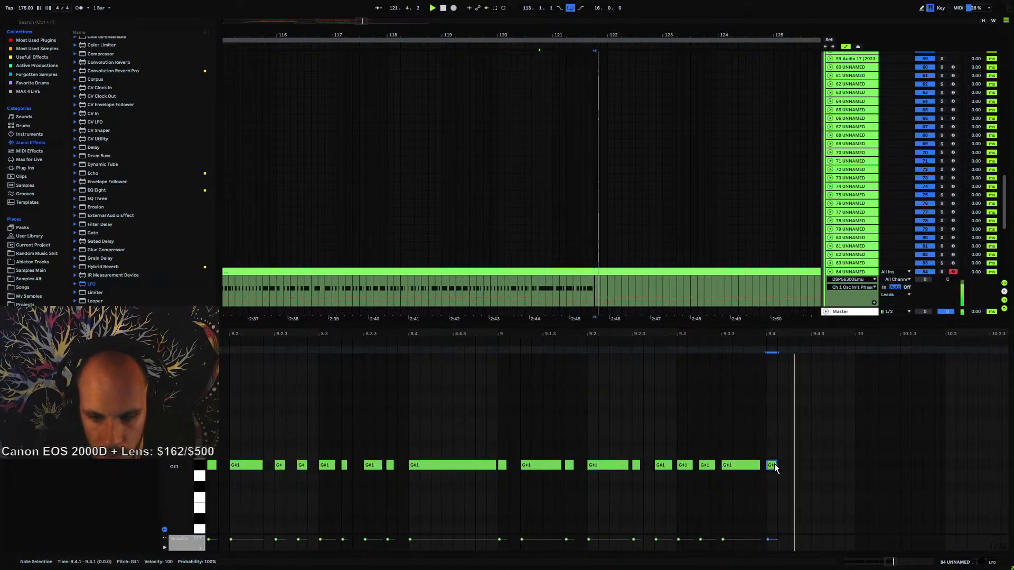
pyautogui.doubleClick(793, 465)
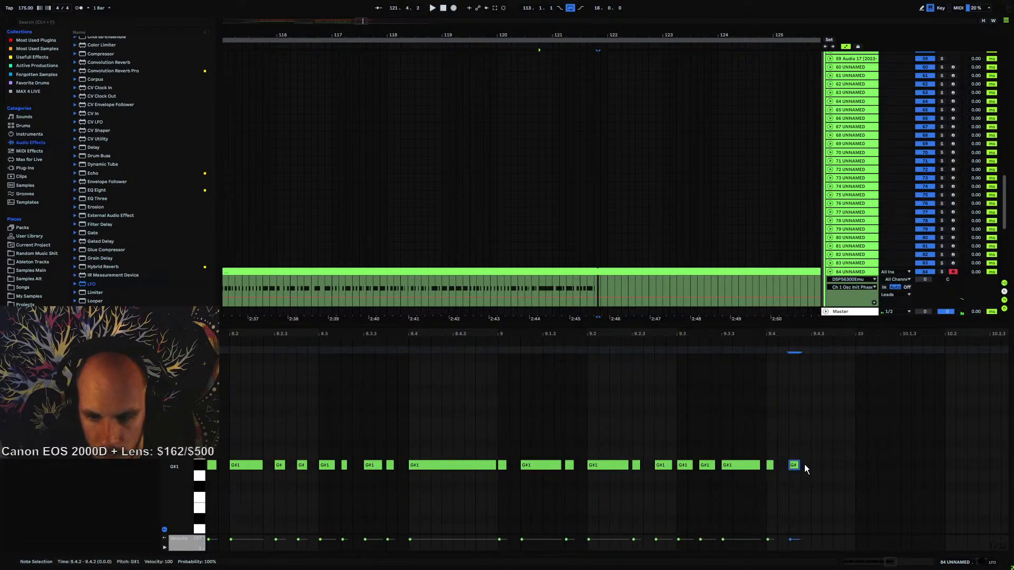
pyautogui.doubleClick(816, 464)
pyautogui.doubleClick(839, 464)
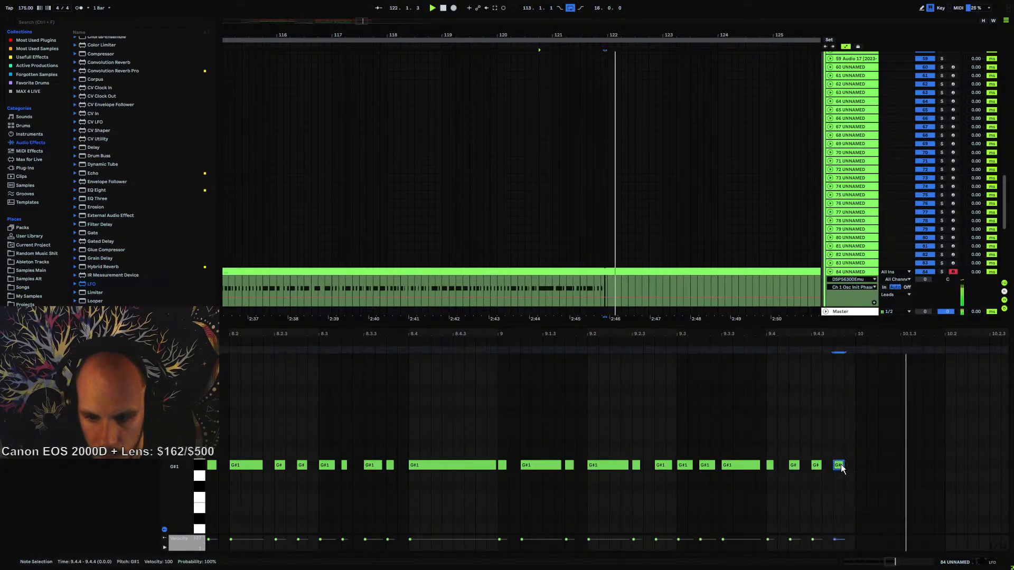
pyautogui.press('space')
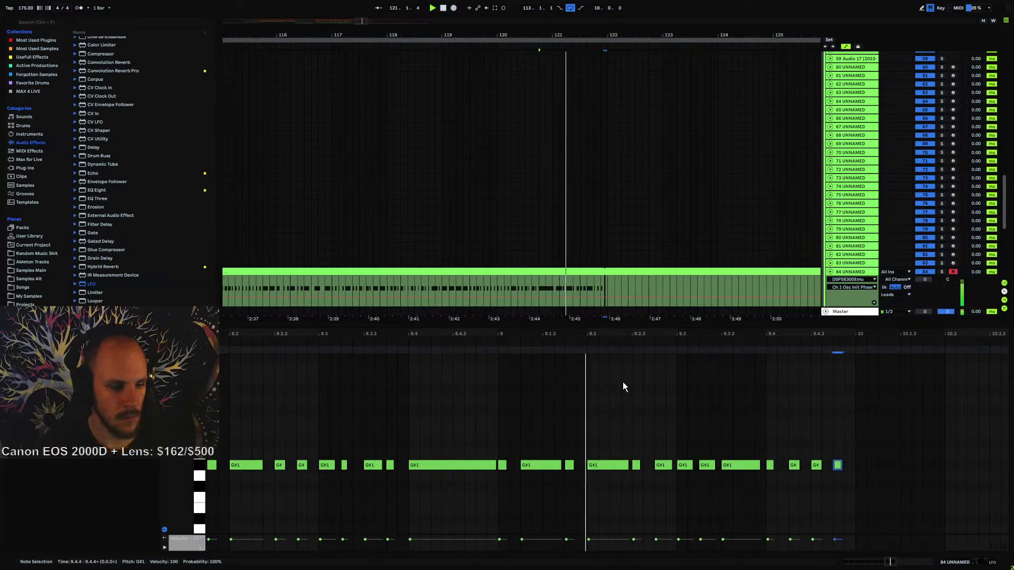
pyautogui.press('space')
# - Copy a two-beat group of G#1 notes to 10.2.1 and the notes between 7.4.1 and 8.1.1 to 10.1.1
pyautogui.moveTo(583, 330); pyautogui.dragTo(468, 282)
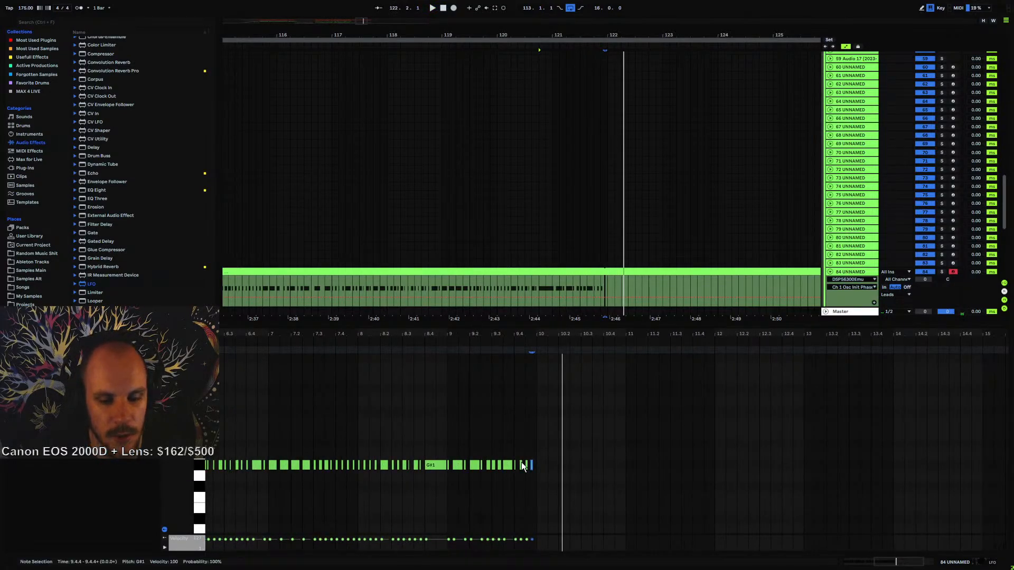
pyautogui.moveTo(548, 331); pyautogui.dragTo(551, 292)
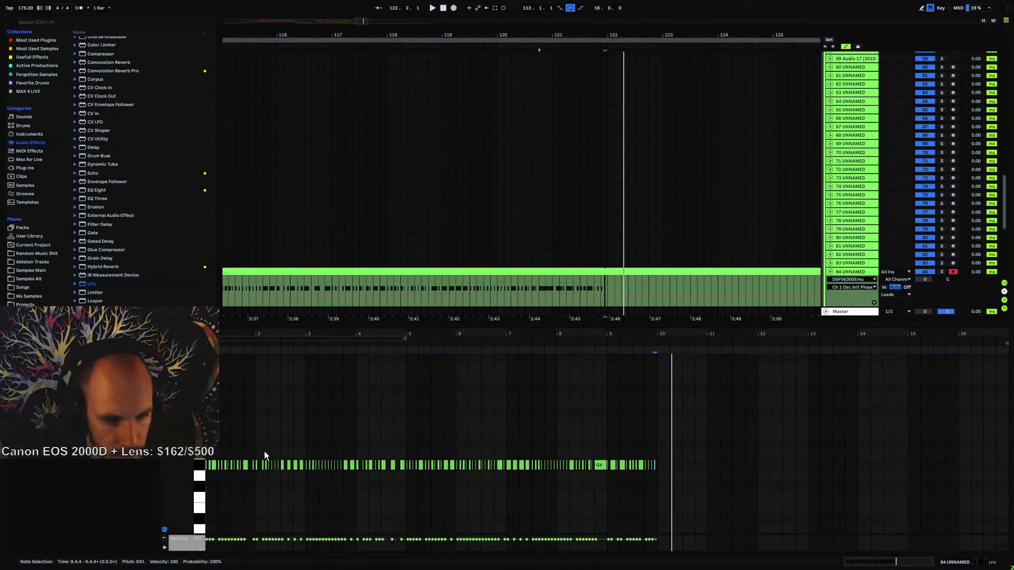
pyautogui.moveTo(245, 446); pyautogui.dragTo(664, 453)
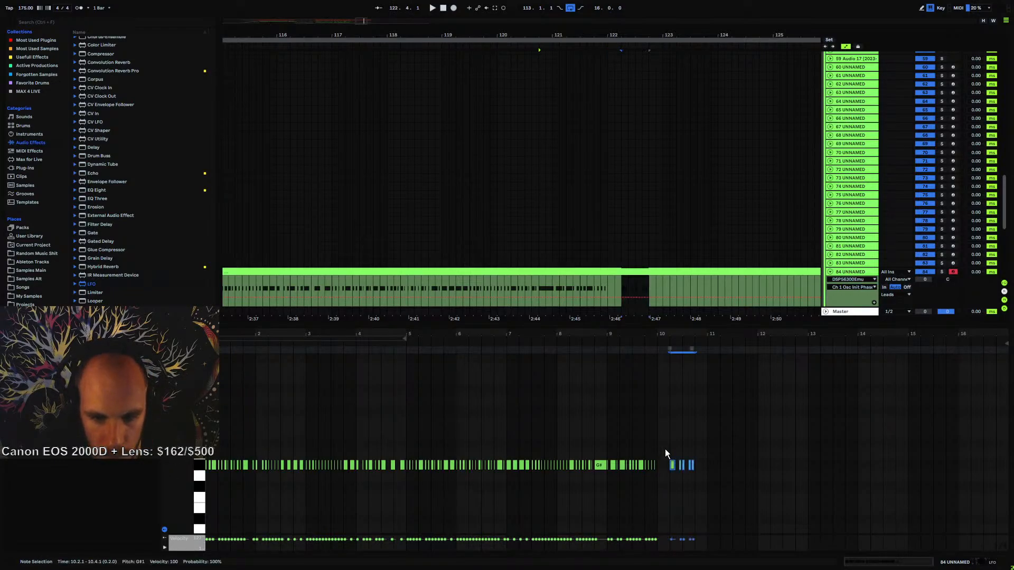
pyautogui.click(555, 458)
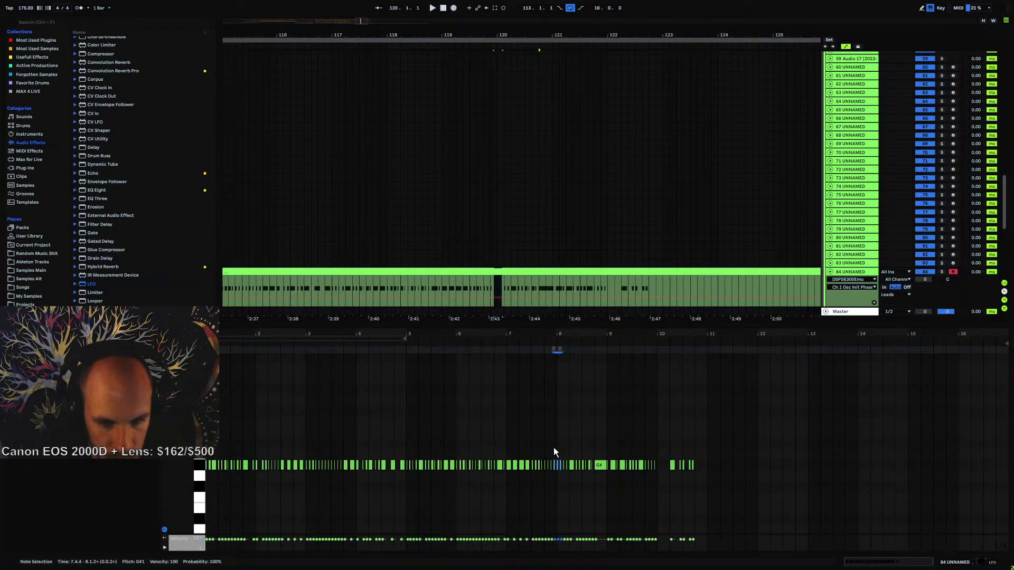
pyautogui.moveTo(555, 355); pyautogui.dragTo(544, 351)
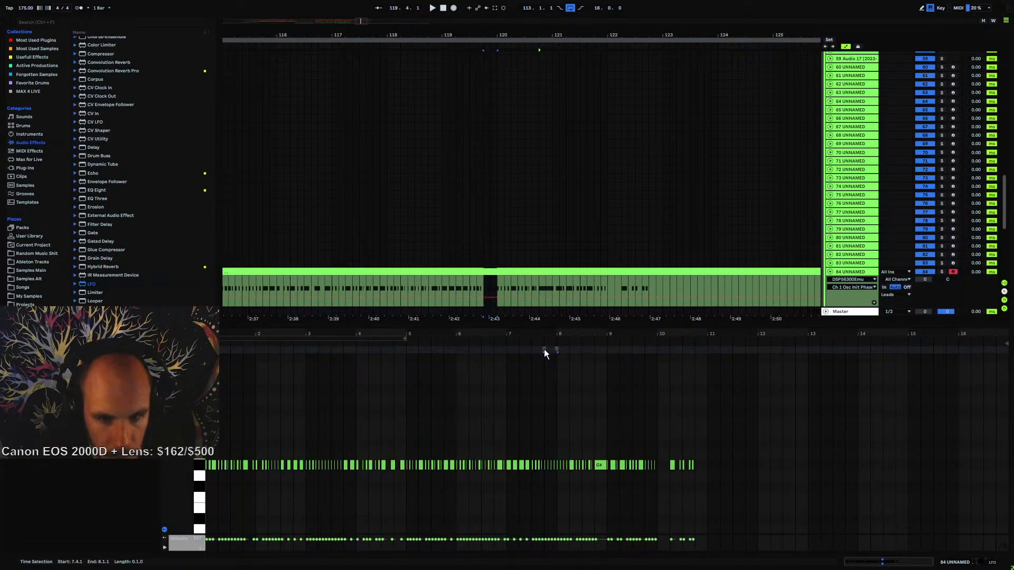
pyautogui.click(656, 352)
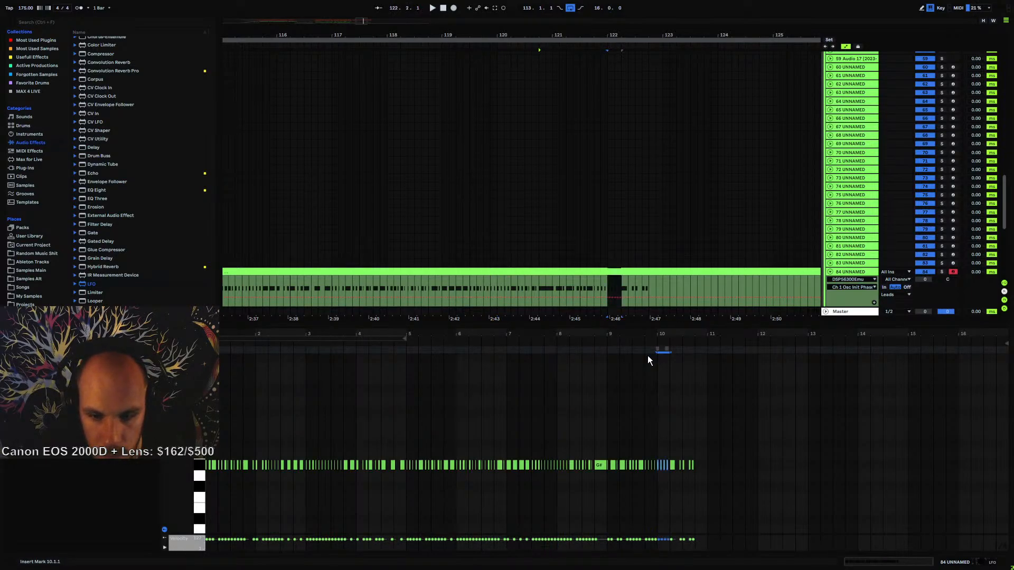
# - Copy the G#1 notes between 5.1.1 and 5.3.1 to 10.4.1
pyautogui.click(408, 352)
pyautogui.moveTo(409, 350); pyautogui.dragTo(431, 351)
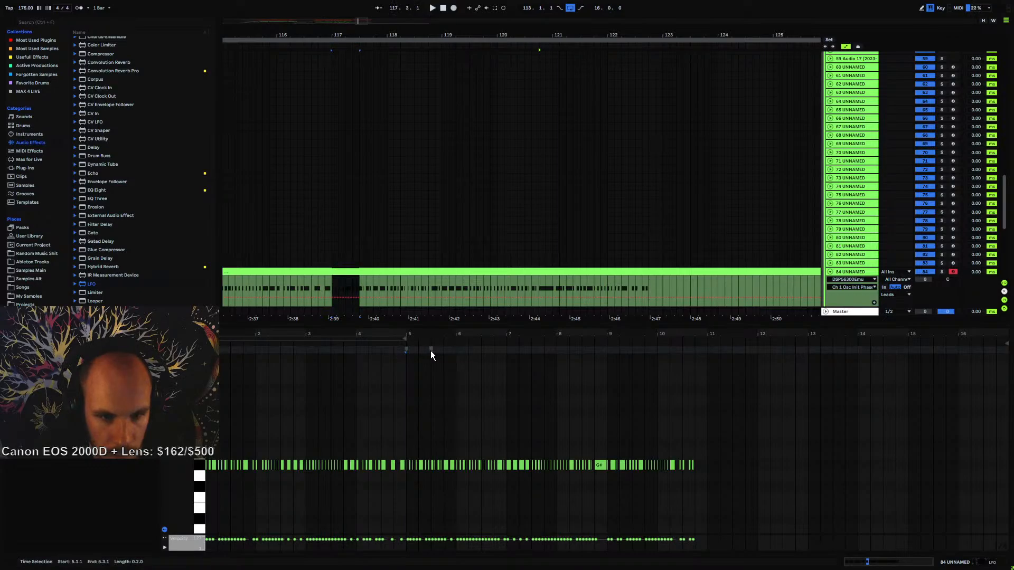
pyautogui.click(695, 350)
pyautogui.hotkey('ctrl', 'v')
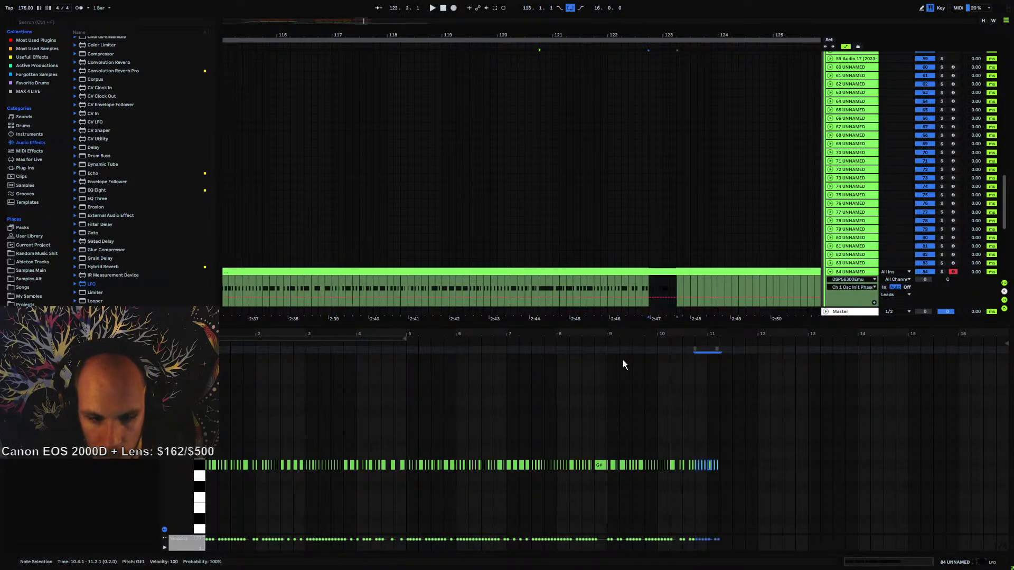
# - Copy the G#1 notes between 3.4.1 and 4.1.1 to 11.2.1
pyautogui.moveTo(346, 354); pyautogui.dragTo(358, 354)
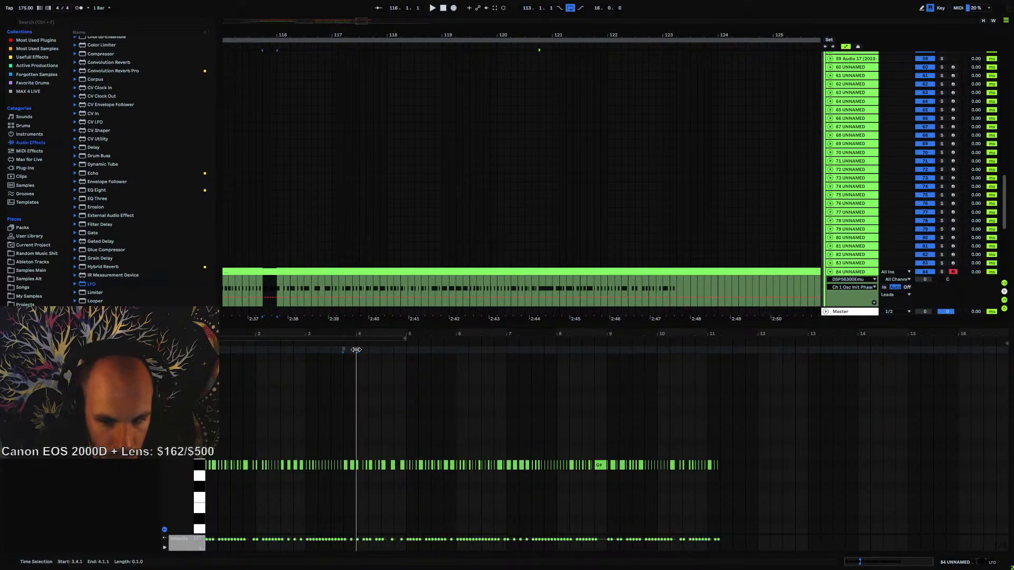
pyautogui.click(720, 351)
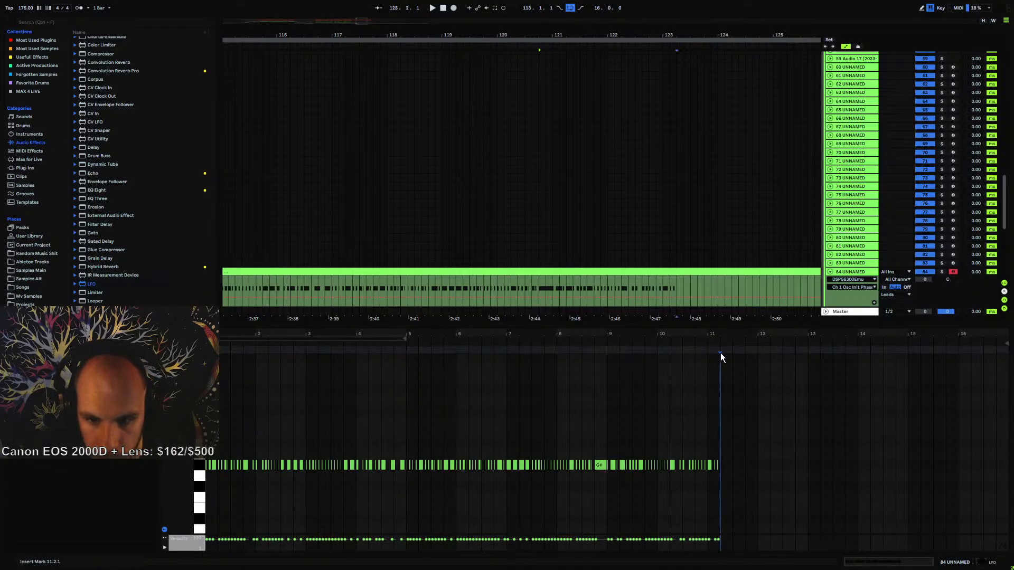
pyautogui.hotkey('ctrl', 'v')
# - Try a copy of the G#1 notes between 5.1.1 and 5.3.1 at 11.3.1
pyautogui.moveTo(505, 347); pyautogui.dragTo(527, 347)
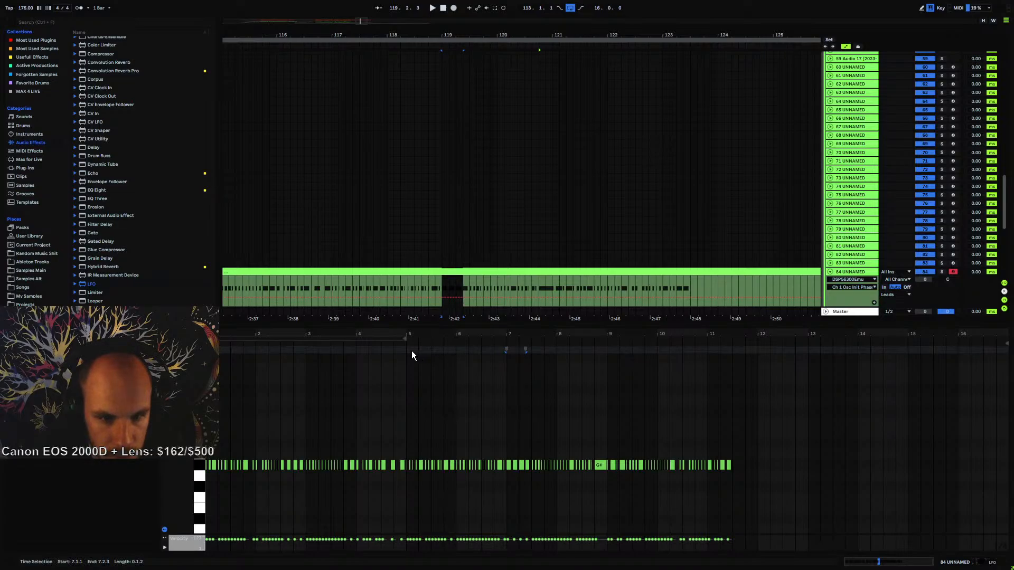
pyautogui.moveTo(408, 351); pyautogui.dragTo(429, 352)
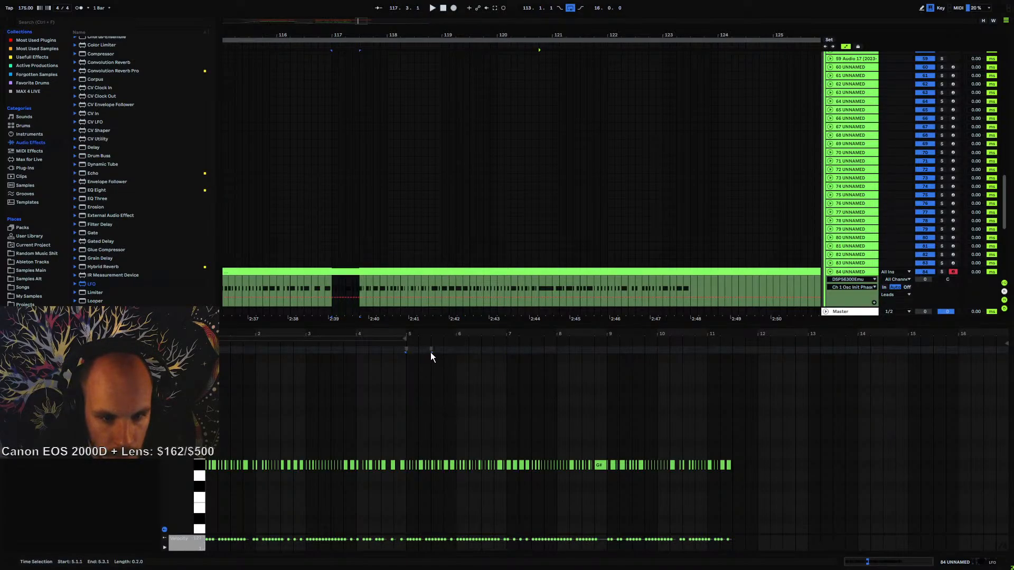
pyautogui.click(731, 349)
pyautogui.hotkey('ctrl', 'v')
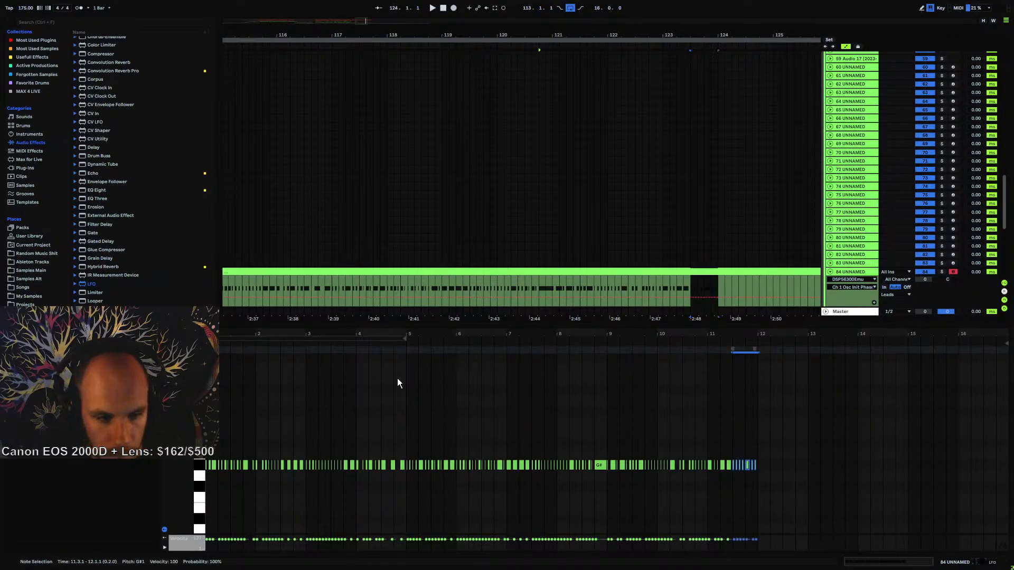
# - Undo the last copy of G#1 notes at 11.3.1
pyautogui.click(230, 352)
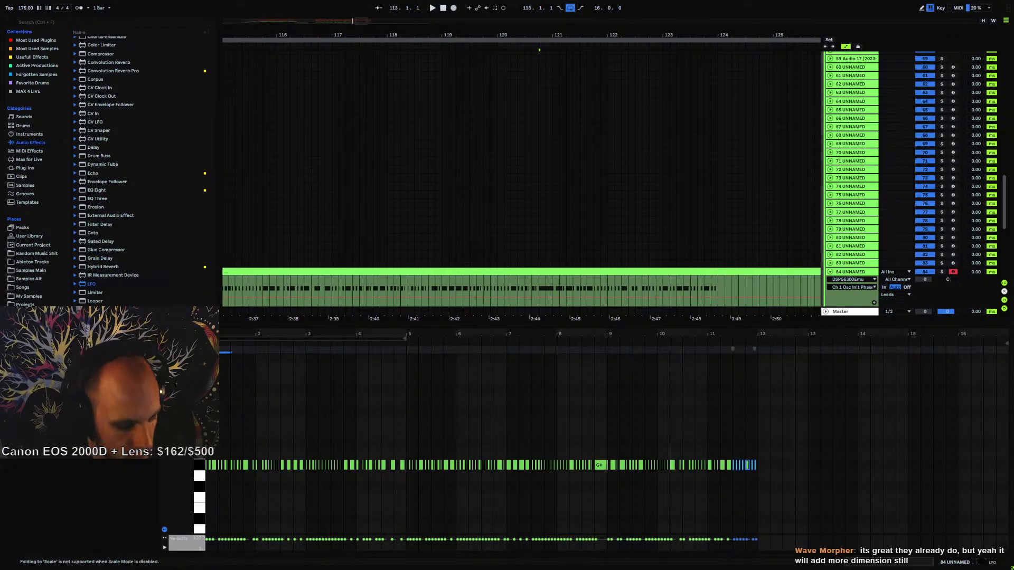
pyautogui.click(759, 353)
pyautogui.click(733, 352)
pyautogui.moveTo(396, 422); pyautogui.dragTo(685, 407)
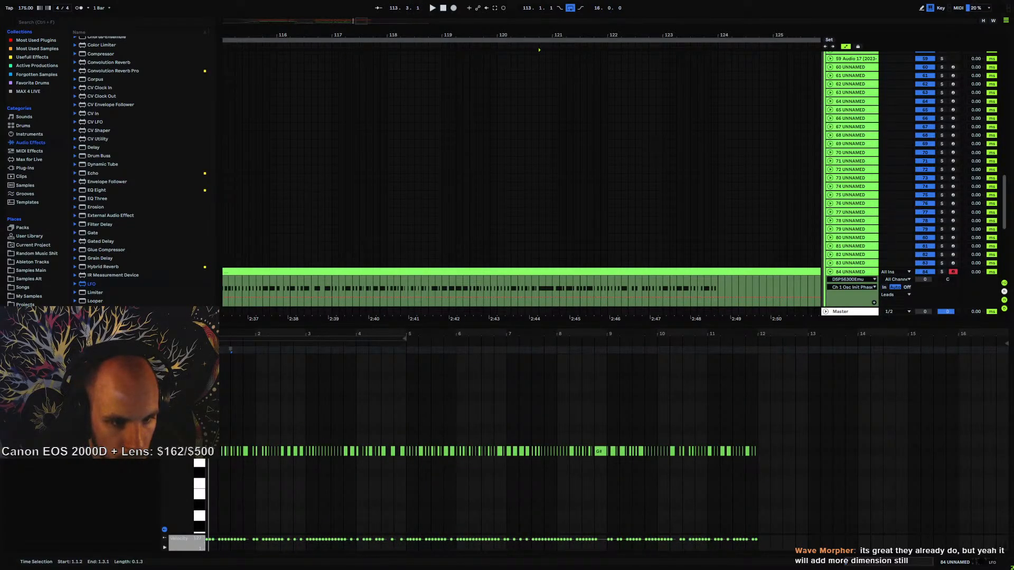
pyautogui.moveTo(207, 351); pyautogui.dragTo(246, 352)
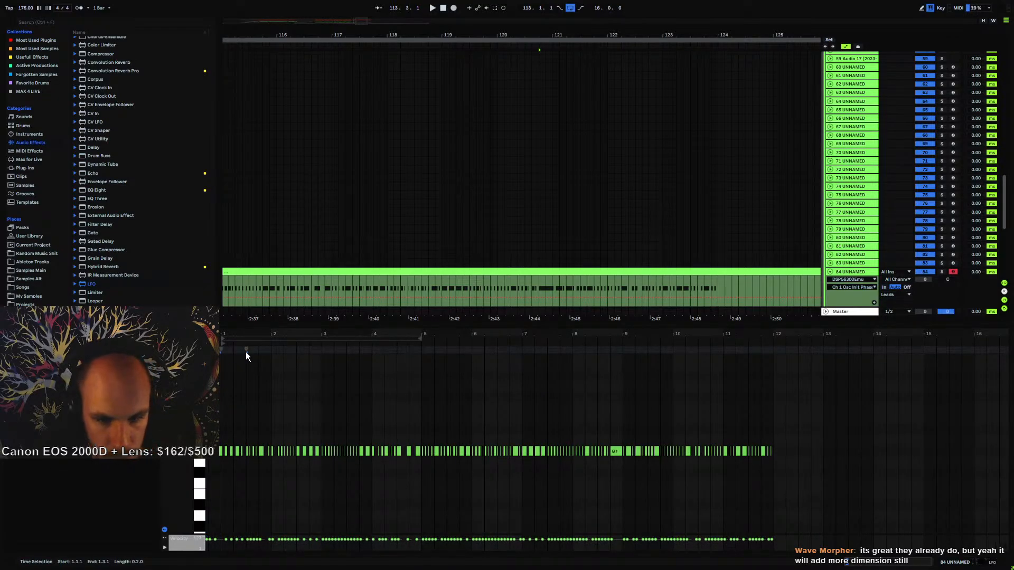
pyautogui.hotkey('ctrl', 'z')
pyautogui.hotkey('ctrl', 'z')
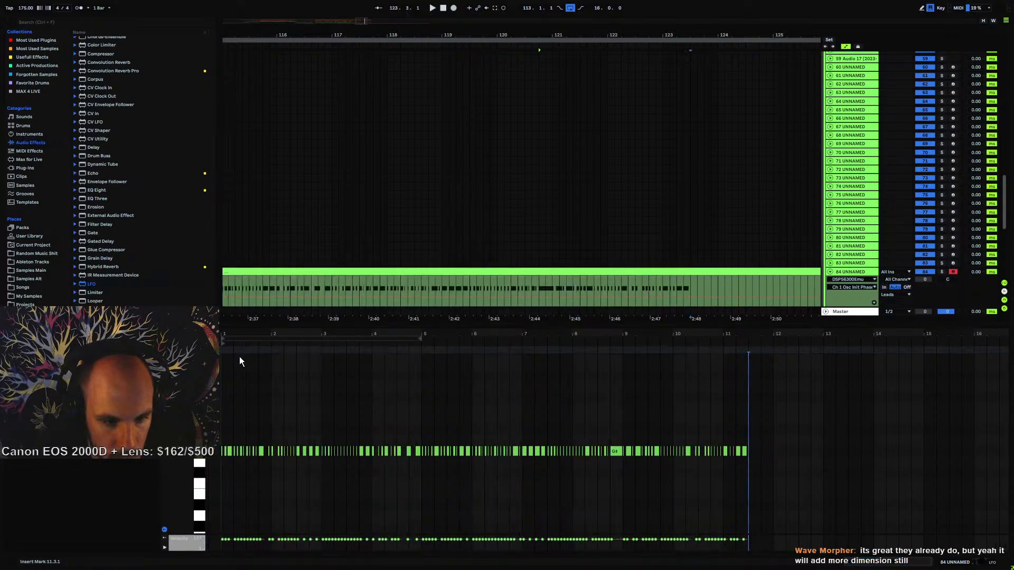
# - Copy the G#1 notes between 1.1.1 and 1.3.1 to 11.3.1, and play the lead from arrangement position 121.4.1
pyautogui.moveTo(222, 350); pyautogui.dragTo(248, 351)
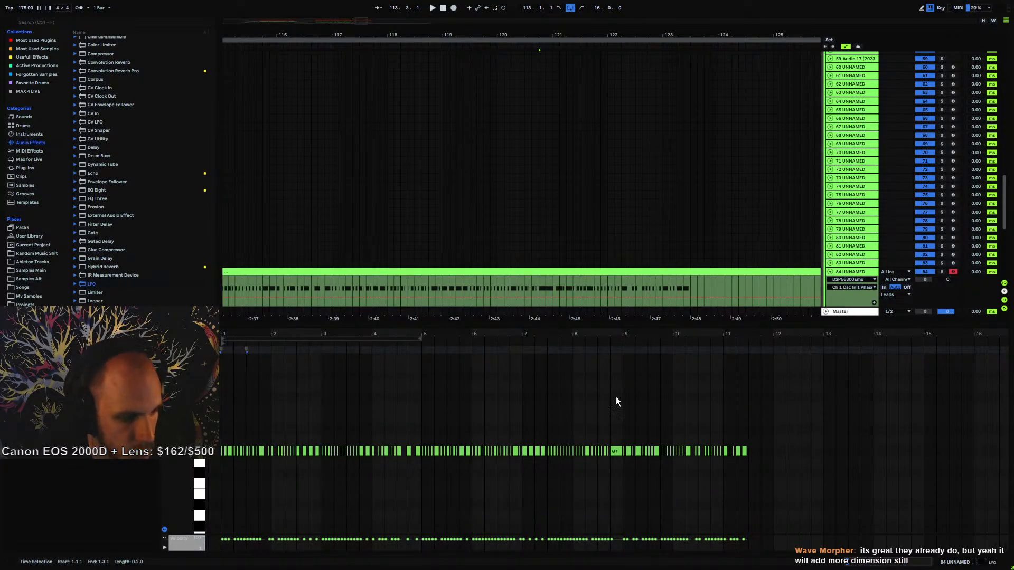
pyautogui.click(750, 349)
pyautogui.hotkey('ctrl', 'v')
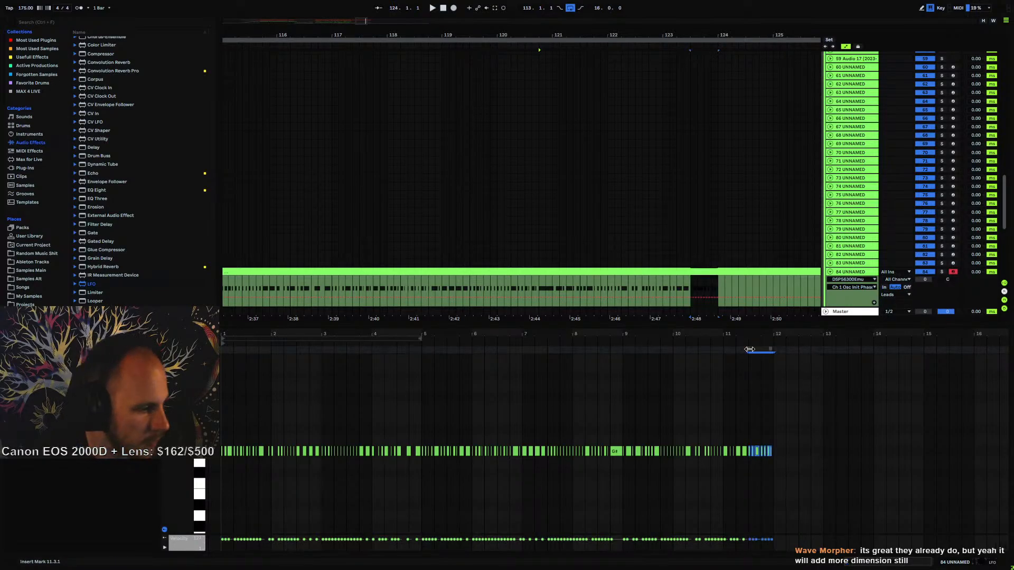
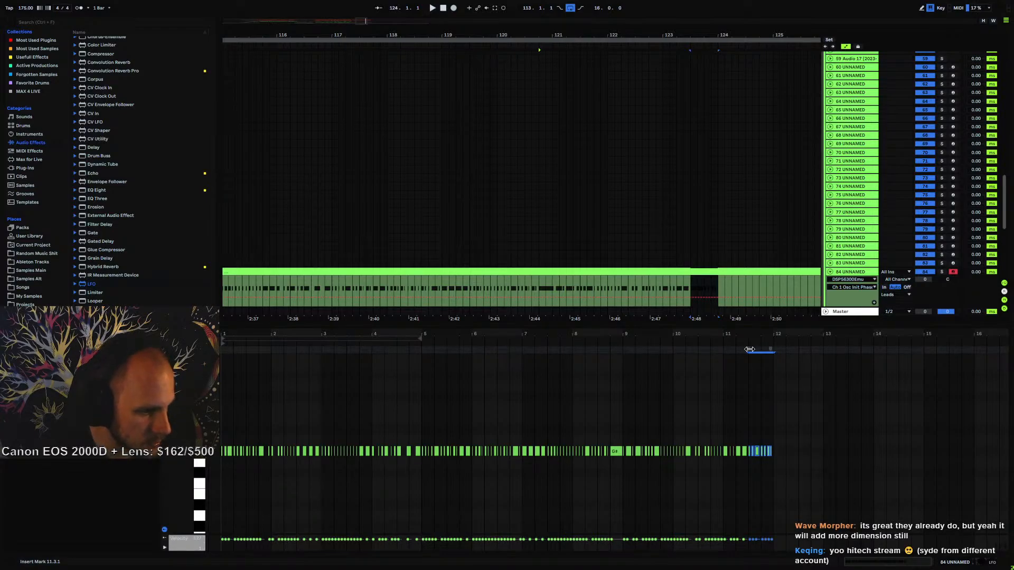
pyautogui.click(750, 349)
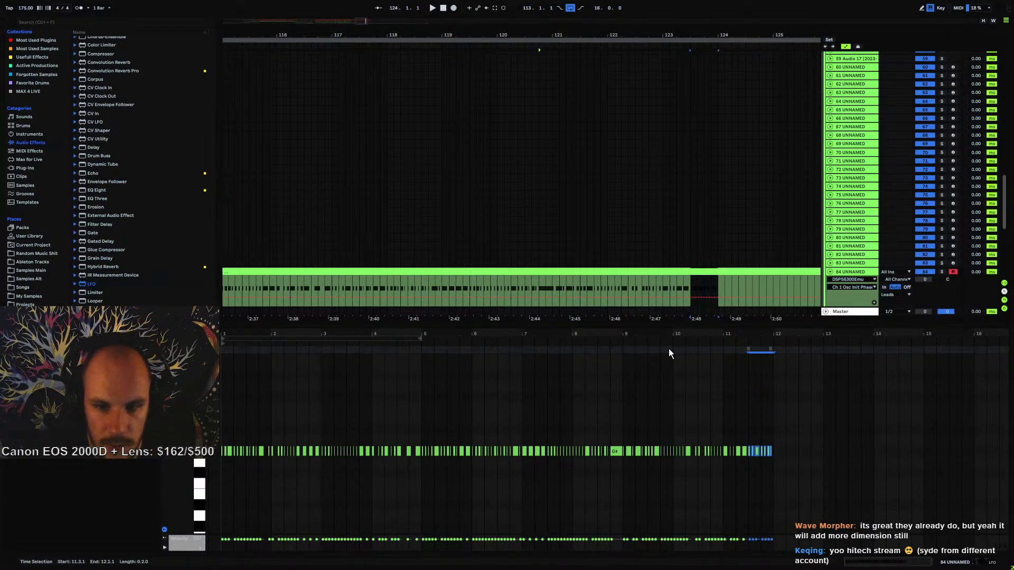
pyautogui.click(597, 281)
pyautogui.press('space')
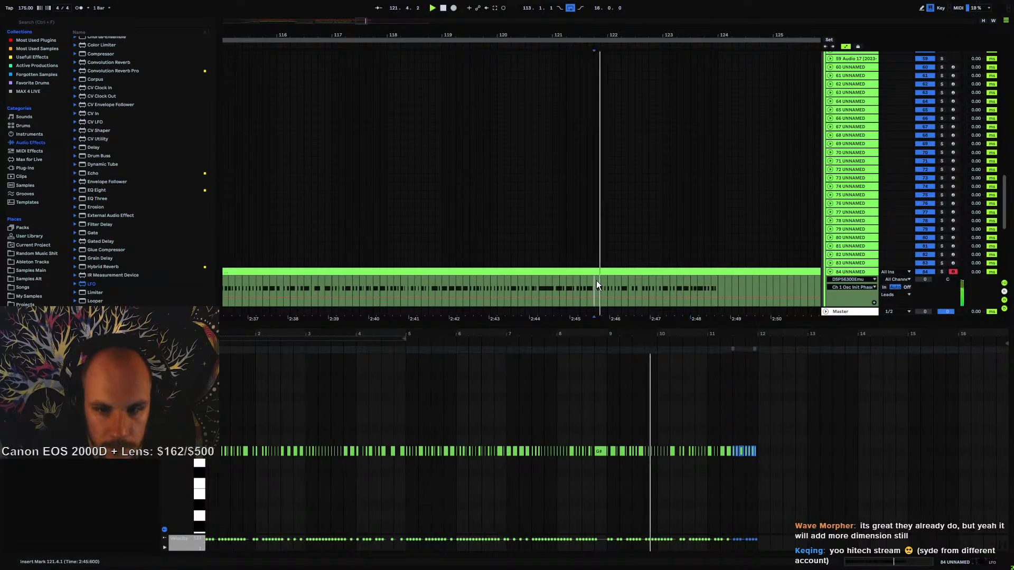
pyautogui.click(650, 342)
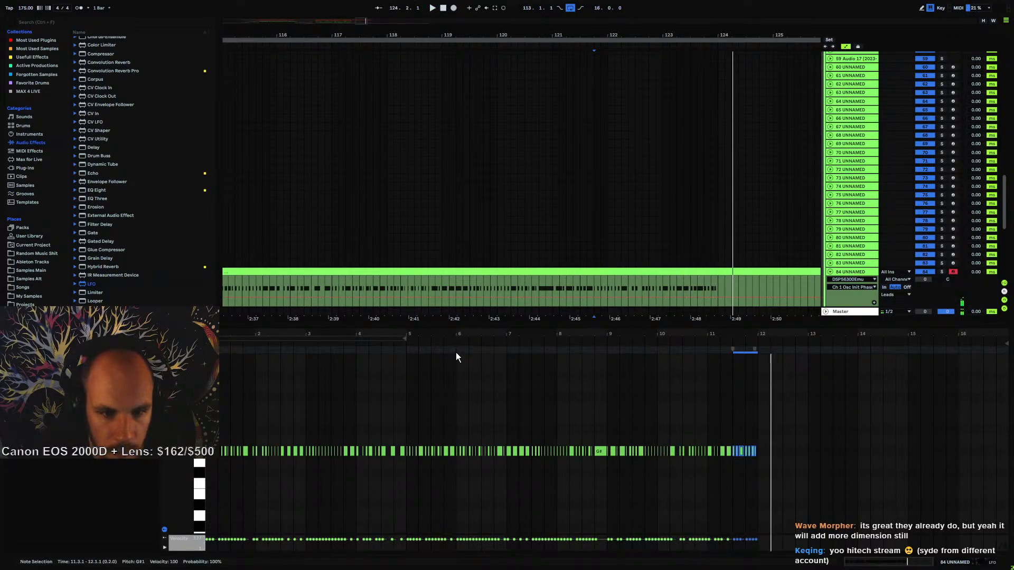
# - Copy the G#1 notes between 6.1.1 and 6.3.1 to 12.1.1
pyautogui.moveTo(455, 353); pyautogui.dragTo(483, 354)
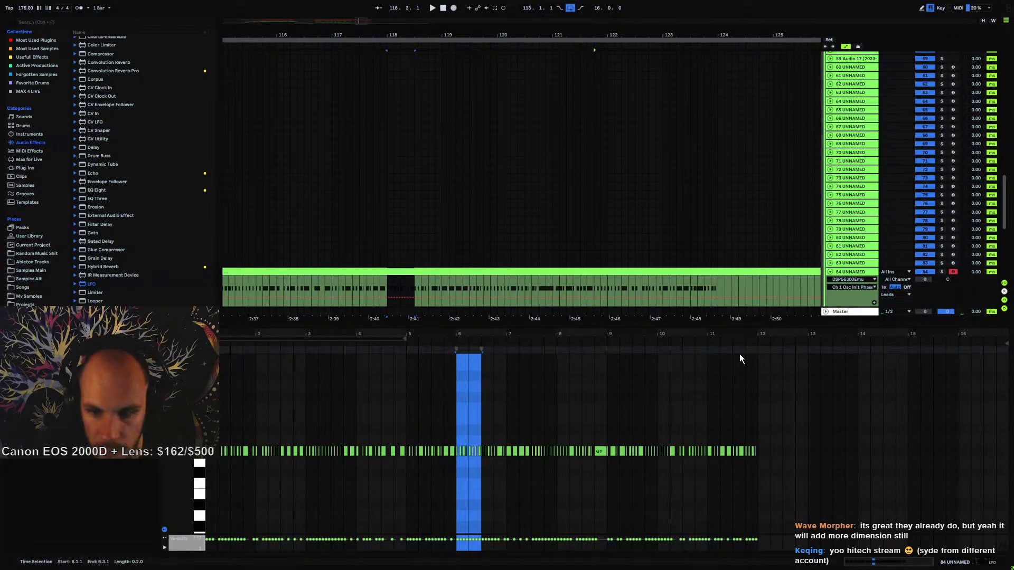
pyautogui.moveTo(756, 350); pyautogui.dragTo(782, 351)
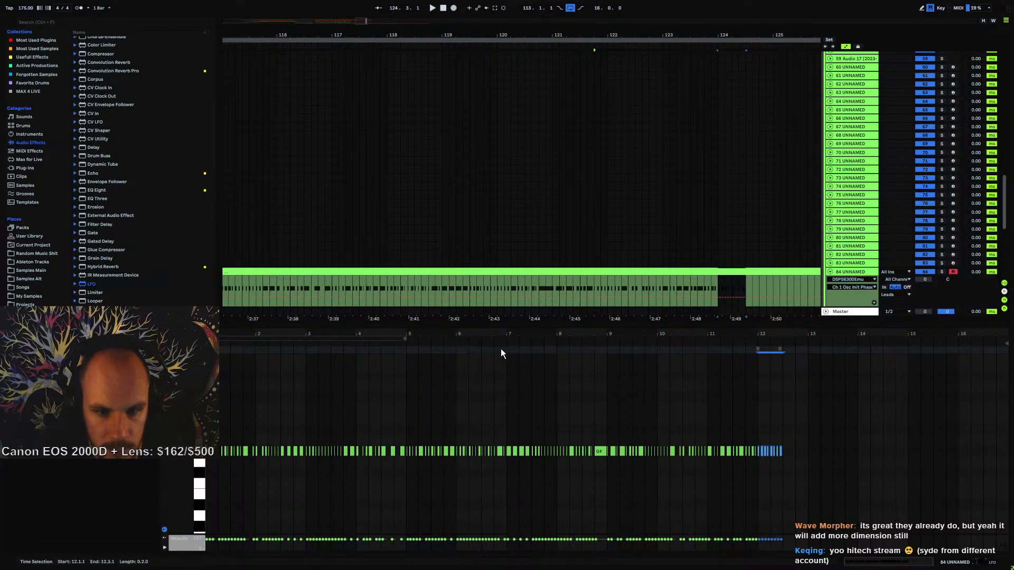
# - Copy the half-bar note passages from 6.4.1–7.2.1 and from 8.1.1–8.3.1 to 12.3.1 and 13.1.1 respectively
pyautogui.moveTo(496, 350); pyautogui.dragTo(521, 350)
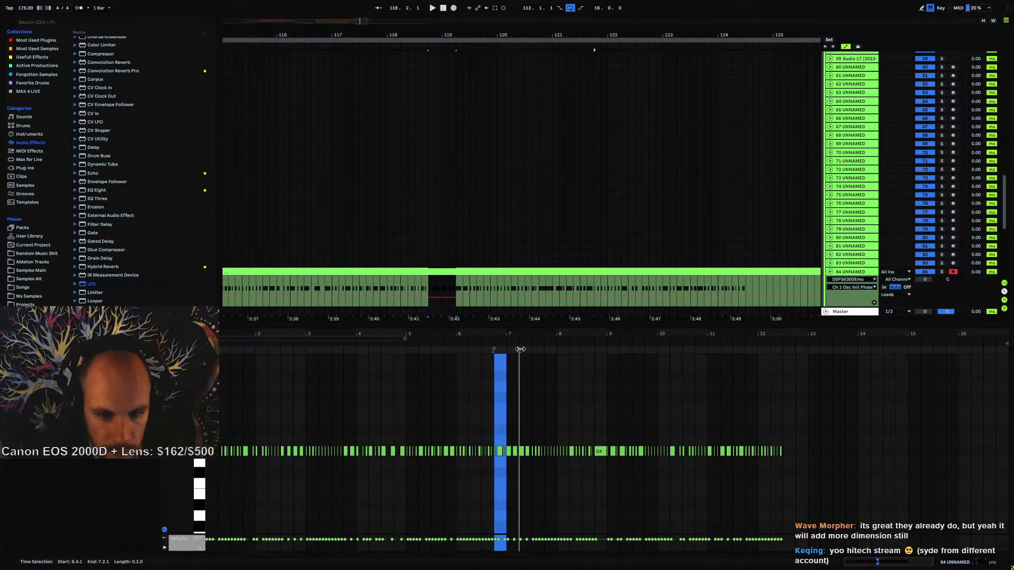
pyautogui.moveTo(784, 349); pyautogui.dragTo(807, 350)
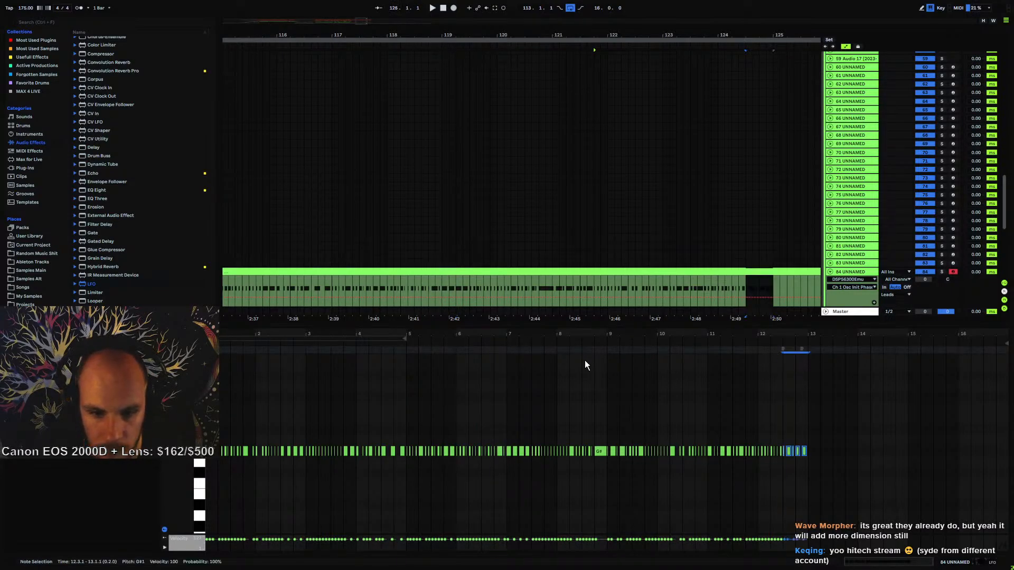
pyautogui.moveTo(558, 349); pyautogui.dragTo(582, 349)
pyautogui.click(806, 349)
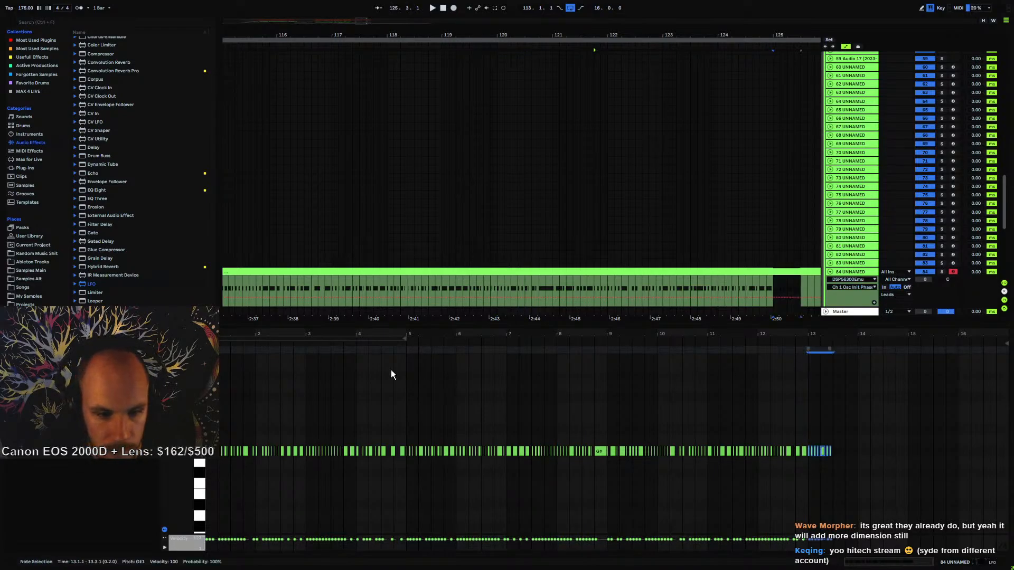
# - Copy the notes between 4.3.1 and 5.1.1 to the end of the pattern at 13.3.1
pyautogui.click(382, 349)
pyautogui.moveTo(382, 350); pyautogui.dragTo(404, 353)
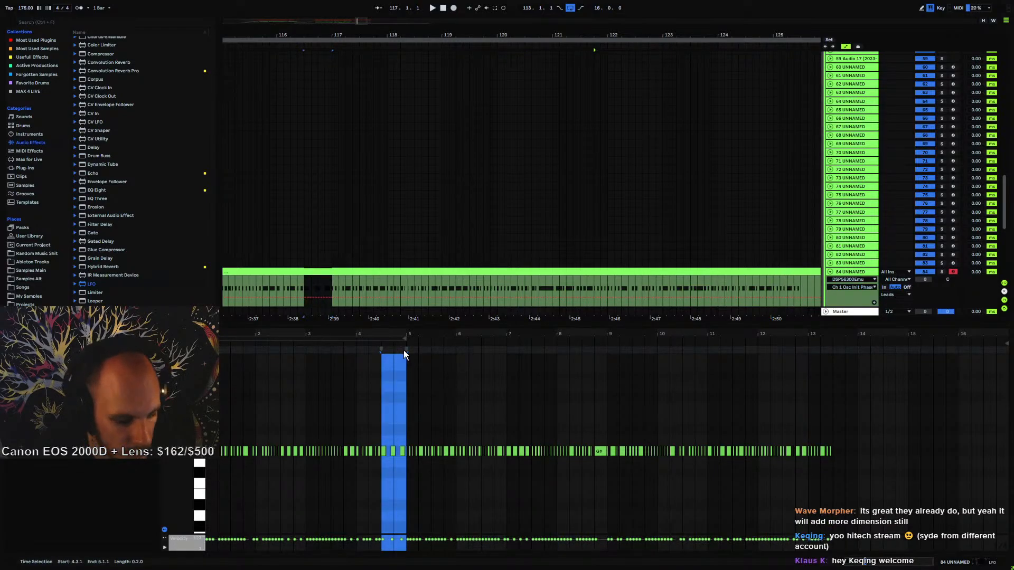
pyautogui.click(833, 348)
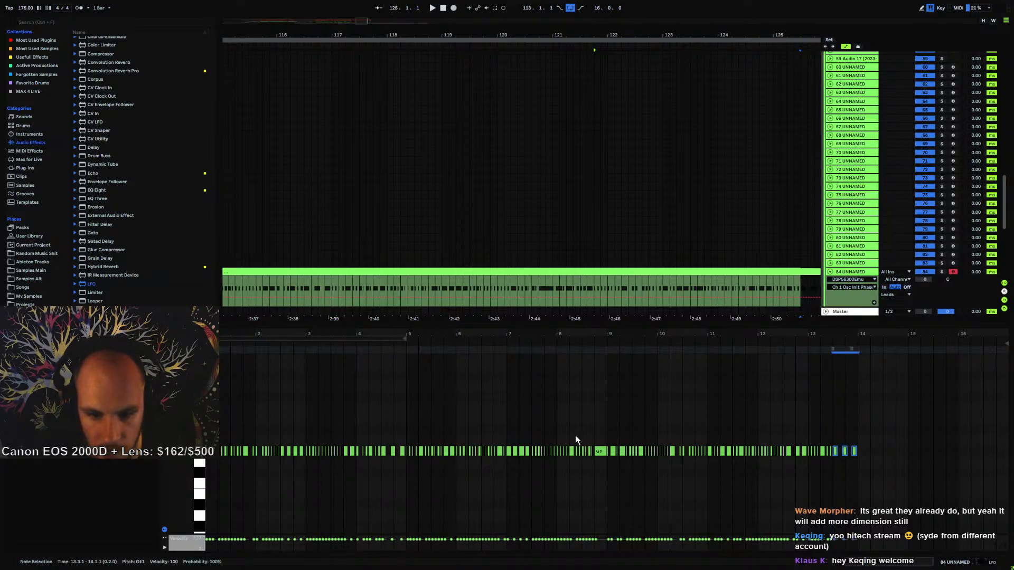
# - Copy the notes between 2.4.1 and 3.2.1 to 14.1.1 and play back the result
pyautogui.click(256, 350)
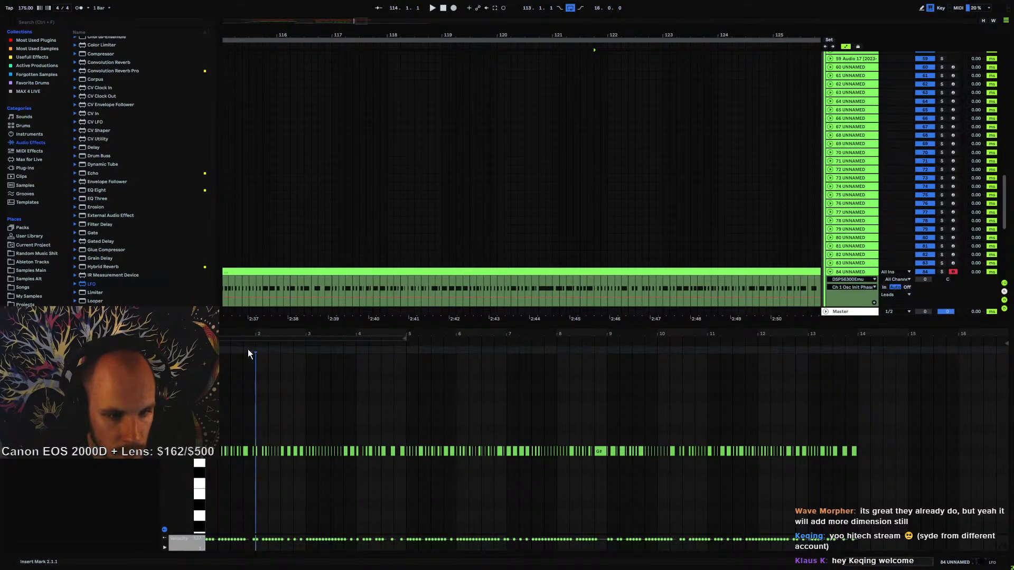
pyautogui.moveTo(290, 351); pyautogui.dragTo(320, 350)
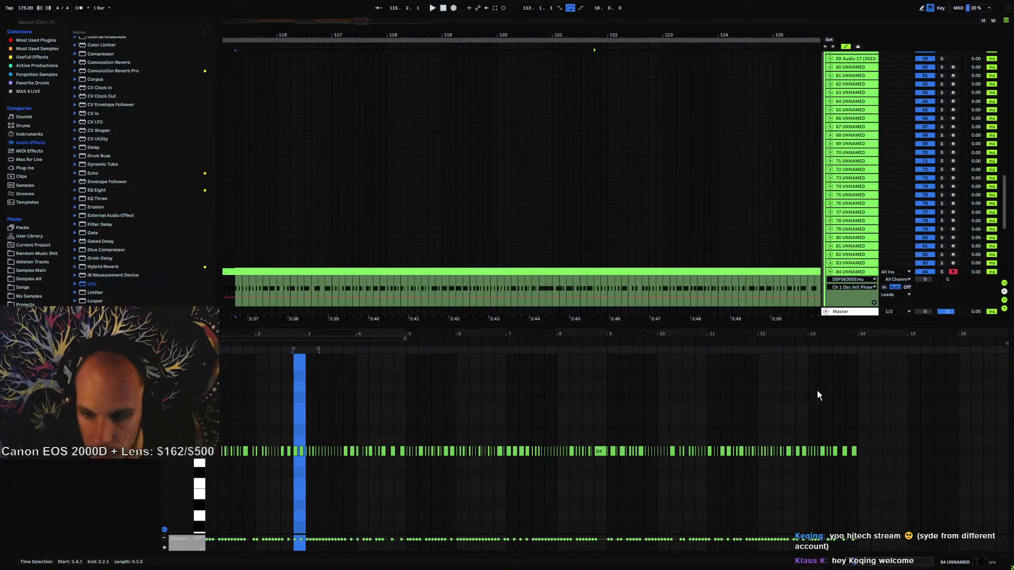
pyautogui.click(858, 349)
pyautogui.hotkey('ctrl', 'v')
pyautogui.press('space')
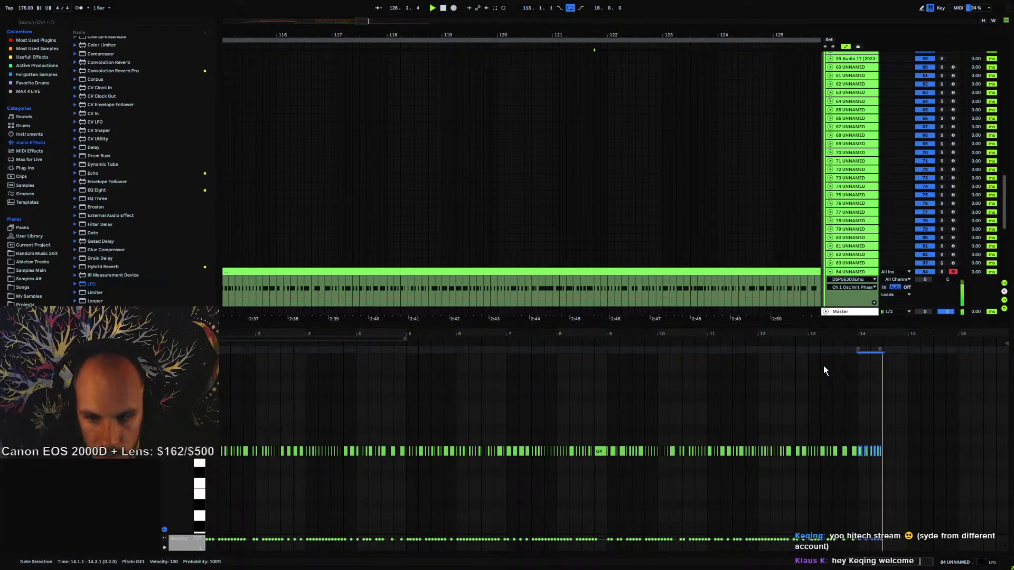
pyautogui.moveTo(865, 334)
pyautogui.mouseDown()
pyautogui.moveTo(818, 359)
pyautogui.moveTo(865, 334)
pyautogui.mouseUp()
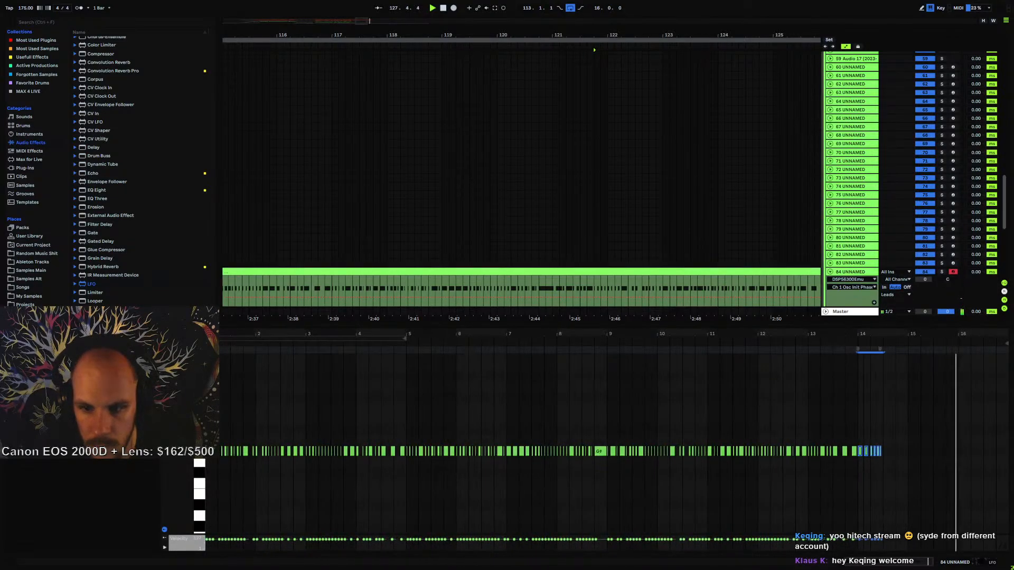
pyautogui.press('space')
# - Swap the half-bar note groups at 12.3.1 and 13.3.1, leaving both groups on pitch G#1
pyautogui.moveTo(836, 443); pyautogui.dragTo(849, 454)
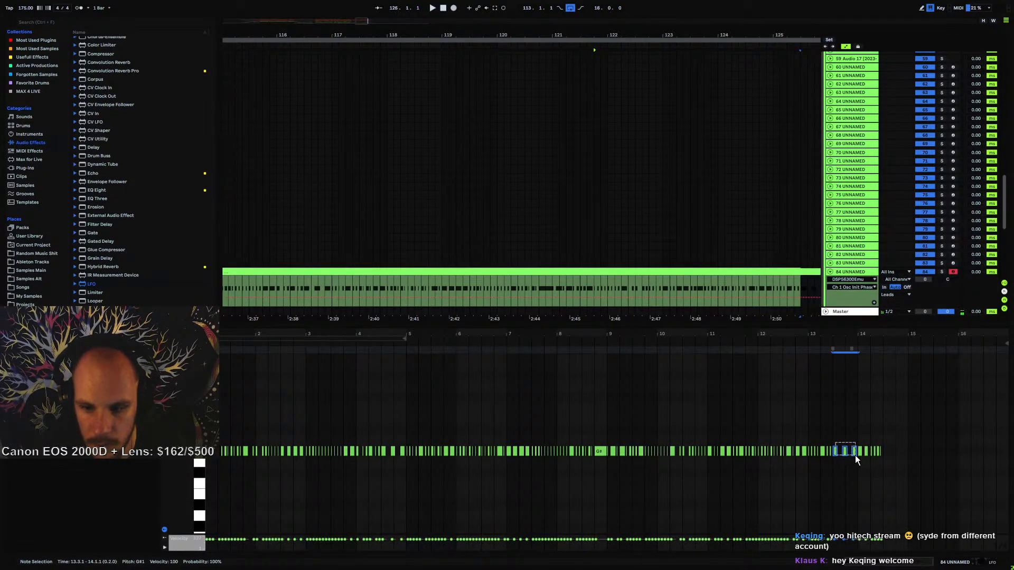
pyautogui.keyDown('shift'); pyautogui.click(854, 455); pyautogui.keyUp('shift')
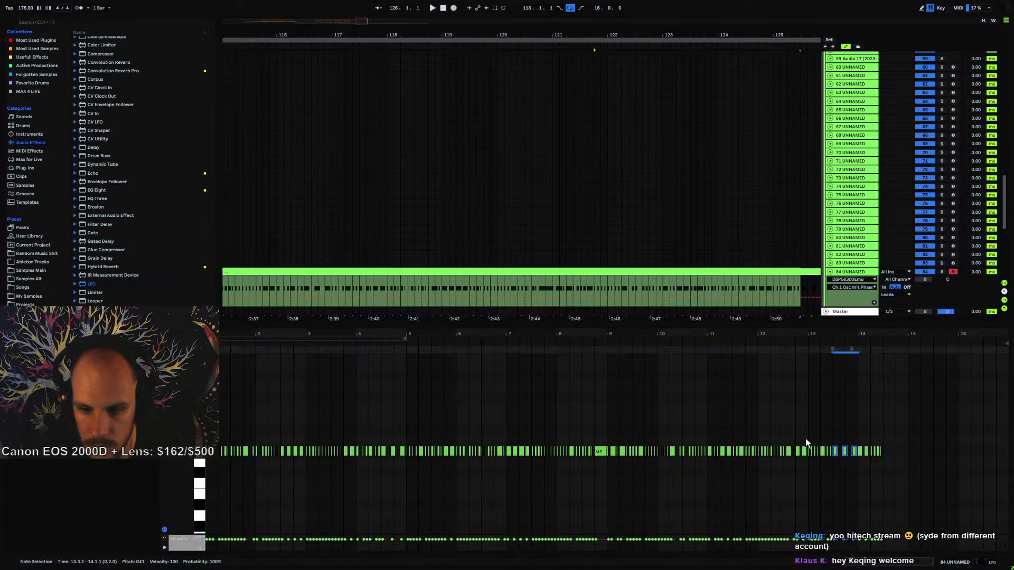
pyautogui.press('Left')
pyautogui.moveTo(790, 453); pyautogui.dragTo(840, 434)
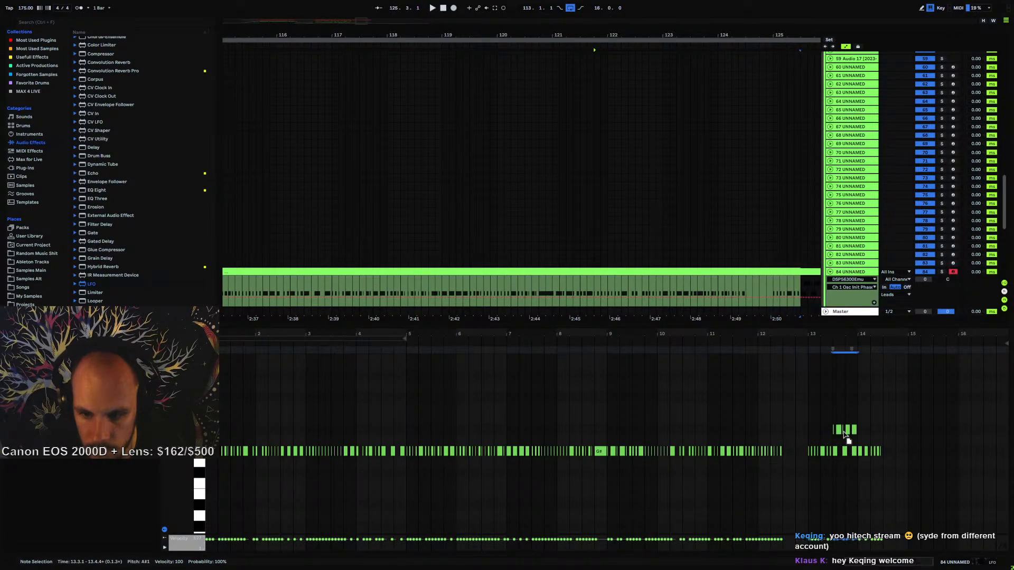
pyautogui.click(843, 431)
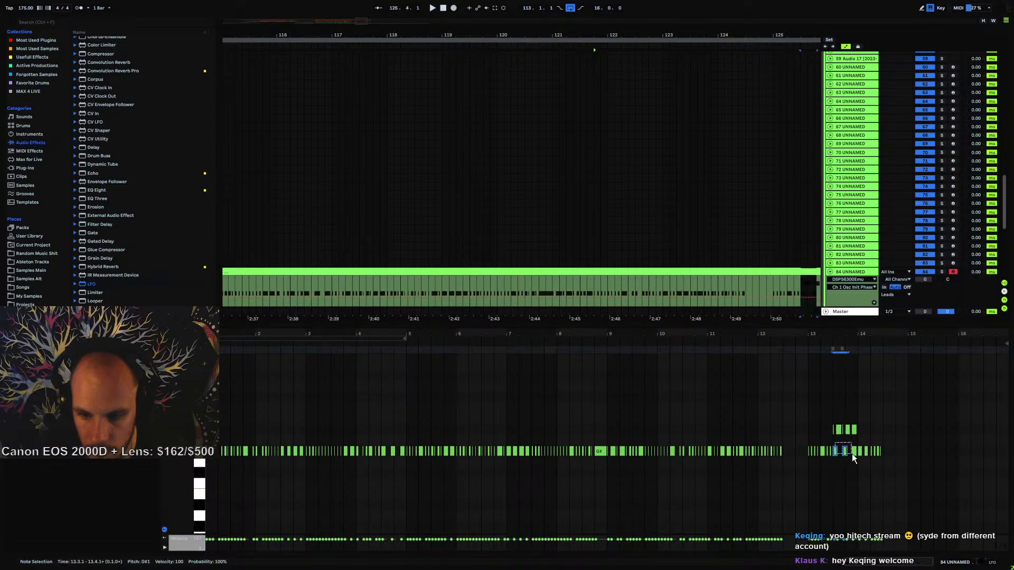
pyautogui.moveTo(854, 452); pyautogui.dragTo(808, 454)
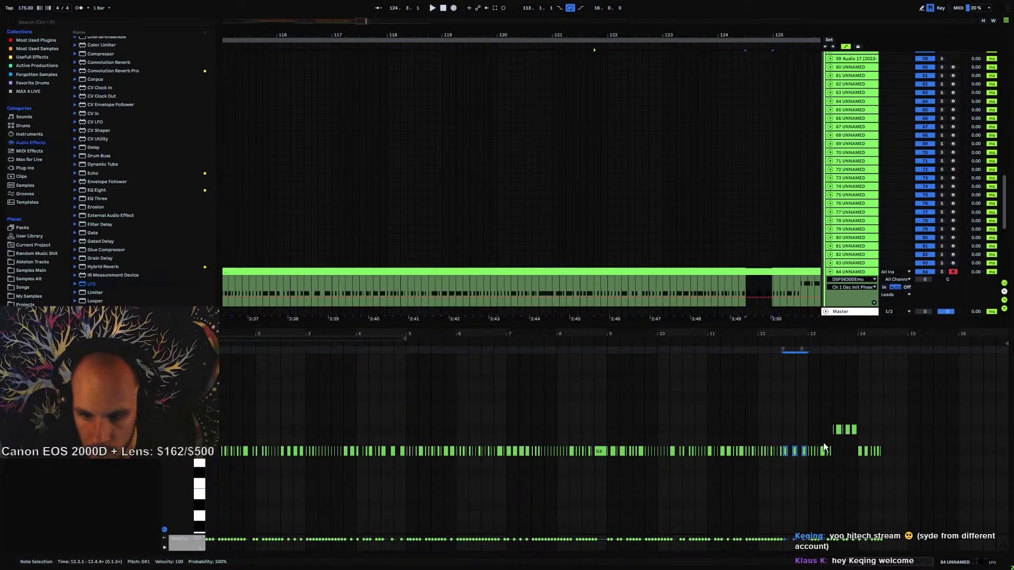
pyautogui.click(847, 430)
pyautogui.moveTo(847, 429); pyautogui.dragTo(847, 452)
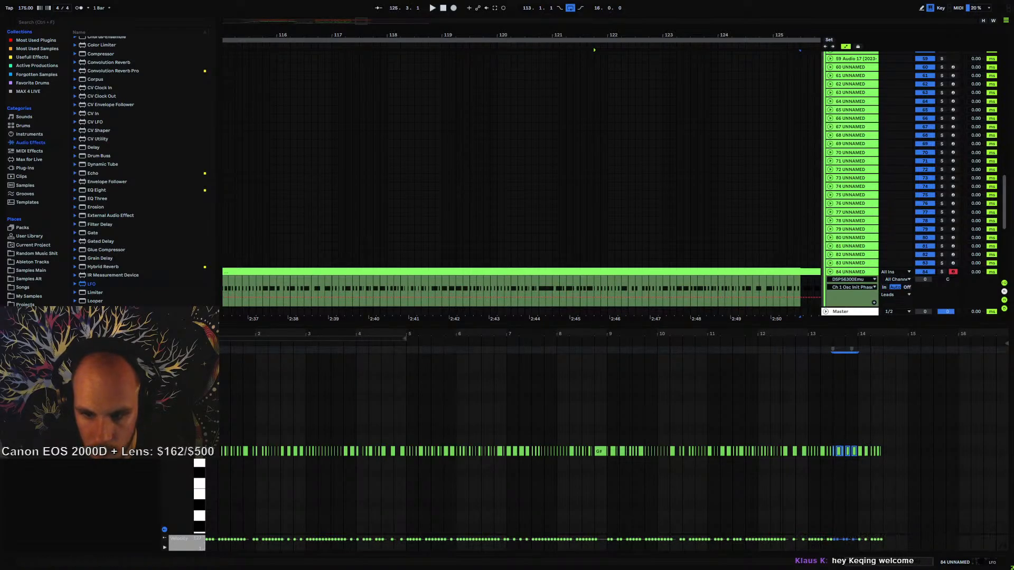
# - Play back the rearranged section through the end of the pattern to check how it sounds
pyautogui.press('space')
pyautogui.press('+')
pyautogui.press('+')
pyautogui.press('+')
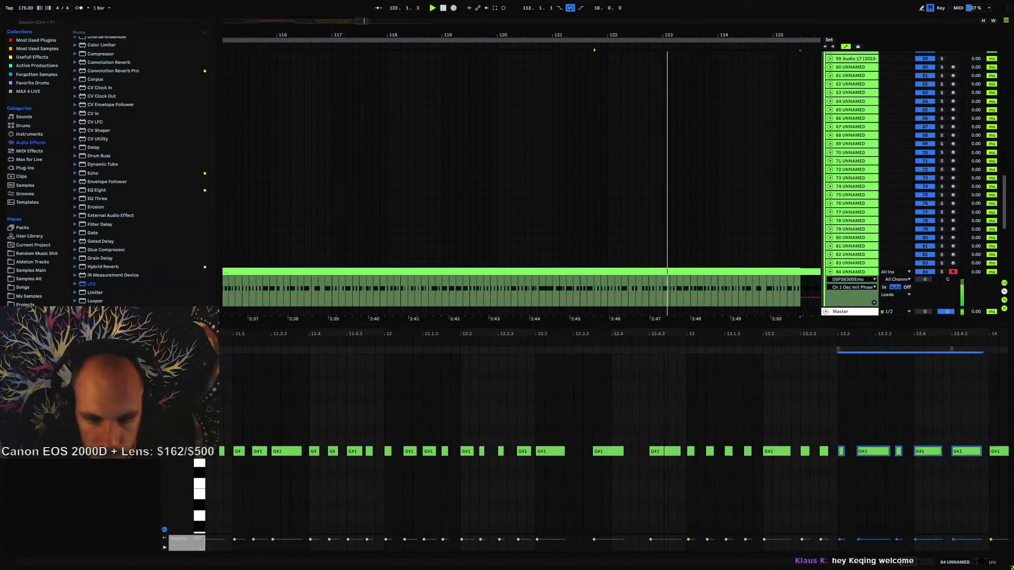
pyautogui.press('-')
pyautogui.press('-')
pyautogui.press('-')
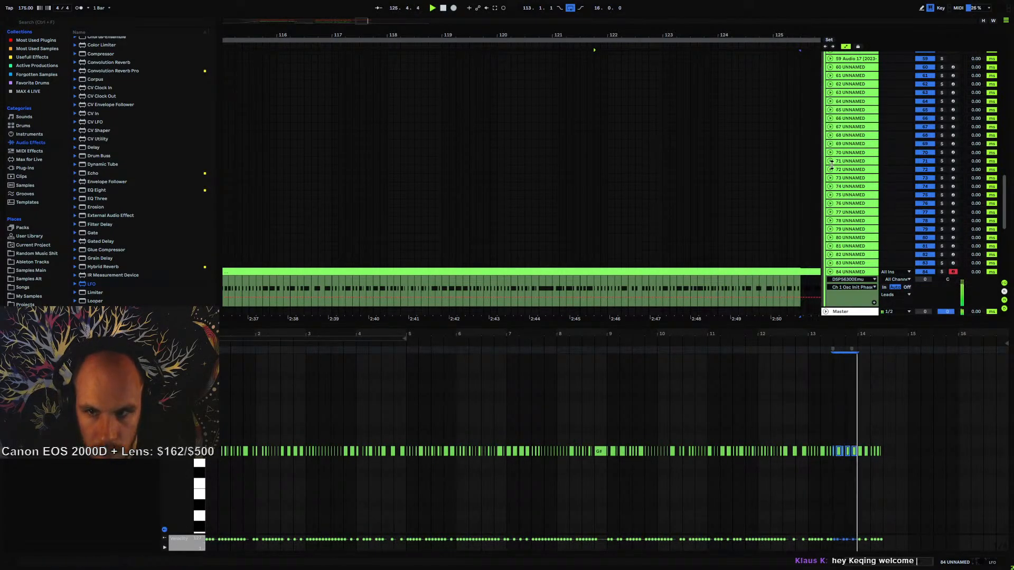
pyautogui.moveTo(769, 35); pyautogui.dragTo(521, 29)
pyautogui.press('space')
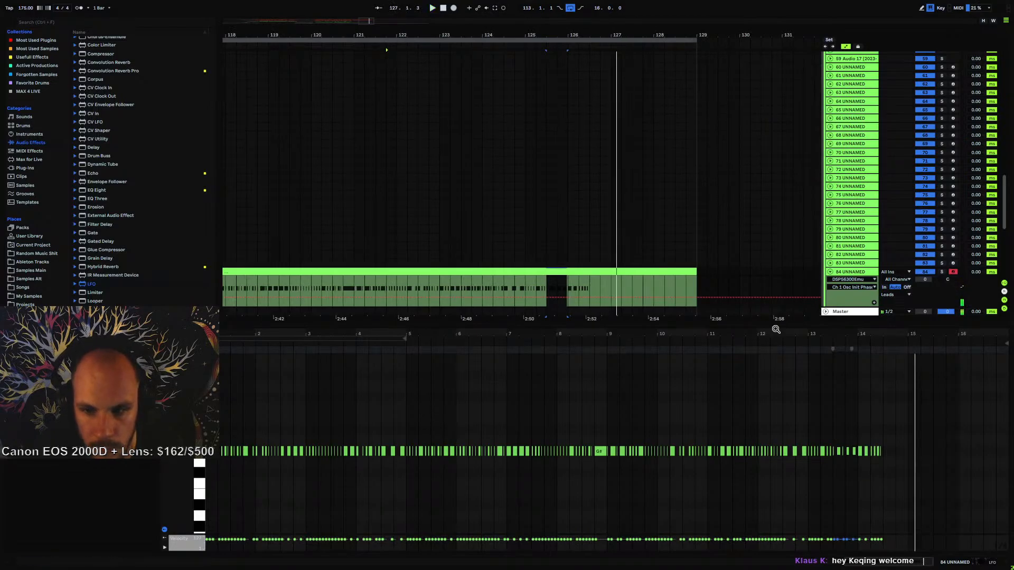
pyautogui.click(774, 330)
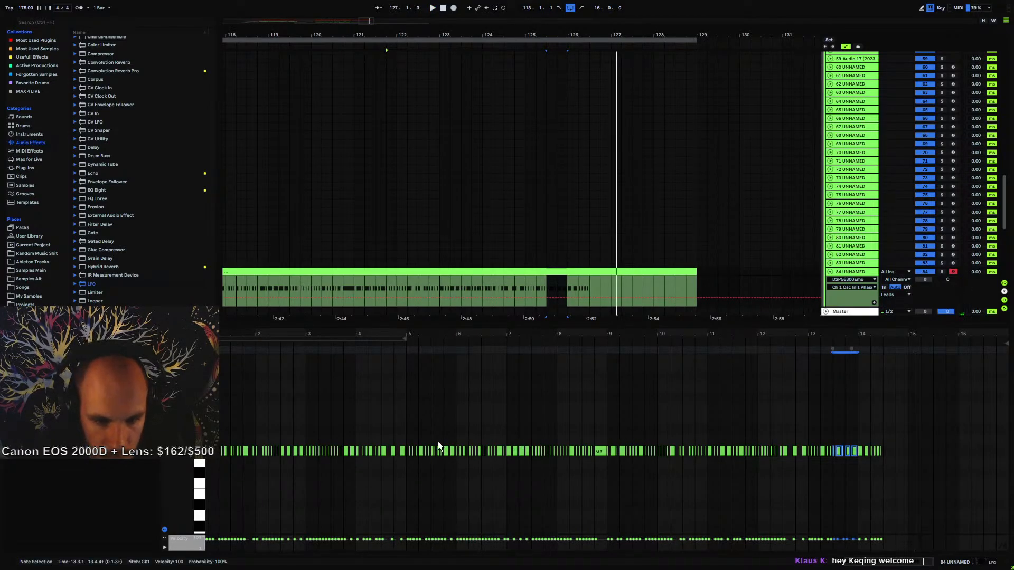
# - Copy the notes between 5.1.1 and 5.3.1 to the end of the pattern at 14.3.1
pyautogui.click(413, 443)
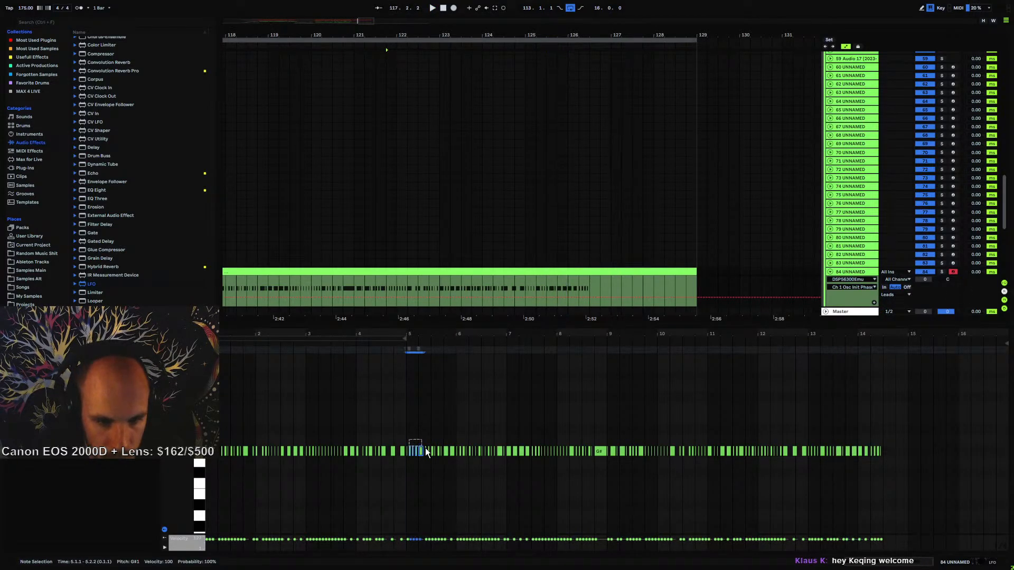
pyautogui.click(407, 353)
pyautogui.moveTo(407, 351); pyautogui.dragTo(432, 353)
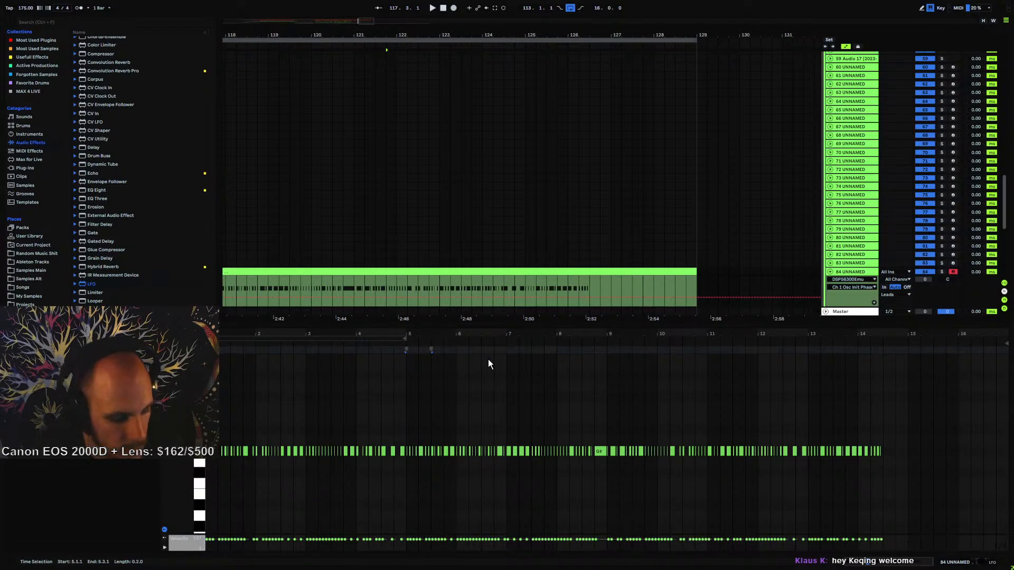
pyautogui.hotkey('ctrl', 'shift', 'd')
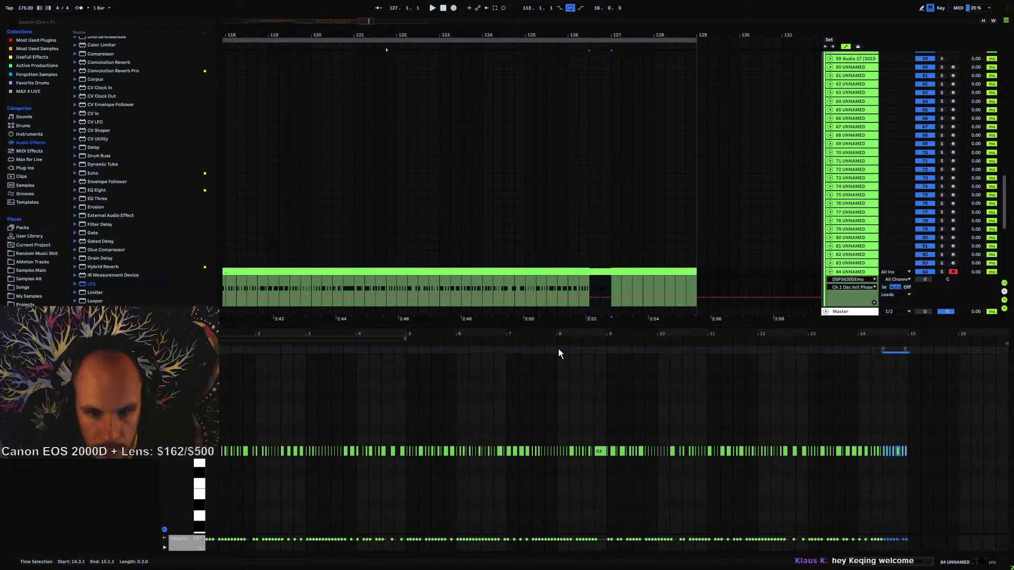
# - Copy the three-beat passage from 8.1.1 to 8.4.1 and paste it at 15.1.1
pyautogui.moveTo(558, 351); pyautogui.dragTo(596, 349)
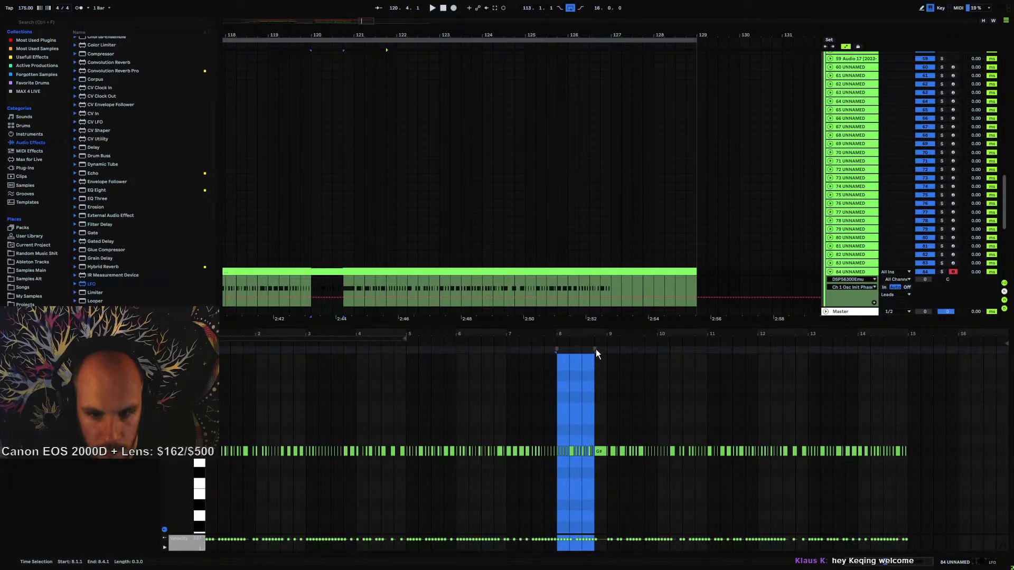
pyautogui.hotkey('ctrl', 'c')
pyautogui.click(908, 351)
pyautogui.hotkey('ctrl', 'v')
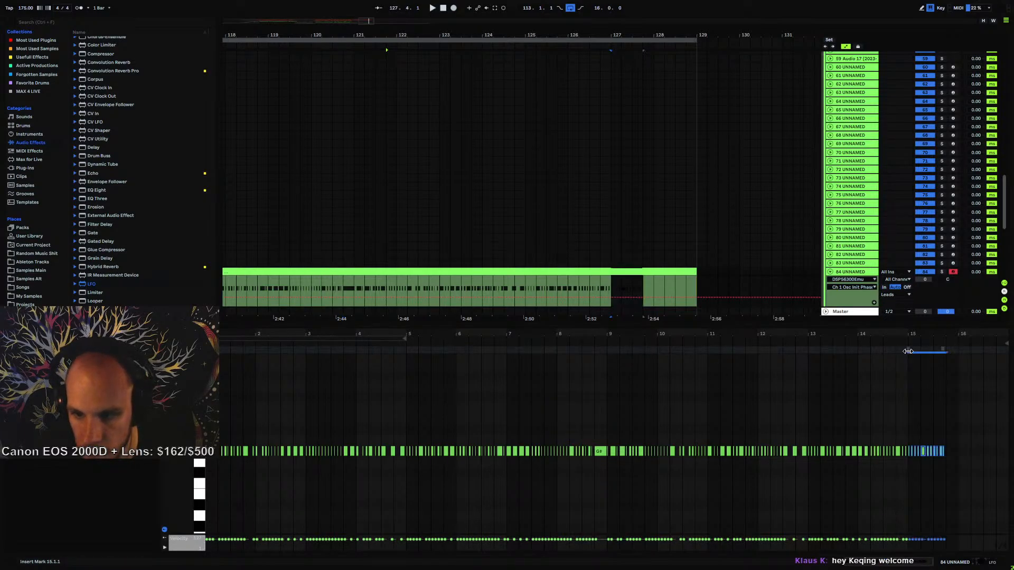
# - Copy the one-beat group of notes between 5.1.1 and 5.2.1 to 15.4.1
pyautogui.moveTo(594, 349); pyautogui.dragTo(606, 350)
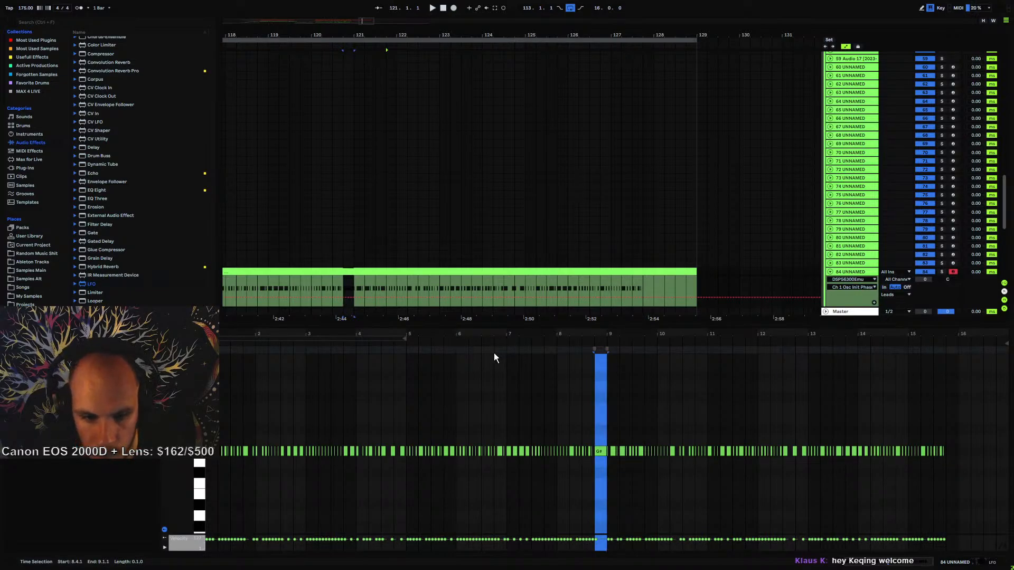
pyautogui.moveTo(407, 357); pyautogui.dragTo(420, 356)
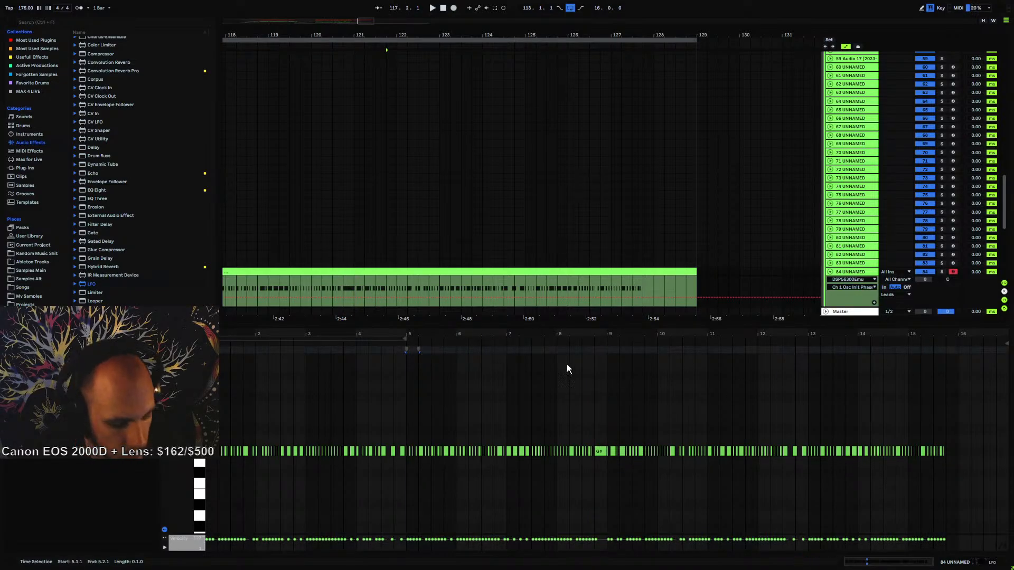
pyautogui.click(945, 350)
pyautogui.hotkey('ctrl', 'v')
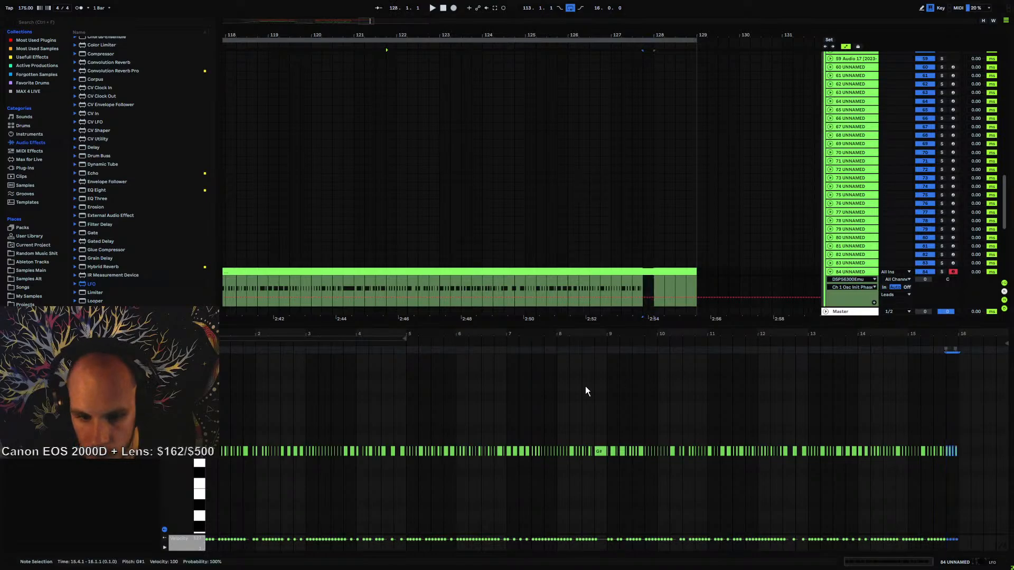
# - Copy the long note at 8.4.1 to 16.1.1 and shorten the copy to end just before 16.1.4
pyautogui.moveTo(594, 351); pyautogui.dragTo(607, 351)
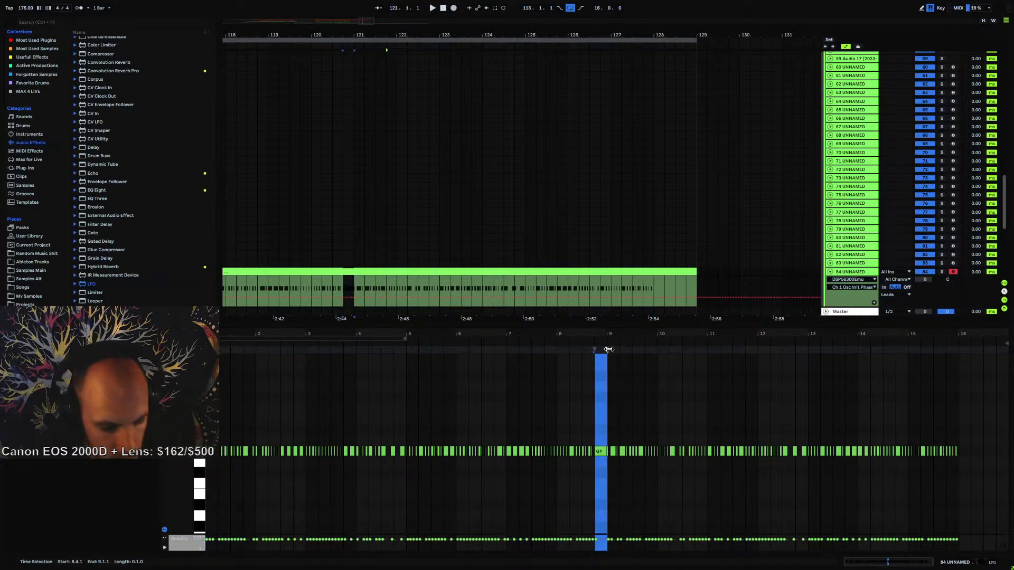
pyautogui.hotkey('ctrl', 'c')
pyautogui.click(959, 350)
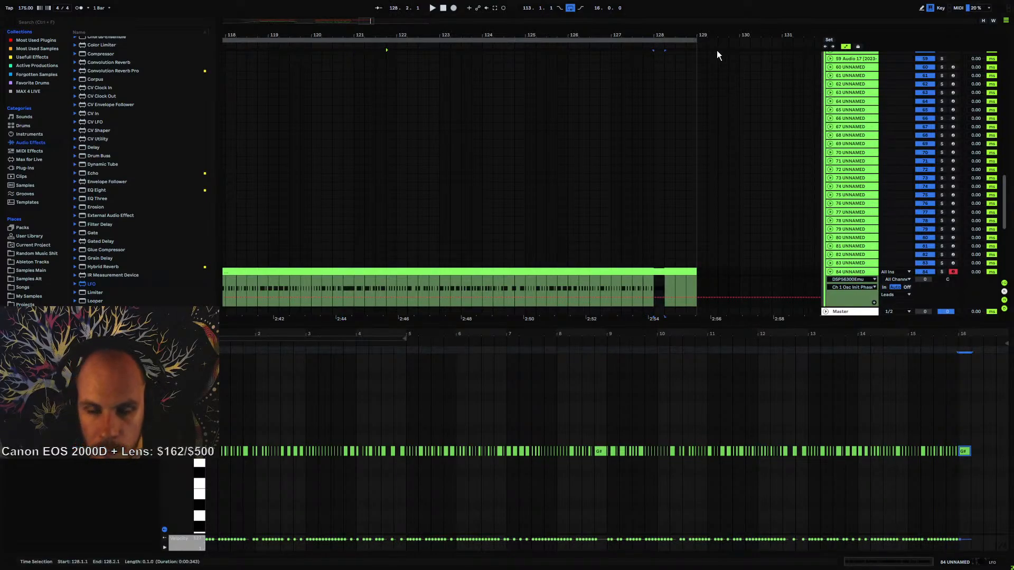
pyautogui.hotkey('ctrl', 'v')
pyautogui.moveTo(675, 37); pyautogui.dragTo(674, 69)
pyautogui.moveTo(968, 334); pyautogui.dragTo(812, 389)
pyautogui.moveTo(815, 452); pyautogui.dragTo(757, 452)
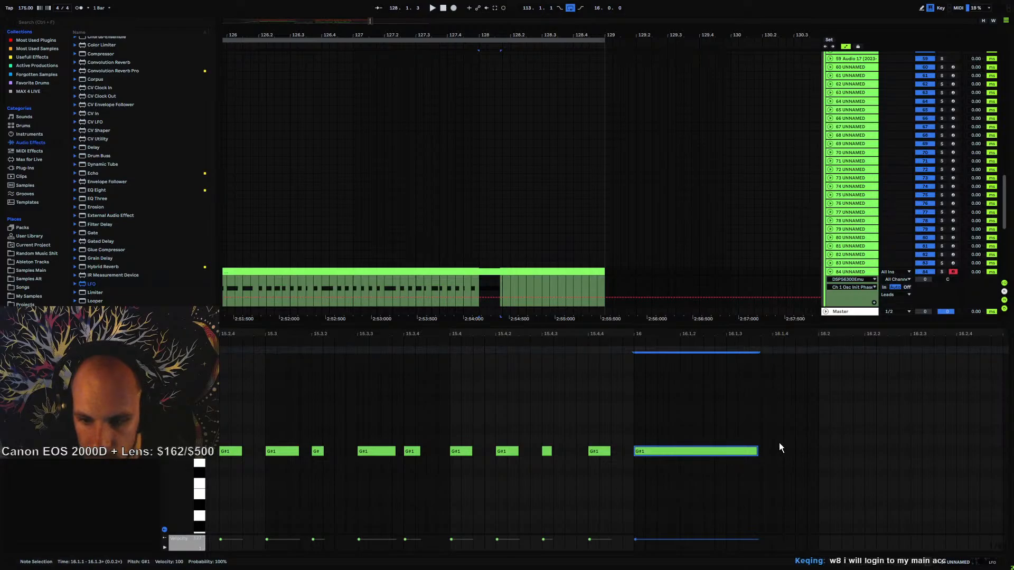
# - Duplicate the shortened note repeatedly through bar 16, keeping five notes in total and deleting the extra copy at 16.4.4
pyautogui.hotkey('ctrl', 'd')
pyautogui.hotkey('ctrl', 'd')
pyautogui.hotkey('ctrl', 'd')
pyautogui.hotkey('ctrl', 'd')
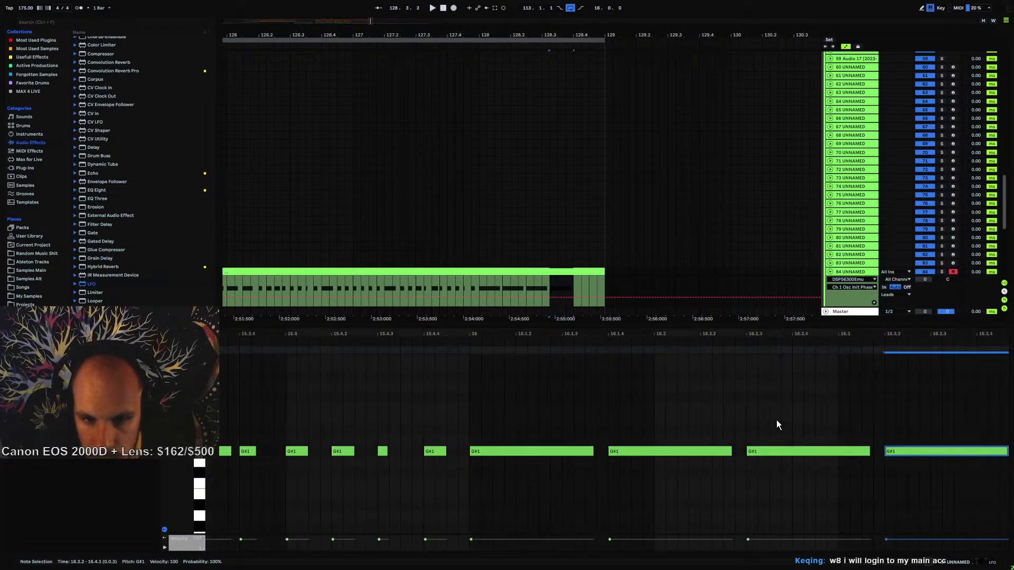
pyautogui.hotkey('ctrl', 'd')
pyautogui.moveTo(860, 336); pyautogui.dragTo(973, 332)
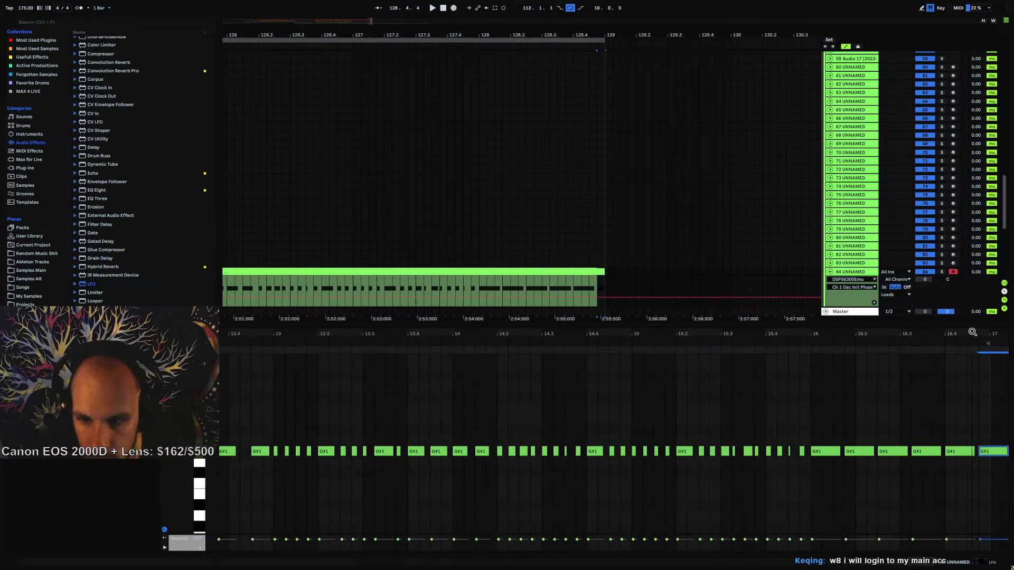
pyautogui.press('Delete')
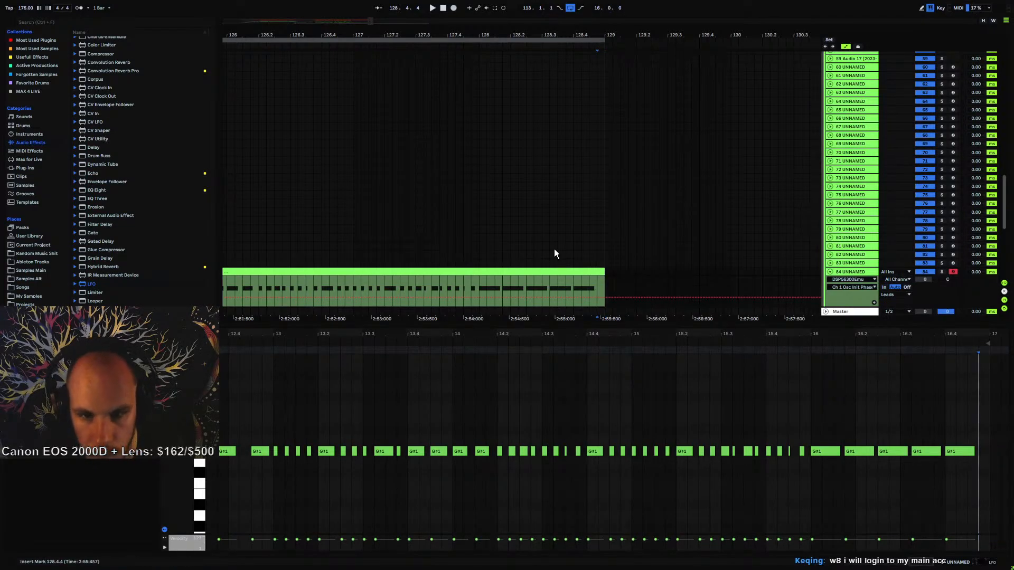
# - Trim the end of the lead clip to 128.4.4 and delete the bass clip's portion from 128.1.4 to bar 129
pyautogui.moveTo(604, 273); pyautogui.dragTo(597, 273)
pyautogui.scroll(4, 505, 183)
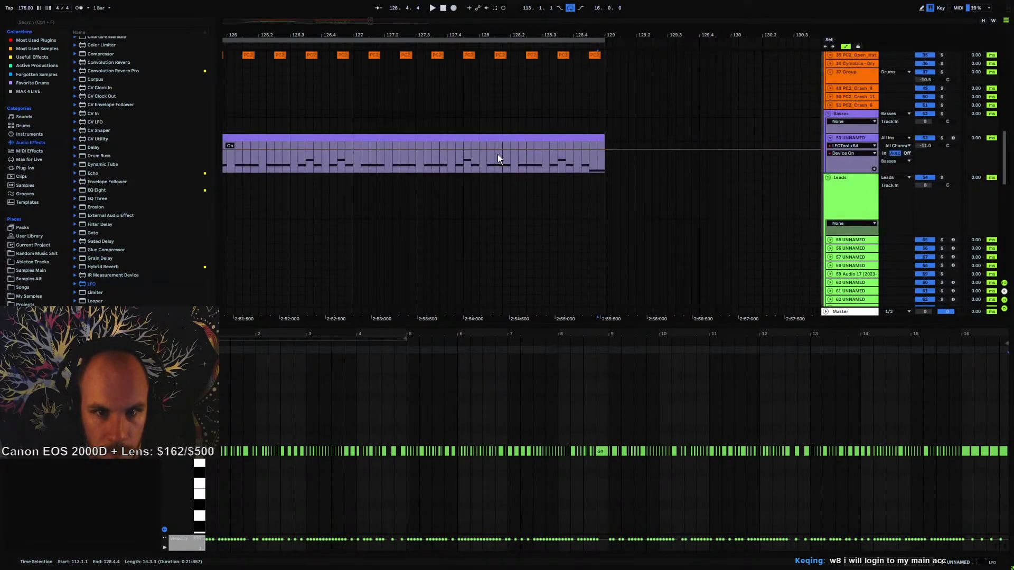
pyautogui.click(486, 165)
pyautogui.moveTo(501, 165); pyautogui.dragTo(602, 138)
pyautogui.press('Delete')
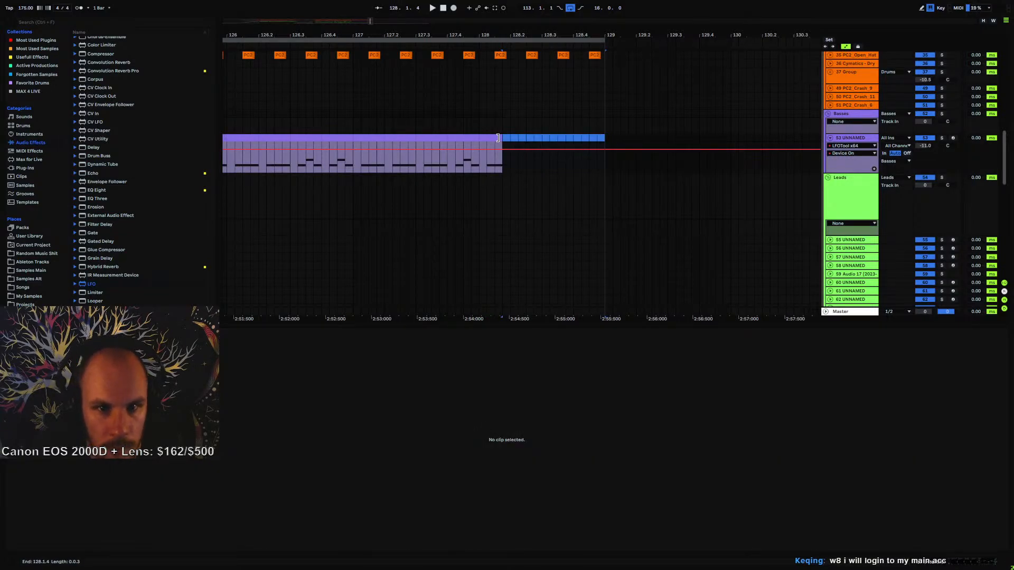
# - Trim the bass clip's end to 128.1.3 and clear the snare and hi-hat clips from bar 128 to bar 129
pyautogui.moveTo(501, 138); pyautogui.dragTo(495, 138)
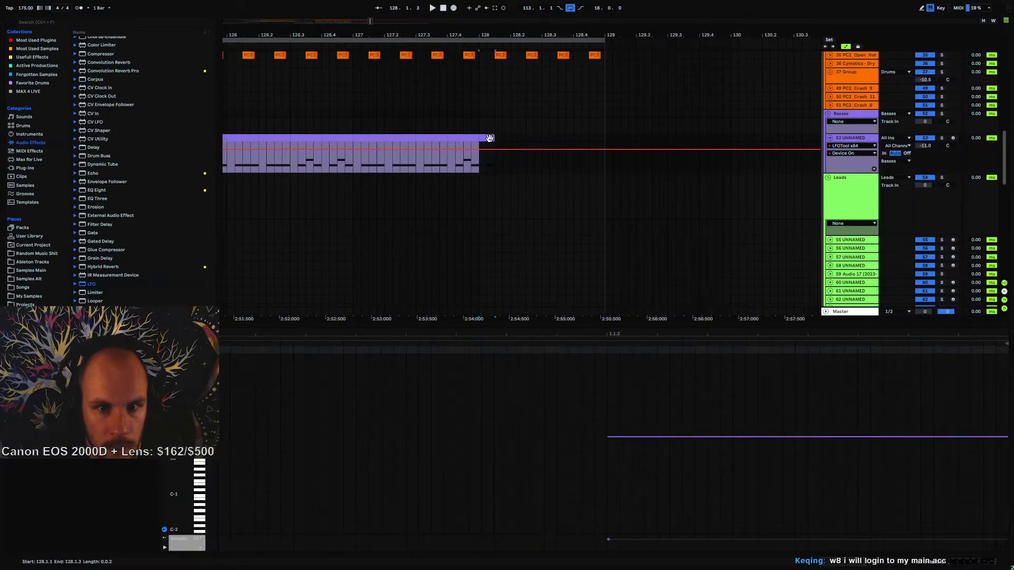
pyautogui.scroll(3, 512, 139)
pyautogui.moveTo(483, 144); pyautogui.dragTo(608, 132)
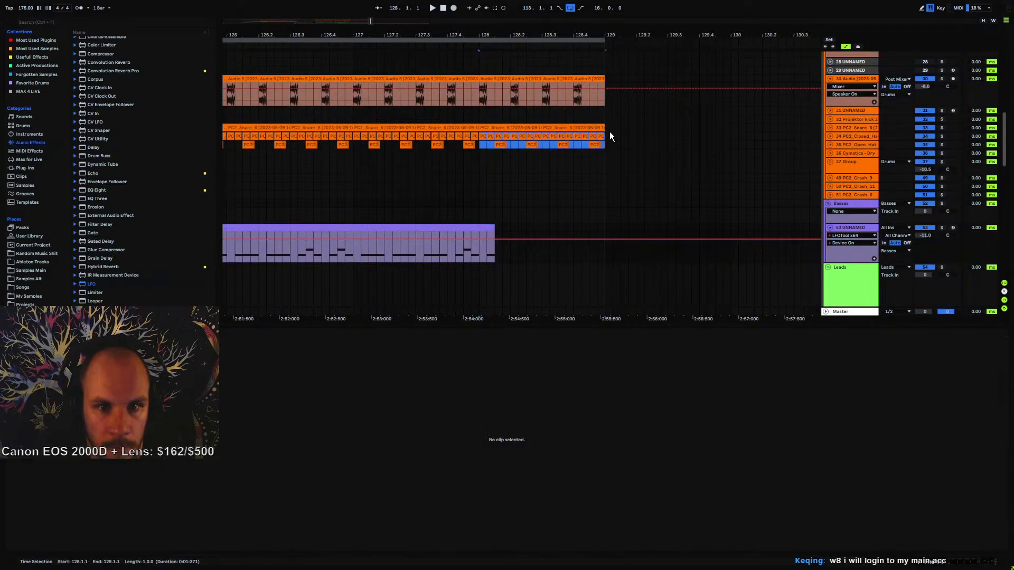
# - Delete the track 30 audio clips from 128.2.1 to bar 129 and trim the remaining bar-128 clip to end at 128.1.4
pyautogui.click(521, 81)
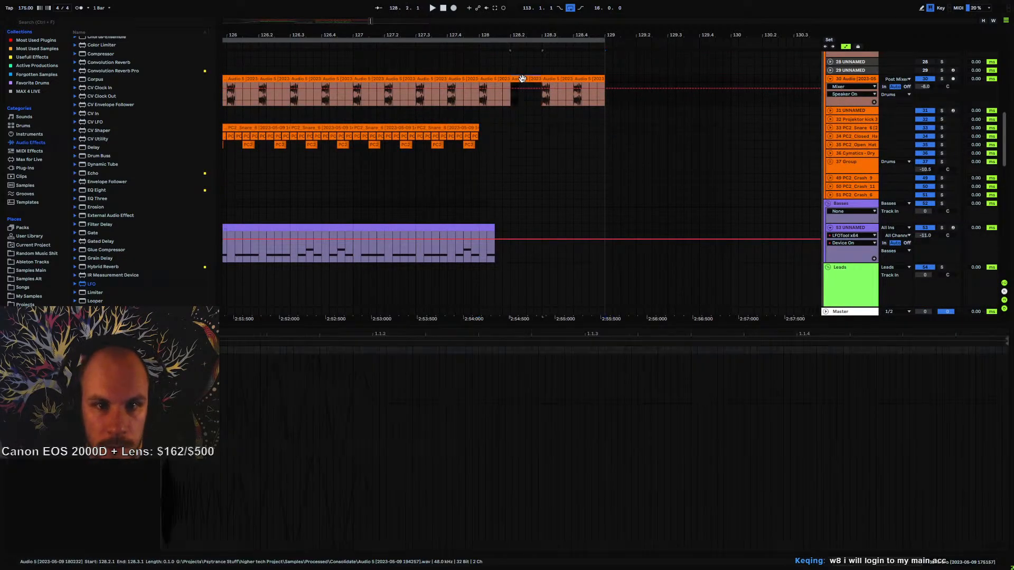
pyautogui.keyDown('shift'); pyautogui.click(588, 79); pyautogui.keyUp('shift')
pyautogui.press('Delete')
pyautogui.moveTo(510, 79); pyautogui.dragTo(502, 80)
# - Duplicate the 128.1.1 to 128.1.4 section of the drum and bass tracks four times and delete the last bass copy at 128.4.1
pyautogui.keyDown('shift'); pyautogui.click(502, 229); pyautogui.keyUp('shift')
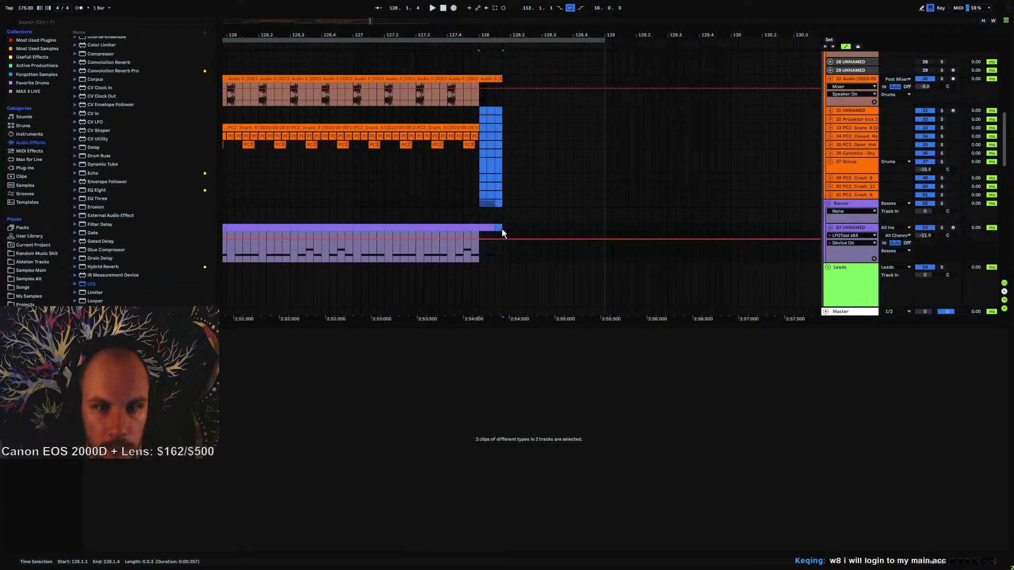
pyautogui.hotkey('ctrl', 'd')
pyautogui.hotkey('ctrl', 'd')
pyautogui.hotkey('ctrl', 'd')
pyautogui.hotkey('ctrl', 'd')
pyautogui.click(485, 223)
pyautogui.press('space')
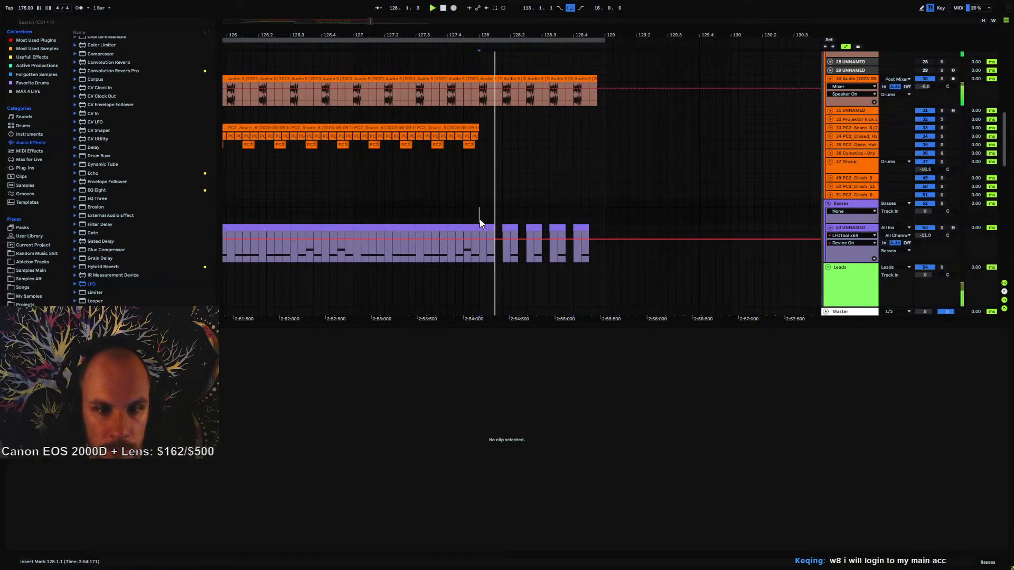
pyautogui.click(580, 227)
pyautogui.press('Delete')
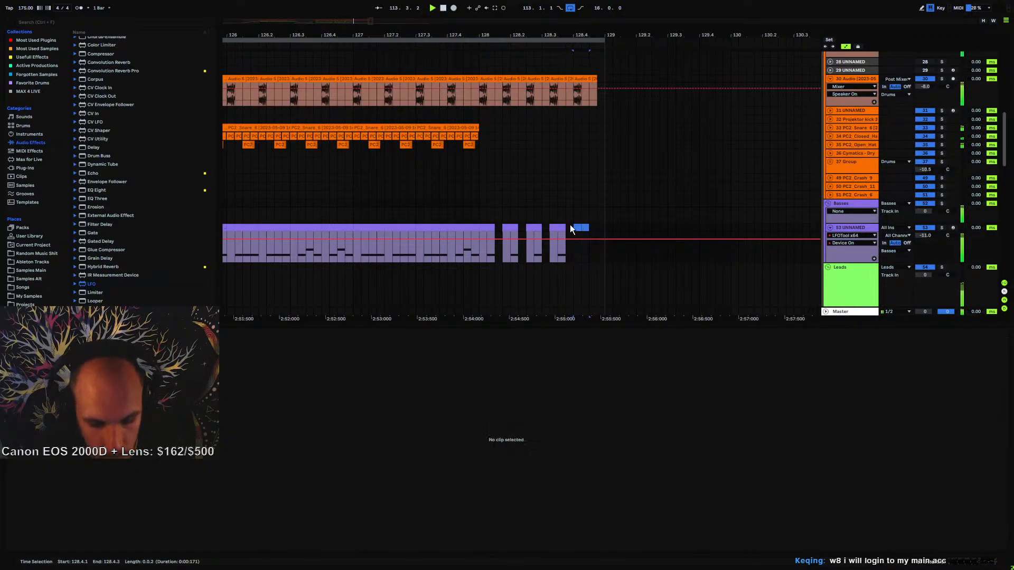
# - Draw the bass track's LFOTool Device On automation as off from 128.1.1 to 128.4.3, audition it and collapse the track
pyautogui.press('b')
pyautogui.moveTo(482, 255); pyautogui.dragTo(590, 258)
pyautogui.press('b')
pyautogui.press('space')
pyautogui.click(487, 227)
pyautogui.press('space')
pyautogui.press('space')
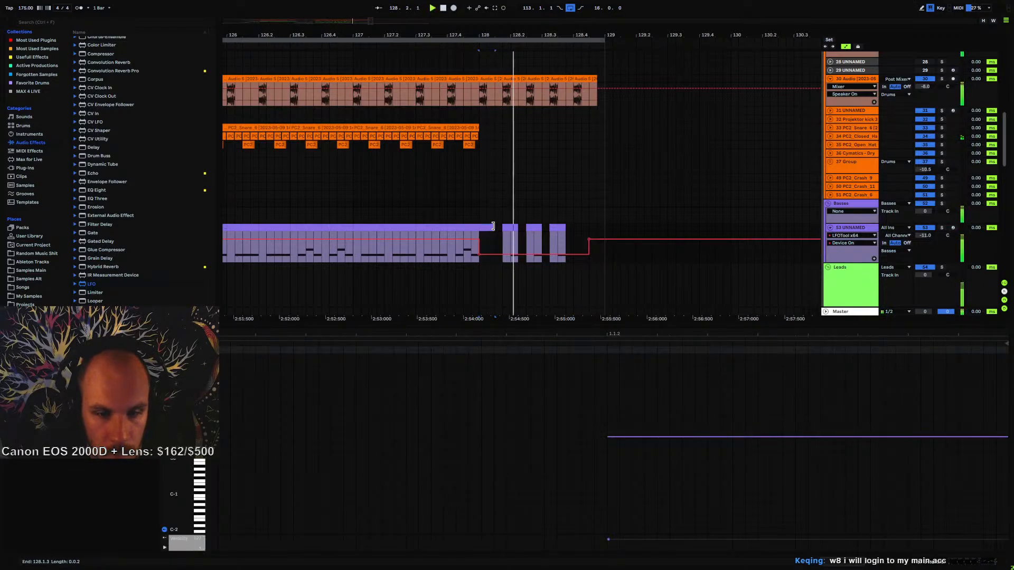
pyautogui.click(830, 227)
pyautogui.press('space')
pyautogui.press('space')
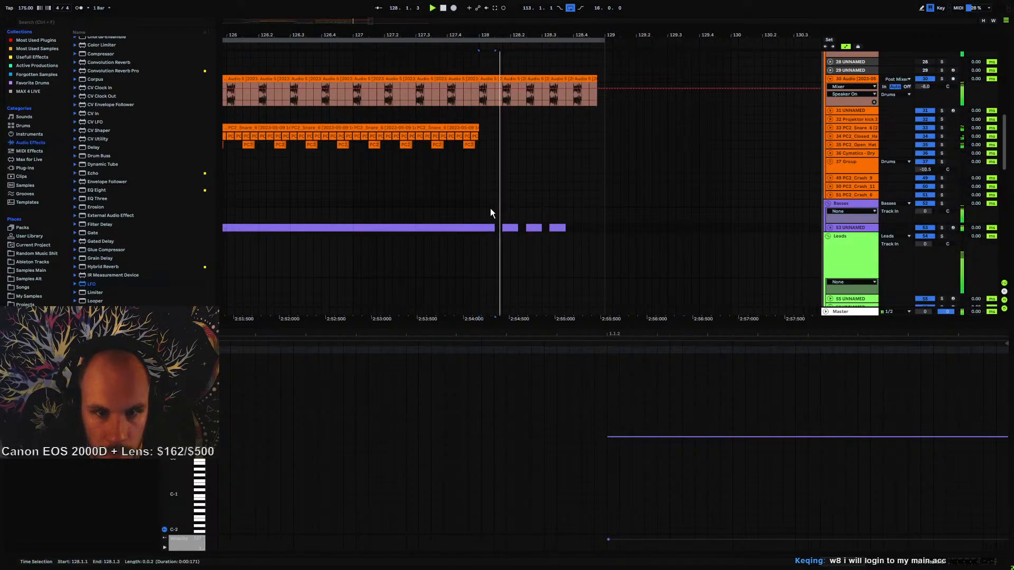
# - Open the devices of lead track 84 and delete its LFO device
pyautogui.moveTo(566, 37); pyautogui.dragTo(678, 4)
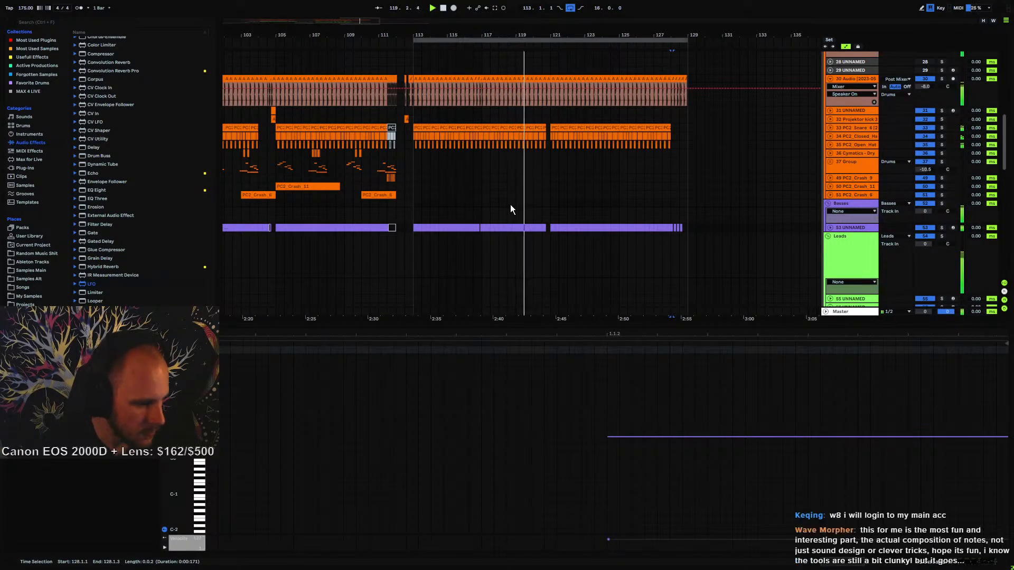
pyautogui.scroll(-10, 565, 205)
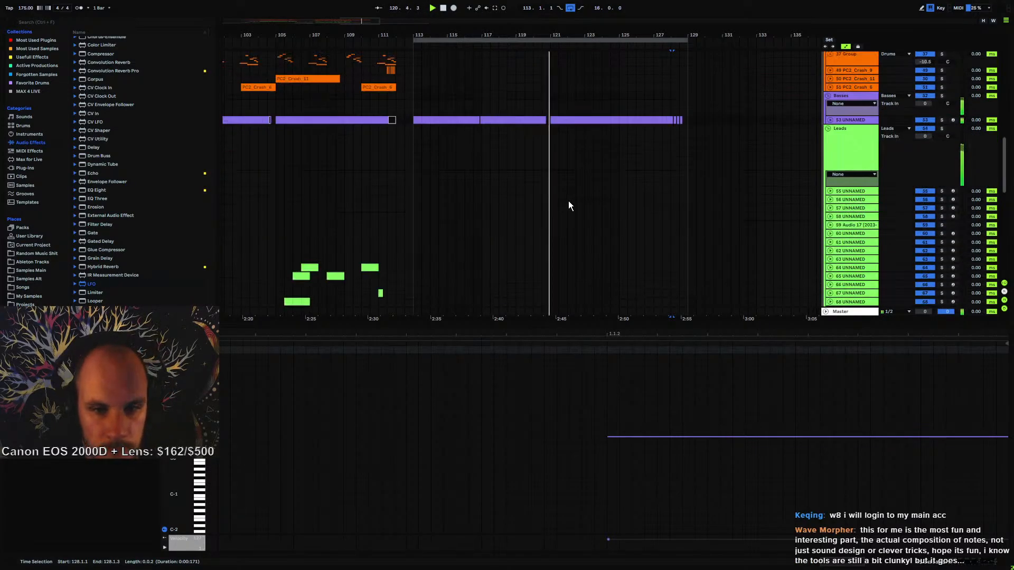
pyautogui.scroll(-5, 516, 191)
pyautogui.doubleClick(849, 98)
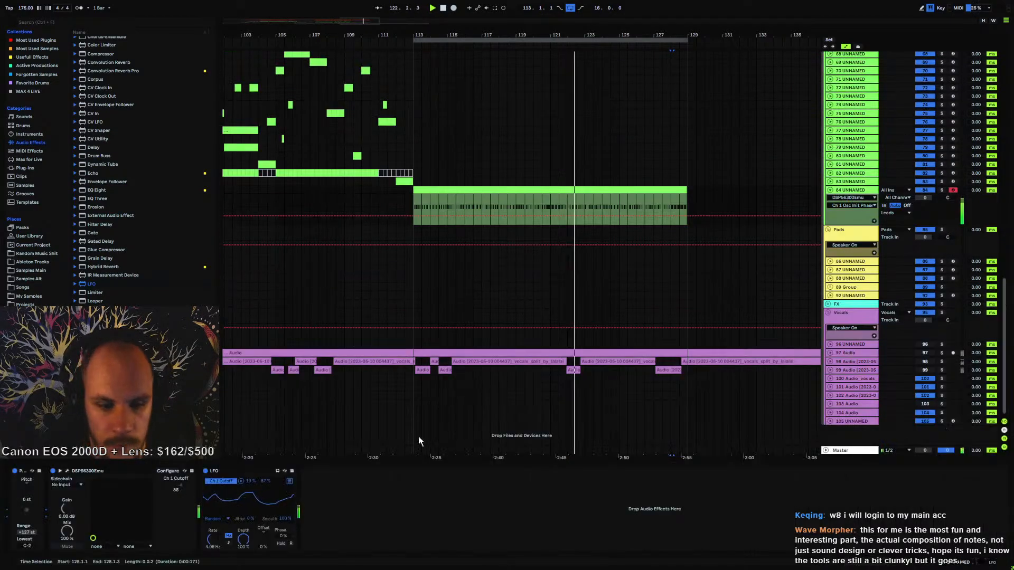
pyautogui.rightClick(372, 498)
pyautogui.press('Escape')
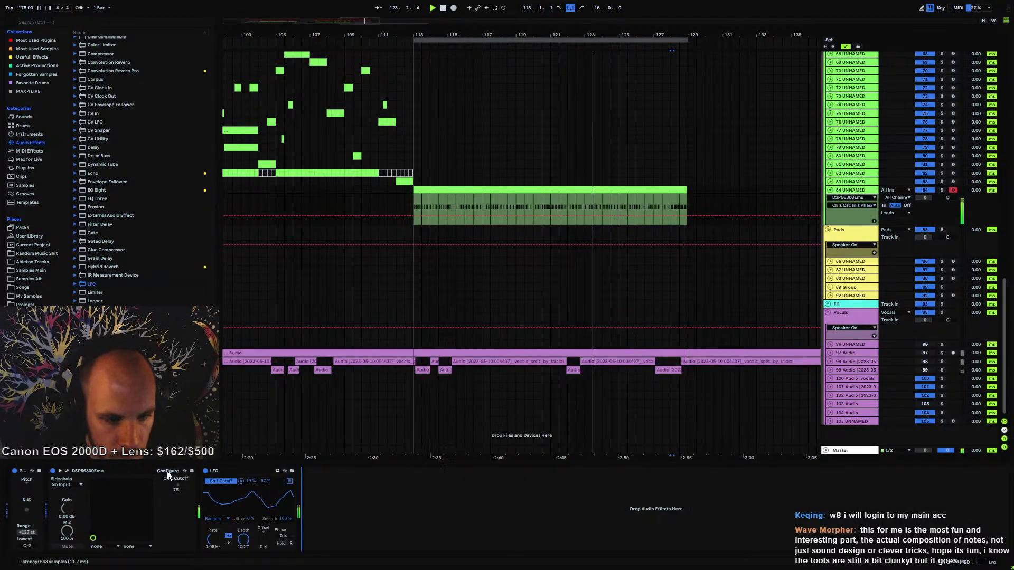
pyautogui.click(220, 472)
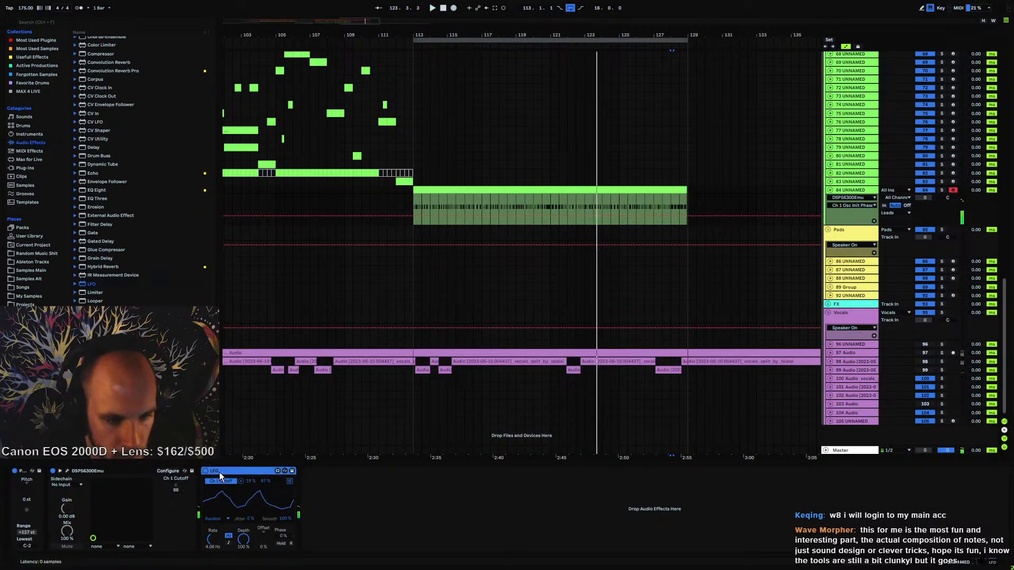
pyautogui.press('Delete')
# - Show the lead's Ch 1 Cutoff automation, raise its start at bar 113 into a short downward slope, and audition it
pyautogui.click(172, 486)
pyautogui.moveTo(420, 35); pyautogui.dragTo(430, 143)
pyautogui.moveTo(398, 213)
pyautogui.mouseDown()
pyautogui.moveTo(453, 212)
pyautogui.moveTo(400, 201)
pyautogui.mouseUp()
pyautogui.click(404, 217)
pyautogui.press('space')
pyautogui.press('space')
pyautogui.press('space')
pyautogui.press('space')
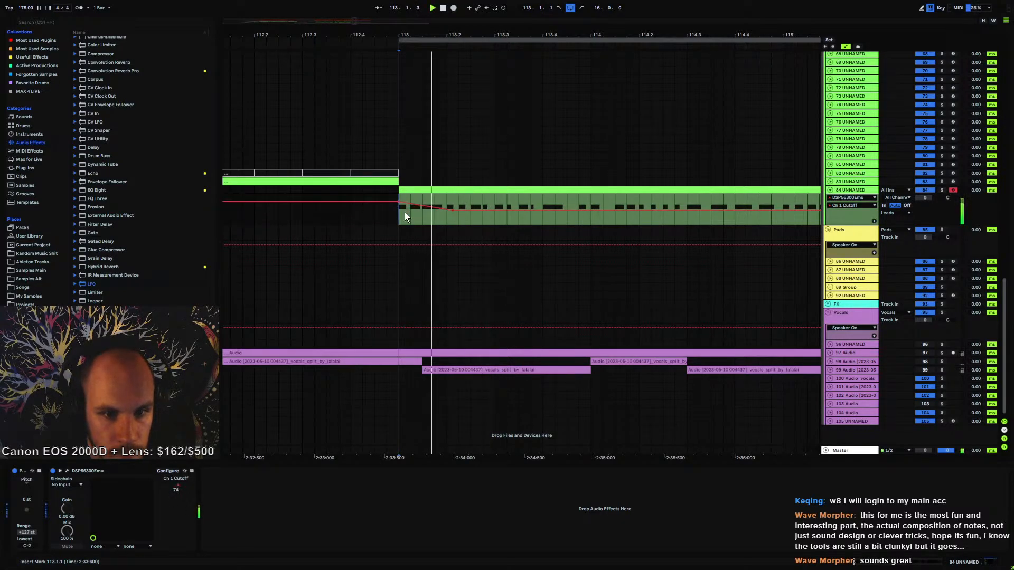
pyautogui.press('space')
pyautogui.click(376, 213)
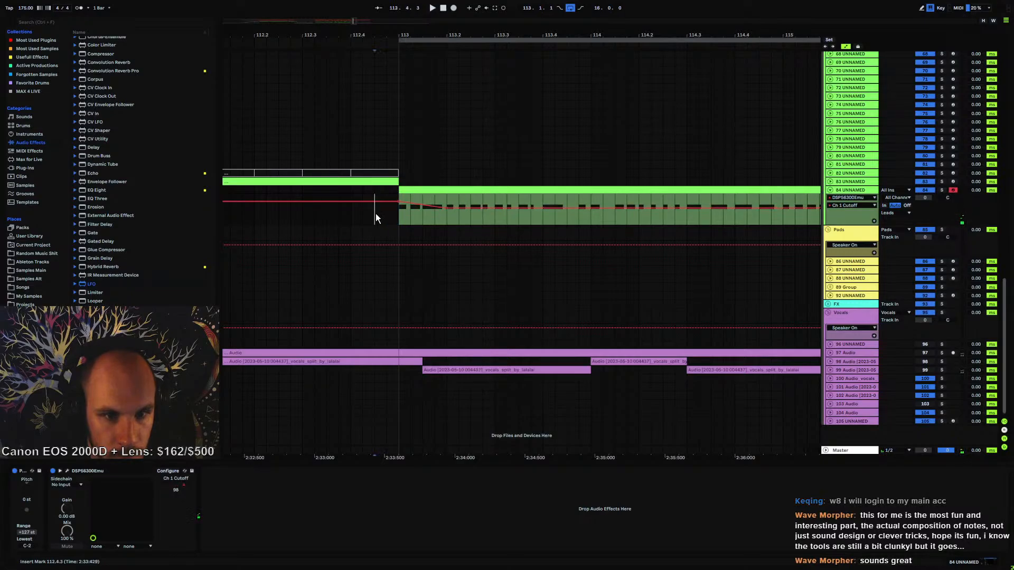
pyautogui.press('space')
pyautogui.press('space')
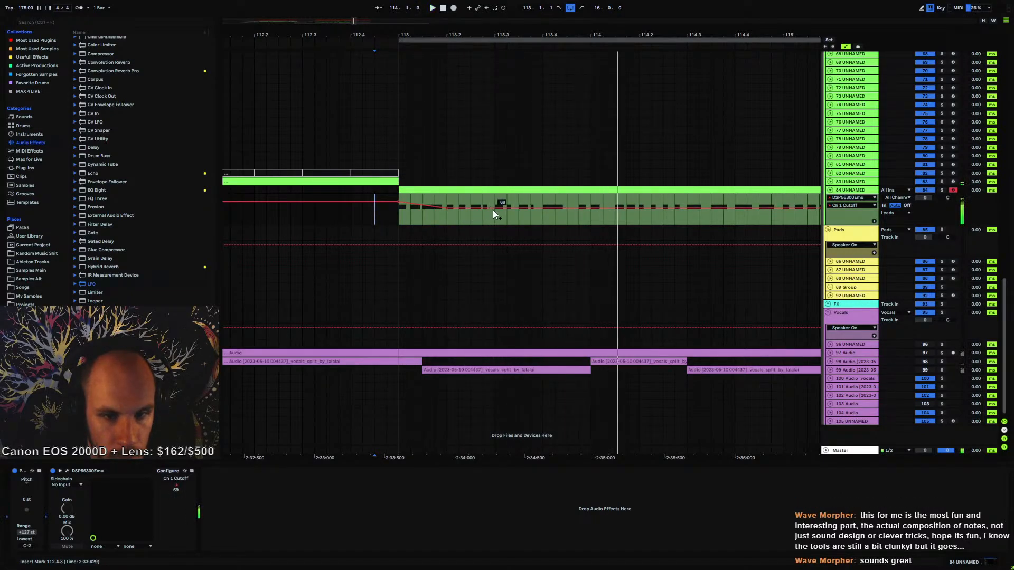
# - Draw an undulating Ch 1 Cutoff curve from about 113.3 to a peak near 114.4 and play it back
pyautogui.press('space')
pyautogui.moveTo(494, 208)
pyautogui.mouseDown()
pyautogui.moveTo(753, 209)
pyautogui.moveTo(744, 201)
pyautogui.mouseUp()
pyautogui.press('space')
pyautogui.press('space')
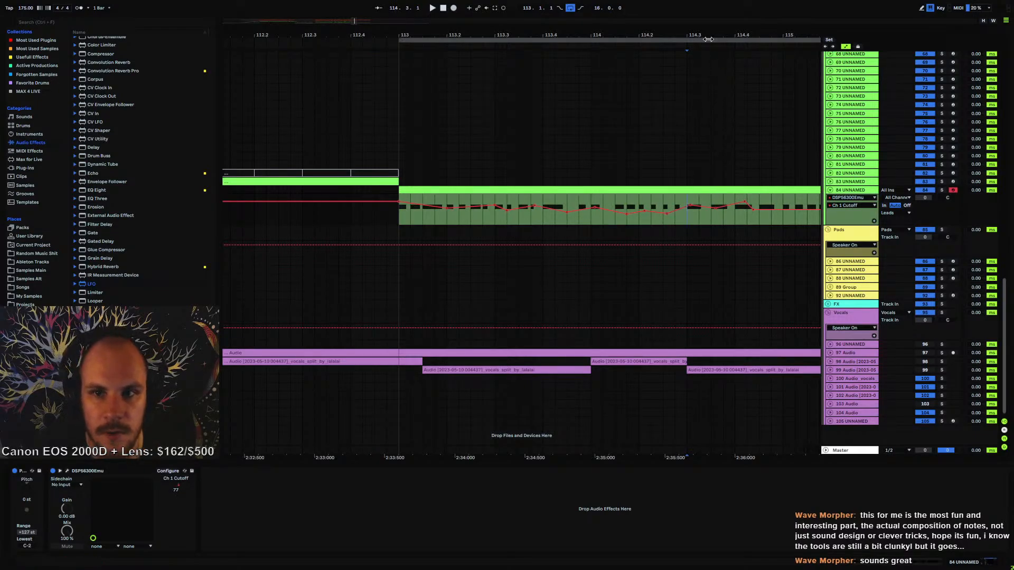
# - Continue the cutoff curve through bar 115, dipping near 115.2 and rising to a peak near 115.4
pyautogui.moveTo(695, 37); pyautogui.dragTo(462, 39)
pyautogui.press('space')
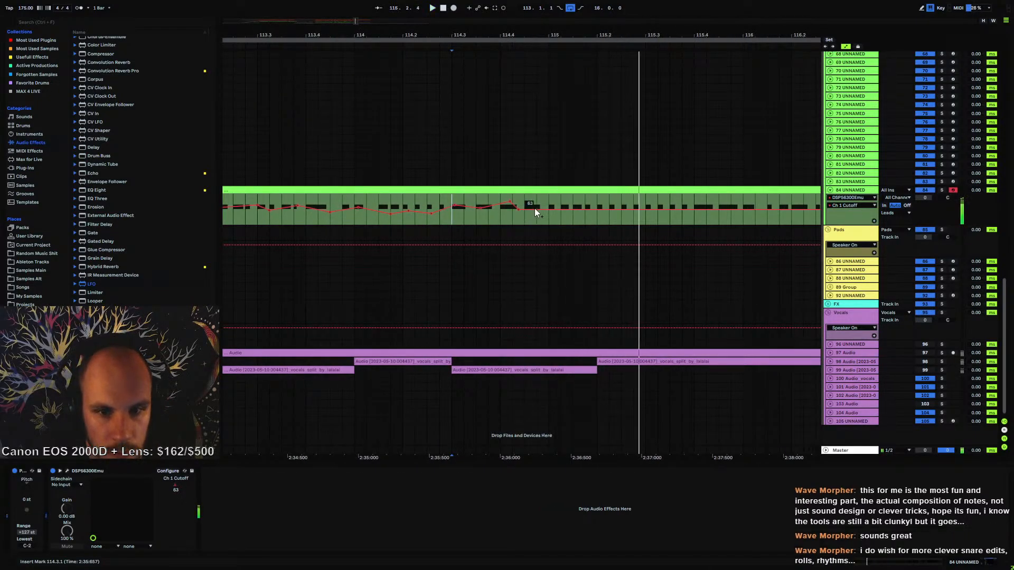
pyautogui.moveTo(536, 210); pyautogui.dragTo(596, 214)
pyautogui.click(551, 208)
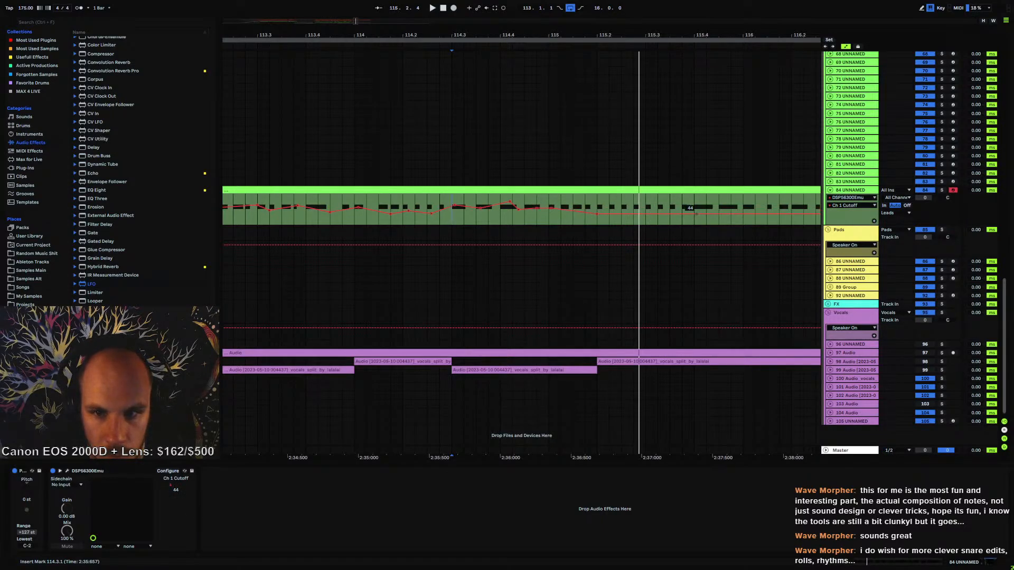
pyautogui.moveTo(685, 210); pyautogui.dragTo(725, 205)
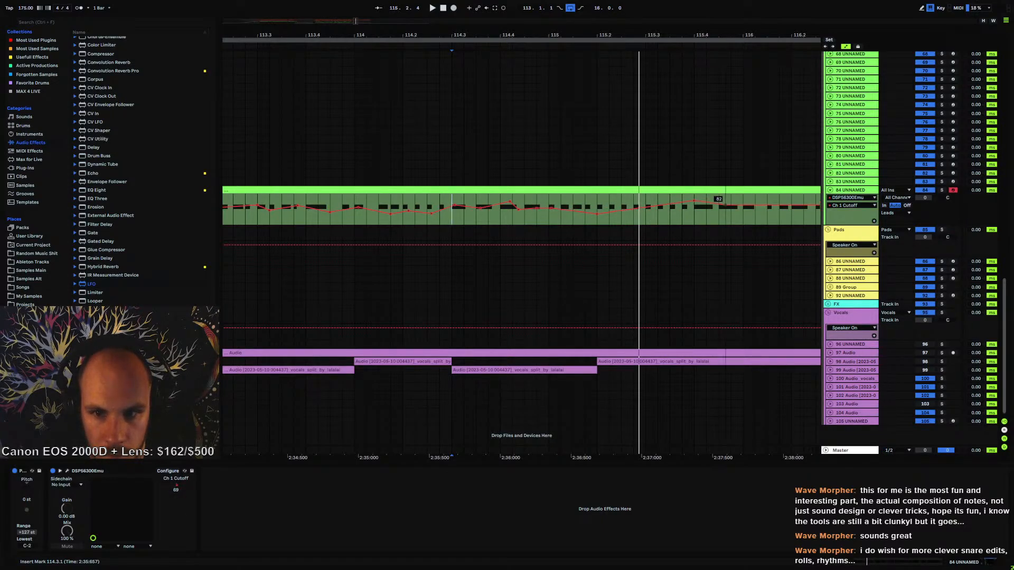
pyautogui.press('space')
# - Extend the wavy cutoff curve from late bar 115 through bar 116 to about 117.3, auditioning it from 116.3.1
pyautogui.moveTo(552, 35); pyautogui.dragTo(348, 29)
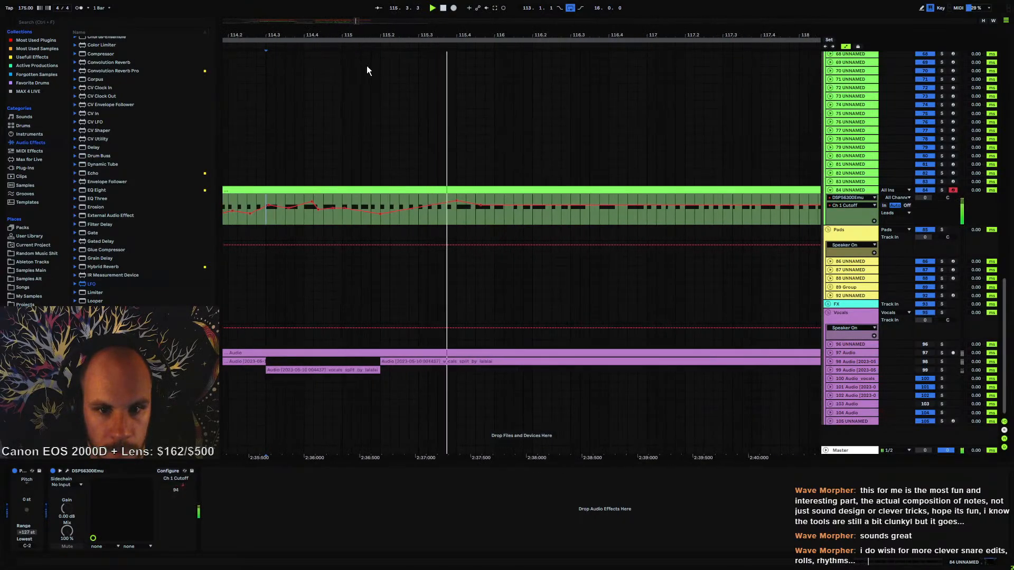
pyautogui.moveTo(484, 208)
pyautogui.mouseDown()
pyautogui.moveTo(537, 198)
pyautogui.moveTo(647, 205)
pyautogui.mouseUp()
pyautogui.click(569, 214)
pyautogui.press('space')
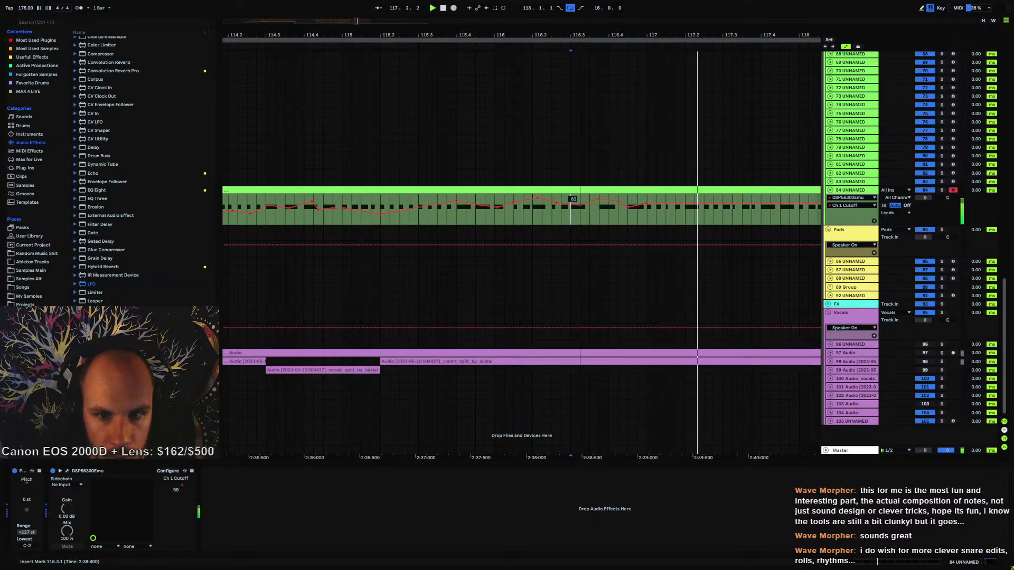
pyautogui.press('space')
pyautogui.press('space')
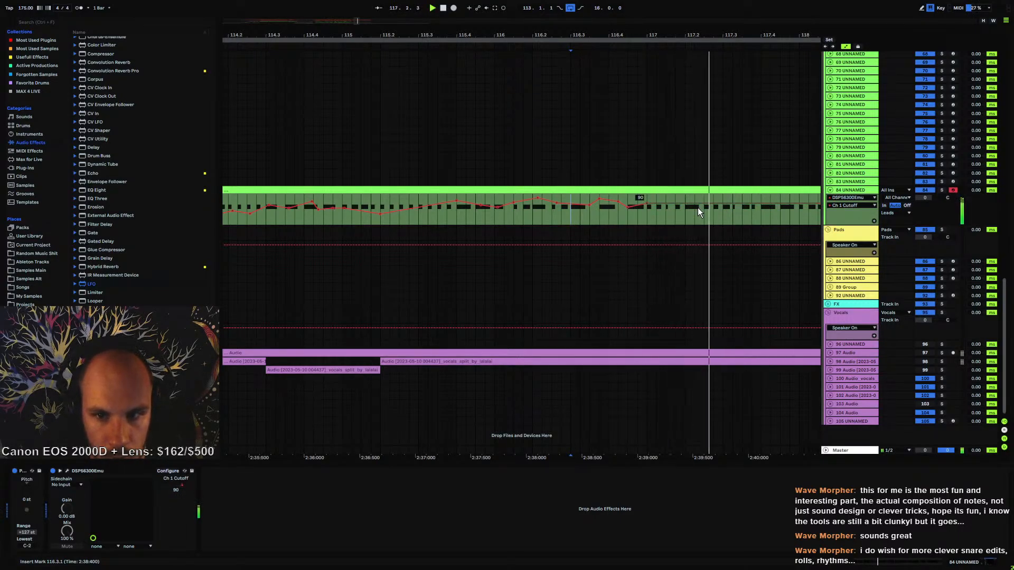
pyautogui.press('space')
pyautogui.moveTo(705, 205); pyautogui.dragTo(746, 202)
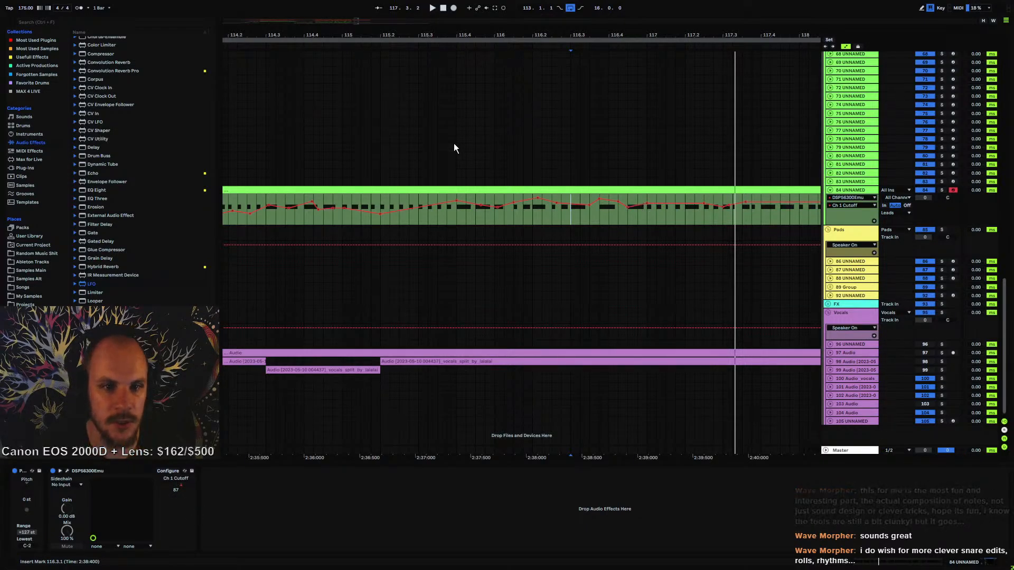
# - Shape the cutoff curve from 117.3 with a small dip and a drop just after bar 118, and audition from 116.4.4
pyautogui.moveTo(655, 35); pyautogui.dragTo(287, 45)
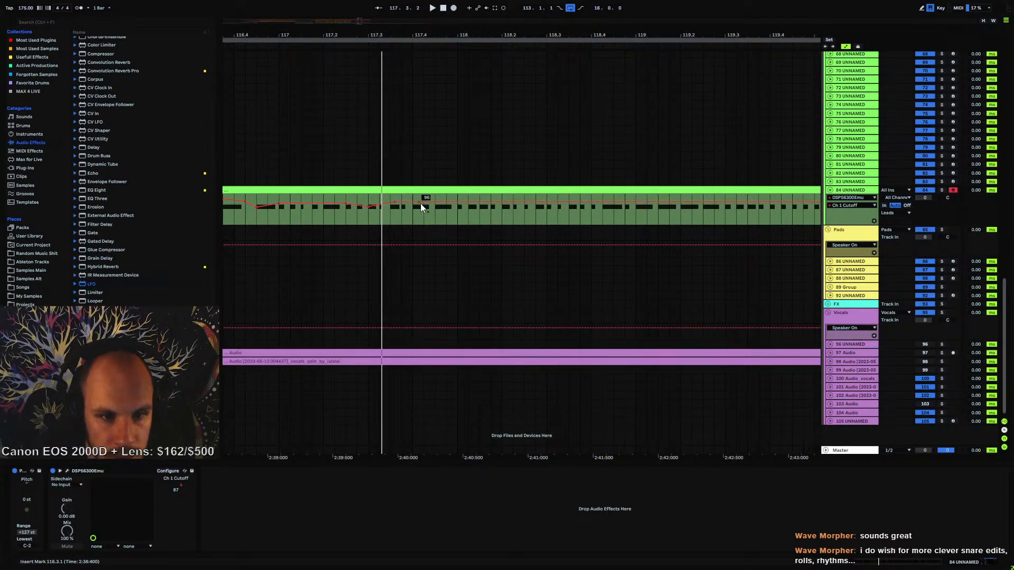
pyautogui.moveTo(394, 205); pyautogui.dragTo(446, 206)
pyautogui.moveTo(468, 206); pyautogui.dragTo(468, 213)
pyautogui.click(272, 215)
pyautogui.press('space')
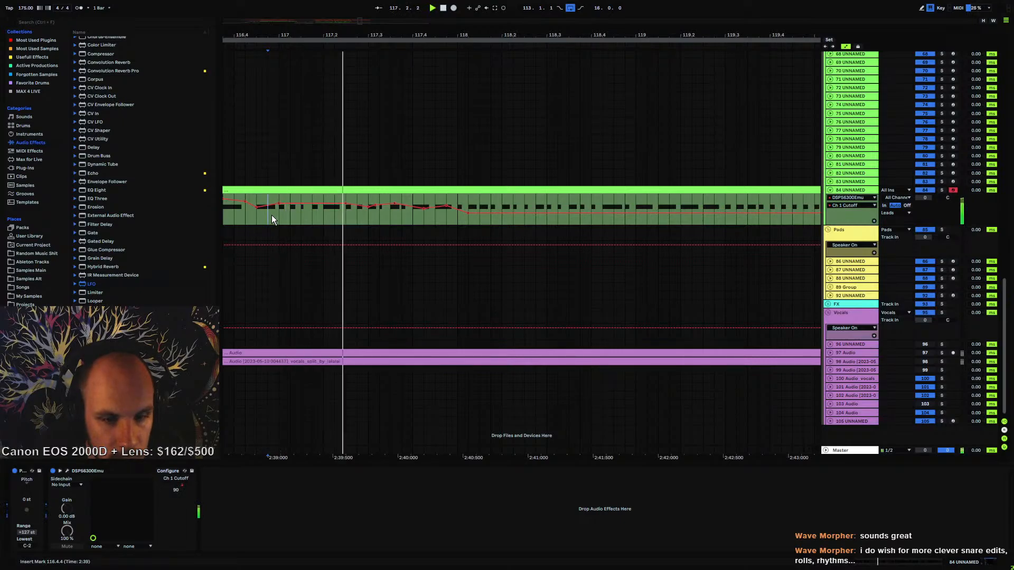
# - Draw the cutoff curve dipping around 118.3 and climbing in waves to a peak near 119.3
pyautogui.click(531, 210)
pyautogui.moveTo(550, 210)
pyautogui.mouseDown()
pyautogui.moveTo(587, 217)
pyautogui.moveTo(714, 199)
pyautogui.mouseUp()
pyautogui.press('space')
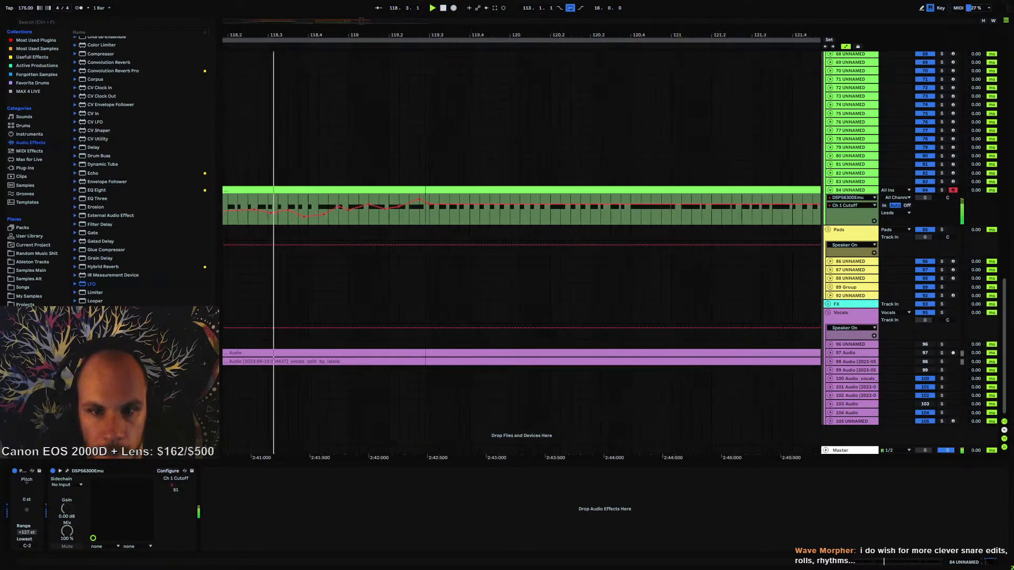
# - Extend the cutoff curve with a raised section around bar 120 falling toward 120.3, and audition it from 120.1.2
pyautogui.moveTo(475, 35)
pyautogui.mouseDown()
pyautogui.moveTo(466, 22)
pyautogui.moveTo(483, 32)
pyautogui.mouseUp()
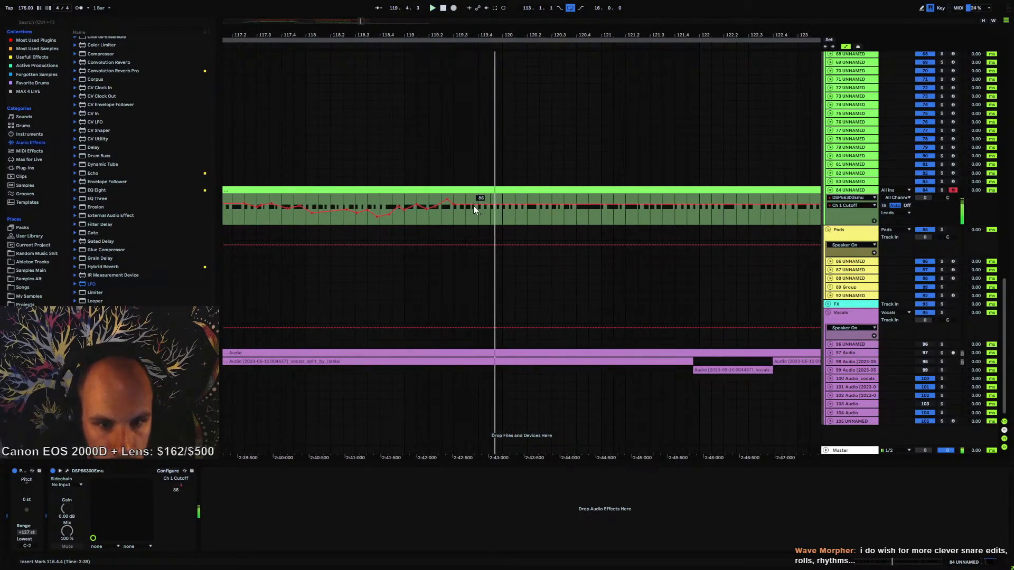
pyautogui.moveTo(498, 205); pyautogui.dragTo(548, 205)
pyautogui.moveTo(539, 35); pyautogui.dragTo(538, 63)
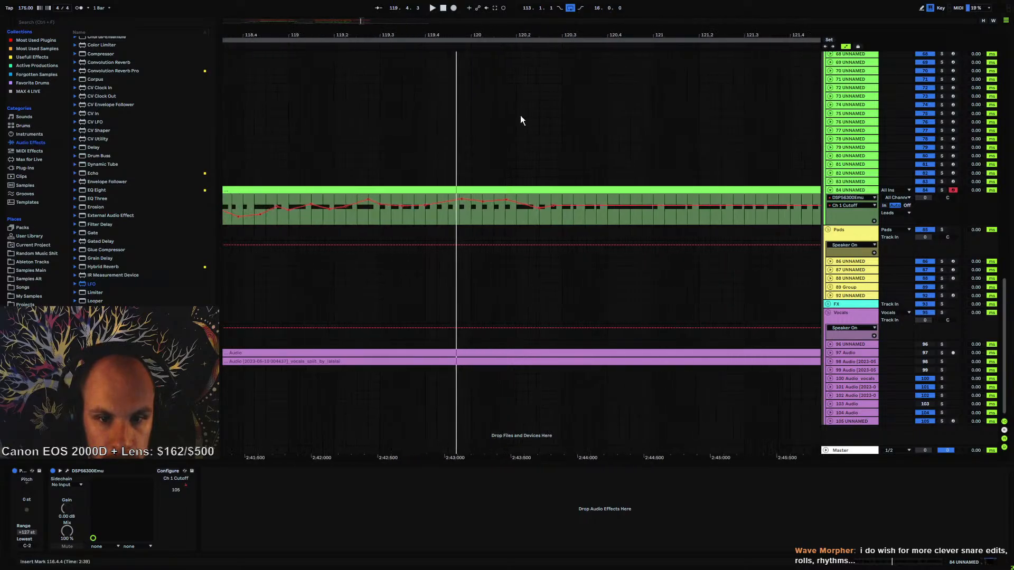
pyautogui.click(480, 210)
pyautogui.press('space')
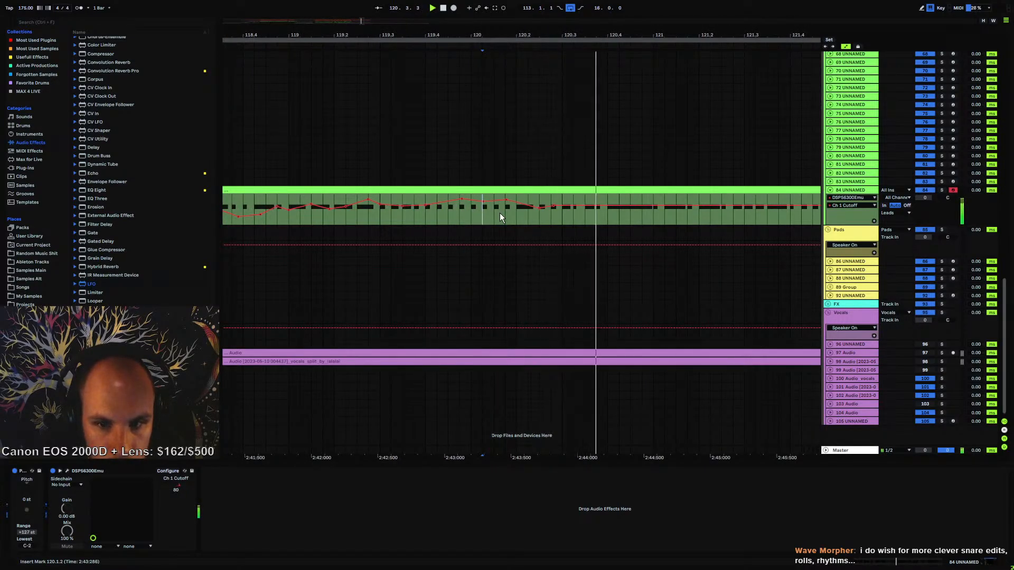
pyautogui.press('space')
# - Add a cutoff dip near 120.3 and a rise at 120.4 easing down toward bar 121, and audition from 120.4.1
pyautogui.moveTo(577, 205); pyautogui.dragTo(654, 205)
pyautogui.click(605, 213)
pyautogui.press('space')
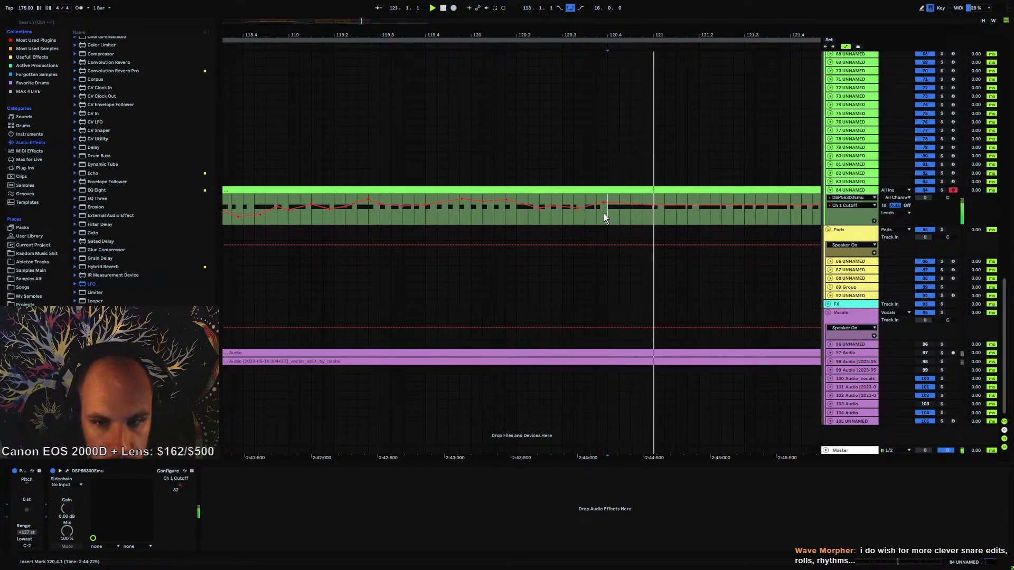
pyautogui.press('space')
# - Add a small cutoff peak just after bar 121 and try duplicating the curve segment between bar 121 and 121.1.3
pyautogui.moveTo(623, 38); pyautogui.dragTo(538, 44)
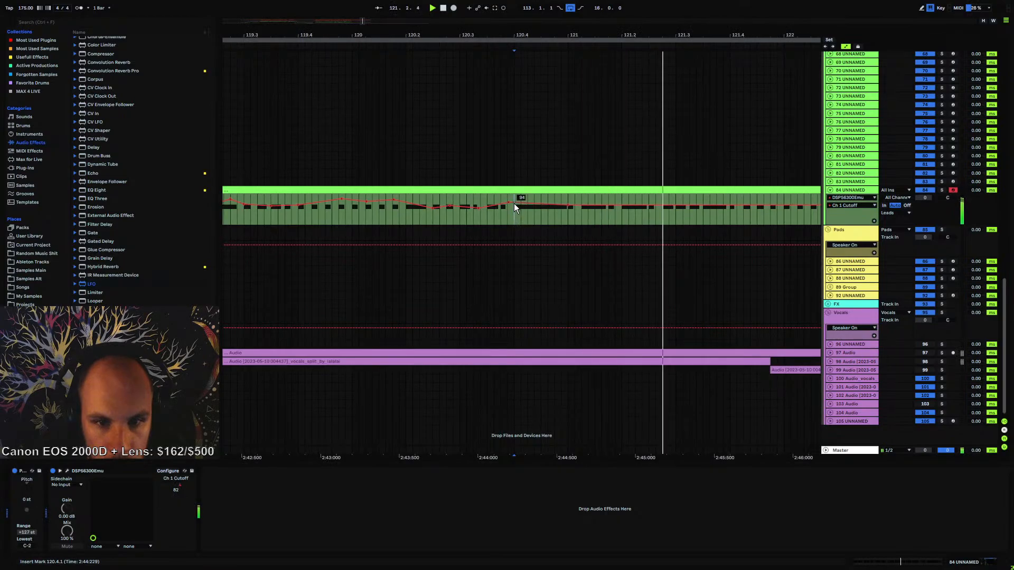
pyautogui.press('space')
pyautogui.moveTo(573, 35); pyautogui.dragTo(492, 198)
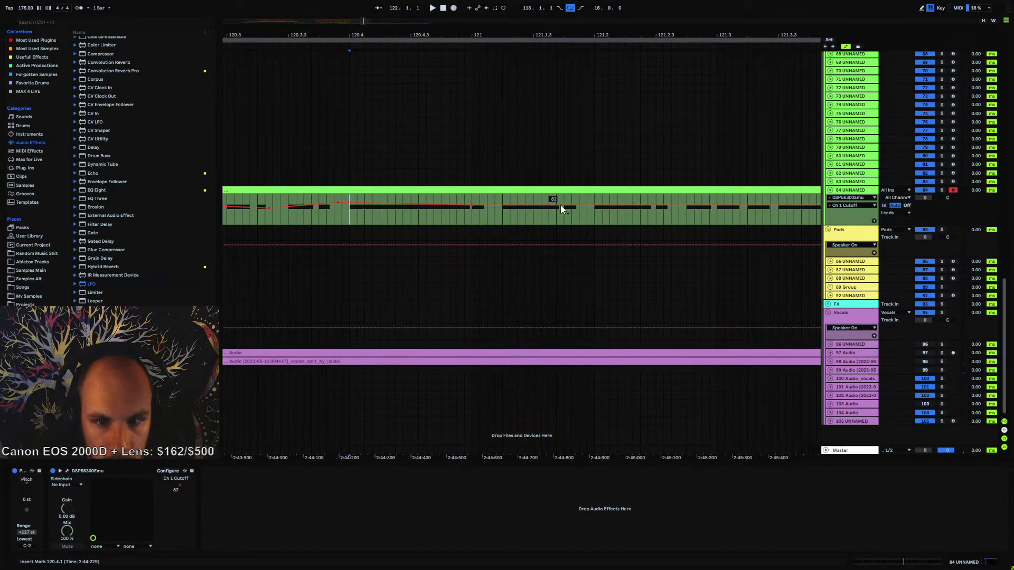
pyautogui.moveTo(500, 205); pyautogui.dragTo(553, 202)
pyautogui.hotkey('ctrl', 'd')
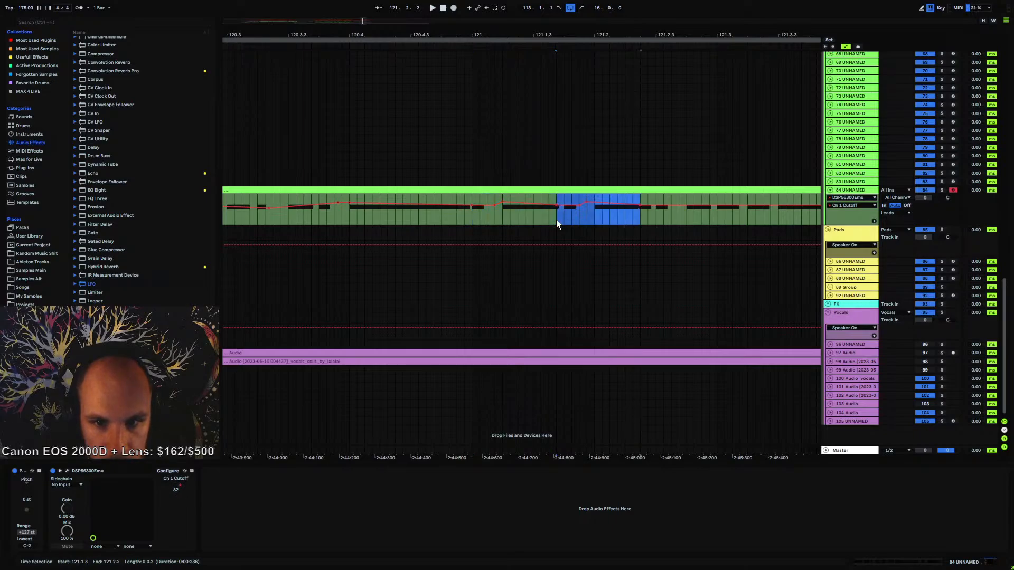
pyautogui.hotkey('ctrl', 'z')
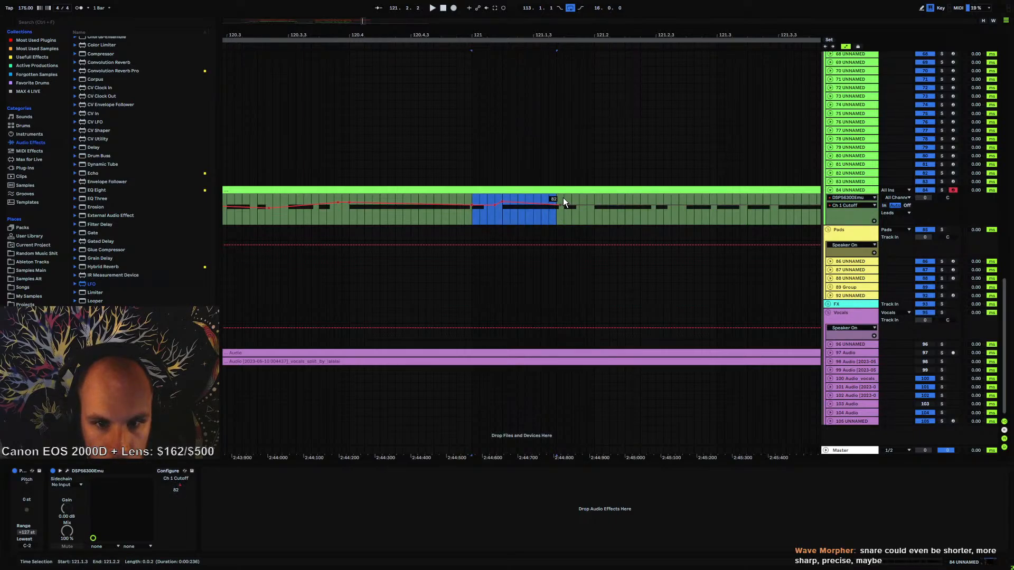
# - Duplicate the lead's cutoff curve segment from 121.1.1 to 121.1.4 twice in succession
pyautogui.moveTo(563, 197); pyautogui.dragTo(472, 198)
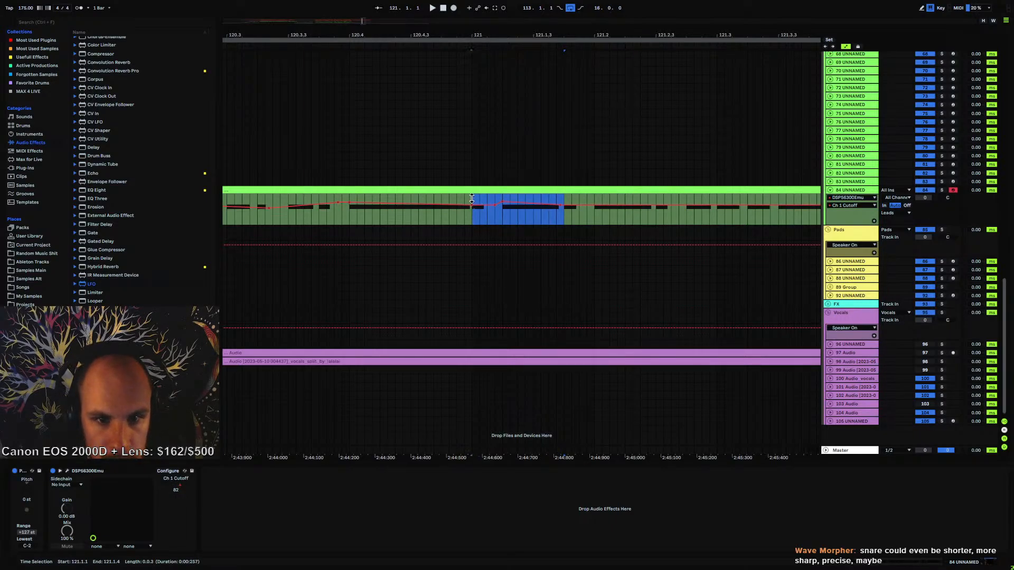
pyautogui.hotkey('ctrl', 'd')
pyautogui.hotkey('ctrl', 'd')
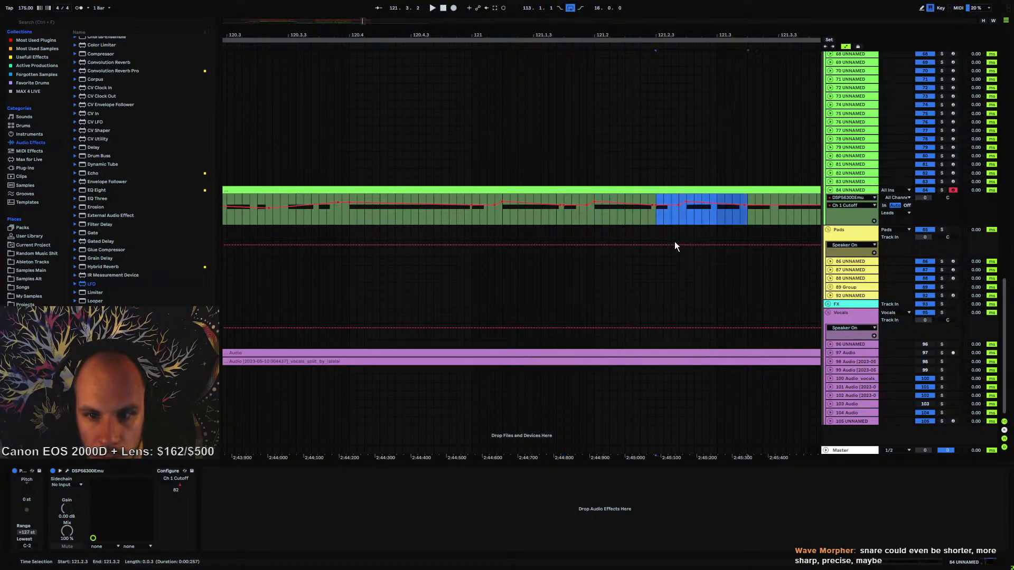
# - Duplicate the short cutoff peak between 121.2.3 and 121.3 twice so it repeats faster
pyautogui.click(709, 216)
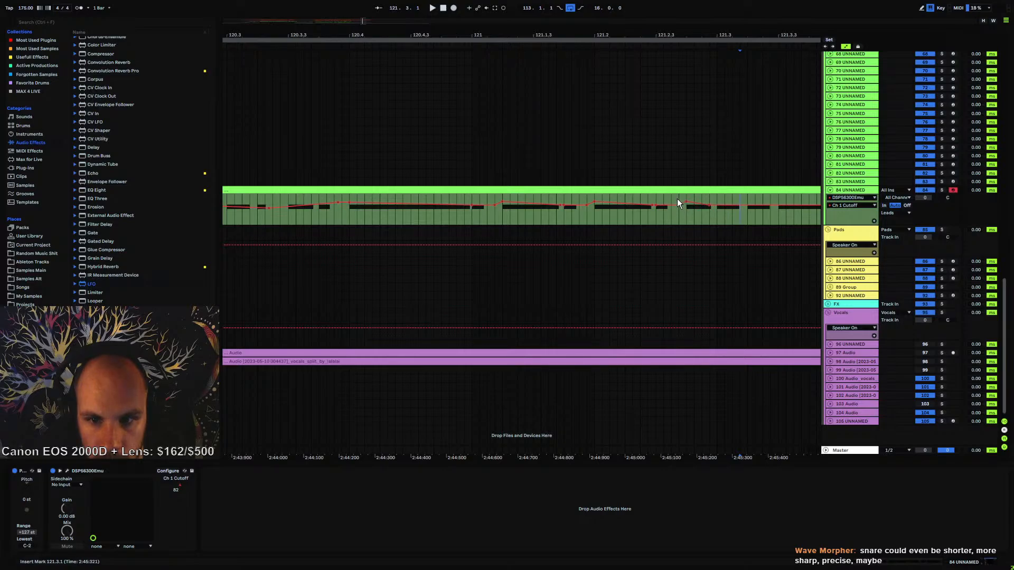
pyautogui.moveTo(677, 199); pyautogui.dragTo(715, 196)
pyautogui.hotkey('ctrl', 'd')
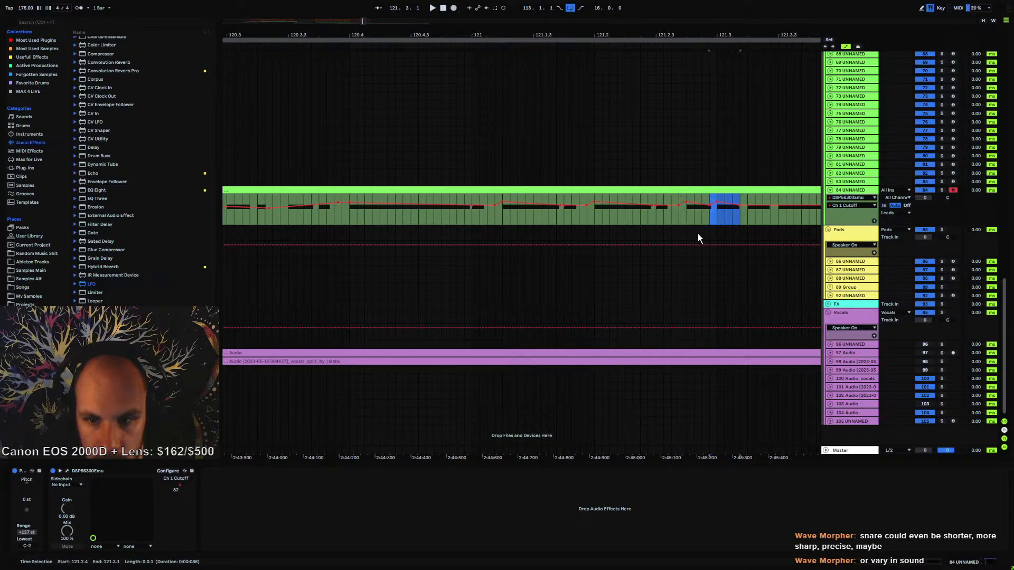
pyautogui.hotkey('ctrl', 'd')
pyautogui.hotkey('ctrl', 'd')
pyautogui.hotkey('ctrl', 'z')
pyautogui.hotkey('ctrl', 'd')
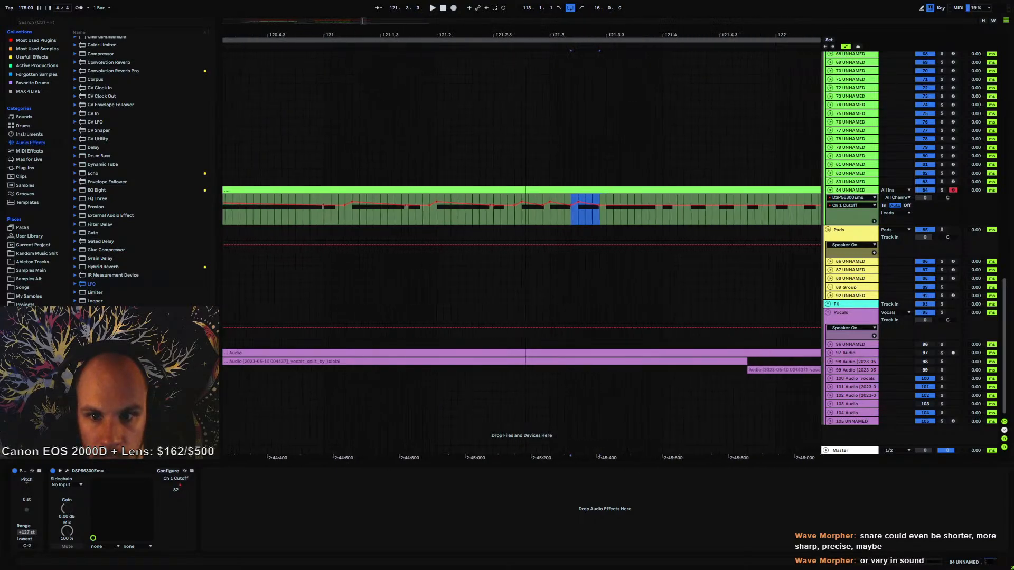
# - Copy the cutoff segment from 121.1.4 to 121.2.3 onto 121.3.3 through 121.4.1, and audition from 121.1.1
pyautogui.moveTo(434, 199); pyautogui.dragTo(474, 197)
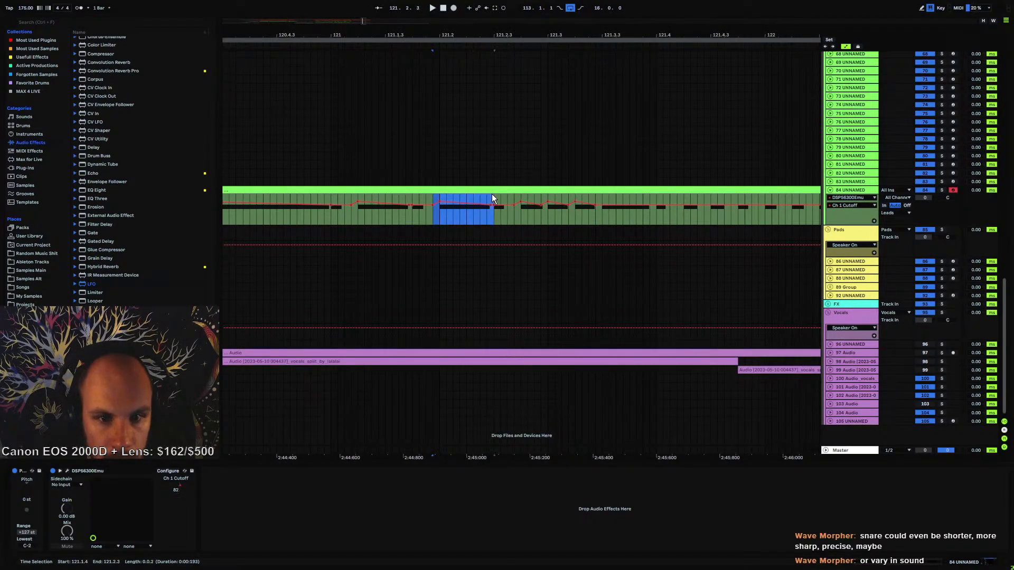
pyautogui.moveTo(596, 196); pyautogui.dragTo(656, 196)
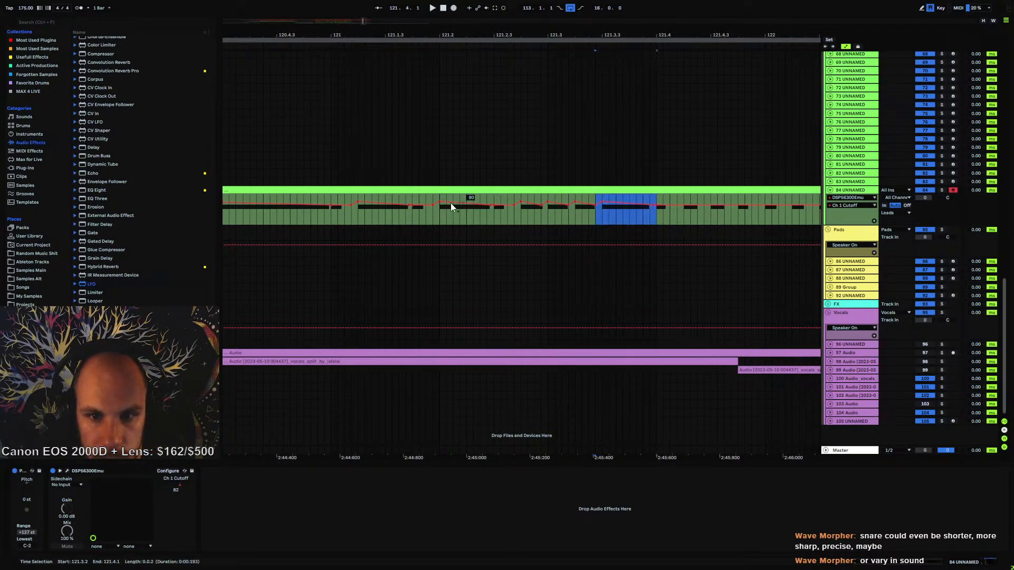
pyautogui.click(334, 214)
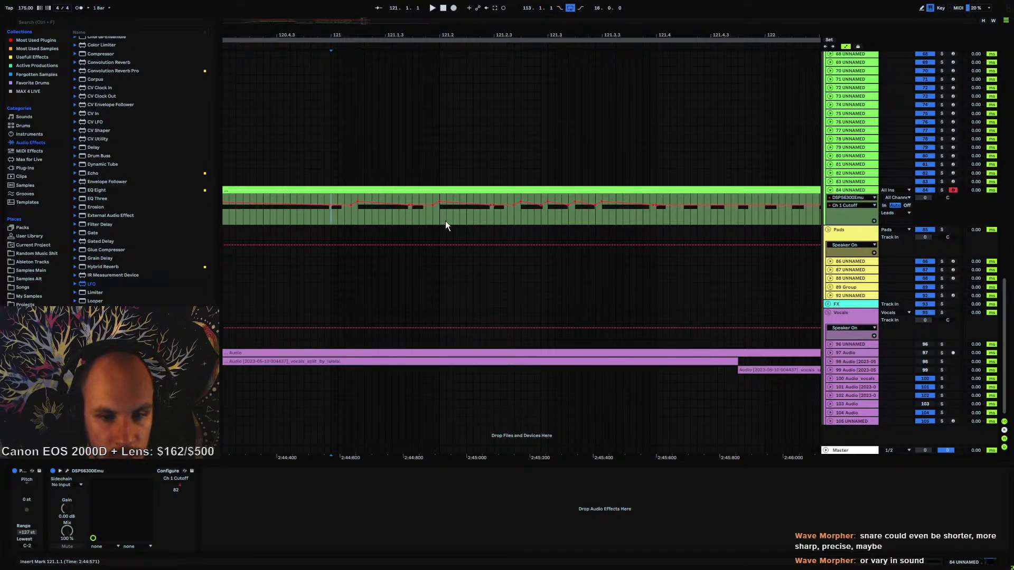
pyautogui.press('space')
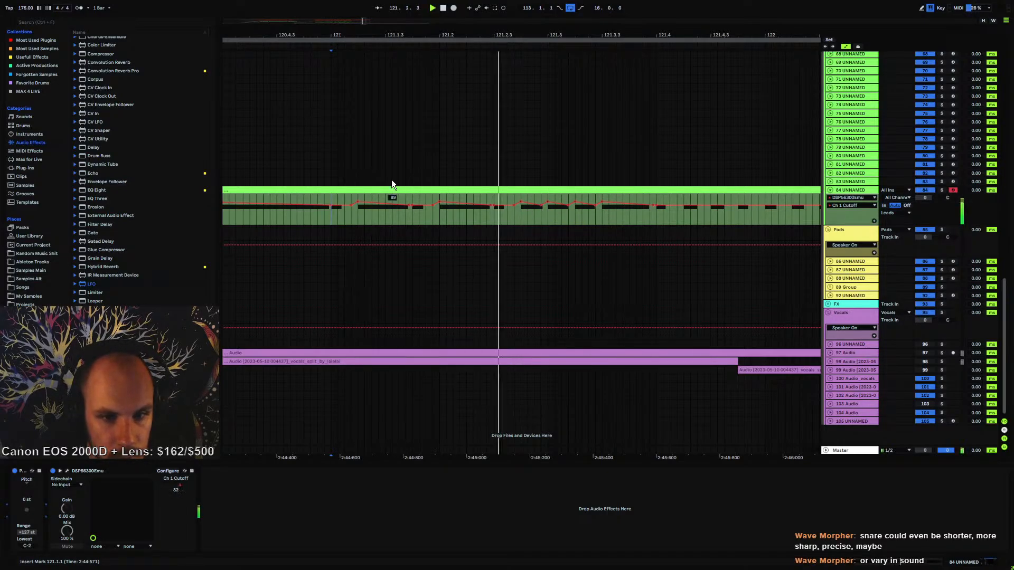
pyautogui.moveTo(441, 43); pyautogui.dragTo(440, 39)
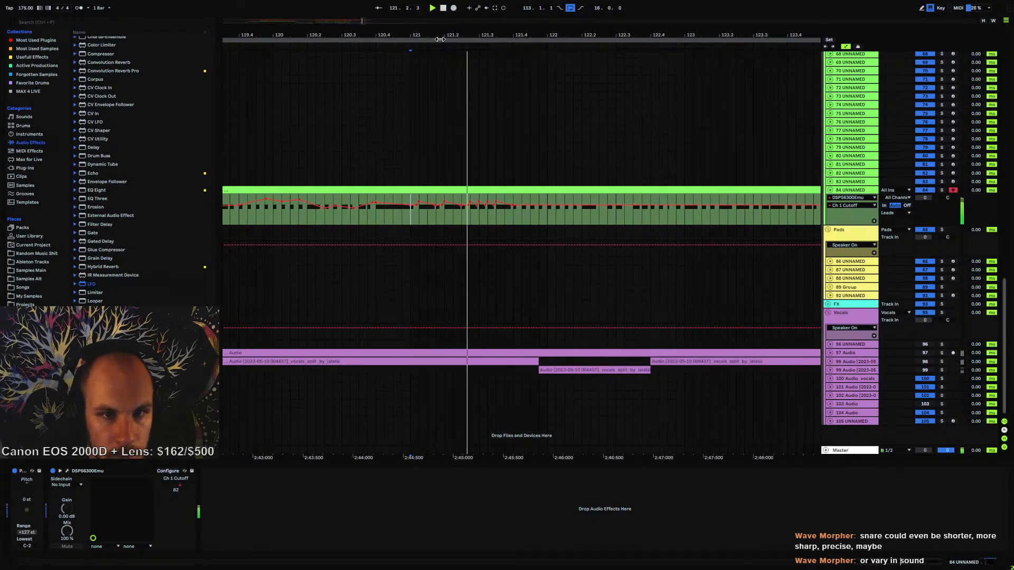
# - Reshape the cutoff curve from 121.1.1 to 121.4.1 so it sits lower toward its end, and audition it
pyautogui.click(366, 219)
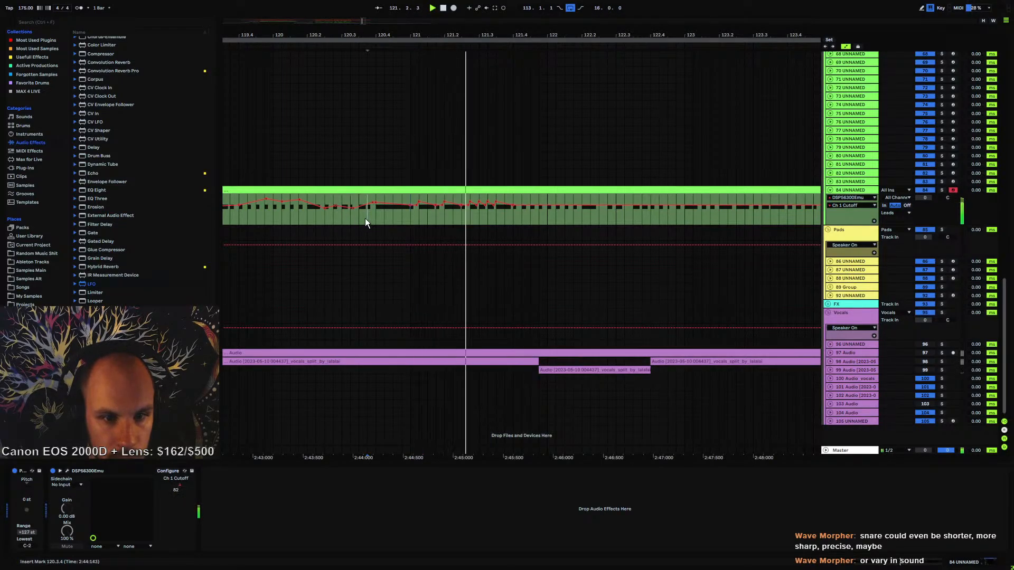
pyautogui.moveTo(410, 197); pyautogui.dragTo(510, 199)
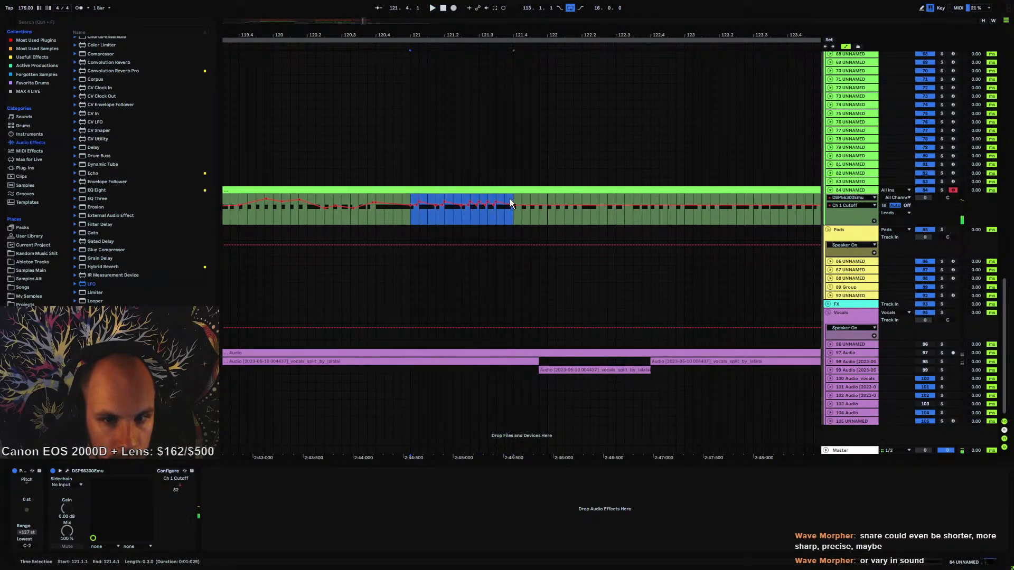
pyautogui.click(418, 230)
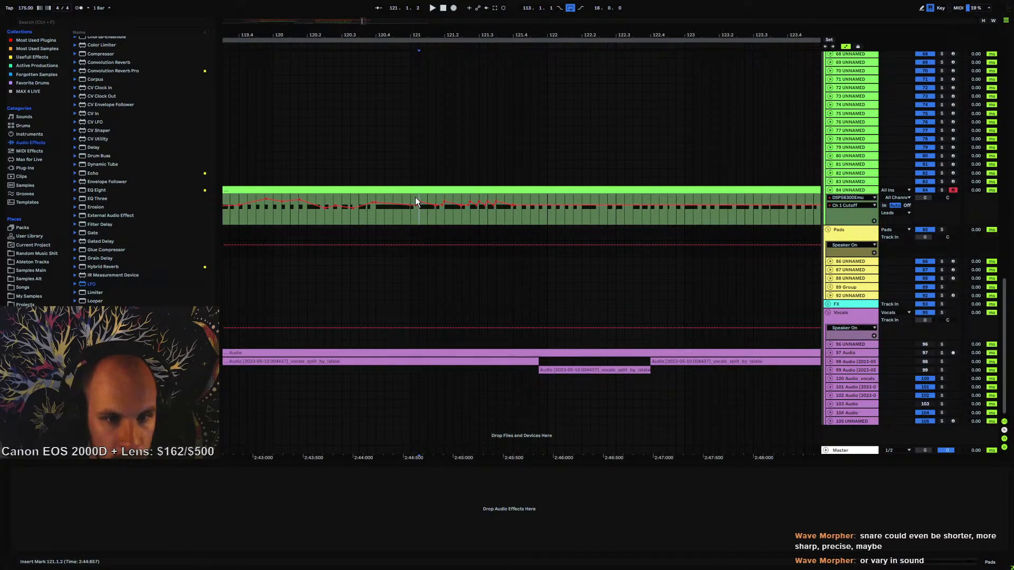
pyautogui.click(415, 198)
pyautogui.moveTo(435, 30); pyautogui.dragTo(436, 54)
pyautogui.moveTo(400, 198); pyautogui.dragTo(564, 214)
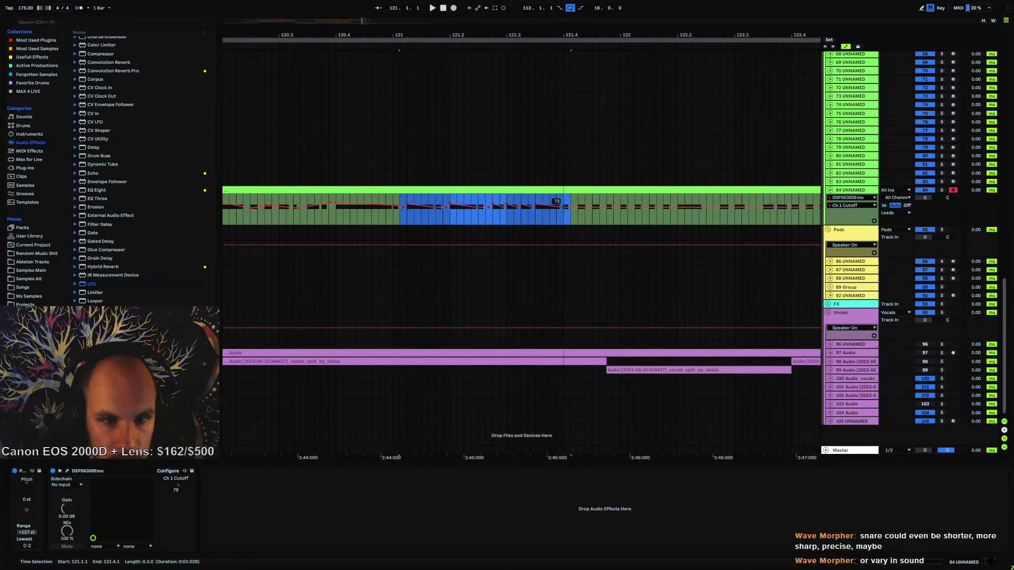
pyautogui.press('space')
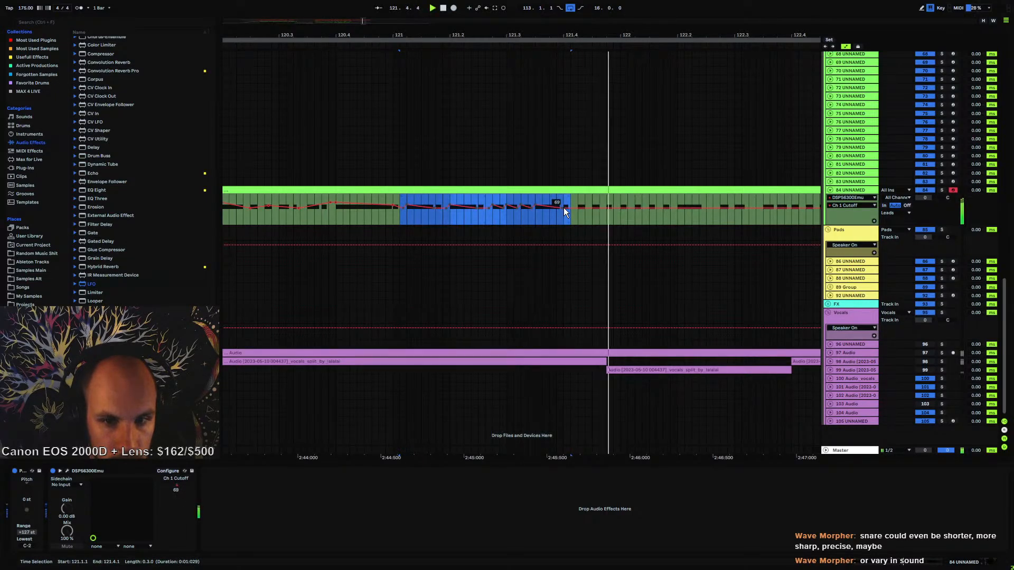
# - Draw a cutoff dip just after 121.4 climbing to a raised level from bar 122, checking against playback
pyautogui.press('space')
pyautogui.press('space')
pyautogui.press('space')
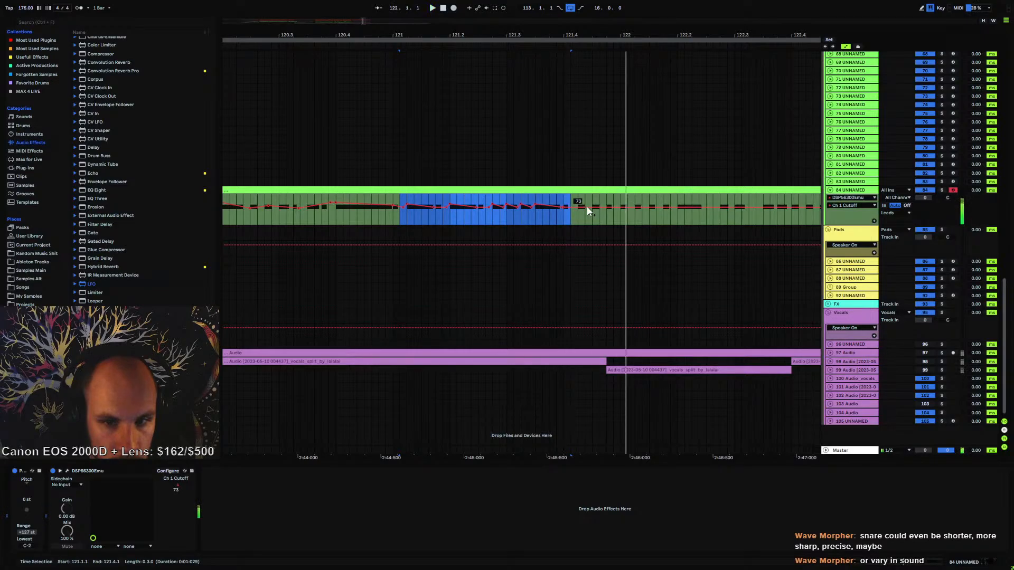
pyautogui.moveTo(591, 208); pyautogui.dragTo(677, 200)
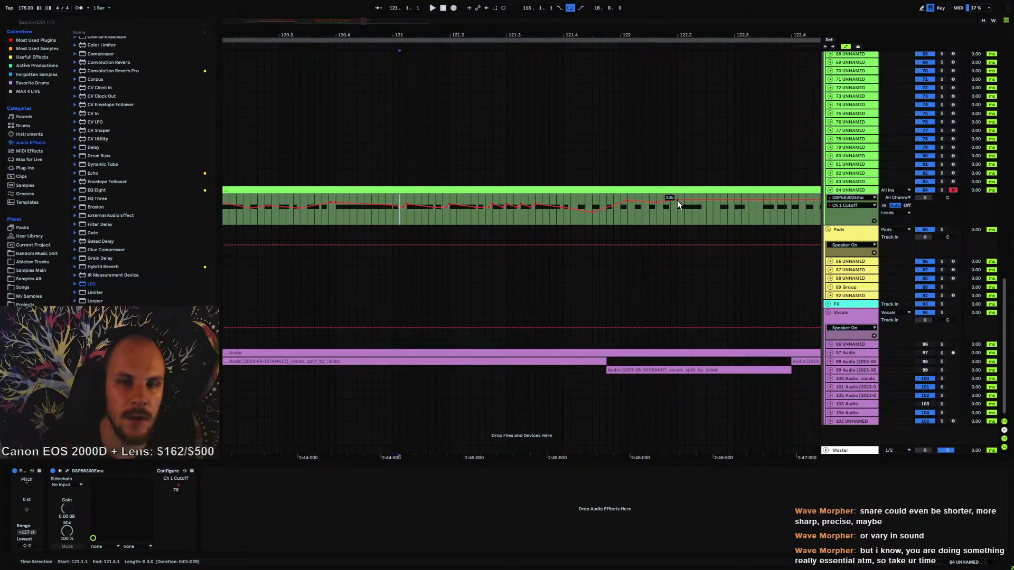
# - Go back to the earlier section's drum tracks and listen to the percussion around bars 84 and 87
pyautogui.moveTo(605, 35); pyautogui.dragTo(604, 12)
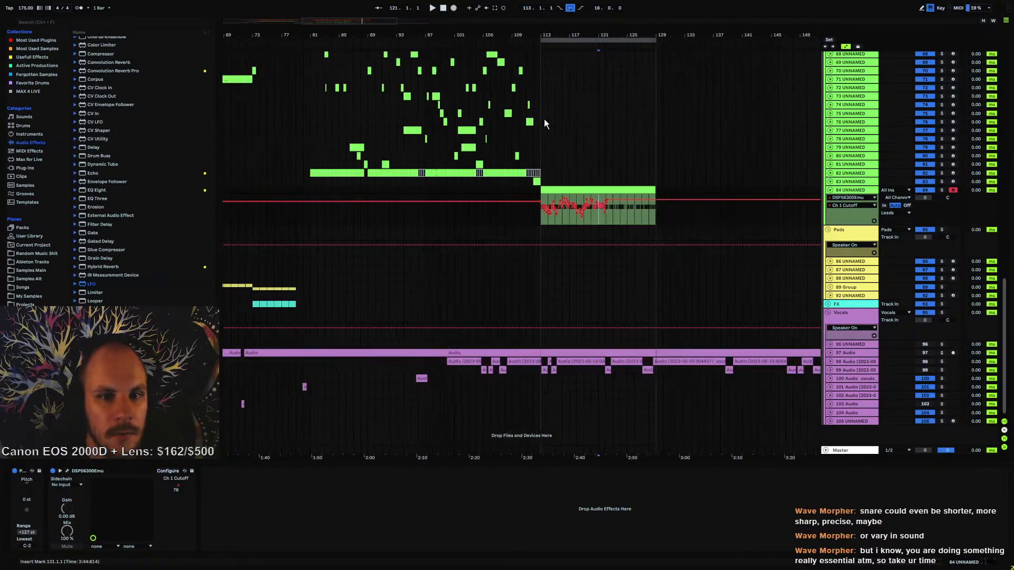
pyautogui.scroll(7, 491, 126)
pyautogui.scroll(10, 391, 141)
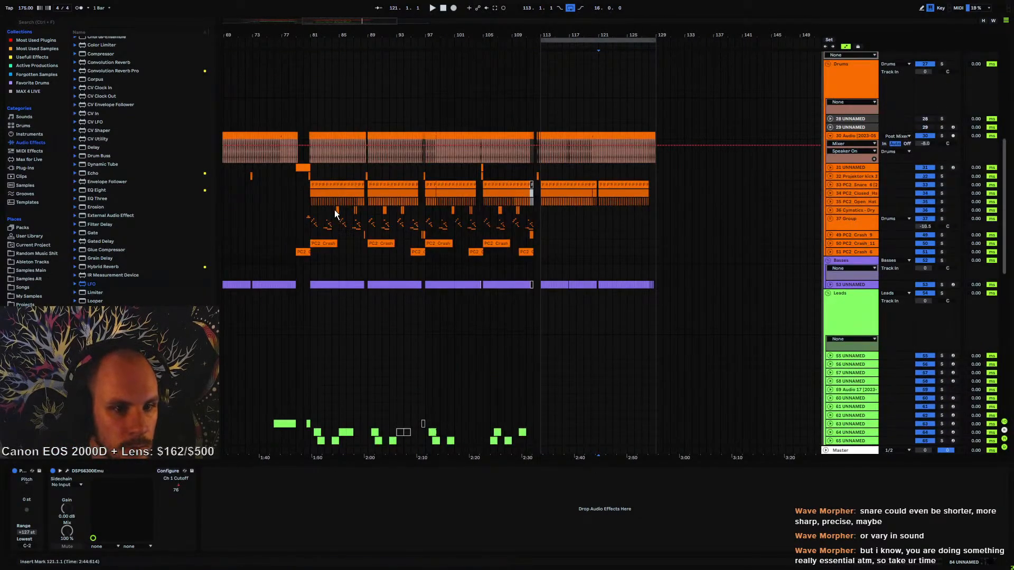
pyautogui.click(337, 145)
pyautogui.press('space')
pyautogui.moveTo(339, 35); pyautogui.dragTo(339, 66)
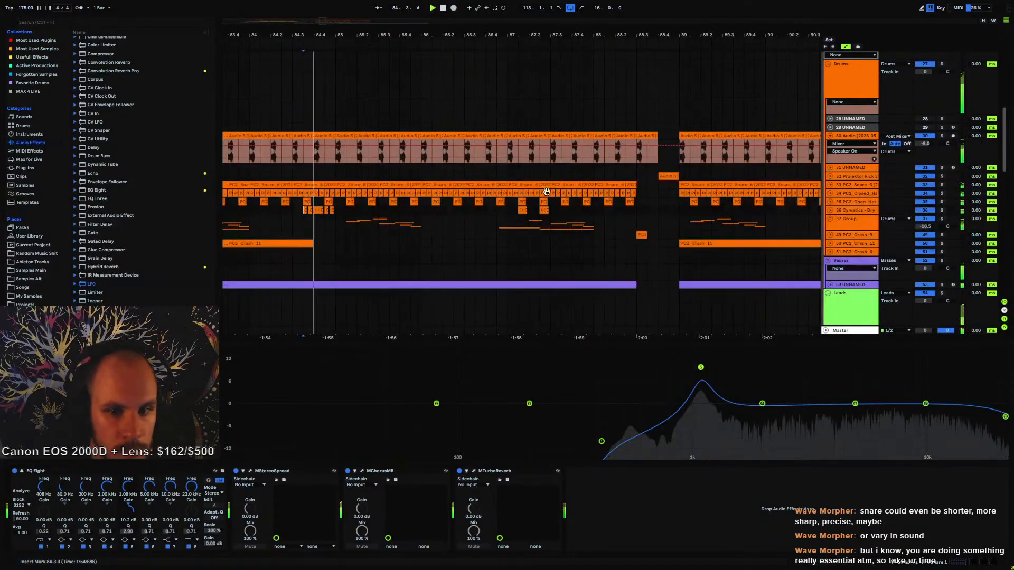
pyautogui.click(516, 210)
pyautogui.press('space')
pyautogui.press('space')
# - Listen to the percussion fills on the drum tracks around bars 91 and 93
pyautogui.moveTo(543, 35); pyautogui.dragTo(251, 21)
pyautogui.click(345, 211)
pyautogui.press('space')
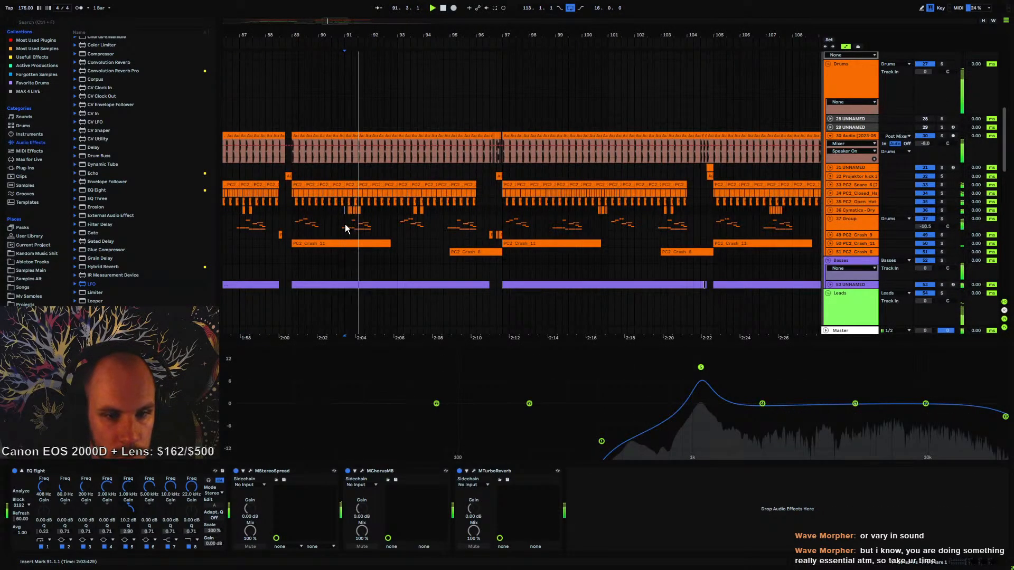
pyautogui.press('space')
pyautogui.click(411, 210)
pyautogui.press('space')
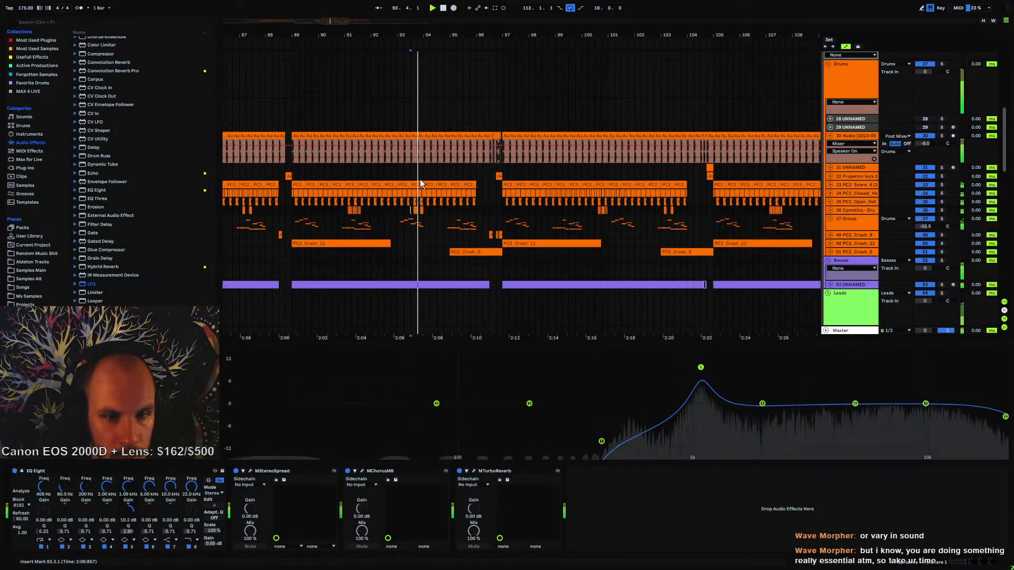
pyautogui.moveTo(431, 35); pyautogui.dragTo(343, 15)
pyautogui.press('space')
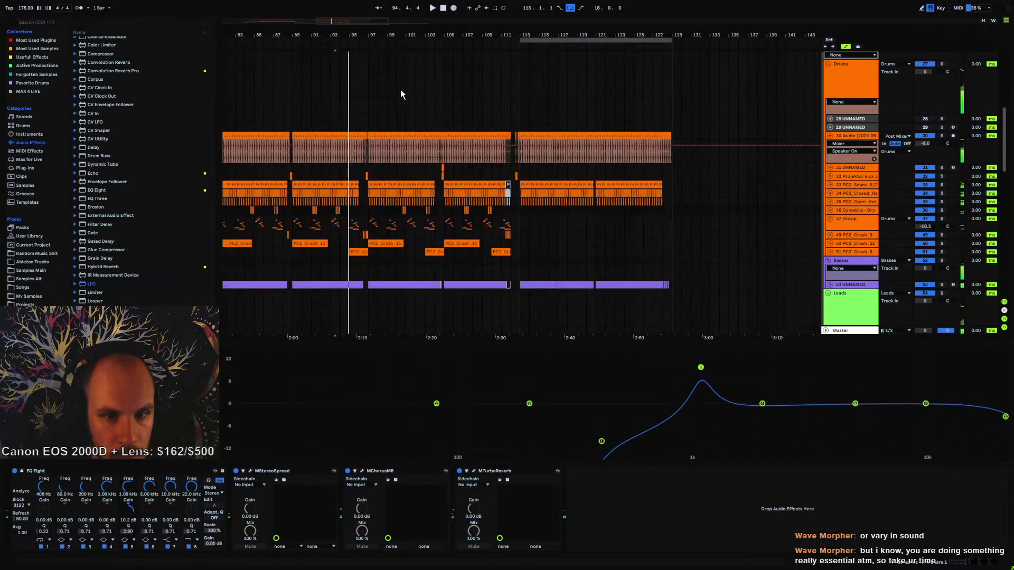
# - Return to the lead's automation, audition from 121.1.1, and extend the cutoff with a raised wave through bar 122 falling toward bar 123
pyautogui.click(487, 188)
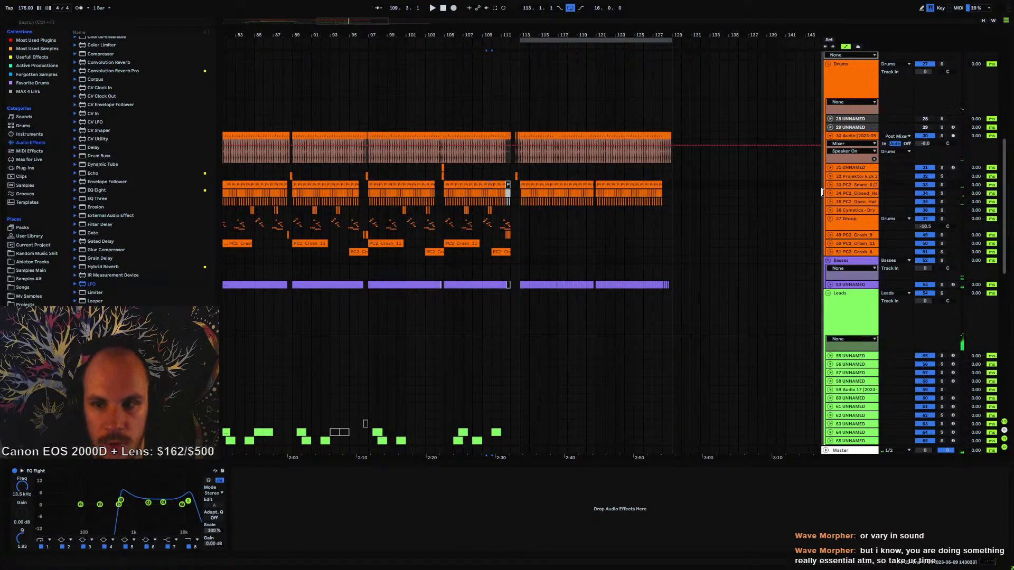
pyautogui.moveTo(536, 34); pyautogui.dragTo(473, 61)
pyautogui.scroll(-6, 586, 207)
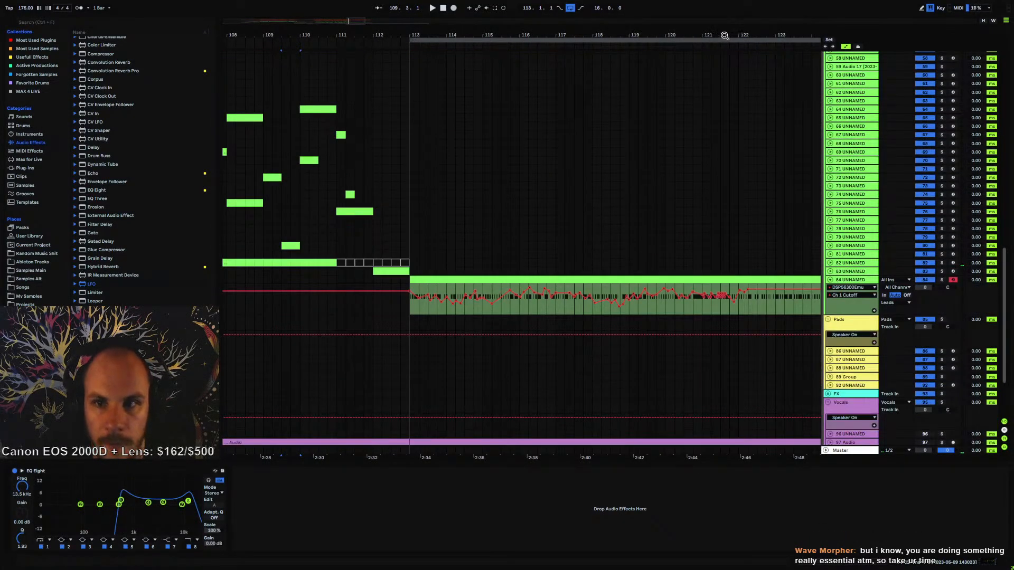
pyautogui.moveTo(724, 35); pyautogui.dragTo(365, 69)
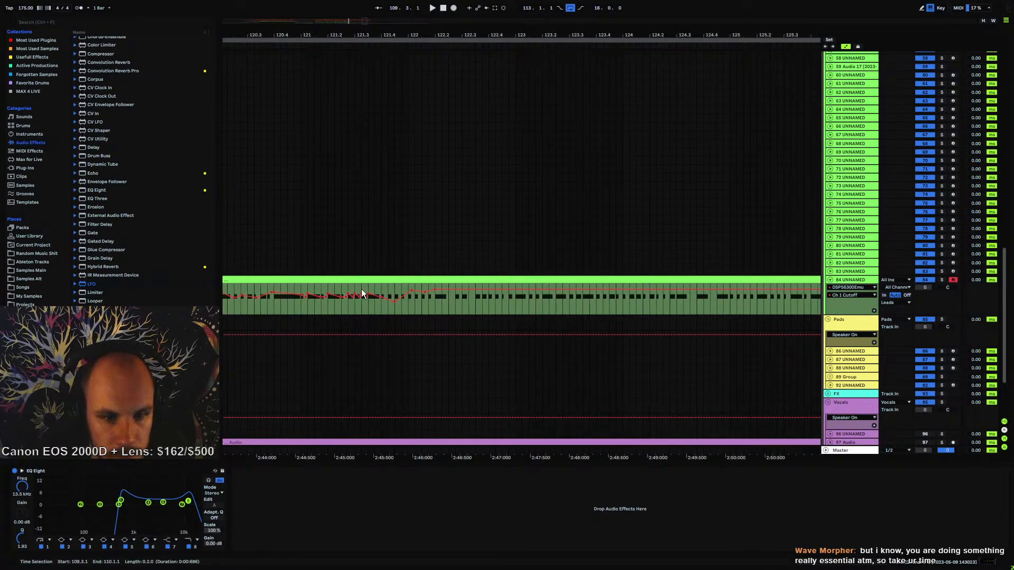
pyautogui.click(301, 285)
pyautogui.press('space')
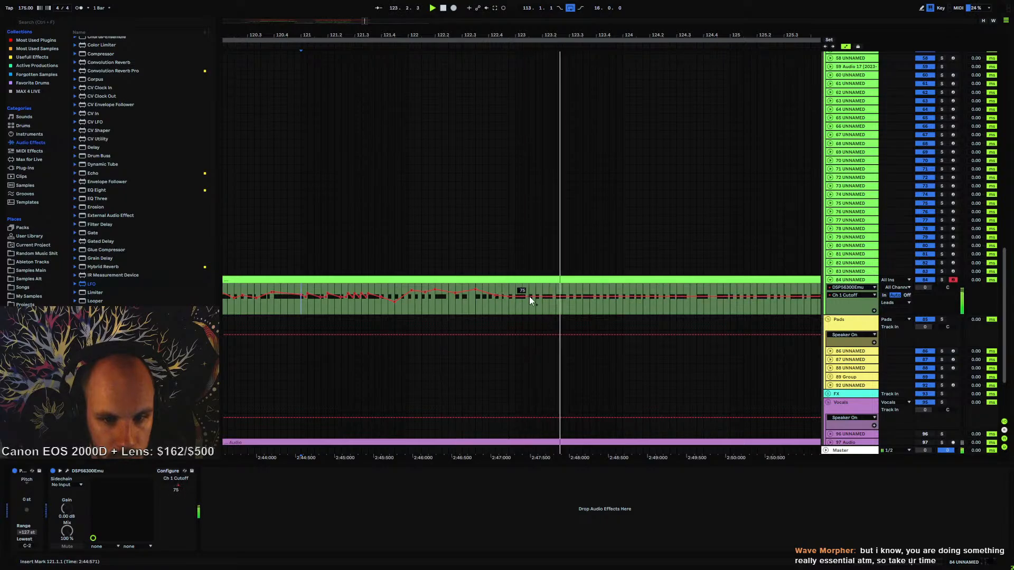
# - Draw the cutoff curve in waves through bars 123 and 124 with its lowest dip after 123.4, and audition from 123.1.2
pyautogui.moveTo(561, 293)
pyautogui.mouseDown()
pyautogui.moveTo(562, 302)
pyautogui.moveTo(616, 305)
pyautogui.moveTo(730, 293)
pyautogui.mouseUp()
pyautogui.click(519, 305)
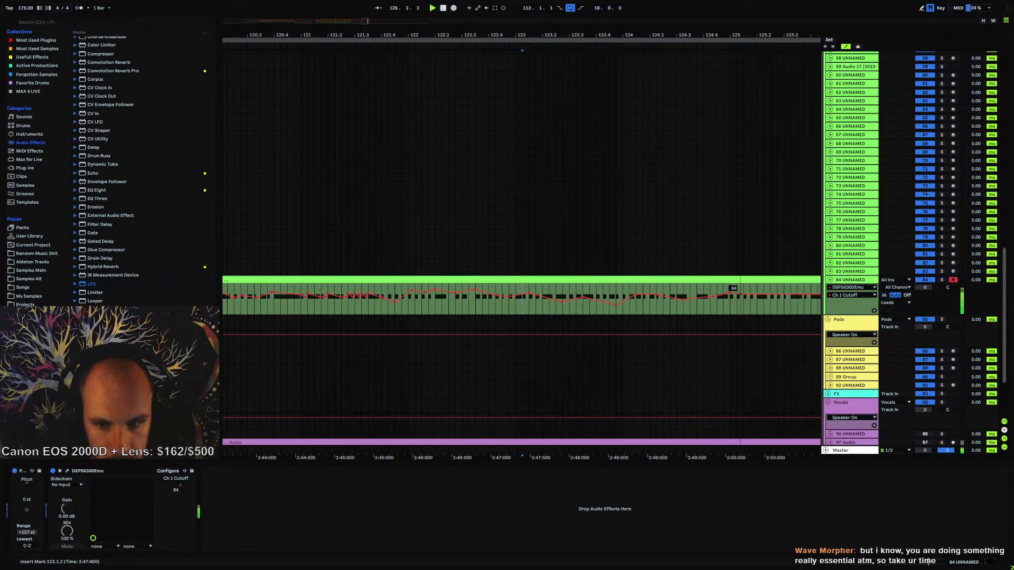
pyautogui.press('space')
pyautogui.moveTo(728, 35); pyautogui.dragTo(509, 37)
pyautogui.press('space')
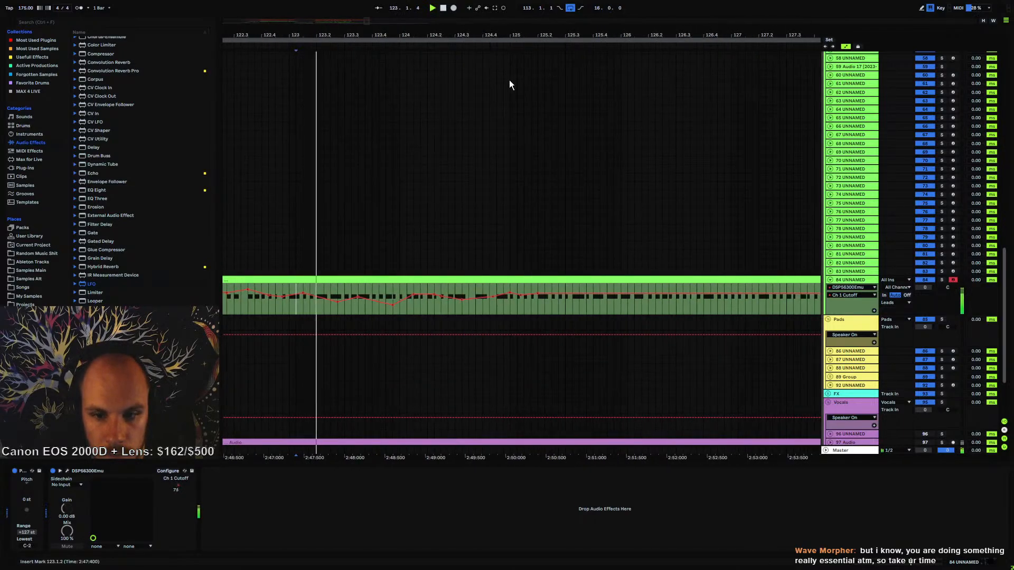
# - Add a cutoff dip near 125.3 rising to a peak around 125.4, and audition from 125.4.1 and 125.3.2
pyautogui.moveTo(573, 294); pyautogui.dragTo(620, 293)
pyautogui.press('space')
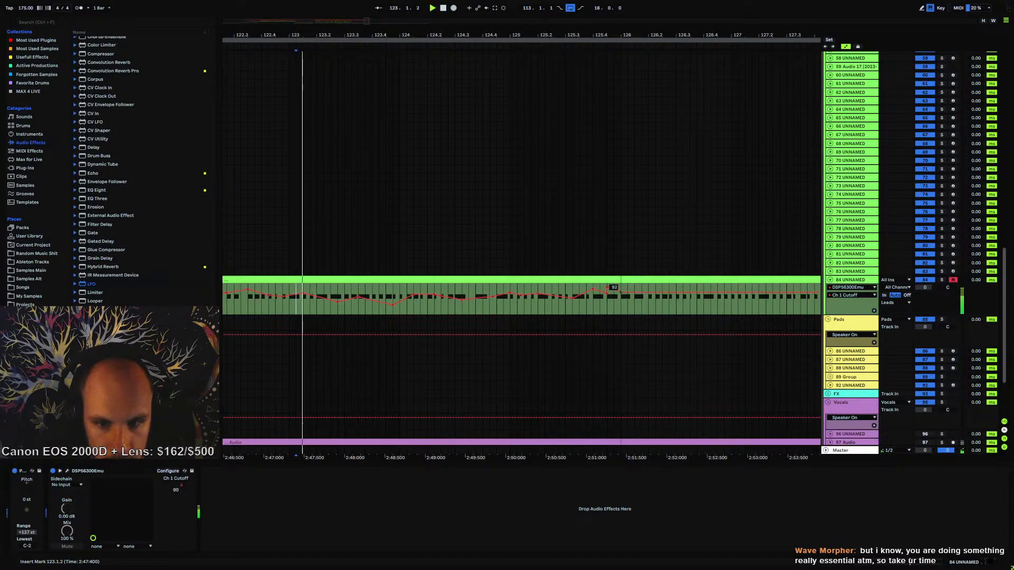
pyautogui.click(594, 302)
pyautogui.press('space')
pyautogui.press('space')
pyautogui.press('space')
pyautogui.press('space')
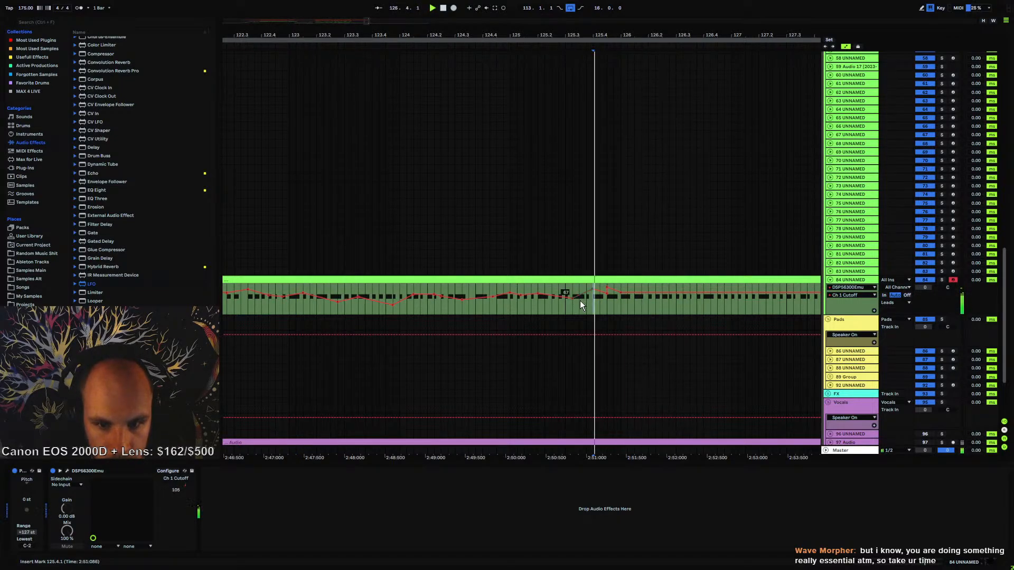
pyautogui.click(572, 306)
pyautogui.press('space')
pyautogui.press('space')
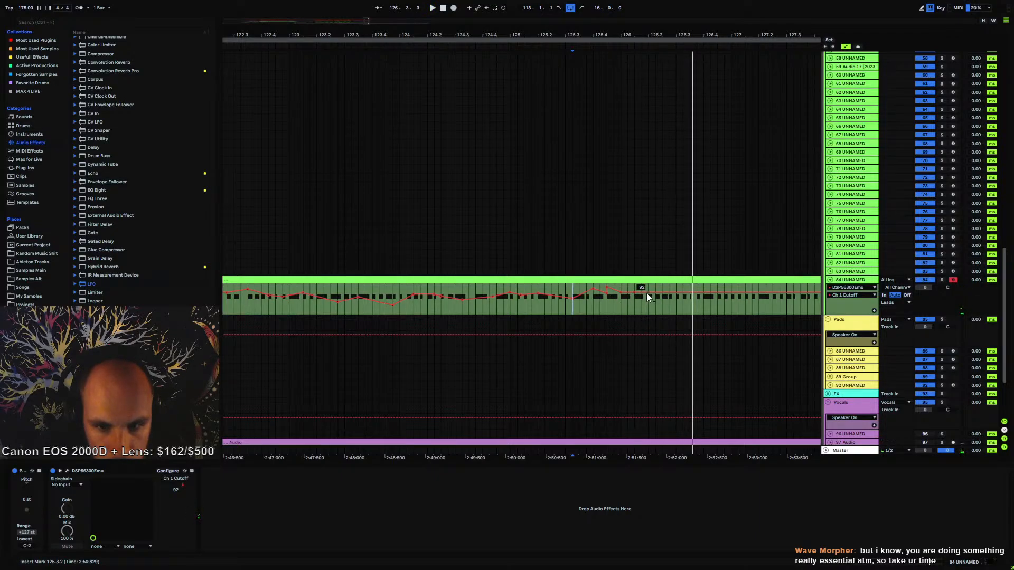
# - Drop the cutoff to about 75 just after bar 126, raise it to a peak near 126.4, and audition from 125.3.2
pyautogui.moveTo(634, 293); pyautogui.dragTo(634, 297)
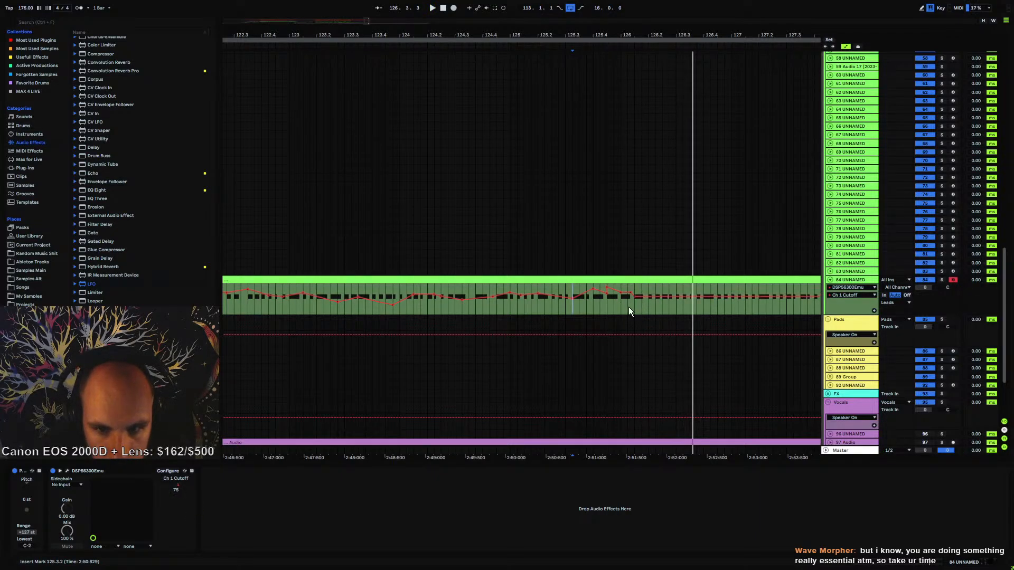
pyautogui.click(623, 304)
pyautogui.press('space')
pyautogui.press('space')
pyautogui.press('space')
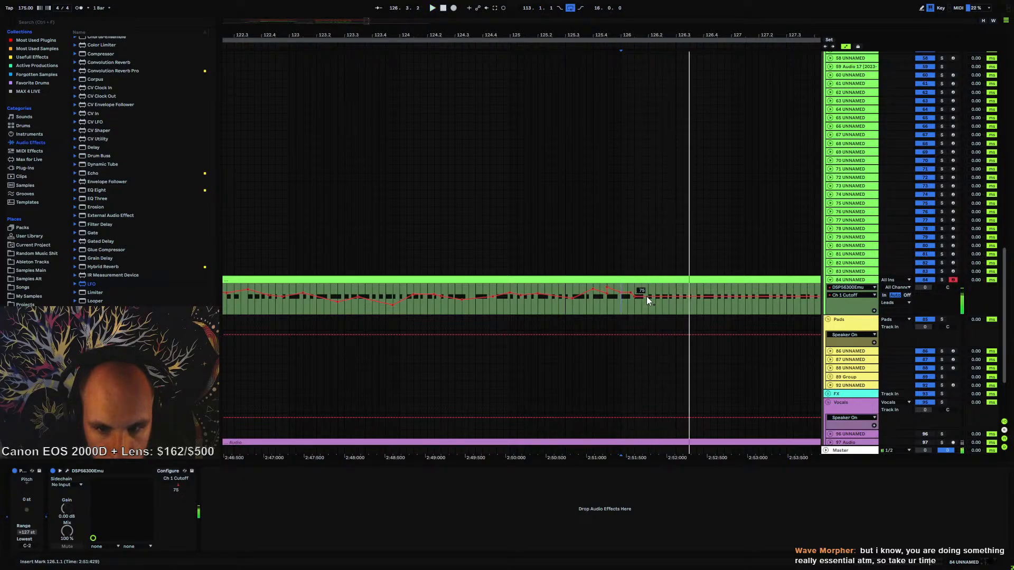
pyautogui.click(575, 309)
pyautogui.press('space')
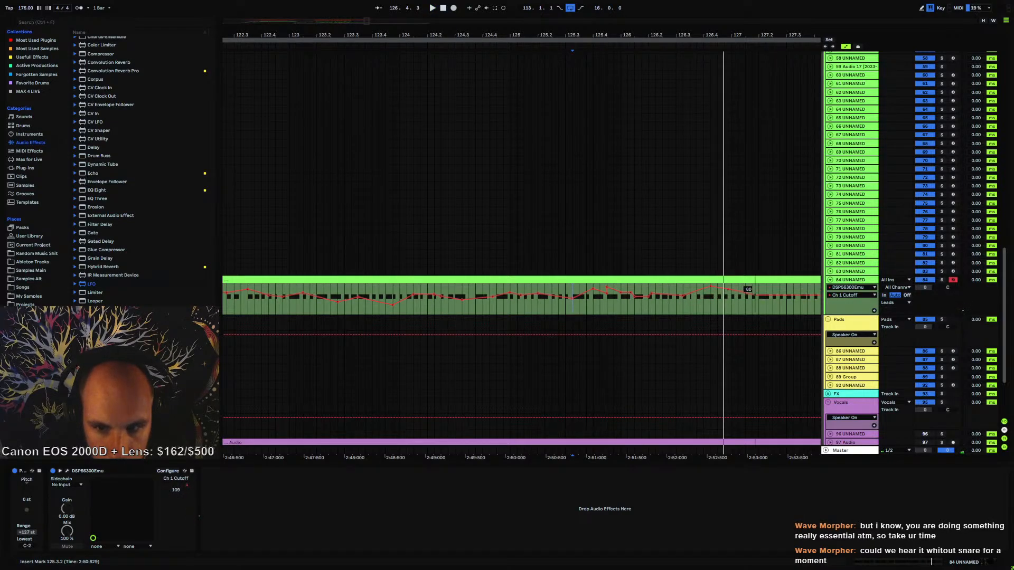
# - Extend the lead's cutoff curve with a rise through bar 127 to a peak just before bar 128, and audition from 125.3.2
pyautogui.press('space')
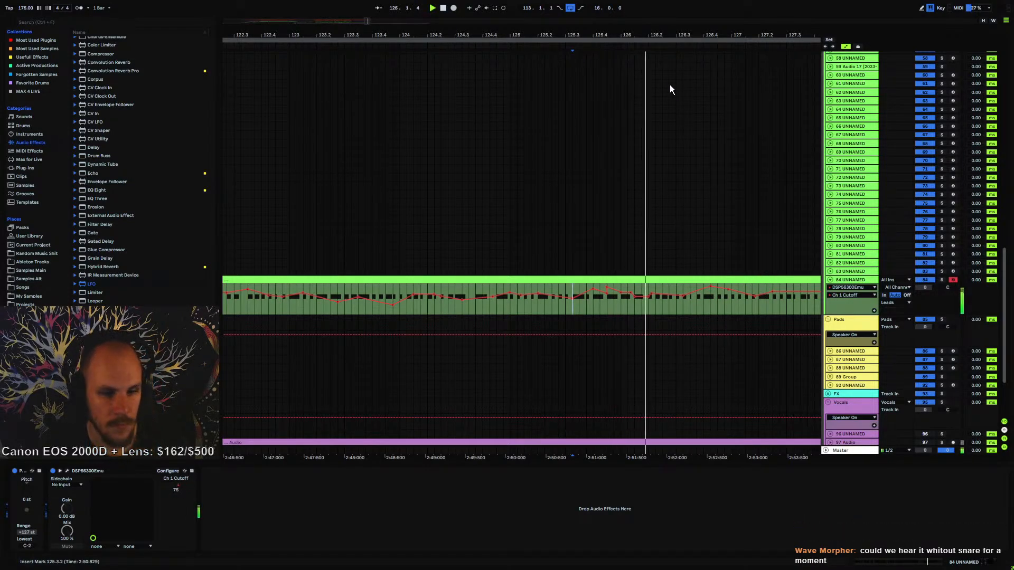
pyautogui.moveTo(653, 38); pyautogui.dragTo(375, 31)
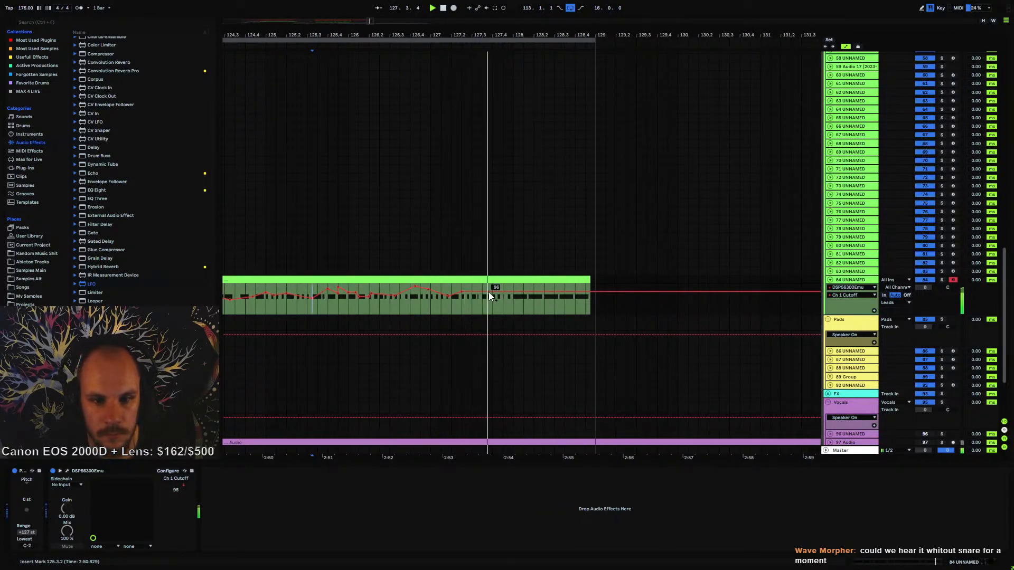
pyautogui.moveTo(489, 292); pyautogui.dragTo(510, 290)
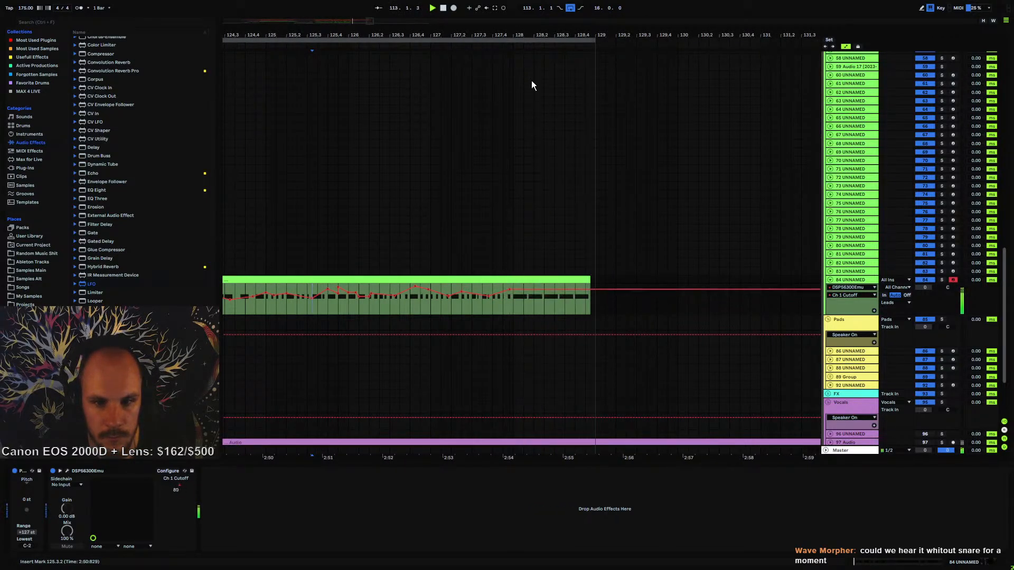
pyautogui.moveTo(529, 36); pyautogui.dragTo(528, 58)
pyautogui.press('space')
pyautogui.press('space')
# - Drop the cutoff at bar 128 and ramp it down to about 35 at the clip's end, and audition from 128.1.1
pyautogui.moveTo(496, 290); pyautogui.dragTo(500, 297)
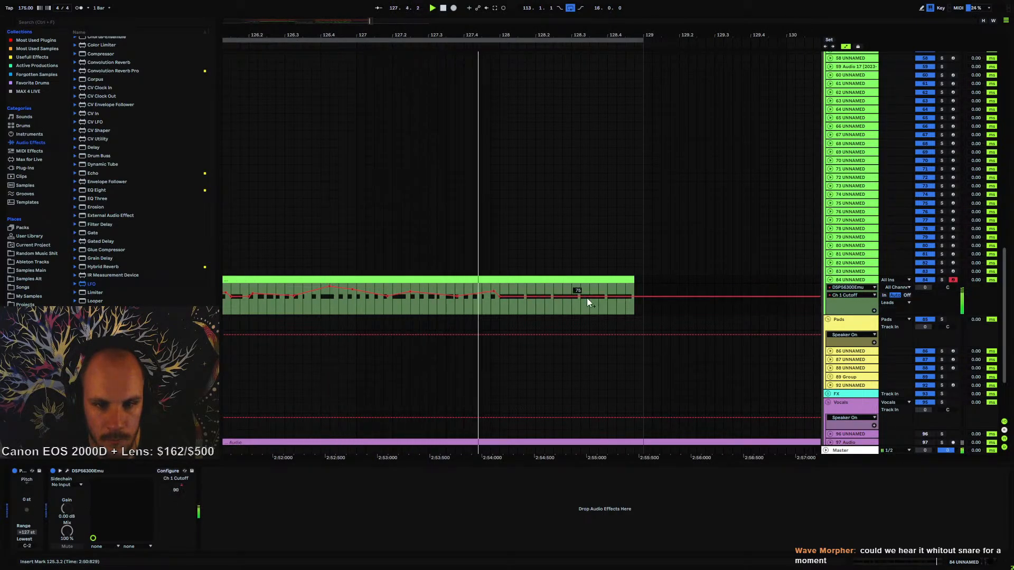
pyautogui.moveTo(633, 297); pyautogui.dragTo(634, 306)
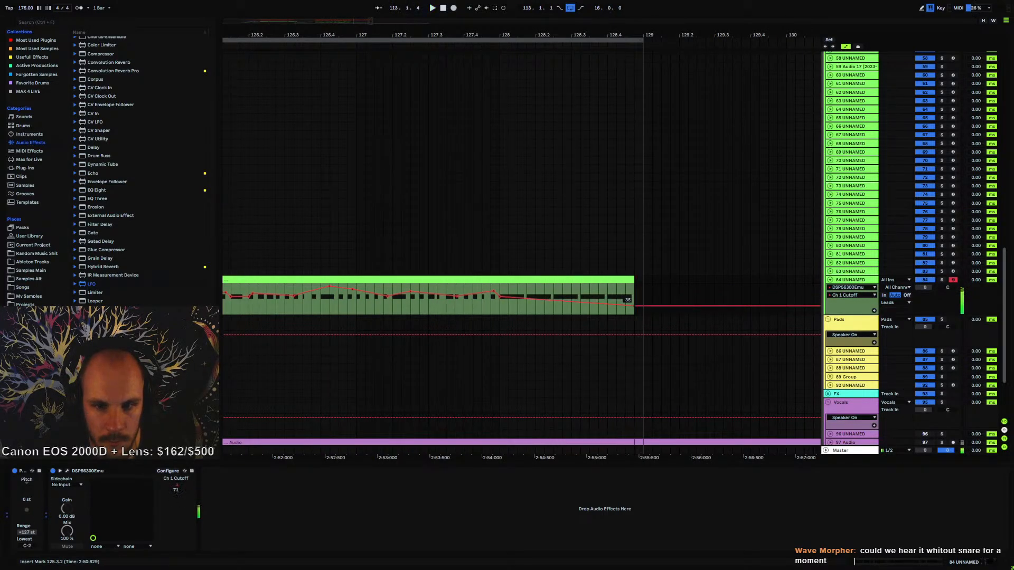
pyautogui.click(502, 304)
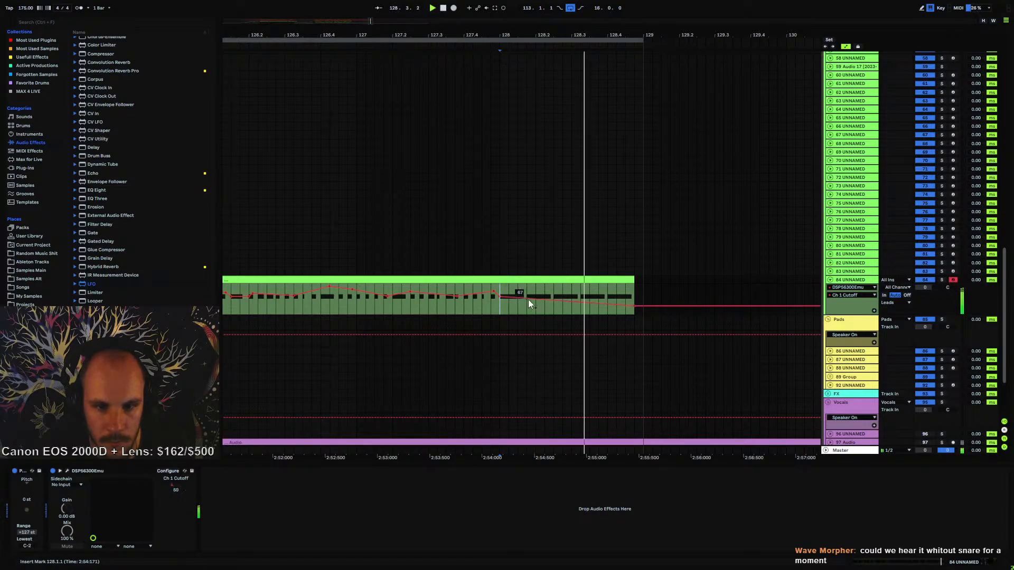
pyautogui.press('space')
pyautogui.press('space')
# - Deactivate the four stuttered bass clips in bar 128 and audition the section
pyautogui.moveTo(526, 35); pyautogui.dragTo(526, 15)
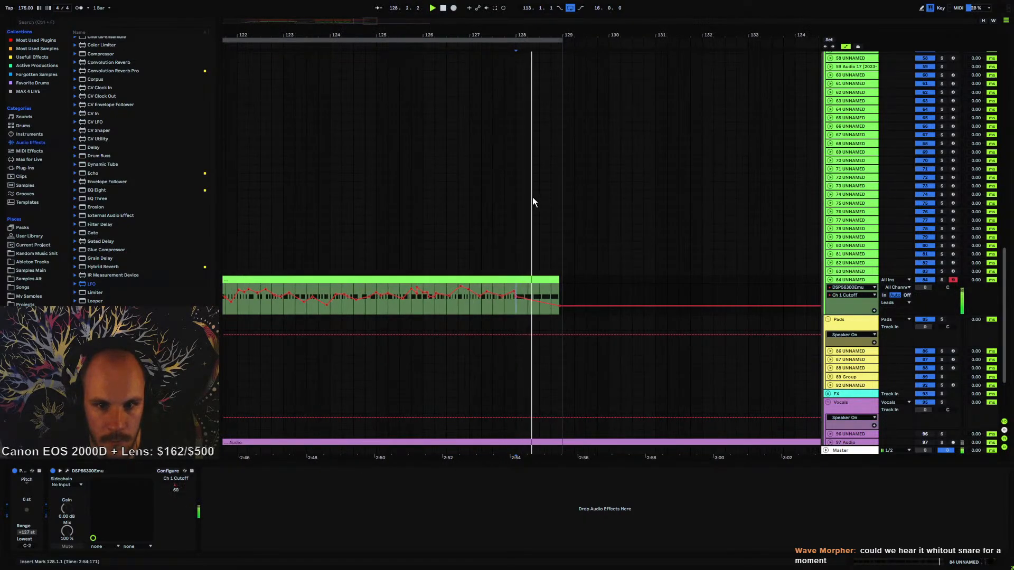
pyautogui.scroll(4, 533, 197)
pyautogui.scroll(3, 539, 222)
pyautogui.moveTo(548, 251); pyautogui.dragTo(525, 251)
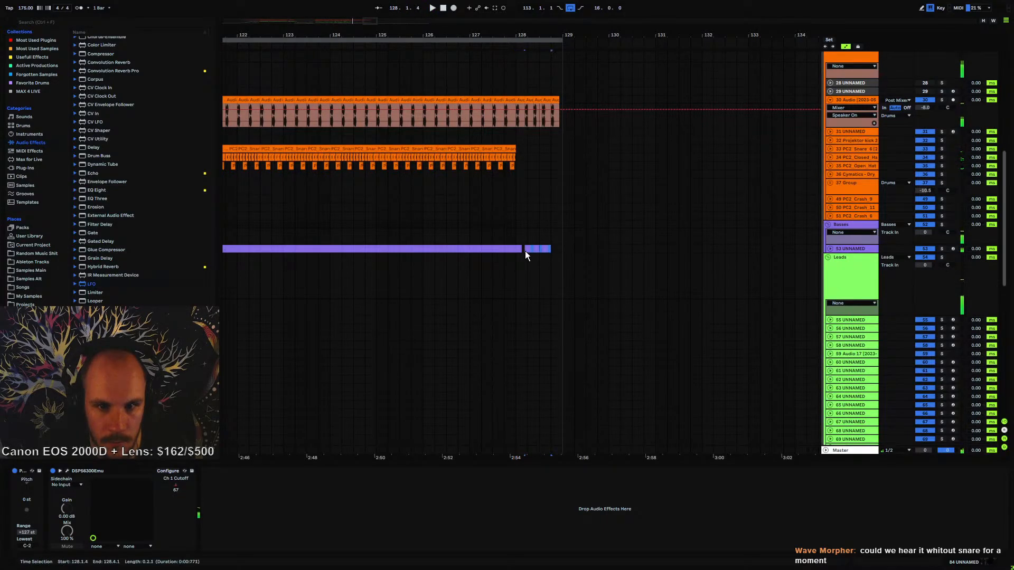
pyautogui.press('0')
pyautogui.click(518, 251)
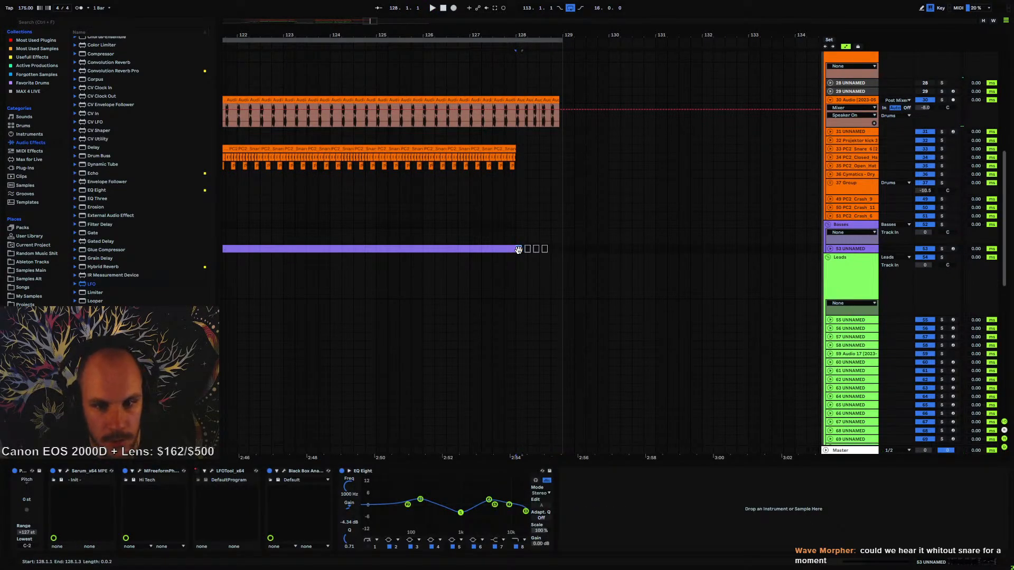
pyautogui.press('space')
# - Copy the short PC2 Crash 9 hit from 96.3.1–96.3.3 to 128.1.1 on the same track
pyautogui.moveTo(496, 30); pyautogui.dragTo(650, 5)
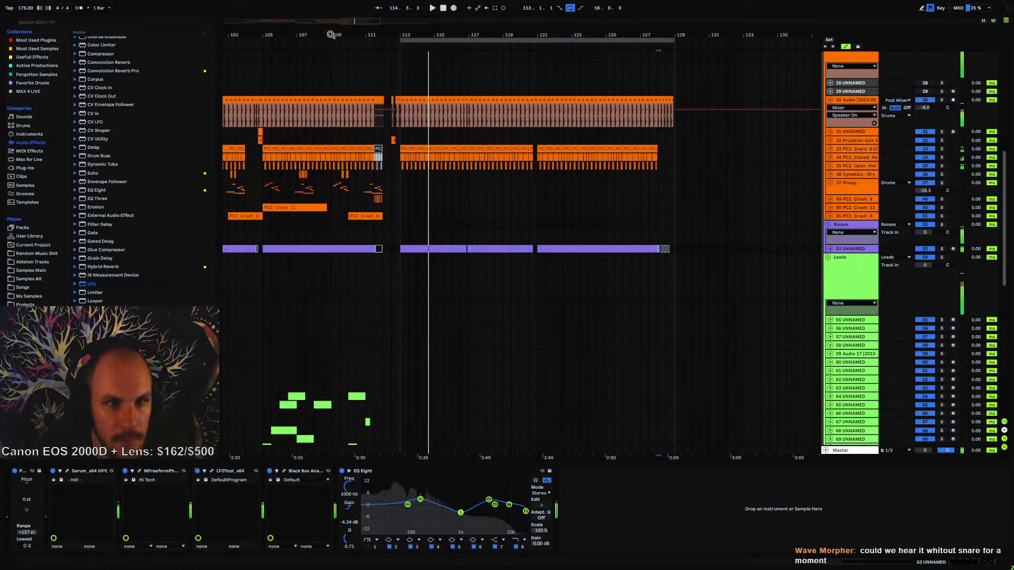
pyautogui.moveTo(331, 35); pyautogui.dragTo(458, 8)
pyautogui.press('space')
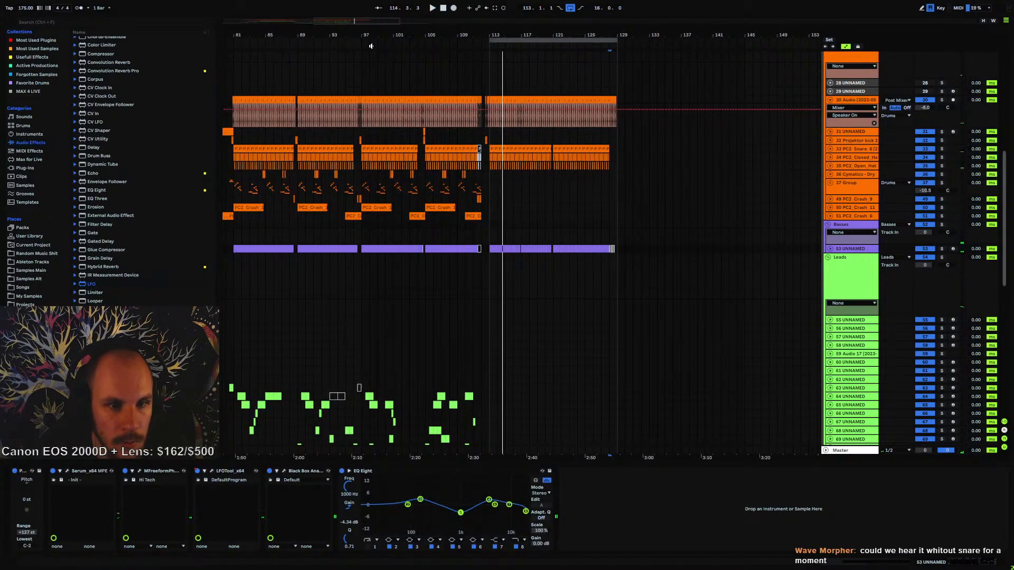
pyautogui.moveTo(371, 46); pyautogui.dragTo(351, 189)
pyautogui.click(361, 199)
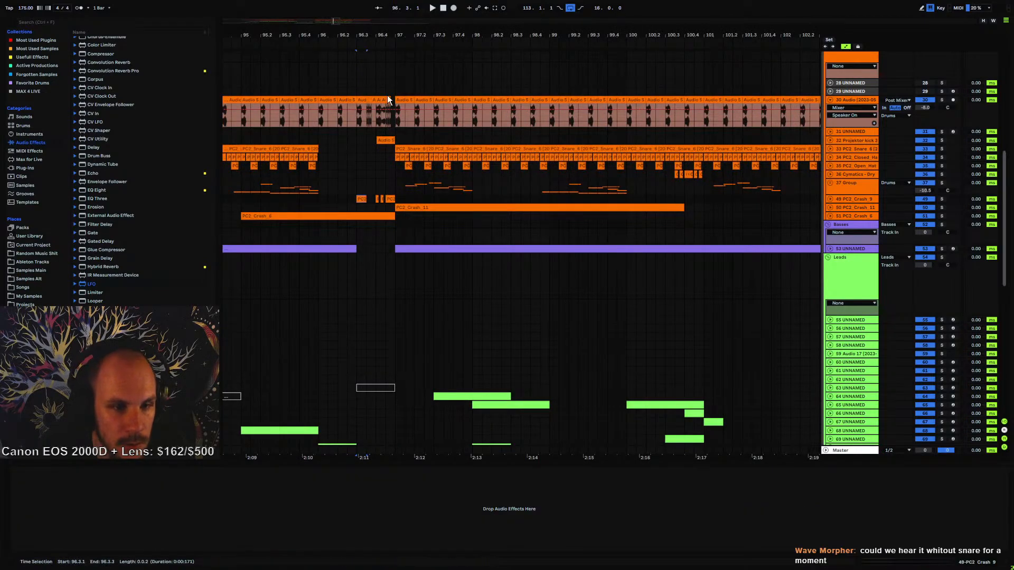
pyautogui.hscroll(15, 388, 98)
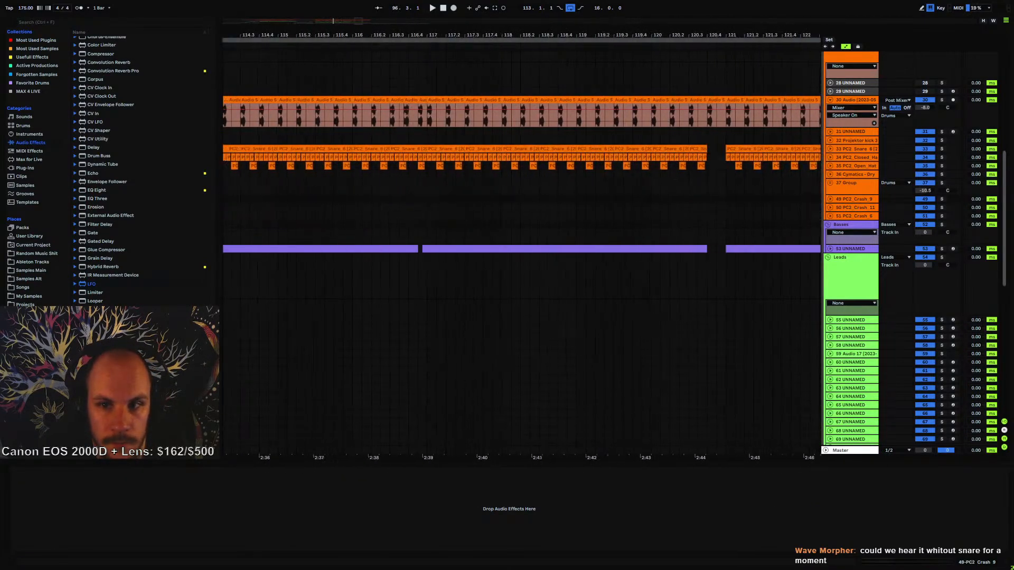
pyautogui.hscroll(10, 505, 210)
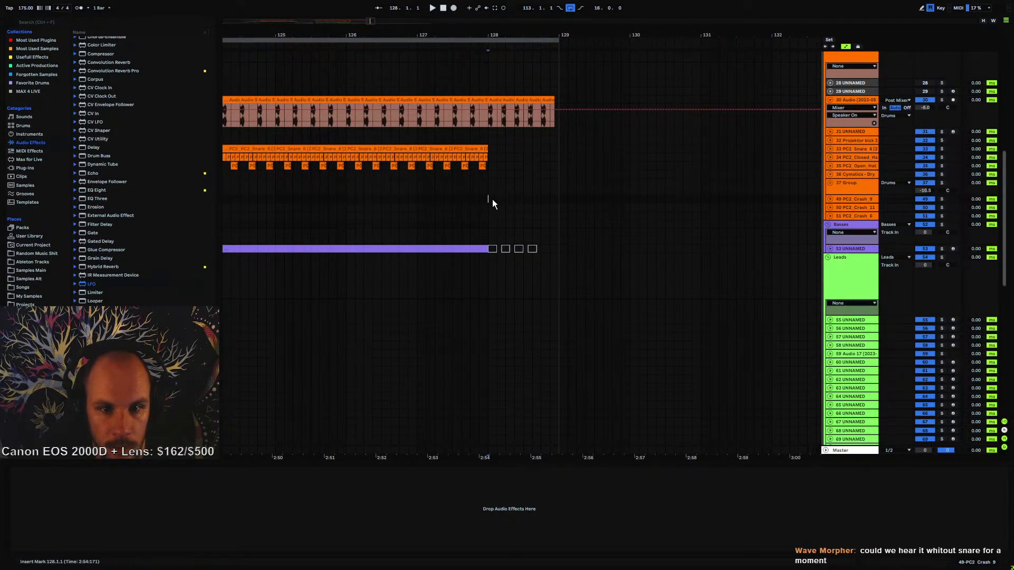
pyautogui.keyDown('shift'); pyautogui.click(504, 198); pyautogui.keyUp('shift')
pyautogui.hotkey('ctrl', 'd')
pyautogui.hotkey('ctrl', 'd')
pyautogui.hotkey('ctrl', 'd')
pyautogui.hotkey('ctrl', 'z')
pyautogui.hotkey('ctrl', 'z')
pyautogui.hotkey('ctrl', 'z')
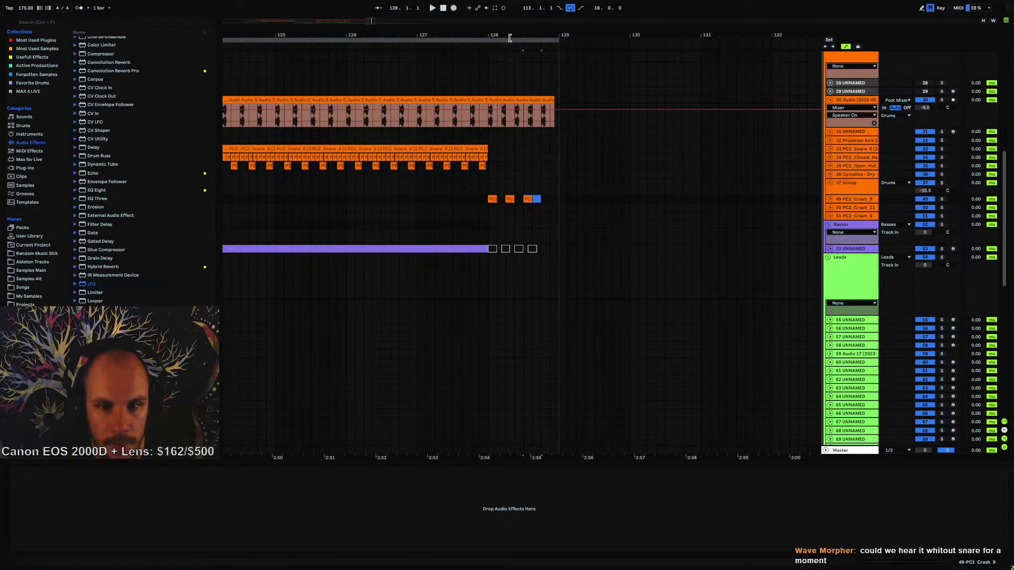
# - Select the crash hit from 128.1.1 to 128.1.4, duplicate it four times to the end of the bar, and audition from 128.1.1
pyautogui.moveTo(500, 35); pyautogui.dragTo(501, 206)
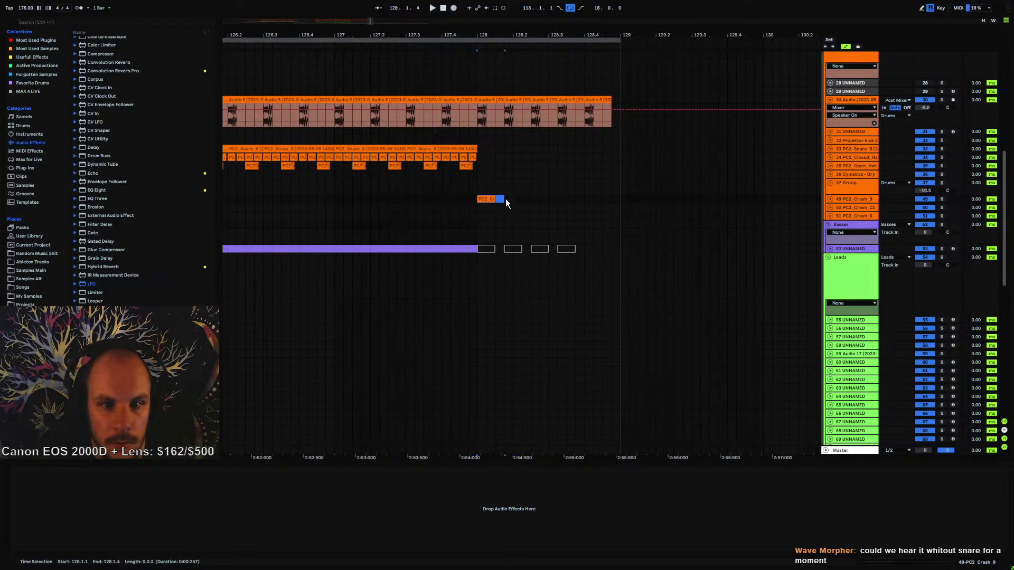
pyautogui.hotkey('ctrl', 'd')
pyautogui.hotkey('ctrl', 'd')
pyautogui.hotkey('ctrl', 'd')
pyautogui.hotkey('ctrl', 'd')
pyautogui.click(482, 198)
pyautogui.press('space')
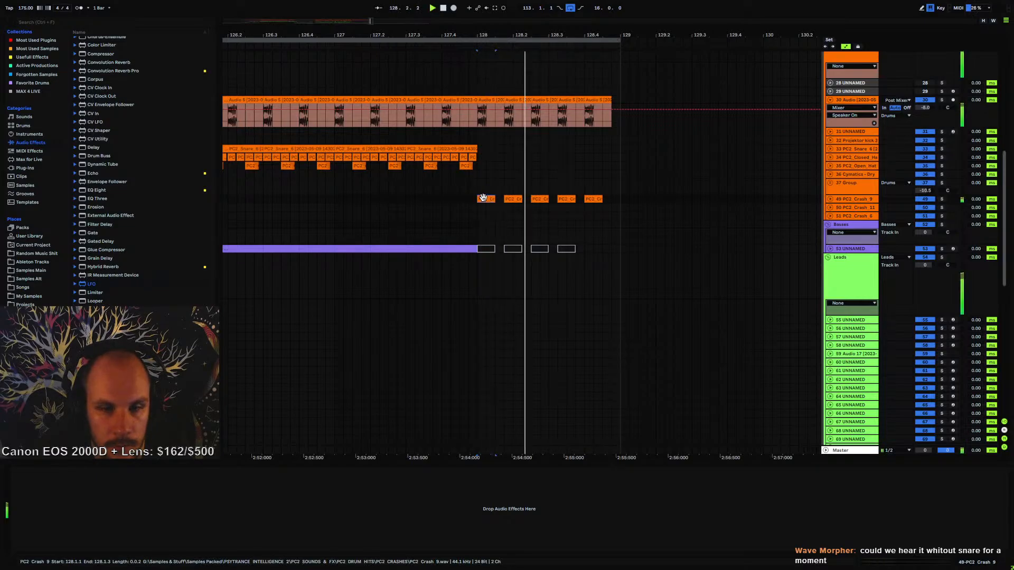
# - Copy the PC2 Crash 6 range from bars 109–113 to 125.1.1 on the same track, and audition from there
pyautogui.moveTo(499, 38); pyautogui.dragTo(601, 1)
pyautogui.moveTo(506, 219); pyautogui.dragTo(524, 221)
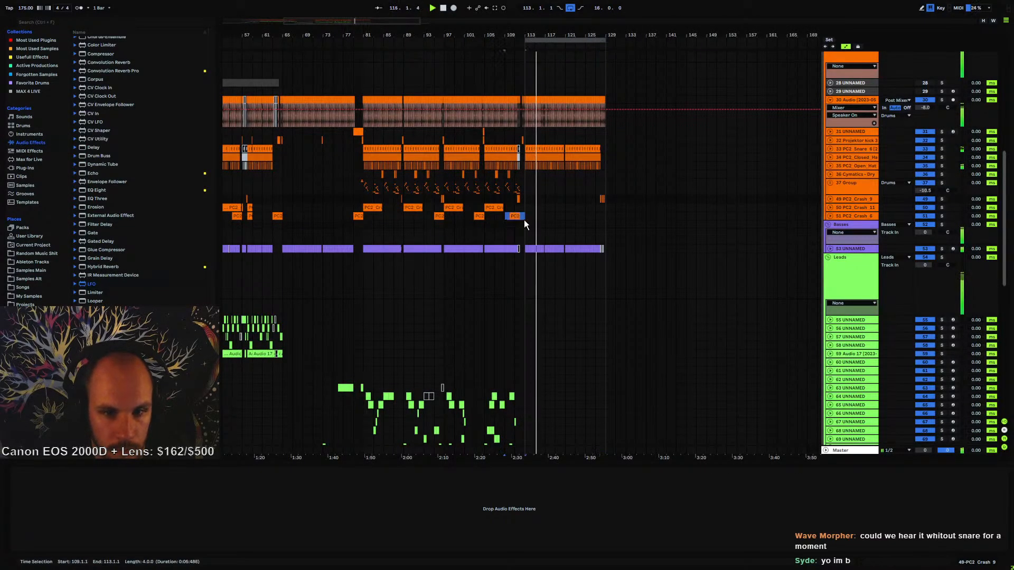
pyautogui.hotkey('ctrl', 'c')
pyautogui.click(585, 217)
pyautogui.hotkey('ctrl', 'v')
pyautogui.press('space')
pyautogui.press('space')
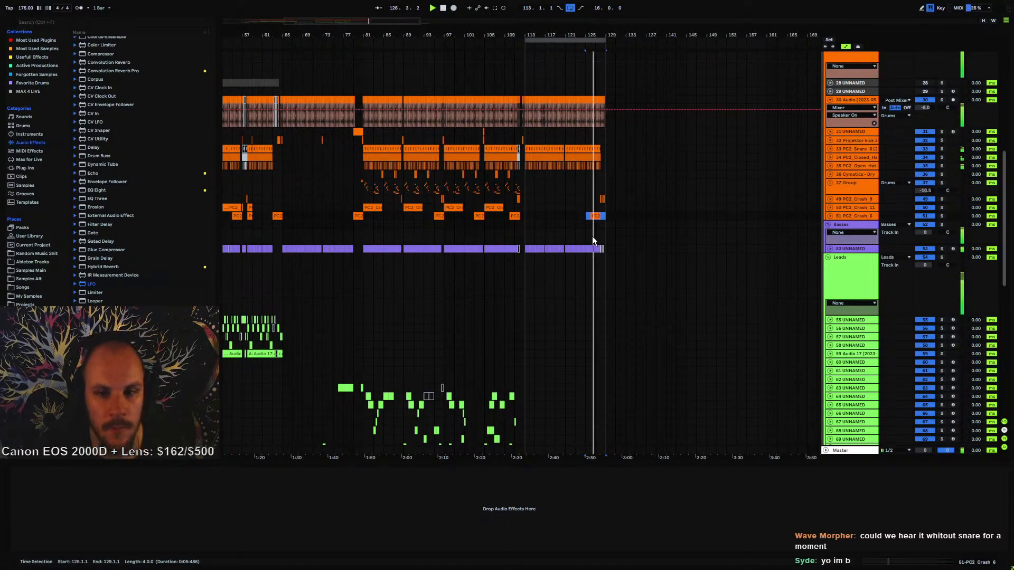
# - Duplicate the 16TH MIDI track's range from bars 97–113 onto bars 113–129
pyautogui.scroll(8, 581, 232)
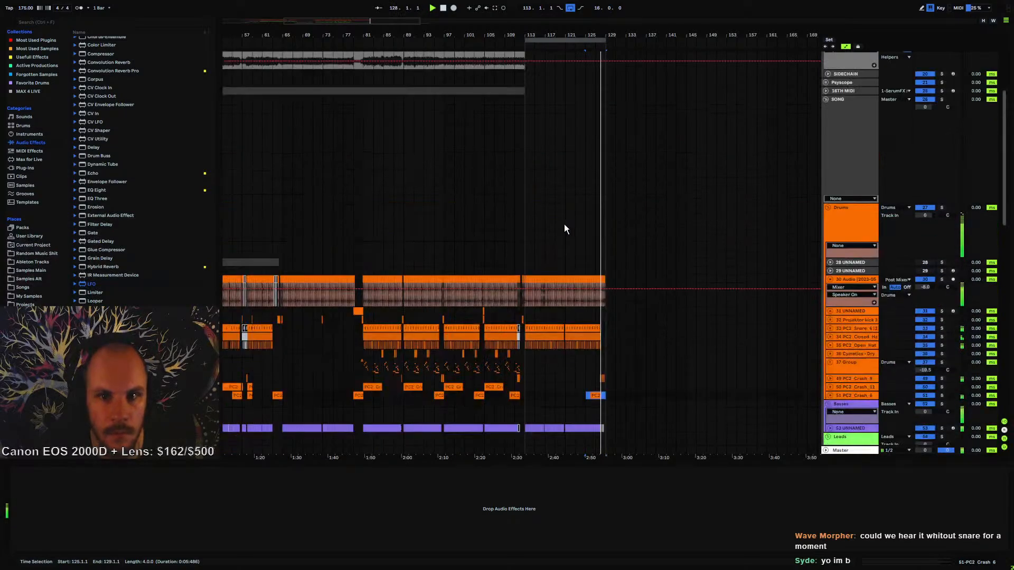
pyautogui.scroll(3, 564, 228)
pyautogui.moveTo(525, 163); pyautogui.dragTo(443, 170)
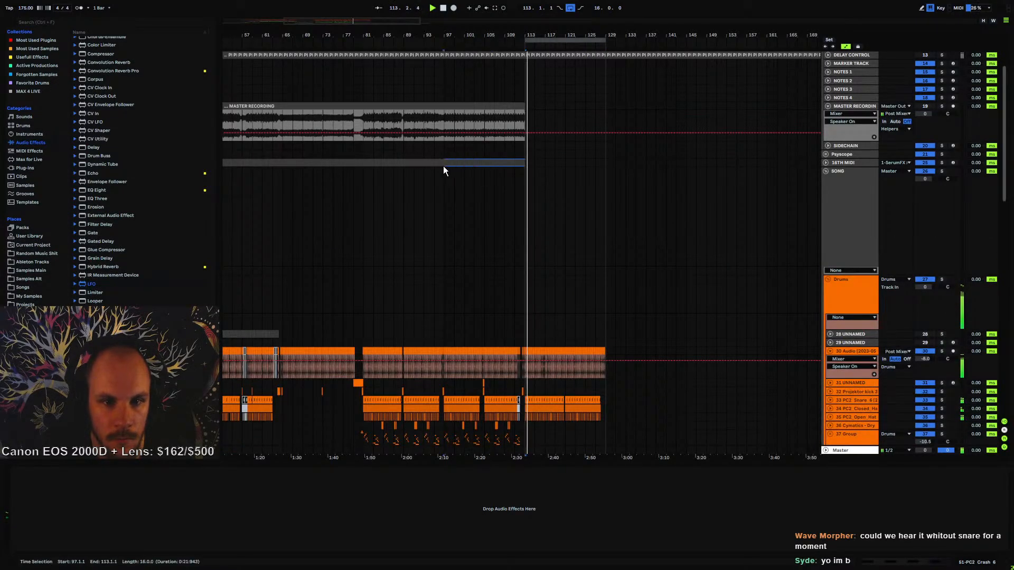
pyautogui.hotkey('ctrl', 'd')
pyautogui.scroll(-4, 563, 252)
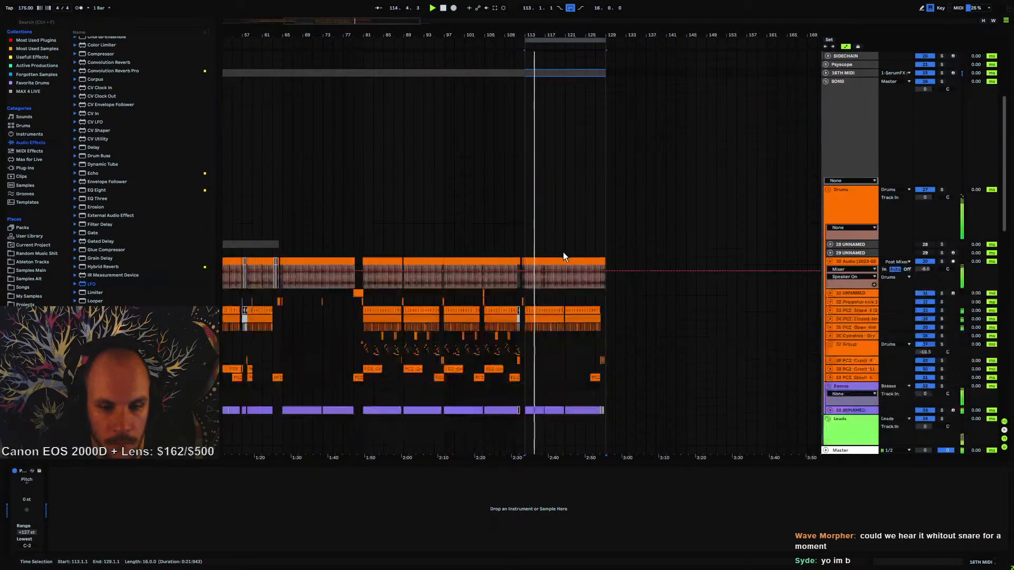
# - Delete the closed hi-hats from 113.1.1 to 121.1.1 and audition from bar 113
pyautogui.scroll(-3, 563, 252)
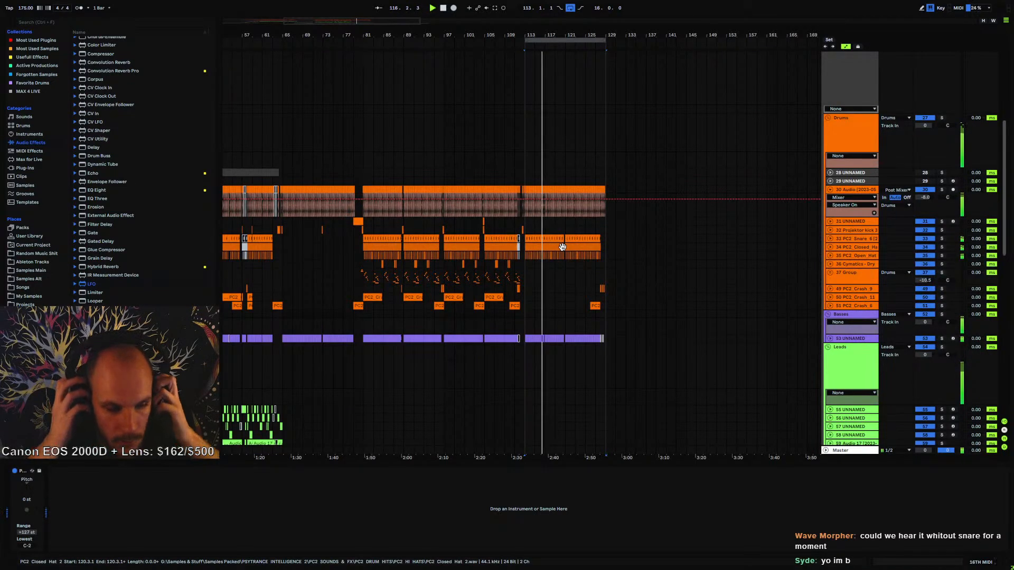
pyautogui.moveTo(555, 35); pyautogui.dragTo(555, 85)
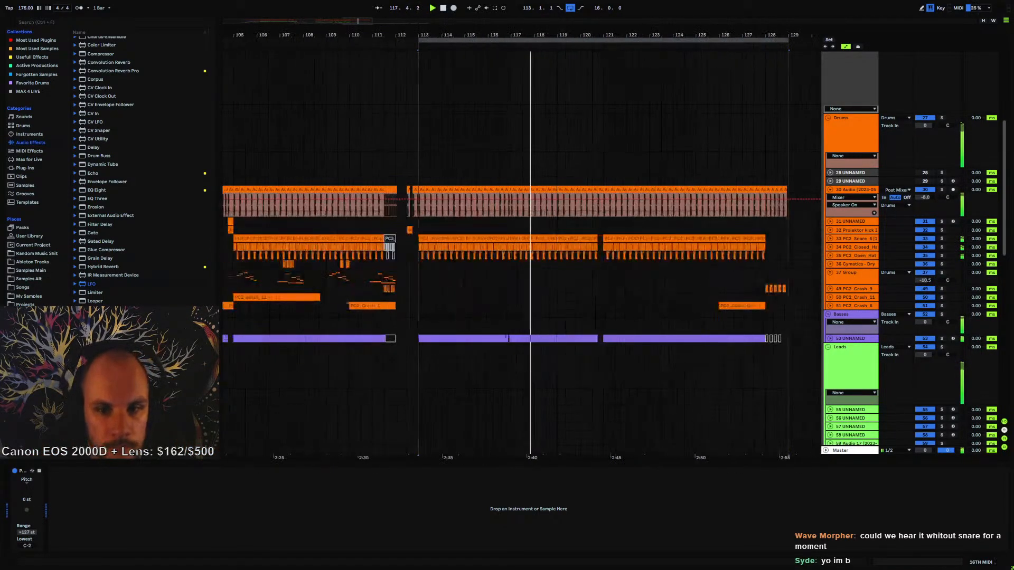
pyautogui.moveTo(604, 246); pyautogui.dragTo(408, 245)
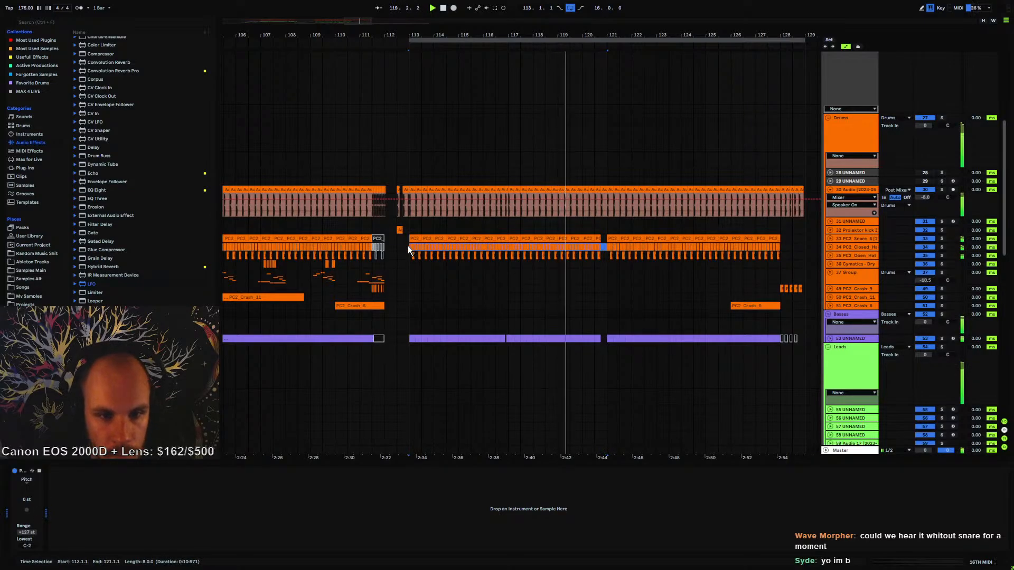
pyautogui.press('Delete')
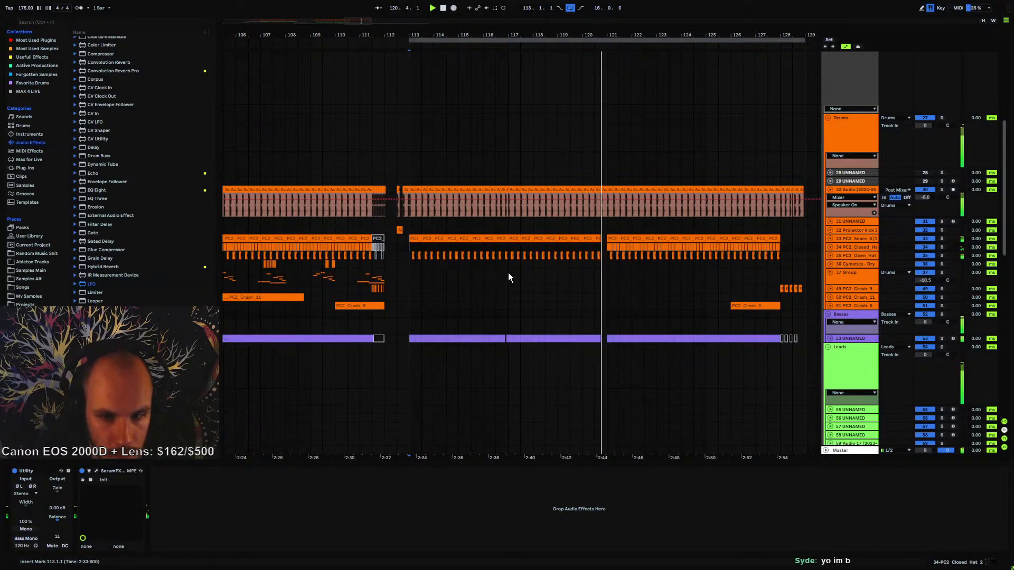
pyautogui.press('space')
pyautogui.press('space')
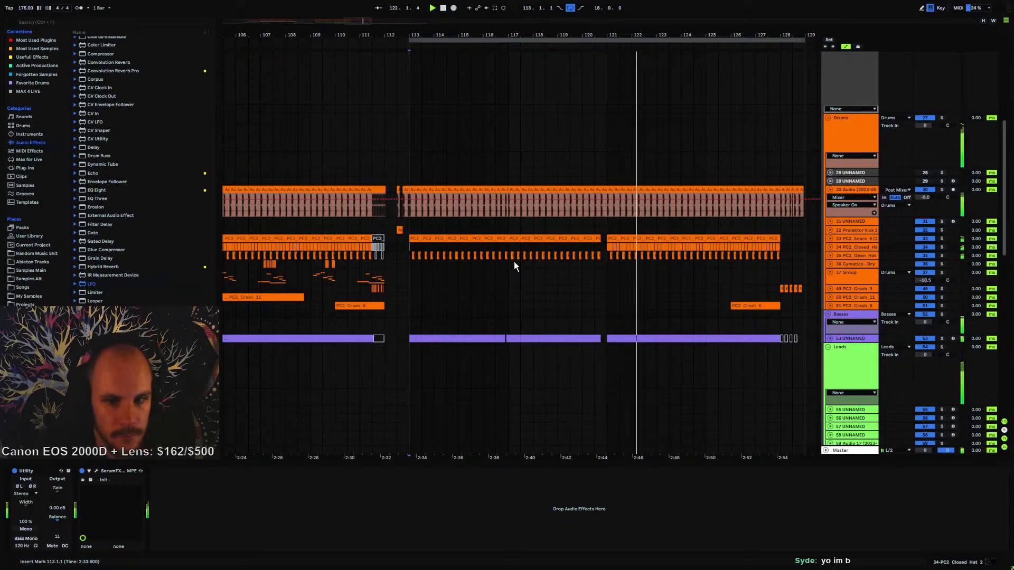
pyautogui.press('space')
# - Unfold the PC2 Snare 6 track, copy a snare hit into the gap between 120.4.1 and 121.1.1, and audition the fill
pyautogui.moveTo(611, 36); pyautogui.dragTo(609, 117)
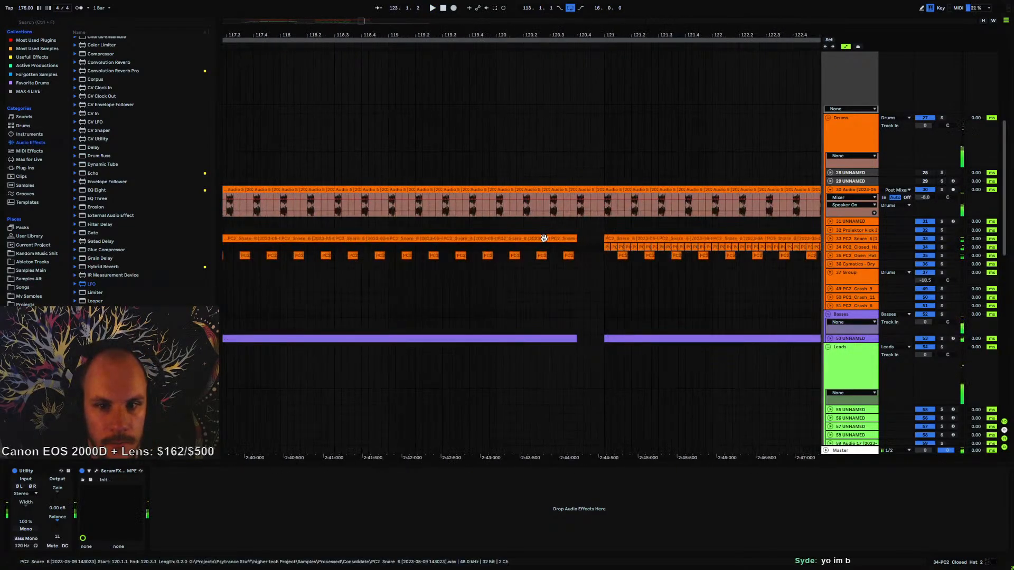
pyautogui.click(537, 245)
pyautogui.press('space')
pyautogui.click(830, 239)
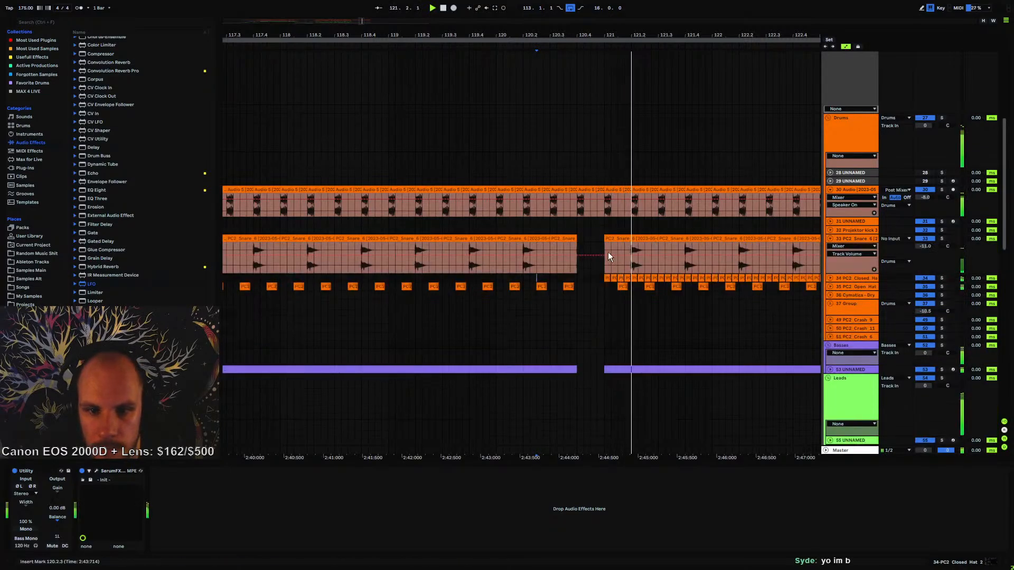
pyautogui.moveTo(526, 243); pyautogui.dragTo(586, 239)
pyautogui.press('space')
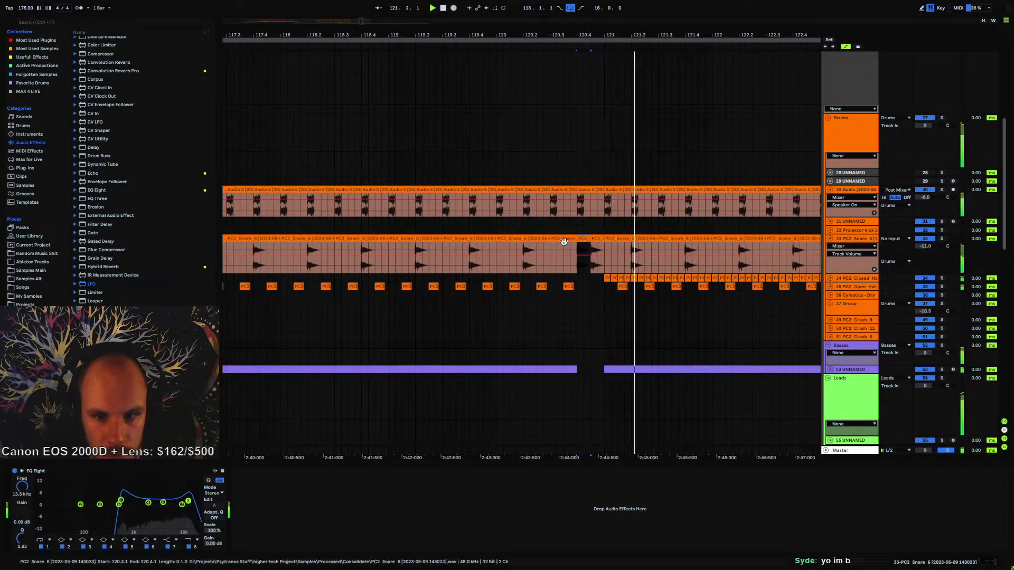
pyautogui.click(516, 248)
# - Place a PC2 Crash 11 clip at 121.1.1, extending into bar 124, and audition from bar 119
pyautogui.moveTo(560, 34); pyautogui.dragTo(557, 14)
pyautogui.click(567, 328)
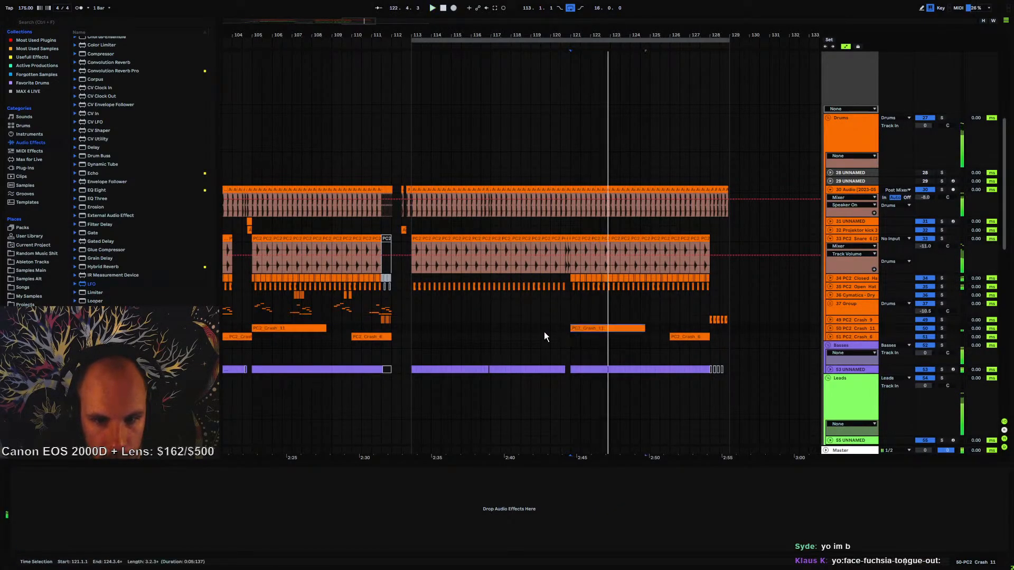
pyautogui.moveTo(560, 34)
pyautogui.mouseDown()
pyautogui.moveTo(560, 58)
pyautogui.moveTo(560, 41)
pyautogui.moveTo(490, 40)
pyautogui.moveTo(580, 33)
pyautogui.mouseUp()
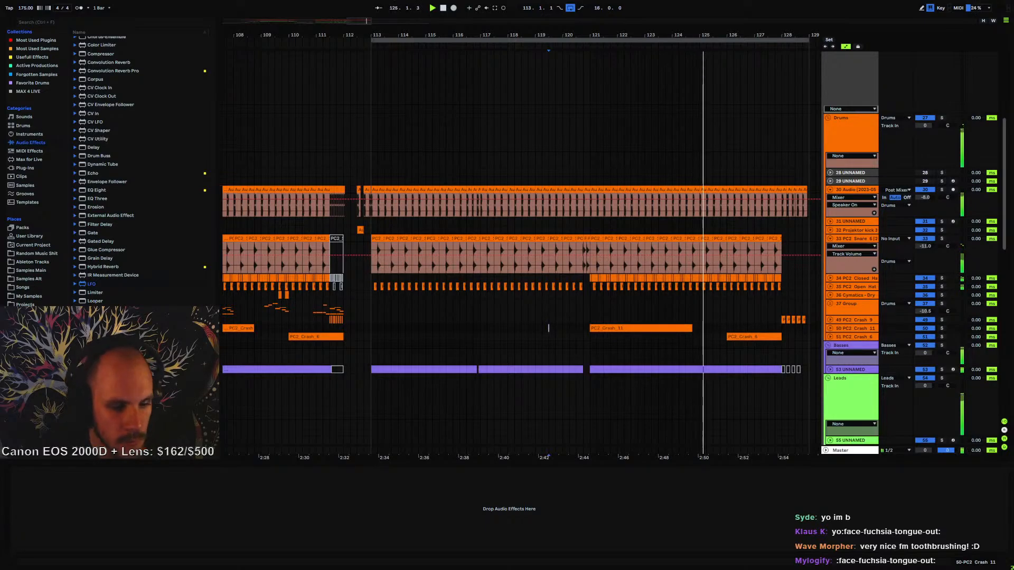
# - Add an Echo to the 84 UNNAMED lead track, set its Dry/Wet to about 14%, and audition from bar 113
pyautogui.scroll(-15, 610, 205)
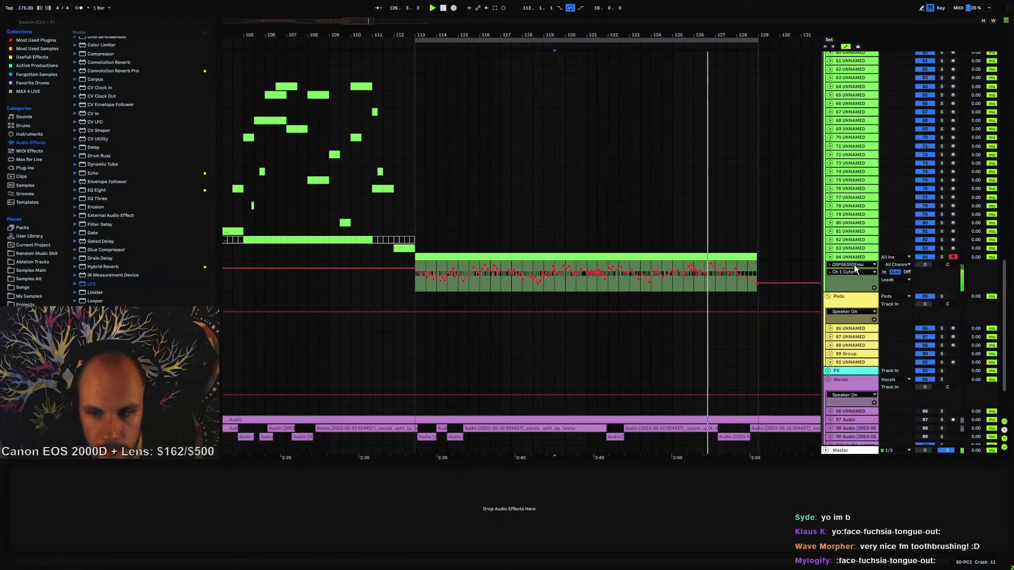
pyautogui.click(856, 269)
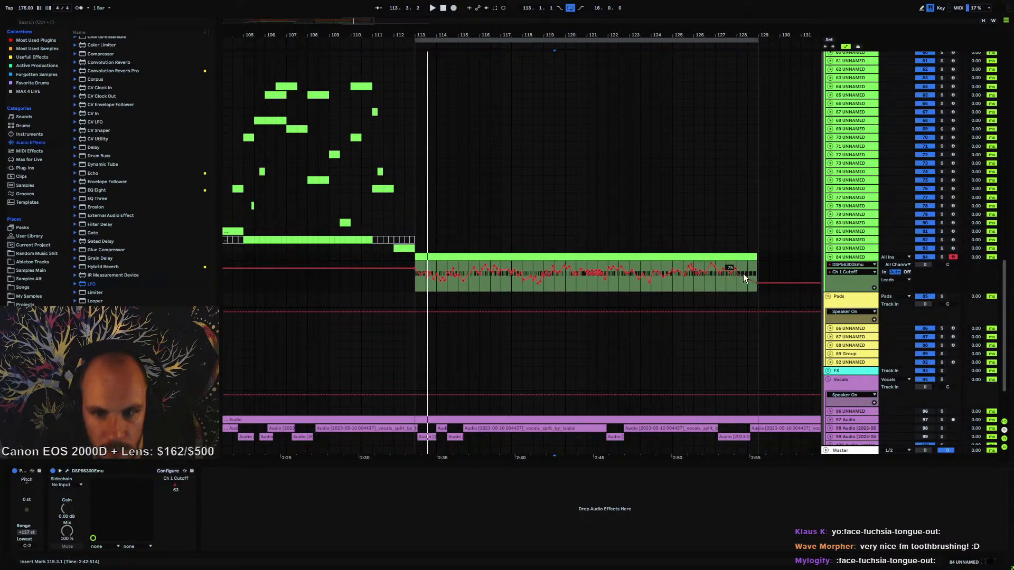
pyautogui.rightClick(329, 514)
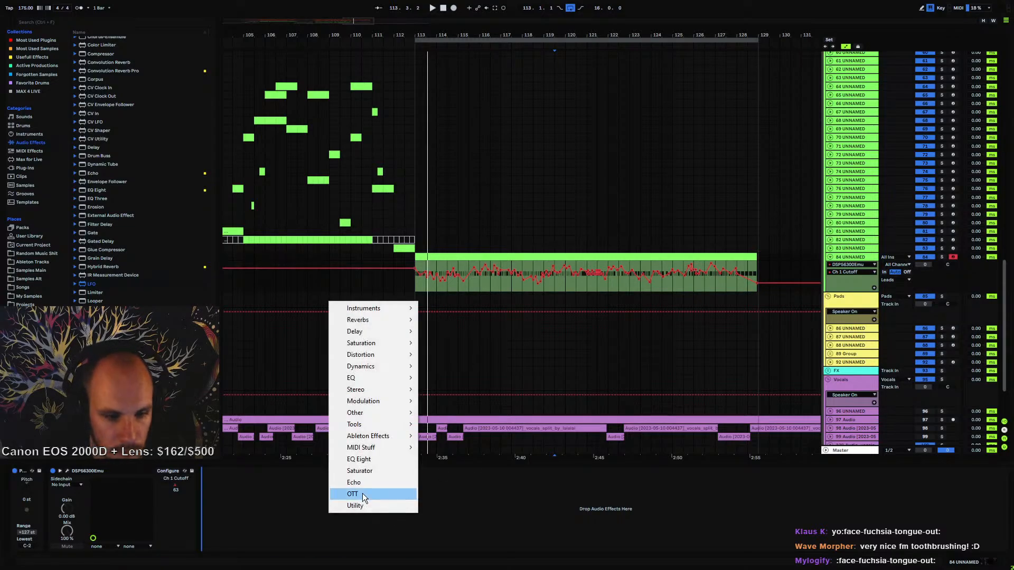
pyautogui.click(364, 486)
pyautogui.press('Down')
pyautogui.press('Return')
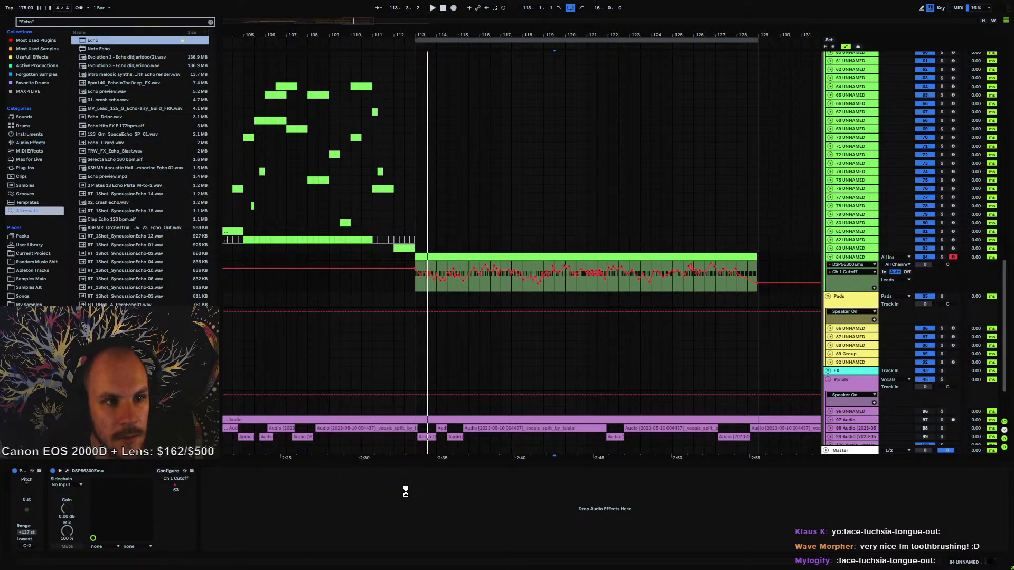
pyautogui.click(397, 540)
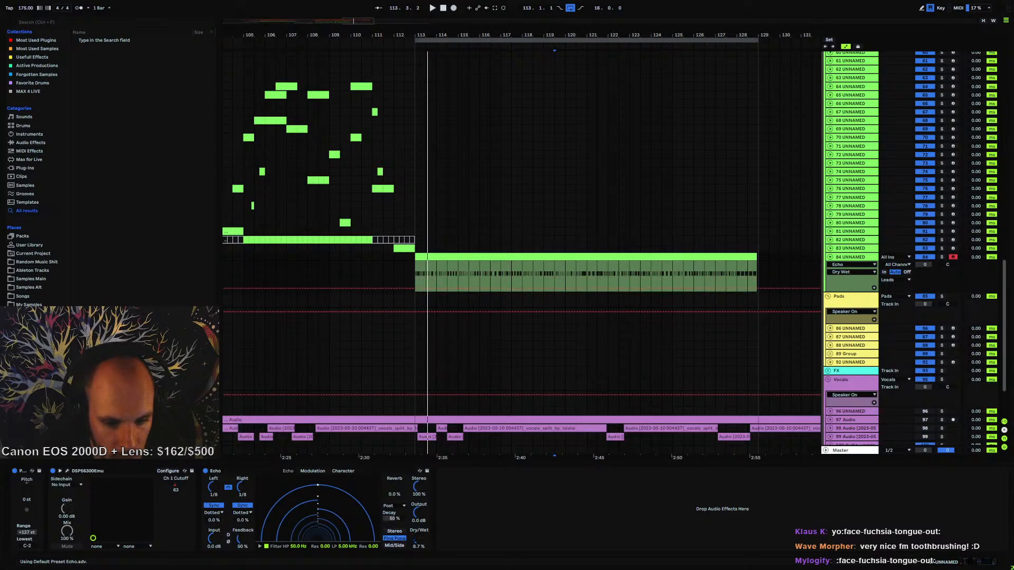
pyautogui.press('space')
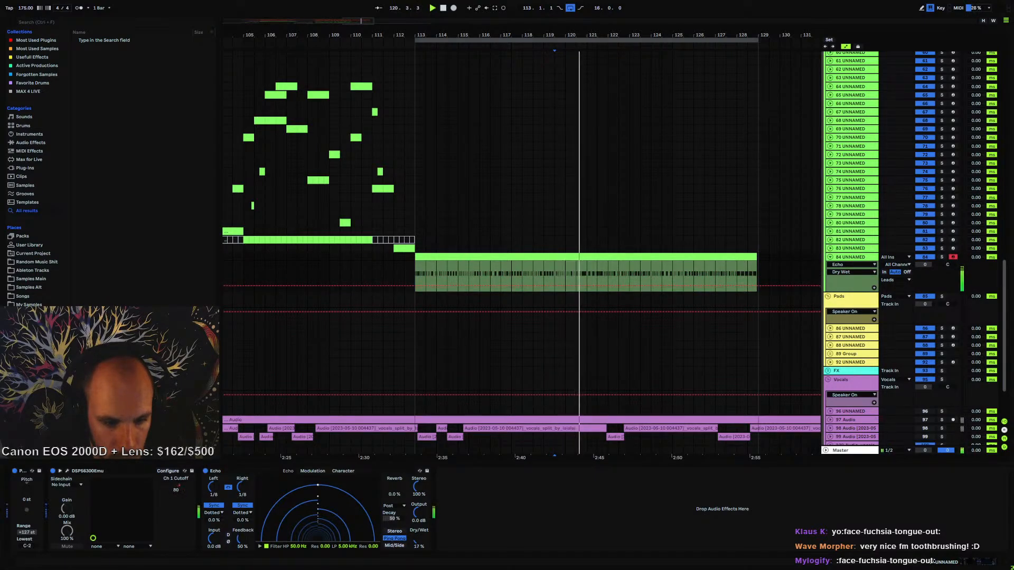
# - Add MTurboReverb after the Echo, load the Character room from the small spaces, and lower its dry/wet mix
pyautogui.rightClick(475, 525)
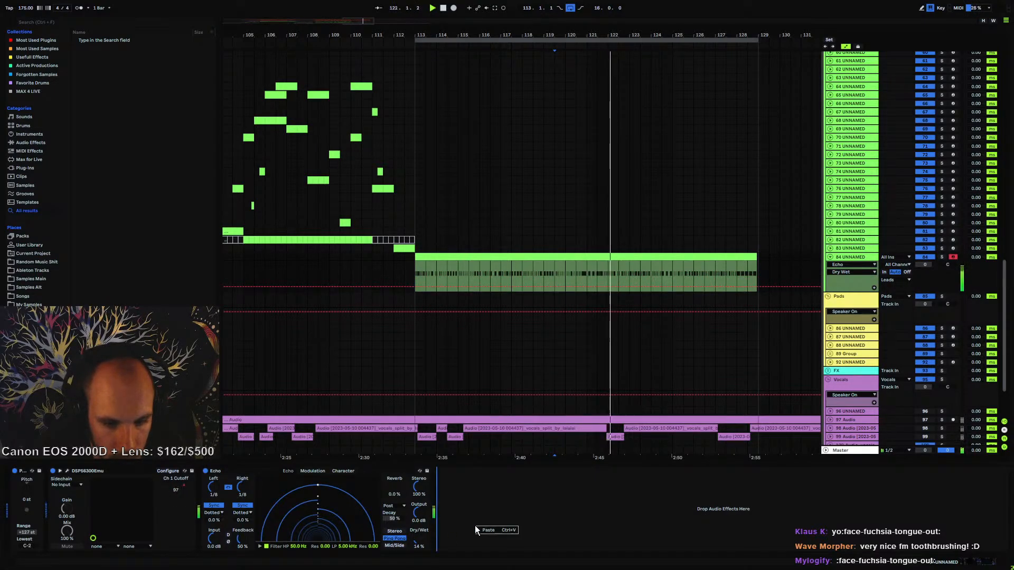
pyautogui.rightClick(475, 526)
pyautogui.moveTo(525, 331)
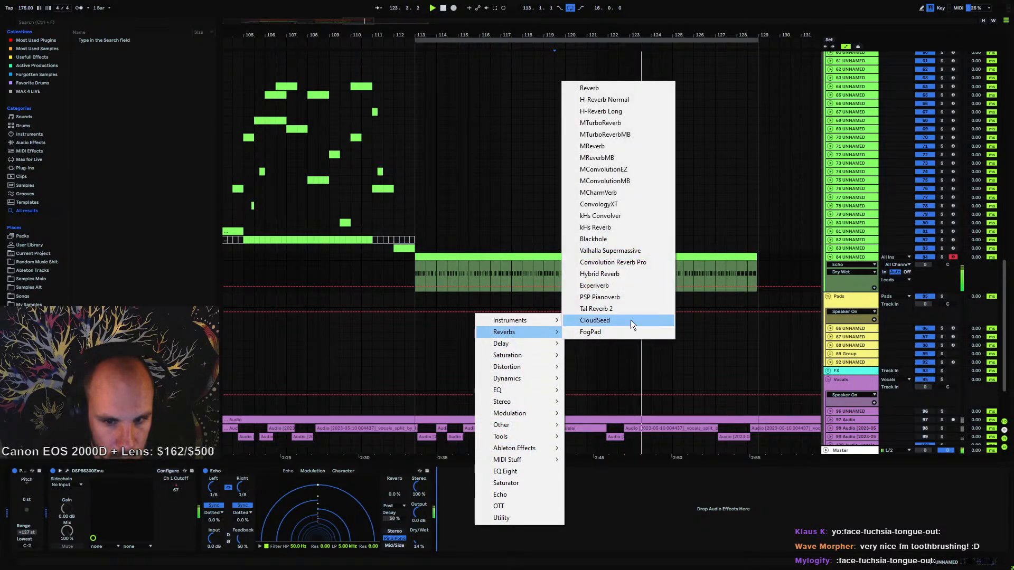
pyautogui.click(608, 123)
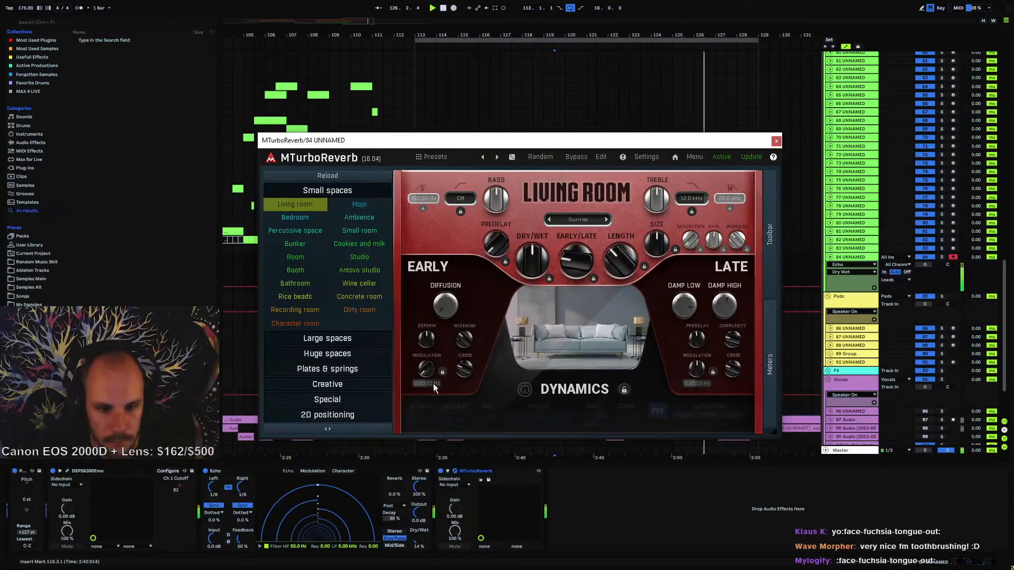
pyautogui.click(294, 324)
pyautogui.moveTo(538, 259); pyautogui.dragTo(539, 277)
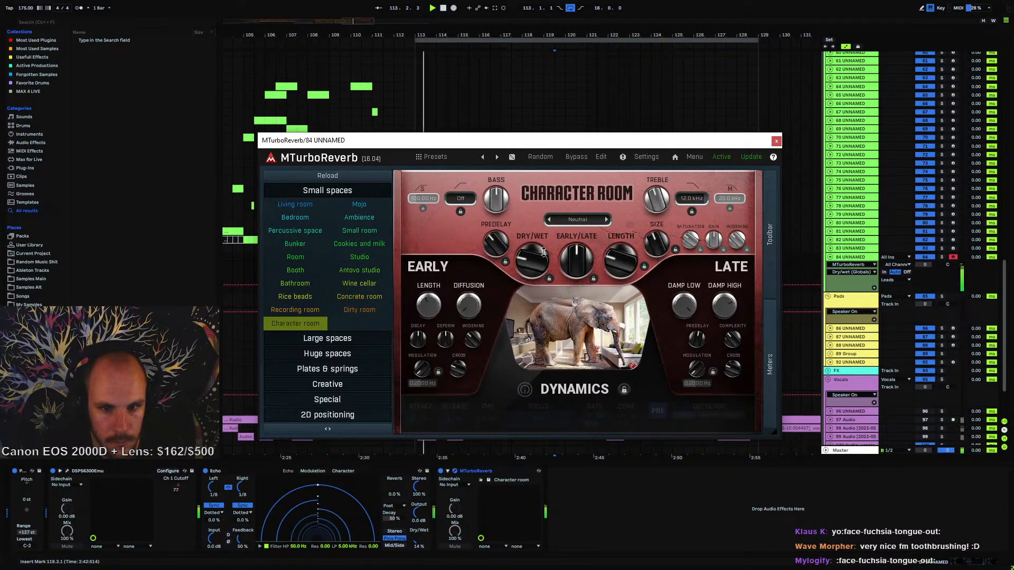
# - Switch the Character room reverb to its Bright variation and adjust its bass and treble
pyautogui.click(577, 221)
pyautogui.click(596, 241)
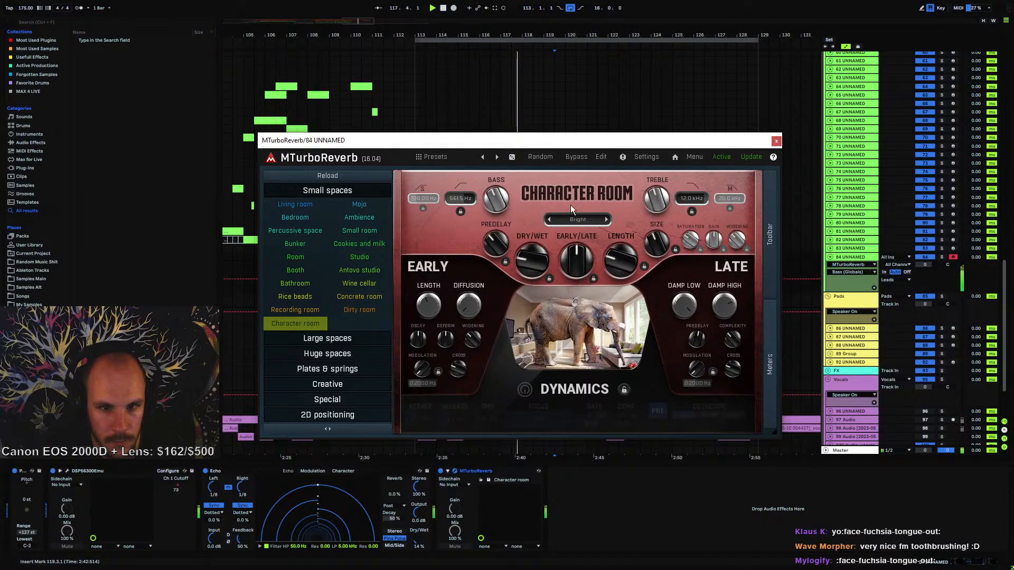
pyautogui.moveTo(657, 199); pyautogui.dragTo(656, 196)
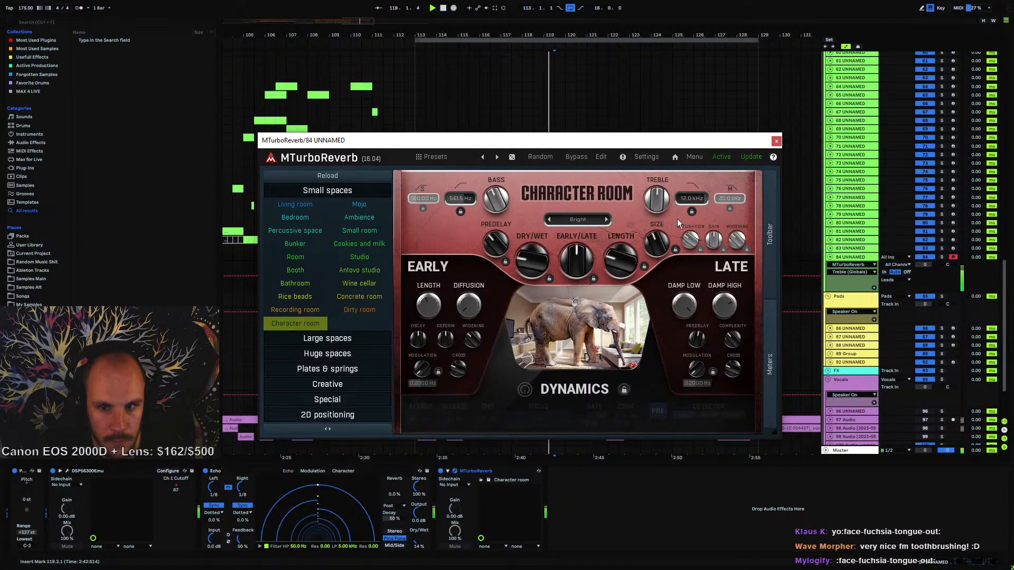
# - Add an EQ Eight after MTurboReverb with a low cut, a midrange boost and a 22.0 kHz high cut, and close the reverb window
pyautogui.rightClick(607, 521)
pyautogui.click(651, 466)
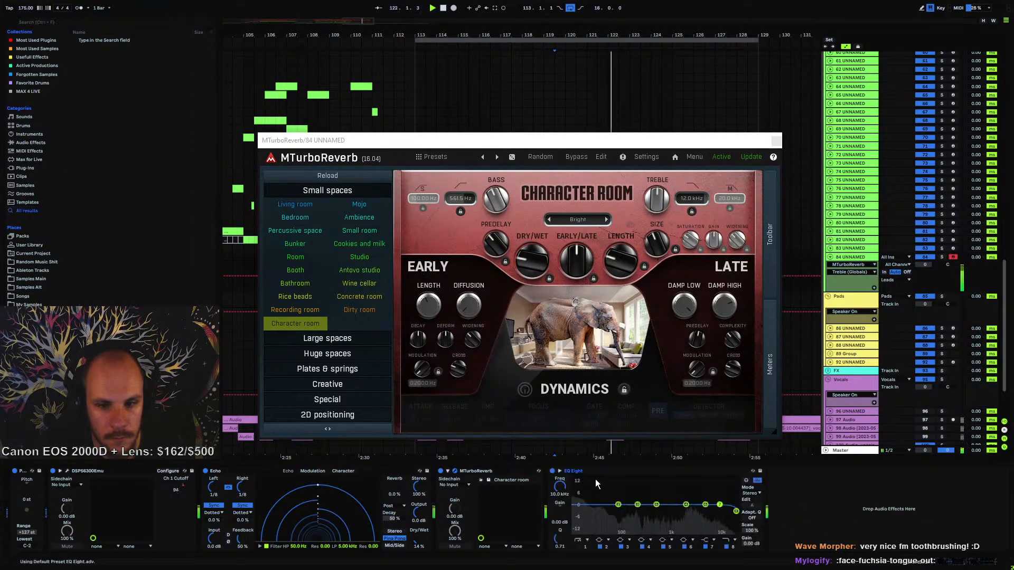
pyautogui.click(580, 547)
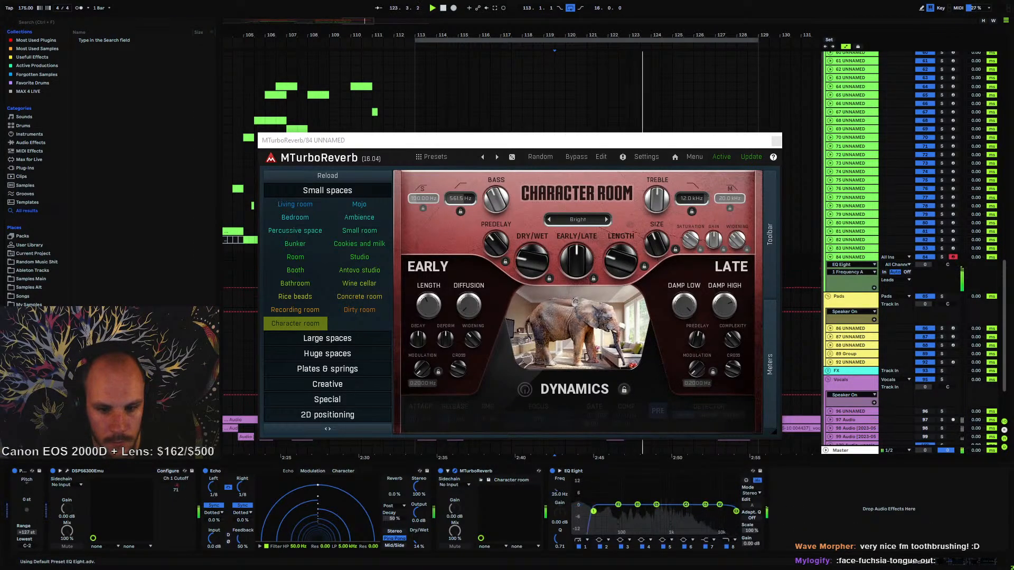
pyautogui.moveTo(575, 512); pyautogui.dragTo(625, 517)
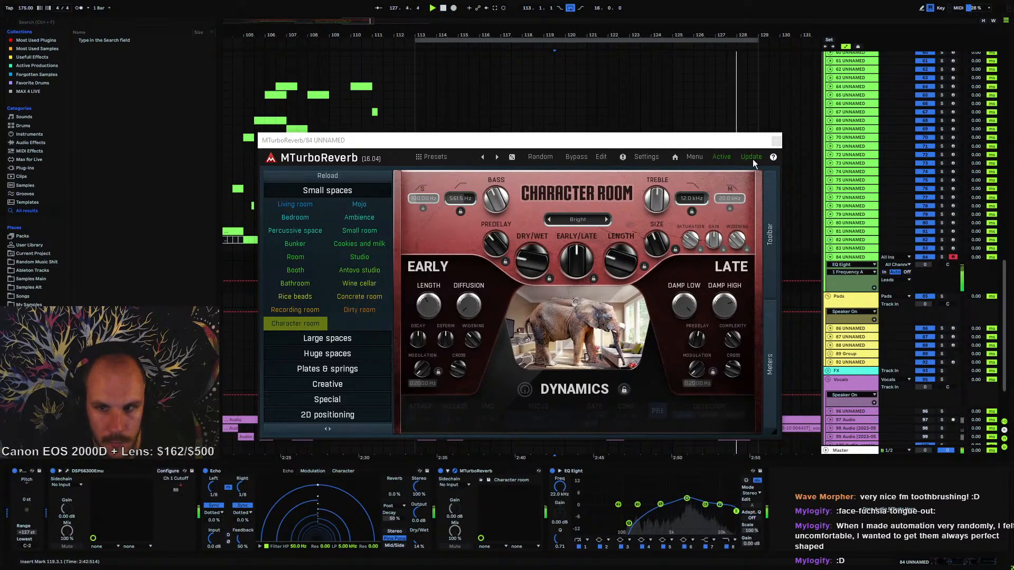
pyautogui.click(776, 141)
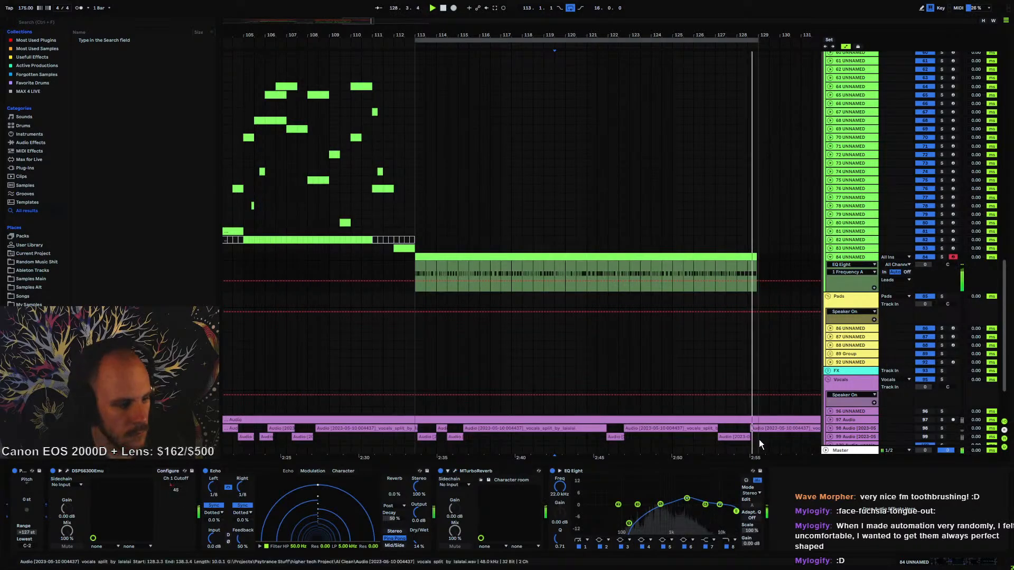
# - Insert a Redux before the lead's Echo, set its rate to 13.0 kHz and Dry/Wet to 62%, and fold the track
pyautogui.rightClick(801, 489)
pyautogui.press('Escape')
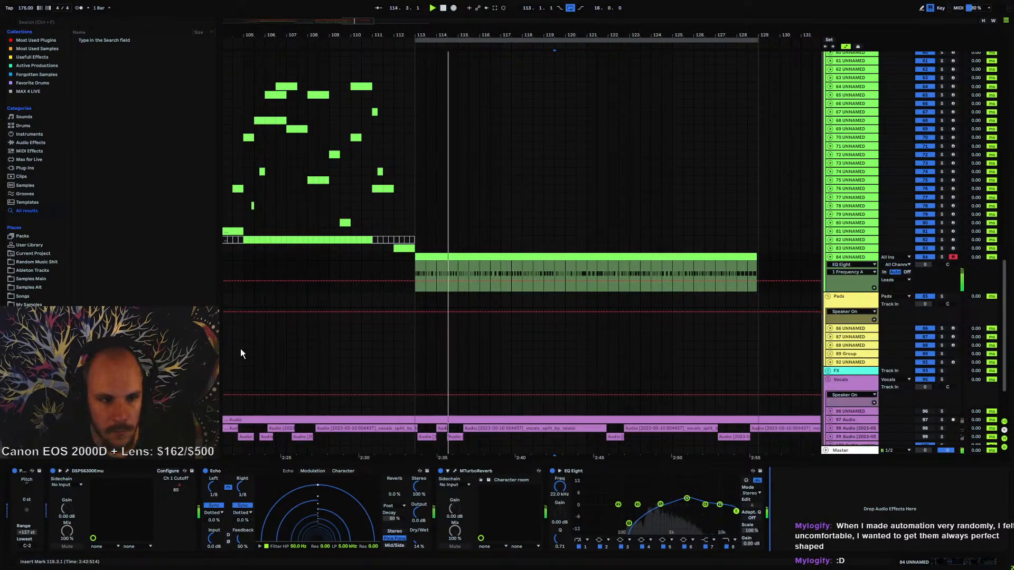
pyautogui.click(30, 143)
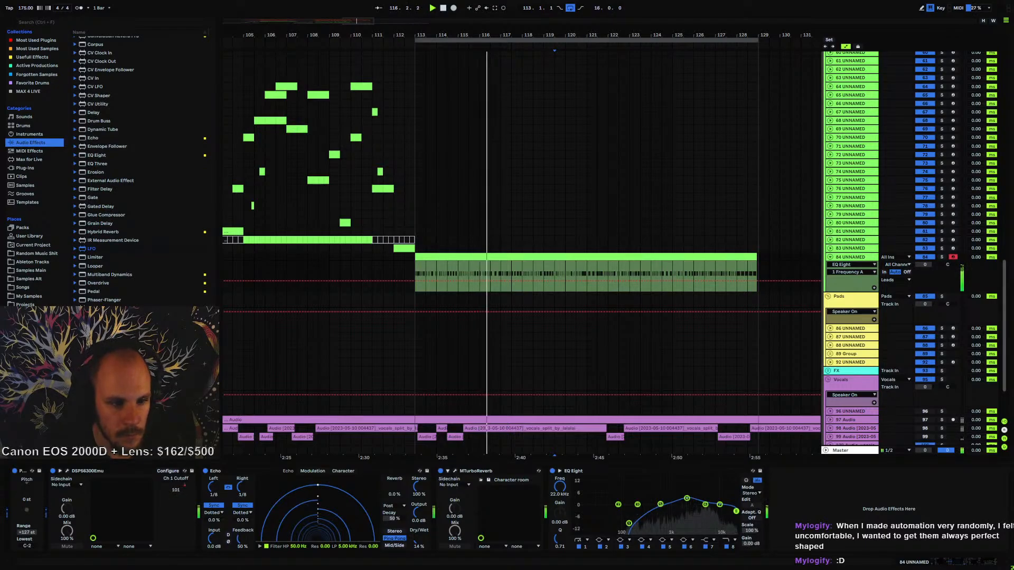
pyautogui.moveTo(95, 368); pyautogui.dragTo(208, 500)
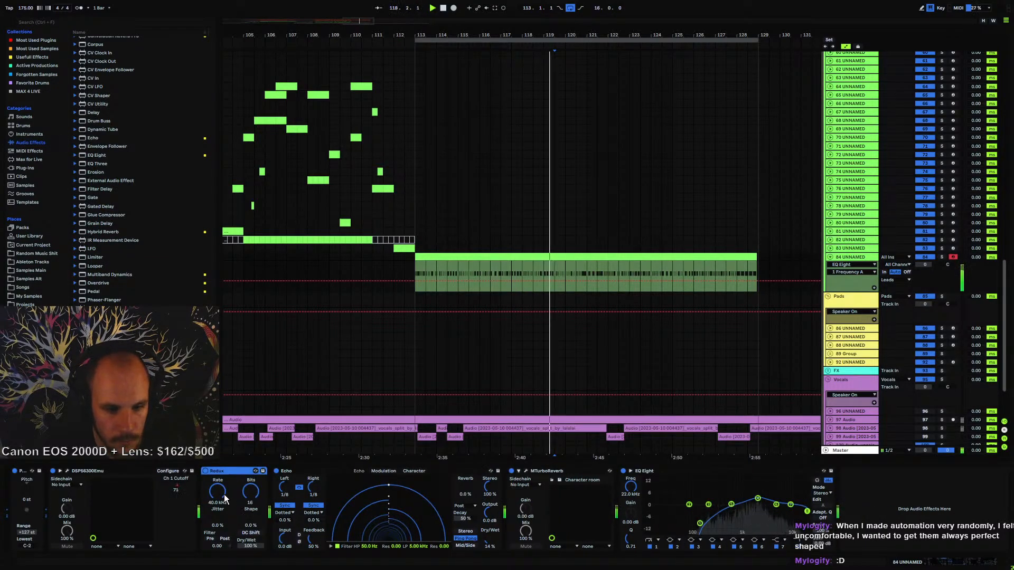
pyautogui.moveTo(224, 499); pyautogui.dragTo(224, 522)
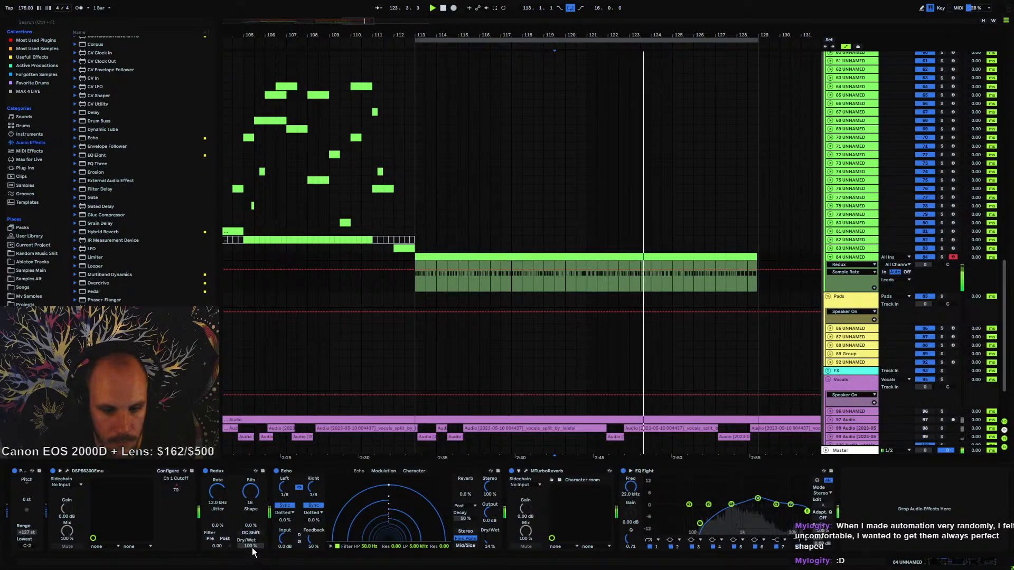
pyautogui.moveTo(253, 549); pyautogui.dragTo(253, 568)
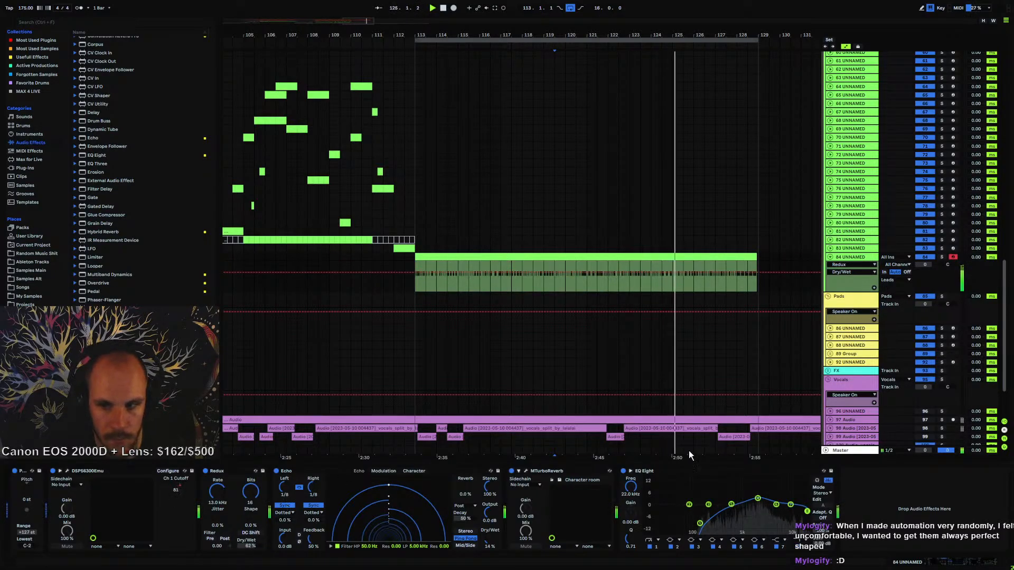
pyautogui.click(830, 258)
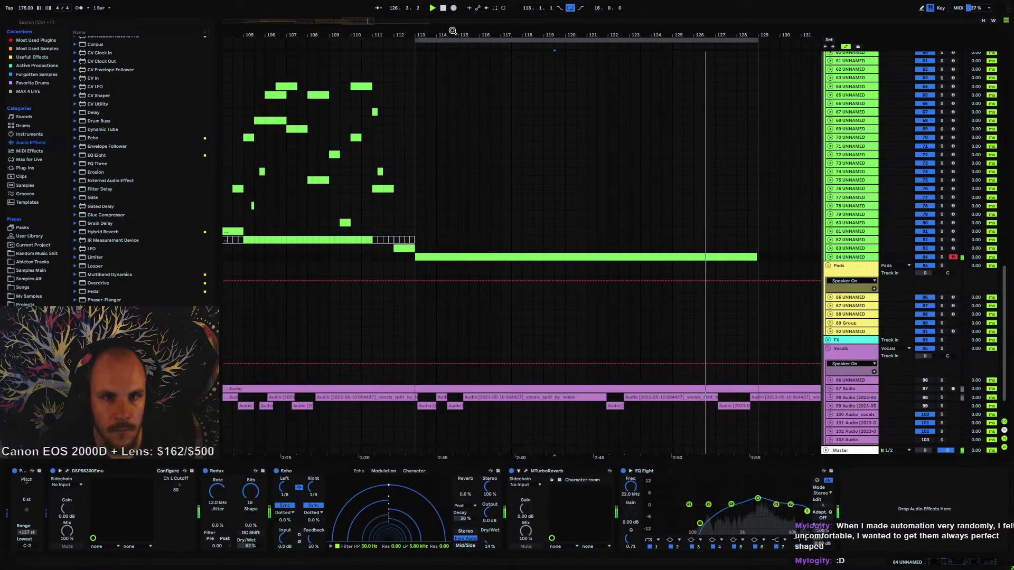
# - Extend the loop to span bars 97–129 and audition the transition into the section at bar 113
pyautogui.moveTo(452, 31); pyautogui.dragTo(432, 29)
pyautogui.click(365, 61)
pyautogui.press('space')
pyautogui.press('space')
pyautogui.scroll(3, 401, 126)
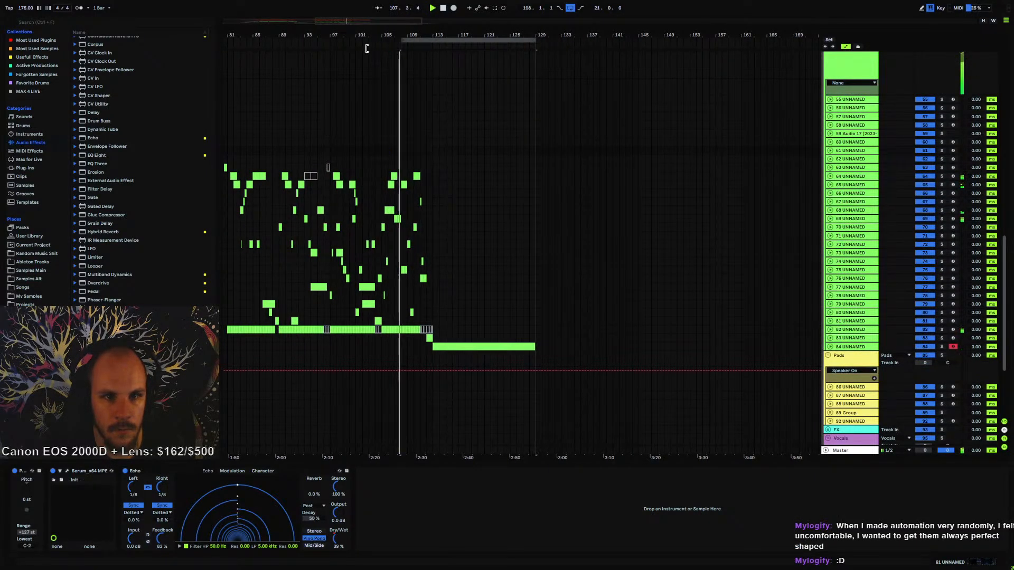
pyautogui.moveTo(367, 48); pyautogui.dragTo(329, 50)
pyautogui.click(537, 197)
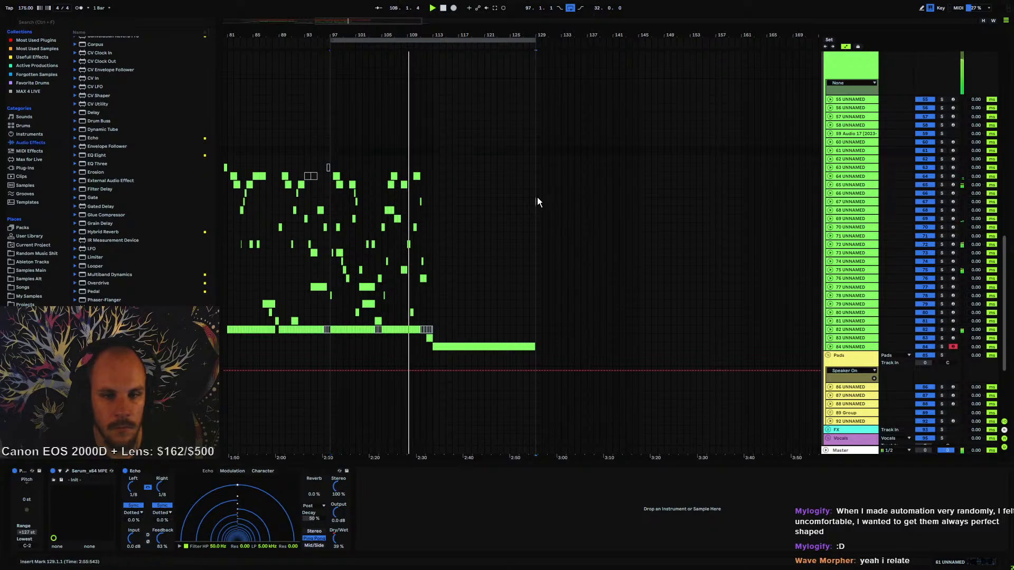
pyautogui.scroll(-3, 536, 204)
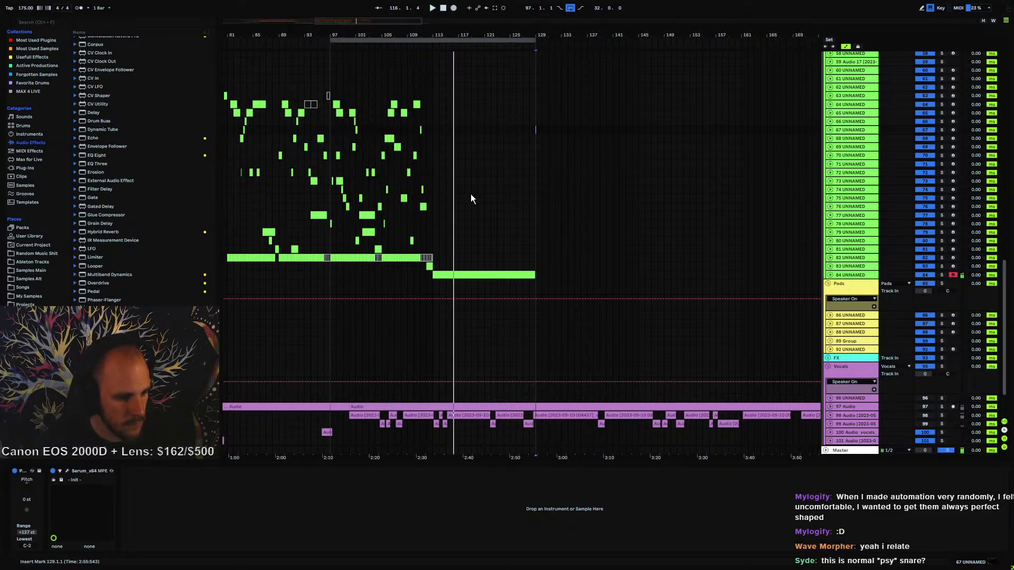
# - Solo the PC2 Snare 6 track, audition it from 113.2.1, and set a resonant low cut in its EQ Eight to 400 Hz
pyautogui.scroll(10, 440, 200)
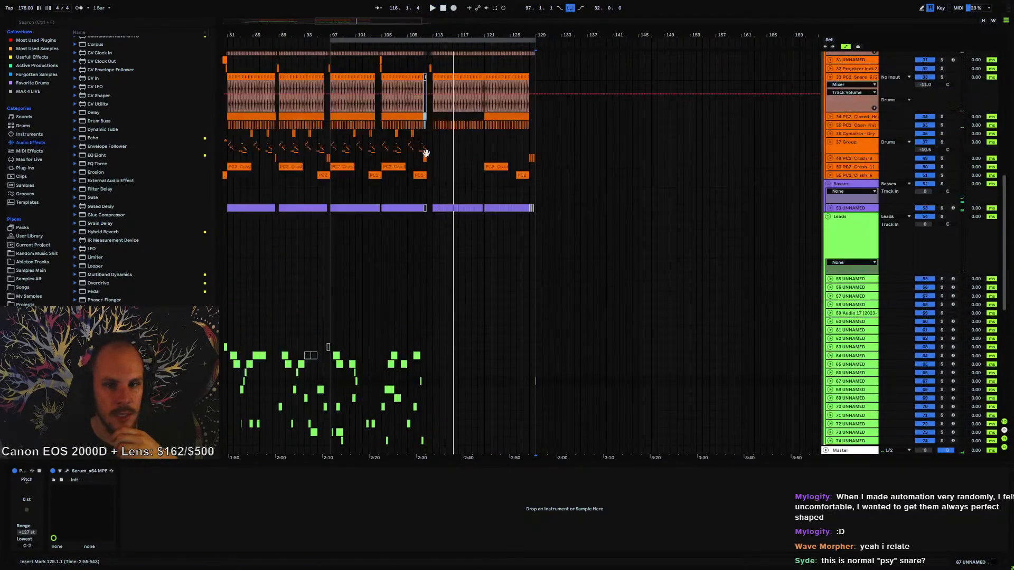
pyautogui.moveTo(435, 34); pyautogui.dragTo(388, 90)
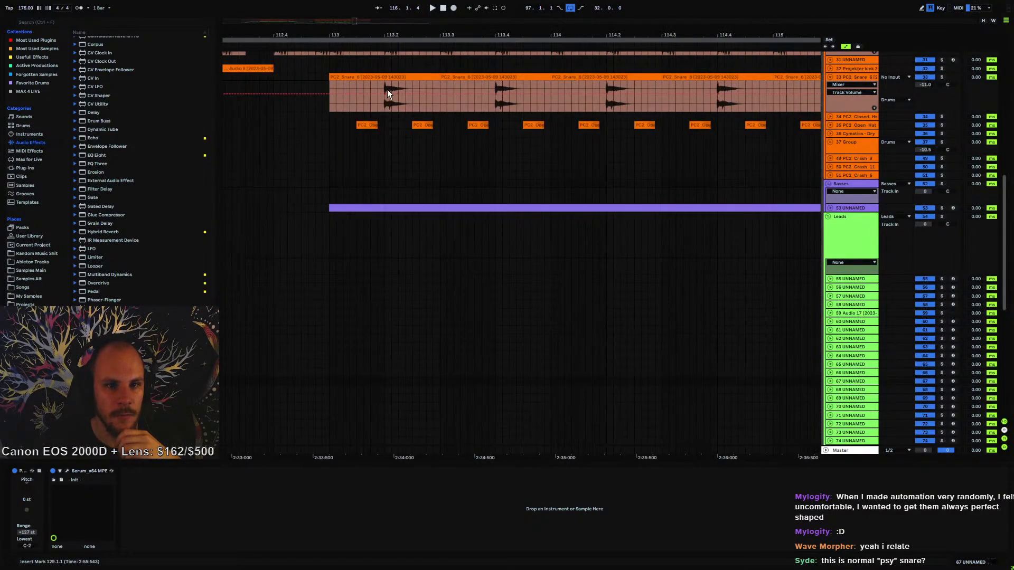
pyautogui.click(387, 91)
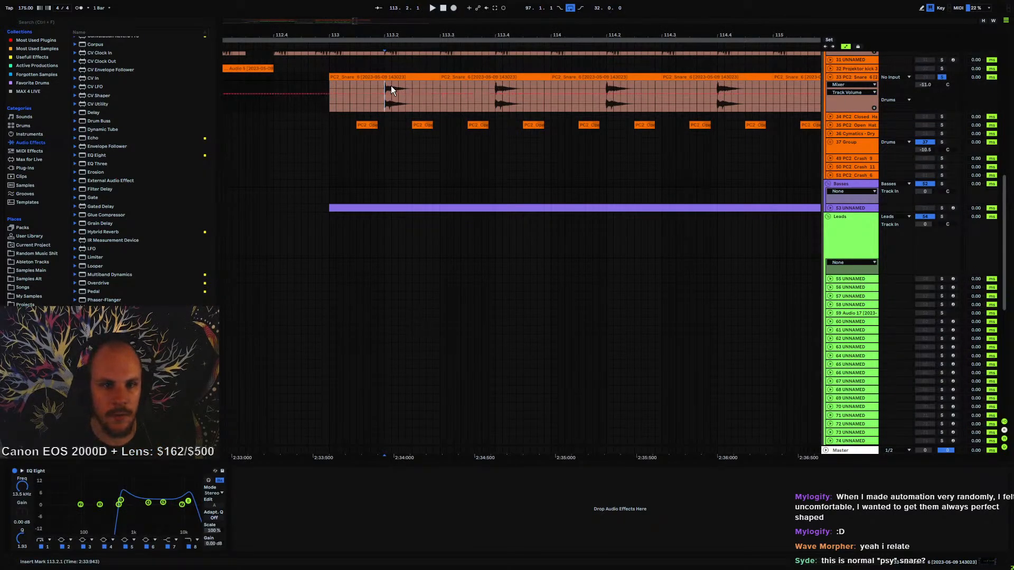
pyautogui.press('space')
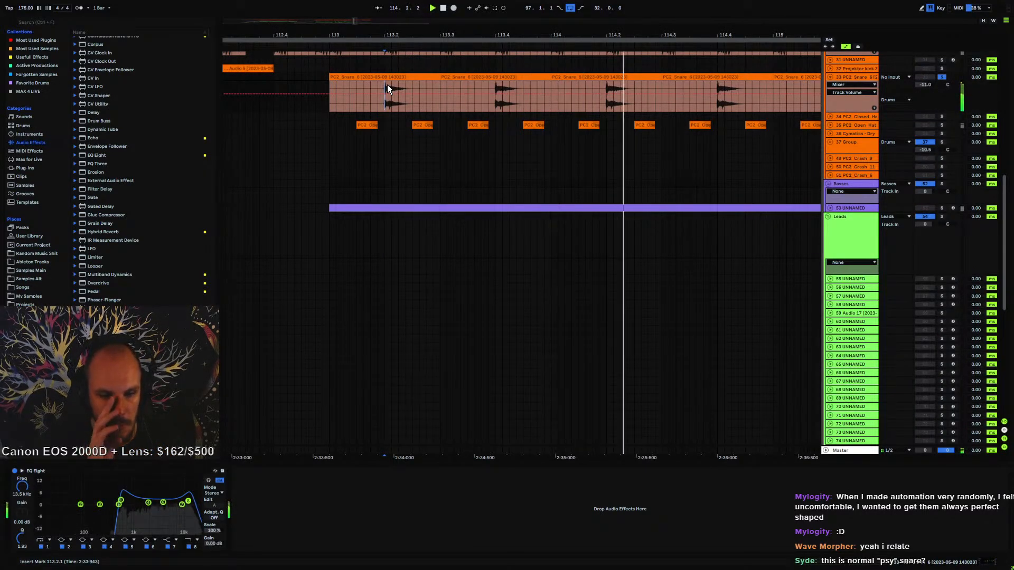
pyautogui.press('space')
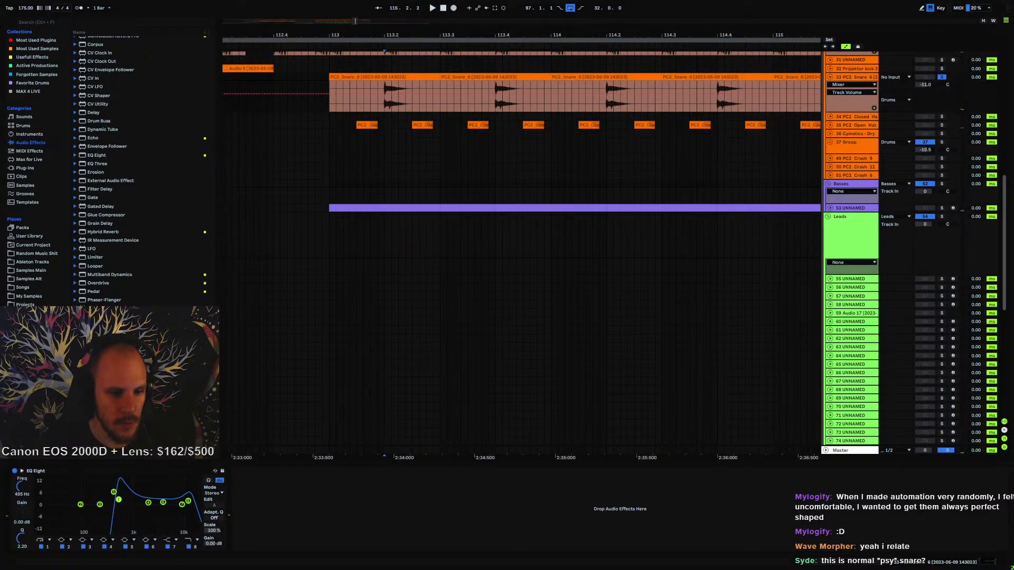
# - Tune the other low-cut band of the snare's EQ Eight to about 518 Hz and unsolo the snare to hear it in the mix
pyautogui.press('space')
pyautogui.moveTo(118, 500); pyautogui.dragTo(118, 498)
pyautogui.press('space')
pyautogui.press('space')
pyautogui.click(942, 77)
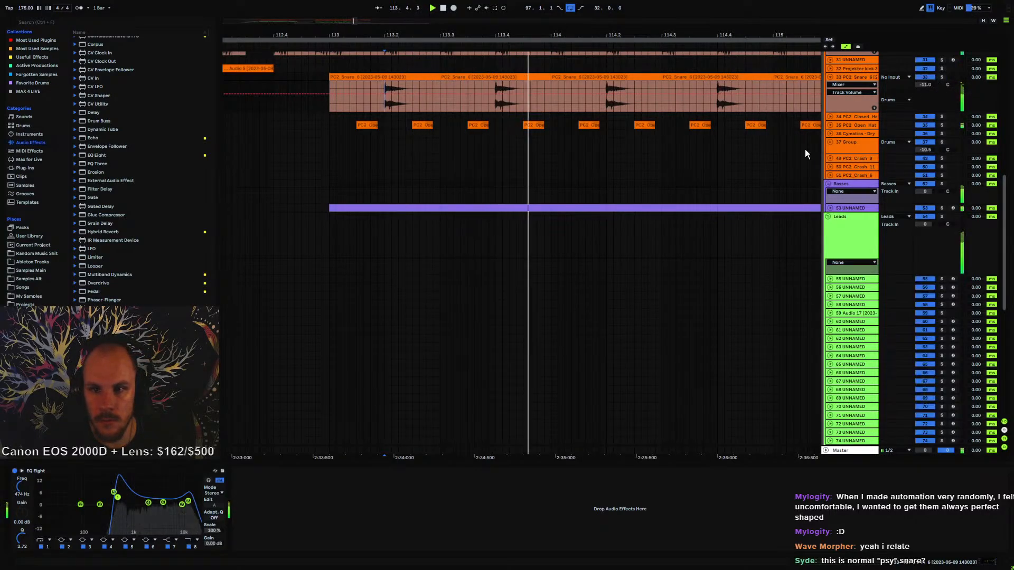
pyautogui.moveTo(118, 497); pyautogui.dragTo(119, 499)
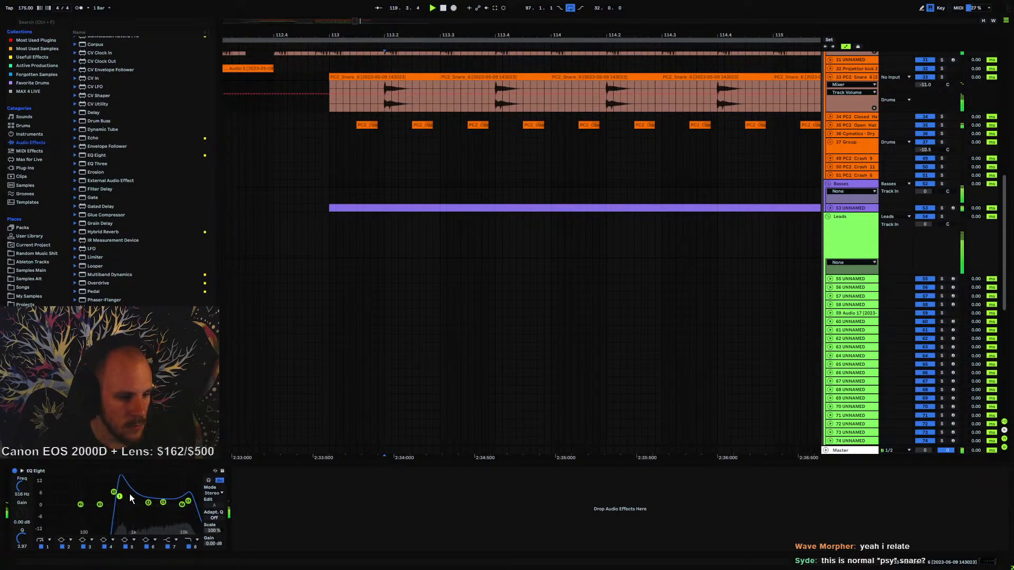
# - Boost the snare by 4.09 dB at 7.28 kHz in EQ Eight and add a Saturator with 3 dB of drive after it
pyautogui.moveTo(163, 503); pyautogui.dragTo(175, 497)
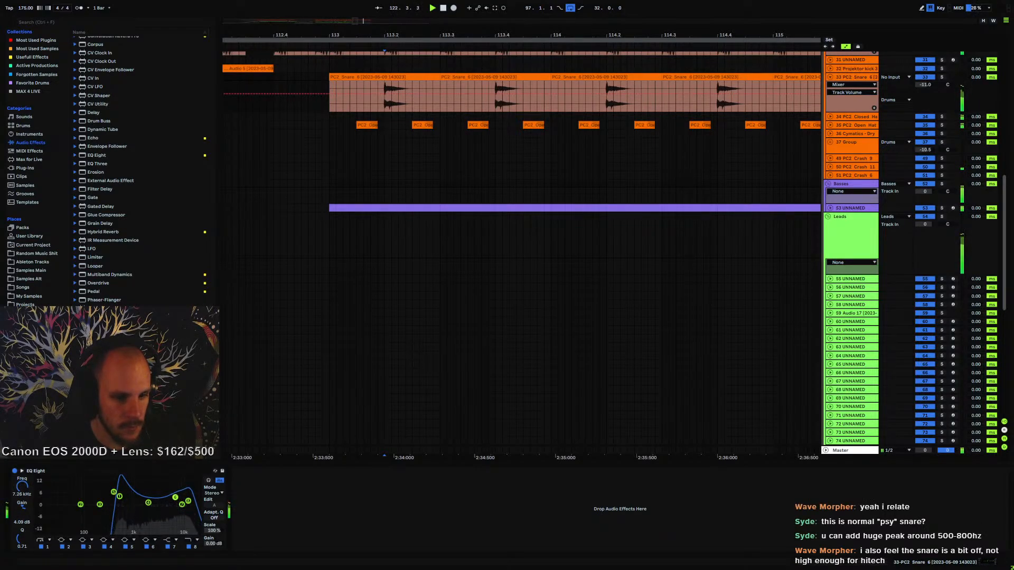
pyautogui.rightClick(289, 504)
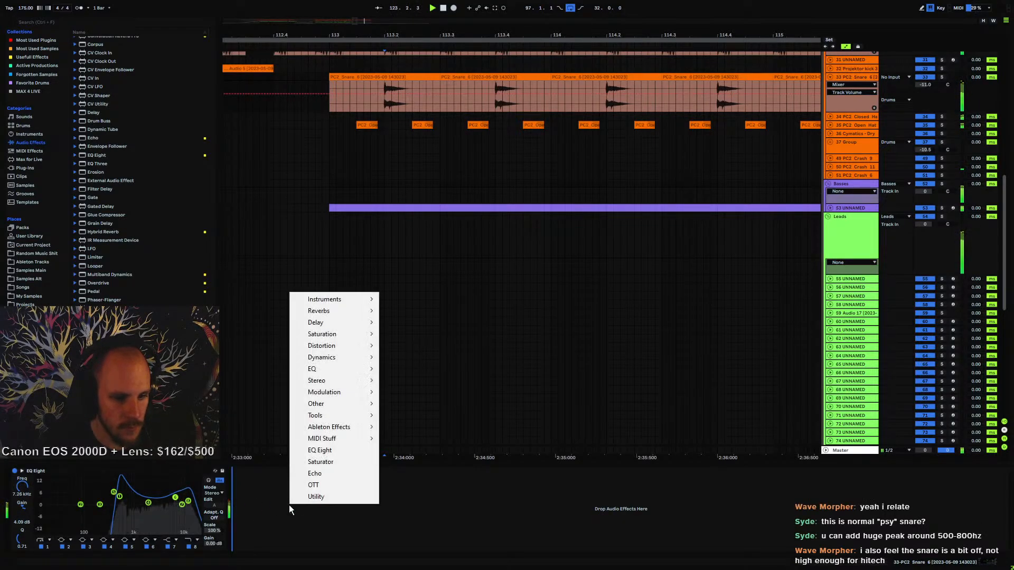
pyautogui.click(332, 460)
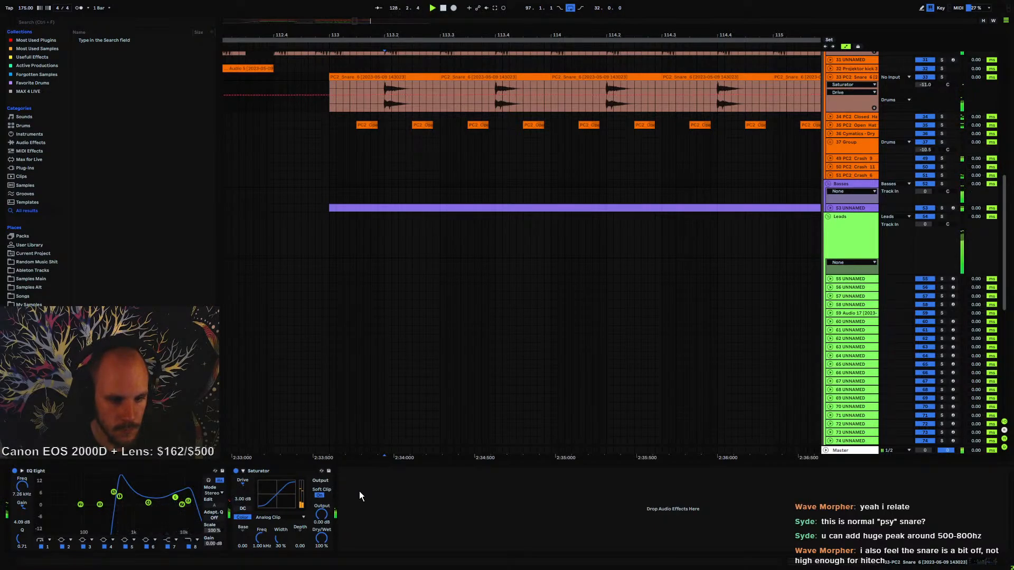
# - Lower the PC2 Snare 6 track's volume to -12 dB, fold the track, and audition the transition from bar 111
pyautogui.moveTo(928, 85); pyautogui.dragTo(929, 89)
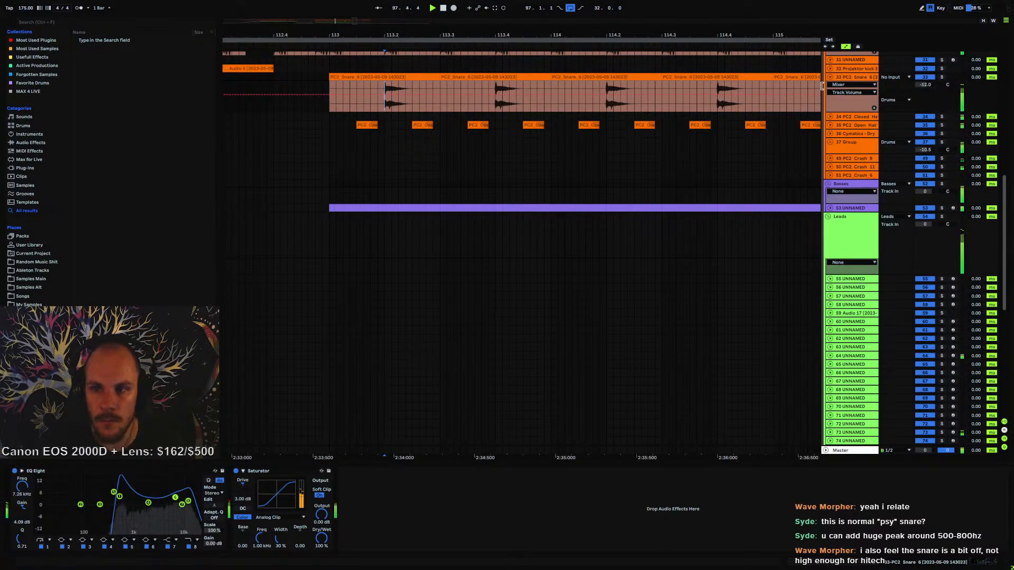
pyautogui.click(829, 78)
pyautogui.moveTo(637, 34)
pyautogui.mouseDown()
pyautogui.moveTo(626, 11)
pyautogui.moveTo(567, 66)
pyautogui.moveTo(530, 79)
pyautogui.mouseUp()
pyautogui.press('space')
pyautogui.click(587, 118)
pyautogui.press('space')
pyautogui.scroll(-4, 544, 216)
# - Set the volume of lead track 83, which plays in bar 112, to -11.7 dB and fold the track again
pyautogui.scroll(8, 576, 226)
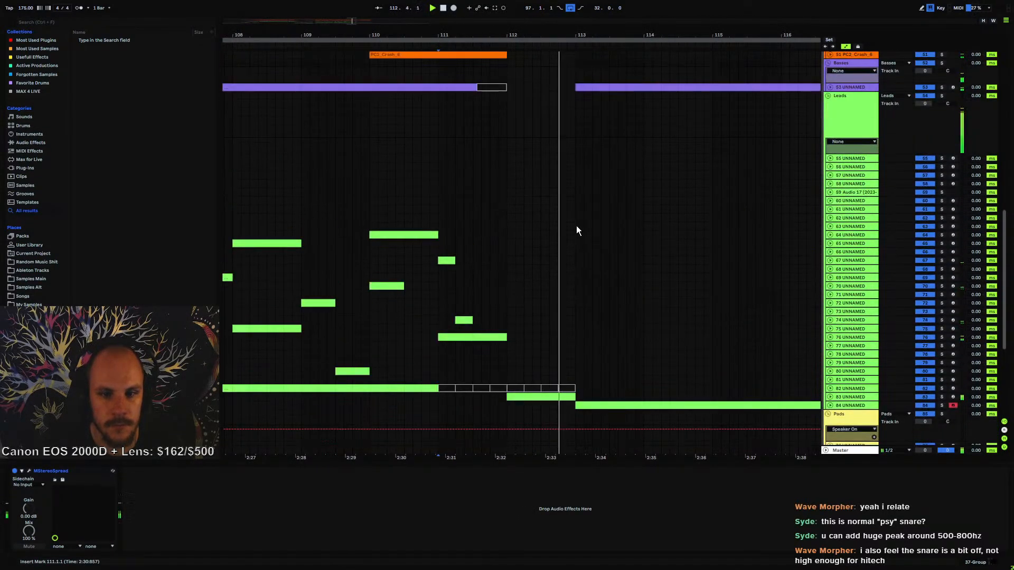
pyautogui.scroll(-6, 538, 204)
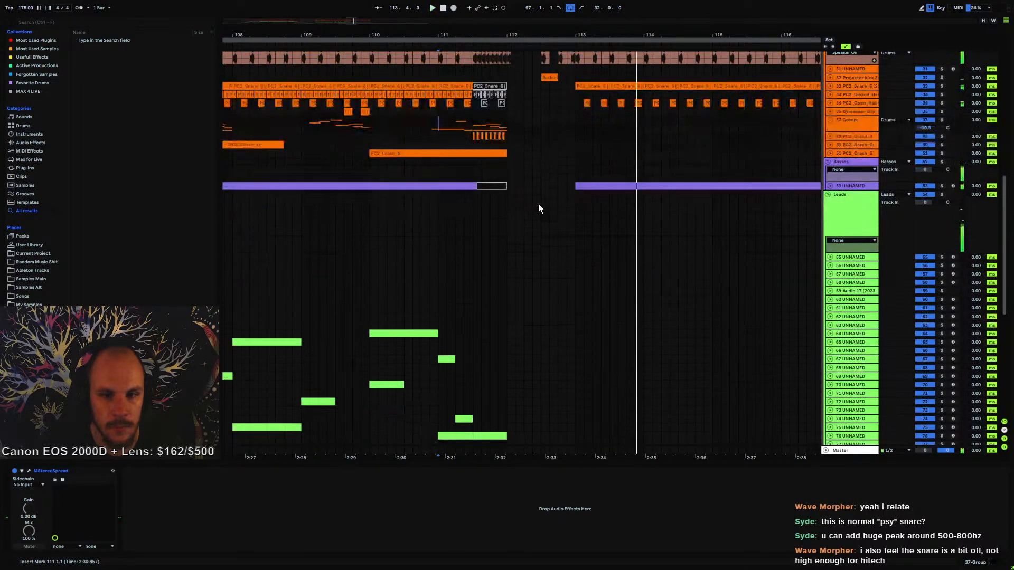
pyautogui.scroll(4, 539, 195)
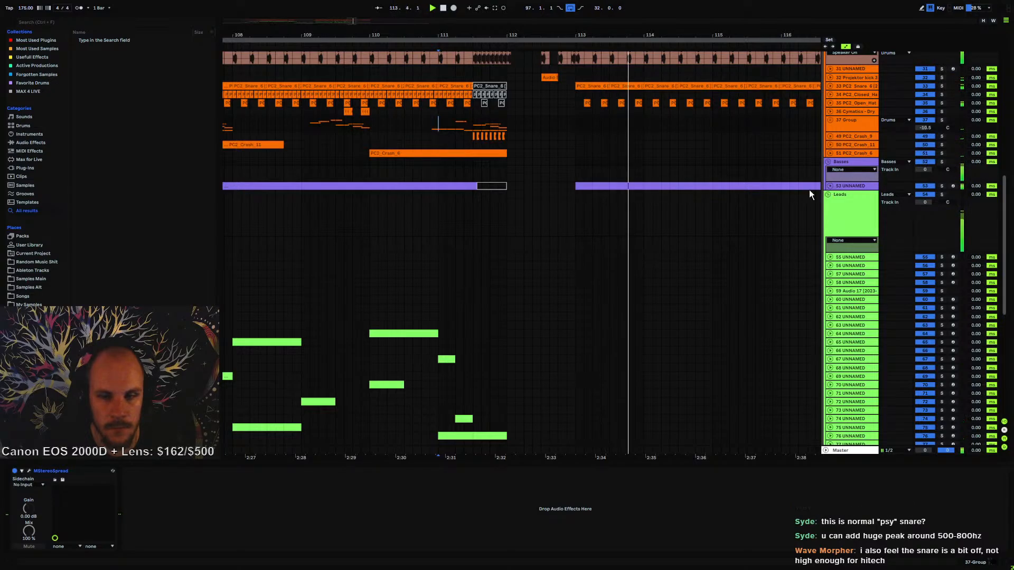
pyautogui.scroll(-6, 533, 211)
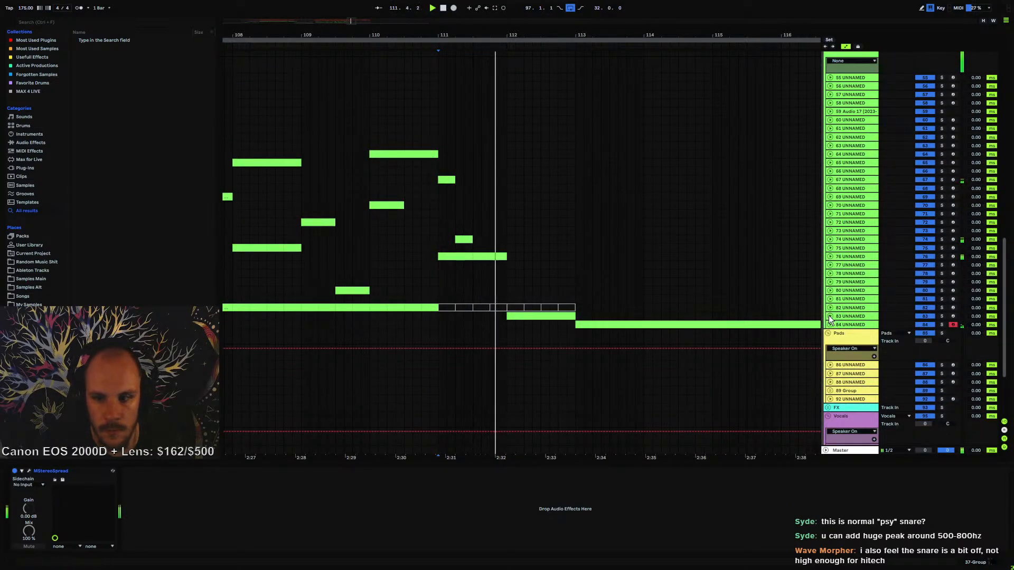
pyautogui.click(830, 317)
pyautogui.click(850, 318)
pyautogui.click(923, 324)
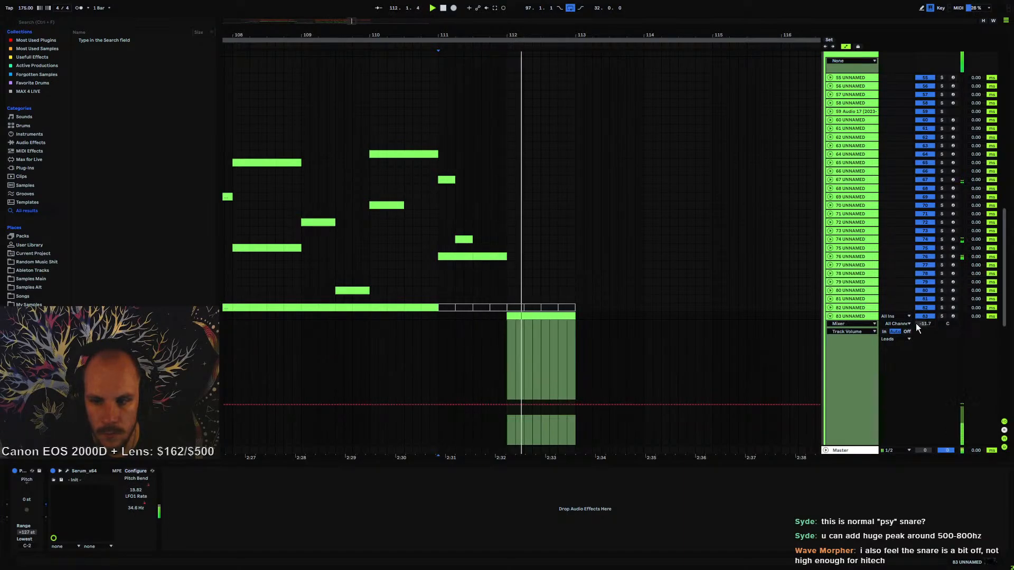
pyautogui.click(829, 316)
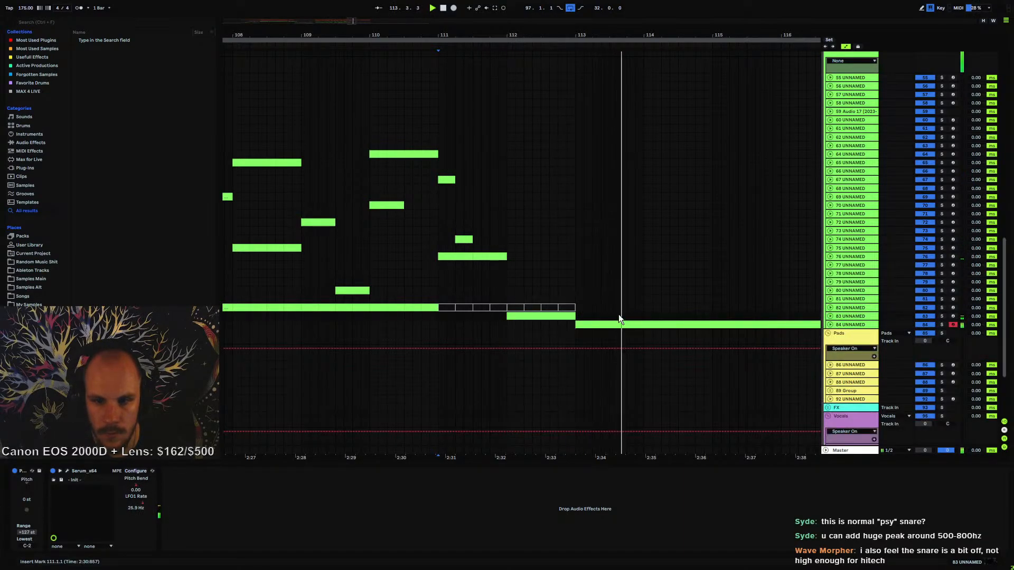
# - Copy the bass's first beat of bar 113 to 112.4.1, add a note in its empty first sixteenth, and audition it
pyautogui.scroll(2, 592, 305)
pyautogui.press('space')
pyautogui.scroll(2, 568, 292)
pyautogui.click(585, 215)
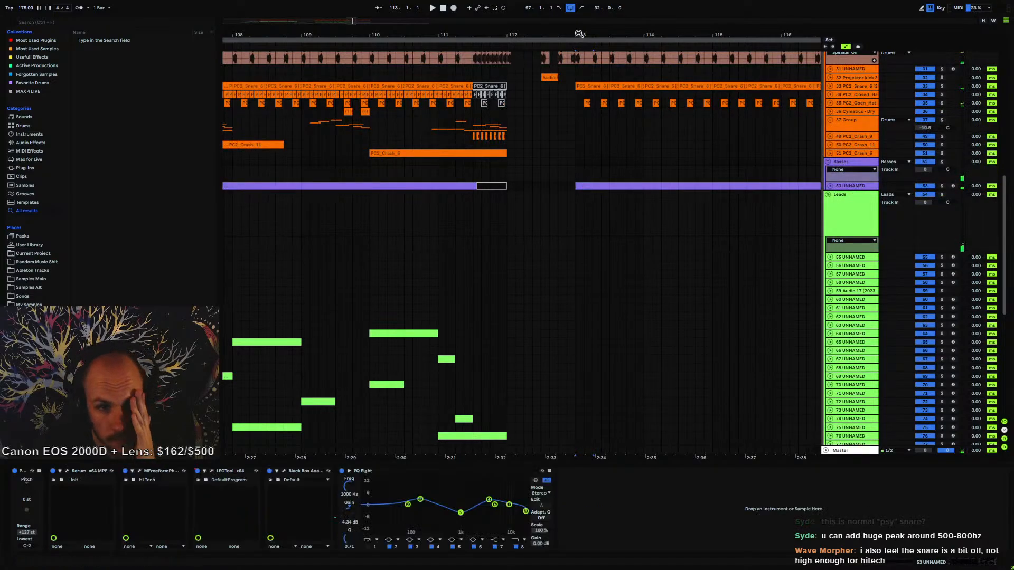
pyautogui.moveTo(577, 33); pyautogui.dragTo(560, 105)
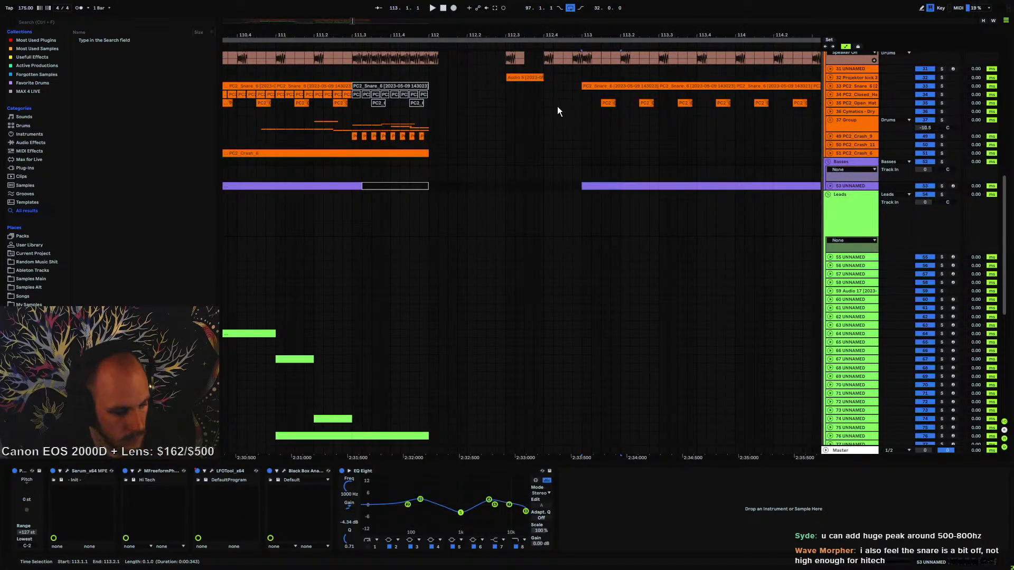
pyautogui.doubleClick(544, 185)
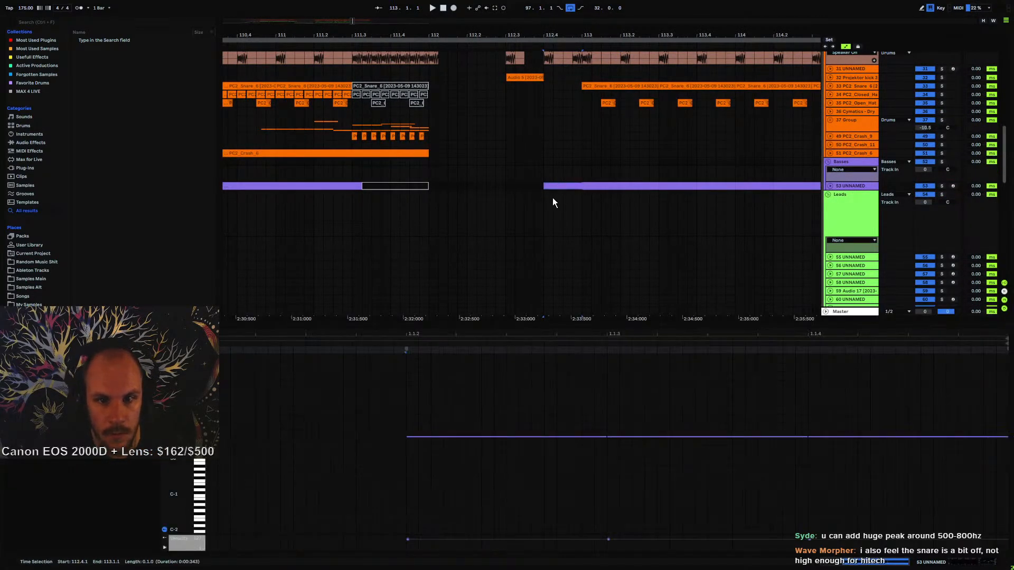
pyautogui.hotkey('ctrl', 'a')
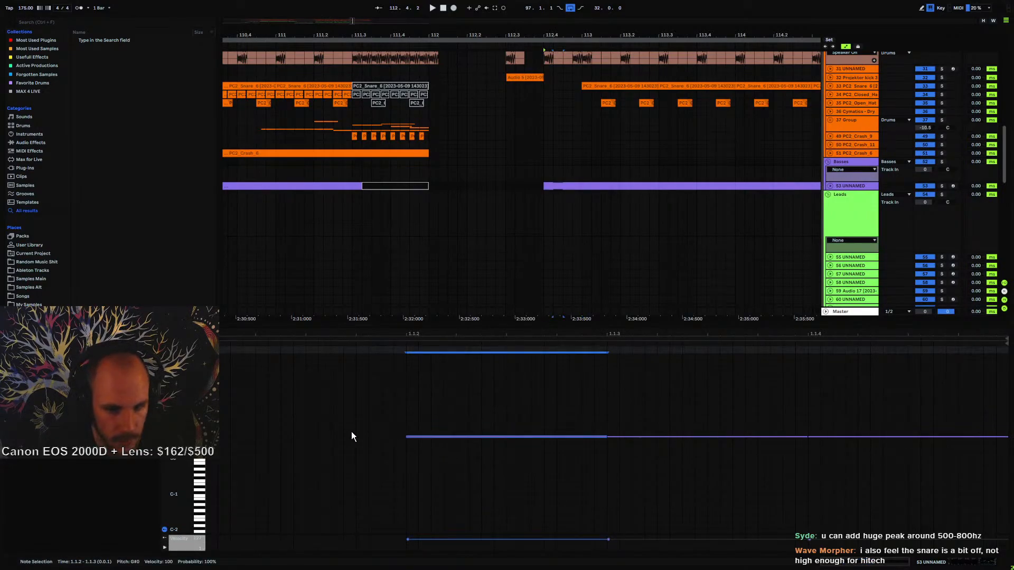
pyautogui.doubleClick(259, 437)
pyautogui.press('space')
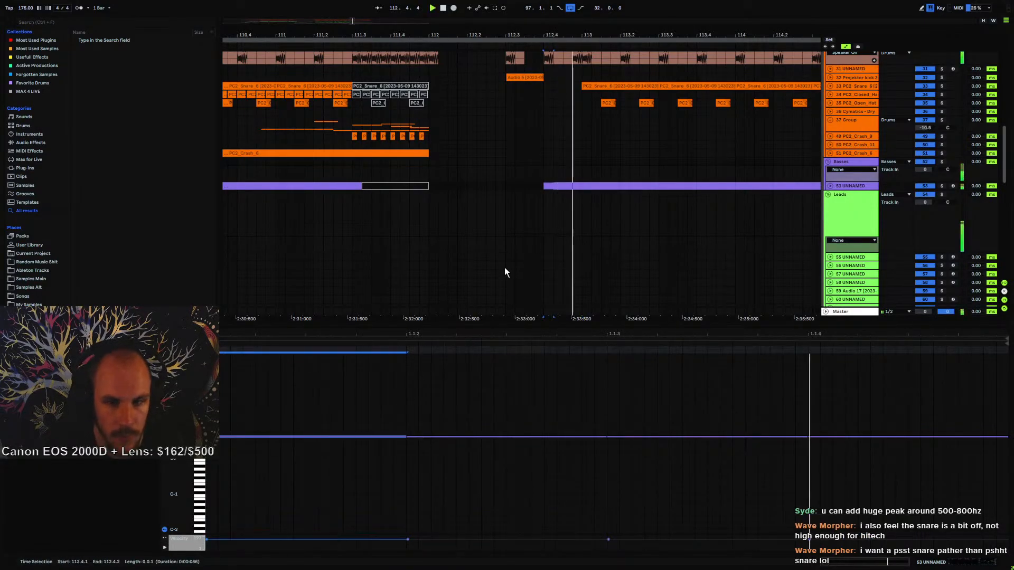
# - Try deactivating the kick clips between 112.4.1 and bar 113, audition the gap, and reactivate the clip at 112.4.1
pyautogui.scroll(2, 550, 174)
pyautogui.click(555, 108)
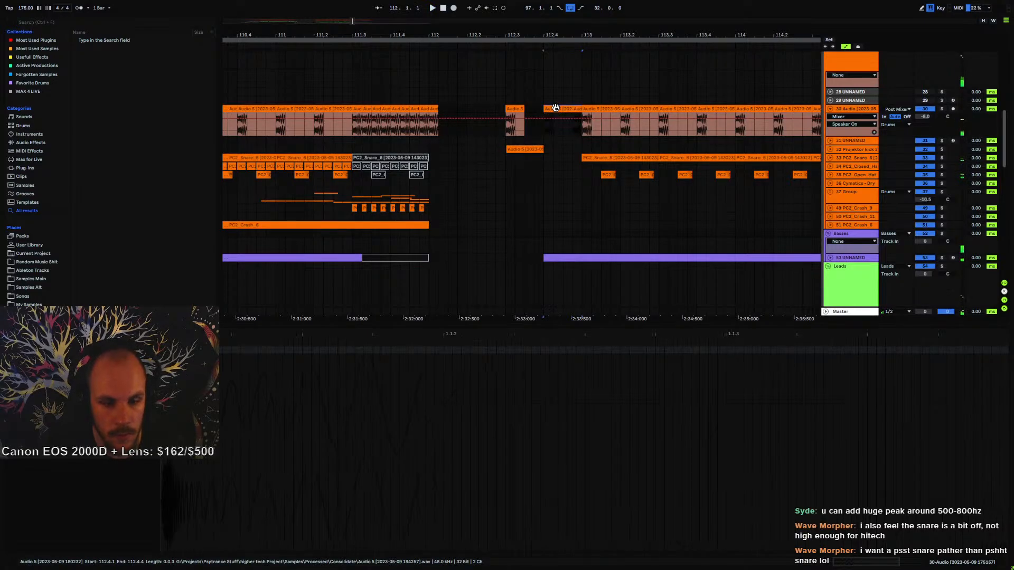
pyautogui.moveTo(554, 111); pyautogui.dragTo(575, 108)
pyautogui.click(512, 108)
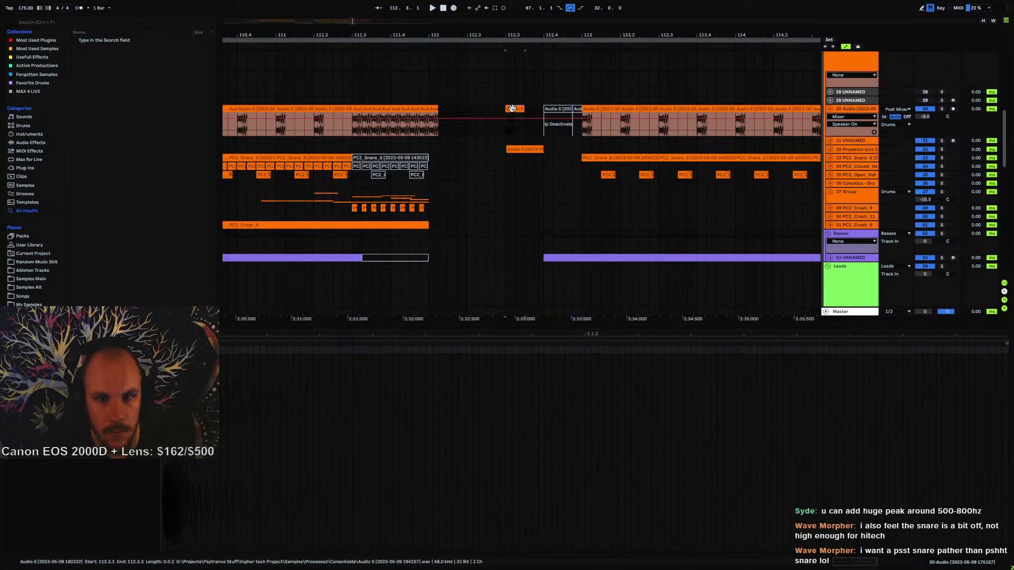
pyautogui.press('space')
pyautogui.press('space')
pyautogui.click(550, 109)
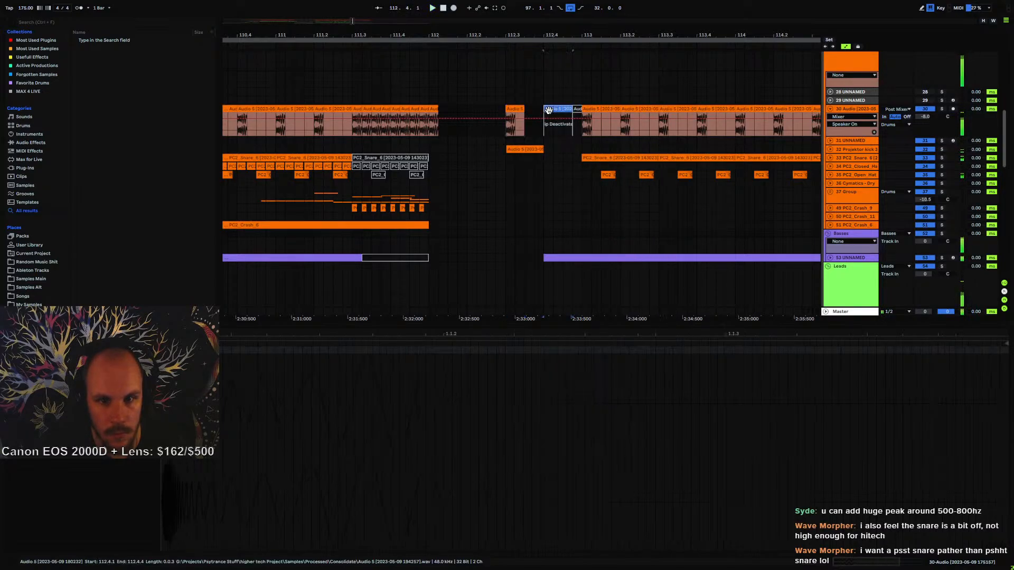
pyautogui.press('0')
# - Remove the bass sixteenth at 112.4.1, move the remaining three sixteenths of that beat to 112.3.2, and audition the fill
pyautogui.click(547, 258)
pyautogui.press('space')
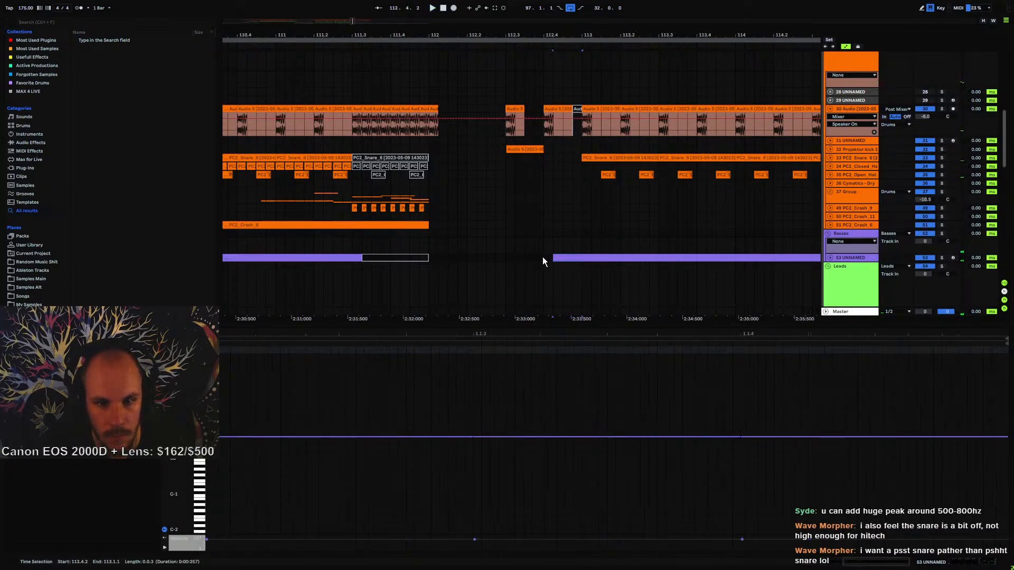
pyautogui.press('space')
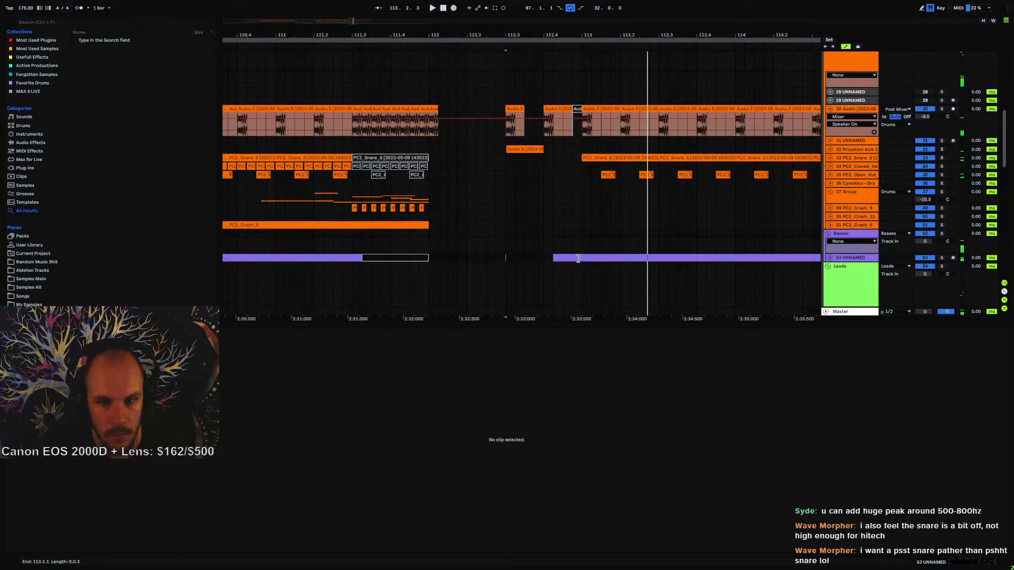
pyautogui.moveTo(577, 258); pyautogui.dragTo(512, 257)
pyautogui.press('space')
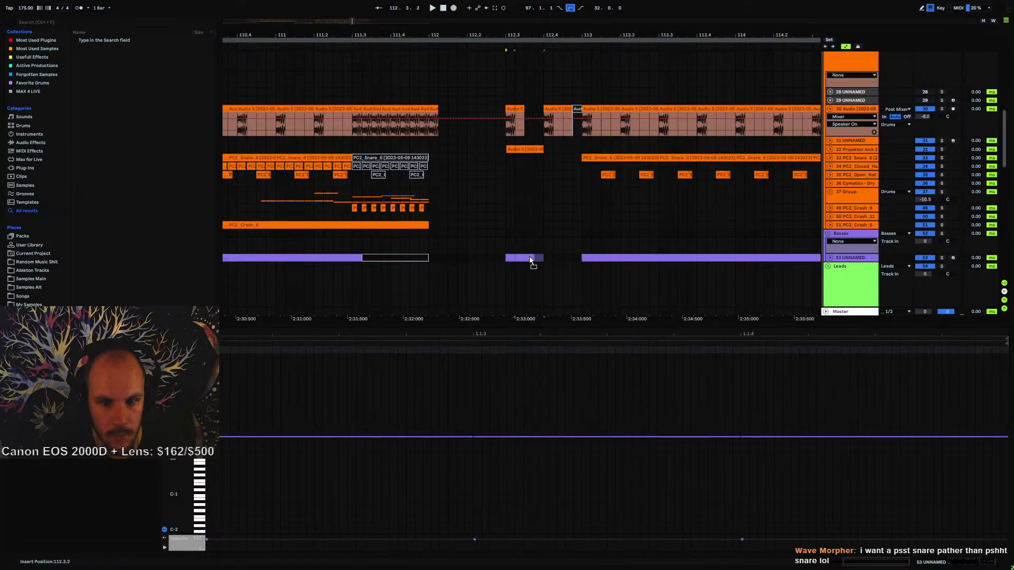
pyautogui.click(509, 257)
pyautogui.press('space')
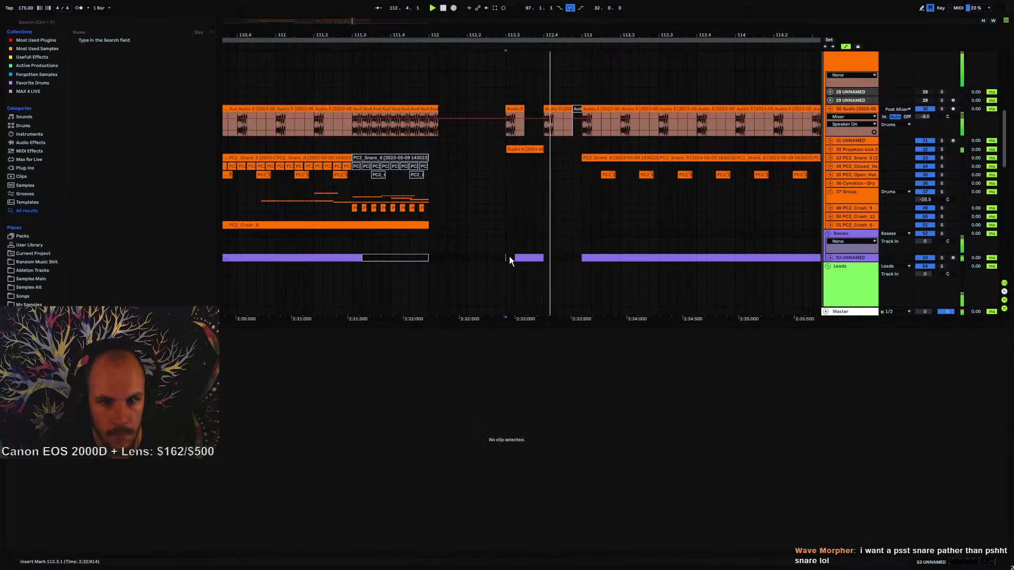
# - Reactivate the kick clip at 112.4.4 and relocate the bass fill so the bass plays from 112.1.1 to 112.3.1
pyautogui.click(573, 125)
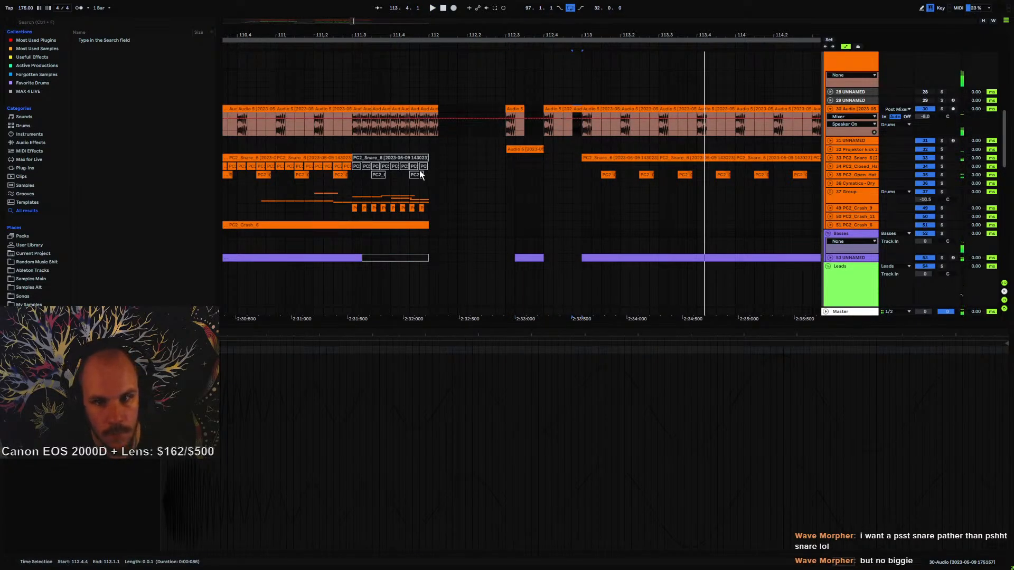
pyautogui.click(361, 150)
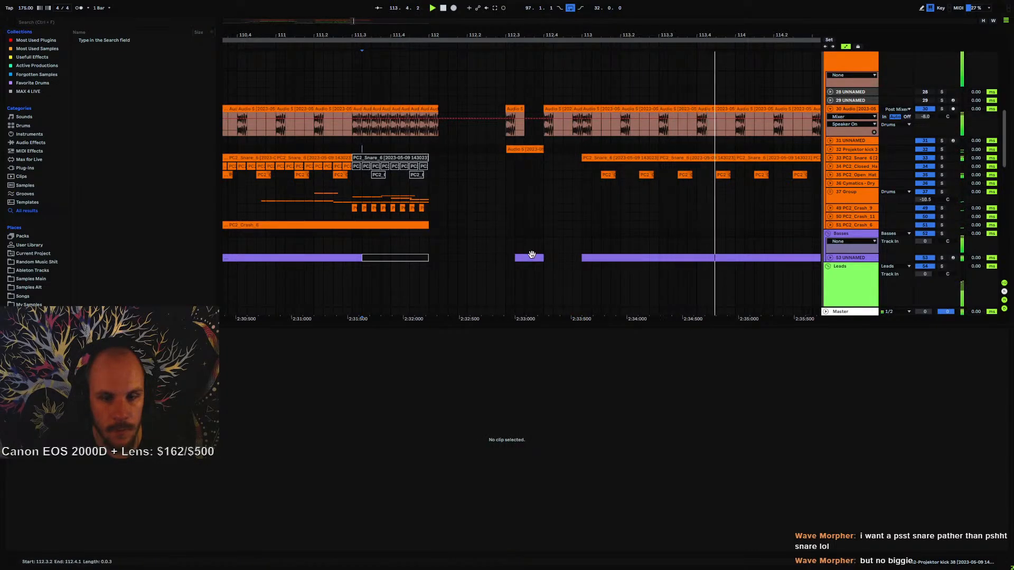
pyautogui.moveTo(516, 259); pyautogui.dragTo(466, 258)
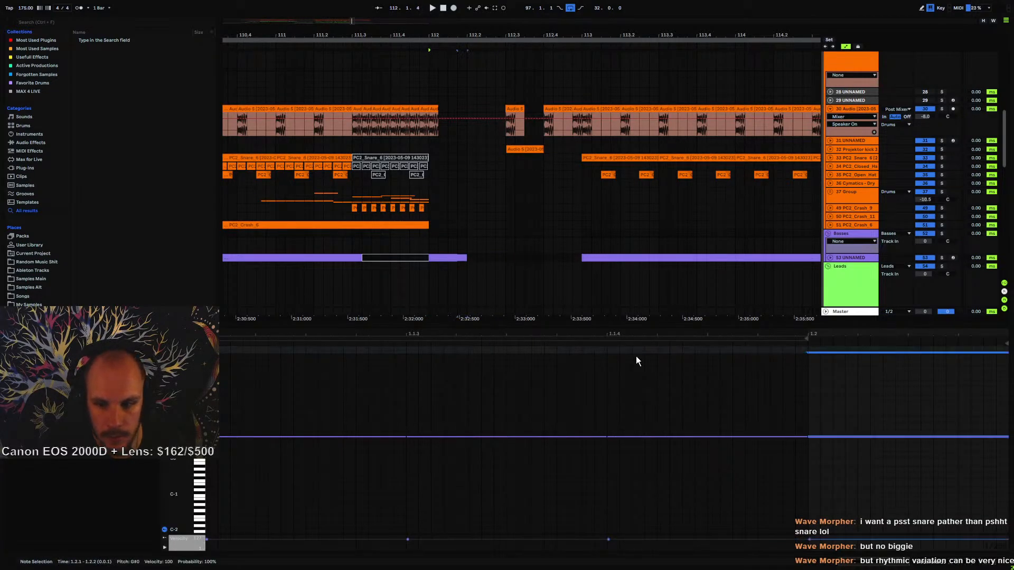
# - Unfold the bass track, load the 2023 Filtering Rack preset after its EQ Eight, and start playback
pyautogui.click(830, 259)
pyautogui.rightClick(624, 525)
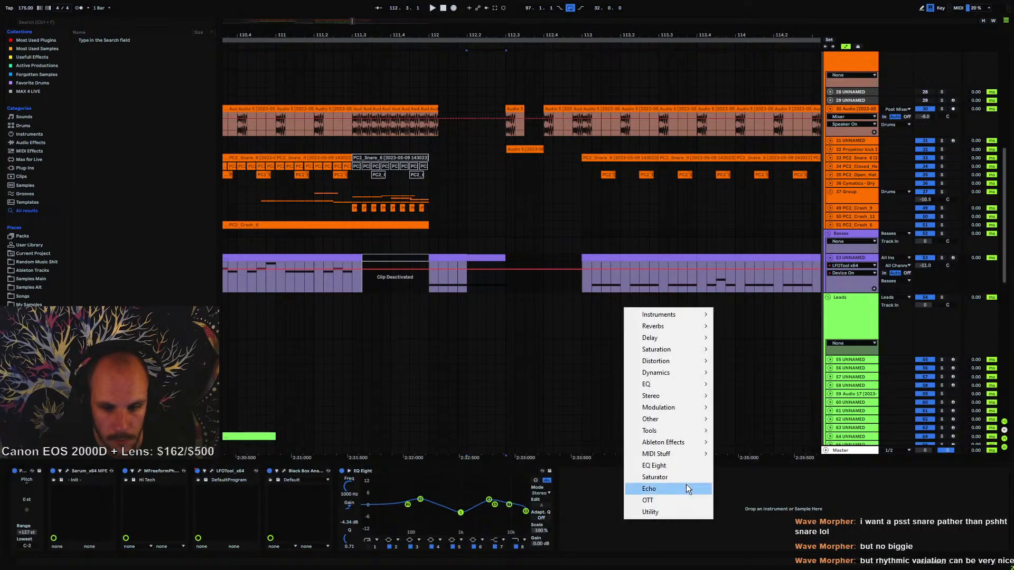
pyautogui.click(33, 141)
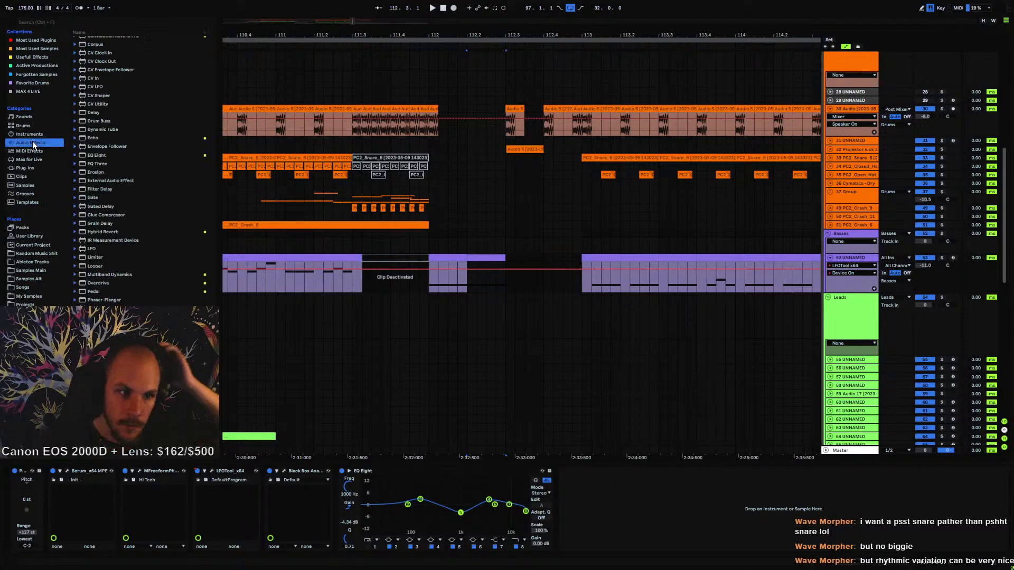
pyautogui.click(74, 57)
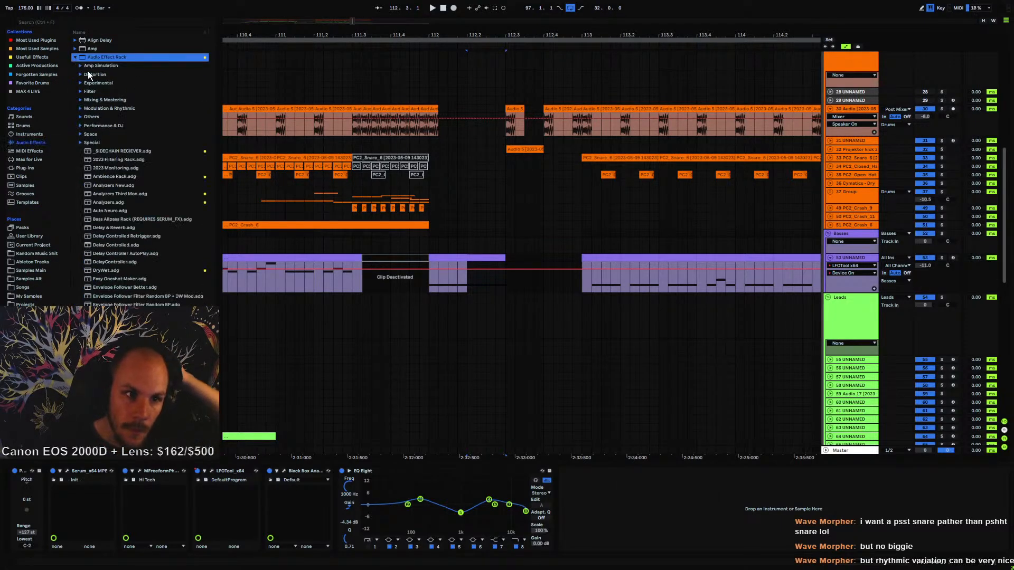
pyautogui.click(118, 159)
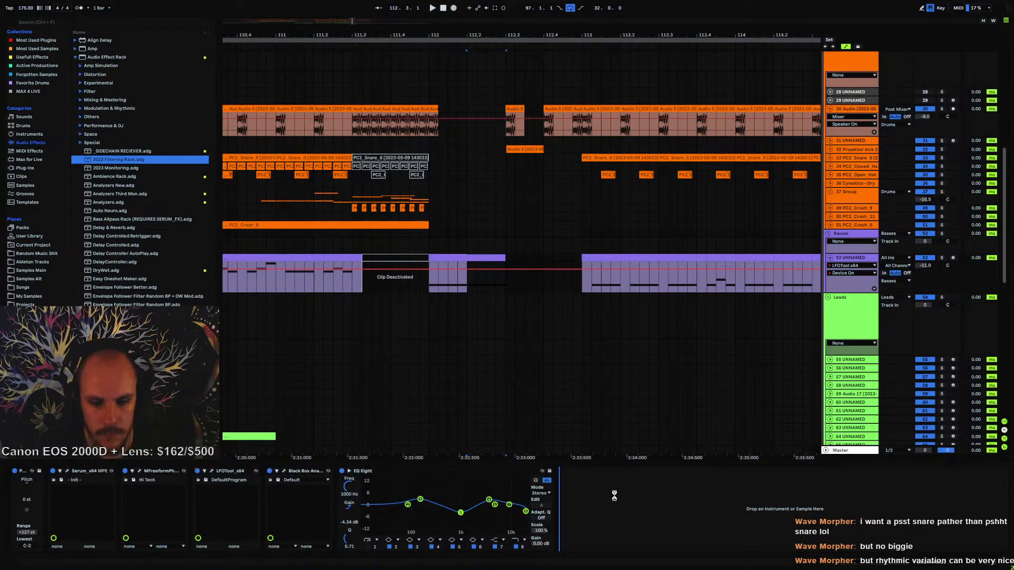
pyautogui.press('space')
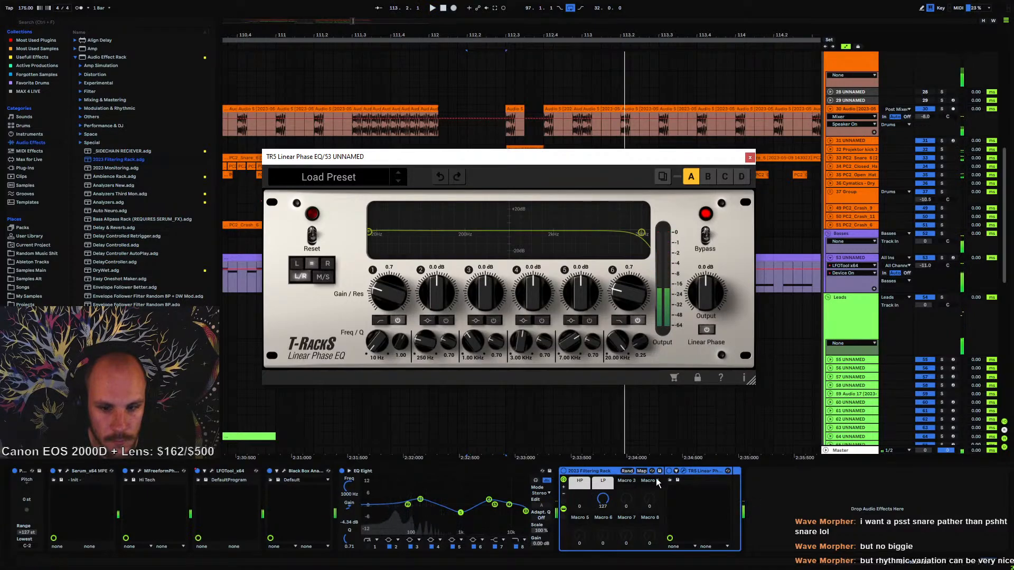
# - Cycle band 1 back to its high-pass shape and toggle Linear Phase in the rack's TR5 Linear Phase EQ, then close the plug-in window
pyautogui.click(672, 473)
pyautogui.click(579, 501)
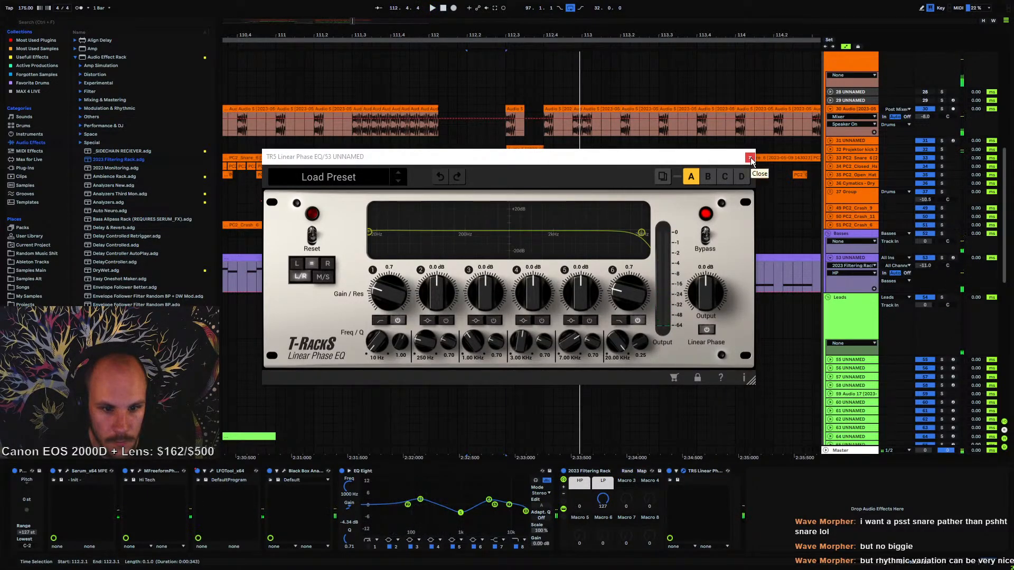
pyautogui.click(379, 320)
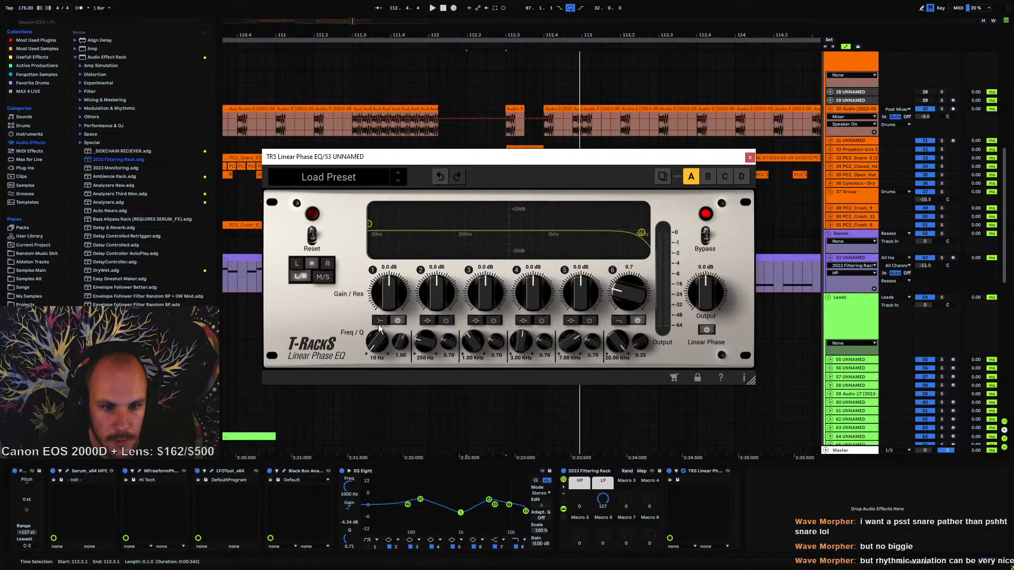
pyautogui.click(382, 321)
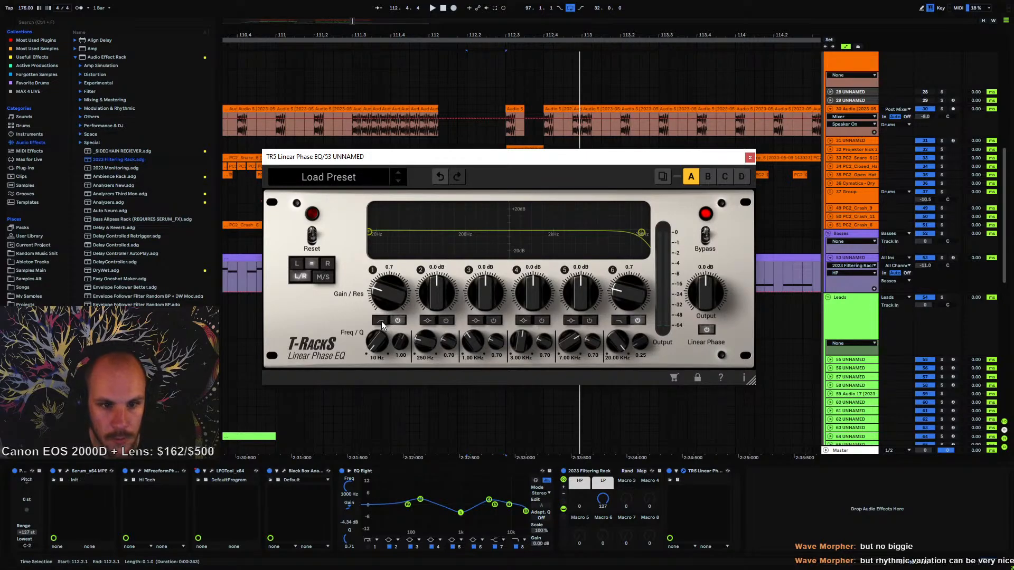
pyautogui.click(708, 330)
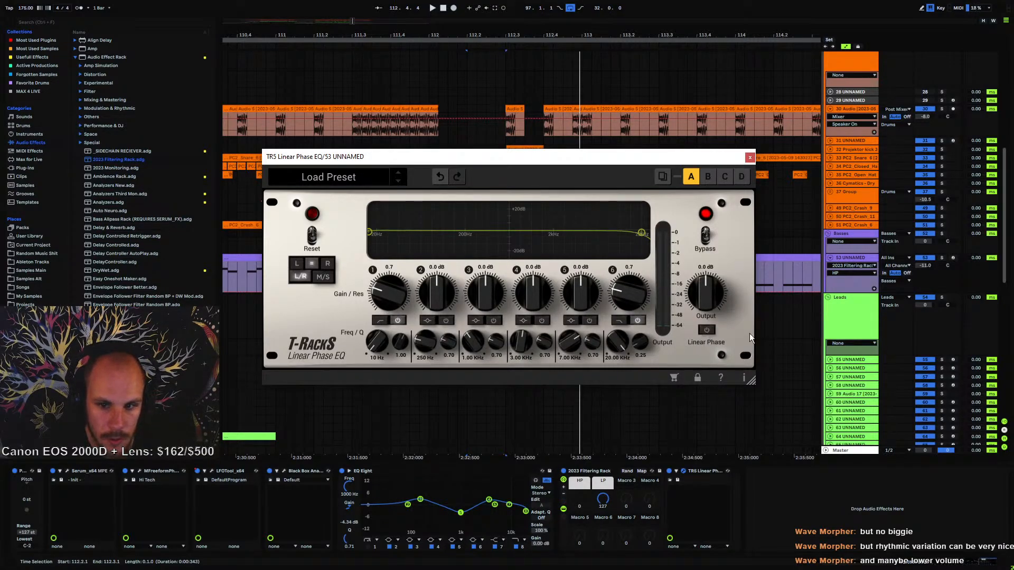
pyautogui.click(751, 157)
# - Raise the HP macro of the bass's 2023 Filtering Rack to 57 while listening to the mix
pyautogui.press('space')
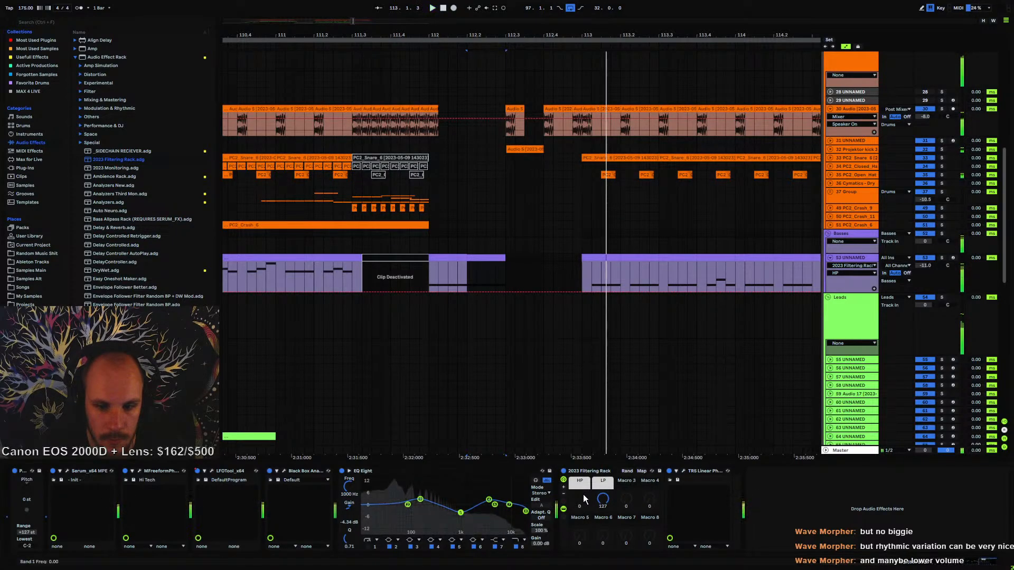
pyautogui.moveTo(581, 498); pyautogui.dragTo(581, 458)
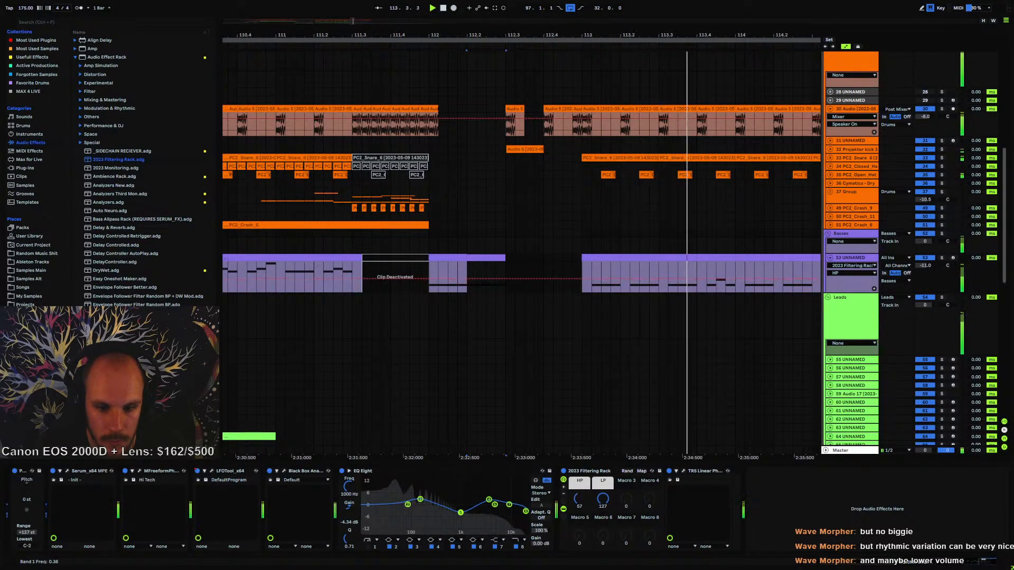
pyautogui.press('space')
# - Shape the bass's HP automation to ramp up into 112.1.1, ease down to 112.3.1, and drop to 0, auditioning from 112.1.1
pyautogui.moveTo(429, 278); pyautogui.dragTo(410, 292)
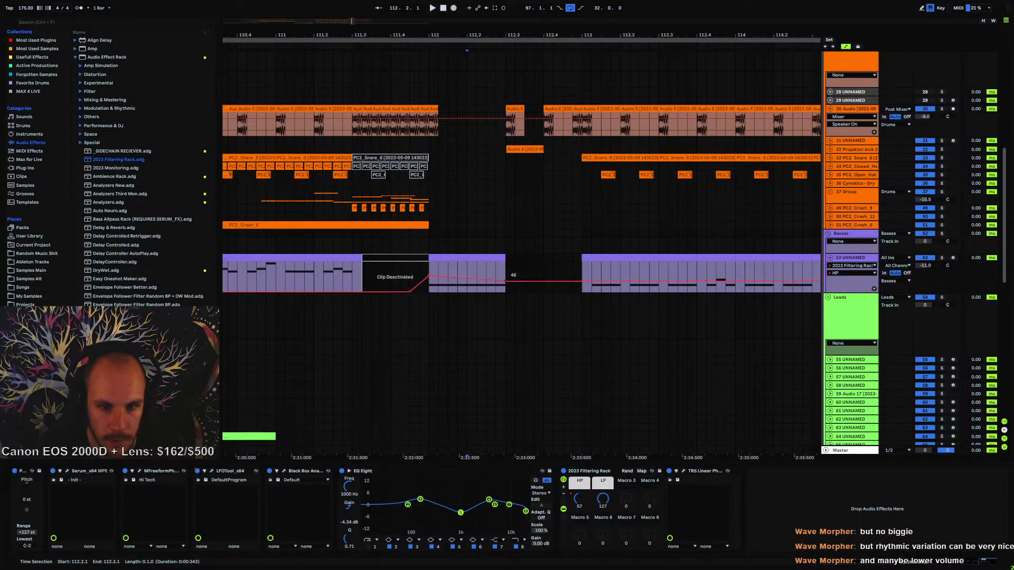
pyautogui.press('space')
pyautogui.moveTo(515, 282); pyautogui.dragTo(515, 291)
pyautogui.click(429, 267)
pyautogui.press('space')
pyautogui.press('space')
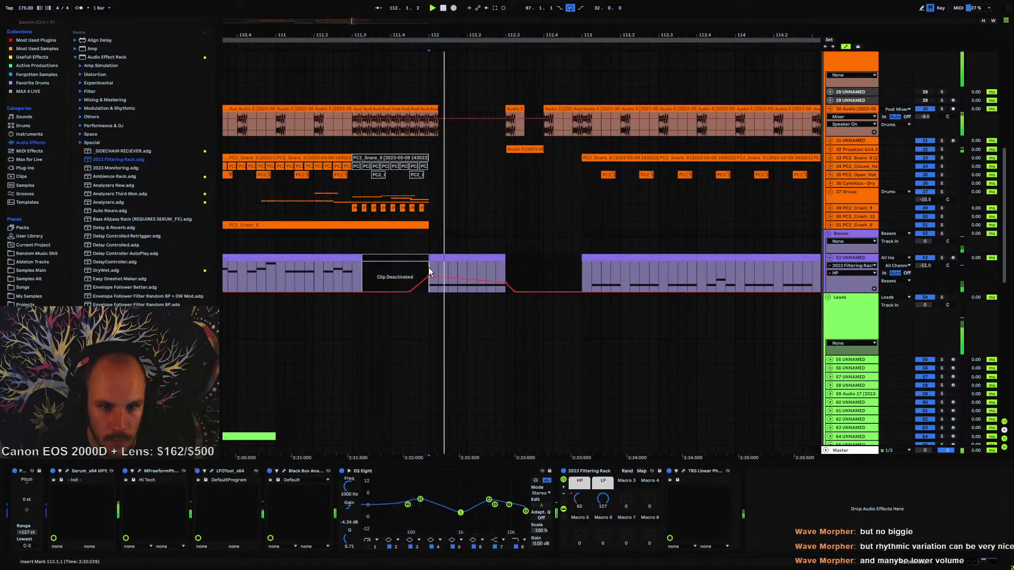
# - Automate the bass LFOTool's Device On to off from 111.4.4 to 112.3.2, then audition the fill from 111.3.4
pyautogui.press('space')
pyautogui.press('space')
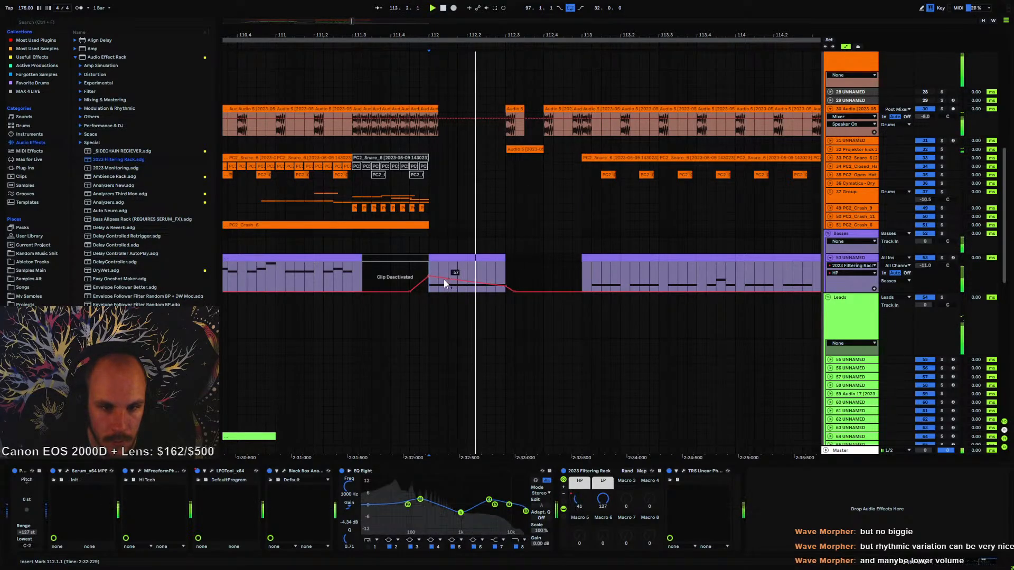
pyautogui.press('space')
pyautogui.press('space')
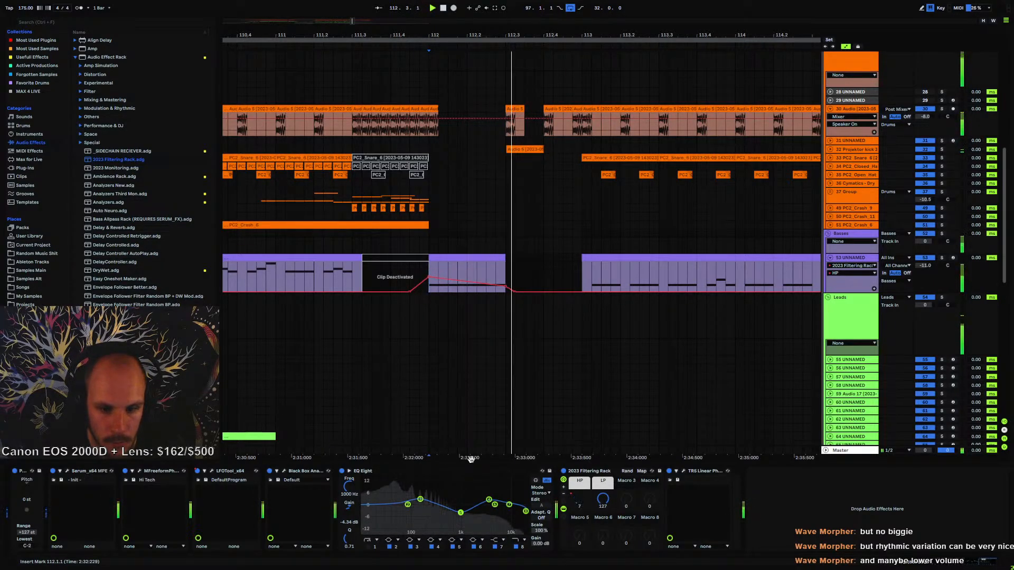
pyautogui.click(197, 471)
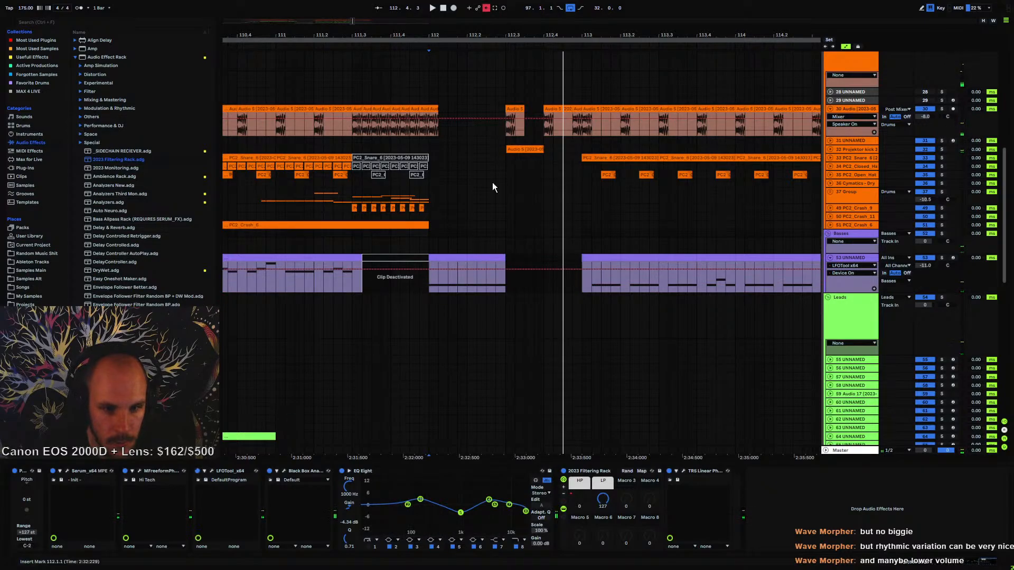
pyautogui.press('b')
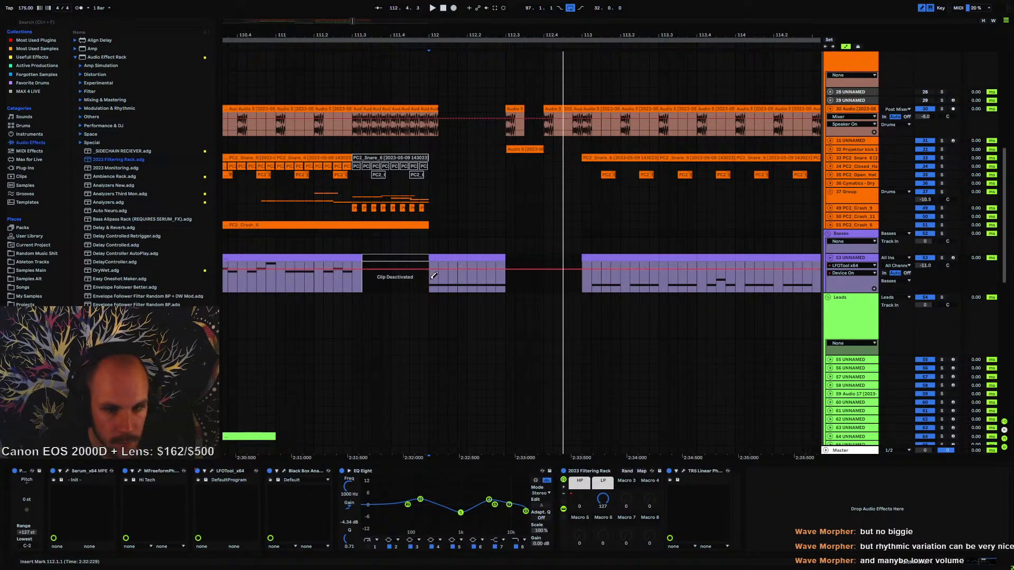
pyautogui.moveTo(433, 284); pyautogui.dragTo(460, 279)
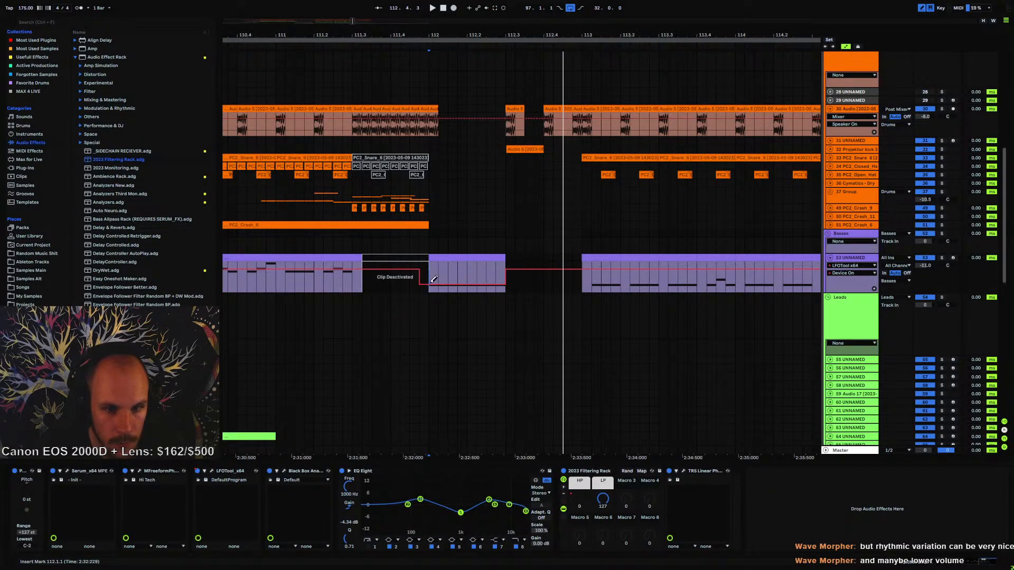
pyautogui.click(379, 280)
pyautogui.press('space')
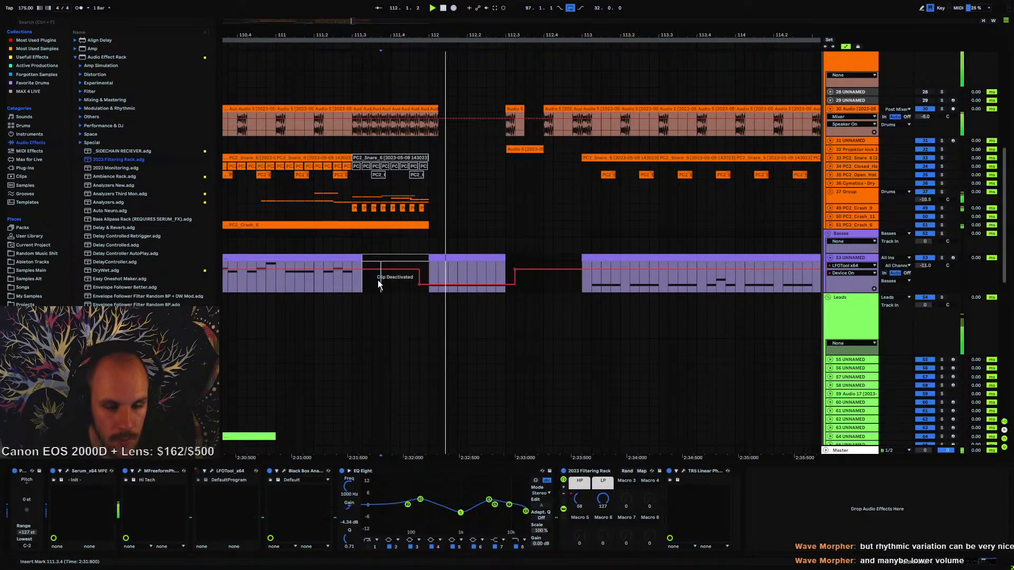
# - Fold the bass track and audition the arrangement from bar 105 through the transition
pyautogui.click(830, 258)
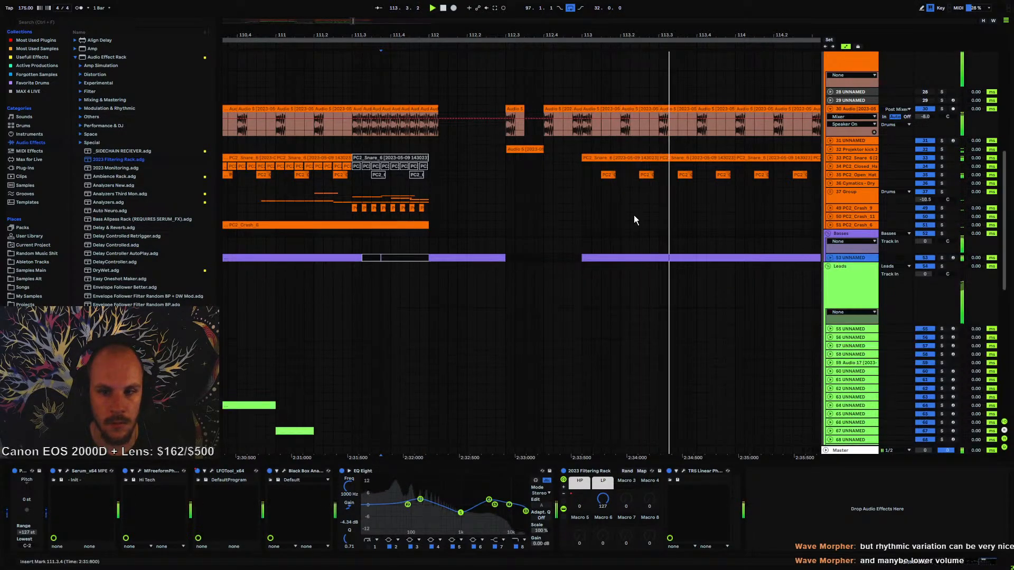
pyautogui.press('-')
pyautogui.moveTo(559, 45); pyautogui.dragTo(559, 16)
pyautogui.press('space')
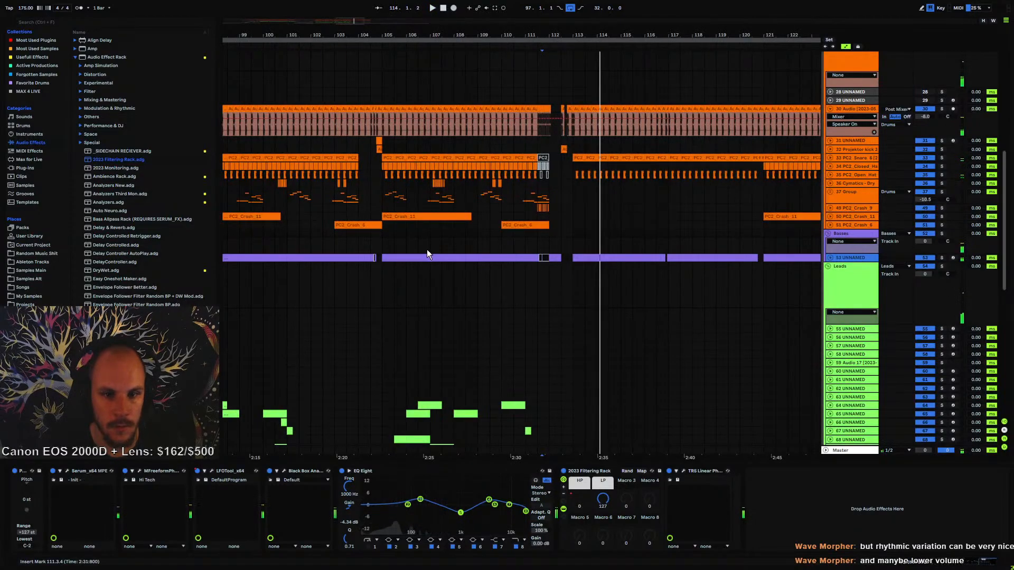
pyautogui.click(385, 240)
pyautogui.press('space')
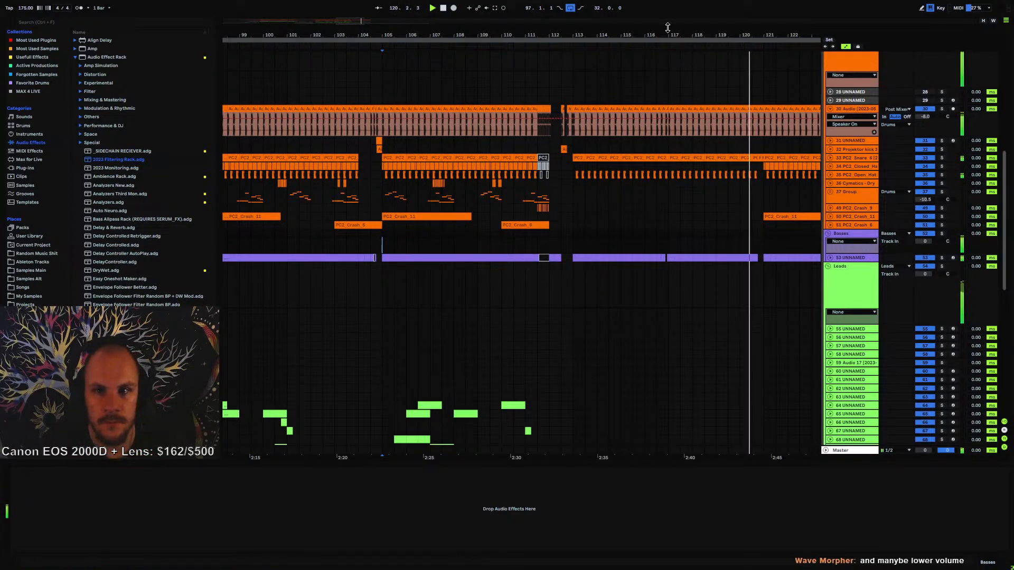
# - Unfold the PC2 Snare 6 track, shift the 116.4.1 hit one sixteenth earlier, and audition from 116.3.4
pyautogui.moveTo(667, 34); pyautogui.dragTo(670, 156)
pyautogui.press('space')
pyautogui.click(830, 158)
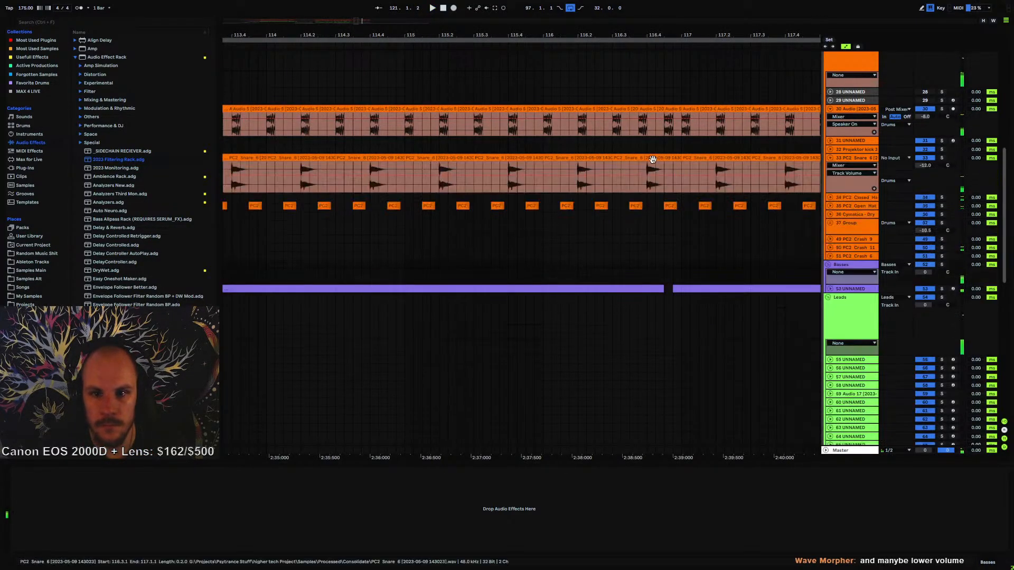
pyautogui.click(660, 156)
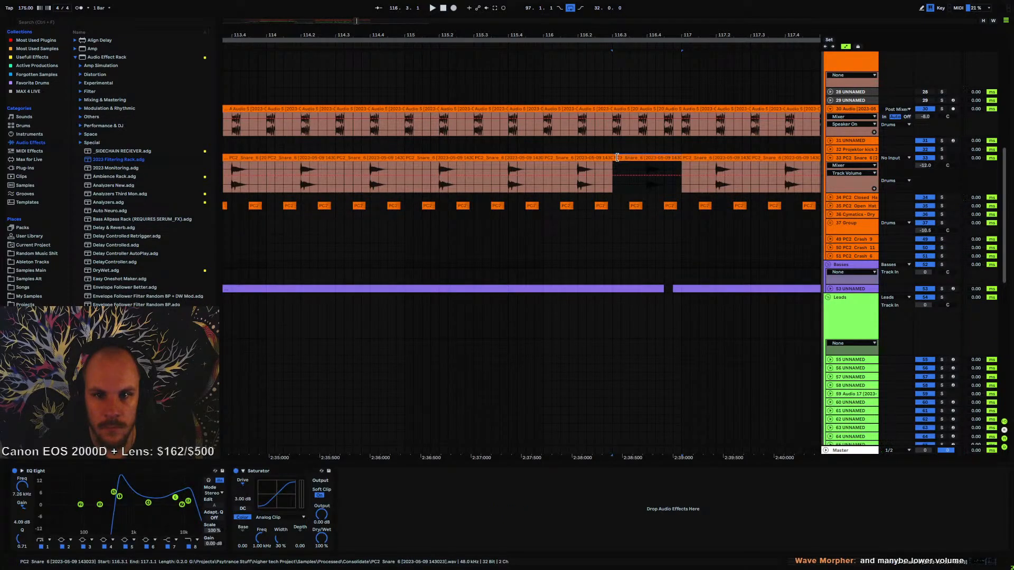
pyautogui.moveTo(616, 157); pyautogui.dragTo(621, 158)
pyautogui.press('space')
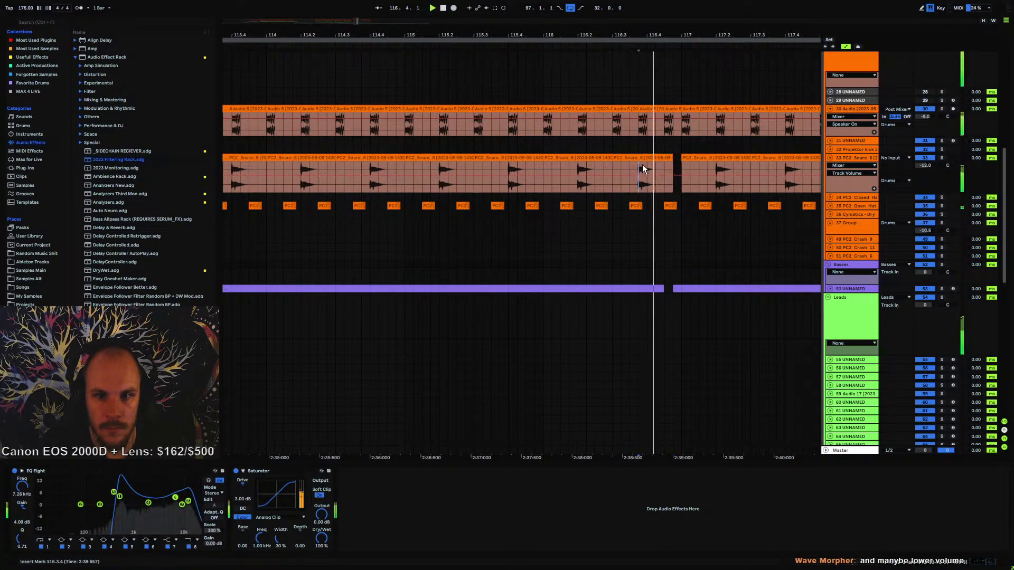
# - Add repeats of the snare hit at 116.4.2 and 116.4.4, and audition the fill from 116.2.2 and 113.1.1
pyautogui.click(672, 158)
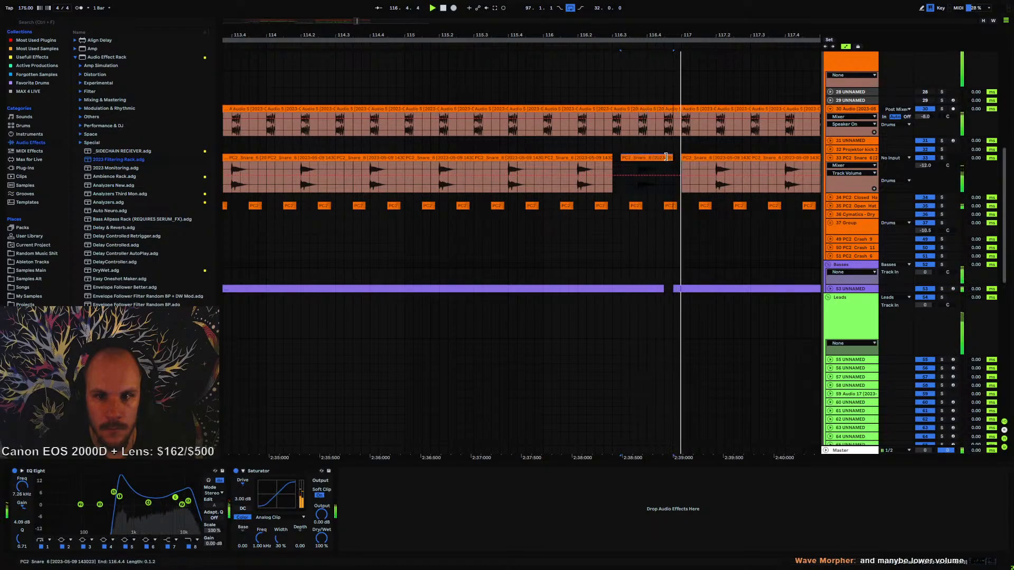
pyautogui.moveTo(673, 158)
pyautogui.mouseDown()
pyautogui.moveTo(653, 160)
pyautogui.moveTo(668, 157)
pyautogui.mouseUp()
pyautogui.click(639, 164)
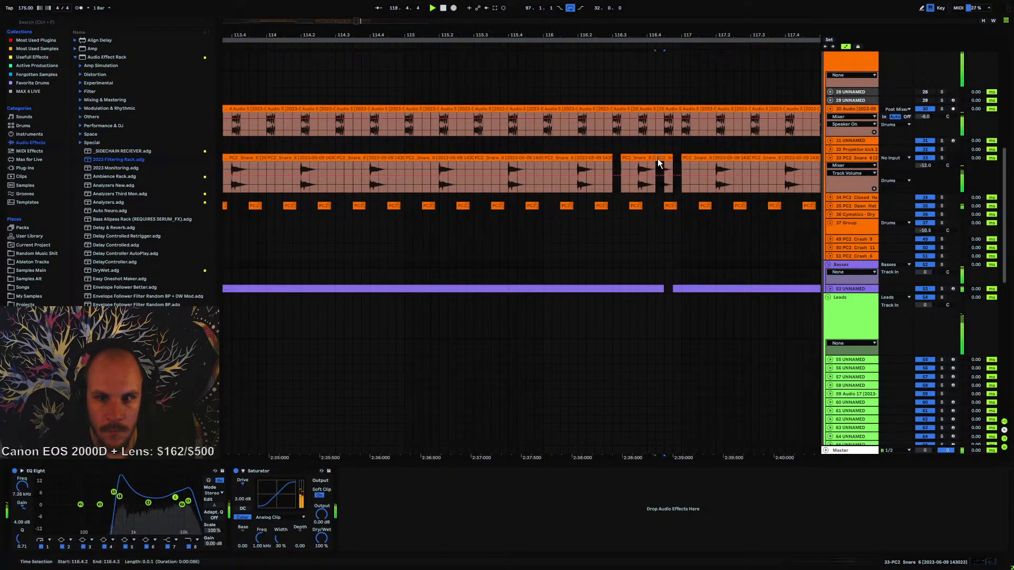
pyautogui.click(675, 162)
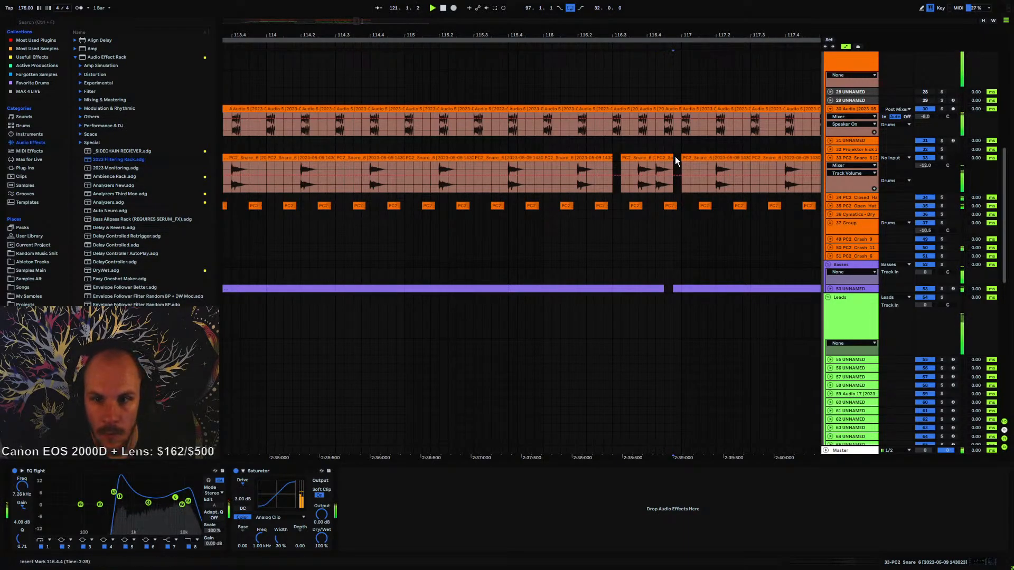
pyautogui.click(587, 167)
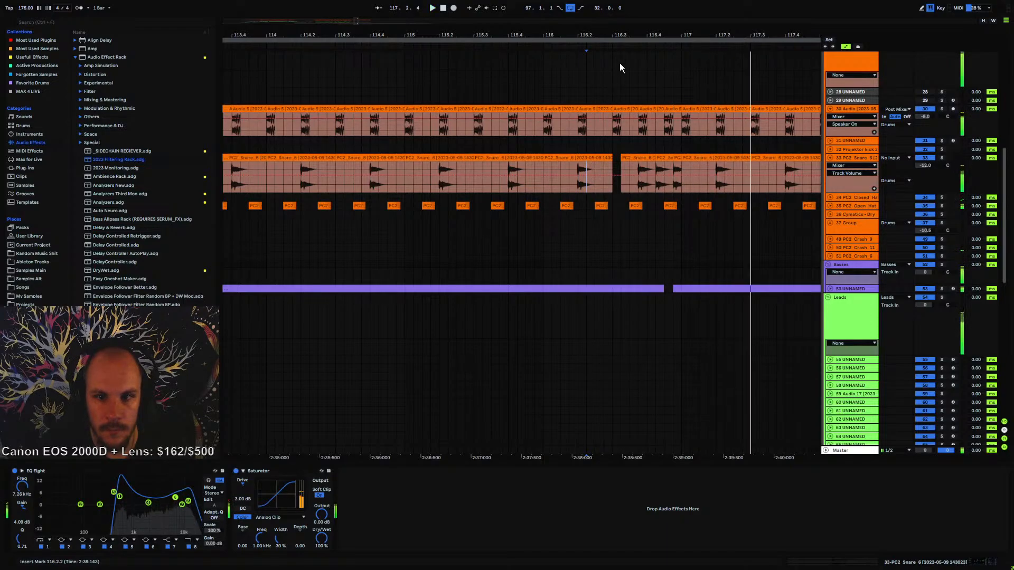
pyautogui.moveTo(621, 35); pyautogui.dragTo(620, 5)
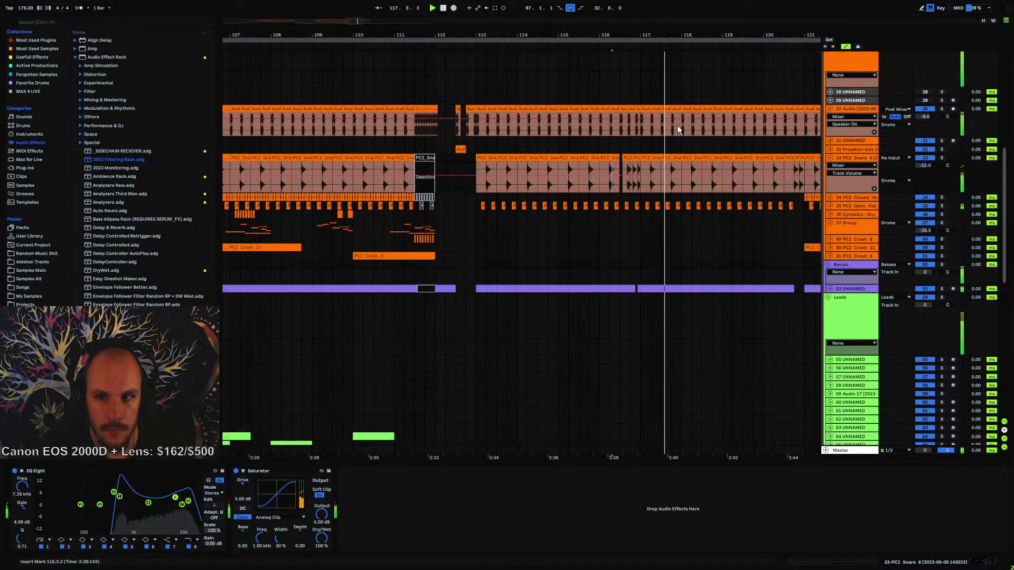
pyautogui.click(475, 167)
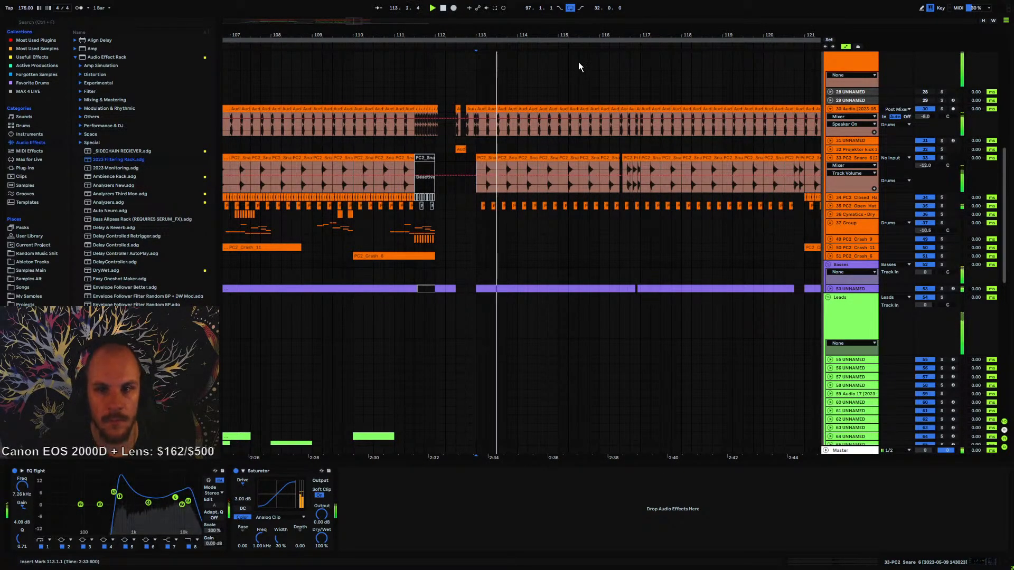
# - Replace the PC2 Snare 6 clips from 121.1.1 to 125.1.1 with a copy of the snare pattern from 113.1.1 to 117.1.1
pyautogui.moveTo(580, 36); pyautogui.dragTo(419, 25)
pyautogui.click(593, 157)
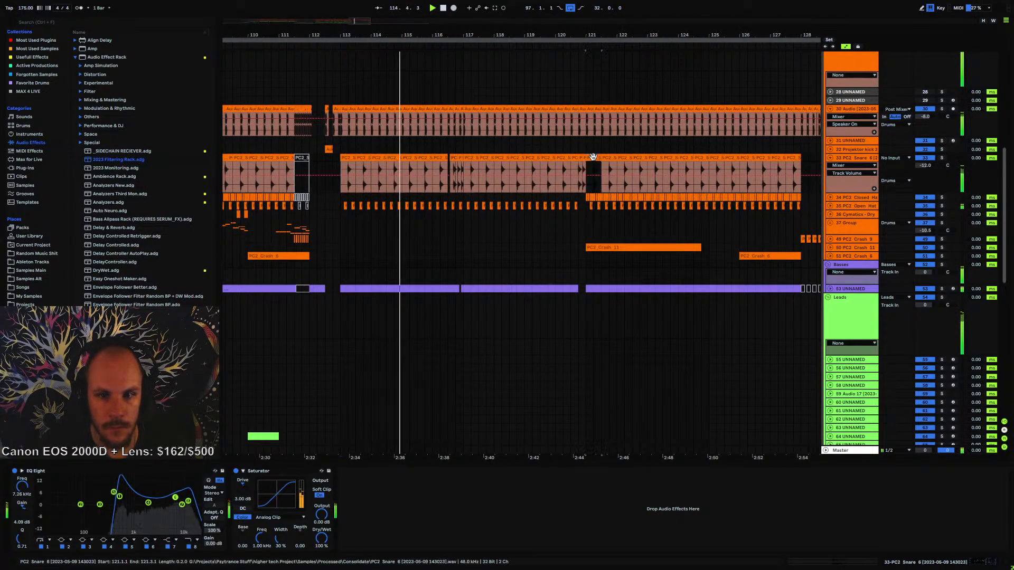
pyautogui.keyDown('shift'); pyautogui.click(704, 158); pyautogui.keyUp('shift')
pyautogui.press('Delete')
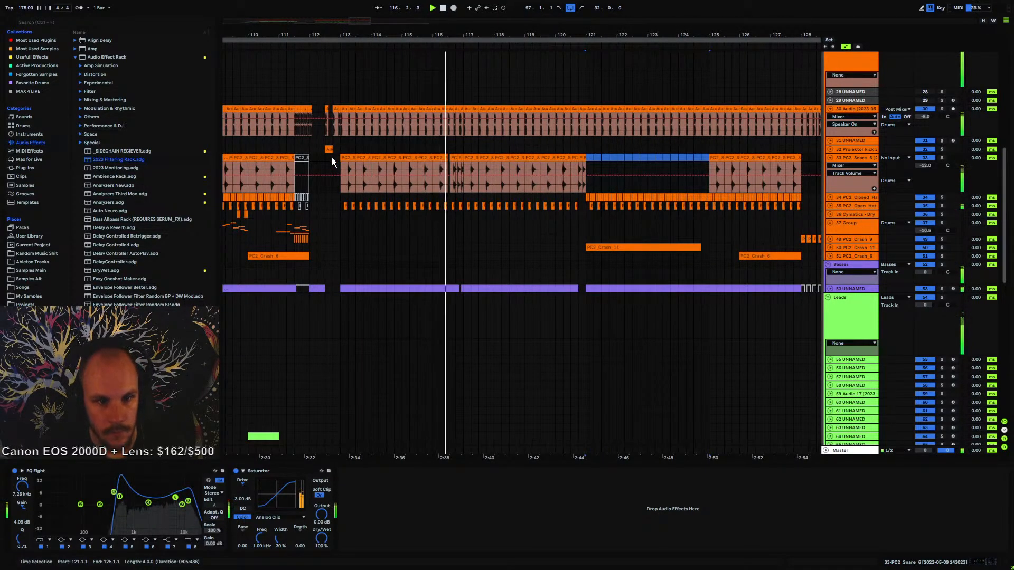
pyautogui.moveTo(337, 157); pyautogui.dragTo(461, 159)
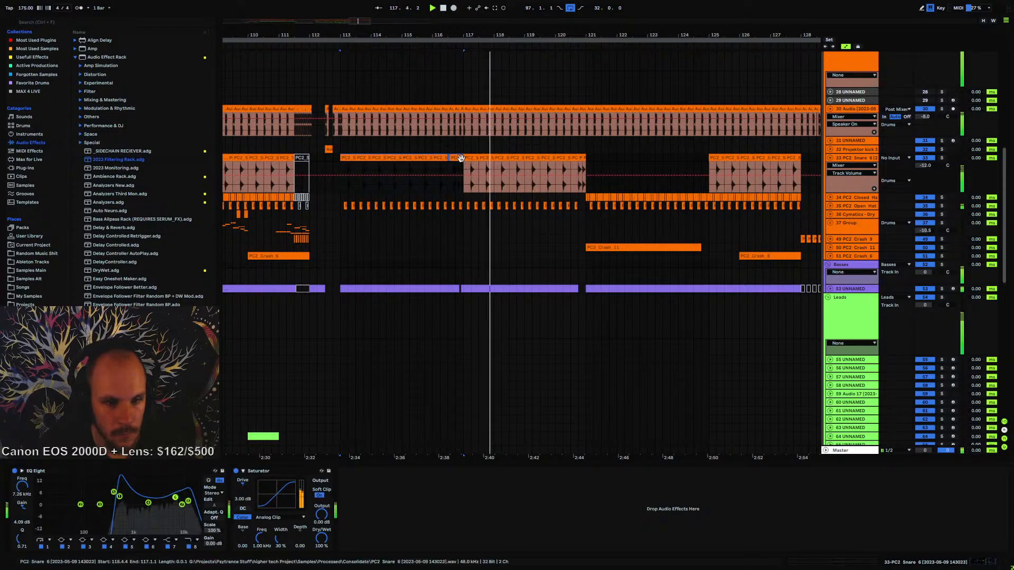
pyautogui.hotkey('ctrl', 'c')
pyautogui.click(602, 158)
pyautogui.hotkey('ctrl', 'v')
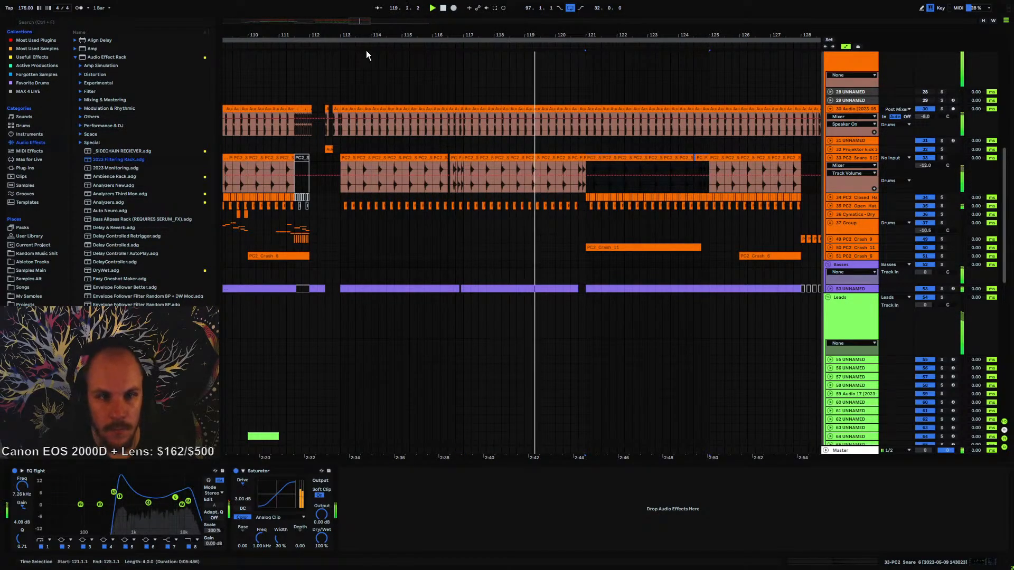
# - Copy the Cymatics Dry Snare 1 clip at 107.2.3 to 113.1.2 on the same track
pyautogui.moveTo(368, 36); pyautogui.dragTo(490, 55)
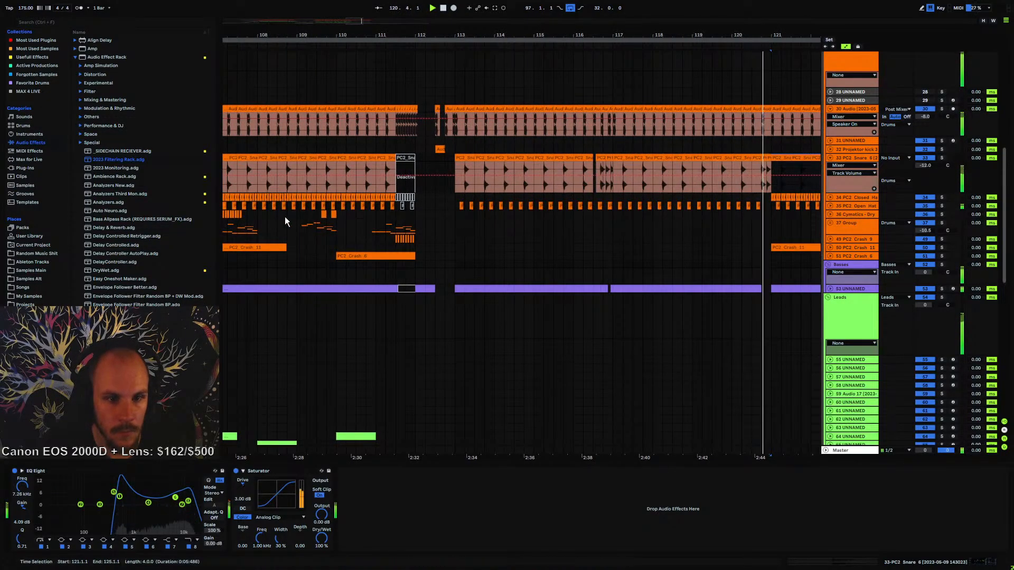
pyautogui.click(231, 214)
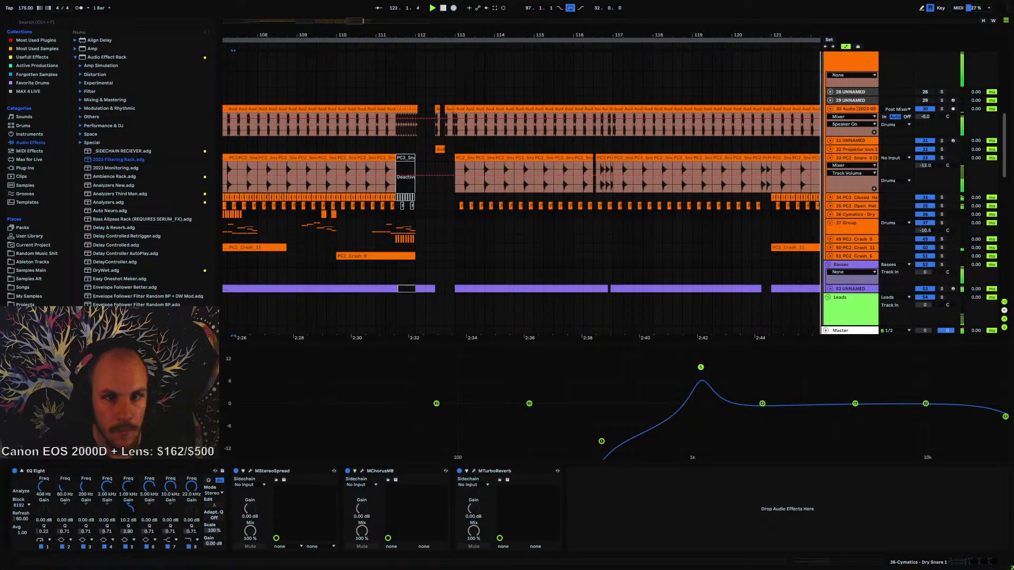
pyautogui.moveTo(460, 36)
pyautogui.mouseDown()
pyautogui.moveTo(385, 79)
pyautogui.moveTo(410, 85)
pyautogui.mouseUp()
pyautogui.press('space')
pyautogui.press('space')
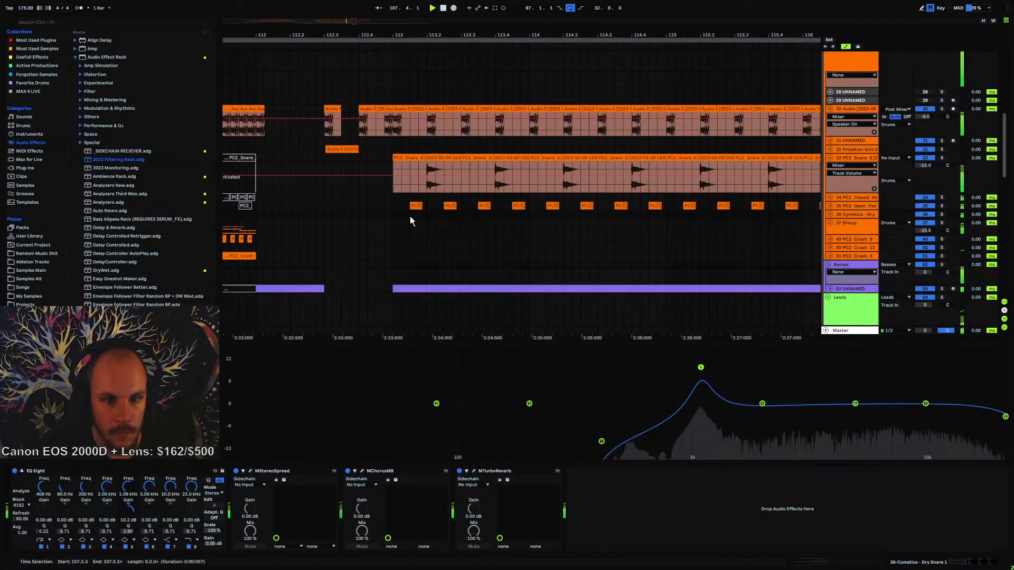
pyautogui.press('space')
pyautogui.click(404, 213)
pyautogui.hotkey('ctrl', 'v')
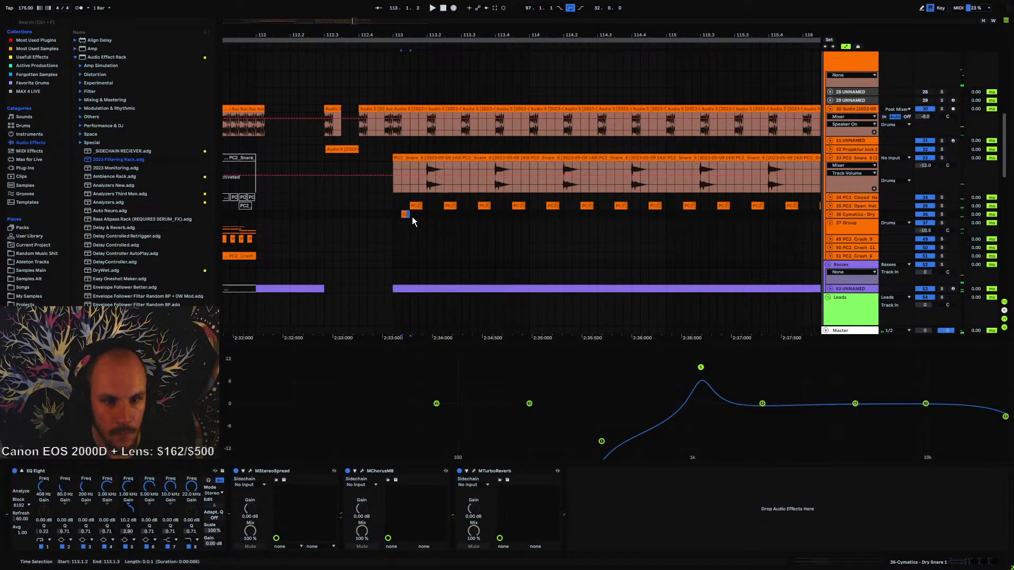
# - Build a three-hit Cymatics dry snare fill from the copied clip, move it to start at 114.4.2, and audition it
pyautogui.hotkey('ctrl', 'c')
pyautogui.click(420, 214)
pyautogui.hotkey('ctrl', 'v')
pyautogui.press('Delete')
pyautogui.moveTo(323, 35); pyautogui.dragTo(323, 24)
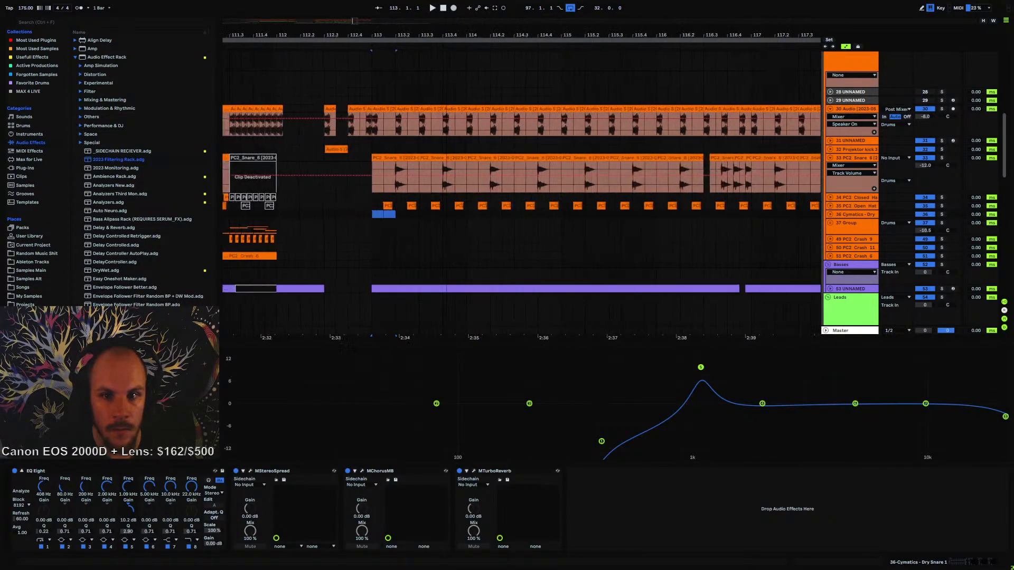
pyautogui.press('space')
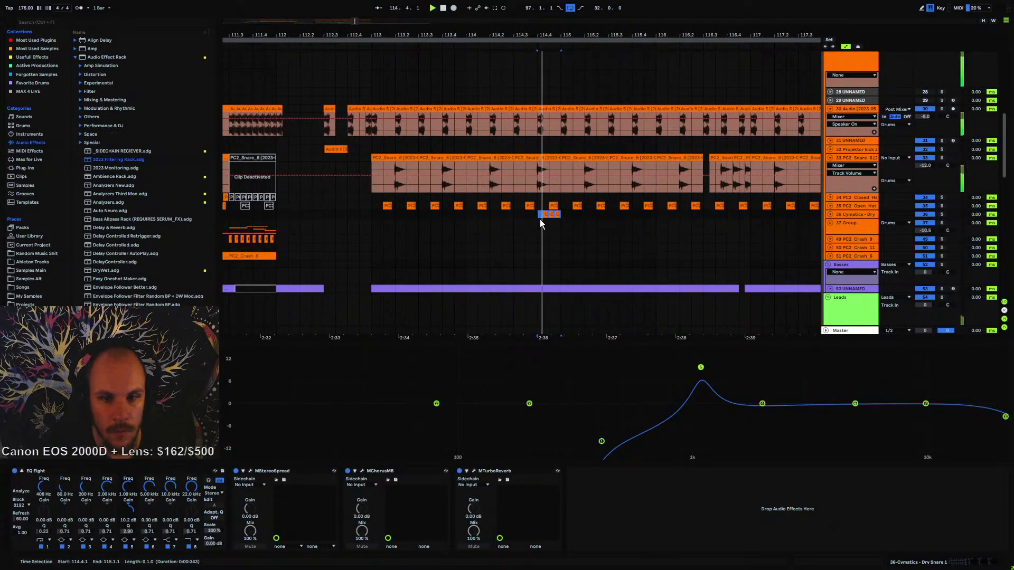
# - Duplicate the dry snare track's span from 113.1.1 to 117.1.1 three times to fill up to 129.1.1, and start playback
pyautogui.moveTo(371, 213); pyautogui.dragTo(562, 221)
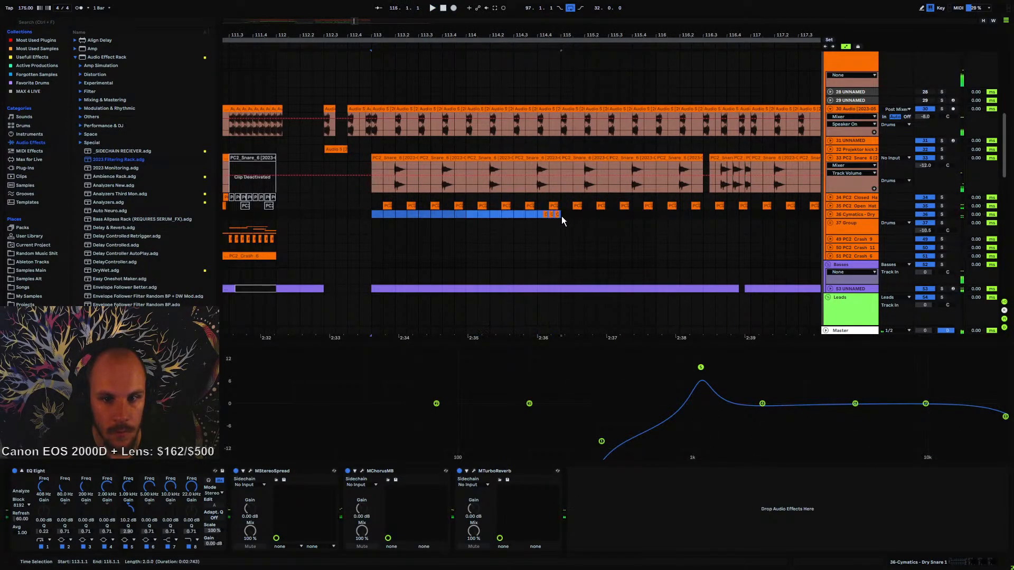
pyautogui.keyDown('shift'); pyautogui.click(749, 217); pyautogui.keyUp('shift')
pyautogui.hotkey('ctrl', 'd')
pyautogui.hotkey('ctrl', 'd')
pyautogui.hotkey('ctrl', 'd')
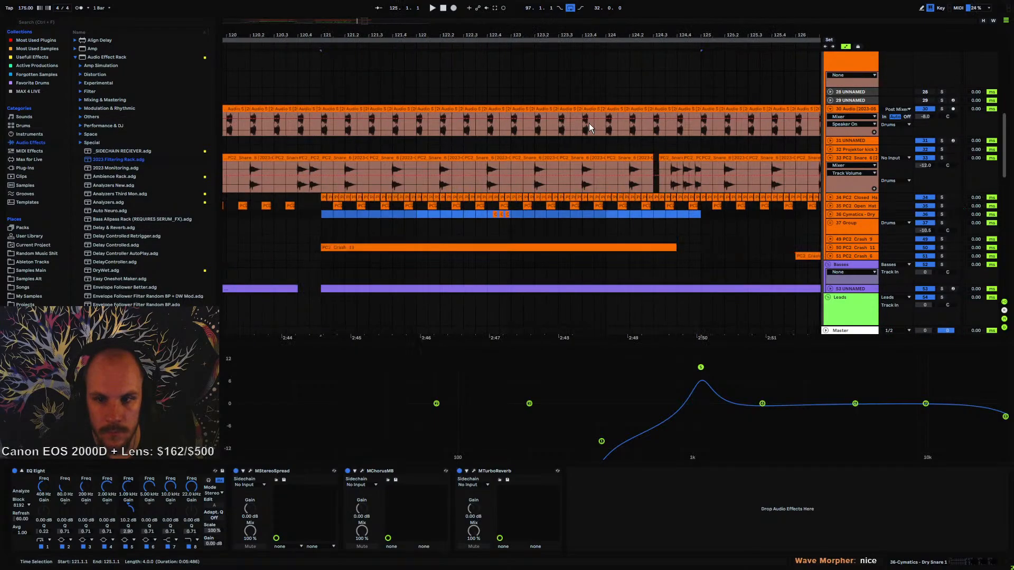
pyautogui.press('space')
# - Select the dry snare fills from 113.1.1 to 128.2.1, fold the PC2 Snare 6 and 30 Audio tracks, and audition the section
pyautogui.moveTo(421, 35); pyautogui.dragTo(669, 8)
pyautogui.click(830, 157)
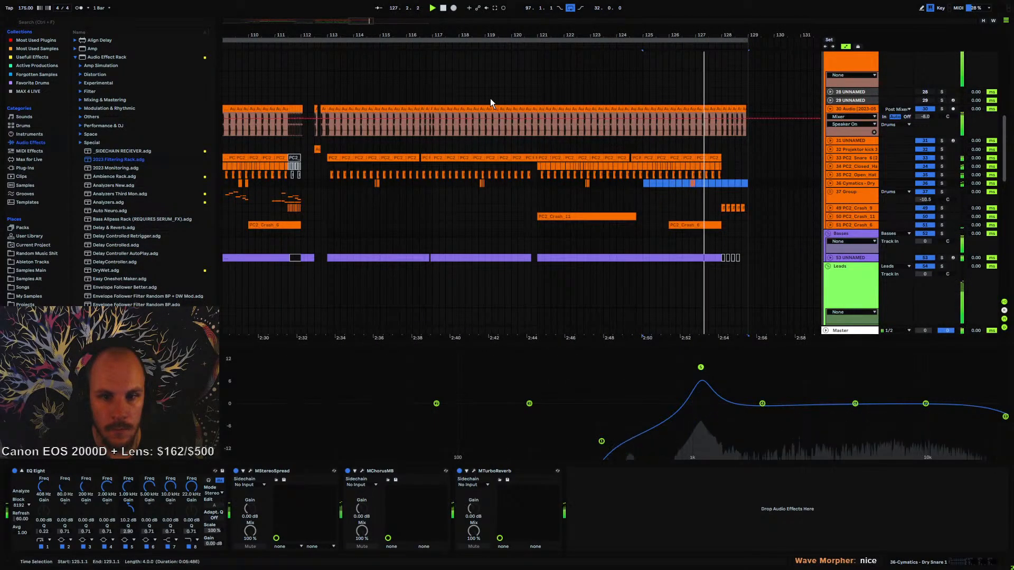
pyautogui.moveTo(329, 184); pyautogui.dragTo(734, 187)
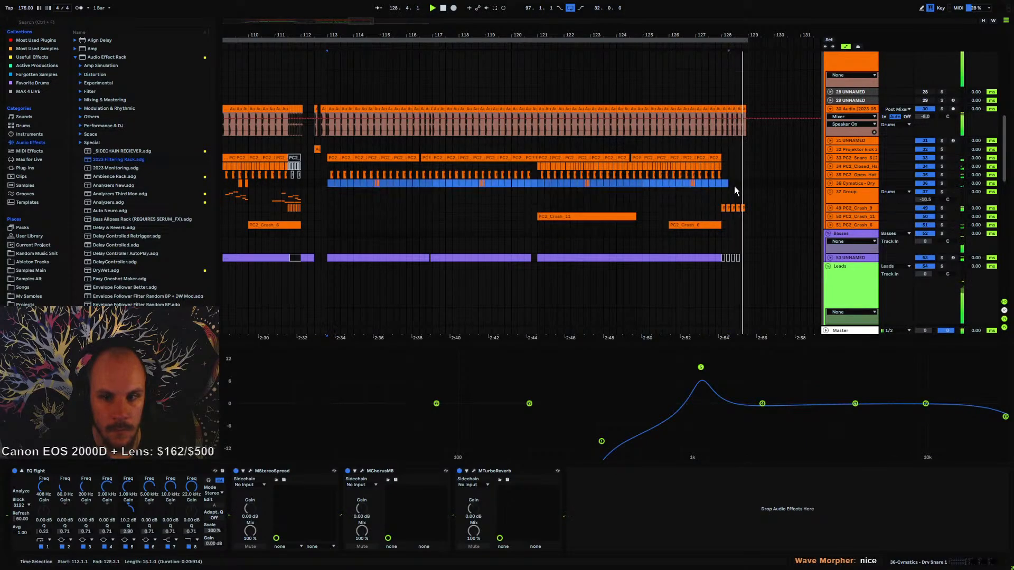
pyautogui.press('Delete')
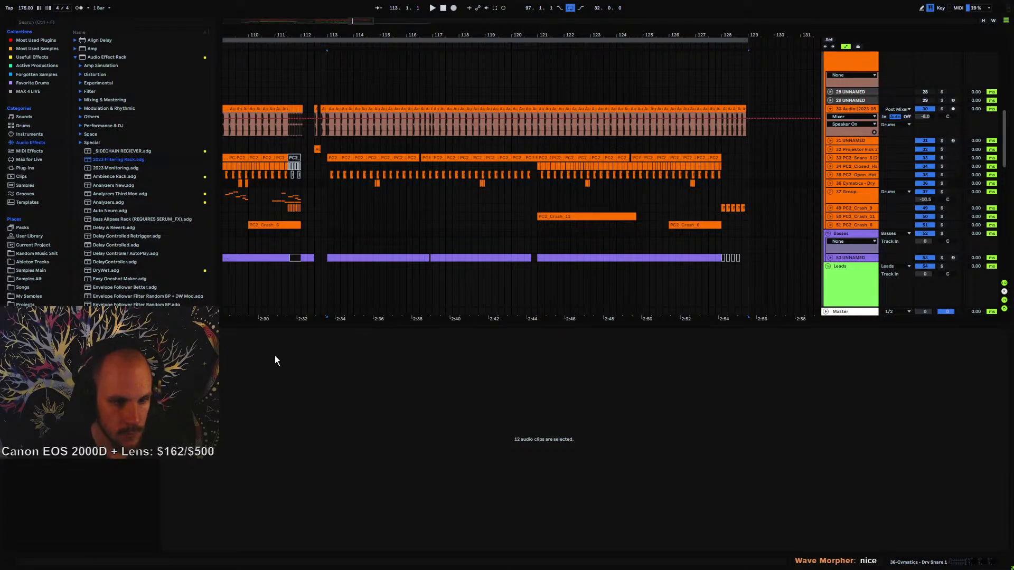
pyautogui.press('space')
pyautogui.click(829, 108)
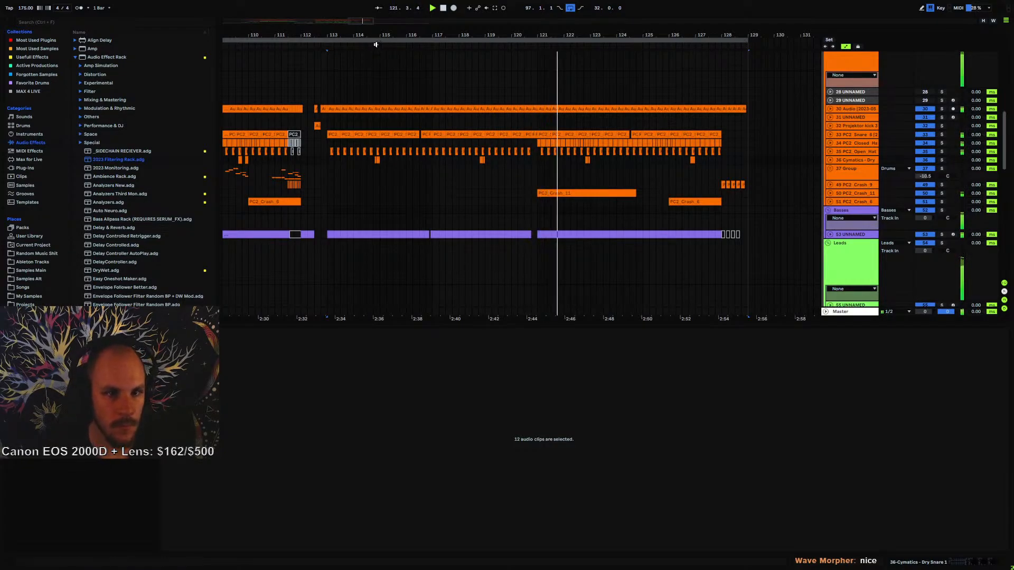
# - Paste a Cymatics Dry Snare 1 hit at 114.3.1 and duplicate it repeatedly to fill the gap up to the existing three-hit fill
pyautogui.moveTo(377, 36); pyautogui.dragTo(468, 151)
pyautogui.click(465, 159)
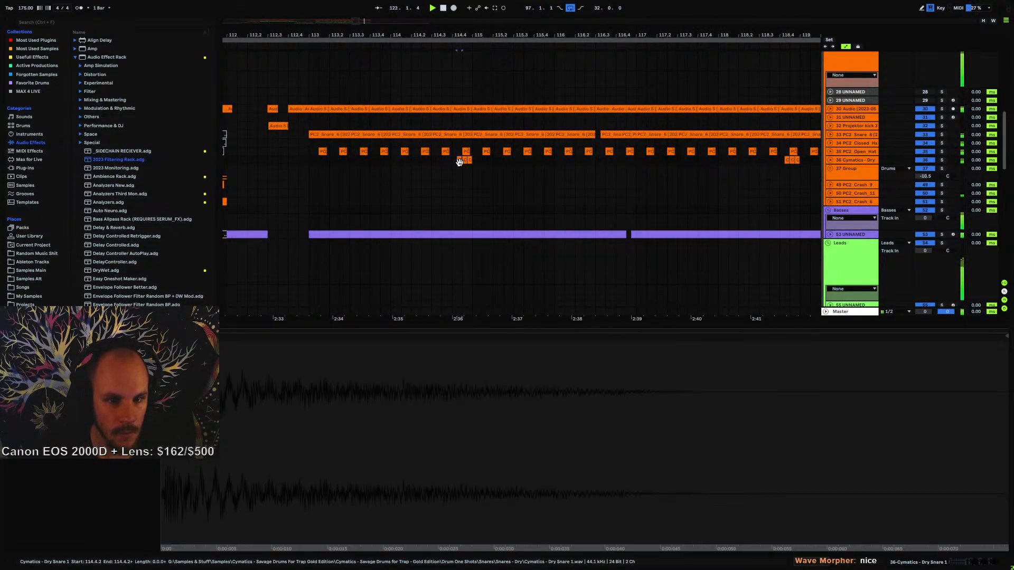
pyautogui.click(434, 162)
pyautogui.hotkey('ctrl', 'v')
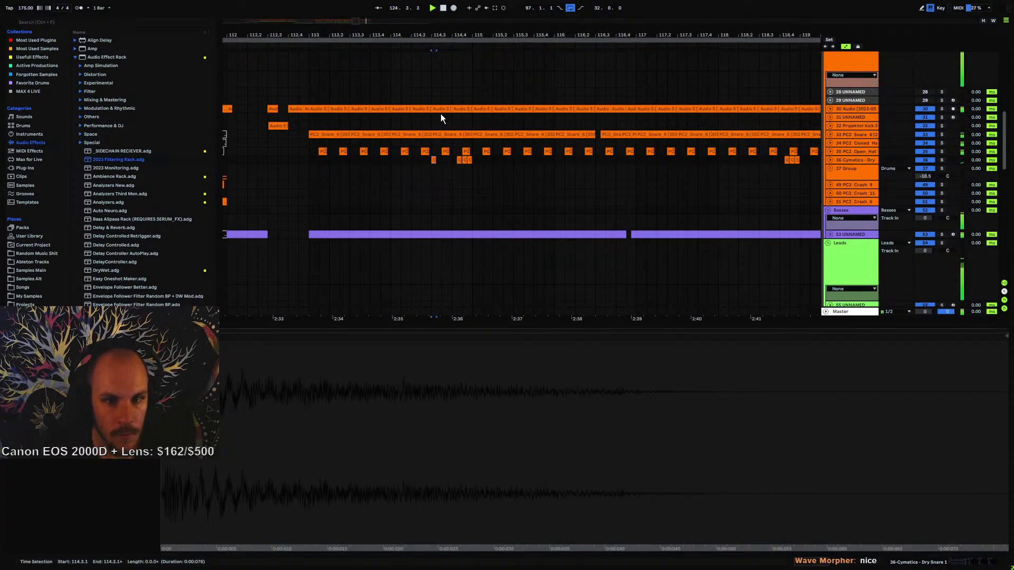
pyautogui.moveTo(441, 36); pyautogui.dragTo(441, 143)
pyautogui.keyDown('shift'); pyautogui.click(436, 162); pyautogui.keyUp('shift')
pyautogui.hotkey('ctrl', 'd')
pyautogui.hotkey('ctrl', 'd')
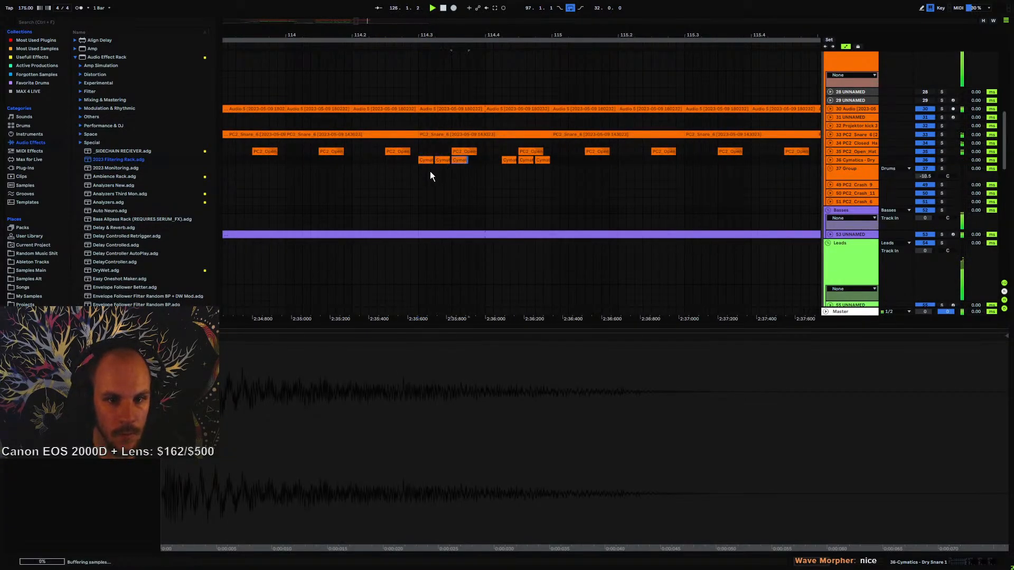
pyautogui.hotkey('ctrl', 'd')
pyautogui.hotkey('ctrl', 'd')
# - Select the reworked dry snare pattern from 113.1.1 to 117.1.1 and duplicate it three times, up to 129.1.1
pyautogui.moveTo(460, 34); pyautogui.dragTo(460, 5)
pyautogui.moveTo(338, 157); pyautogui.dragTo(517, 163)
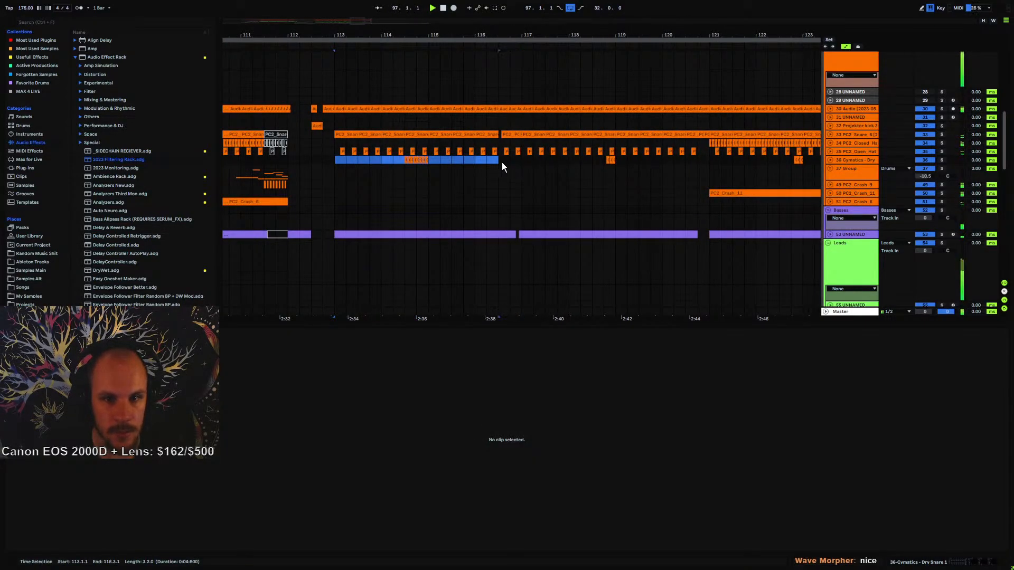
pyautogui.hotkey('ctrl', 'd')
pyautogui.hotkey('ctrl', 'd')
pyautogui.hotkey('ctrl', 'd')
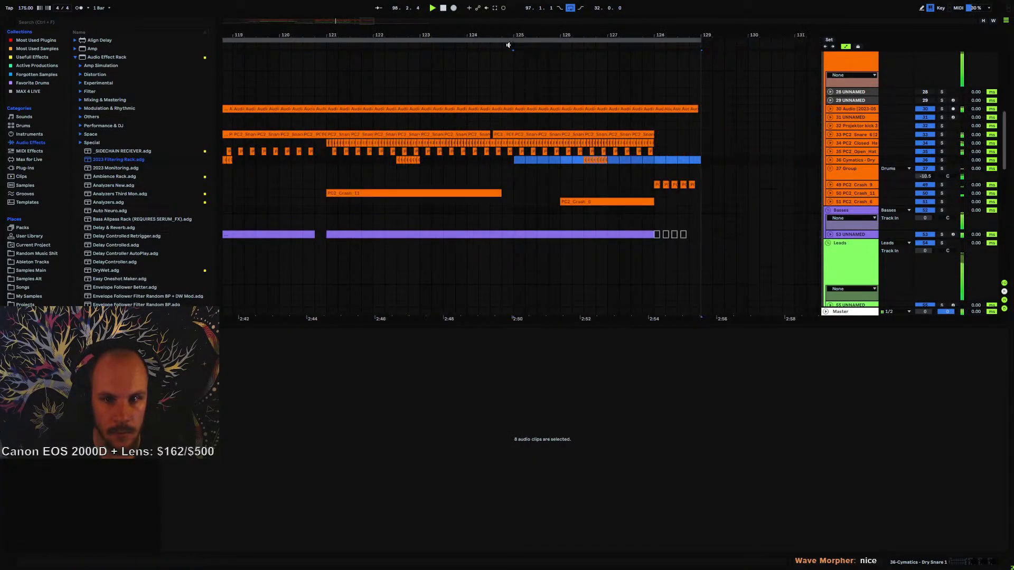
# - Select the dry snare track's full length and set the loop to cover 1.1.1 to 129.1.1
pyautogui.moveTo(509, 35); pyautogui.dragTo(444, 26)
pyautogui.hotkey('ctrl', 'a')
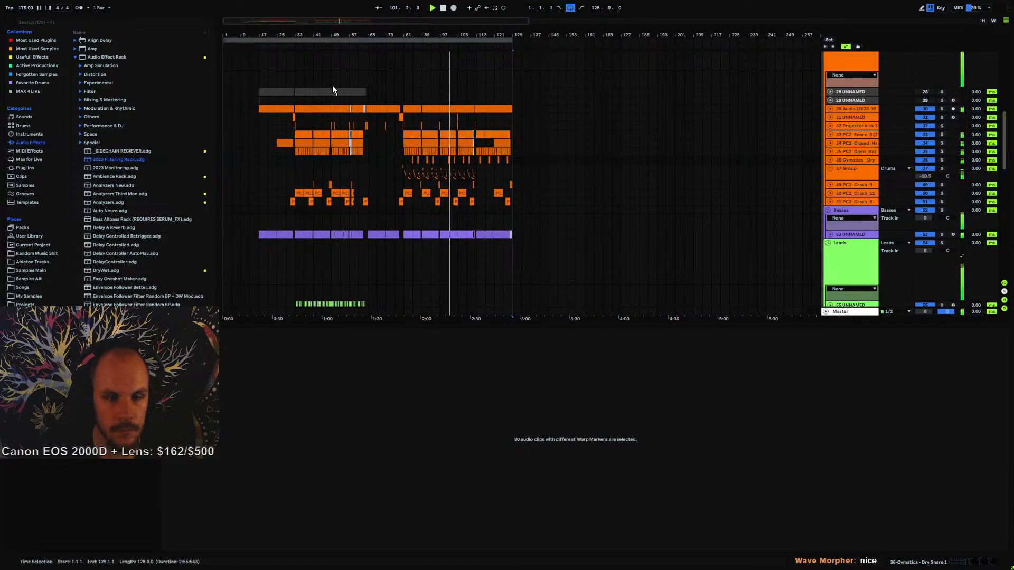
pyautogui.scroll(5, 409, 163)
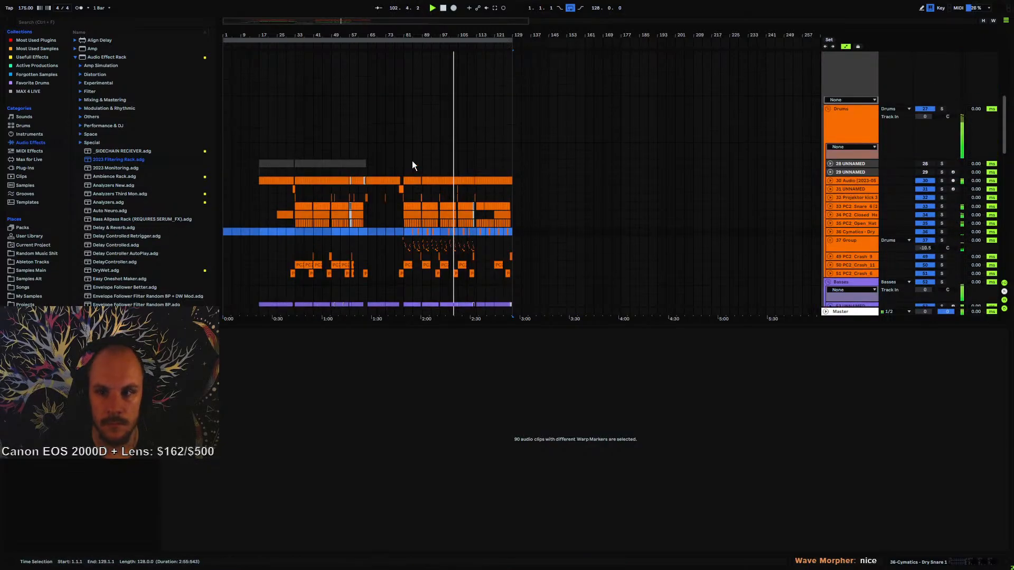
pyautogui.scroll(-10, 406, 167)
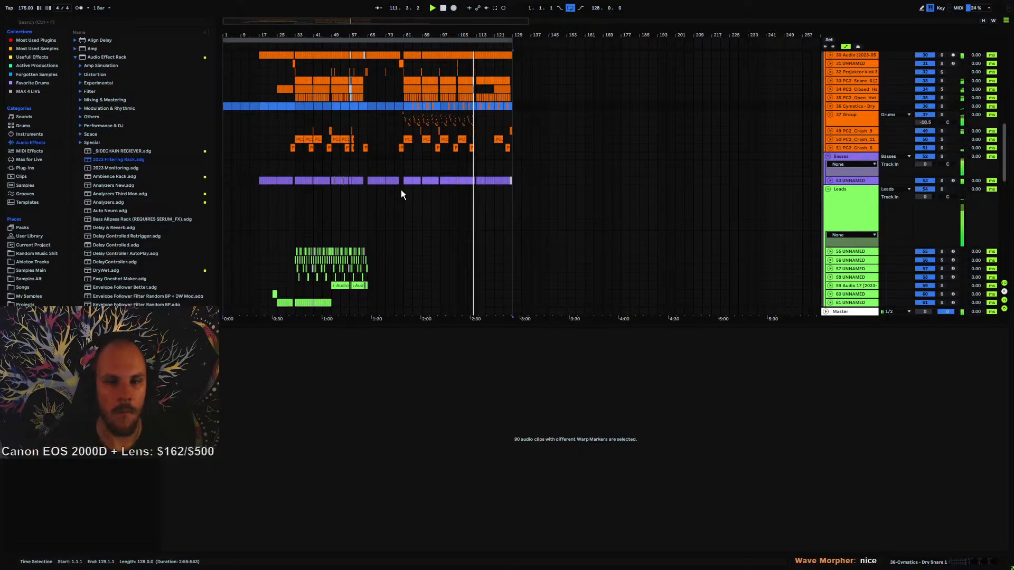
# - Add MStereoProcessor to the end of the device chain on lead track 84
pyautogui.moveTo(476, 34); pyautogui.dragTo(528, 150)
pyautogui.scroll(-10, 546, 188)
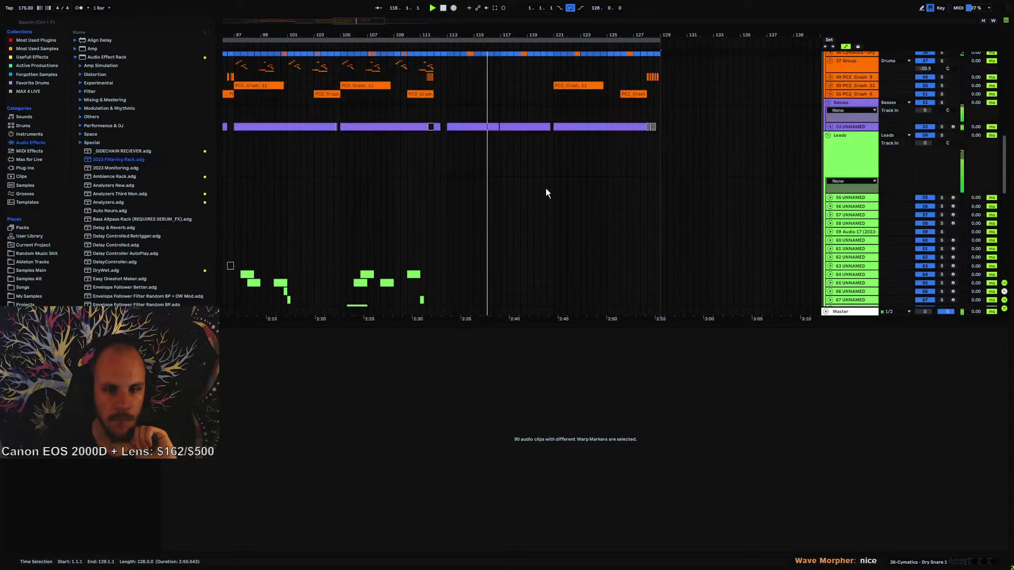
pyautogui.click(830, 195)
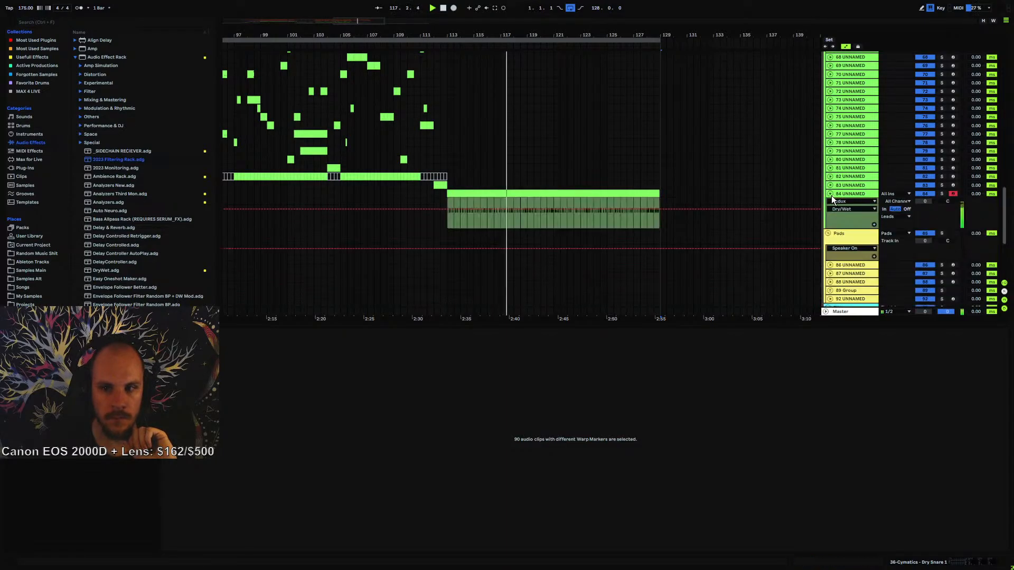
pyautogui.click(847, 196)
pyautogui.rightClick(891, 514)
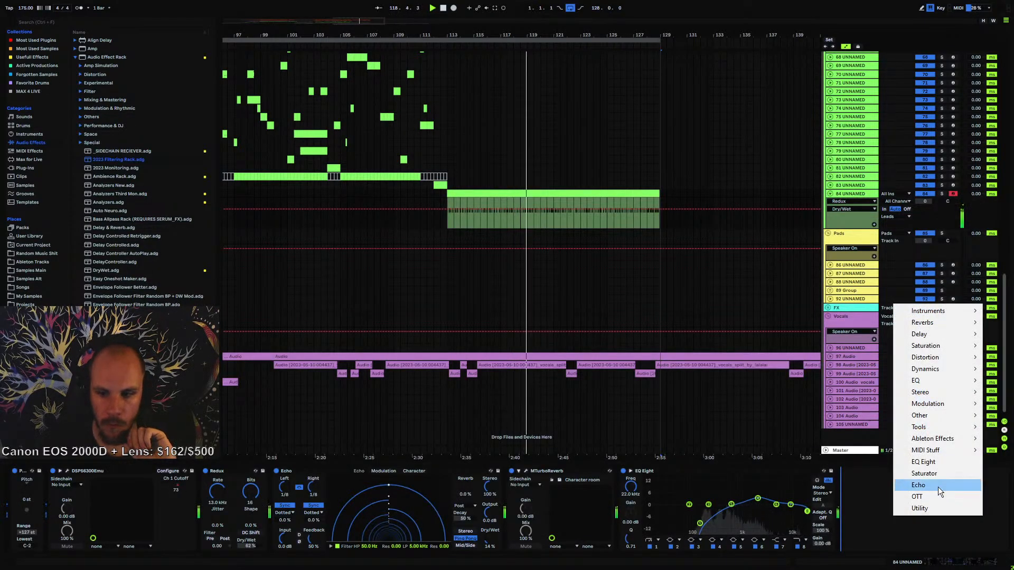
pyautogui.moveTo(933, 391)
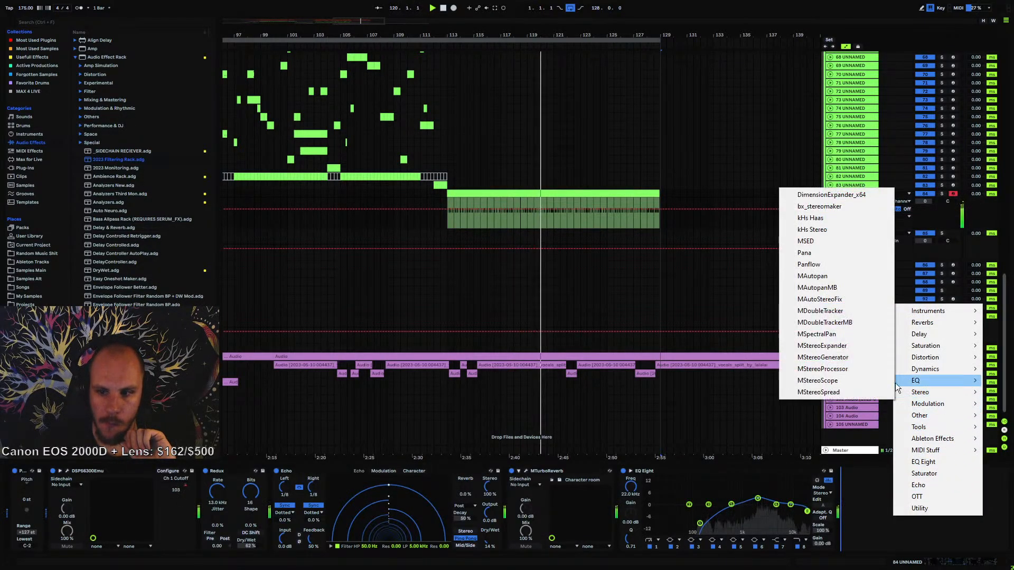
pyautogui.click(853, 368)
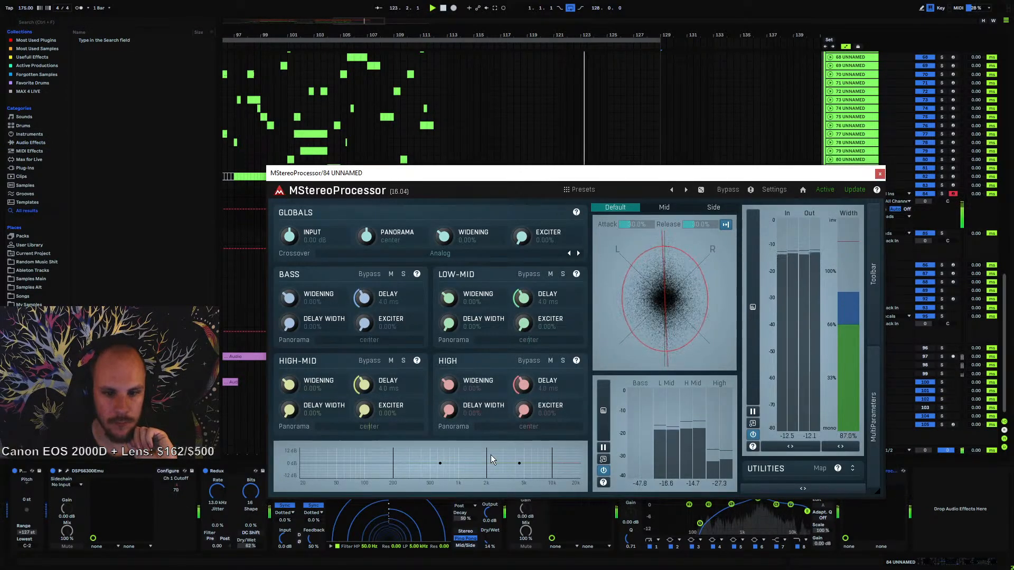
# - Raise MStereoProcessor's lower crossovers, set widening to about -76% for bass and -37% for low-mid, and slightly widen the high-mid and high bands
pyautogui.moveTo(487, 455); pyautogui.dragTo(506, 454)
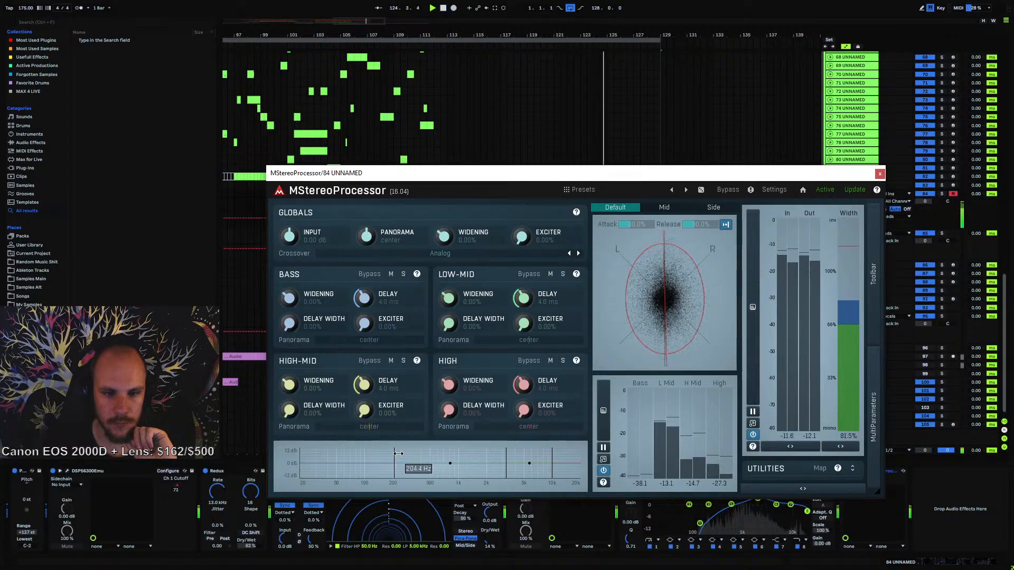
pyautogui.moveTo(399, 453); pyautogui.dragTo(510, 457)
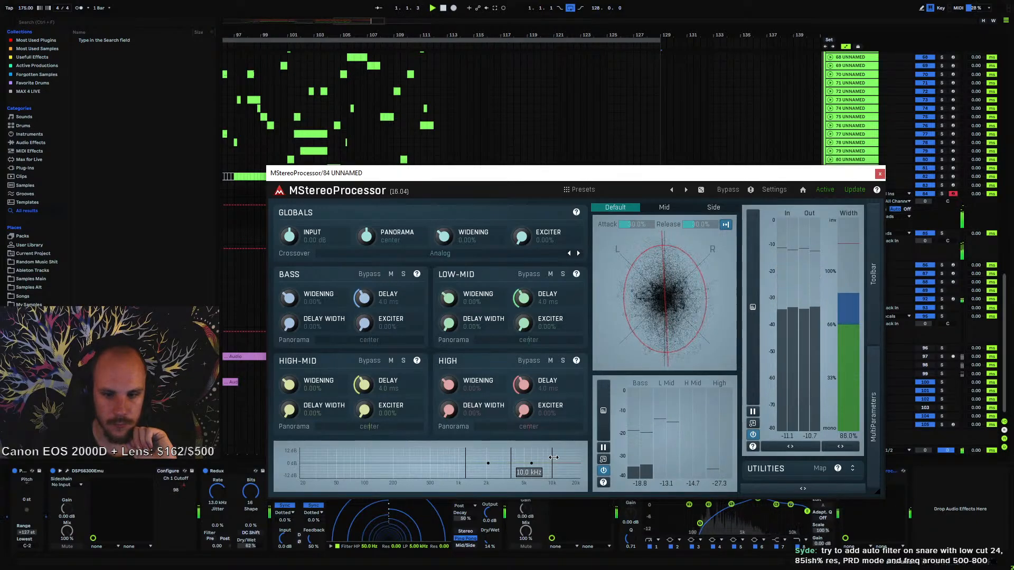
pyautogui.moveTo(448, 298); pyautogui.dragTo(448, 320)
pyautogui.moveTo(289, 299); pyautogui.dragTo(289, 330)
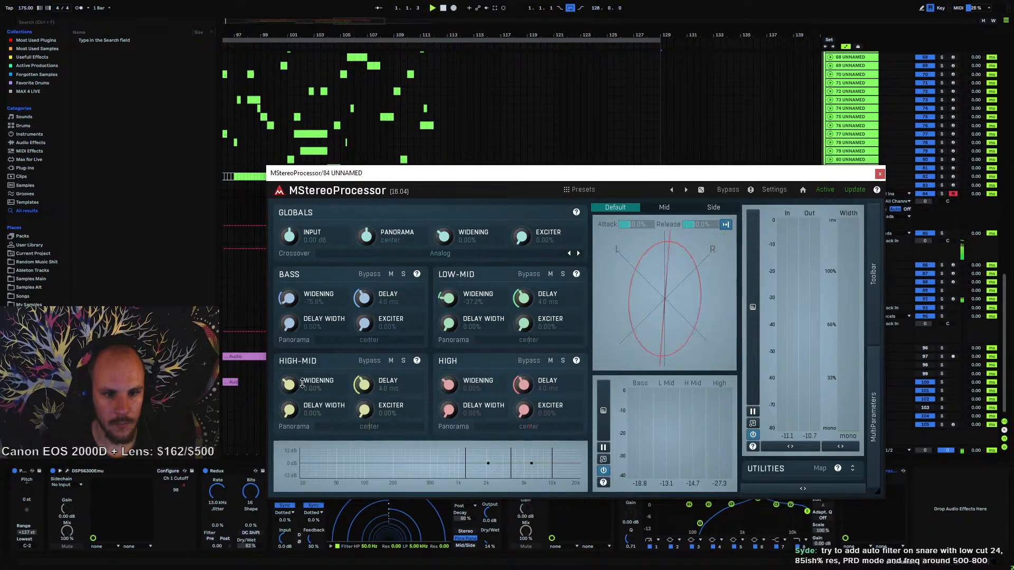
pyautogui.moveTo(289, 385); pyautogui.dragTo(289, 379)
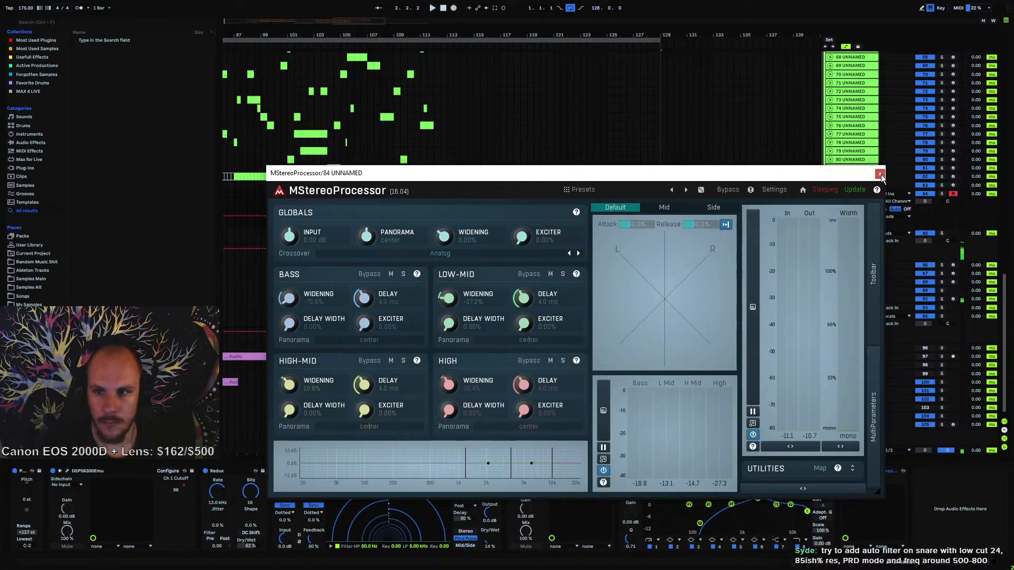
# - Play the lead from 113.1.1, set MStereoProcessor's global widening to 19.2% and exciter to 30%, and fold track 84
pyautogui.hotkey('ctrl', 'alt', 'p')
pyautogui.click(446, 208)
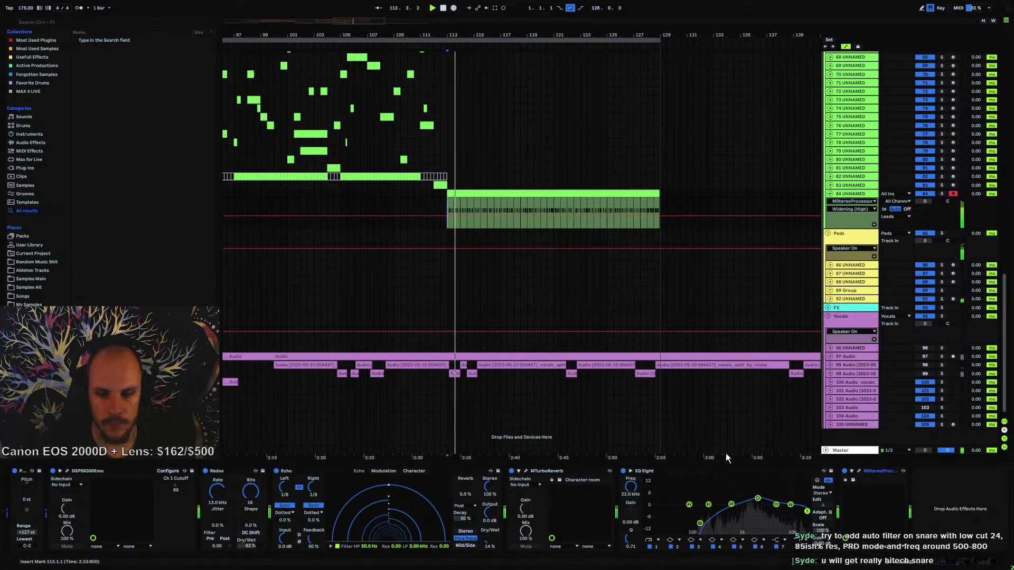
pyautogui.click(859, 472)
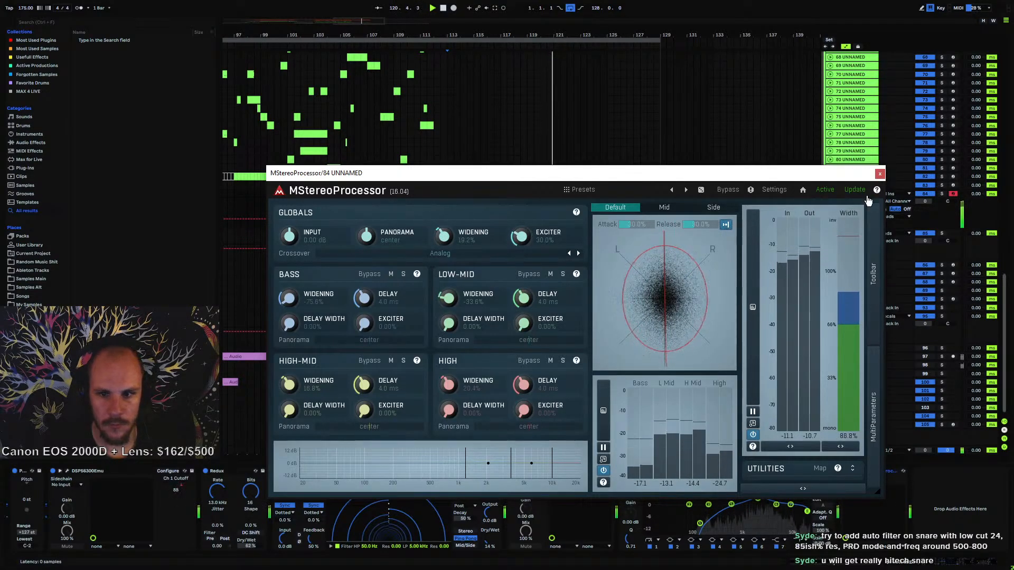
pyautogui.click(880, 173)
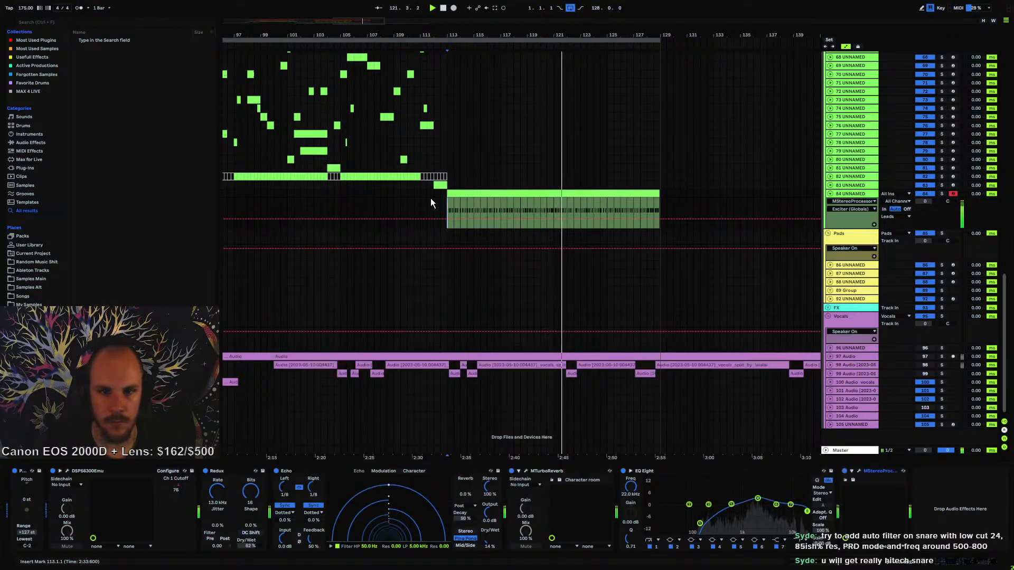
pyautogui.click(831, 194)
# - Move Echo and MTurboReverb together to the end of track 84's device chain, after MStereoProcessor
pyautogui.moveTo(436, 33); pyautogui.dragTo(508, 21)
pyautogui.click(398, 470)
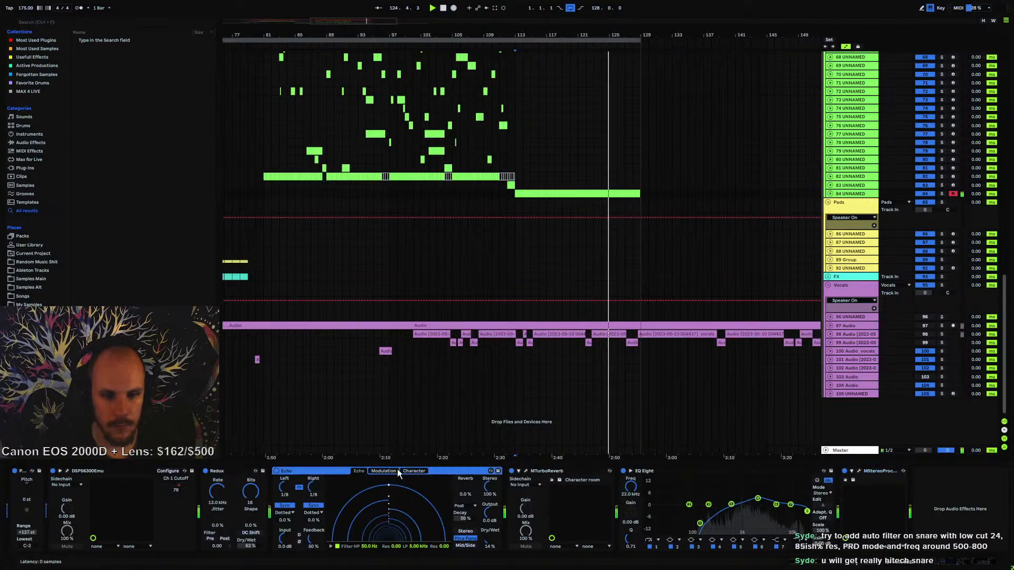
pyautogui.keyDown('shift'); pyautogui.click(550, 471); pyautogui.keyUp('shift')
pyautogui.moveTo(462, 472); pyautogui.dragTo(915, 497)
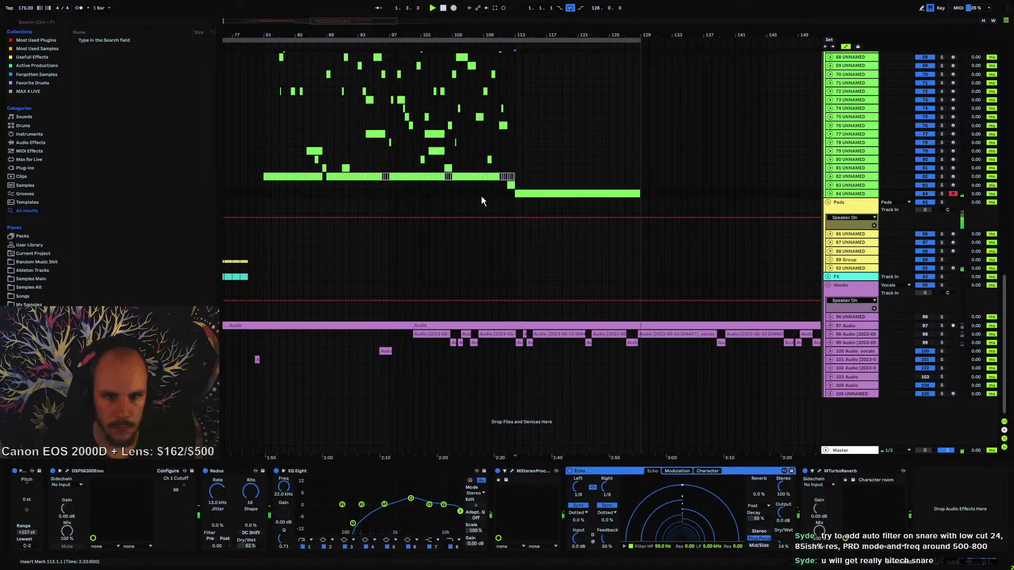
# - Audition the arrangement from around bar 89 with the whole song in view, and stop playback
pyautogui.click(329, 195)
pyautogui.press('space')
pyautogui.press('space')
pyautogui.moveTo(352, 33)
pyautogui.mouseDown()
pyautogui.moveTo(458, 34)
pyautogui.moveTo(459, 67)
pyautogui.mouseUp()
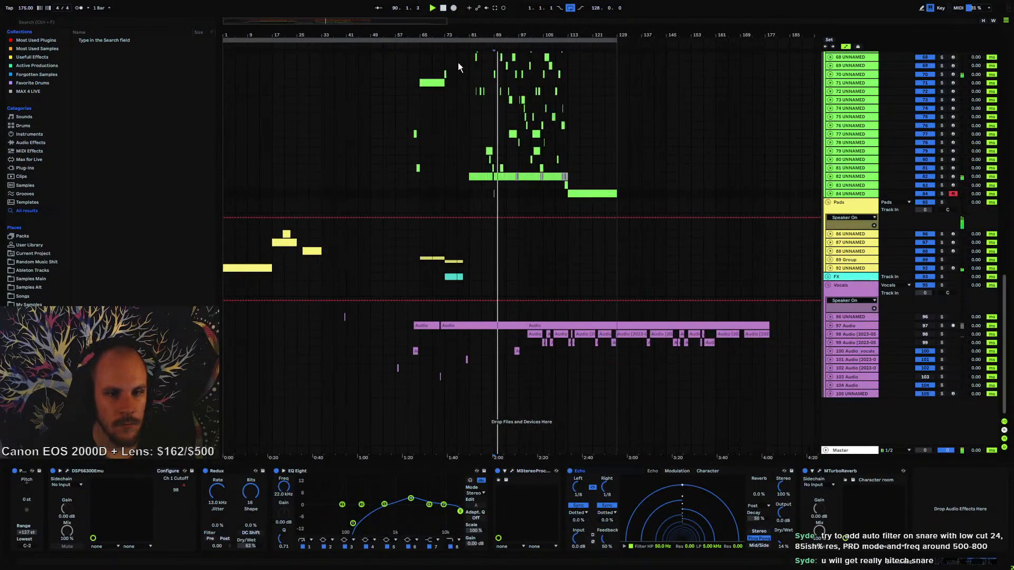
pyautogui.press('space')
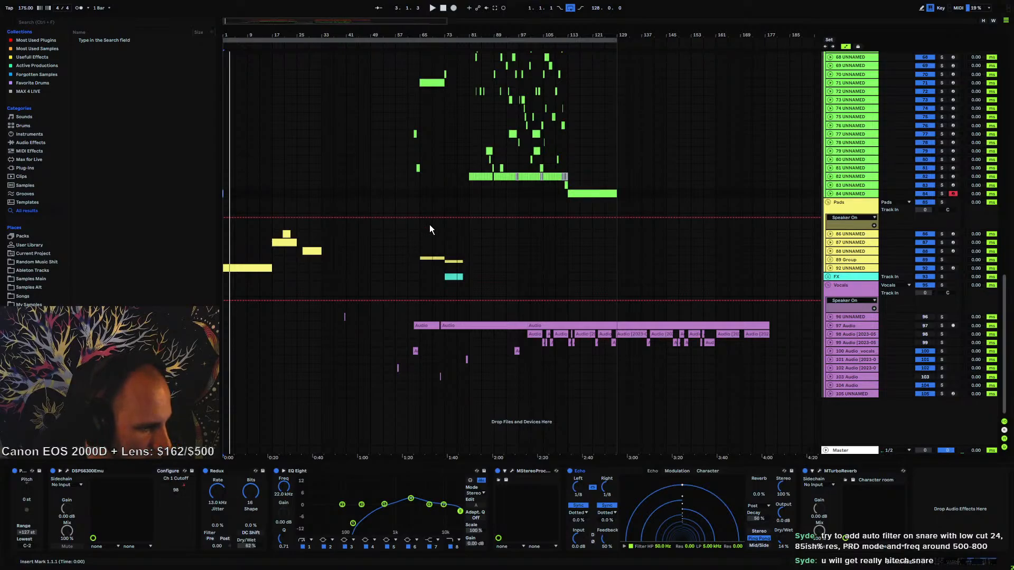
# - Add an Auto Filter after Saturator on the PC2 Snare 6 track, set to high-pass, PRD circuit and 85% resonance
pyautogui.scroll(15, 429, 224)
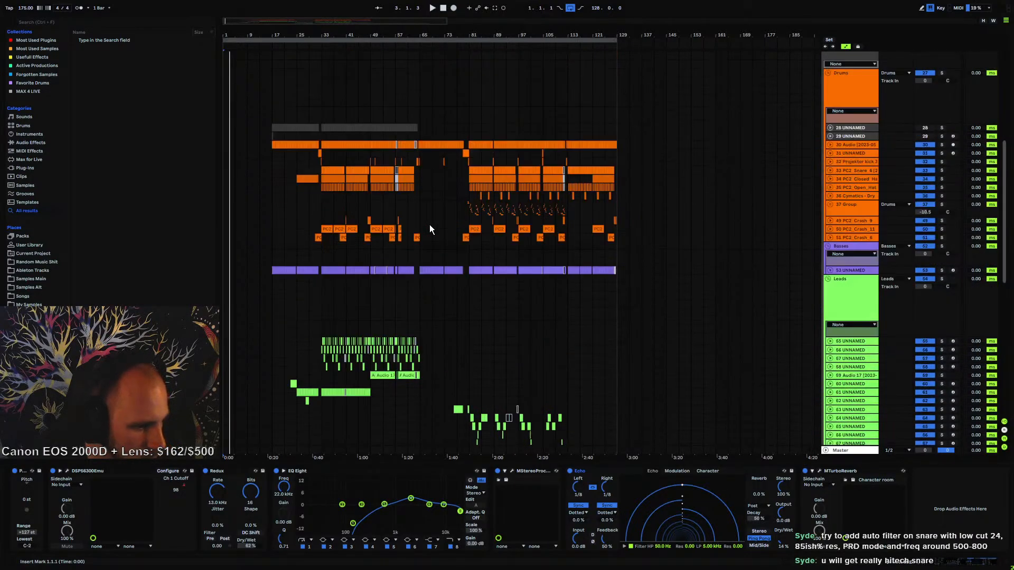
pyautogui.scroll(5, 430, 226)
pyautogui.scroll(-4, 429, 225)
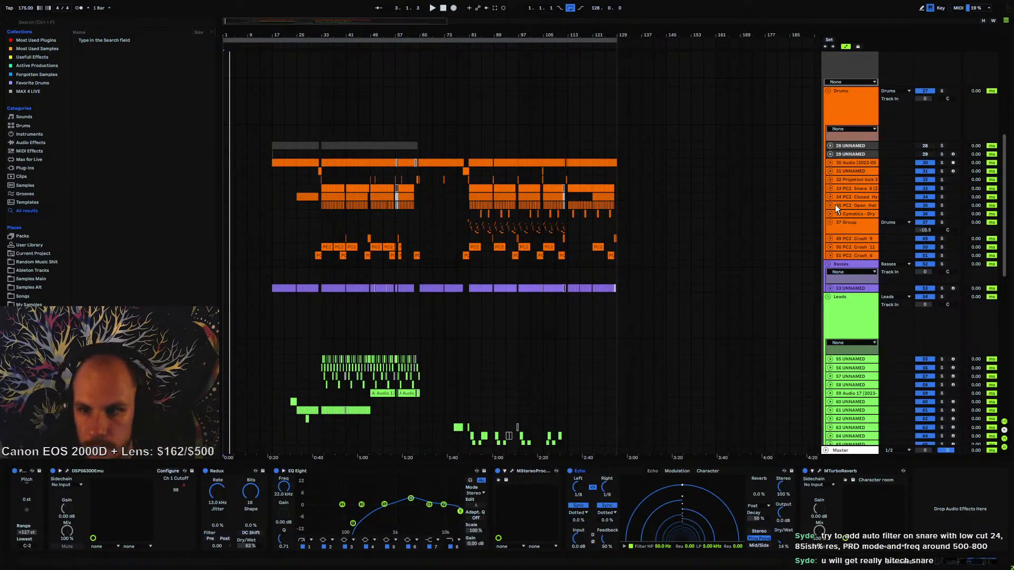
pyautogui.click(857, 190)
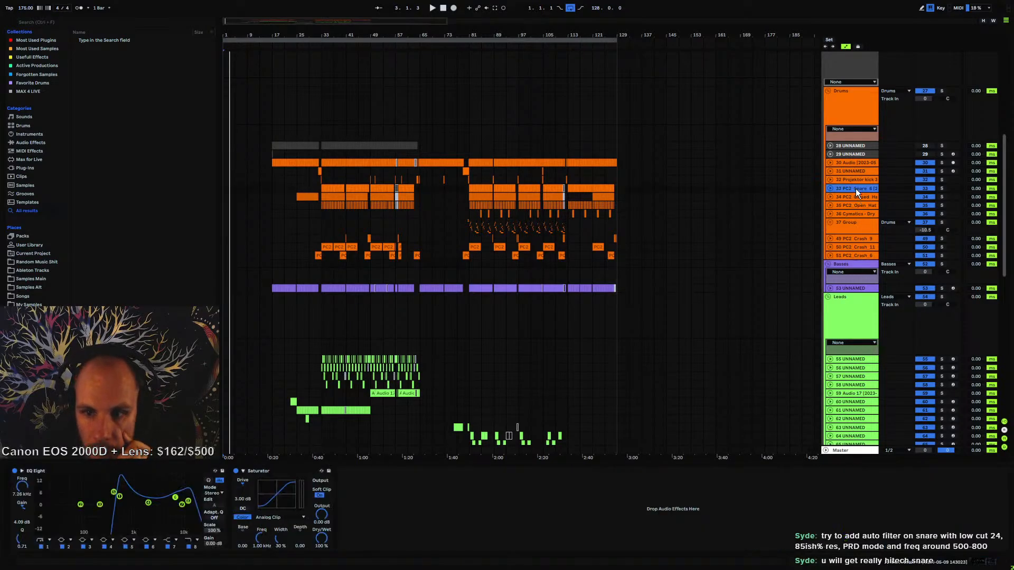
pyautogui.rightClick(404, 511)
pyautogui.click(27, 140)
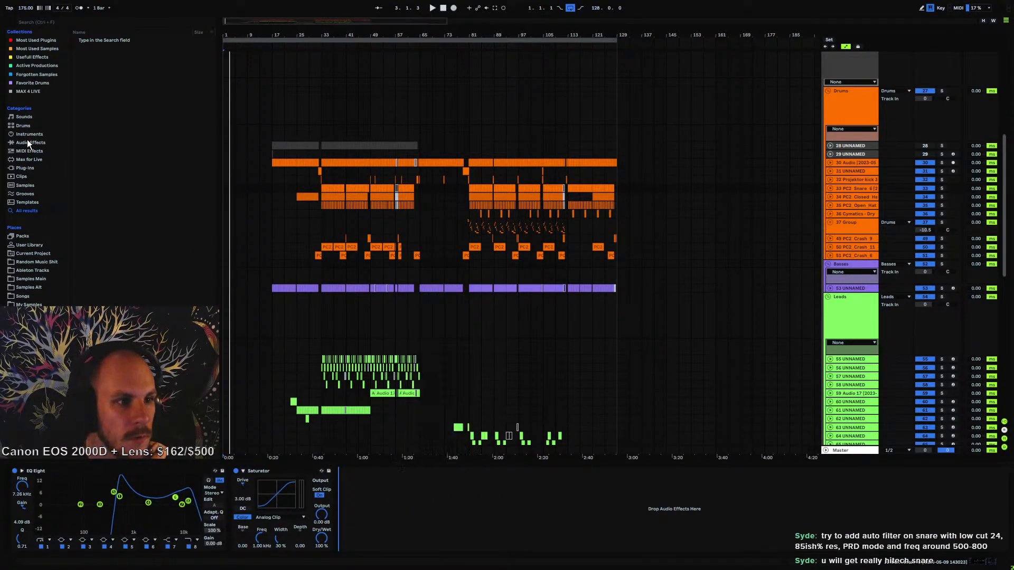
pyautogui.click(76, 58)
pyautogui.moveTo(93, 66); pyautogui.dragTo(386, 516)
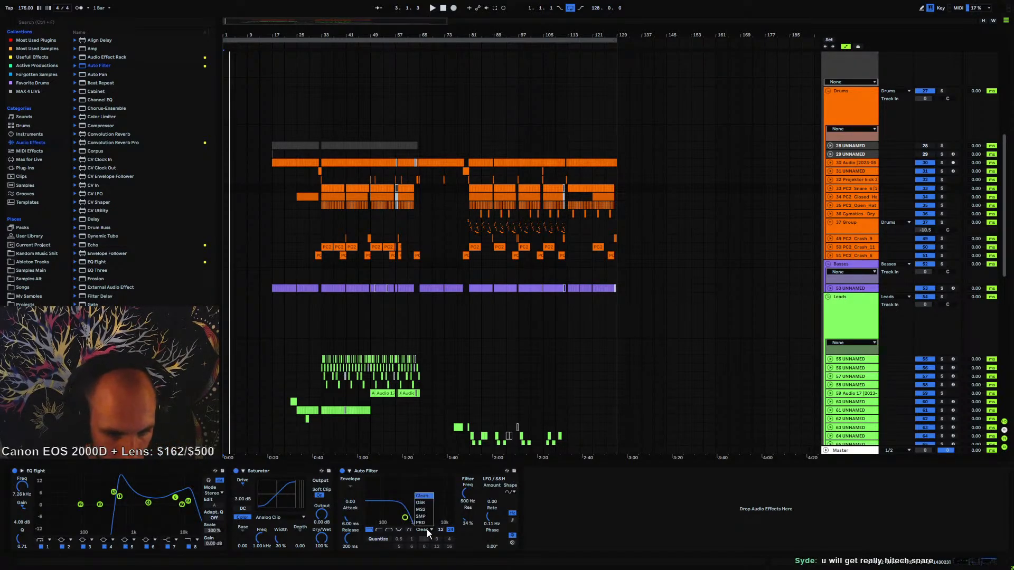
pyautogui.click(379, 529)
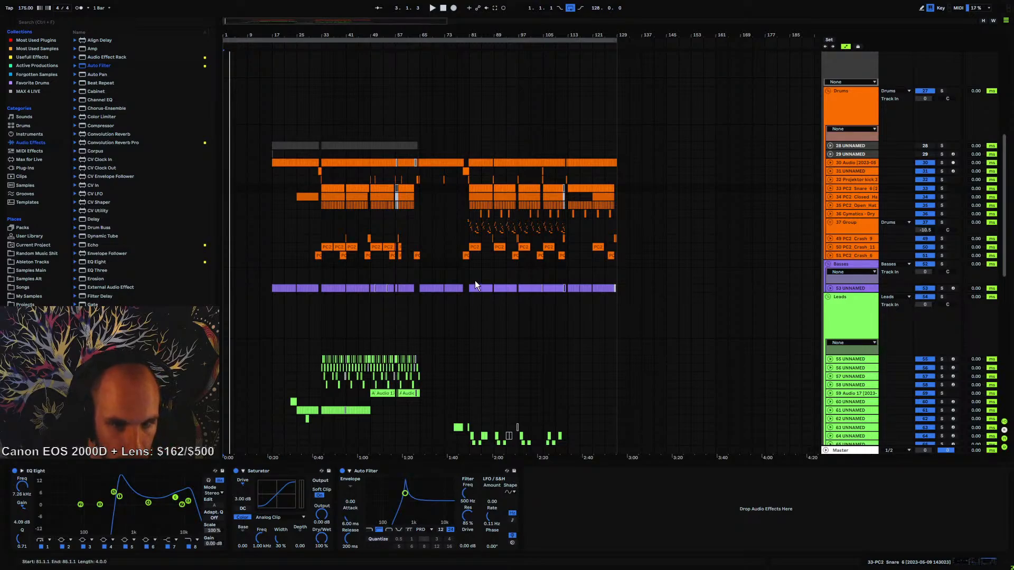
# - Audition the PC2 snare from 33.1.1, soloed and in the mix, tuning its Auto Filter frequency to about 550 Hz with EQ Eight's display expanded
pyautogui.click(320, 190)
pyautogui.press('space')
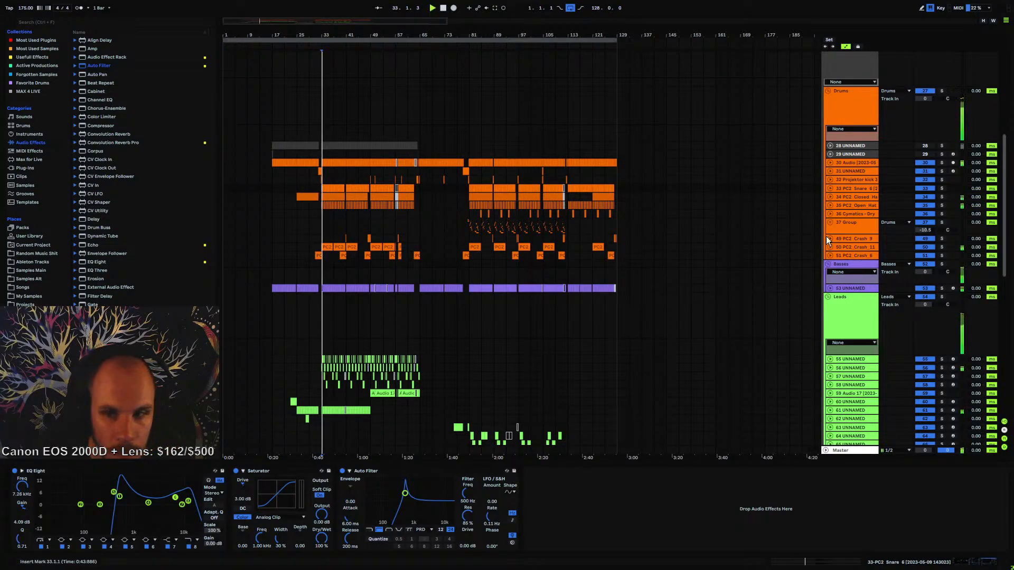
pyautogui.click(941, 188)
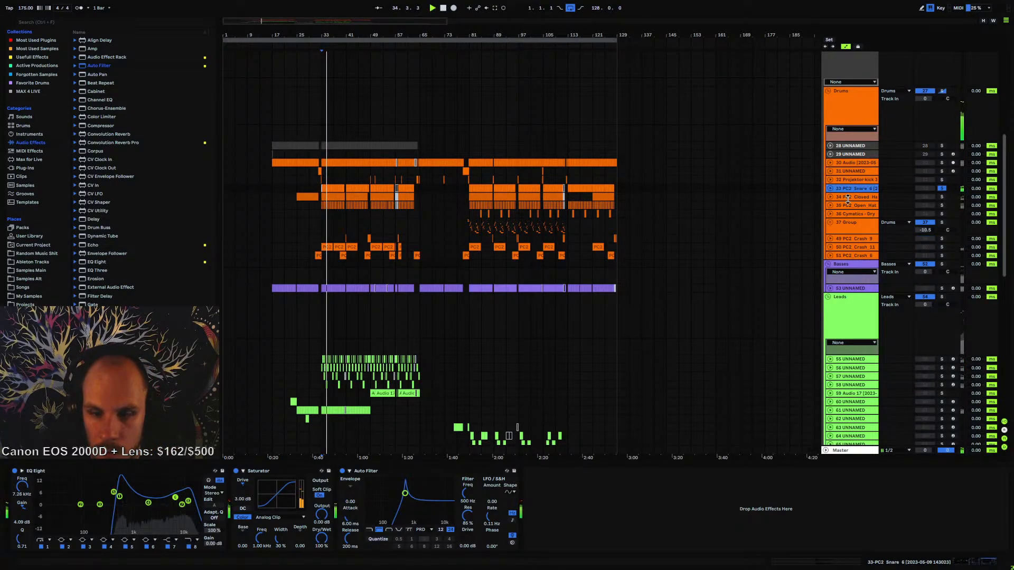
pyautogui.moveTo(405, 493); pyautogui.dragTo(411, 493)
pyautogui.click(942, 188)
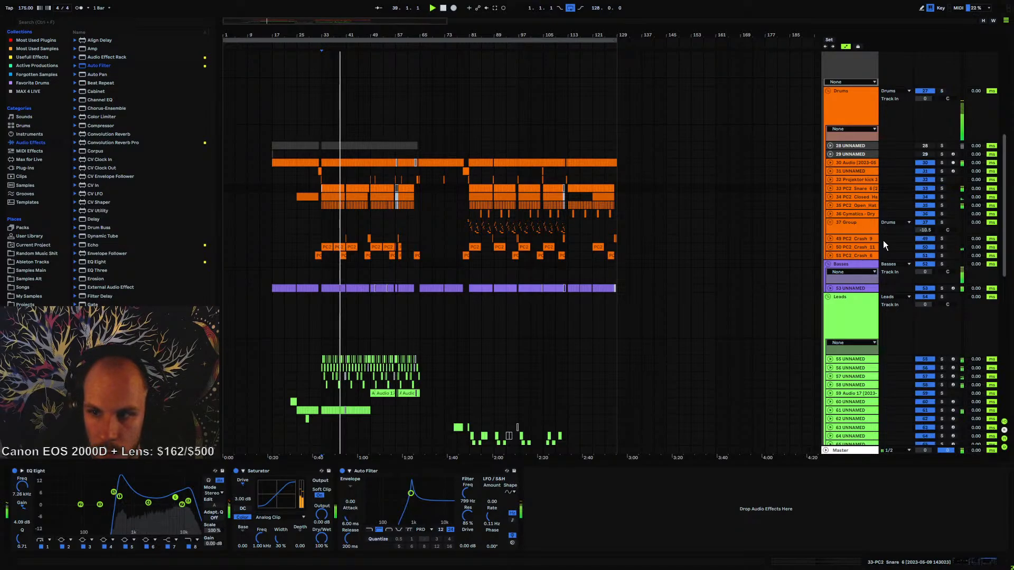
pyautogui.click(22, 471)
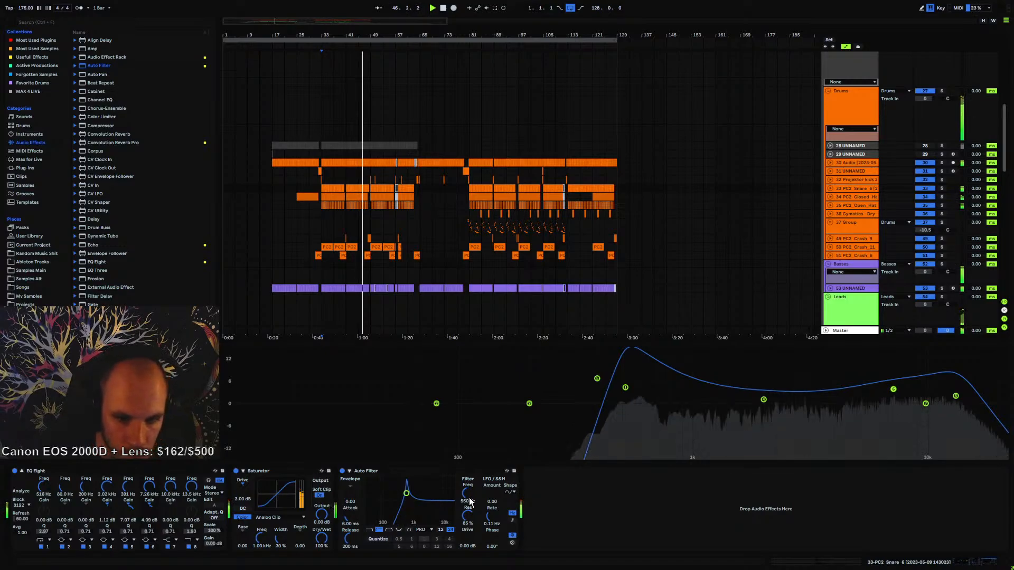
pyautogui.moveTo(469, 501); pyautogui.dragTo(470, 519)
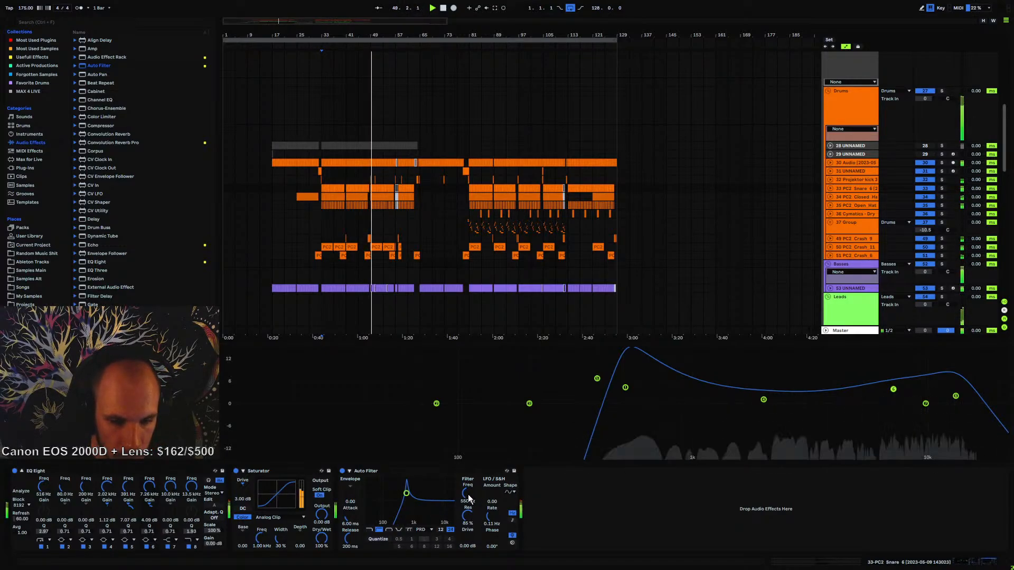
# - Move the PC2 snare's Auto Filter ahead of EQ Eight, and set EQ Eight's first band to about 508 Hz with a Q of 1.13
pyautogui.moveTo(469, 517); pyautogui.dragTo(468, 530)
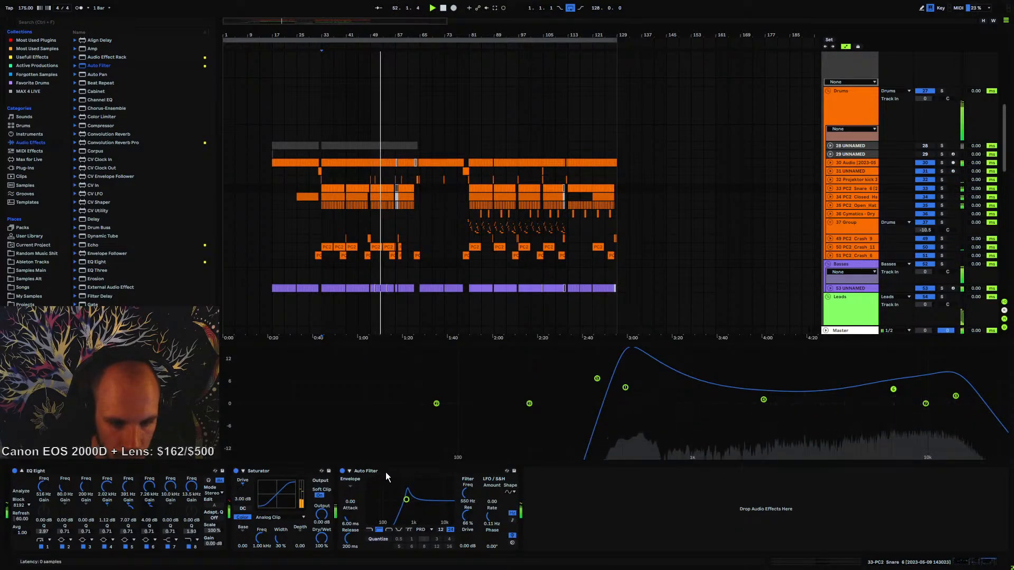
pyautogui.moveTo(386, 472); pyautogui.dragTo(95, 492)
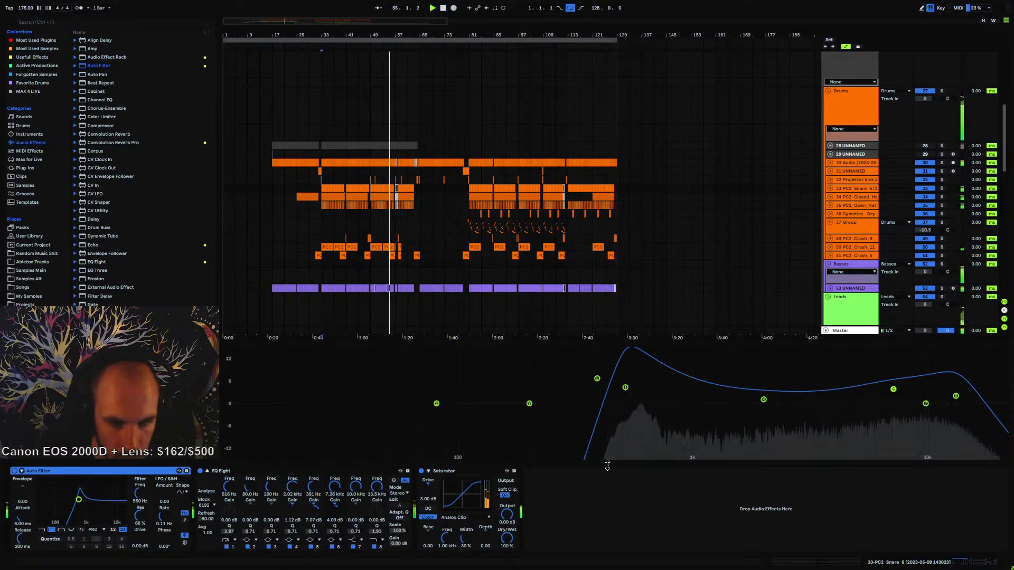
pyautogui.moveTo(630, 390); pyautogui.dragTo(629, 397)
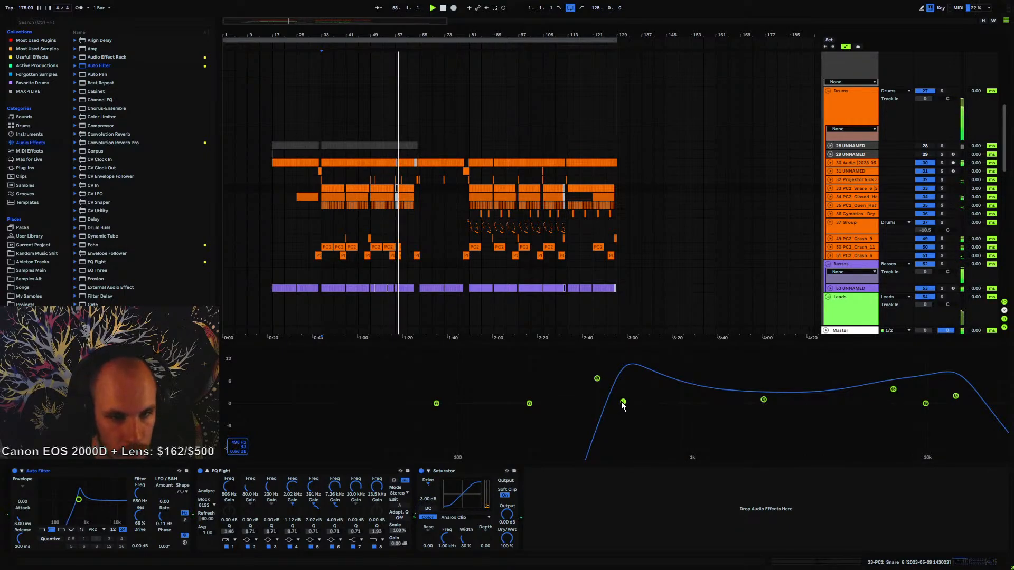
pyautogui.moveTo(623, 403); pyautogui.dragTo(624, 407)
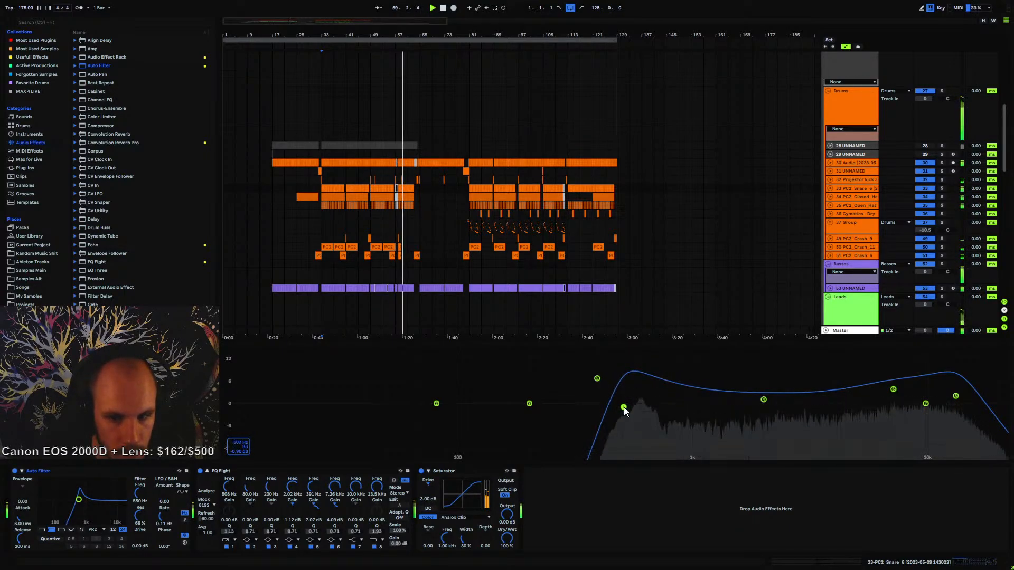
# - Compare the snare with Auto Filter bypassed and enabled, set its resonance to 70%, and collapse EQ Eight's expanded display
pyautogui.click(17, 473)
pyautogui.click(15, 471)
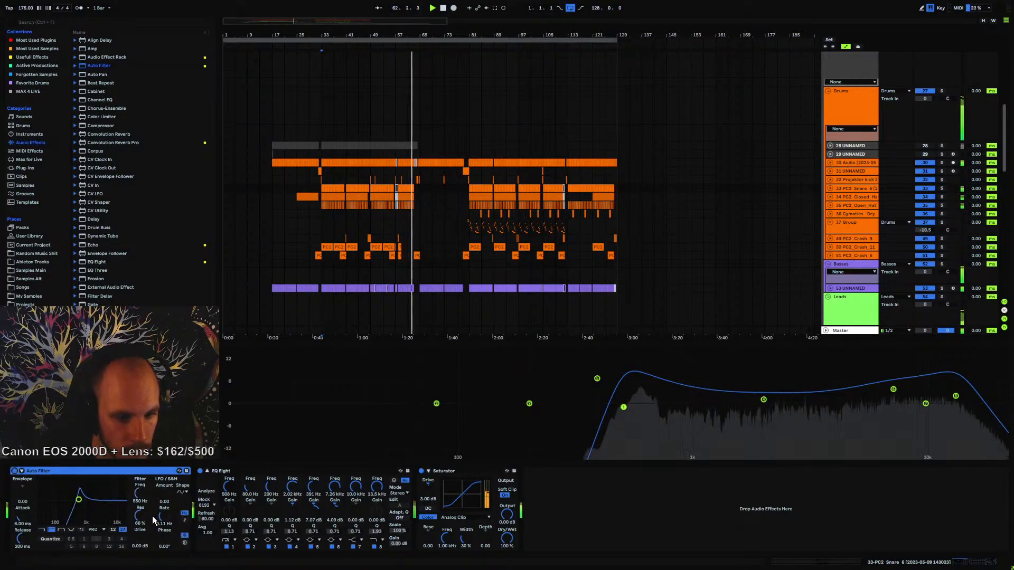
pyautogui.click(140, 516)
pyautogui.moveTo(140, 516); pyautogui.dragTo(144, 517)
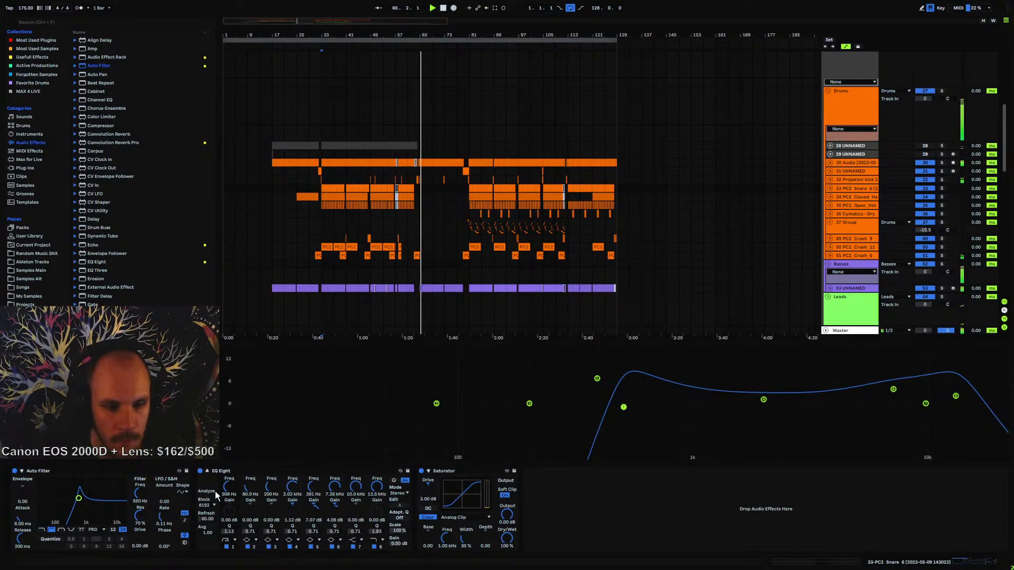
pyautogui.click(207, 470)
# - Audition the arrangement from about bar 66 onward while examining the lead, pad, vocal and drum clips
pyautogui.scroll(-10, 454, 311)
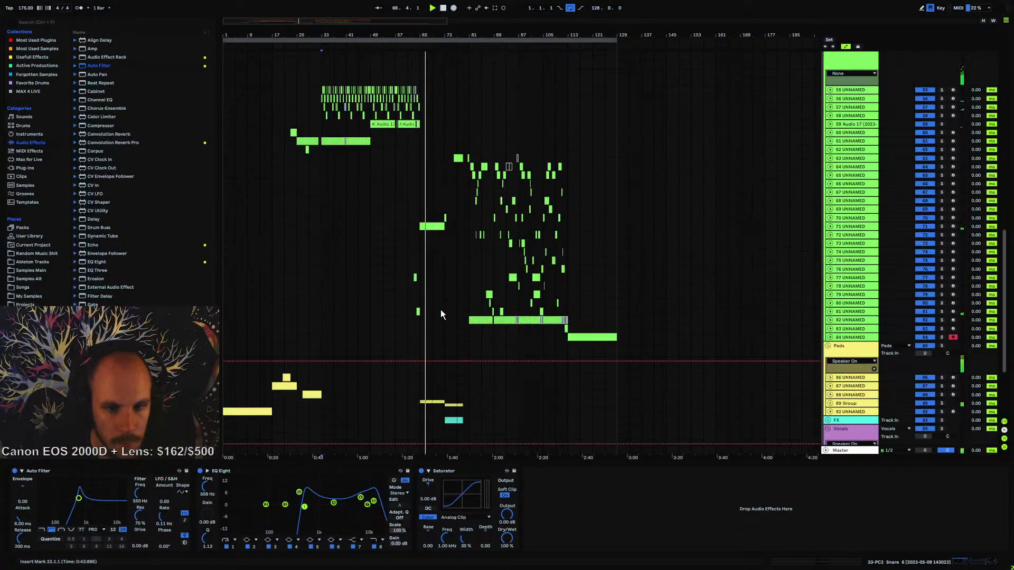
pyautogui.scroll(-4, 440, 310)
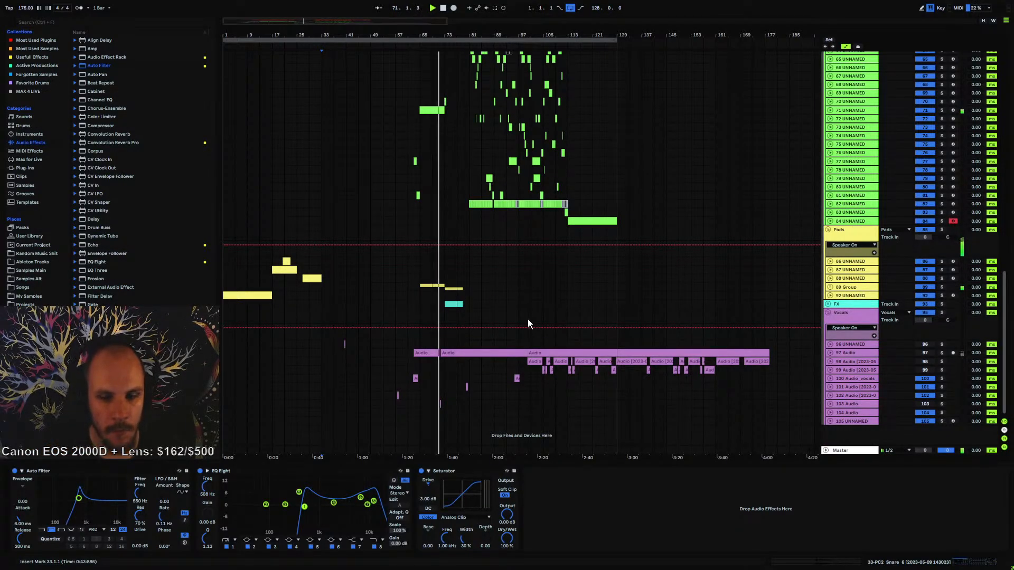
pyautogui.scroll(5, 500, 339)
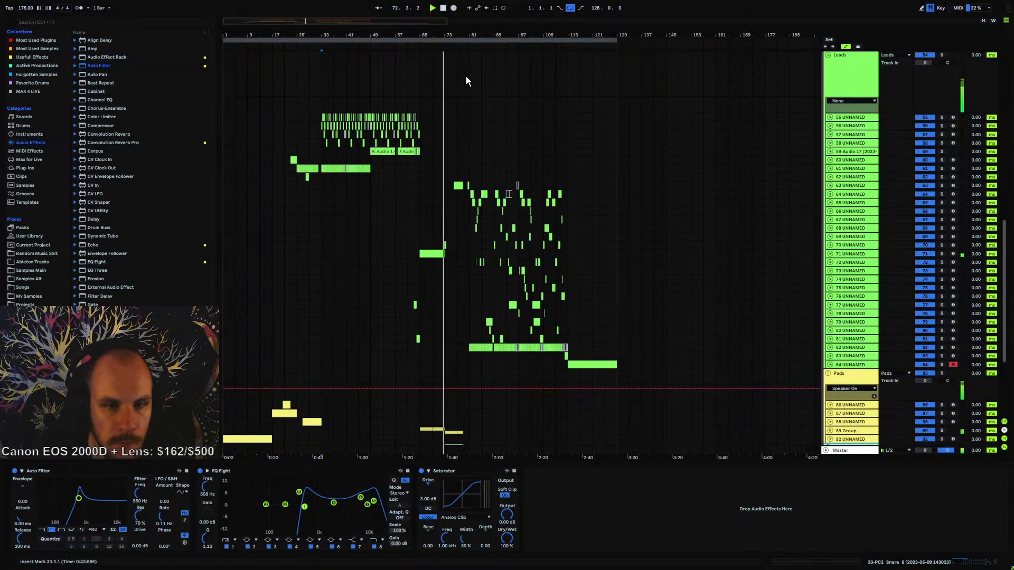
pyautogui.moveTo(442, 35); pyautogui.dragTo(451, 69)
pyautogui.scroll(1, 537, 205)
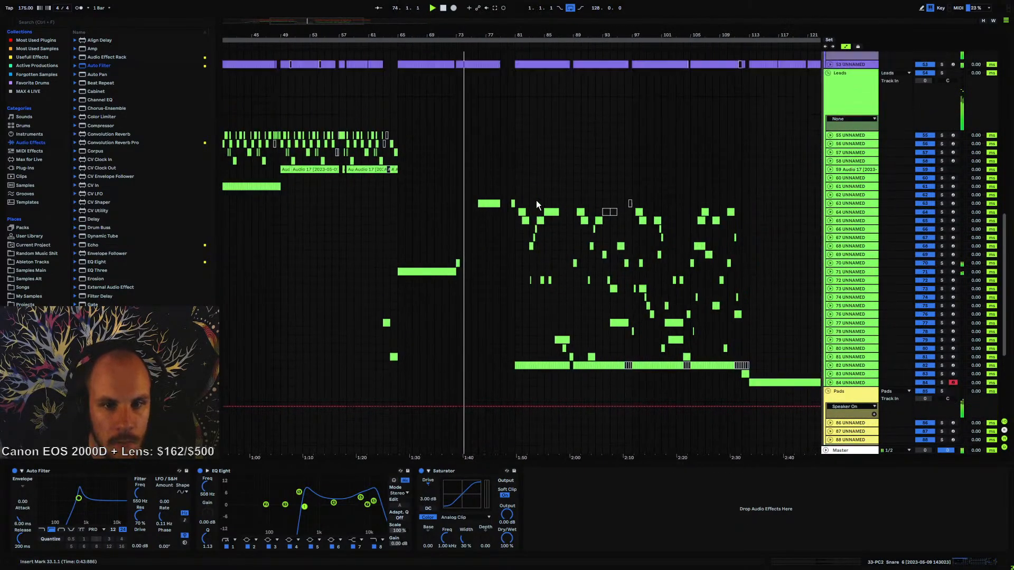
pyautogui.scroll(4, 537, 200)
pyautogui.scroll(3, 525, 245)
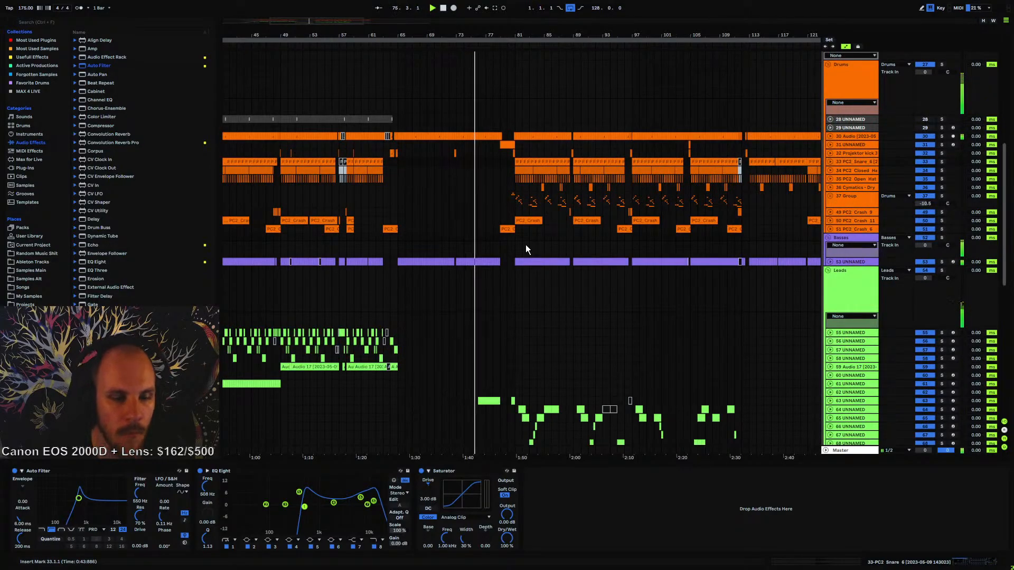
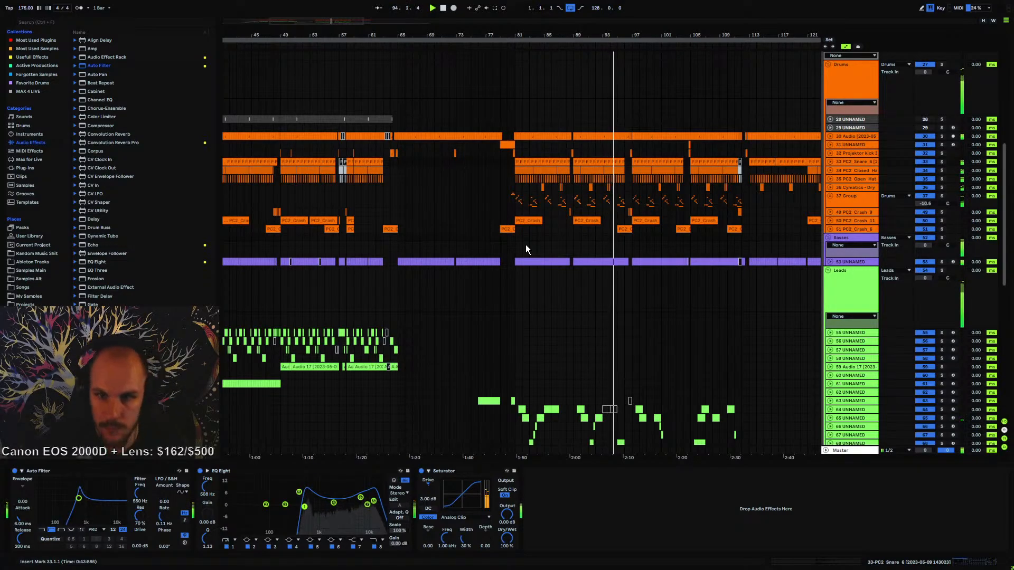
# - Unfold the PC2 Snare 6 track, audition it from 82.4.1, and add an extra snare hit right after the one at 84.4.1
pyautogui.click(538, 153)
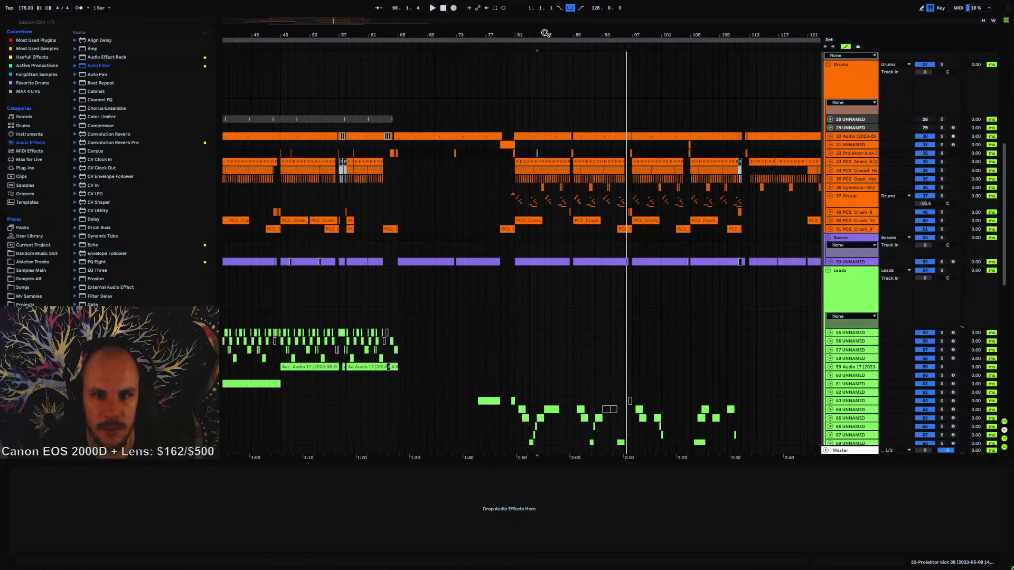
pyautogui.moveTo(544, 34); pyautogui.dragTo(545, 109)
pyautogui.click(831, 162)
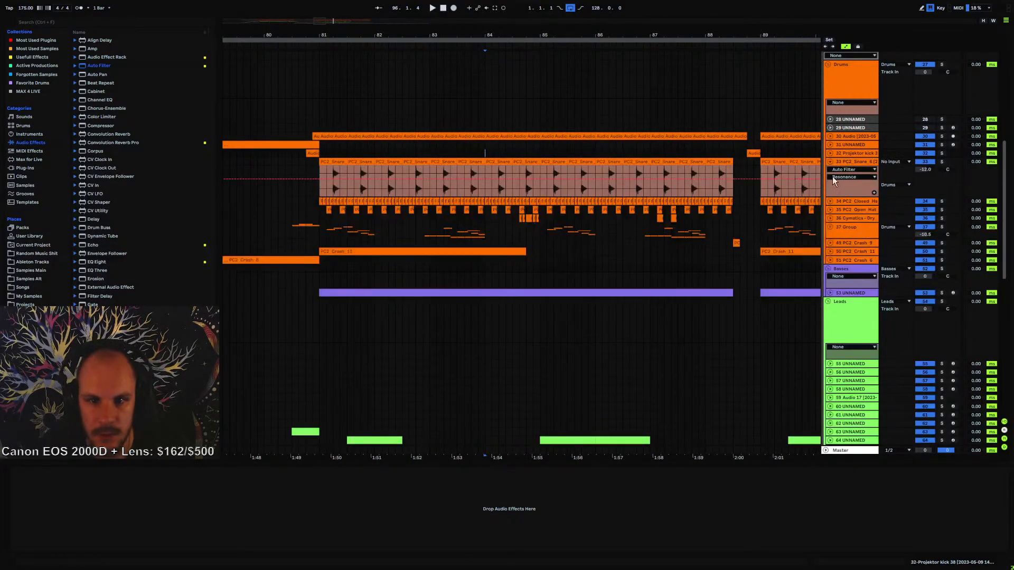
pyautogui.click(414, 176)
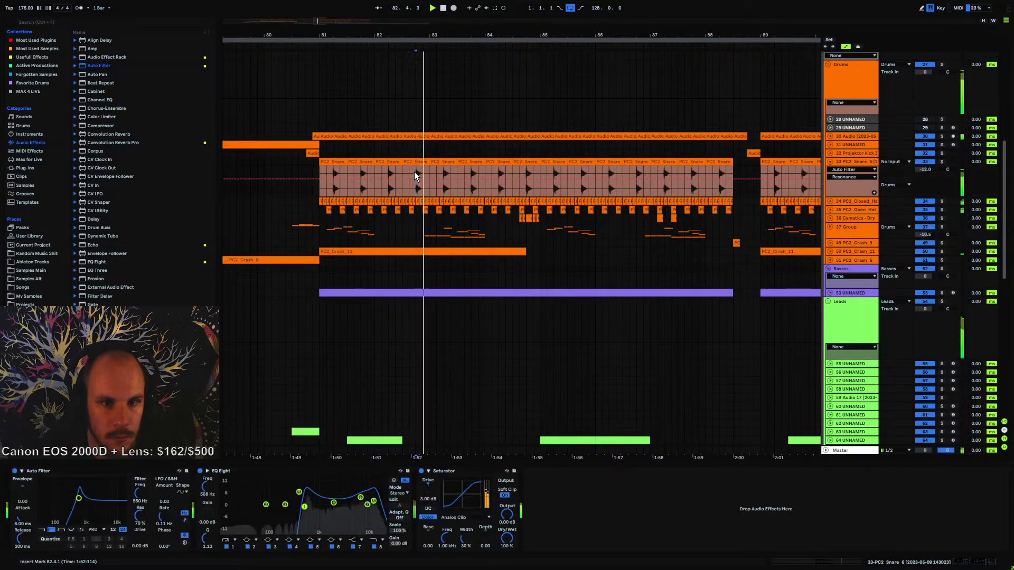
pyautogui.press('space')
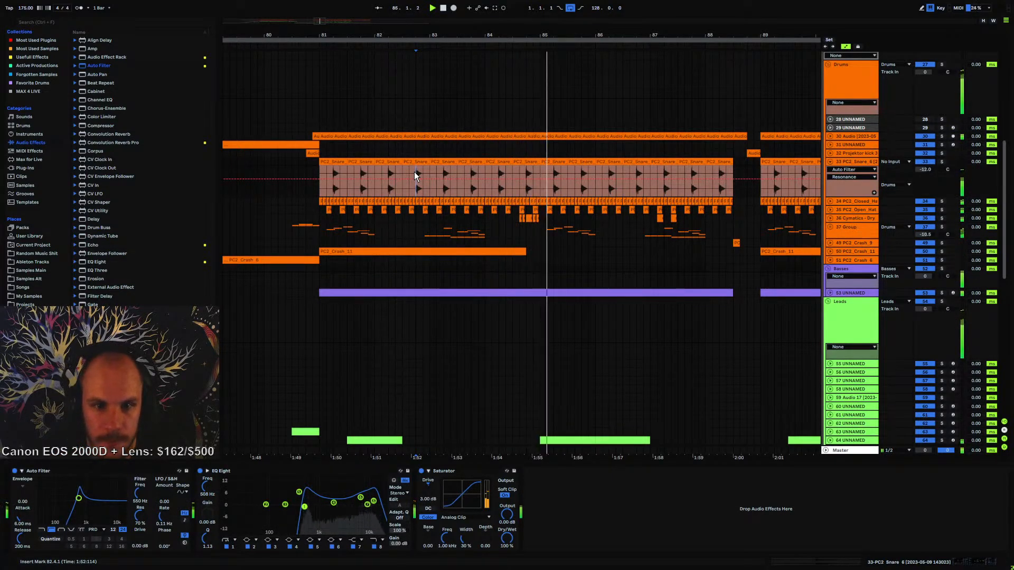
pyautogui.click(532, 168)
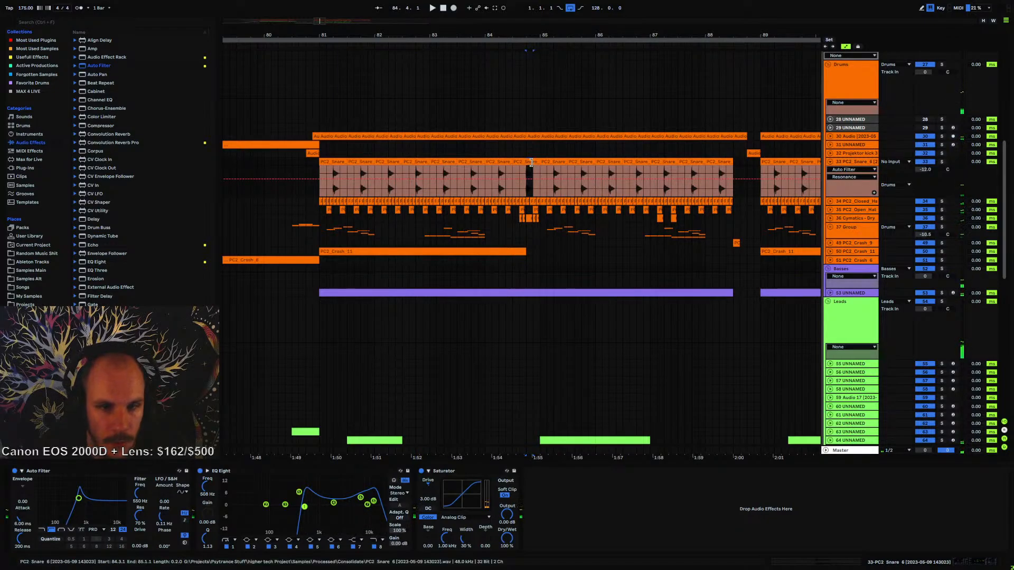
pyautogui.press('space')
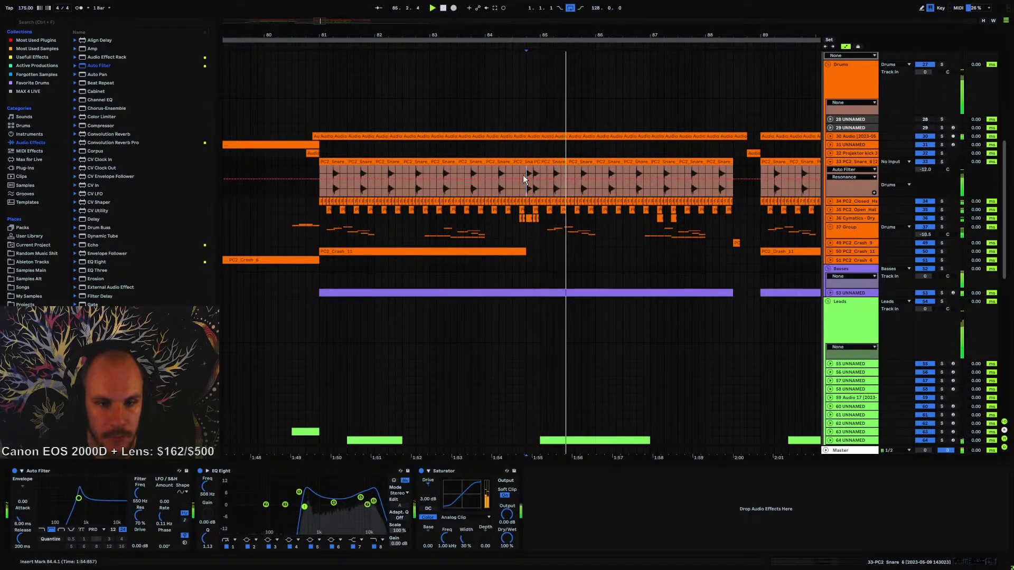
# - Add short extra snare hits at 82.3.3 and 82.4.4 on the PC2 Snare 6 track and audition the pattern
pyautogui.scroll(3, 430, 57)
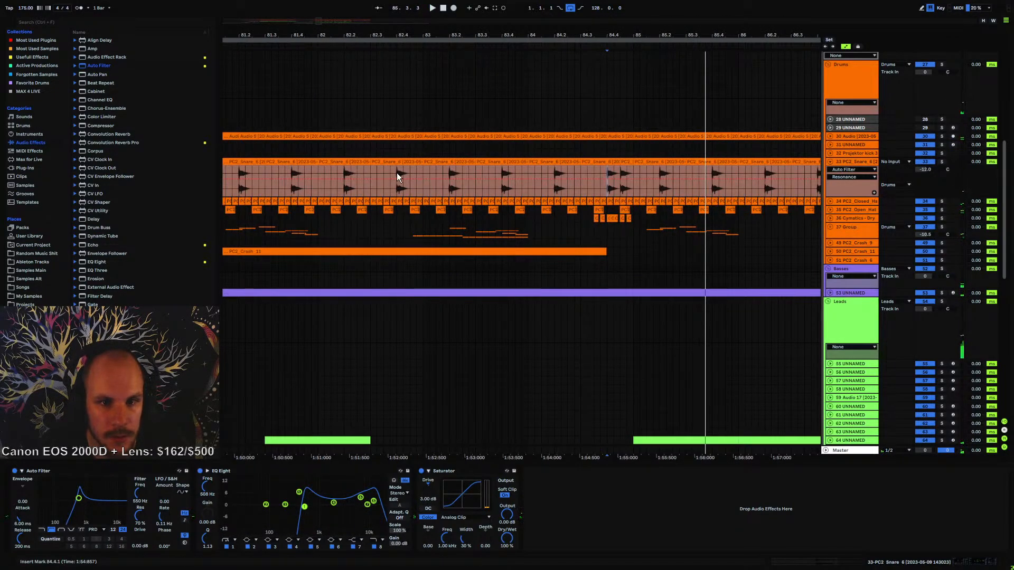
pyautogui.click(418, 171)
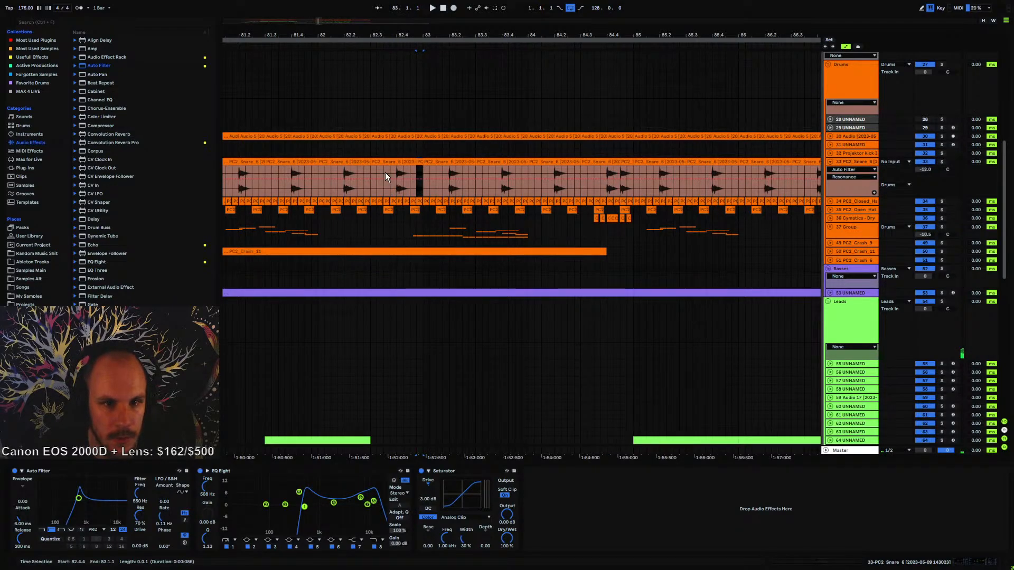
pyautogui.click(390, 172)
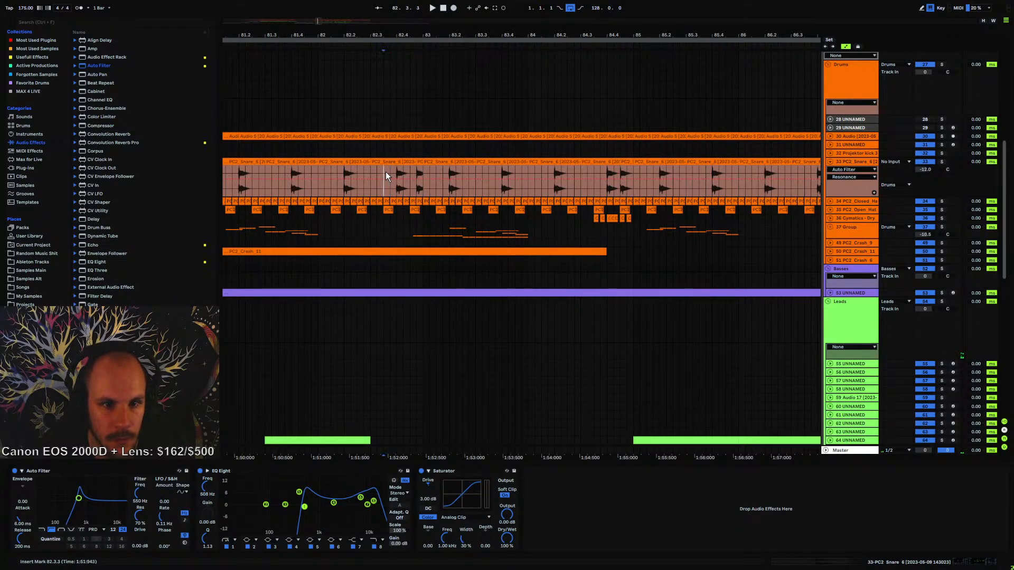
pyautogui.click(380, 172)
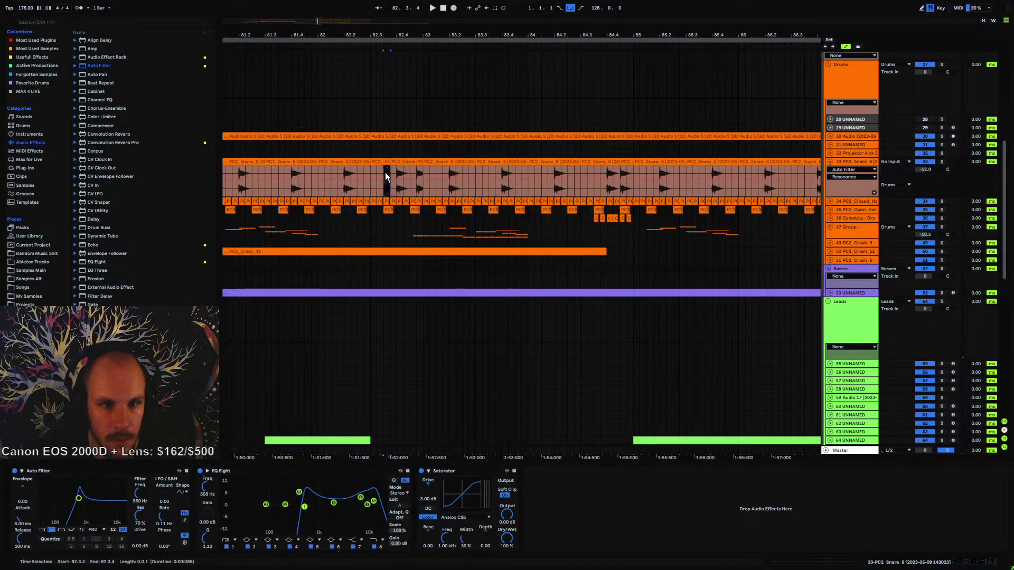
pyautogui.press('space')
pyautogui.doubleClick(386, 171)
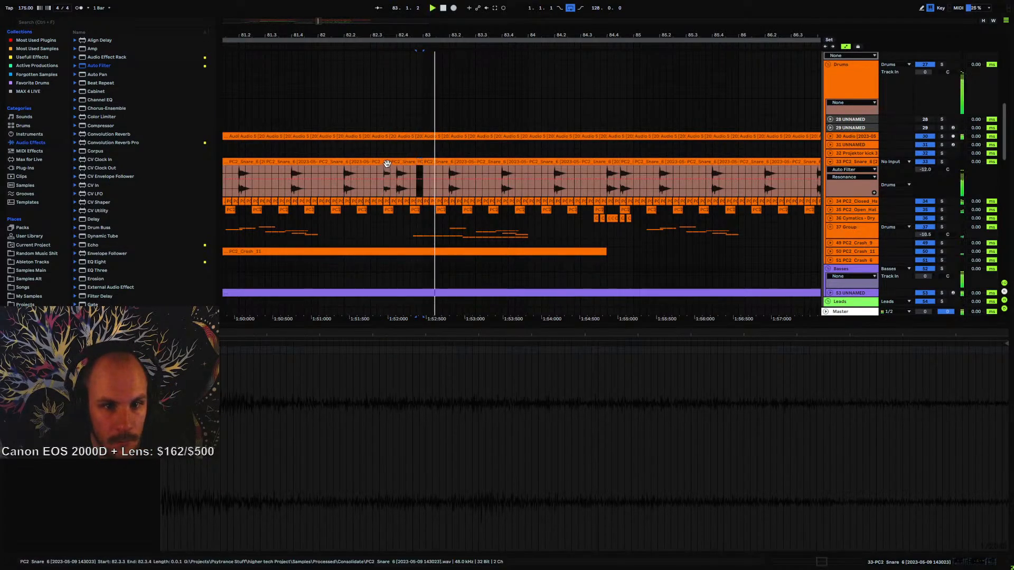
pyautogui.click(393, 163)
pyautogui.press('space')
# - Duplicate the snare pattern from bars 81–89 onto bars 89–97, and delete the surplus hit in the first half of bar 96
pyautogui.keyDown('ctrl'); pyautogui.scroll(-5, 406, 61); pyautogui.keyUp('ctrl')
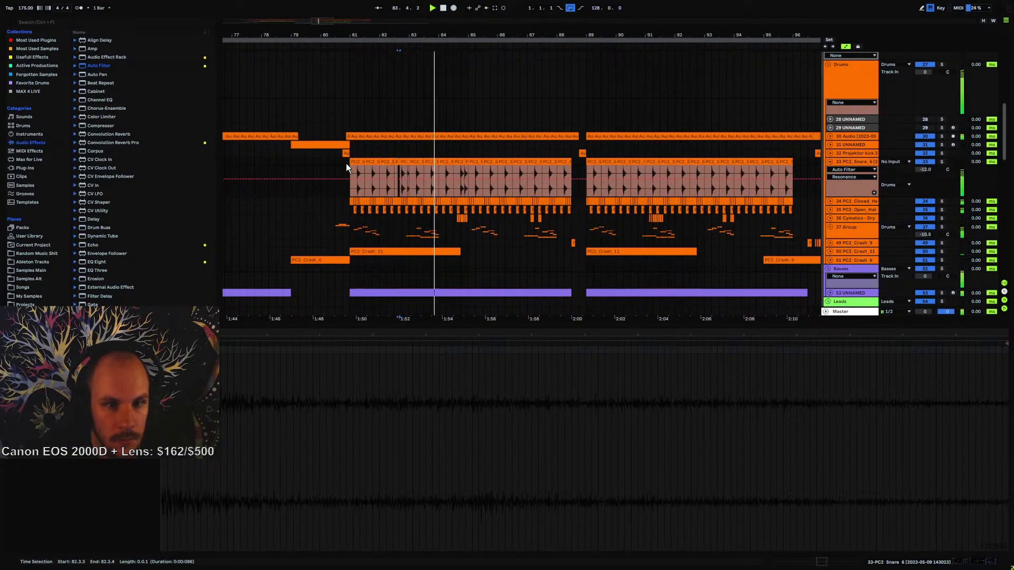
pyautogui.moveTo(350, 165)
pyautogui.mouseDown()
pyautogui.moveTo(572, 164)
pyautogui.moveTo(349, 167)
pyautogui.mouseUp()
pyautogui.click(583, 164)
pyautogui.hotkey('ctrl', 'd')
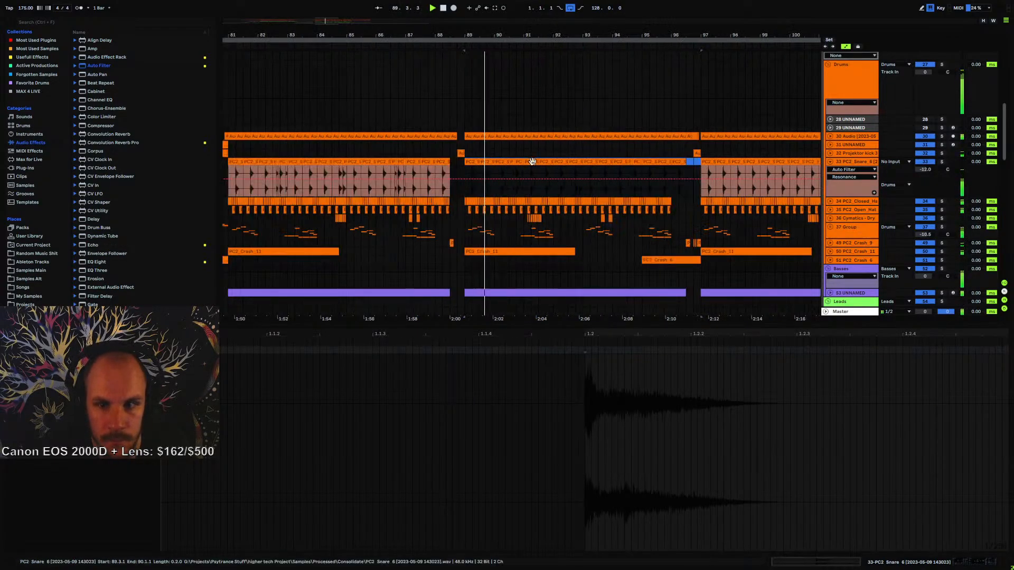
pyautogui.moveTo(689, 164); pyautogui.dragTo(671, 164)
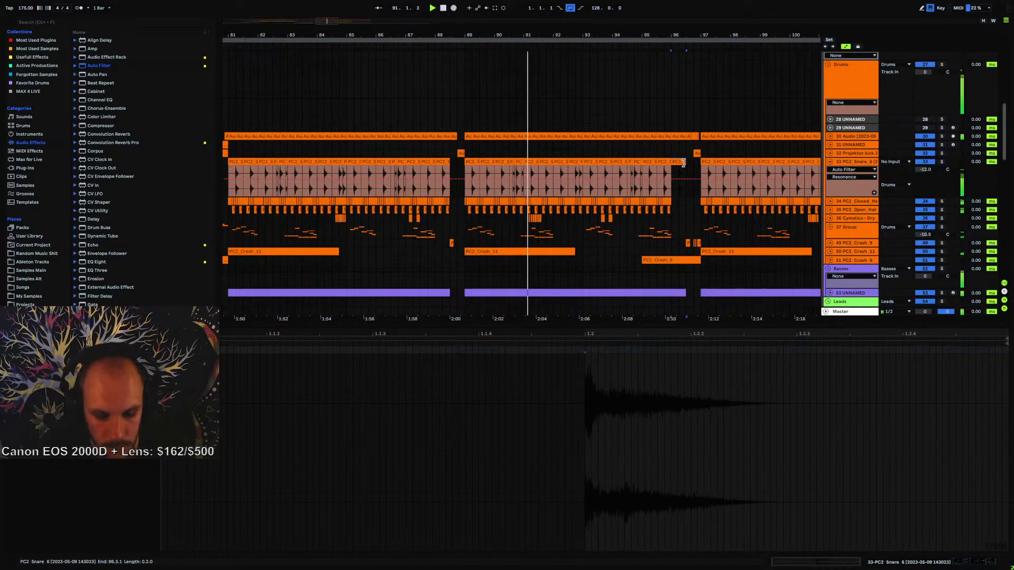
pyautogui.press('Delete')
pyautogui.click(692, 163)
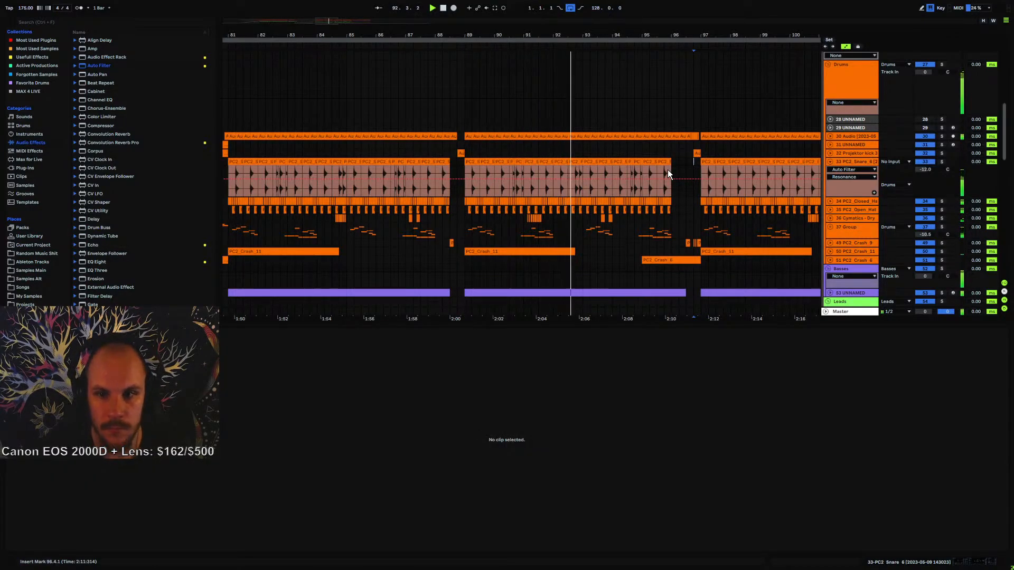
# - Duplicate the snare clips from 81.1.1–97.1.1 onto the next 16 bars, and delete the surplus hits at 111.3.1–112.1.1 and 104.1.1–104.3.1
pyautogui.moveTo(608, 35); pyautogui.dragTo(508, 16)
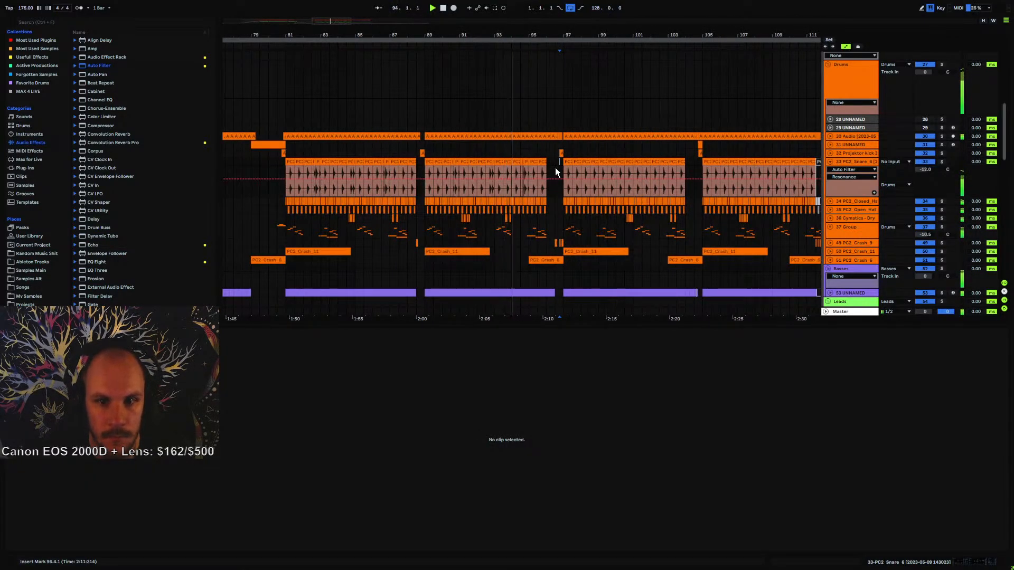
pyautogui.moveTo(562, 163); pyautogui.dragTo(289, 166)
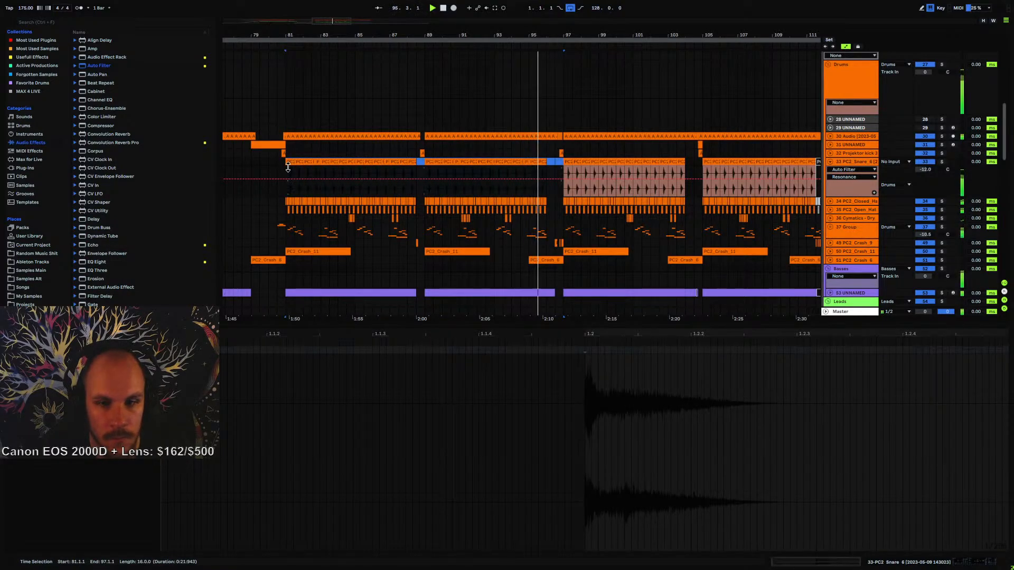
pyautogui.hotkey('ctrl', 'd')
pyautogui.click(682, 165)
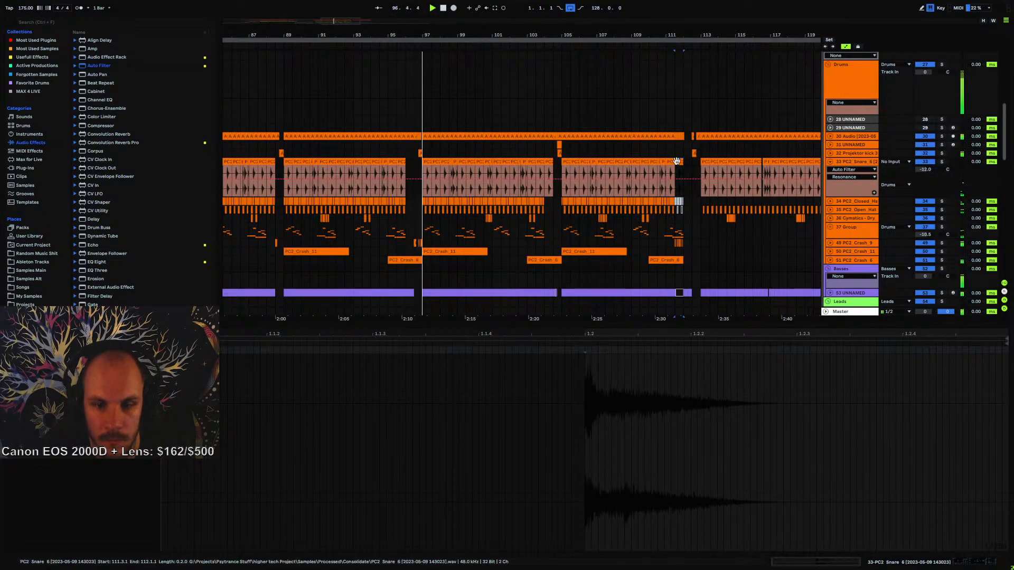
pyautogui.press('Delete')
pyautogui.click(550, 162)
pyautogui.press('Delete')
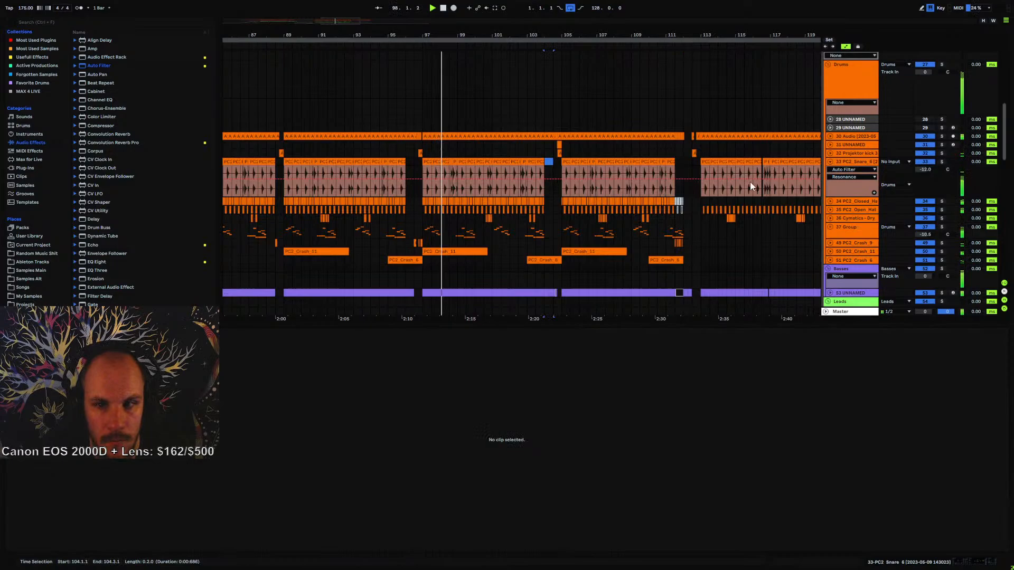
# - Fold the PC2 Snare 6 track and set the playback position around bar 108 on the 37 Group track, with bars 105–112 in view
pyautogui.click(830, 162)
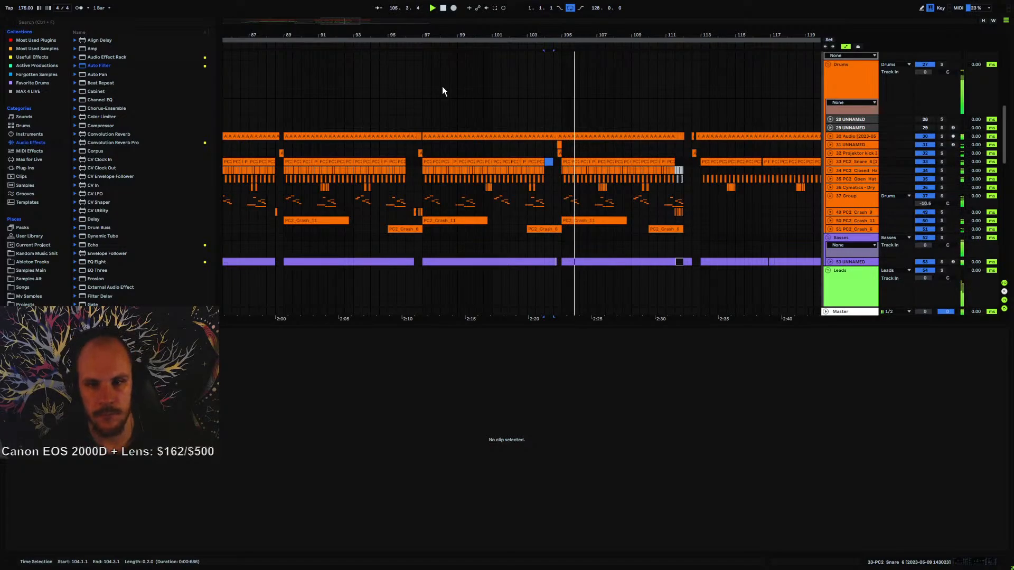
pyautogui.moveTo(562, 40); pyautogui.dragTo(466, 38)
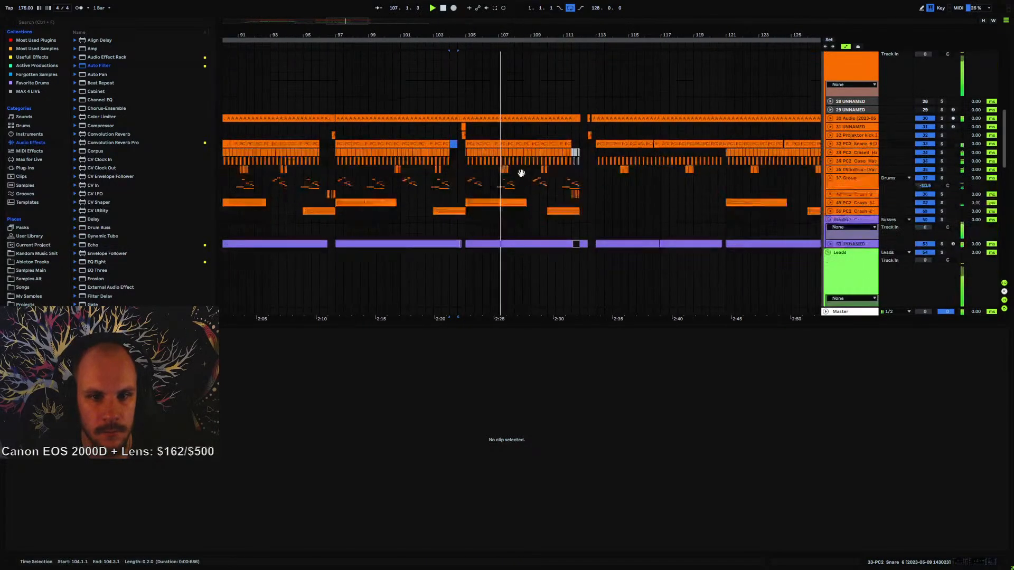
pyautogui.scroll(-3, 520, 173)
pyautogui.moveTo(527, 47); pyautogui.dragTo(539, 120)
pyautogui.scroll(3, 555, 174)
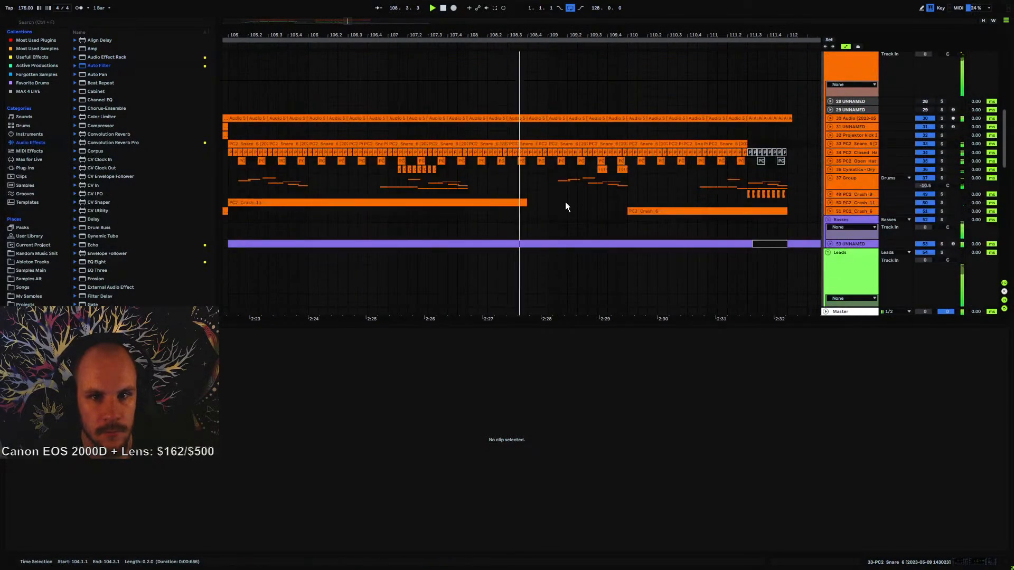
pyautogui.click(502, 182)
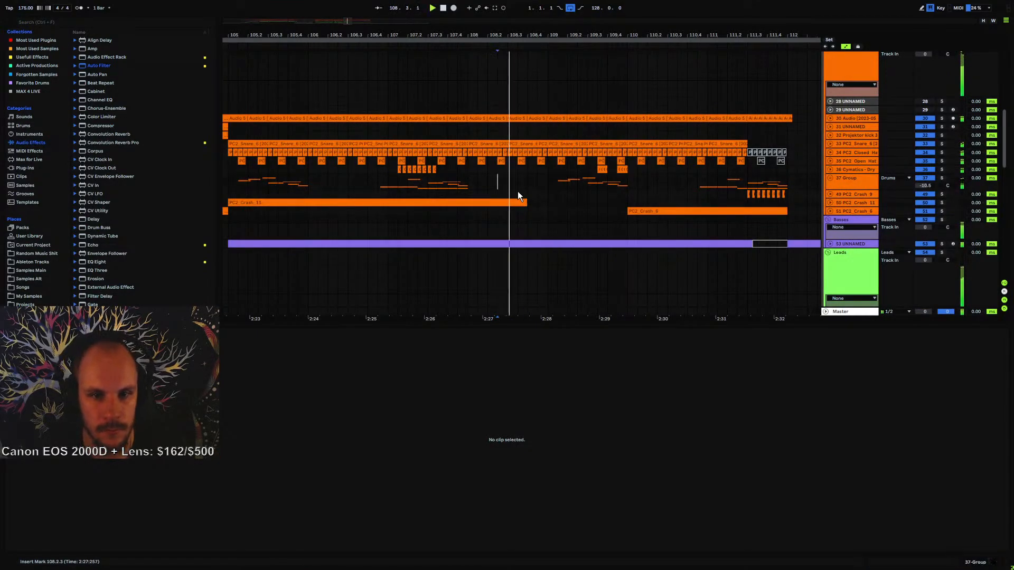
pyautogui.click(512, 242)
pyautogui.moveTo(547, 245)
pyautogui.mouseDown()
pyautogui.moveTo(515, 245)
pyautogui.moveTo(538, 244)
pyautogui.mouseUp()
pyautogui.press('space')
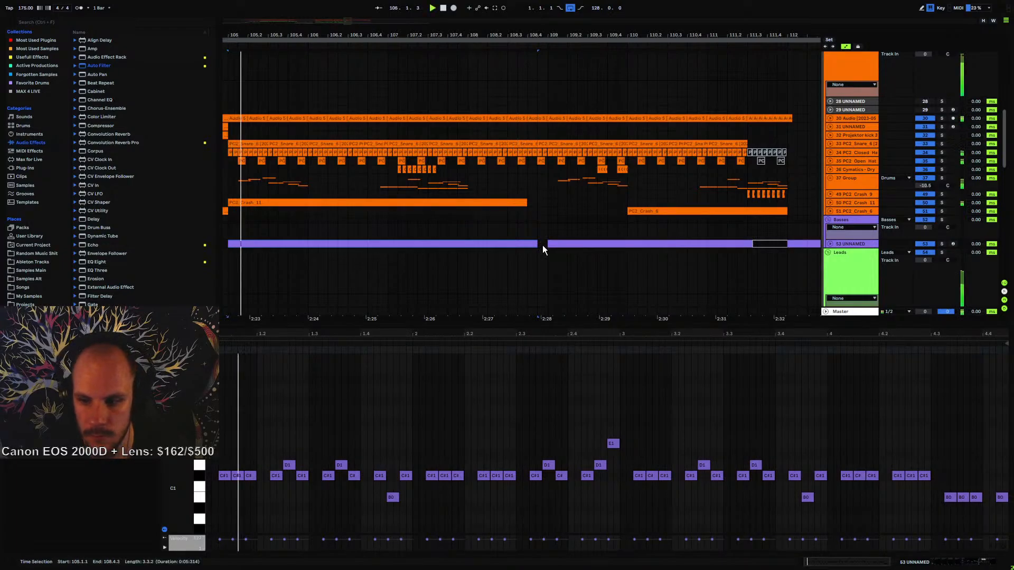
pyautogui.moveTo(542, 244); pyautogui.dragTo(547, 244)
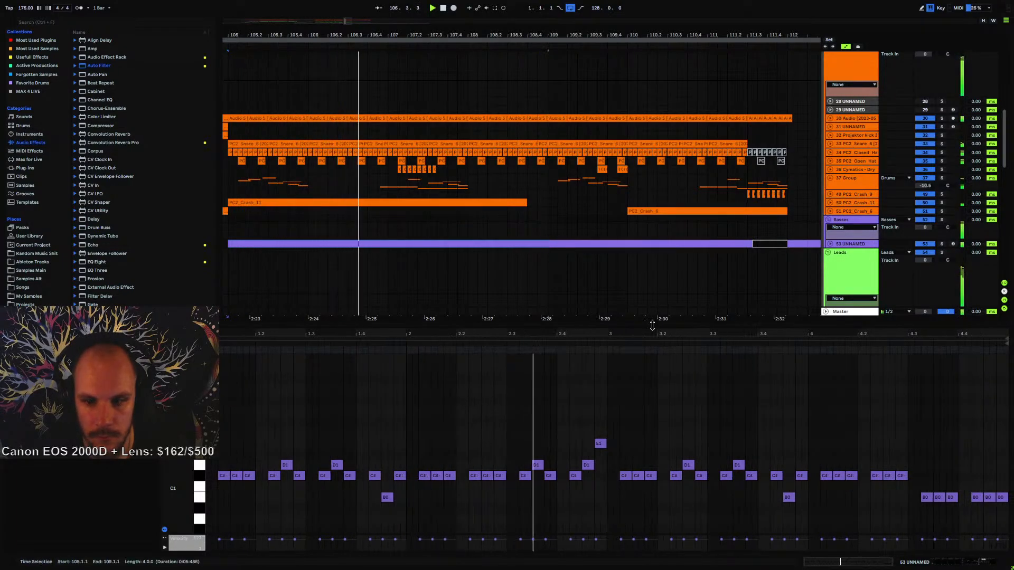
# - Deactivate the third B0 note in each of the last two beats of the bass clip ending at 109.1.1
pyautogui.moveTo(955, 483); pyautogui.dragTo(1003, 503)
pyautogui.press('0')
pyautogui.press('0')
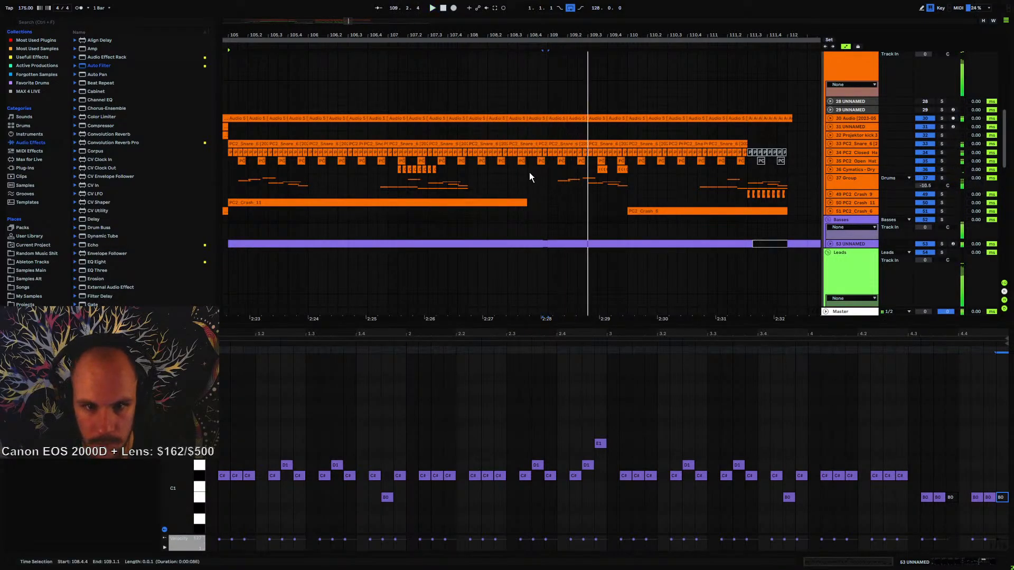
# - Delete the snare and hat clips from 108.3.1 to bar 109, and deactivate the 108.3.1–109.1.1 part of the clip on track 75
pyautogui.moveTo(507, 168); pyautogui.dragTo(546, 141)
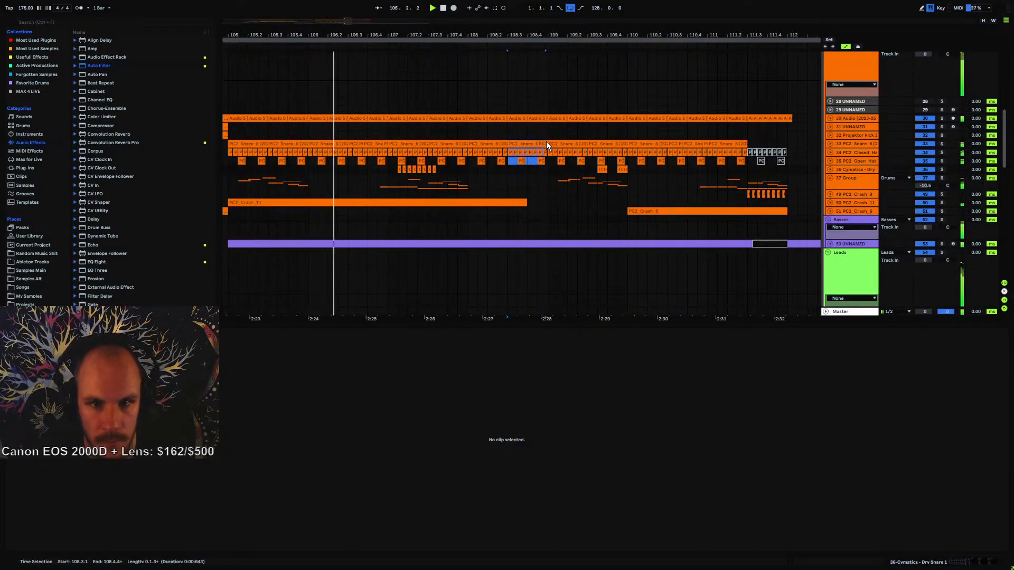
pyautogui.press('Delete')
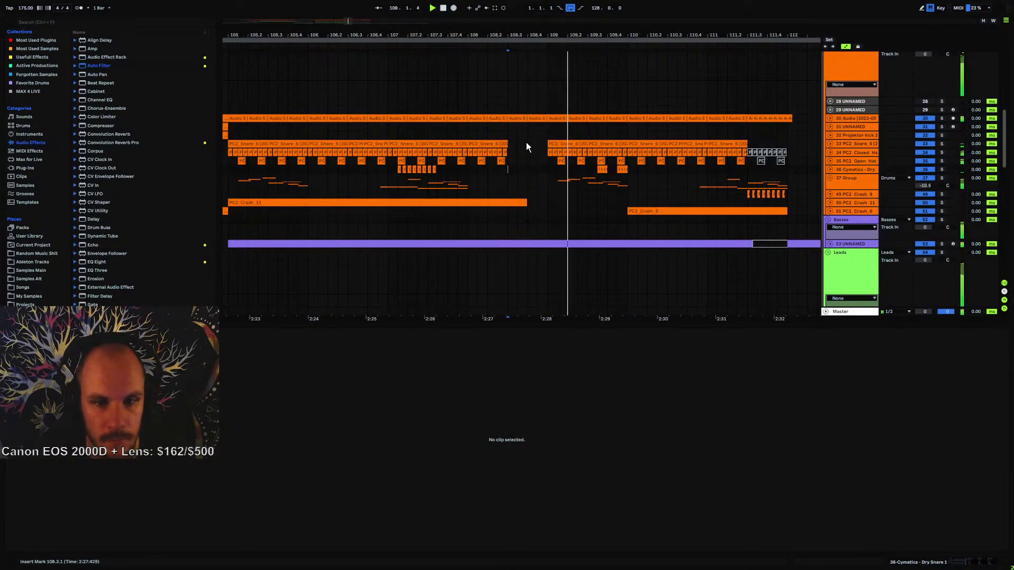
pyautogui.scroll(-3, 507, 190)
pyautogui.scroll(-6, 509, 195)
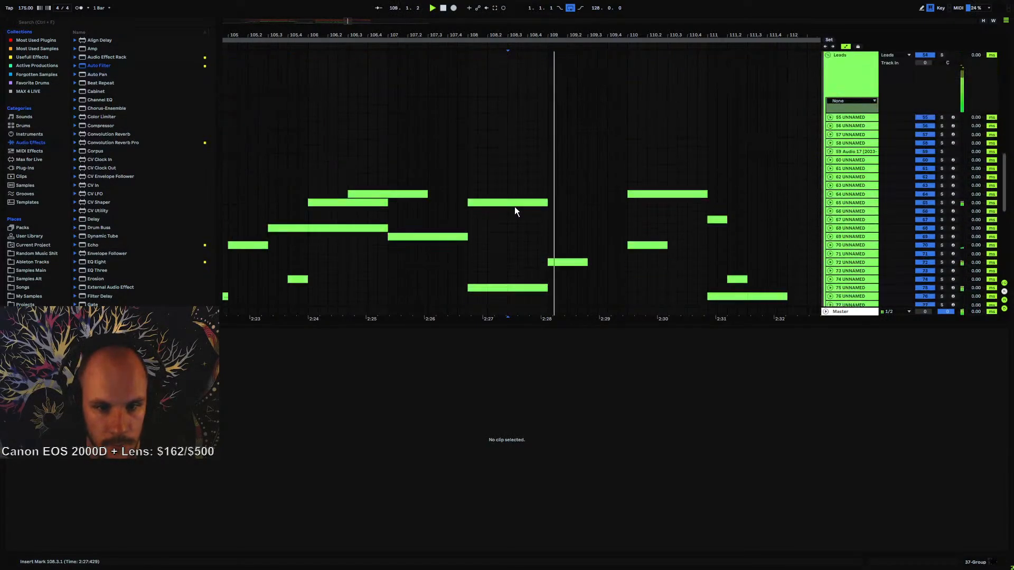
pyautogui.click(541, 216)
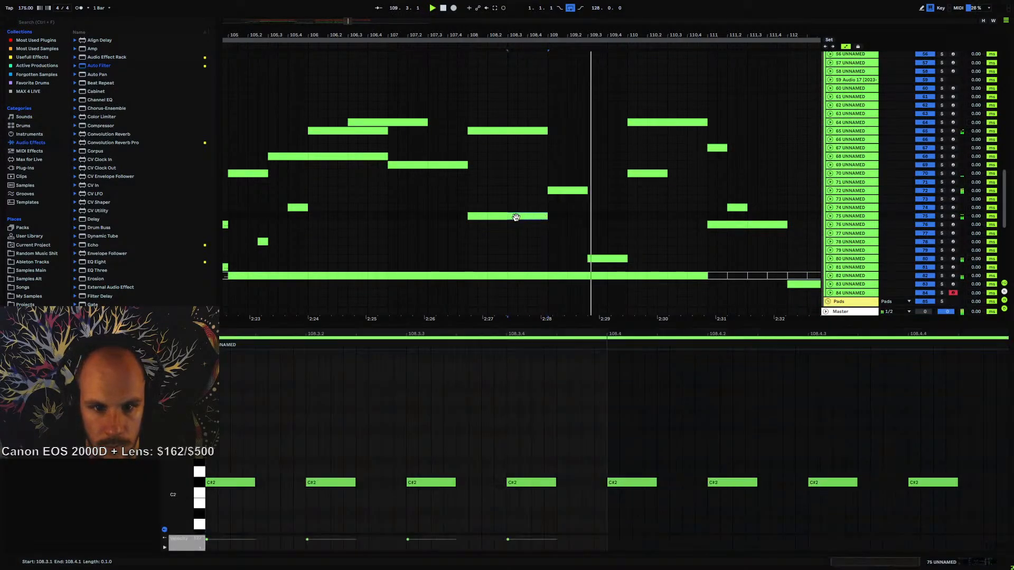
pyautogui.moveTo(544, 216); pyautogui.dragTo(510, 216)
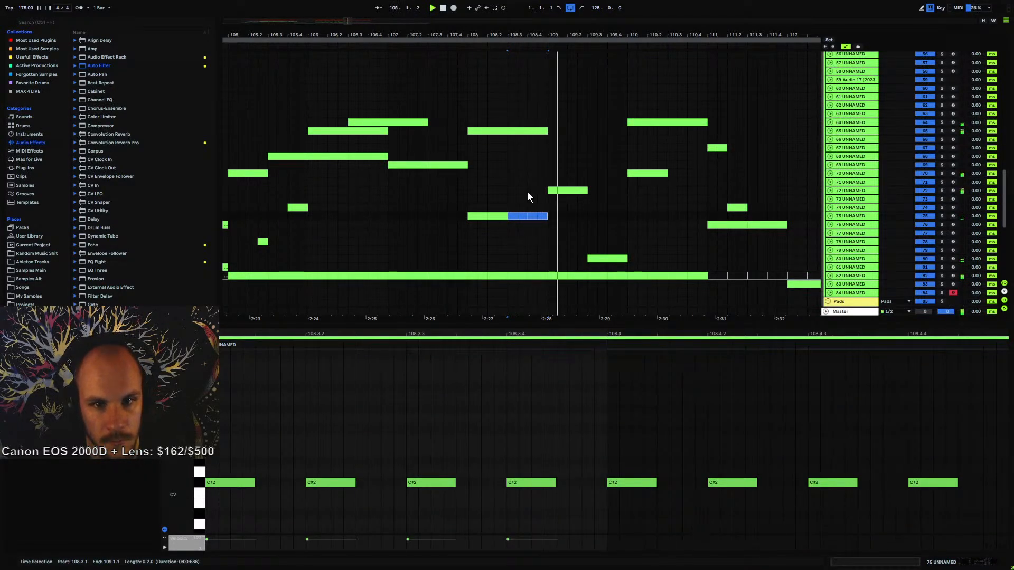
pyautogui.press('Delete')
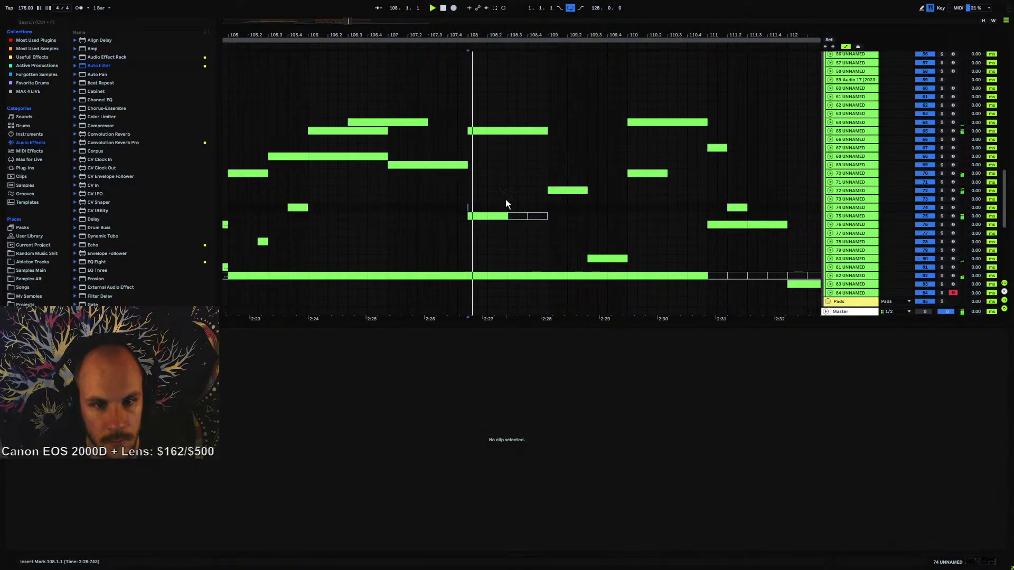
# - In track 65's bar 108 clip, shorten the C#1 note to end at 1.3.4 and add another C#1 from 1.4 to 1.4.4
pyautogui.click(847, 131)
pyautogui.press('a')
pyautogui.press('space')
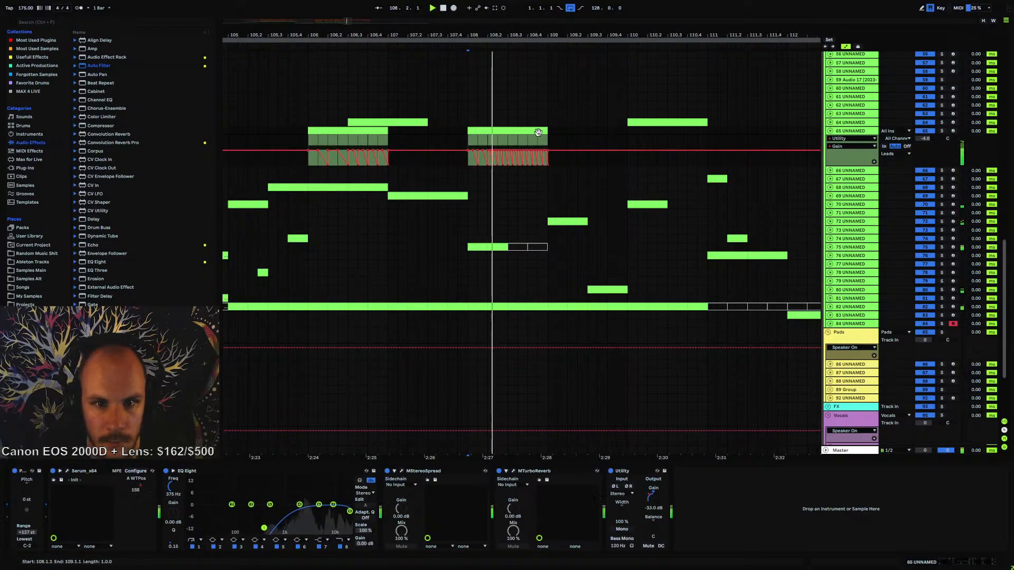
pyautogui.doubleClick(538, 131)
pyautogui.press('space')
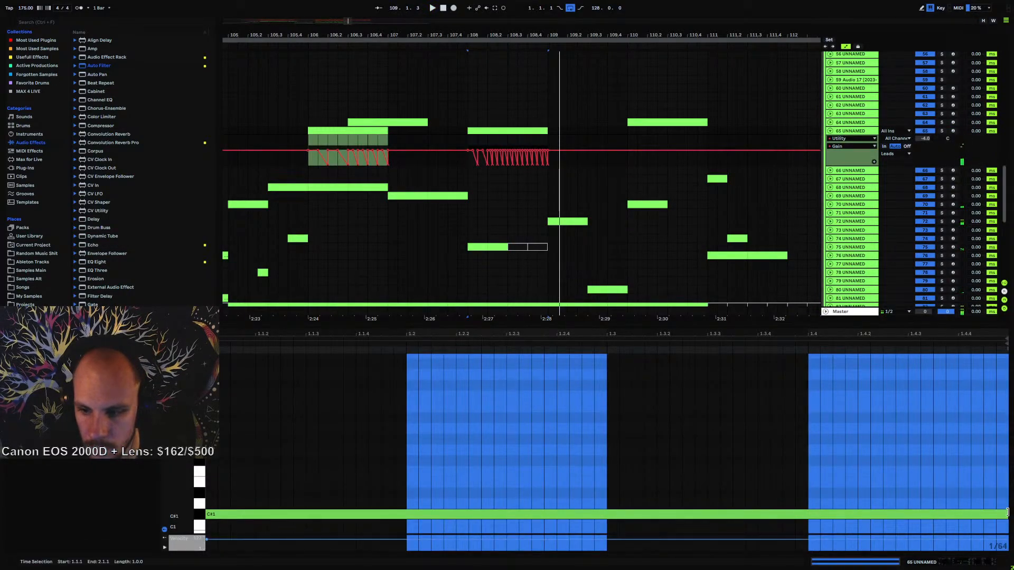
pyautogui.moveTo(1009, 515); pyautogui.dragTo(742, 513)
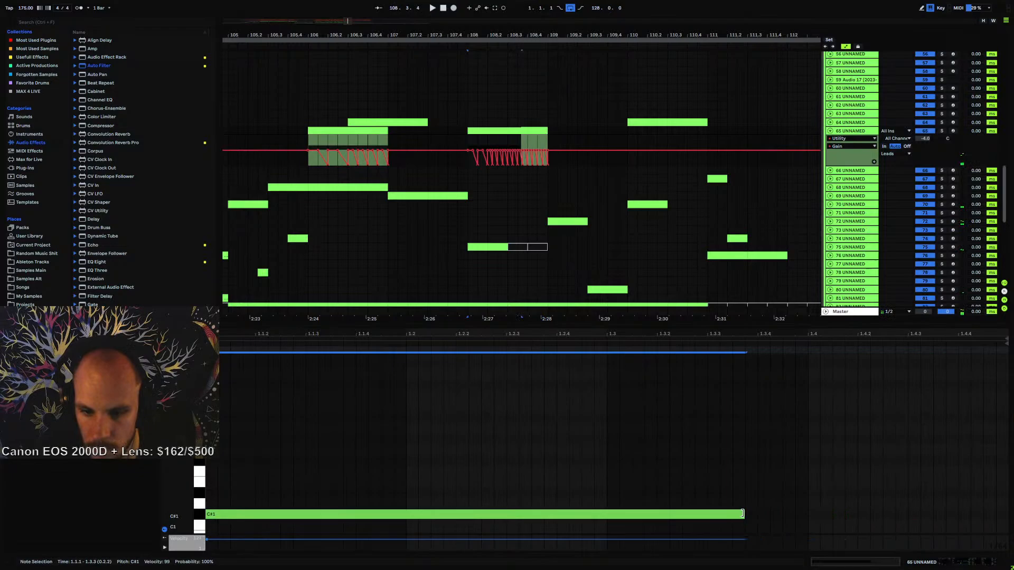
pyautogui.doubleClick(814, 515)
pyautogui.moveTo(825, 514); pyautogui.dragTo(957, 515)
pyautogui.press('space')
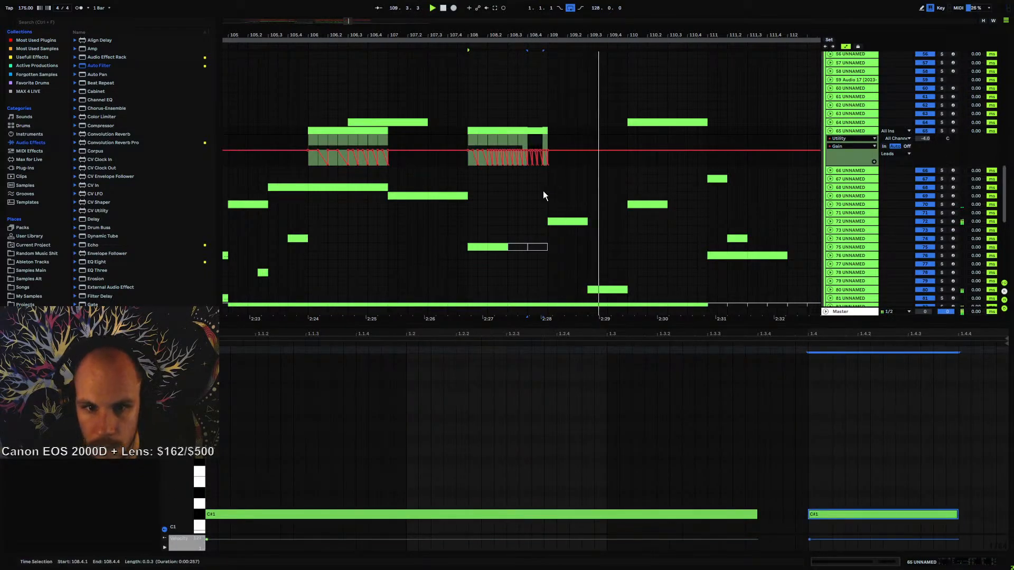
pyautogui.click(466, 141)
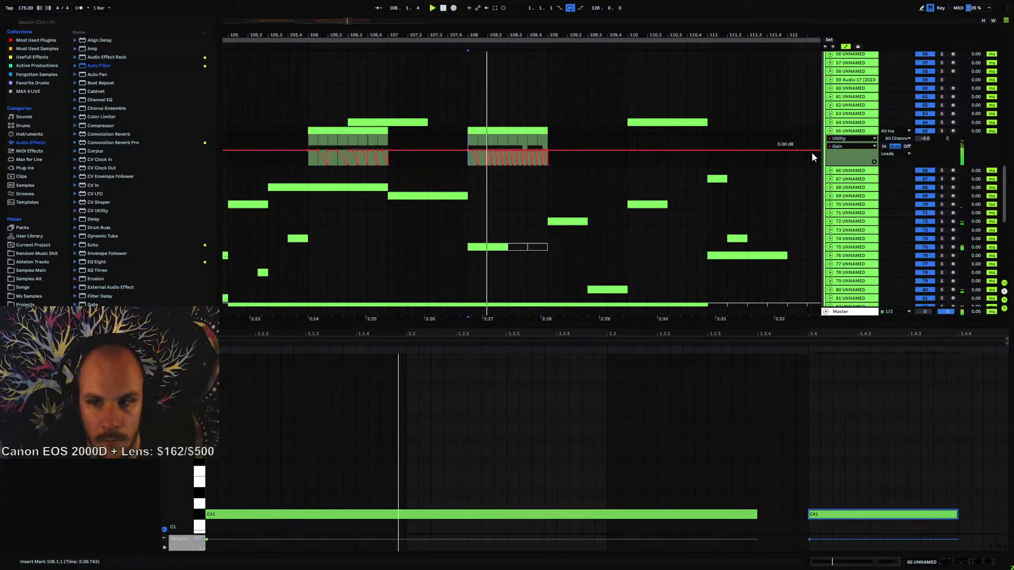
pyautogui.click(832, 131)
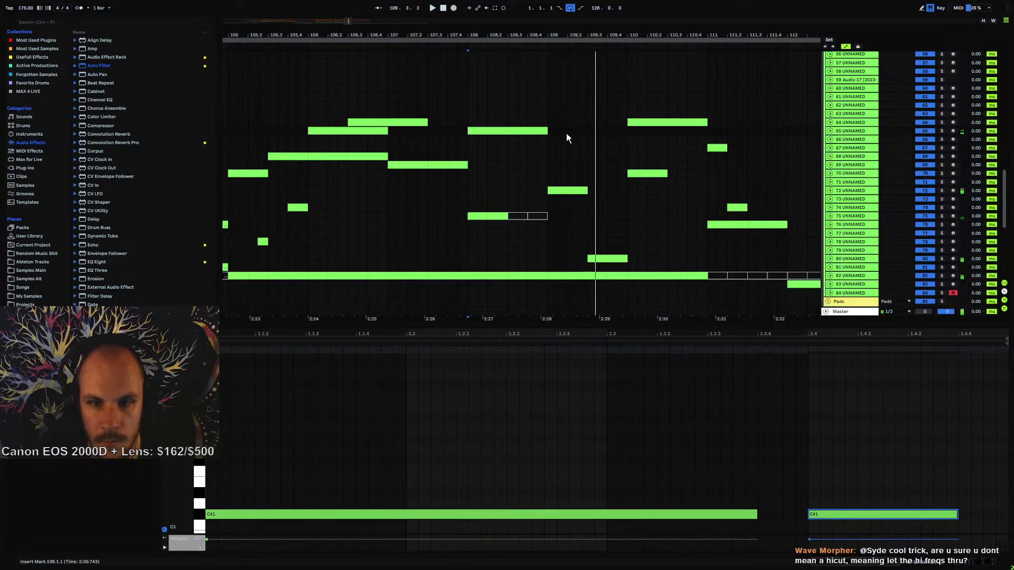
# - Automate MTurboReverb's Device On on track 65 to switch off at 108.3.4–108.4.1 and from 108.4.4 to 110, then audition it
pyautogui.click(844, 130)
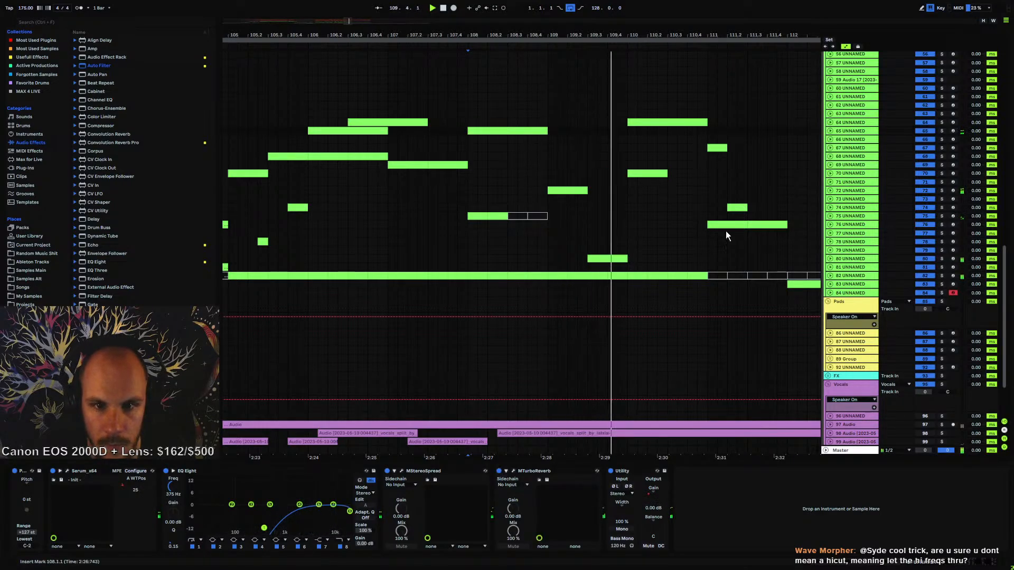
pyautogui.click(831, 132)
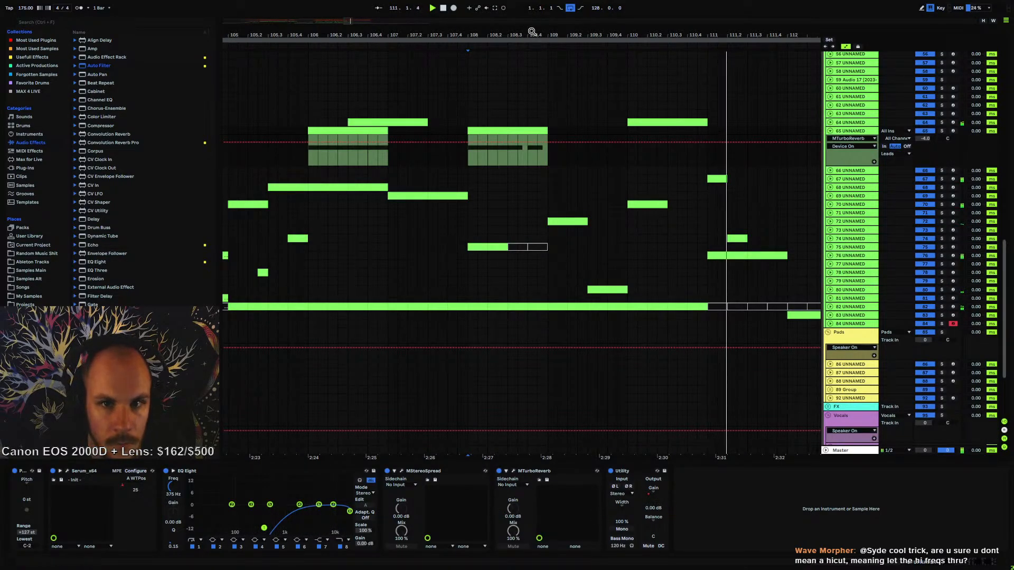
pyautogui.scroll(3, 525, 61)
pyautogui.press('b')
pyautogui.click(519, 155)
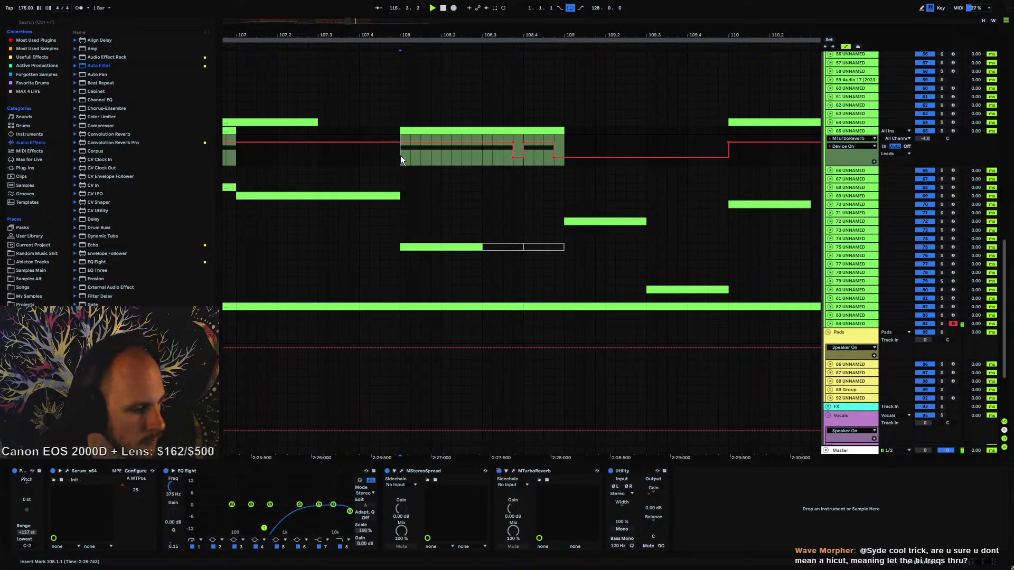
pyautogui.press('space')
pyautogui.press('space')
pyautogui.moveTo(430, 36)
pyautogui.mouseDown()
pyautogui.moveTo(430, 19)
pyautogui.moveTo(430, 33)
pyautogui.mouseUp()
pyautogui.press('space')
pyautogui.press('space')
# - Cut the track 82 clip at 108.3.4–108.4.1 and 108.4.4–109.1.1, and audition the gaps from 108.3.1
pyautogui.scroll(-2, 497, 154)
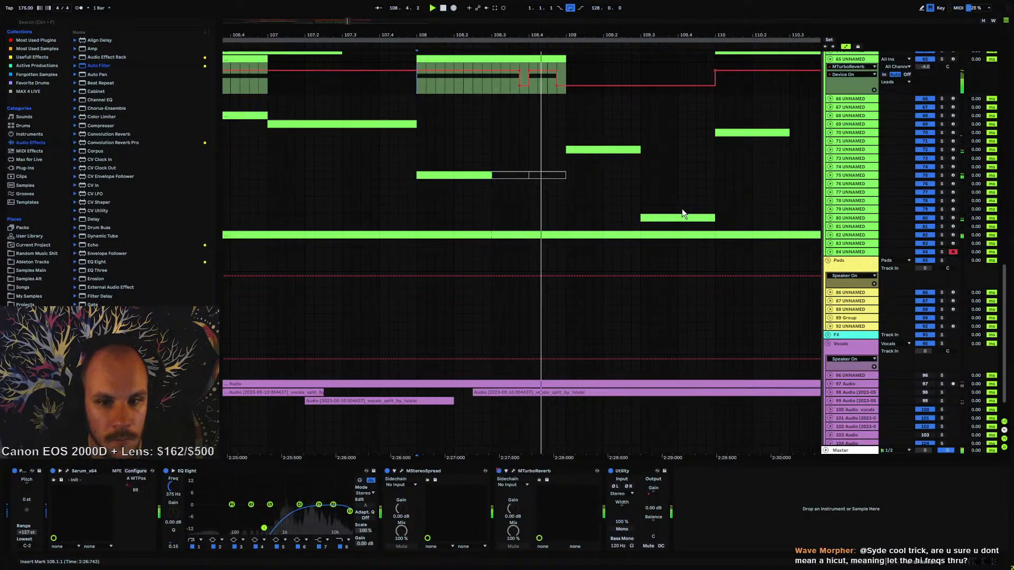
pyautogui.moveTo(520, 237); pyautogui.dragTo(557, 235)
pyautogui.press('Delete')
pyautogui.press('space')
pyautogui.press('space')
pyautogui.press('Delete')
pyautogui.click(490, 228)
pyautogui.press('space')
pyautogui.press('space')
# - Automate the Echo Dry/Wet on track 82 down to zero during the new gaps in bar 108, and play the result
pyautogui.click(839, 236)
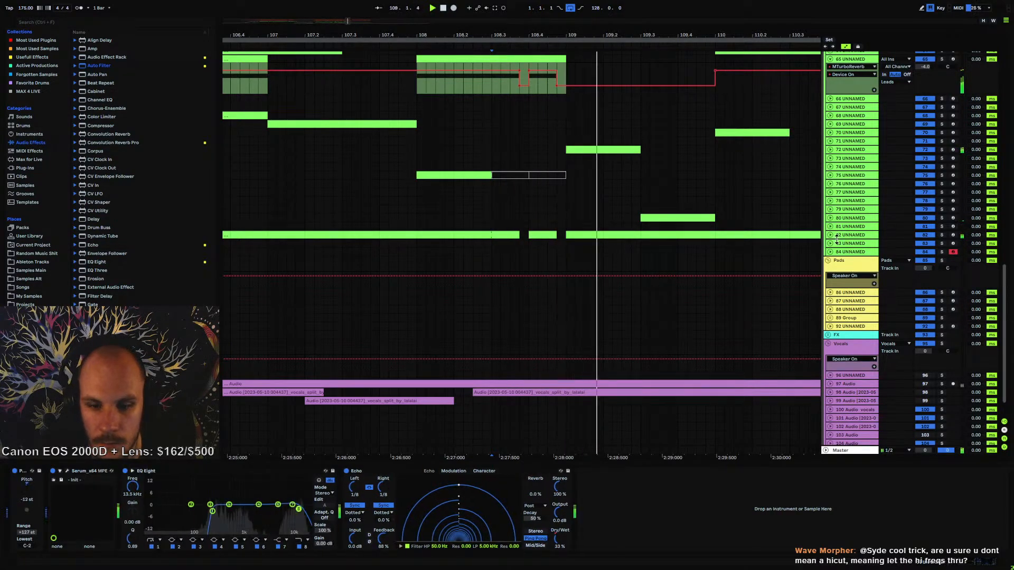
pyautogui.click(830, 235)
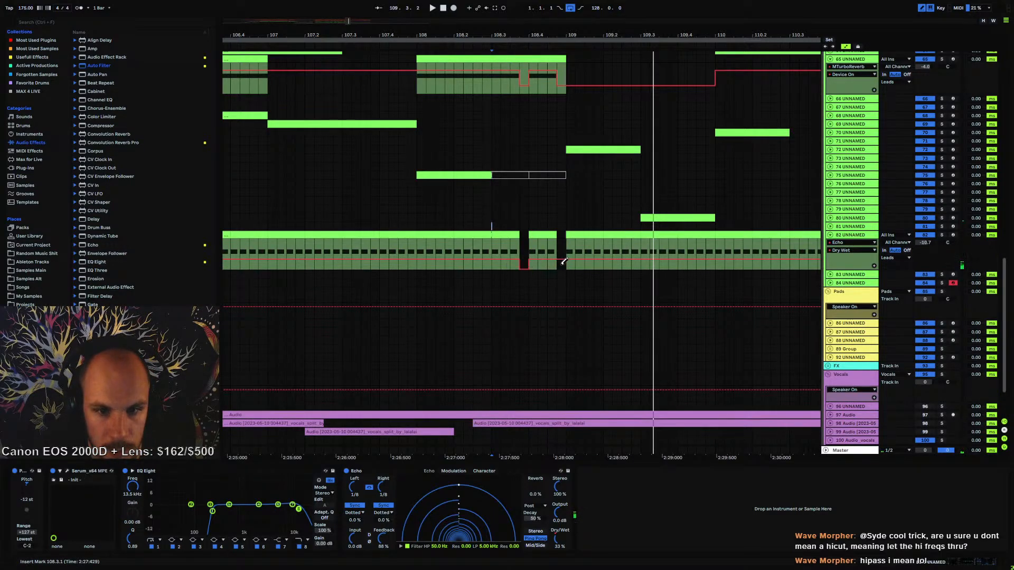
pyautogui.click(829, 235)
pyautogui.press('space')
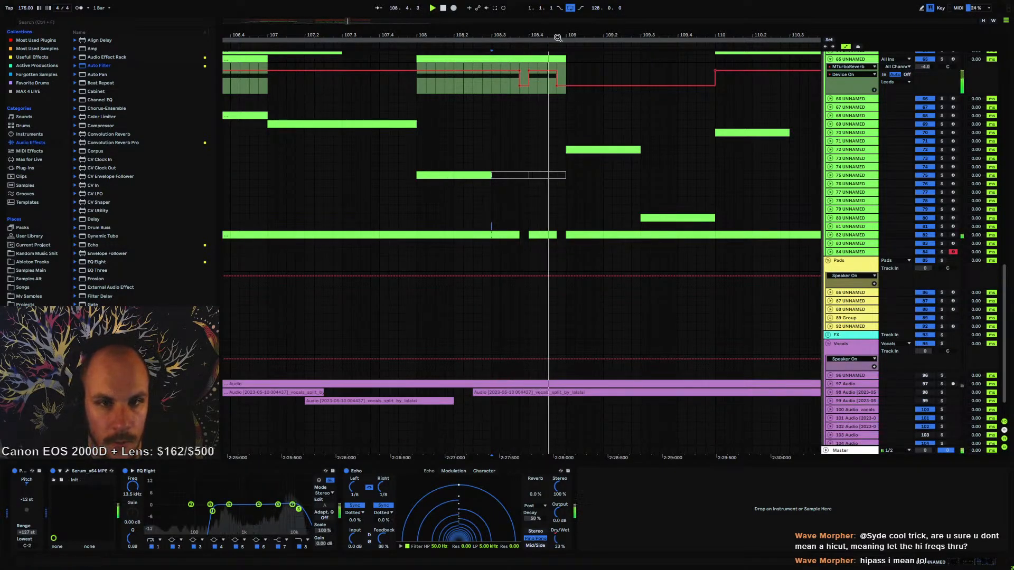
# - Set the Env 1 release of track 65's Serum to 0.0 ms, audition bar 108, and fold the track
pyautogui.moveTo(553, 36)
pyautogui.mouseDown()
pyautogui.moveTo(553, 21)
pyautogui.moveTo(527, 64)
pyautogui.mouseUp()
pyautogui.scroll(2, 528, 165)
pyautogui.doubleClick(501, 146)
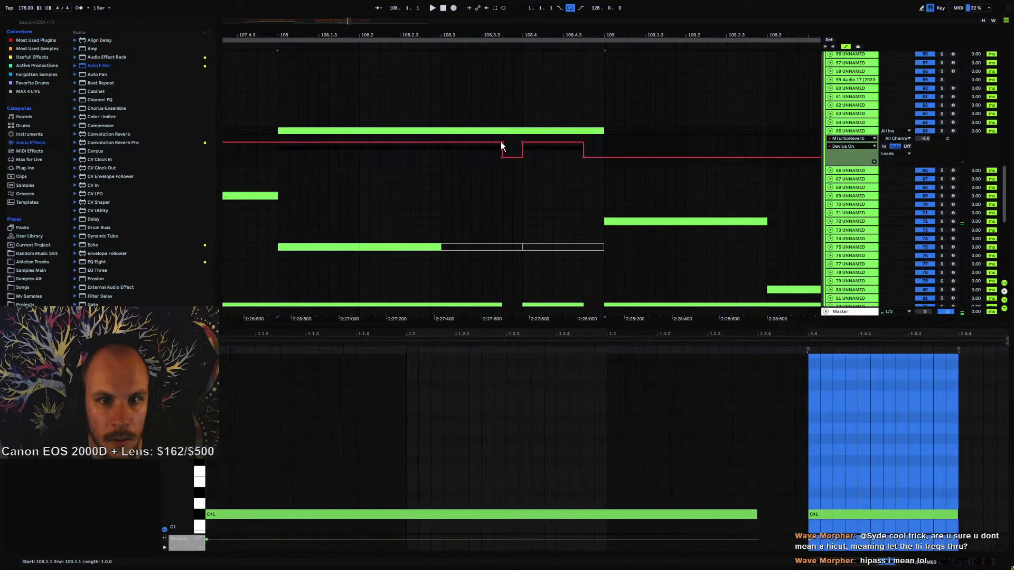
pyautogui.hotkey('shift', 'Tab')
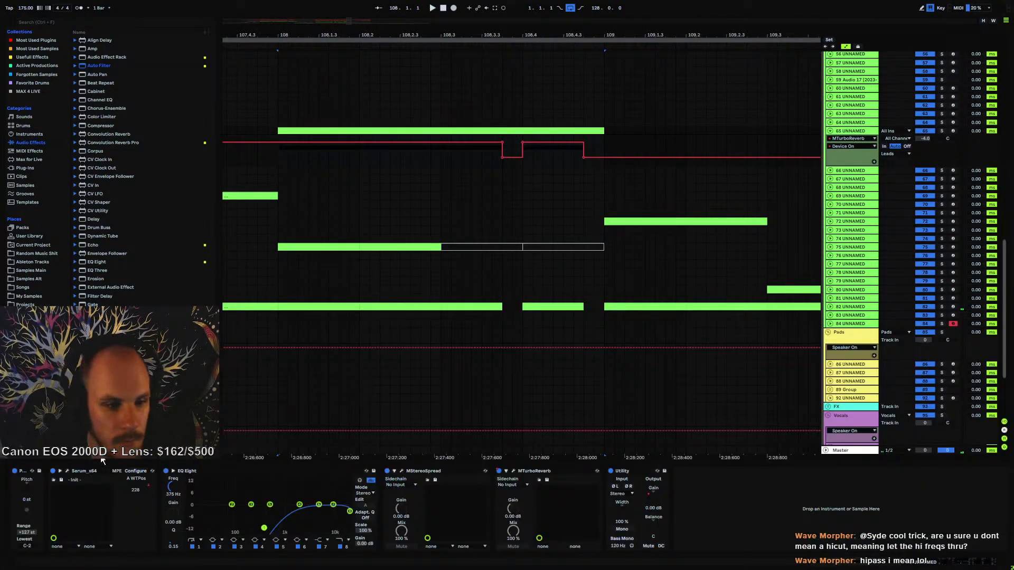
pyautogui.click(64, 473)
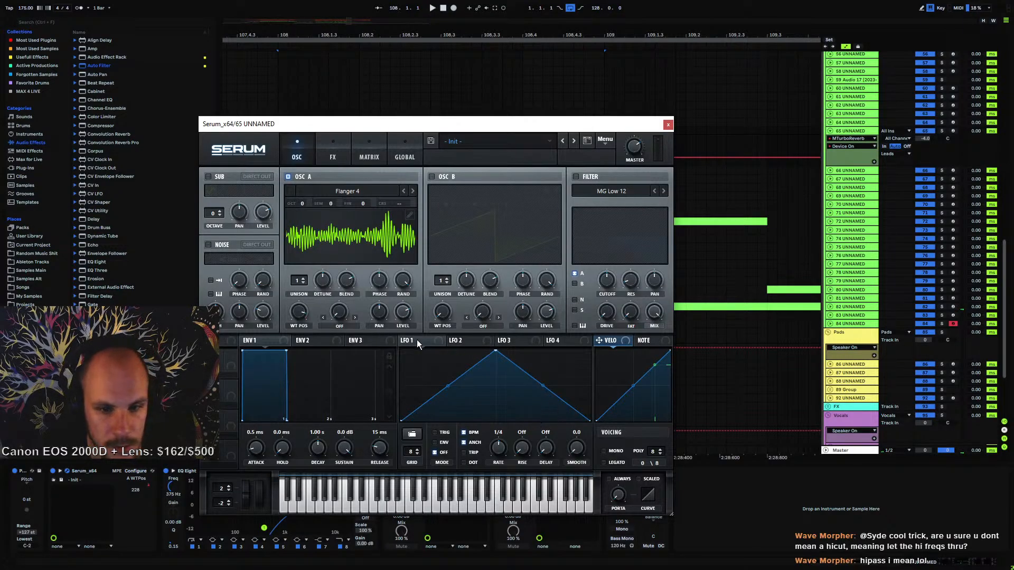
pyautogui.moveTo(386, 447); pyautogui.dragTo(375, 468)
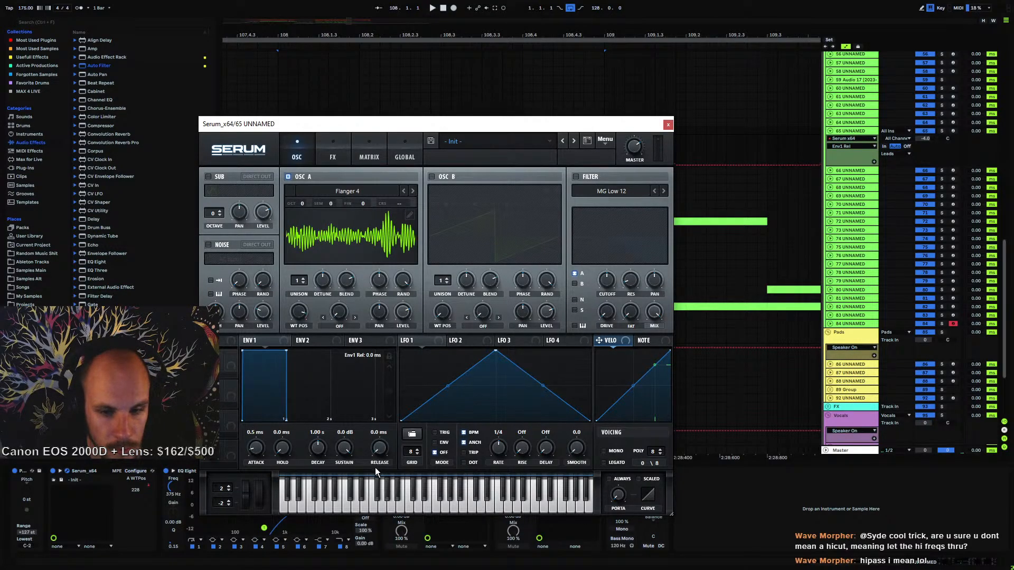
pyautogui.press('space')
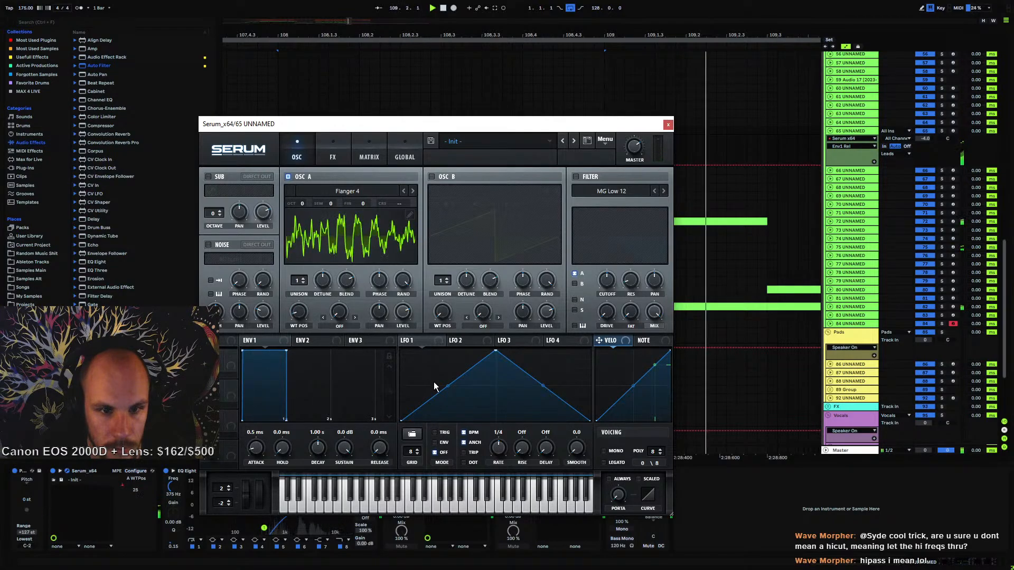
pyautogui.click(668, 124)
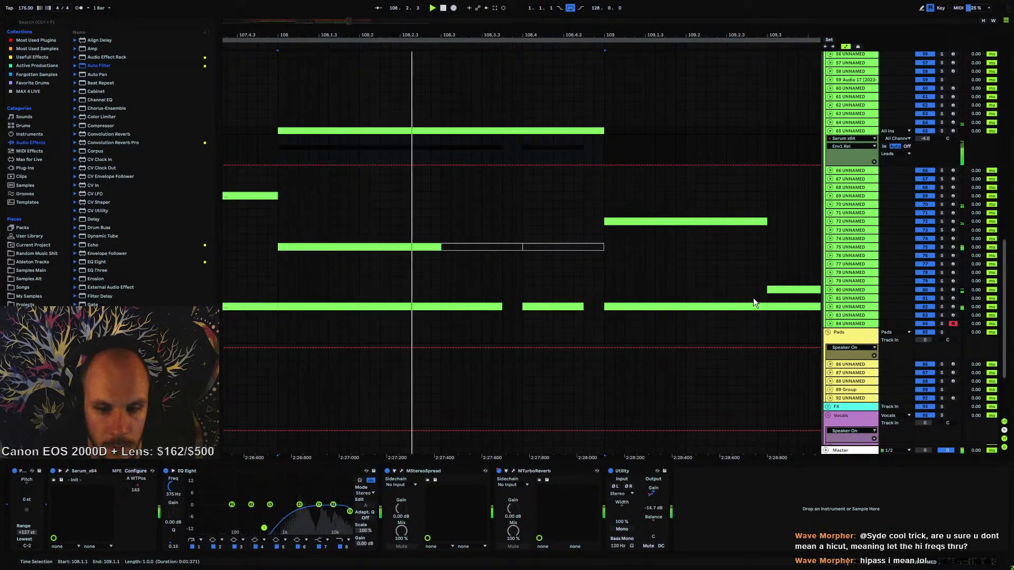
pyautogui.click(831, 131)
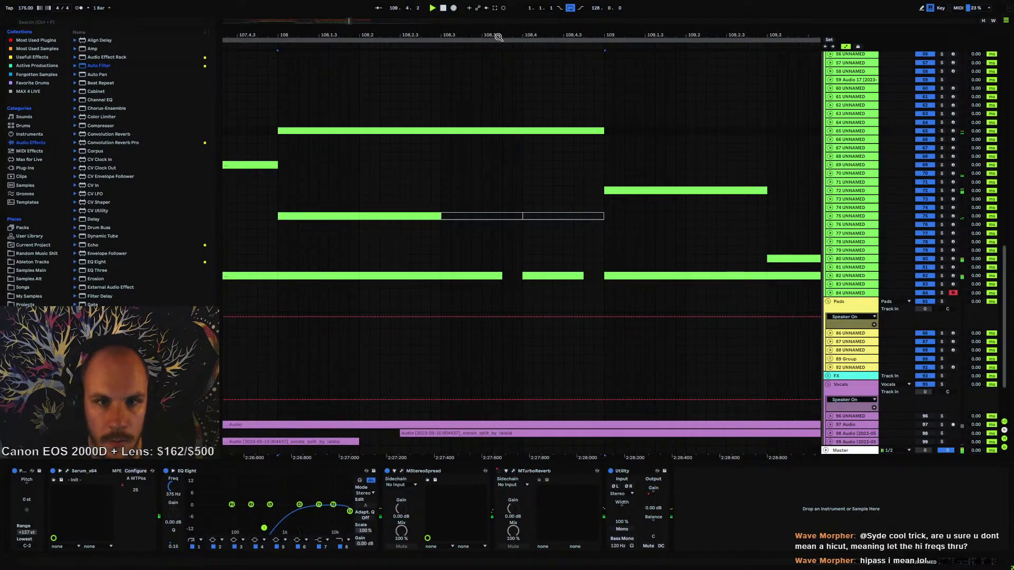
# - Audition the arrangement from 105.1.1 and review the lead, bass and drum tracks up to around bar 112
pyautogui.moveTo(497, 35); pyautogui.dragTo(519, 8)
pyautogui.scroll(3, 483, 251)
pyautogui.press('space')
pyautogui.press('space')
pyautogui.click(444, 127)
pyautogui.press('space')
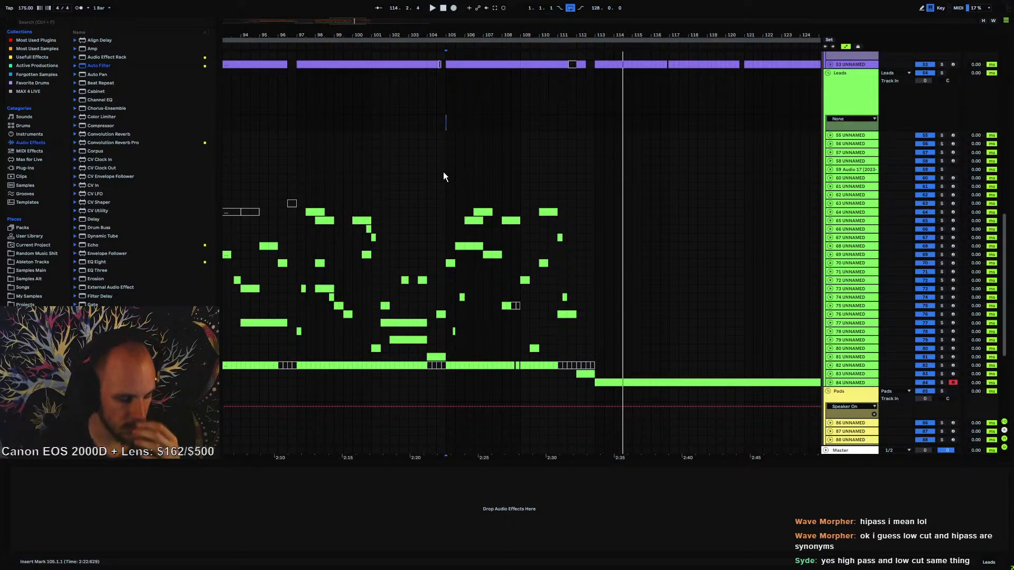
pyautogui.press('space')
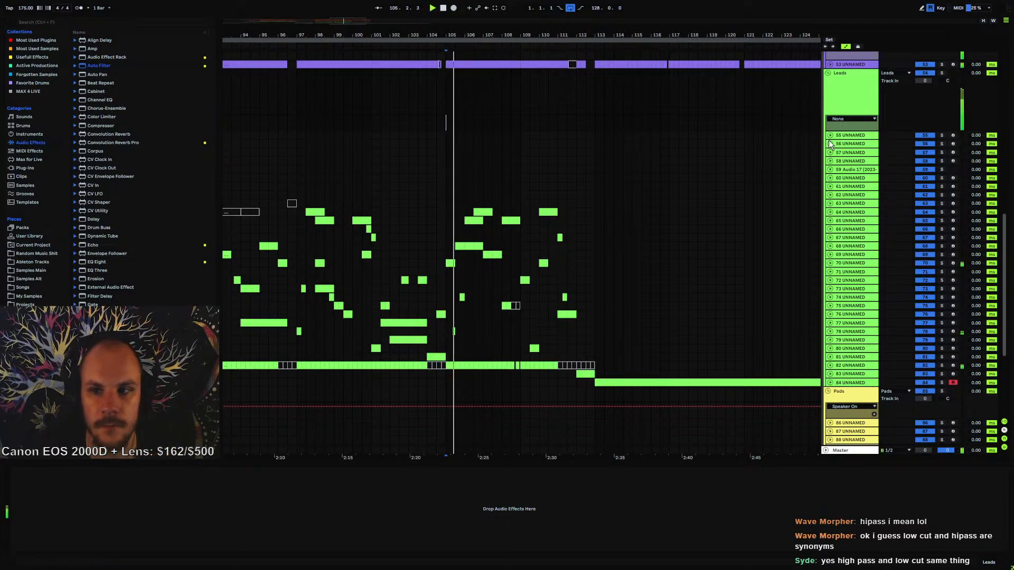
pyautogui.moveTo(503, 35); pyautogui.dragTo(515, 10)
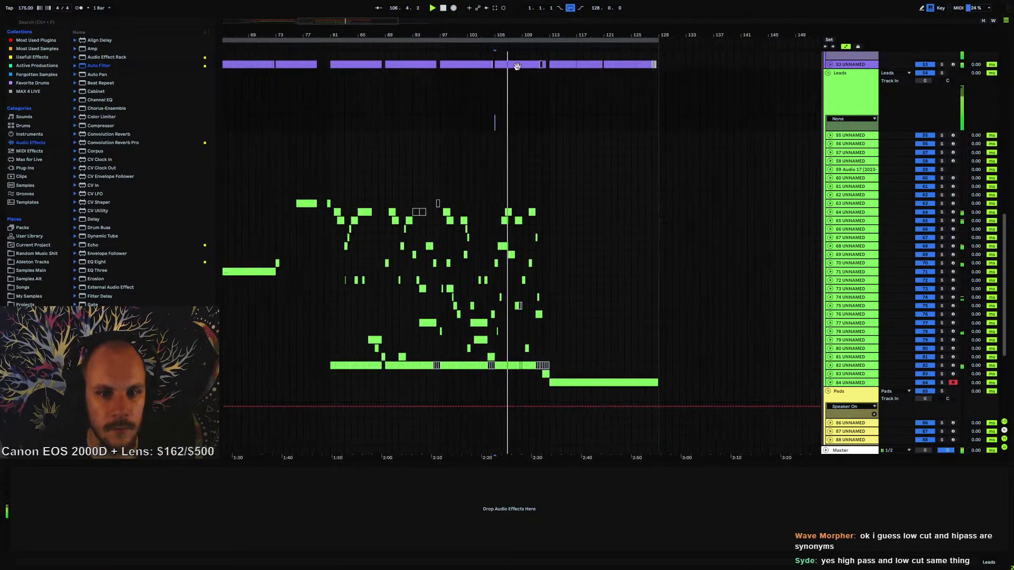
pyautogui.scroll(-3, 557, 214)
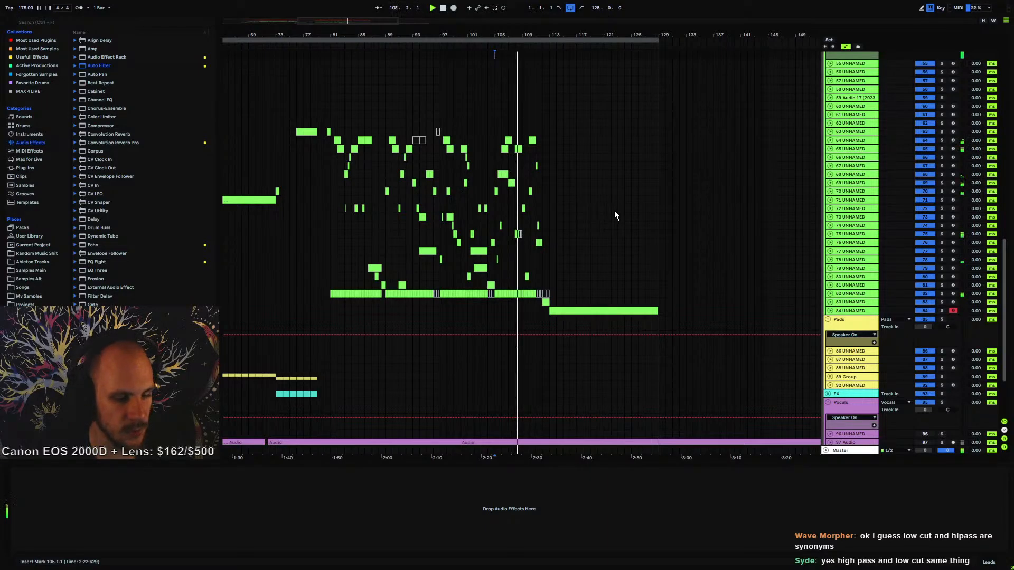
pyautogui.scroll(5, 566, 206)
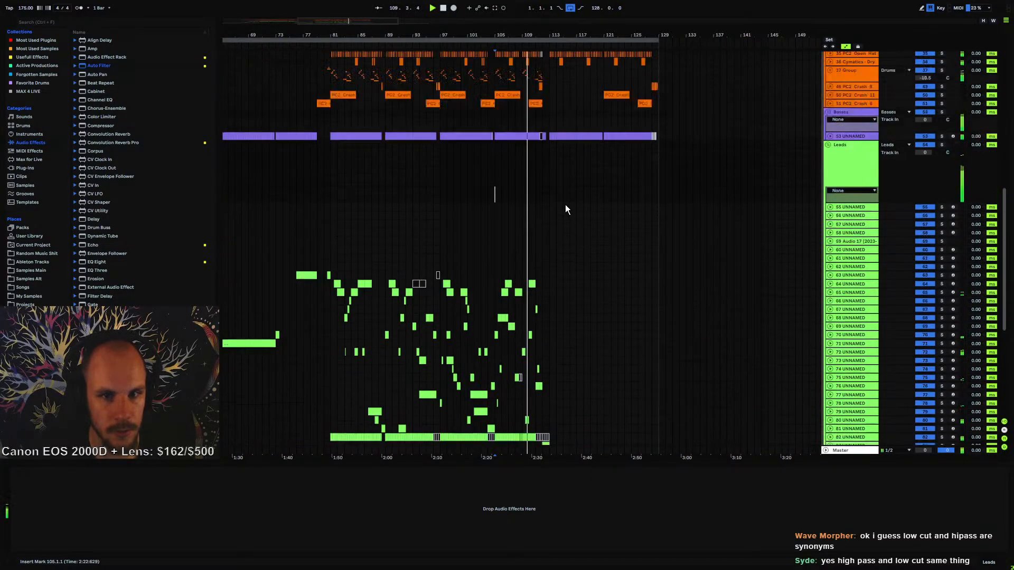
pyautogui.moveTo(540, 34); pyautogui.dragTo(499, 74)
pyautogui.scroll(2, 512, 229)
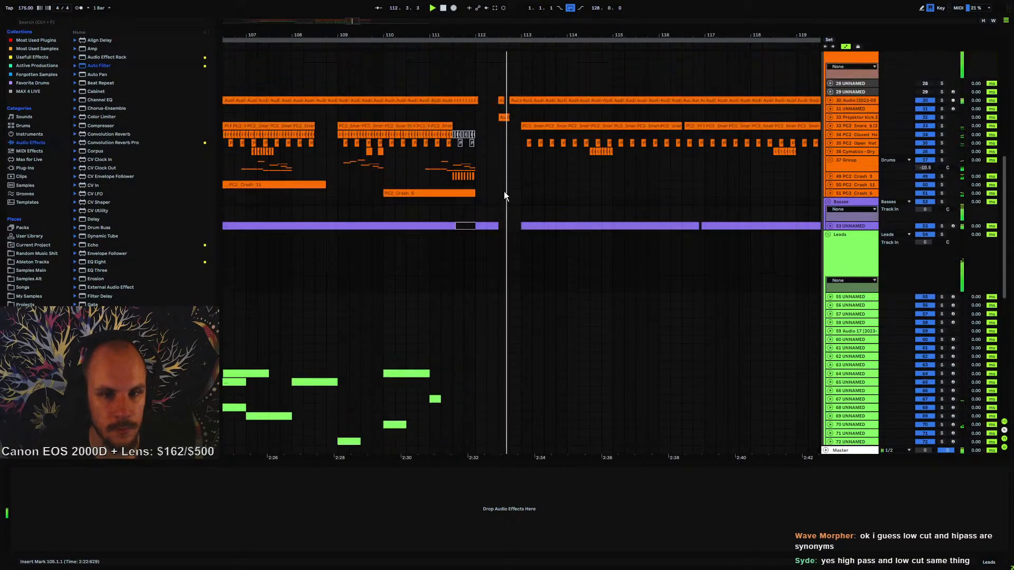
# - Audition up to around bar 119 and raise EQ Eight's band 1 frequency on the snare track 33 to about 391 Hz
pyautogui.moveTo(531, 35); pyautogui.dragTo(441, 34)
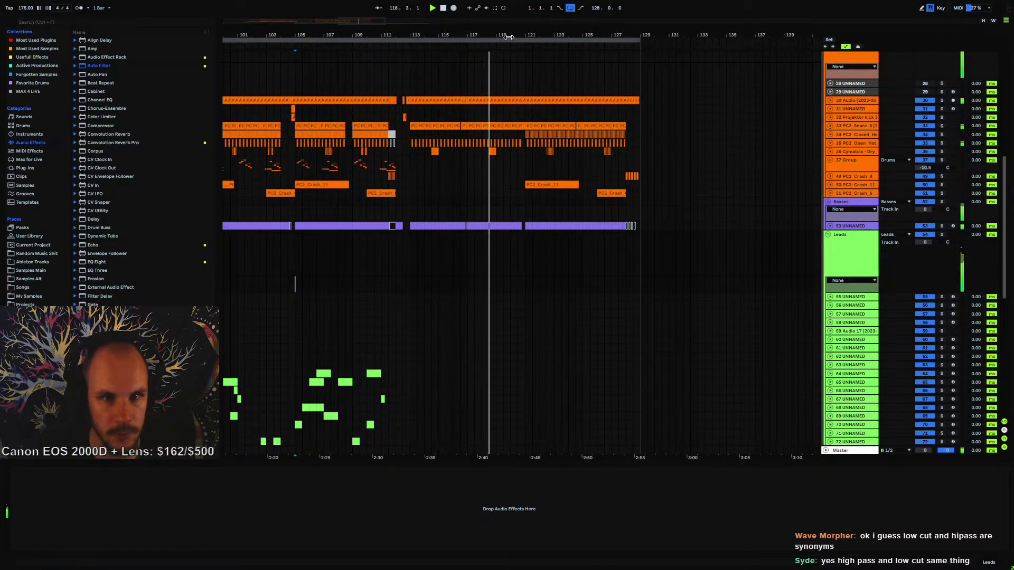
pyautogui.click(847, 125)
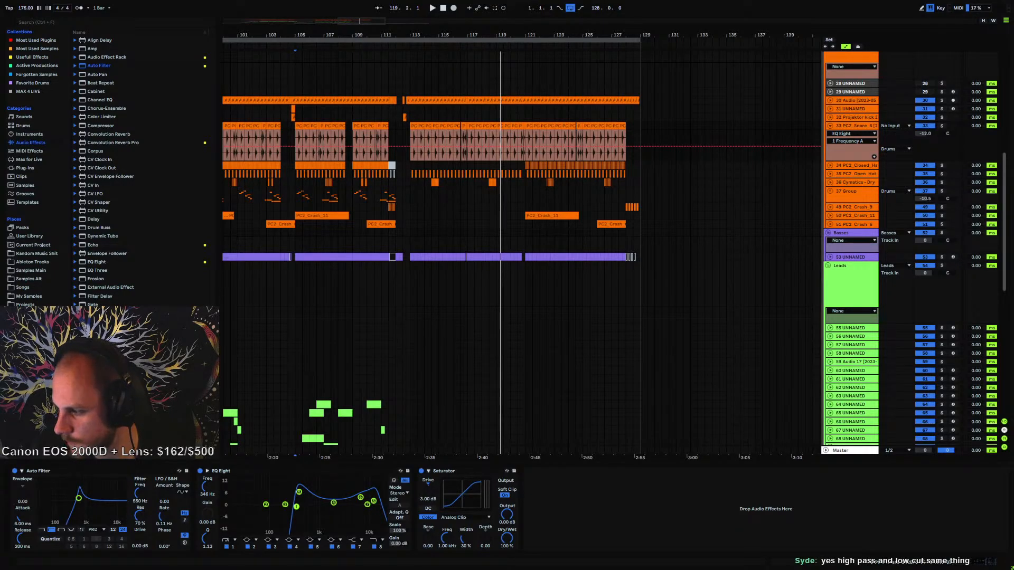
pyautogui.moveTo(211, 486); pyautogui.dragTo(211, 480)
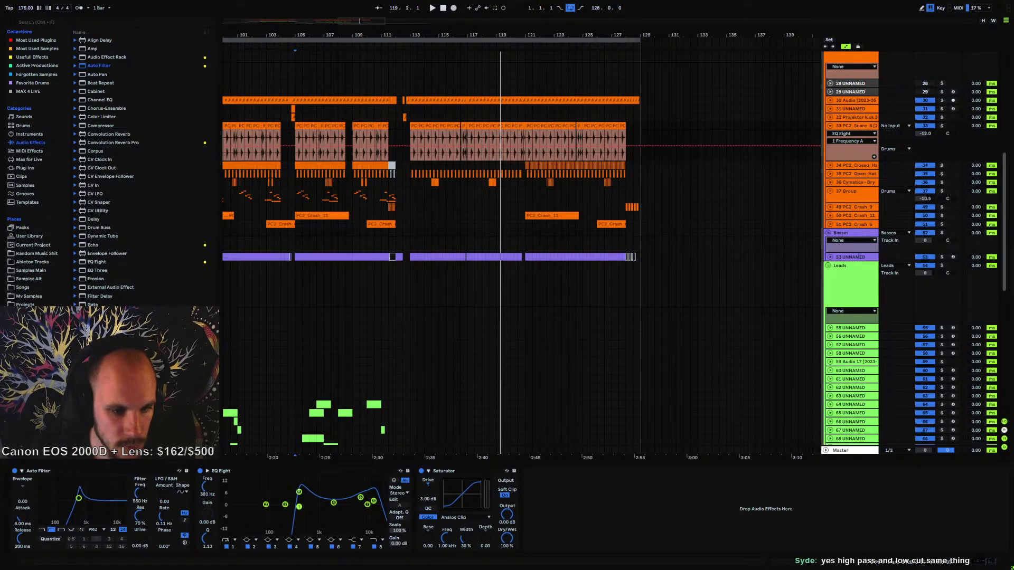
# - Automate the snare track's Auto Filter frequency down to 415 Hz from around bar 112.3 onward, and play the result
pyautogui.click(142, 499)
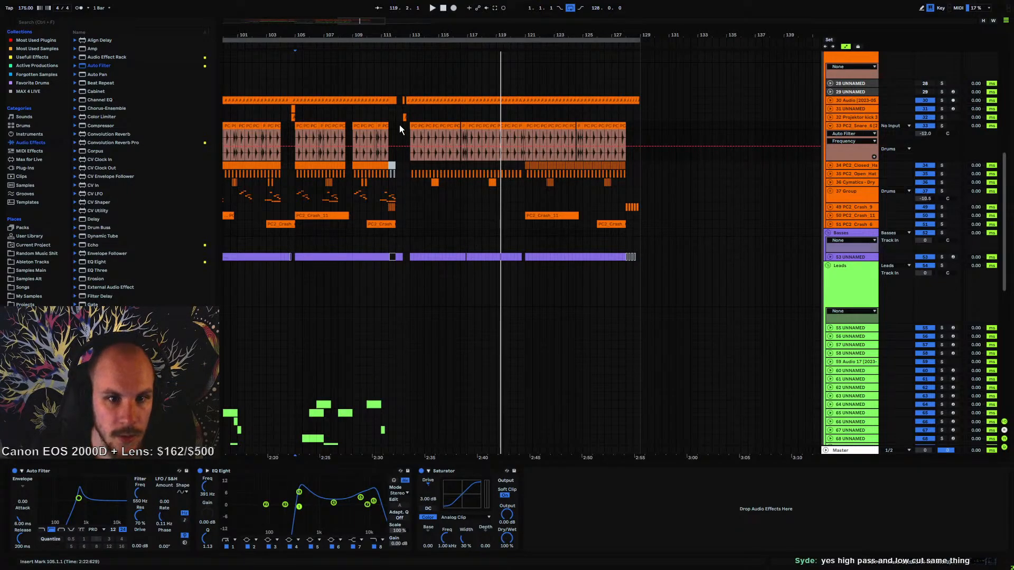
pyautogui.moveTo(399, 36); pyautogui.dragTo(411, 149)
pyautogui.rightClick(411, 153)
pyautogui.press('Escape')
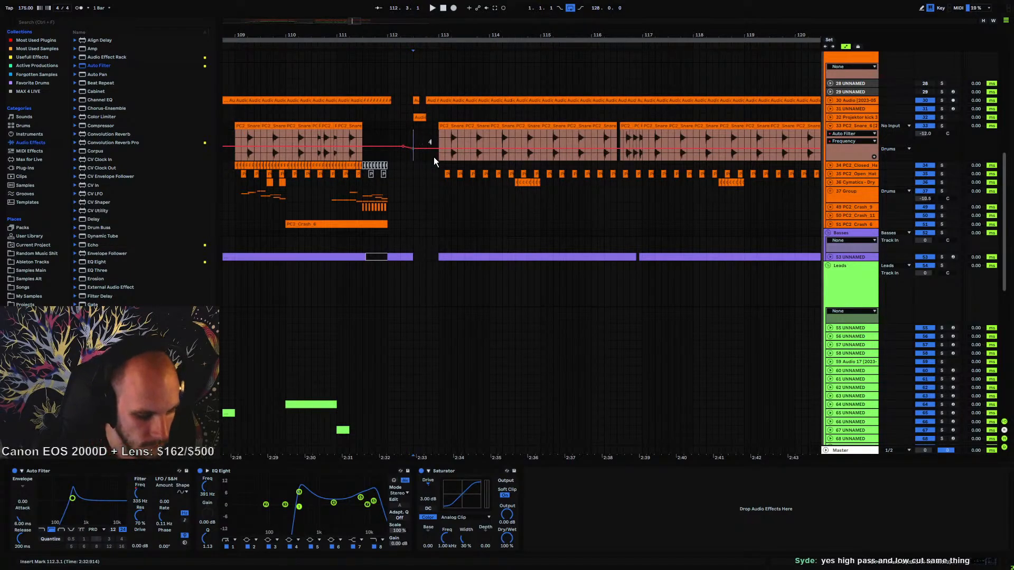
pyautogui.write('415')
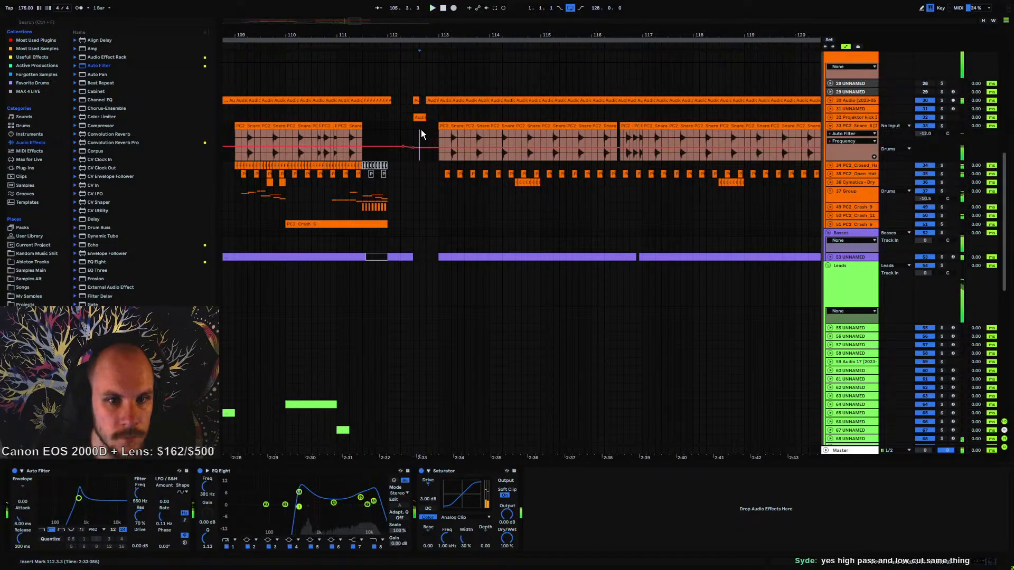
pyautogui.press('space')
# - Set the snare track's Saturator drive to 5.00 dB, fold the track, and audition from 98.1.1
pyautogui.press('-')
pyautogui.press('-')
pyautogui.press('-')
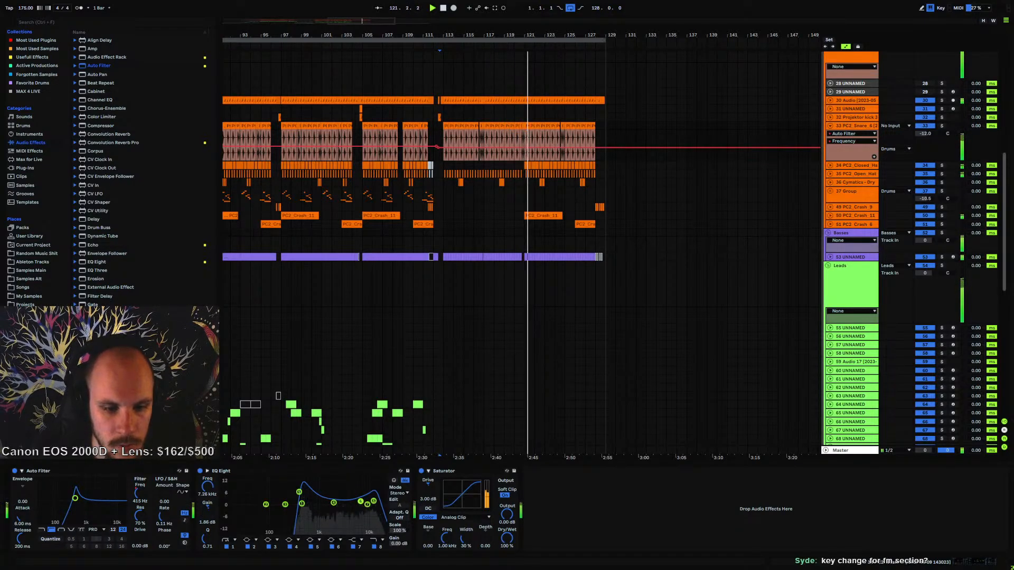
pyautogui.click(432, 495)
pyautogui.moveTo(432, 496); pyautogui.dragTo(432, 491)
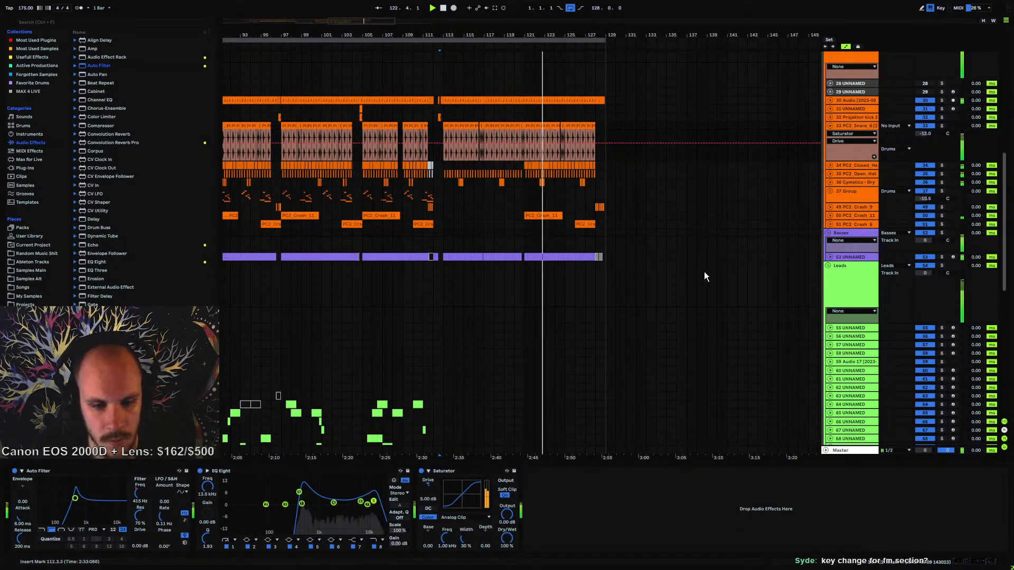
pyautogui.click(830, 126)
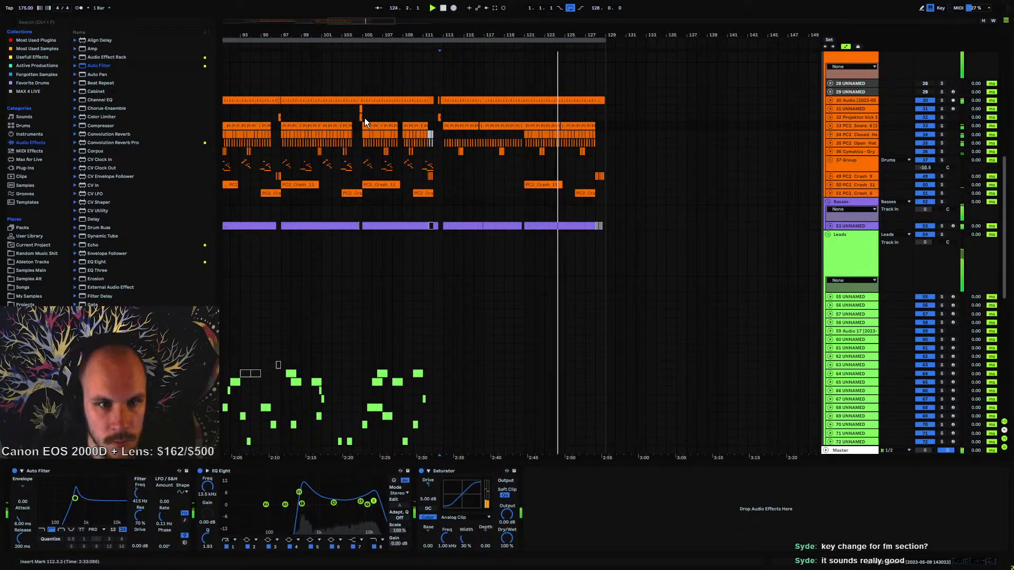
pyautogui.click(289, 118)
pyautogui.press('space')
pyautogui.press('space')
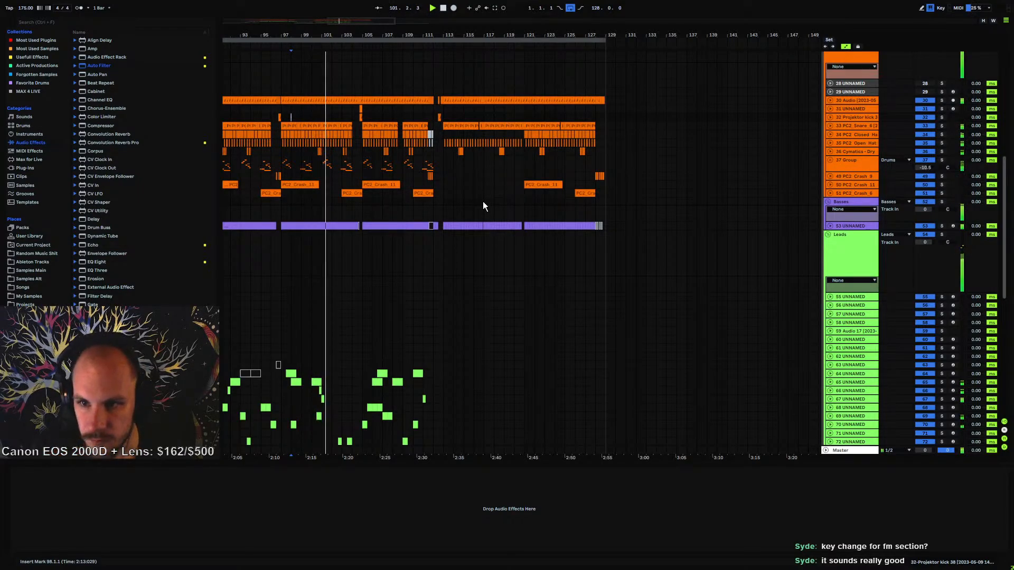
# - Automate EQ Eight's band 1 resonance on the snare track at 0.80 before bar 112 and 1.49 after, and fold the track
pyautogui.click(830, 125)
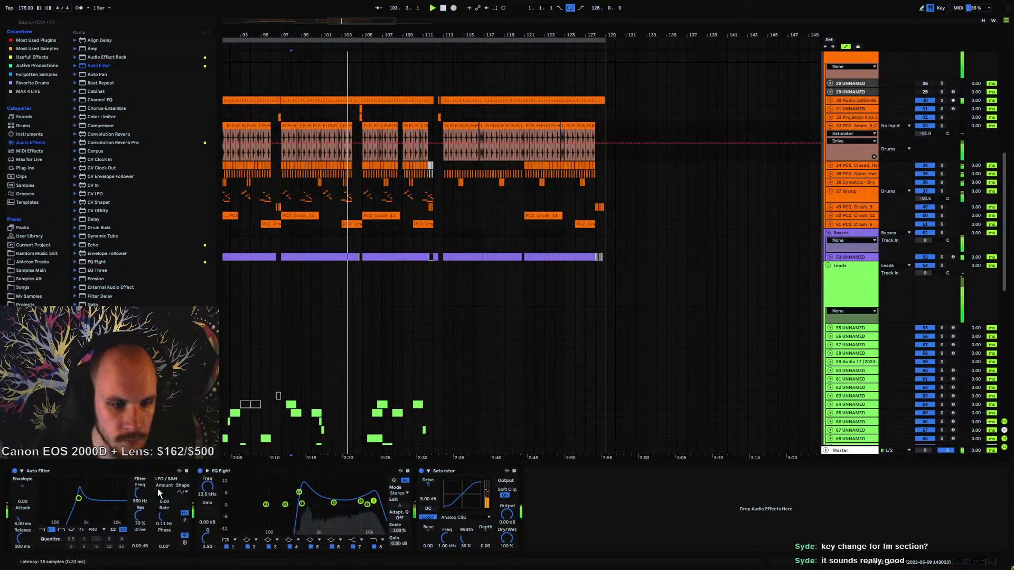
pyautogui.click(231, 547)
pyautogui.moveTo(208, 539); pyautogui.dragTo(207, 536)
pyautogui.click(440, 144)
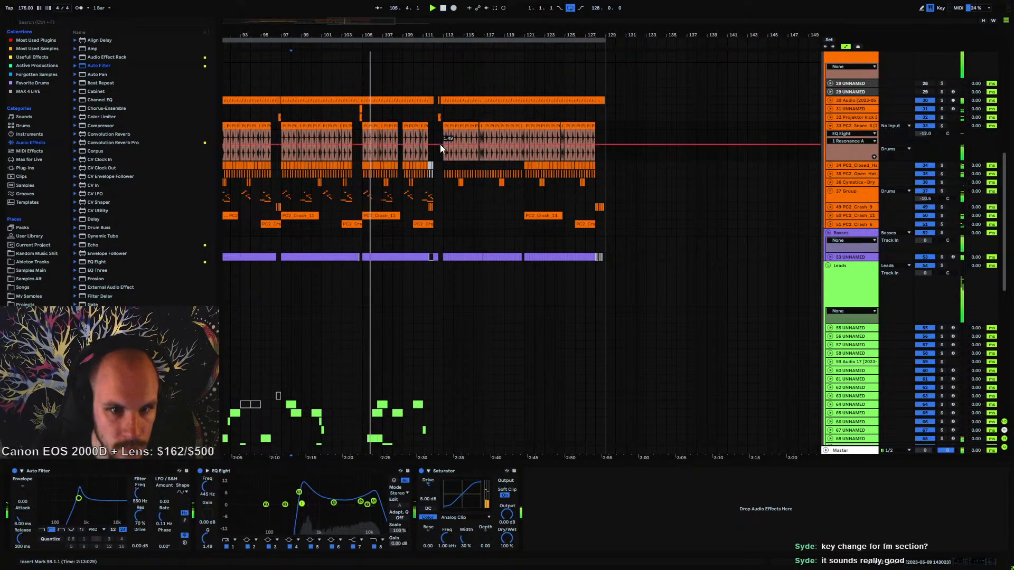
pyautogui.moveTo(434, 145); pyautogui.dragTo(434, 148)
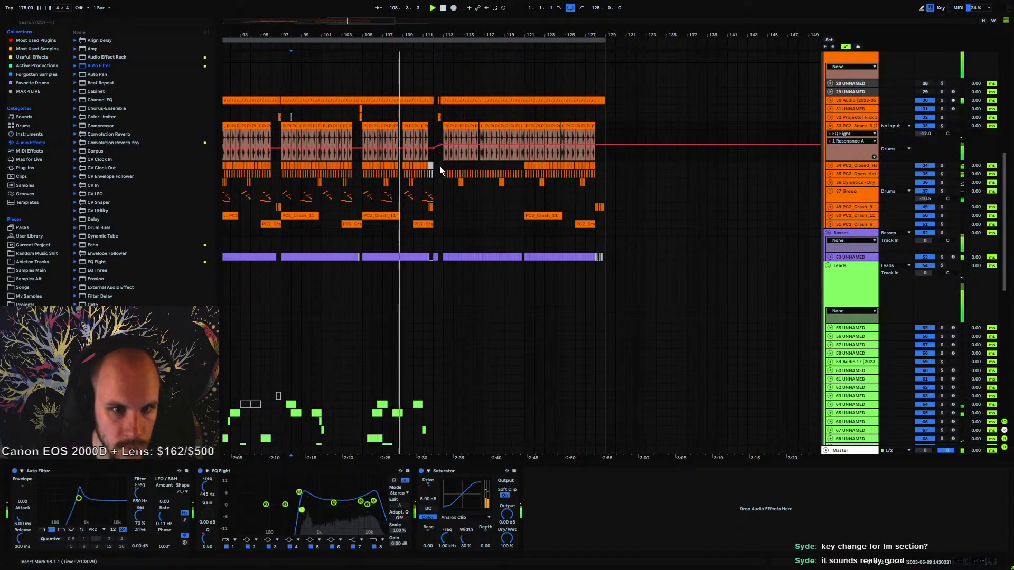
pyautogui.click(830, 126)
# - Play from 107.1.1 and review the drum, bass and lead tracks around the gaps in bar 108
pyautogui.press('space')
pyautogui.click(383, 116)
pyautogui.press('space')
pyautogui.moveTo(391, 34); pyautogui.dragTo(472, 161)
pyautogui.scroll(5, 478, 164)
pyautogui.scroll(3, 509, 206)
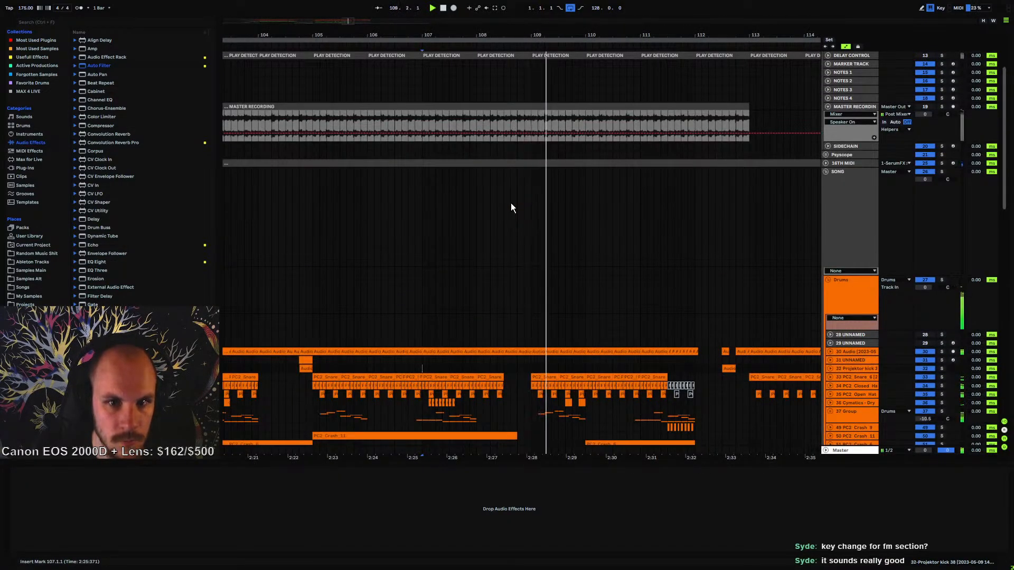
pyautogui.scroll(-4, 511, 202)
pyautogui.scroll(-10, 511, 199)
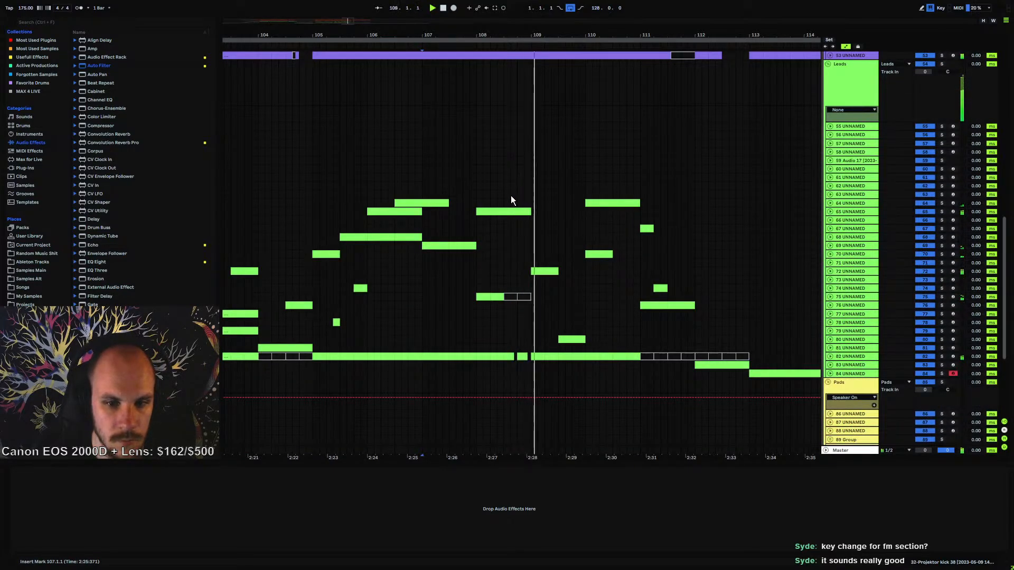
pyautogui.scroll(-3, 511, 198)
# - Arm the MASTER RECORDING track, record the master output from 105.1.1, and inspect the new waveform around the gaps in bar 108
pyautogui.scroll(15, 511, 198)
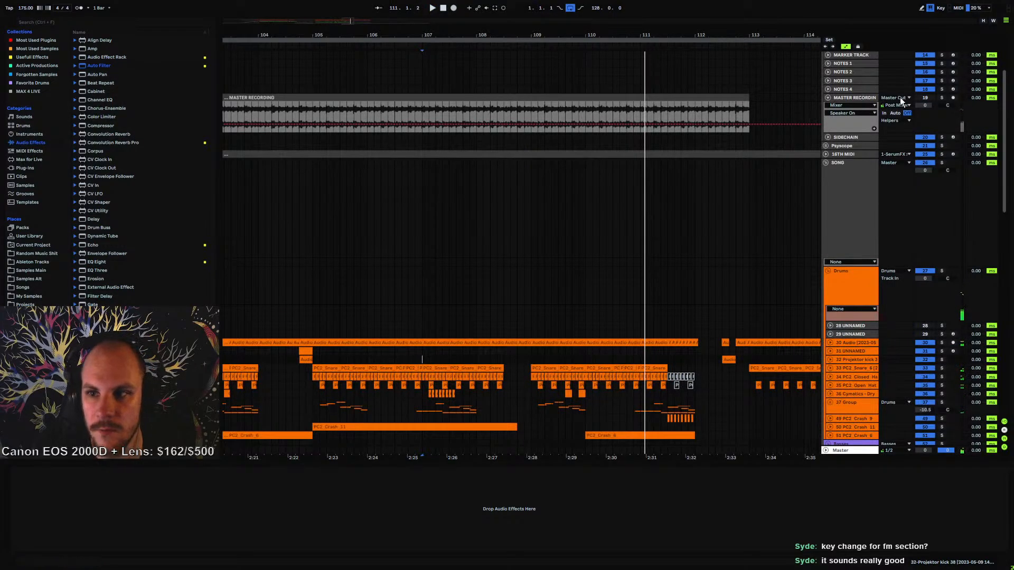
pyautogui.click(310, 109)
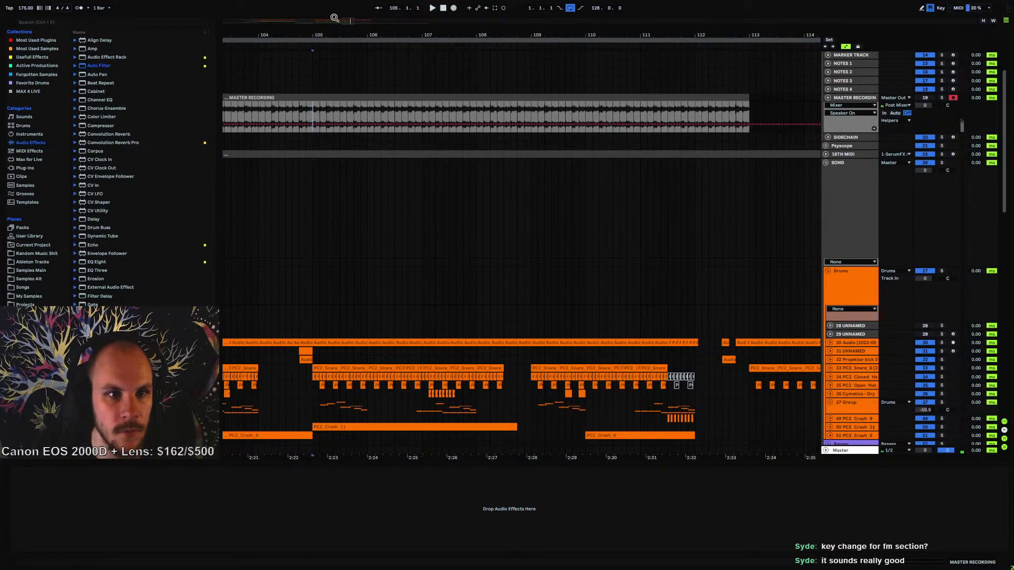
pyautogui.press('F9')
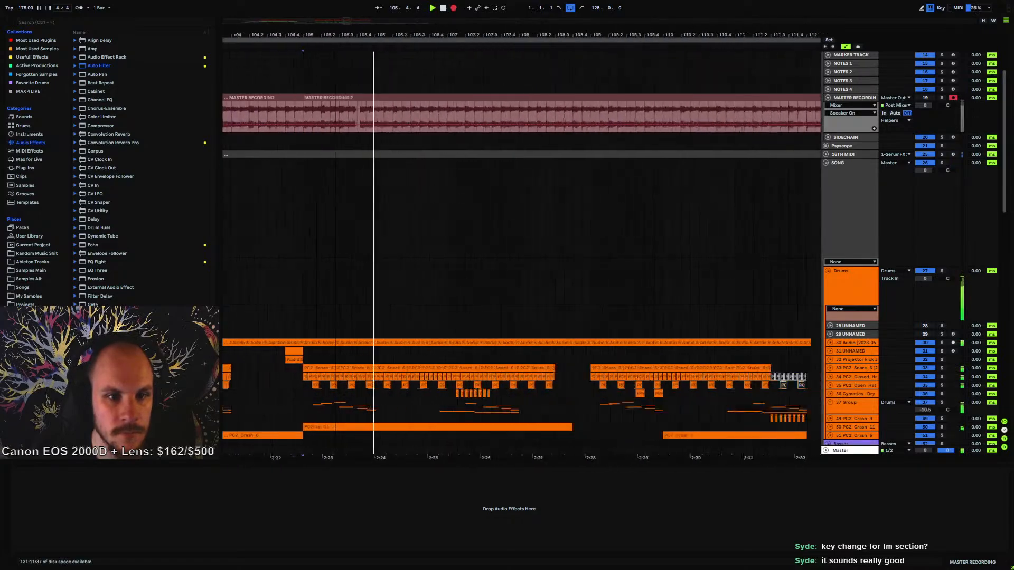
pyautogui.scroll(3, 403, 212)
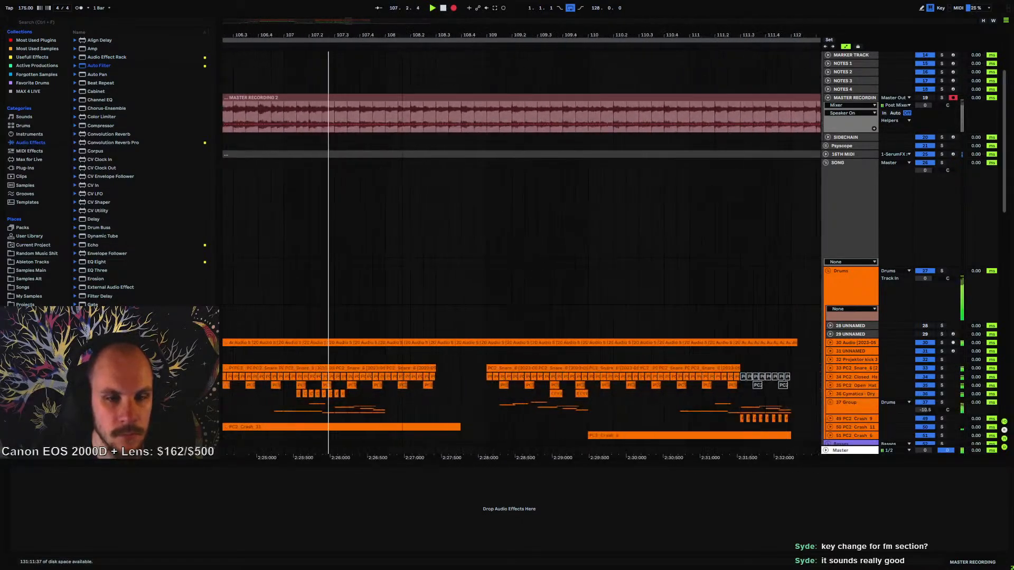
pyautogui.scroll(3, 394, 211)
pyautogui.scroll(-3, 433, 211)
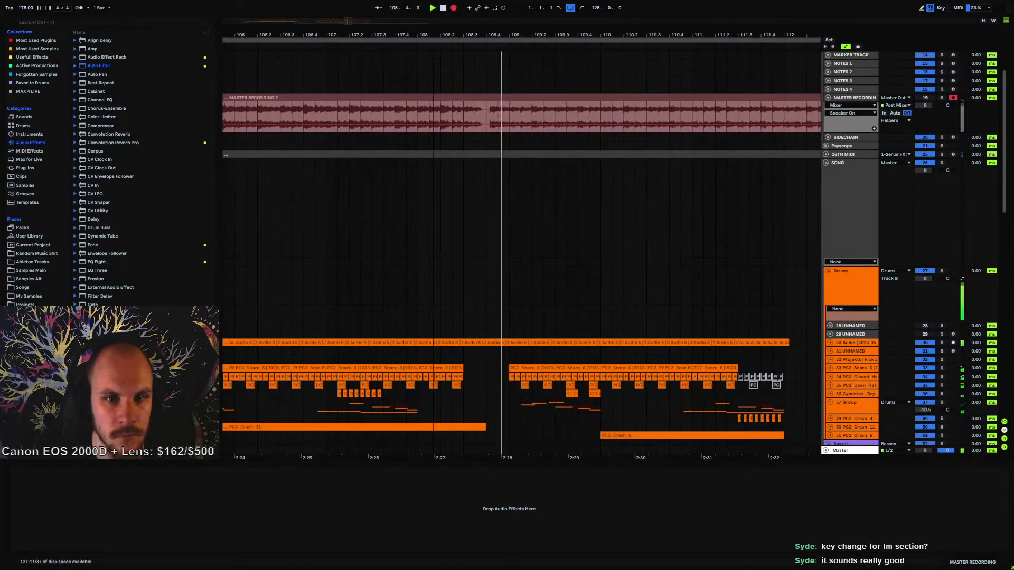
pyautogui.scroll(6, 494, 211)
pyautogui.moveTo(484, 53); pyautogui.dragTo(484, 31)
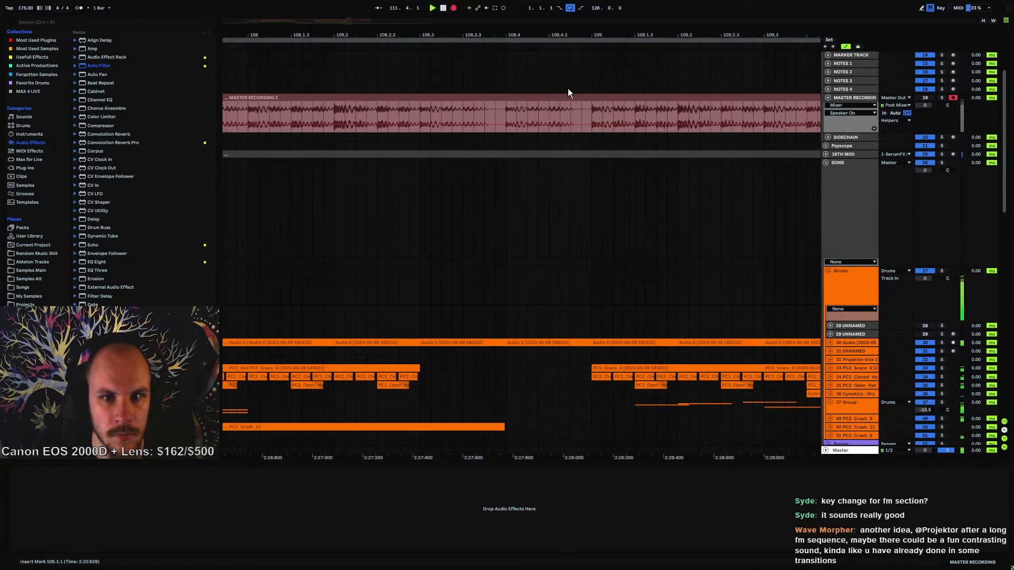
pyautogui.moveTo(560, 35); pyautogui.dragTo(568, 8)
pyautogui.scroll(-2, 648, 127)
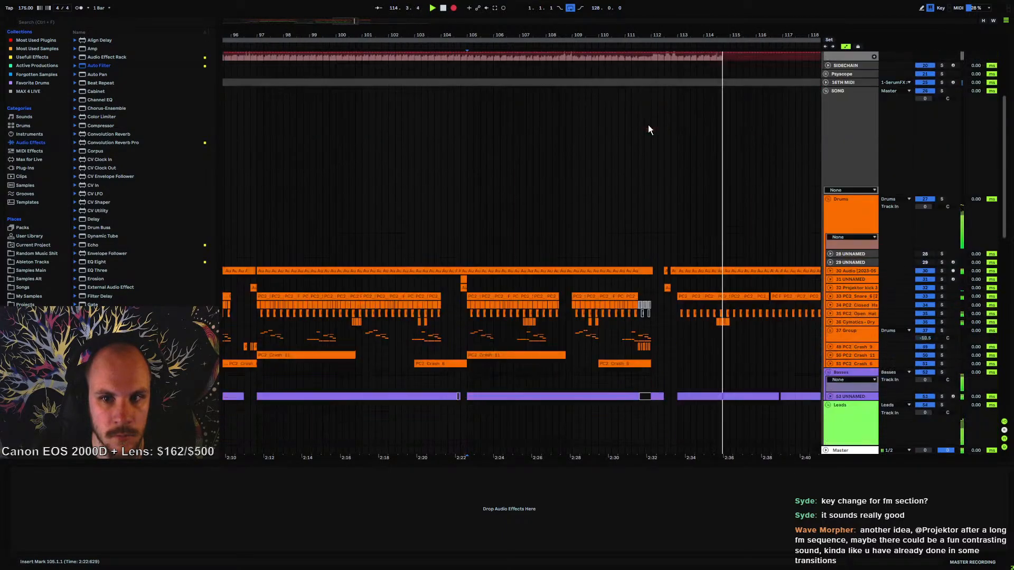
# - Unfold lead track 70 and draw its Echo Dry/Wet automation down to zero from 108.3.1 to 110.1.1
pyautogui.scroll(-7, 608, 255)
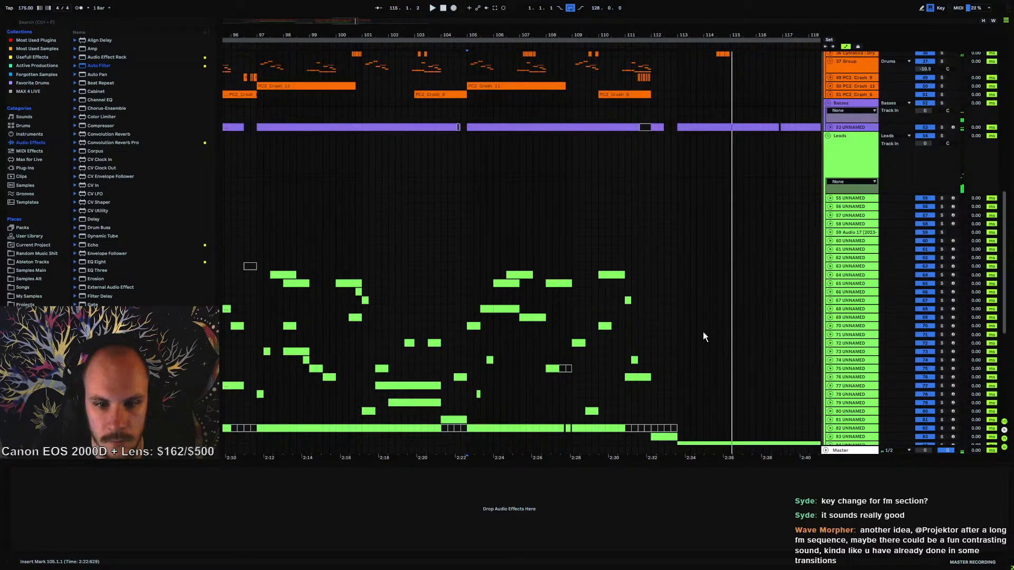
pyautogui.click(844, 326)
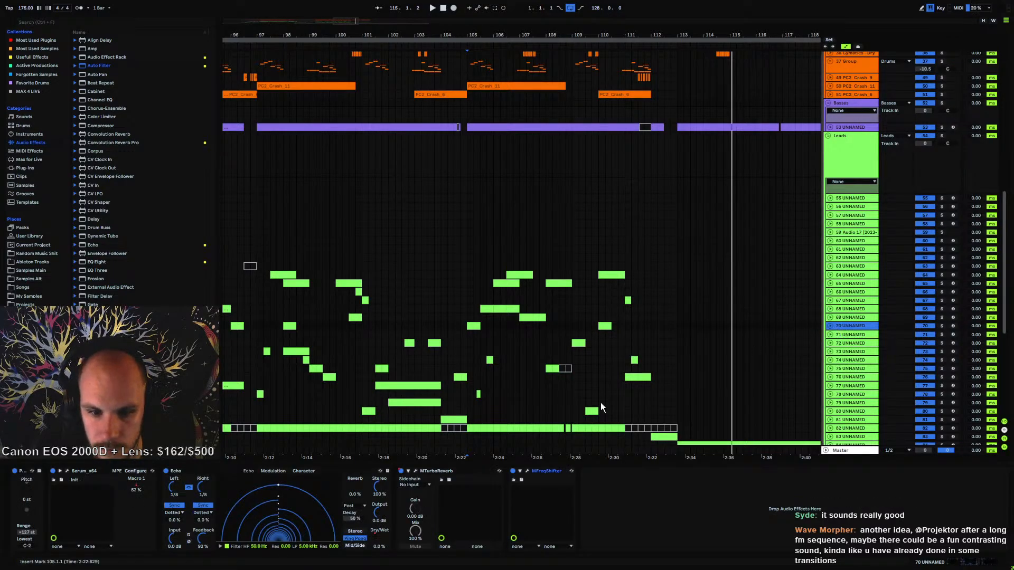
pyautogui.click(830, 326)
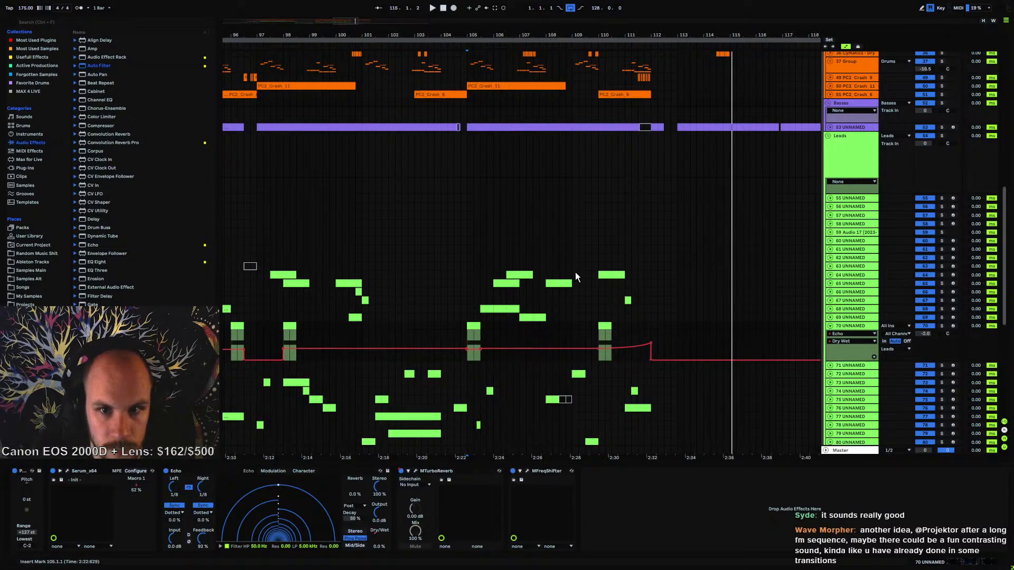
pyautogui.press('b')
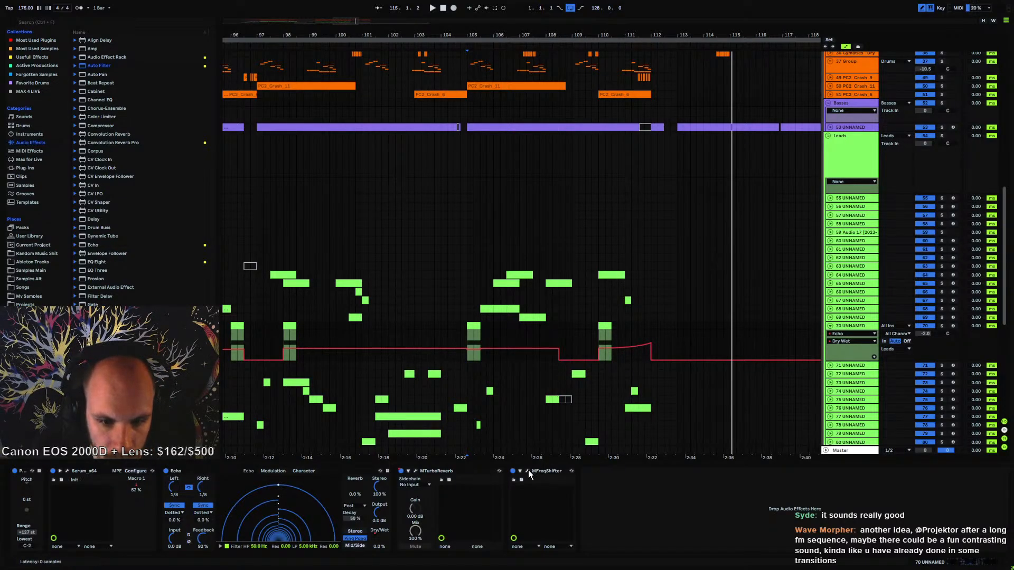
# - Automate track 70's MTurboReverb off from 108.3.1 to 109.1.1, re-enable automation, fold the track and audition from 105.1.1
pyautogui.click(401, 471)
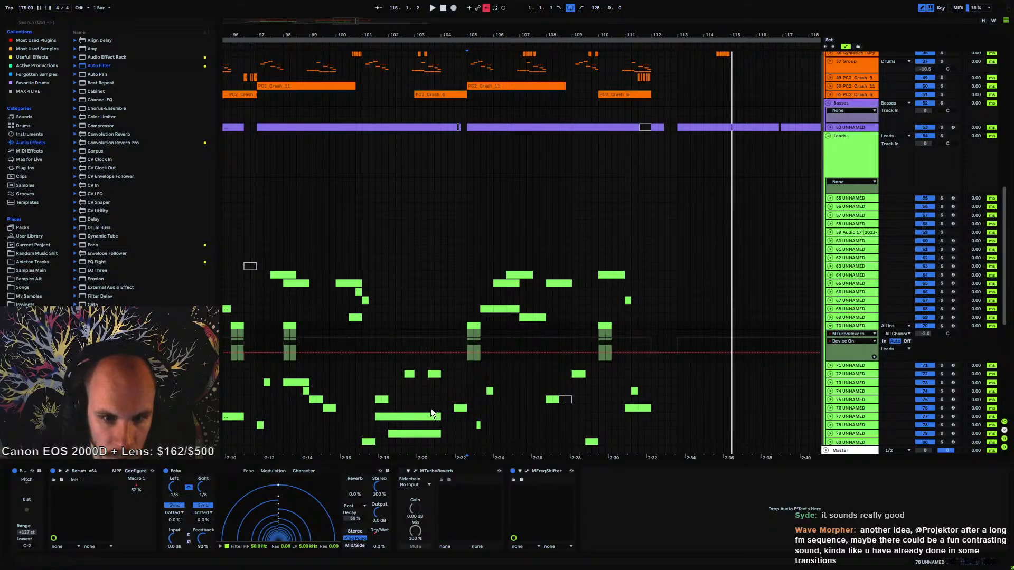
pyautogui.click(486, 8)
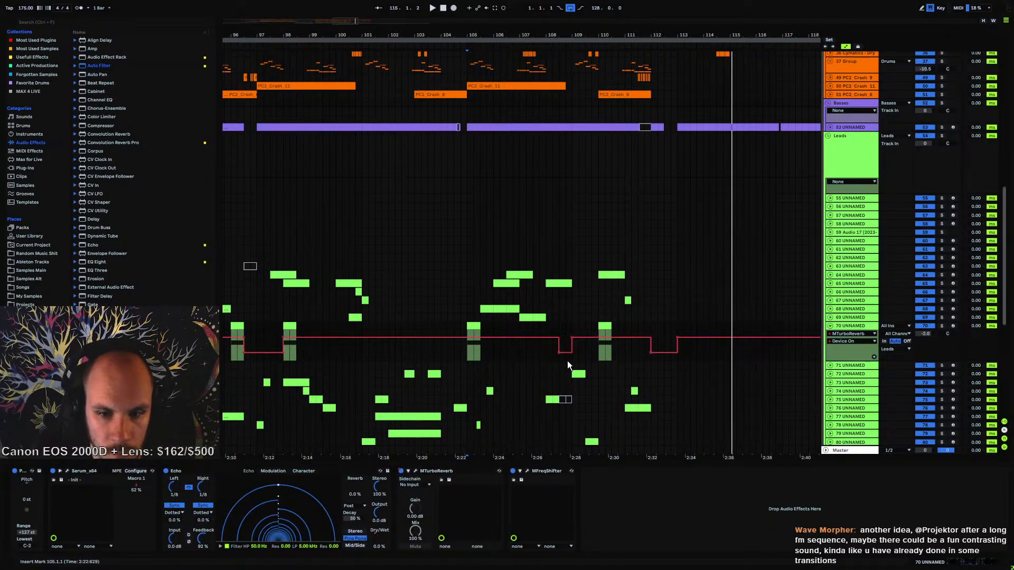
pyautogui.press('space')
pyautogui.click(830, 326)
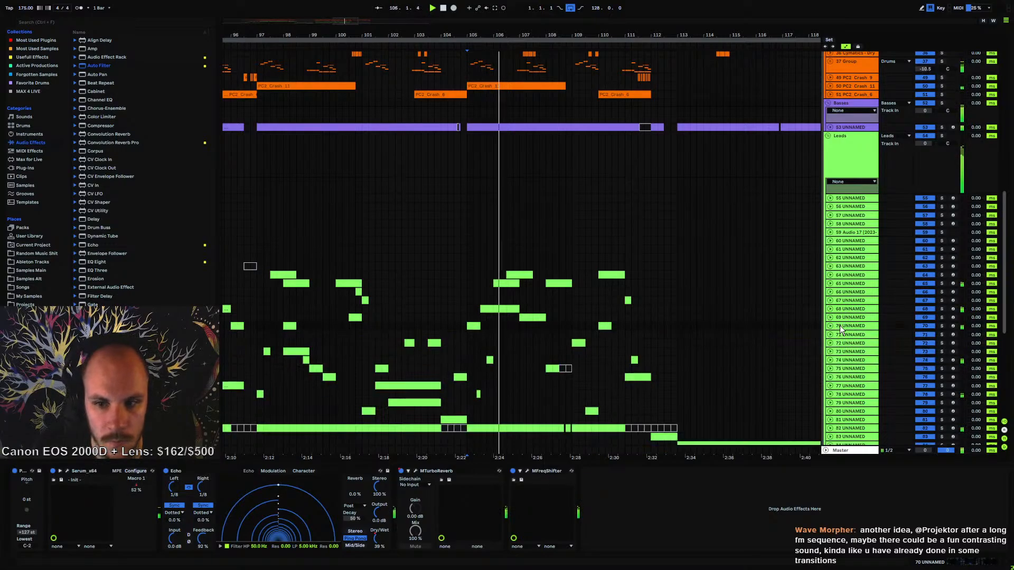
pyautogui.click(841, 325)
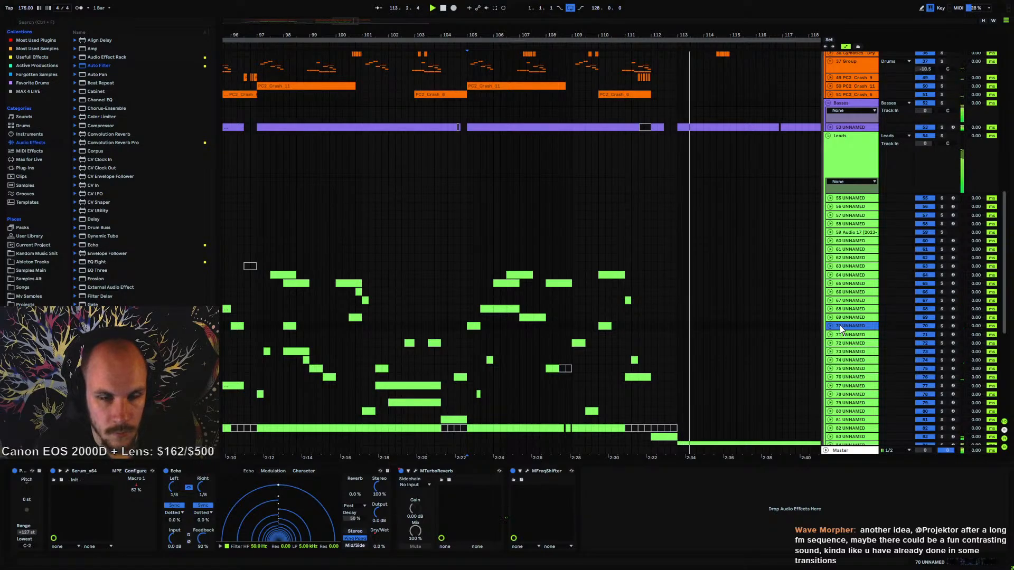
# - Unfold lead track 84, examine its bar from 128.1.1 to 129.1.1 during playback, and fold the track again
pyautogui.moveTo(713, 35); pyautogui.dragTo(426, 13)
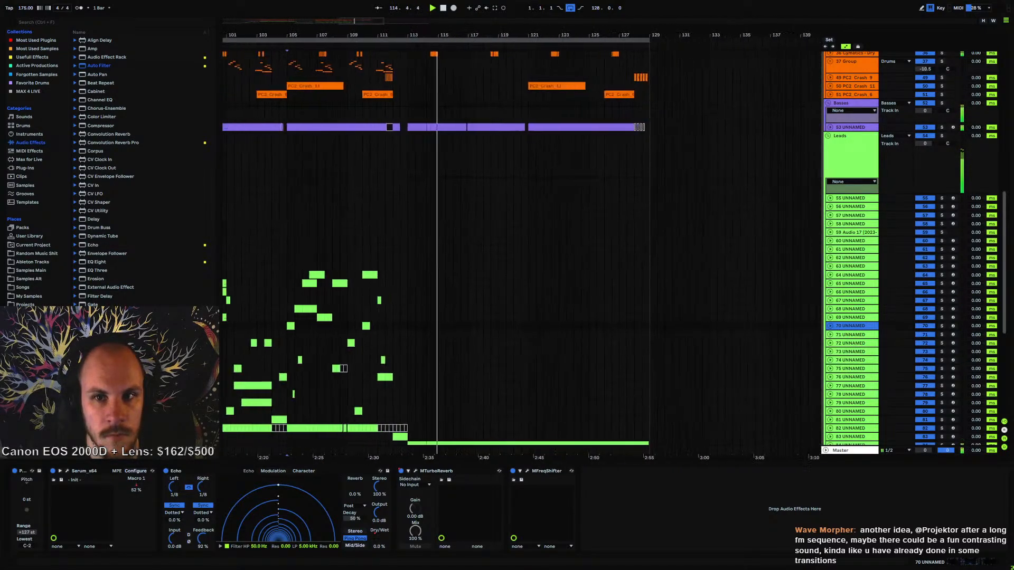
pyautogui.scroll(4, 625, 233)
pyautogui.scroll(-10, 629, 225)
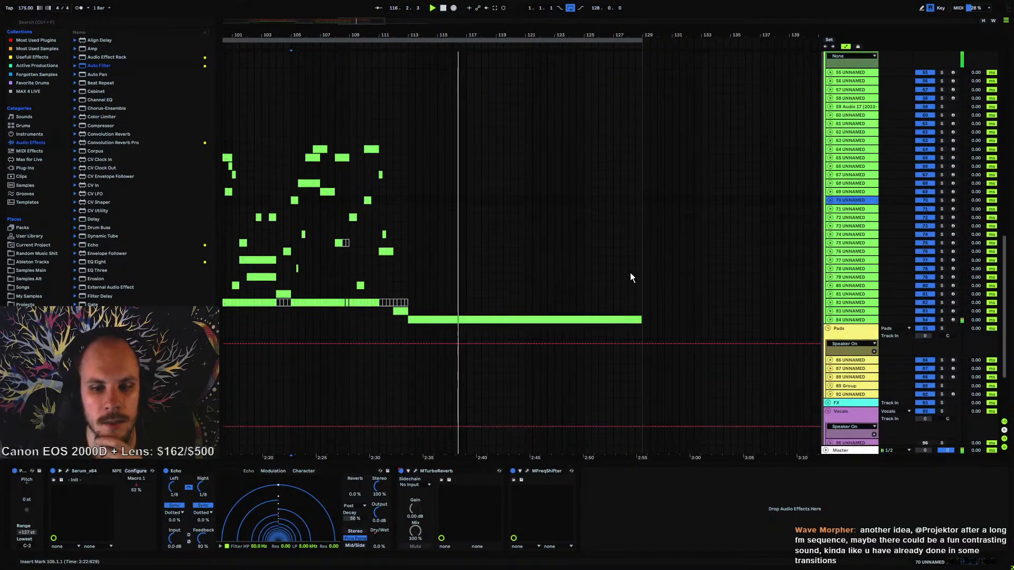
pyautogui.click(829, 321)
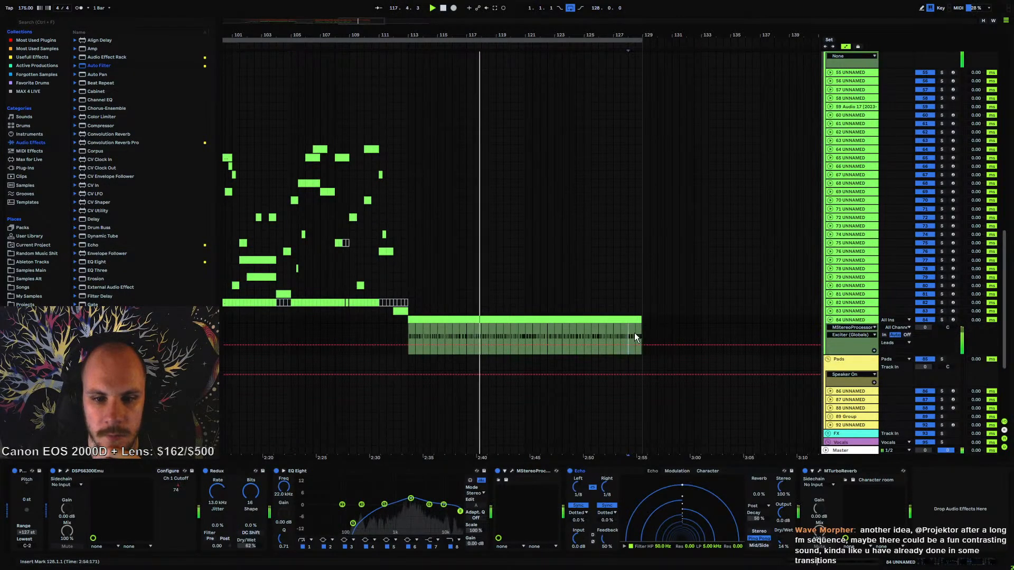
pyautogui.scroll(2, 635, 332)
pyautogui.scroll(2, 538, 321)
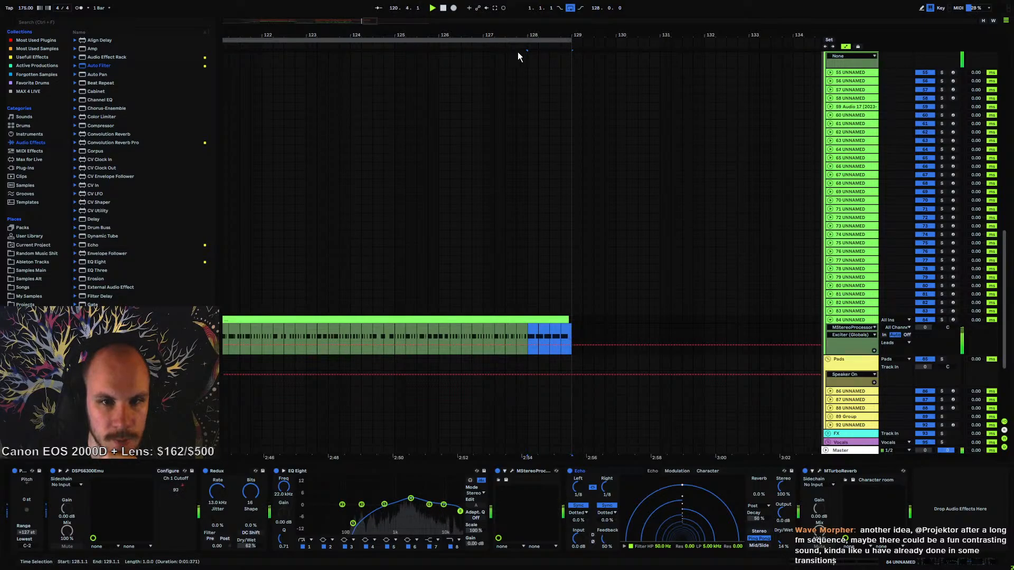
pyautogui.scroll(-3, 518, 57)
pyautogui.scroll(1, 567, 243)
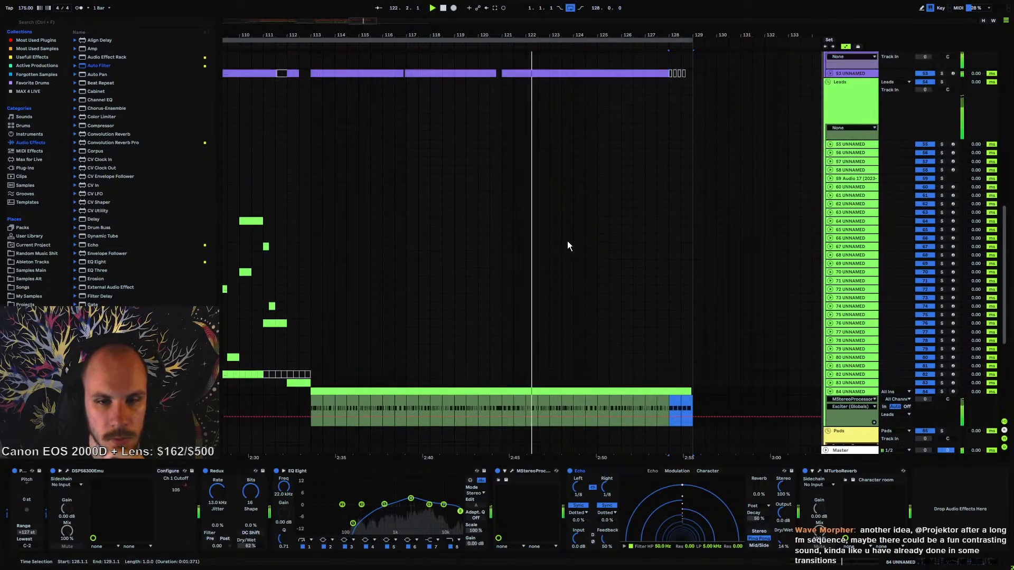
pyautogui.scroll(1, 567, 243)
pyautogui.scroll(-2, 568, 243)
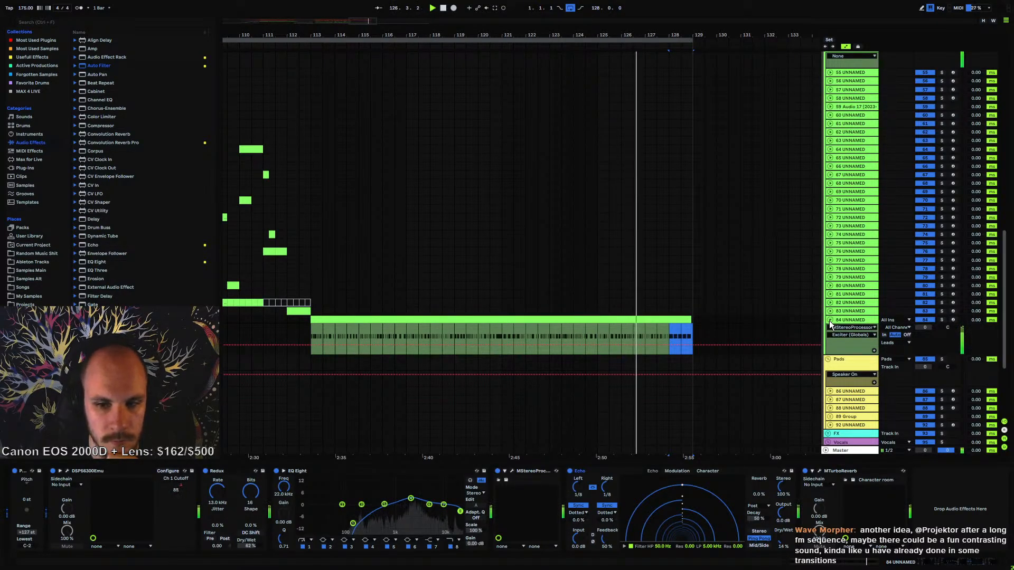
pyautogui.click(829, 321)
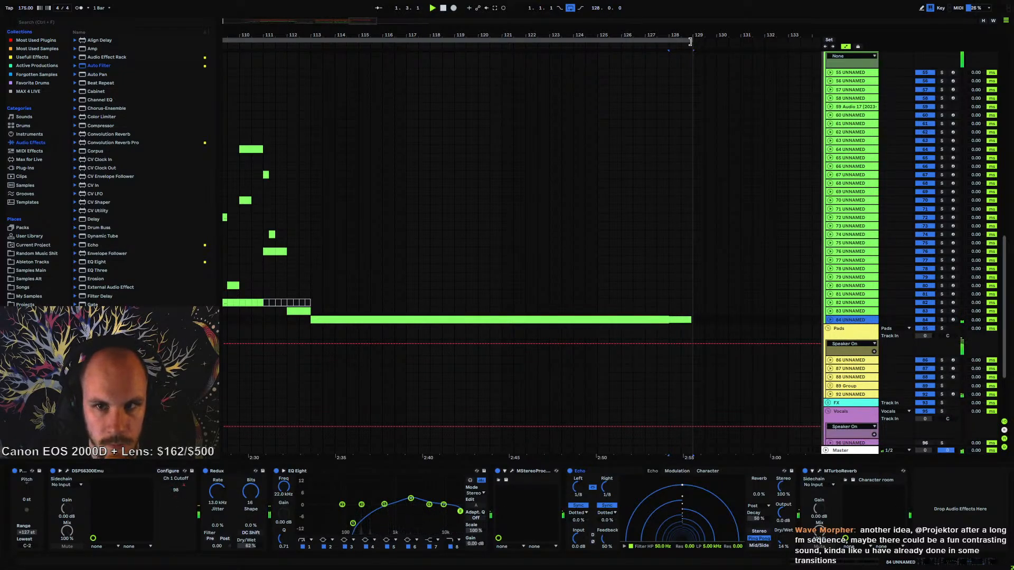
# - Audition the transition from 128.1.1 and extend the arrangement loop's end to 137.1.1
pyautogui.moveTo(693, 41); pyautogui.dragTo(822, 42)
pyautogui.click(665, 312)
pyautogui.press('space')
pyautogui.press('space')
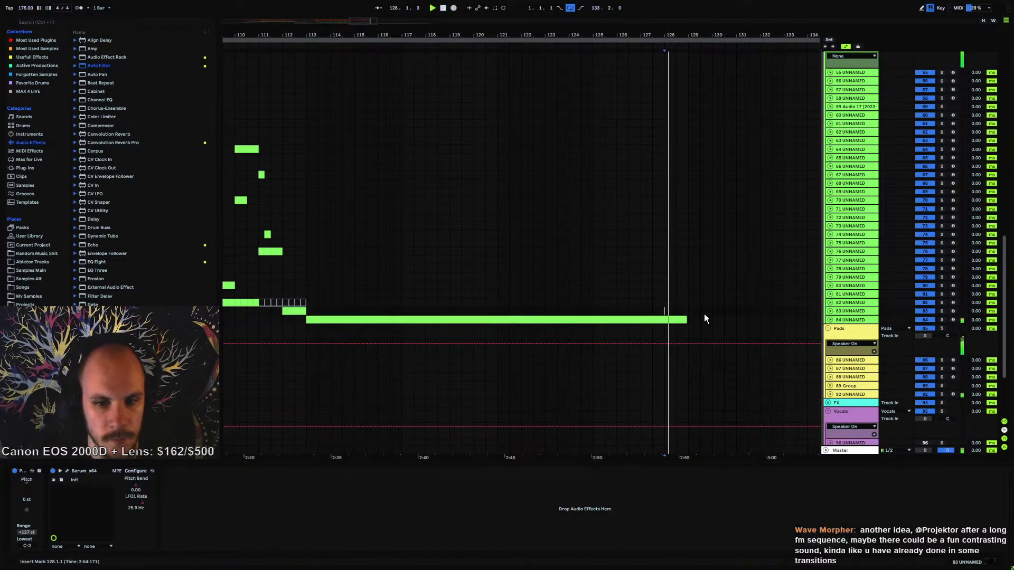
pyautogui.moveTo(629, 34); pyautogui.dragTo(401, 34)
pyautogui.press('space')
pyautogui.moveTo(505, 40); pyautogui.dragTo(539, 42)
# - Copy the drum audio on track 30 from 121.1.1 to 128.1.1 and paste it at 129.1.1
pyautogui.scroll(3, 465, 210)
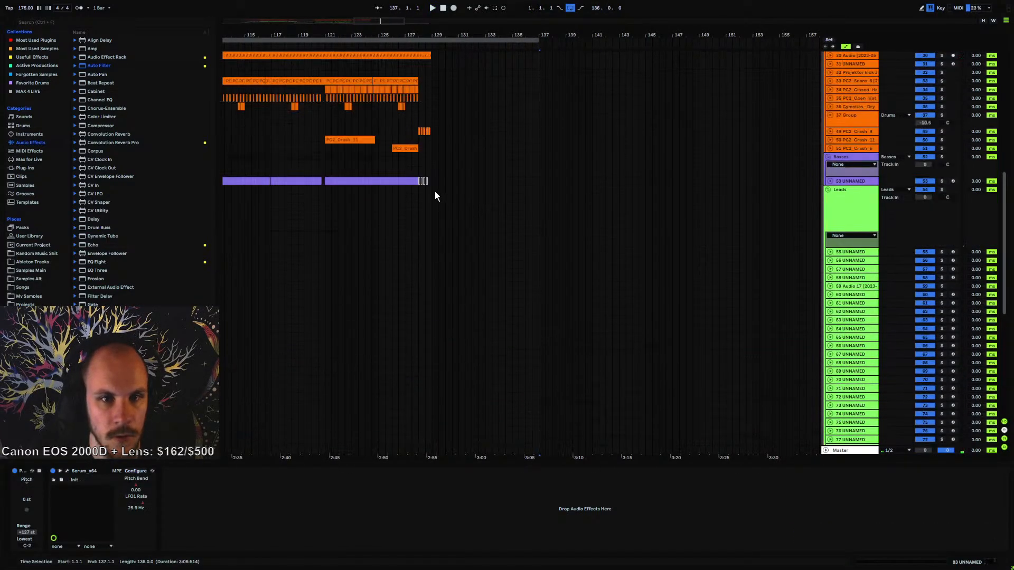
pyautogui.moveTo(371, 36); pyautogui.dragTo(514, 52)
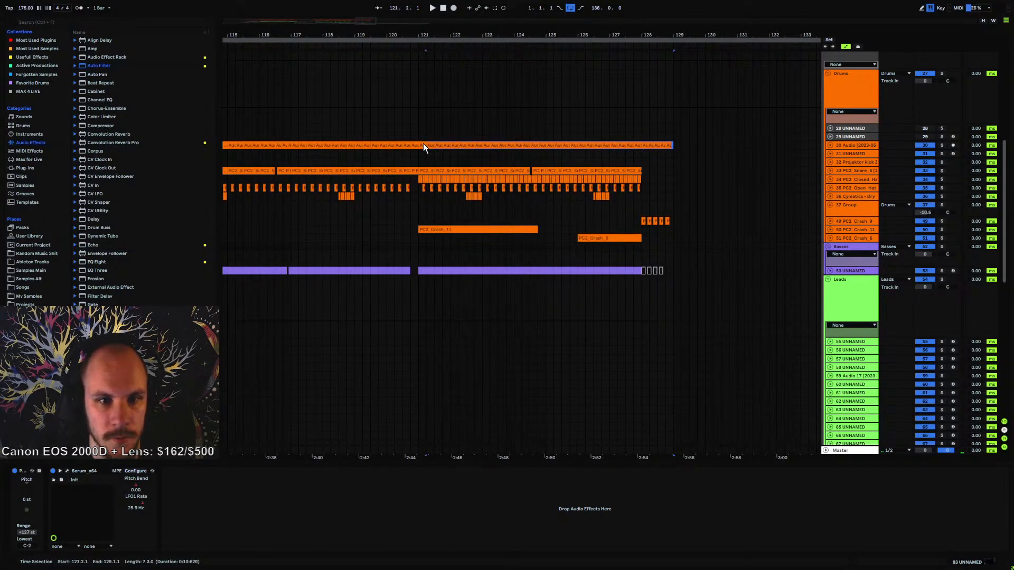
pyautogui.moveTo(424, 135); pyautogui.dragTo(643, 145)
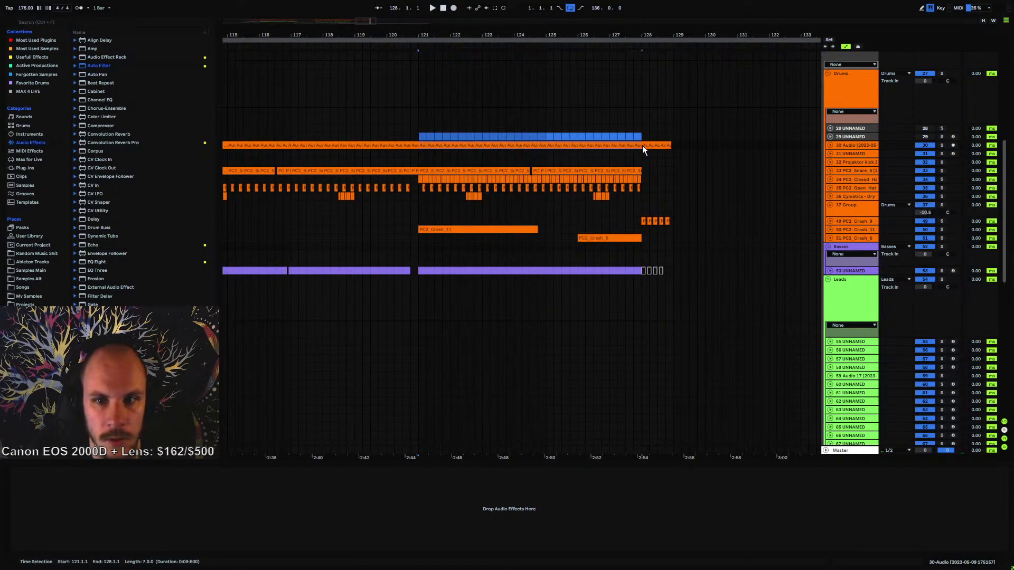
pyautogui.hotkey('ctrl', 'c')
pyautogui.click(674, 136)
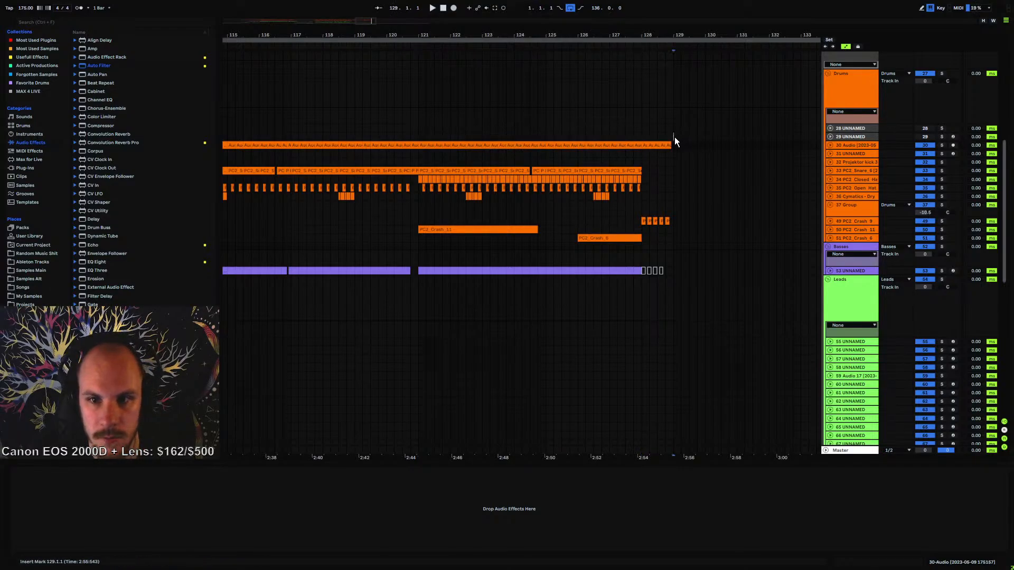
pyautogui.hotkey('ctrl', 'v')
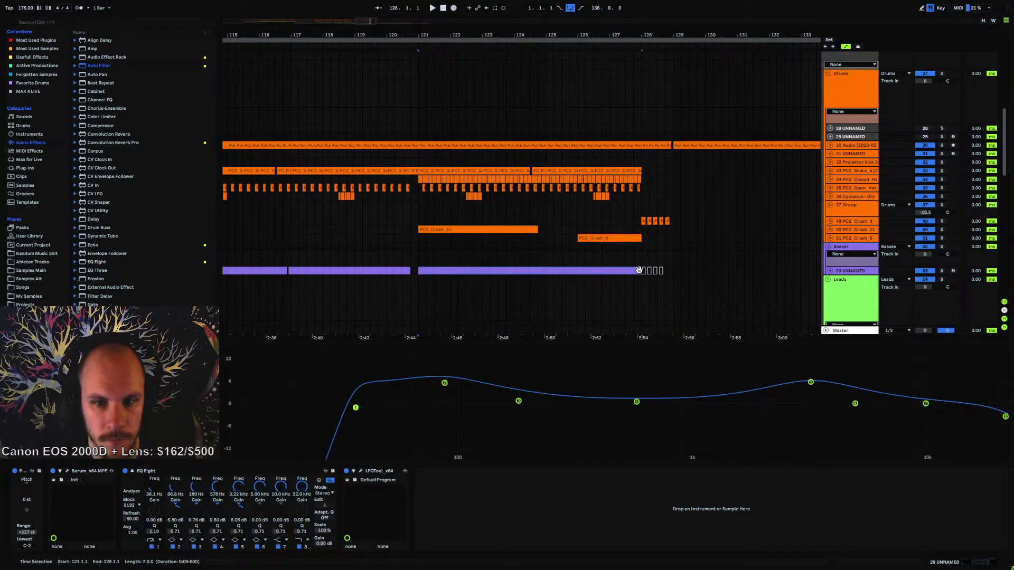
# - Copy the bass clip spanning bars 121 to 128 to bar 129, play it back and unfold the bass track
pyautogui.click(639, 270)
pyautogui.hotkey('ctrl', 'c')
pyautogui.click(676, 270)
pyautogui.hotkey('ctrl', 'v')
pyautogui.press('space')
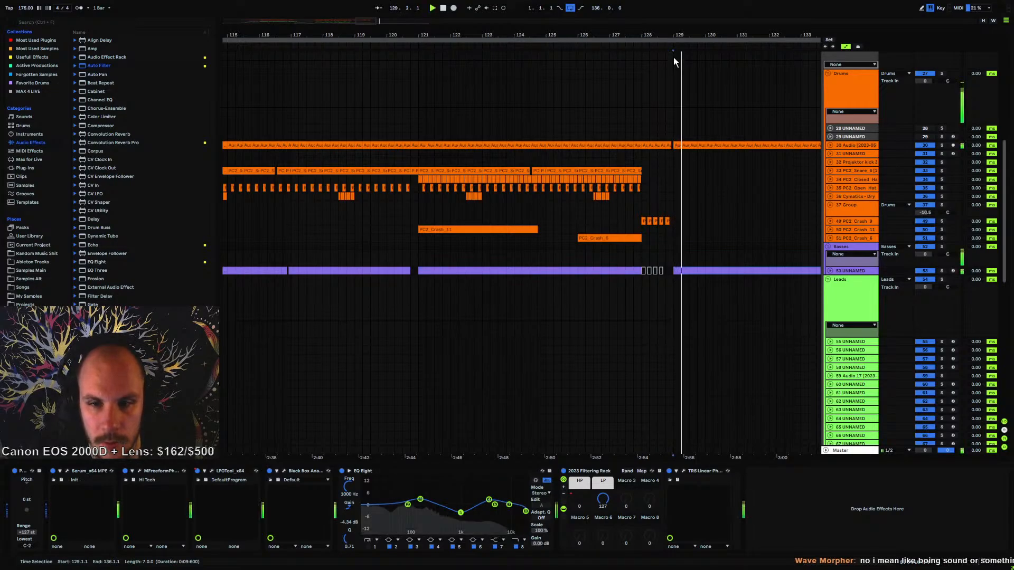
pyautogui.click(829, 269)
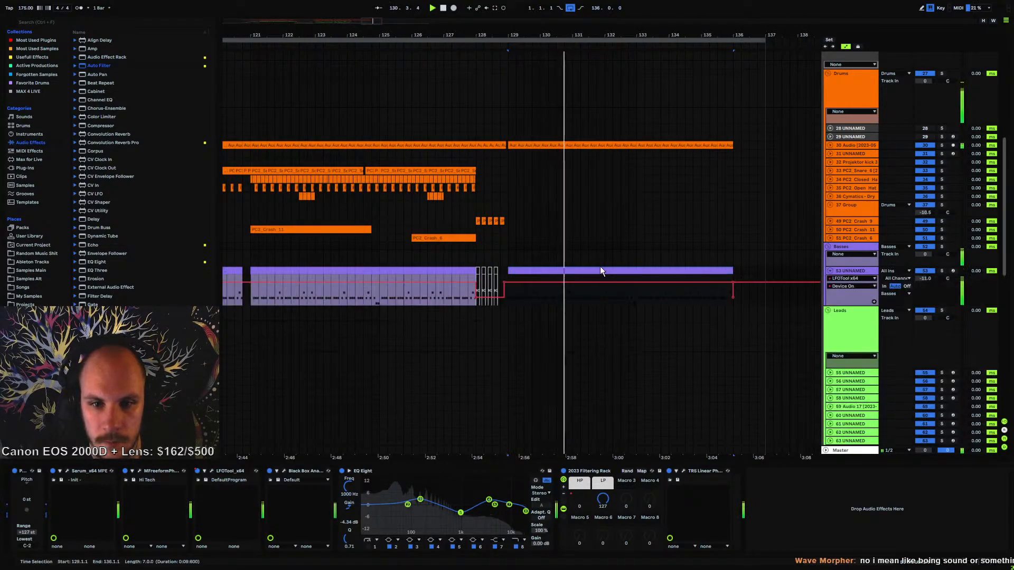
# - Copy a two-bar section of the snare, closed hat and open hat clips to bar 129, duplicate it three times and play it back
pyautogui.moveTo(251, 189); pyautogui.dragTo(299, 173)
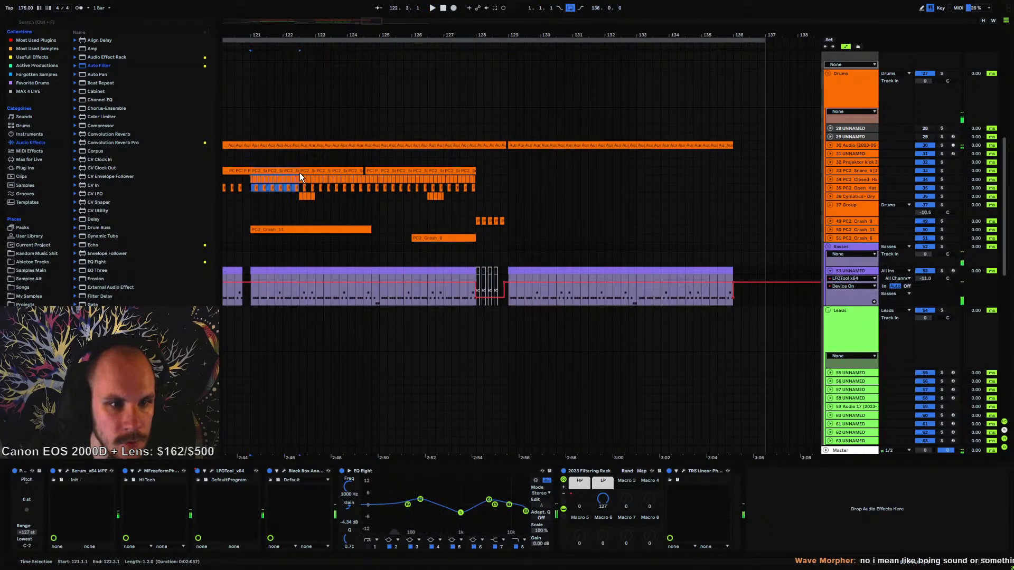
pyautogui.moveTo(378, 171); pyautogui.dragTo(315, 172)
pyautogui.click(508, 171)
pyautogui.hotkey('ctrl', 'v')
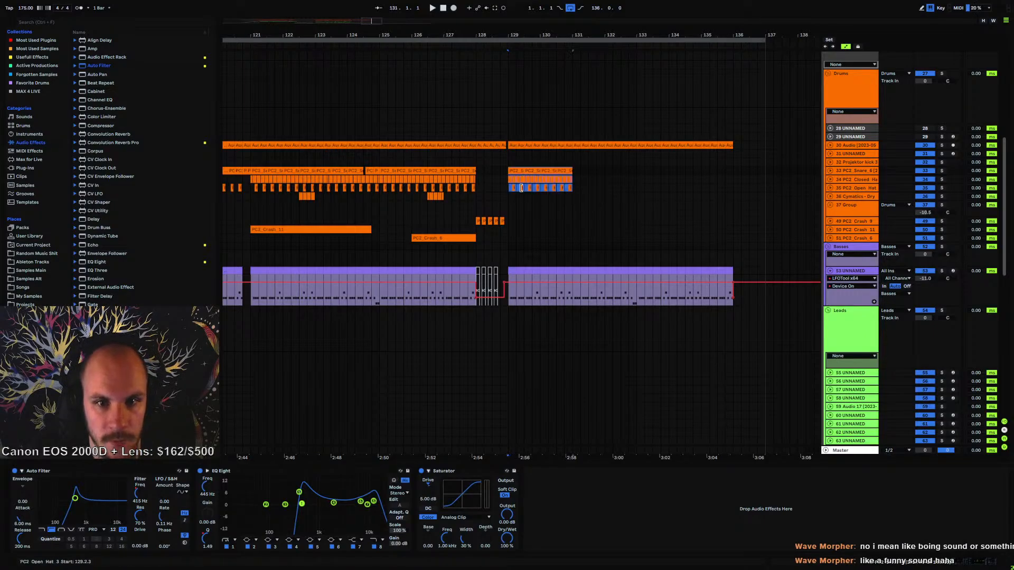
pyautogui.hotkey('ctrl', 'd')
pyautogui.hotkey('ctrl', 'd')
pyautogui.hotkey('ctrl', 'd')
pyautogui.click(505, 171)
pyautogui.press('space')
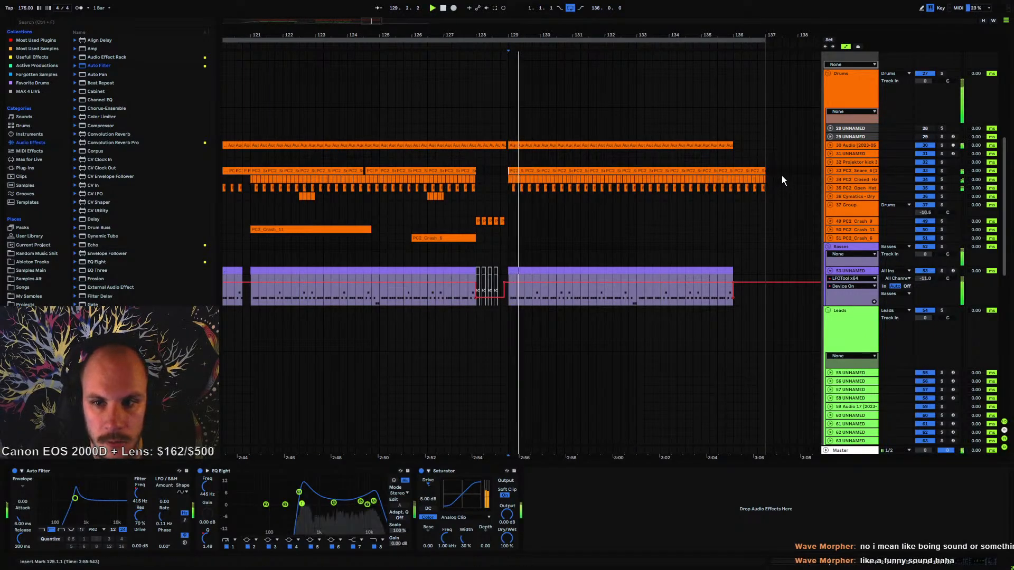
# - Delete the snare and hat clips between bars 136 and 137, and duplicate the Cymatics percussion clips into the section starting at bar 129
pyautogui.click(734, 188)
pyautogui.press('Delete')
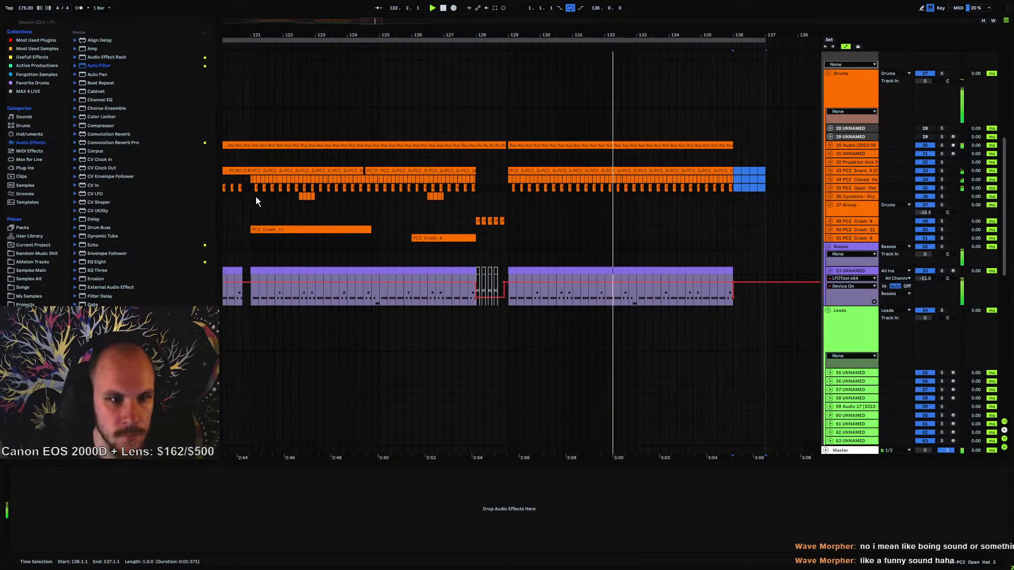
pyautogui.moveTo(257, 197); pyautogui.dragTo(506, 197)
pyautogui.hotkey('ctrl', 'd')
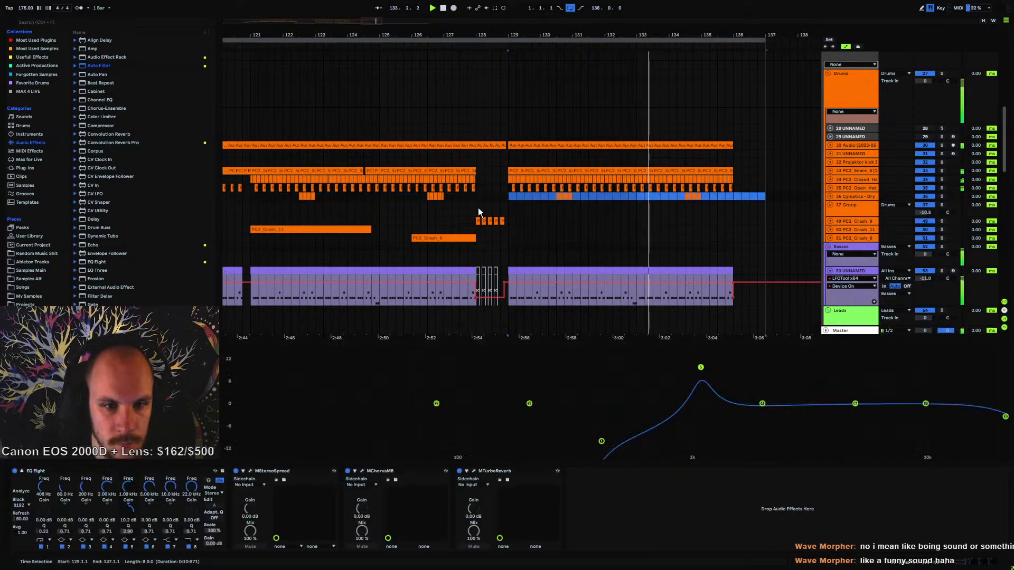
# - Copy the PC2 Crash 11 clip from bar 121 to bar 129
pyautogui.click(338, 229)
pyautogui.click(507, 231)
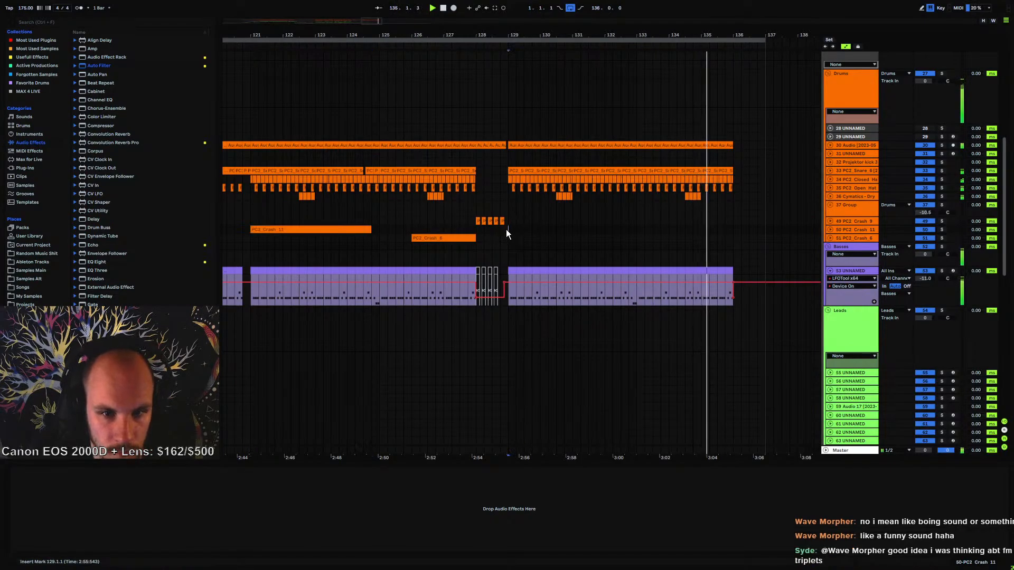
pyautogui.hotkey('ctrl', 'v')
# - Play back the extended section from 128.3 towards its end, folding the bass track to compare it with the whole arrangement
pyautogui.click(490, 231)
pyautogui.press('space')
pyautogui.press('space')
pyautogui.moveTo(514, 35); pyautogui.dragTo(543, 5)
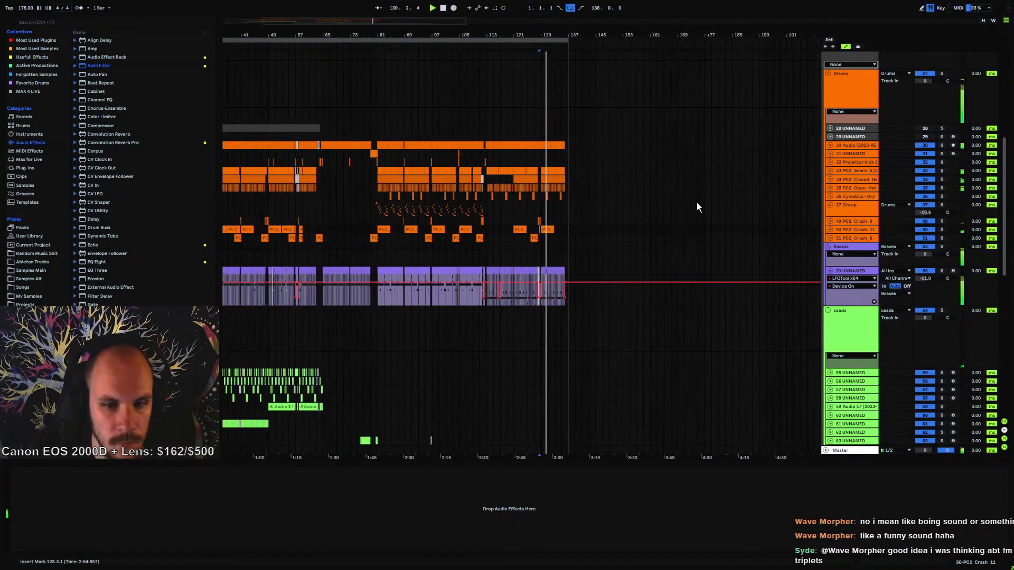
pyautogui.click(832, 270)
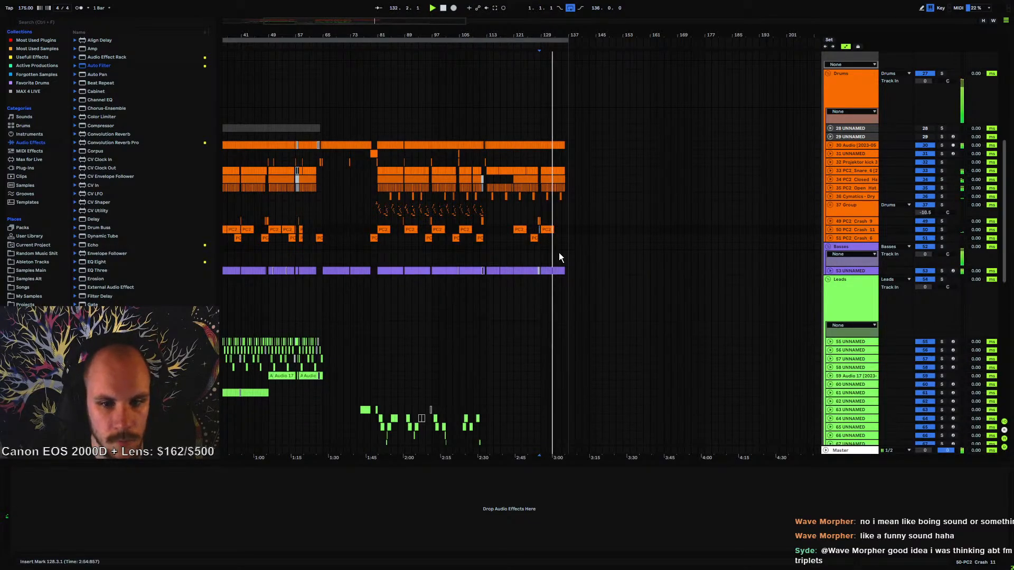
pyautogui.scroll(-3, 559, 249)
pyautogui.click(842, 199)
pyautogui.moveTo(567, 35); pyautogui.dragTo(560, 182)
pyautogui.click(542, 172)
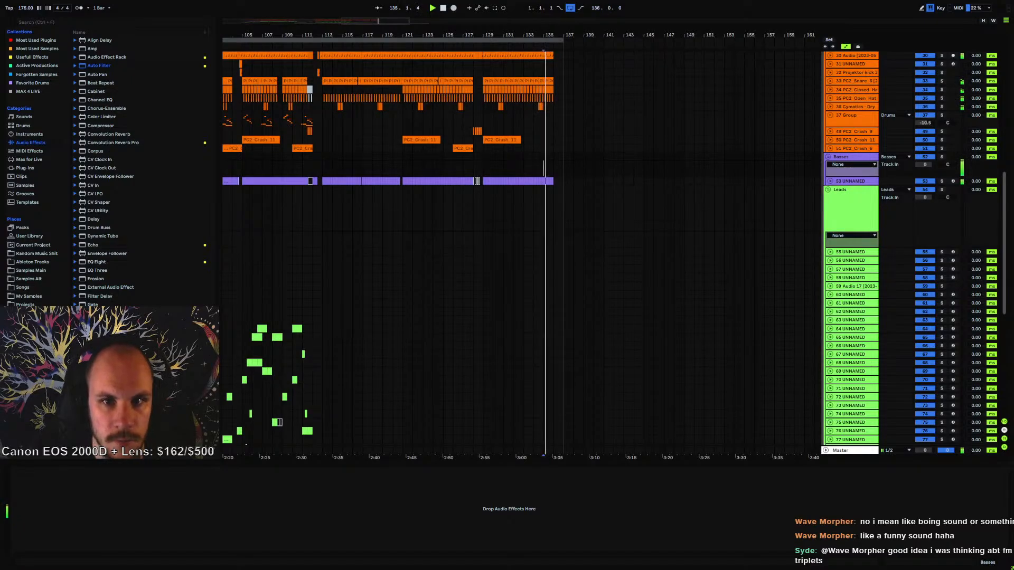
# - Delete the bass, snare and hat material between bars 135 and 136
pyautogui.moveTo(547, 43); pyautogui.dragTo(578, 107)
pyautogui.scroll(2, 578, 158)
pyautogui.moveTo(577, 269); pyautogui.dragTo(530, 271)
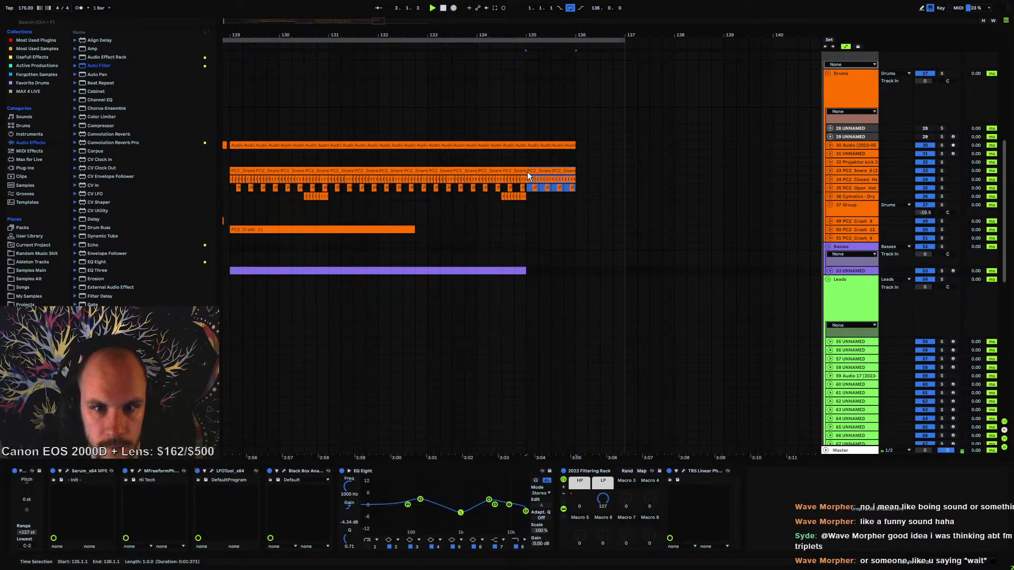
pyautogui.press('Delete')
# - Delete the slices on audio track 30 in bar 135 except the first one
pyautogui.click(543, 145)
pyautogui.press('Delete')
pyautogui.click(558, 144)
pyautogui.press('Delete')
pyautogui.click(568, 144)
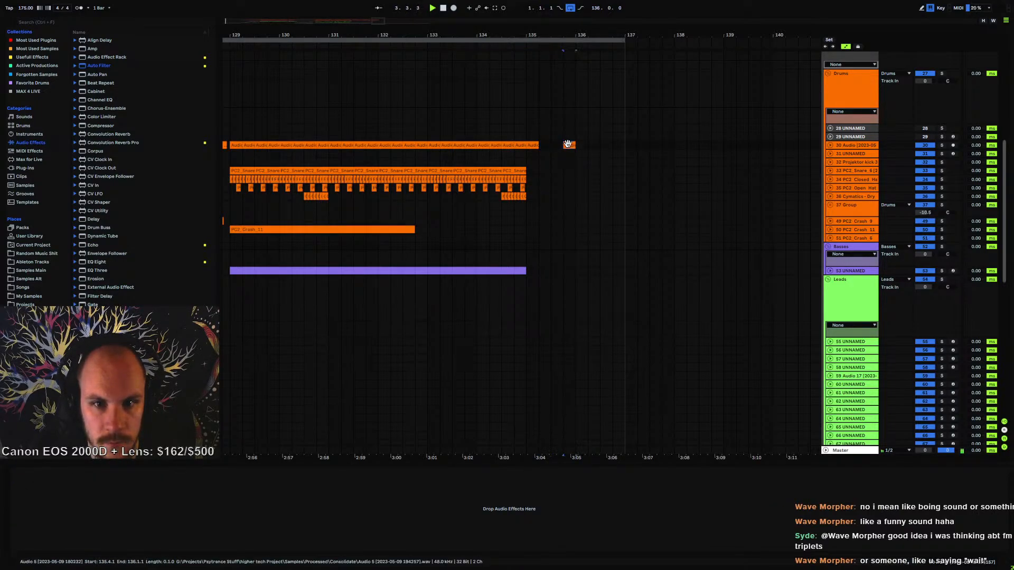
pyautogui.press('Delete')
# - Play back the shortened ending, and select bars 135 to 137 on the bass track
pyautogui.click(480, 155)
pyautogui.press('space')
pyautogui.moveTo(507, 40); pyautogui.dragTo(700, 16)
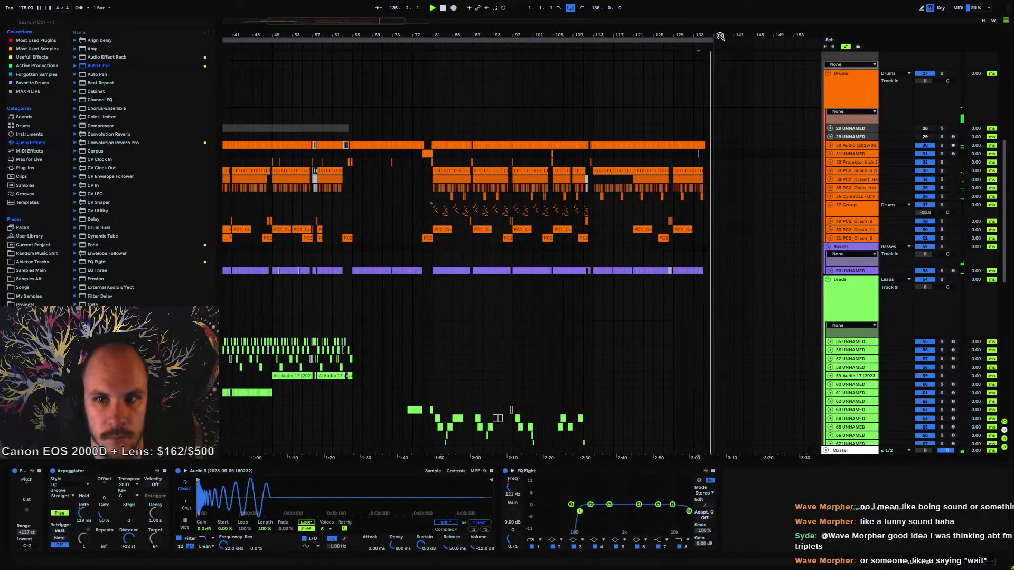
pyautogui.click(605, 240)
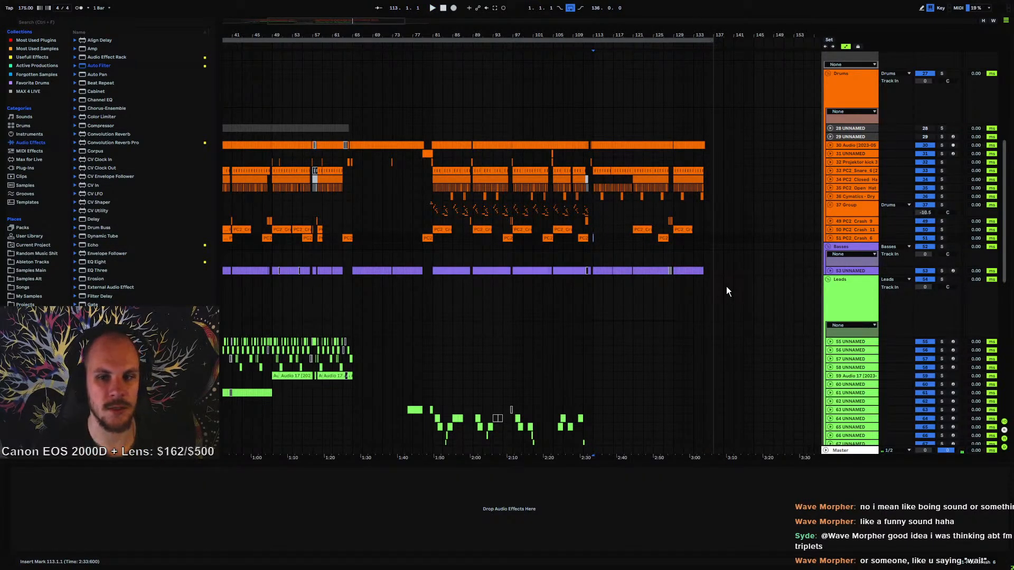
pyautogui.moveTo(704, 270); pyautogui.dragTo(714, 270)
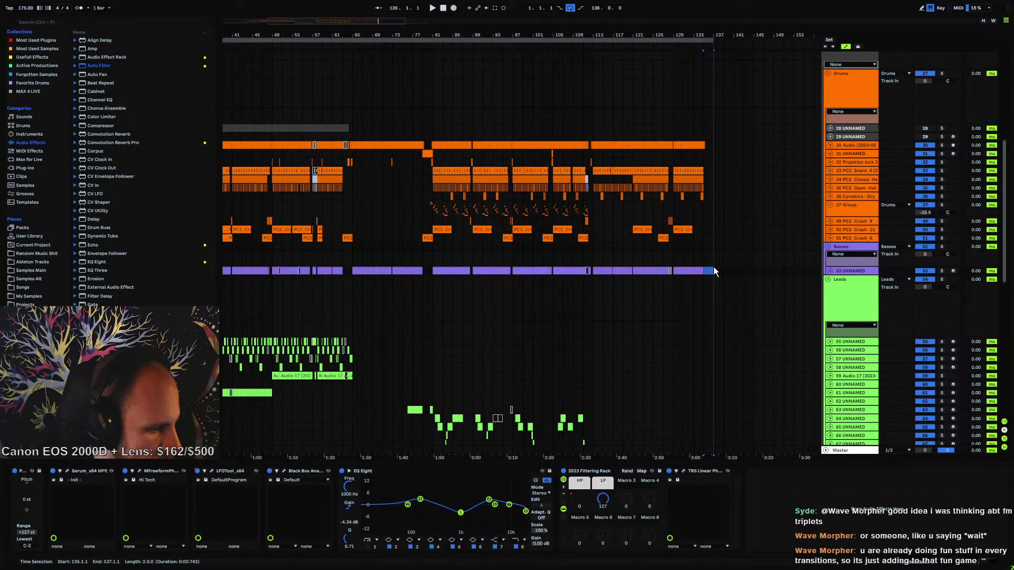
# - Look through the lower tracks and audition the short vocal clips around bars 57, 62, 79 and 95
pyautogui.scroll(-5, 633, 164)
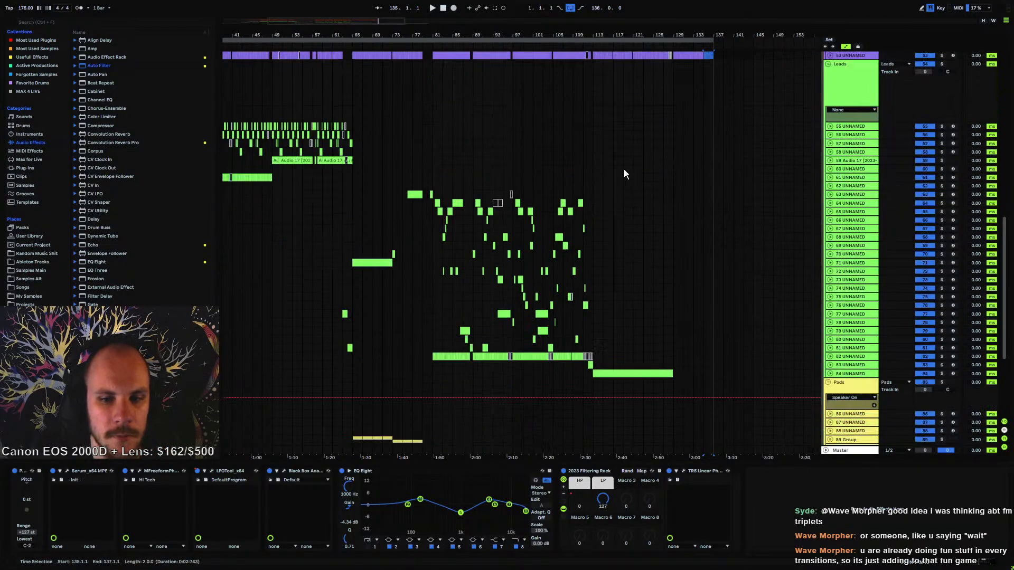
pyautogui.scroll(-4, 719, 276)
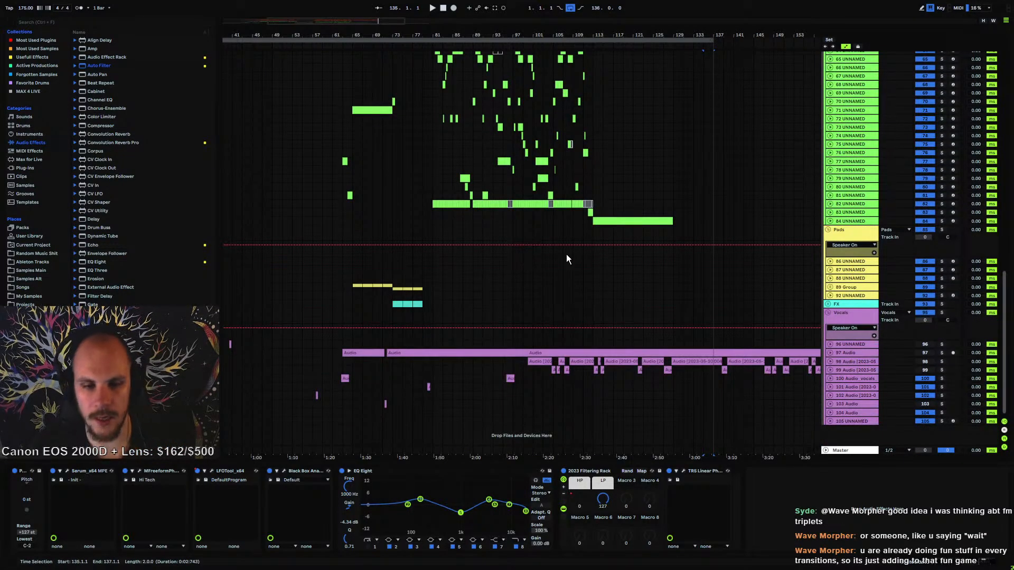
pyautogui.scroll(-3, 533, 251)
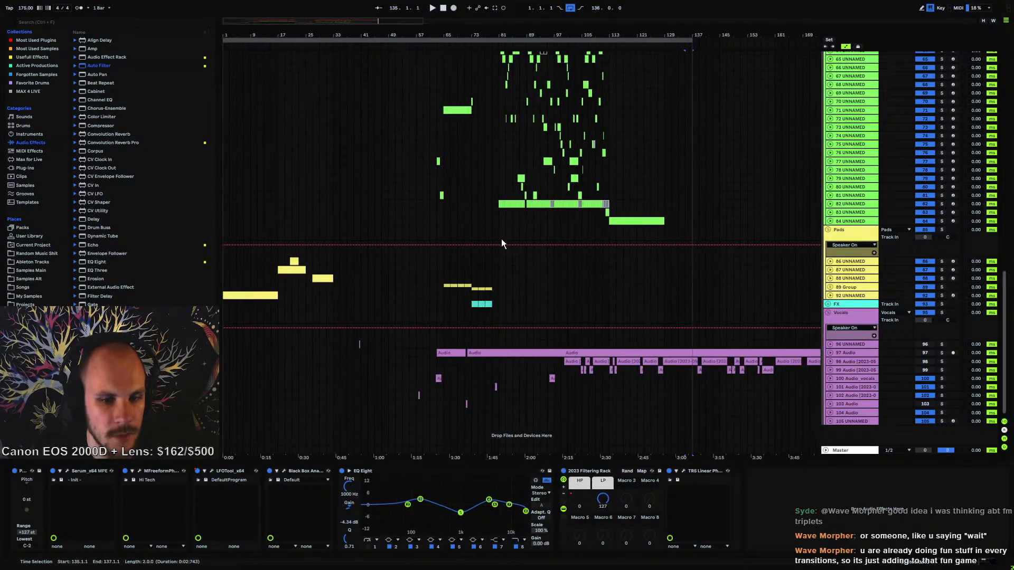
pyautogui.click(441, 378)
pyautogui.press('space')
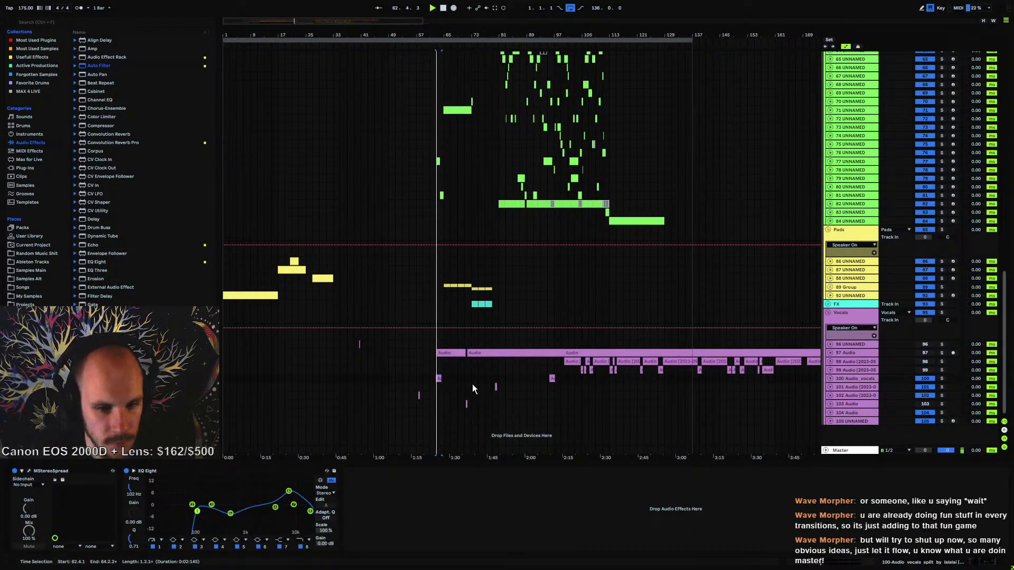
pyautogui.click(551, 378)
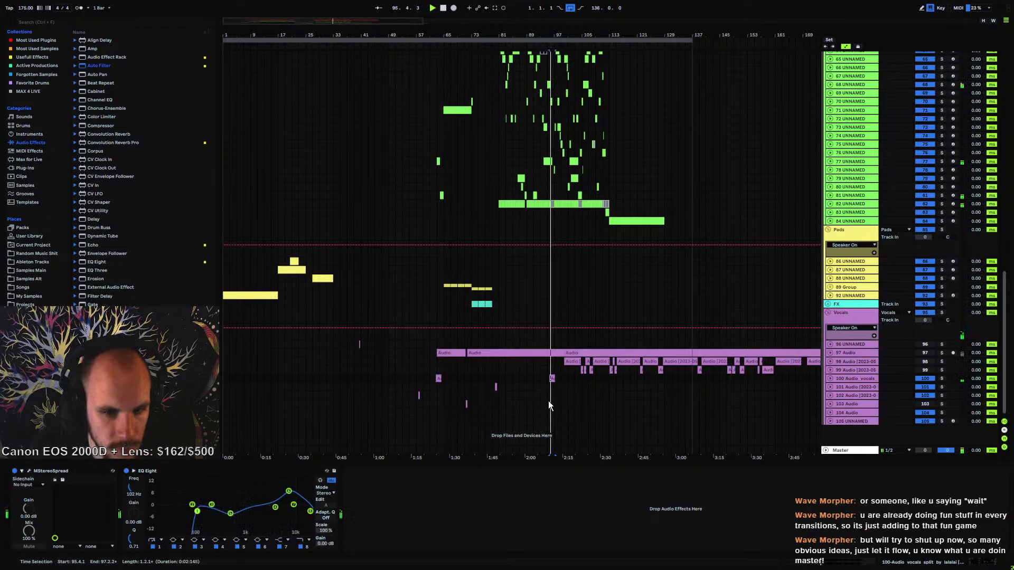
pyautogui.click(497, 389)
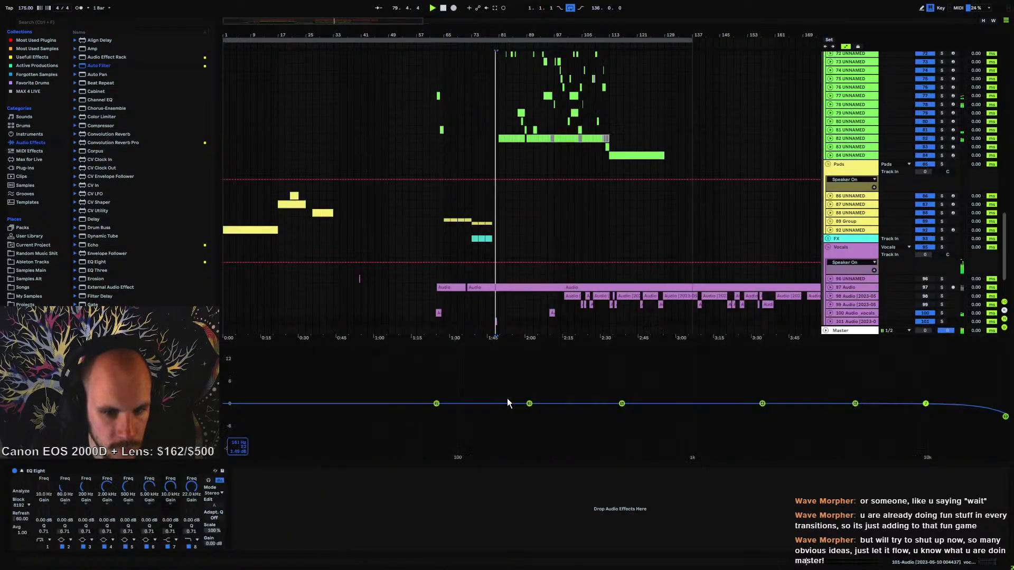
pyautogui.click(23, 470)
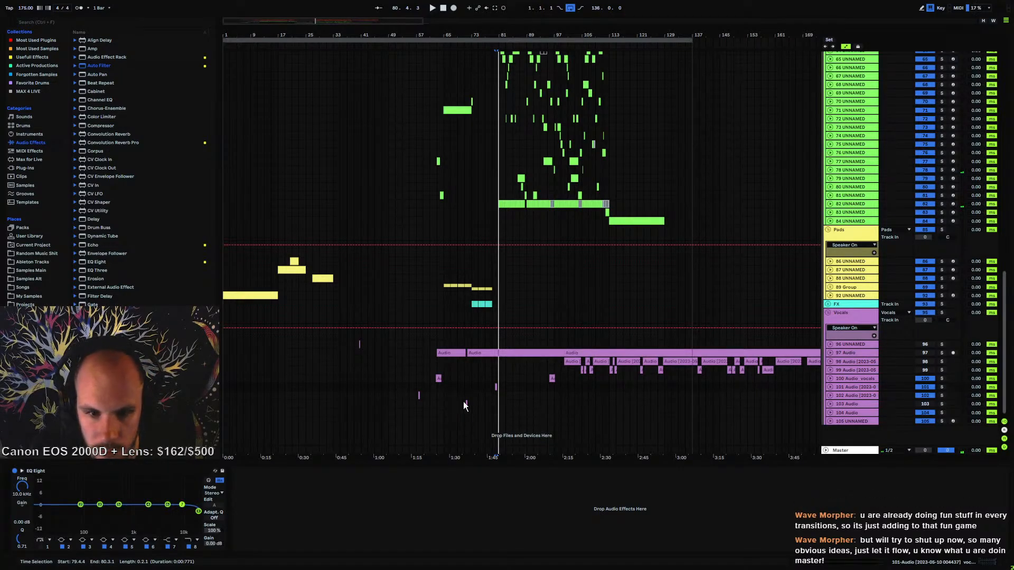
pyautogui.click(419, 395)
pyautogui.click(414, 399)
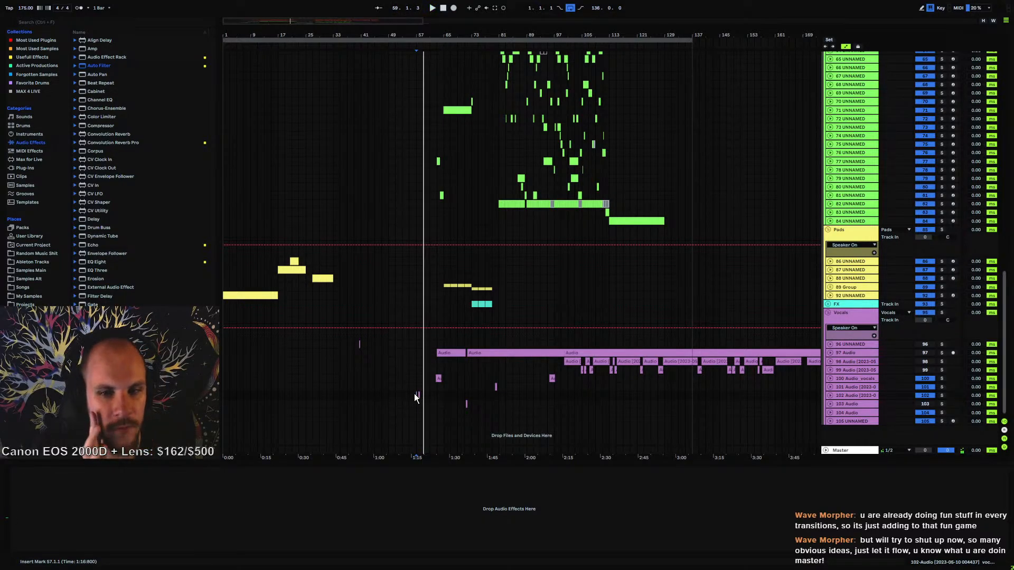
# - Collapse the Leads, Pads, Vocals and Basses groups in the arrangement
pyautogui.scroll(3, 672, 316)
pyautogui.scroll(10, 671, 313)
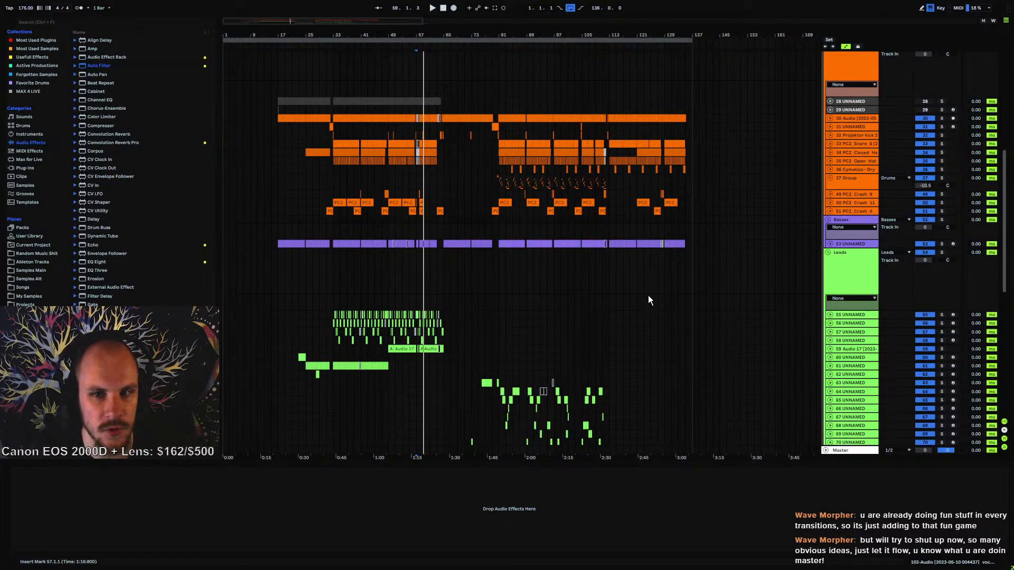
pyautogui.scroll(-4, 648, 297)
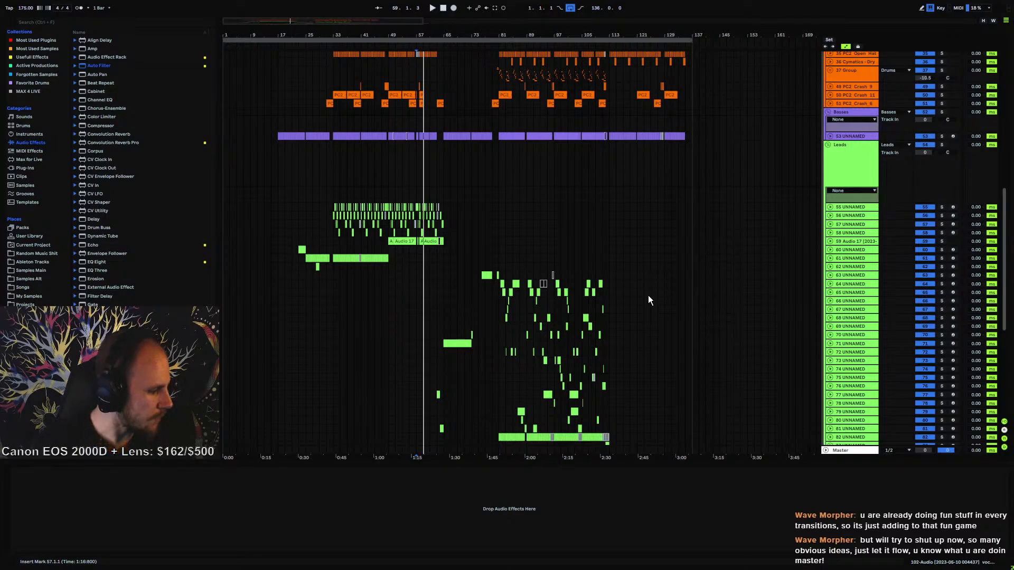
pyautogui.scroll(3, 648, 296)
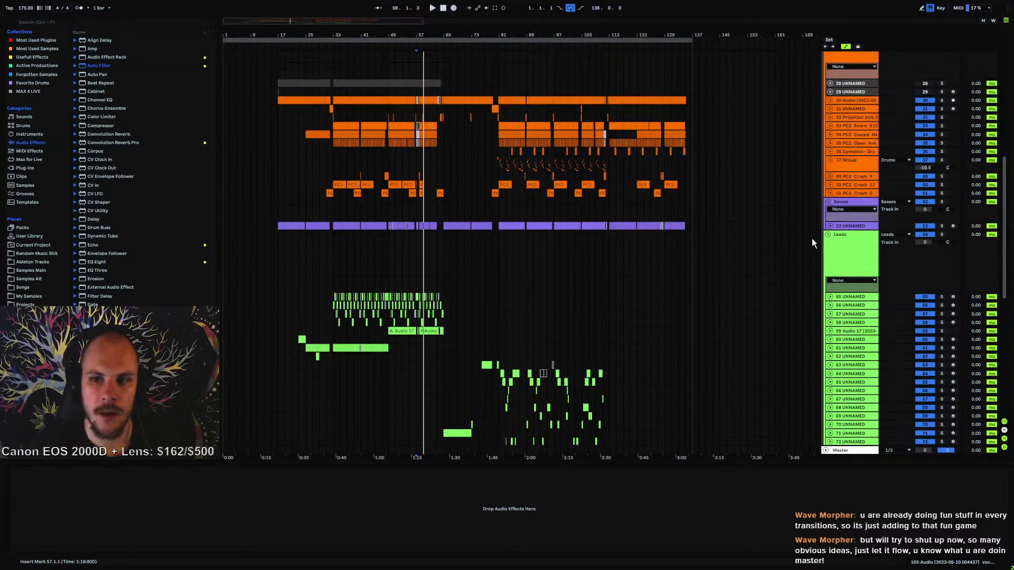
pyautogui.click(826, 236)
pyautogui.click(828, 234)
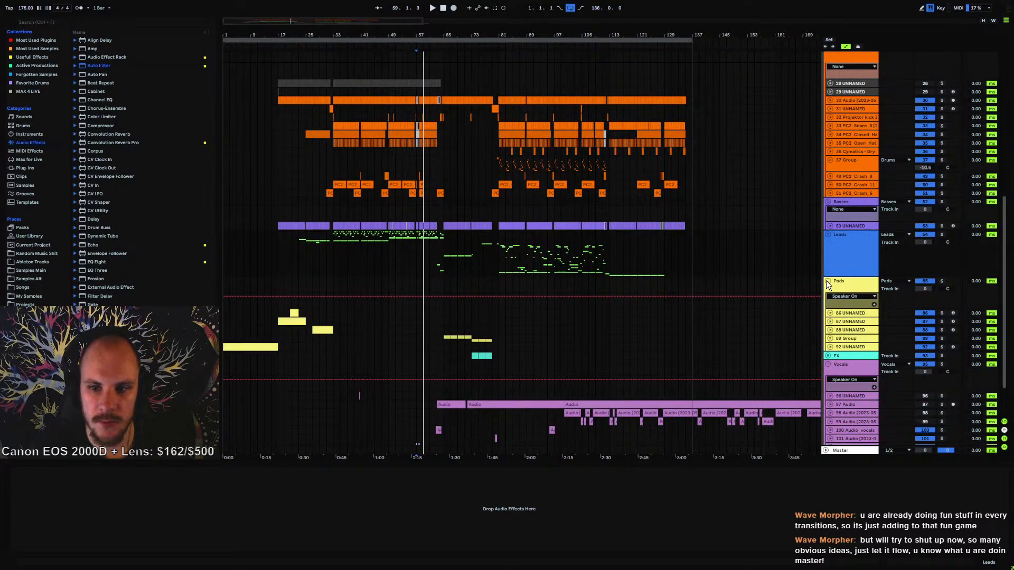
pyautogui.click(828, 282)
pyautogui.click(828, 307)
pyautogui.click(828, 203)
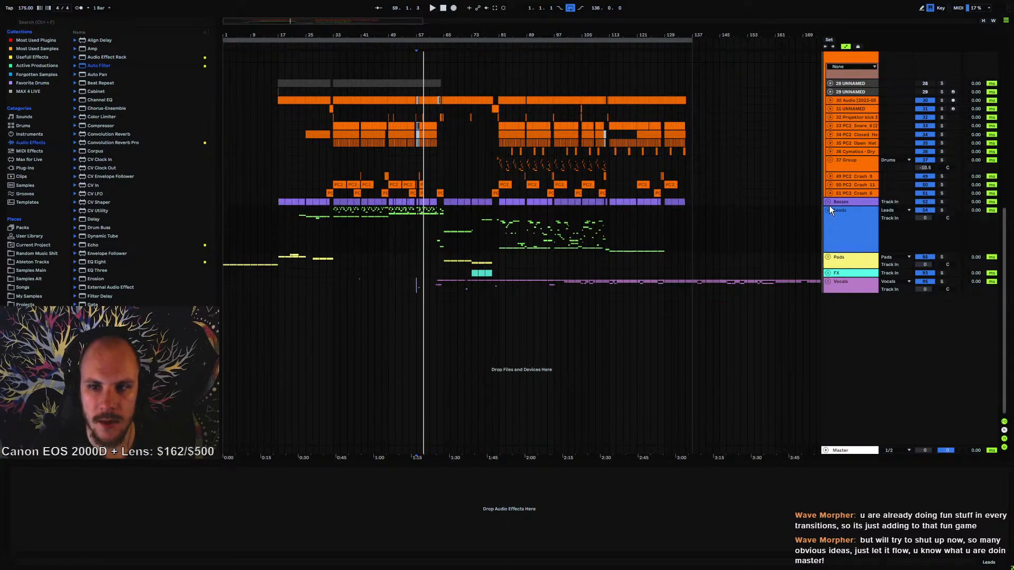
# - Collapse the Drums group, the MASTER RECORDING track and the Helpers group
pyautogui.click(827, 119)
pyautogui.scroll(5, 827, 119)
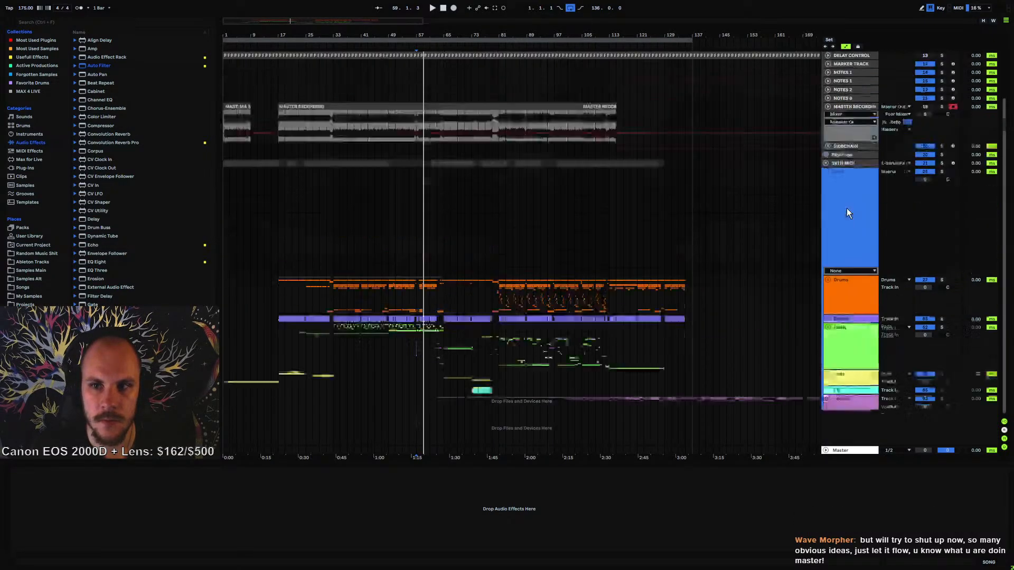
pyautogui.click(828, 179)
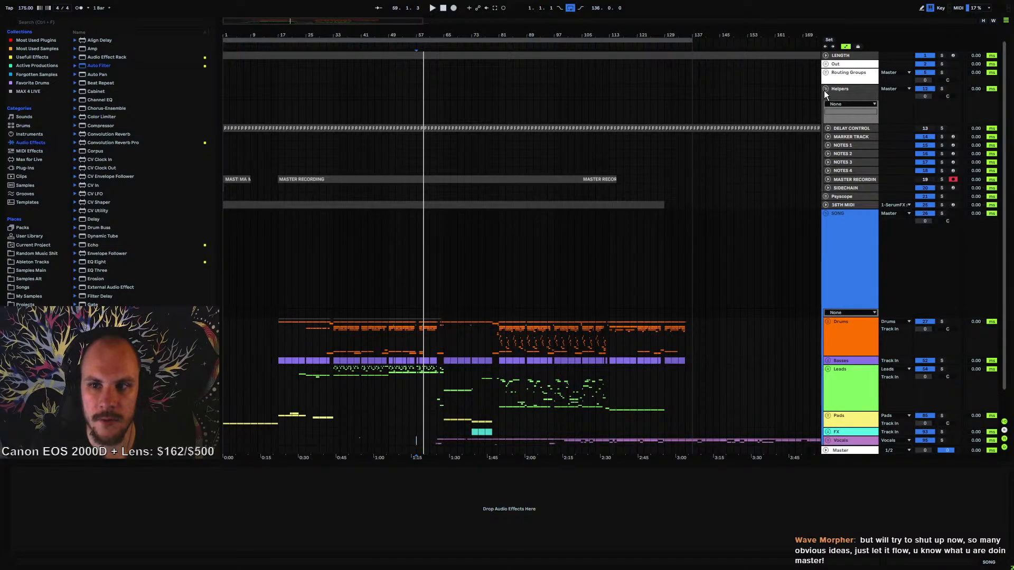
pyautogui.click(826, 90)
pyautogui.click(847, 90)
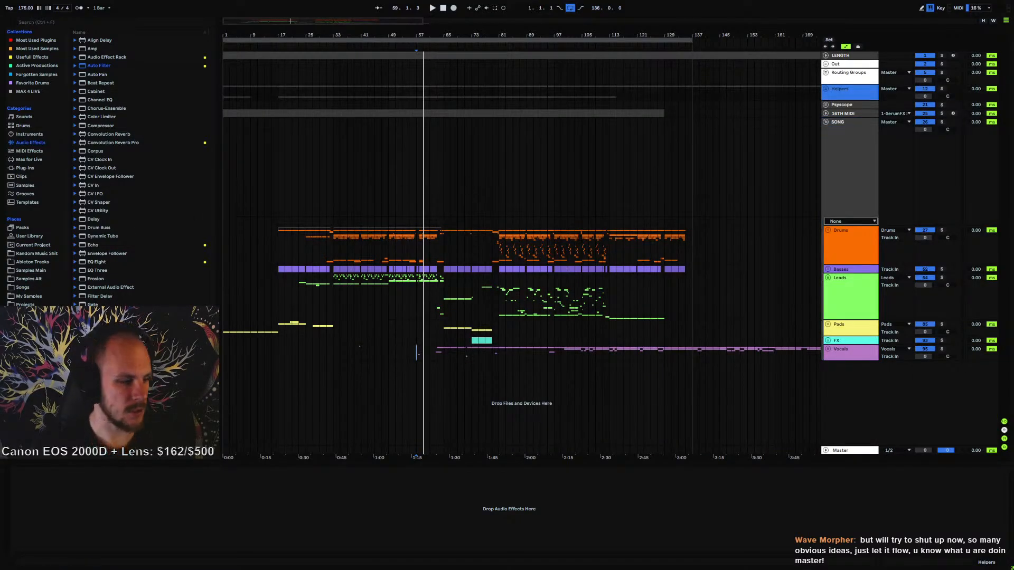
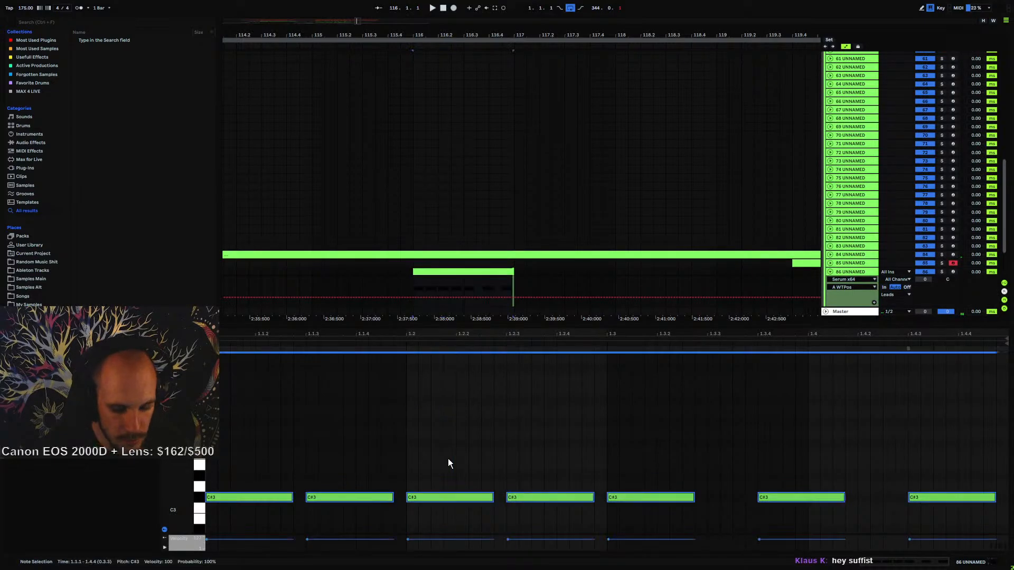
# - Transpose the selected C#3 notes of the bar 116 clip down two octaves to C#1 and play it back
pyautogui.hotkey('shift', 'Down')
pyautogui.hotkey('shift', 'Down')
pyautogui.press('space')
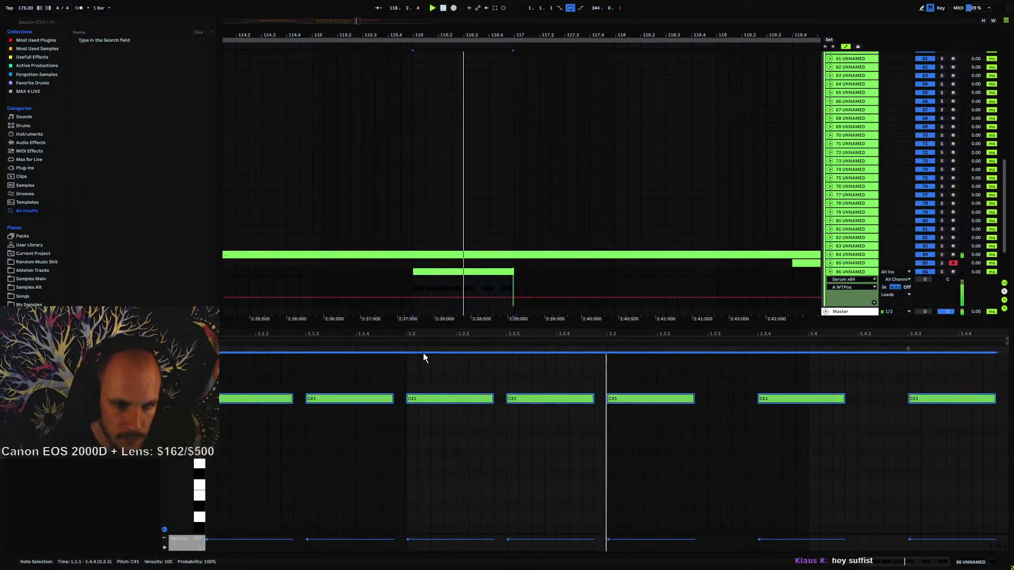
# - Shape the Serum A WTPos automation into a ramp across the bar 116 clip, rising from near the bottom to about 0.38
pyautogui.click(417, 289)
pyautogui.moveTo(413, 288); pyautogui.dragTo(413, 304)
pyautogui.moveTo(514, 303); pyautogui.dragTo(514, 296)
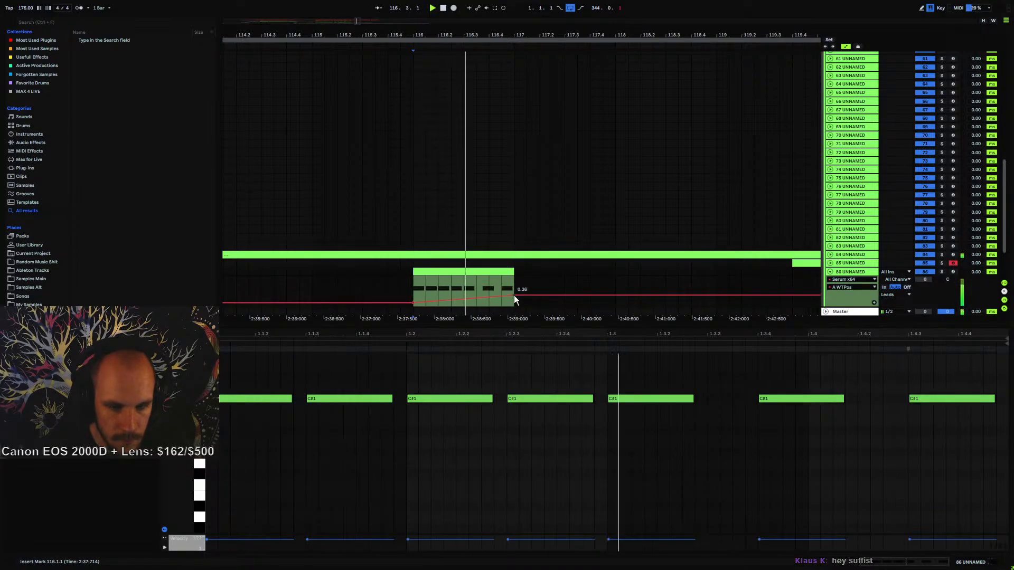
# - Play back the bar 116 clip and lower track 86's volume to about -10.8 dB
pyautogui.press('space')
pyautogui.press('space')
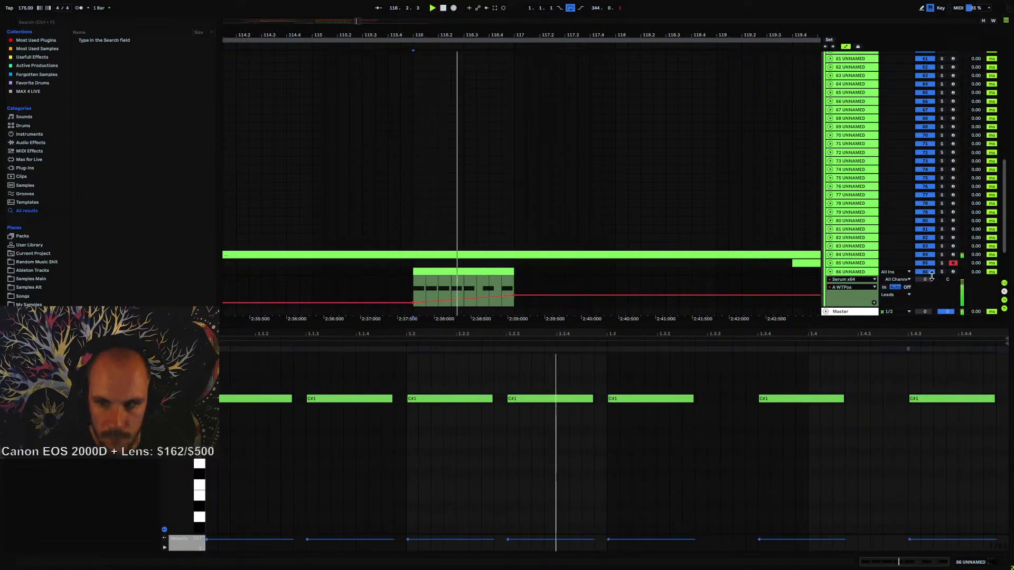
pyautogui.moveTo(925, 279); pyautogui.dragTo(925, 295)
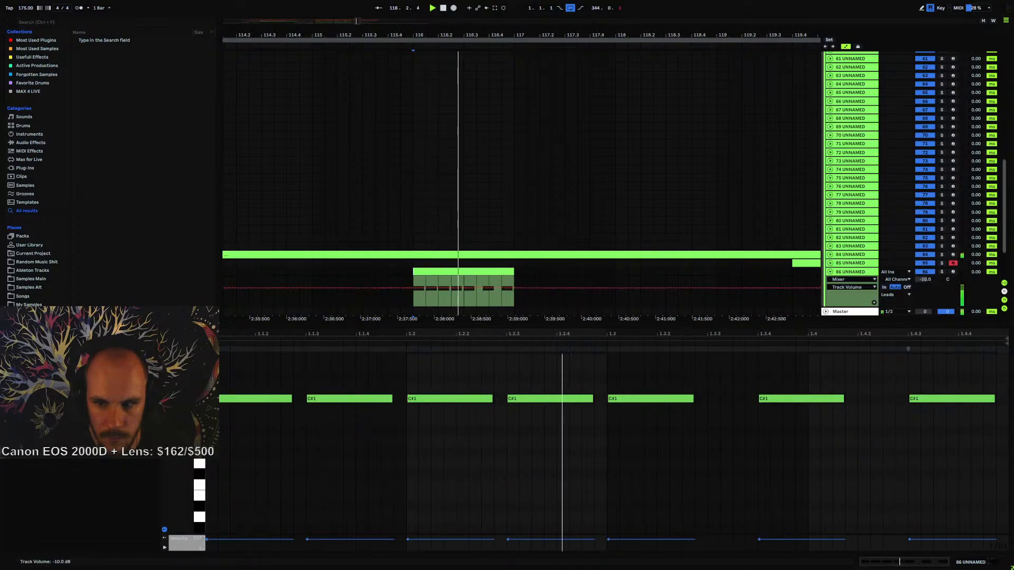
pyautogui.click(844, 274)
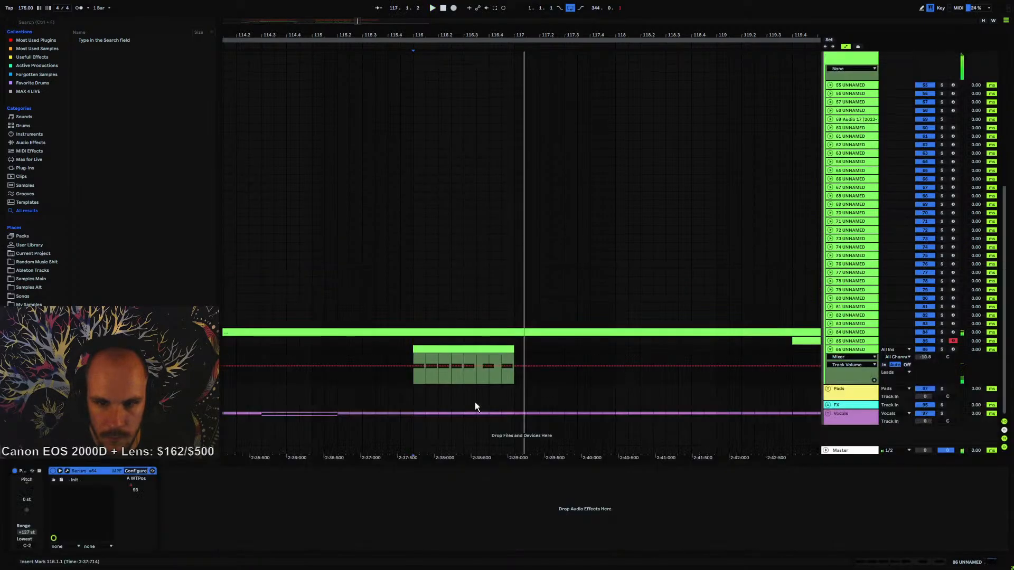
# - Load the Comb Filter 15 wavetable in Serum's oscillator A and reset its WT Pos to the default
pyautogui.click(63, 470)
pyautogui.click(452, 168)
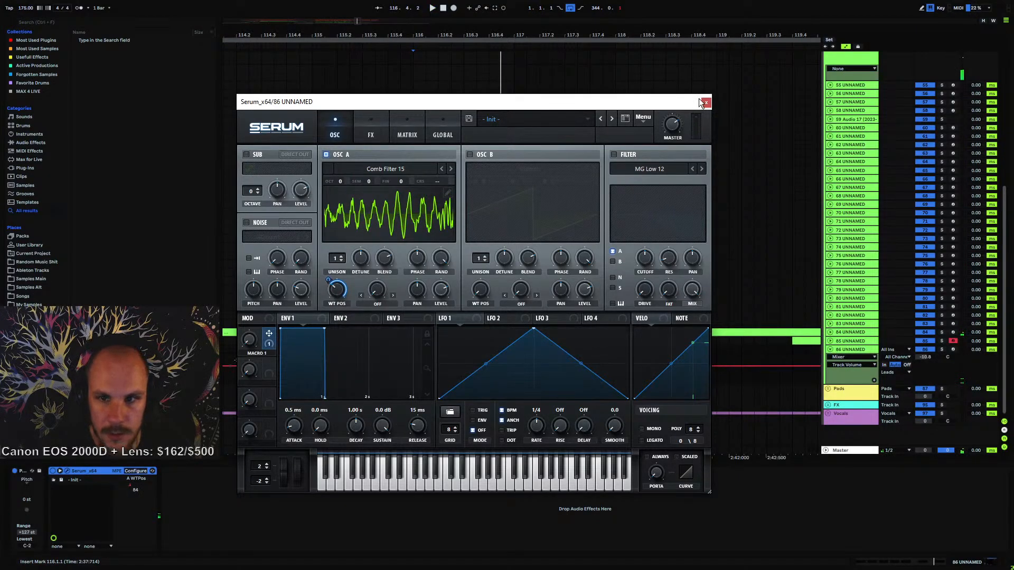
pyautogui.doubleClick(337, 289)
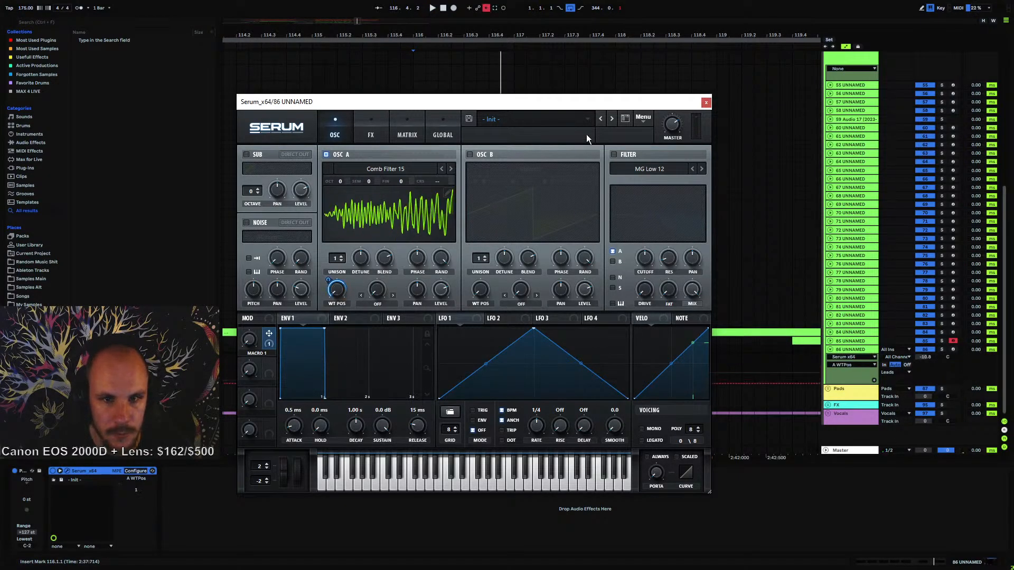
pyautogui.click(706, 102)
# - Delete track 86's A WTPos automation and play the bar 116 clip back
pyautogui.rightClick(122, 486)
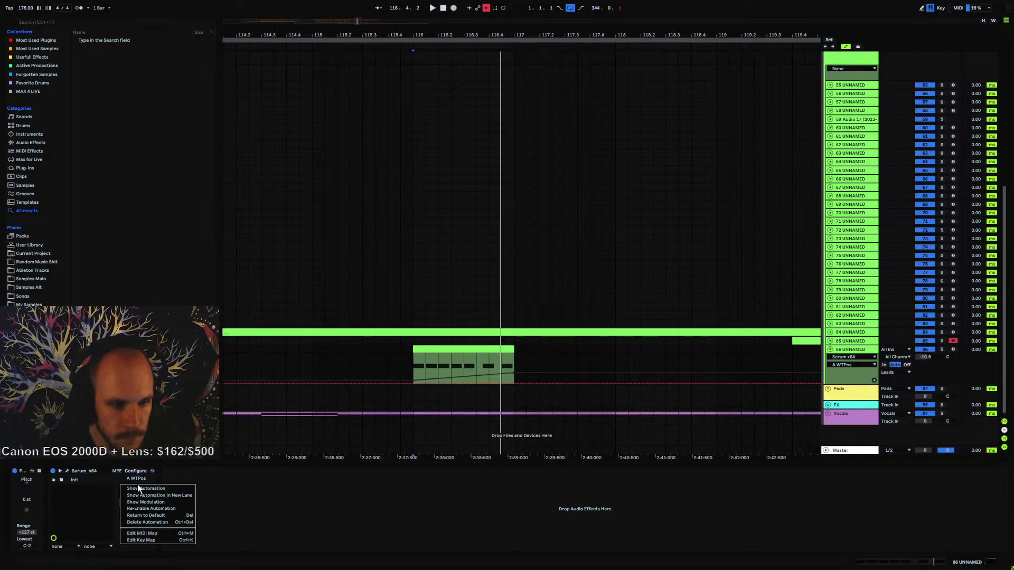
pyautogui.click(146, 522)
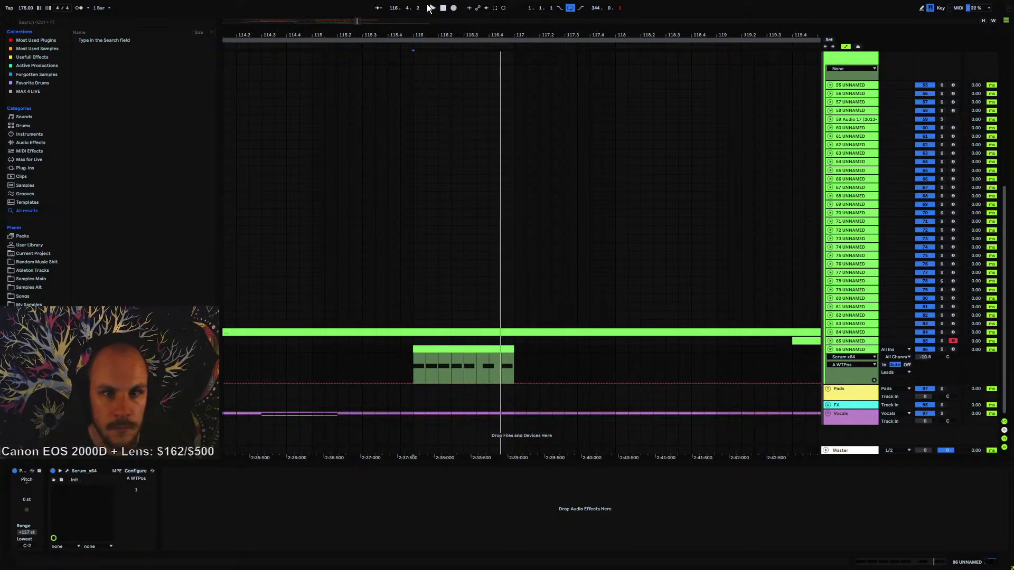
pyautogui.press('space')
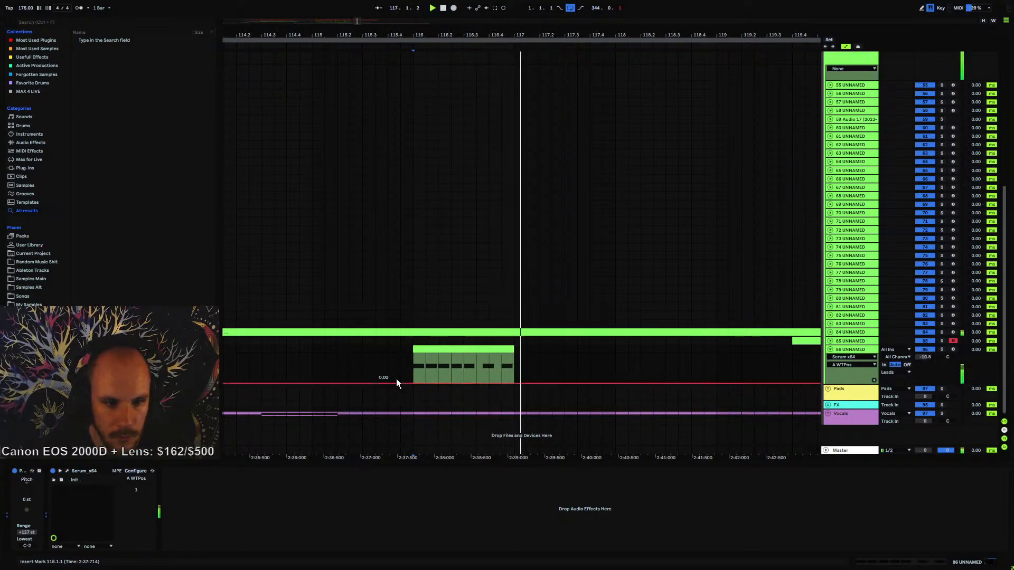
# - Draw an A WTPos automation ramp across the bar 116 clip rising from 0.00 to about 0.54 and audition it
pyautogui.click(413, 383)
pyautogui.press('space')
pyautogui.moveTo(514, 383); pyautogui.dragTo(514, 368)
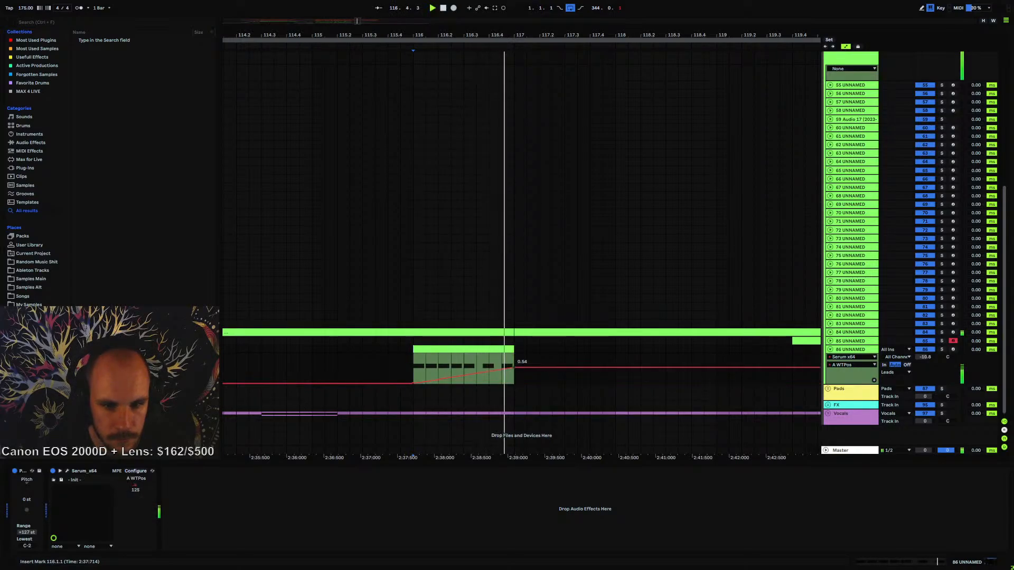
pyautogui.press('space')
pyautogui.press('space')
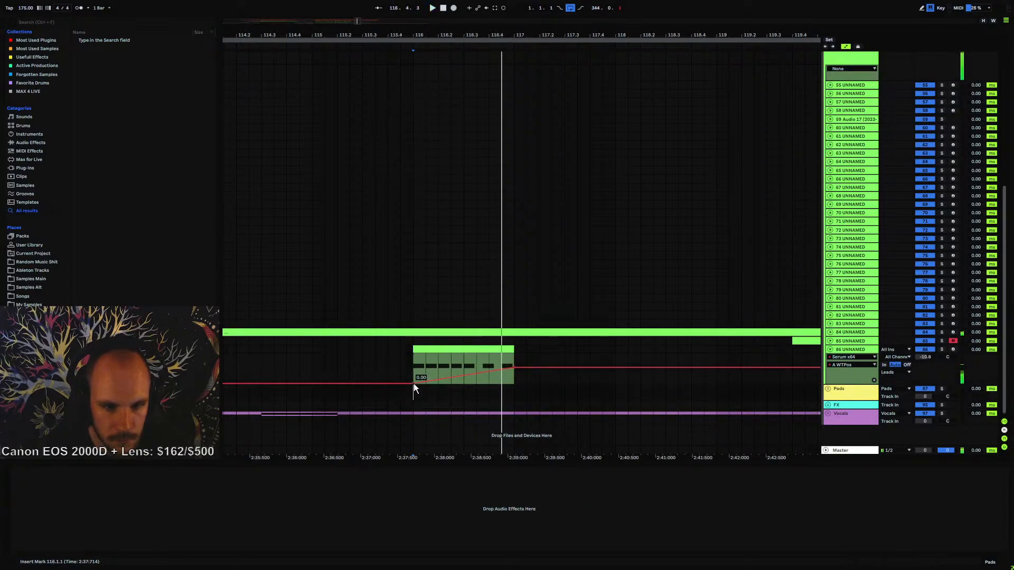
# - Reverse the A WTPos ramp so it falls from mid-level to near zero across the bar 116 clip, and audition it
pyautogui.moveTo(414, 383); pyautogui.dragTo(413, 364)
pyautogui.press('space')
pyautogui.moveTo(512, 368); pyautogui.dragTo(514, 383)
pyautogui.press('space')
pyautogui.press('space')
pyautogui.press('space')
pyautogui.press('space')
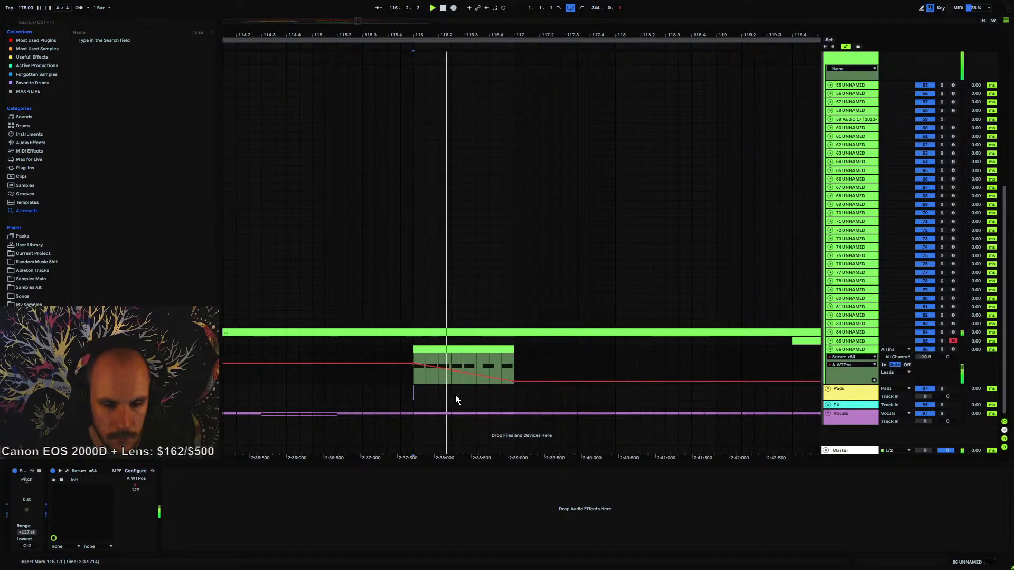
# - Set Serum's oscillator A to 2 unison voices, reduce its detune and audition the sound
pyautogui.click(68, 472)
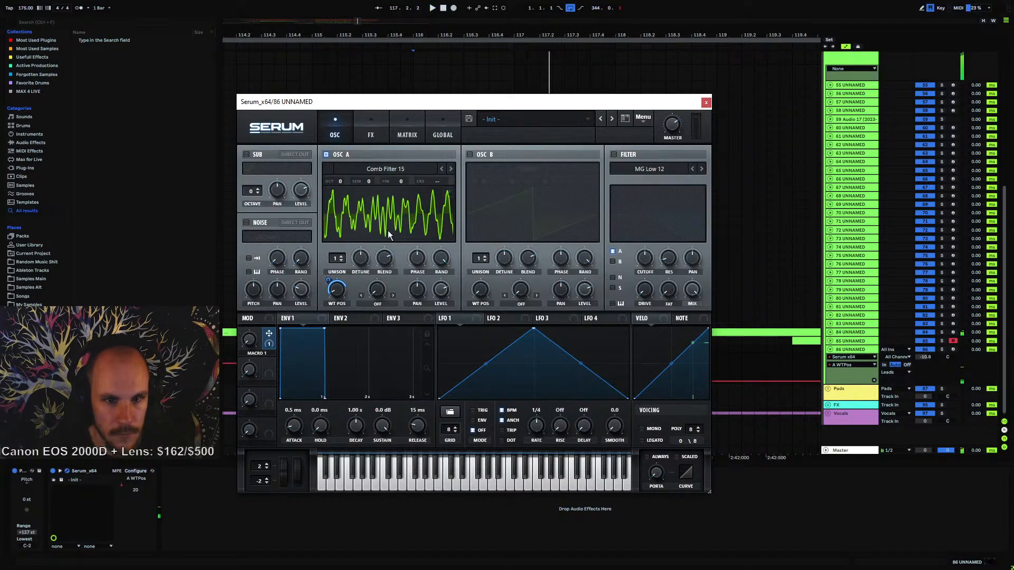
pyautogui.click(341, 255)
pyautogui.press('space')
pyautogui.moveTo(360, 258)
pyautogui.mouseDown()
pyautogui.moveTo(362, 278)
pyautogui.moveTo(356, 263)
pyautogui.mouseUp()
pyautogui.press('space')
pyautogui.press('space')
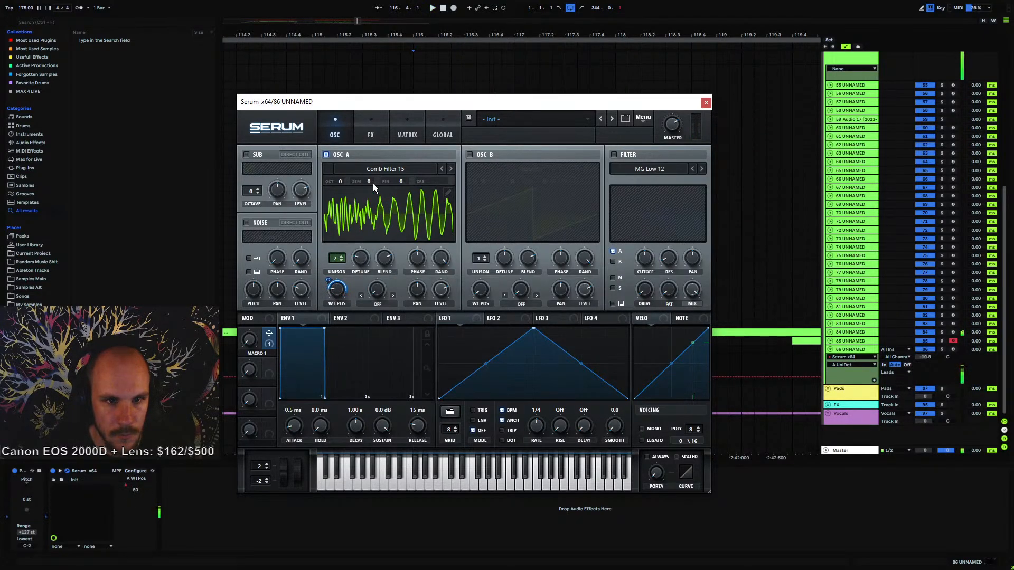
# - Load the Phaser 13 wavetable from the Phasers set in oscillator A and remove all modulators from WT Pos
pyautogui.click(373, 169)
pyautogui.moveTo(385, 310)
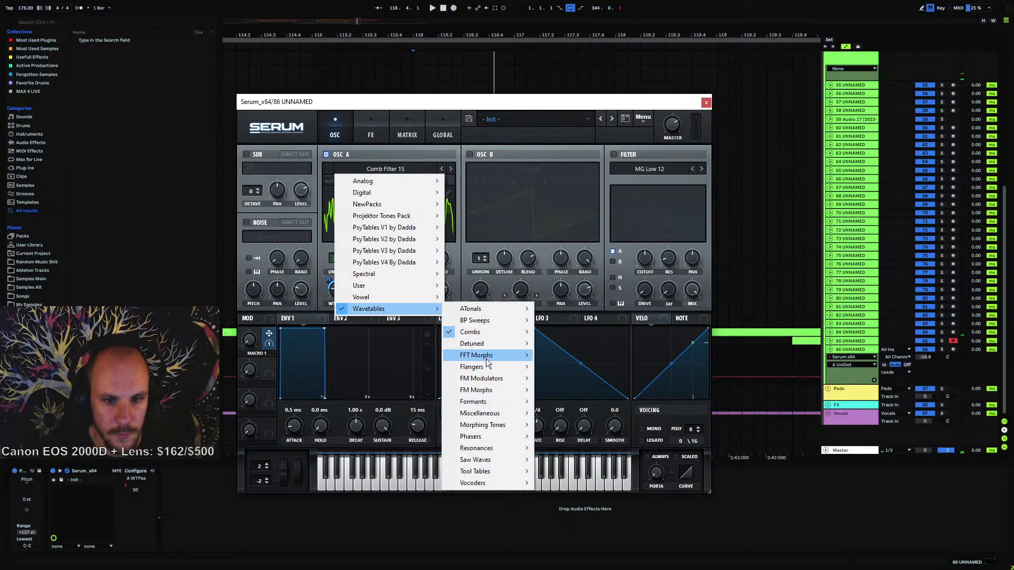
pyautogui.moveTo(485, 437)
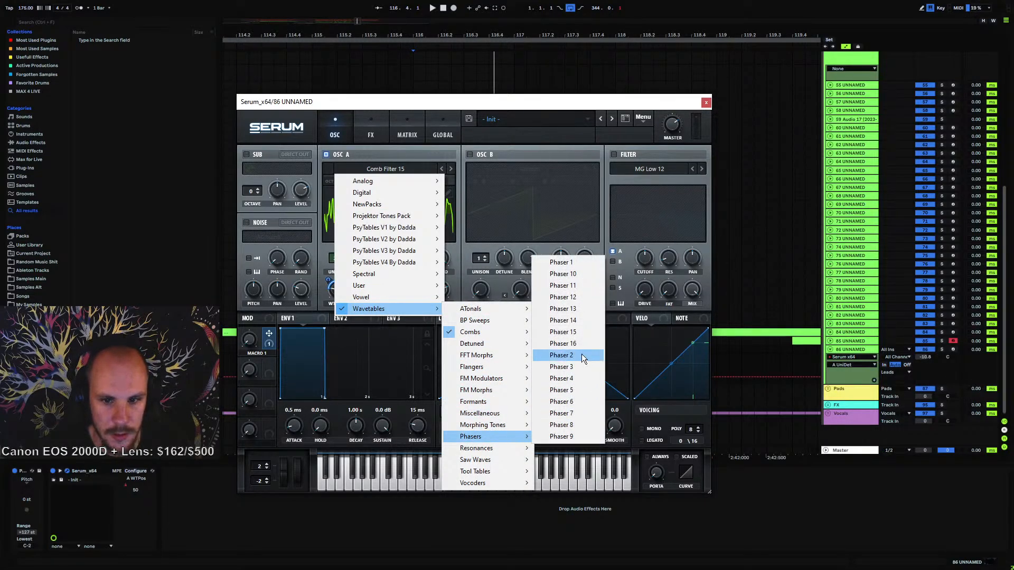
pyautogui.click(581, 309)
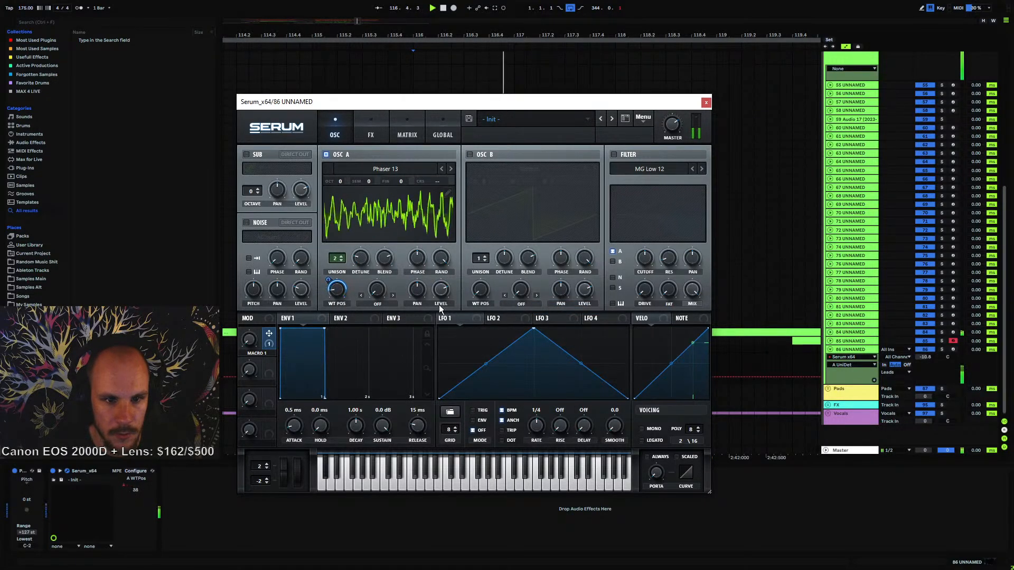
pyautogui.rightClick(337, 289)
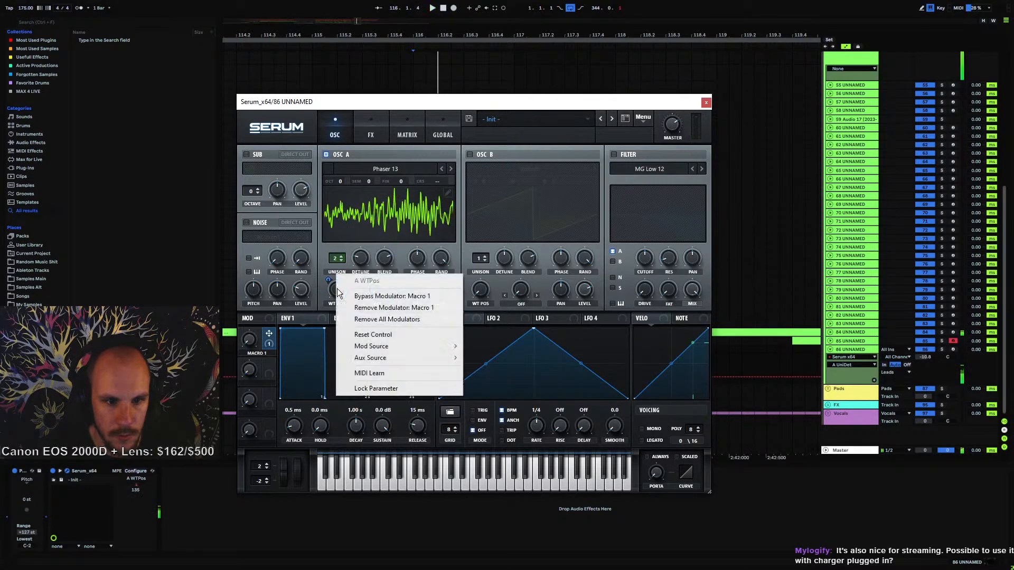
pyautogui.click(378, 320)
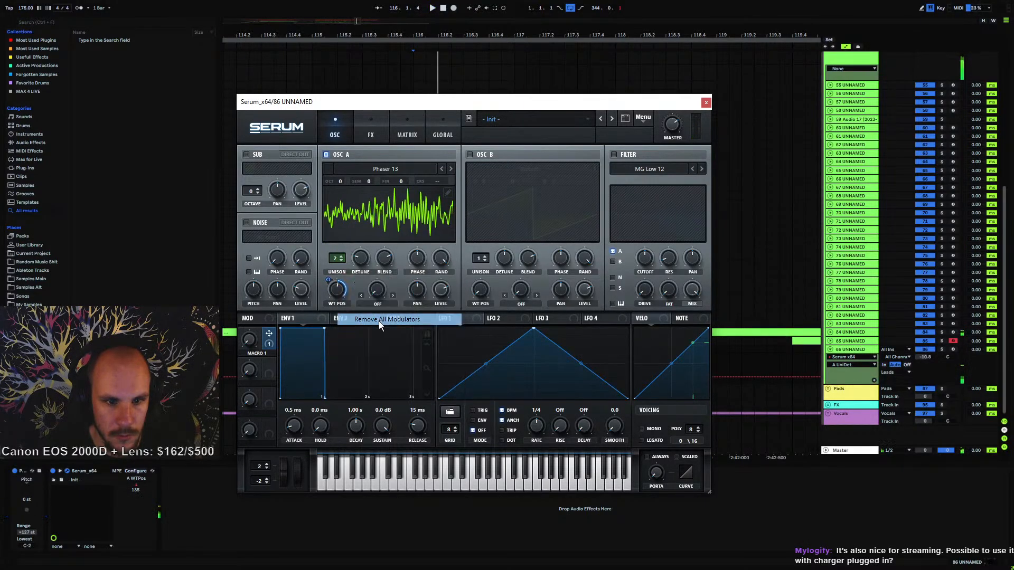
# - Draw Serum Macro 1 automation across the bar 116 clip, ramping from 0 to 100 %
pyautogui.click(706, 102)
pyautogui.click(411, 382)
pyautogui.press('space')
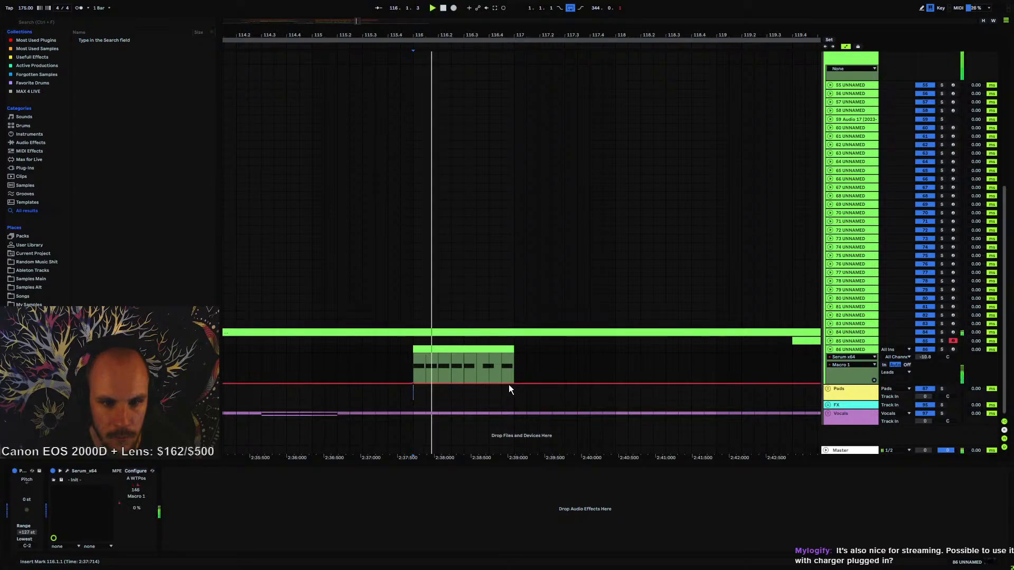
pyautogui.moveTo(509, 384); pyautogui.dragTo(514, 370)
# - Delete the A WTPos automation and assign Macro 1 to oscillator A's WT Pos with a modulation amount of about 68
pyautogui.rightClick(132, 485)
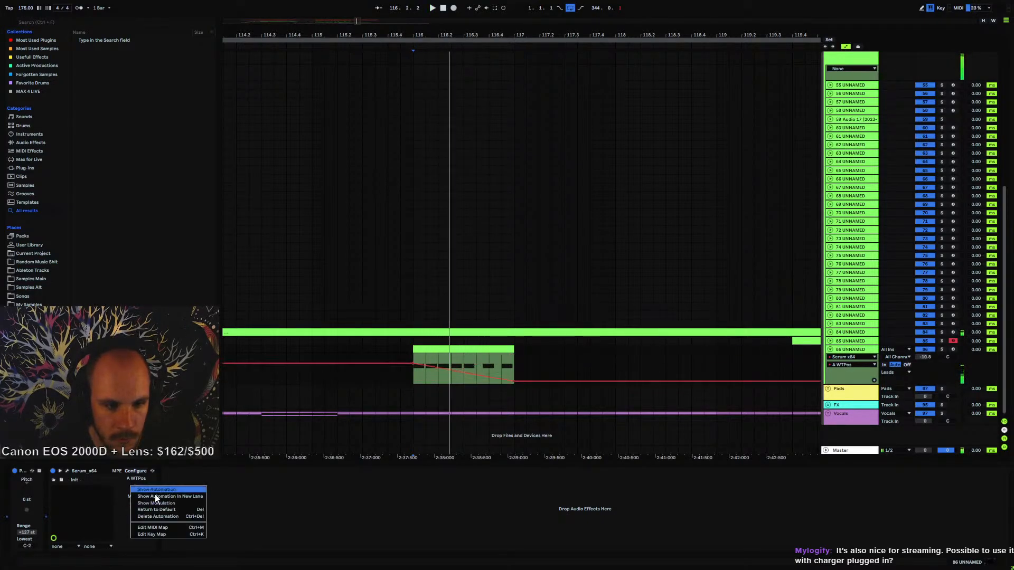
pyautogui.click(157, 517)
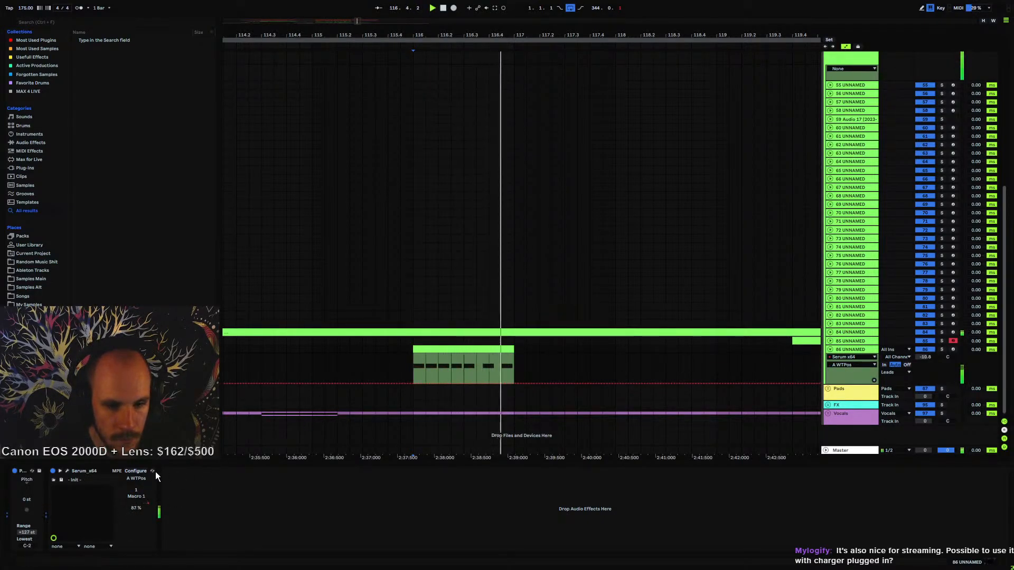
pyautogui.click(67, 471)
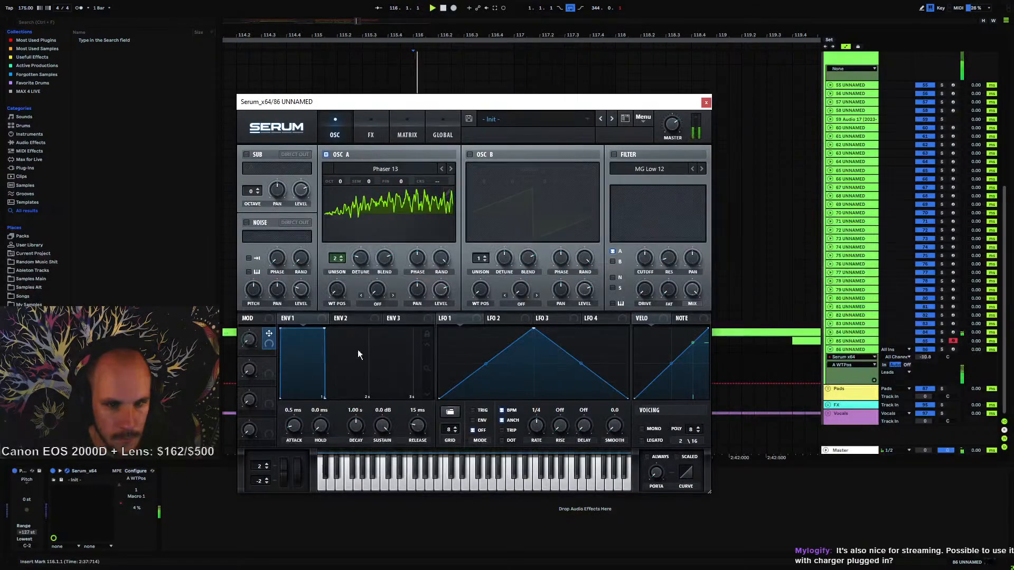
pyautogui.moveTo(341, 299); pyautogui.dragTo(336, 290)
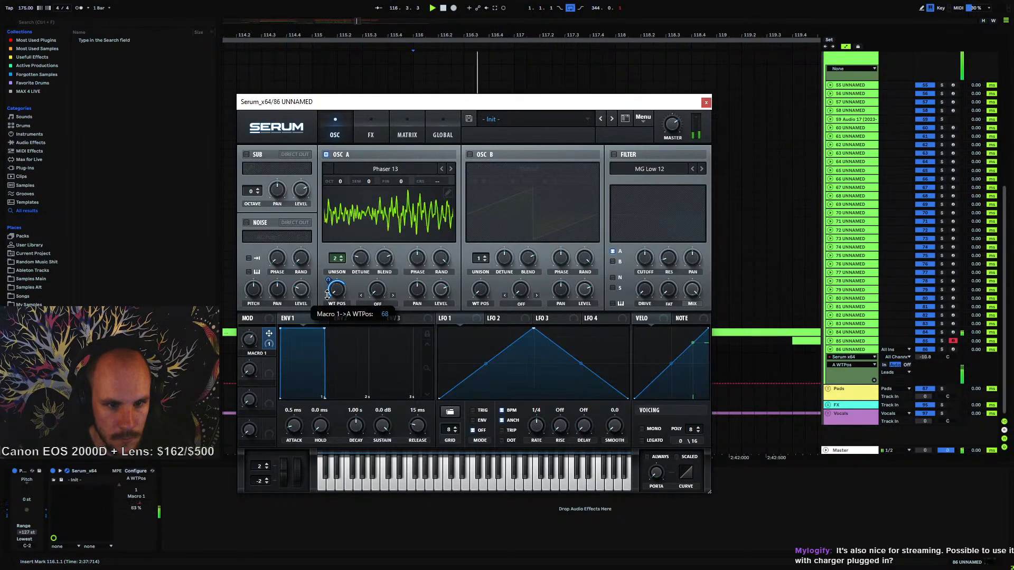
pyautogui.click(706, 102)
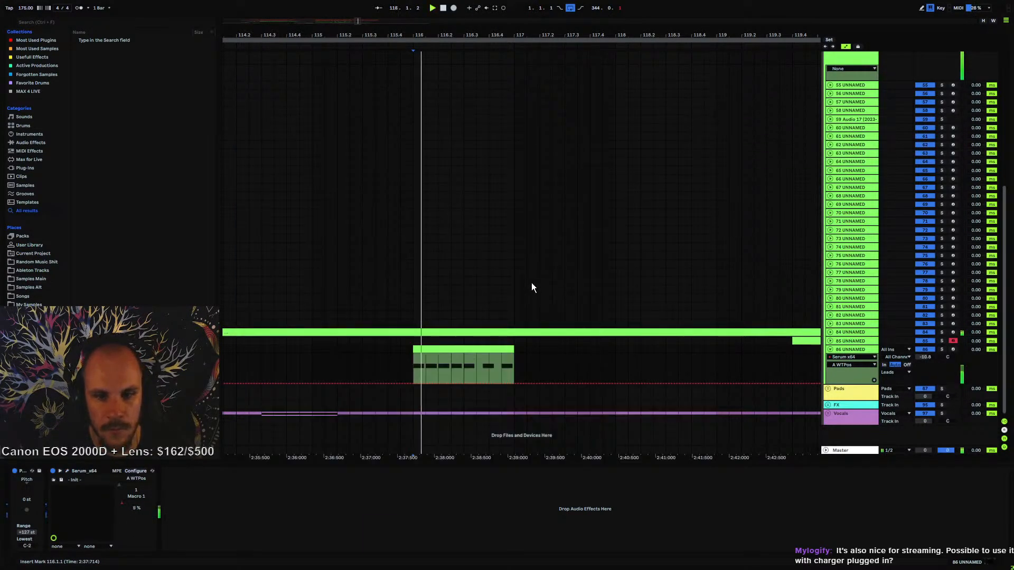
# - Set track 86's volume to -11.1 dB, play from bar 114.3 and add the MTurboReverb effect to the track
pyautogui.click(920, 359)
pyautogui.click(261, 352)
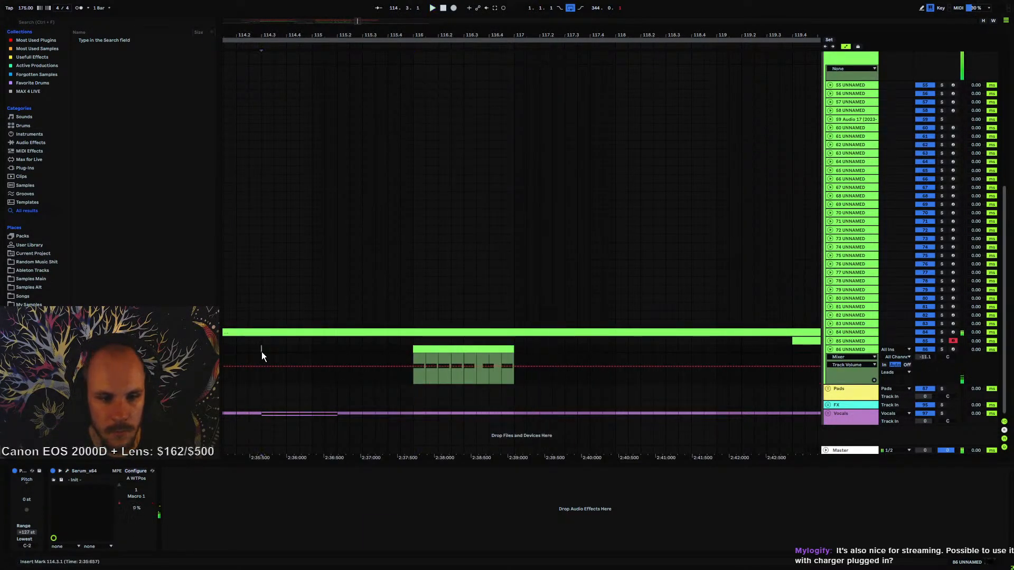
pyautogui.rightClick(467, 361)
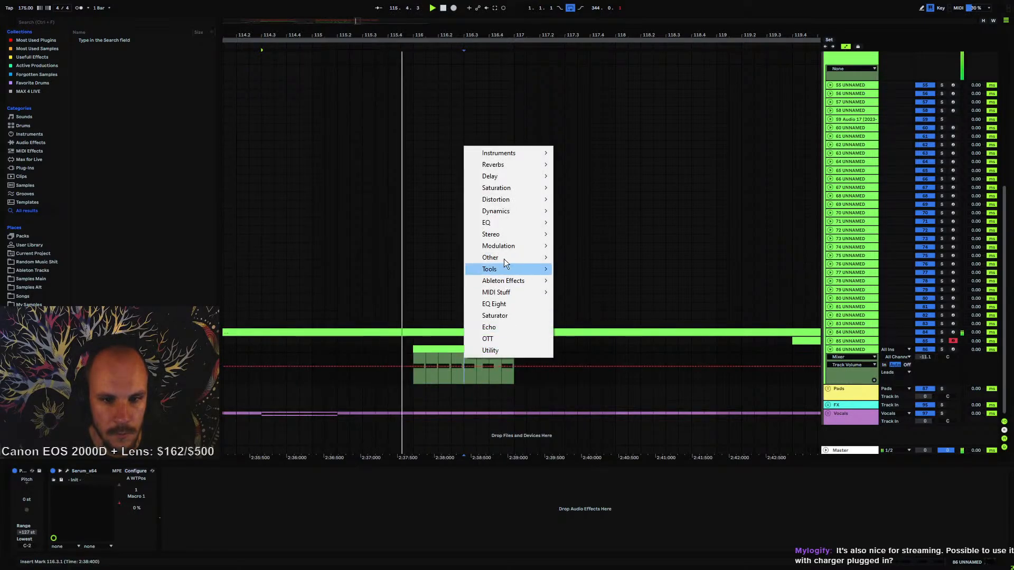
pyautogui.moveTo(520, 168)
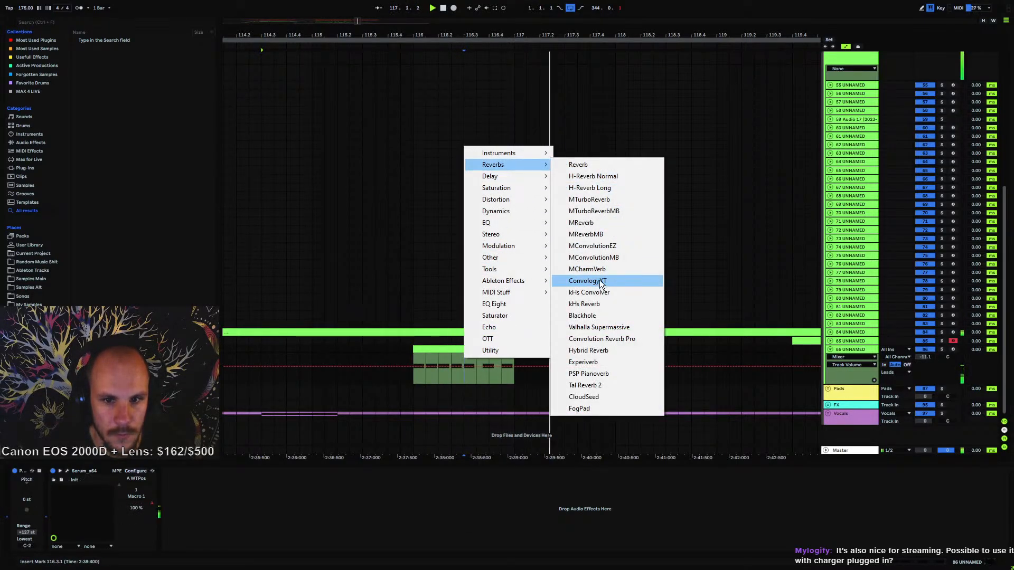
pyautogui.click(607, 199)
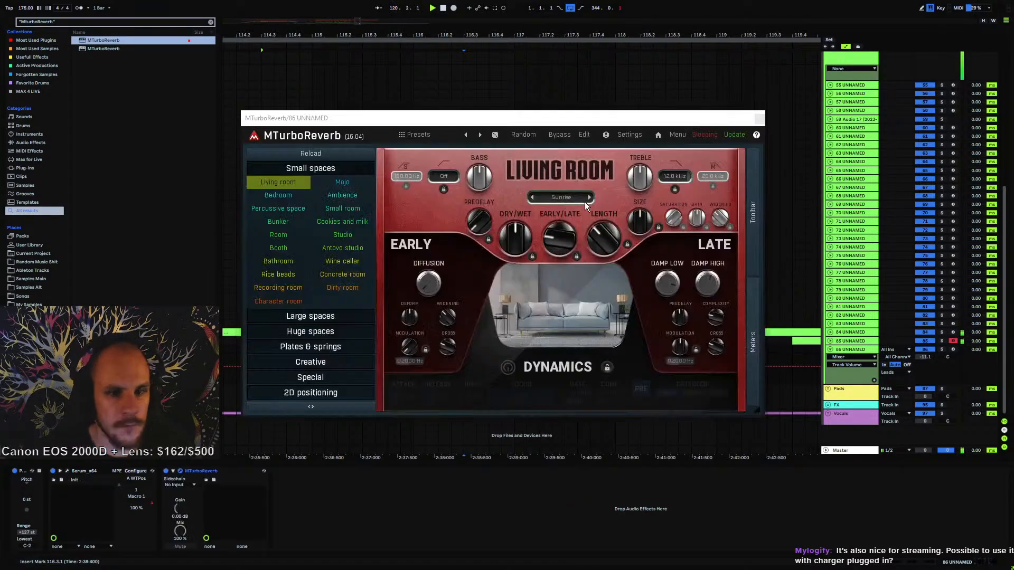
# - Choose the Character room reverb with the Bright variant from MTurboReverb's small spaces and adjust its dry/wet
pyautogui.click(313, 332)
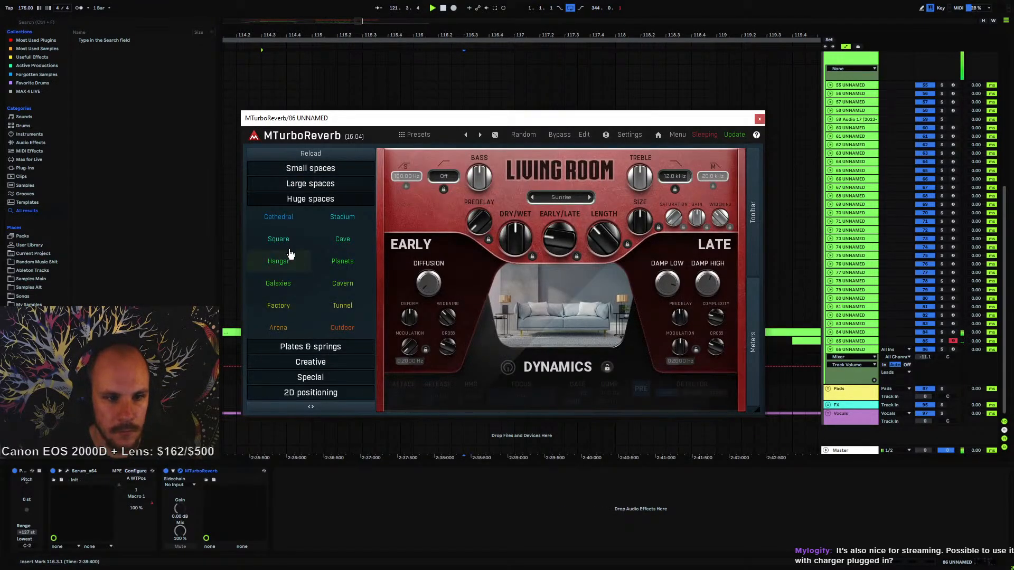
pyautogui.click(308, 188)
pyautogui.click(311, 172)
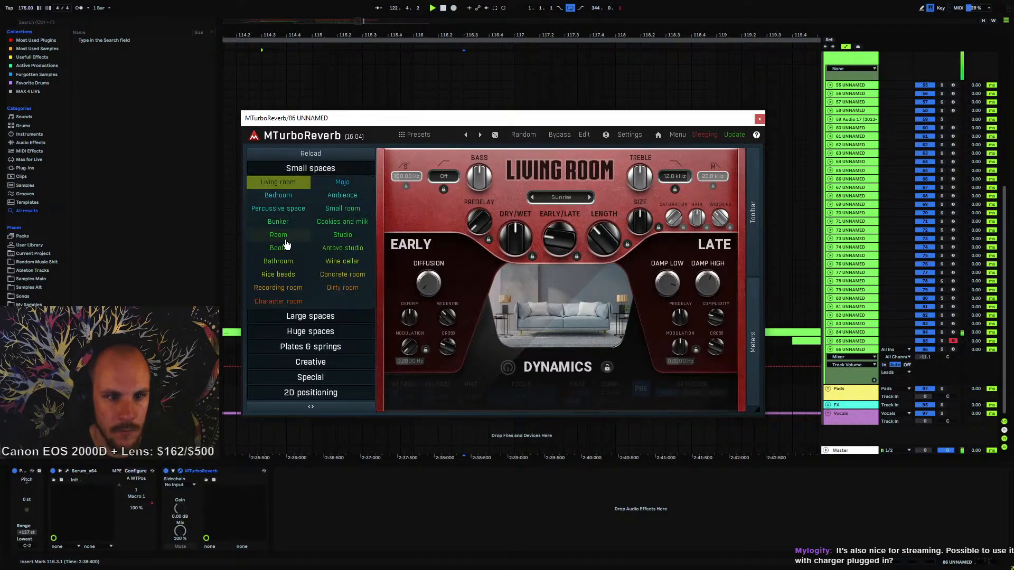
pyautogui.click(278, 301)
pyautogui.click(561, 197)
pyautogui.click(595, 223)
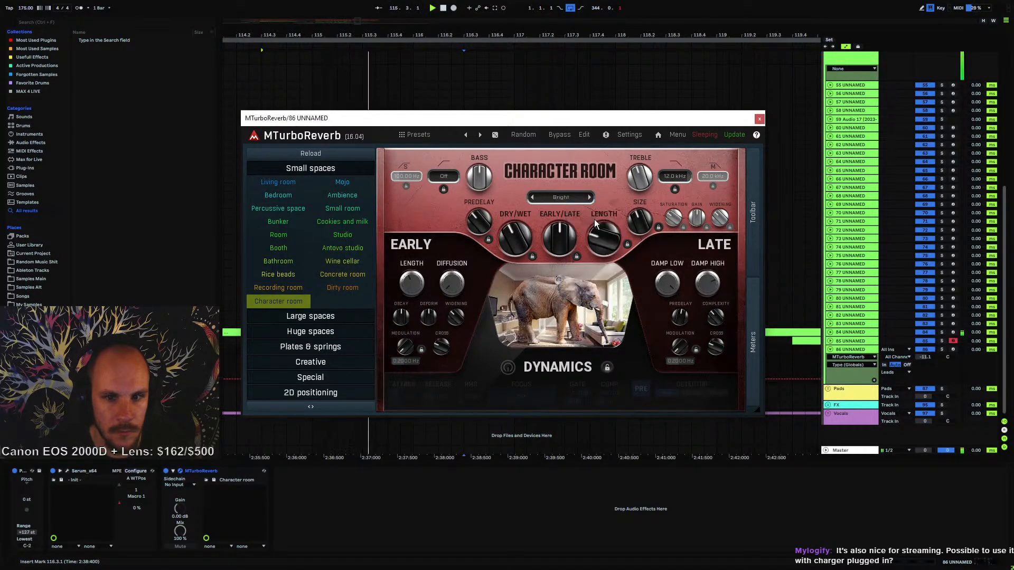
pyautogui.moveTo(519, 242); pyautogui.dragTo(519, 244)
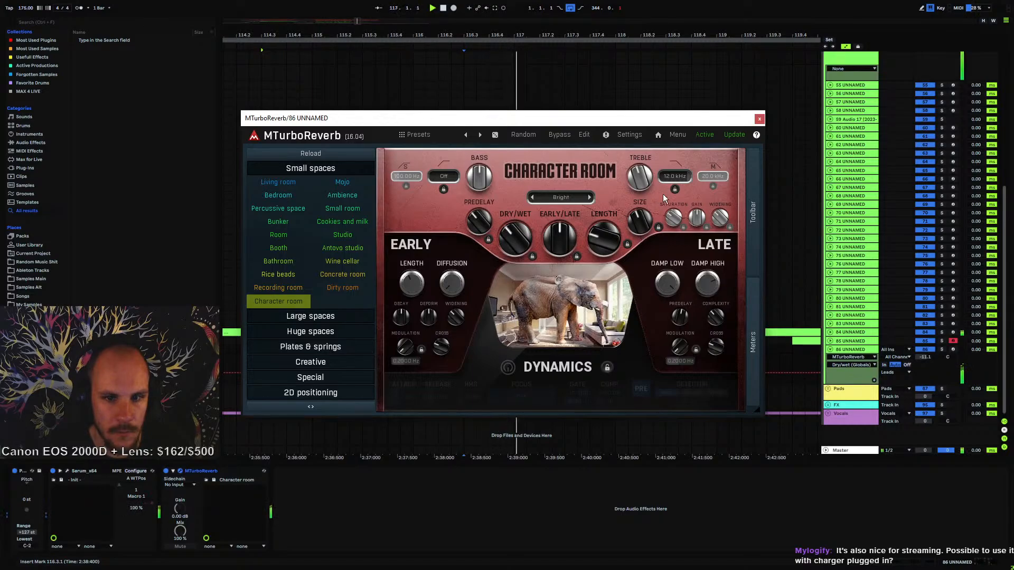
pyautogui.click(759, 119)
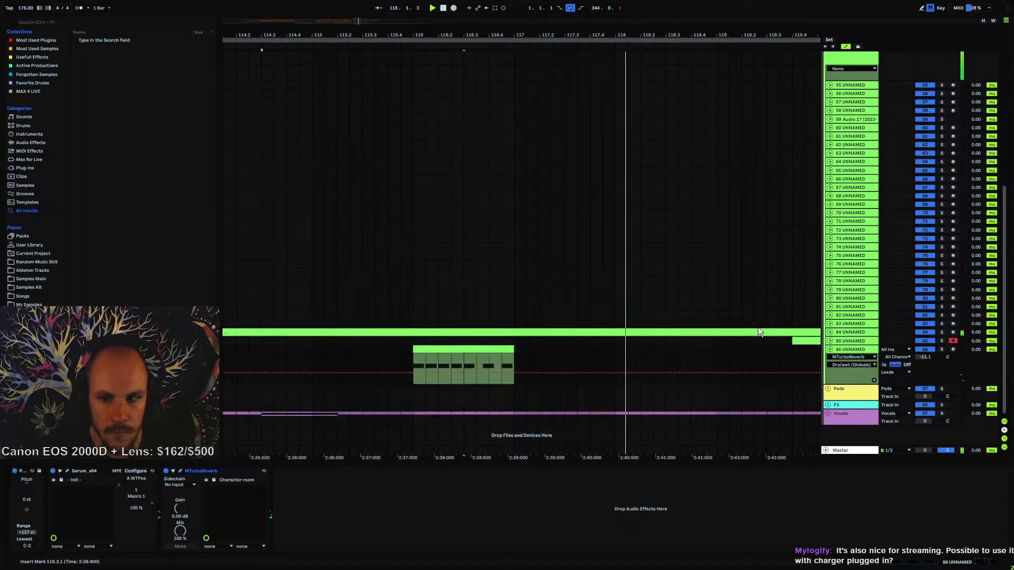
# - Show track 84's Ch 1 Cutoff automation, lower the curve within bar 116 and play the passage to check it
pyautogui.click(840, 333)
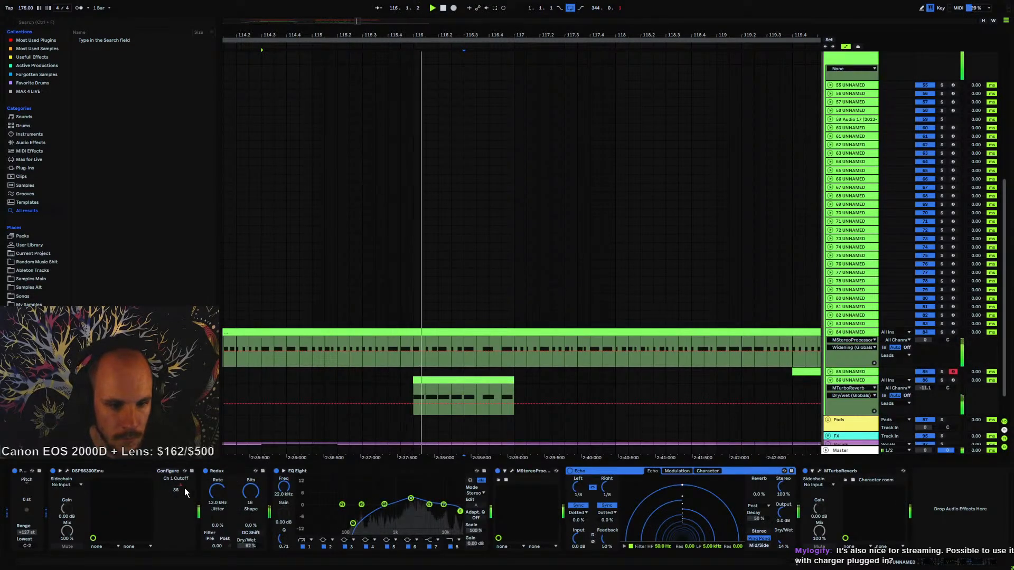
pyautogui.click(176, 489)
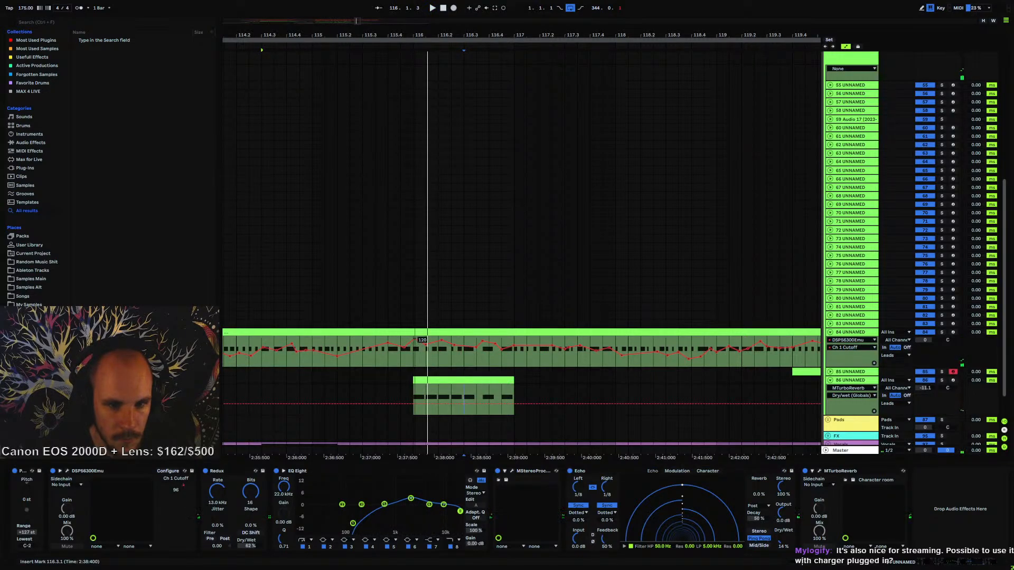
pyautogui.press('space')
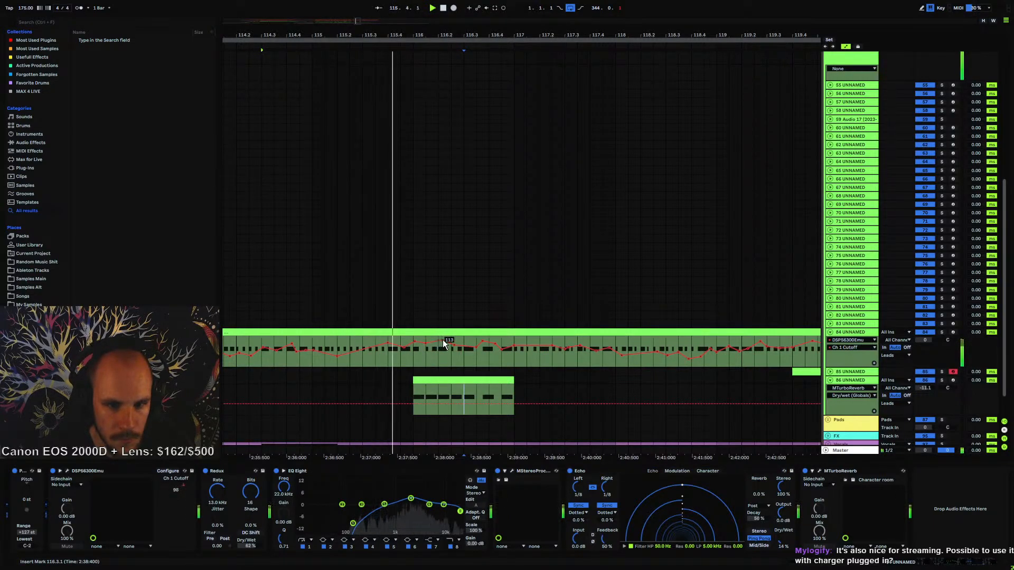
pyautogui.moveTo(455, 346); pyautogui.dragTo(455, 349)
pyautogui.press('space')
pyautogui.press('space')
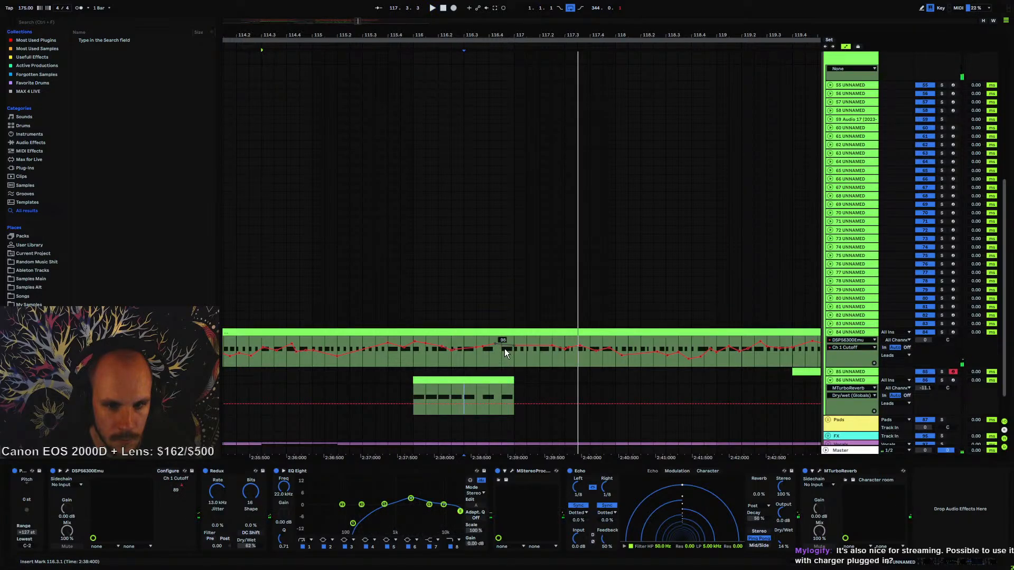
pyautogui.press('space')
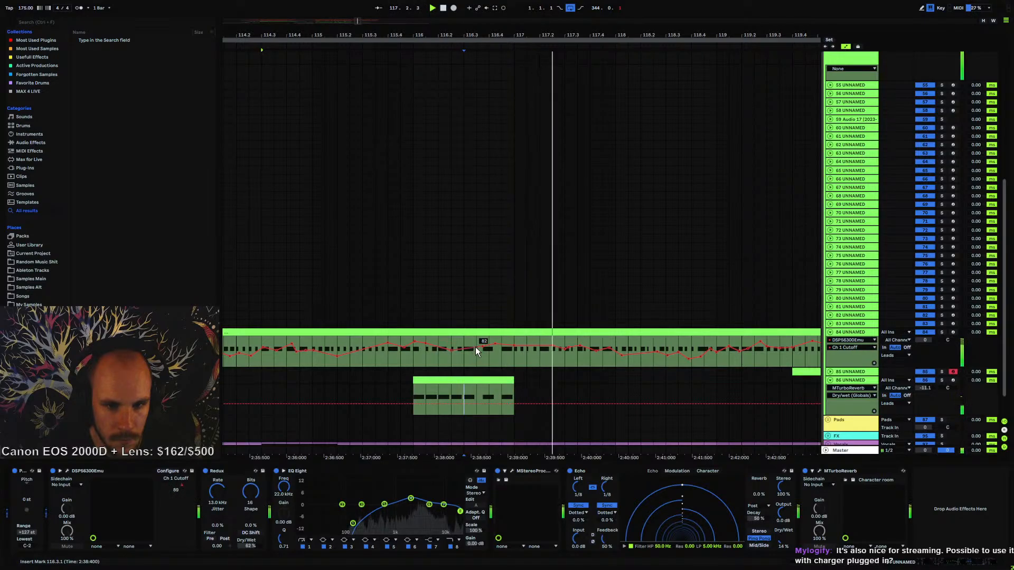
pyautogui.press('space')
pyautogui.press('space')
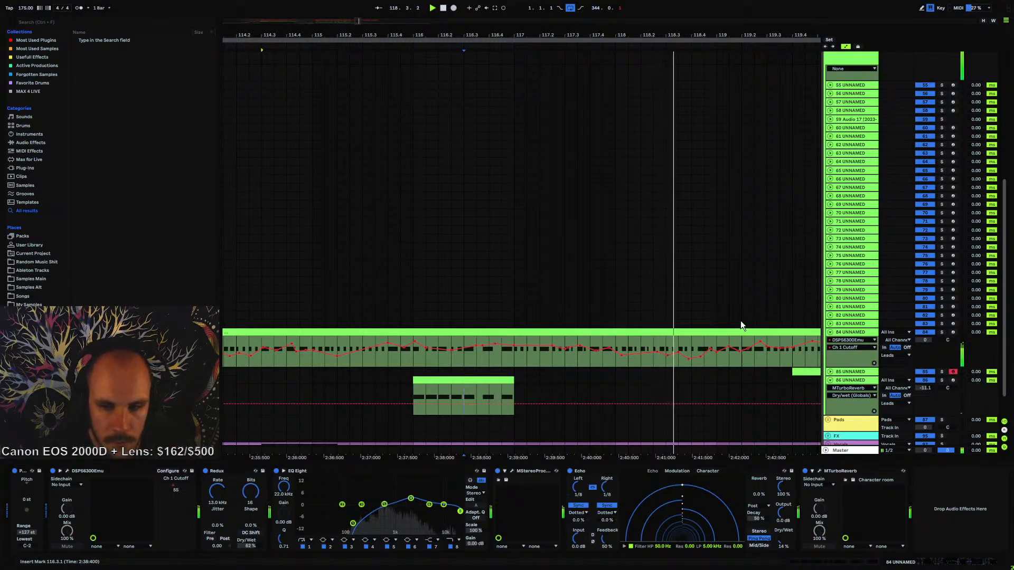
# - Fold tracks 84 and 86 and insert a new MIDI track below track 86
pyautogui.click(830, 333)
pyautogui.click(830, 350)
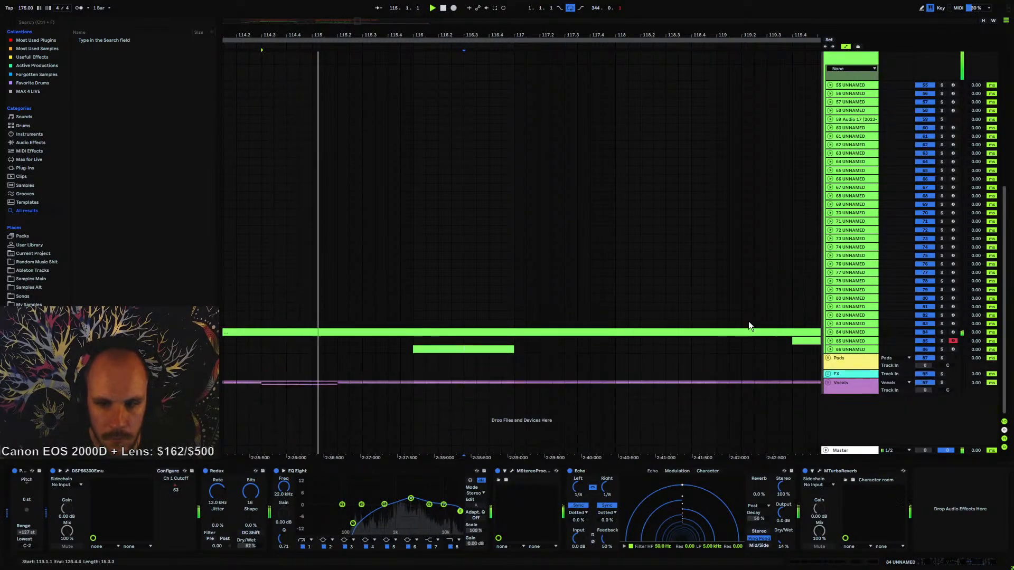
pyautogui.moveTo(462, 36); pyautogui.dragTo(460, 35)
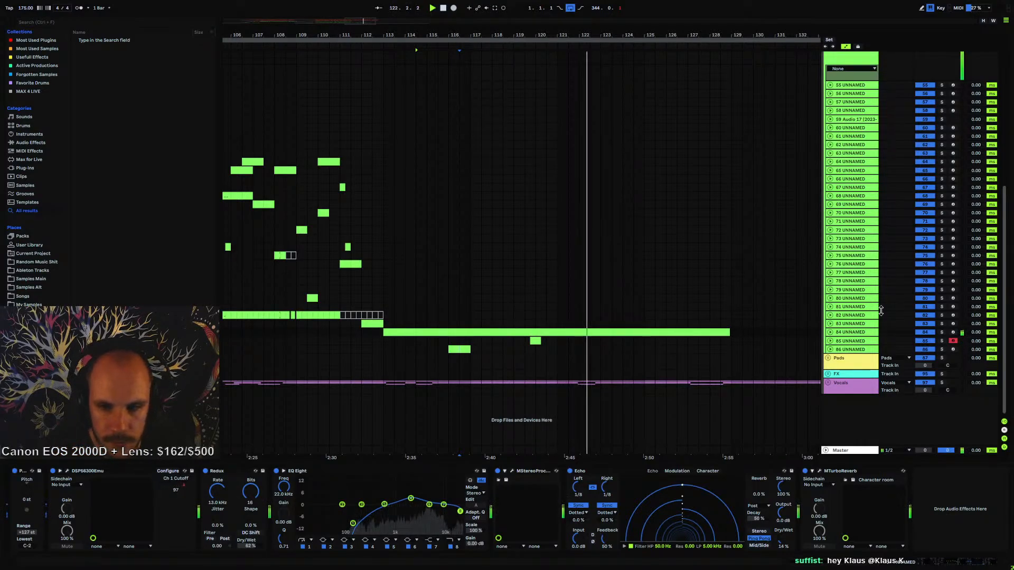
pyautogui.click(842, 348)
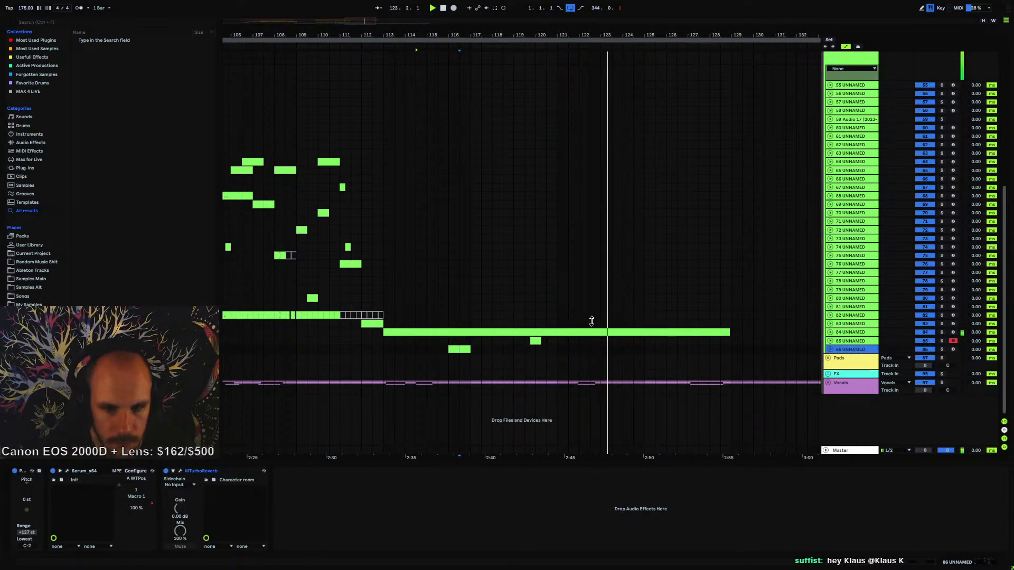
pyautogui.hotkey('ctrl', 'shift', 't')
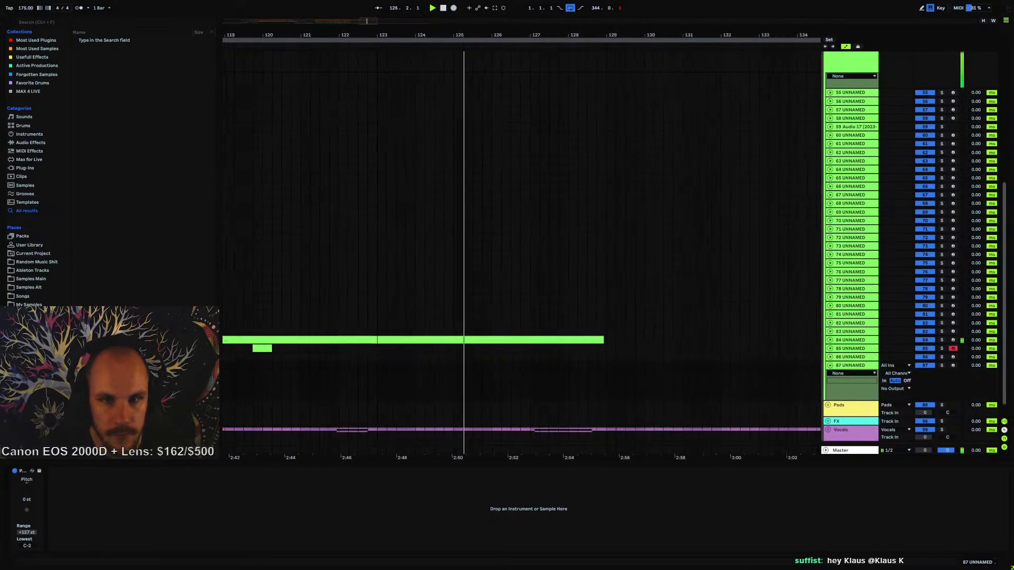
# - Create a one-beat MIDI clip at bar 121 on track 87 and load Serum on the track
pyautogui.moveTo(442, 35); pyautogui.dragTo(442, 32)
pyautogui.press('space')
pyautogui.moveTo(315, 365); pyautogui.dragTo(319, 365)
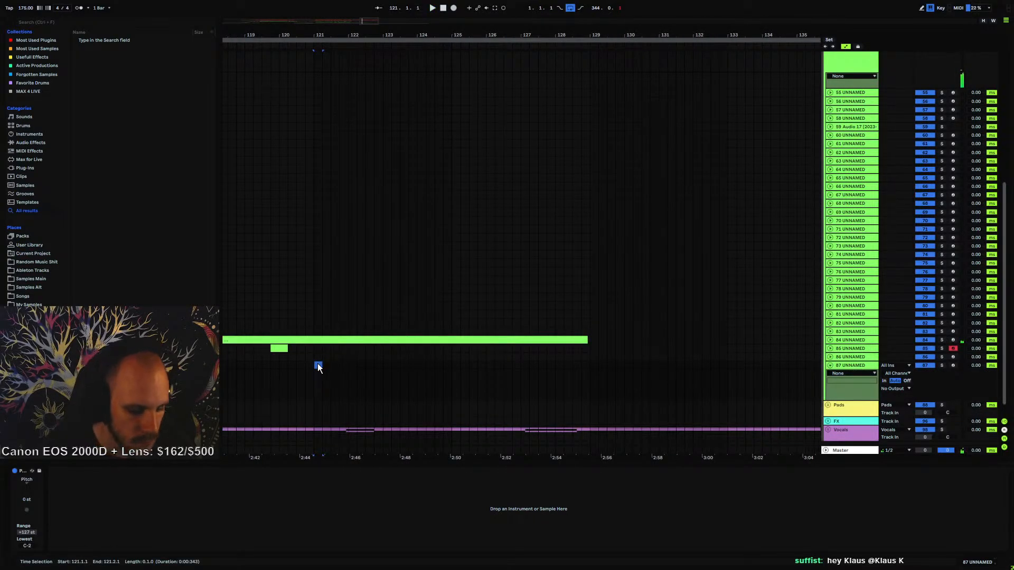
pyautogui.doubleClick(318, 366)
pyautogui.rightClick(336, 280)
pyautogui.rightClick(337, 280)
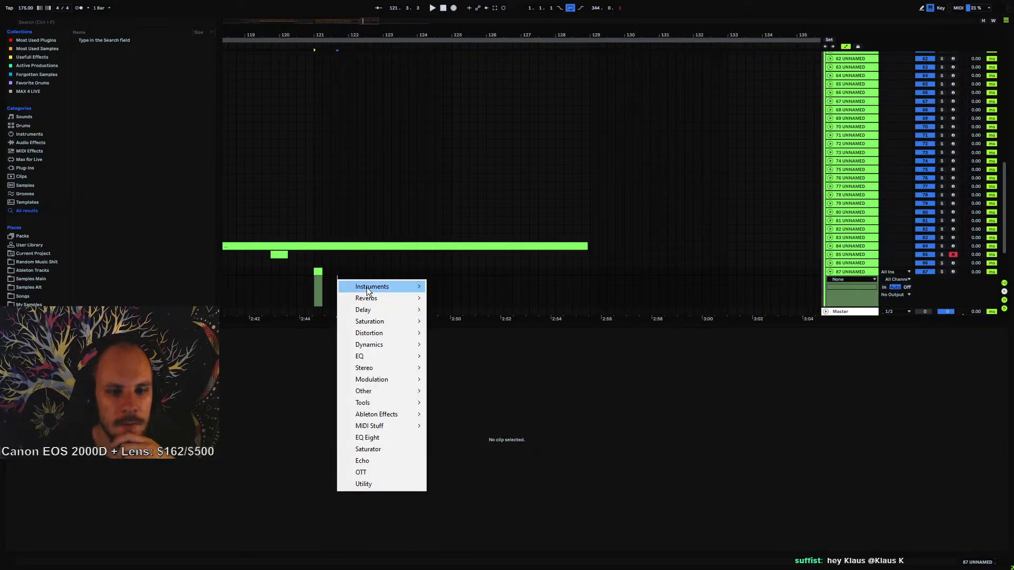
pyautogui.moveTo(372, 286)
pyautogui.click(450, 287)
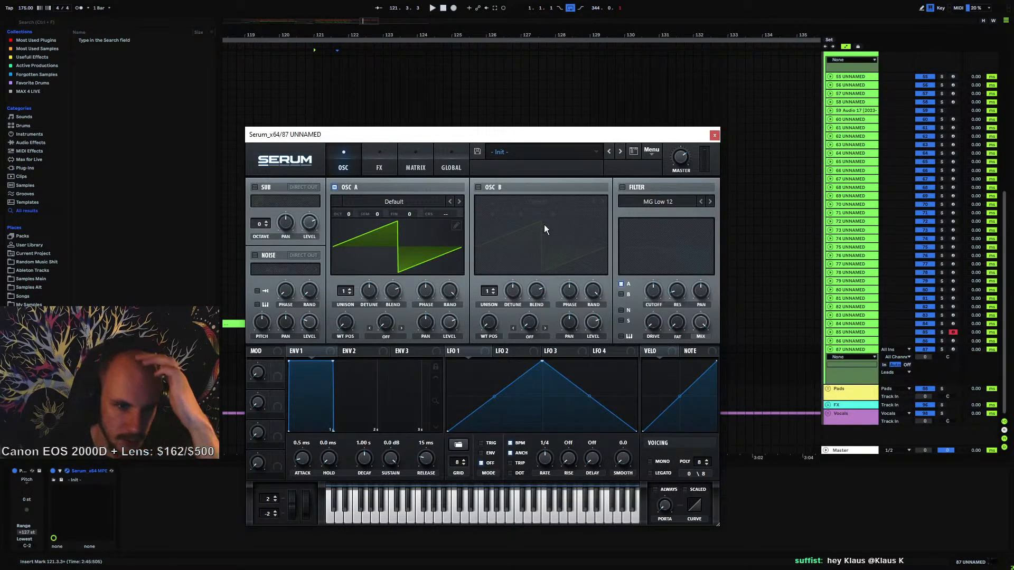
# - Enable Serum's filter, set it to MG Low 24 and raise its drive and resonance
pyautogui.click(622, 188)
pyautogui.click(651, 202)
pyautogui.moveTo(652, 211)
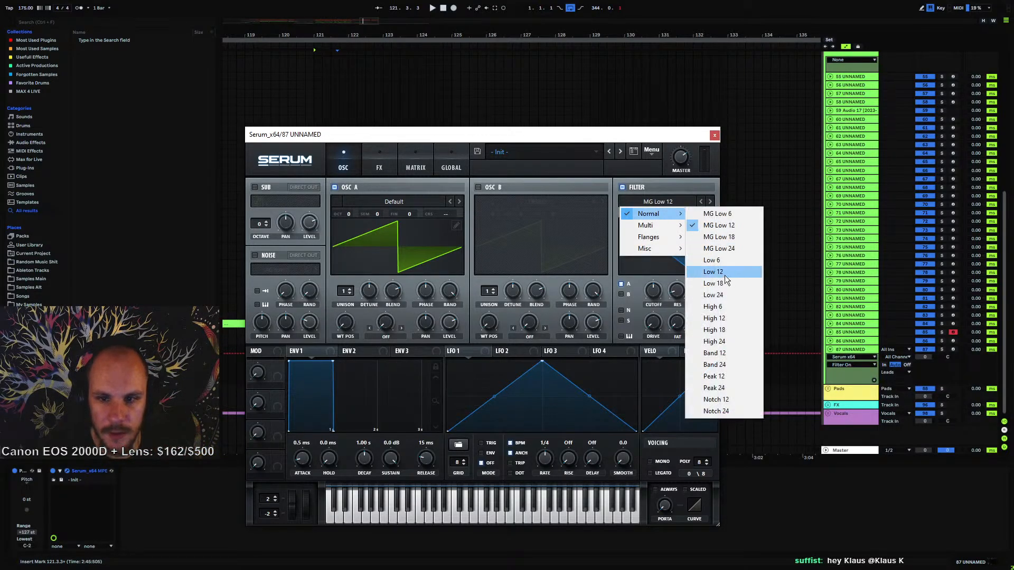
pyautogui.click(719, 249)
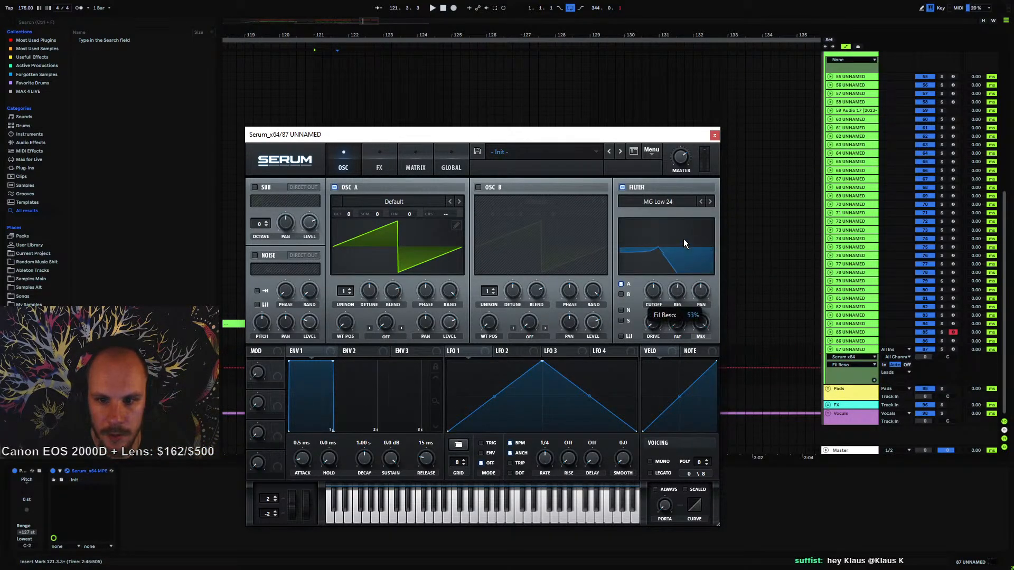
pyautogui.click(653, 324)
pyautogui.click(676, 291)
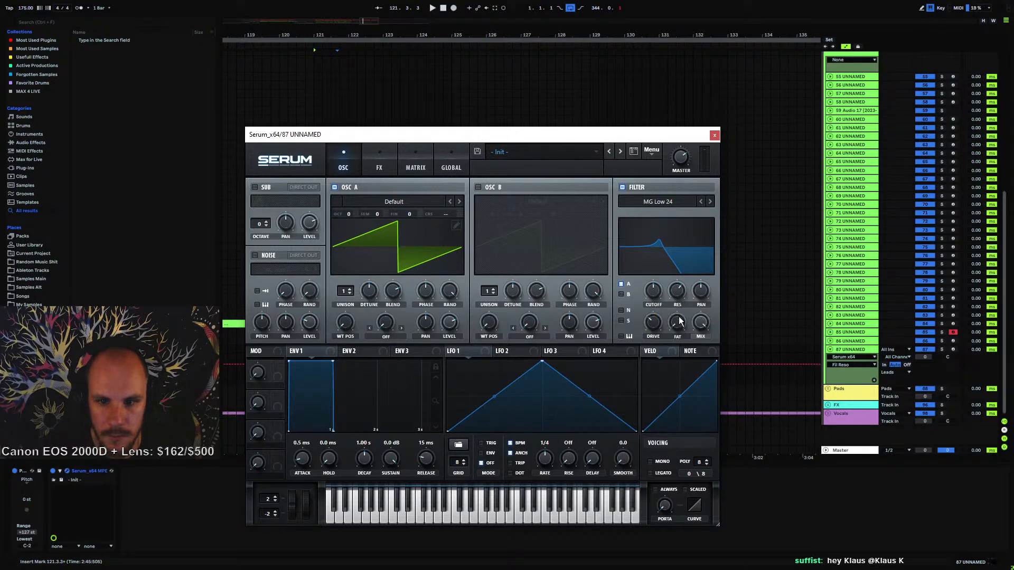
# - Lower the filter cutoff slightly and assign NoteOn Rand1 as its modulation source
pyautogui.rightClick(652, 293)
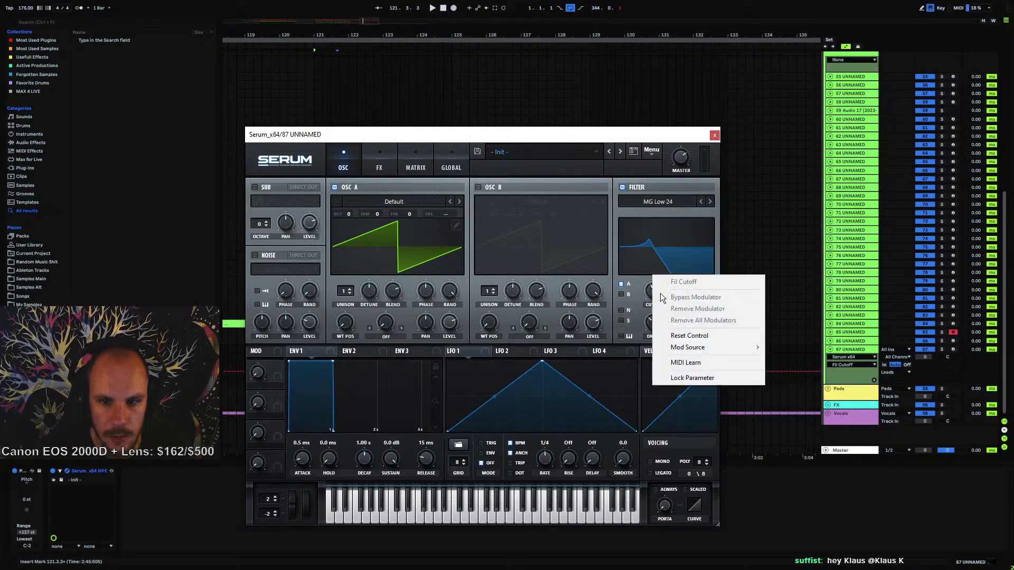
pyautogui.moveTo(699, 347)
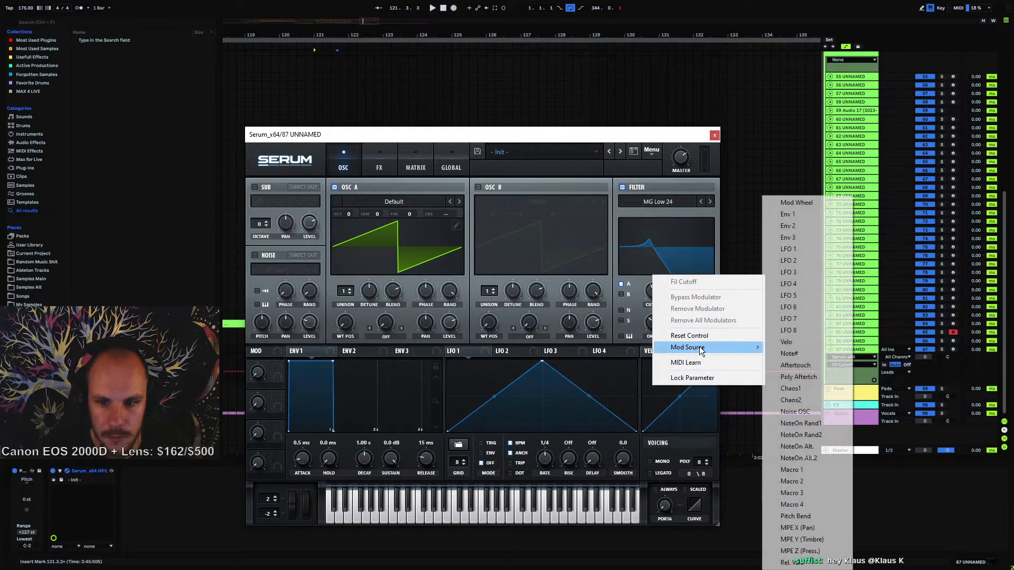
pyautogui.click(809, 424)
# - Enable Serum's phaser, reduce its rate and mix, and assign NoteOn Rand2 to its frequency
pyautogui.click(379, 165)
pyautogui.click(258, 237)
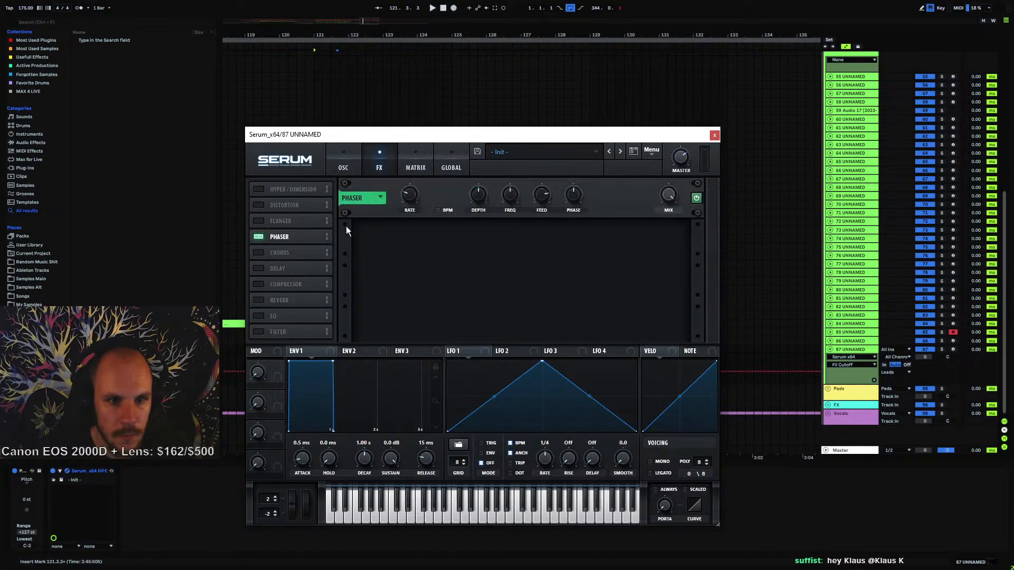
pyautogui.rightClick(510, 202)
pyautogui.moveTo(567, 249)
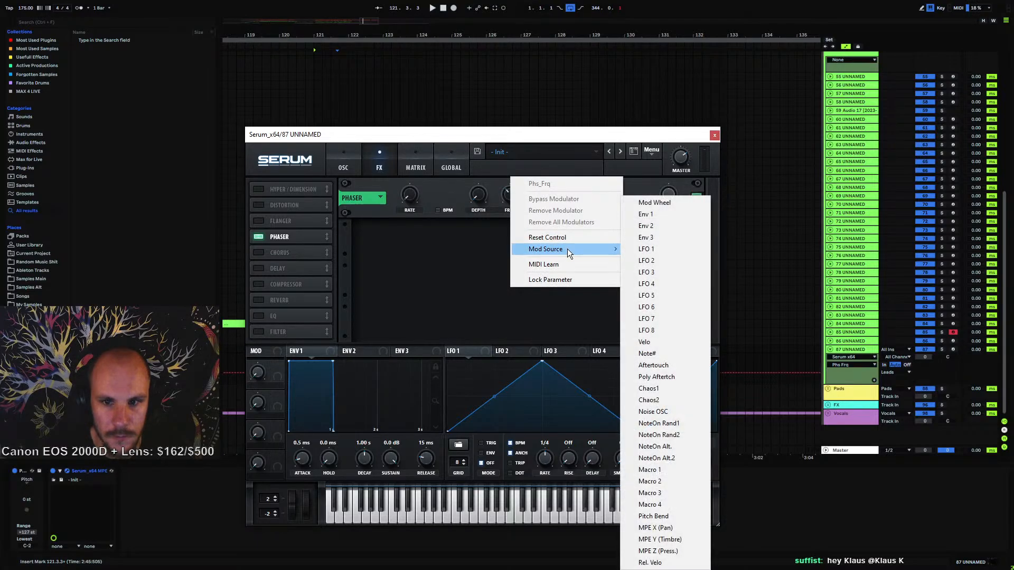
pyautogui.click(686, 434)
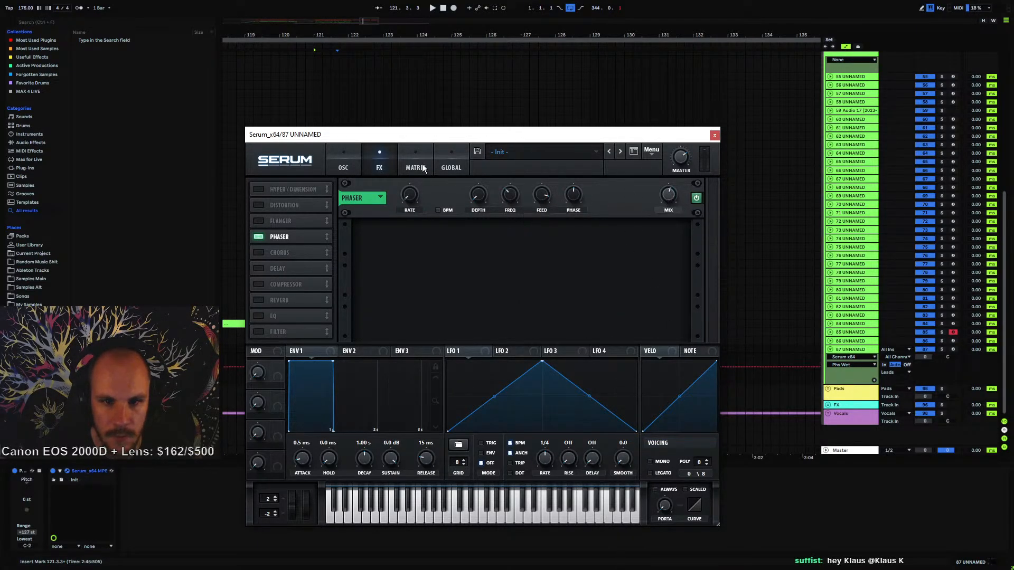
# - Set the NoteOn Rand1 to filter cutoff amount to about 48 and raise the NoteOn Rand2 to phaser frequency amount similarly
pyautogui.click(404, 163)
pyautogui.moveTo(389, 223); pyautogui.dragTo(382, 205)
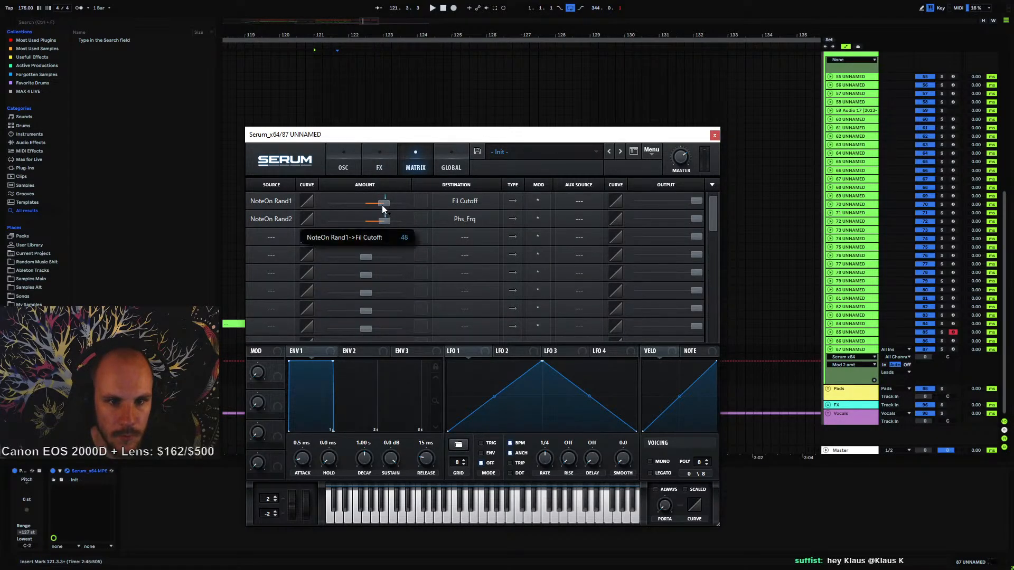
pyautogui.press('space')
pyautogui.click(714, 136)
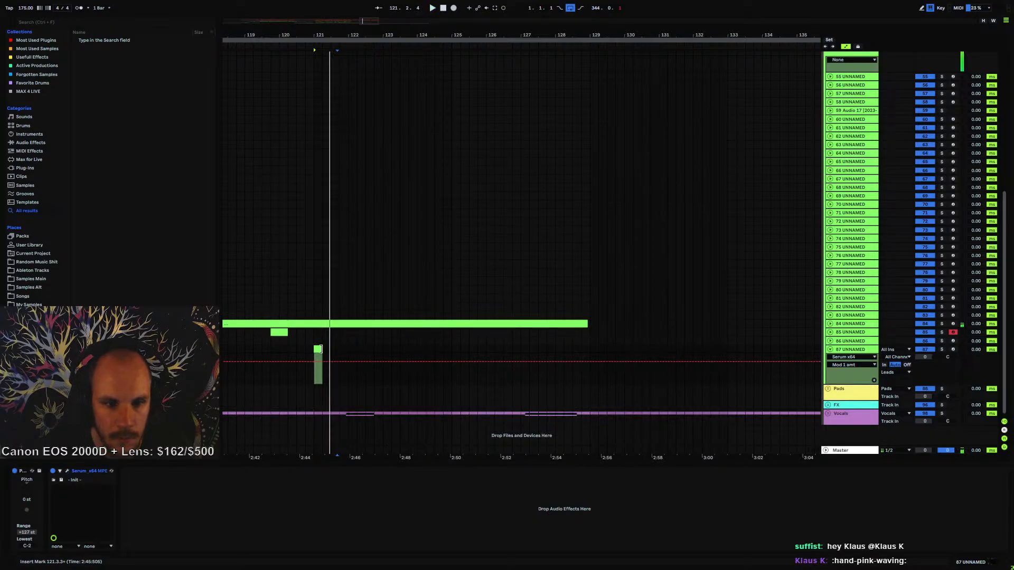
# - Fill the one-beat clip at bar 121 with four C#3 sixteenth hits, each shortened to half a sixteenth
pyautogui.doubleClick(319, 349)
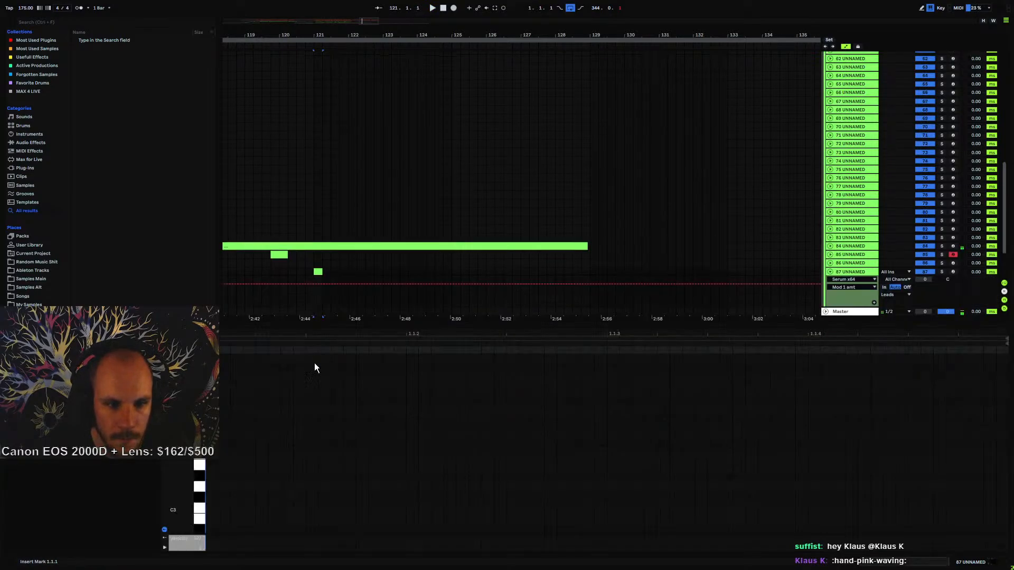
pyautogui.doubleClick(210, 499)
pyautogui.moveTo(215, 499); pyautogui.dragTo(345, 496)
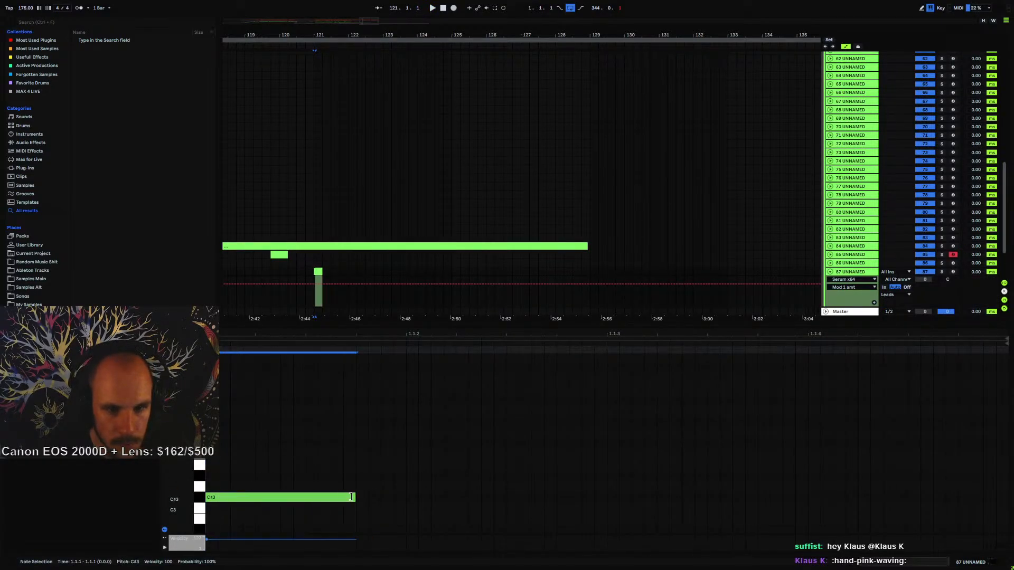
pyautogui.hotkey('ctrl', 'd')
pyautogui.hotkey('ctrl', 'd')
pyautogui.hotkey('ctrl', 'd')
pyautogui.moveTo(315, 446); pyautogui.dragTo(907, 499)
pyautogui.click(792, 429)
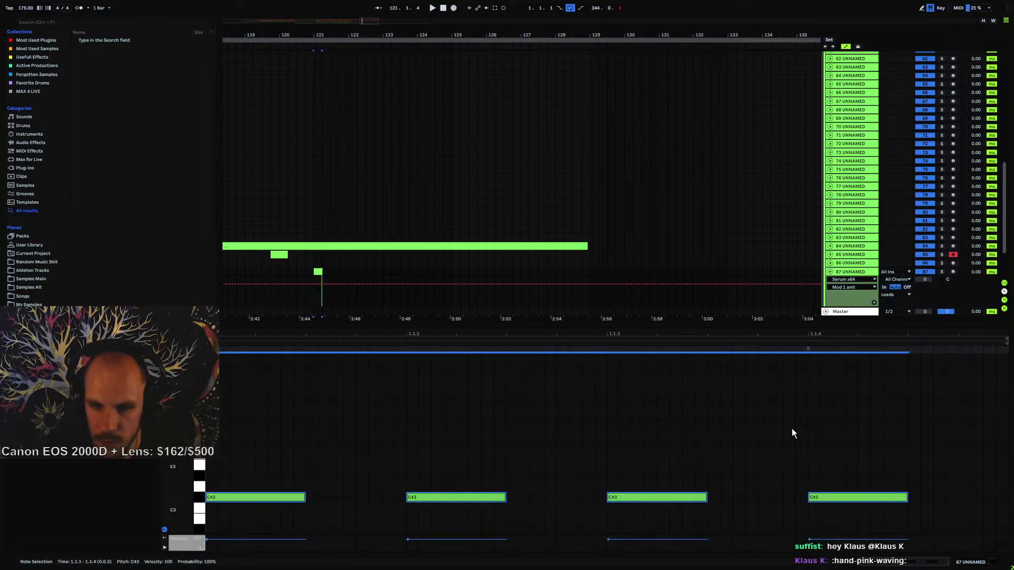
# - Set the Env 1 release in track 87's Serum to about 56 ms
pyautogui.doubleClick(854, 274)
pyautogui.click(65, 470)
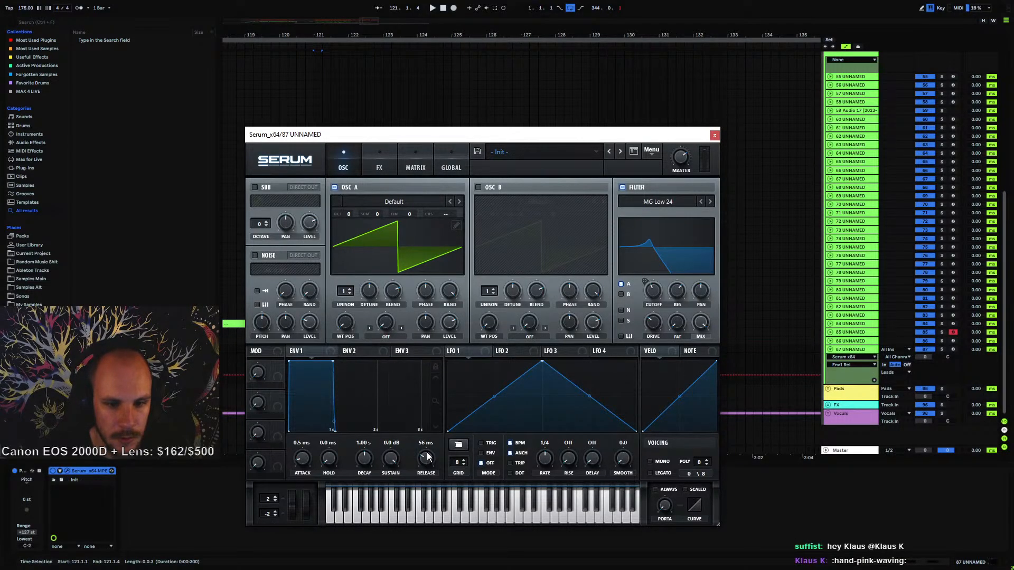
pyautogui.click(714, 136)
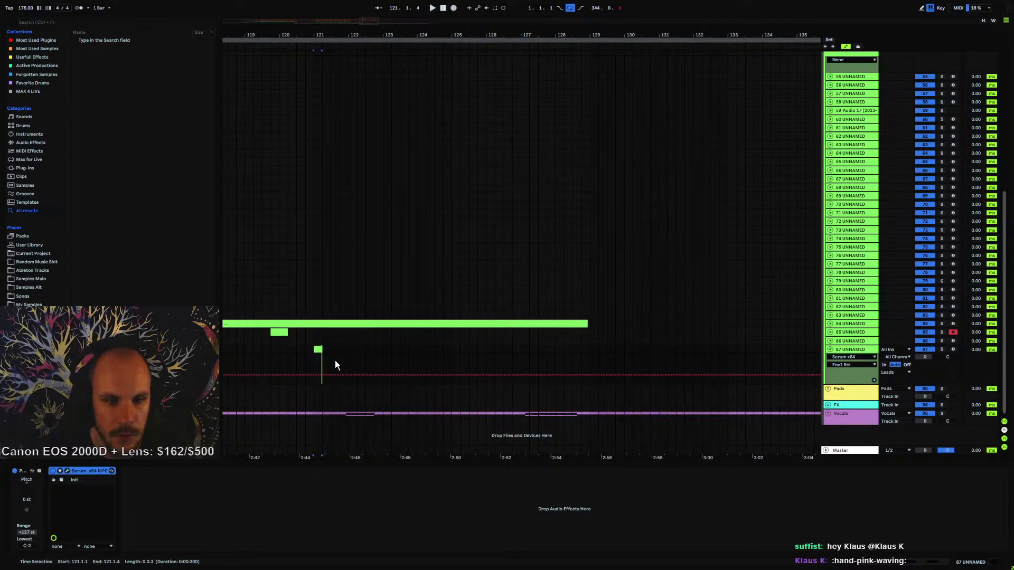
# - Try repeating the one-beat clip from bar 121 through to bar 129 and play it back
pyautogui.hotkey('ctrl', 'd')
pyautogui.hotkey('ctrl', 'd')
pyautogui.hotkey('ctrl', 'd')
pyautogui.hotkey('ctrl', 'd')
pyautogui.hotkey('ctrl', 'd')
pyautogui.hotkey('ctrl', 'd')
pyautogui.hotkey('ctrl', 'd')
pyautogui.hotkey('ctrl', 'd')
pyautogui.hotkey('ctrl', 'd')
pyautogui.hotkey('ctrl', 'd')
pyautogui.hotkey('ctrl', 'd')
pyautogui.hotkey('ctrl', 'd')
pyautogui.hotkey('ctrl', 'd')
pyautogui.hotkey('ctrl', 'd')
pyautogui.hotkey('ctrl', 'd')
pyautogui.hotkey('ctrl', 'd')
pyautogui.hotkey('ctrl', 'd')
pyautogui.hotkey('ctrl', 'd')
pyautogui.hotkey('ctrl', 'd')
pyautogui.hotkey('ctrl', 'd')
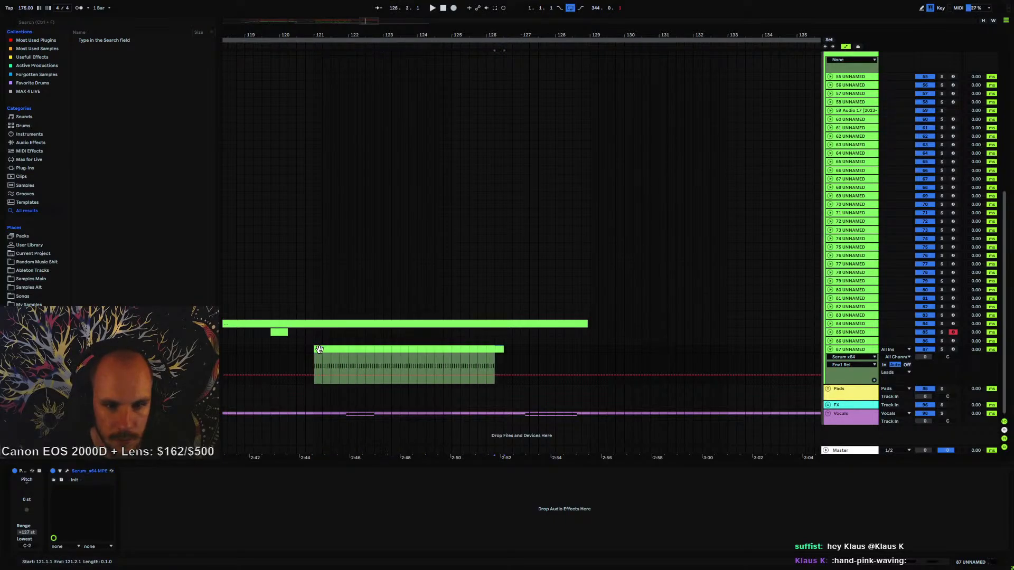
pyautogui.keyDown('shift'); pyautogui.click(320, 349); pyautogui.keyUp('shift')
pyautogui.press('space')
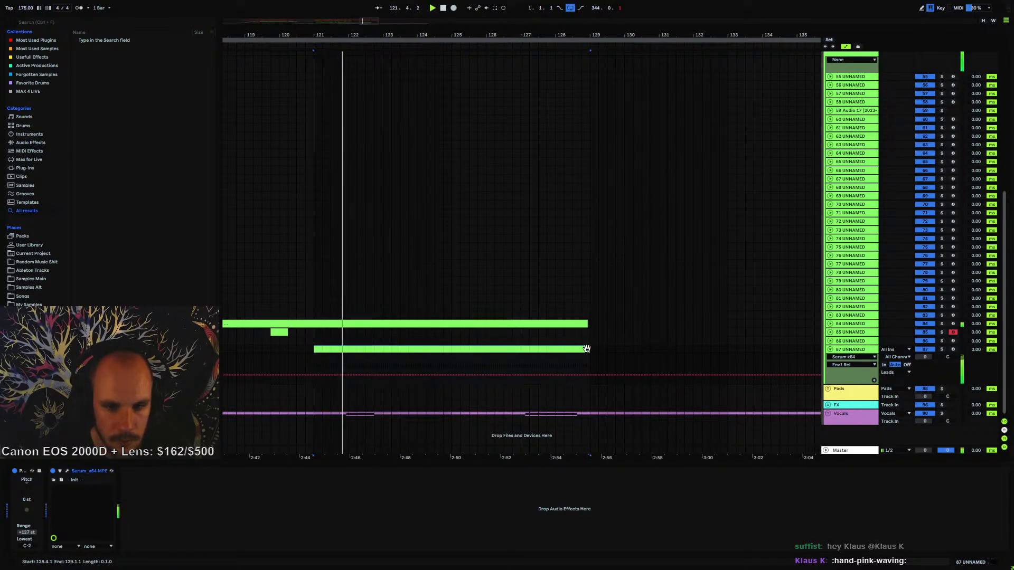
pyautogui.moveTo(315, 350); pyautogui.dragTo(316, 349)
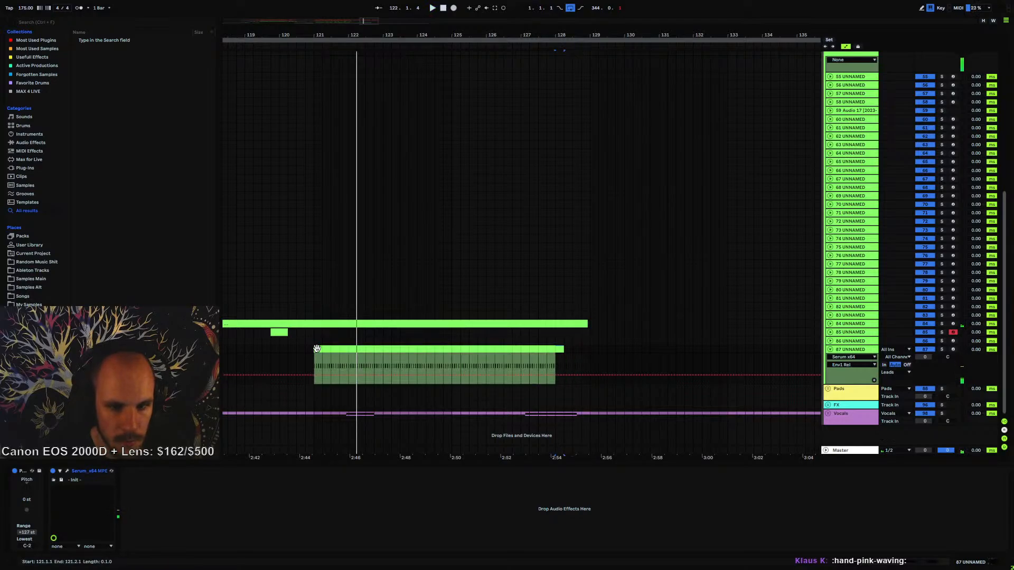
# - Undo the repeated clip copies on track 87 back to the single one-beat clip at bar 121
pyautogui.hotkey('ctrl', 'z')
pyautogui.hotkey('ctrl', 'z')
pyautogui.hotkey('ctrl', 'z')
pyautogui.hotkey('ctrl', 'z')
pyautogui.hotkey('ctrl', 'z')
pyautogui.hotkey('ctrl', 'z')
pyautogui.hotkey('ctrl', 'z')
pyautogui.hotkey('ctrl', 'z')
pyautogui.hotkey('ctrl', 'z')
pyautogui.hotkey('ctrl', 'z')
pyautogui.hotkey('ctrl', 'z')
pyautogui.hotkey('ctrl', 'z')
pyautogui.hotkey('ctrl', 'z')
pyautogui.hotkey('ctrl', 'z')
pyautogui.hotkey('ctrl', 'z')
pyautogui.hotkey('ctrl', 'z')
pyautogui.hotkey('ctrl', 'z')
pyautogui.hotkey('ctrl', 'z')
pyautogui.hotkey('ctrl', 'z')
pyautogui.hotkey('ctrl', 'z')
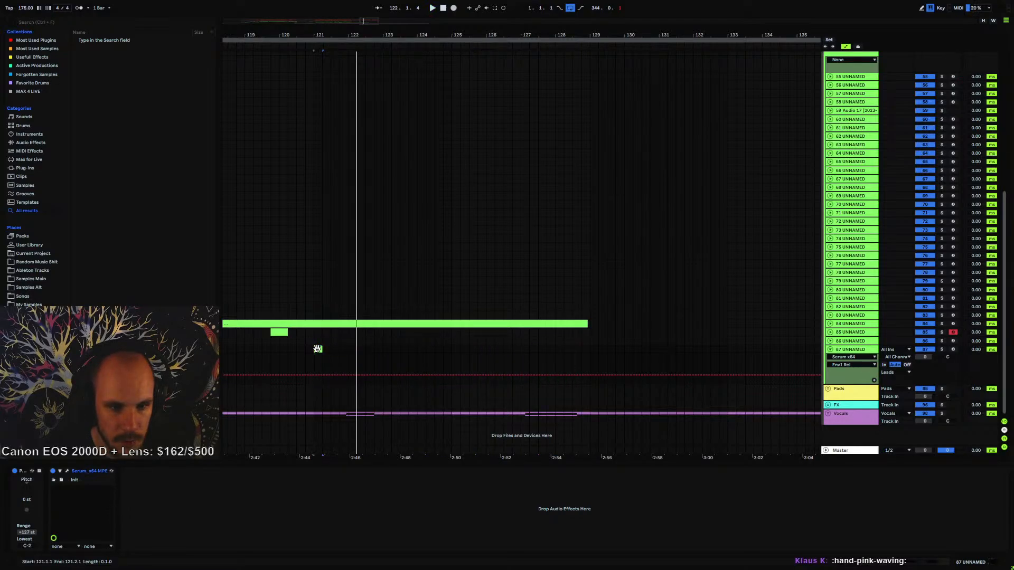
# - Transpose all four notes of the bar 121 clip down two octaves to C#1 and audition them
pyautogui.doubleClick(317, 349)
pyautogui.click(308, 455)
pyautogui.hotkey('ctrl', 'a')
pyautogui.hotkey('shift', 'Down')
pyautogui.press('space')
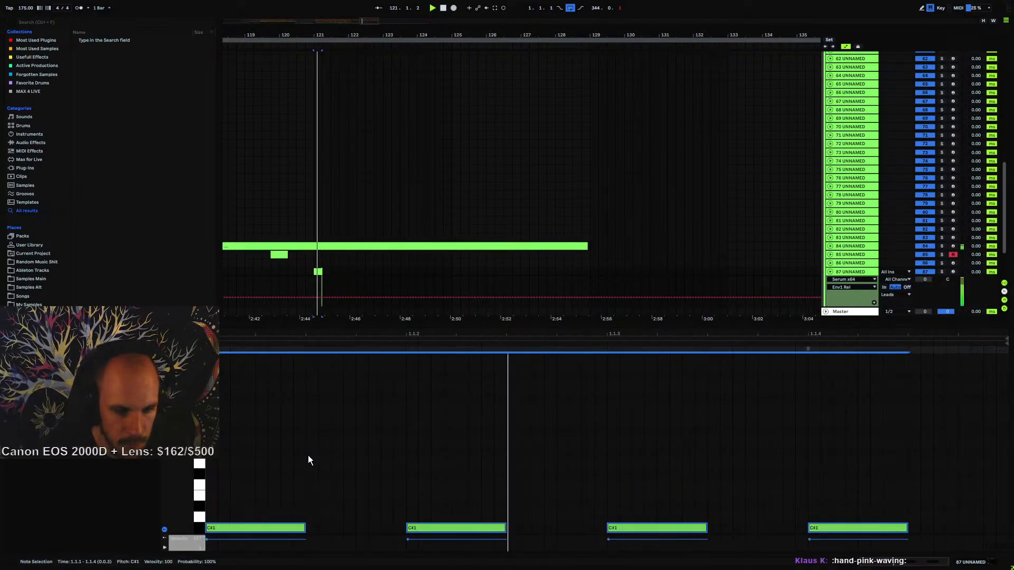
pyautogui.press('space')
# - Repeat the one-beat C#1 clip from bar 121 to the start of bar 125 and consolidate the copies
pyautogui.click(316, 271)
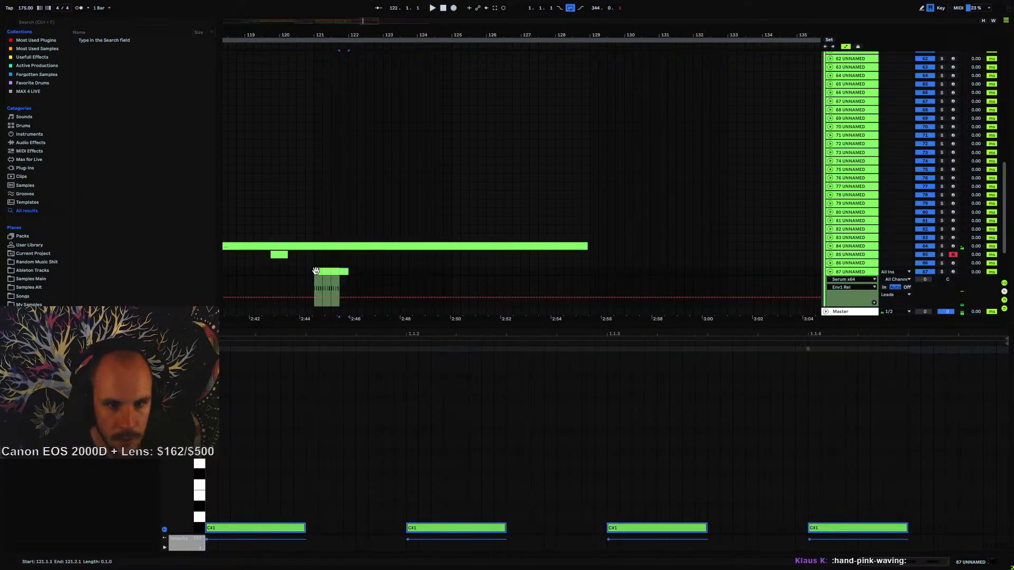
pyautogui.hotkey('ctrl', 'd')
pyautogui.hotkey('ctrl', 'd')
pyautogui.hotkey('ctrl', 'd')
pyautogui.hotkey('ctrl', 'd')
pyautogui.hotkey('ctrl', 'd')
pyautogui.hotkey('ctrl', 'd')
pyautogui.hotkey('ctrl', 'd')
pyautogui.hotkey('ctrl', 'd')
pyautogui.hotkey('ctrl', 'd')
pyautogui.hotkey('ctrl', 'd')
pyautogui.hotkey('ctrl', 'j')
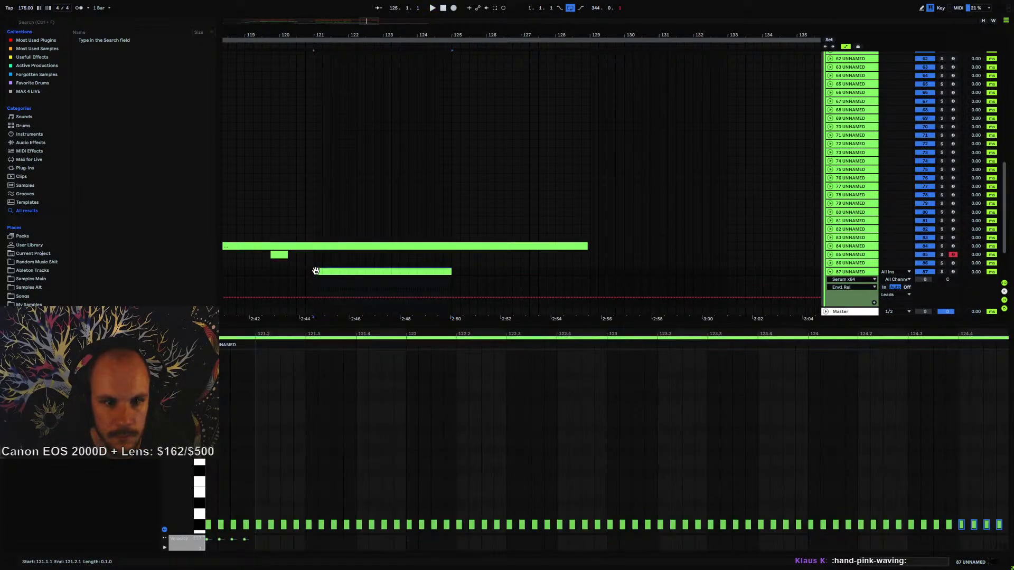
# - Duplicate the consolidated C#1 clip on track 87 so it fills bars 125 to 129, and play from bar 121
pyautogui.hotkey('ctrl', 'd')
pyautogui.press('space')
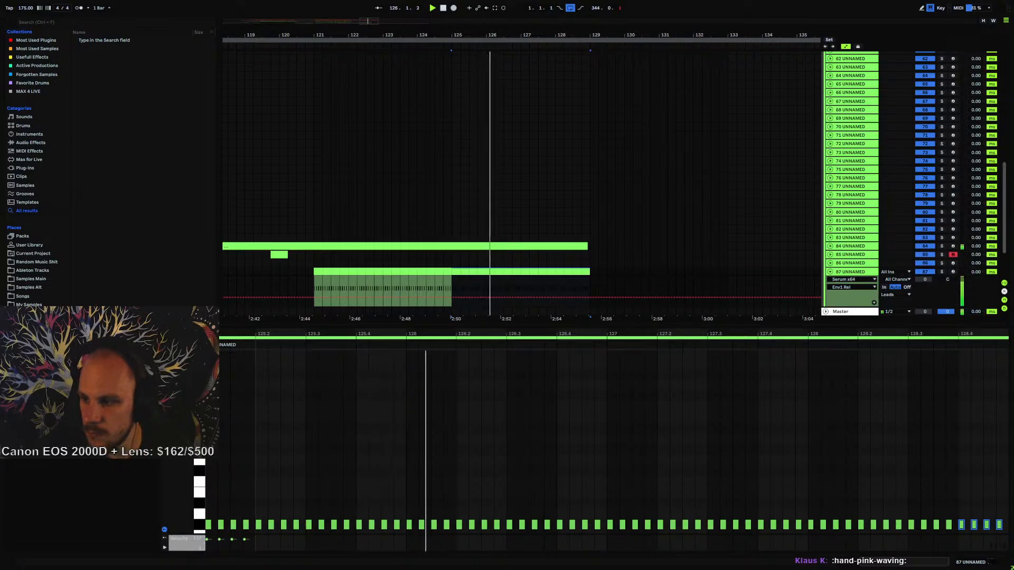
pyautogui.click(315, 285)
pyautogui.press('space')
pyautogui.press('space')
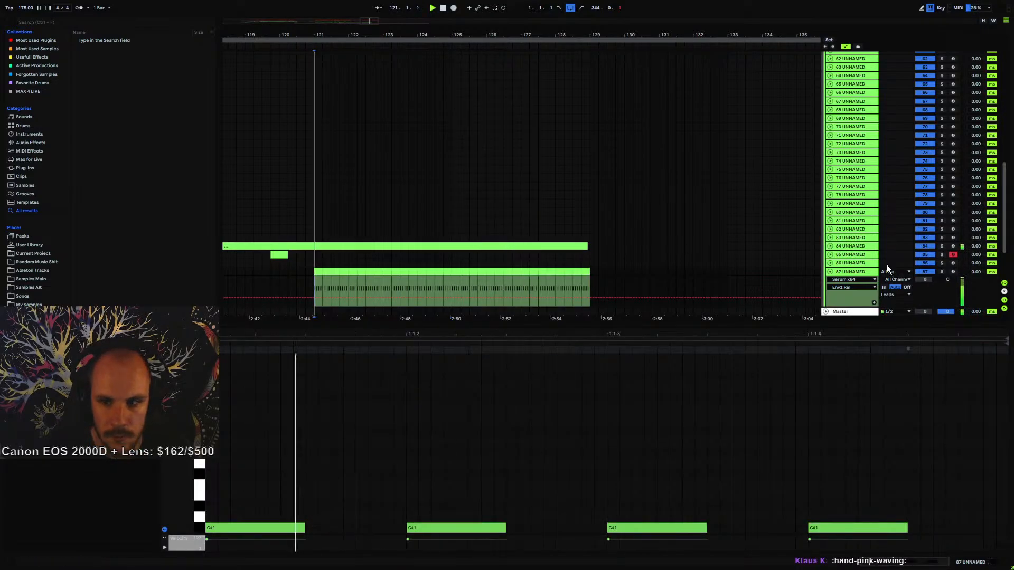
# - Solo track 87 and add an EQ Eight after Serum, rolling off the lows and boosting about 4.8 dB near 2 kHz
pyautogui.click(941, 272)
pyautogui.doubleClick(862, 272)
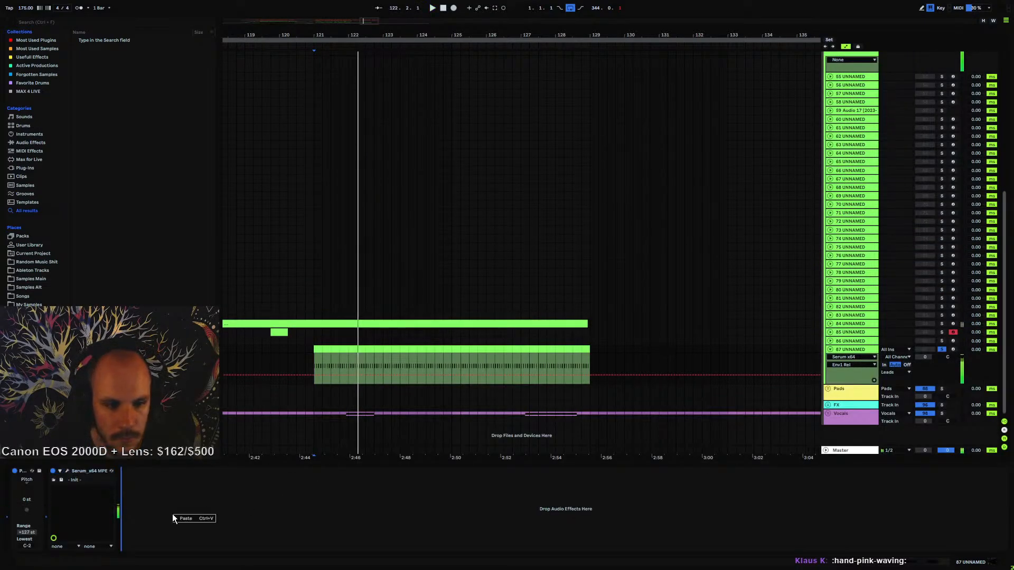
pyautogui.rightClick(172, 514)
pyautogui.click(211, 461)
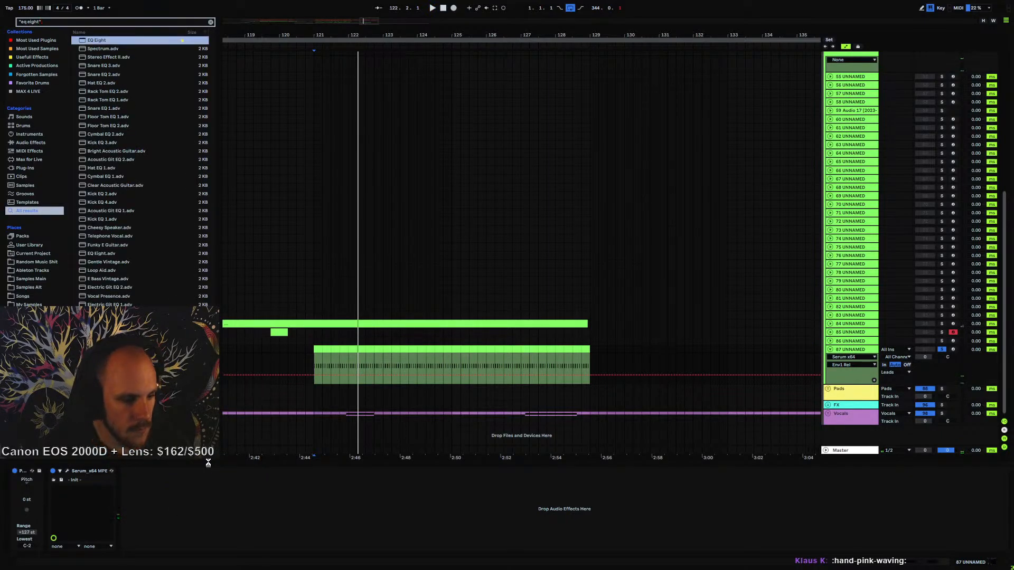
pyautogui.click(151, 546)
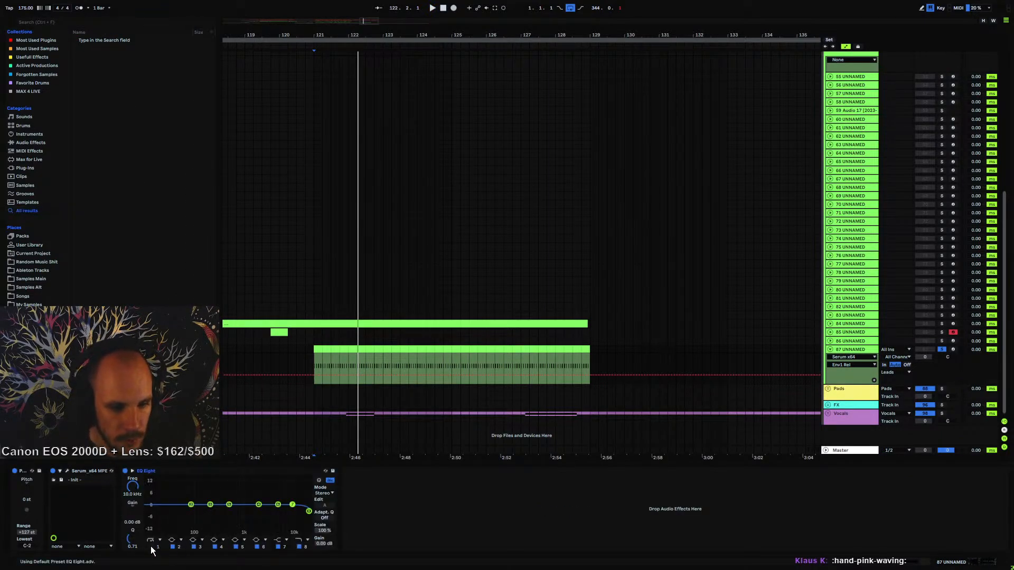
pyautogui.press('space')
pyautogui.moveTo(173, 511); pyautogui.dragTo(259, 497)
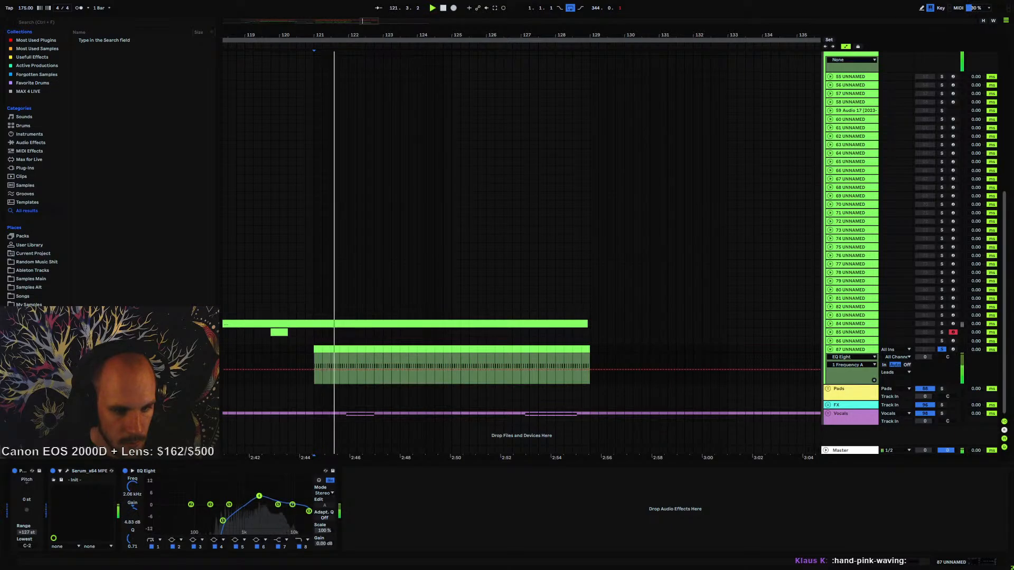
# - Raise Serum's filter fat, set its resonance to 85%, and set the NoteOn Rand2 modulation of phaser frequency to 38
pyautogui.click(68, 470)
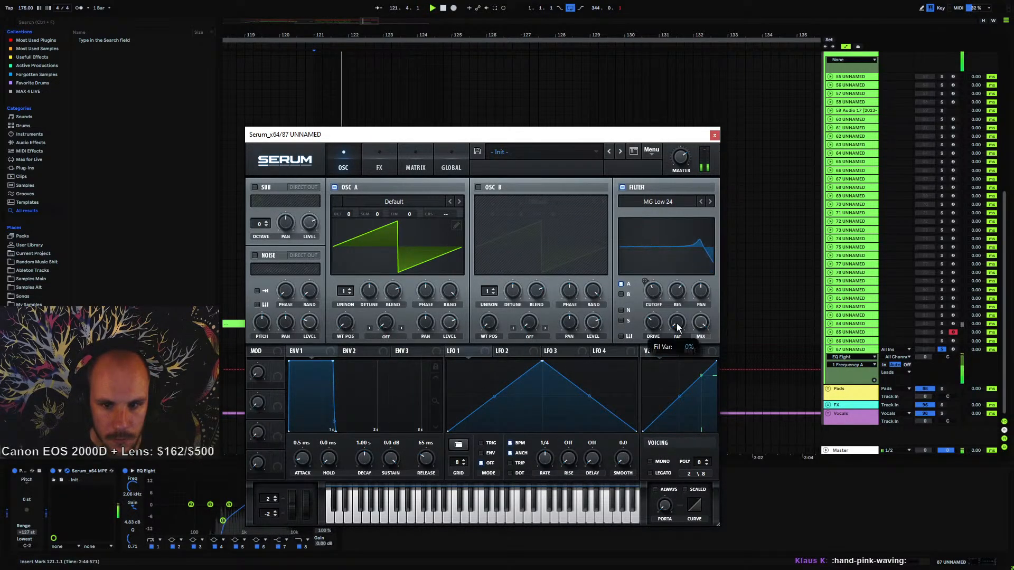
pyautogui.moveTo(678, 327); pyautogui.dragTo(681, 303)
pyautogui.click(380, 166)
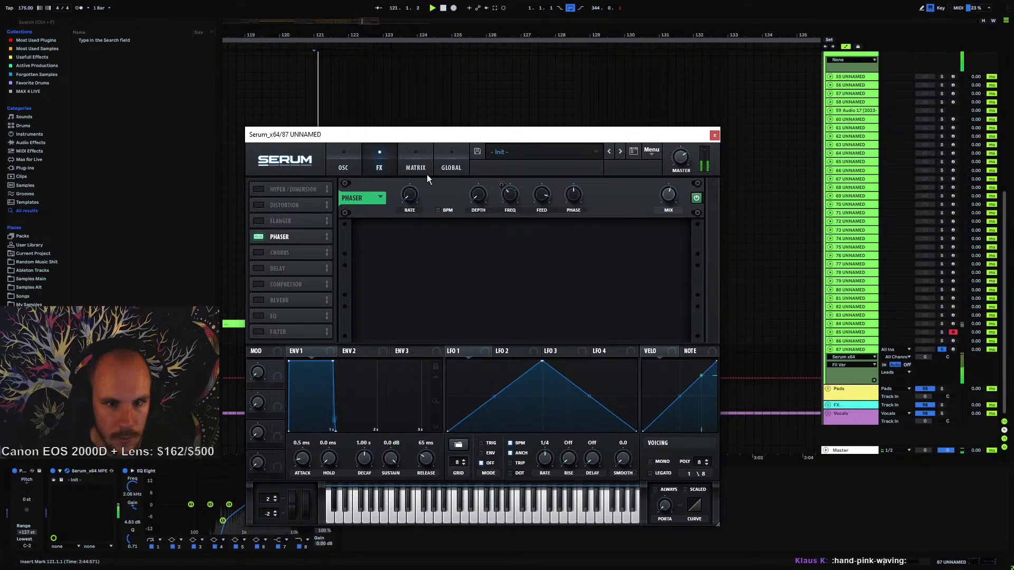
pyautogui.click(343, 166)
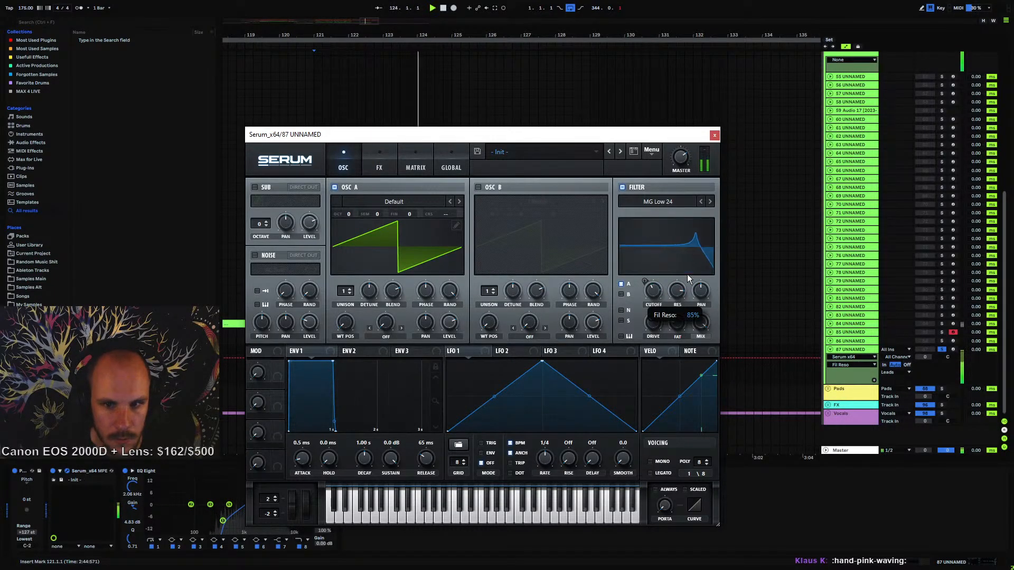
pyautogui.click(394, 170)
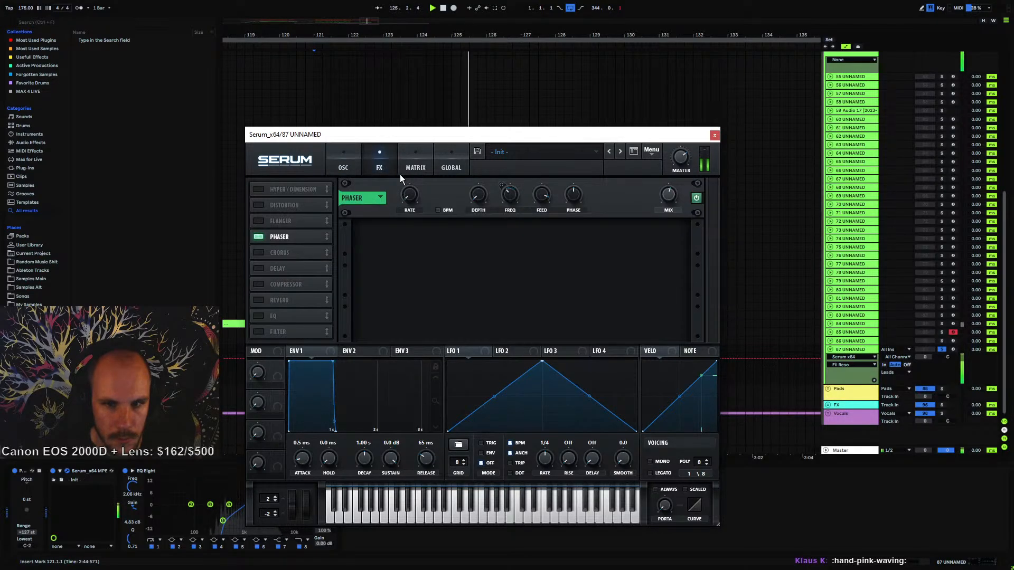
pyautogui.click(400, 173)
pyautogui.moveTo(388, 221)
pyautogui.mouseDown()
pyautogui.moveTo(387, 204)
pyautogui.moveTo(379, 222)
pyautogui.mouseUp()
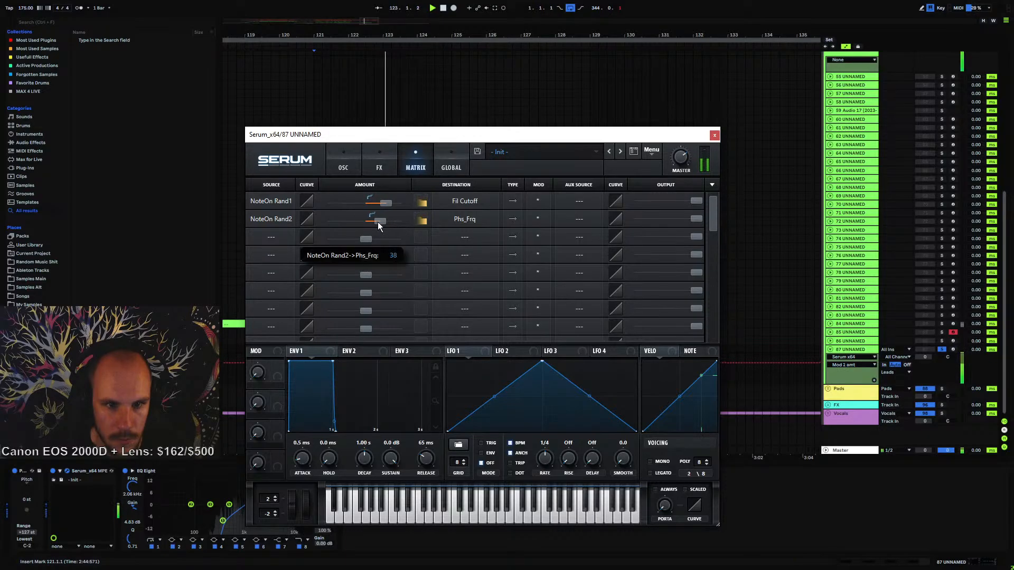
# - Try the Band 24 filter type in the track 87 Serum and audition it
pyautogui.click(714, 135)
pyautogui.click(67, 471)
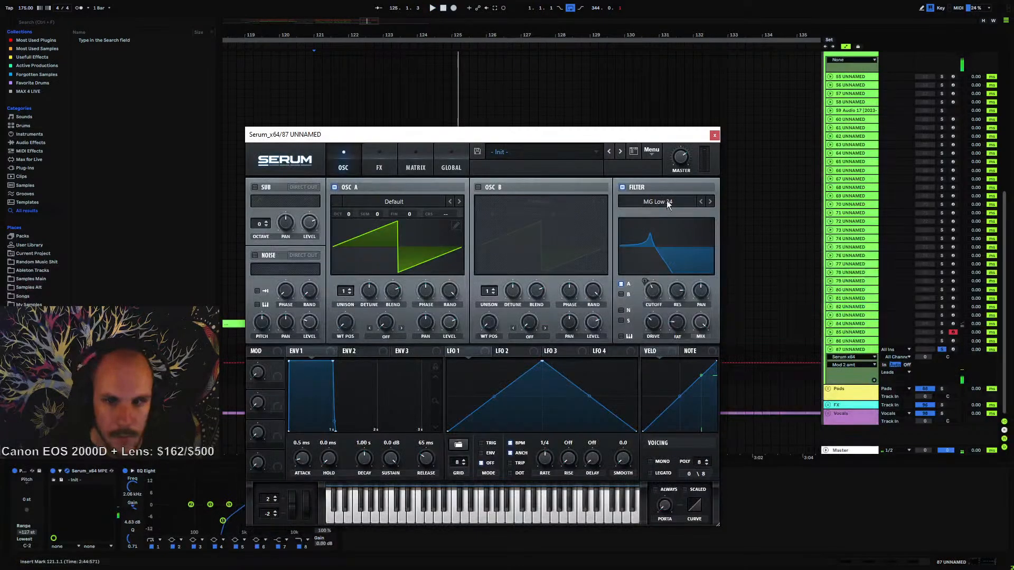
pyautogui.click(658, 201)
pyautogui.moveTo(663, 215)
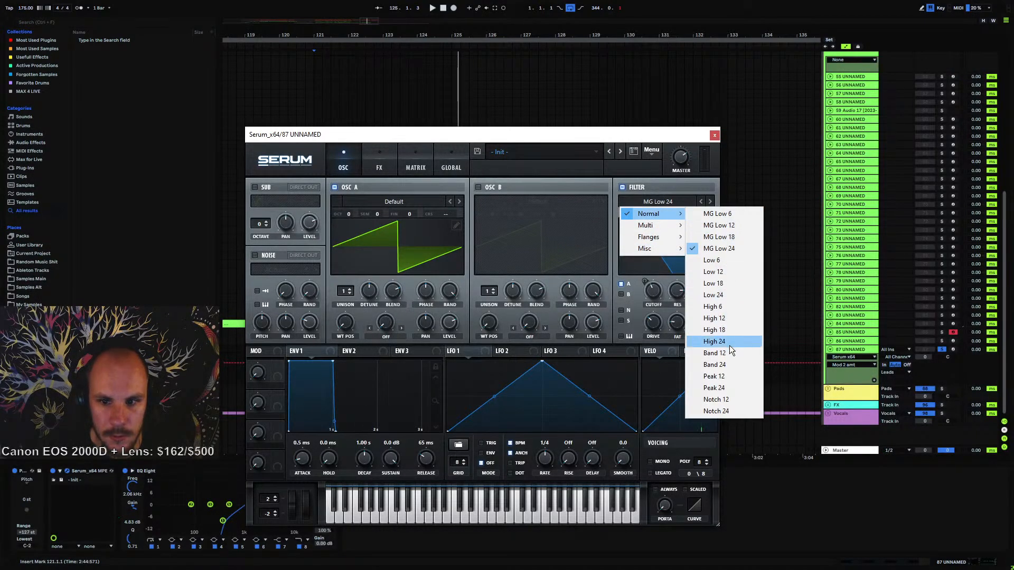
pyautogui.click(730, 365)
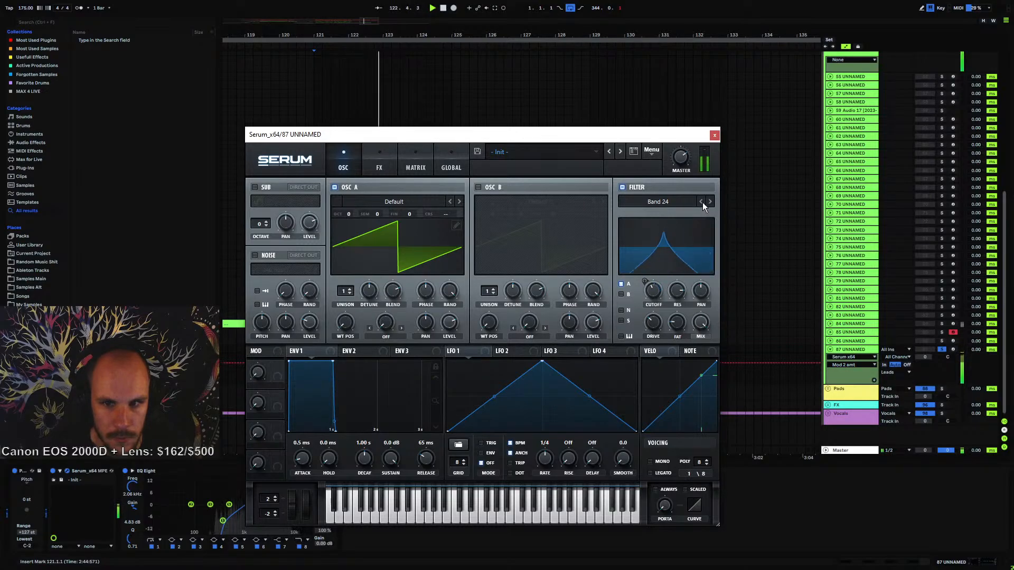
pyautogui.click(667, 204)
pyautogui.click(714, 135)
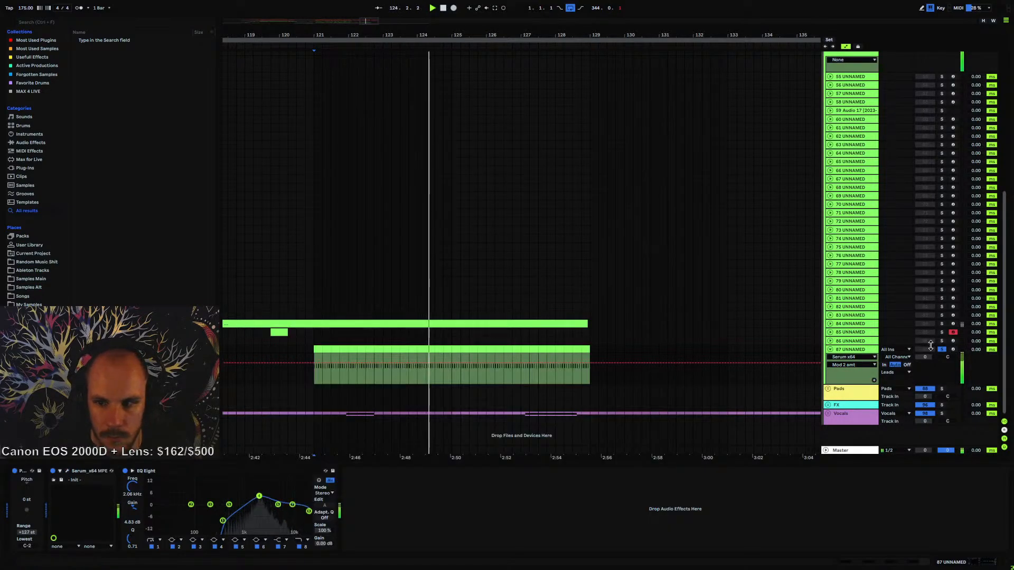
# - Shorten Serum's envelope 1 release to 29 ms and change the filter type to Low 6
pyautogui.click(67, 471)
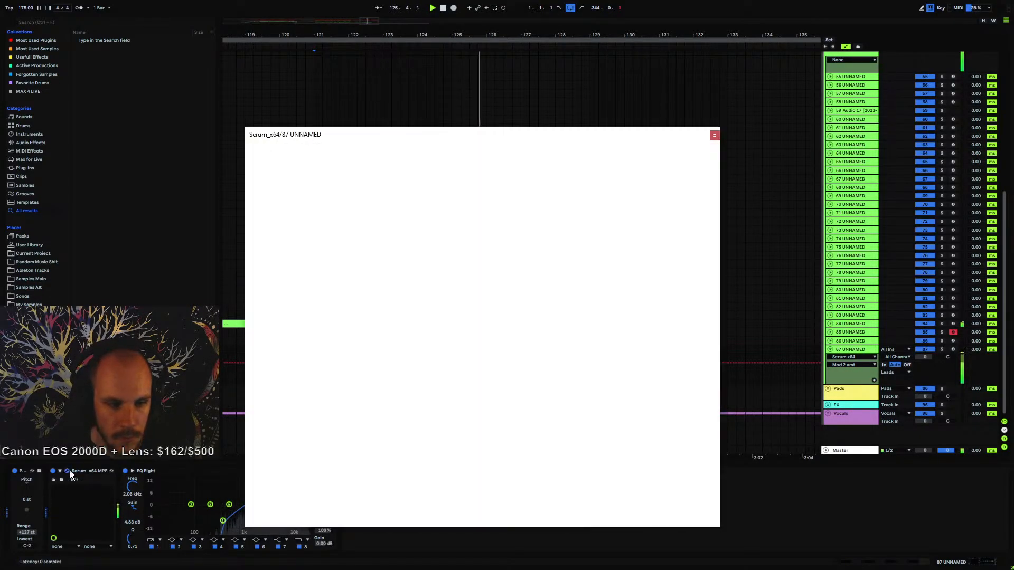
pyautogui.scroll(-5, 425, 464)
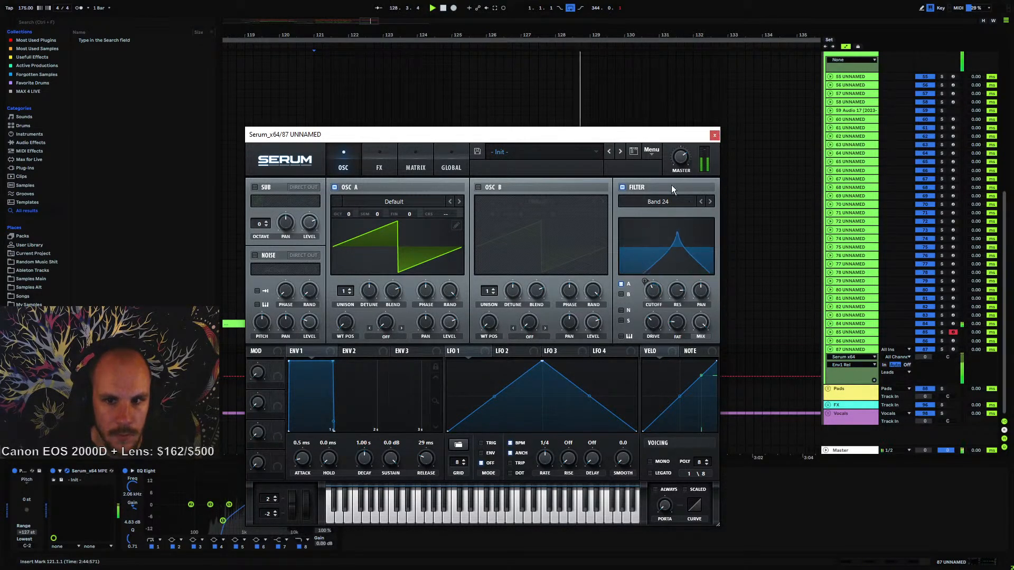
pyautogui.click(654, 201)
pyautogui.moveTo(661, 212)
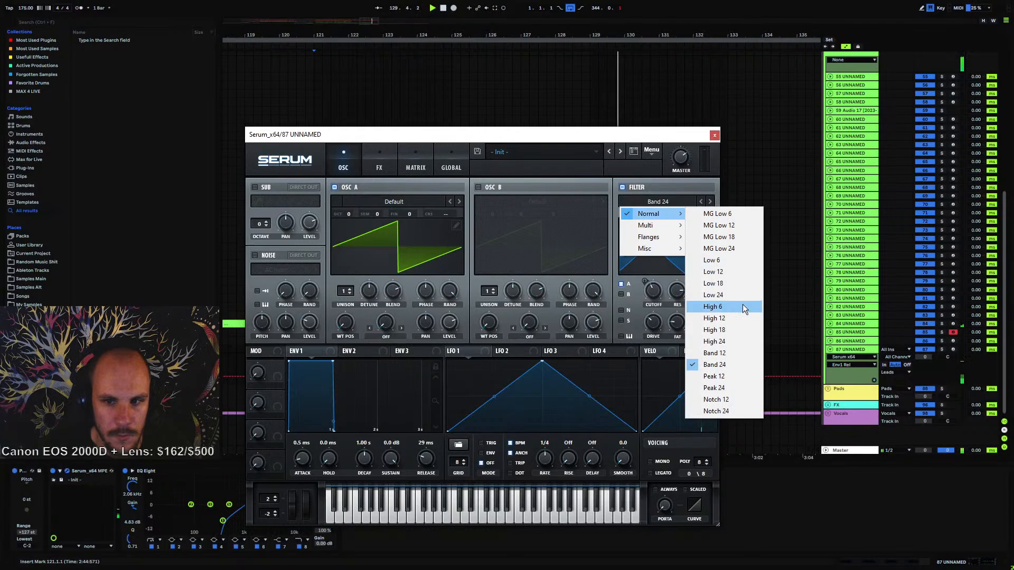
pyautogui.click(734, 261)
pyautogui.click(714, 136)
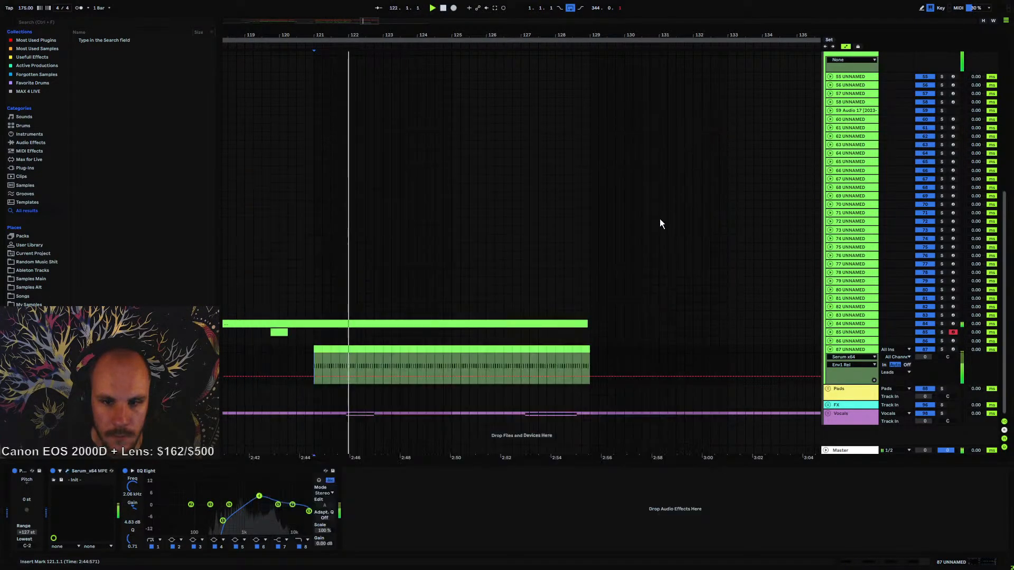
# - Delete bar 128 of the track 87 sequence and duplicate the bar 121 to 129 range so the copy starts at bar 129
pyautogui.moveTo(590, 347); pyautogui.dragTo(558, 353)
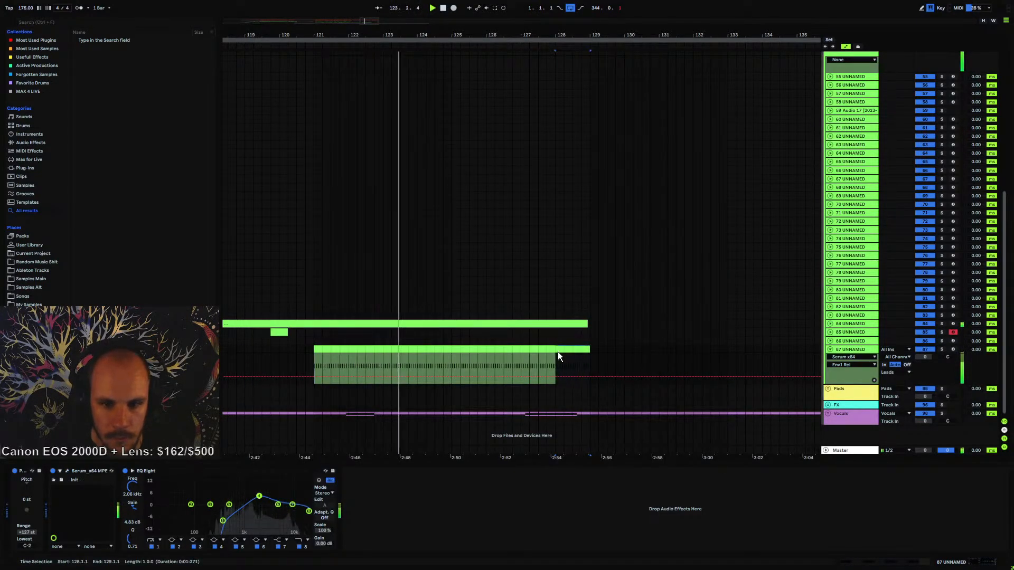
pyautogui.press('Delete')
pyautogui.moveTo(324, 348); pyautogui.dragTo(315, 349)
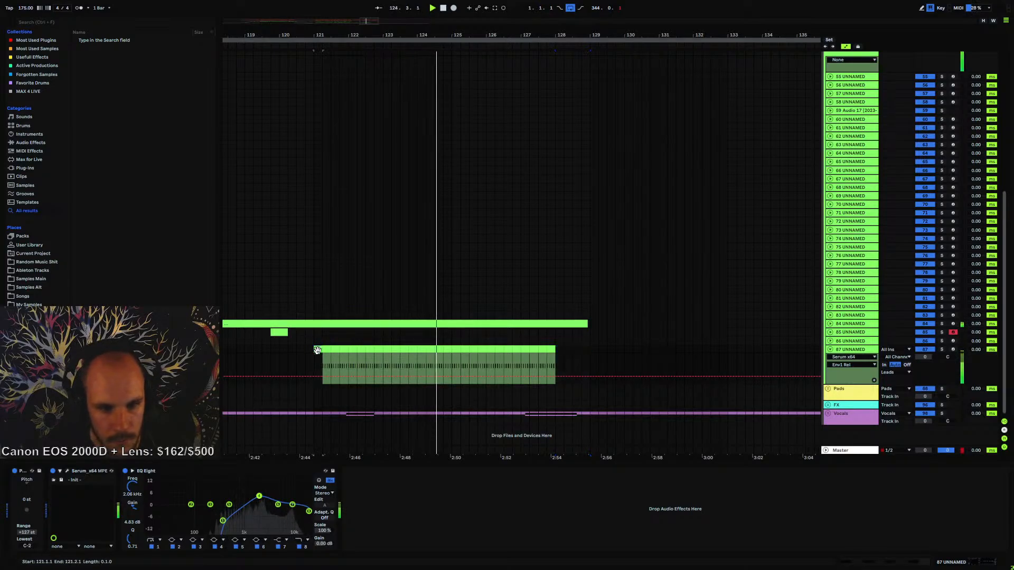
pyautogui.keyDown('shift'); pyautogui.click(591, 350); pyautogui.keyUp('shift')
pyautogui.hotkey('ctrl', 'd')
# - Cut the duplicated sequence off at bar 135 and lower the track 87 volume to -6.7 dB
pyautogui.moveTo(674, 350); pyautogui.dragTo(635, 357)
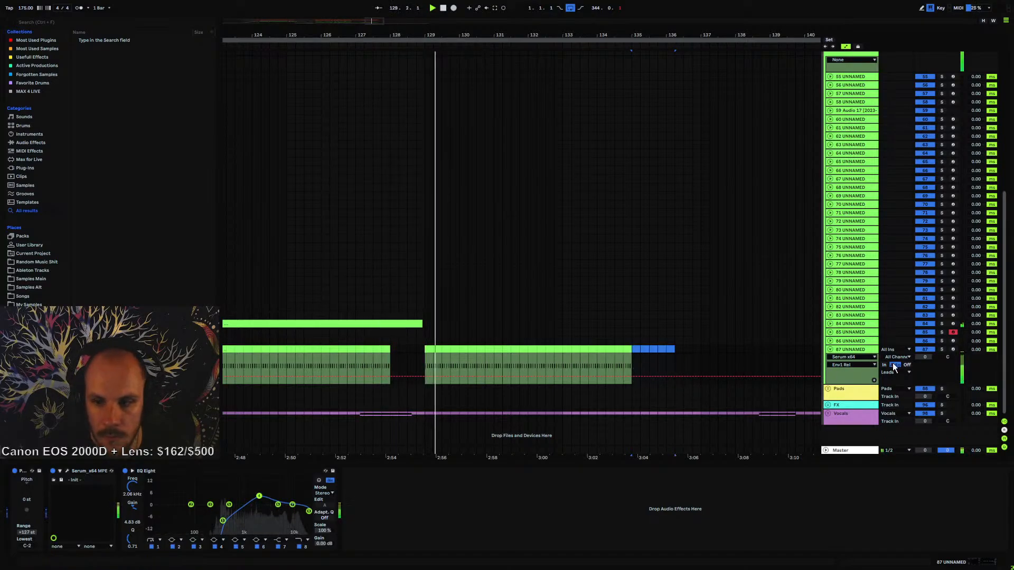
pyautogui.moveTo(924, 357); pyautogui.dragTo(925, 370)
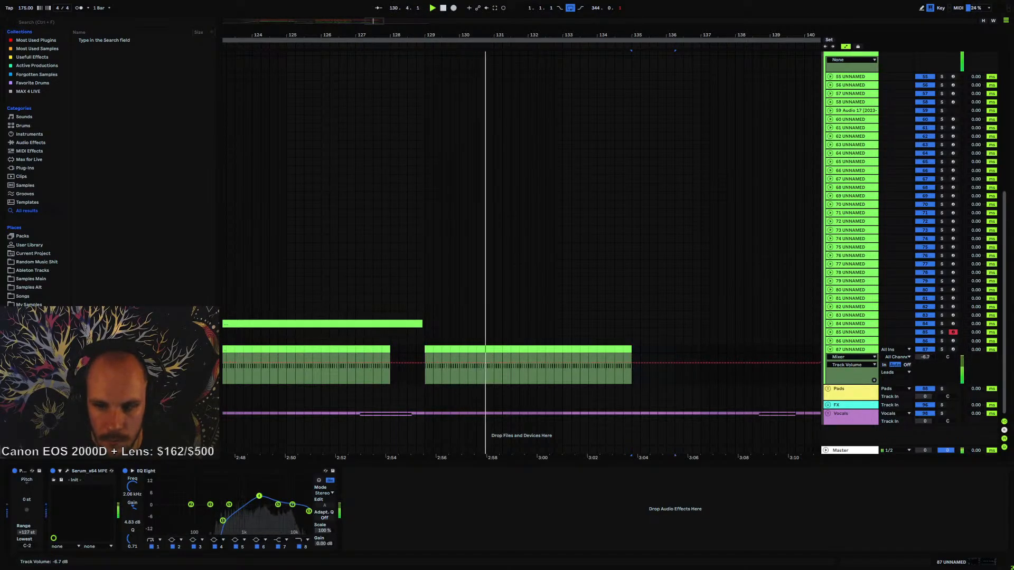
pyautogui.click(830, 350)
# - Add an Echo after the EQ Eight on track 87, raising its feedback and setting Dry/Wet to 29%
pyautogui.rightClick(473, 489)
pyautogui.rightClick(473, 490)
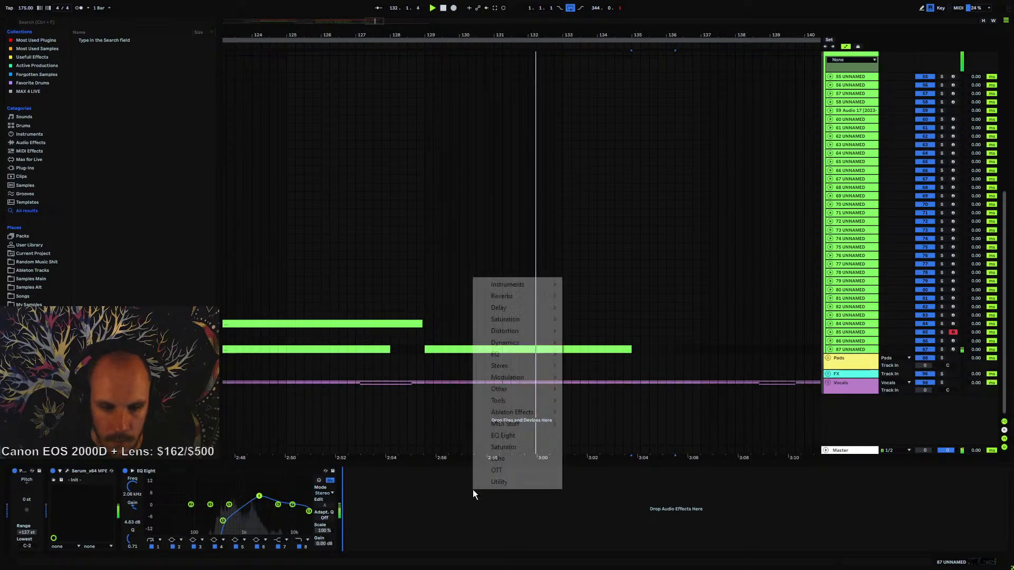
pyautogui.click(497, 458)
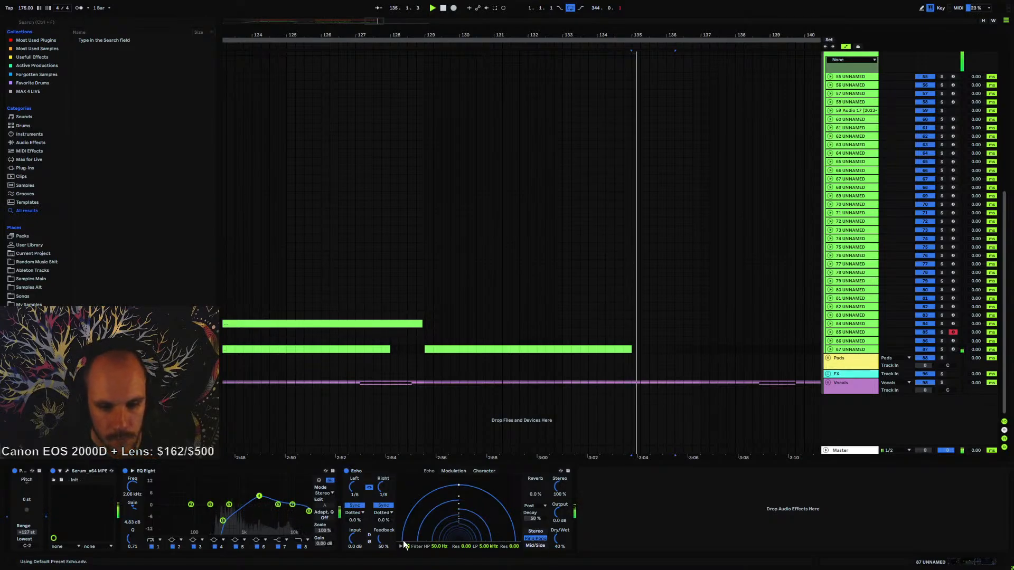
pyautogui.moveTo(384, 539); pyautogui.dragTo(384, 533)
pyautogui.moveTo(563, 540); pyautogui.dragTo(563, 548)
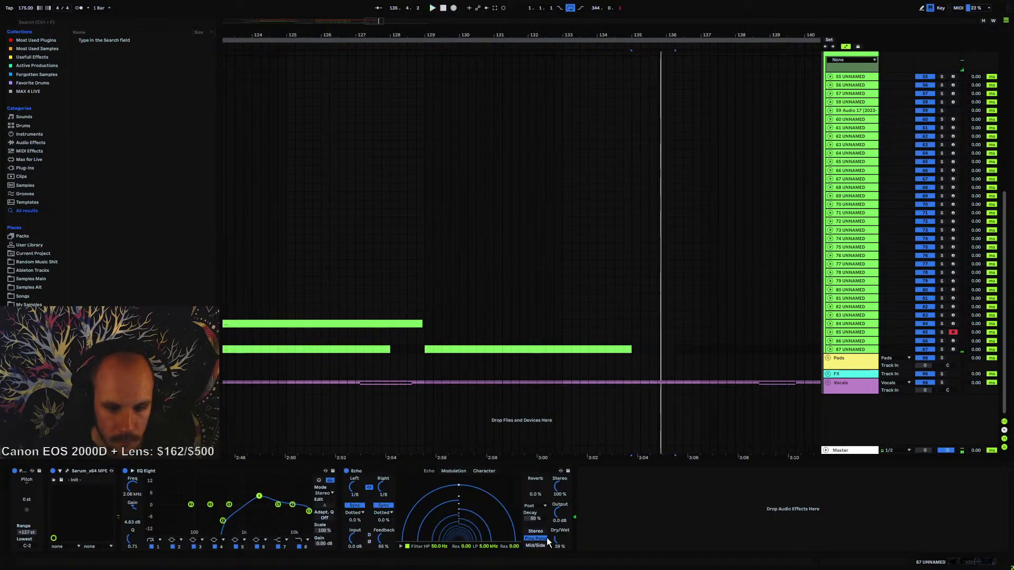
pyautogui.moveTo(386, 538); pyautogui.dragTo(386, 528)
pyautogui.click(426, 350)
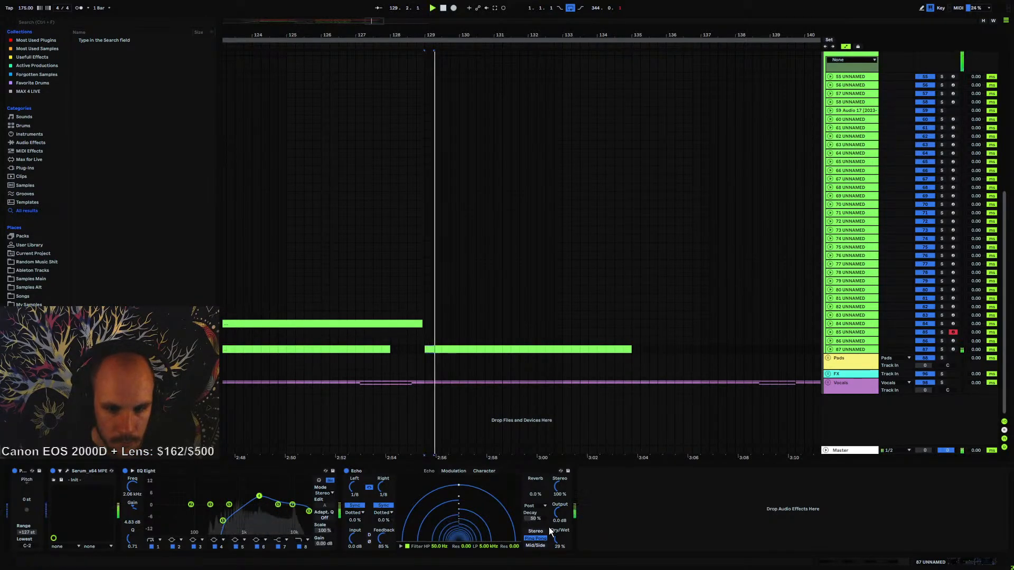
# - Draw Echo Dry/Wet automation at 0% in the gap at bar 128 and from bar 135 to bar 137
pyautogui.click(830, 350)
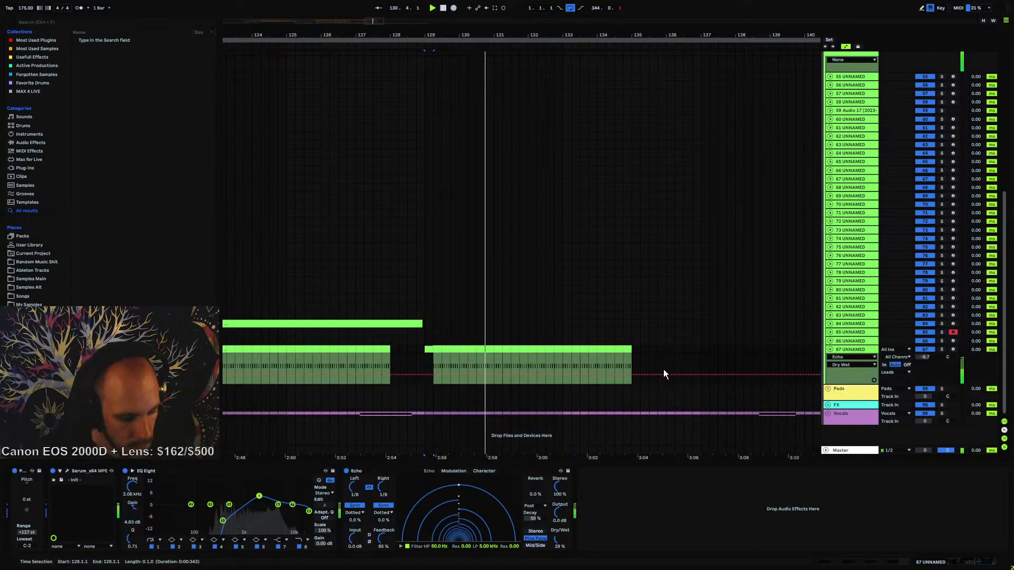
pyautogui.press('b')
pyautogui.moveTo(636, 385)
pyautogui.mouseDown()
pyautogui.moveTo(676, 407)
pyautogui.moveTo(697, 400)
pyautogui.mouseUp()
pyautogui.moveTo(394, 378); pyautogui.dragTo(419, 396)
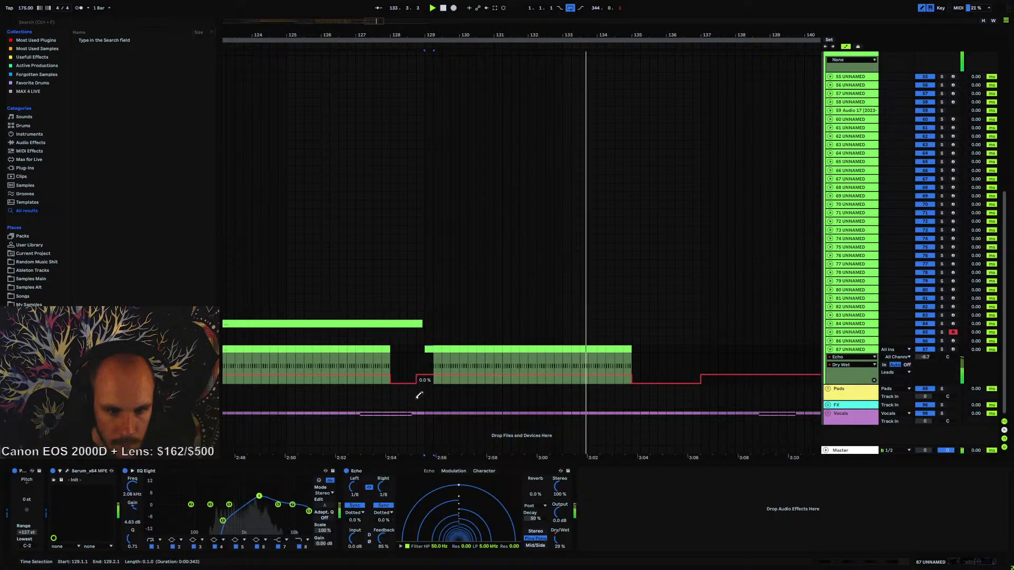
pyautogui.press('b')
# - Move the EQ Eight boost to about 8.4 kHz at 5.6 dB and shift a low-mid band to about 742 Hz during playback
pyautogui.press('space')
pyautogui.press('space')
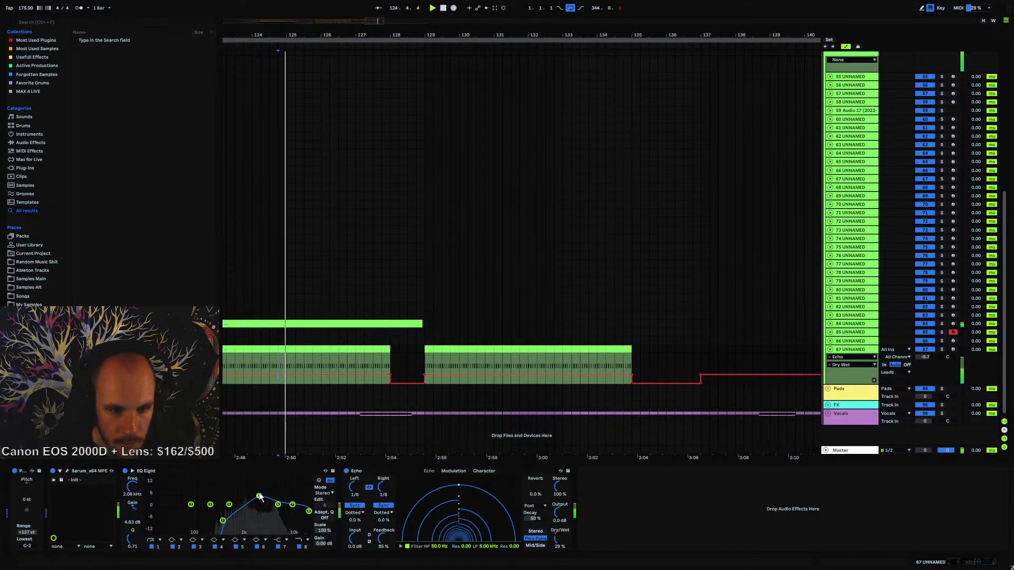
pyautogui.moveTo(258, 496); pyautogui.dragTo(289, 495)
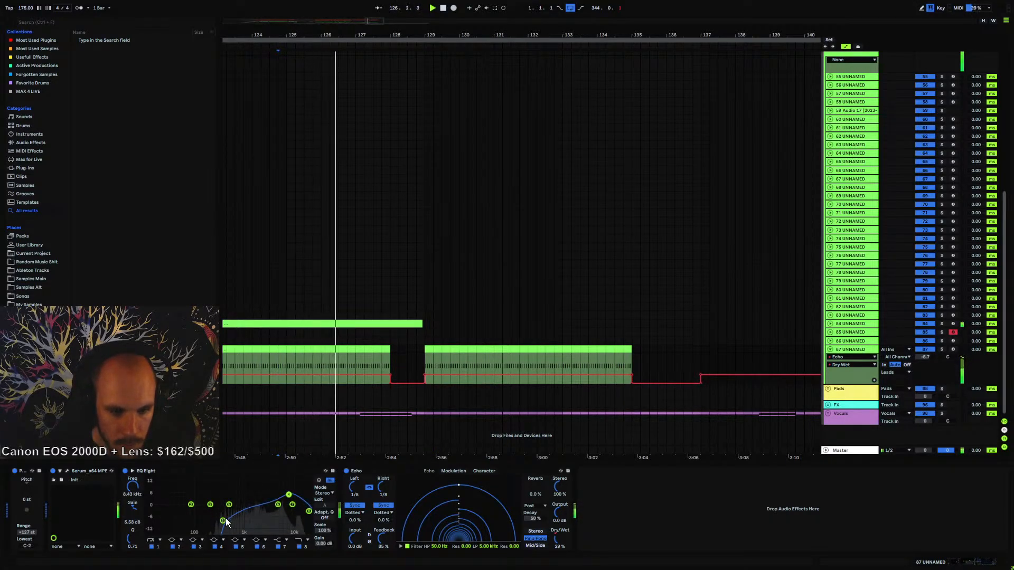
pyautogui.moveTo(231, 508); pyautogui.dragTo(238, 507)
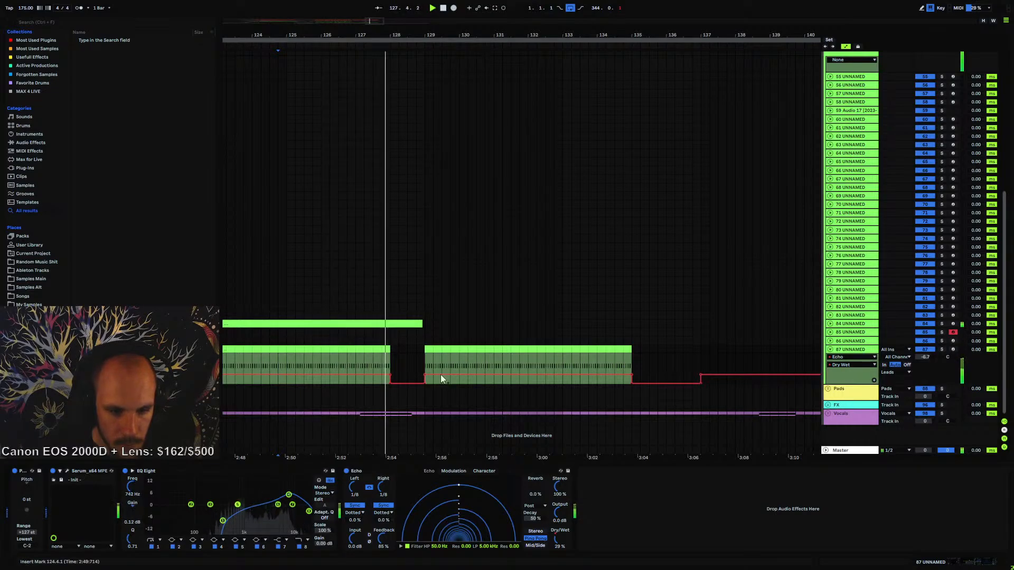
# - Add MStereoSpread to track 87 between Serum and the EQ Eight, and increase its widening
pyautogui.rightClick(628, 503)
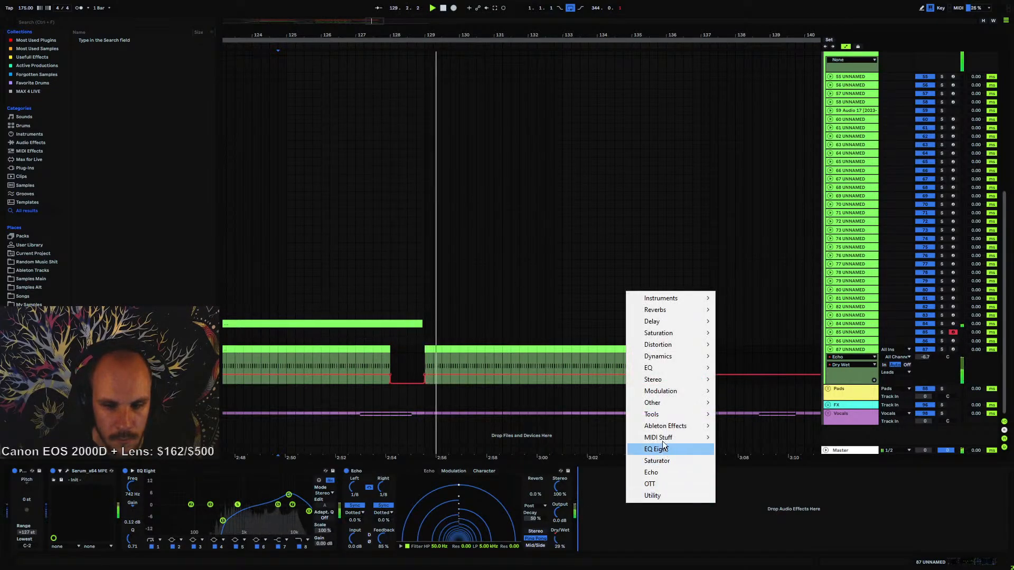
pyautogui.moveTo(675, 380)
pyautogui.click(759, 379)
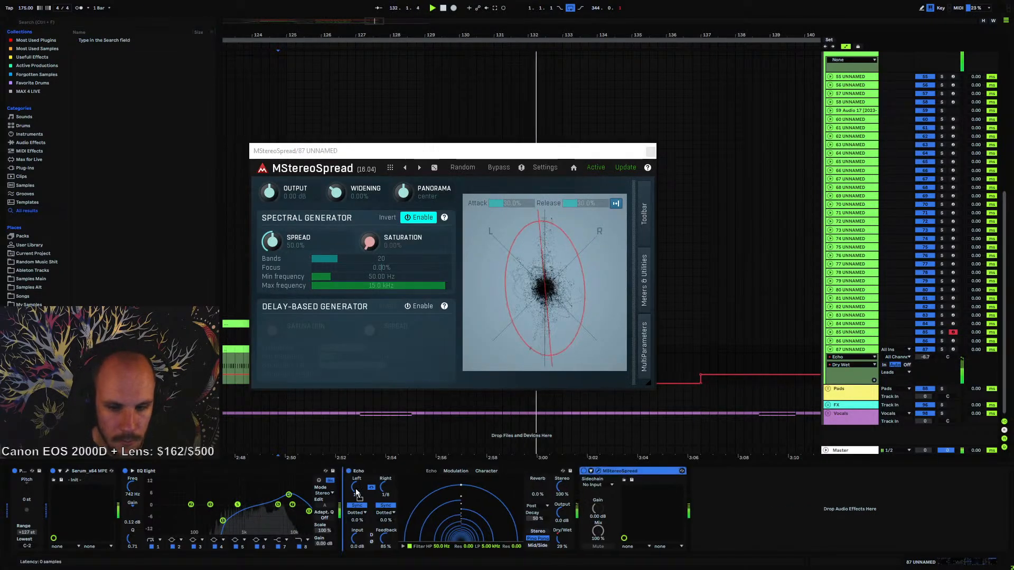
pyautogui.moveTo(337, 193); pyautogui.dragTo(337, 169)
pyautogui.click(650, 151)
pyautogui.press('space')
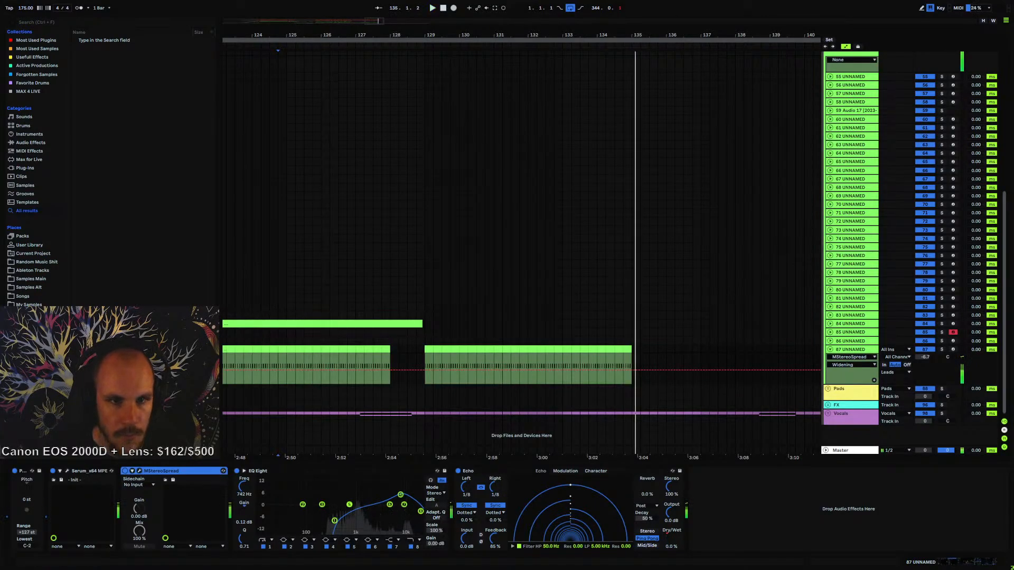
# - Play the arrangement from bar 120 and collapse track 87
pyautogui.moveTo(388, 34); pyautogui.dragTo(483, 32)
pyautogui.click(421, 348)
pyautogui.press('space')
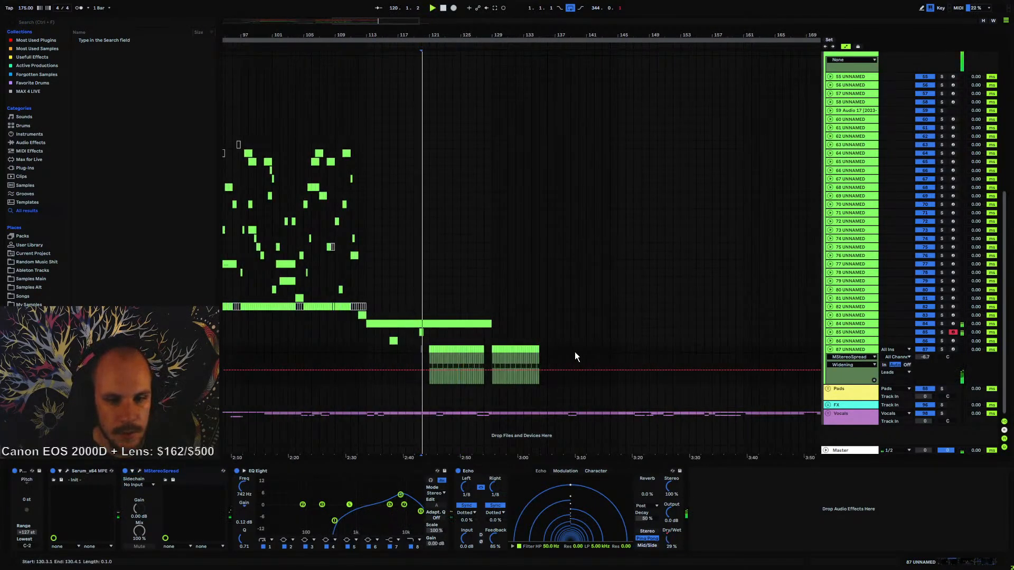
pyautogui.click(829, 348)
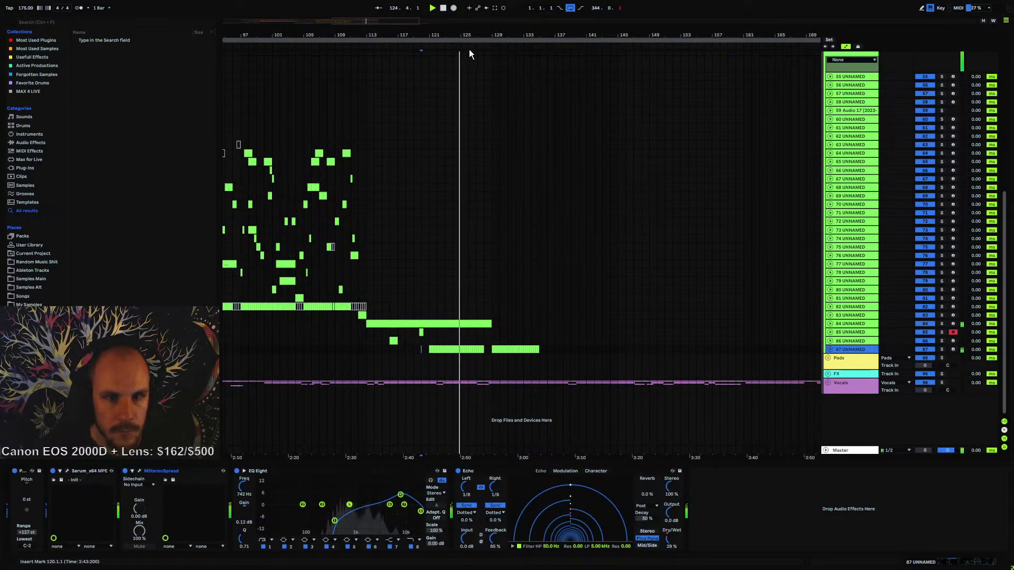
pyautogui.moveTo(469, 35); pyautogui.dragTo(529, 98)
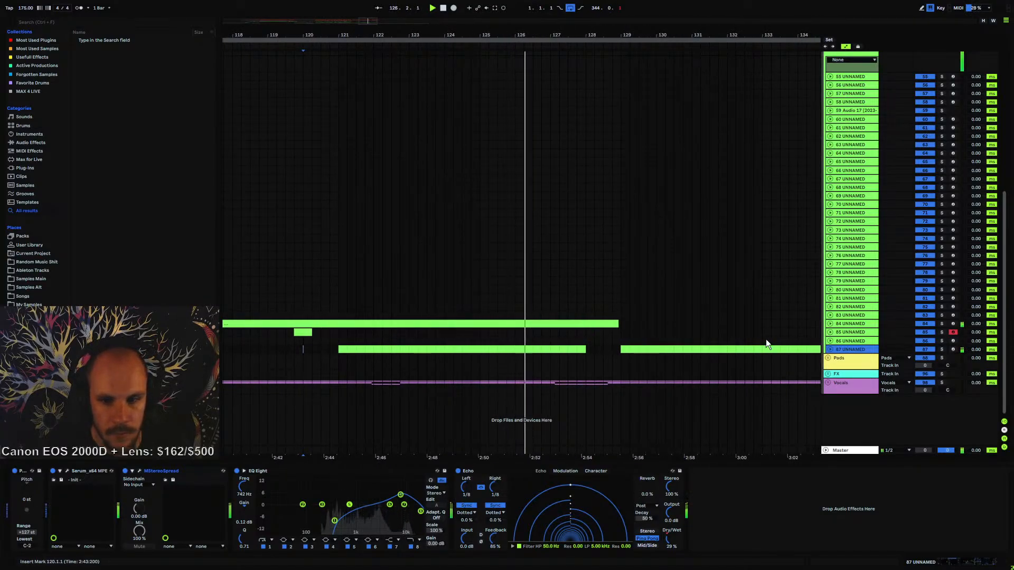
# - Insert a new MIDI track below track 86 and create an empty clip on it from 125.2.1 to 125.2.3
pyautogui.click(839, 344)
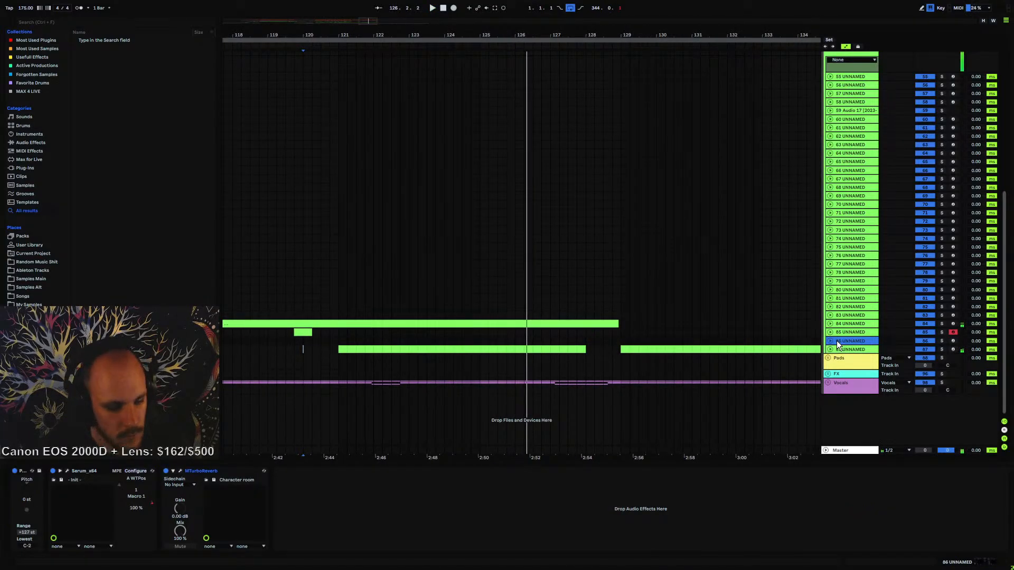
pyautogui.hotkey('ctrl', 'shift', 't')
pyautogui.click(482, 346)
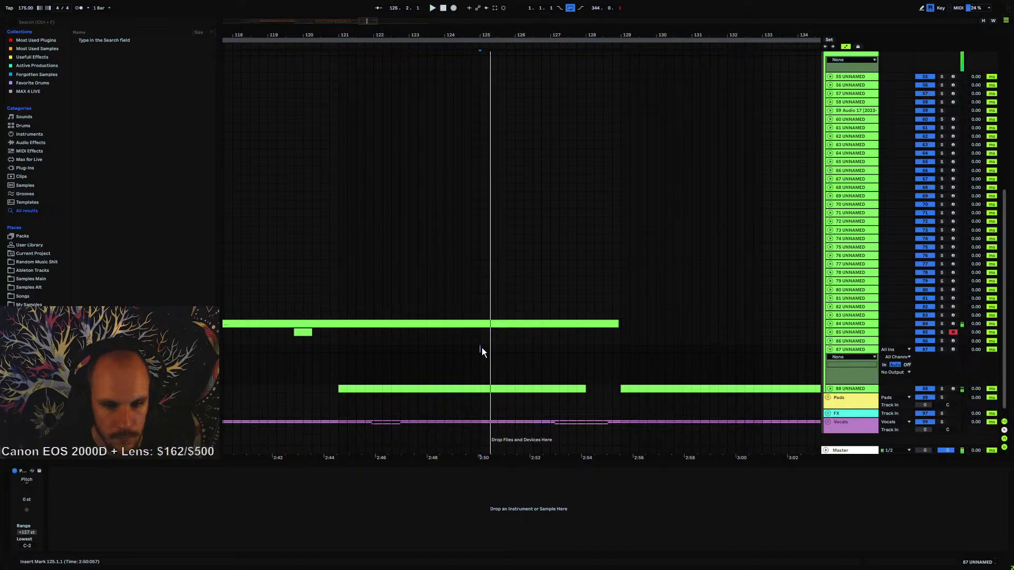
pyautogui.press('space')
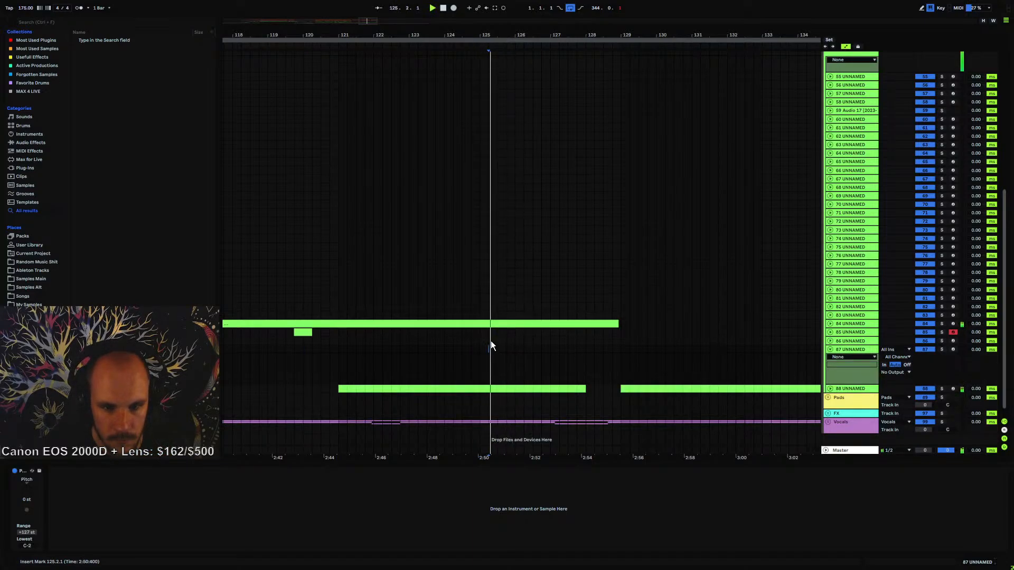
pyautogui.moveTo(489, 35); pyautogui.dragTo(490, 91)
pyautogui.press('space')
pyautogui.press('space')
pyautogui.moveTo(500, 350); pyautogui.dragTo(497, 351)
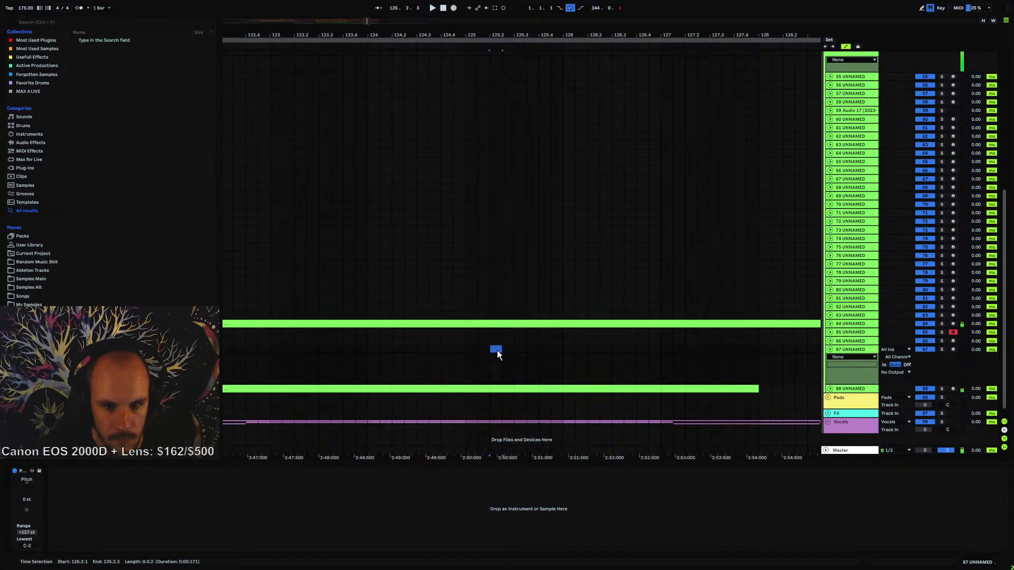
pyautogui.hotkey('ctrl', 'shift', 'm')
# - Load Serum on the new track 87 and choose the ATonal 2 wavetable for oscillator A
pyautogui.rightClick(504, 285)
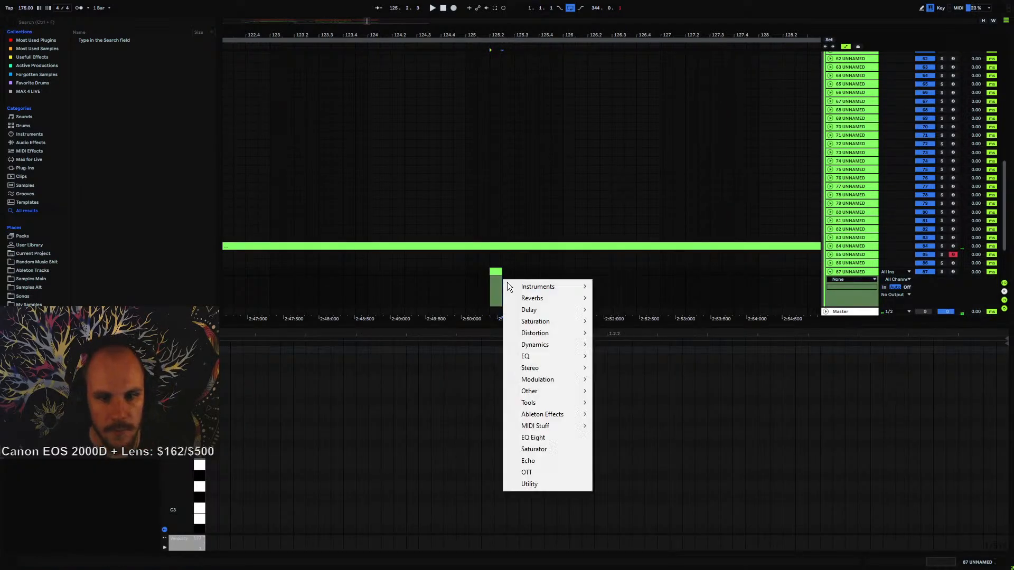
pyautogui.moveTo(530, 288)
pyautogui.click(610, 287)
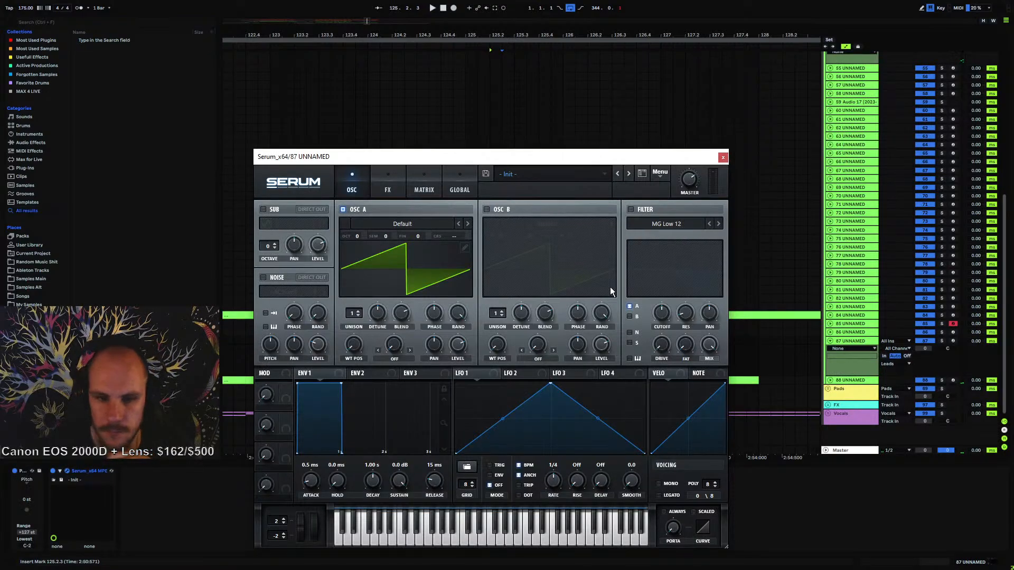
pyautogui.click(413, 225)
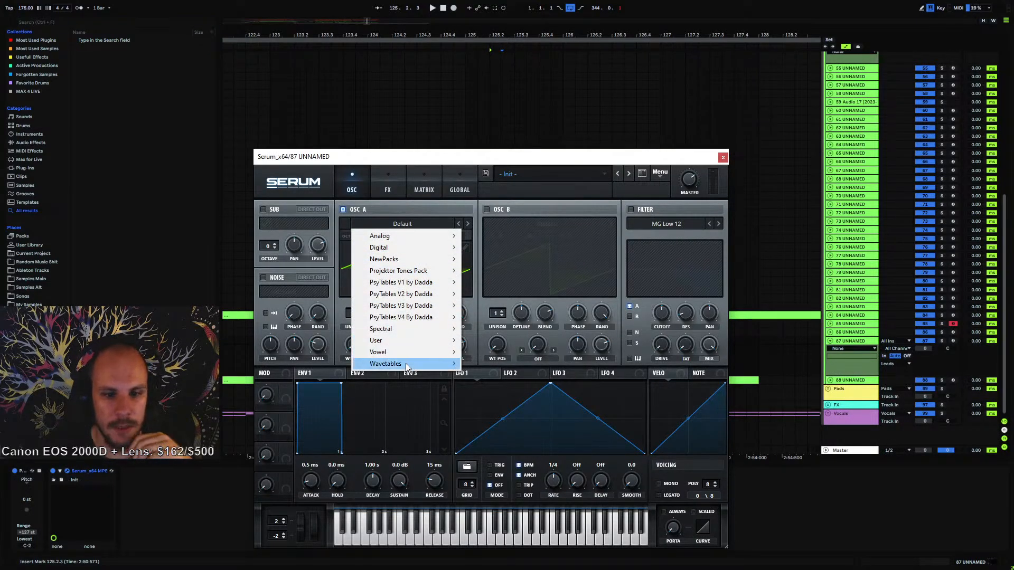
pyautogui.moveTo(406, 364)
pyautogui.moveTo(506, 367)
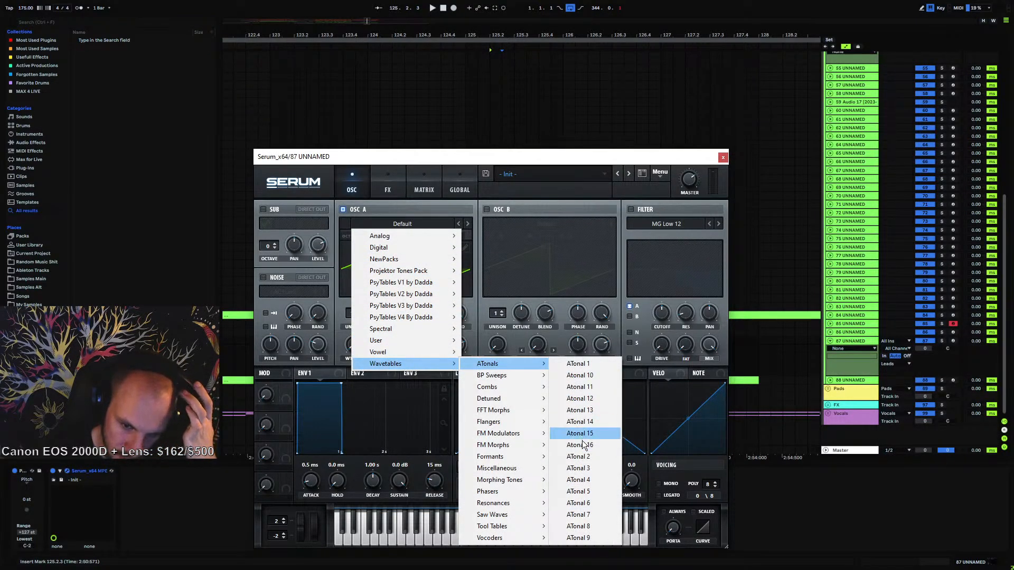
pyautogui.click(585, 459)
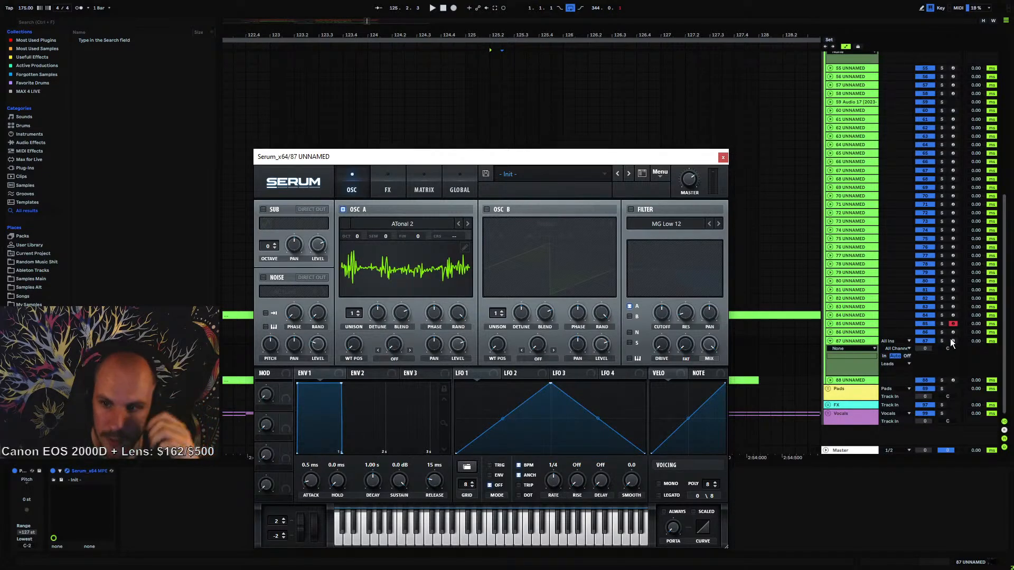
# - Switch oscillator A to the ATonal 5 wavetable and lower the computer keyboard octave to audition it
pyautogui.moveTo(359, 341); pyautogui.dragTo(365, 317)
pyautogui.click(467, 224)
pyautogui.click(468, 223)
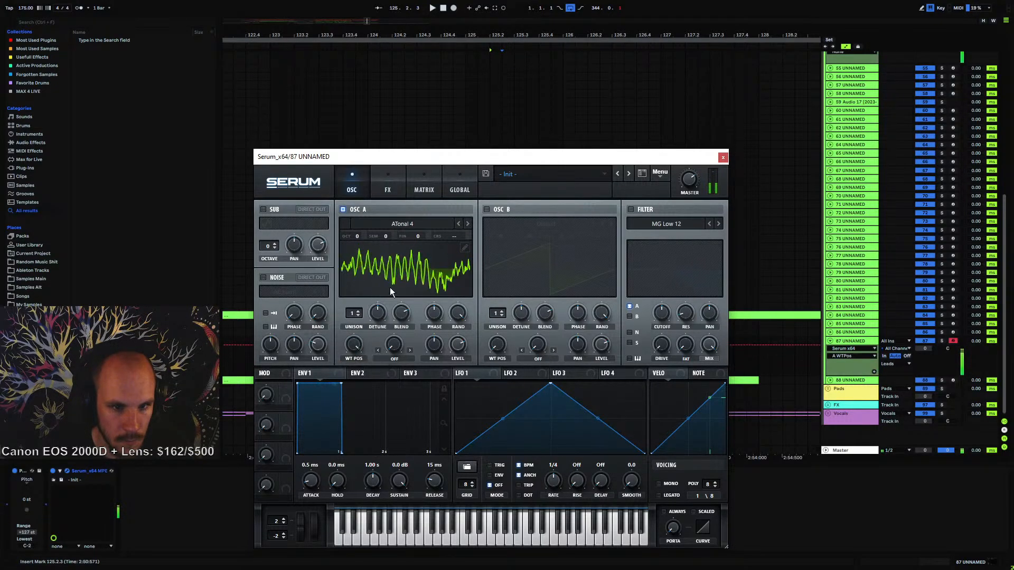
pyautogui.click(467, 224)
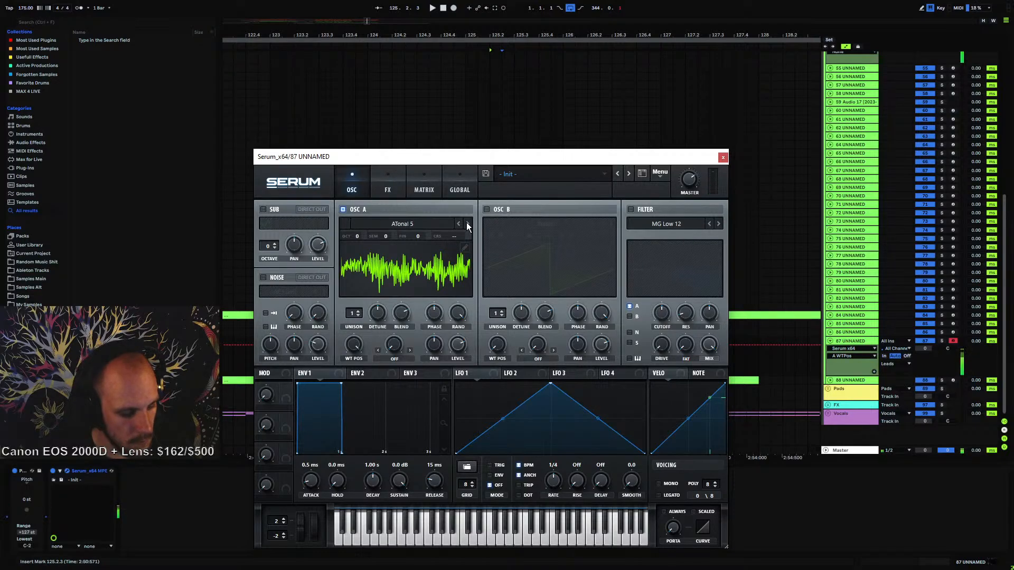
pyautogui.press('z')
pyautogui.press('a')
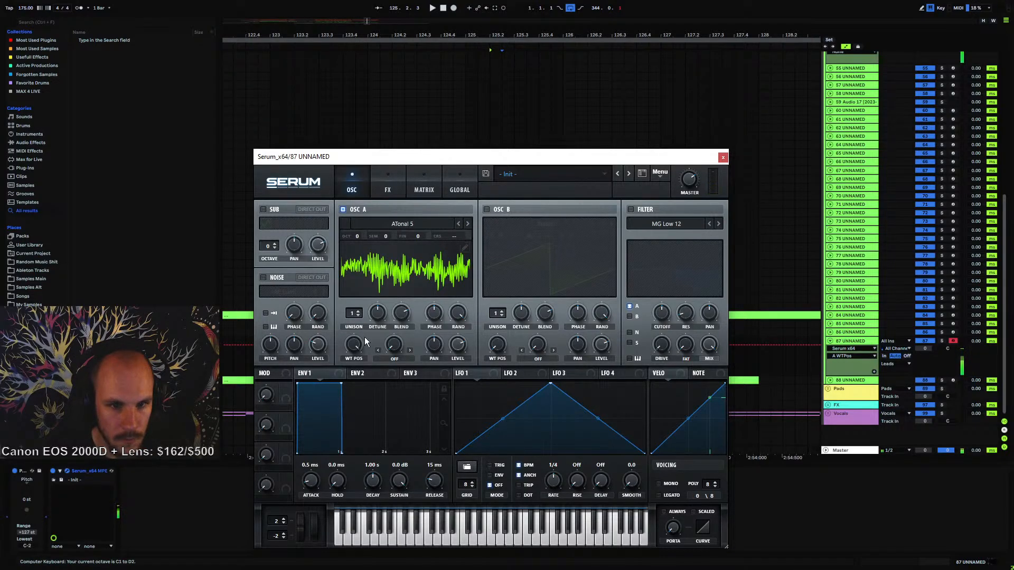
# - Assign Macro 1 to oscillator A's wavetable position, set the macro to 0%, and close Serum
pyautogui.moveTo(354, 344); pyautogui.dragTo(355, 383)
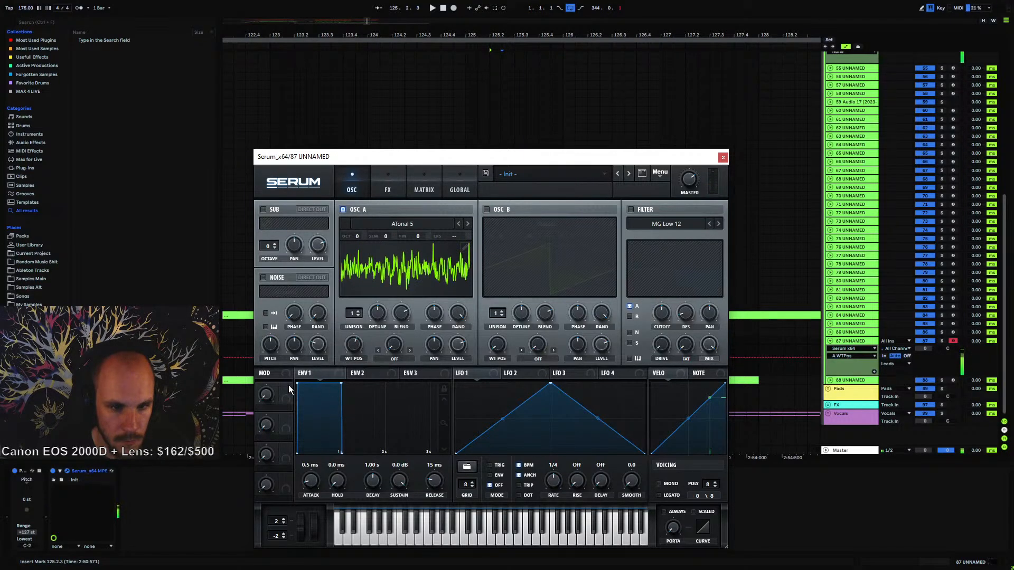
pyautogui.moveTo(288, 387); pyautogui.dragTo(341, 350)
pyautogui.moveTo(267, 395); pyautogui.dragTo(278, 452)
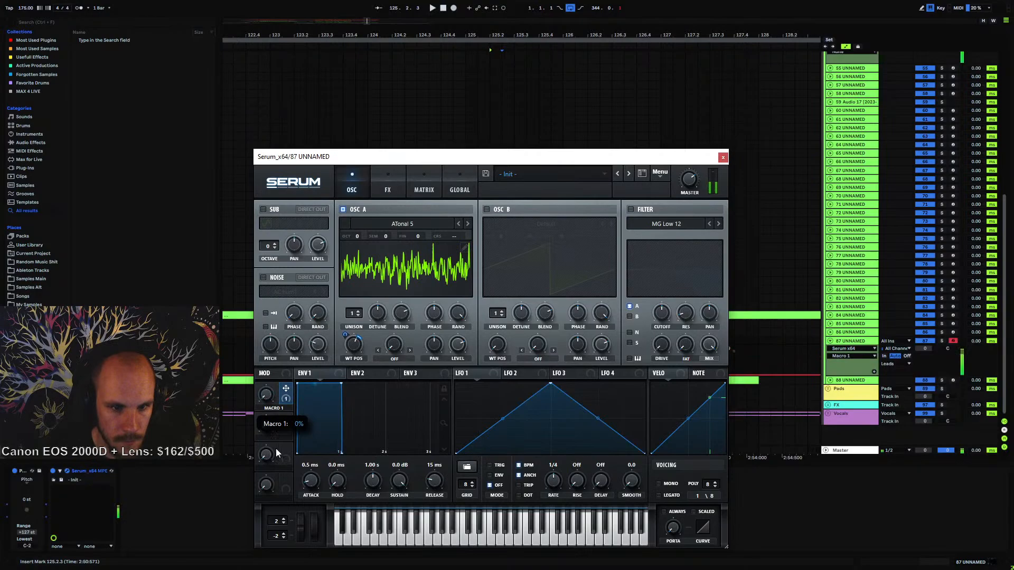
pyautogui.click(723, 158)
# - Draw a C#1 note filling the short clip at 125.2.1 and audition it
pyautogui.doubleClick(494, 340)
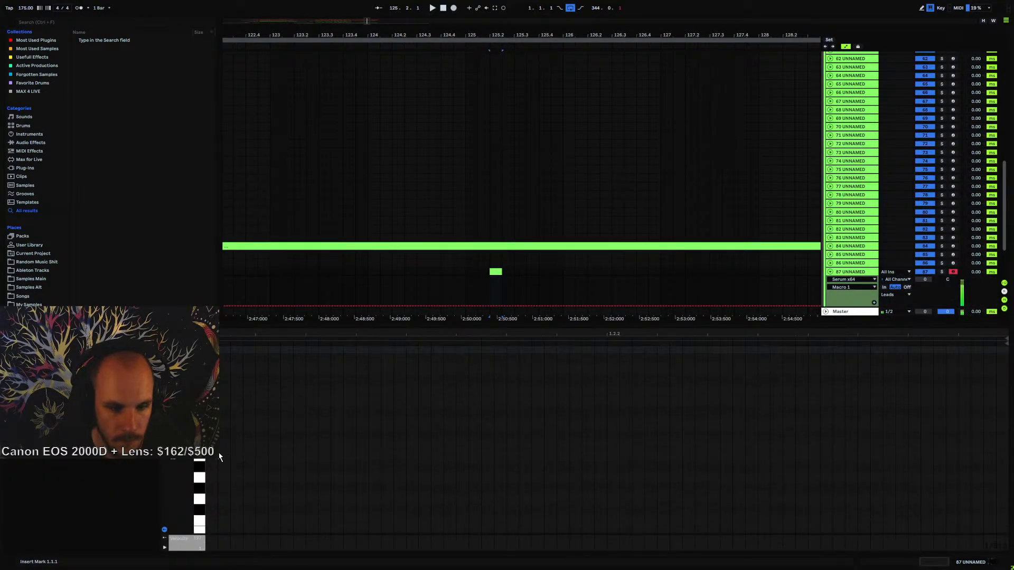
pyautogui.scroll(3, 219, 453)
pyautogui.click(208, 497)
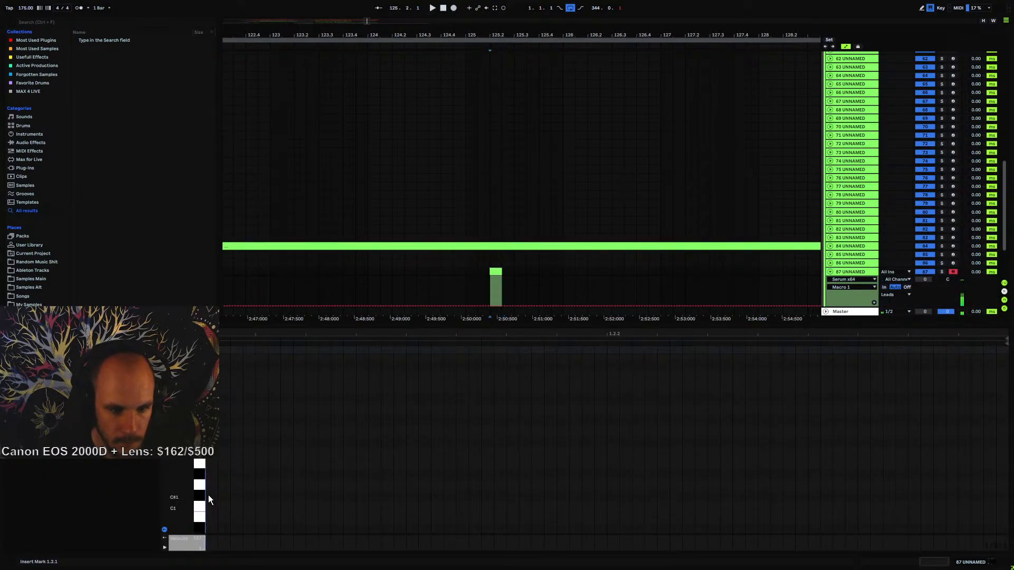
pyautogui.doubleClick(208, 496)
pyautogui.moveTo(219, 496); pyautogui.dragTo(1003, 473)
pyautogui.press('space')
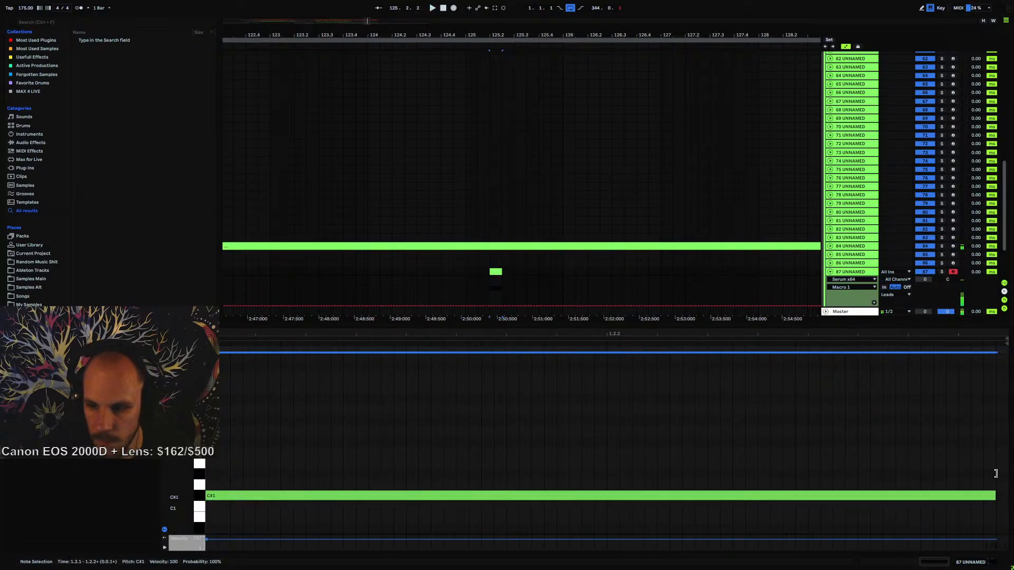
pyautogui.press('space')
# - Draw Macro 1 automation falling from maximum to zero across the clip and play from bar 125
pyautogui.moveTo(503, 305); pyautogui.dragTo(489, 277)
pyautogui.press('space')
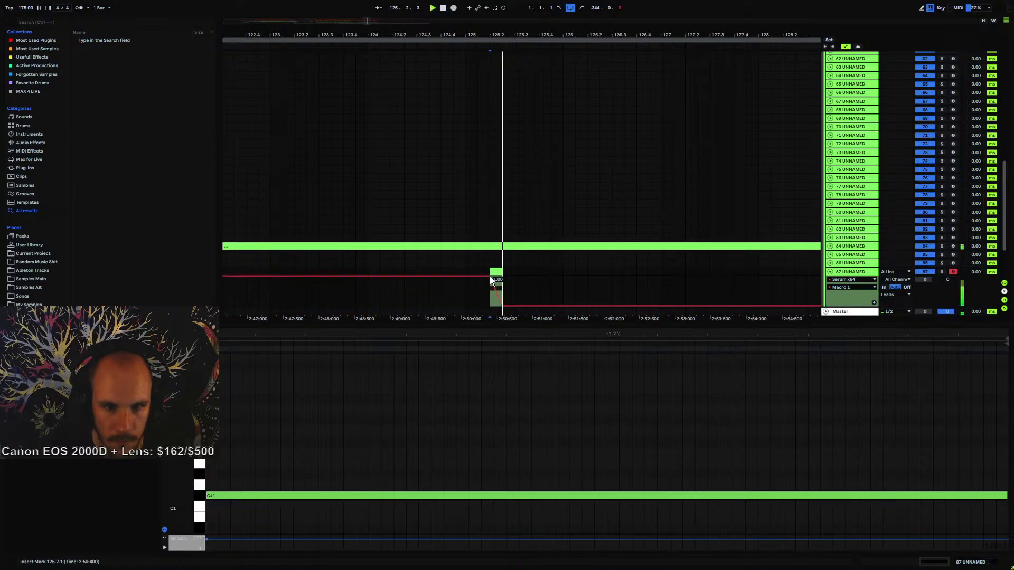
pyautogui.click(465, 288)
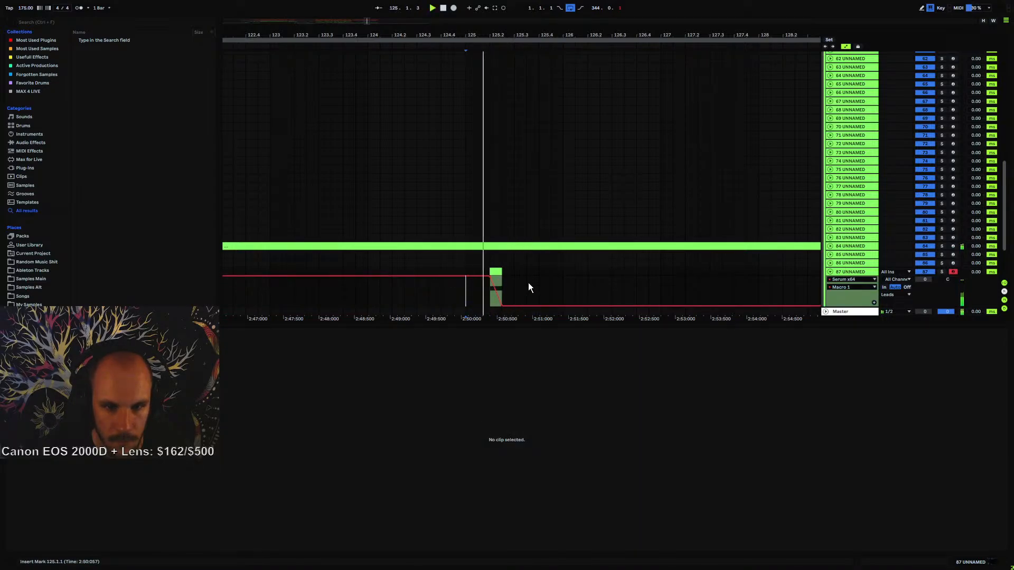
# - Lower track 87's volume to -10.0 dB during playback
pyautogui.scroll(-3, 528, 283)
pyautogui.moveTo(928, 211); pyautogui.dragTo(927, 227)
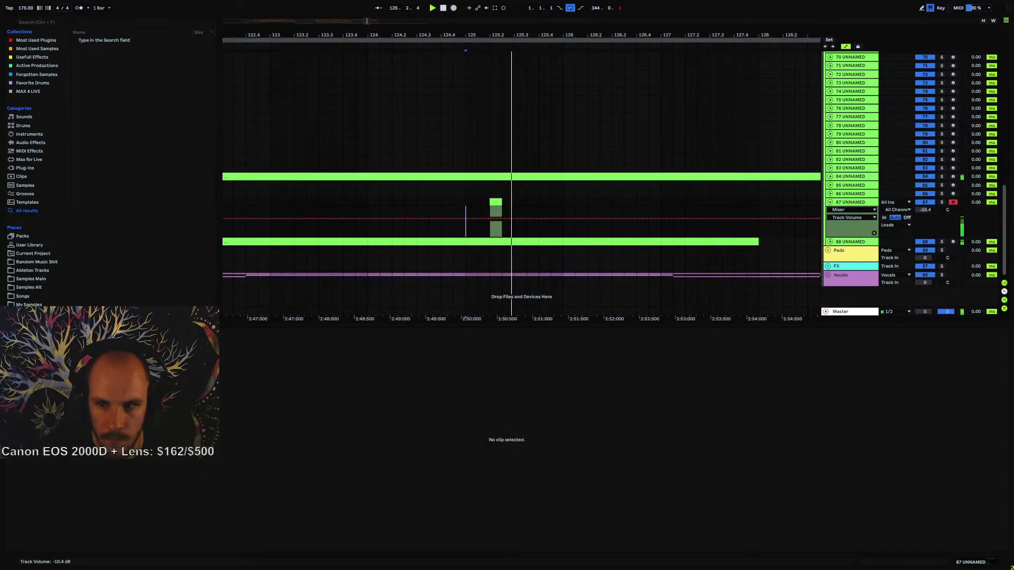
pyautogui.press('space')
# - Expand track 84 for reference, move track 87's short clip to 125.4.1 and duplicate it directly behind
pyautogui.click(825, 178)
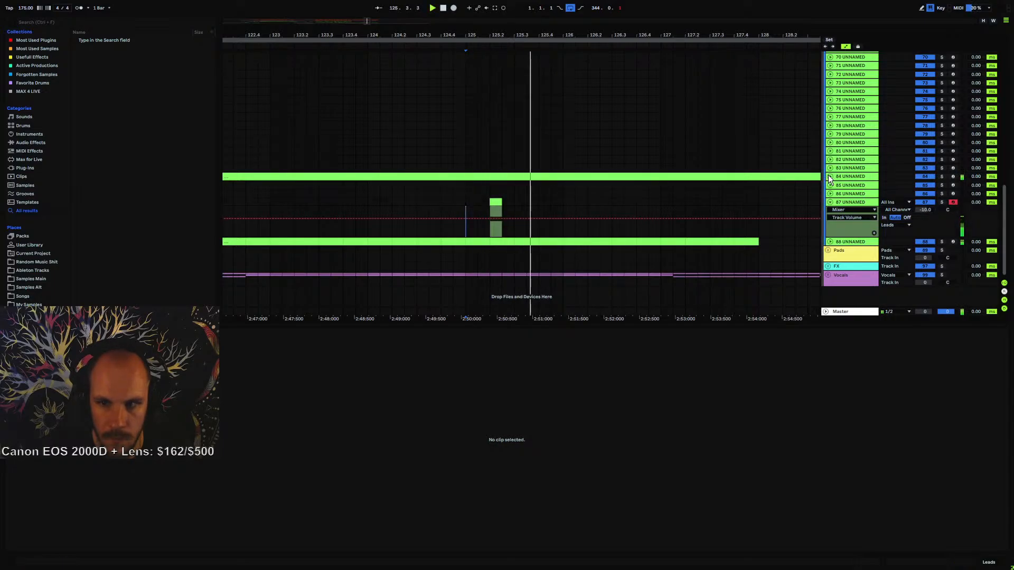
pyautogui.click(830, 176)
pyautogui.press('space')
pyautogui.press('space')
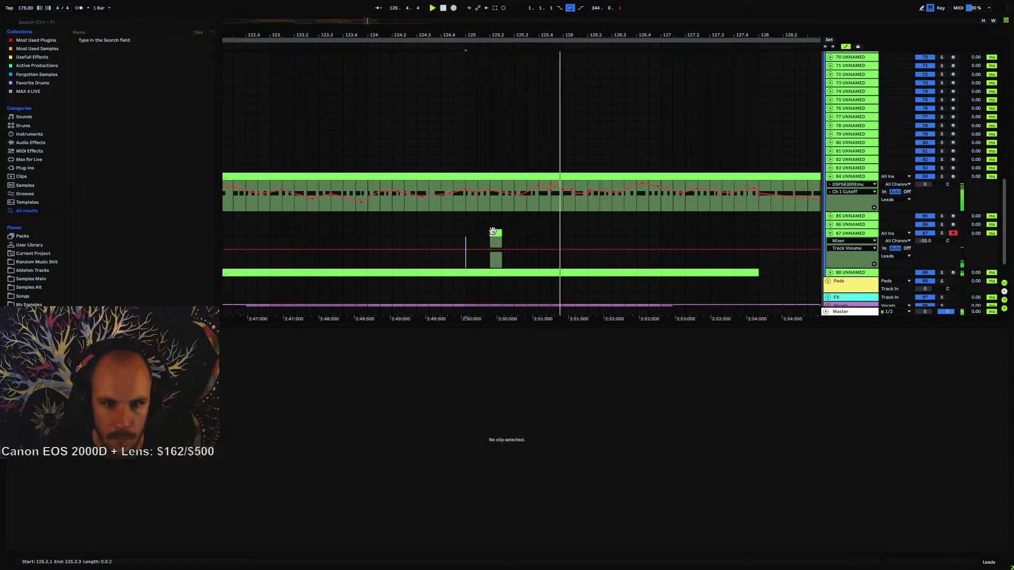
pyautogui.moveTo(492, 233); pyautogui.dragTo(541, 231)
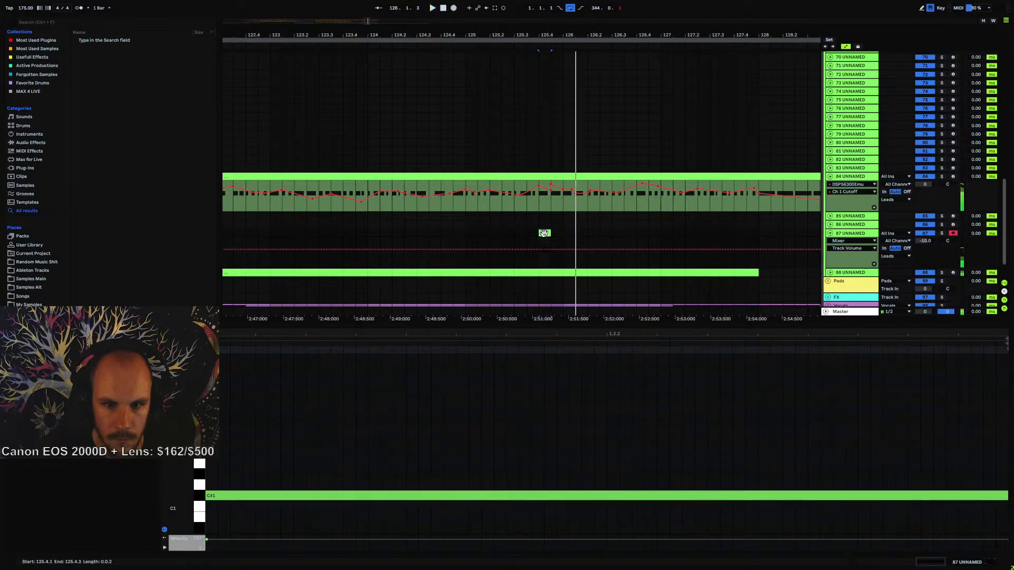
pyautogui.press('space')
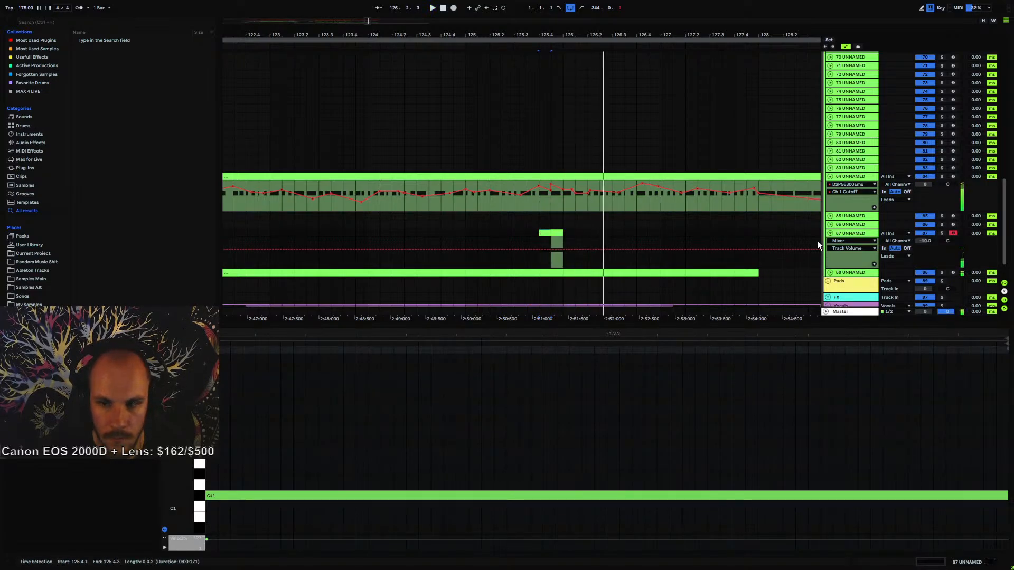
# - Collapse track 84, replay from bar 125, and show the Macro 1 automation on track 87
pyautogui.click(828, 176)
pyautogui.click(829, 202)
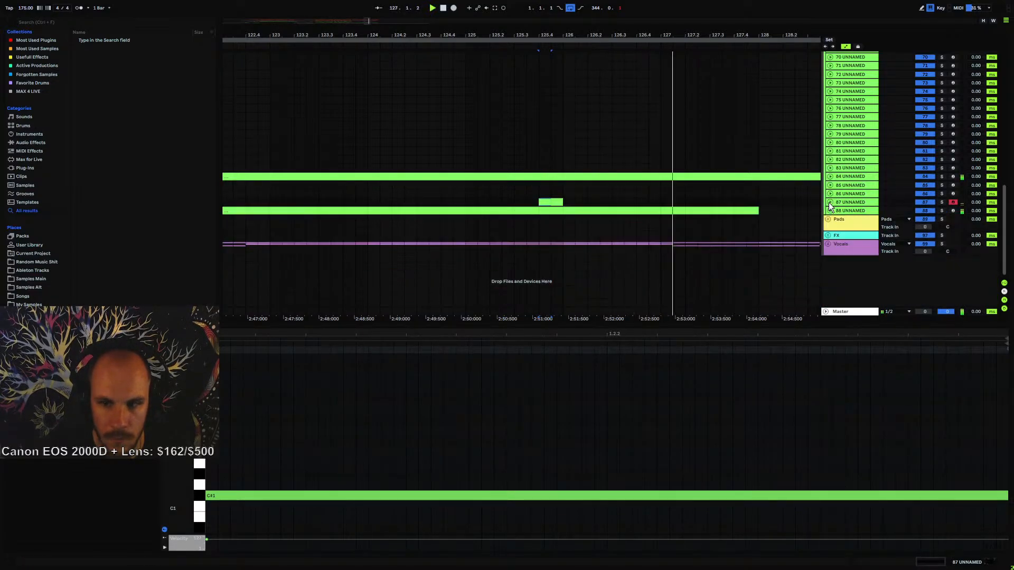
pyautogui.click(466, 202)
pyautogui.click(828, 203)
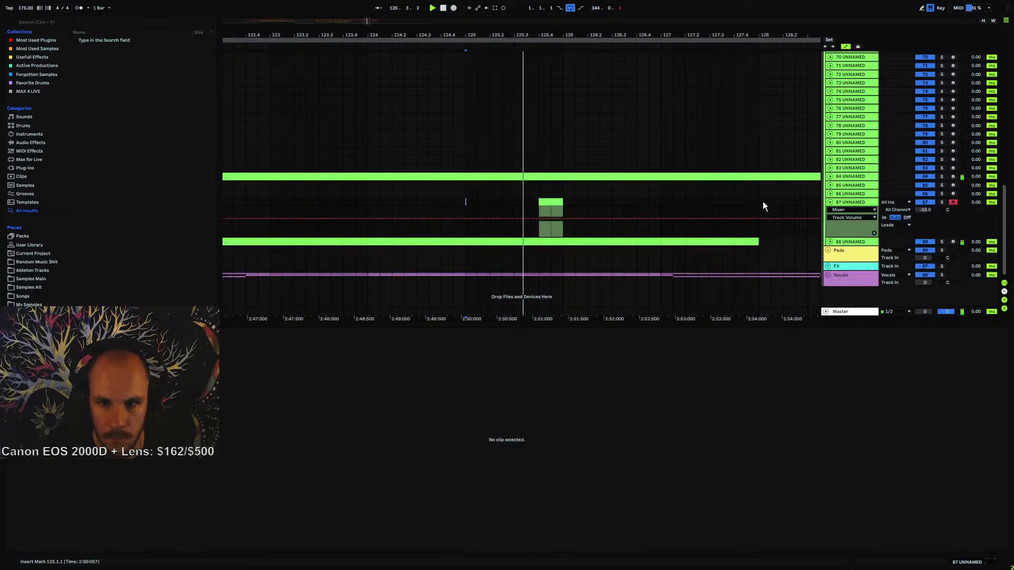
pyautogui.click(851, 209)
pyautogui.click(845, 219)
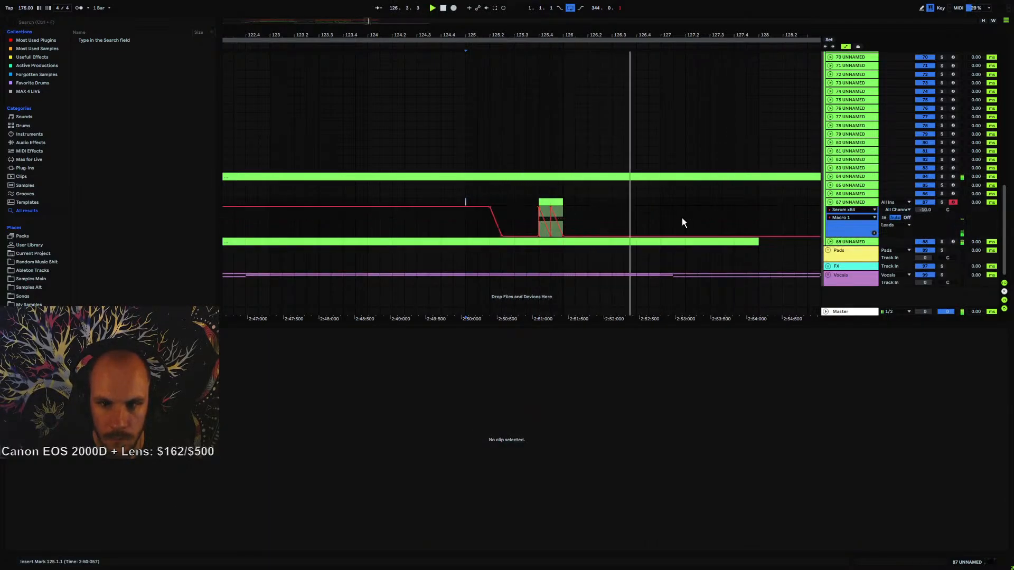
# - Shorten the C#1 note in the clip at 125.4.1, lock the automation envelopes, and play the passage
pyautogui.click(549, 207)
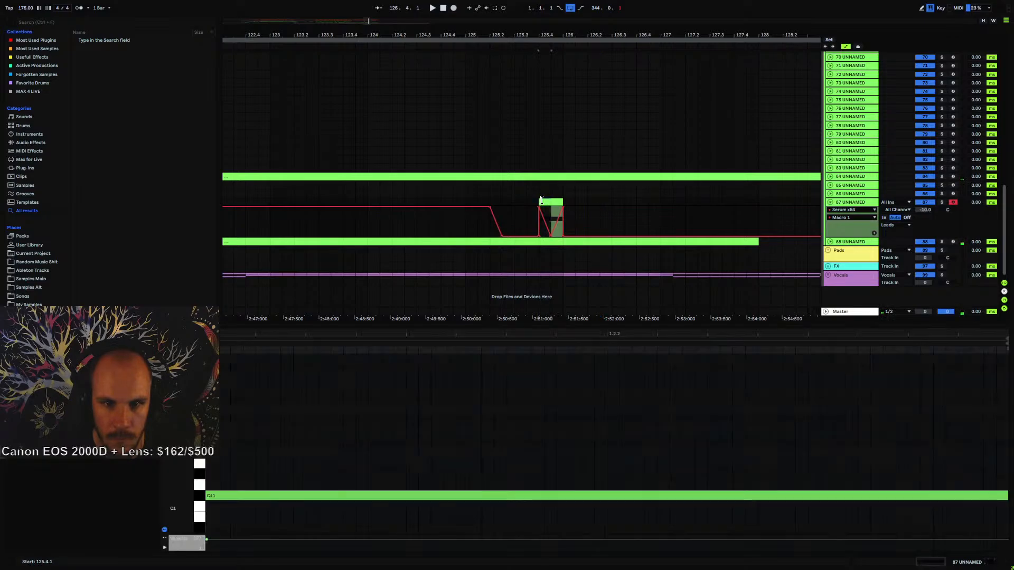
pyautogui.click(744, 496)
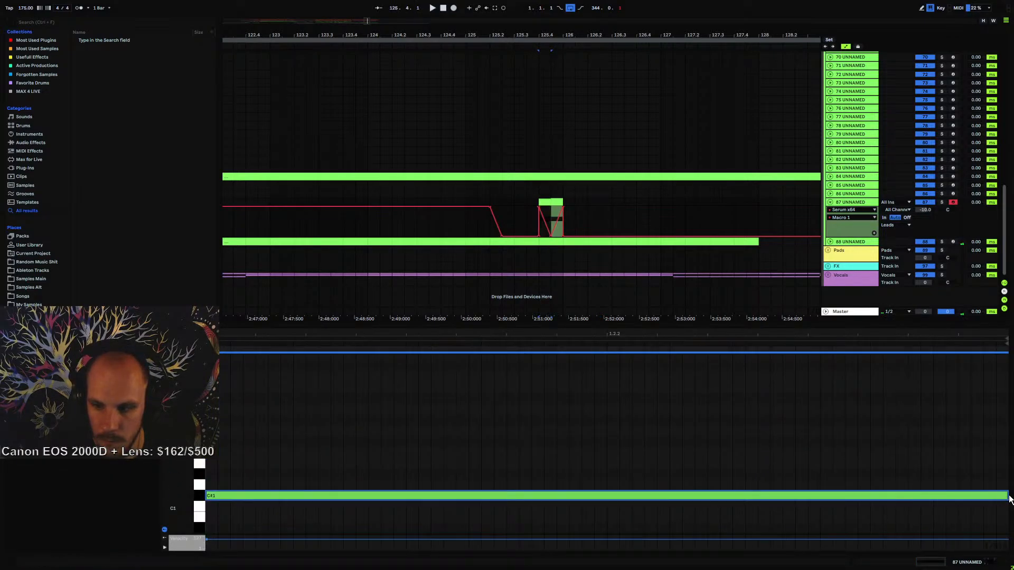
pyautogui.moveTo(1006, 496); pyautogui.dragTo(863, 500)
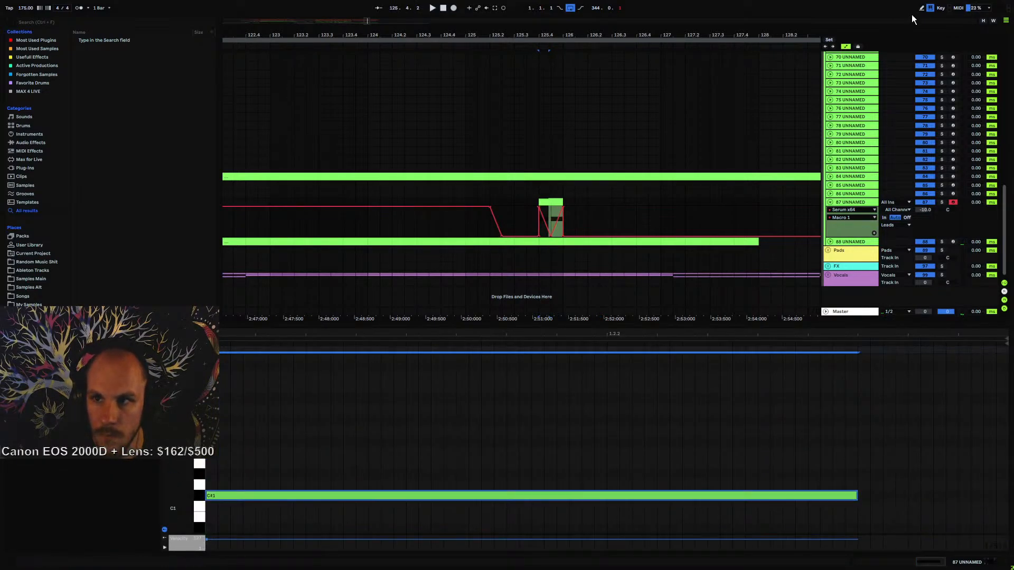
pyautogui.click(858, 47)
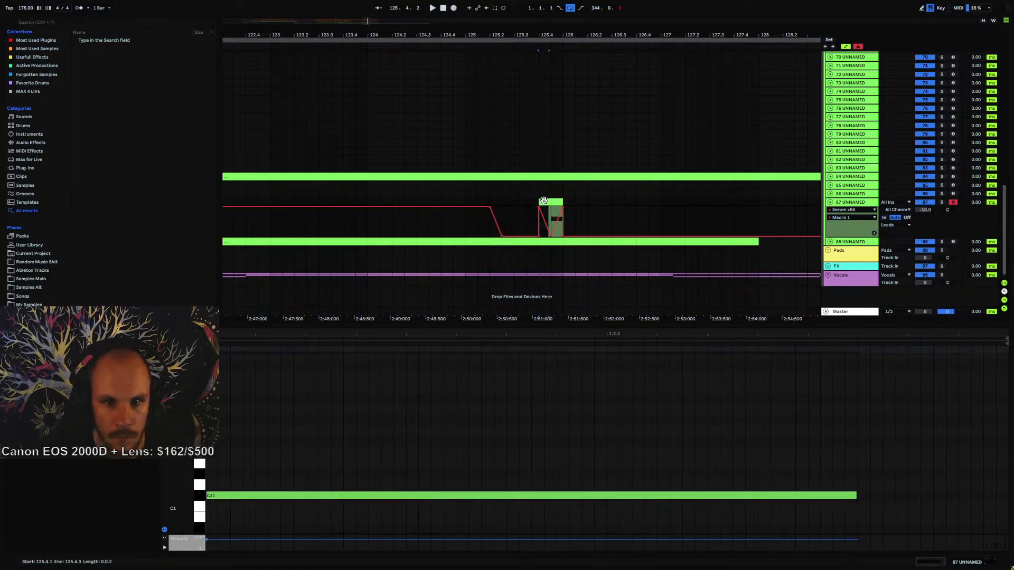
pyautogui.press('space')
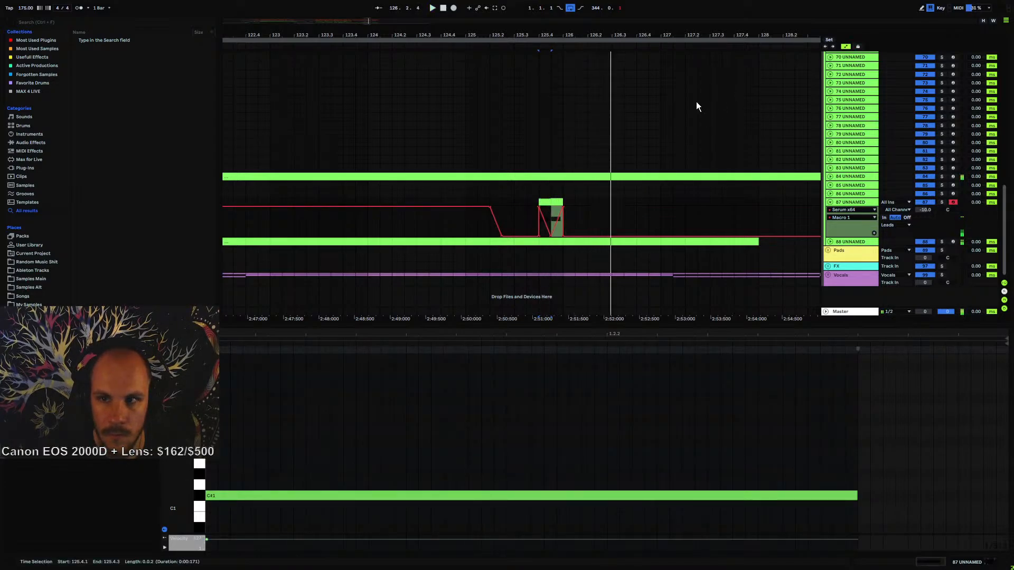
# - Raise track 87's volume, set oscillator A's unison to 2 in its Serum, and replay the passage
pyautogui.scroll(-5, 538, 63)
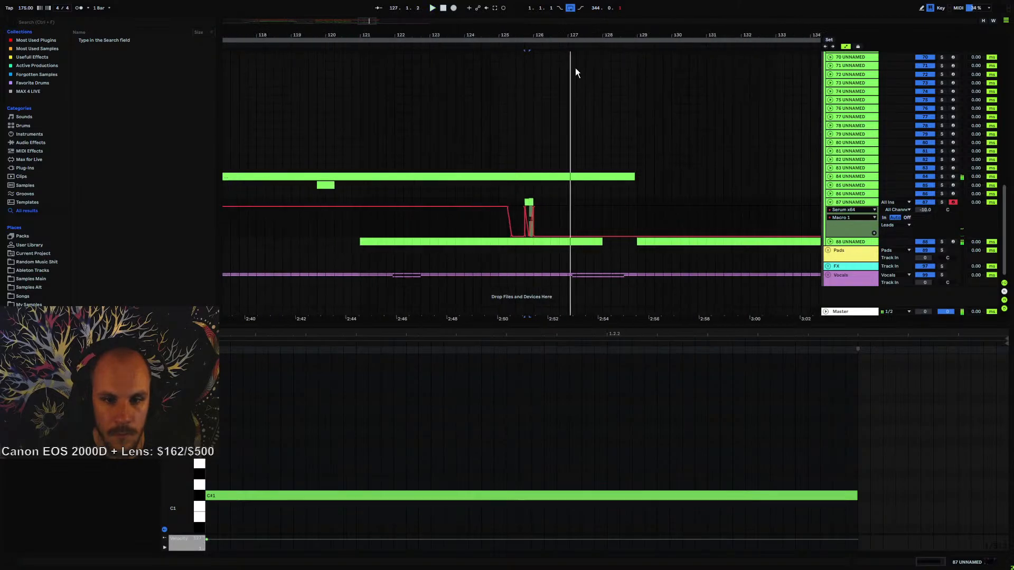
pyautogui.moveTo(928, 210); pyautogui.dragTo(928, 201)
pyautogui.doubleClick(862, 203)
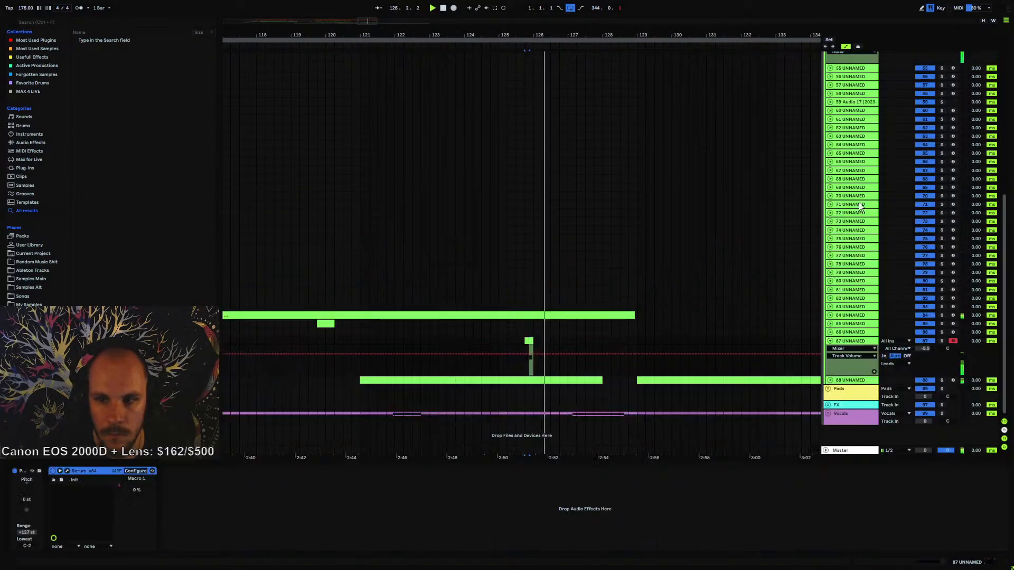
pyautogui.click(66, 471)
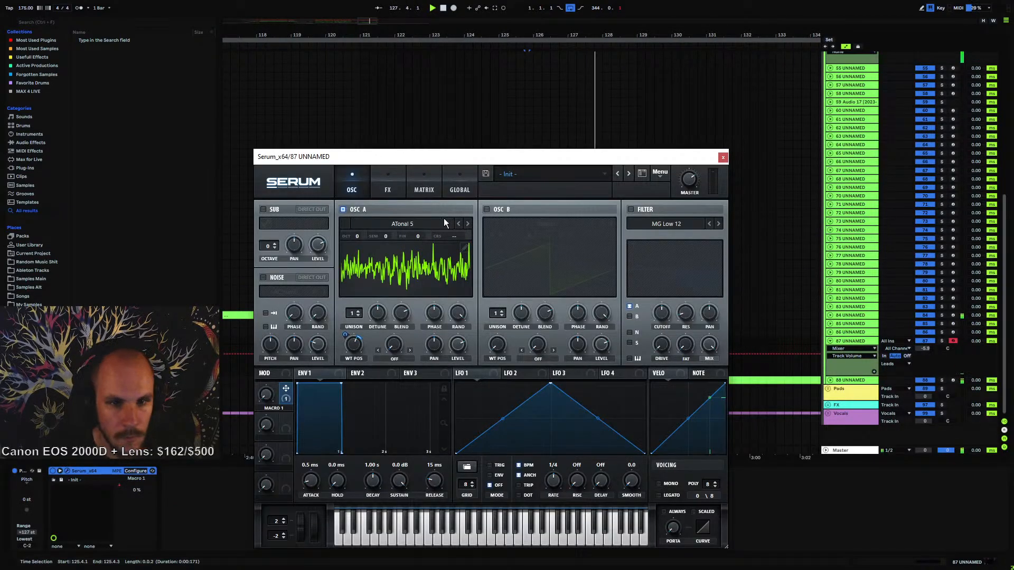
pyautogui.moveTo(353, 316); pyautogui.dragTo(379, 339)
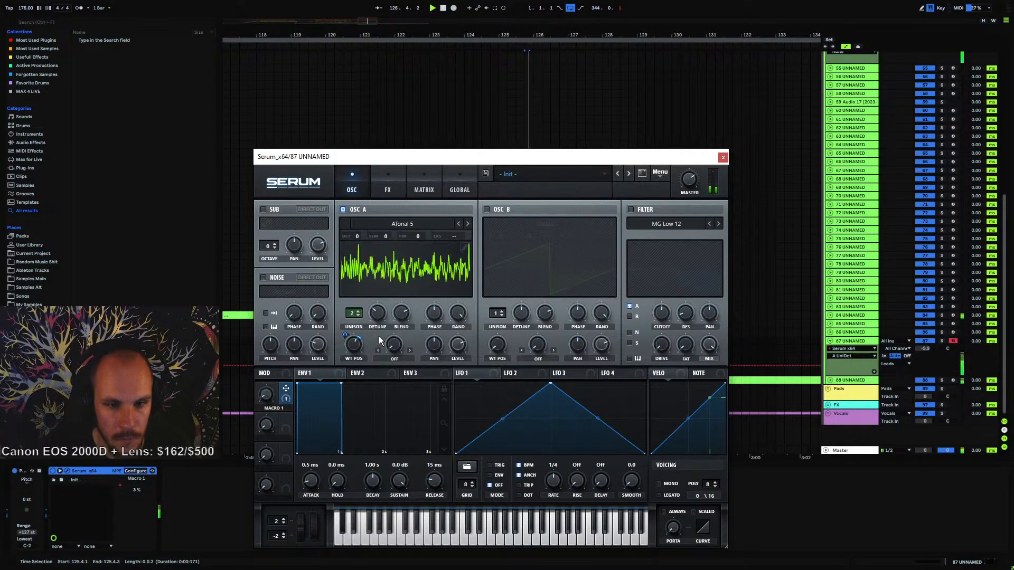
pyautogui.click(723, 157)
pyautogui.click(497, 338)
pyautogui.click(840, 341)
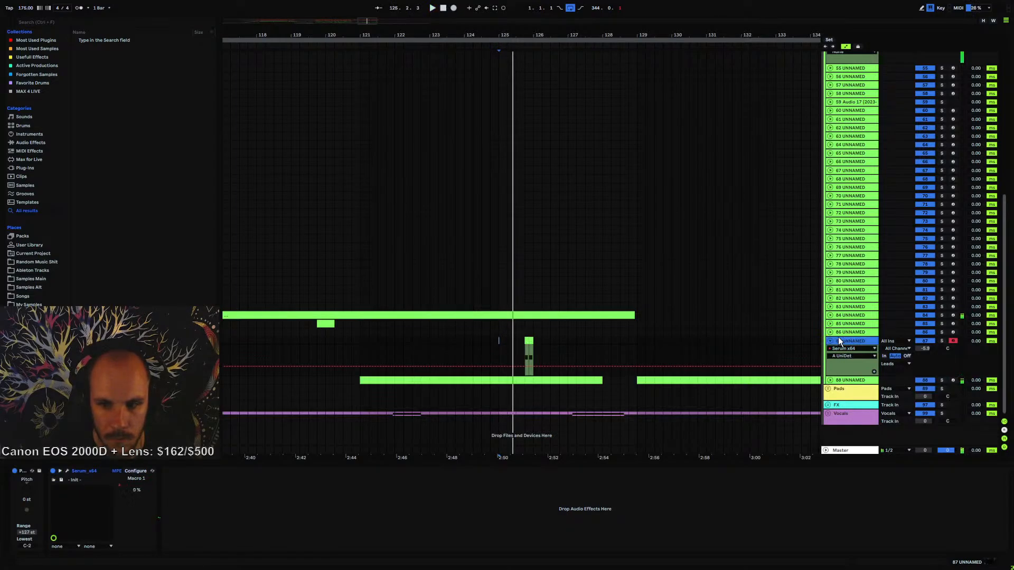
pyautogui.click(490, 341)
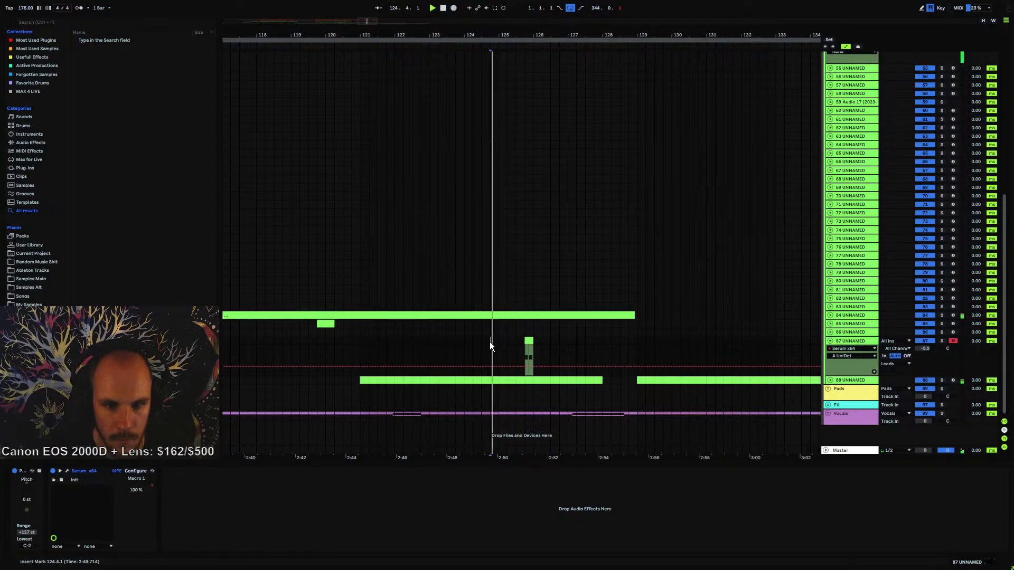
# - Insert a new MIDI track below track 87 and create an empty one-beat clip on it at 120.4.1
pyautogui.click(349, 342)
pyautogui.click(854, 342)
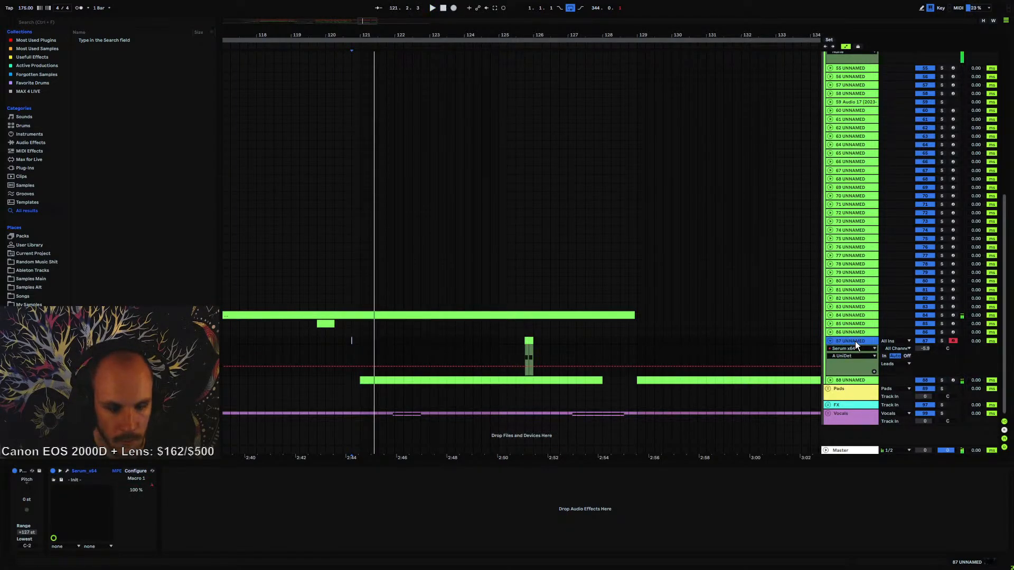
pyautogui.click(352, 376)
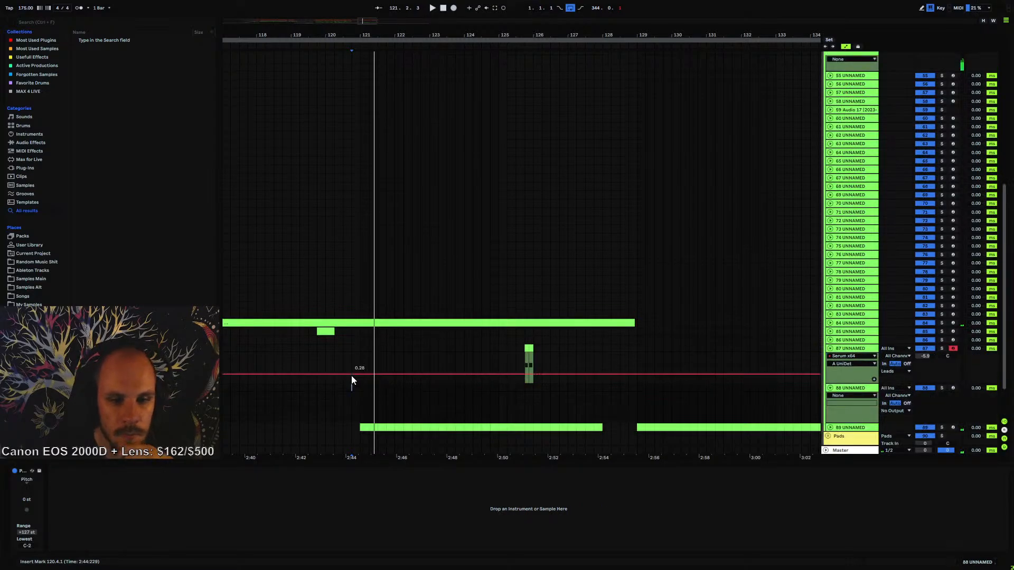
pyautogui.hotkey('ctrl', 'shift', 'm')
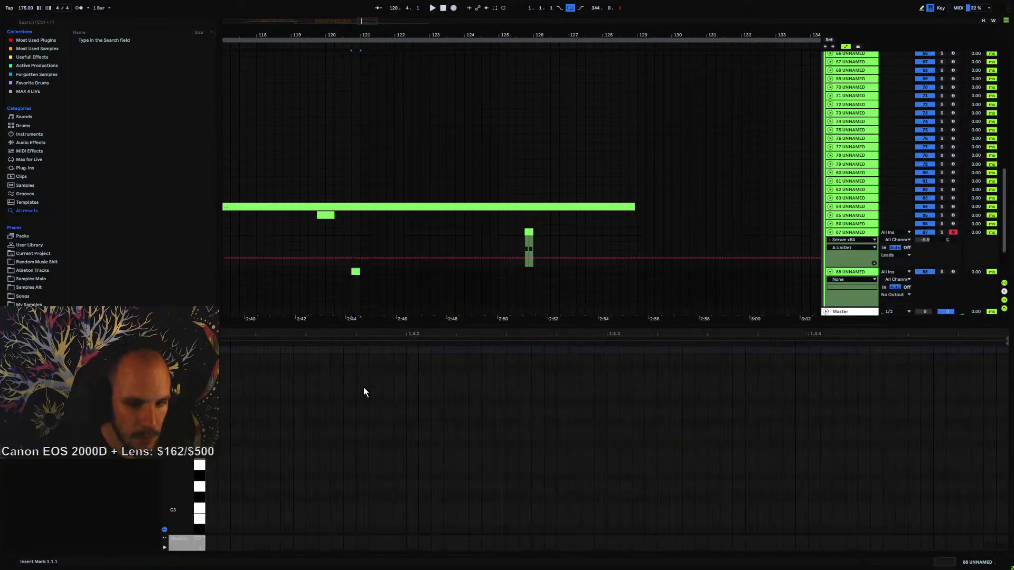
# - Load a Serum instrument on the new track 88
pyautogui.rightClick(417, 280)
pyautogui.moveTo(473, 286)
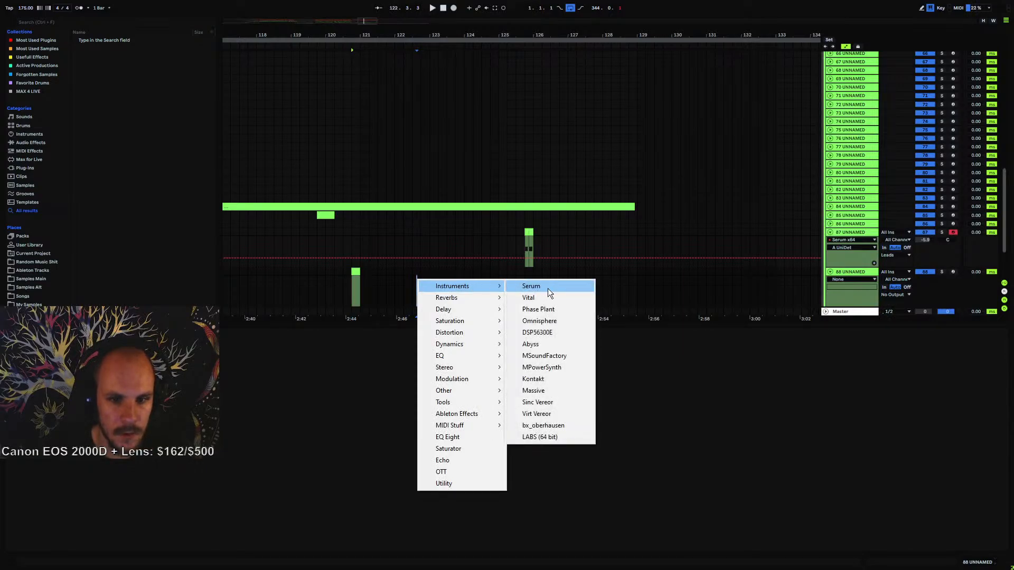
pyautogui.click(548, 288)
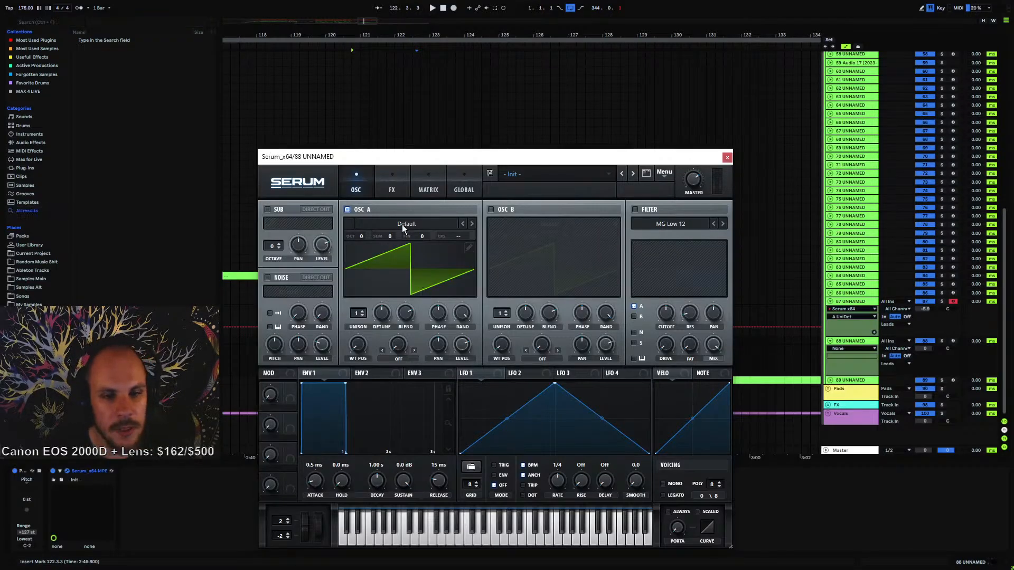
# - Load the Flanger 2 wavetable into Serum's oscillator A and raise its wavetable position to about 80
pyautogui.click(402, 224)
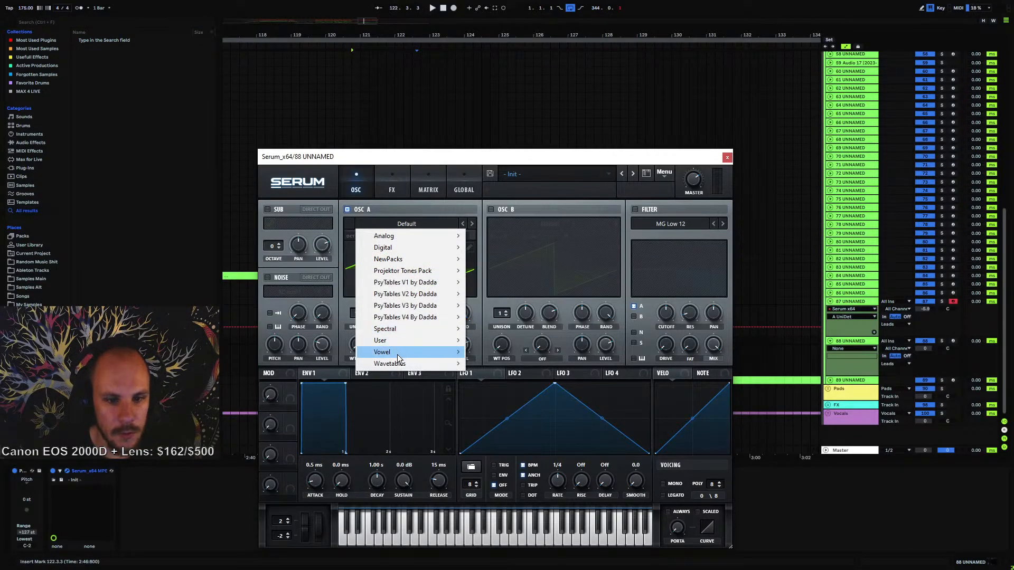
pyautogui.moveTo(394, 364)
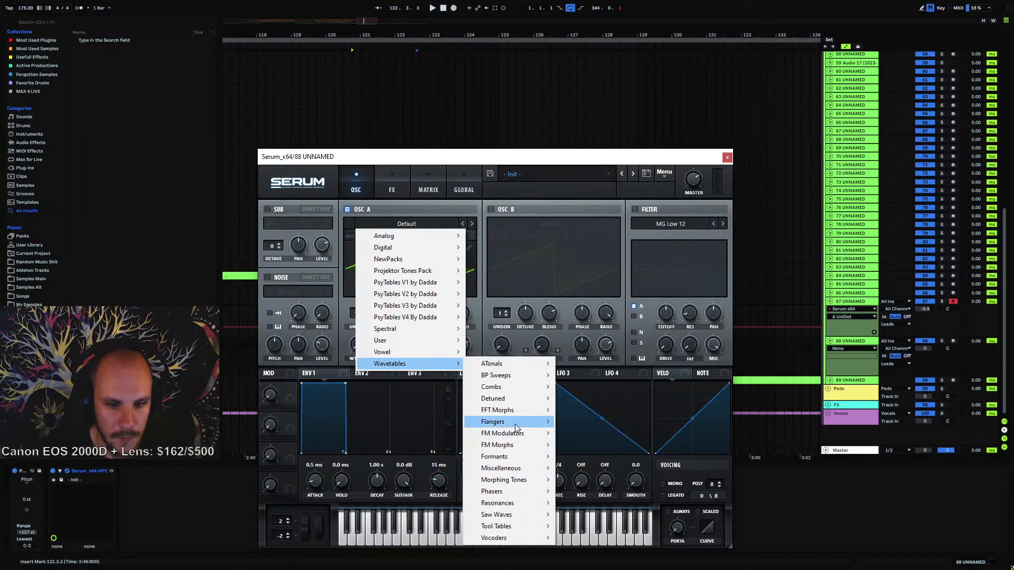
pyautogui.moveTo(515, 424)
pyautogui.click(610, 341)
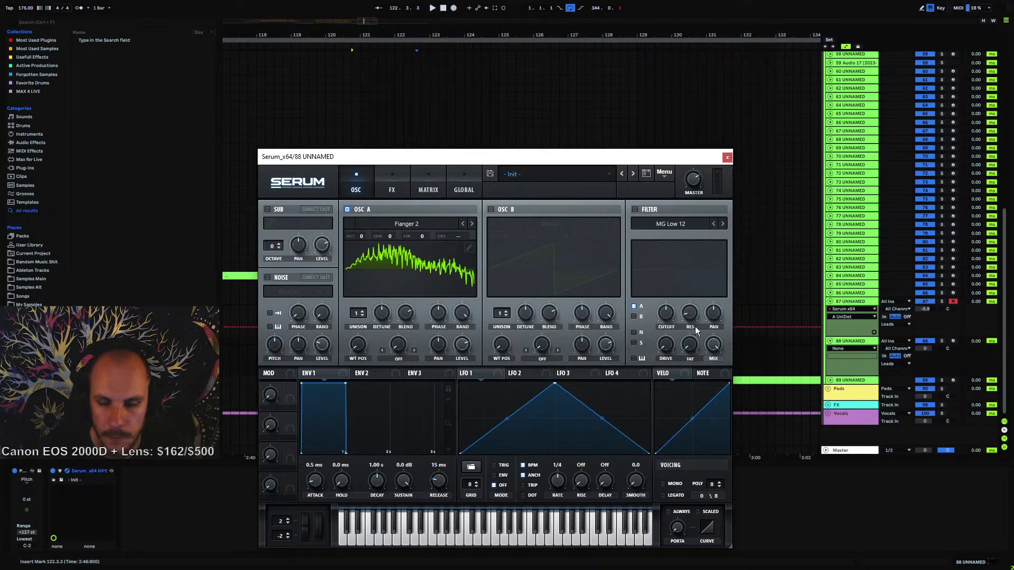
pyautogui.moveTo(371, 345); pyautogui.dragTo(374, 310)
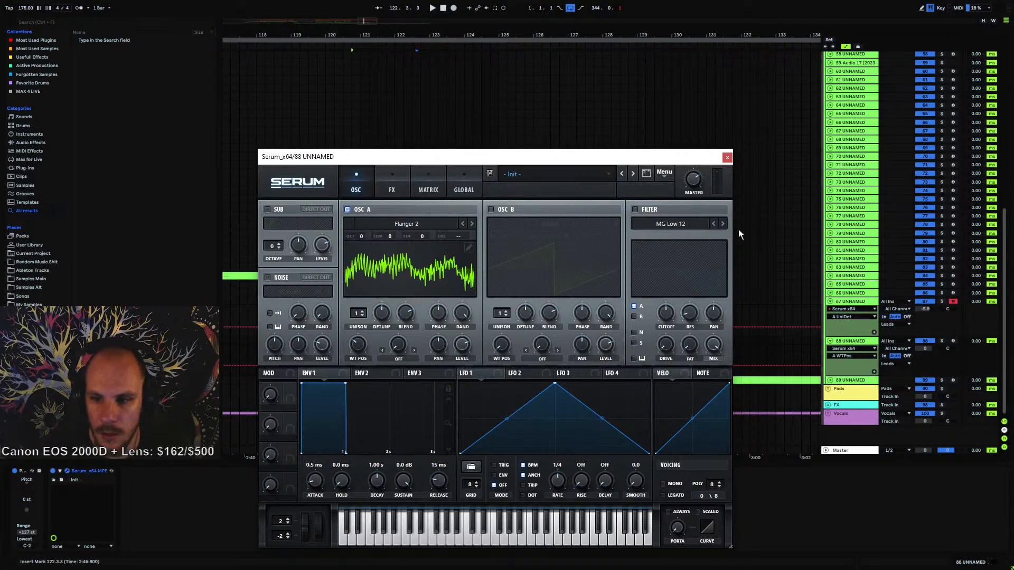
pyautogui.click(728, 158)
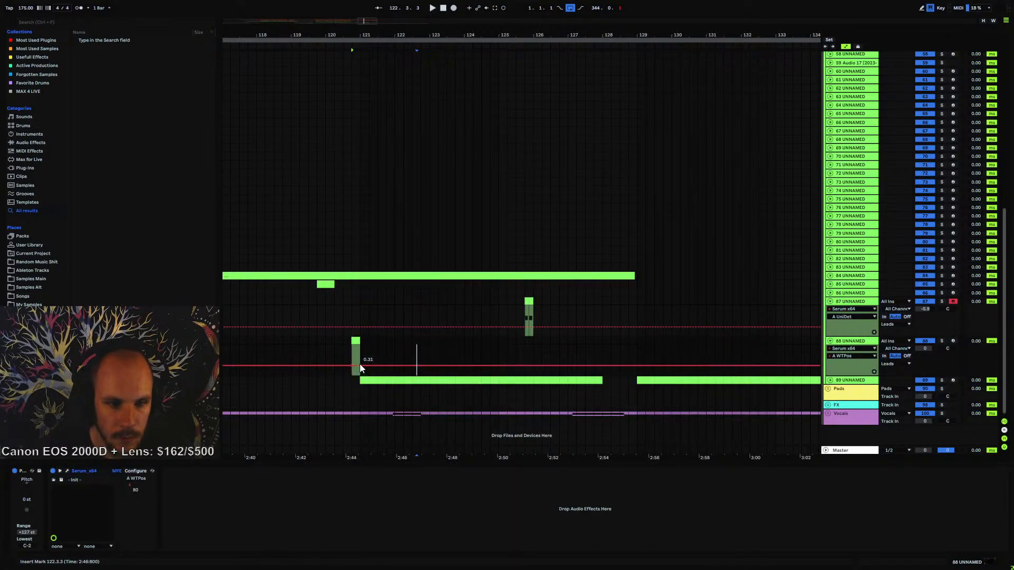
# - Fill track 88's clip with one C#3 note, transpose it down two octaves to C#1, and play it
pyautogui.doubleClick(357, 343)
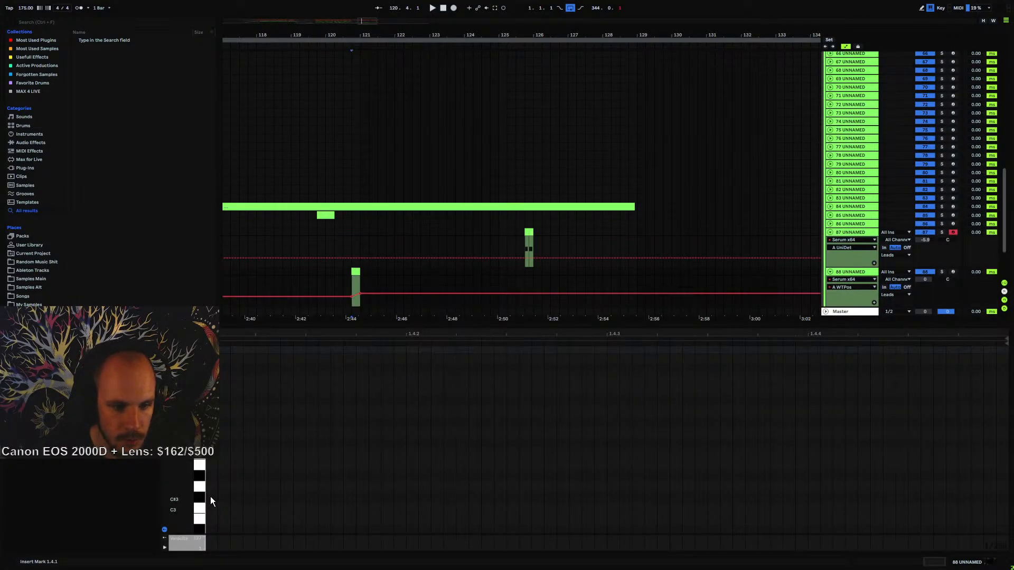
pyautogui.moveTo(211, 499); pyautogui.dragTo(977, 499)
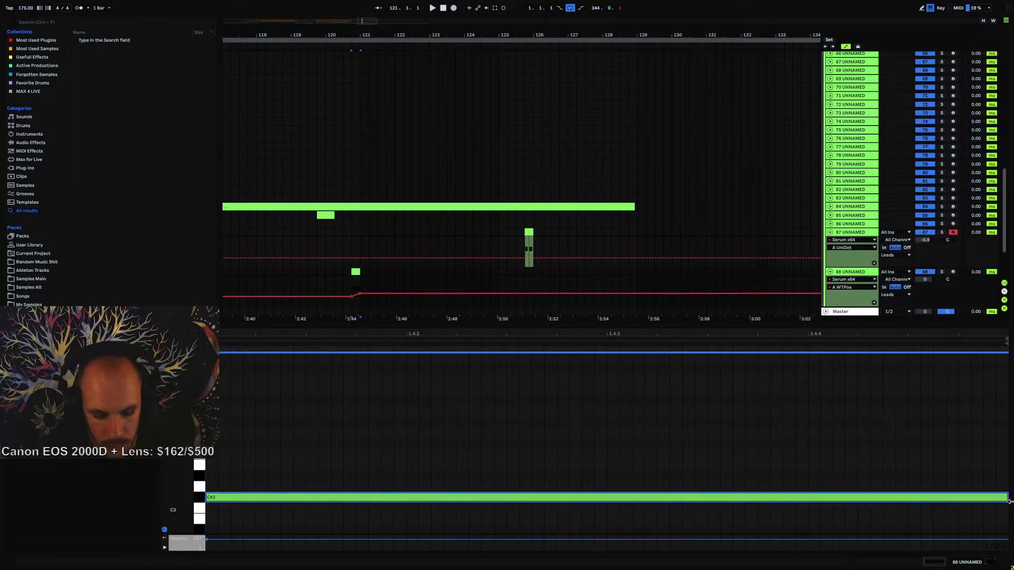
pyautogui.hotkey('shift', 'Down')
pyautogui.hotkey('shift', 'Down')
pyautogui.press('space')
pyautogui.press('space')
pyautogui.press('space')
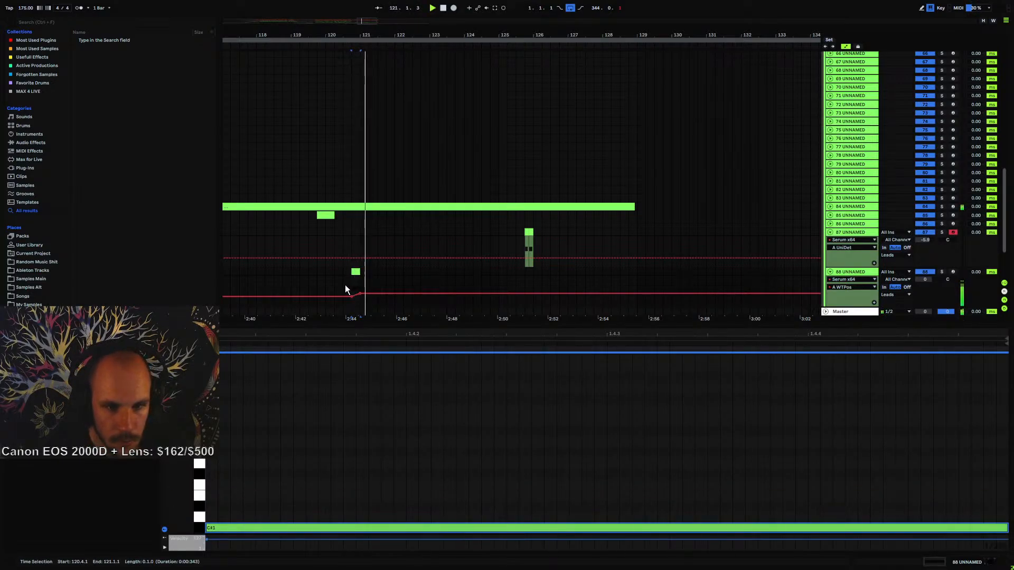
# - Raise track 88's A WTPos automation point at bar 121 for a steeper rise across the clip, and replay
pyautogui.click(349, 284)
pyautogui.moveTo(360, 293); pyautogui.dragTo(364, 284)
pyautogui.press('space')
pyautogui.press('space')
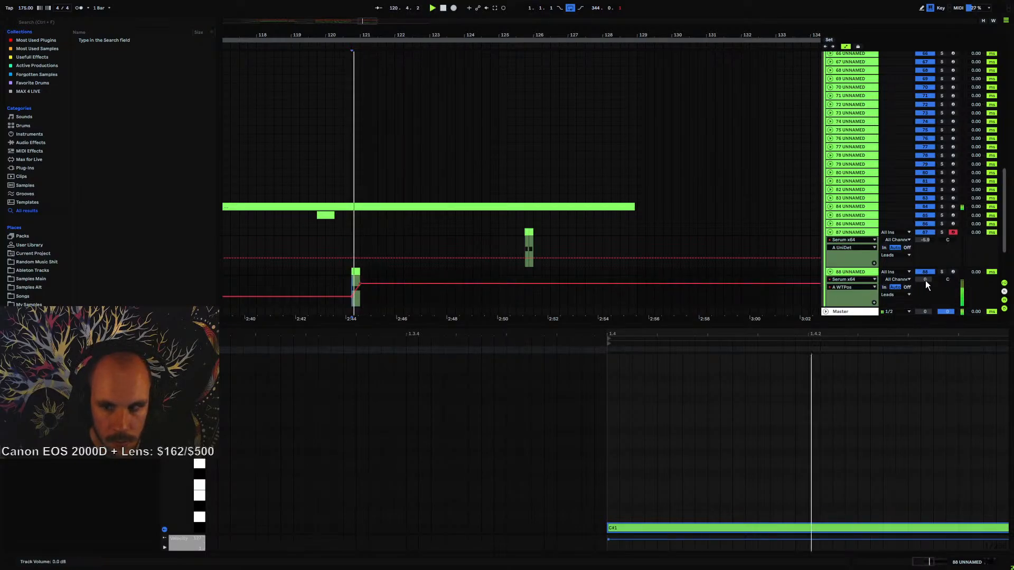
# - Lower track 88's volume to -6.4 dB while replaying the new clip
pyautogui.moveTo(924, 279); pyautogui.dragTo(925, 297)
pyautogui.press('space')
pyautogui.press('space')
# - Collapse tracks 87 and 88 and replay the passage from 120.1.1
pyautogui.click(830, 233)
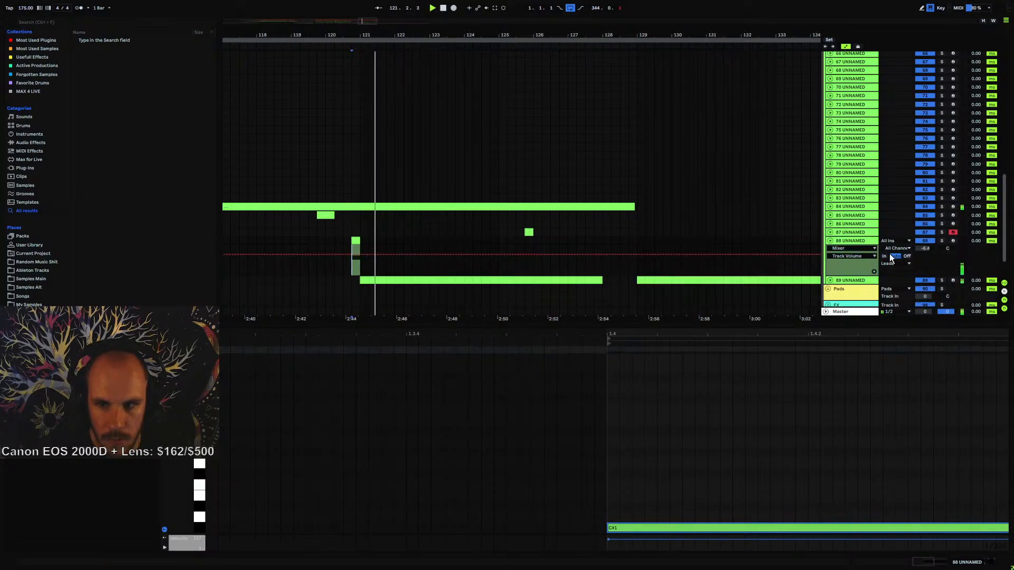
pyautogui.press('space')
pyautogui.press('space')
pyautogui.click(829, 241)
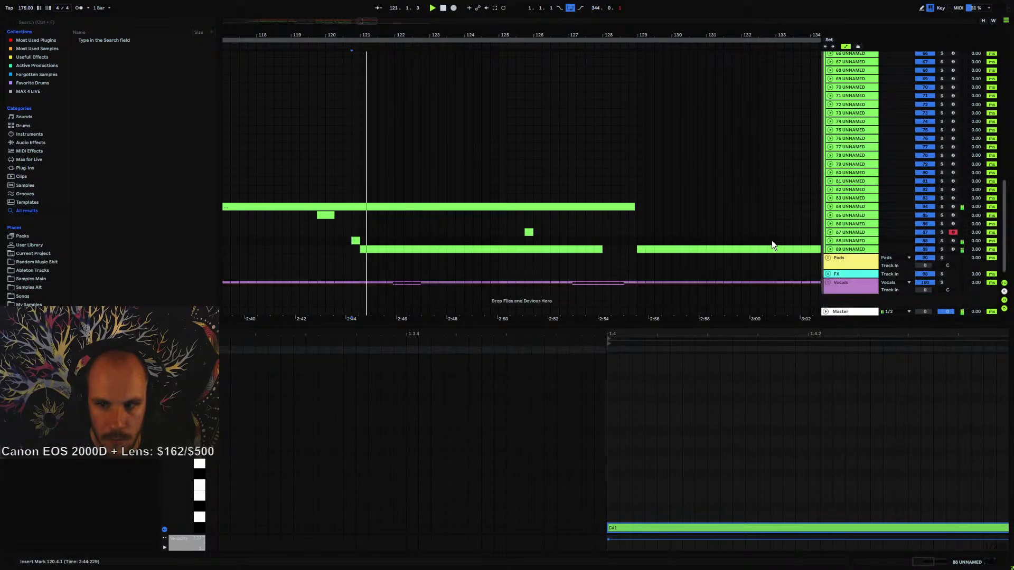
pyautogui.click(324, 241)
pyautogui.press('space')
pyautogui.press('space')
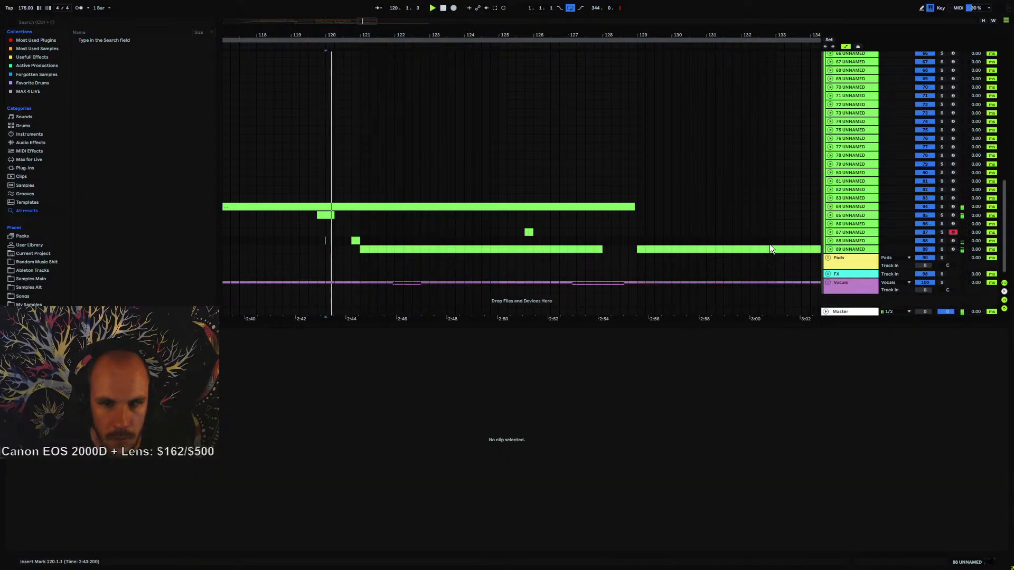
# - Add an EQ Eight after Serum on track 88
pyautogui.doubleClick(851, 241)
pyautogui.rightClick(197, 534)
pyautogui.rightClick(197, 535)
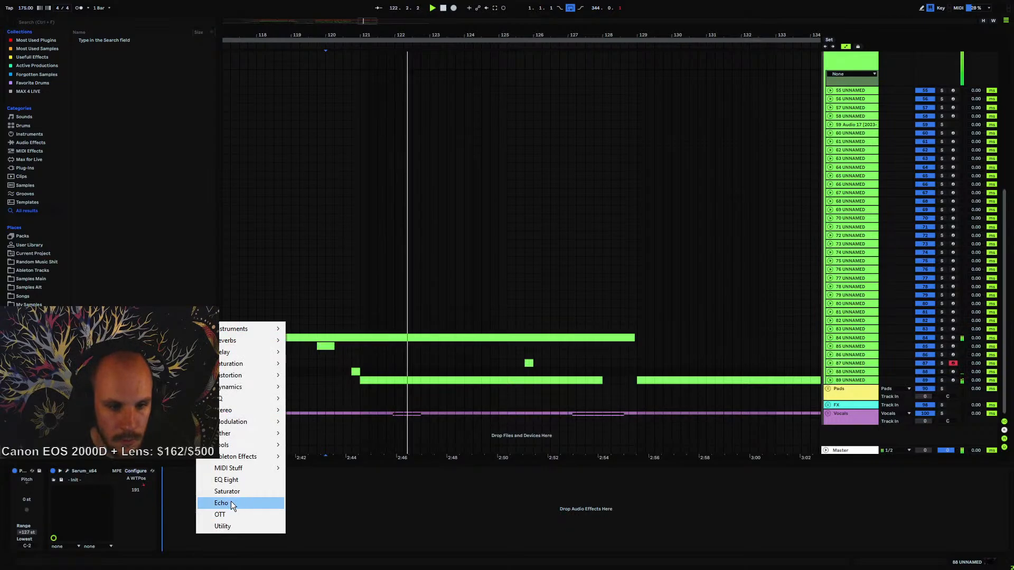
pyautogui.click(240, 480)
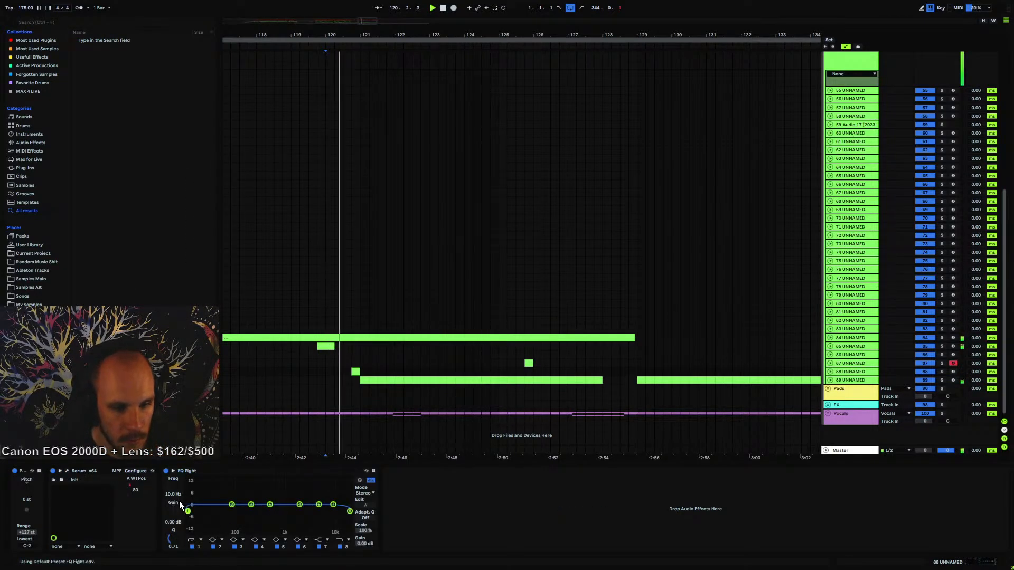
# - Shape the EQ Eight with a low cut at 539 Hz, a 6.82 dB boost at 1.70 kHz and a high cut at 14.4 kHz
pyautogui.moveTo(210, 511); pyautogui.dragTo(296, 492)
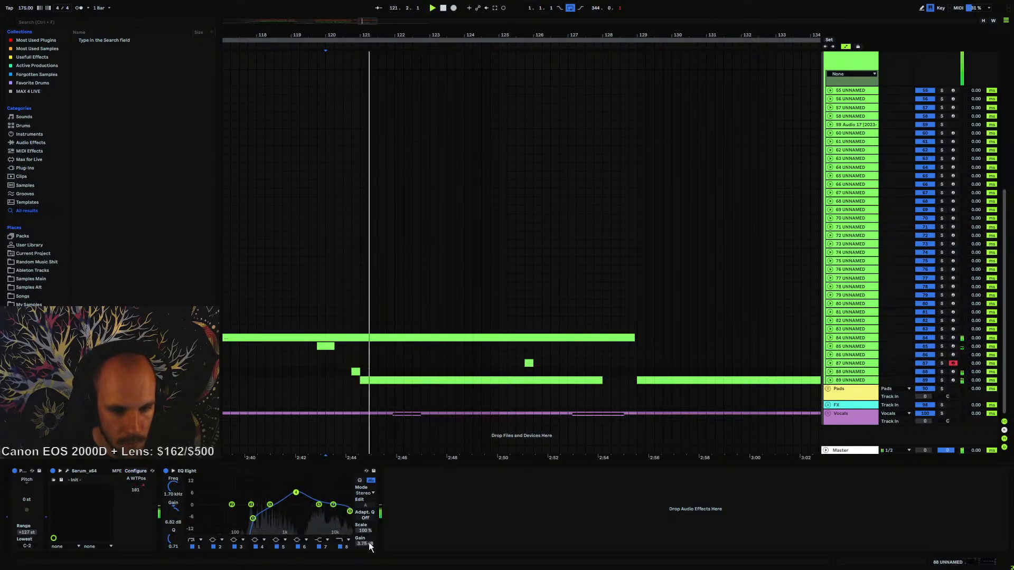
pyautogui.moveTo(253, 519); pyautogui.dragTo(271, 518)
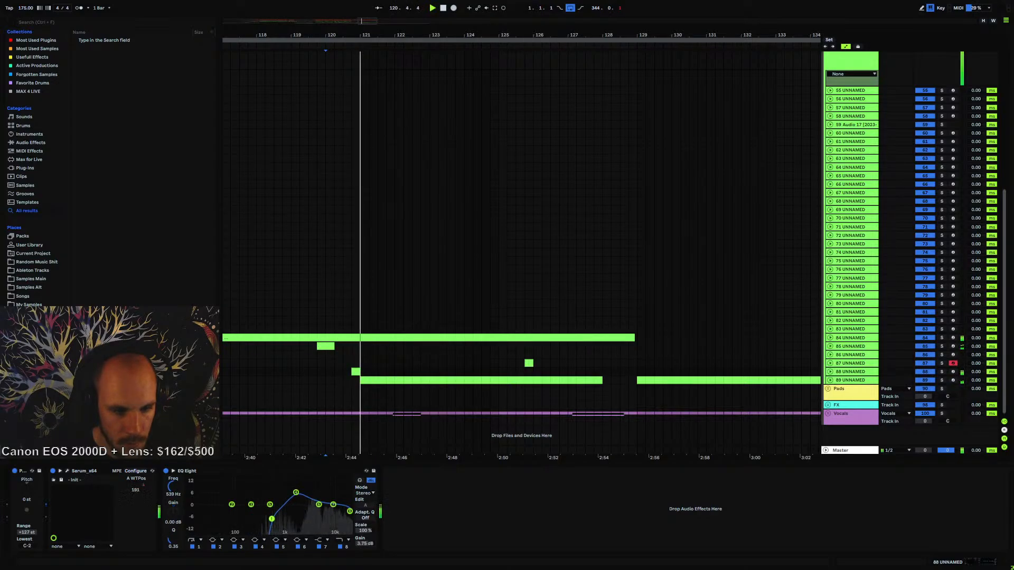
pyautogui.moveTo(350, 511); pyautogui.dragTo(341, 500)
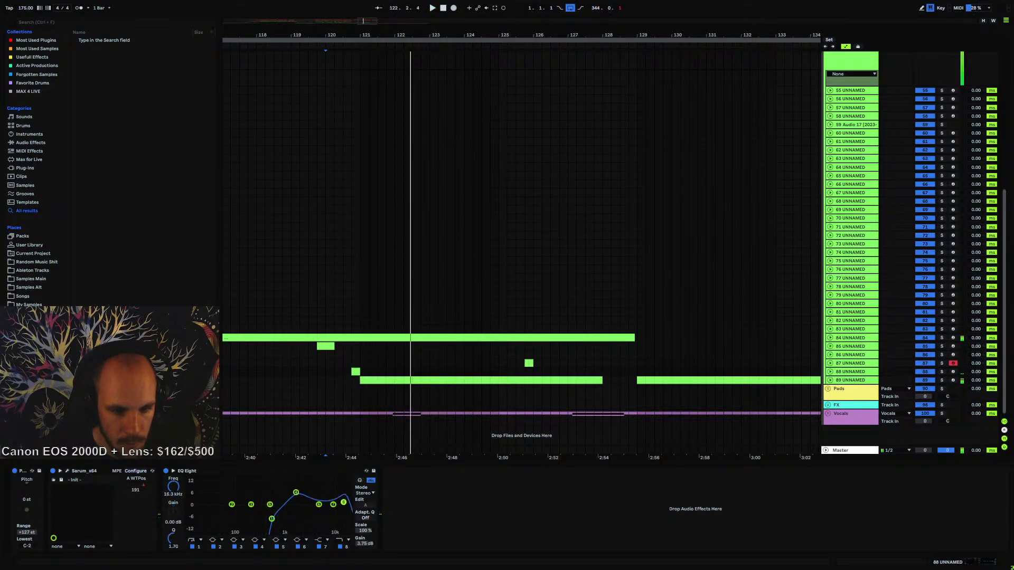
pyautogui.press('space')
pyautogui.press('space')
# - Add MStereoSpread after the EQ Eight on track 88 and replay from 120.1.1 and then 123.3.1
pyautogui.rightClick(412, 502)
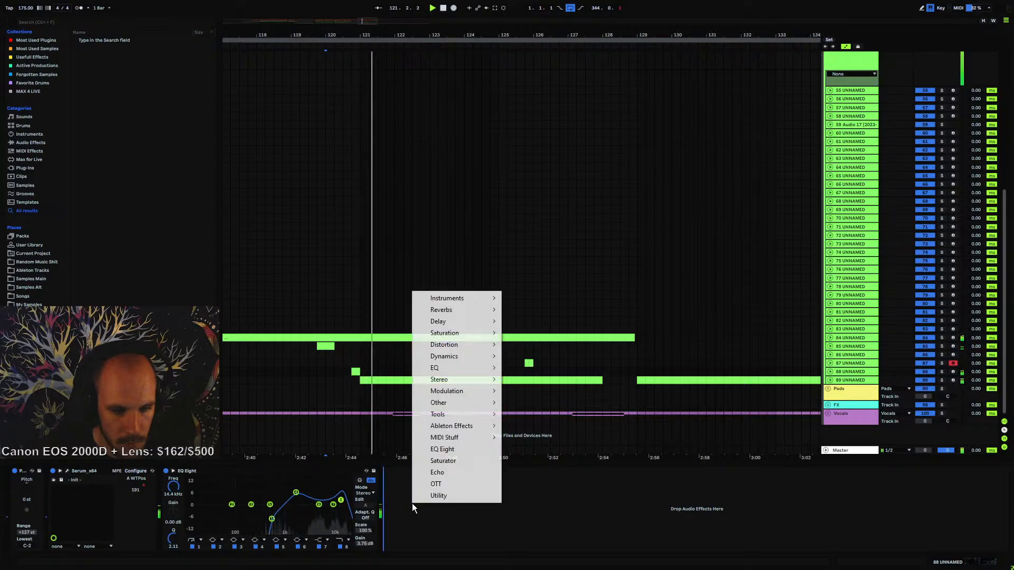
pyautogui.moveTo(457, 379)
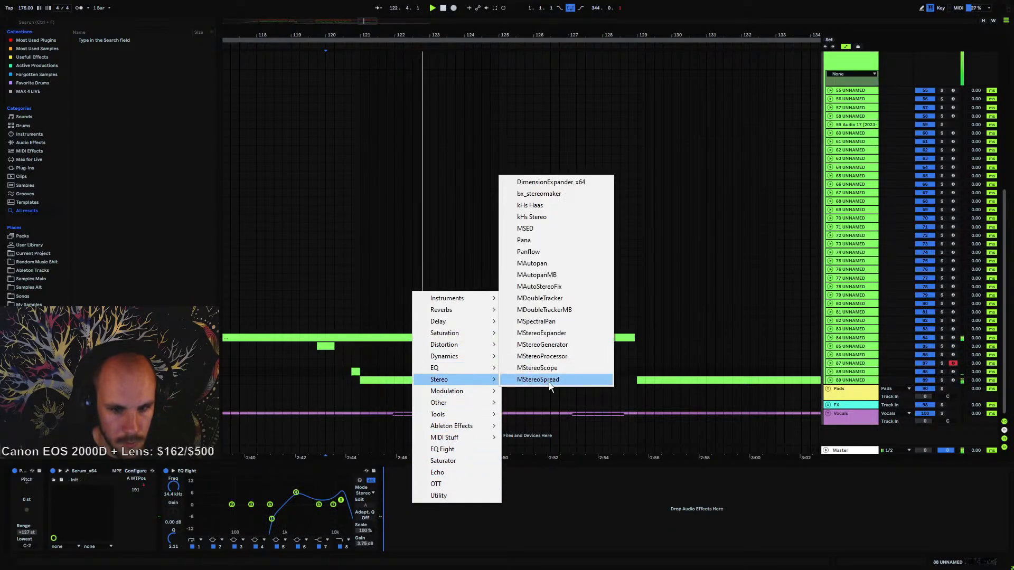
pyautogui.click(549, 380)
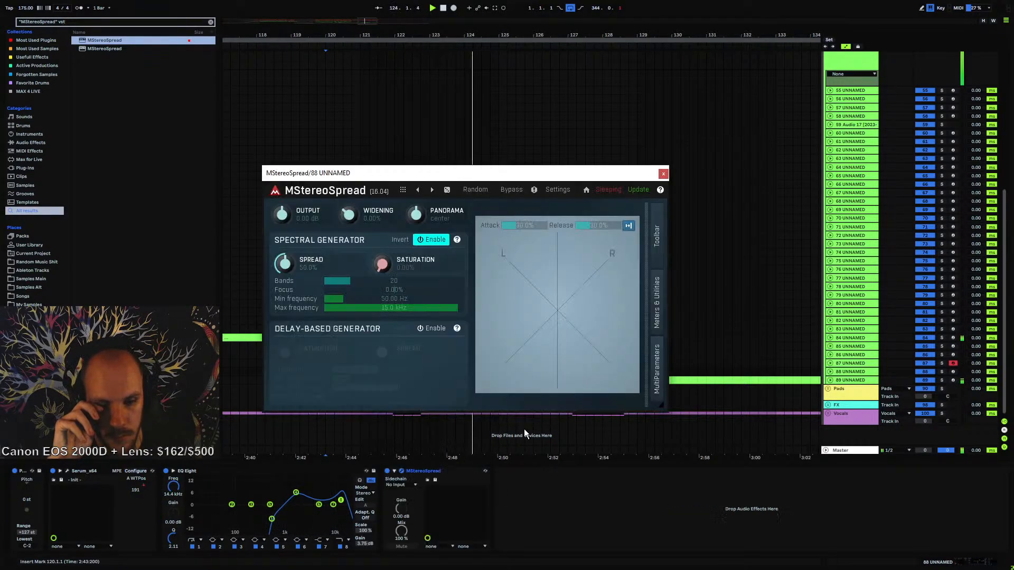
pyautogui.press('space')
pyautogui.press('space')
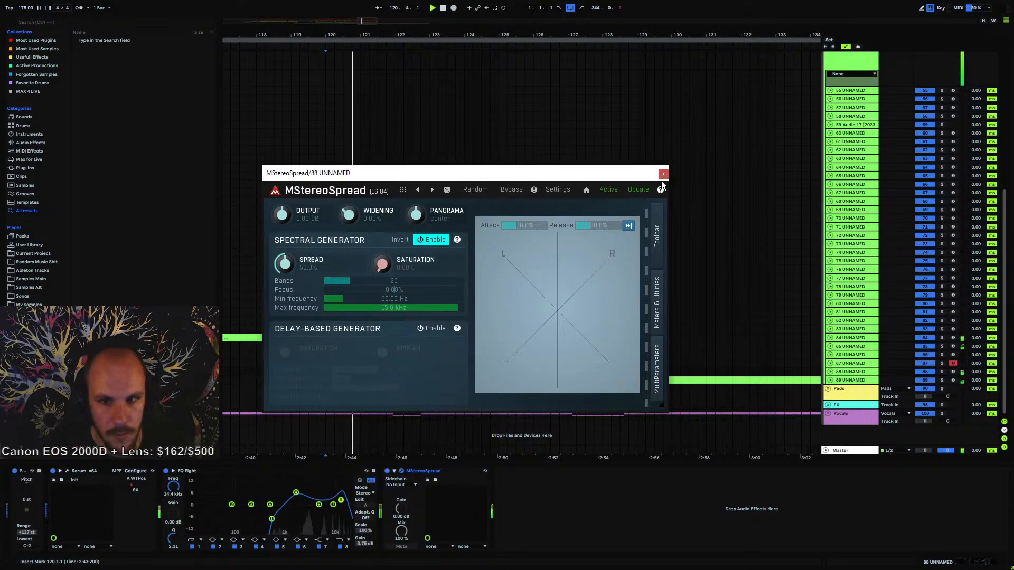
pyautogui.click(663, 174)
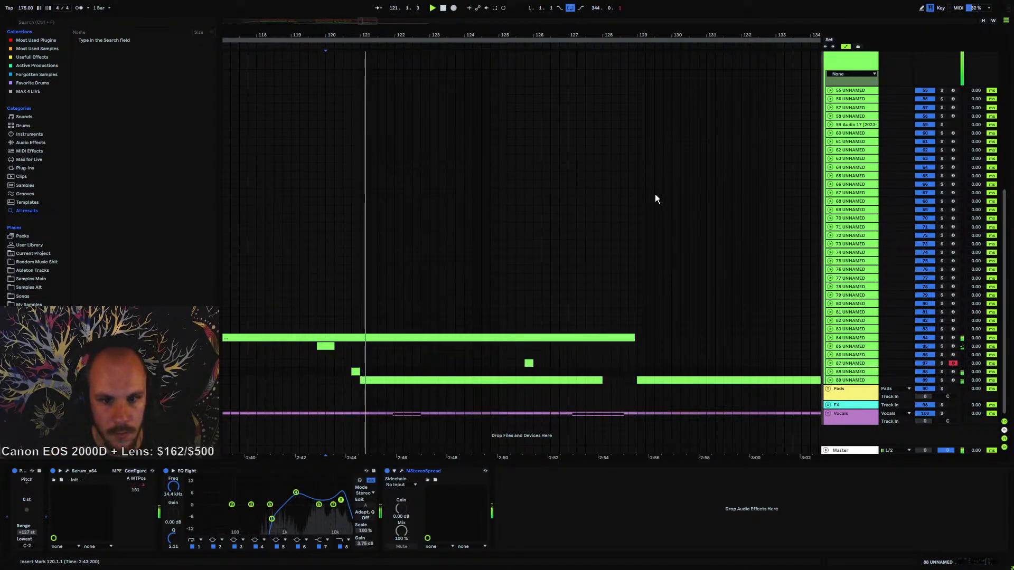
pyautogui.click(844, 372)
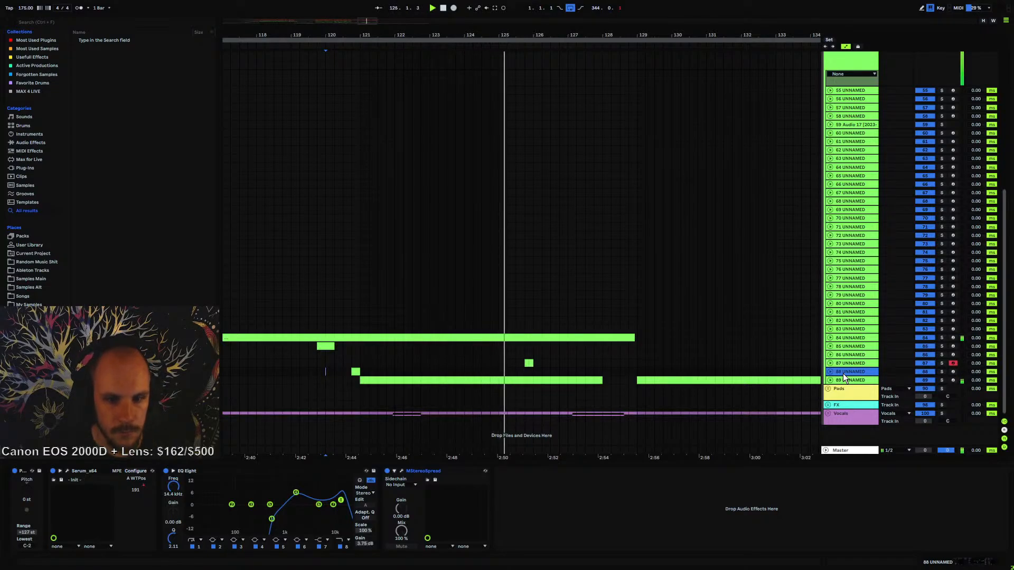
pyautogui.click(444, 372)
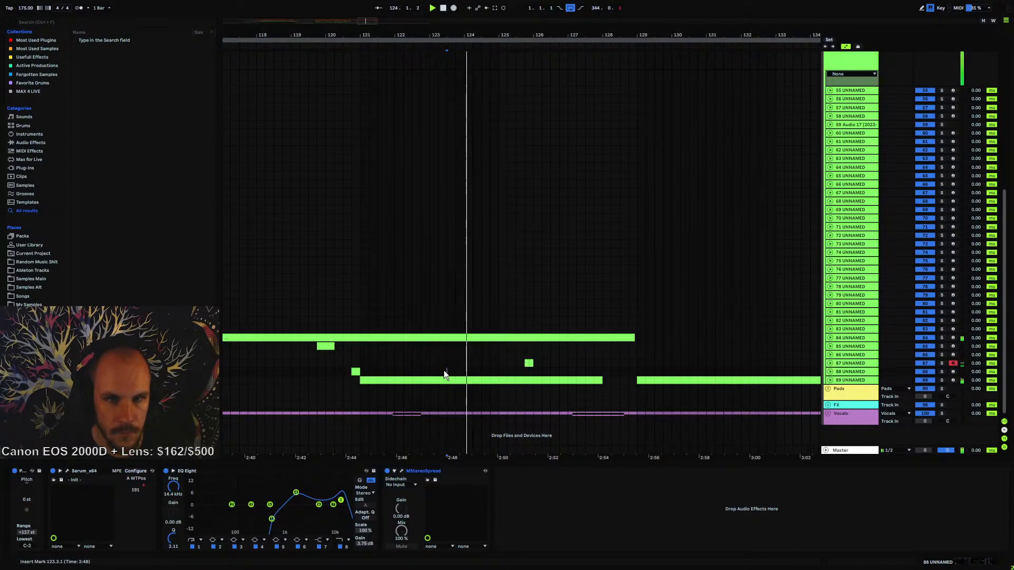
# - Insert a MIDI track below track 88 and create an empty MIDI clip on it from 123.3.1 to 124.1.1
pyautogui.press('space')
pyautogui.press('space')
pyautogui.press('space')
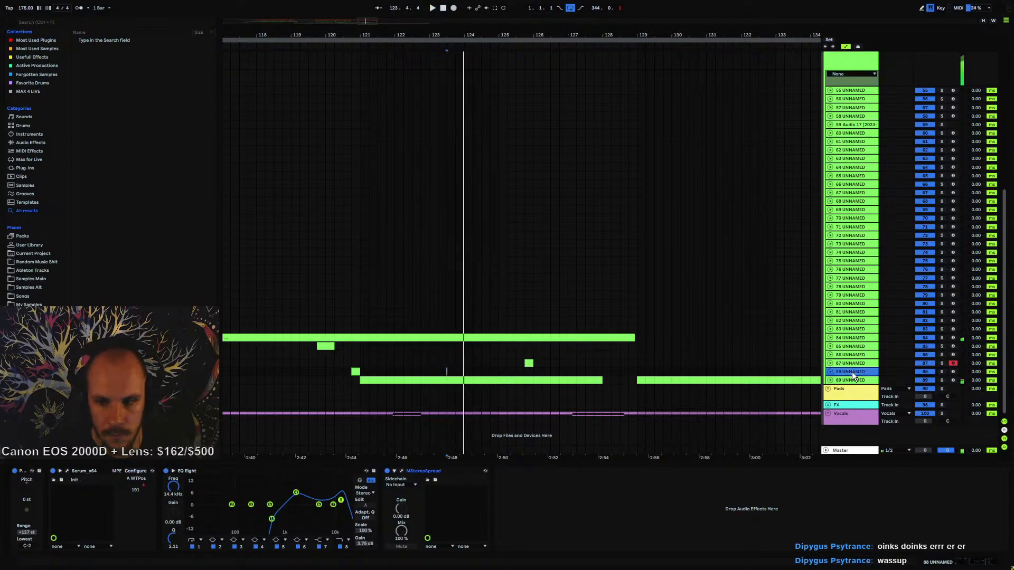
pyautogui.hotkey('ctrl', 'shift', 't')
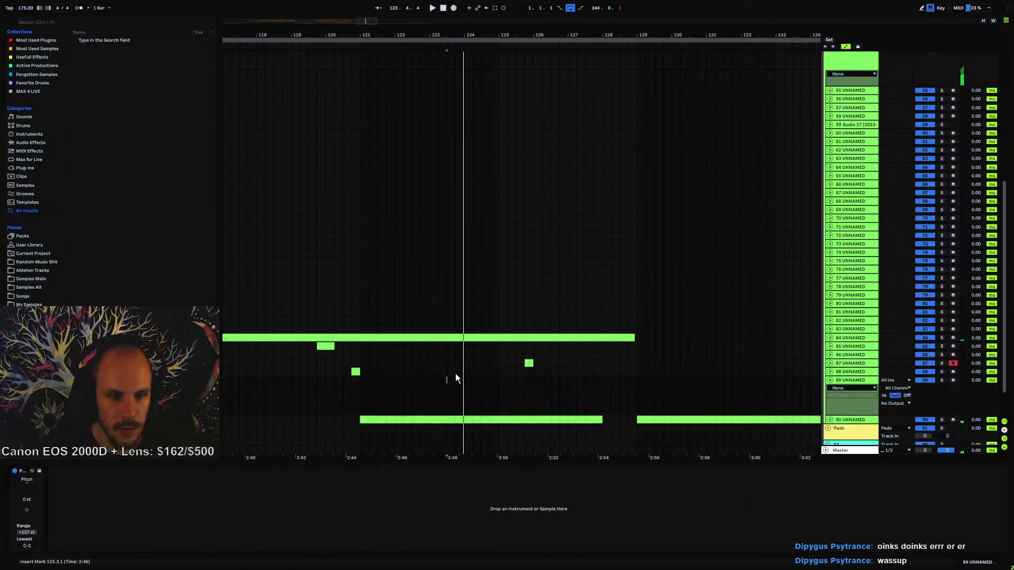
pyautogui.click(449, 378)
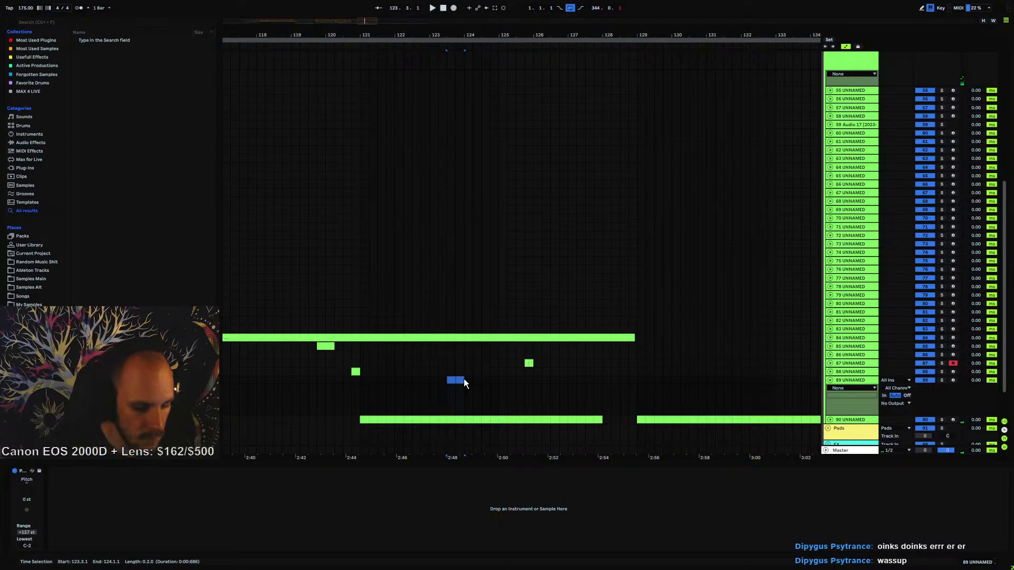
pyautogui.hotkey('ctrl', 'shift', 'm')
# - Load Serum as the instrument on the new track 89 and close its window
pyautogui.rightClick(466, 279)
pyautogui.moveTo(500, 286)
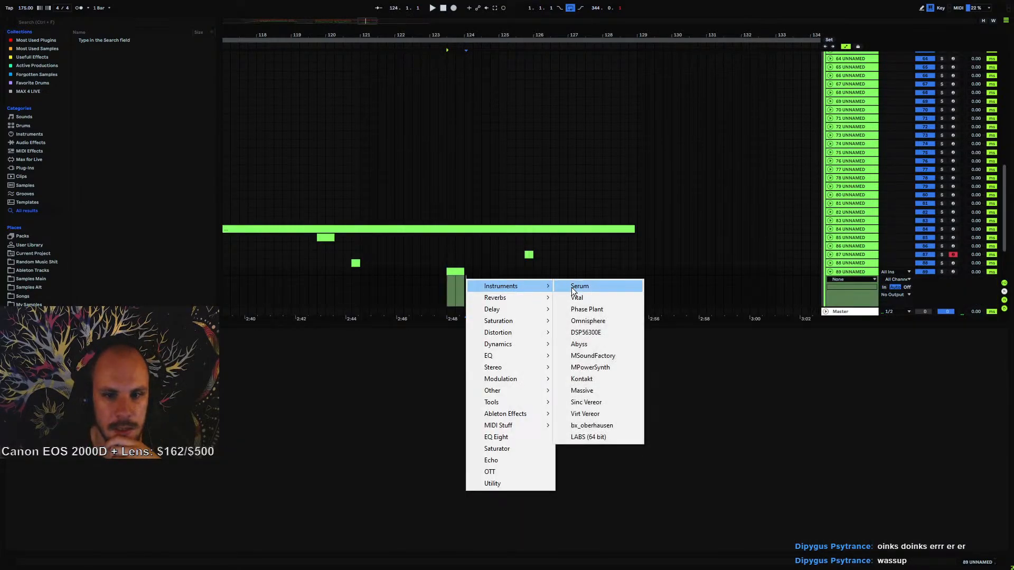
pyautogui.click(572, 288)
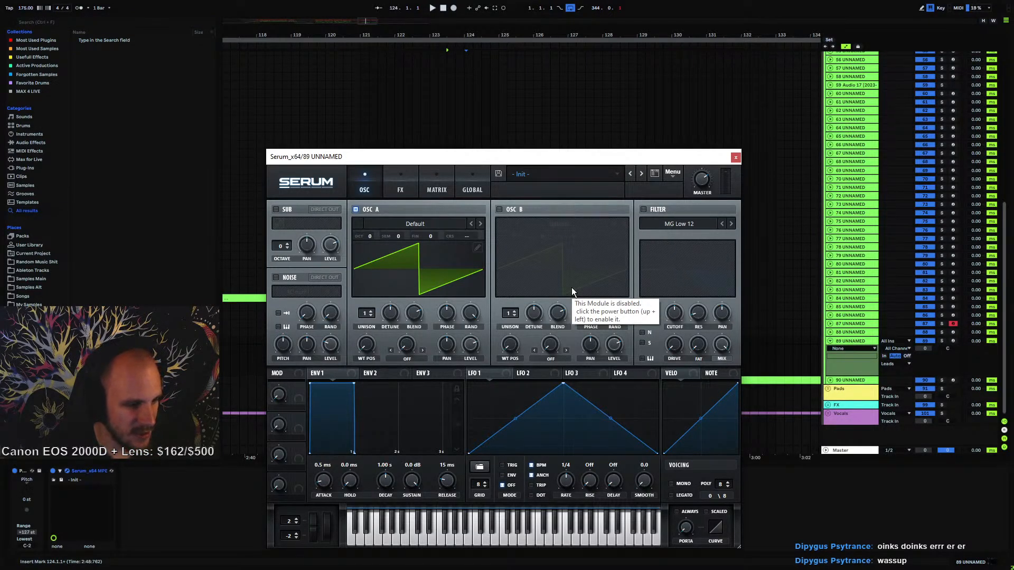
pyautogui.click(735, 158)
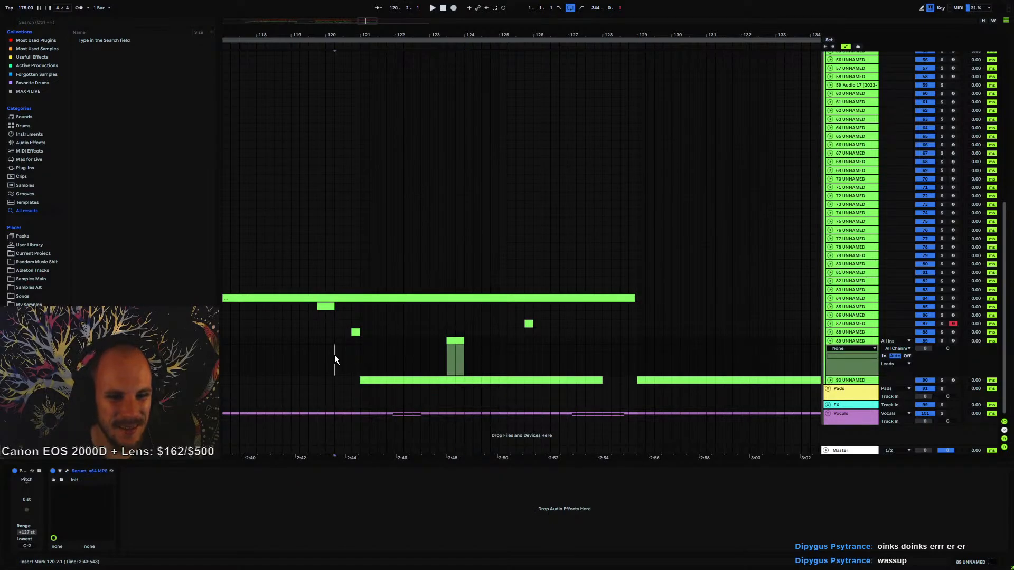
# - Play the passage from 120.1.1 and replay the gap between 128.1.1 and 129.1.1
pyautogui.click(328, 341)
pyautogui.press('space')
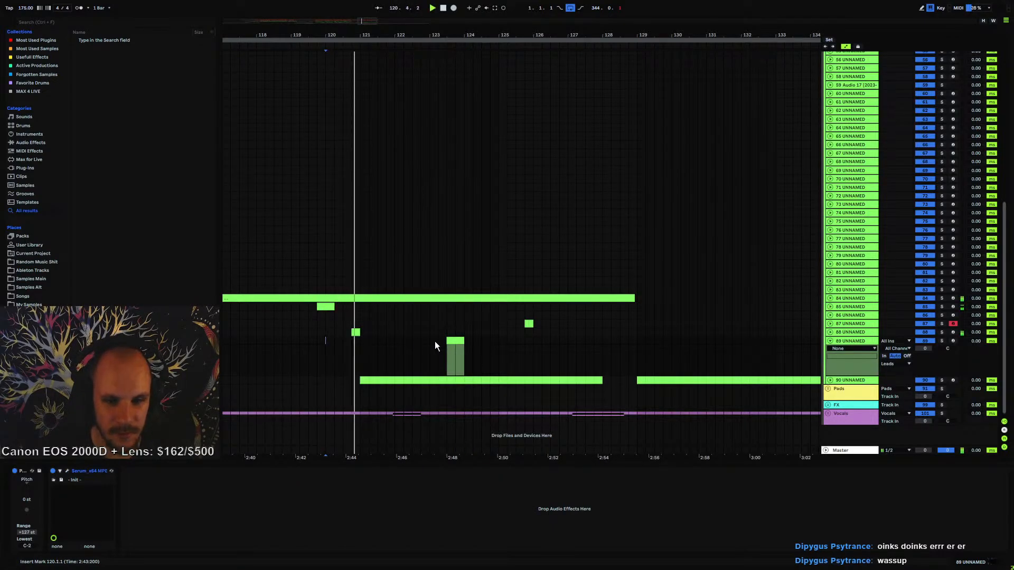
pyautogui.click(468, 339)
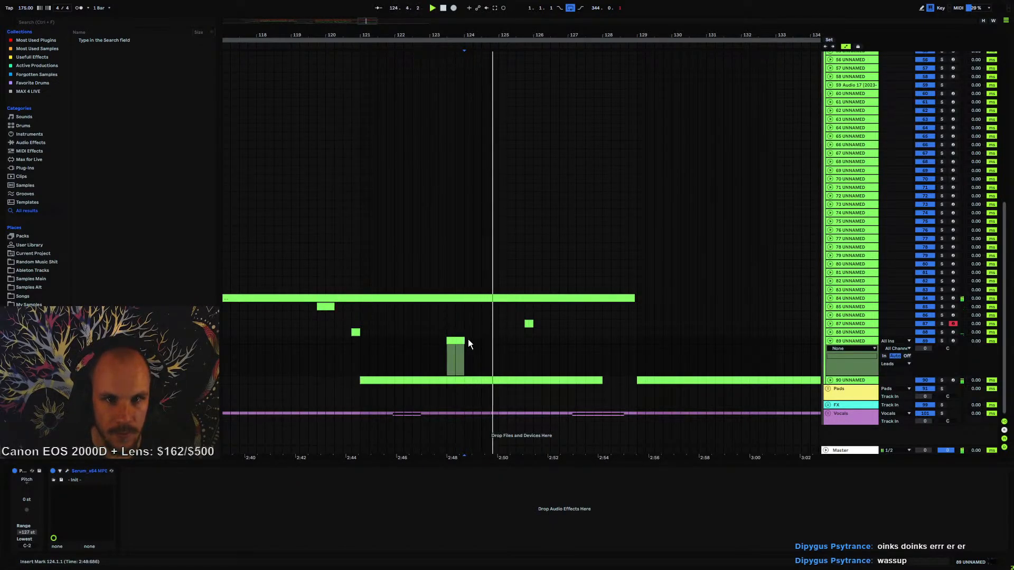
pyautogui.click(603, 339)
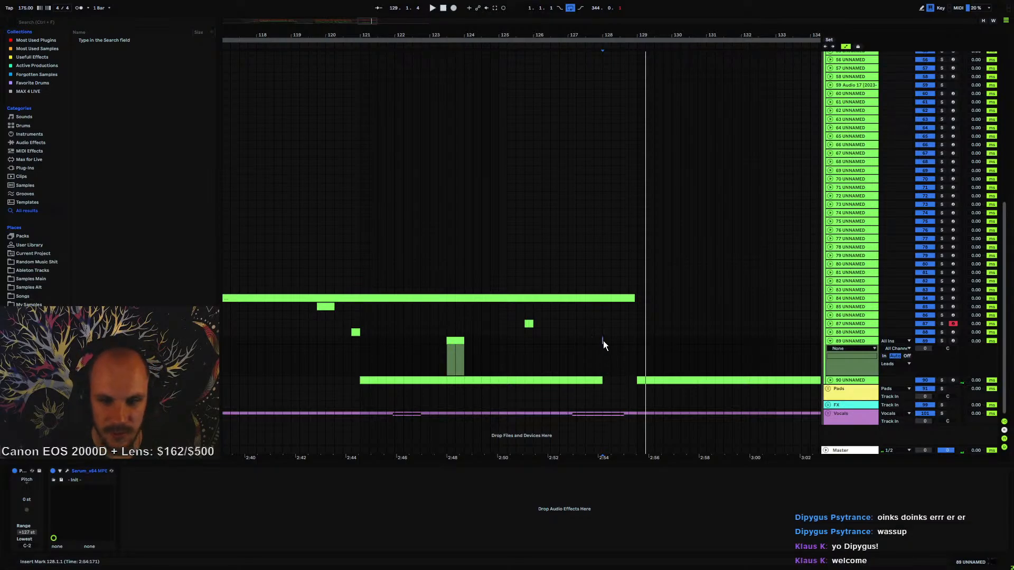
pyautogui.moveTo(603, 341); pyautogui.dragTo(635, 340)
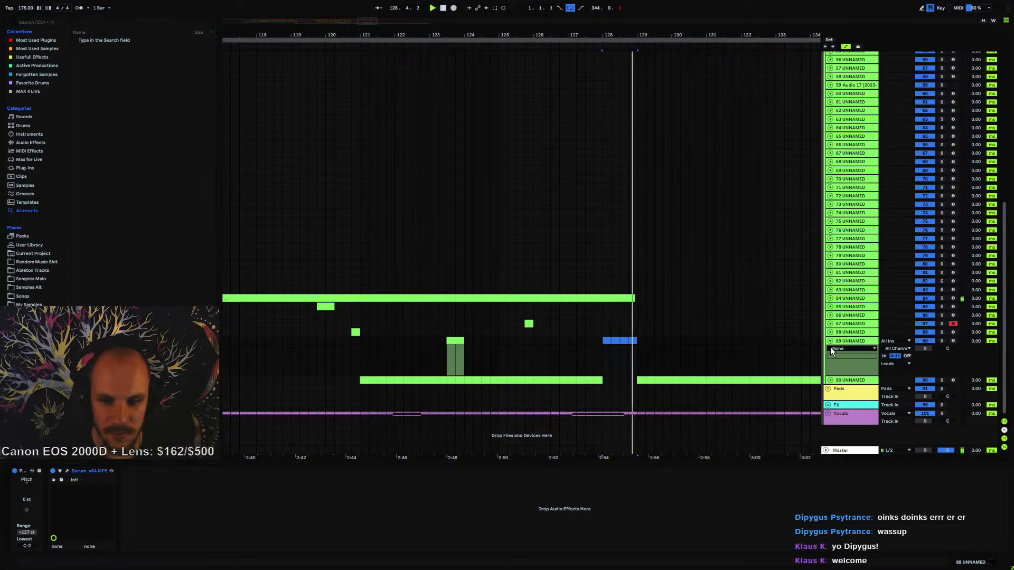
# - Load the Resonant Random Saw 4 wavetable into oscillator A of Serum on track 89
pyautogui.doubleClick(458, 340)
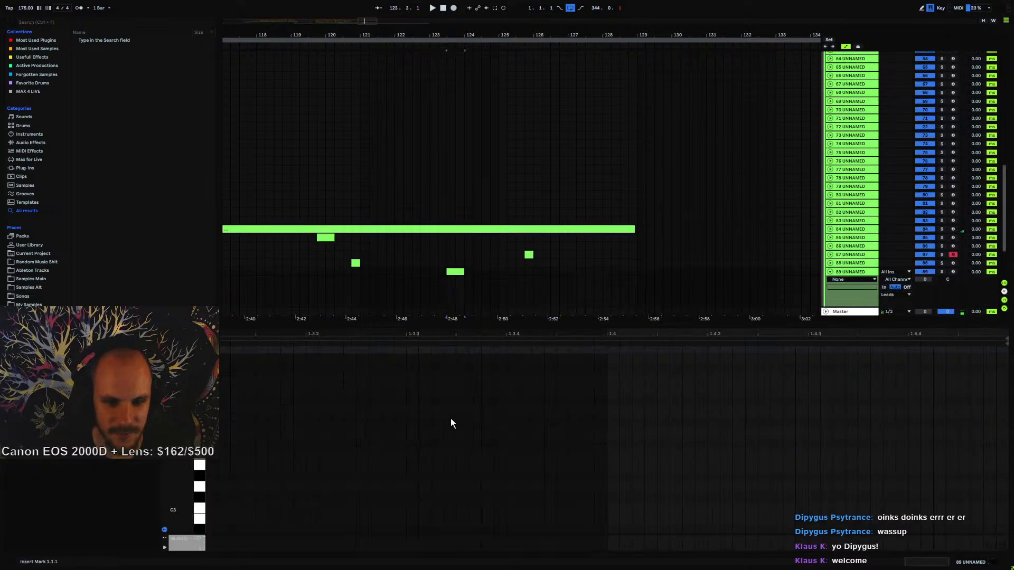
pyautogui.click(855, 274)
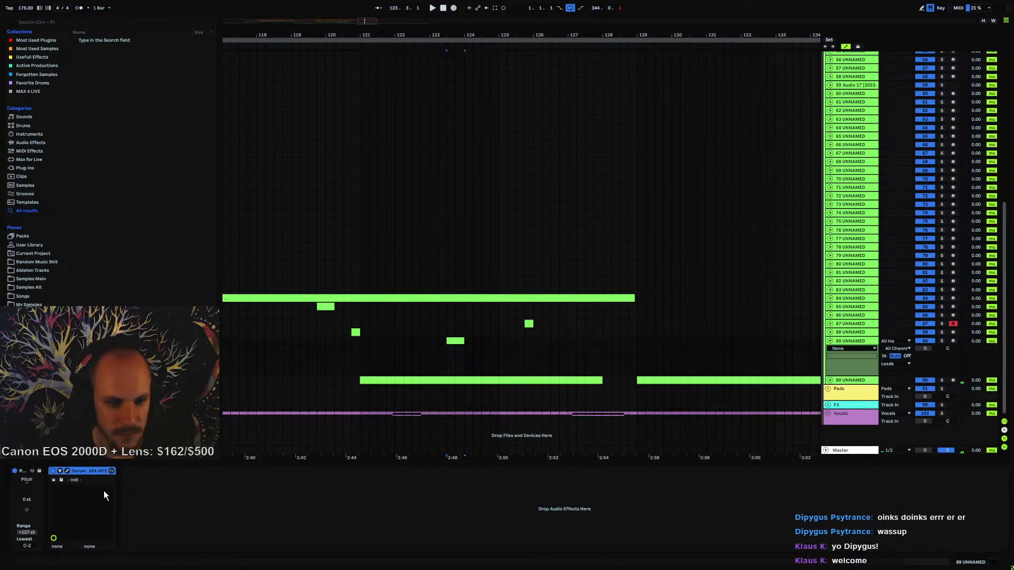
pyautogui.click(65, 470)
pyautogui.click(395, 224)
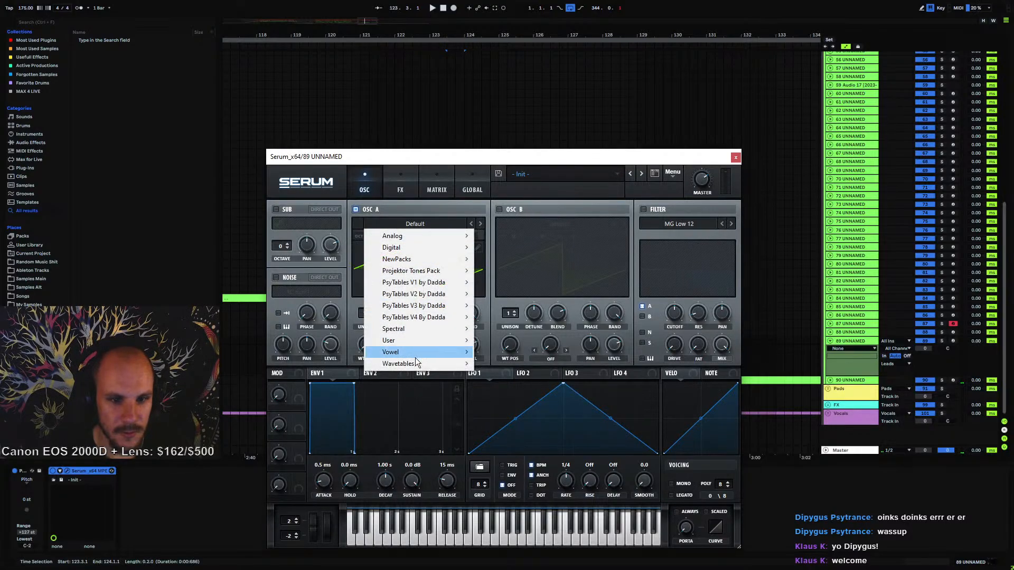
pyautogui.moveTo(413, 365)
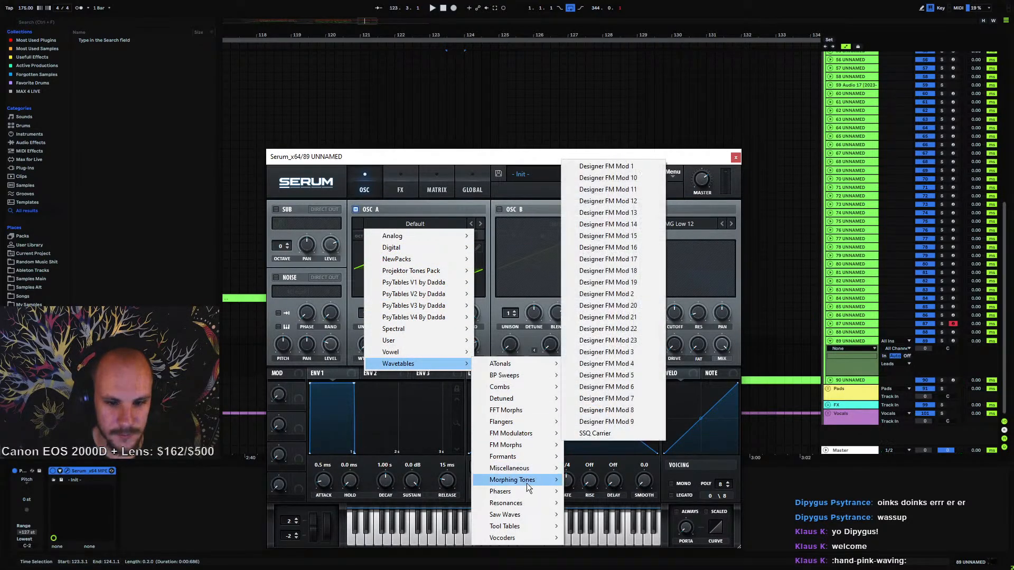
pyautogui.moveTo(530, 506)
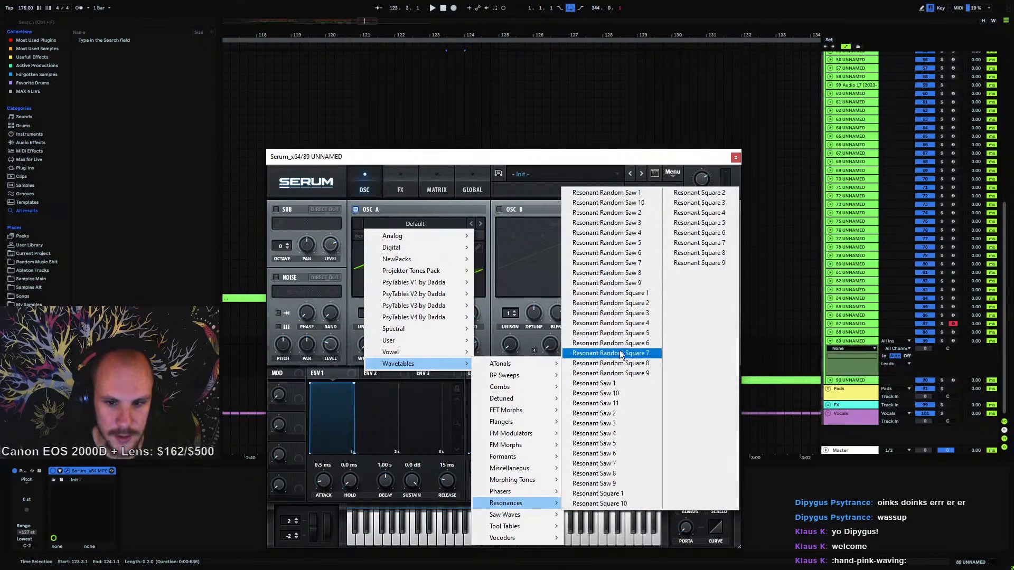
pyautogui.click(642, 232)
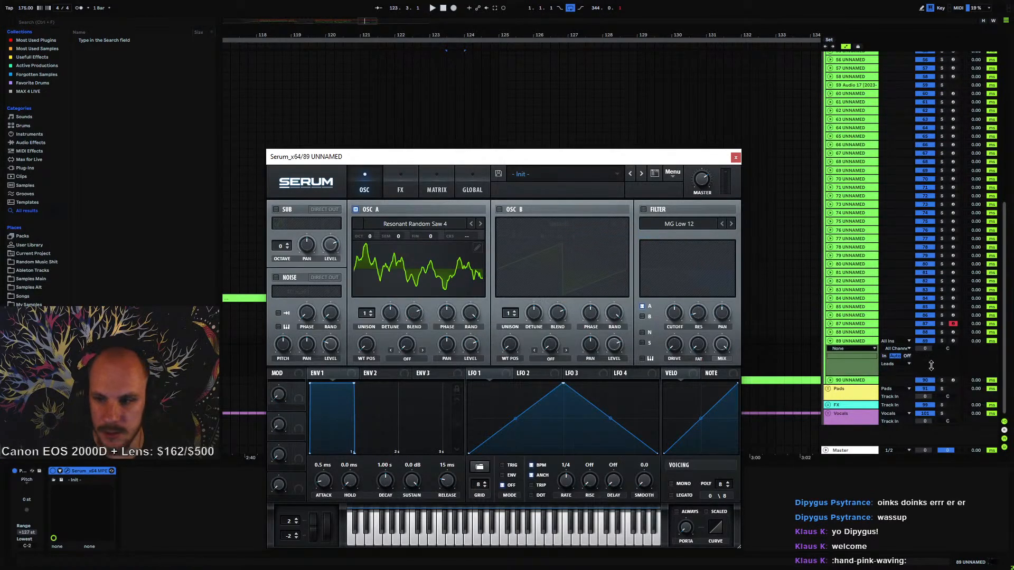
# - Arm track 89 and load the FM Morph 13 wavetable into Serum's oscillator A
pyautogui.click(953, 340)
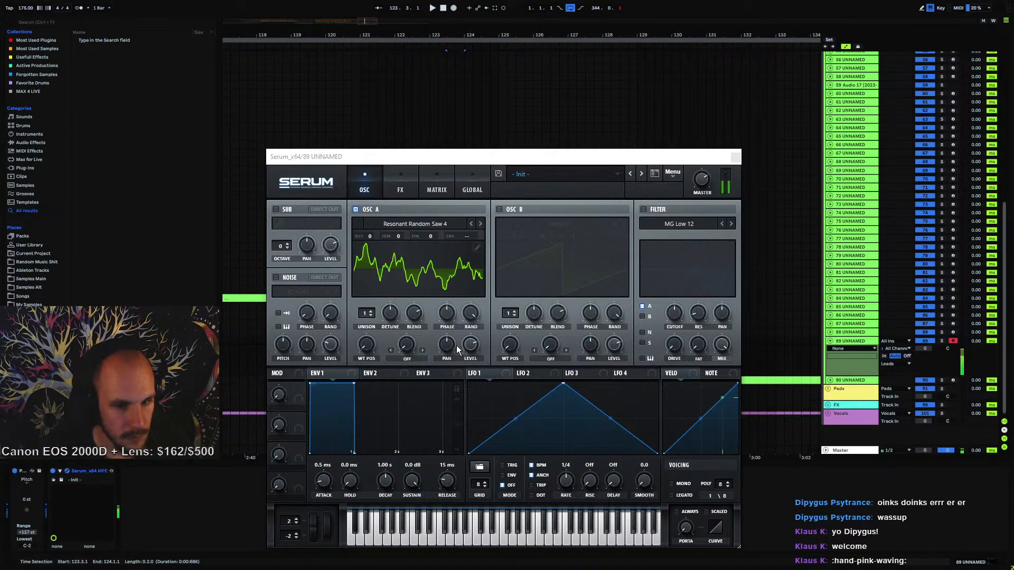
pyautogui.moveTo(366, 345)
pyautogui.mouseDown()
pyautogui.moveTo(383, 294)
pyautogui.moveTo(376, 356)
pyautogui.moveTo(383, 335)
pyautogui.mouseUp()
pyautogui.click(419, 223)
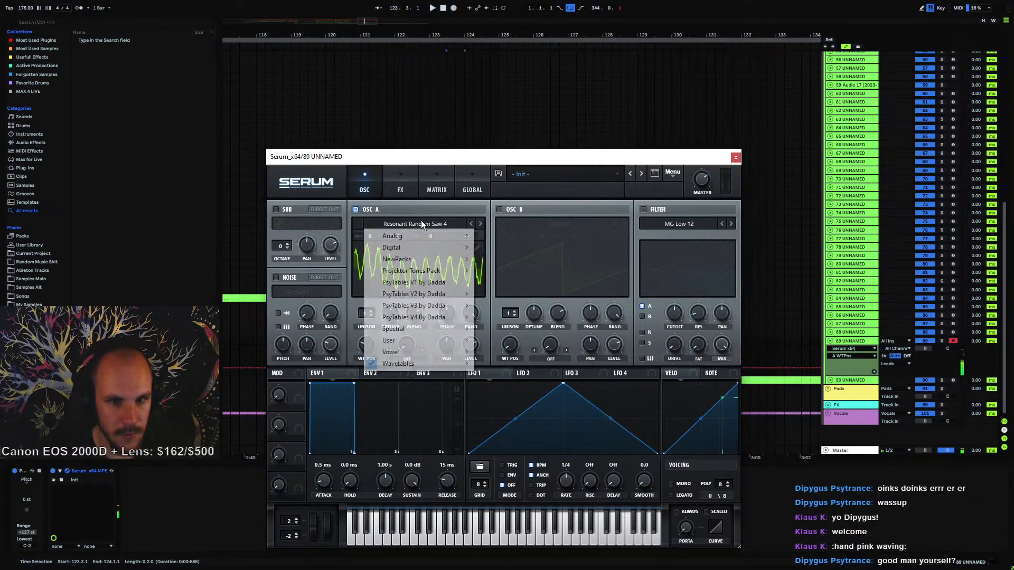
pyautogui.moveTo(414, 364)
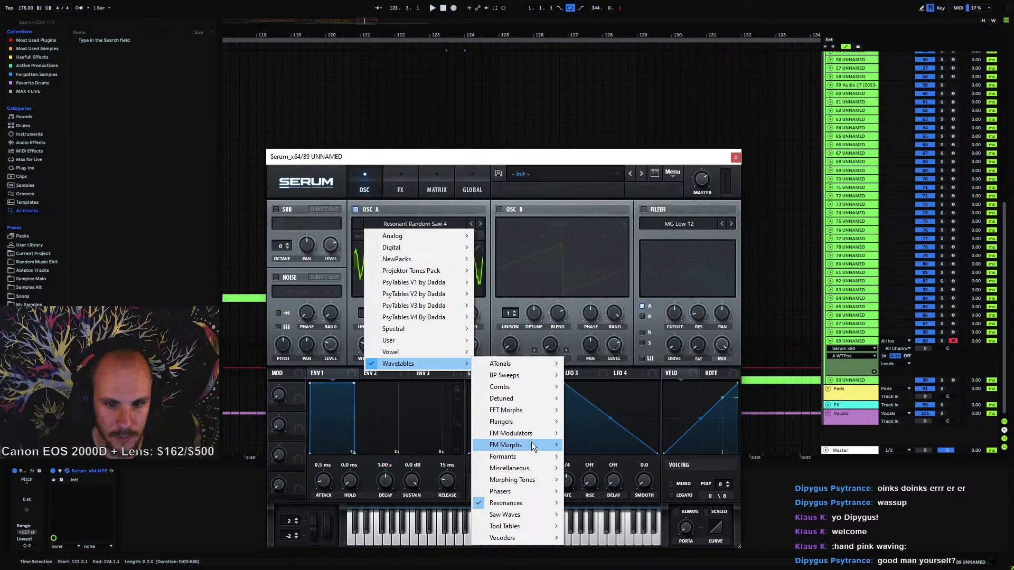
pyautogui.moveTo(533, 445)
pyautogui.click(597, 306)
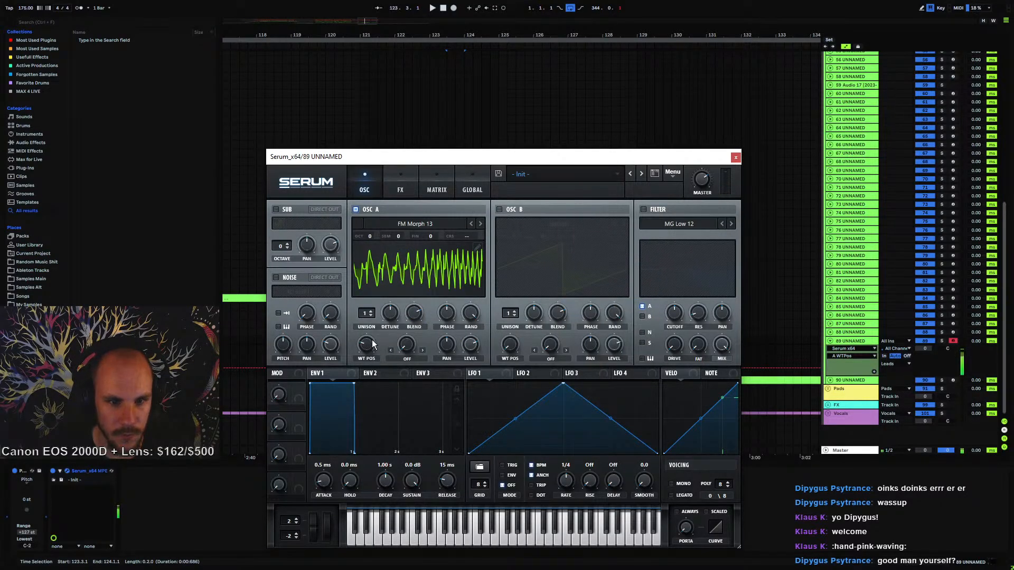
# - Sweep oscillator A's wavetable position down and back up, and close the Serum window
pyautogui.moveTo(372, 340); pyautogui.dragTo(353, 399)
pyautogui.moveTo(366, 347); pyautogui.dragTo(396, 293)
pyautogui.click(739, 158)
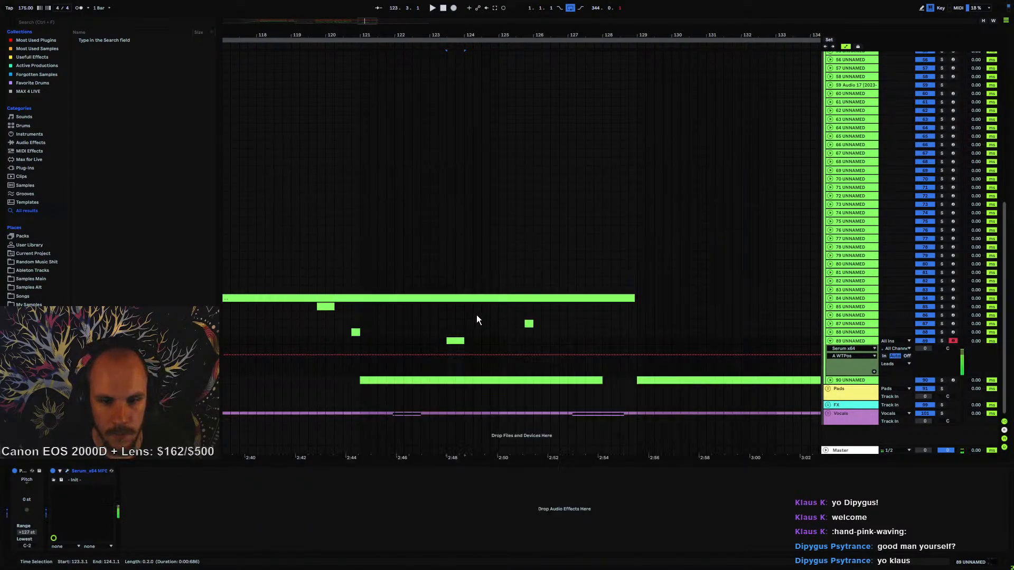
# - Draw a short C#1 note at 1.3.1 in the track 89 clip and duplicate it on every sixteenth through 1.4.4
pyautogui.doubleClick(456, 341)
pyautogui.scroll(-5, 208, 470)
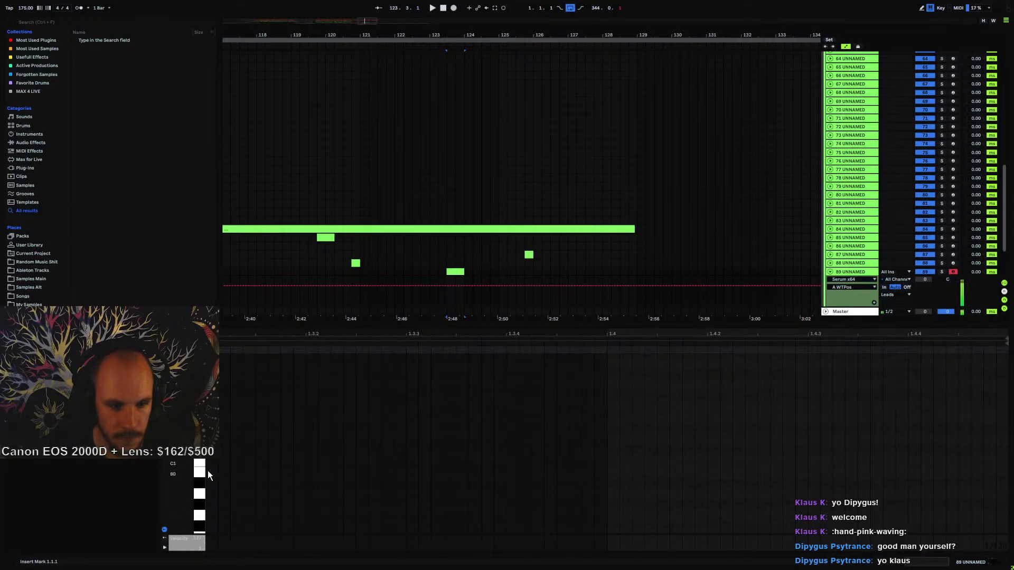
pyautogui.press('space')
pyautogui.doubleClick(238, 451)
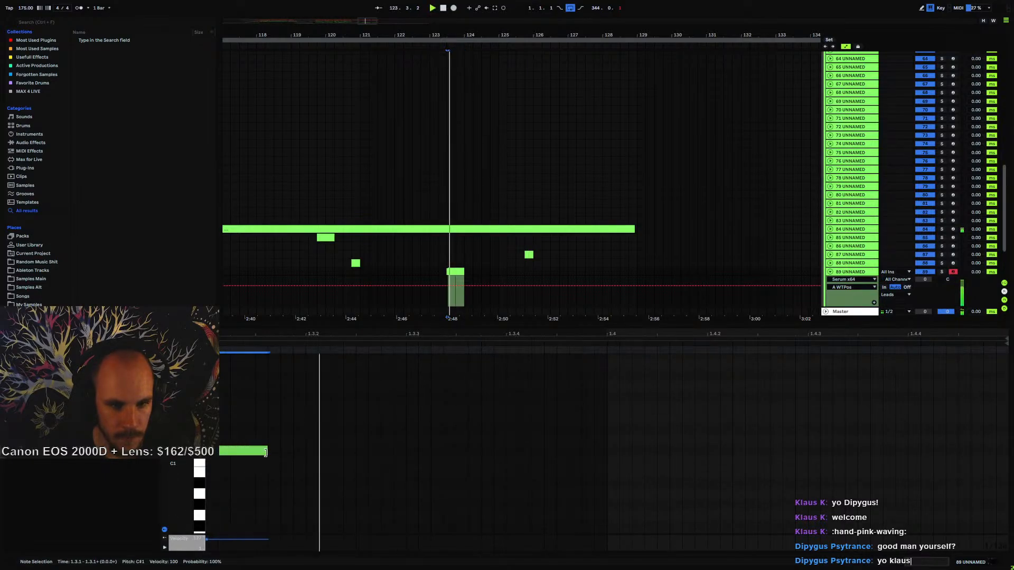
pyautogui.press('space')
pyautogui.hotkey('ctrl', 'd')
pyautogui.hotkey('ctrl', 'd')
pyautogui.hotkey('ctrl', 'd')
pyautogui.hotkey('ctrl', 'd')
pyautogui.hotkey('ctrl', 'd')
pyautogui.hotkey('ctrl', 'd')
pyautogui.hotkey('ctrl', 'd')
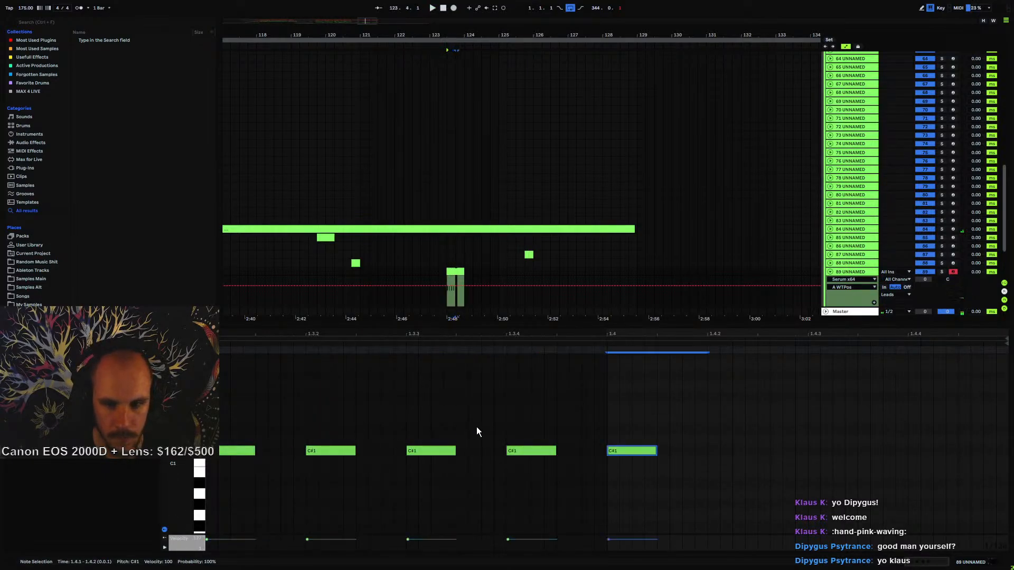
# - Raise the notes at 1.3.2, 1.3.3, 1.4.1, 1.4.2 and 1.4.3 an octave to C#2 and play the clip
pyautogui.click(346, 451)
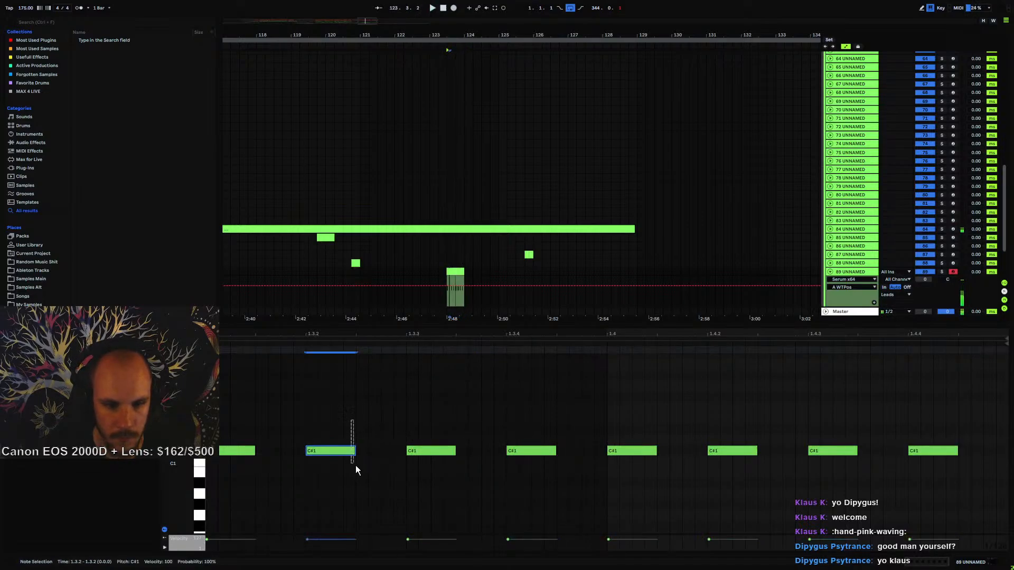
pyautogui.moveTo(339, 415); pyautogui.dragTo(475, 492)
pyautogui.hotkey('shift', 'Up')
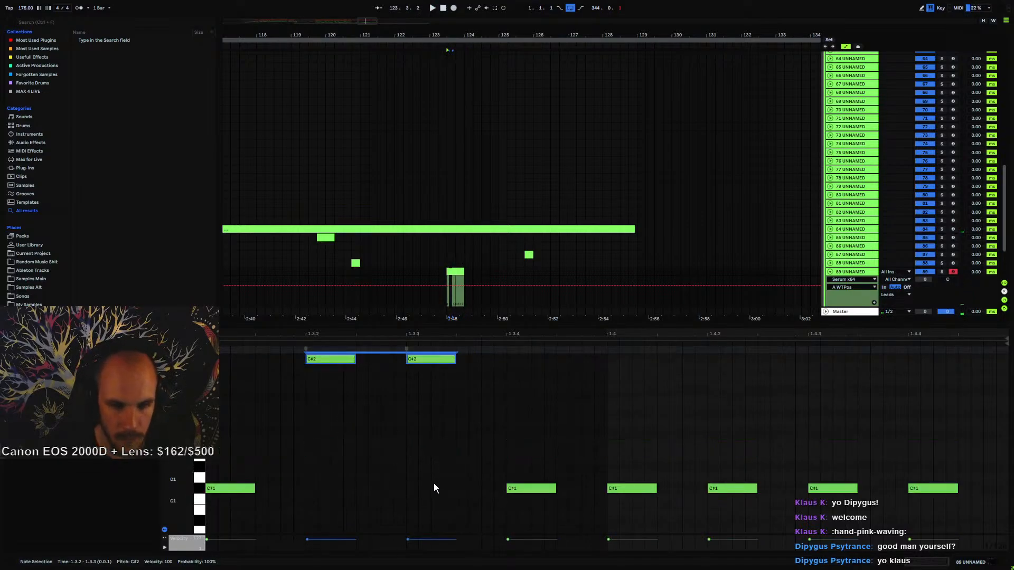
pyautogui.press('space')
pyautogui.moveTo(607, 473); pyautogui.dragTo(711, 499)
pyautogui.hotkey('shift', 'Up')
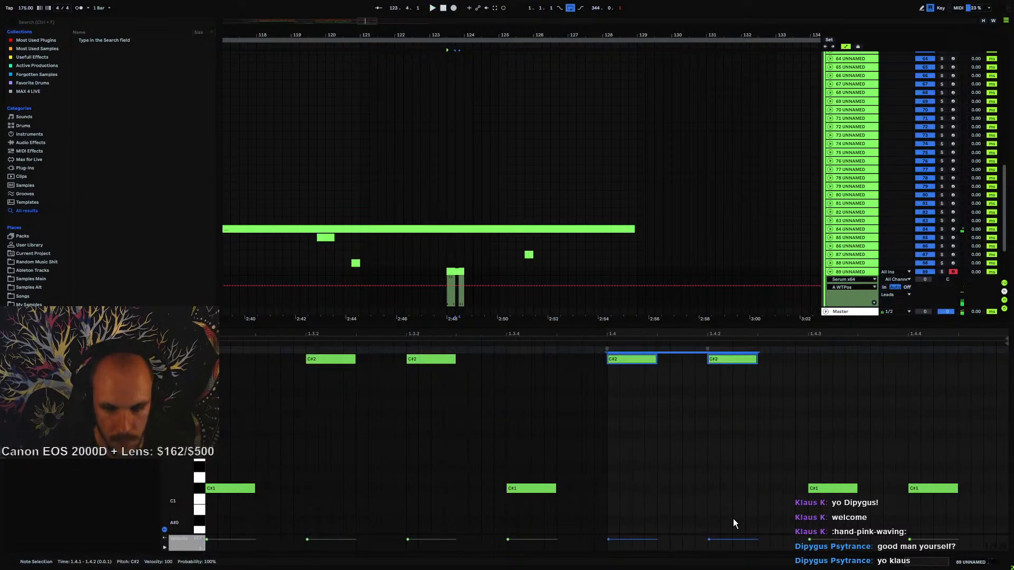
pyautogui.click(812, 463)
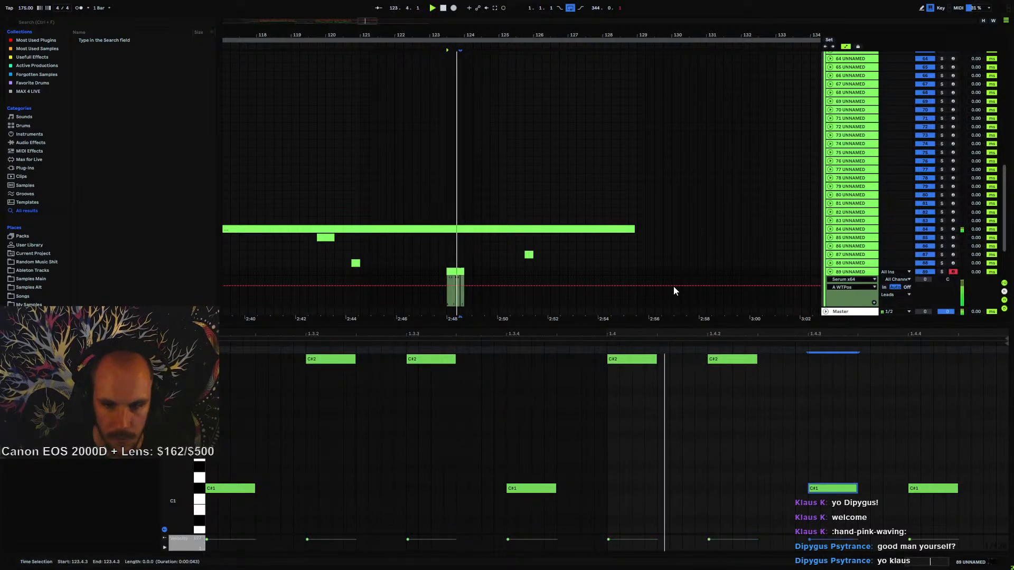
pyautogui.hotkey('shift', 'Up')
pyautogui.press('space')
pyautogui.press('space')
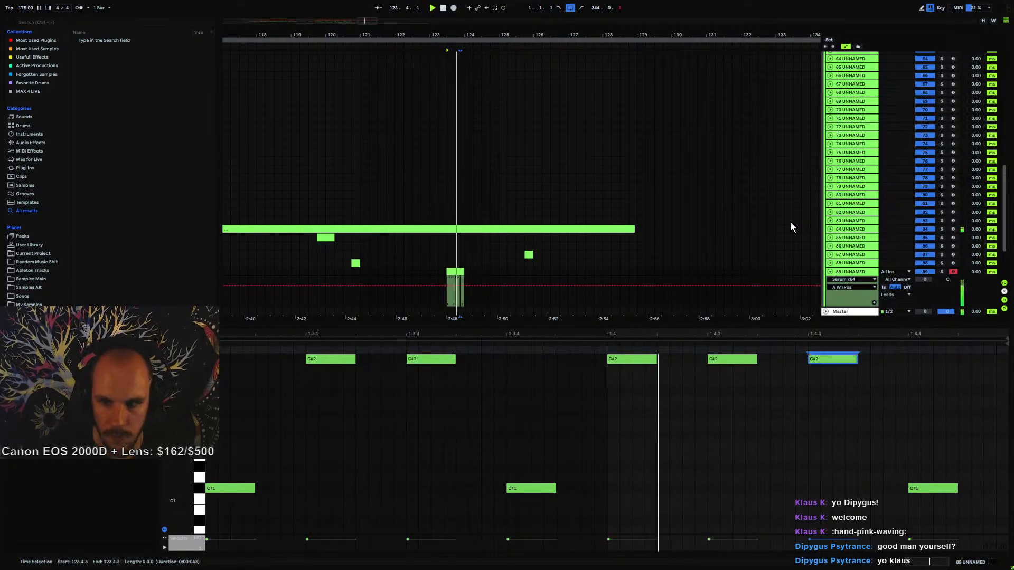
pyautogui.press('space')
# - Reopen Serum on track 89 and adjust oscillator A's wavetable position while auditioning the fill
pyautogui.doubleClick(846, 273)
pyautogui.press('space')
pyautogui.click(67, 471)
pyautogui.press('space')
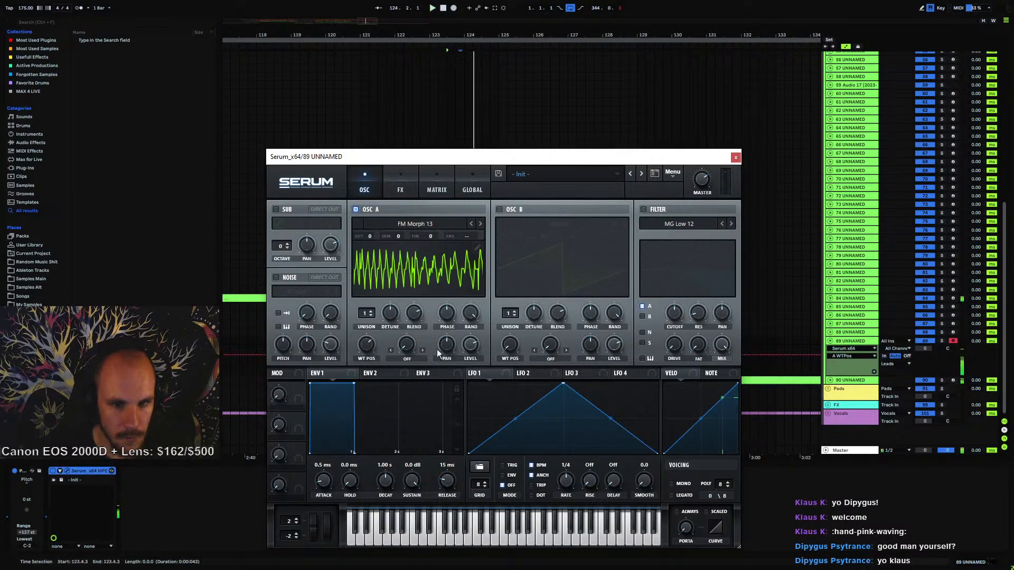
pyautogui.moveTo(368, 345); pyautogui.dragTo(368, 349)
pyautogui.press('space')
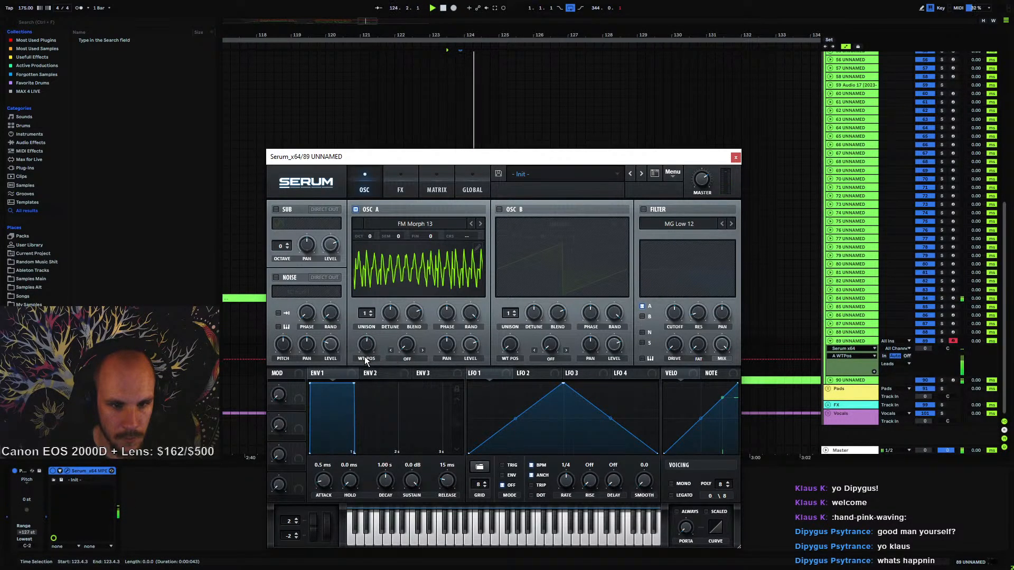
# - Modulate oscillator A's wavetable position with NoteOn Rand1, reduce the modulation amount in the matrix, and close Serum
pyautogui.rightClick(367, 332)
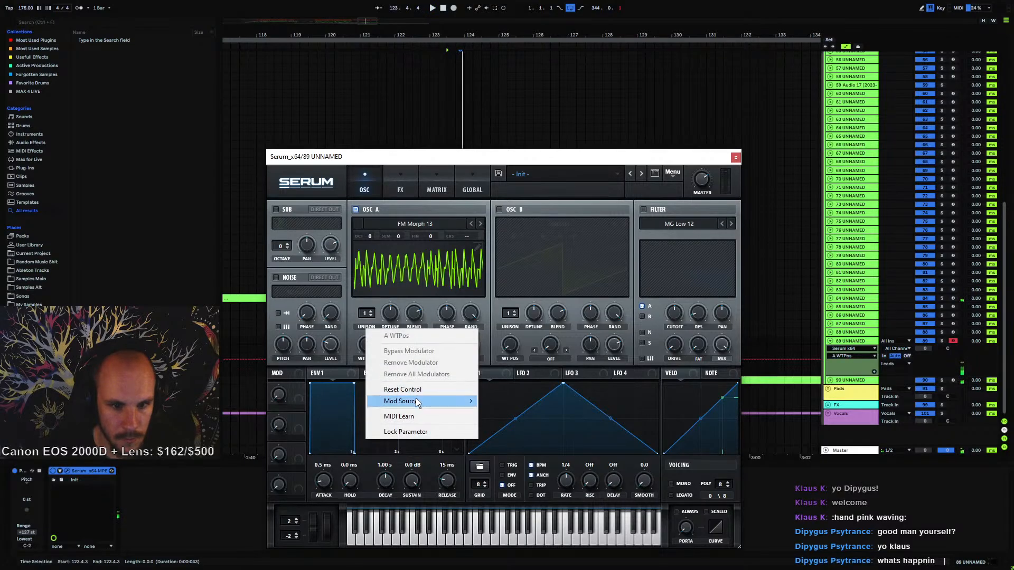
pyautogui.moveTo(413, 402)
pyautogui.click(535, 262)
pyautogui.click(436, 187)
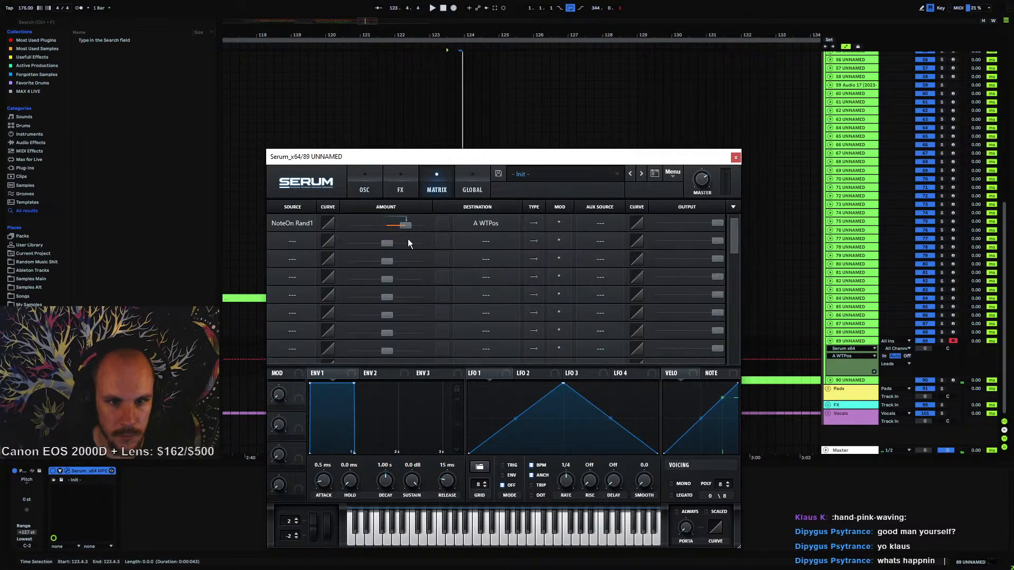
pyautogui.moveTo(405, 226); pyautogui.dragTo(398, 228)
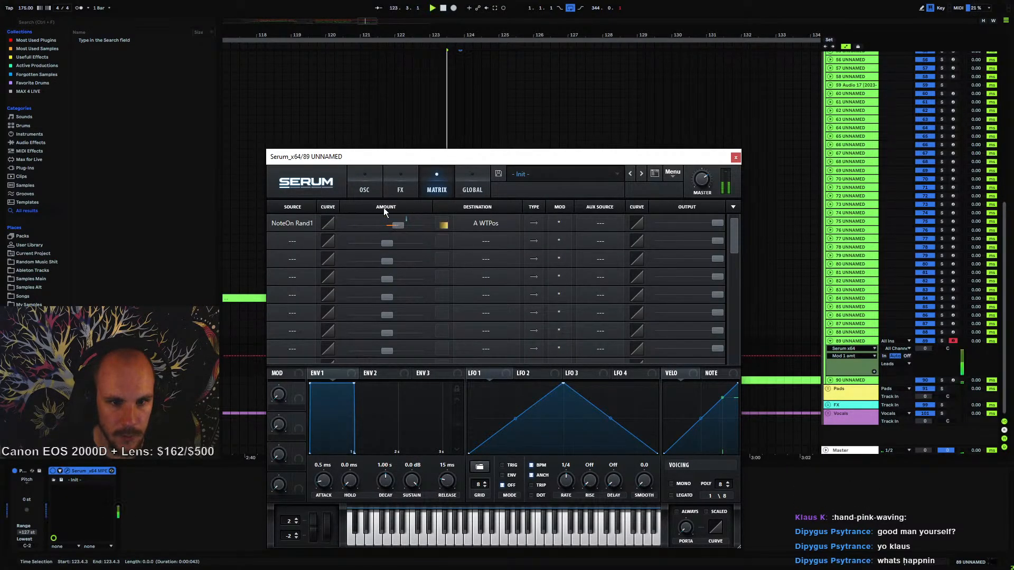
pyautogui.click(736, 157)
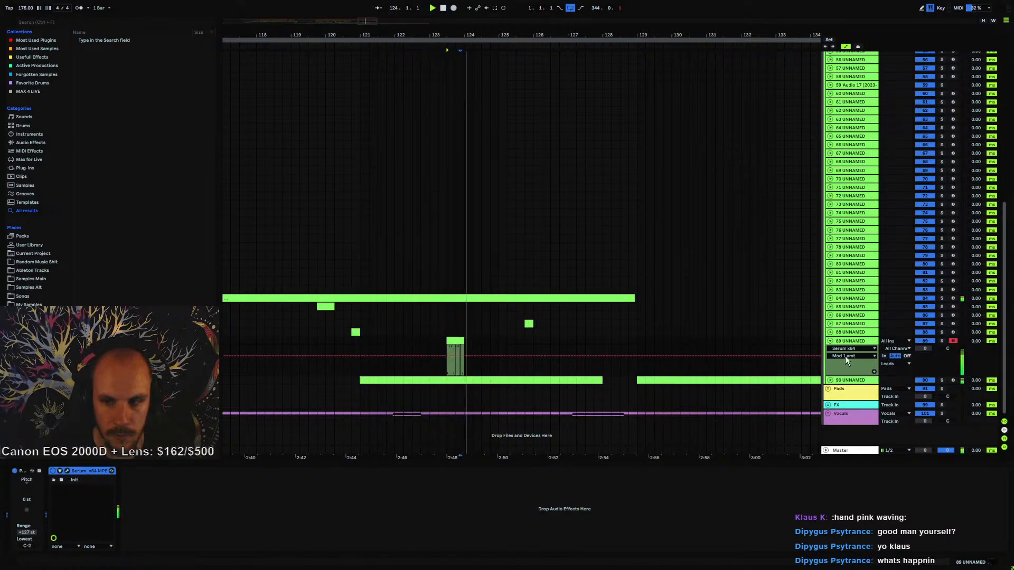
# - Add MStereoSpread after Serum on track 89, raise widening to 37.2% and spread to 54.4%, audition the fill and close the plugin
pyautogui.rightClick(192, 492)
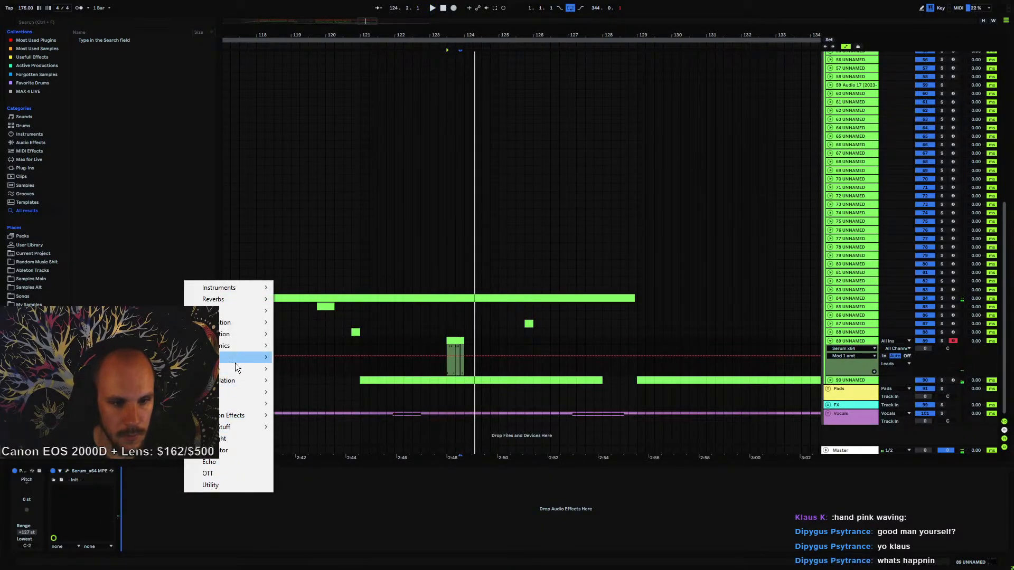
pyautogui.moveTo(222, 369)
pyautogui.click(289, 368)
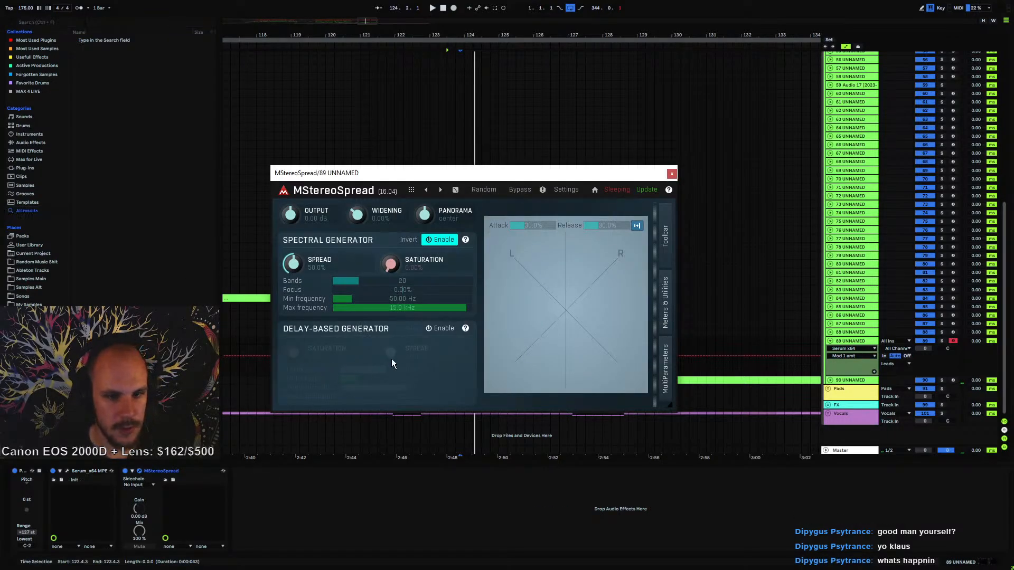
pyautogui.moveTo(357, 215); pyautogui.dragTo(358, 194)
pyautogui.moveTo(293, 263); pyautogui.dragTo(293, 259)
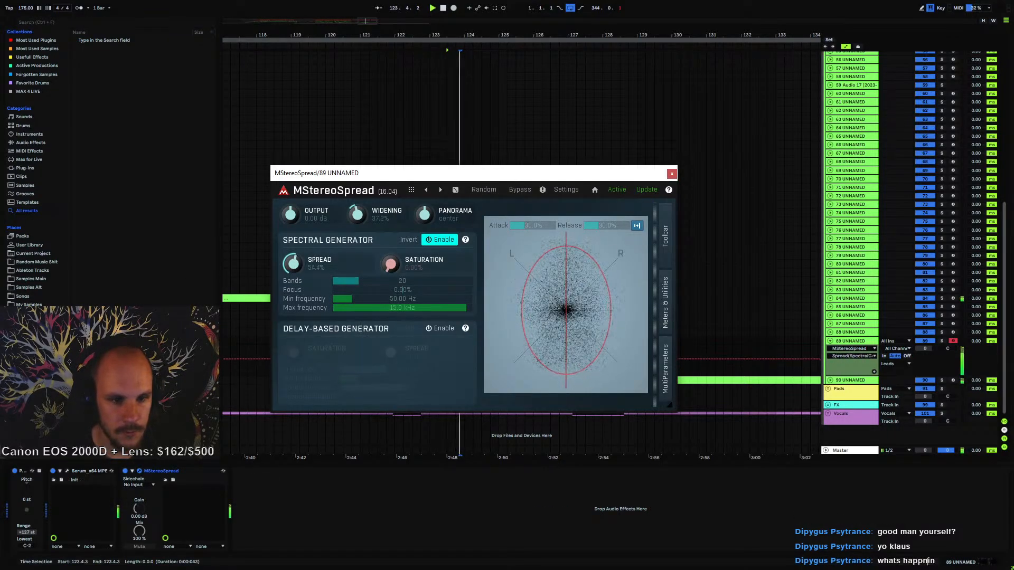
pyautogui.press('space')
pyautogui.click(671, 174)
# - Lower track 89's volume to -5.7 dB while playing the fill, and fold the track
pyautogui.press('space')
pyautogui.moveTo(925, 348); pyautogui.dragTo(924, 363)
pyautogui.press('space')
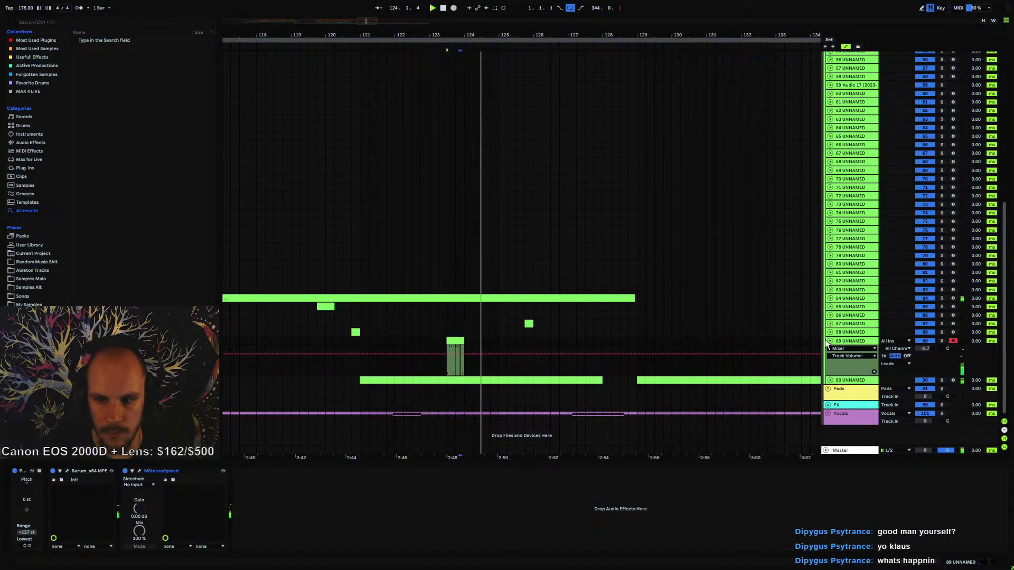
pyautogui.click(831, 340)
# - Play the arrangement from bar 119 and place the insert marker at 113.1.1
pyautogui.click(299, 332)
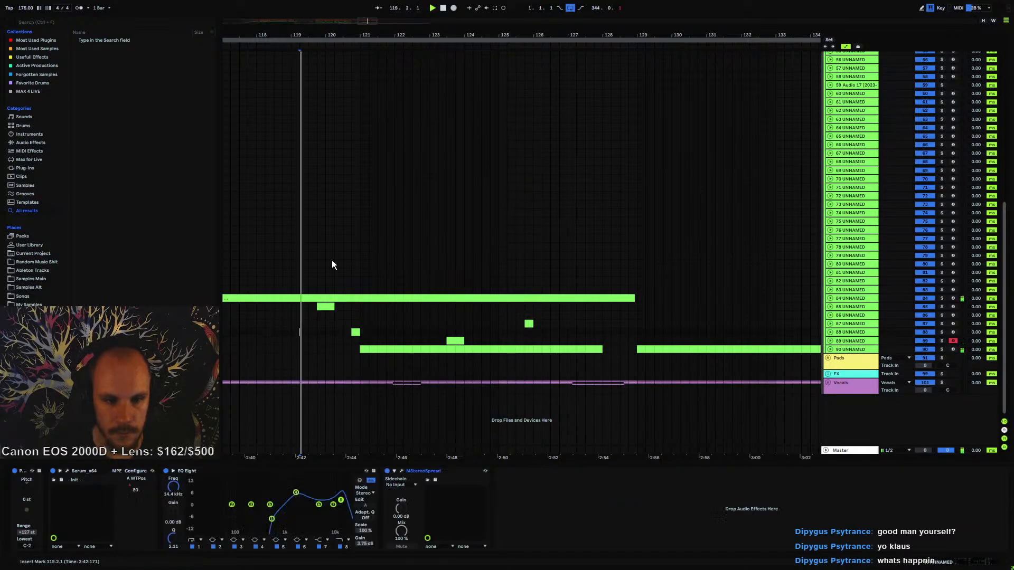
pyautogui.moveTo(343, 36); pyautogui.dragTo(493, 12)
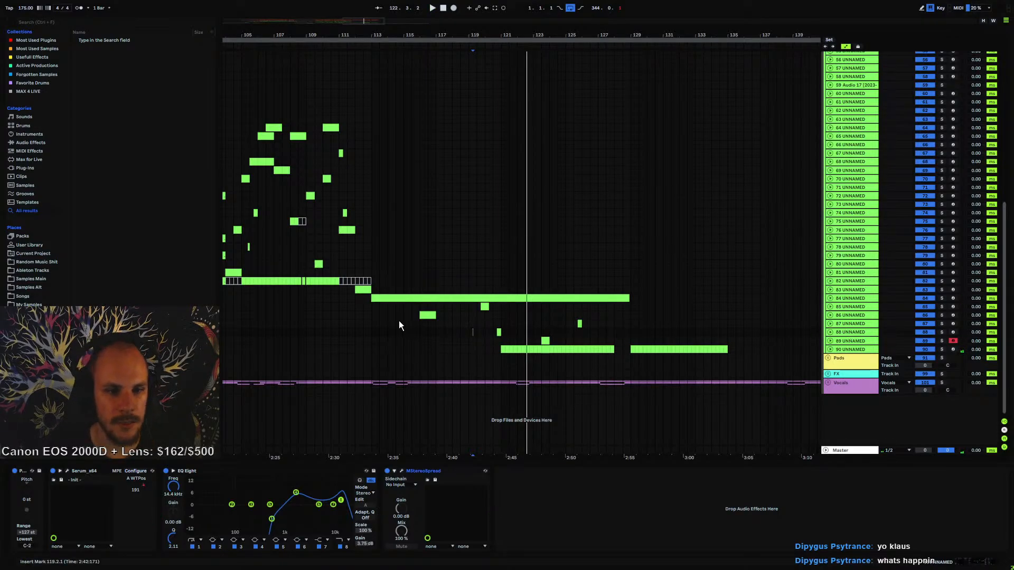
pyautogui.click(371, 311)
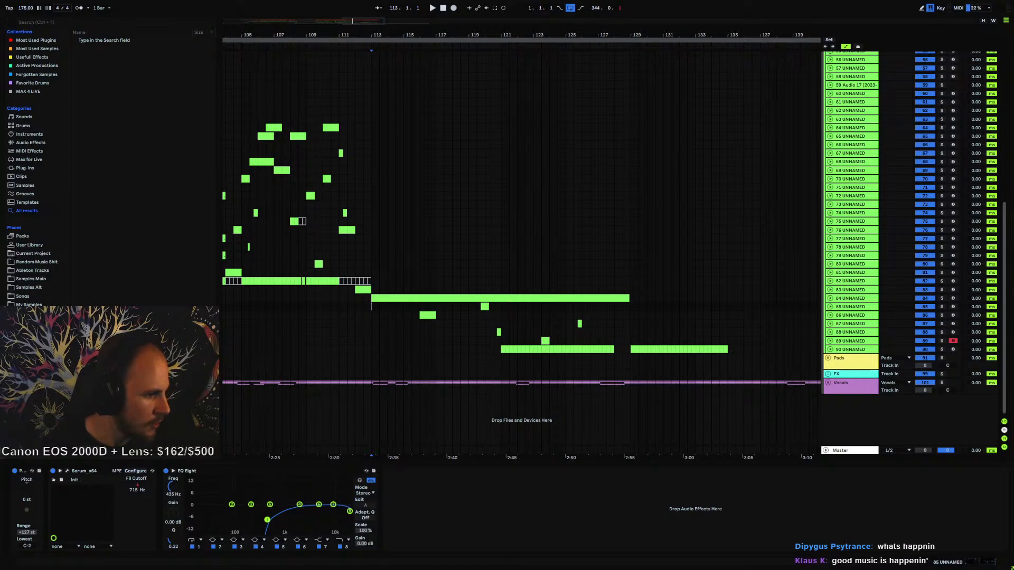
# - Switch to Discord, open the general channel and play the old-versus-new camera comparison video
pyautogui.moveTo(0, 90); pyautogui.dragTo(458, 68)
pyautogui.scroll(5, 283, 279)
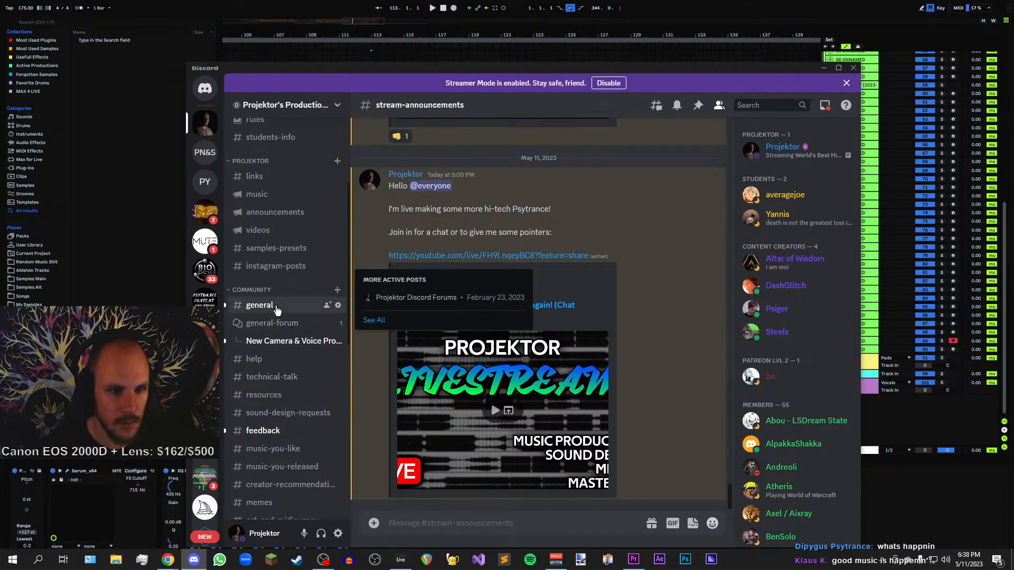
pyautogui.click(275, 307)
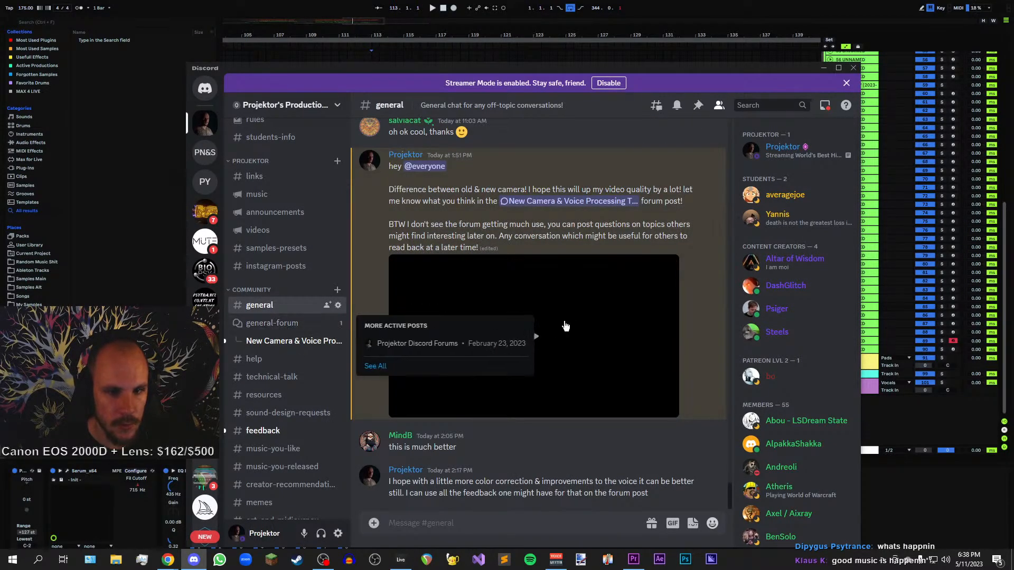
pyautogui.scroll(1, 506, 454)
pyautogui.scroll(-1, 505, 453)
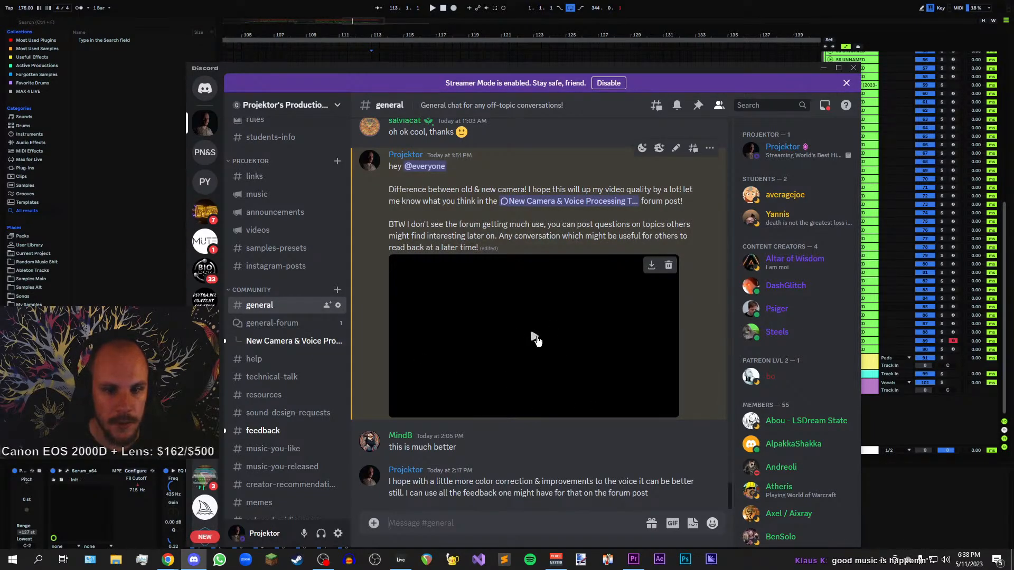
pyautogui.click(532, 339)
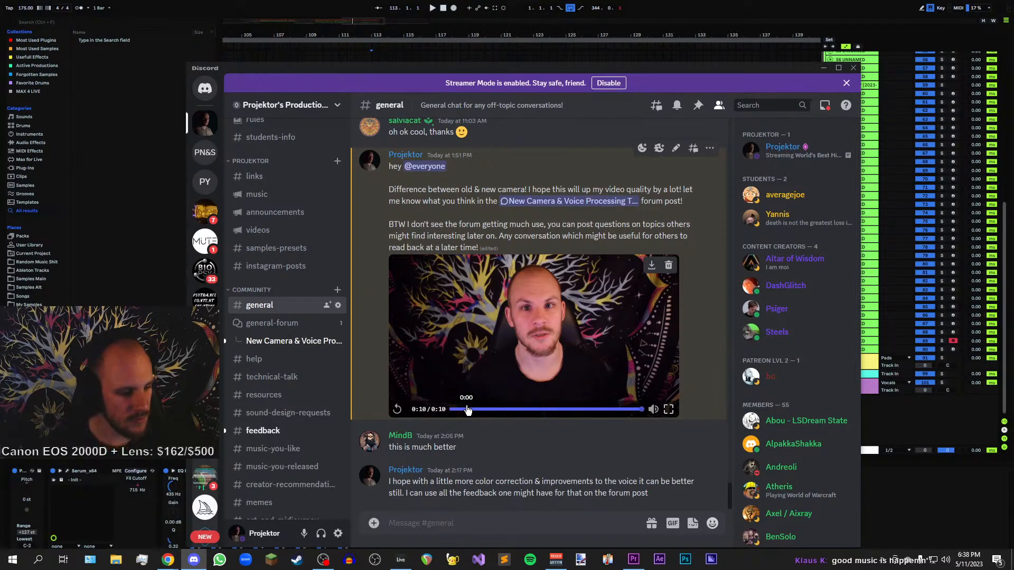
# - Read the New Camera & Voice Processing Test forum post and its replies, and return to Ableton Live
pyautogui.click(296, 347)
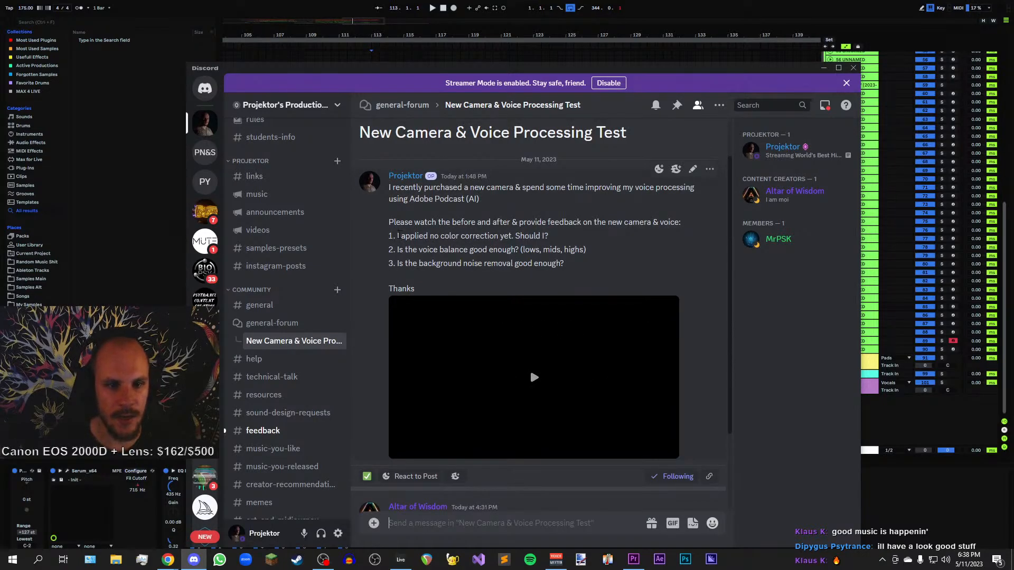
pyautogui.moveTo(396, 236); pyautogui.dragTo(584, 273)
pyautogui.click(572, 271)
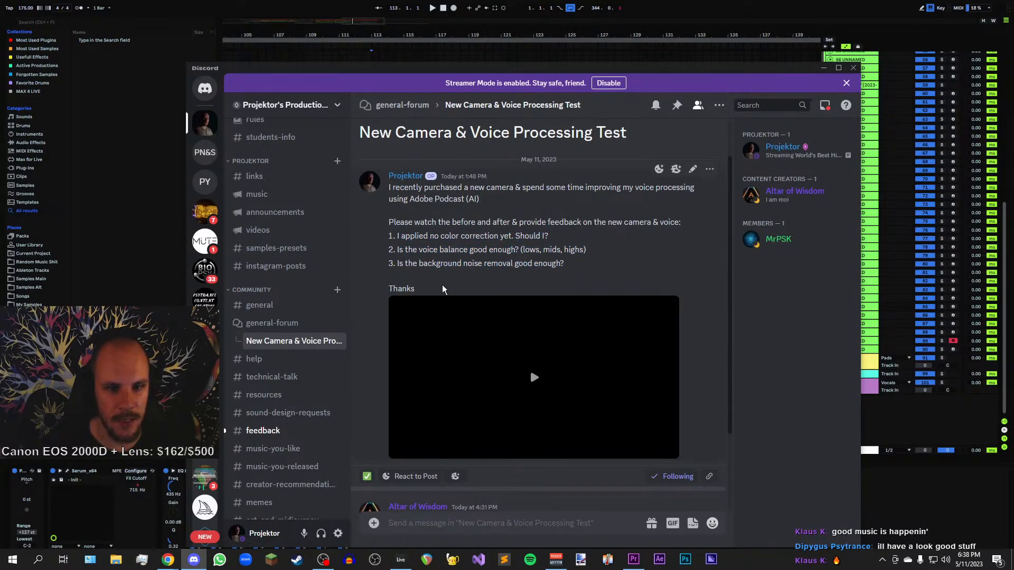
pyautogui.scroll(-2, 485, 295)
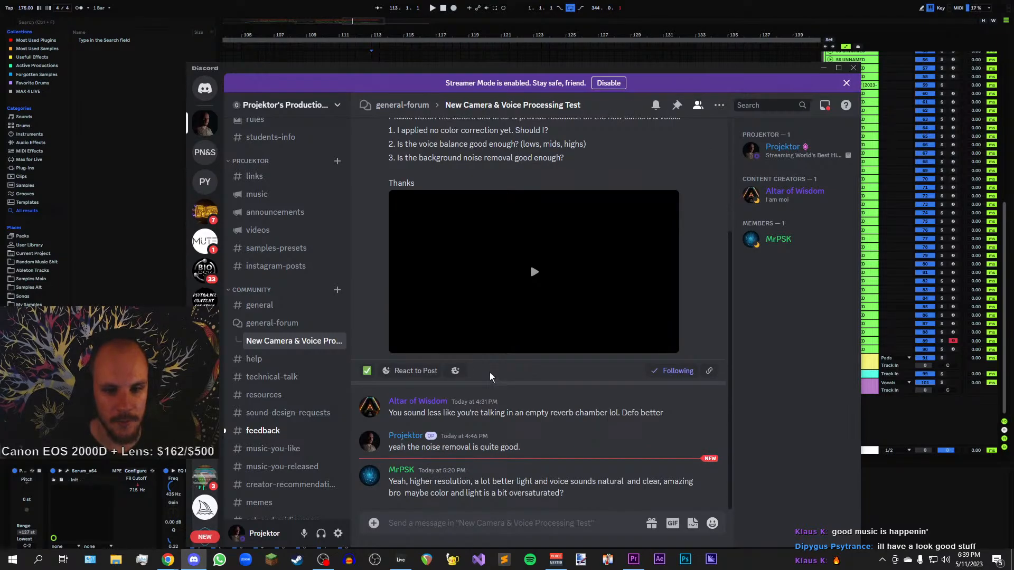
pyautogui.moveTo(289, 330)
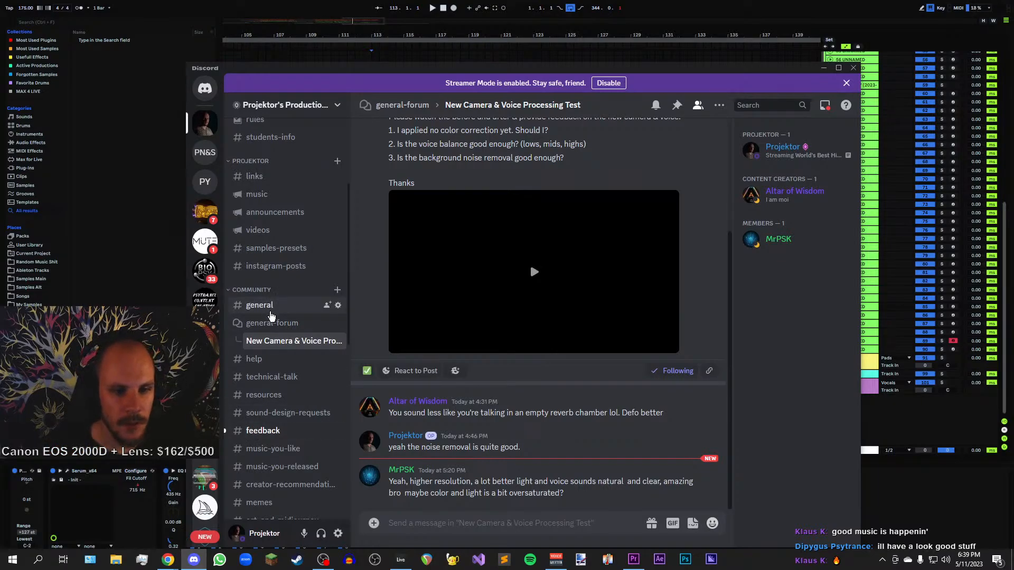
pyautogui.click(269, 308)
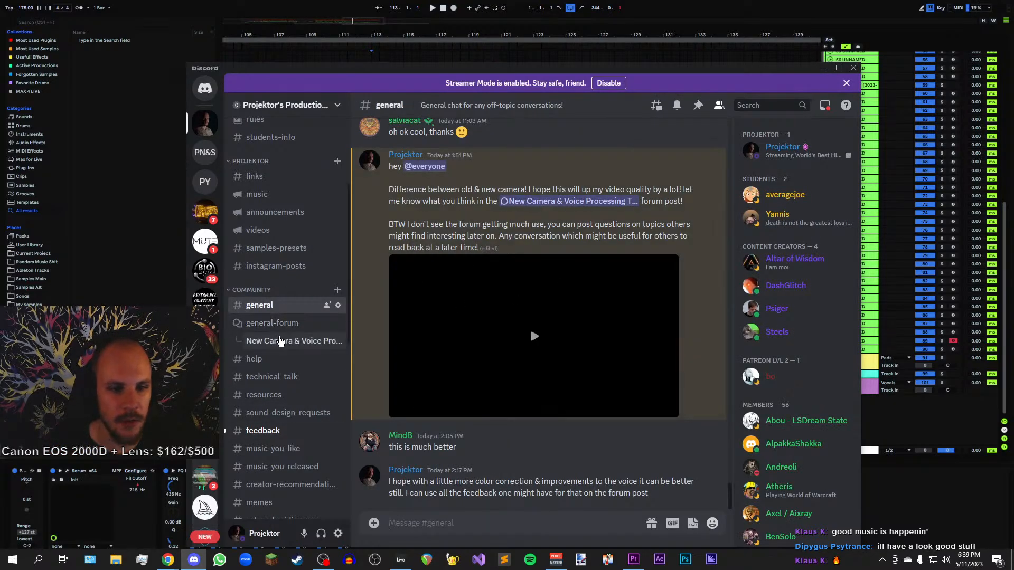
pyautogui.click(280, 341)
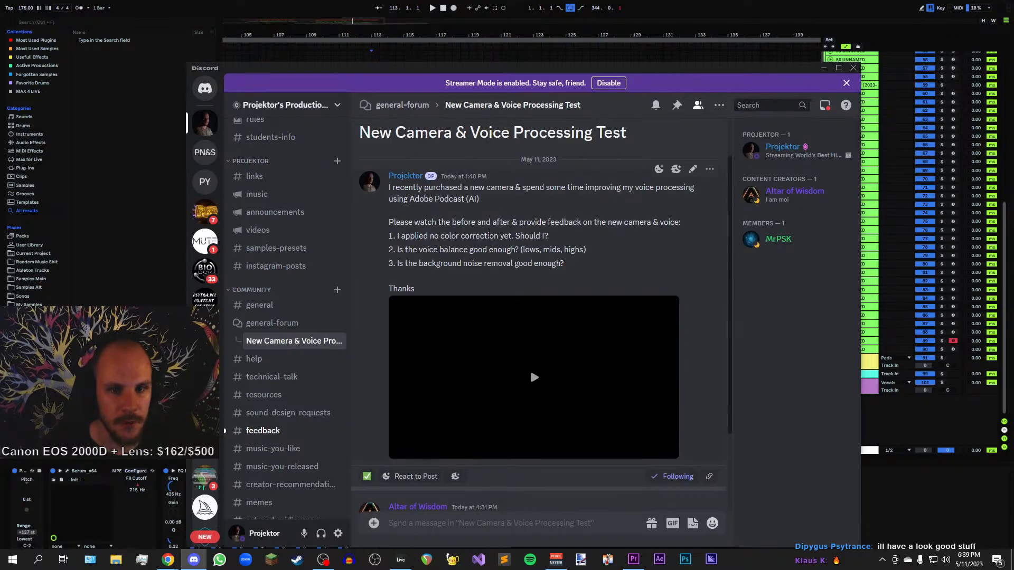
pyautogui.scroll(-2, 489, 236)
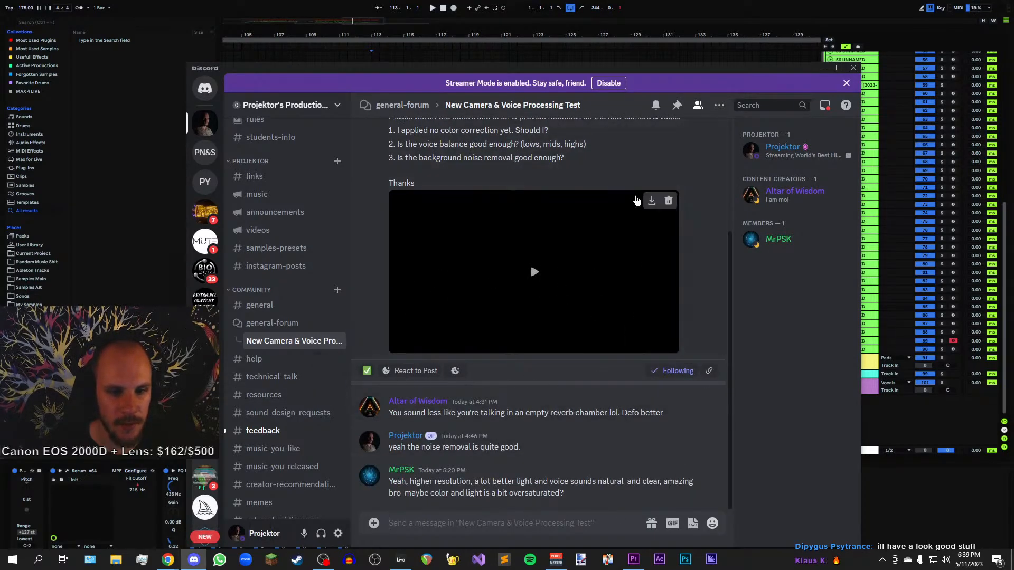
pyautogui.click(823, 69)
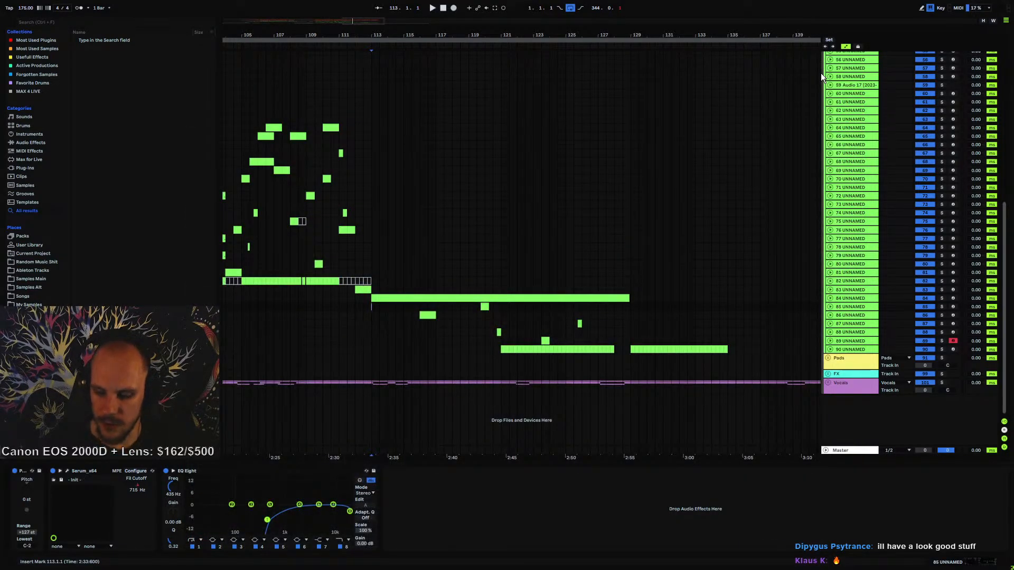
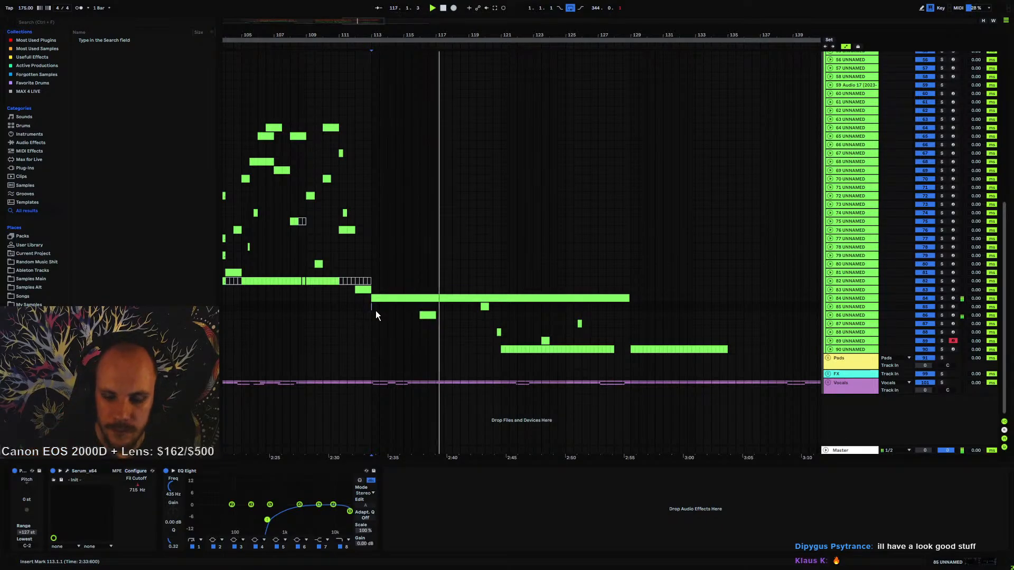
# - Unfold track 86 and play its fill from bar 116
pyautogui.click(420, 315)
pyautogui.click(837, 316)
pyautogui.press('u')
pyautogui.press('space')
pyautogui.press('space')
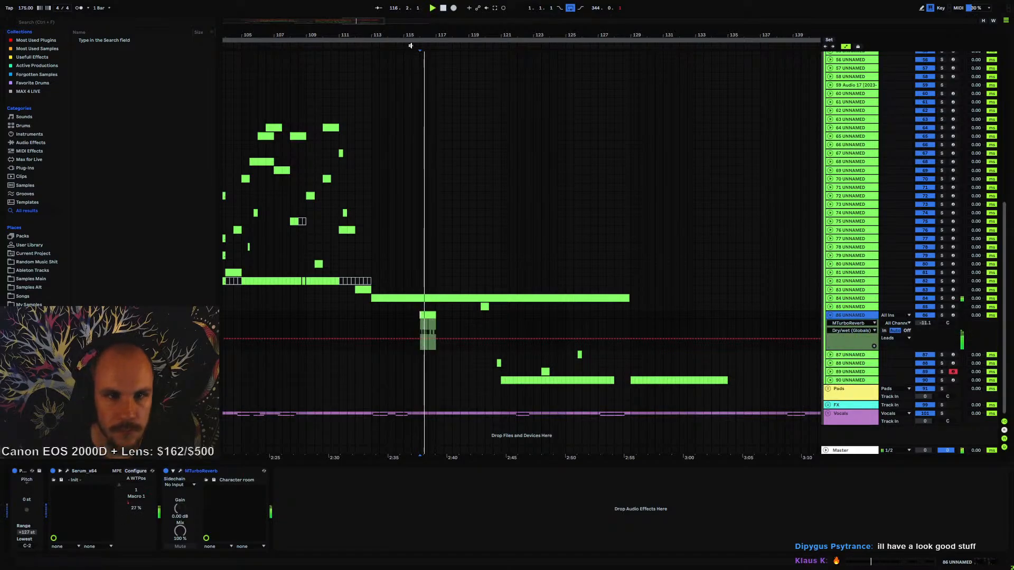
# - Open the track 86 clip at bar 116 and shorten its first four C#1 notes, making the first one shortest
pyautogui.moveTo(420, 36); pyautogui.dragTo(422, 268)
pyautogui.doubleClick(455, 315)
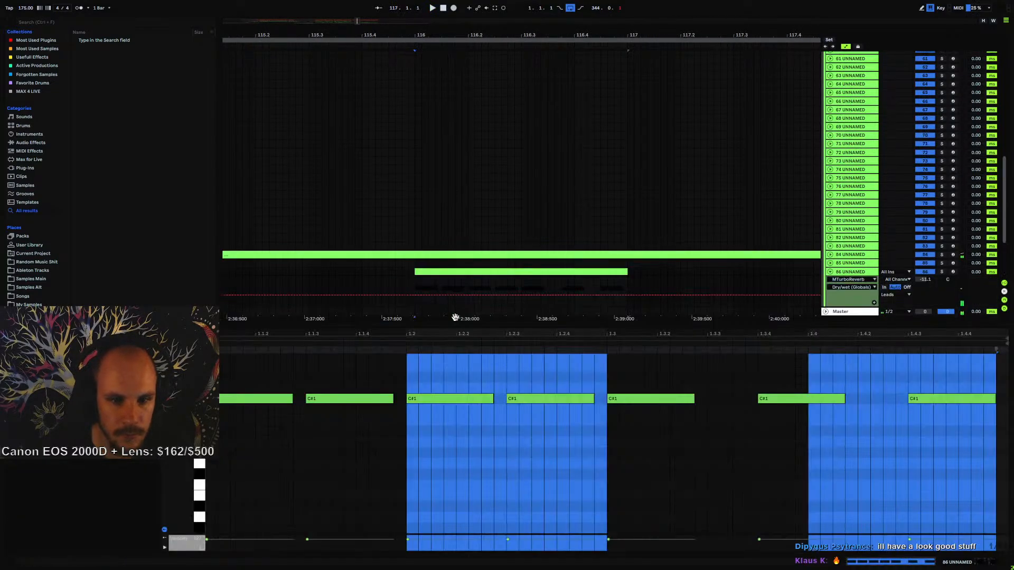
pyautogui.moveTo(276, 379); pyautogui.dragTo(602, 458)
pyautogui.moveTo(593, 403); pyautogui.dragTo(531, 405)
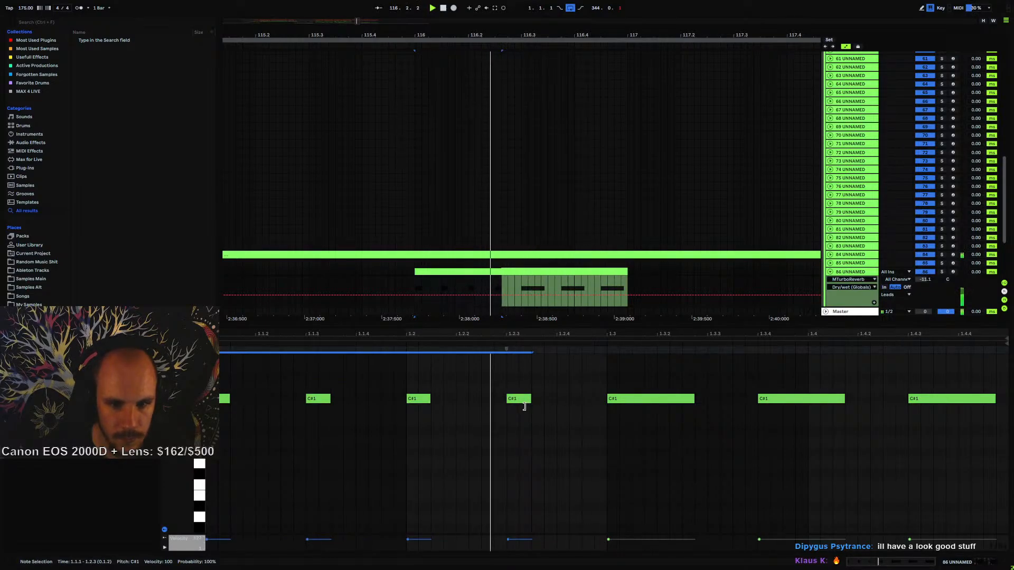
pyautogui.click(243, 398)
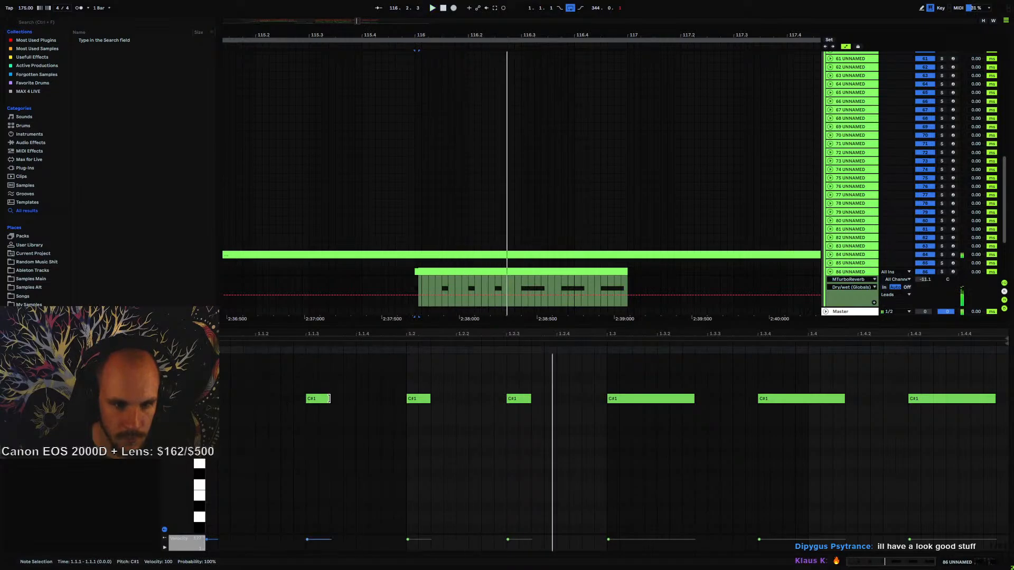
# - Lengthen the C#1 notes at 1.1.3 and 1.2.3 slightly, shorten the one at 1.2.1, and play the clip
pyautogui.moveTo(329, 398); pyautogui.dragTo(343, 399)
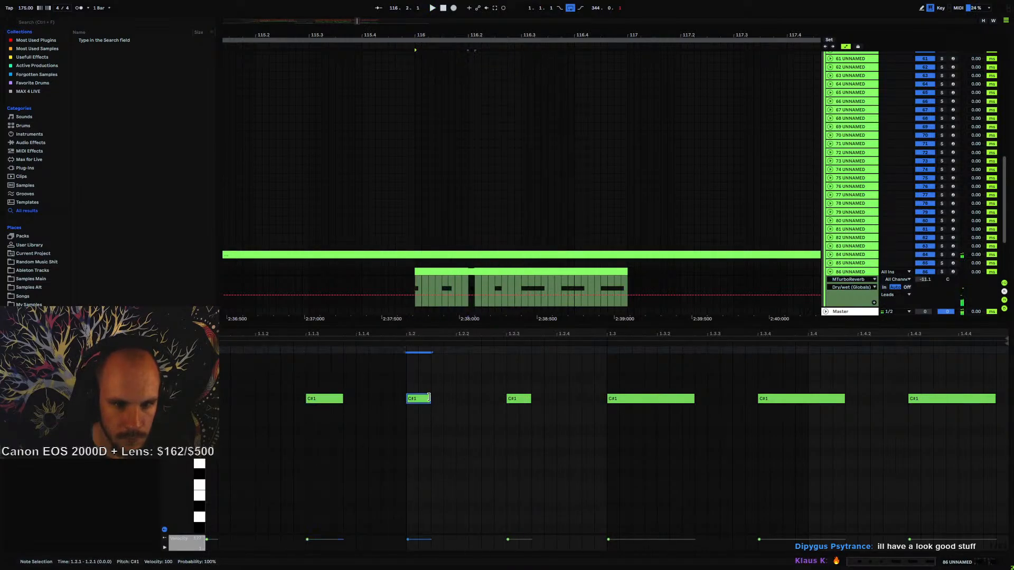
pyautogui.moveTo(429, 400); pyautogui.dragTo(418, 400)
pyautogui.moveTo(531, 400); pyautogui.dragTo(540, 399)
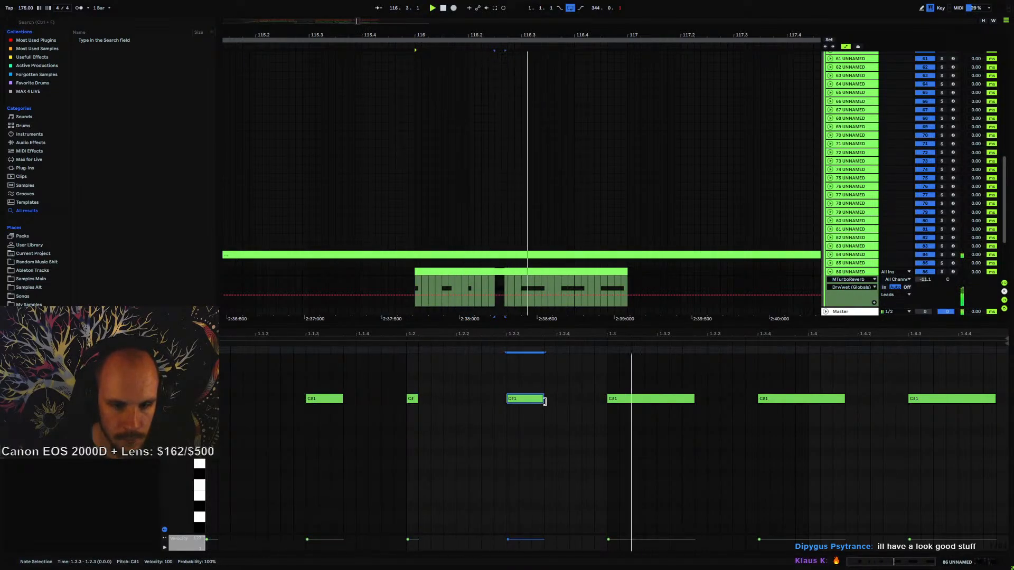
pyautogui.click(416, 284)
pyautogui.press('space')
pyautogui.press('space')
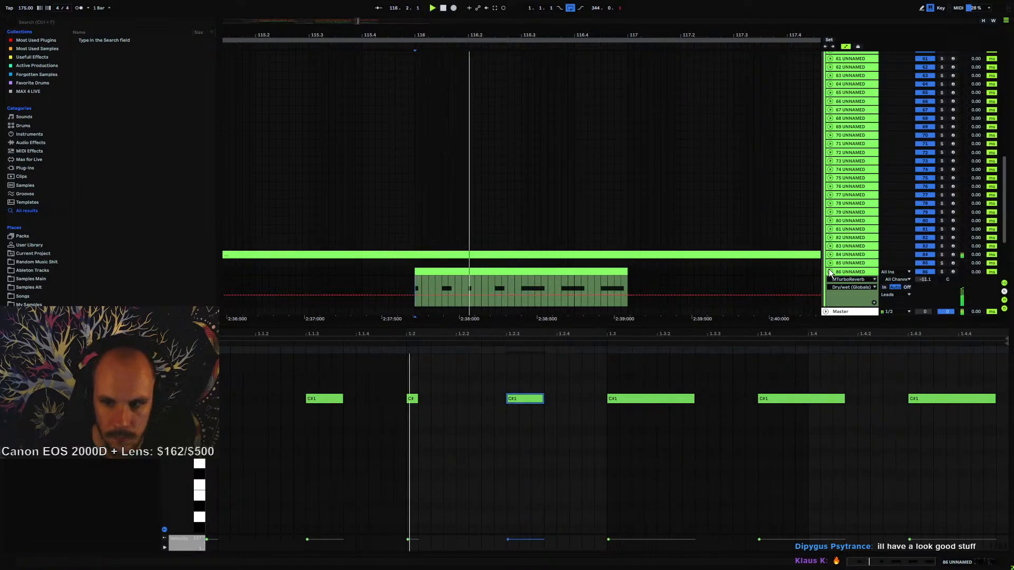
# - Fold track 86, play from bar 118 and unfold the Drums group
pyautogui.click(830, 272)
pyautogui.moveTo(483, 35); pyautogui.dragTo(482, 2)
pyautogui.scroll(-3, 562, 229)
pyautogui.click(530, 231)
pyautogui.scroll(10, 525, 185)
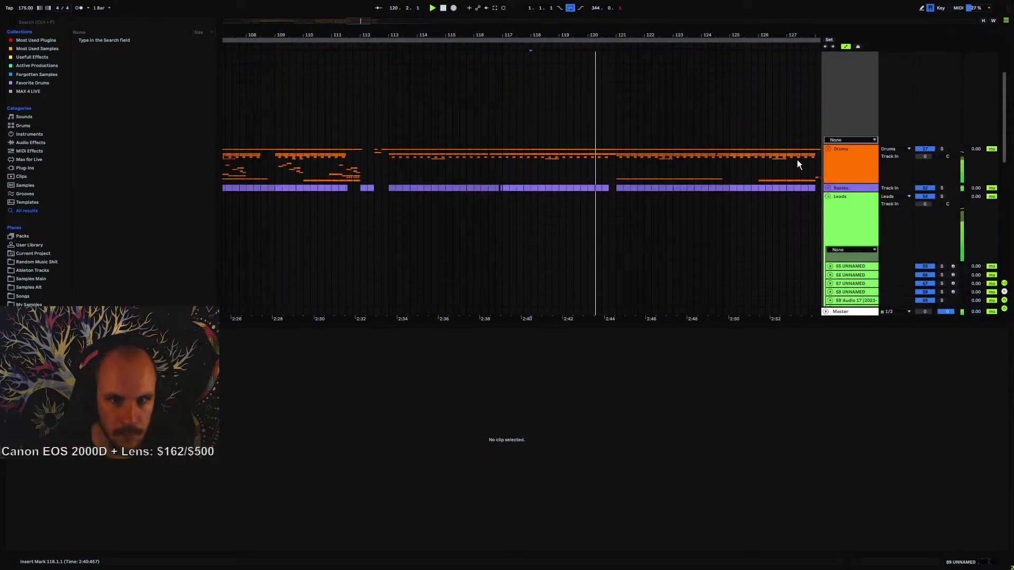
pyautogui.click(828, 149)
pyautogui.scroll(-2, 338, 251)
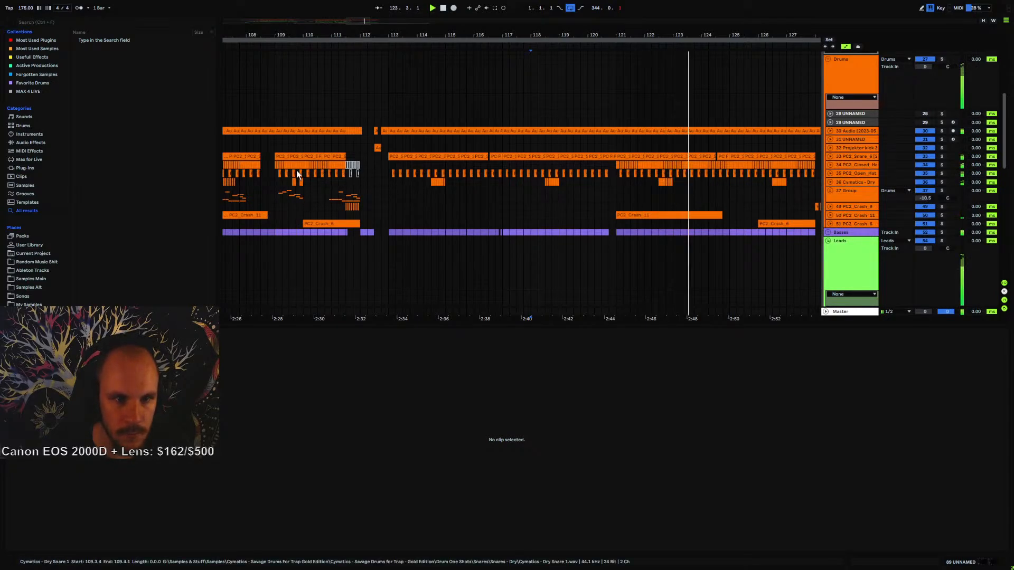
# - Copy the PC2 Crash 9 clip at 96.3.1 and paste it on the same track at 117.1.1
pyautogui.moveTo(349, 35); pyautogui.dragTo(443, 9)
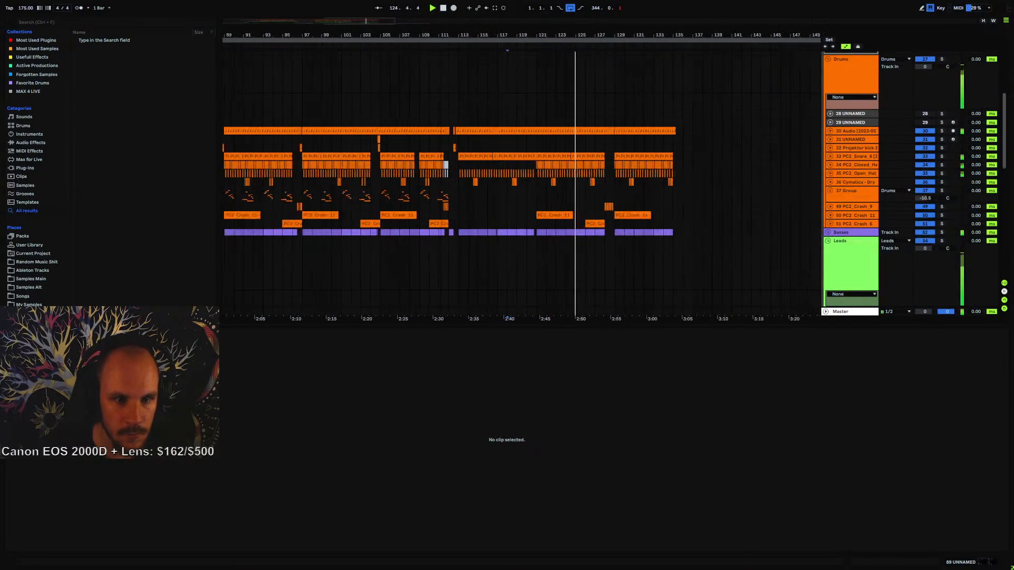
pyautogui.click(298, 207)
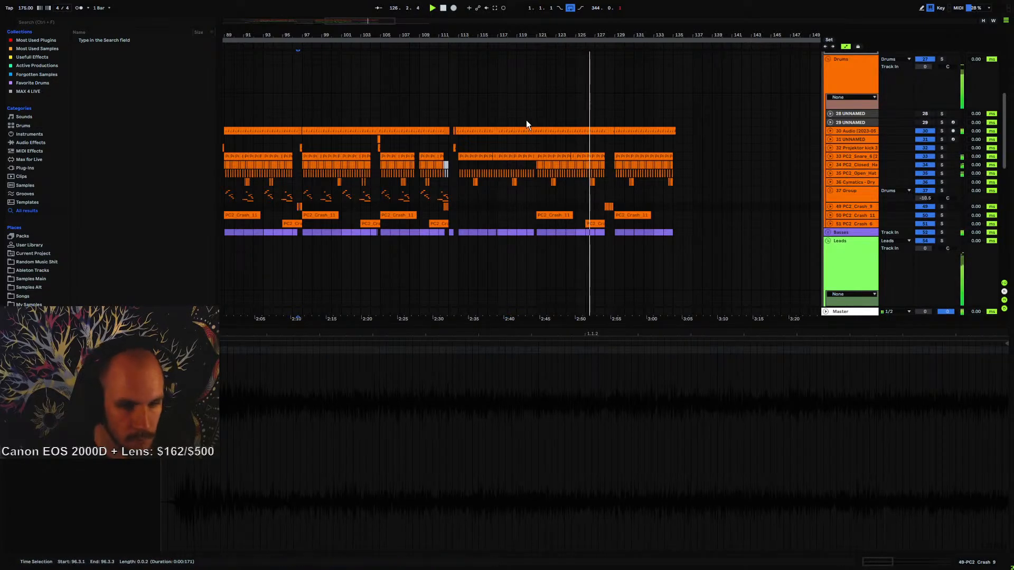
pyautogui.moveTo(493, 34); pyautogui.dragTo(573, 207)
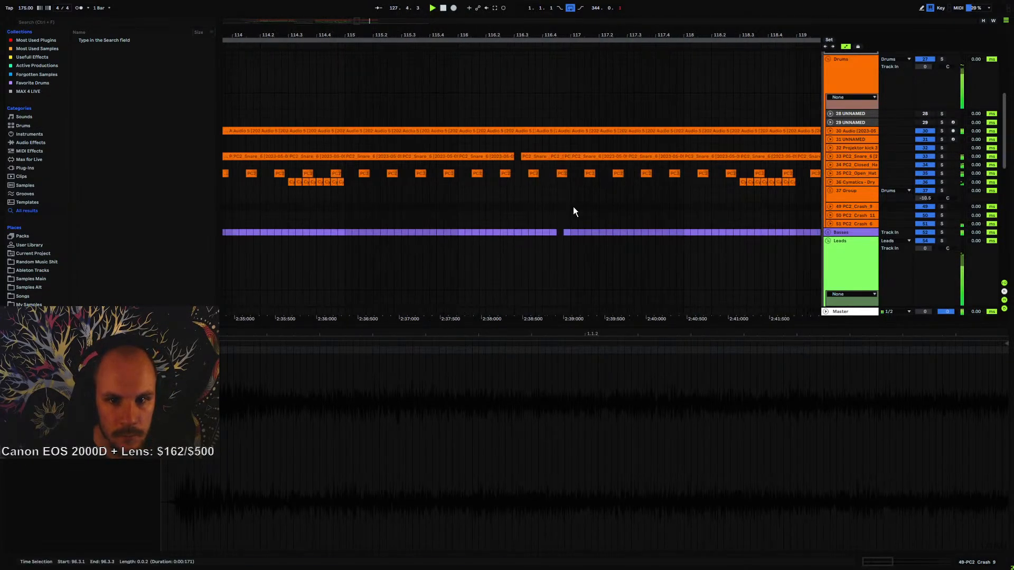
pyautogui.click(574, 207)
pyautogui.hotkey('ctrl', 'v')
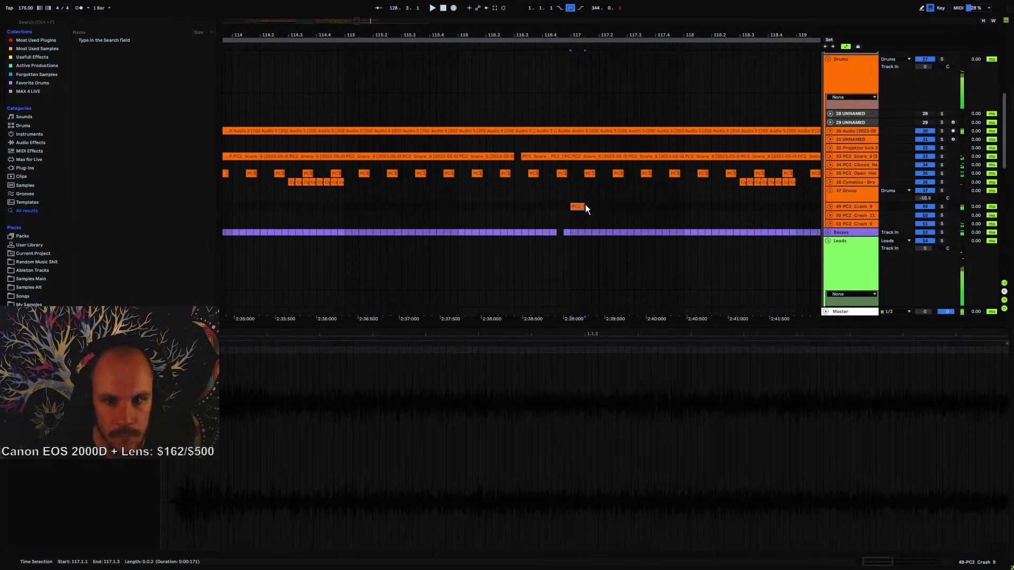
# - Place a shorter copy of the PC2 Crash 9 clip at 116.4.3, in the bass gap before bar 117, and play the transition
pyautogui.click(534, 202)
pyautogui.click(458, 195)
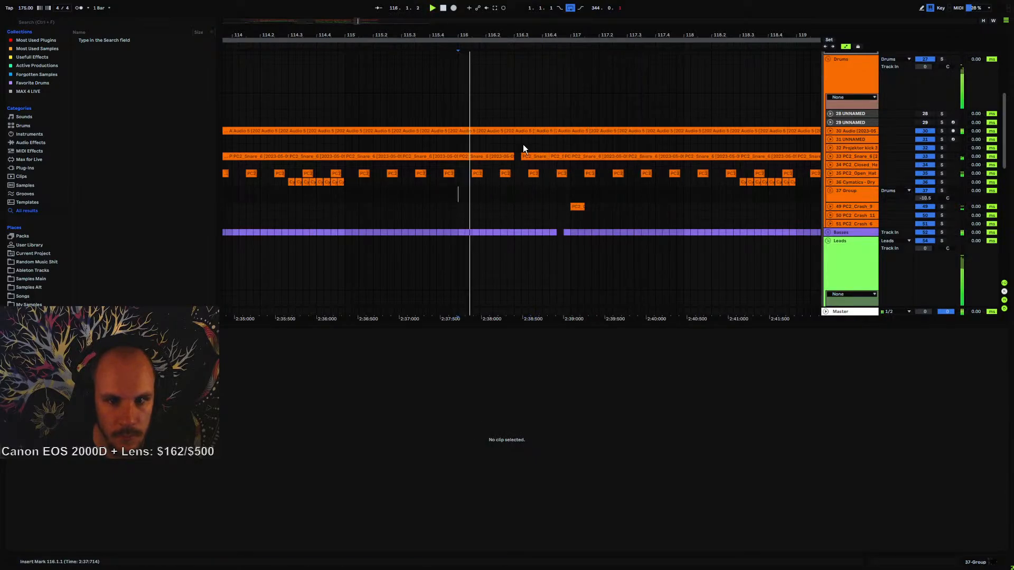
pyautogui.moveTo(575, 206)
pyautogui.mouseDown()
pyautogui.moveTo(519, 210)
pyautogui.moveTo(564, 207)
pyautogui.mouseUp()
pyautogui.hotkey('ctrl', 'd')
pyautogui.press('space')
pyautogui.press('space')
pyautogui.press('space')
pyautogui.press('space')
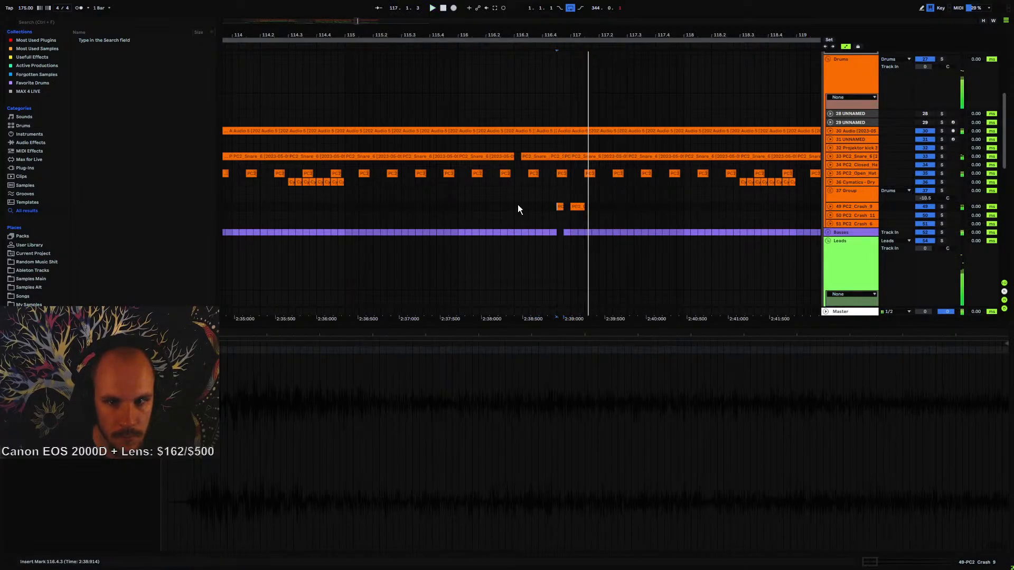
# - Extend the PC2 Crash 9 clip at 117.1.1 to end at 117.2.1 and play the section
pyautogui.click(493, 207)
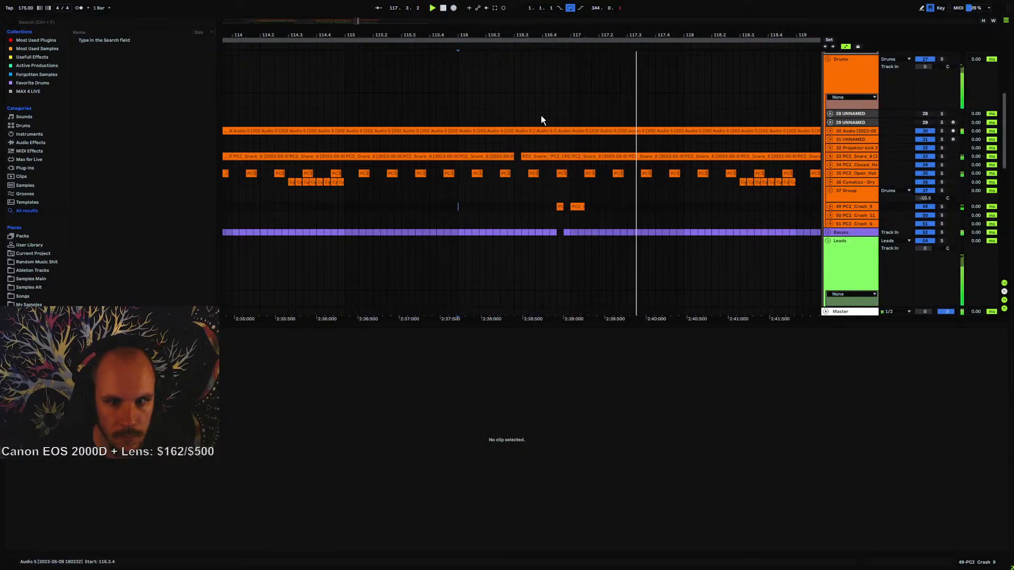
pyautogui.press('space')
pyautogui.press('space')
pyautogui.moveTo(562, 35); pyautogui.dragTo(406, 60)
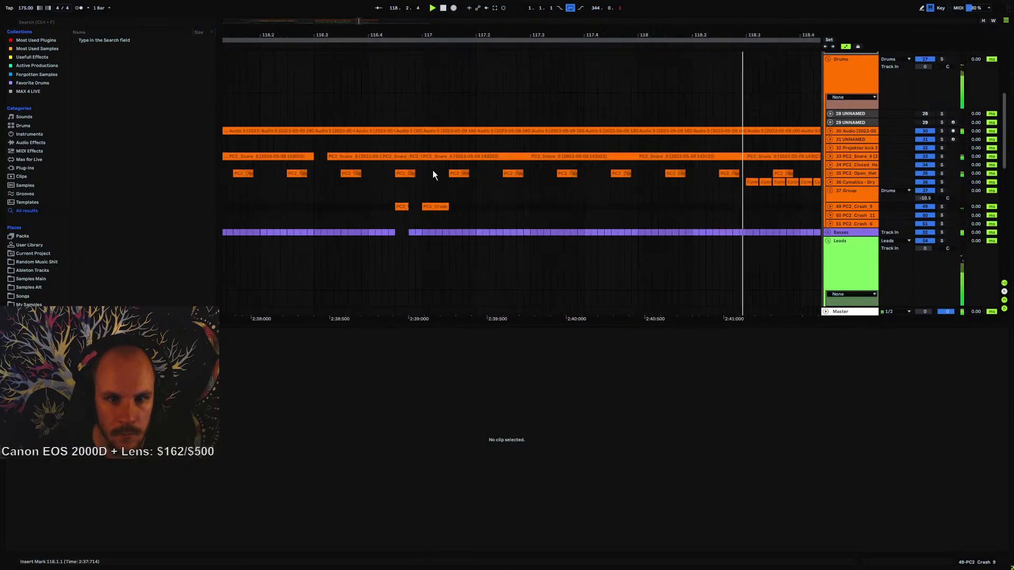
pyautogui.moveTo(448, 207); pyautogui.dragTo(475, 207)
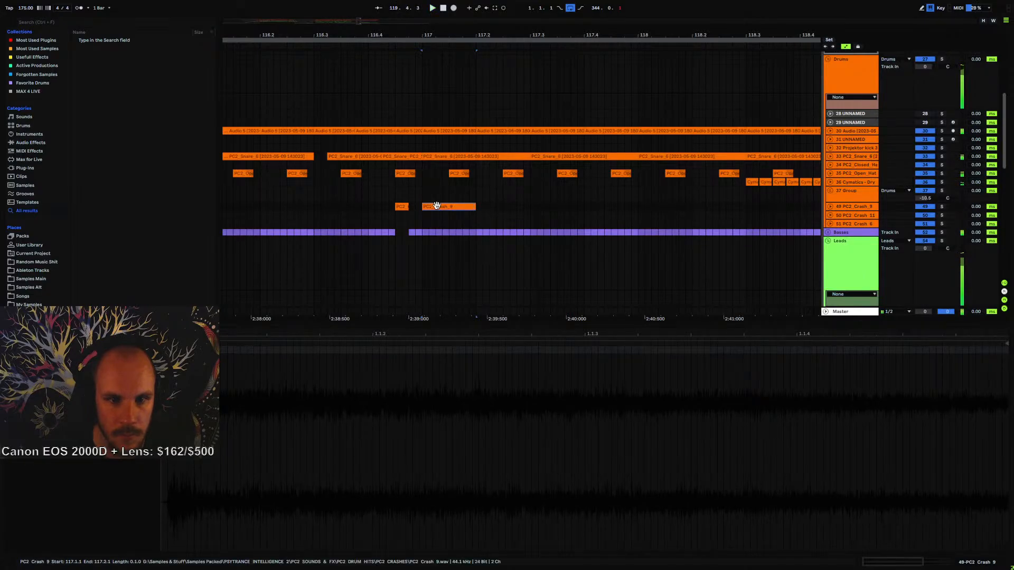
pyautogui.moveTo(465, 39); pyautogui.dragTo(430, 15)
pyautogui.press('space')
pyautogui.press('space')
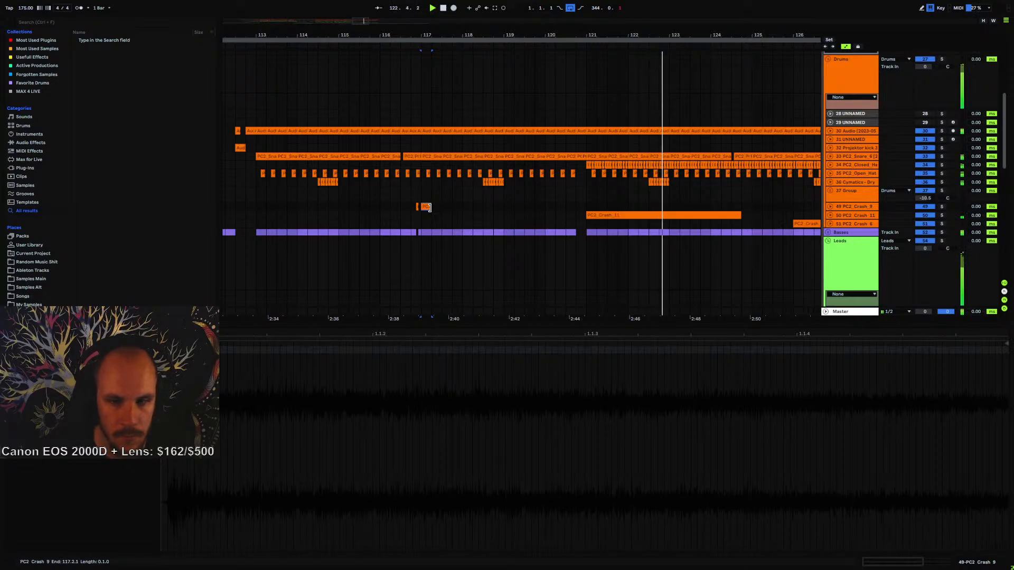
# - Paste the PC2 Crash 9 clip at 120.4.1, in the bass gap before bar 121, and play it
pyautogui.click(578, 208)
pyautogui.hotkey('ctrl', 'v')
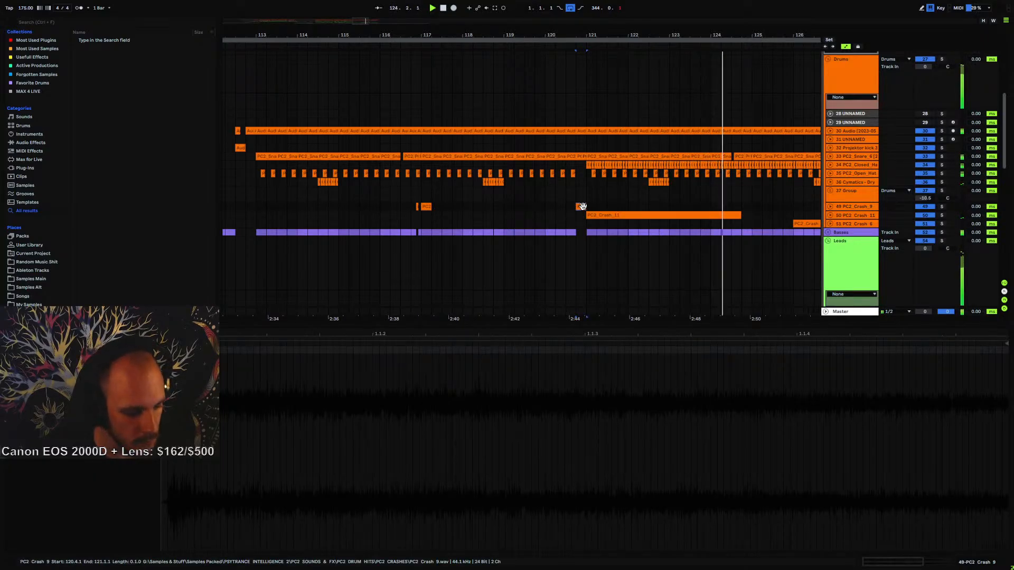
pyautogui.press('space')
pyautogui.press('space')
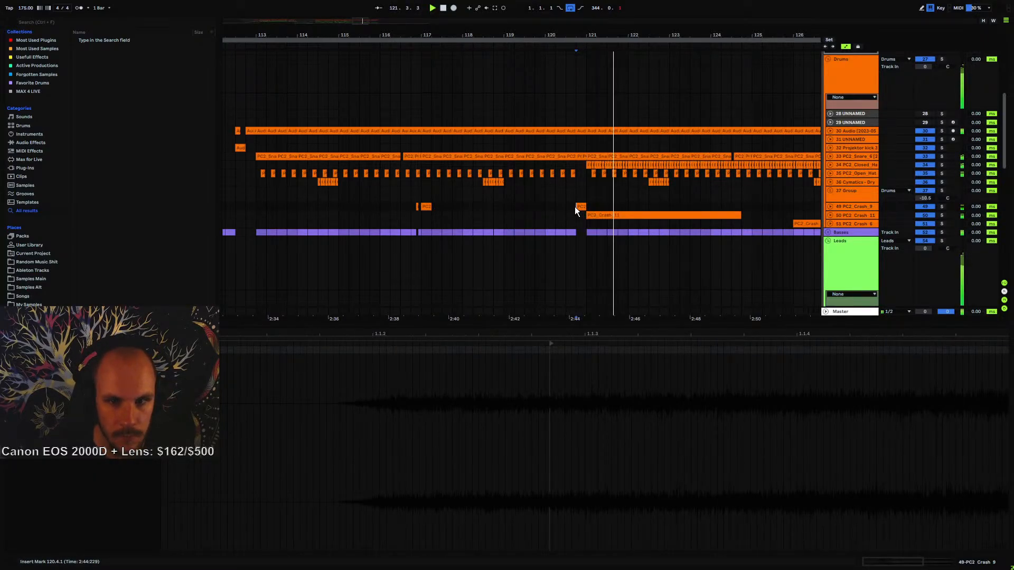
pyautogui.press('space')
pyautogui.press('space')
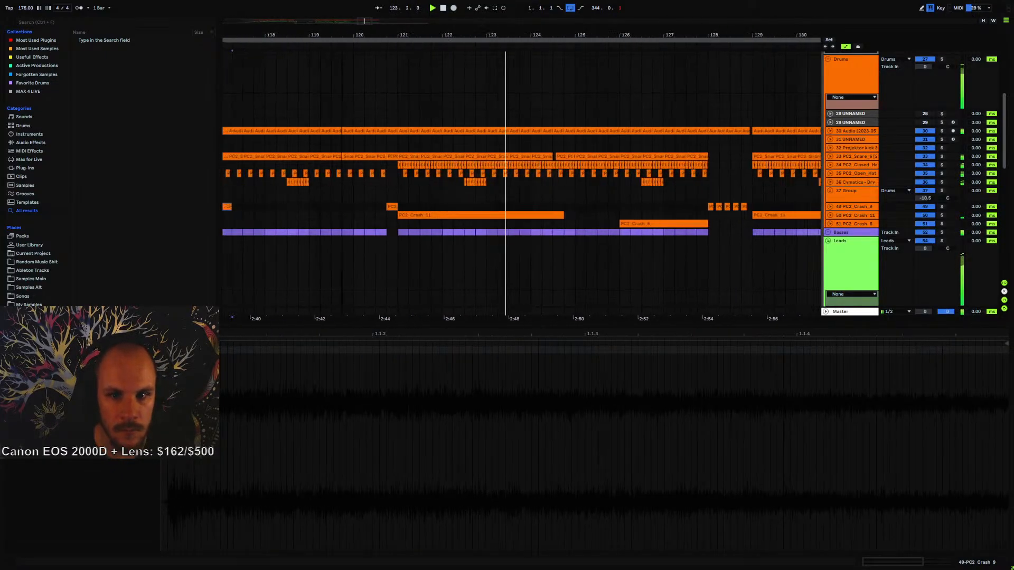
# - Paste another PC2 Crash 9 clip at 124.3.1 and shorten it to end at 124.3.3
pyautogui.moveTo(533, 35); pyautogui.dragTo(459, 83)
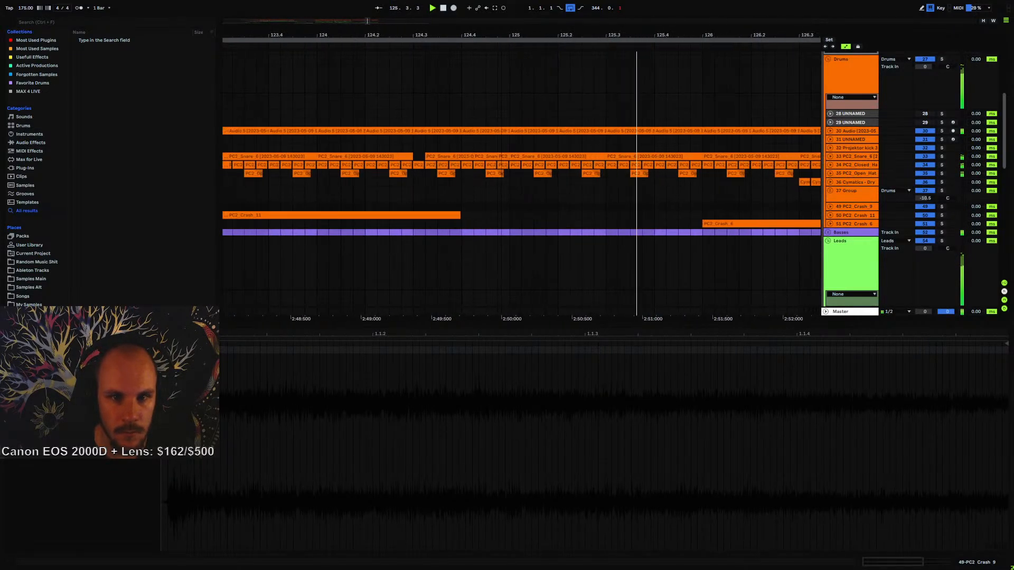
pyautogui.click(416, 204)
pyautogui.hotkey('ctrl', 'v')
pyautogui.moveTo(460, 206); pyautogui.dragTo(439, 206)
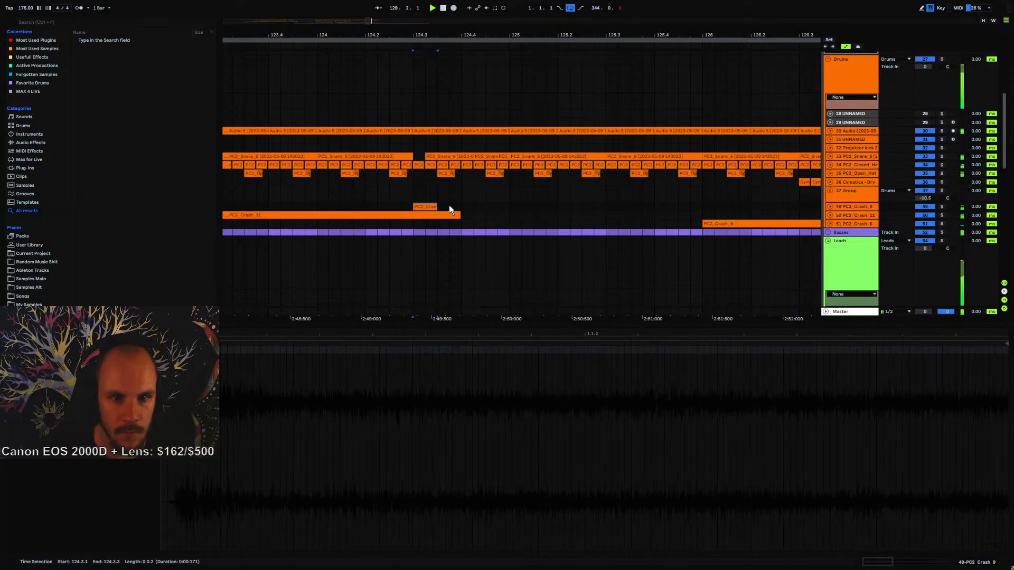
# - Duplicate the short crash at 124.3.1 twice with a sixteenth-note gap between hits, and play the passage
pyautogui.keyDown('shift'); pyautogui.click(450, 206); pyautogui.keyUp('shift')
pyautogui.hotkey('ctrl', 'd')
pyautogui.hotkey('ctrl', 'd')
pyautogui.click(427, 205)
pyautogui.press('space')
pyautogui.press('space')
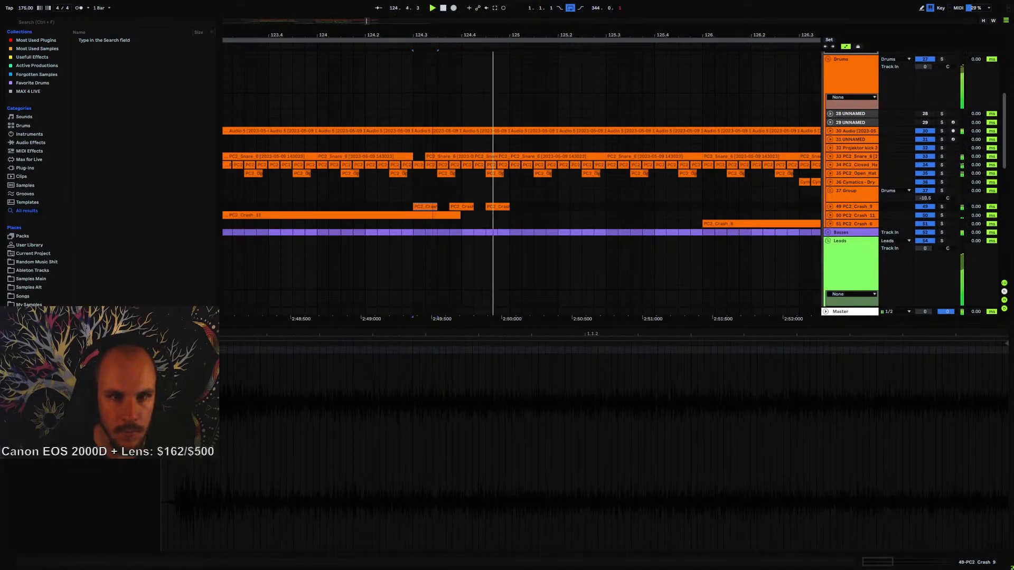
pyautogui.moveTo(433, 49)
pyautogui.mouseDown()
pyautogui.moveTo(433, 76)
pyautogui.moveTo(443, 20)
pyautogui.moveTo(433, 54)
pyautogui.mouseUp()
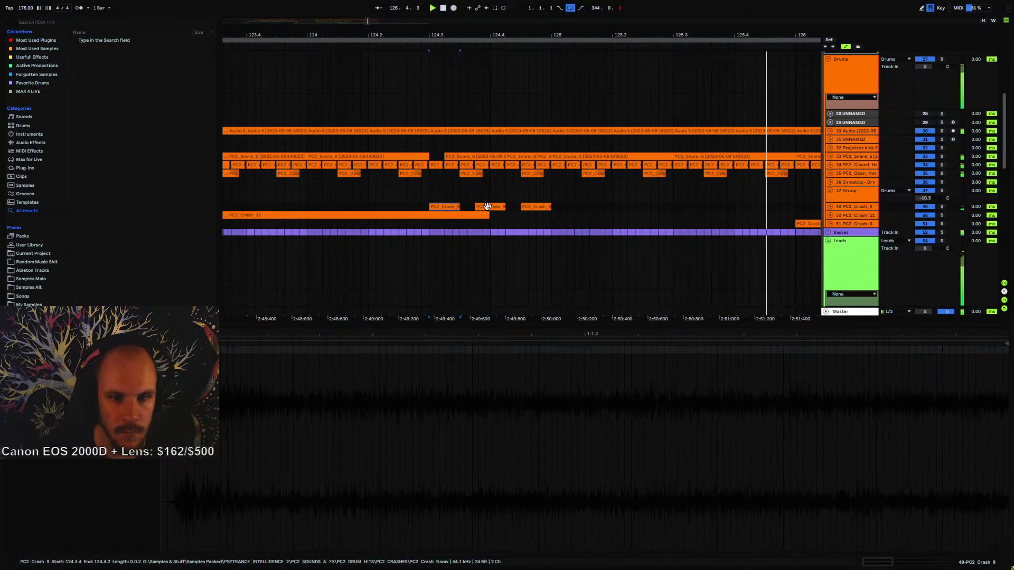
pyautogui.moveTo(506, 37); pyautogui.dragTo(455, 33)
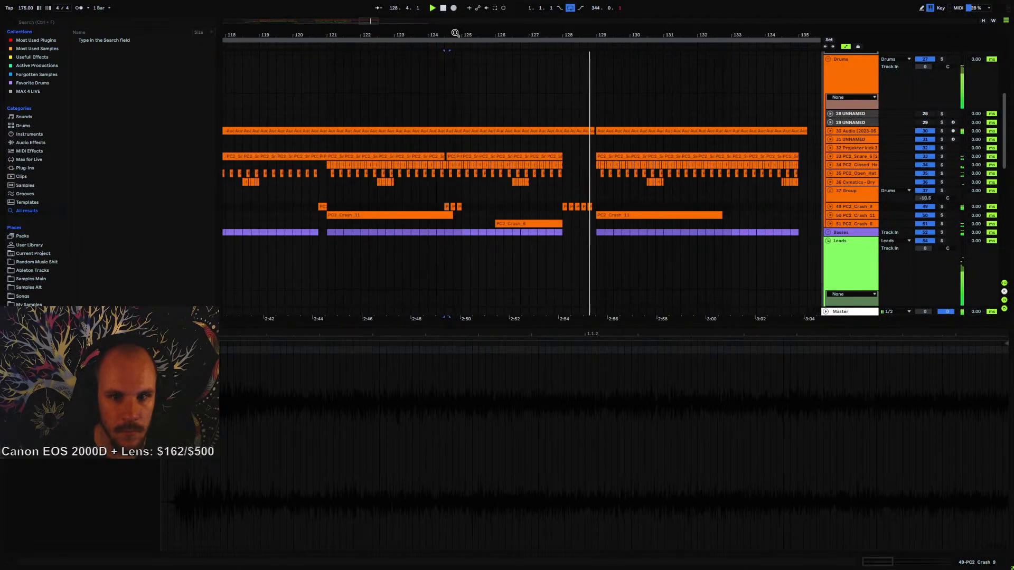
pyautogui.click(455, 33)
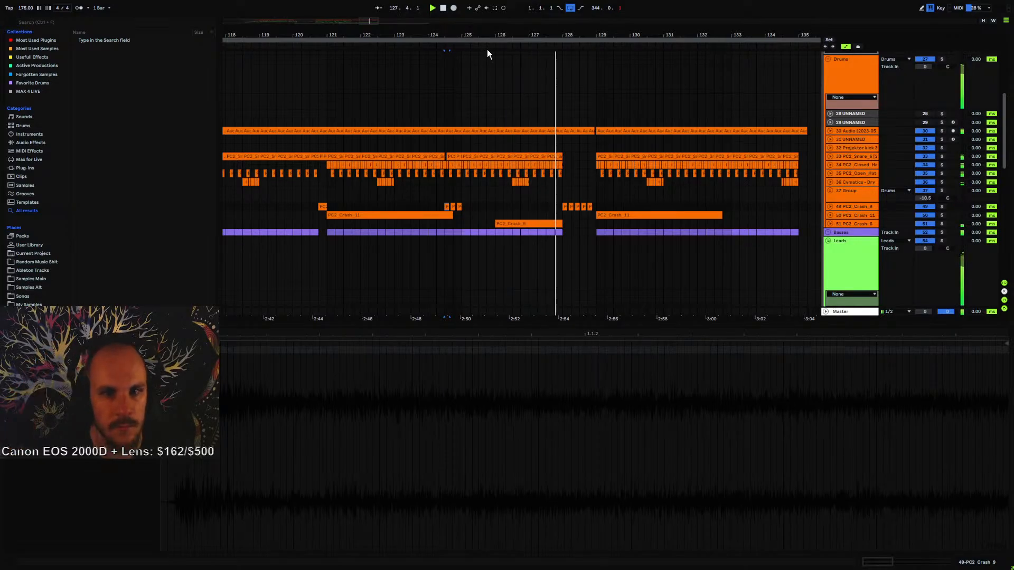
# - Paste the short PC2 Crash 9 clip at 126.4.1 on its track and play it
pyautogui.press('space')
pyautogui.click(520, 202)
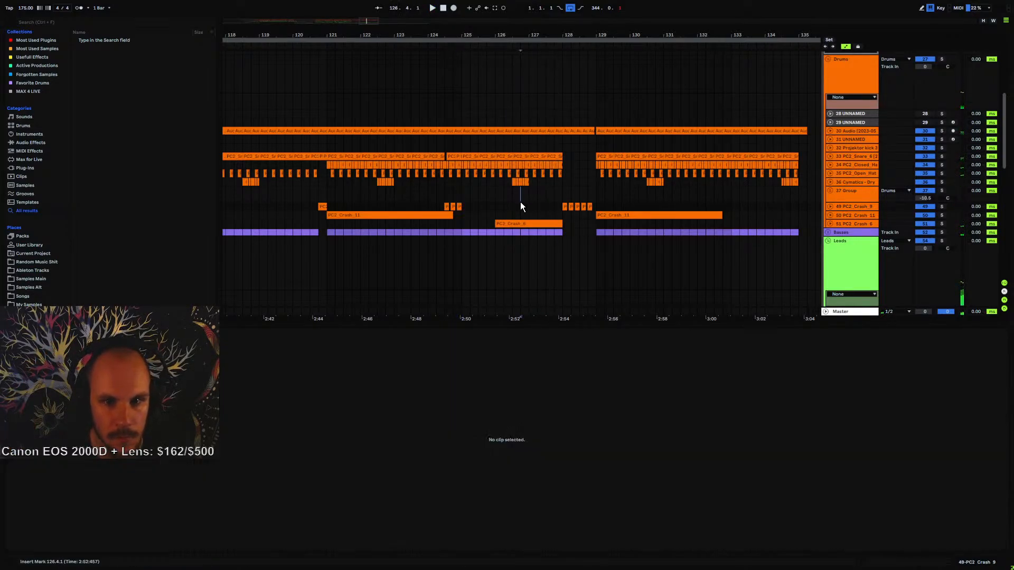
pyautogui.click(521, 205)
pyautogui.hotkey('ctrl', 'v')
pyautogui.press('space')
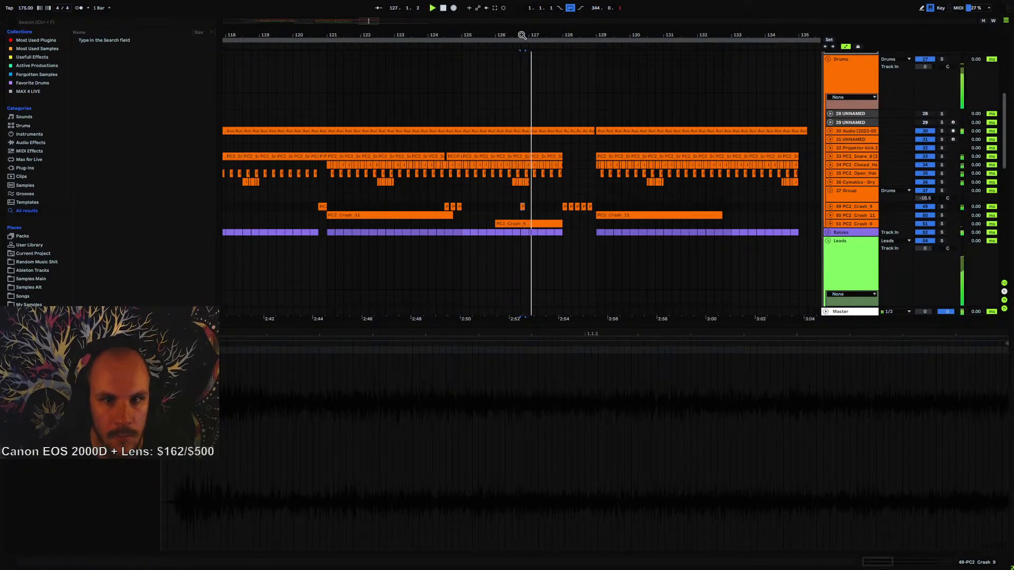
pyautogui.moveTo(521, 35); pyautogui.dragTo(521, 145)
# - Try extending the crash clip at 126.4.1 to end at 127.1.1, then undo the extension
pyautogui.moveTo(530, 208); pyautogui.dragTo(541, 208)
pyautogui.press('space')
pyautogui.press('space')
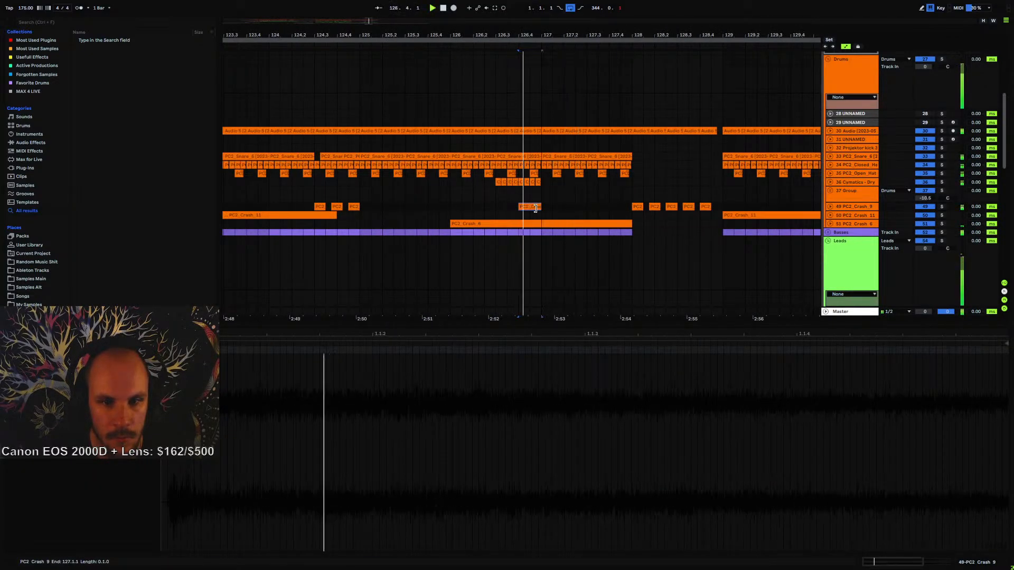
pyautogui.hotkey('ctrl', 'z')
pyautogui.press('space')
pyautogui.press('space')
# - Delete the snare, closed hat, open hat and Cymatics dry snare clips between 126.4.1 and 127.1.1
pyautogui.click(542, 183)
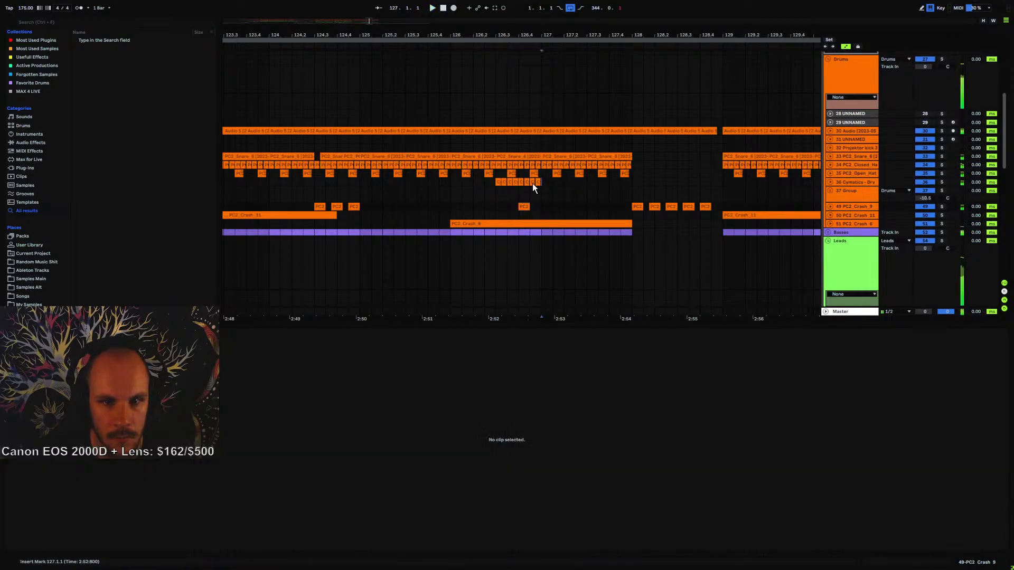
pyautogui.click(521, 182)
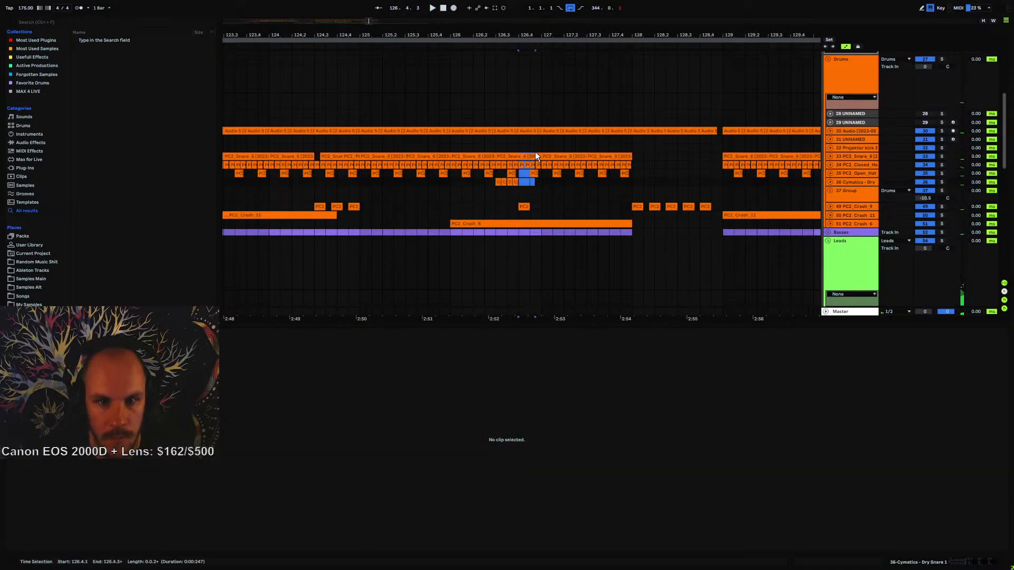
pyautogui.moveTo(534, 153); pyautogui.dragTo(541, 153)
pyautogui.click(509, 157)
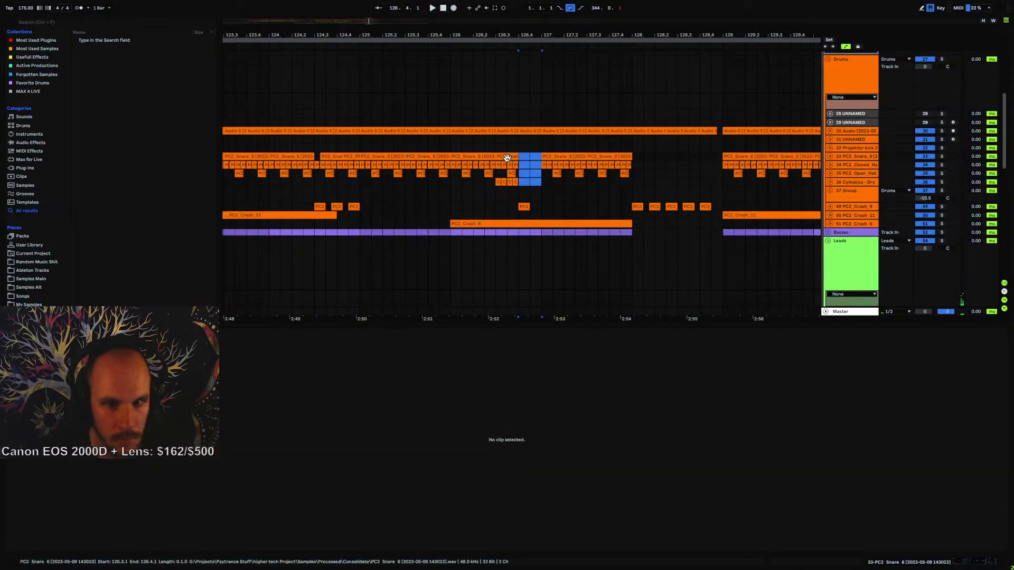
# - Extend the PC2 Snare 6 clip at 126.3.1 to end at 127.1.1, play it and fold the track
pyautogui.click(830, 157)
pyautogui.moveTo(515, 155); pyautogui.dragTo(541, 154)
pyautogui.press('space')
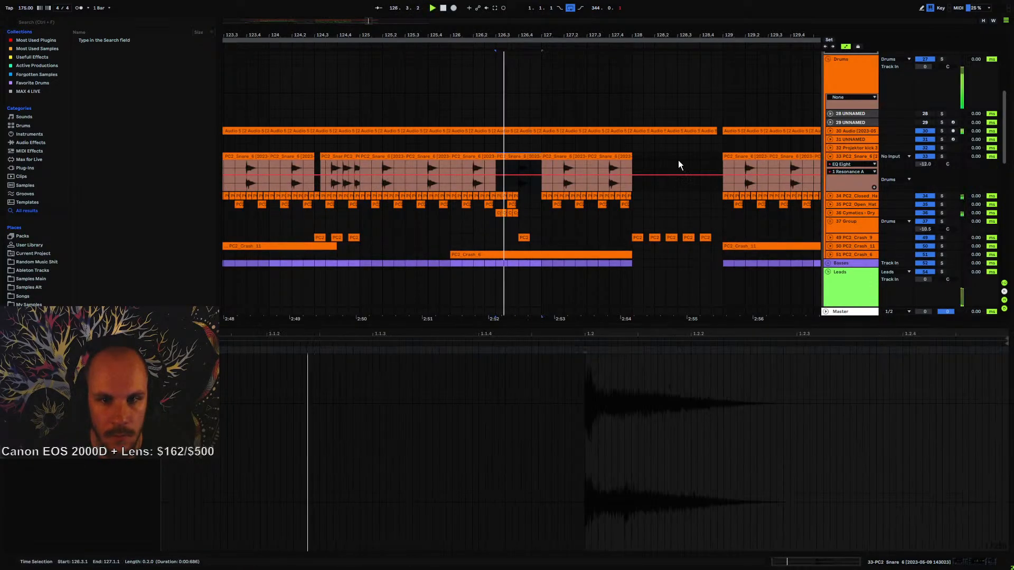
pyautogui.click(830, 156)
pyautogui.press('space')
# - Delete the bass between 126.4.1 and 127.1.1 and play from 126.1.1
pyautogui.moveTo(536, 241); pyautogui.dragTo(524, 233)
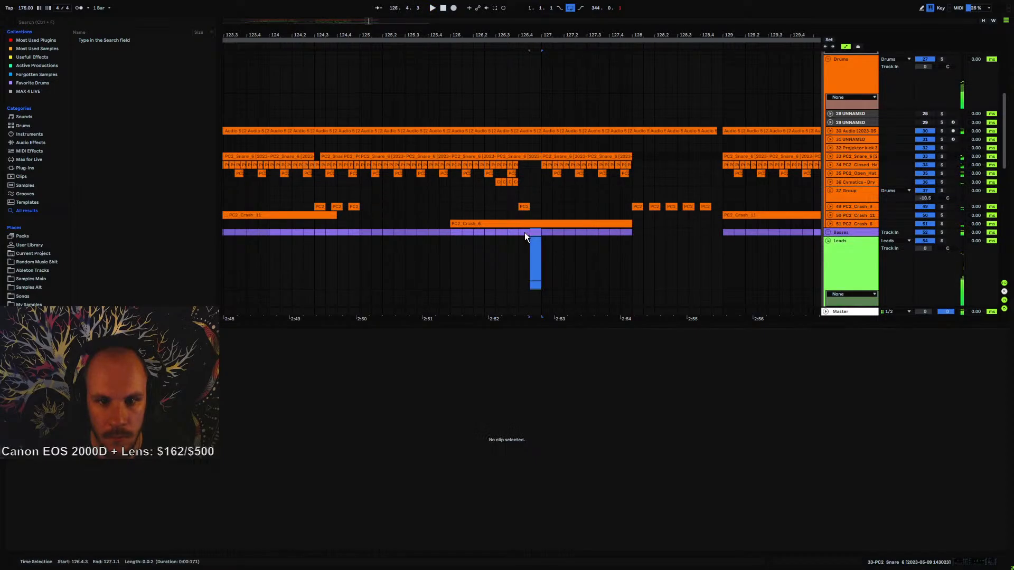
pyautogui.press('Delete')
pyautogui.click(447, 207)
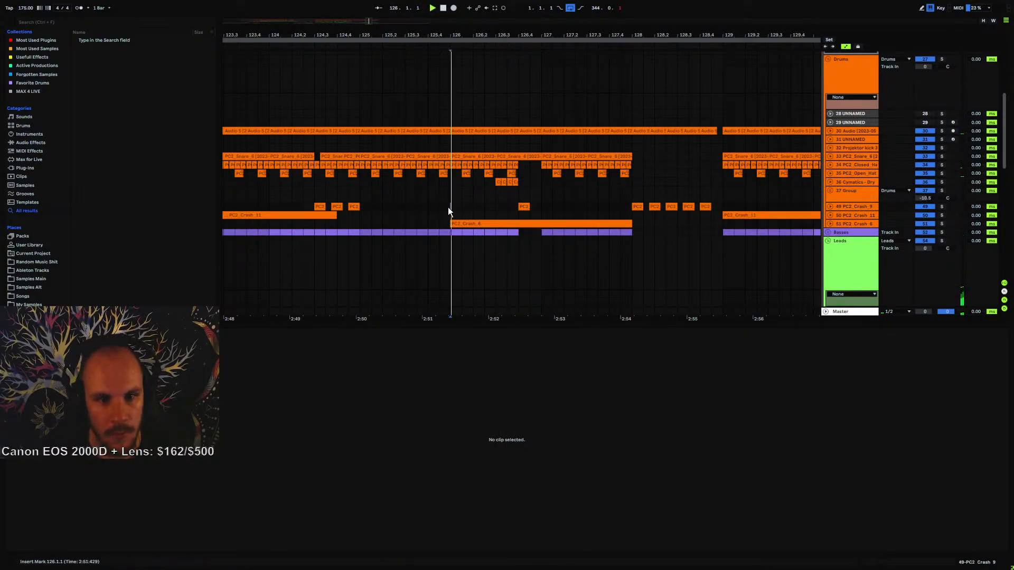
pyautogui.press('space')
# - Deactivate the section of lead track 90's clip between 126.4.1 and 127.1.1
pyautogui.scroll(-4, 496, 160)
pyautogui.scroll(-6, 507, 162)
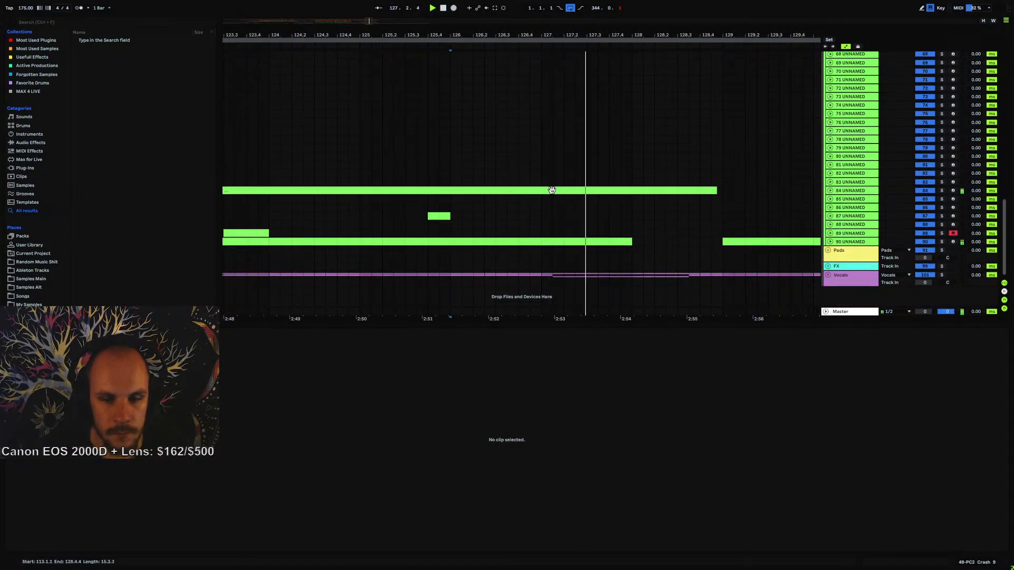
pyautogui.press('space')
pyautogui.click(534, 242)
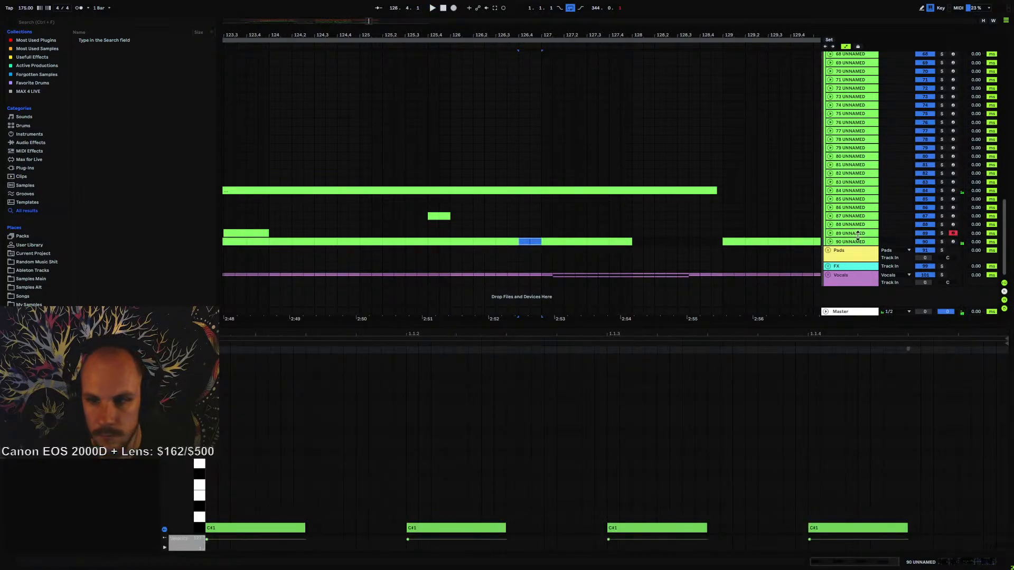
# - Lower track 90's Echo Dry Wet automation to 0.0 % at 126.4.1, fold the track and play from 125.1.1
pyautogui.click(831, 242)
pyautogui.click(844, 250)
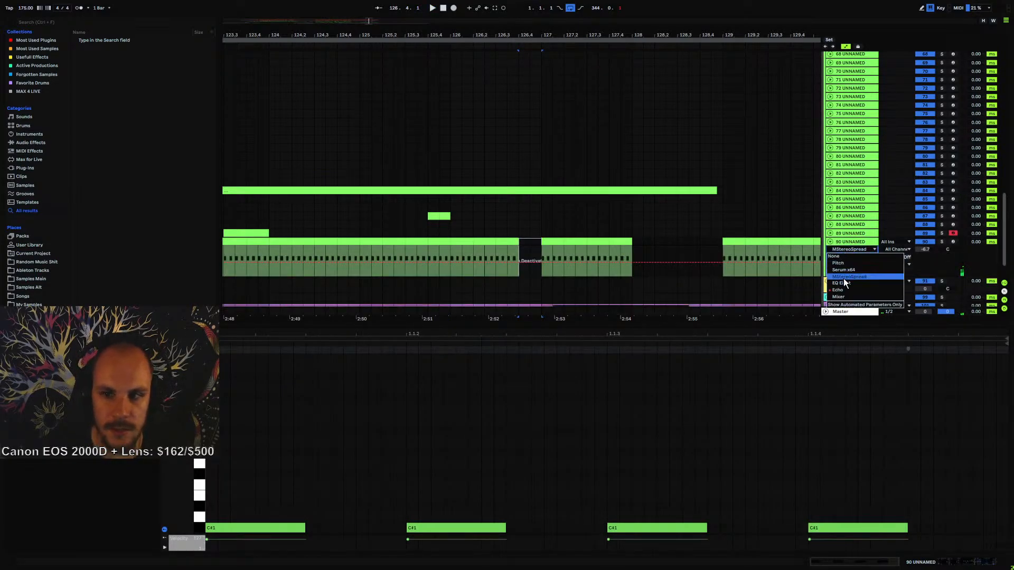
pyautogui.click(839, 290)
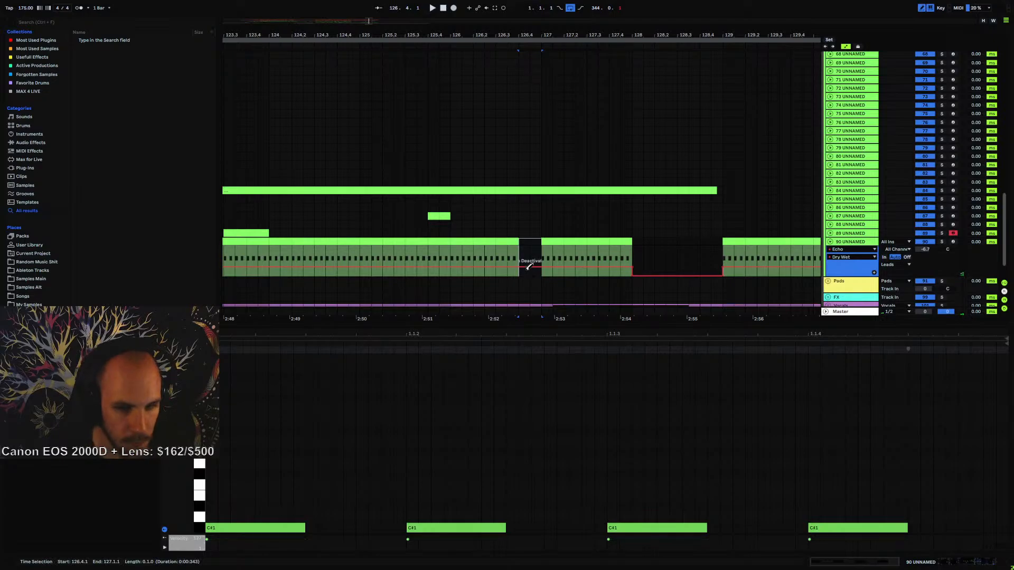
pyautogui.moveTo(526, 273); pyautogui.dragTo(528, 276)
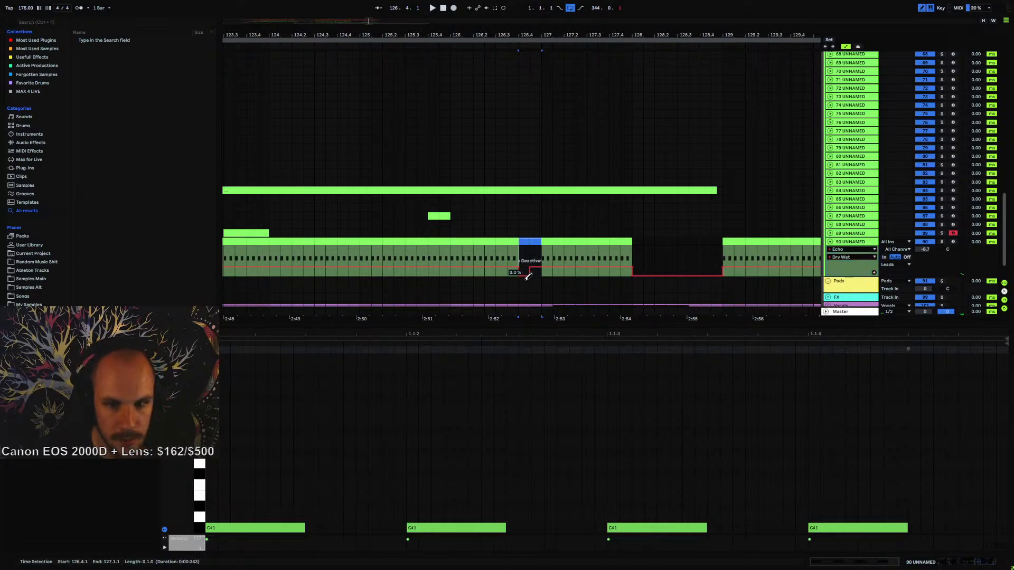
pyautogui.click(830, 243)
pyautogui.scroll(10, 536, 151)
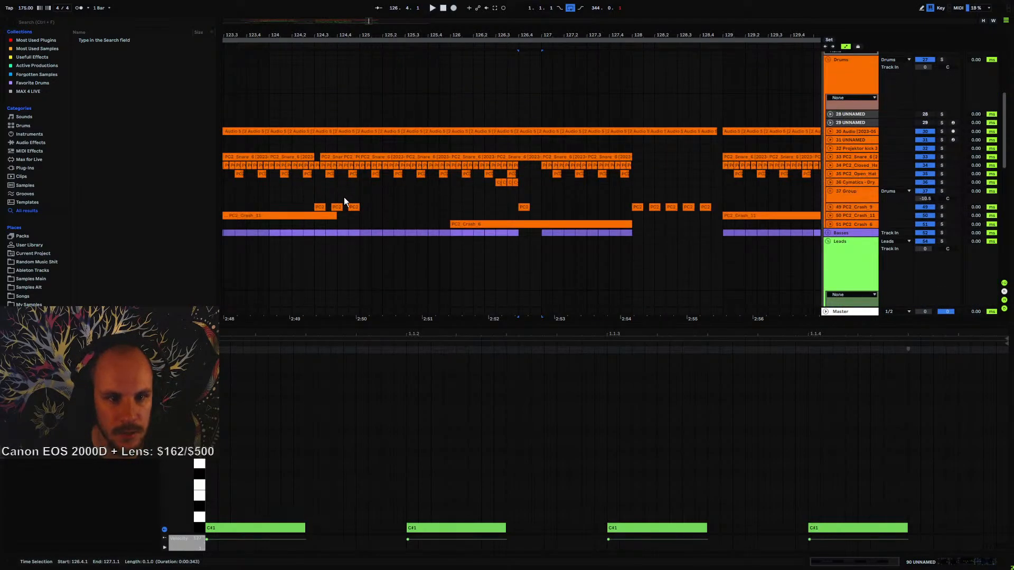
pyautogui.click(358, 189)
pyautogui.press('space')
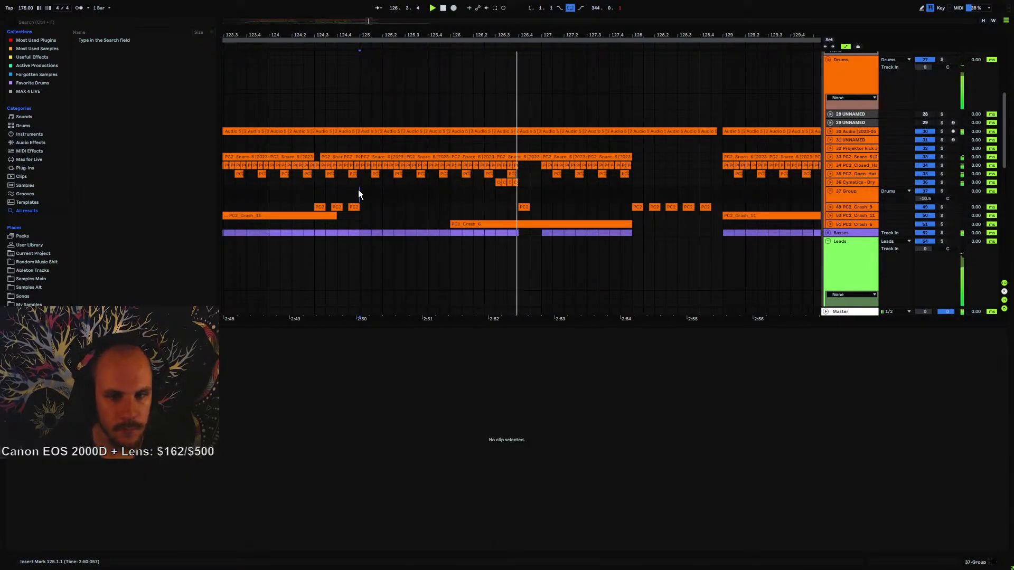
pyautogui.press('space')
# - Unfold lead track 84, deactivate its two G#1 notes at 14.4.3 and 14.4.4, and play from 126.4.1
pyautogui.scroll(-15, 531, 239)
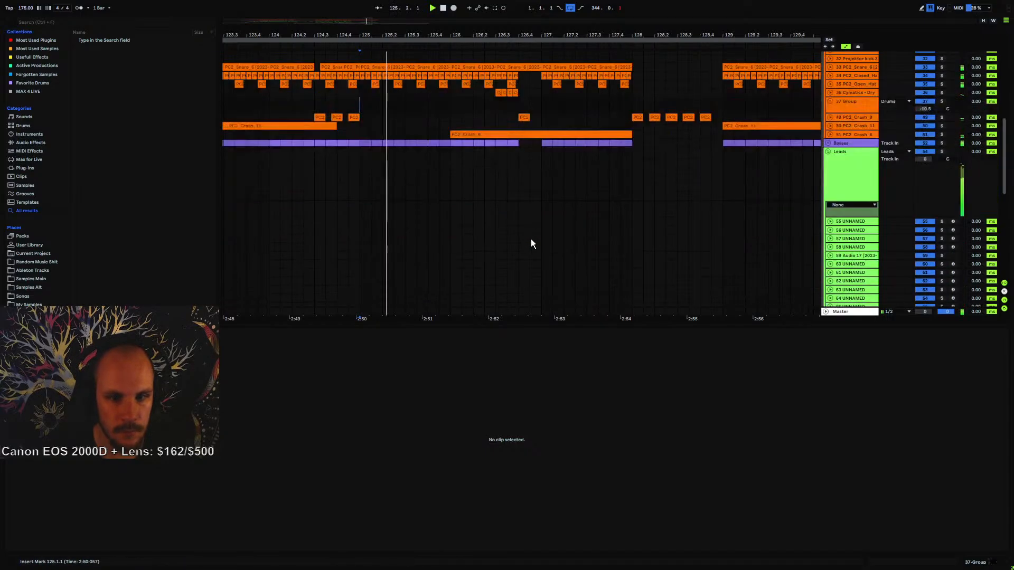
pyautogui.click(822, 192)
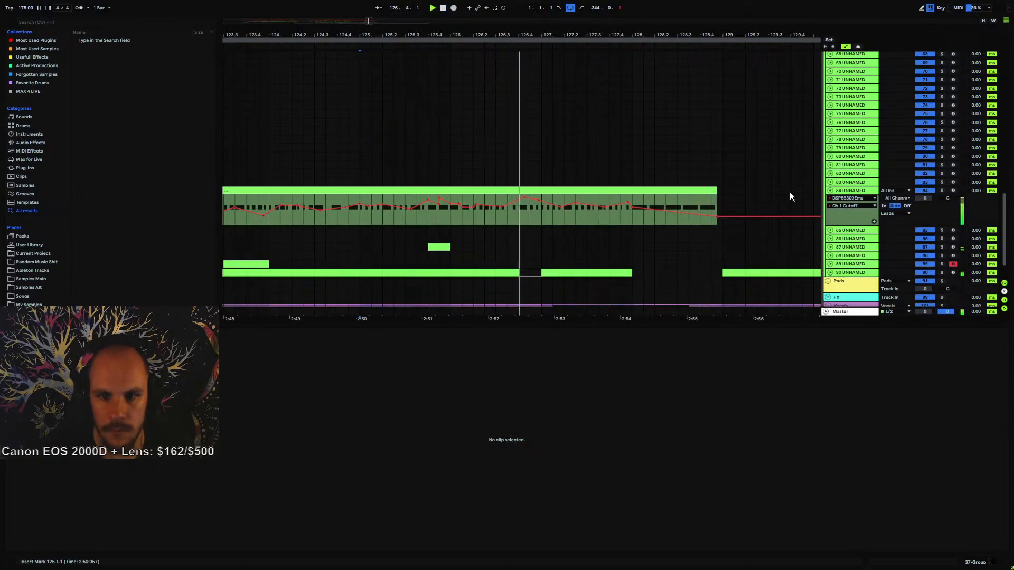
pyautogui.click(562, 188)
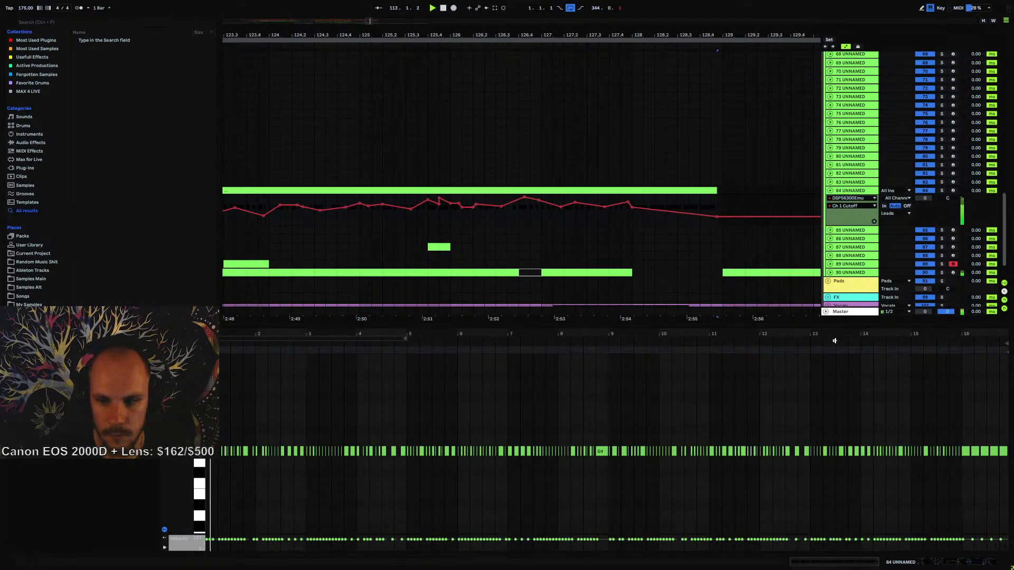
pyautogui.click(529, 222)
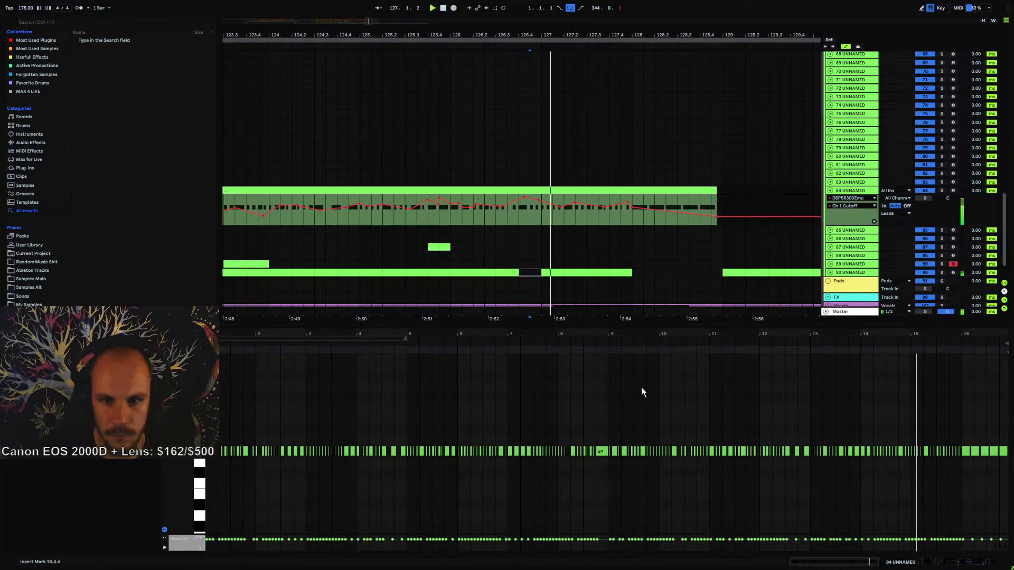
pyautogui.moveTo(917, 335); pyautogui.dragTo(918, 380)
pyautogui.press('space')
pyautogui.moveTo(846, 435); pyautogui.dragTo(866, 457)
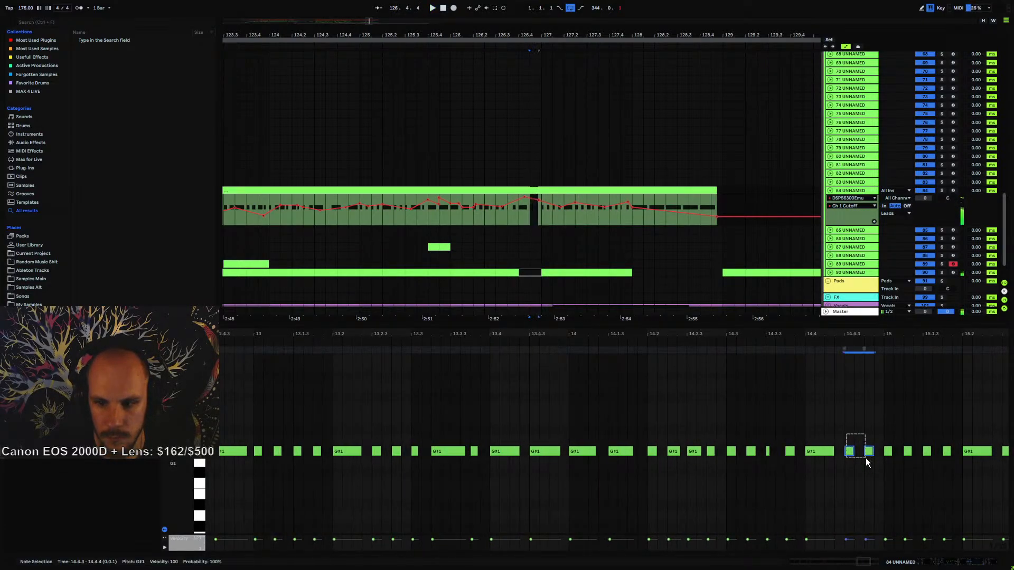
pyautogui.click(531, 229)
pyautogui.press('space')
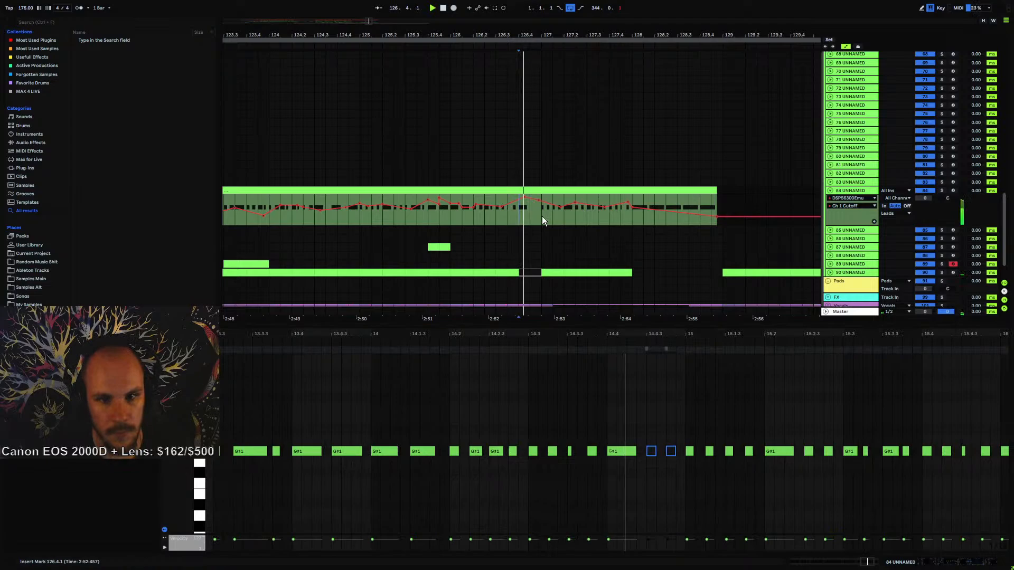
# - Fold lead track 84, play from 125.1.1 and select the PC2 Crash 9 clip at 126.4.1
pyautogui.click(830, 189)
pyautogui.click(371, 207)
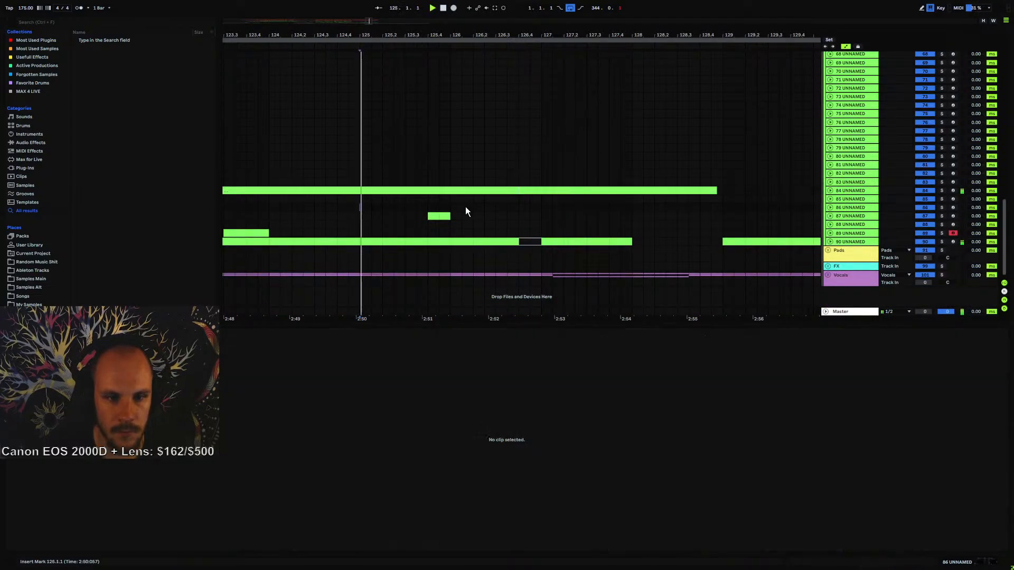
pyautogui.scroll(10, 545, 127)
pyautogui.click(523, 144)
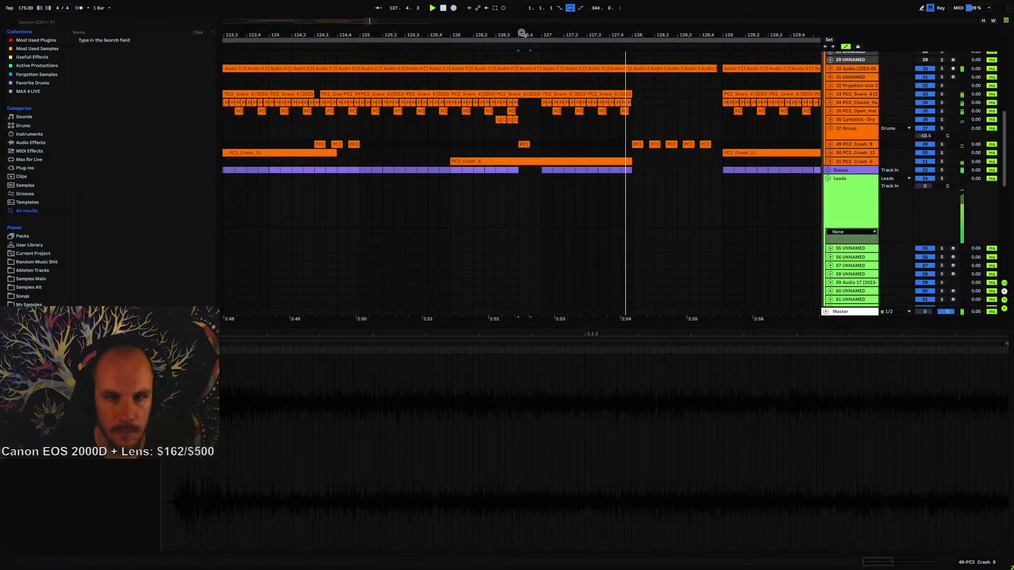
# - Play the arrangement from 113.1.1 and enlarge the track area to review the drum, bass and lead tracks
pyautogui.scroll(-8, 471, 113)
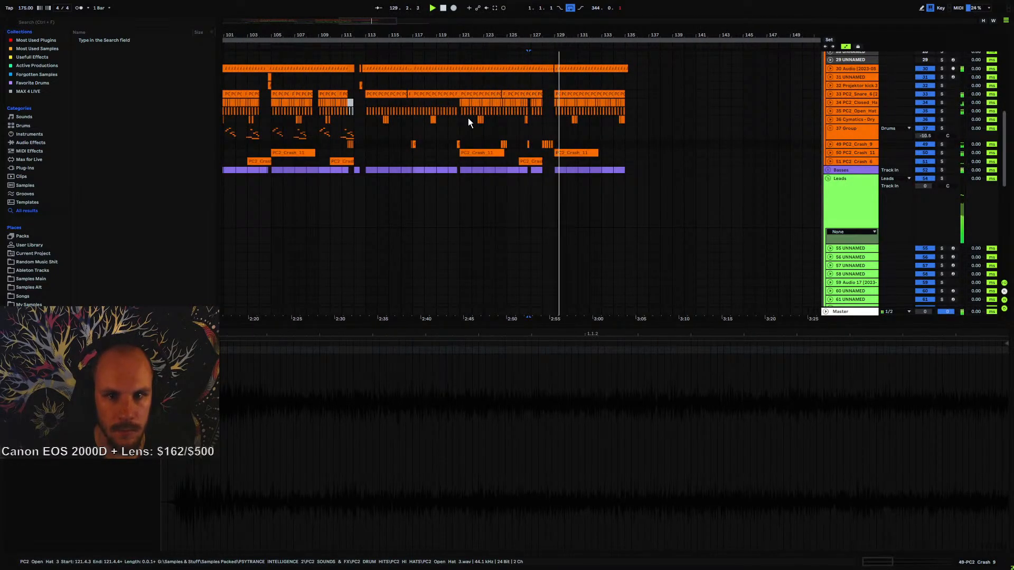
pyautogui.click(367, 135)
pyautogui.scroll(-3, 496, 246)
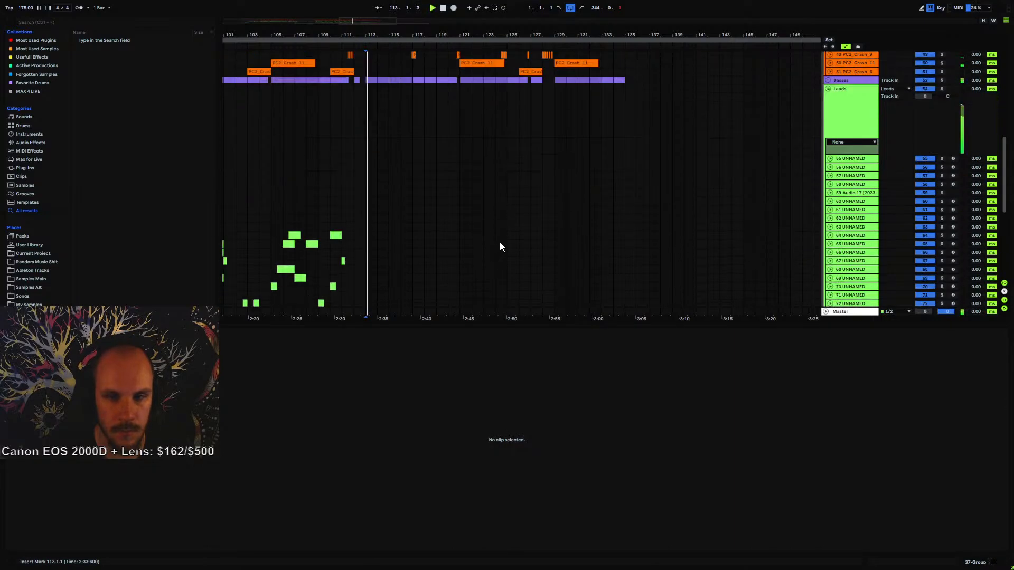
pyautogui.scroll(-3, 500, 246)
pyautogui.scroll(6, 686, 224)
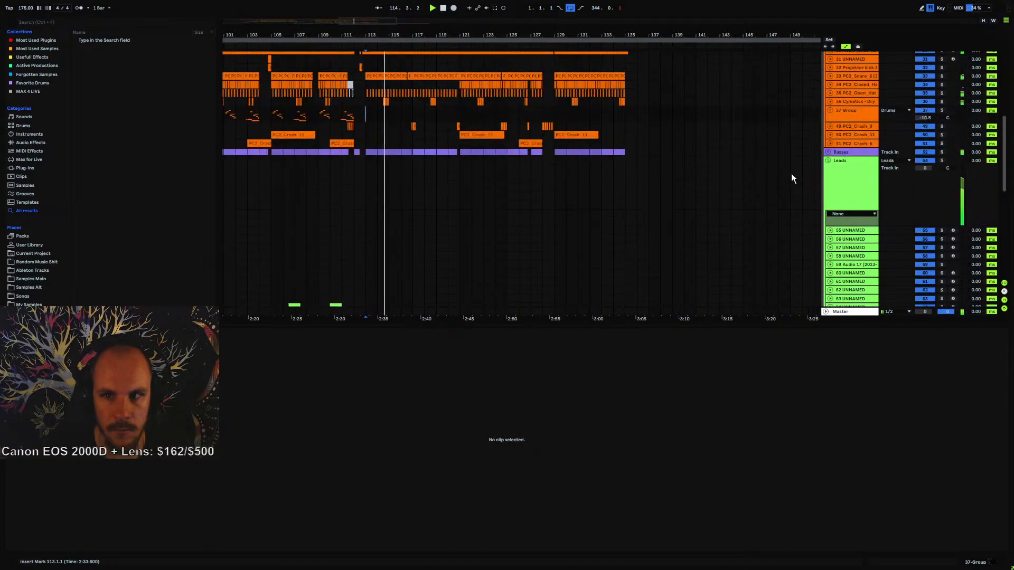
pyautogui.moveTo(770, 320); pyautogui.dragTo(779, 472)
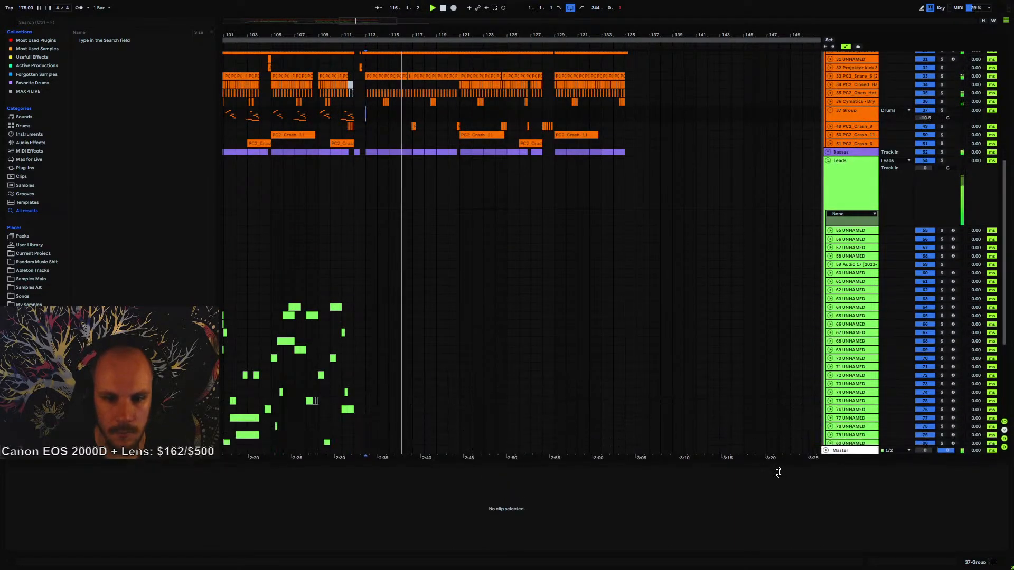
pyautogui.scroll(-5, 556, 323)
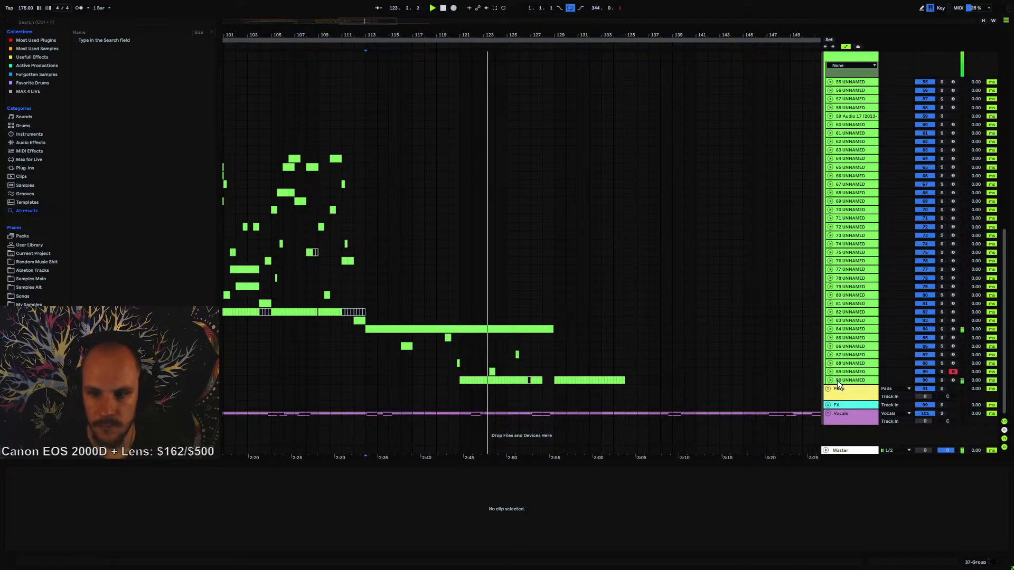
# - Unfold lead track 90 to check its Track Volume automation, fold it again and select lead track 89
pyautogui.click(871, 381)
pyautogui.click(874, 388)
pyautogui.click(870, 388)
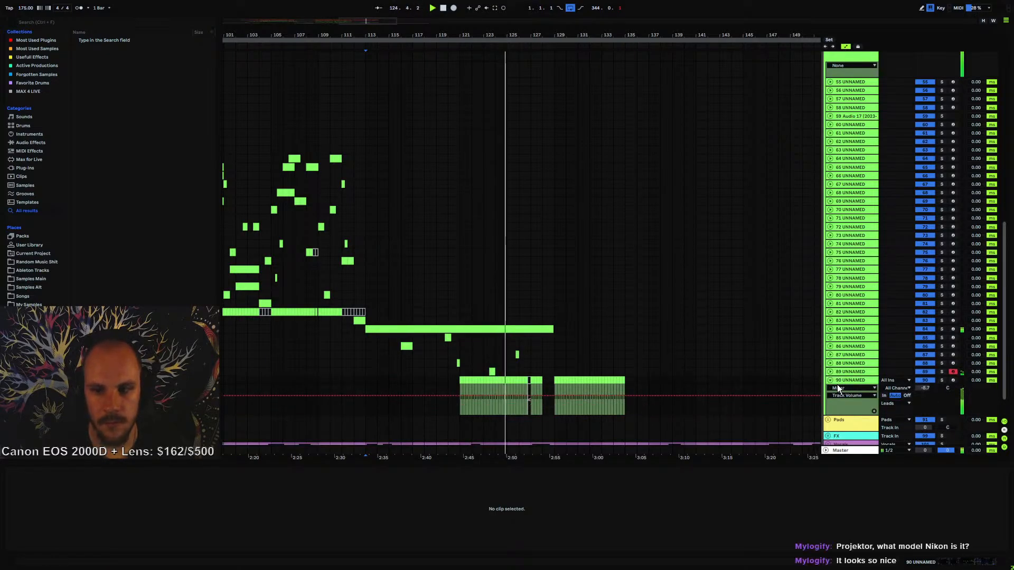
pyautogui.click(832, 382)
pyautogui.click(855, 371)
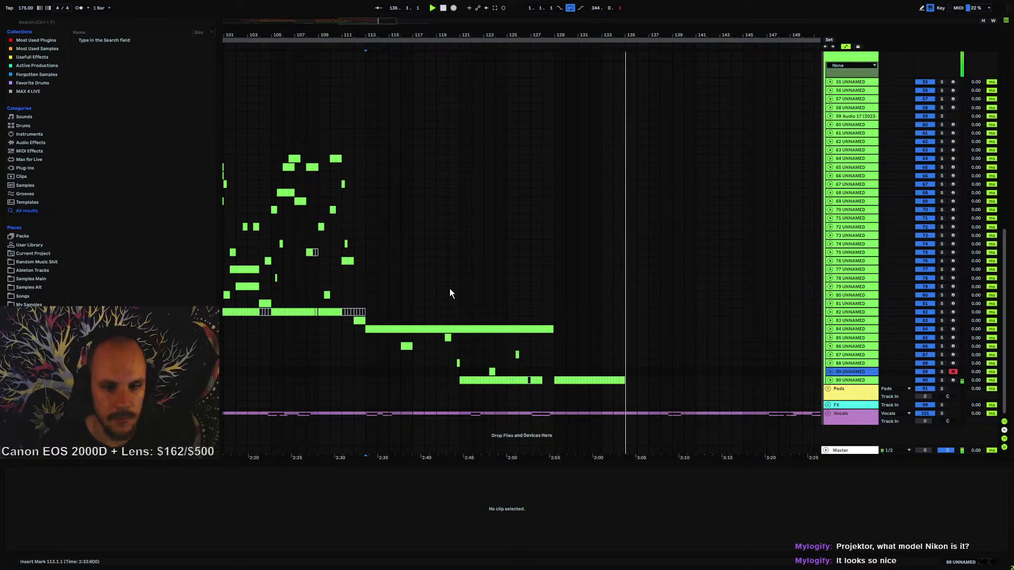
# - Listen to the arrangement from 95.1.1 and from 133.1.1, and compare the earlier sections with its ending
pyautogui.scroll(-5, 465, 317)
pyautogui.click(486, 336)
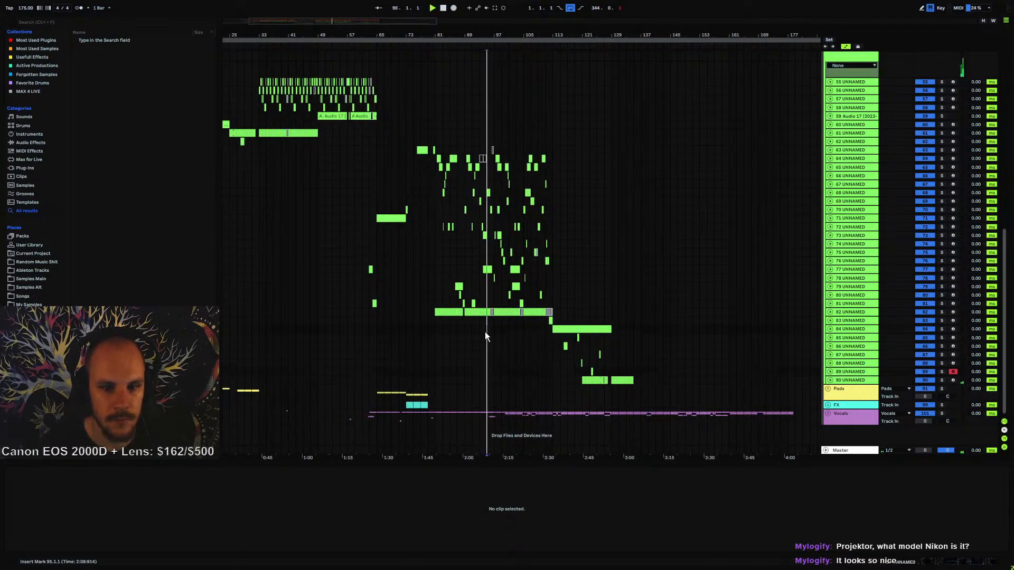
pyautogui.scroll(6, 515, 351)
pyautogui.scroll(-3, 532, 324)
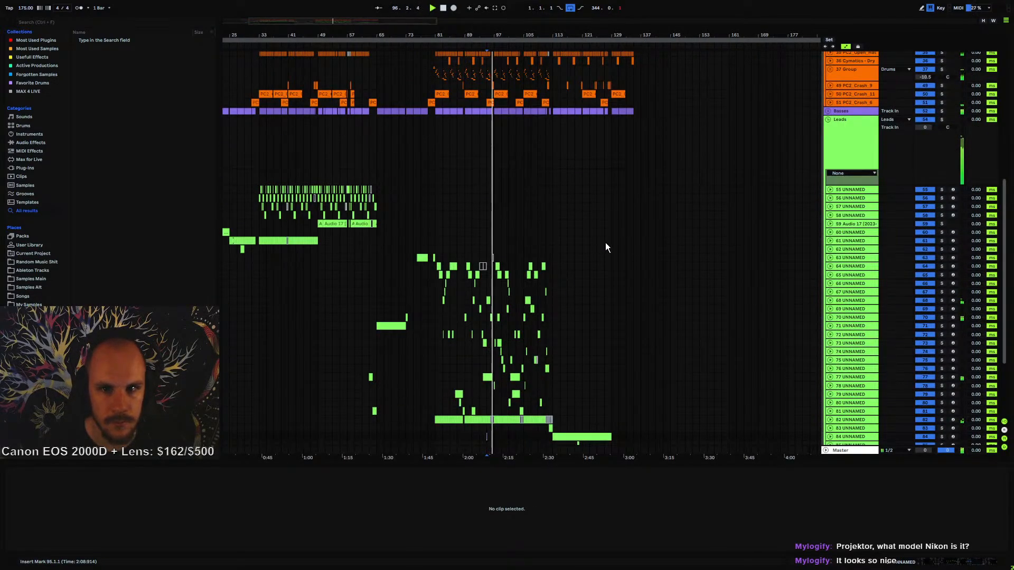
pyautogui.scroll(3, 607, 237)
pyautogui.click(630, 143)
pyautogui.press('space')
pyautogui.press('space')
pyautogui.moveTo(637, 35); pyautogui.dragTo(637, 56)
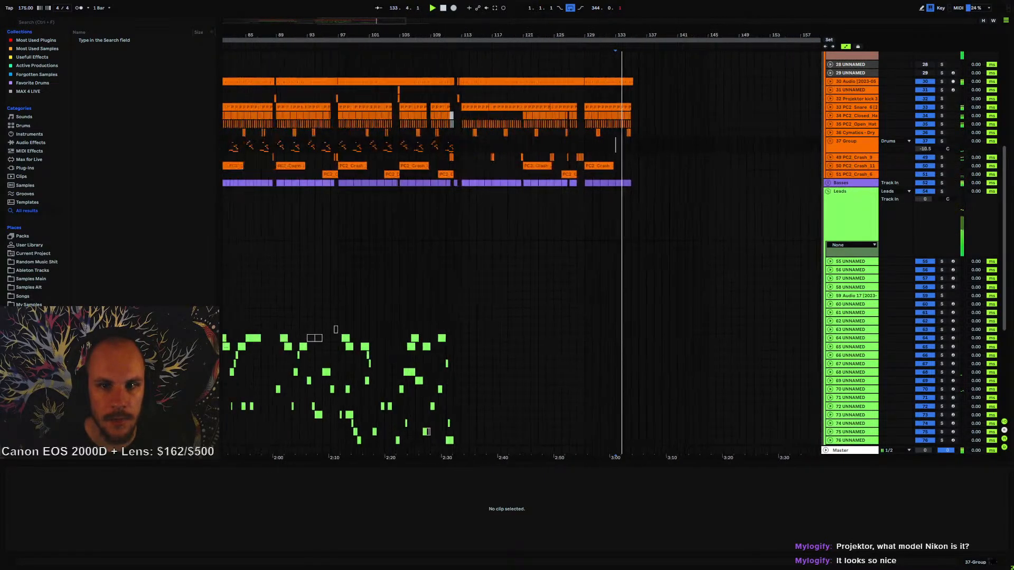
pyautogui.moveTo(444, 49); pyautogui.dragTo(605, 30)
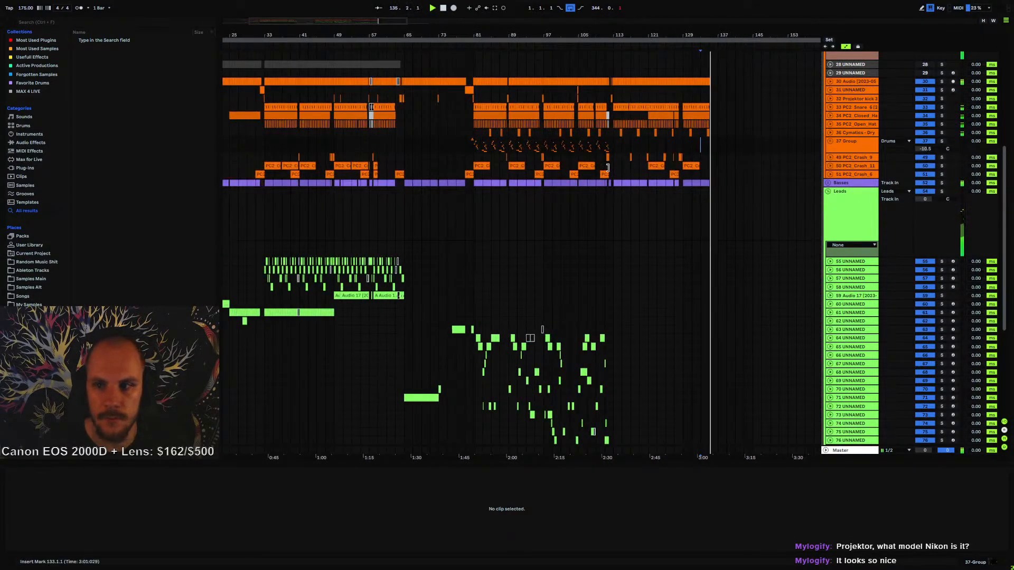
# - Unfold the Basses group and copy the two bars of bass at 65.1.1 to 137.1.1
pyautogui.click(828, 182)
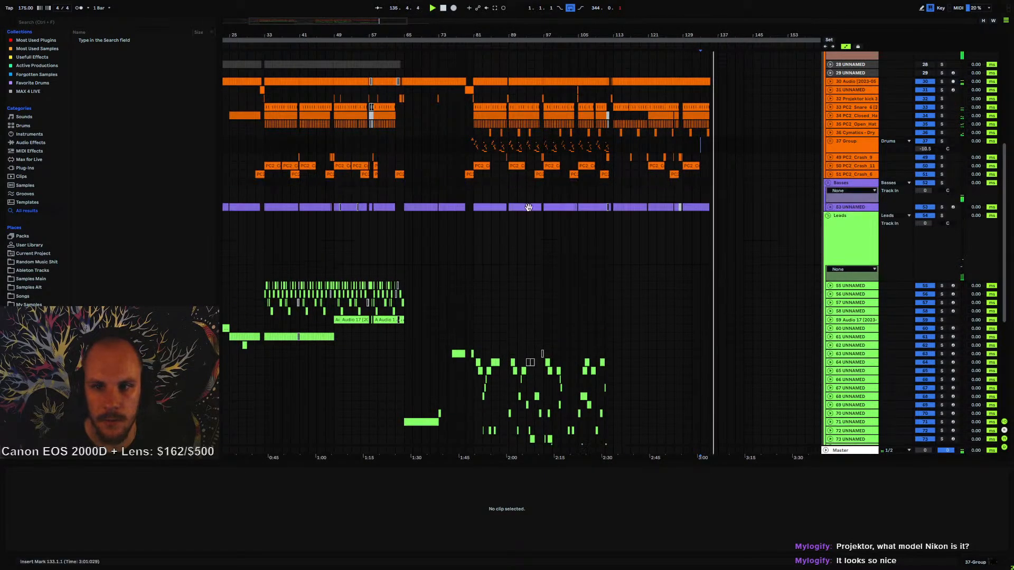
pyautogui.click(412, 207)
pyautogui.click(718, 207)
pyautogui.hotkey('ctrl', 'v')
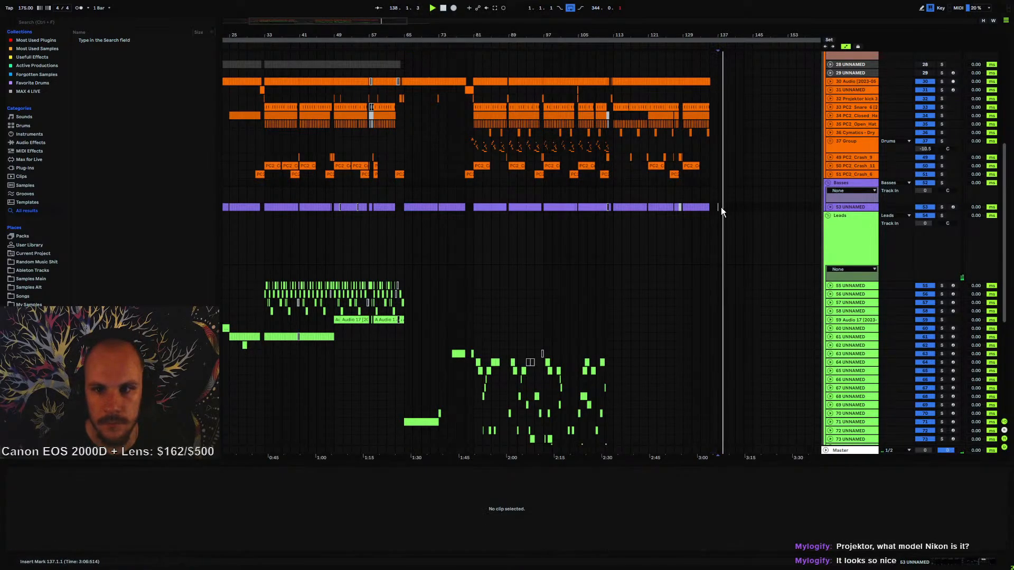
# - Copy audio track 30's clips between 65.1.1 and 67.1.1 to 137.1.1
pyautogui.click(410, 87)
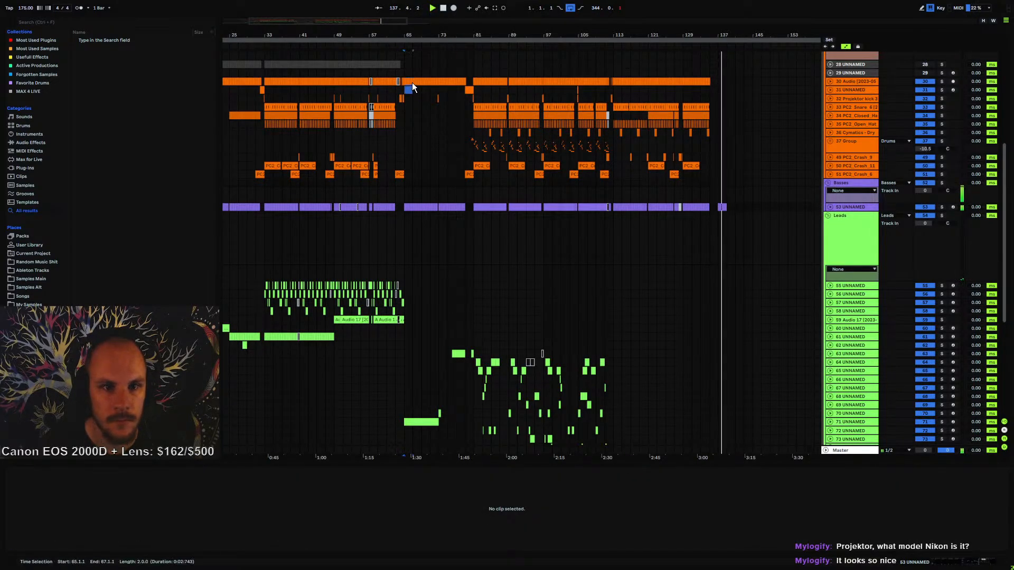
pyautogui.hotkey('ctrl', 'c')
pyautogui.click(719, 84)
pyautogui.hotkey('ctrl', 'v')
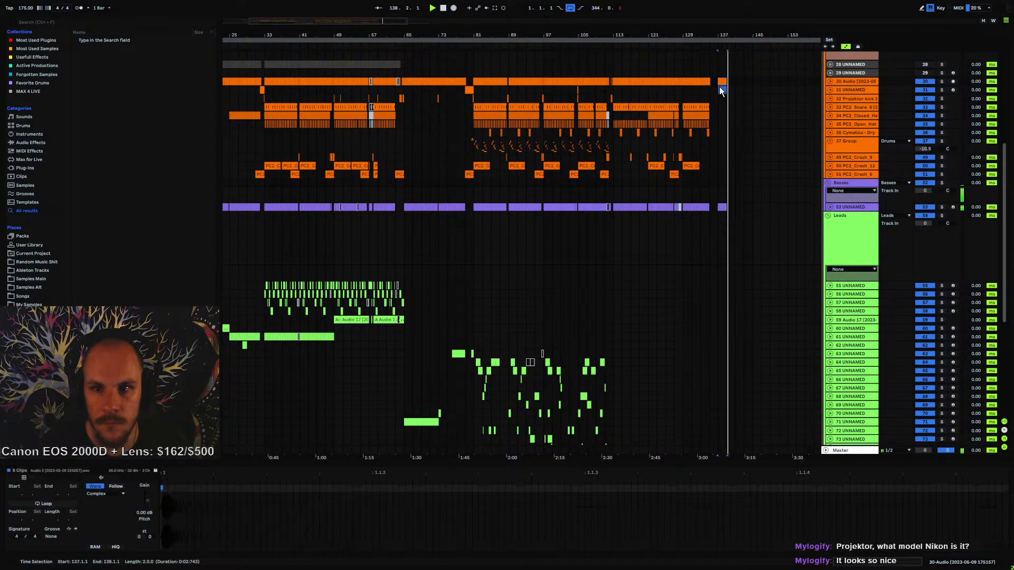
pyautogui.moveTo(732, 32); pyautogui.dragTo(470, 47)
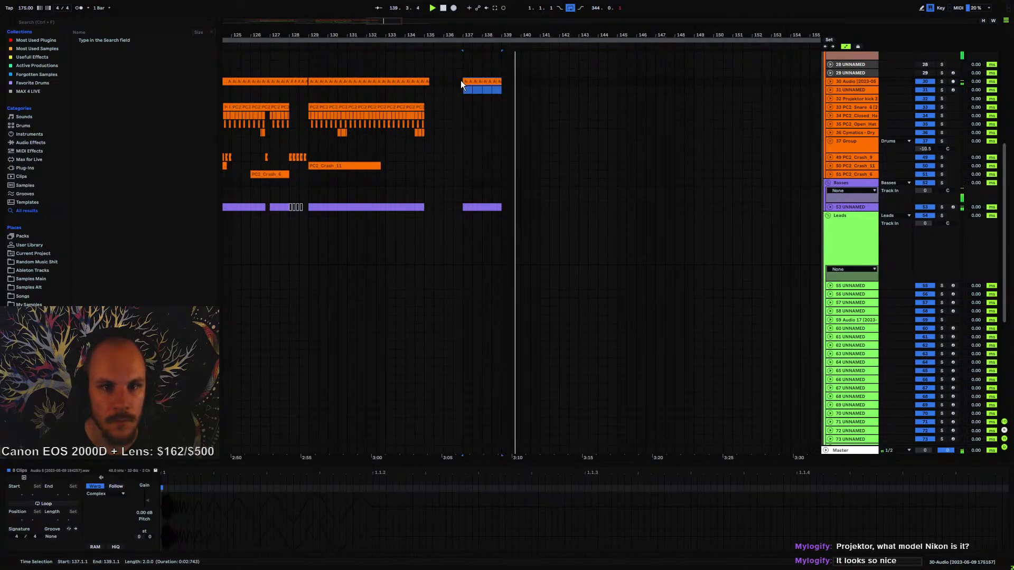
# - Duplicate the two-bar section of audio track 30 and the bass at 137.1.1 repeatedly up to 153.1.1
pyautogui.moveTo(464, 89); pyautogui.dragTo(499, 205)
pyautogui.hotkey('ctrl', 'd')
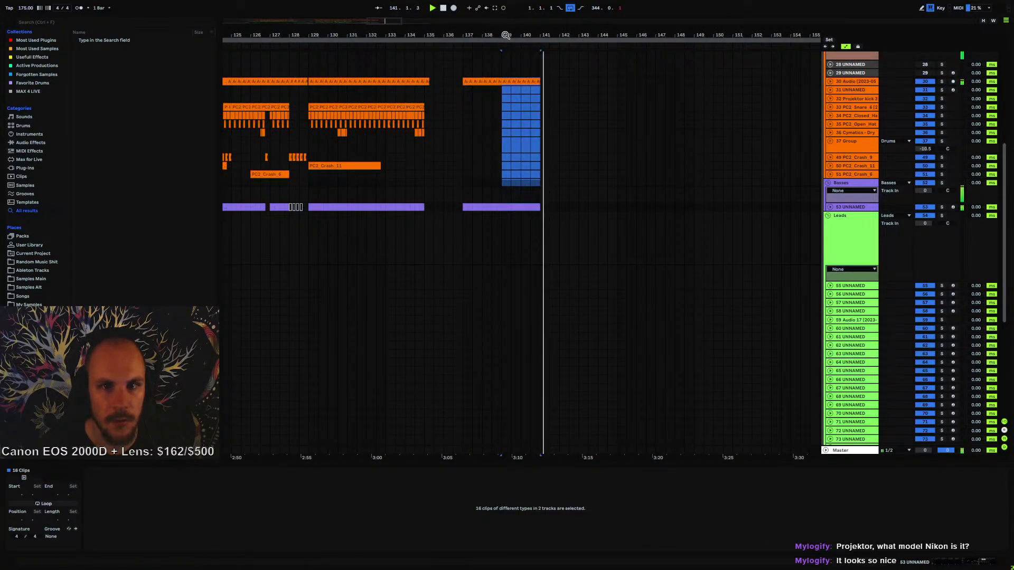
pyautogui.hotkey('ctrl', 'd')
pyautogui.press('-')
pyautogui.hotkey('ctrl', 'd')
pyautogui.hotkey('ctrl', 'd')
pyautogui.hotkey('ctrl', 'd')
pyautogui.hotkey('ctrl', 'd')
pyautogui.hotkey('ctrl', 'd')
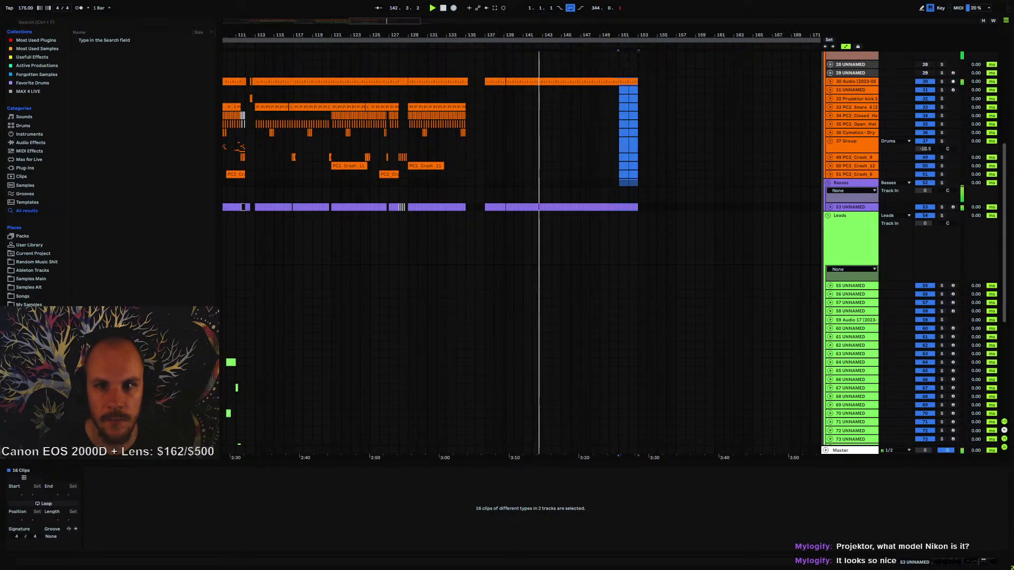
# - Inspect drum track 31 between bars 65 and 81, and play the lead-in to the new section from 129.1.1
pyautogui.press('-')
pyautogui.press('-')
pyautogui.press('-')
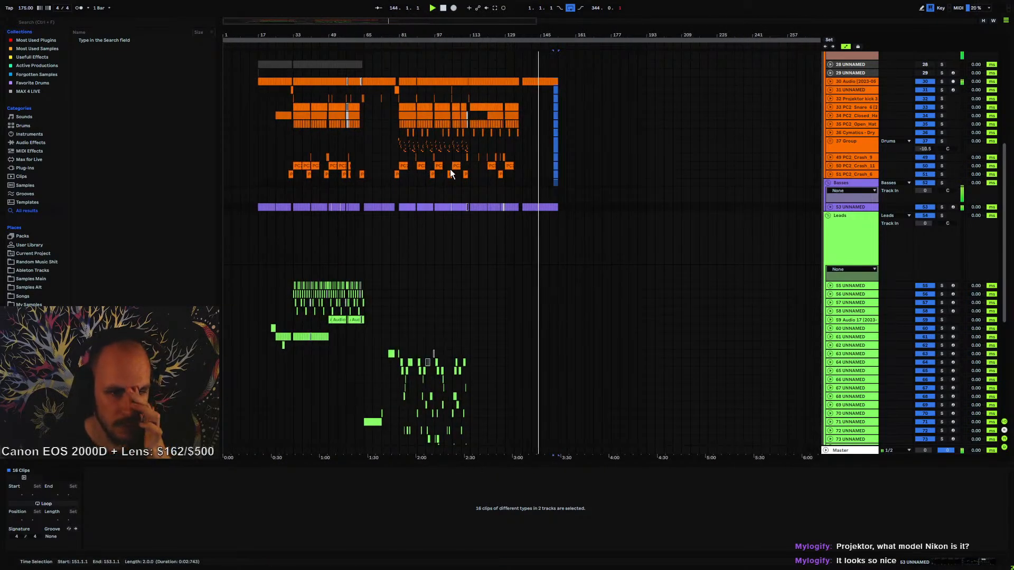
pyautogui.scroll(3, 375, 168)
pyautogui.moveTo(365, 163); pyautogui.dragTo(404, 163)
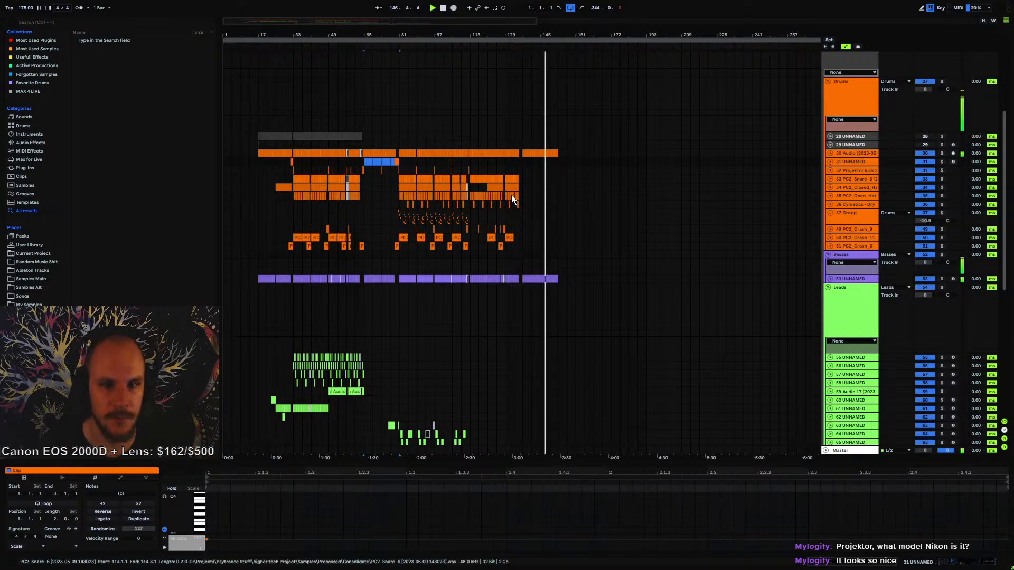
pyautogui.click(521, 172)
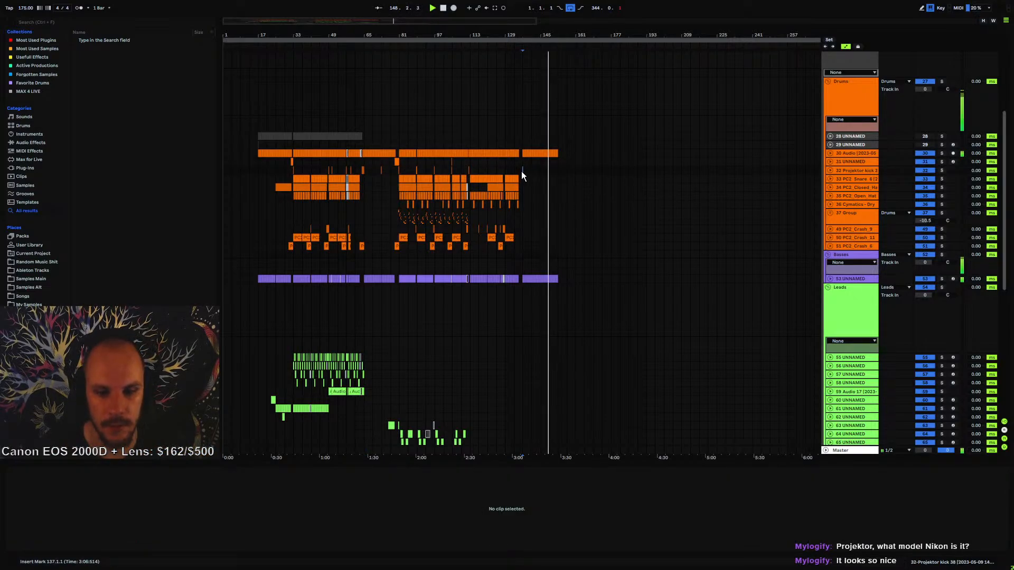
pyautogui.click(503, 171)
pyautogui.moveTo(550, 36); pyautogui.dragTo(492, 94)
pyautogui.press('space')
pyautogui.moveTo(452, 36); pyautogui.dragTo(563, 147)
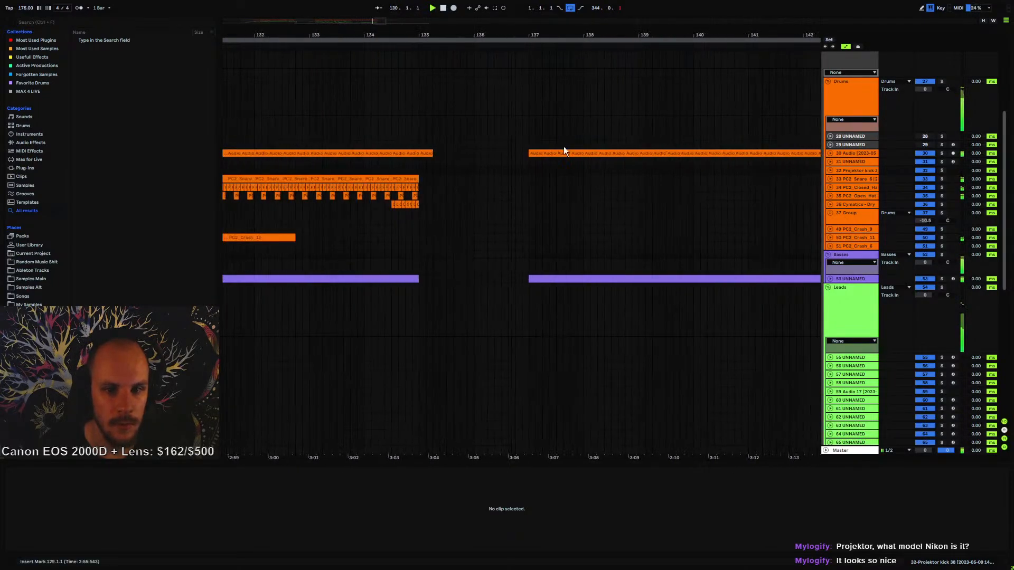
# - Copy the one-beat bass clip at 137.1.1 to 136.3.1 and select its first C#1 note
pyautogui.click(529, 279)
pyautogui.hotkey('ctrl', 'c')
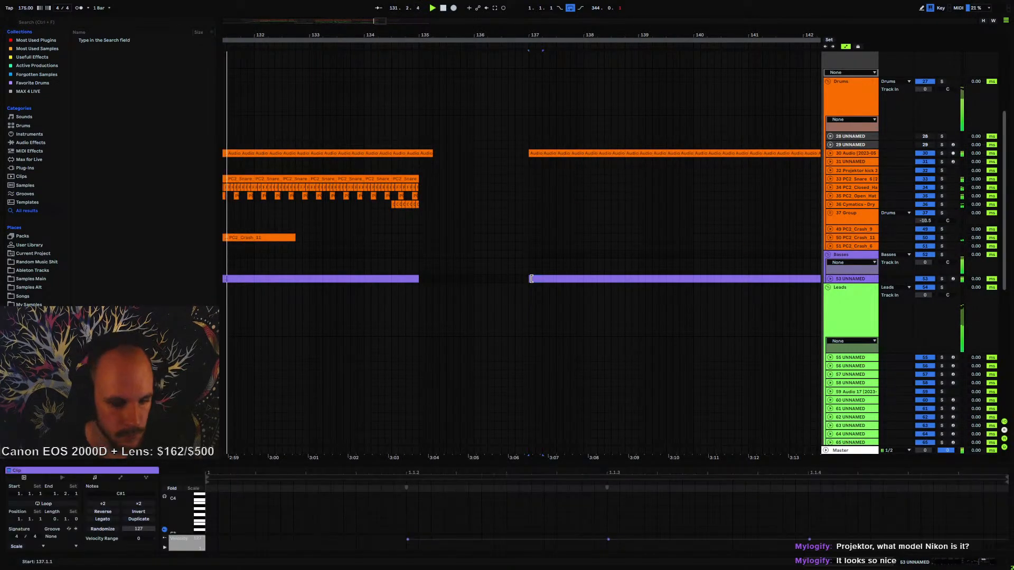
pyautogui.click(505, 278)
pyautogui.hotkey('ctrl', 'v')
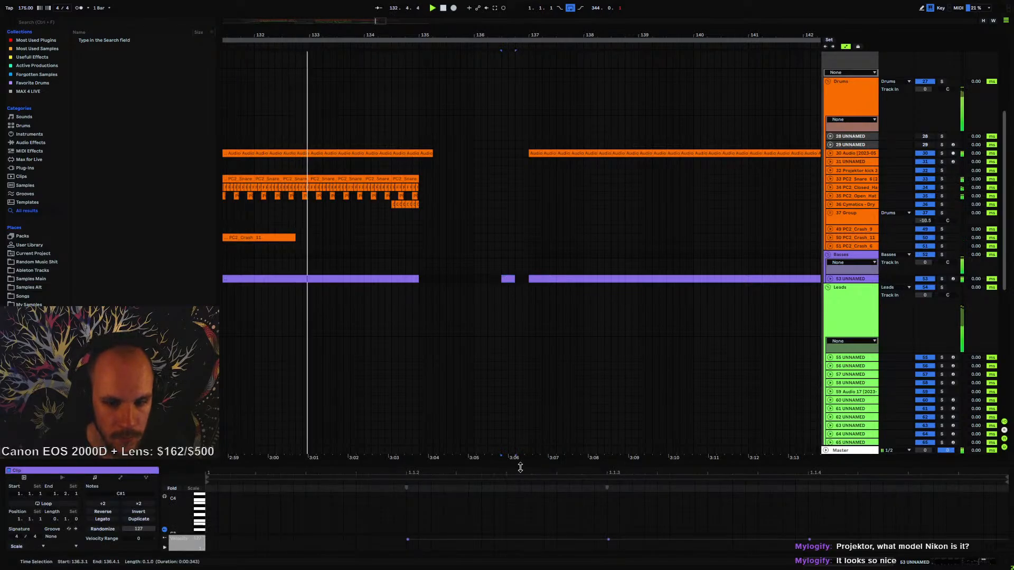
pyautogui.click(552, 539)
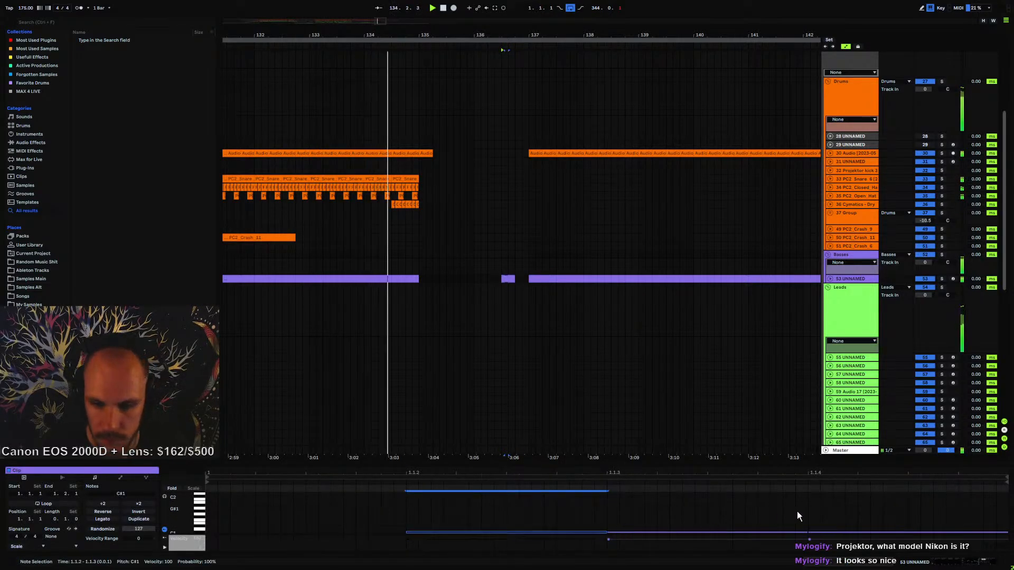
# - Fill audio track 30 and the bass between 136.3.1 and 137.1.1 with one-beat clip copies, and play from 135.1.1
pyautogui.click(532, 154)
pyautogui.hotkey('ctrl', 'c')
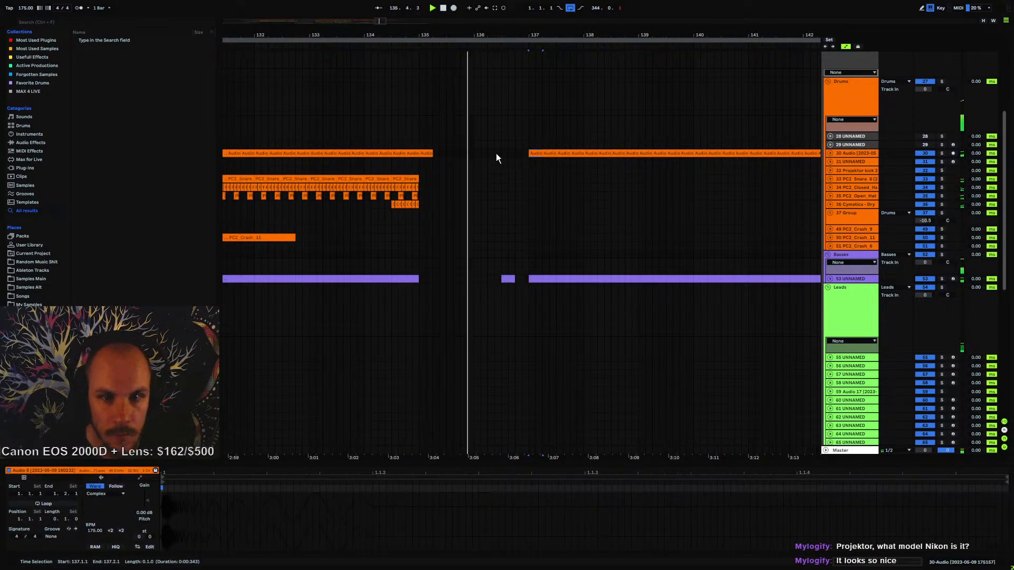
pyautogui.click(497, 154)
pyautogui.hotkey('ctrl', 'v')
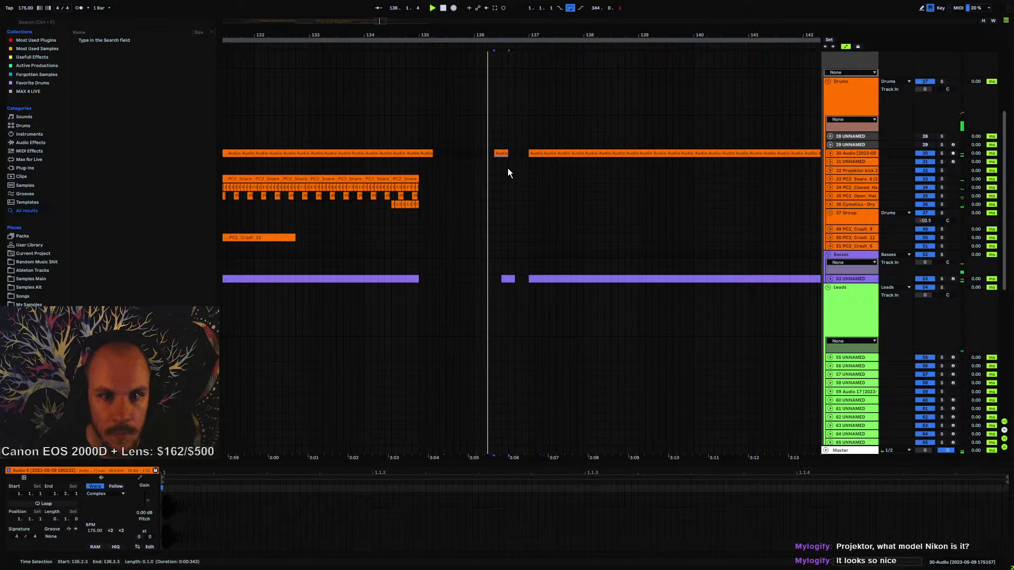
pyautogui.keyDown('shift'); pyautogui.click(508, 279); pyautogui.keyUp('shift')
pyautogui.hotkey('ctrl', 'd')
pyautogui.click(418, 143)
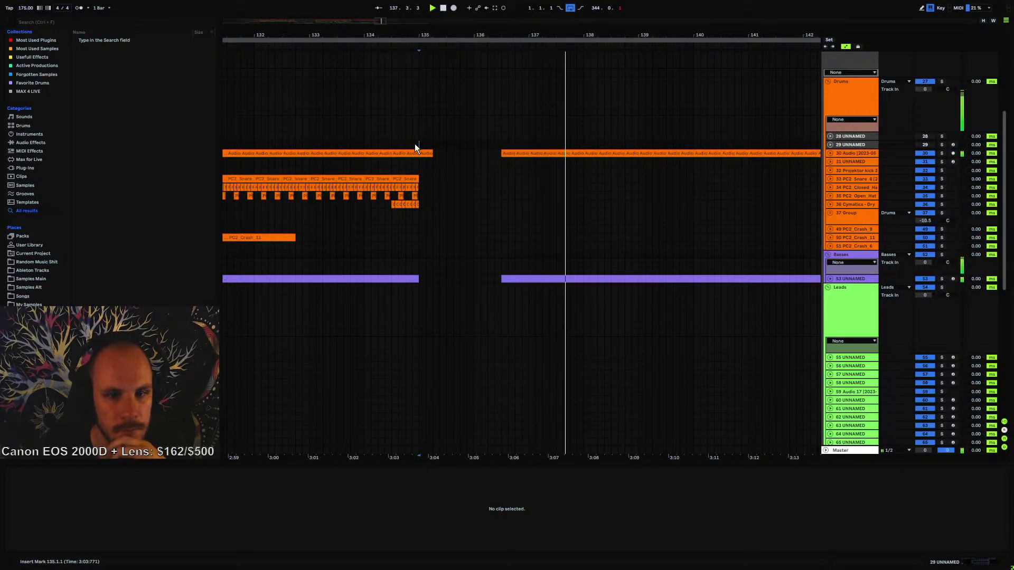
pyautogui.click(452, 52)
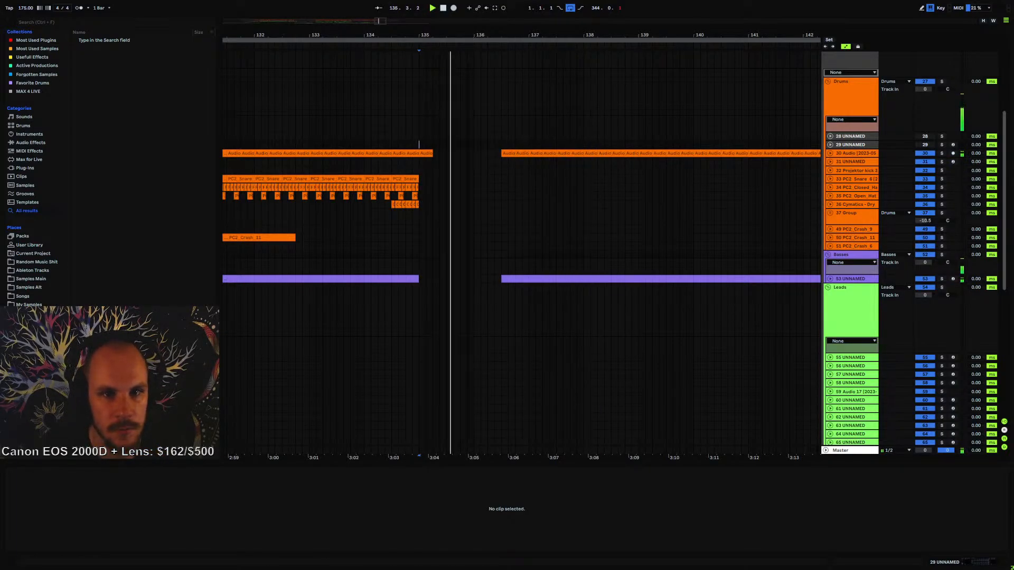
pyautogui.moveTo(473, 35); pyautogui.dragTo(544, 13)
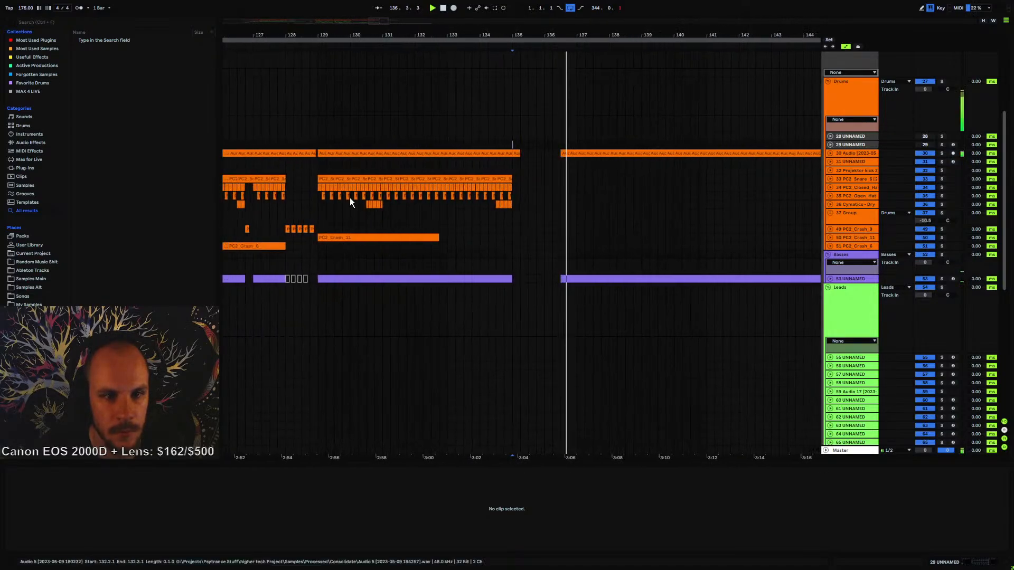
# - Copy the PC2 Crash 9 clip at 126.4.1 to 136.3.1
pyautogui.click(246, 229)
pyautogui.click(562, 229)
pyautogui.hotkey('ctrl', 'v')
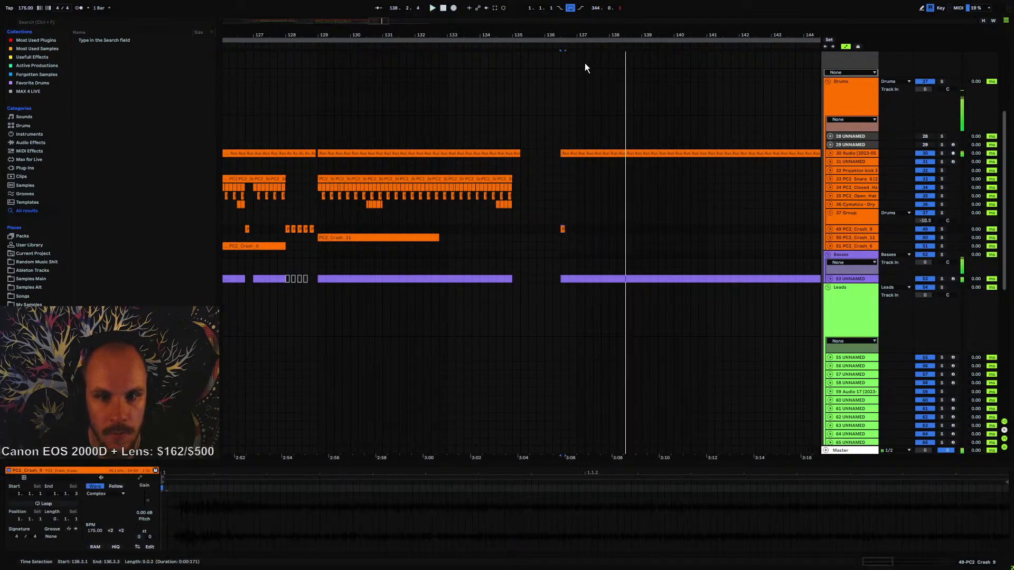
# - Shorten the crash at 136.3.1 to one sixteenth and repeat it from 136.4.1 to 137.1.1
pyautogui.click(561, 52)
pyautogui.moveTo(560, 35); pyautogui.dragTo(557, 85)
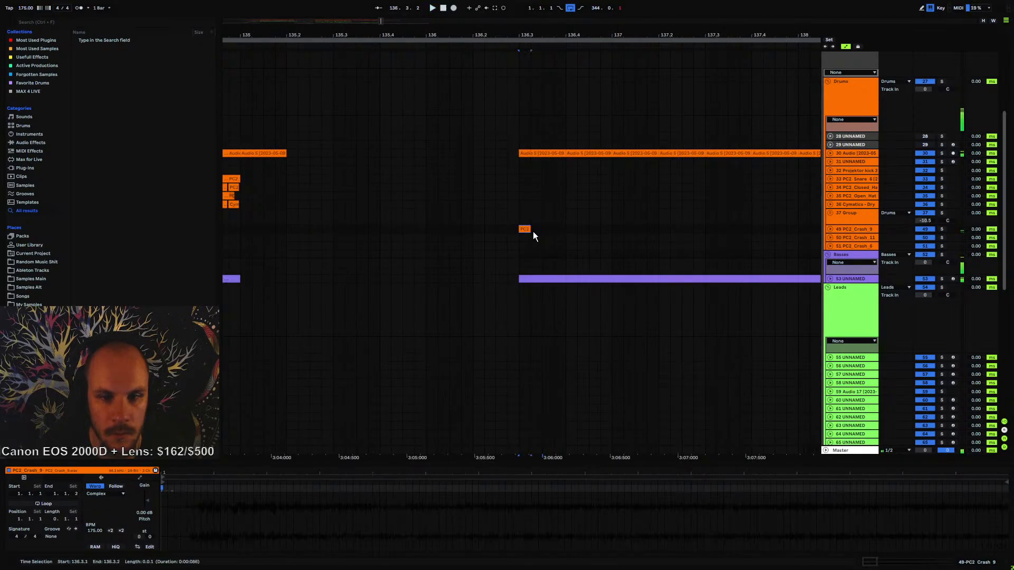
pyautogui.moveTo(564, 229); pyautogui.dragTo(565, 229)
pyautogui.hotkey('ctrl', 'd')
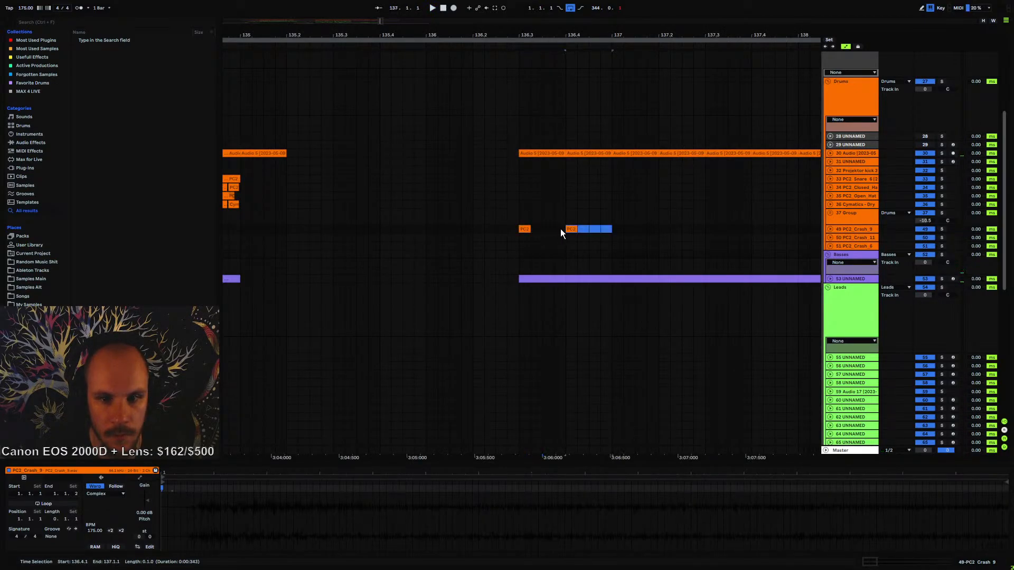
# - Remove the crash repeats following 136.4.1 and lengthen the PC2 Crash 9 clip at 136.4.1 to two sixteenths
pyautogui.click(525, 228)
pyautogui.press('space')
pyautogui.moveTo(531, 36)
pyautogui.mouseDown()
pyautogui.moveTo(532, 24)
pyautogui.moveTo(531, 37)
pyautogui.mouseUp()
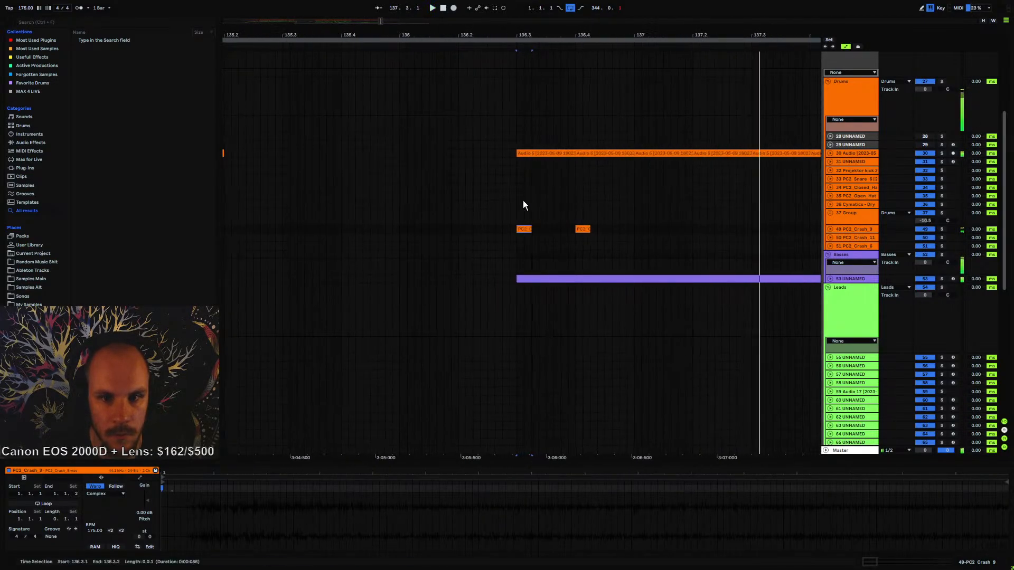
pyautogui.press('space')
pyautogui.press('space')
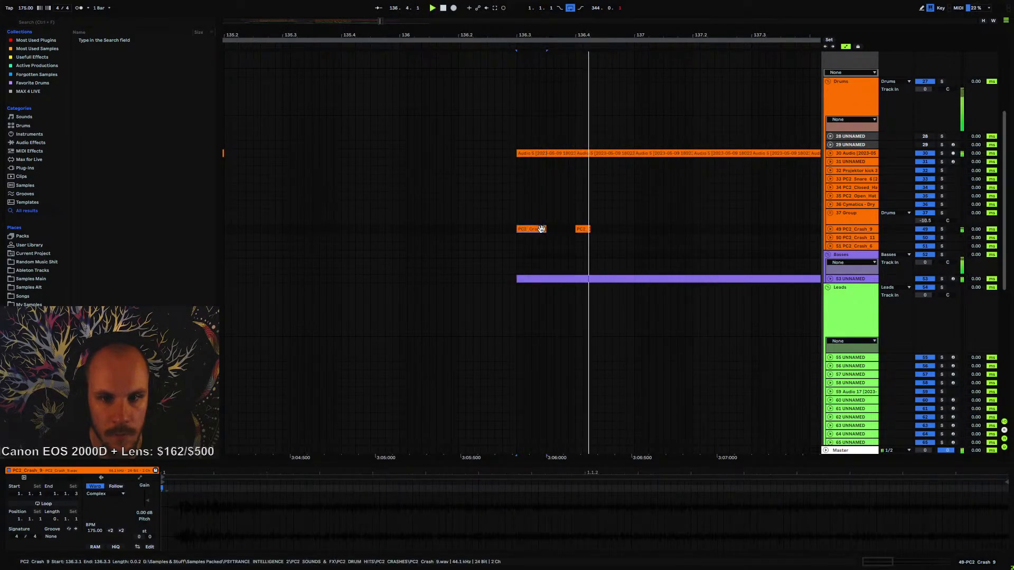
pyautogui.press('space')
pyautogui.press('space')
pyautogui.moveTo(546, 229); pyautogui.dragTo(604, 228)
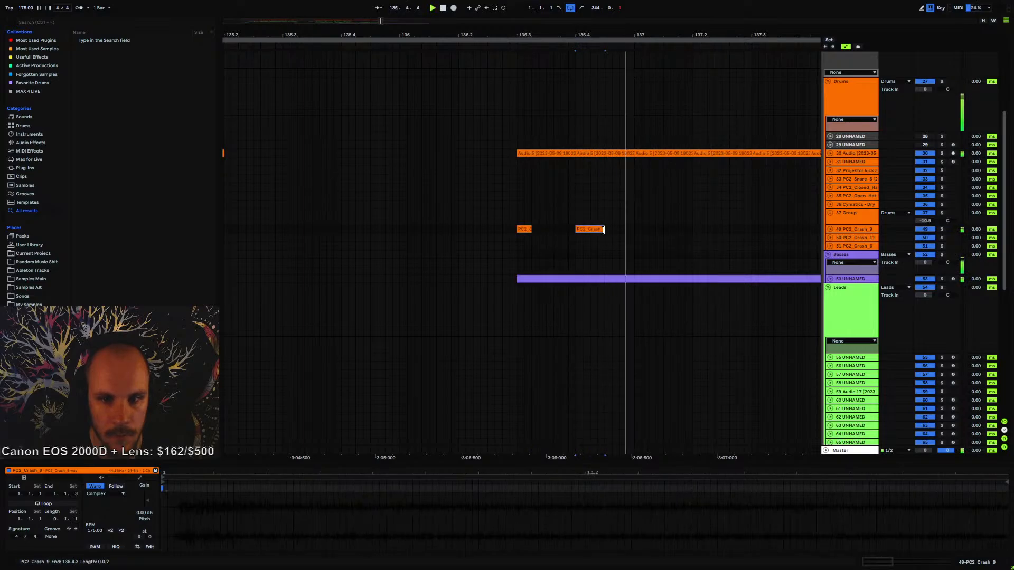
# - Play the start of the new section and deactivate the crash clip at 136.3.1
pyautogui.click(520, 203)
pyautogui.press('space')
pyautogui.press('space')
pyautogui.press('space')
pyautogui.press('space')
pyautogui.moveTo(525, 35); pyautogui.dragTo(637, 5)
pyautogui.press('space')
pyautogui.press('space')
pyautogui.click(631, 230)
# - Copy the PC2 Open Hat 3 clip from around 129.1.1 to 136.3.1, repeat it once, and play the result
pyautogui.click(468, 196)
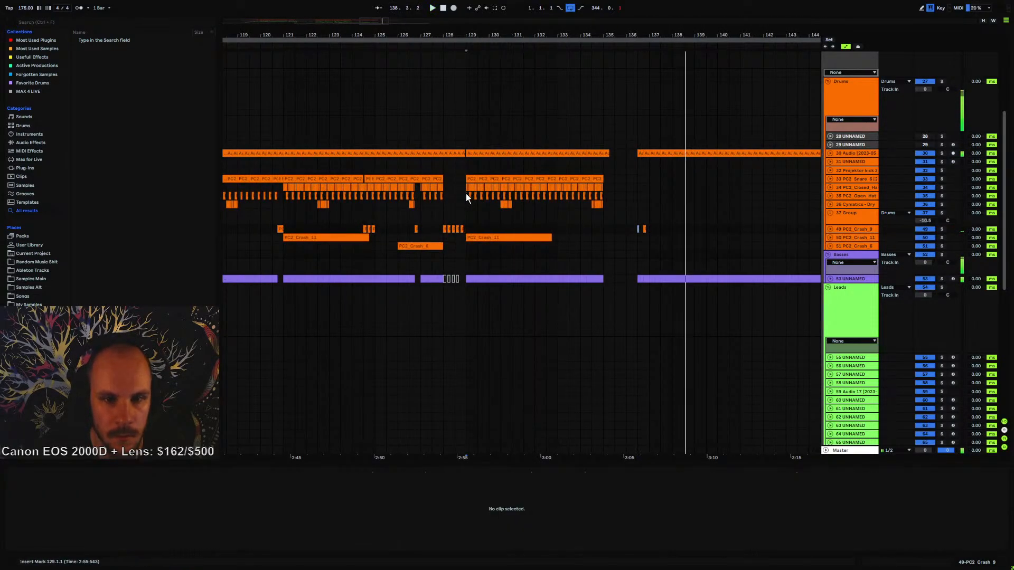
pyautogui.hotkey('ctrl', 'c')
pyautogui.click(636, 196)
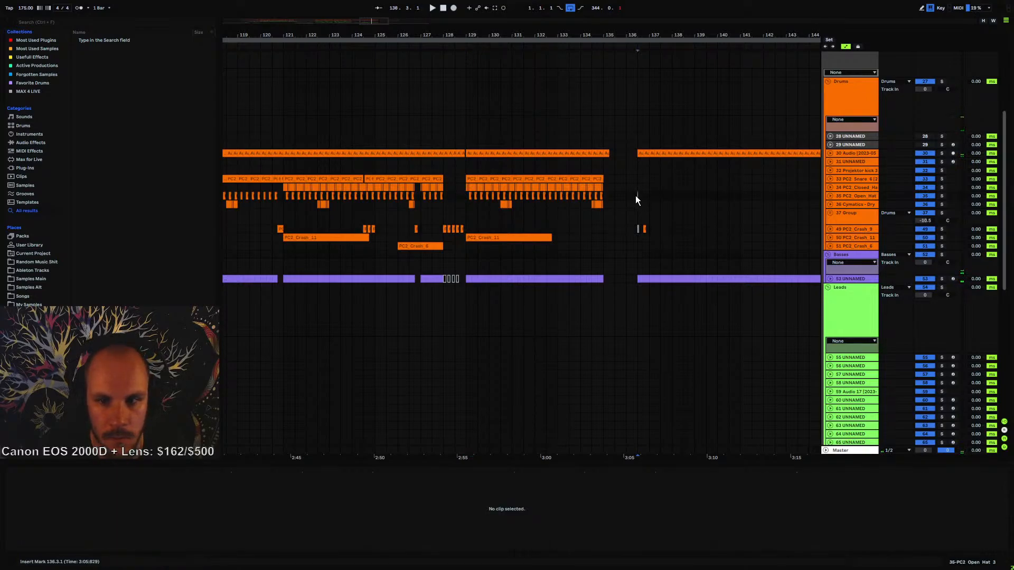
pyautogui.hotkey('ctrl', 'v')
pyautogui.hotkey('ctrl', 'd')
pyautogui.press('space')
pyautogui.click(636, 195)
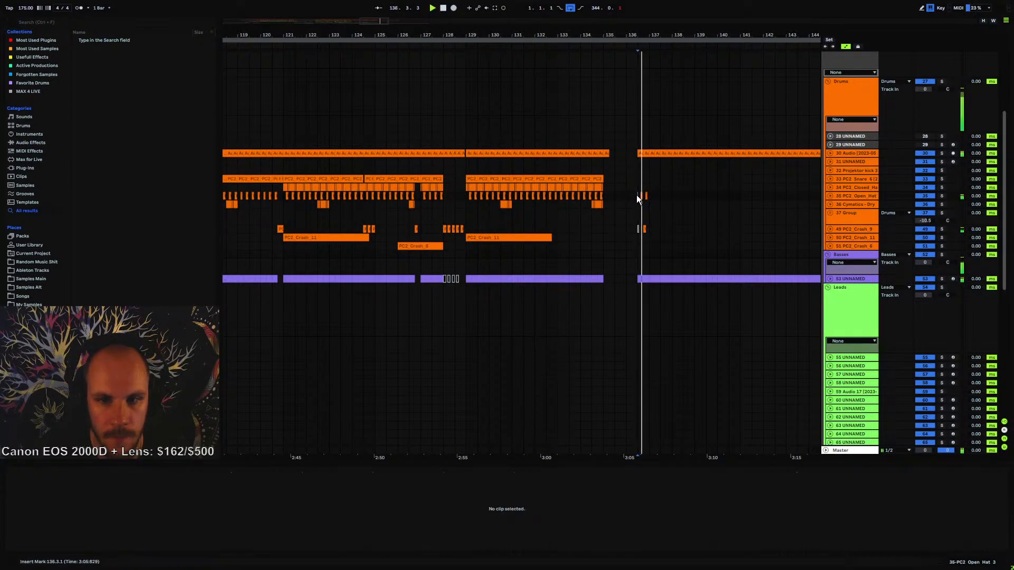
# - Move the second open hat of the new section to 136.4.3 and play from 136.3.1
pyautogui.moveTo(653, 35); pyautogui.dragTo(649, 93)
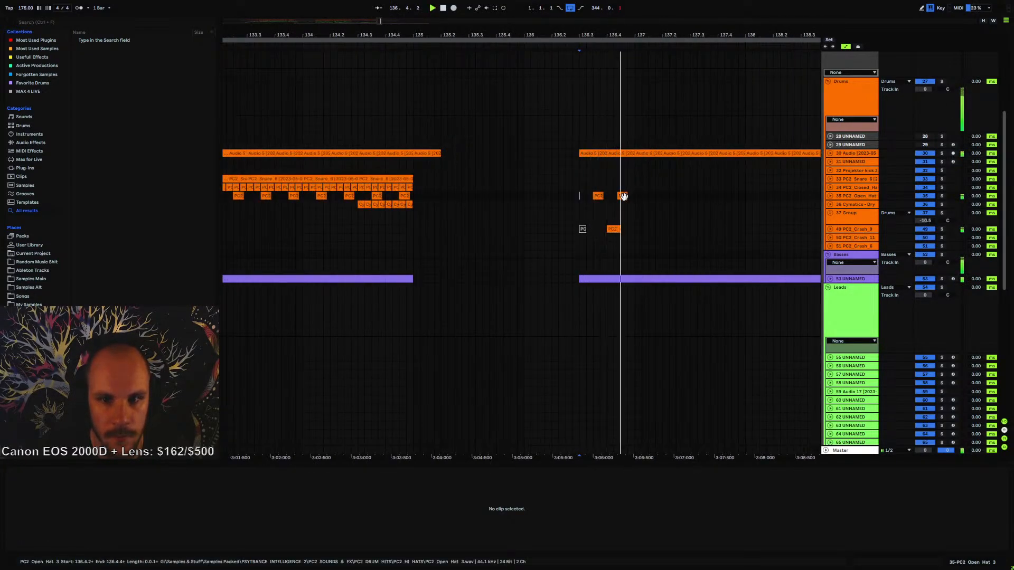
pyautogui.moveTo(621, 34); pyautogui.dragTo(635, 148)
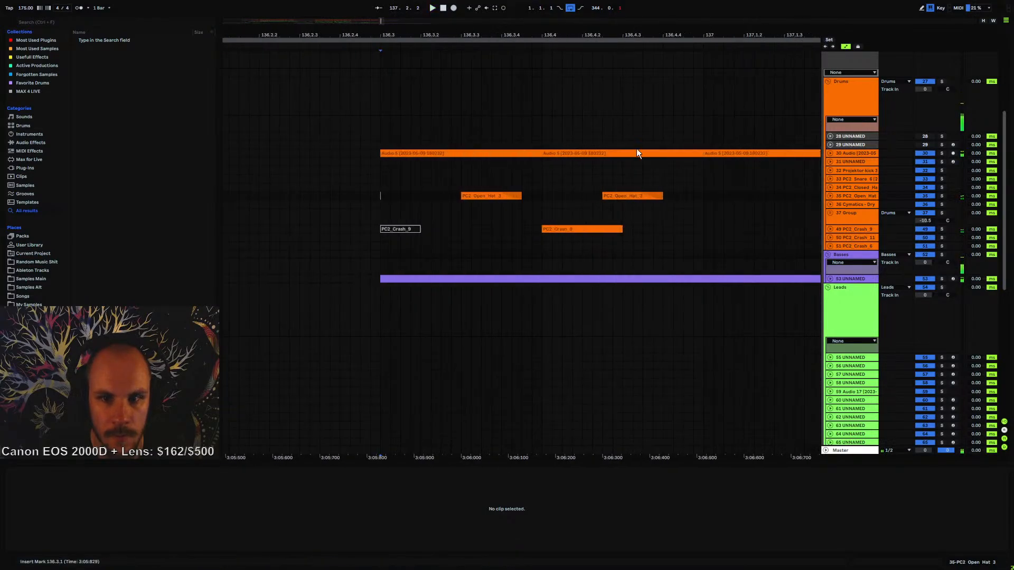
pyautogui.click(480, 196)
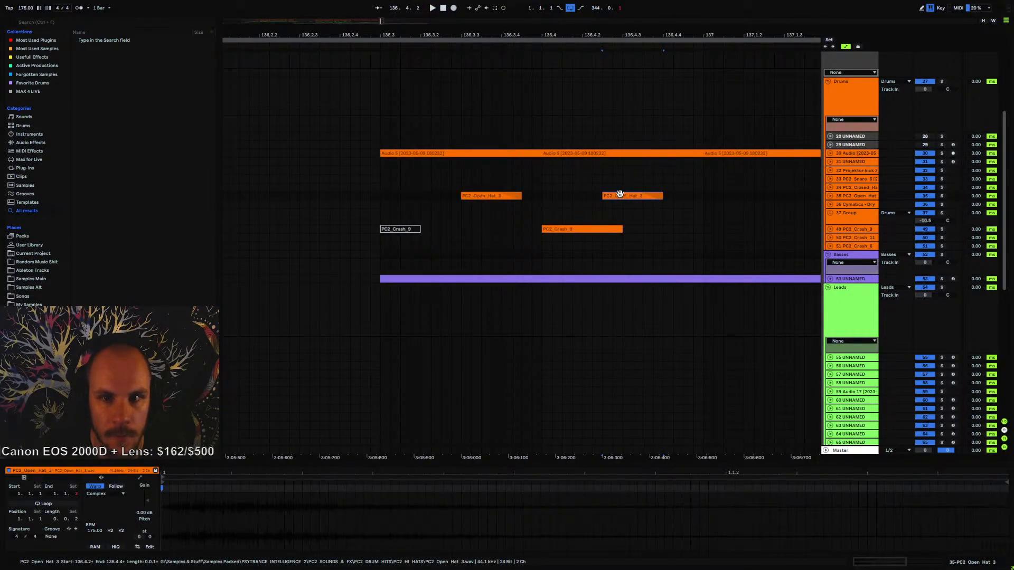
pyautogui.moveTo(608, 194); pyautogui.dragTo(640, 199)
pyautogui.press('space')
pyautogui.click(388, 197)
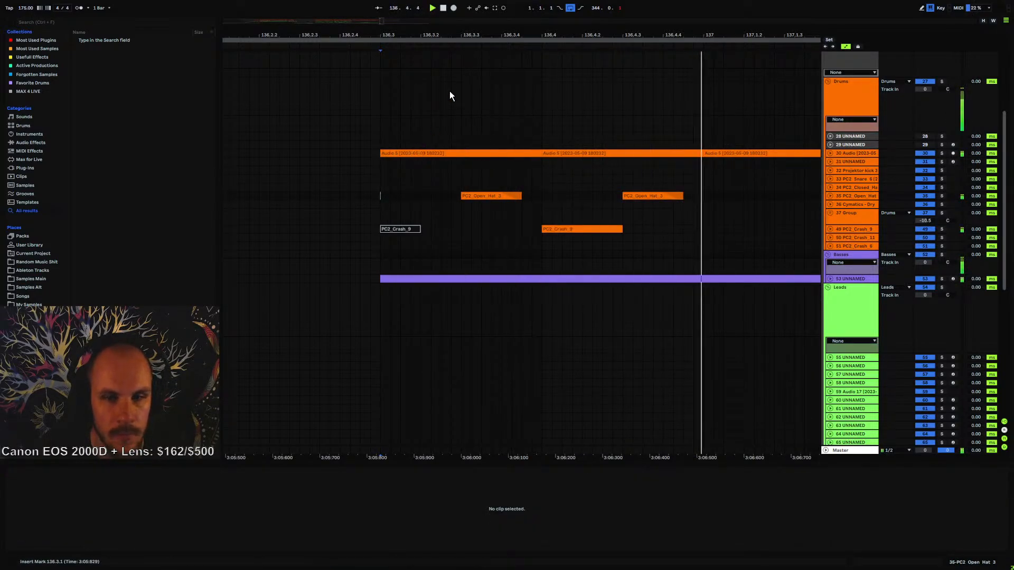
# - Shorten the open hat clip at 136.4.3 to about 64 ms and play from 136.3.1
pyautogui.moveTo(467, 40)
pyautogui.mouseDown()
pyautogui.moveTo(472, 10)
pyautogui.moveTo(603, 5)
pyautogui.moveTo(416, 32)
pyautogui.moveTo(459, 43)
pyautogui.mouseUp()
pyautogui.press('space')
pyautogui.press('space')
pyautogui.moveTo(528, 195); pyautogui.dragTo(508, 196)
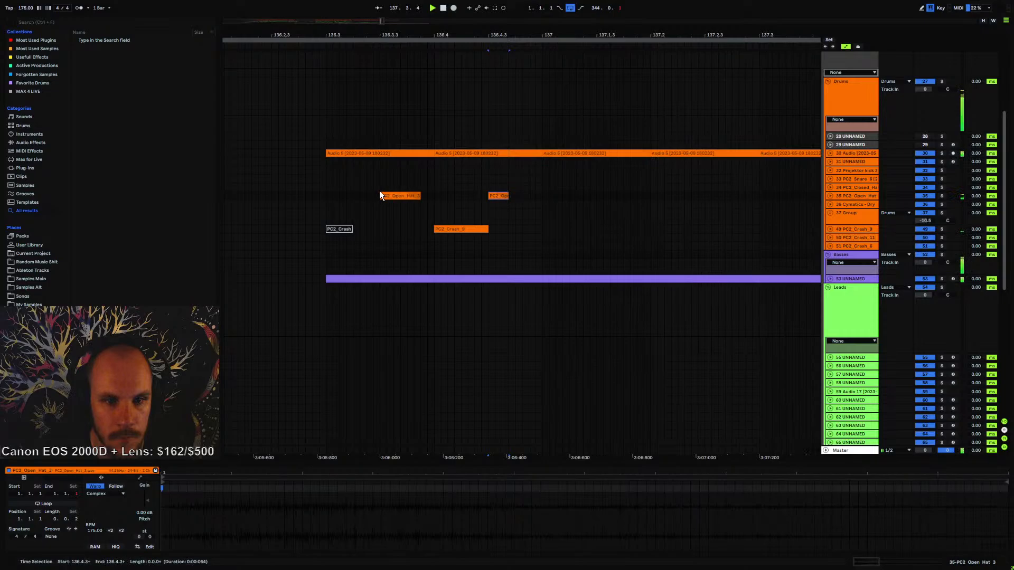
pyautogui.click(326, 199)
pyautogui.press('space')
pyautogui.moveTo(417, 34); pyautogui.dragTo(417, 21)
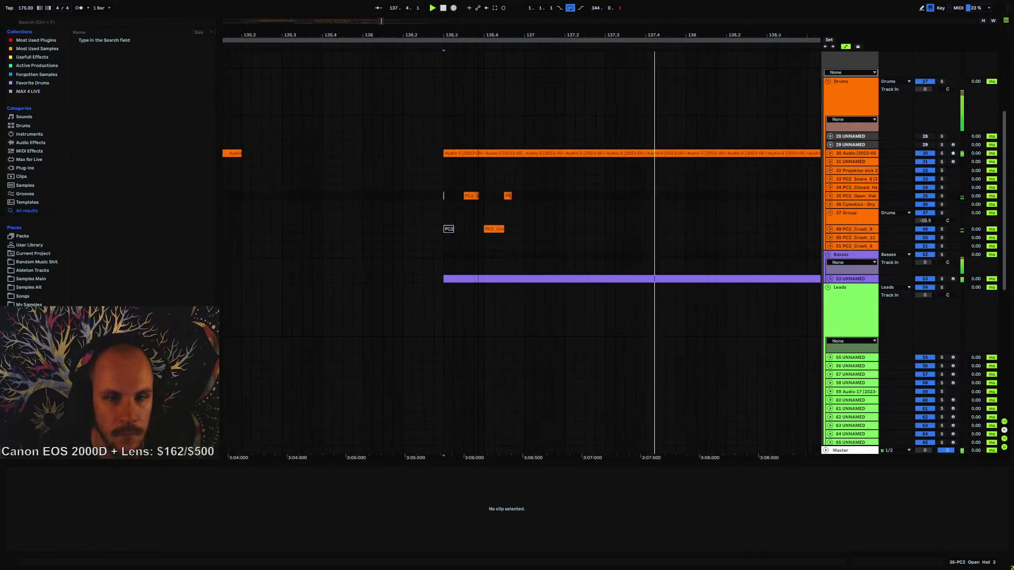
# - Trim the open hat clip at 136.4.3 further to less than half a sixteenth and play from 136.2.4
pyautogui.moveTo(478, 35); pyautogui.dragTo(478, 74)
pyautogui.click(830, 197)
pyautogui.click(761, 196)
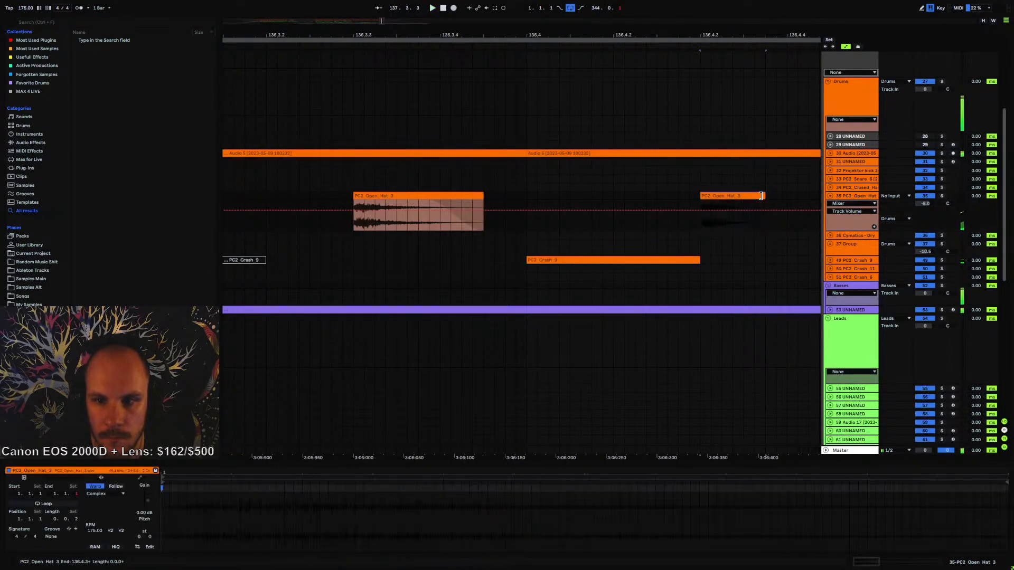
pyautogui.click(385, 196)
pyautogui.moveTo(364, 35); pyautogui.dragTo(364, 5)
pyautogui.click(326, 188)
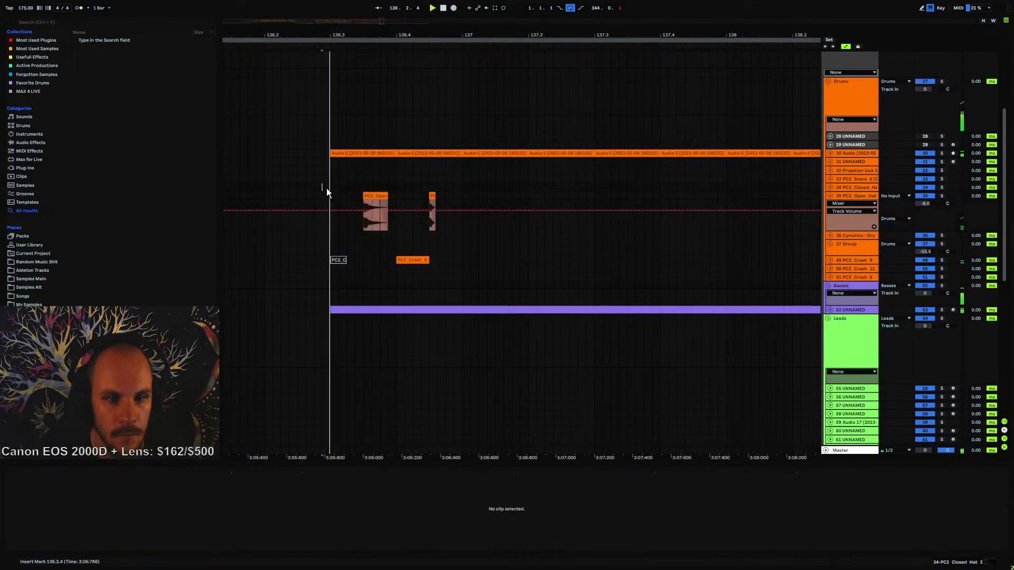
pyautogui.click(830, 196)
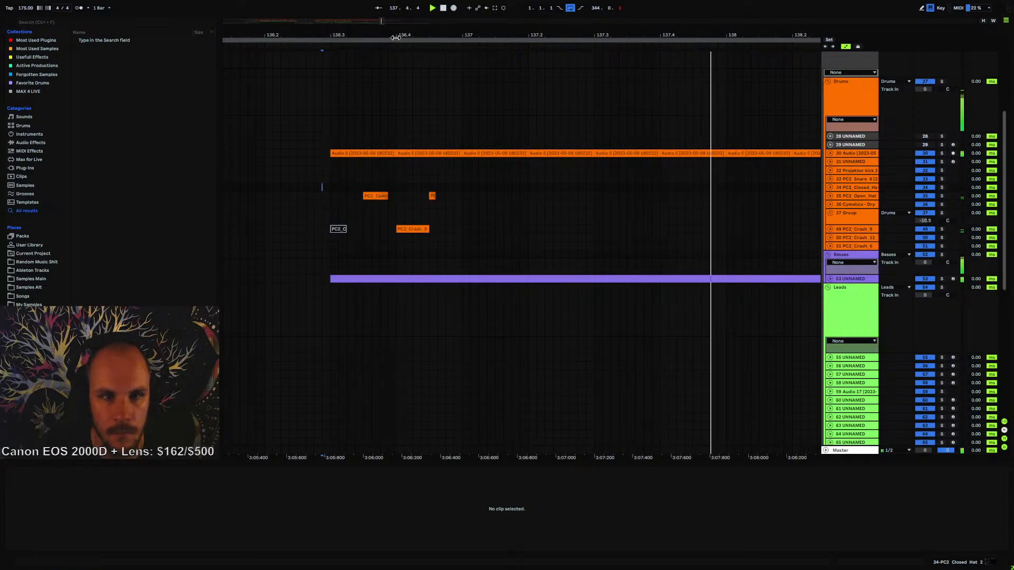
# - Play the arrangement from 114.1.1 and look over the drum, bass and lead tracks
pyautogui.moveTo(397, 35)
pyautogui.mouseDown()
pyautogui.moveTo(667, 21)
pyautogui.moveTo(666, 1)
pyautogui.mouseUp()
pyautogui.click(274, 236)
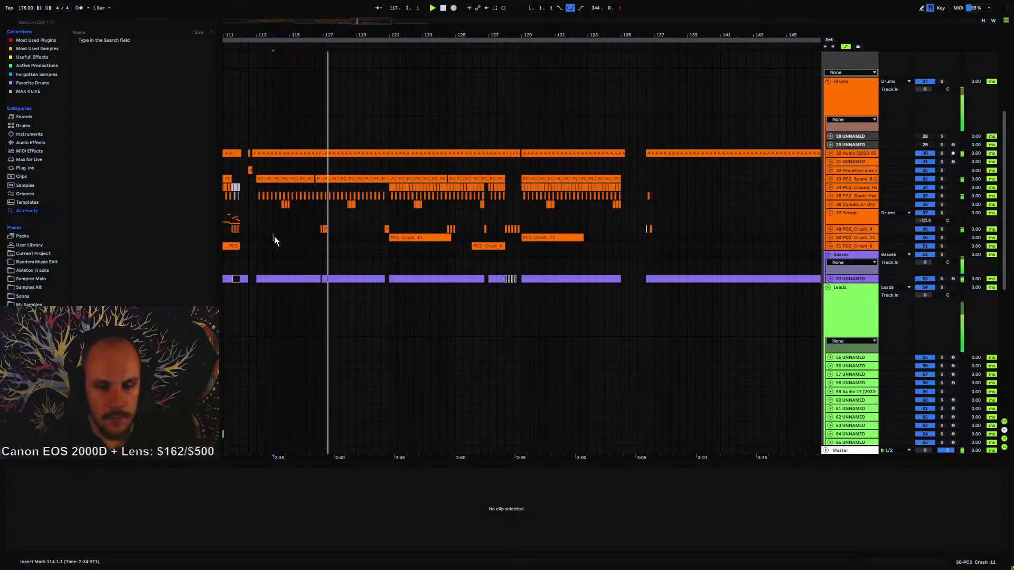
pyautogui.scroll(-4, 362, 232)
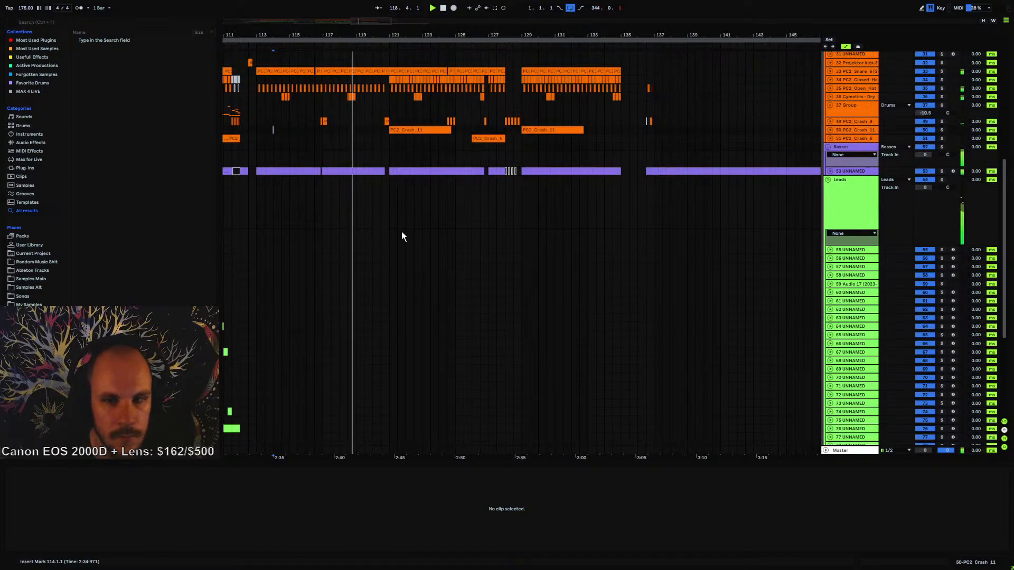
pyautogui.scroll(2, 448, 233)
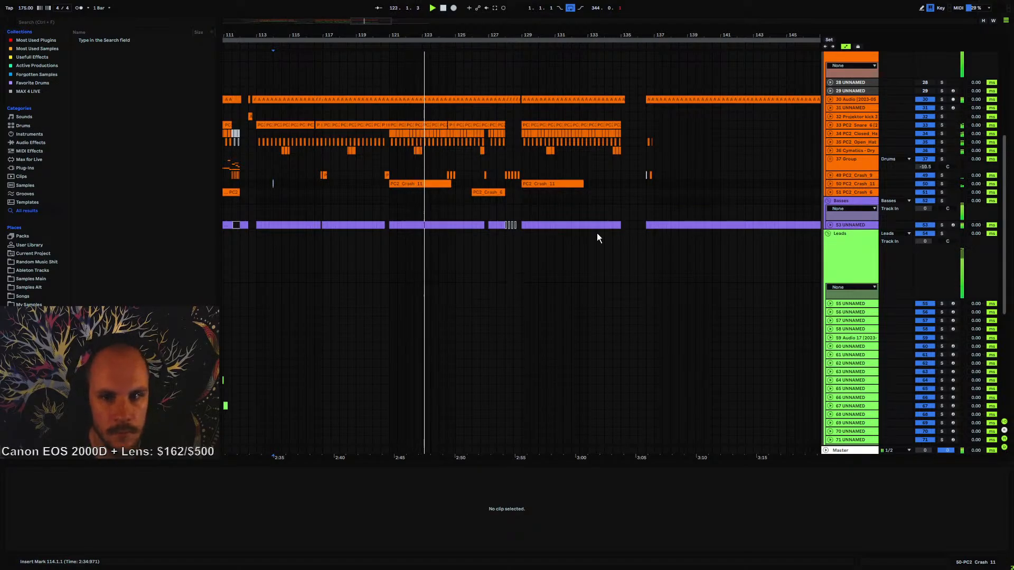
# - Build a PC2 Snare 6 roll of clips two sixteenths long from 135.1.1 to 136.3.1
pyautogui.moveTo(625, 34); pyautogui.dragTo(572, 128)
pyautogui.click(829, 125)
pyautogui.hotkey('ctrl', 'd')
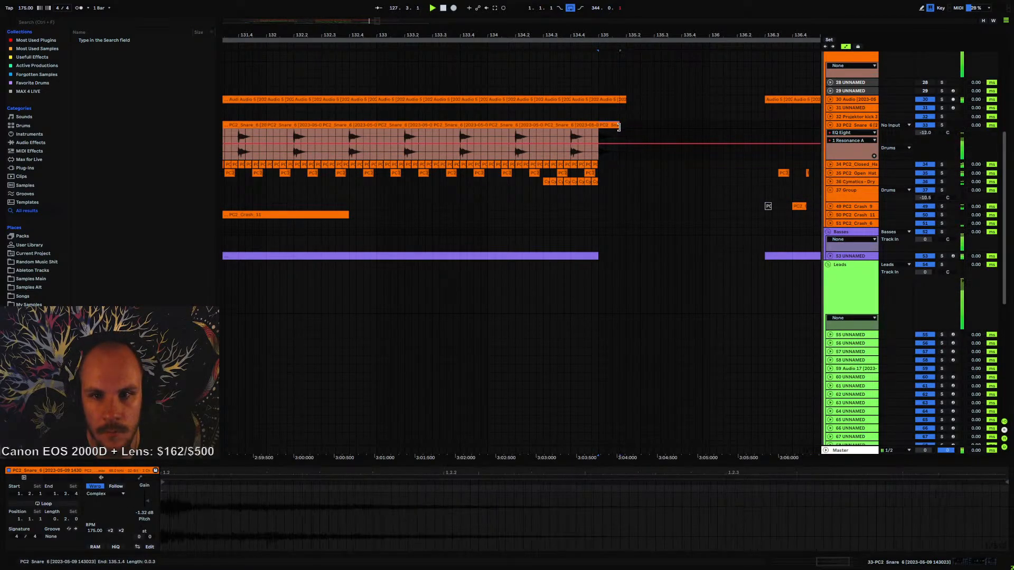
pyautogui.hotkey('ctrl', 'd')
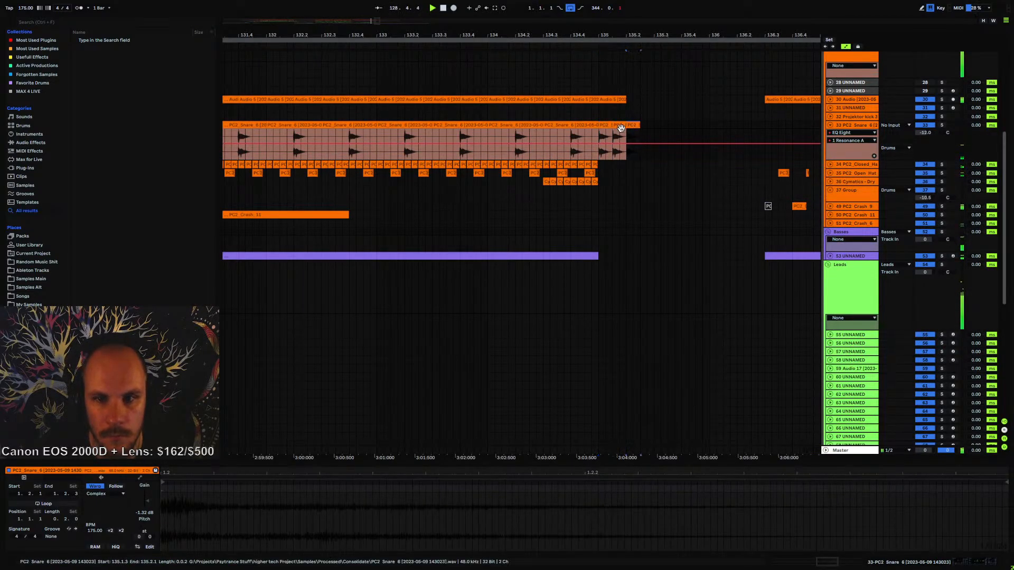
pyautogui.hotkey('ctrl', 'd')
pyautogui.hotkey('ctrl', 'd')
pyautogui.moveTo(716, 39); pyautogui.dragTo(616, 37)
pyautogui.hotkey('ctrl', 'd')
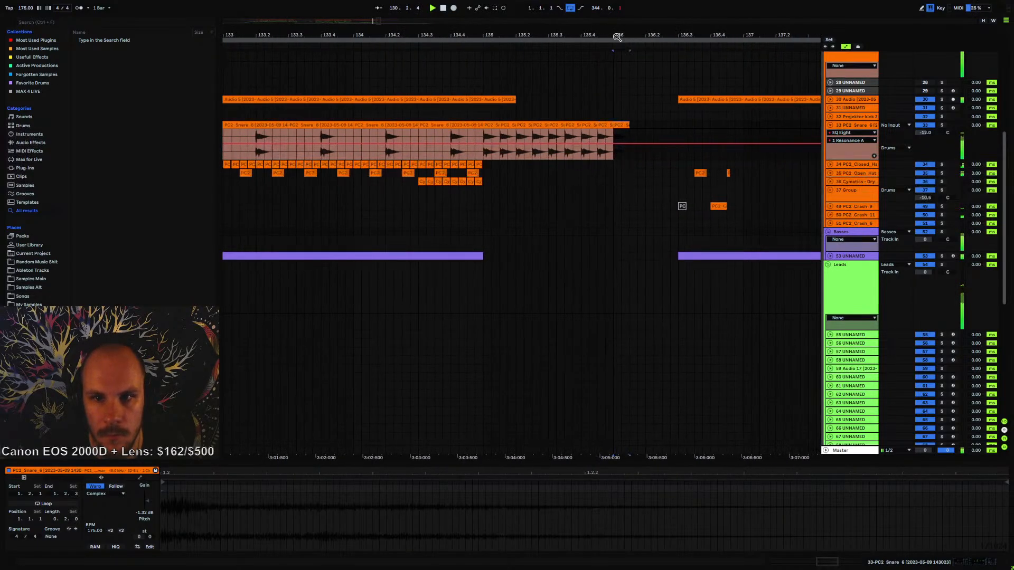
pyautogui.hotkey('ctrl', 'd')
pyautogui.hotkey('ctrl', 'd')
pyautogui.hotkey('ctrl', 'd')
# - Shorten the snare clip at 136.1.1 to one sixteenth and repeat it up to 136.3.1
pyautogui.moveTo(622, 133); pyautogui.dragTo(616, 130)
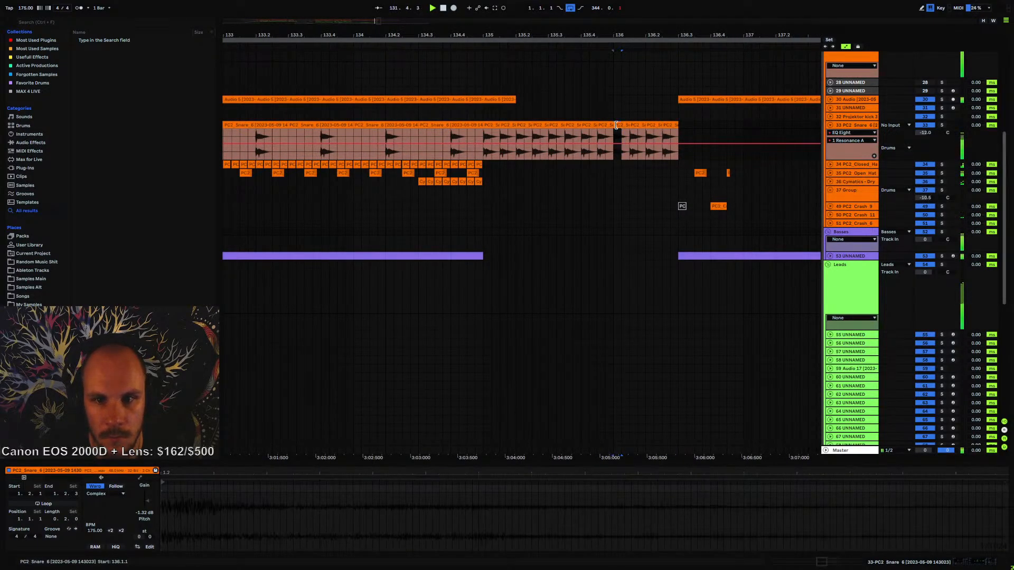
pyautogui.hotkey('ctrl', 'd')
pyautogui.hotkey('ctrl', 'd')
pyautogui.hotkey('ctrl', 'd')
pyautogui.hotkey('ctrl', 'd')
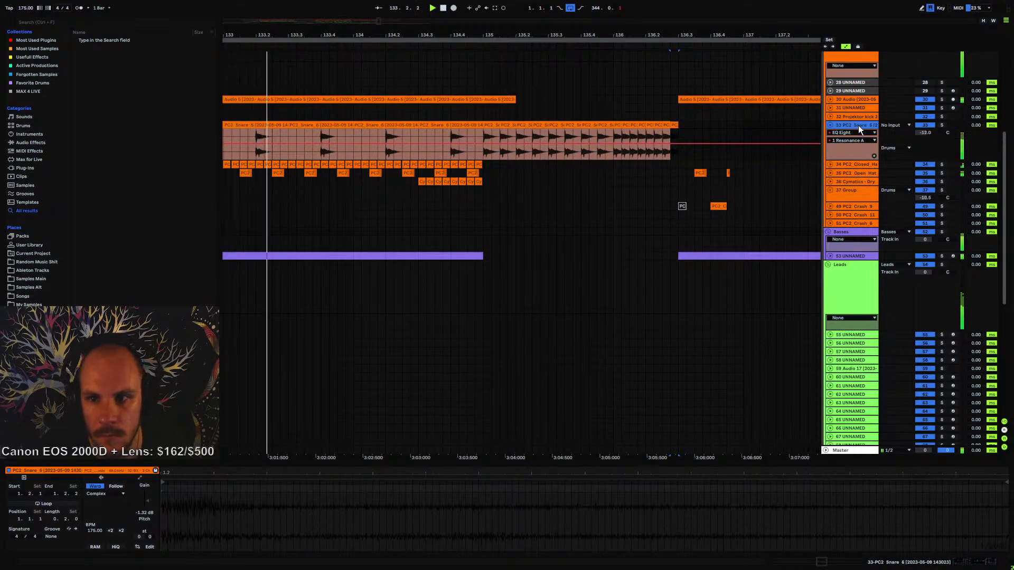
# - Insert a new MIDI track below the PC2 Snare 6 track and group the two tracks
pyautogui.hotkey('ctrl', 'shift', 't')
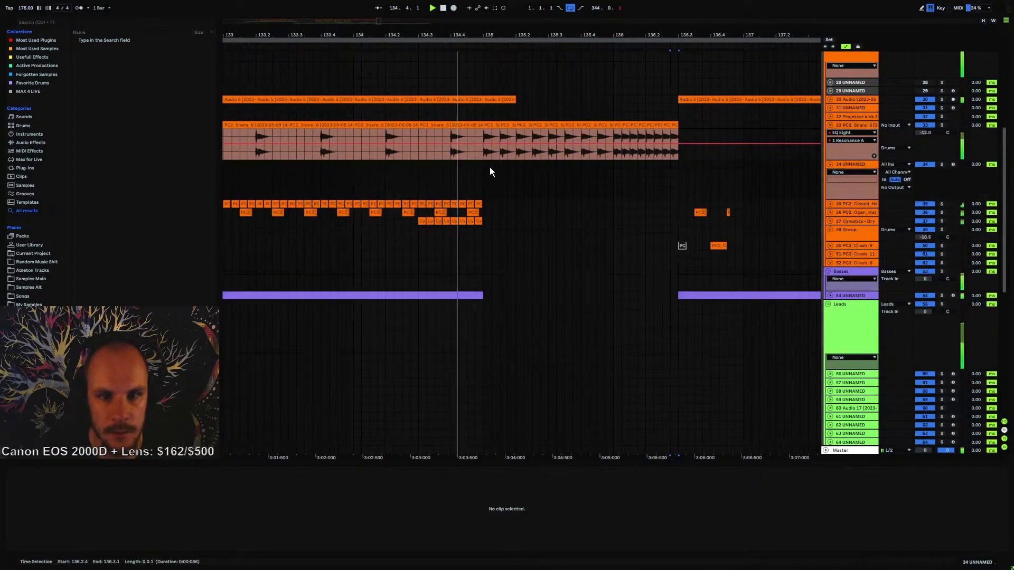
pyautogui.click(849, 126)
pyautogui.keyDown('shift'); pyautogui.click(845, 164); pyautogui.keyUp('shift')
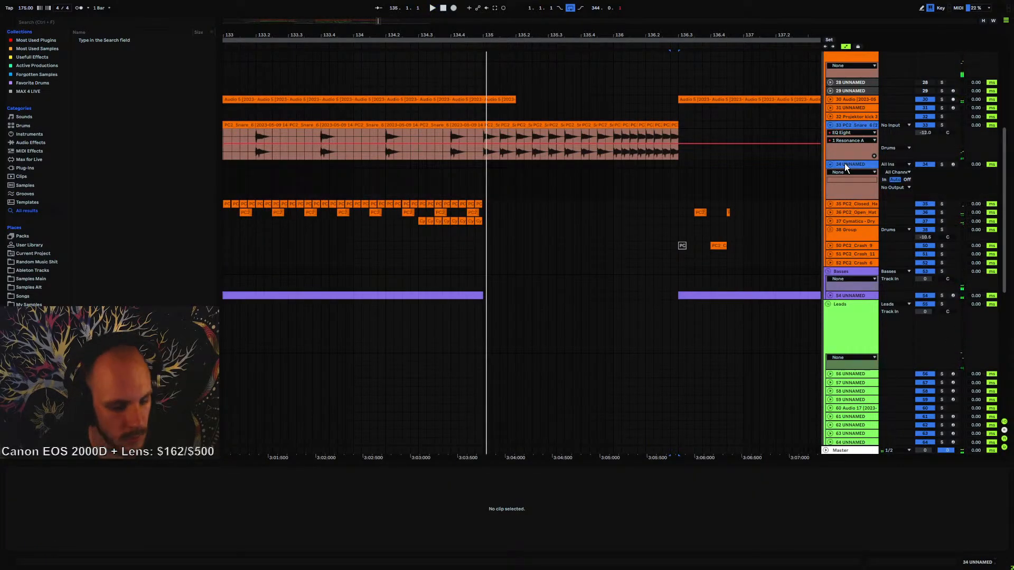
pyautogui.hotkey('ctrl', 'g')
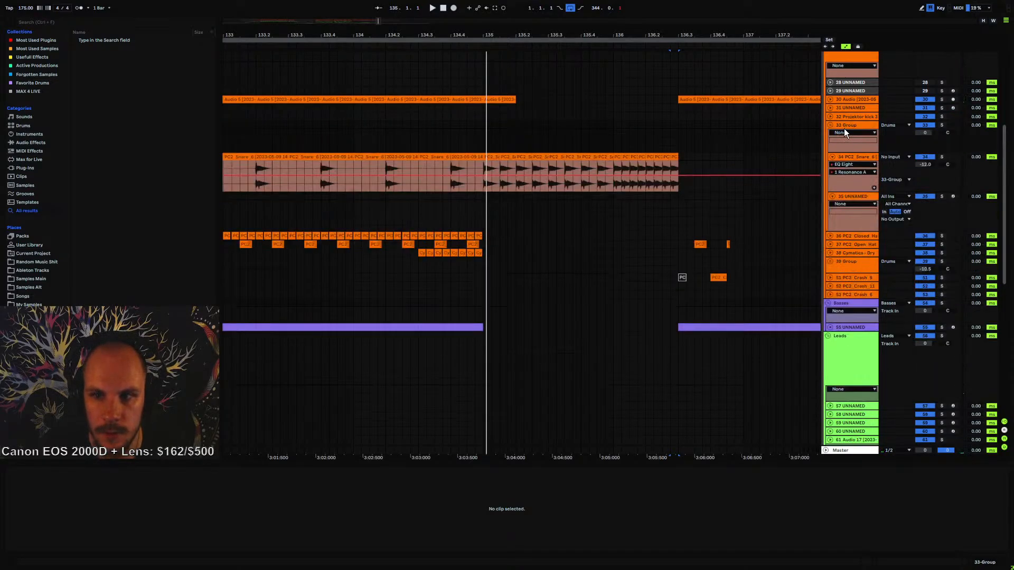
# - Cut the Auto Filter, EQ Eight and Saturator from the PC2 Snare 6 track
pyautogui.click(847, 161)
pyautogui.keyDown('shift'); pyautogui.click(441, 474); pyautogui.keyUp('shift')
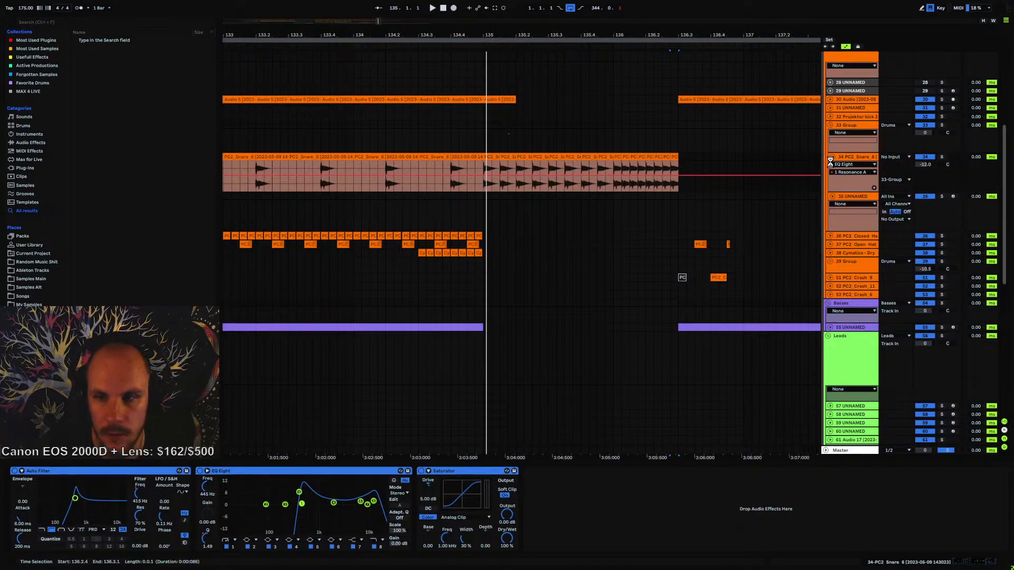
# - Load the PC2 Snare 6 clip at 134.4.1 into a Simpler on the new MIDI track
pyautogui.click(850, 196)
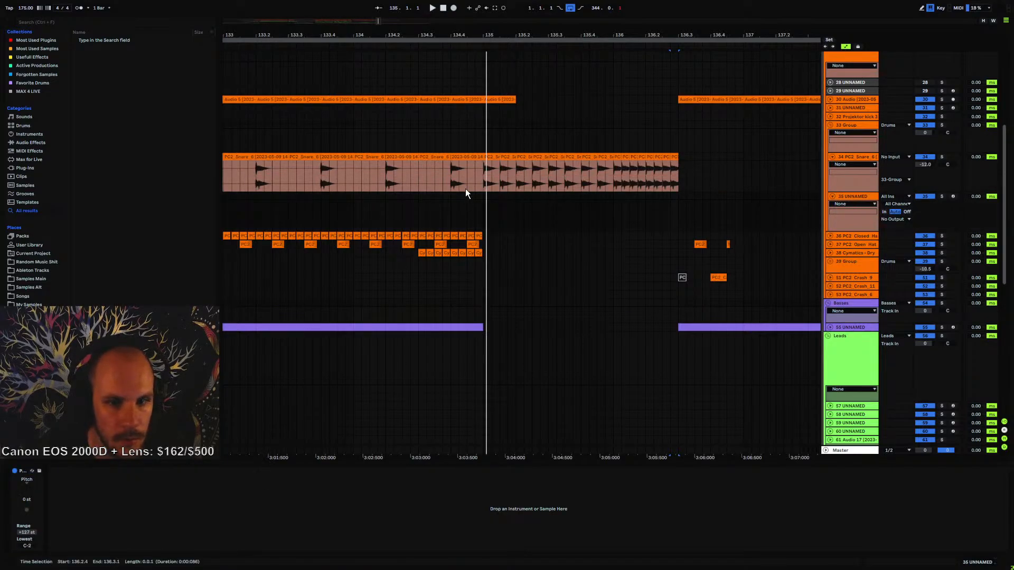
pyautogui.moveTo(466, 193)
pyautogui.mouseDown()
pyautogui.moveTo(463, 179)
pyautogui.moveTo(453, 181)
pyautogui.moveTo(324, 479)
pyautogui.moveTo(237, 496)
pyautogui.moveTo(464, 181)
pyautogui.mouseUp()
pyautogui.click(847, 200)
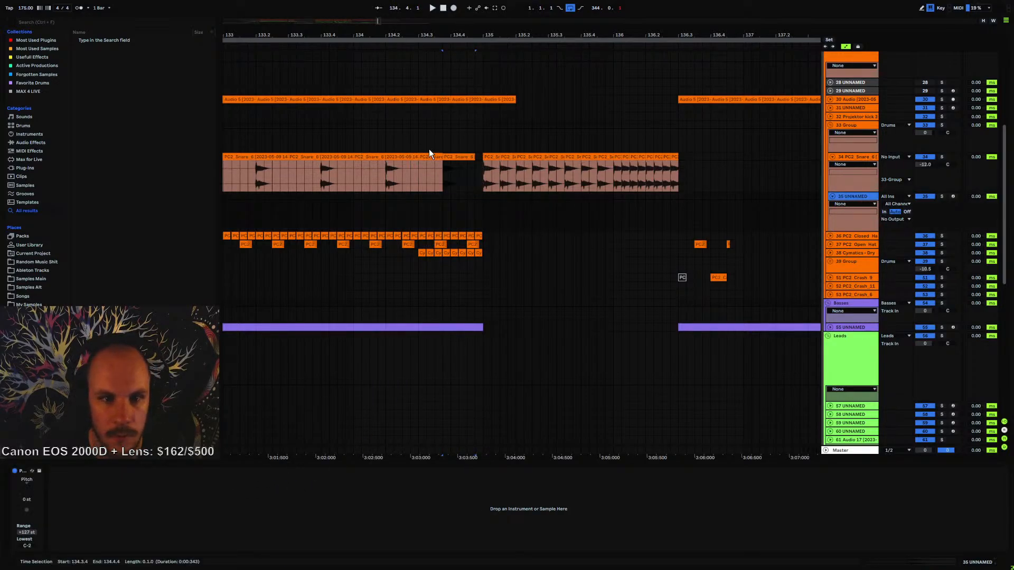
pyautogui.click(198, 504)
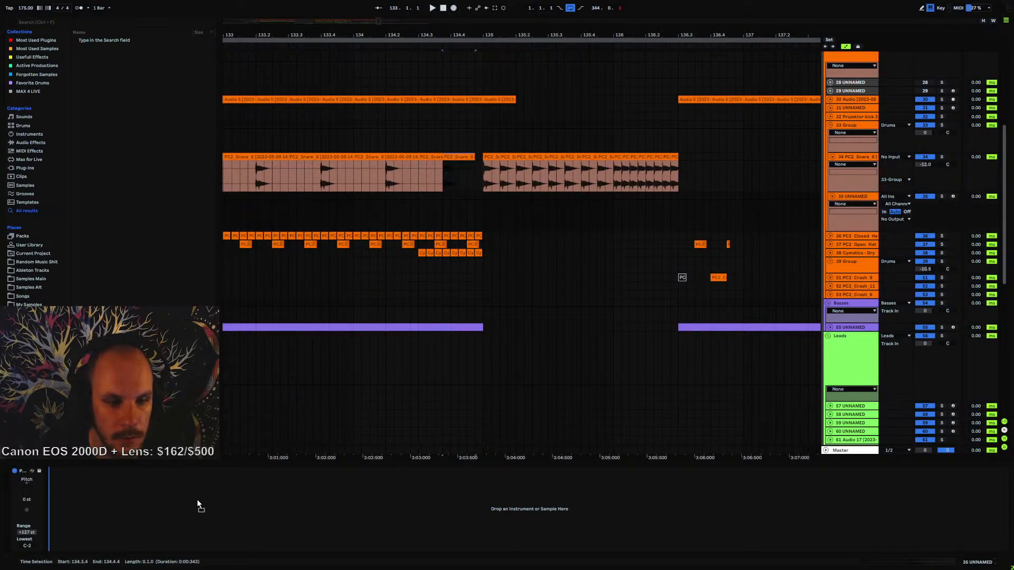
pyautogui.click(454, 157)
pyautogui.moveTo(459, 156); pyautogui.dragTo(444, 157)
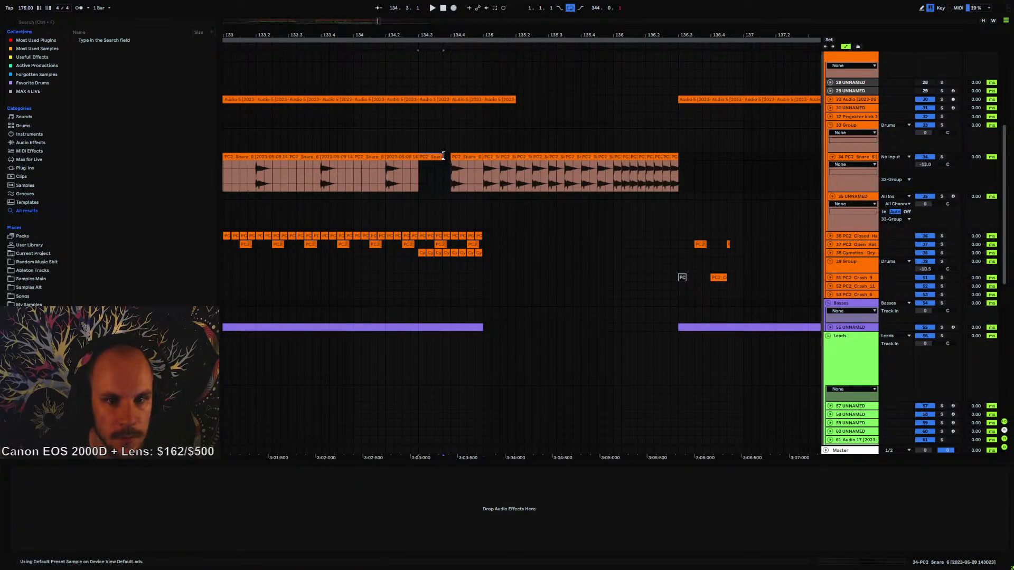
pyautogui.click(465, 157)
pyautogui.click(853, 196)
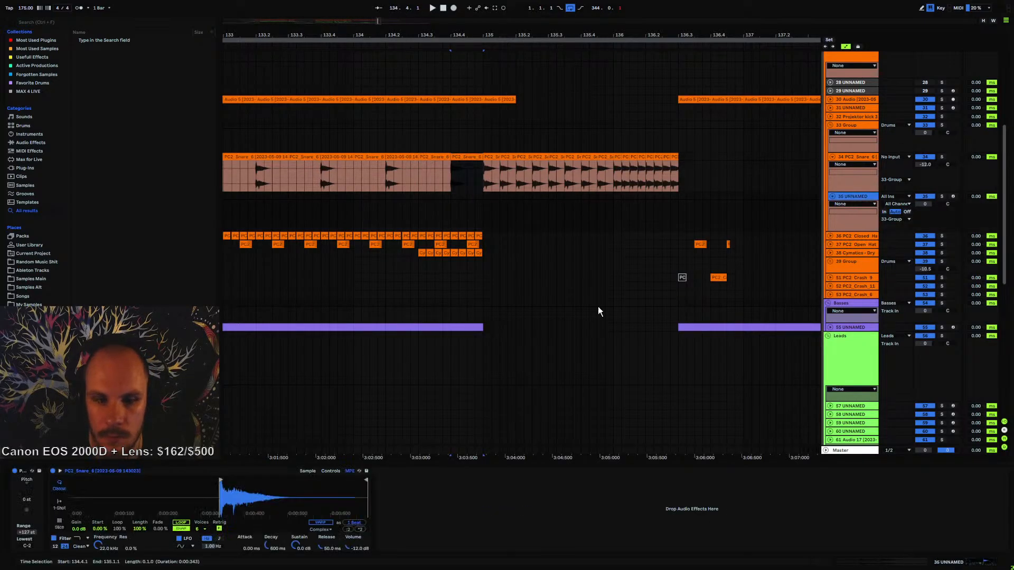
# - Delete the audio snare clips from 135.1.1 to 136.3.1 and create a MIDI clip from 135.1.1 to 135.1.3 on track 35
pyautogui.moveTo(483, 158); pyautogui.dragTo(678, 159)
pyautogui.press('Delete')
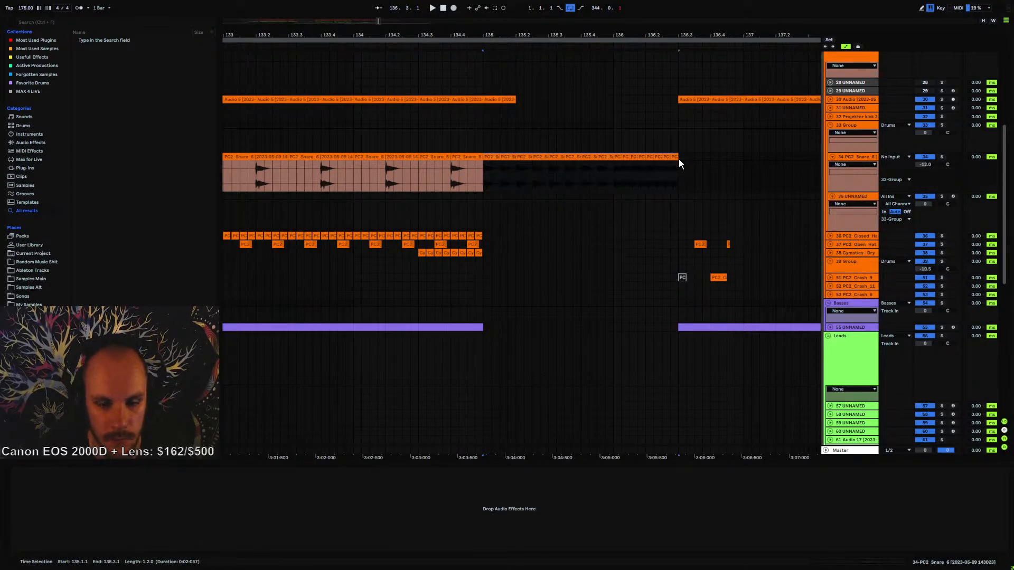
pyautogui.moveTo(483, 197); pyautogui.dragTo(499, 198)
pyautogui.hotkey('ctrl', 'shift', 'm')
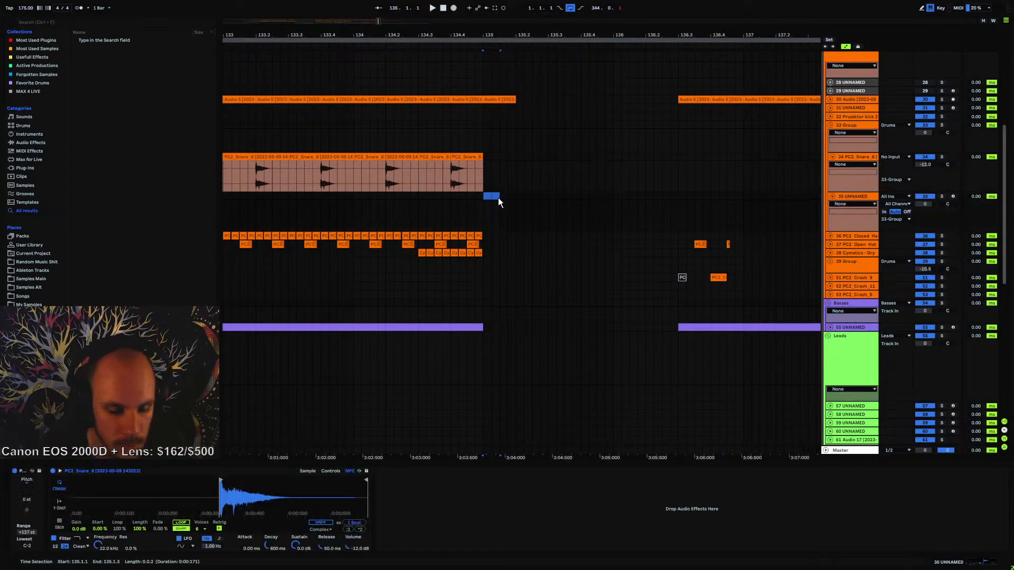
pyautogui.scroll(-2, 212, 524)
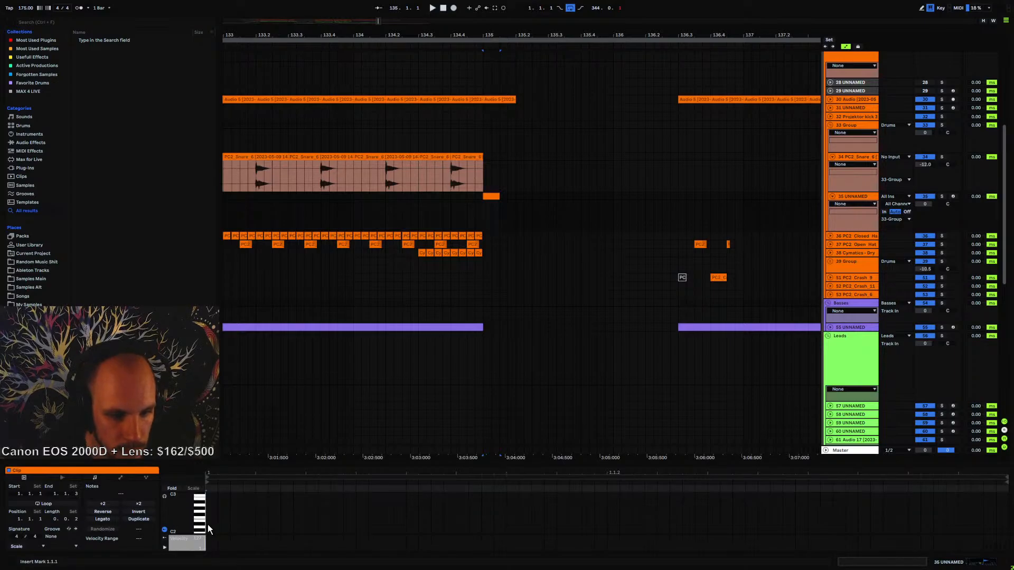
# - Reset the PC2 Snare 6 track's volume to 0 dB and set the volume of its parent group to -12 dB
pyautogui.doubleClick(924, 165)
pyautogui.click(929, 133)
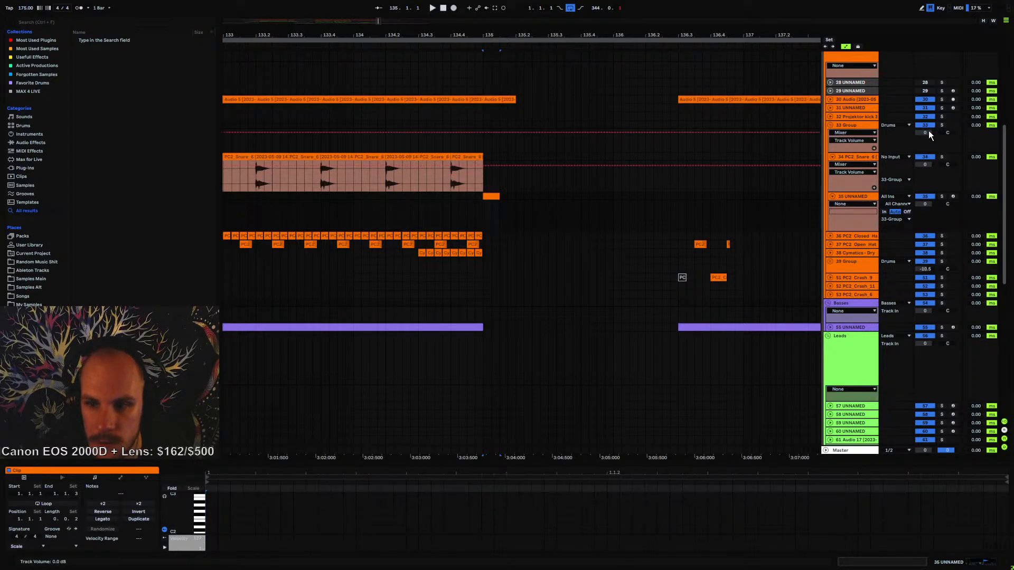
pyautogui.write('-12')
pyautogui.press('Return')
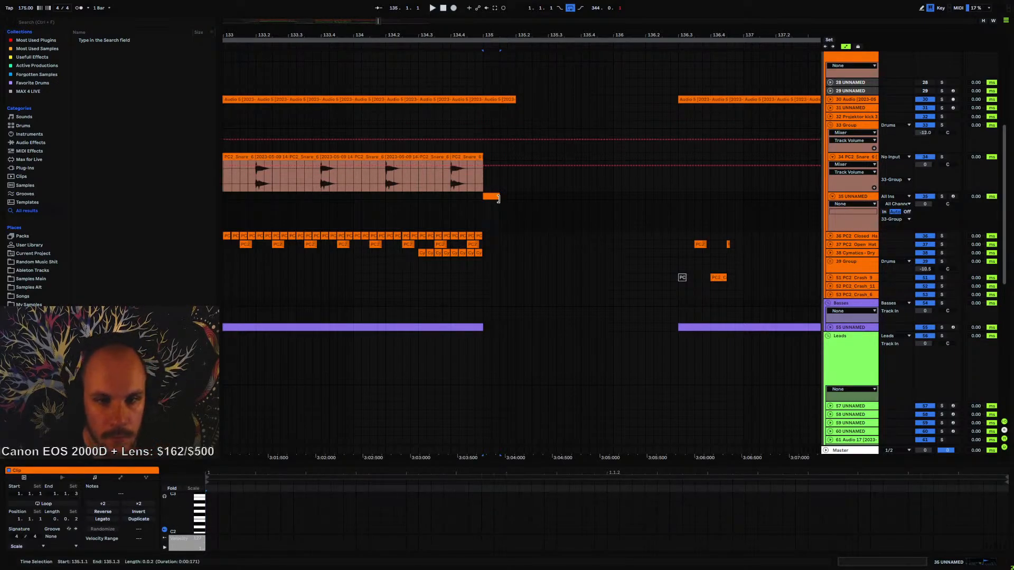
# - Extend the MIDI clip on track 35 to 136.3.1 and fill its first bar with repeated eighth-note C2 hits
pyautogui.moveTo(498, 198); pyautogui.dragTo(668, 201)
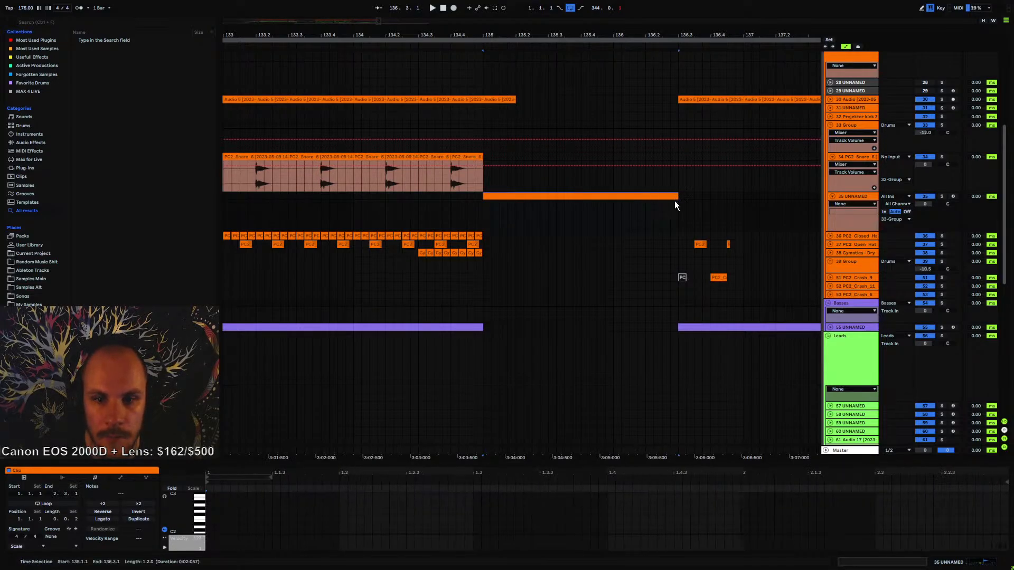
pyautogui.moveTo(207, 533); pyautogui.dragTo(267, 536)
pyautogui.hotkey('ctrl', 'd')
pyautogui.hotkey('ctrl', 'd')
pyautogui.hotkey('ctrl', 'd')
pyautogui.hotkey('ctrl', 'd')
pyautogui.hotkey('ctrl', 'd')
pyautogui.hotkey('ctrl', 'd')
pyautogui.hotkey('ctrl', 'd')
pyautogui.hotkey('ctrl', 'd')
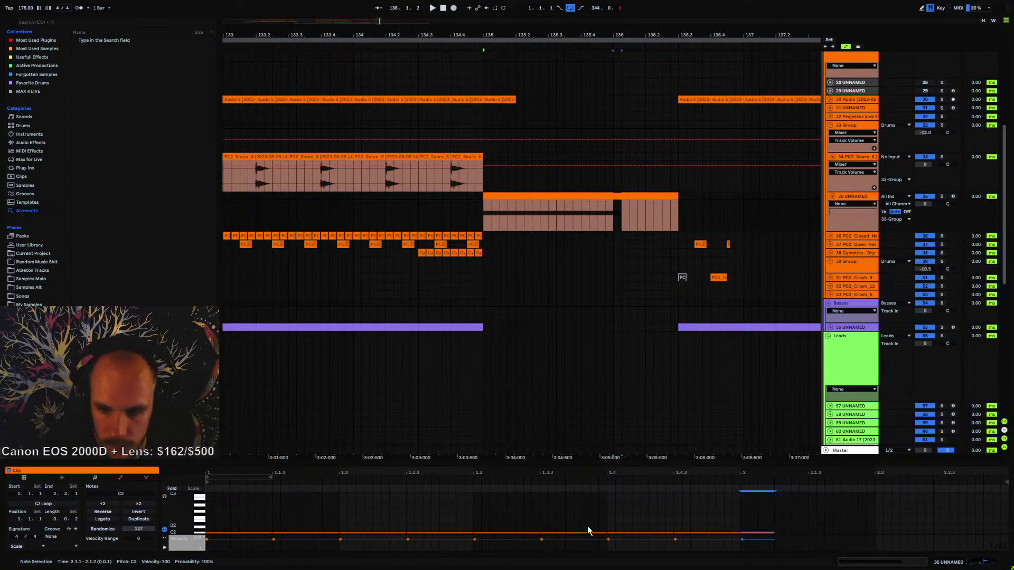
# - Repeat the sixteenth-note C2 hit from 2.1.1 through the clip's end at 2.3.1 and play the roll back
pyautogui.hotkey('ctrl', 'd')
pyautogui.hotkey('ctrl', 'd')
pyautogui.hotkey('ctrl', 'd')
pyautogui.hotkey('ctrl', 'd')
pyautogui.hotkey('ctrl', 'd')
pyautogui.hotkey('ctrl', 'd')
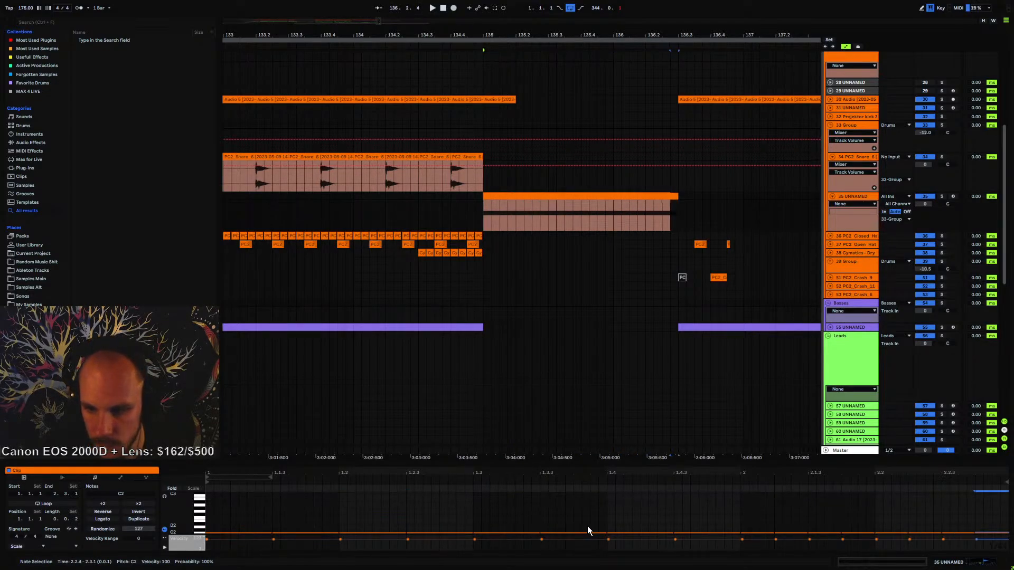
pyautogui.press('space')
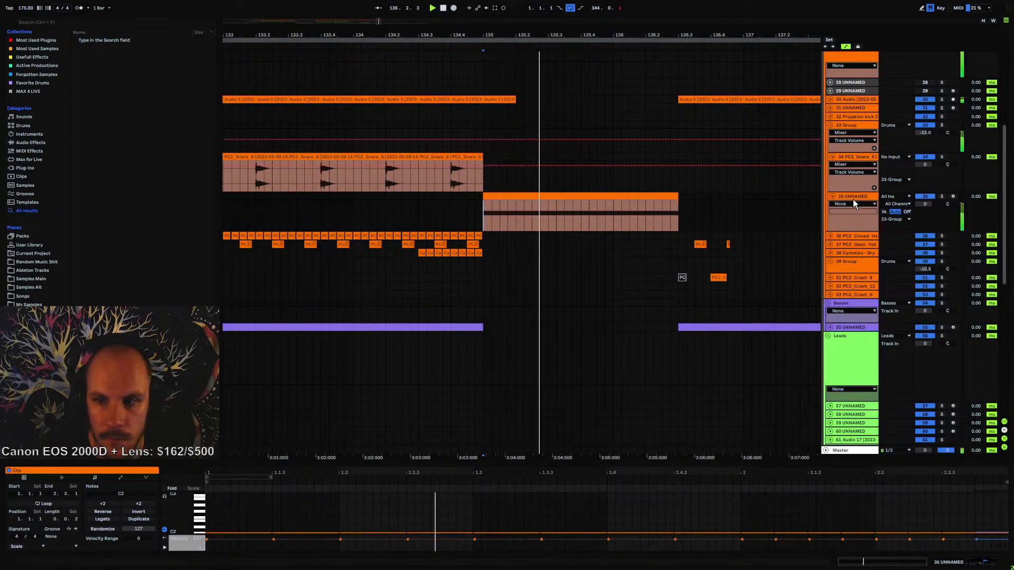
# - Transpose all notes of the snare roll up one octave to C3 and play it back from the clip's start
pyautogui.moveTo(240, 523); pyautogui.dragTo(987, 553)
pyautogui.hotkey('shift', 'Up')
pyautogui.press('space')
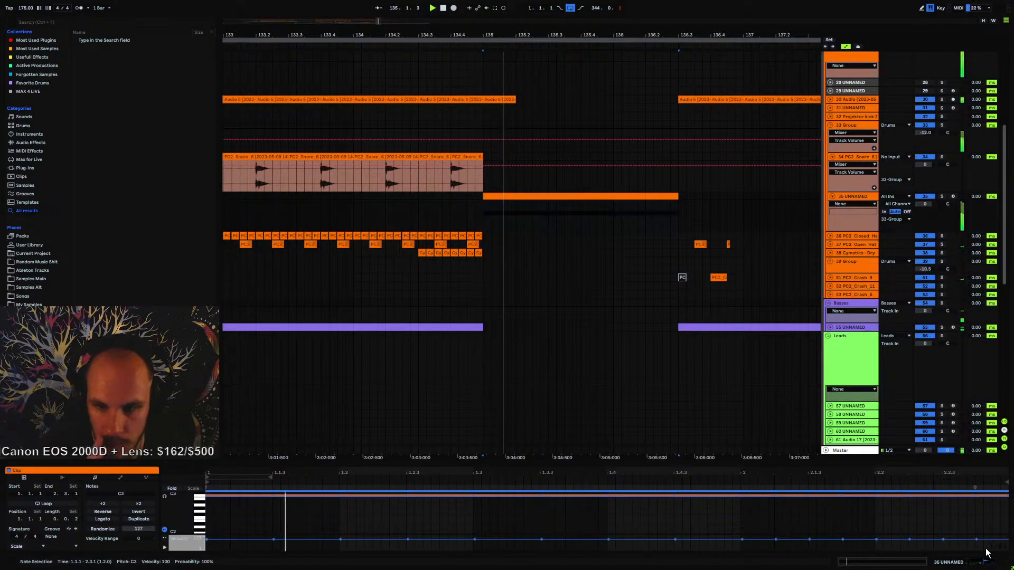
# - Automate the 2023 Filtering Rack's HP macro on the bass track to about 47 between 136.3 and 137, and play the passage
pyautogui.click(850, 195)
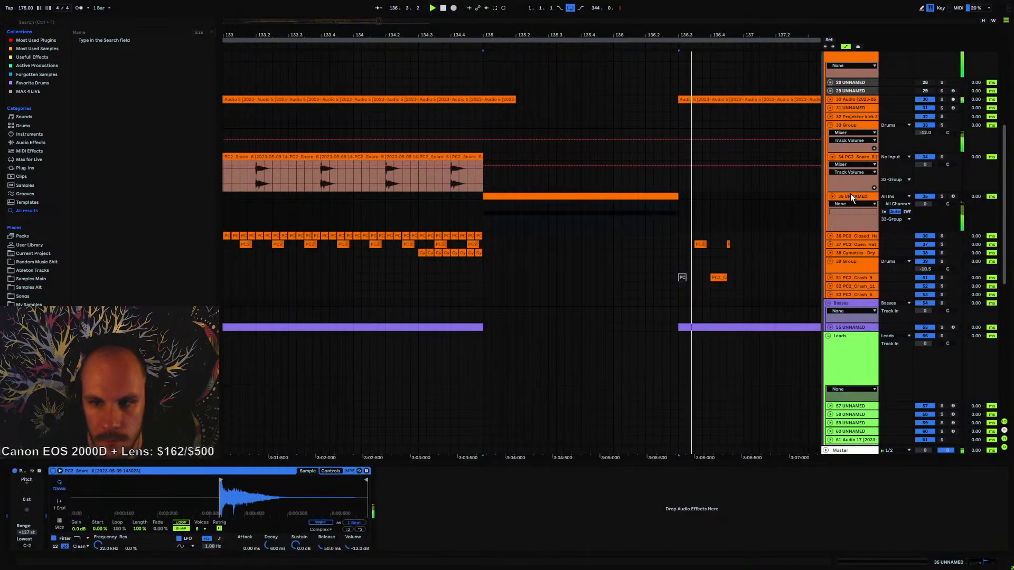
pyautogui.click(686, 101)
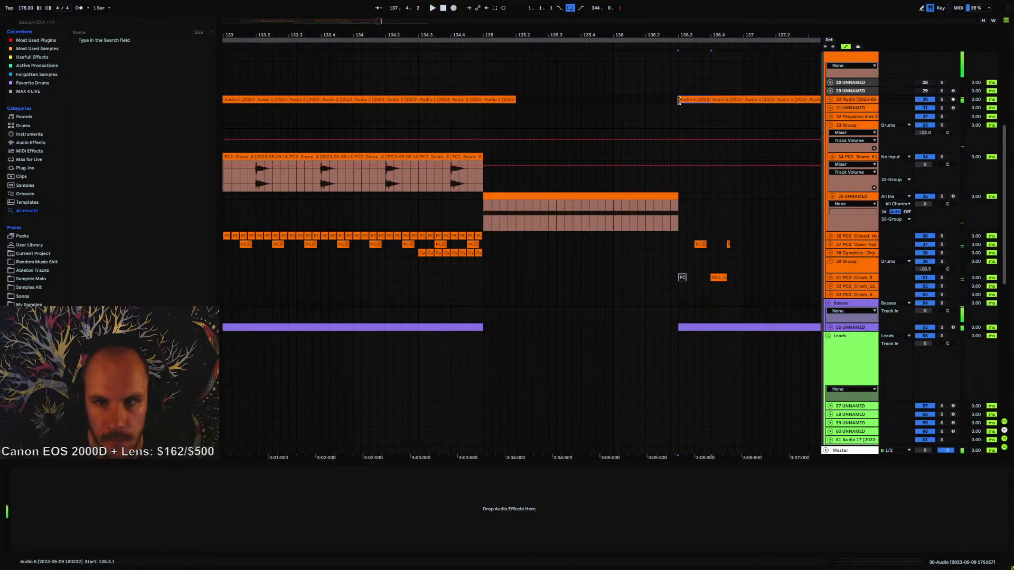
pyautogui.click(830, 327)
pyautogui.click(851, 327)
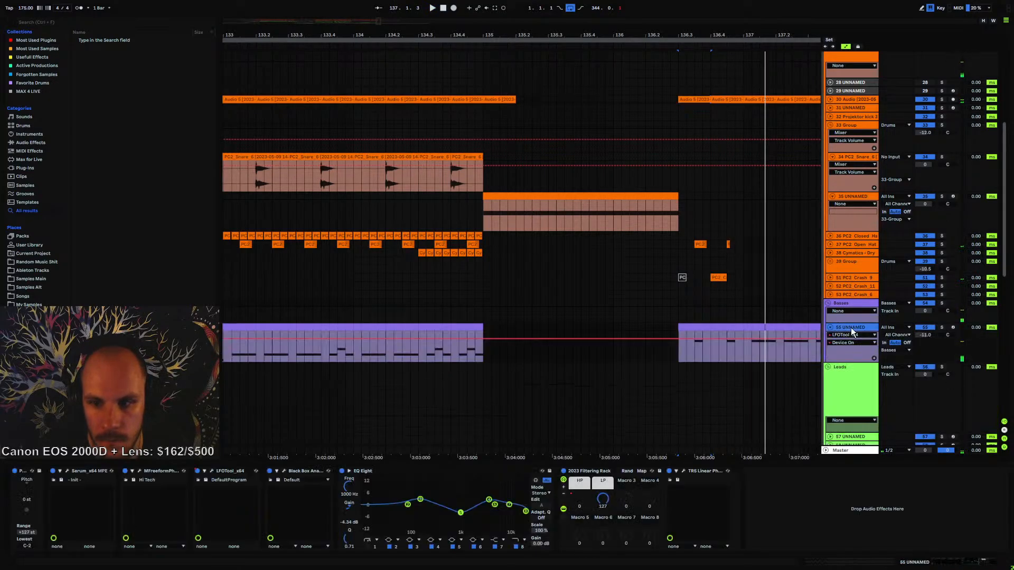
pyautogui.click(582, 502)
pyautogui.press('b')
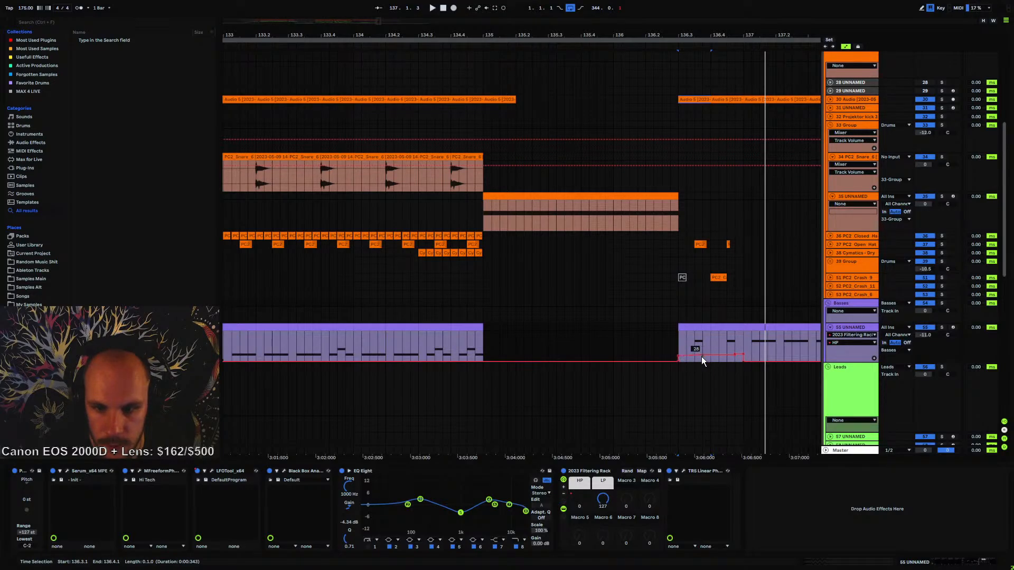
pyautogui.moveTo(701, 357); pyautogui.dragTo(736, 354)
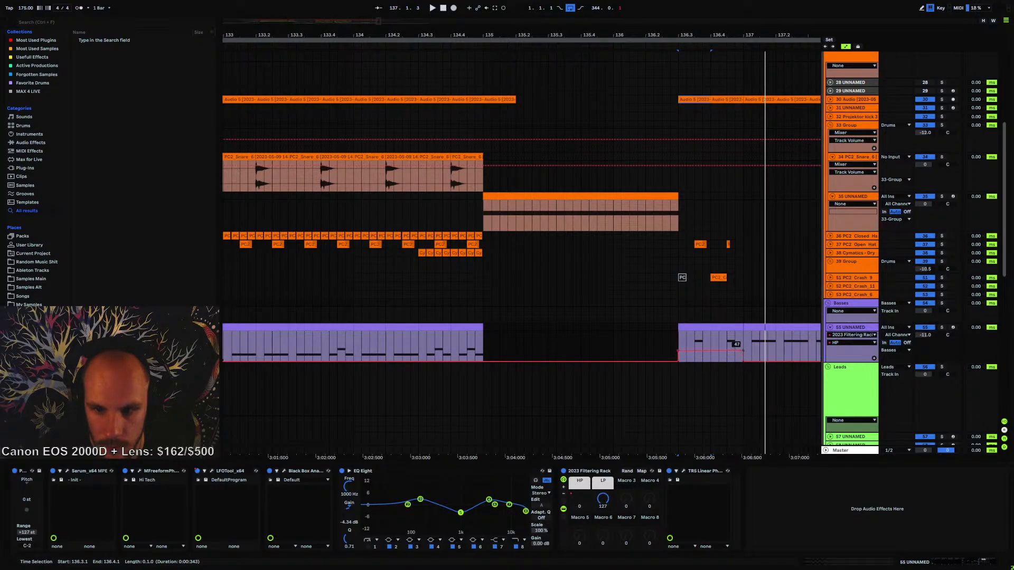
pyautogui.click(680, 339)
pyautogui.press('space')
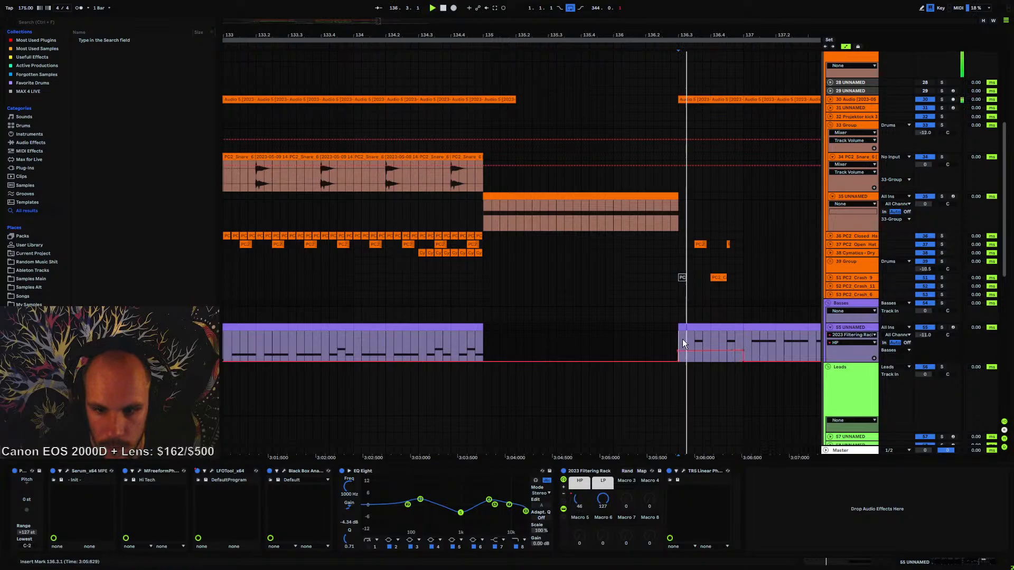
pyautogui.press('space')
# - Copy the bass track's 2023 Filtering Rack and the TRS Linear plug-in after it onto the 30 Audio track
pyautogui.click(585, 470)
pyautogui.press('space')
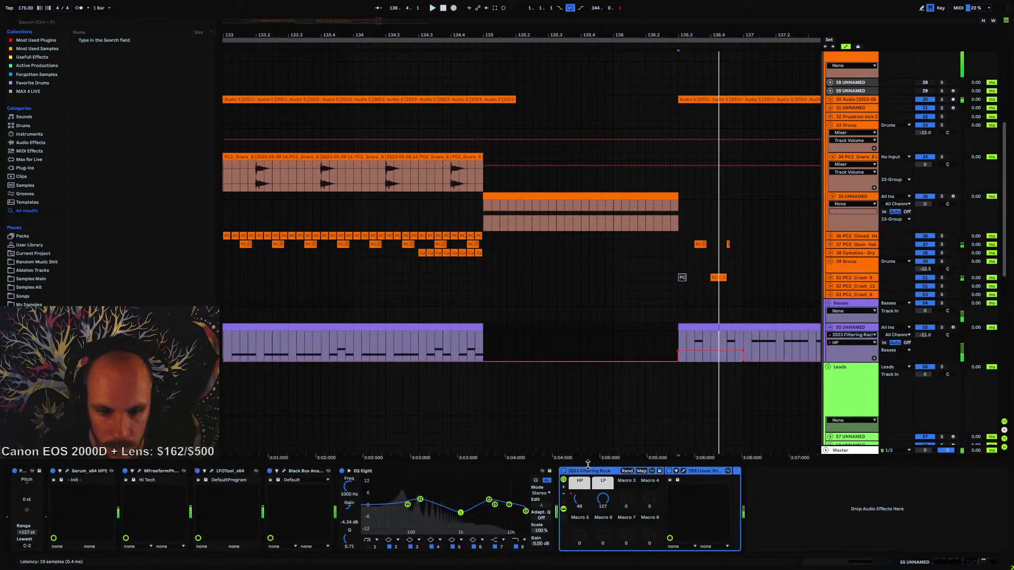
pyautogui.click(852, 97)
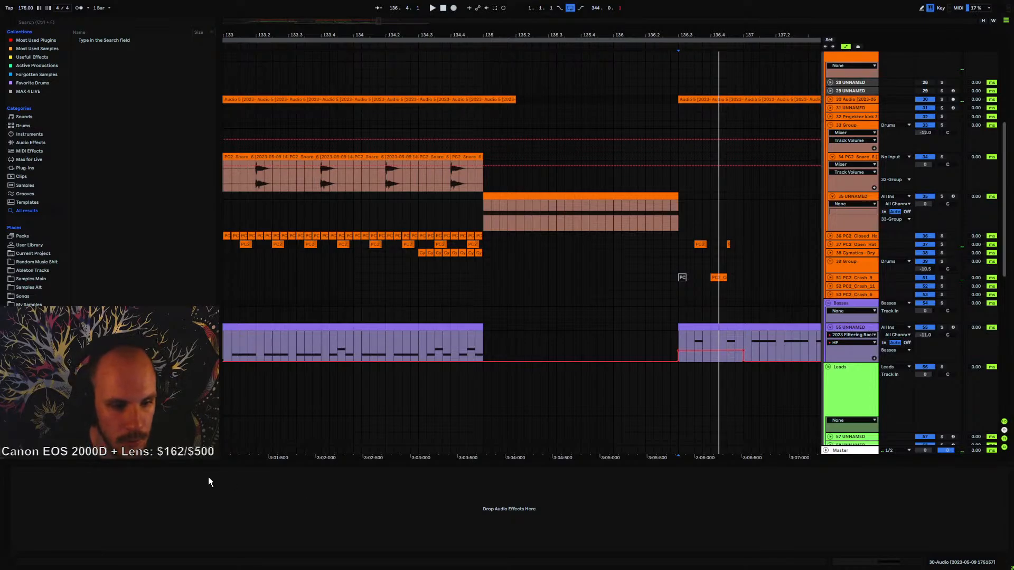
pyautogui.hotkey('ctrl', 'v')
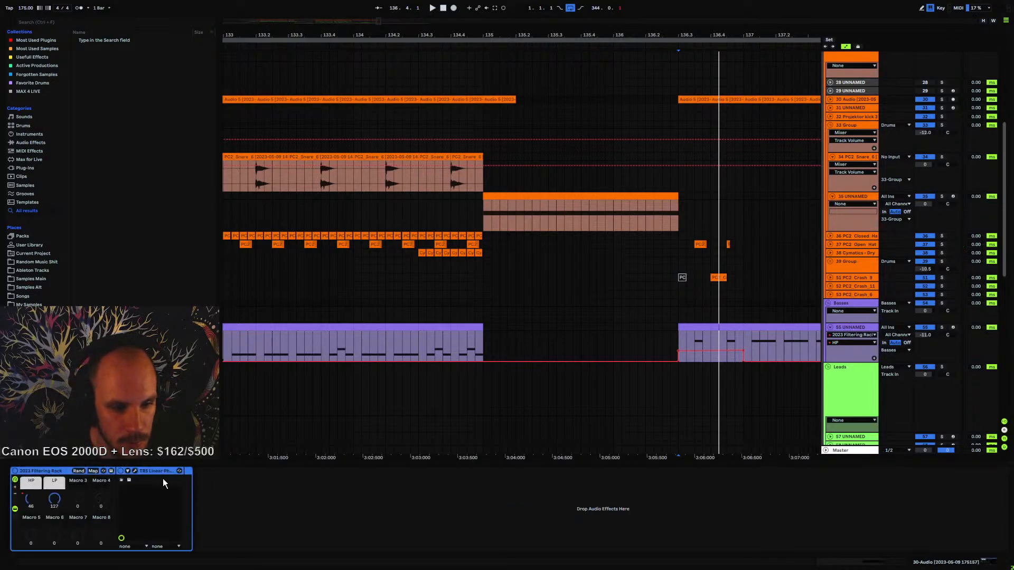
# - Add HP macro automation on the 30 Audio track that raises the value at 136.3
pyautogui.click(30, 500)
pyautogui.moveTo(425, 35); pyautogui.dragTo(426, 10)
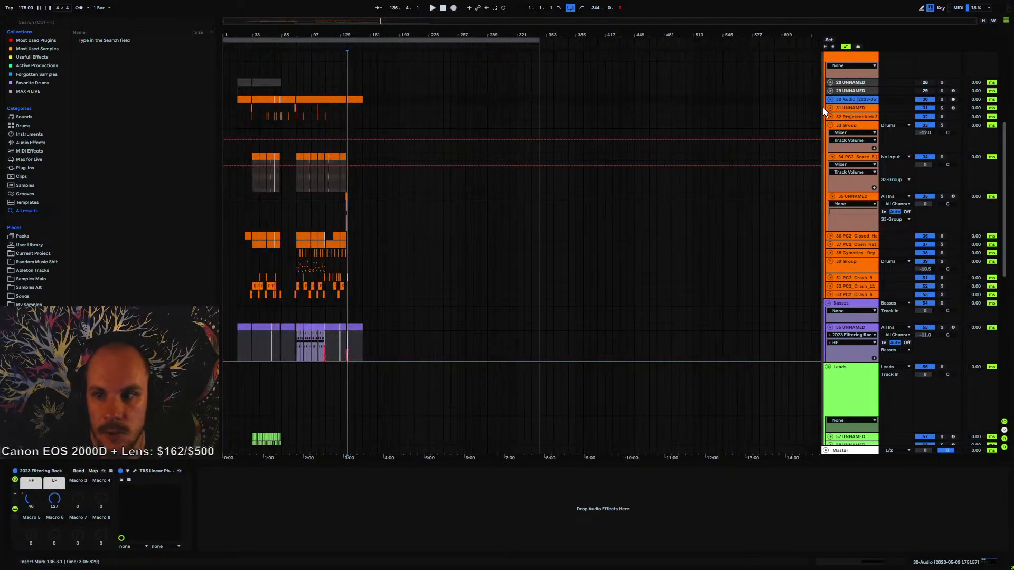
pyautogui.press('u')
pyautogui.moveTo(312, 109); pyautogui.dragTo(329, 109)
pyautogui.moveTo(345, 35); pyautogui.dragTo(357, 69)
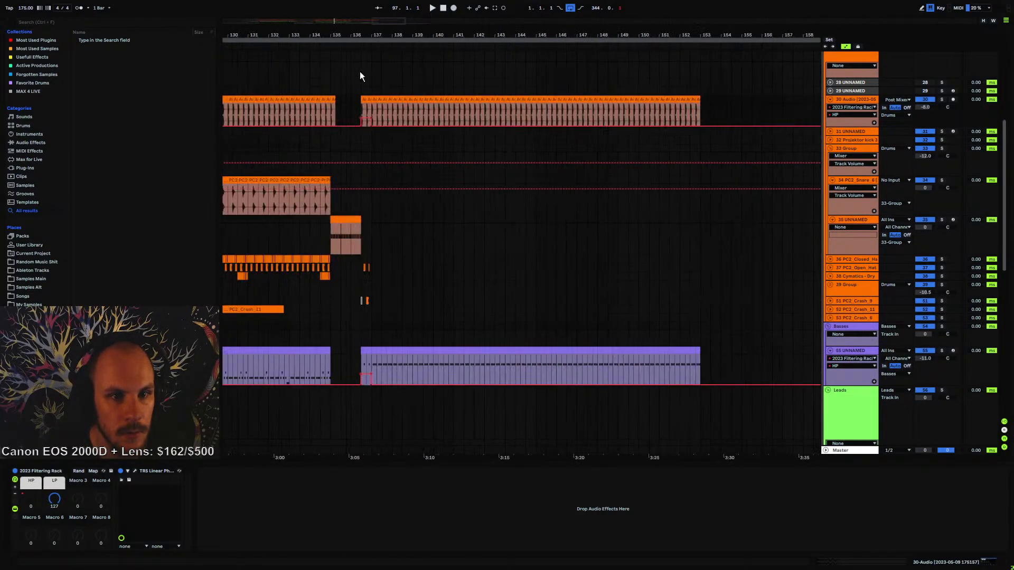
# - Play the transition from bar 136 and collapse the 30 Audio track, the snare tracks and the 33 Group
pyautogui.click(350, 109)
pyautogui.press('space')
pyautogui.click(830, 99)
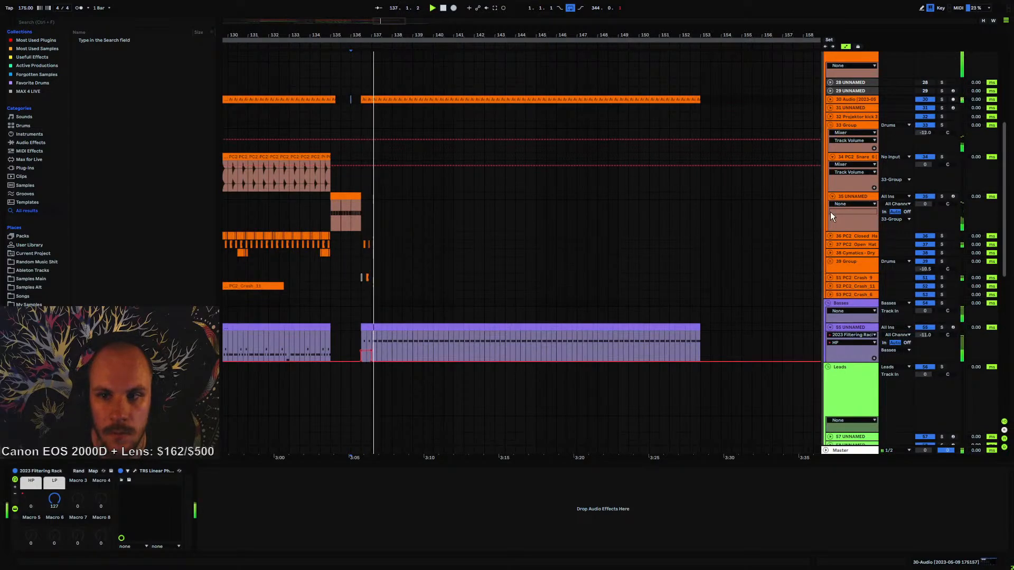
pyautogui.click(831, 158)
pyautogui.click(831, 165)
pyautogui.click(830, 126)
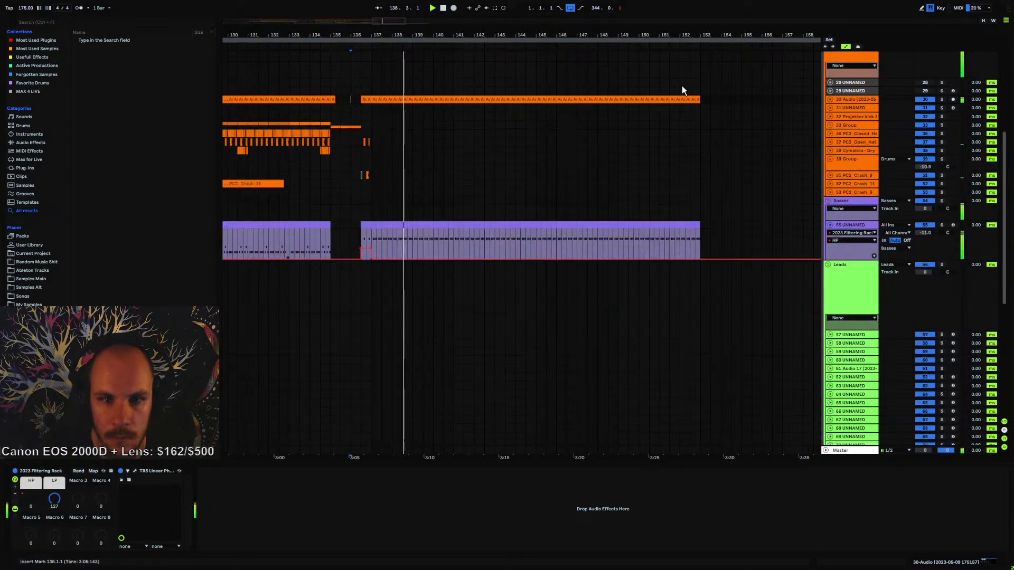
pyautogui.click(349, 47)
pyautogui.moveTo(349, 35); pyautogui.dragTo(592, 38)
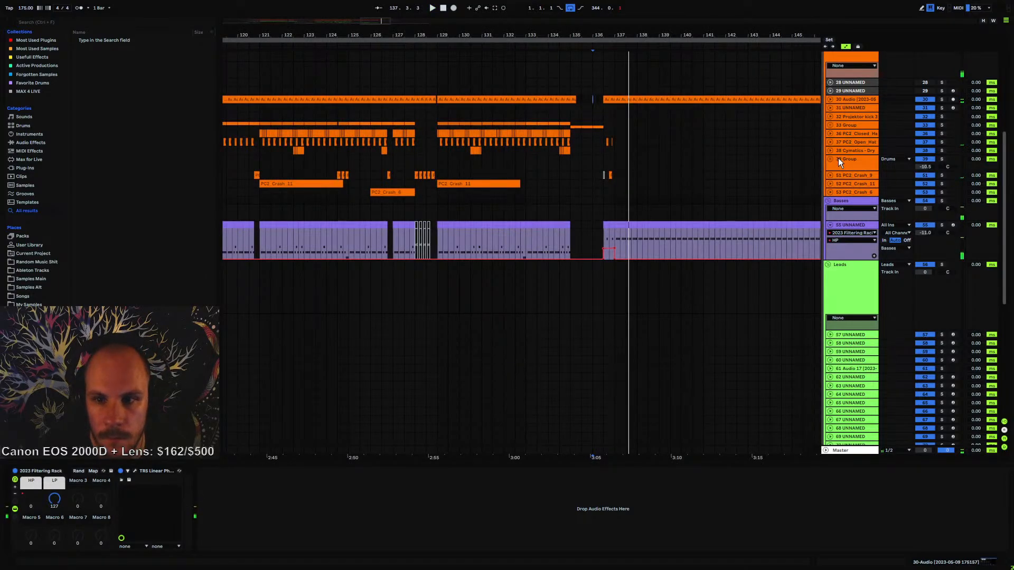
# - Move the PC2_Crash_9 track above the Cymatics track and group it with the snare group and both hi-hat tracks
pyautogui.moveTo(841, 174); pyautogui.dragTo(845, 149)
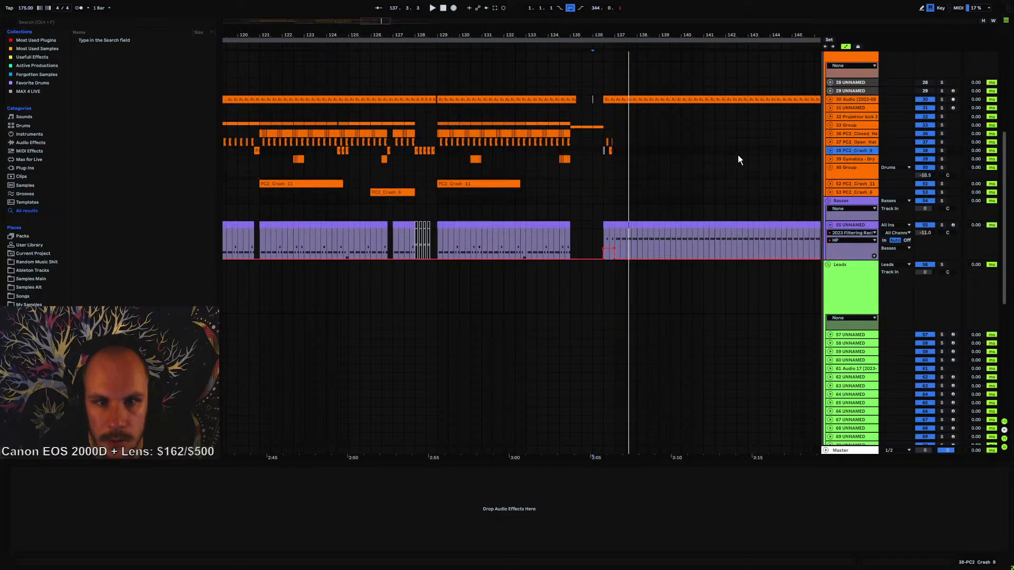
pyautogui.click(847, 128)
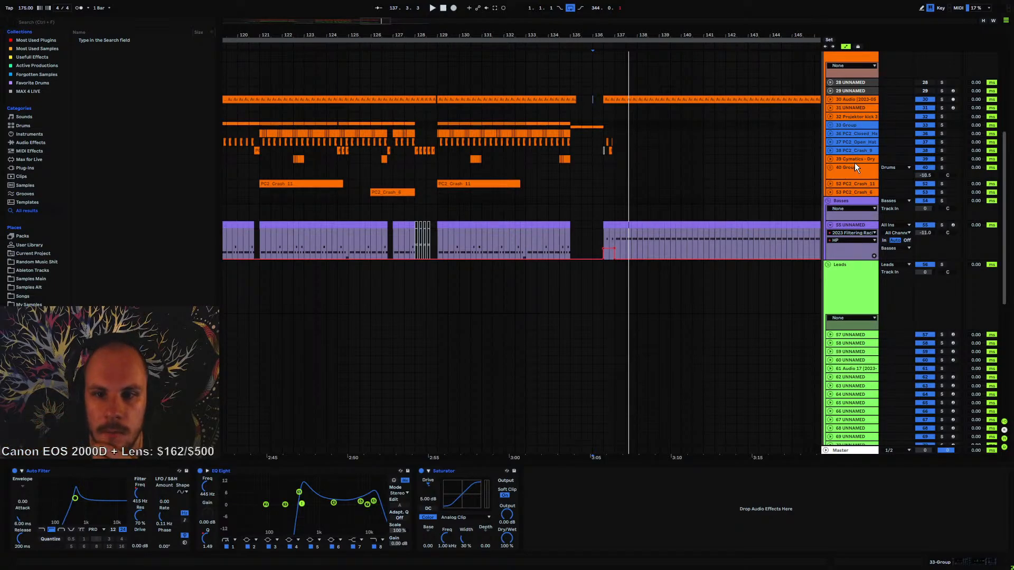
pyautogui.hotkey('ctrl', 'g')
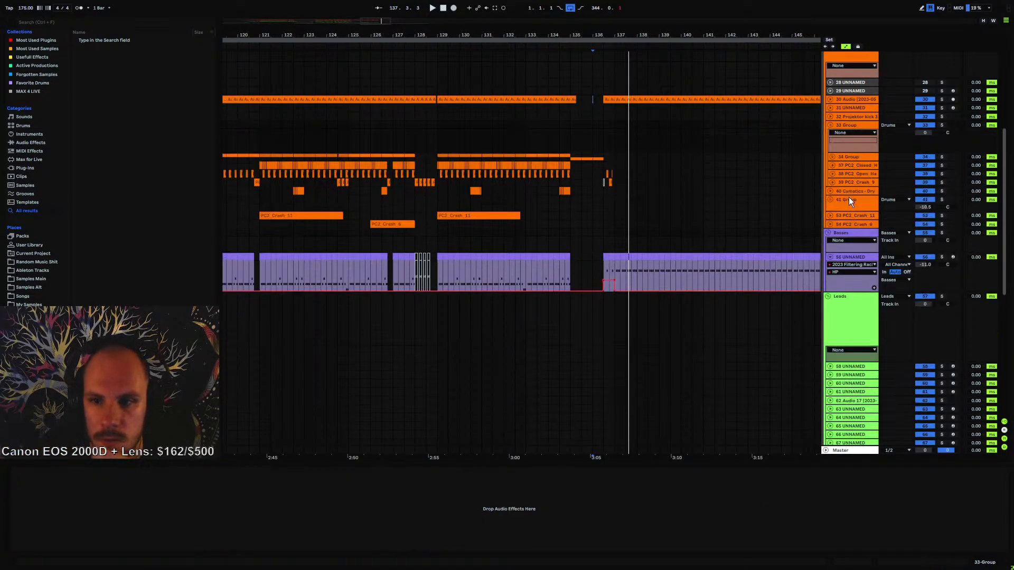
# - Add an EQ Eight to the new drum group and play from 136.3
pyautogui.rightClick(196, 517)
pyautogui.click(232, 468)
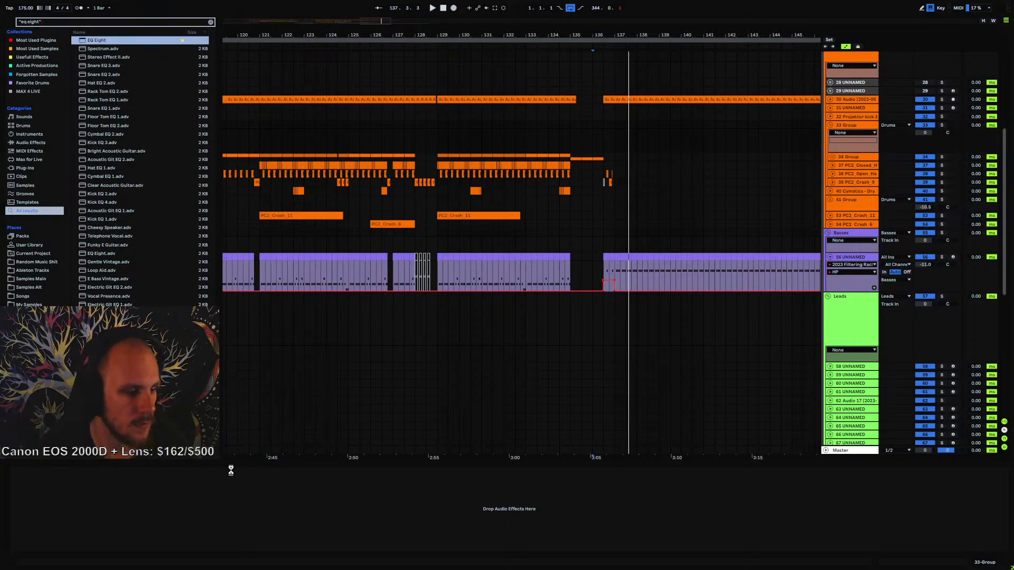
pyautogui.click(602, 175)
pyautogui.press('space')
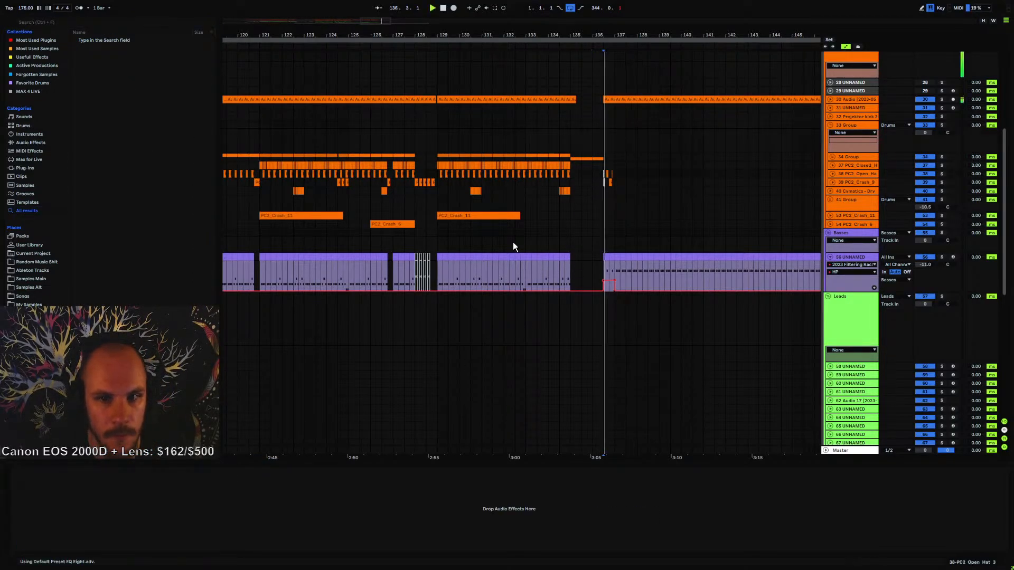
pyautogui.click(848, 125)
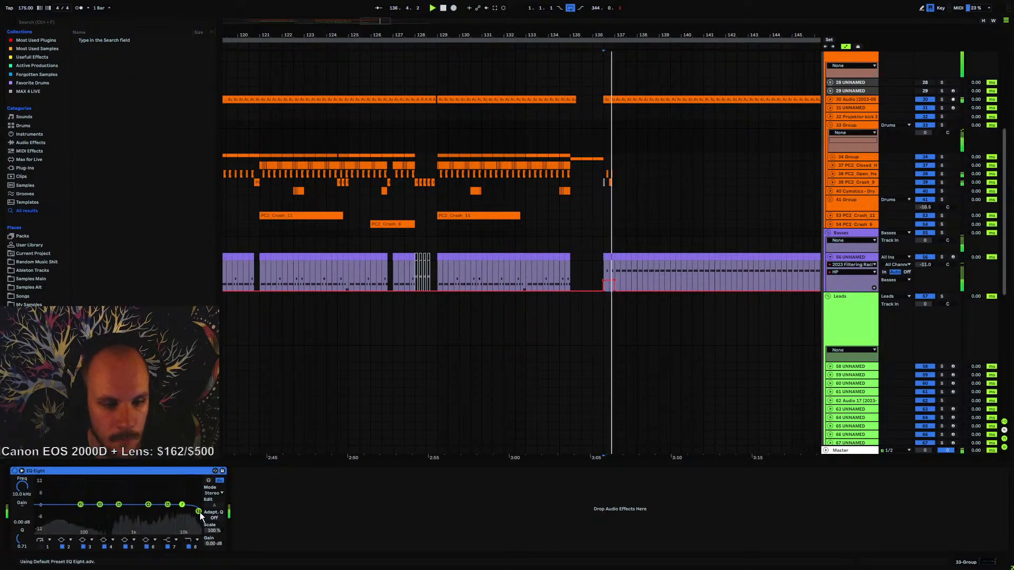
# - Shape the EQ Eight into a band-pass by enabling the band 1 low cut and setting the band 8 high cut to 5.39 kHz with Q 2.61
pyautogui.press('space')
pyautogui.press('space')
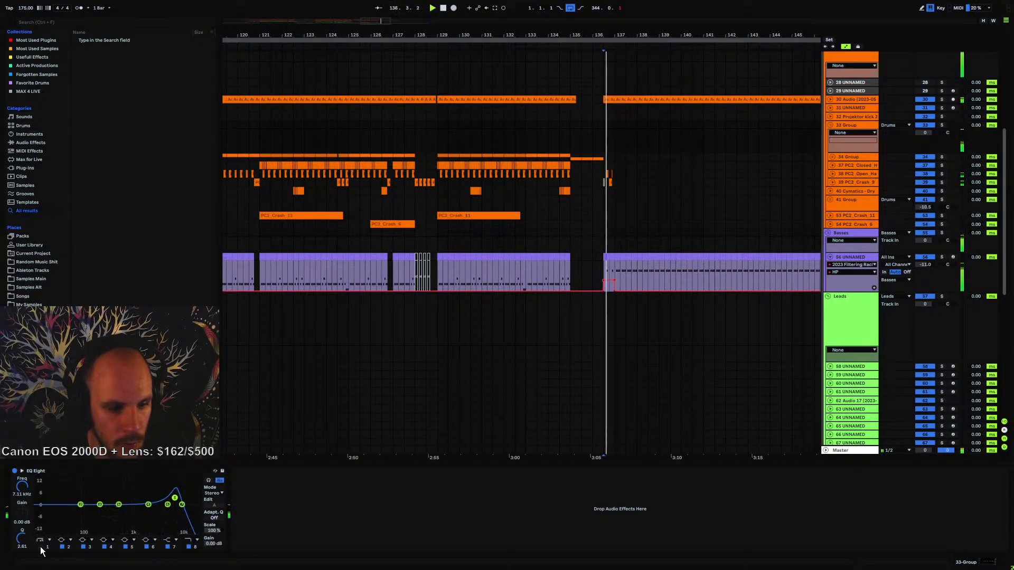
pyautogui.click(40, 548)
pyautogui.moveTo(21, 487); pyautogui.dragTo(22, 458)
pyautogui.press('space')
pyautogui.press('space')
pyautogui.moveTo(83, 511); pyautogui.dragTo(169, 498)
pyautogui.press('space')
pyautogui.press('space')
pyautogui.press('space')
pyautogui.press('space')
pyautogui.press('space')
pyautogui.press('space')
pyautogui.press('space')
pyautogui.press('space')
pyautogui.press('space')
pyautogui.press('space')
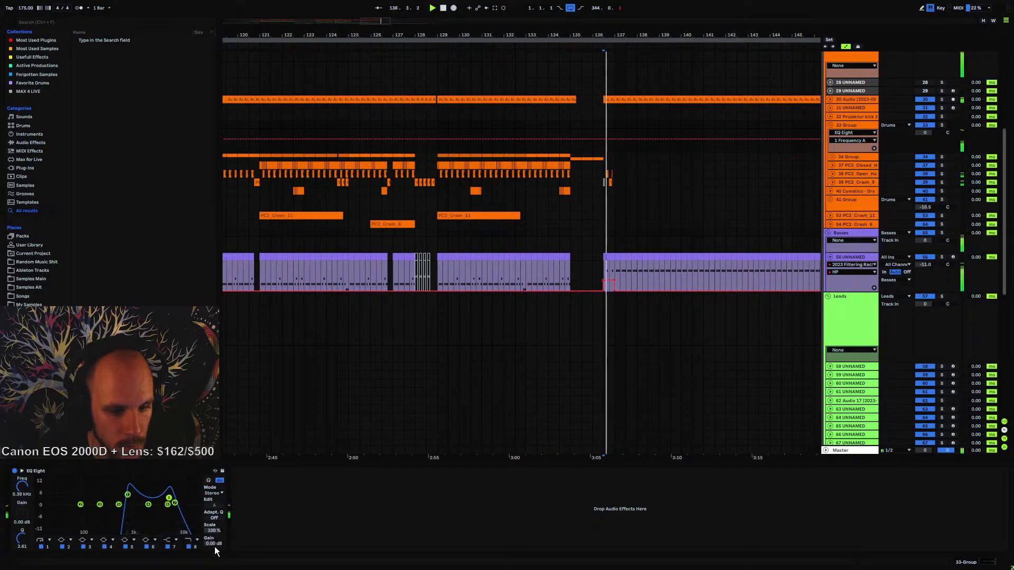
# - Lower the EQ Eight's output gain to -7.88 dB while replaying the passage
pyautogui.moveTo(214, 544); pyautogui.dragTo(214, 567)
pyautogui.press('space')
pyautogui.press('space')
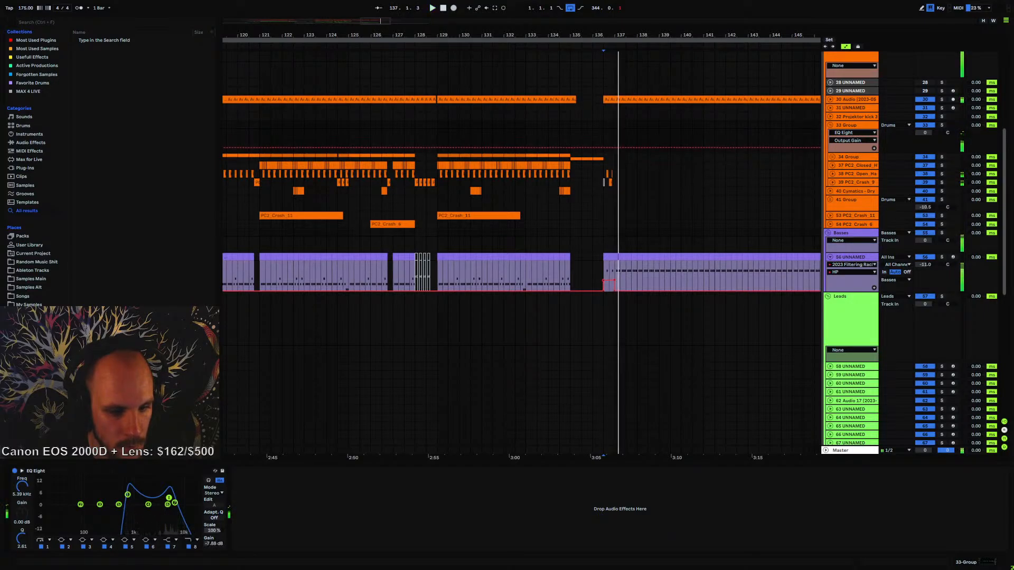
pyautogui.press('space')
pyautogui.press('space')
# - Automate the EQ Eight's Device On so it is active only from 136.3 to 137, and play from bar 134
pyautogui.click(16, 472)
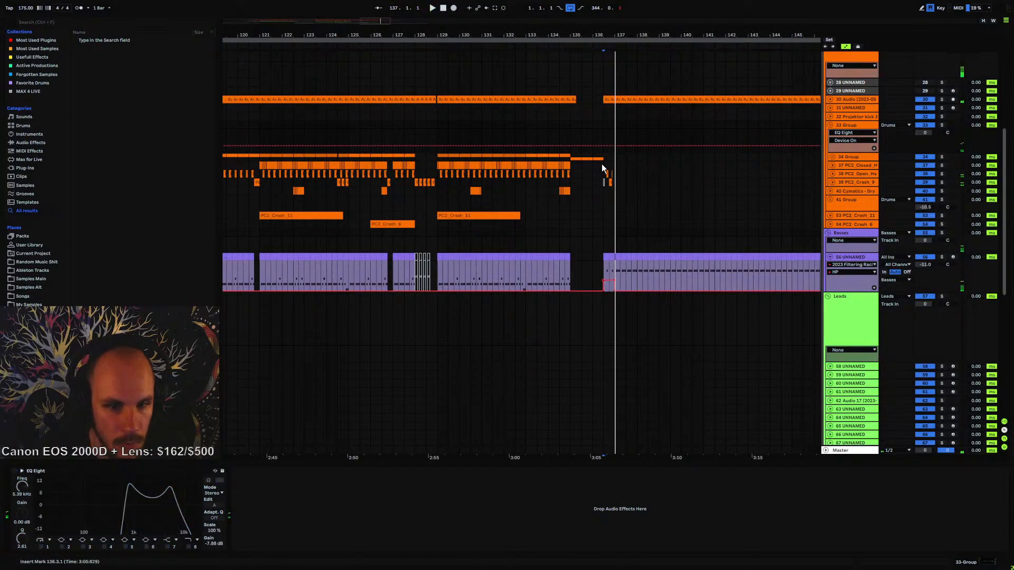
pyautogui.click(608, 136)
pyautogui.click(550, 131)
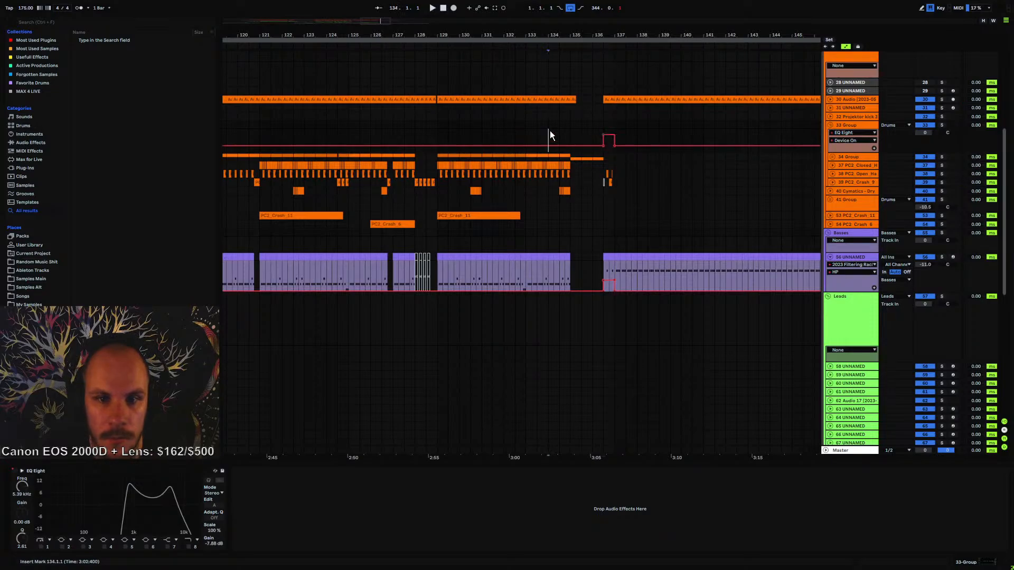
pyautogui.press('space')
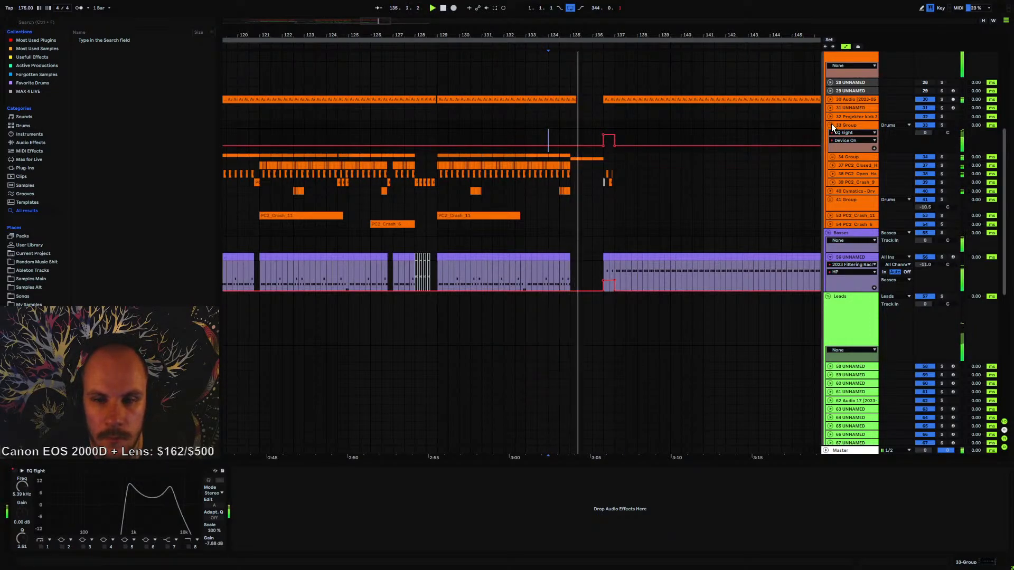
# - Expand the 34 Group and show the sampler's controls for the snare-fill track while replaying the transition
pyautogui.click(835, 156)
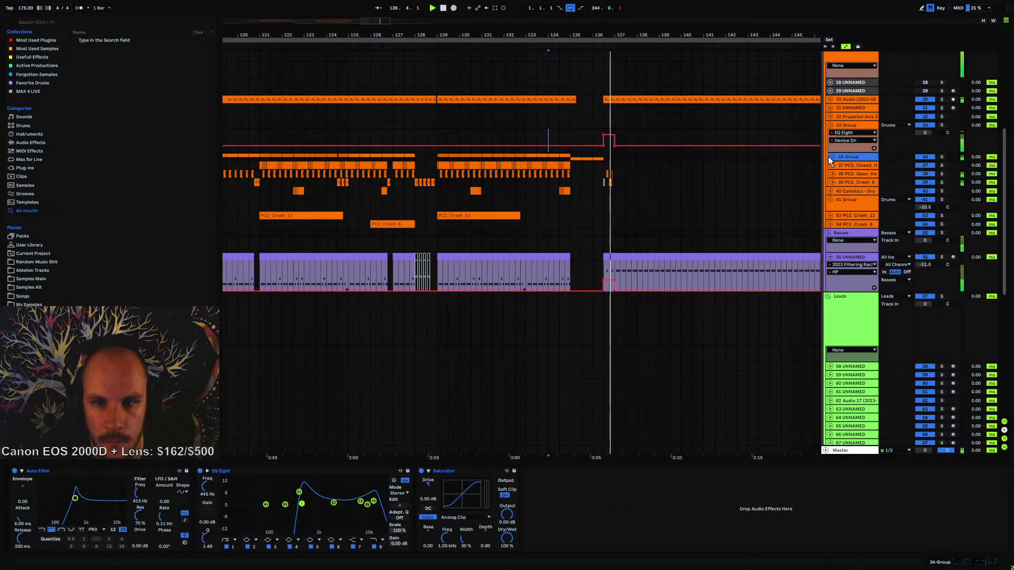
pyautogui.click(830, 157)
pyautogui.click(846, 197)
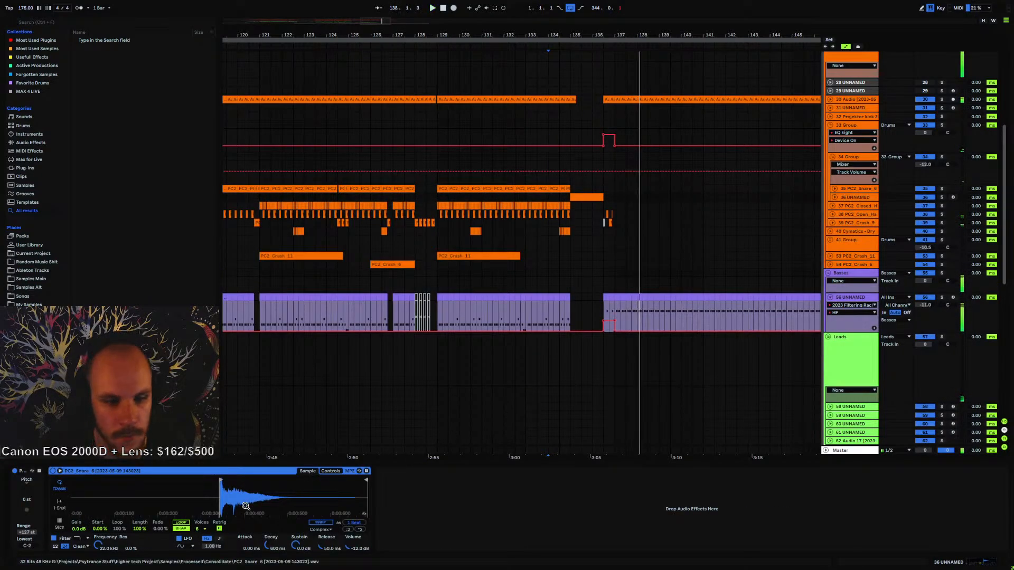
pyautogui.press('space')
pyautogui.press('space')
pyautogui.click(330, 471)
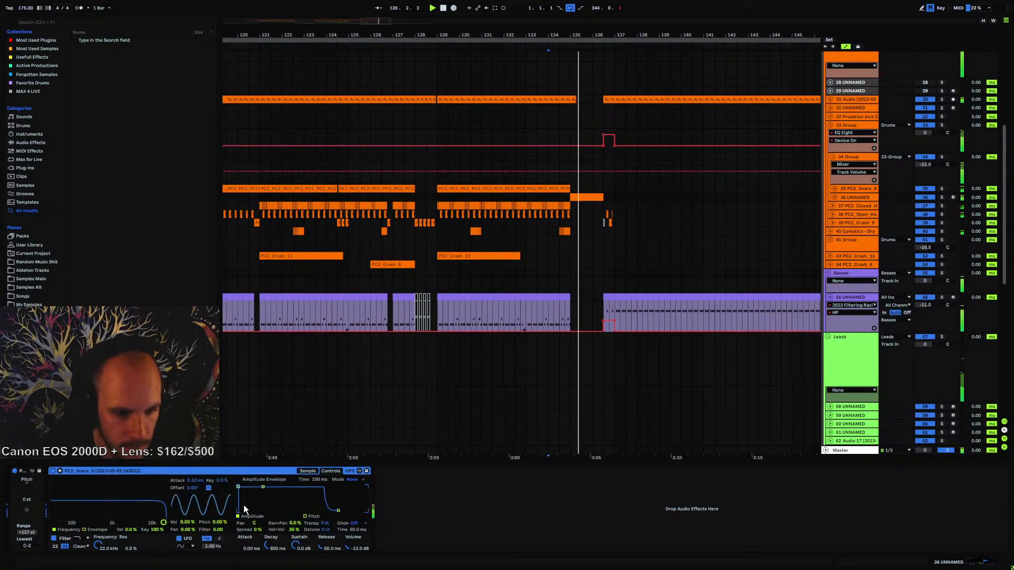
# - Automate the snare sampler's Transpose as a curve rising to about +7 st across the fill from 135 to 136.3, and play it
pyautogui.click(835, 197)
pyautogui.click(570, 215)
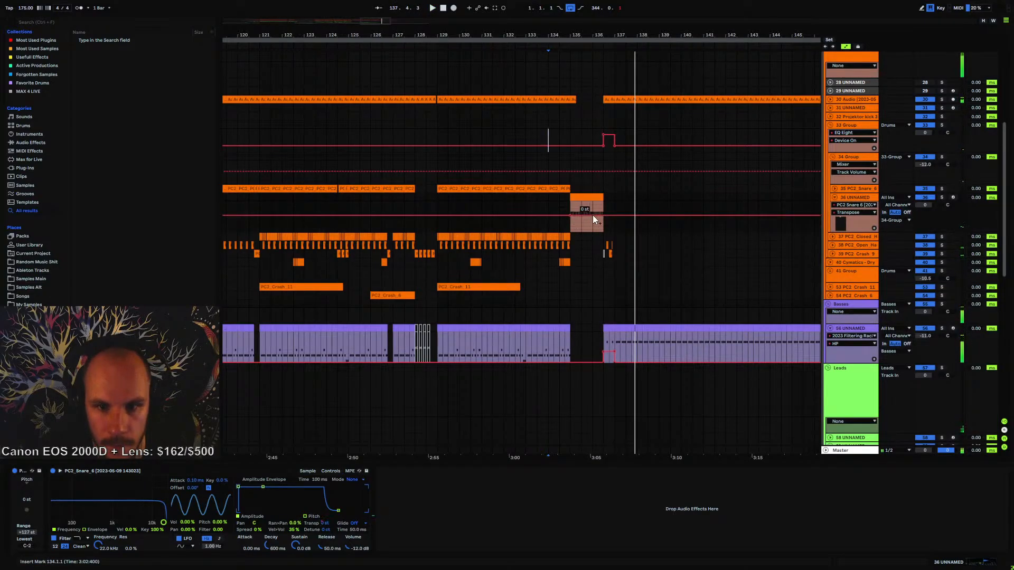
pyautogui.moveTo(592, 214); pyautogui.dragTo(594, 208)
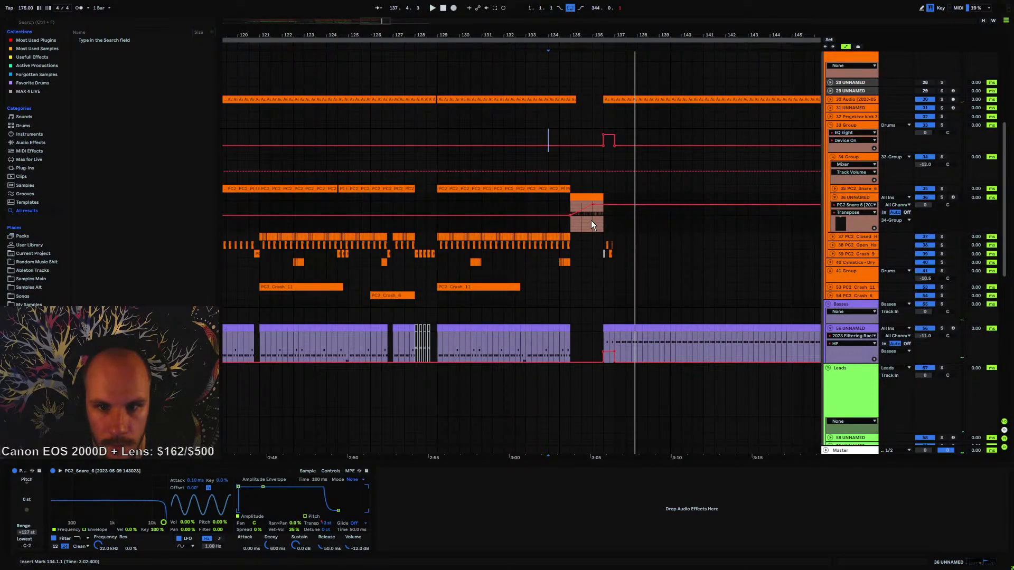
pyautogui.moveTo(601, 221); pyautogui.dragTo(603, 212)
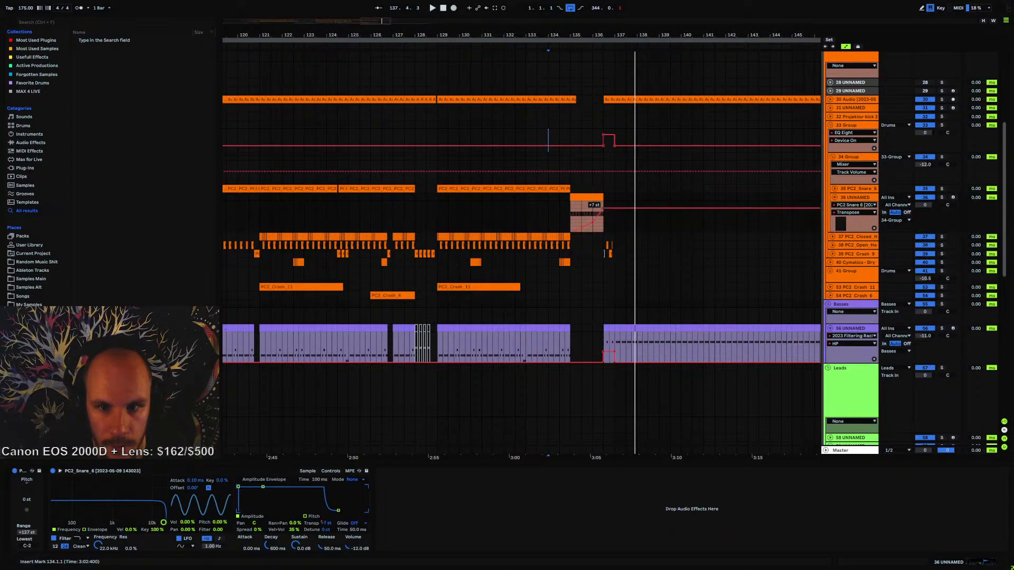
pyautogui.click(569, 207)
pyautogui.press('space')
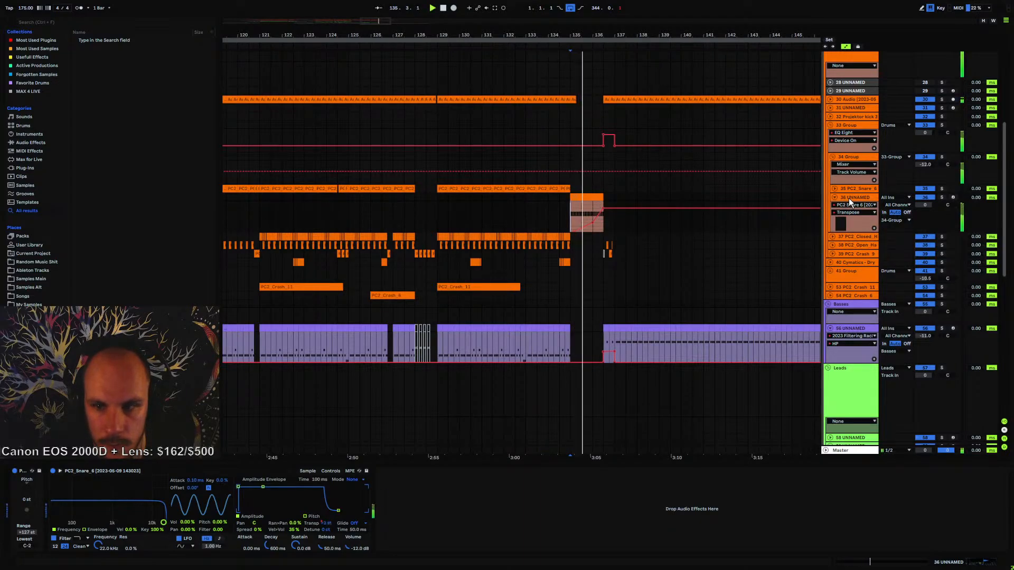
# - Automate the 34 Group's Auto Filter Frequency with a breakpoint at bar 135 and one at 136.3 set to 550 Hz
pyautogui.click(856, 157)
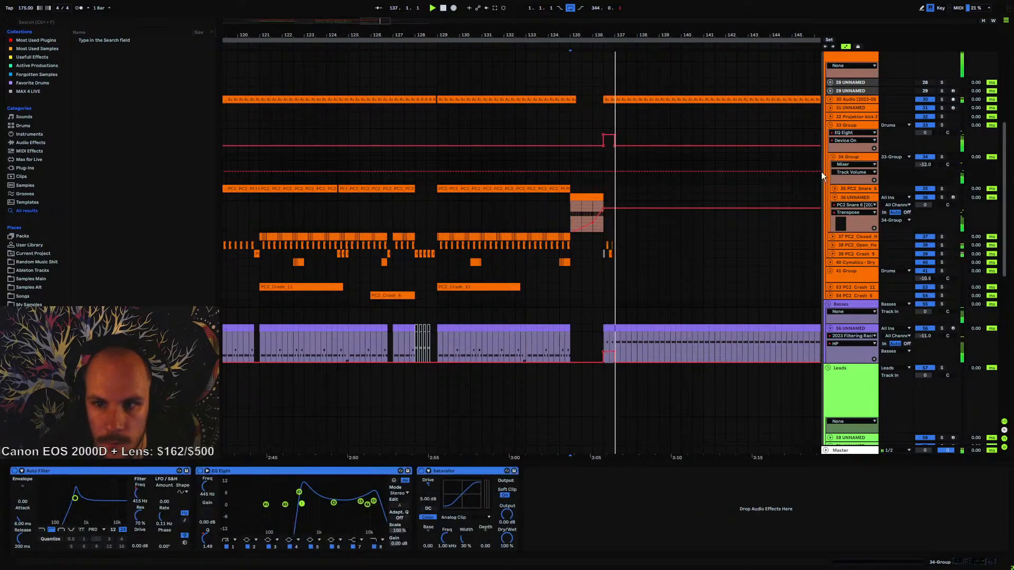
pyautogui.click(146, 498)
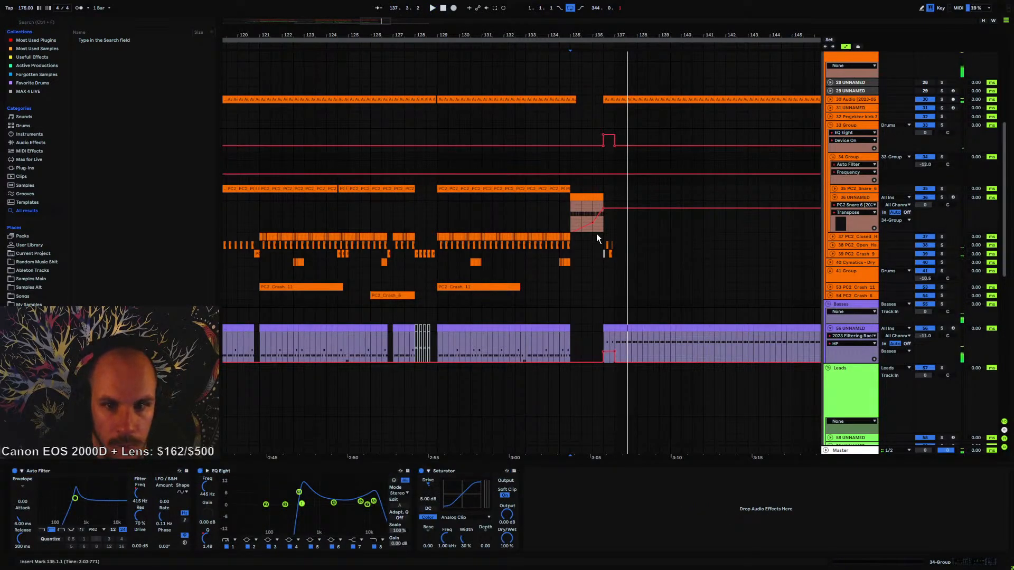
pyautogui.click(571, 174)
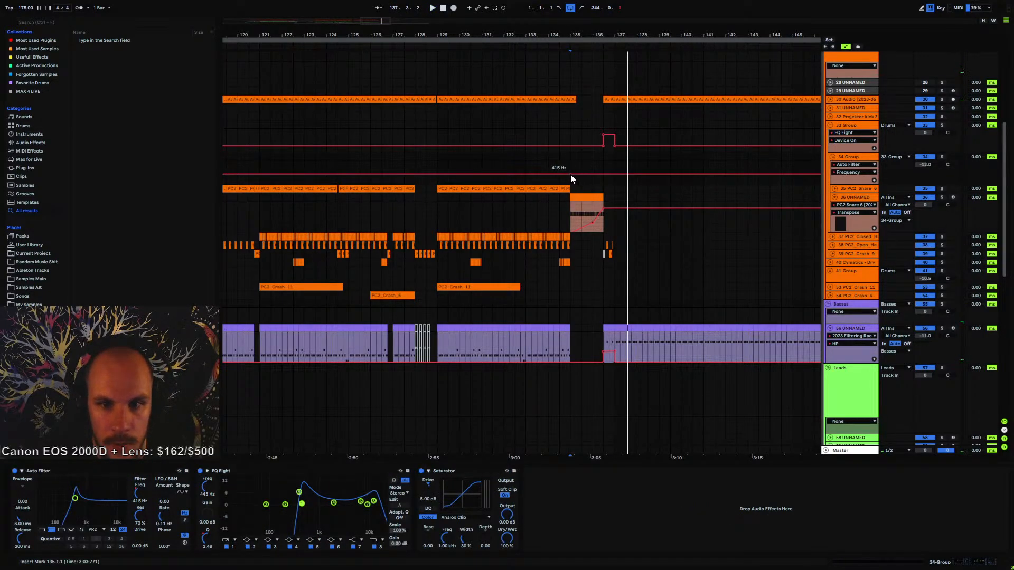
pyautogui.rightClick(604, 175)
pyautogui.click(622, 179)
pyautogui.rightClick(604, 174)
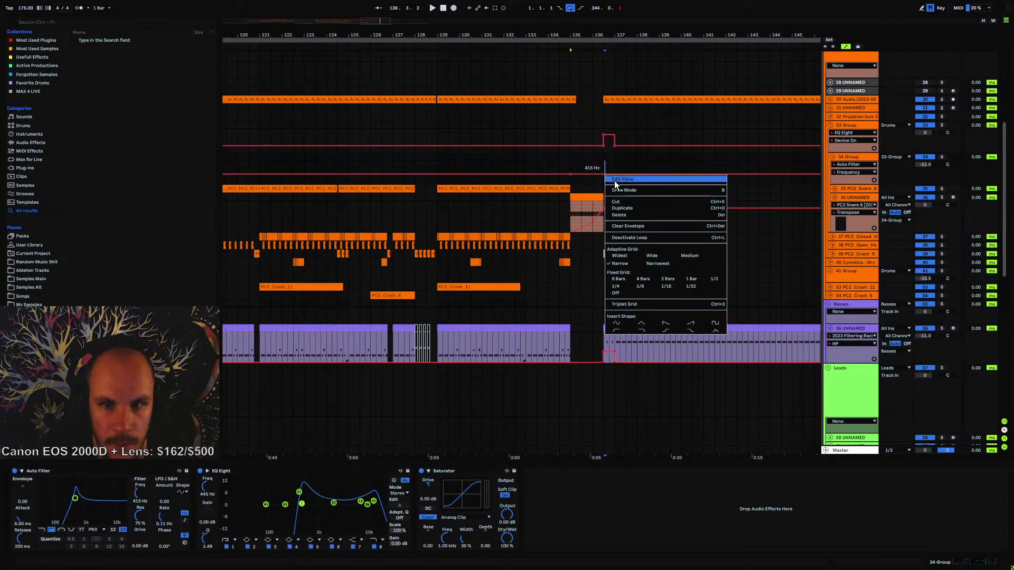
pyautogui.click(614, 181)
pyautogui.write('550')
pyautogui.press('Return')
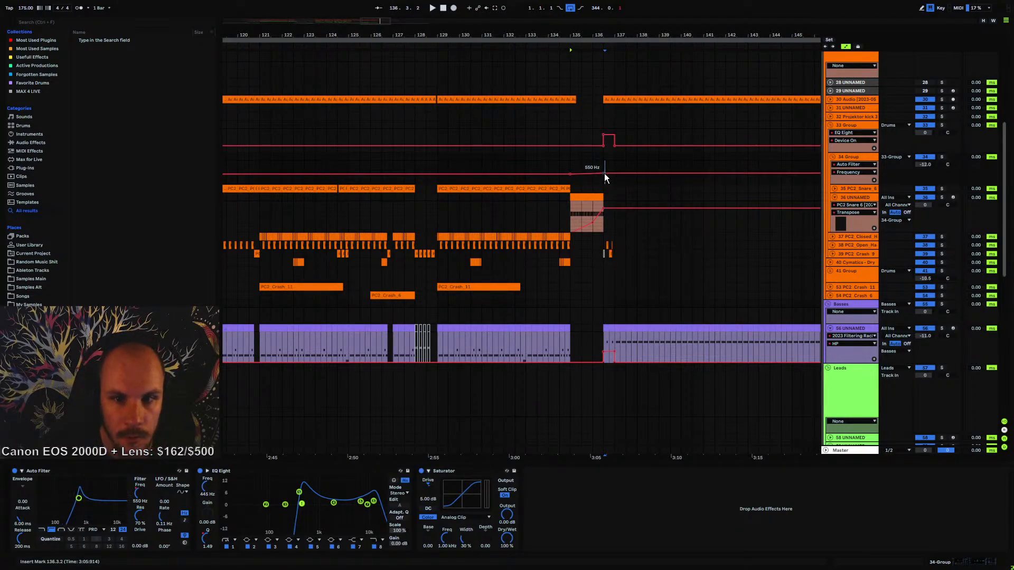
# - Play the transition from bar 133 and collapse the snare-fill track and the 33 Group
pyautogui.moveTo(590, 38); pyautogui.dragTo(555, 79)
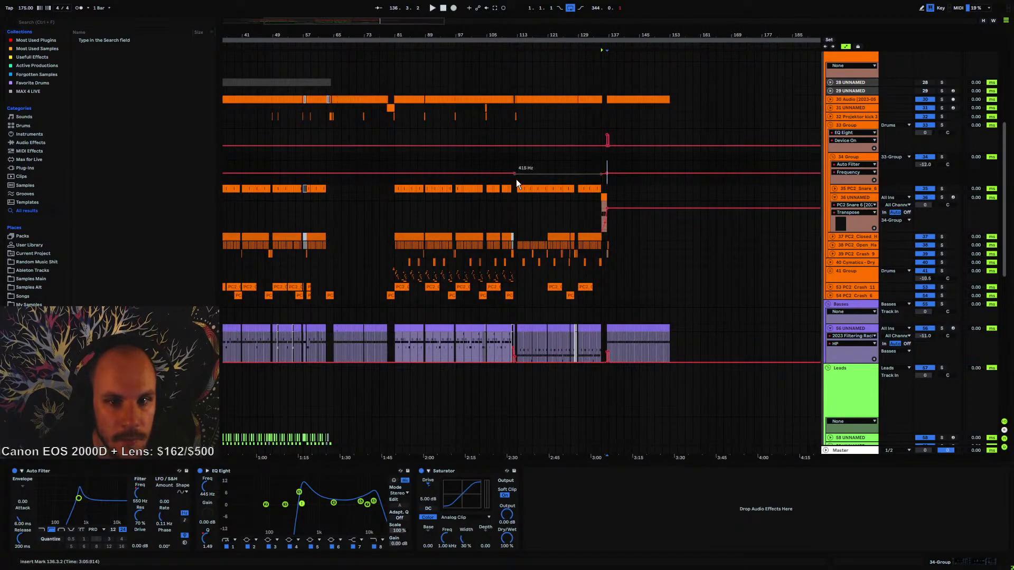
pyautogui.click(594, 165)
pyautogui.press('space')
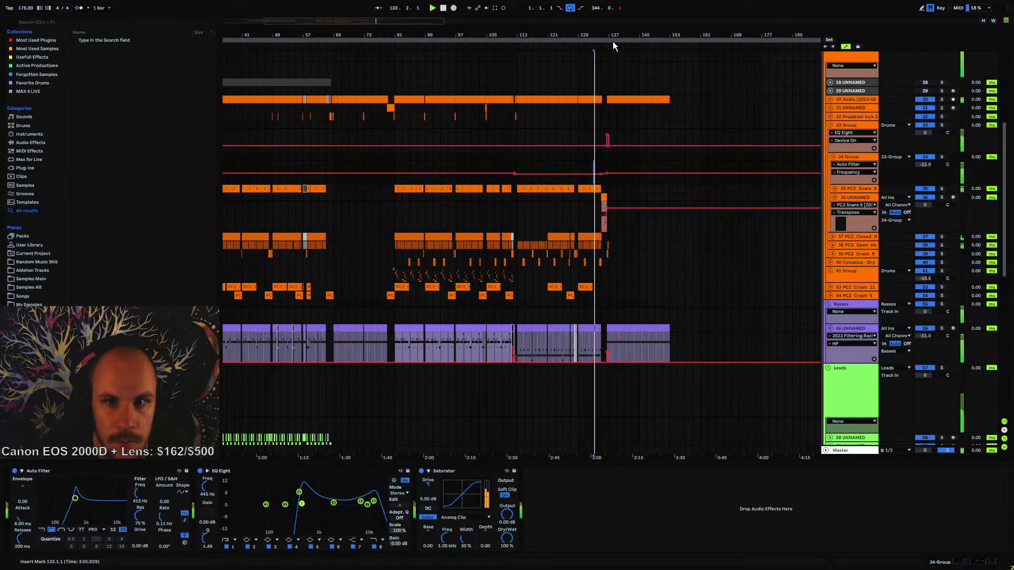
pyautogui.moveTo(613, 43); pyautogui.dragTo(618, 96)
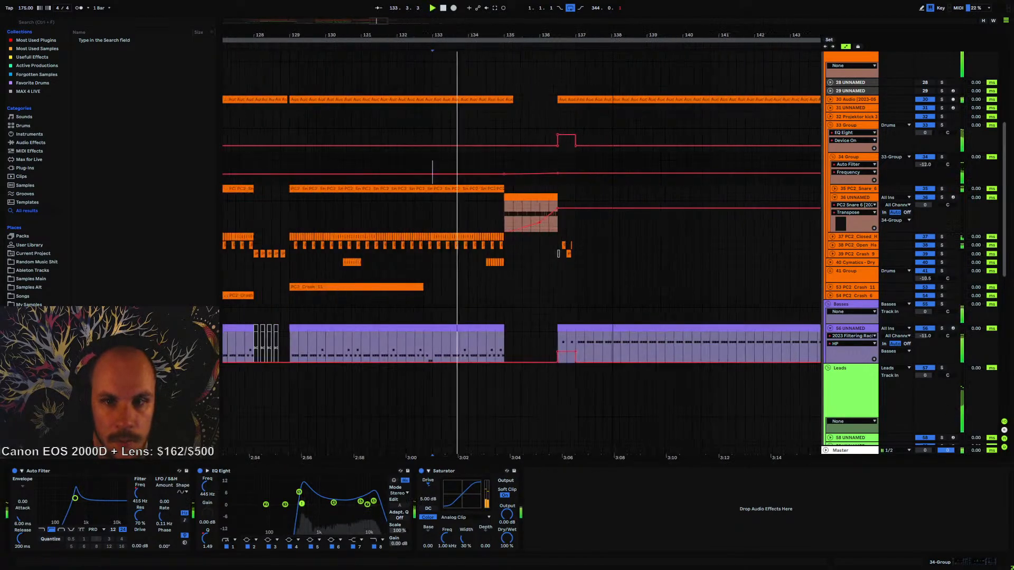
pyautogui.click(835, 199)
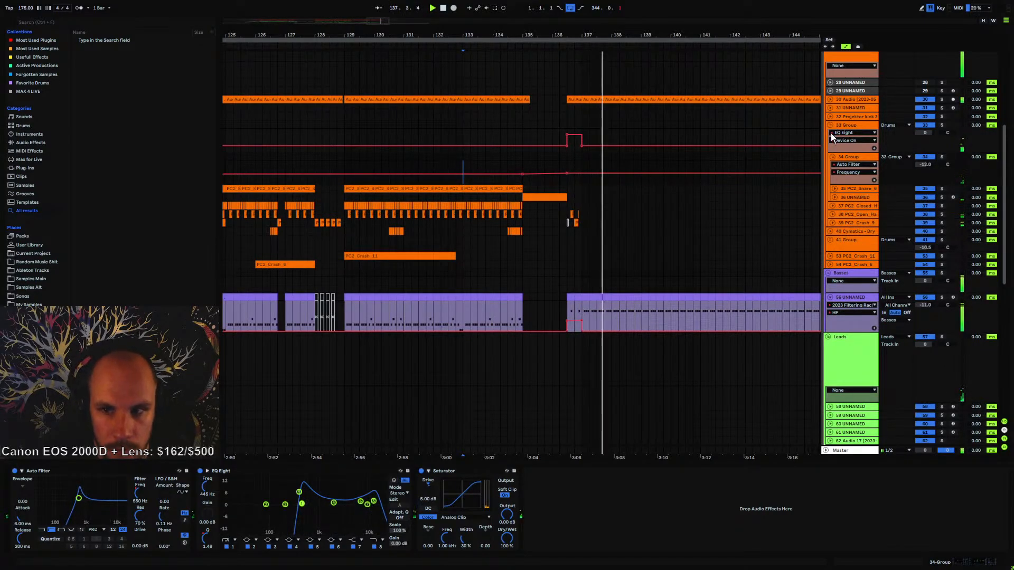
pyautogui.click(831, 125)
# - Copy the PC2 Crash 6 clip at bar 126 to bar 134 and play it
pyautogui.moveTo(521, 40); pyautogui.dragTo(529, 16)
pyautogui.press('space')
pyautogui.click(432, 165)
pyautogui.press('space')
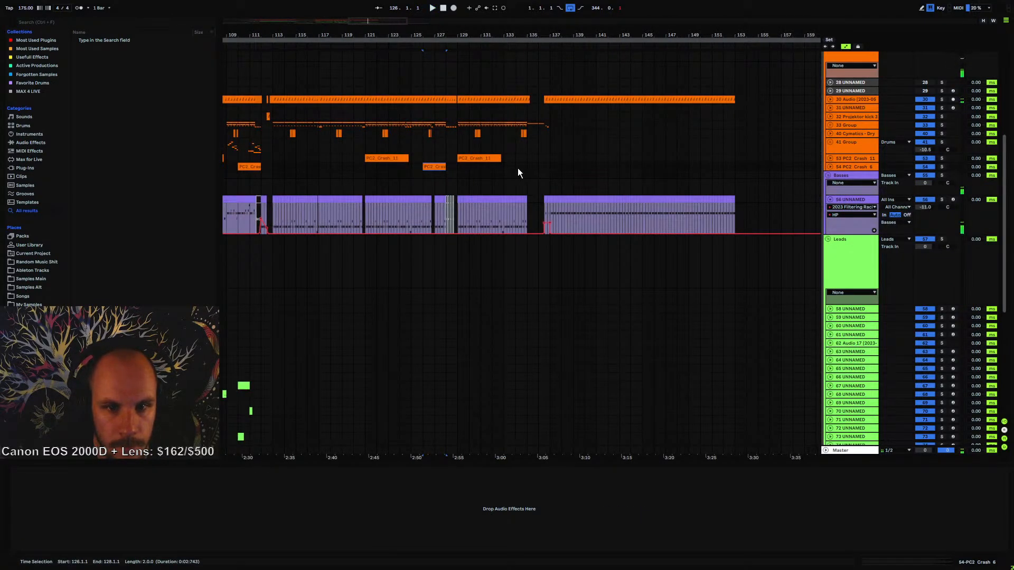
pyautogui.click(508, 168)
pyautogui.hotkey('ctrl', 'v')
pyautogui.press('space')
pyautogui.moveTo(514, 165); pyautogui.dragTo(524, 166)
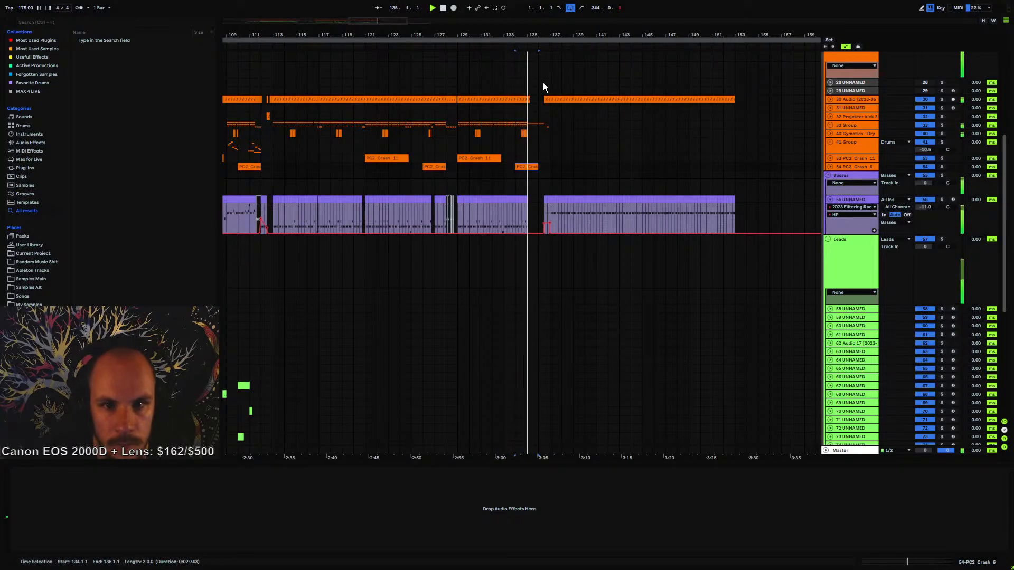
# - Move the copied crash clip to run from 134.3 to 136.3 and play from just before it
pyautogui.moveTo(543, 35); pyautogui.dragTo(544, 85)
pyautogui.moveTo(482, 165); pyautogui.dragTo(532, 168)
pyautogui.click(324, 167)
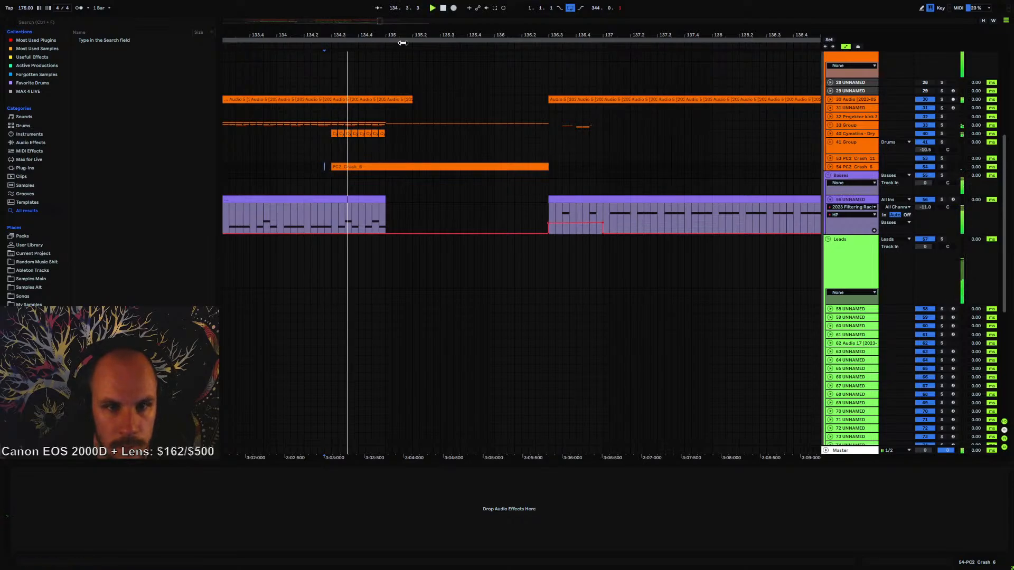
# - Expand the FX group, copy its clip at bar 73 to bar 129, and play it with the arrangement
pyautogui.moveTo(403, 35); pyautogui.dragTo(672, 10)
pyautogui.scroll(-2, 492, 270)
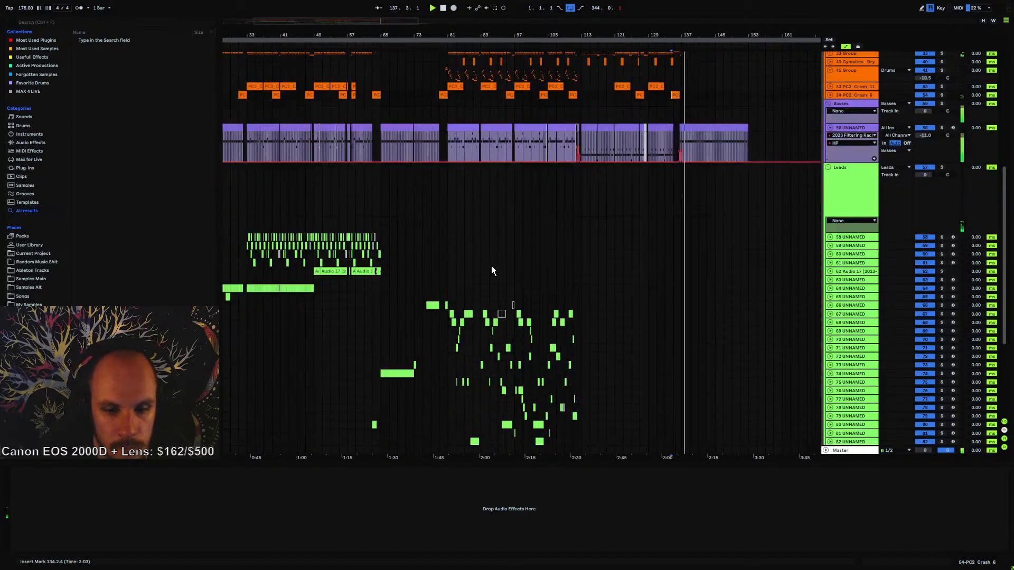
pyautogui.scroll(-4, 491, 271)
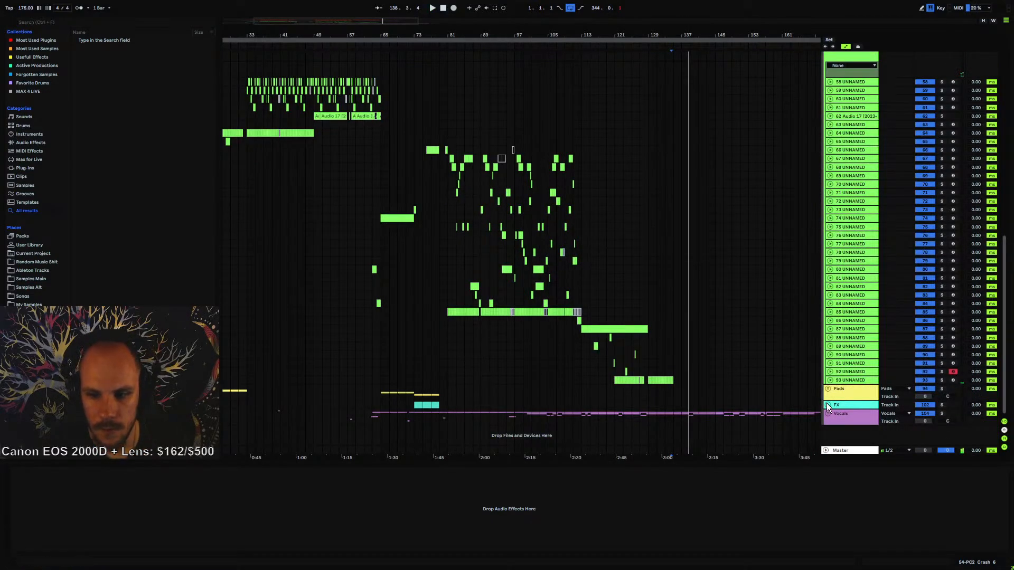
pyautogui.click(827, 405)
pyautogui.moveTo(446, 407); pyautogui.dragTo(415, 408)
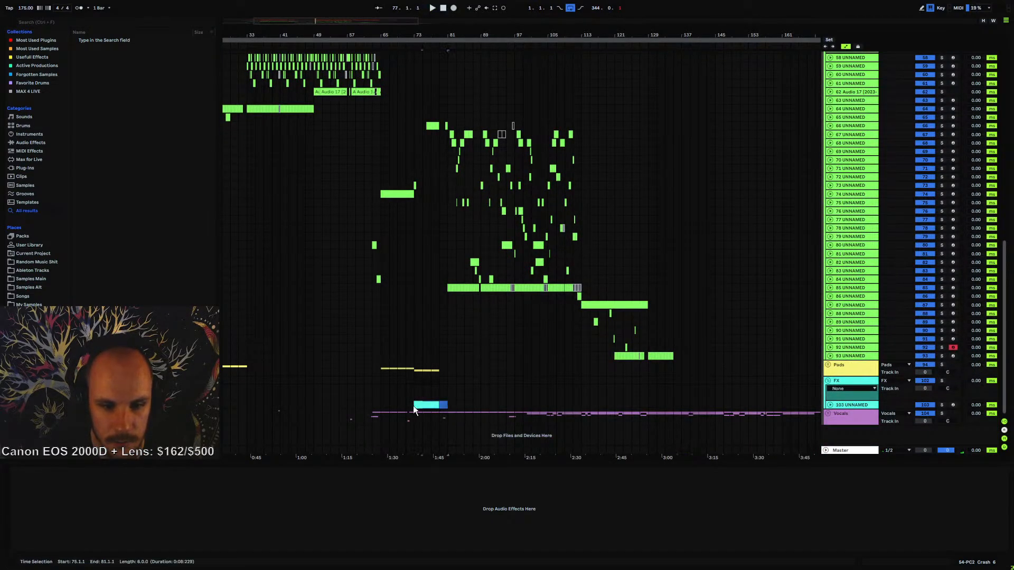
pyautogui.hotkey('ctrl', 'v')
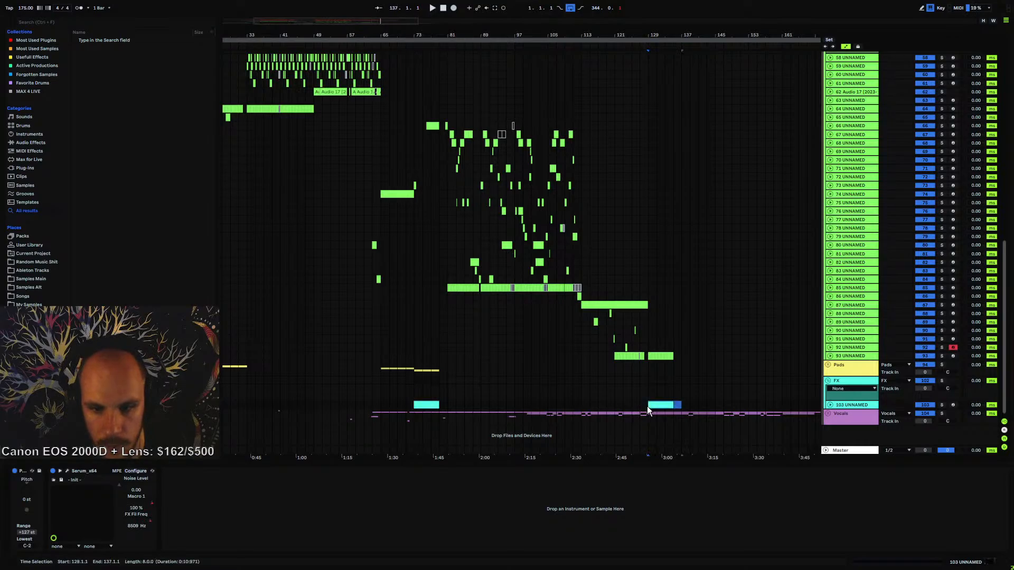
pyautogui.press('space')
pyautogui.moveTo(681, 37); pyautogui.dragTo(682, 66)
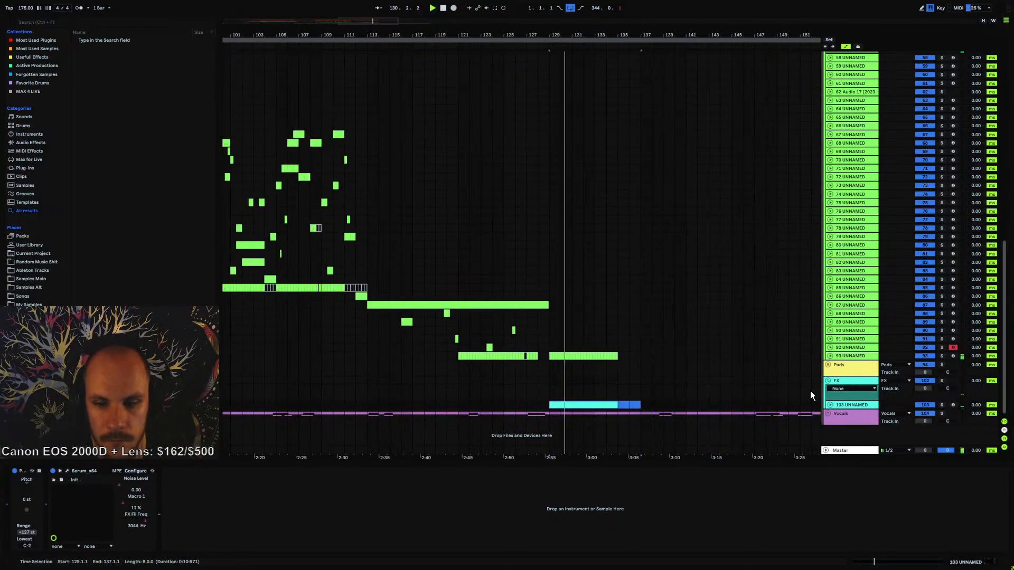
pyautogui.scroll(5, 607, 222)
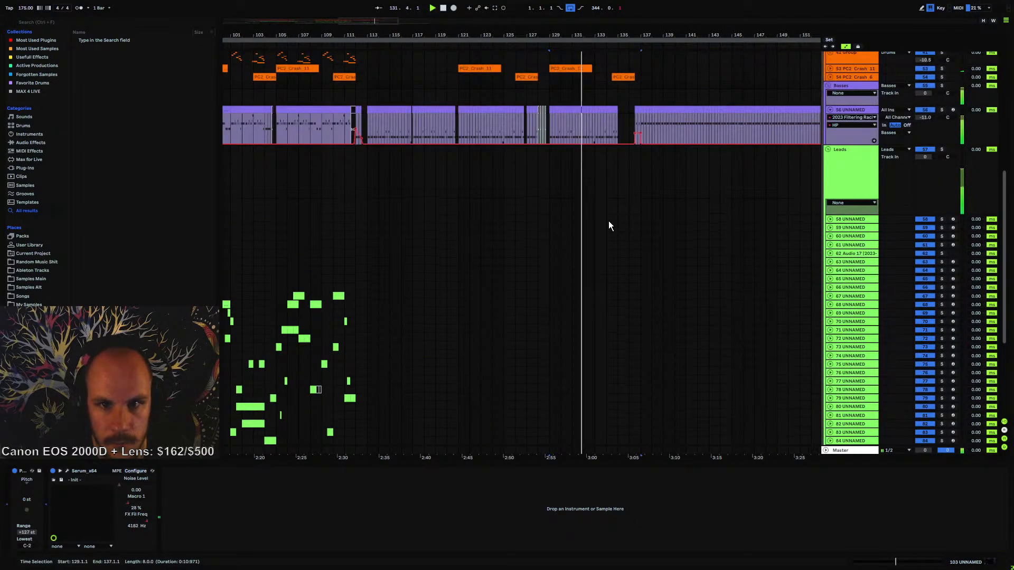
pyautogui.scroll(-5, 609, 222)
# - Inspect and select the notes in track 93's clip at bar 129, and unfold the track
pyautogui.click(551, 355)
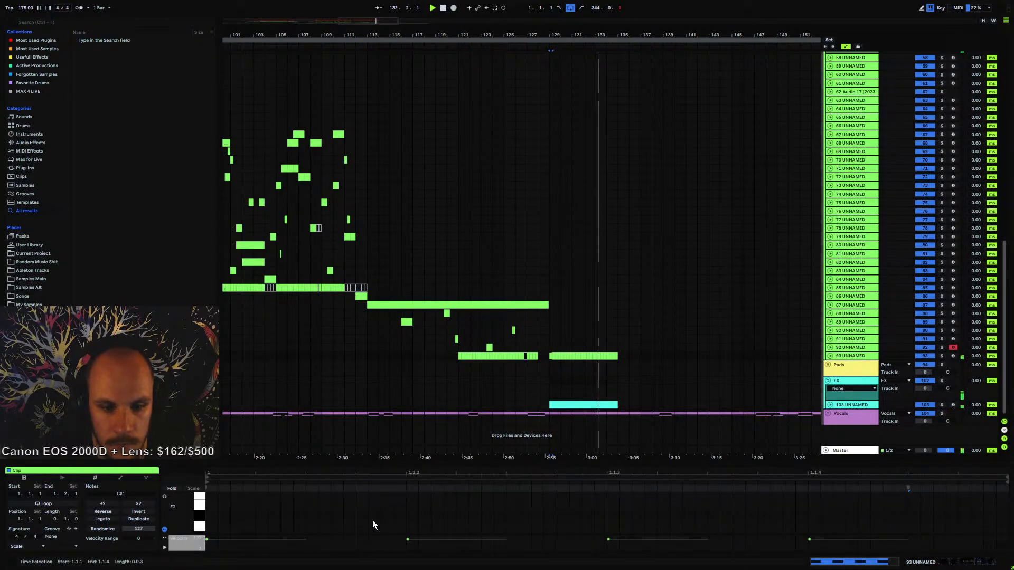
pyautogui.scroll(-3, 347, 522)
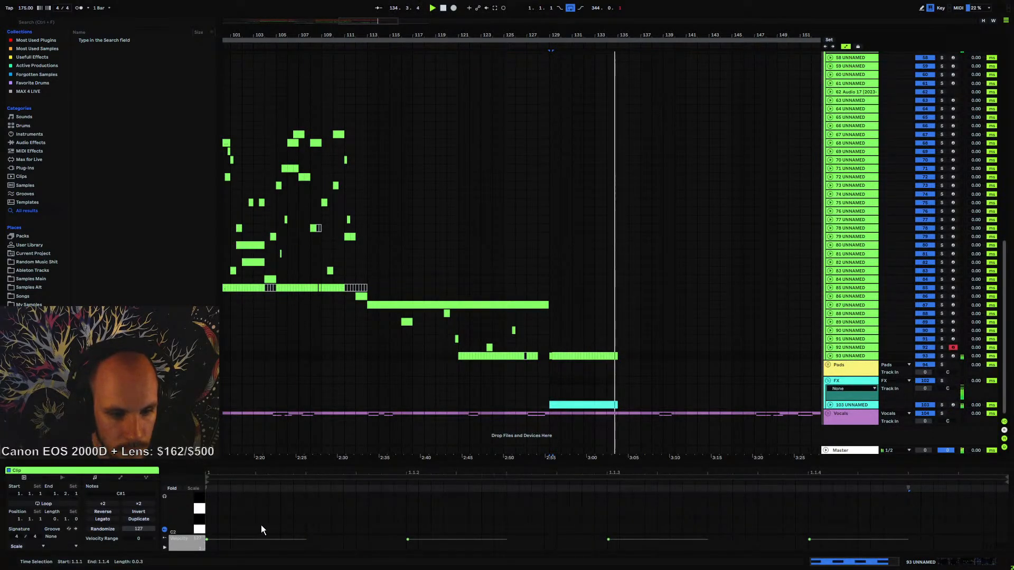
pyautogui.scroll(2, 248, 523)
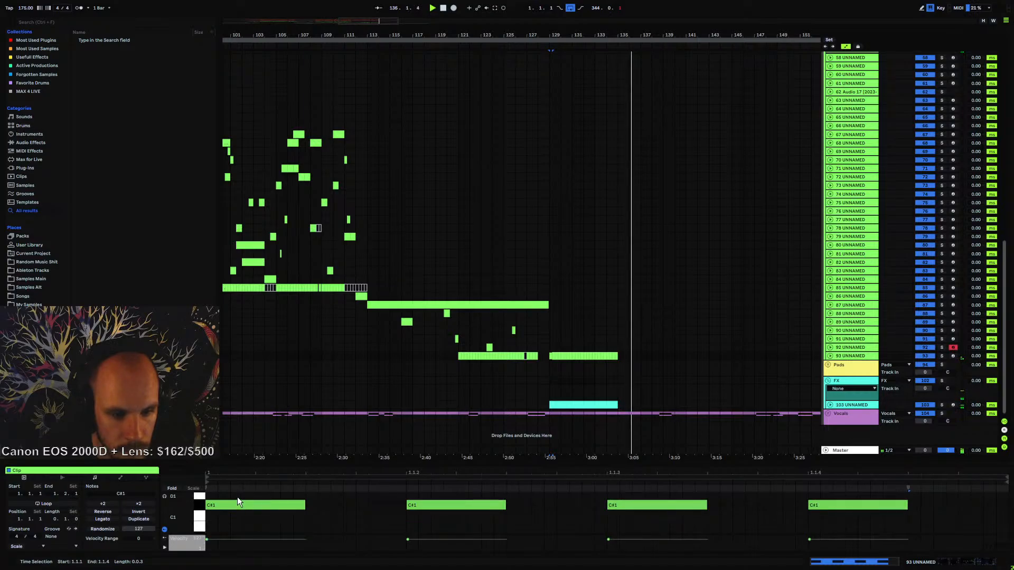
pyautogui.moveTo(236, 497); pyautogui.dragTo(909, 504)
pyautogui.click(830, 356)
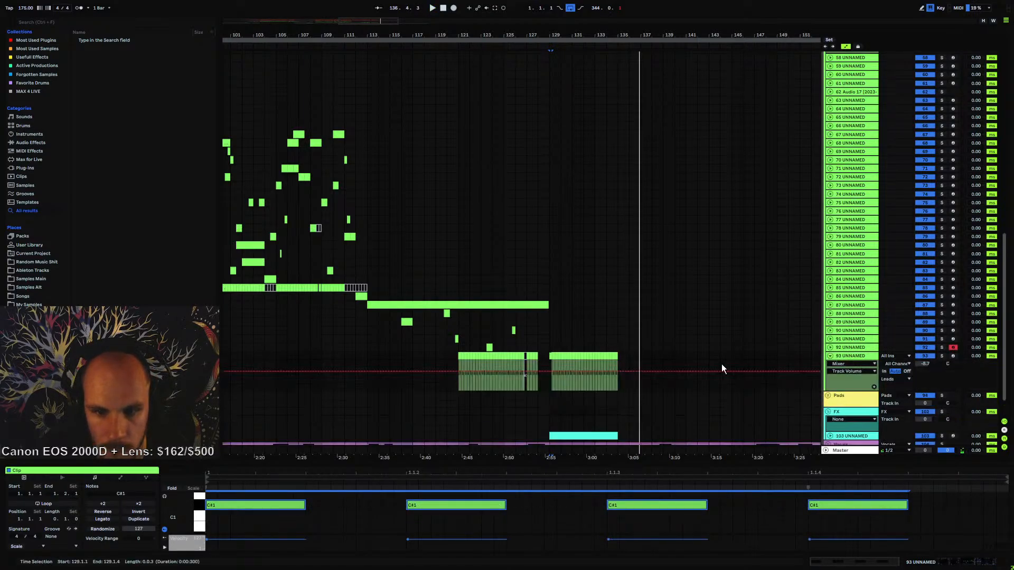
# - Transpose all notes in track 93's clips between bars 120 and 135 down to G#0, play them, and collapse the track
pyautogui.moveTo(622, 353); pyautogui.dragTo(447, 360)
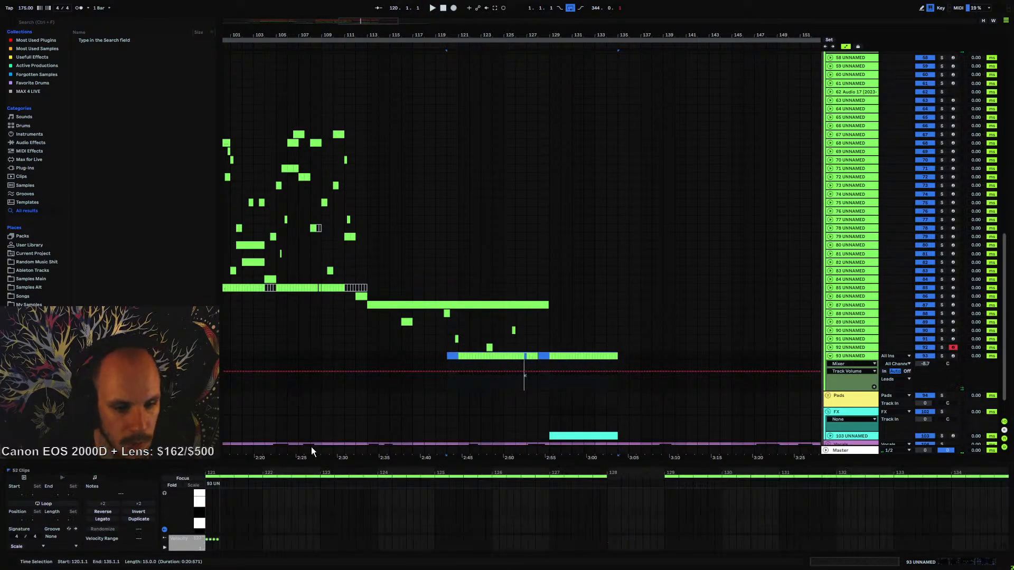
pyautogui.scroll(-5, 234, 508)
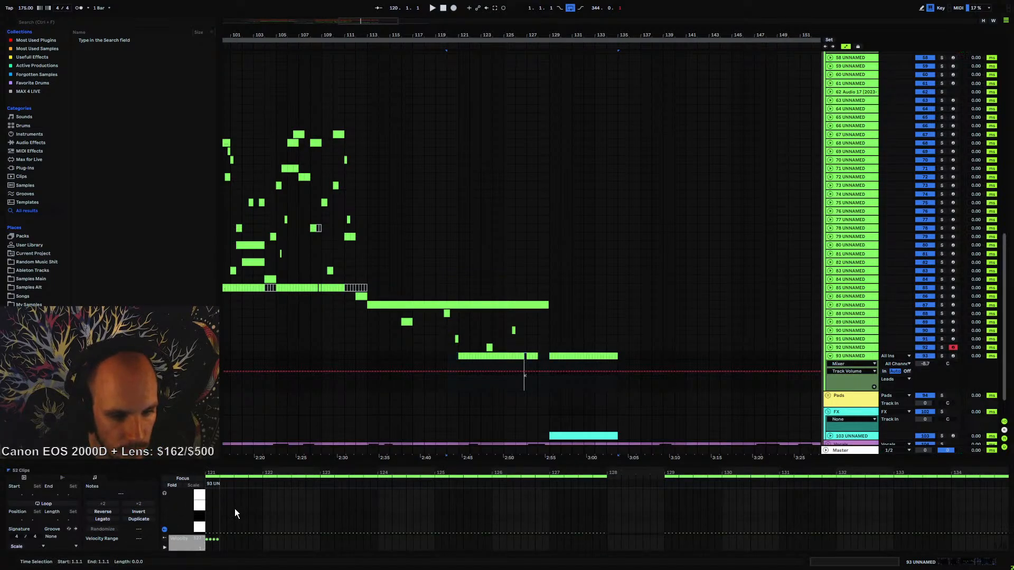
pyautogui.click(226, 528)
pyautogui.hotkey('ctrl', 'a')
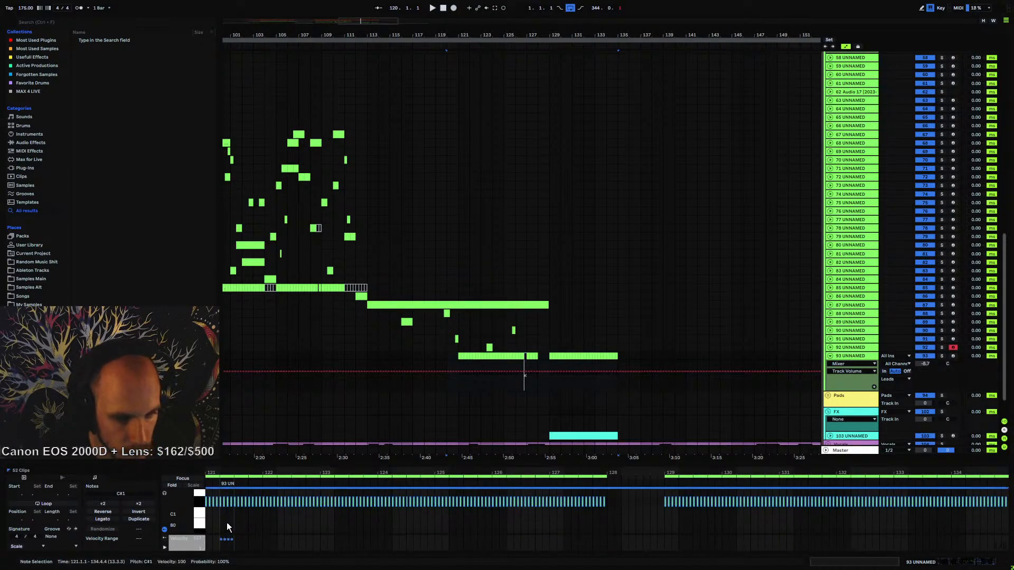
pyautogui.press('Down')
pyautogui.press('Down')
pyautogui.press('Down')
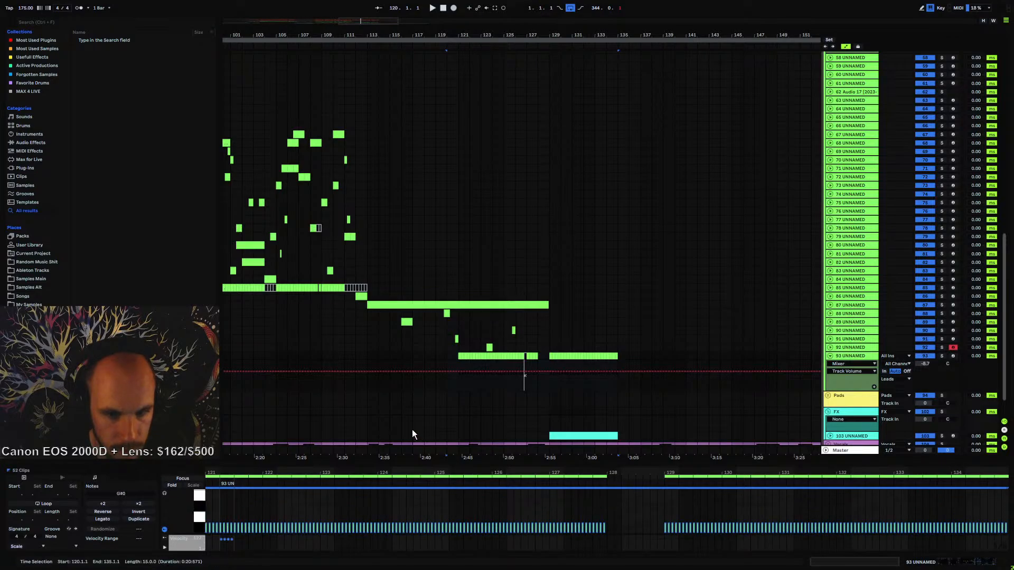
pyautogui.press('space')
pyautogui.click(830, 356)
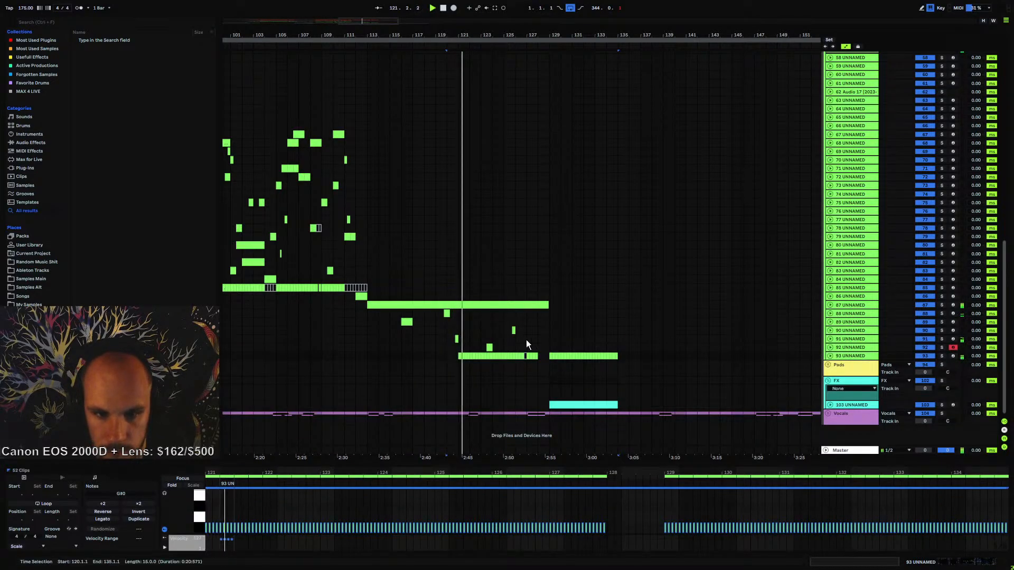
# - Transpose the note in track 91's clip at 120.4 up to G#1 and play it
pyautogui.click(457, 339)
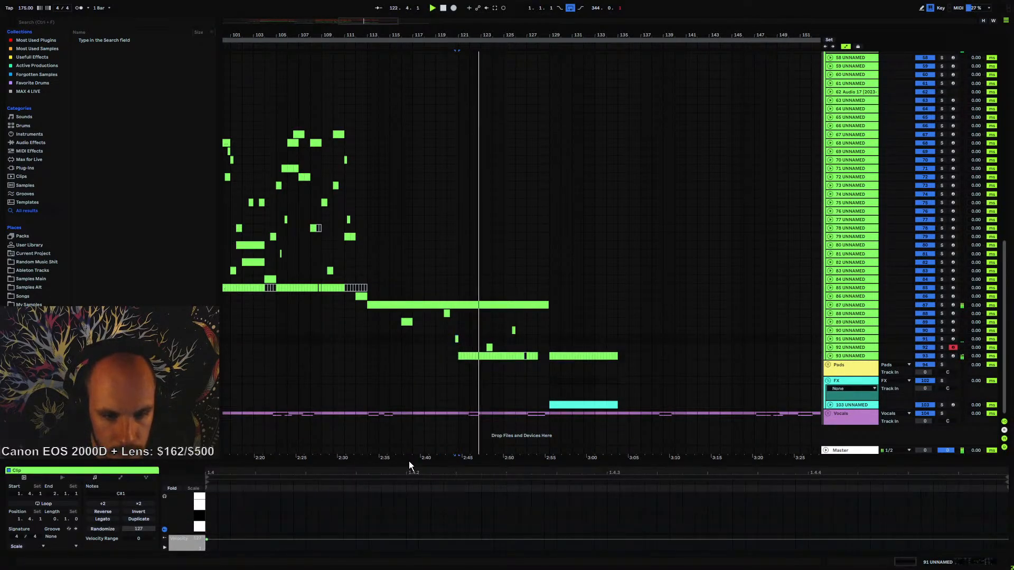
pyautogui.moveTo(409, 462); pyautogui.dragTo(423, 256)
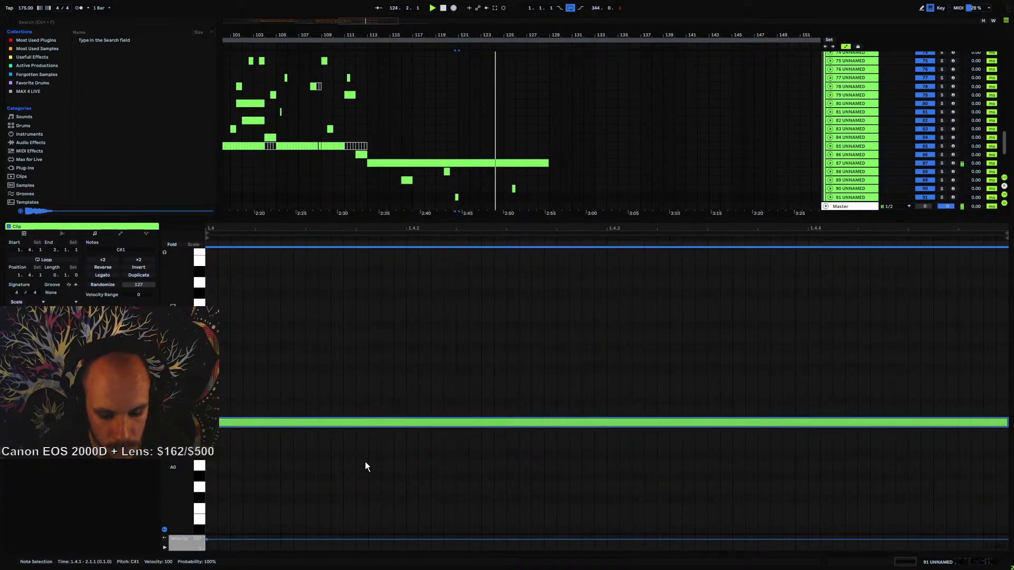
pyautogui.press('Up')
pyautogui.press('Up')
pyautogui.press('Up')
pyautogui.press('Up')
pyautogui.press('Up')
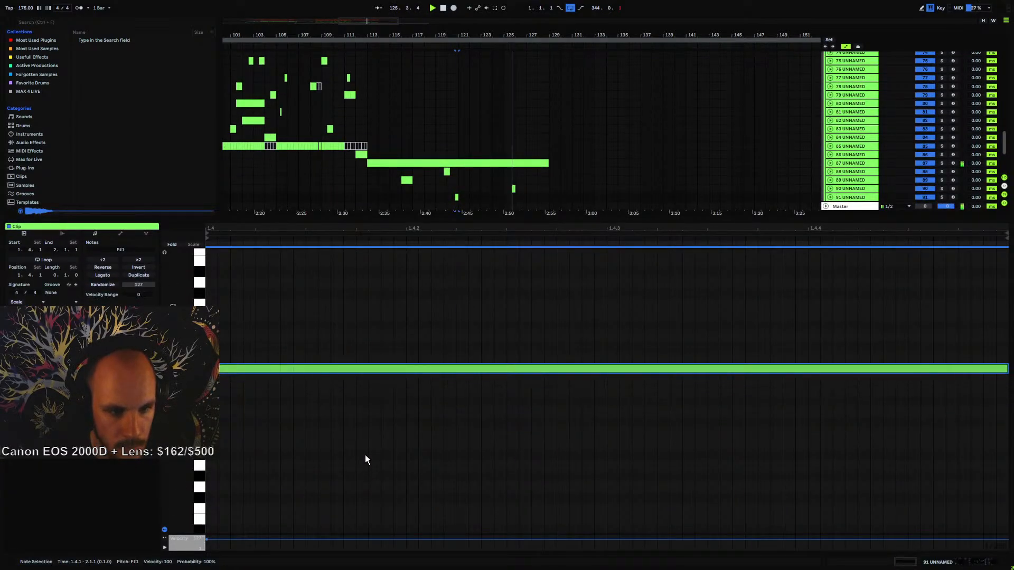
pyautogui.press('Up')
pyautogui.press('Up')
pyautogui.click(457, 198)
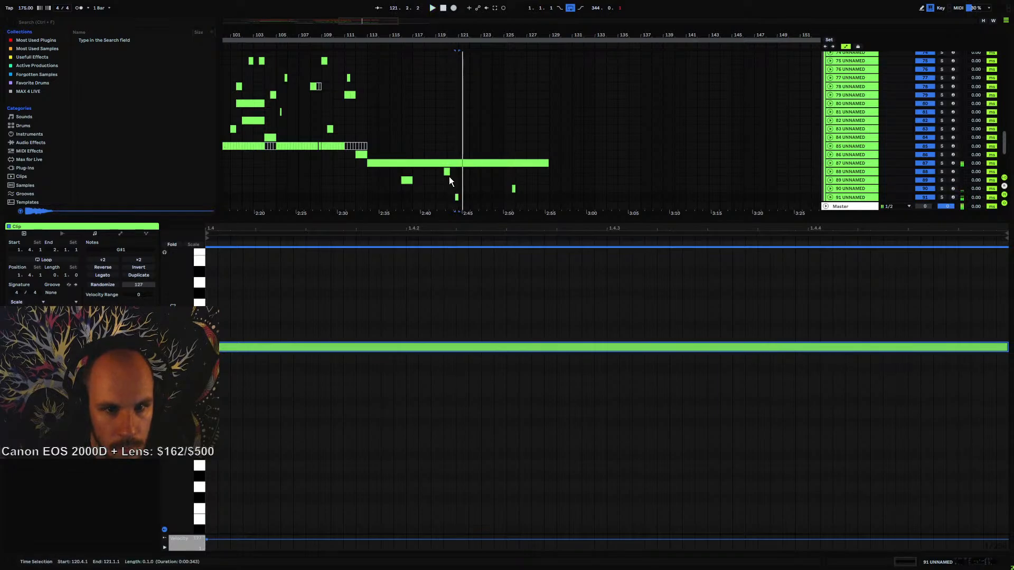
# - Transpose all notes in track 88's clip at 119.4 down to G#1 and play them
pyautogui.click(448, 175)
pyautogui.moveTo(247, 354); pyautogui.dragTo(943, 423)
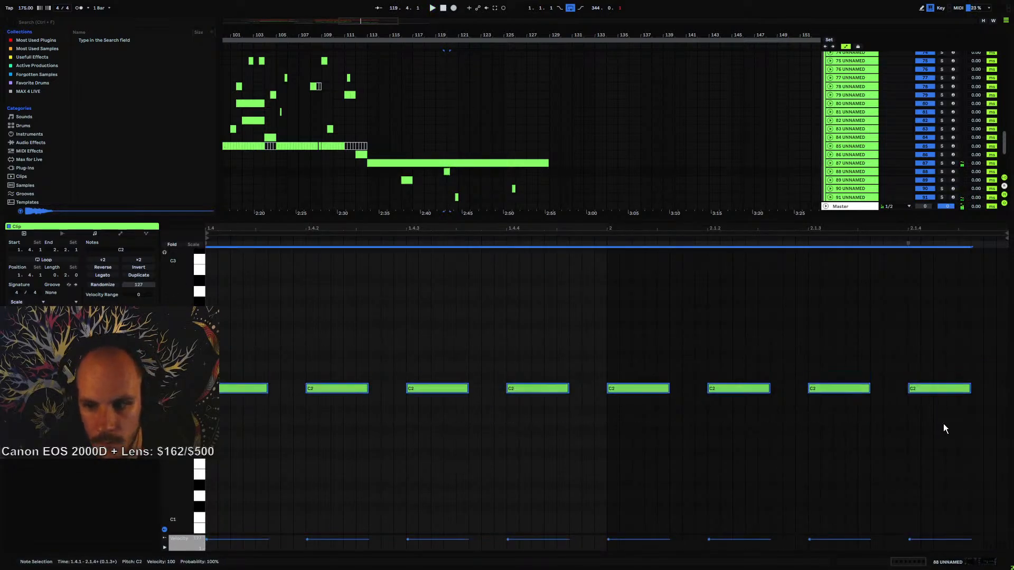
pyautogui.press('Down')
pyautogui.press('Down')
pyautogui.press('Down')
pyautogui.press('Down')
pyautogui.press('Down')
pyautogui.press('space')
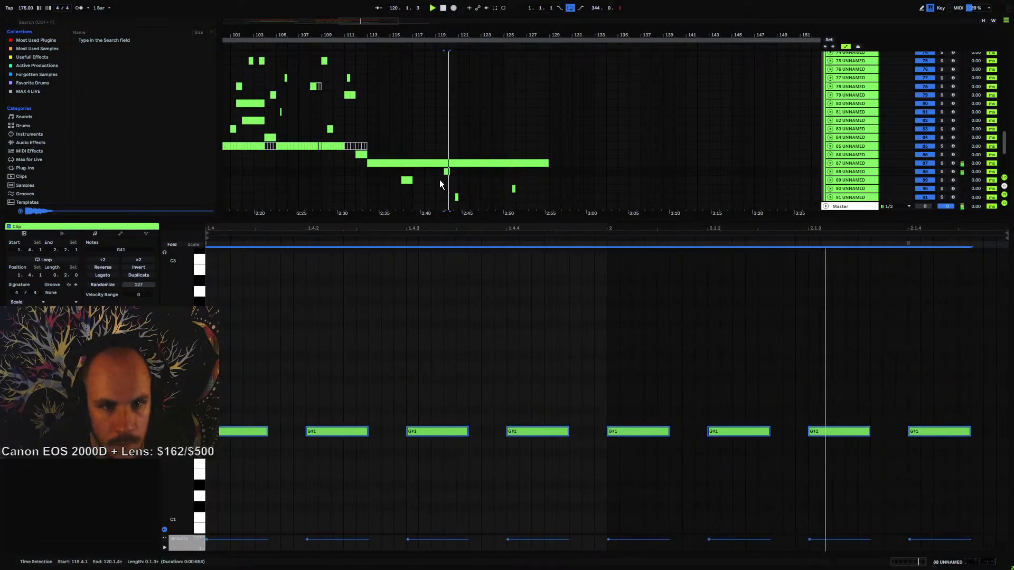
# - Transpose all notes in track 89's clip at bar 116 up to G#1 during playback
pyautogui.click(407, 178)
pyautogui.moveTo(216, 283); pyautogui.dragTo(942, 324)
pyautogui.press('Up')
pyautogui.press('Up')
pyautogui.press('Up')
pyautogui.press('Up')
pyautogui.press('Up')
pyautogui.press('Up')
pyautogui.press('Up')
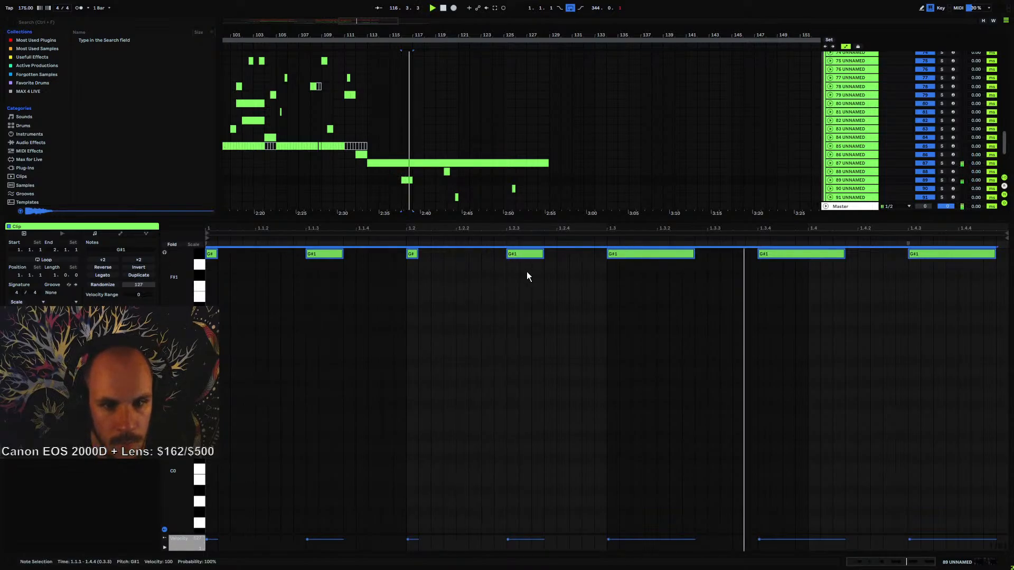
# - Transpose the note in track 90's clip at 125.4.3 up to G#1 and play it
pyautogui.click(513, 188)
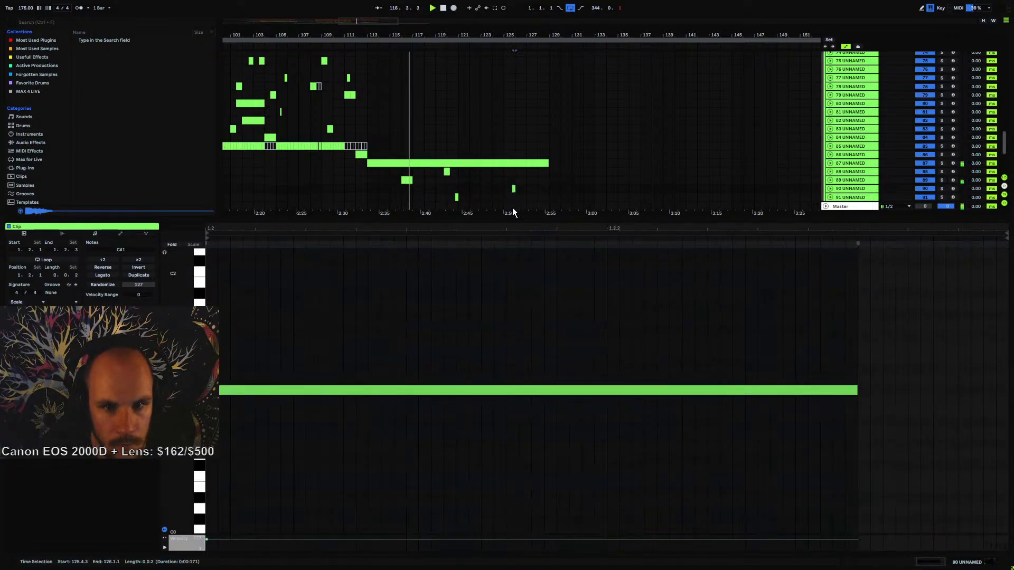
pyautogui.hotkey('ctrl', 'a')
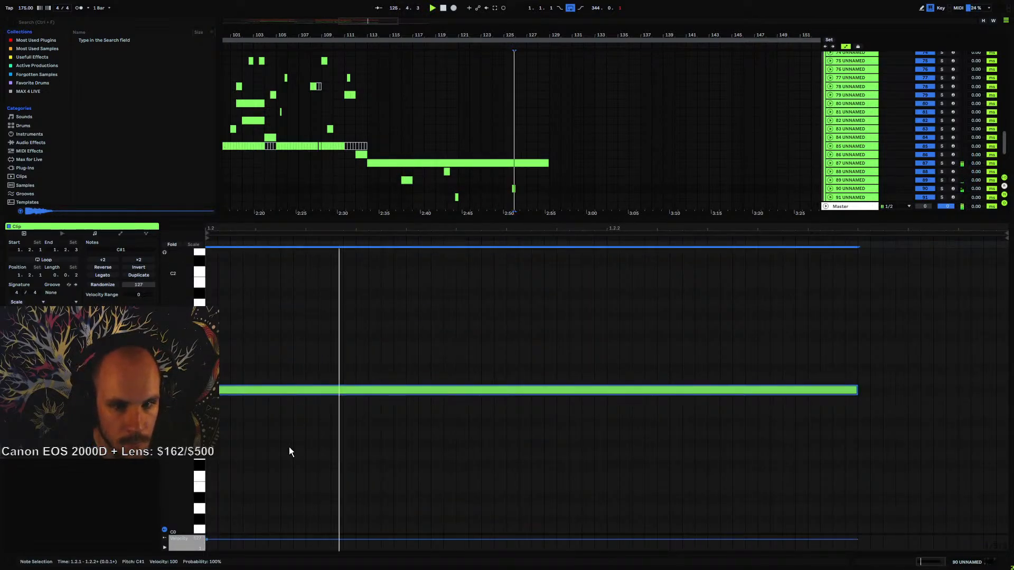
pyautogui.press('Up')
pyautogui.press('Up')
pyautogui.press('Up')
pyautogui.press('Up')
pyautogui.press('Up')
pyautogui.press('Up')
pyautogui.press('Up')
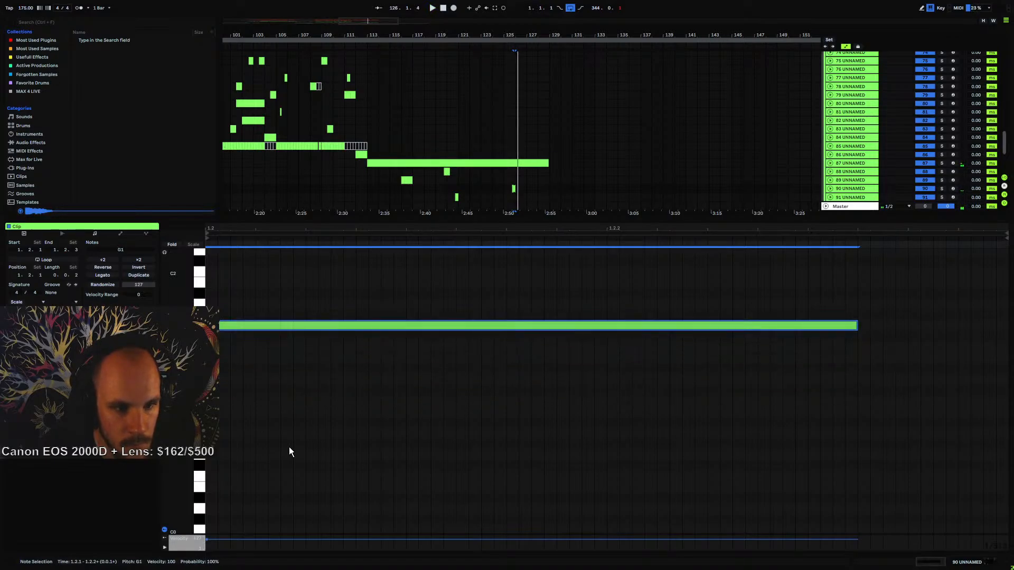
pyautogui.hotkey('shift', 'Down')
pyautogui.press('space')
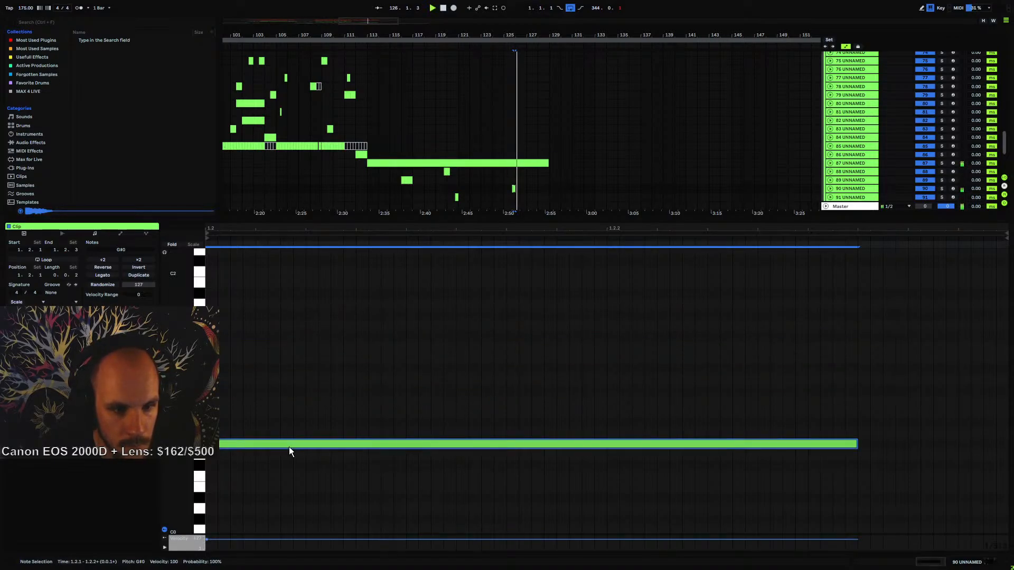
pyautogui.hotkey('shift', 'Up')
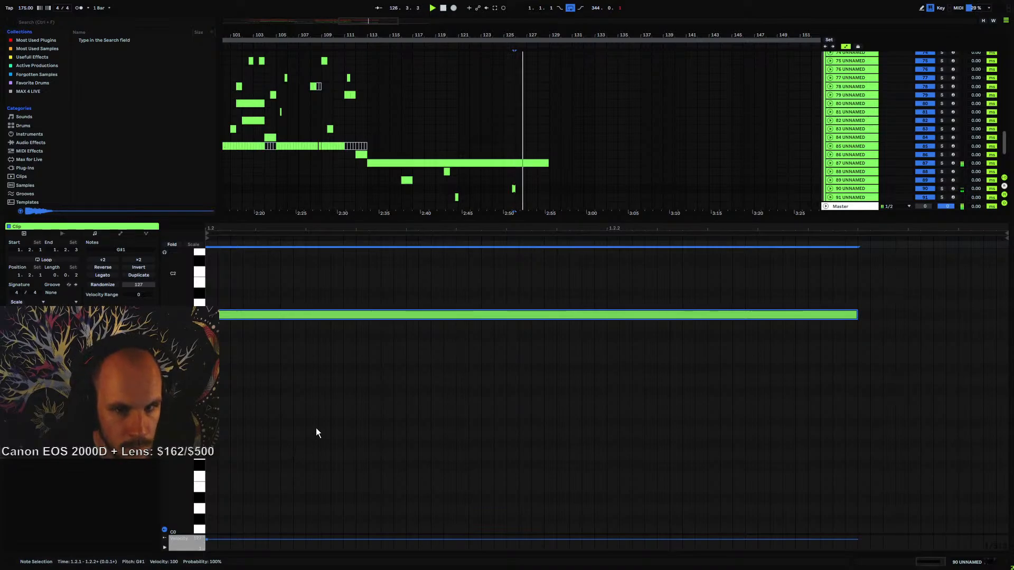
# - Transpose the note in track 90's adjoining clip at 125.4.1 up to G#1 and play it
pyautogui.moveTo(639, 220); pyautogui.dragTo(639, 261)
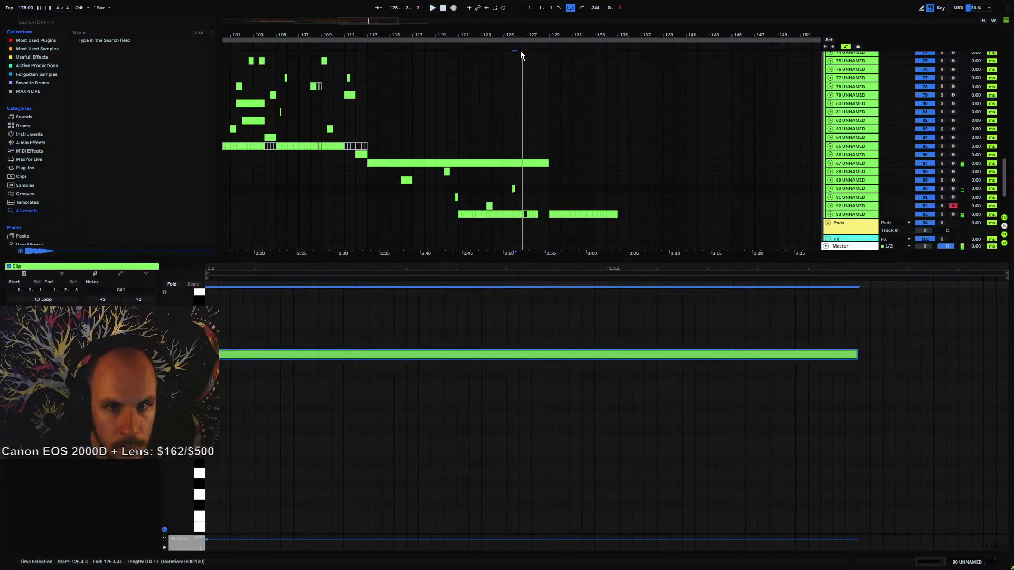
pyautogui.click(493, 187)
pyautogui.scroll(5, 492, 187)
pyautogui.click(494, 188)
pyautogui.press('space')
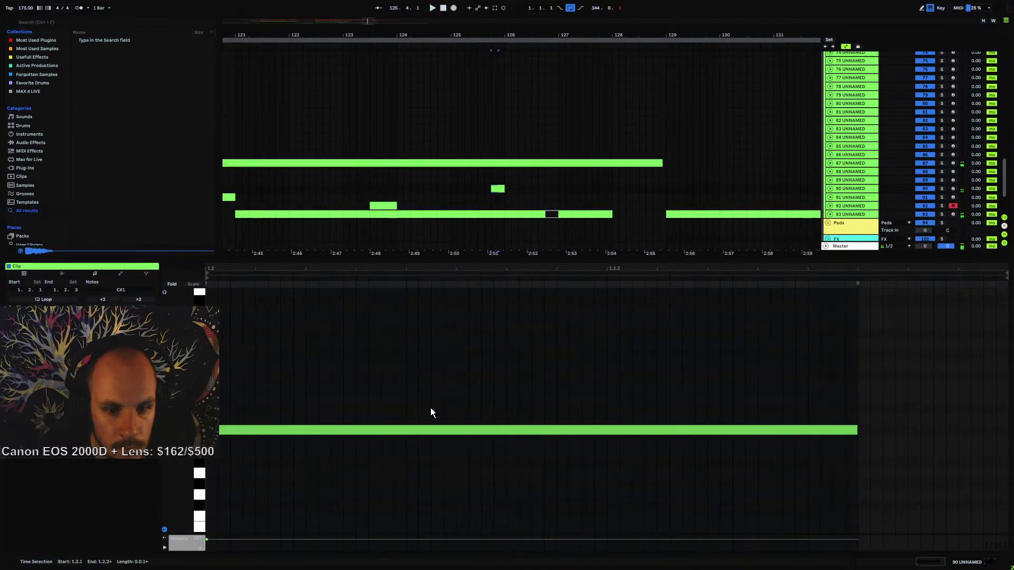
pyautogui.click(413, 470)
pyautogui.hotkey('ctrl', 'a')
pyautogui.press('Up')
pyautogui.press('Up')
pyautogui.press('Up')
pyautogui.press('Up')
pyautogui.press('Up')
pyautogui.press('Up')
pyautogui.press('Up')
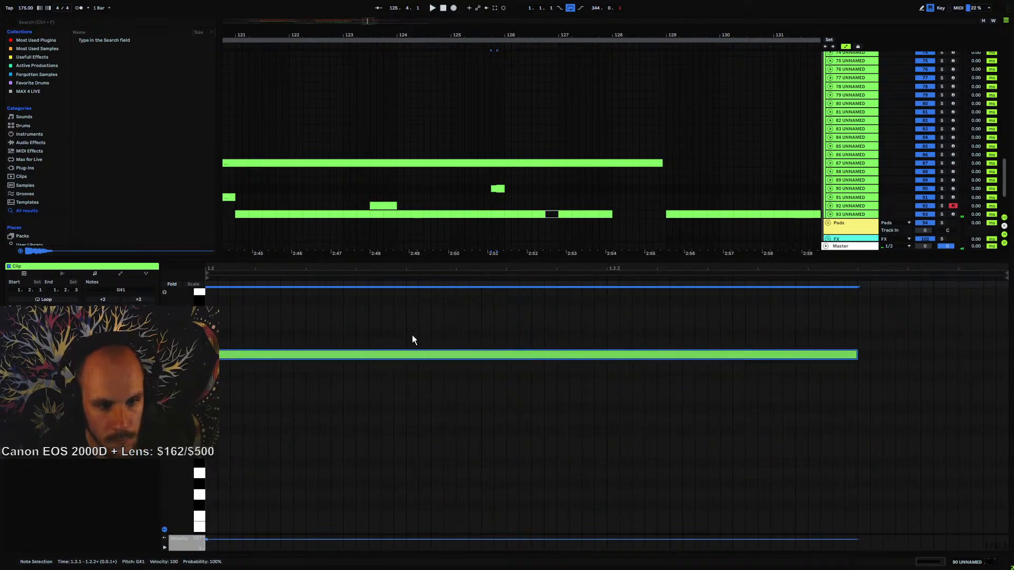
pyautogui.press('space')
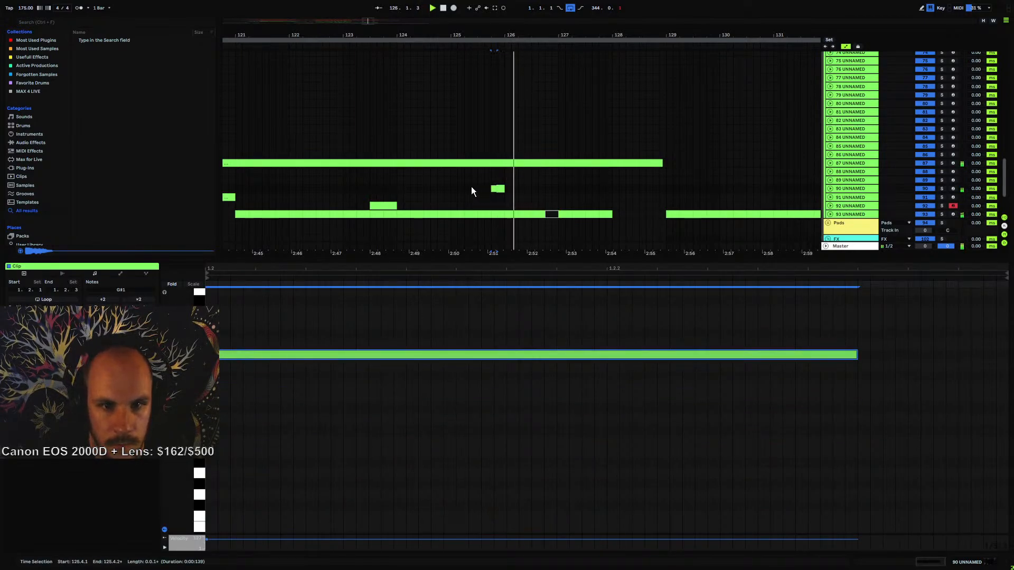
# - Play the arrangement from 124.4.3 to check the retuned lead clips in context
pyautogui.click(445, 189)
pyautogui.moveTo(464, 34); pyautogui.dragTo(573, 4)
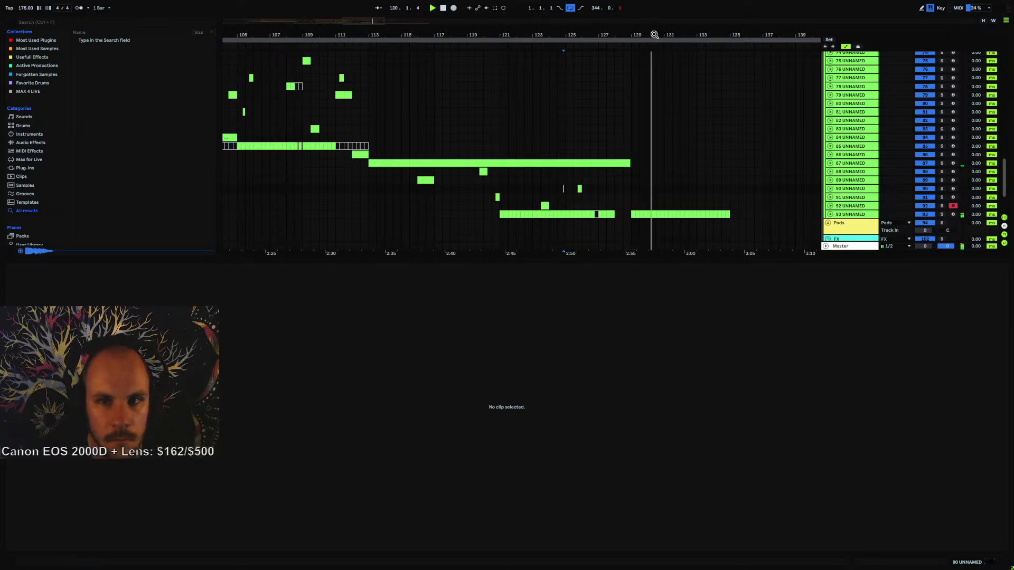
pyautogui.moveTo(654, 35); pyautogui.dragTo(468, 55)
pyautogui.scroll(4, 537, 169)
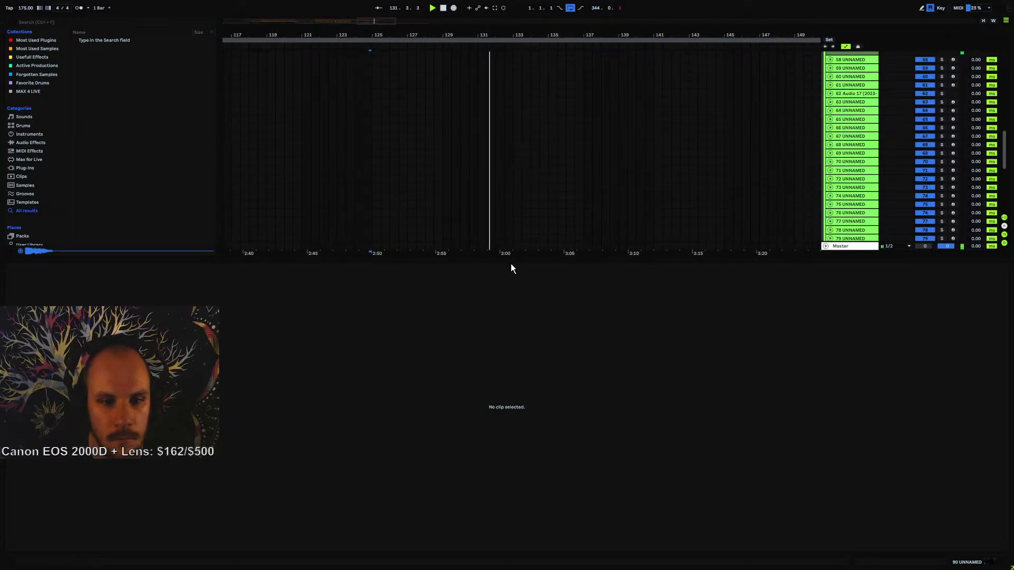
# - Add MStereoSpread to FX track 103 with about 20% widening, 60% spread and 26 bands
pyautogui.moveTo(516, 266); pyautogui.dragTo(526, 501)
pyautogui.scroll(6, 521, 267)
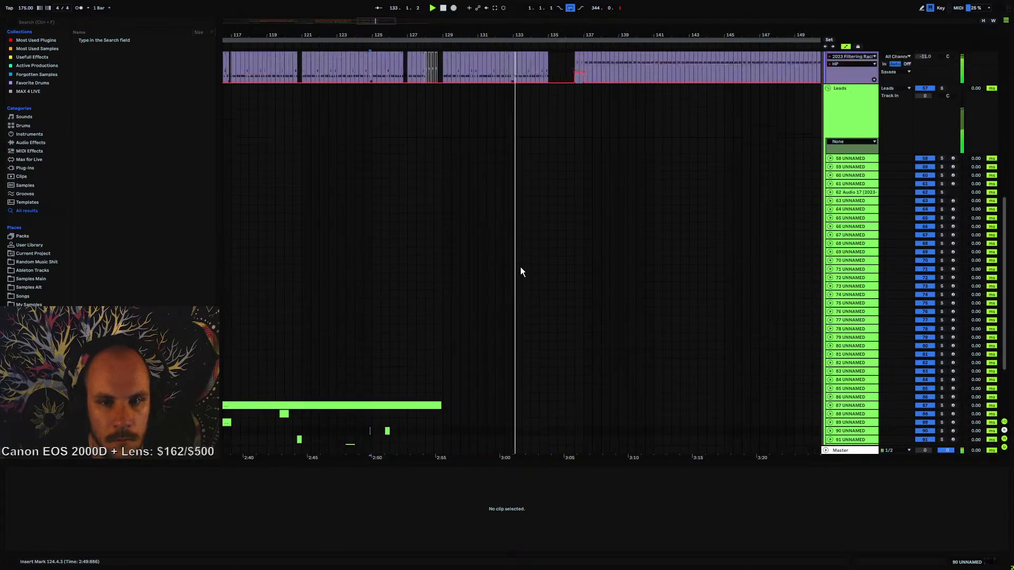
pyautogui.scroll(-8, 521, 255)
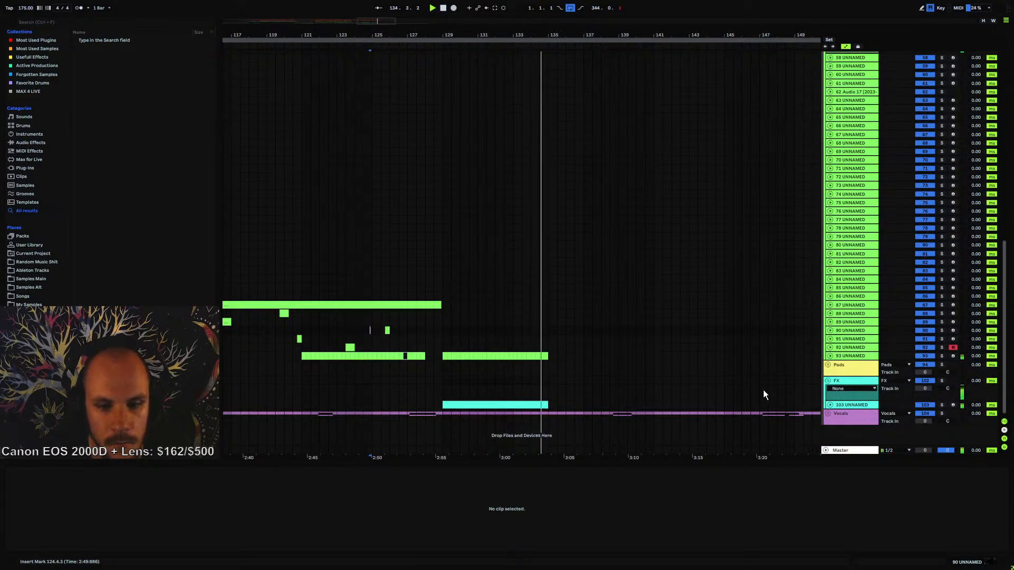
pyautogui.click(847, 404)
pyautogui.rightClick(407, 492)
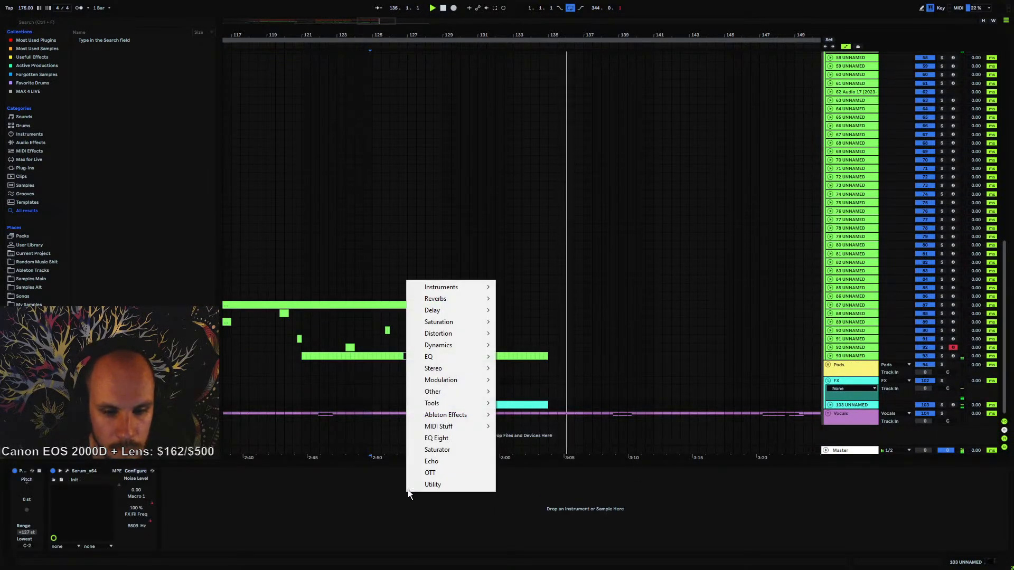
pyautogui.moveTo(438, 369)
pyautogui.click(530, 366)
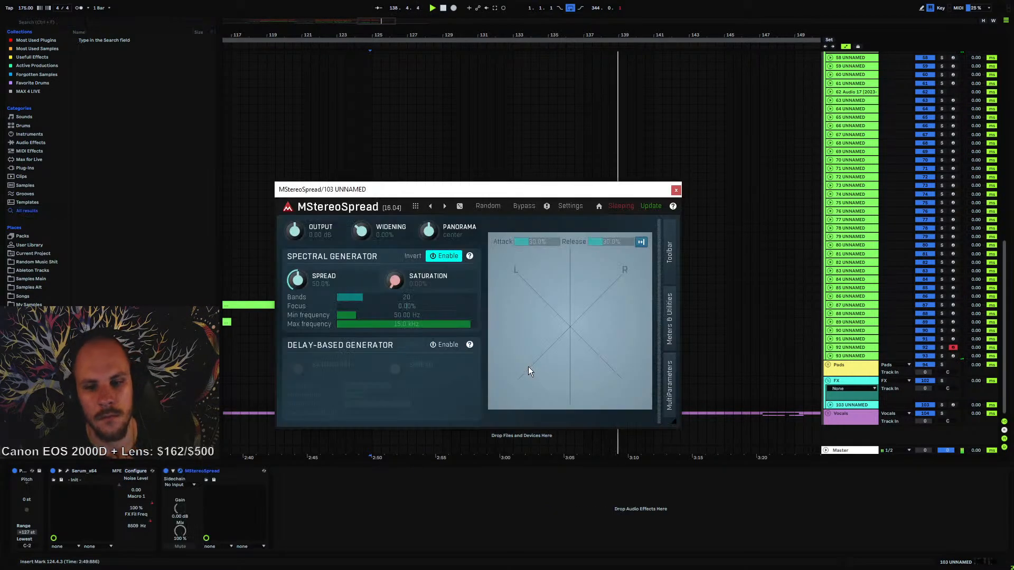
pyautogui.scroll(2, 384, 300)
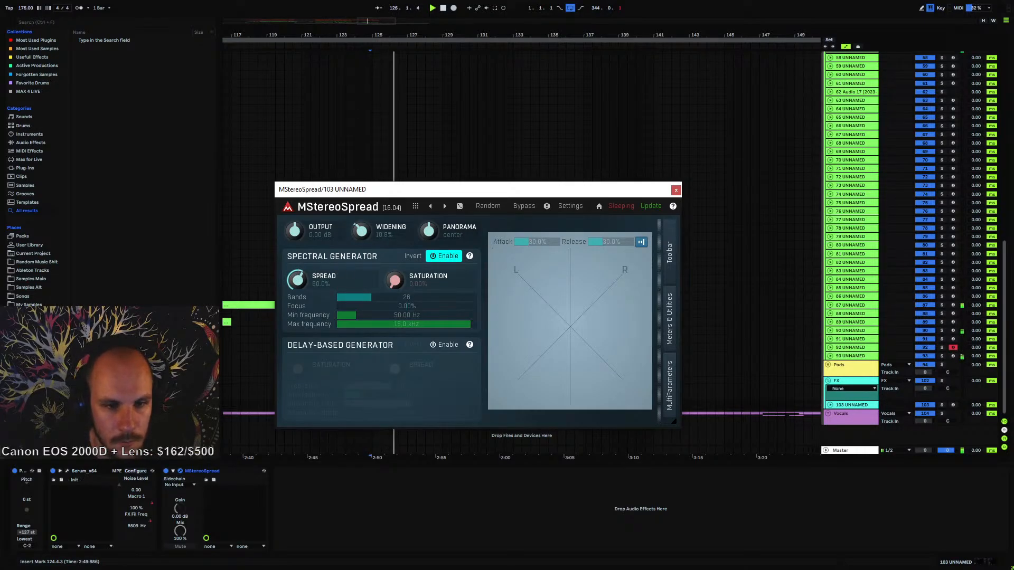
pyautogui.click(675, 192)
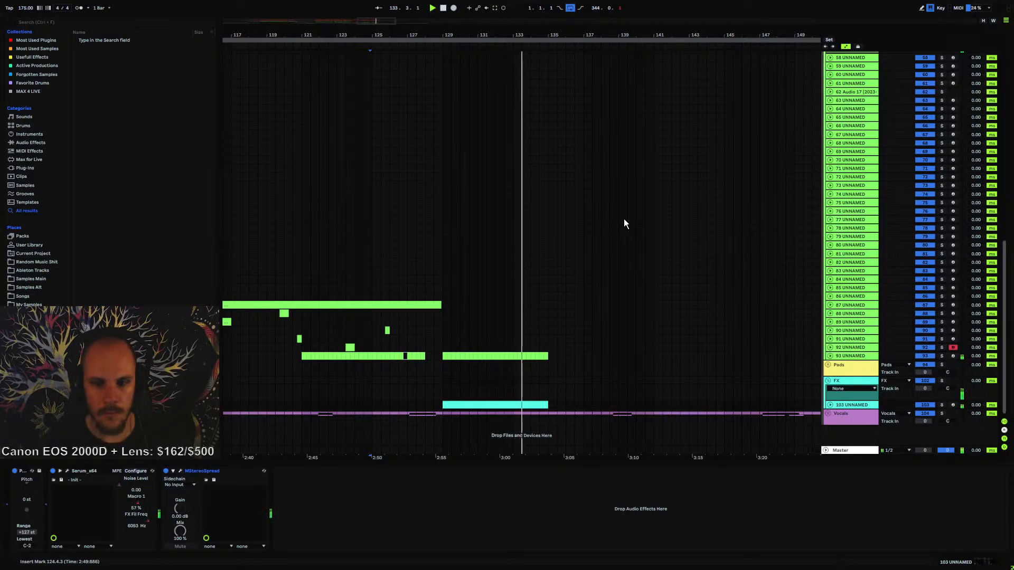
# - Lower FX track 103's volume to -3.0 dB and collapse tracks 103 and 56
pyautogui.click(831, 405)
pyautogui.moveTo(925, 413); pyautogui.dragTo(925, 429)
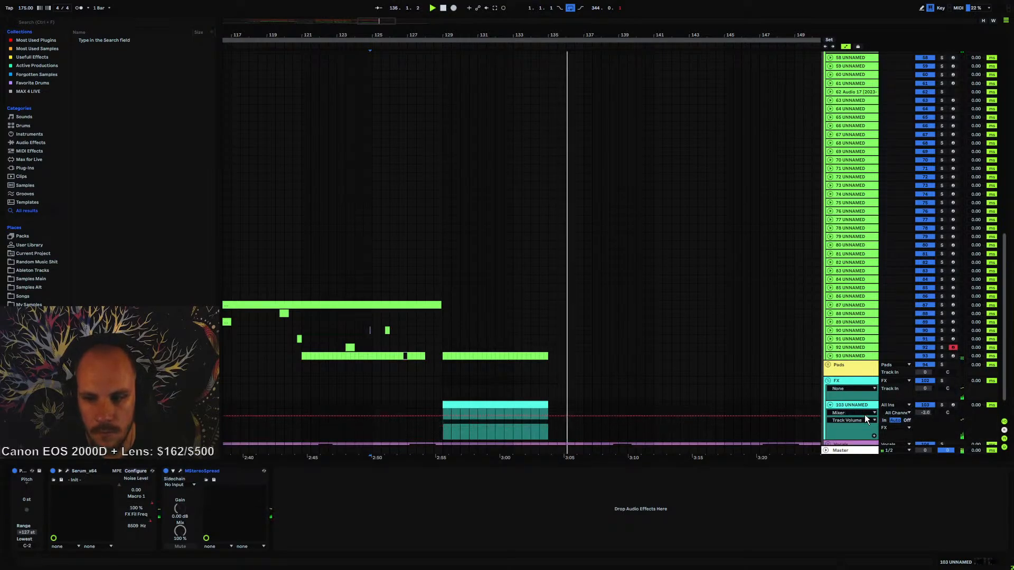
pyautogui.click(831, 405)
pyautogui.scroll(10, 509, 325)
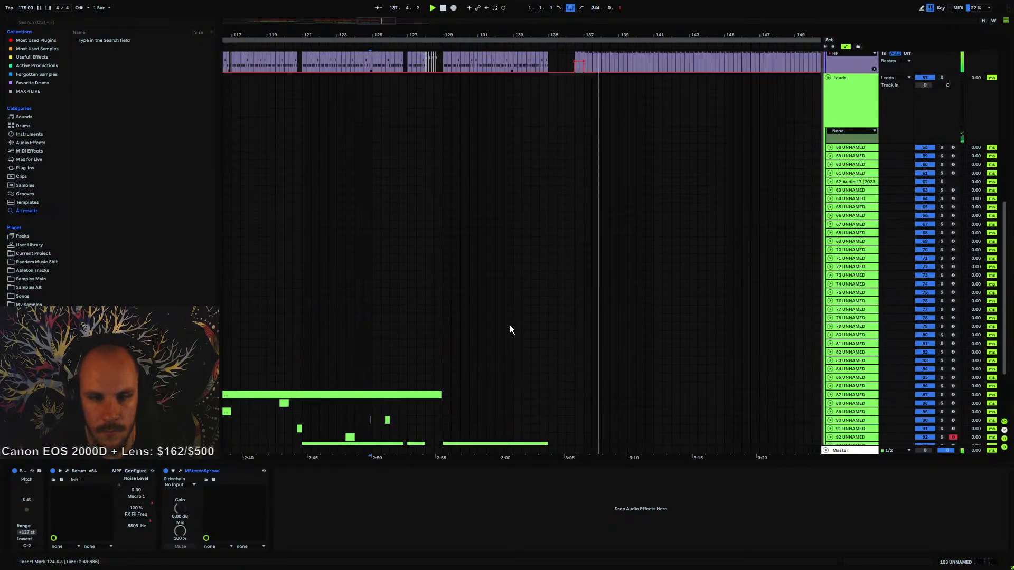
pyautogui.scroll(3, 509, 323)
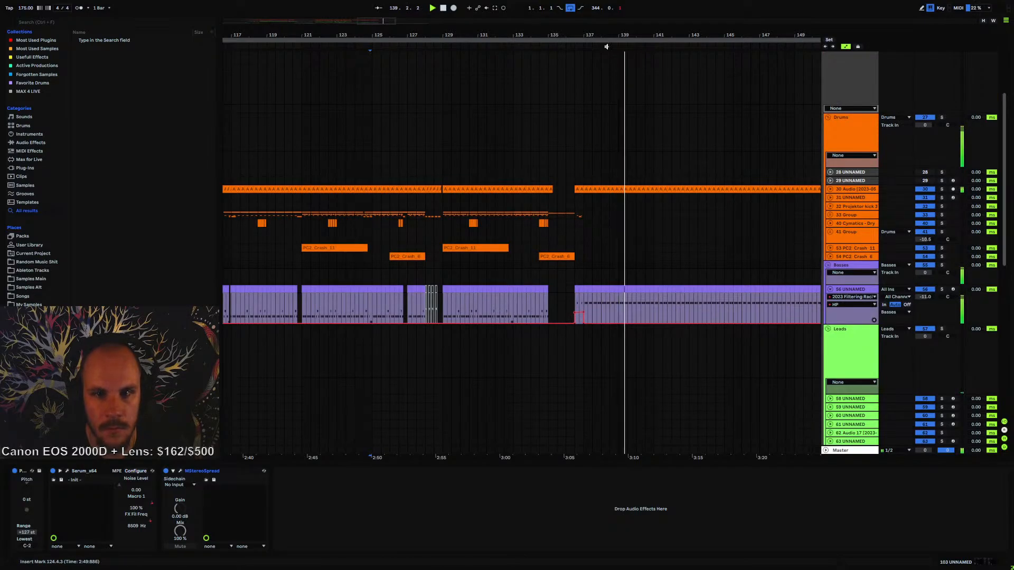
pyautogui.click(830, 290)
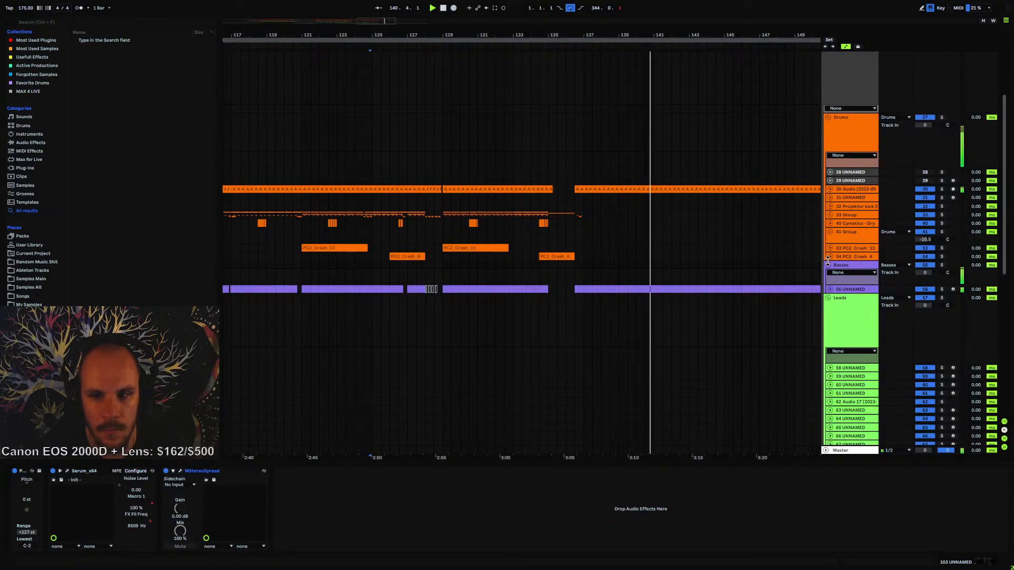
# - Transpose the 1.1.3 note in track 56's bass clip at 138.4.1 up to D1 and play the bass around bar 137
pyautogui.click(588, 277)
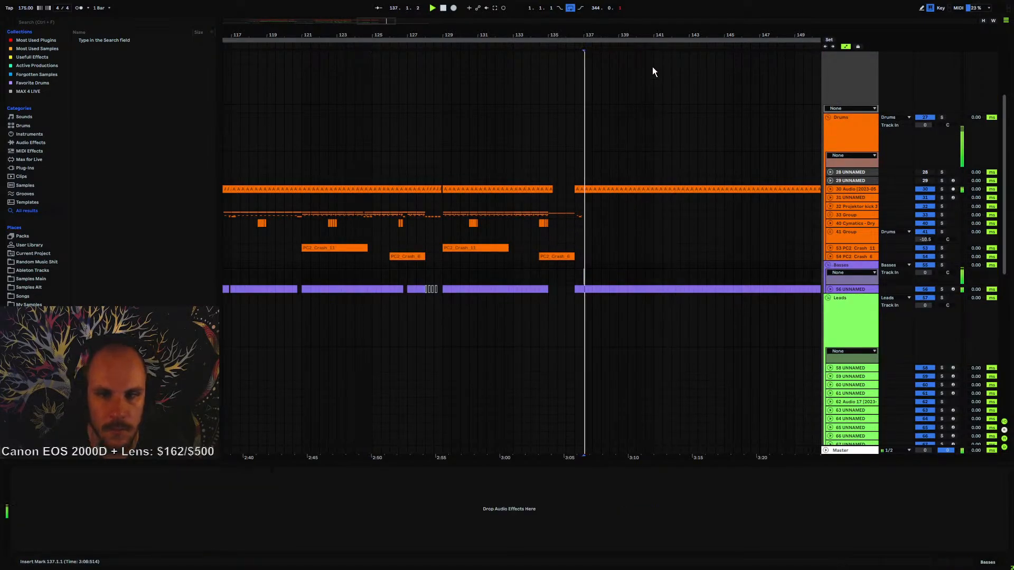
pyautogui.scroll(3, 652, 67)
pyautogui.scroll(2, 558, 274)
pyautogui.click(559, 289)
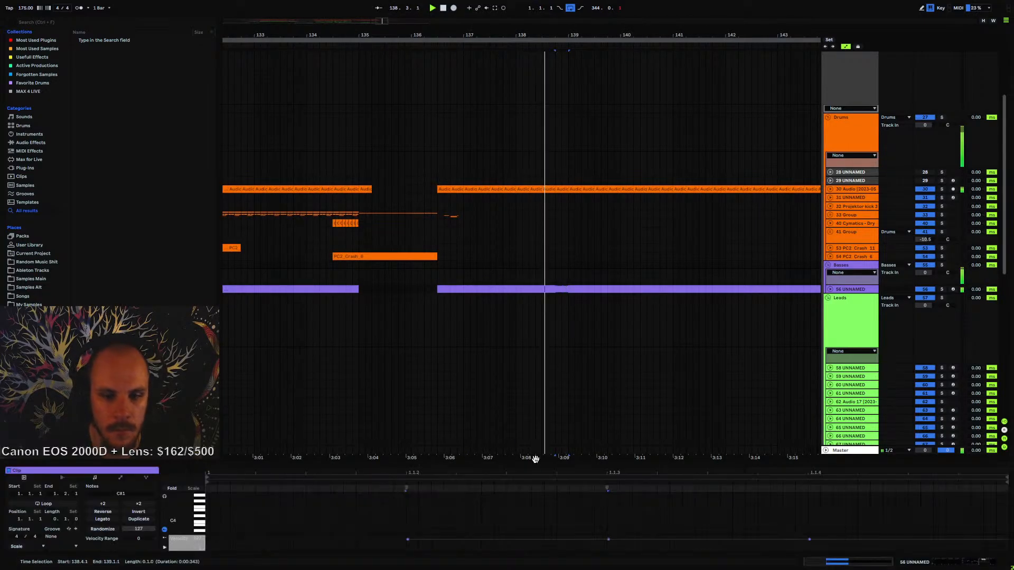
pyautogui.press('space')
pyautogui.moveTo(640, 464); pyautogui.dragTo(624, 274)
pyautogui.moveTo(655, 401); pyautogui.dragTo(660, 466)
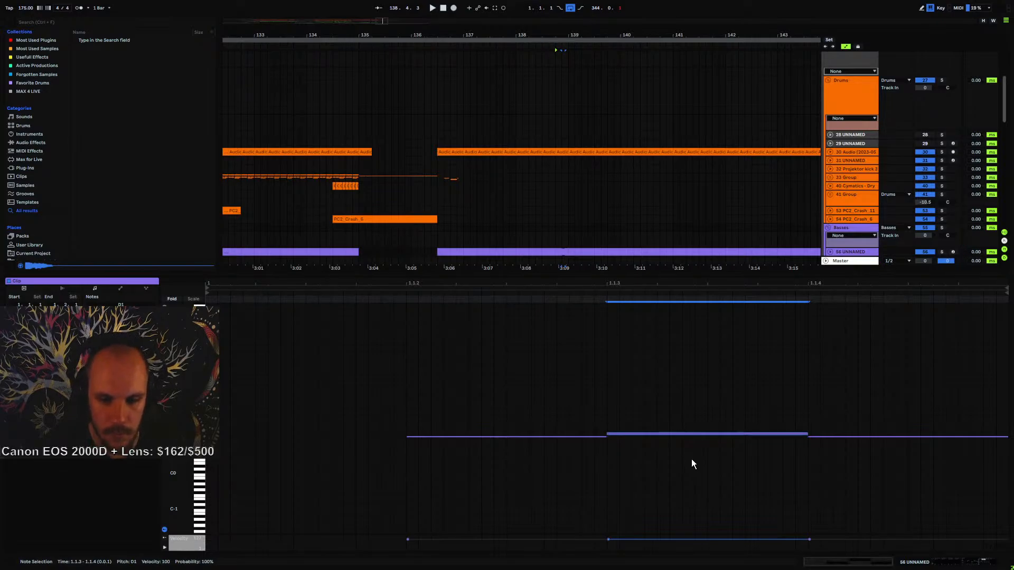
pyautogui.press('space')
pyautogui.click(454, 250)
pyautogui.press('space')
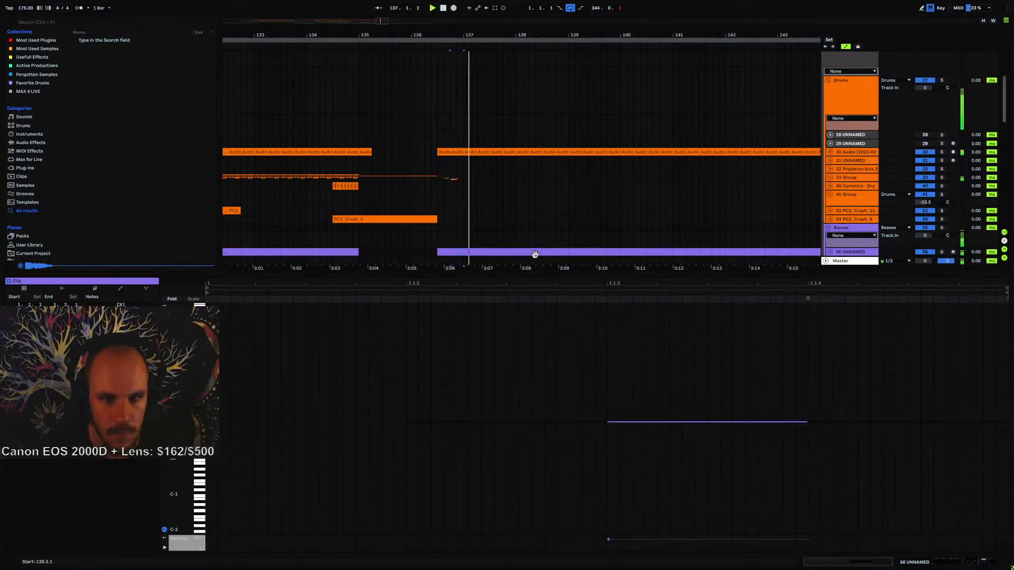
pyautogui.click(561, 249)
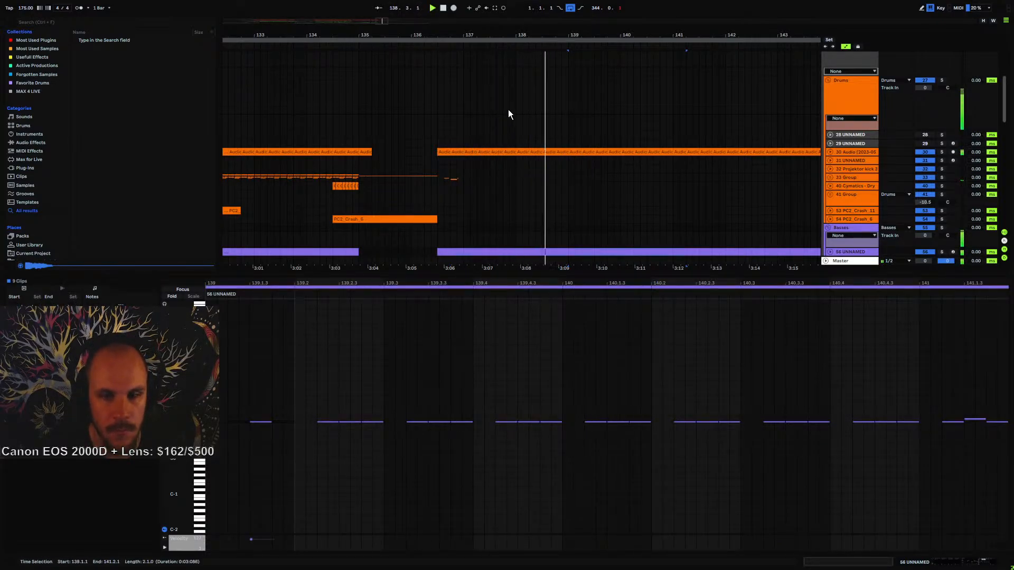
pyautogui.moveTo(554, 36); pyautogui.dragTo(475, 36)
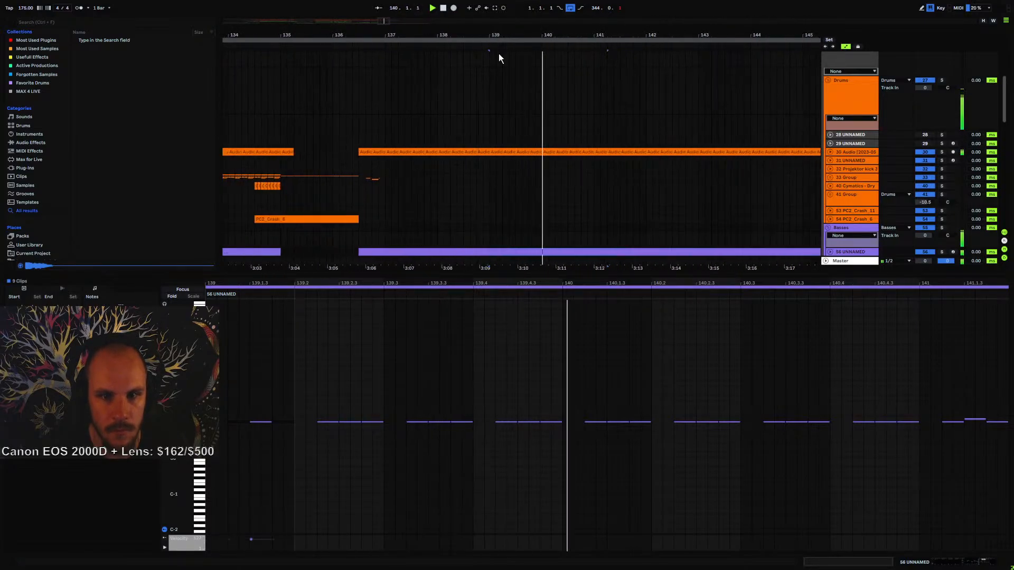
pyautogui.hotkey('ctrl', 'z')
# - Duplicate track 56's two-bar bass pattern from 137.1.1 to 139.1.1 repeatedly up to bar 153
pyautogui.click(389, 252)
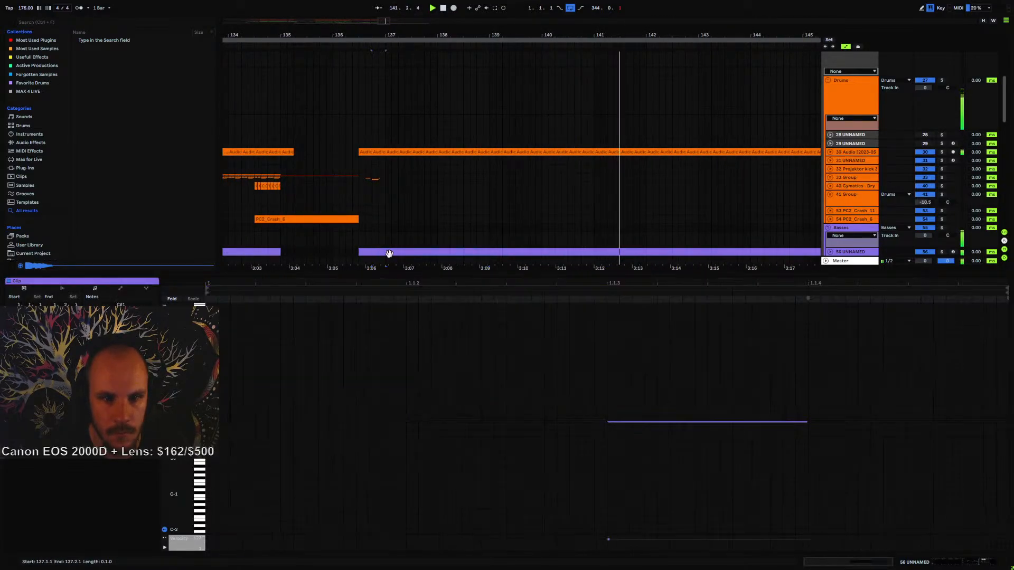
pyautogui.click(489, 252)
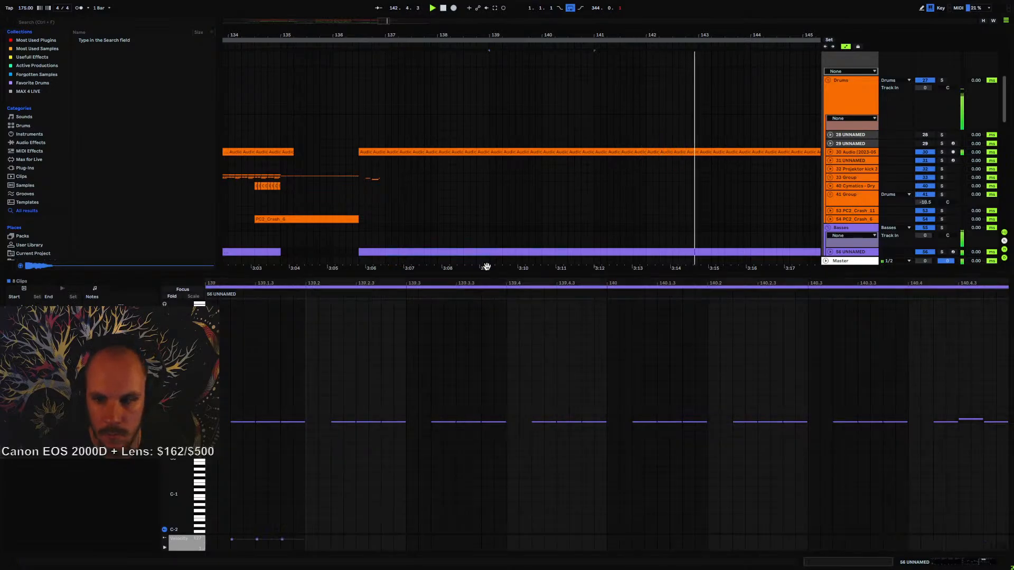
pyautogui.hotkey('ctrl', 'd')
pyautogui.hotkey('ctrl', 'd')
pyautogui.hotkey('ctrl', 'd')
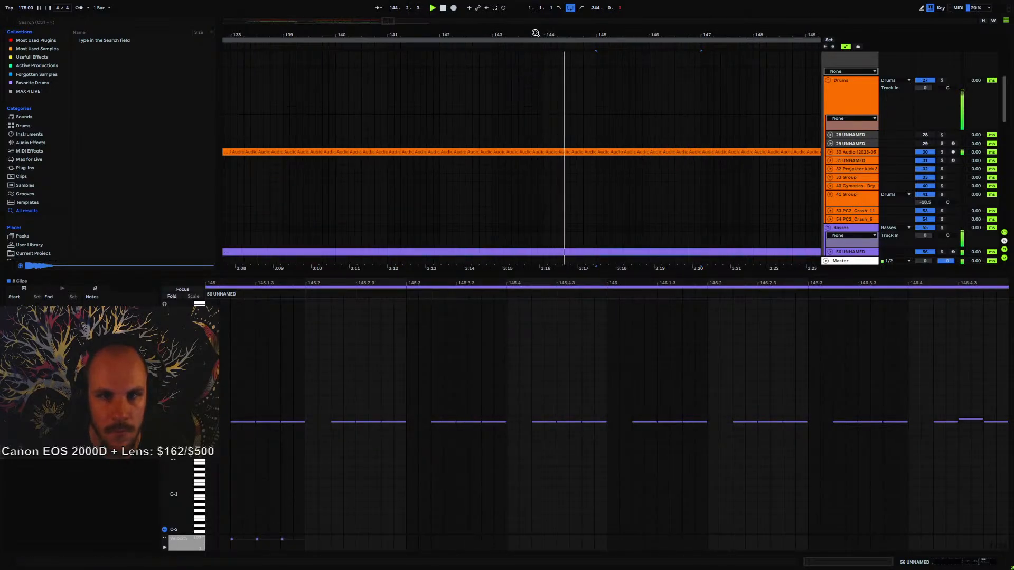
pyautogui.moveTo(535, 33); pyautogui.dragTo(481, 21)
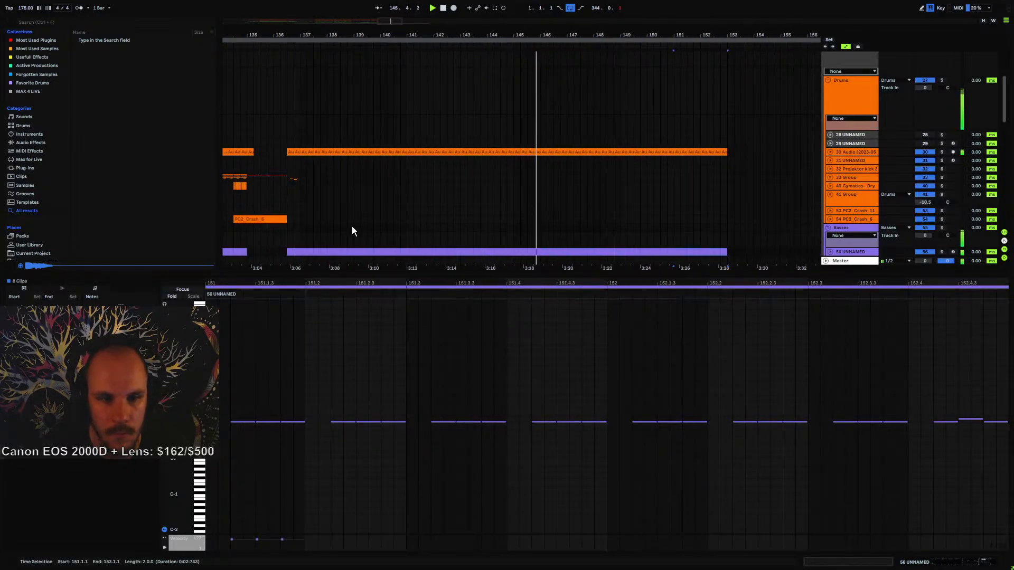
# - Play the kick and bass section from 136.2.1 and review the extended bass pattern on track 56
pyautogui.click(281, 231)
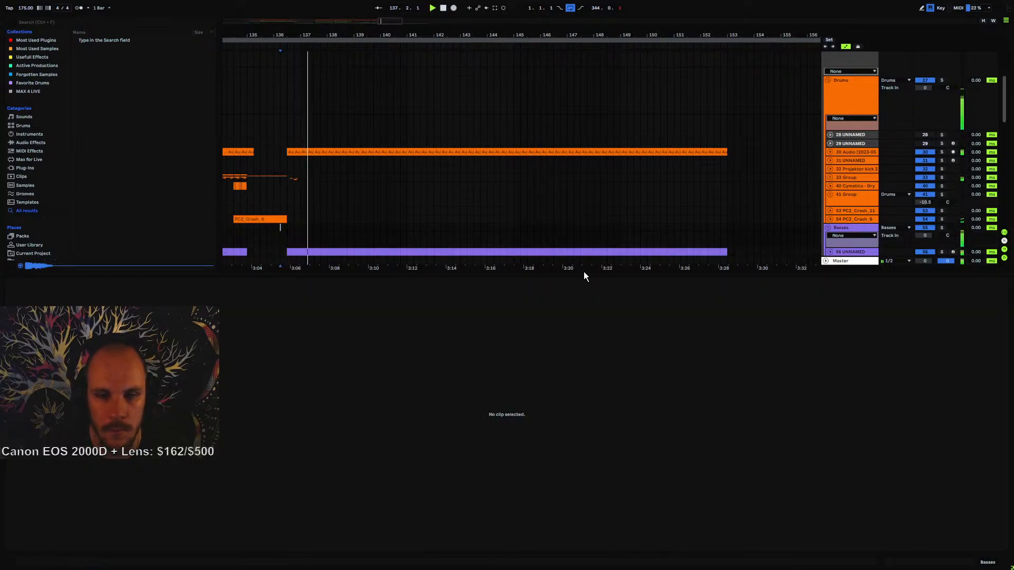
pyautogui.moveTo(581, 273); pyautogui.dragTo(576, 464)
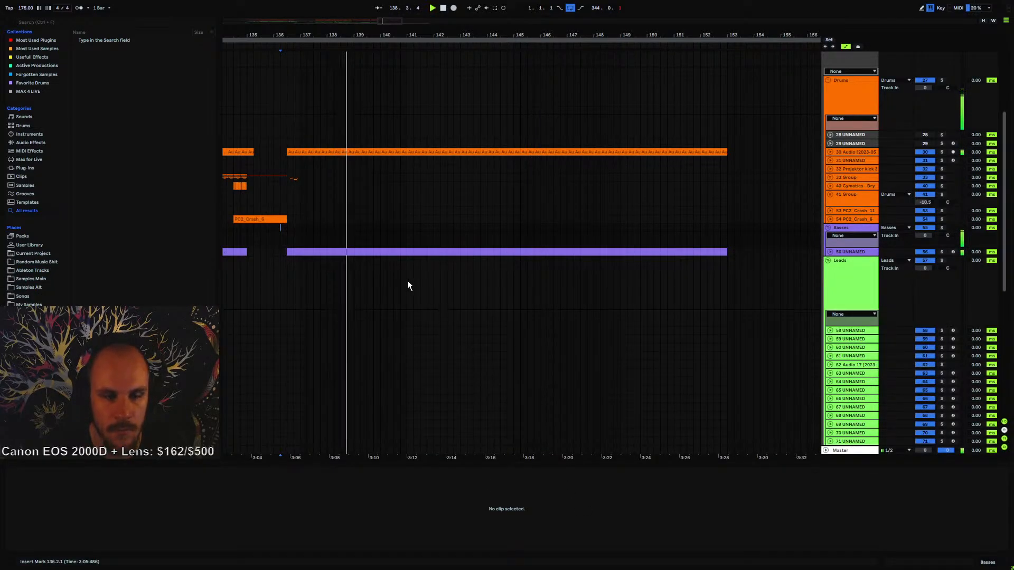
pyautogui.moveTo(340, 36); pyautogui.dragTo(390, 106)
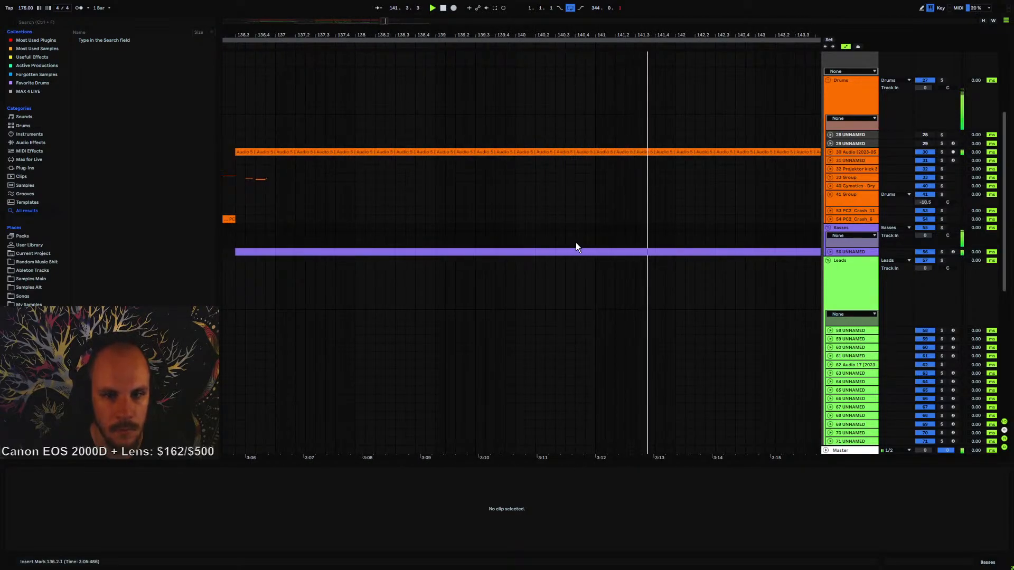
pyautogui.click(581, 255)
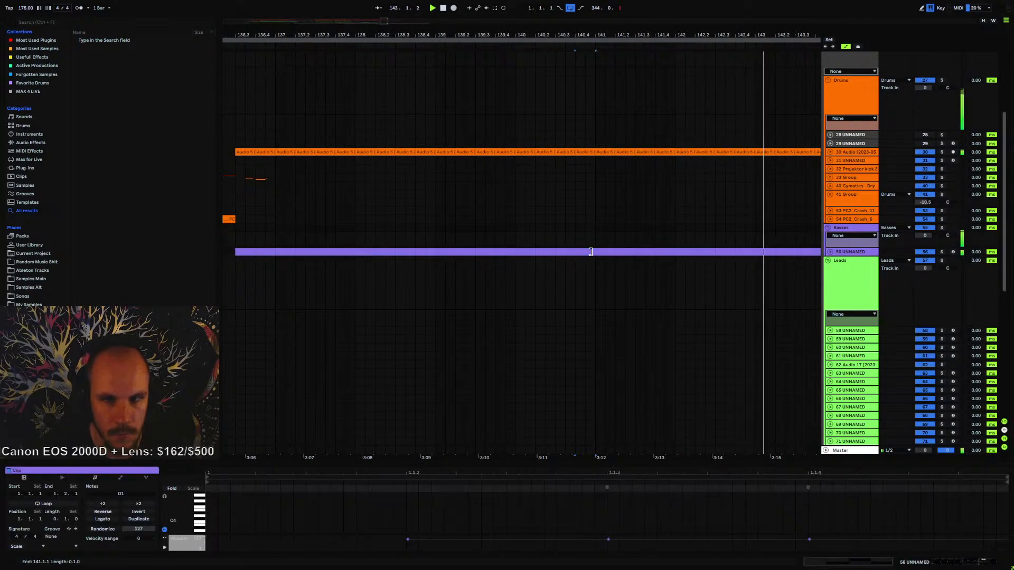
pyautogui.moveTo(449, 38); pyautogui.dragTo(493, 43)
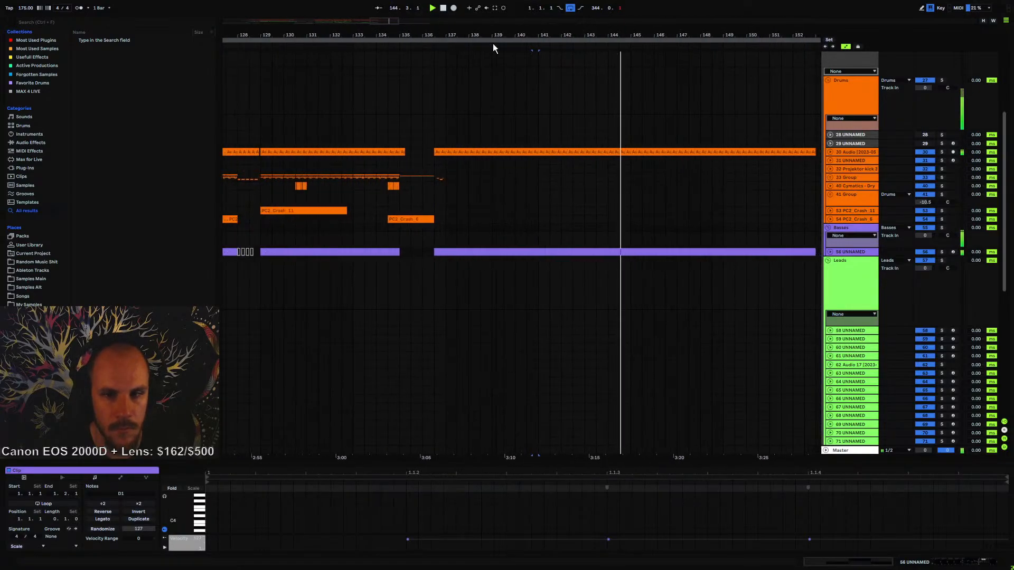
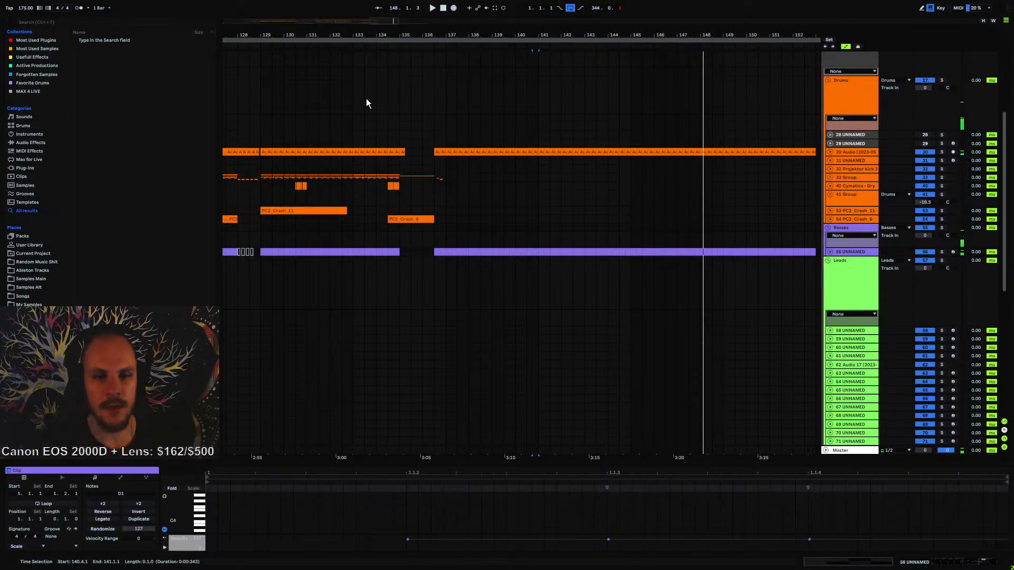
pyautogui.click(483, 239)
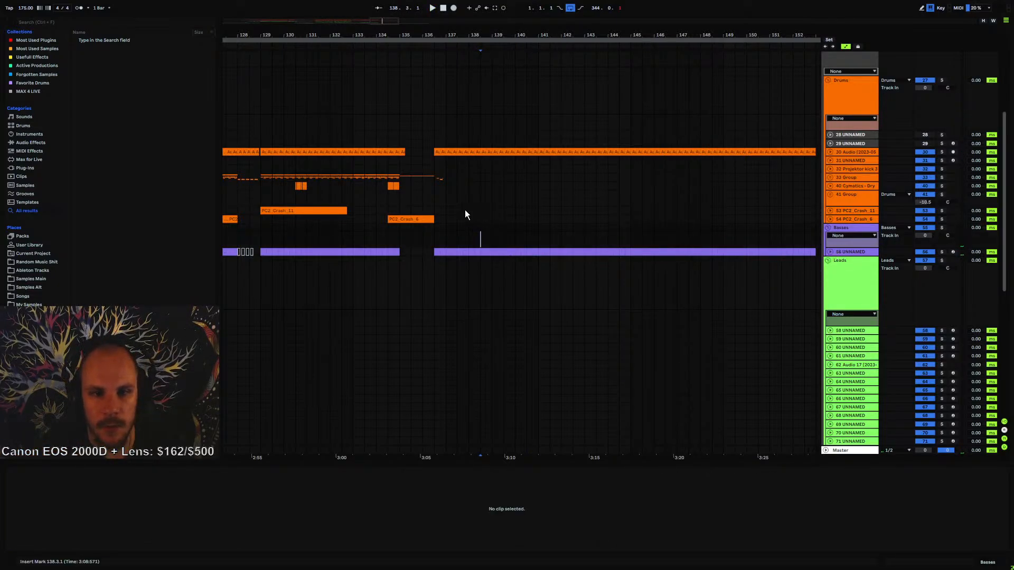
pyautogui.moveTo(449, 38); pyautogui.dragTo(476, 19)
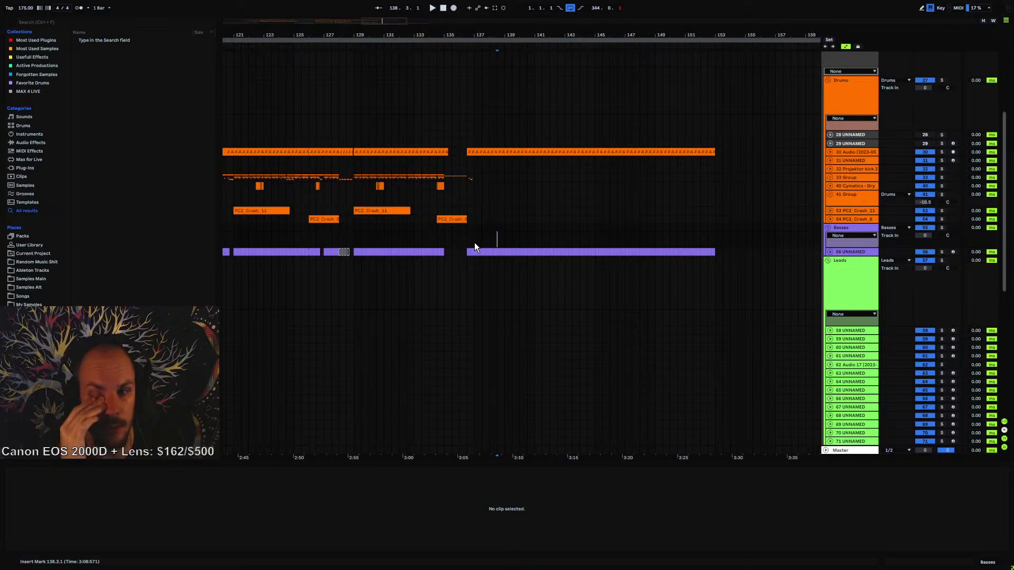
# - Inspect the notes of track 56's bass clip at 137.1.1 in an enlarged clip editor, then shrink the editor again
pyautogui.moveTo(475, 244); pyautogui.dragTo(591, 231)
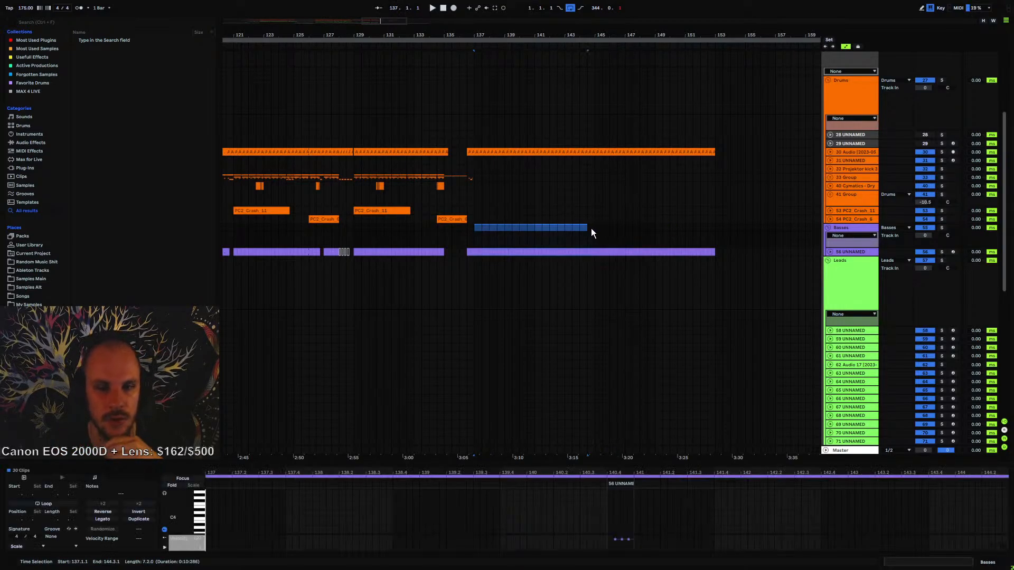
pyautogui.click(474, 228)
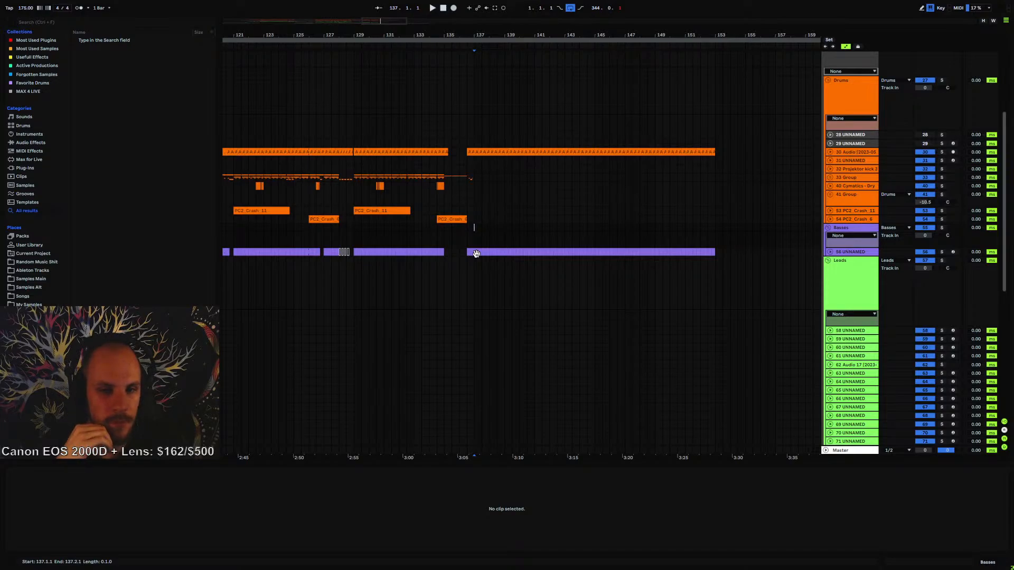
pyautogui.click(475, 254)
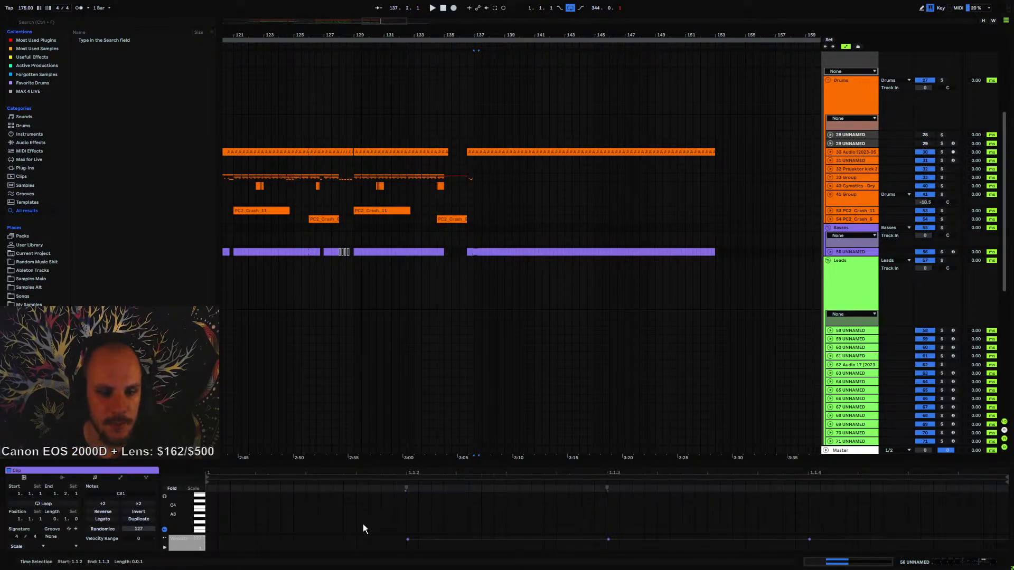
pyautogui.moveTo(551, 463); pyautogui.dragTo(547, 266)
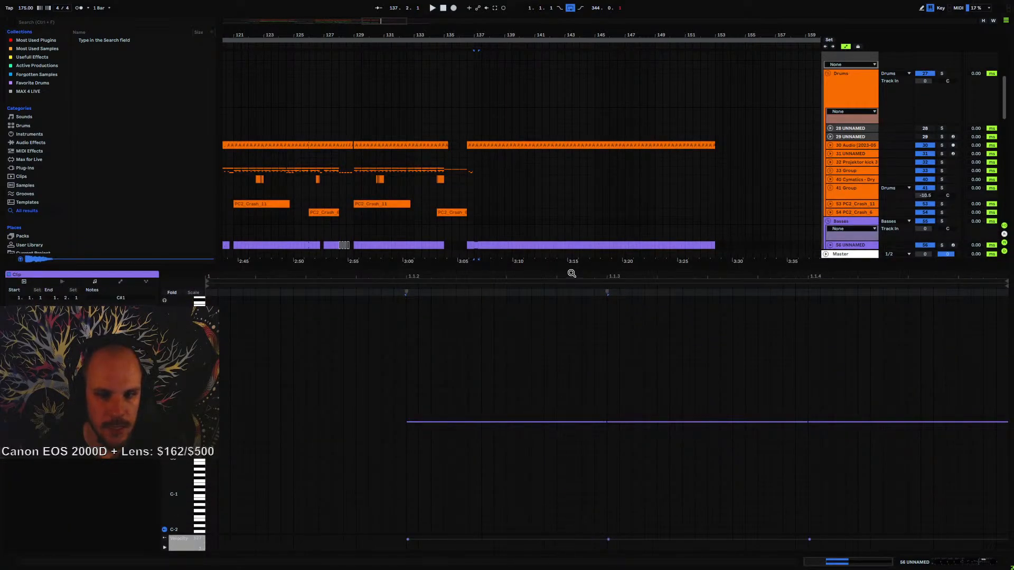
pyautogui.moveTo(571, 270); pyautogui.dragTo(559, 465)
# - Open the Psyscope plug-in on the Psyscope group track and play the song to view the waveform
pyautogui.scroll(5, 810, 283)
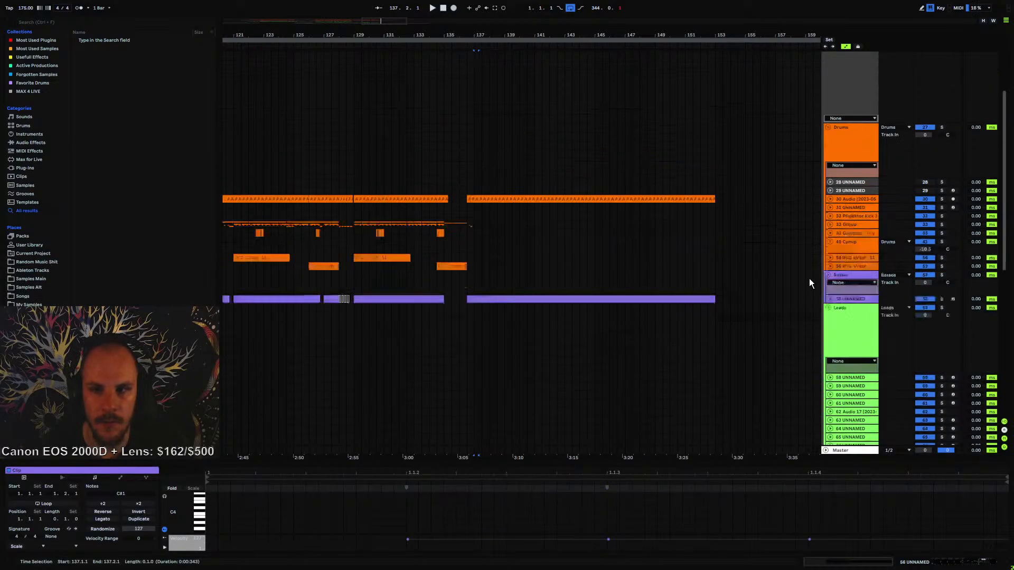
pyautogui.scroll(1, 837, 209)
pyautogui.click(839, 105)
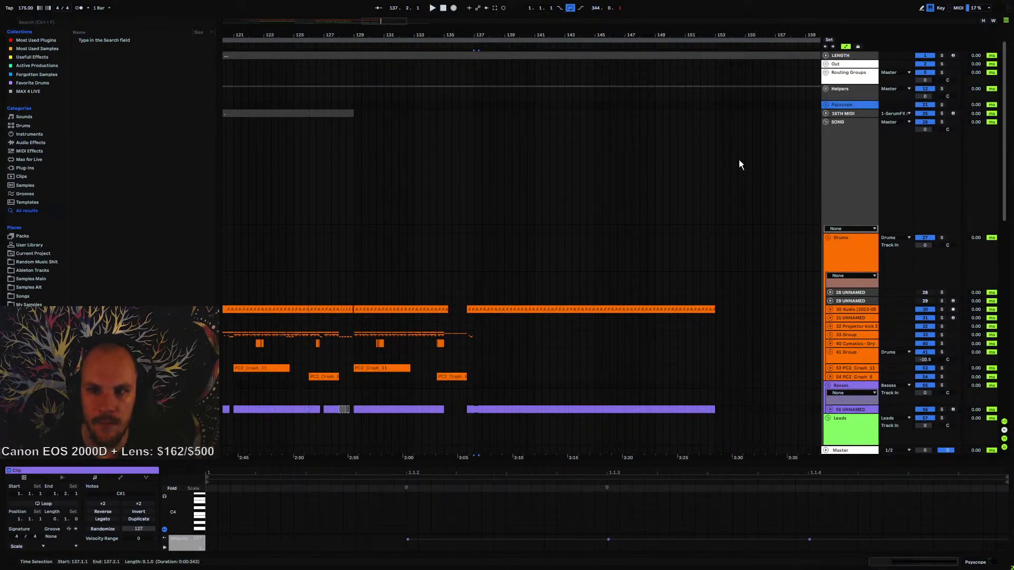
pyautogui.hotkey('shift', 'Tab')
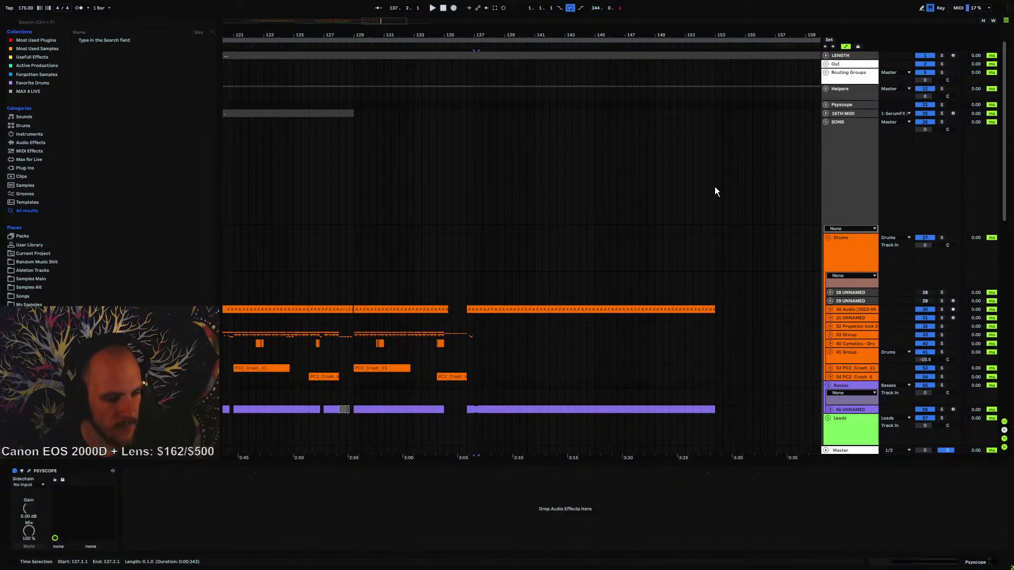
pyautogui.click(29, 471)
pyautogui.press('space')
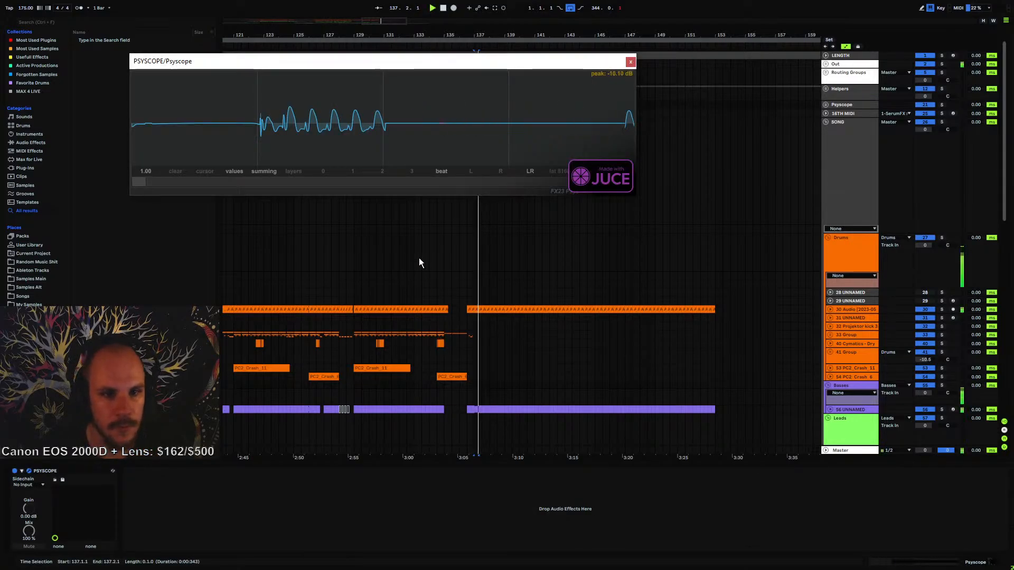
# - Unfold the Psyscope group, set its Kick track's audio input to 30-Audio, and compare the kick and bass waveforms during playback
pyautogui.click(826, 104)
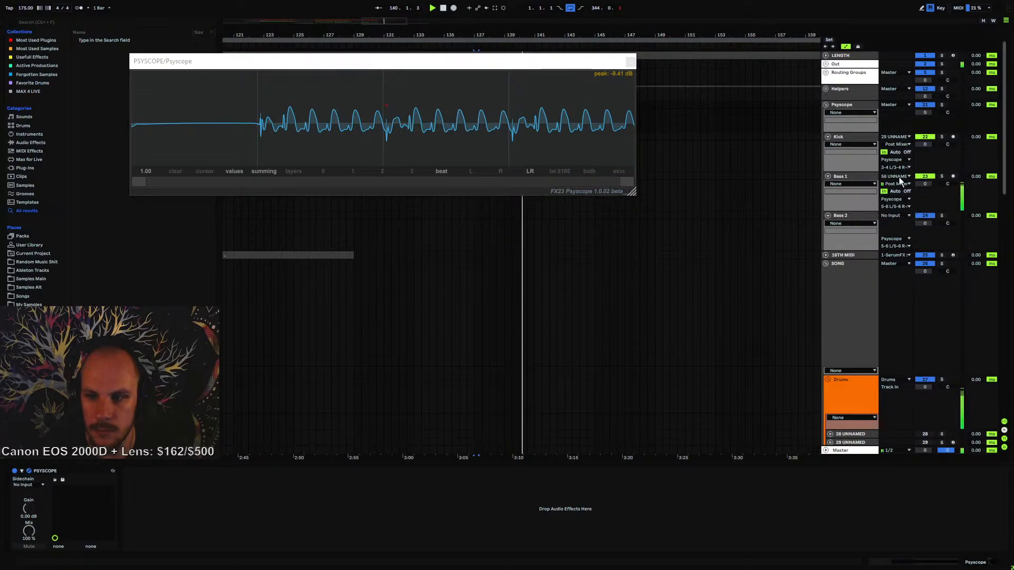
pyautogui.click(897, 137)
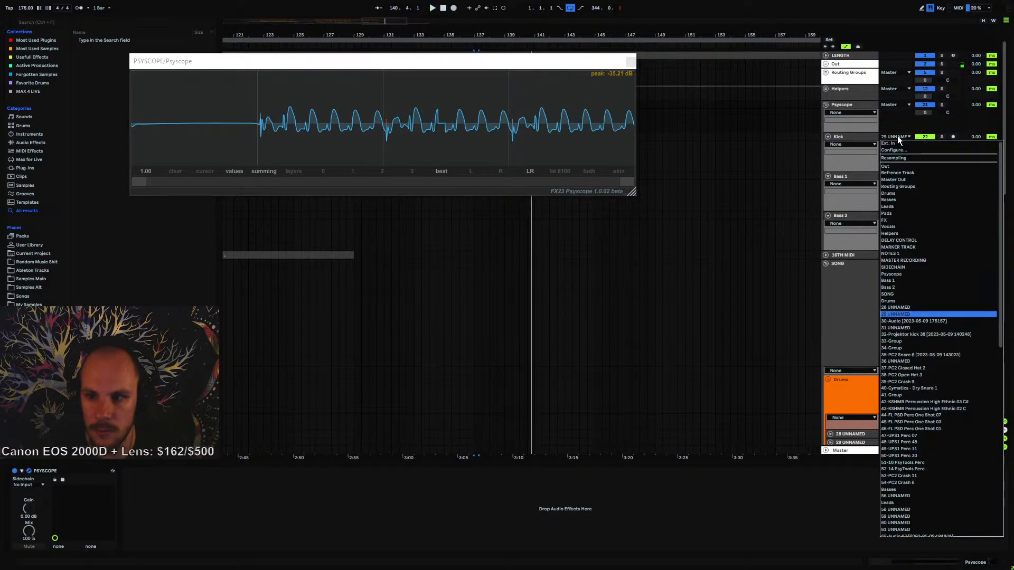
pyautogui.click(906, 316)
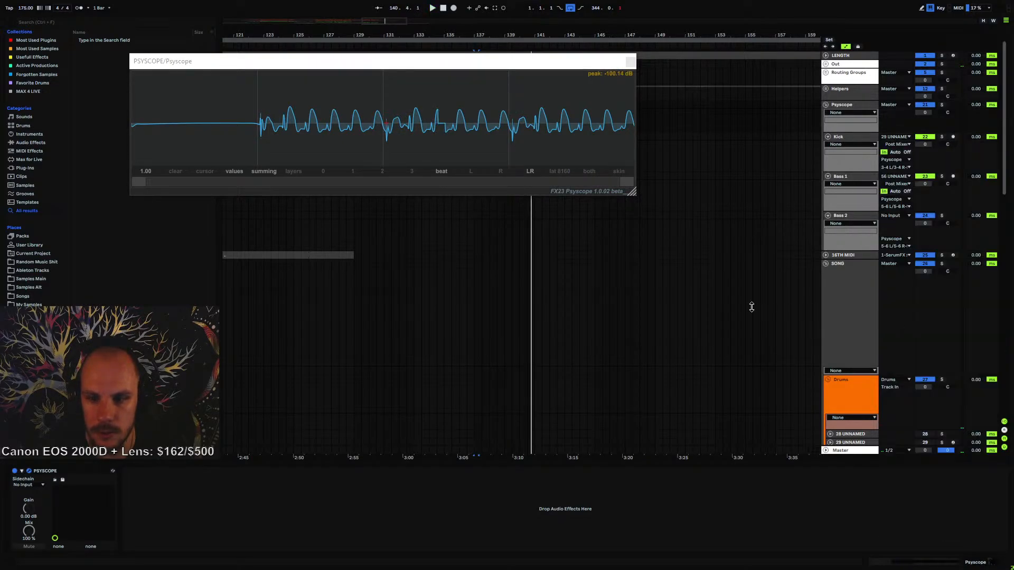
pyautogui.scroll(-7, 848, 302)
pyautogui.press('space')
pyautogui.scroll(6, 847, 303)
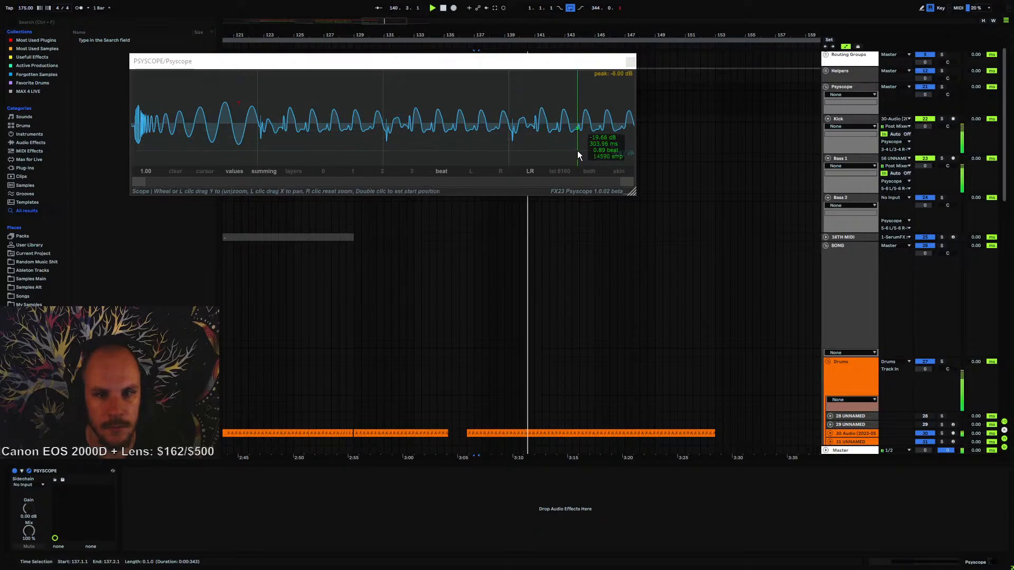
pyautogui.click(631, 61)
# - Play from 137.1.1, lower bass track 56's volume to -12.0 dB, and fold tracks 56 and 30
pyautogui.click(369, 385)
pyautogui.scroll(-5, 467, 338)
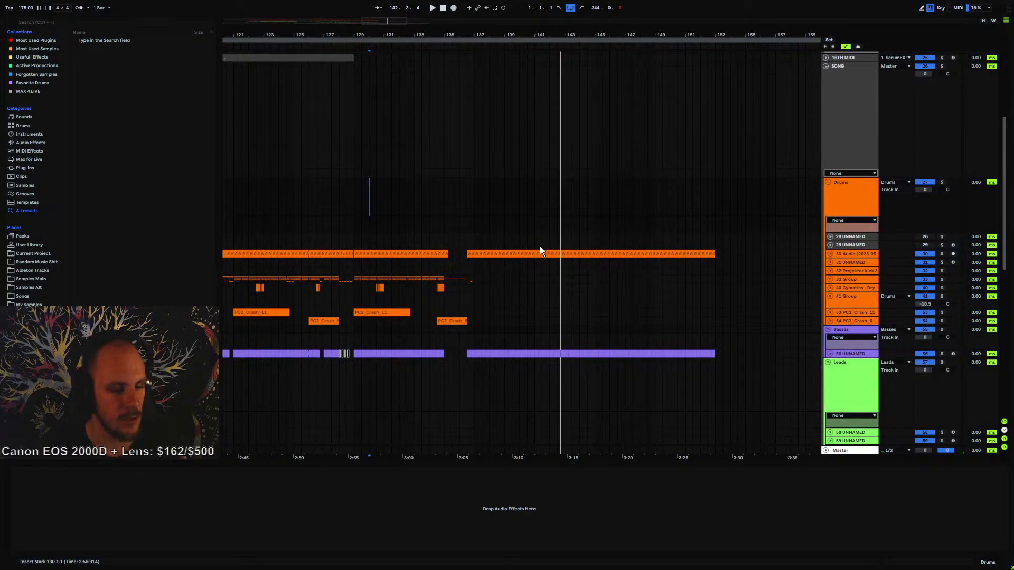
pyautogui.click(474, 337)
pyautogui.press('space')
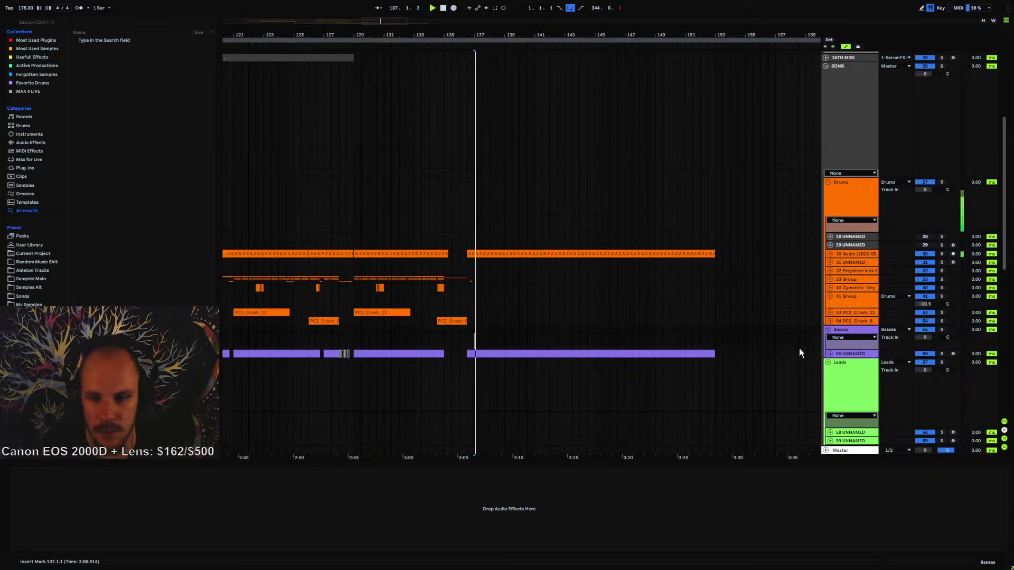
pyautogui.click(830, 353)
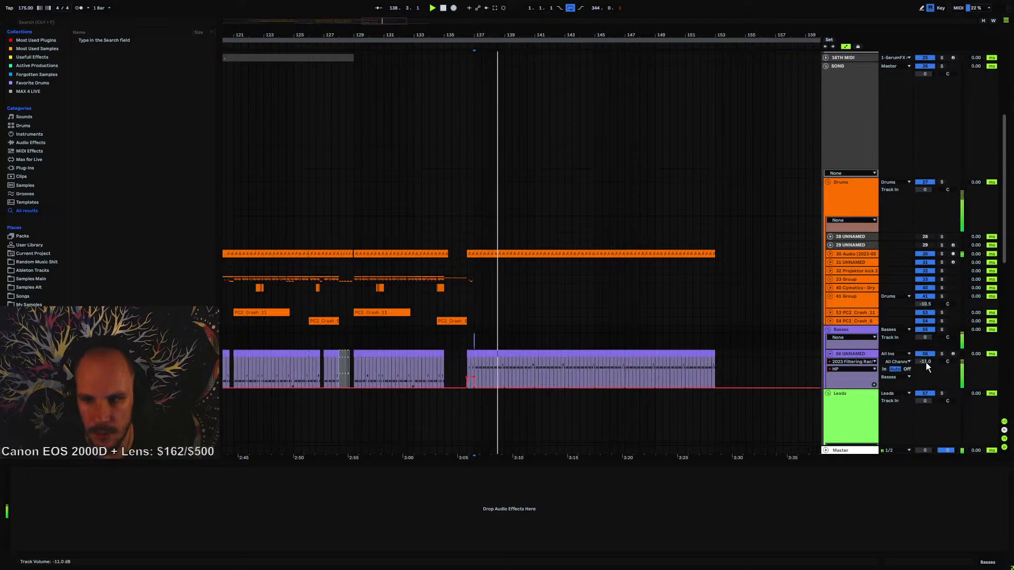
pyautogui.click(830, 253)
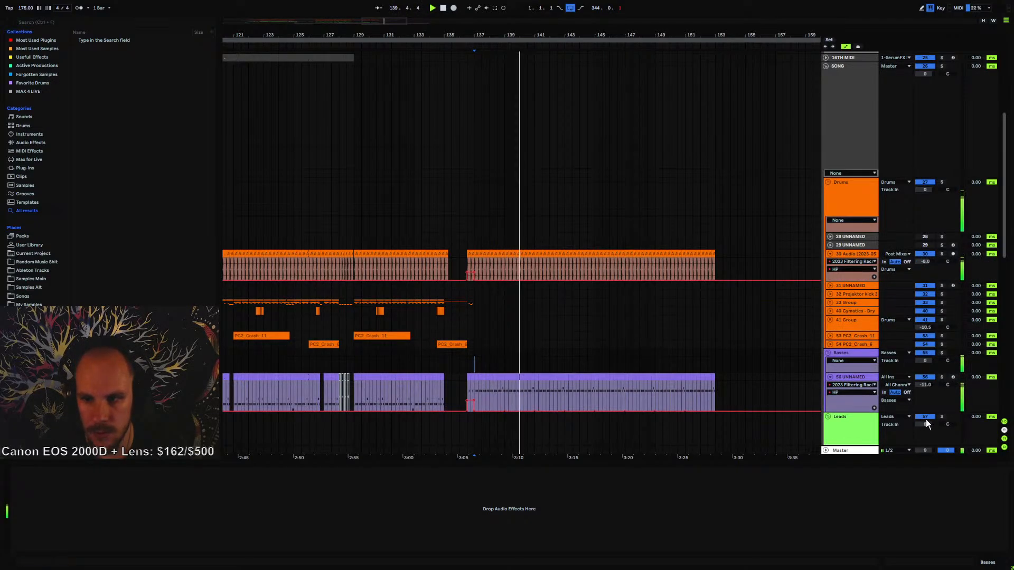
pyautogui.moveTo(927, 384); pyautogui.dragTo(927, 389)
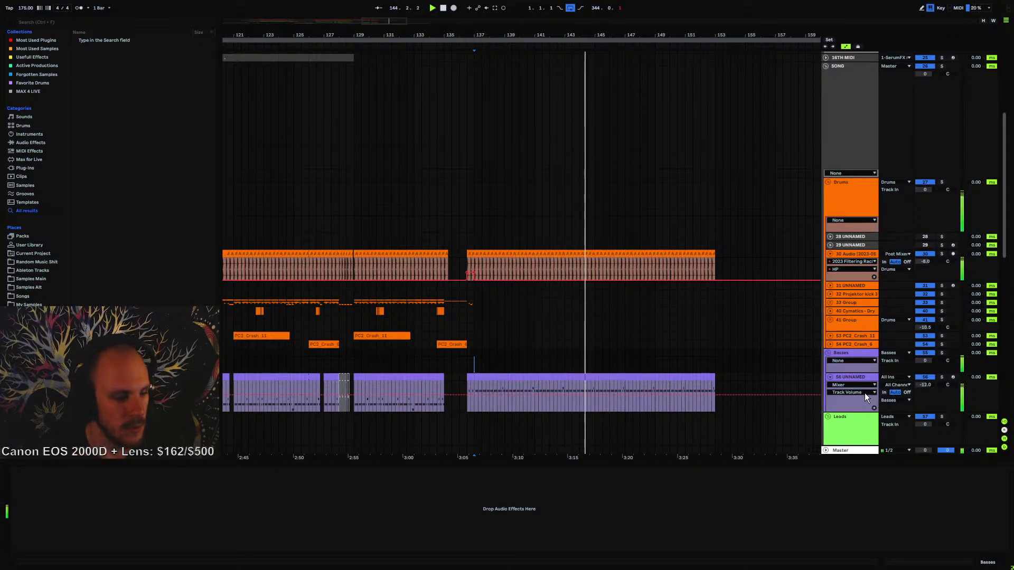
pyautogui.click(830, 377)
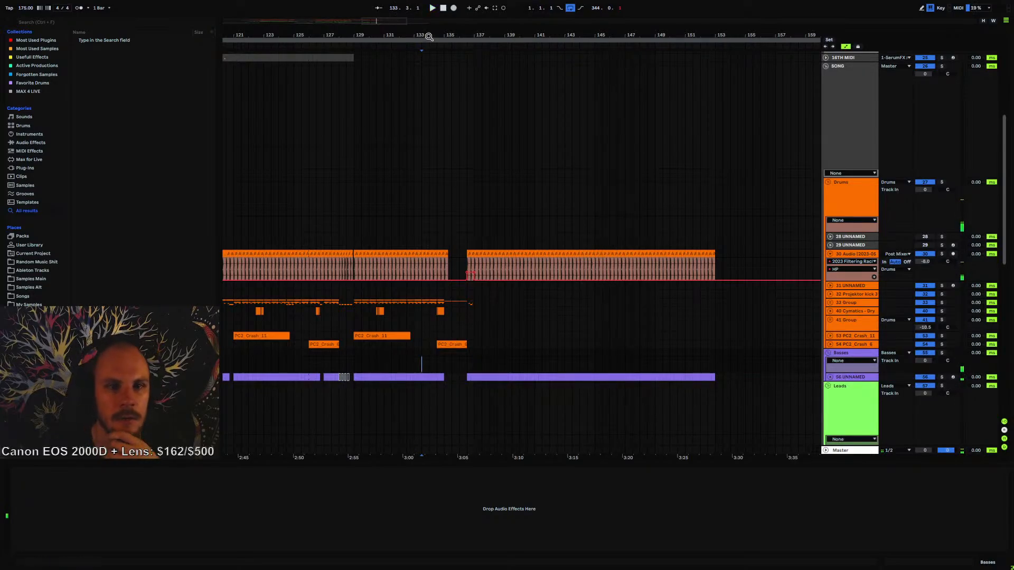
pyautogui.moveTo(429, 36); pyautogui.dragTo(499, 46)
pyautogui.click(829, 255)
# - Play the arrangement from 111.1.1 and unfold the Vocals group to show its tracks
pyautogui.scroll(-5, 480, 311)
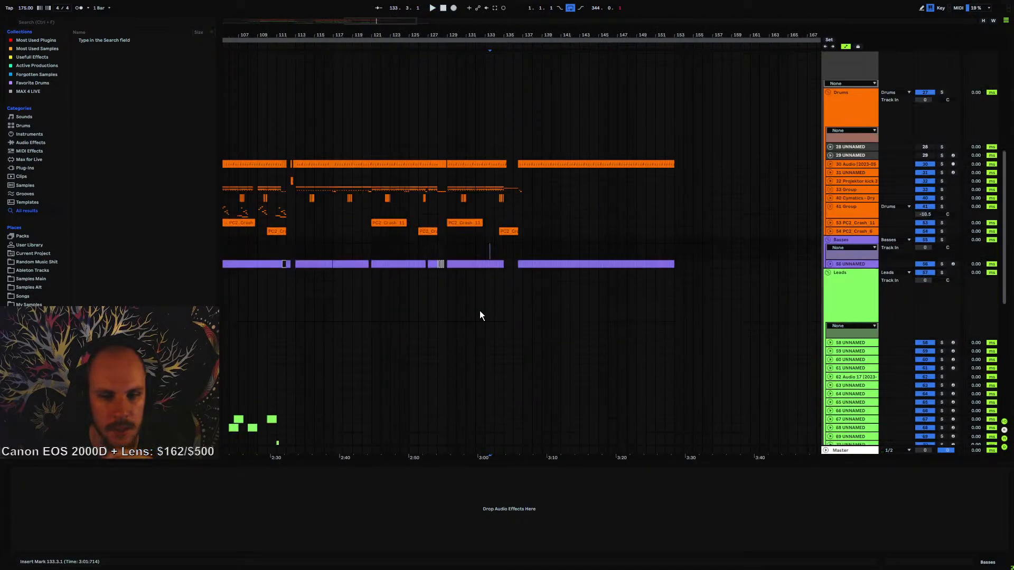
pyautogui.click(277, 159)
pyautogui.press('space')
pyautogui.moveTo(285, 36); pyautogui.dragTo(512, 32)
pyautogui.scroll(-3, 508, 220)
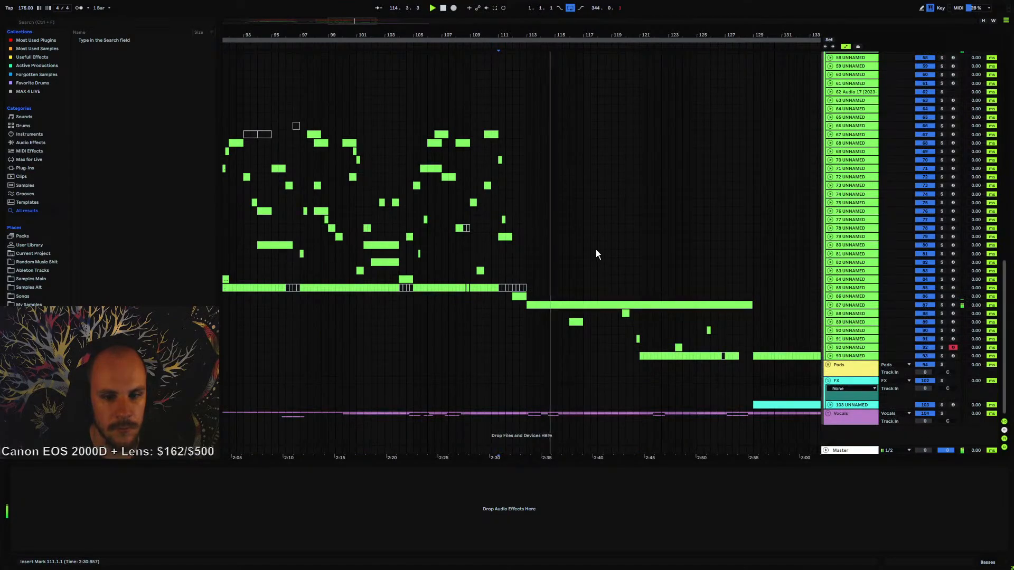
pyautogui.click(828, 413)
pyautogui.scroll(-3, 511, 260)
pyautogui.scroll(-1, 512, 261)
pyautogui.press('space')
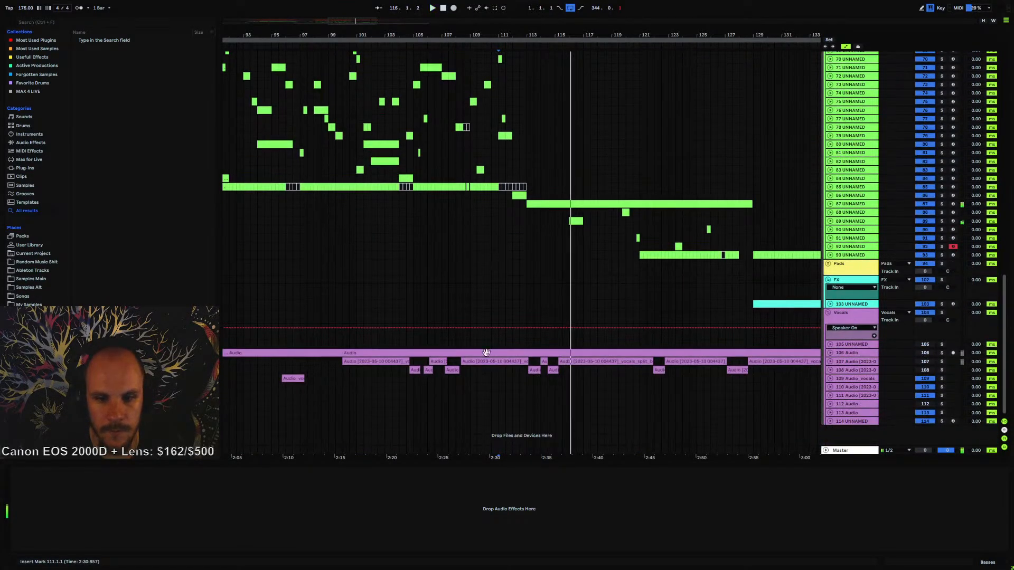
# - Solo vocal track 108 and audition its short clips between bars 104 and 122
pyautogui.click(414, 369)
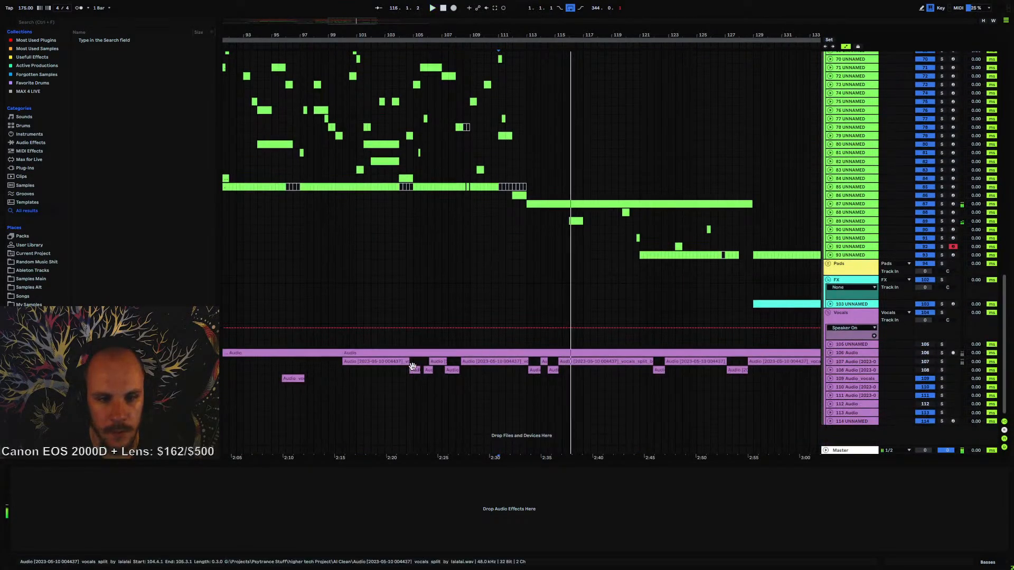
pyautogui.click(942, 369)
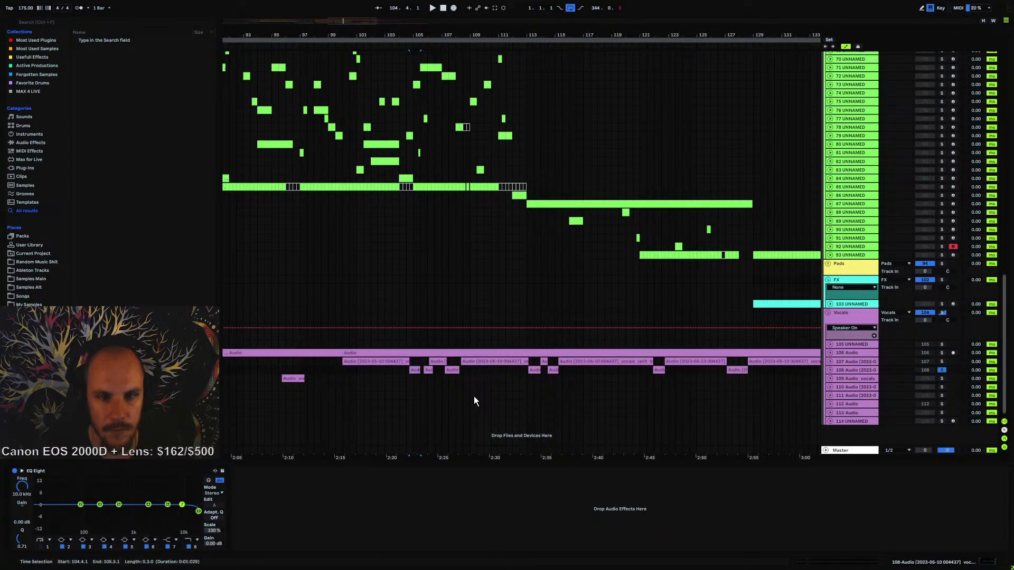
pyautogui.press('space')
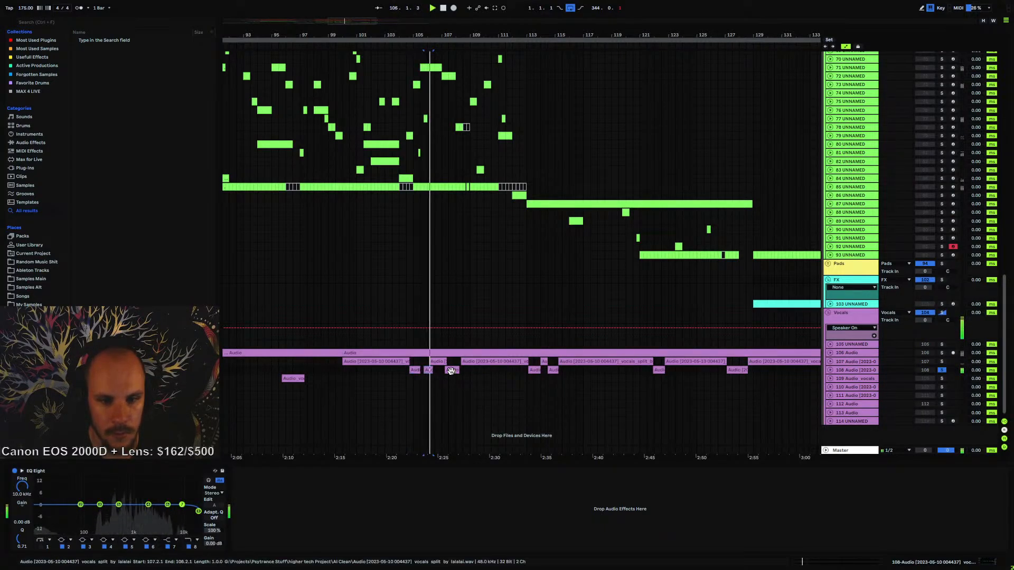
pyautogui.click(450, 371)
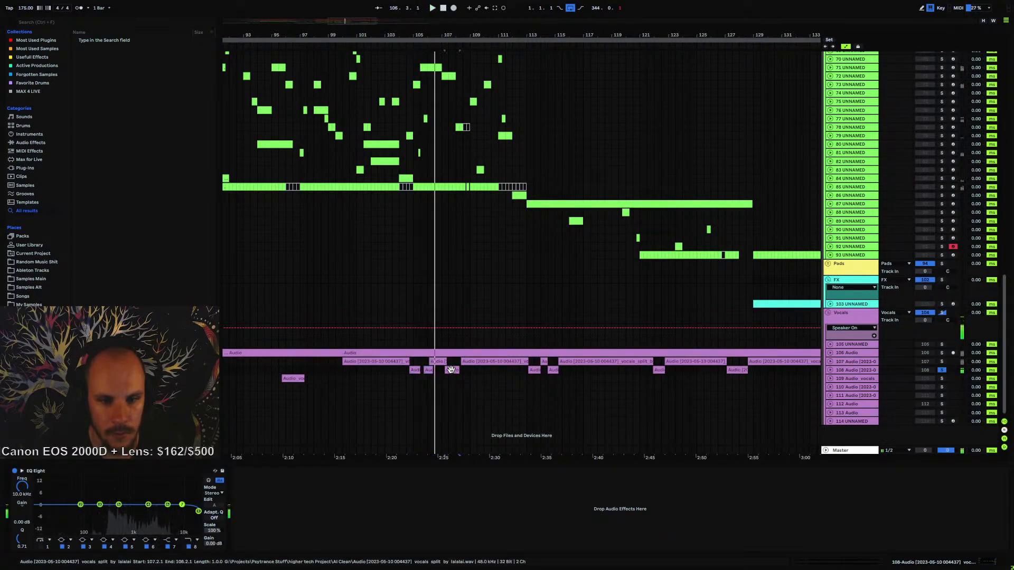
pyautogui.click(527, 375)
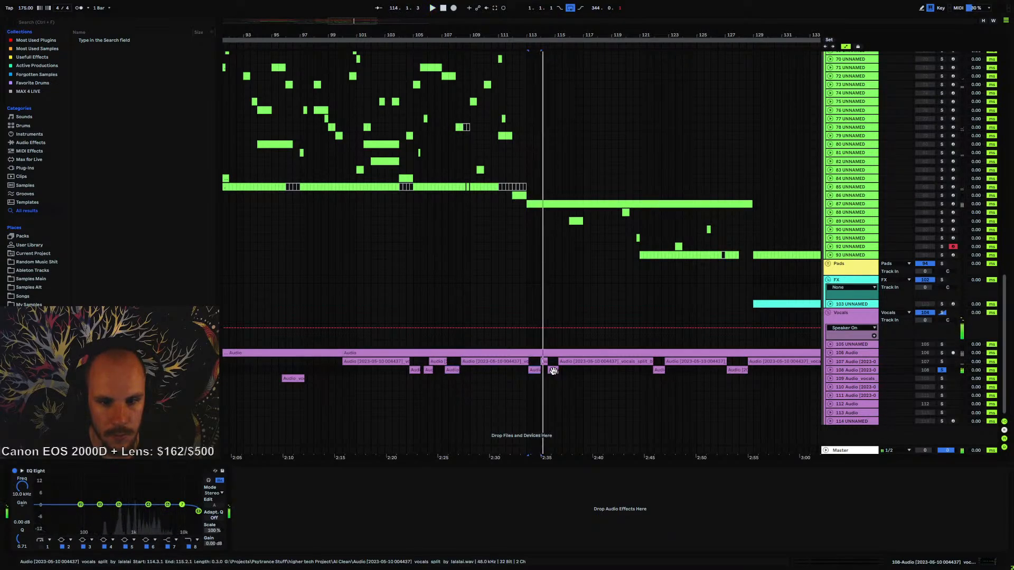
pyautogui.click(659, 370)
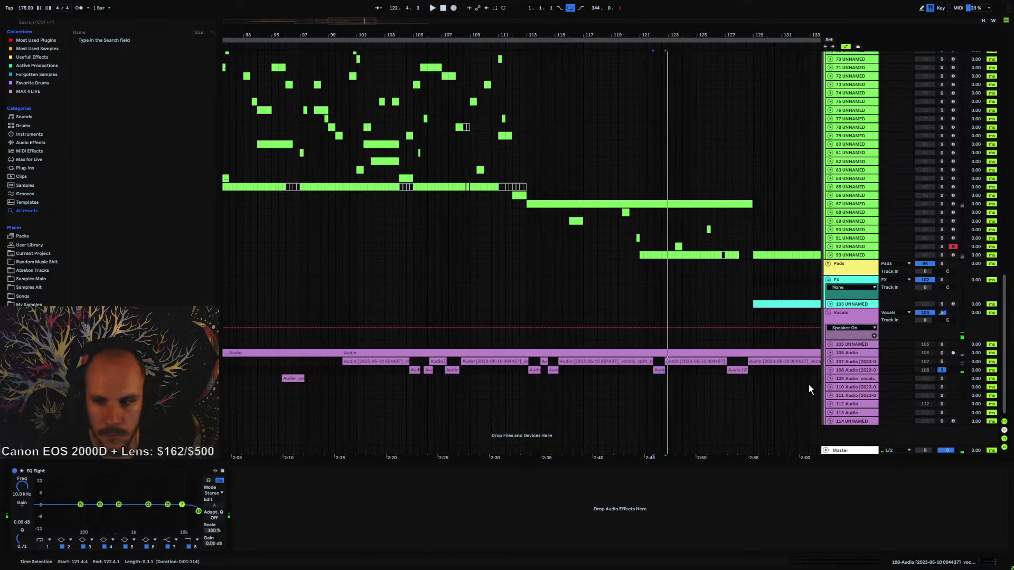
# - Unsolo track 108 and move its short vocal clip near bar 122 onto track 110, starting at 111.4.4
pyautogui.click(942, 371)
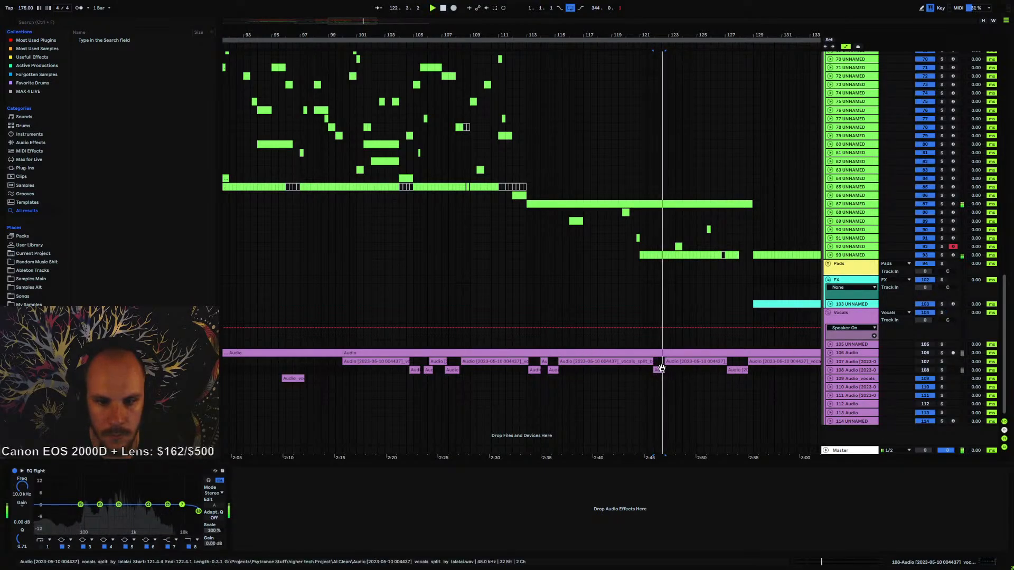
pyautogui.click(854, 378)
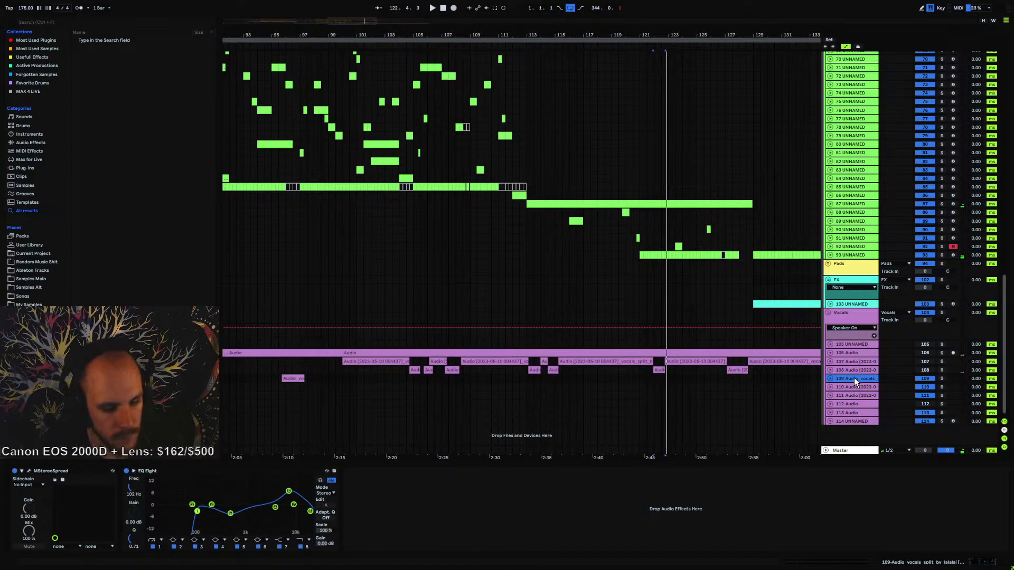
pyautogui.moveTo(661, 371); pyautogui.dragTo(521, 399)
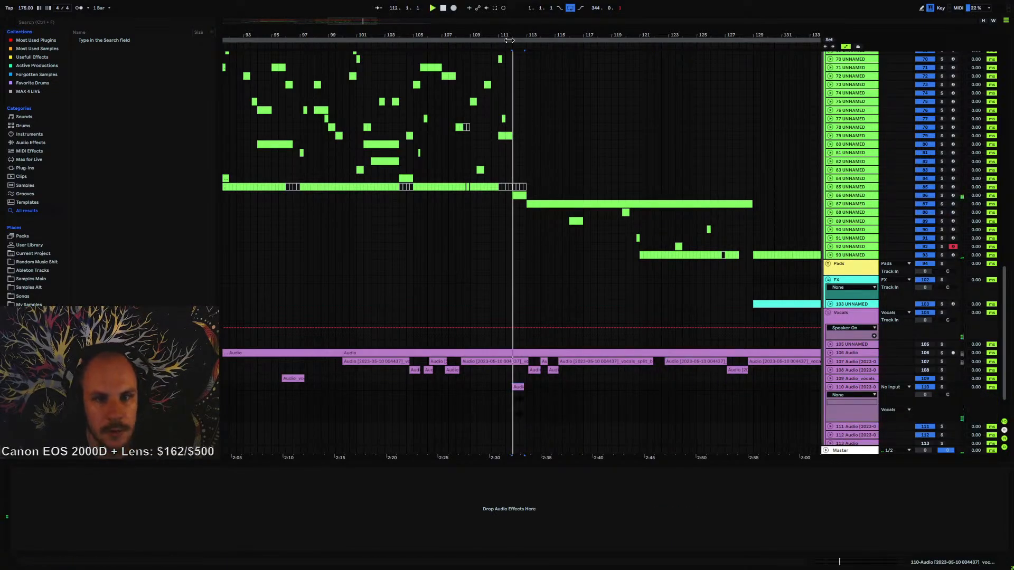
pyautogui.moveTo(509, 40); pyautogui.dragTo(520, 353)
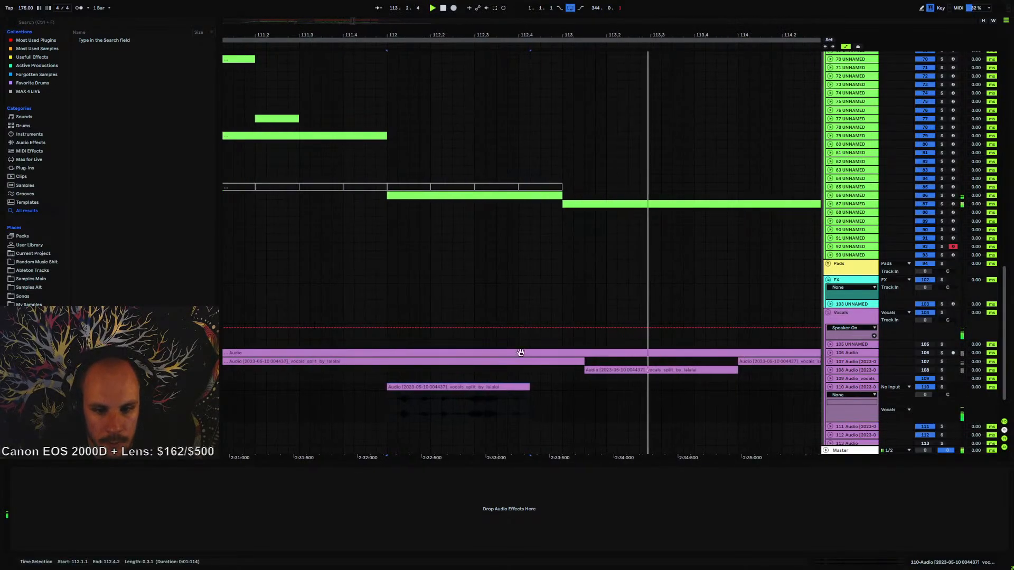
pyautogui.click(449, 388)
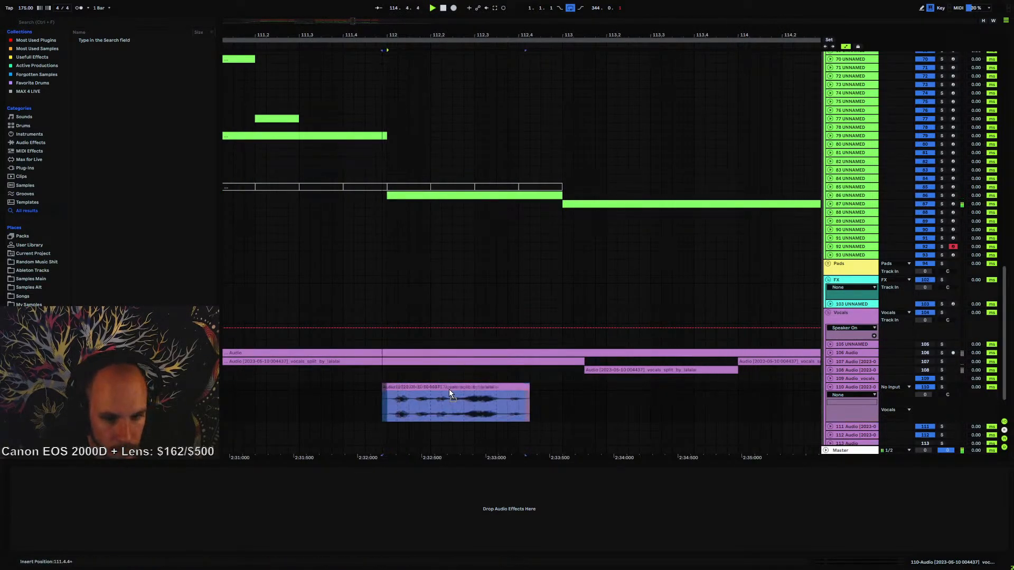
pyautogui.moveTo(449, 390); pyautogui.dragTo(443, 389)
pyautogui.press('space')
pyautogui.press('space')
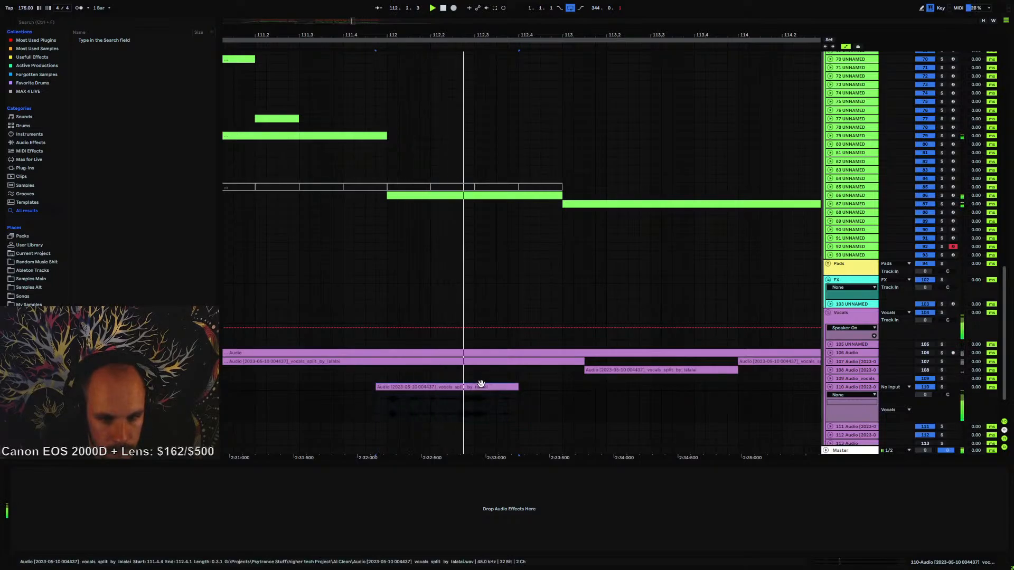
# - Enable warping on the track 110 vocal clip, add warp markers at its syllables, and set the warp mode to Complex Pro
pyautogui.doubleClick(486, 386)
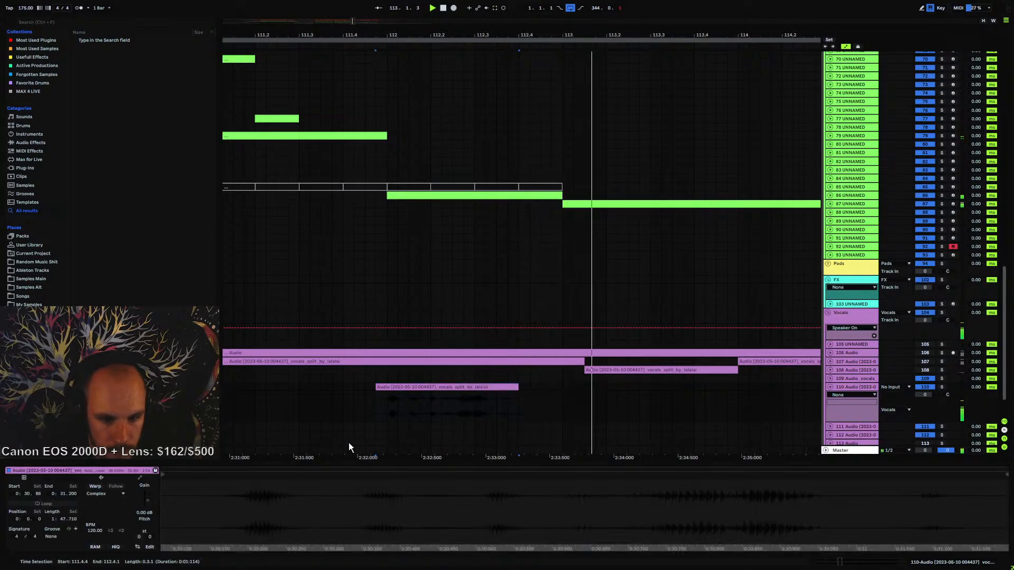
pyautogui.click(95, 487)
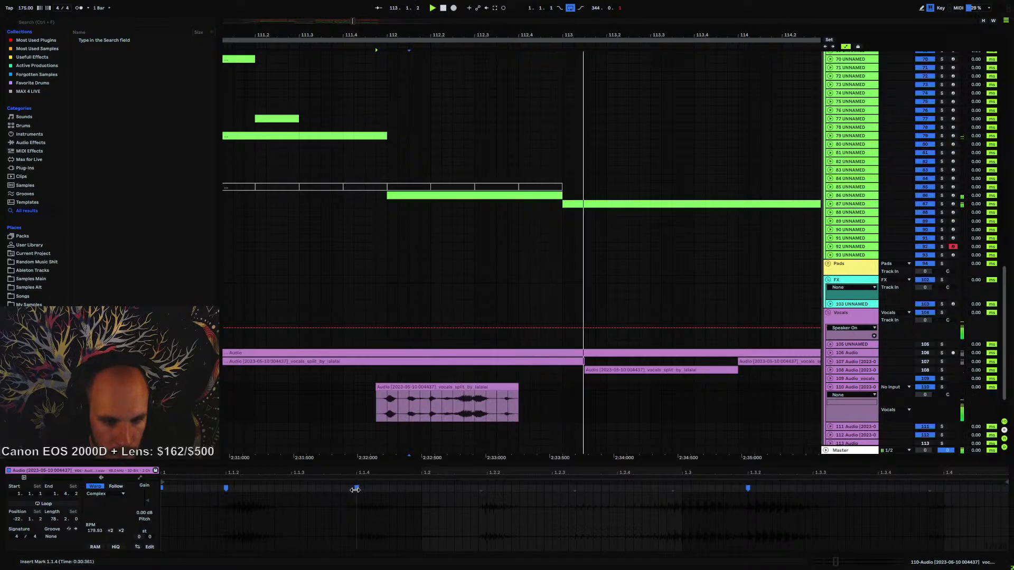
pyautogui.moveTo(484, 488); pyautogui.dragTo(487, 491)
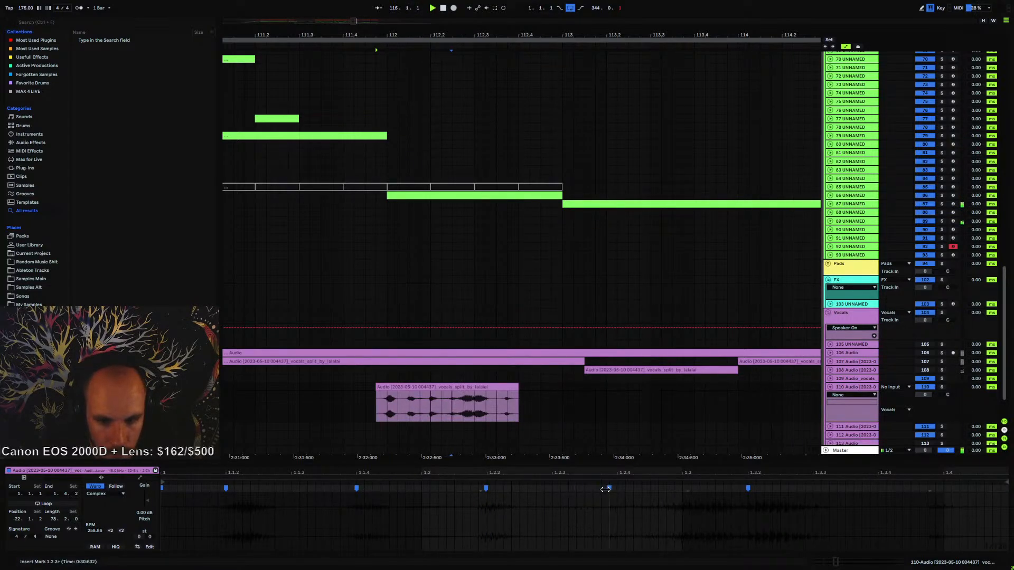
pyautogui.click(120, 493)
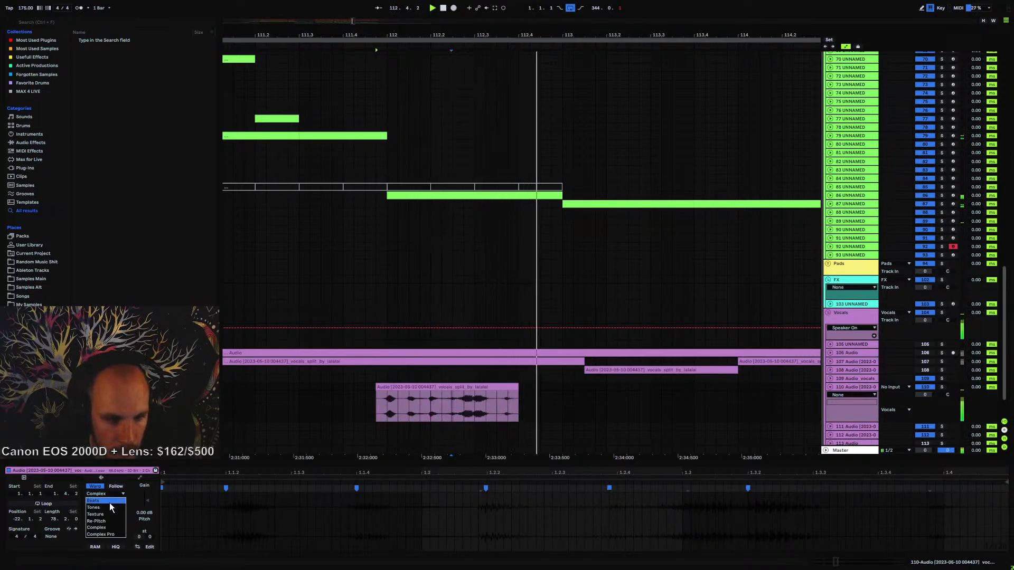
pyautogui.click(103, 535)
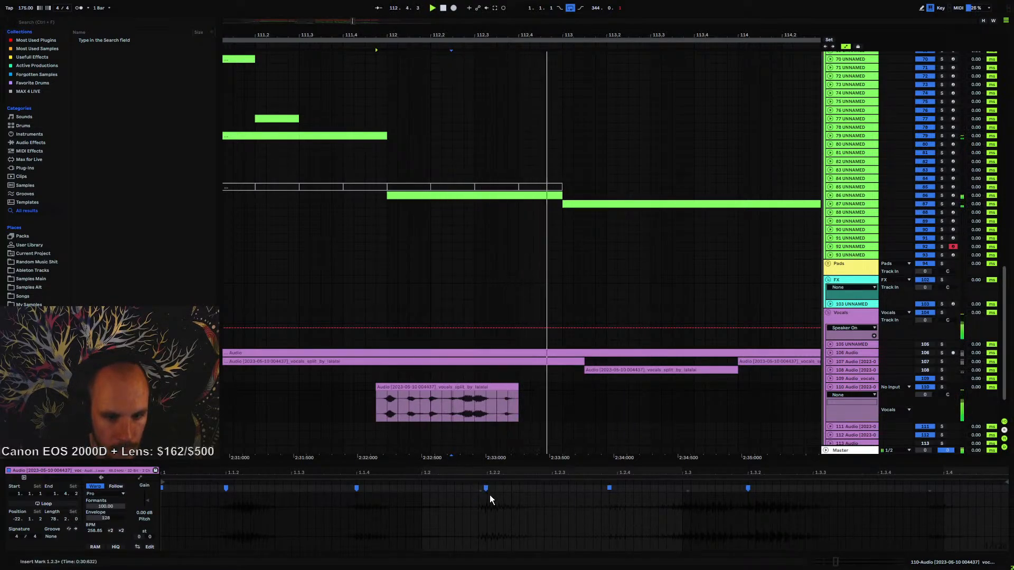
# - Pull the vocal clip's later warp markers earlier, onto 1.2, 1.2.2, 1.2.4 and 1.3.3
pyautogui.moveTo(486, 488); pyautogui.dragTo(422, 490)
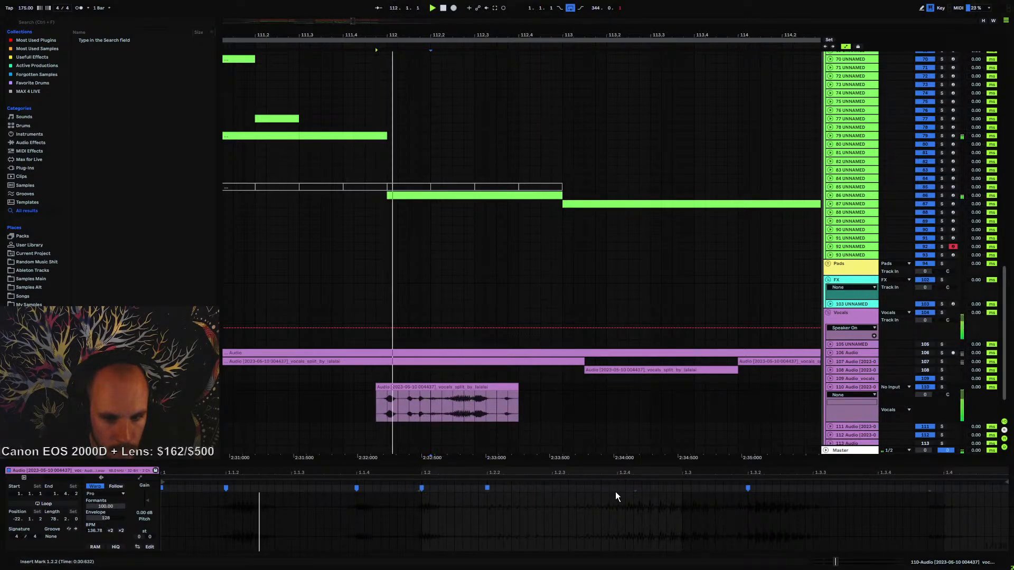
pyautogui.moveTo(748, 489); pyautogui.dragTo(613, 490)
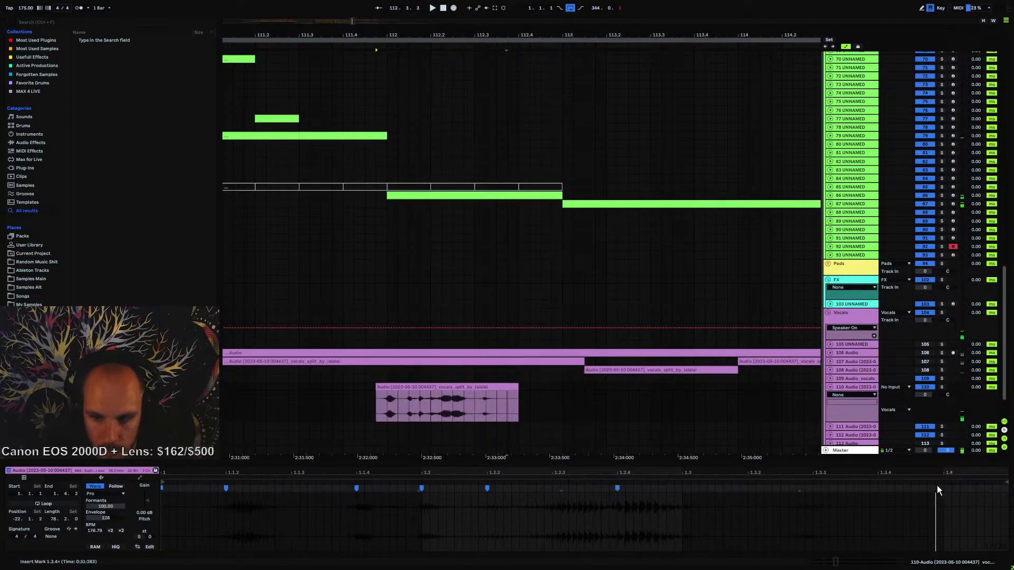
pyautogui.moveTo(866, 486); pyautogui.dragTo(812, 494)
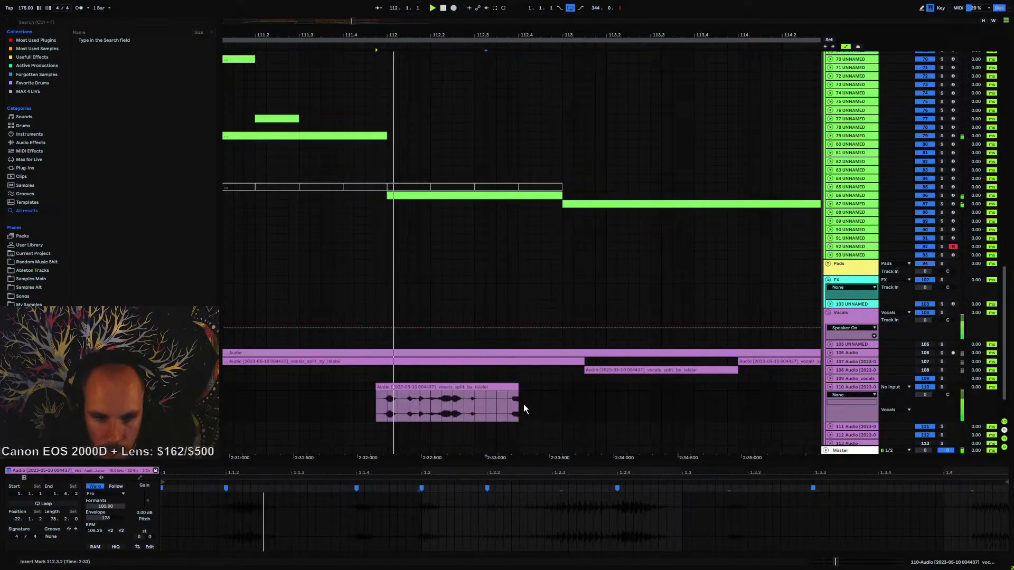
# - Shorten the vocal clip to a length of 0.2.2, start it at 112.1.2, and play it back
pyautogui.moveTo(519, 400); pyautogui.dragTo(481, 386)
pyautogui.press('space')
pyautogui.press('space')
pyautogui.press('space')
pyautogui.press('space')
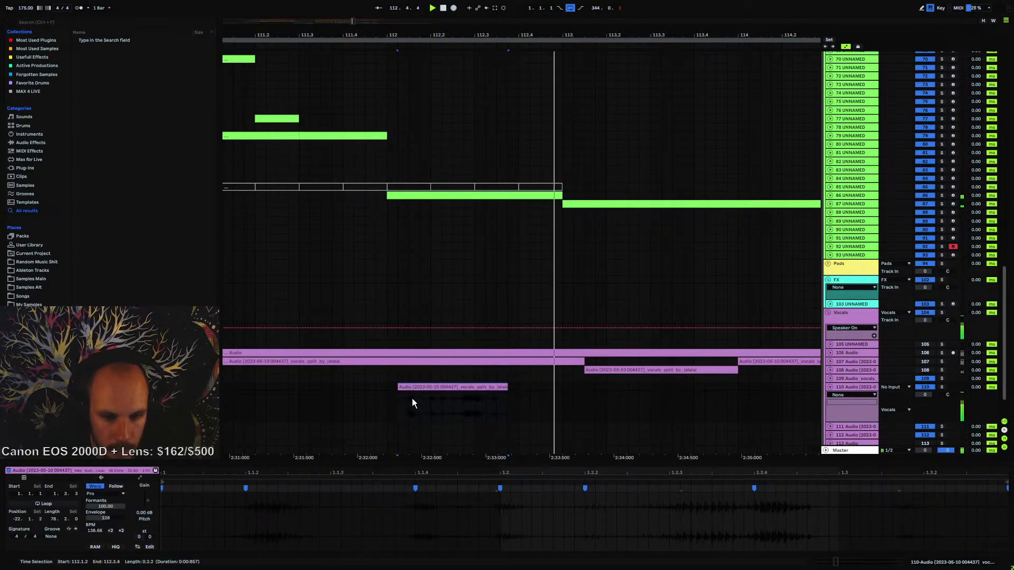
# - Play the vocal clip from 112.1.1 and try it with its start moved to 112.2.4
pyautogui.click(386, 386)
pyautogui.press('space')
pyautogui.press('space')
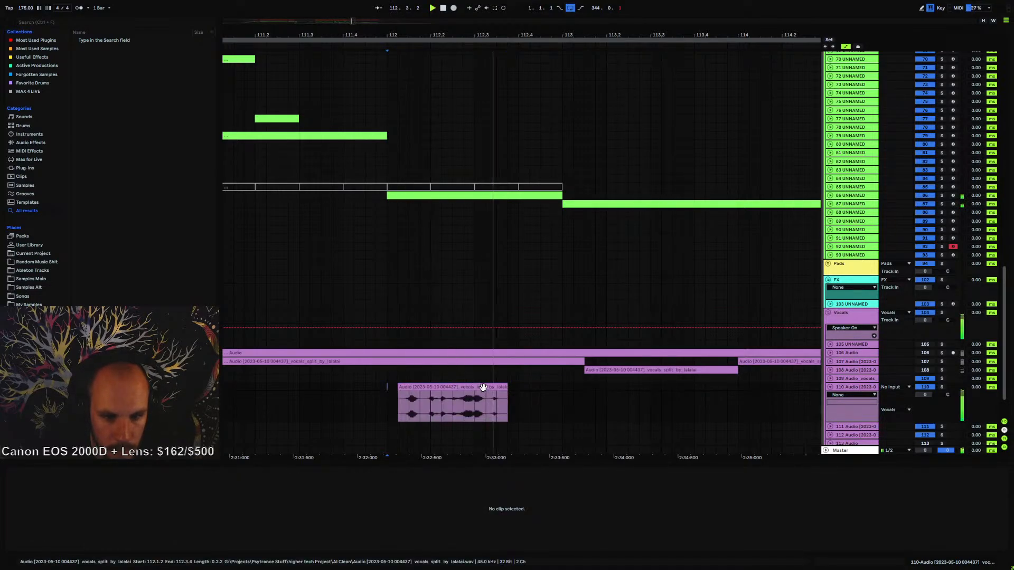
pyautogui.moveTo(464, 387); pyautogui.dragTo(530, 386)
pyautogui.press('space')
pyautogui.press('space')
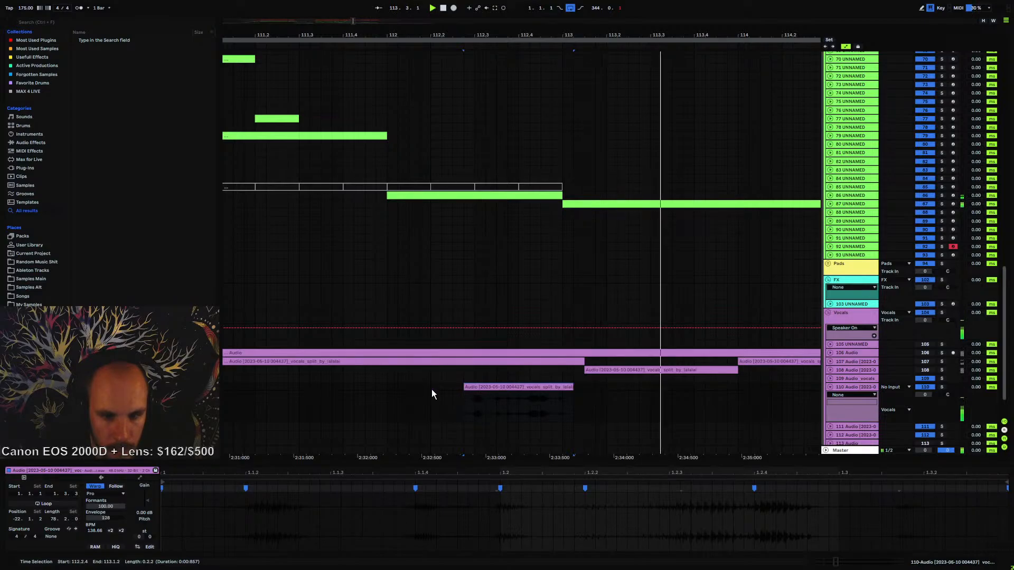
pyautogui.click(350, 388)
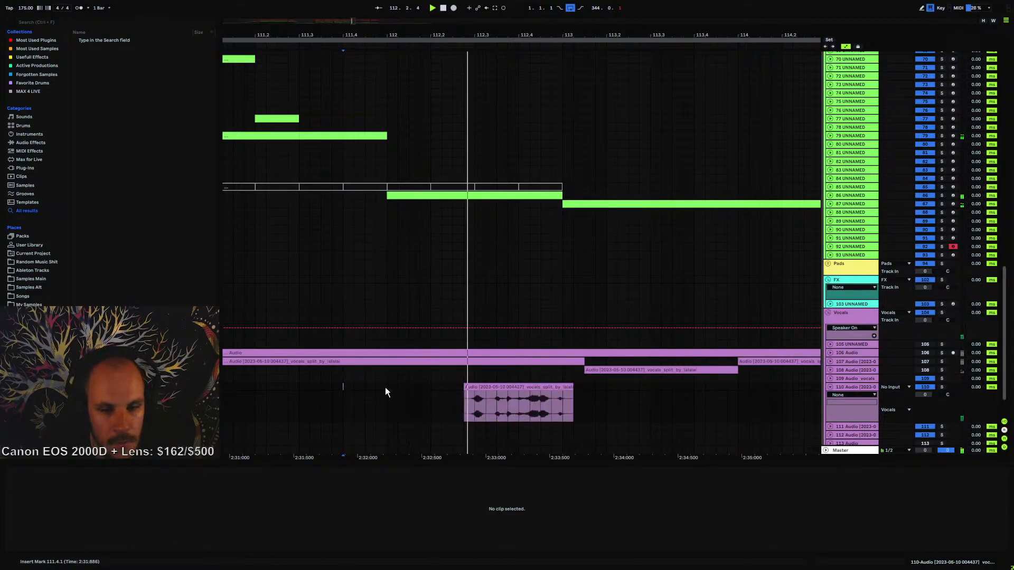
# - Try the vocal clip at 111.4.4, place it at 112.2.2 instead, and play from 111.4.1
pyautogui.moveTo(497, 388); pyautogui.dragTo(408, 398)
pyautogui.press('space')
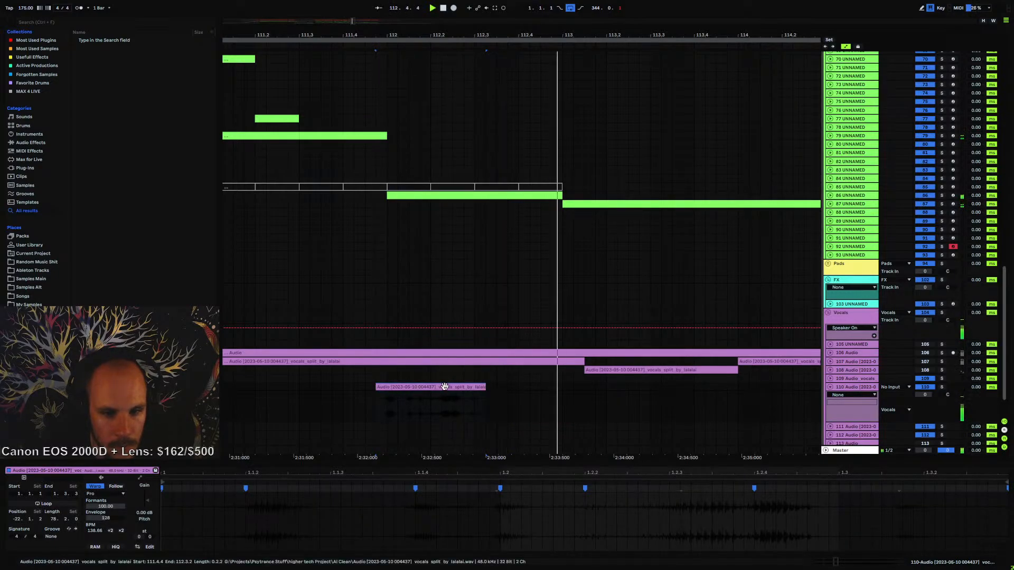
pyautogui.press('space')
pyautogui.moveTo(453, 387); pyautogui.dragTo(508, 393)
pyautogui.press('space')
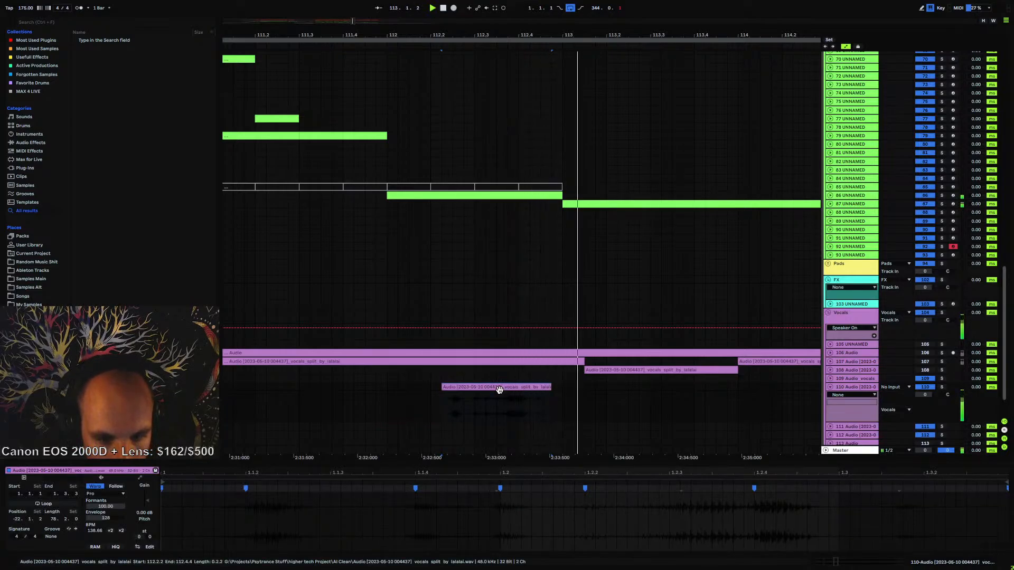
pyautogui.click(343, 387)
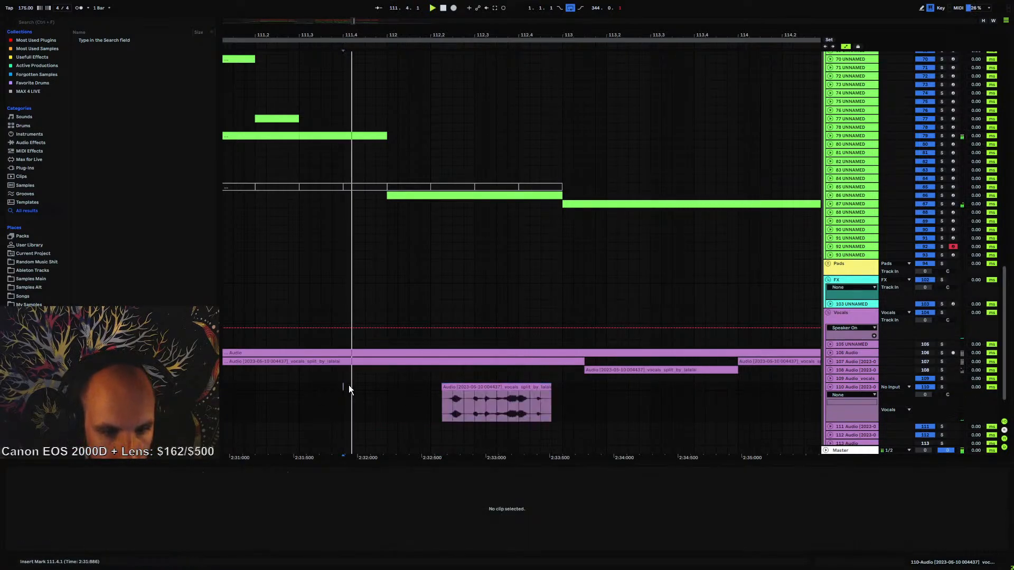
pyautogui.moveTo(398, 35); pyautogui.dragTo(534, 16)
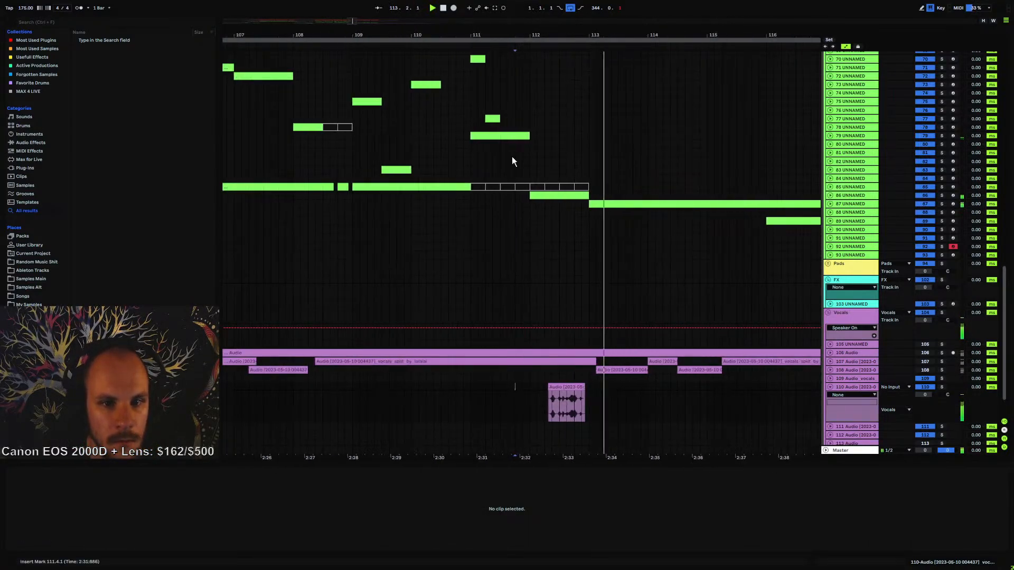
# - Move the vocal clip's warp marker at 1.2.4 to 1.3 and shift the 1.2.2 marker slightly later, checking by playback
pyautogui.click(560, 402)
pyautogui.press('space')
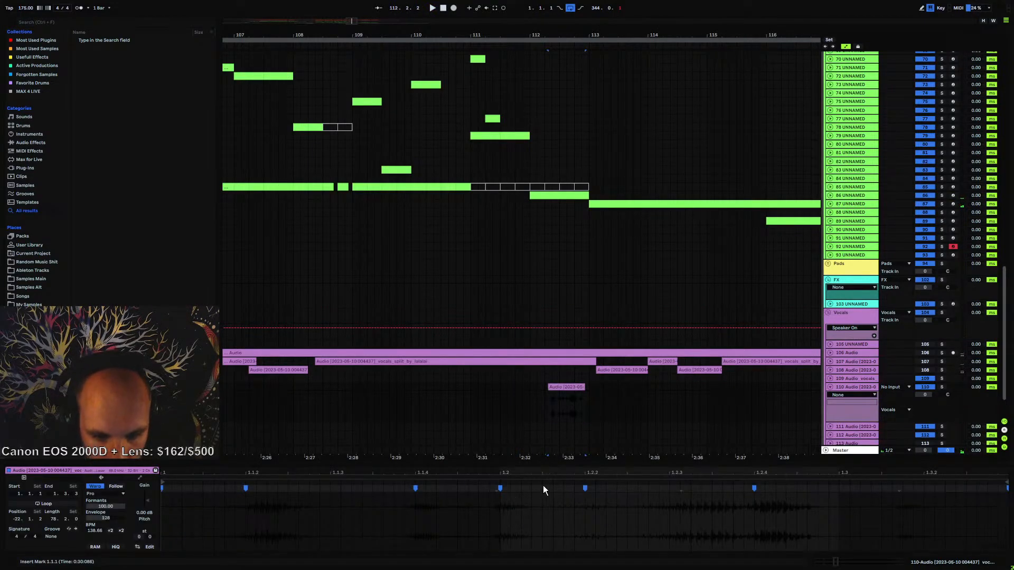
pyautogui.moveTo(754, 488); pyautogui.dragTo(793, 488)
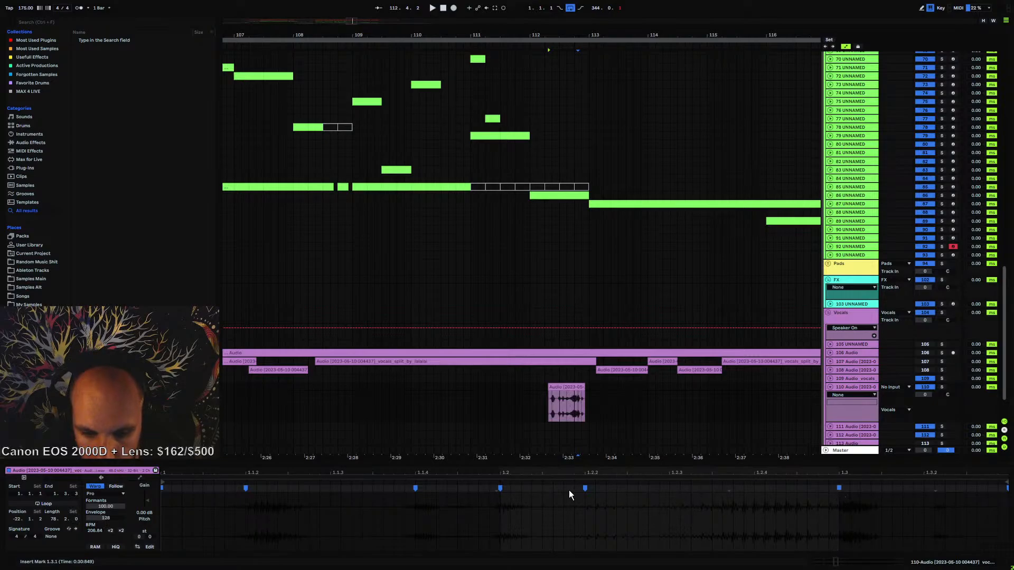
pyautogui.press('space')
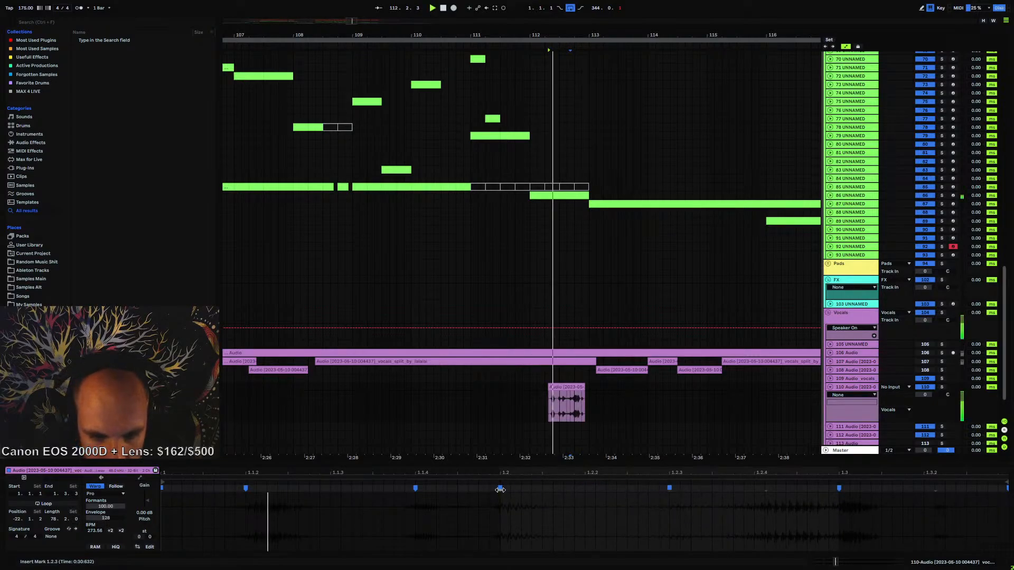
pyautogui.moveTo(588, 35); pyautogui.dragTo(586, 61)
pyautogui.press('space')
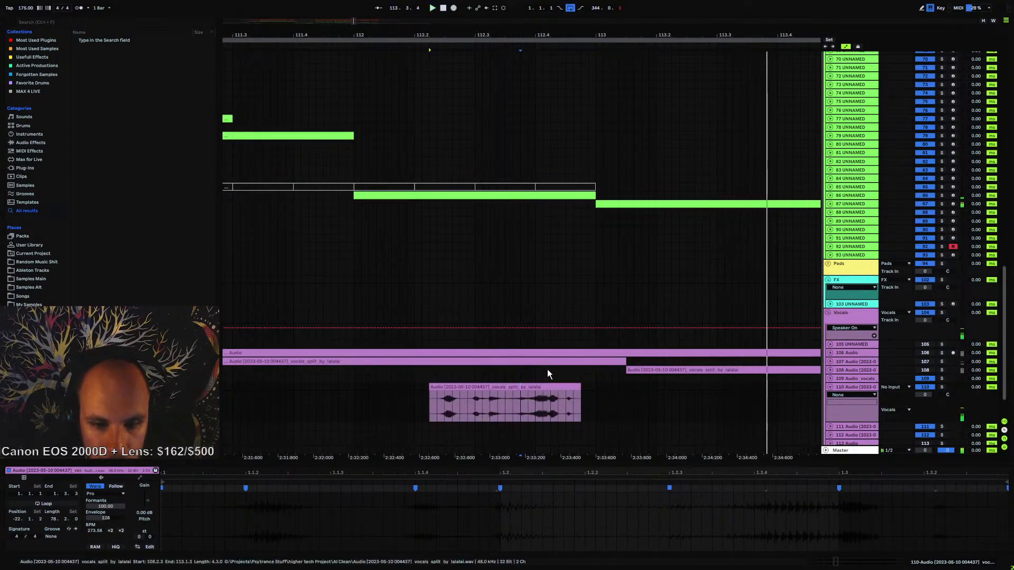
pyautogui.press('space')
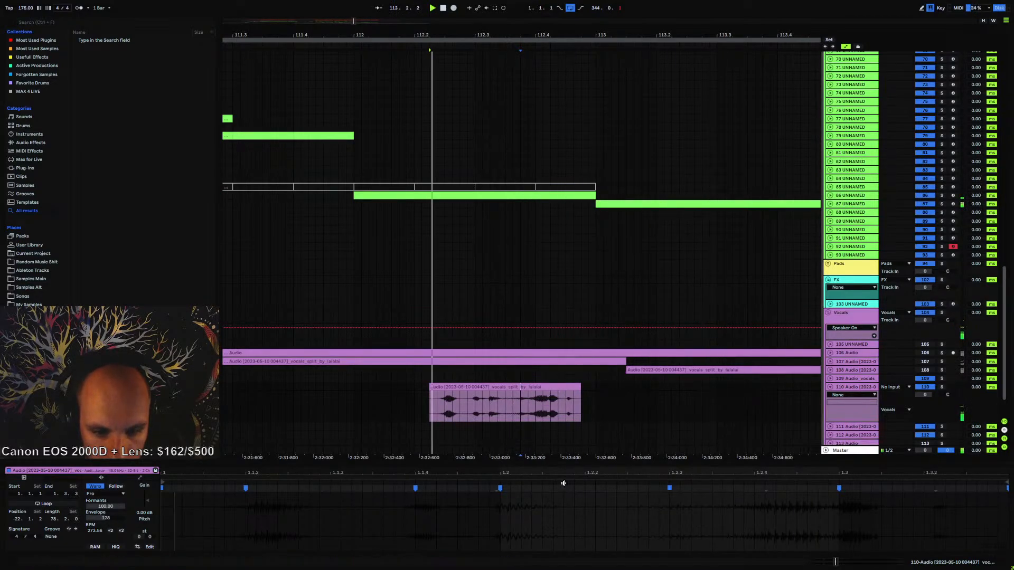
pyautogui.moveTo(670, 488); pyautogui.dragTo(607, 489)
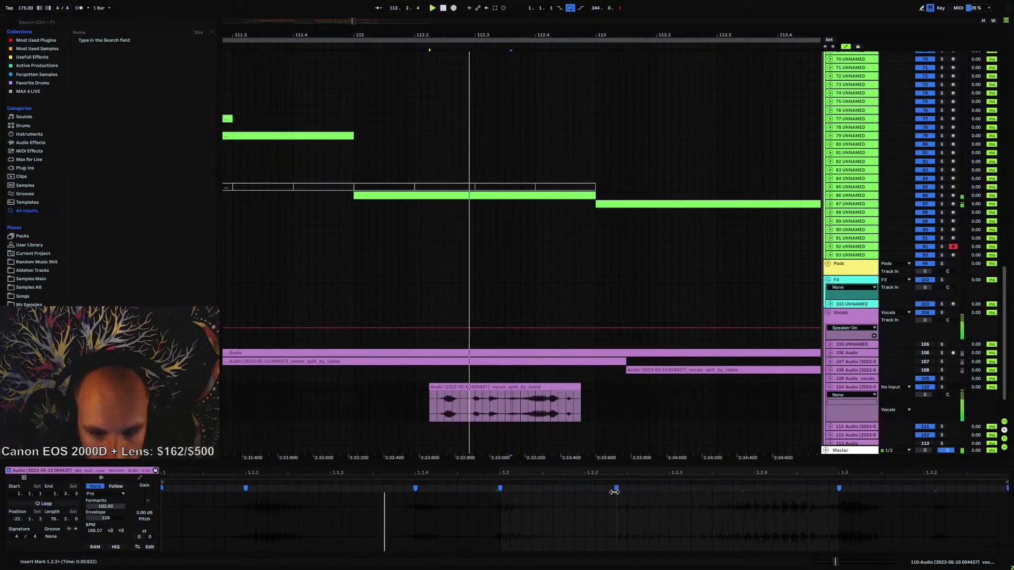
# - Move the vocal clip on track 110 to start at 112.2.1 and play it back
pyautogui.click(562, 385)
pyautogui.moveTo(561, 385); pyautogui.dragTo(540, 387)
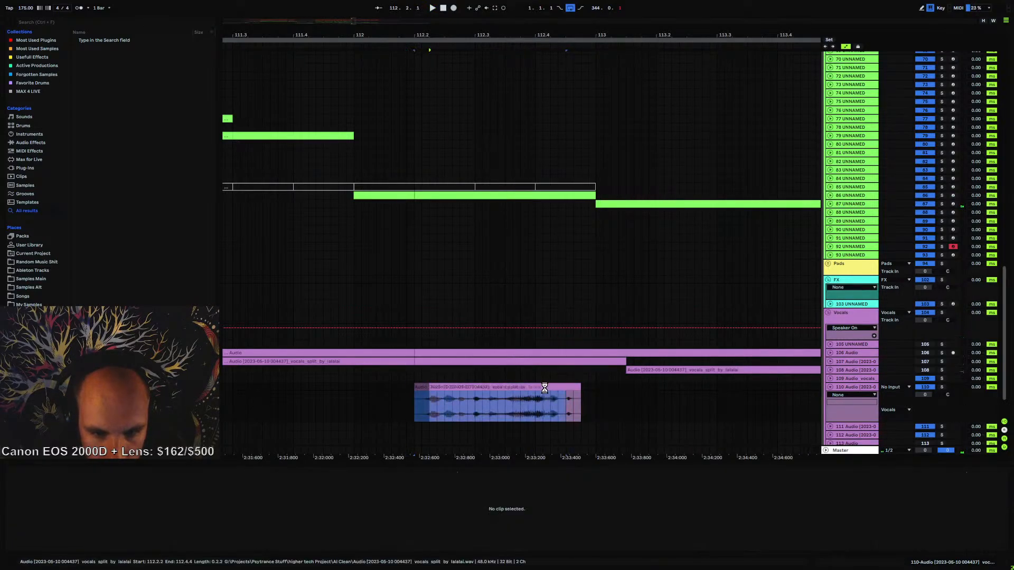
pyautogui.press('space')
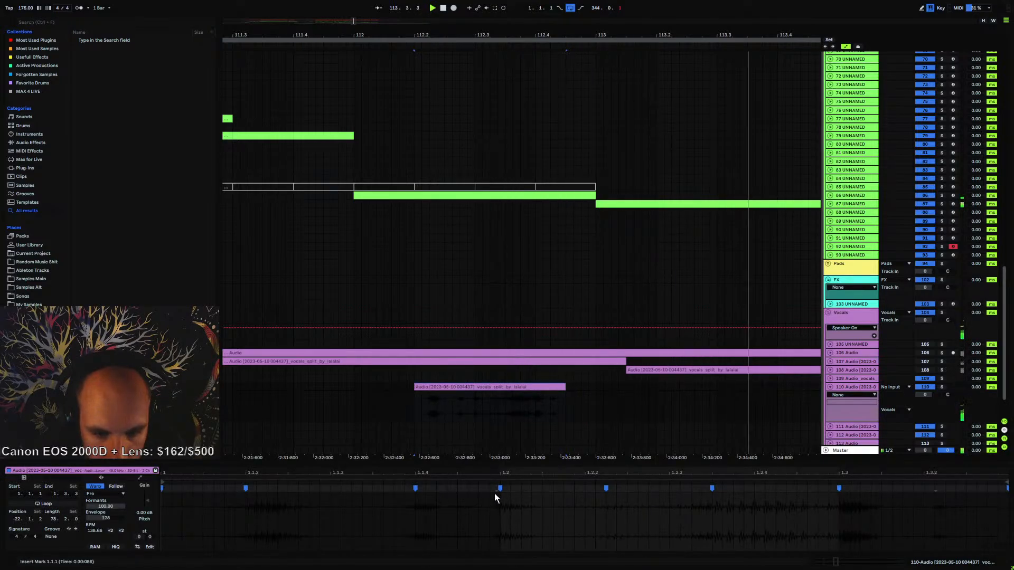
pyautogui.press('space')
pyautogui.press('space')
# - Shift the vocal clip's first syllable warp markers earlier, onto 1.1.1 and 1.1.3
pyautogui.moveTo(416, 491); pyautogui.dragTo(360, 491)
pyautogui.press('space')
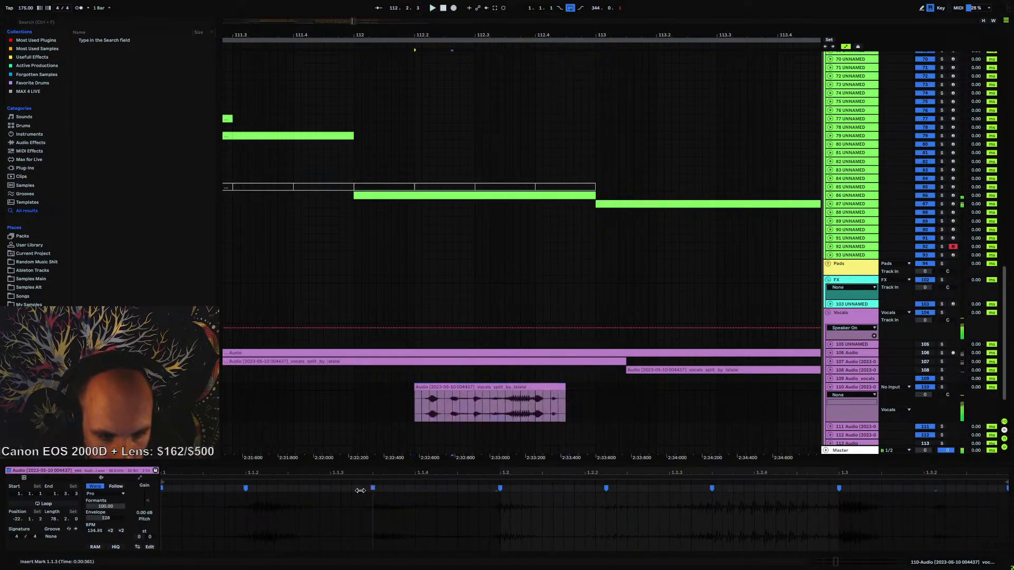
pyautogui.moveTo(273, 472); pyautogui.dragTo(329, 472)
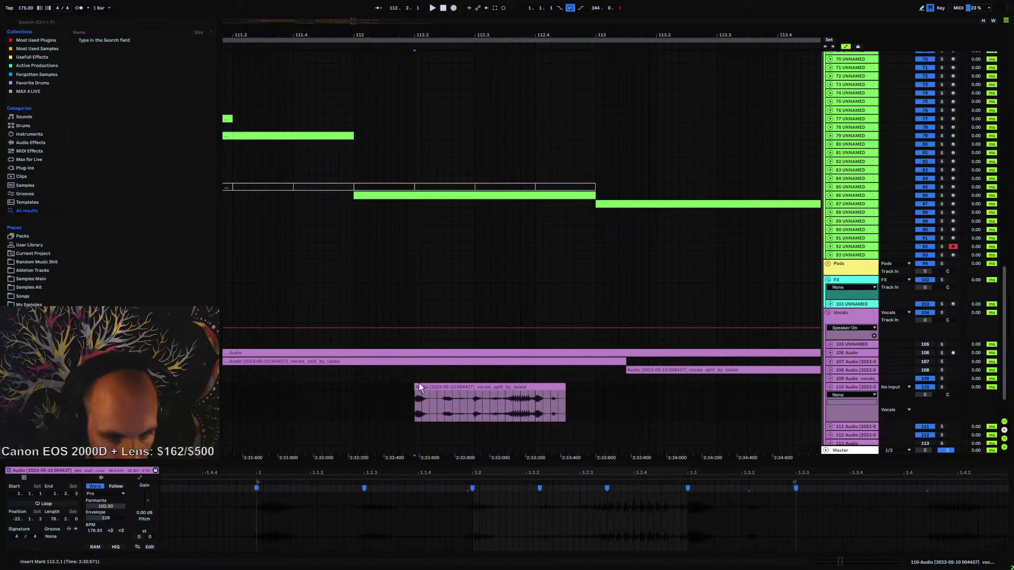
# - Extend the vocal clip's start back to 112.1.2, play it from 112.1.1, and reselect the clip
pyautogui.moveTo(419, 387); pyautogui.dragTo(372, 398)
pyautogui.press('space')
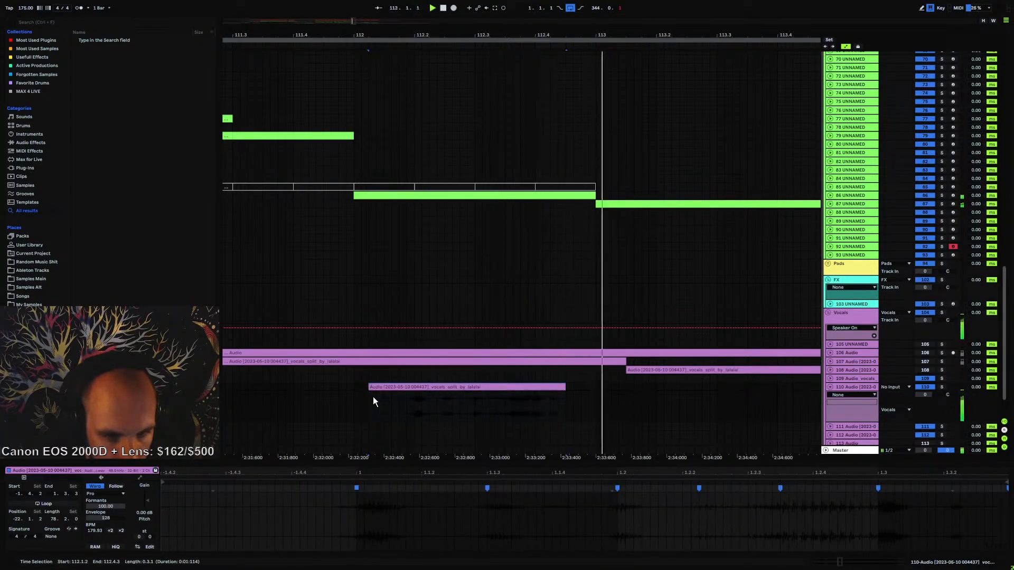
pyautogui.click(354, 387)
pyautogui.press('space')
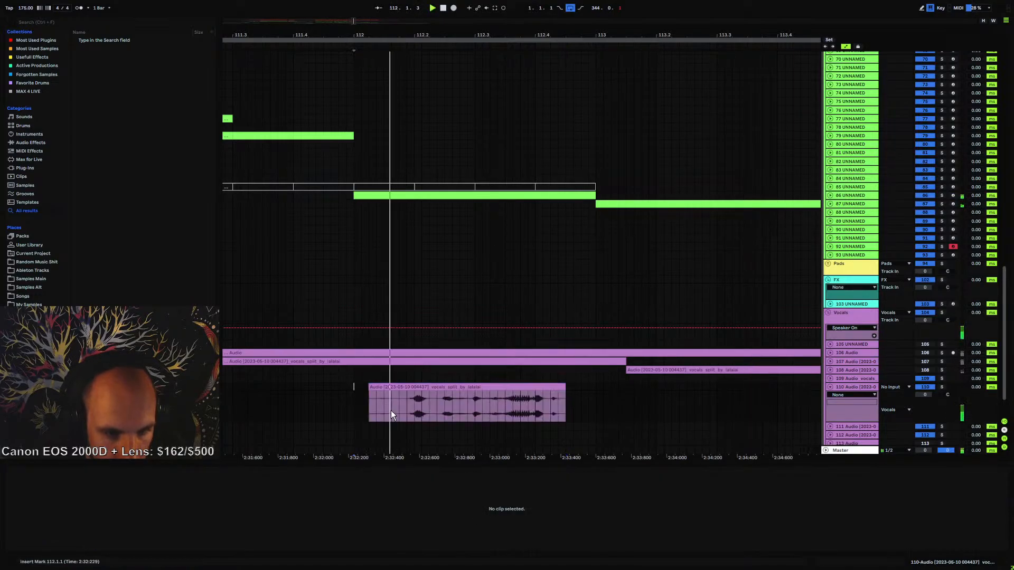
pyautogui.click(423, 387)
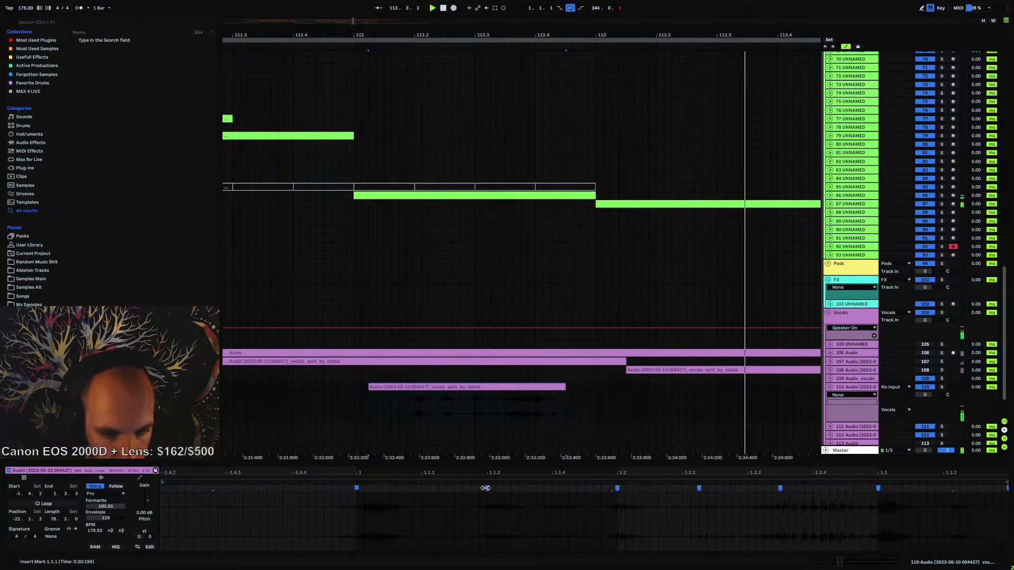
# - Delete the vocal clip's first three warp markers, around 1.1.1, 1.1.3 and 1.2
pyautogui.moveTo(485, 488); pyautogui.dragTo(507, 488)
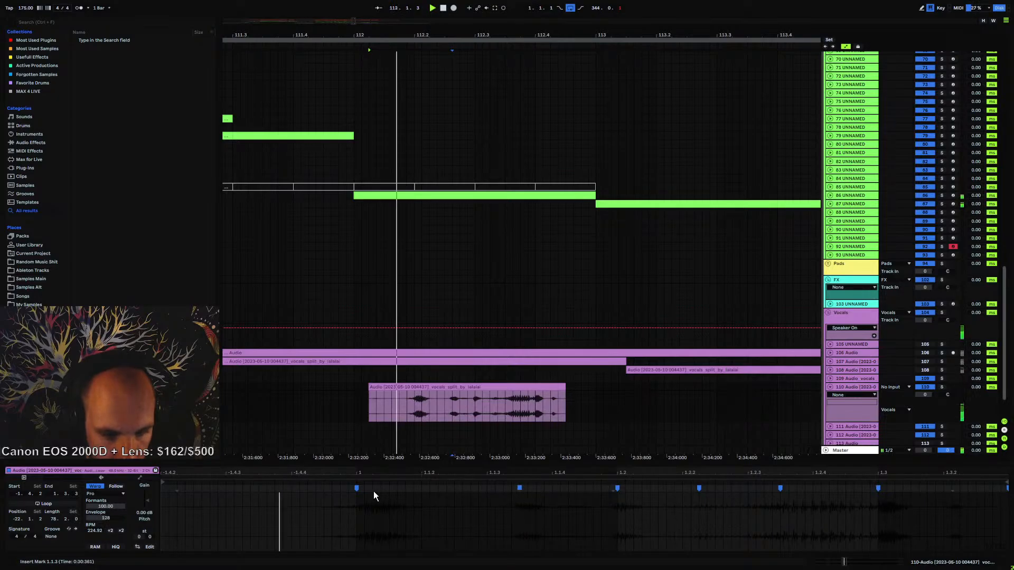
pyautogui.doubleClick(356, 487)
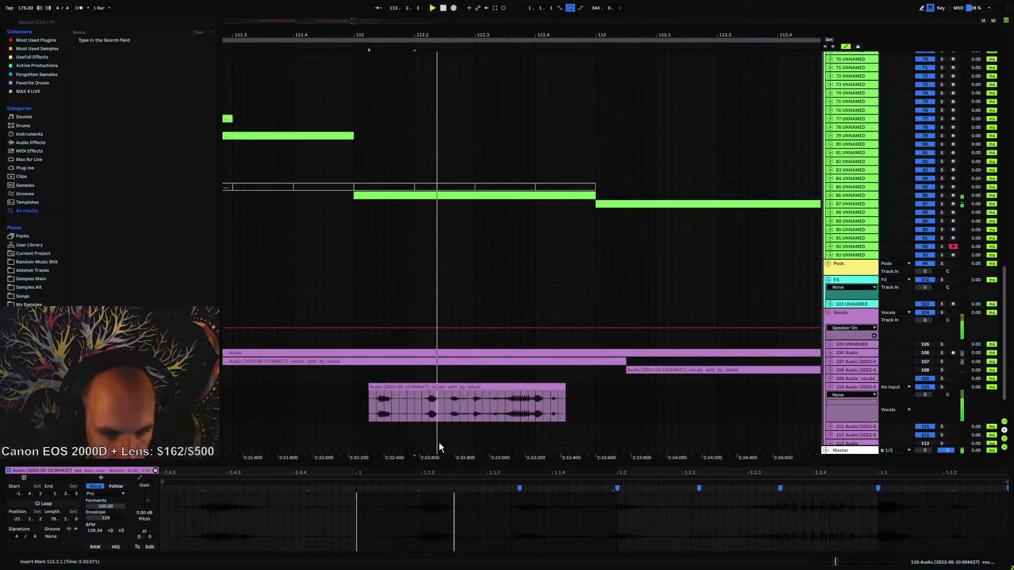
pyautogui.doubleClick(521, 488)
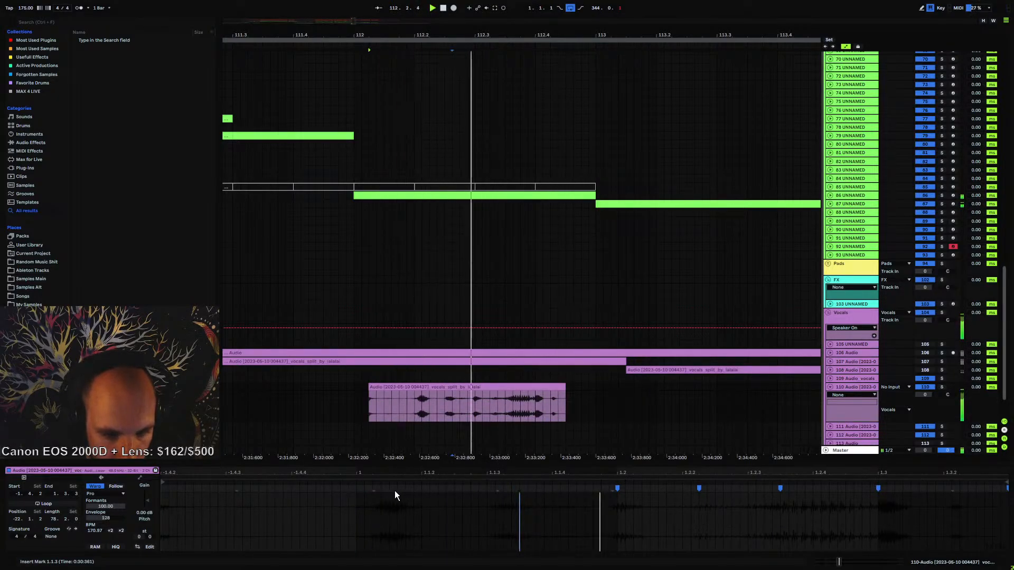
pyautogui.doubleClick(617, 489)
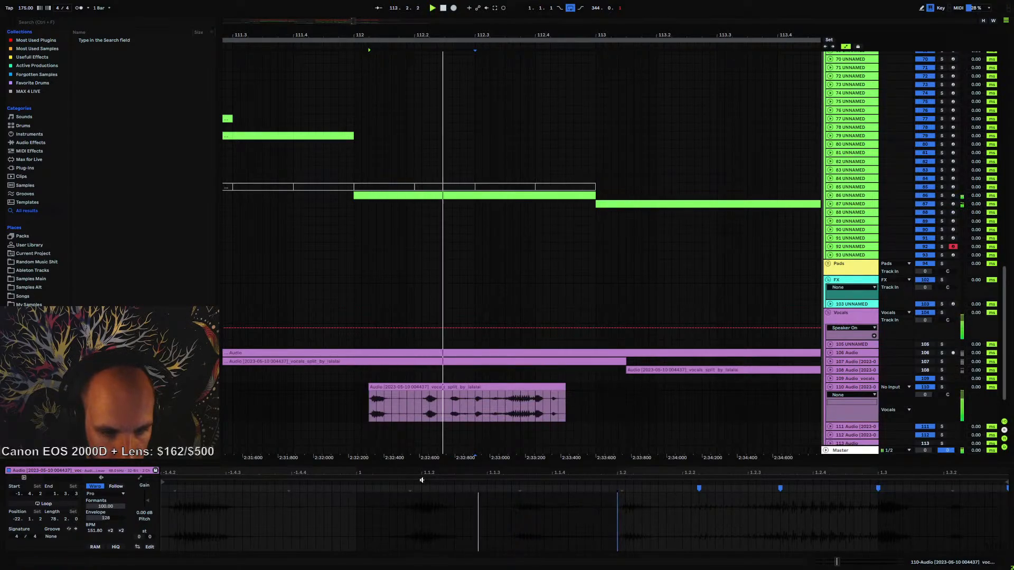
# - Trim the vocal clip's start to 112.2.1 and move the shortened clip to start at 112.1.3, checking by playback
pyautogui.moveTo(368, 389); pyautogui.dragTo(414, 390)
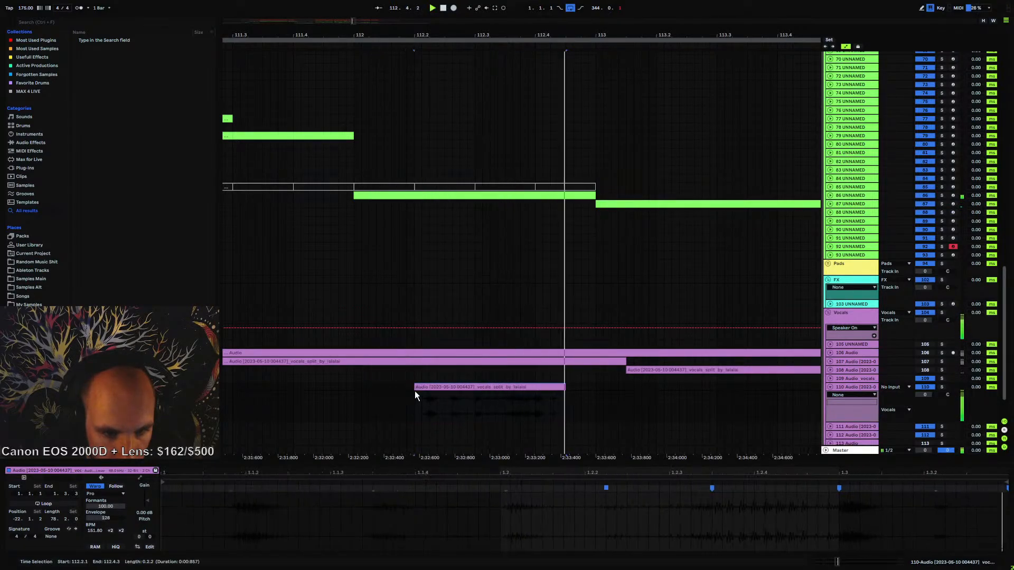
pyautogui.click(417, 403)
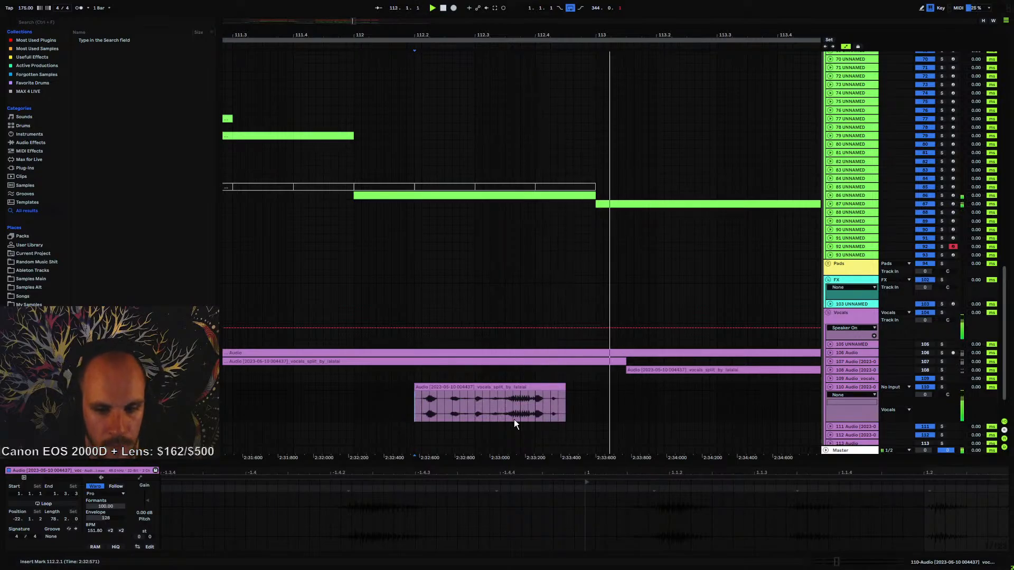
pyautogui.press('space')
pyautogui.moveTo(541, 387)
pyautogui.mouseDown()
pyautogui.moveTo(565, 387)
pyautogui.moveTo(470, 391)
pyautogui.moveTo(501, 391)
pyautogui.mouseUp()
pyautogui.press('space')
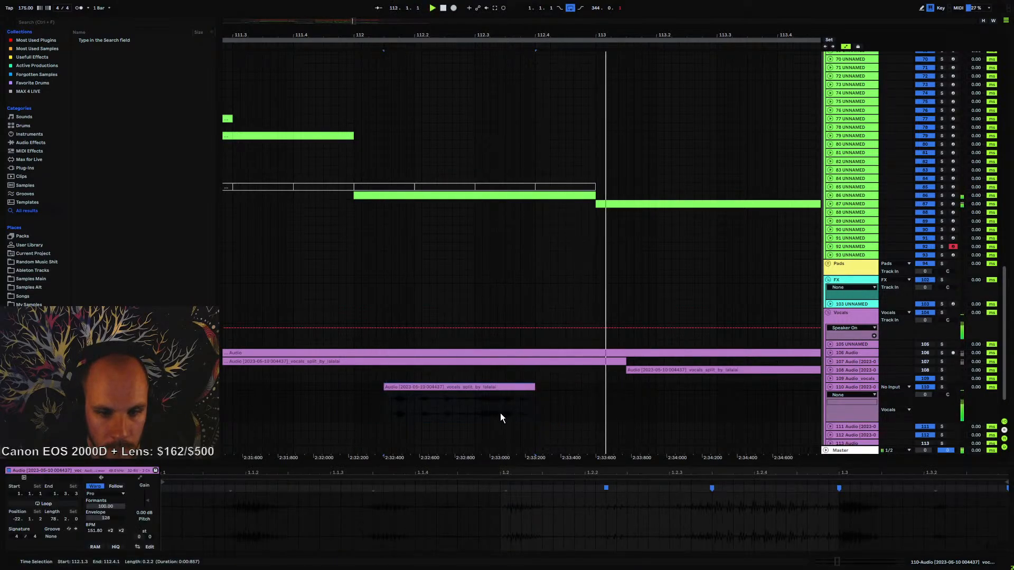
pyautogui.click(502, 406)
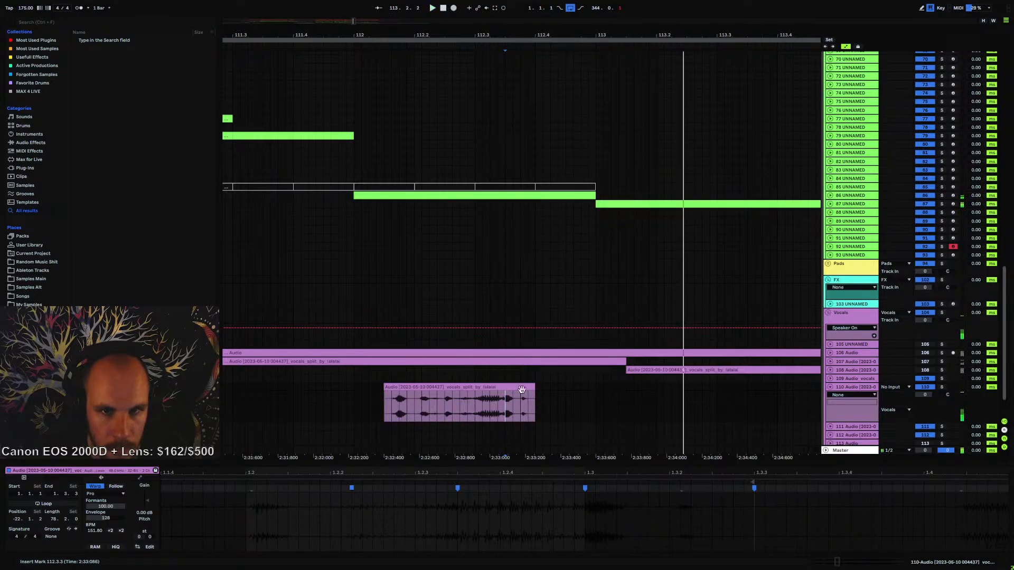
# - Move the drum fill clip on track 30 to start at 112.3.3 and the one on track 32 to about 112.4.1
pyautogui.scroll(15, 520, 322)
pyautogui.press('space')
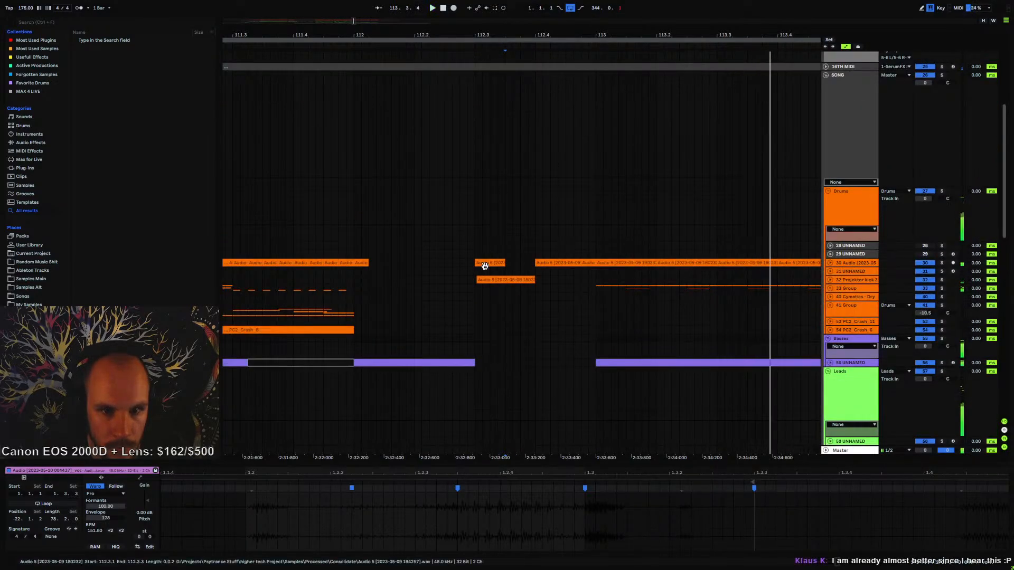
pyautogui.click(482, 263)
pyautogui.press('space')
pyautogui.press('space')
pyautogui.moveTo(488, 263); pyautogui.dragTo(566, 280)
pyautogui.press('space')
pyautogui.click(507, 281)
pyautogui.press('space')
pyautogui.press('space')
pyautogui.press('space')
pyautogui.press('space')
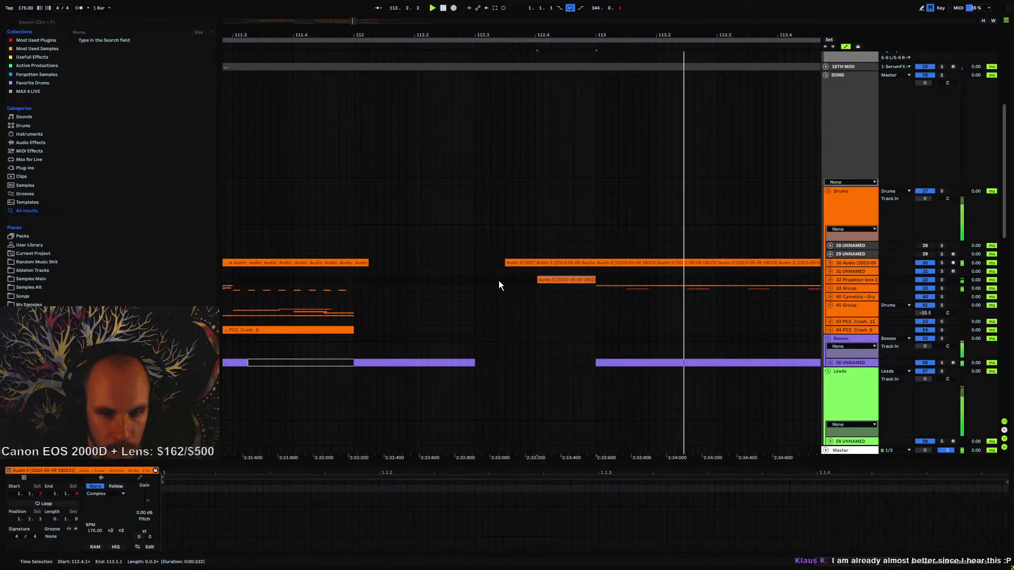
# - Play the rearranged drum fill from 112.3.1 and from 112.1.1
pyautogui.click(474, 283)
pyautogui.press('space')
pyautogui.press('space')
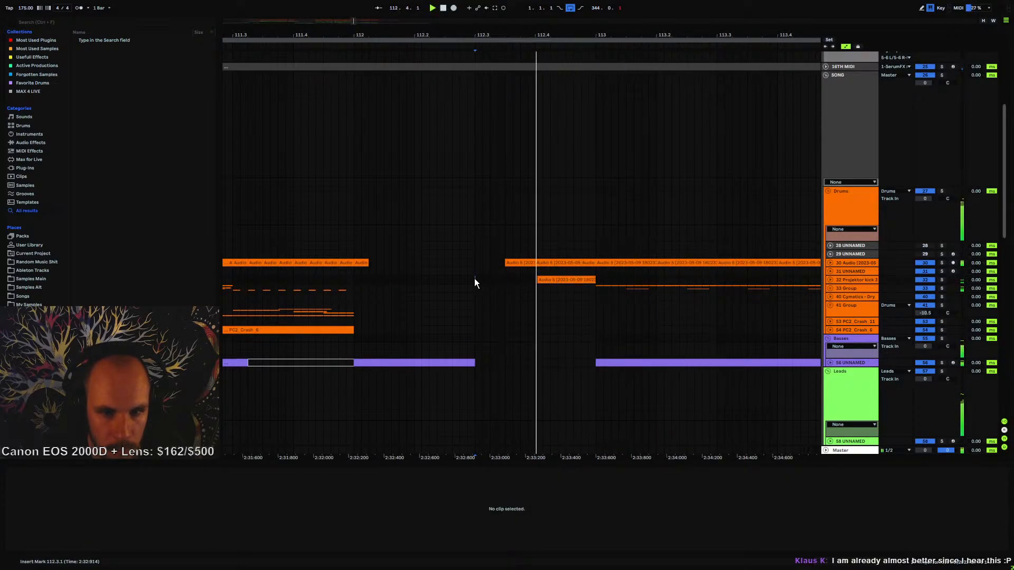
pyautogui.click(356, 280)
pyautogui.press('space')
pyautogui.press('space')
# - Move the vocal clip on track 110 to start at 112.1.1 and play it back
pyautogui.scroll(-3, 404, 316)
pyautogui.scroll(-6, 420, 319)
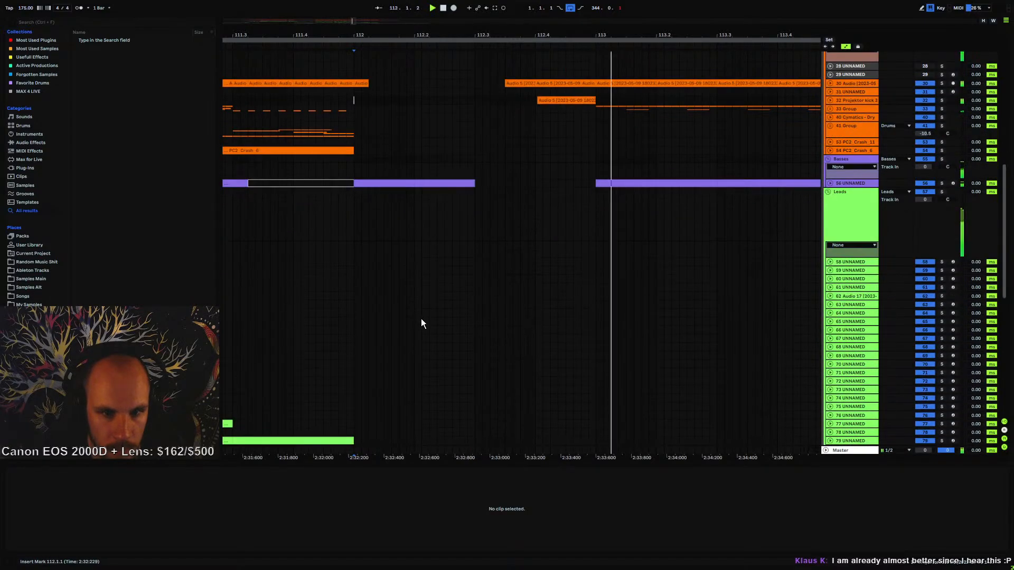
pyautogui.scroll(-7, 421, 319)
pyautogui.press('space')
pyautogui.press('space')
pyautogui.scroll(-3, 420, 318)
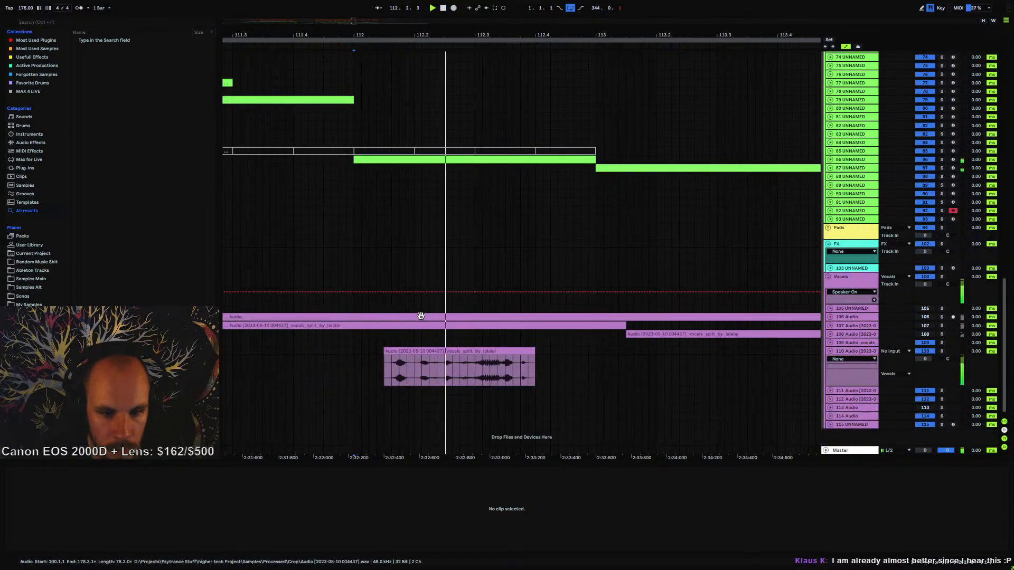
pyautogui.moveTo(513, 350); pyautogui.dragTo(483, 350)
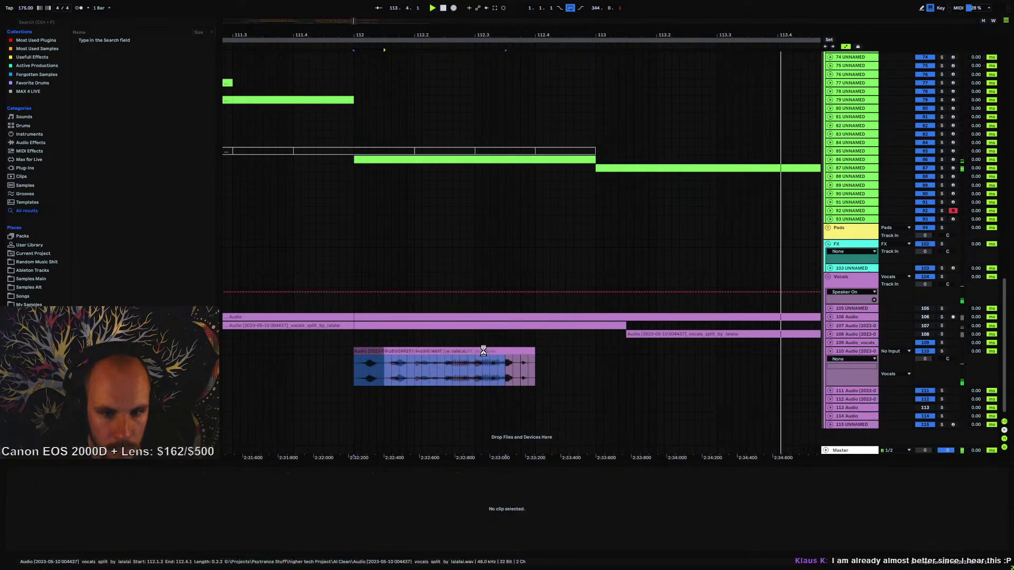
pyautogui.press('space')
pyautogui.press('space')
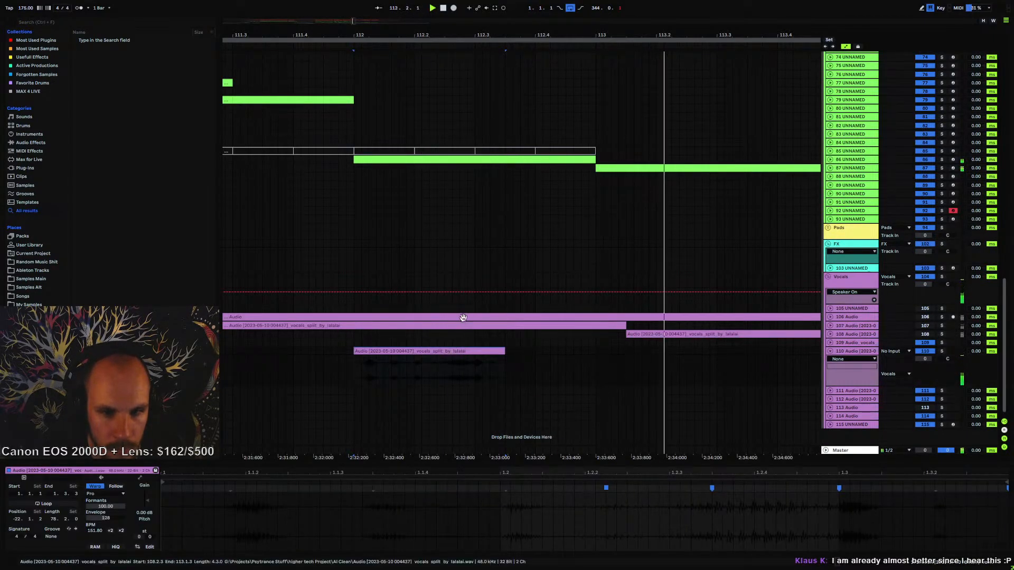
# - Unfold track 86 and trim the start of its MIDI clip to 112.3.1
pyautogui.scroll(3, 454, 301)
pyautogui.press('space')
pyautogui.press('space')
pyautogui.click(830, 231)
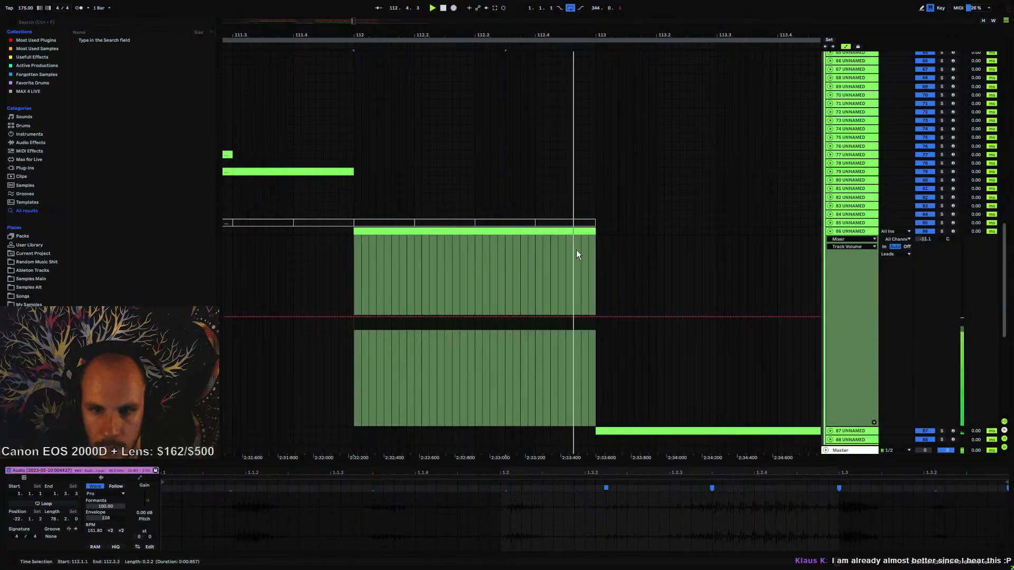
pyautogui.press('space')
pyautogui.moveTo(355, 232); pyautogui.dragTo(473, 237)
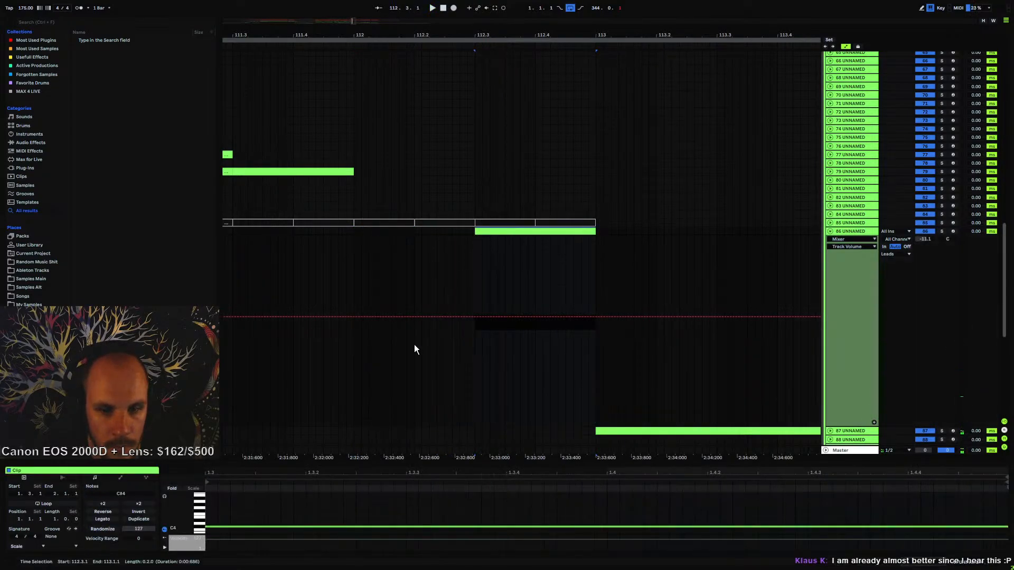
pyautogui.press('space')
# - Shorten the long C#4 note in track 86's clip so it starts at 1.3, and play it
pyautogui.moveTo(351, 471); pyautogui.dragTo(351, 449)
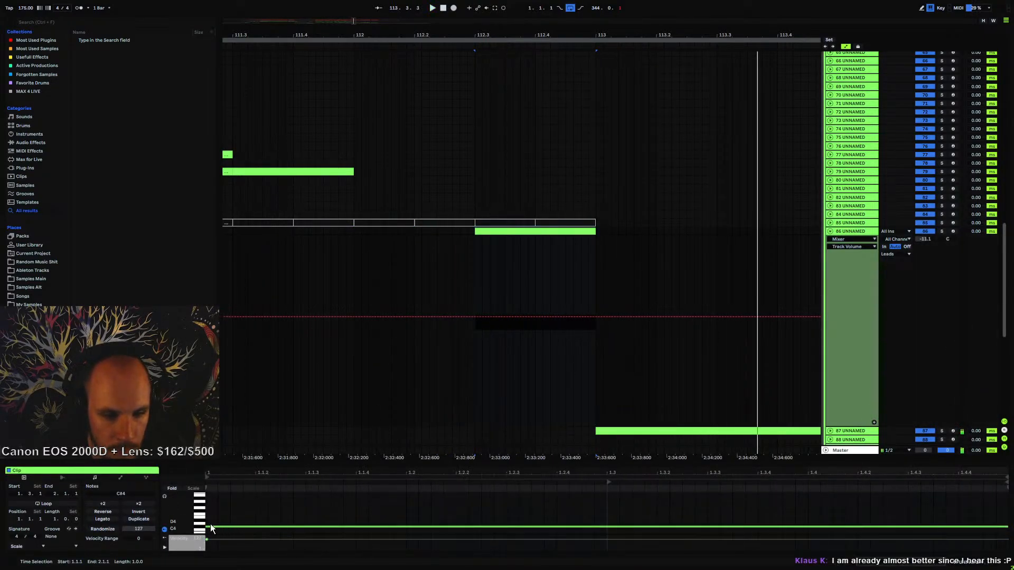
pyautogui.moveTo(207, 527); pyautogui.dragTo(607, 527)
pyautogui.press('space')
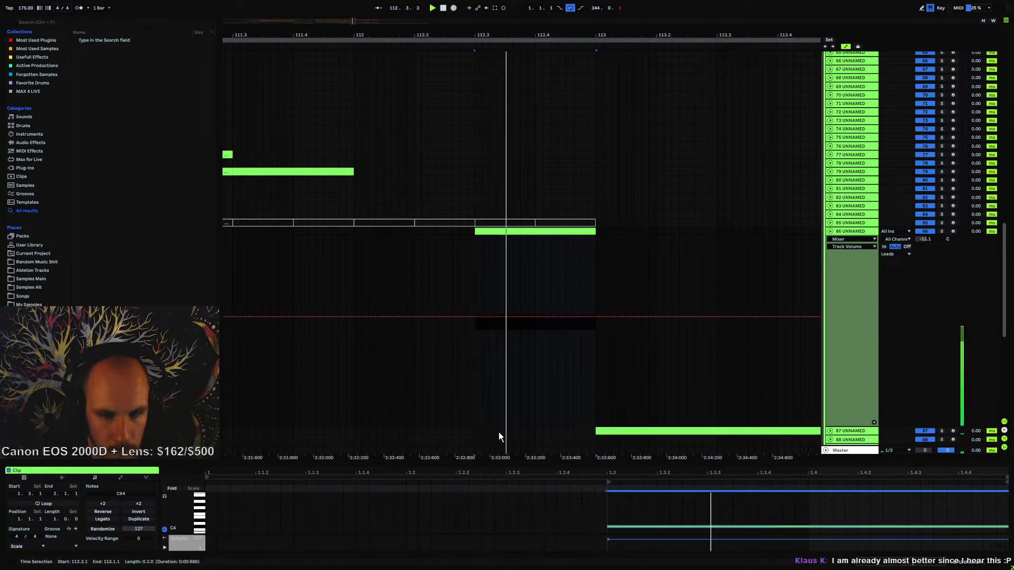
# - Show track 86's Serum Pitch Bend automation and move the 1.00 breakpoint from 112.1.1 to 112.3.1
pyautogui.click(354, 264)
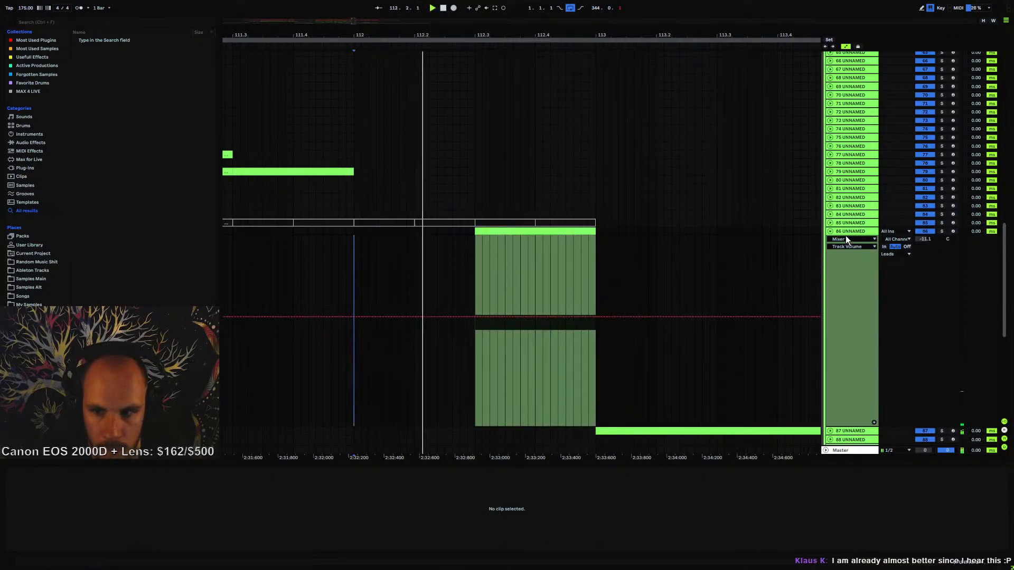
pyautogui.click(135, 486)
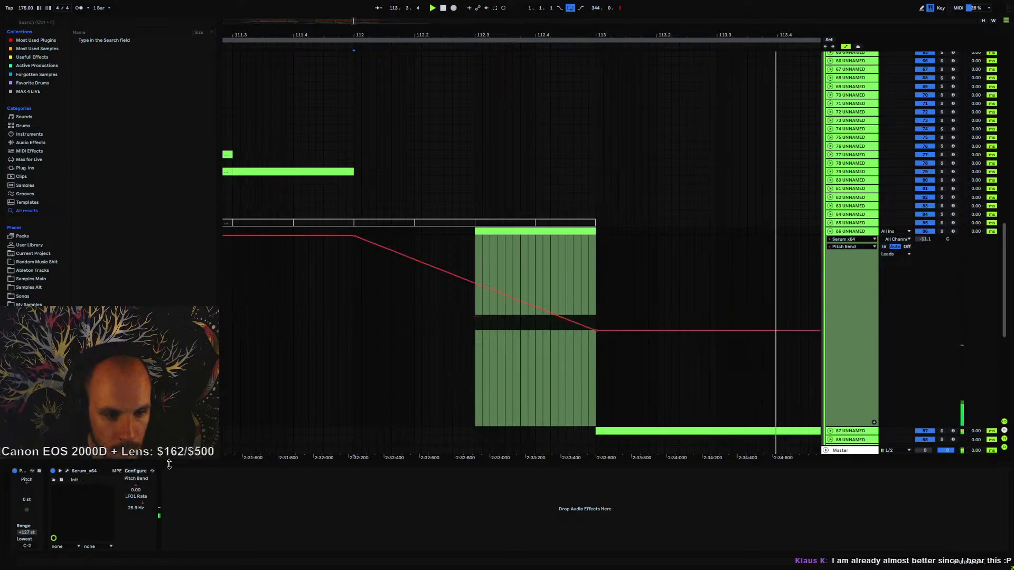
pyautogui.moveTo(354, 235); pyautogui.dragTo(475, 236)
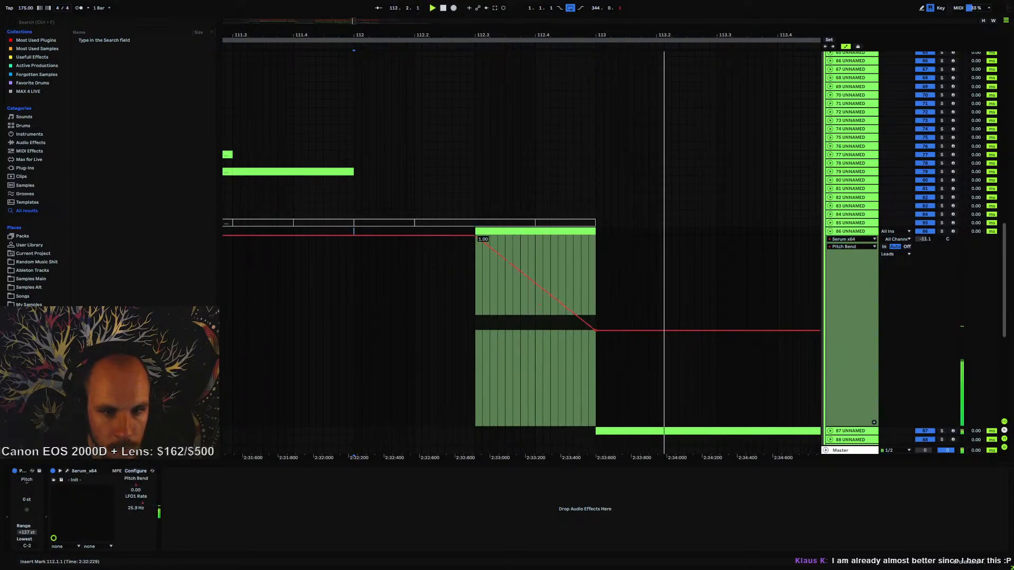
# - Show track 86's LFO1 Rate automation and move its 0.77 breakpoint to just after 112.3.1, then play from 112.3.1
pyautogui.click(139, 506)
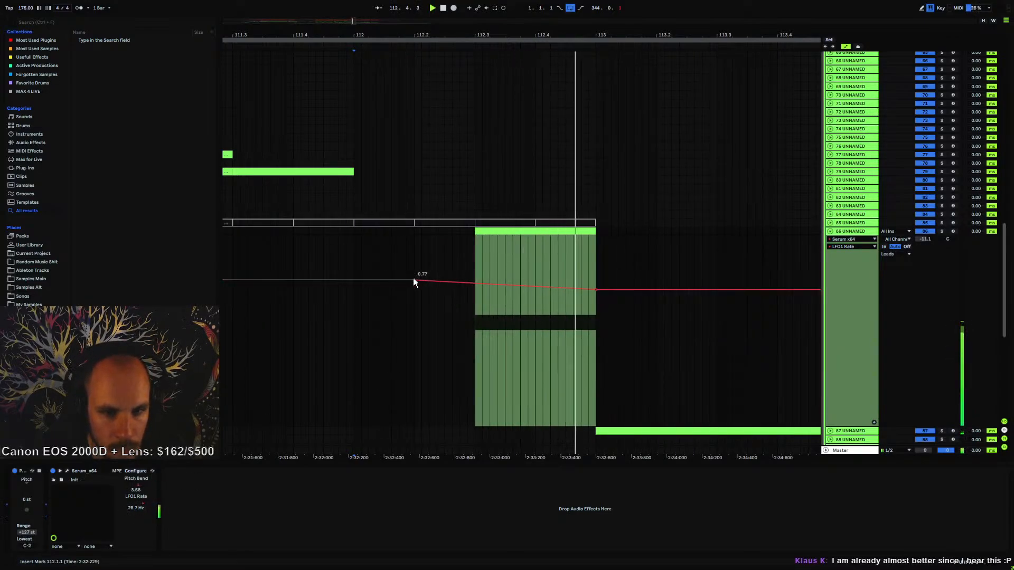
pyautogui.moveTo(475, 279); pyautogui.dragTo(520, 281)
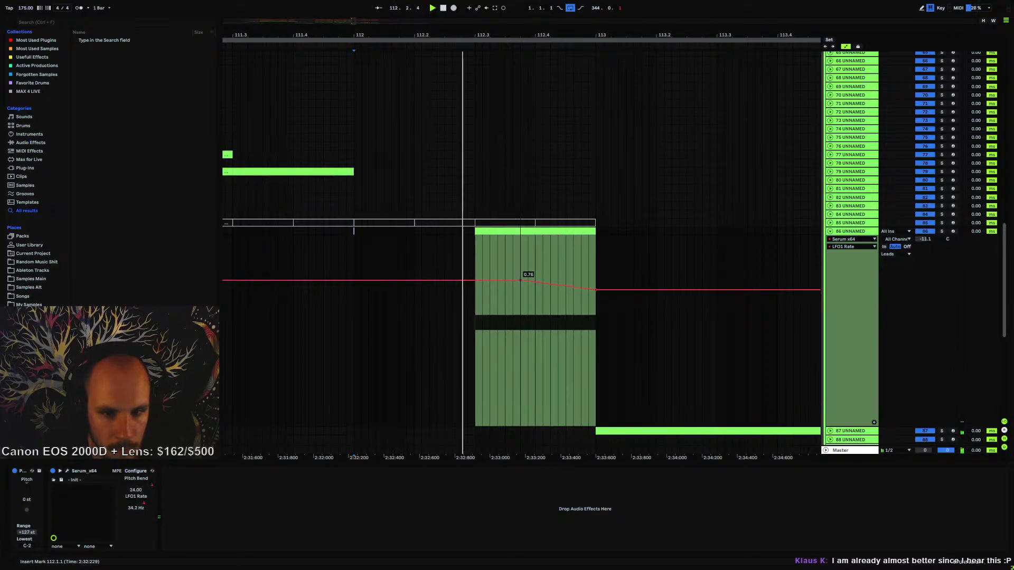
pyautogui.click(512, 273)
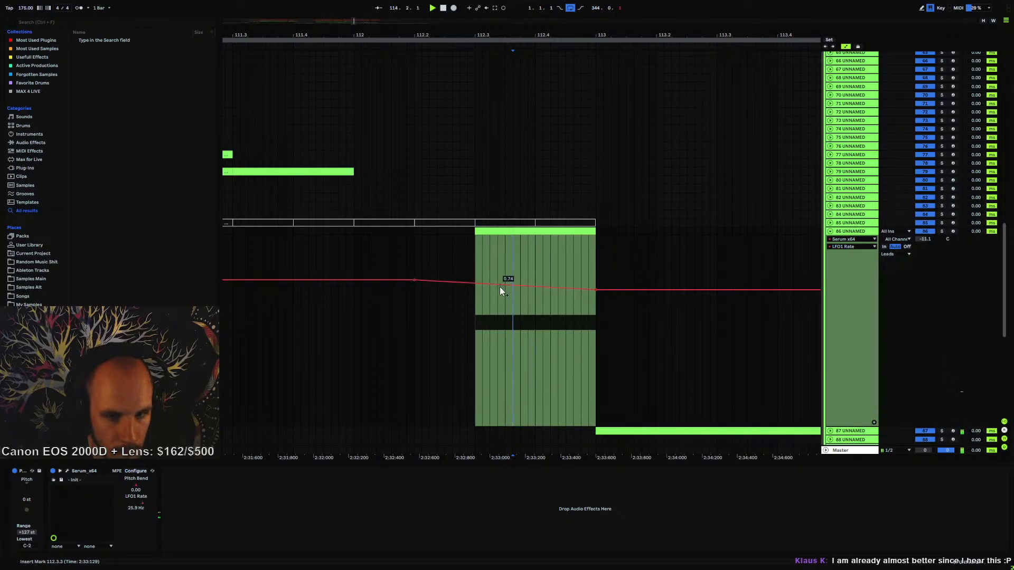
pyautogui.moveTo(413, 280); pyautogui.dragTo(490, 280)
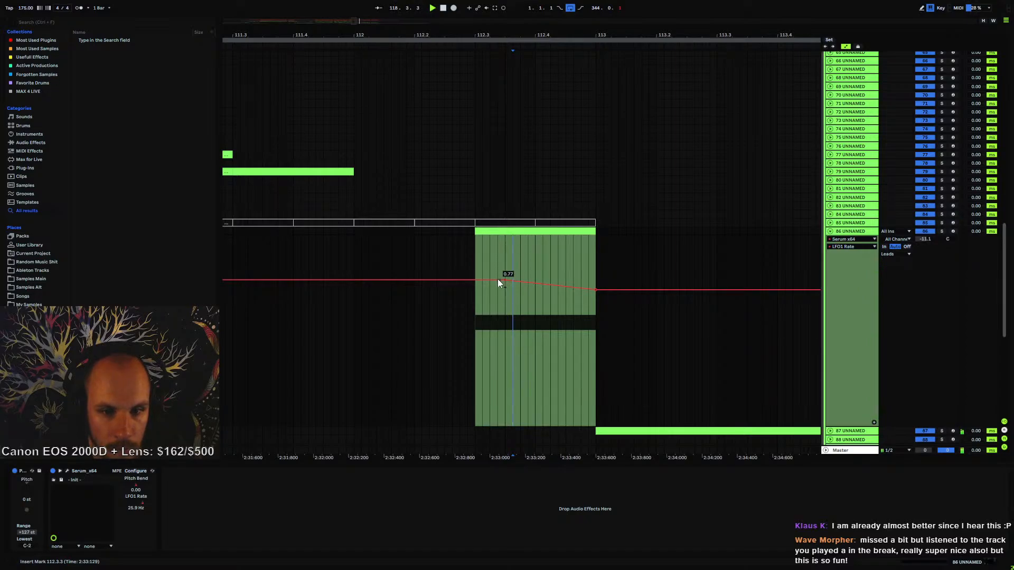
pyautogui.click(473, 265)
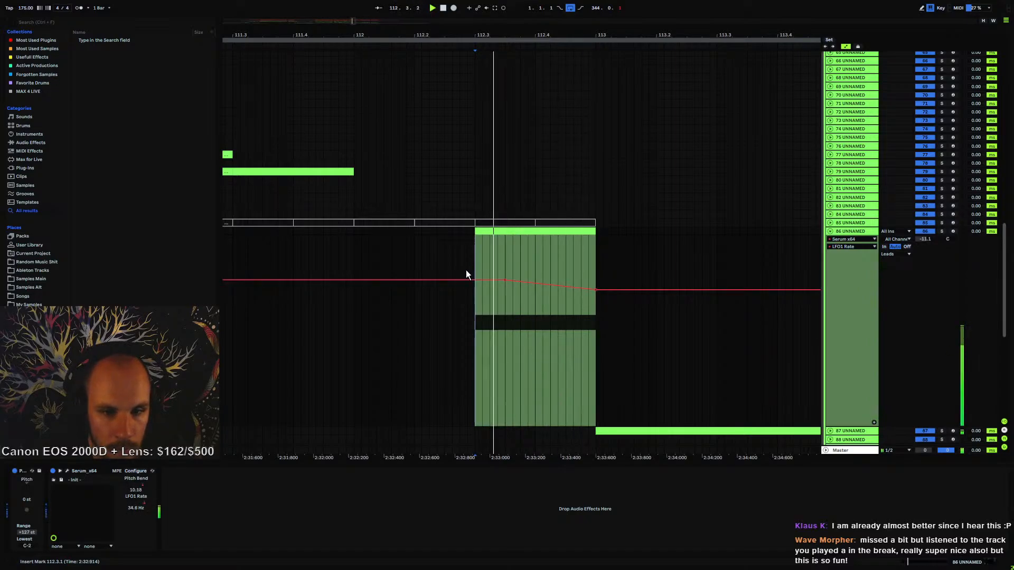
# - Fold track 86 and play the fill from 112.1.1 and from 111.3.3
pyautogui.click(831, 231)
pyautogui.click(359, 231)
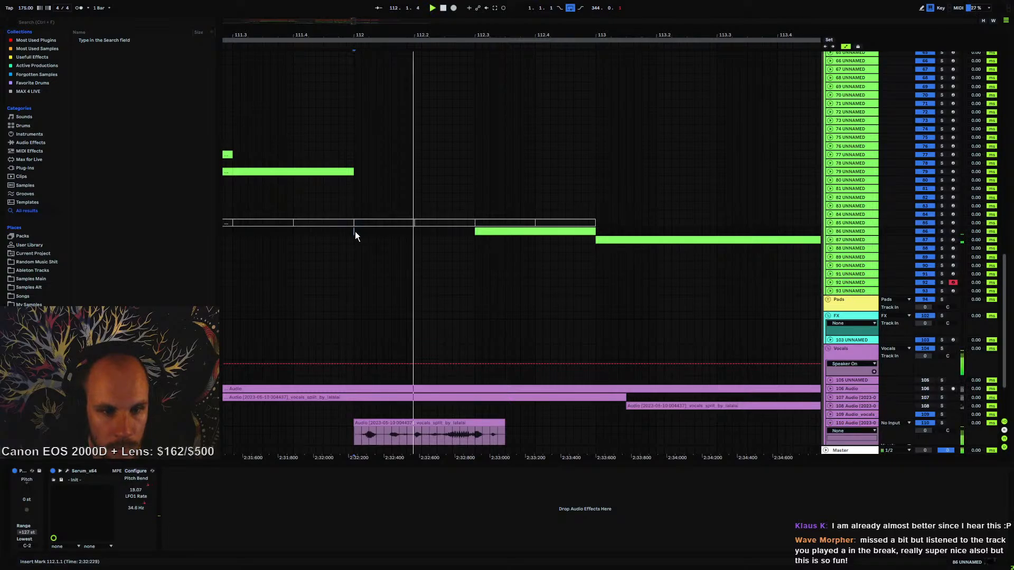
pyautogui.click(262, 239)
pyautogui.scroll(-3, 375, 366)
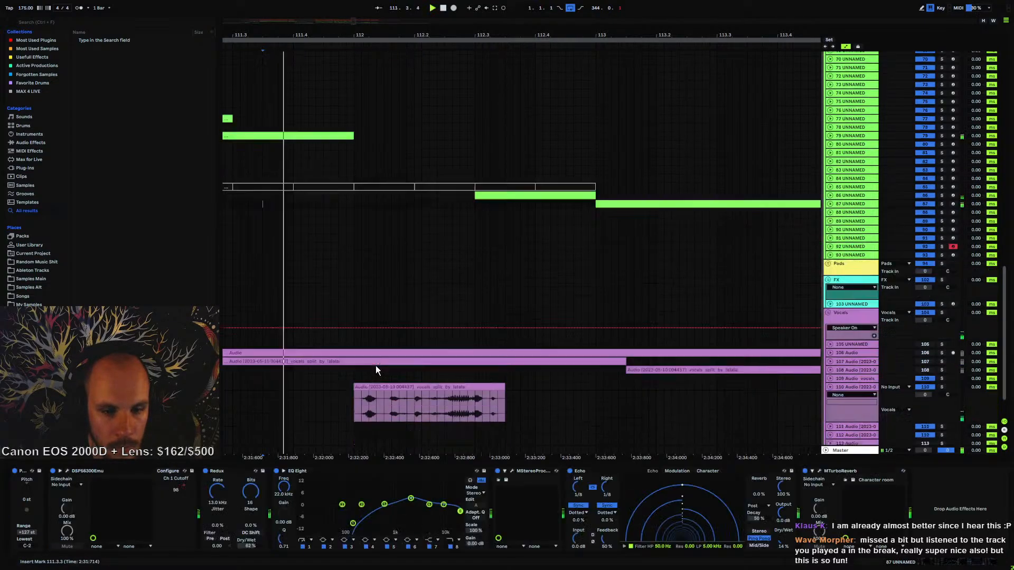
# - Select the vocal clip on track 110 and move it one sixteenth earlier, to start at 111.4.4
pyautogui.click(480, 362)
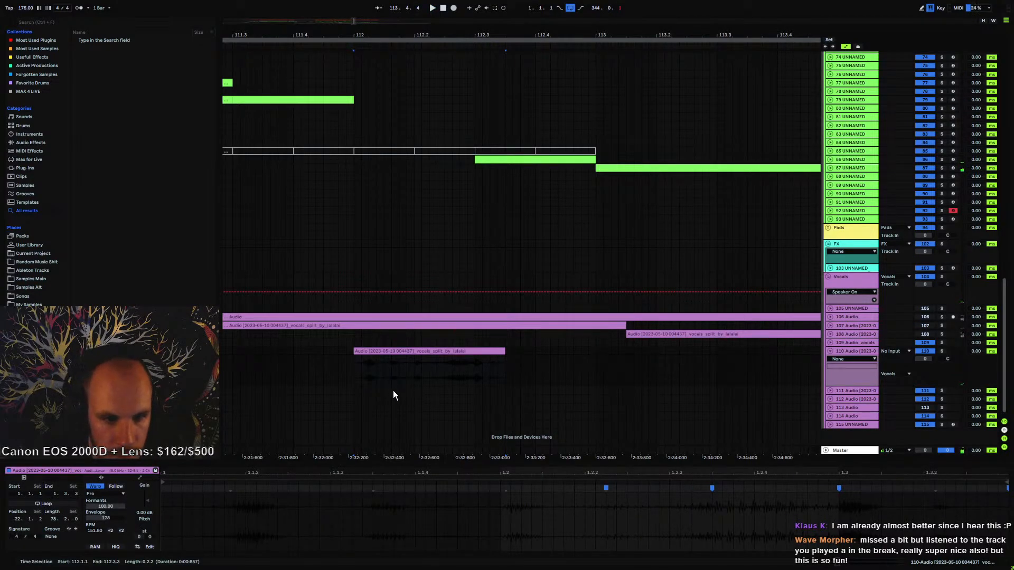
pyautogui.click(261, 497)
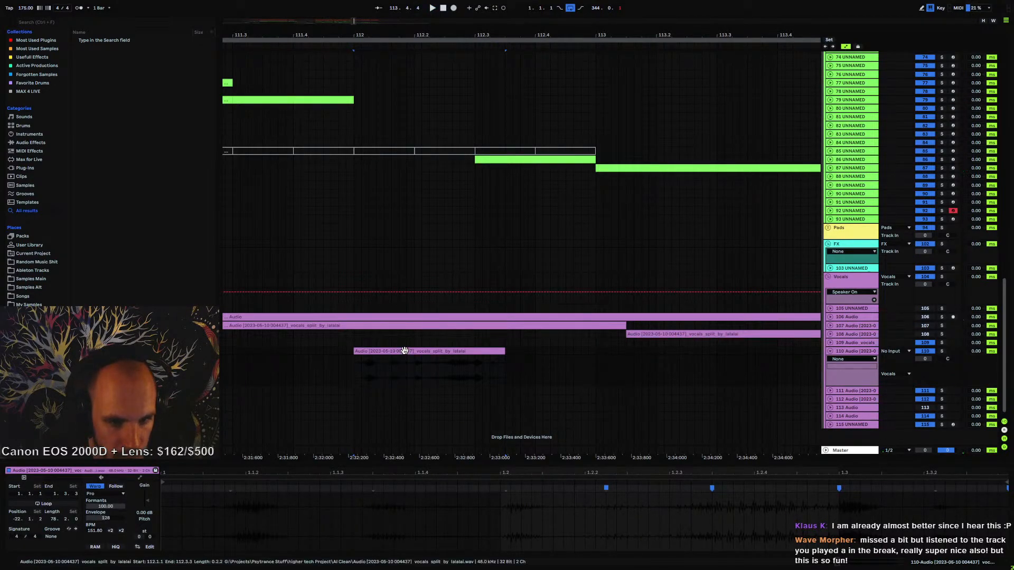
pyautogui.moveTo(406, 352); pyautogui.dragTo(391, 352)
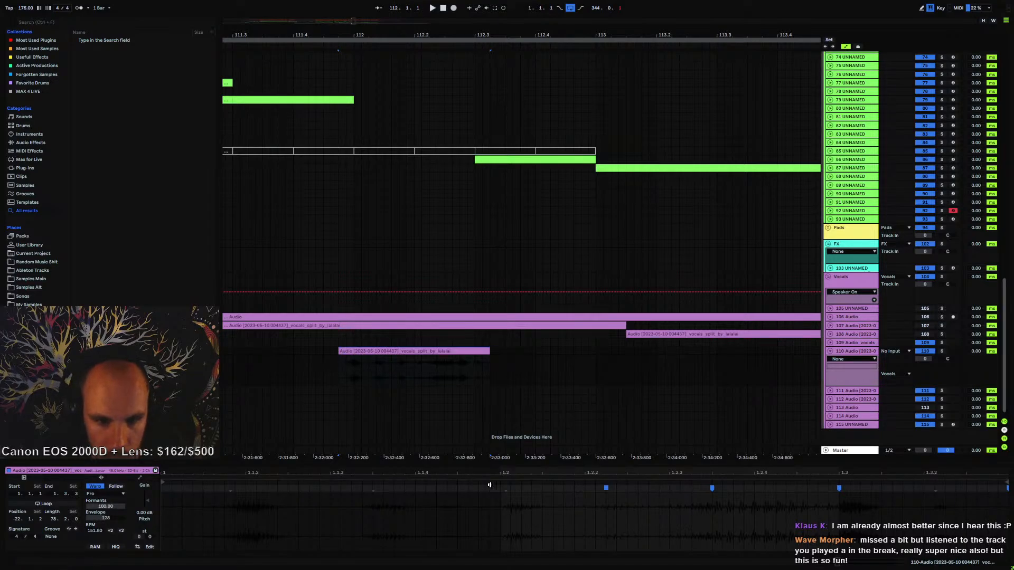
# - Shift the vocal clip's warp markers after 1.2.2 and 1.2.3 earlier, to just past 1.2.1 and 1.2.2
pyautogui.moveTo(604, 486)
pyautogui.mouseDown()
pyautogui.moveTo(548, 486)
pyautogui.moveTo(592, 490)
pyautogui.mouseUp()
pyautogui.hotkey('ctrl', 'z')
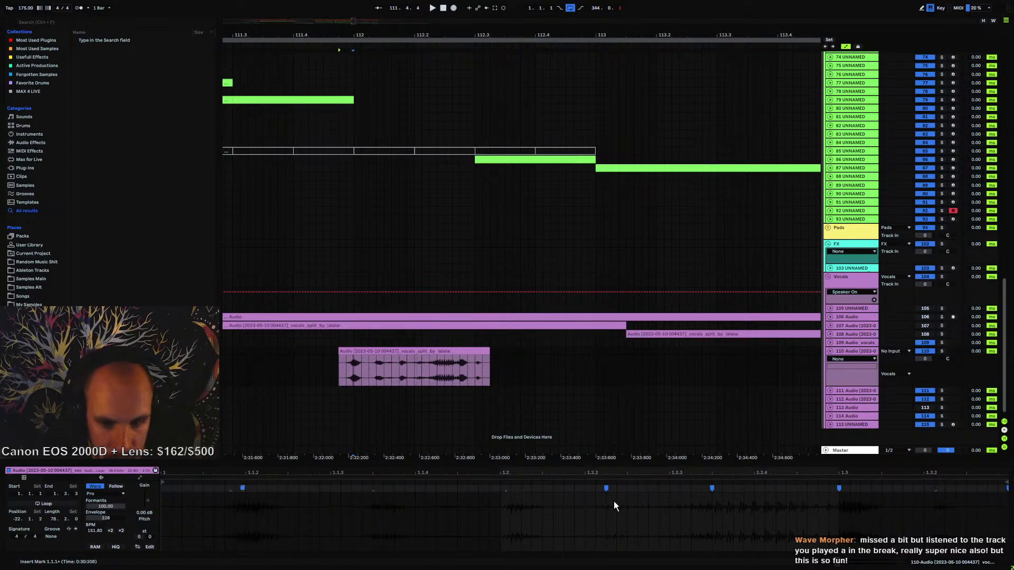
pyautogui.moveTo(606, 488); pyautogui.dragTo(544, 495)
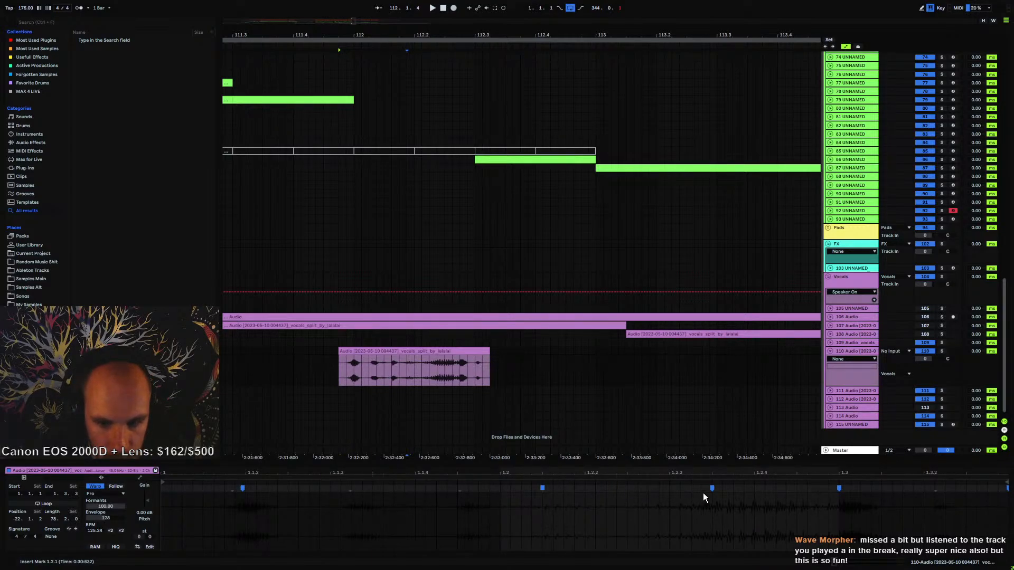
pyautogui.moveTo(704, 498)
pyautogui.mouseDown()
pyautogui.moveTo(644, 493)
pyautogui.moveTo(656, 494)
pyautogui.mouseUp()
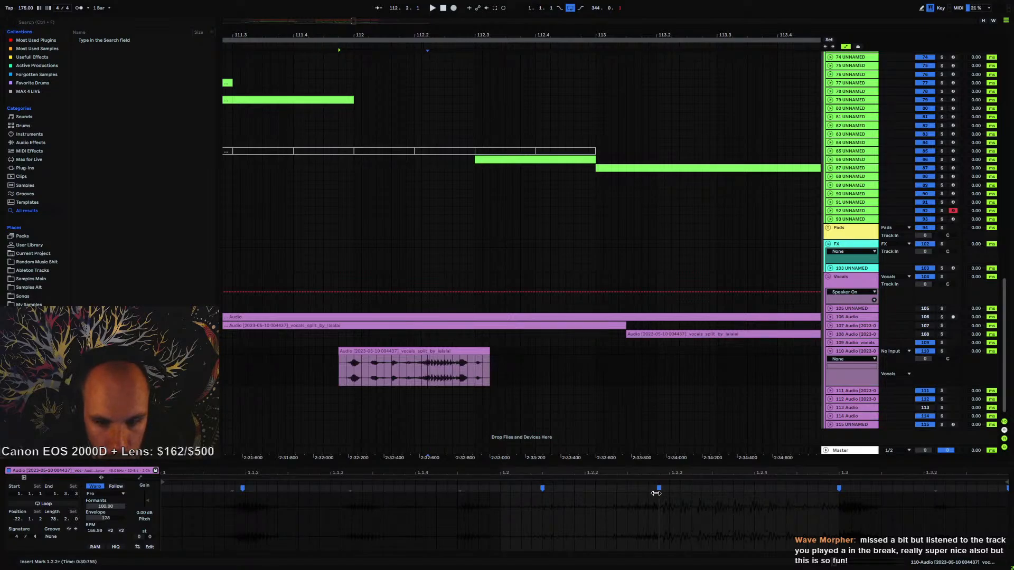
# - Move the vocal clip's warp marker at 1.3 to 1.2.4 and play from 112.2.4 and 112.2.3
pyautogui.moveTo(836, 493)
pyautogui.mouseDown()
pyautogui.moveTo(728, 496)
pyautogui.moveTo(754, 495)
pyautogui.mouseUp()
pyautogui.click(459, 367)
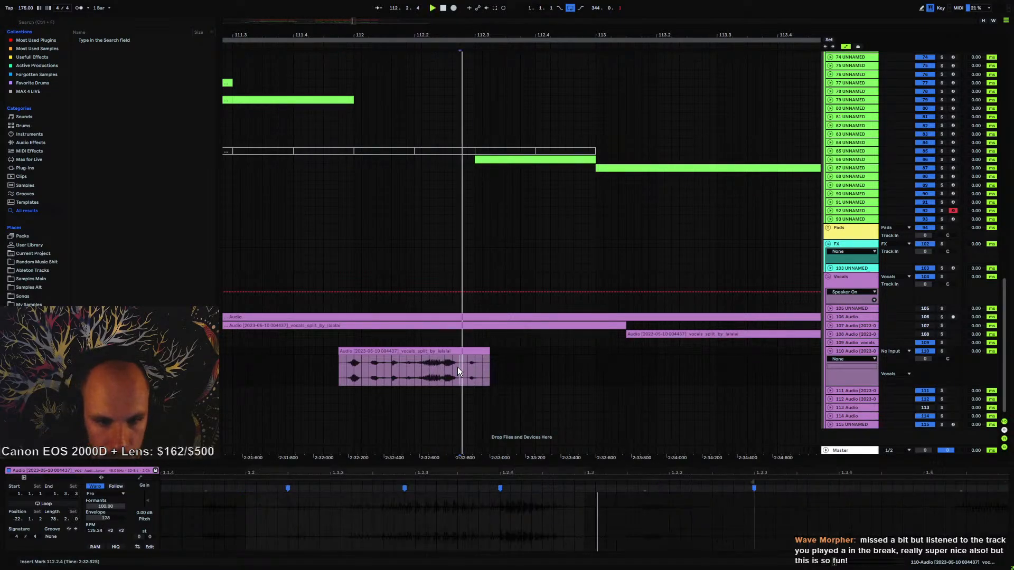
pyautogui.press('space')
pyautogui.press('space')
pyautogui.click(445, 364)
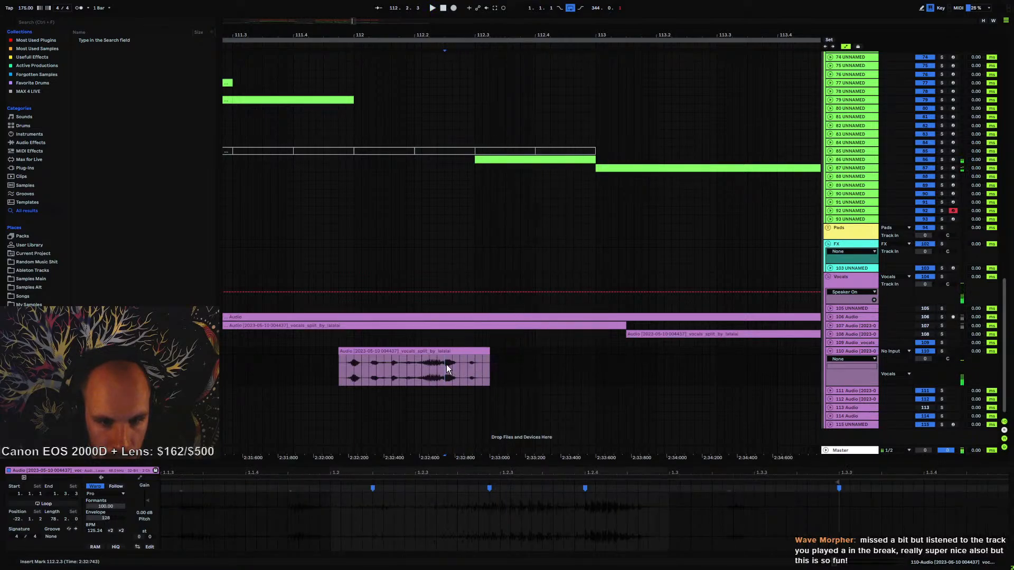
pyautogui.press('space')
pyautogui.press('space')
pyautogui.press('space')
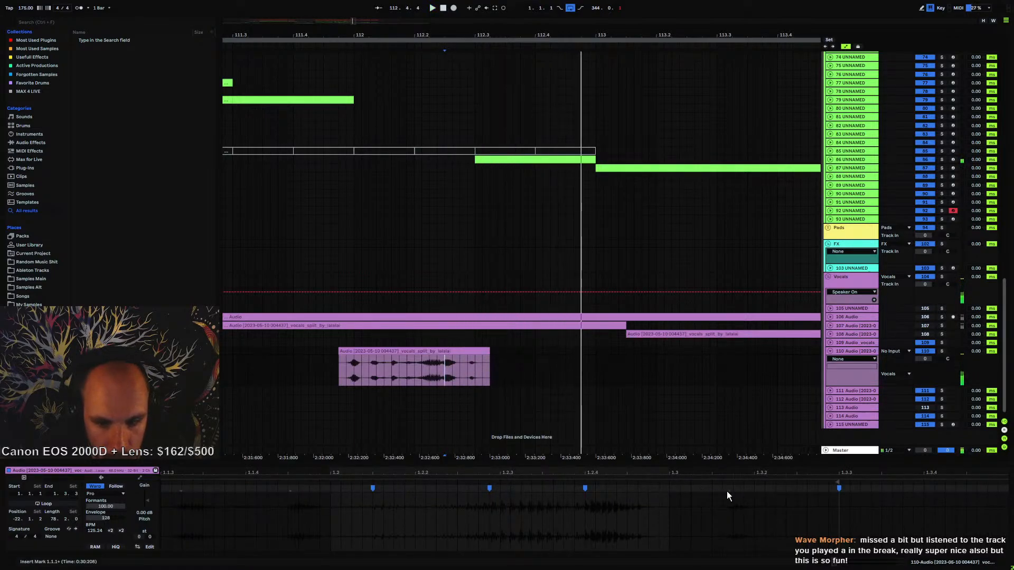
# - Add a warp marker after 1.3, pull it back to just before 1.3, and audition the vocal from 111.4.4
pyautogui.moveTo(730, 487); pyautogui.dragTo(647, 486)
pyautogui.press('space')
pyautogui.press('space')
pyautogui.press('space')
pyautogui.click(335, 369)
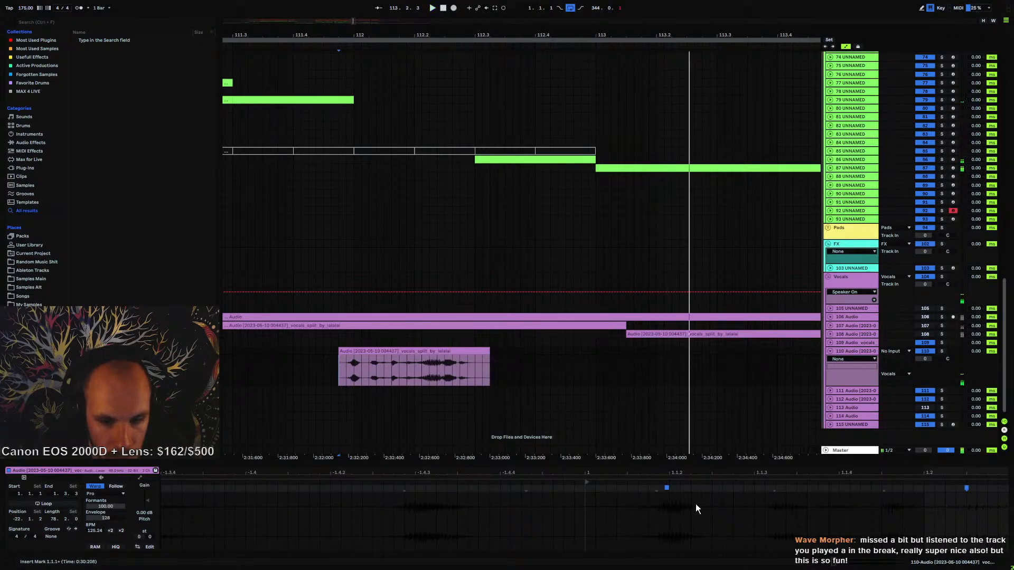
# - Remove the warp marker just before 1.2.3, move the one at 1.2.4 to just after 1.2.3, and play the result
pyautogui.moveTo(617, 527); pyautogui.dragTo(518, 528)
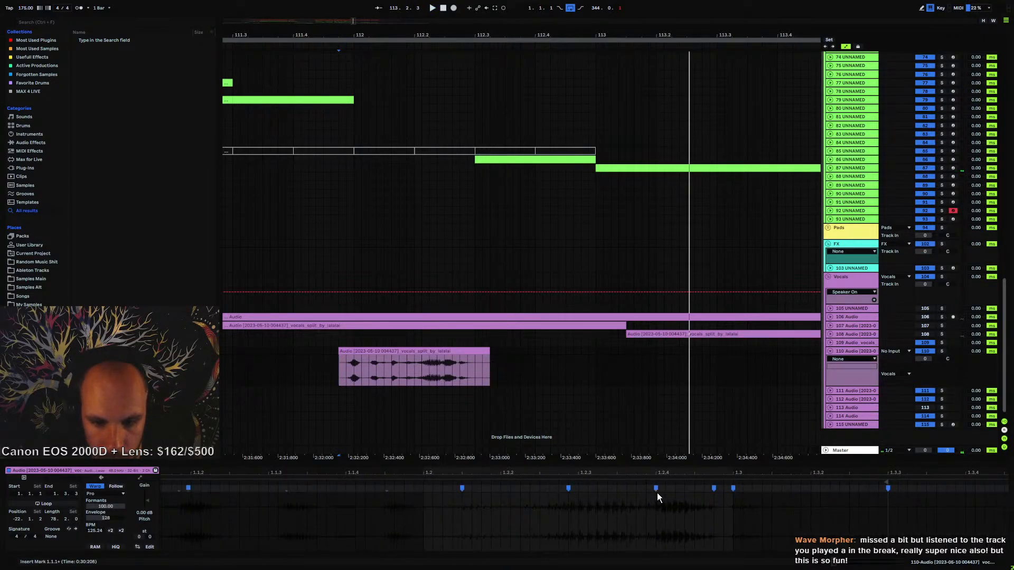
pyautogui.click(569, 491)
pyautogui.moveTo(658, 489); pyautogui.dragTo(604, 489)
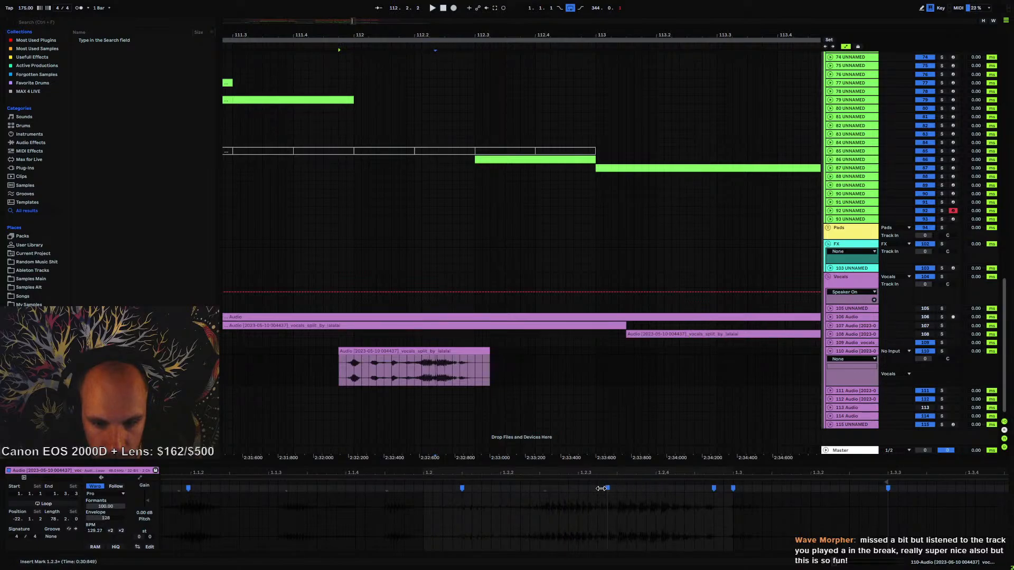
pyautogui.press('space')
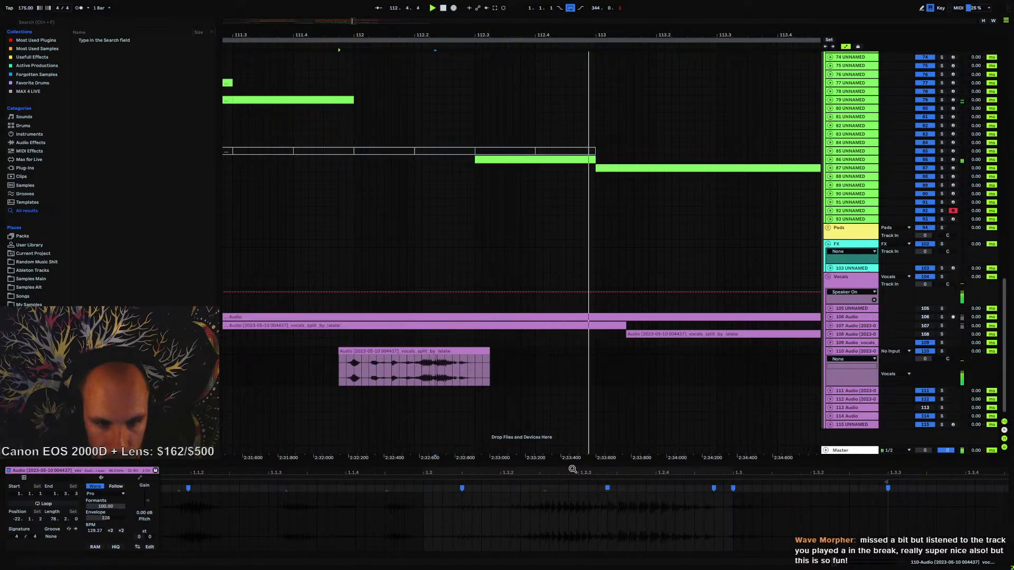
pyautogui.press('space')
pyautogui.press('space')
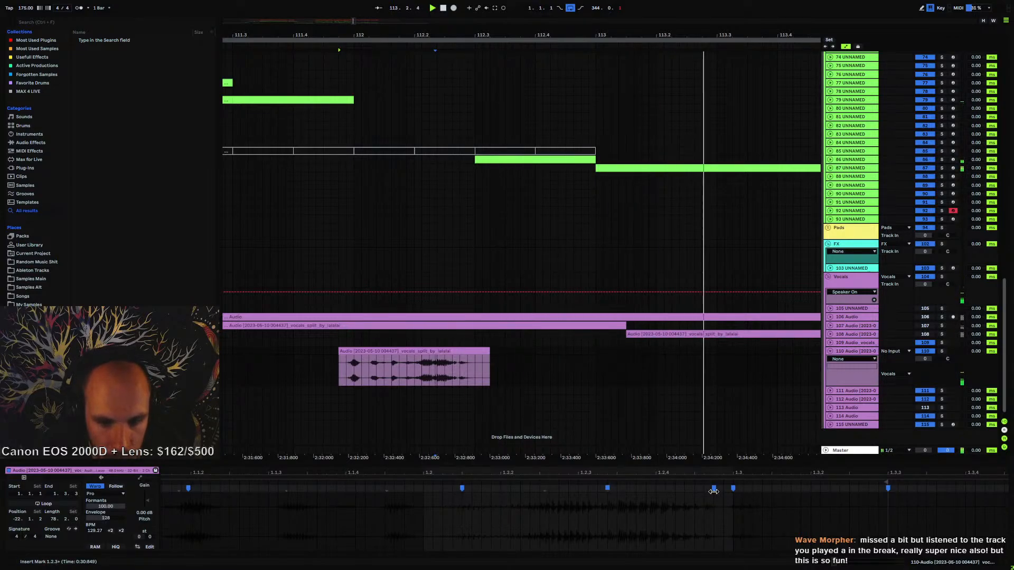
pyautogui.press('space')
pyautogui.press('space')
# - Shift the two warp markers after 1.2.3 earlier, to 1.2.3 and just past 1.2.4, and place another just before 1.2.2
pyautogui.moveTo(714, 489); pyautogui.dragTo(674, 489)
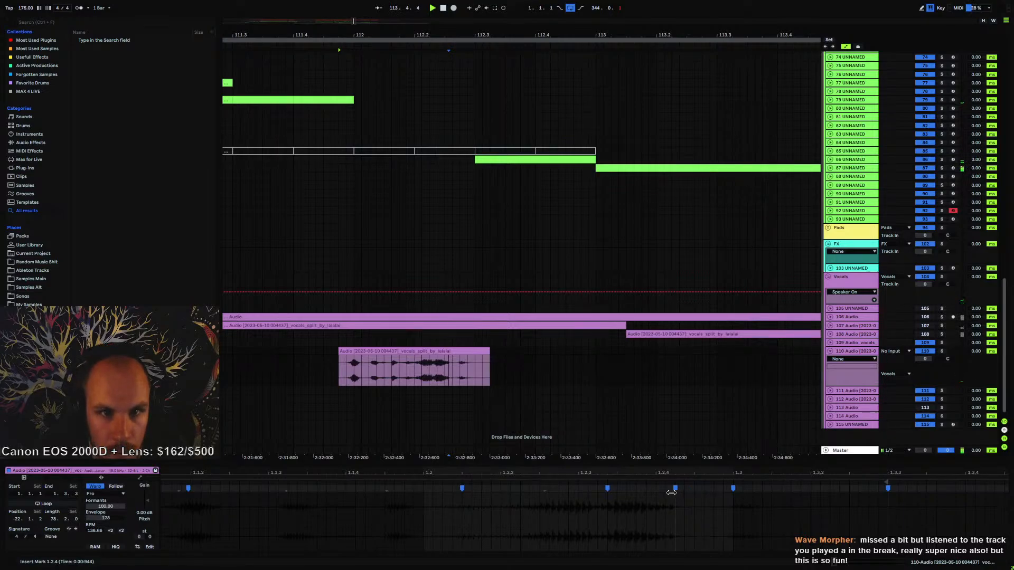
pyautogui.moveTo(609, 487); pyautogui.dragTo(578, 488)
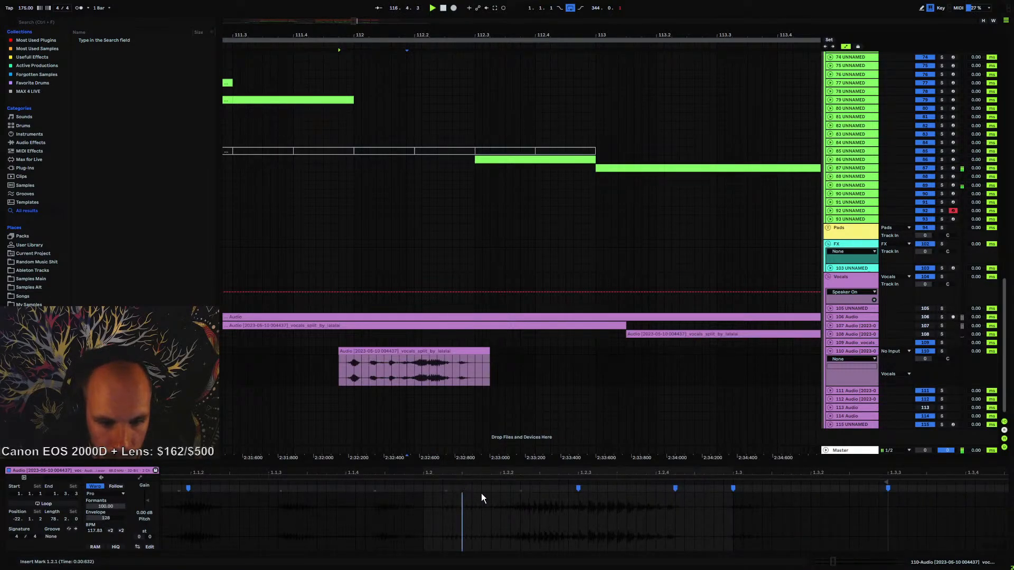
pyautogui.moveTo(522, 489); pyautogui.dragTo(479, 489)
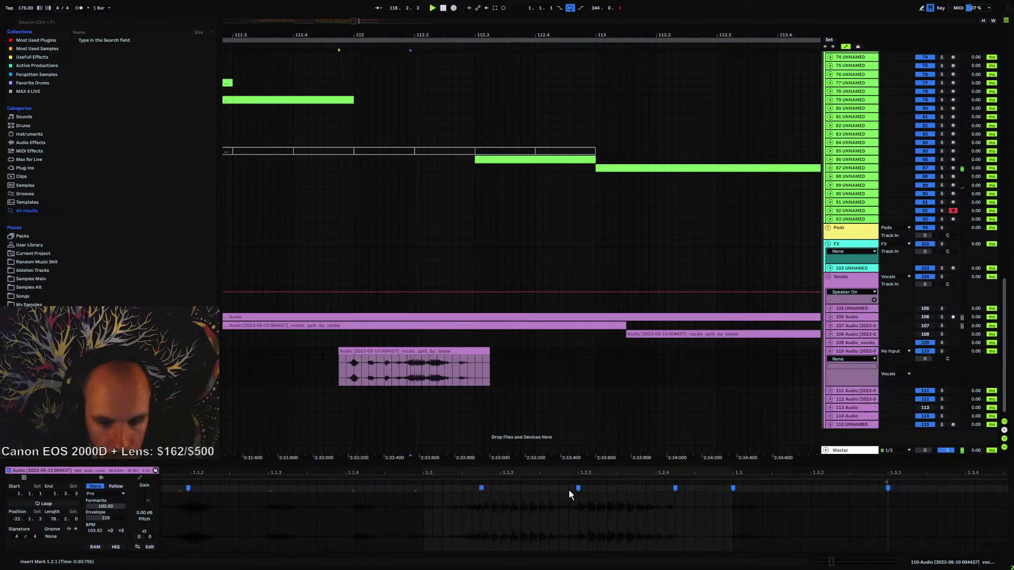
# - Pull the next three warp markers earlier, the last of them to 1.2.4, and trim the vocal clip's end to 112.3.1
pyautogui.moveTo(579, 488); pyautogui.dragTo(539, 489)
pyautogui.moveTo(675, 489)
pyautogui.mouseDown()
pyautogui.moveTo(598, 489)
pyautogui.moveTo(617, 489)
pyautogui.mouseUp()
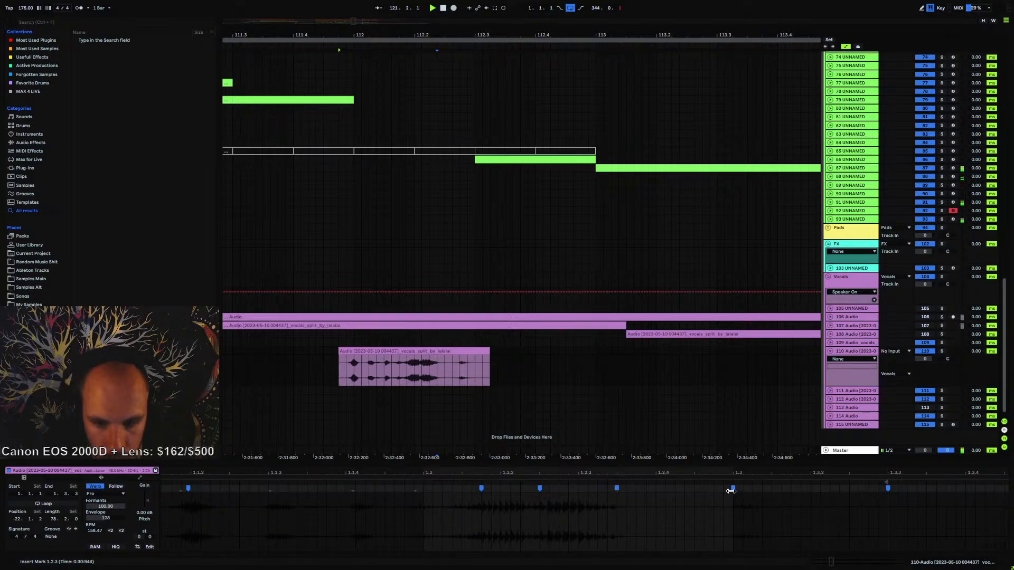
pyautogui.moveTo(732, 489)
pyautogui.mouseDown()
pyautogui.moveTo(644, 489)
pyautogui.moveTo(655, 489)
pyautogui.mouseUp()
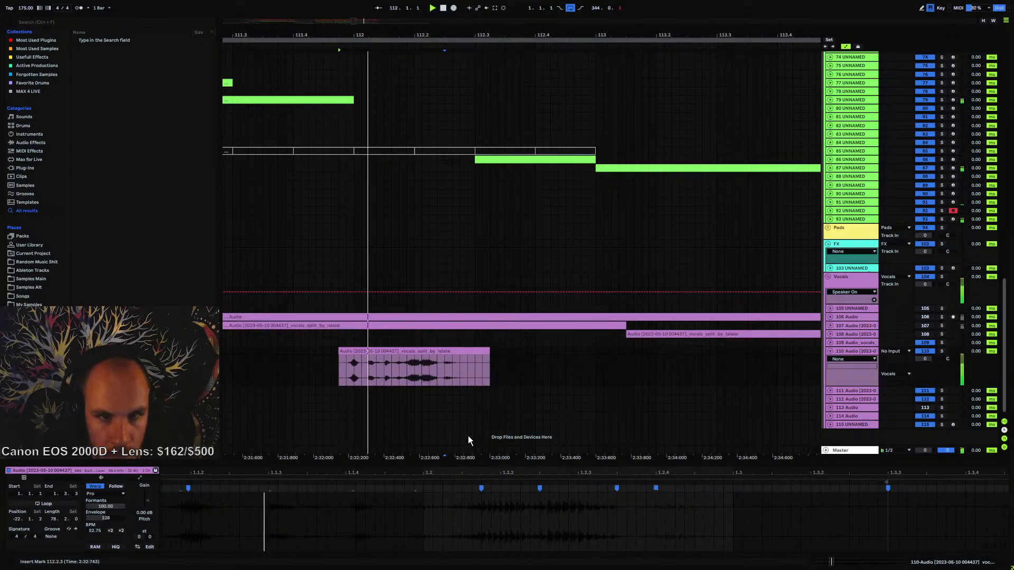
pyautogui.moveTo(489, 360); pyautogui.dragTo(474, 355)
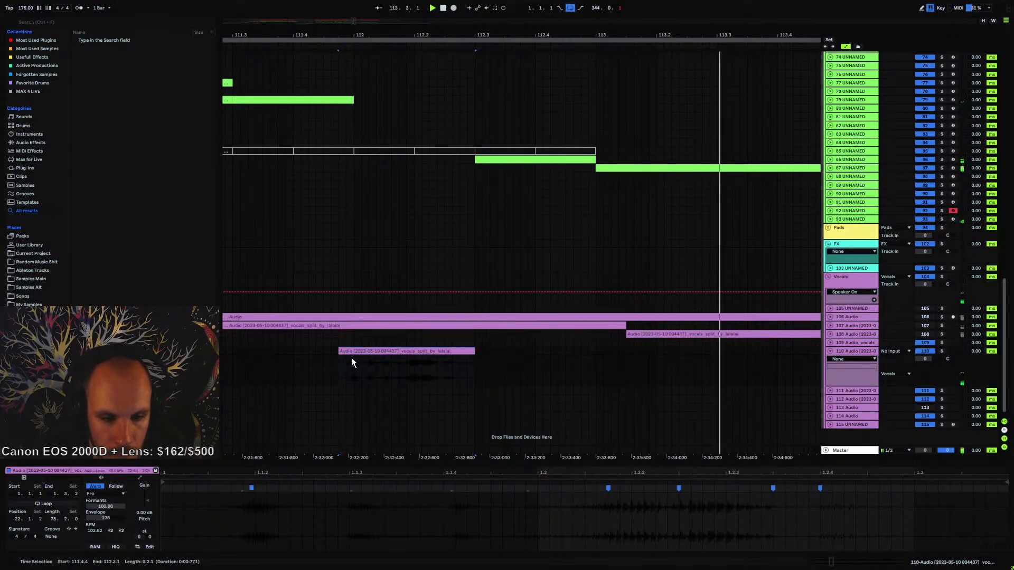
pyautogui.click(315, 363)
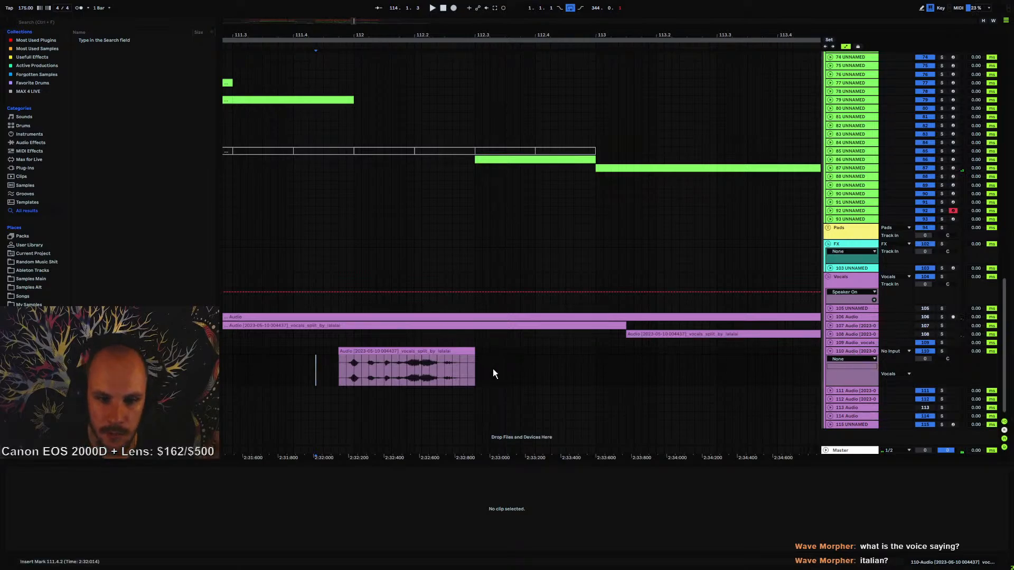
# - Split the vocal clip on track 110 just after 112.2.2 and raise the second part's gain to 7.69 dB
pyautogui.click(444, 39)
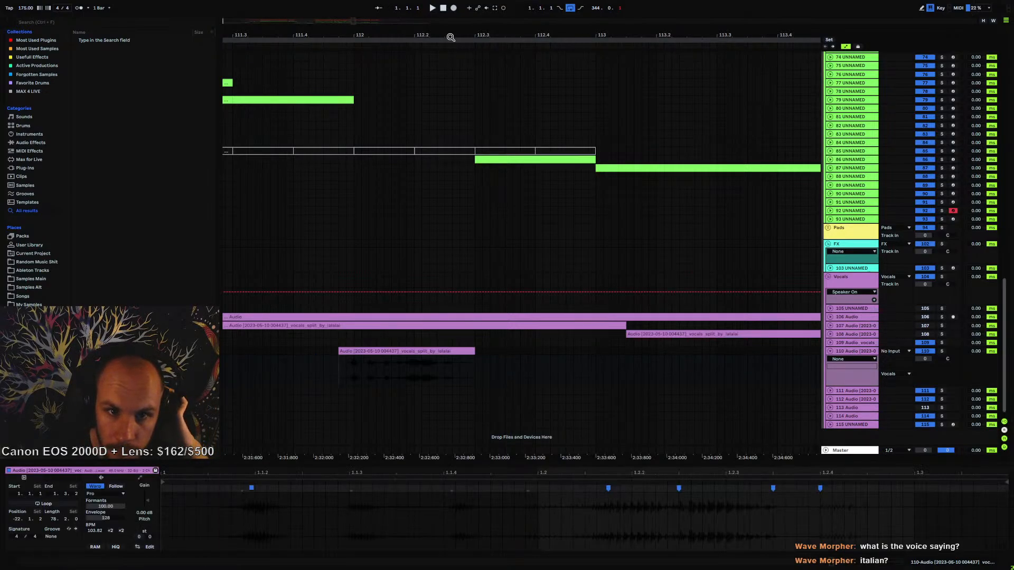
pyautogui.moveTo(451, 37); pyautogui.dragTo(450, 89)
pyautogui.click(433, 366)
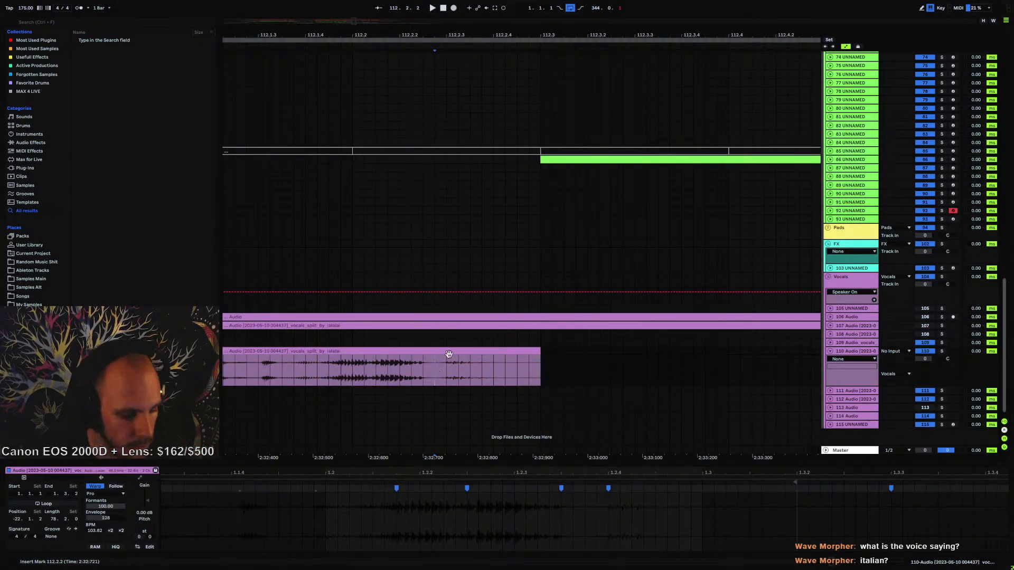
pyautogui.hotkey('ctrl', 'e')
pyautogui.click(467, 349)
pyautogui.moveTo(147, 507); pyautogui.dragTo(146, 502)
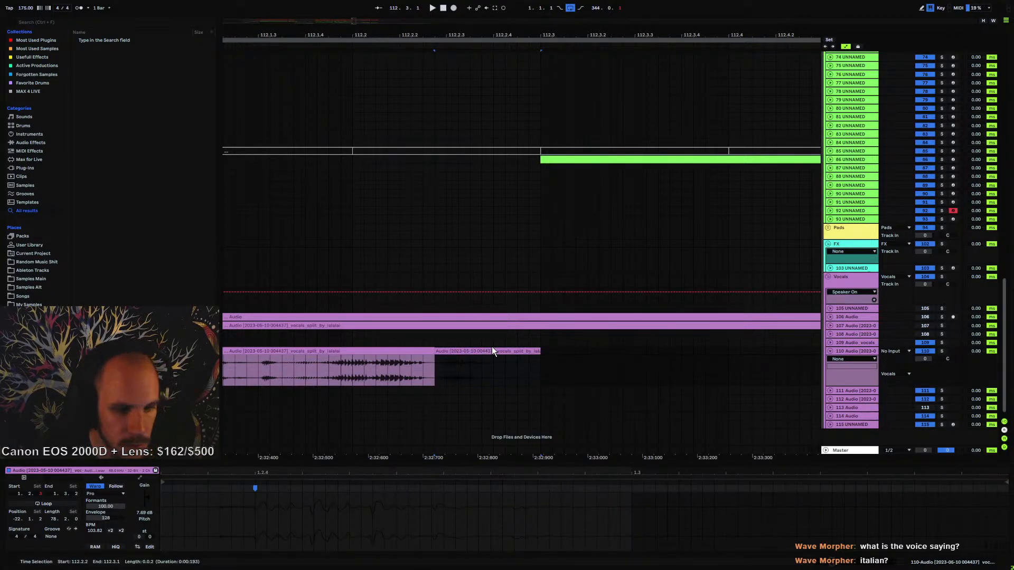
# - Move the boundary between the two vocal parts slightly later and create a short crossfade across it
pyautogui.click(426, 360)
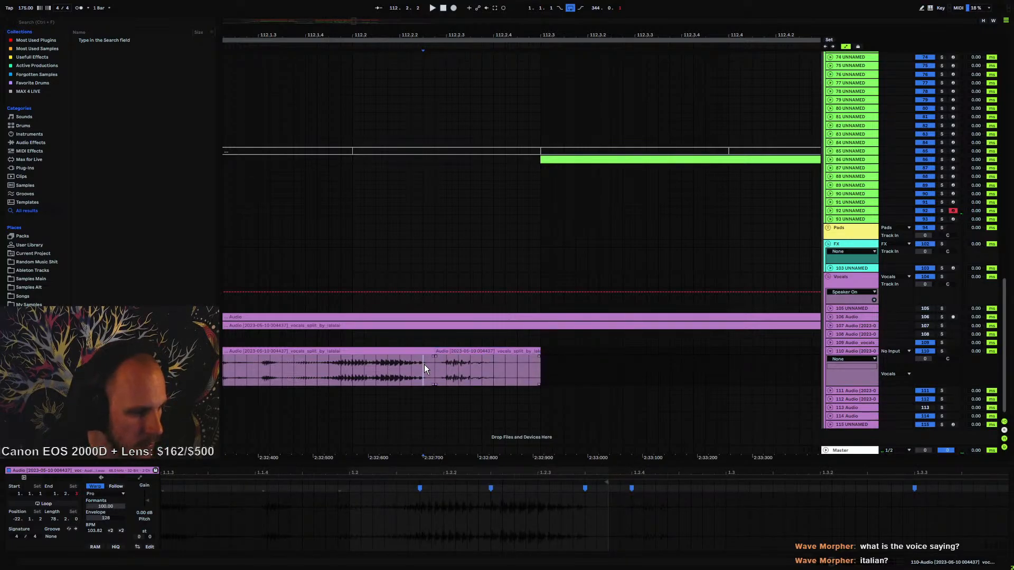
pyautogui.moveTo(436, 356); pyautogui.dragTo(442, 356)
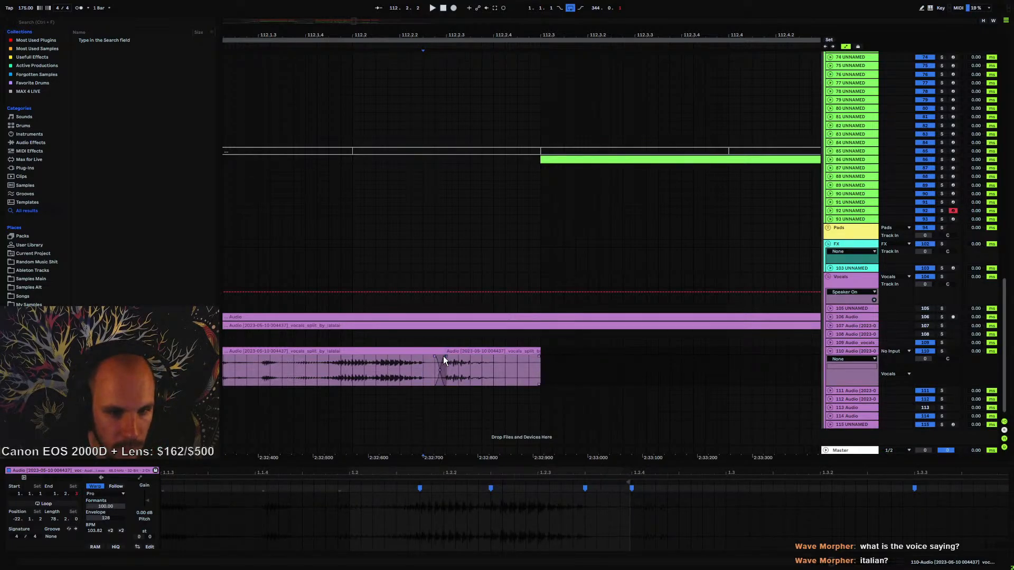
pyautogui.click(425, 356)
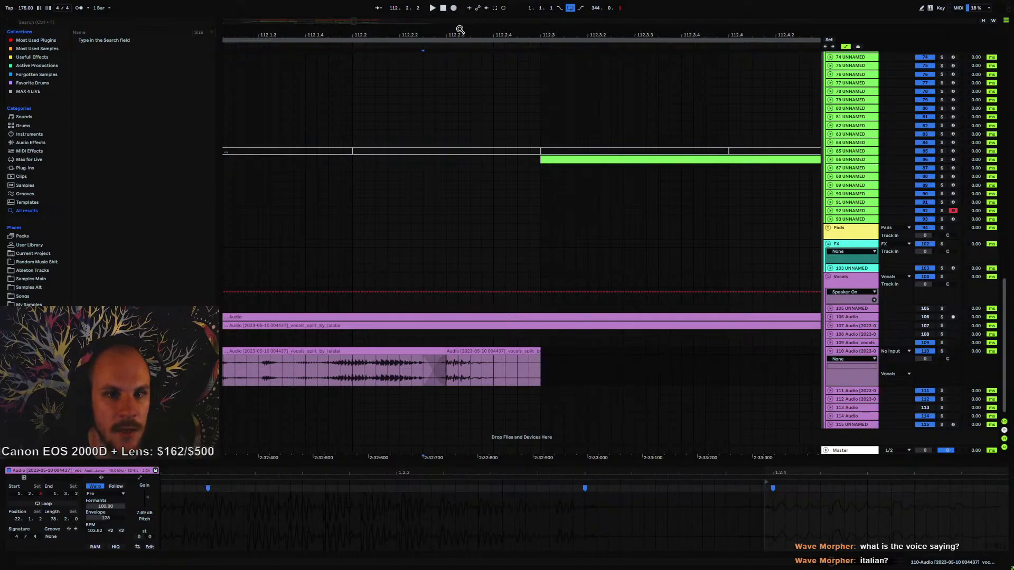
# - Fold track 110 and play the fill from 111.4.1
pyautogui.moveTo(460, 30); pyautogui.dragTo(465, 4)
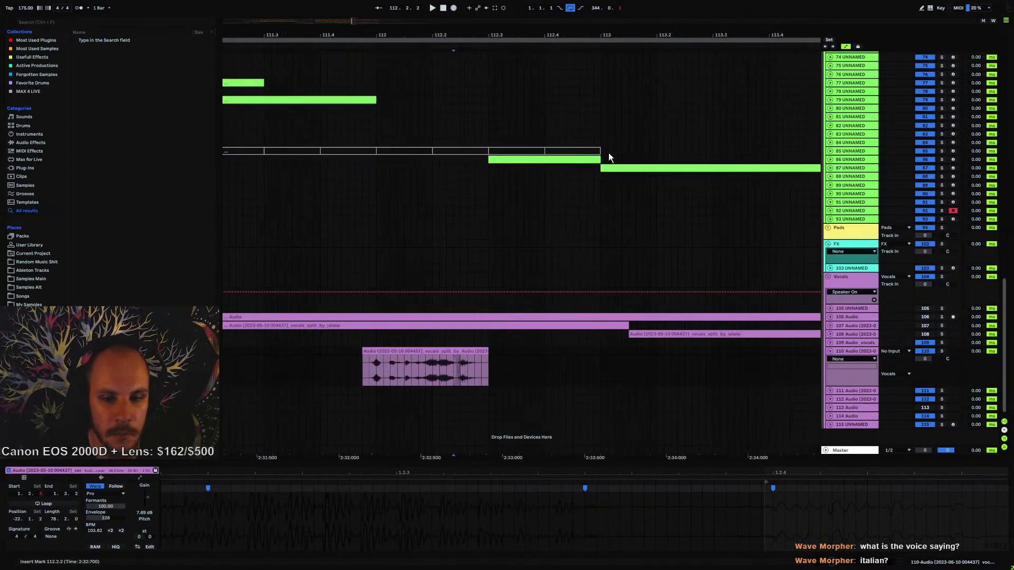
pyautogui.click(830, 352)
pyautogui.click(346, 352)
pyautogui.moveTo(364, 34)
pyautogui.mouseDown()
pyautogui.moveTo(511, 32)
pyautogui.moveTo(529, 16)
pyautogui.mouseUp()
pyautogui.click(504, 354)
pyautogui.press('space')
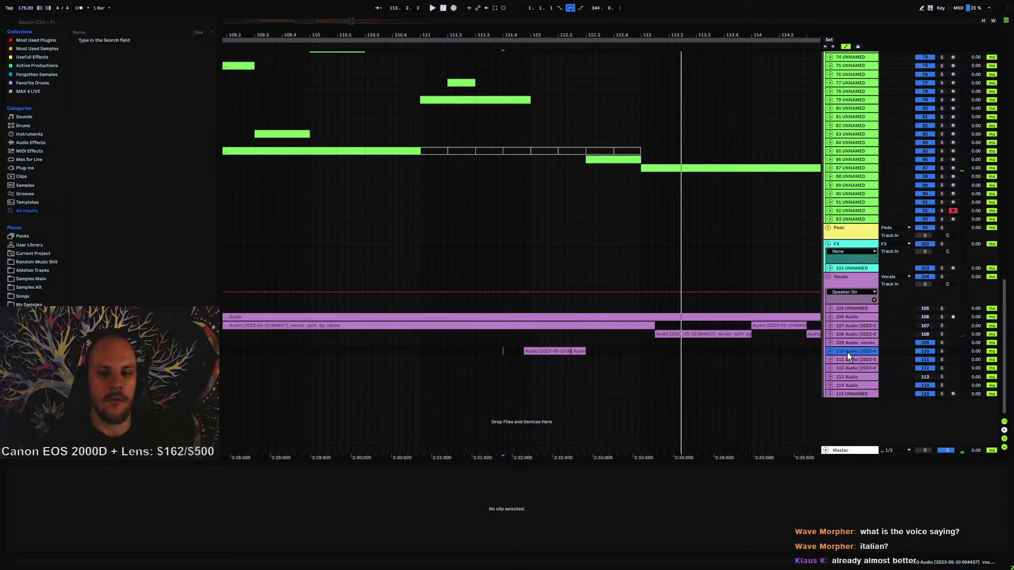
# - Review the bass section from bar 81 to 113 and play the arrangement from 109.1.1
pyautogui.moveTo(517, 37); pyautogui.dragTo(643, 20)
pyautogui.scroll(2, 508, 217)
pyautogui.moveTo(452, 67); pyautogui.dragTo(648, 224)
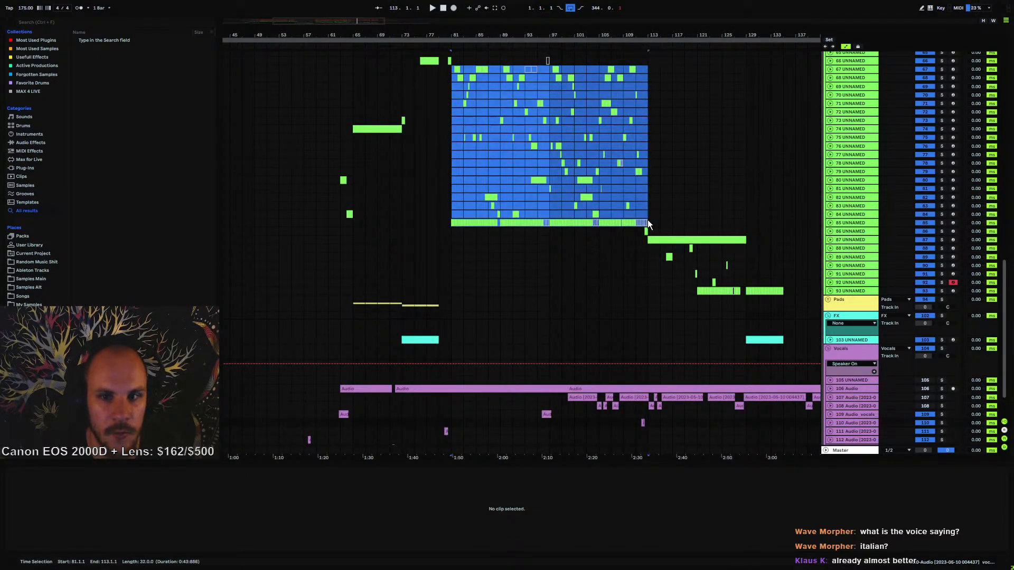
pyautogui.moveTo(489, 197); pyautogui.dragTo(607, 249)
pyautogui.moveTo(666, 210); pyautogui.dragTo(333, 117)
pyautogui.scroll(-6, 550, 290)
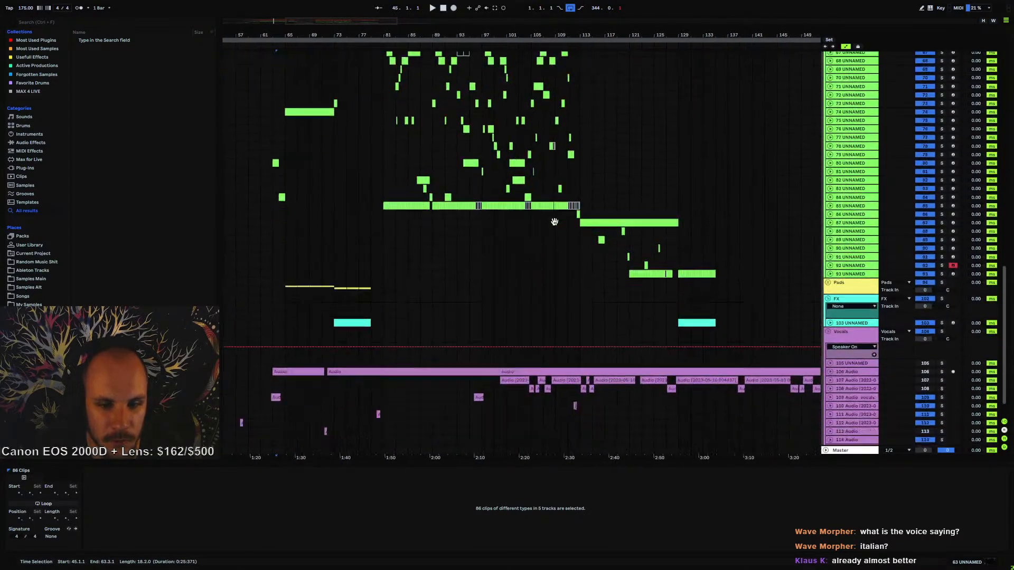
pyautogui.click(556, 391)
pyautogui.press('space')
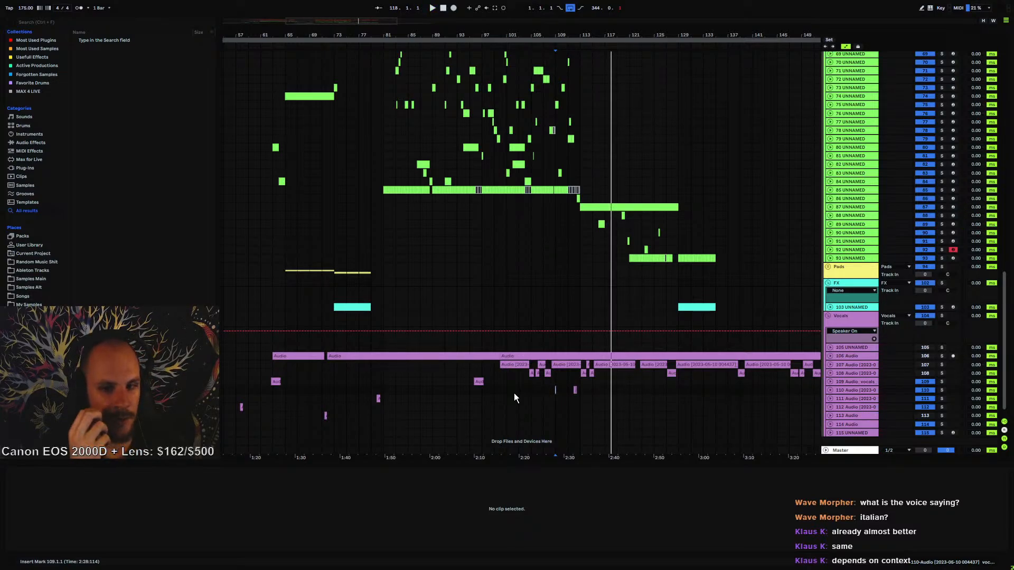
# - Select the time range from 111.4.1 to 112.4.1 on track 110, covering both vocal parts
pyautogui.moveTo(585, 35); pyautogui.dragTo(540, 355)
pyautogui.click(546, 389)
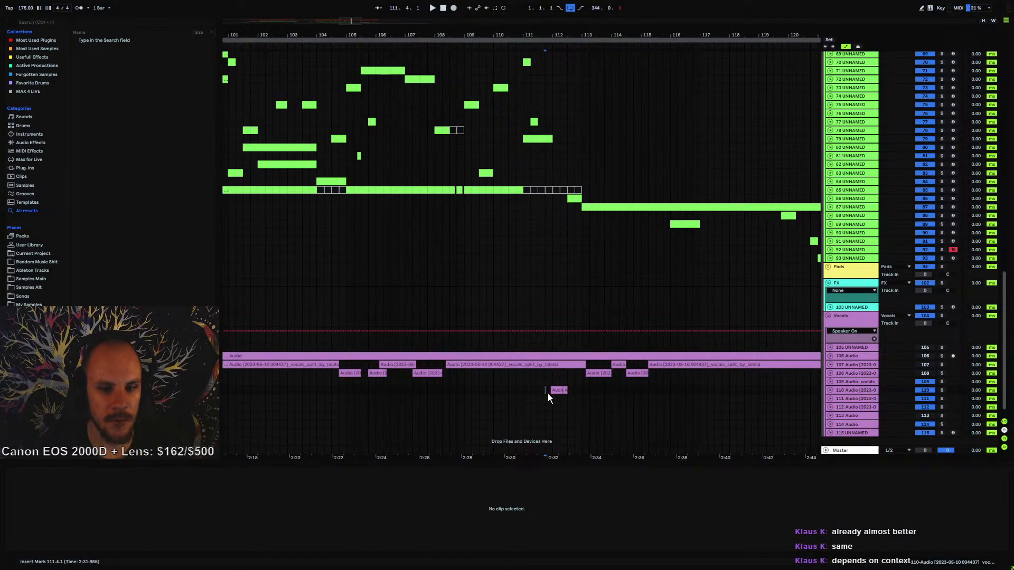
pyautogui.moveTo(547, 394); pyautogui.dragTo(572, 389)
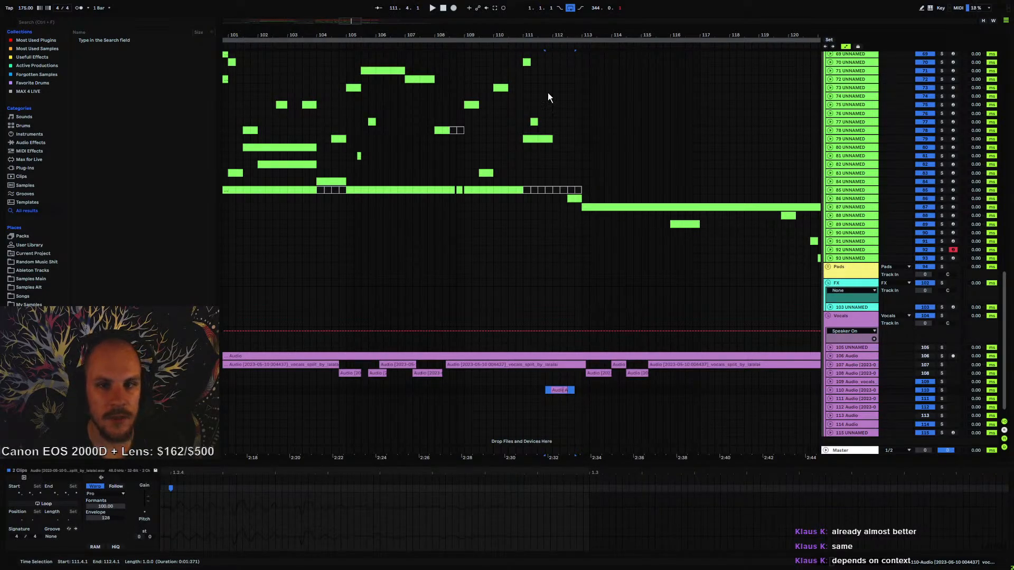
# - Look over the bass, FX and vocal tracks across the whole arranged section and the empty bars after it
pyautogui.moveTo(567, 34); pyautogui.dragTo(568, 1)
pyautogui.scroll(2, 569, 285)
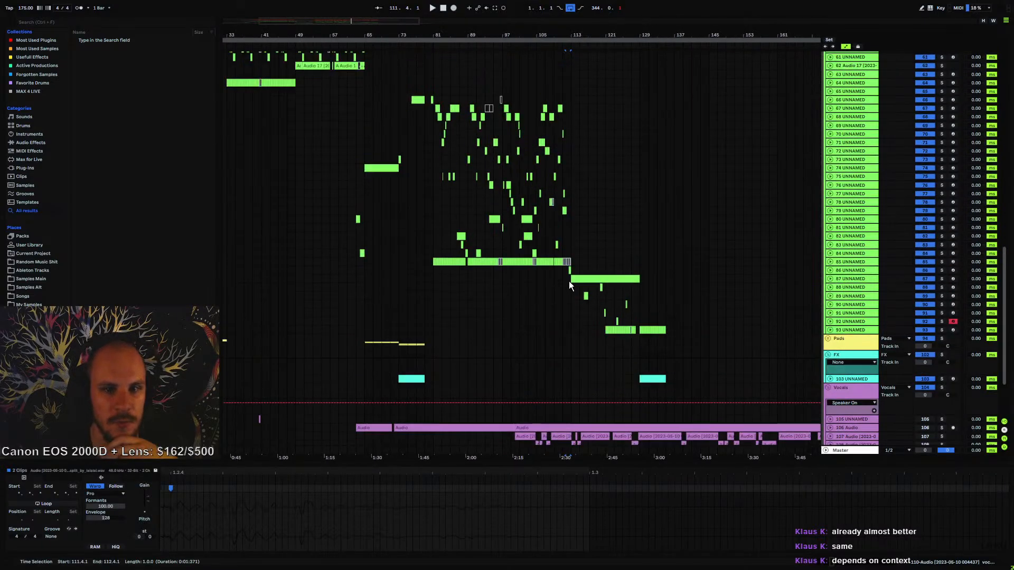
pyautogui.scroll(-2, 614, 312)
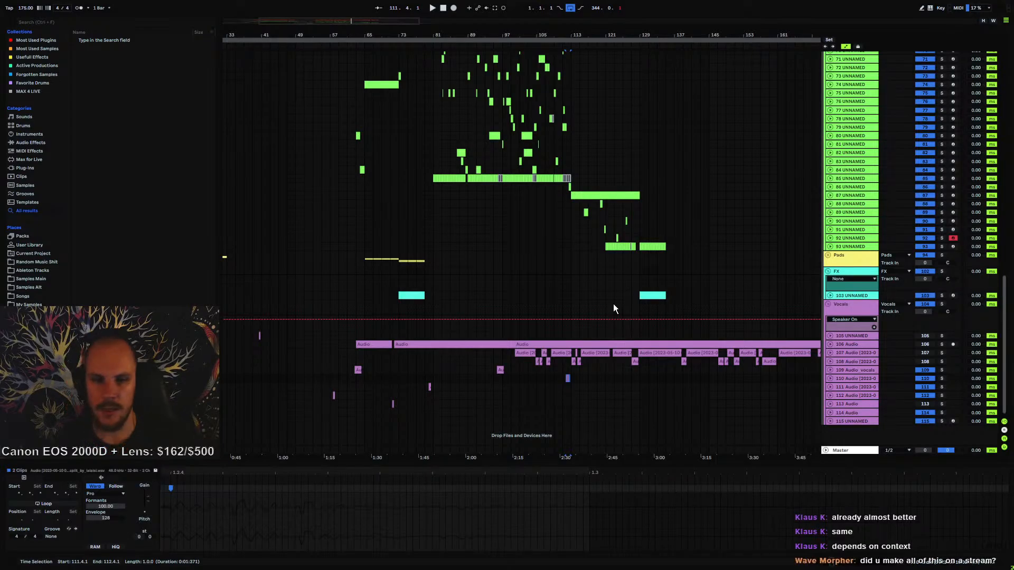
pyautogui.scroll(1, 556, 235)
pyautogui.scroll(-1, 501, 301)
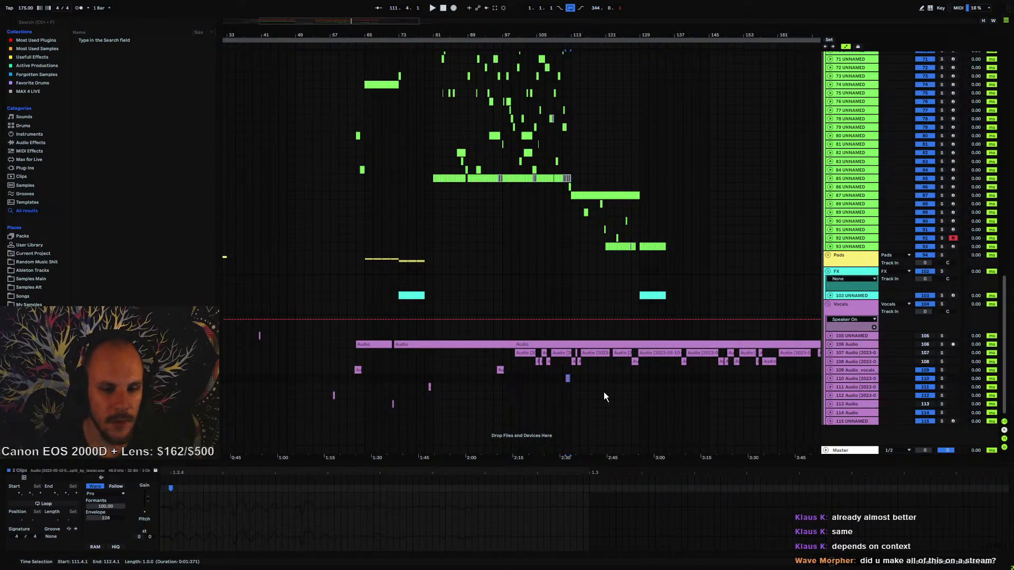
pyautogui.hscroll(5, 528, 280)
pyautogui.scroll(6, 444, 201)
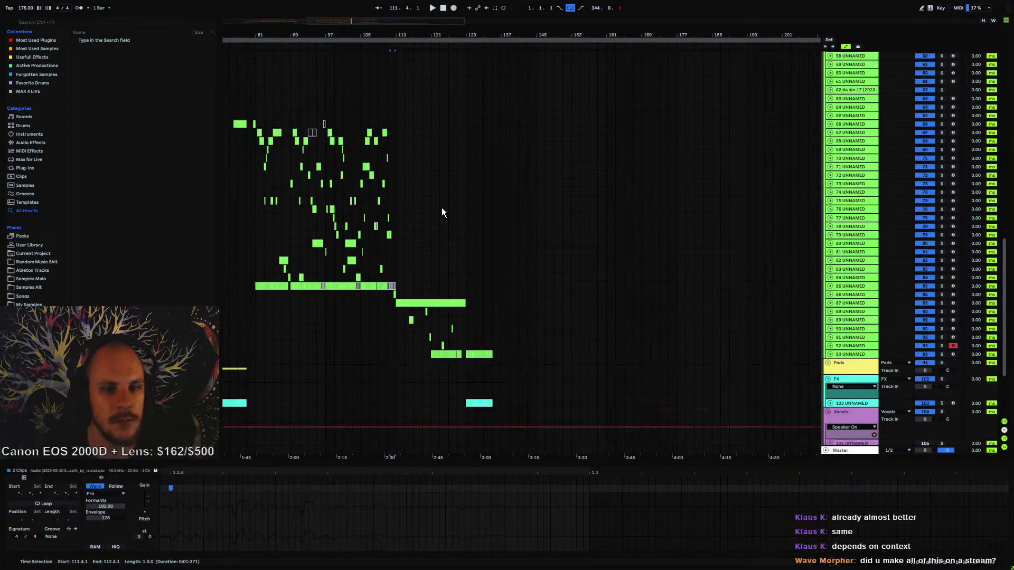
pyautogui.scroll(3, 442, 208)
pyautogui.scroll(3, 472, 99)
pyautogui.scroll(-4, 469, 105)
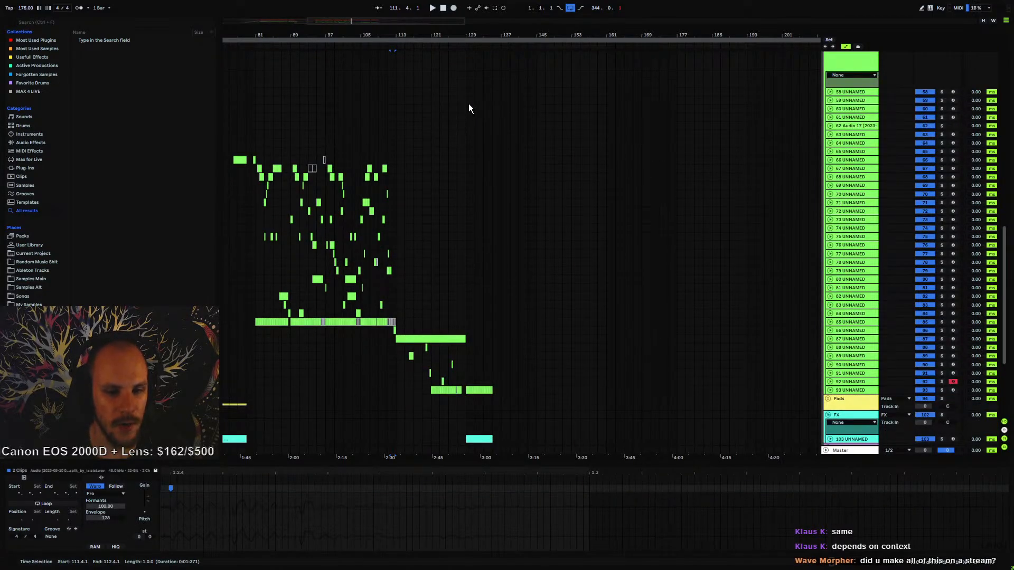
pyautogui.moveTo(384, 36); pyautogui.dragTo(489, 48)
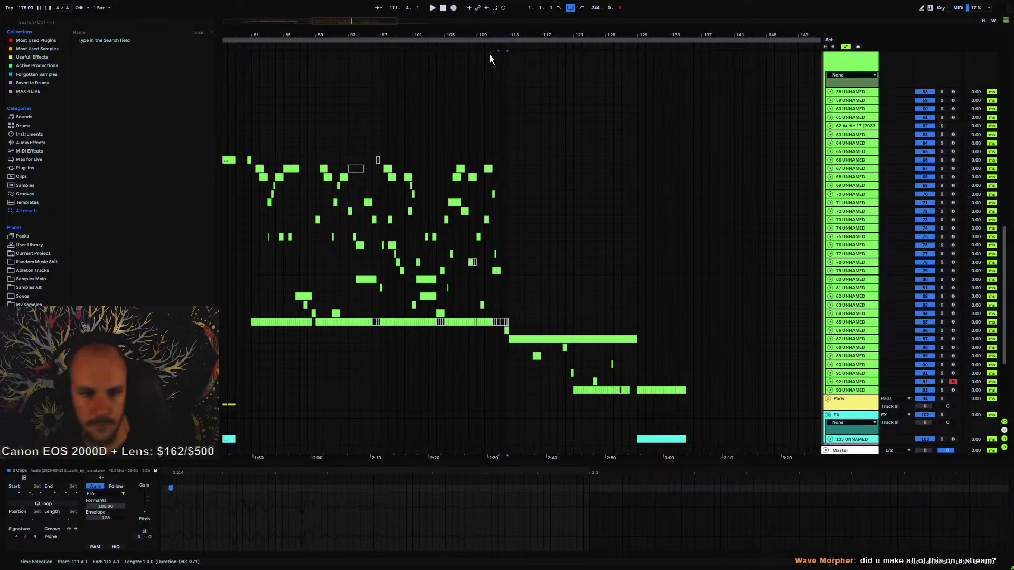
pyautogui.scroll(-6, 496, 235)
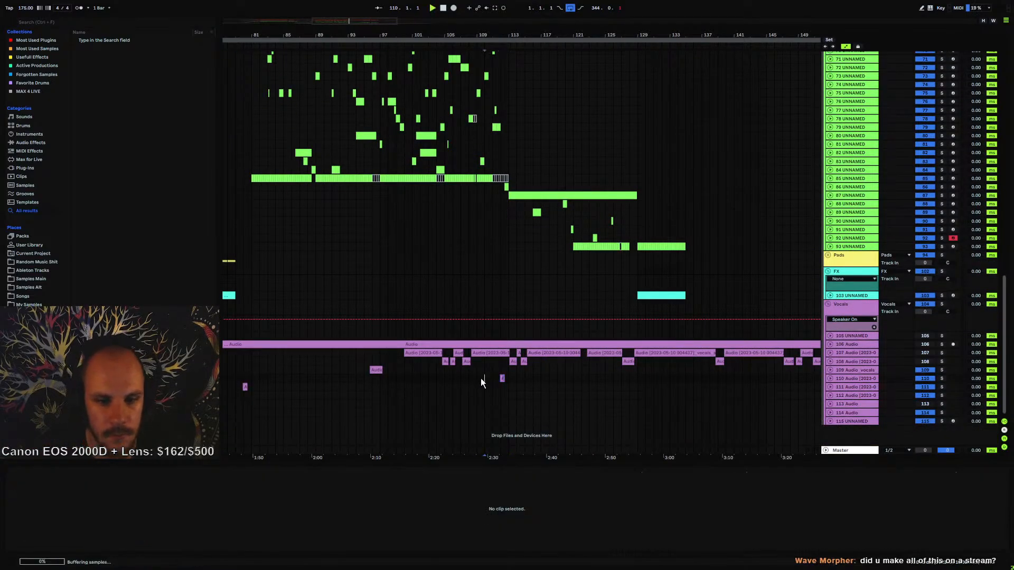
# - Play the arrangement from 110.1.1 and look over the lead tracks leading into the bar 113 section
pyautogui.click(482, 378)
pyautogui.press('space')
pyautogui.click(478, 195)
pyautogui.scroll(8, 479, 222)
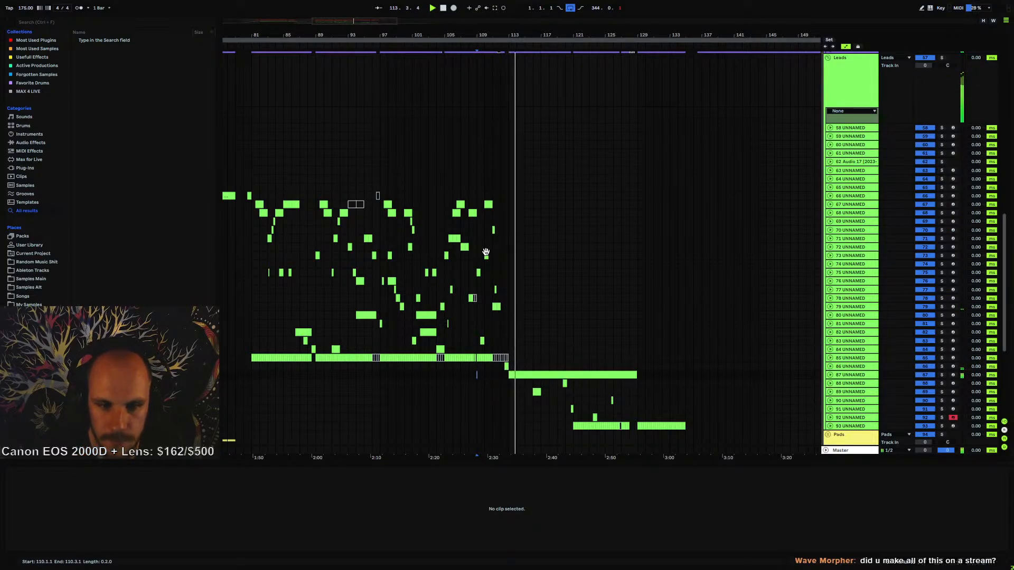
pyautogui.scroll(-3, 567, 321)
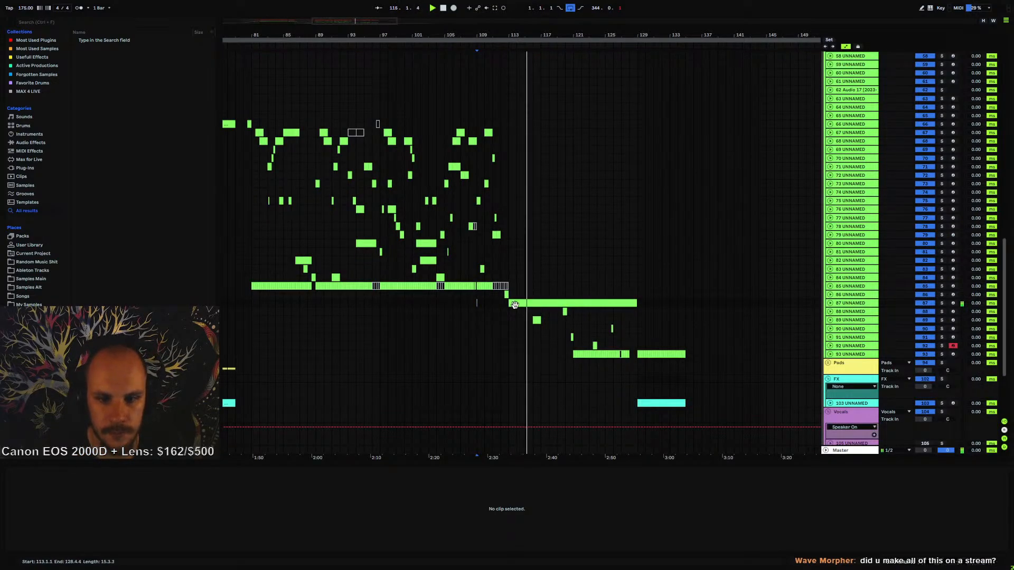
# - Open the DSP56300Emu synth on track 87 and adjust its Osc2 FM Amount, leaving it at 127
pyautogui.click(568, 304)
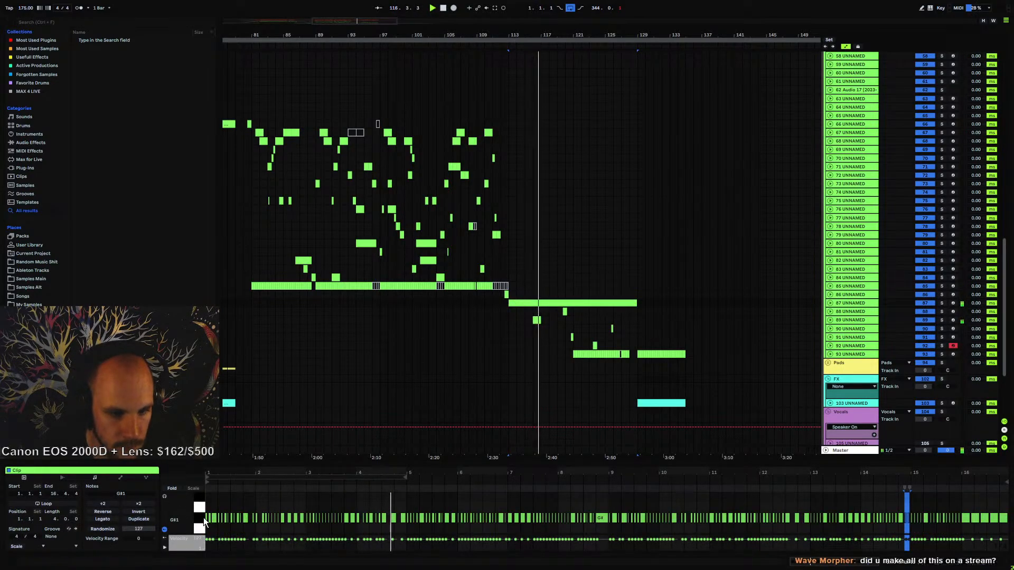
pyautogui.click(851, 305)
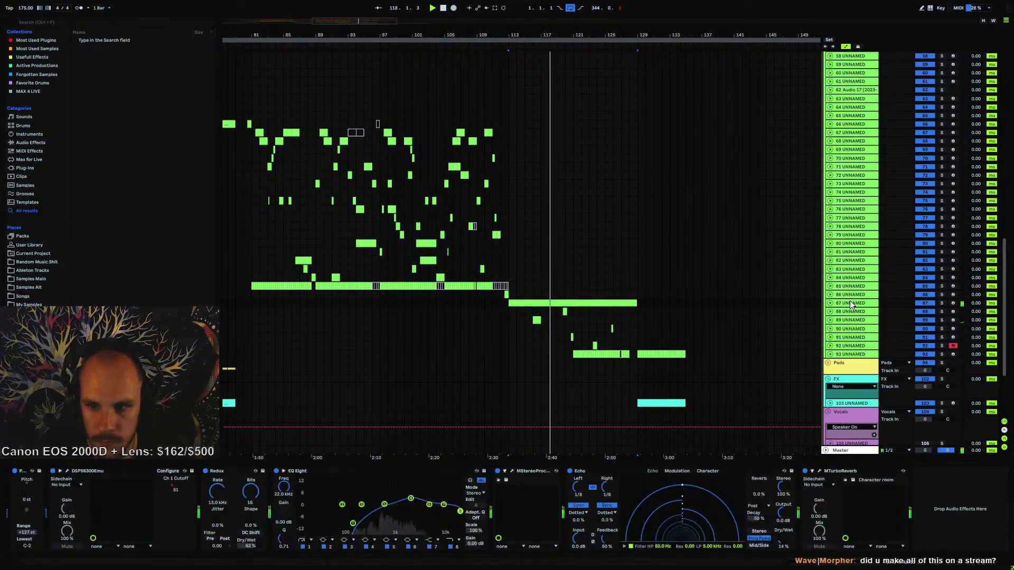
pyautogui.click(67, 471)
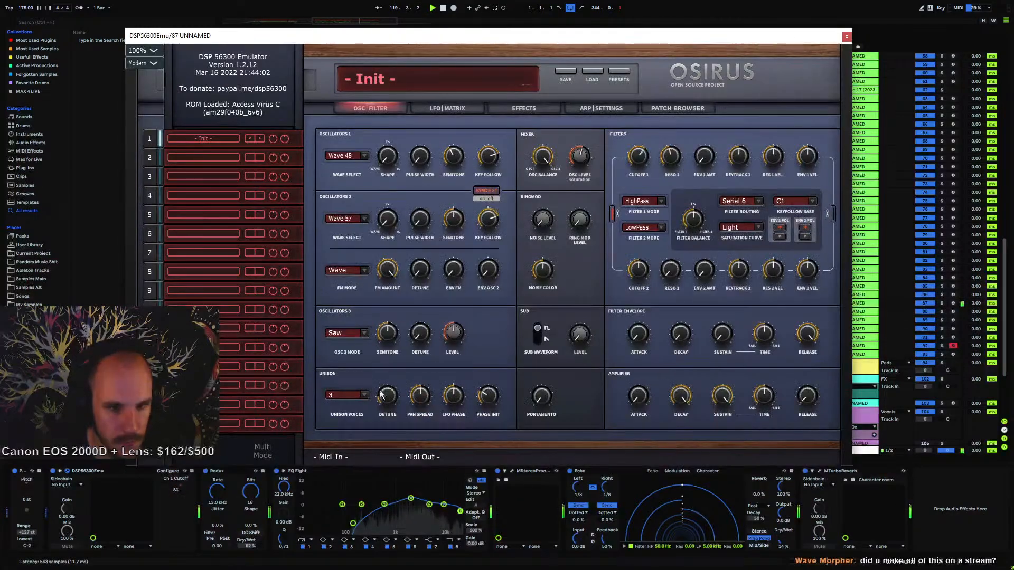
pyautogui.moveTo(387, 267); pyautogui.dragTo(381, 407)
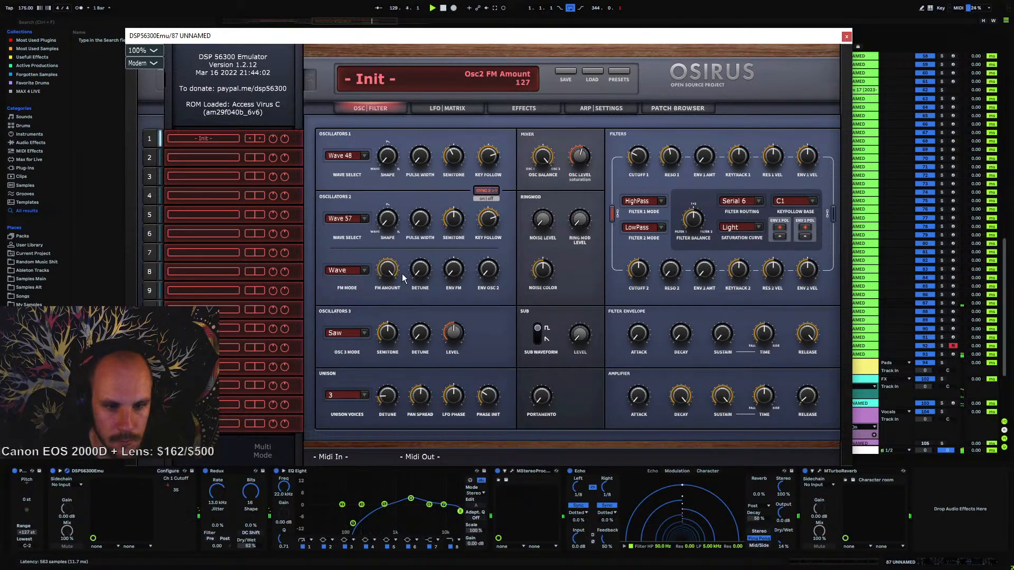
pyautogui.click(847, 36)
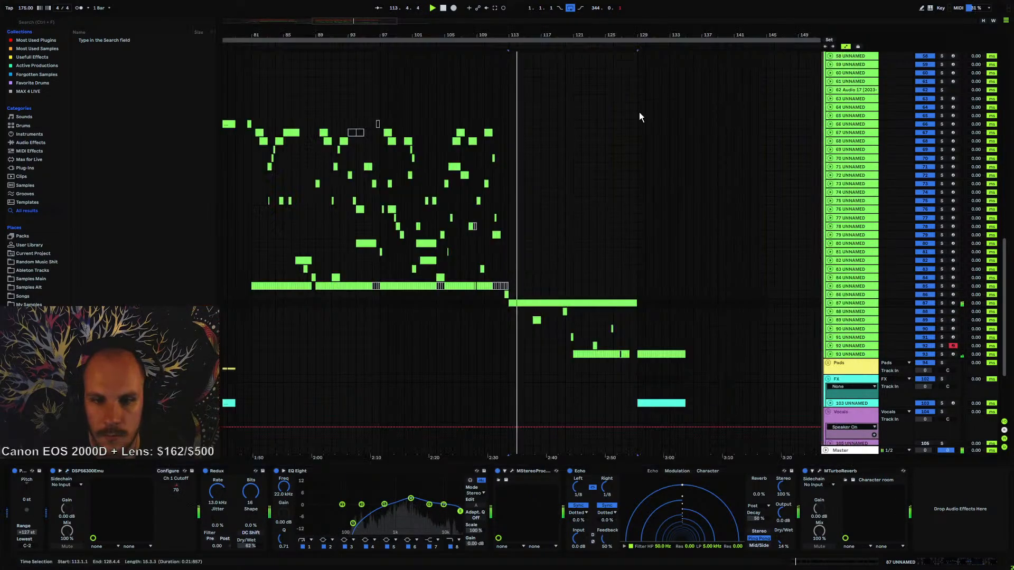
# - Automate track 87's Osc2 FM Amount to drop from 127 to 0 at bar 128, and play it from 127.2.1
pyautogui.press('+')
pyautogui.press('+')
pyautogui.click(828, 305)
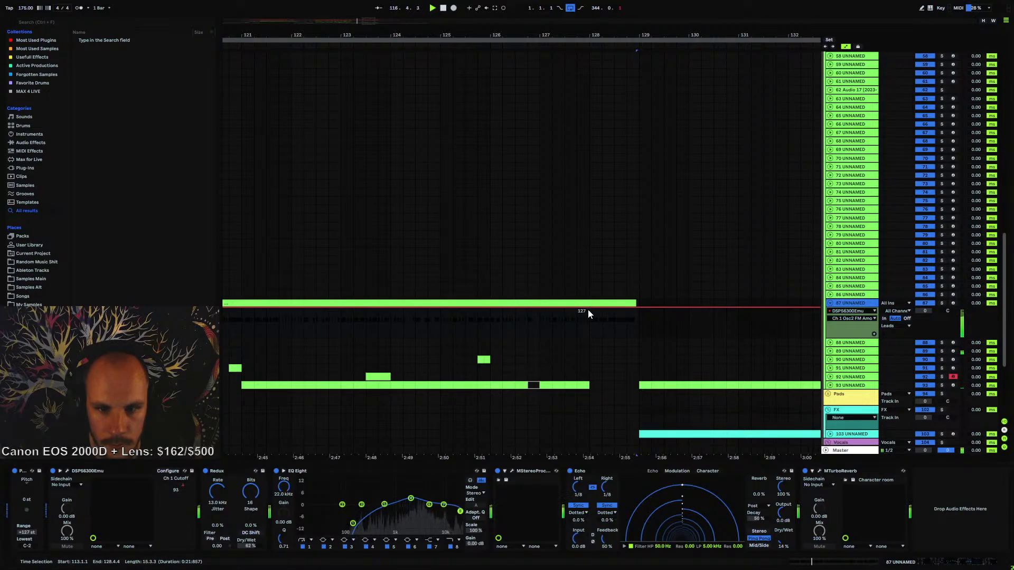
pyautogui.click(587, 309)
pyautogui.moveTo(592, 309); pyautogui.dragTo(591, 336)
pyautogui.click(549, 323)
pyautogui.press('space')
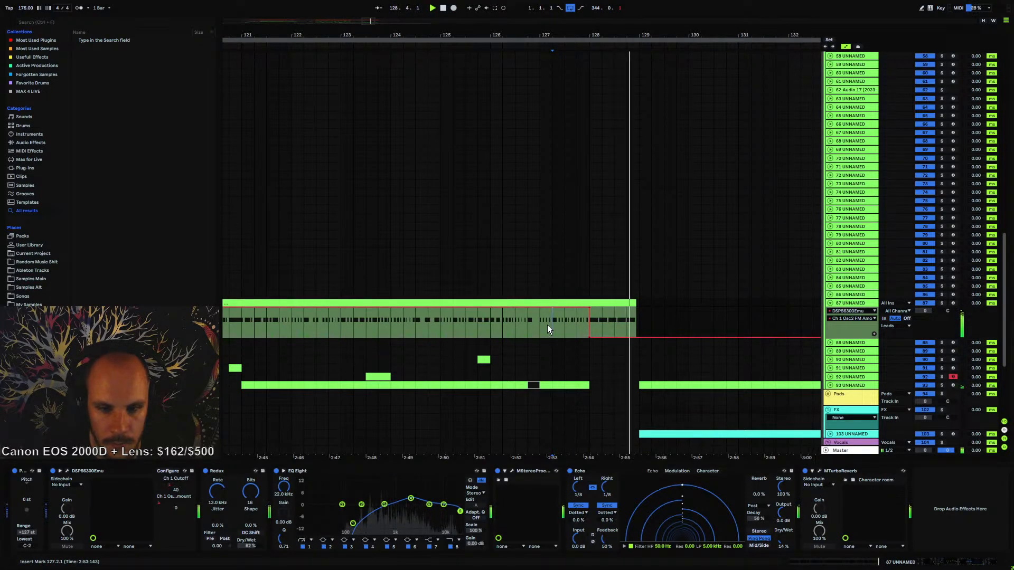
pyautogui.press('space')
pyautogui.press('space')
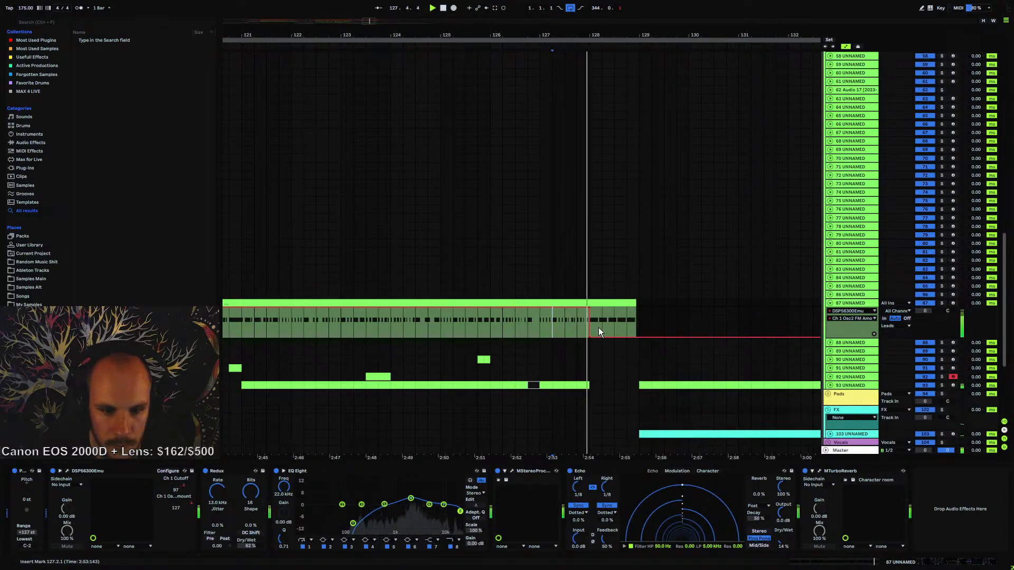
# - Move the boosted midrange band of track 87's EQ Eight to 1.82 kHz with 4.34 dB gain and audition it
pyautogui.moveTo(410, 499); pyautogui.dragTo(408, 497)
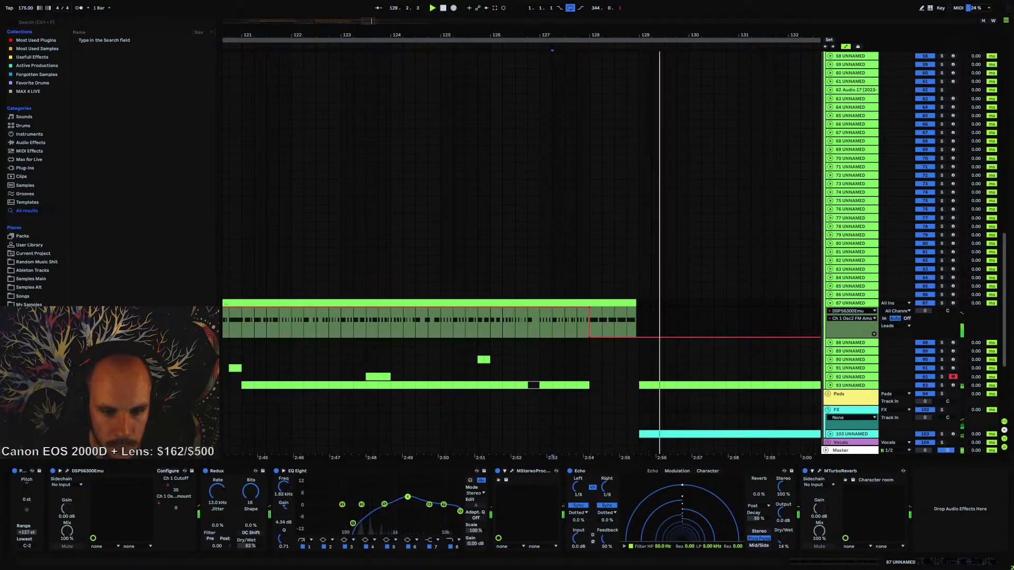
pyautogui.press('space')
pyautogui.press('space')
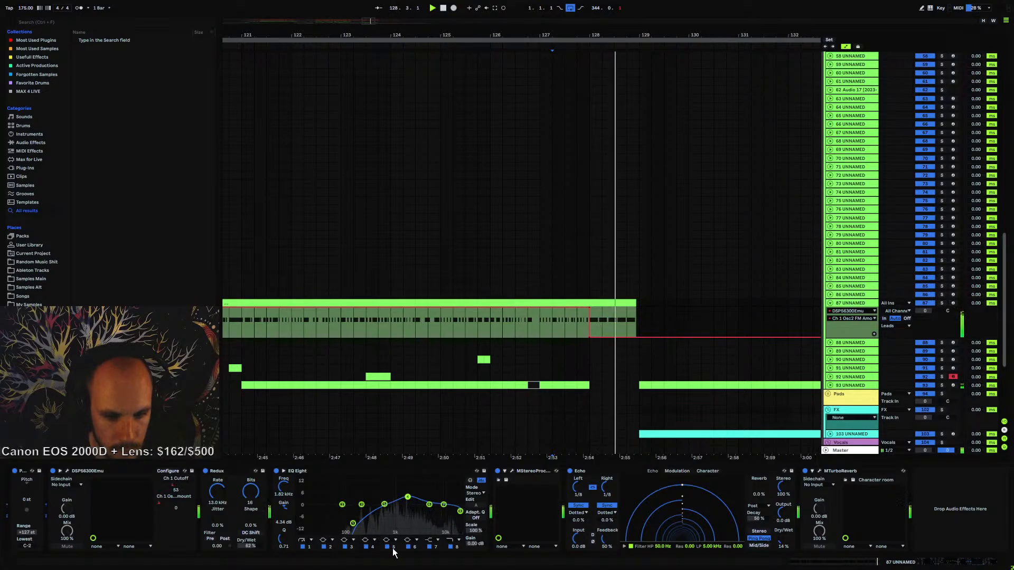
# - Turn EQ Eight band 5 into a narrow notch at 1.74 kHz with -15.0 dB gain and a Q of 3.46
pyautogui.press('space')
pyautogui.moveTo(385, 505); pyautogui.dragTo(407, 503)
pyautogui.press('space')
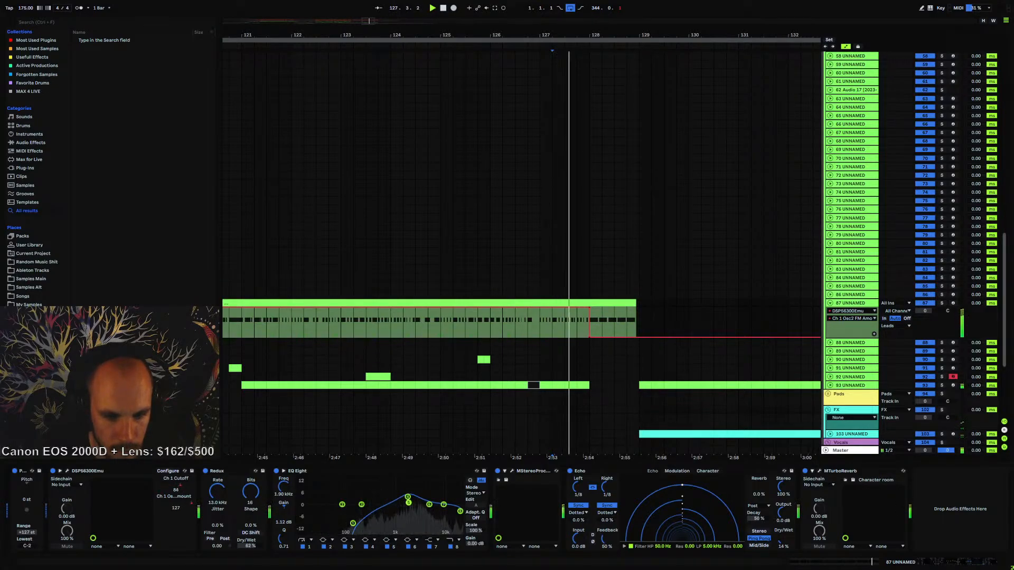
pyautogui.press('space')
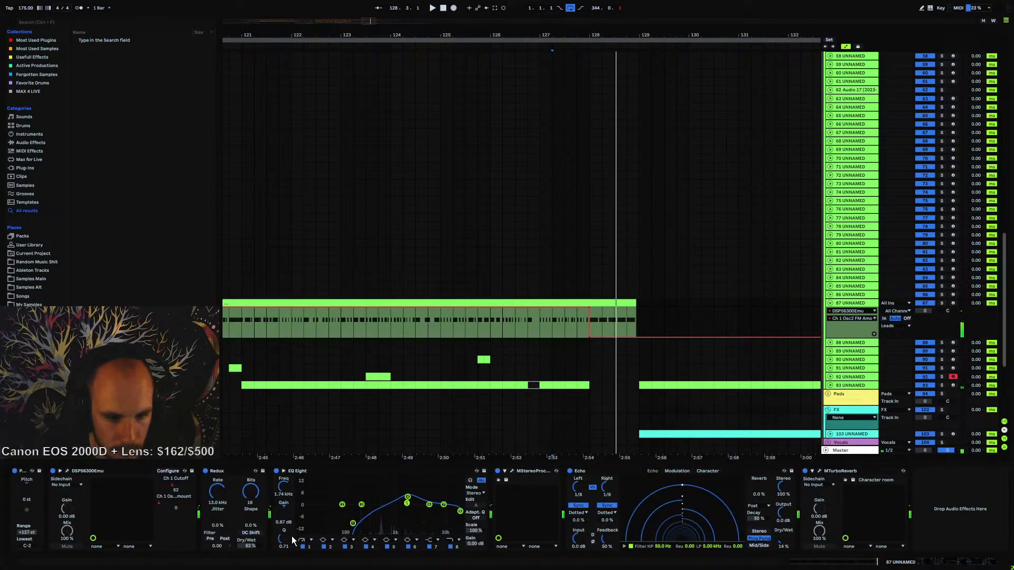
pyautogui.moveTo(284, 539)
pyautogui.mouseDown()
pyautogui.moveTo(284, 513)
pyautogui.moveTo(284, 534)
pyautogui.mouseUp()
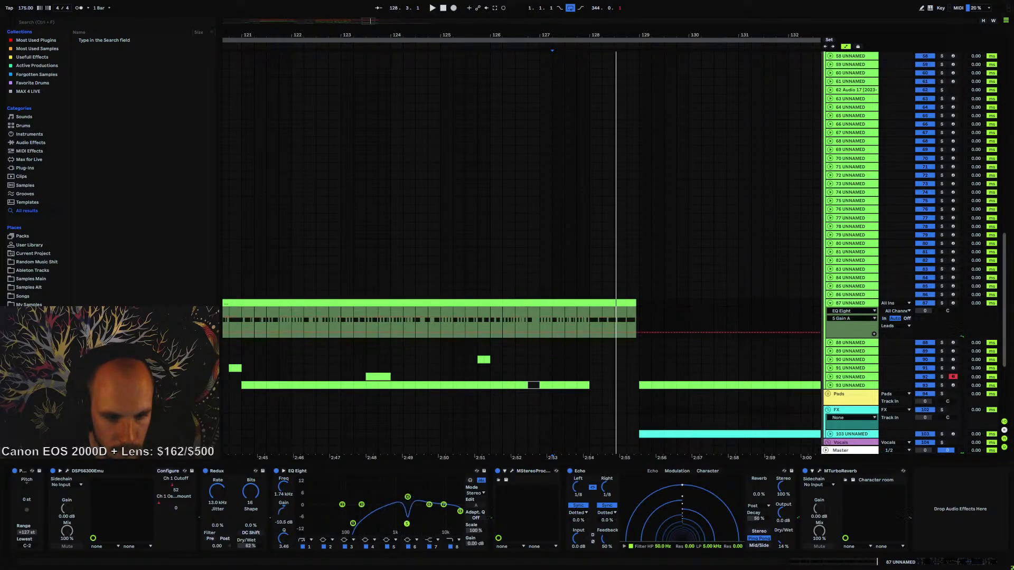
pyautogui.press('space')
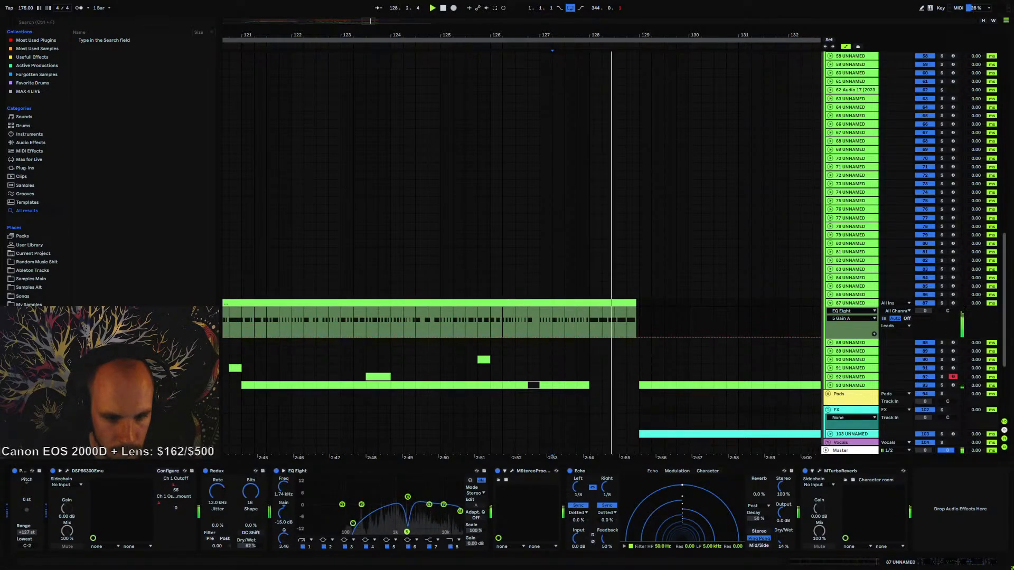
pyautogui.click(284, 539)
# - Tune the band 5 notch to 1.60 kHz while replaying the end of the lead from 127.2.1
pyautogui.moveTo(284, 487); pyautogui.dragTo(284, 488)
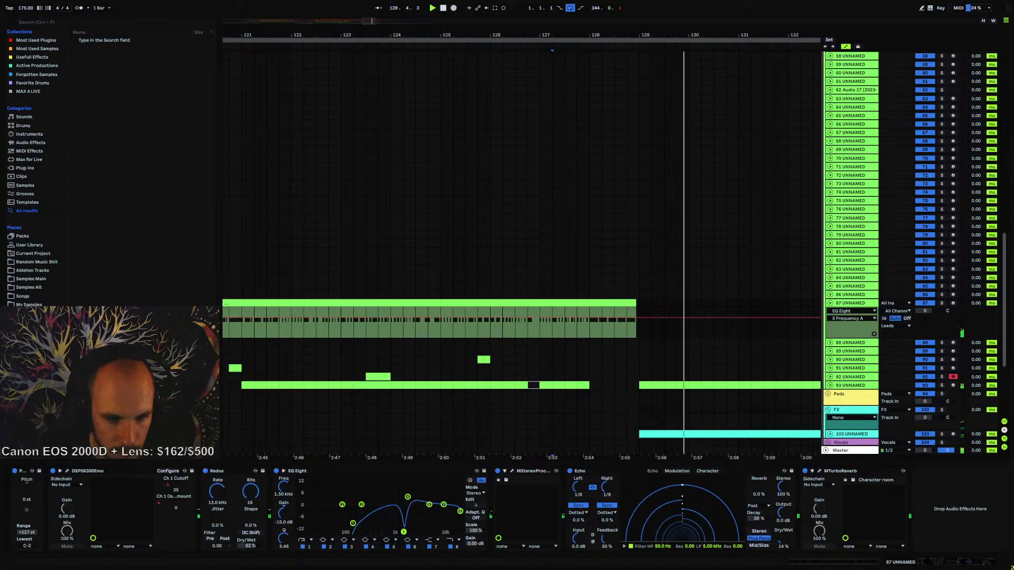
pyautogui.press('space')
pyautogui.press('space')
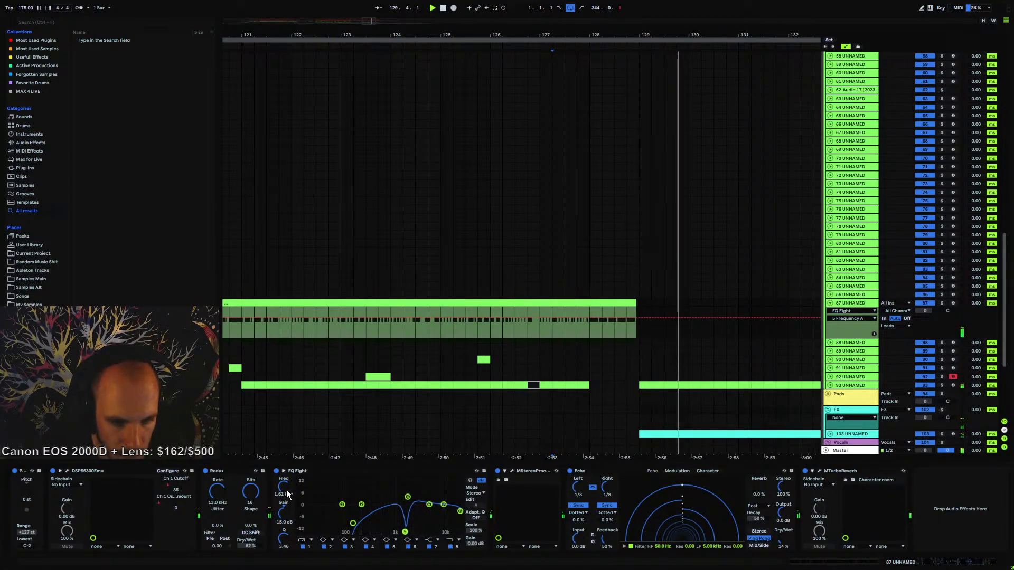
pyautogui.press('space')
pyautogui.press('space')
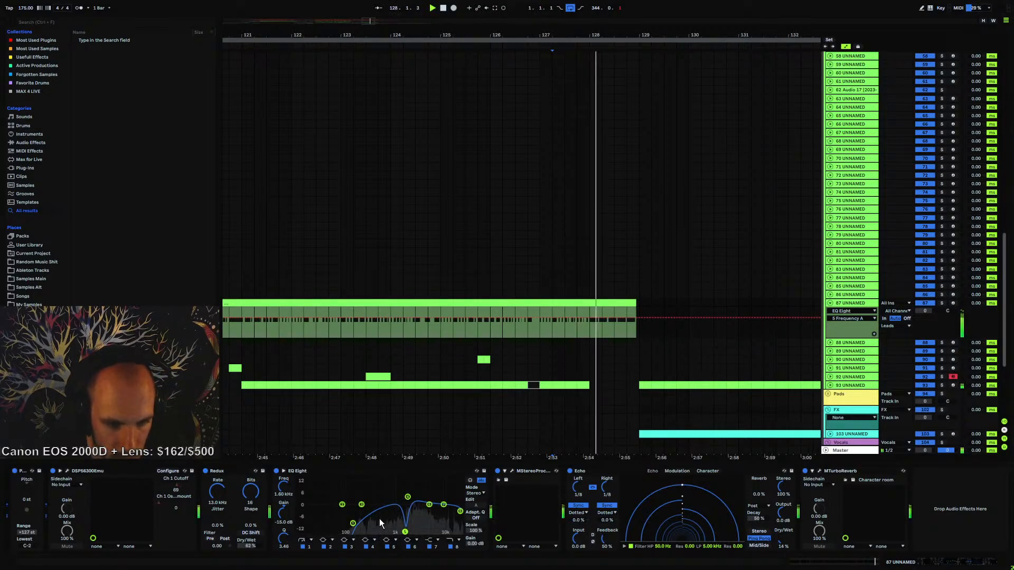
# - Automate the EQ Eight band 5 gain at 0 dB up to bar 128 and -15.0 dB from there, and play it
pyautogui.click(285, 514)
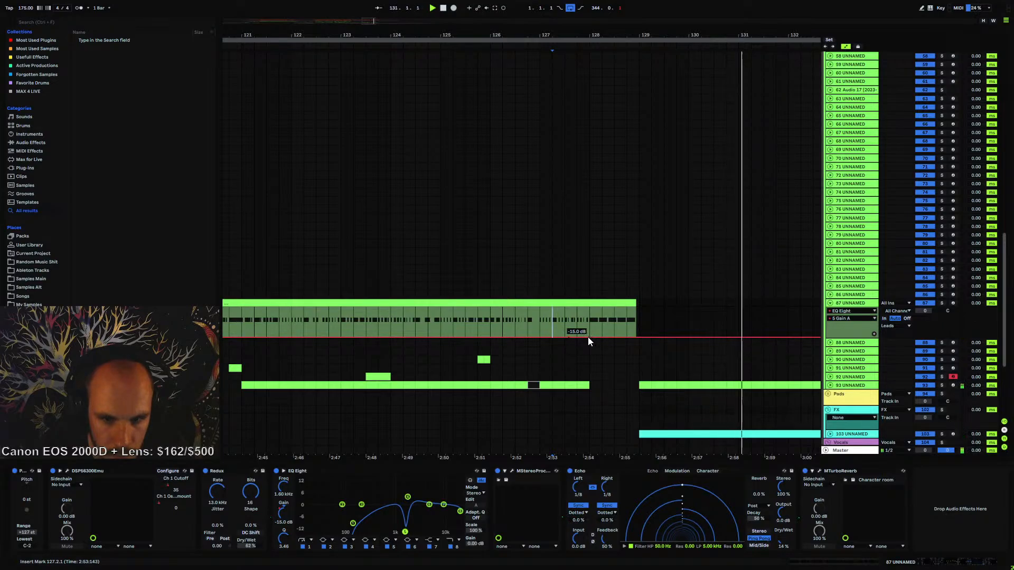
pyautogui.moveTo(567, 337); pyautogui.dragTo(567, 324)
pyautogui.rightClick(589, 323)
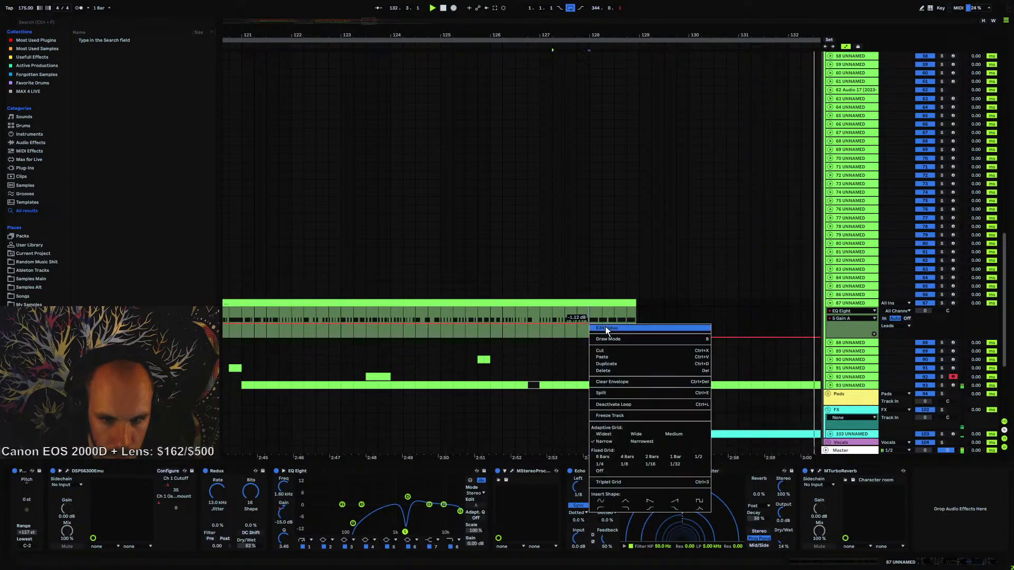
pyautogui.click(606, 329)
pyautogui.write('0')
pyautogui.press('Return')
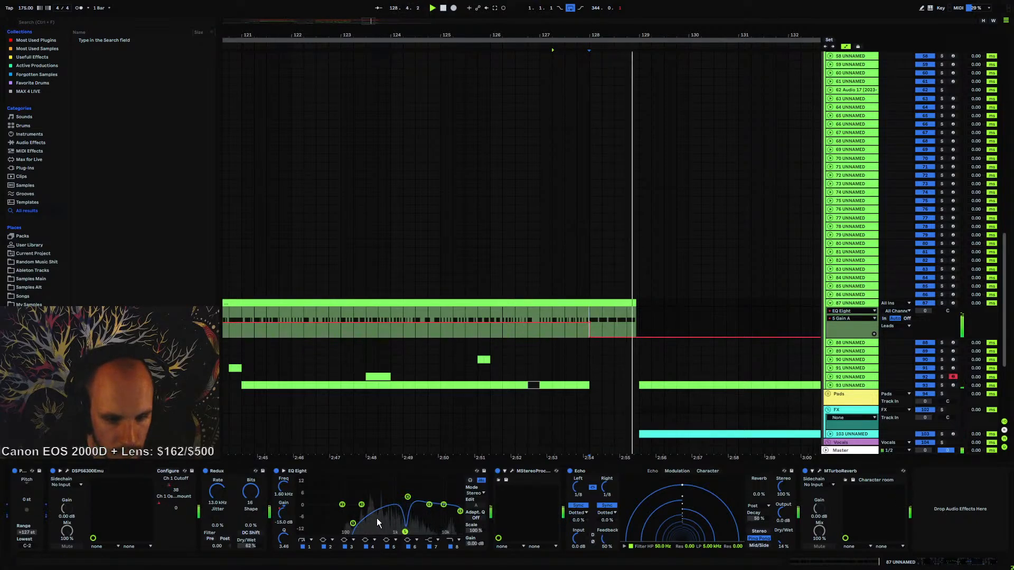
pyautogui.press('space')
# - Automate the EQ Eight band 1 frequency to rise from 135 Hz near bar 128 to about 1.07 kHz at bar 129, and audition it
pyautogui.click(308, 548)
pyautogui.click(286, 516)
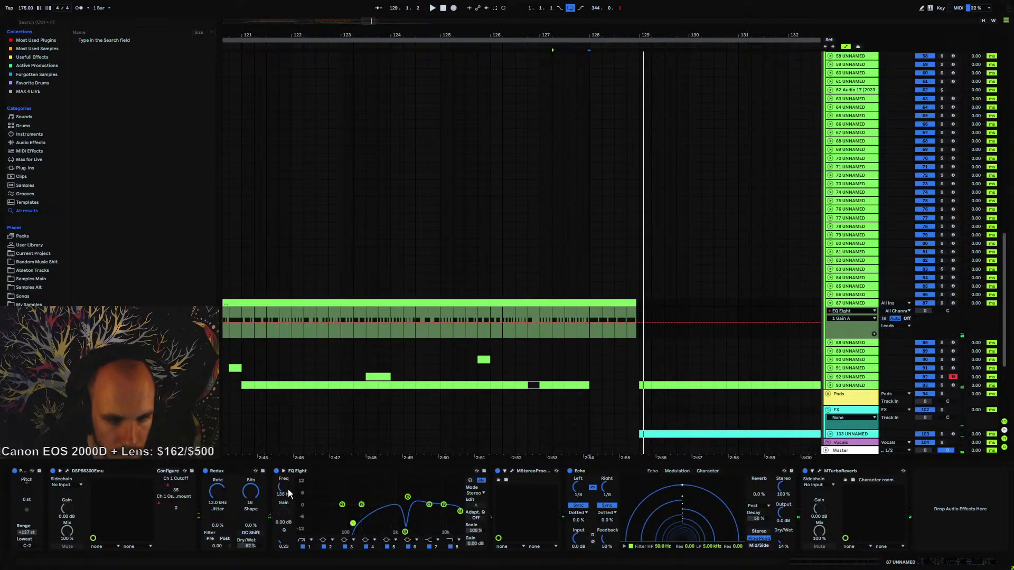
pyautogui.click(286, 490)
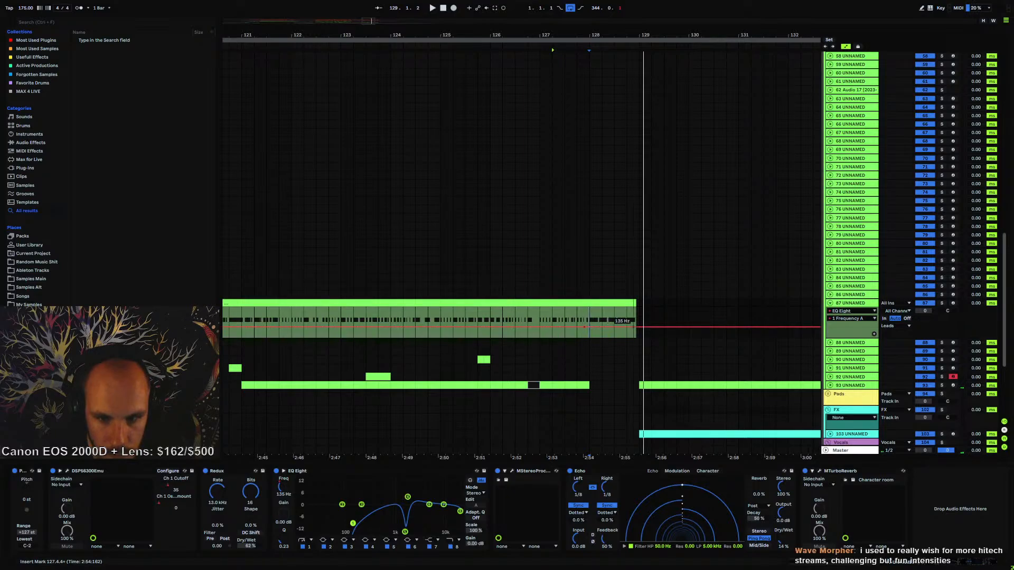
pyautogui.moveTo(596, 326); pyautogui.dragTo(639, 321)
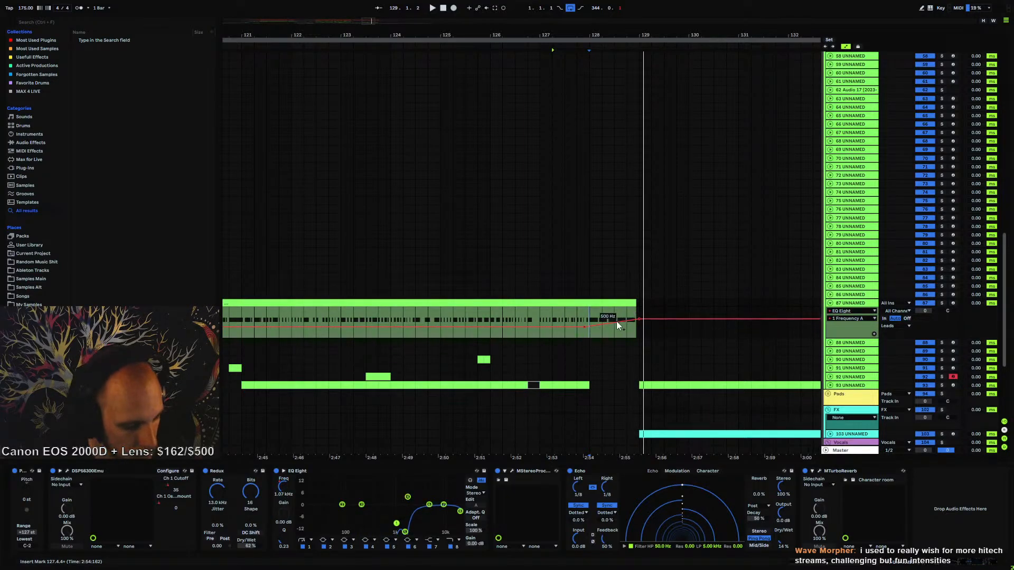
pyautogui.press('space')
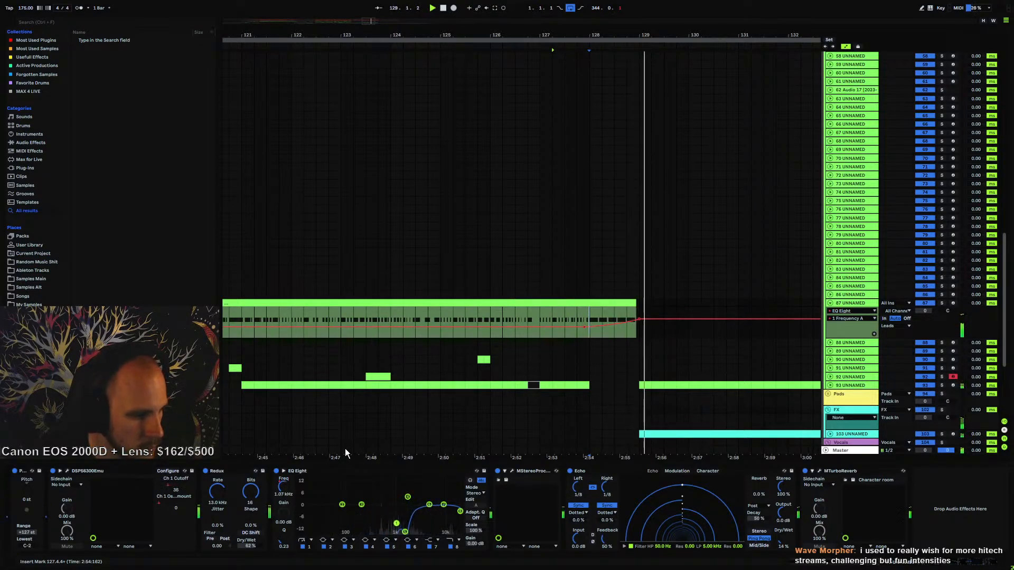
pyautogui.press('space')
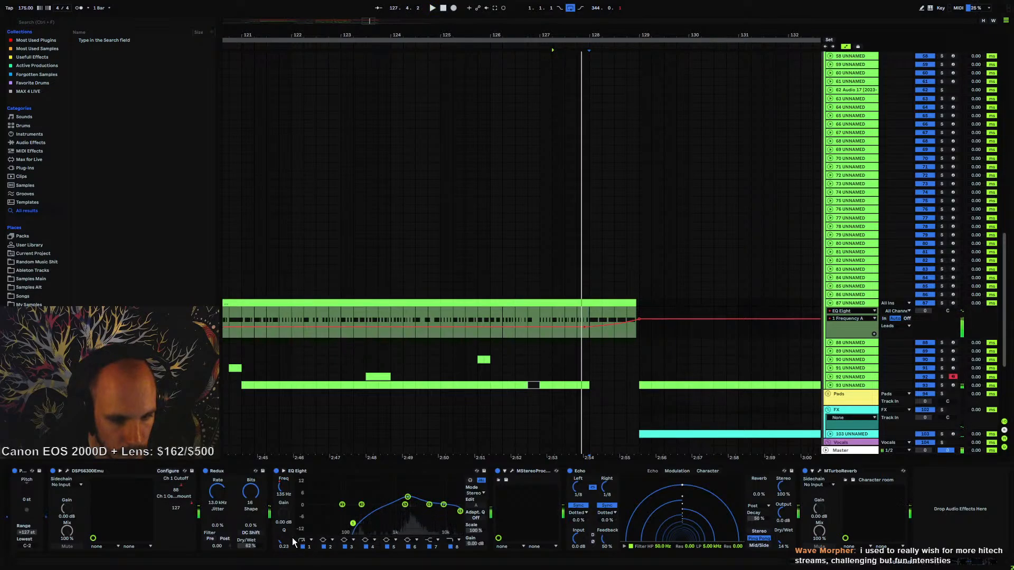
# - Automate the band 1 resonance to fall in a curve from 0.23 before bar 128 to 0.10 at bar 129, and play from 127.4.1
pyautogui.click(285, 540)
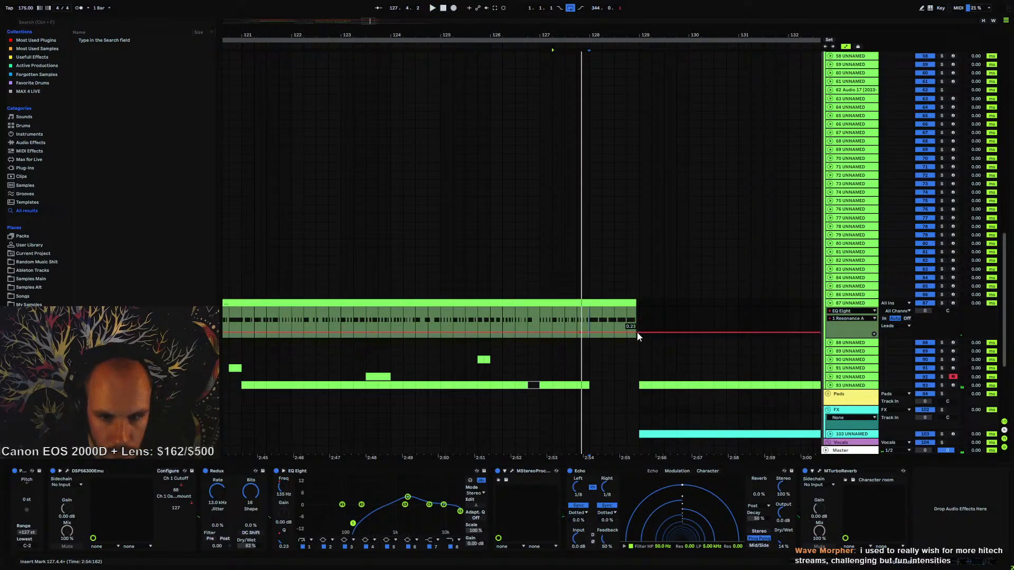
pyautogui.moveTo(637, 332); pyautogui.dragTo(610, 337)
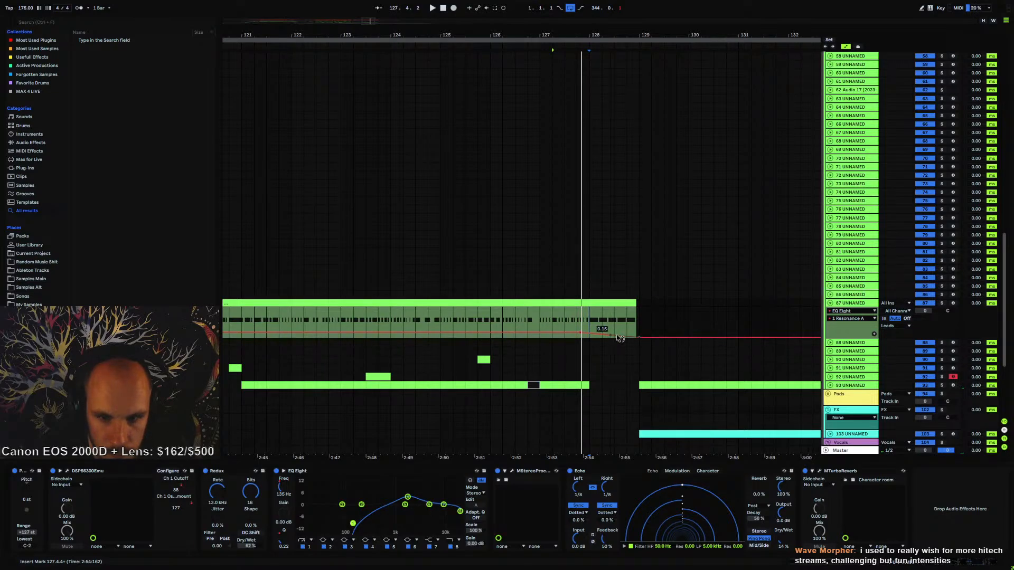
pyautogui.press('Left')
pyautogui.press('space')
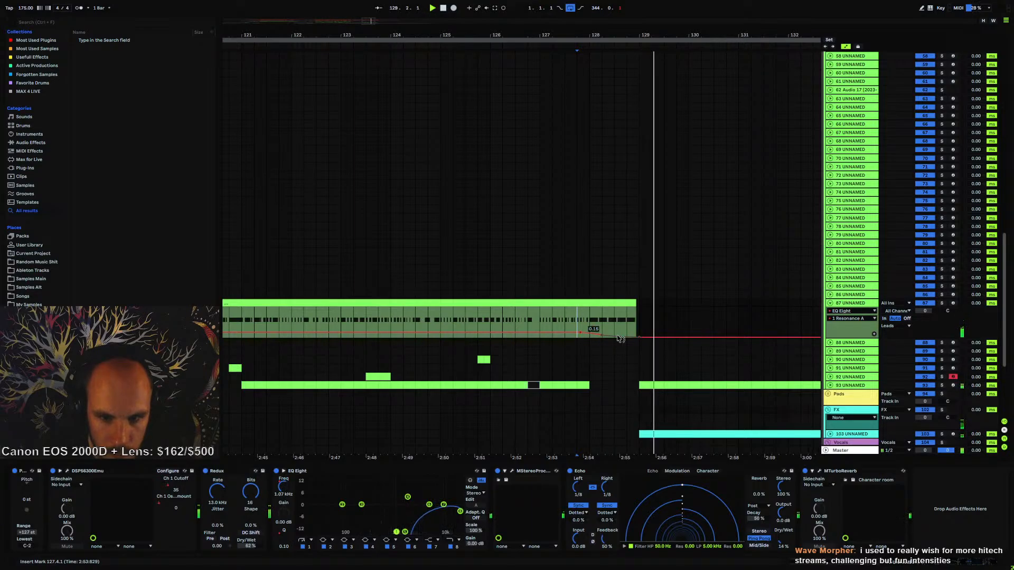
pyautogui.moveTo(594, 334); pyautogui.dragTo(595, 332)
pyautogui.press('space')
pyautogui.press('space')
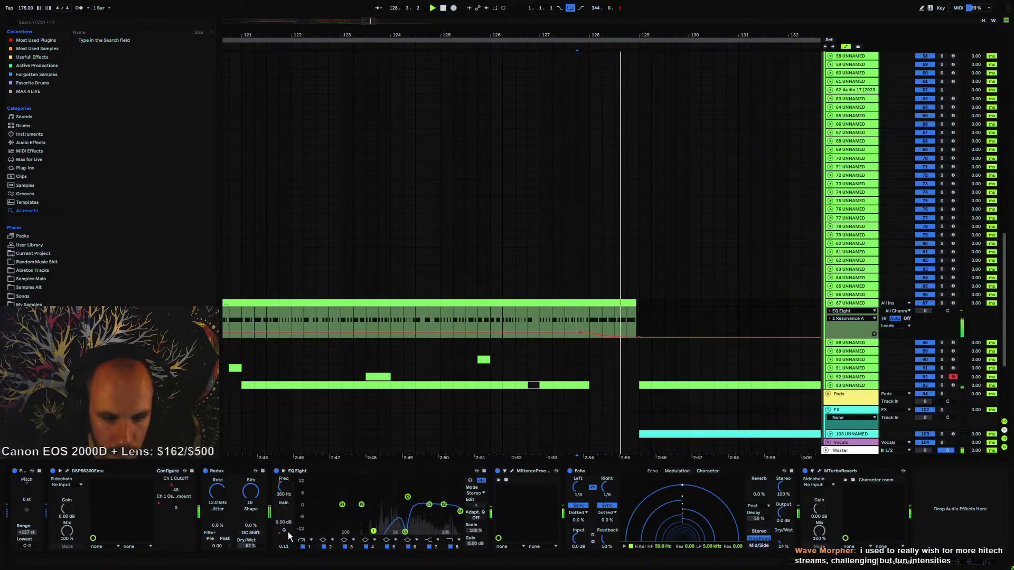
# - Lower the end of the band 1 frequency ramp to about 268 Hz, audition it and fold track 87
pyautogui.click(283, 486)
pyautogui.press('space')
pyautogui.press('space')
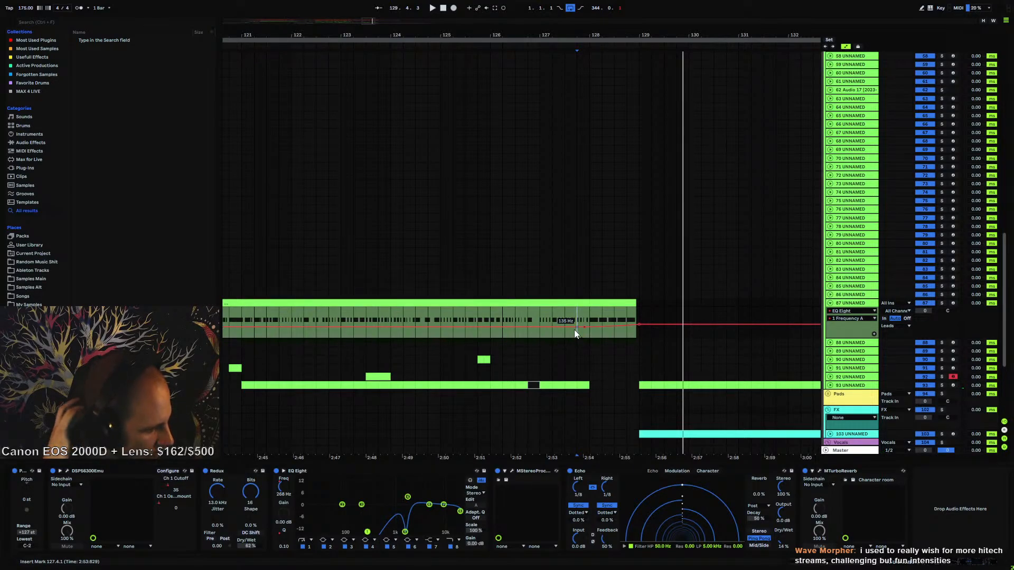
pyautogui.click(829, 303)
# - Look over the whole arrangement of lead, pad and FX tracks around bar 129
pyautogui.moveTo(606, 34); pyautogui.dragTo(600, 8)
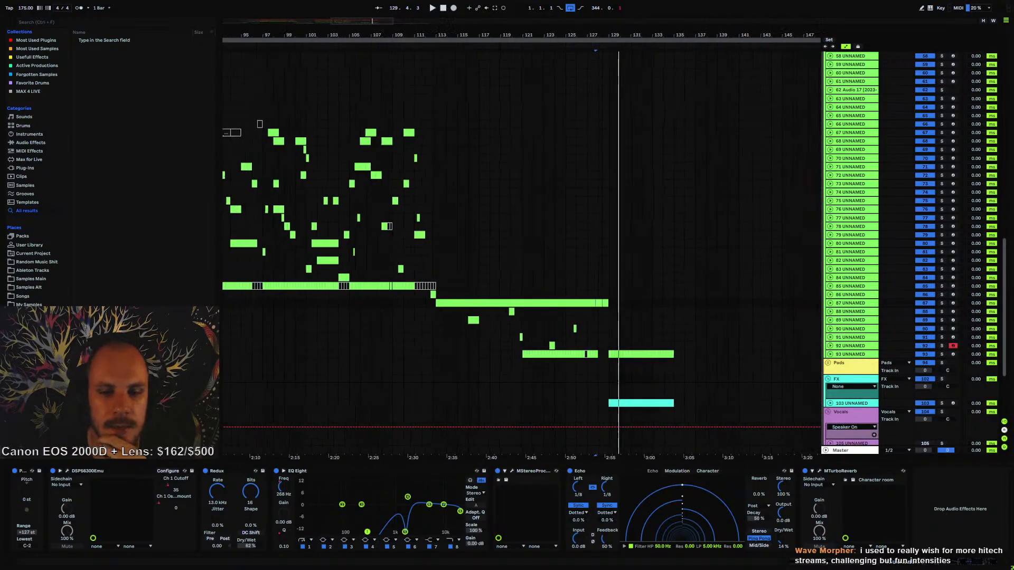
pyautogui.scroll(1, 590, 248)
pyautogui.scroll(1, 590, 249)
pyautogui.moveTo(496, 34); pyautogui.dragTo(557, 6)
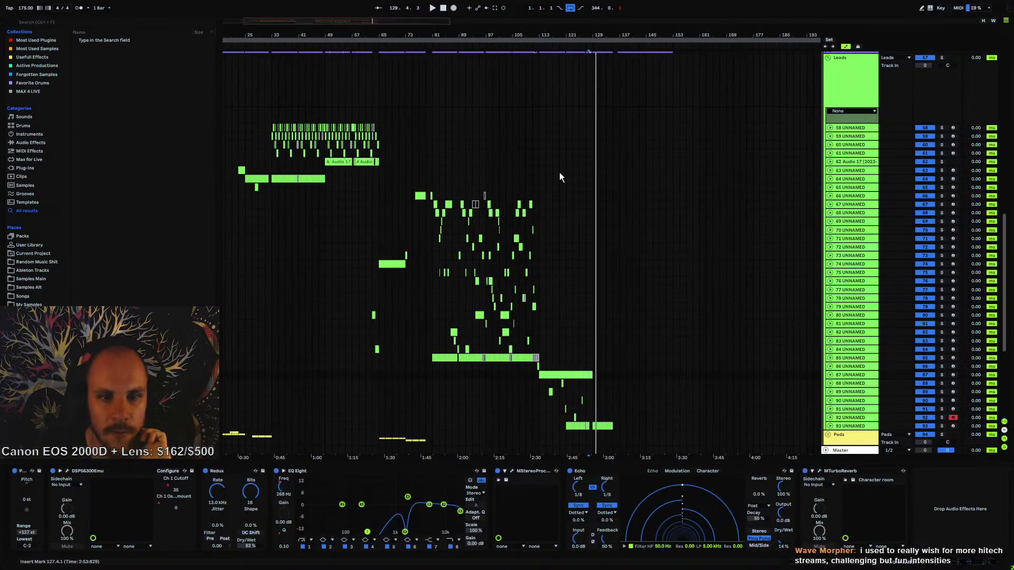
pyautogui.scroll(-2, 562, 288)
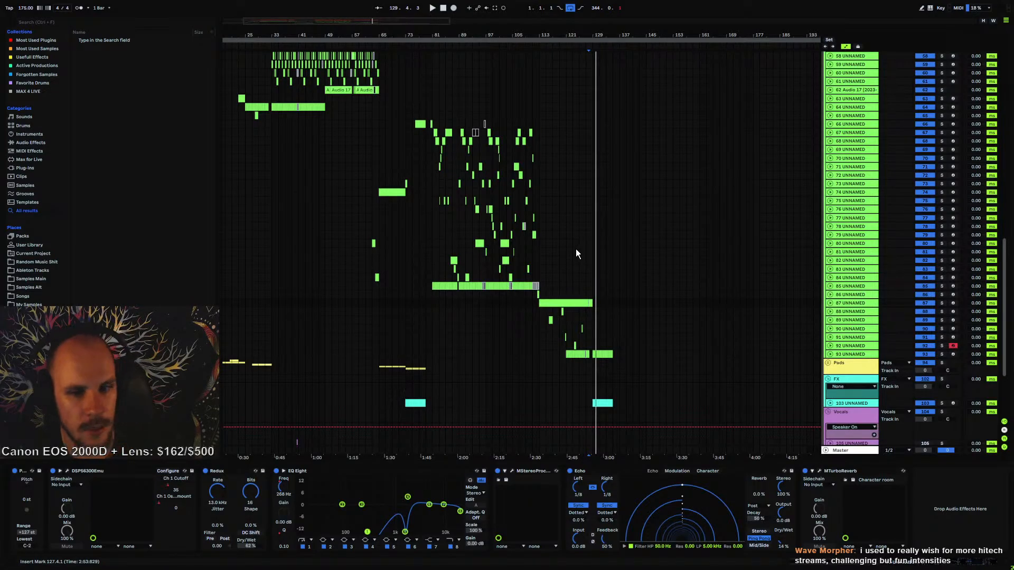
# - Look over the lead clips between bars 81 and 129 and review the device chains of lead tracks 68 to 84
pyautogui.scroll(5, 615, 244)
pyautogui.scroll(2, 616, 243)
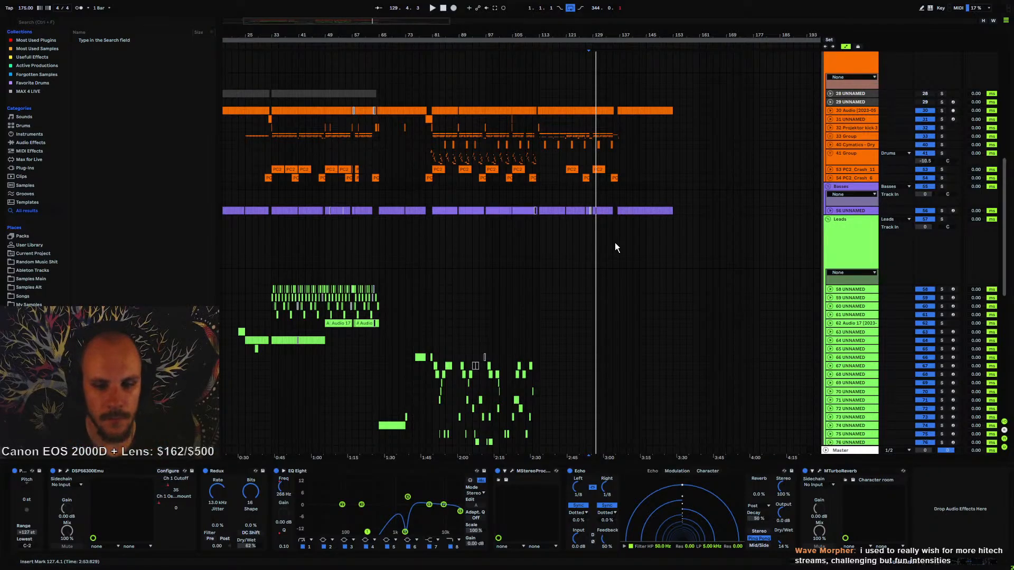
pyautogui.scroll(-6, 607, 243)
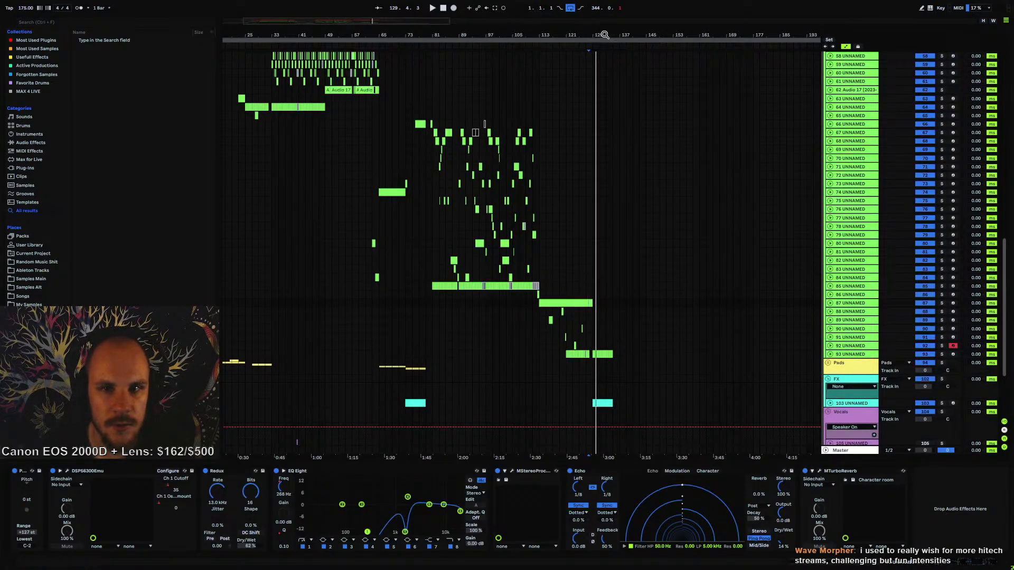
pyautogui.moveTo(605, 36); pyautogui.dragTo(656, 36)
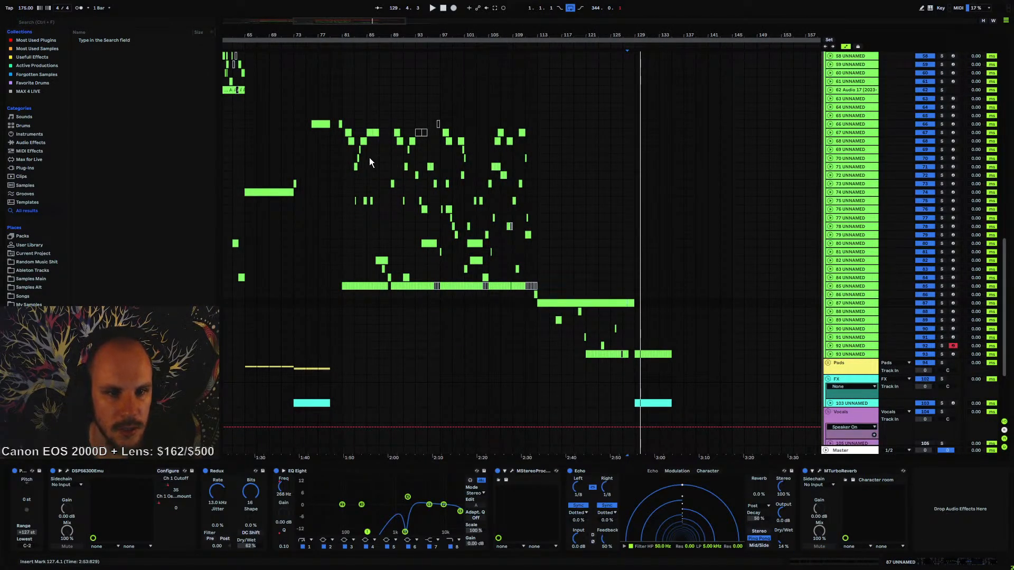
pyautogui.click(342, 136)
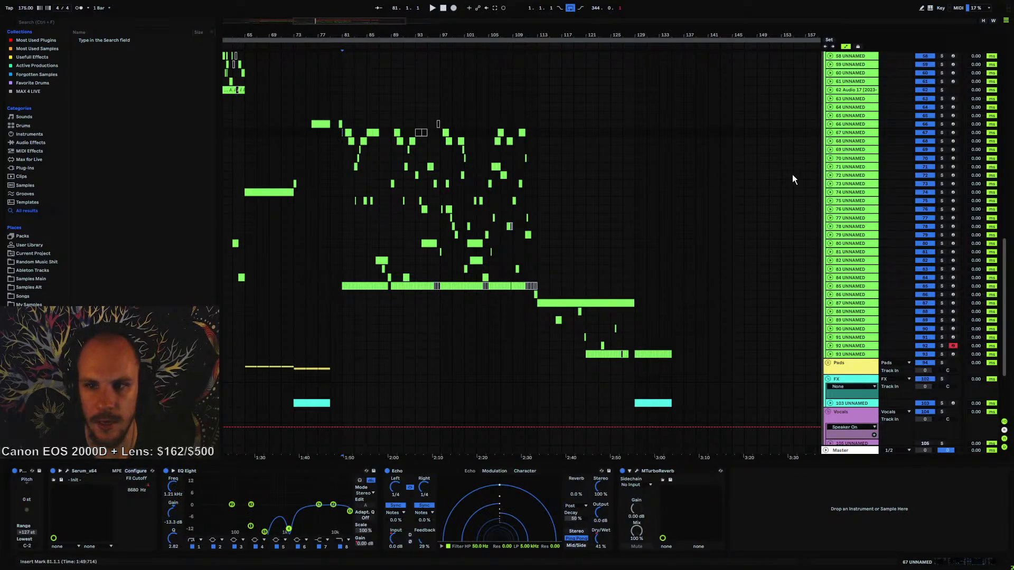
pyautogui.click(846, 141)
pyautogui.press('Down')
pyautogui.press('Down')
pyautogui.press('Down')
pyautogui.press('Down')
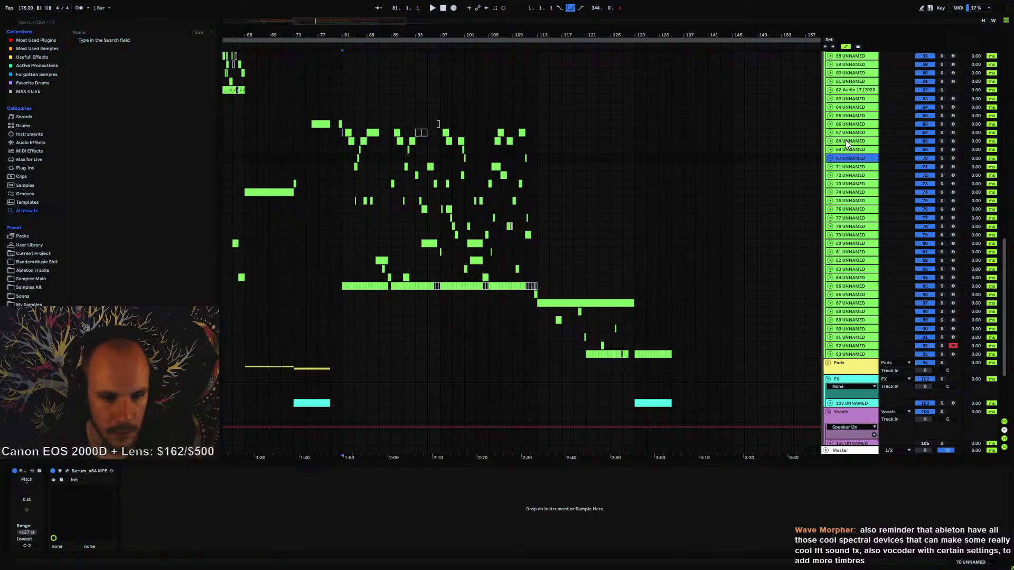
pyautogui.press('Down')
pyautogui.press('Down')
pyautogui.press('Down')
pyautogui.press('Down')
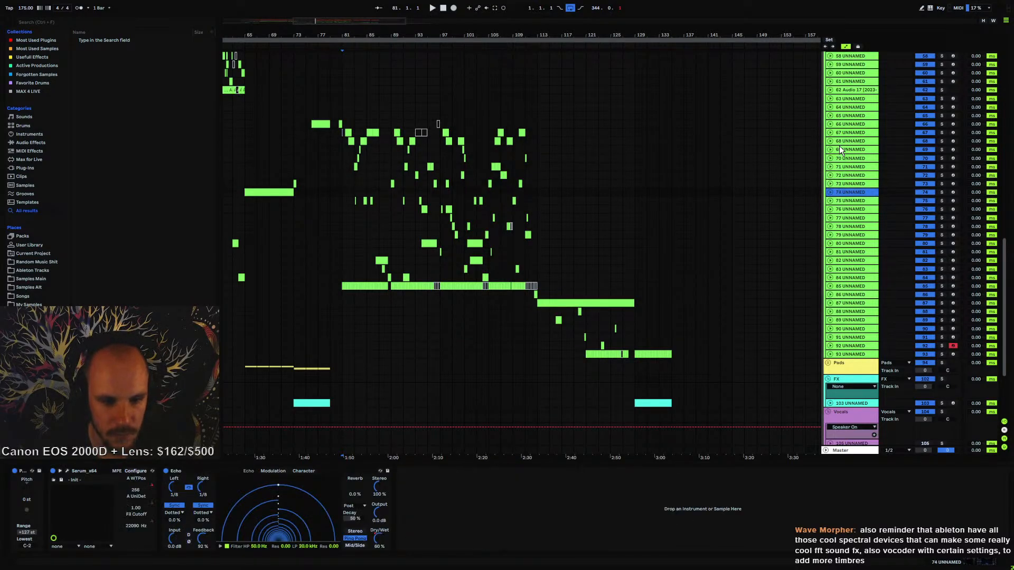
pyautogui.press('Down')
pyautogui.press('Down')
pyautogui.press('Down')
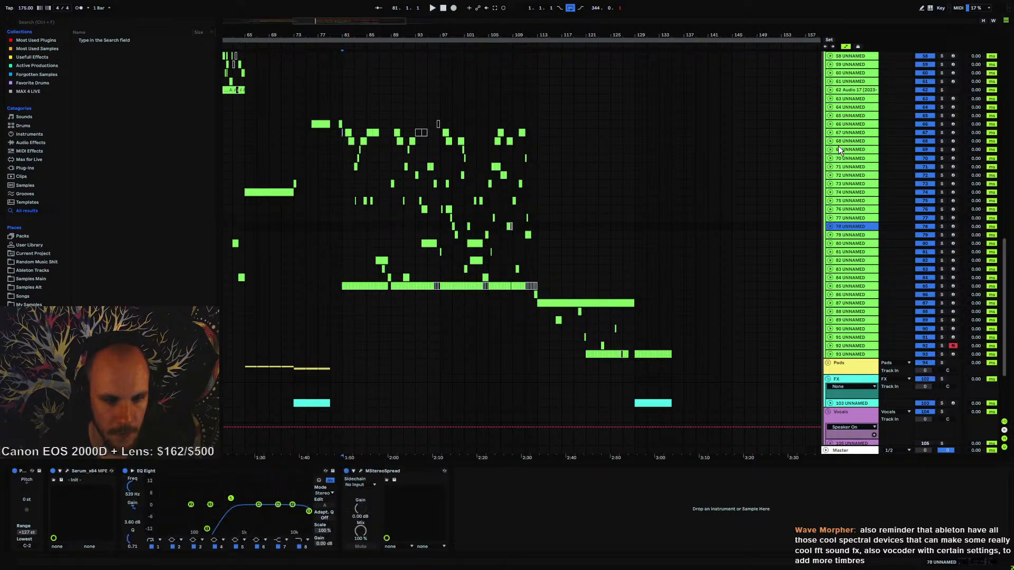
pyautogui.press('Down')
pyautogui.press('Down')
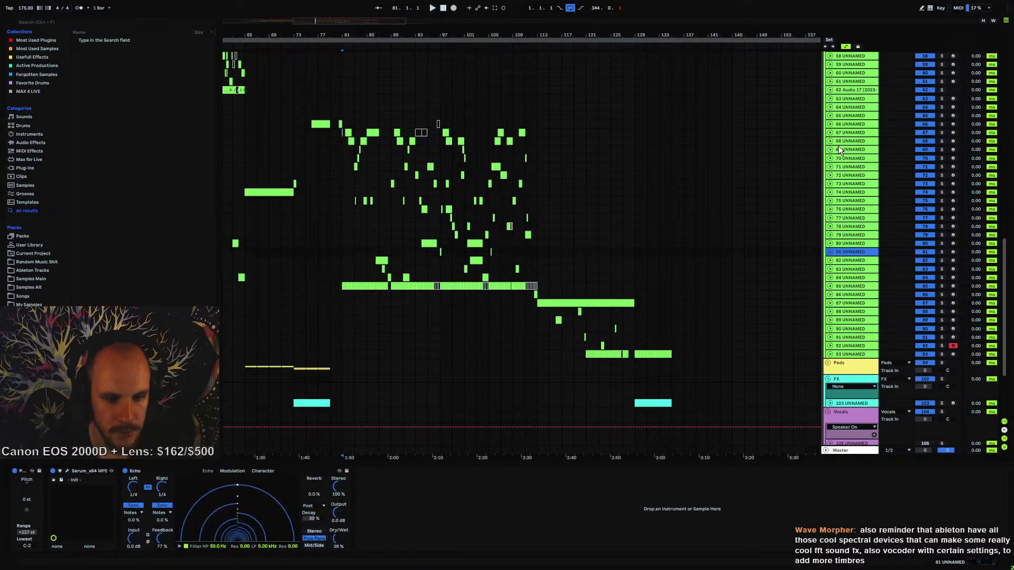
pyautogui.press('Down')
pyautogui.press('Down')
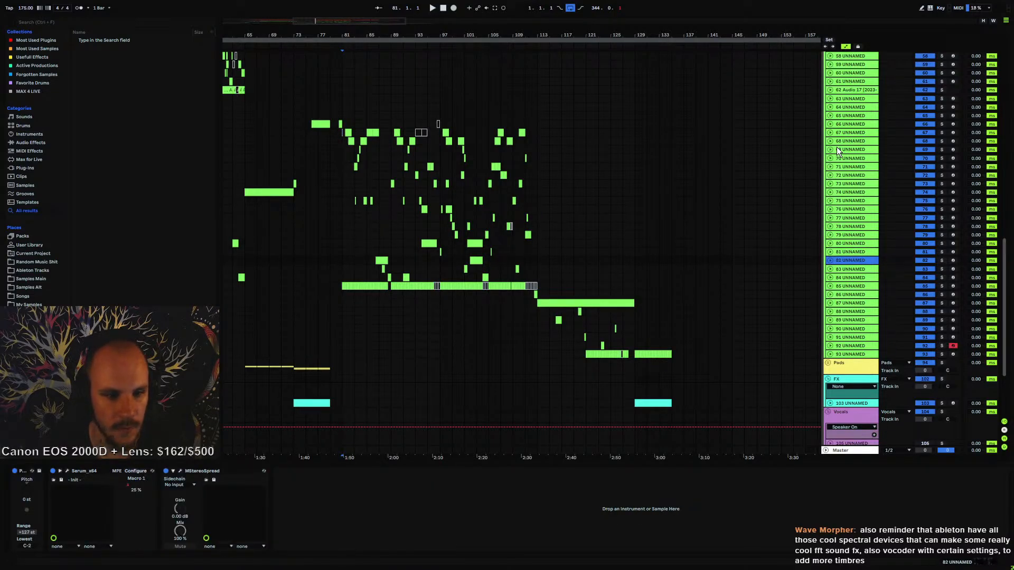
pyautogui.press('Down')
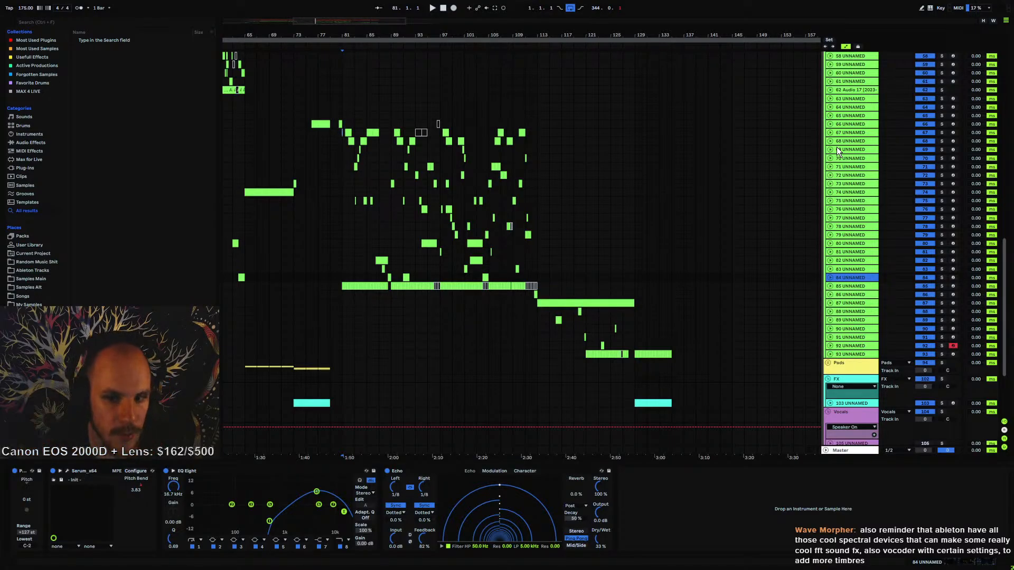
# - Play the arrangement from 133.3.1, stop it and place the insert marker at 137.1.1
pyautogui.moveTo(666, 34); pyautogui.dragTo(550, 80)
pyautogui.scroll(-6, 586, 236)
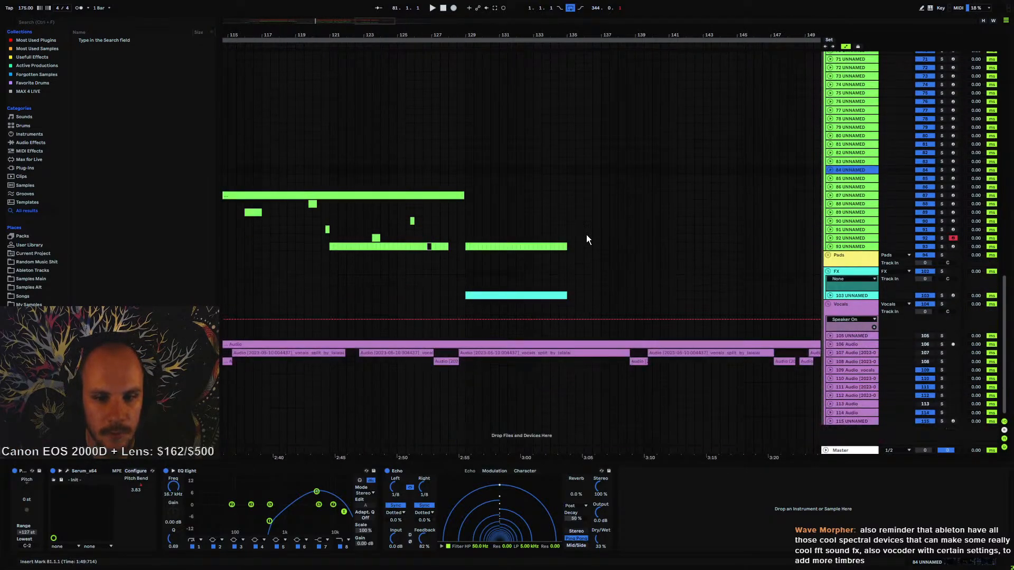
pyautogui.scroll(1, 600, 312)
pyautogui.click(552, 294)
pyautogui.press('space')
pyautogui.scroll(10, 628, 248)
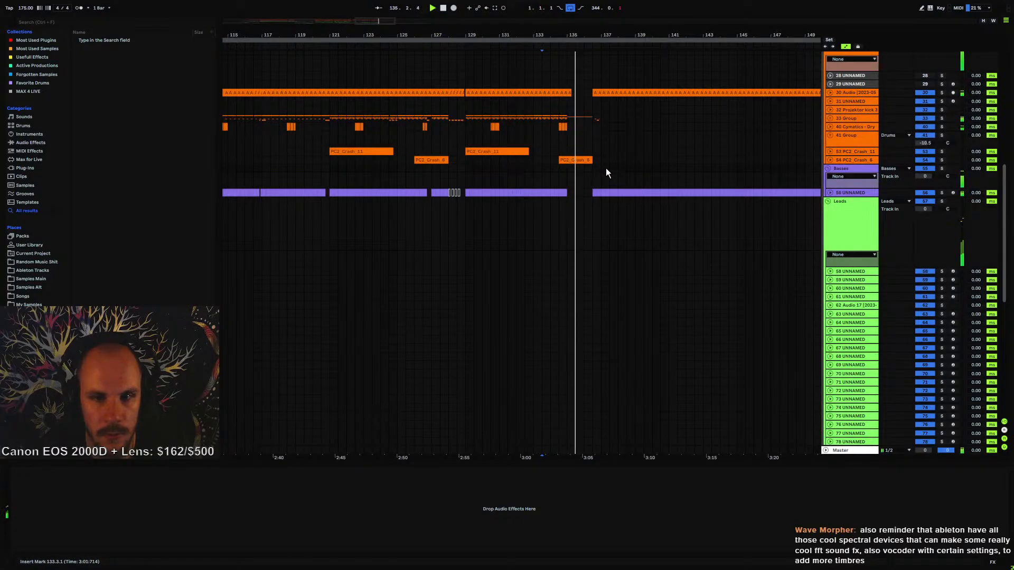
pyautogui.moveTo(598, 34); pyautogui.dragTo(447, 24)
pyautogui.click(449, 180)
pyautogui.press('space')
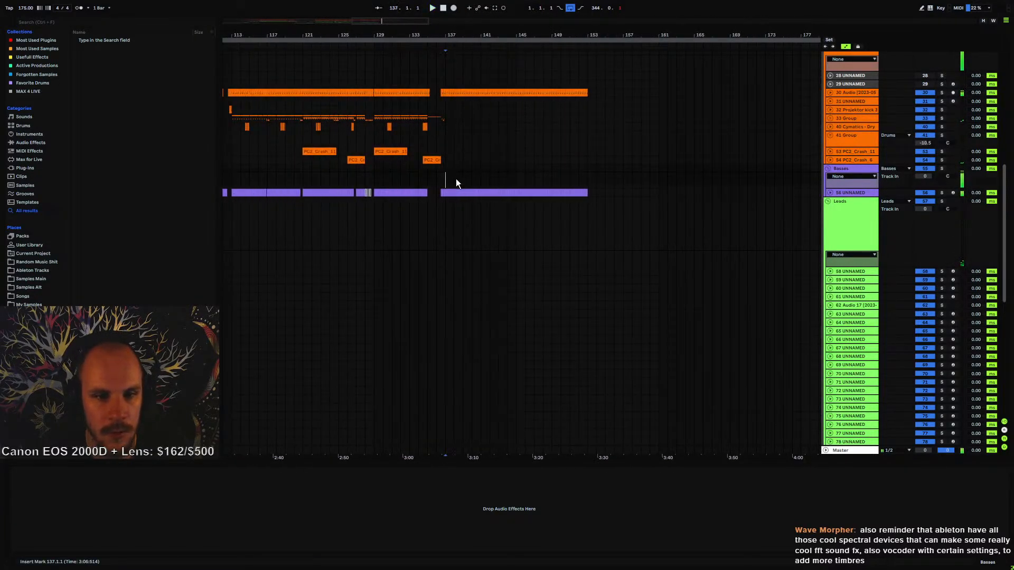
# - Unfold the Pads group, add a MIDI track below track 101 and create an empty clip on it from 137.1.1 to 153.1.1
pyautogui.scroll(-10, 554, 177)
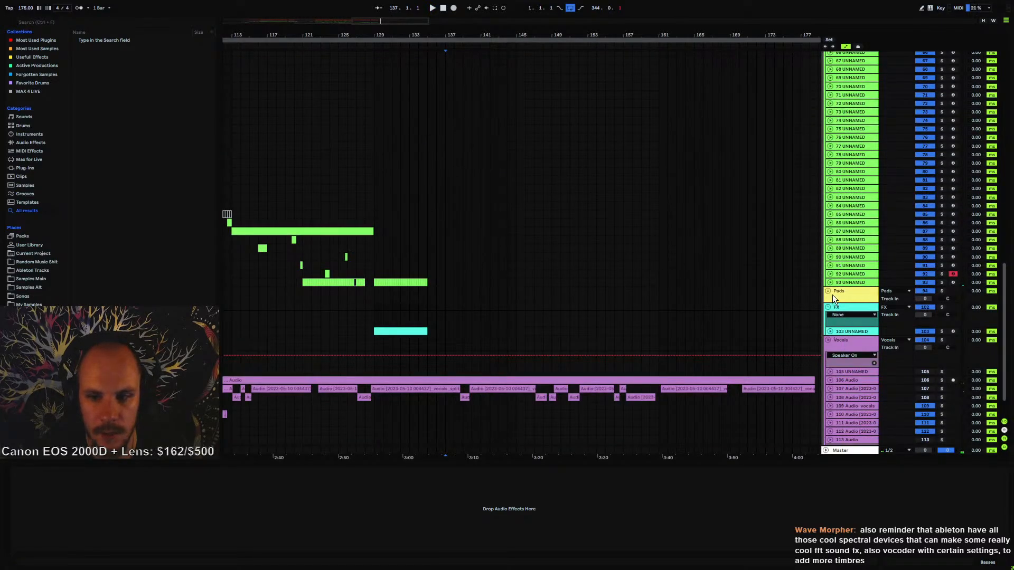
pyautogui.click(830, 293)
pyautogui.scroll(-3, 681, 267)
pyautogui.click(844, 268)
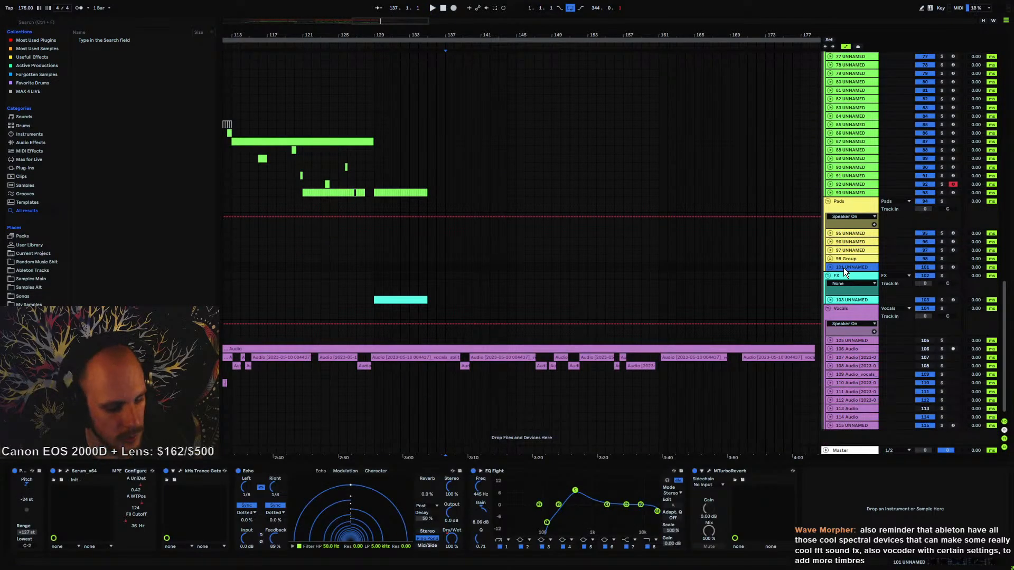
pyautogui.hotkey('ctrl', 'shift', 't')
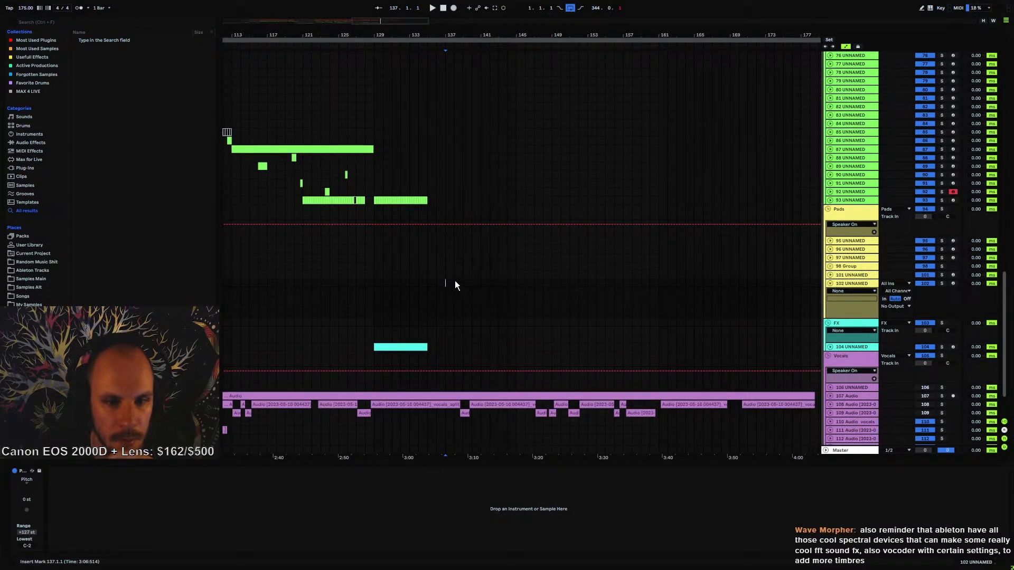
pyautogui.moveTo(443, 285); pyautogui.dragTo(581, 290)
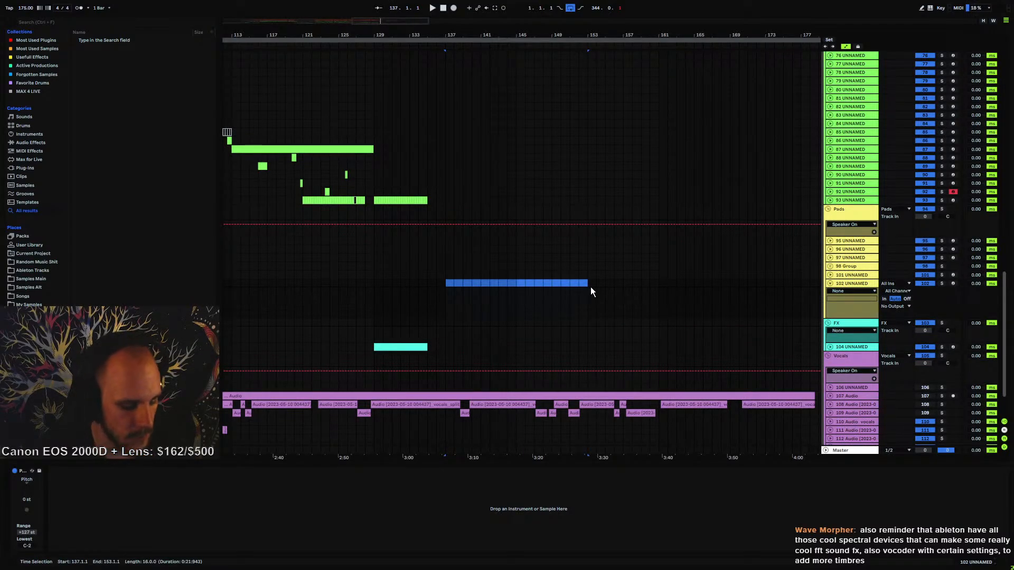
pyautogui.hotkey('ctrl', 'shift', 'm')
# - Load the DSP56300E instrument on the new pad track 102
pyautogui.rightClick(555, 296)
pyautogui.rightClick(556, 296)
pyautogui.moveTo(591, 303)
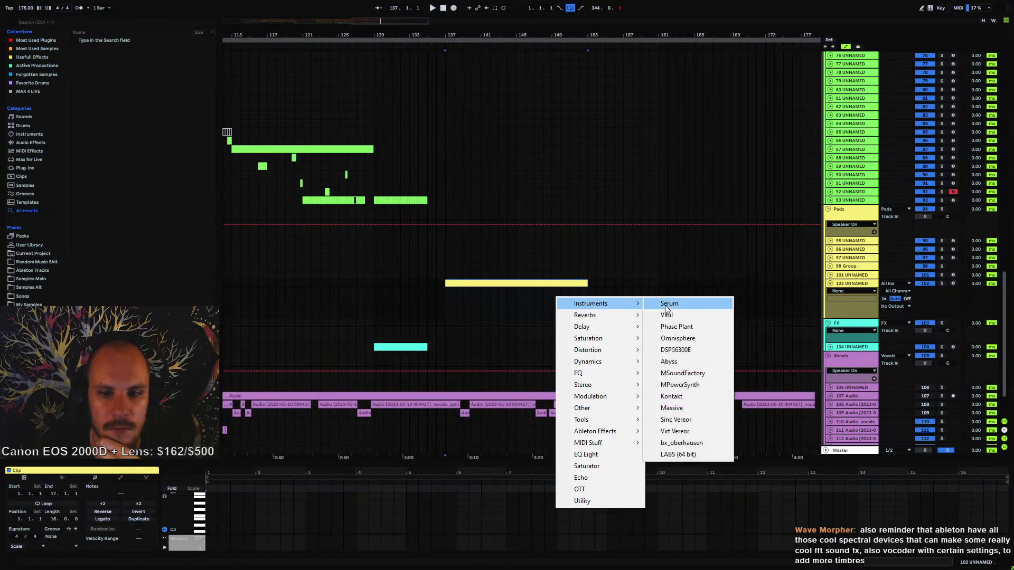
pyautogui.click(695, 349)
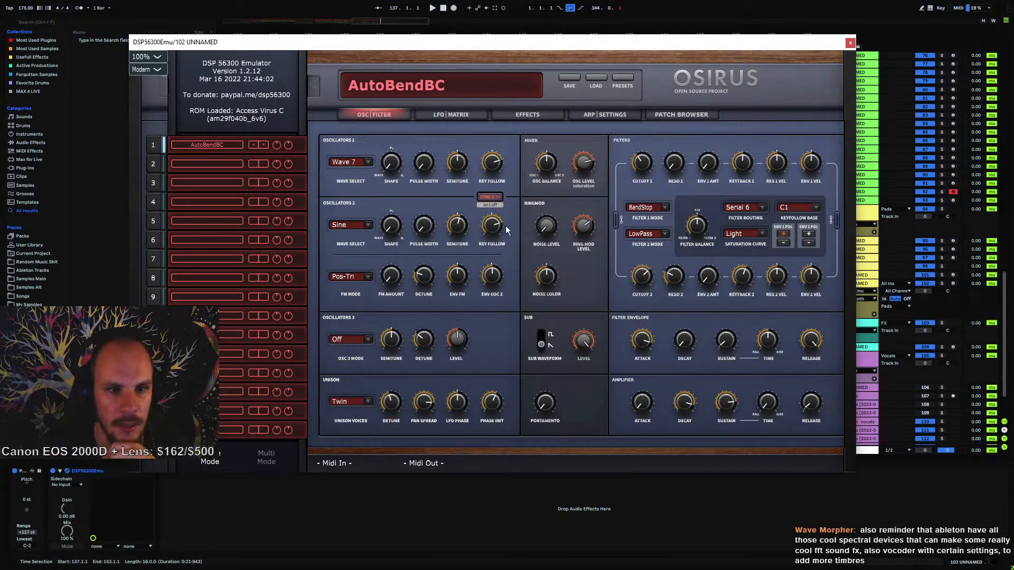
# - Set oscillator 1 to Wave 34 and oscillator 2 to Wave 27 in the AutoBendBC patch, and check track 93's devices
pyautogui.click(350, 161)
pyautogui.click(350, 313)
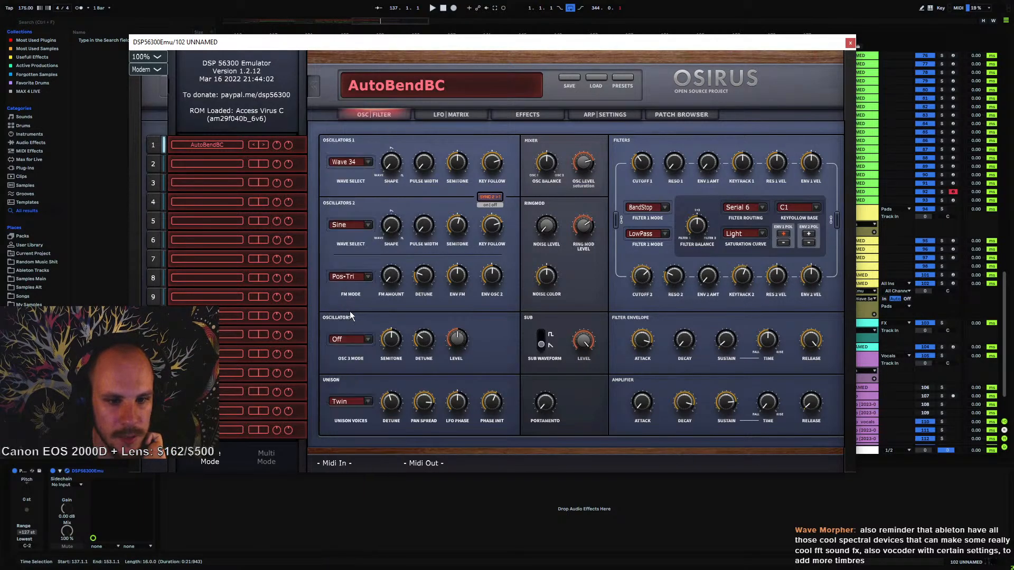
pyautogui.click(350, 225)
pyautogui.click(359, 300)
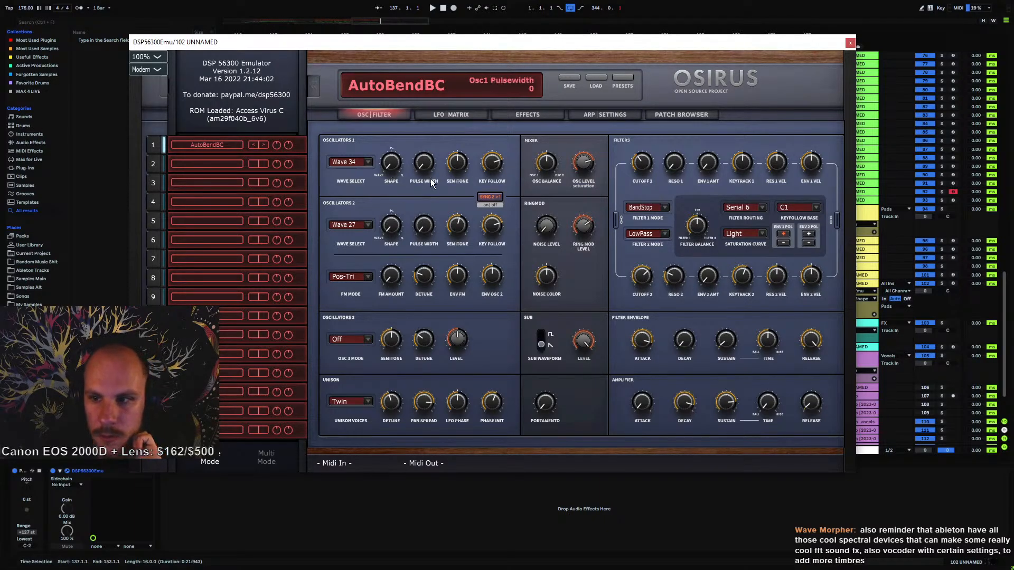
pyautogui.click(867, 199)
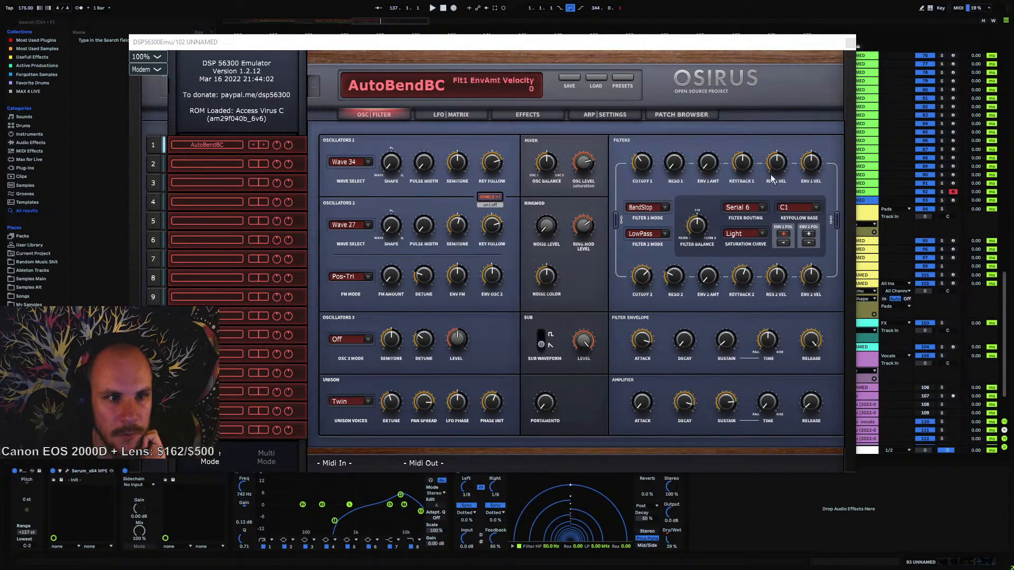
pyautogui.click(850, 43)
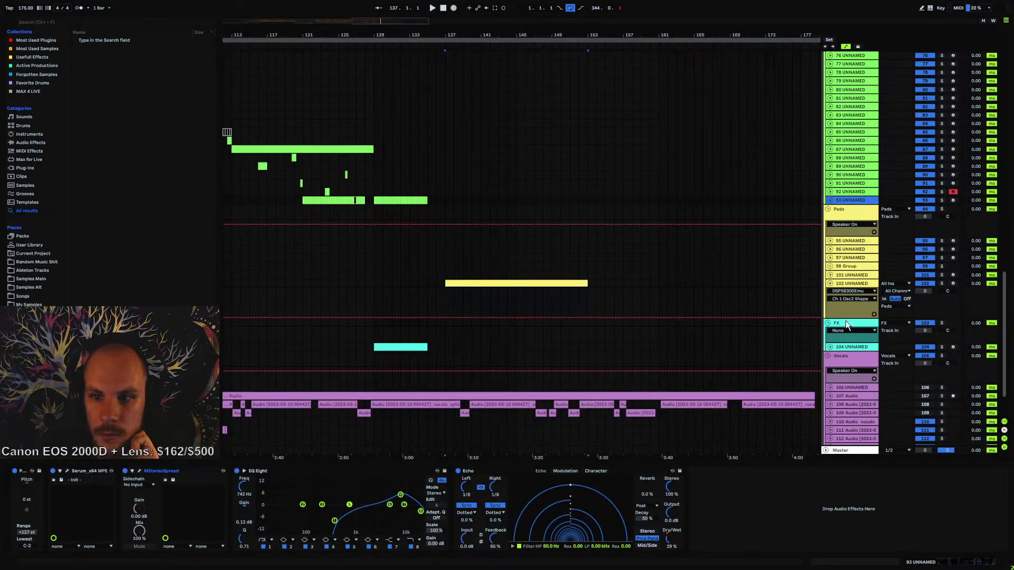
pyautogui.click(854, 284)
pyautogui.click(69, 472)
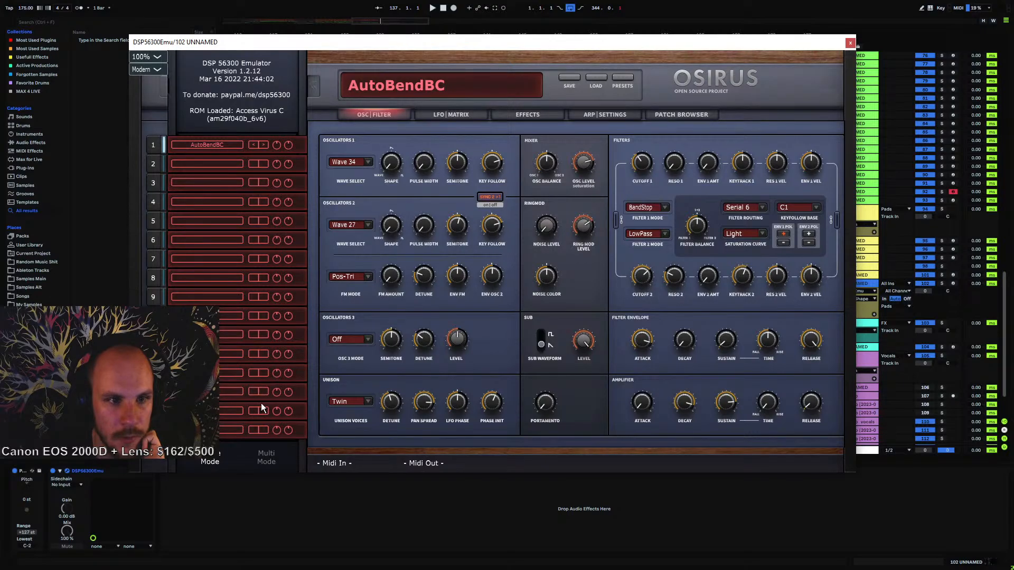
# - Load the Init preset from Bank A into part 1 of the Osirus synth
pyautogui.click(214, 148)
pyautogui.moveTo(241, 155)
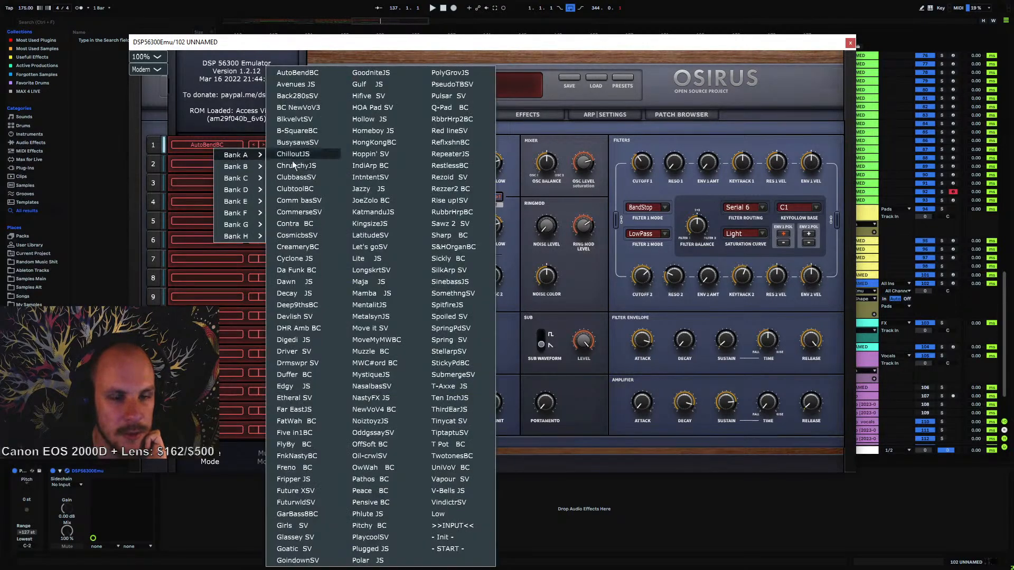
pyautogui.click(448, 536)
# - Set oscillator 1 to Wave 25, oscillator 2 to Wave 29 and the FM mode to Wave
pyautogui.click(348, 163)
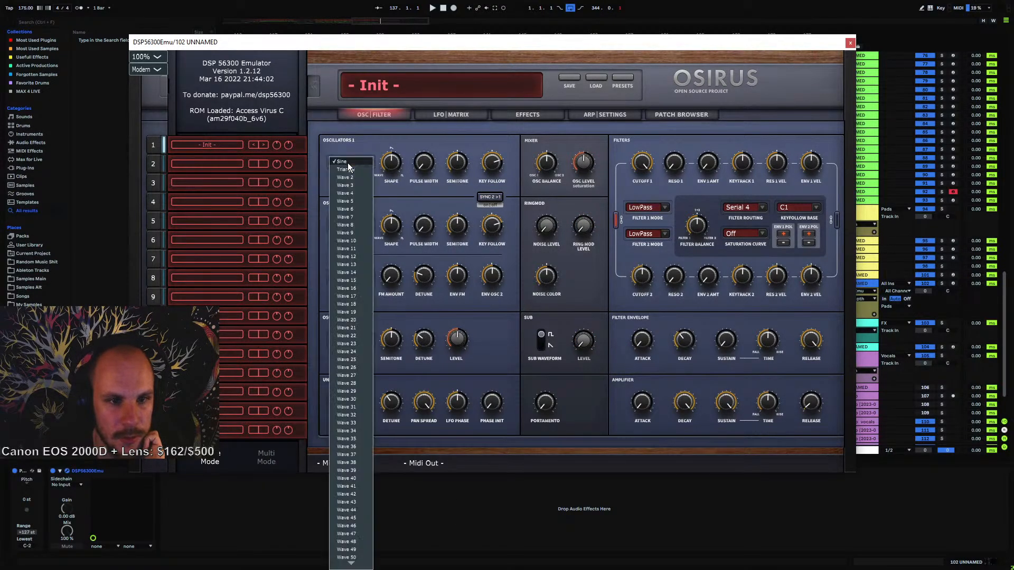
pyautogui.click(348, 359)
pyautogui.click(344, 225)
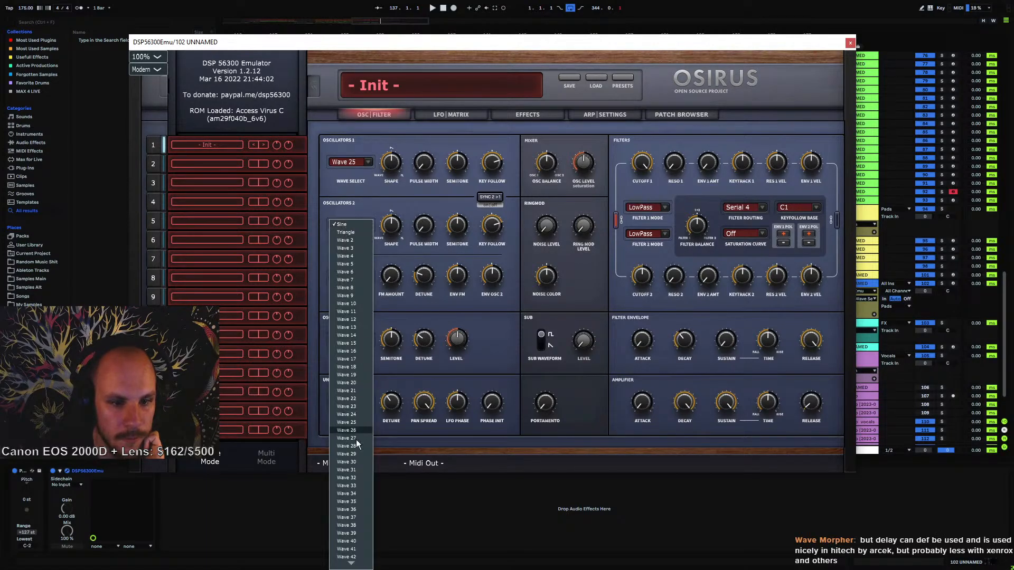
pyautogui.click(354, 453)
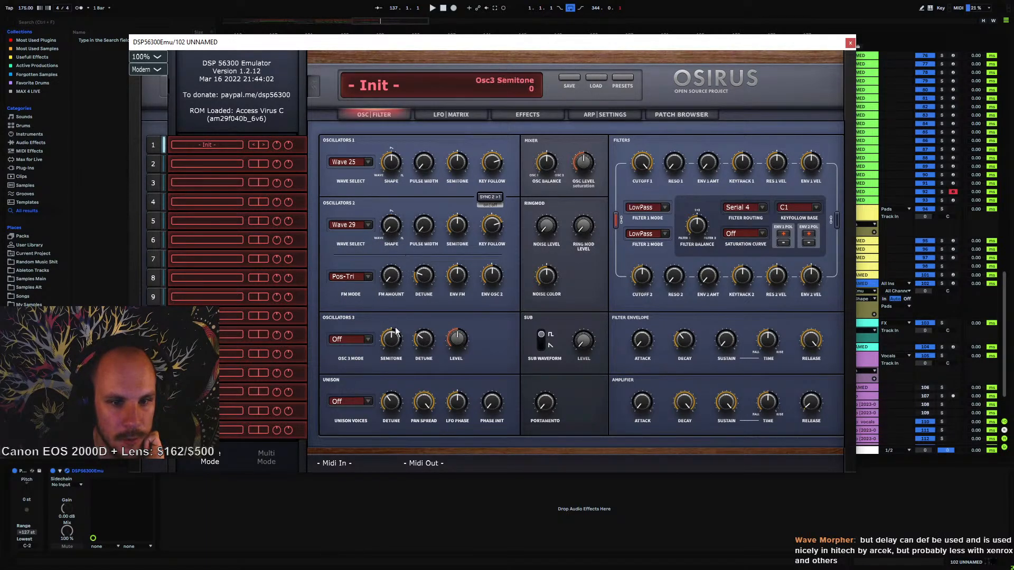
pyautogui.click(369, 276)
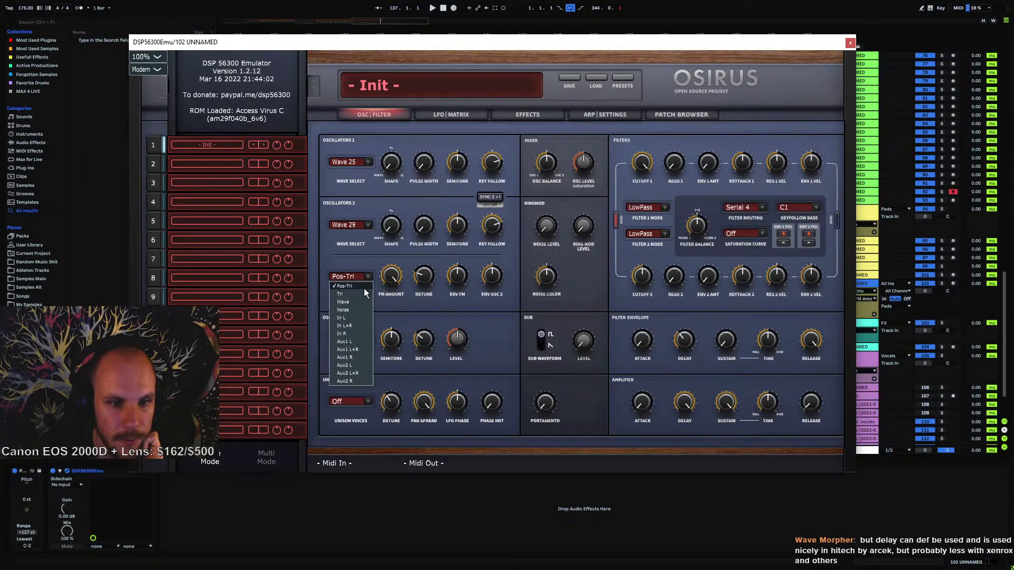
pyautogui.click(359, 304)
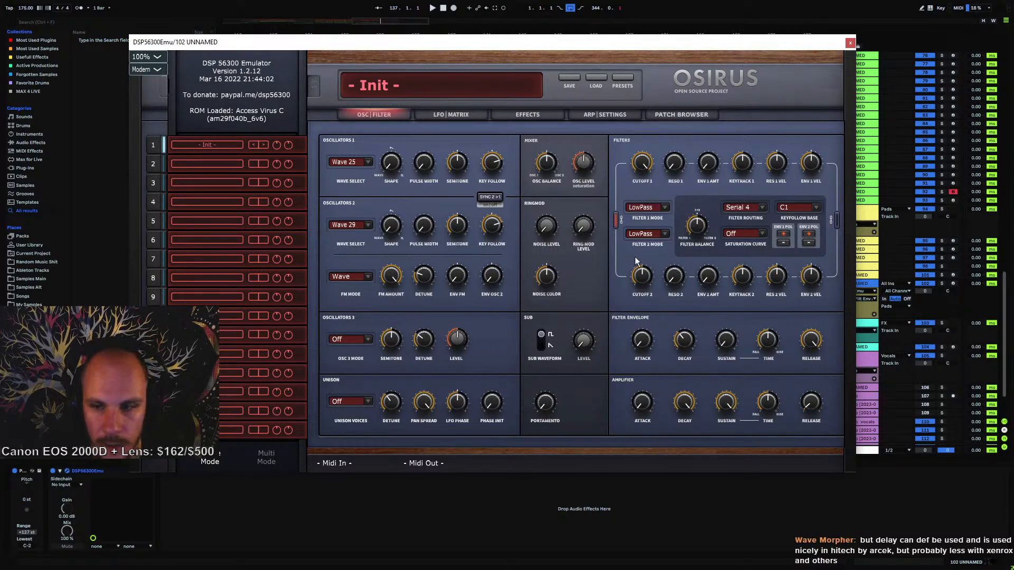
# - Arm track 102 for live playing and set oscillator 3 to Wave 32 after trying Triangle
pyautogui.click(952, 283)
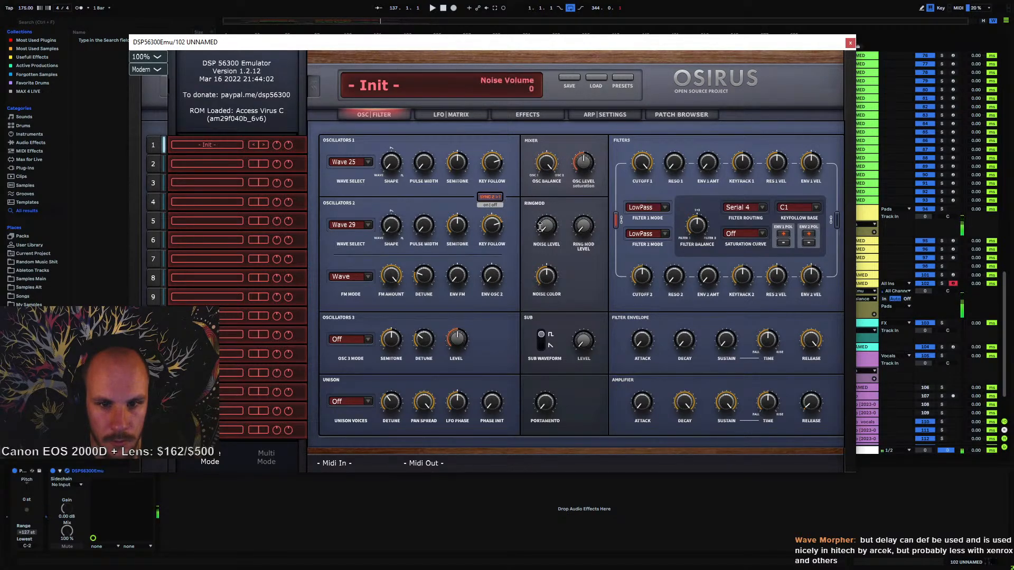
pyautogui.click(368, 340)
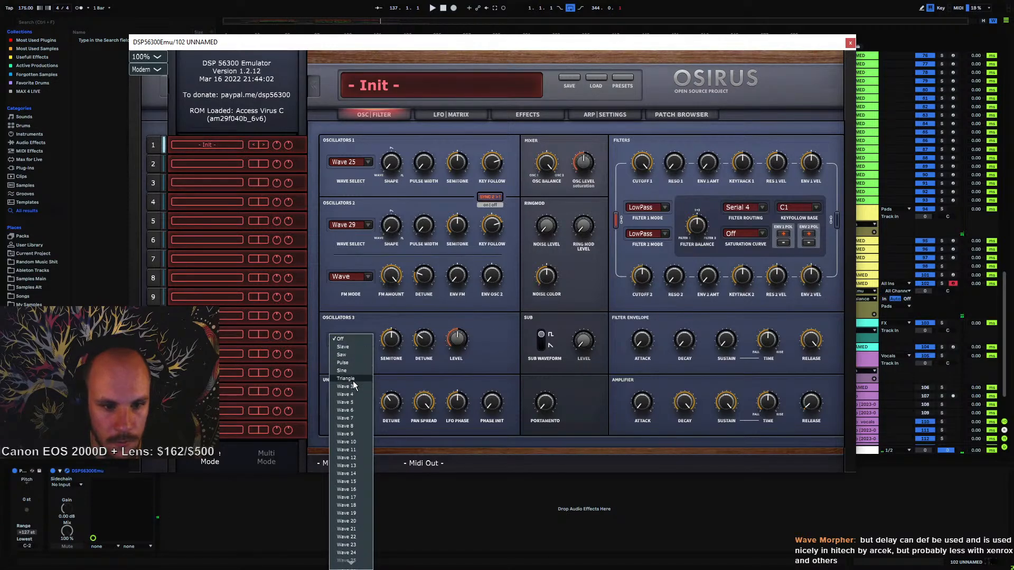
pyautogui.click(353, 381)
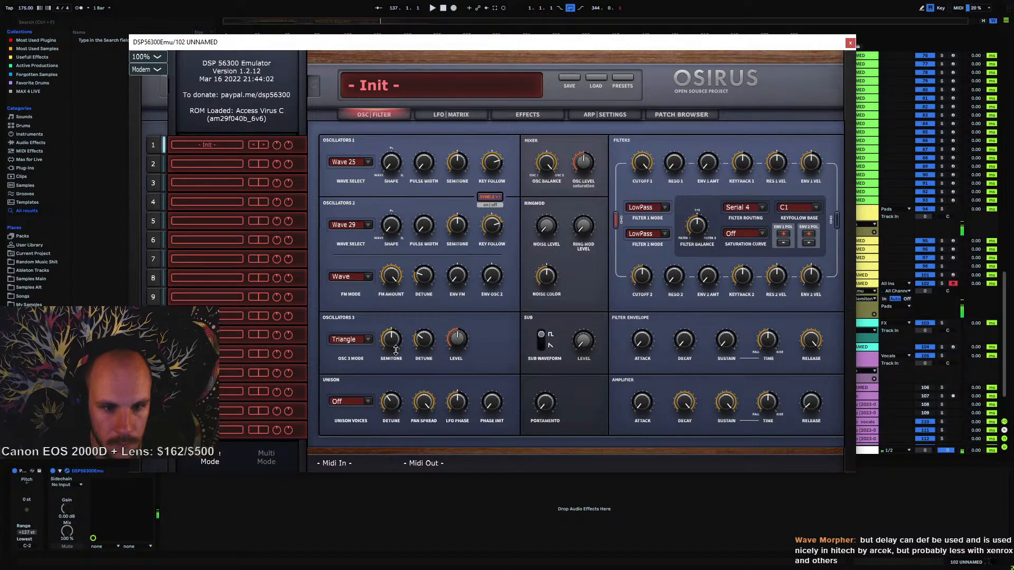
pyautogui.click(352, 340)
pyautogui.click(355, 429)
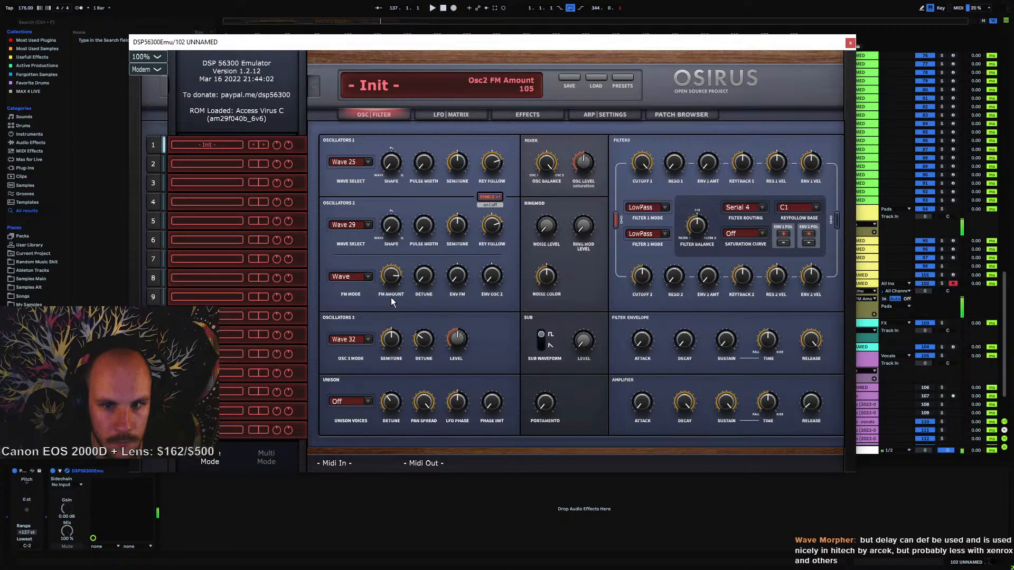
# - Raise oscillator 2's FM amount and set oscillator 1 to Wave 57
pyautogui.moveTo(394, 290); pyautogui.dragTo(403, 259)
pyautogui.click(360, 166)
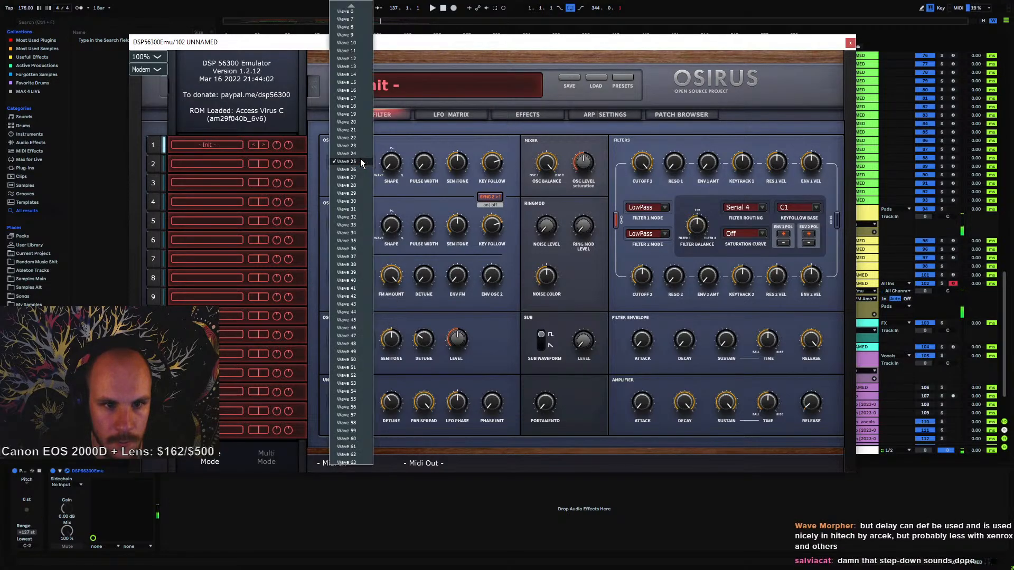
pyautogui.click(357, 415)
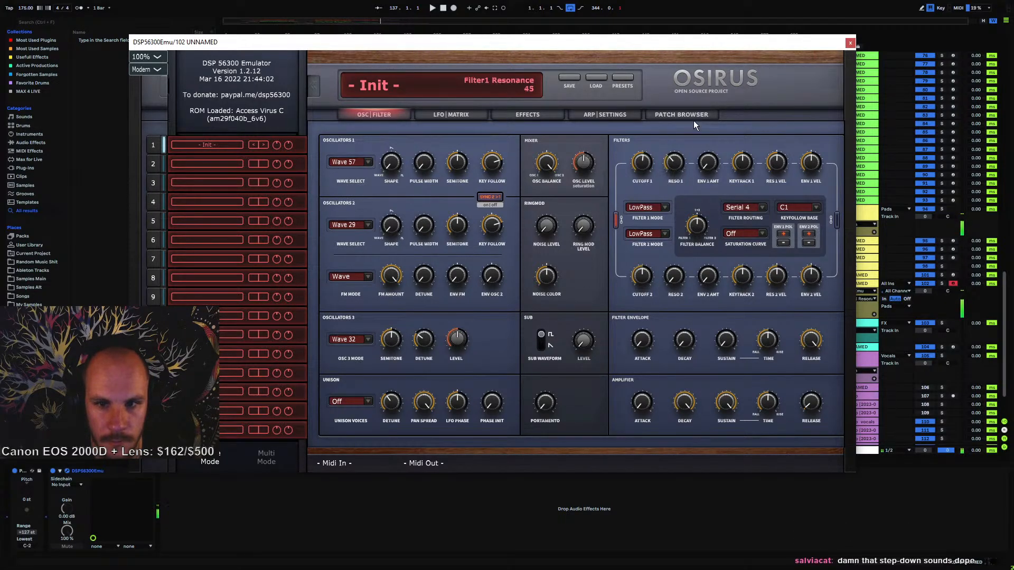
# - Set the filter routing to Serial 6 and the saturation curve to Hard after trying Light, Shaper and Digital
pyautogui.click(733, 207)
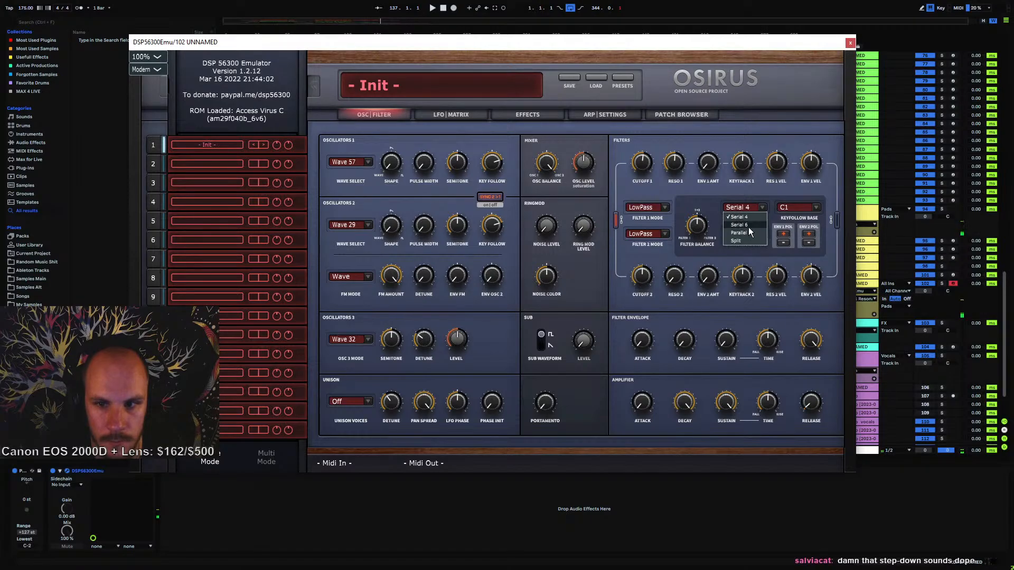
pyautogui.click(748, 226)
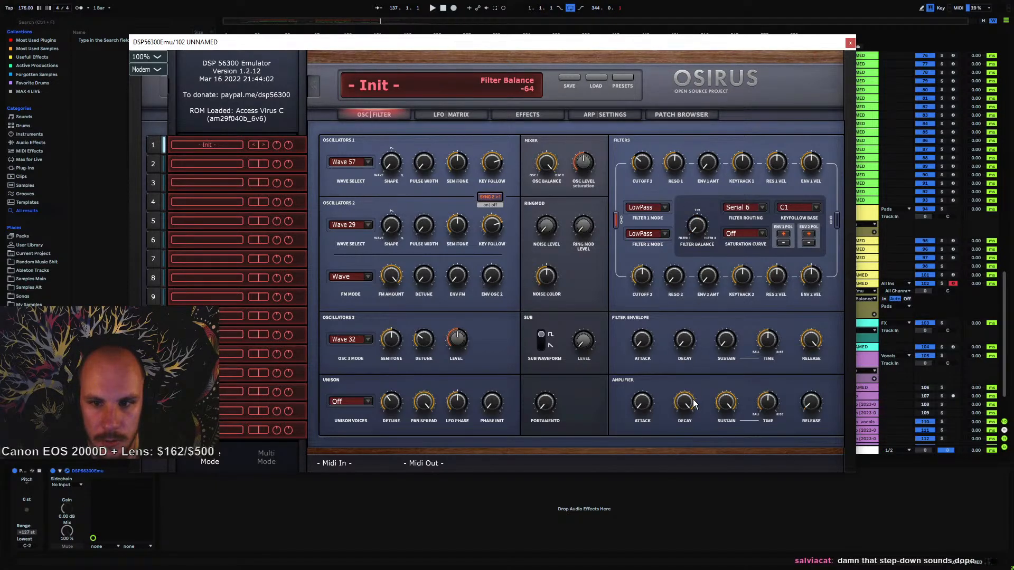
pyautogui.click(763, 233)
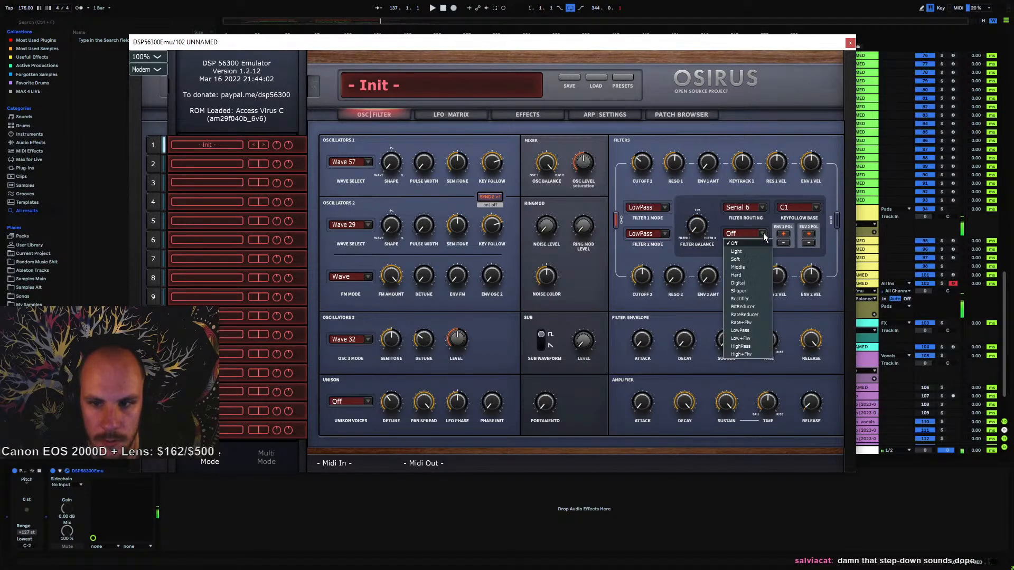
pyautogui.click(741, 251)
pyautogui.moveTo(645, 182)
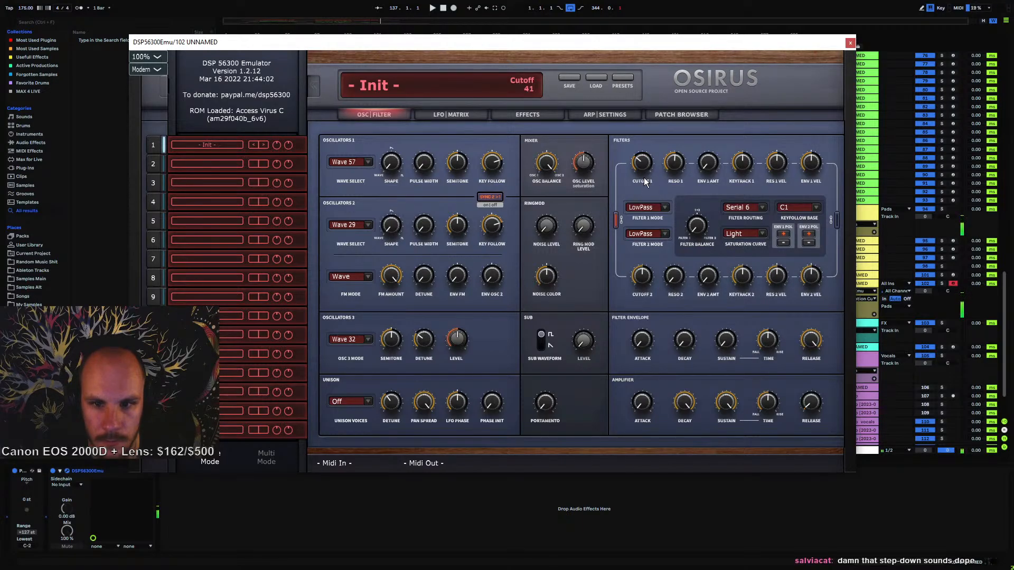
pyautogui.click(749, 233)
pyautogui.click(749, 292)
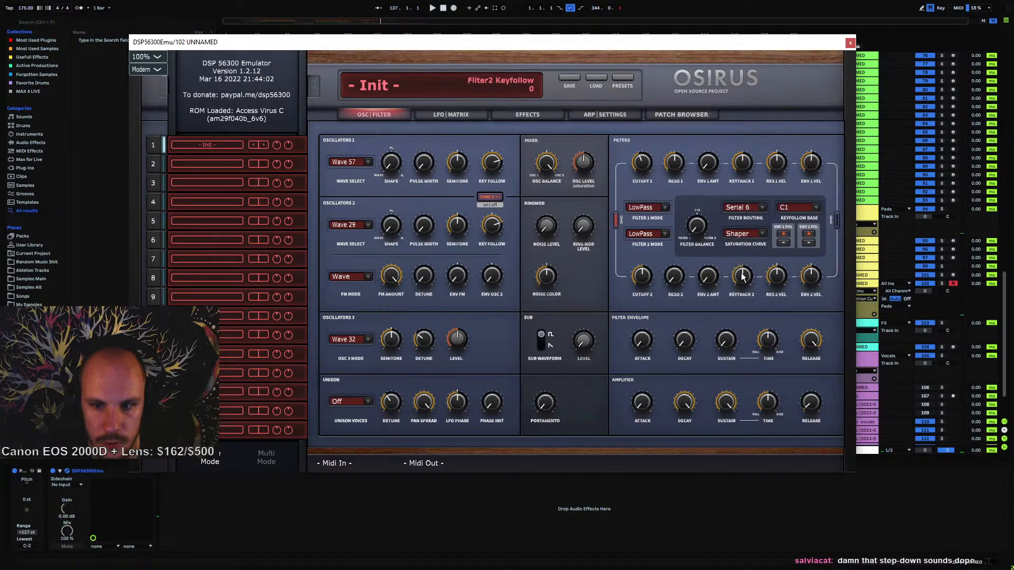
pyautogui.moveTo(645, 167)
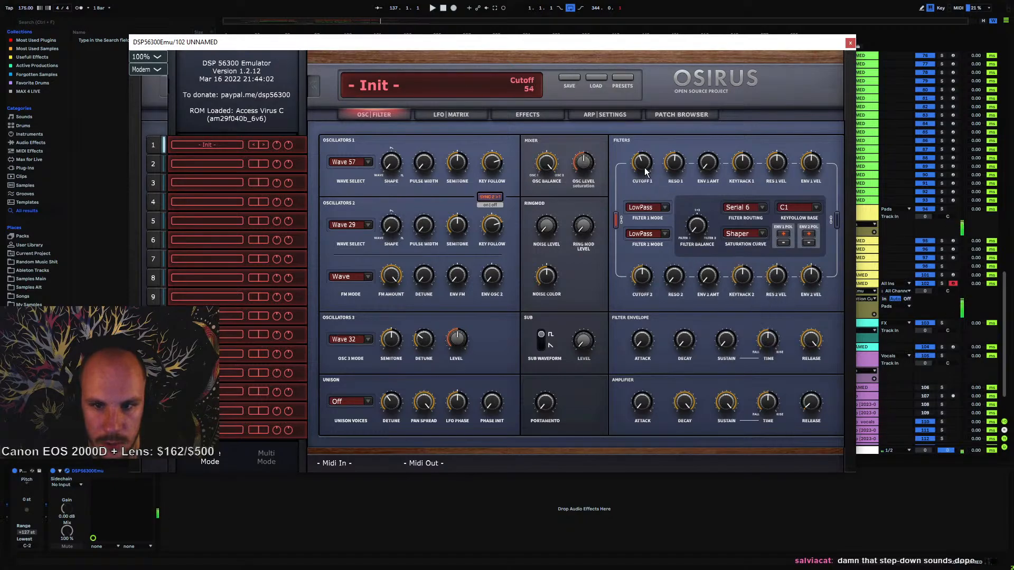
pyautogui.click(744, 235)
pyautogui.click(740, 283)
pyautogui.click(738, 236)
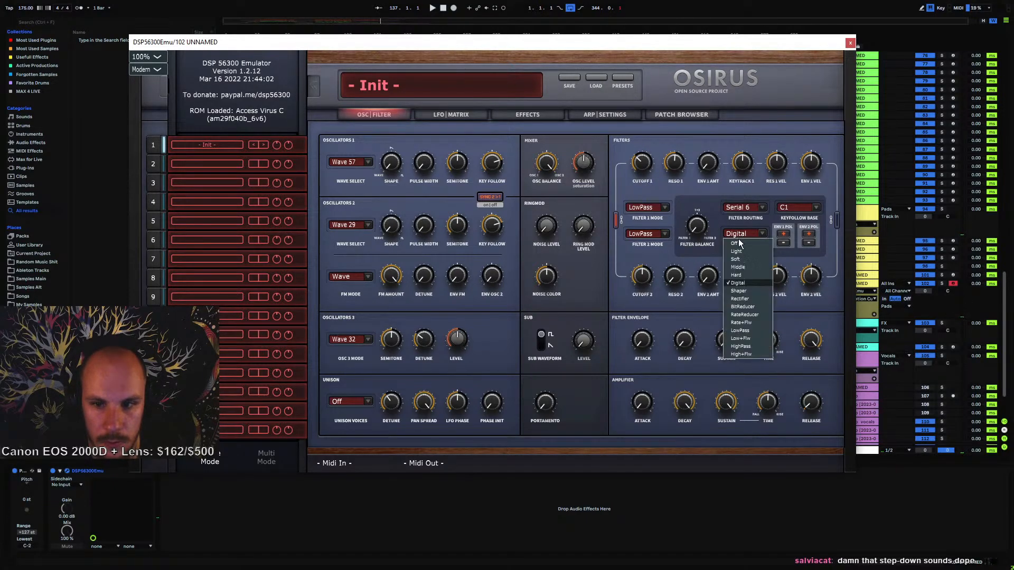
pyautogui.click(737, 275)
pyautogui.moveTo(645, 147)
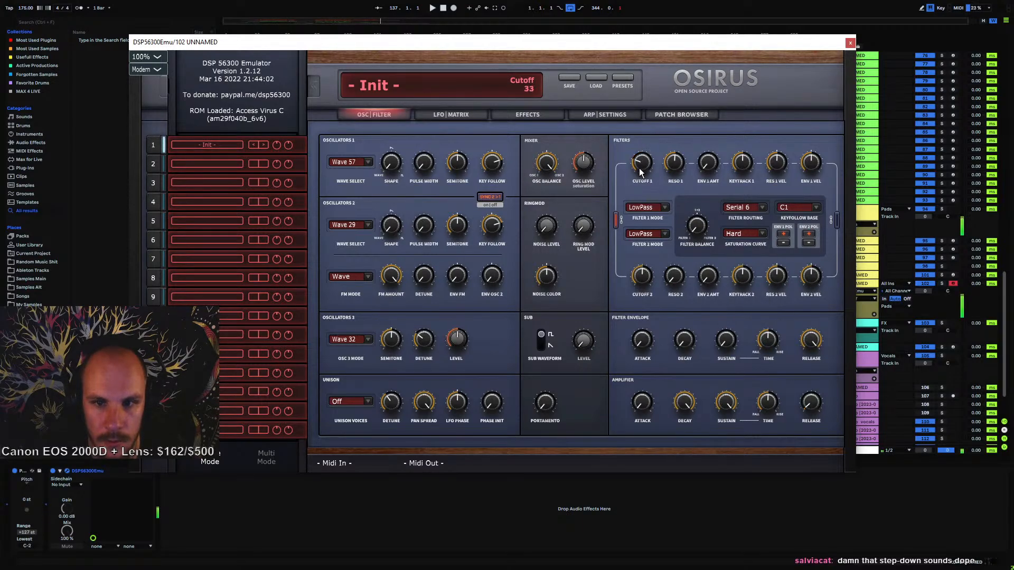
# - Close the synth window and draw a six-bar C#1 note from the start of track 102's clip
pyautogui.click(850, 42)
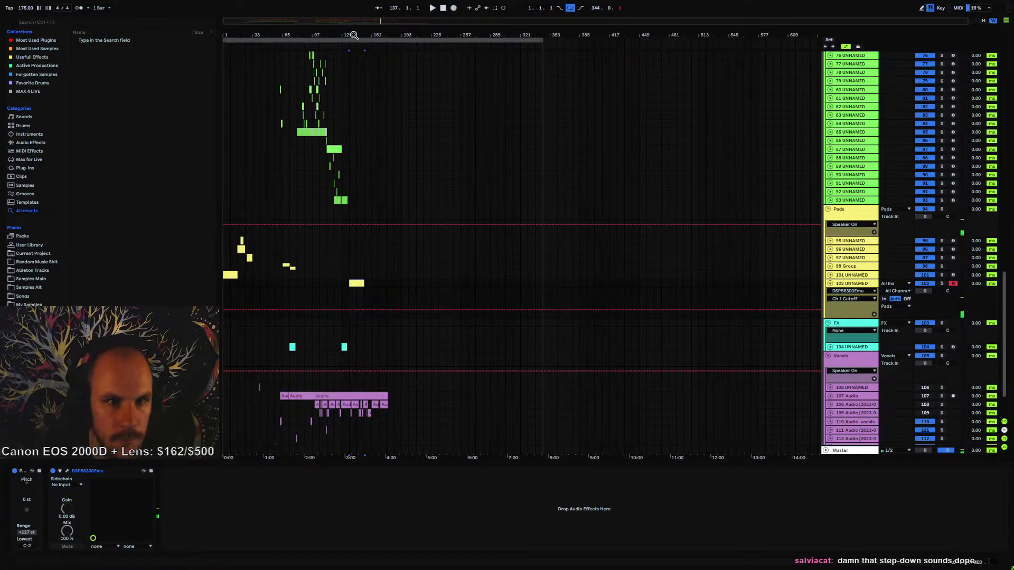
pyautogui.scroll(5, 359, 283)
pyautogui.press('space')
pyautogui.doubleClick(398, 281)
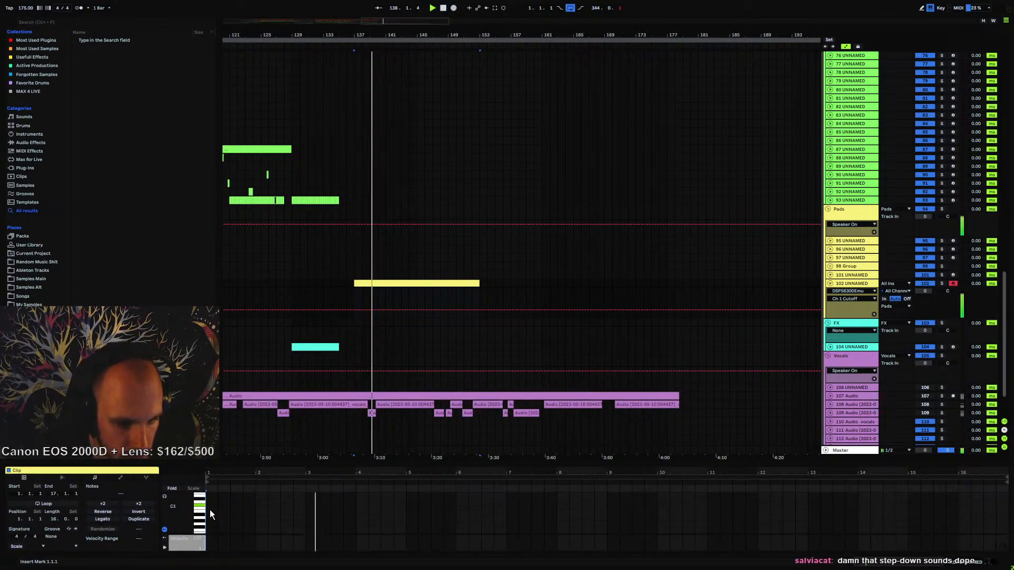
pyautogui.moveTo(210, 505); pyautogui.dragTo(511, 517)
pyautogui.press('space')
# - Draw a rising and dipping Ch 1 Cutoff automation curve on track 102 from bar 137 to about bar 142
pyautogui.moveTo(355, 36); pyautogui.dragTo(360, 66)
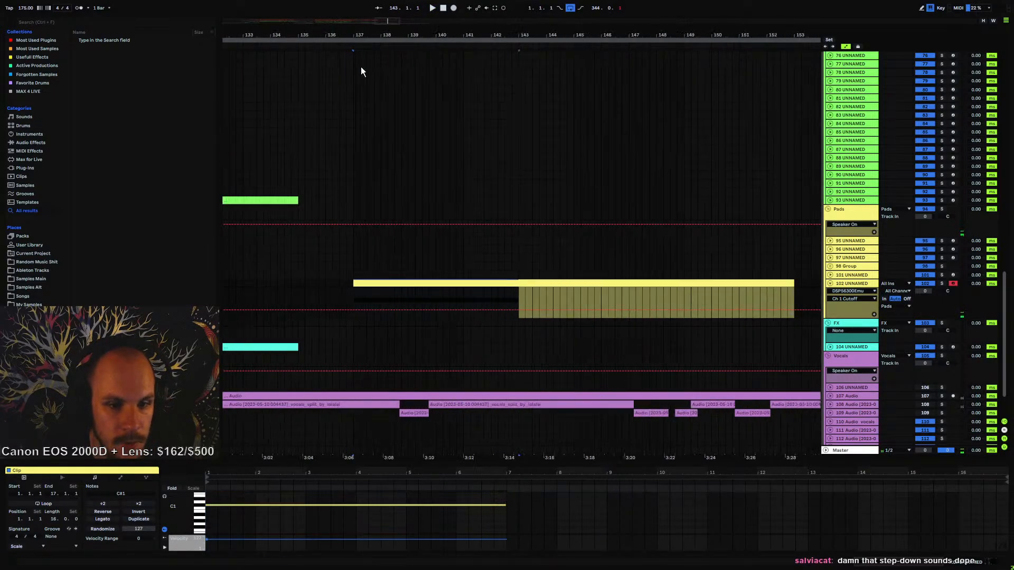
pyautogui.click(338, 299)
pyautogui.click(353, 310)
pyautogui.press('space')
pyautogui.moveTo(363, 310)
pyautogui.mouseDown()
pyautogui.moveTo(399, 299)
pyautogui.moveTo(406, 308)
pyautogui.moveTo(423, 292)
pyautogui.moveTo(430, 310)
pyautogui.moveTo(483, 308)
pyautogui.mouseUp()
pyautogui.press('space')
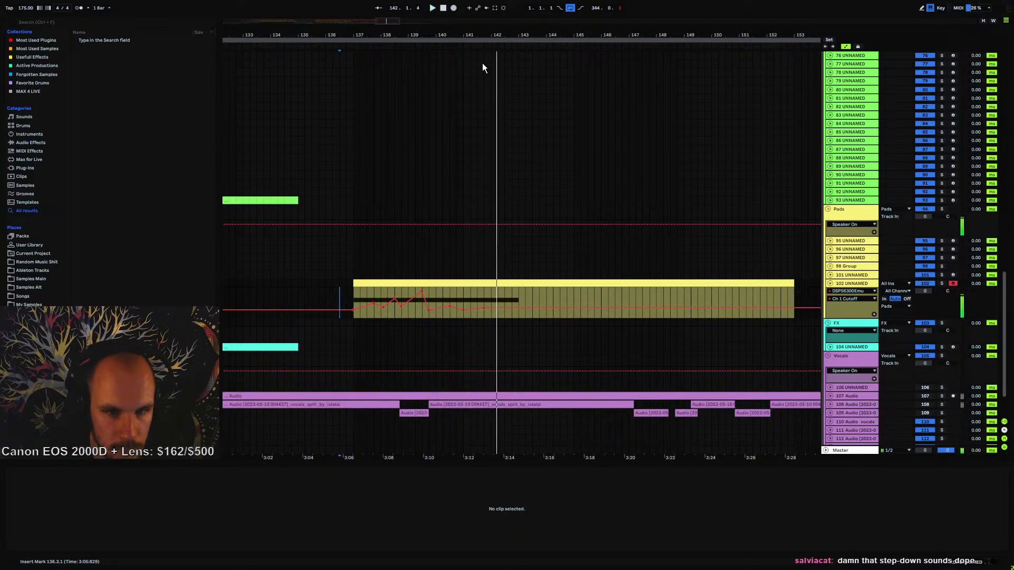
# - Create a short cutoff spike from 140.4.1 to 140.4.3, duplicate it up to bar 141, and audition the result
pyautogui.moveTo(468, 35); pyautogui.dragTo(467, 77)
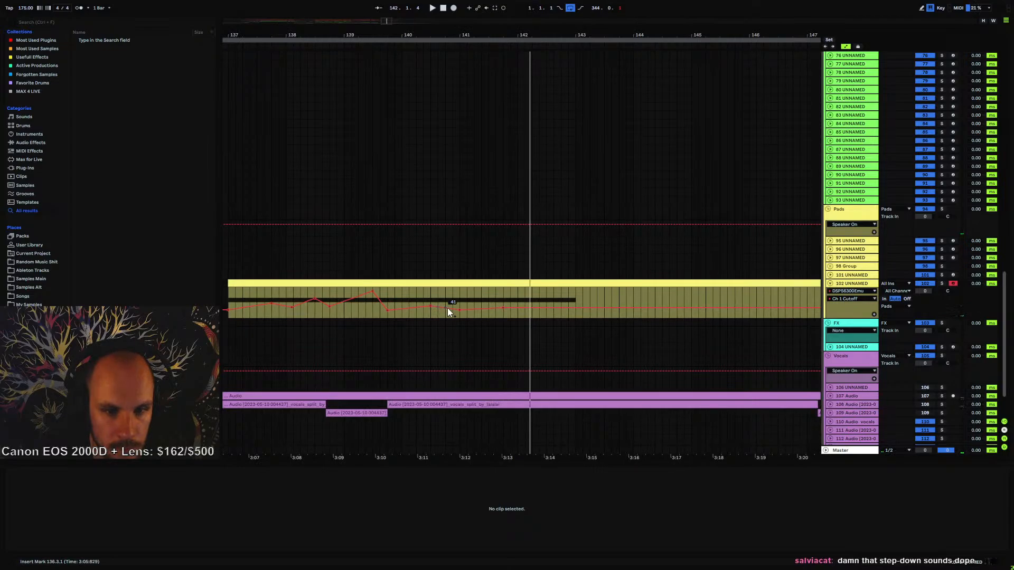
pyautogui.moveTo(447, 296); pyautogui.dragTo(451, 300)
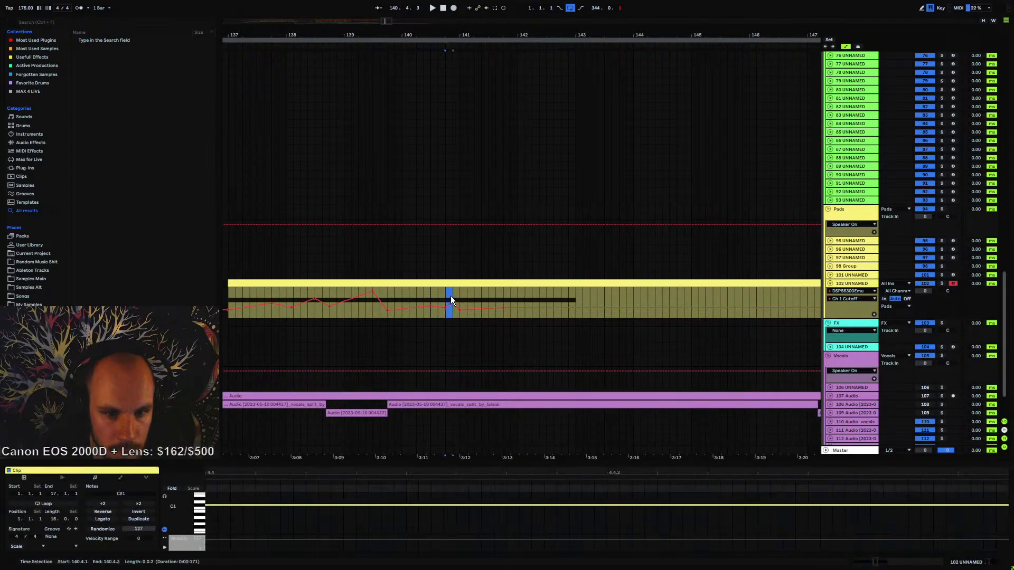
pyautogui.click(446, 297)
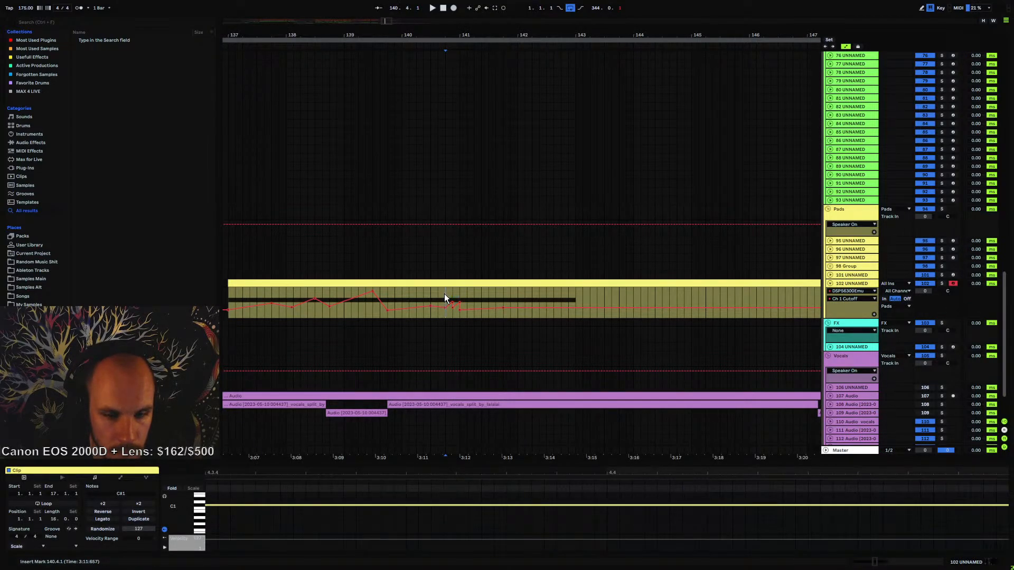
pyautogui.press('space')
pyautogui.press('space')
pyautogui.press('space')
# - Try duplicating the cutoff spikes from 140.4.1 to 141.1.3 further into bar 141, then undo the duplicate
pyautogui.moveTo(451, 302); pyautogui.dragTo(465, 297)
pyautogui.press('space')
pyautogui.press('space')
pyautogui.press('space')
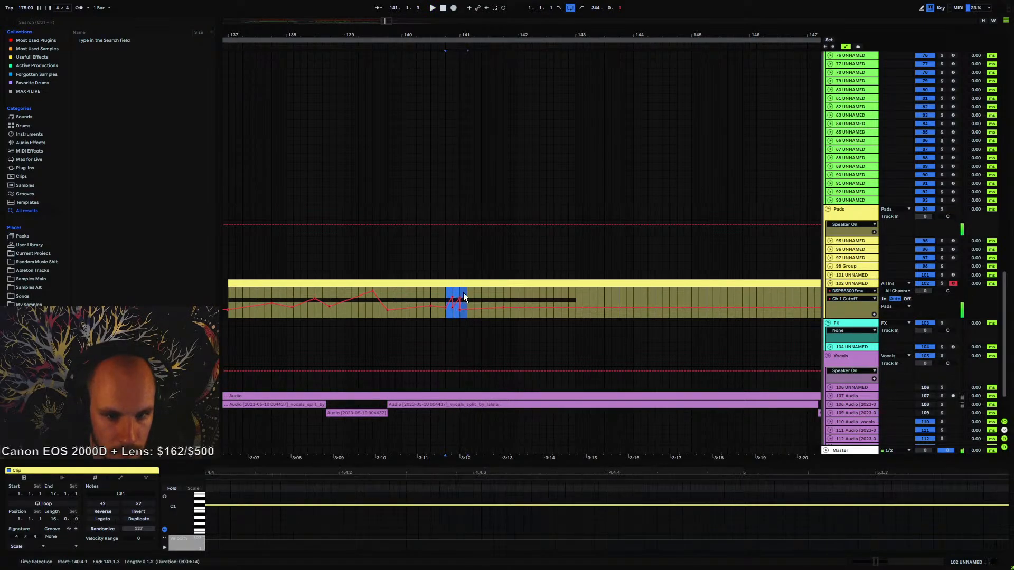
pyautogui.click(443, 291)
pyautogui.press('space')
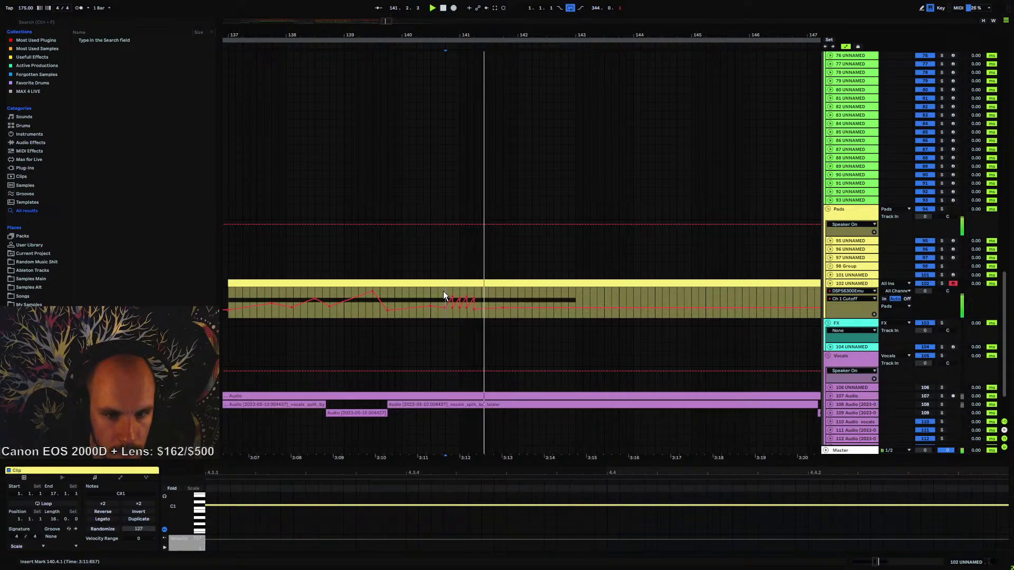
pyautogui.press('space')
pyautogui.press('space')
pyautogui.click(473, 297)
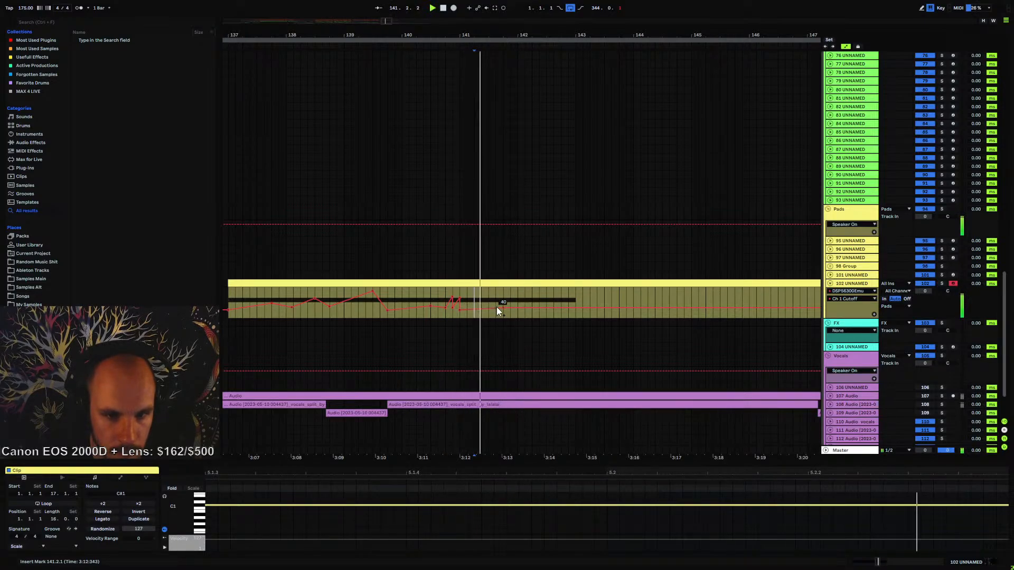
pyautogui.press('space')
# - Copy the cutoff spikes between 140.4.1 and 141.1.1 to the preceding beat and play the clip from 137.4.1
pyautogui.moveTo(446, 291); pyautogui.dragTo(458, 292)
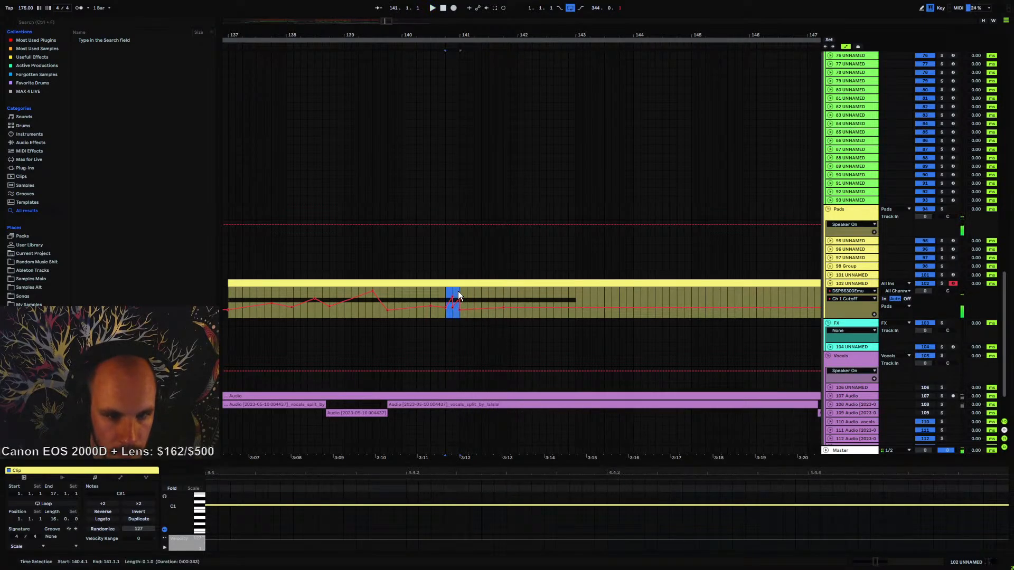
pyautogui.click(428, 290)
pyautogui.click(278, 293)
pyautogui.press('space')
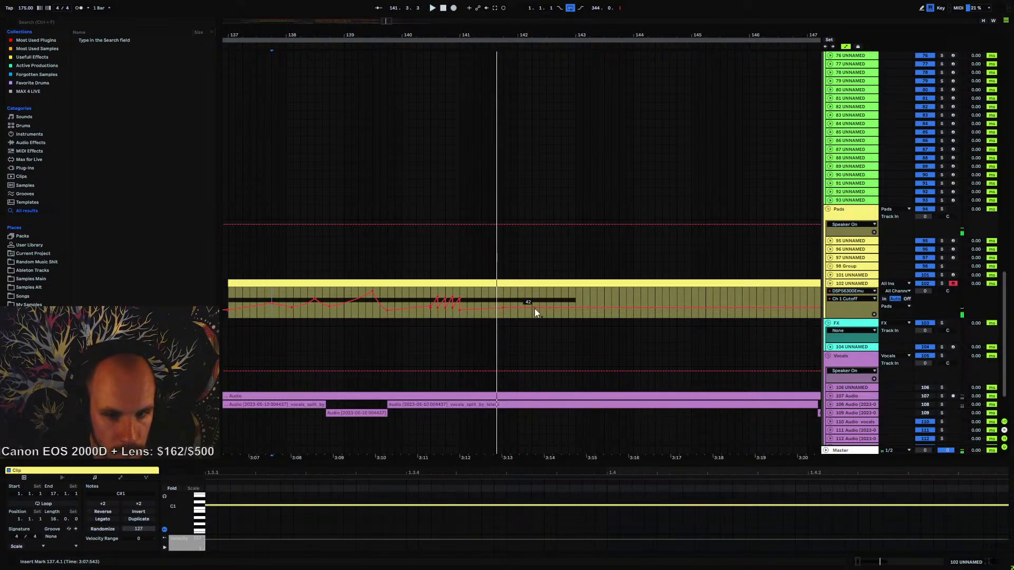
# - Add a sharp Ch 1 Cutoff rise within bar 142 and audition the automation
pyautogui.moveTo(534, 311); pyautogui.dragTo(575, 305)
pyautogui.press('space')
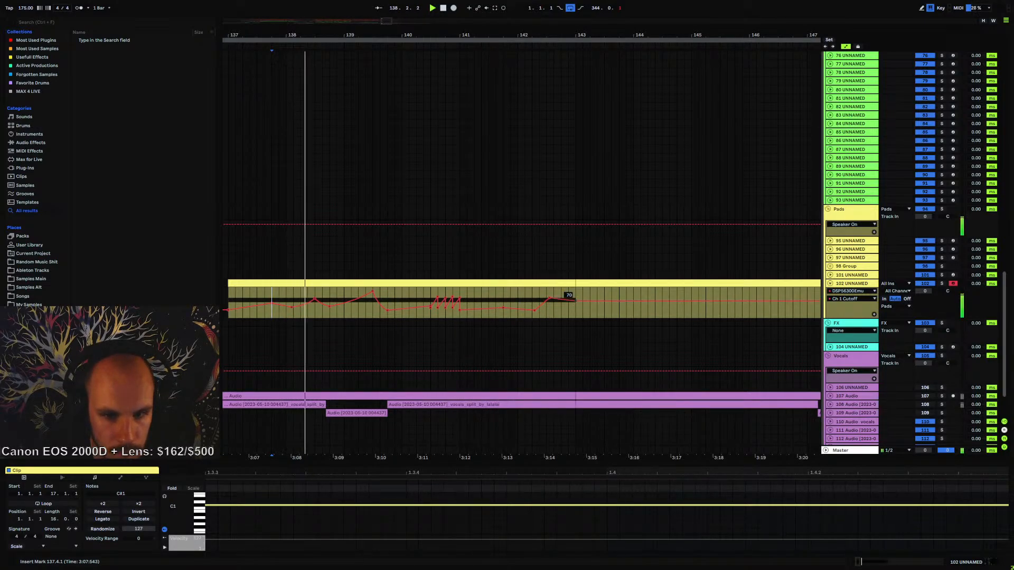
pyautogui.scroll(-5, 502, 251)
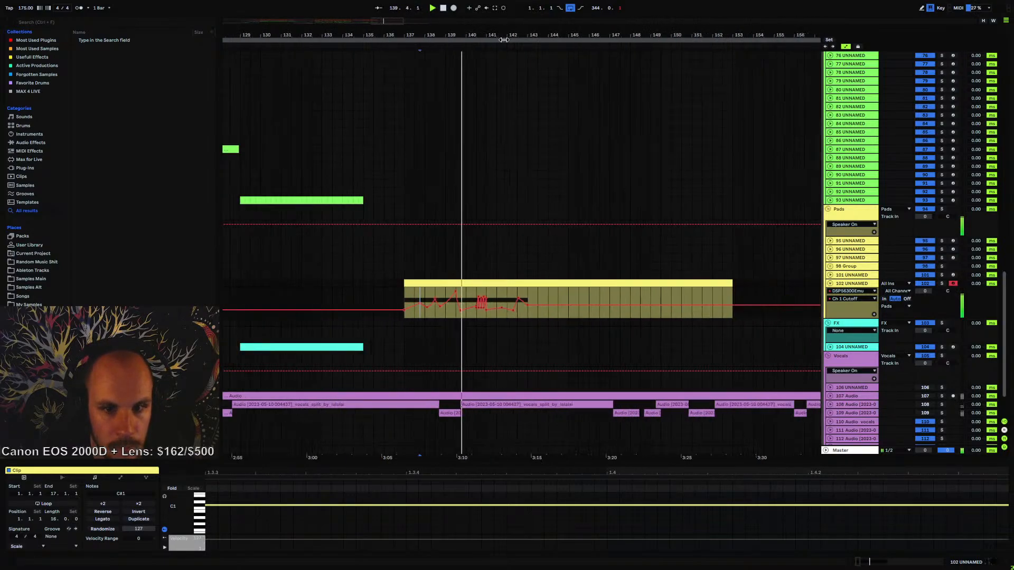
# - Lengthen the C#1 note to fill the whole 16-bar clip on track 102
pyautogui.moveTo(725, 281)
pyautogui.mouseDown()
pyautogui.moveTo(534, 286)
pyautogui.moveTo(733, 294)
pyautogui.mouseUp()
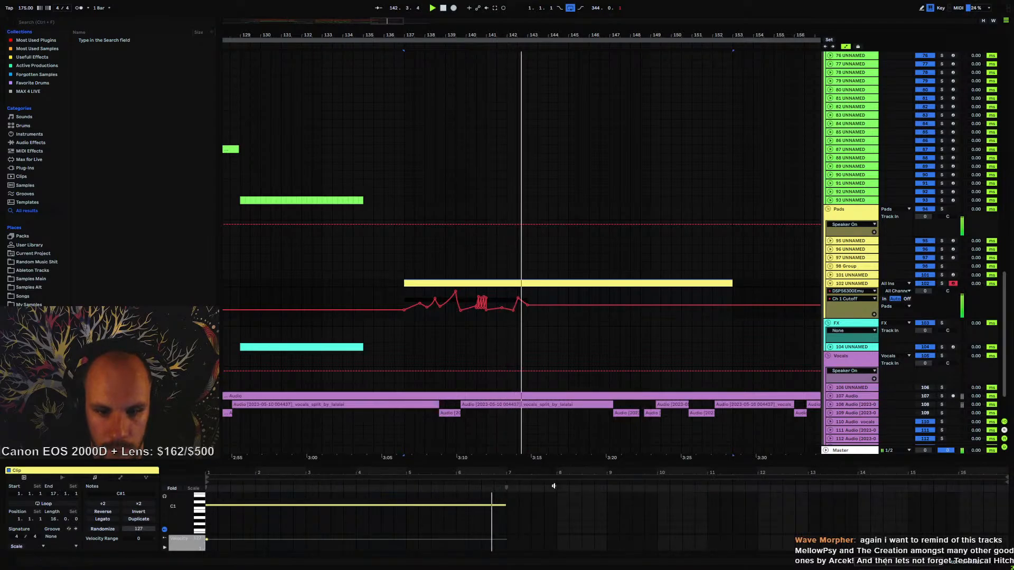
pyautogui.press('space')
pyautogui.moveTo(508, 506); pyautogui.dragTo(1008, 499)
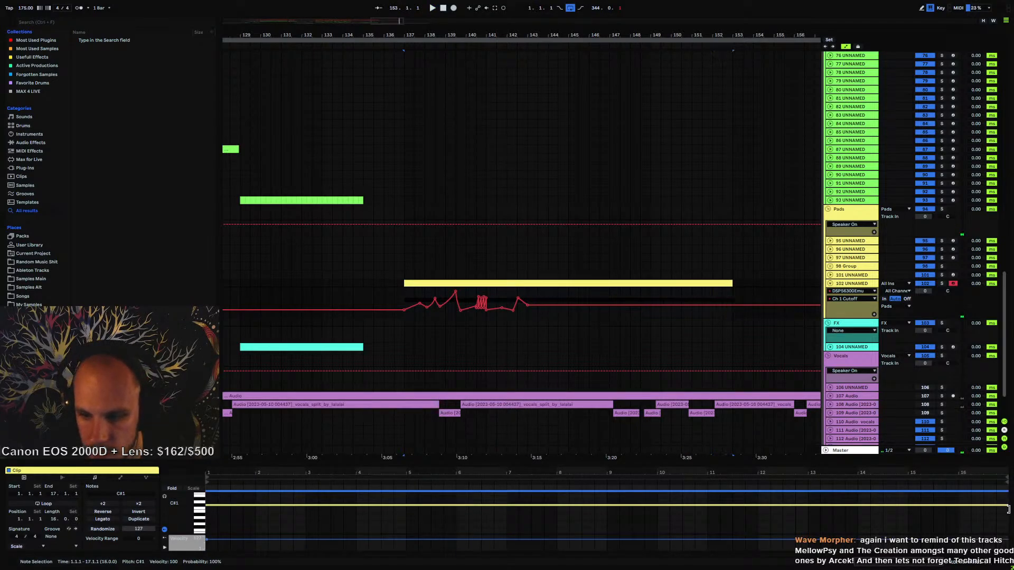
# - Continue the Ch 1 Cutoff curve through bars 143 and 144 with a dip at 144.1.1 and a peak near 144.4
pyautogui.click(571, 312)
pyautogui.moveTo(550, 305); pyautogui.dragTo(567, 306)
pyautogui.click(550, 293)
pyautogui.press('space')
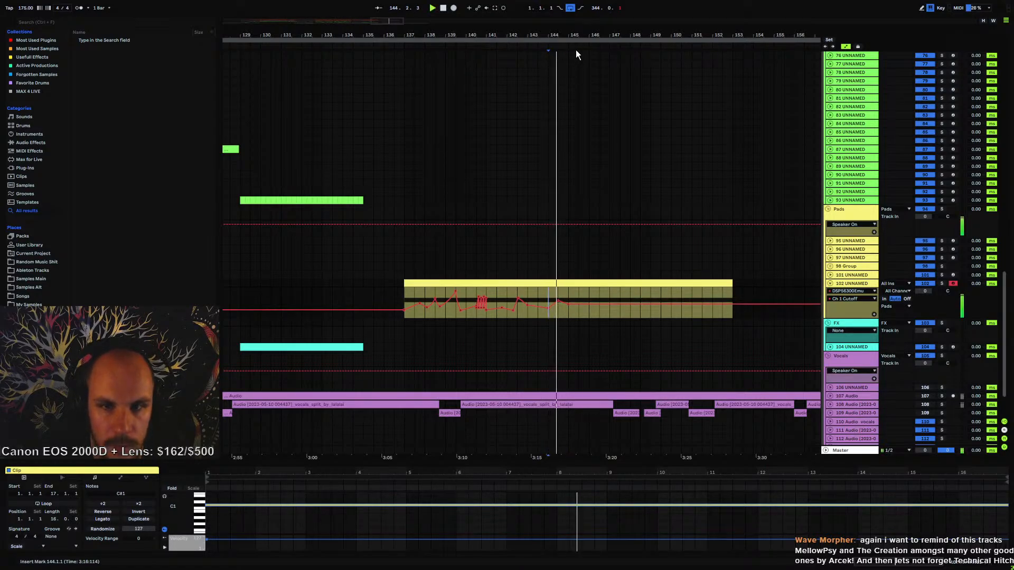
pyautogui.moveTo(571, 36); pyautogui.dragTo(571, 84)
pyautogui.press('space')
pyautogui.moveTo(530, 302); pyautogui.dragTo(530, 292)
# - Extend the cutoff curve from bar 145 with a dip near 146.2 and a rise near 147.3, falling to 29 before bar 149
pyautogui.press('space')
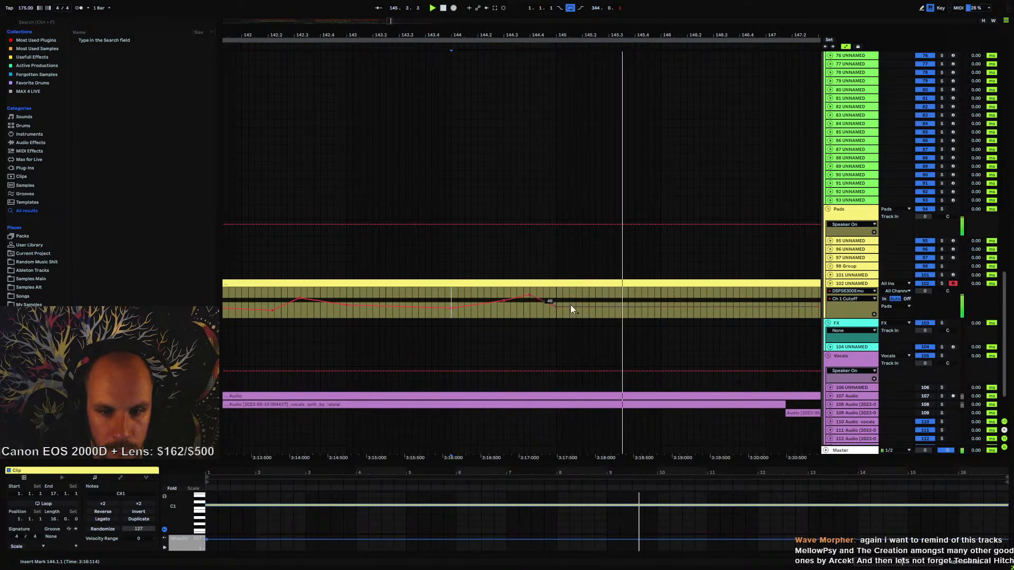
pyautogui.moveTo(694, 303); pyautogui.dragTo(694, 309)
pyautogui.press('space')
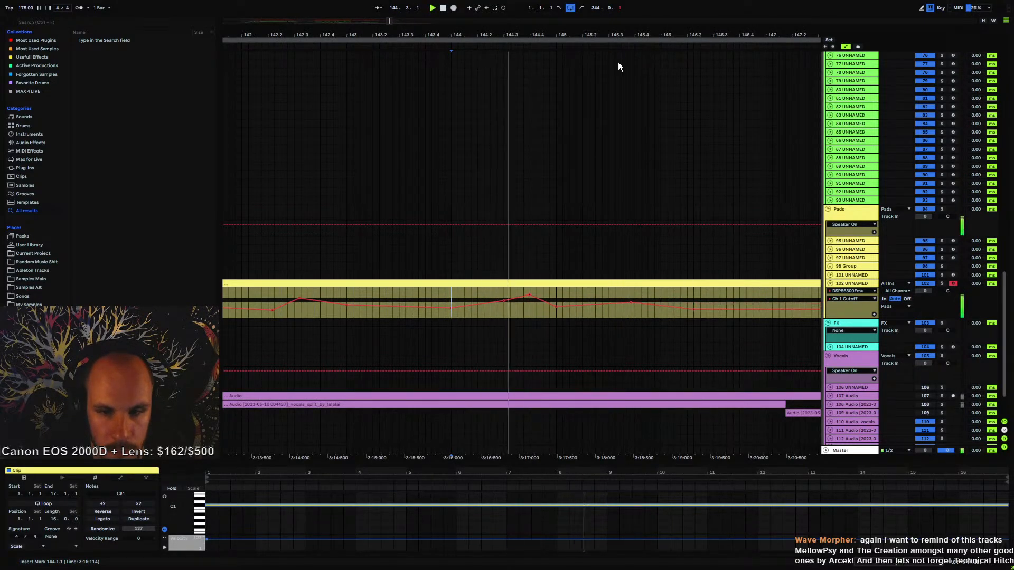
pyautogui.moveTo(617, 36); pyautogui.dragTo(494, 11)
pyautogui.moveTo(609, 310); pyautogui.dragTo(610, 304)
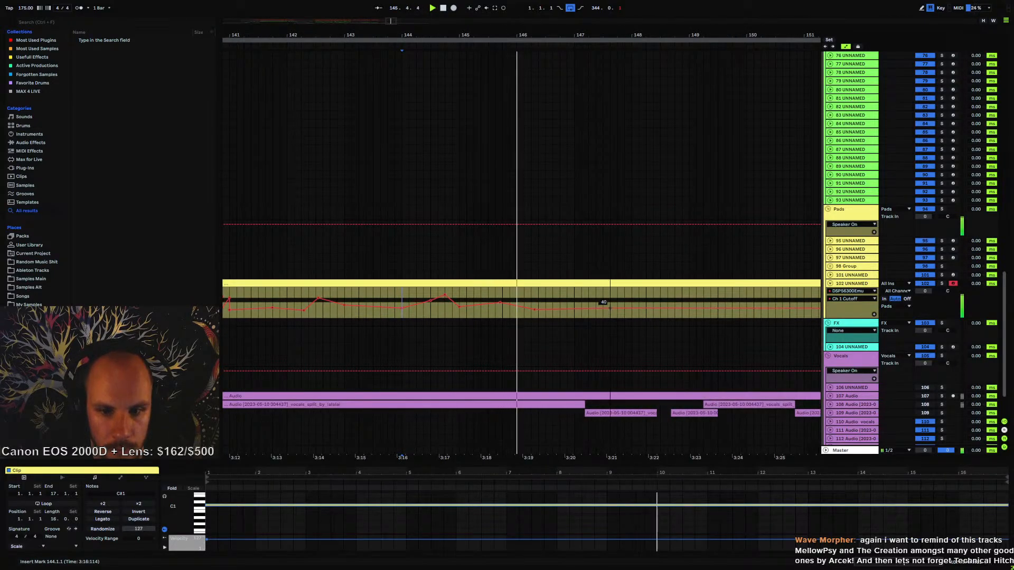
pyautogui.press('space')
pyautogui.moveTo(608, 35); pyautogui.dragTo(500, 12)
pyautogui.moveTo(528, 305); pyautogui.dragTo(528, 310)
pyautogui.press('space')
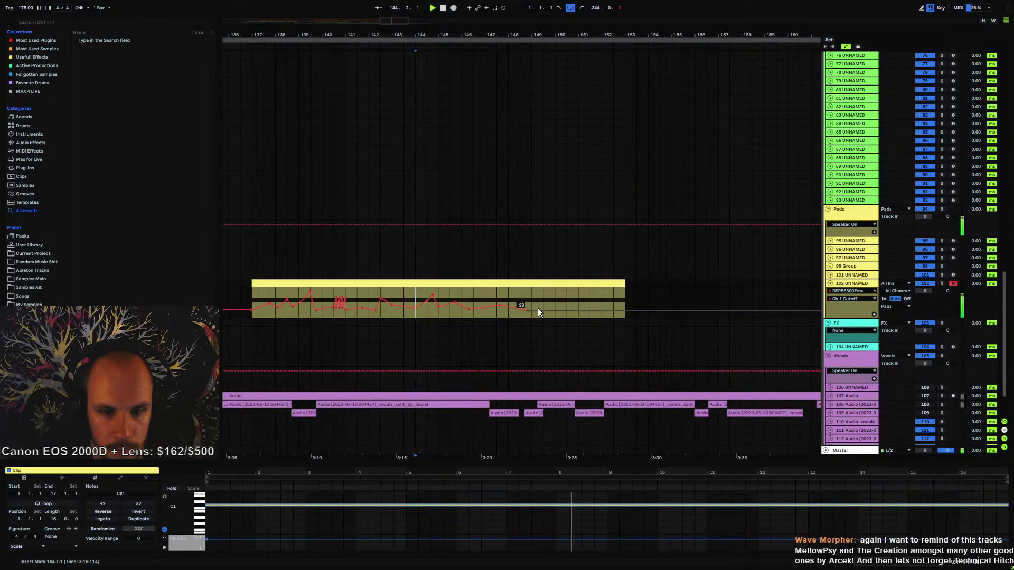
# - Rework the end of the cutoff curve near 148.3, replacing the low point with a sharp spike, and audition it
pyautogui.moveTo(535, 35); pyautogui.dragTo(533, 61)
pyautogui.press('space')
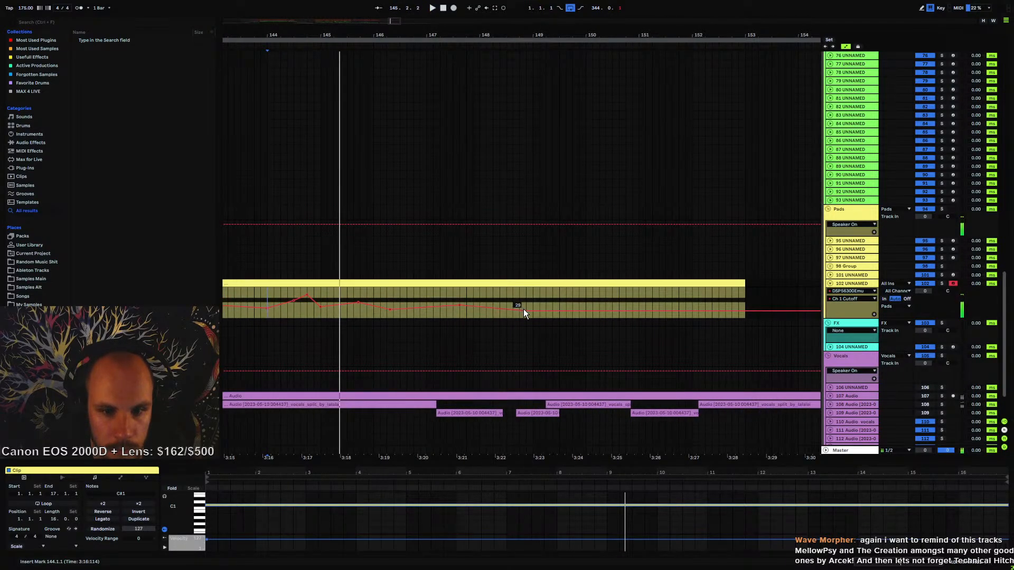
pyautogui.moveTo(524, 310); pyautogui.dragTo(507, 308)
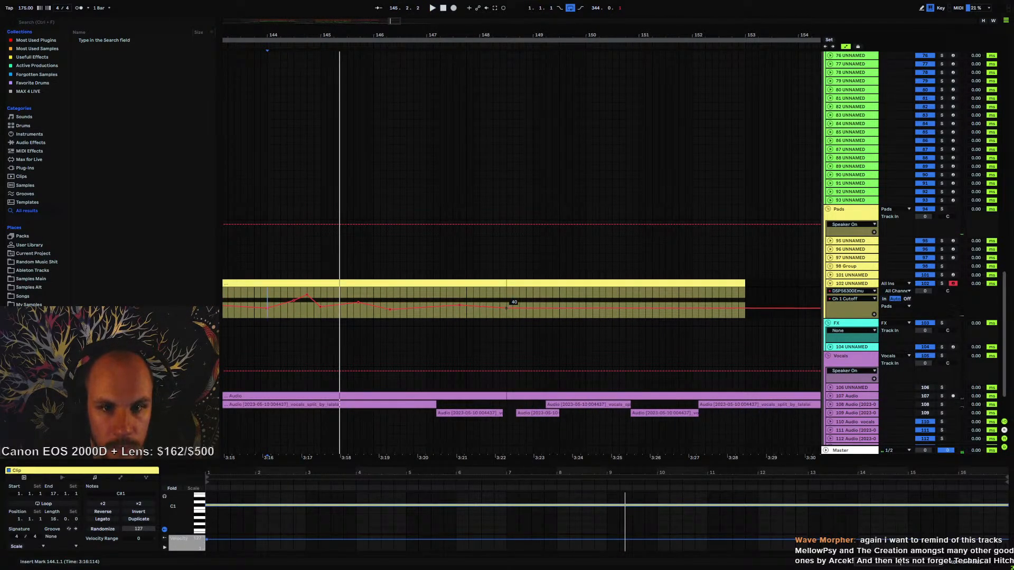
pyautogui.click(506, 301)
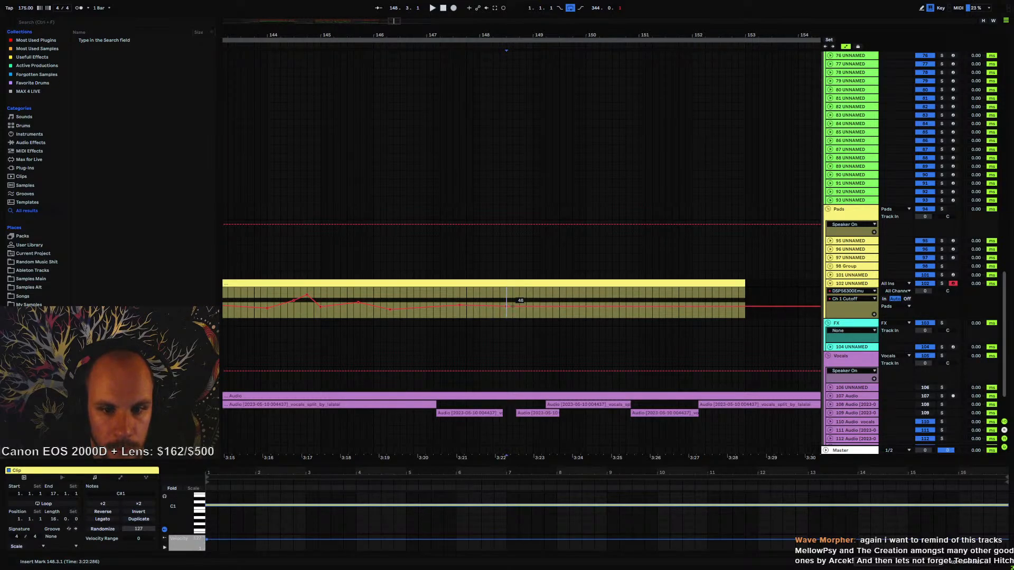
pyautogui.moveTo(512, 306)
pyautogui.mouseDown()
pyautogui.moveTo(507, 293)
pyautogui.moveTo(512, 302)
pyautogui.mouseUp()
pyautogui.press('space')
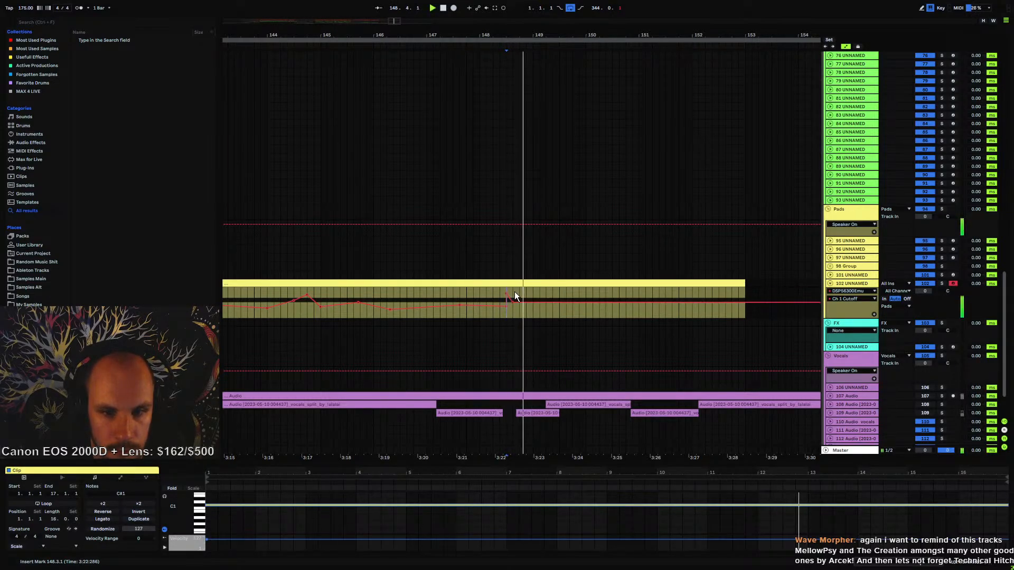
# - Duplicate the short cutoff spike near 148.3 repeatedly up to bar 149 and audition it
pyautogui.press('space')
pyautogui.click(508, 294)
pyautogui.hotkey('ctrl', 'd')
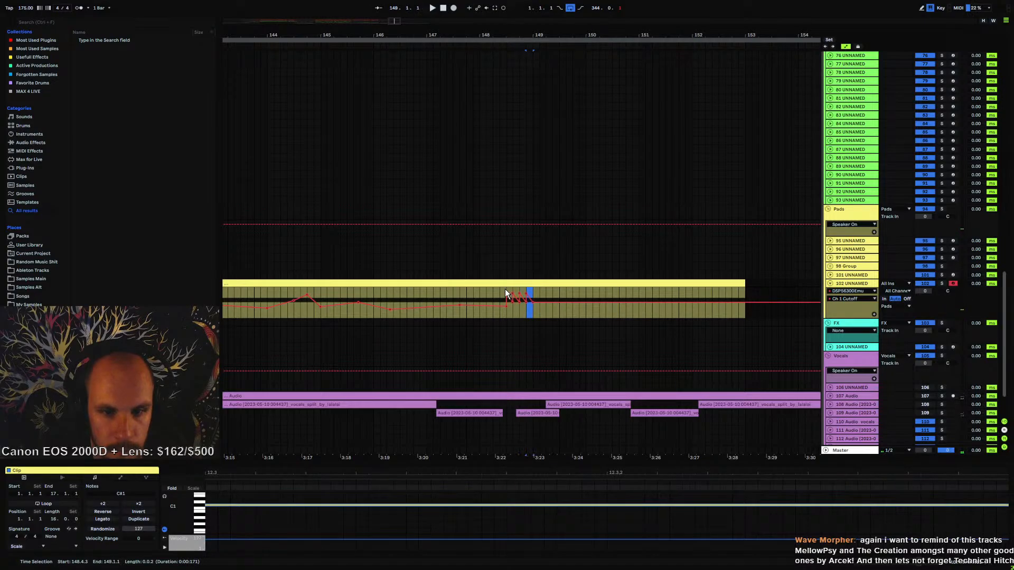
pyautogui.click(494, 288)
pyautogui.press('space')
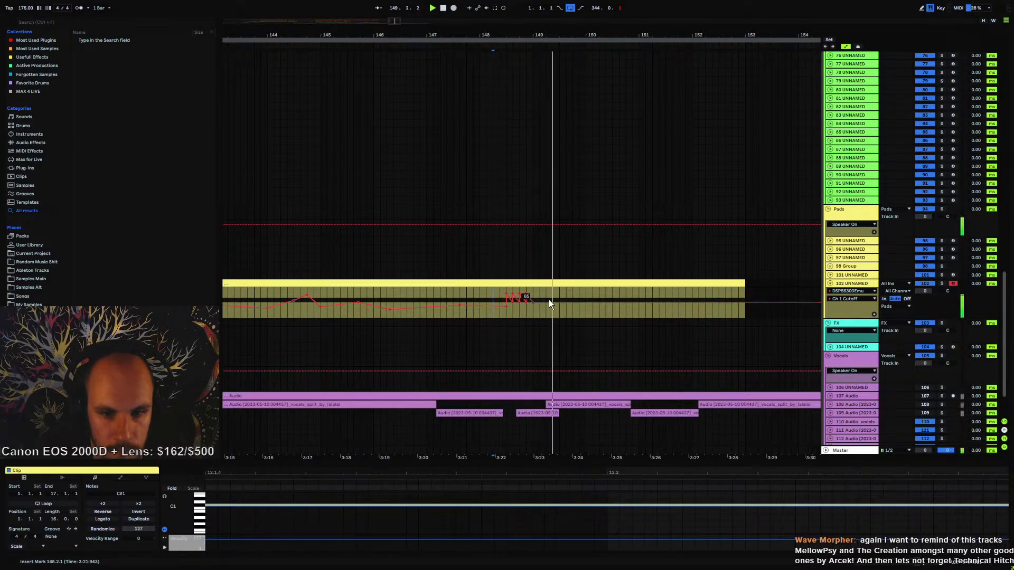
# - Continue the Ch 1 Cutoff curve from bar 149 towards the clip's end, with rises near bars 150 and 151
pyautogui.press('space')
pyautogui.press('space')
pyautogui.moveTo(549, 303)
pyautogui.mouseDown()
pyautogui.moveTo(652, 295)
pyautogui.moveTo(705, 309)
pyautogui.moveTo(745, 301)
pyautogui.moveTo(745, 290)
pyautogui.moveTo(705, 301)
pyautogui.mouseUp()
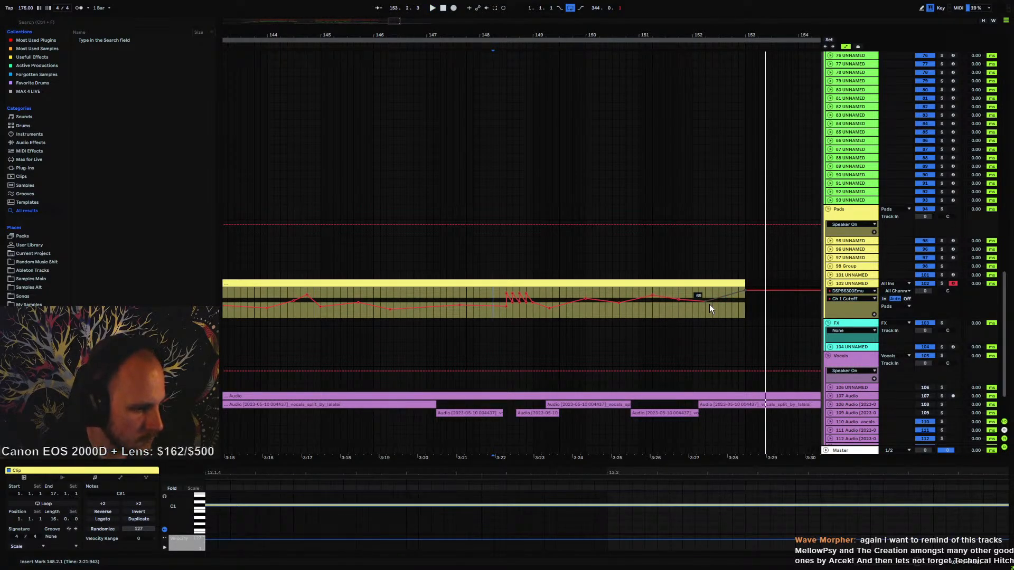
# - Add an EQ Eight to track 102 and shape its first band into a gentle low cut at 170 Hz during playback
pyautogui.moveTo(556, 36); pyautogui.dragTo(556, 11)
pyautogui.rightClick(515, 292)
pyautogui.rightClick(515, 292)
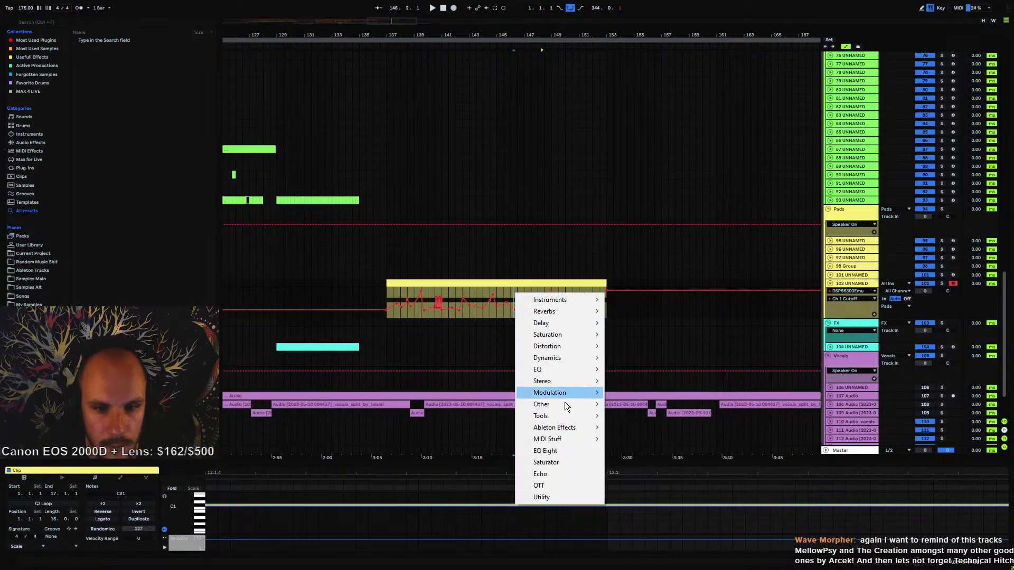
pyautogui.click(563, 451)
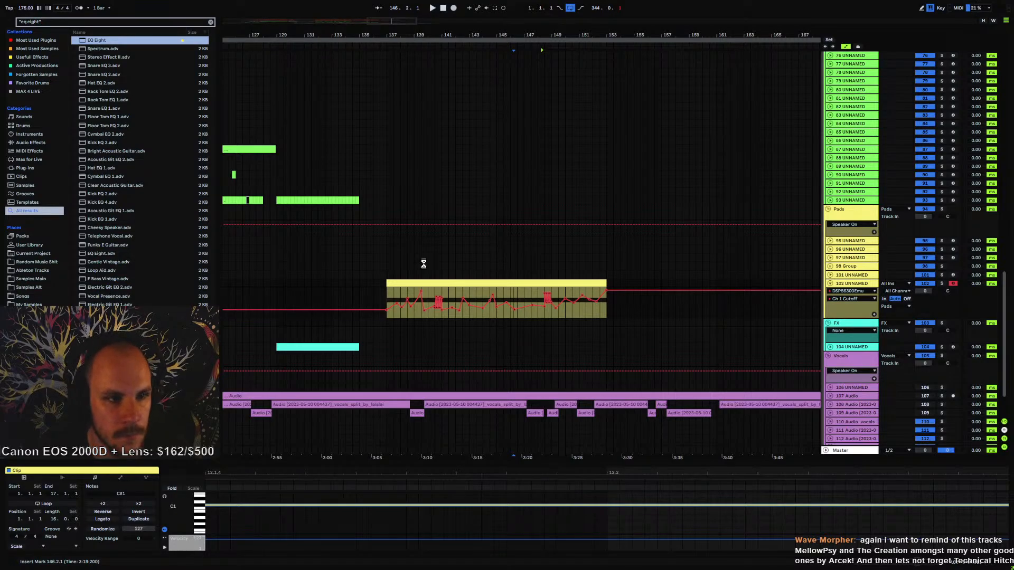
pyautogui.click(230, 547)
pyautogui.moveTo(214, 489); pyautogui.dragTo(214, 465)
pyautogui.press('space')
pyautogui.moveTo(290, 515); pyautogui.dragTo(287, 525)
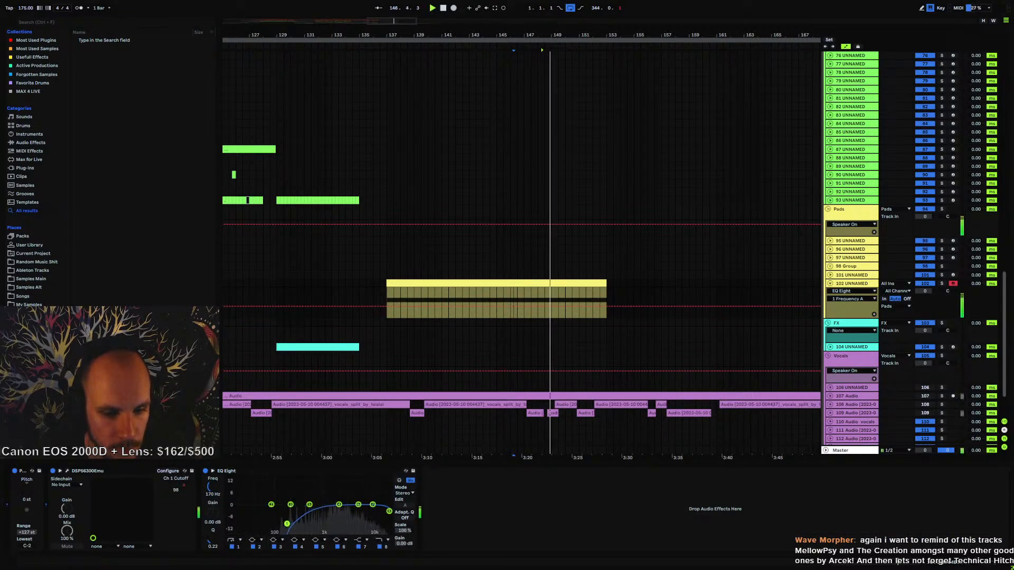
# - Add an Echo after the EQ Eight with 1/4 delay times, Ping Pong mode and feedback raised to about 69%
pyautogui.rightClick(455, 505)
pyautogui.click(496, 471)
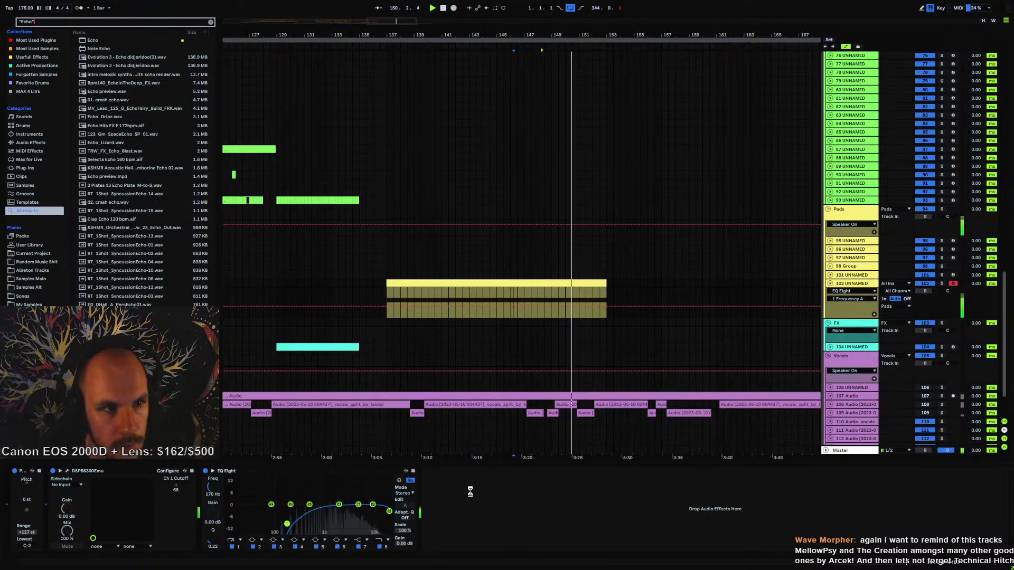
pyautogui.press('space')
pyautogui.click(427, 471)
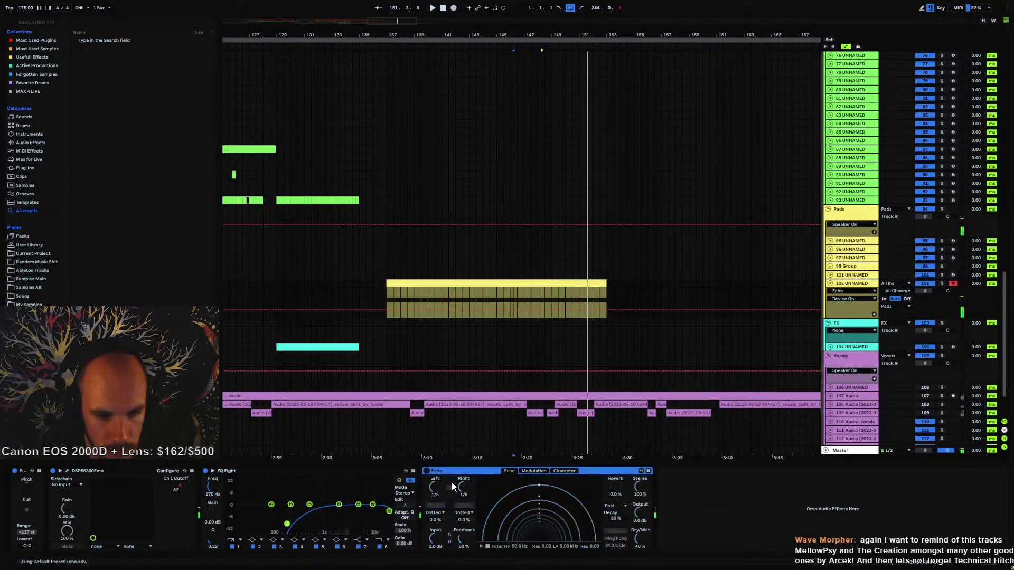
pyautogui.moveTo(460, 488); pyautogui.dragTo(460, 482)
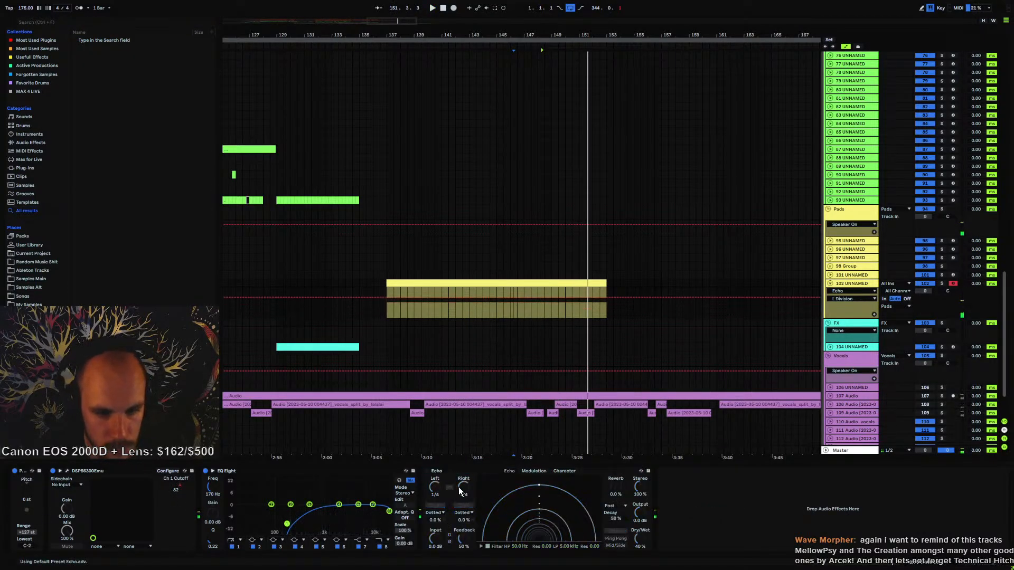
pyautogui.click(617, 539)
pyautogui.moveTo(462, 540); pyautogui.dragTo(462, 526)
# - Insert MStereoSpread between the synth and the EQ Eight, keeping its default settings
pyautogui.rightClick(675, 511)
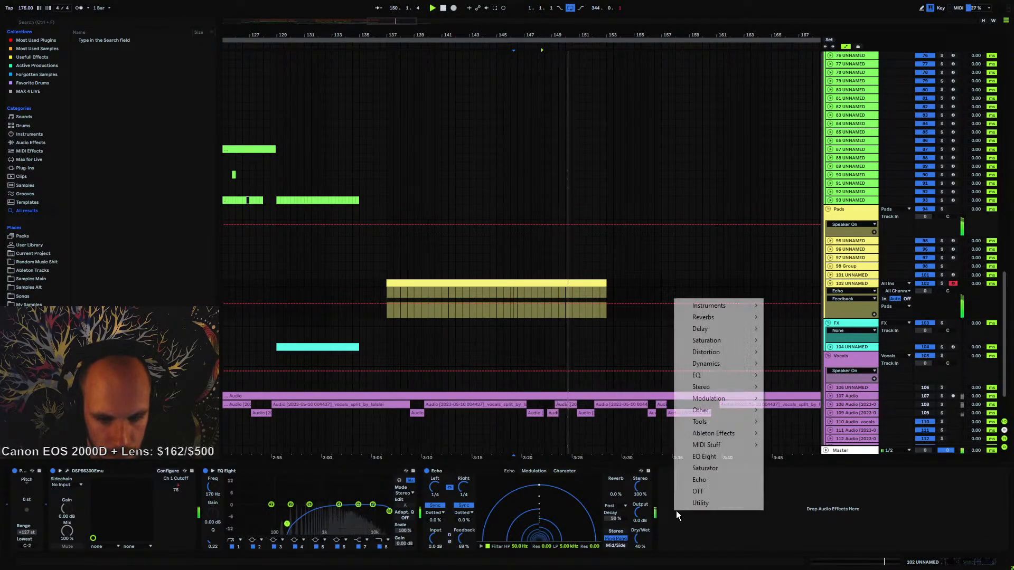
pyautogui.moveTo(719, 387)
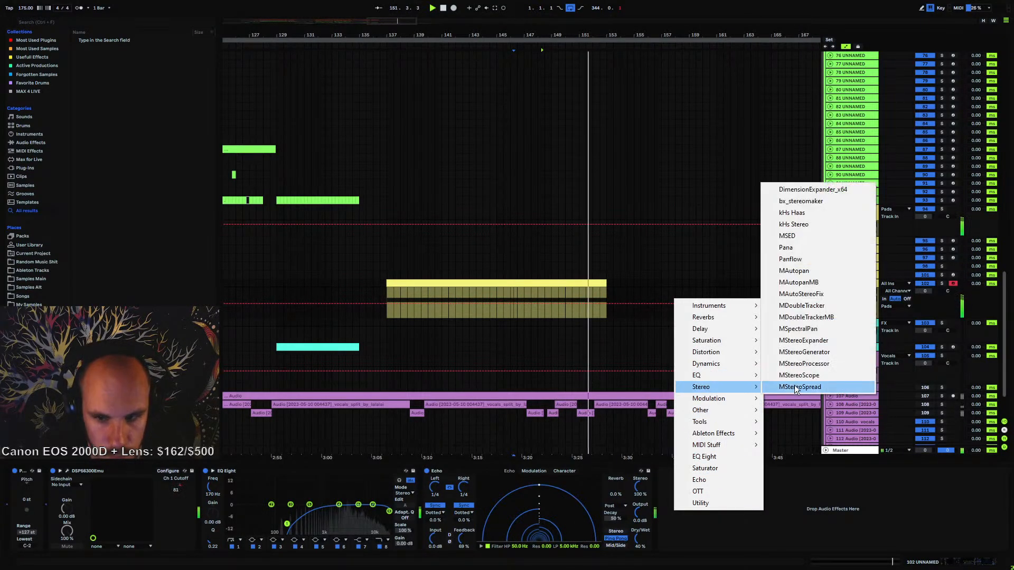
pyautogui.click(813, 388)
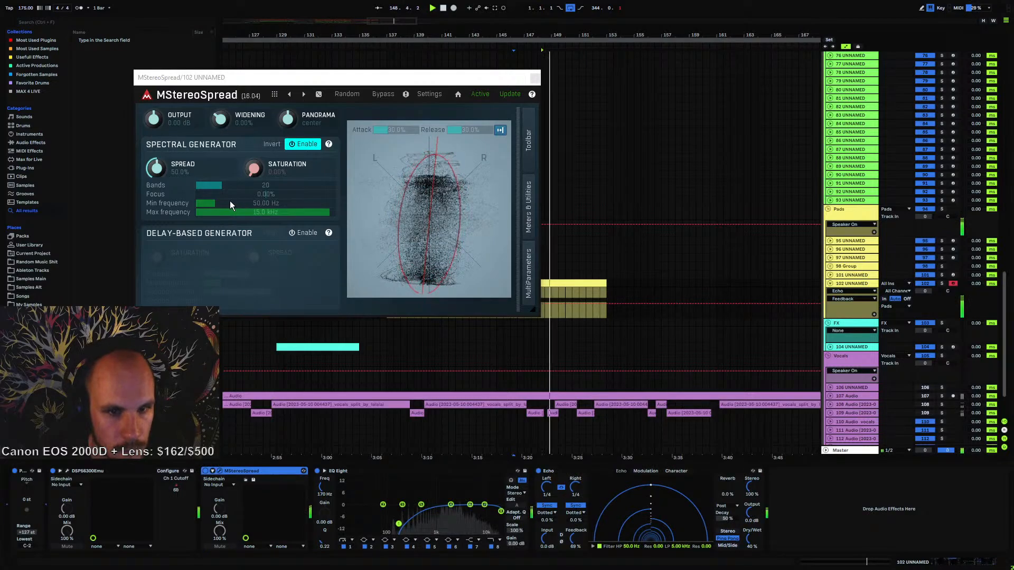
pyautogui.click(535, 78)
# - Add MTurboReverb after the Echo using the Character hall device in its Bright variant, with the global low-cut near 670 Hz
pyautogui.rightClick(809, 489)
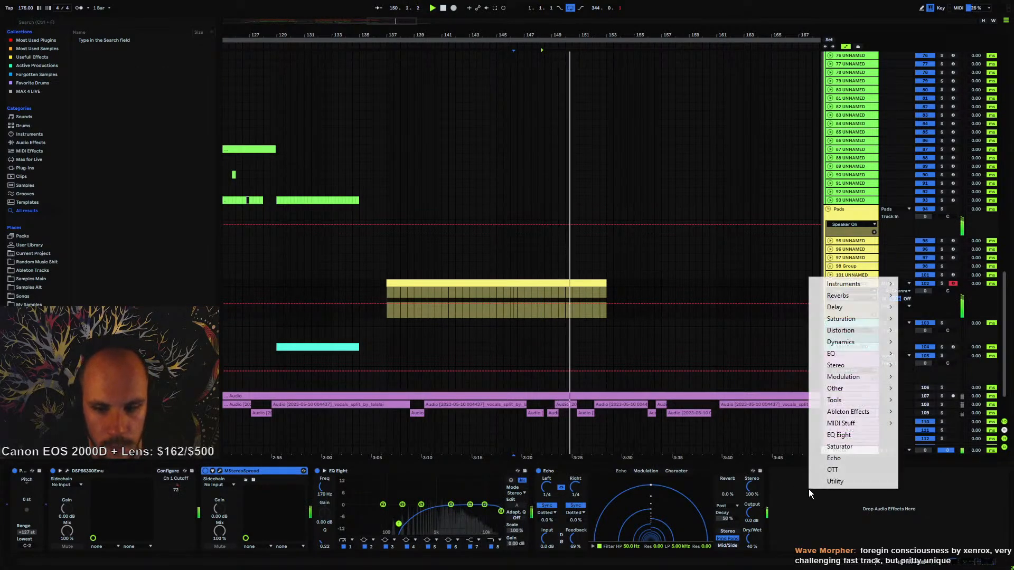
pyautogui.moveTo(845, 296)
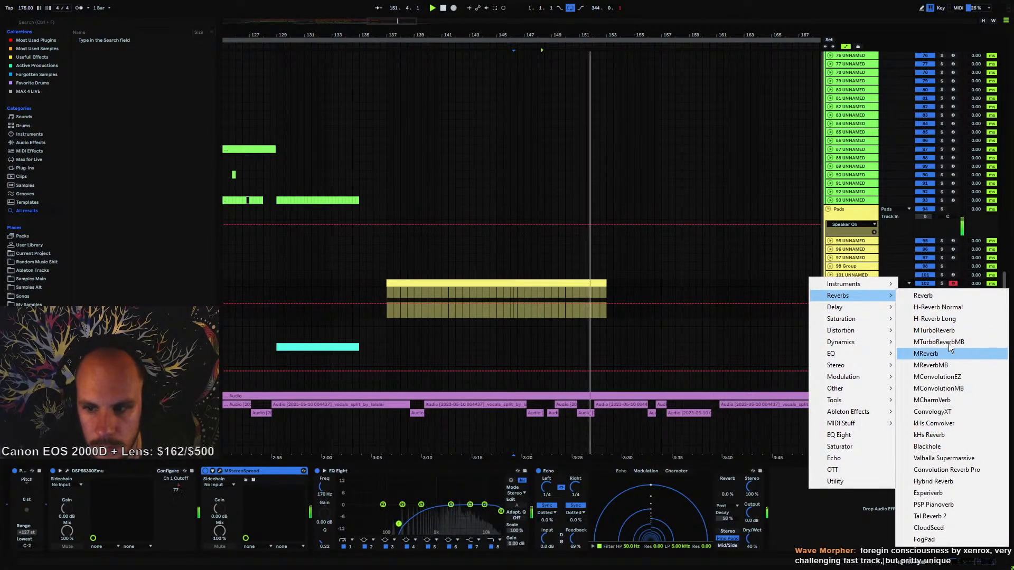
pyautogui.click(930, 351)
pyautogui.moveTo(946, 336); pyautogui.dragTo(945, 332)
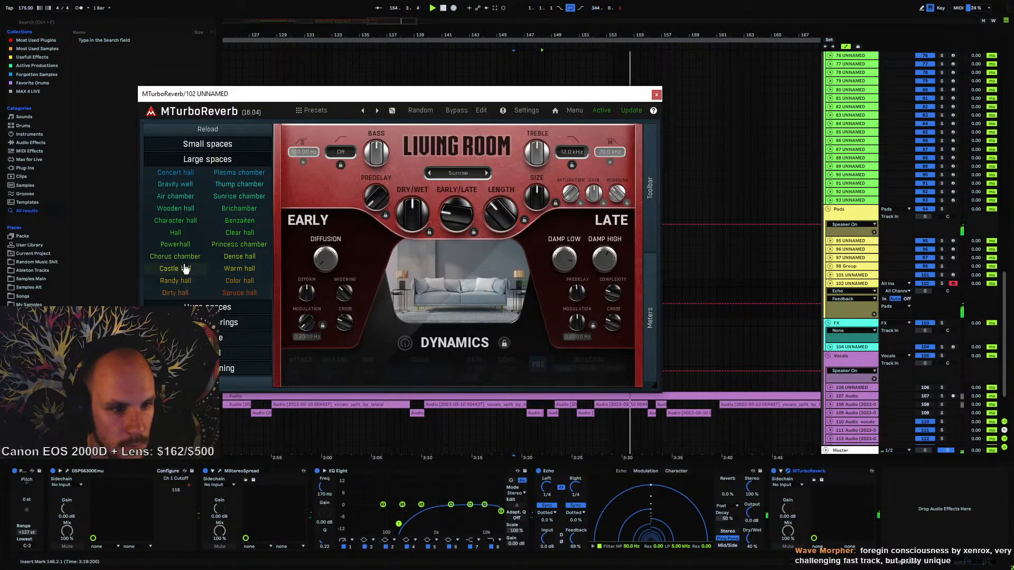
pyautogui.click(186, 221)
pyautogui.click(468, 175)
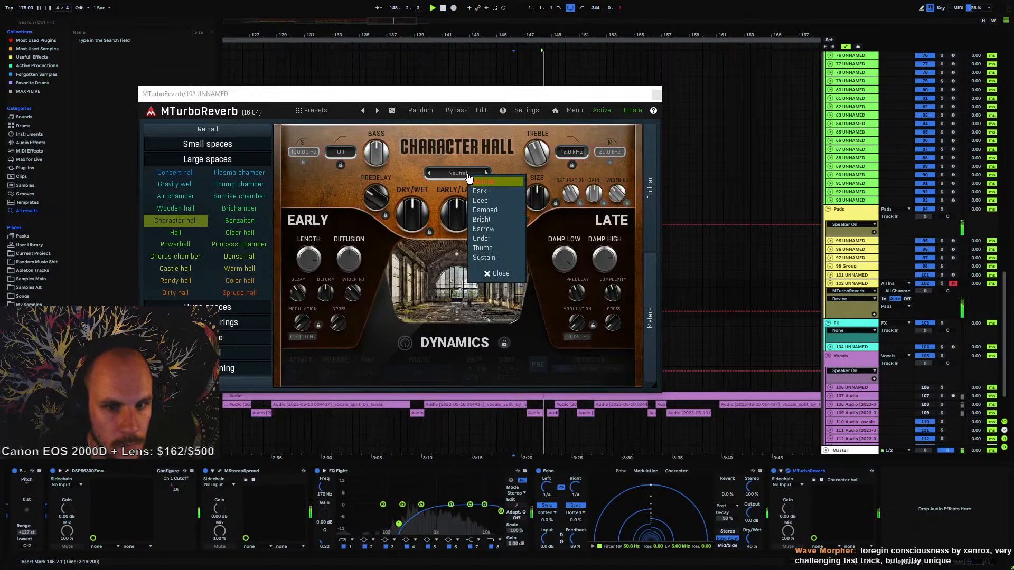
pyautogui.click(491, 221)
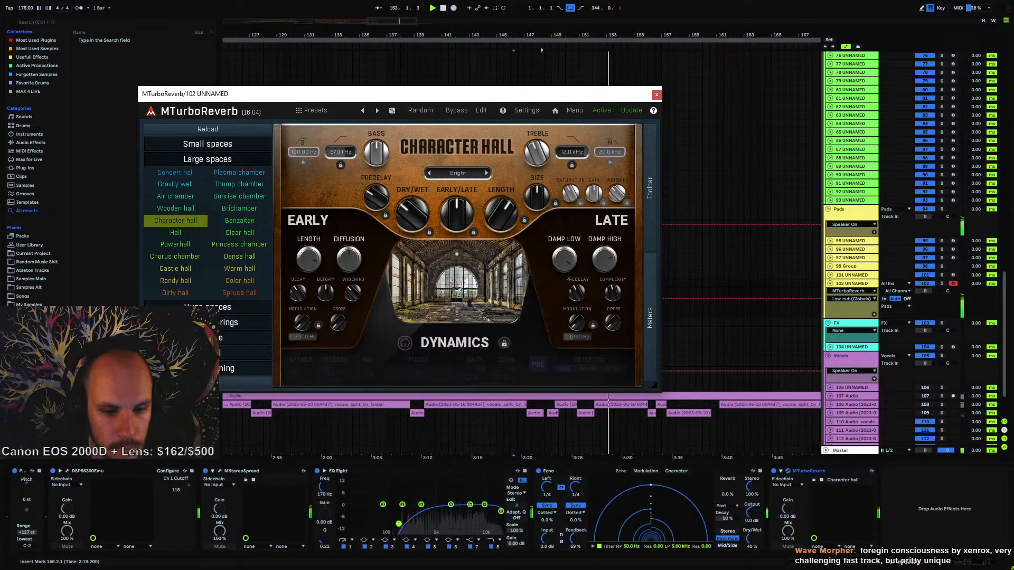
pyautogui.click(657, 95)
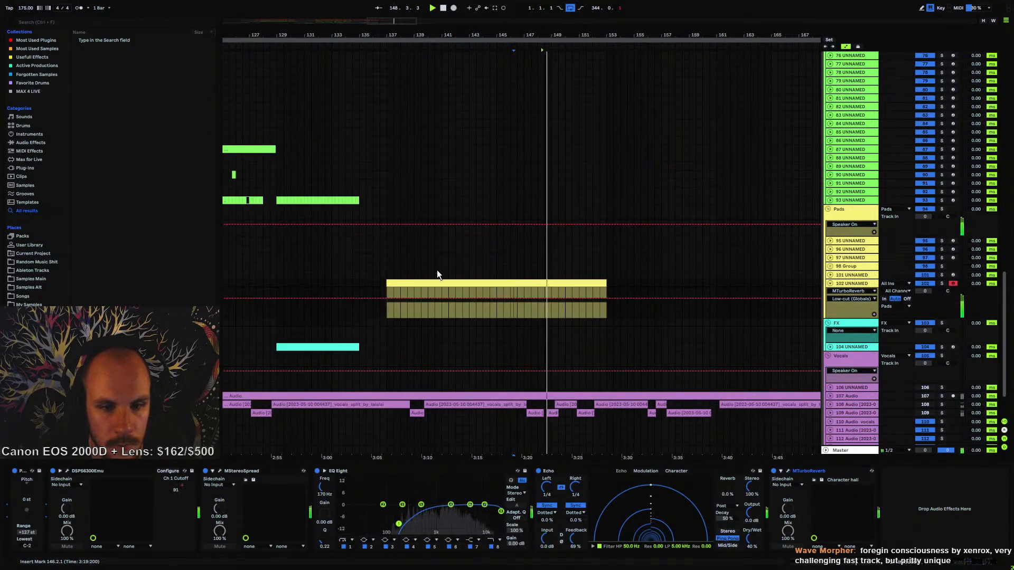
# - Set the EQ Eight low cut to 215 Hz, then fold track 102 and audition the pad from bar 133
pyautogui.click(386, 285)
pyautogui.click(831, 285)
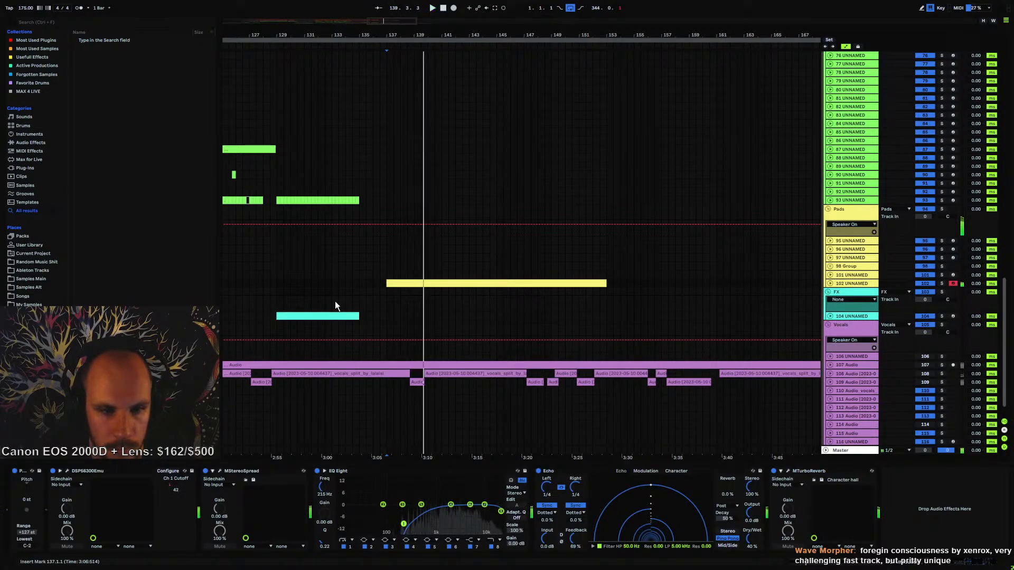
pyautogui.click(333, 282)
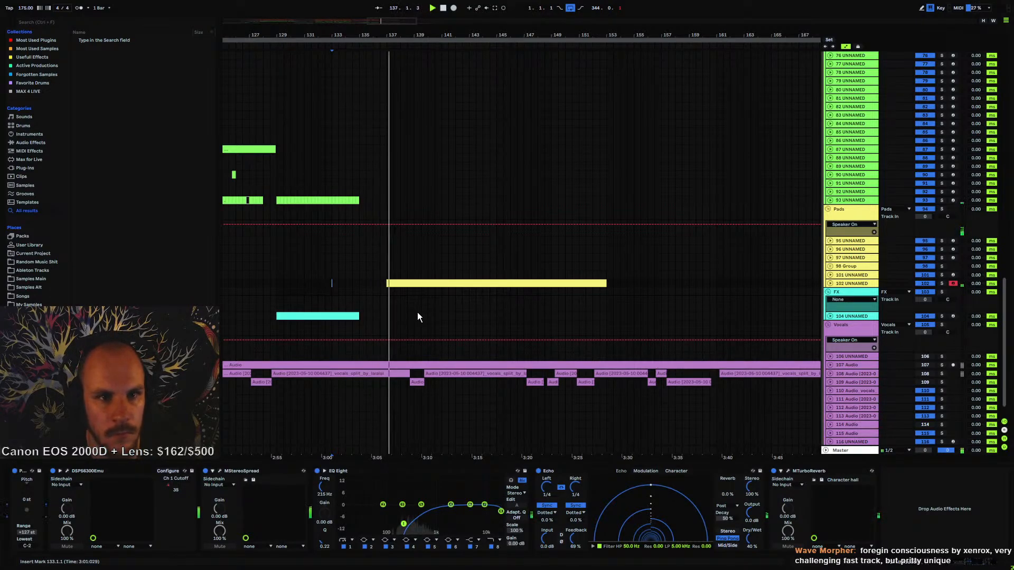
# - Insert a MIDI track below track 102 and create an empty clip on it from 135.1.1 to 136.3.1
pyautogui.click(841, 283)
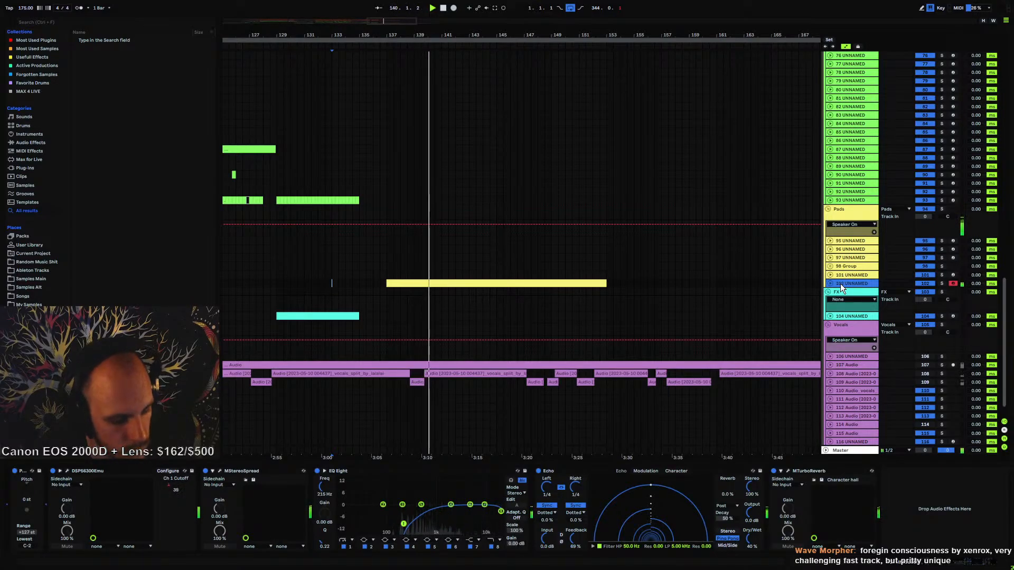
pyautogui.click(846, 316)
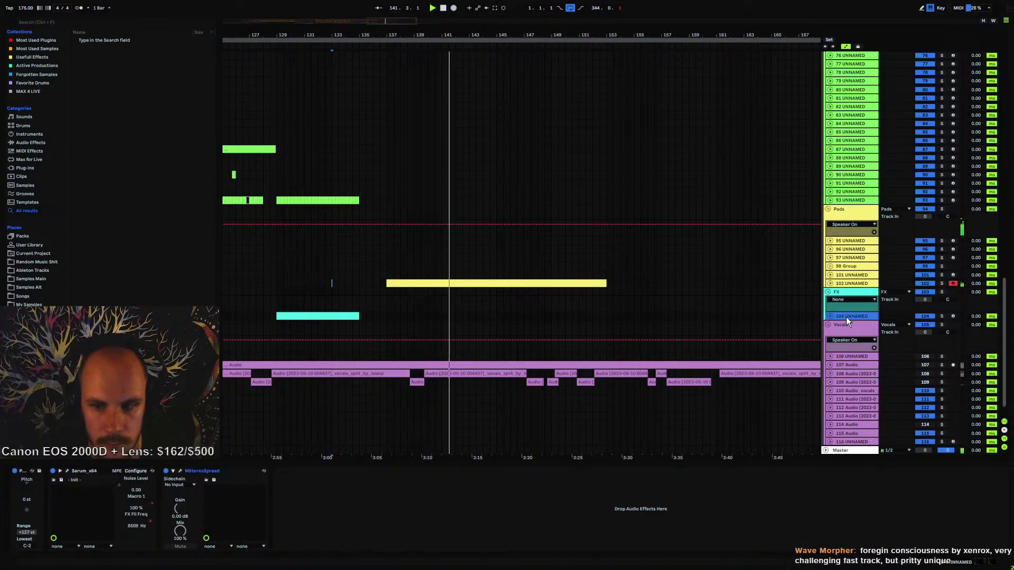
pyautogui.click(846, 285)
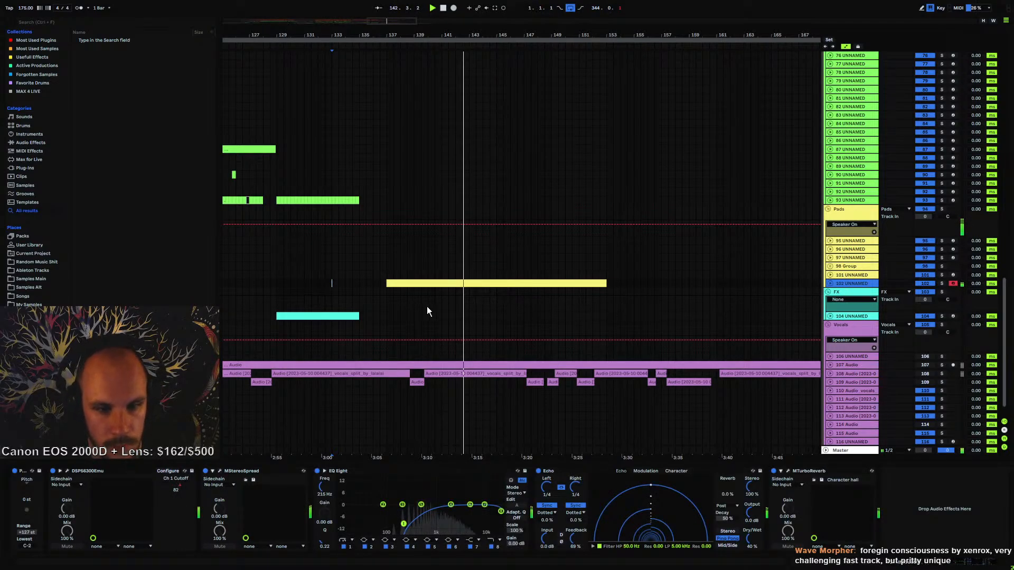
pyautogui.hotkey('ctrl', 'shift', 't')
pyautogui.moveTo(369, 37); pyautogui.dragTo(454, 233)
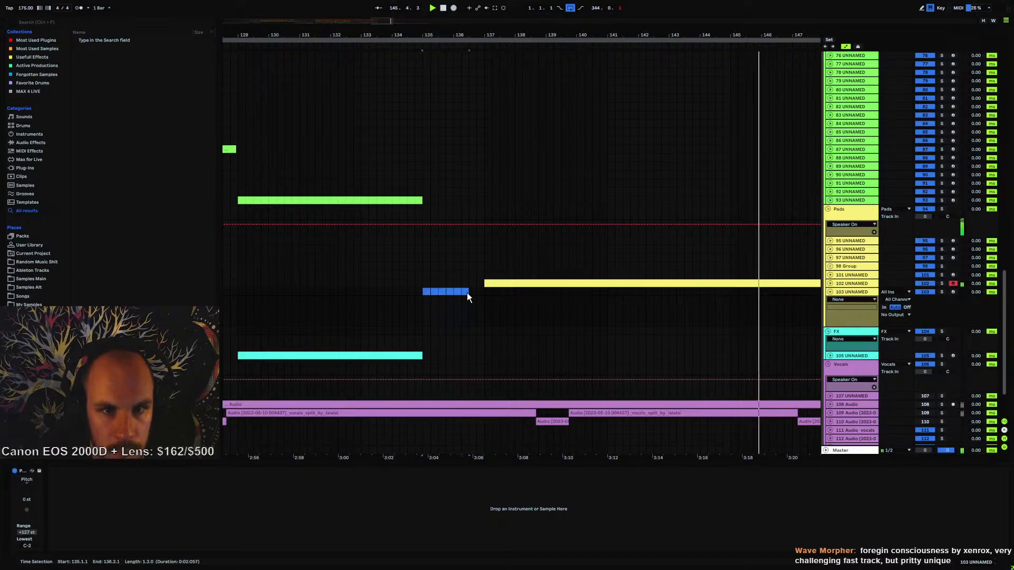
pyautogui.hotkey('ctrl', 'shift', 'm')
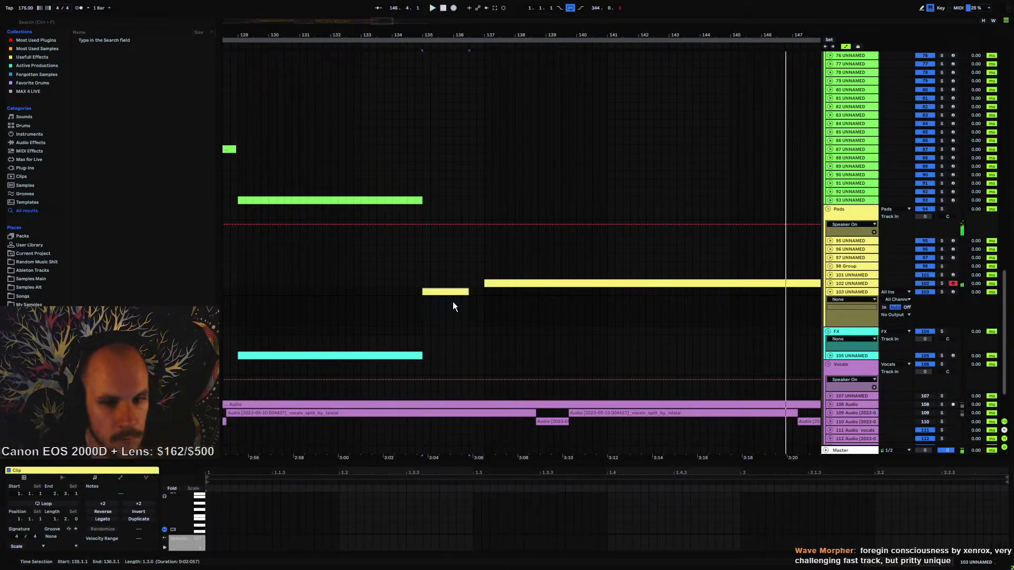
# - Load Serum on track 103 with its Init preset, then close its window and open the new clip's notes
pyautogui.rightClick(453, 306)
pyautogui.moveTo(492, 307)
pyautogui.click(569, 309)
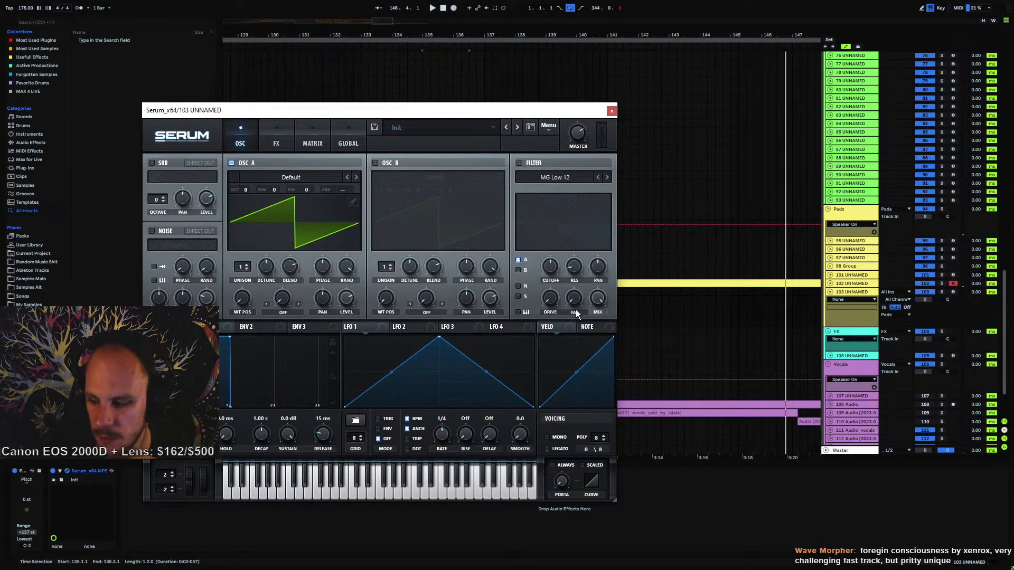
pyautogui.moveTo(476, 110); pyautogui.dragTo(511, 393)
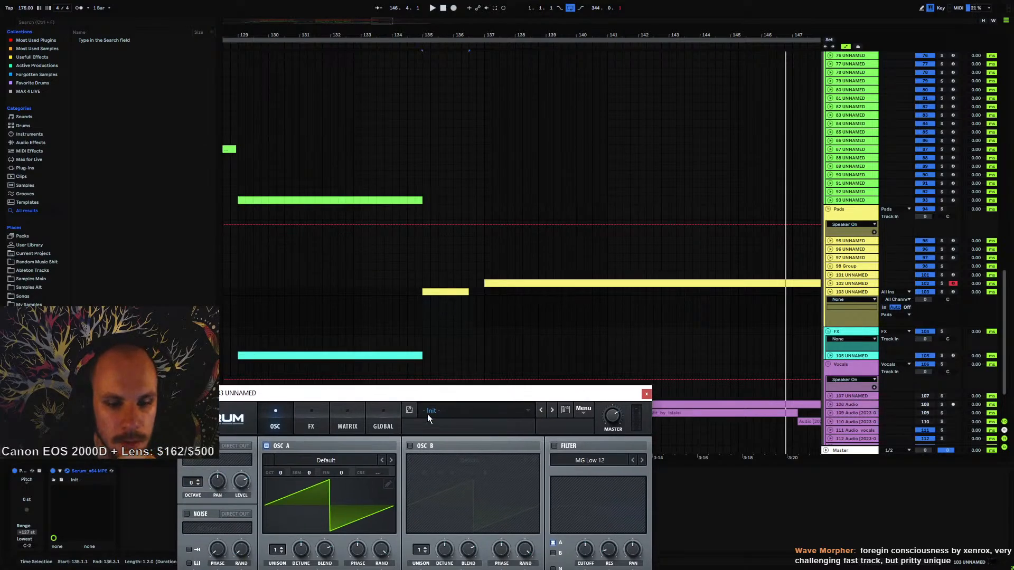
pyautogui.click(428, 300)
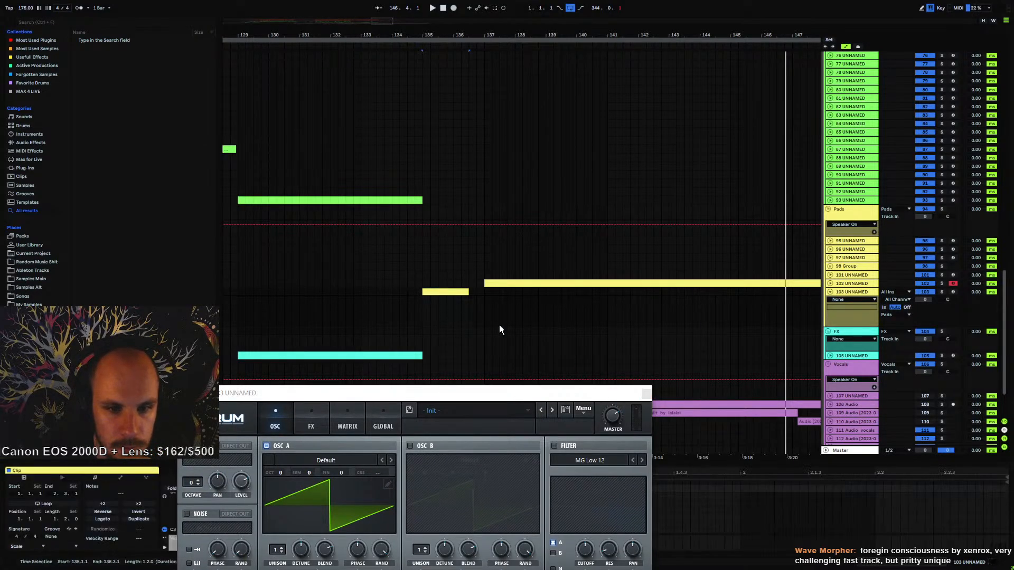
pyautogui.click(646, 394)
# - Draw a note across the whole clip on track 103, transpose it down two octaves to C#1, and play it
pyautogui.click(208, 527)
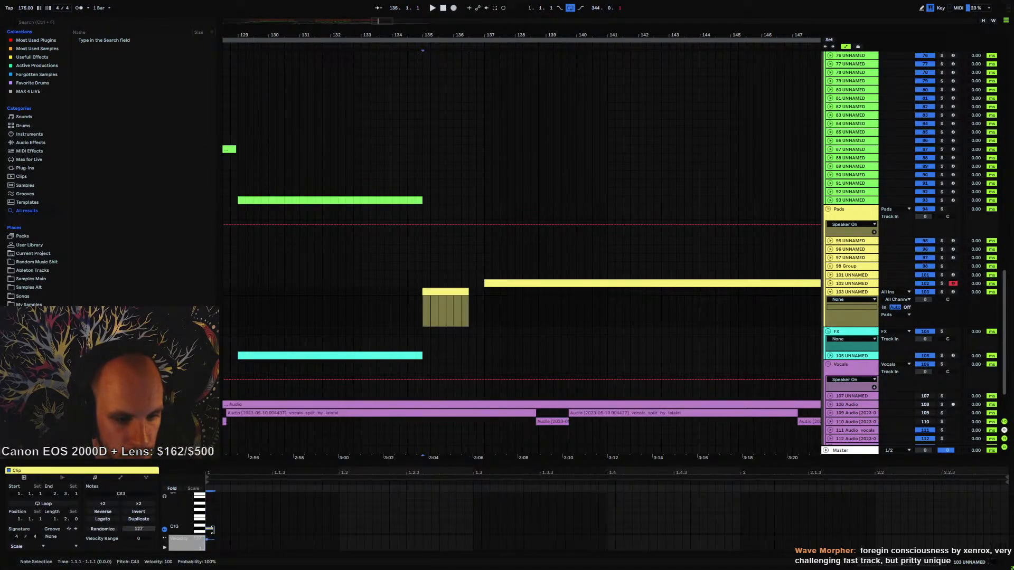
pyautogui.moveTo(214, 530); pyautogui.dragTo(1006, 533)
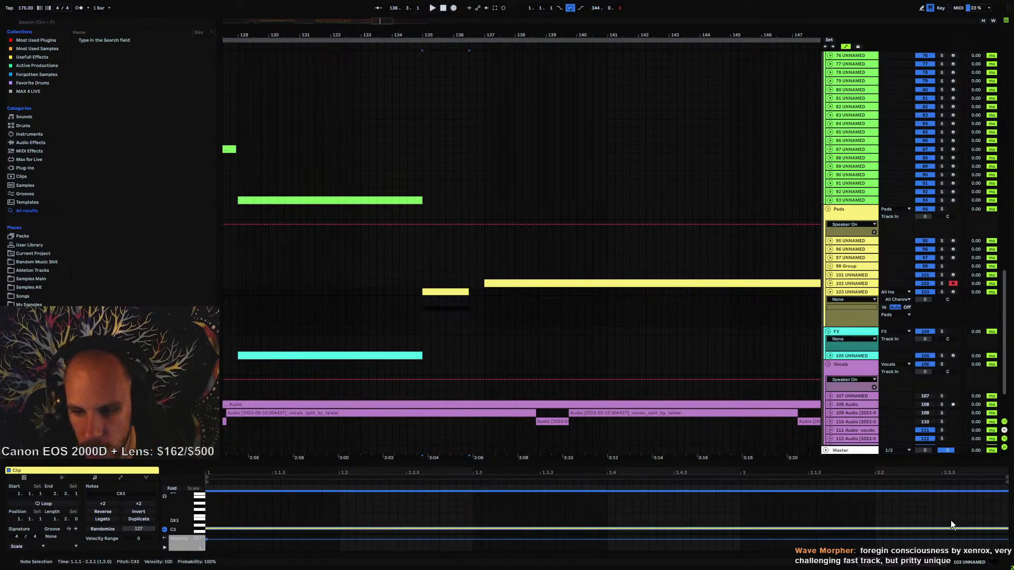
pyautogui.hotkey('shift', 'Down')
pyautogui.hotkey('shift', 'Down')
pyautogui.press('space')
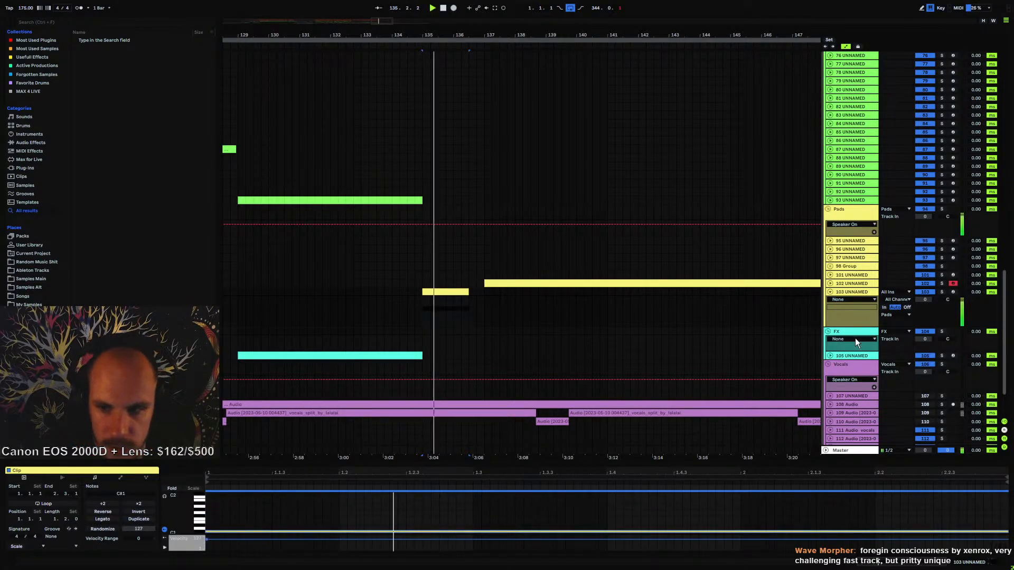
# - Raise Serum's upward bend range to 7 semitones on track 103 and move the pitch wheel to expose Pitch Bend for automation
pyautogui.click(854, 295)
pyautogui.click(62, 471)
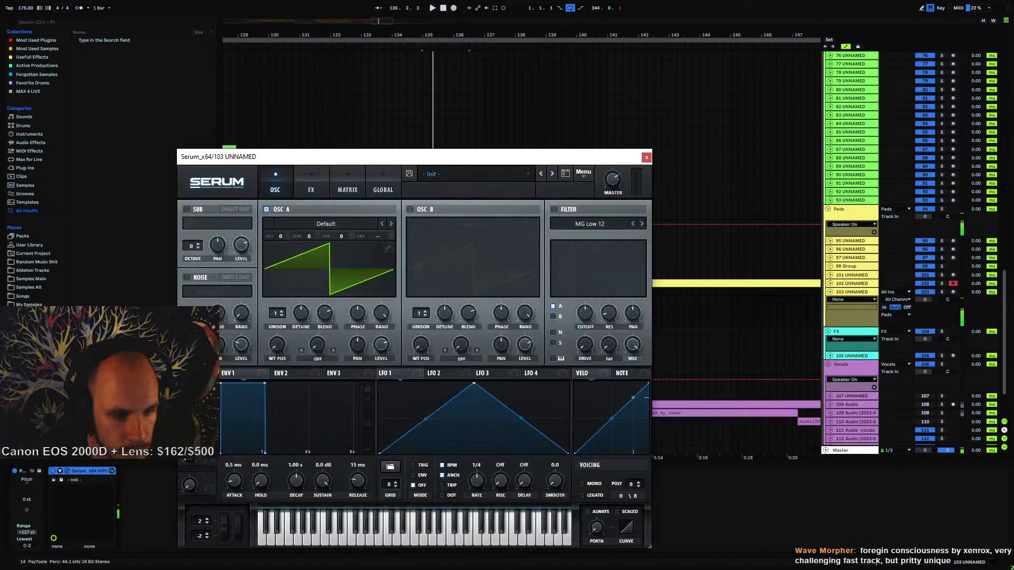
pyautogui.press('space')
pyautogui.moveTo(221, 521); pyautogui.dragTo(228, 503)
pyautogui.click(207, 519)
pyautogui.click(207, 519)
pyautogui.click(207, 519)
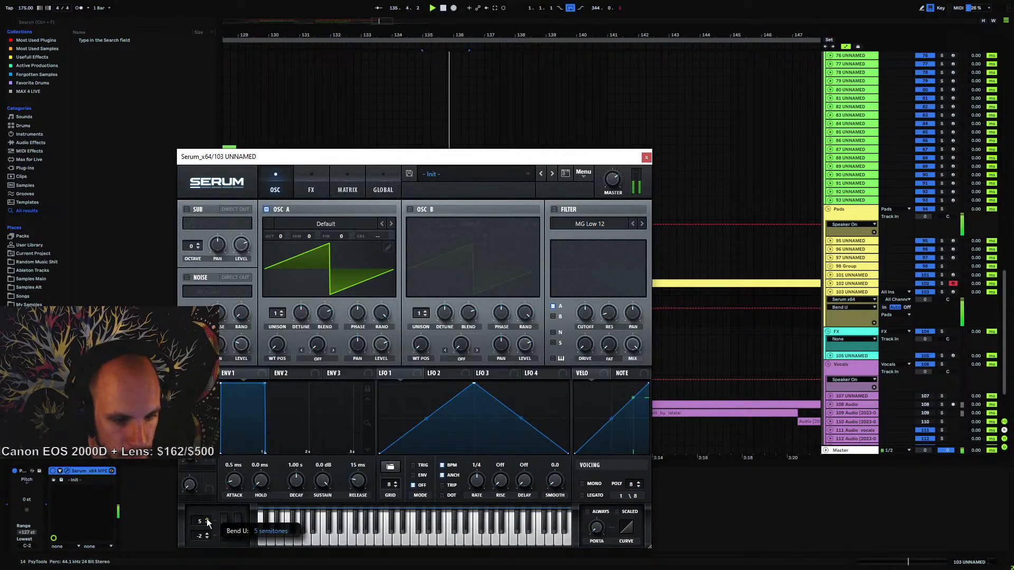
pyautogui.click(207, 519)
pyautogui.click(207, 519)
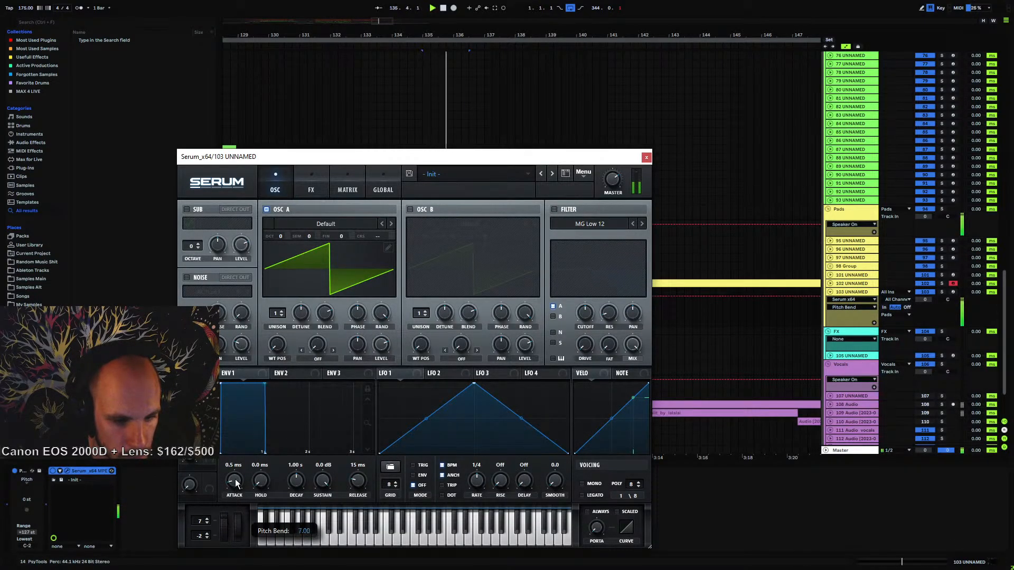
pyautogui.moveTo(235, 479); pyautogui.dragTo(236, 478)
pyautogui.click(646, 158)
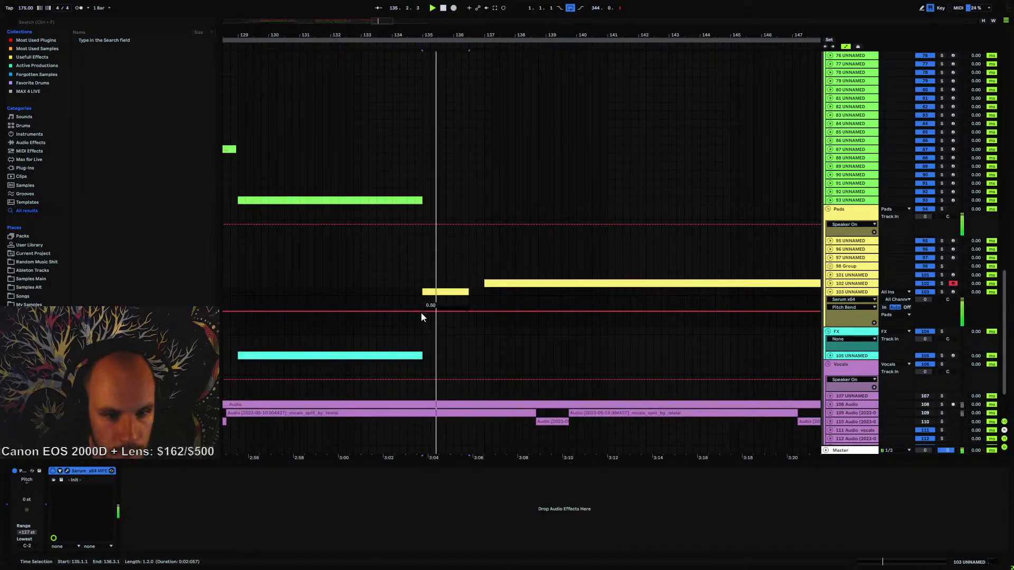
# - Automate Pitch Bend on track 103 to rise from 0.50 at the clip's start to 1.00 at its end
pyautogui.click(421, 313)
pyautogui.moveTo(468, 312); pyautogui.dragTo(468, 296)
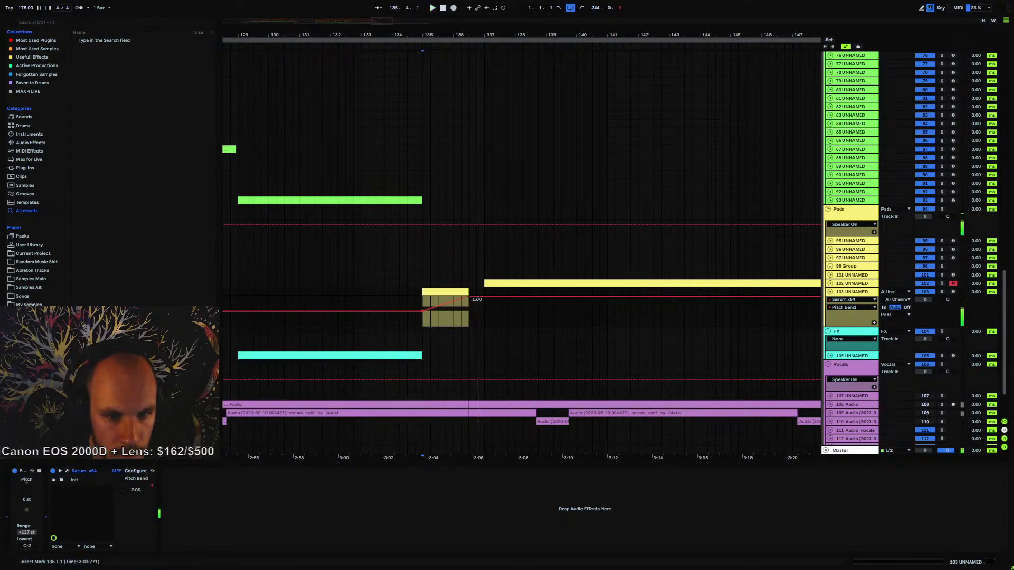
# - Enable Serum's MG Low 12 filter on track 103 and touch its cutoff to expose Fil Cutoff for automation
pyautogui.click(68, 471)
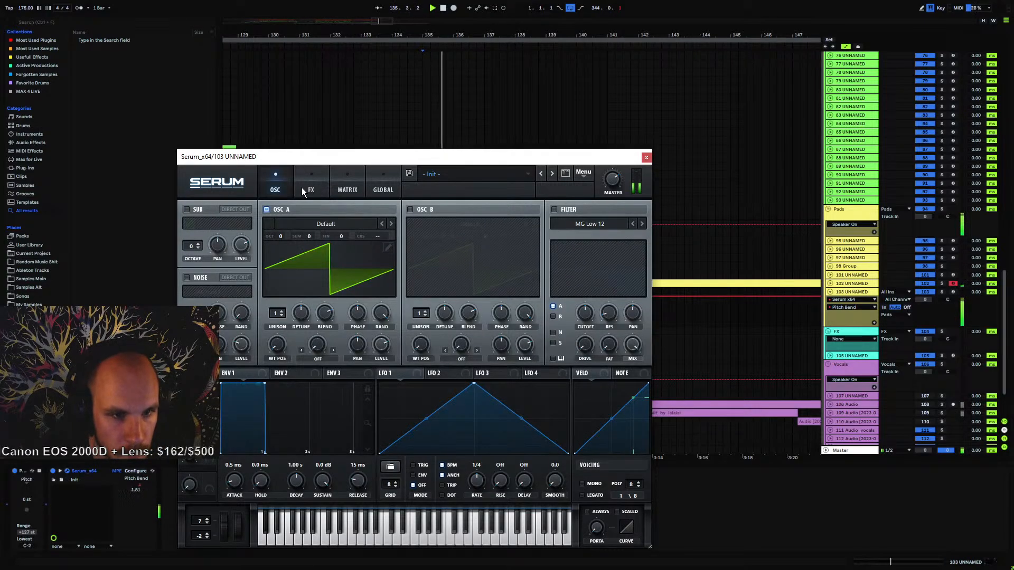
pyautogui.click(306, 224)
pyautogui.click(372, 168)
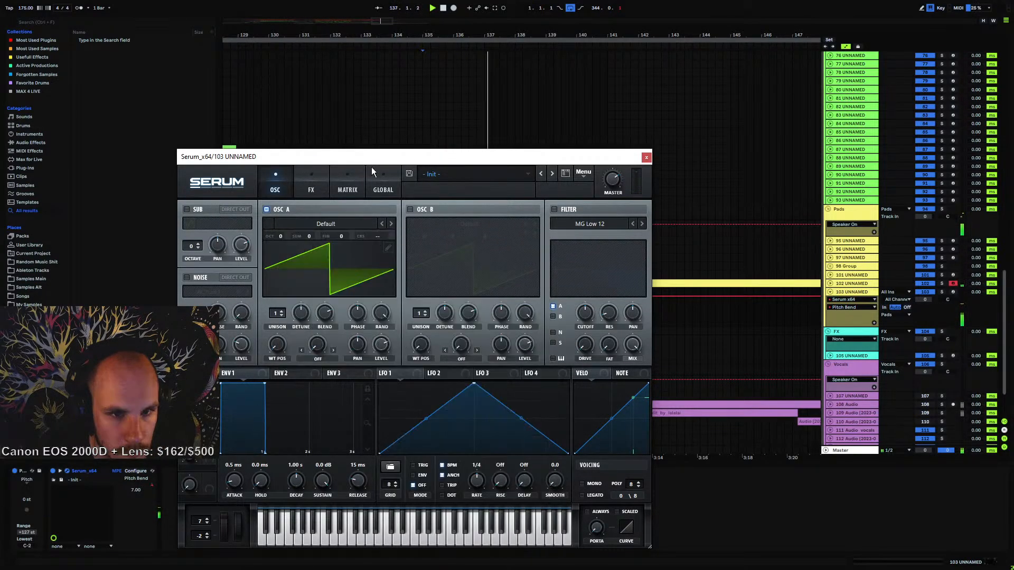
pyautogui.click(555, 209)
pyautogui.press('space')
pyautogui.click(583, 320)
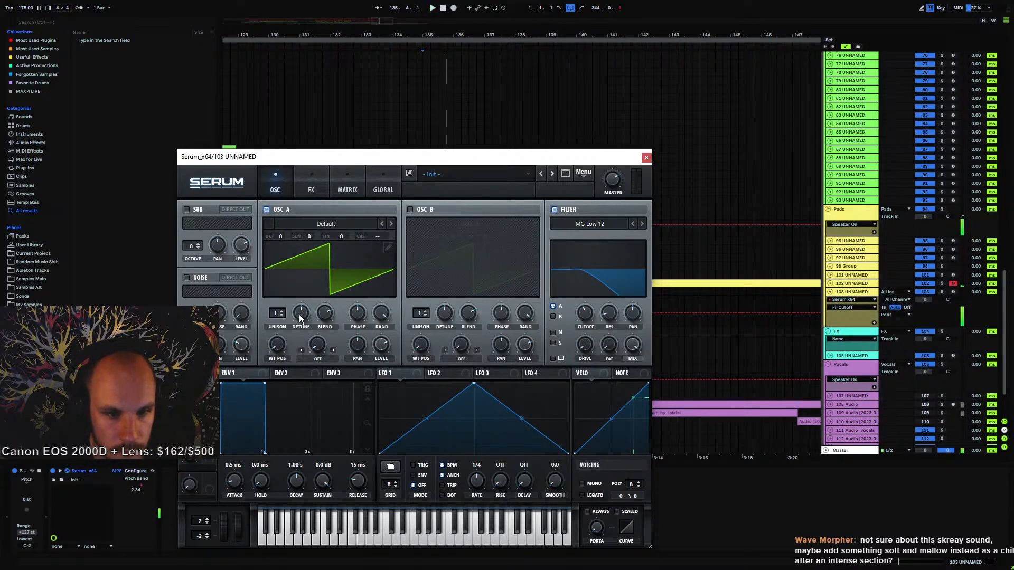
# - Give Serum's oscillator A 3 unison voices and reduce the detune
pyautogui.press('space')
pyautogui.moveTo(276, 314); pyautogui.dragTo(279, 306)
pyautogui.moveTo(301, 315); pyautogui.dragTo(303, 326)
pyautogui.press('space')
# - Randomize all harmonic phases of oscillator A's waveform in the wavetable editor and return to the synth's main view
pyautogui.click(388, 247)
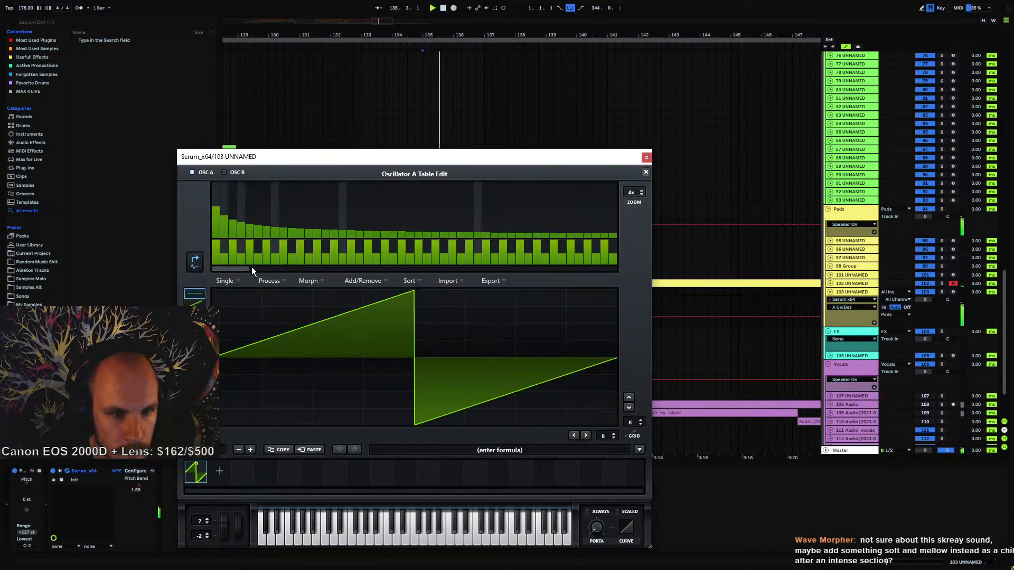
pyautogui.rightClick(252, 268)
pyautogui.click(296, 389)
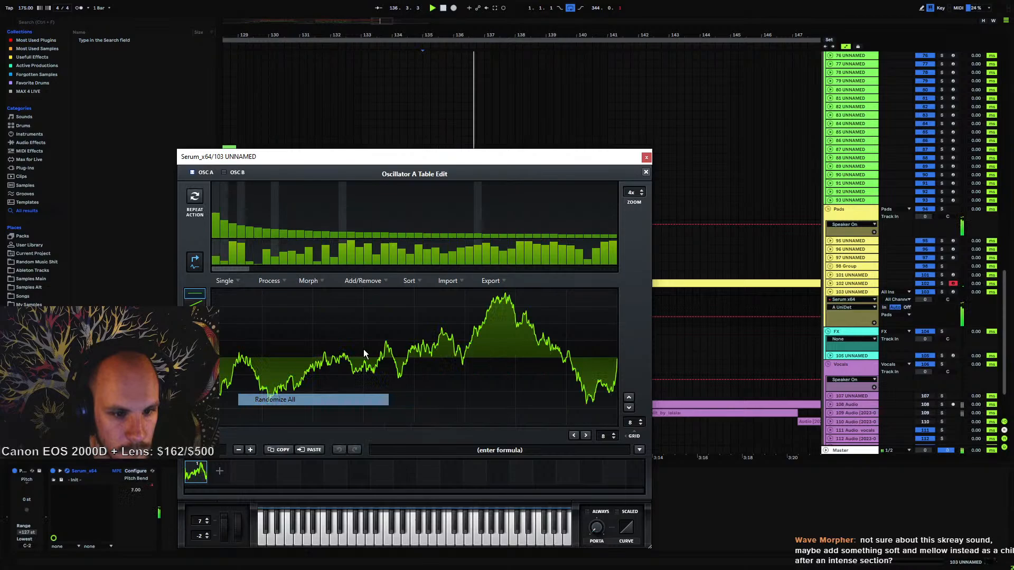
pyautogui.click(646, 173)
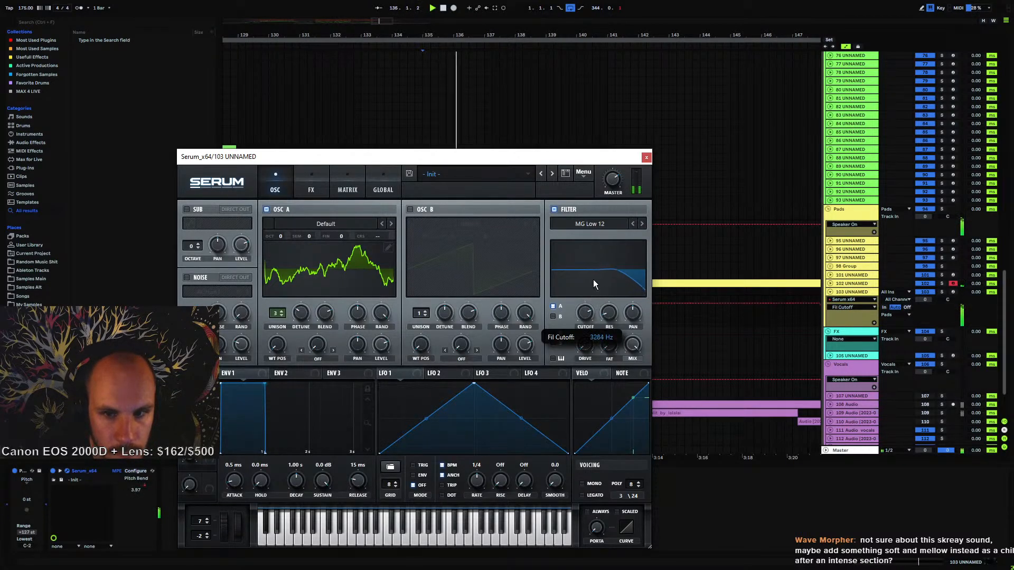
# - Automate Serum's filter cutoff to rise in a curve from its minimum to its maximum across the track 103 clip, and play it
pyautogui.click(424, 302)
pyautogui.press('space')
pyautogui.moveTo(423, 304); pyautogui.dragTo(446, 312)
pyautogui.click(234, 499)
pyautogui.press('space')
pyautogui.press('space')
# - Add an EQ Eight after Serum and shape its first band into a low cut at about 90 Hz with a Q of 0.23
pyautogui.rightClick(233, 502)
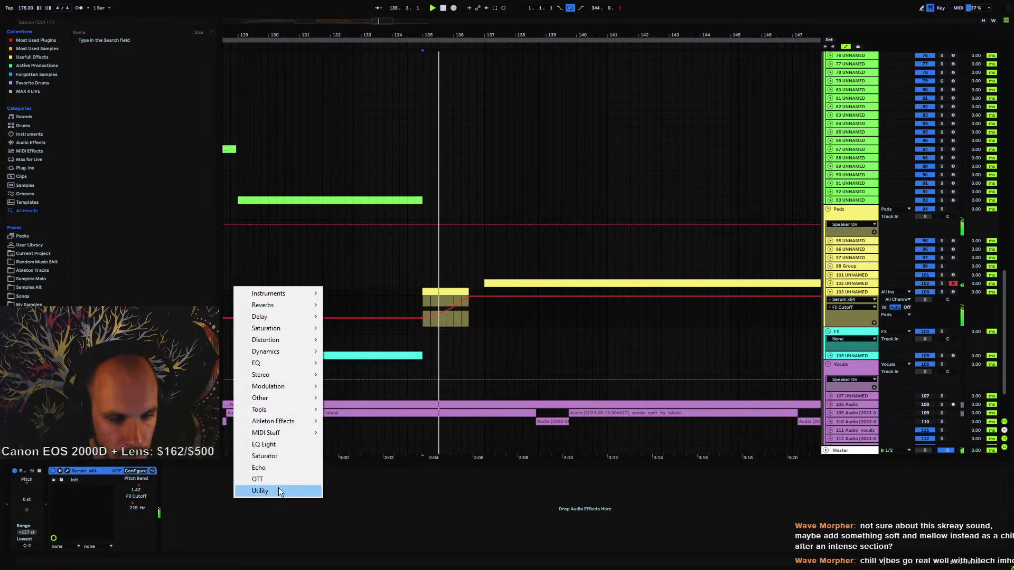
pyautogui.click(274, 454)
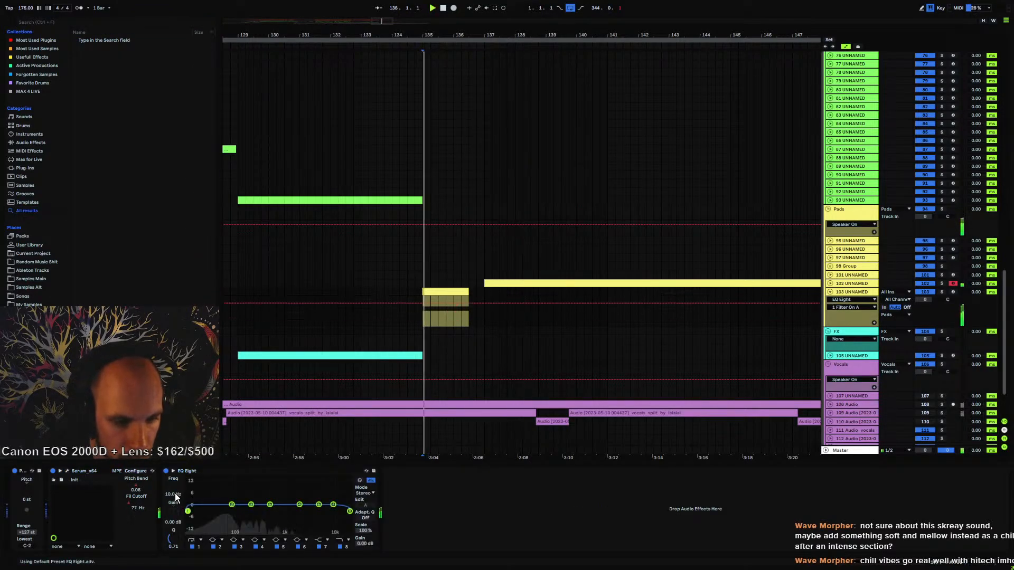
pyautogui.moveTo(219, 512); pyautogui.dragTo(234, 523)
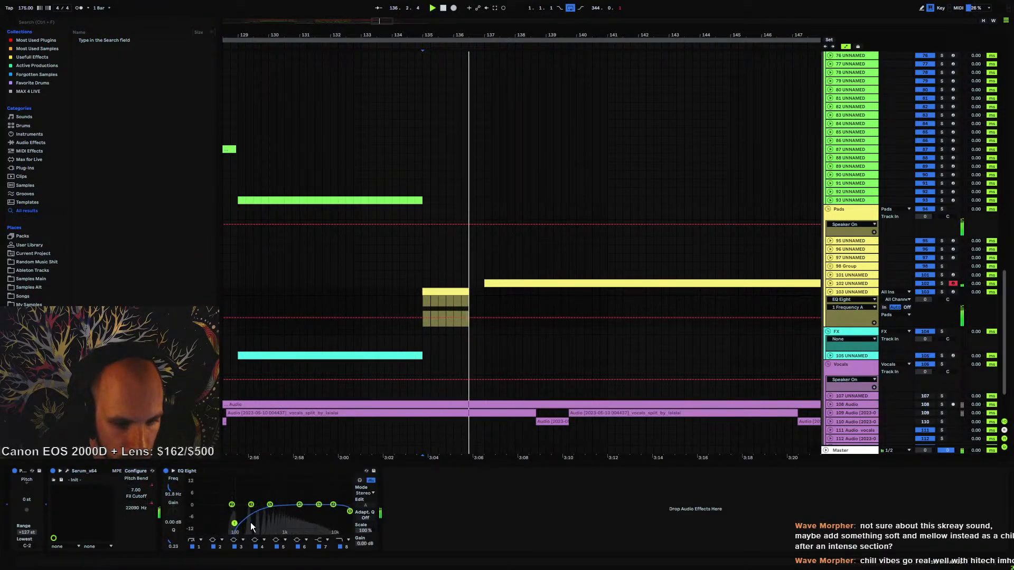
# - Add an Echo after the EQ Eight, filter it at HP 331 Hz and LP 10.5 kHz, and switch it to Ping Pong
pyautogui.rightClick(397, 507)
pyautogui.click(429, 478)
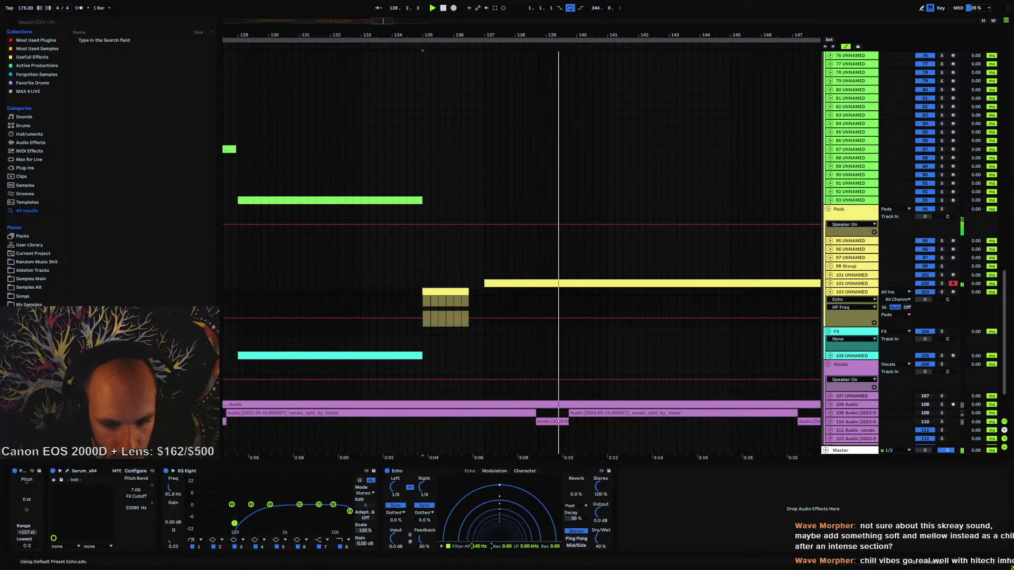
pyautogui.moveTo(529, 546); pyautogui.dragTo(529, 539)
pyautogui.click(577, 539)
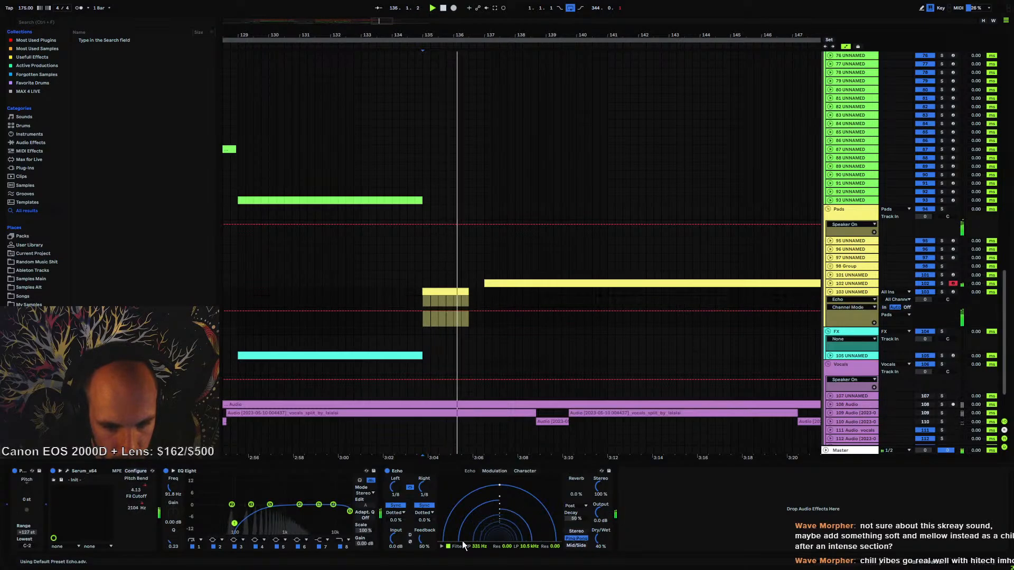
# - Set the Echo's feedback to 69% and its dry/wet to 29% while playing the clip
pyautogui.moveTo(424, 539)
pyautogui.mouseDown()
pyautogui.moveTo(424, 517)
pyautogui.moveTo(424, 536)
pyautogui.mouseUp()
pyautogui.press('space')
pyautogui.press('space')
pyautogui.moveTo(600, 539); pyautogui.dragTo(601, 547)
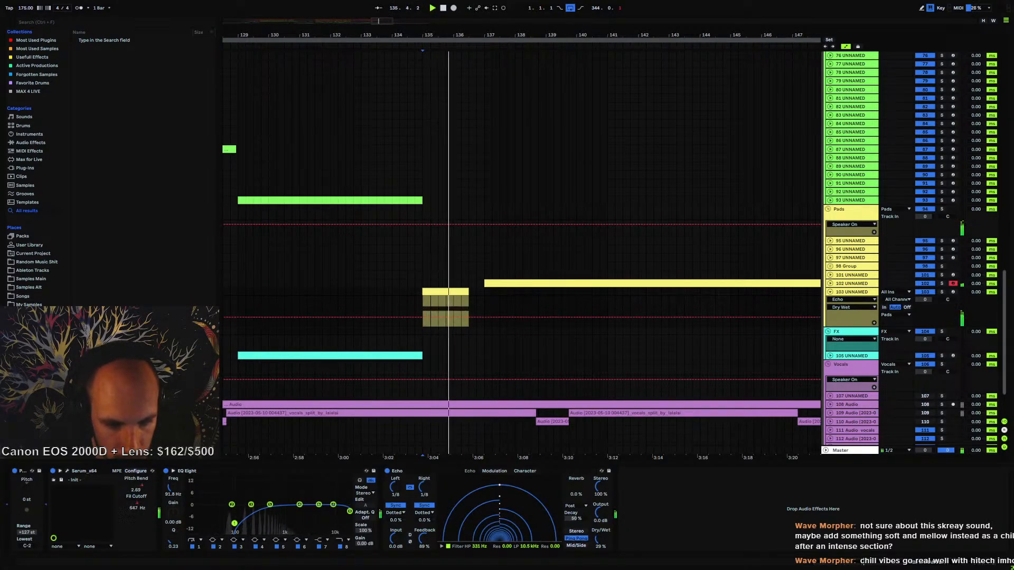
# - Lower Echo's low-pass filter to 3.96 kHz, set its dry/wet to 32%, and replay the section
pyautogui.moveTo(529, 546); pyautogui.dragTo(536, 550)
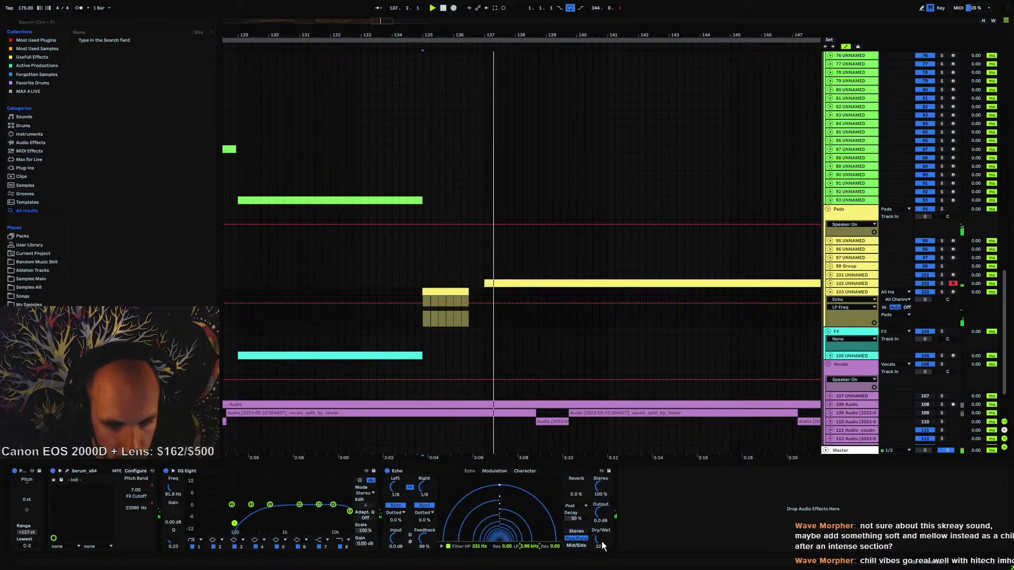
pyautogui.press('space')
pyautogui.press('space')
# - Try an 8.8 dB EQ Eight boost at 167 Hz with the low cut at 86.1 Hz, and Echo's high-pass at 95.7 Hz
pyautogui.moveTo(270, 505); pyautogui.dragTo(247, 489)
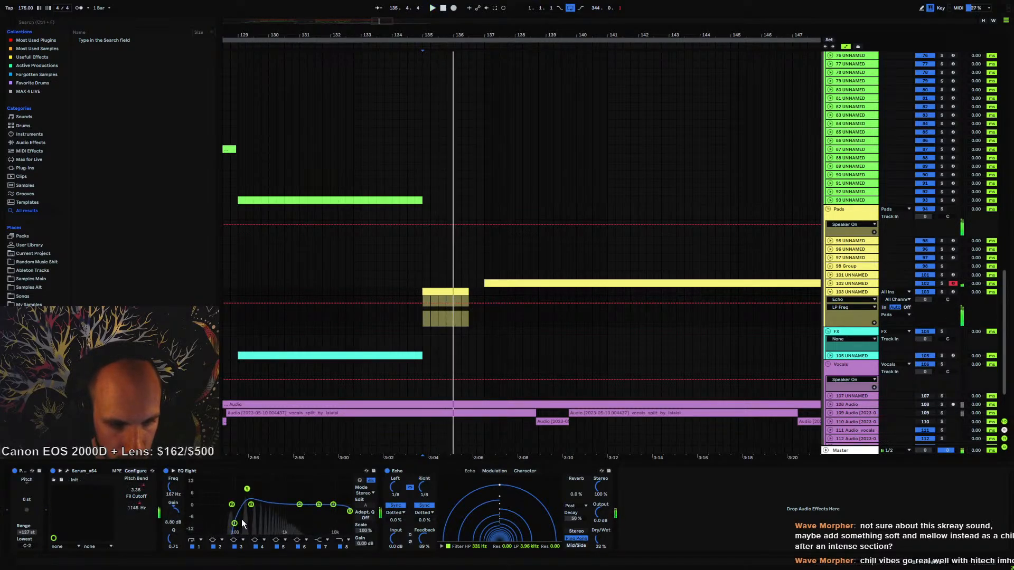
pyautogui.moveTo(234, 523); pyautogui.dragTo(233, 516)
pyautogui.moveTo(485, 547); pyautogui.dragTo(484, 563)
pyautogui.press('space')
pyautogui.press('space')
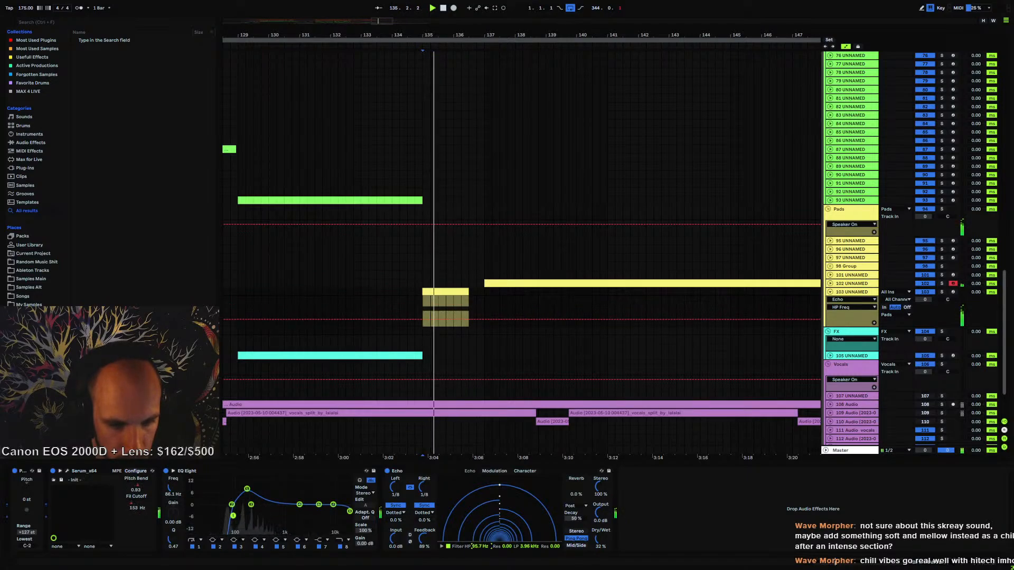
# - Flatten EQ Eight's low boost, set its low cut to 135 Hz, and replay the section
pyautogui.moveTo(247, 489); pyautogui.dragTo(243, 513)
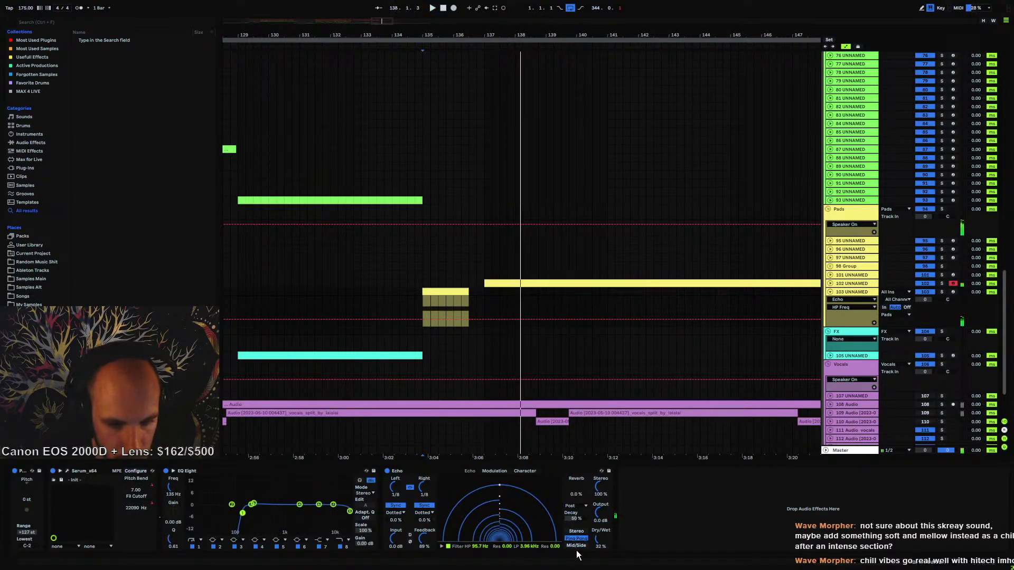
pyautogui.press('space')
pyautogui.press('space')
# - Set Echo's dry/wet to 44% and automate it down to 0% through the short pad clip, rising back to 44% at bar 137
pyautogui.moveTo(601, 541); pyautogui.dragTo(601, 534)
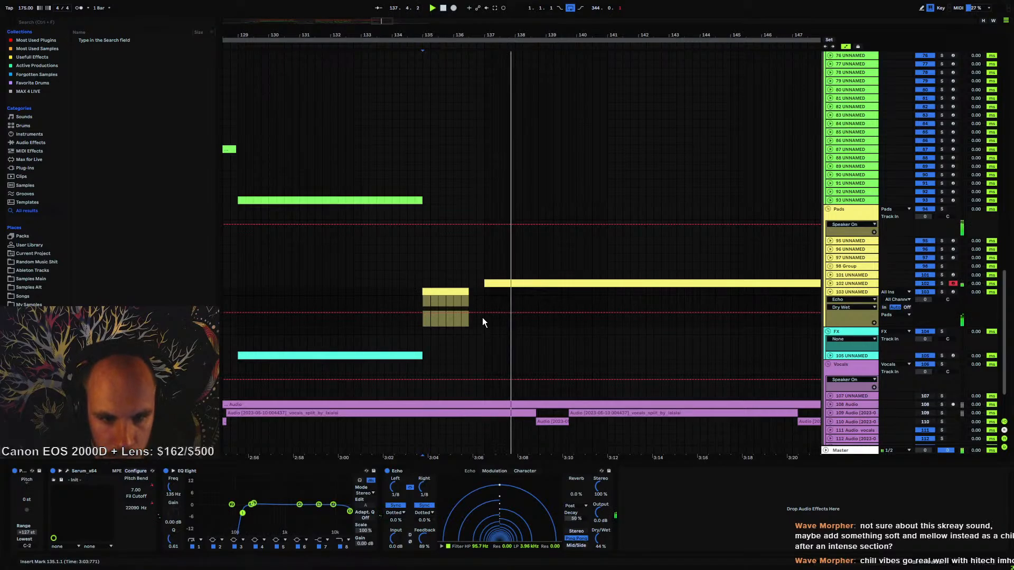
pyautogui.moveTo(440, 314); pyautogui.dragTo(437, 324)
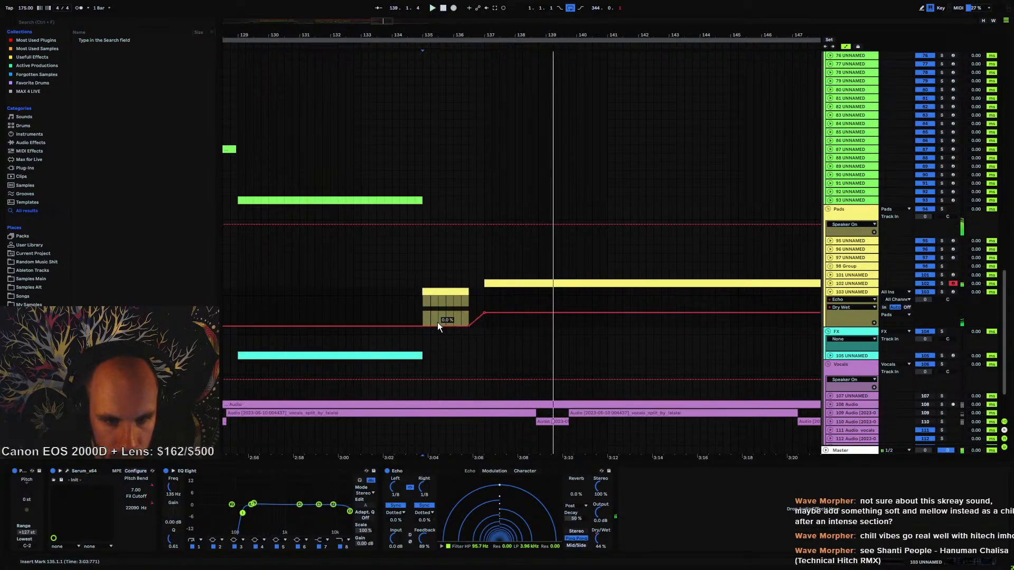
pyautogui.press('space')
pyautogui.press('space')
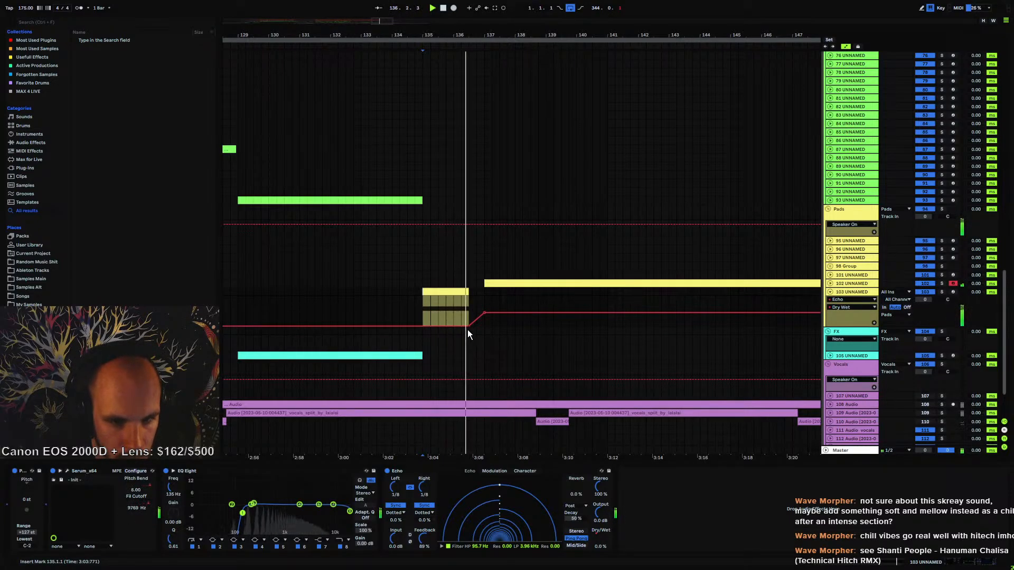
# - Reshape the dry/wet automation to climb from 30% to 44% over the short clip, with a curved rise from the dip at its end
pyautogui.moveTo(456, 326); pyautogui.dragTo(456, 312)
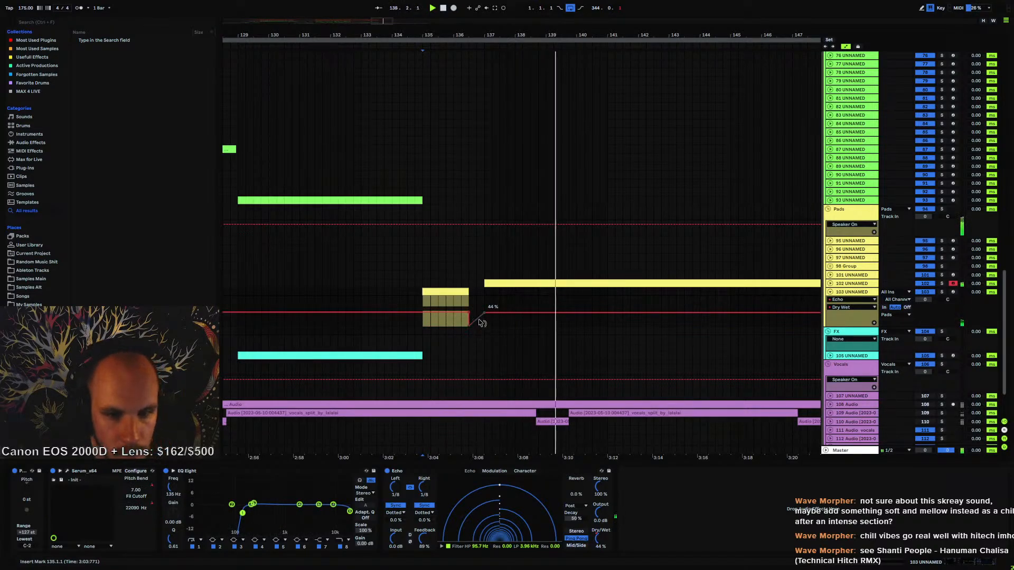
pyautogui.moveTo(422, 312); pyautogui.dragTo(422, 317)
pyautogui.press('space')
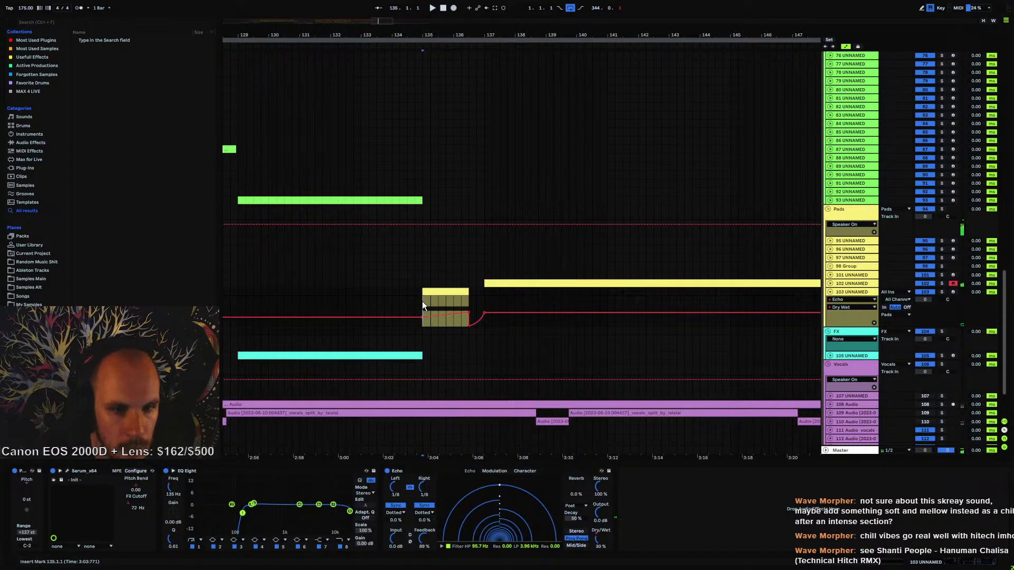
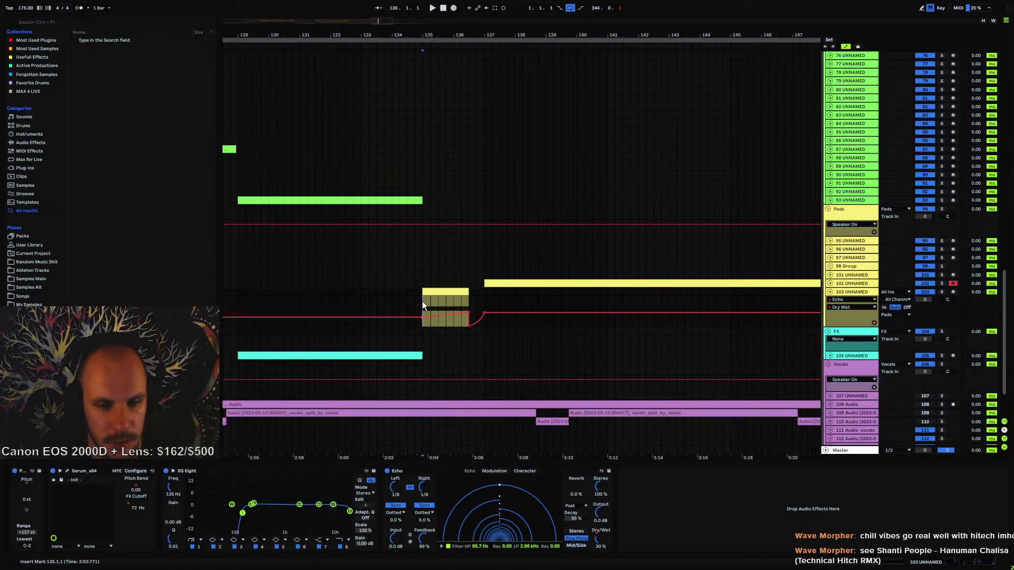
# - Start playback and add the MTurboReverb effect after Echo on track 103
pyautogui.press('space')
pyautogui.rightClick(666, 499)
pyautogui.moveTo(705, 309)
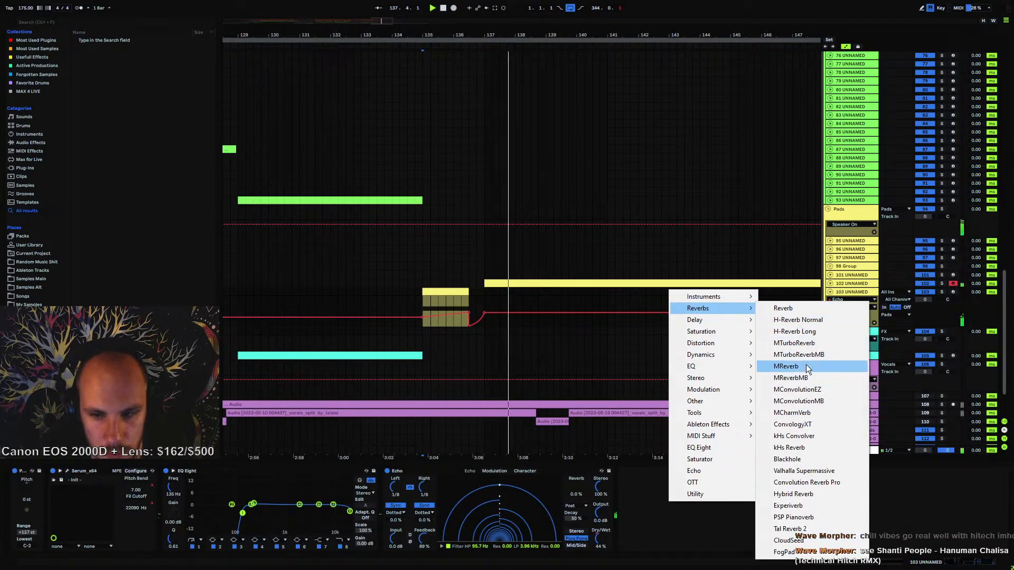
pyautogui.click(806, 343)
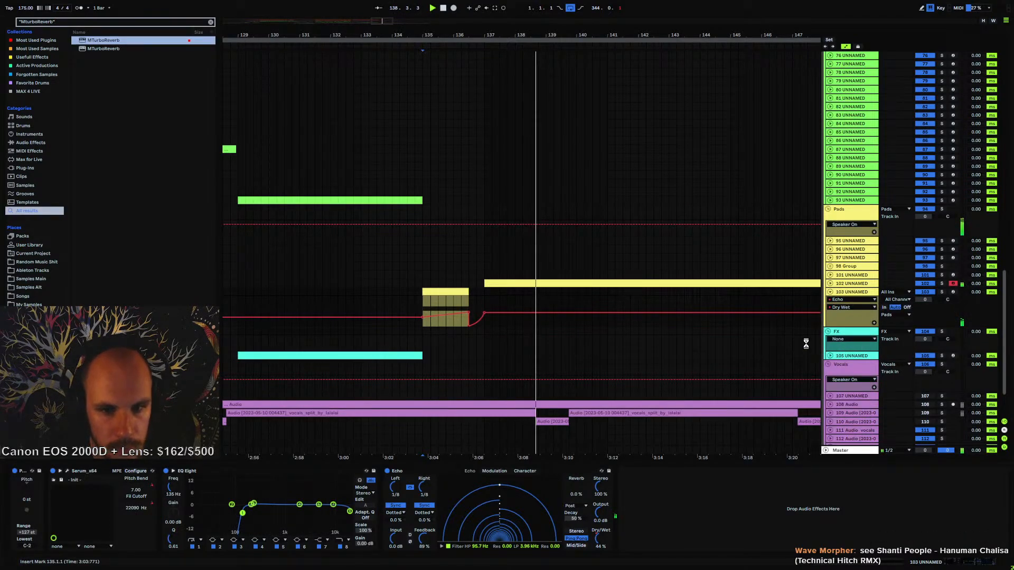
# - Load MTurboReverb's Character hall with the Bright variation and close the plug-in window
pyautogui.click(255, 372)
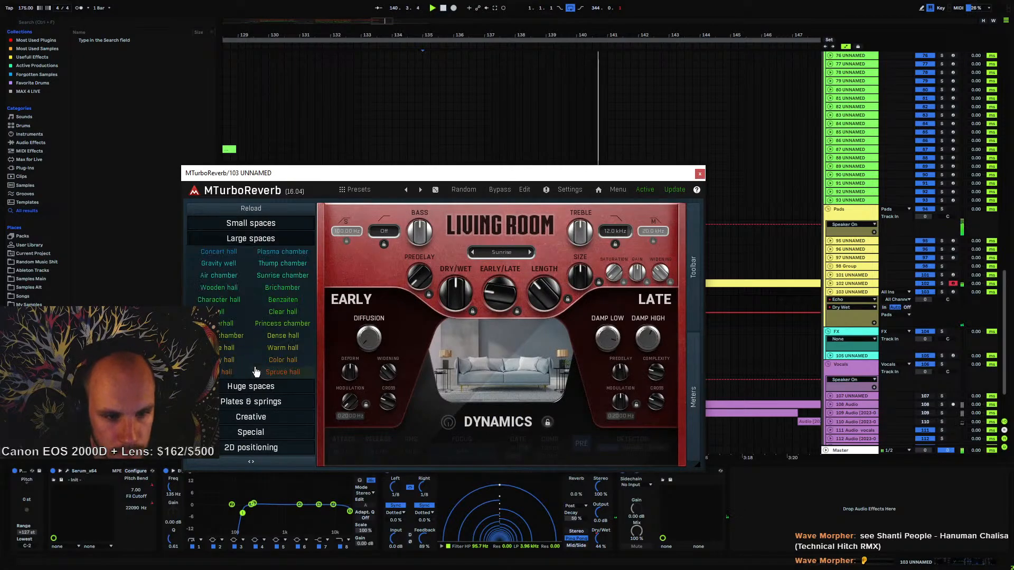
pyautogui.click(230, 303)
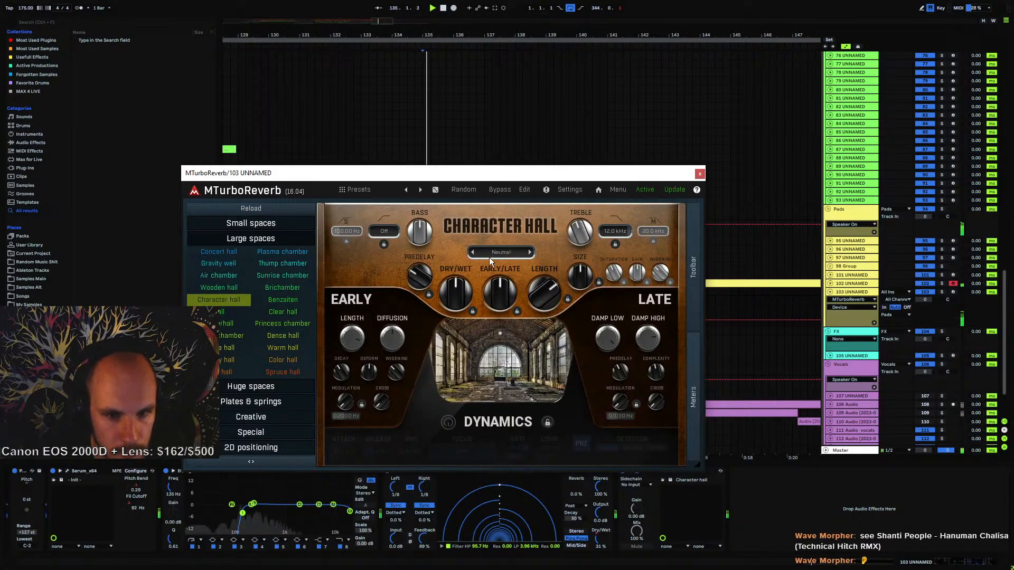
pyautogui.click(502, 252)
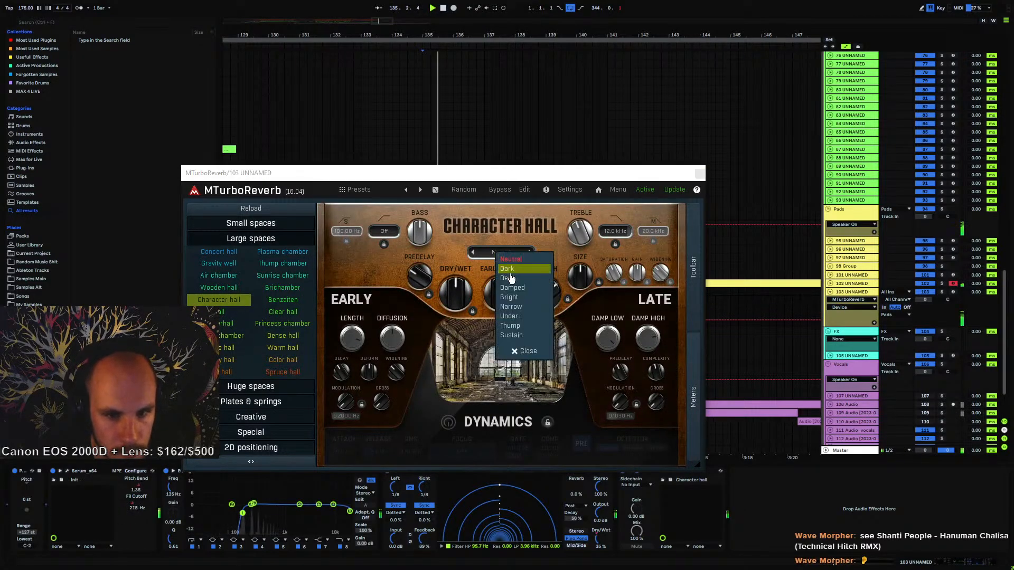
pyautogui.click(523, 296)
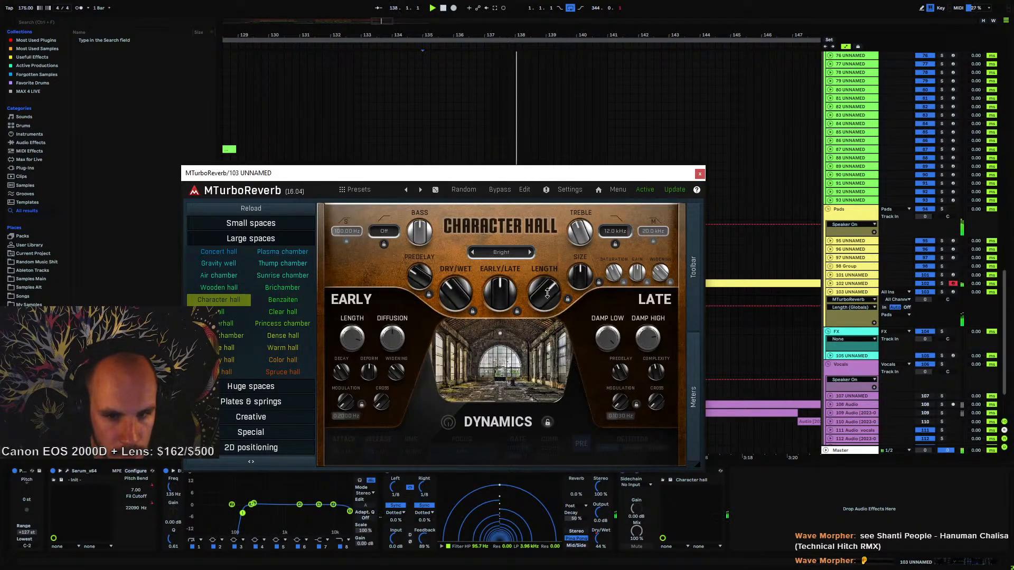
pyautogui.click(700, 173)
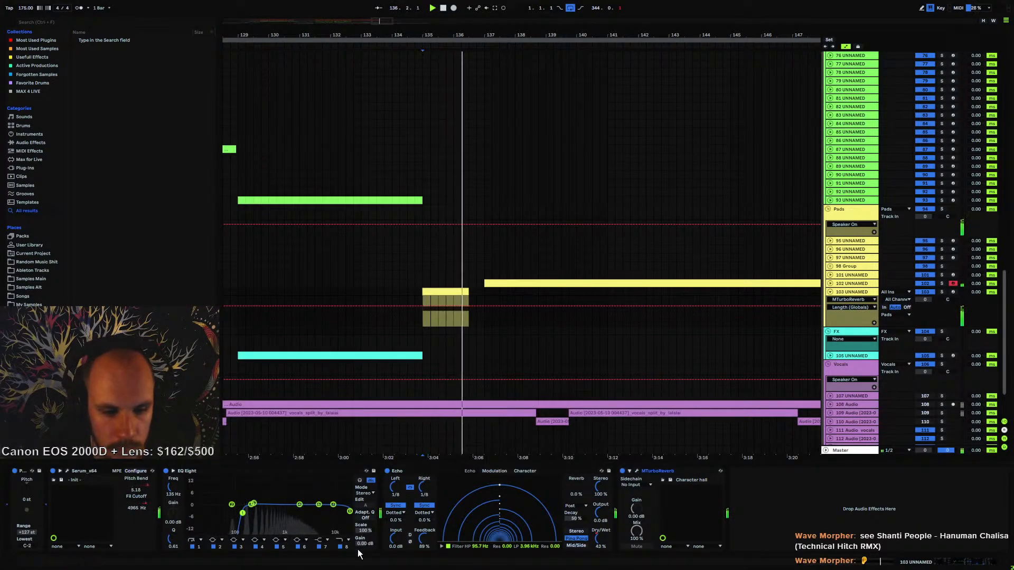
# - Set EQ Eight's output gain to 1.31 dB and automate Echo's output gain from 0.0 dB up to 2.4 dB after the short clip
pyautogui.moveTo(362, 545); pyautogui.dragTo(362, 533)
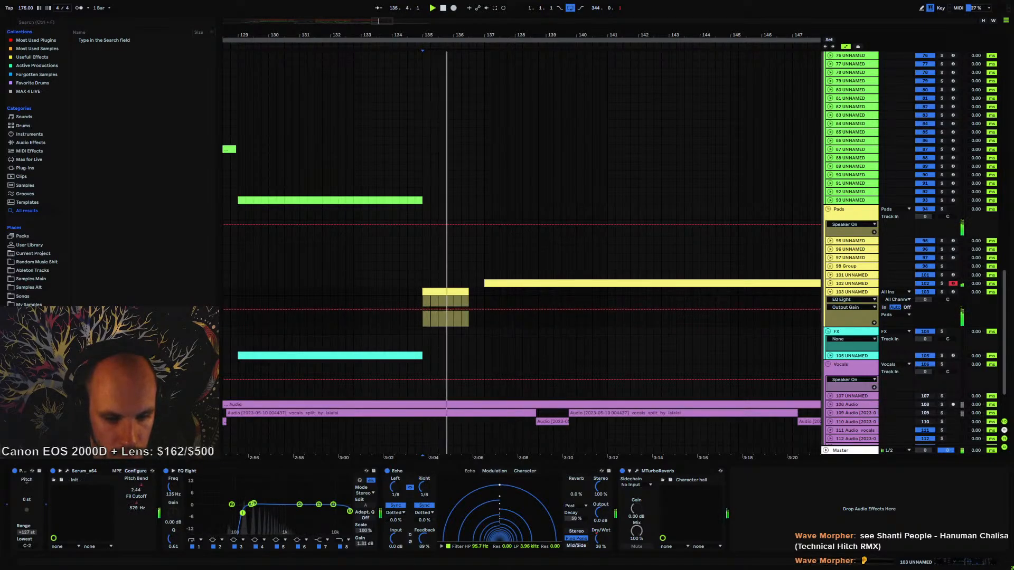
pyautogui.click(601, 512)
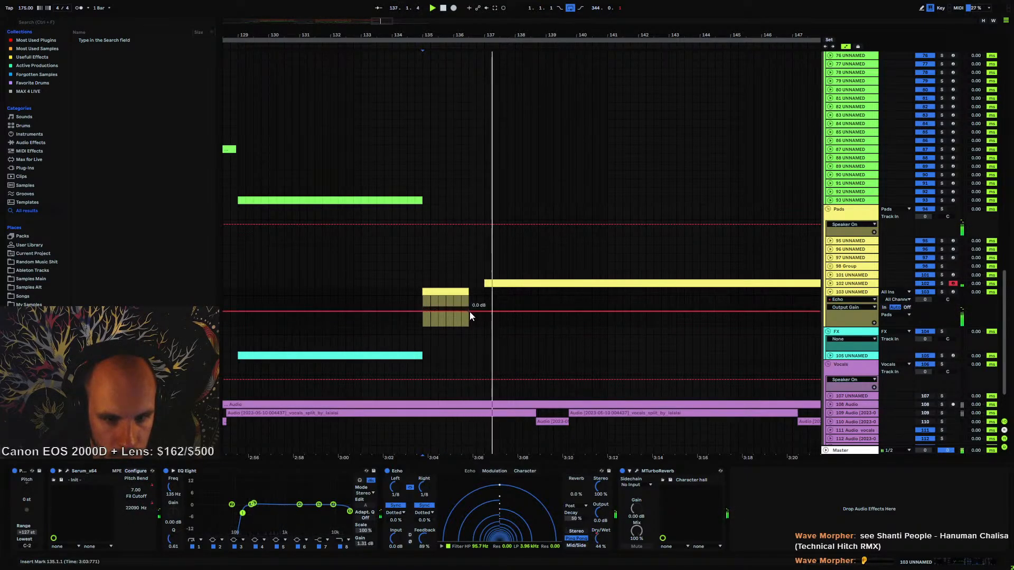
pyautogui.click(469, 311)
pyautogui.moveTo(485, 312); pyautogui.dragTo(483, 308)
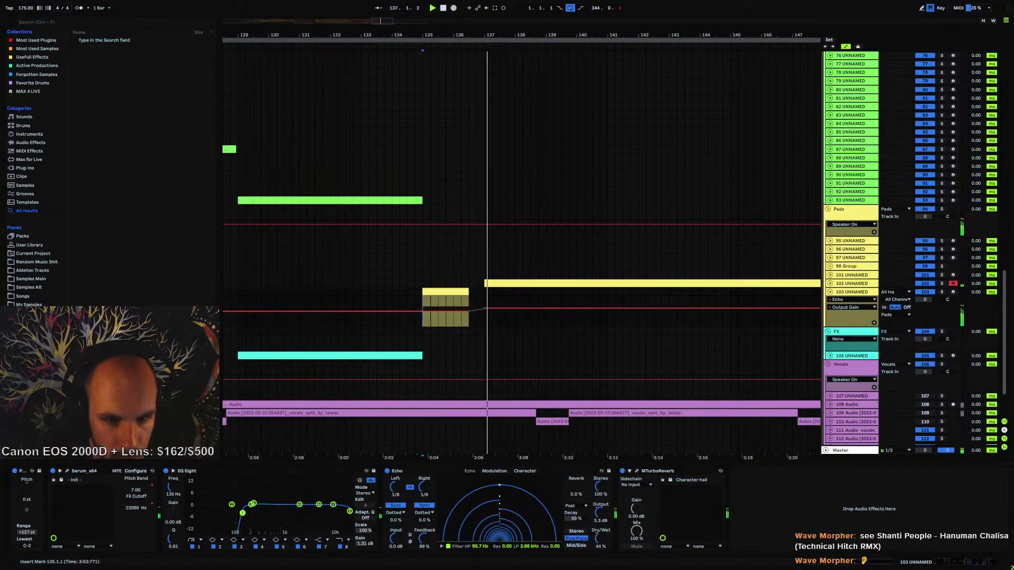
pyautogui.moveTo(480, 311); pyautogui.dragTo(485, 309)
pyautogui.press('space')
pyautogui.press('space')
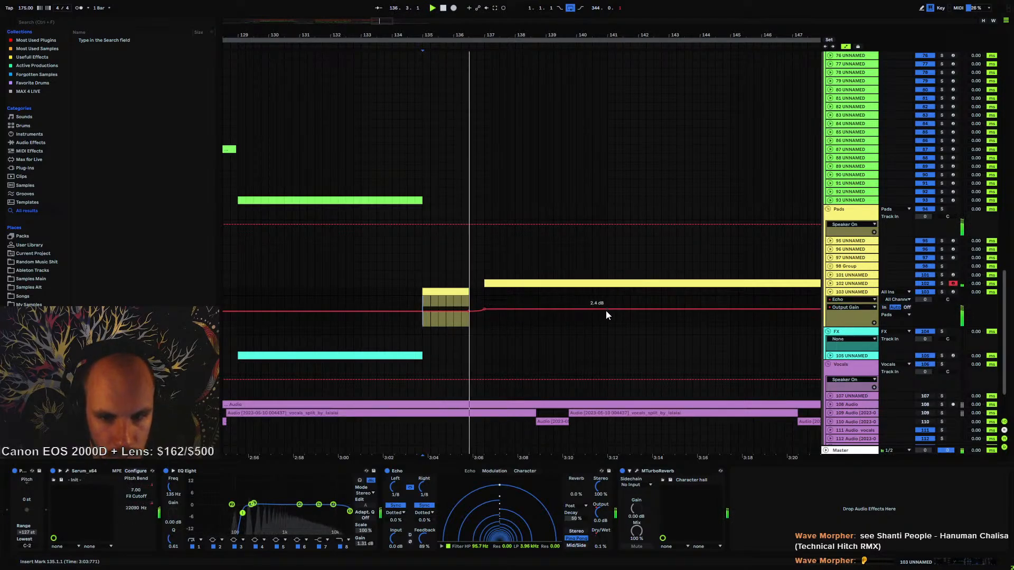
# - Peak Echo's output gain automation at 3.3 dB on bar 137, taper it to 0.0 dB at bar 141, and replay the section
pyautogui.moveTo(607, 309); pyautogui.dragTo(607, 312)
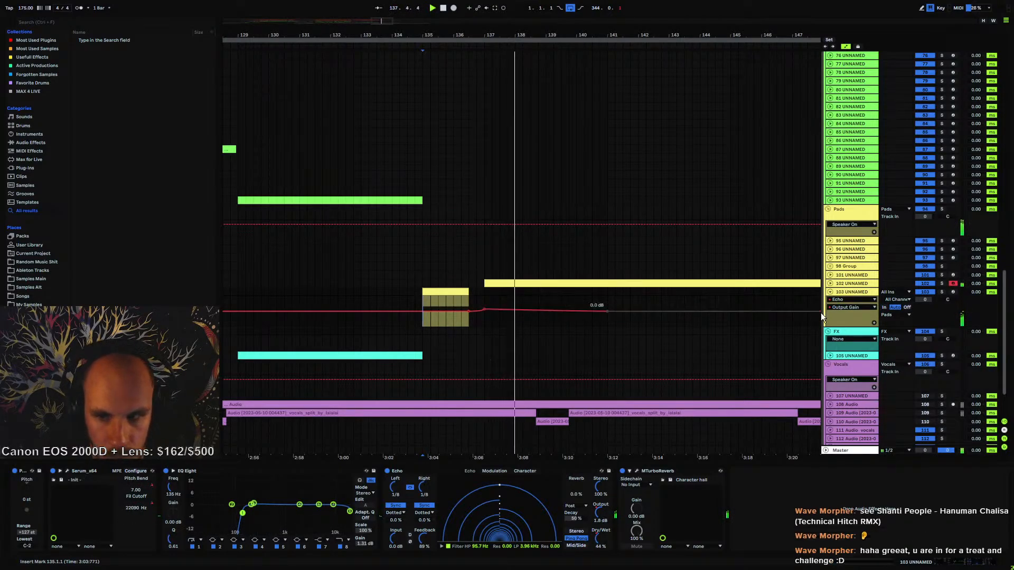
pyautogui.click(830, 291)
pyautogui.click(831, 291)
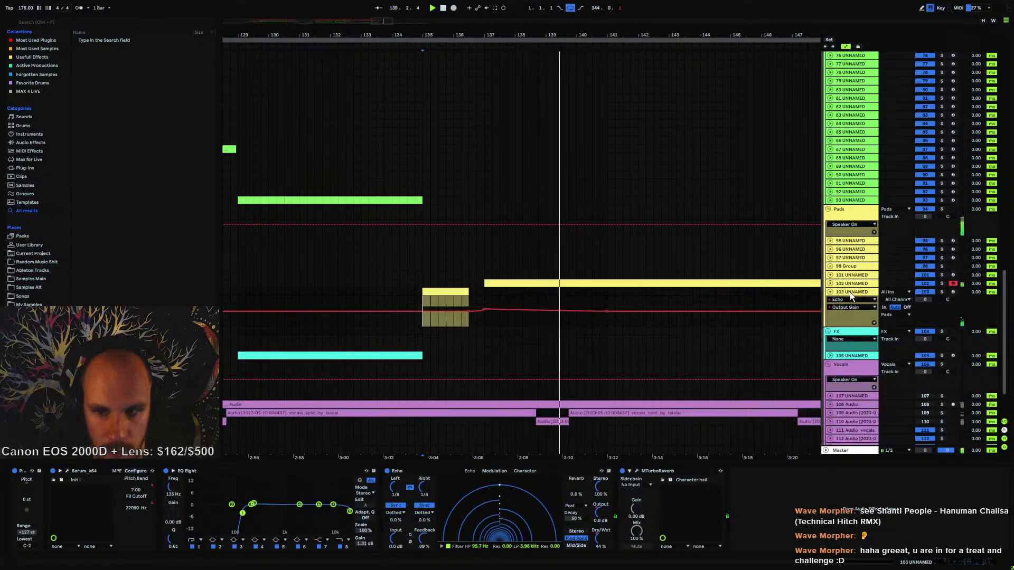
pyautogui.press('space')
pyautogui.press('space')
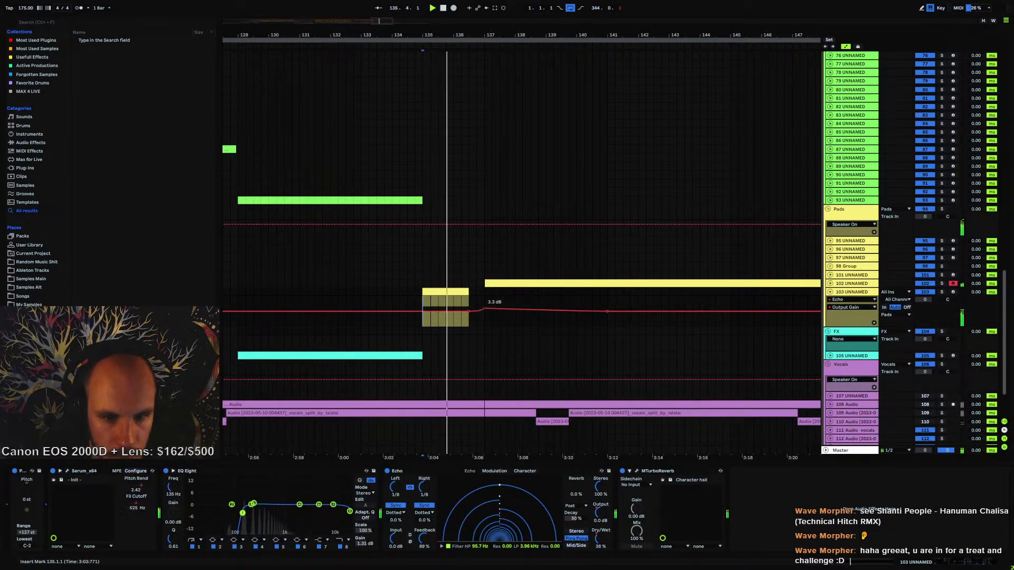
# - Set Echo's high-pass filter to 62.1 Hz while auditioning the section, and fold track 103
pyautogui.moveTo(480, 546); pyautogui.dragTo(480, 556)
pyautogui.press('space')
pyautogui.press('space')
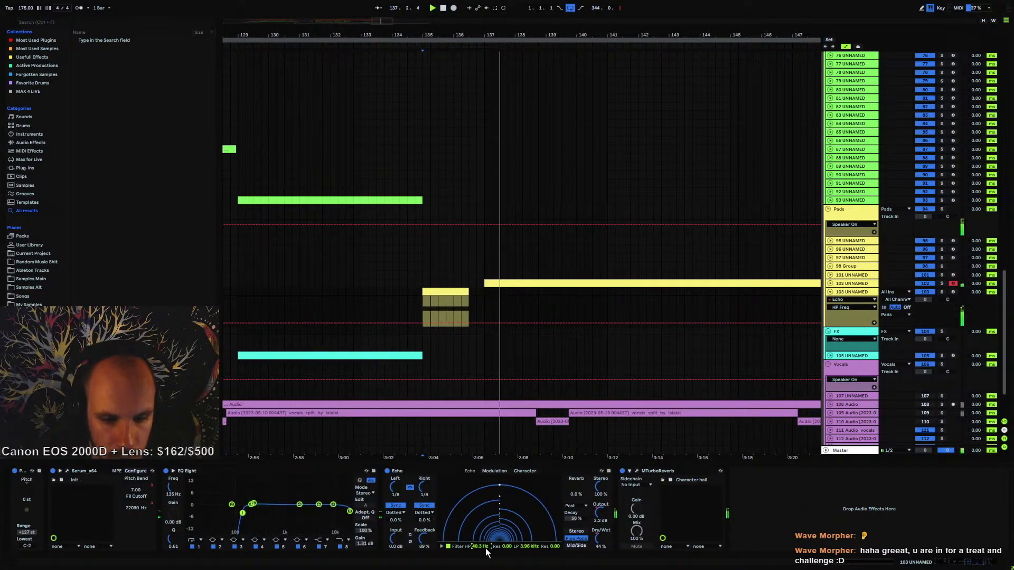
pyautogui.press('space')
pyautogui.press('space')
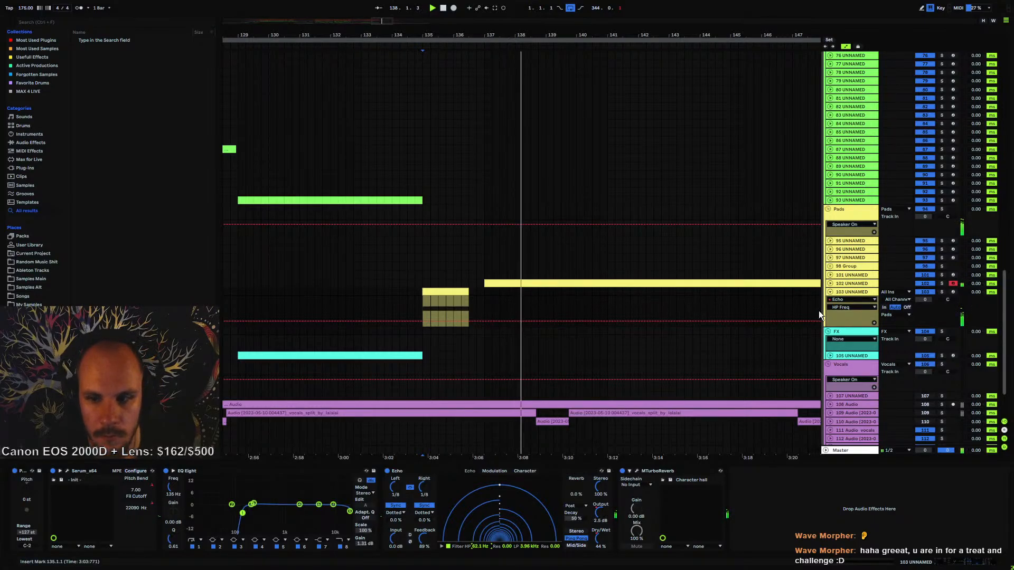
pyautogui.click(830, 292)
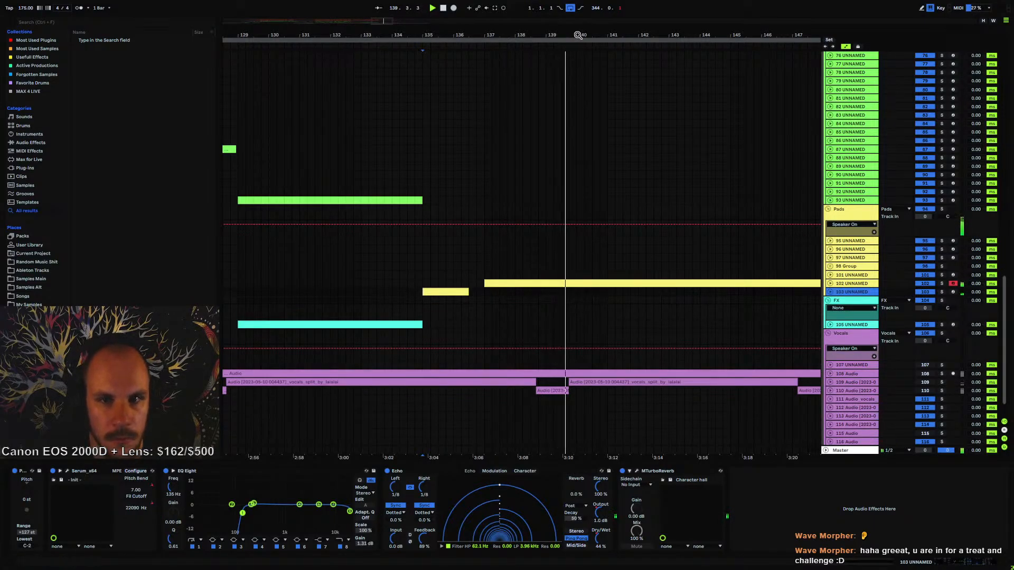
# - Add a new MIDI track below track 103 and insert an empty one-bar MIDI clip at 139.3.1
pyautogui.moveTo(576, 35); pyautogui.dragTo(486, 36)
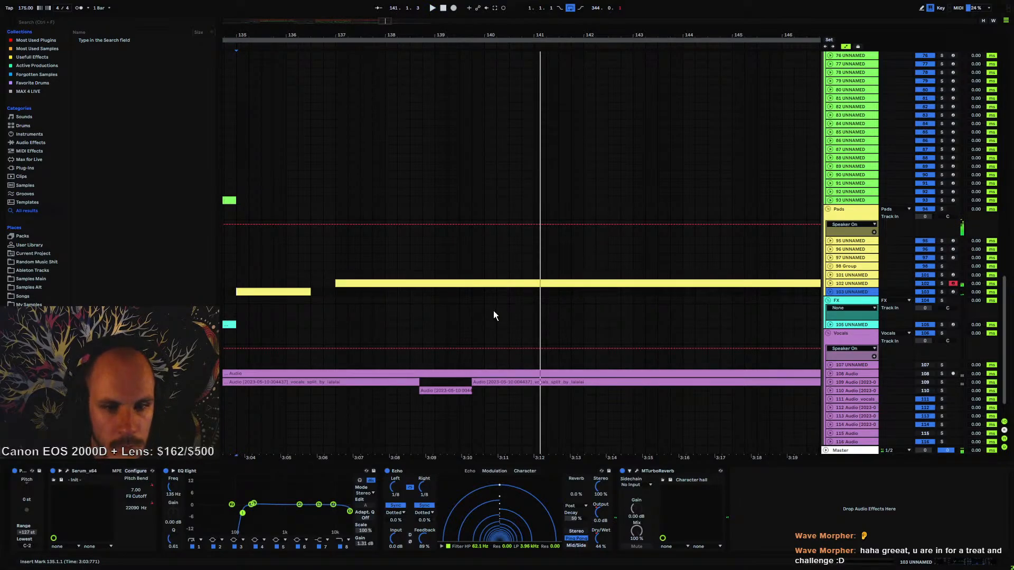
pyautogui.hotkey('ctrl', 'shift', 't')
pyautogui.click(469, 300)
pyautogui.press('space')
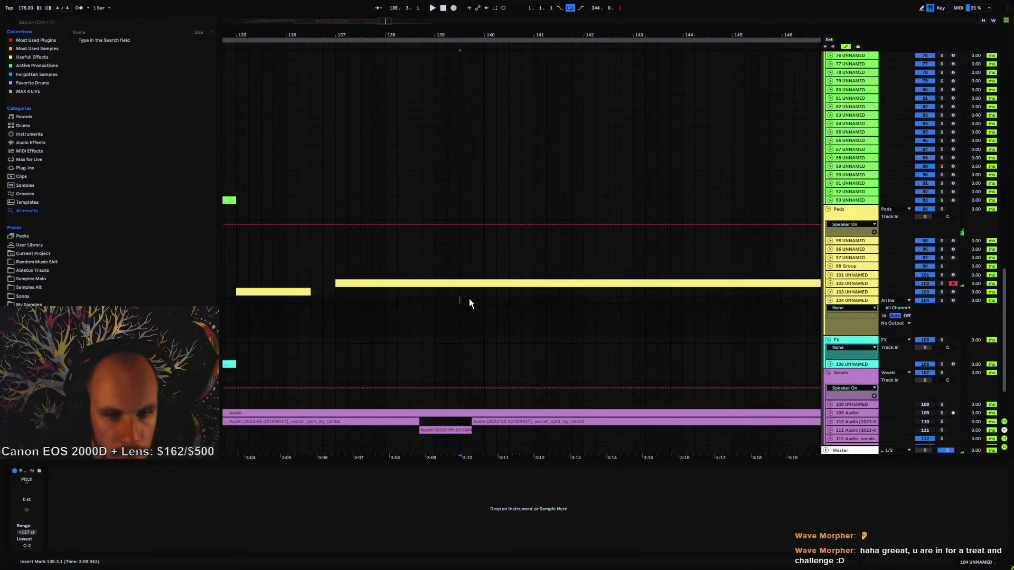
pyautogui.hotkey('ctrl', 'shift', 'm')
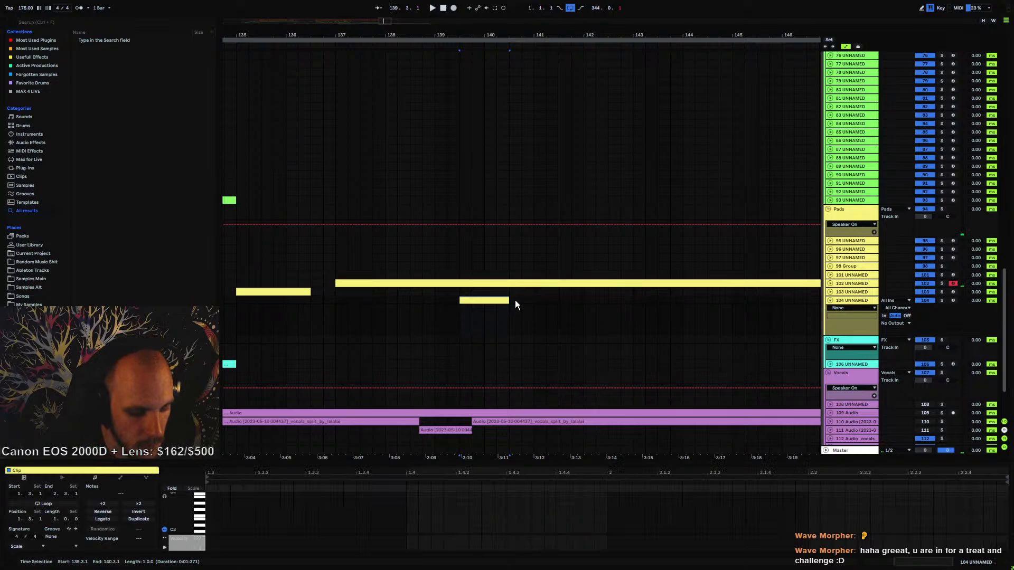
# - Load a Serum instrument onto the new track 104
pyautogui.rightClick(493, 319)
pyautogui.moveTo(570, 330)
pyautogui.click(607, 326)
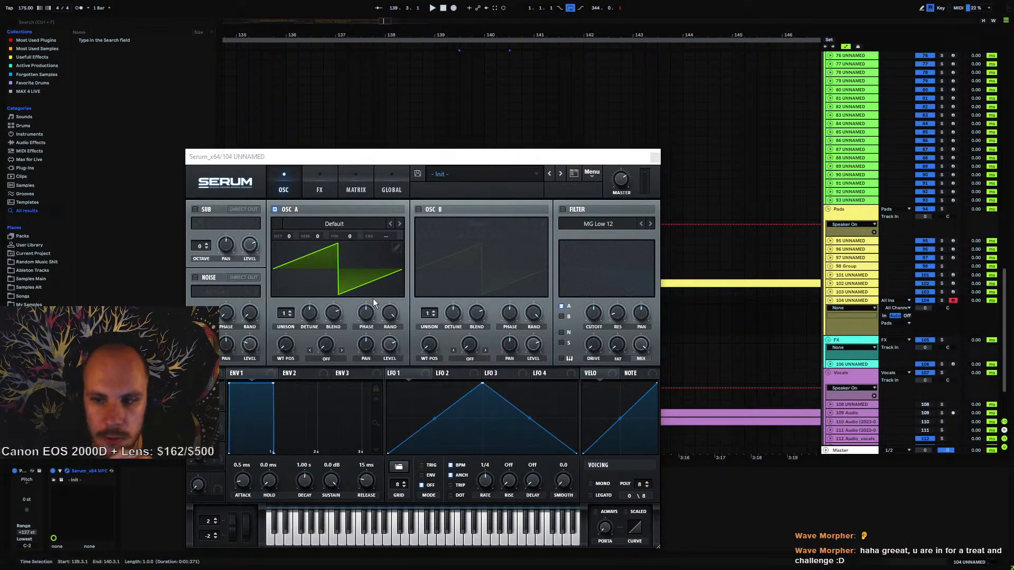
pyautogui.click(658, 157)
pyautogui.click(659, 157)
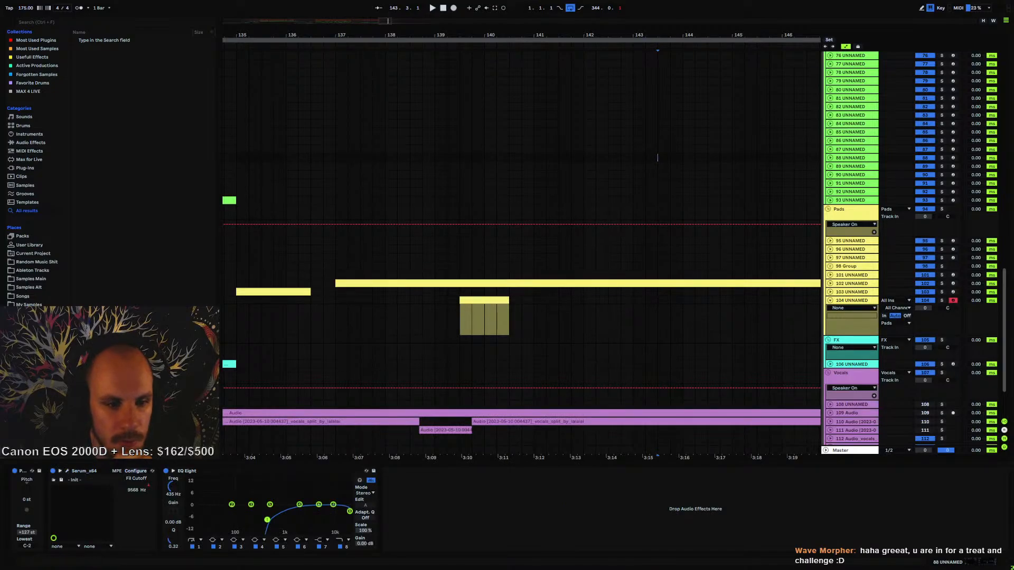
pyautogui.click(67, 472)
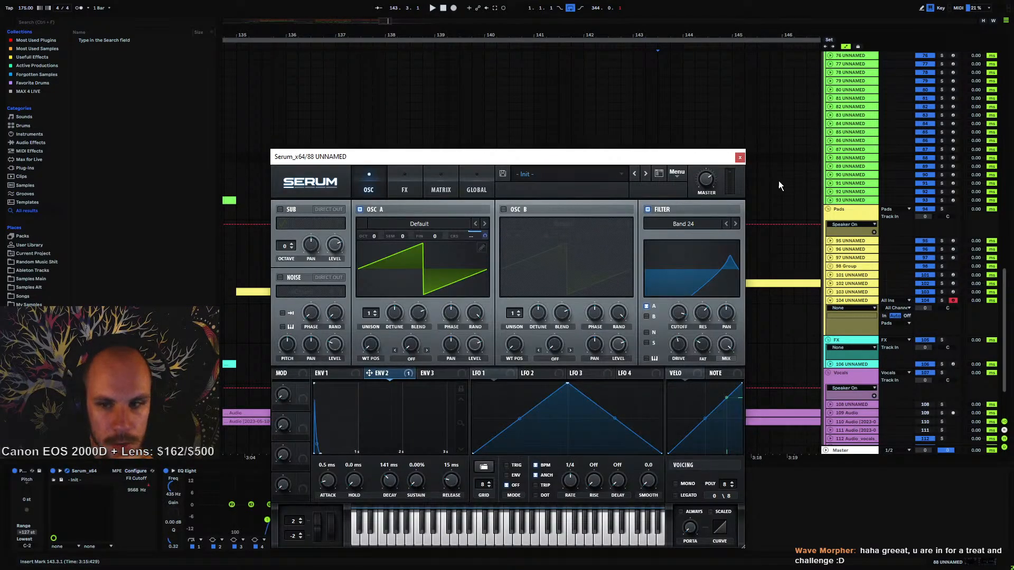
pyautogui.click(740, 157)
pyautogui.click(864, 301)
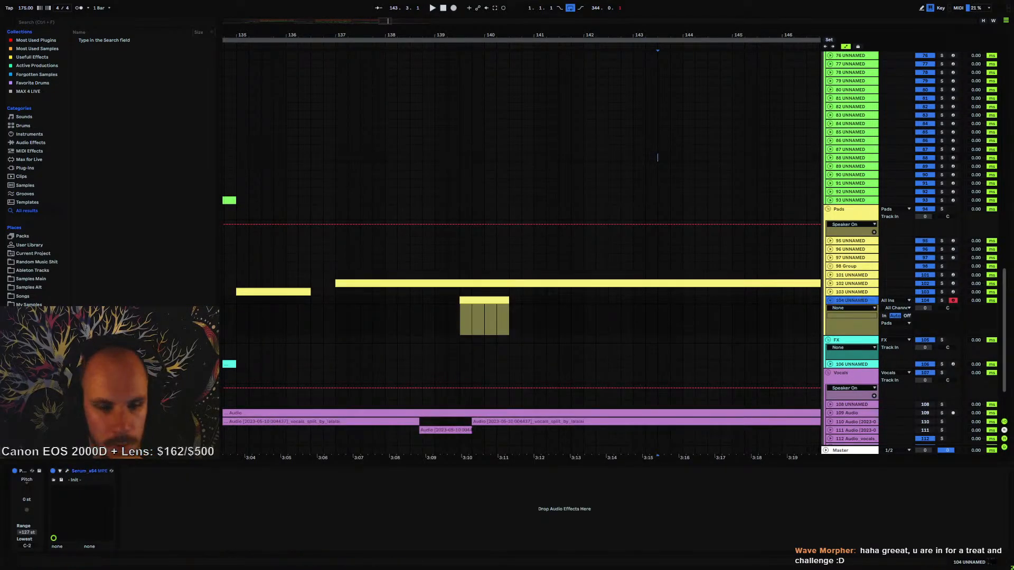
# - Open track 104's Serum and bring up the wavetable editor for oscillator A
pyautogui.click(67, 471)
pyautogui.click(394, 264)
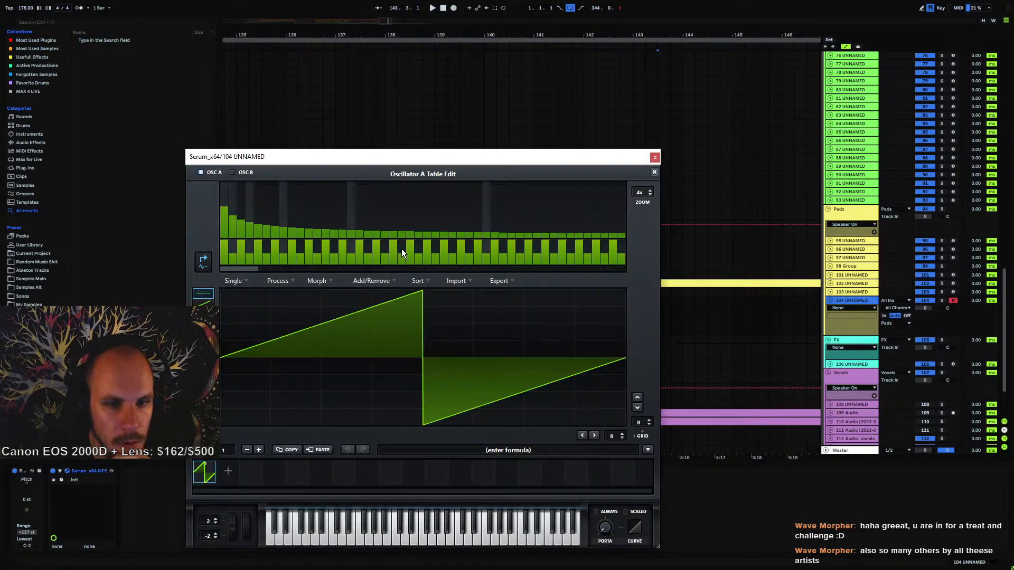
# - Clear the high-frequency harmonics from bin 4 upward in oscillator A's wavetable, and close the wavetable editor and Serum
pyautogui.rightClick(266, 235)
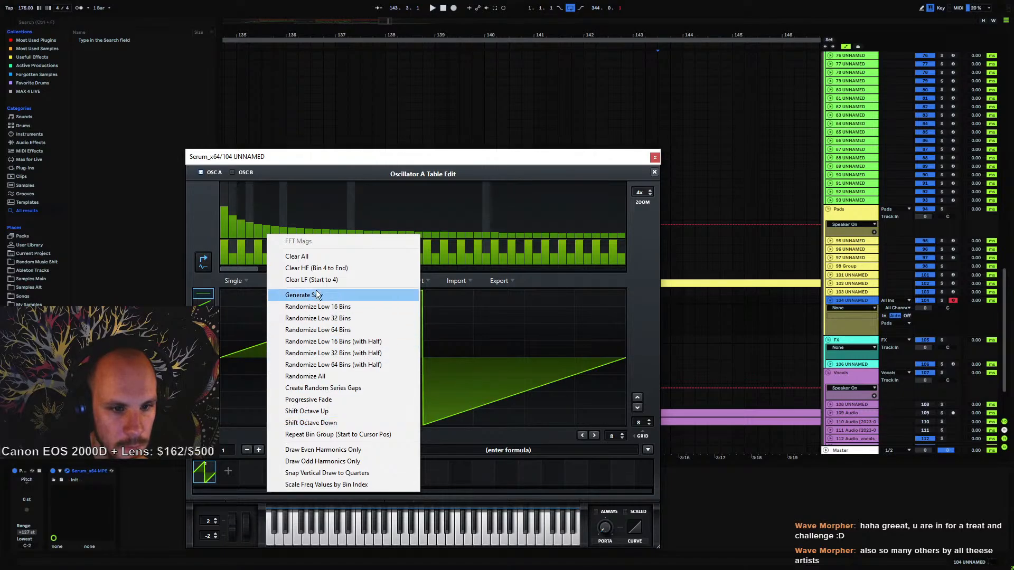
pyautogui.click(312, 268)
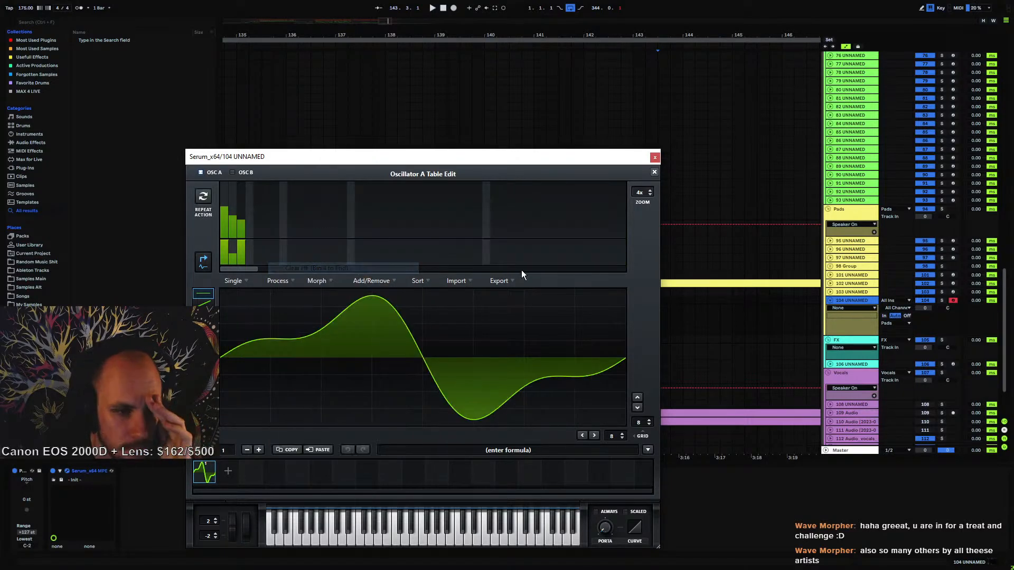
pyautogui.click(655, 172)
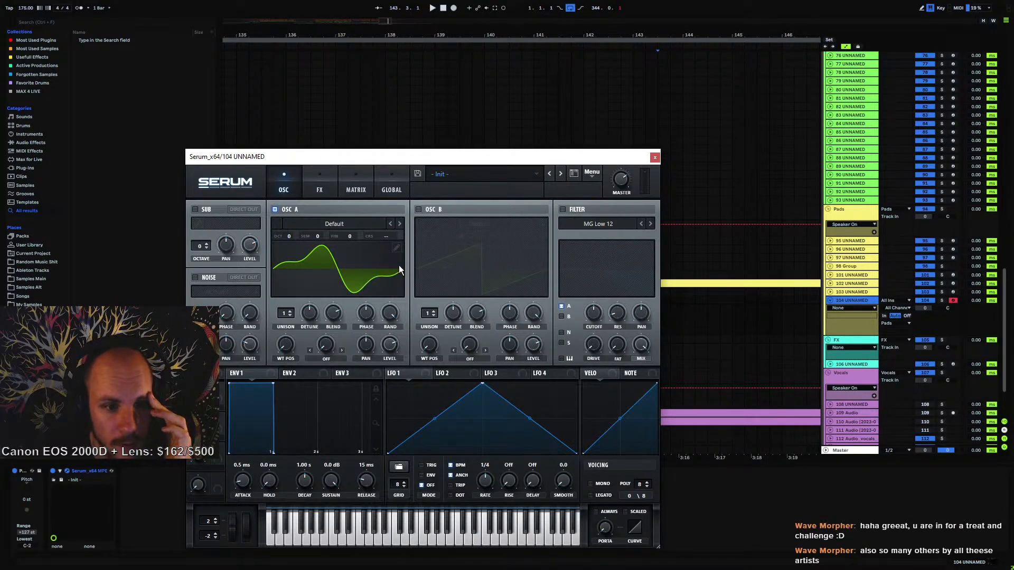
pyautogui.click(654, 157)
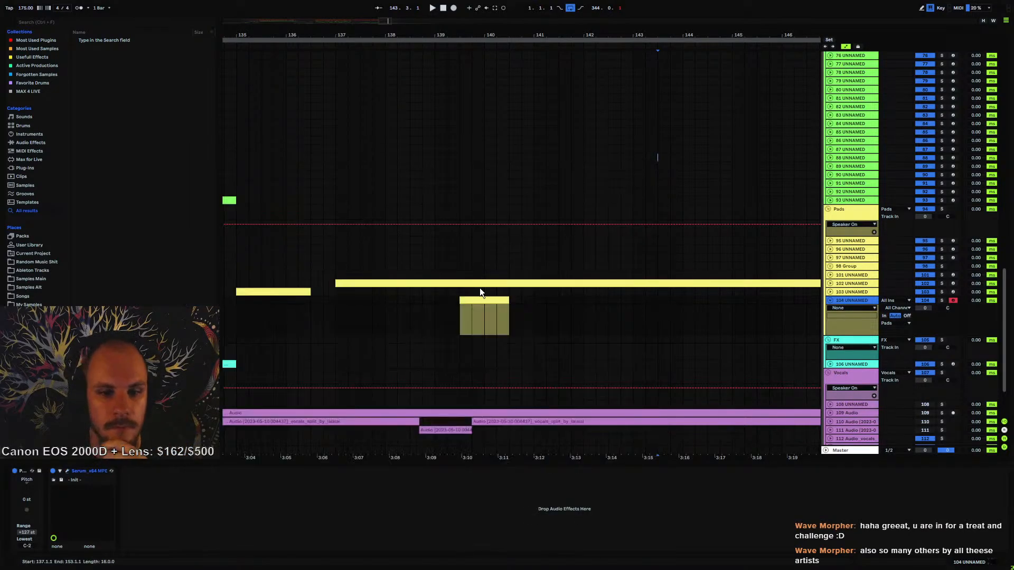
# - Fill track 104's one-bar MIDI clip with a single full-length C#5 note and audition it
pyautogui.click(480, 300)
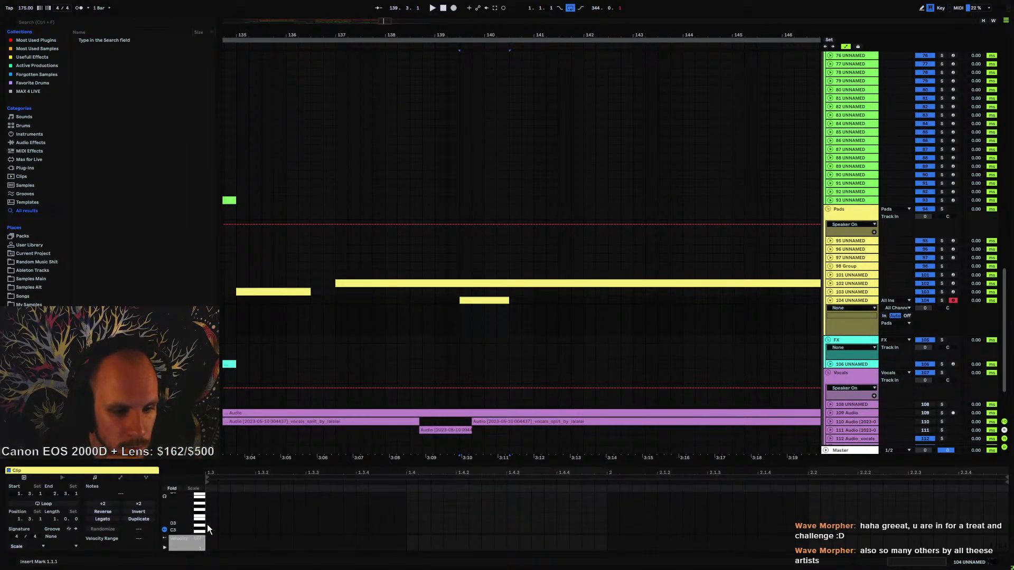
pyautogui.doubleClick(208, 528)
pyautogui.moveTo(216, 529); pyautogui.dragTo(1007, 529)
pyautogui.hotkey('shift', 'Up')
pyautogui.hotkey('shift', 'Up')
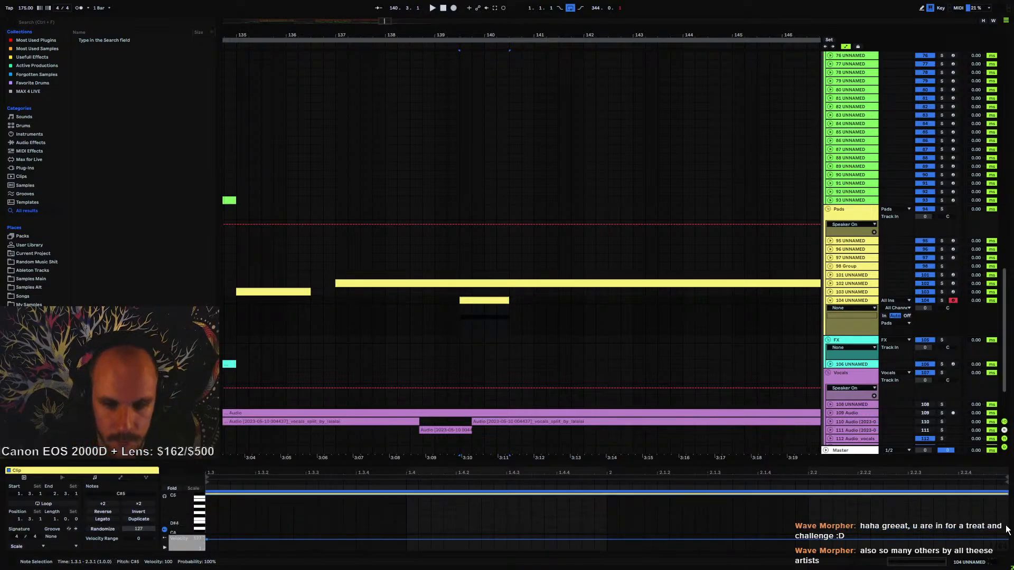
pyautogui.press('space')
# - Expose Serum's Pitch Bend for automation and curve it downward across the clip from 139.3.1 to 140.3.1, and play it back
pyautogui.click(858, 306)
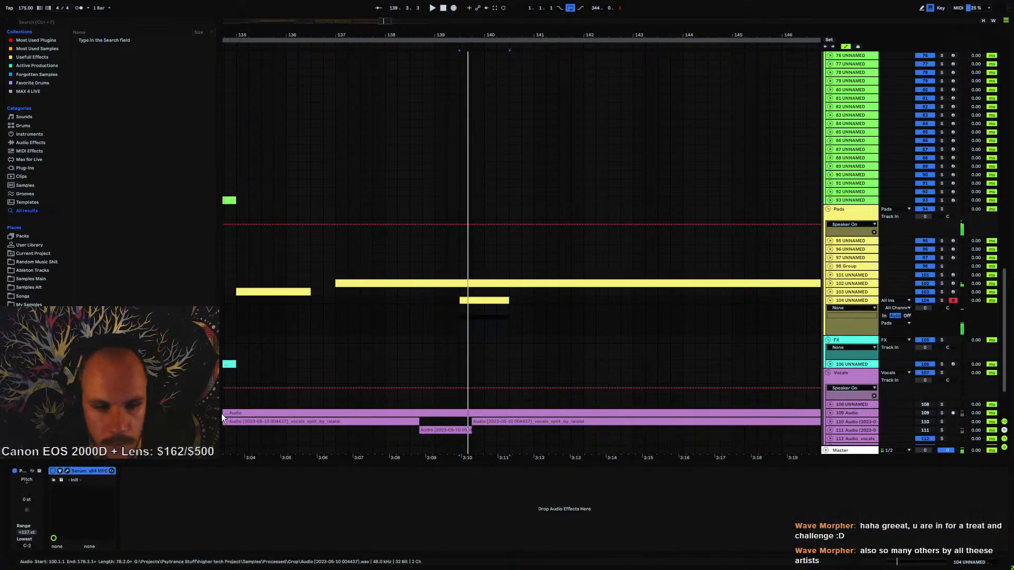
pyautogui.click(67, 470)
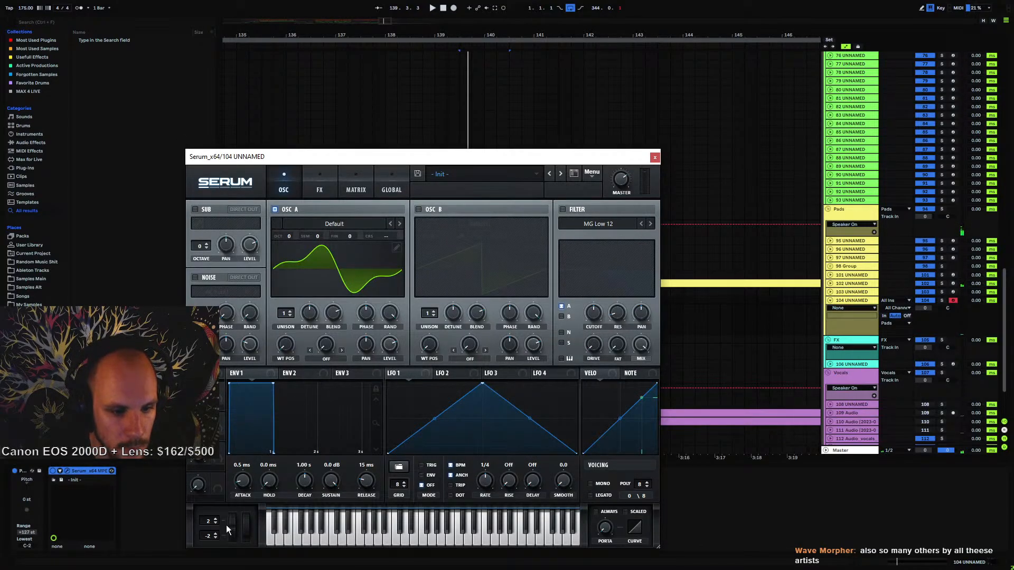
pyautogui.click(655, 157)
pyautogui.moveTo(459, 320)
pyautogui.mouseDown()
pyautogui.moveTo(459, 305)
pyautogui.moveTo(508, 335)
pyautogui.moveTo(474, 309)
pyautogui.mouseUp()
pyautogui.click(484, 319)
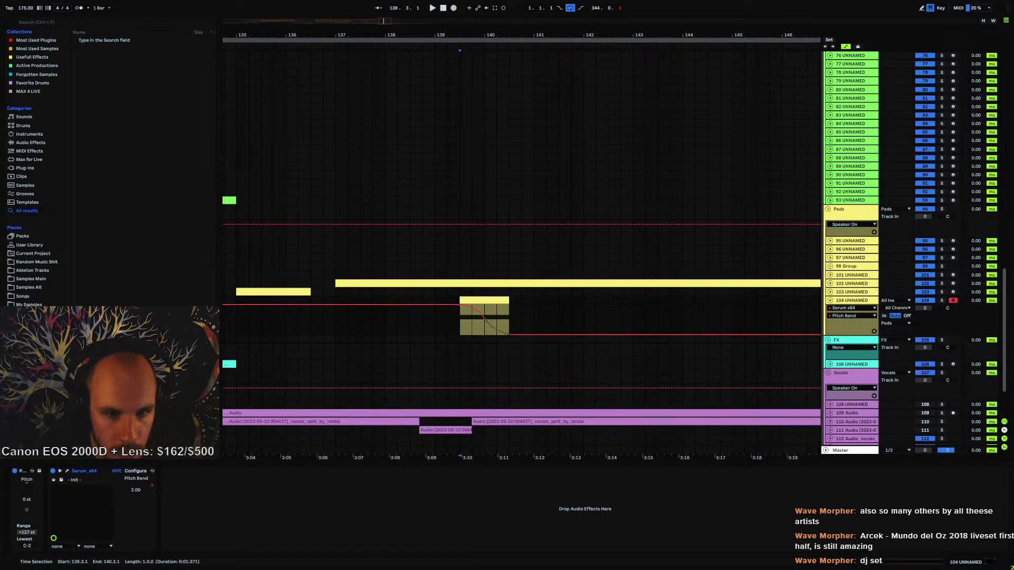
pyautogui.press('space')
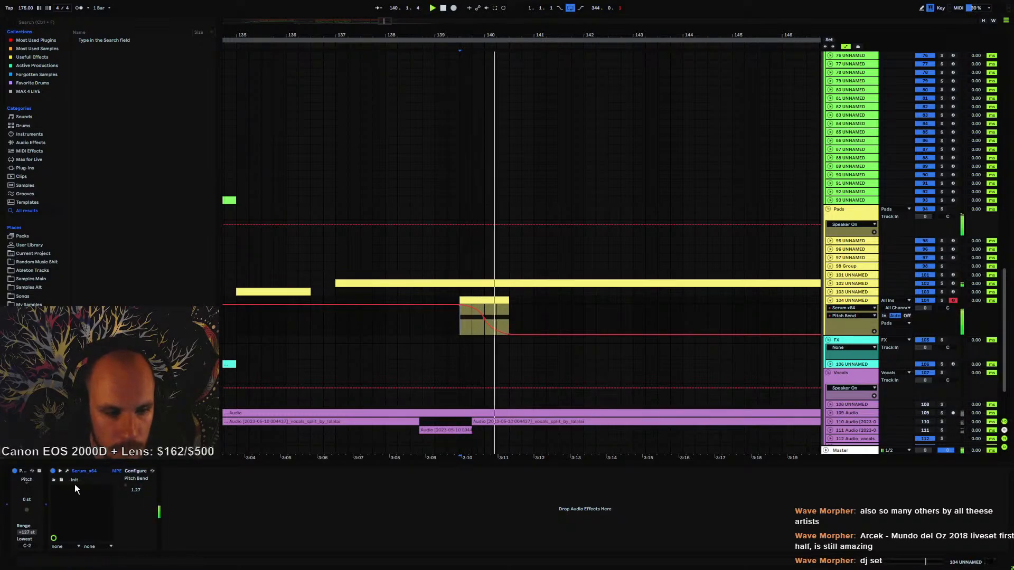
# - Lower the note in track 104's clip by one octave to C#4
pyautogui.click(67, 471)
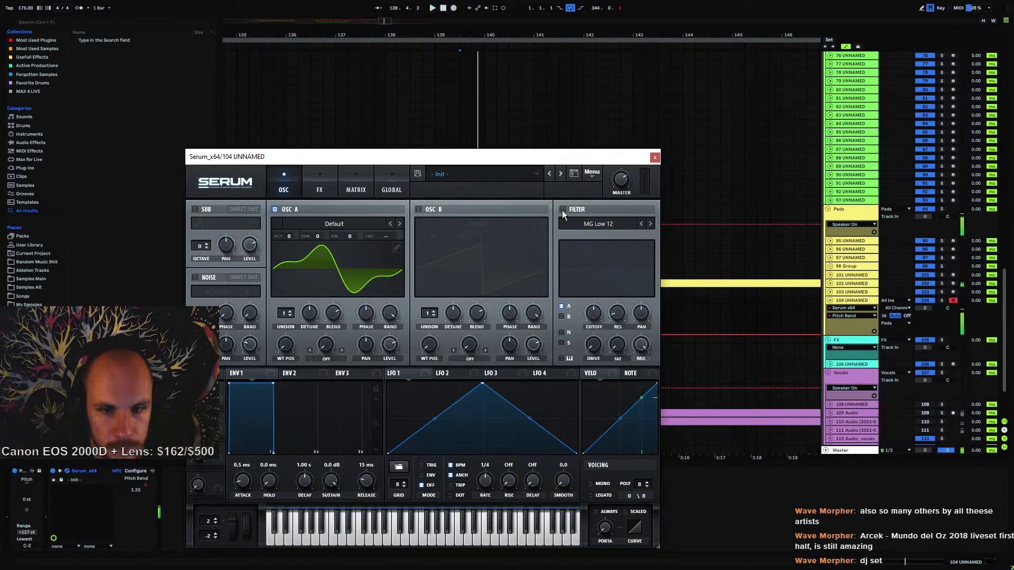
pyautogui.click(655, 158)
pyautogui.click(490, 297)
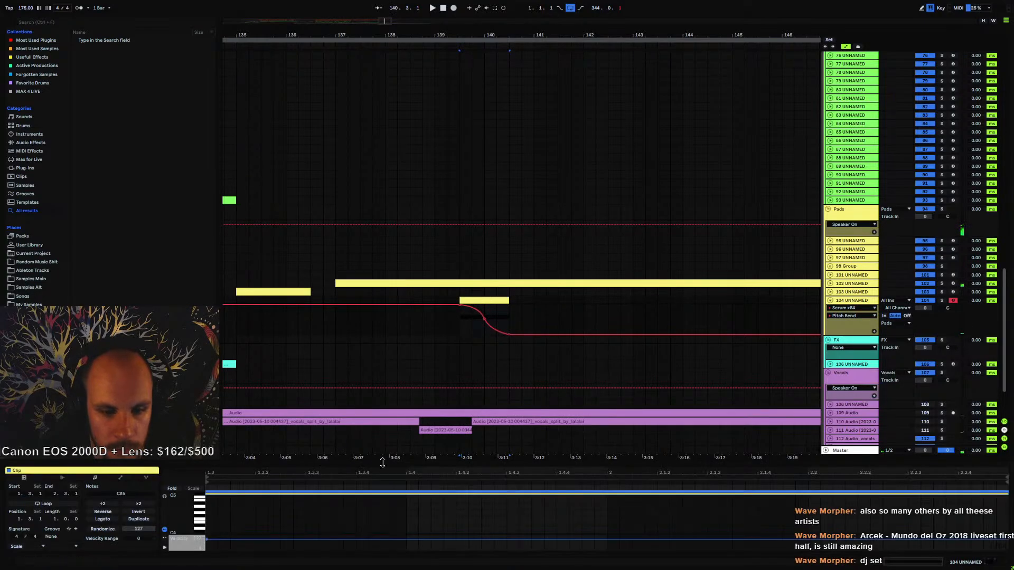
pyautogui.hotkey('shift', 'Down')
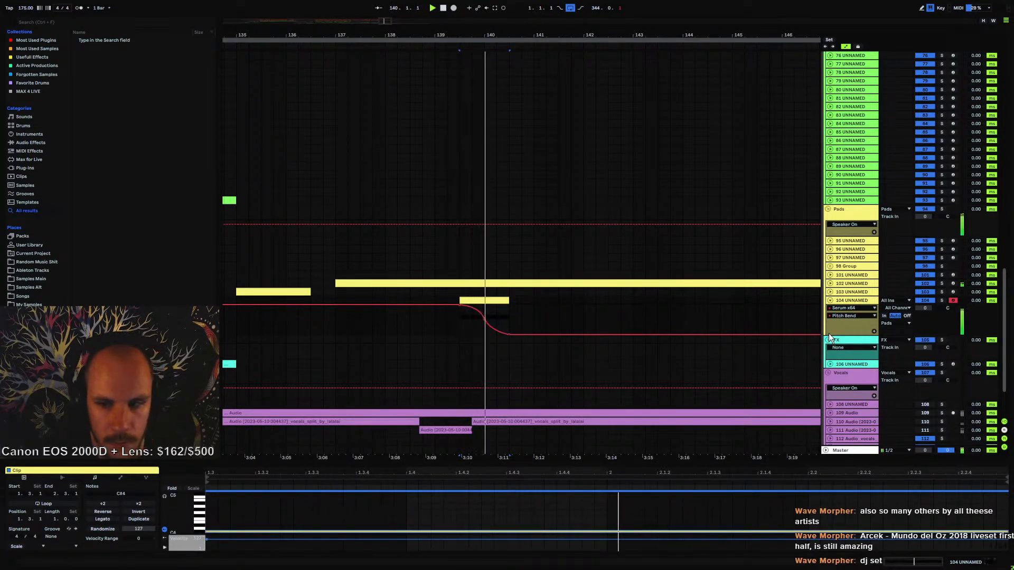
# - Set oscillator A in track 104's Serum to 7 unison voices and adjust the unison detune while auditioning the clip
pyautogui.click(854, 302)
pyautogui.click(65, 470)
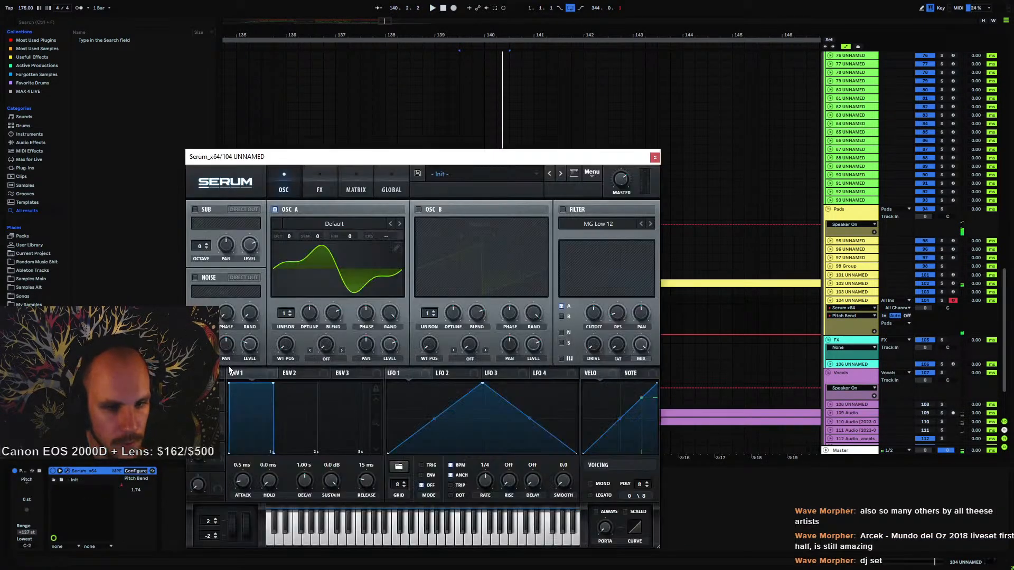
pyautogui.moveTo(290, 322); pyautogui.dragTo(293, 298)
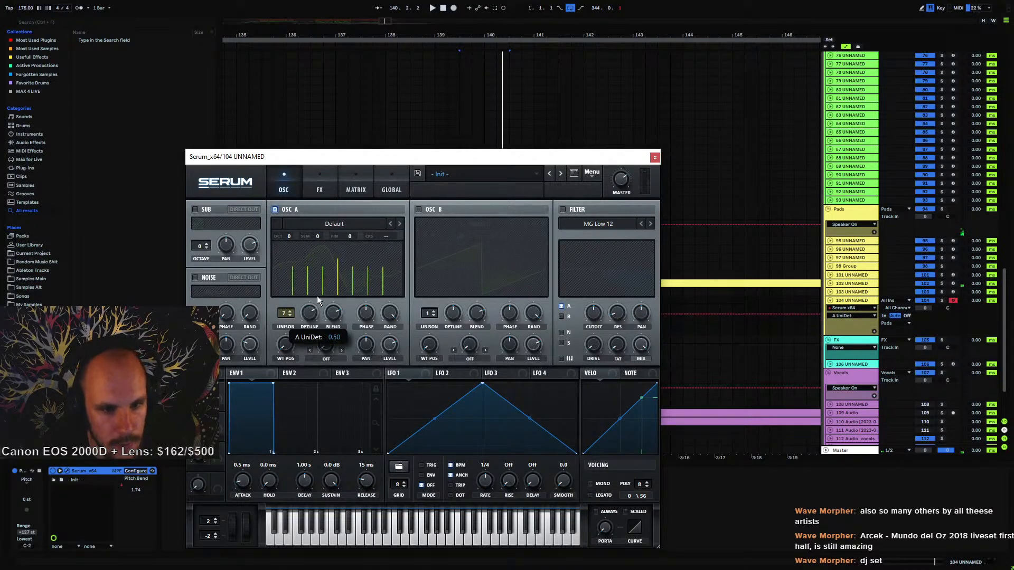
pyautogui.press('space')
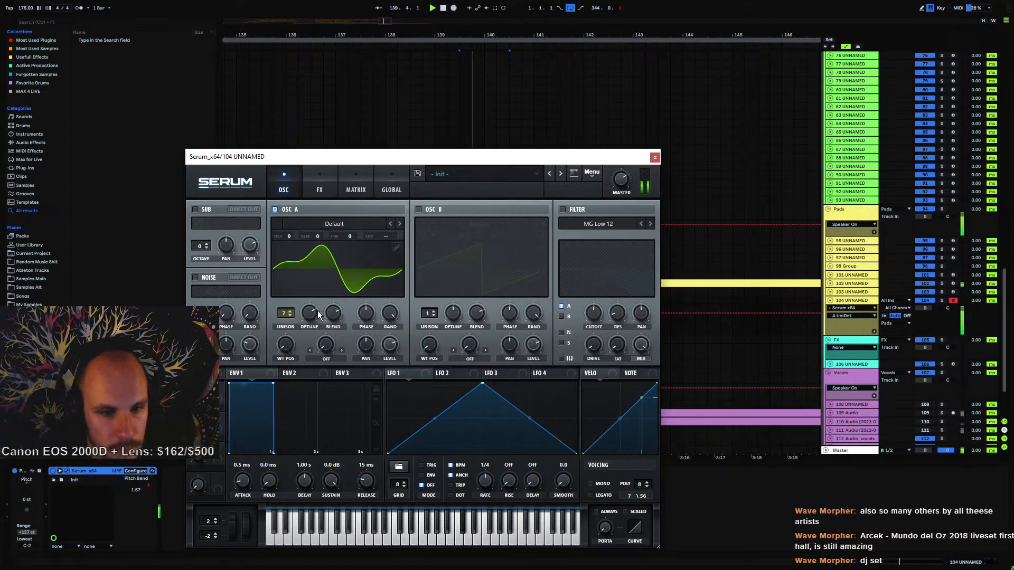
# - Enable Serum's Hyper/Dimension effect with Retrig on, and adjust the Hyper mix and the Dimension mix and size
pyautogui.click(334, 189)
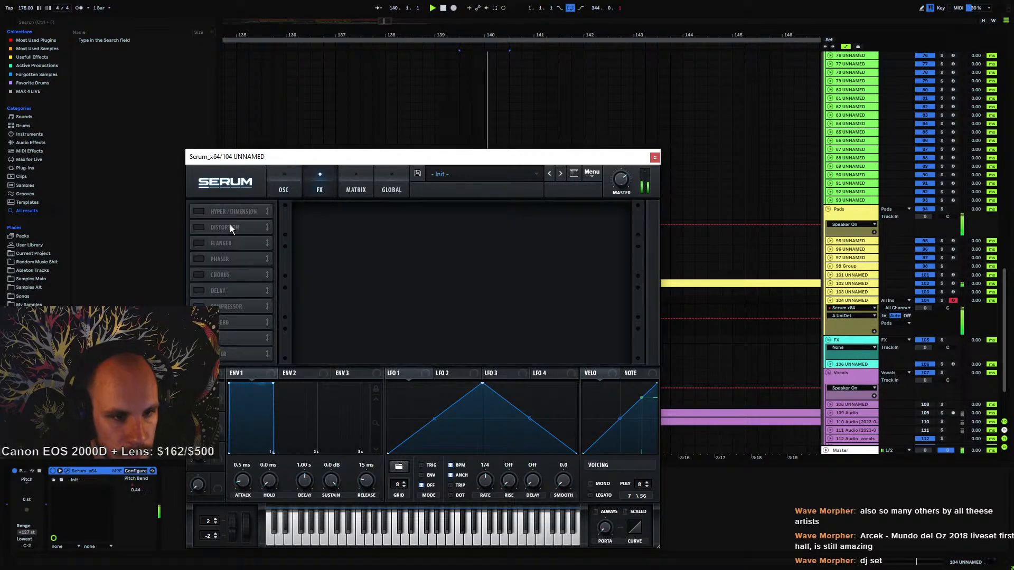
pyautogui.click(240, 212)
pyautogui.moveTo(474, 222); pyautogui.dragTo(487, 204)
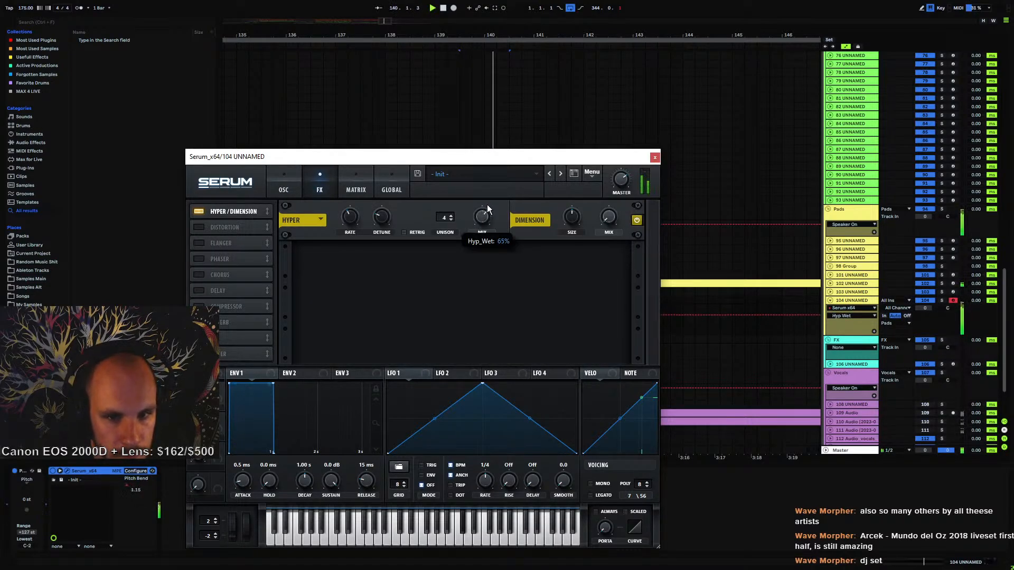
pyautogui.click(412, 231)
pyautogui.moveTo(610, 219); pyautogui.dragTo(625, 175)
pyautogui.moveTo(572, 218); pyautogui.dragTo(567, 251)
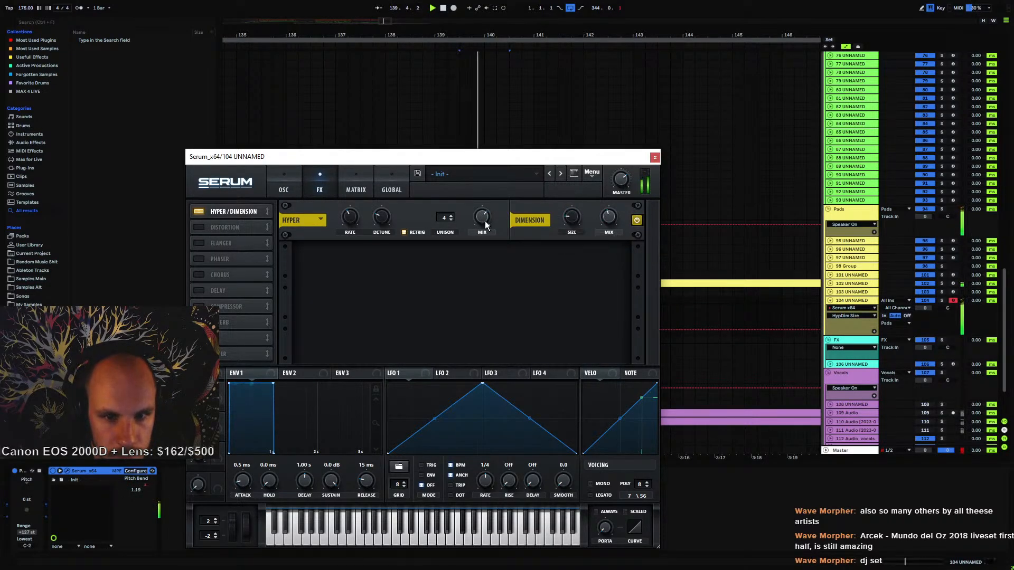
# - Enable Serum's Chorus, switch its filter to HPF, and adjust its feedback and depth
pyautogui.click(199, 275)
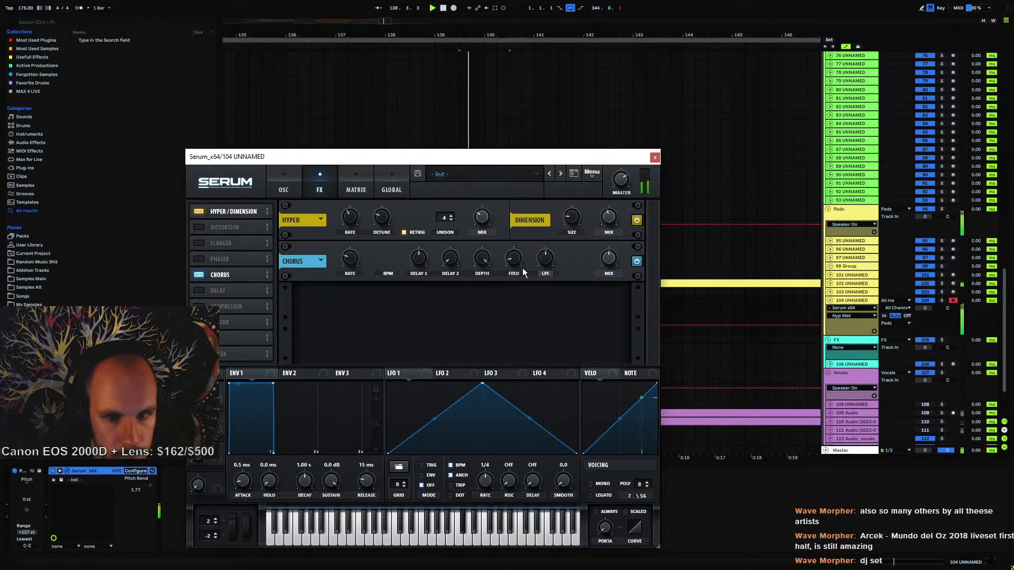
pyautogui.moveTo(532, 216); pyautogui.dragTo(530, 219)
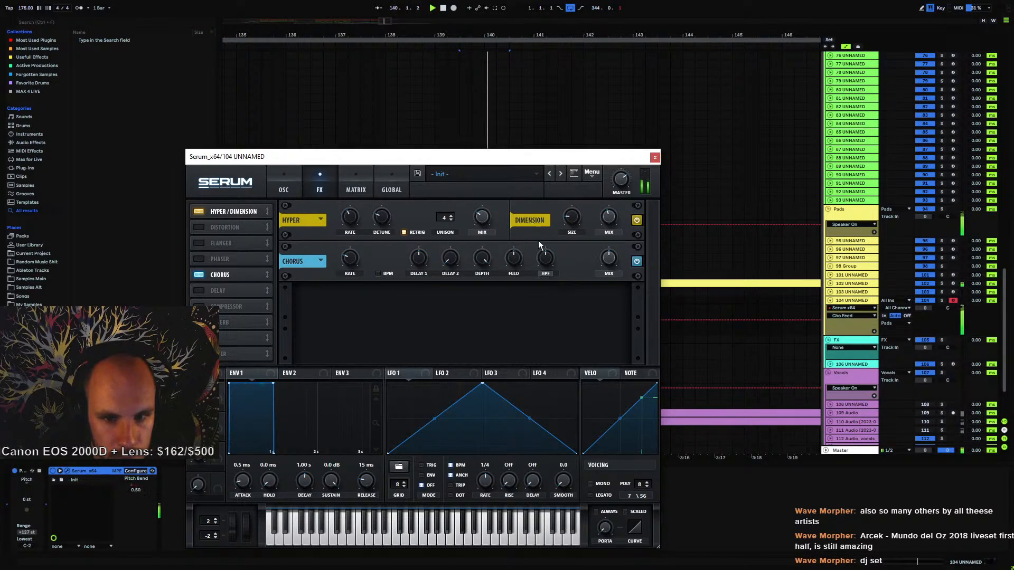
pyautogui.moveTo(543, 257); pyautogui.dragTo(484, 261)
# - Enable Serum's Hall reverb, adjust its mix and lengthen its decay to about 8.6 s, and close Serum
pyautogui.click(199, 323)
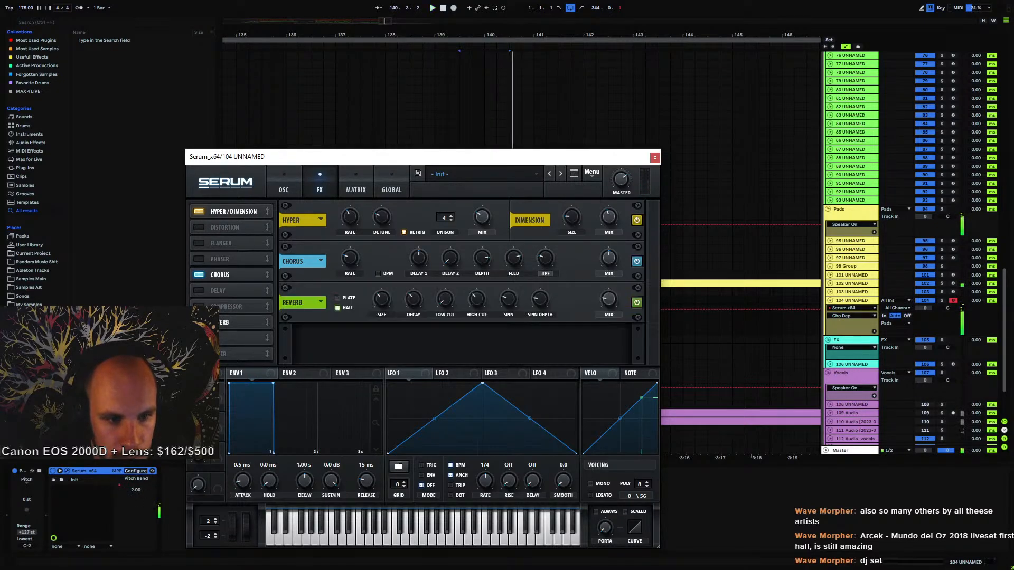
pyautogui.moveTo(609, 300); pyautogui.dragTo(622, 249)
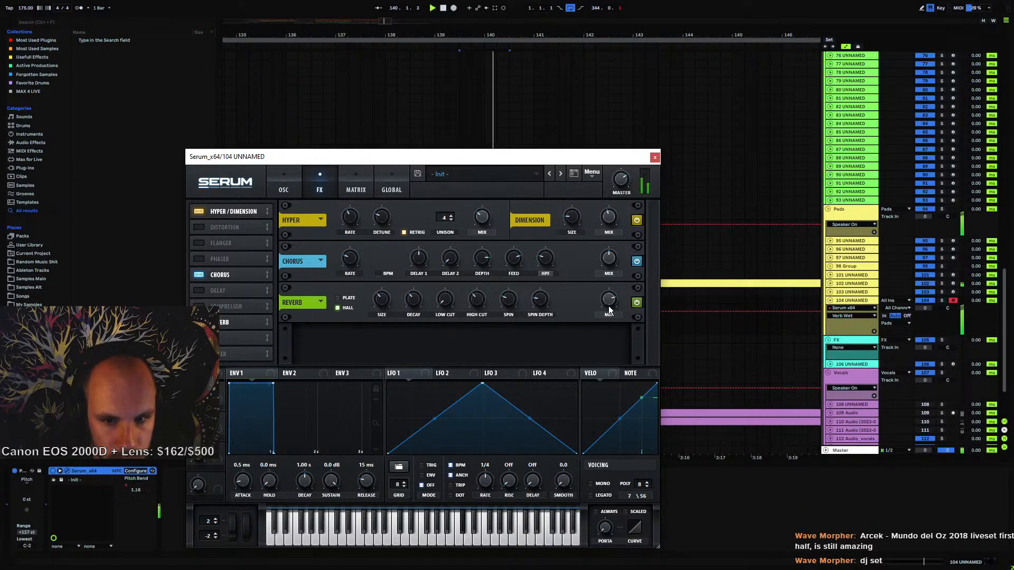
pyautogui.click(417, 292)
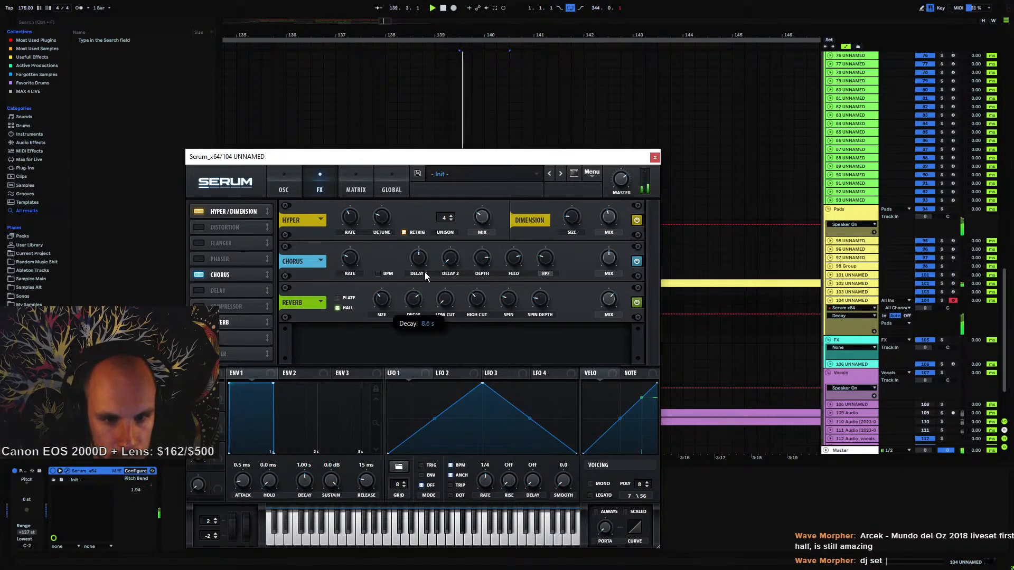
pyautogui.moveTo(424, 272); pyautogui.dragTo(425, 271)
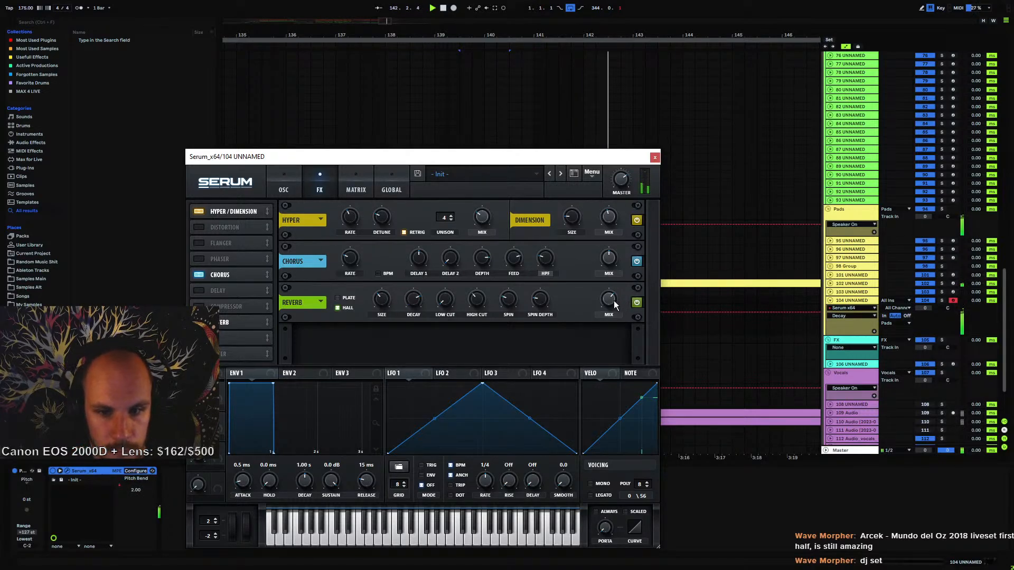
pyautogui.click(655, 158)
# - Add EQ Eight after Serum on track 104 and enable band 1 as a low cut at 359 Hz
pyautogui.rightClick(284, 511)
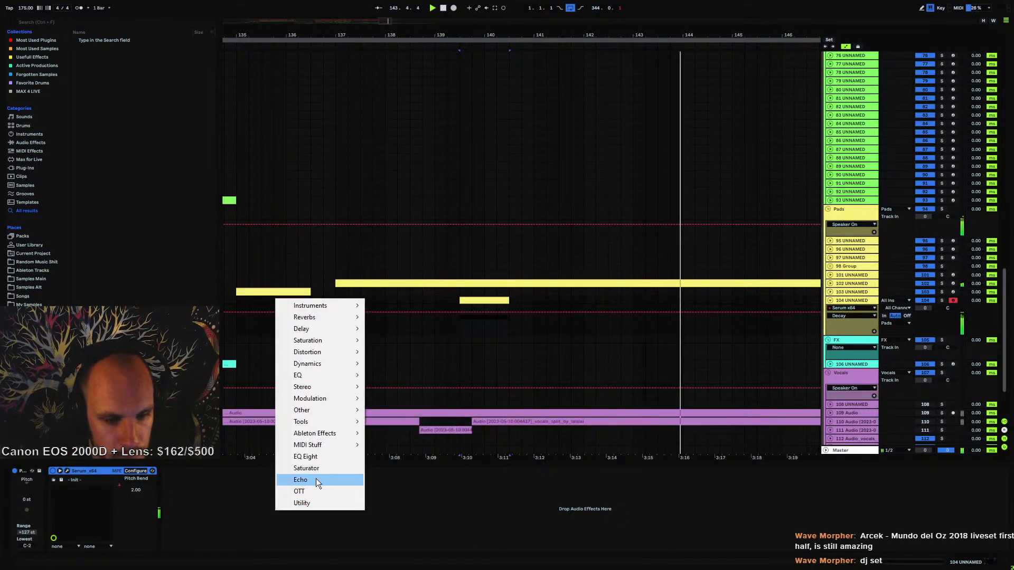
pyautogui.click(313, 458)
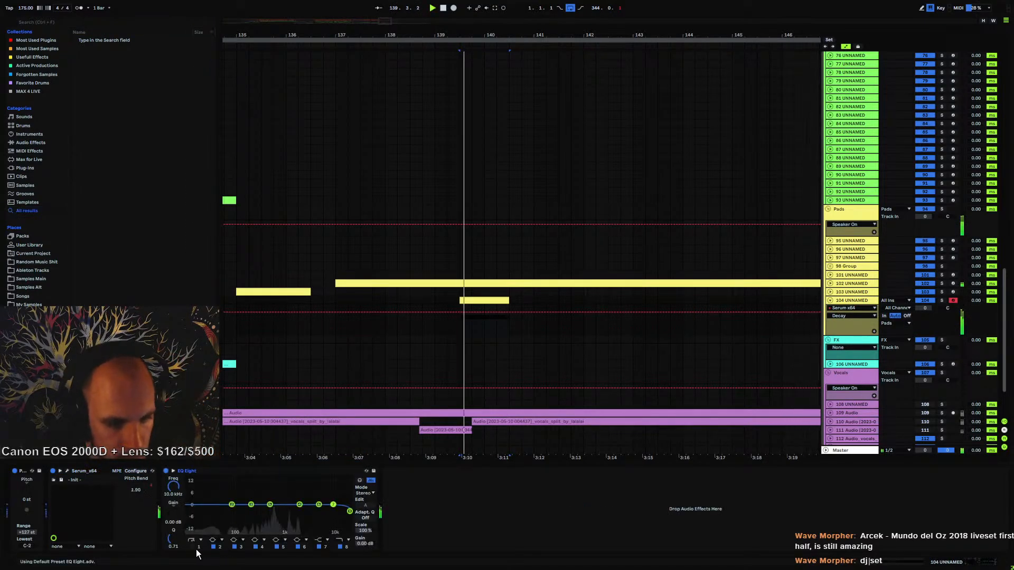
pyautogui.click(191, 548)
pyautogui.moveTo(186, 512); pyautogui.dragTo(263, 522)
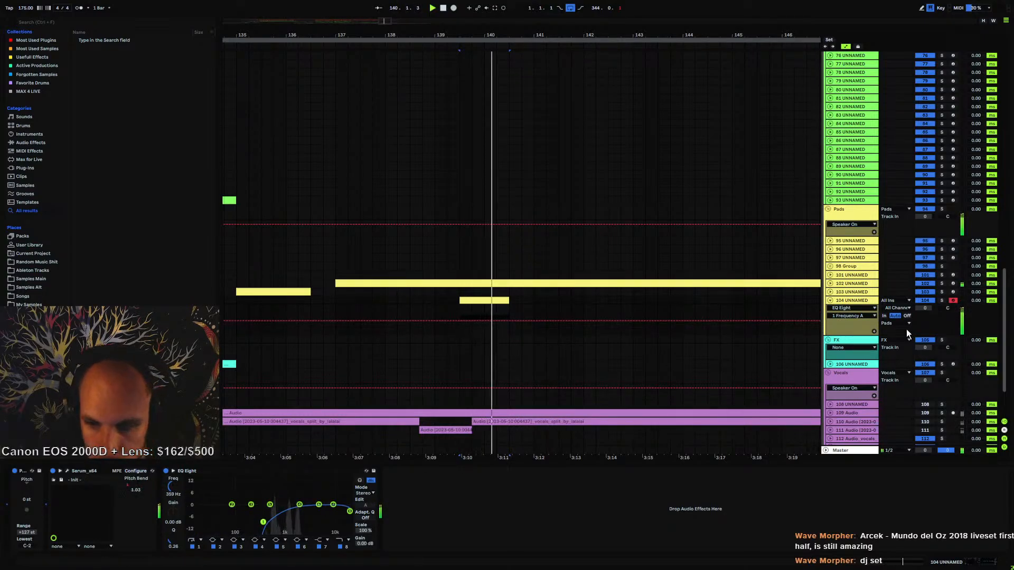
# - Set track 104's volume to -9.8 dB while playing the section from before bar 135
pyautogui.moveTo(926, 308)
pyautogui.mouseDown()
pyautogui.moveTo(927, 328)
pyautogui.moveTo(926, 305)
pyautogui.mouseUp()
pyautogui.click(229, 301)
pyautogui.press('space')
pyautogui.press('space')
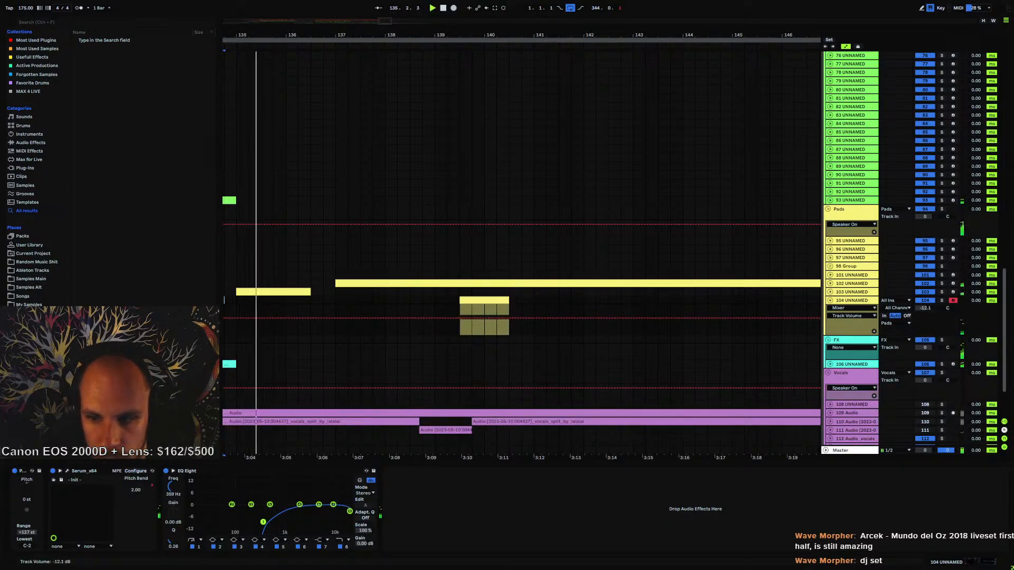
pyautogui.rightClick(430, 506)
pyautogui.click(610, 490)
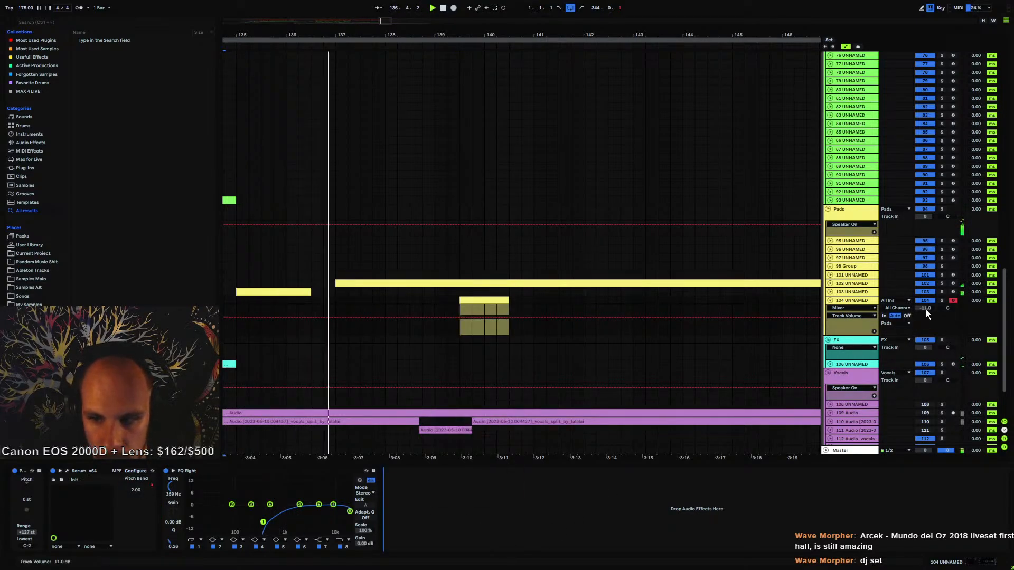
pyautogui.moveTo(926, 310); pyautogui.dragTo(926, 308)
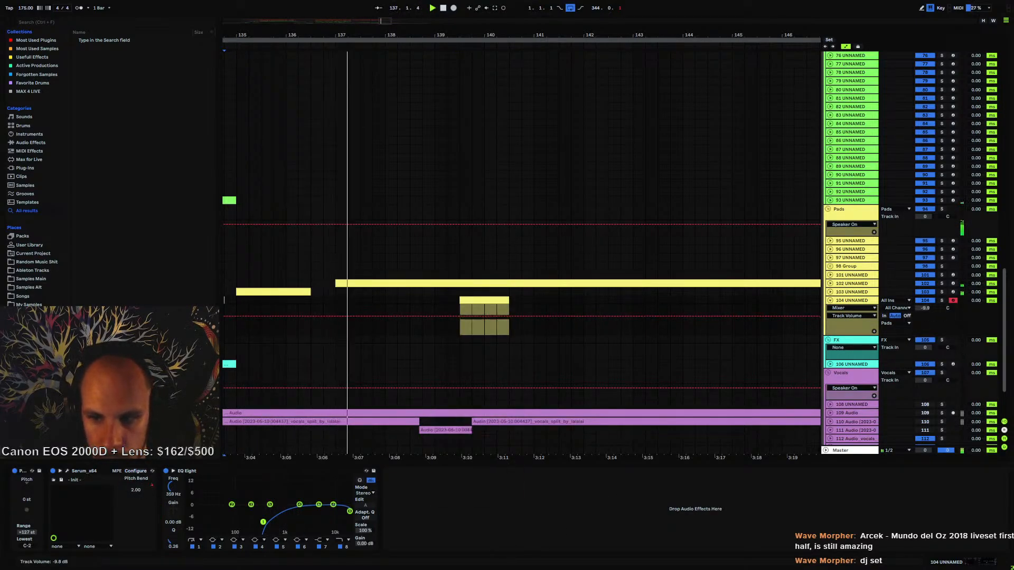
# - Duplicate track 104's one-bar clip to 144.1.1 on the same track and play it
pyautogui.click(830, 301)
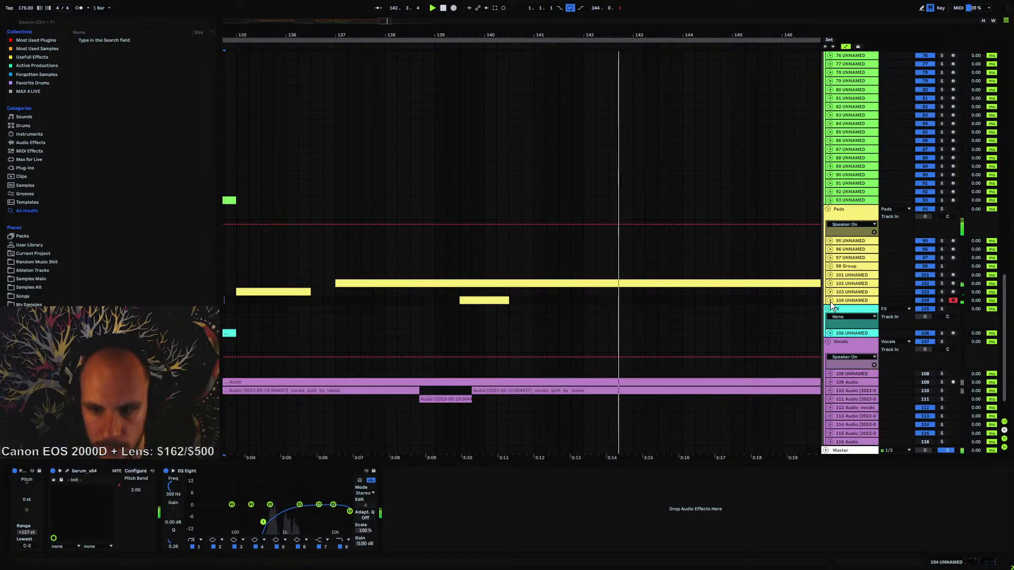
pyautogui.click(831, 301)
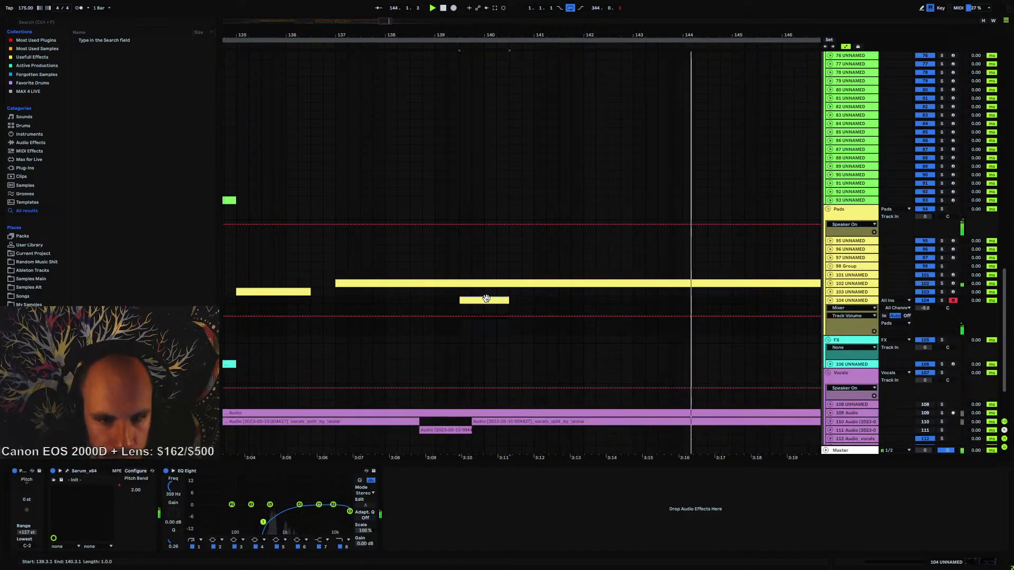
pyautogui.click(682, 301)
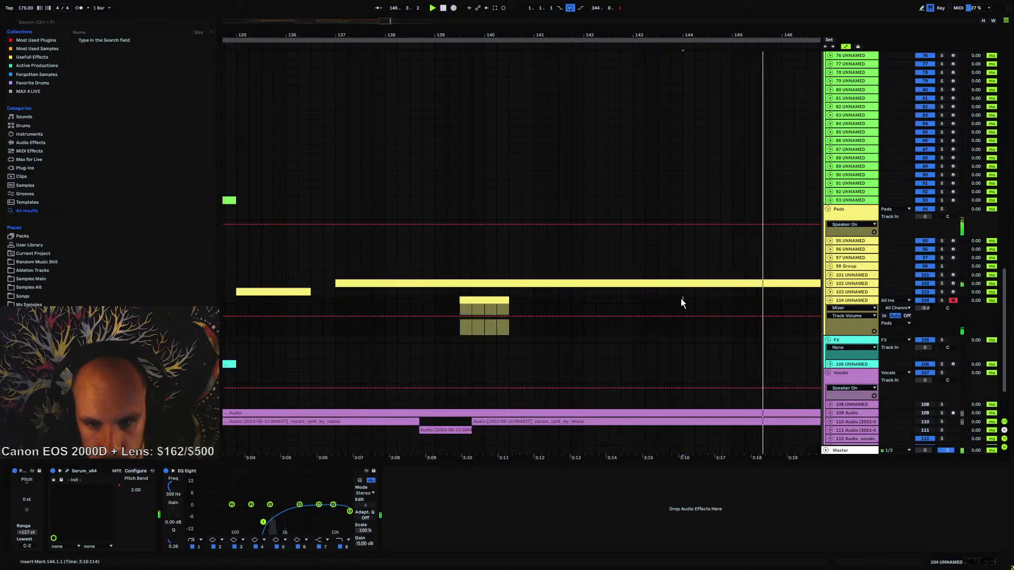
pyautogui.hotkey('ctrl', 'v')
pyautogui.press('space')
pyautogui.press('space')
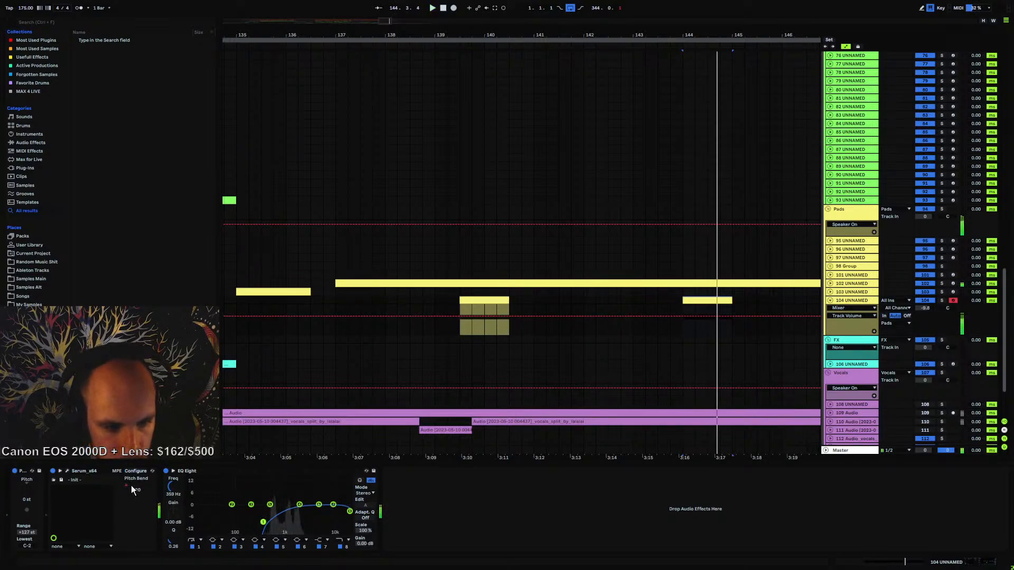
# - Reshape track 104's Serum Pitch Bend automation over the clip at 144.1.1 into a rising curve and play it
pyautogui.click(125, 486)
pyautogui.click(657, 328)
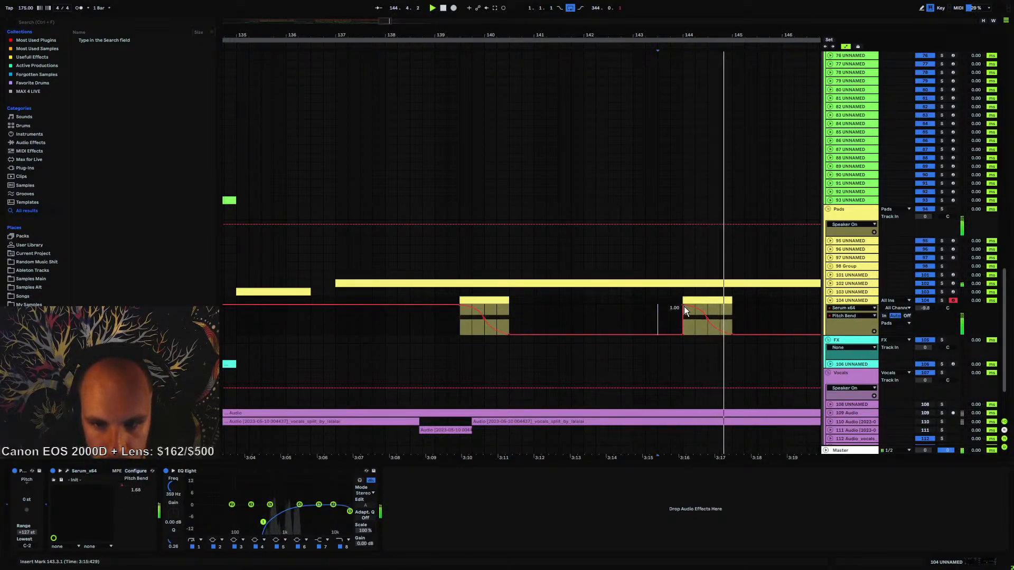
pyautogui.moveTo(707, 306); pyautogui.dragTo(716, 325)
pyautogui.press('space')
pyautogui.press('space')
pyautogui.click(686, 315)
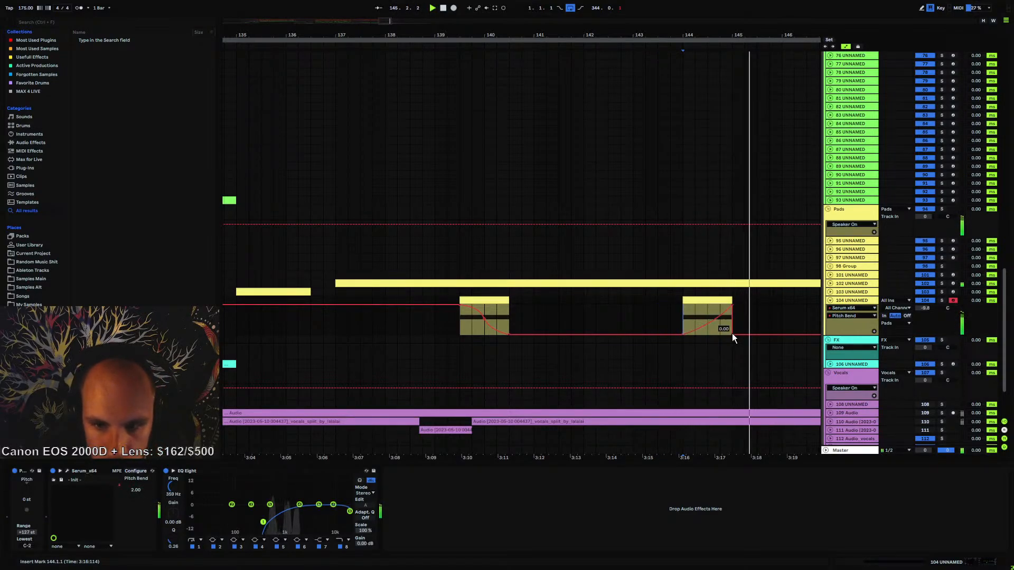
# - Insert a new MIDI track below track 104 and create an empty six-bar clip on it from 146.1.1 to 152.1.1
pyautogui.click(830, 300)
pyautogui.moveTo(520, 36); pyautogui.dragTo(383, 11)
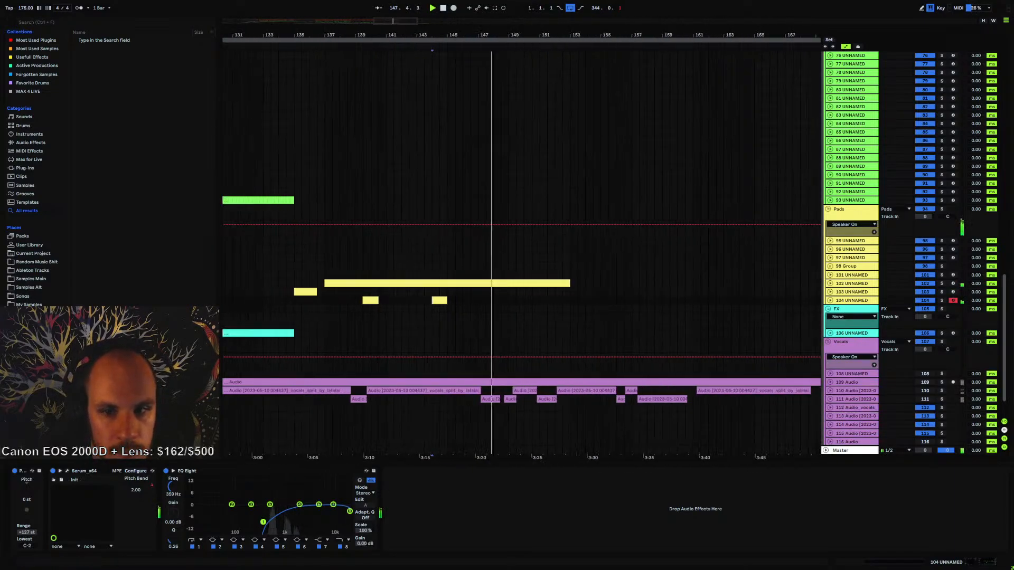
pyautogui.click(851, 301)
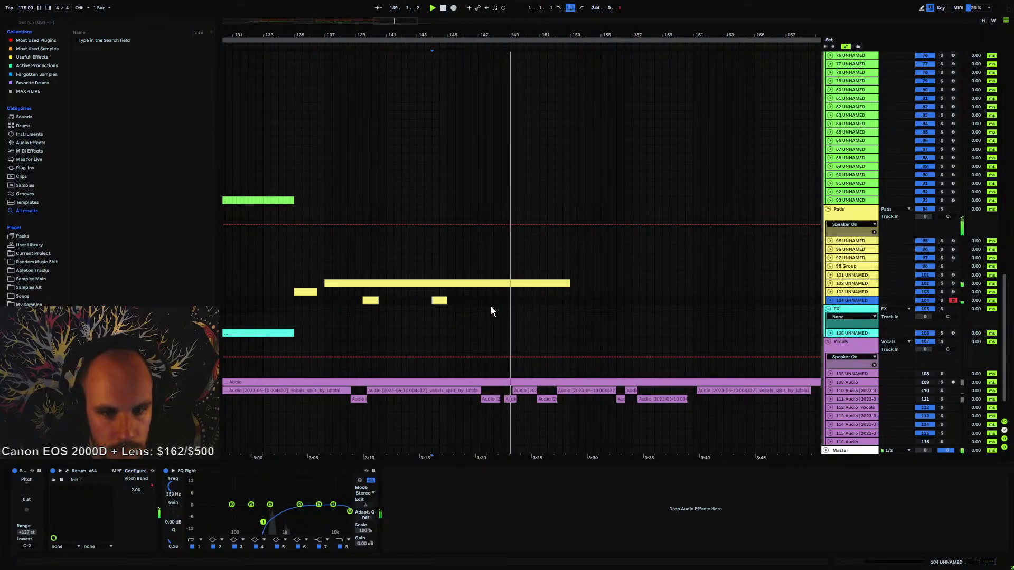
pyautogui.hotkey('ctrl', 'shift', 't')
pyautogui.moveTo(467, 312); pyautogui.dragTo(555, 309)
pyautogui.hotkey('ctrl', 'shift', 'm')
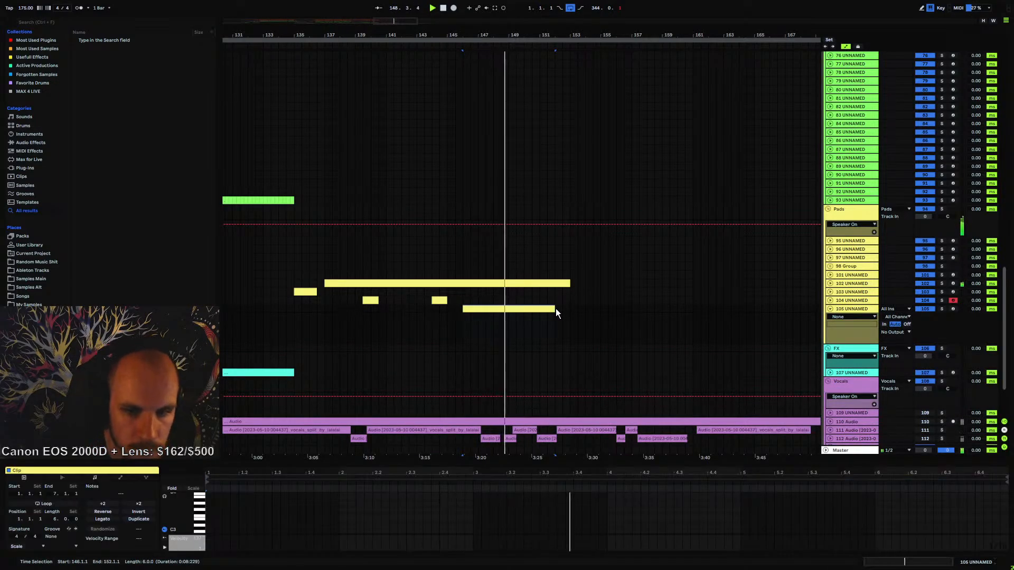
# - Load Serum on track 105, look through oscillator A's wavetable categories, and close the plugin with the Default table kept
pyautogui.rightClick(549, 321)
pyautogui.moveTo(586, 325)
pyautogui.click(654, 331)
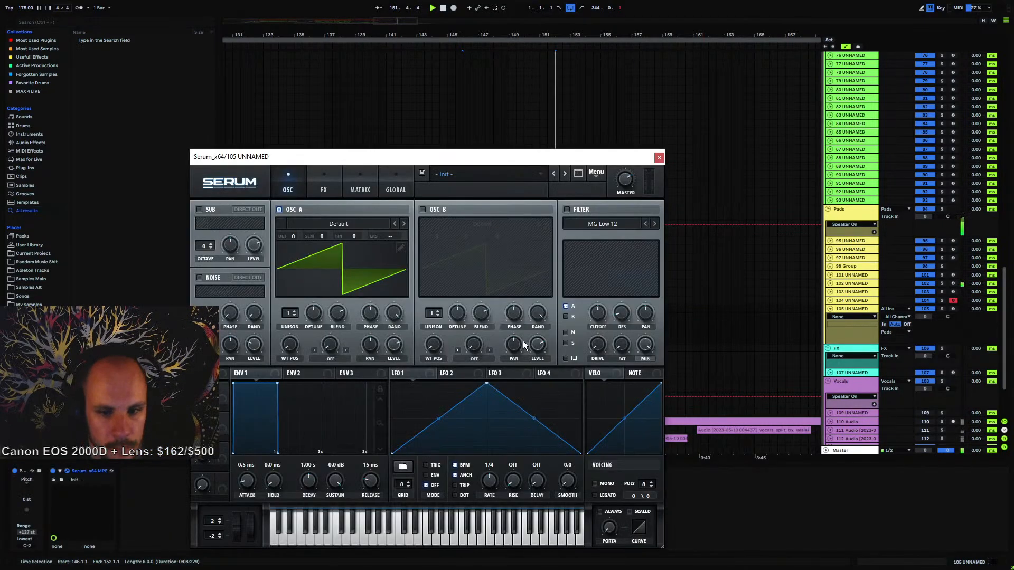
pyautogui.click(356, 226)
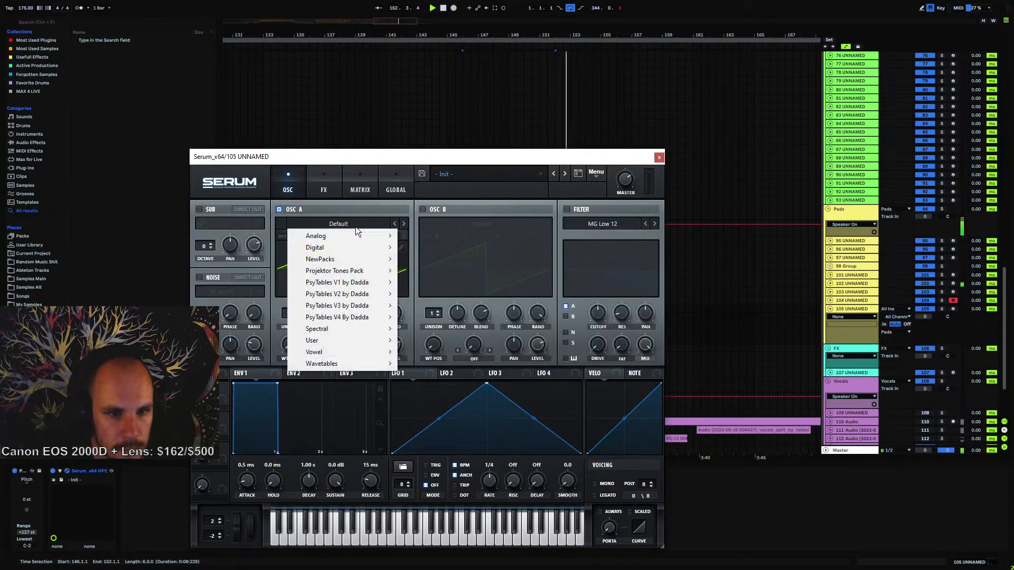
pyautogui.click(659, 157)
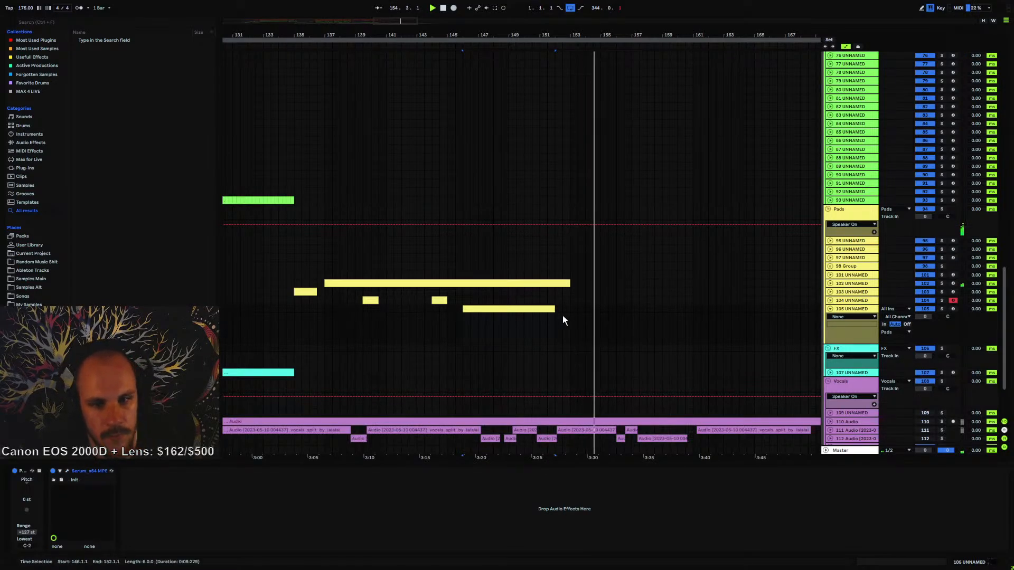
# - Draw a C#3 note across the full six bars of track 105's clip and stop playback
pyautogui.hotkey('shift', 'Tab')
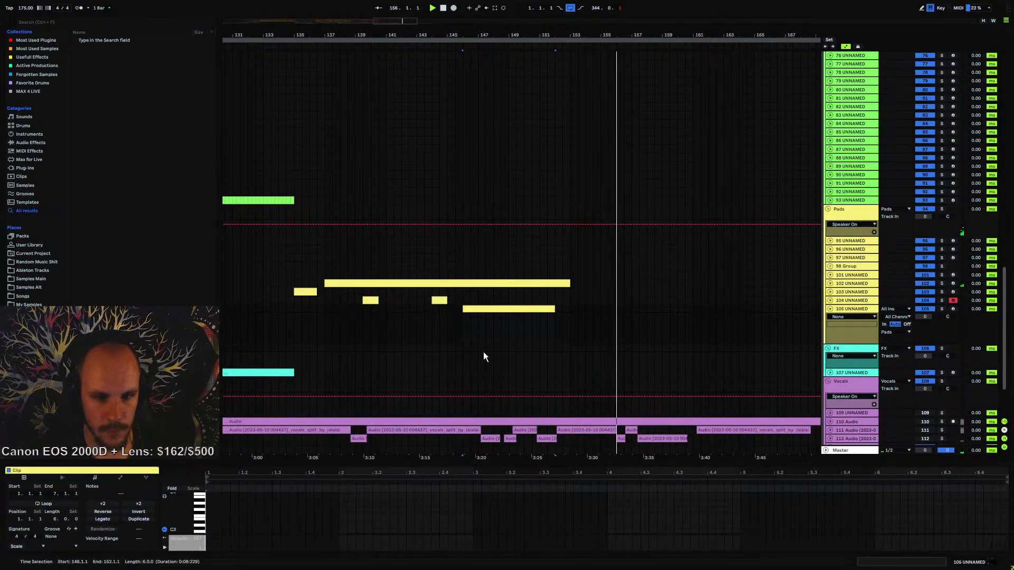
pyautogui.click(208, 529)
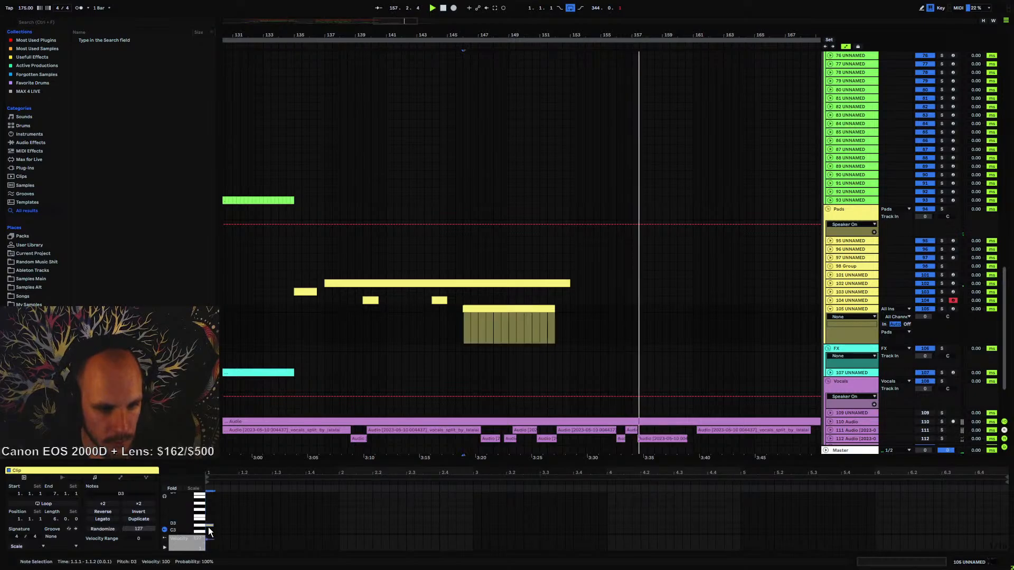
pyautogui.moveTo(211, 527); pyautogui.dragTo(1008, 526)
pyautogui.press('space')
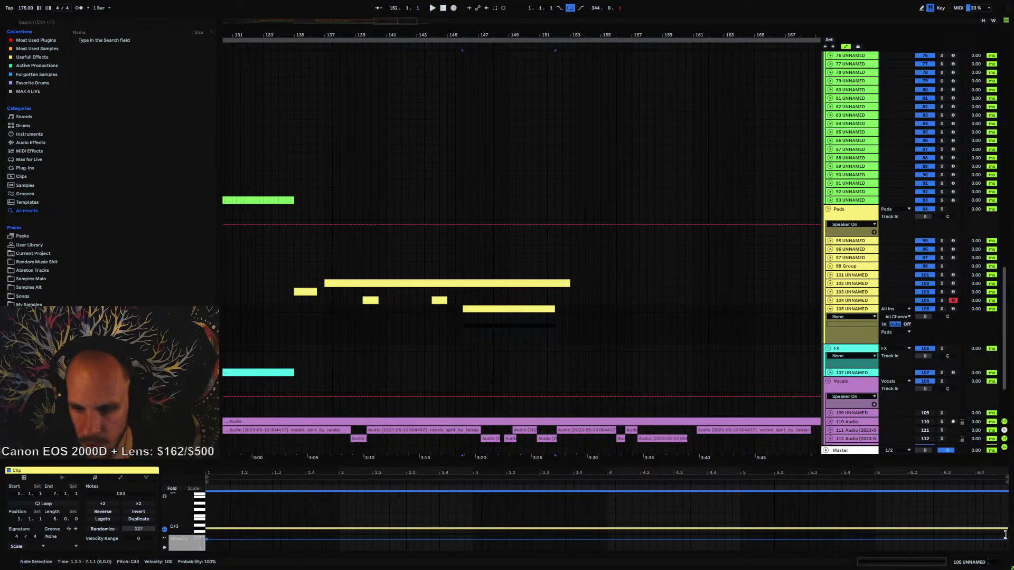
# - Apply Randomize All to the harmonics of Serum oscillator A's wavetable on track 105 and play the six-bar clip
pyautogui.doubleClick(843, 310)
pyautogui.click(67, 471)
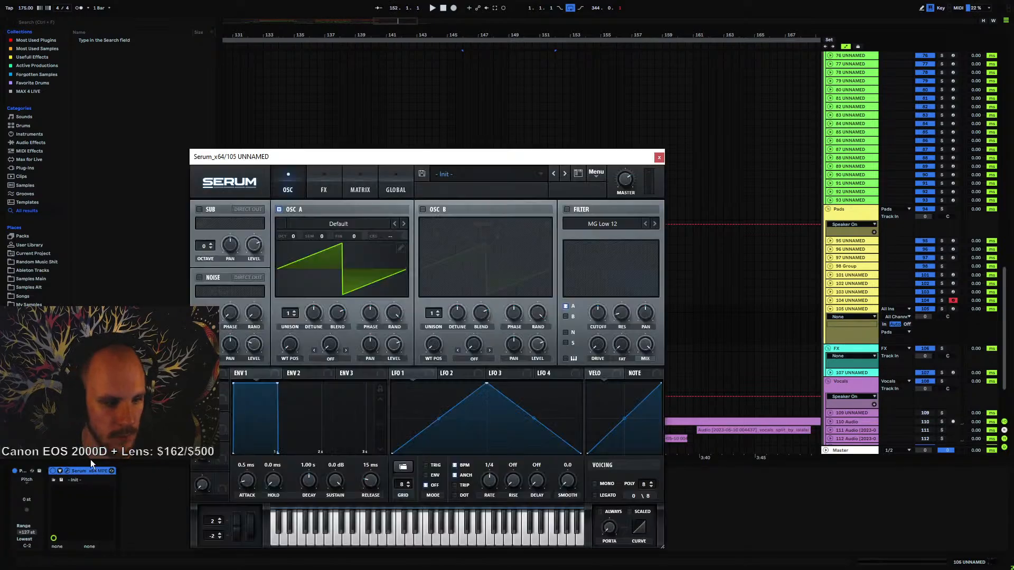
pyautogui.click(400, 248)
pyautogui.rightClick(227, 258)
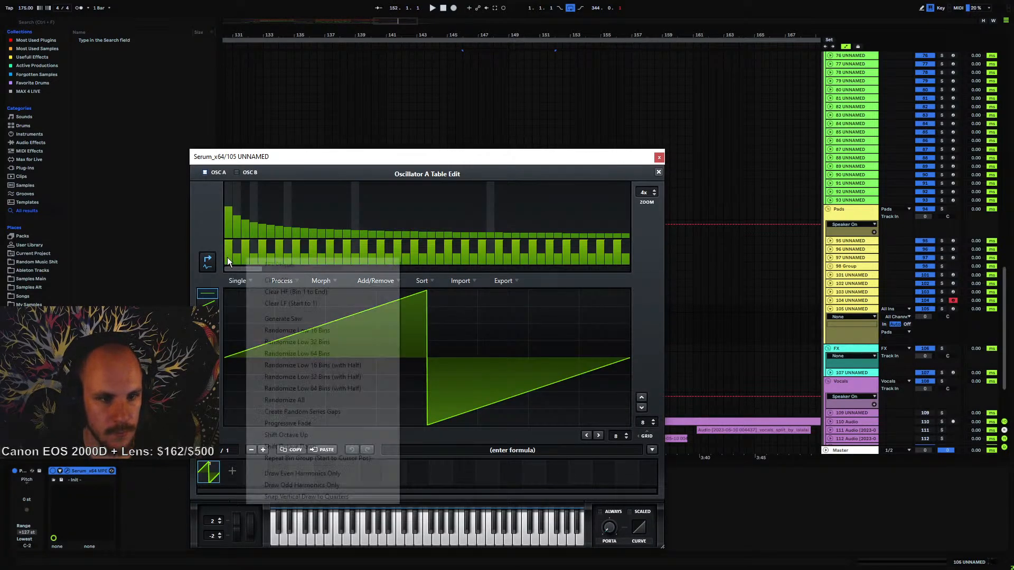
pyautogui.click(285, 400)
pyautogui.click(659, 172)
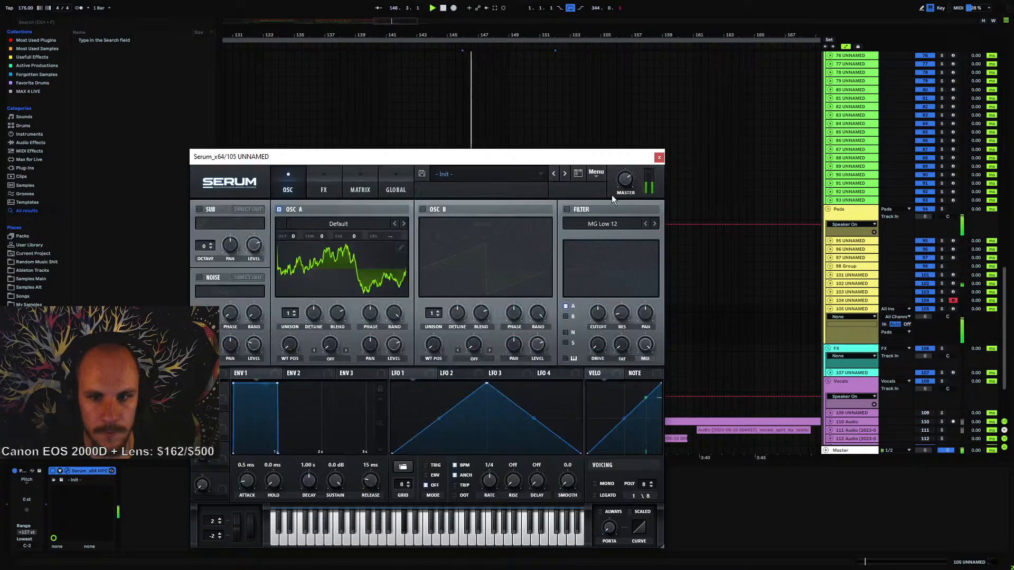
pyautogui.click(659, 158)
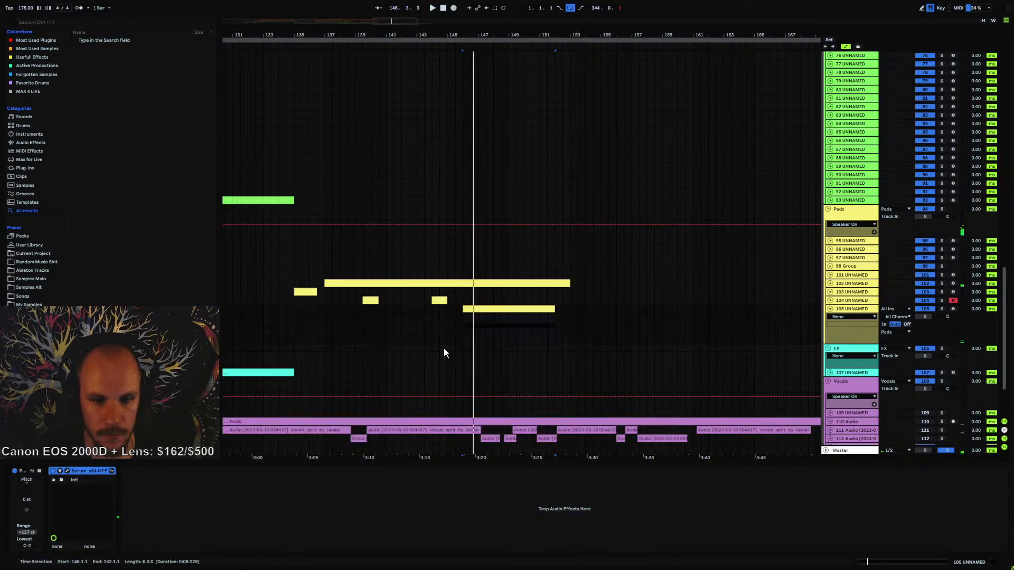
pyautogui.doubleClick(501, 311)
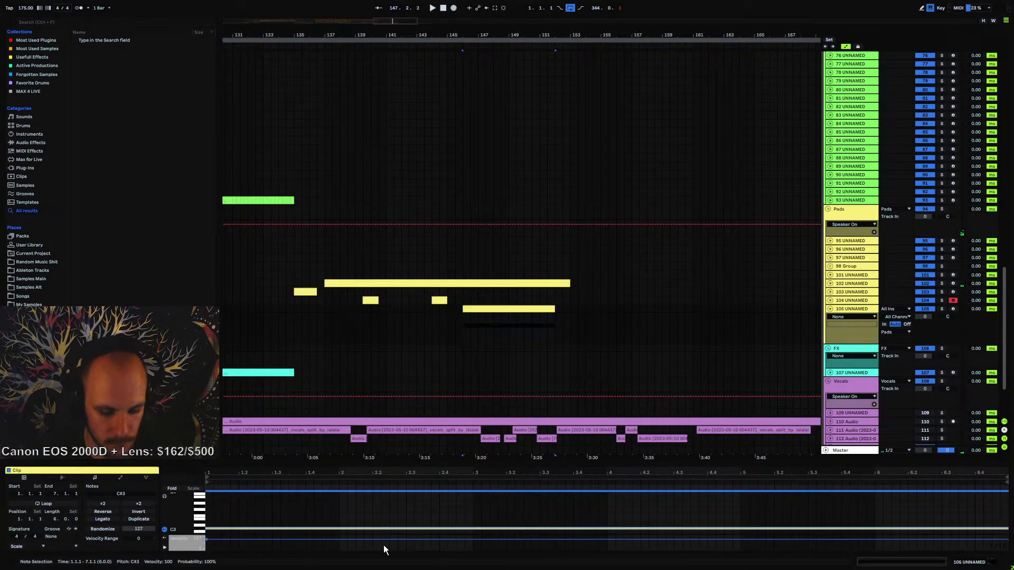
pyautogui.press('space')
pyautogui.hotkey('shift', 'Tab')
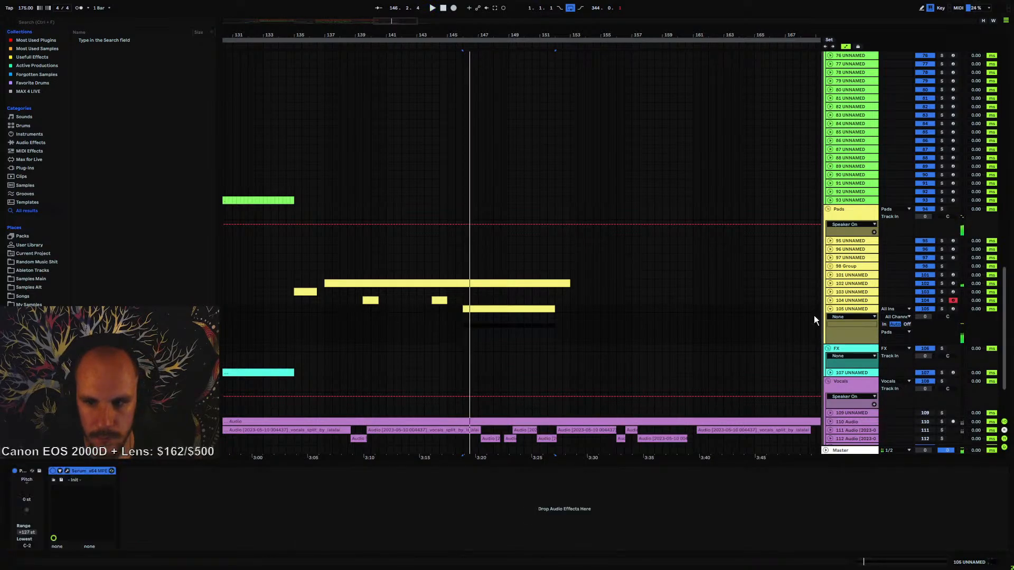
# - Set Serum oscillator A to 3 unison voices with 0.02 detune and turn its phase randomness down
pyautogui.click(68, 471)
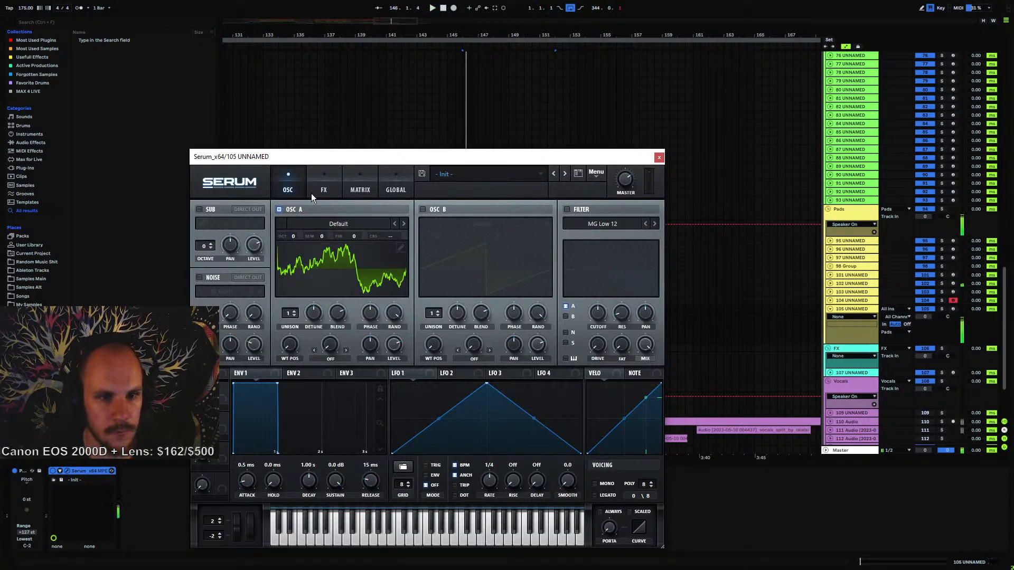
pyautogui.moveTo(290, 315); pyautogui.dragTo(296, 290)
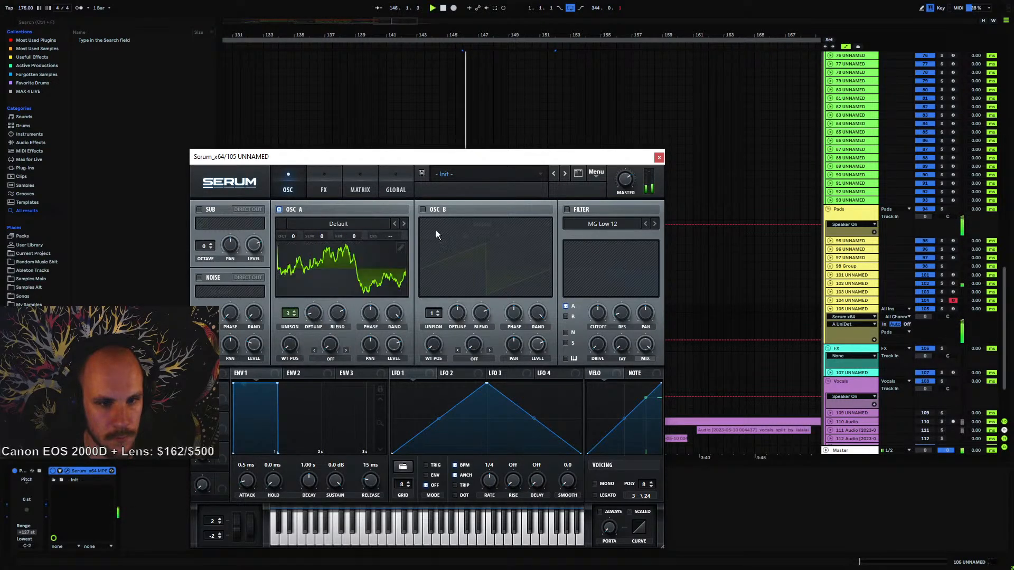
pyautogui.moveTo(317, 314); pyautogui.dragTo(317, 309)
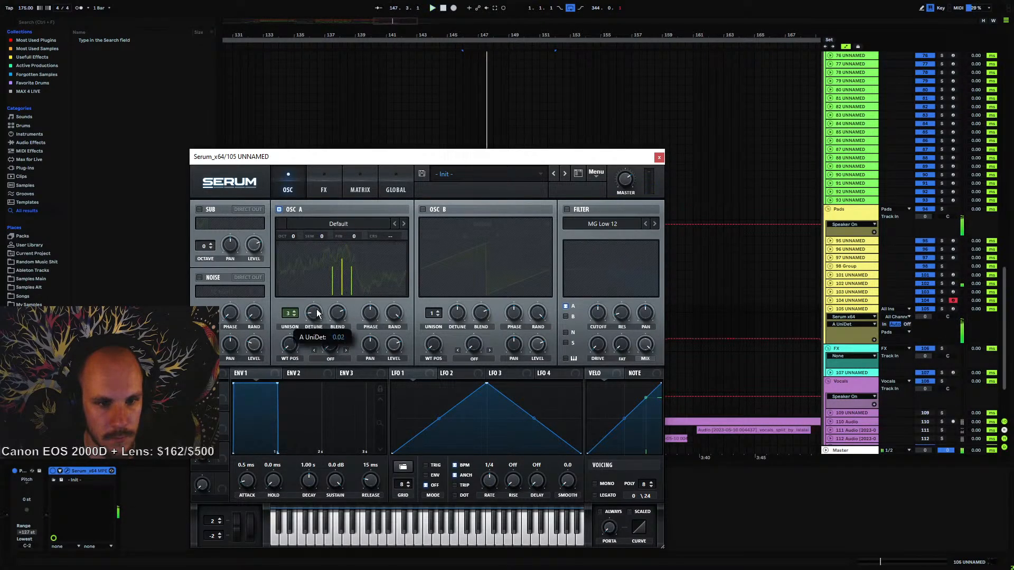
pyautogui.click(319, 186)
pyautogui.click(289, 191)
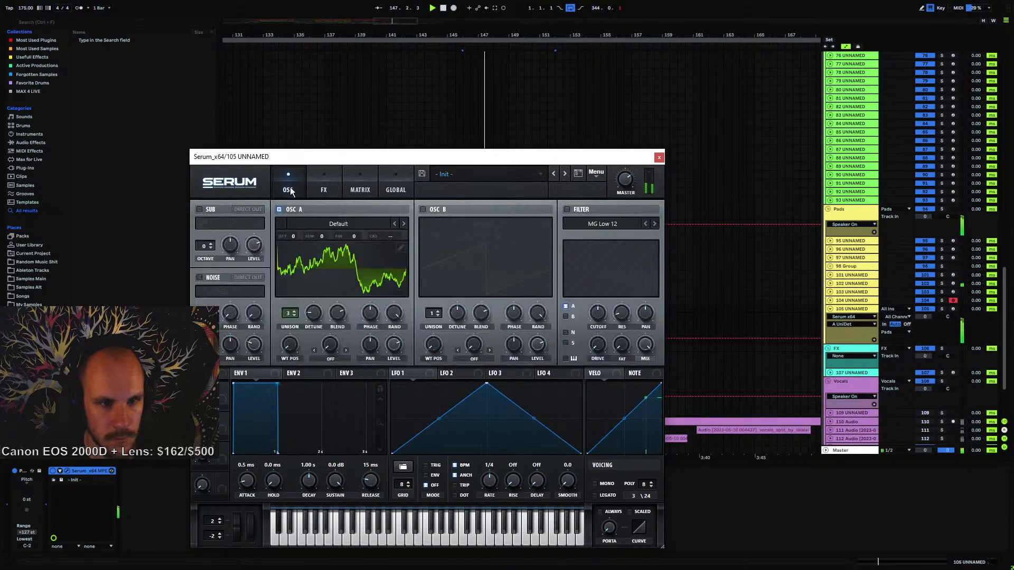
pyautogui.click(397, 323)
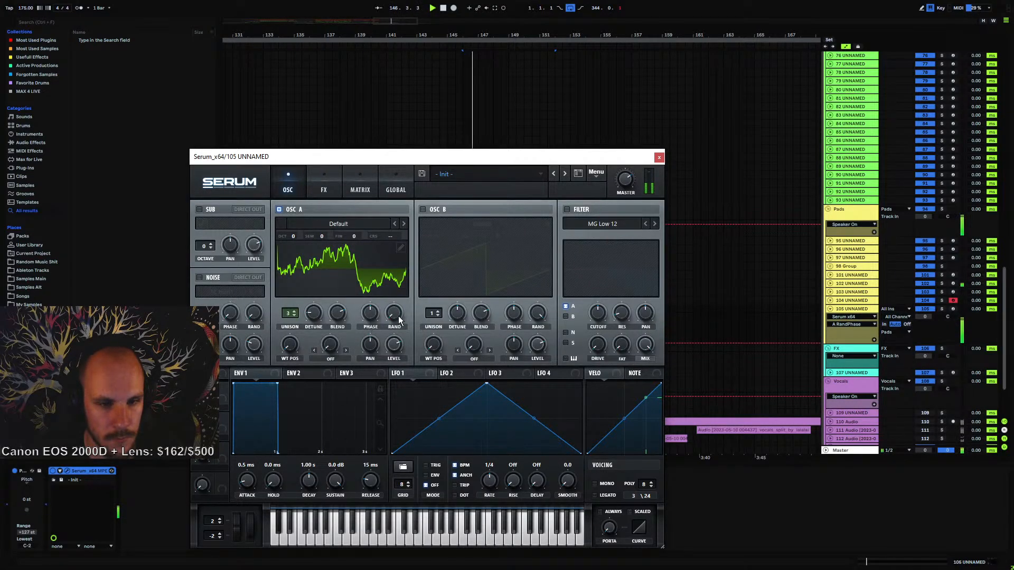
# - Enable Serum's Hyper/Dimension effect with Retrig on, Hyper detune at 12% and Hyper mix at 39%
pyautogui.click(323, 188)
pyautogui.click(203, 212)
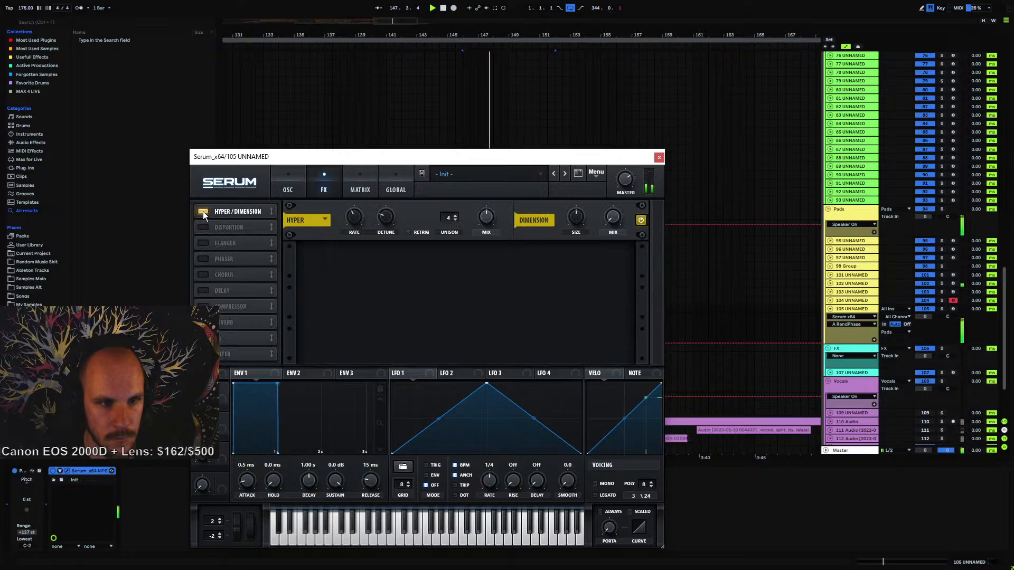
pyautogui.click(408, 232)
pyautogui.moveTo(386, 216); pyautogui.dragTo(385, 221)
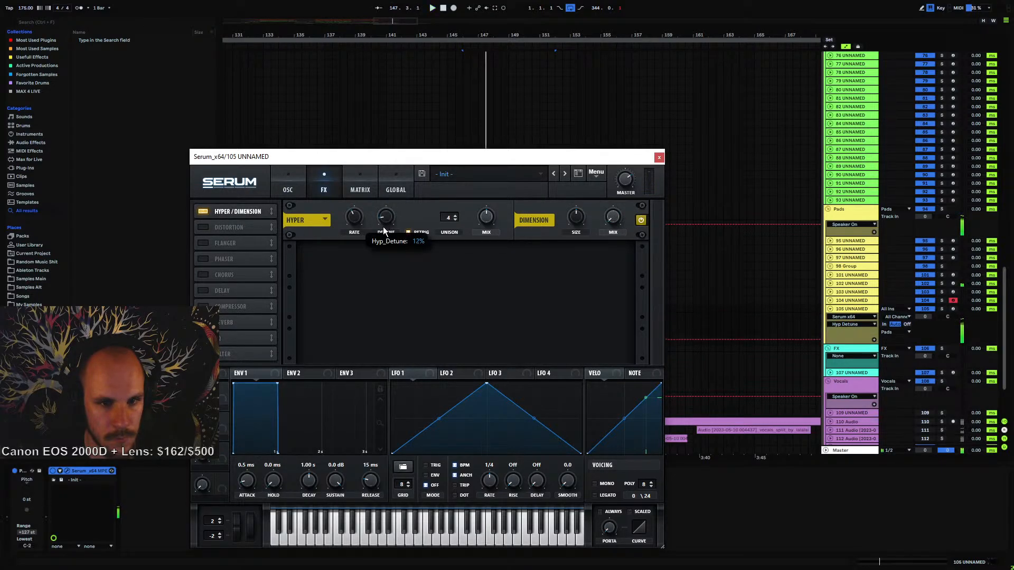
pyautogui.moveTo(486, 226); pyautogui.dragTo(486, 232)
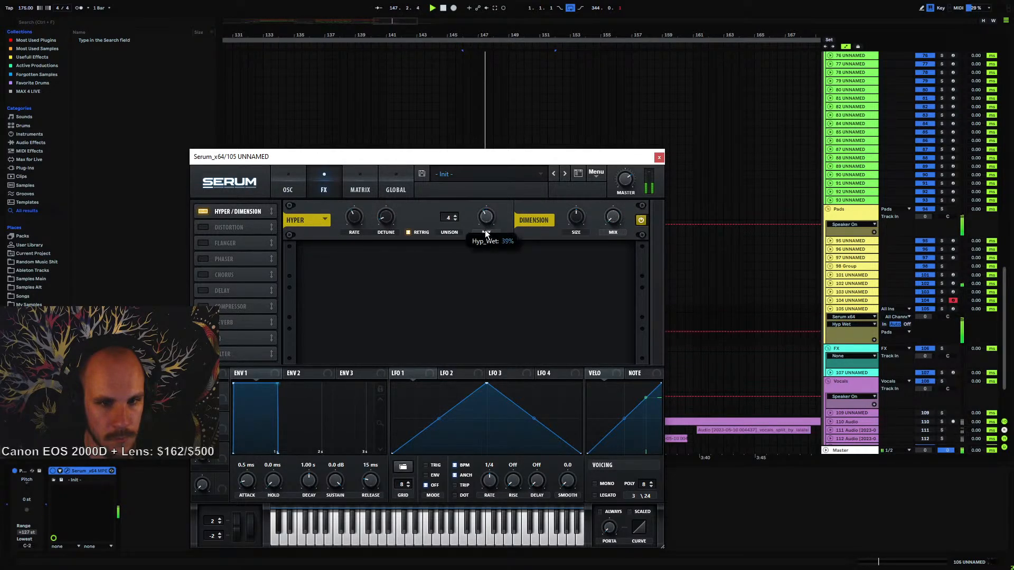
# - Enable Serum's Phaser with BPM sync, adjust its rate, and set its mix to 59%
pyautogui.click(202, 259)
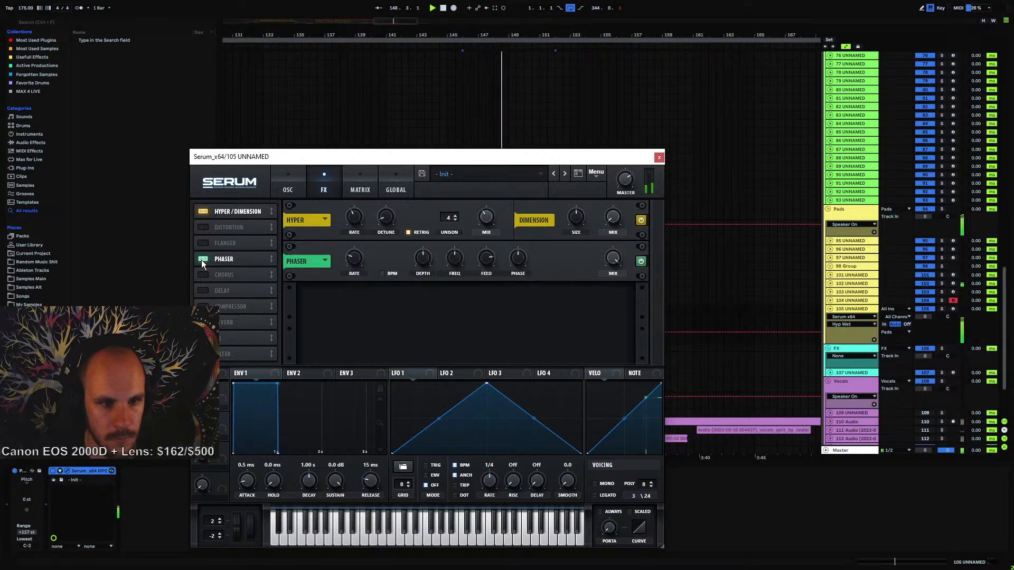
pyautogui.click(382, 273)
pyautogui.moveTo(355, 264)
pyautogui.moveTo(355, 264); pyautogui.dragTo(353, 271)
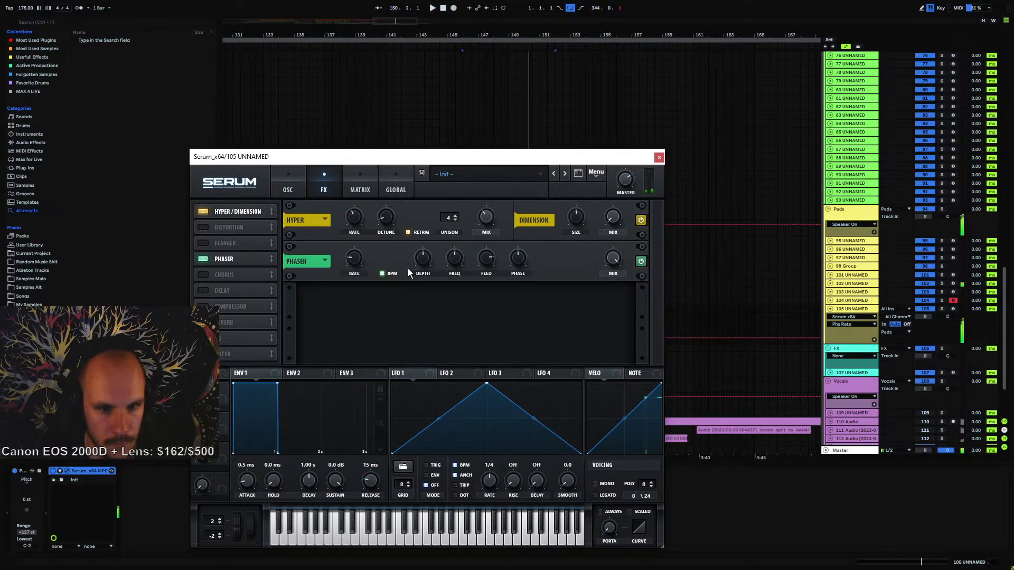
pyautogui.click(613, 258)
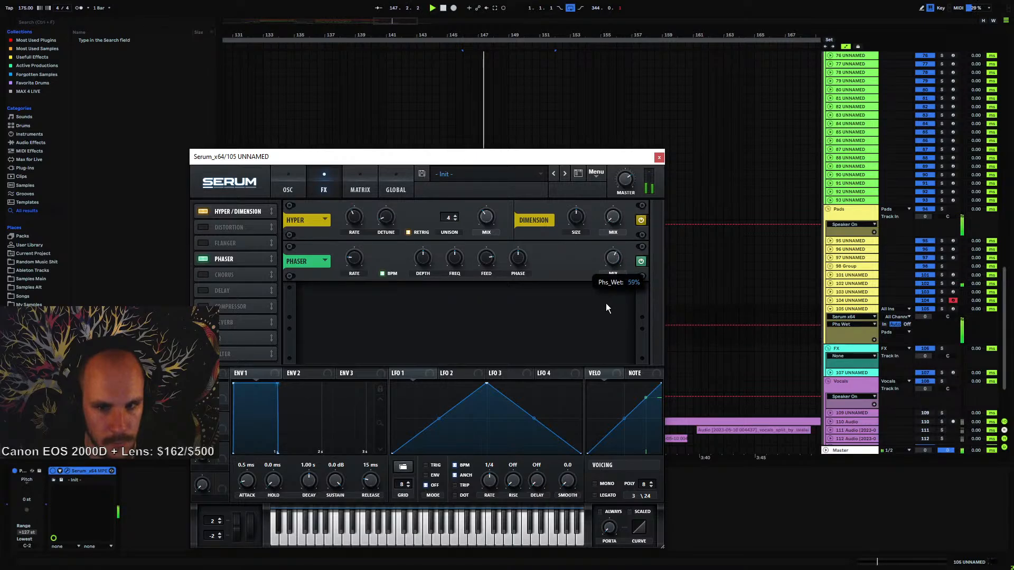
# - Enable Serum's Chorus with BPM sync, raise its feedback, set its depth to 19.2 ms and increase the mix
pyautogui.click(202, 275)
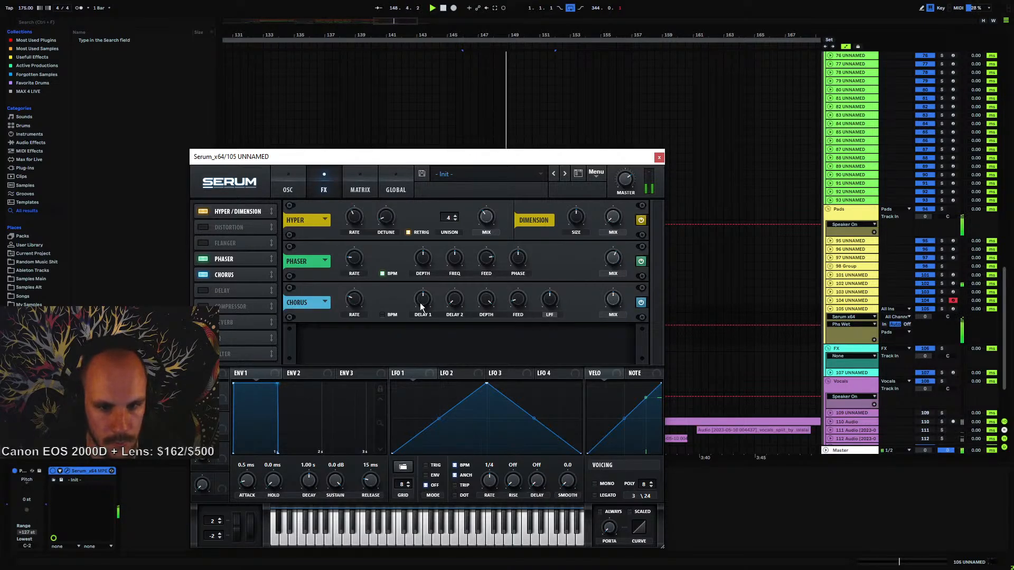
pyautogui.click(382, 314)
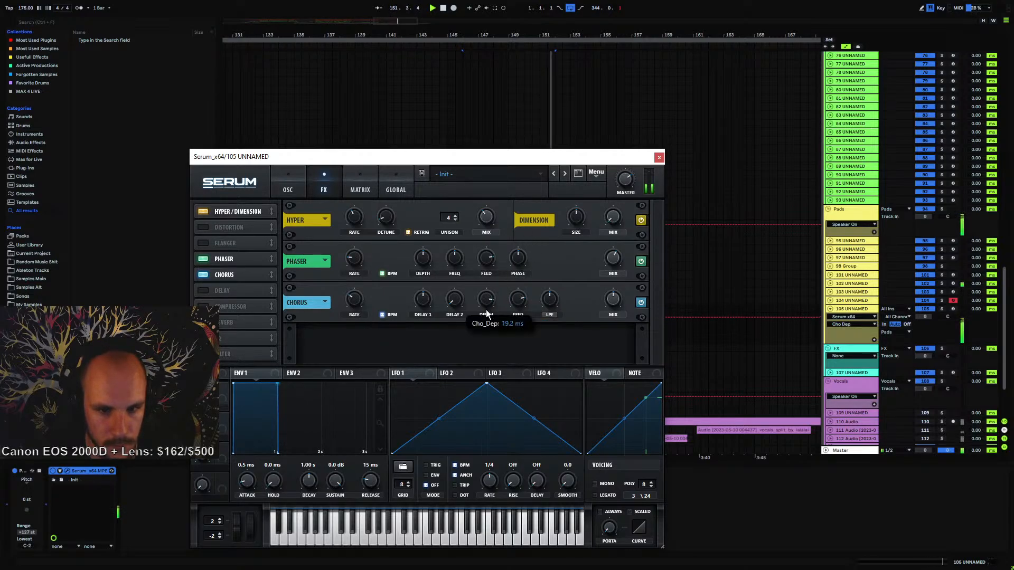
pyautogui.click(614, 298)
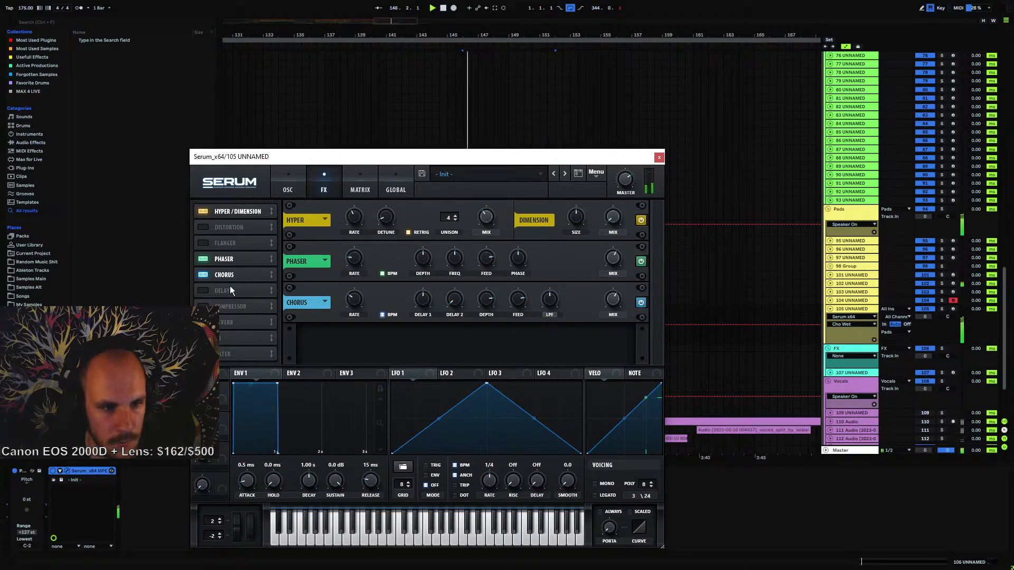
# - Enable Serum's EQ with the low band as a low cut, raise that band's frequency, and close Serum
pyautogui.click(222, 338)
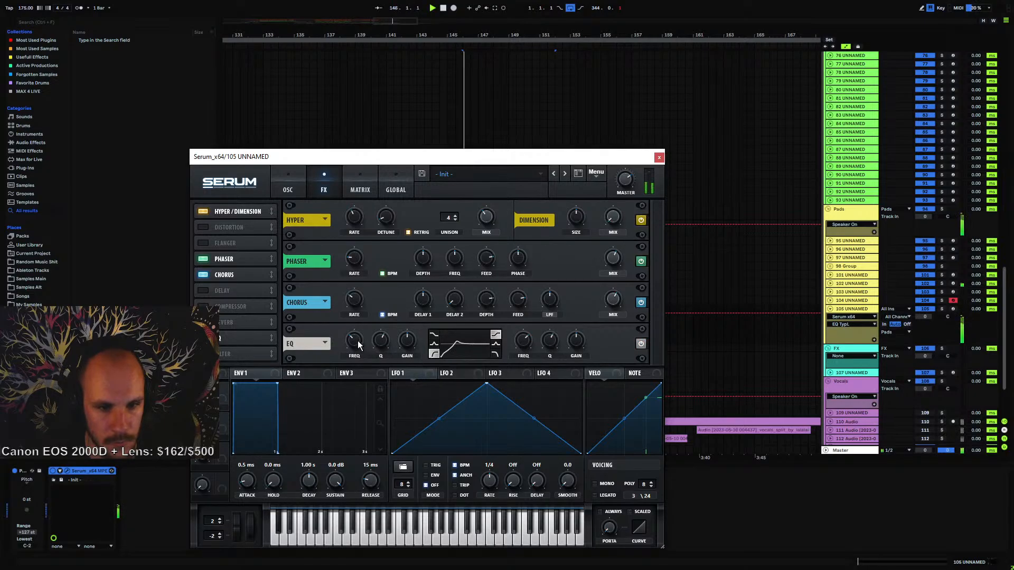
pyautogui.moveTo(355, 339); pyautogui.dragTo(368, 271)
pyautogui.click(659, 157)
pyautogui.press('space')
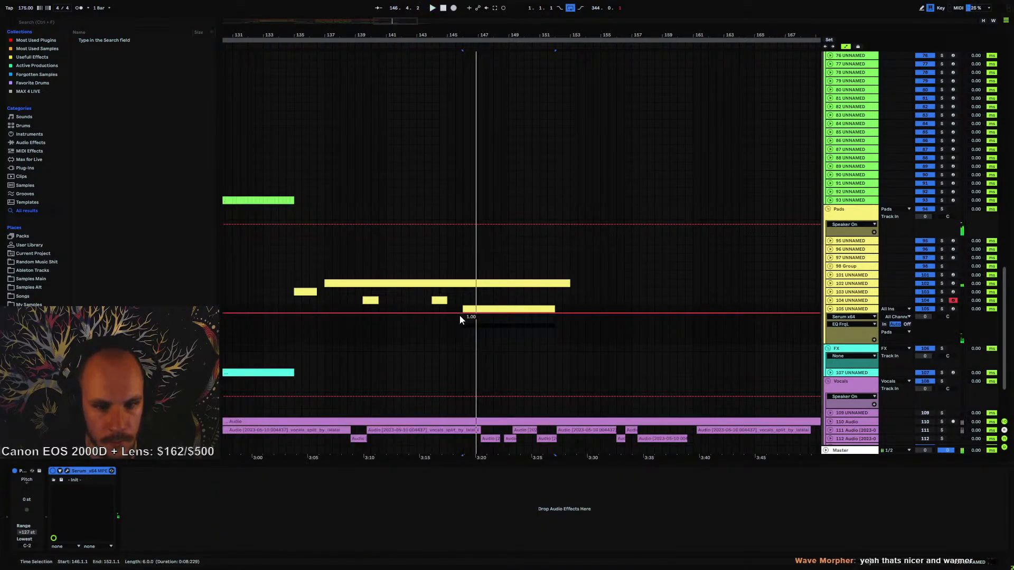
# - Automate Serum's low EQ frequency over track 105's clip as a curved dip that returns to the maximum, listening during playback
pyautogui.moveTo(461, 315); pyautogui.dragTo(501, 331)
pyautogui.press('space')
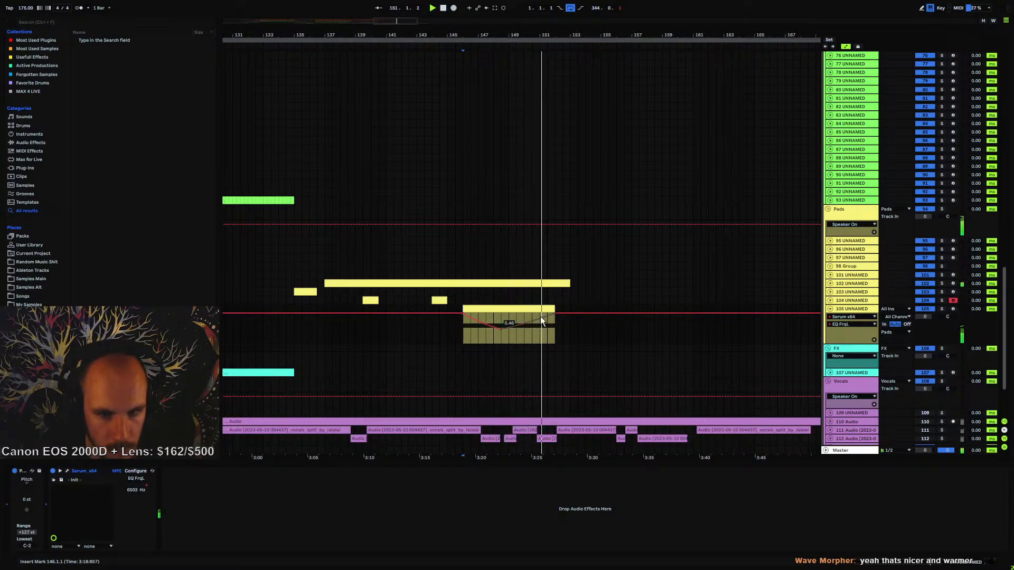
pyautogui.moveTo(534, 321); pyautogui.dragTo(536, 332)
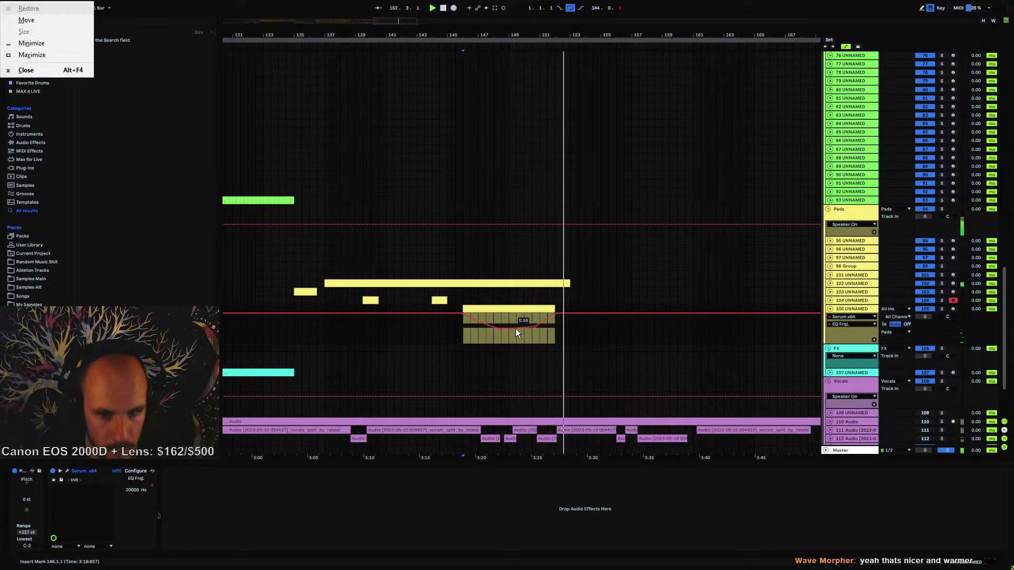
# - Automate Serum's high EQ Q on track 105 to rise from bar 149 to the clip's end at bar 152
pyautogui.click(486, 315)
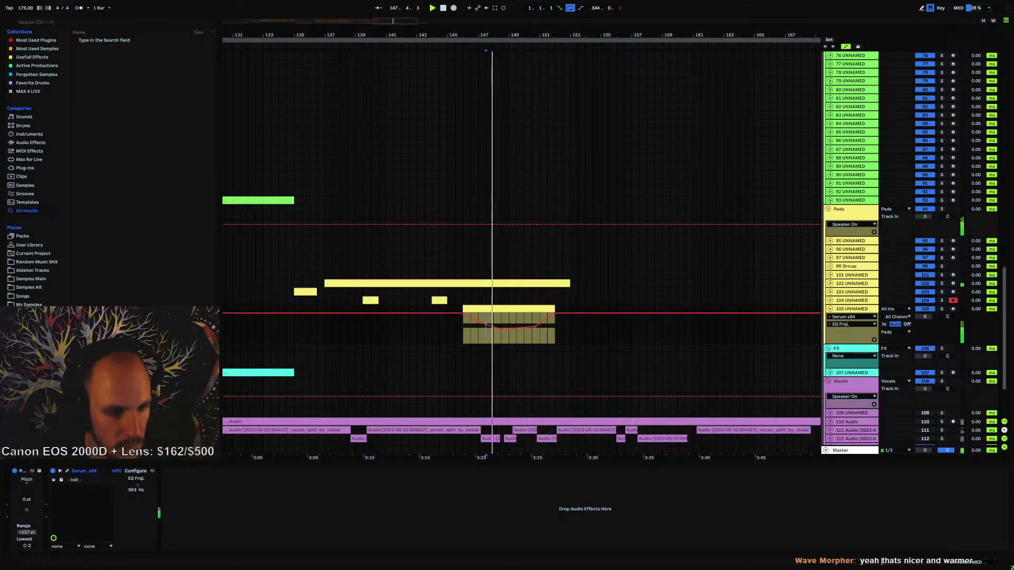
pyautogui.click(67, 471)
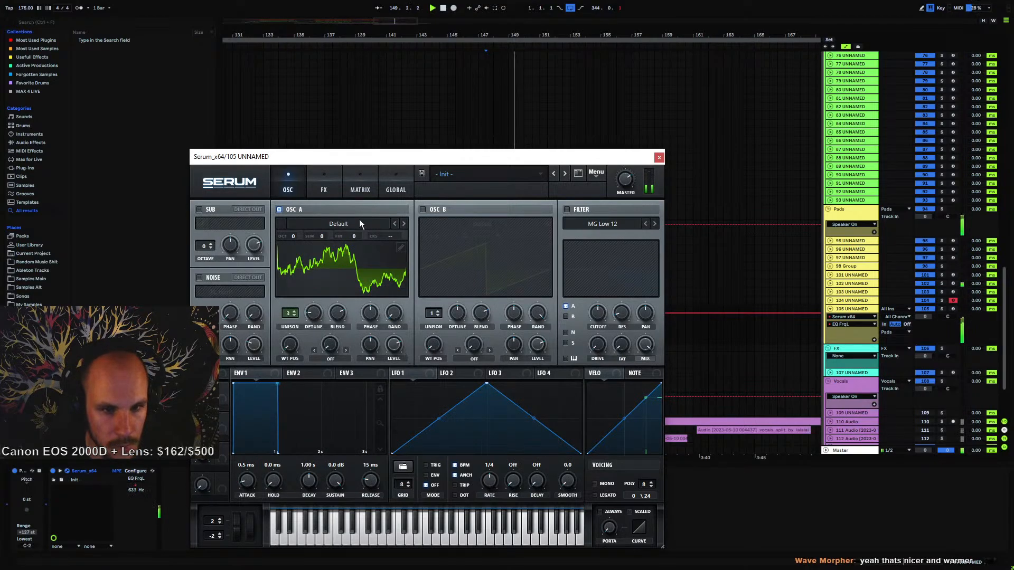
pyautogui.click(325, 190)
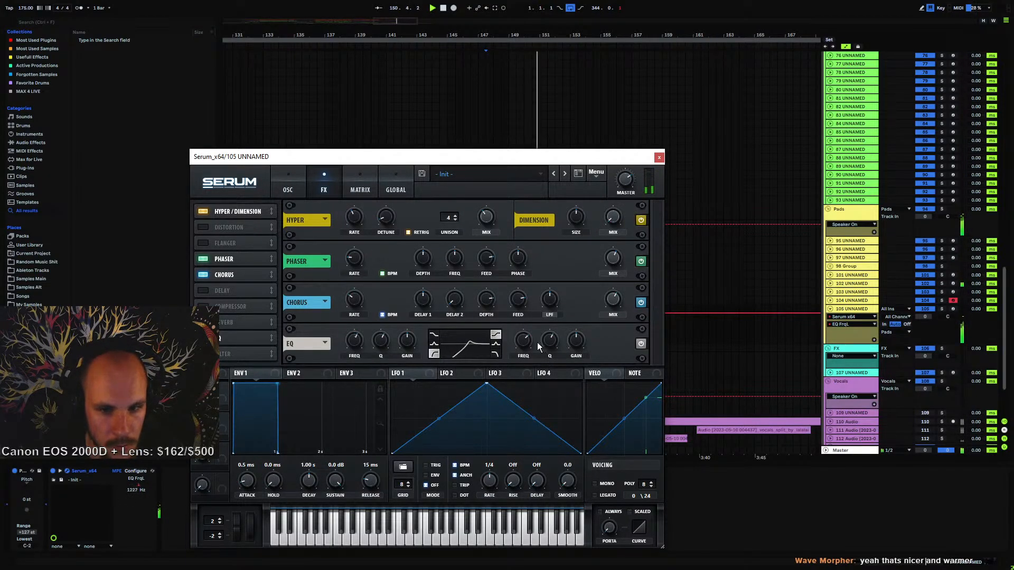
pyautogui.click(659, 157)
pyautogui.press('space')
pyautogui.press('space')
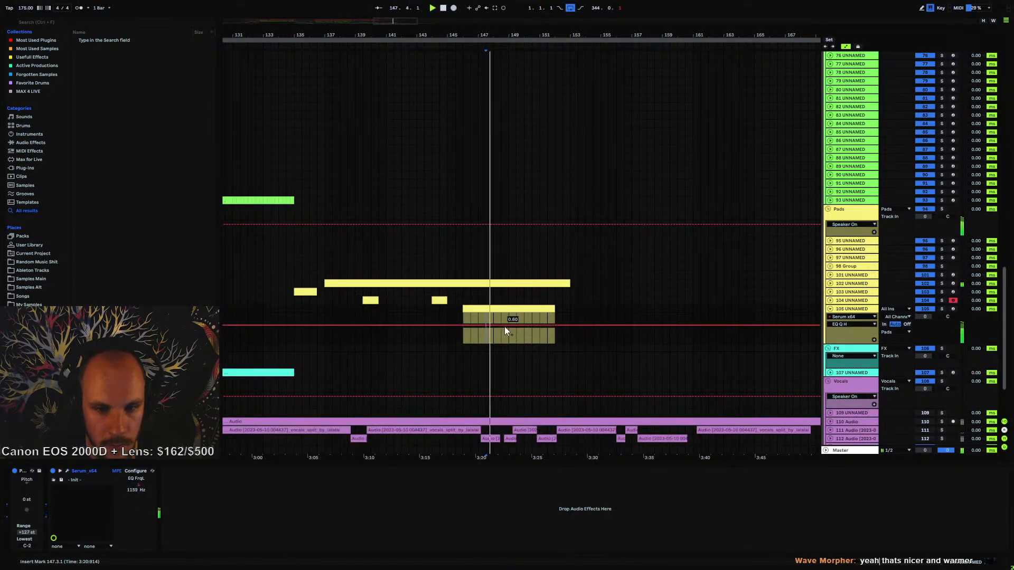
pyautogui.click(508, 325)
pyautogui.moveTo(554, 325); pyautogui.dragTo(554, 314)
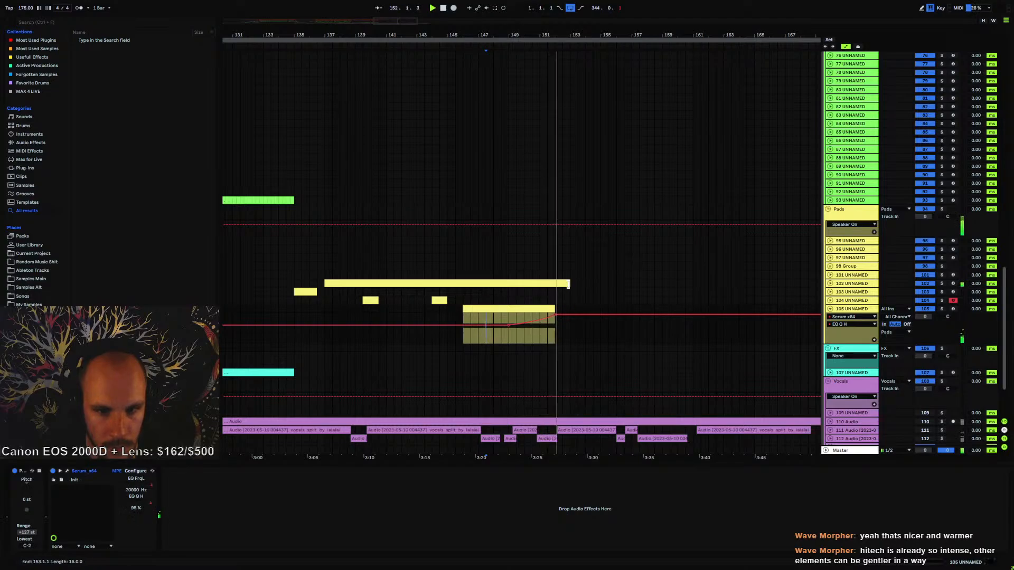
# - Delete the end of the bass clip from bar 152 and of the kick audio clip from one beat after bar 152
pyautogui.scroll(5, 560, 289)
pyautogui.scroll(5, 555, 272)
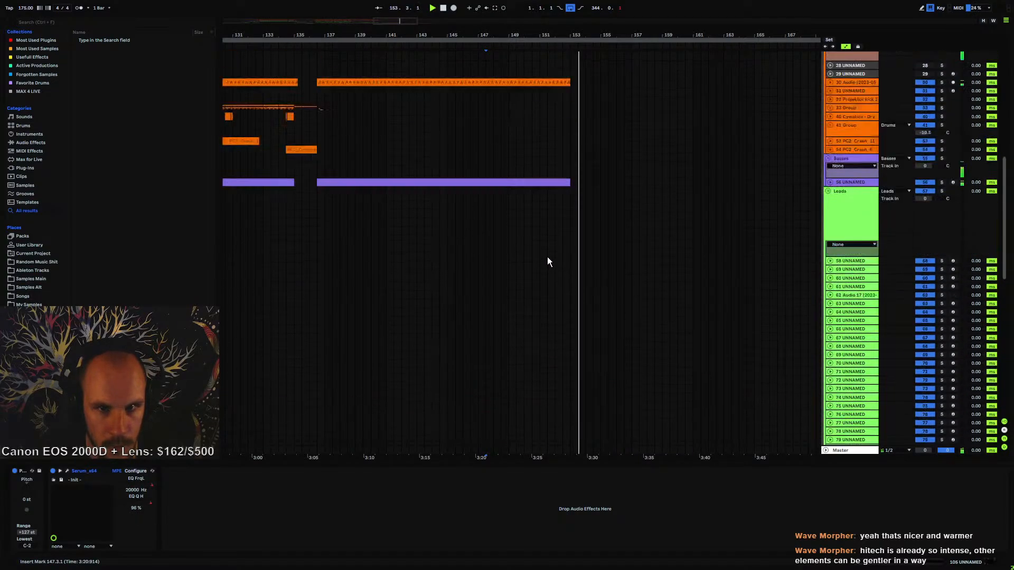
pyautogui.click(559, 289)
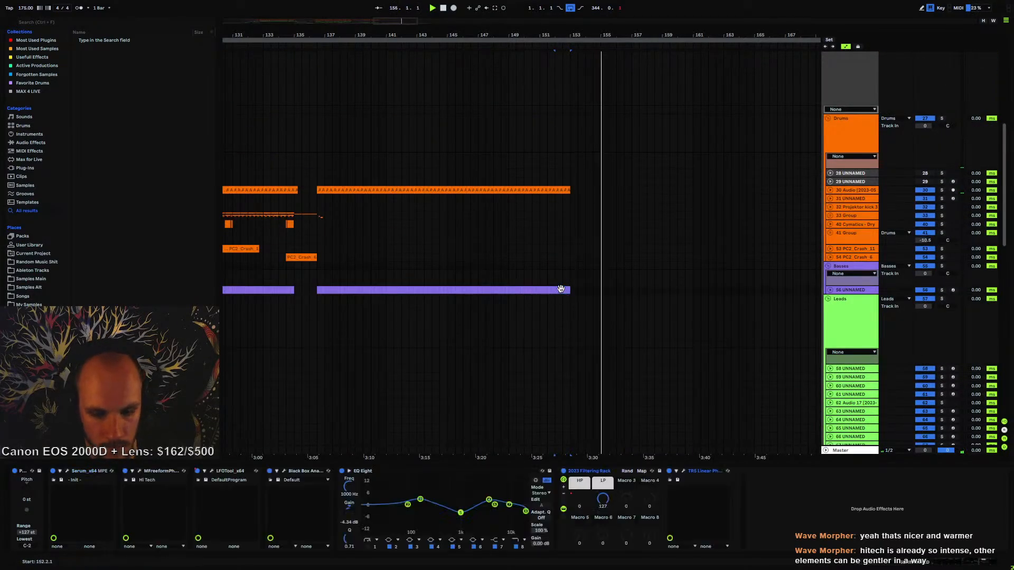
pyautogui.press('Delete')
pyautogui.click(556, 190)
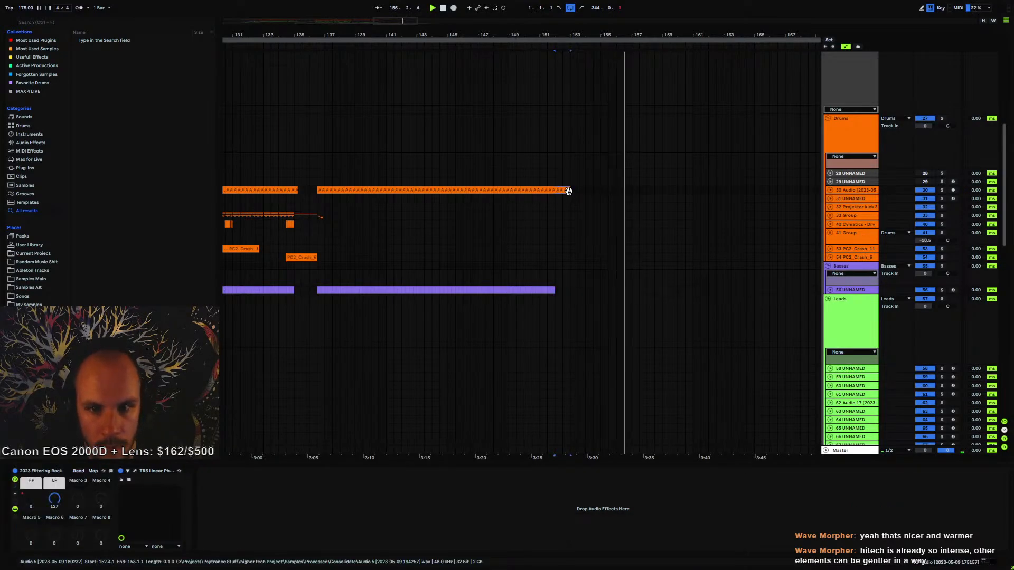
pyautogui.keyDown('shift'); pyautogui.click(556, 190); pyautogui.keyUp('shift')
pyautogui.press('Delete')
pyautogui.scroll(-15, 528, 262)
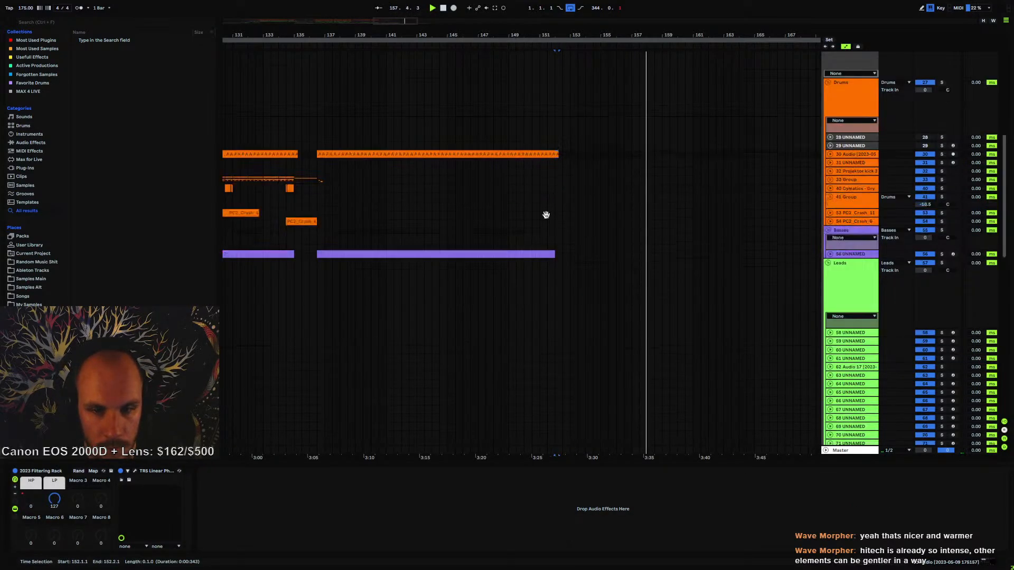
# - Play track 102's long pad clip and add kHs Trance Gate at the end of its device chain
pyautogui.click(555, 207)
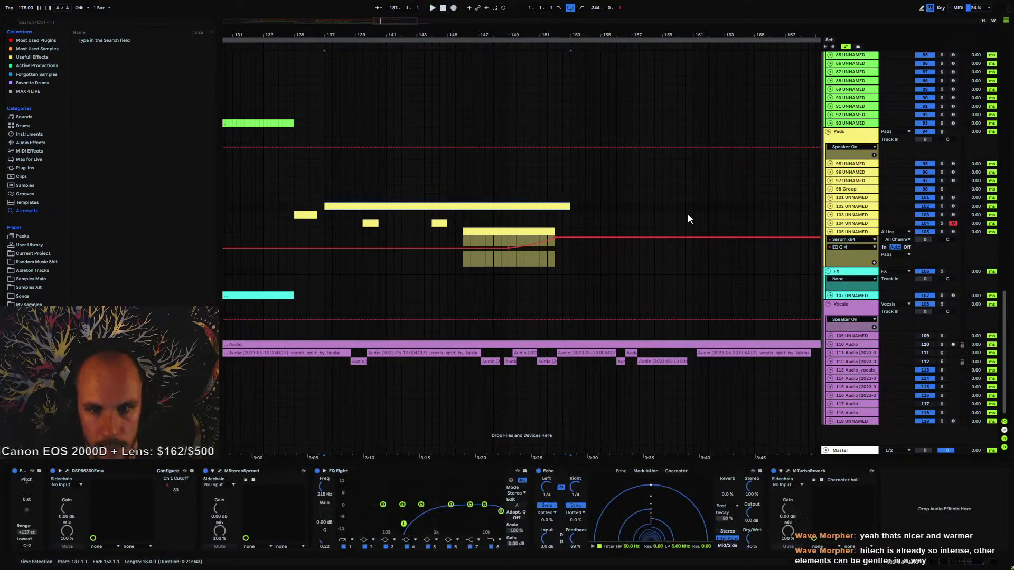
pyautogui.press('space')
pyautogui.rightClick(920, 526)
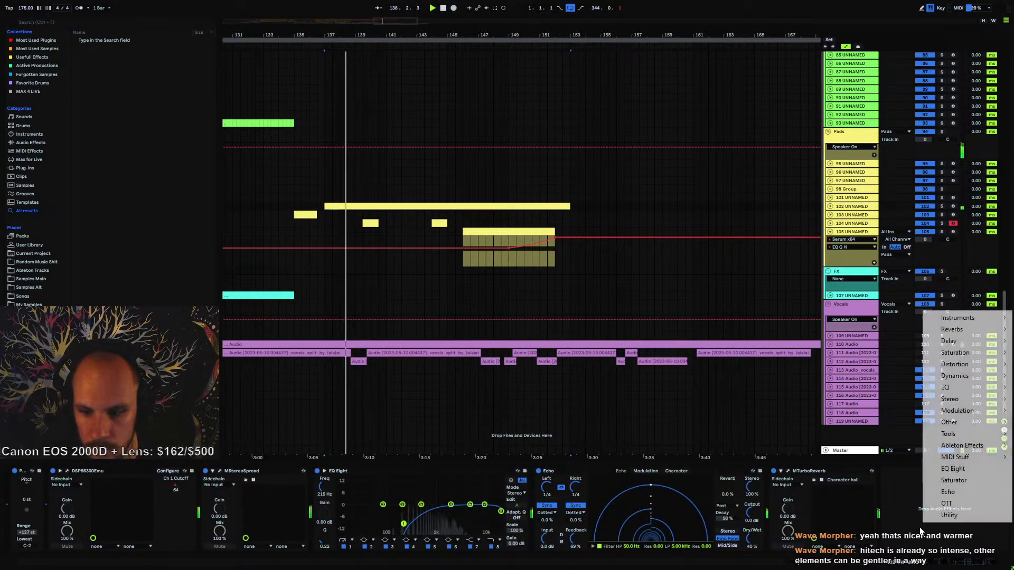
pyautogui.moveTo(955, 375)
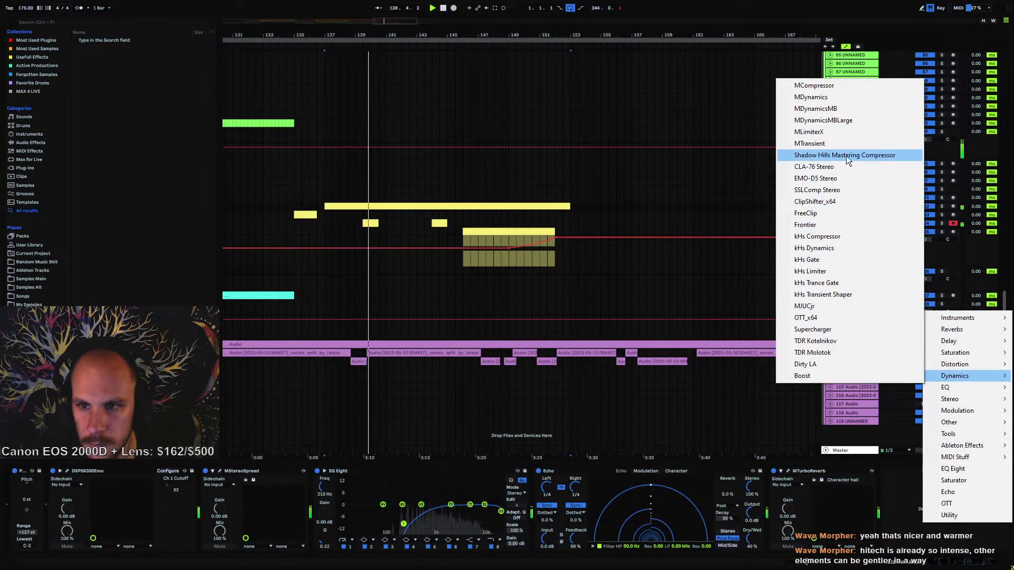
pyautogui.click(835, 283)
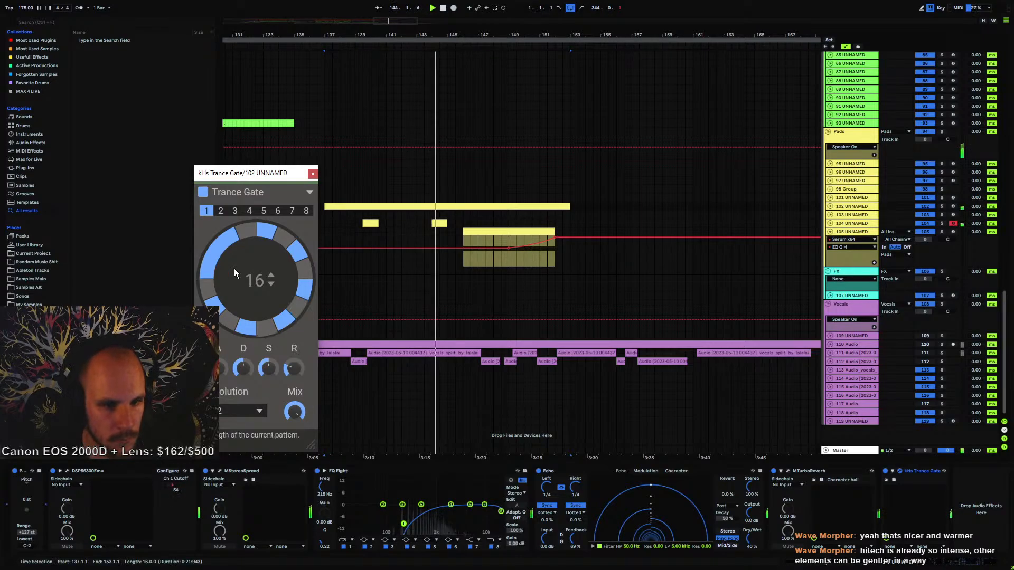
# - Edit the Trance Gate's 16-step pattern, switching extra steps on and tying neighbouring steps into longer gates
pyautogui.click(217, 253)
pyautogui.click(301, 292)
pyautogui.click(284, 316)
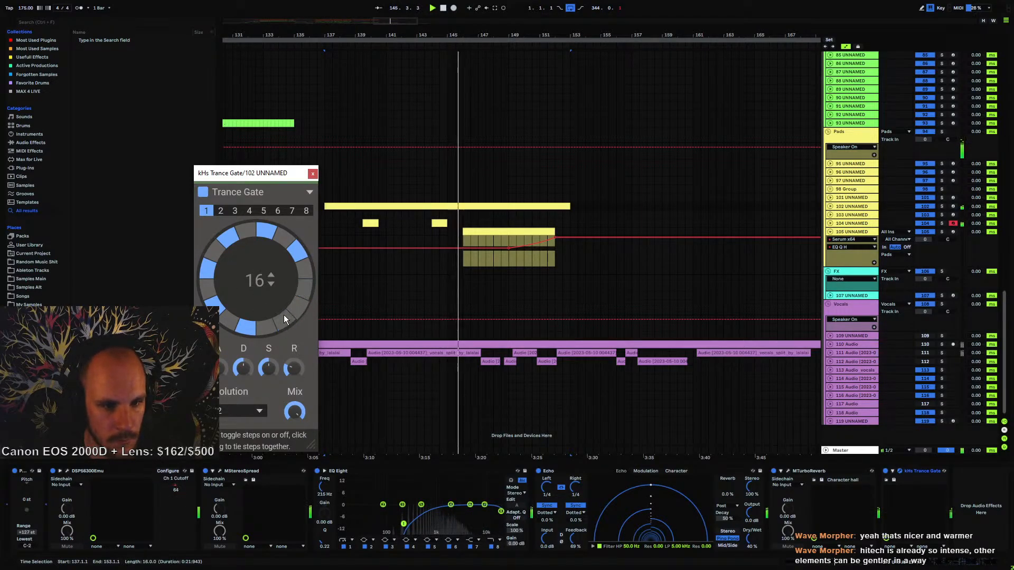
pyautogui.click(296, 300)
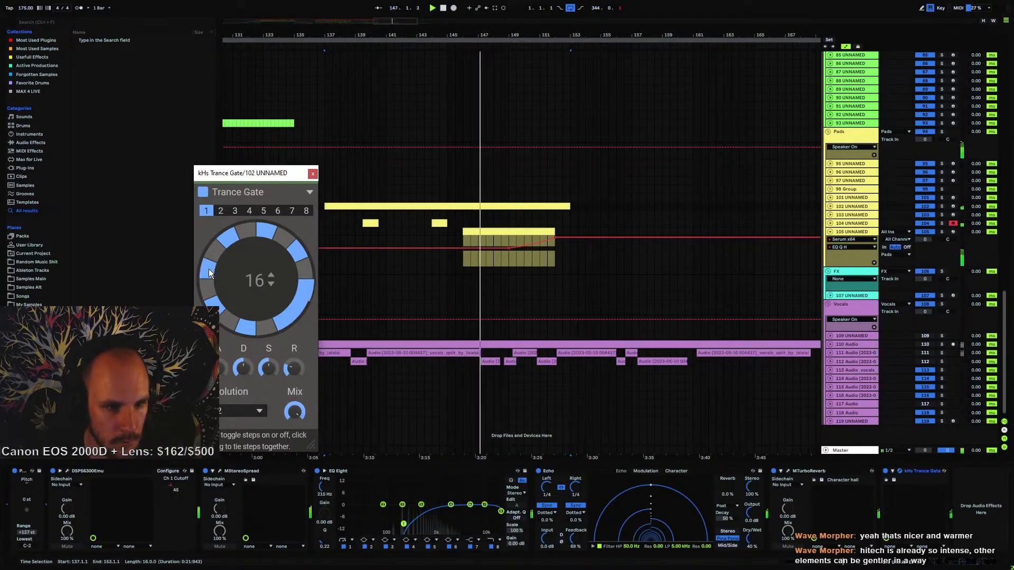
pyautogui.moveTo(210, 272); pyautogui.dragTo(227, 241)
# - Automate the Trance Gate's mix on track 102 as a curve from zero at bar 149 to maximum at bar 153, and close the plug-in
pyautogui.moveTo(294, 412); pyautogui.dragTo(294, 486)
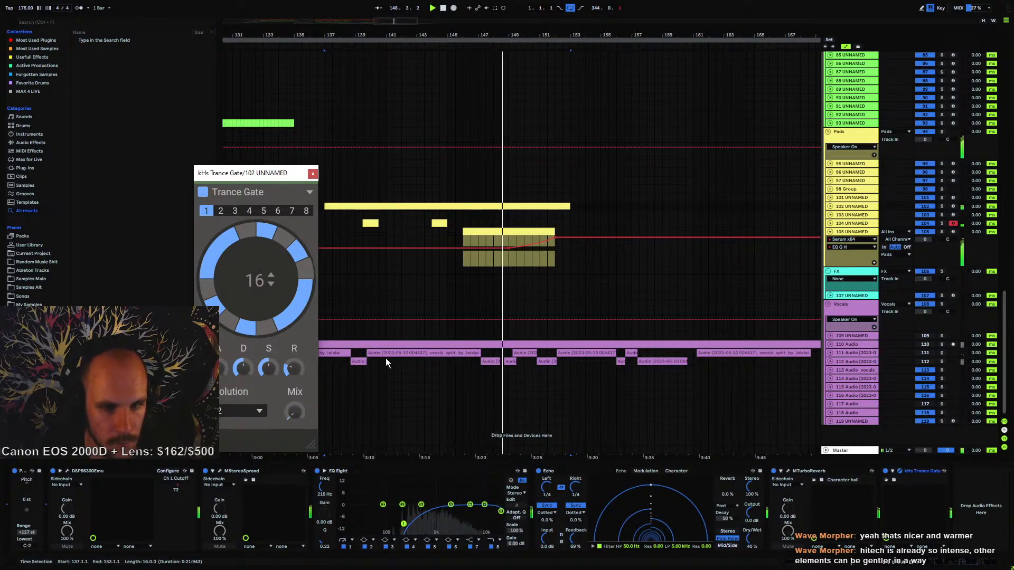
pyautogui.click(498, 207)
pyautogui.press('u')
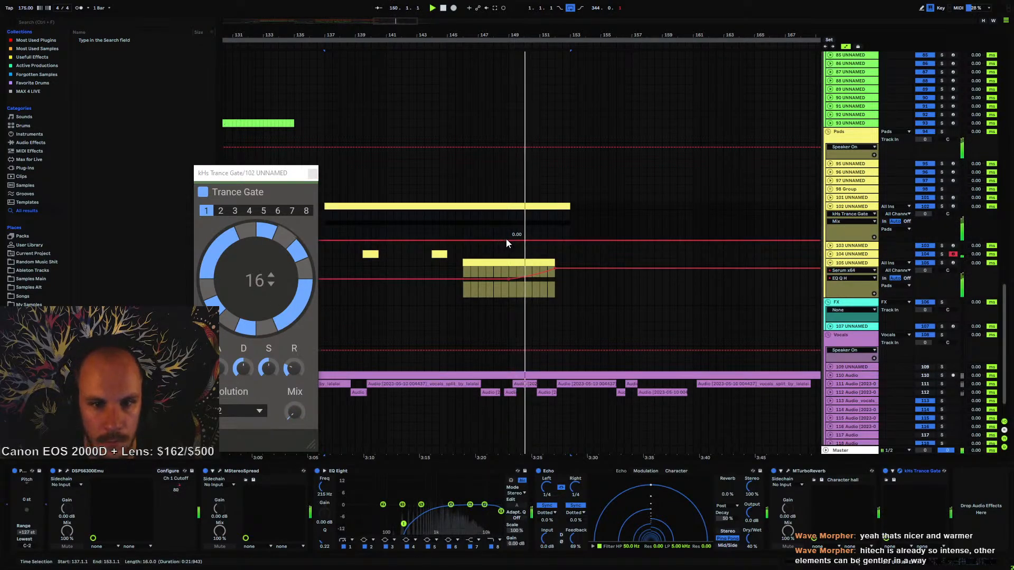
pyautogui.click(509, 240)
pyautogui.moveTo(570, 240); pyautogui.dragTo(539, 238)
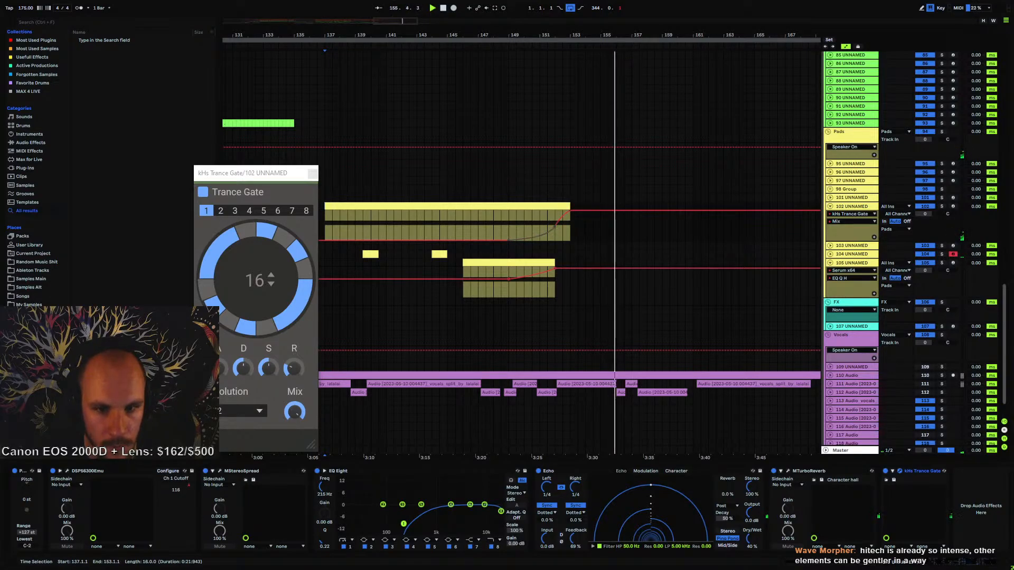
pyautogui.click(538, 220)
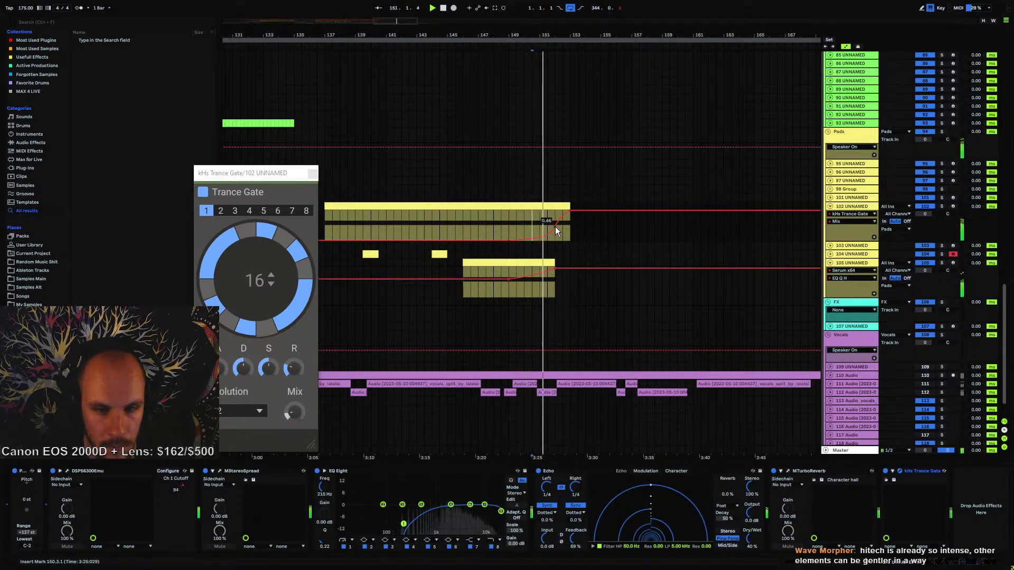
pyautogui.click(313, 174)
# - Automate Echo's feedback on track 102 to rise from bar 149 to 91% at the clip's end, and play from there
pyautogui.scroll(5, 586, 228)
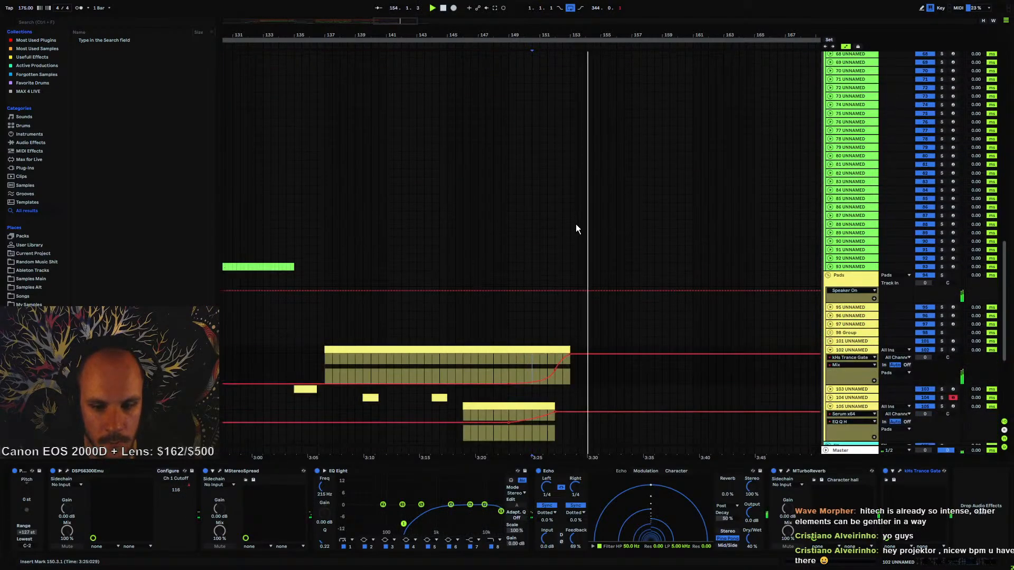
pyautogui.scroll(-5, 576, 228)
pyautogui.click(574, 539)
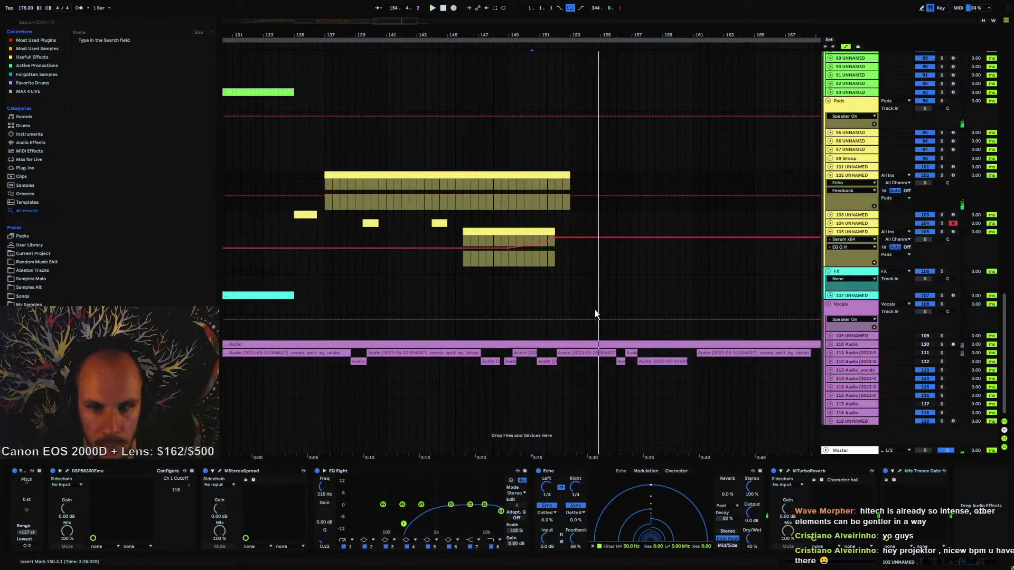
pyautogui.click(509, 195)
pyautogui.moveTo(565, 197); pyautogui.dragTo(564, 191)
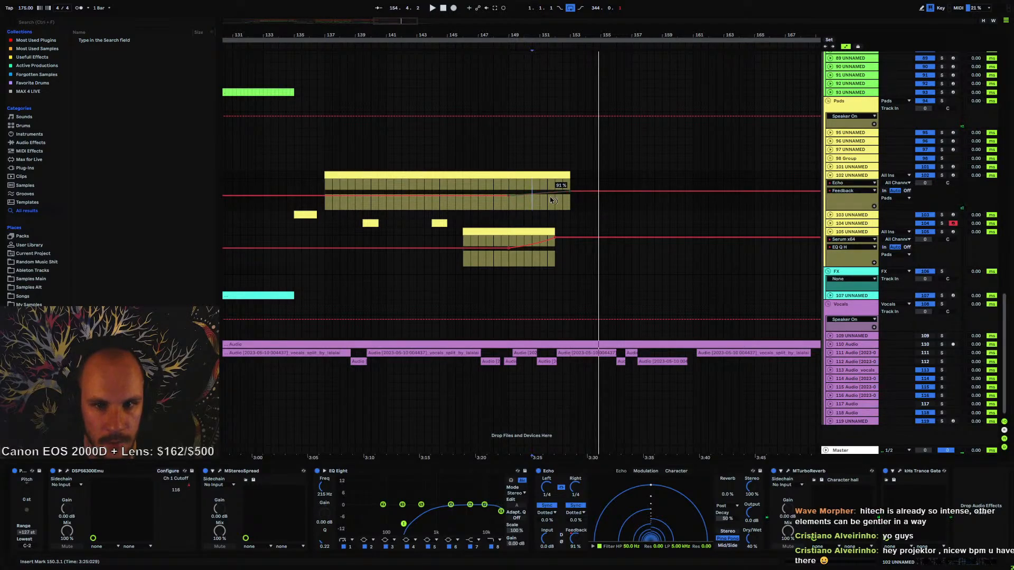
pyautogui.click(509, 188)
pyautogui.press('space')
# - Automate Echo's Dry/Wet on track 102 to rise slightly from bar 149 to the clip's end, and fold the track
pyautogui.click(747, 540)
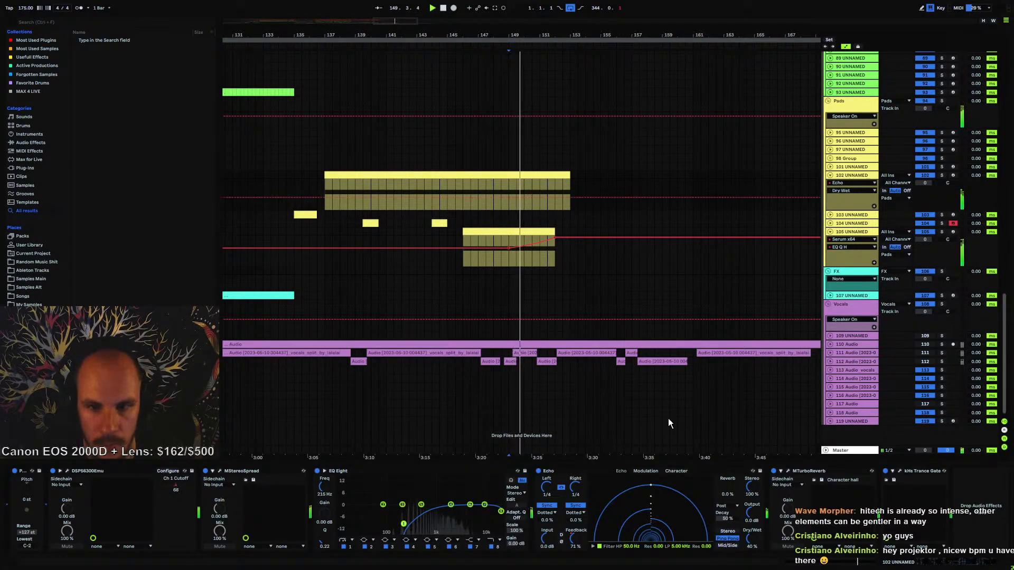
pyautogui.click(509, 198)
pyautogui.moveTo(570, 197); pyautogui.dragTo(570, 195)
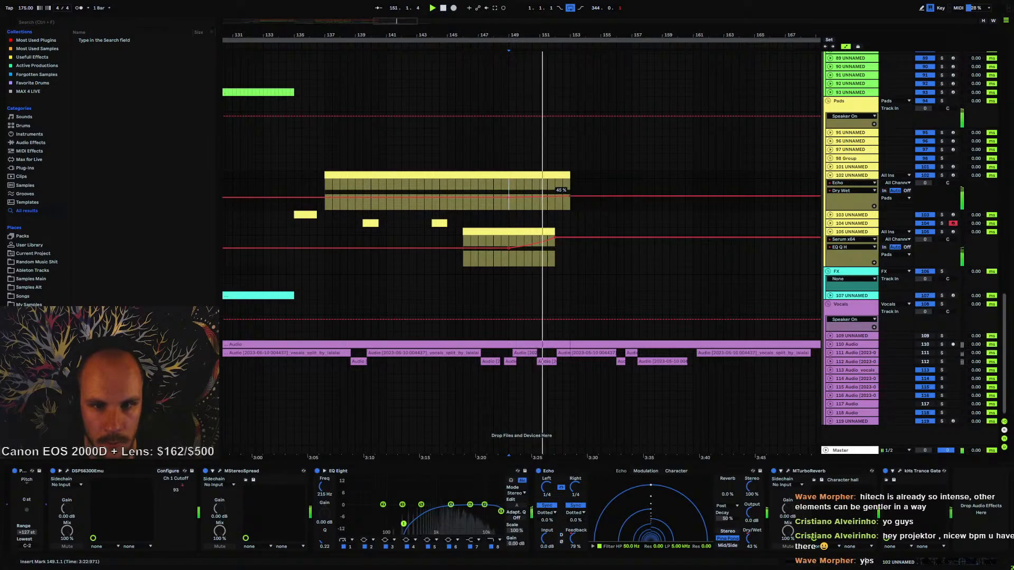
pyautogui.click(830, 175)
# - Set track 102's Echo times to 1/8 and raise its feedback automation to 82% before bar 149 and 96% at the clip's end
pyautogui.scroll(15, 623, 195)
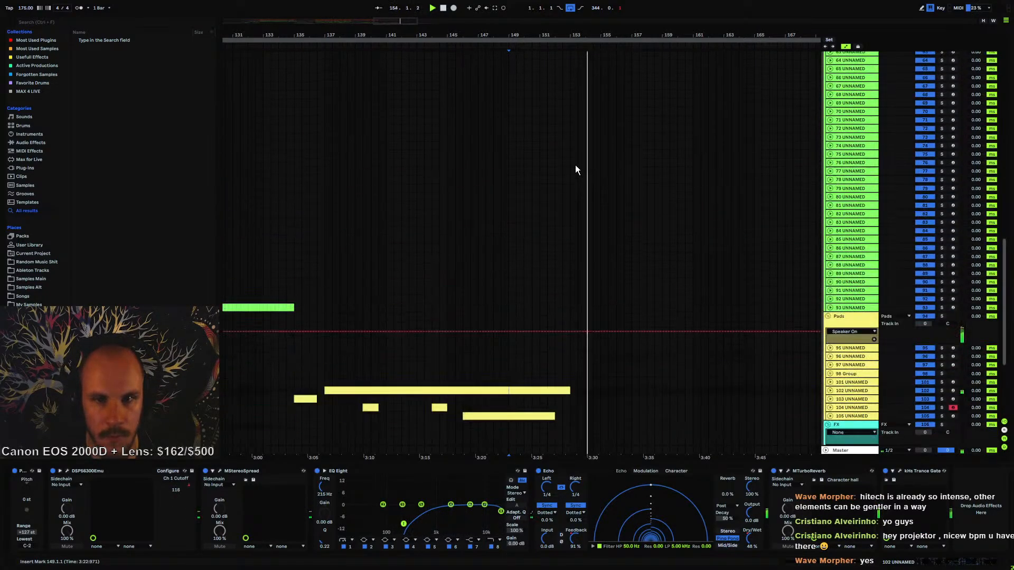
pyautogui.scroll(-12, 557, 160)
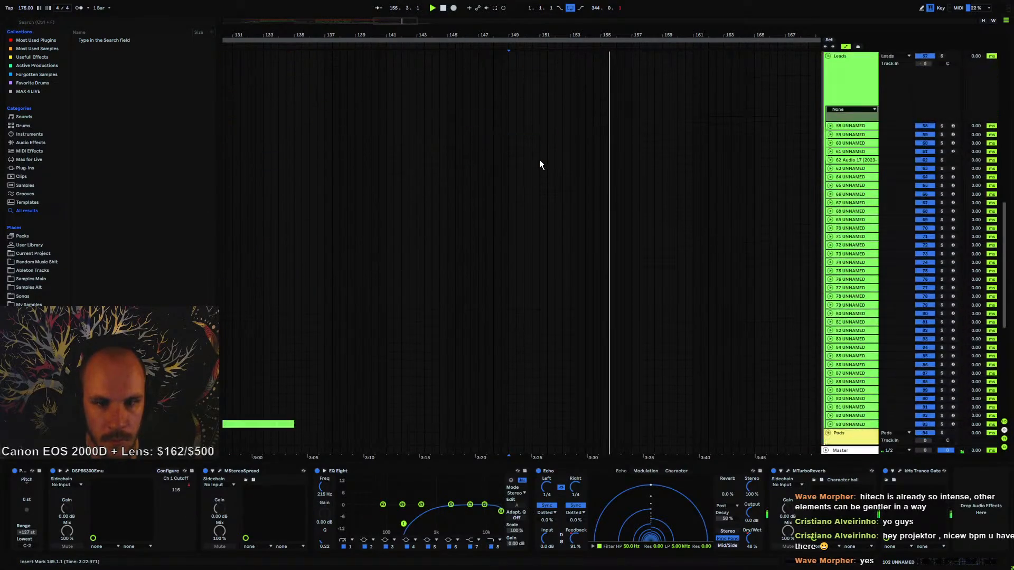
pyautogui.scroll(-4, 540, 164)
pyautogui.click(848, 256)
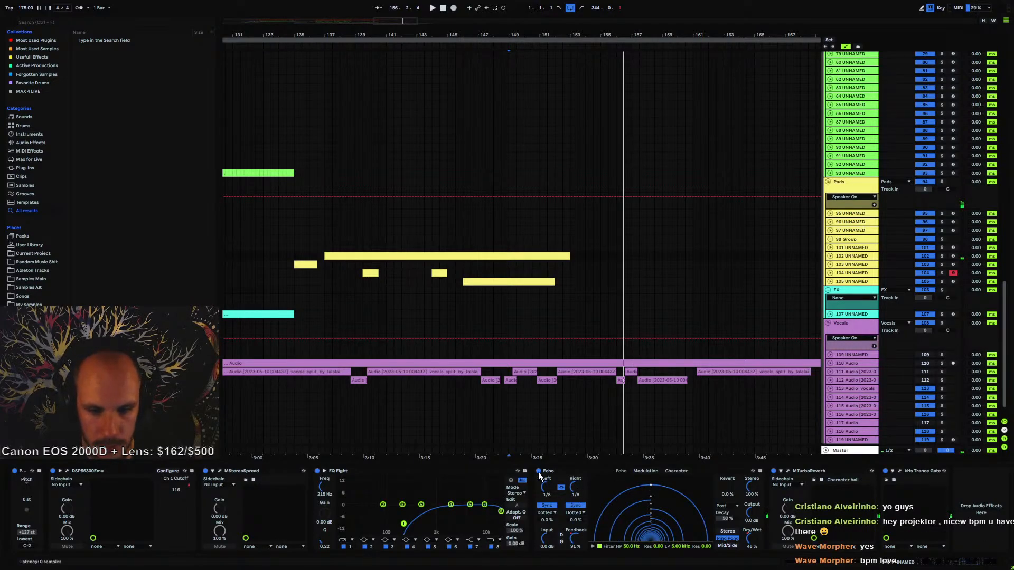
pyautogui.click(574, 538)
pyautogui.click(830, 256)
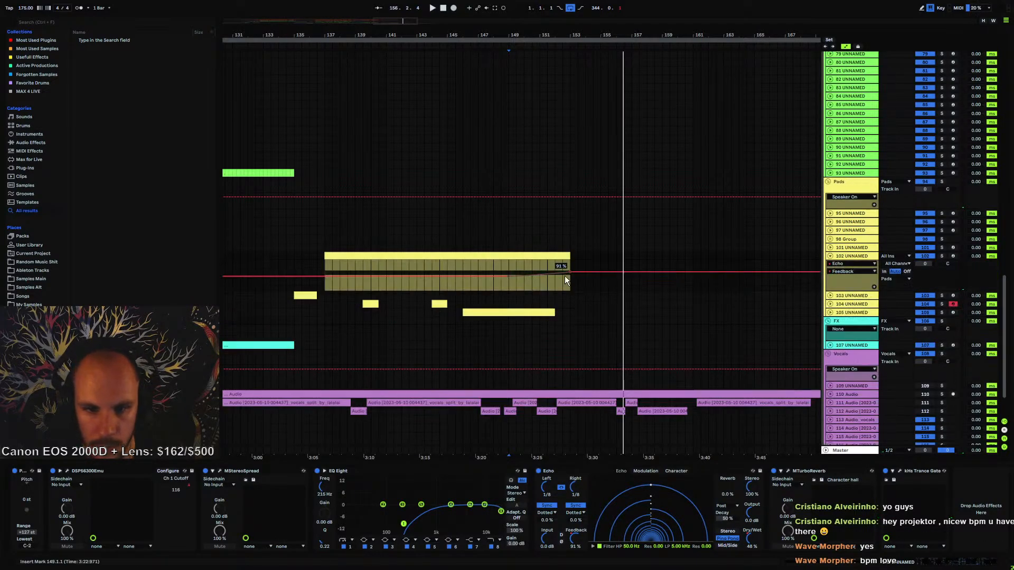
pyautogui.moveTo(570, 272); pyautogui.dragTo(509, 272)
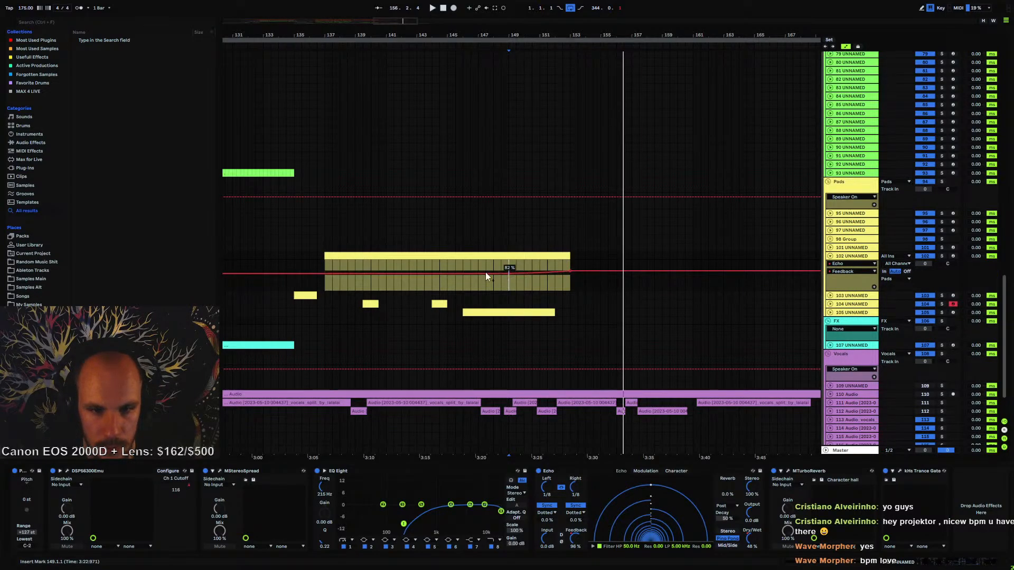
# - Raise Echo's low-pass frequency to 11.7 kHz while auditioning track 102 from bar 140, check the feedback automation and fold the track
pyautogui.click(435, 265)
pyautogui.press('space')
pyautogui.press('space')
pyautogui.click(373, 267)
pyautogui.press('space')
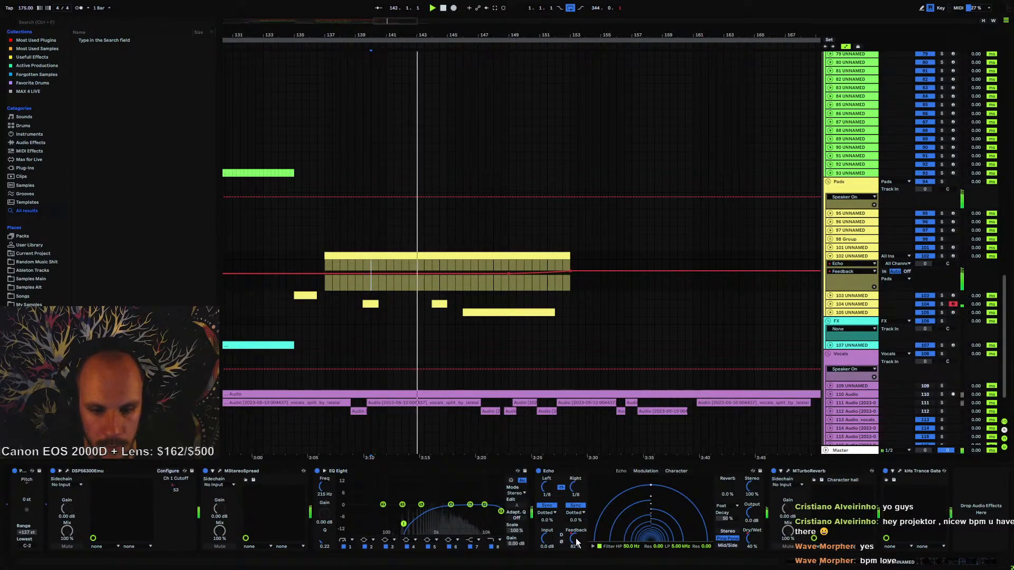
pyautogui.moveTo(678, 547); pyautogui.dragTo(679, 531)
pyautogui.press('space')
pyautogui.press('space')
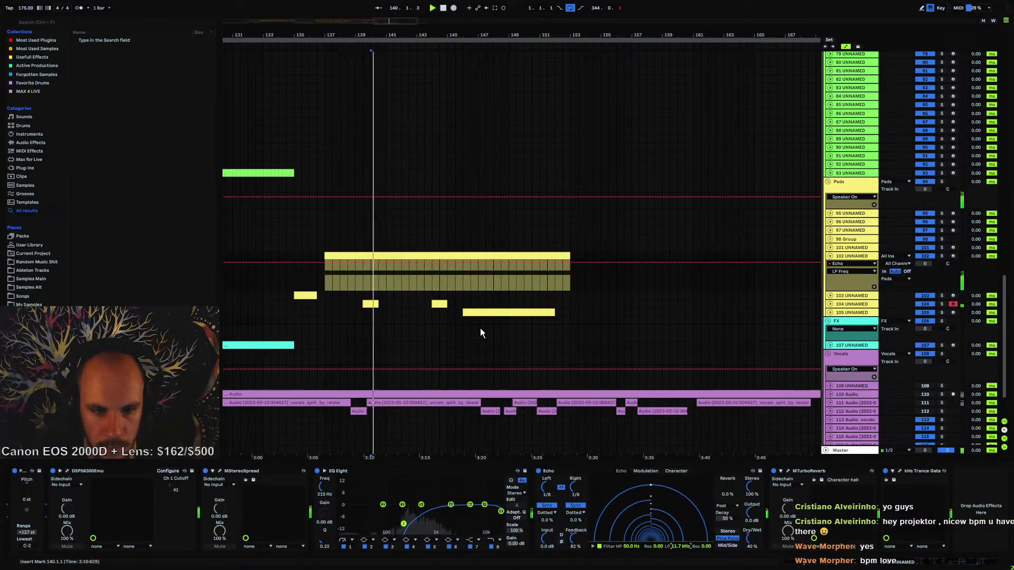
pyautogui.click(575, 538)
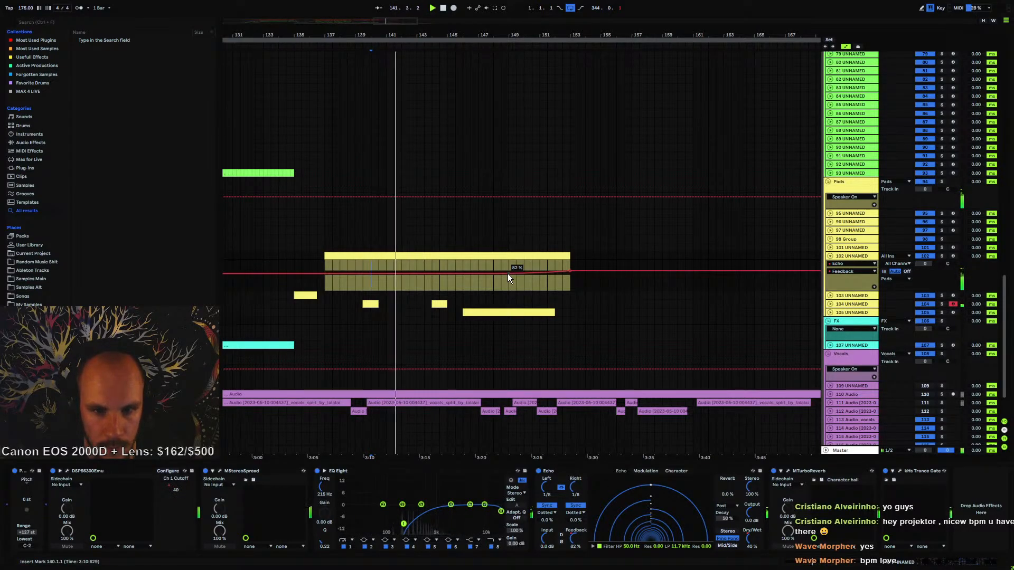
pyautogui.click(831, 257)
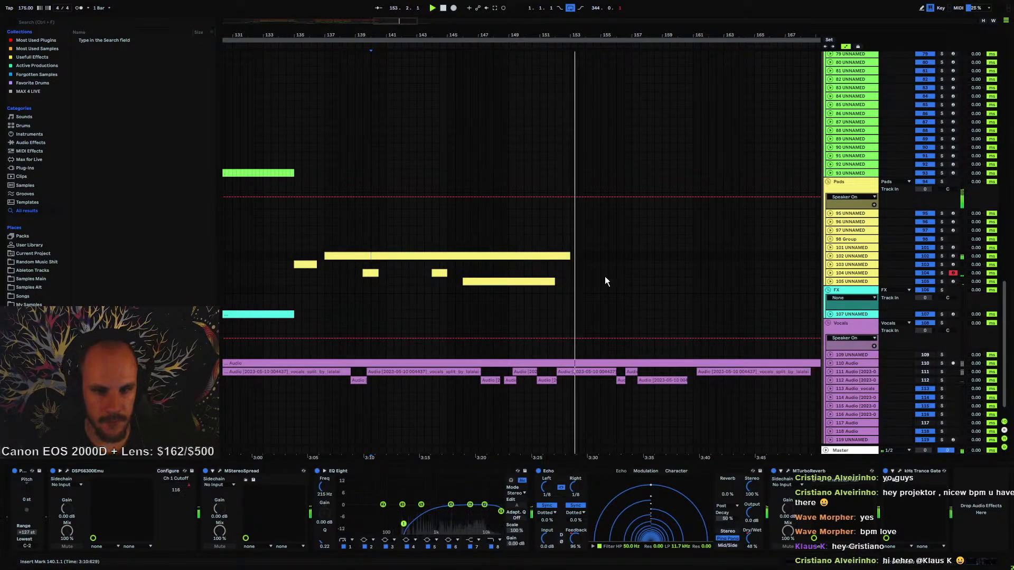
# - Copy the one-bar kick and bass section at bar 137 to bar 153
pyautogui.scroll(15, 587, 166)
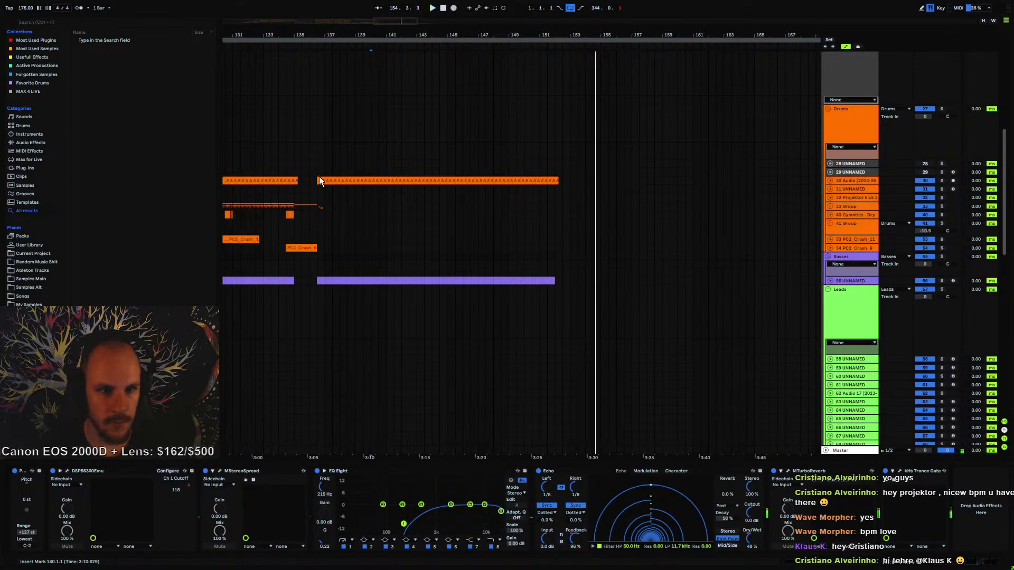
pyautogui.click(320, 181)
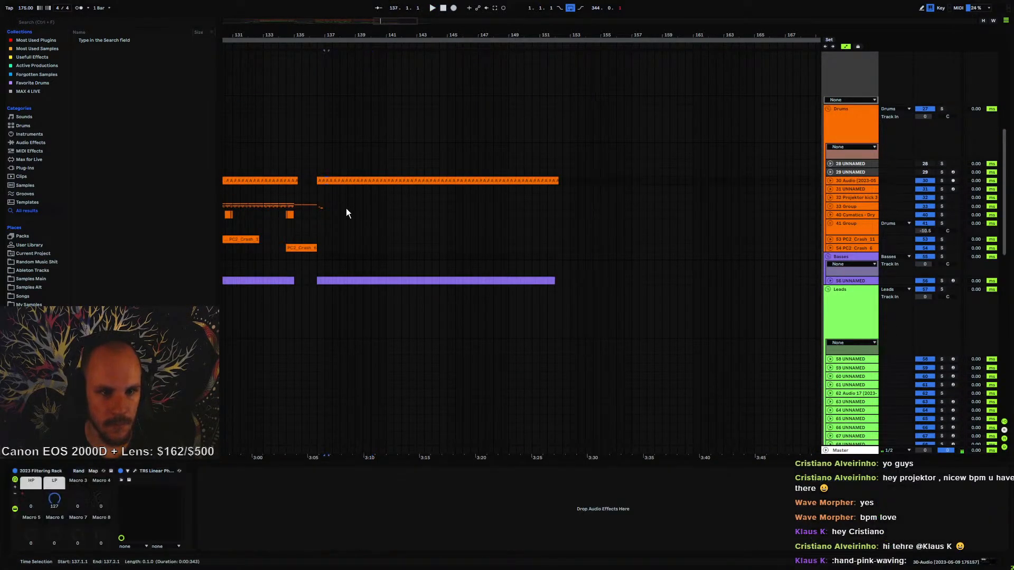
pyautogui.keyDown('shift'); pyautogui.click(341, 266); pyautogui.keyUp('shift')
pyautogui.moveTo(324, 170); pyautogui.dragTo(339, 289)
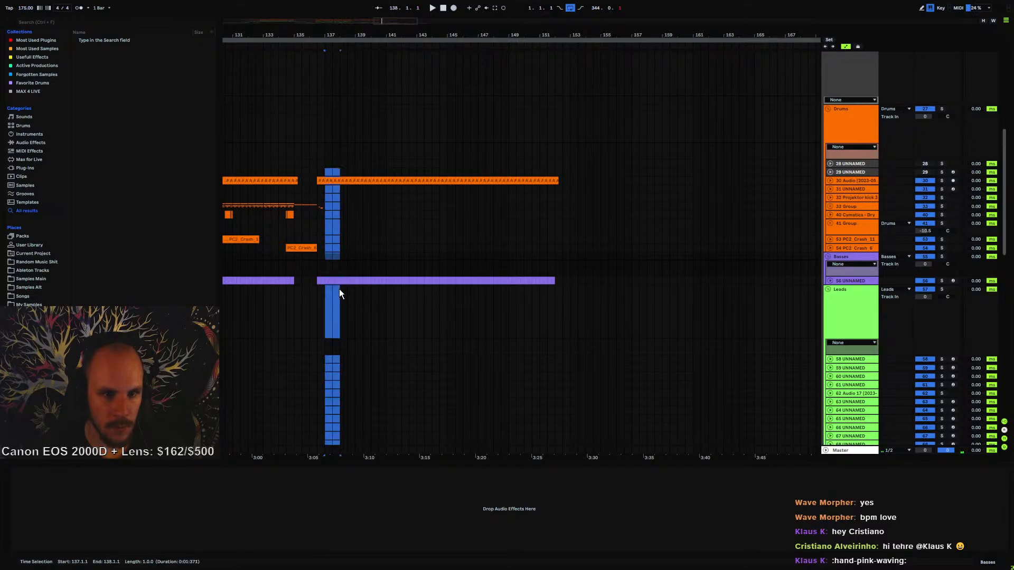
pyautogui.click(571, 172)
pyautogui.hotkey('ctrl', 'v')
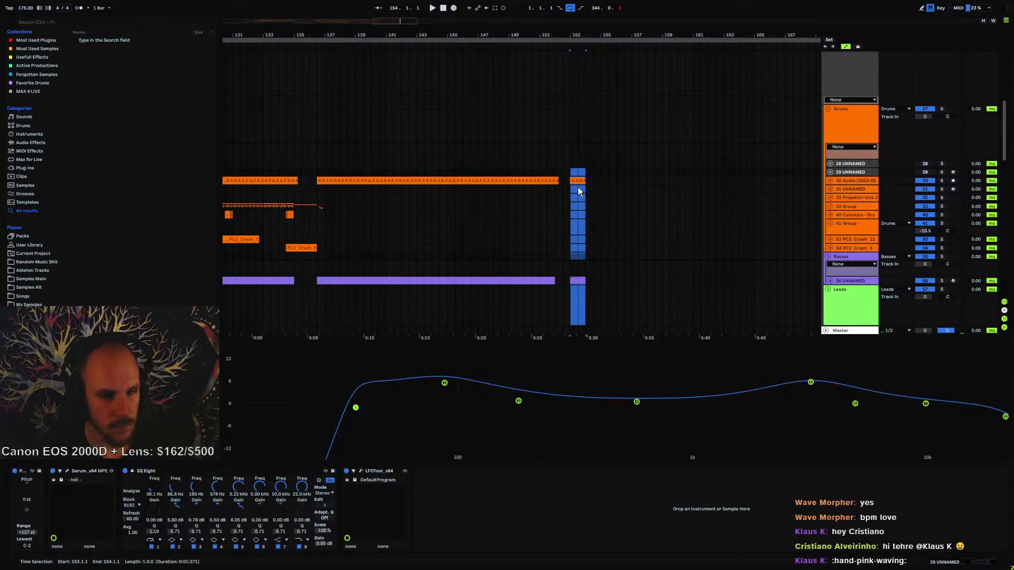
# - Duplicate the copied kick and bass bar repeatedly until the pattern fills bars 153 to 169
pyautogui.hotkey('ctrl', 'd')
pyautogui.hotkey('ctrl', 'd')
pyautogui.hotkey('ctrl', 'd')
pyautogui.hotkey('ctrl', 'd')
pyautogui.hotkey('ctrl', 'd')
pyautogui.hotkey('ctrl', 'd')
pyautogui.hotkey('ctrl', 'd')
pyautogui.hotkey('ctrl', 'd')
pyautogui.hotkey('ctrl', 'd')
pyautogui.hotkey('ctrl', 'd')
pyautogui.hotkey('ctrl', 'd')
pyautogui.hotkey('ctrl', 'd')
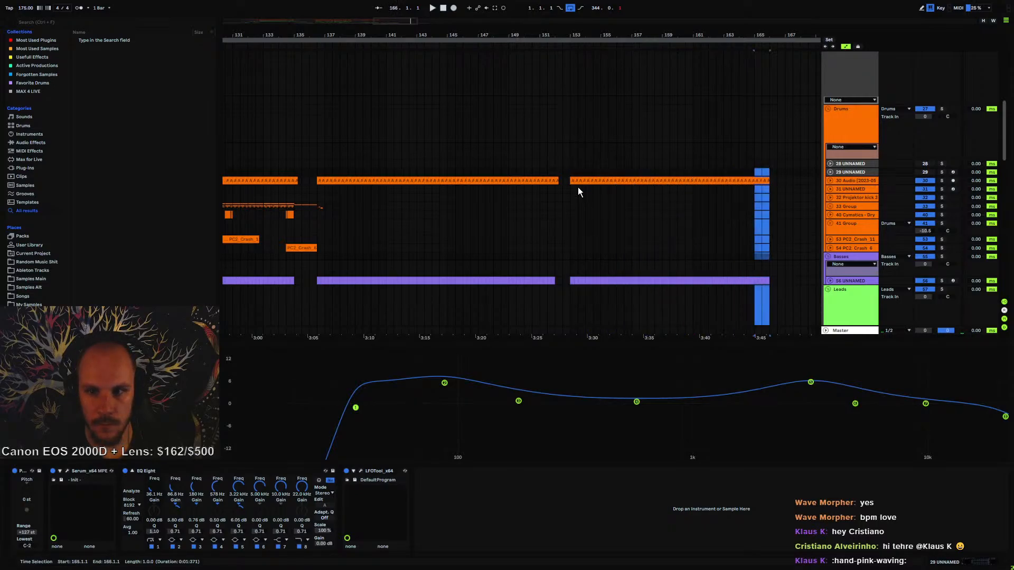
pyautogui.hotkey('ctrl', 'd')
pyautogui.hotkey('ctrl', 'd')
pyautogui.hotkey('ctrl', 'd')
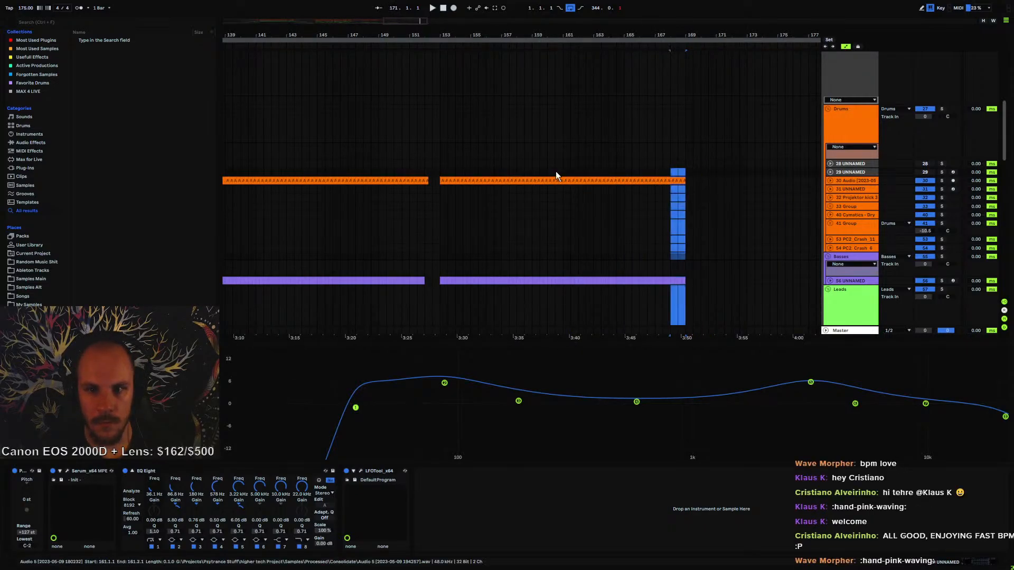
# - Unfold the 33 Group and copy bar 81 of its snare and hi-hat tracks, 35 to 38
pyautogui.moveTo(458, 36); pyautogui.dragTo(490, 7)
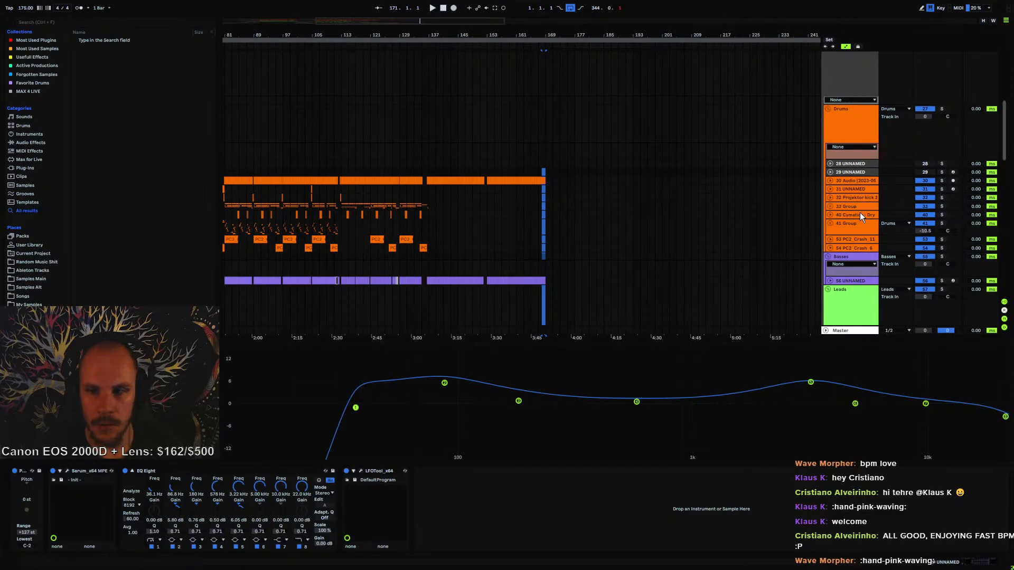
pyautogui.click(845, 206)
pyautogui.click(830, 206)
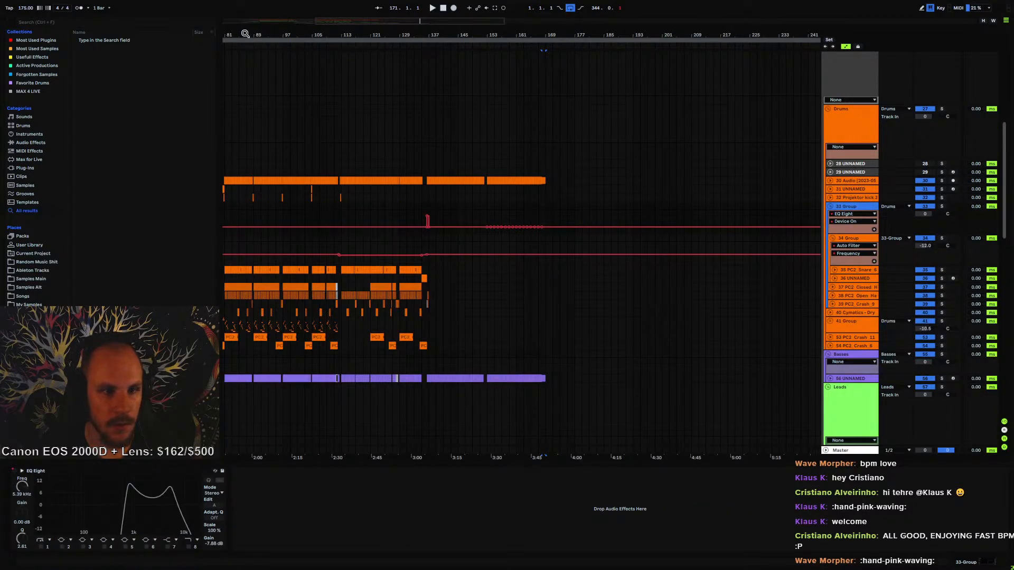
pyautogui.moveTo(245, 33); pyautogui.dragTo(436, 84)
pyautogui.moveTo(350, 277); pyautogui.dragTo(371, 297)
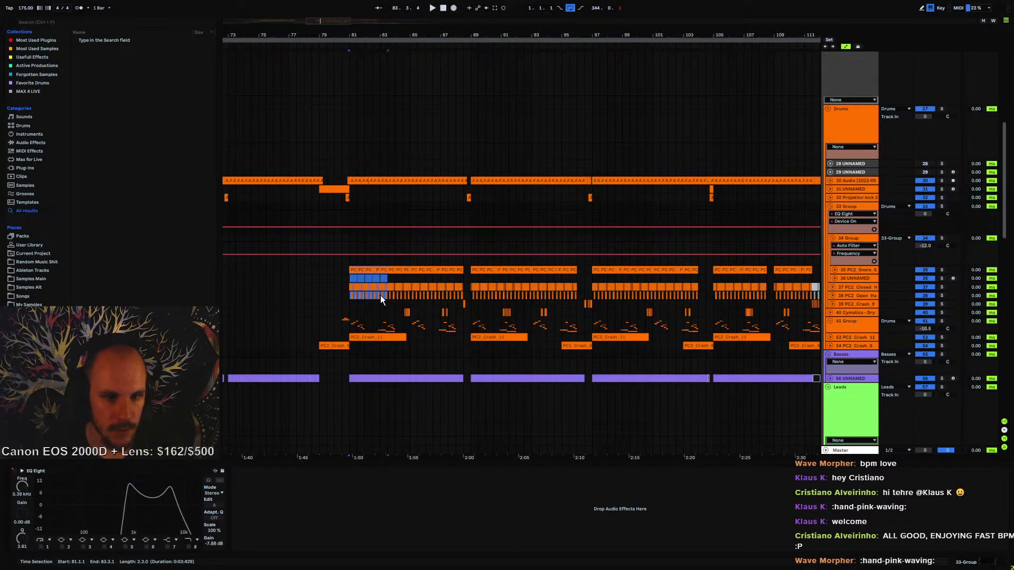
pyautogui.moveTo(362, 294); pyautogui.dragTo(367, 294)
pyautogui.moveTo(474, 35); pyautogui.dragTo(8, 31)
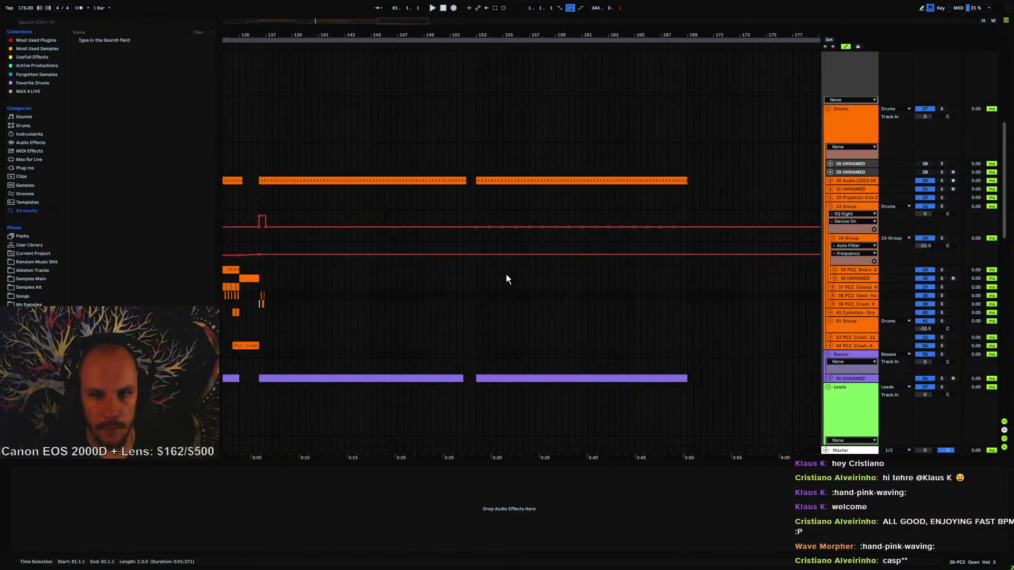
# - Paste the snare and hi-hat bar repeatedly from bar 153 to bar 169
pyautogui.click(478, 270)
pyautogui.hotkey('ctrl', 'v')
pyautogui.hotkey('ctrl', 'v')
pyautogui.hotkey('ctrl', 'v')
pyautogui.hotkey('ctrl', 'v')
pyautogui.hotkey('ctrl', 'v')
pyautogui.hotkey('ctrl', 'v')
pyautogui.hotkey('ctrl', 'v')
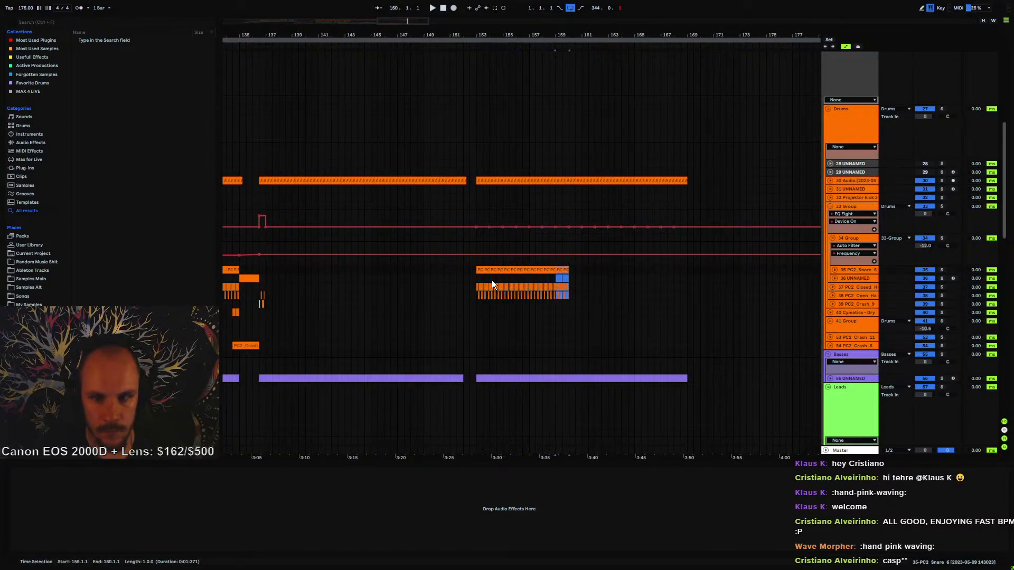
pyautogui.hotkey('ctrl', 'v')
pyautogui.hotkey('ctrl', 'v')
pyautogui.hotkey('ctrl', 'v')
pyautogui.hotkey('ctrl', 'v')
pyautogui.hotkey('ctrl', 'v')
pyautogui.hotkey('ctrl', 'v')
pyautogui.hotkey('ctrl', 'v')
pyautogui.hotkey('ctrl', 'v')
pyautogui.hotkey('ctrl', 'v')
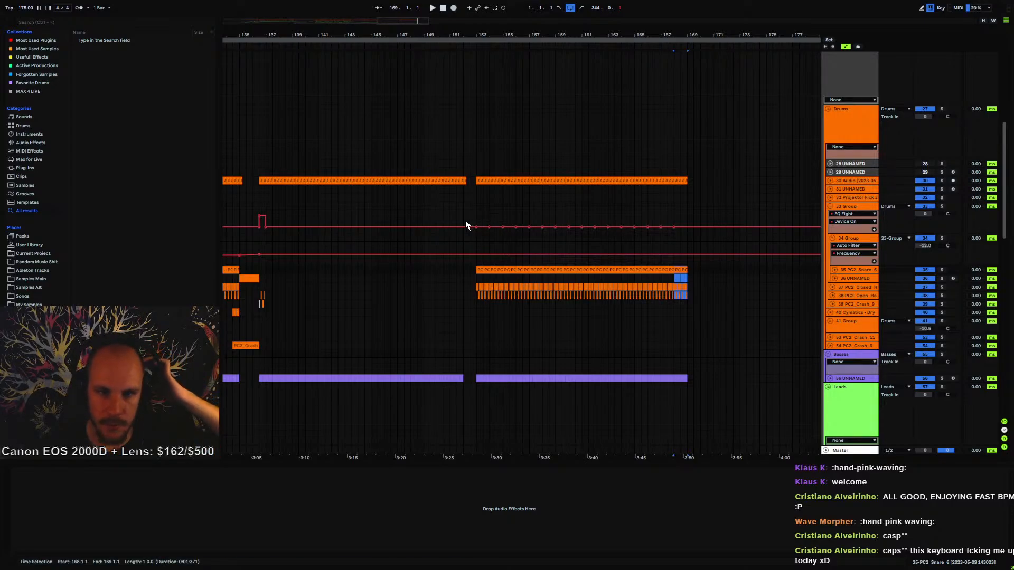
# - Clear the 33 Group's EQ Eight Device On automation and track 30's HP filter automation from bar 152 to 169
pyautogui.moveTo(466, 225); pyautogui.dragTo(689, 225)
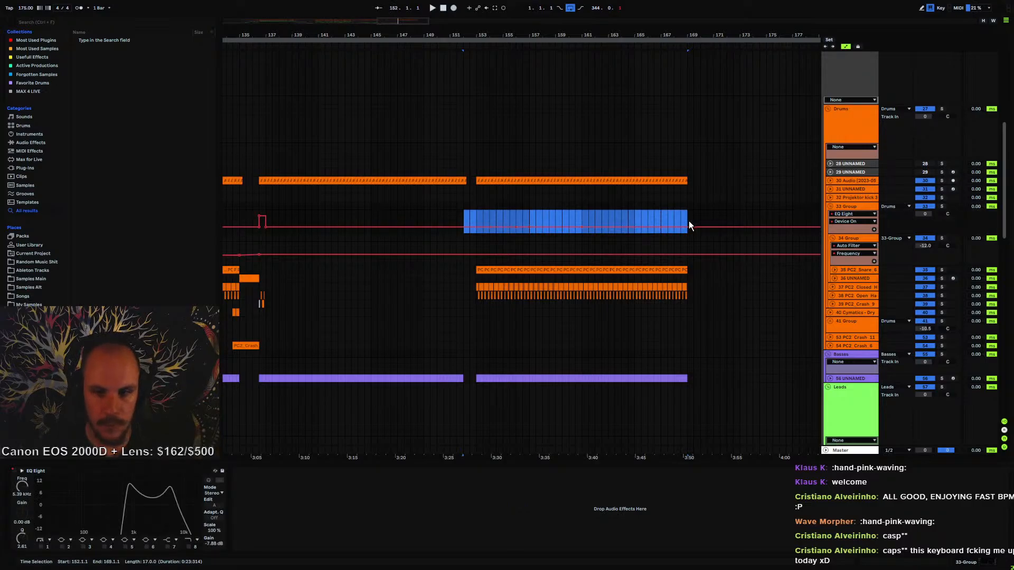
pyautogui.click(830, 180)
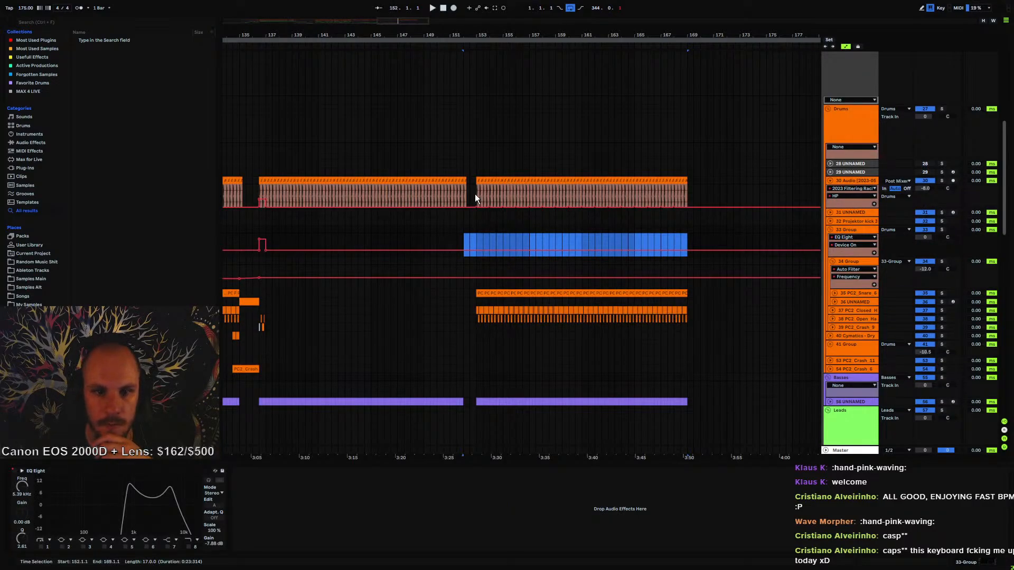
pyautogui.moveTo(474, 194); pyautogui.dragTo(649, 195)
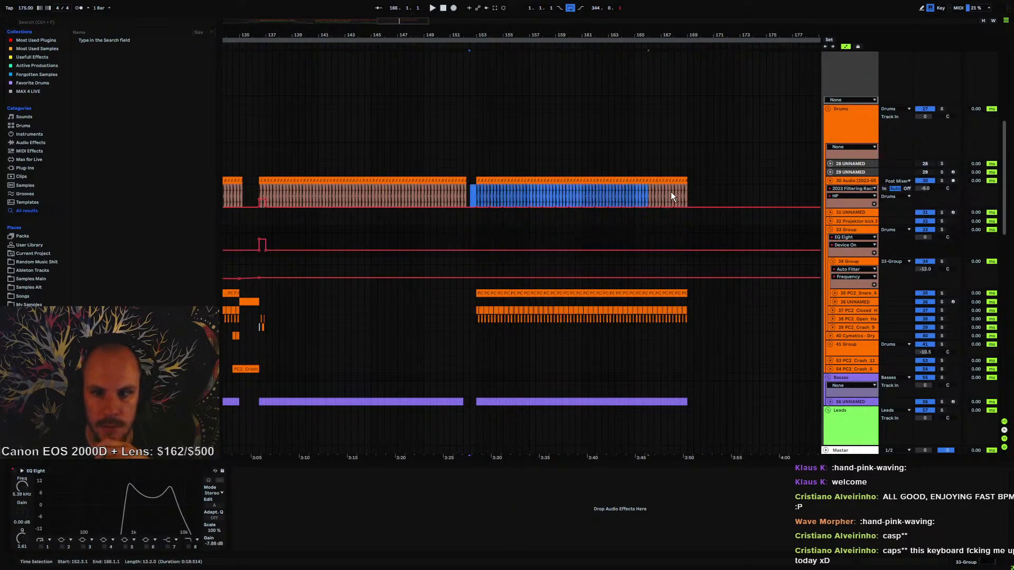
pyautogui.click(830, 181)
# - Show bass track 56's 2023 Filtering Rack HP automation, clear it from bar 152 to 171, and fold the track
pyautogui.click(827, 378)
pyautogui.scroll(-3, 676, 331)
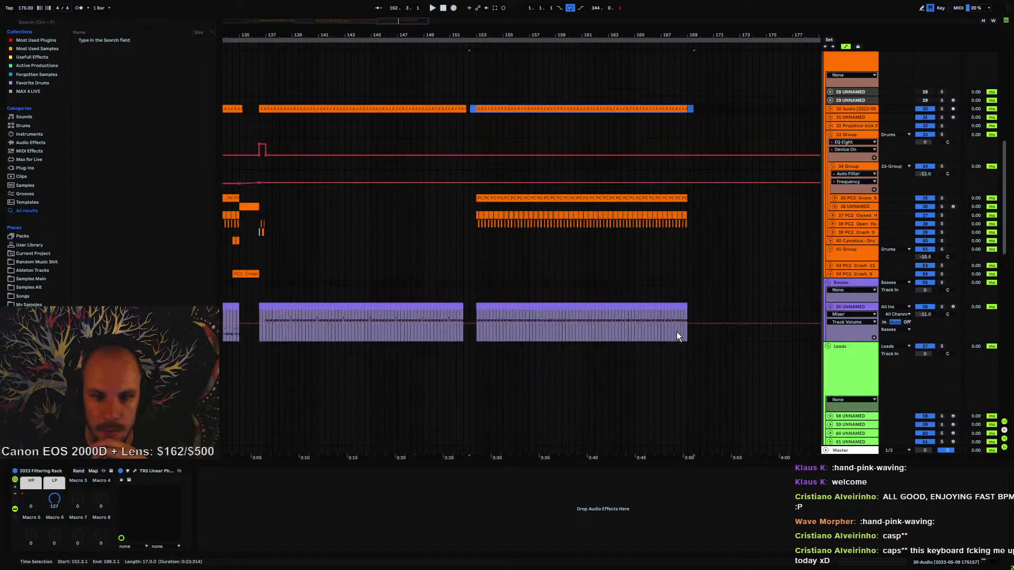
pyautogui.click(845, 315)
pyautogui.click(844, 348)
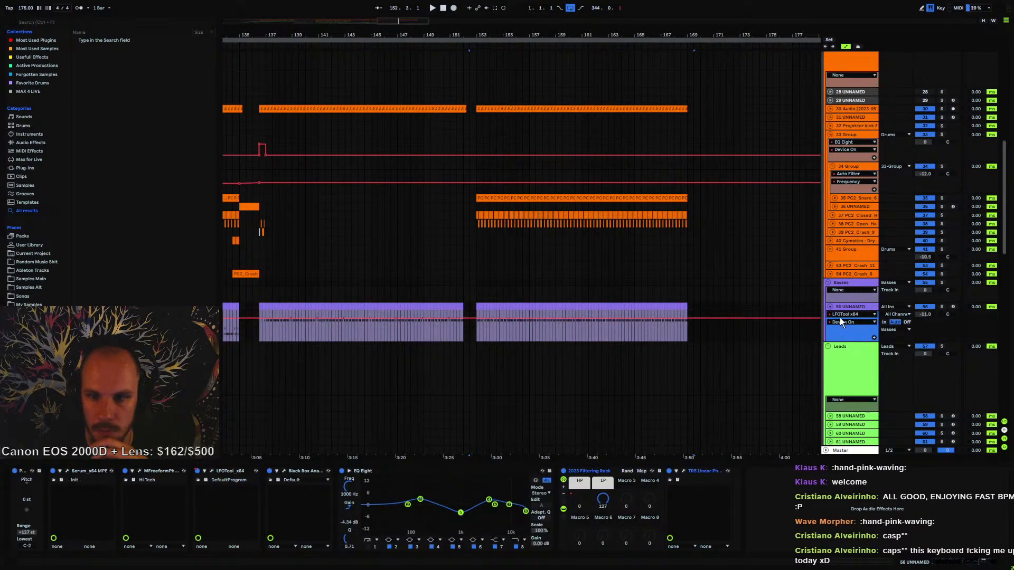
pyautogui.click(838, 316)
pyautogui.click(841, 366)
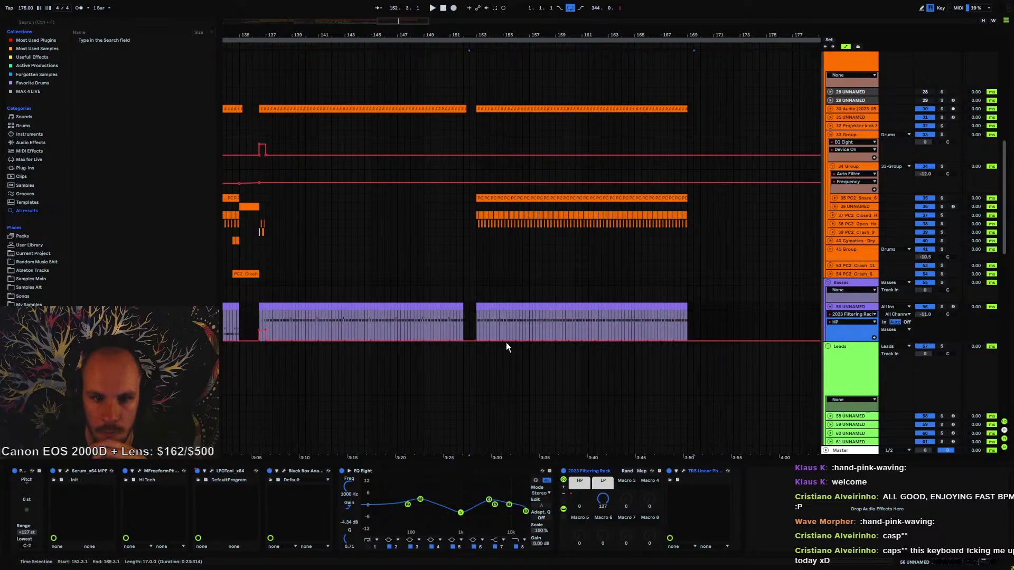
pyautogui.moveTo(467, 324); pyautogui.dragTo(714, 325)
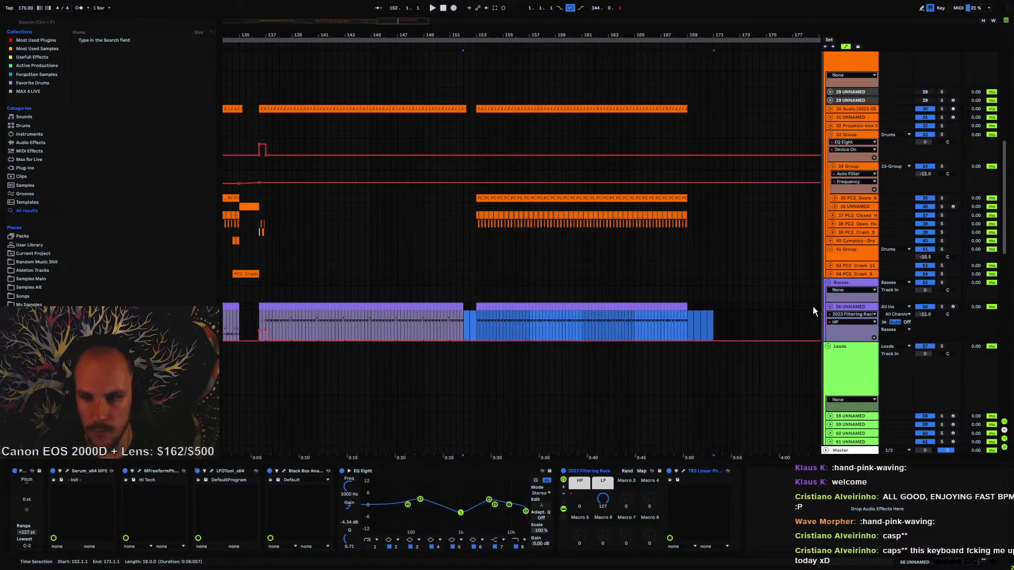
pyautogui.click(830, 307)
# - Play the arrangement from bar 149 to audition the transition into the new drum and bass section
pyautogui.click(464, 248)
pyautogui.press('space')
pyautogui.click(426, 250)
pyautogui.press('space')
pyautogui.press('space')
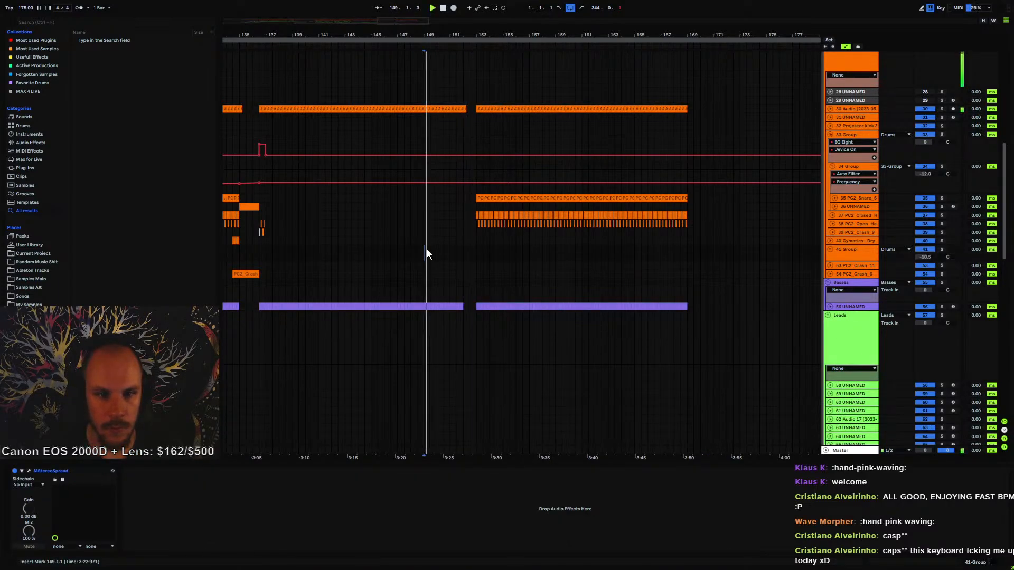
# - Copy an earlier PC2 Crash 6 clip on track 54 to bars 149 to 153
pyautogui.scroll(-3, 452, 300)
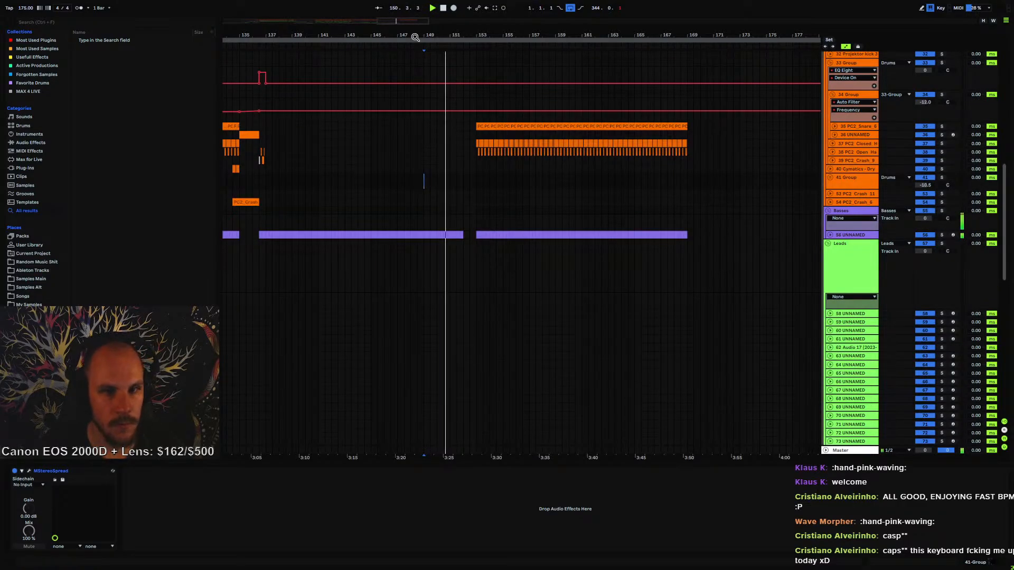
pyautogui.moveTo(415, 37); pyautogui.dragTo(550, 5)
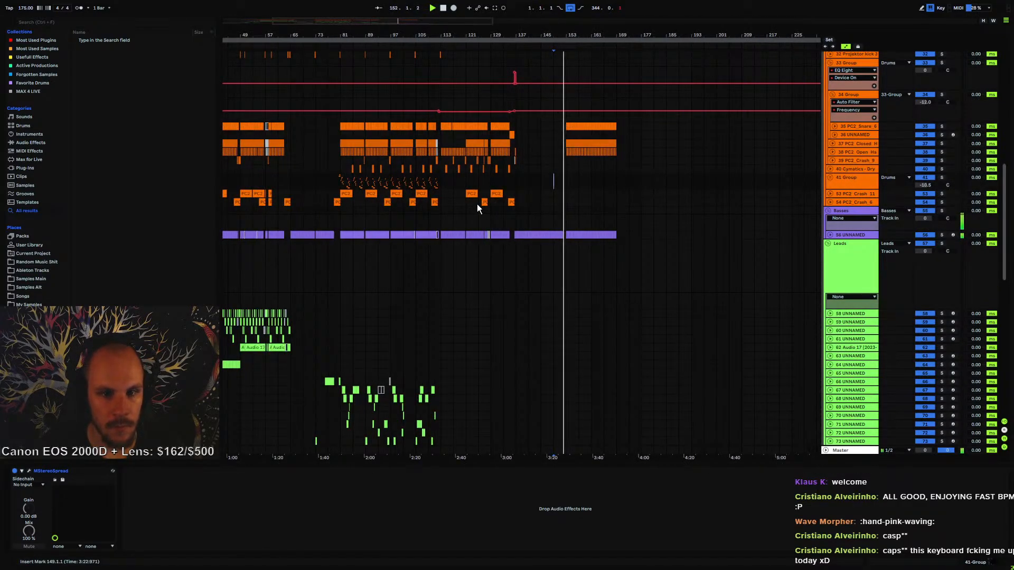
pyautogui.moveTo(477, 204); pyautogui.dragTo(491, 204)
pyautogui.hotkey('ctrl', 'c')
pyautogui.click(555, 201)
pyautogui.hotkey('ctrl', 'v')
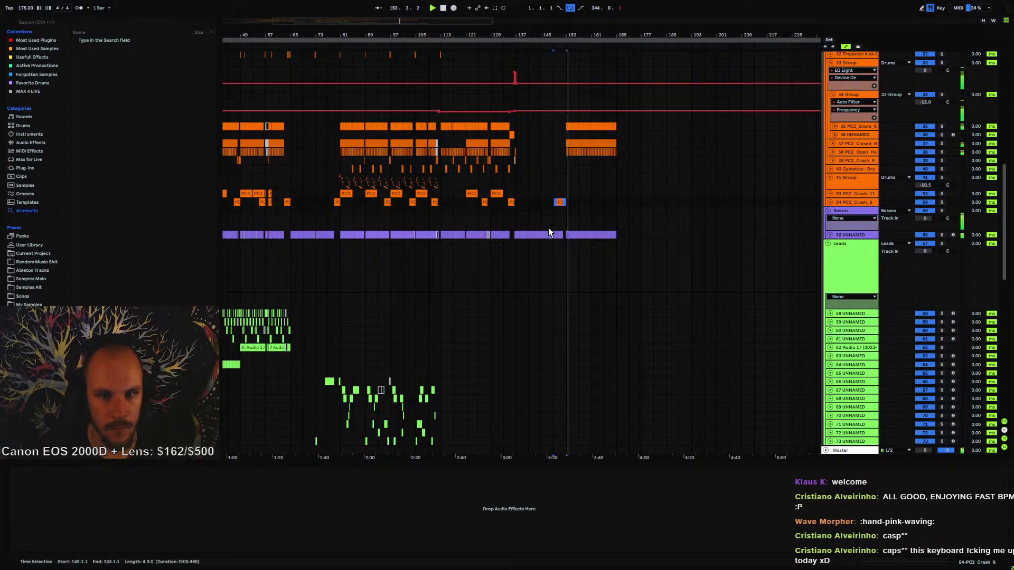
# - Copy an earlier PC2 Crash 11 clip on track 53 to bar 153 and return to bar 149 for playback
pyautogui.click(496, 193)
pyautogui.hotkey('ctrl', 'c')
pyautogui.click(567, 193)
pyautogui.hotkey('ctrl', 'v')
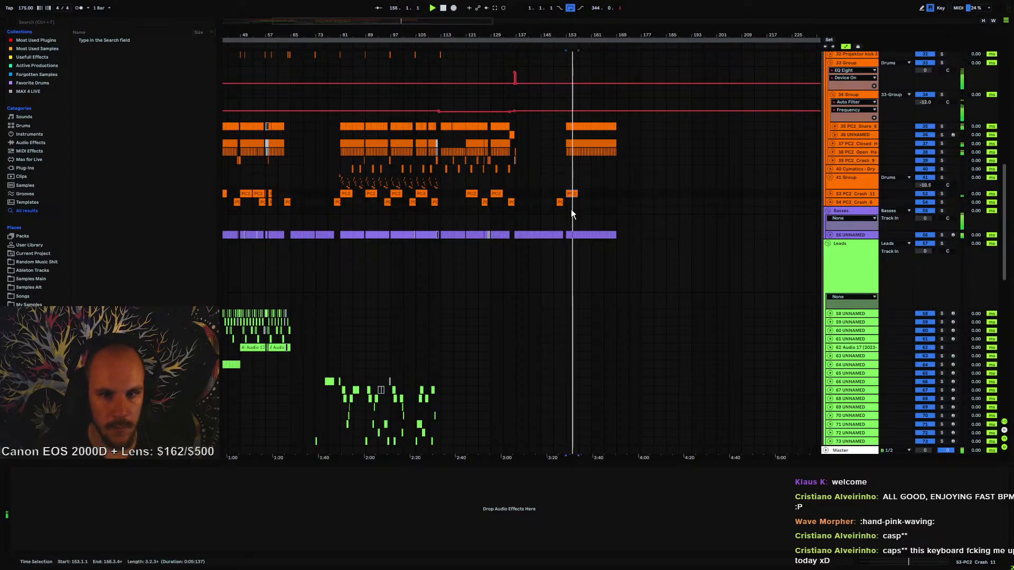
pyautogui.click(556, 194)
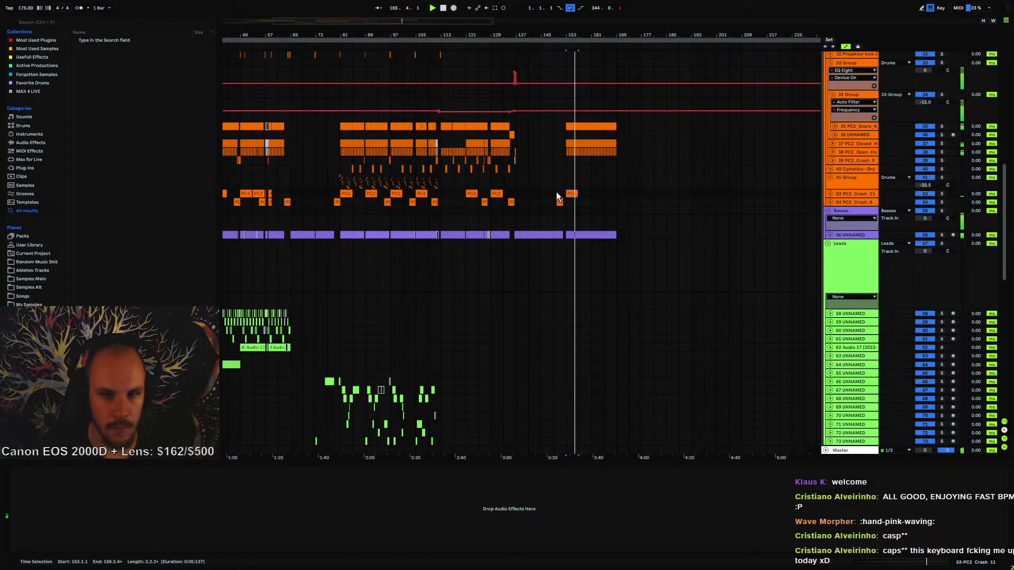
# - Lower snare track 35's volume to -3.0 dB while playing, check track 36's Transpose automation, and fold both tracks
pyautogui.click(835, 126)
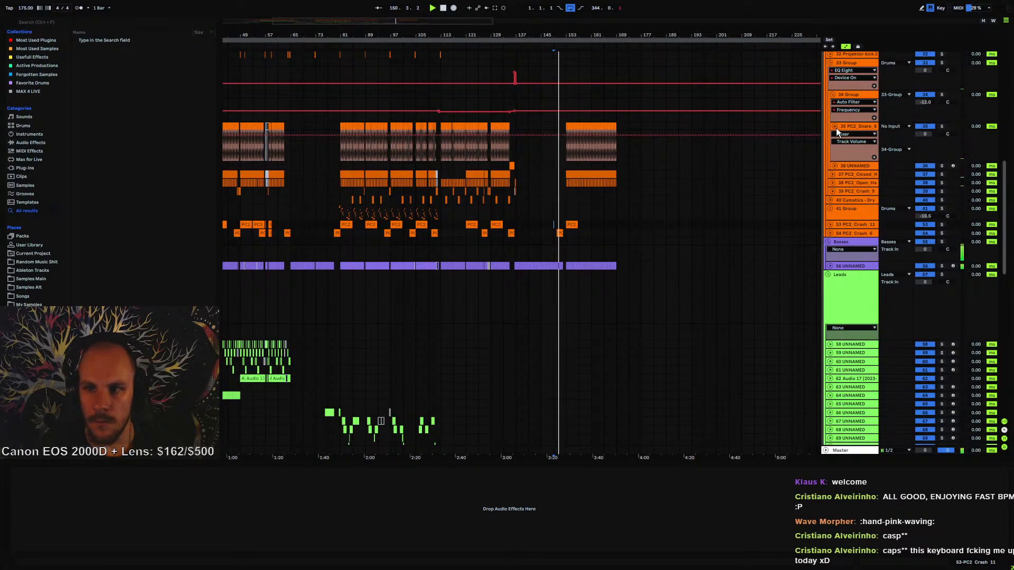
pyautogui.click(834, 126)
pyautogui.click(835, 133)
pyautogui.click(851, 135)
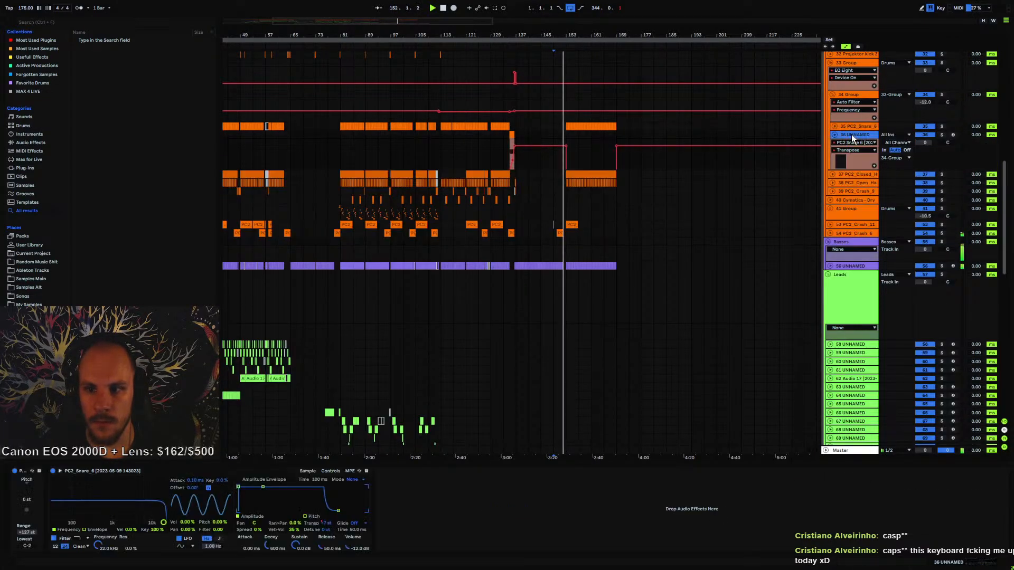
pyautogui.click(922, 103)
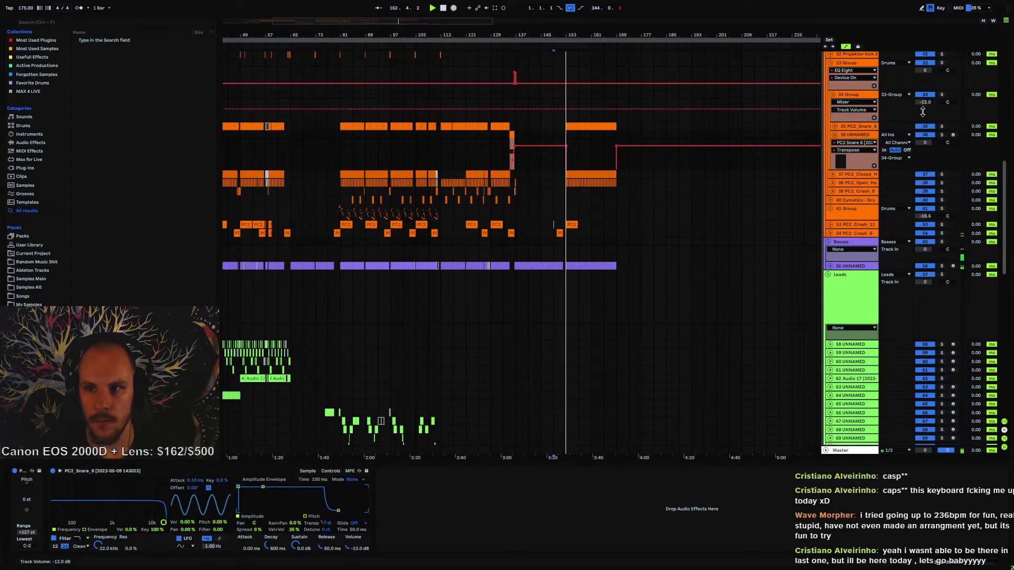
pyautogui.click(835, 126)
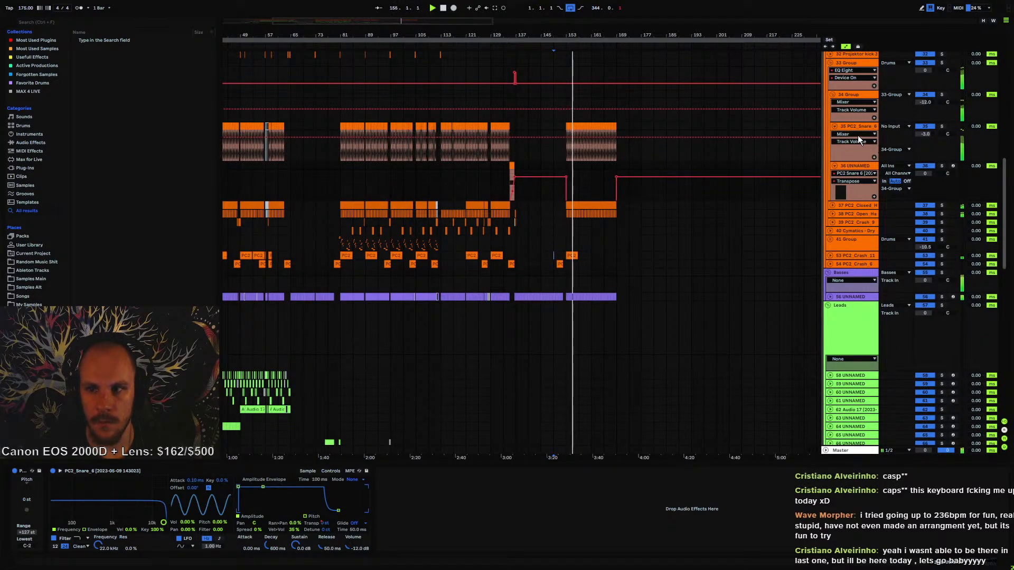
pyautogui.click(834, 126)
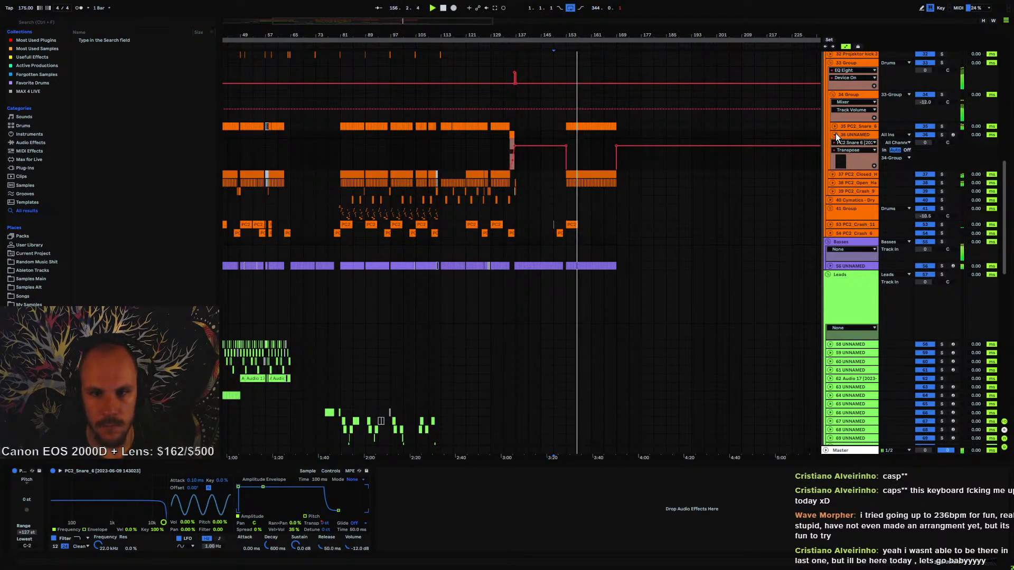
pyautogui.click(835, 135)
# - Review the lead clips across the arrangement against the newly built drum and bass section
pyautogui.moveTo(578, 35); pyautogui.dragTo(518, 167)
pyautogui.scroll(-15, 537, 190)
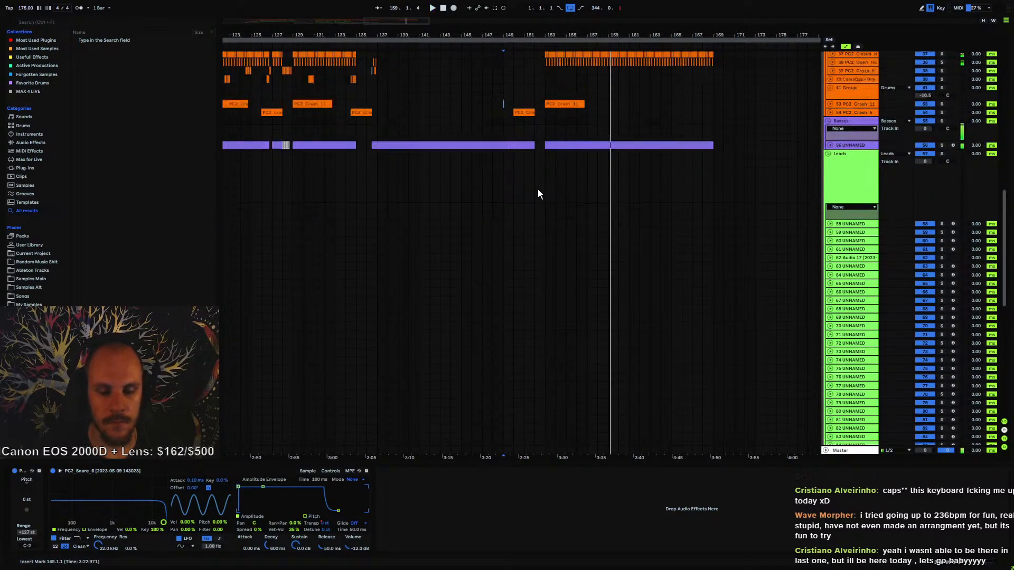
pyautogui.scroll(15, 570, 272)
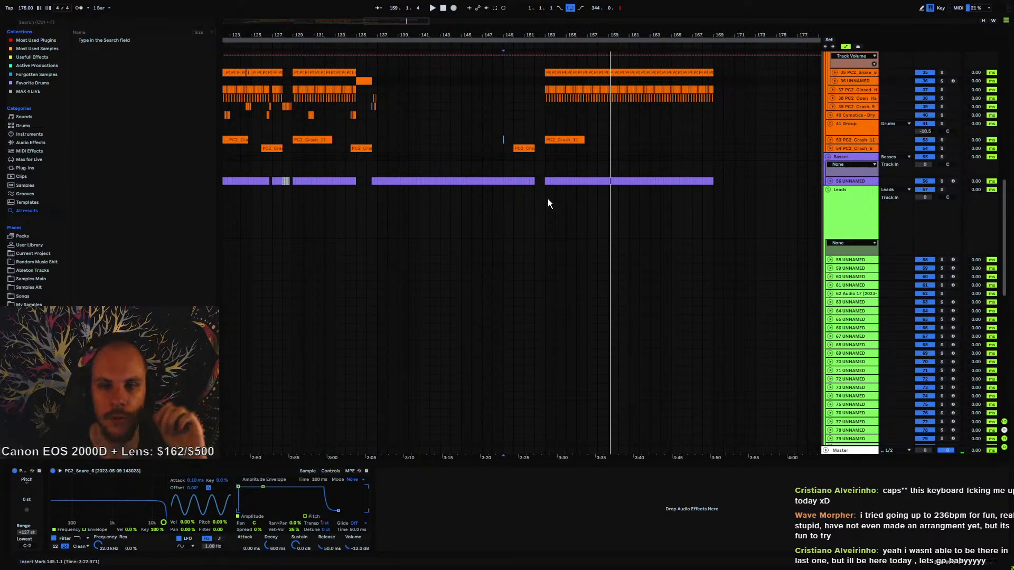
pyautogui.moveTo(400, 37); pyautogui.dragTo(608, 32)
pyautogui.scroll(-3, 459, 284)
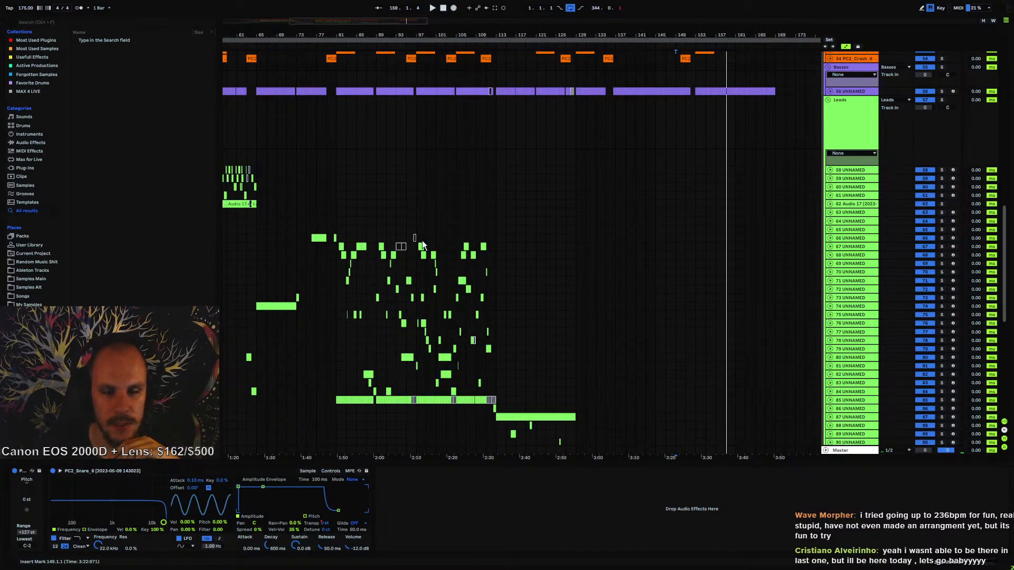
pyautogui.moveTo(382, 36); pyautogui.dragTo(545, 31)
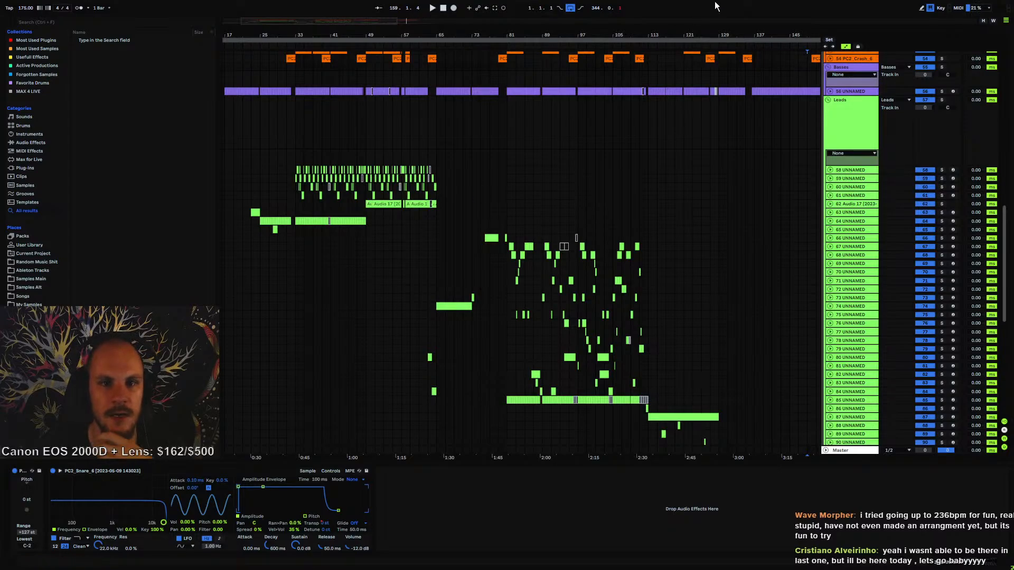
pyautogui.moveTo(641, 30); pyautogui.dragTo(417, 67)
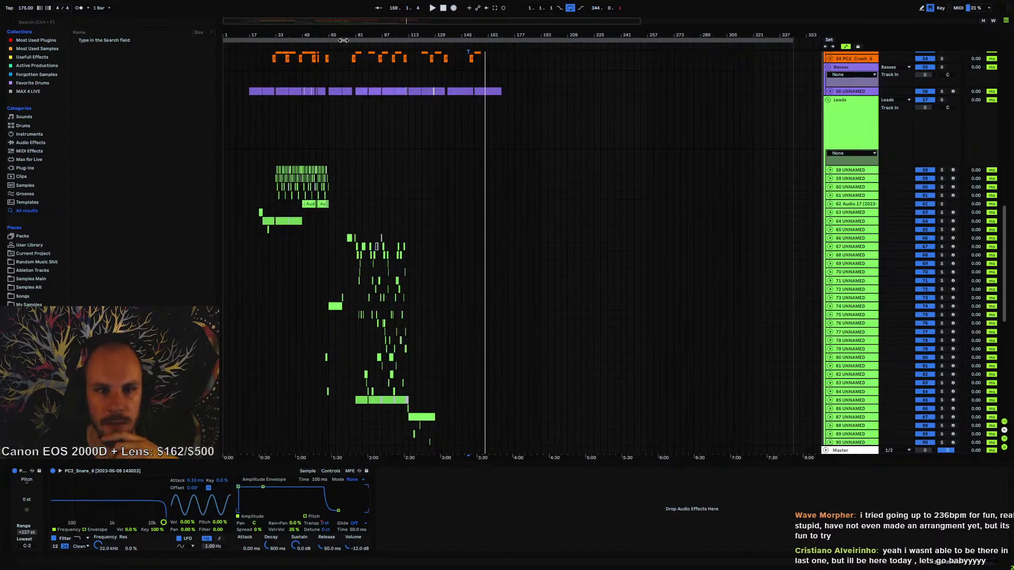
# - Play the intro pads from bar 1 and select track 101 to inspect its device chain
pyautogui.moveTo(252, 31); pyautogui.dragTo(295, 78)
pyautogui.scroll(-7, 295, 77)
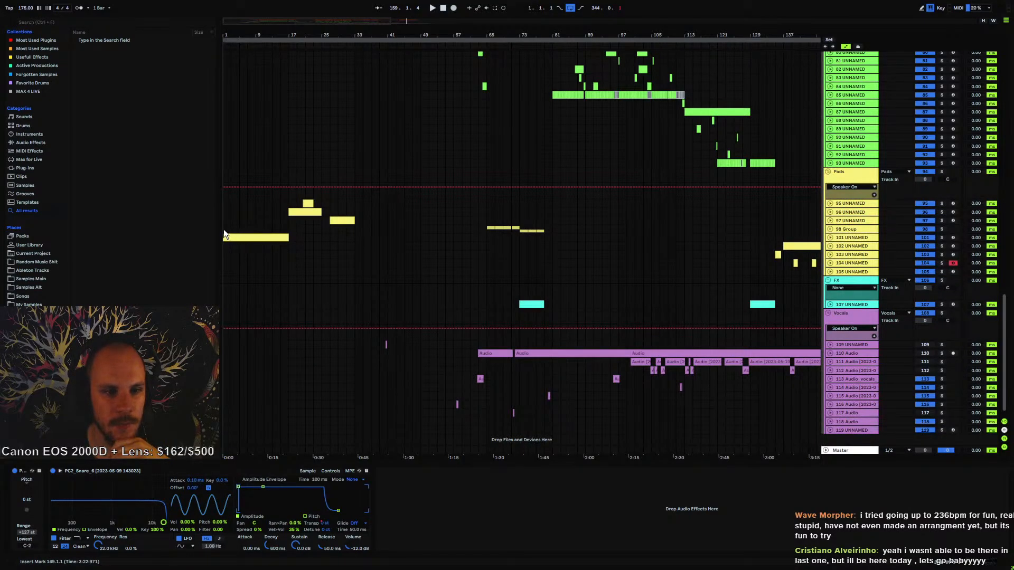
pyautogui.click(224, 236)
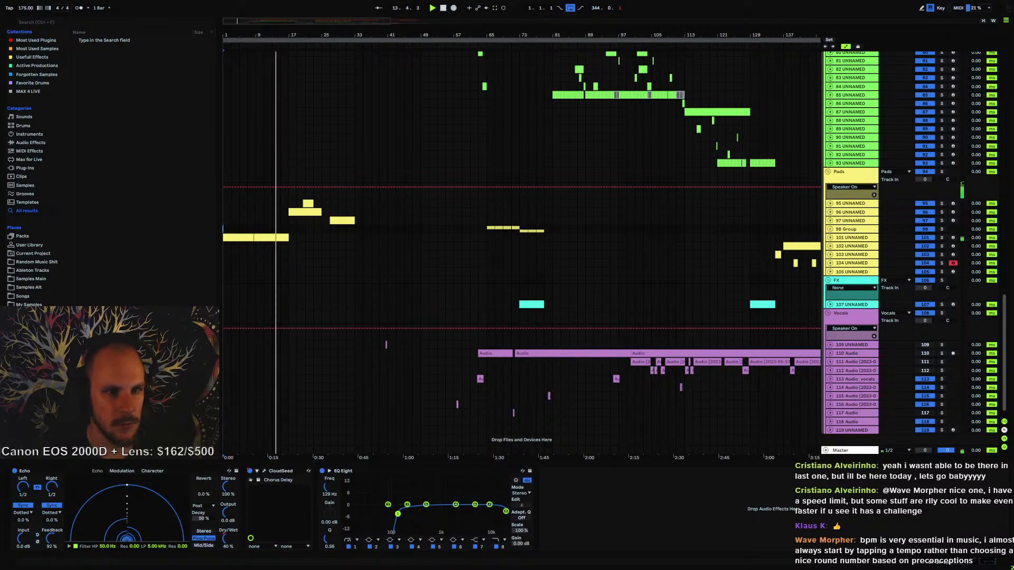
pyautogui.moveTo(256, 36); pyautogui.dragTo(255, 82)
pyautogui.click(851, 239)
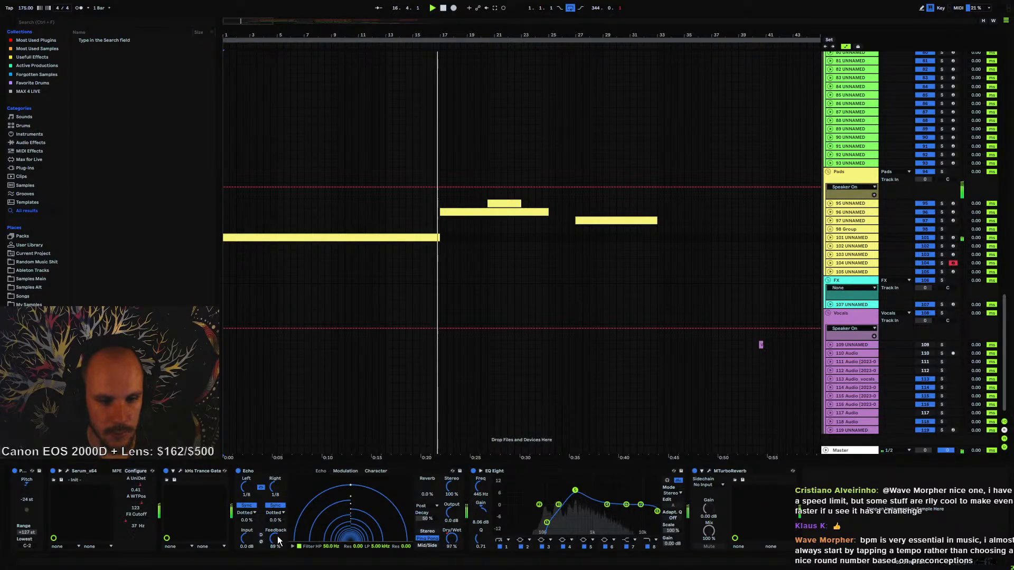
# - Automate the Echo Feedback on track 101 to rise toward the clip's end at bar 17
pyautogui.click(830, 238)
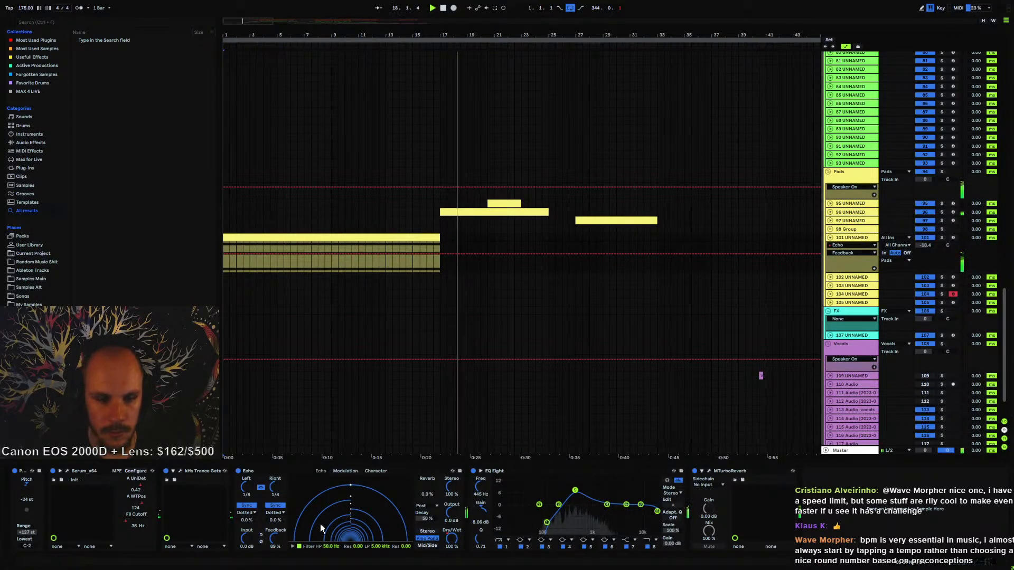
pyautogui.press('space')
pyautogui.press('space')
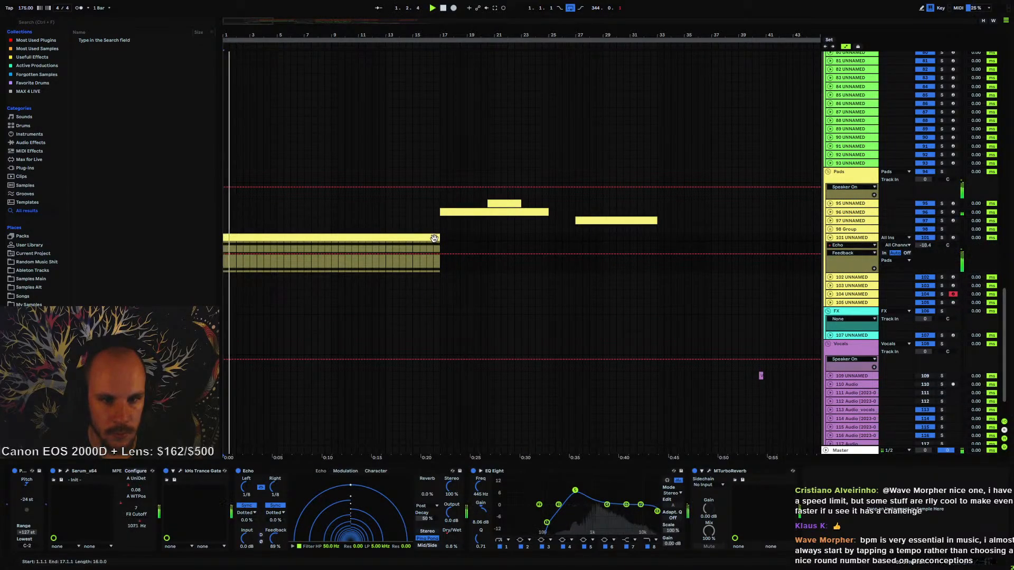
pyautogui.click(385, 254)
pyautogui.moveTo(439, 254); pyautogui.dragTo(440, 253)
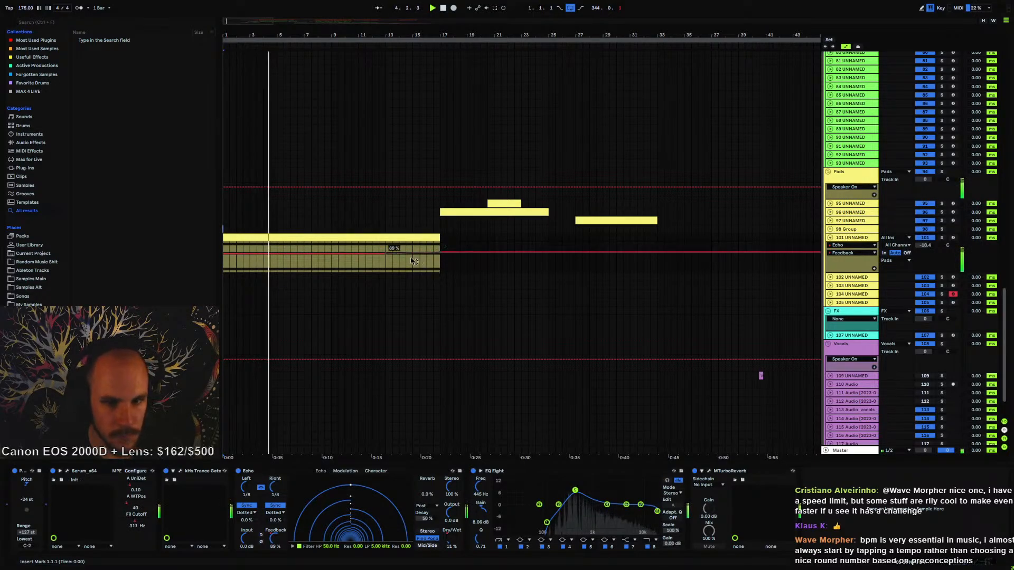
# - Automate track 101's Echo LP Freq to rise toward bar 17, and fold the track
pyautogui.click(378, 547)
pyautogui.click(386, 247)
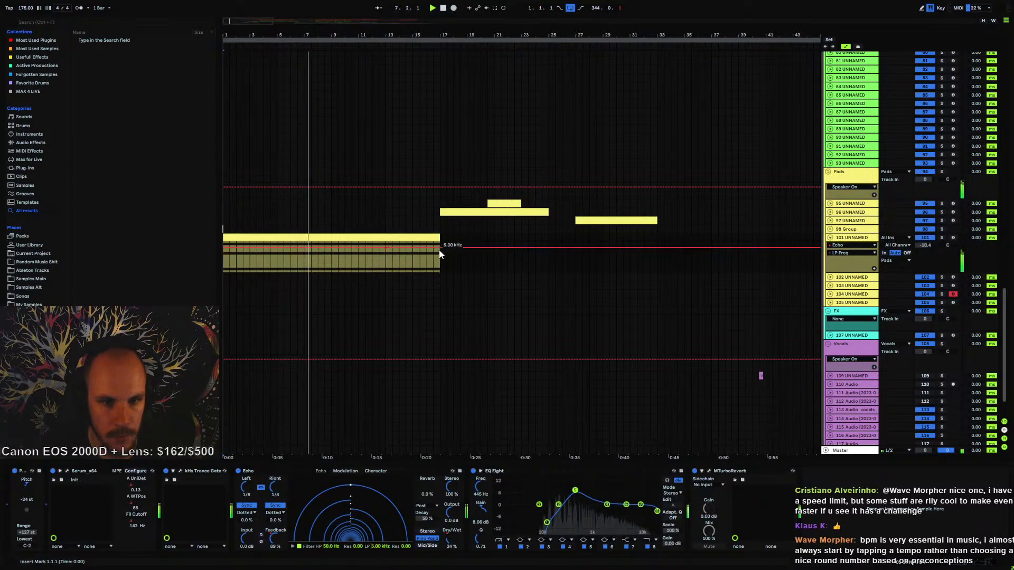
pyautogui.moveTo(440, 247); pyautogui.dragTo(439, 245)
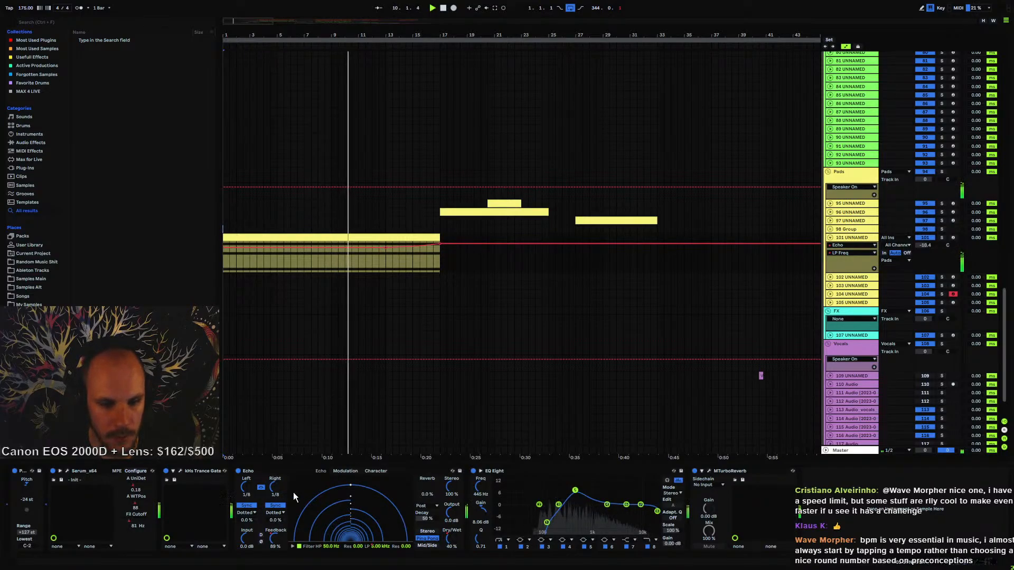
pyautogui.click(832, 238)
pyautogui.click(849, 238)
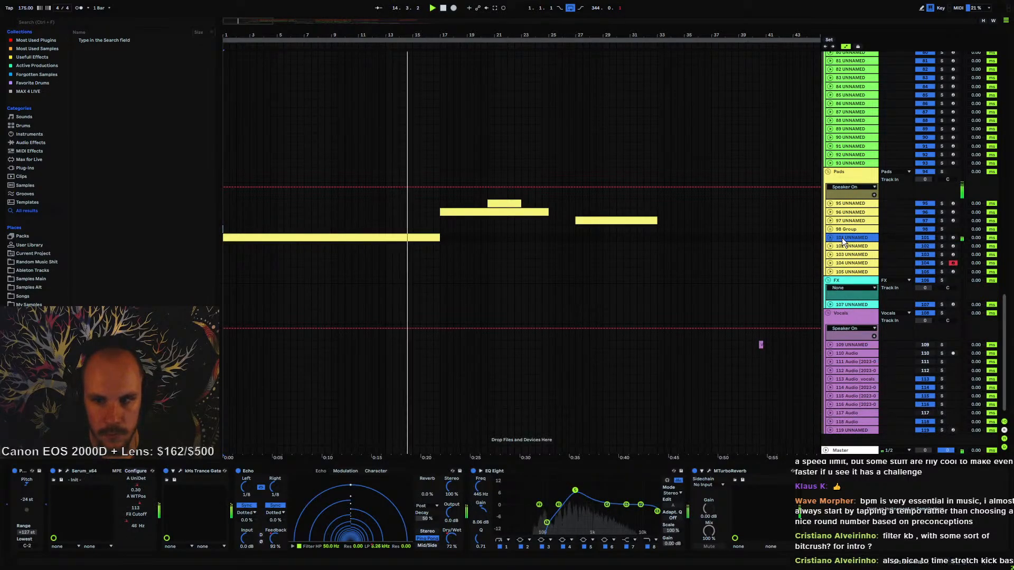
# - Copy the track 105 clip at bars 145 to 153 to bar 9 on the same track
pyautogui.moveTo(460, 31); pyautogui.dragTo(461, 5)
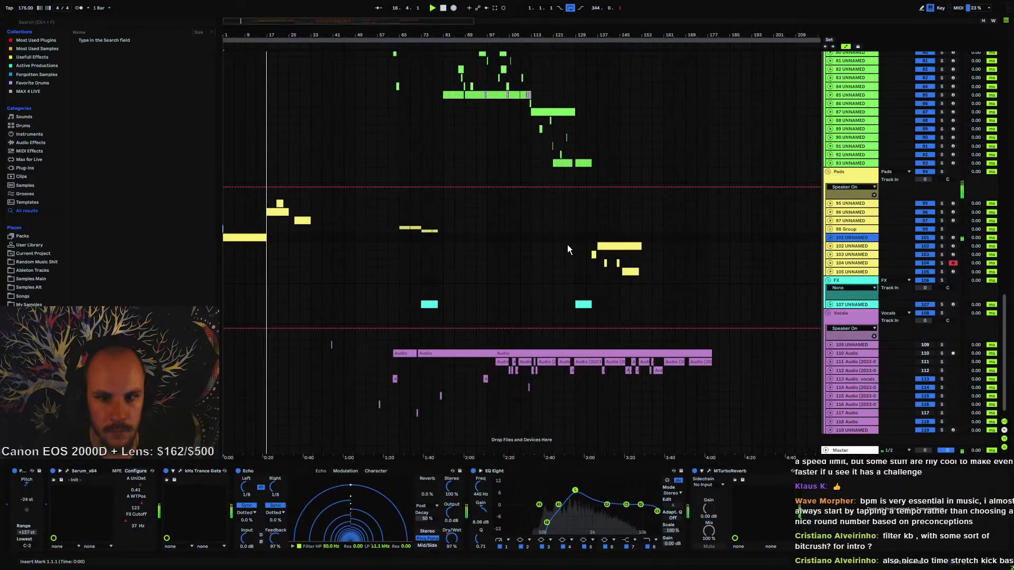
pyautogui.click(622, 272)
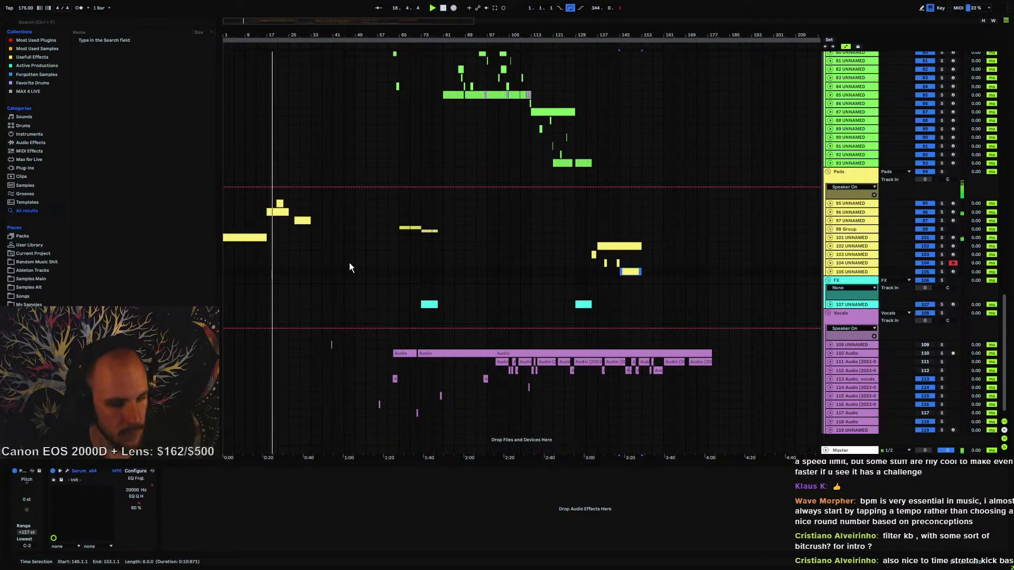
pyautogui.click(249, 271)
pyautogui.hotkey('ctrl', 'v')
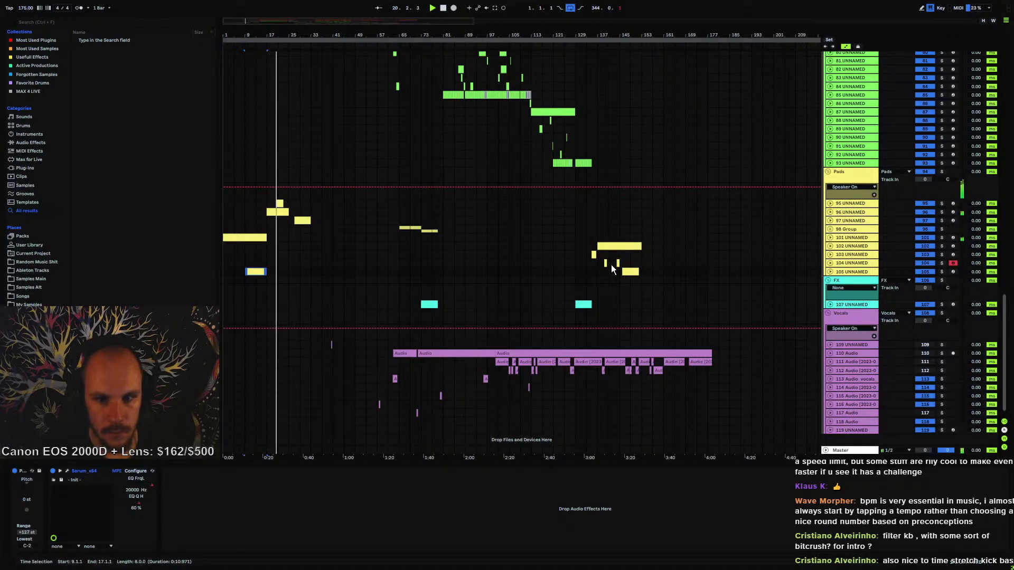
# - Copy a short track 104 clip to bar 16 and replay the intro from bar 9
pyautogui.click(248, 264)
pyautogui.press('space')
pyautogui.press('space')
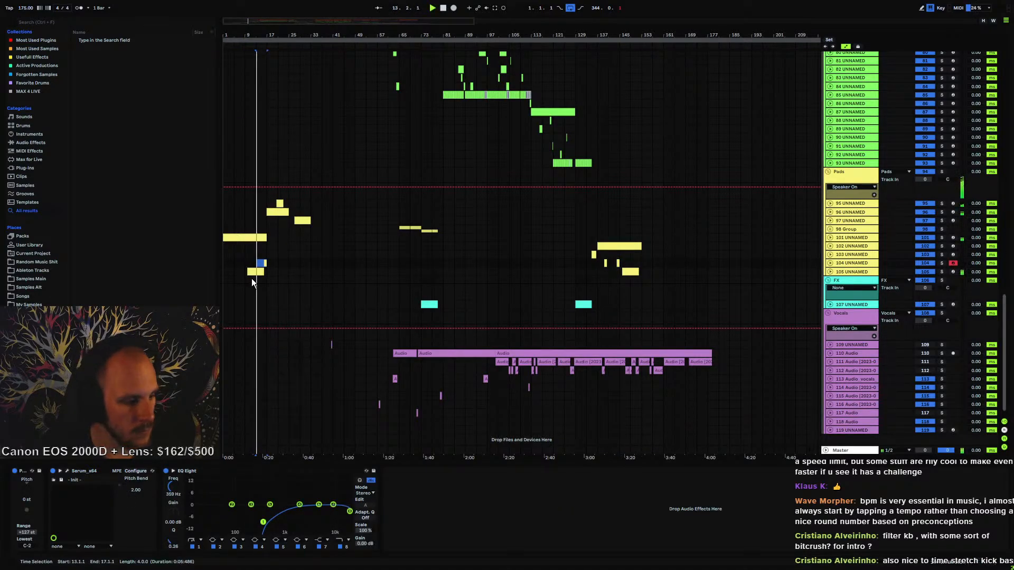
pyautogui.hotkey('ctrl', 'v')
pyautogui.hotkey('ctrl', 'z')
pyautogui.press('space')
pyautogui.press('space')
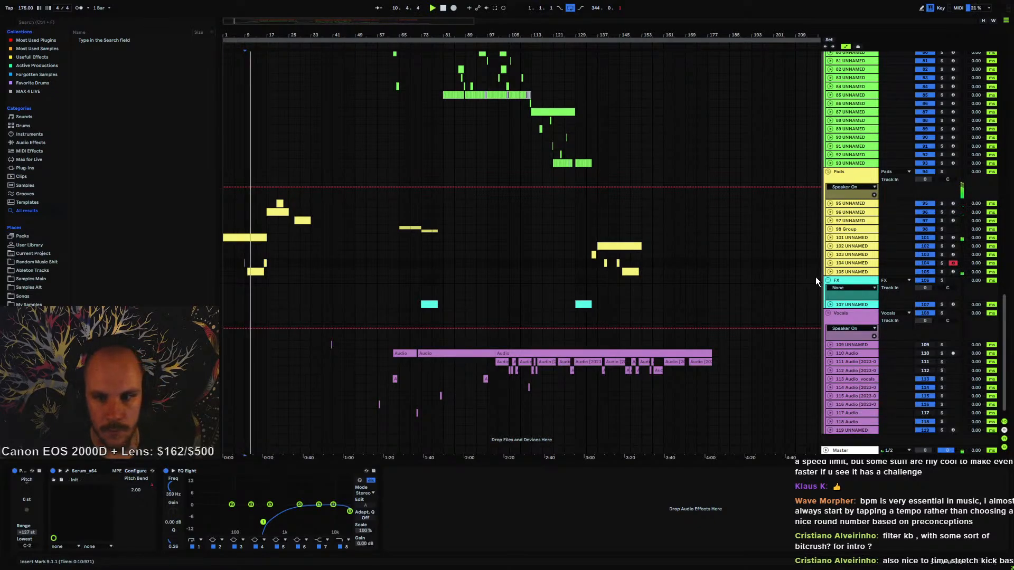
# - Unfold pad track 105 and set its volume to -7.0 dB
pyautogui.click(831, 272)
pyautogui.click(925, 280)
pyautogui.press('Down')
pyautogui.press('Down')
pyautogui.press('Down')
pyautogui.press('Down')
pyautogui.press('Down')
pyautogui.press('Down')
pyautogui.press('Down')
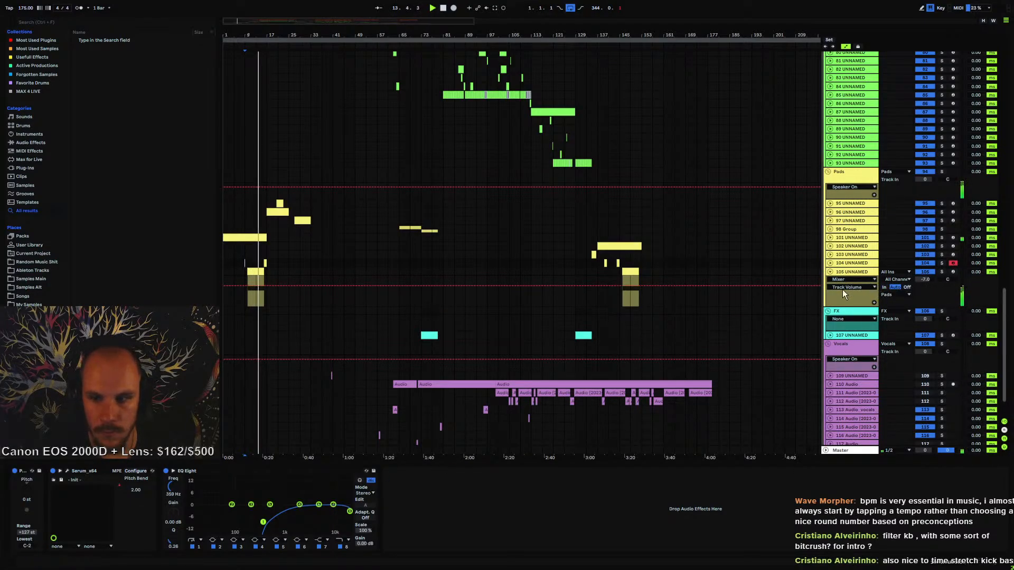
# - Add an EQ Eight after Serum on track 105
pyautogui.click(848, 273)
pyautogui.click(446, 507)
pyautogui.rightClick(447, 507)
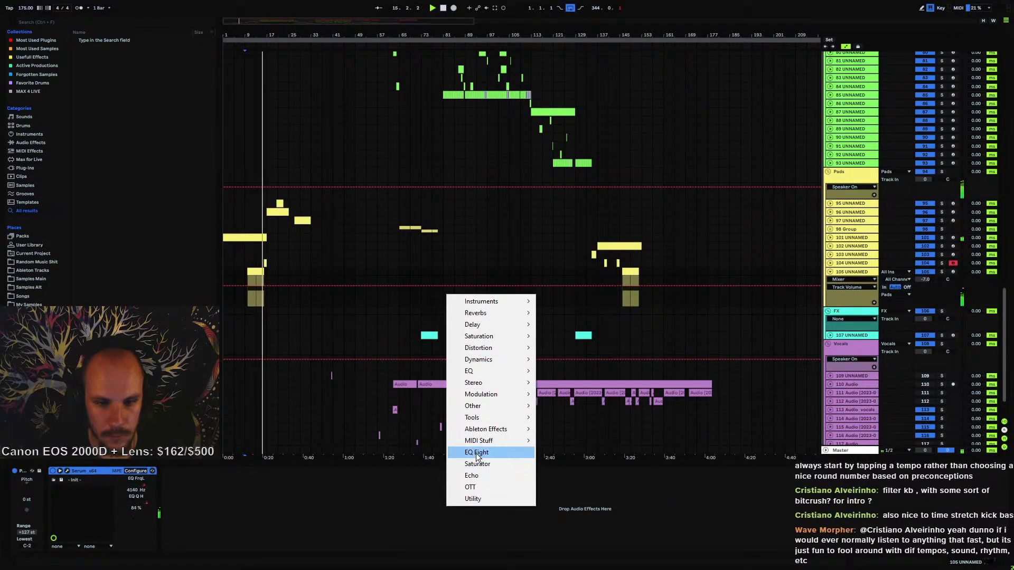
pyautogui.click(476, 455)
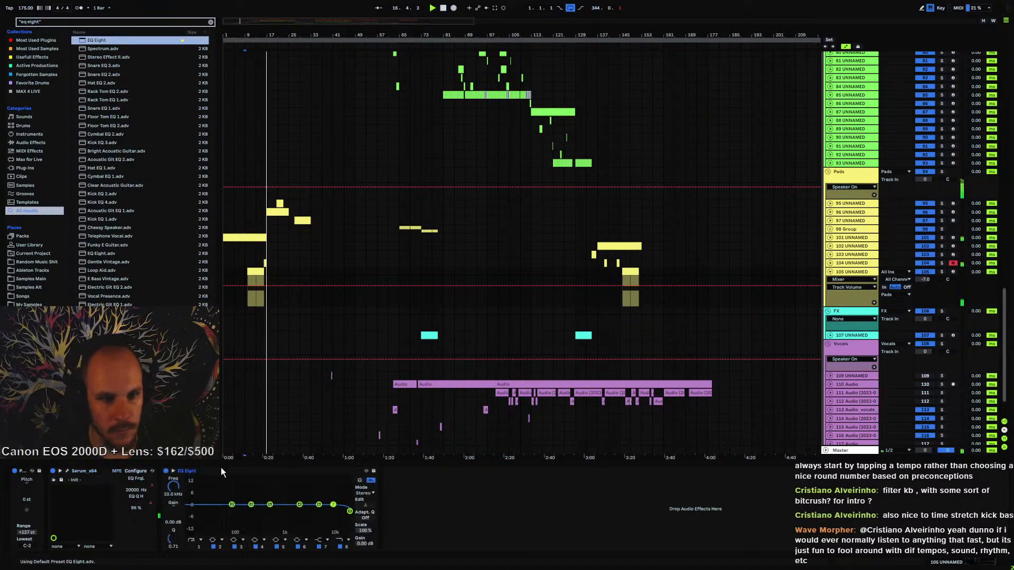
# - Move track 104's short intro clip to bar 24 and trim track 105's clip to start at bar 11
pyautogui.moveTo(248, 35); pyautogui.dragTo(296, 116)
pyautogui.moveTo(370, 264); pyautogui.dragTo(465, 264)
pyautogui.moveTo(310, 271); pyautogui.dragTo(322, 271)
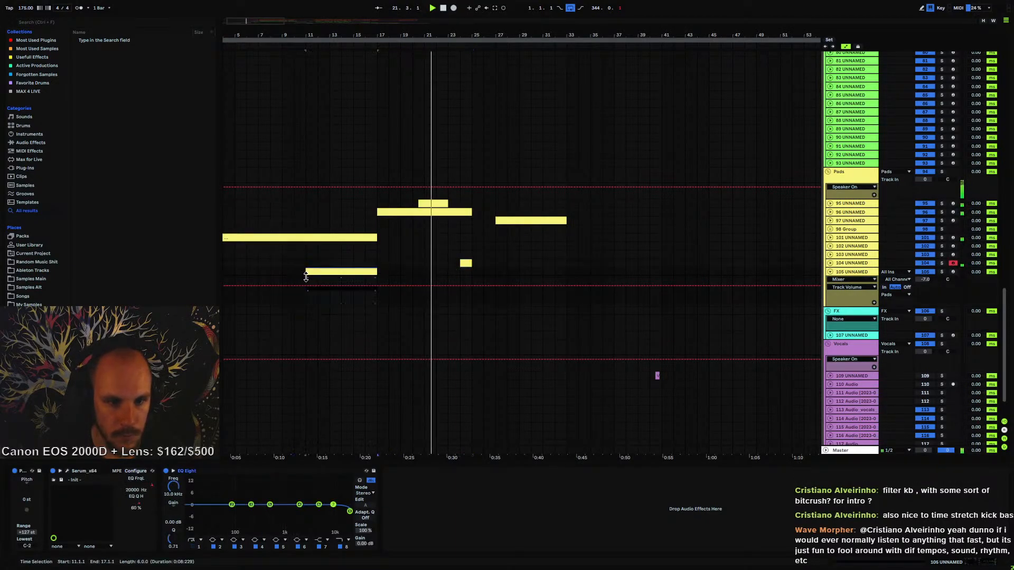
# - Shape track 105's EQ Eight with a low cut, a raised upper-mid band and band 8 at 18.6 kHz
pyautogui.click(193, 548)
pyautogui.moveTo(195, 511); pyautogui.dragTo(344, 499)
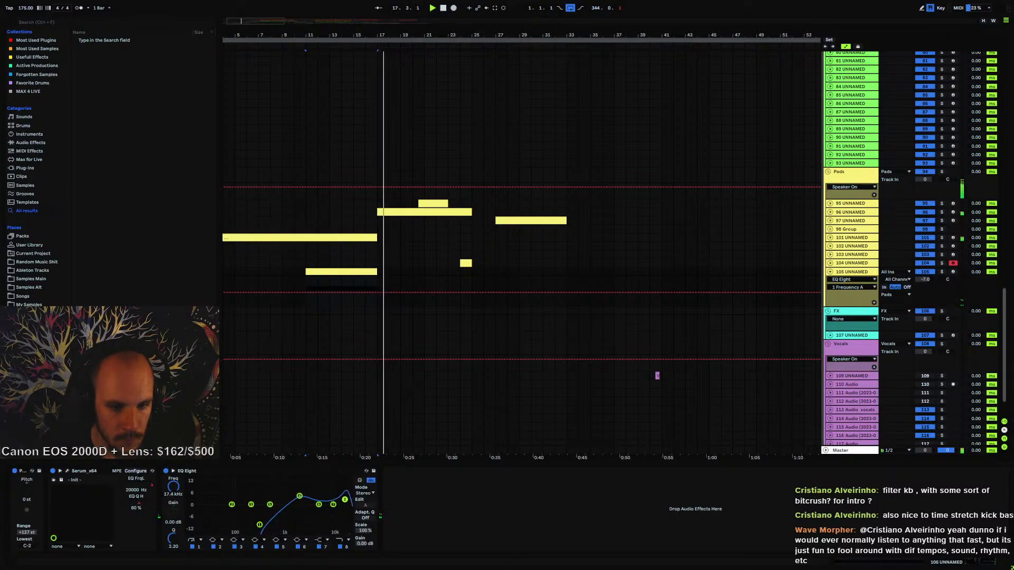
# - Add Echo to track 105 with LP at 20.0 kHz, filter off and Feedback at 87%, and fold the track
pyautogui.rightClick(411, 505)
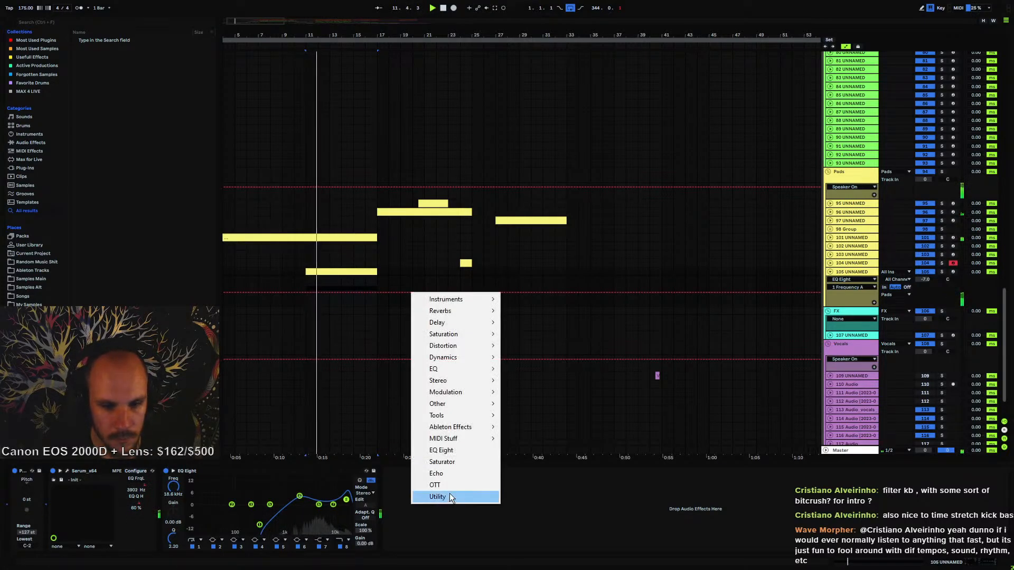
pyautogui.click(443, 474)
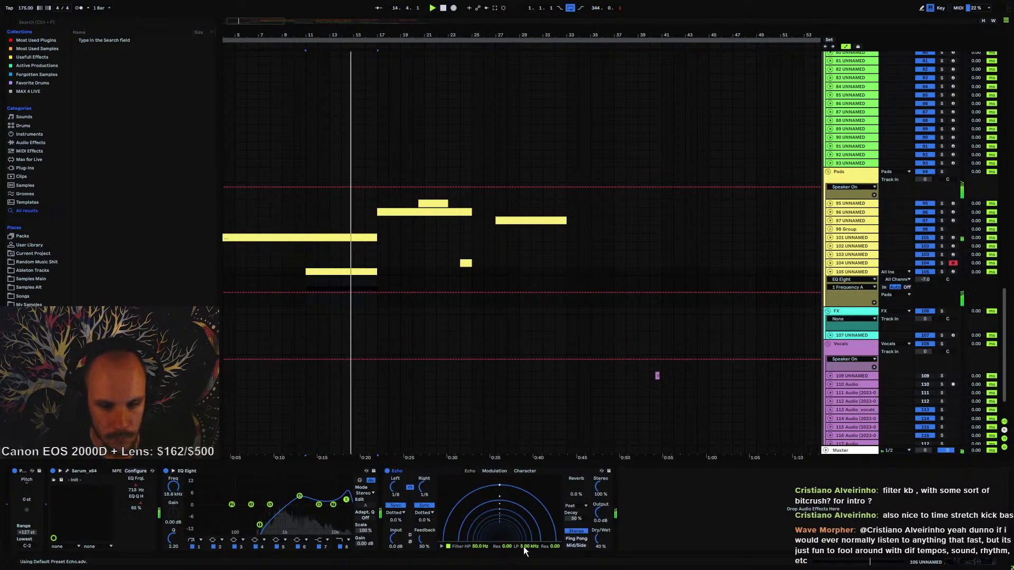
pyautogui.moveTo(525, 547); pyautogui.dragTo(525, 496)
pyautogui.click(448, 547)
pyautogui.moveTo(425, 540); pyautogui.dragTo(426, 516)
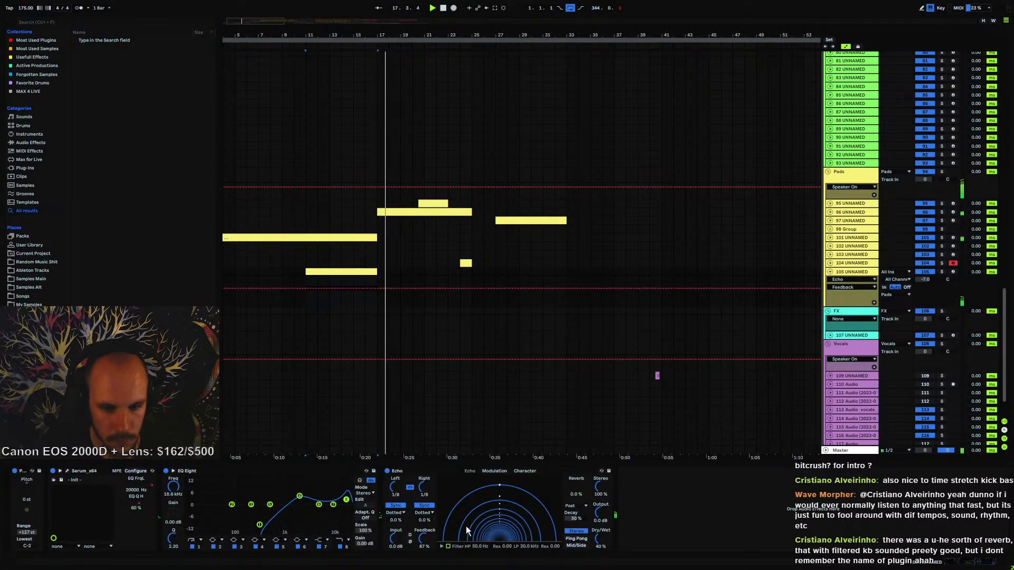
pyautogui.click(831, 272)
pyautogui.moveTo(326, 28); pyautogui.dragTo(370, 33)
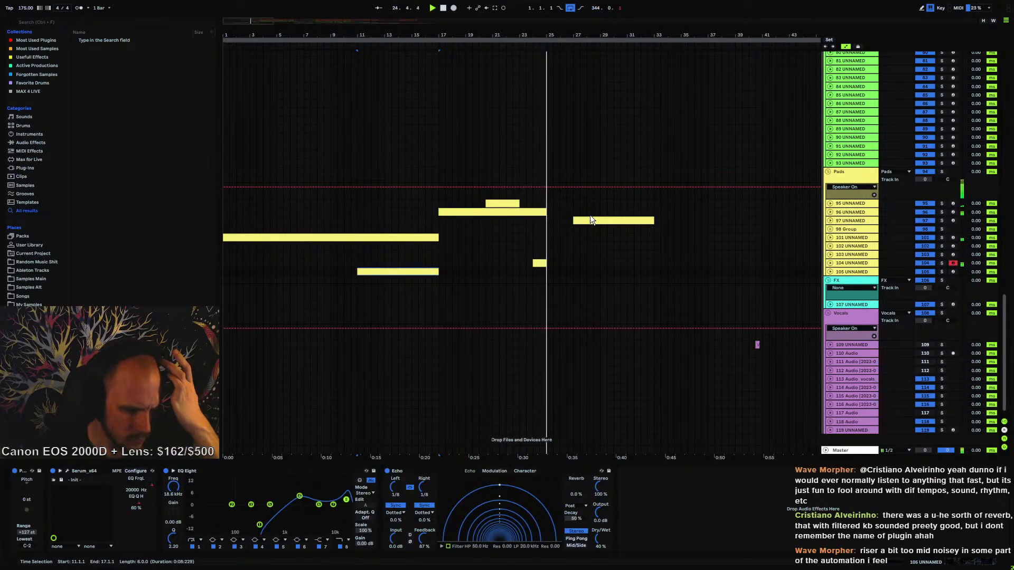
# - Play from bar 11 with track 105 unfolded and soloed to hear its riser alone
pyautogui.click(357, 276)
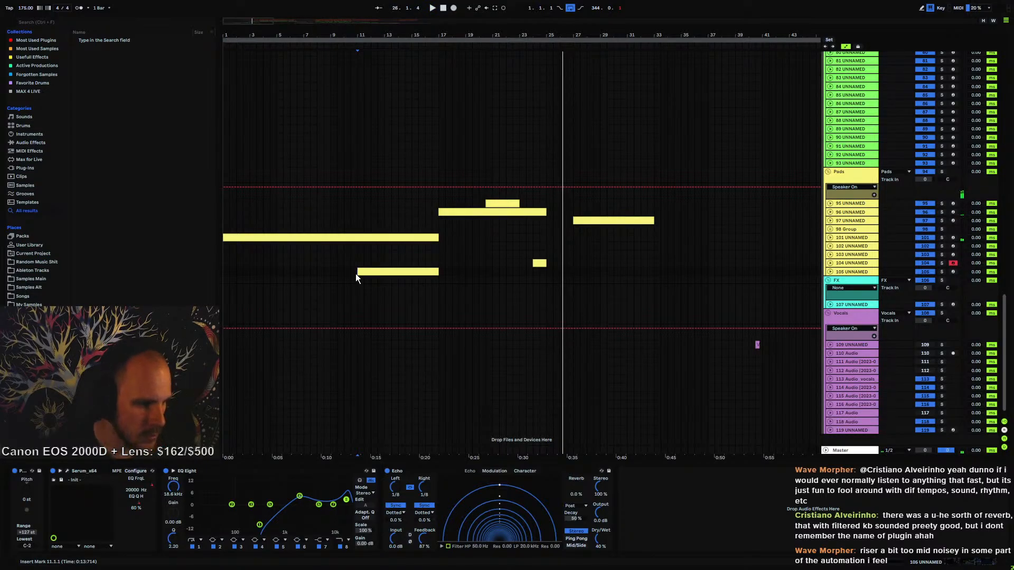
pyautogui.press('space')
pyautogui.doubleClick(863, 273)
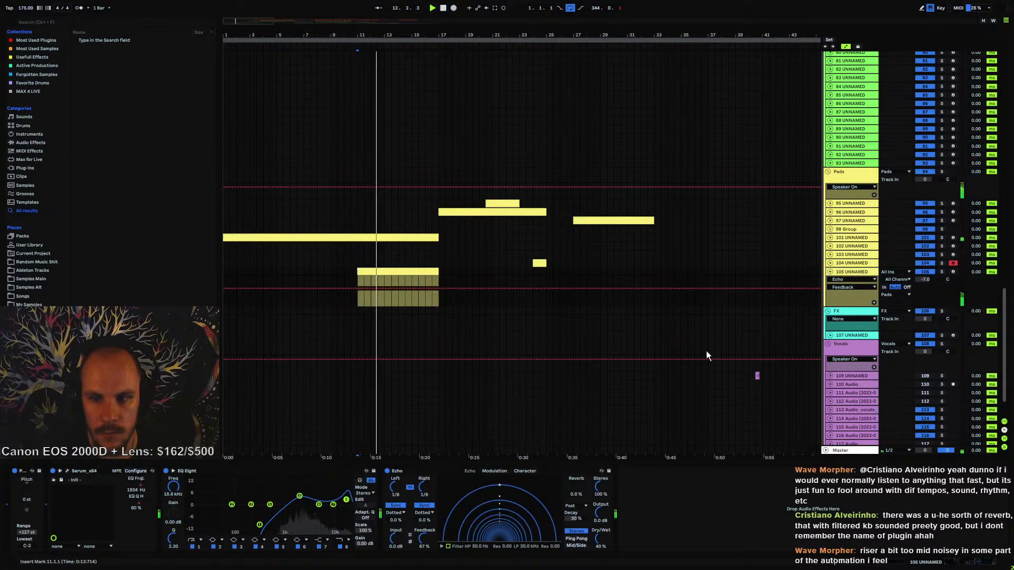
pyautogui.click(943, 272)
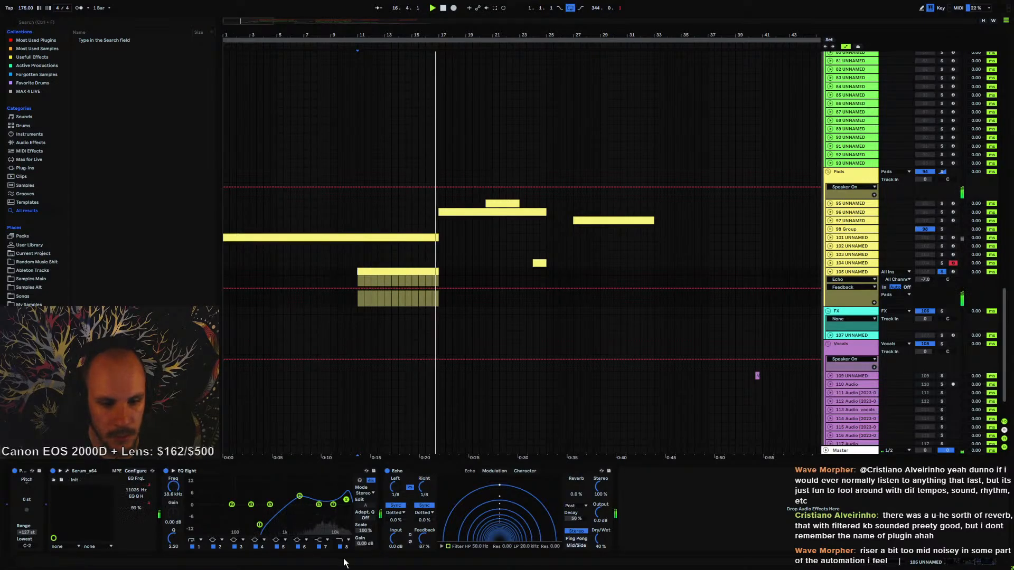
# - Automate track 105's EQ Eight band 8 frequency to dip around bar 13, replay it, then unsolo and fold the track
pyautogui.click(174, 486)
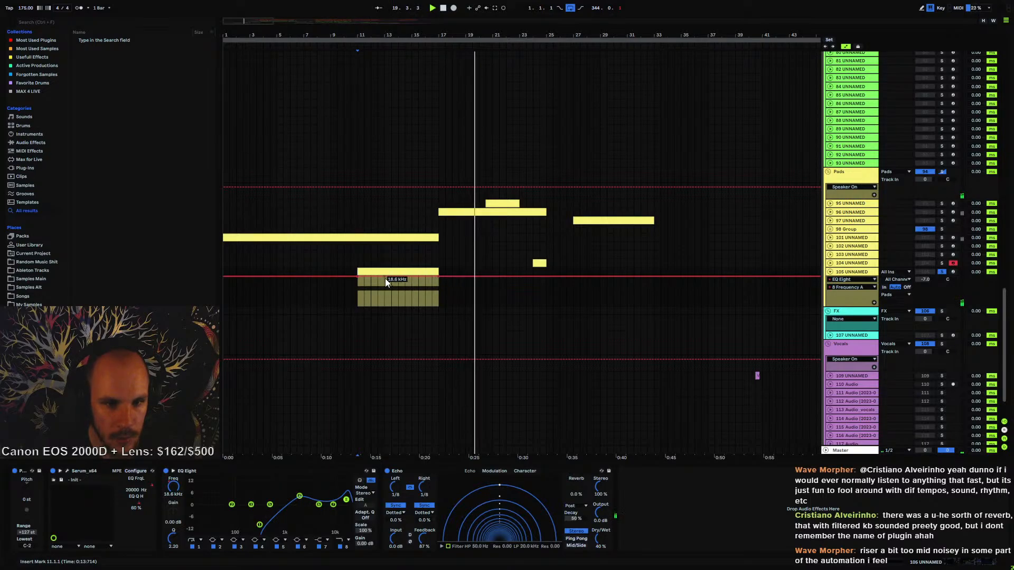
pyautogui.moveTo(385, 278); pyautogui.dragTo(385, 285)
pyautogui.press('space')
pyautogui.press('space')
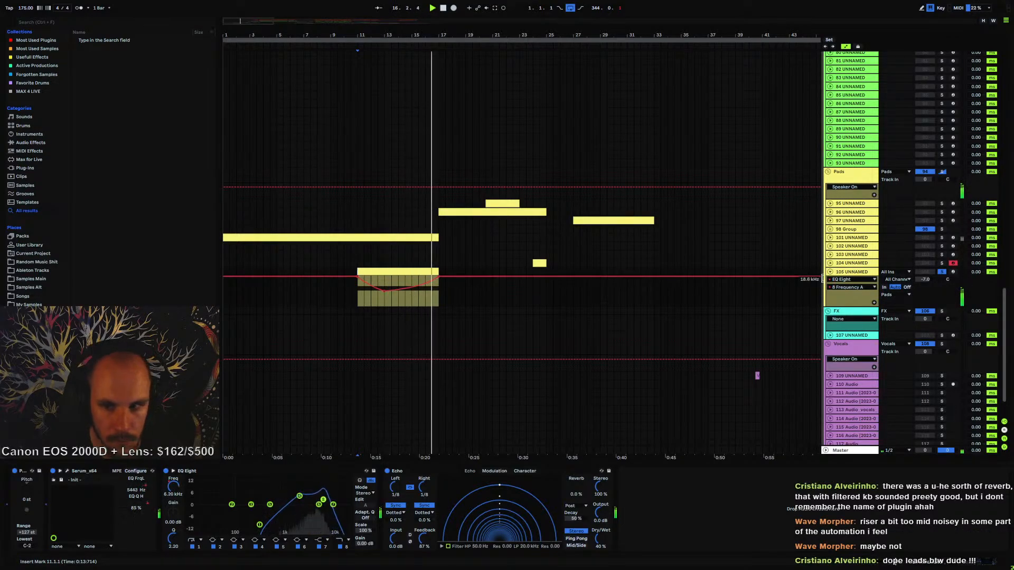
pyautogui.click(941, 272)
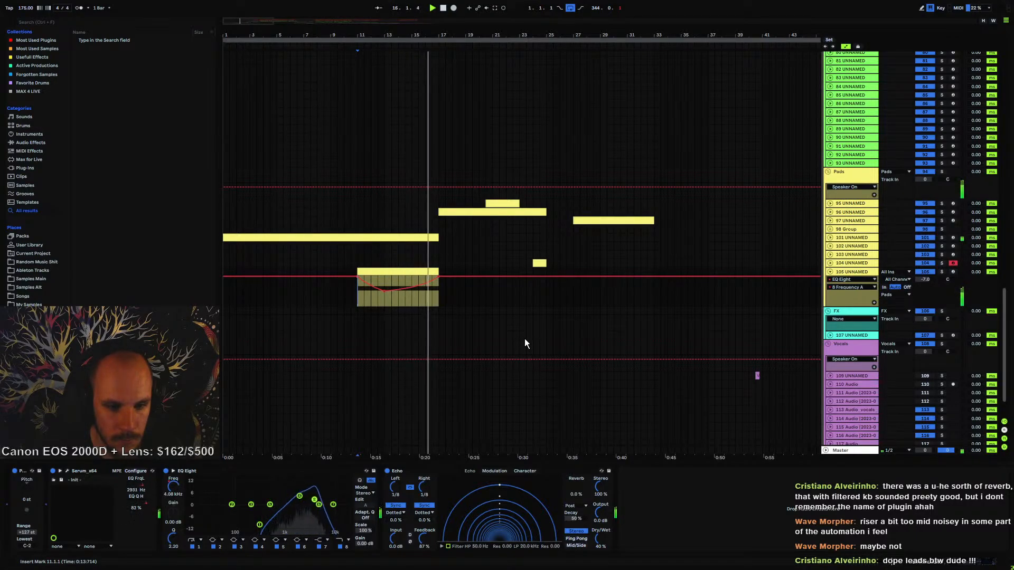
pyautogui.click(830, 271)
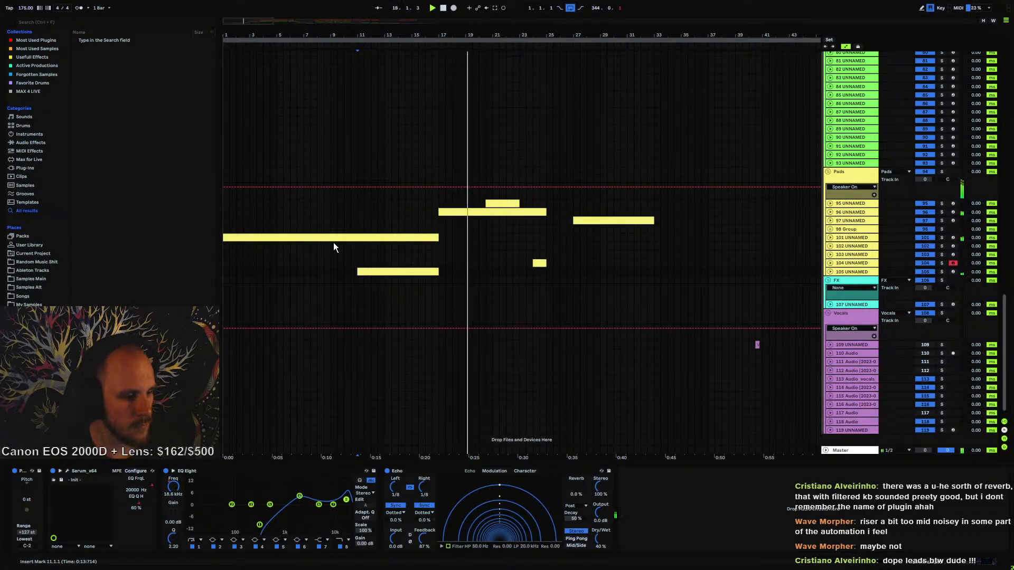
# - Add a kHs Trance Gate after the EQ Eight on track 104
pyautogui.moveTo(422, 36); pyautogui.dragTo(421, 23)
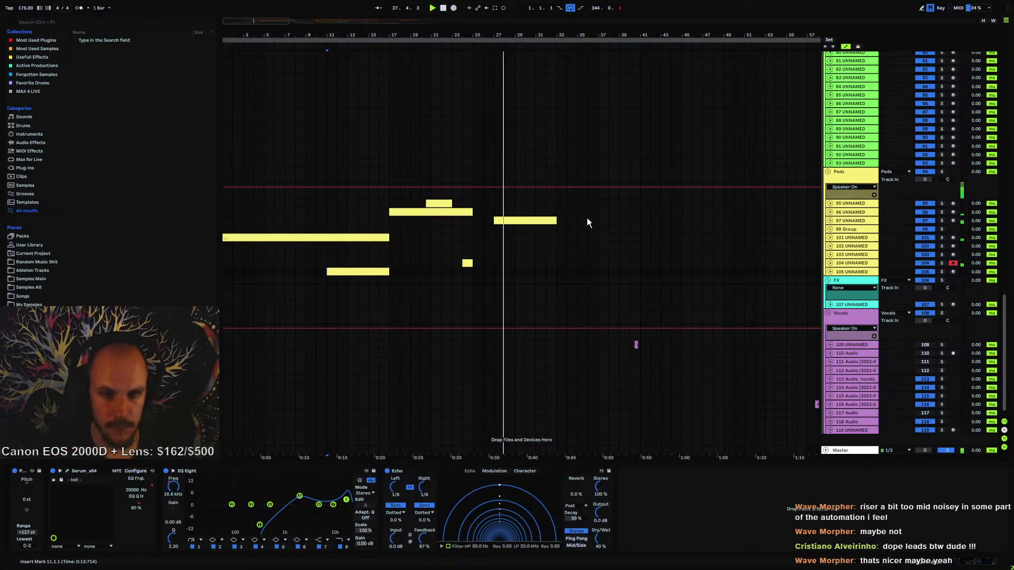
pyautogui.rightClick(473, 523)
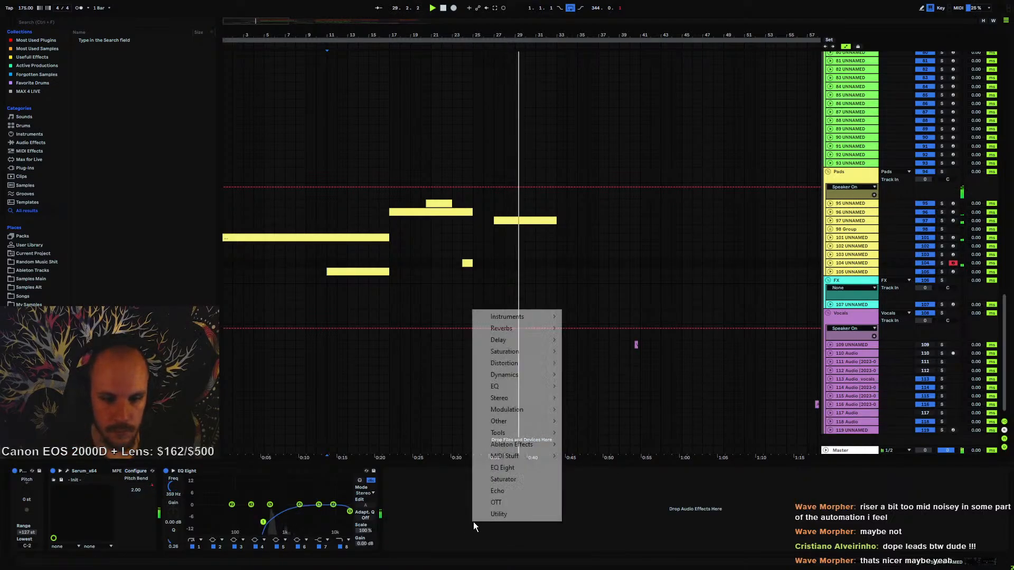
pyautogui.moveTo(533, 379)
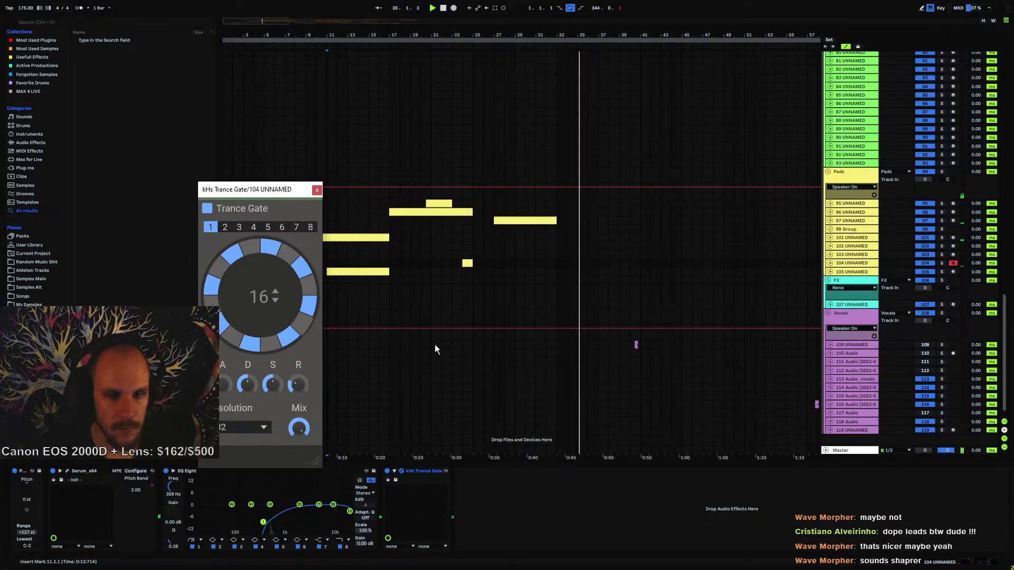
# - Automate track 104's Trance Gate Mix at 0 up to about bar 25 and full from there, play from bar 24, and close the plugin
pyautogui.click(830, 263)
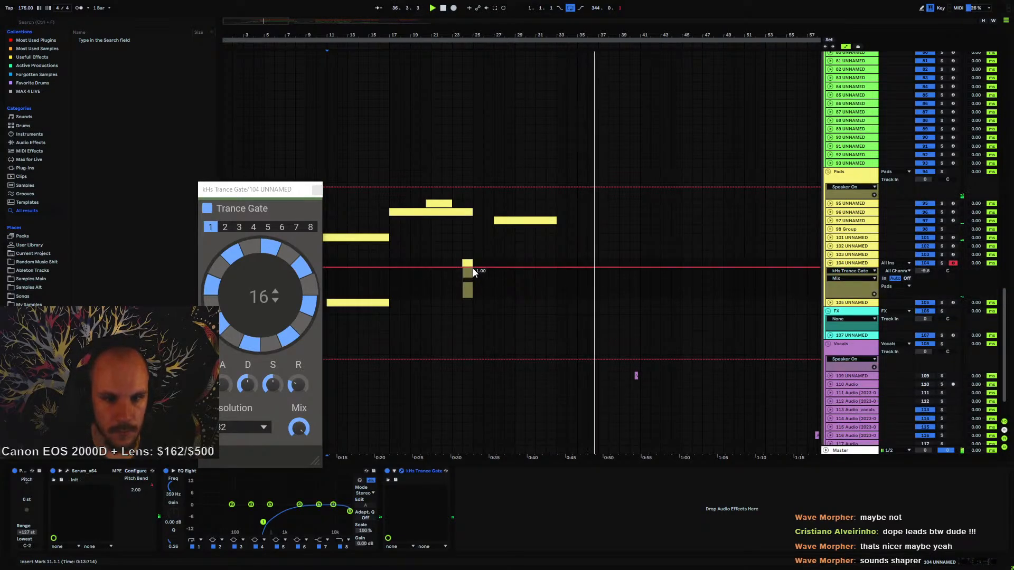
pyautogui.moveTo(466, 268); pyautogui.dragTo(467, 297)
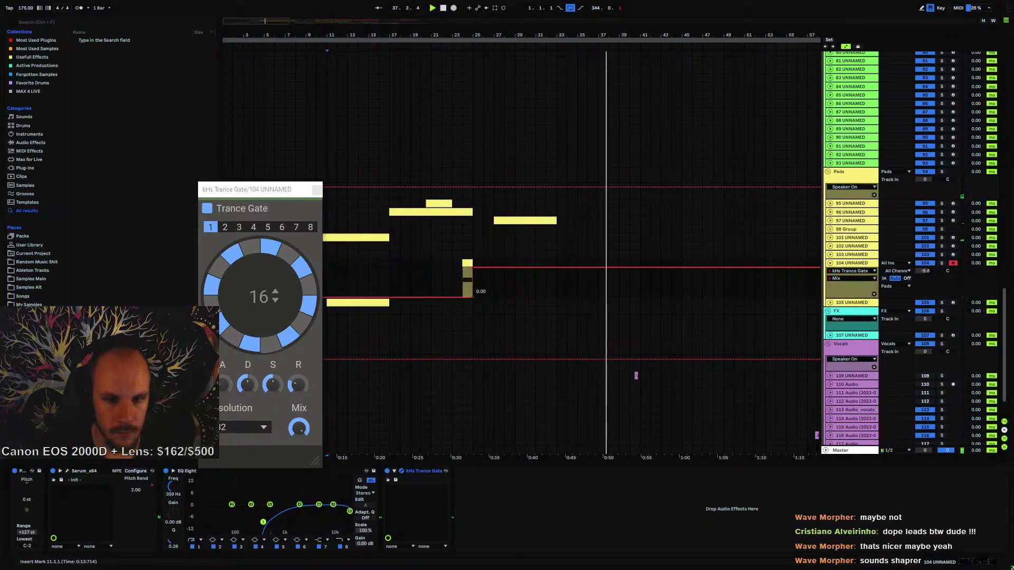
pyautogui.click(460, 284)
pyautogui.press('space')
pyautogui.press('space')
pyautogui.click(317, 189)
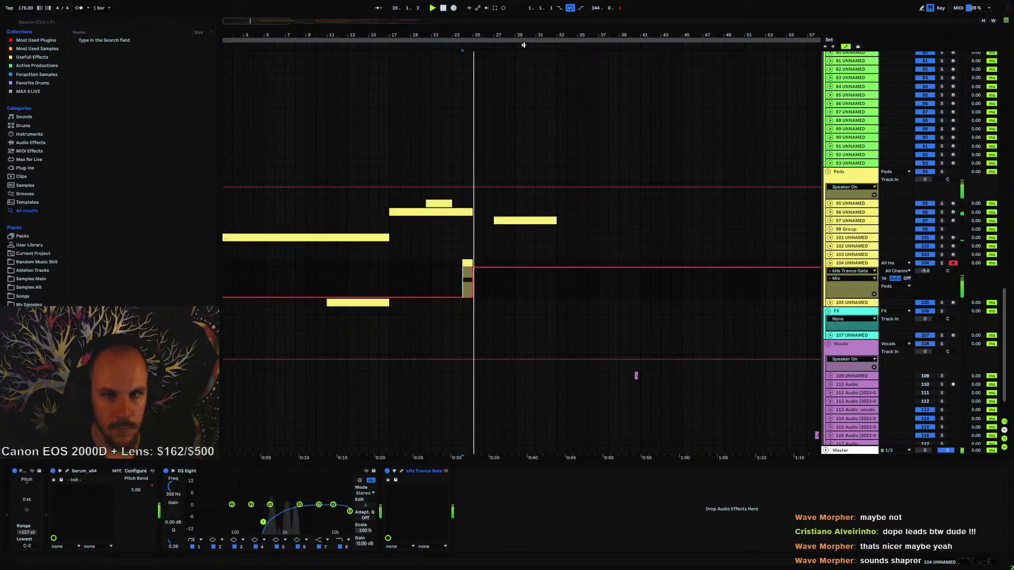
# - Drop track 104's Trance Gate Mix automation to 0 at bar 33, replay from bar 24, and fold the track
pyautogui.click(556, 268)
pyautogui.moveTo(557, 268); pyautogui.dragTo(557, 298)
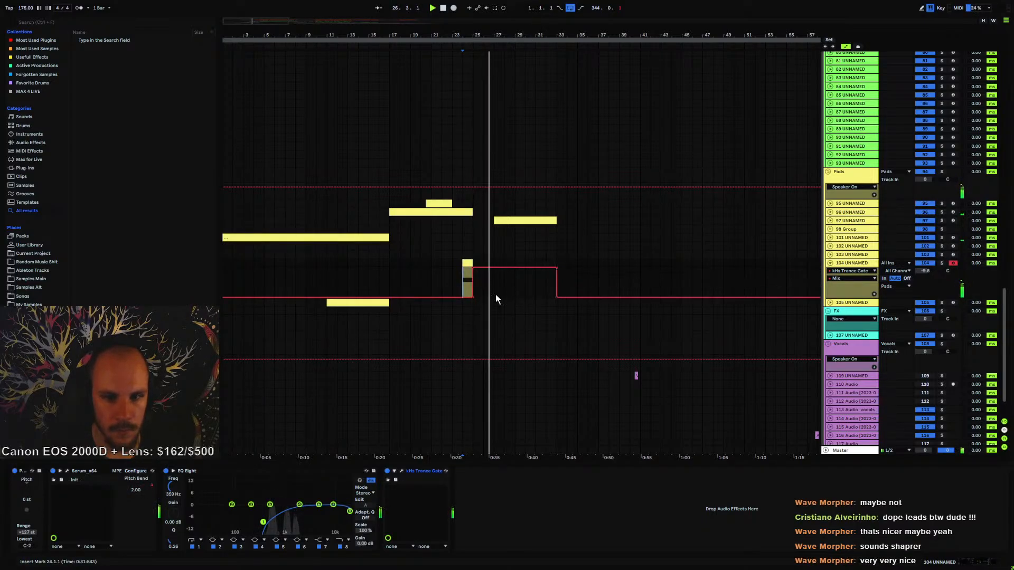
pyautogui.press('space')
pyautogui.press('space')
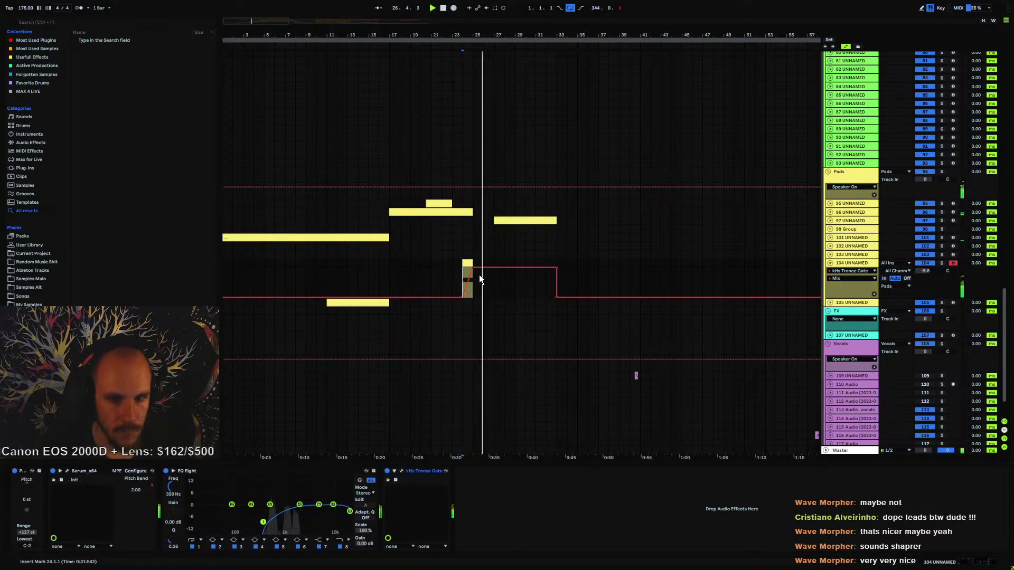
pyautogui.click(830, 263)
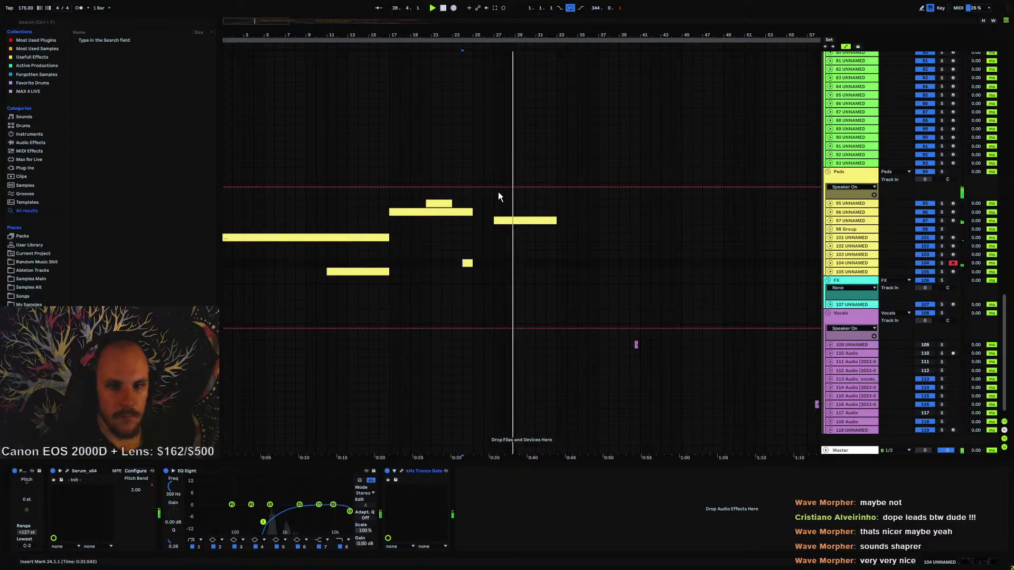
# - Insert a MIDI track below track 93 and create an empty MIDI clip on it from bar 29 to bar 32
pyautogui.scroll(5, 529, 200)
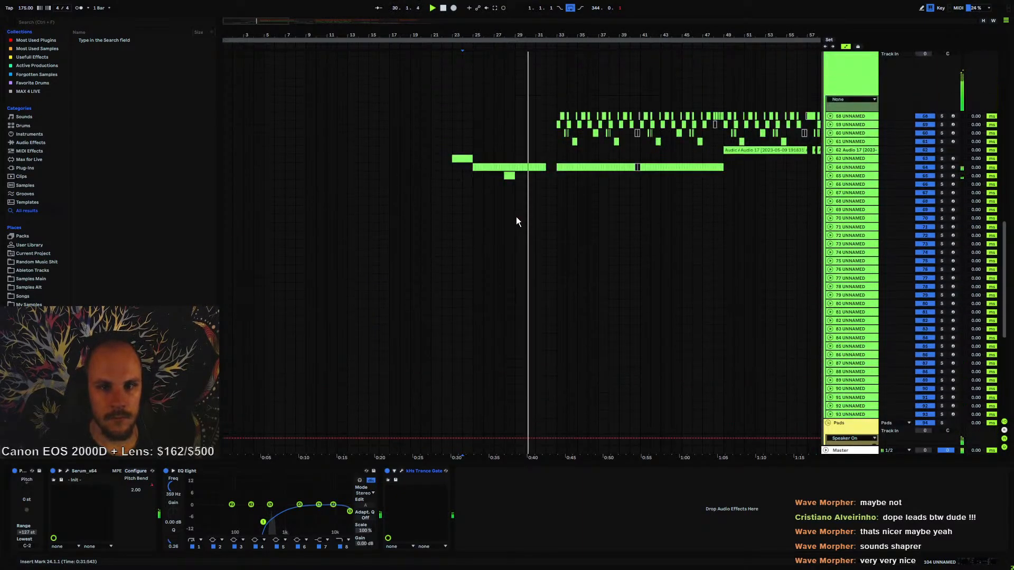
pyautogui.keyDown('ctrl'); pyautogui.scroll(3, 517, 211); pyautogui.keyUp('ctrl')
pyautogui.scroll(-3, 523, 195)
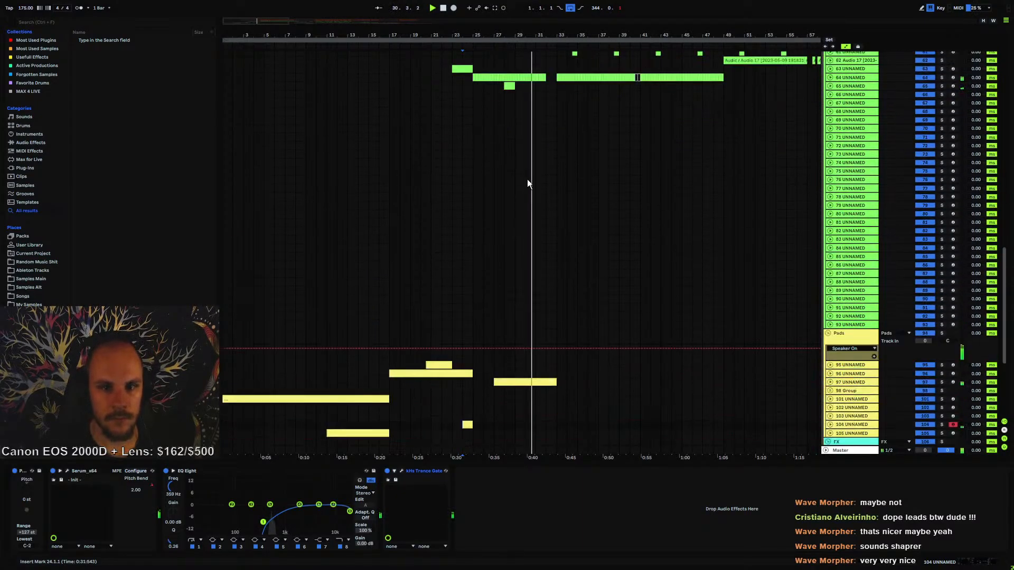
pyautogui.click(848, 324)
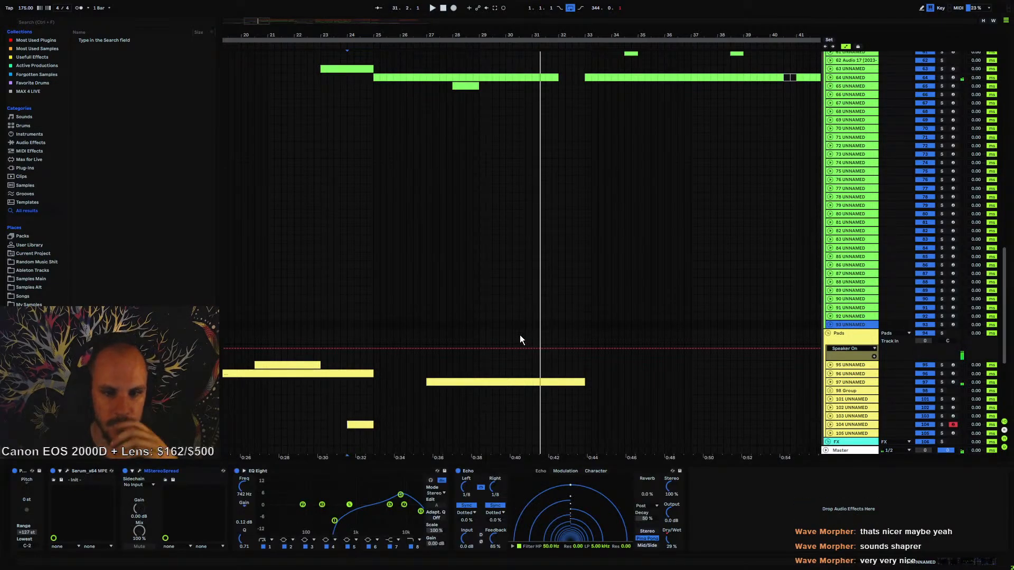
pyautogui.hotkey('ctrl', 'shift', 't')
pyautogui.press('space')
pyautogui.moveTo(480, 334); pyautogui.dragTo(559, 338)
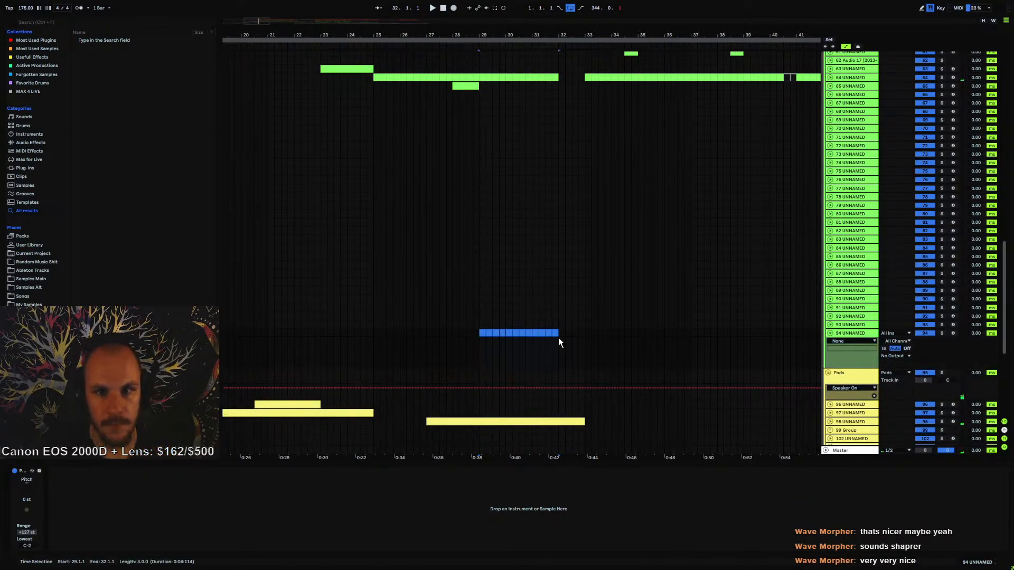
pyautogui.hotkey('ctrl', 'shift', 'm')
# - Load Serum on track 94, set OSC A to the PsyTables V2 Birb 05 wavetable, and close the plugin
pyautogui.rightClick(543, 343)
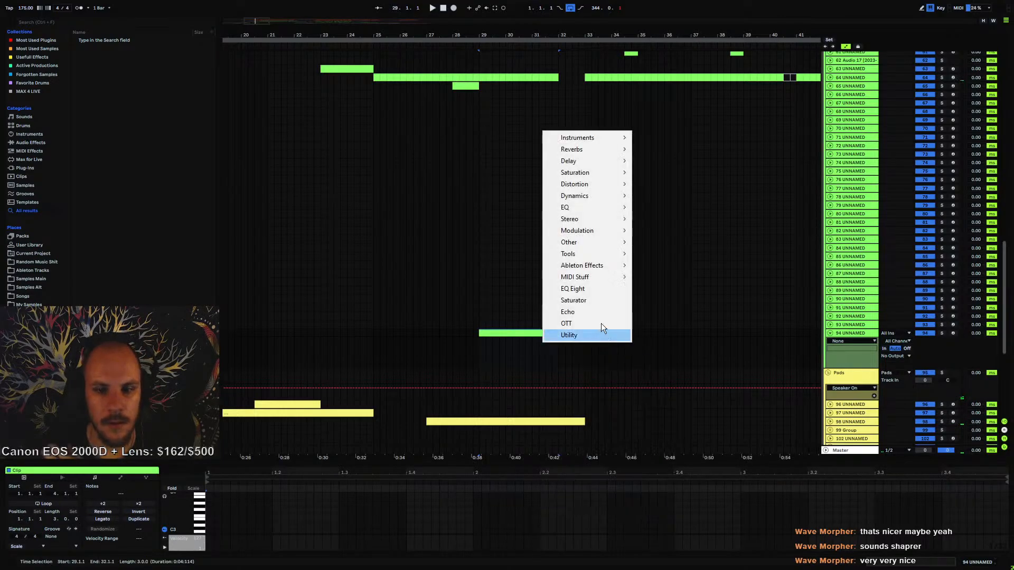
pyautogui.moveTo(589, 139)
pyautogui.click(674, 144)
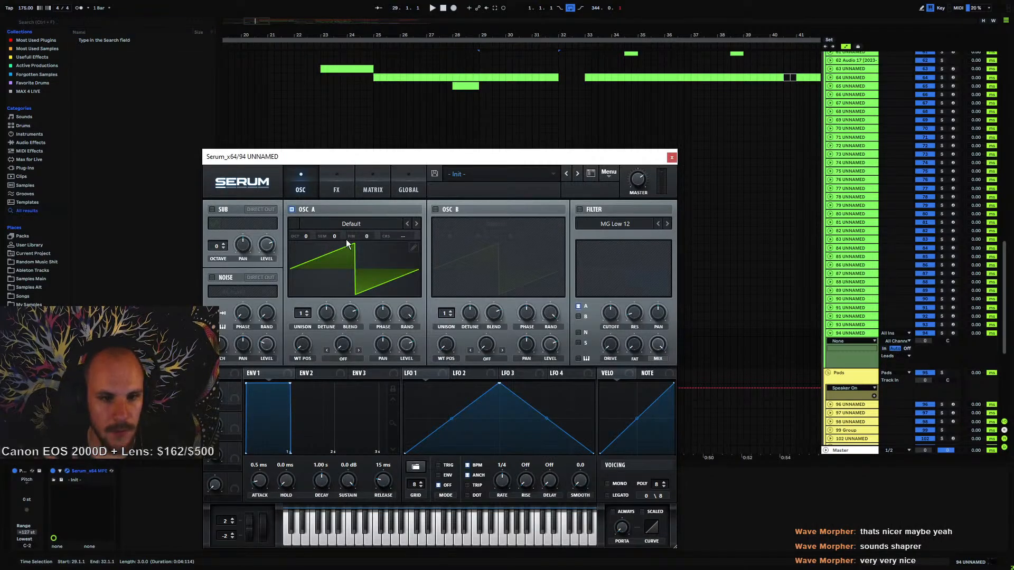
pyautogui.click(353, 224)
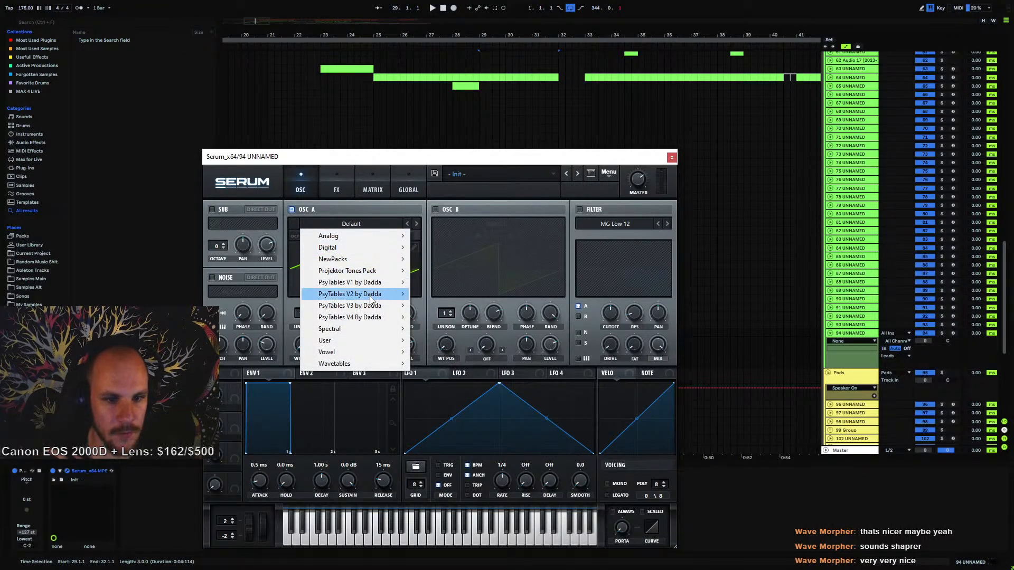
pyautogui.moveTo(371, 301)
pyautogui.moveTo(481, 331)
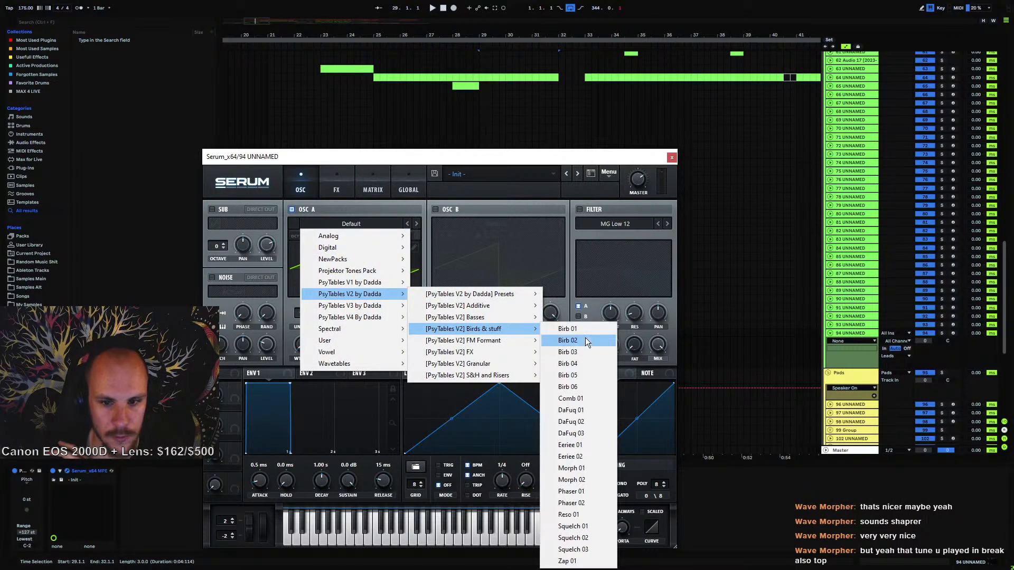
pyautogui.click(594, 377)
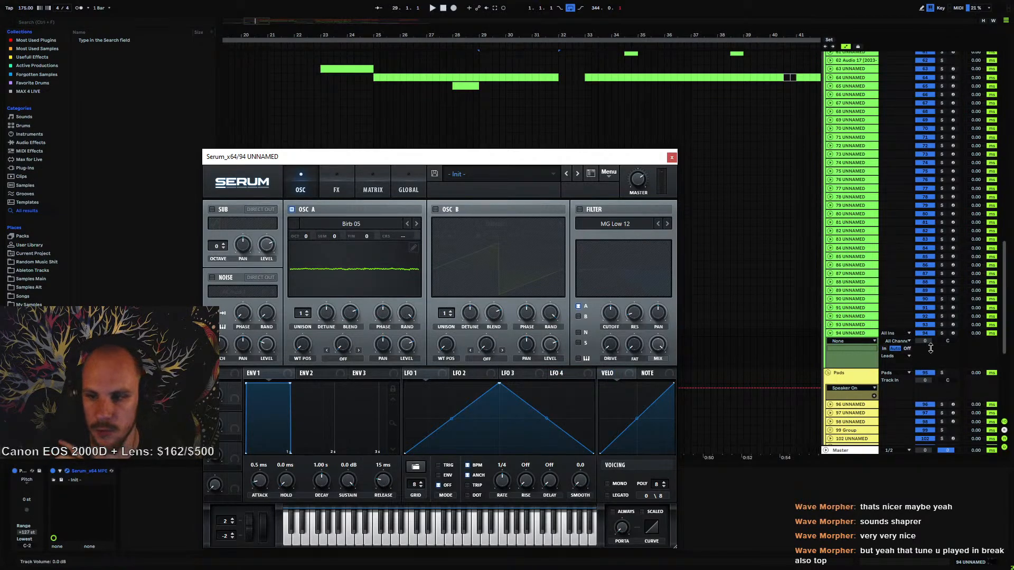
pyautogui.click(671, 157)
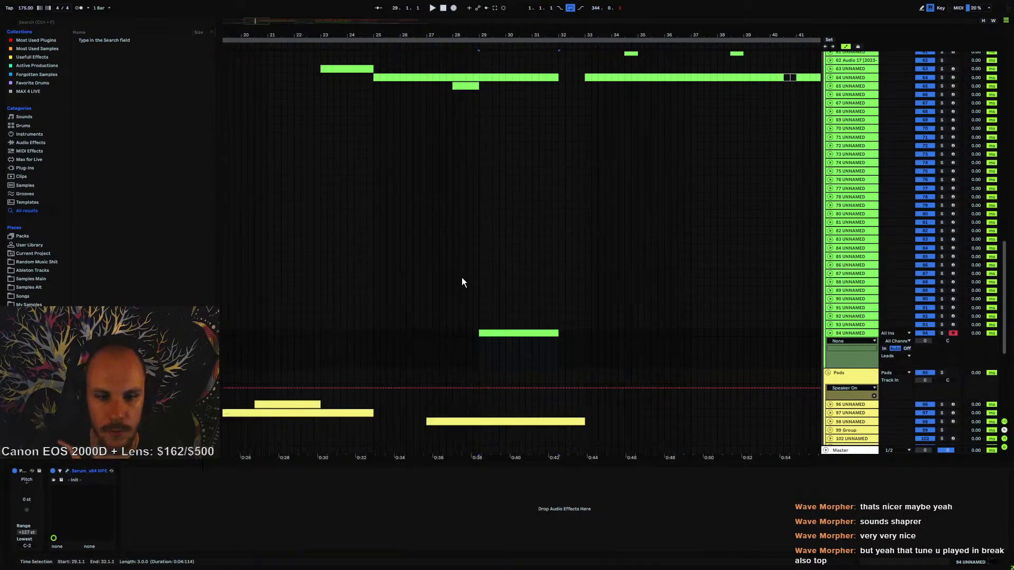
# - Draw a C#3 note spanning the full three bars of track 94's clip
pyautogui.doubleClick(521, 332)
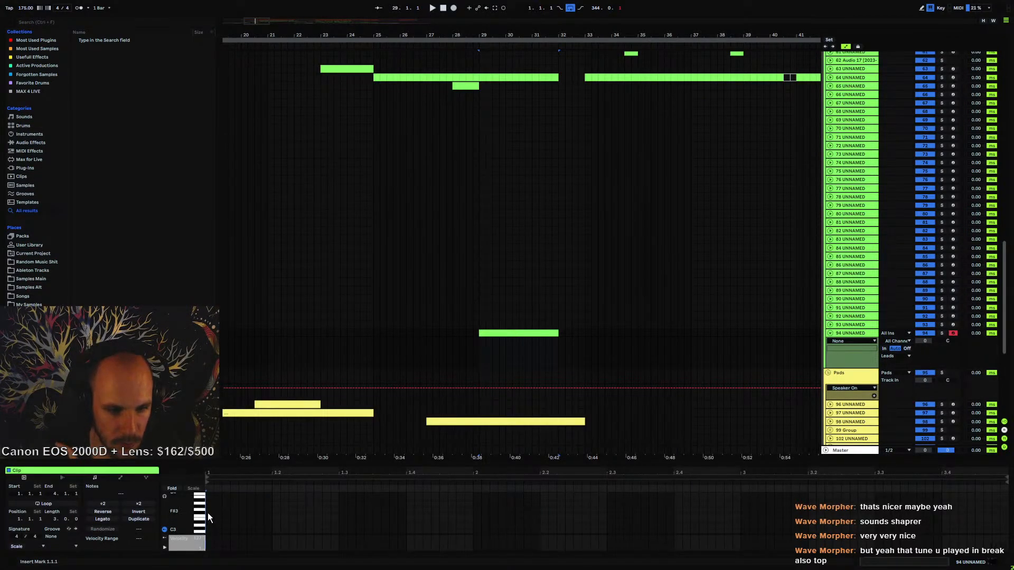
pyautogui.click(209, 531)
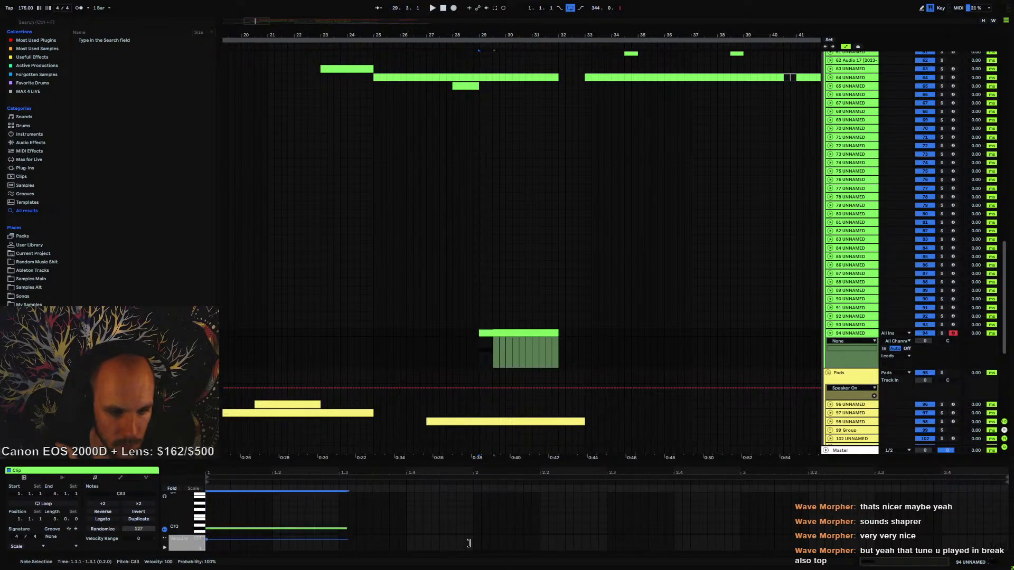
pyautogui.click(520, 346)
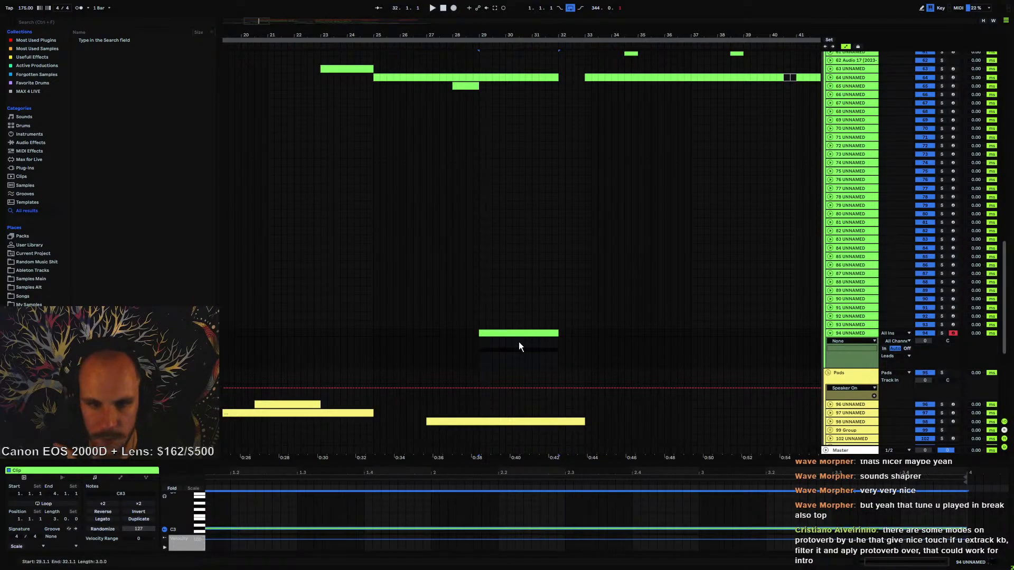
# - Automate Serum's OSC A wavetable position on track 94 to ramp from minimum at bar 29 to maximum at bar 32
pyautogui.click(847, 335)
pyautogui.click(67, 471)
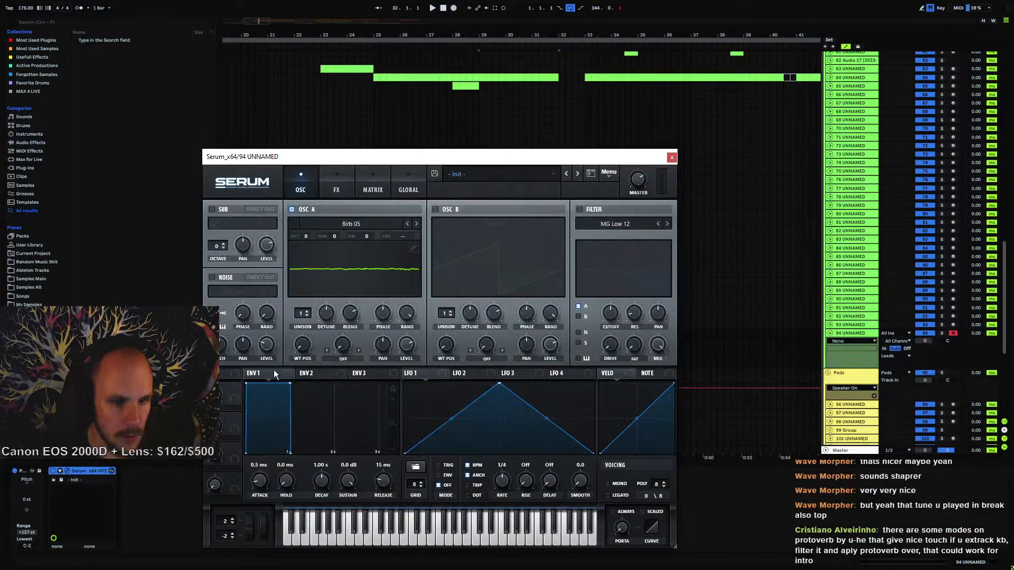
pyautogui.click(671, 158)
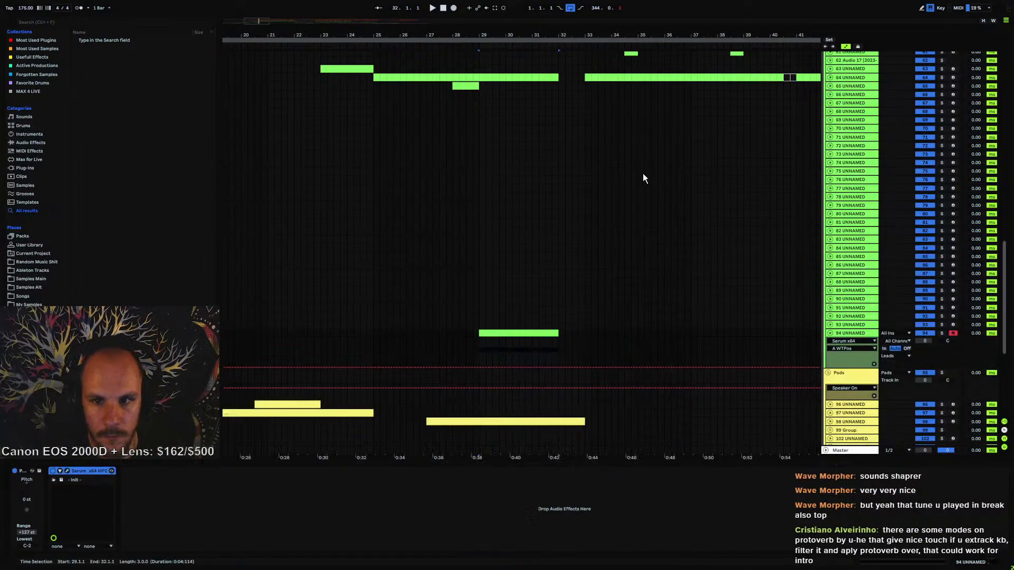
pyautogui.click(477, 367)
pyautogui.moveTo(559, 367); pyautogui.dragTo(559, 337)
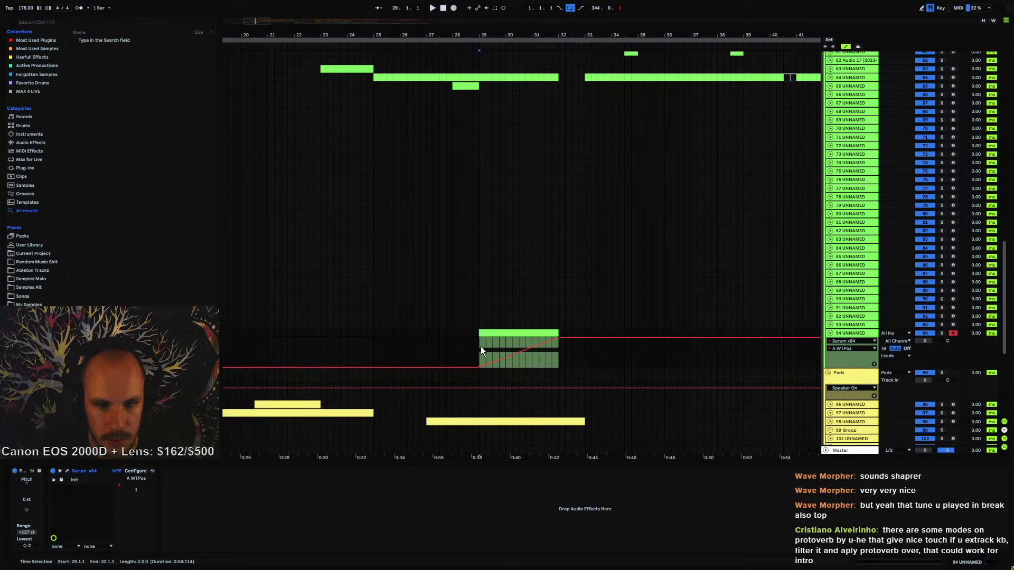
# - Transpose the note in track 94's clip down two octaves to C#1 while auditioning it
pyautogui.doubleClick(529, 331)
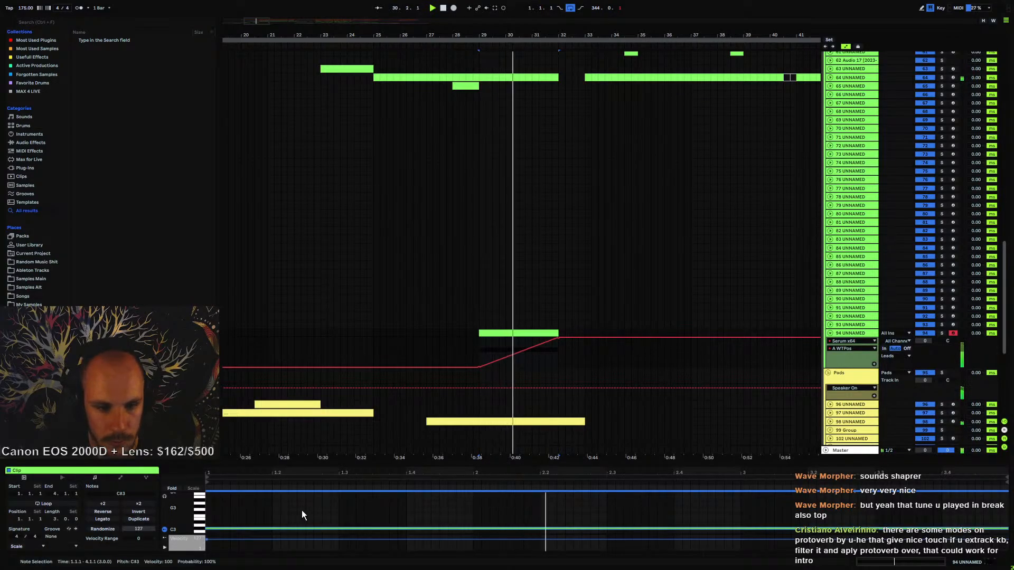
pyautogui.hotkey('shift', 'Down')
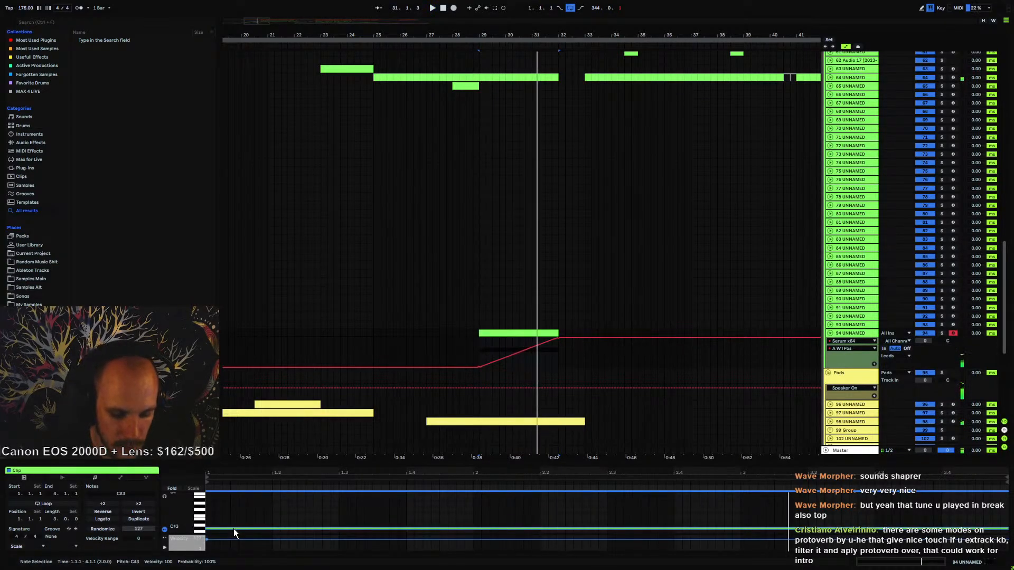
pyautogui.hotkey('shift', 'Down')
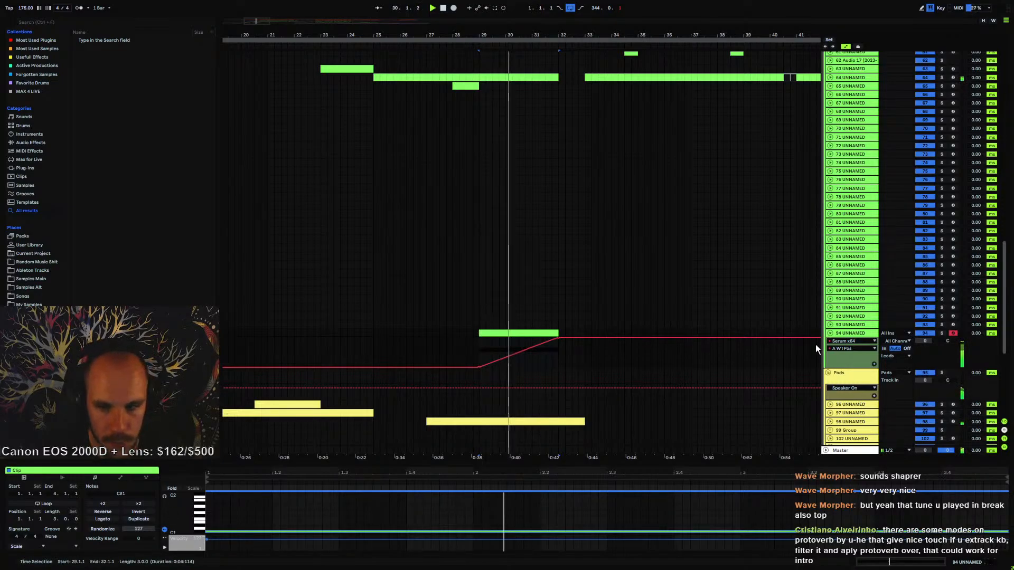
# - Add a kHs Trance Gate to track 94, adjust its Release, replay the clip, and close the plugin
pyautogui.click(852, 334)
pyautogui.rightClick(336, 497)
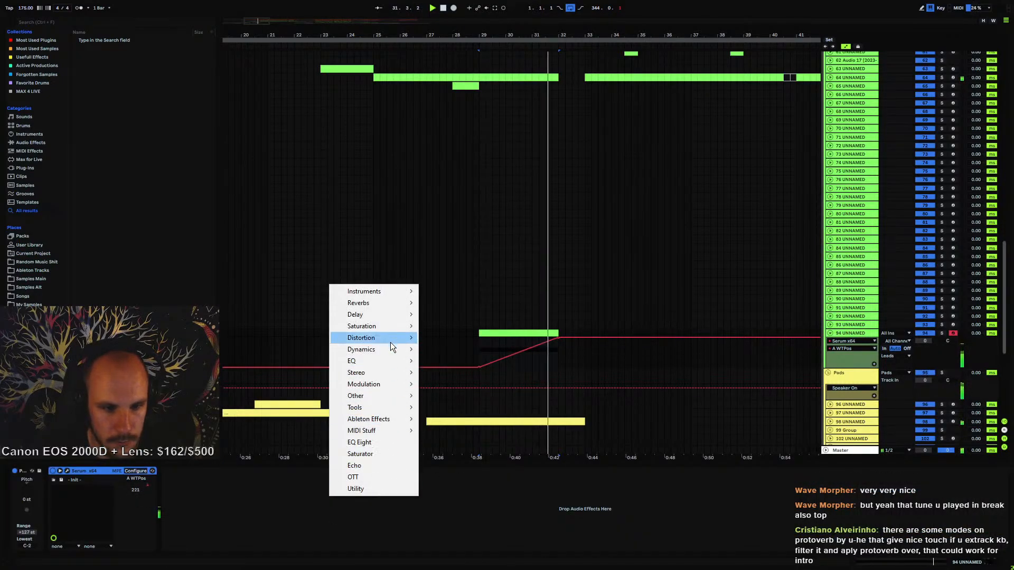
pyautogui.moveTo(386, 349)
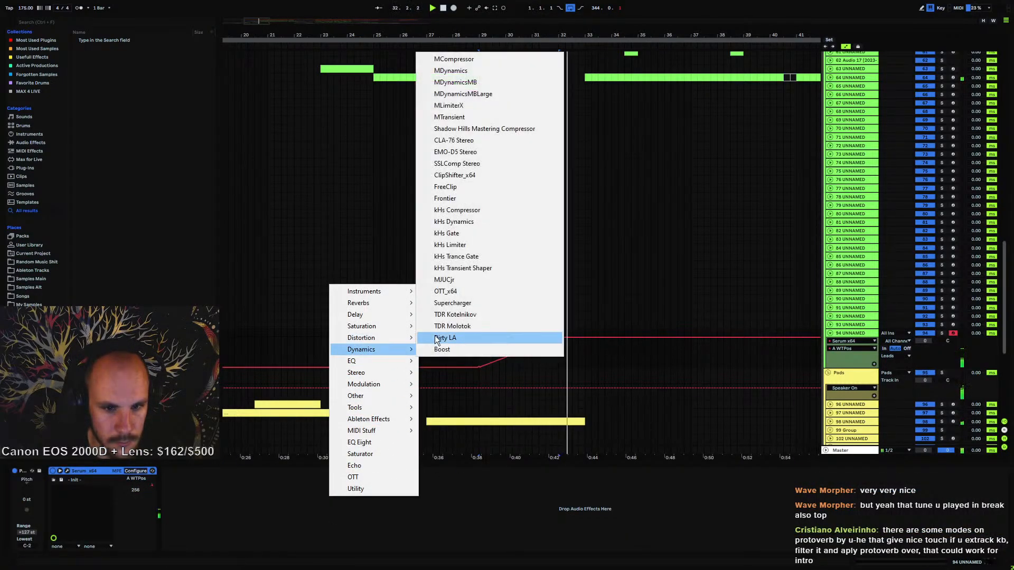
pyautogui.click(486, 261)
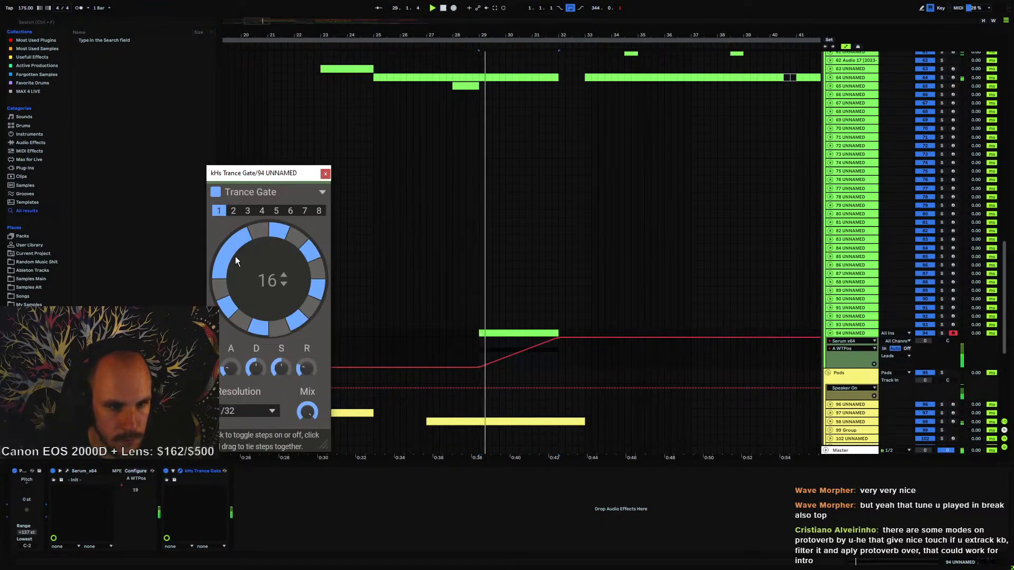
pyautogui.click(309, 361)
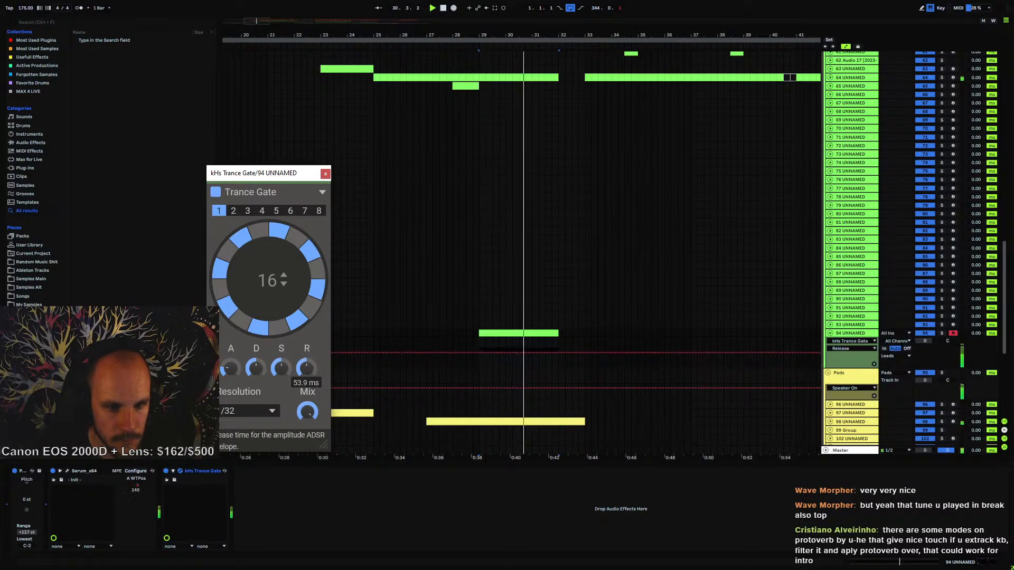
pyautogui.press('space')
pyautogui.press('space')
pyautogui.click(325, 174)
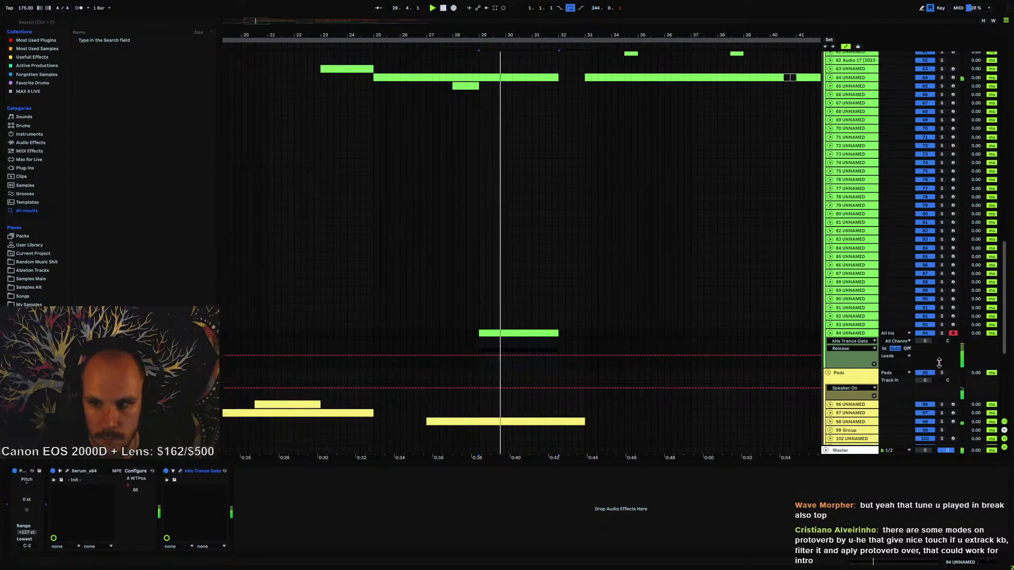
# - Assign NoteOn Rand1 as the modulation source for OSC A's pan in track 94's Serum and close the plugin
pyautogui.click(67, 471)
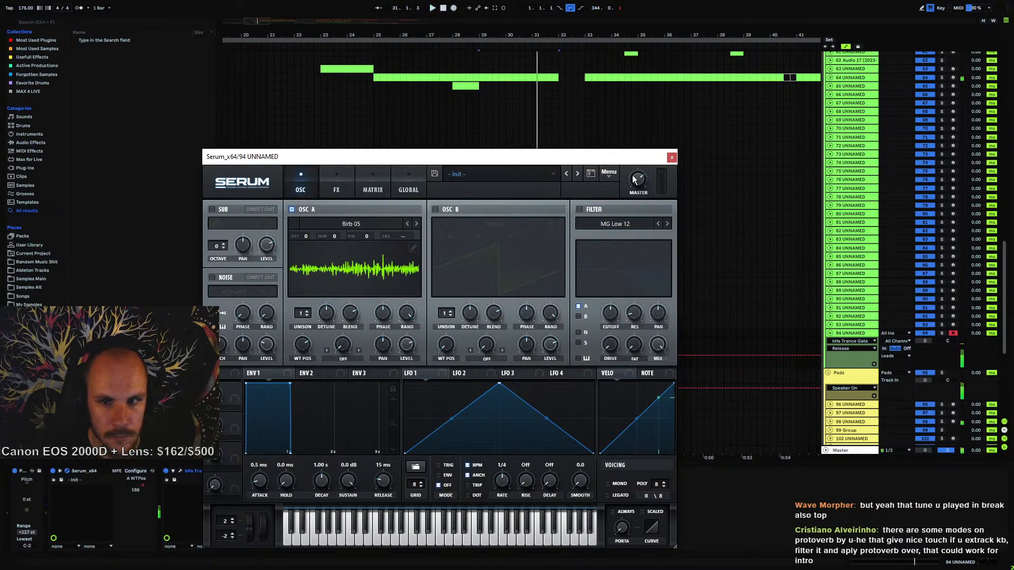
pyautogui.rightClick(383, 343)
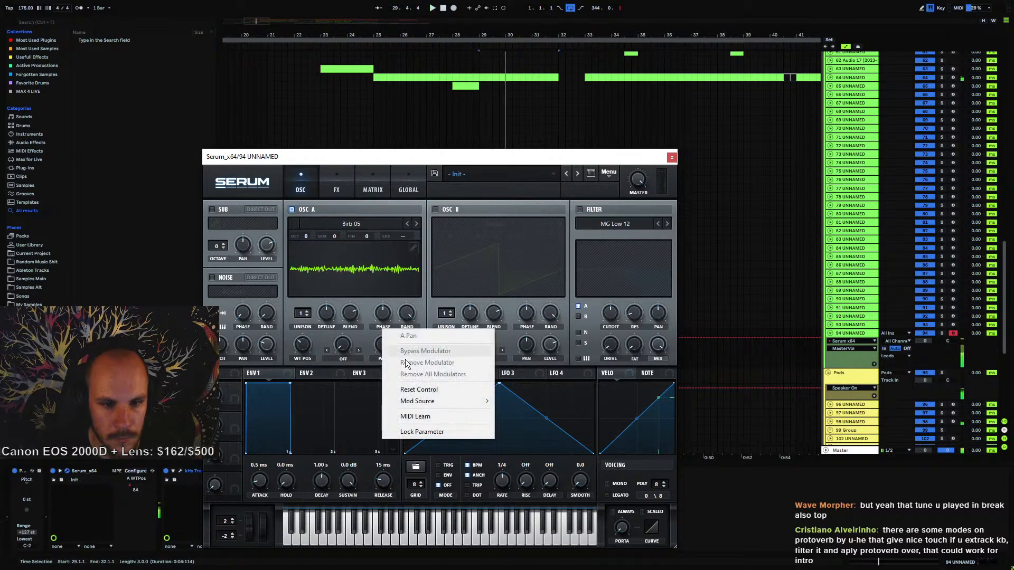
pyautogui.moveTo(441, 404)
pyautogui.click(563, 262)
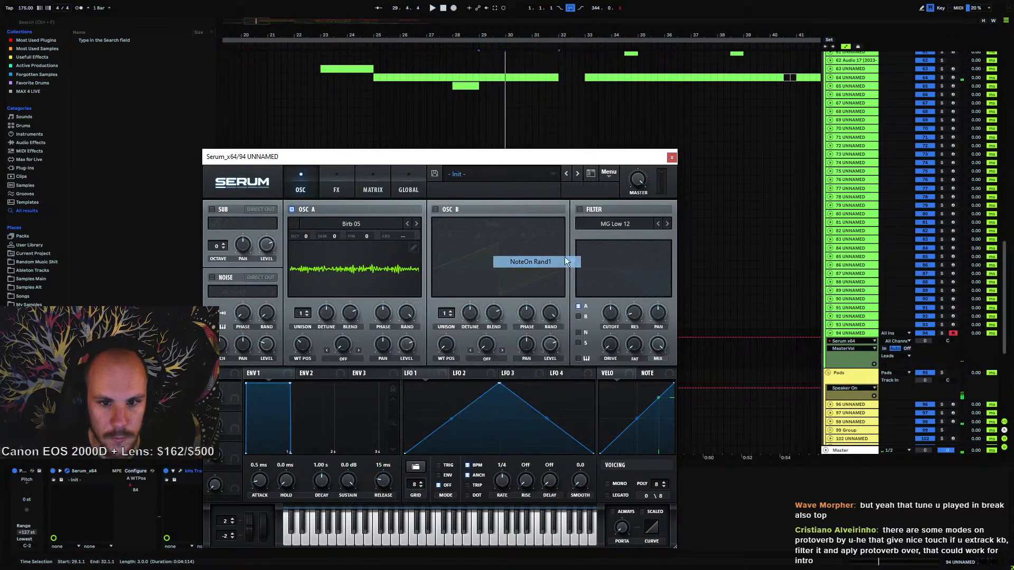
pyautogui.click(672, 158)
# - Replace the kHs Trance Gate on track 94 with an Arpeggiator placed ahead of Serum
pyautogui.rightClick(402, 515)
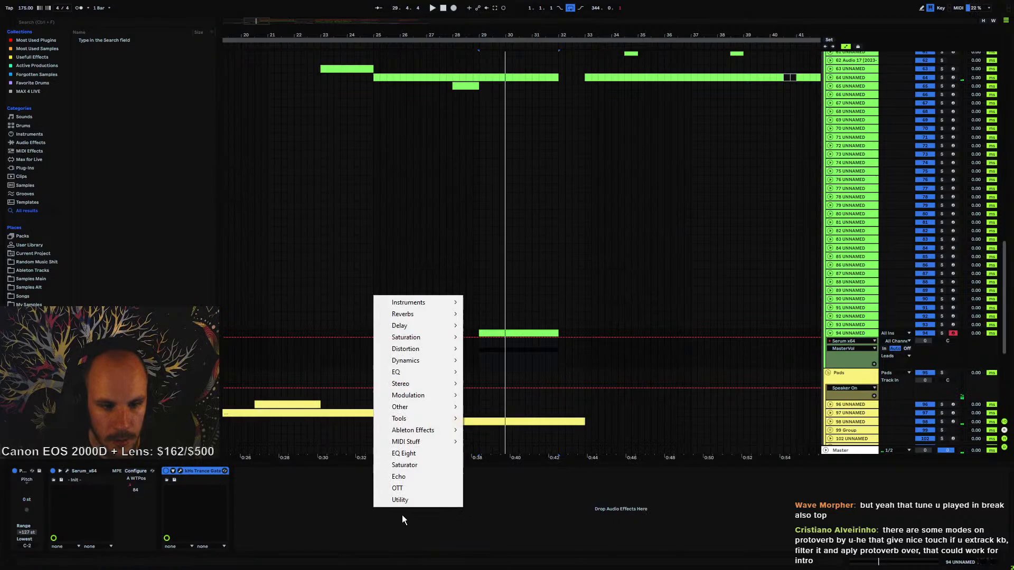
pyautogui.click(214, 475)
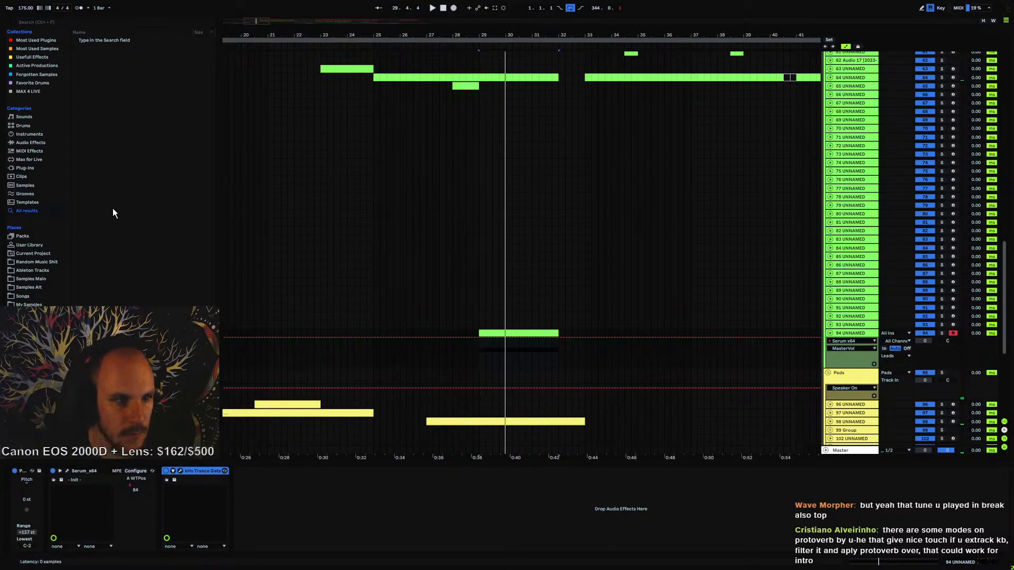
pyautogui.press('Delete')
pyautogui.click(37, 142)
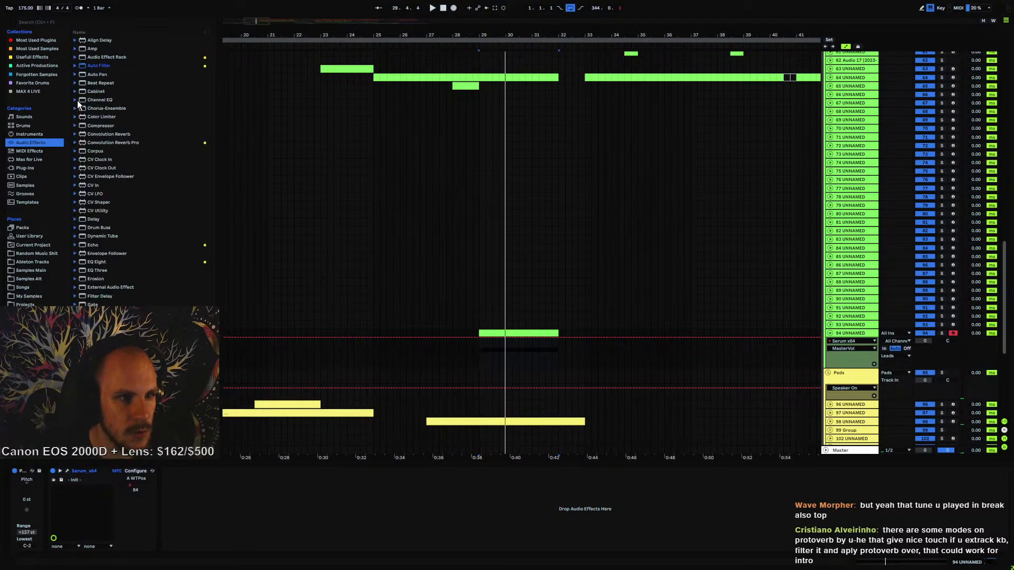
pyautogui.click(27, 151)
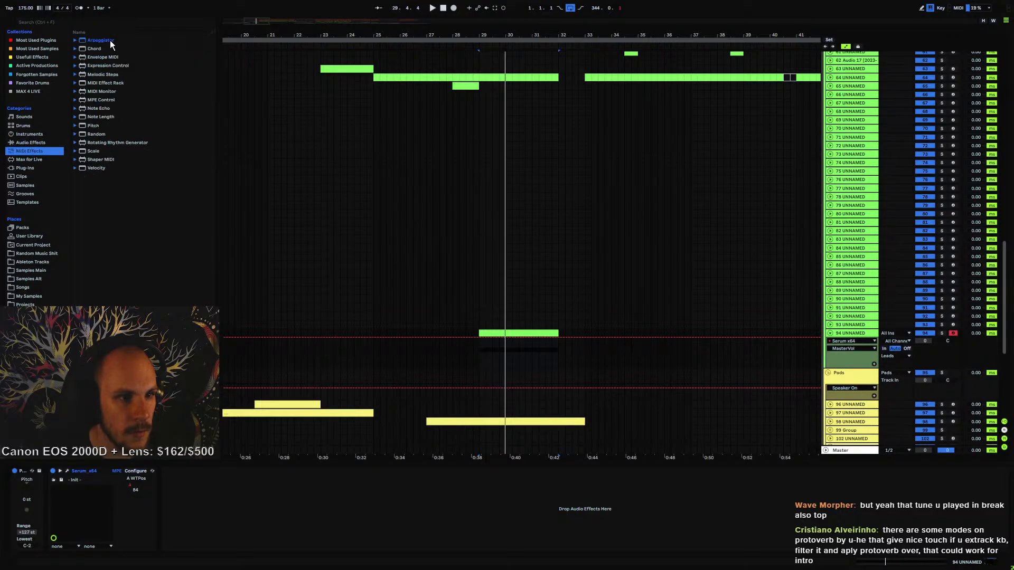
pyautogui.click(99, 474)
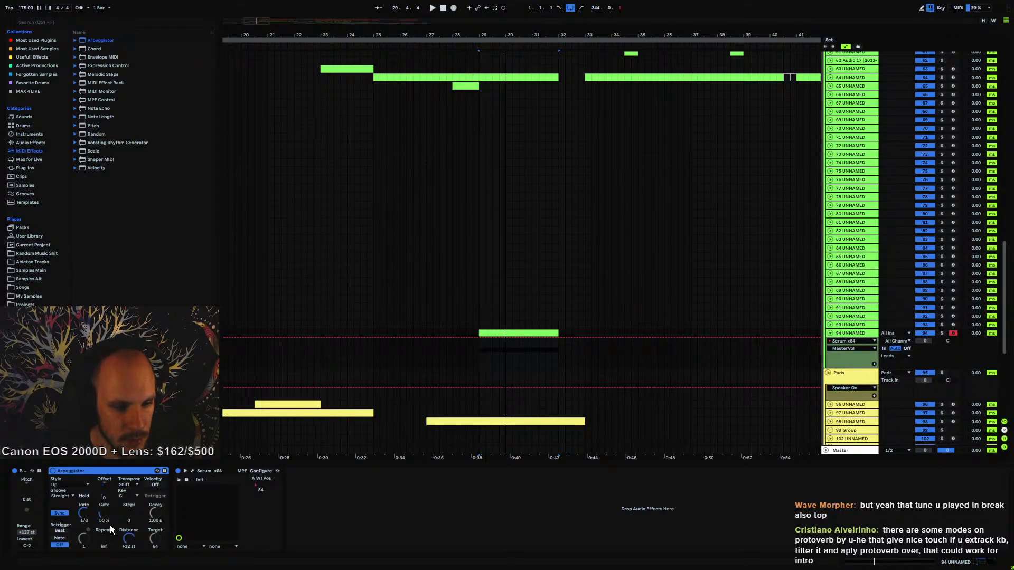
# - Automate the Arpeggiator's Gate on track 94 to rise from 39% at bar 29 until bar 32, and play the section
pyautogui.moveTo(104, 513); pyautogui.dragTo(104, 520)
pyautogui.click(479, 362)
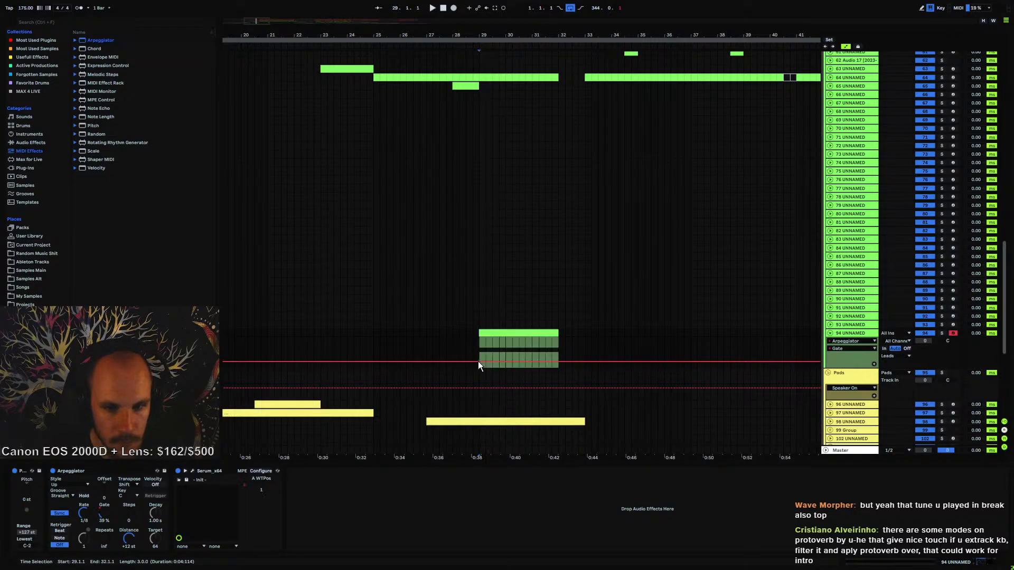
pyautogui.moveTo(505, 362); pyautogui.dragTo(505, 357)
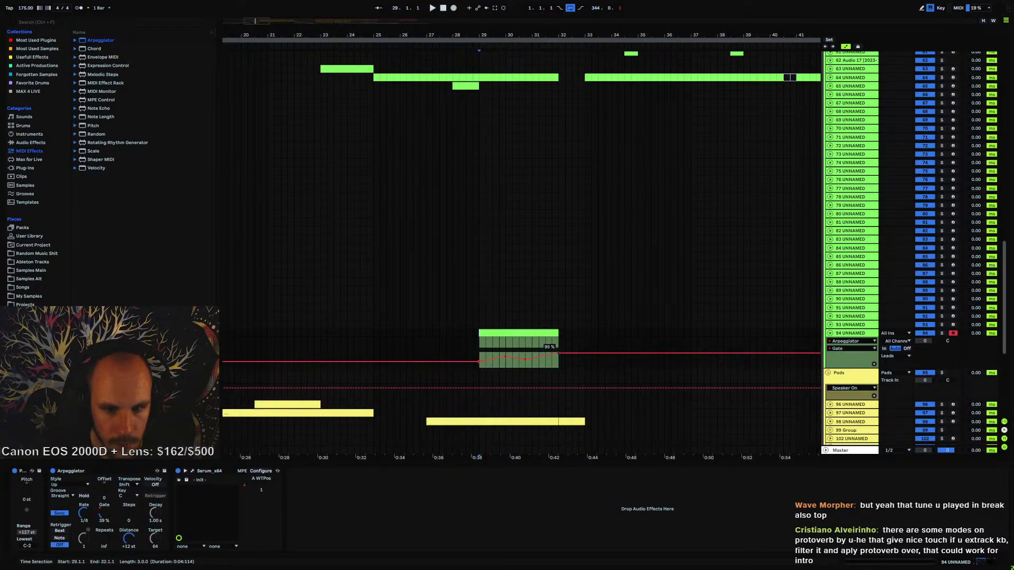
pyautogui.press('space')
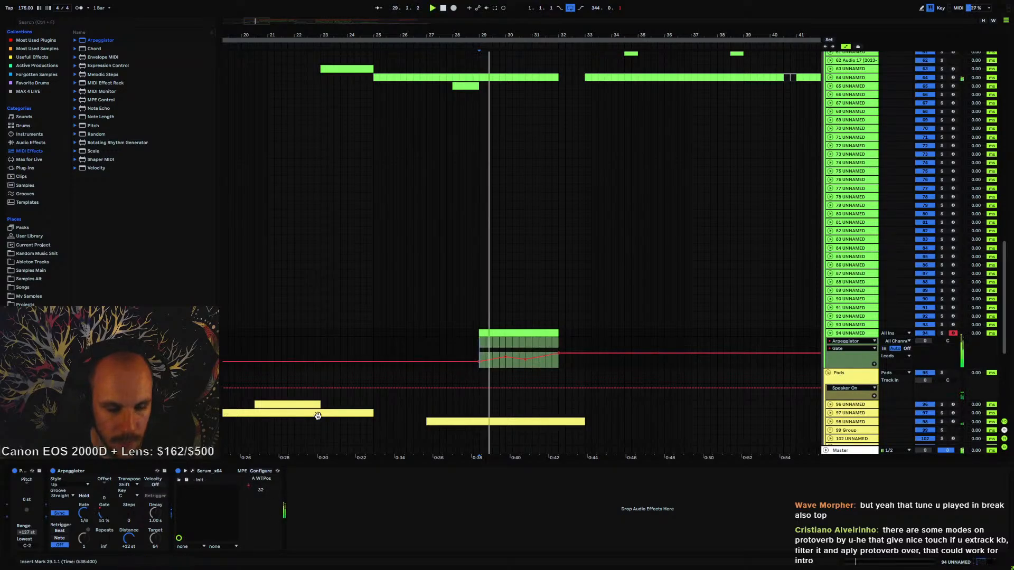
# - Set the Arpeggiator's Rate to 1/16 and lengthen the ENV 1 Release in track 94's Serum while auditioning
pyautogui.click(192, 471)
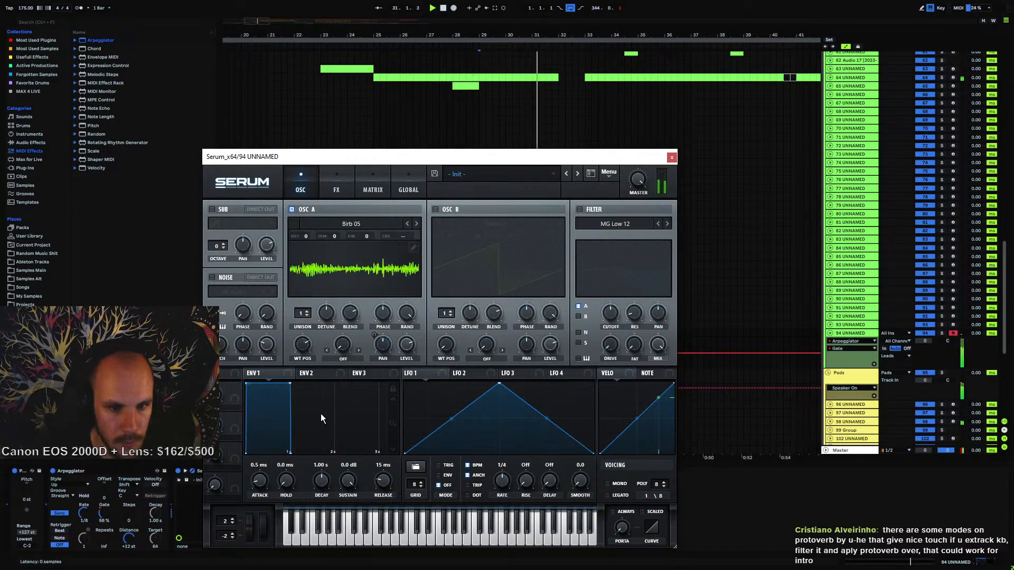
pyautogui.press('space')
pyautogui.press('space')
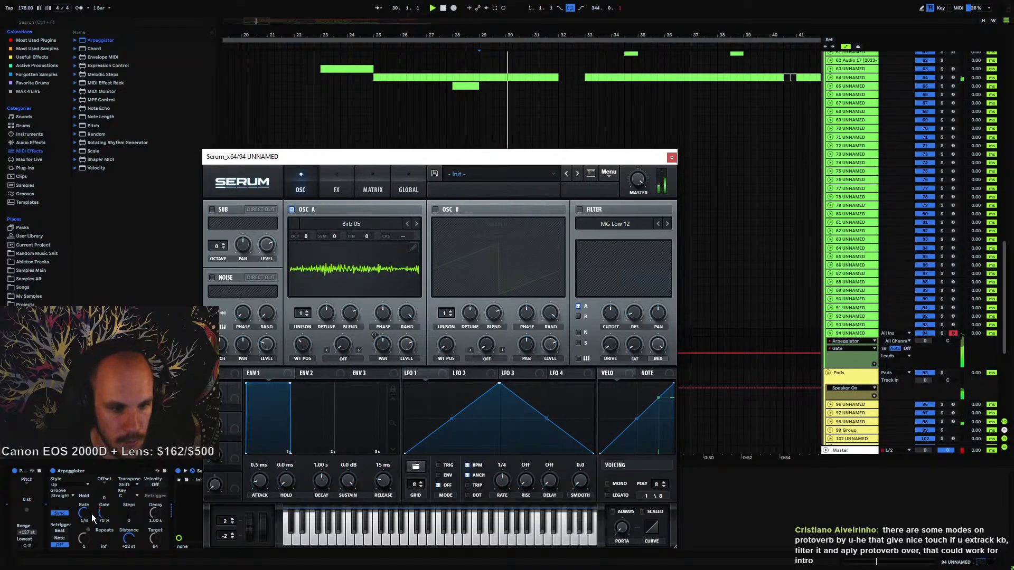
pyautogui.click(87, 514)
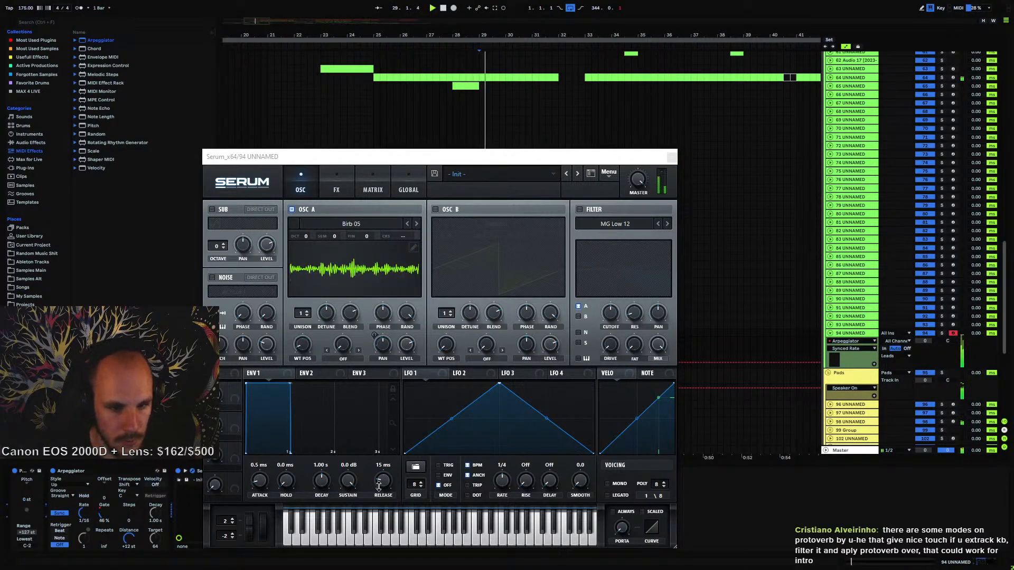
pyautogui.moveTo(384, 486); pyautogui.dragTo(387, 479)
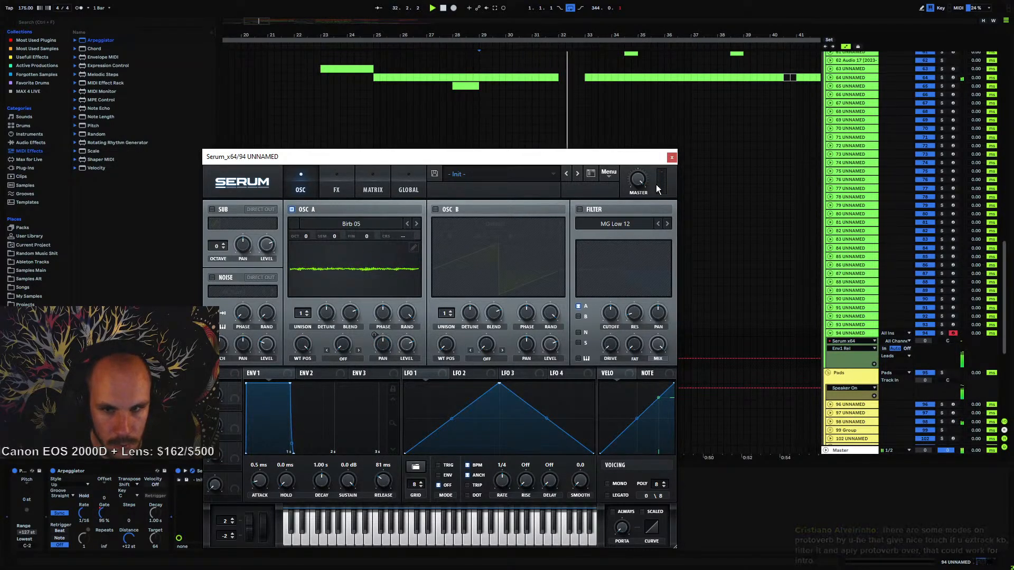
pyautogui.click(672, 157)
# - Automate Serum's ENV 1 Release on track 94 to ramp up from bar 29 to 130 ms at bar 32, and replay
pyautogui.click(558, 359)
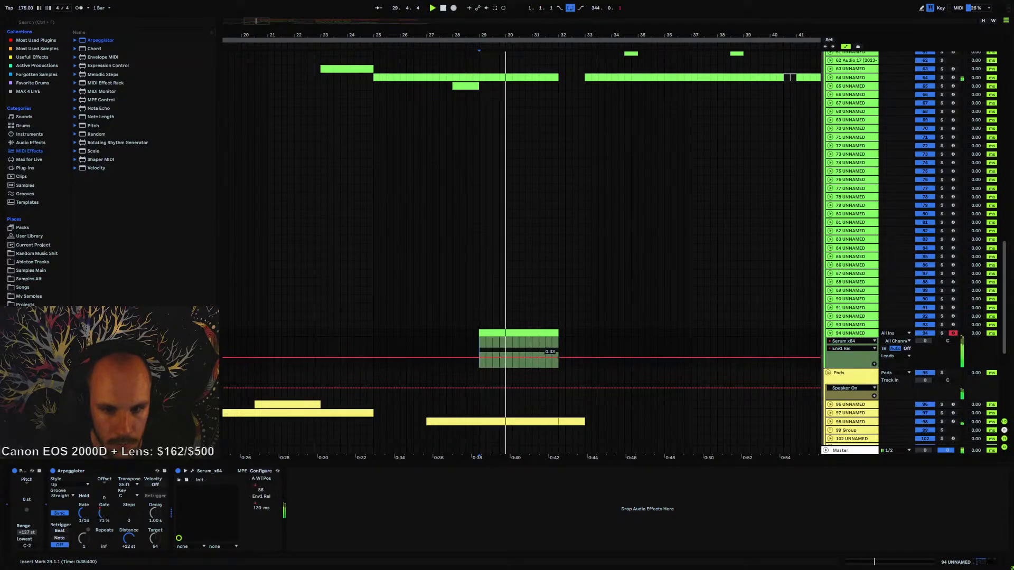
pyautogui.moveTo(479, 358); pyautogui.dragTo(480, 363)
pyautogui.press('space')
pyautogui.press('space')
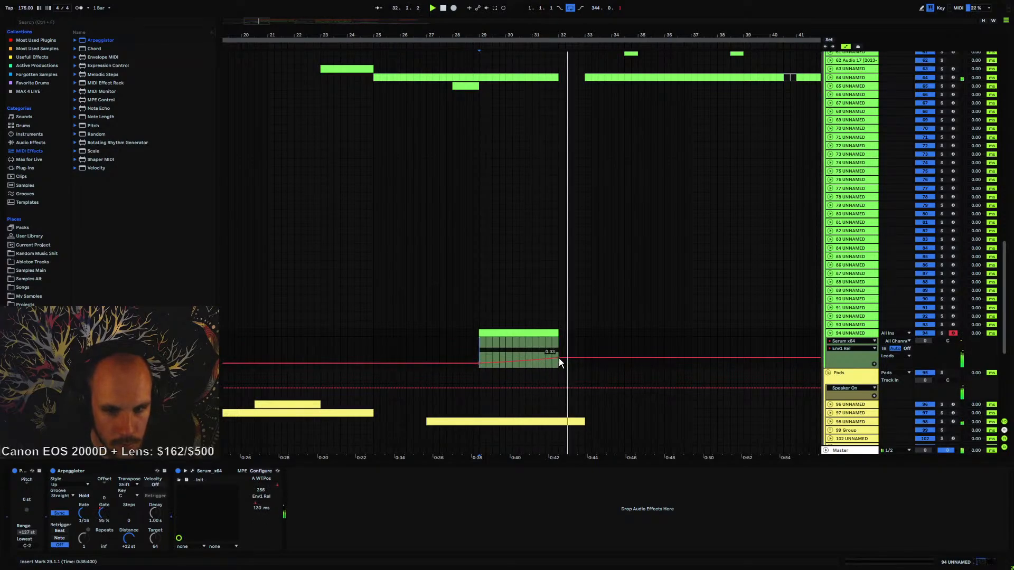
# - Add an Echo to track 94 and give Serum's OSC A 3 unison voices with about 0.04 detune
pyautogui.rightClick(352, 493)
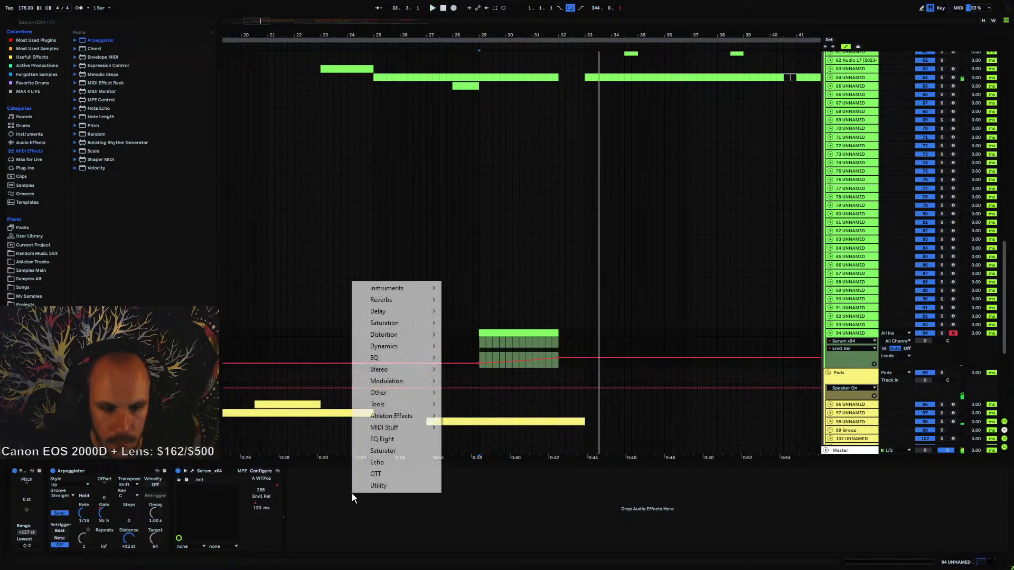
pyautogui.click(385, 462)
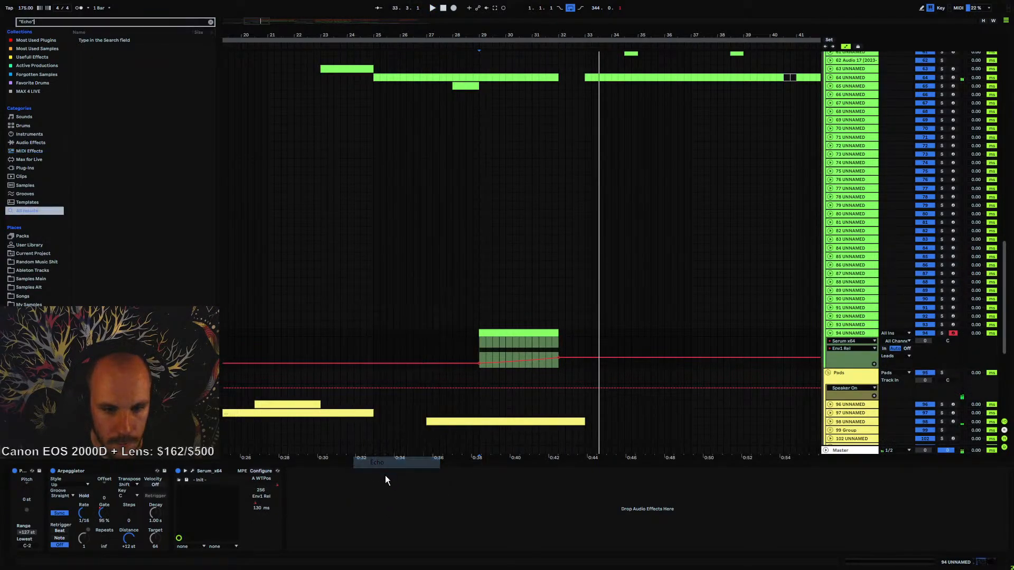
pyautogui.click(193, 470)
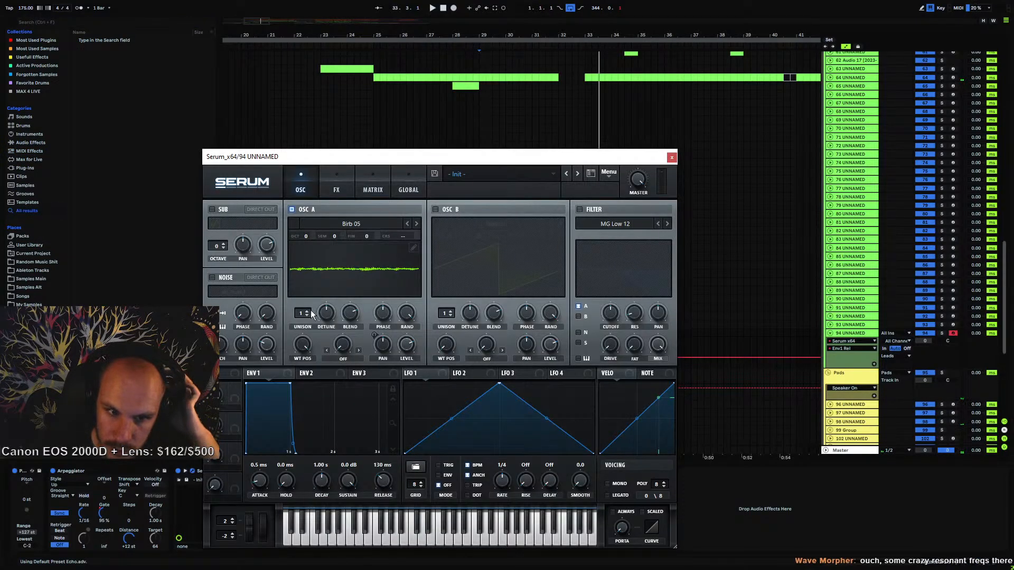
pyautogui.moveTo(322, 317)
pyautogui.mouseDown()
pyautogui.moveTo(319, 355)
pyautogui.moveTo(329, 314)
pyautogui.mouseUp()
pyautogui.press('space')
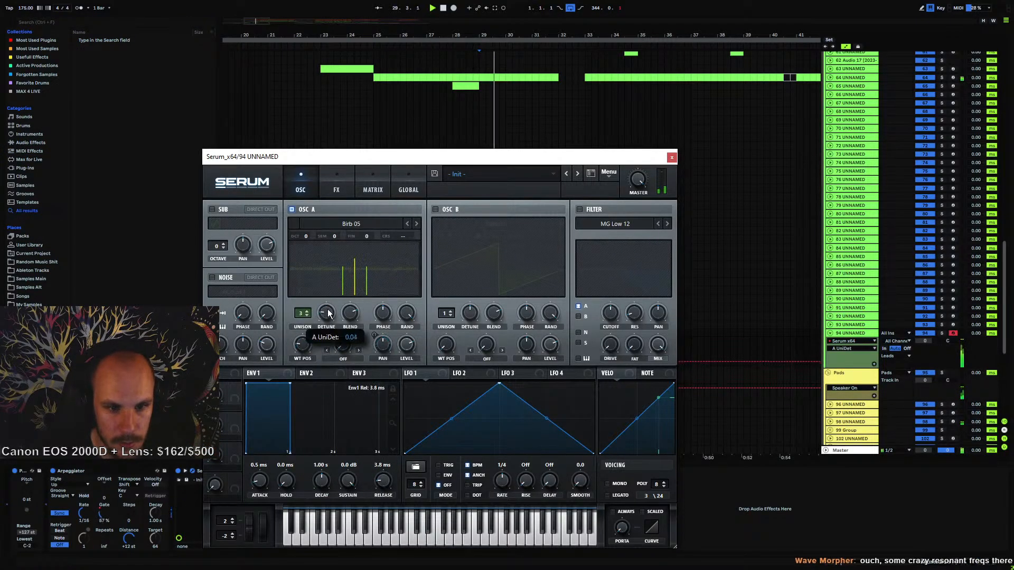
pyautogui.click(672, 157)
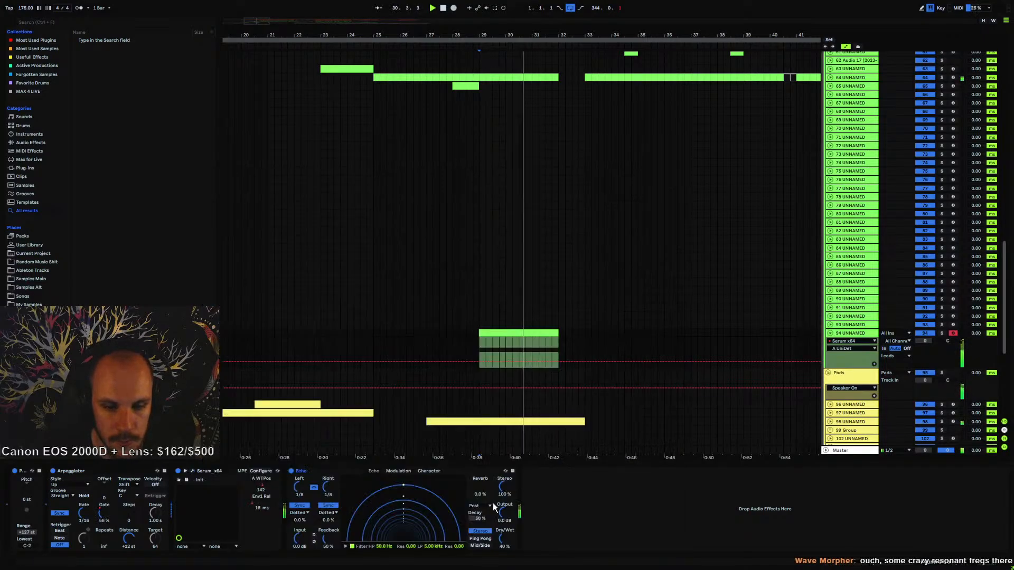
# - Switch track 94's Echo to Ping Pong, raise its Feedback to about 85%, and lower Dry/Wet to 36%
pyautogui.click(486, 539)
pyautogui.moveTo(328, 541); pyautogui.dragTo(328, 516)
pyautogui.moveTo(502, 539); pyautogui.dragTo(502, 541)
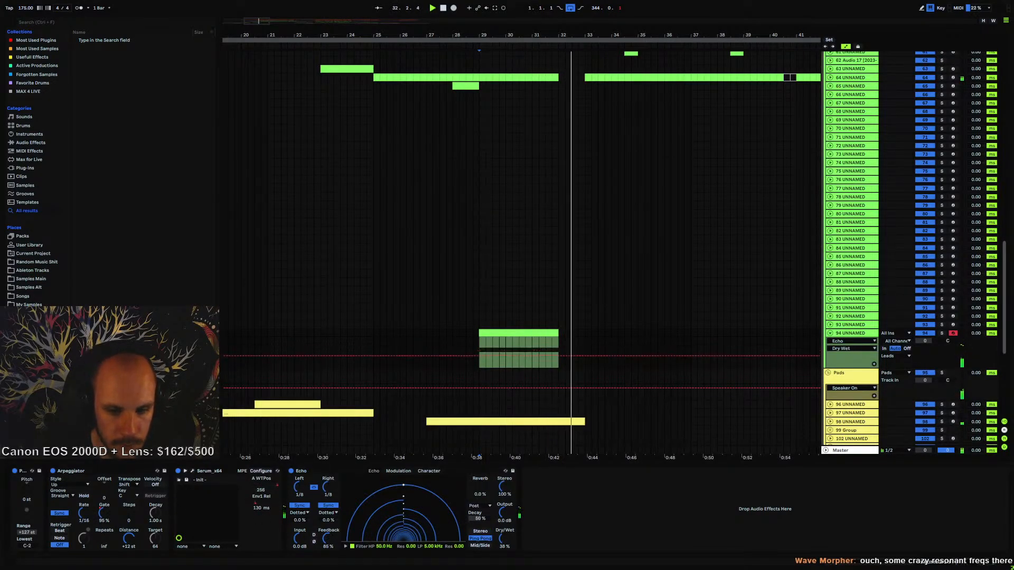
# - Add an EQ Eight after the Echo on track 94 and cut band 3 by about 8.5 dB near 6.26 kHz with Q 2.11
pyautogui.rightClick(563, 498)
pyautogui.click(600, 448)
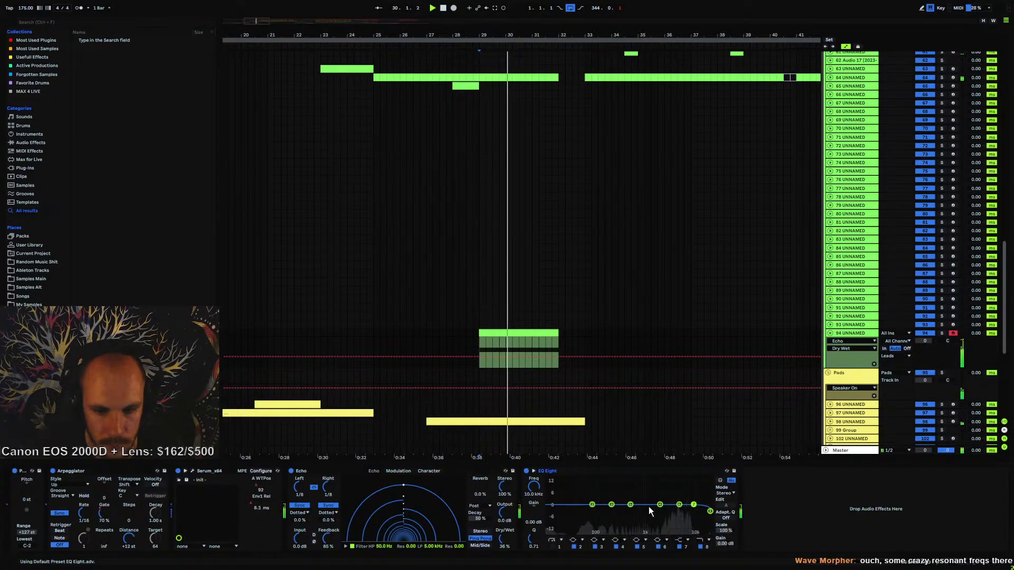
pyautogui.moveTo(618, 508); pyautogui.dragTo(683, 516)
pyautogui.moveTo(533, 540); pyautogui.dragTo(533, 518)
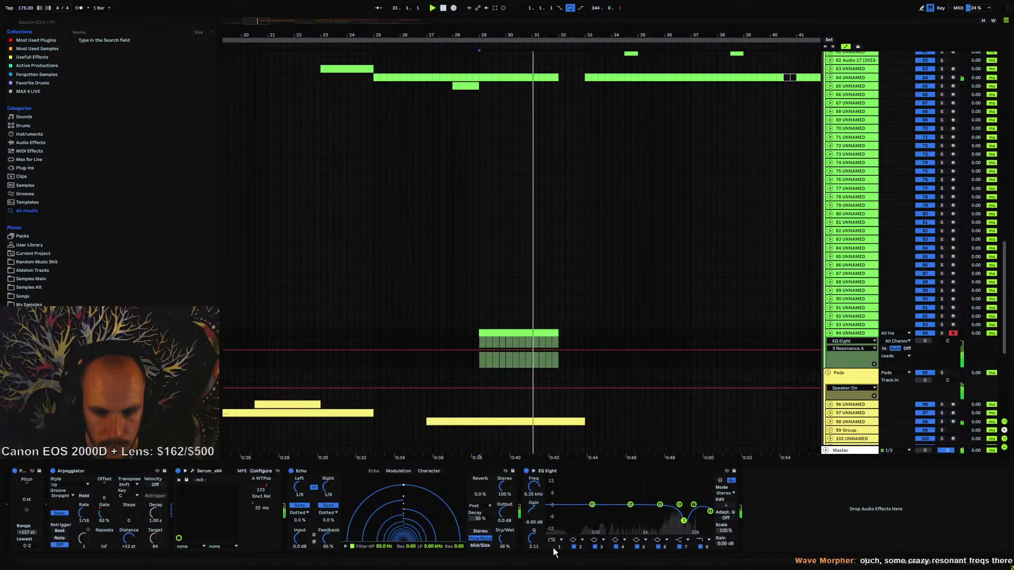
# - Apply a low cut at about 599 Hz with EQ Eight band 1 and raise the EQ's output gain to 4 dB while replaying
pyautogui.click(553, 546)
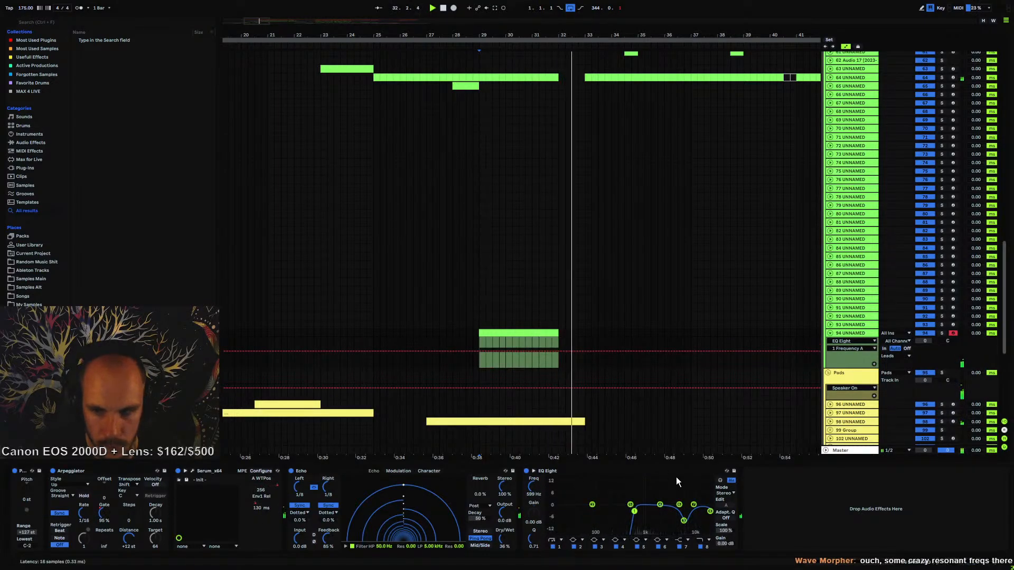
pyautogui.press('space')
pyautogui.press('space')
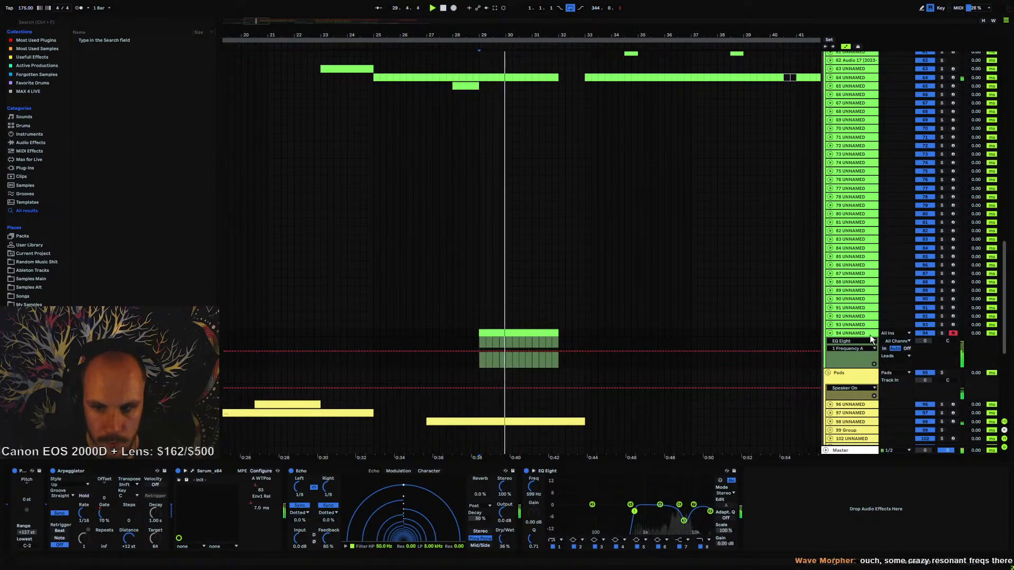
pyautogui.moveTo(726, 543); pyautogui.dragTo(727, 539)
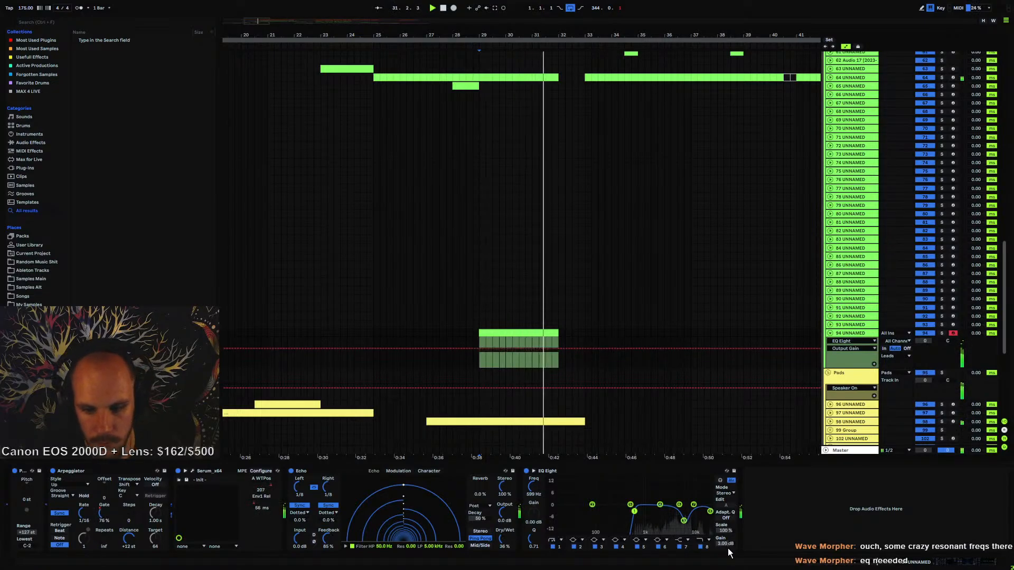
# - Audition track 94's sound in context from bar 27, fold the track, and restart playback just before bar 23
pyautogui.click(434, 336)
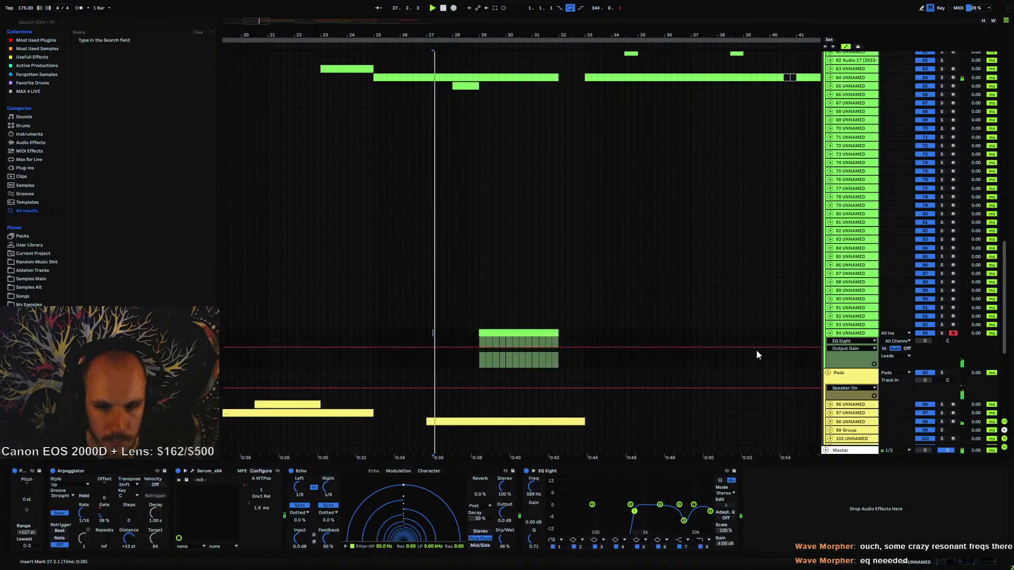
pyautogui.click(830, 334)
pyautogui.click(314, 326)
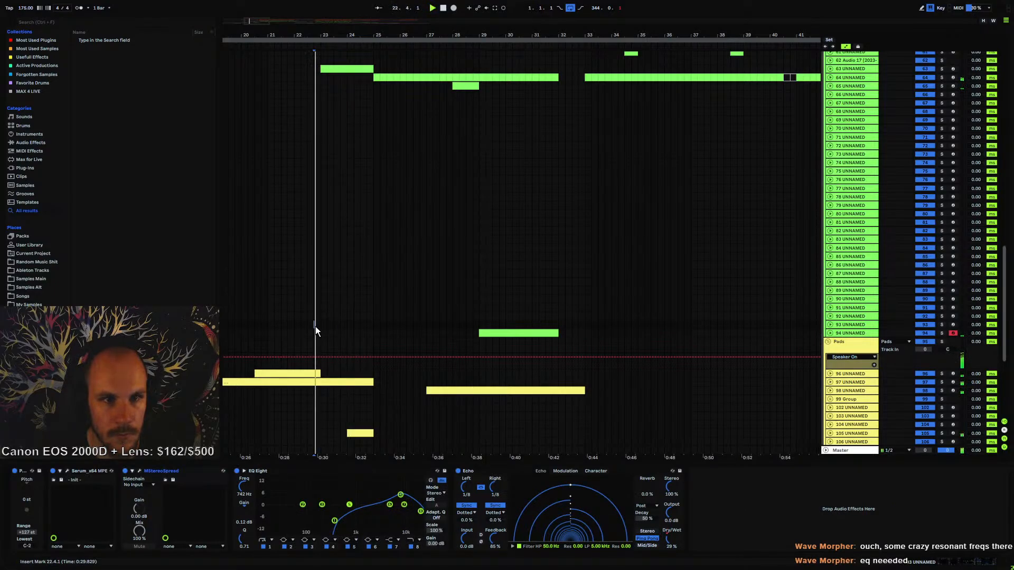
# - Unfold track 64 and set its track volume to -12.3 dB
pyautogui.scroll(2, 426, 247)
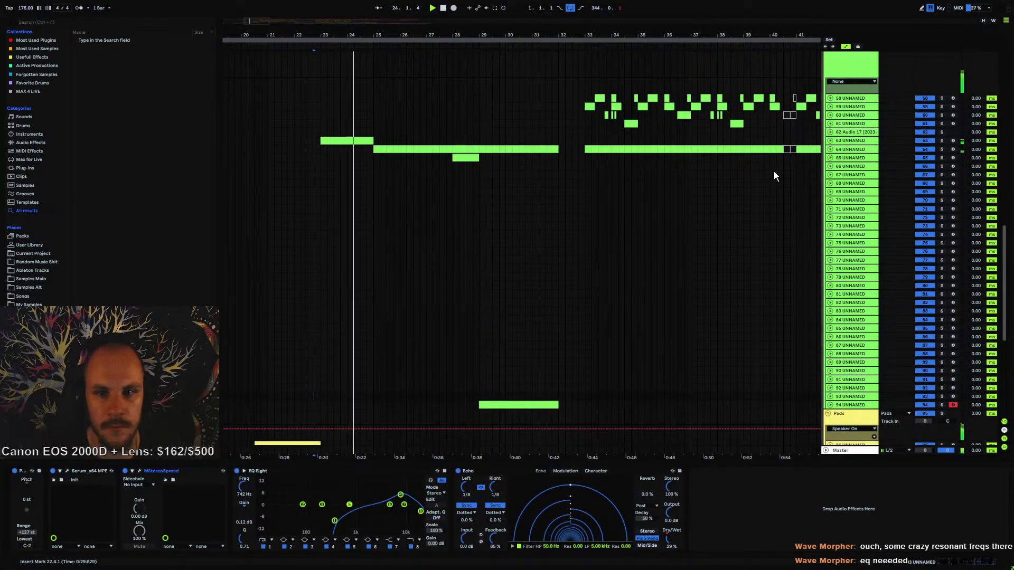
pyautogui.click(830, 150)
pyautogui.click(852, 151)
pyautogui.moveTo(926, 157); pyautogui.dragTo(928, 163)
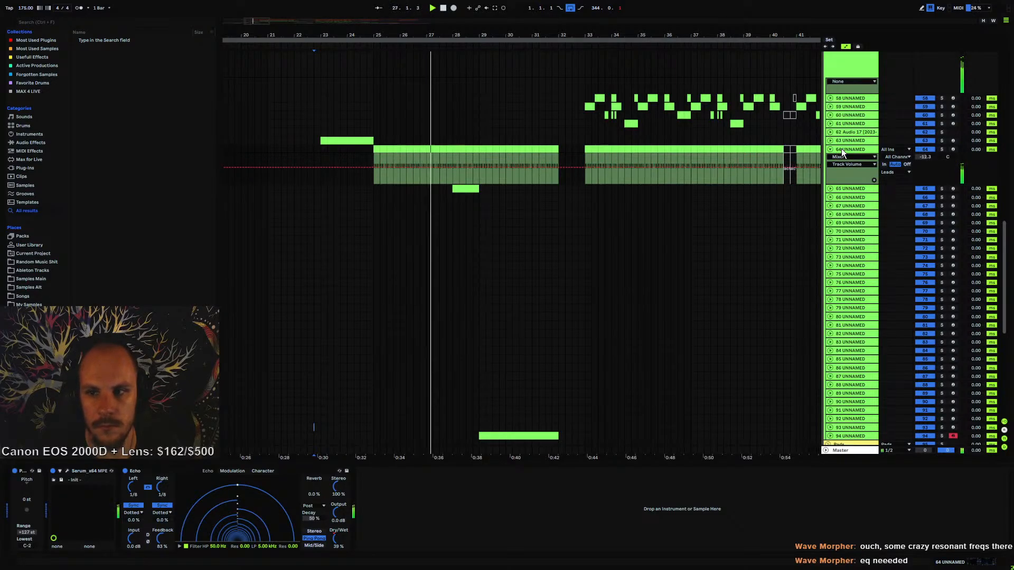
# - Automate the MasterVol of track 64's Serum to hold about 57% until bar 32 and rise to 70% before bar 33
pyautogui.click(67, 471)
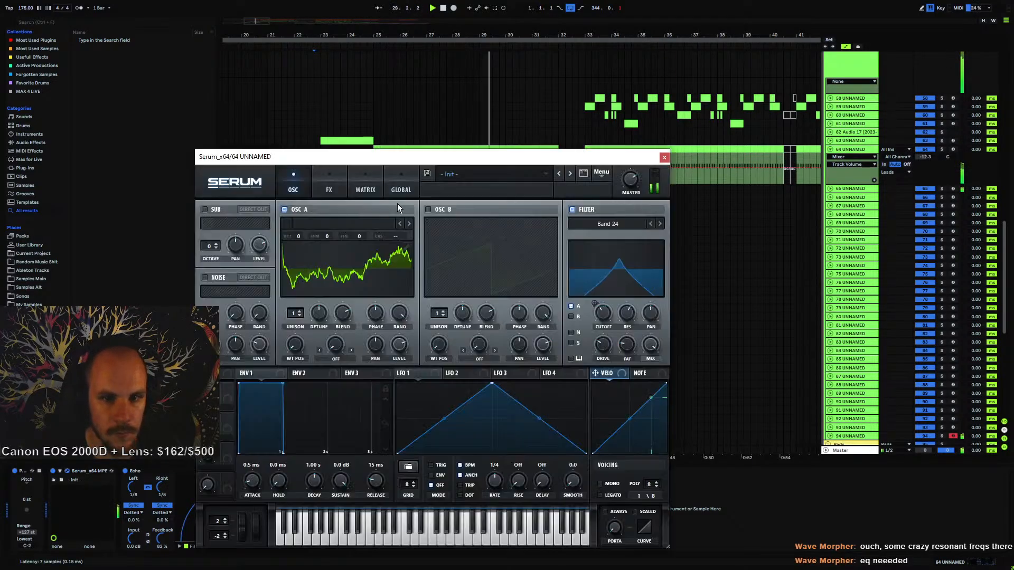
pyautogui.click(665, 157)
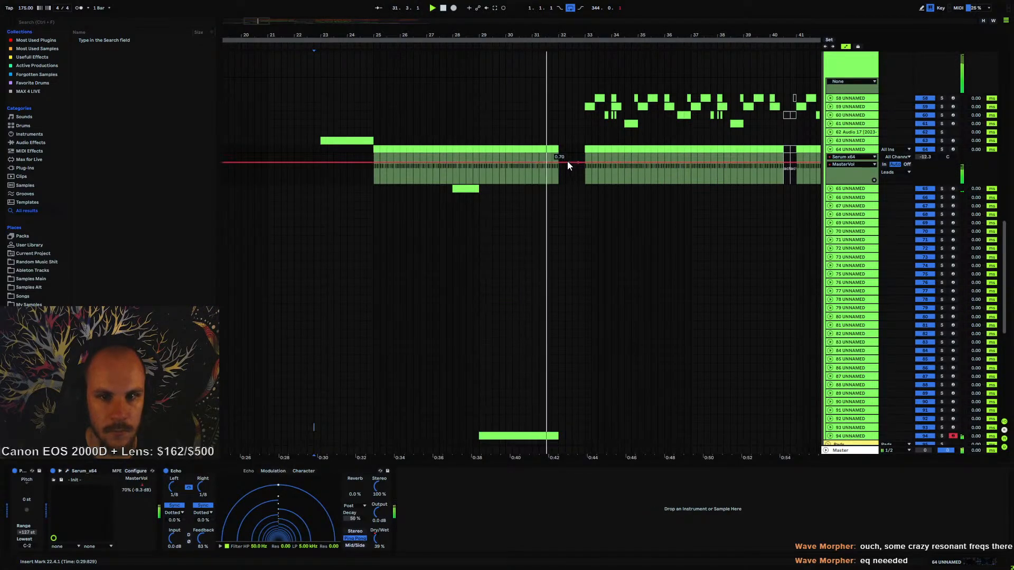
pyautogui.moveTo(567, 162); pyautogui.dragTo(566, 167)
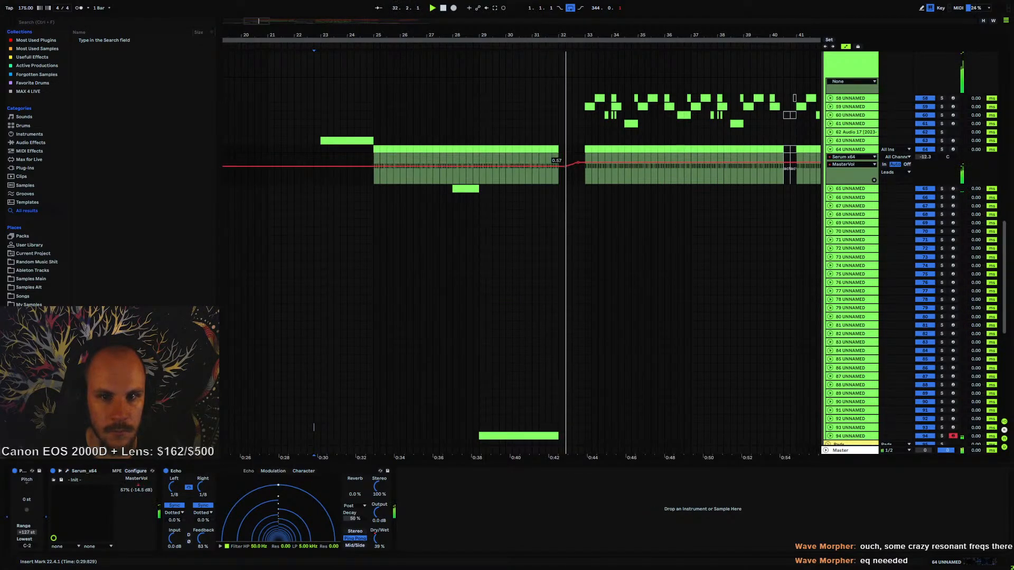
# - Fold track 64, replay it from bar 23, and add an EQ Eight after its Echo
pyautogui.click(831, 150)
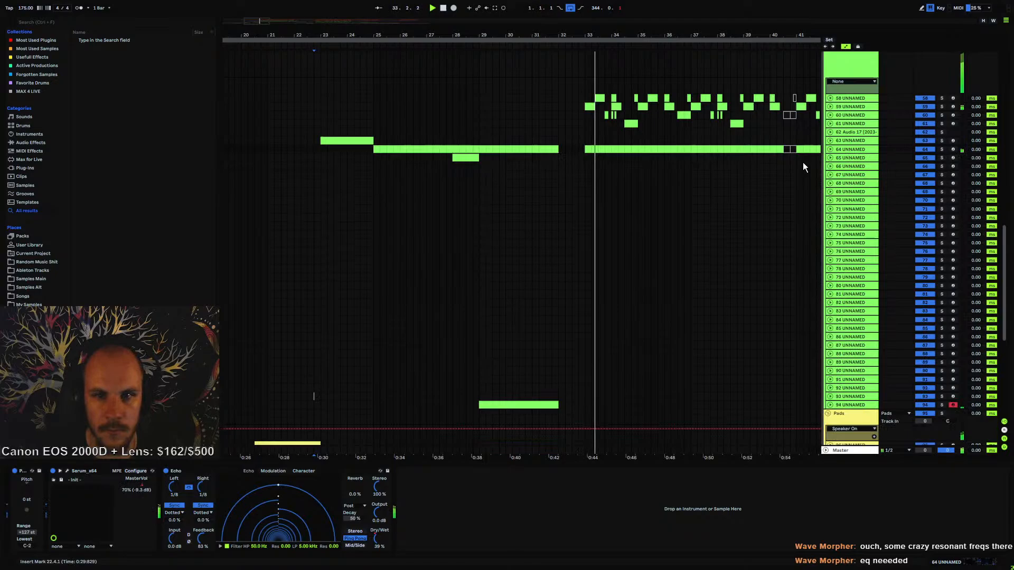
pyautogui.click(321, 147)
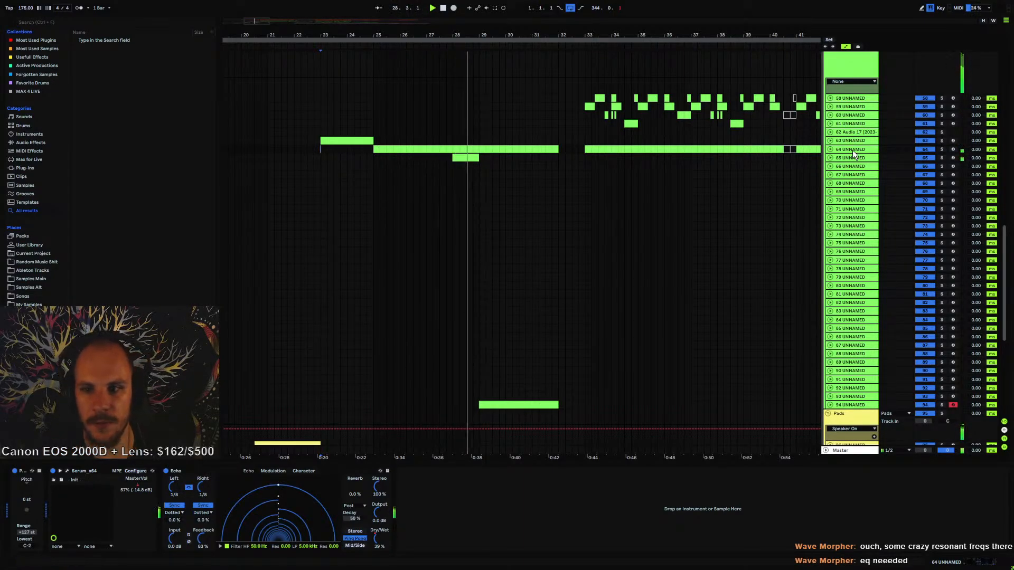
pyautogui.rightClick(530, 521)
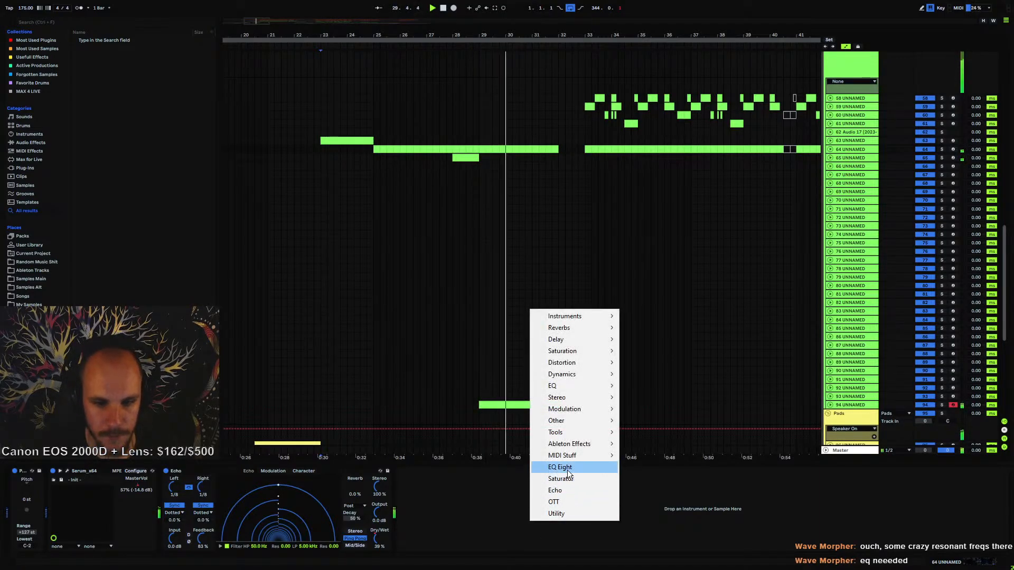
pyautogui.click(563, 467)
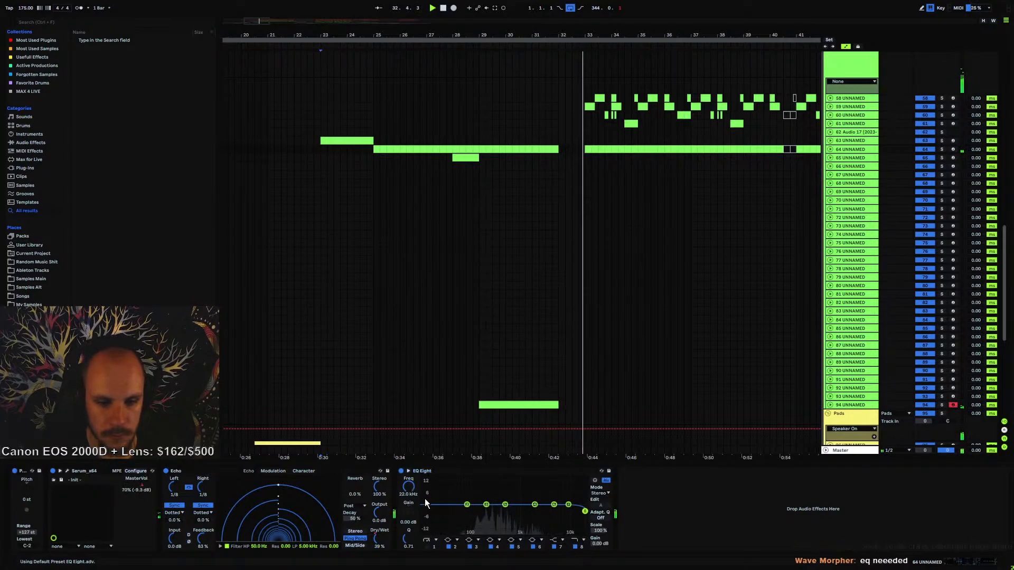
# - Set EQ Eight band 8's high cut on track 64 to about 599 Hz and apply a low cut with band 1
pyautogui.moveTo(408, 486); pyautogui.dragTo(408, 534)
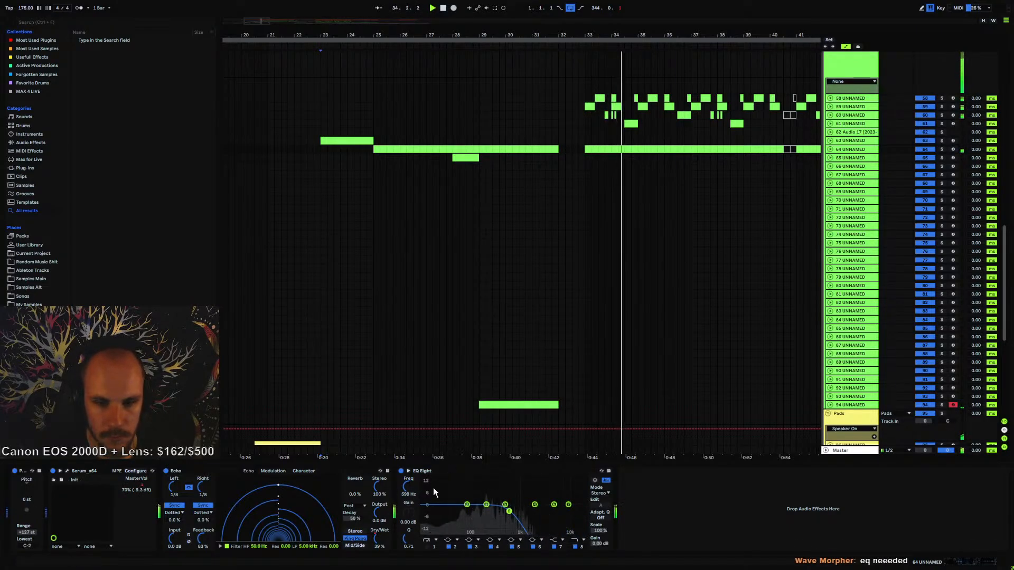
pyautogui.click(428, 547)
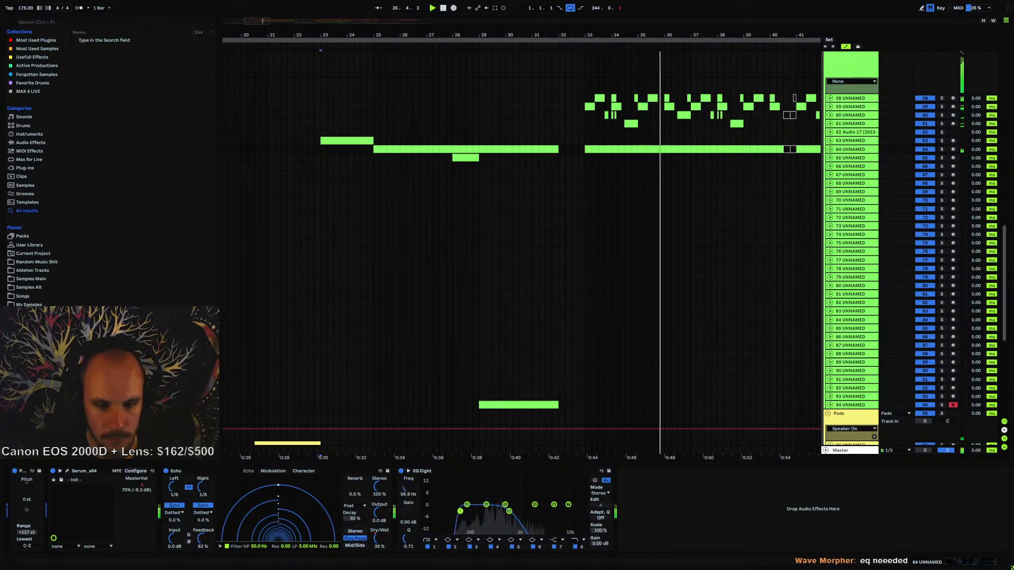
pyautogui.moveTo(406, 487); pyautogui.dragTo(406, 478)
pyautogui.click(582, 548)
pyautogui.click(409, 487)
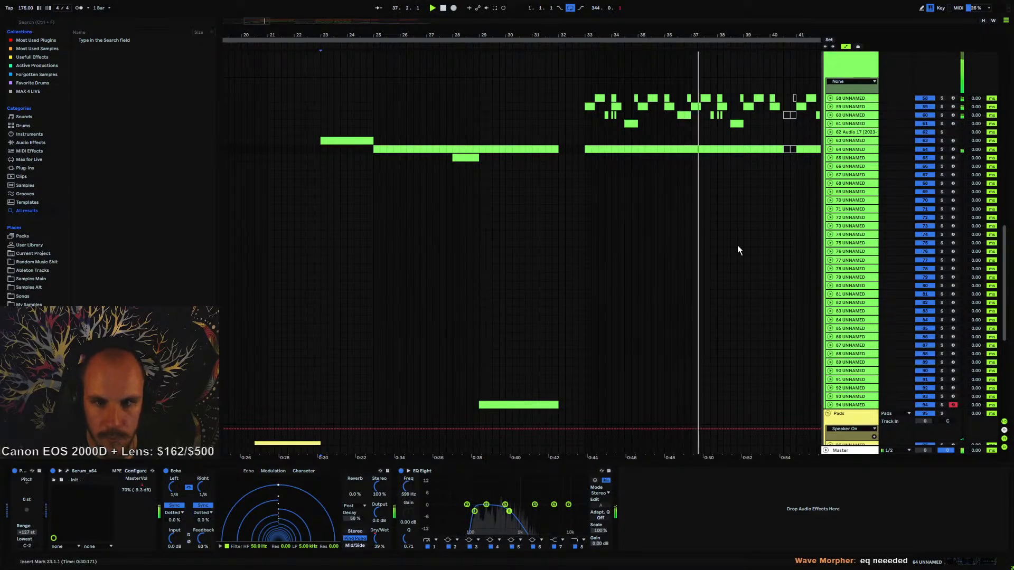
# - Automate track 64's EQ Eight band 8 frequency to rise from 599 Hz at bar 25 to 22 kHz by bar 31, and fold the track
pyautogui.click(830, 149)
pyautogui.click(374, 167)
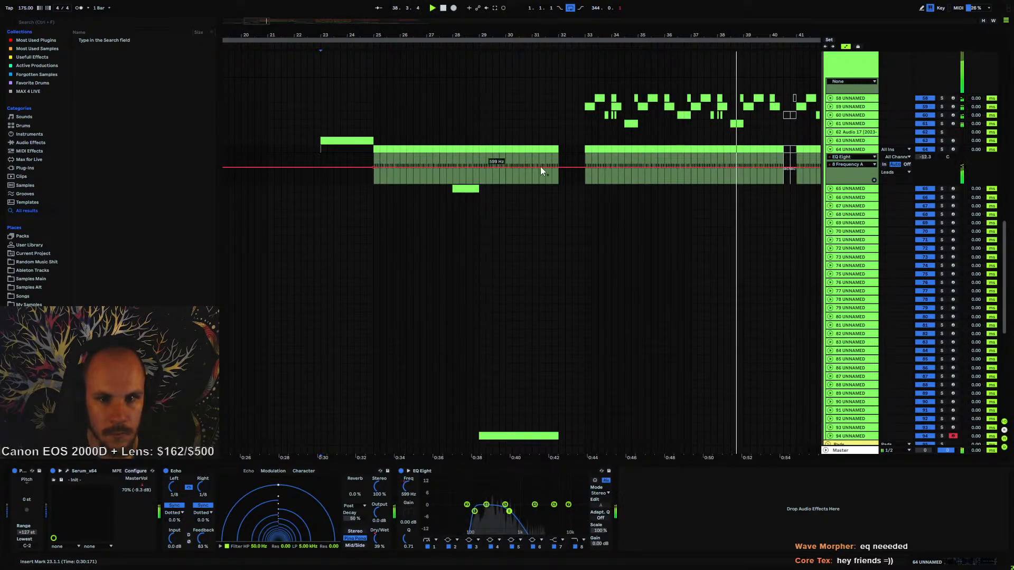
pyautogui.moveTo(531, 168); pyautogui.dragTo(531, 154)
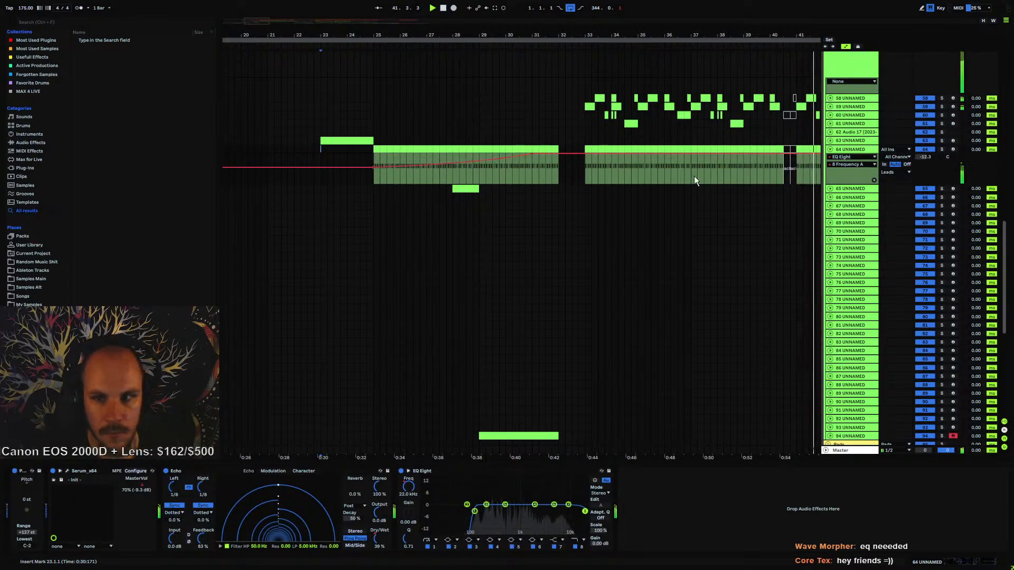
pyautogui.click(831, 149)
# - Listen on past bar 49 and inspect the bx_stereomaker settings on audio track 62
pyautogui.moveTo(554, 36); pyautogui.dragTo(453, 37)
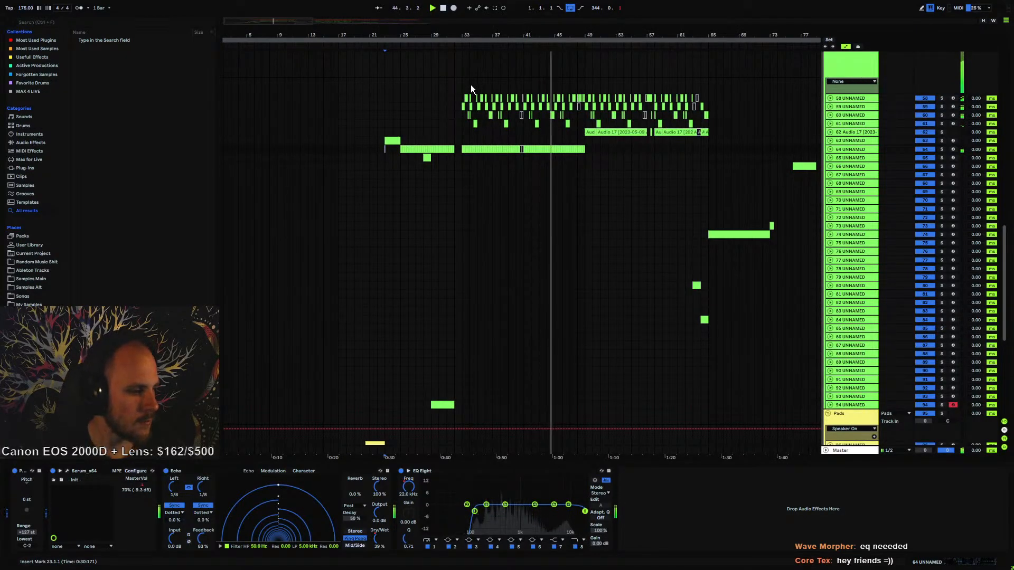
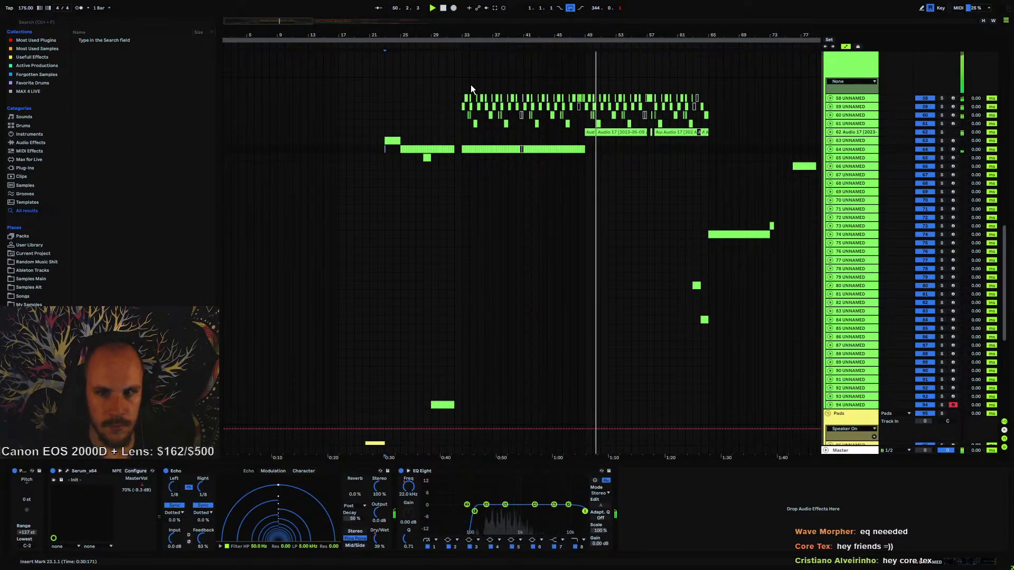
pyautogui.click(855, 134)
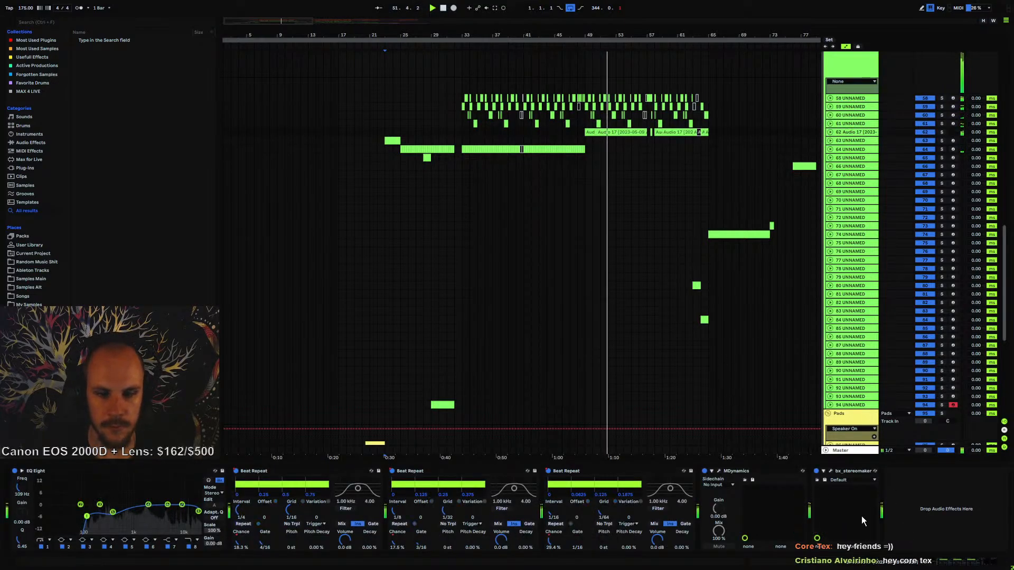
pyautogui.click(831, 471)
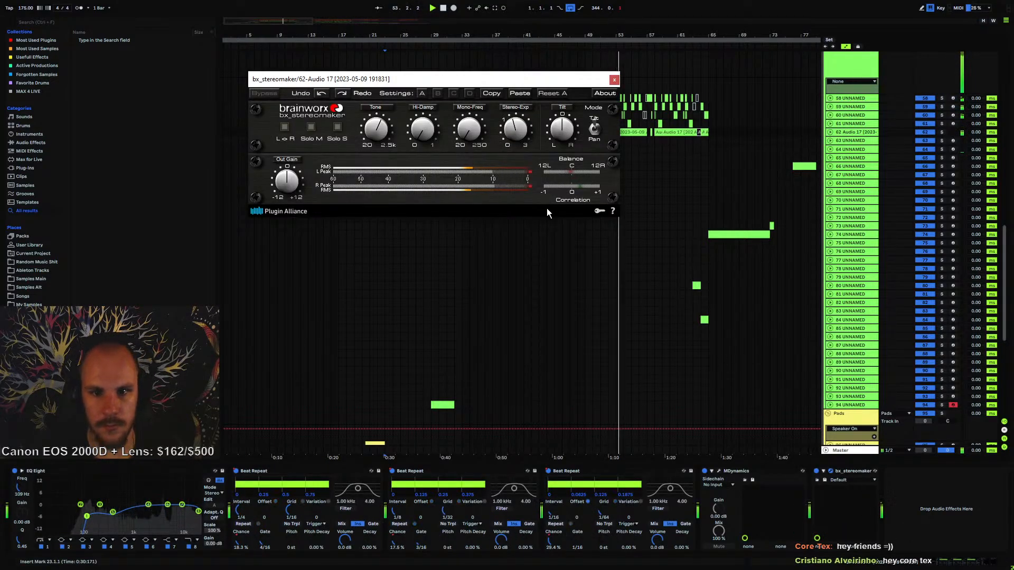
pyautogui.moveTo(372, 148)
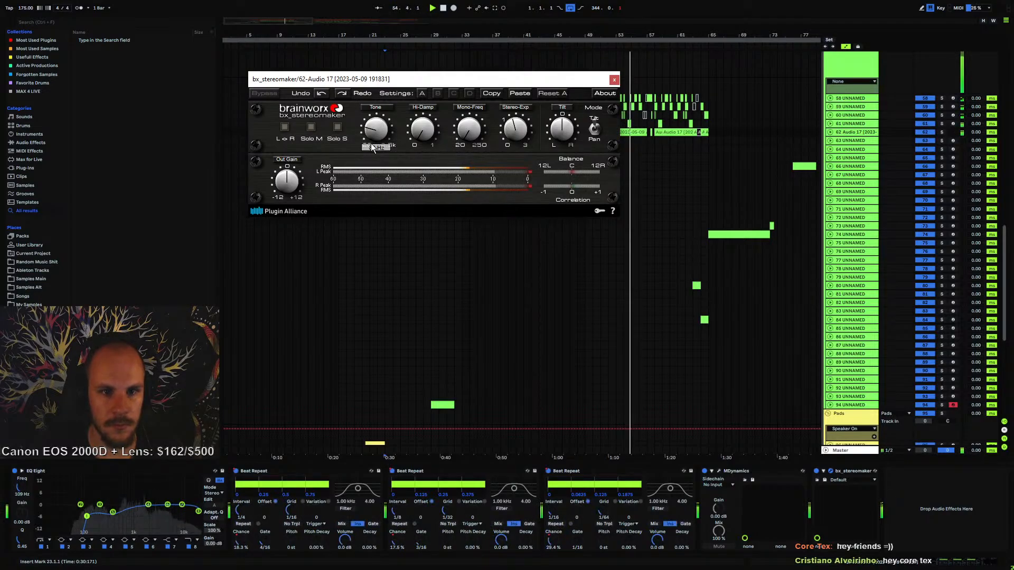
pyautogui.click(614, 80)
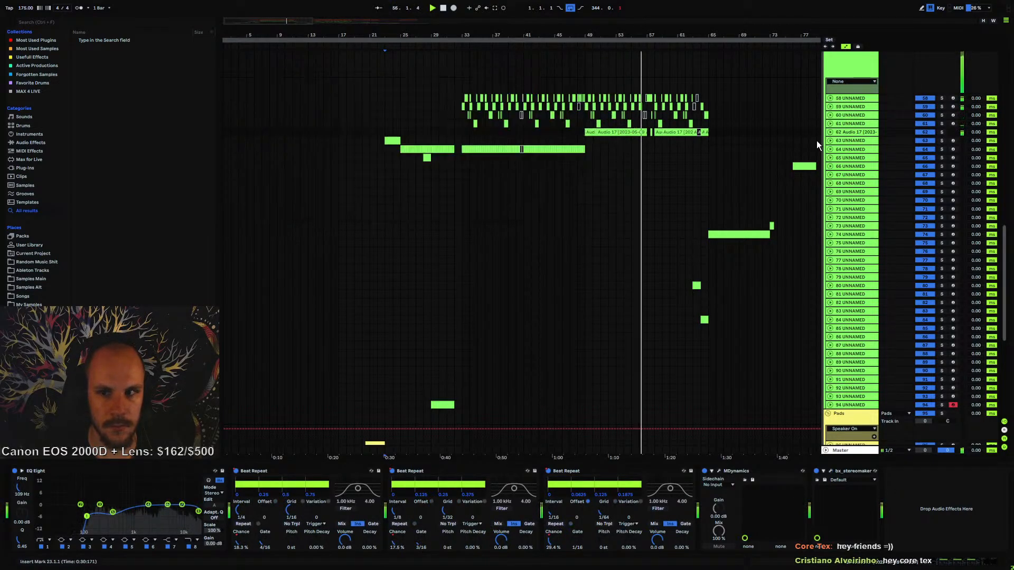
# - Try a copy of track 104's two-bar clip from bar 135 at bar 71 and remove the copy
pyautogui.moveTo(613, 36); pyautogui.dragTo(456, 52)
pyautogui.moveTo(536, 36)
pyautogui.mouseDown()
pyautogui.moveTo(543, 88)
pyautogui.moveTo(530, 35)
pyautogui.mouseUp()
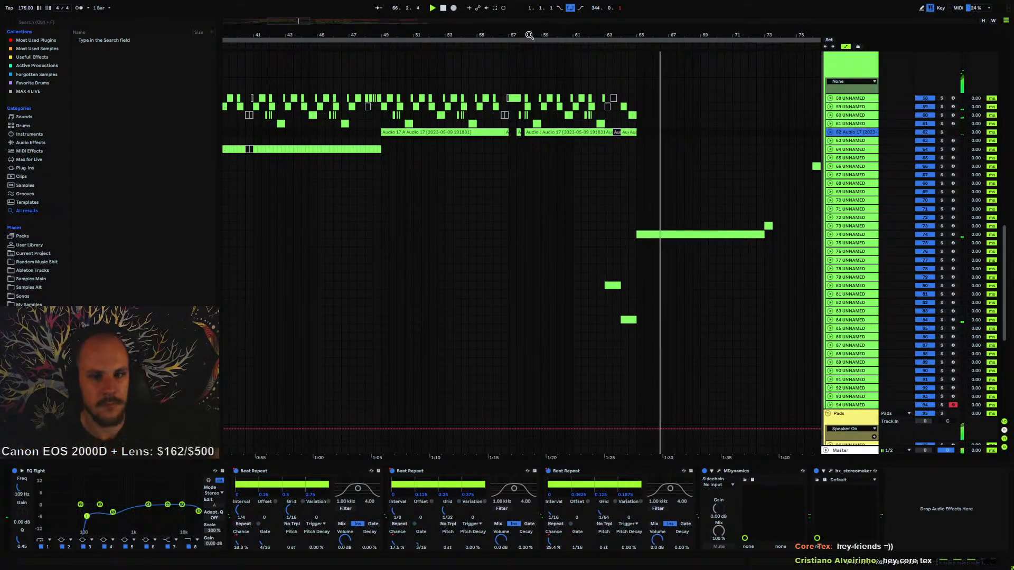
pyautogui.moveTo(669, 37); pyautogui.dragTo(465, 6)
pyautogui.scroll(-3, 627, 239)
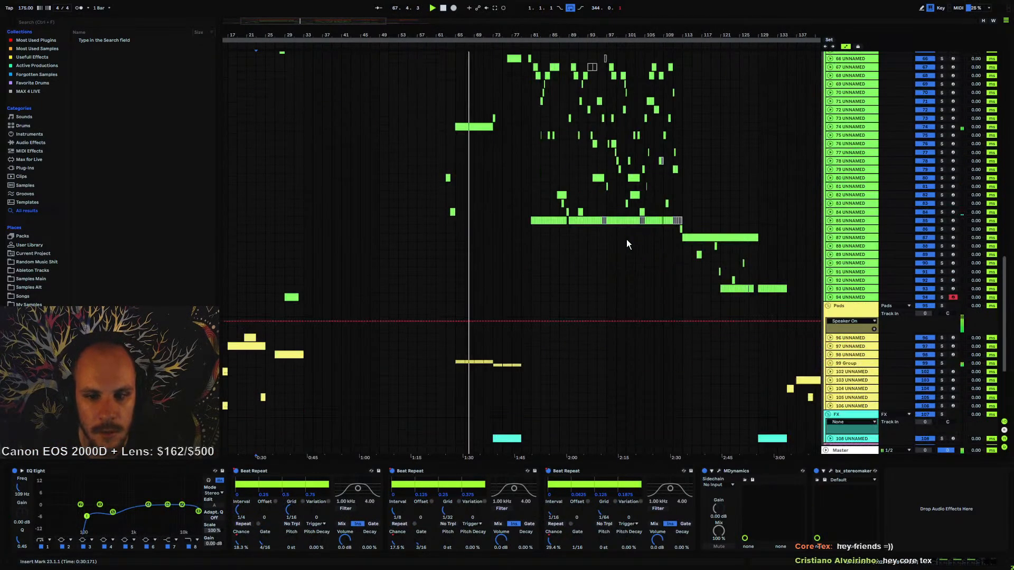
pyautogui.scroll(-4, 627, 239)
pyautogui.hscroll(5, 674, 331)
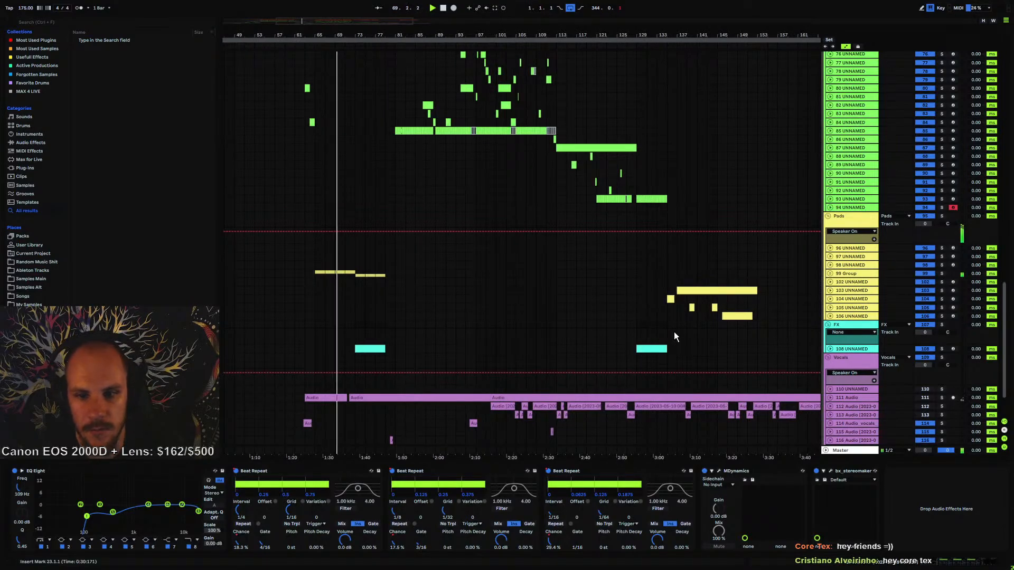
pyautogui.click(672, 299)
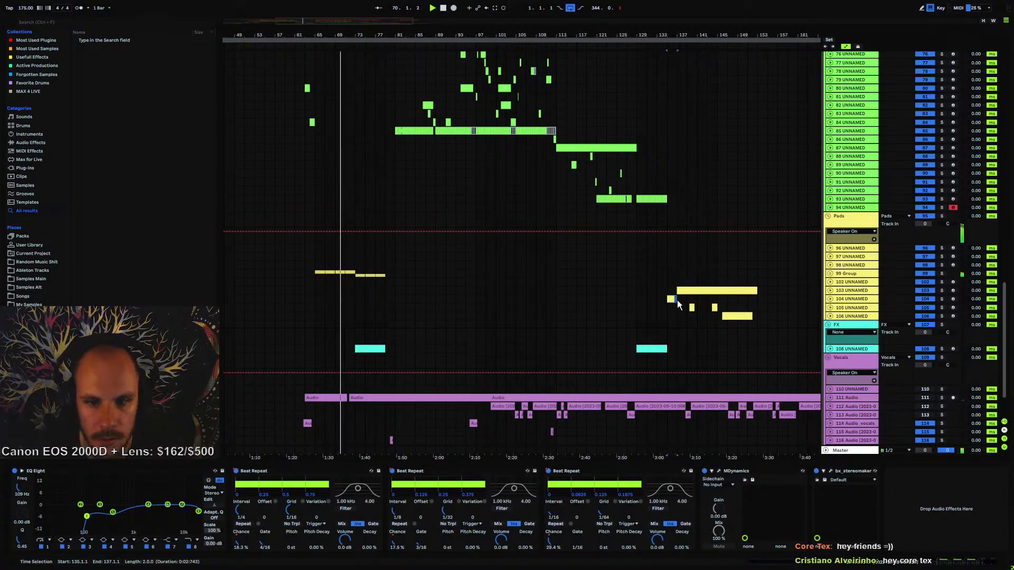
pyautogui.click(347, 298)
pyautogui.hotkey('ctrl', 'v')
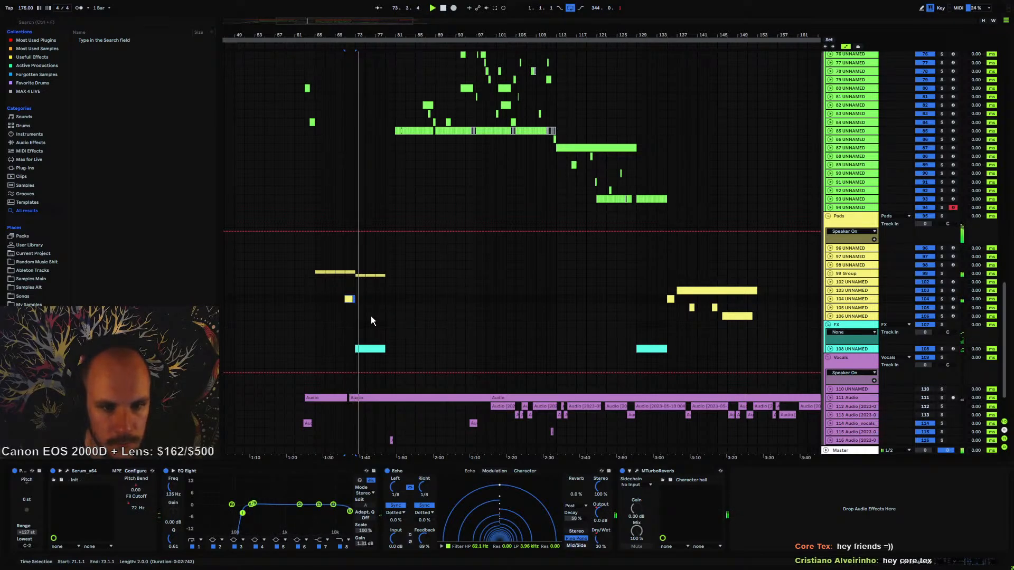
pyautogui.press('Delete')
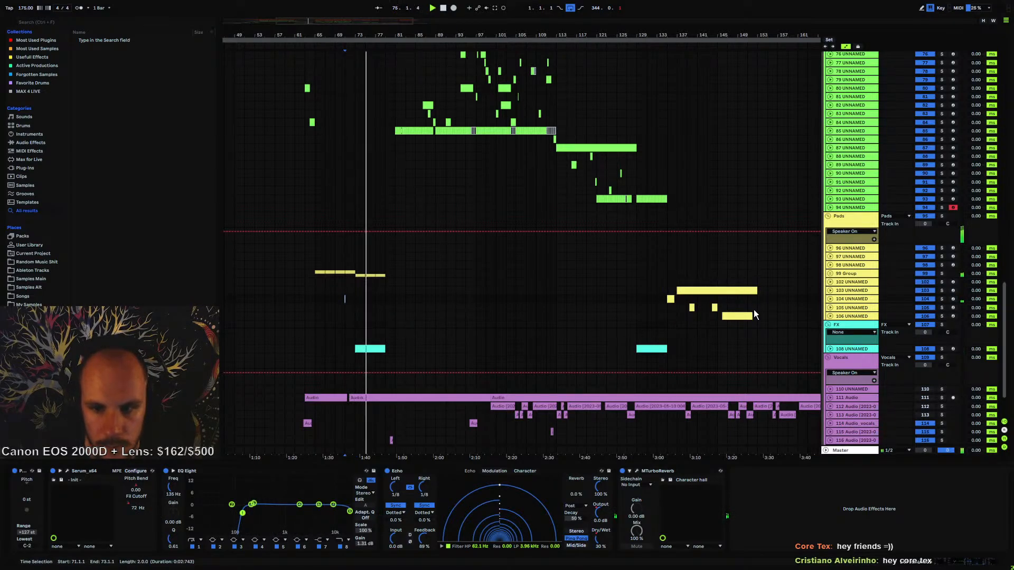
# - Copy the eight-bar section at bars 145 to 153 of track 106 to bar 73 on the same track
pyautogui.click(720, 316)
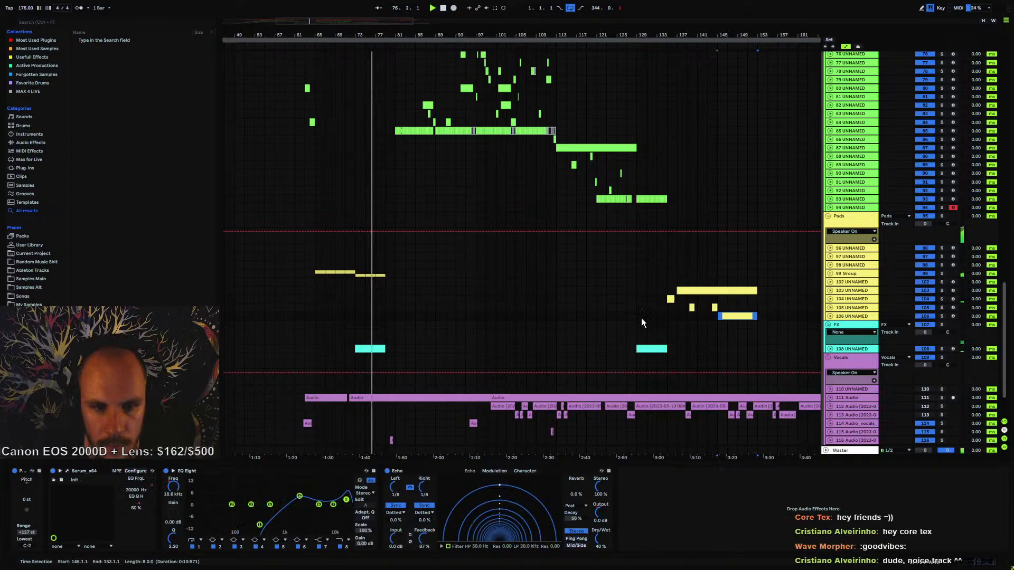
pyautogui.click(363, 315)
pyautogui.hotkey('ctrl', 'v')
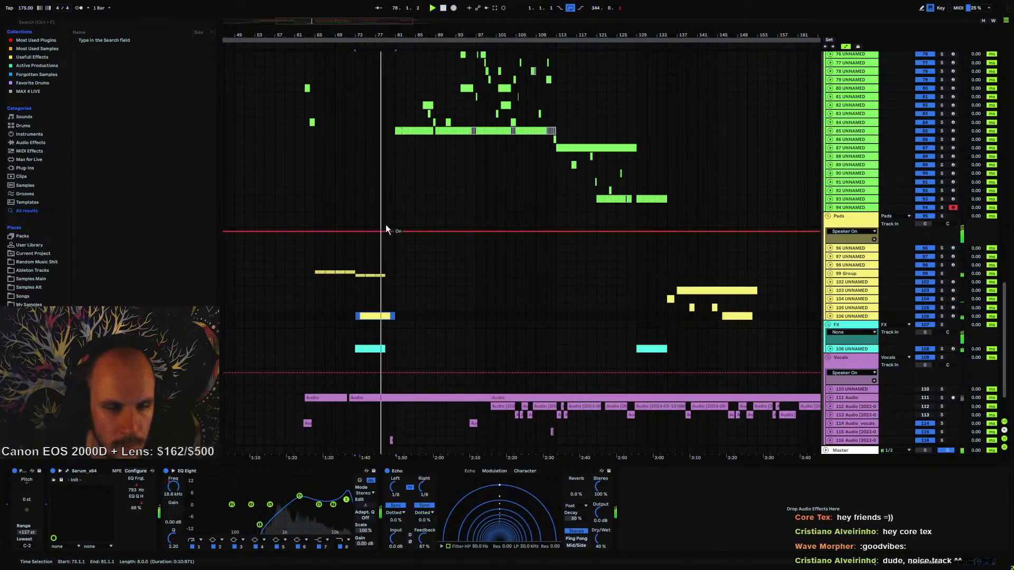
# - Unfold drum group 41 and its KSHMR percussion tracks 42 and 43, and replay the fill from 80.3
pyautogui.moveTo(362, 35); pyautogui.dragTo(407, 94)
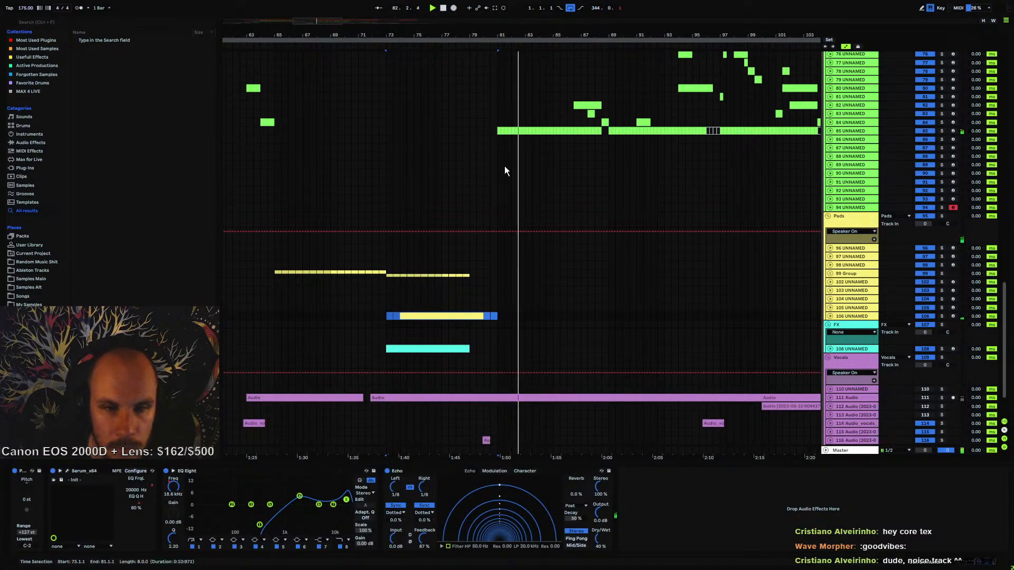
pyautogui.scroll(5, 485, 94)
pyautogui.scroll(6, 484, 94)
pyautogui.click(491, 151)
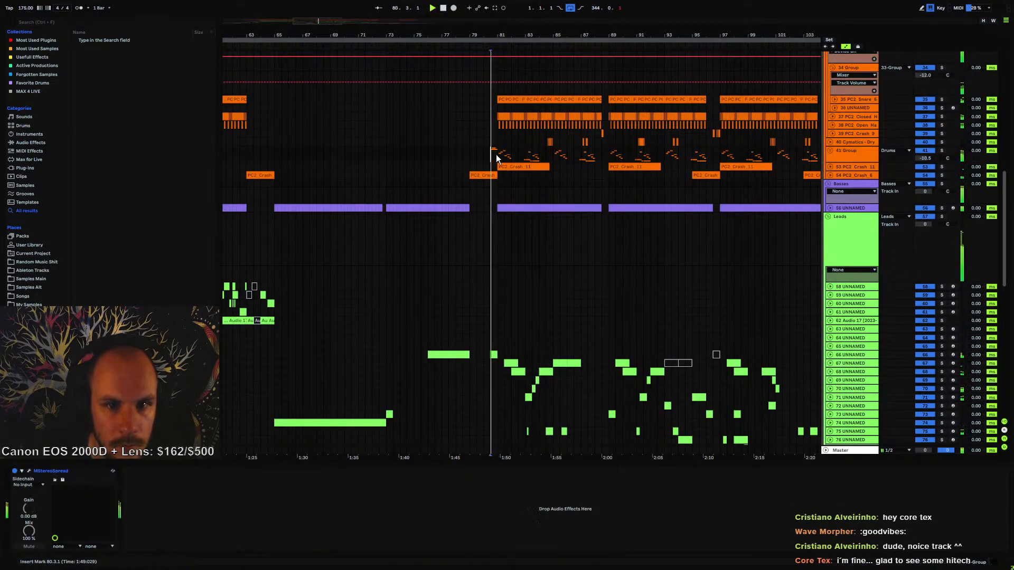
pyautogui.click(828, 150)
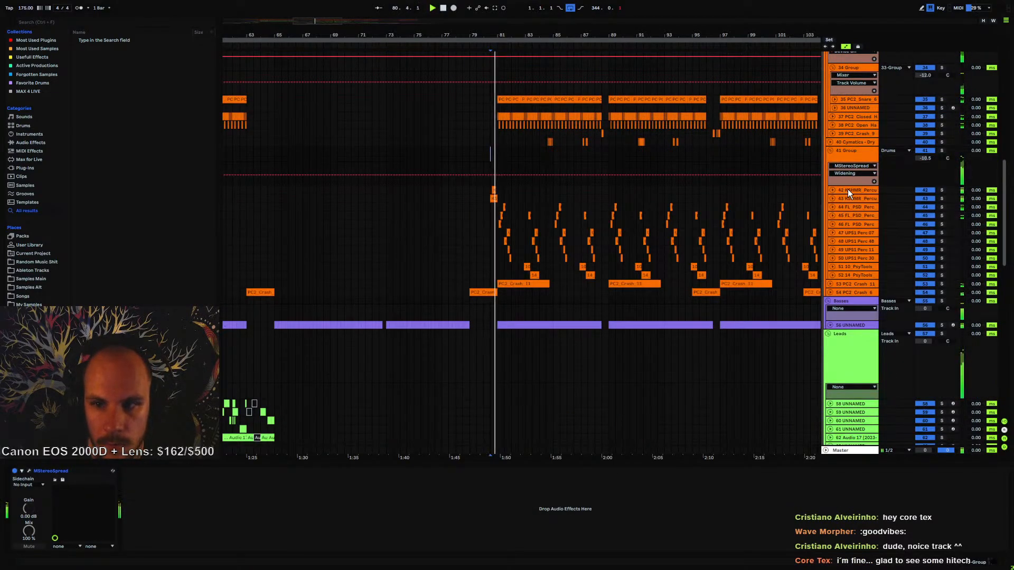
pyautogui.click(834, 199)
pyautogui.click(832, 190)
pyautogui.press('space')
pyautogui.press('space')
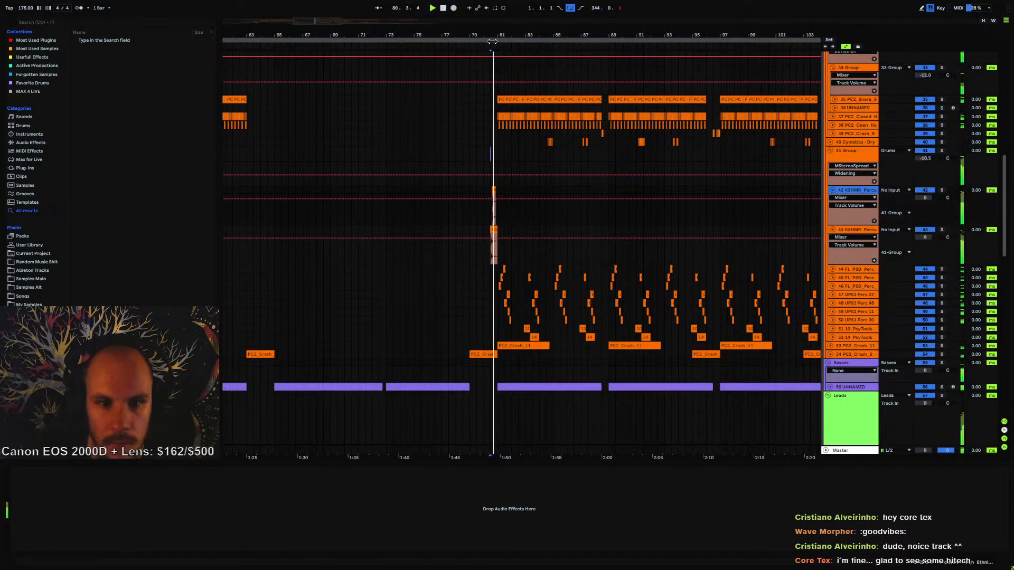
pyautogui.moveTo(494, 37); pyautogui.dragTo(495, 122)
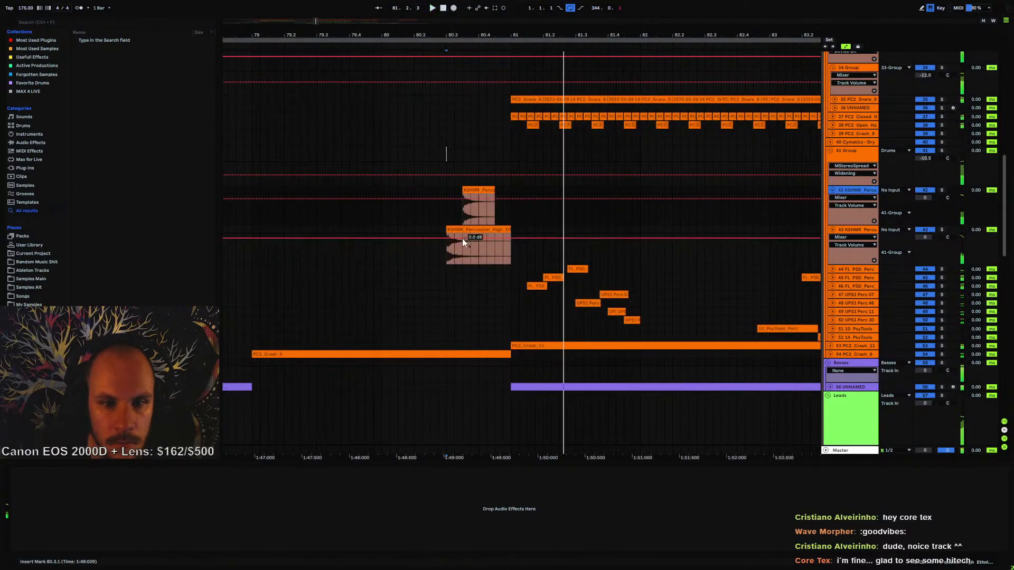
# - Duplicate track 42's KSHMR percussion clip so the copy starts at 80.4.3, and audition it with its clip settings open
pyautogui.click(482, 190)
pyautogui.hotkey('ctrl', 'd')
pyautogui.press('space')
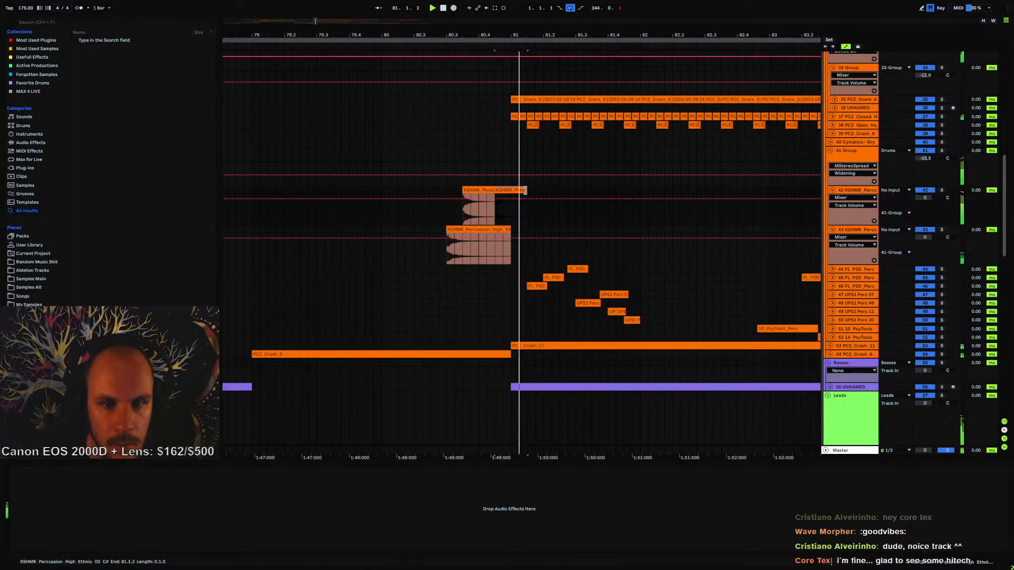
pyautogui.press('space')
pyautogui.press('space')
pyautogui.doubleClick(508, 191)
pyautogui.press('space')
pyautogui.press('space')
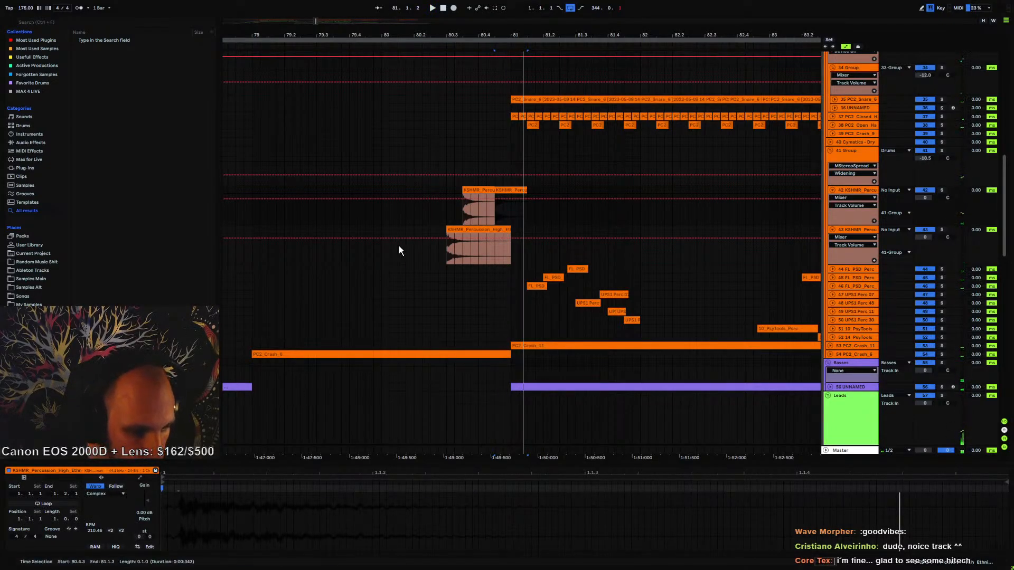
# - Shorten the duplicated percussion clip on track 42 to end at bar 81 and lower its gain to about -0.94 dB while replaying from 80.3
pyautogui.moveTo(494, 38); pyautogui.dragTo(497, 79)
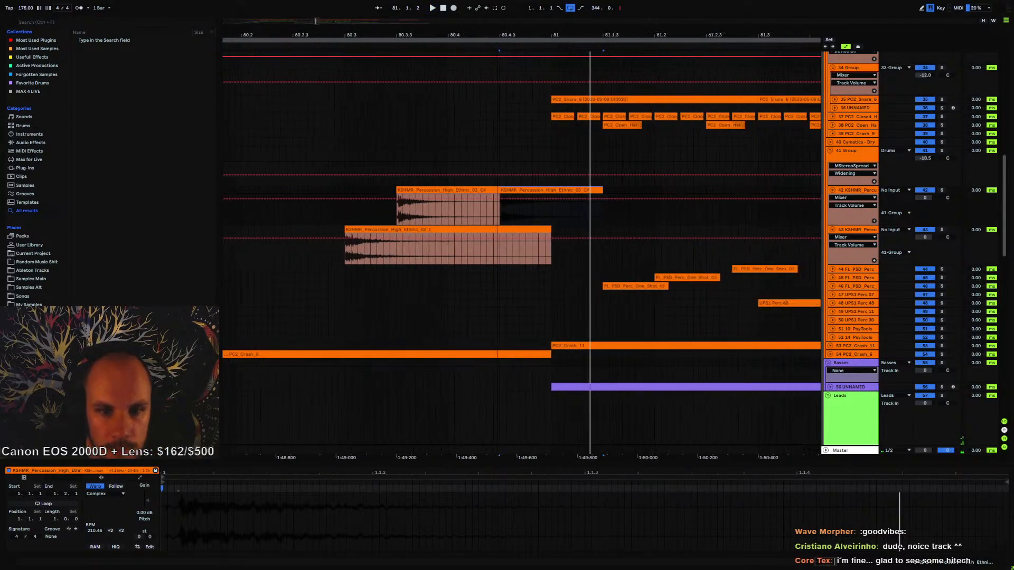
pyautogui.press('space')
pyautogui.moveTo(601, 192); pyautogui.dragTo(546, 198)
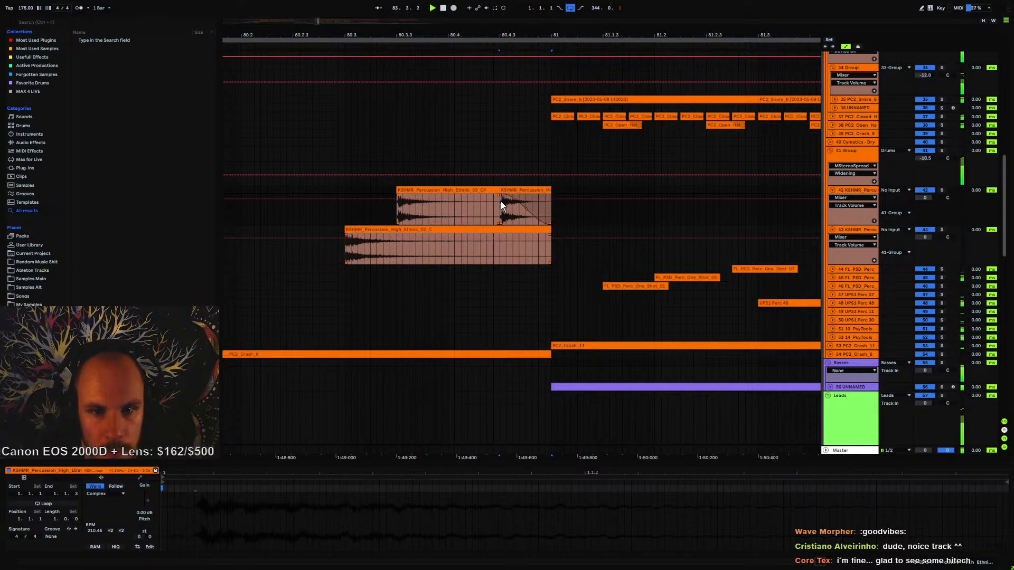
pyautogui.click(344, 189)
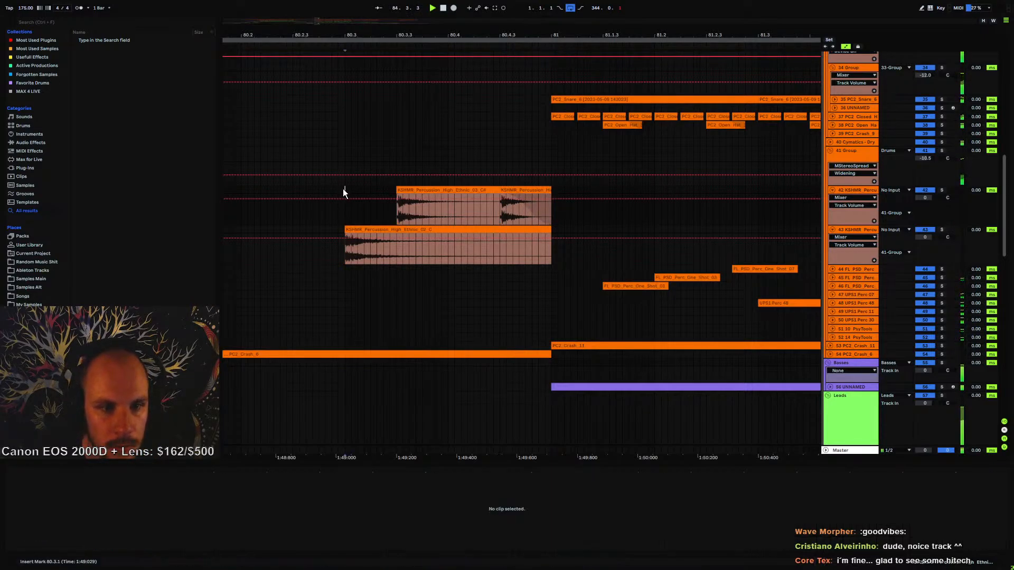
pyautogui.click(506, 189)
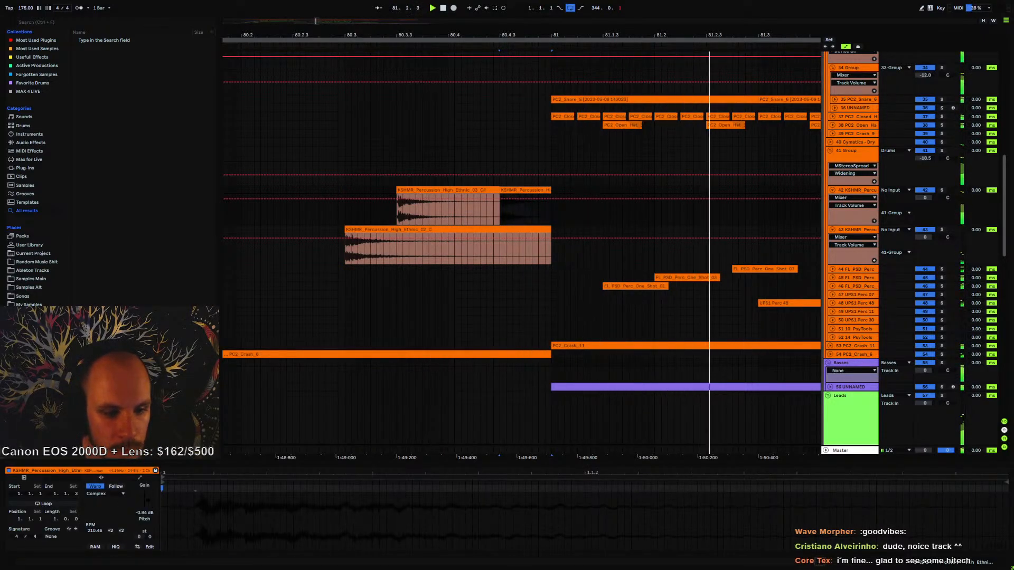
pyautogui.click(857, 192)
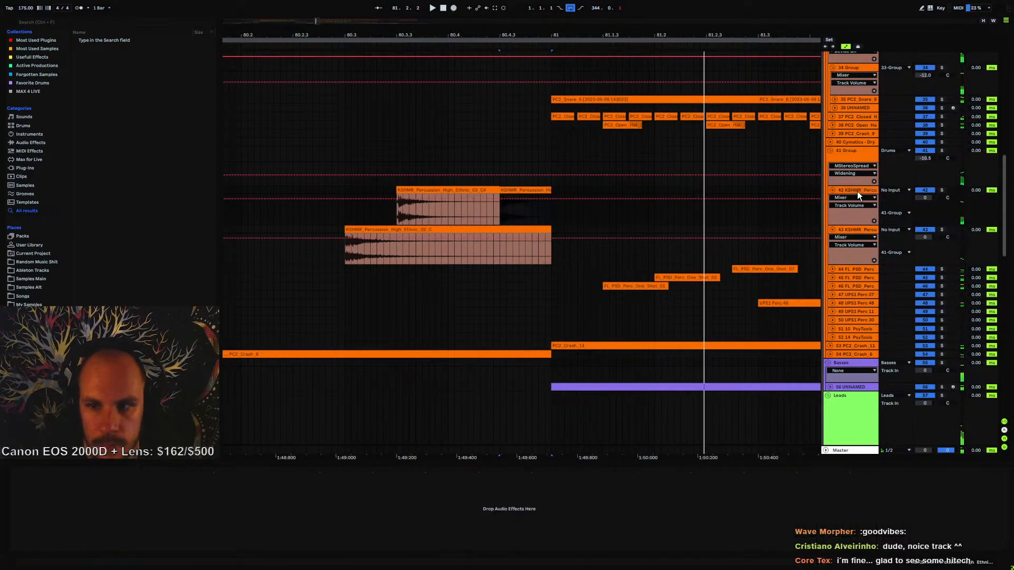
# - Duplicate track 42 and delete the redundant clips so only the final KSHMR hit at 80.4.3 remains on the new track 43
pyautogui.click(857, 191)
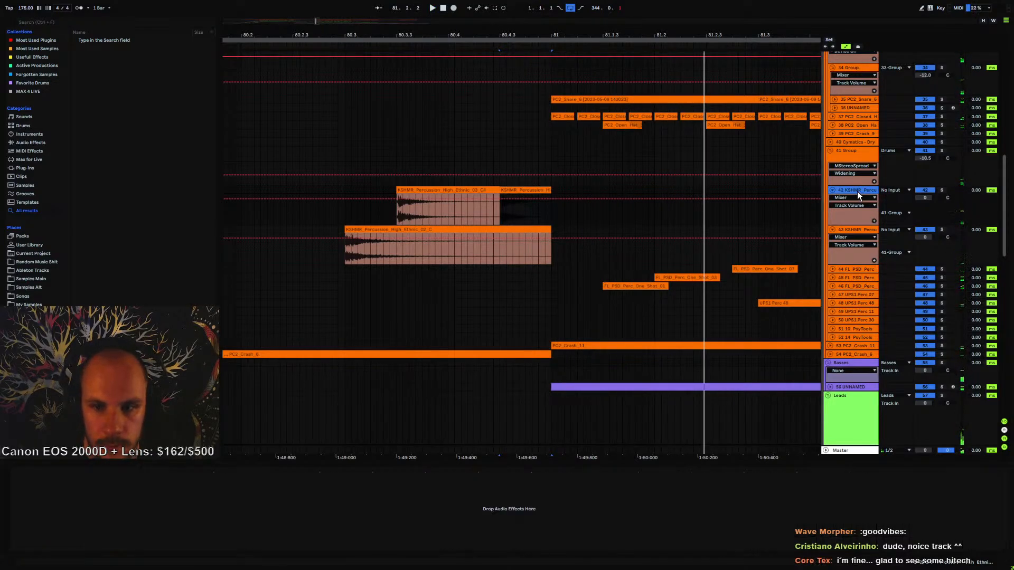
pyautogui.hotkey('ctrl', 'd')
pyautogui.click(423, 237)
pyautogui.press('Delete')
pyautogui.click(526, 198)
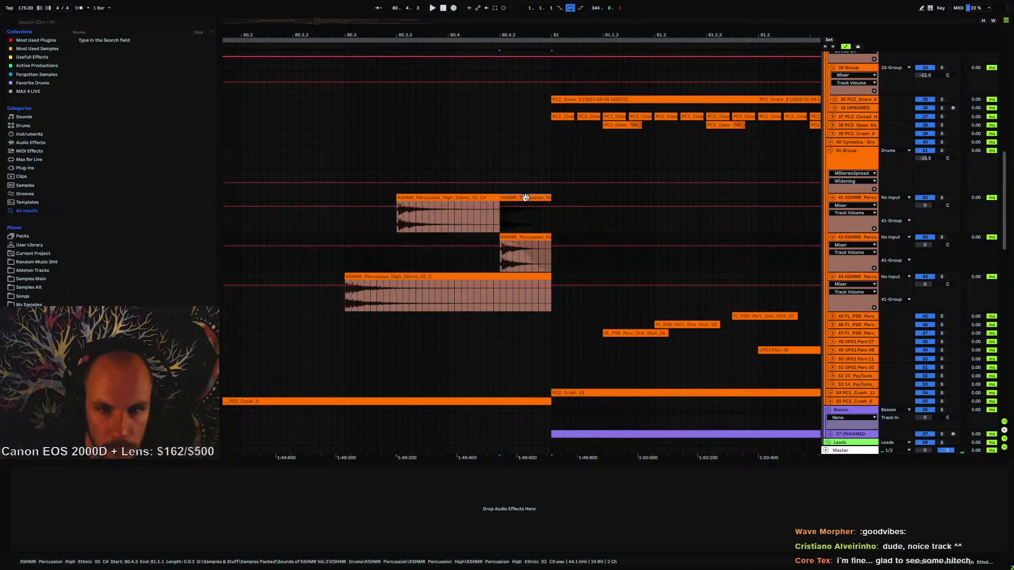
pyautogui.press('Delete')
# - Add EQ Eight to track 43 and boost band 5 by about 13.2 dB at 1.08 kHz with a Q of 3.61
pyautogui.rightClick(367, 494)
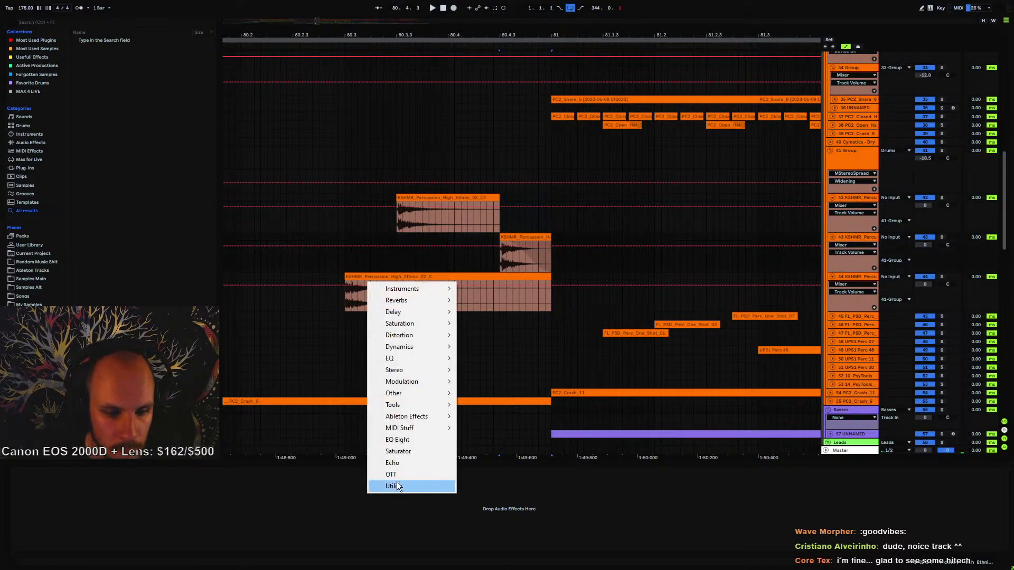
pyautogui.click(401, 439)
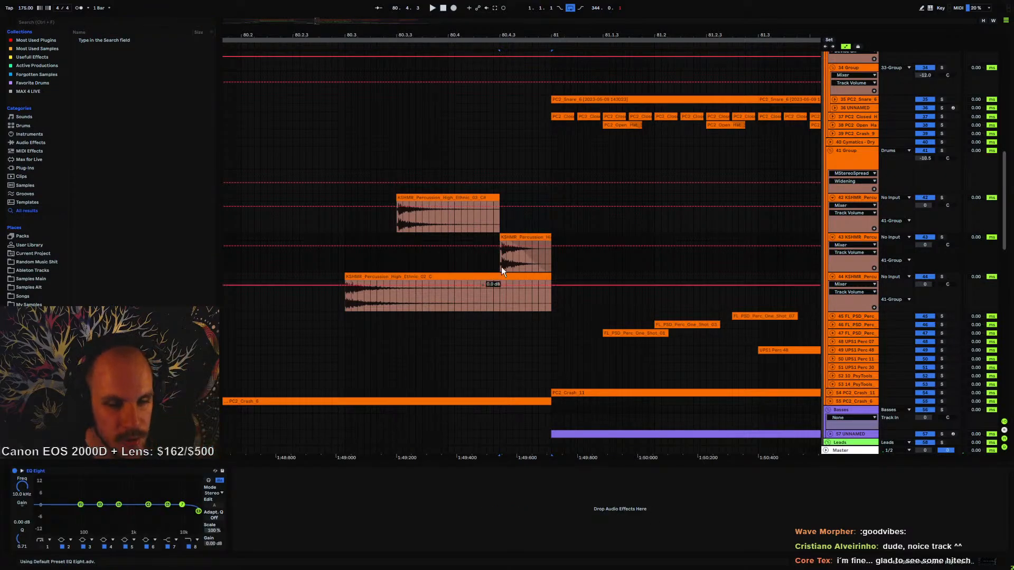
pyautogui.press('space')
pyautogui.moveTo(198, 511); pyautogui.dragTo(92, 488)
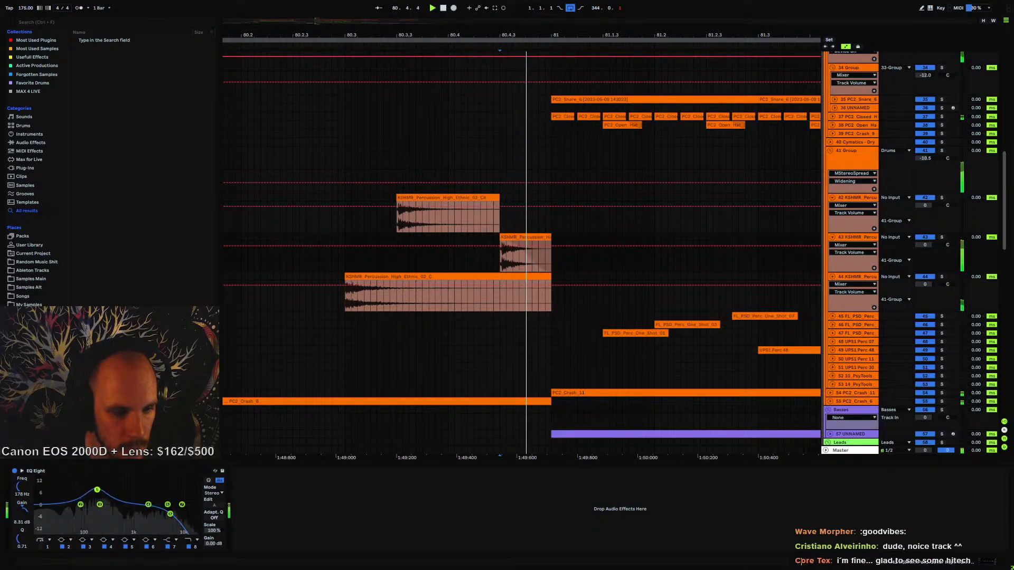
pyautogui.moveTo(23, 539); pyautogui.dragTo(22, 508)
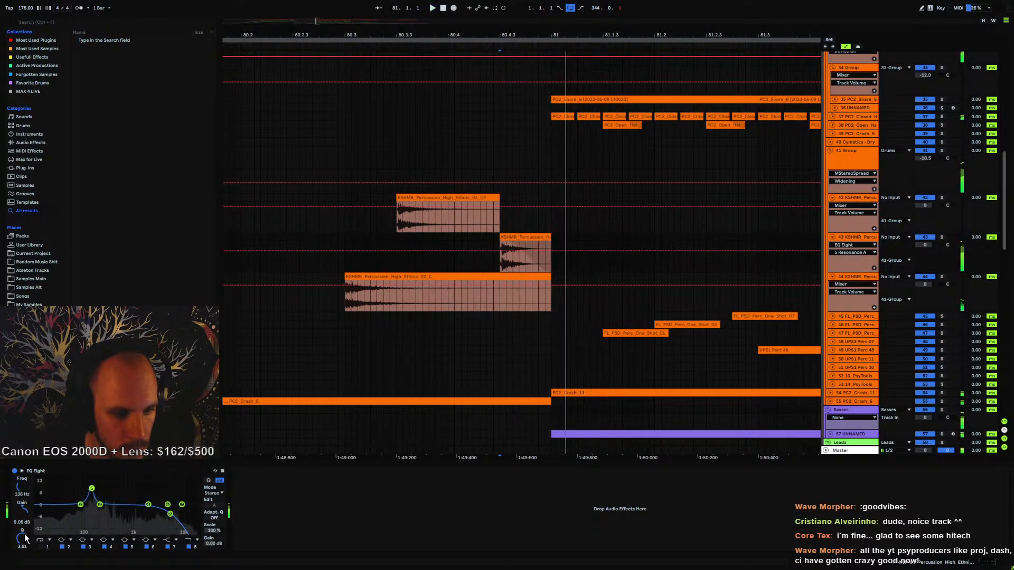
pyautogui.click(23, 472)
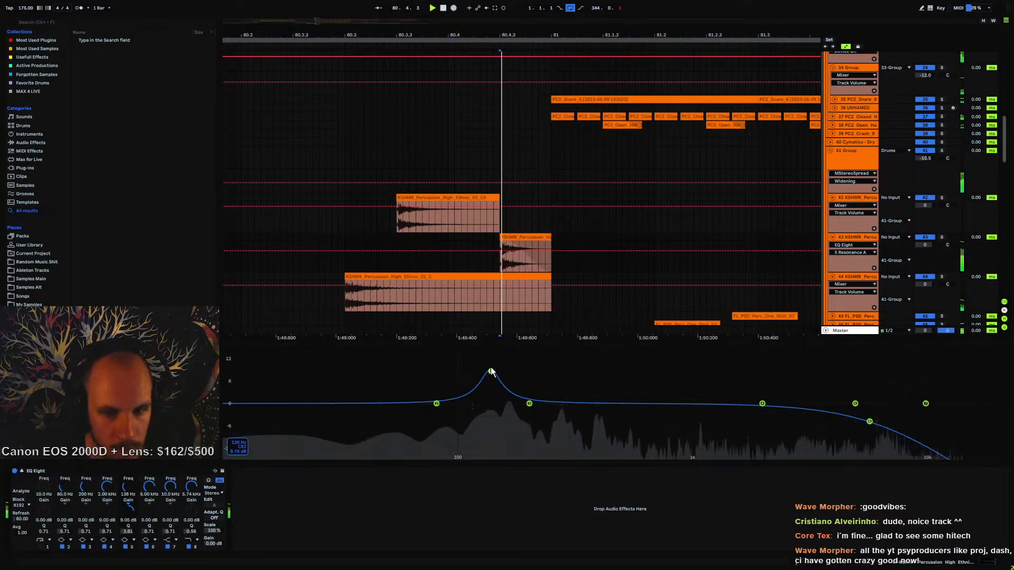
pyautogui.moveTo(608, 365); pyautogui.dragTo(701, 356)
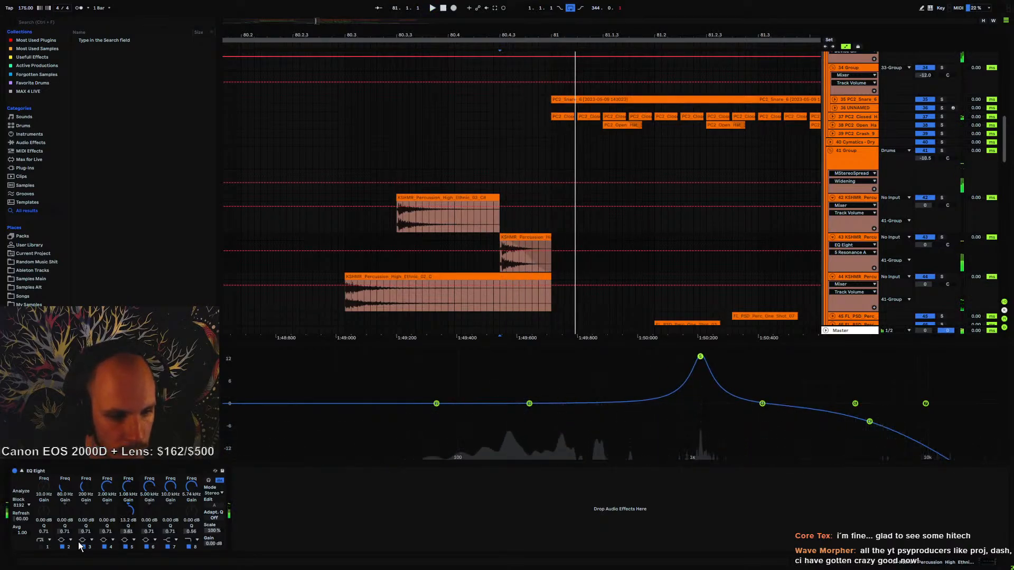
# - Enable the EQ's low-cut band at about 600 Hz and lower its high-cut band to about 3.28 kHz
pyautogui.click(41, 547)
pyautogui.moveTo(45, 494); pyautogui.dragTo(45, 438)
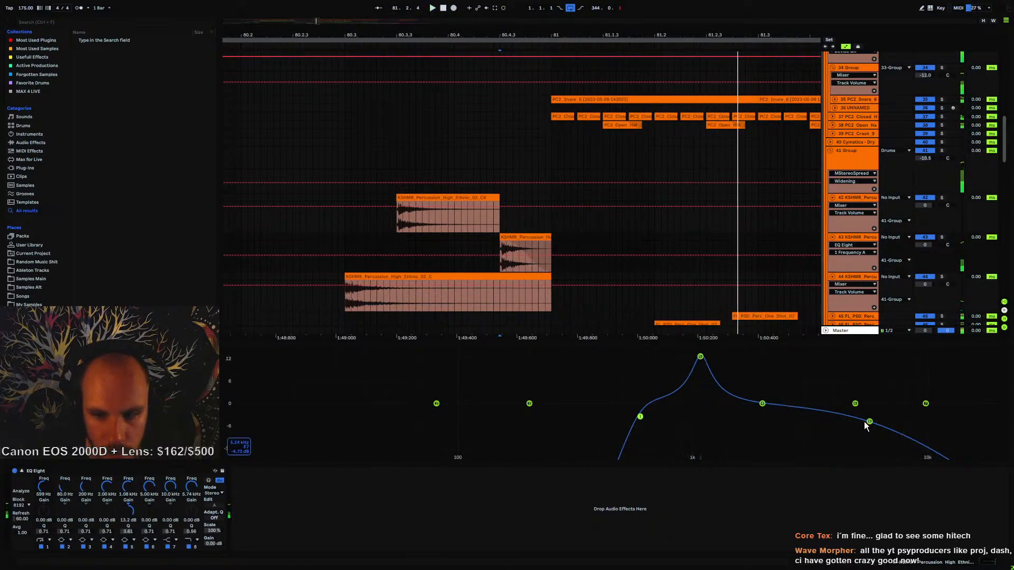
pyautogui.moveTo(870, 422); pyautogui.dragTo(829, 417)
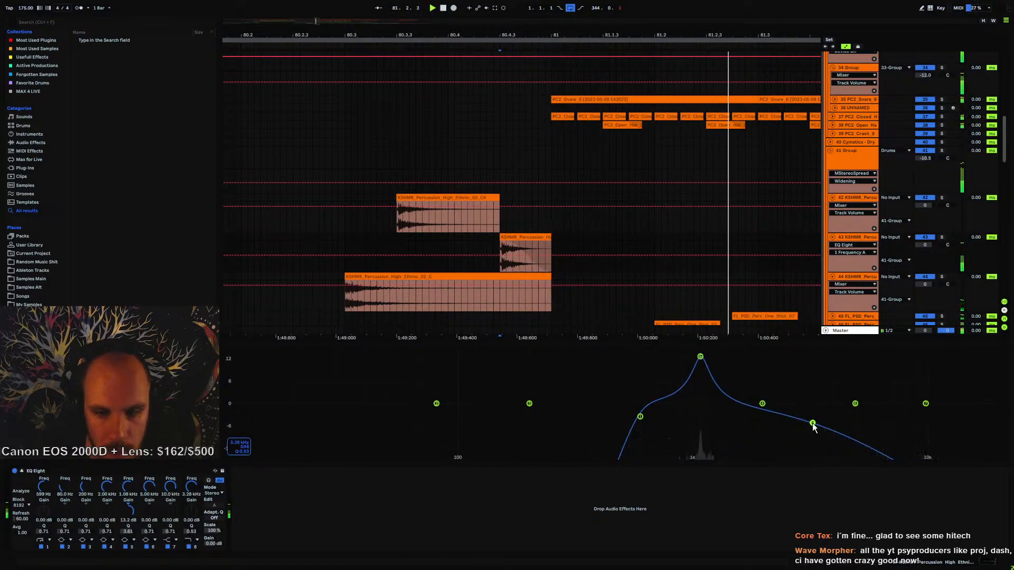
# - Fold tracks 42 and 44, raise track 43's EQ Eight output gain to 4 dB while replaying from 80.3, and collapse the enlarged EQ display
pyautogui.click(347, 242)
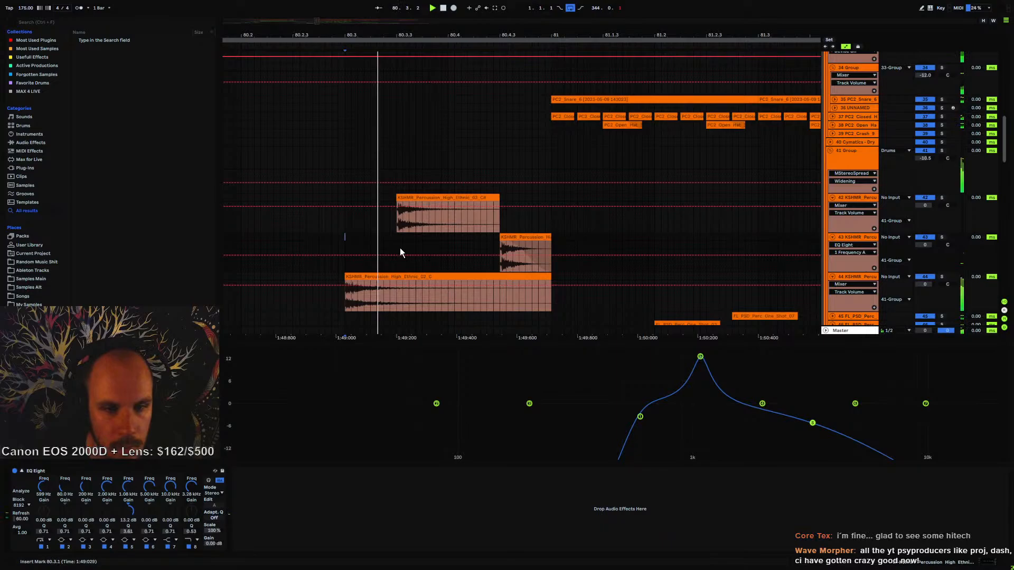
pyautogui.click(833, 197)
pyautogui.click(833, 206)
pyautogui.click(833, 215)
pyautogui.click(832, 207)
pyautogui.press('space')
pyautogui.press('space')
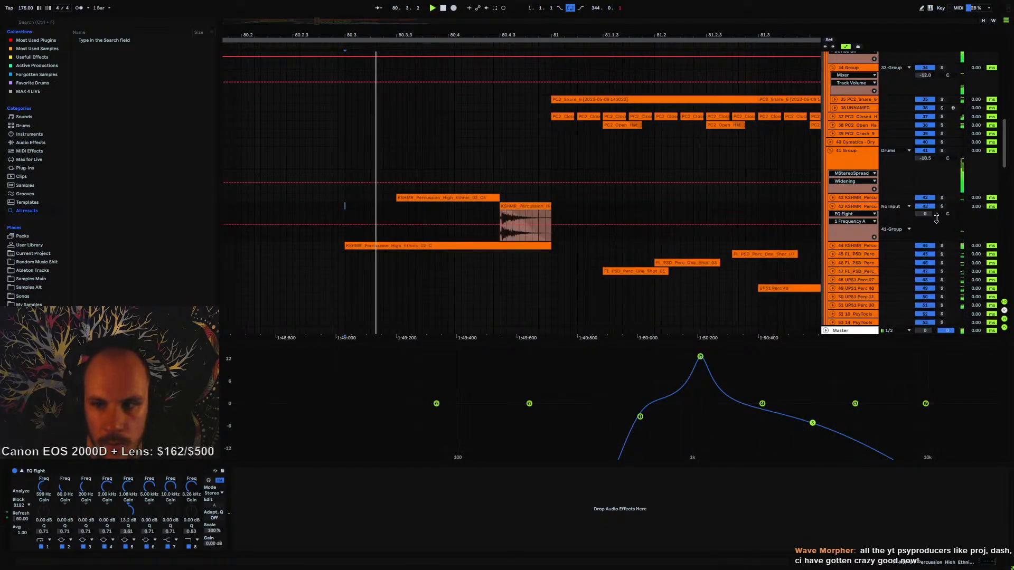
pyautogui.moveTo(215, 544); pyautogui.dragTo(215, 529)
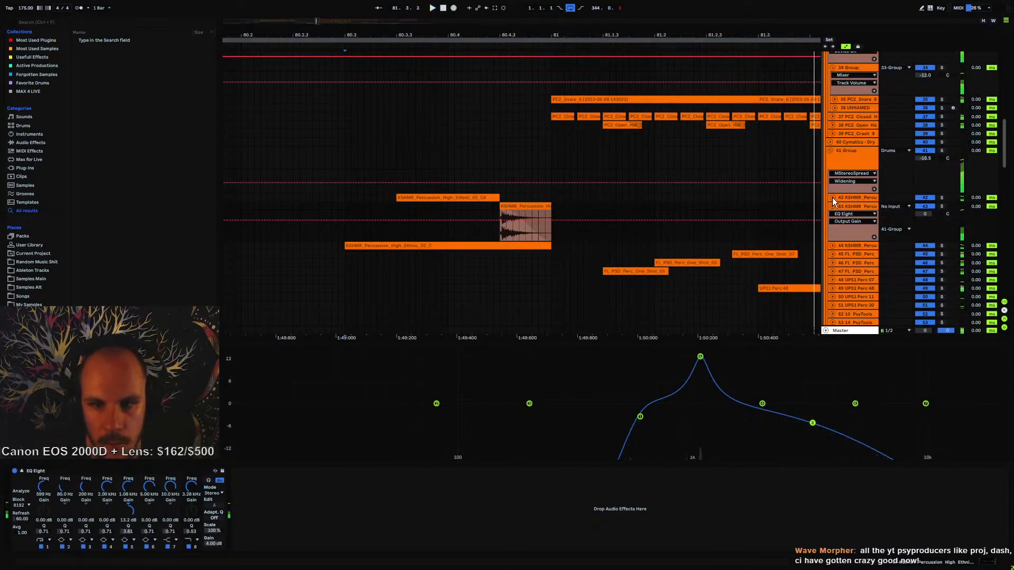
pyautogui.click(839, 157)
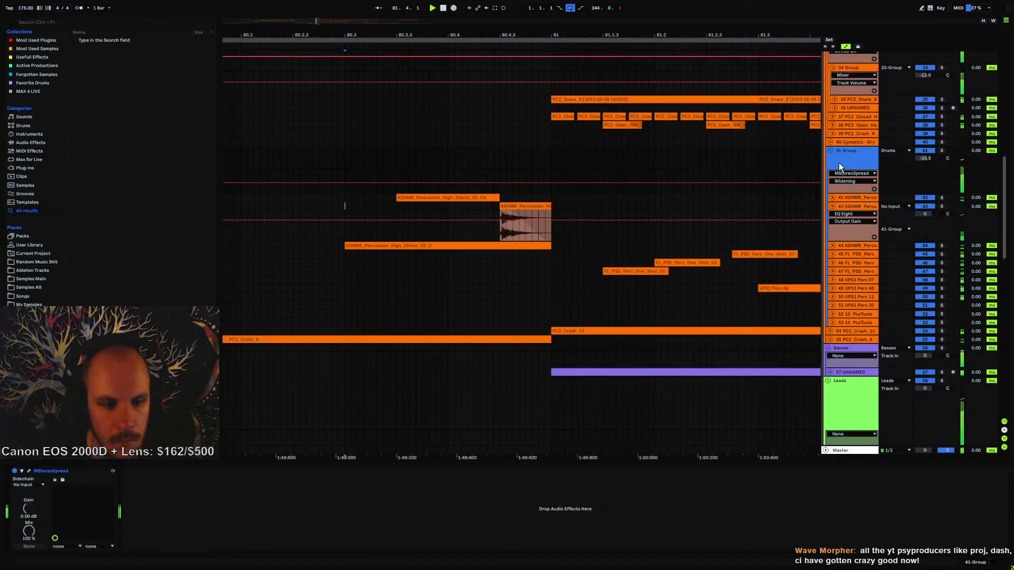
pyautogui.click(851, 207)
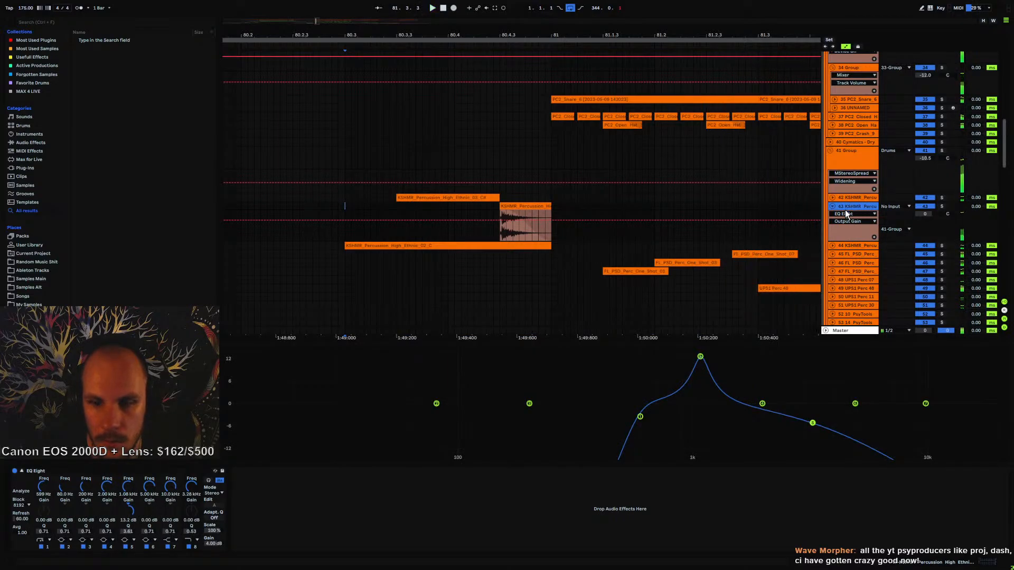
pyautogui.click(22, 471)
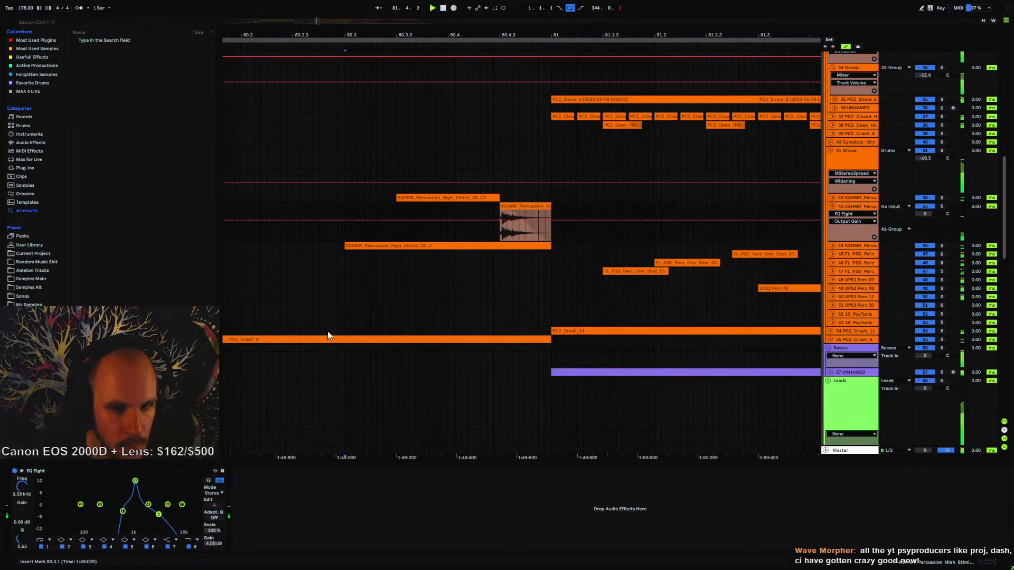
# - Set the volumes of KSHMR tracks 44, 42 and 43 to -4.0, -2.0 and -1.0 dB during playback, and fold all three tracks
pyautogui.click(832, 246)
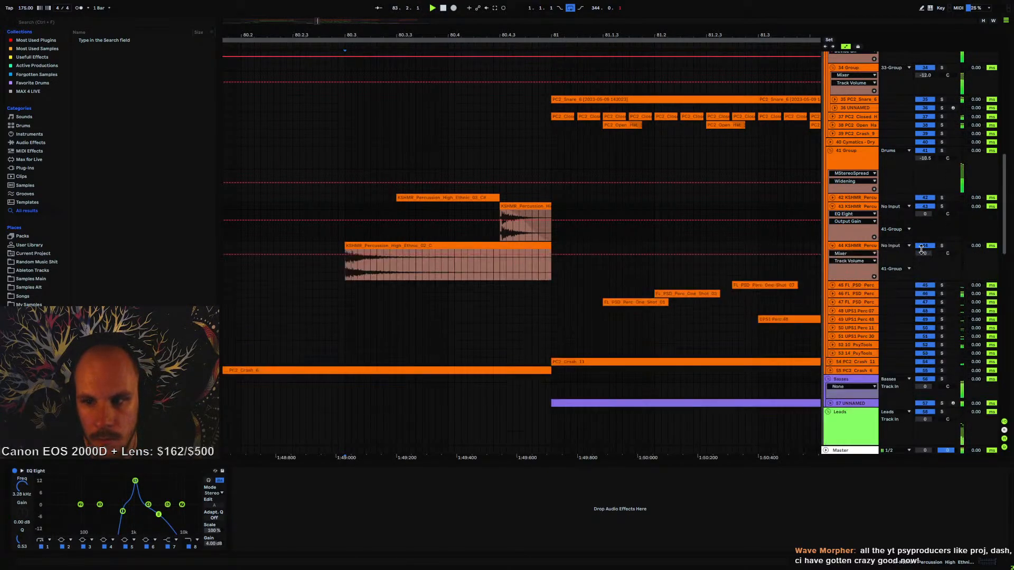
pyautogui.moveTo(927, 255); pyautogui.dragTo(926, 264)
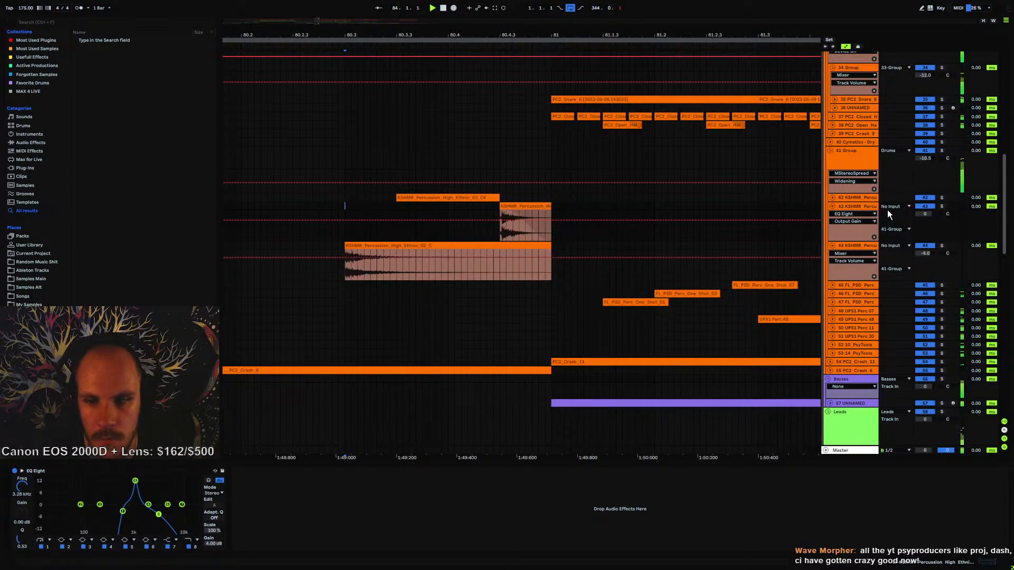
pyautogui.click(833, 197)
pyautogui.press('space')
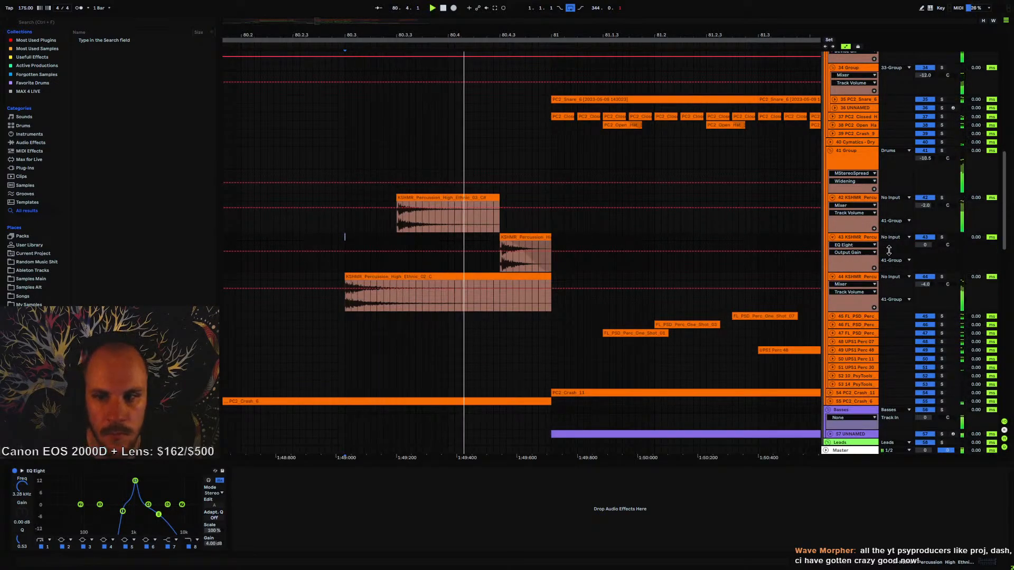
pyautogui.moveTo(924, 244); pyautogui.dragTo(923, 250)
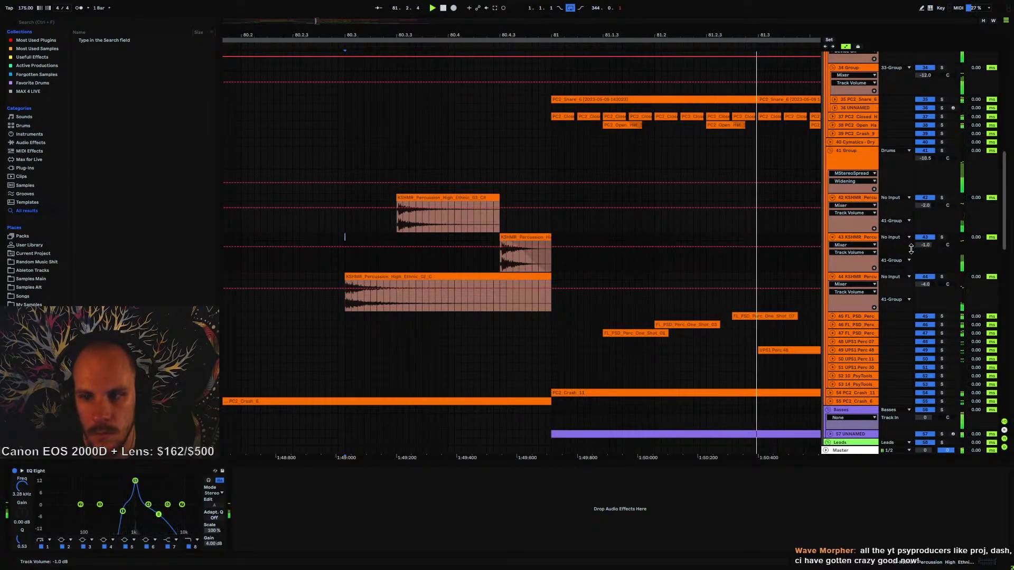
pyautogui.keyDown('alt'); pyautogui.click(831, 197); pyautogui.keyUp('alt')
# - Listen on from the percussion fill through bar 97 and review the section against the full arrangement
pyautogui.moveTo(440, 40); pyautogui.dragTo(441, 9)
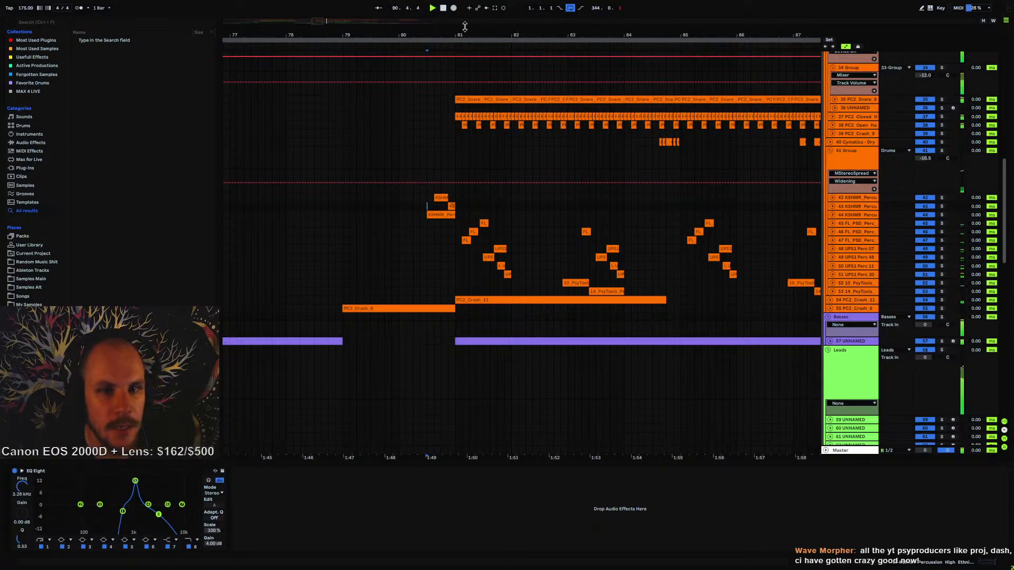
pyautogui.moveTo(465, 30); pyautogui.dragTo(497, 4)
pyautogui.click(842, 157)
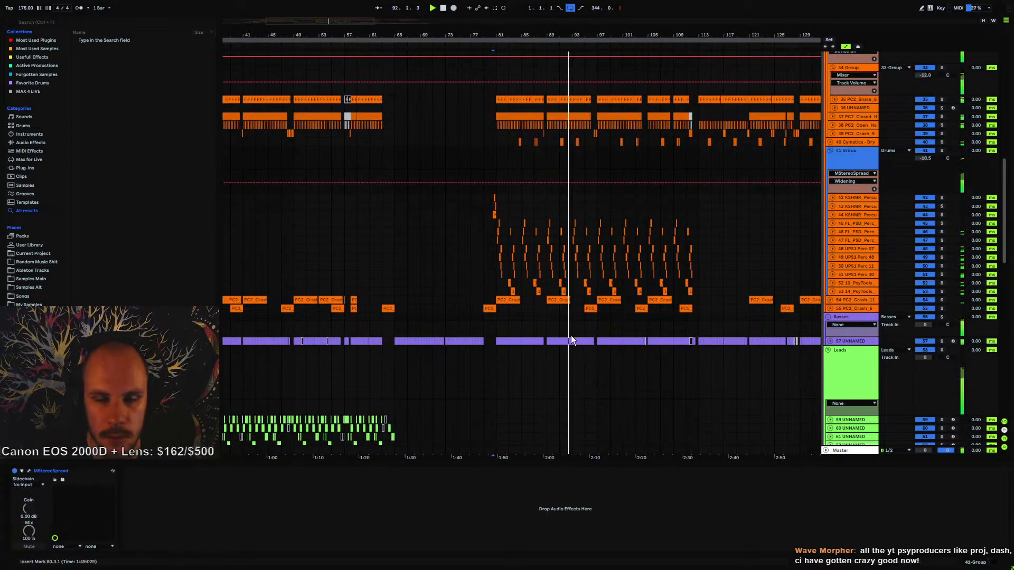
pyautogui.scroll(3, 497, 235)
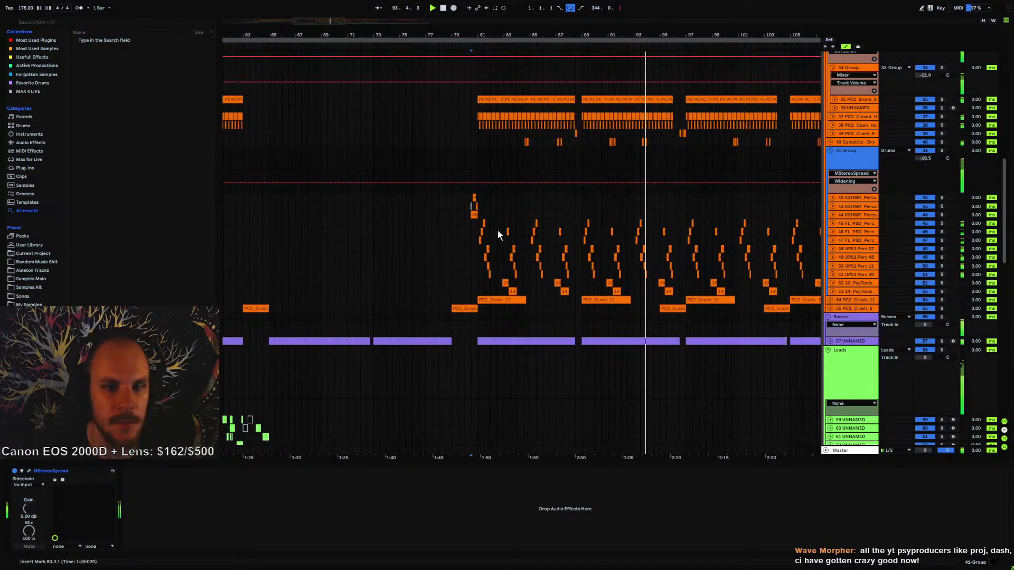
pyautogui.scroll(-3, 489, 284)
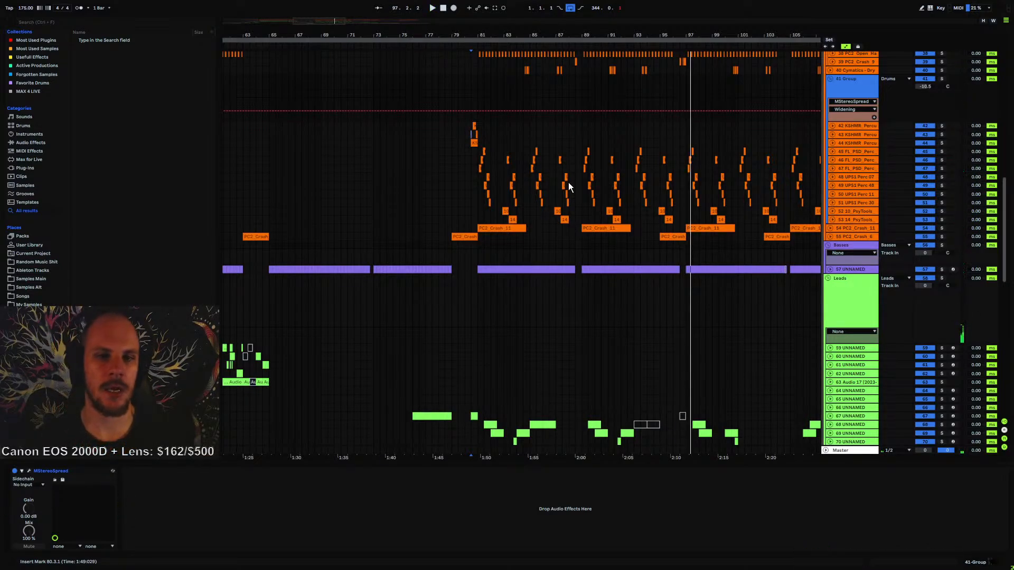
pyautogui.moveTo(504, 36); pyautogui.dragTo(501, 4)
pyautogui.click(502, 40)
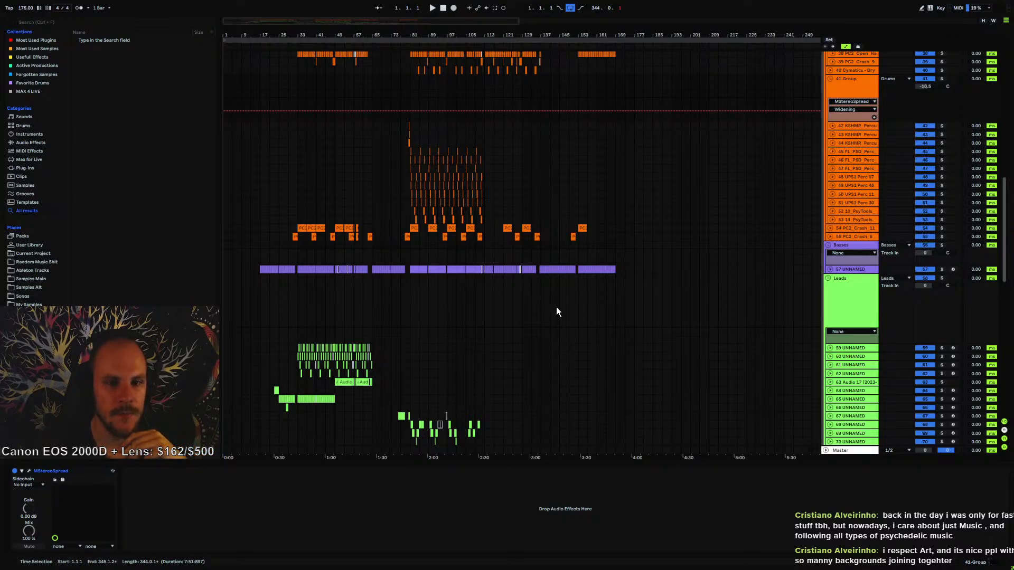
# - Fold drum groups 41 and 33 to compact the arrangement overview, and place the insert mark at bar 77
pyautogui.scroll(2, 769, 219)
pyautogui.click(830, 107)
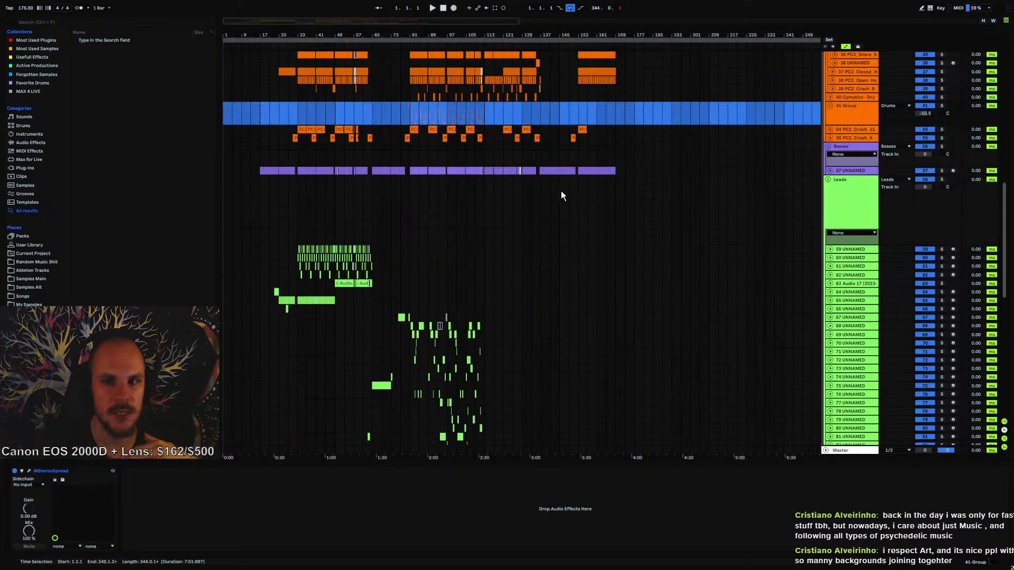
pyautogui.click(404, 110)
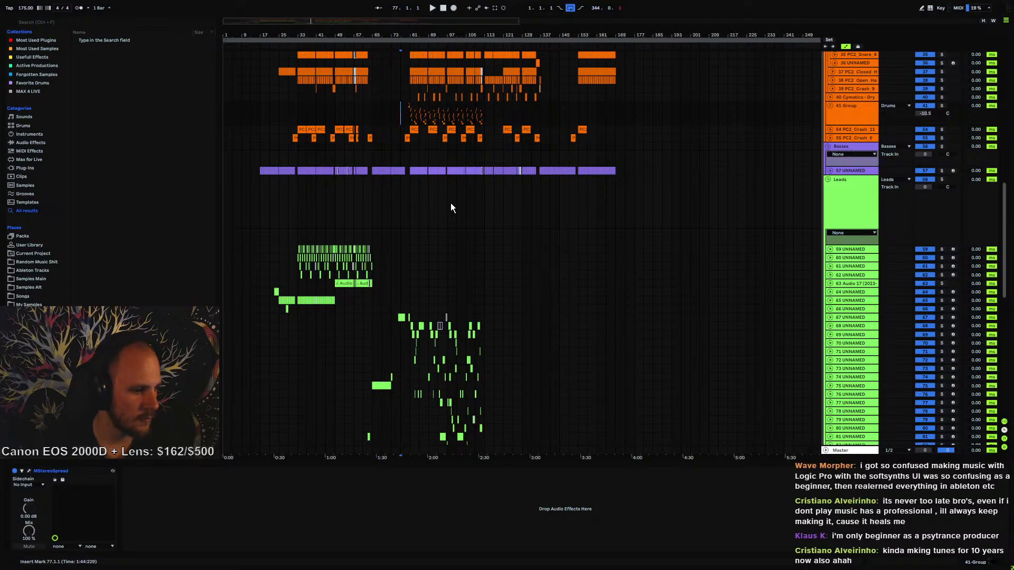
pyautogui.scroll(-3, 451, 206)
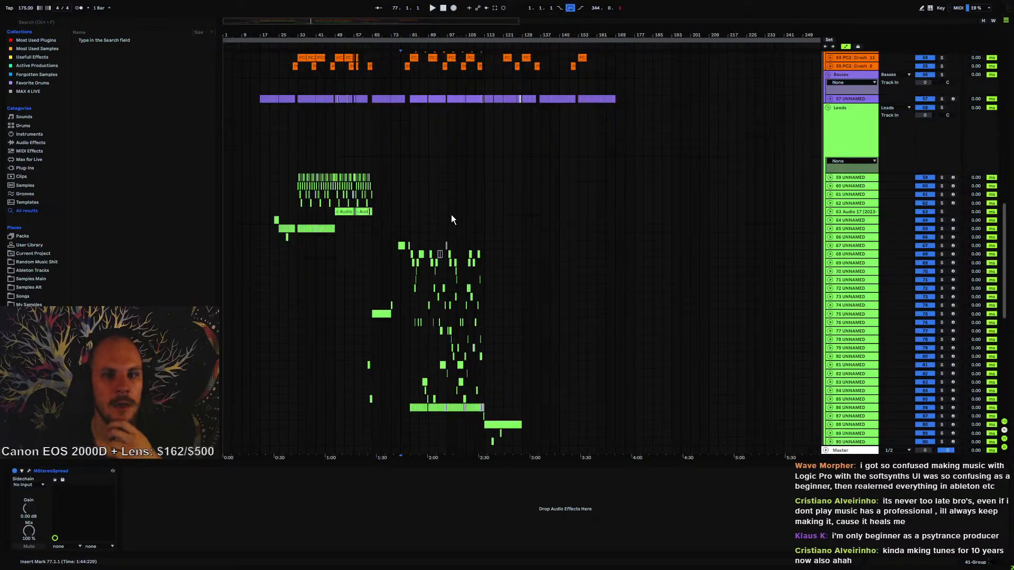
pyautogui.scroll(9, 445, 233)
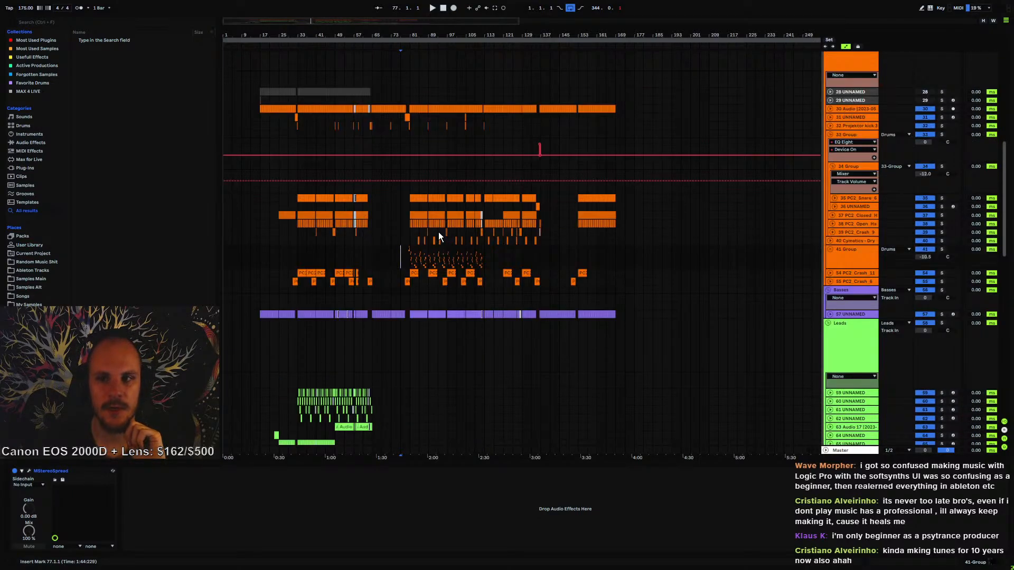
pyautogui.click(830, 134)
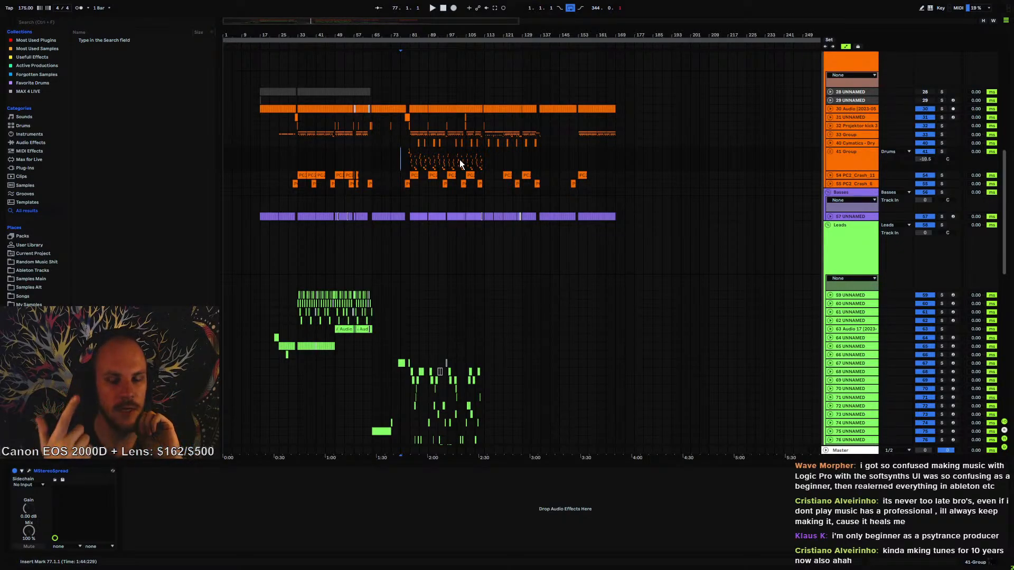
# - Examine the clip layout of the lead, pad and FX tracks across the arrangement, including lead track 59's device chain
pyautogui.scroll(-5, 510, 259)
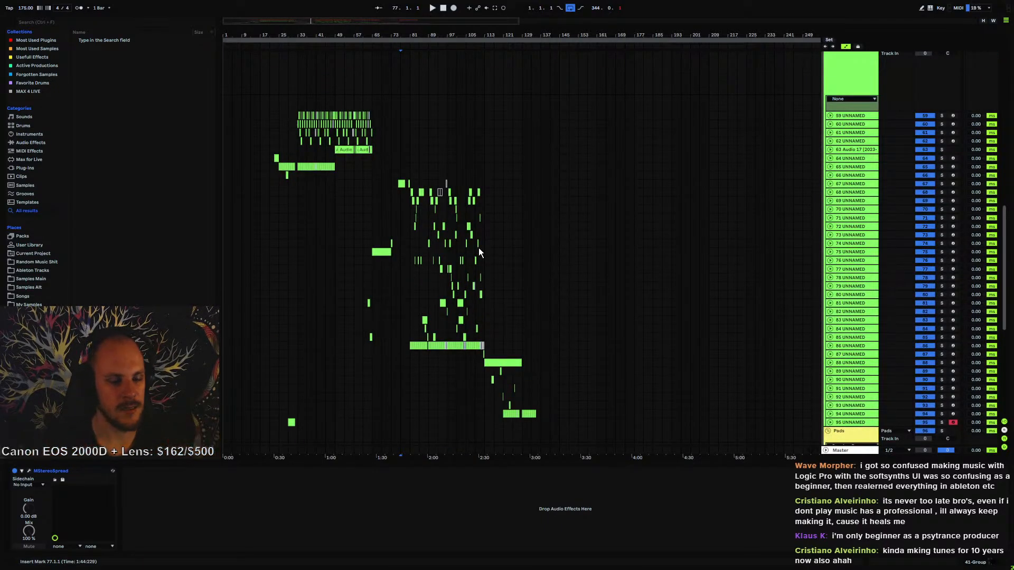
pyautogui.click(850, 170)
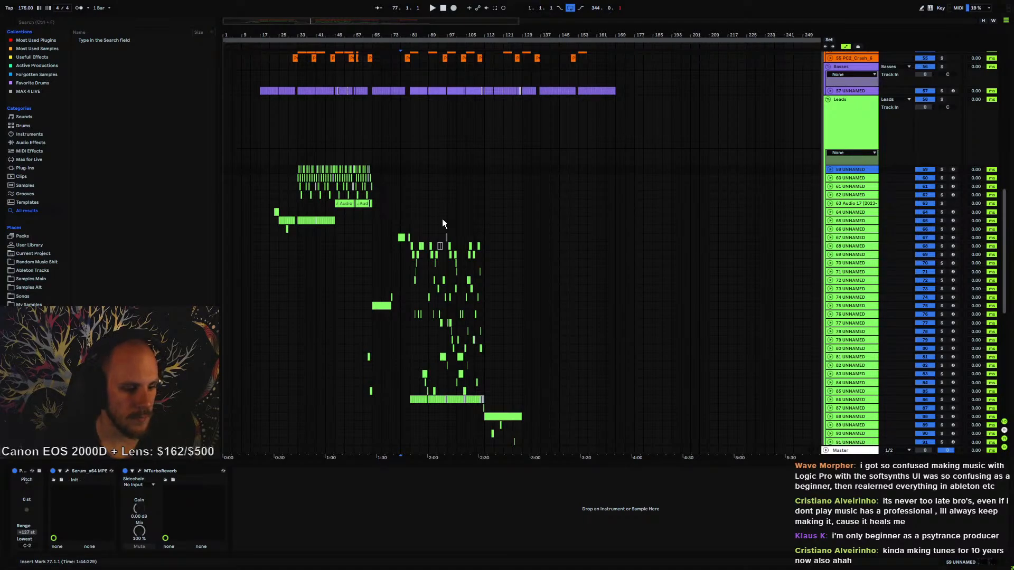
pyautogui.scroll(-8, 513, 236)
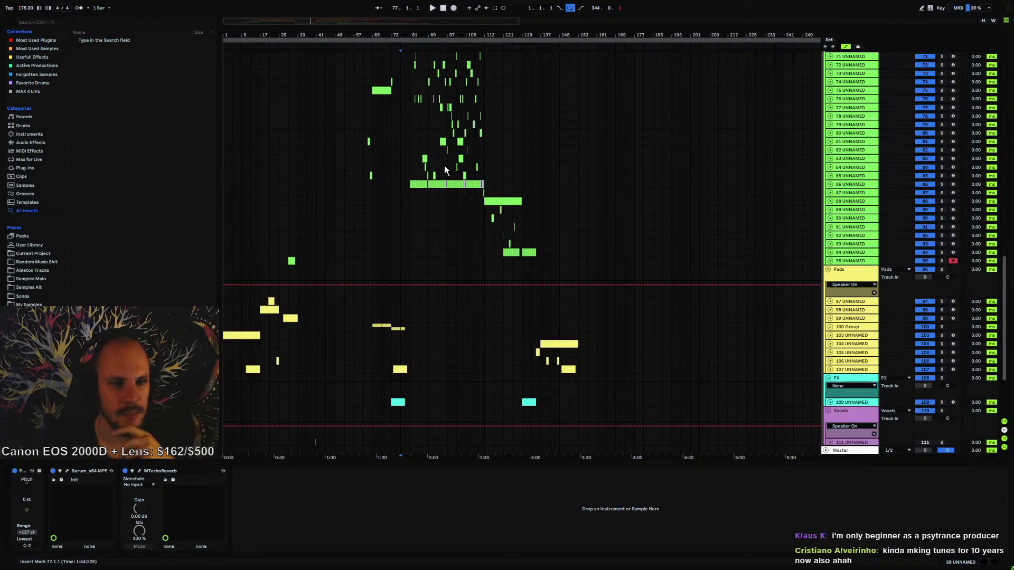
pyautogui.click(452, 184)
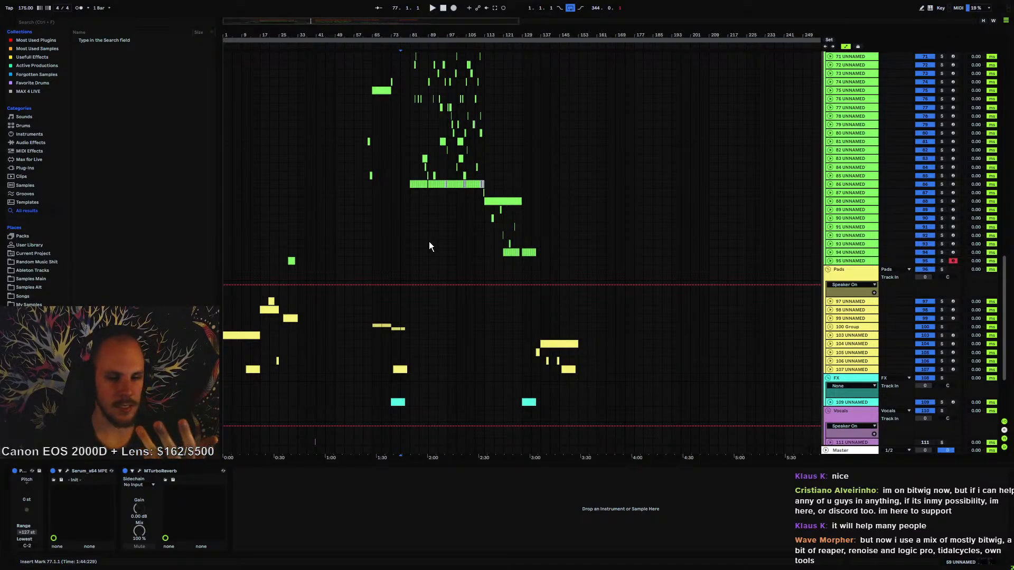
pyautogui.scroll(4, 429, 245)
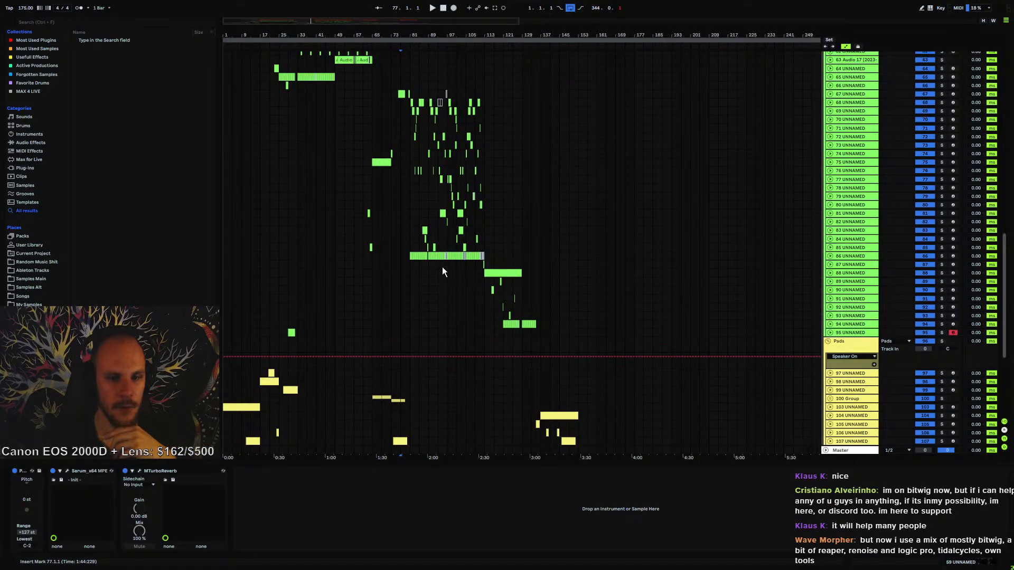
# - Look over the tracks and fold the Leads, Basses, Pads, FX, Vocals and Drums groups to compact the arrangement
pyautogui.scroll(15, 438, 268)
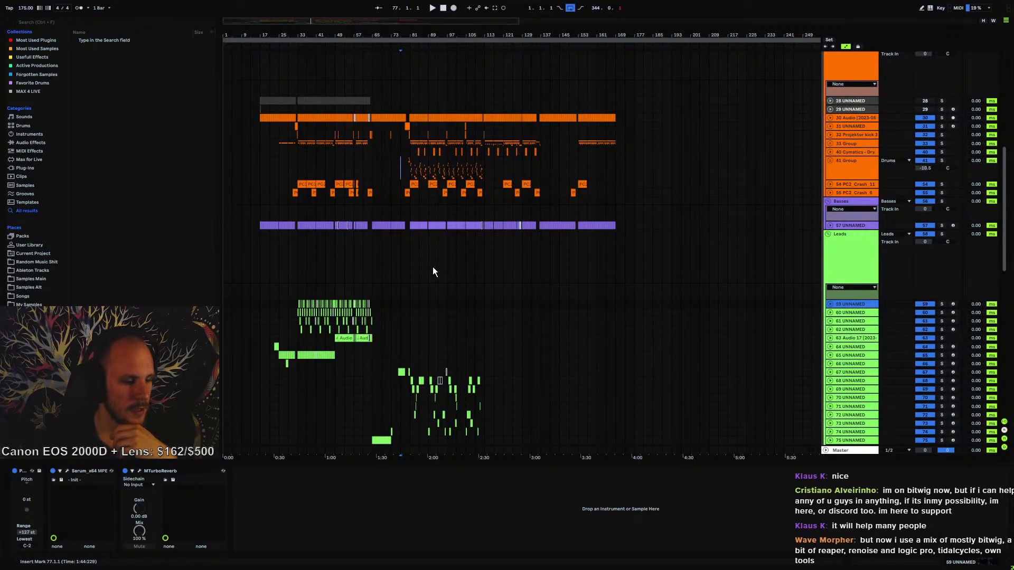
pyautogui.scroll(-3, 434, 268)
pyautogui.scroll(-12, 436, 269)
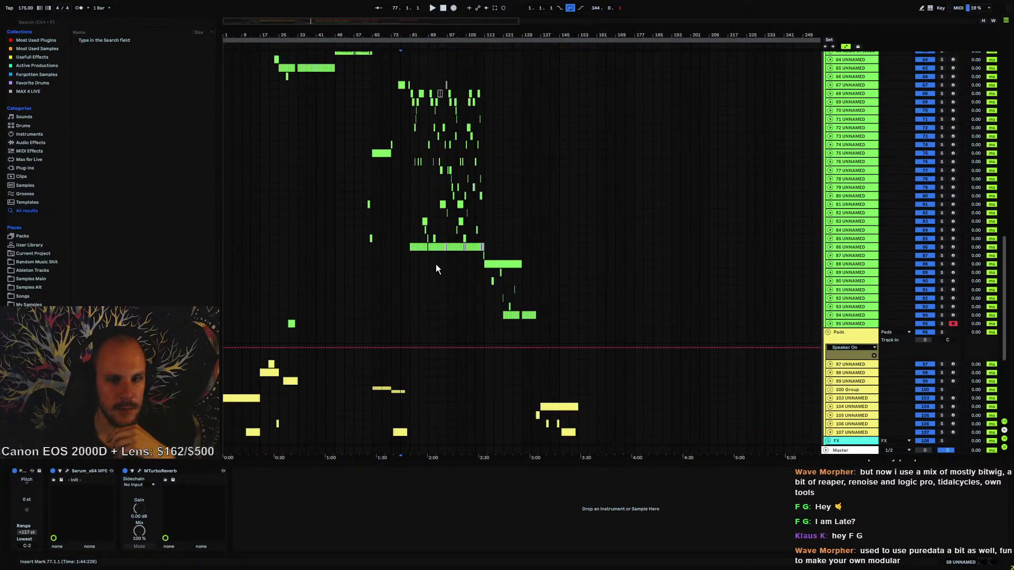
pyautogui.scroll(-3, 486, 290)
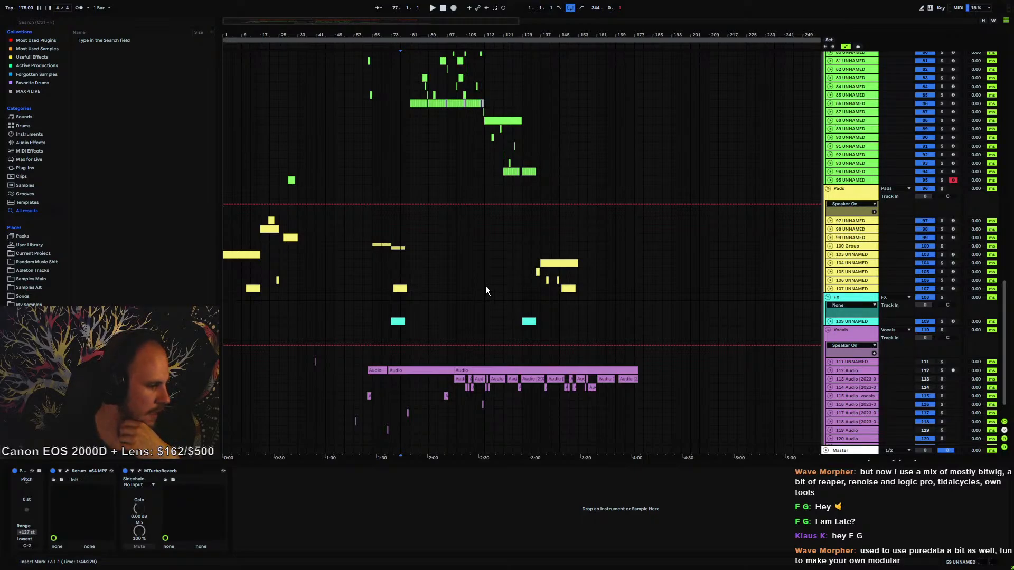
pyautogui.scroll(5, 486, 286)
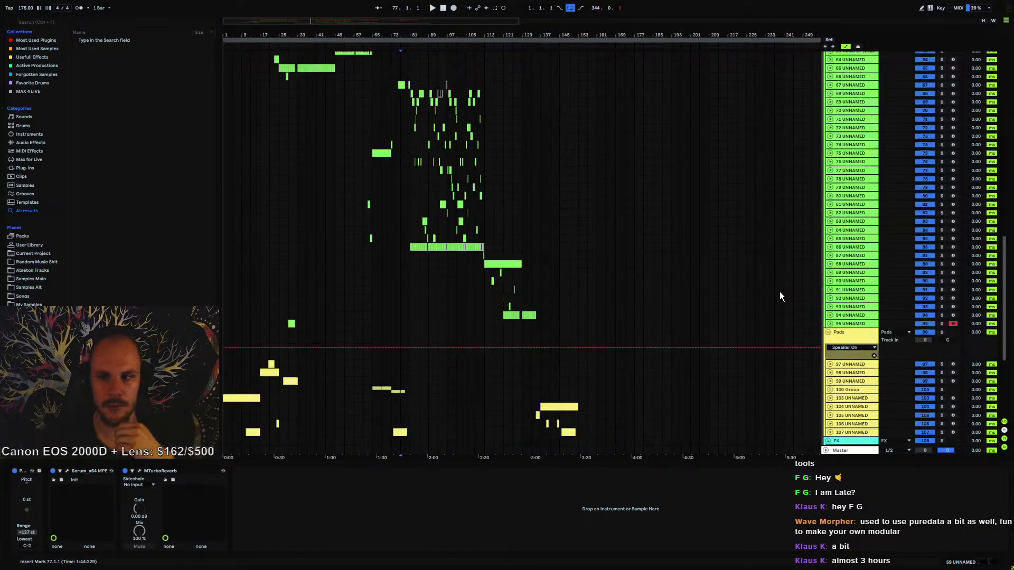
pyautogui.scroll(5, 779, 291)
pyautogui.click(828, 127)
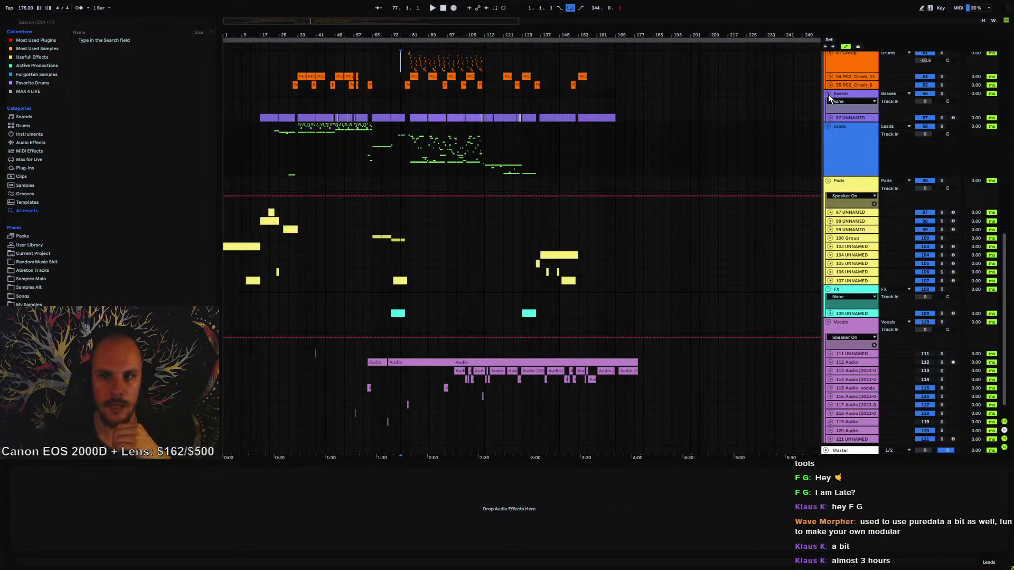
pyautogui.click(828, 94)
pyautogui.click(828, 156)
pyautogui.click(828, 173)
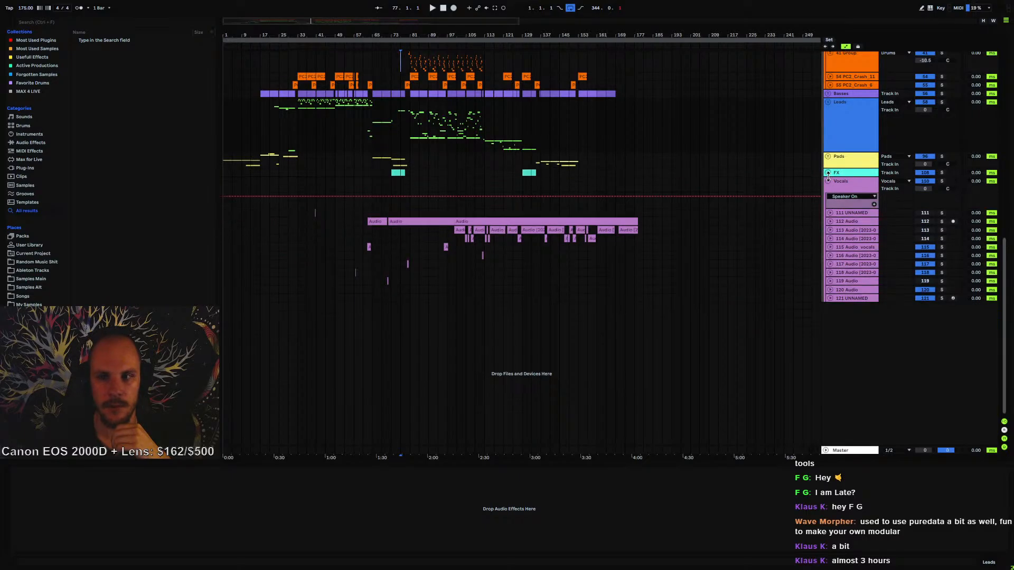
pyautogui.click(828, 181)
pyautogui.scroll(5, 828, 181)
pyautogui.click(828, 153)
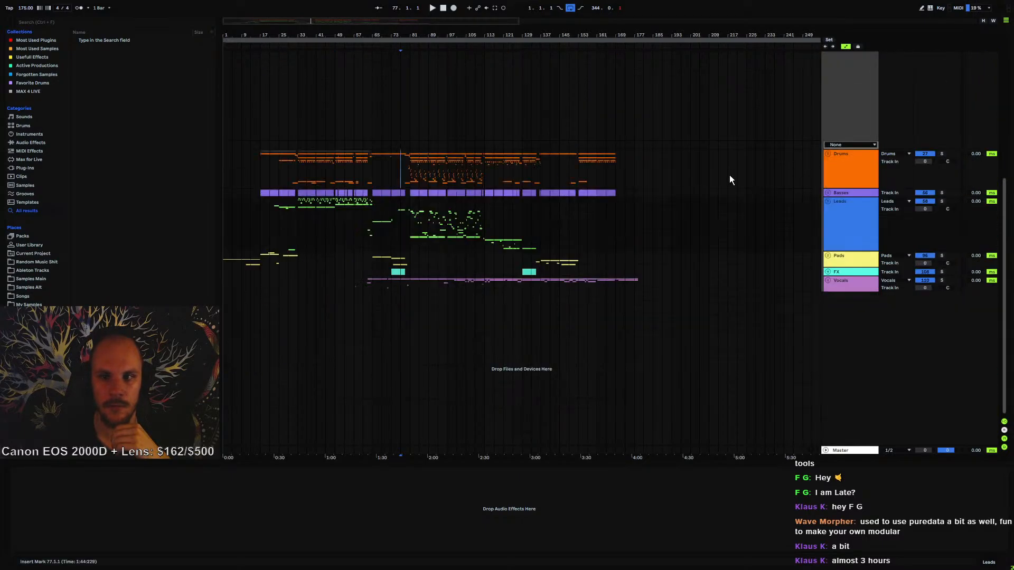
# - Shorten the arrangement loop so that it spans bars 1 to 169, and place the insert mark at bar 1
pyautogui.click(253, 169)
pyautogui.moveTo(251, 34); pyautogui.dragTo(281, 34)
pyautogui.moveTo(781, 43); pyautogui.dragTo(498, 79)
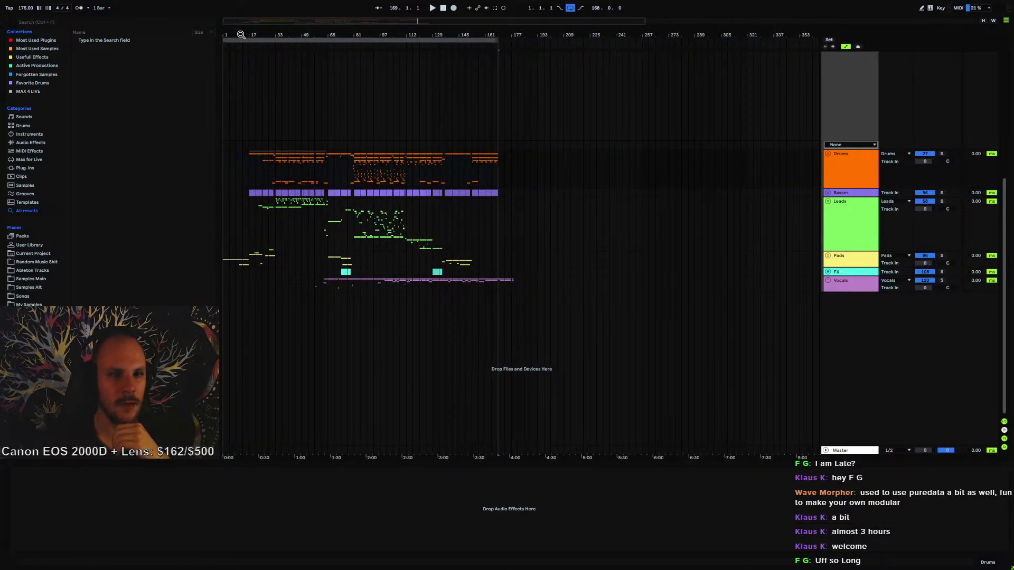
pyautogui.moveTo(241, 34); pyautogui.dragTo(239, 136)
pyautogui.click(225, 160)
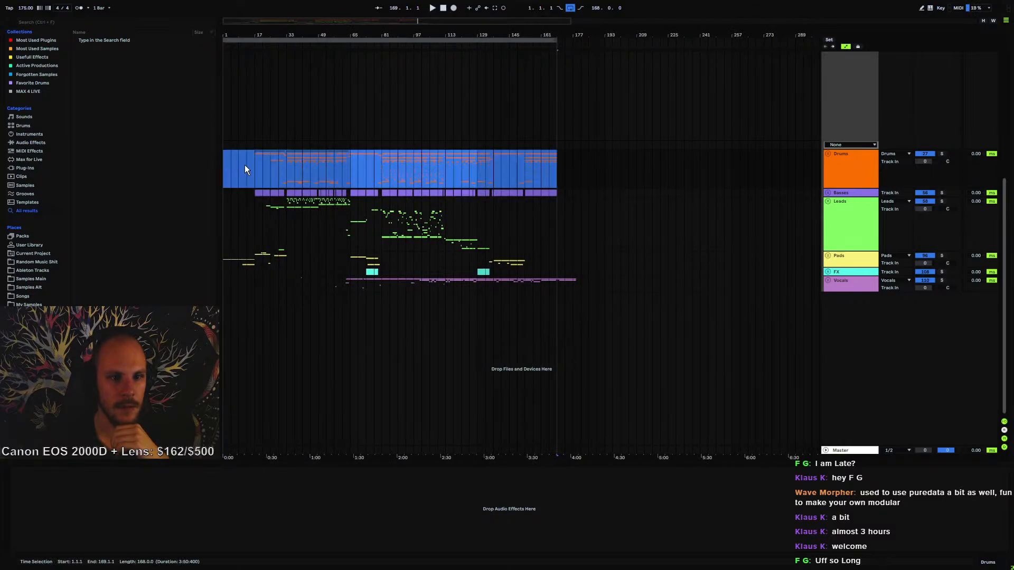
pyautogui.click(229, 163)
# - Extend the 16TH MIDI track's clips to bar 169 by duplicating bars 65 to 129 and deleting the excess from bar 169 to 193
pyautogui.scroll(4, 429, 236)
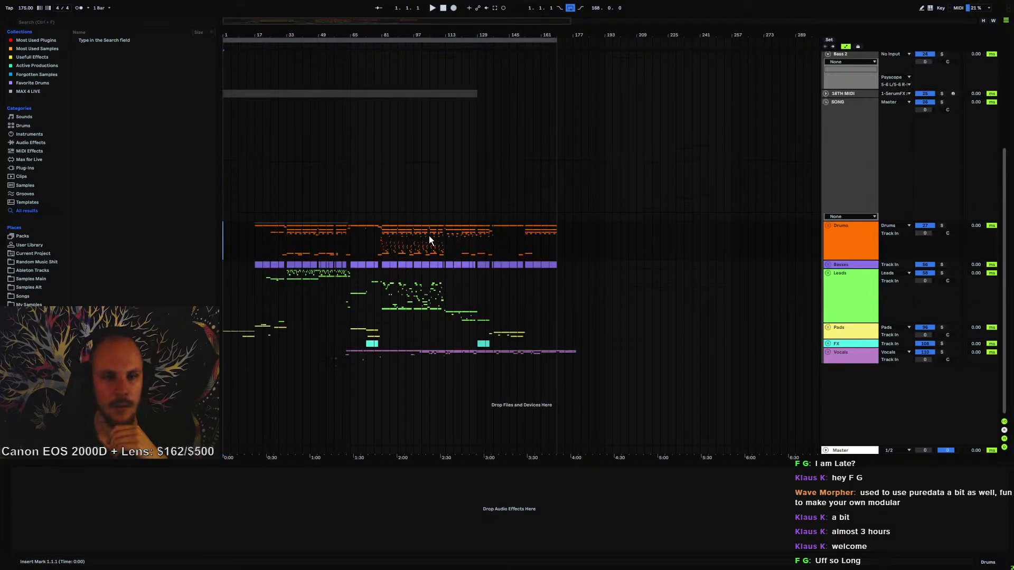
pyautogui.moveTo(479, 113); pyautogui.dragTo(351, 114)
pyautogui.hotkey('ctrl', 'd')
pyautogui.moveTo(609, 111); pyautogui.dragTo(558, 112)
pyautogui.press('Delete')
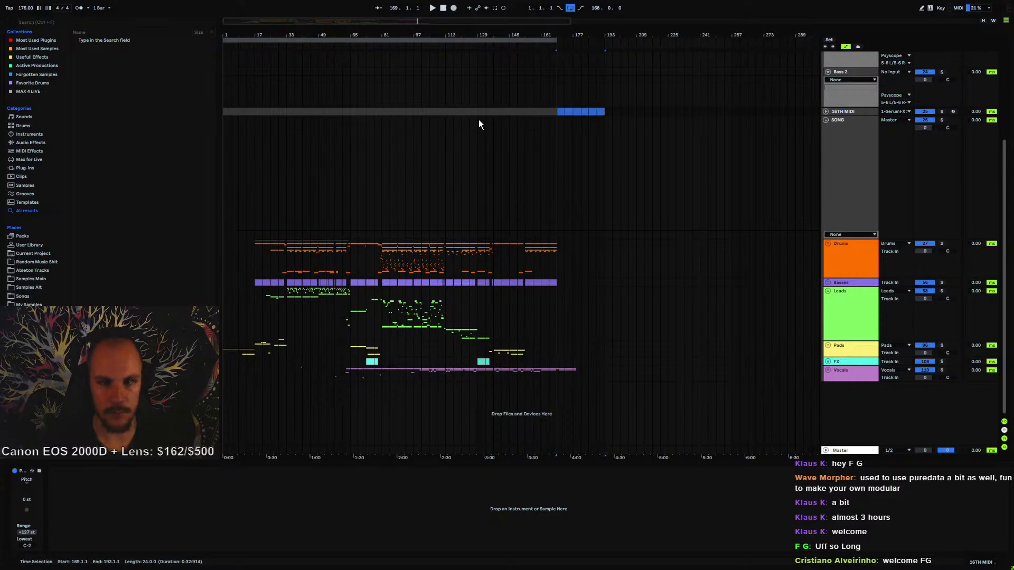
# - Play the full arrangement from bar 1 to review the song
pyautogui.click(224, 123)
pyautogui.press('space')
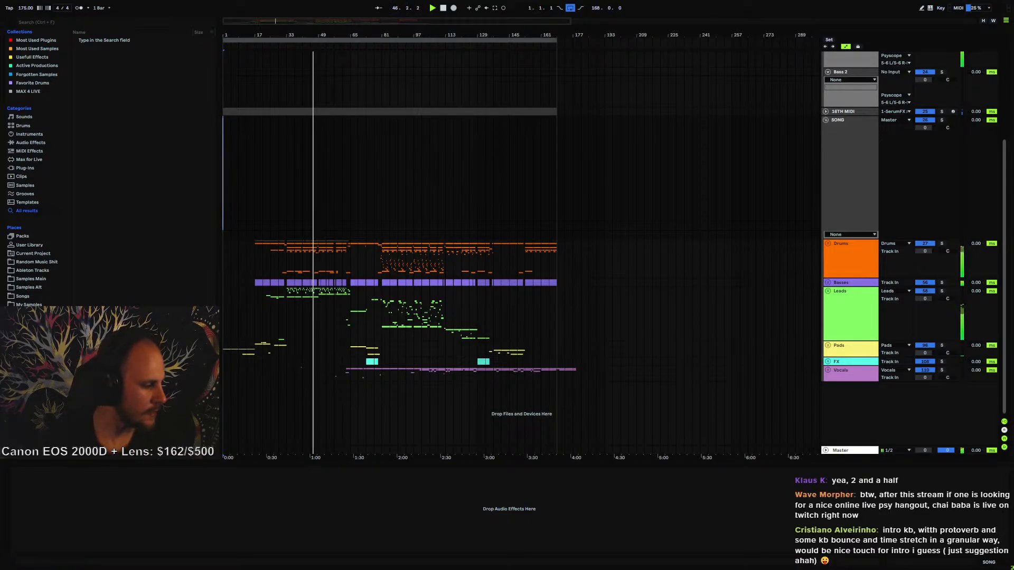
# - Switch to Discord, read the posts in the creator-recommendations channel, and return to Ableton Live
pyautogui.hotkey('alt', 'Tab')
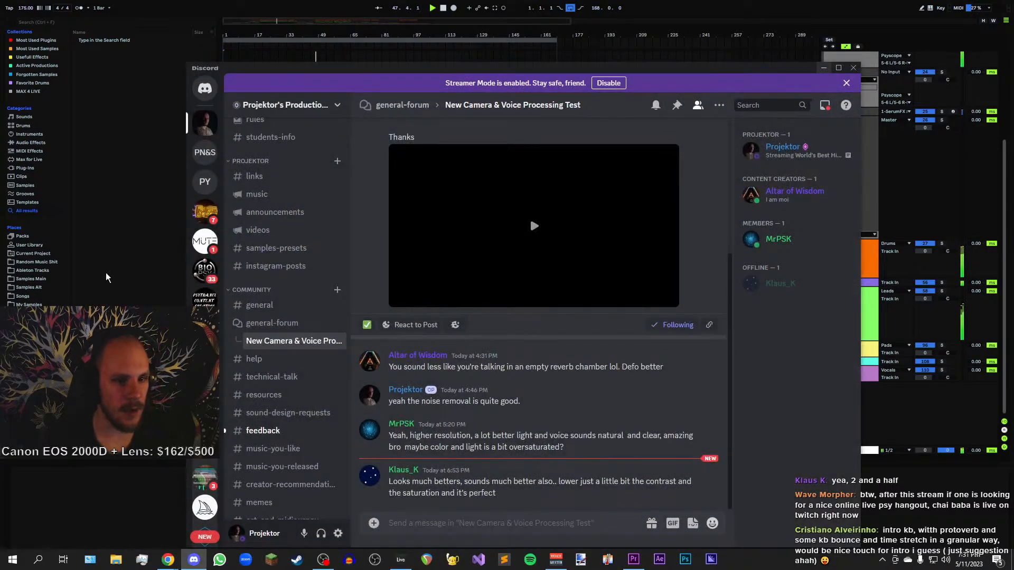
pyautogui.scroll(-2, 306, 402)
pyautogui.click(308, 377)
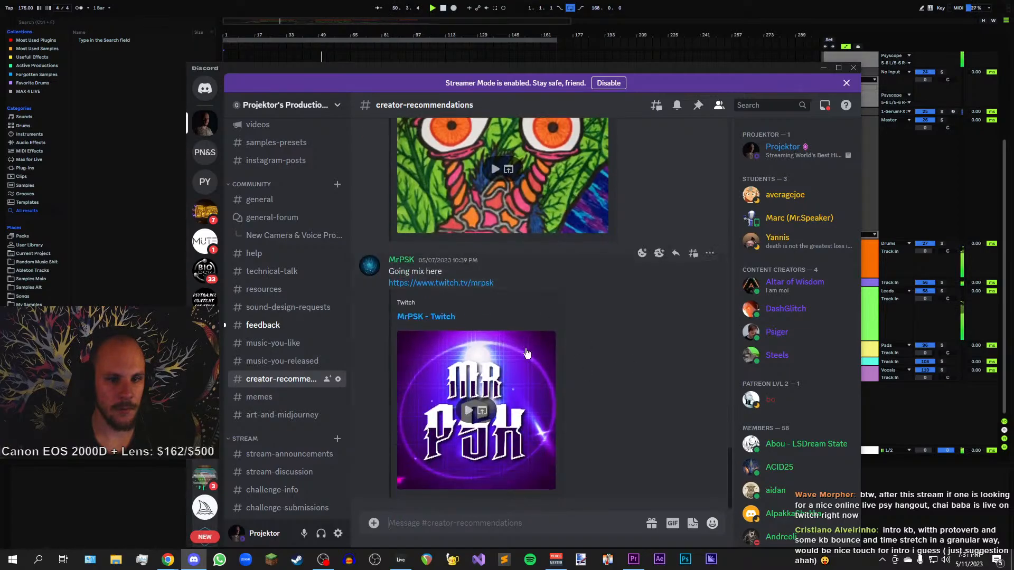
pyautogui.scroll(2, 497, 285)
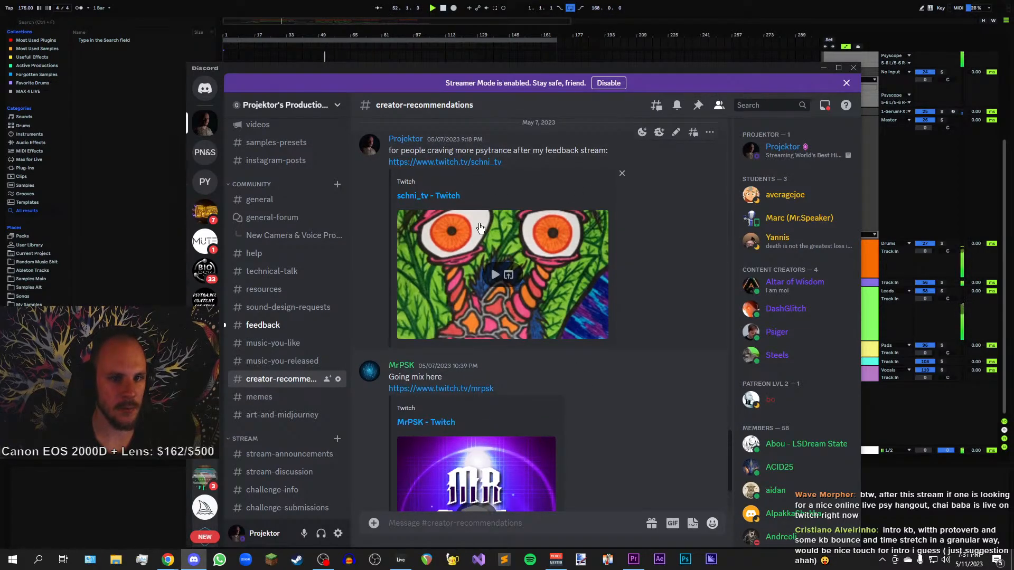
pyautogui.scroll(2, 497, 237)
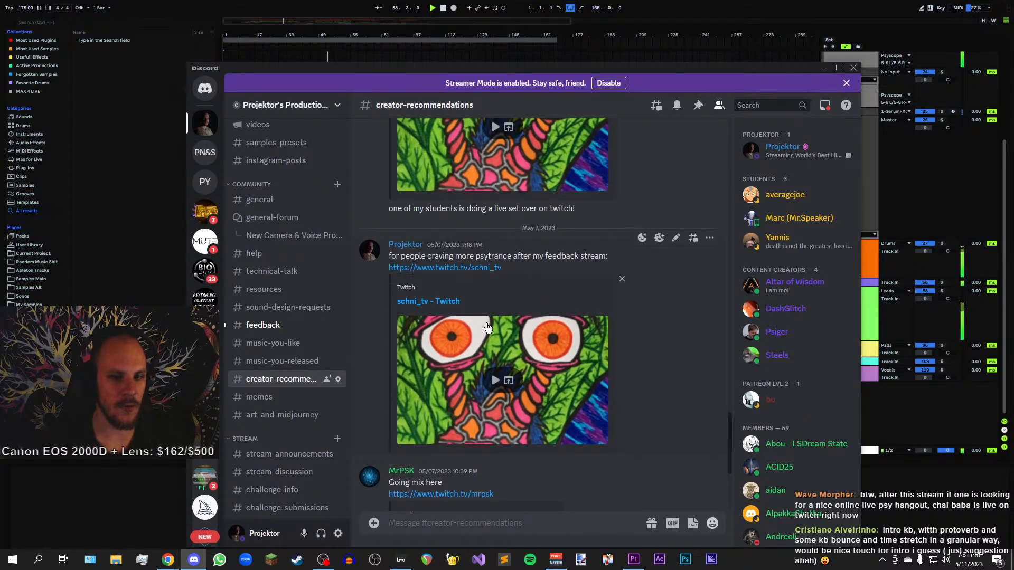
pyautogui.moveTo(434, 71); pyautogui.dragTo(0, 99)
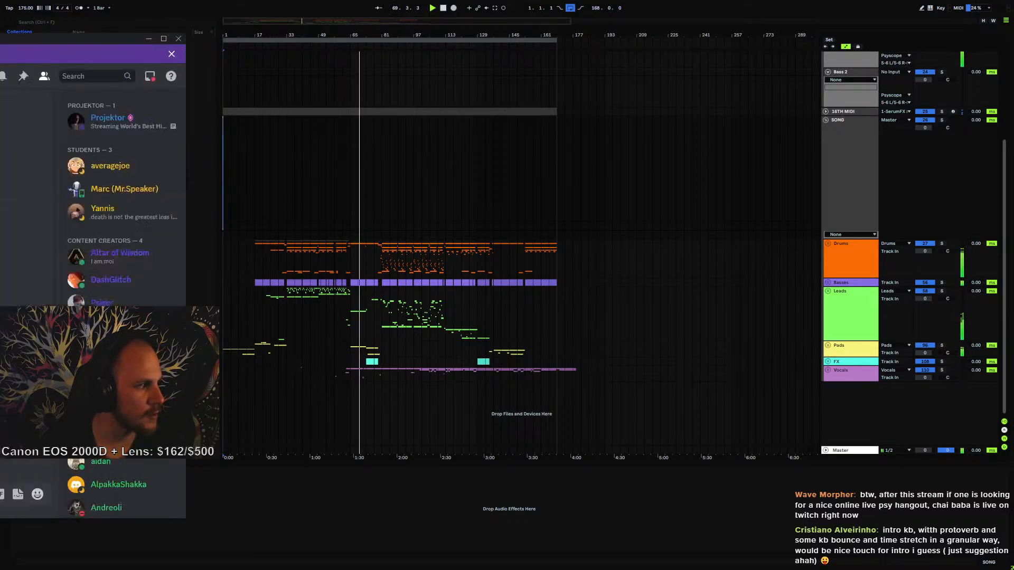
pyautogui.moveTo(0, 42); pyautogui.dragTo(596, 57)
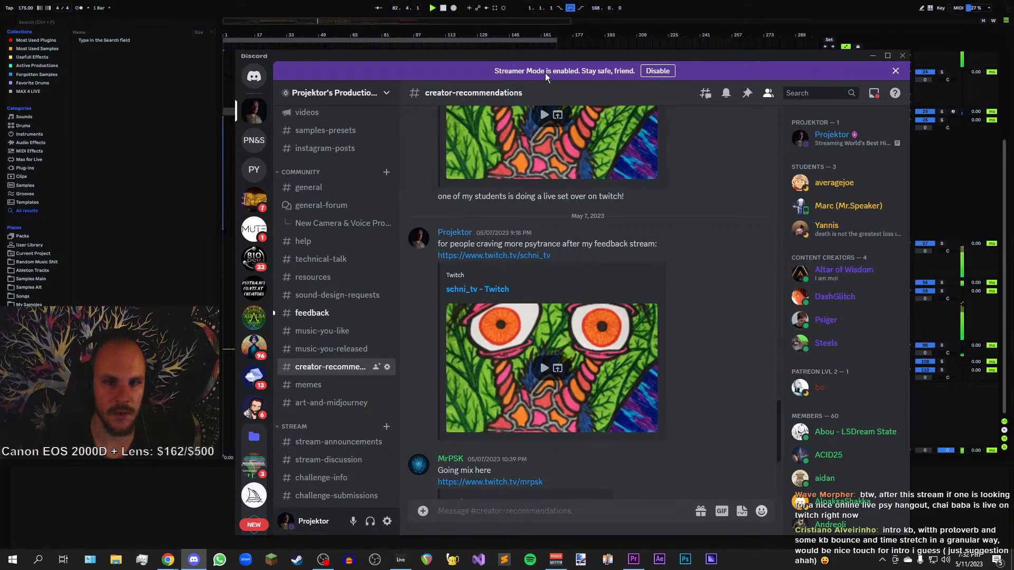
pyautogui.hotkey('alt', 'Tab')
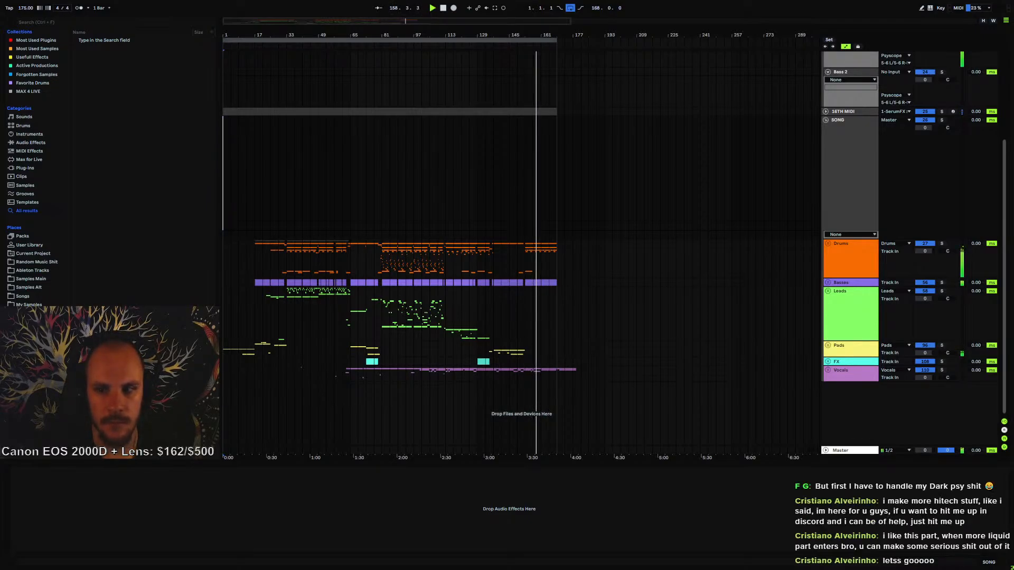
# - Unfold the Drums group and its group 33, and select closed hat track 37 during playback
pyautogui.click(828, 244)
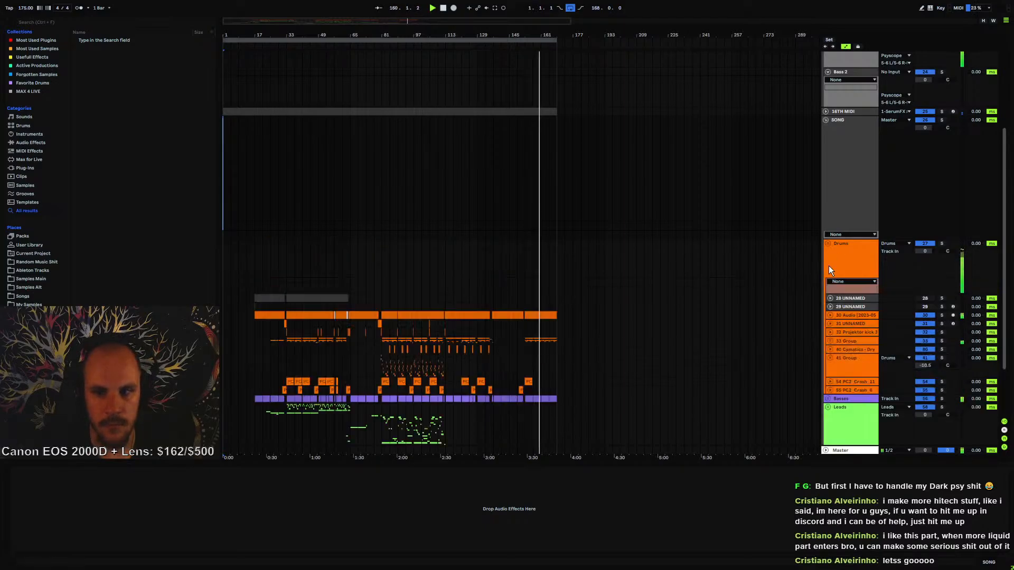
pyautogui.click(846, 333)
pyautogui.click(830, 341)
pyautogui.click(855, 340)
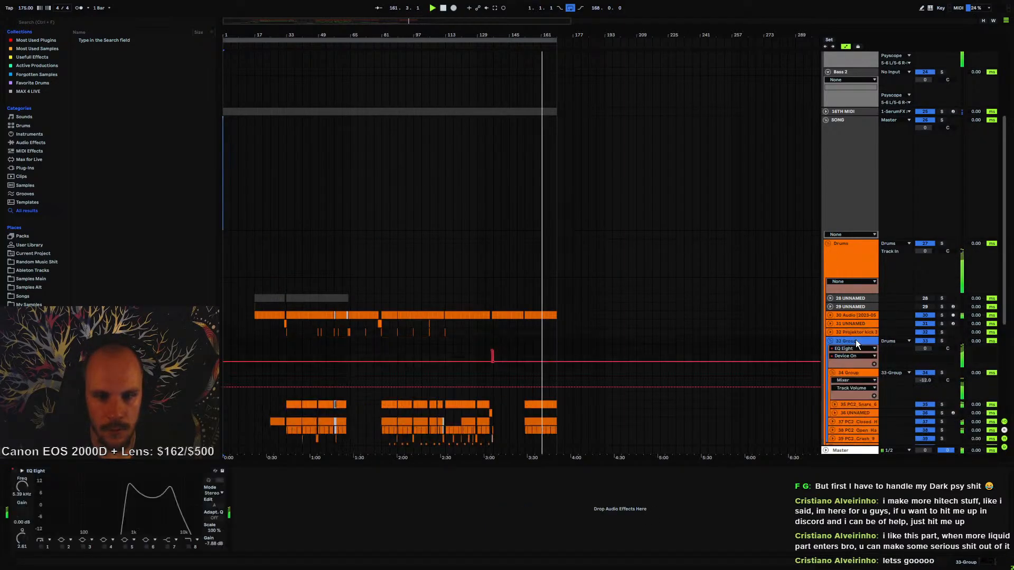
pyautogui.scroll(-1, 839, 365)
pyautogui.scroll(-1, 839, 365)
pyautogui.click(850, 367)
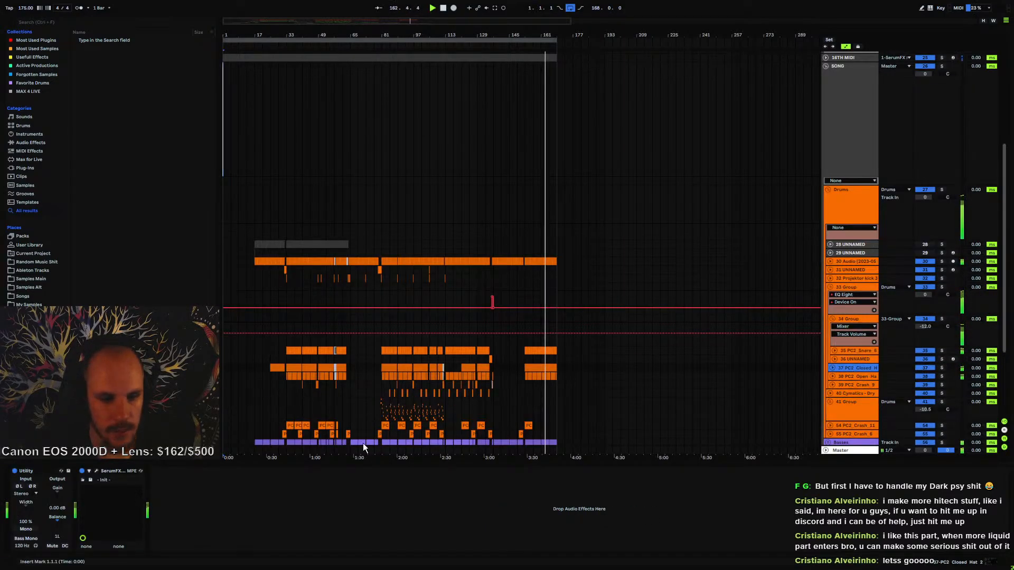
# - Inspect the closed hat's SerumFX effects, modulation matrix and oscillator pages, and close the plug-in window
pyautogui.click(96, 470)
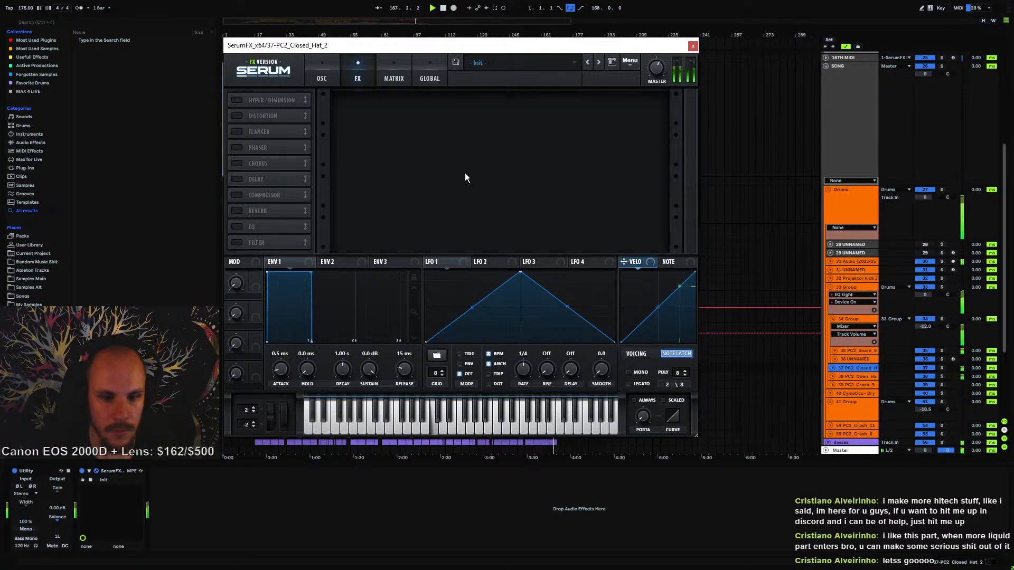
pyautogui.click(389, 76)
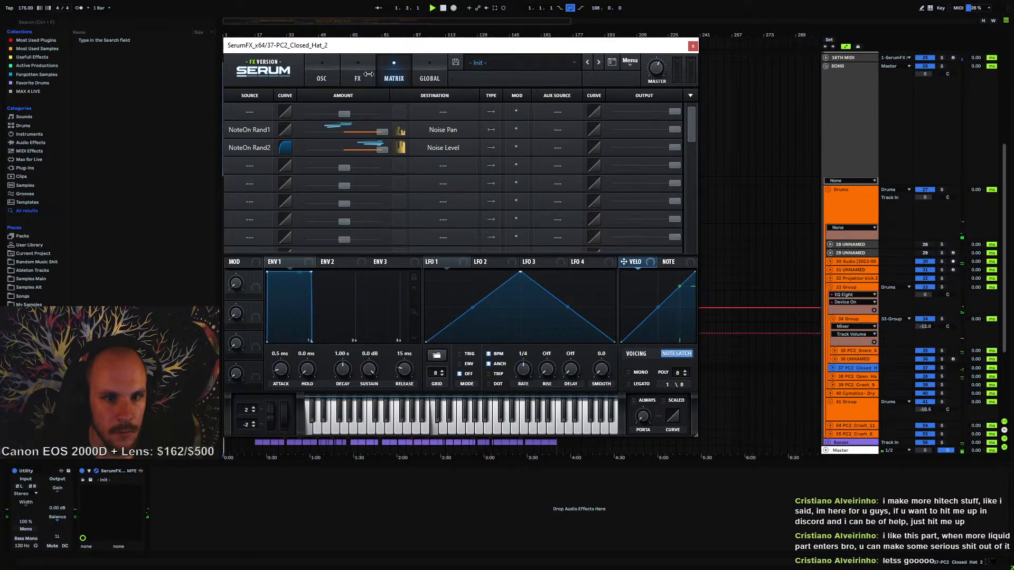
pyautogui.click(346, 71)
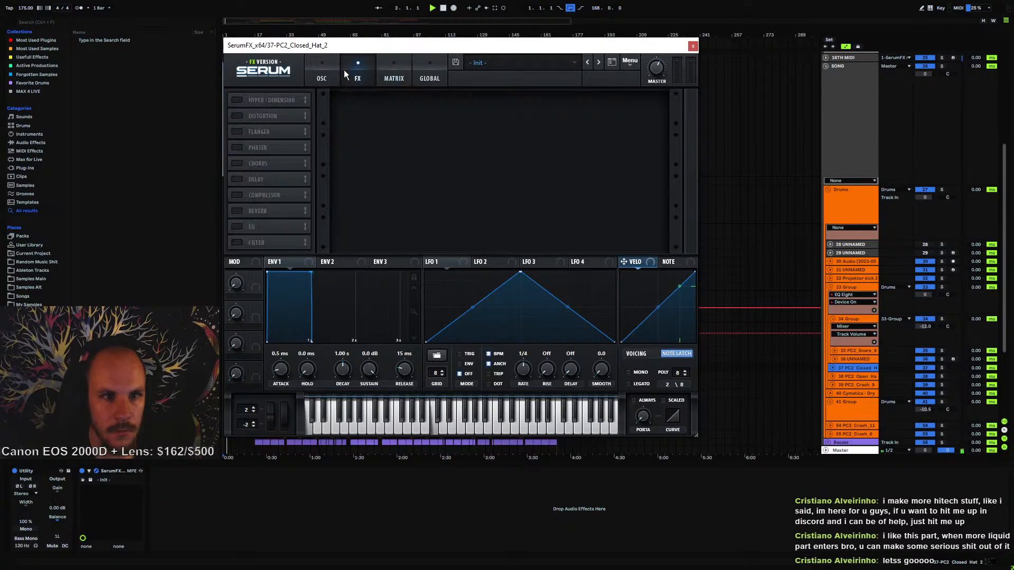
pyautogui.click(314, 75)
pyautogui.click(692, 46)
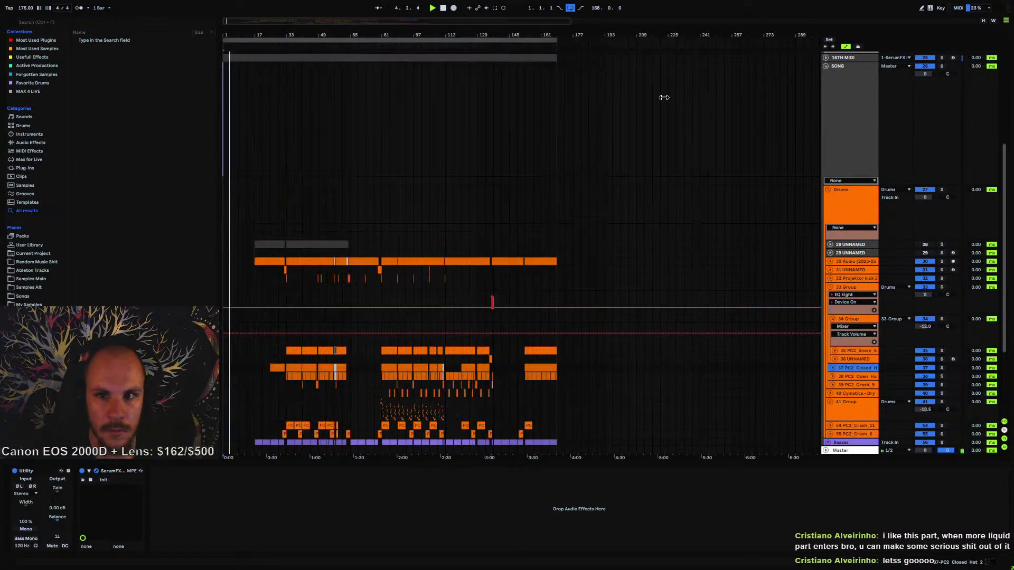
# - Play from bar 153 and check the closed hat's SerumFX output on track 37, closing its window
pyautogui.click(522, 360)
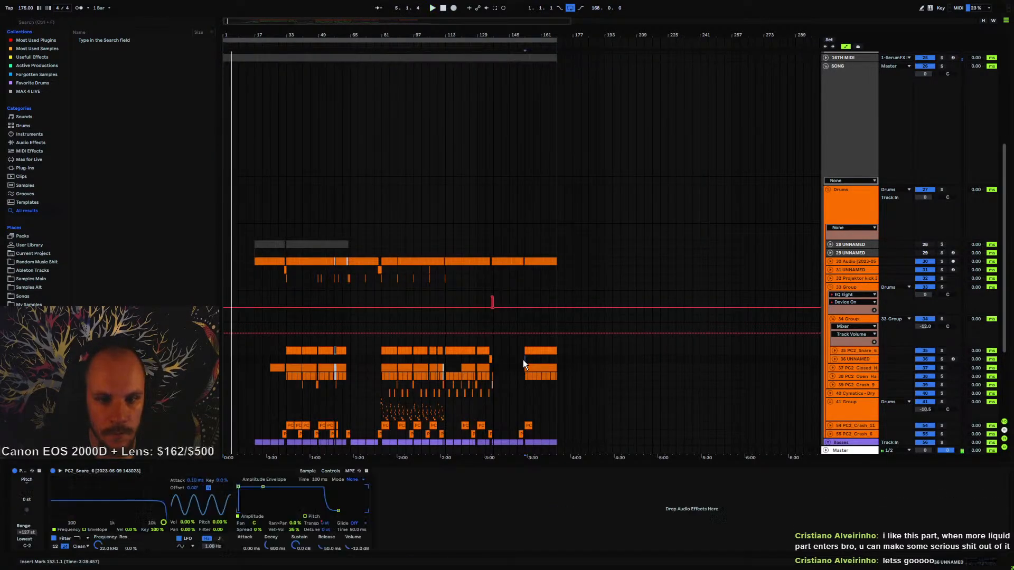
pyautogui.click(854, 368)
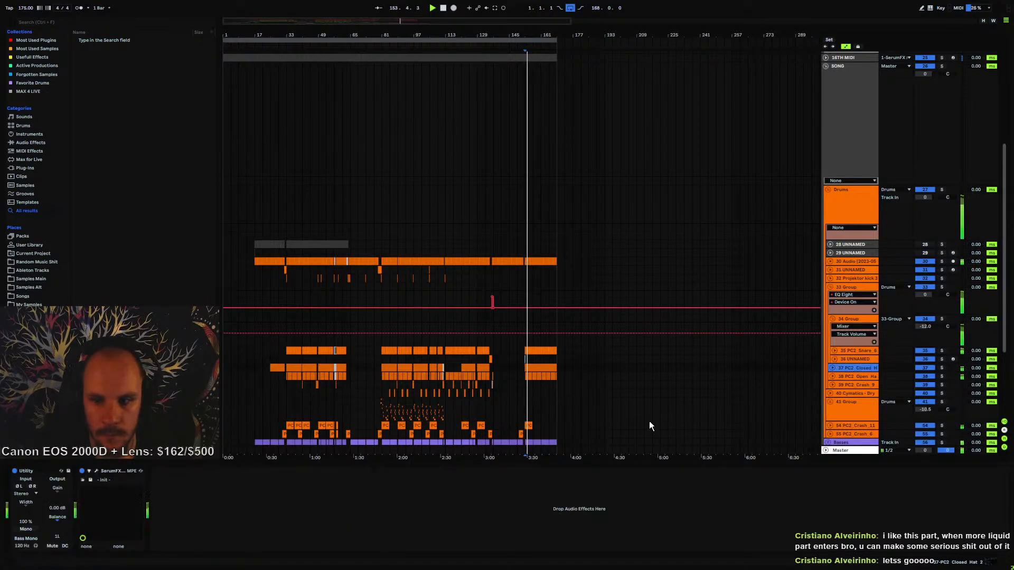
pyautogui.click(96, 470)
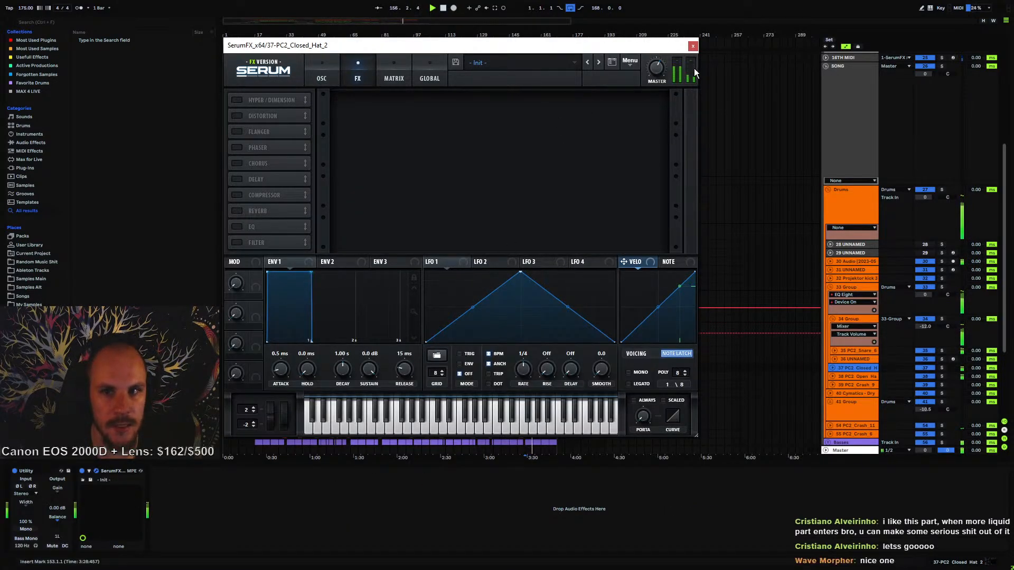
pyautogui.click(693, 46)
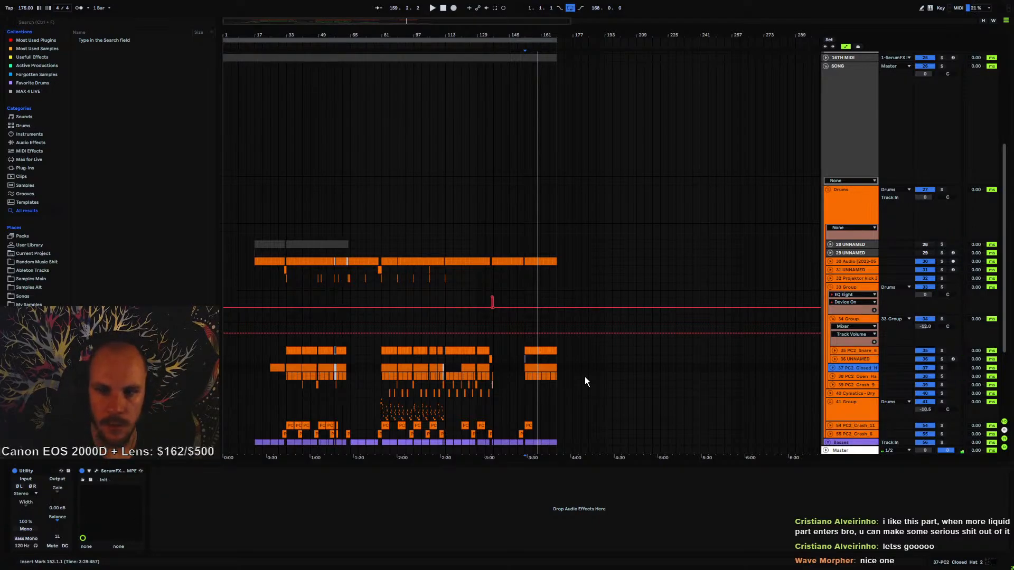
# - Fold drum group 33 and select the SONG group track
pyautogui.scroll(-5, 584, 376)
pyautogui.click(831, 198)
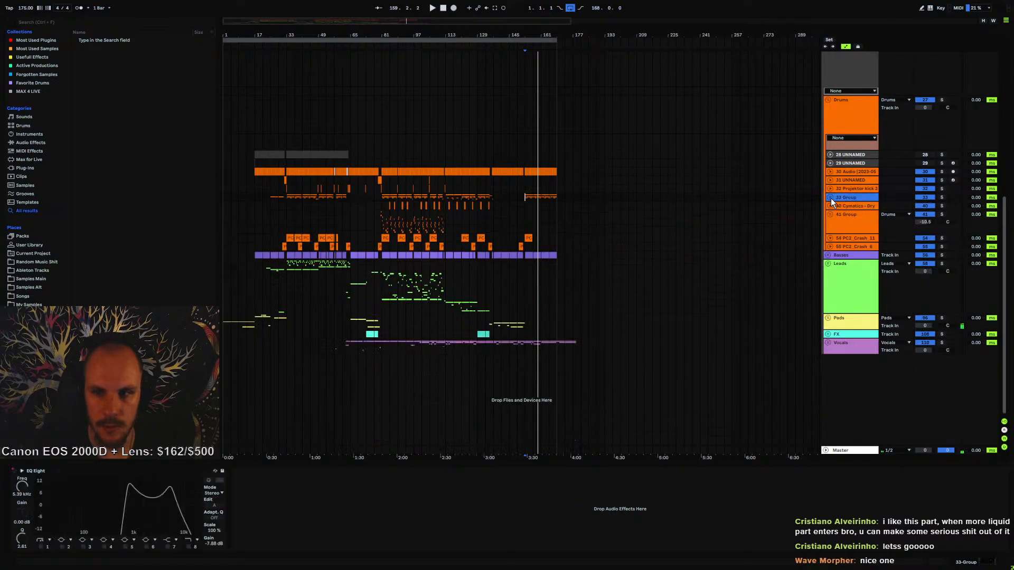
pyautogui.click(857, 75)
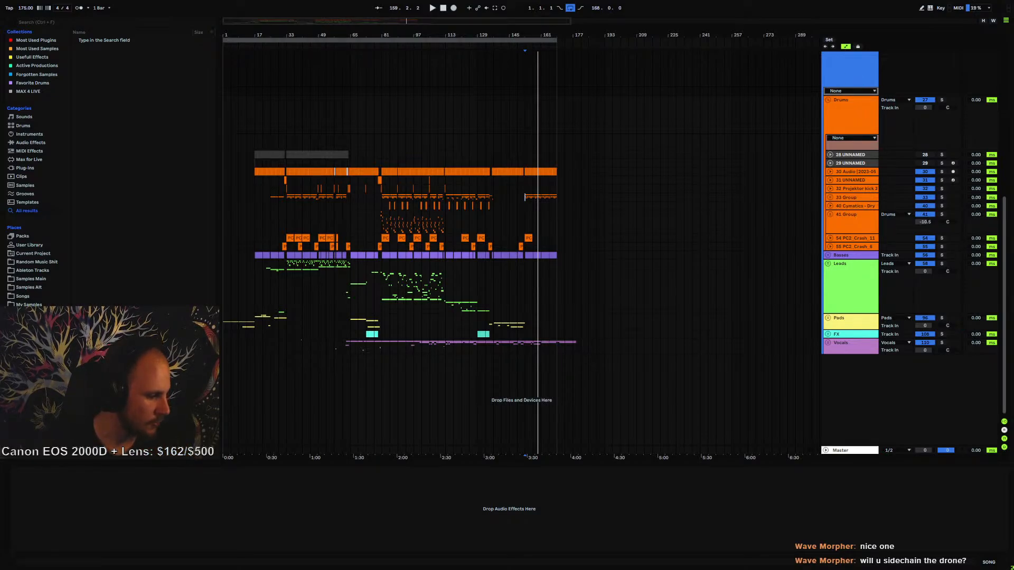
# - Bring Discord back into view, read the newest creator-recommendations post, and move the window out of the way
pyautogui.moveTo(0, 79); pyautogui.dragTo(482, 41)
pyautogui.scroll(-9, 455, 384)
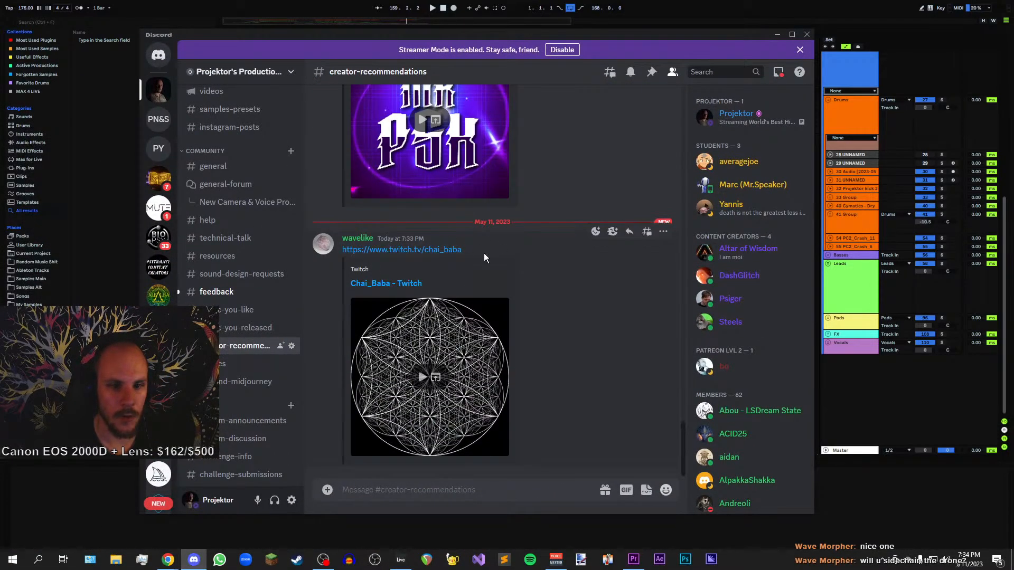
pyautogui.moveTo(172, 56); pyautogui.dragTo(0, 61)
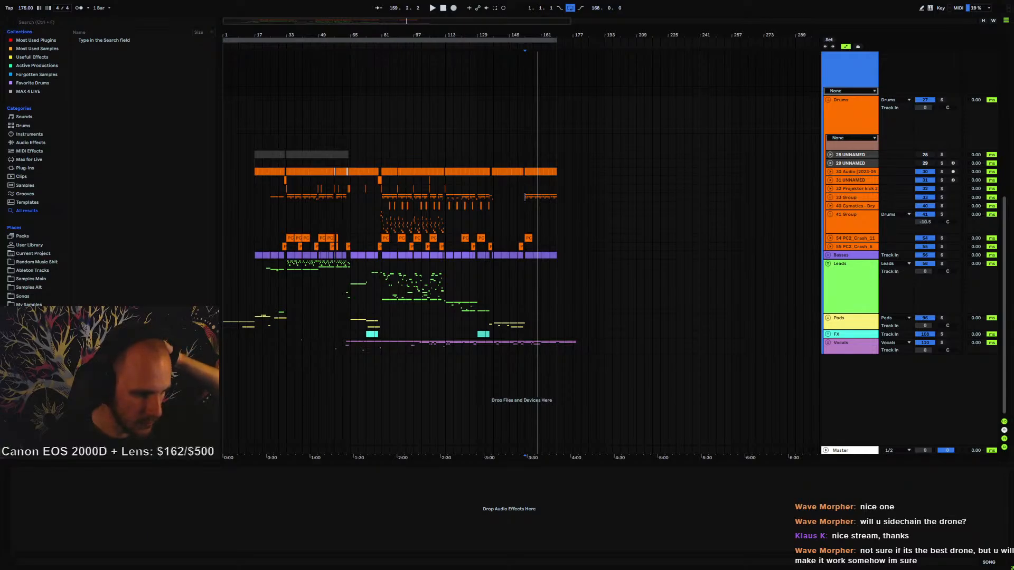
# - Unfold the Pads group, audition the track 106 clip from bar 139, and check track 107's device chain
pyautogui.click(509, 323)
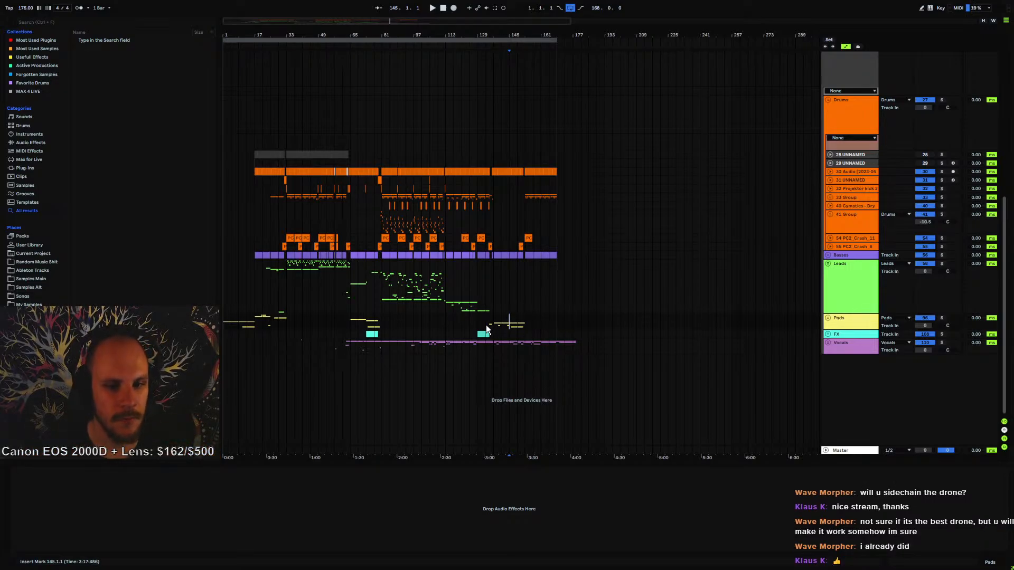
pyautogui.click(827, 318)
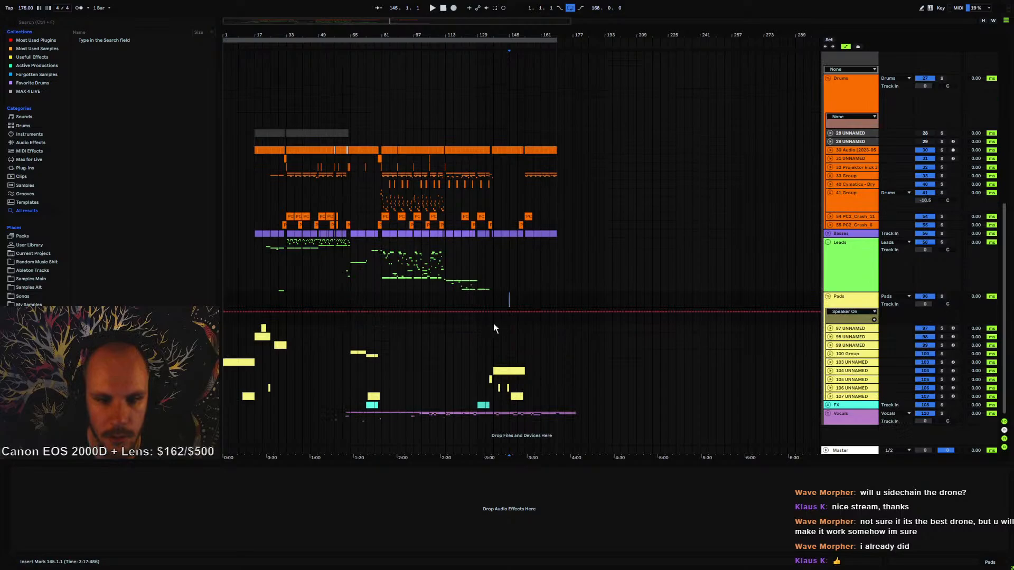
pyautogui.click(496, 388)
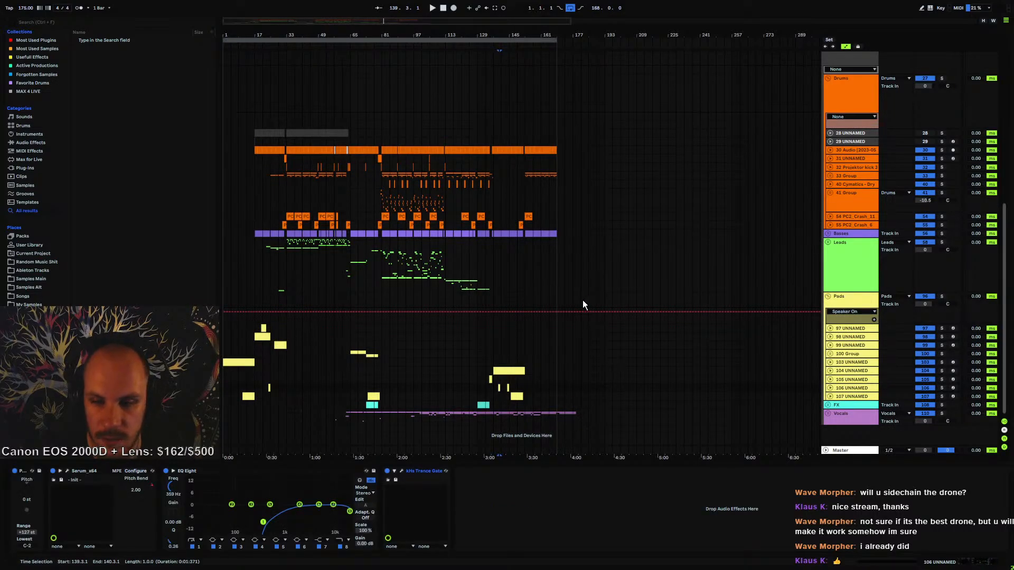
pyautogui.press('space')
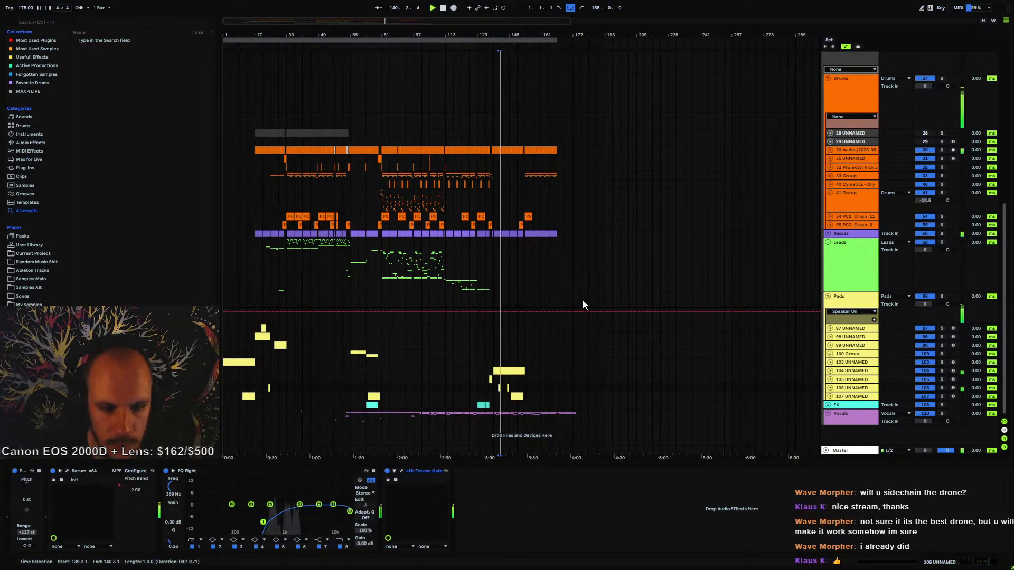
pyautogui.press('space')
pyautogui.moveTo(506, 388); pyautogui.dragTo(499, 391)
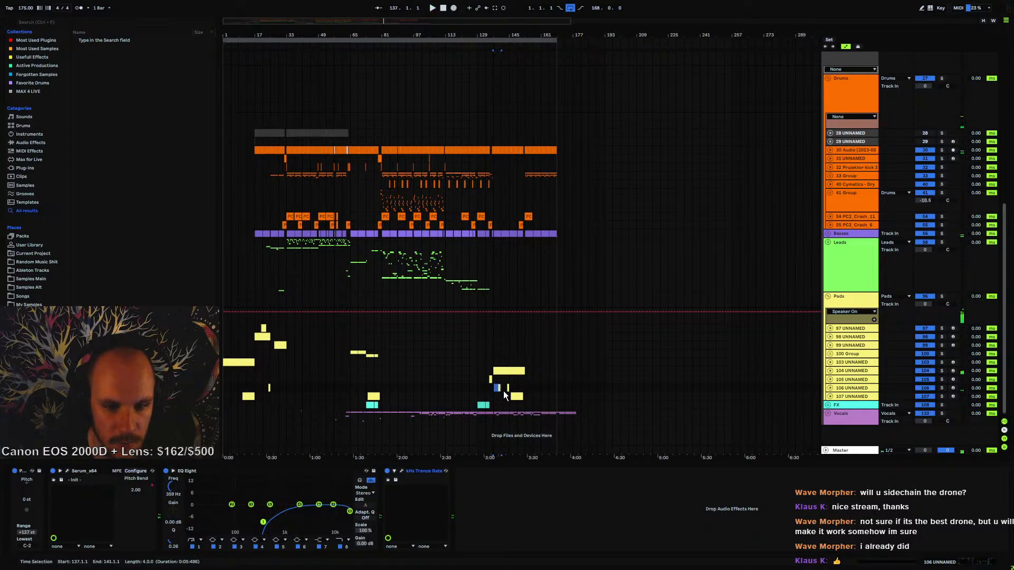
pyautogui.click(525, 397)
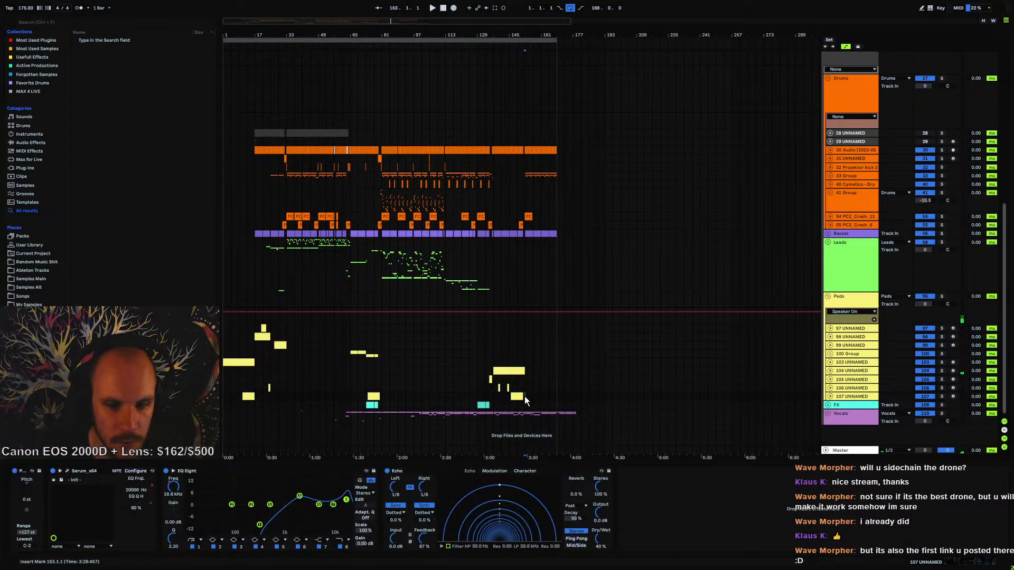
pyautogui.click(516, 399)
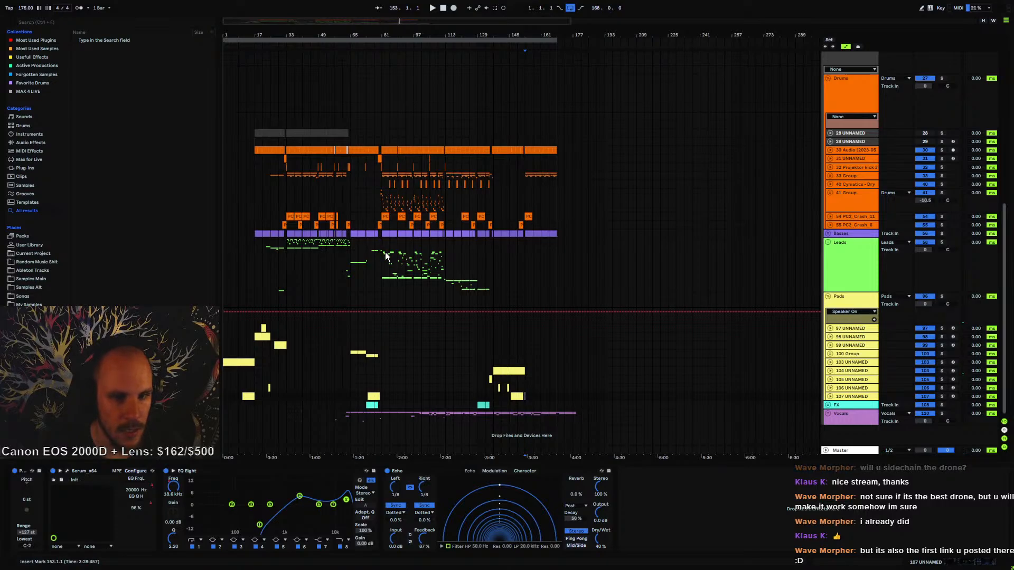
# - Save the set with the insert marker at bar 153 on the Leads group, and fold the Pads group
pyautogui.click(527, 256)
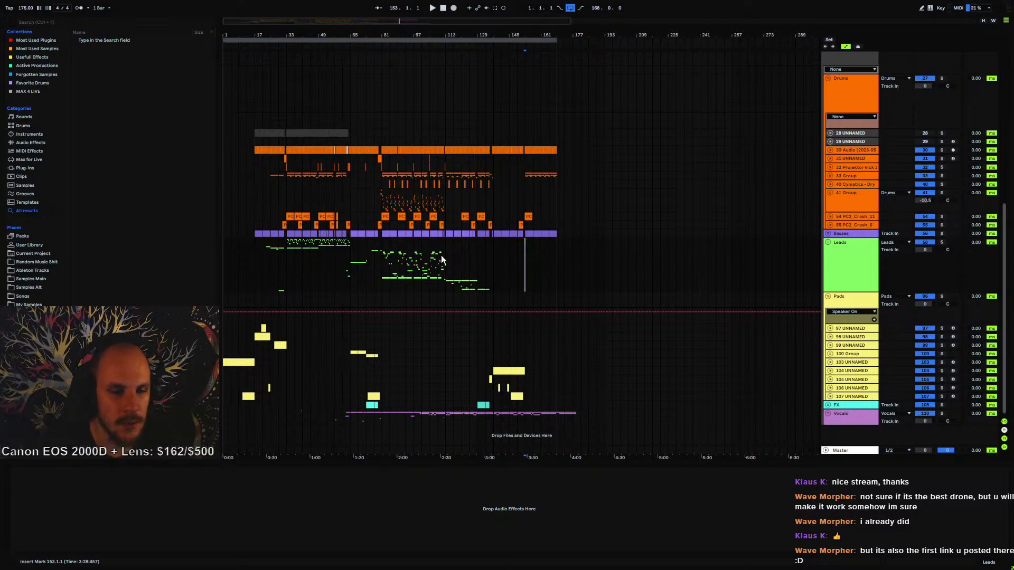
pyautogui.hotkey('ctrl', 's')
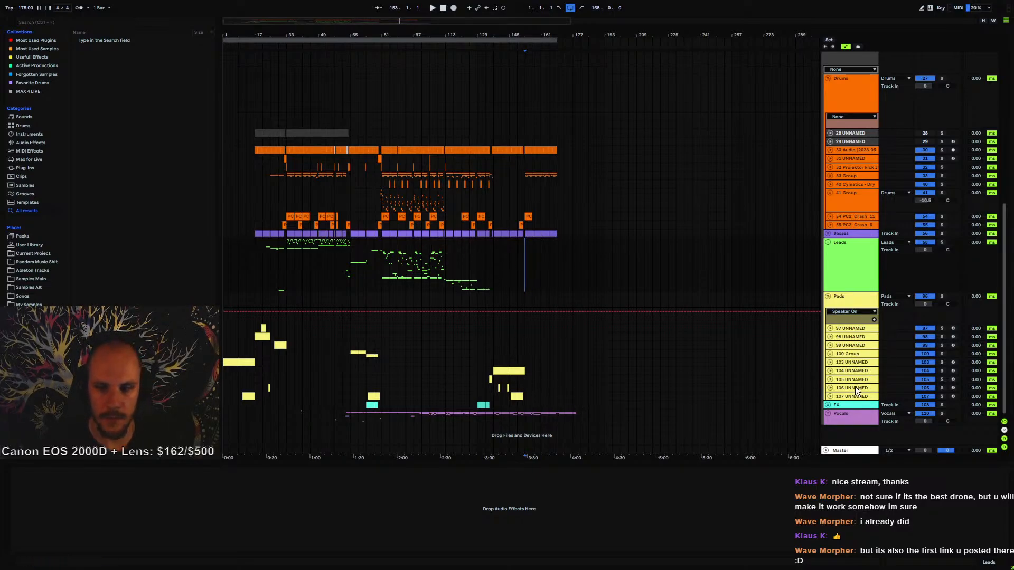
pyautogui.click(828, 298)
# - Unfold the Leads group, look through the clips on its tracks, and fold the group again
pyautogui.click(842, 283)
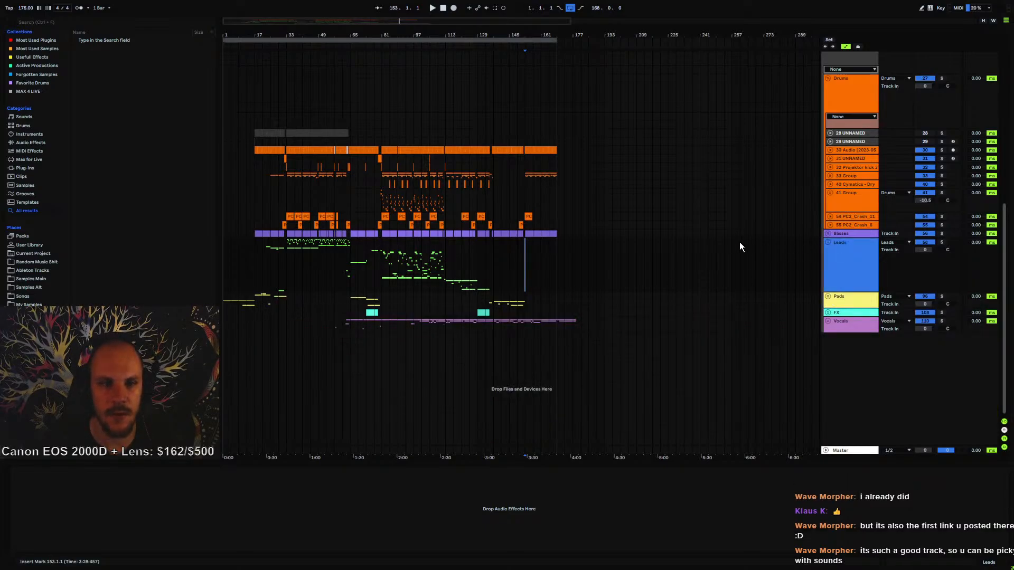
pyautogui.click(829, 242)
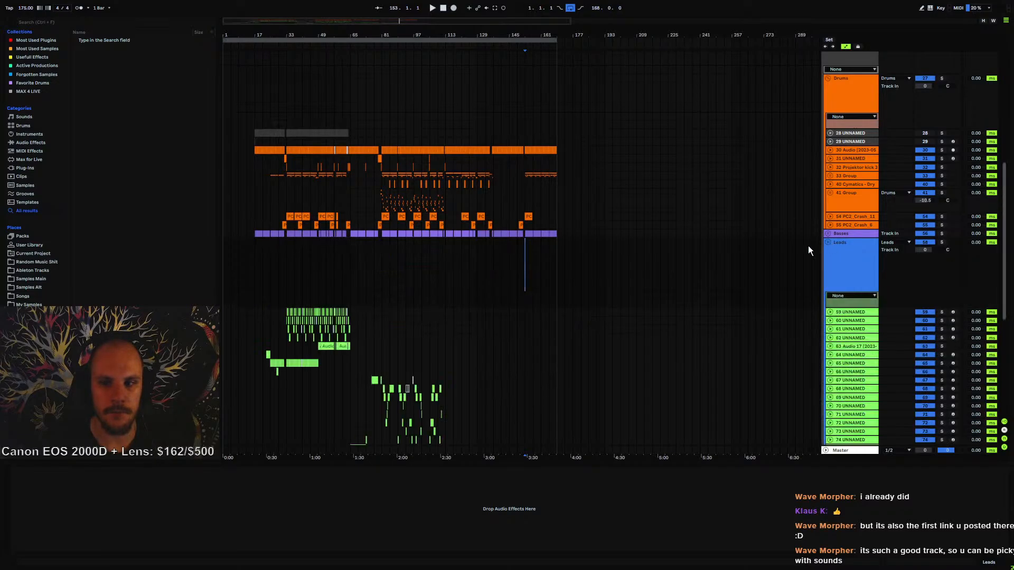
pyautogui.scroll(-8, 672, 236)
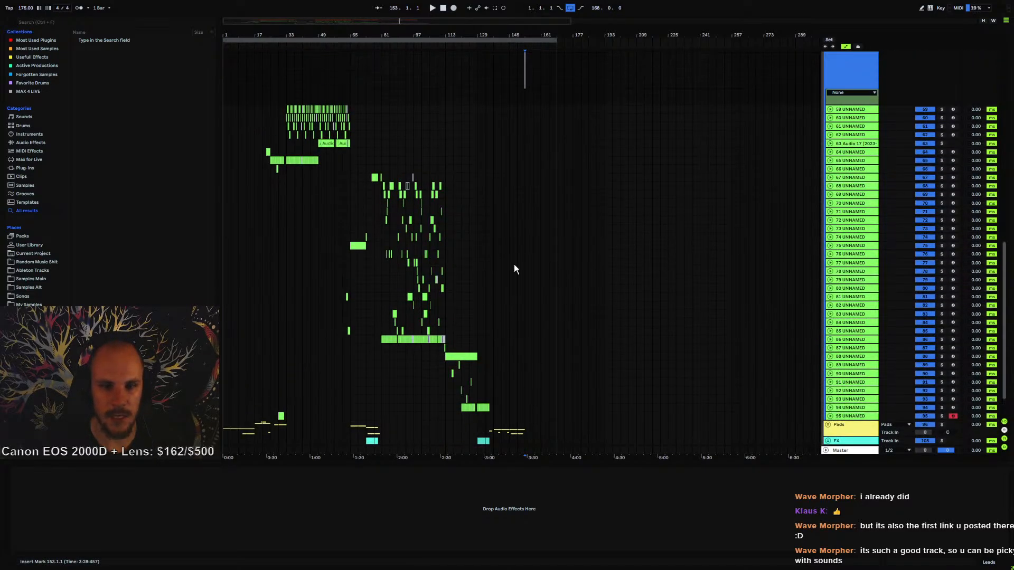
pyautogui.scroll(2, 845, 148)
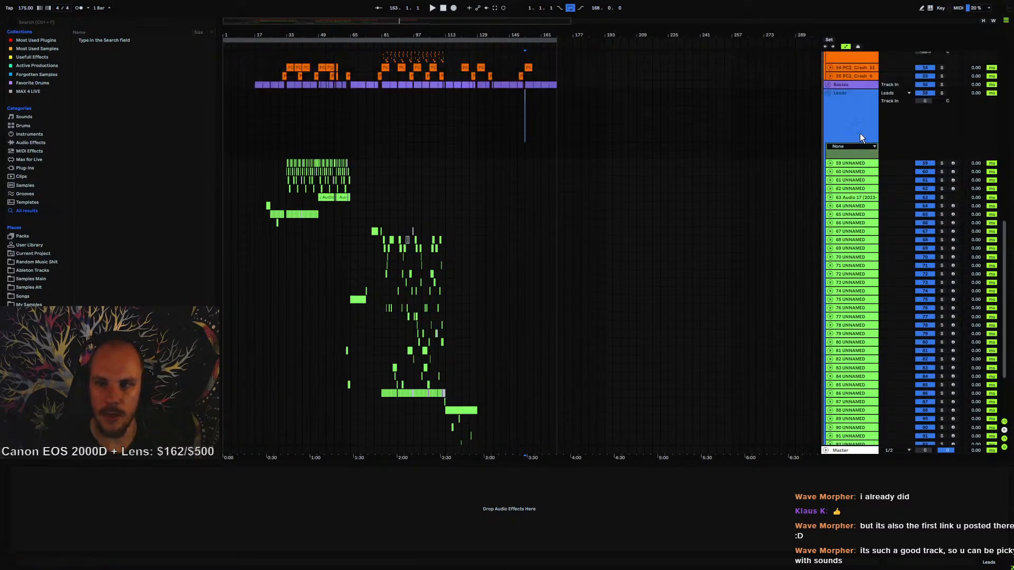
pyautogui.click(828, 93)
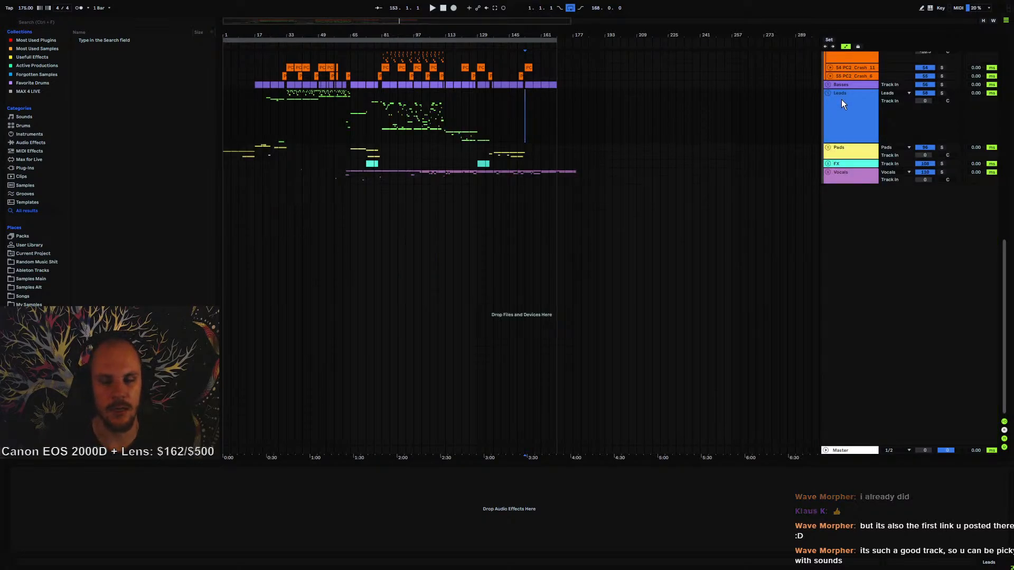